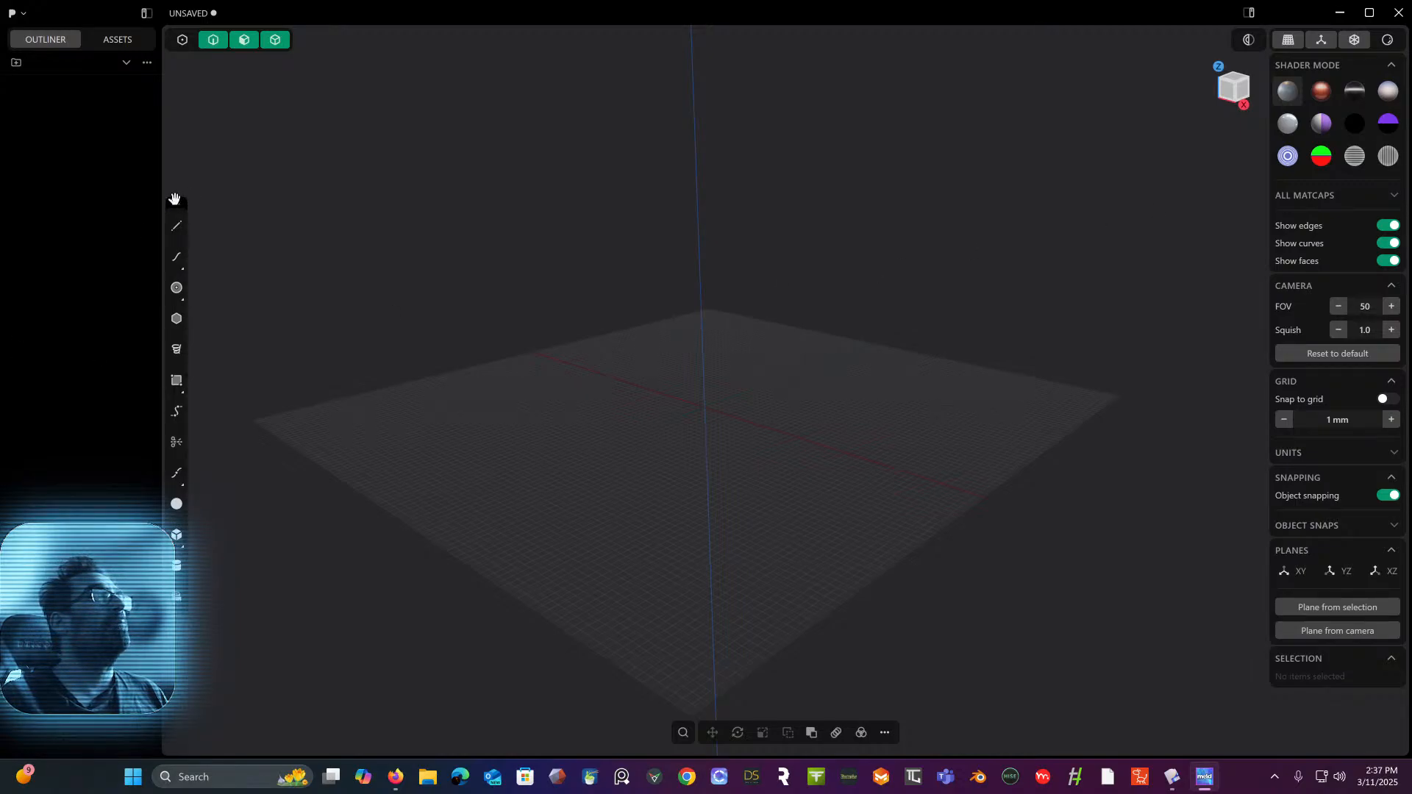
- Dock the drawing tools beside the display settings and draw a centre rectangle about 402 by 321 mm at the origin in the top view
{"action": "left_click_drag", "start_coordinate": [174, 199], "coordinate": [1243, 178]}
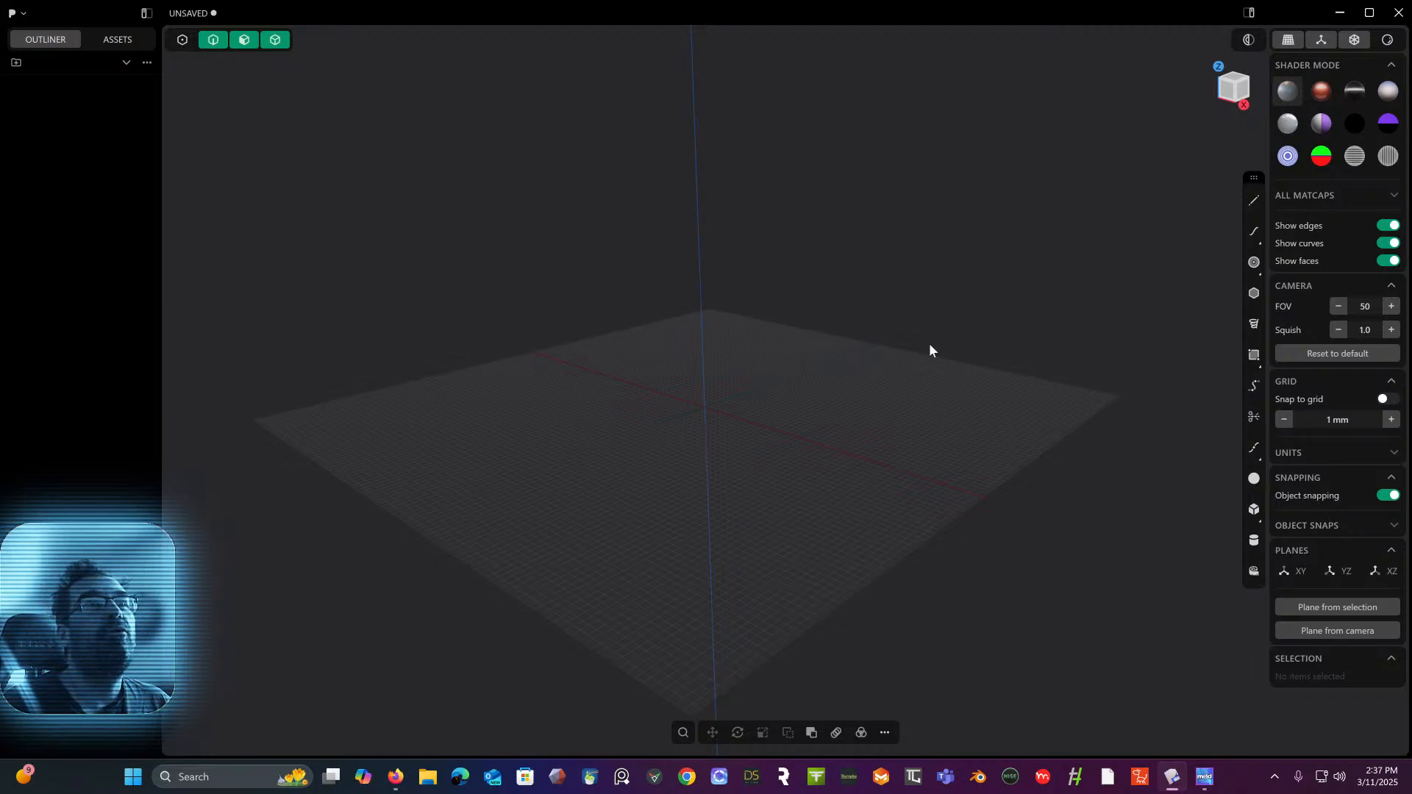
{"action": "left_click", "coordinate": [1234, 75]}
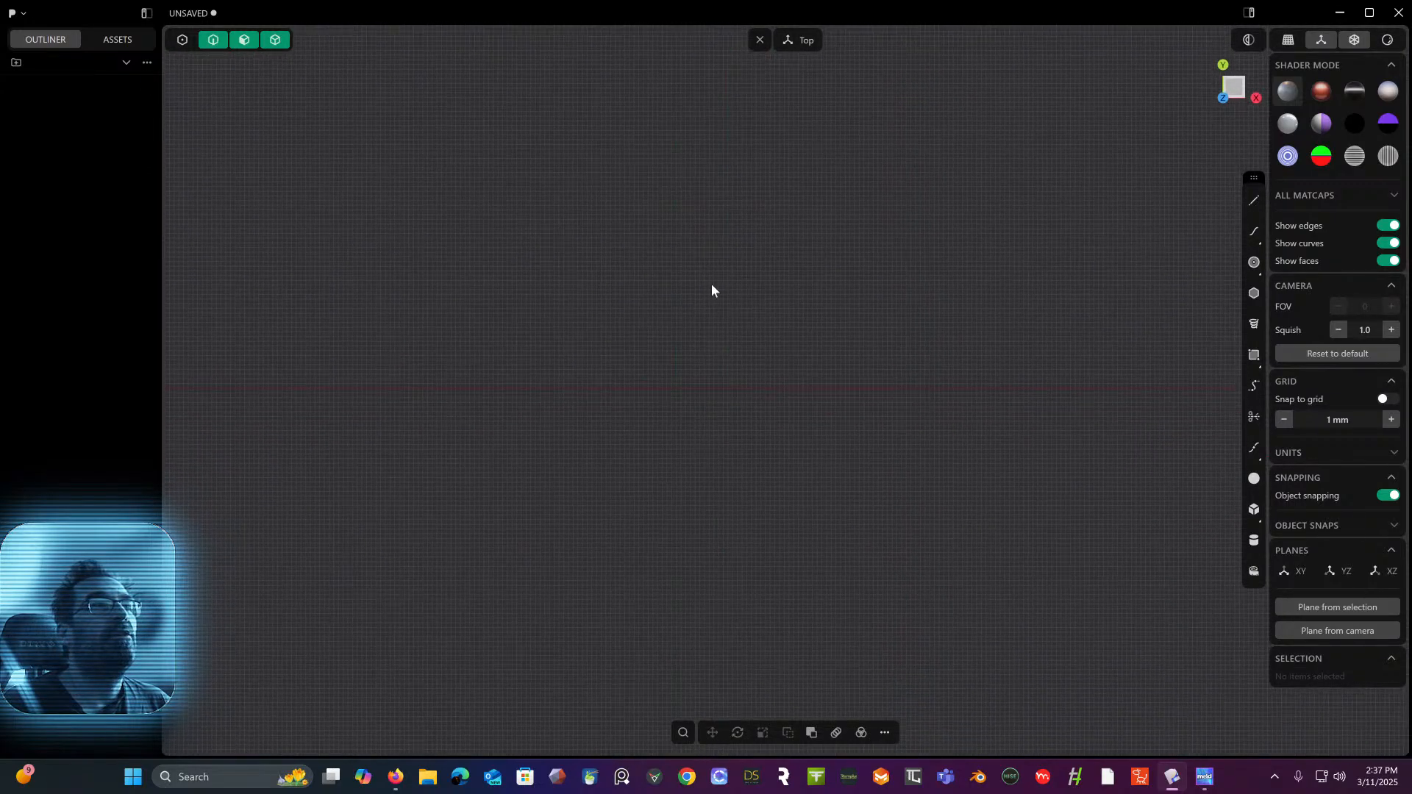
{"action": "left_click", "coordinate": [1252, 359]}
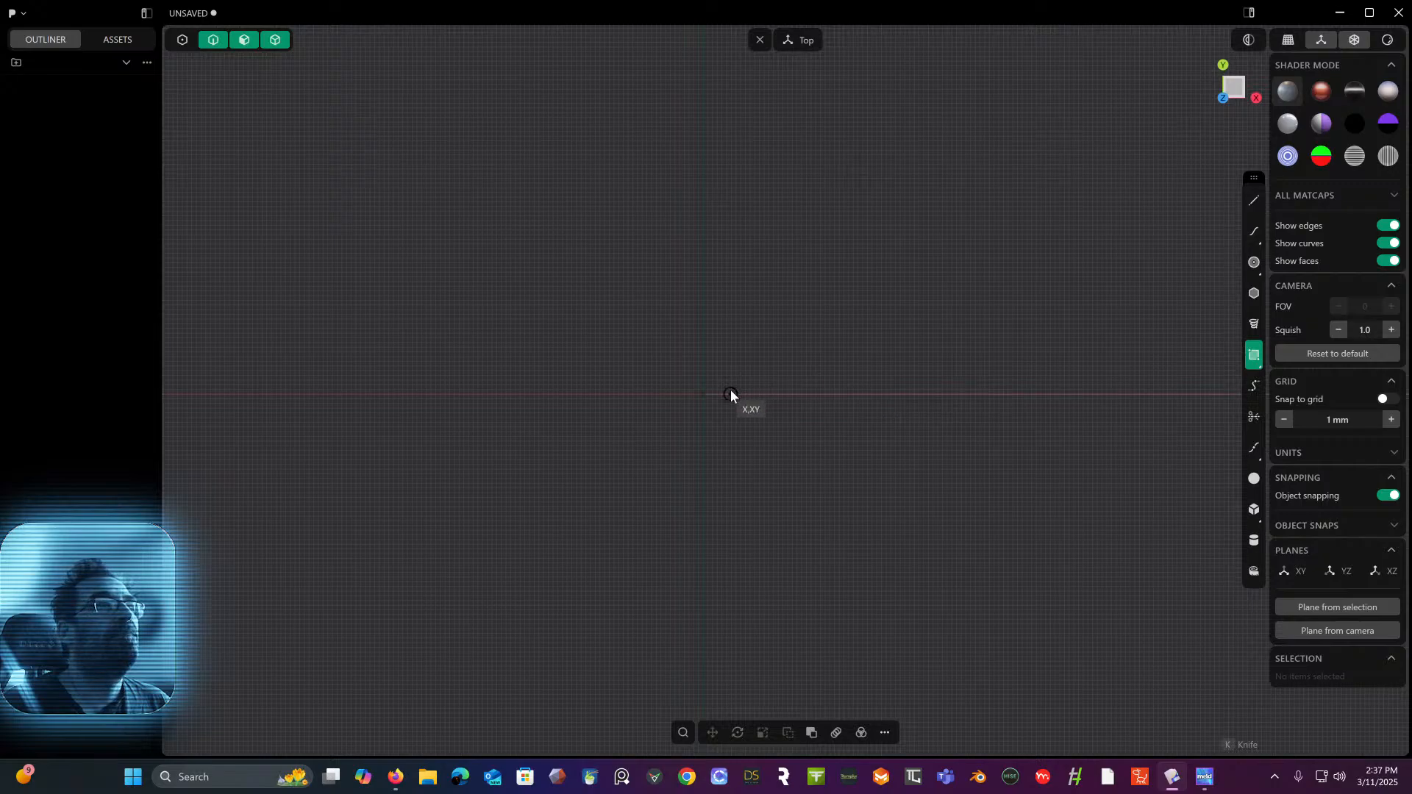
{"action": "left_click", "coordinate": [1254, 356]}
{"action": "left_click", "coordinate": [1229, 358]}
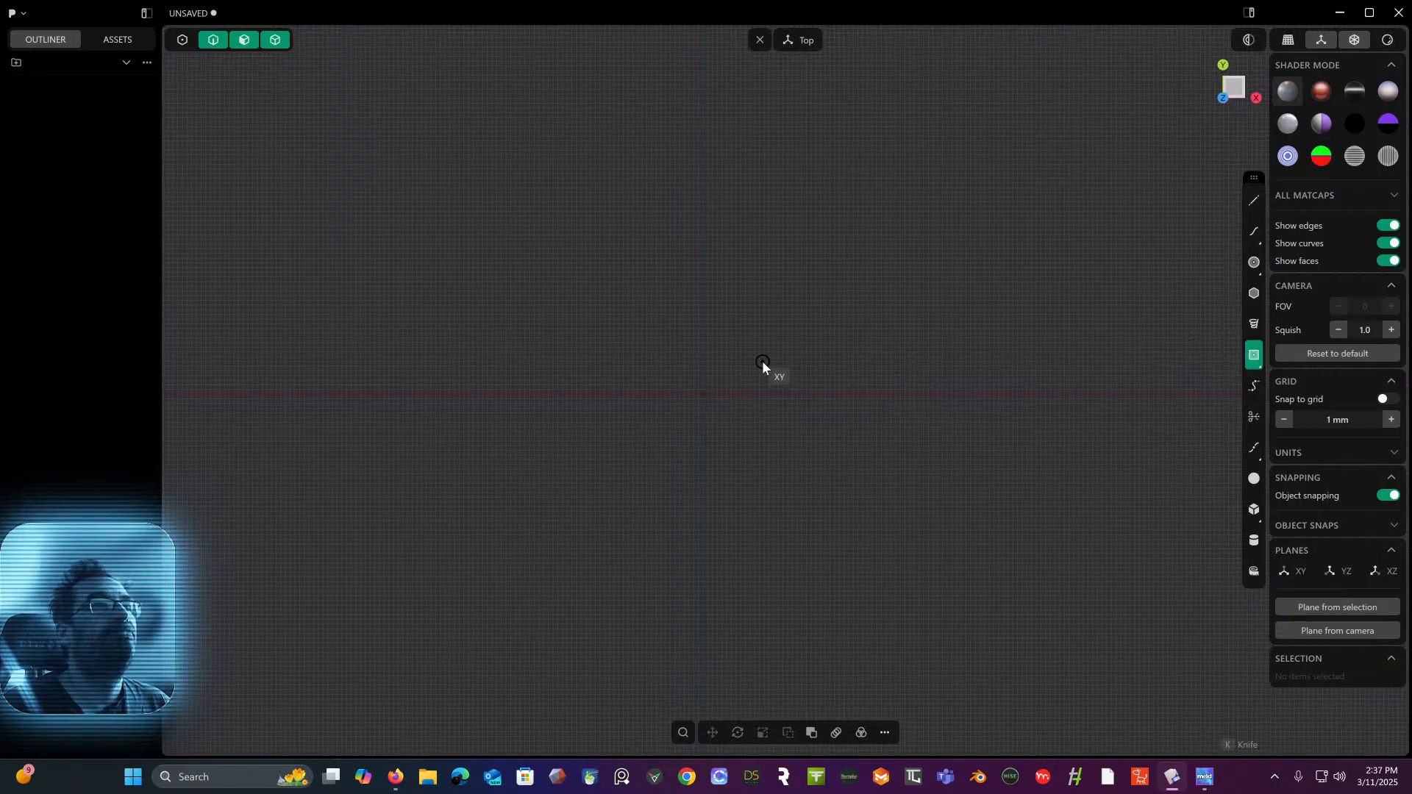
{"action": "left_click", "coordinate": [703, 394]}
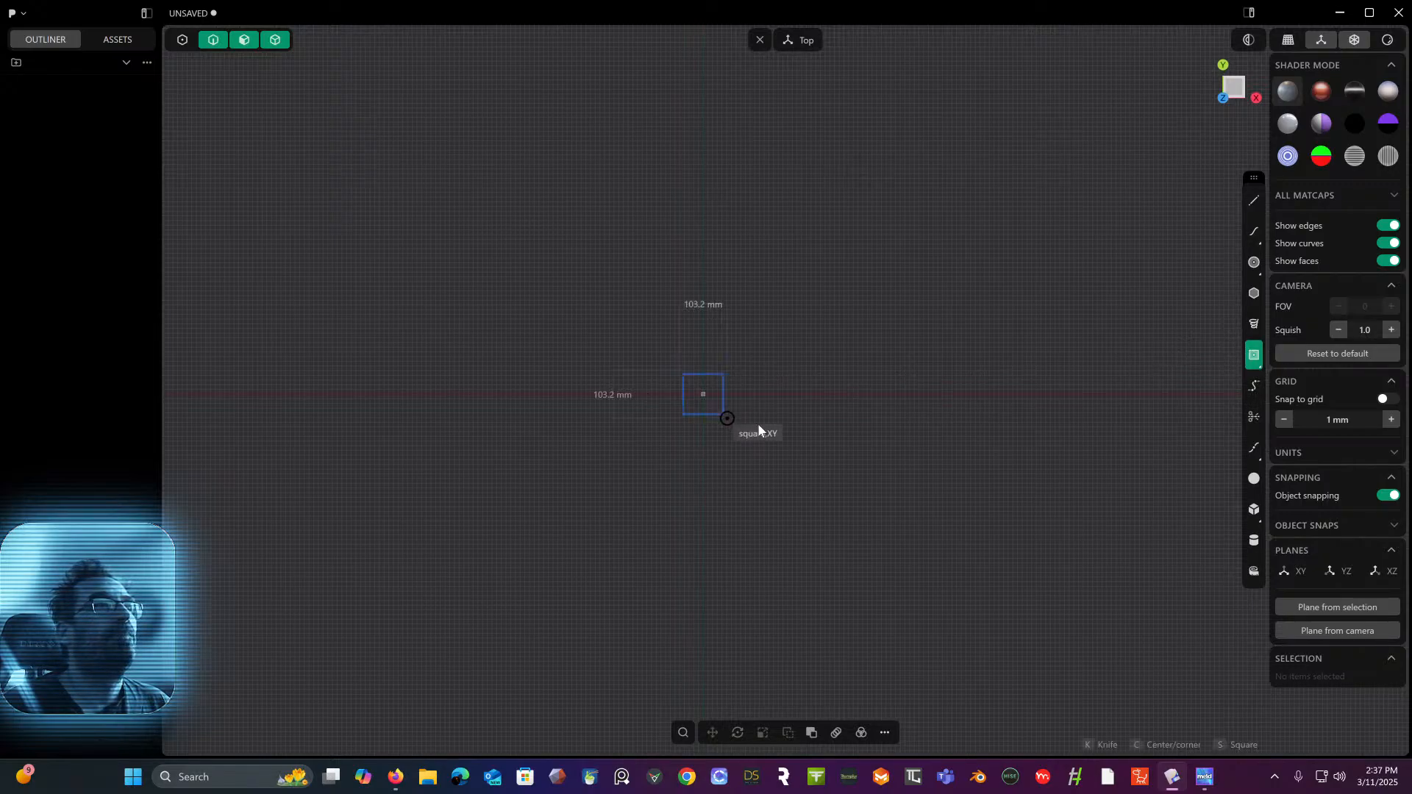
{"action": "left_click", "coordinate": [798, 469]}
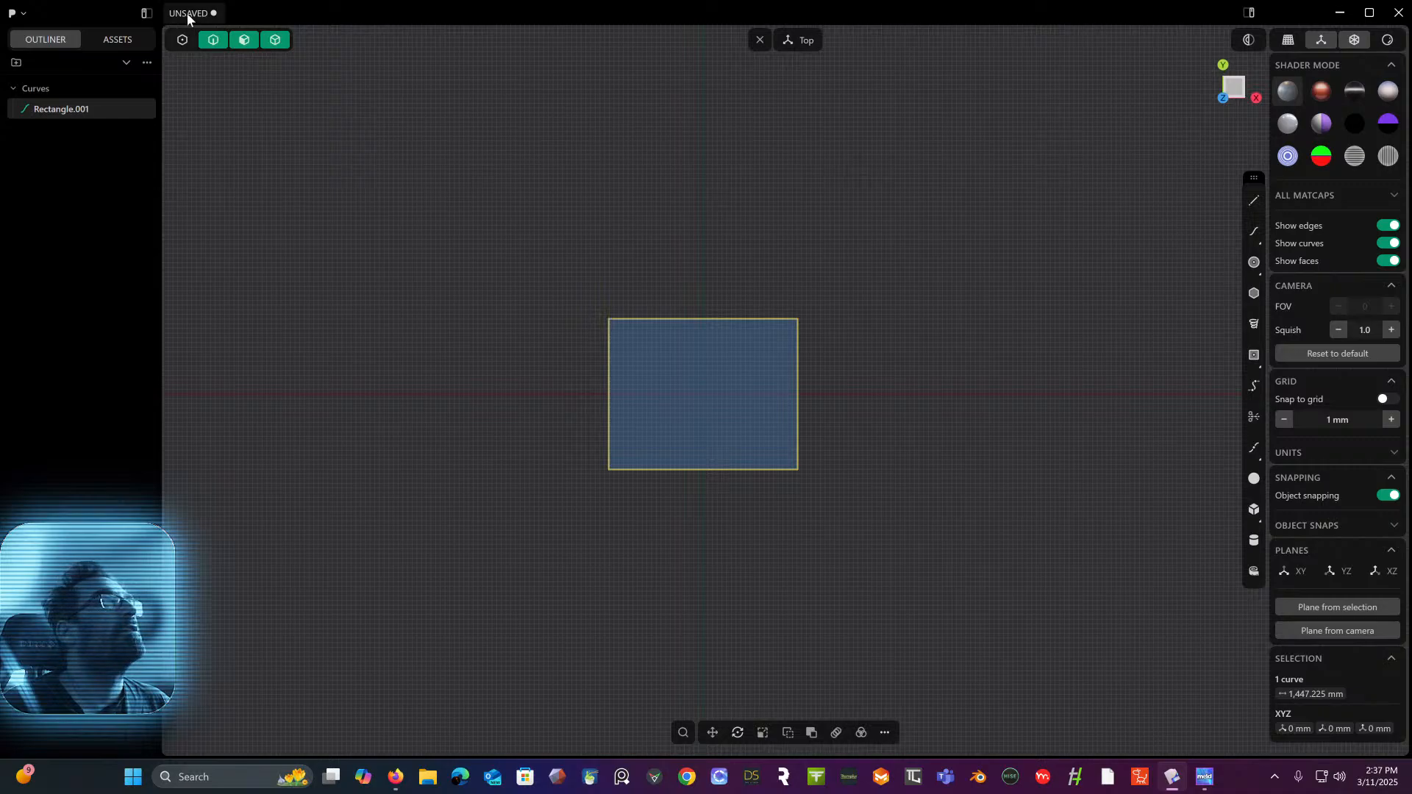
- Scale the rectangle's two upper vertices together along X until they are about 299 mm apart, forming a trapezoid
{"action": "left_click", "coordinate": [182, 40]}
{"action": "left_click_drag", "start_coordinate": [535, 246], "coordinate": [628, 338]}
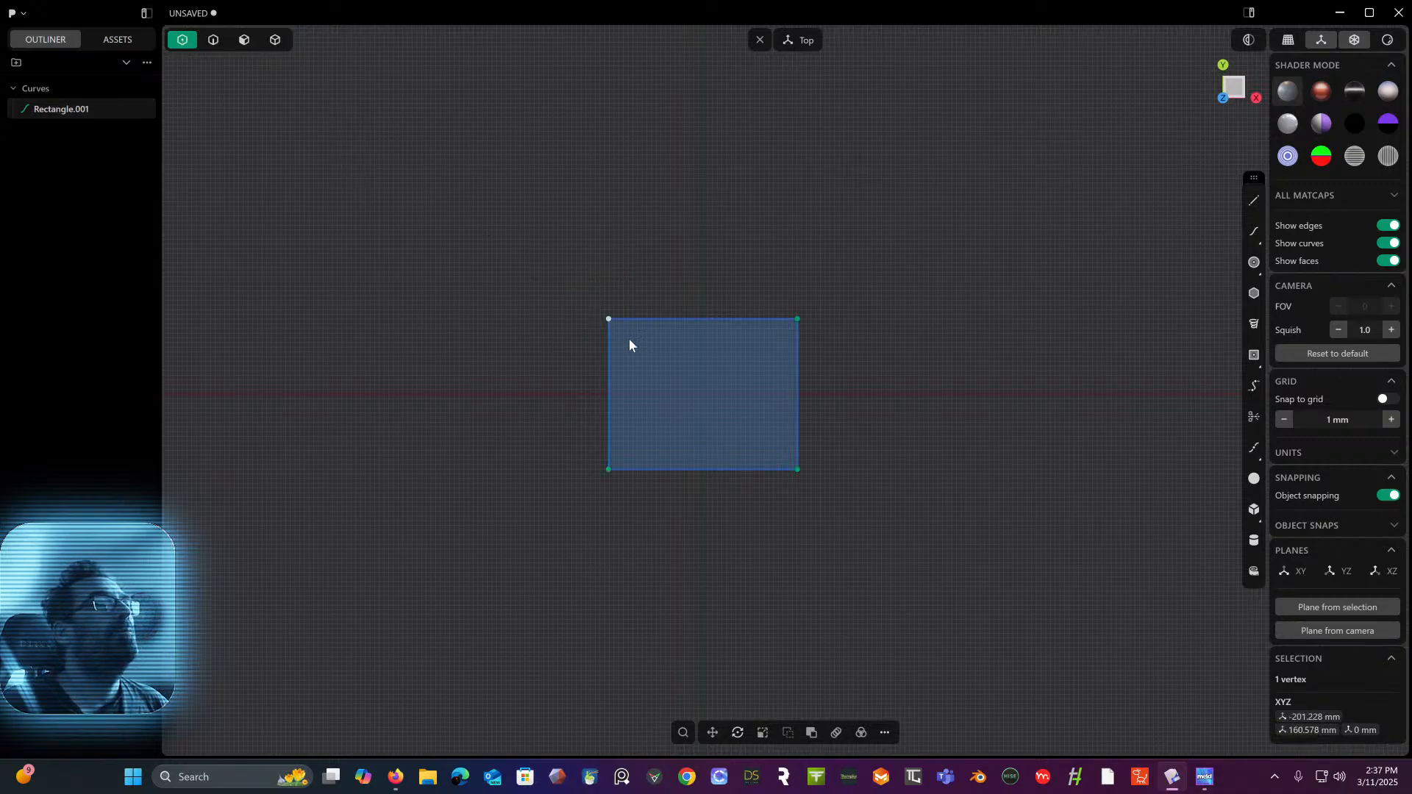
{"action": "left_click_drag", "start_coordinate": [844, 303], "coordinate": [740, 328], "text": "shift"}
{"action": "key", "text": "s"}
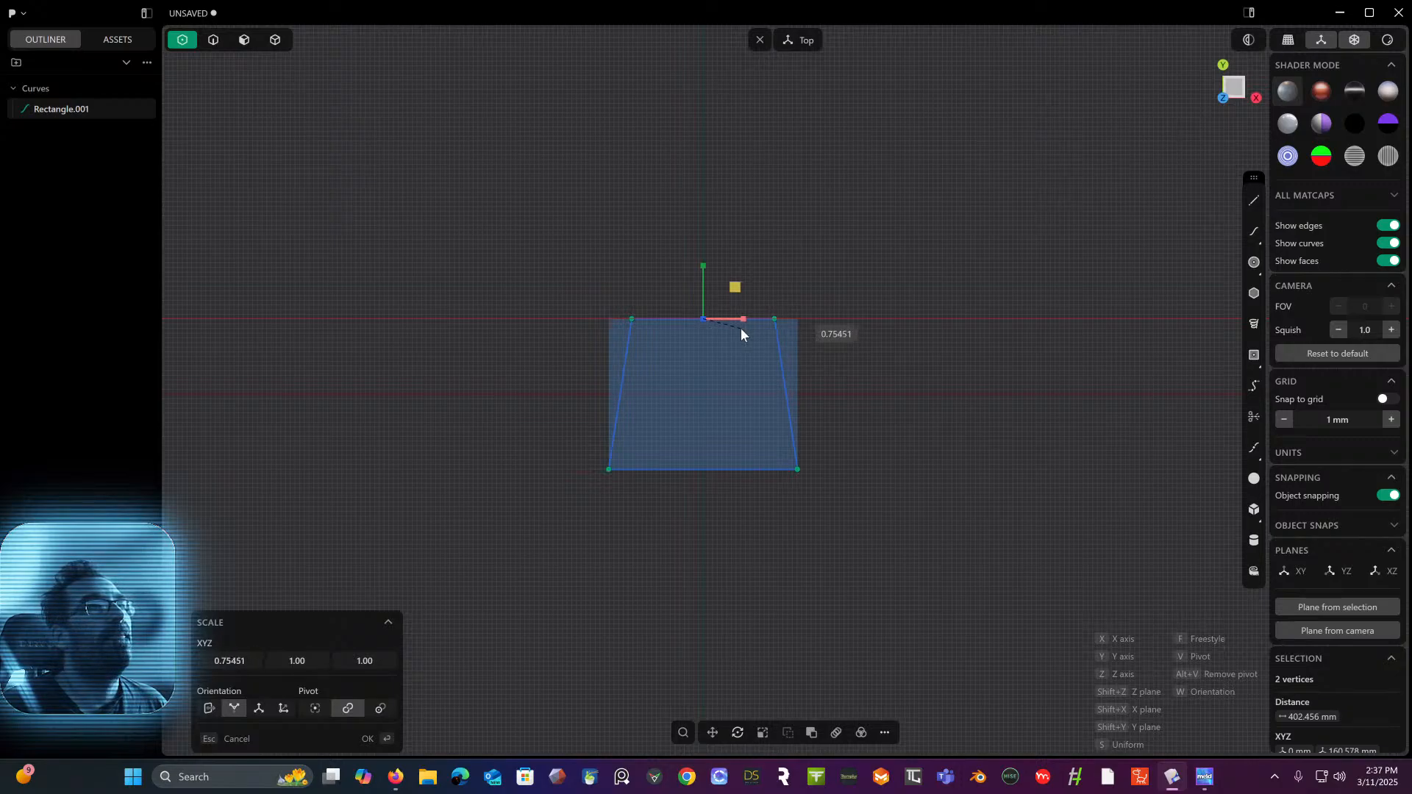
{"action": "key", "text": "Return"}
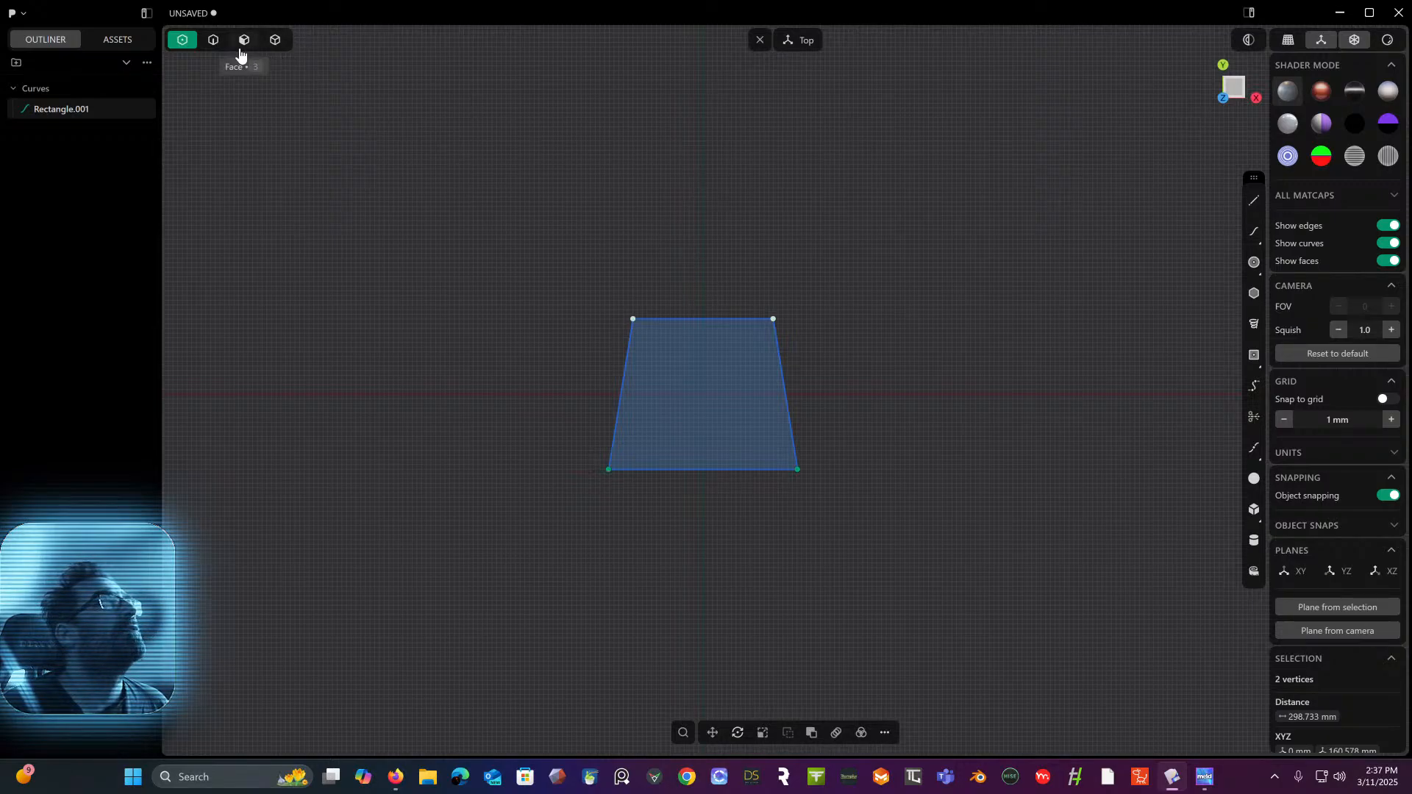
- Fillet all four corners of the trapezoid with a radius of about 18.8 mm
{"action": "left_click_drag", "start_coordinate": [579, 302], "coordinate": [659, 367]}
{"action": "left_click_drag", "start_coordinate": [543, 266], "coordinate": [889, 541]}
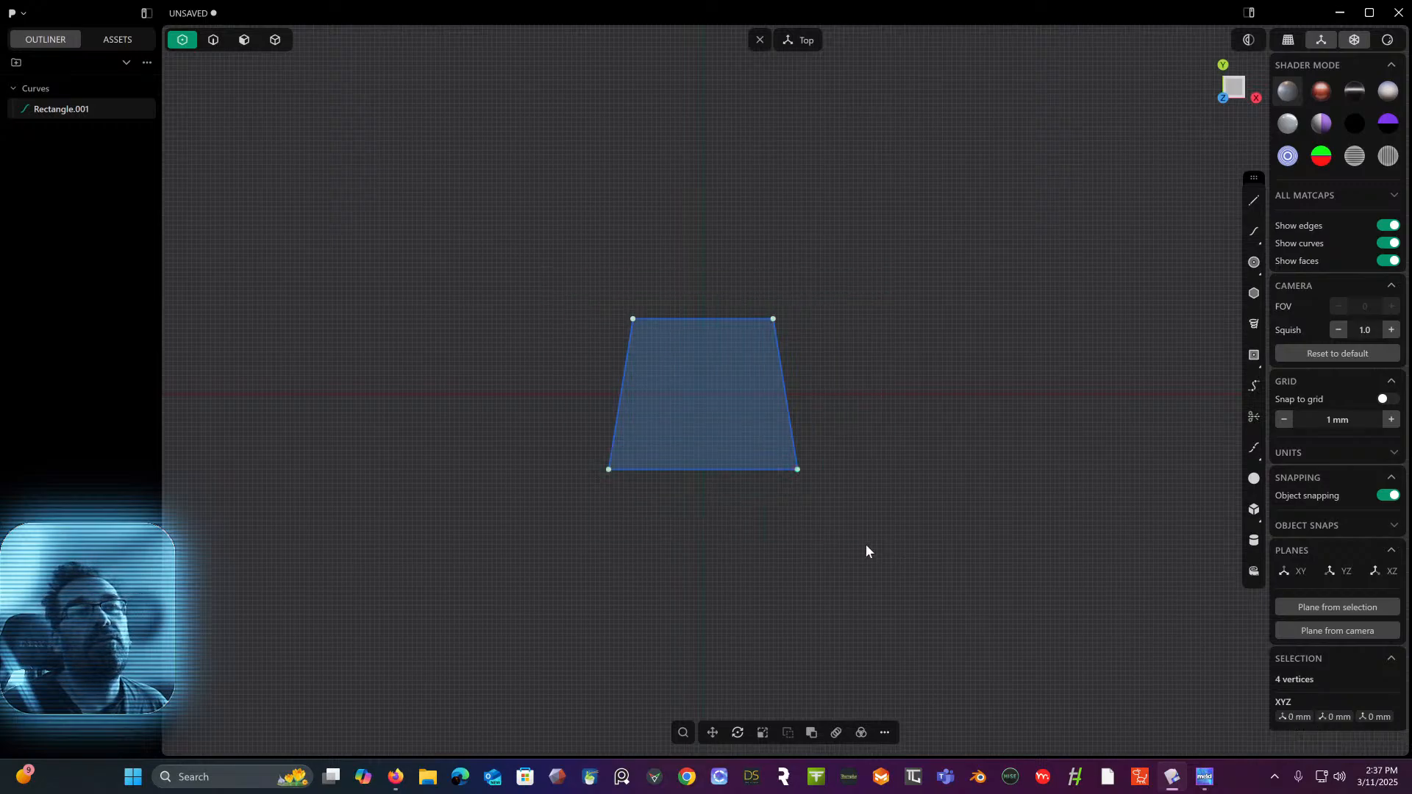
{"action": "left_click", "coordinate": [885, 733]}
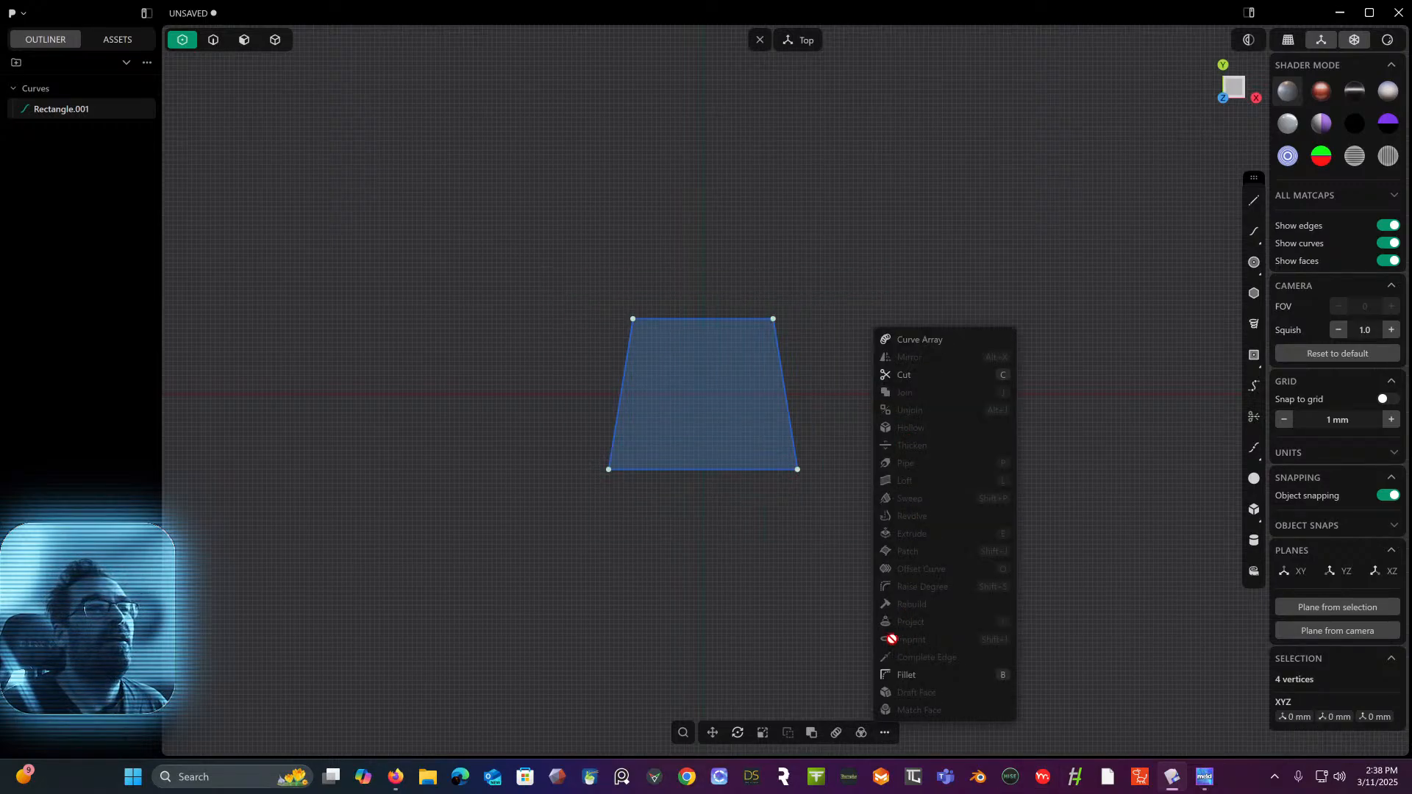
{"action": "left_click", "coordinate": [888, 677]}
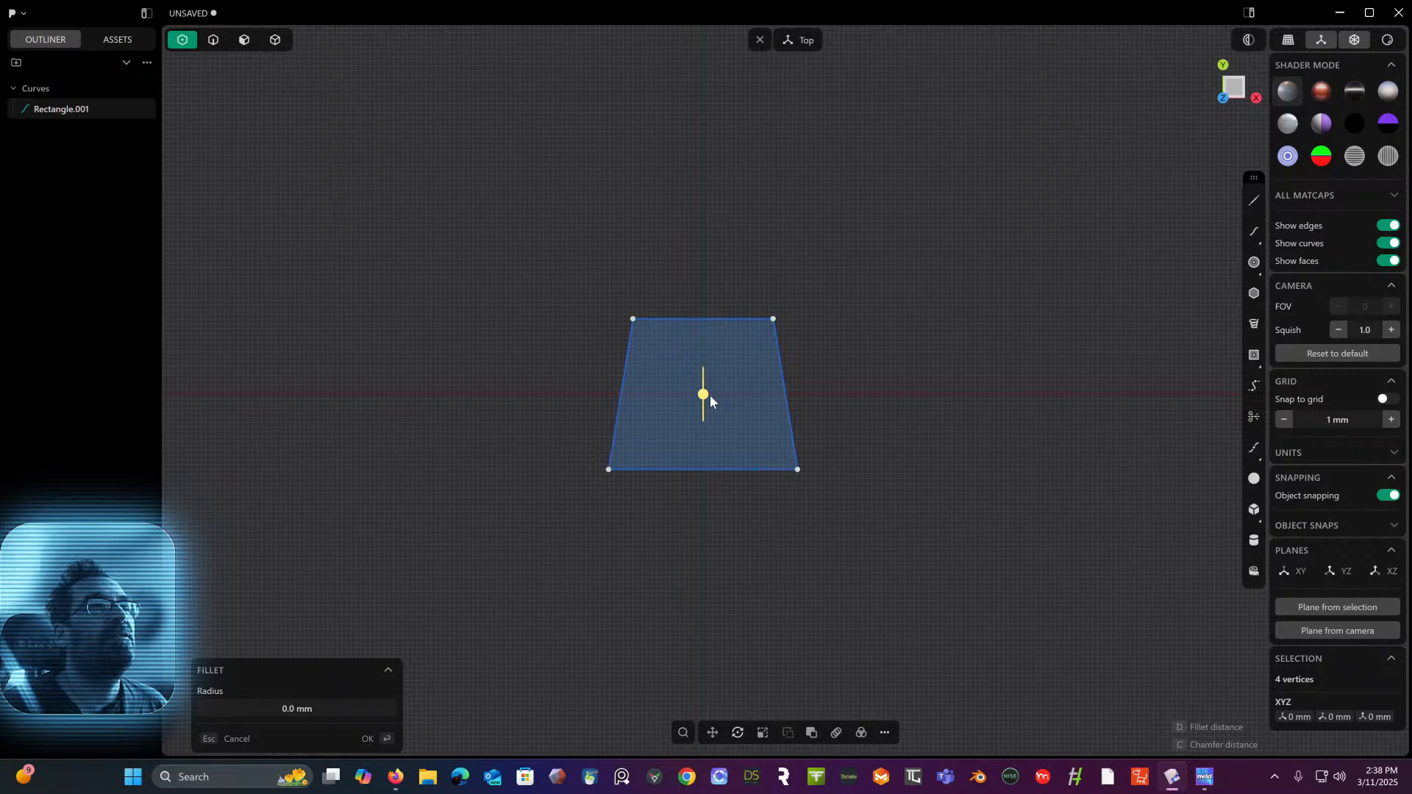
{"action": "left_click_drag", "start_coordinate": [706, 395], "coordinate": [709, 386]}
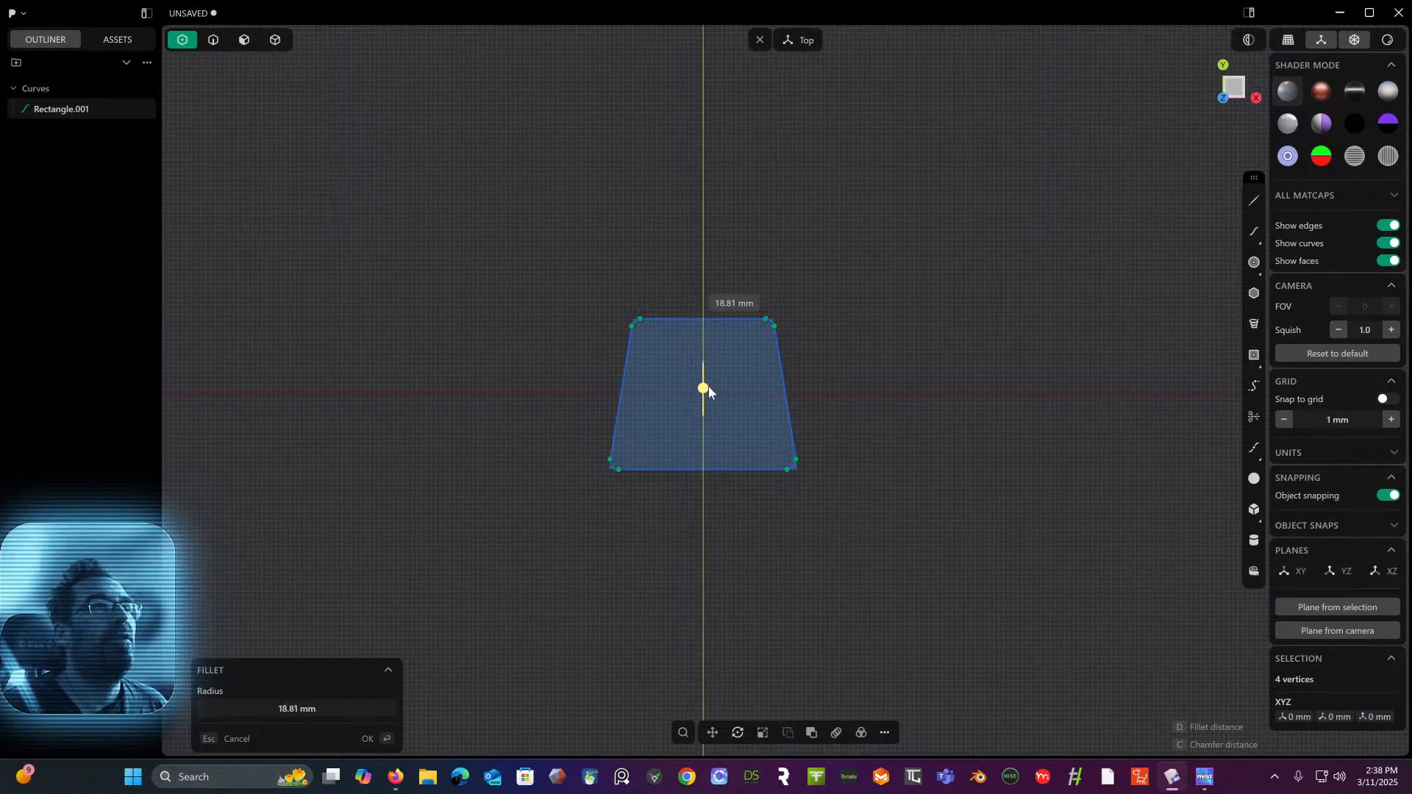
{"action": "key", "text": "Return"}
- Extrude the rounded trapezoid region upward about 54 mm into a solid slab
{"action": "middle_click_drag", "start_coordinate": [909, 342], "coordinate": [868, 248]}
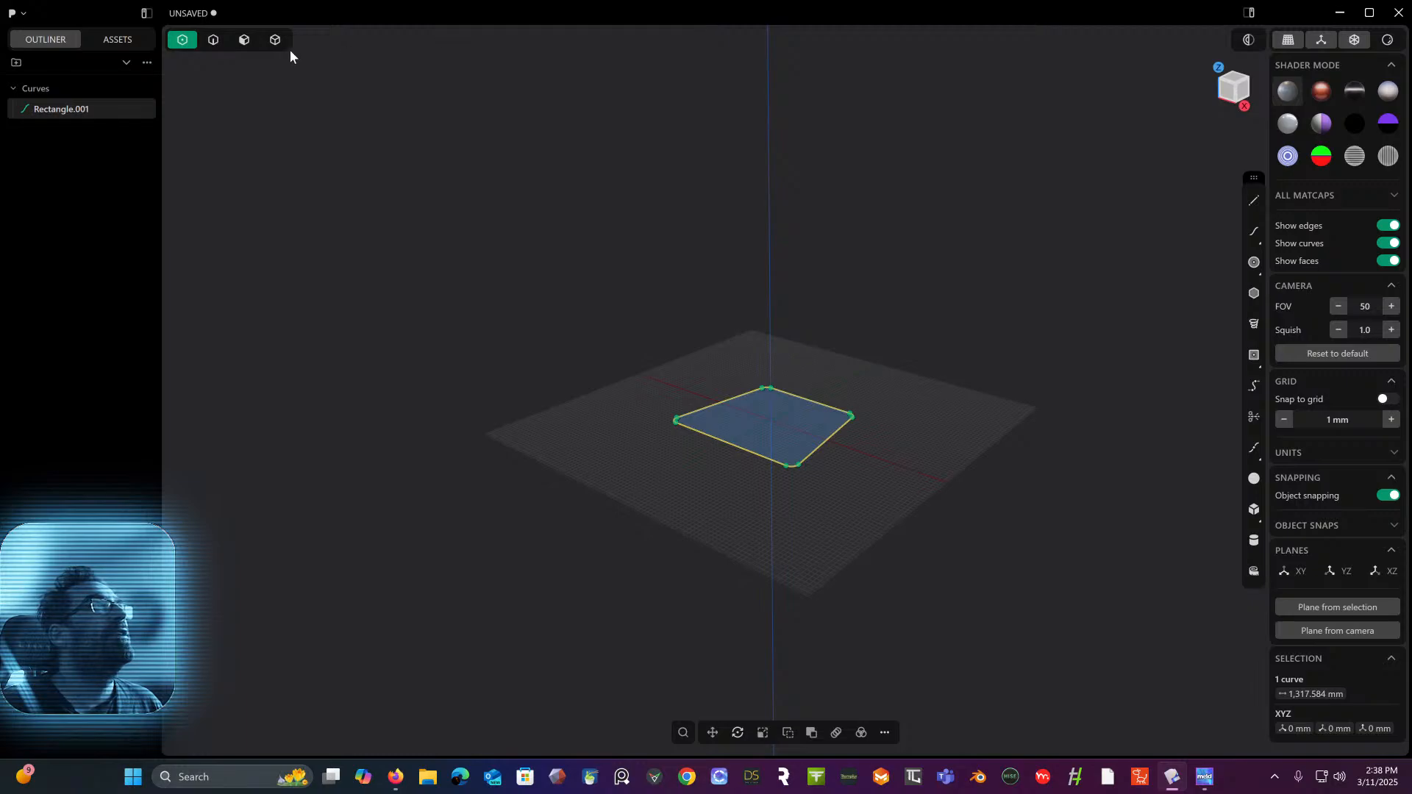
{"action": "left_click", "coordinate": [245, 41]}
{"action": "left_click", "coordinate": [789, 418]}
{"action": "key", "text": "e"}
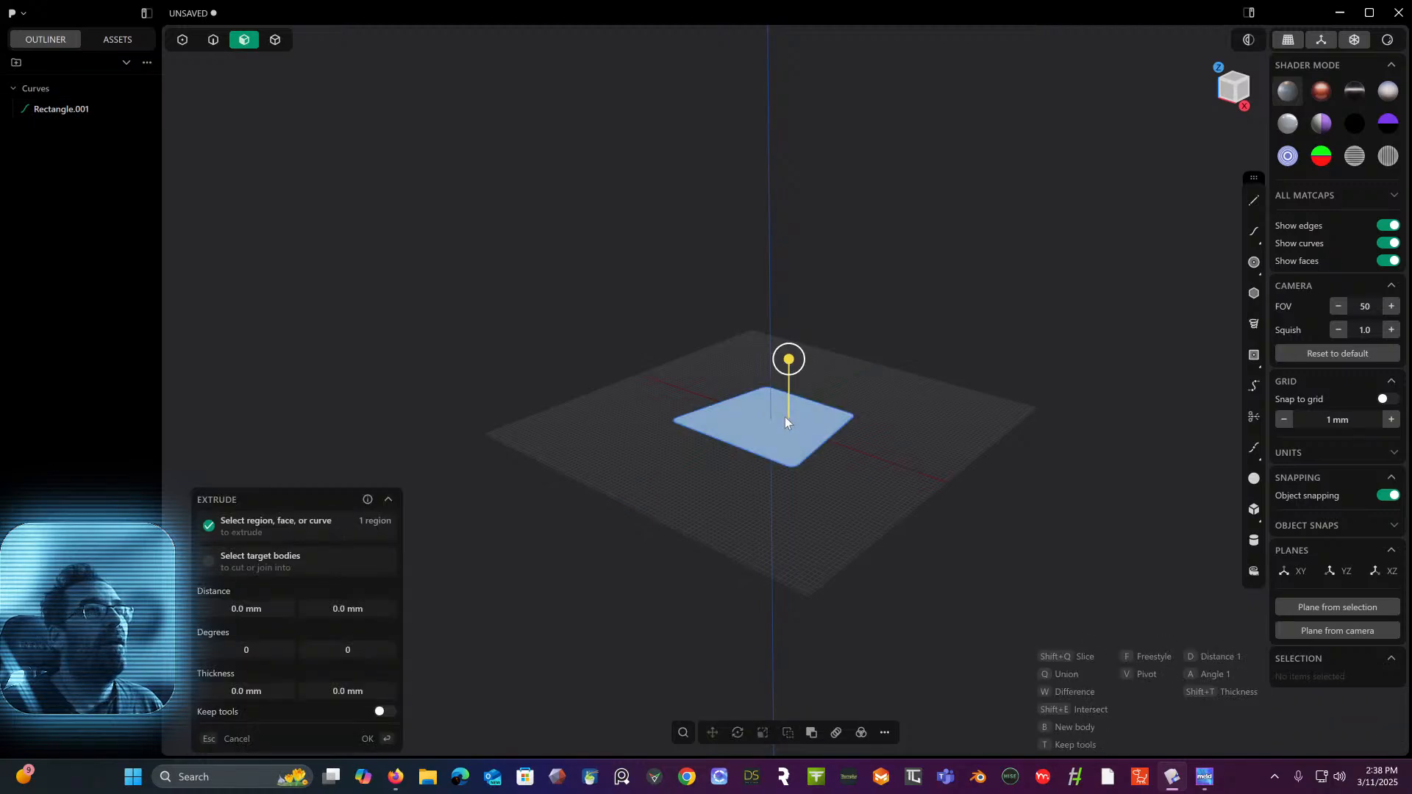
{"action": "left_click_drag", "start_coordinate": [788, 365], "coordinate": [790, 345]}
{"action": "key", "text": "Return"}
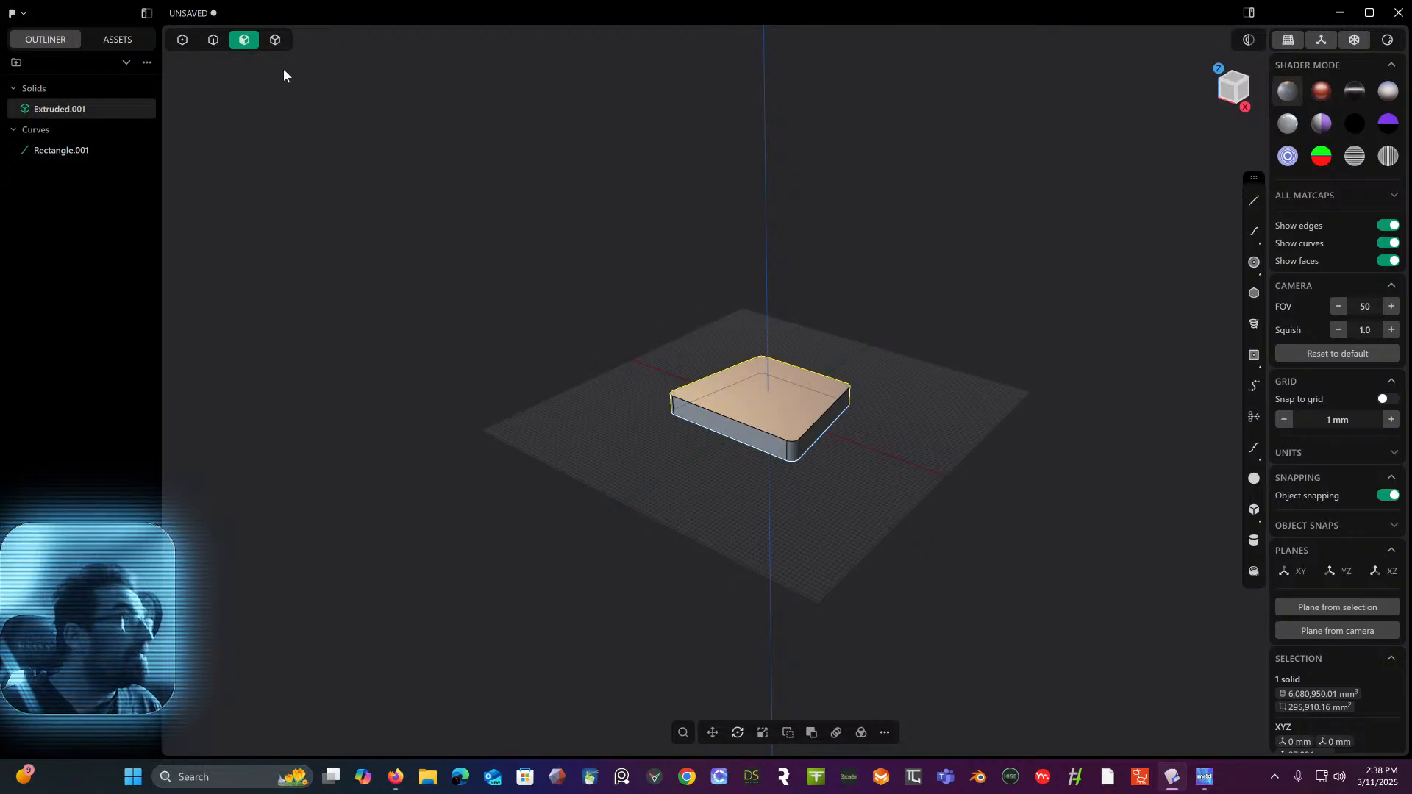
- Move the trapezoid curve up 54.16 mm along Z, onto the upper face of the slab
{"action": "left_click", "coordinate": [73, 150]}
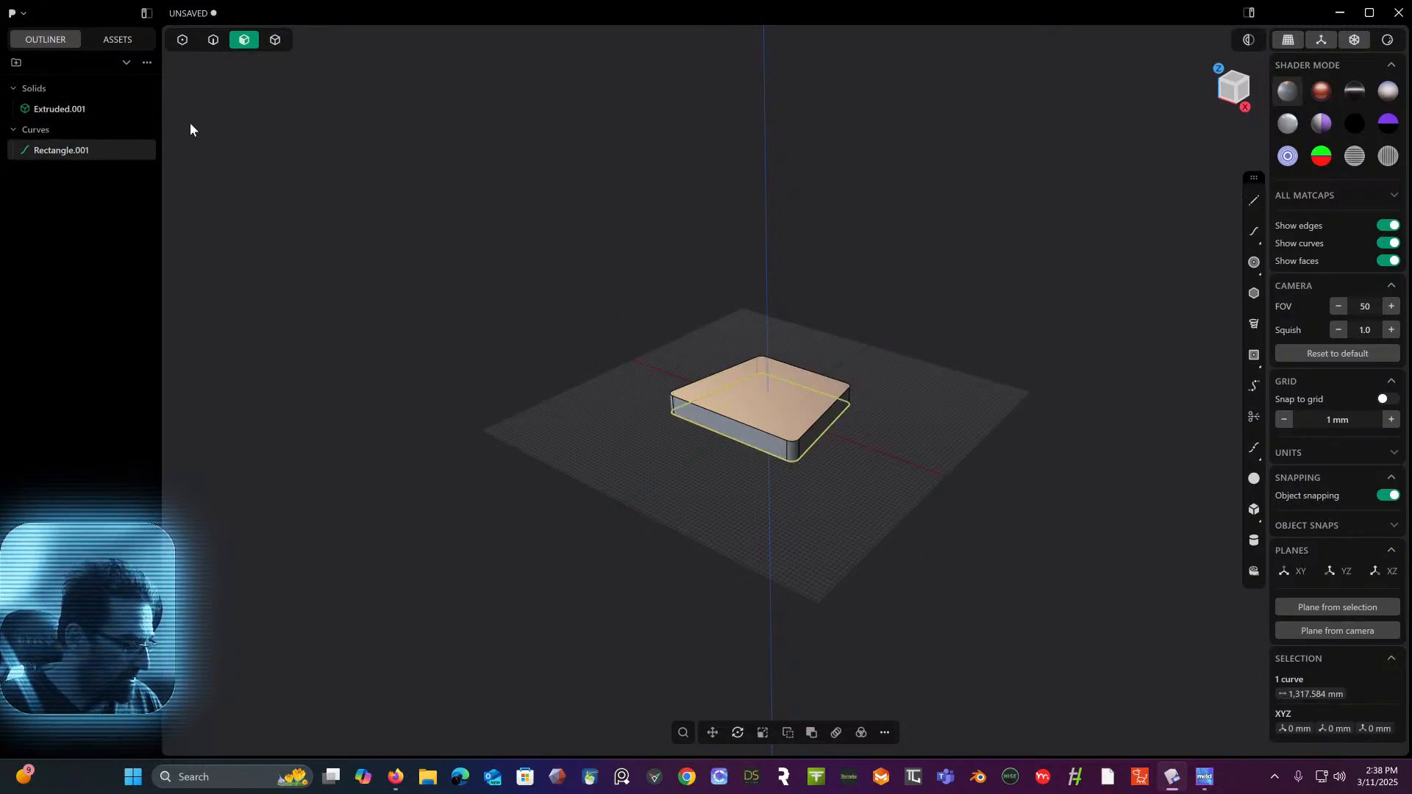
{"action": "key", "text": "g"}
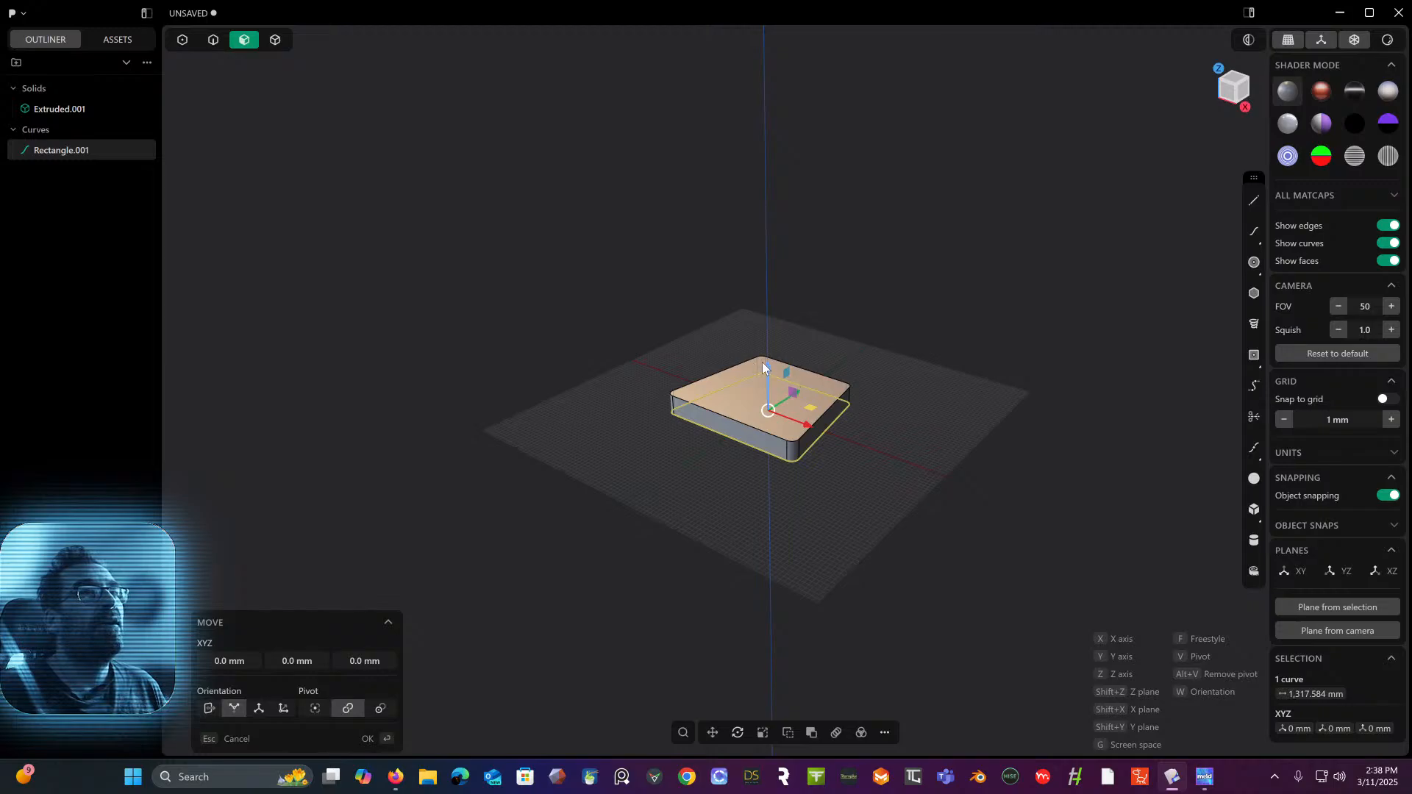
{"action": "left_click_drag", "start_coordinate": [765, 363], "coordinate": [741, 420]}
{"action": "scroll", "coordinate": [846, 324], "scroll_direction": "up", "scroll_amount": 3}
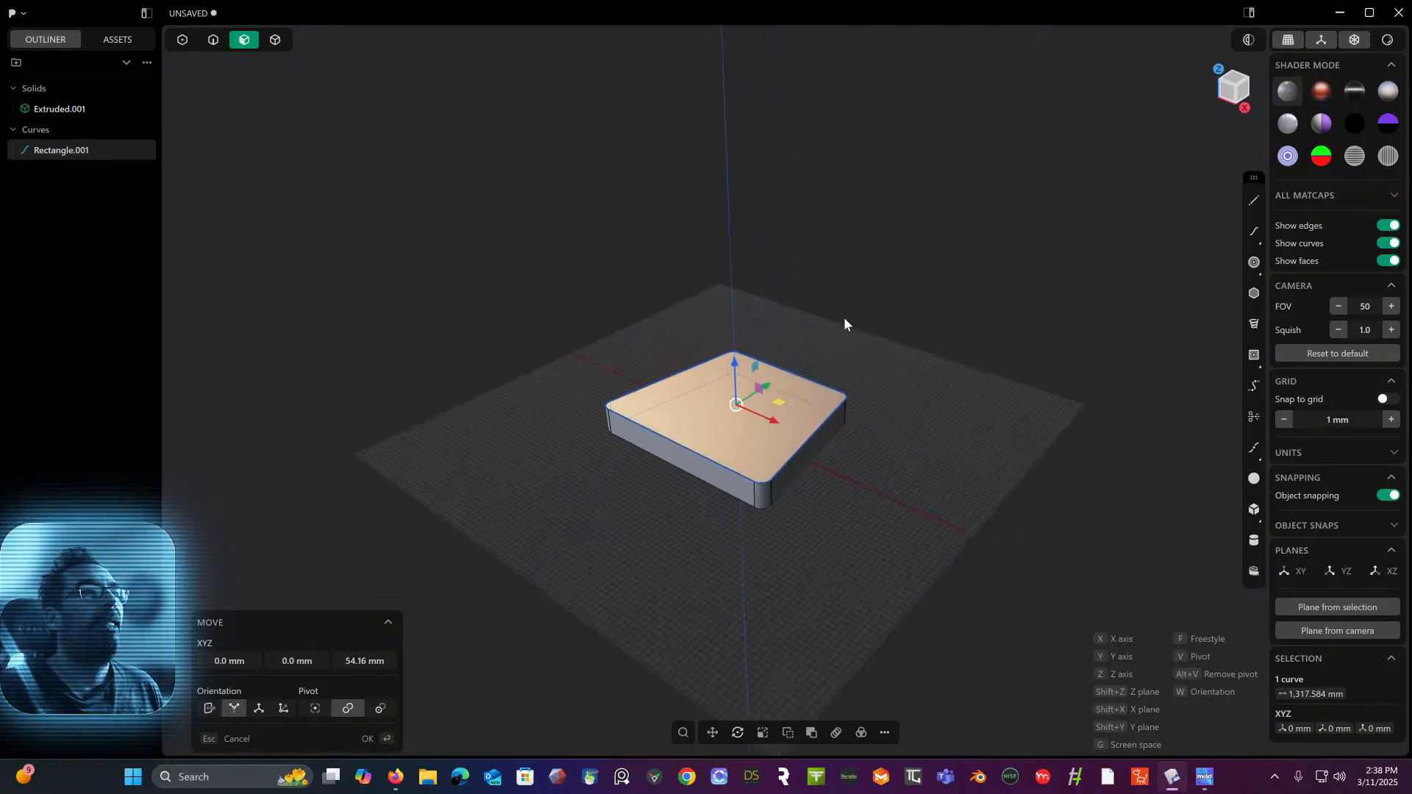
{"action": "scroll", "coordinate": [845, 324], "scroll_direction": "up", "scroll_amount": 3}
{"action": "key", "text": "Return"}
- Raise the trapezoid curve to Z 65.37 mm, leaving a small gap above the slab
{"action": "middle_click_drag", "start_coordinate": [844, 323], "coordinate": [909, 243]}
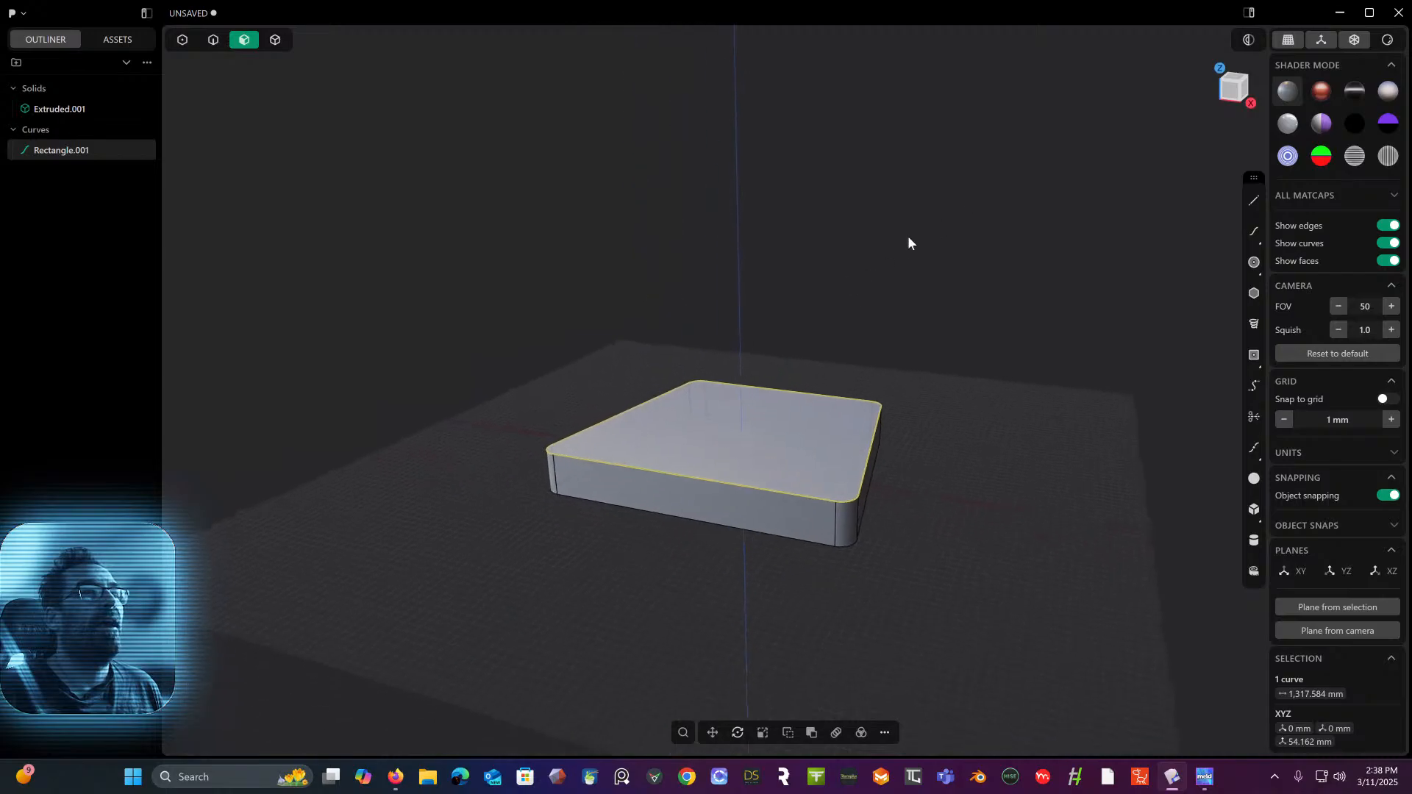
{"action": "scroll", "coordinate": [733, 342], "scroll_direction": "up", "scroll_amount": 3}
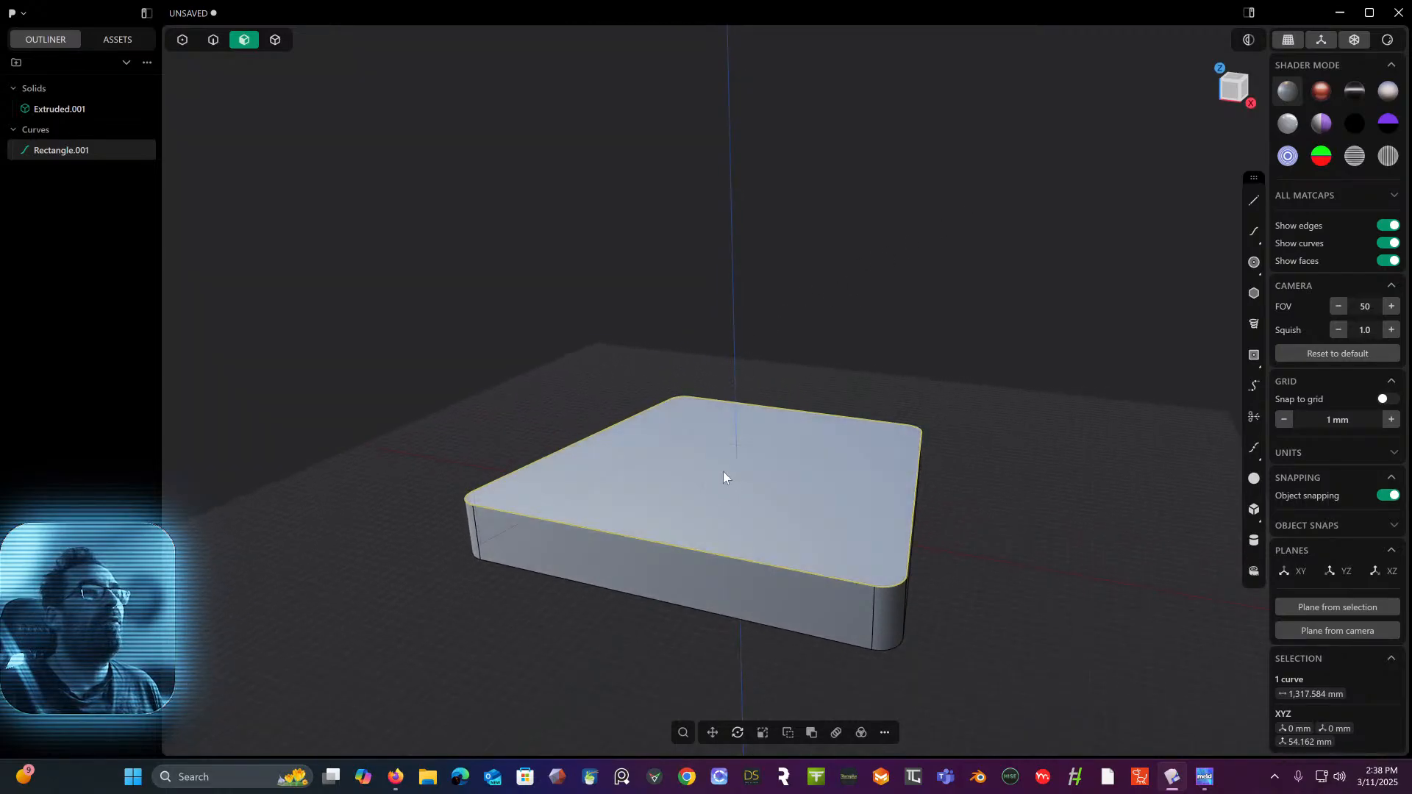
{"action": "mouse_move", "coordinate": [724, 477]}
{"action": "middle_mouse_down"}
{"action": "mouse_move", "coordinate": [682, 470]}
{"action": "mouse_move", "coordinate": [731, 451]}
{"action": "middle_mouse_up"}
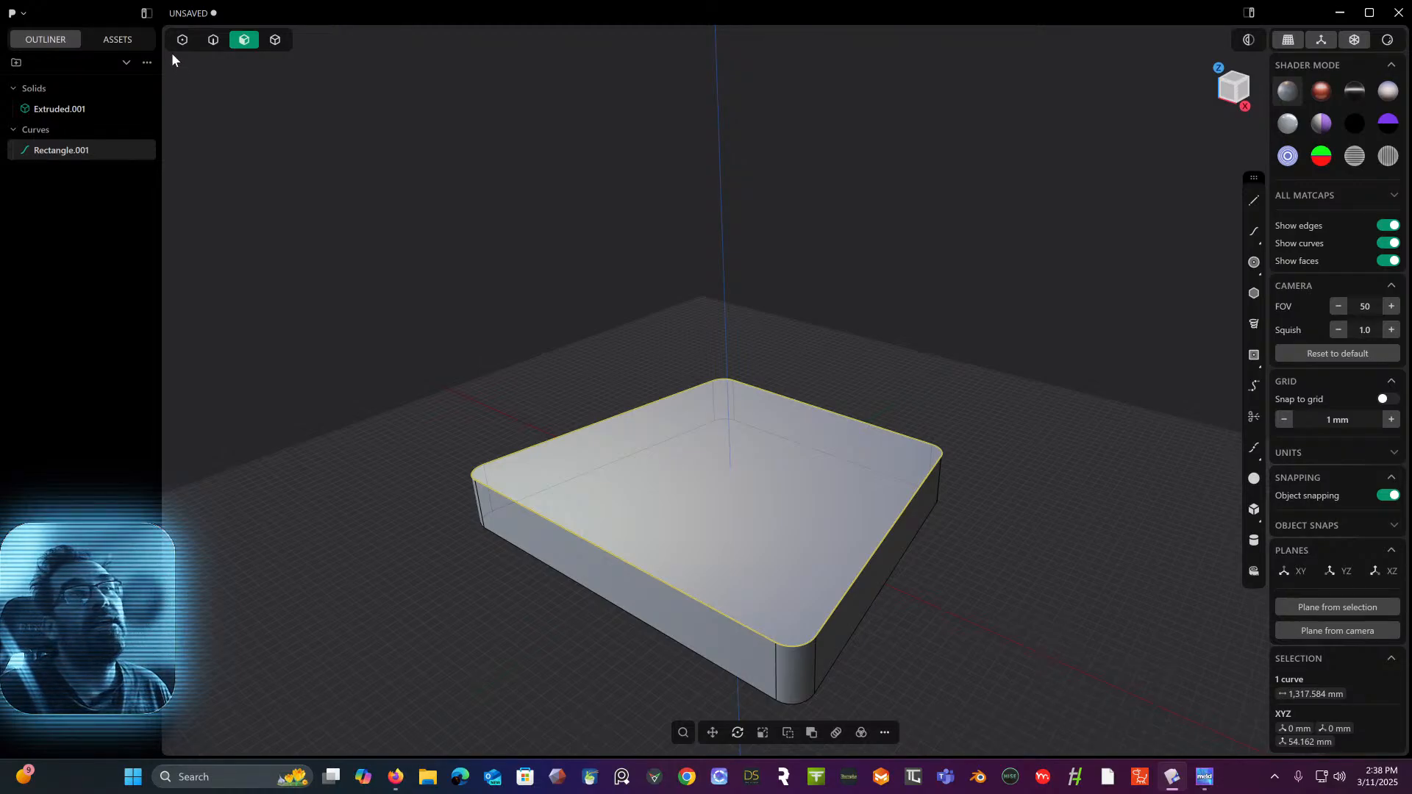
{"action": "left_click", "coordinate": [214, 40]}
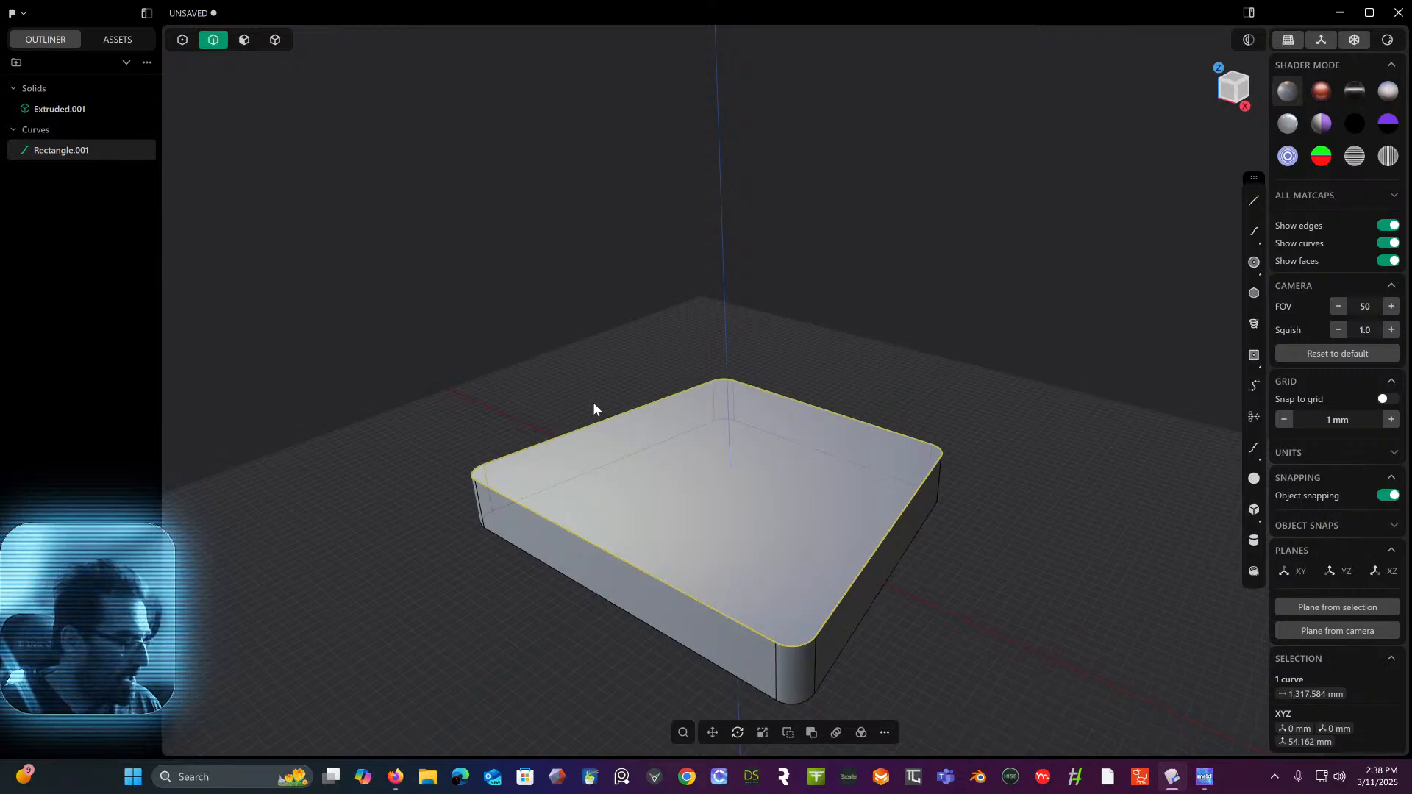
{"action": "key", "text": "g"}
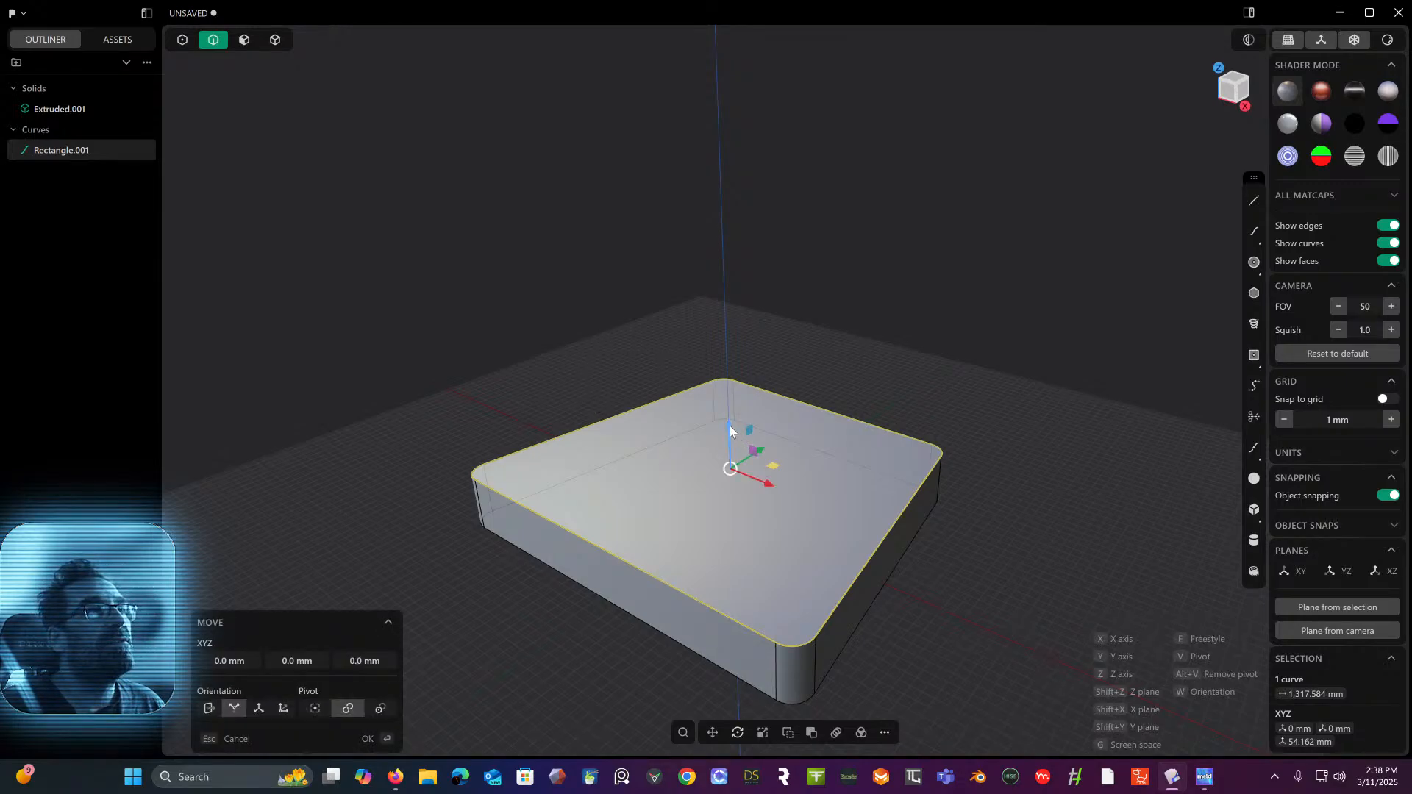
{"action": "left_click_drag", "start_coordinate": [730, 426], "coordinate": [729, 413]}
{"action": "middle_click_drag", "start_coordinate": [729, 413], "coordinate": [623, 272]}
{"action": "key", "text": "Return"}
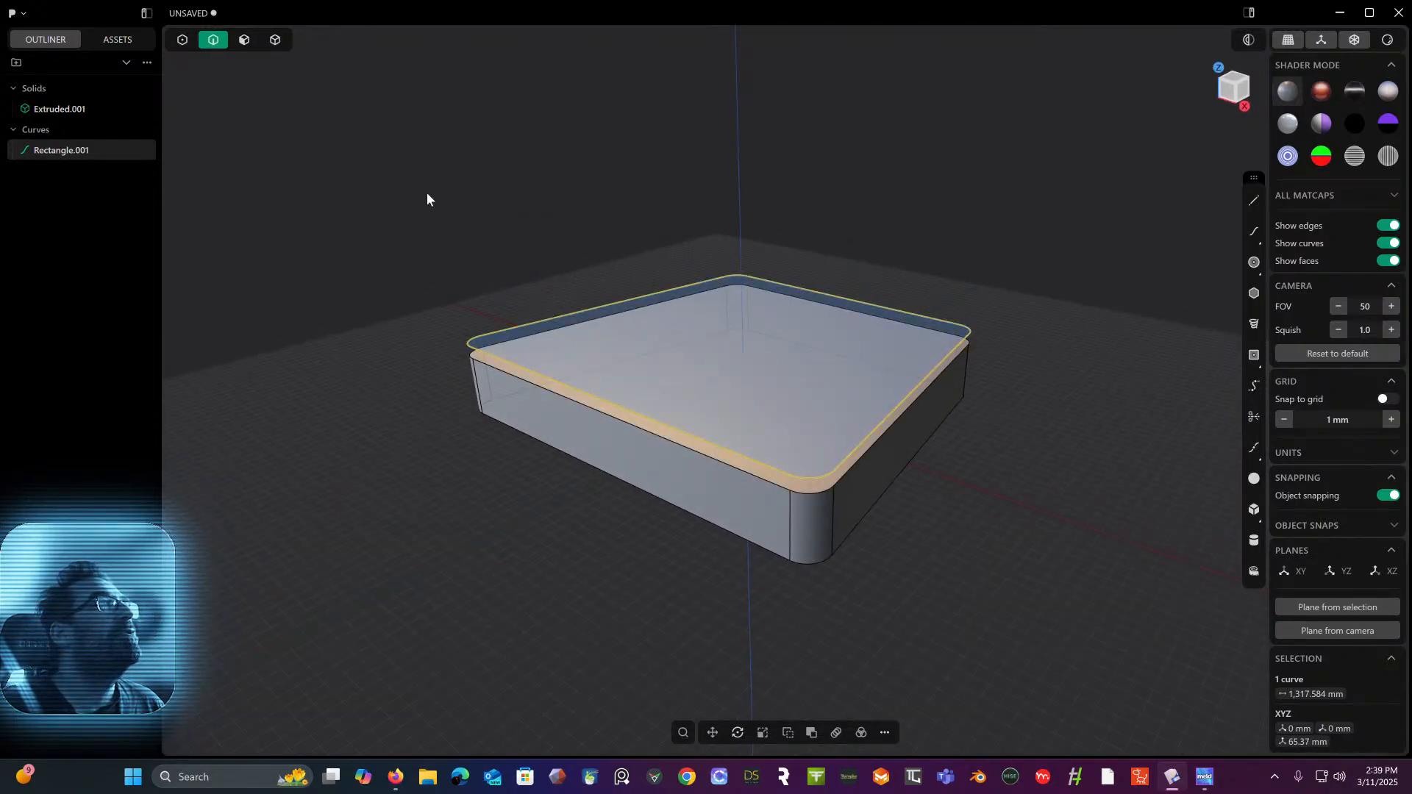
- Extrude the region of the raised trapezoid curve upward into a second slab above the first
{"action": "left_click", "coordinate": [247, 41]}
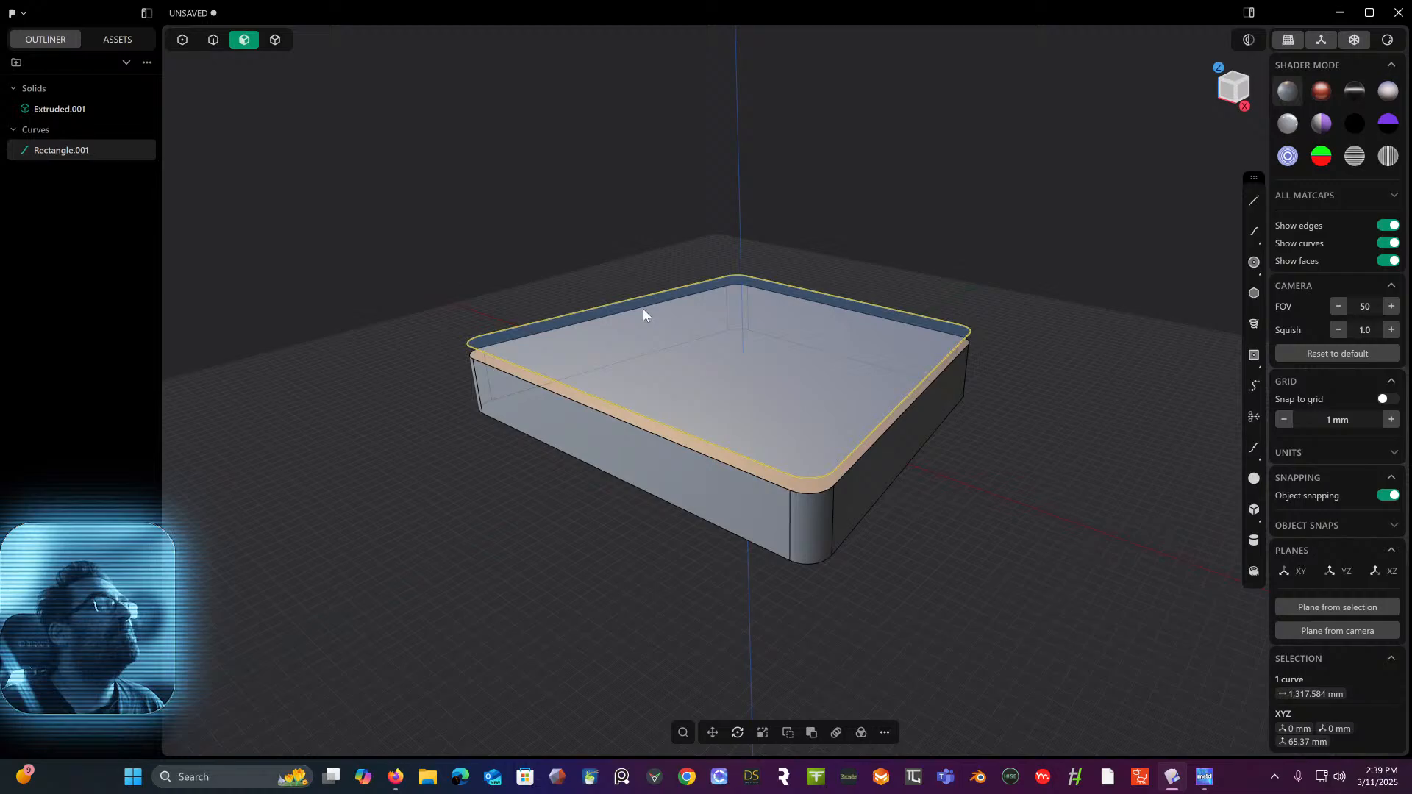
{"action": "left_click", "coordinate": [776, 364]}
{"action": "key", "text": "e"}
{"action": "left_click_drag", "start_coordinate": [777, 304], "coordinate": [782, 244]}
{"action": "key", "text": "Return"}
- Draw a horizontal line about 369 mm long across the upper slab near its top edge in the right view
{"action": "middle_click_drag", "start_coordinate": [928, 201], "coordinate": [905, 184]}
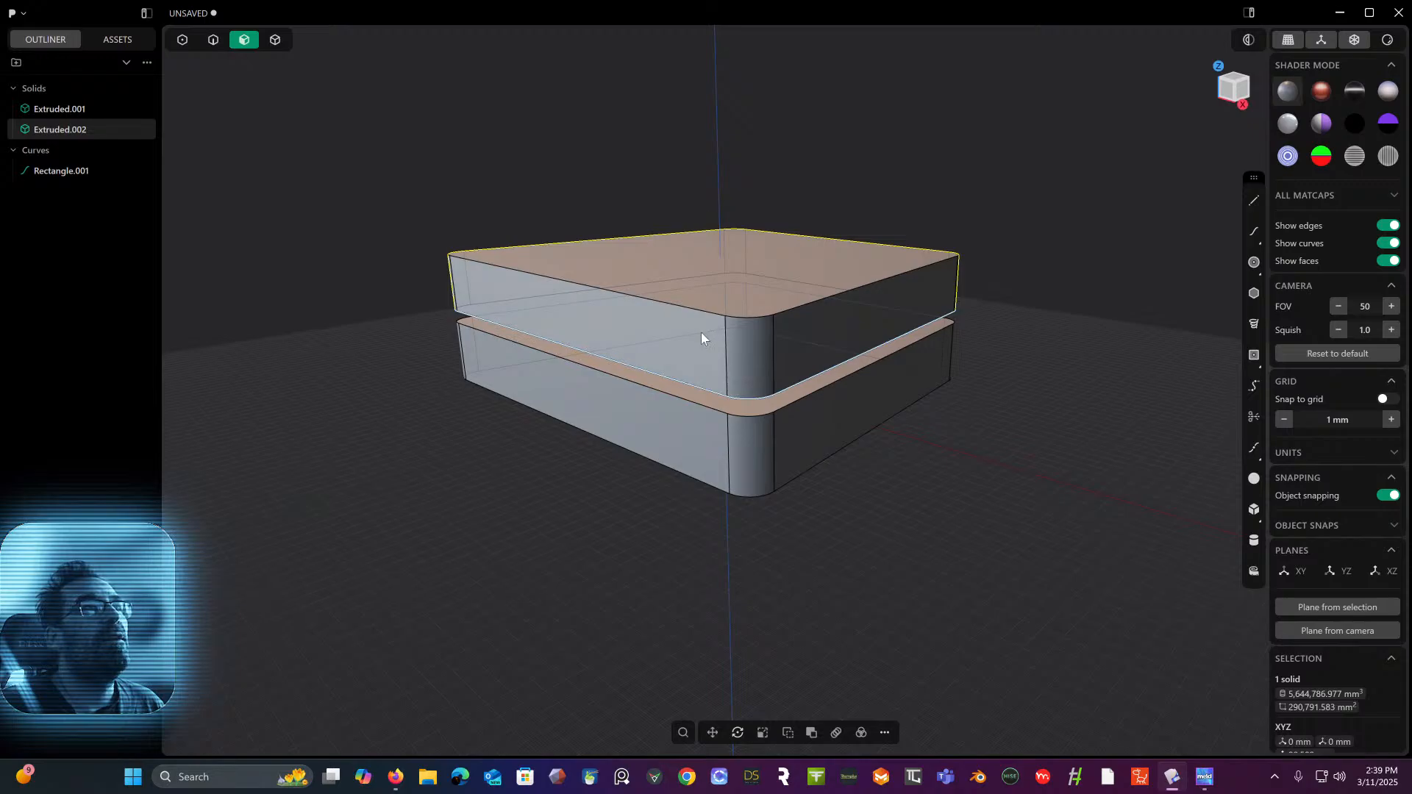
{"action": "left_click", "coordinate": [1241, 98]}
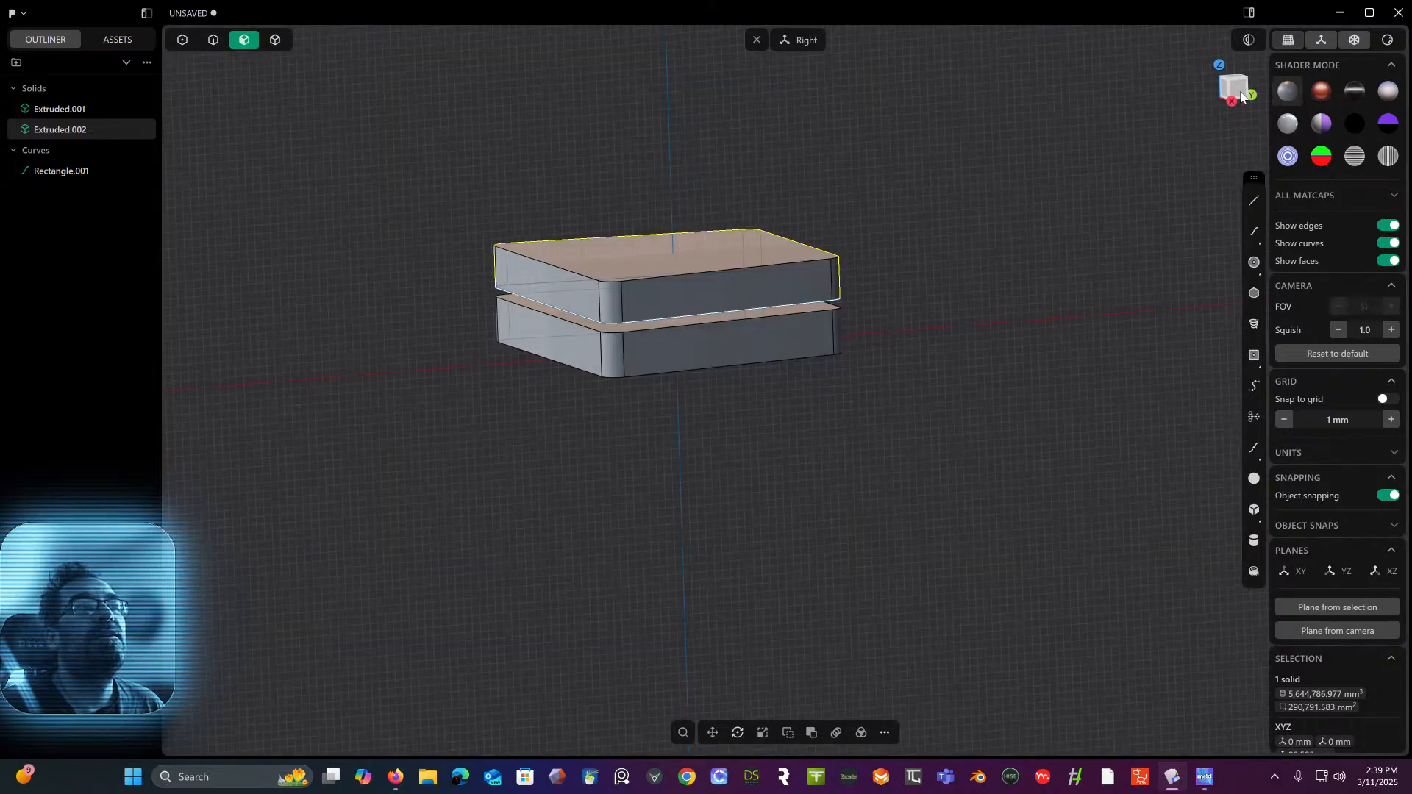
{"action": "left_click", "coordinate": [1254, 200]}
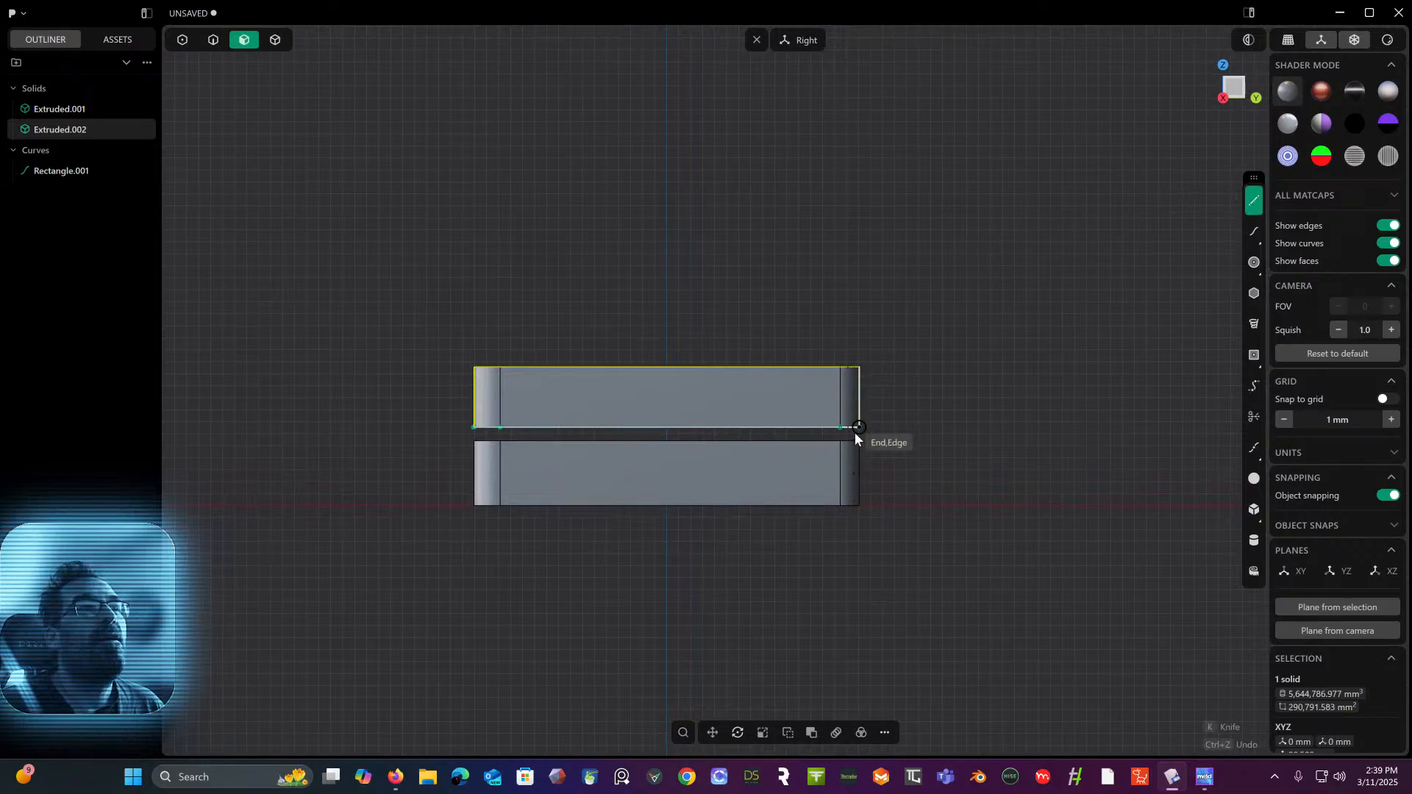
{"action": "left_click", "coordinate": [885, 381]}
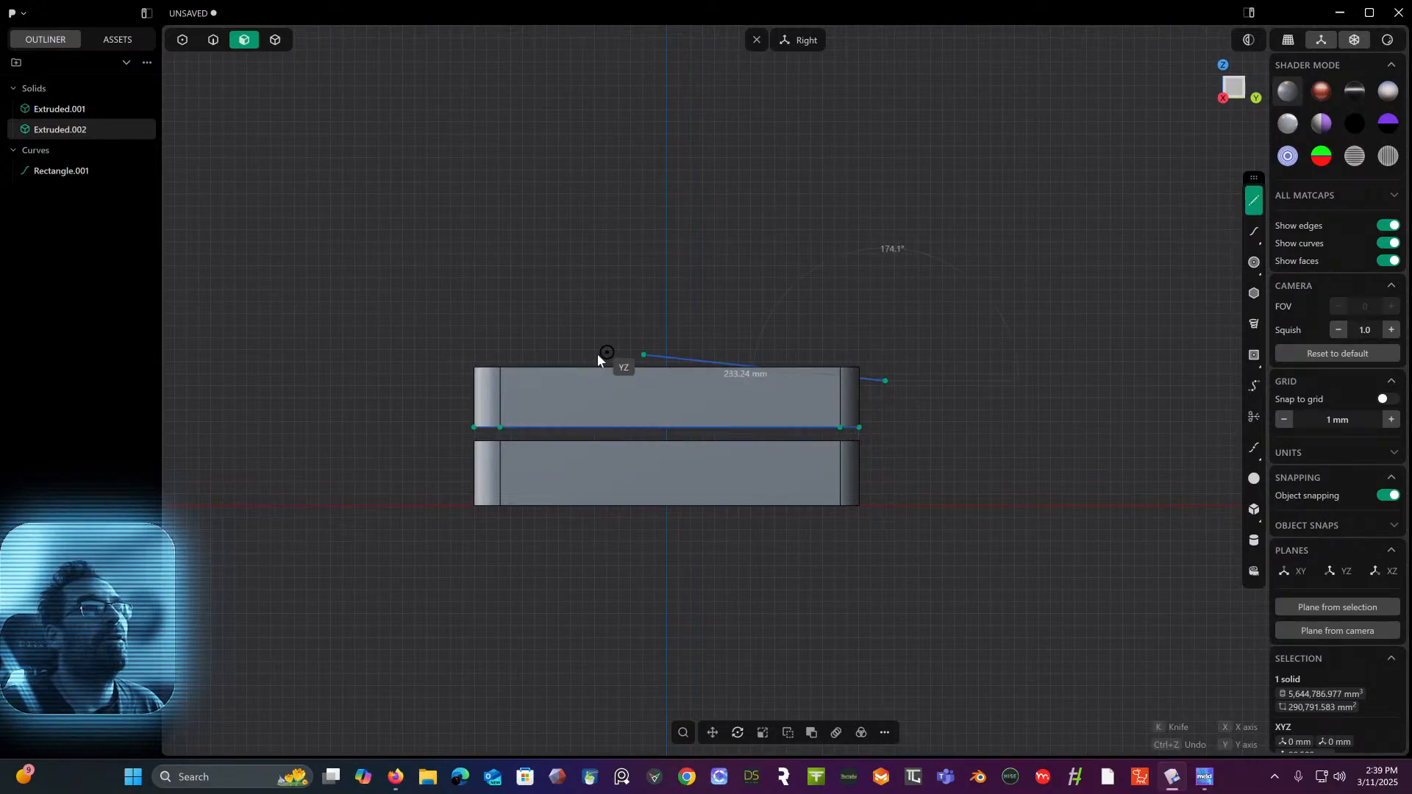
{"action": "left_click", "coordinate": [443, 381]}
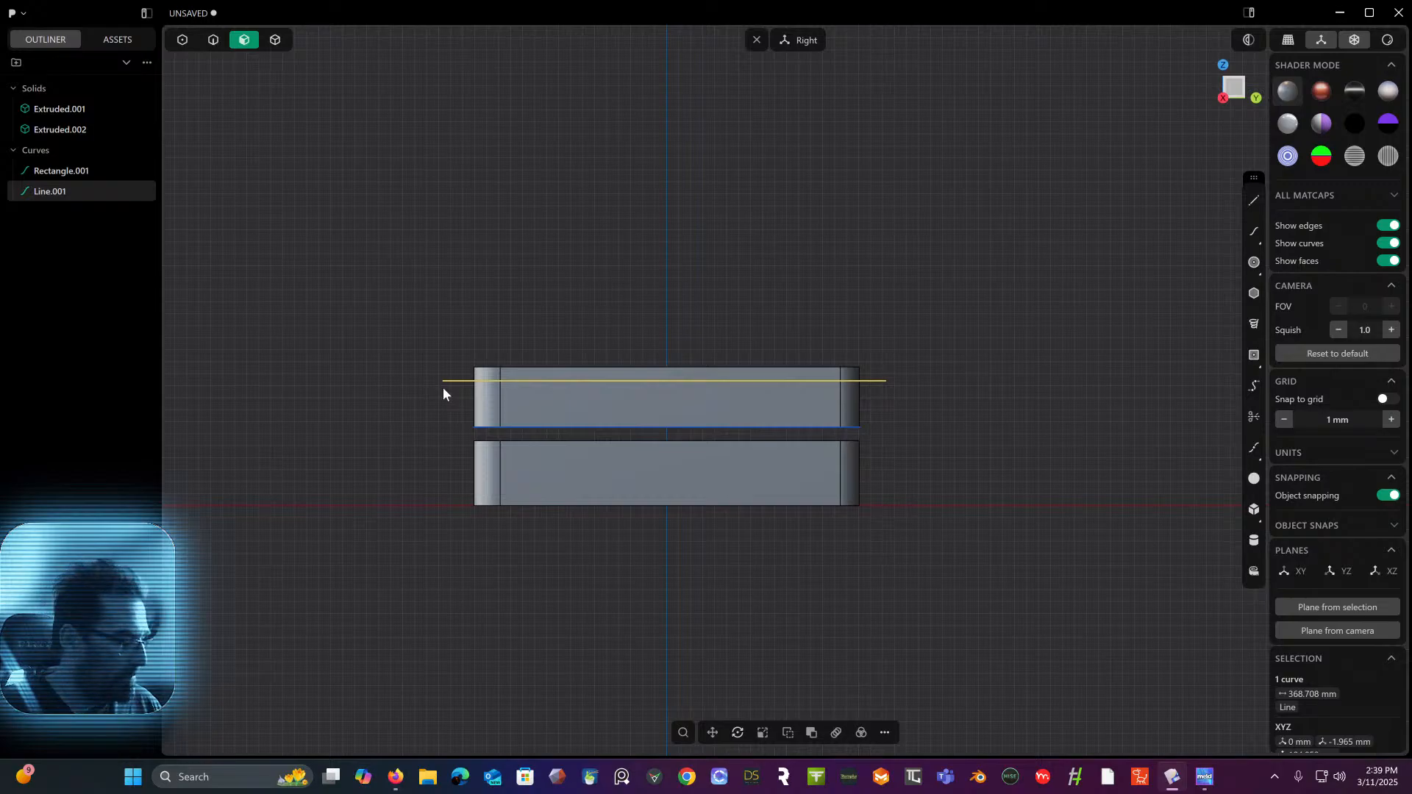
- Duplicate the horizontal line and move the copy down 26.97 mm along Z, near the upper slab's lower edge
{"action": "key", "text": "ctrl+d"}
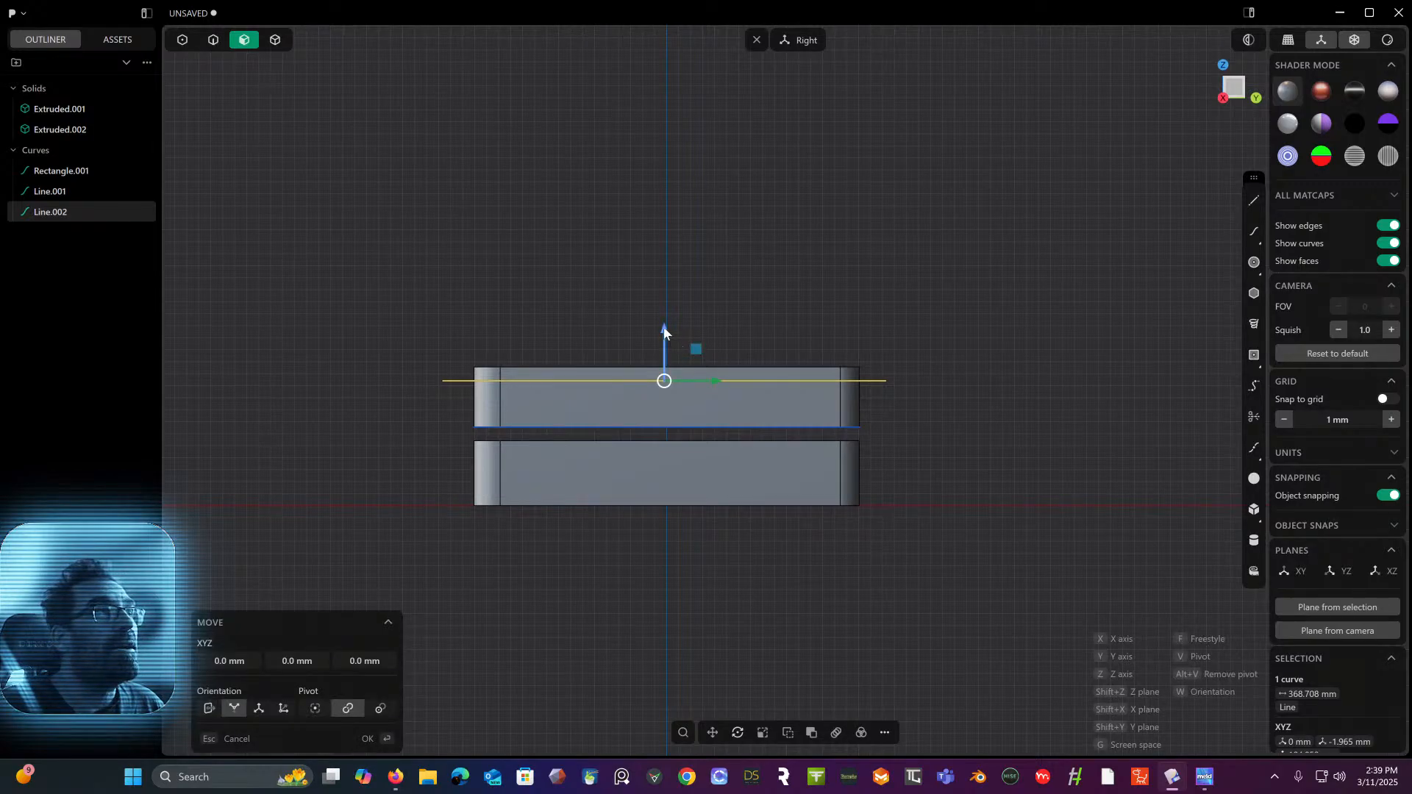
{"action": "left_click_drag", "start_coordinate": [664, 329], "coordinate": [663, 361]}
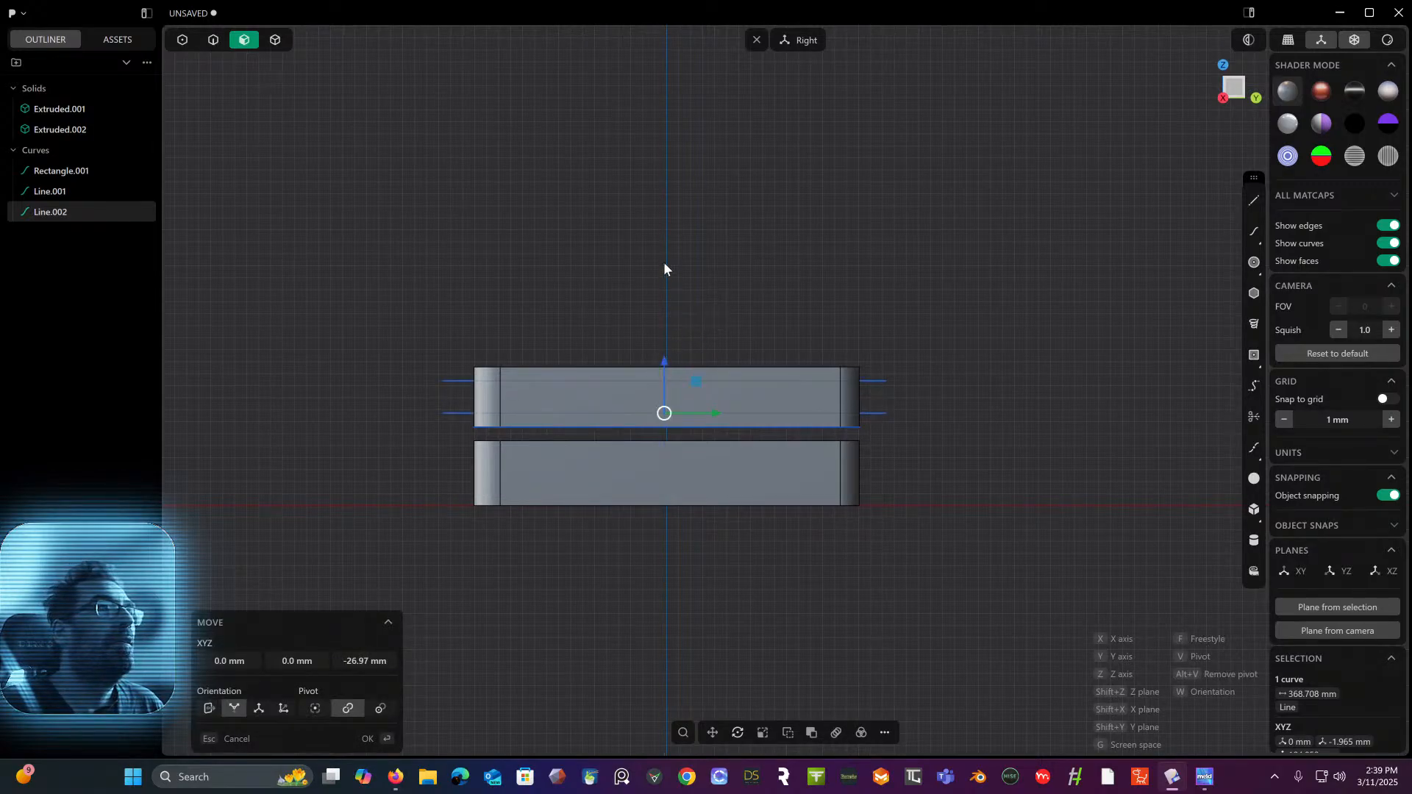
{"action": "key", "text": "Return"}
{"action": "middle_click_drag", "start_coordinate": [663, 261], "coordinate": [716, 311]}
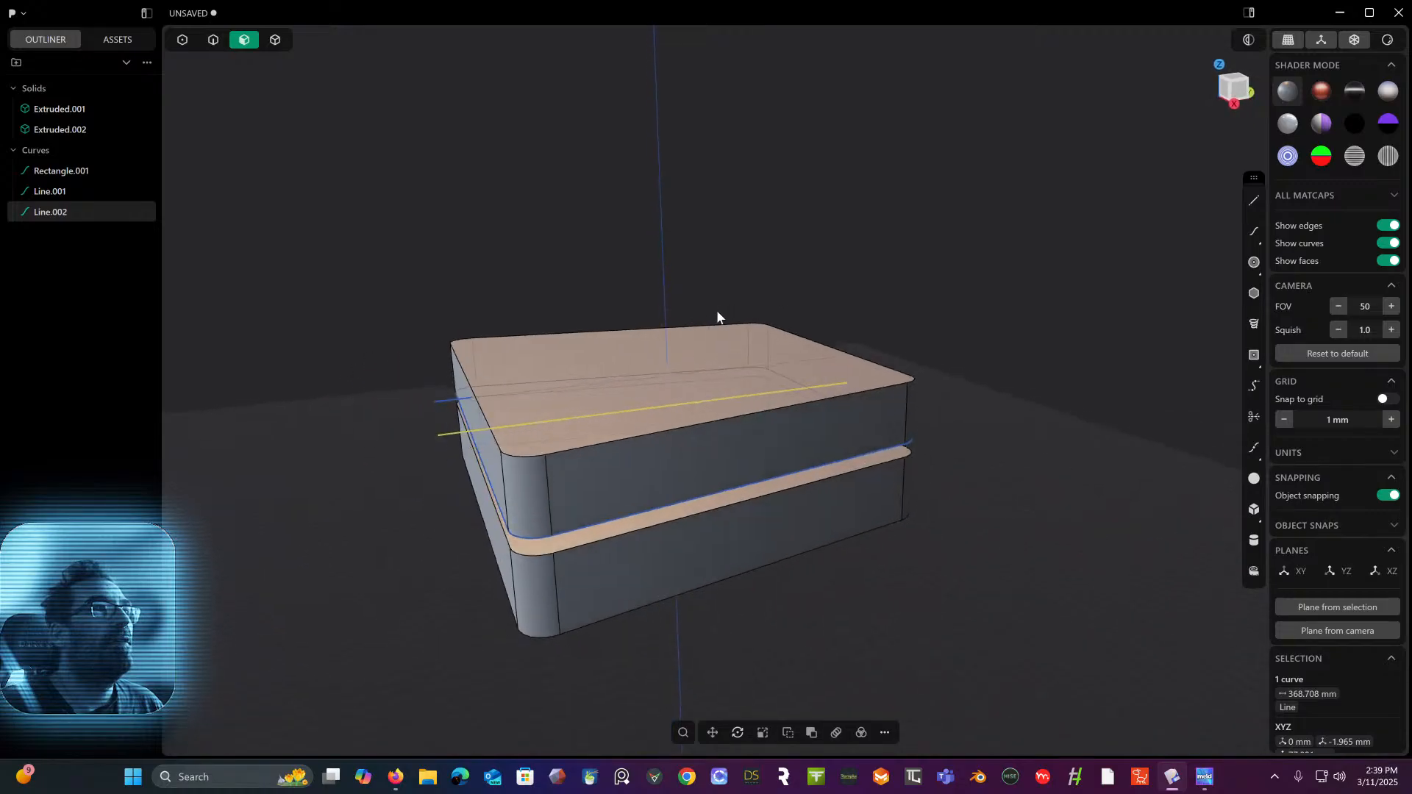
{"action": "left_click", "coordinate": [1247, 92]}
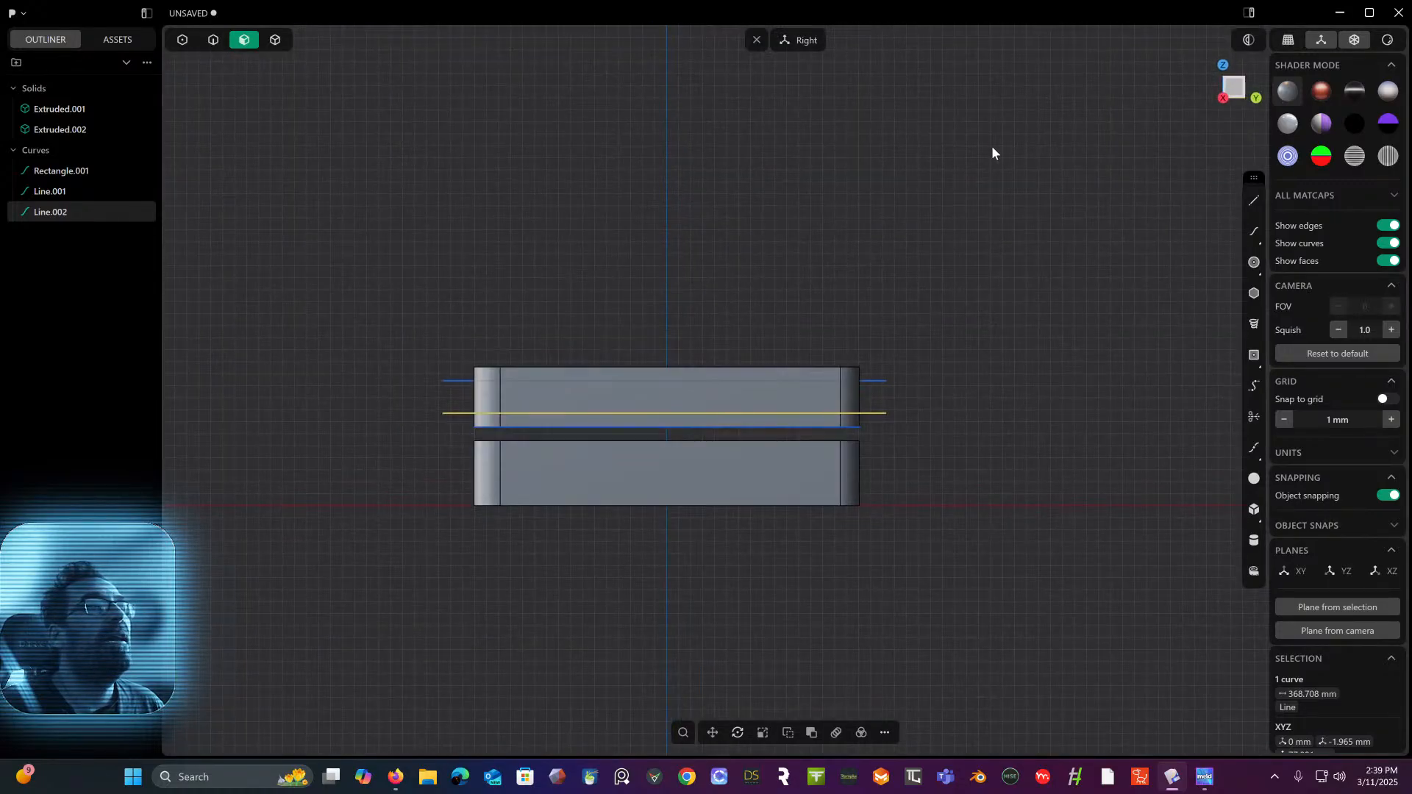
{"action": "left_click", "coordinate": [275, 39]}
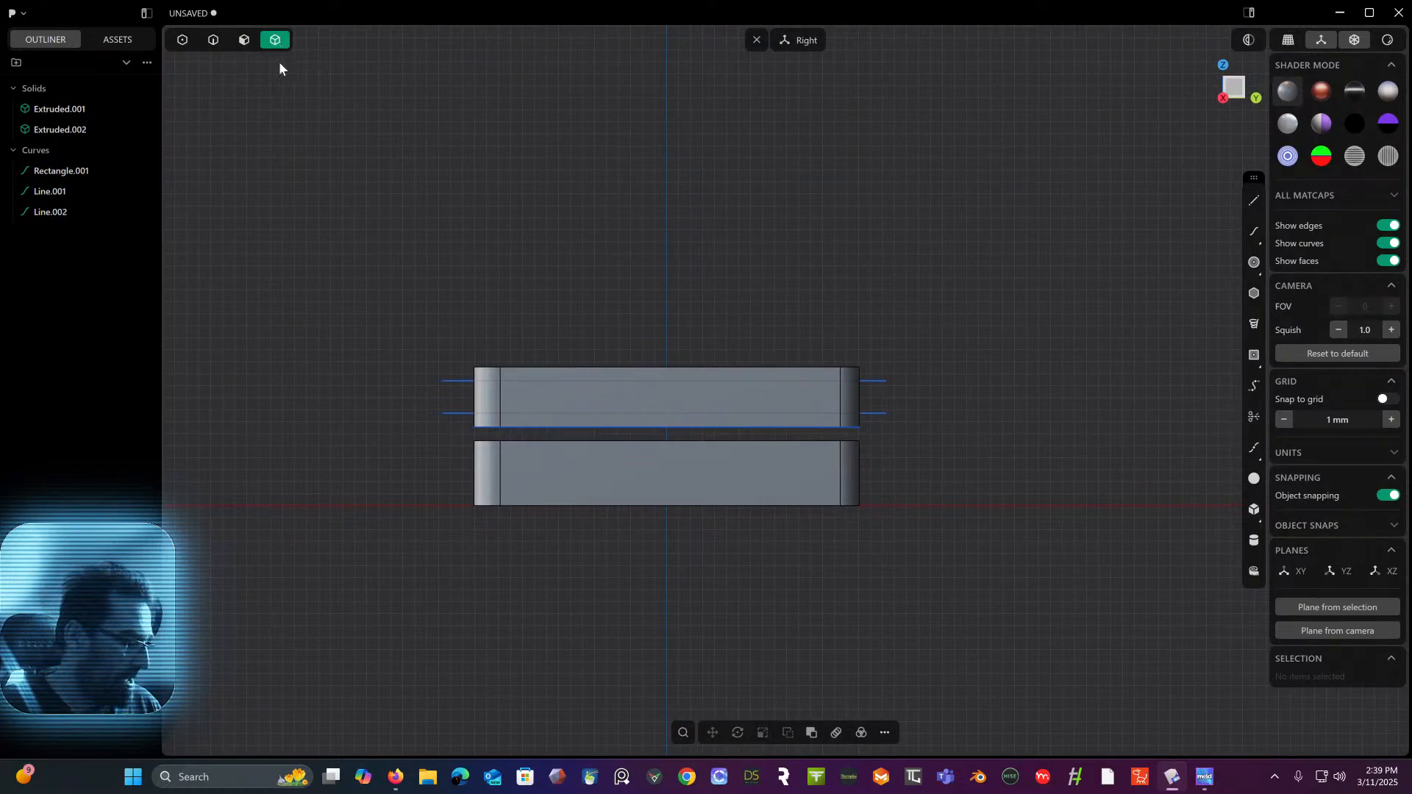
{"action": "key", "text": "alt+c"}
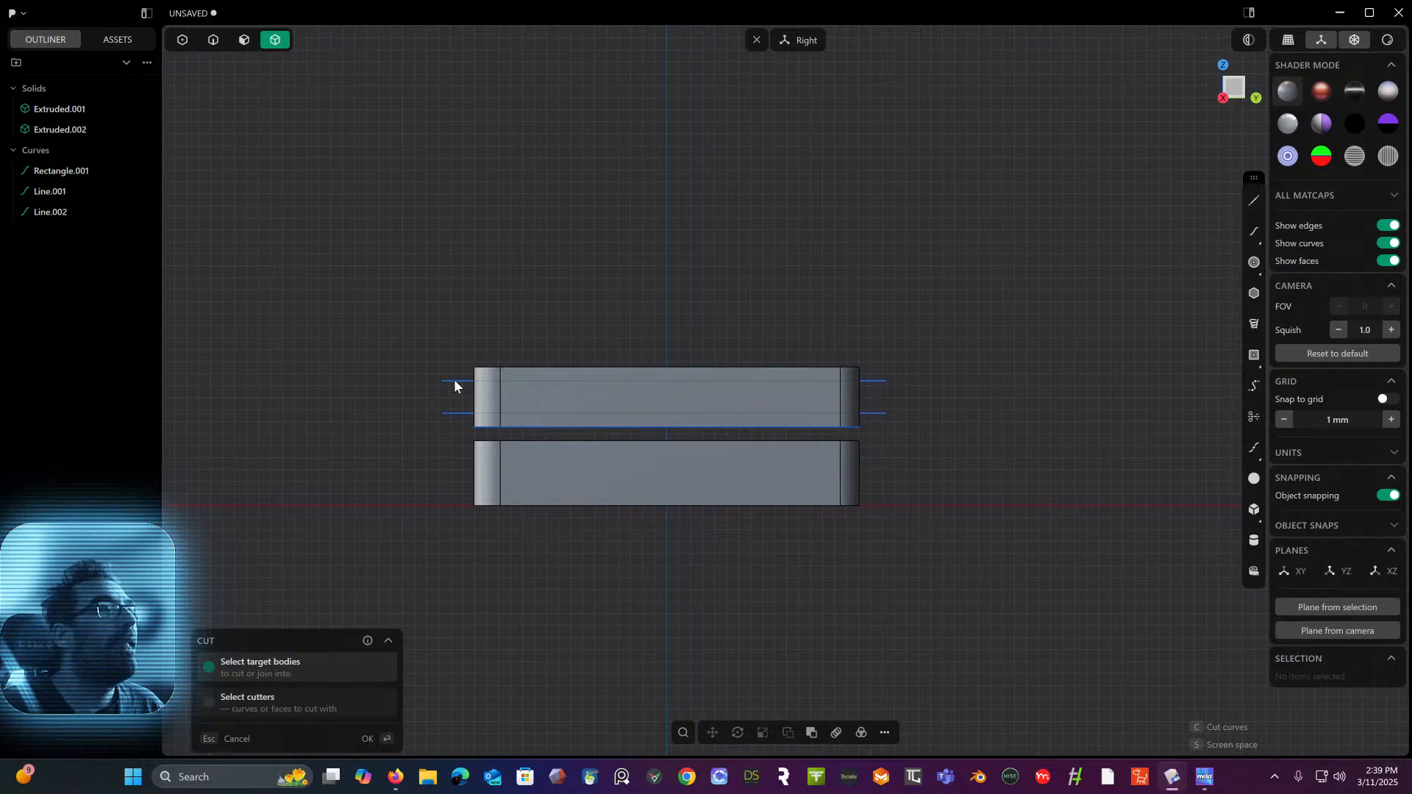
{"action": "key", "text": "Escape"}
{"action": "left_click", "coordinate": [215, 42]}
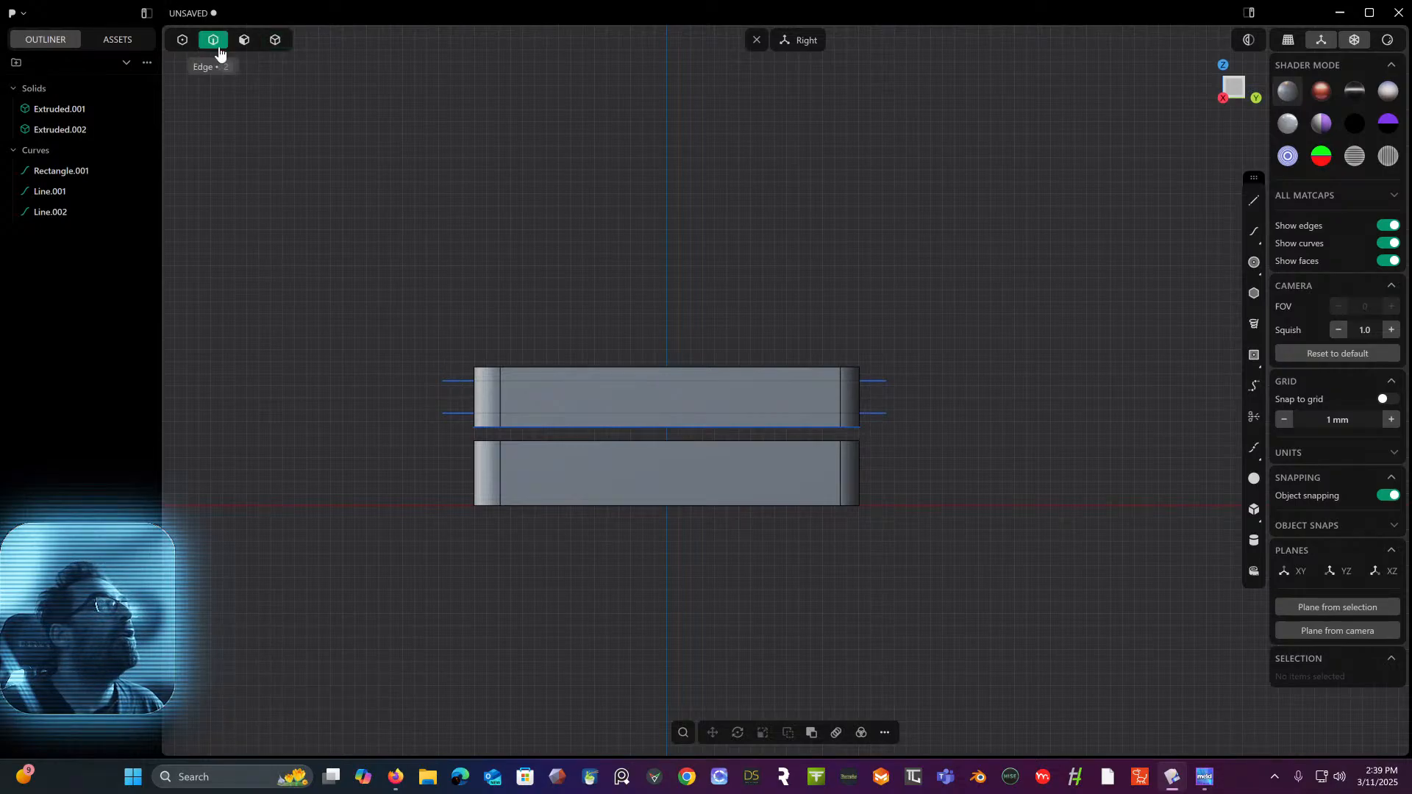
- Cut the upper slab into three layers using the two horizontal lines as cutters
{"action": "left_click", "coordinate": [275, 40]}
{"action": "left_click", "coordinate": [562, 420]}
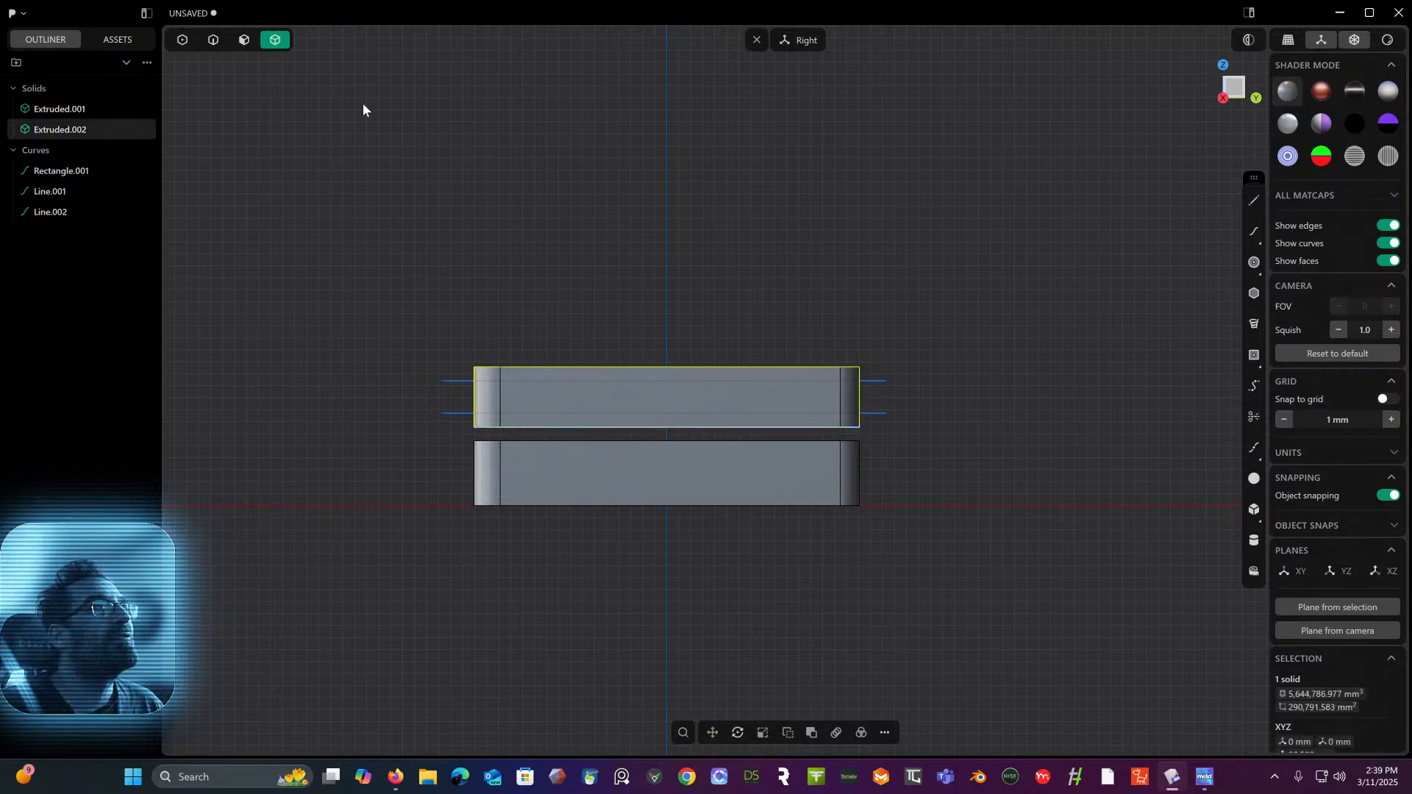
{"action": "key", "text": "c"}
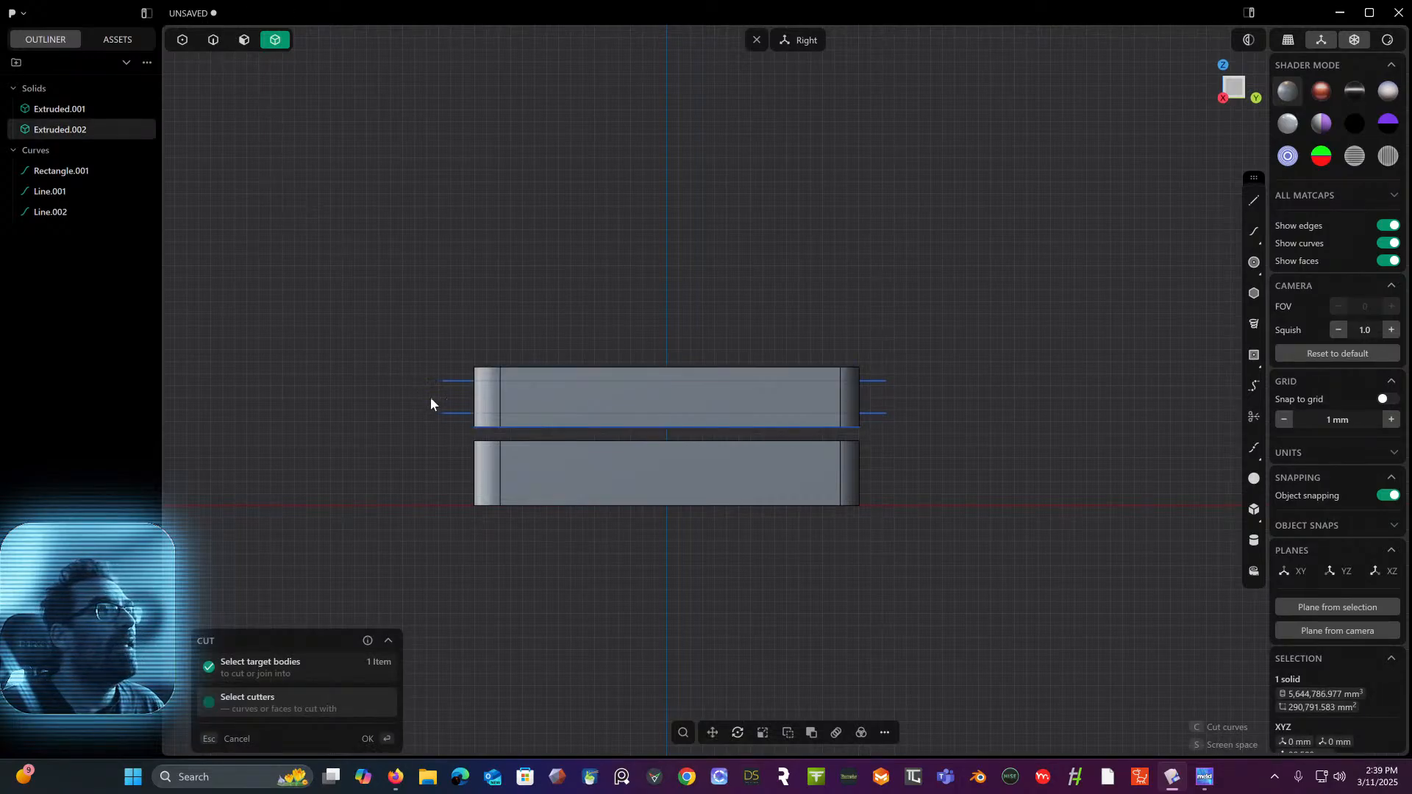
{"action": "left_click", "coordinate": [453, 379]}
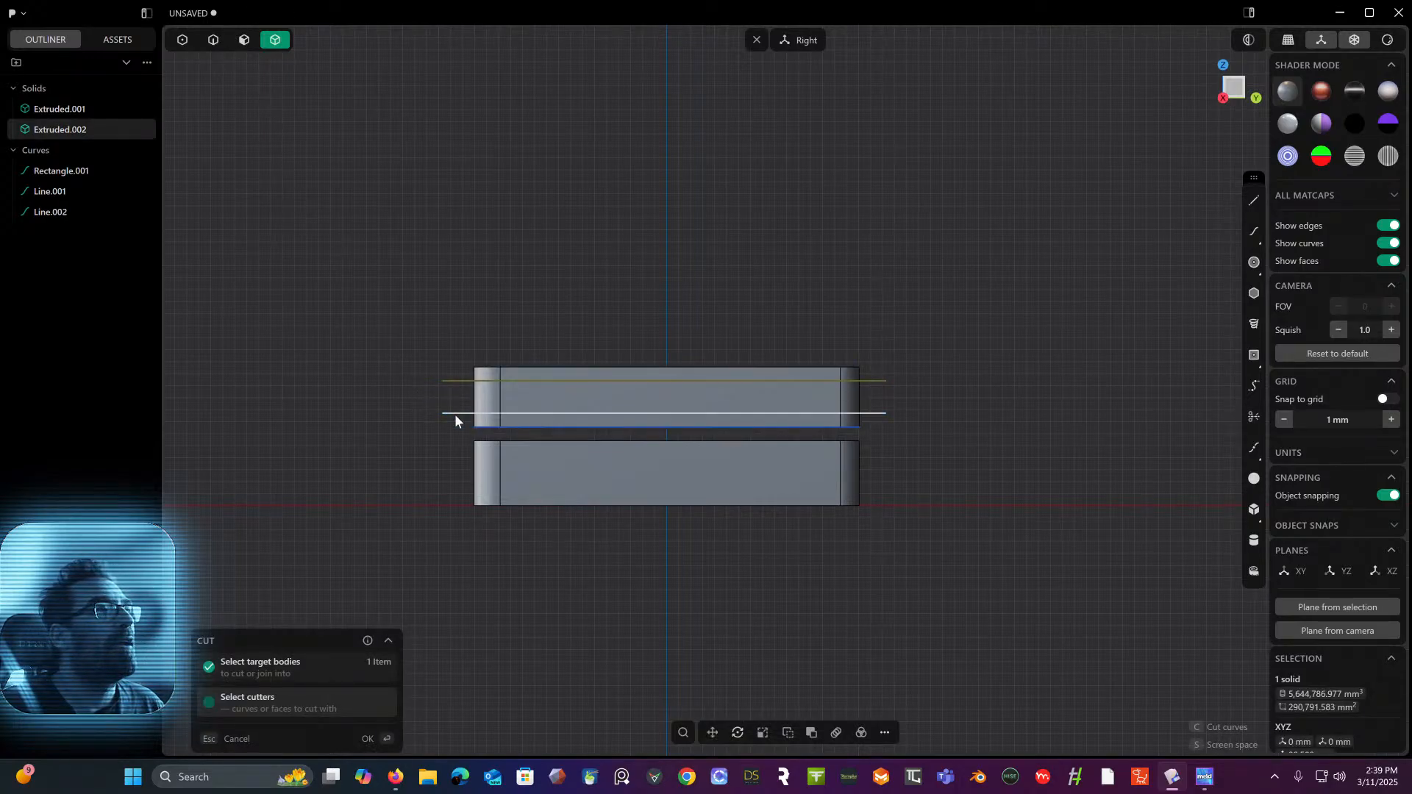
{"action": "left_click", "coordinate": [455, 413]}
{"action": "key", "text": "Return"}
{"action": "mouse_move", "coordinate": [494, 311]}
{"action": "middle_mouse_down"}
{"action": "mouse_move", "coordinate": [596, 346]}
{"action": "mouse_move", "coordinate": [493, 311]}
{"action": "middle_mouse_up"}
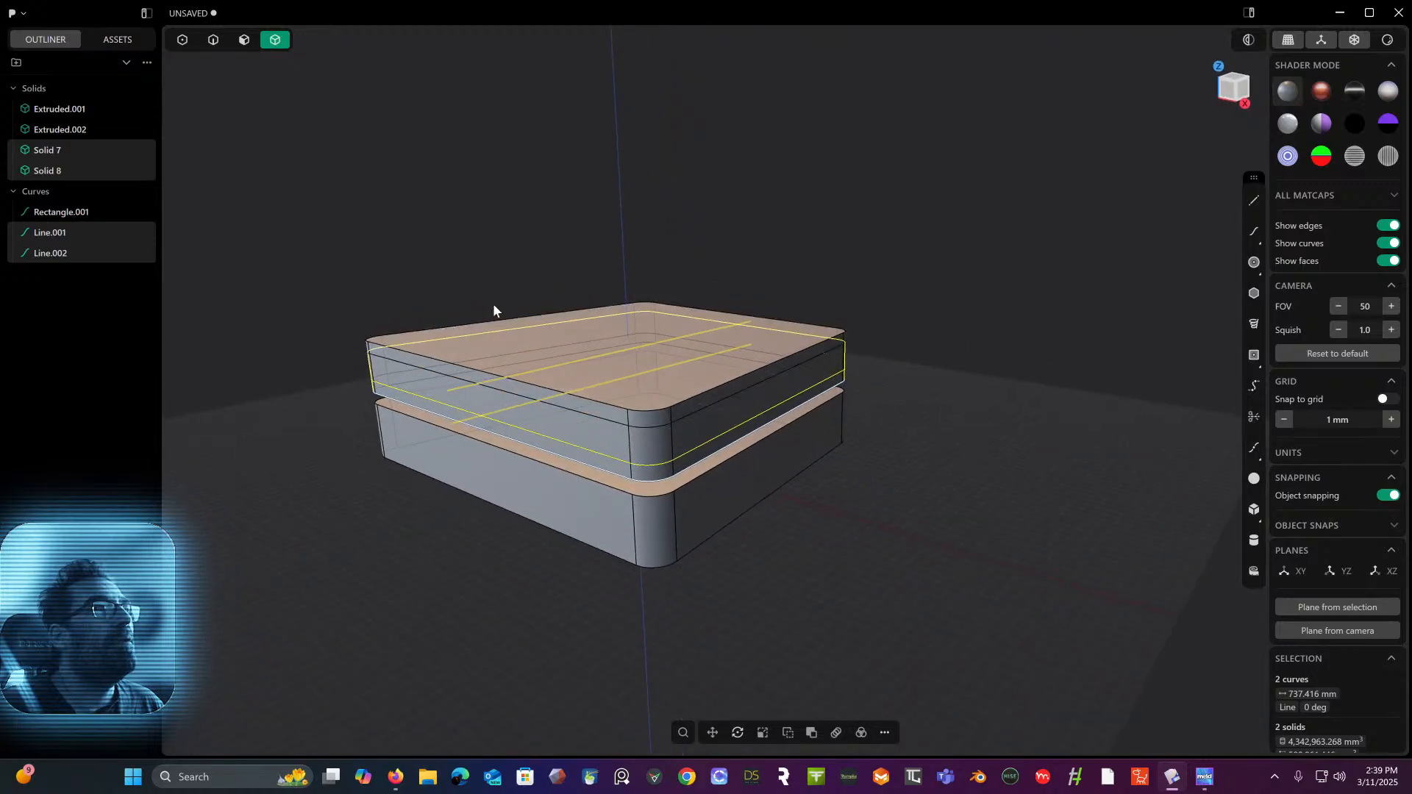
- Delete the trapezoid curve and the two cutting lines
{"action": "left_click", "coordinate": [61, 211]}
{"action": "left_click", "coordinate": [58, 252], "text": "shift"}
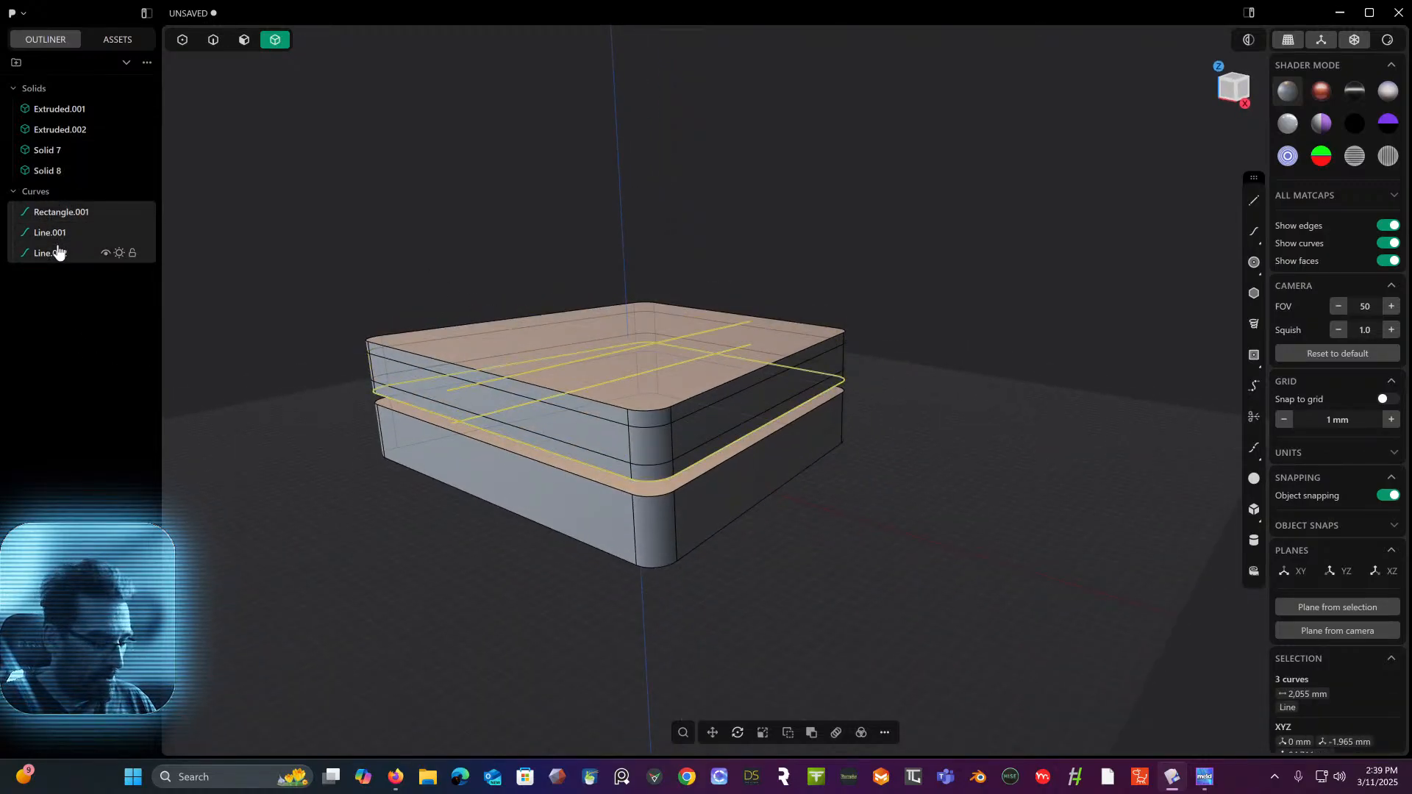
{"action": "key", "text": "Delete"}
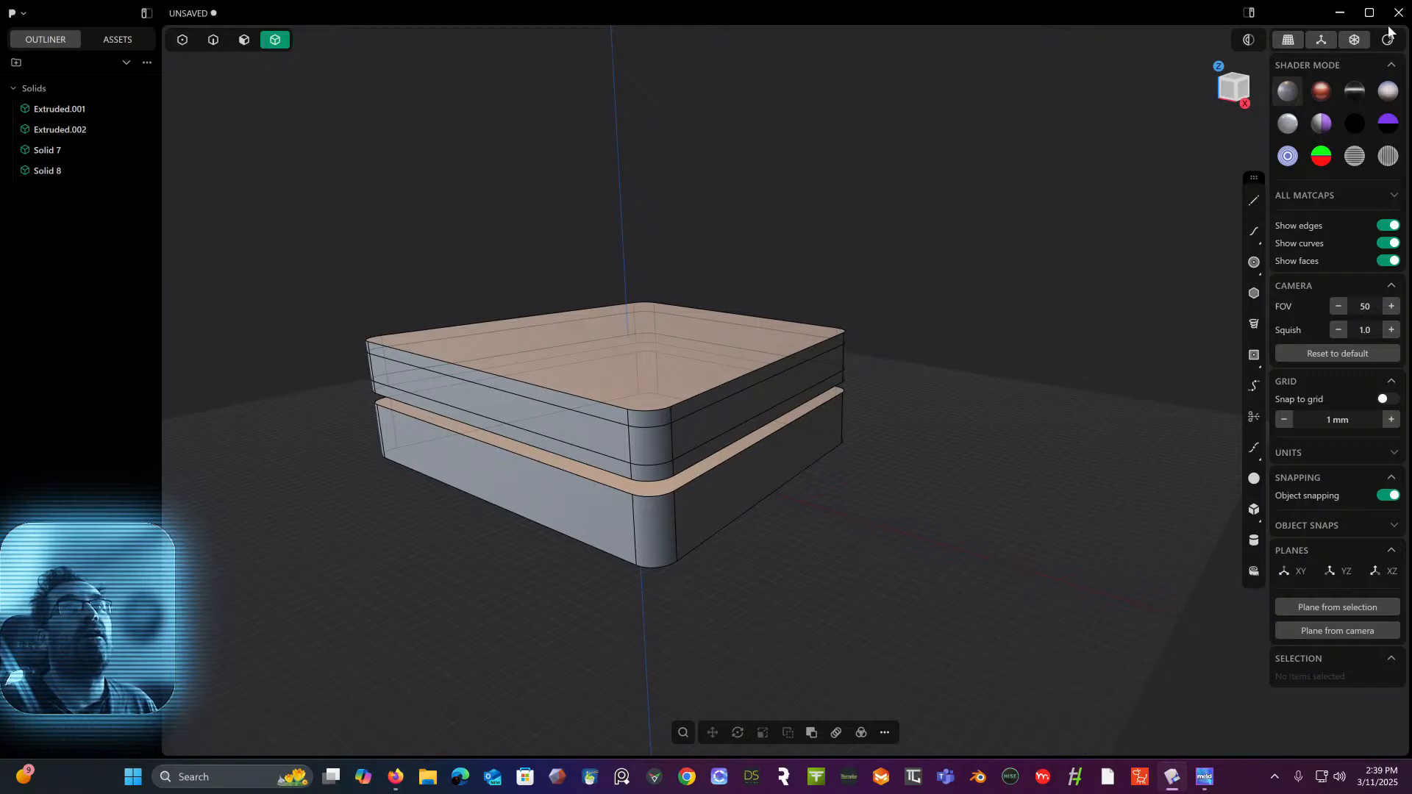
- Undo the curve deletion and the cut of the upper slab
{"action": "middle_click_drag", "start_coordinate": [1012, 240], "coordinate": [1018, 122]}
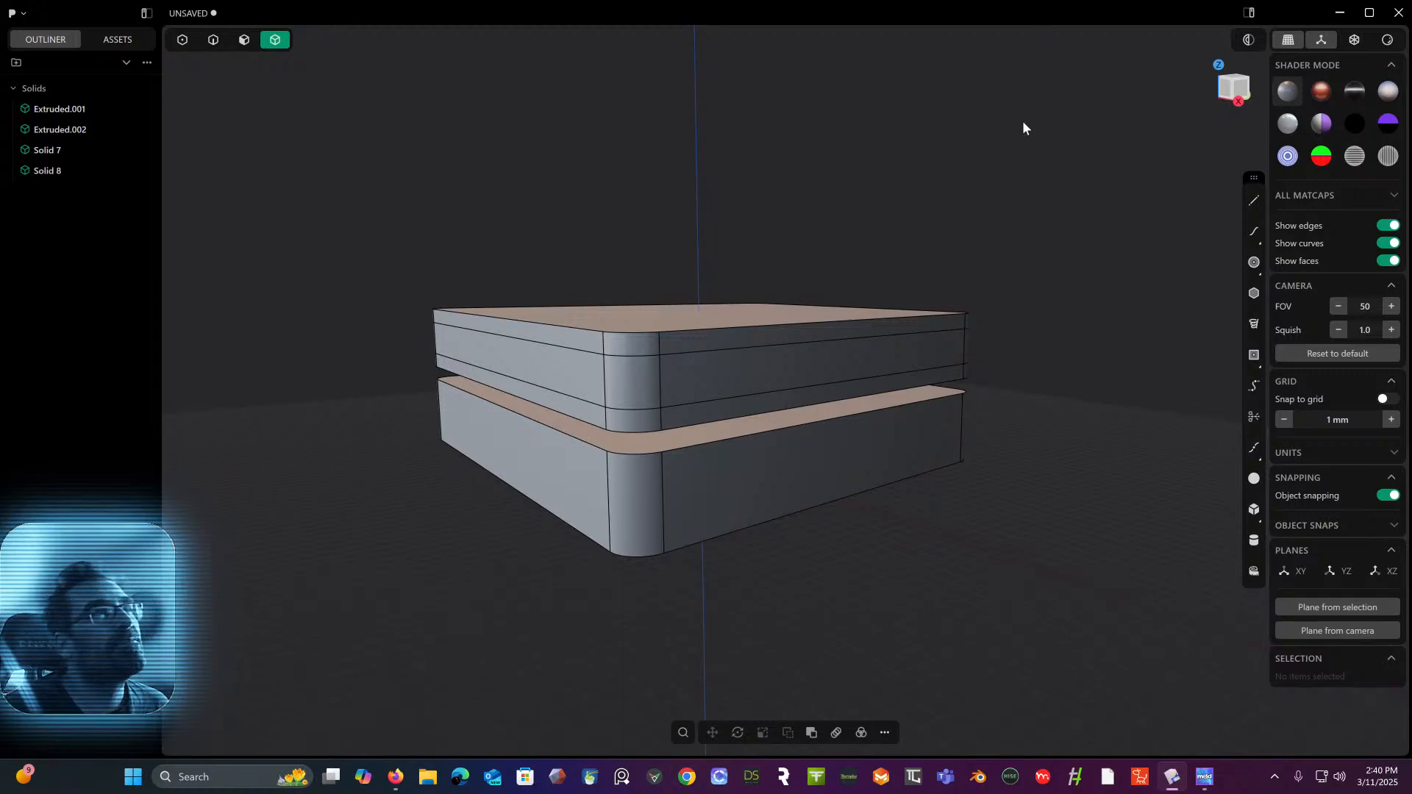
{"action": "key", "text": "ctrl+z"}
{"action": "key", "text": "ctrl+z"}
{"action": "key", "text": "ctrl+z"}
{"action": "key", "text": "ctrl+z"}
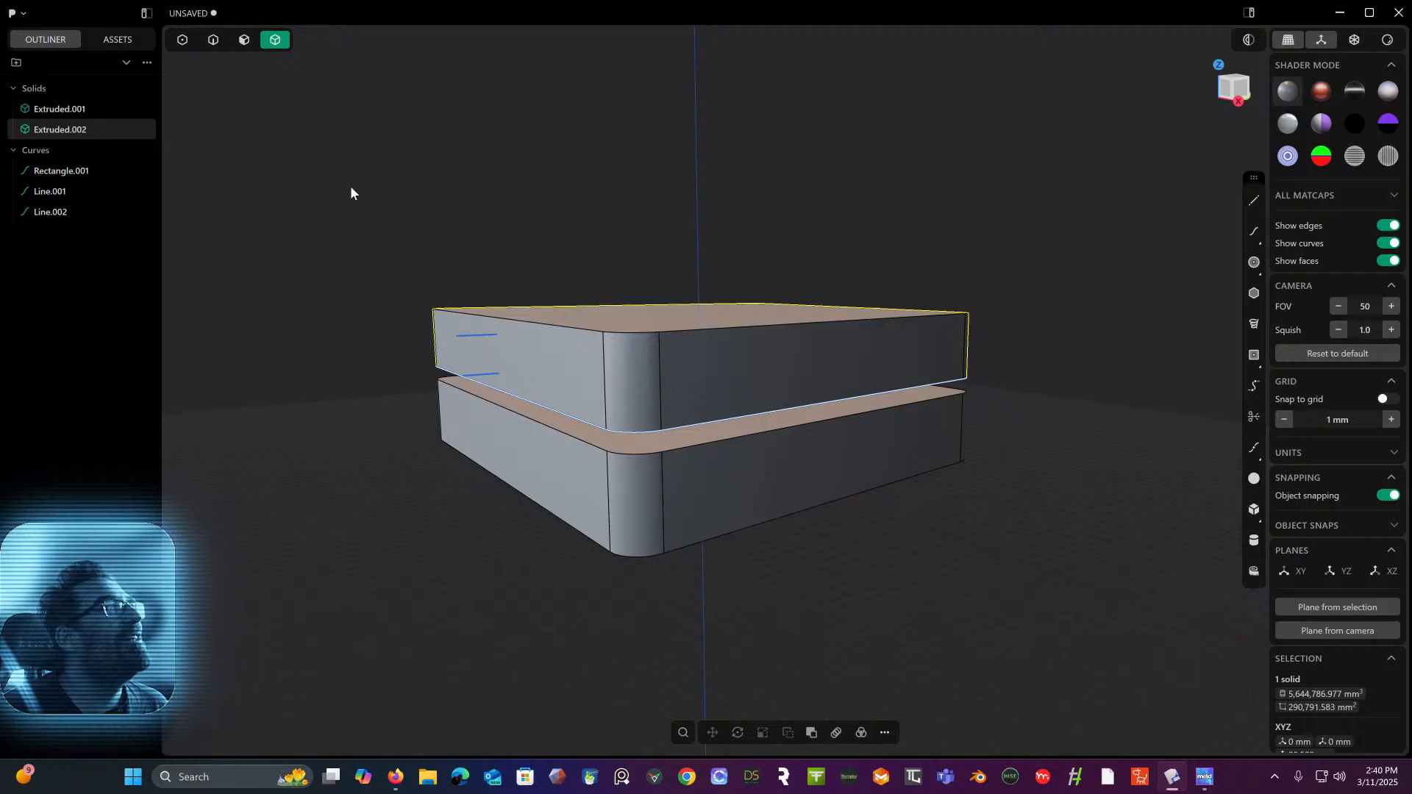
- Delete the trapezoid curve and both horizontal lines, keeping only the two solid slabs
{"action": "left_click", "coordinate": [60, 175]}
{"action": "left_click", "coordinate": [57, 213], "text": "shift"}
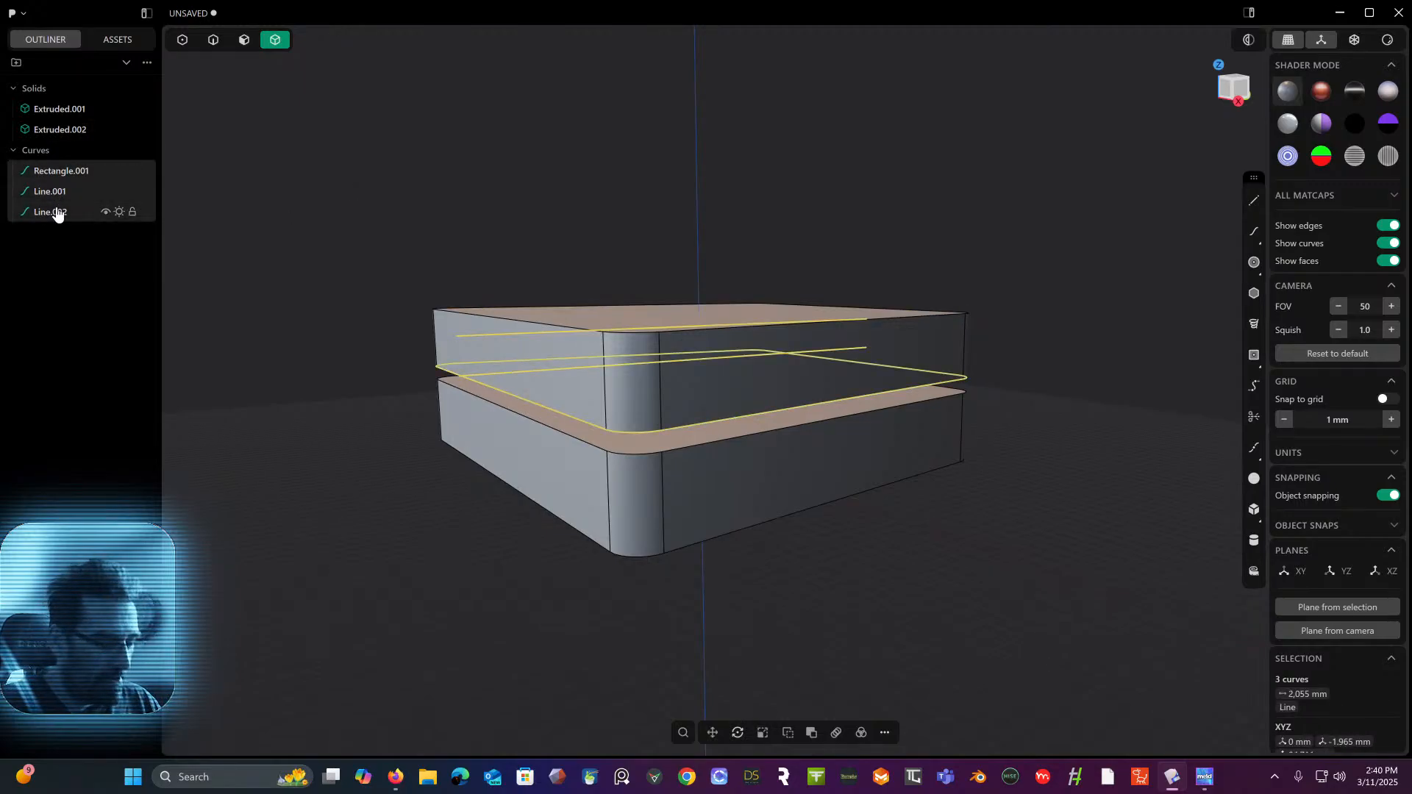
{"action": "key", "text": "Delete"}
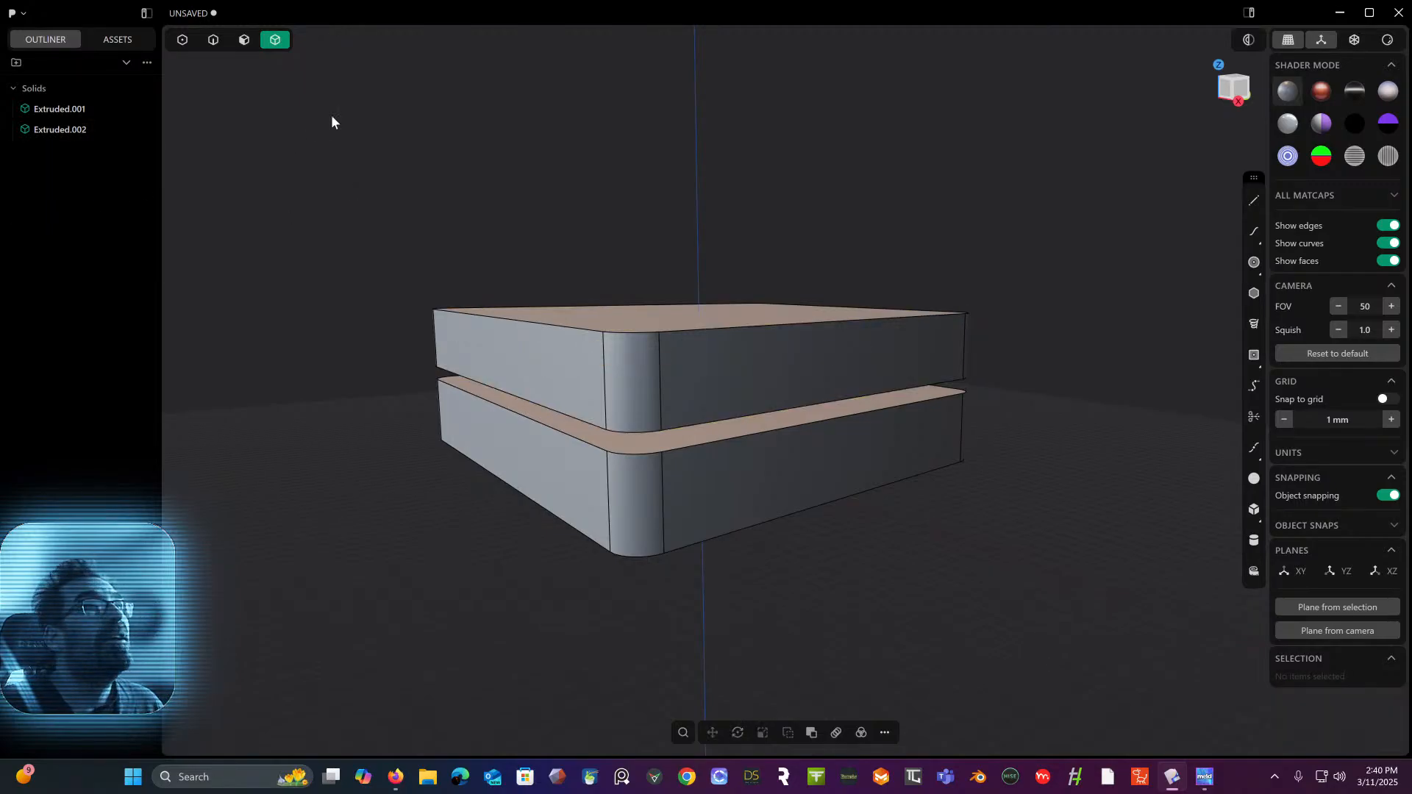
- Draw a horizontal line about 494 mm long across the upper slab in the front view and lower it about 6.42 mm along Z
{"action": "left_click", "coordinate": [1238, 95]}
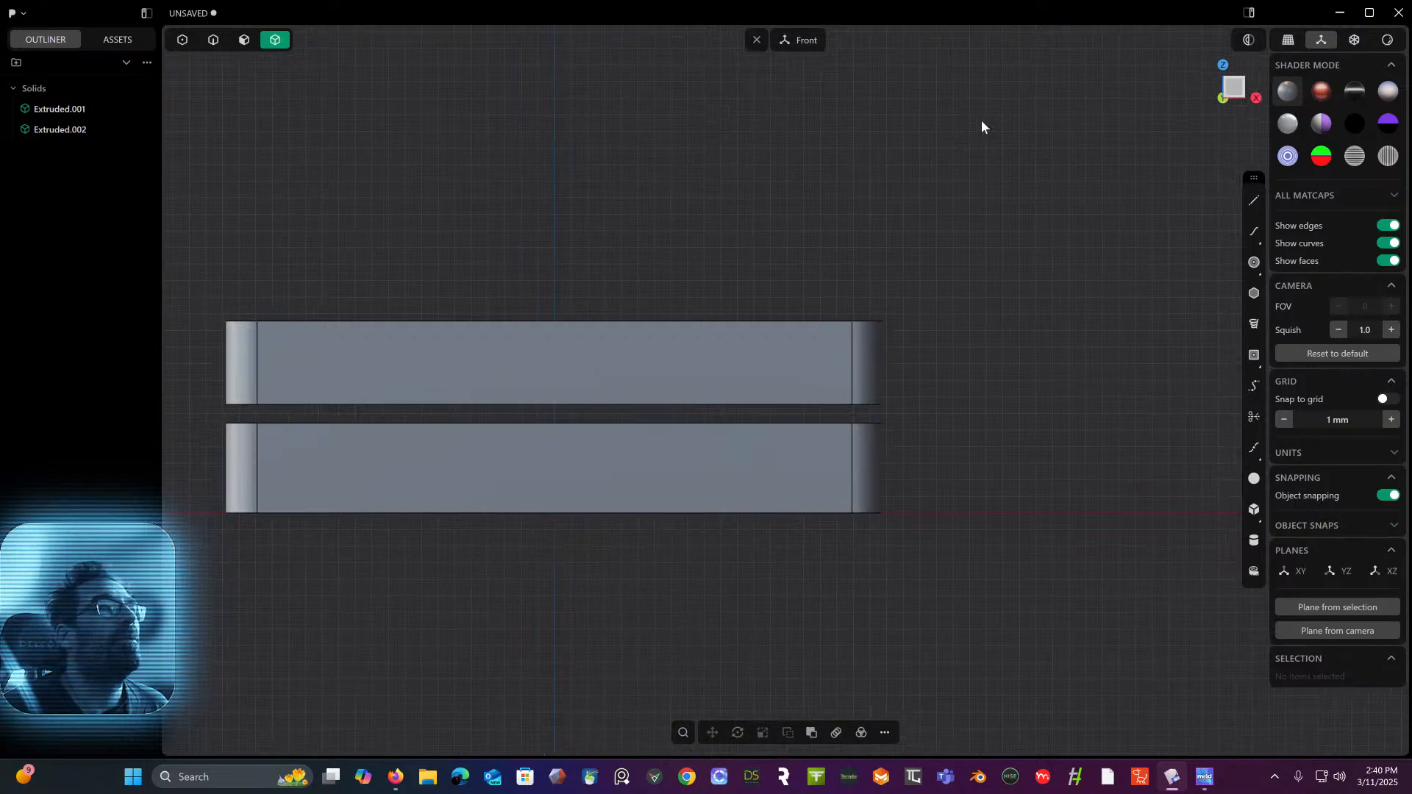
{"action": "left_click", "coordinate": [1255, 200]}
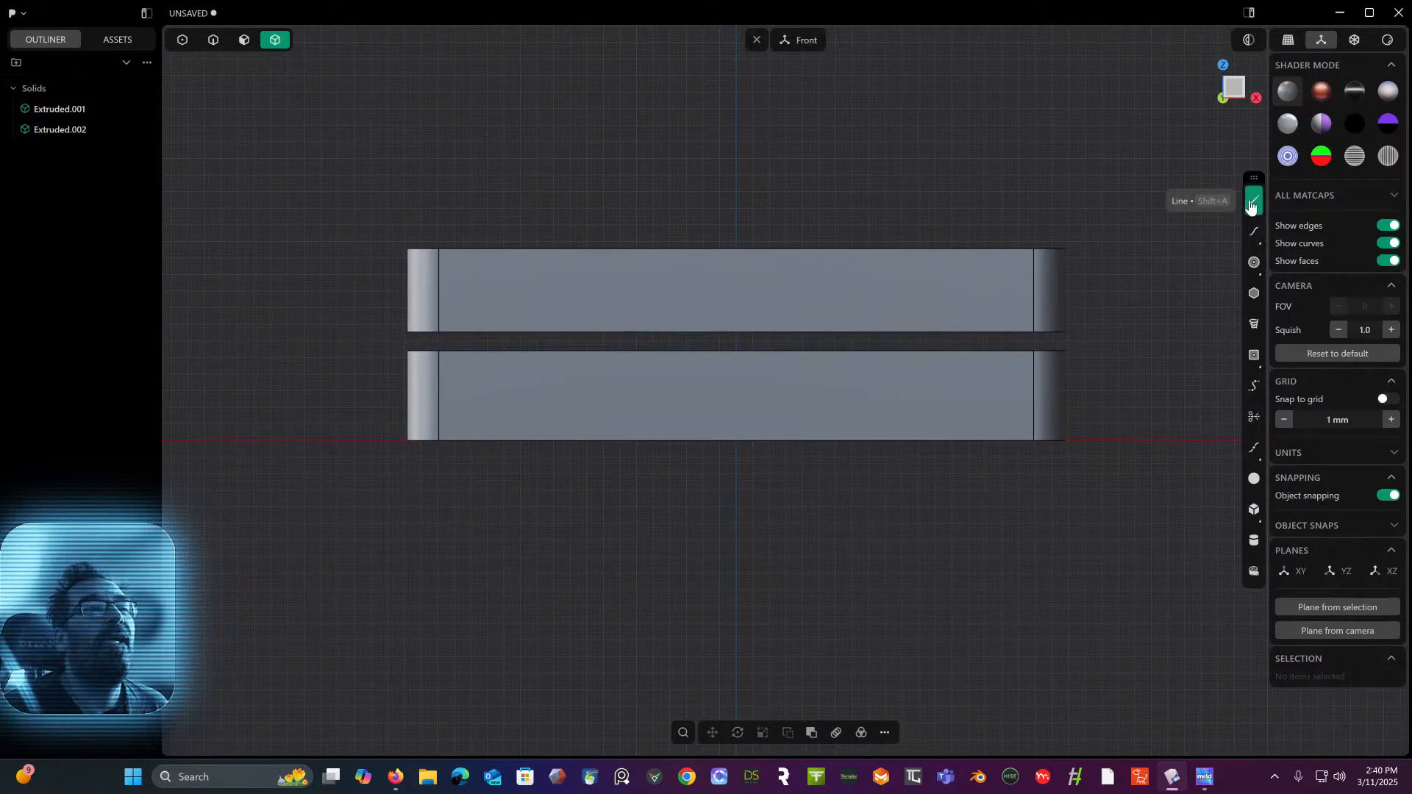
{"action": "left_click", "coordinate": [337, 264]}
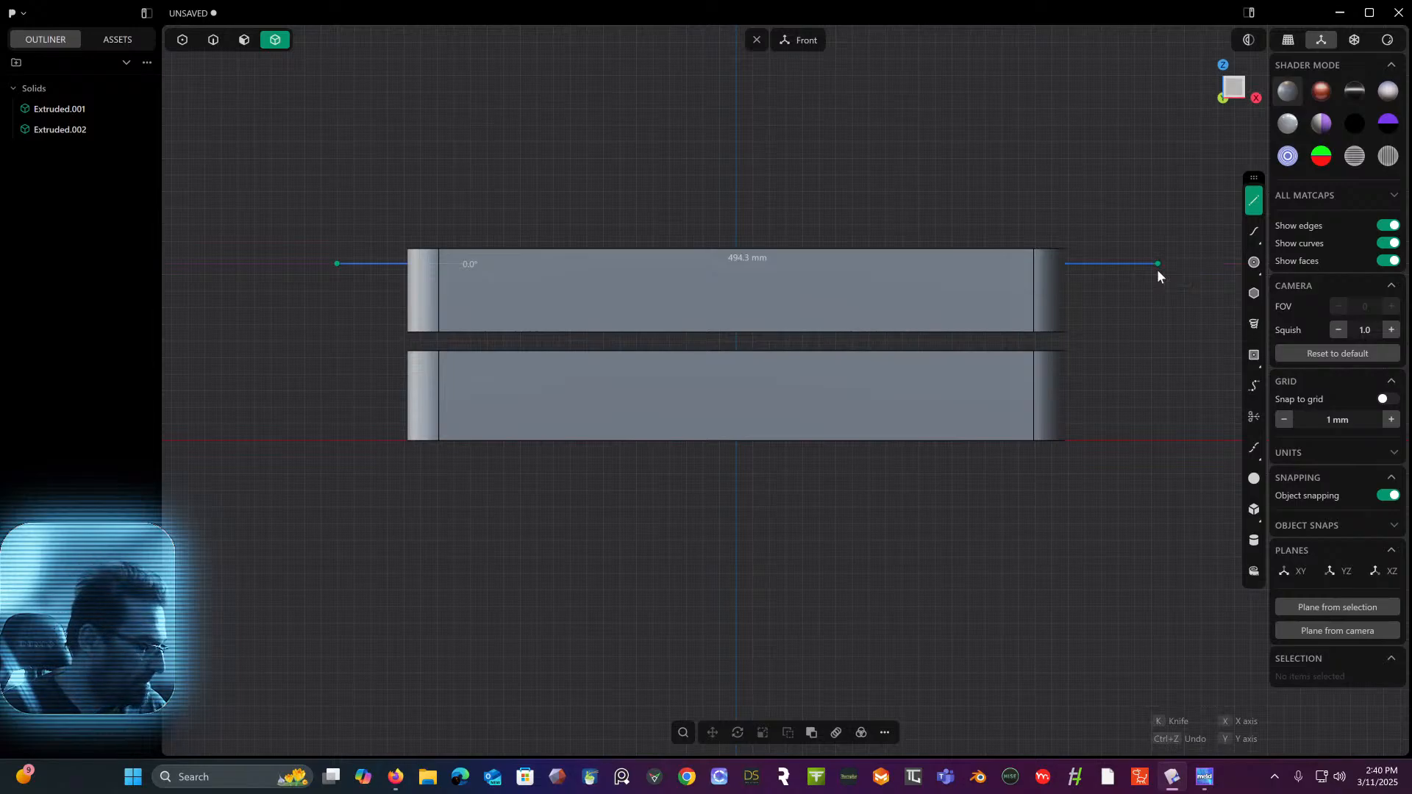
{"action": "left_click", "coordinate": [1158, 271]}
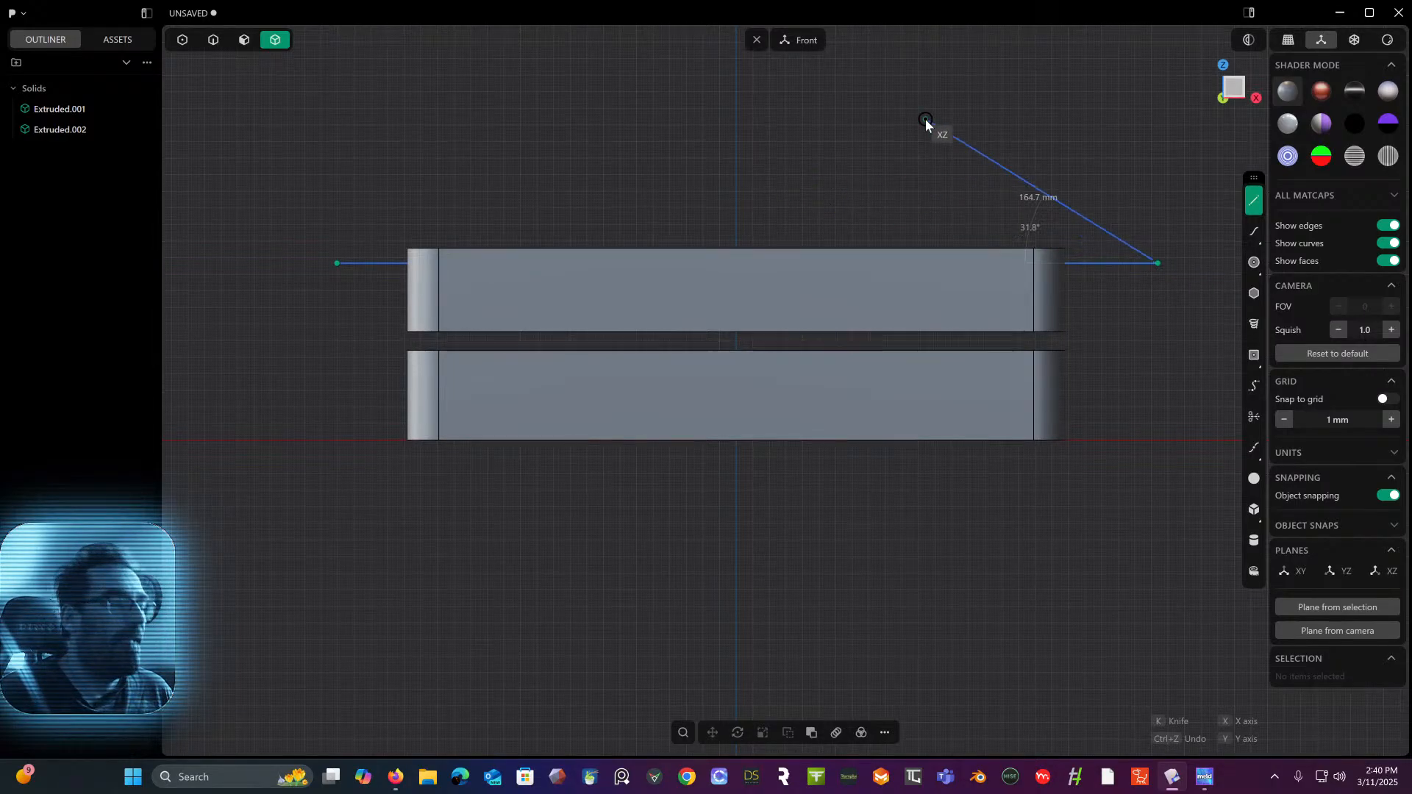
{"action": "key", "text": "Escape"}
{"action": "key", "text": "g"}
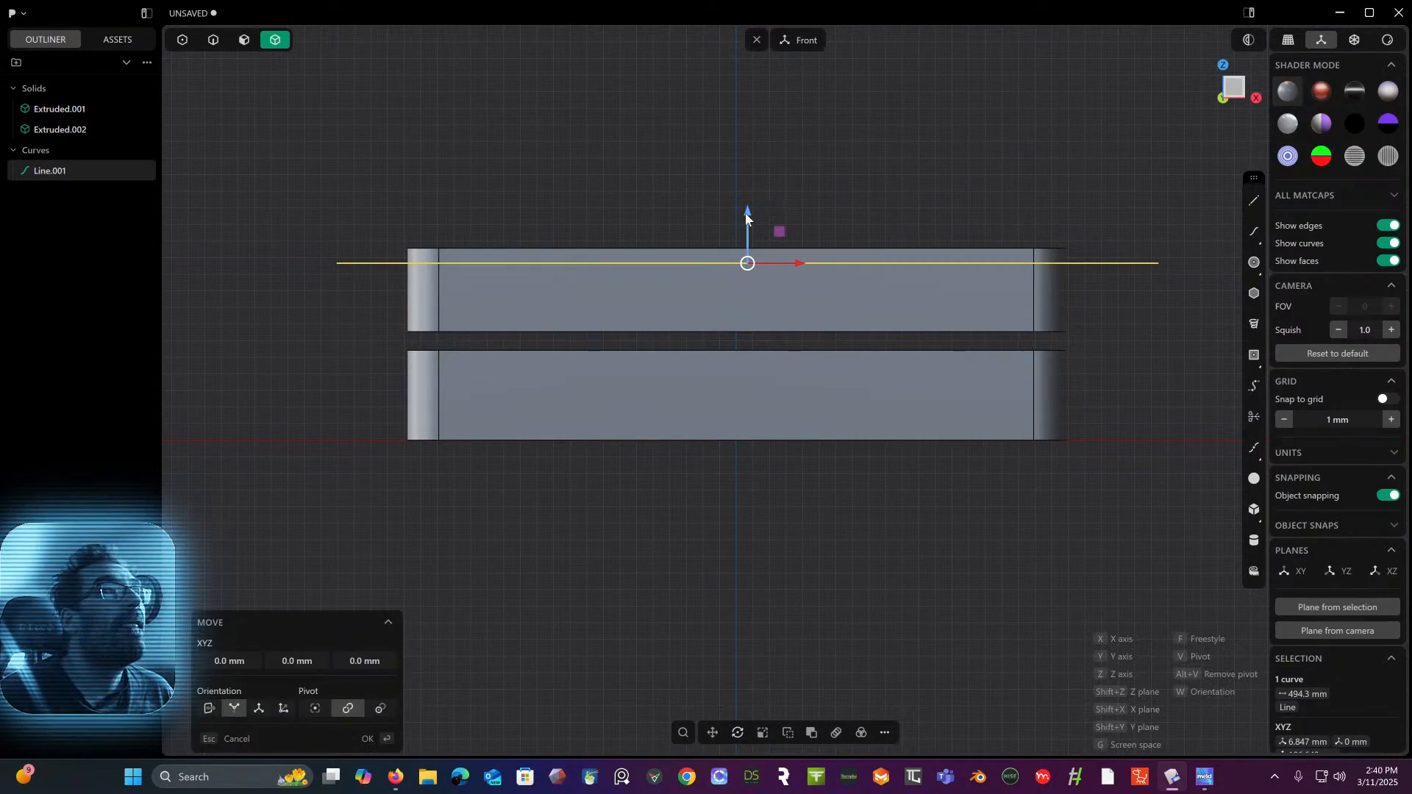
{"action": "left_click_drag", "start_coordinate": [745, 214], "coordinate": [745, 225]}
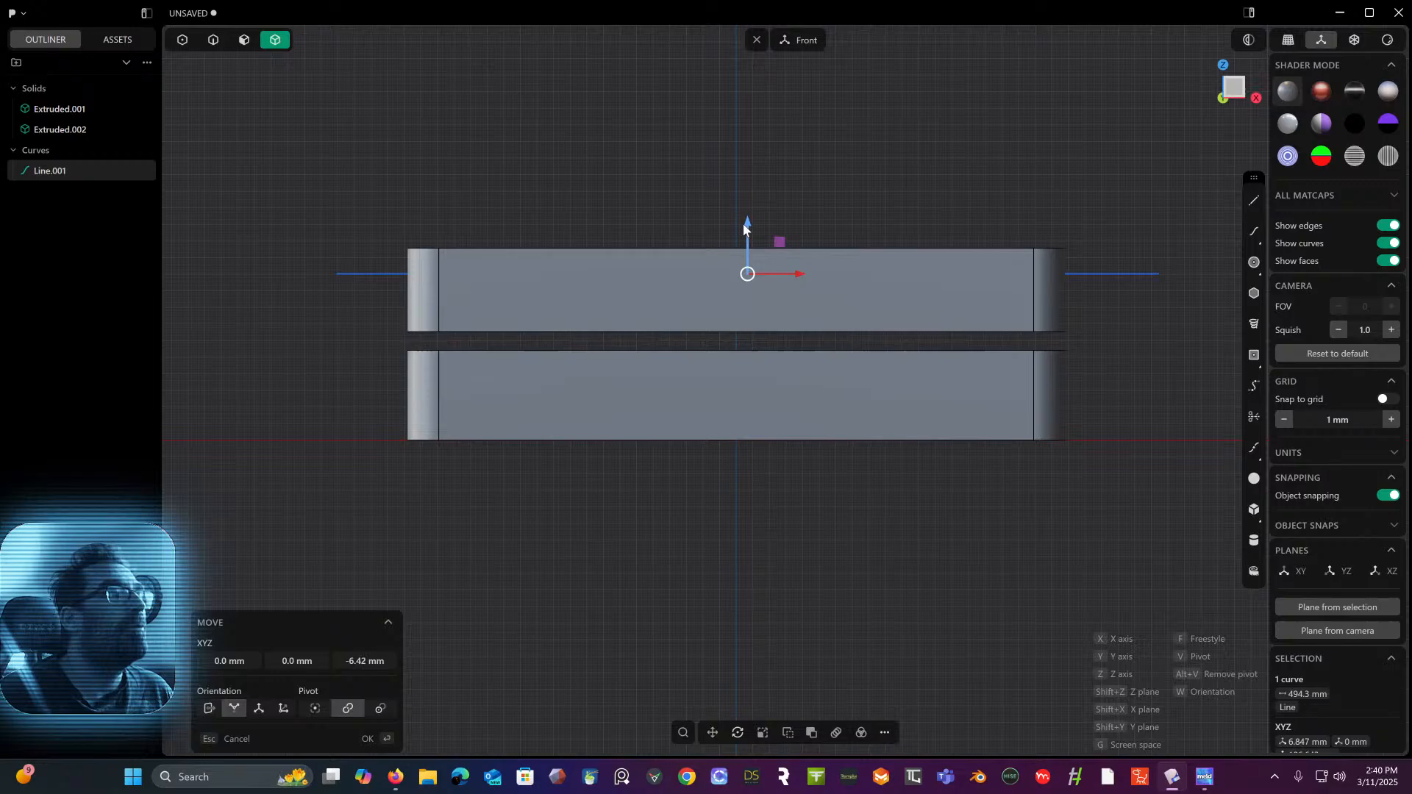
{"action": "right_click", "coordinate": [753, 174]}
- Duplicate the horizontal line and move the copy down along Z, near the upper slab's lower edge
{"action": "key", "text": "shift+d"}
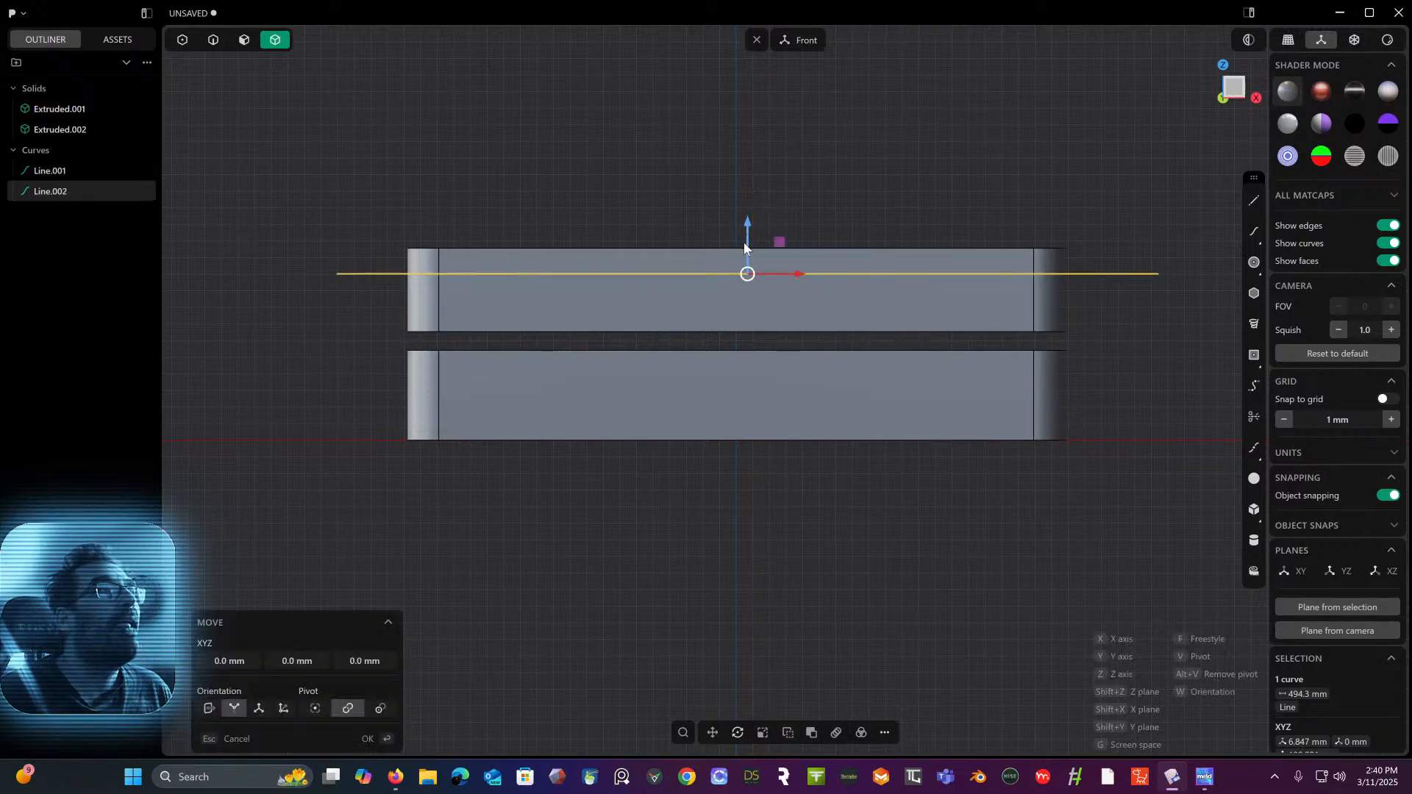
{"action": "left_click_drag", "start_coordinate": [745, 224], "coordinate": [745, 261]}
{"action": "right_click", "coordinate": [846, 110]}
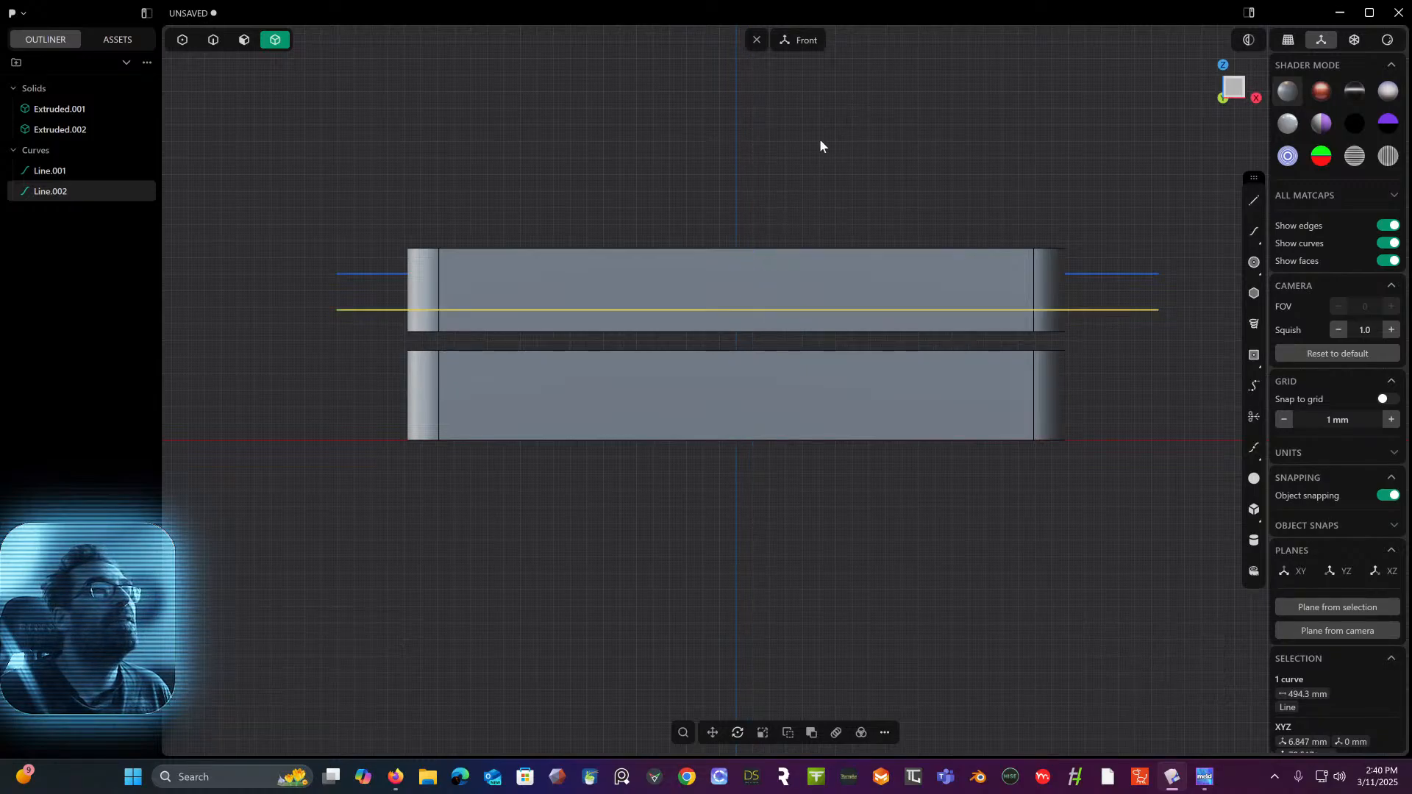
- Move both horizontal lines about -209.1 mm along Y, out of the slab to in front of its front face
{"action": "middle_click_drag", "start_coordinate": [724, 151], "coordinate": [506, 211]}
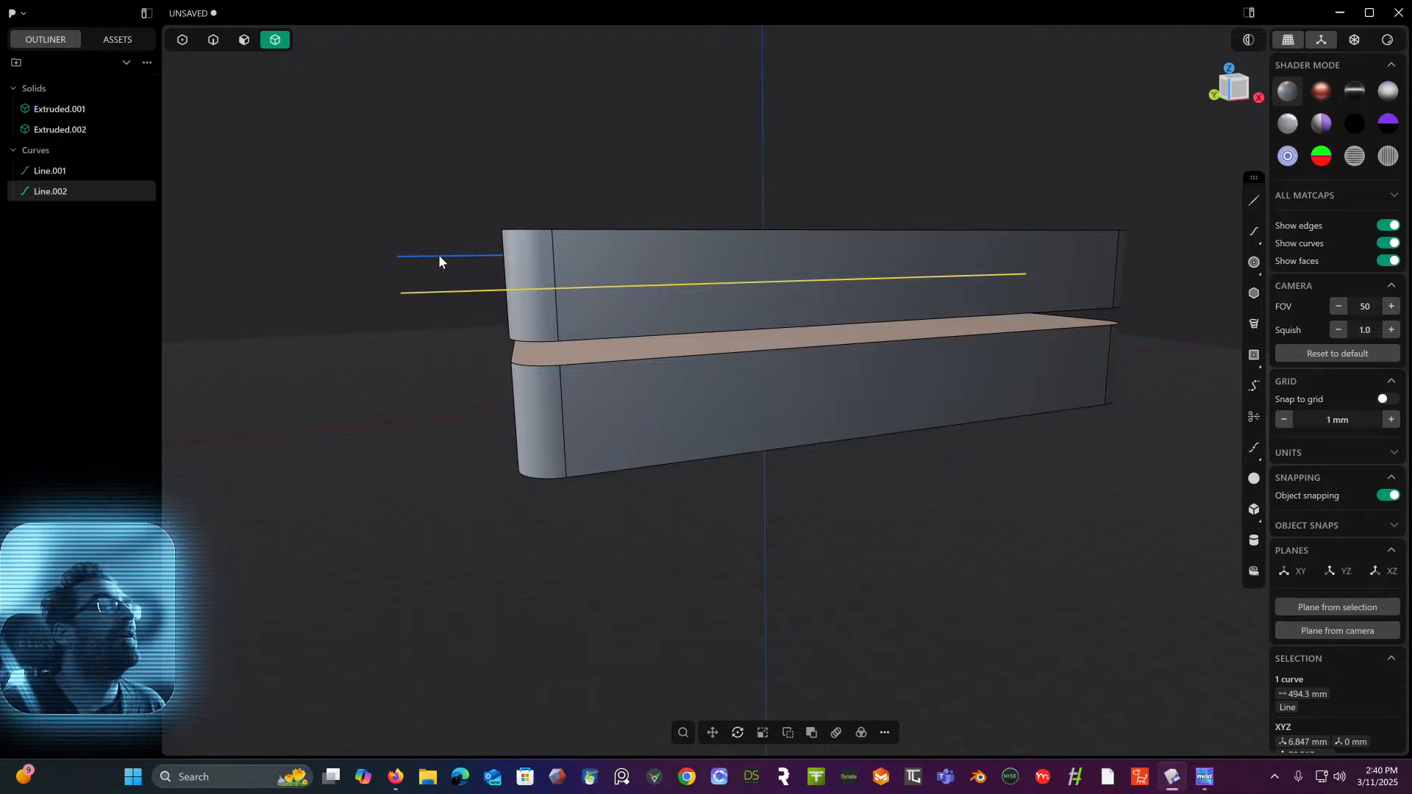
{"action": "left_click", "coordinate": [213, 40]}
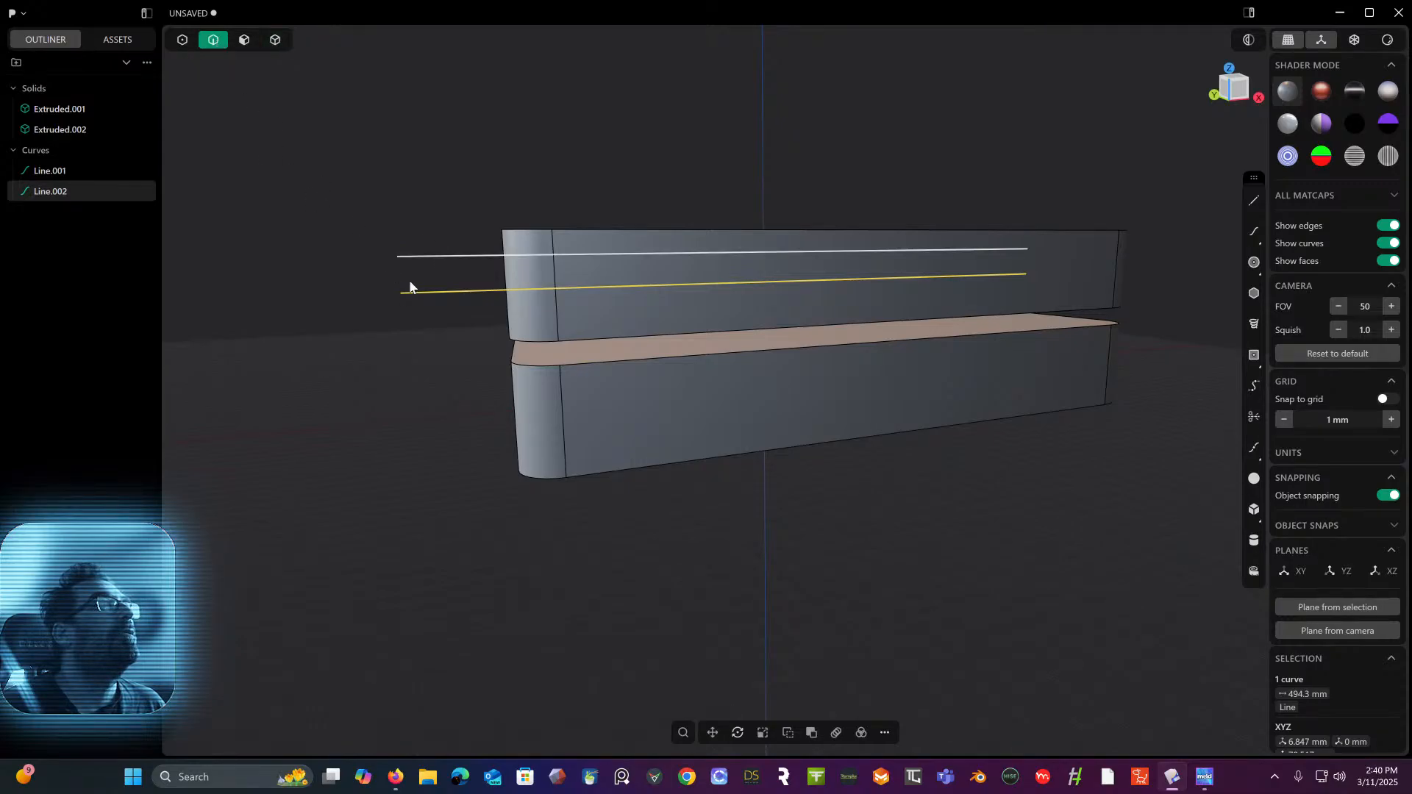
{"action": "left_click", "coordinate": [448, 254], "text": "shift"}
{"action": "middle_click_drag", "start_coordinate": [425, 241], "coordinate": [501, 273]}
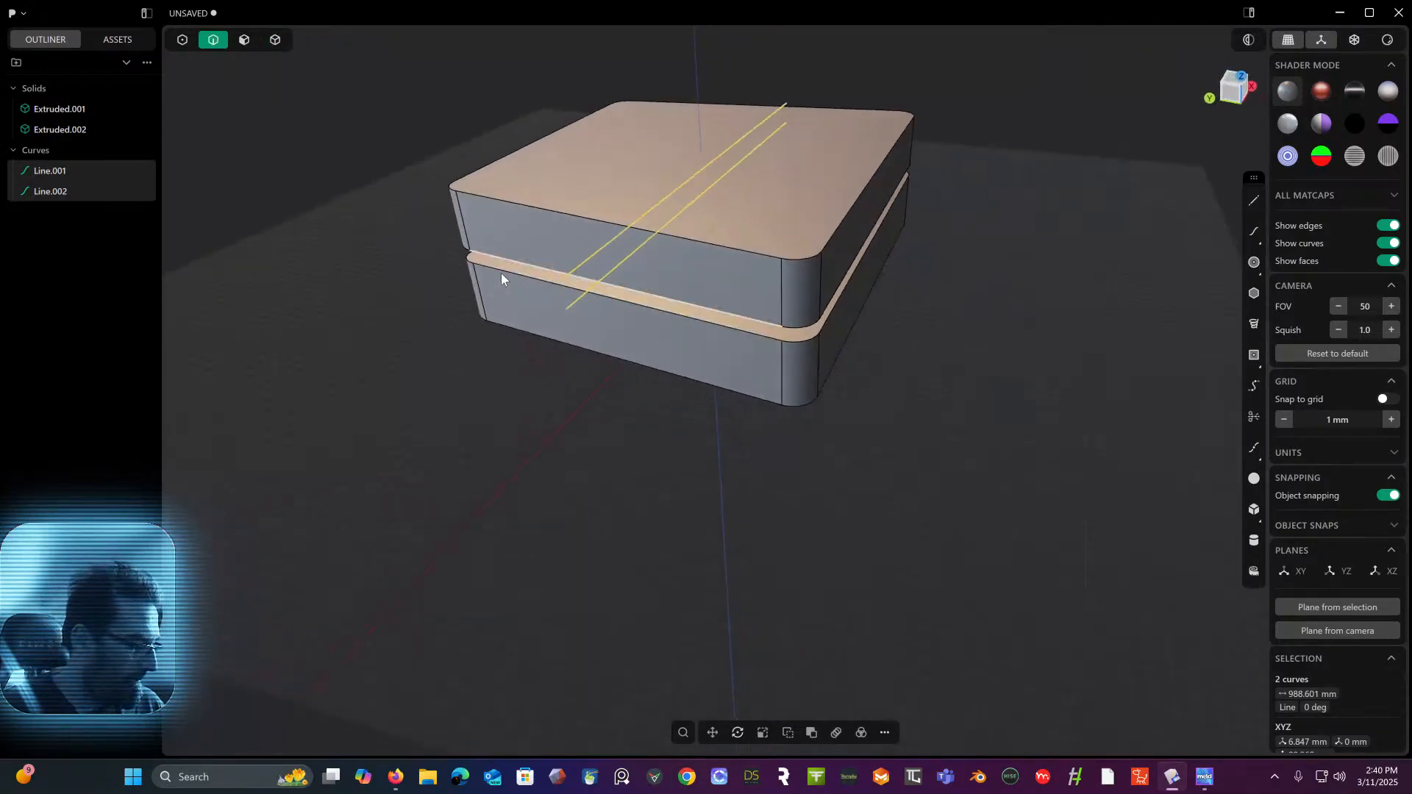
{"action": "key", "text": "g"}
{"action": "key", "text": "y"}
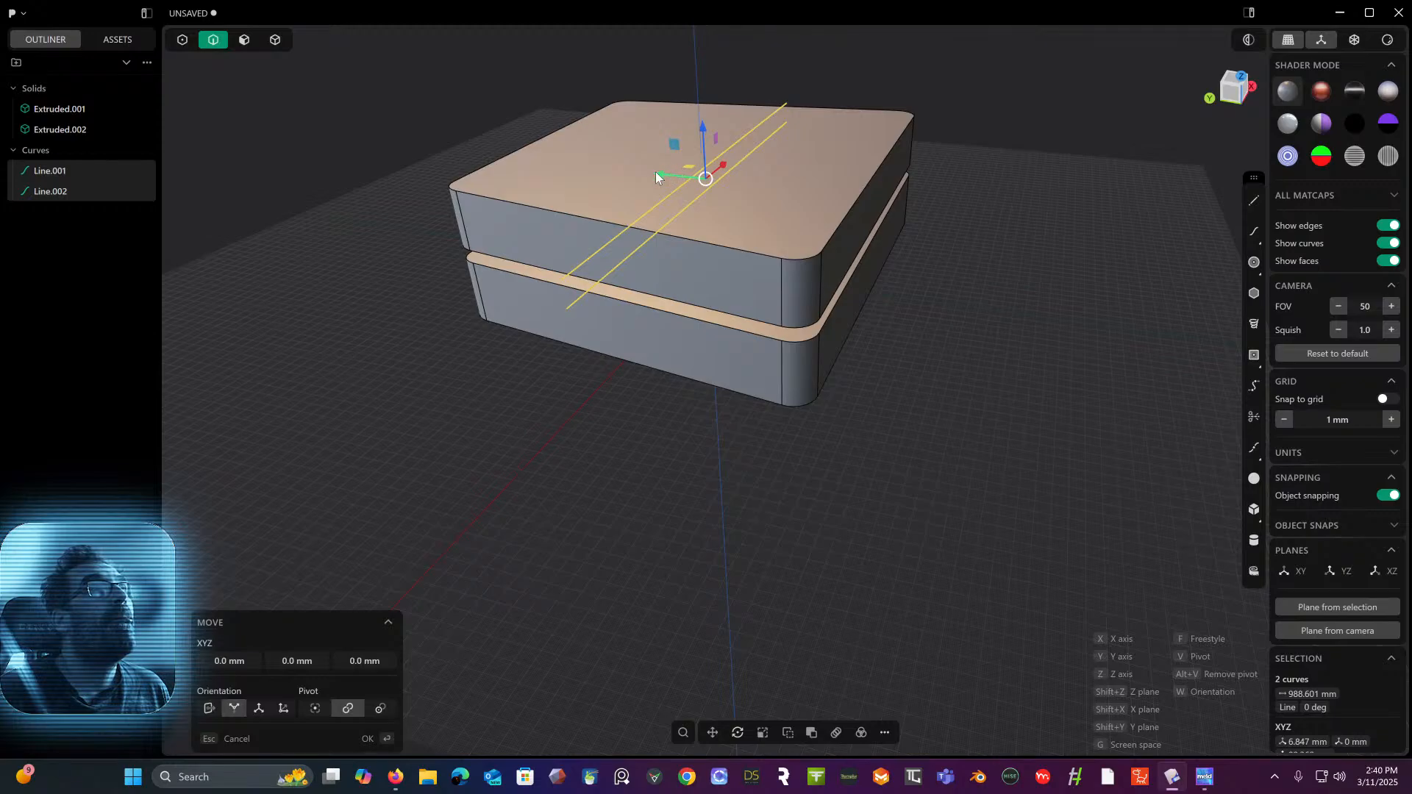
{"action": "left_click", "coordinate": [867, 230]}
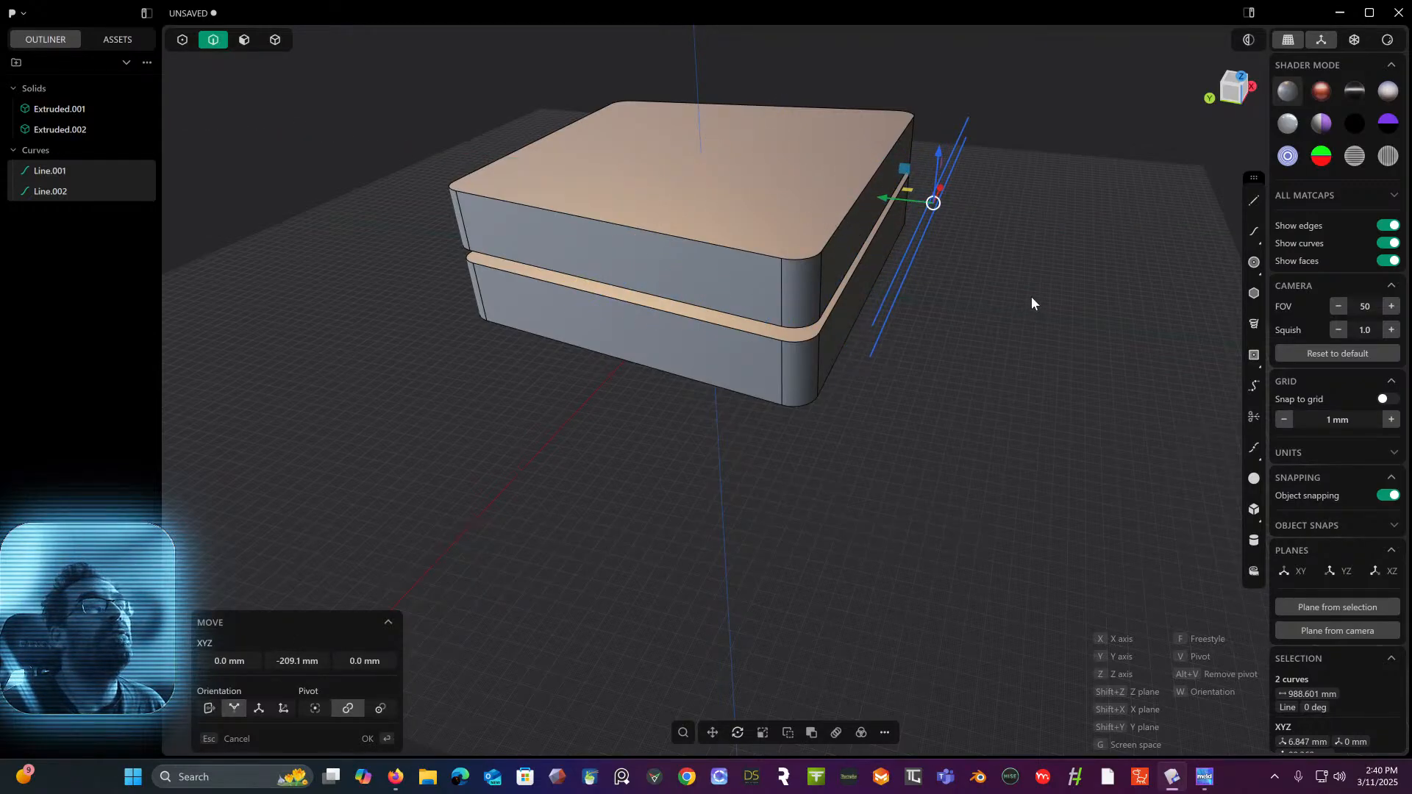
- Try to project the two horizontal lines onto the upper slab from the front view
{"action": "middle_click_drag", "start_coordinate": [1032, 298], "coordinate": [918, 170]}
{"action": "left_click", "coordinate": [1241, 93]}
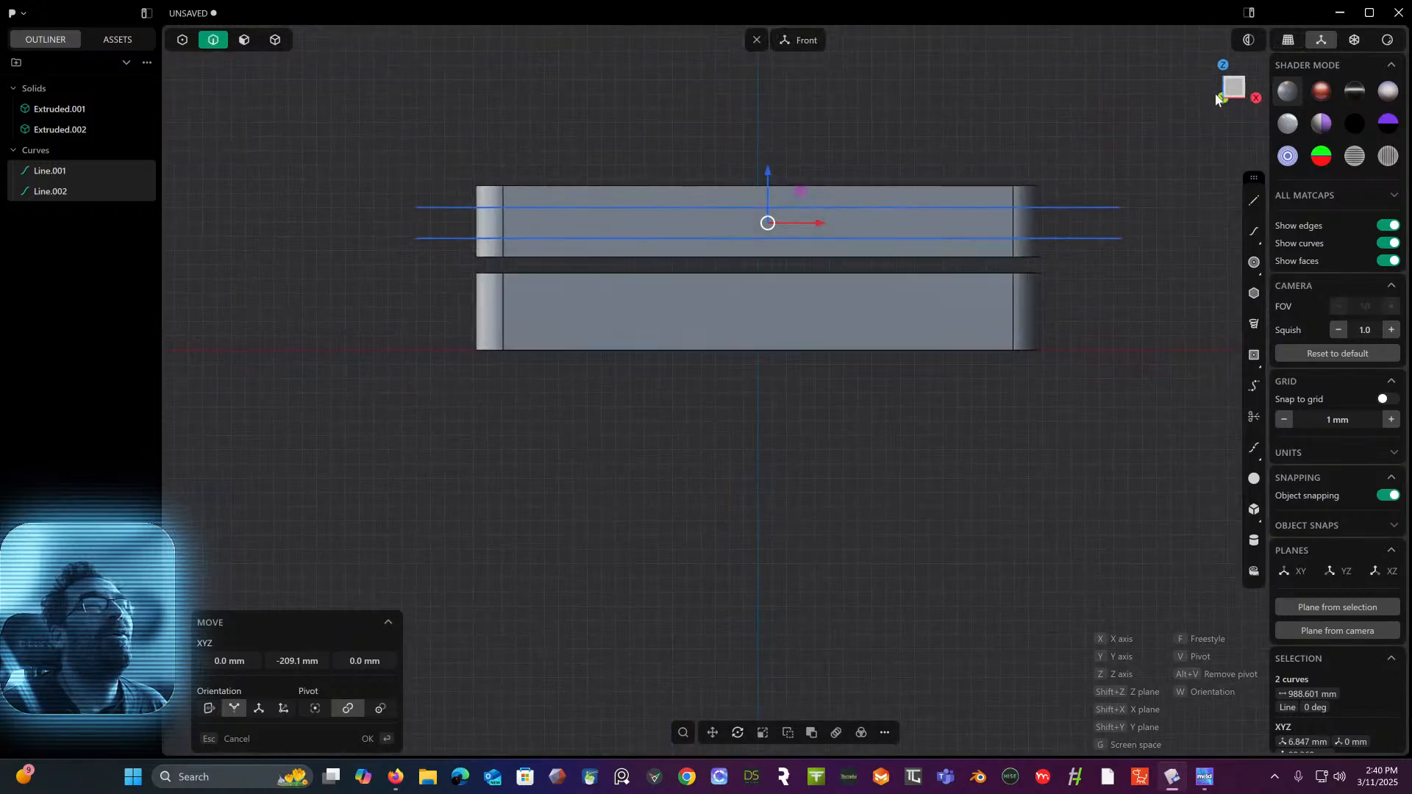
{"action": "scroll", "coordinate": [860, 242], "scroll_direction": "up", "scroll_amount": 2}
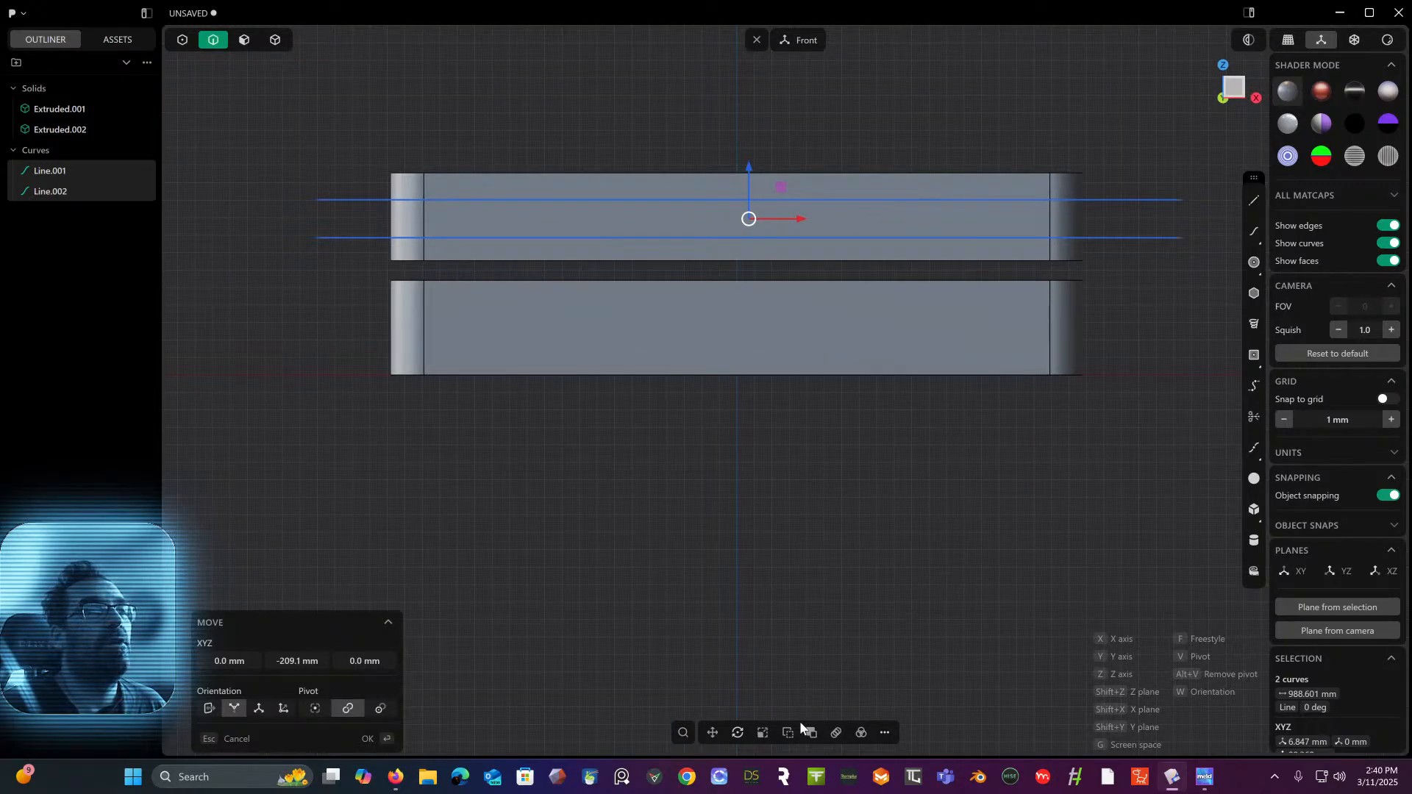
{"action": "left_click", "coordinate": [884, 733]}
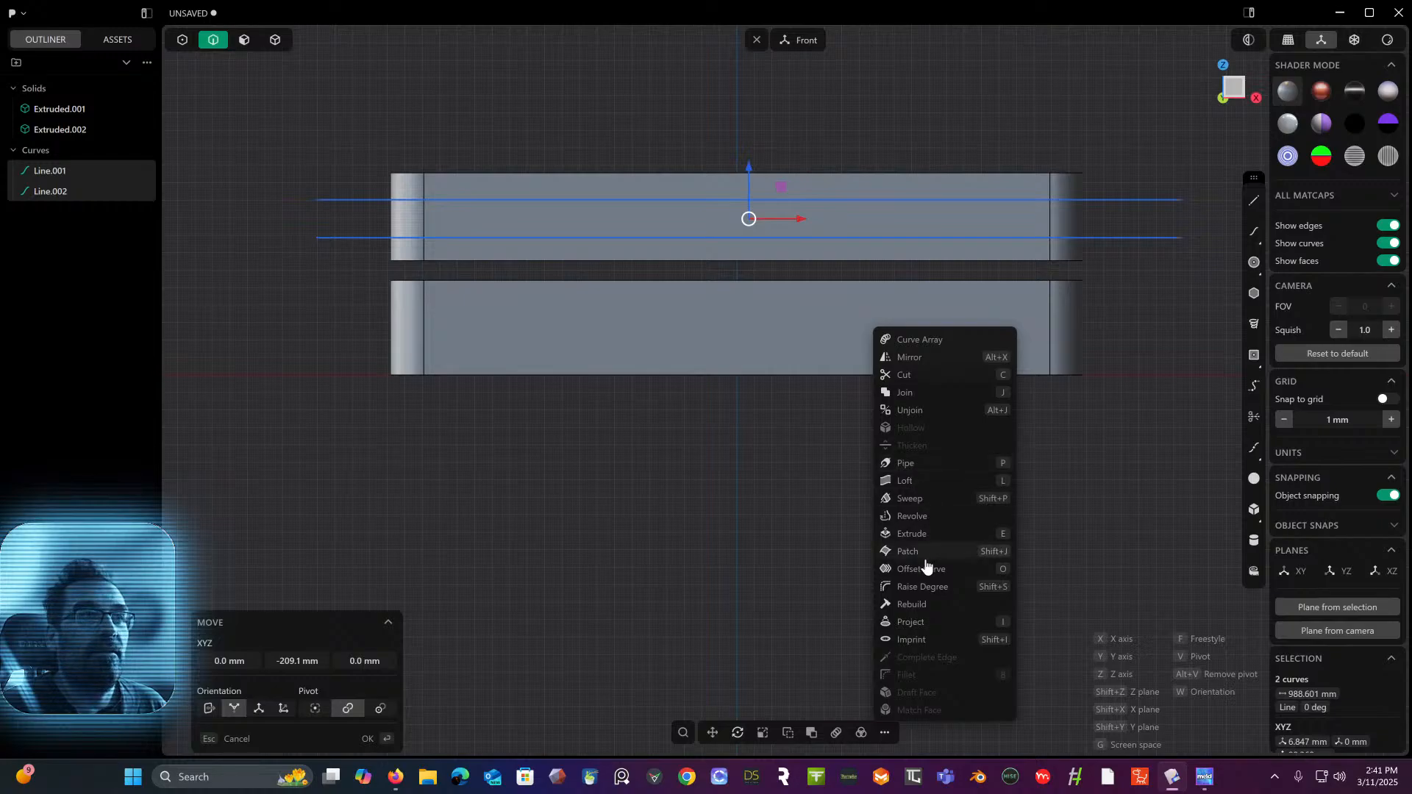
{"action": "left_click", "coordinate": [911, 622]}
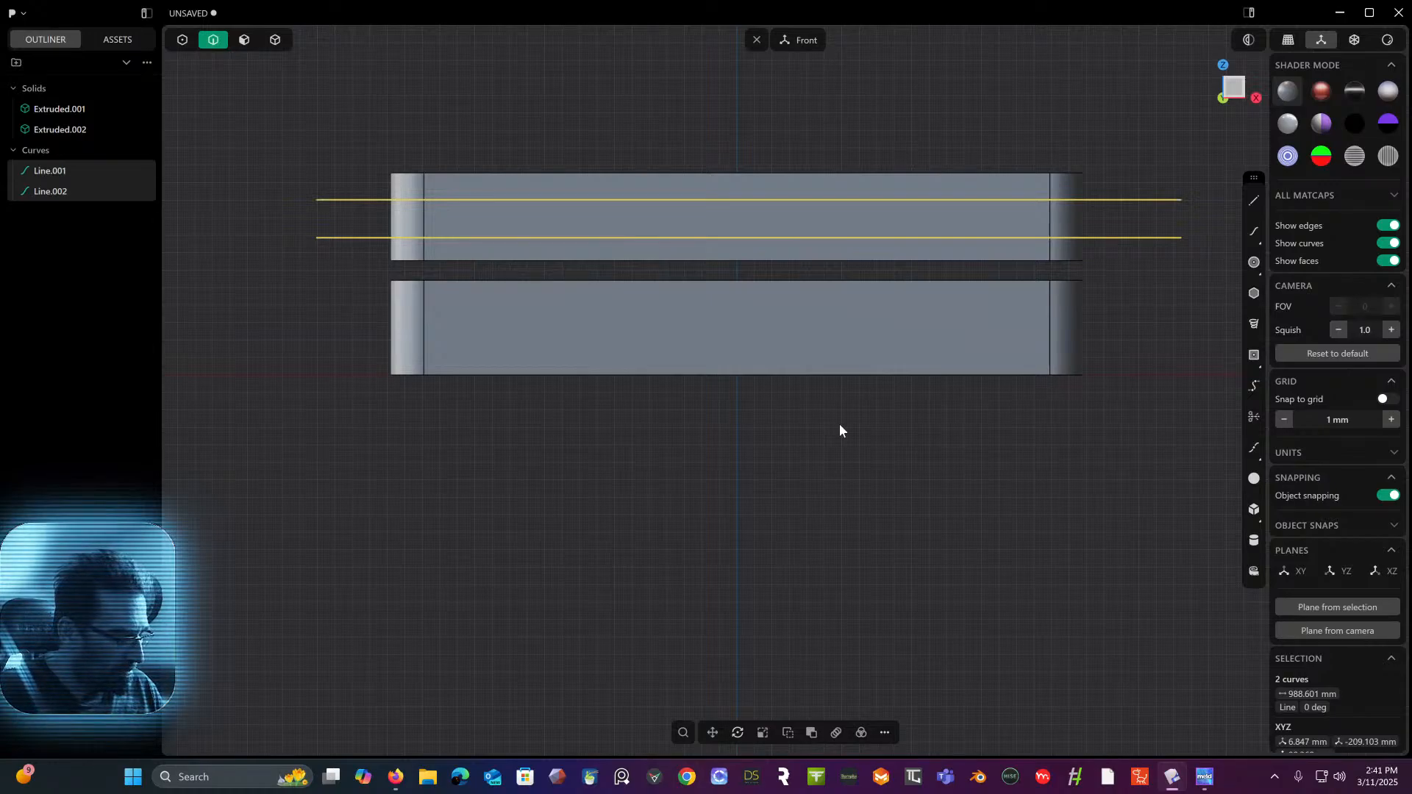
- Imprint the two horizontal lines onto the upper slab using the Normal method with Complete set to None
{"action": "key", "text": "shift+i"}
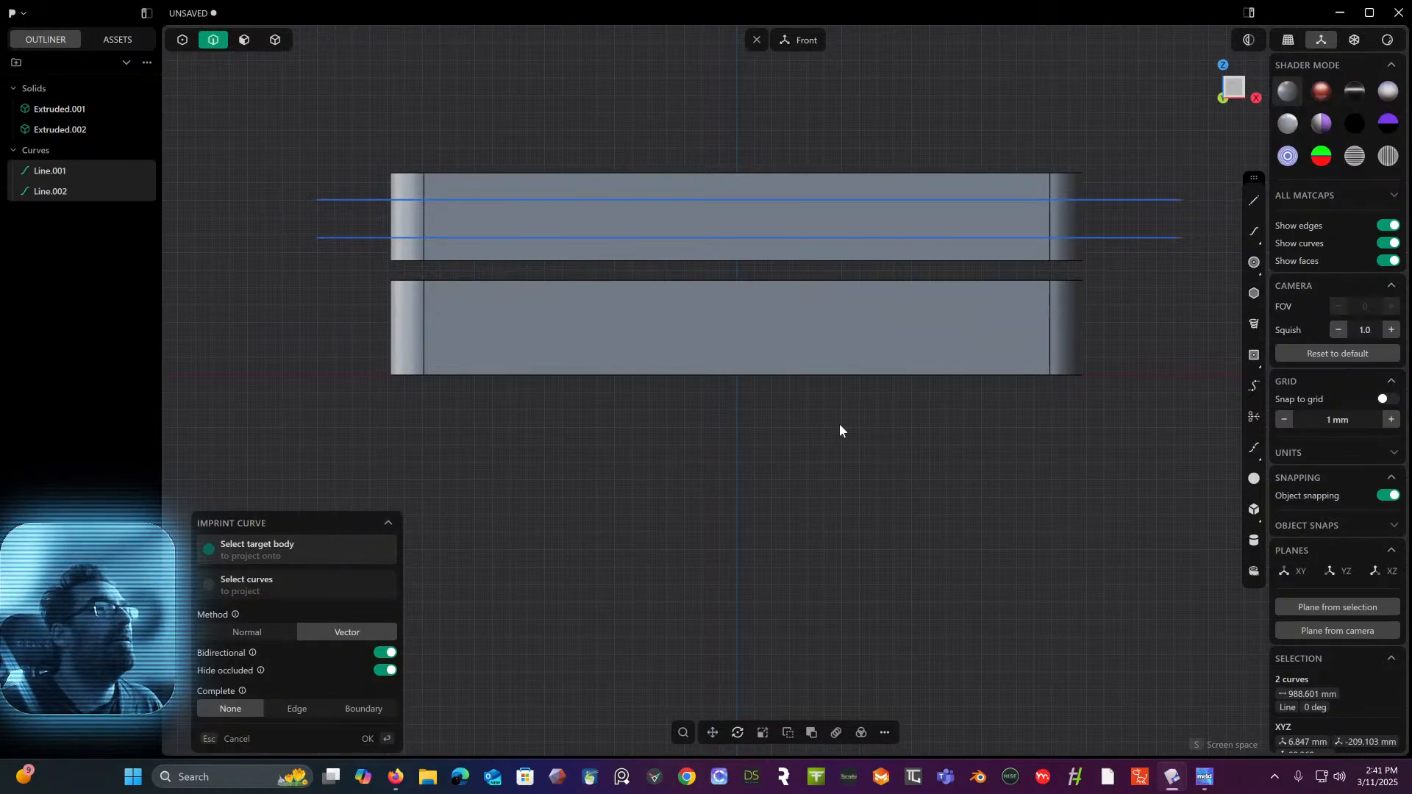
{"action": "left_click", "coordinate": [660, 192]}
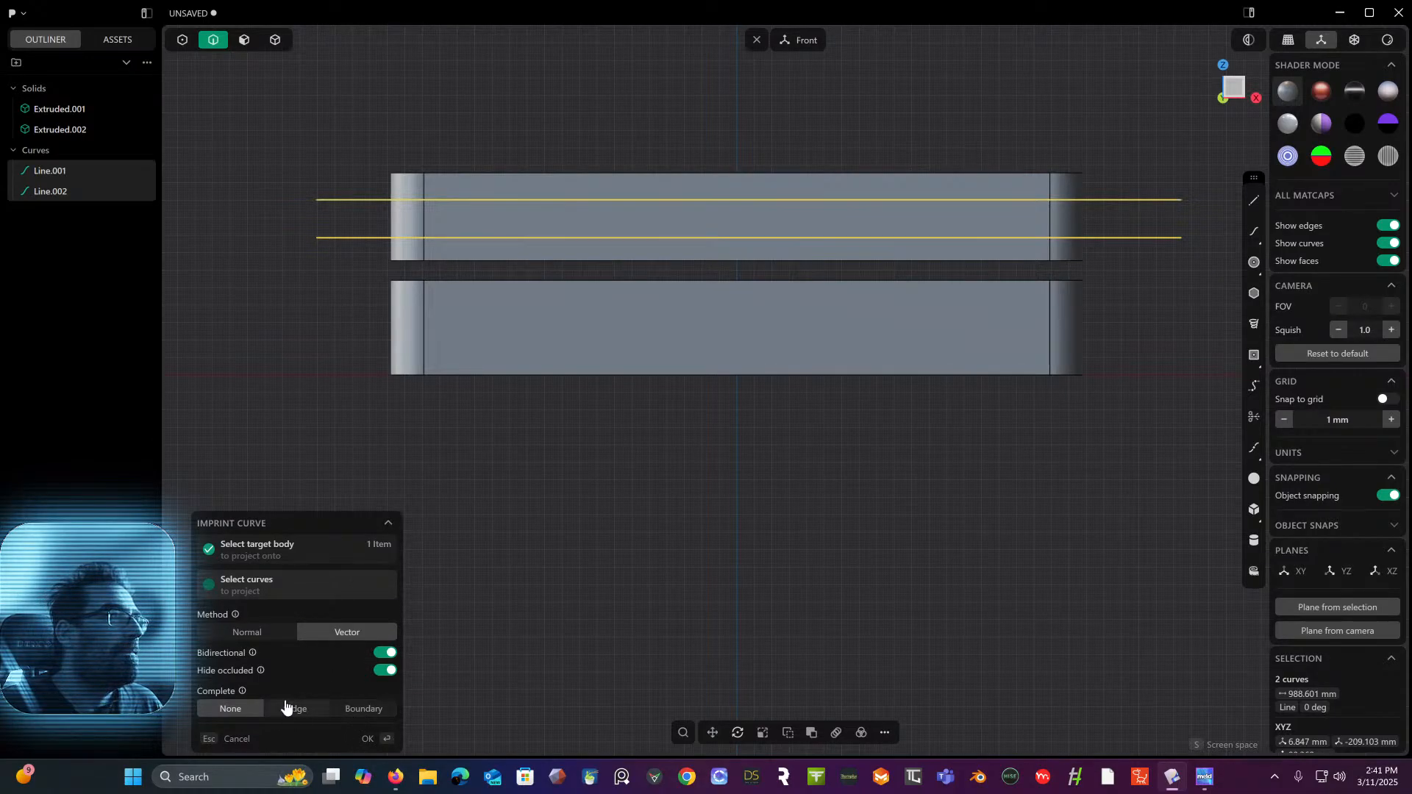
{"action": "middle_click_drag", "start_coordinate": [433, 515], "coordinate": [561, 531]}
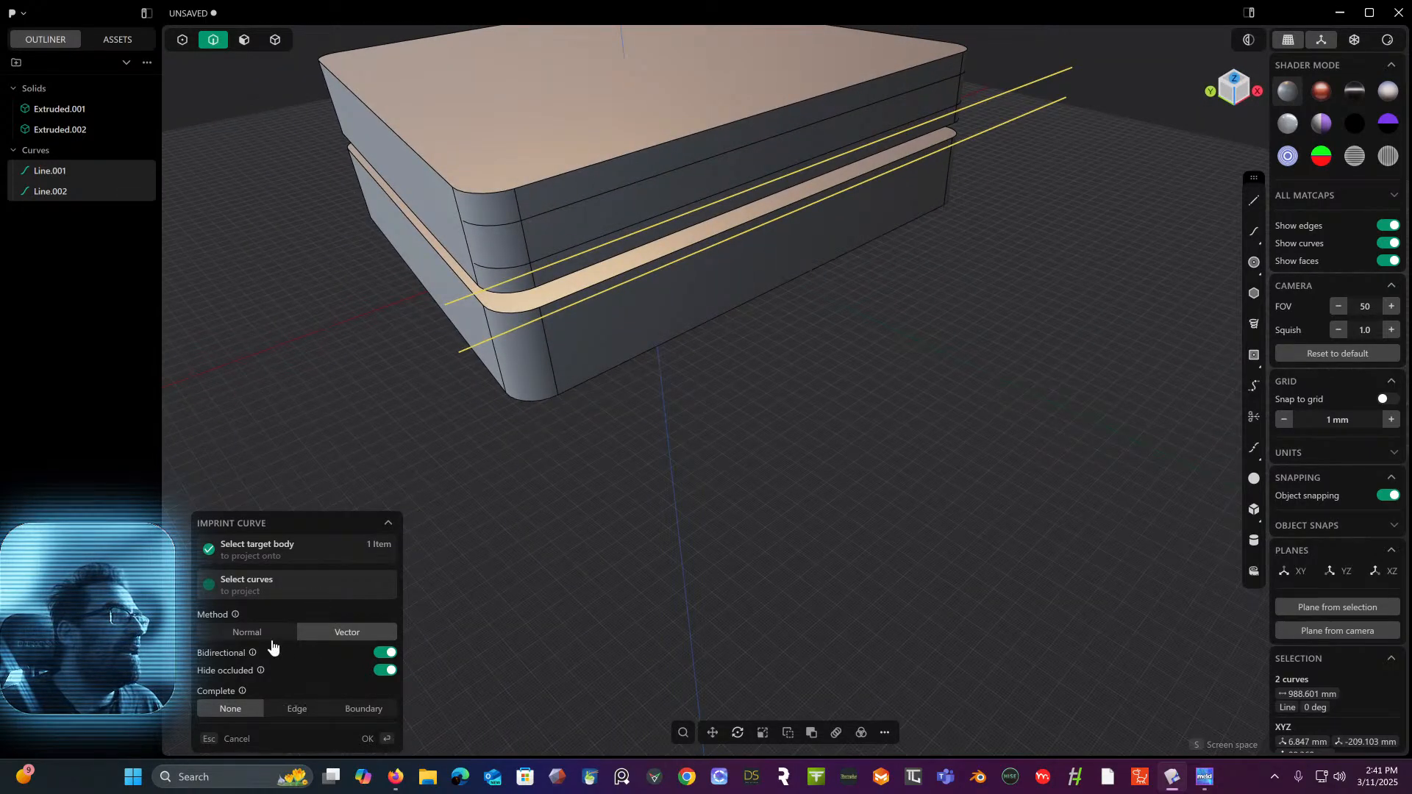
{"action": "left_click", "coordinate": [361, 715]}
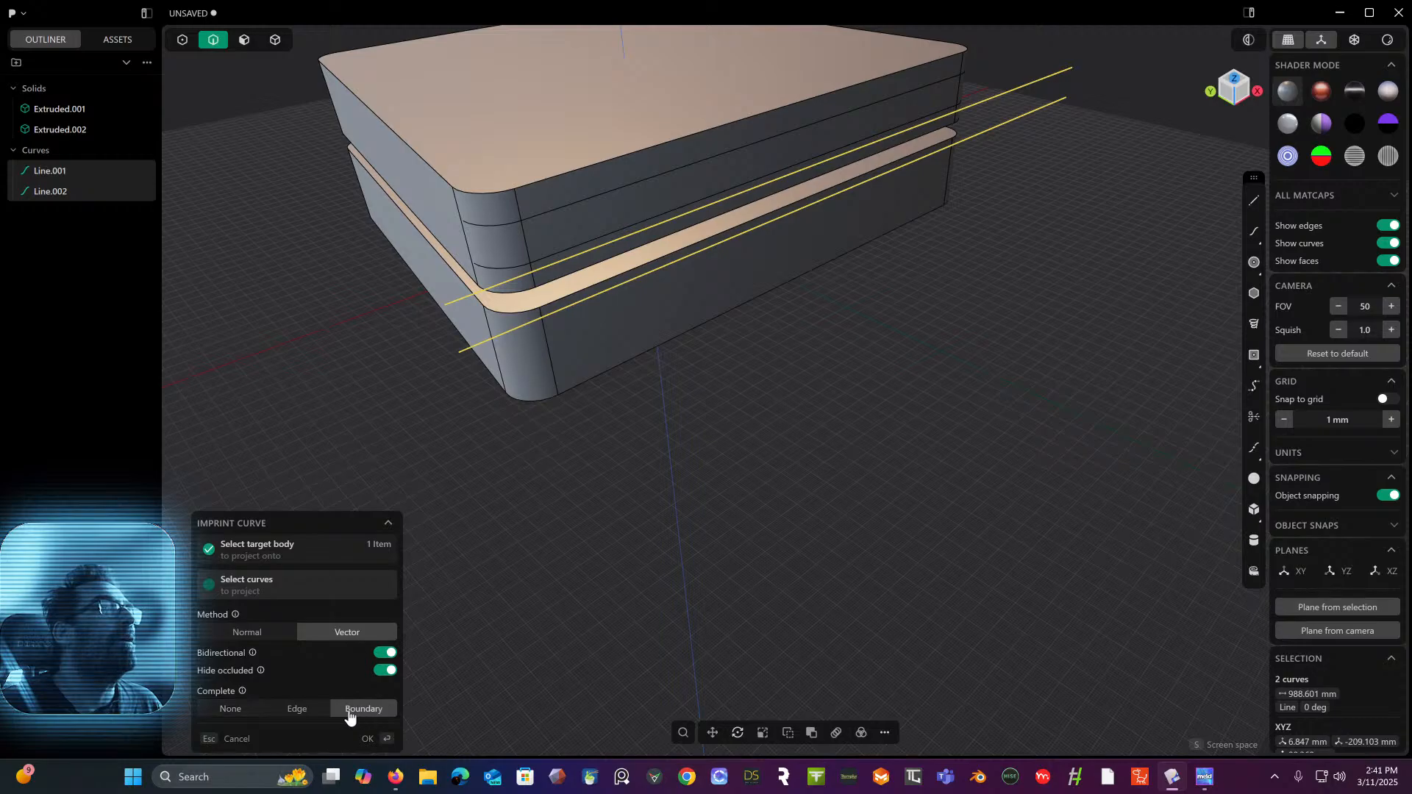
{"action": "left_click", "coordinate": [289, 710]}
{"action": "left_click", "coordinate": [229, 709]}
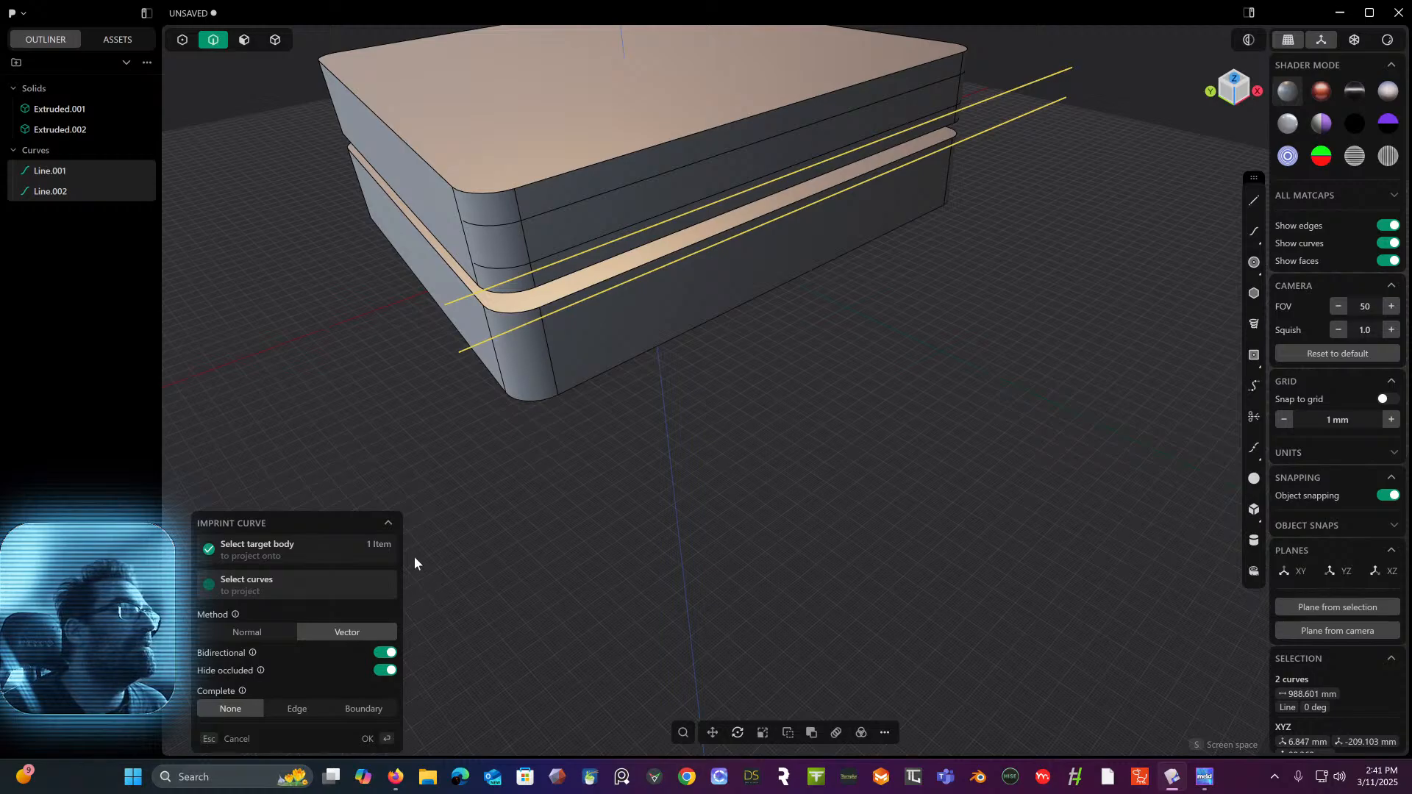
{"action": "left_click", "coordinate": [279, 634]}
{"action": "key", "text": "Return"}
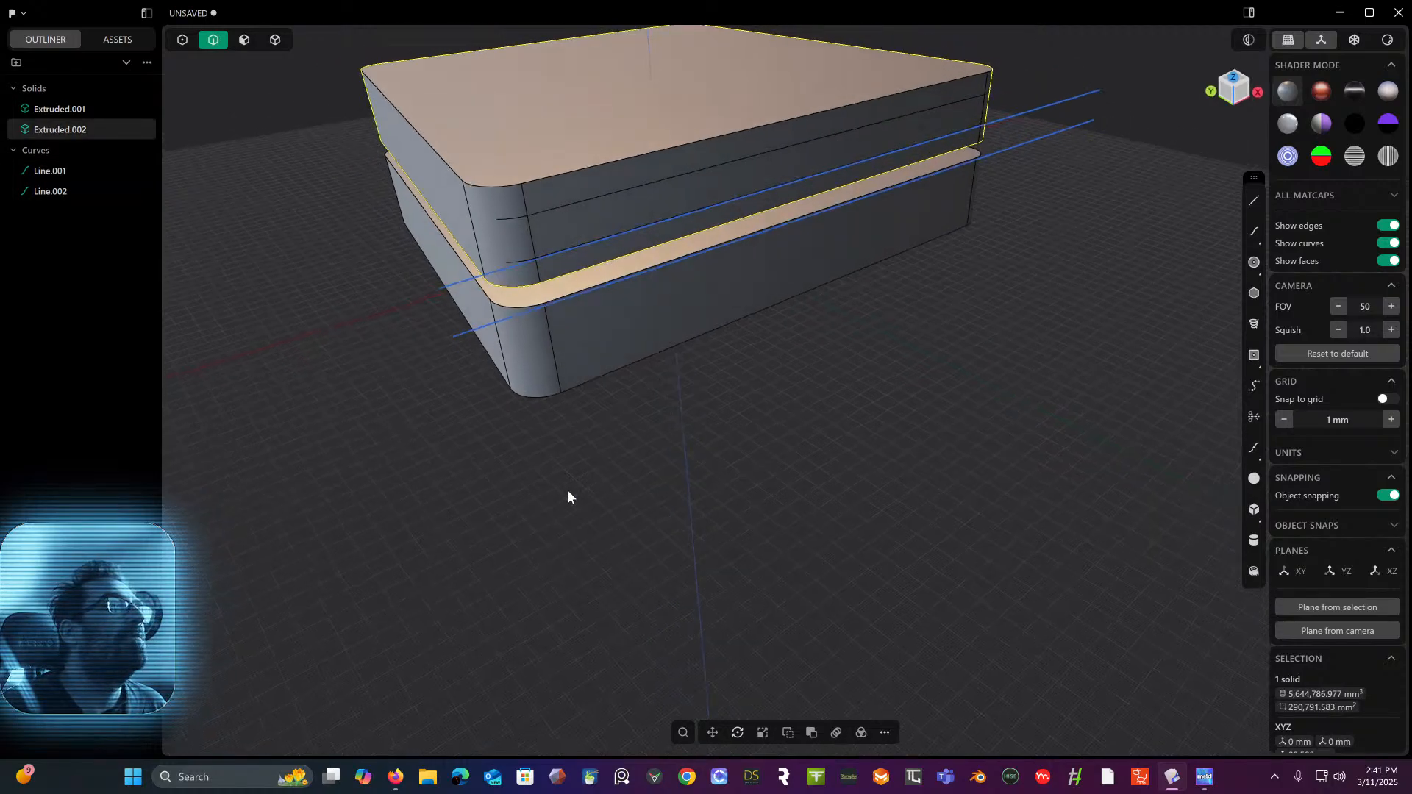
- Undo the imprint and the previous line move, and move both horizontal lines -196.9 mm along Y, in front of the front face
{"action": "key", "text": "ctrl+z"}
{"action": "key", "text": "ctrl+z"}
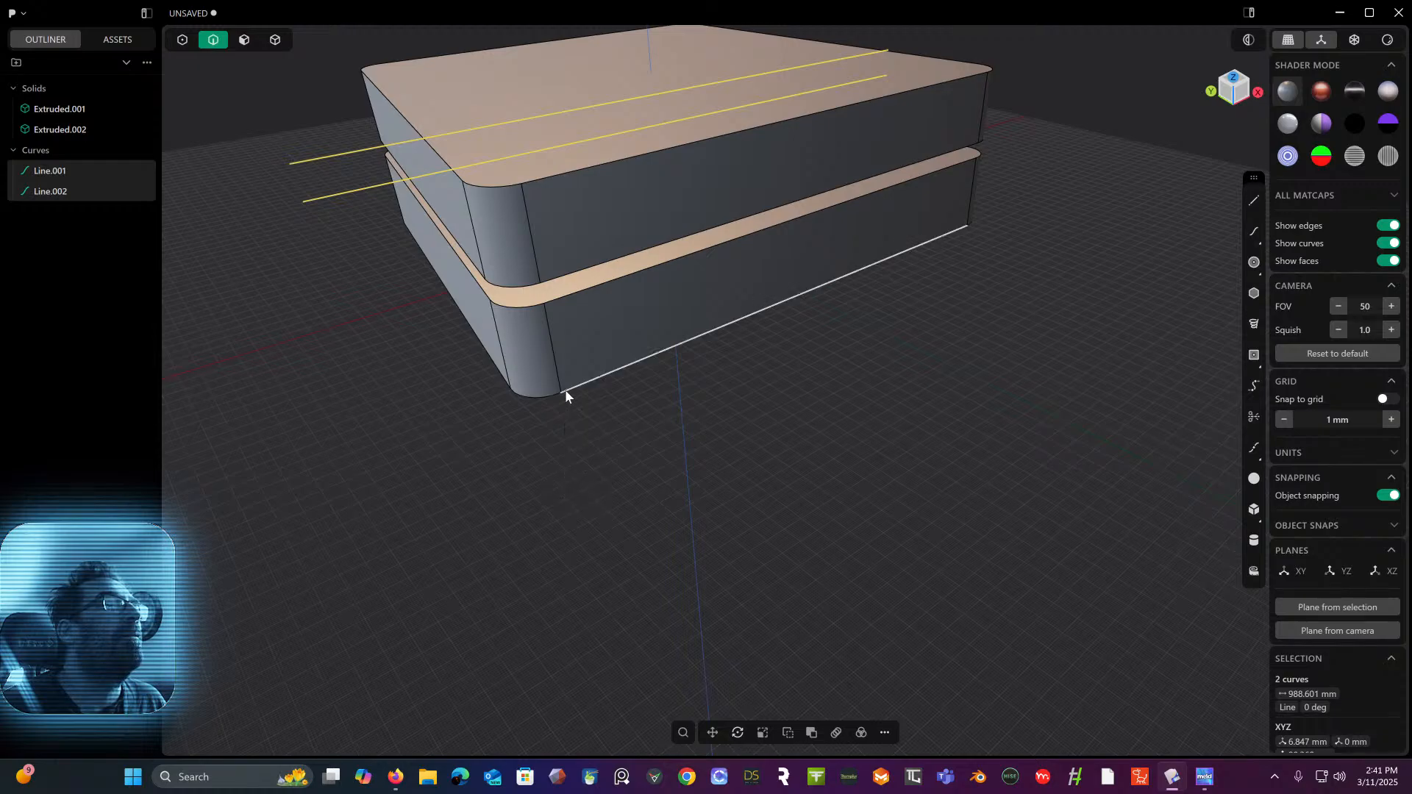
{"action": "key", "text": "g"}
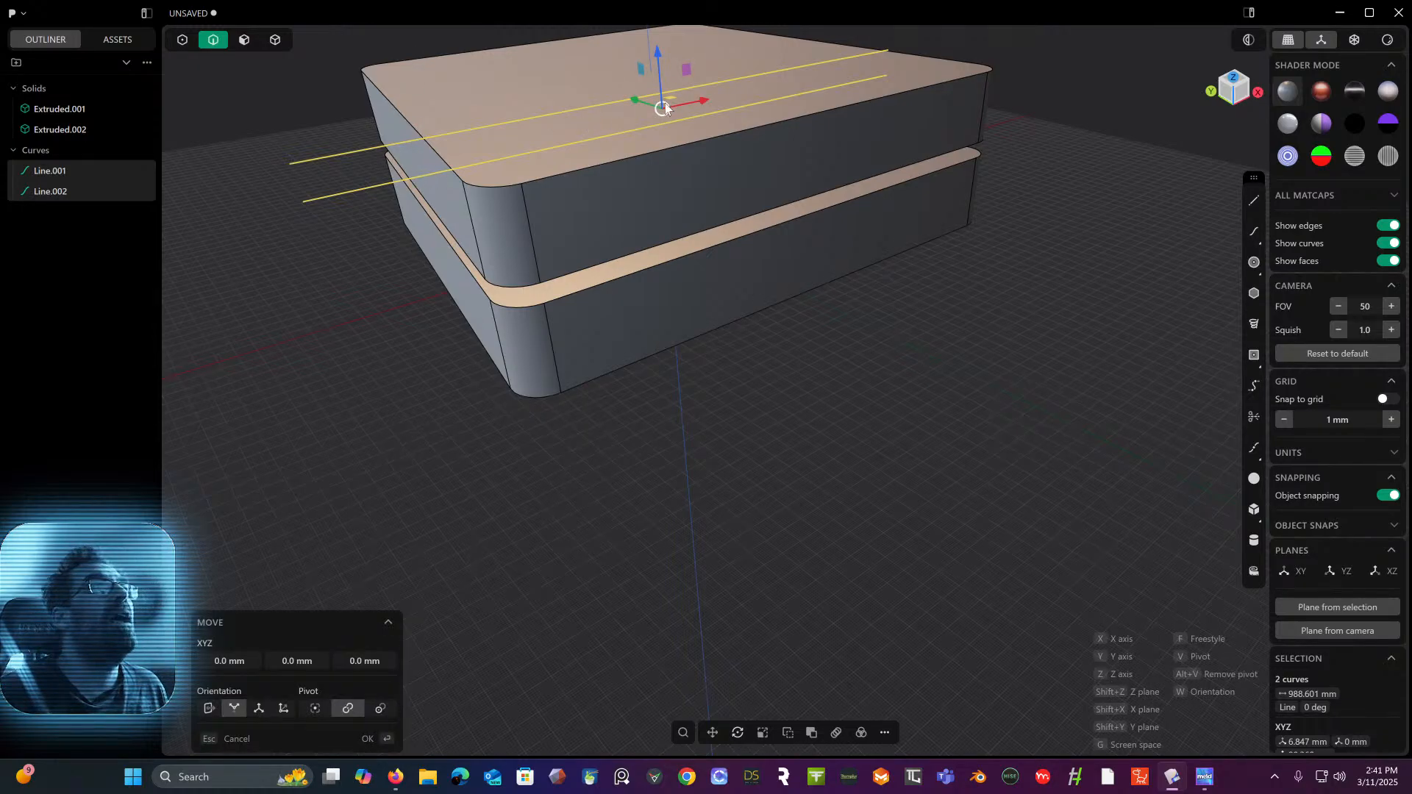
{"action": "left_click_drag", "start_coordinate": [637, 98], "coordinate": [792, 238]}
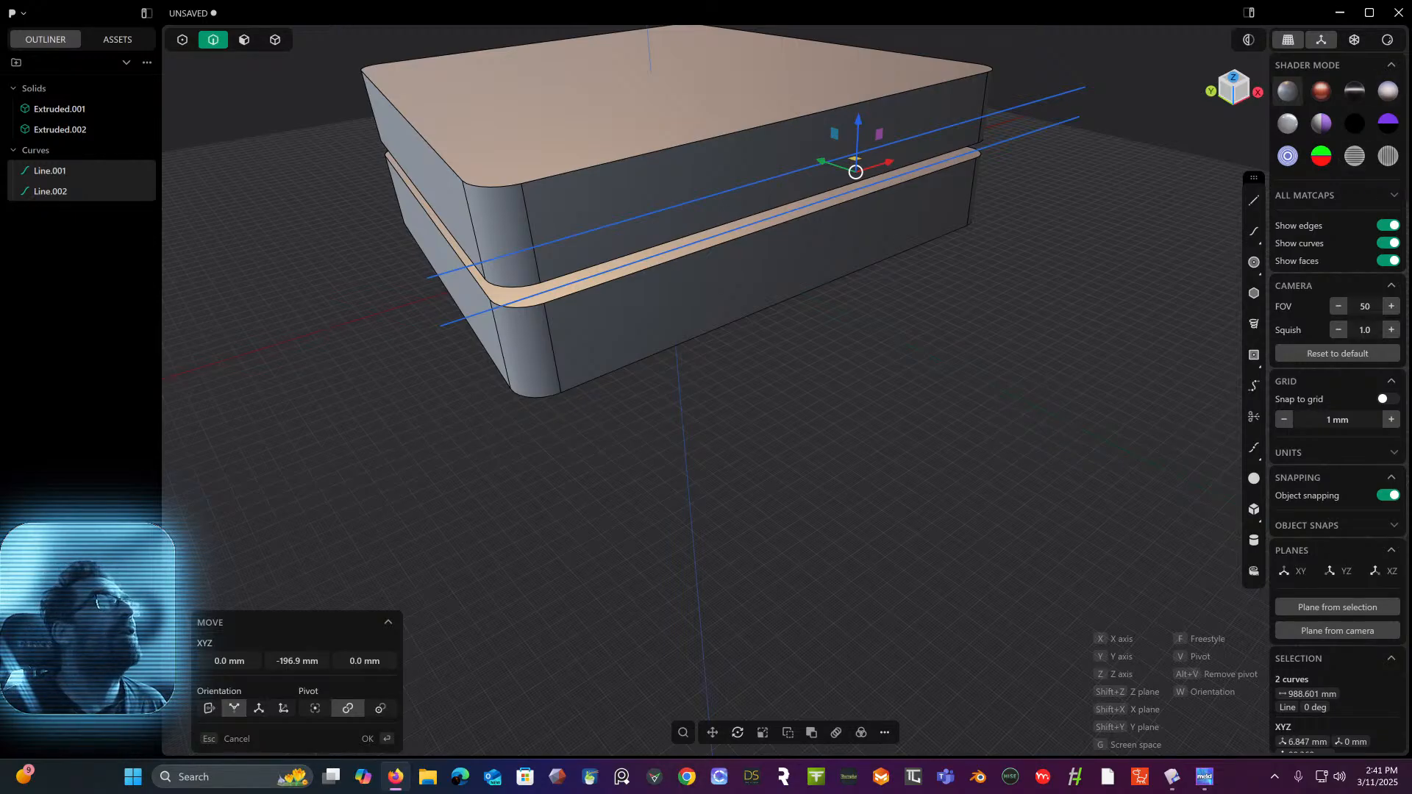
{"action": "left_click", "coordinate": [1114, 271]}
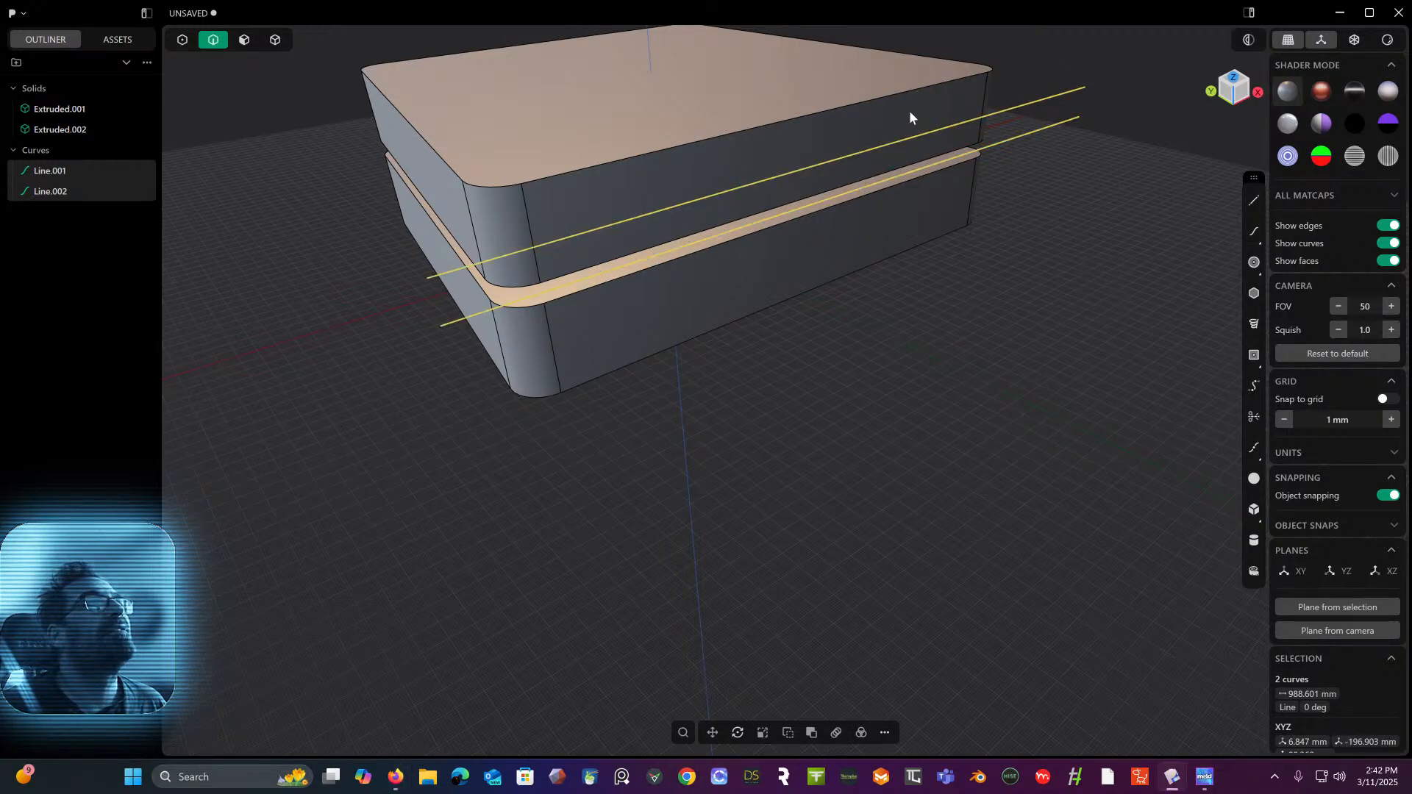
- Try to project the repositioned lines onto the upper slab, and clear the selection
{"action": "left_click", "coordinate": [887, 734]}
{"action": "left_click", "coordinate": [911, 624]}
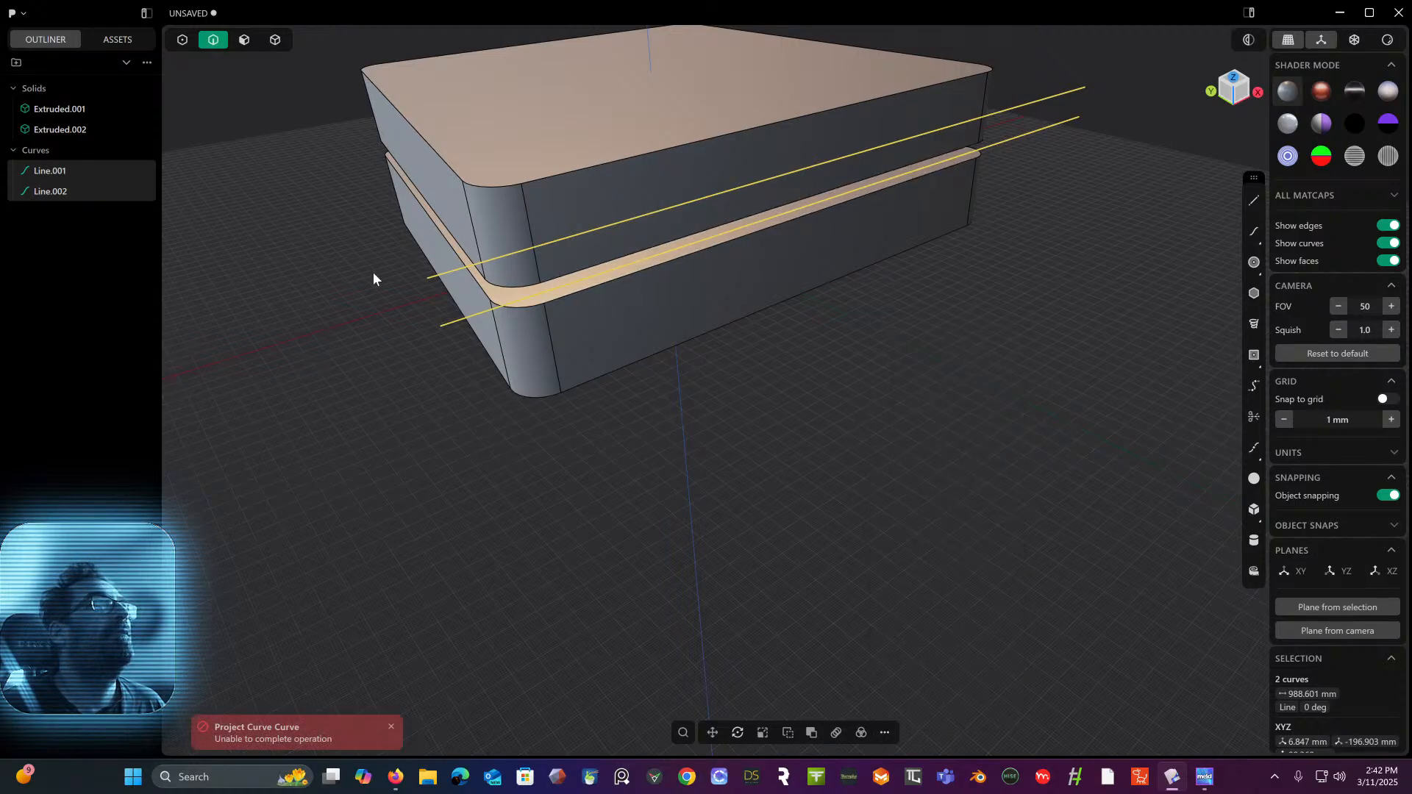
{"action": "left_click", "coordinate": [316, 287]}
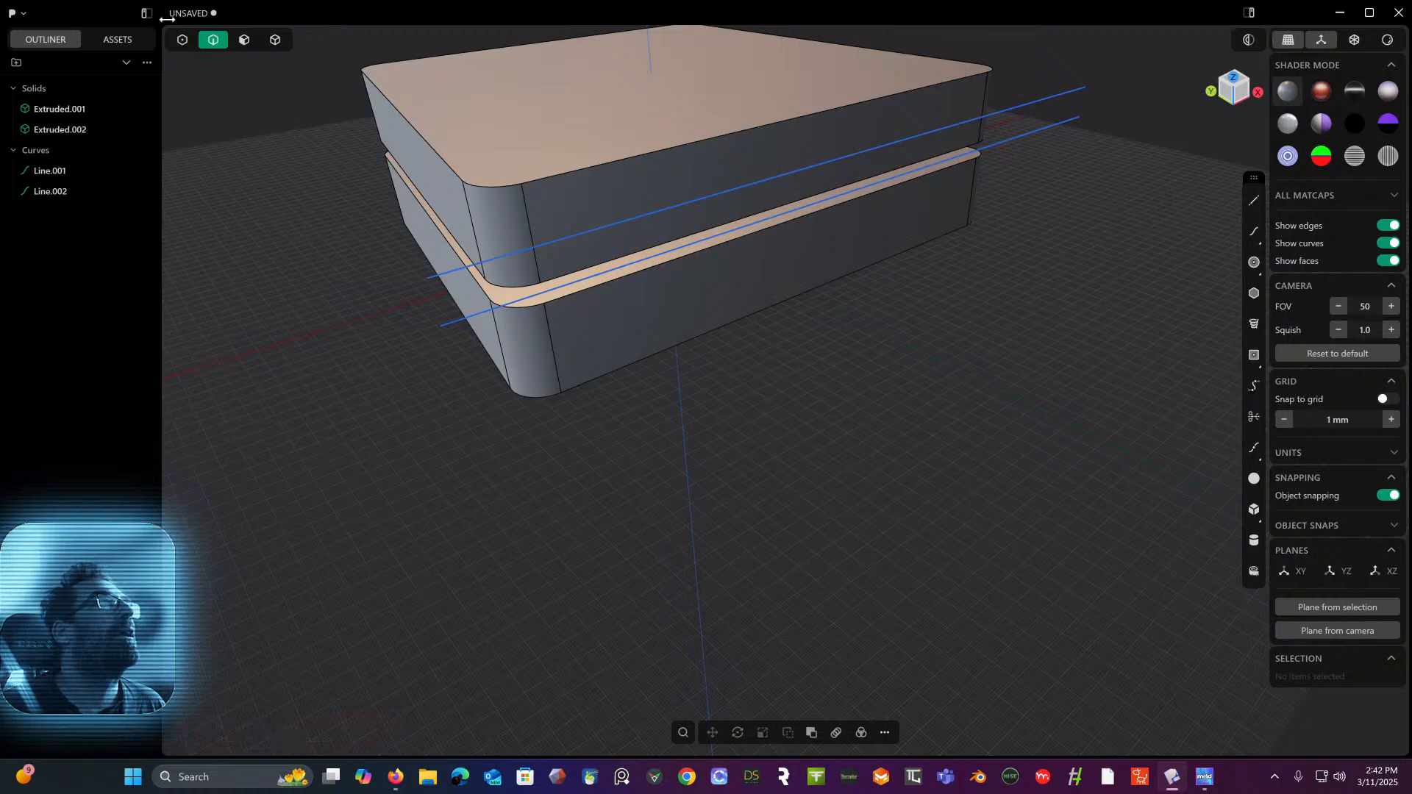
{"action": "left_click", "coordinate": [275, 40]}
{"action": "left_click", "coordinate": [535, 193]}
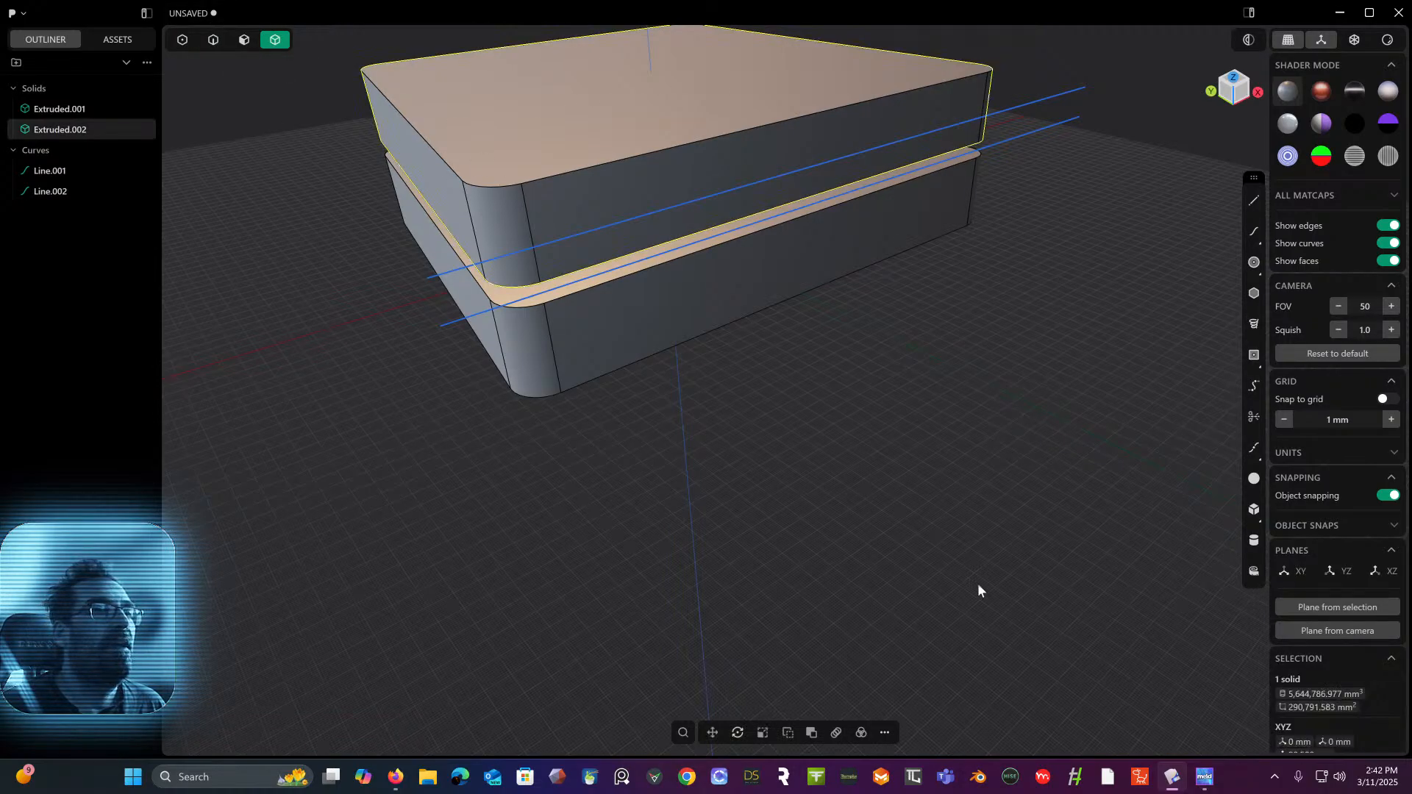
{"action": "left_click", "coordinate": [884, 734]}
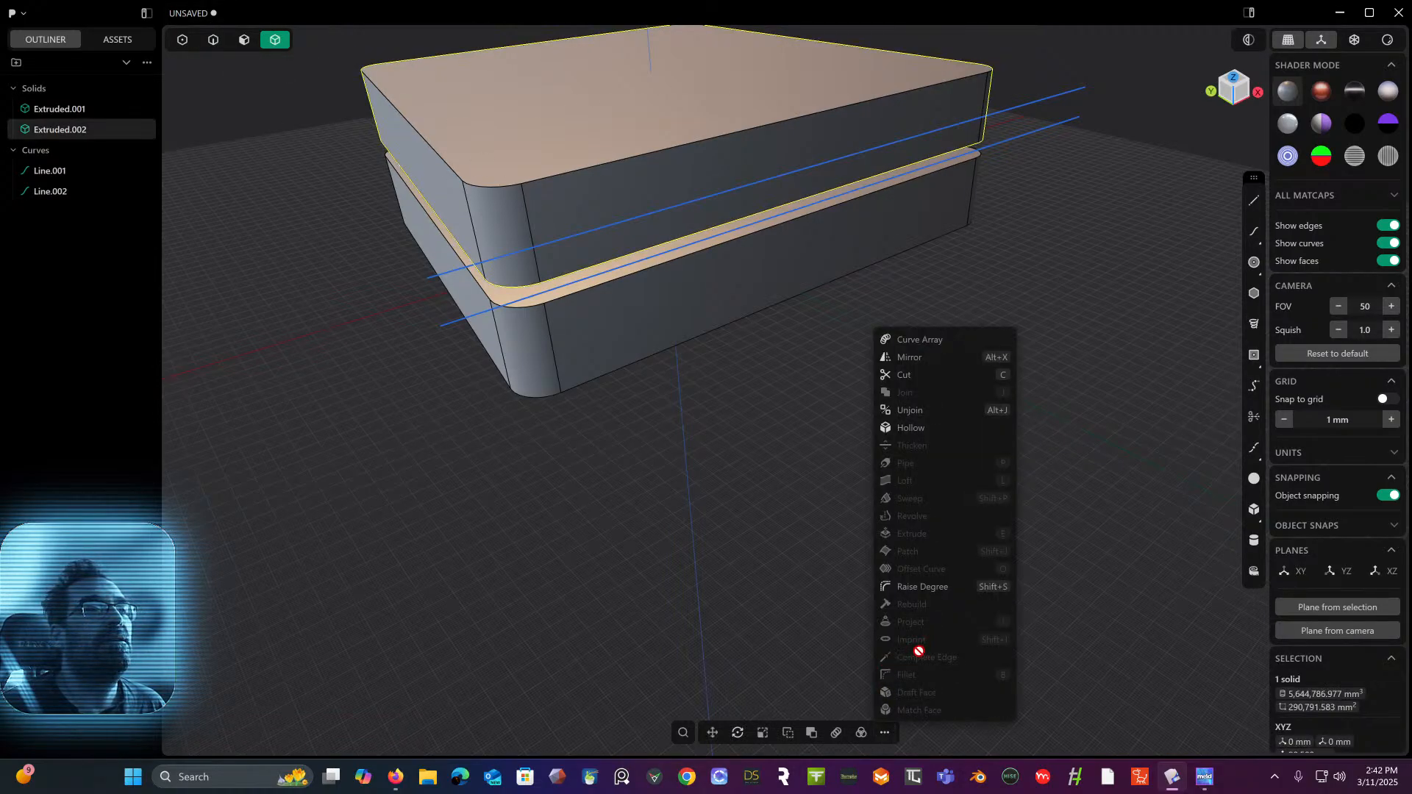
{"action": "left_click", "coordinate": [778, 346]}
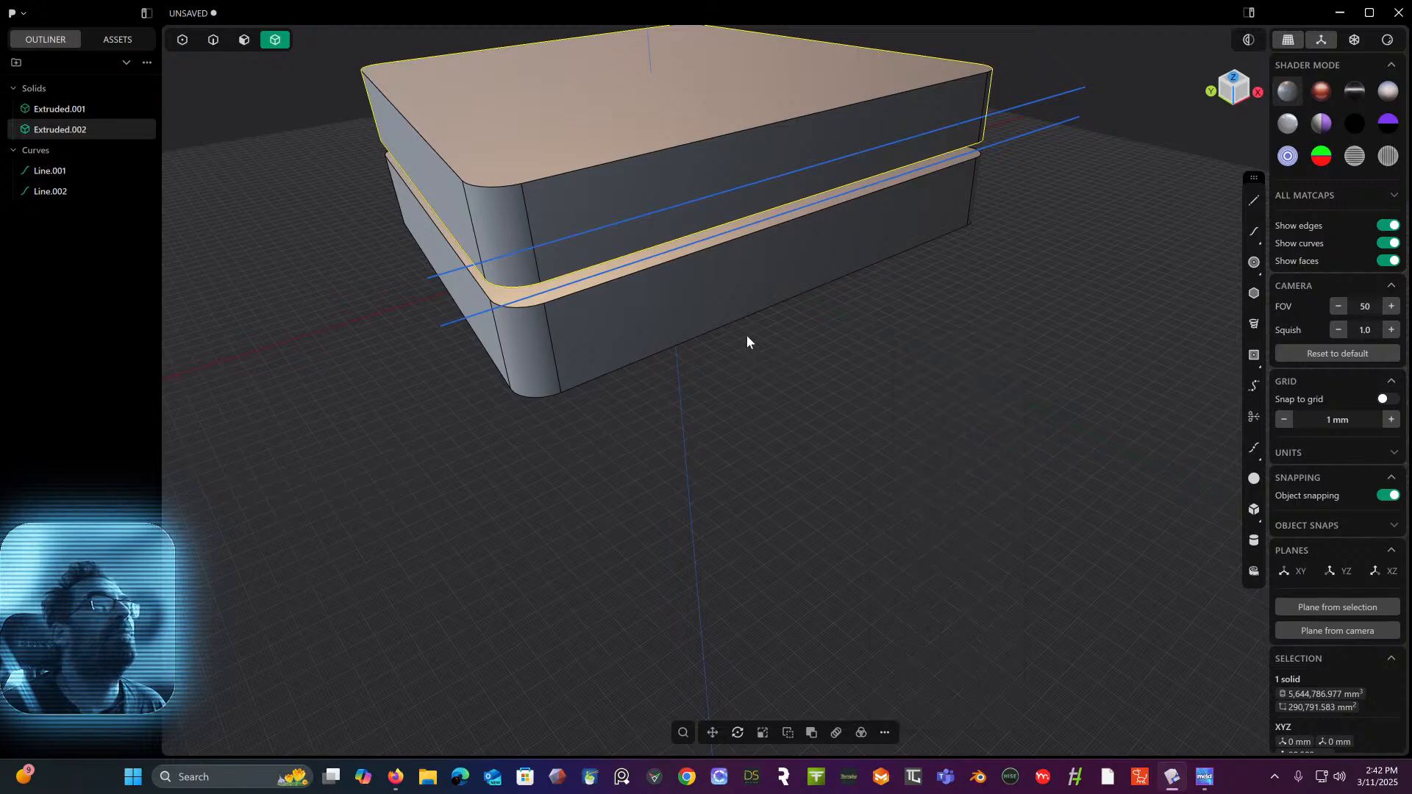
{"action": "left_click", "coordinate": [1052, 96]}
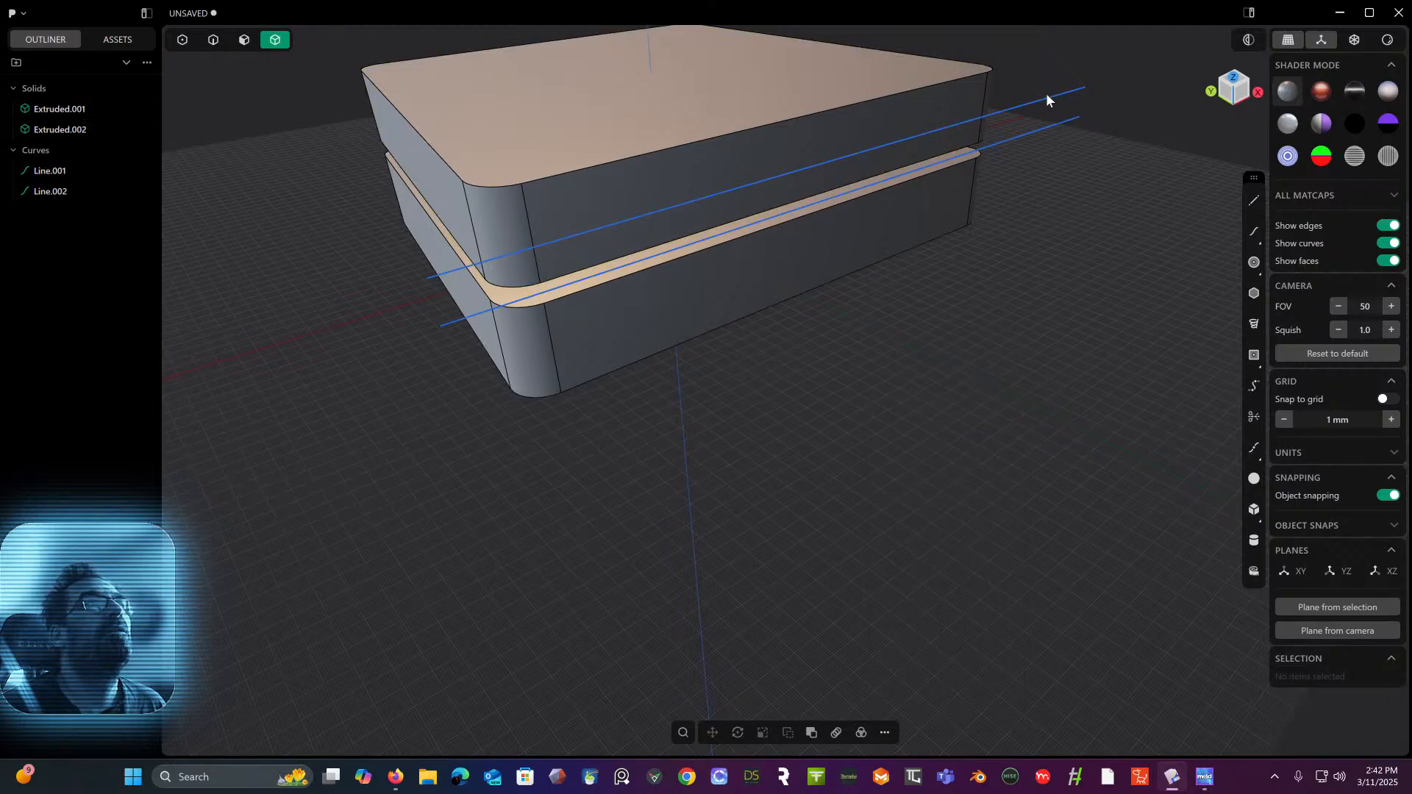
- Reselect both horizontal lines and try the Project command on them again in the perspective view
{"action": "left_click", "coordinate": [213, 40]}
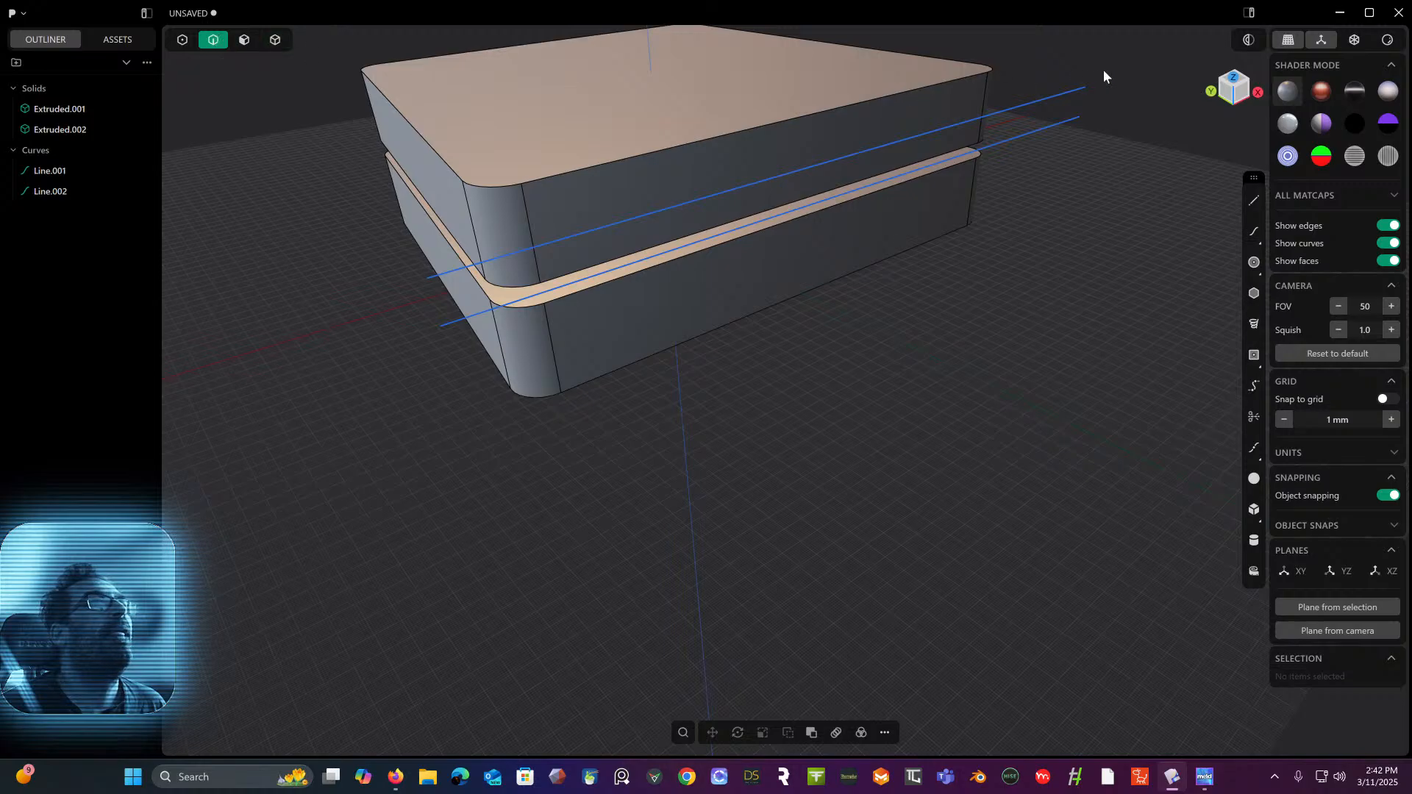
{"action": "left_click", "coordinate": [1071, 91]}
{"action": "left_click", "coordinate": [1059, 124], "text": "shift"}
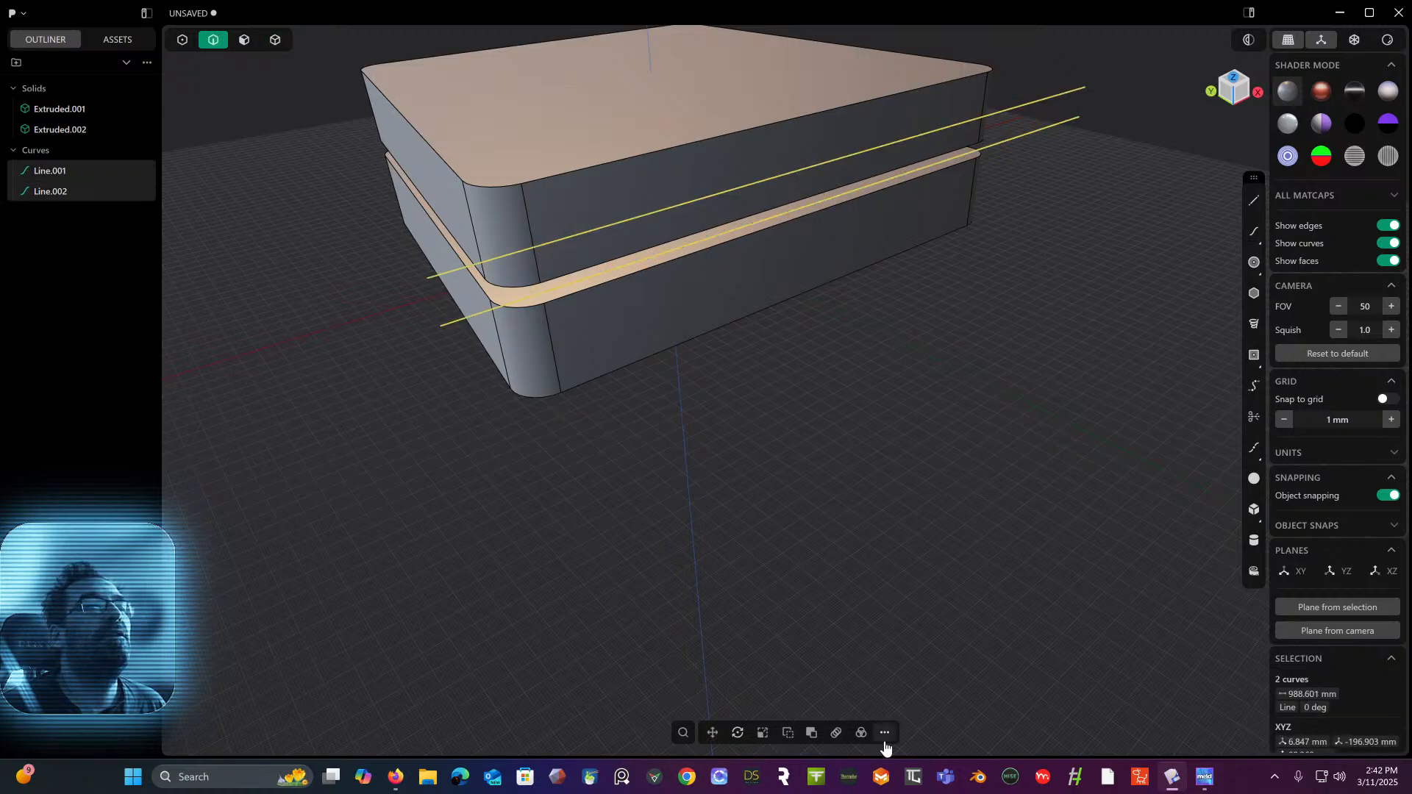
{"action": "left_click", "coordinate": [886, 741]}
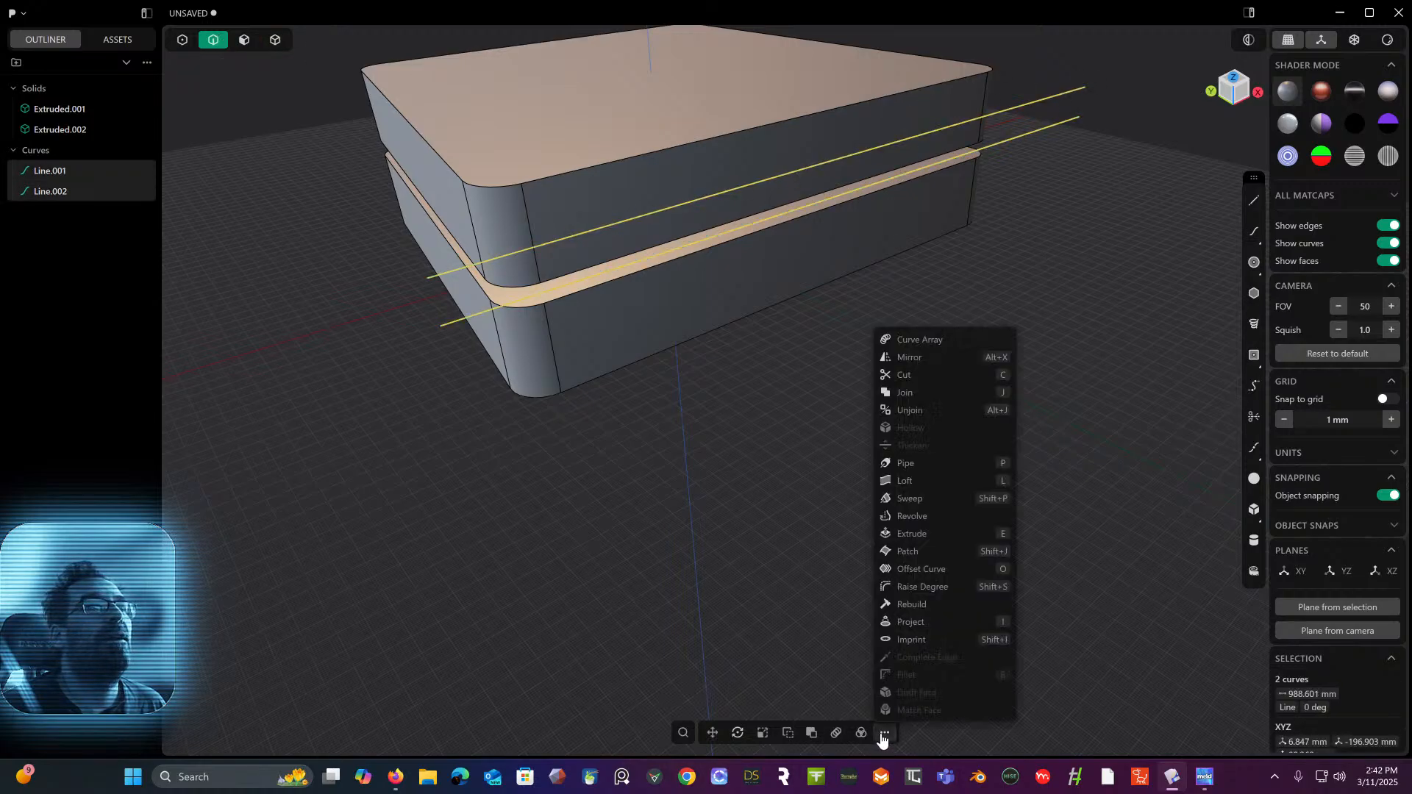
{"action": "left_click", "coordinate": [916, 622]}
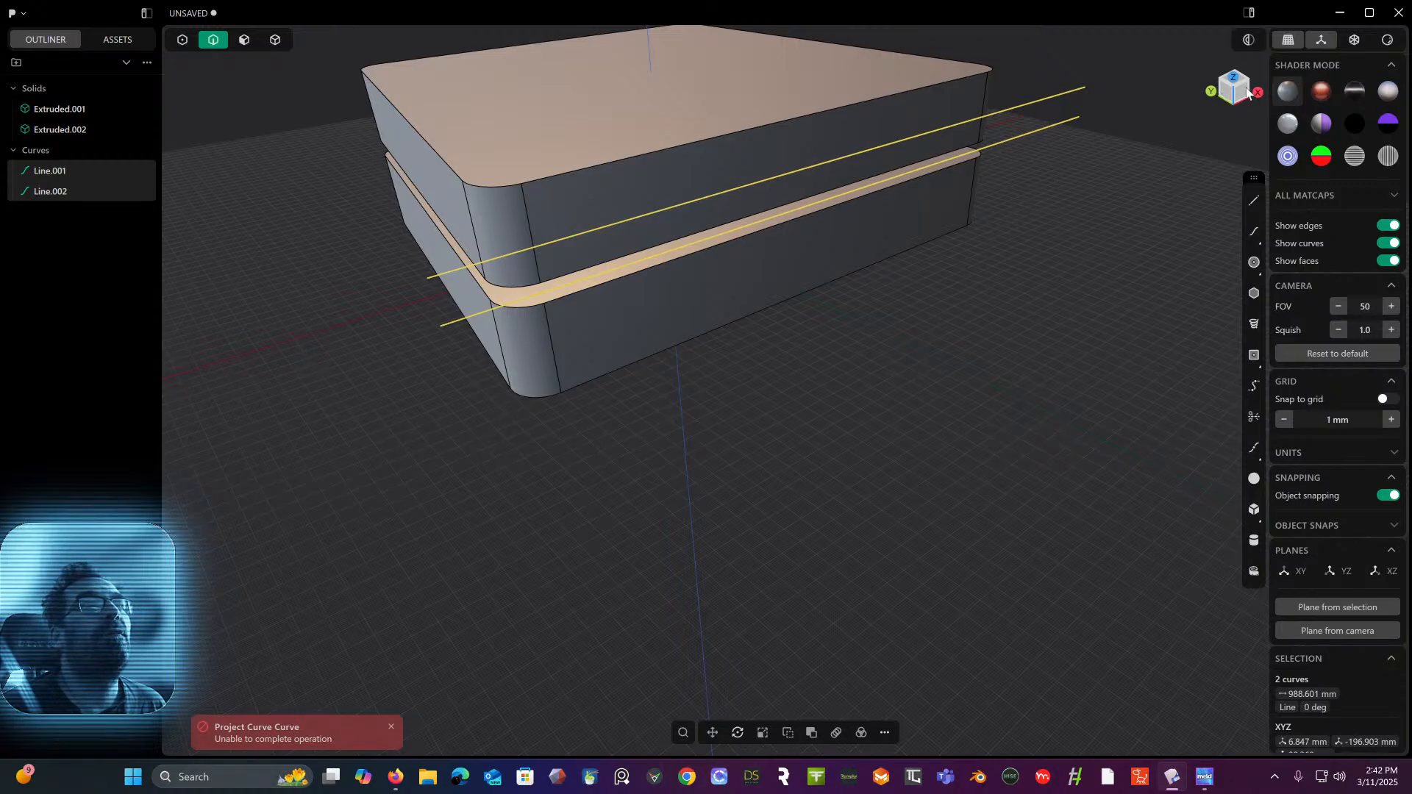
- Switch to the front view, try to project both lines from there, and clear the selection
{"action": "left_click", "coordinate": [1221, 96]}
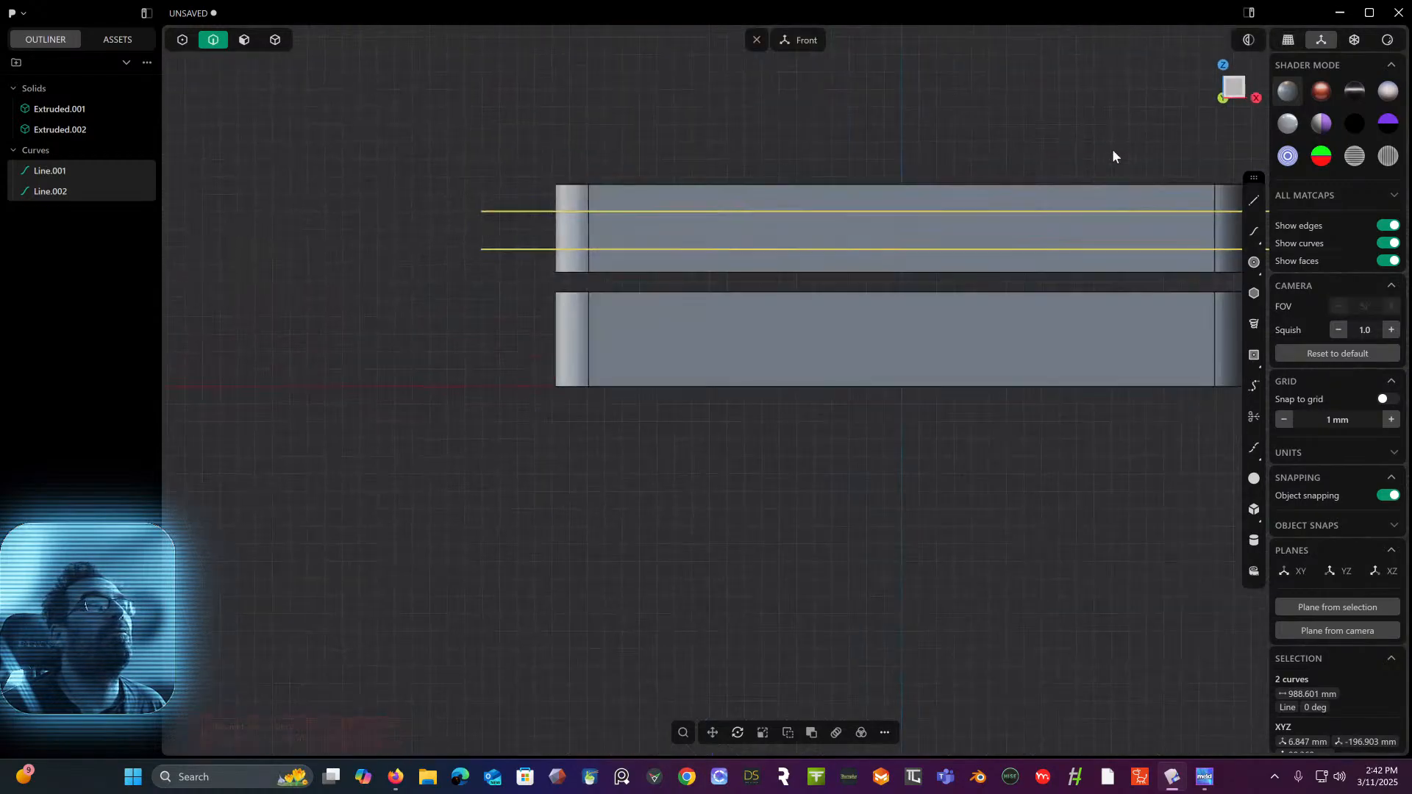
{"action": "left_click", "coordinate": [886, 736]}
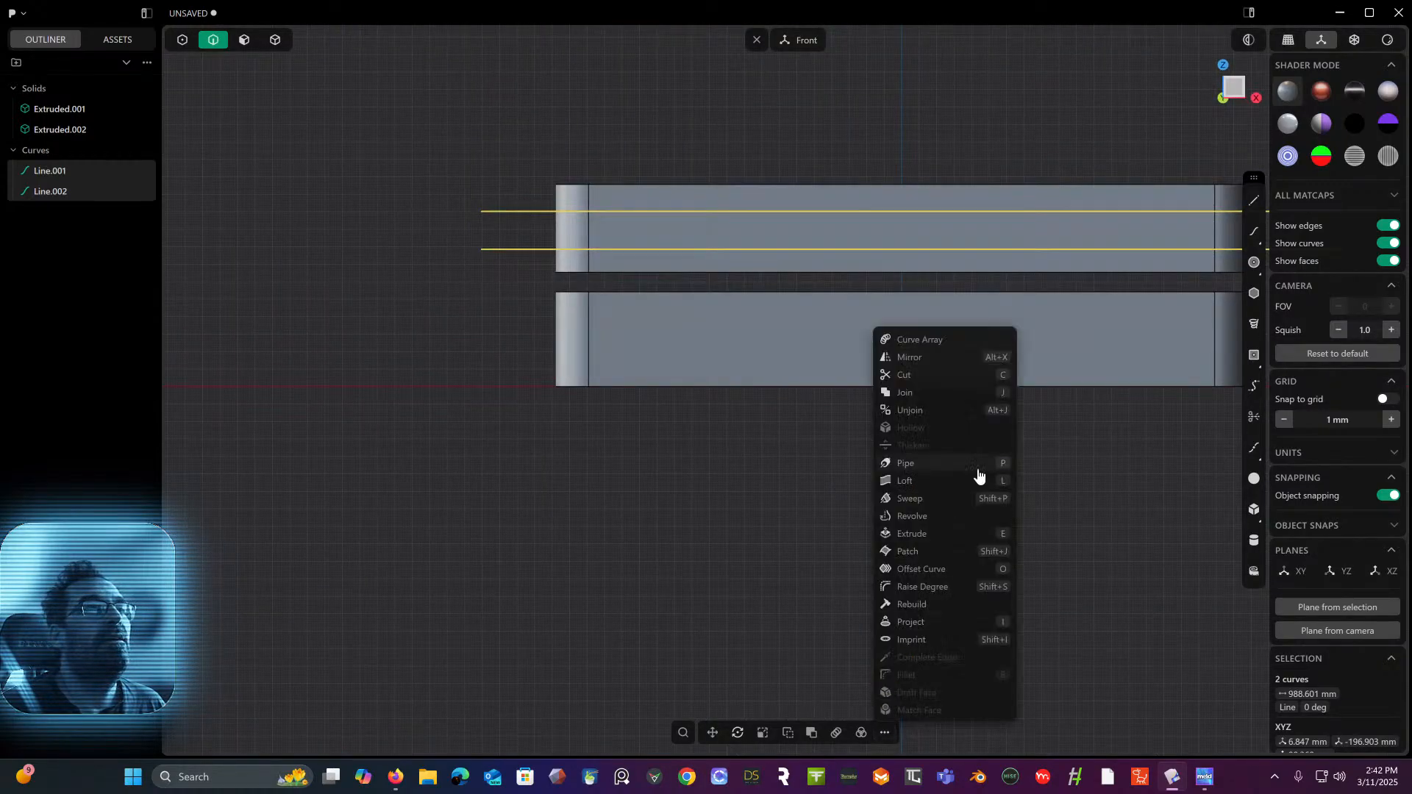
{"action": "left_click", "coordinate": [925, 622]}
{"action": "left_click", "coordinate": [870, 199]}
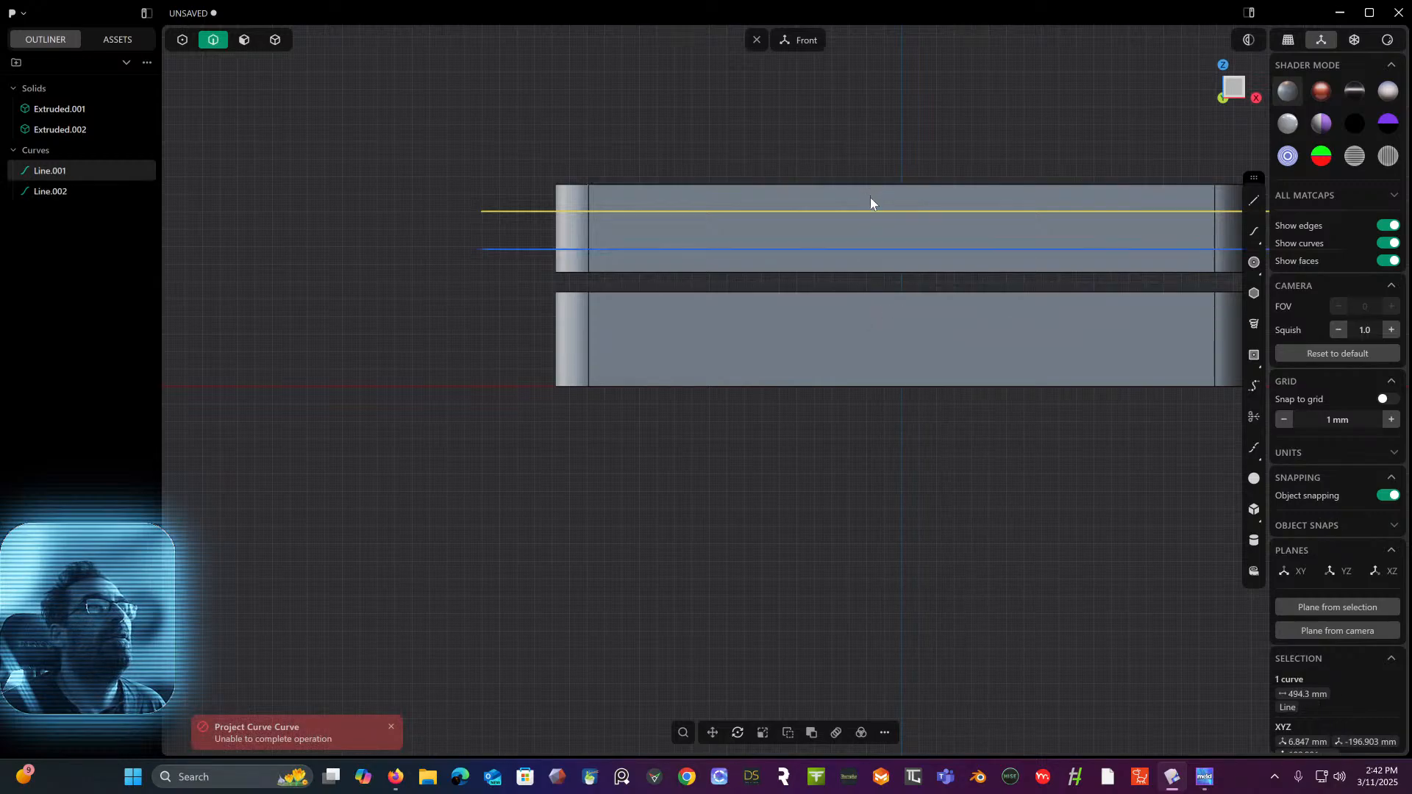
{"action": "left_click", "coordinate": [590, 31]}
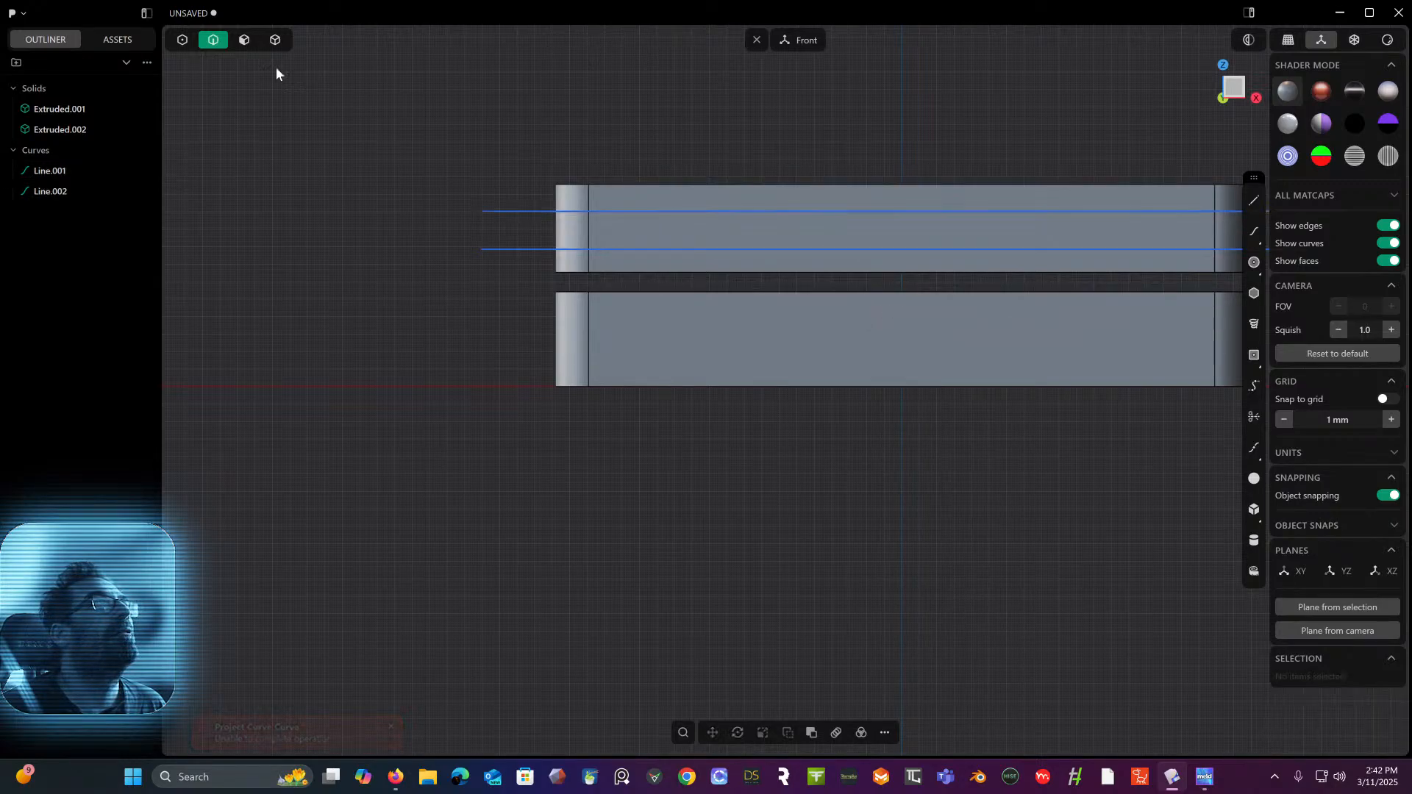
- Cut the upper slab into three layers, using the two horizontal lines as cutters in the front view
{"action": "left_click", "coordinate": [275, 41]}
{"action": "left_click", "coordinate": [650, 201]}
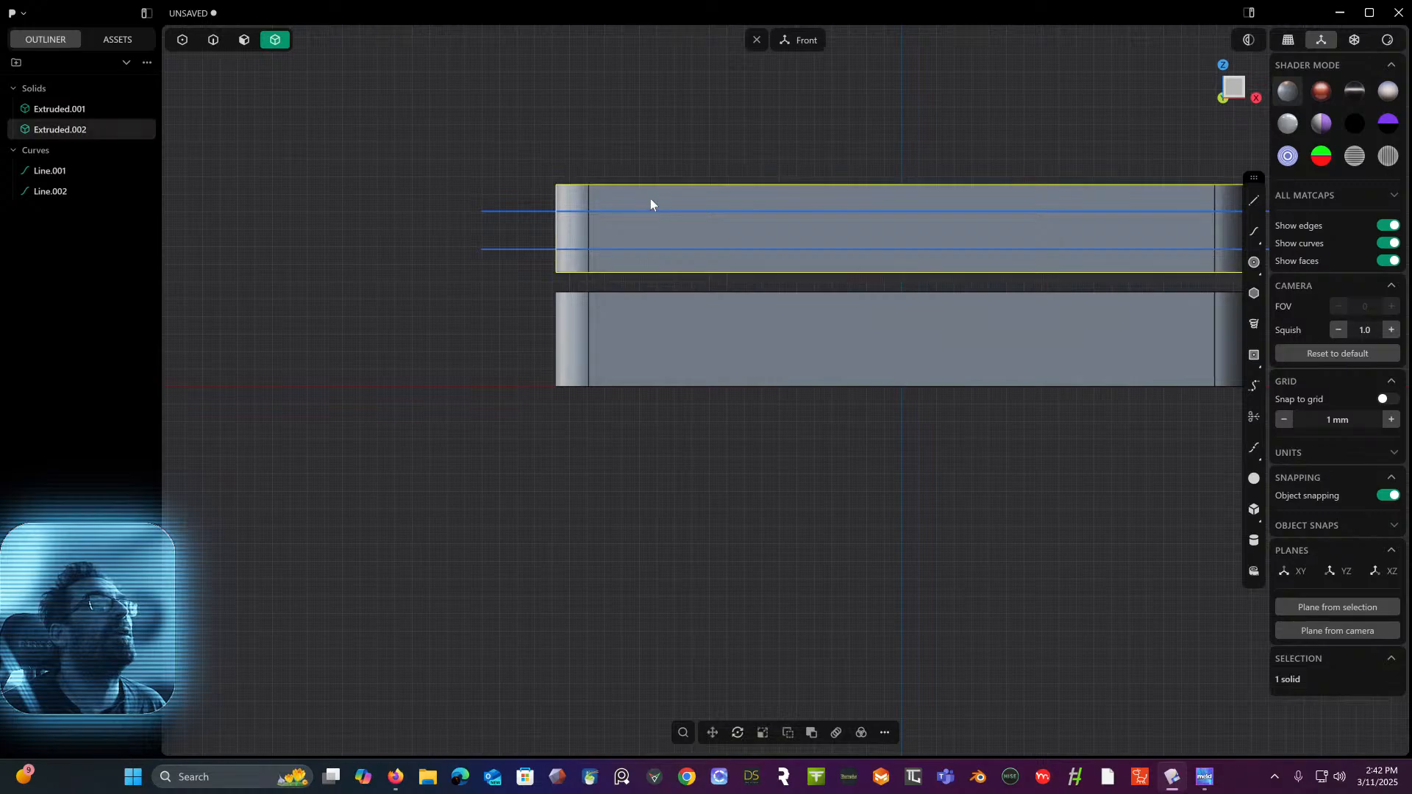
{"action": "left_click", "coordinate": [885, 733]}
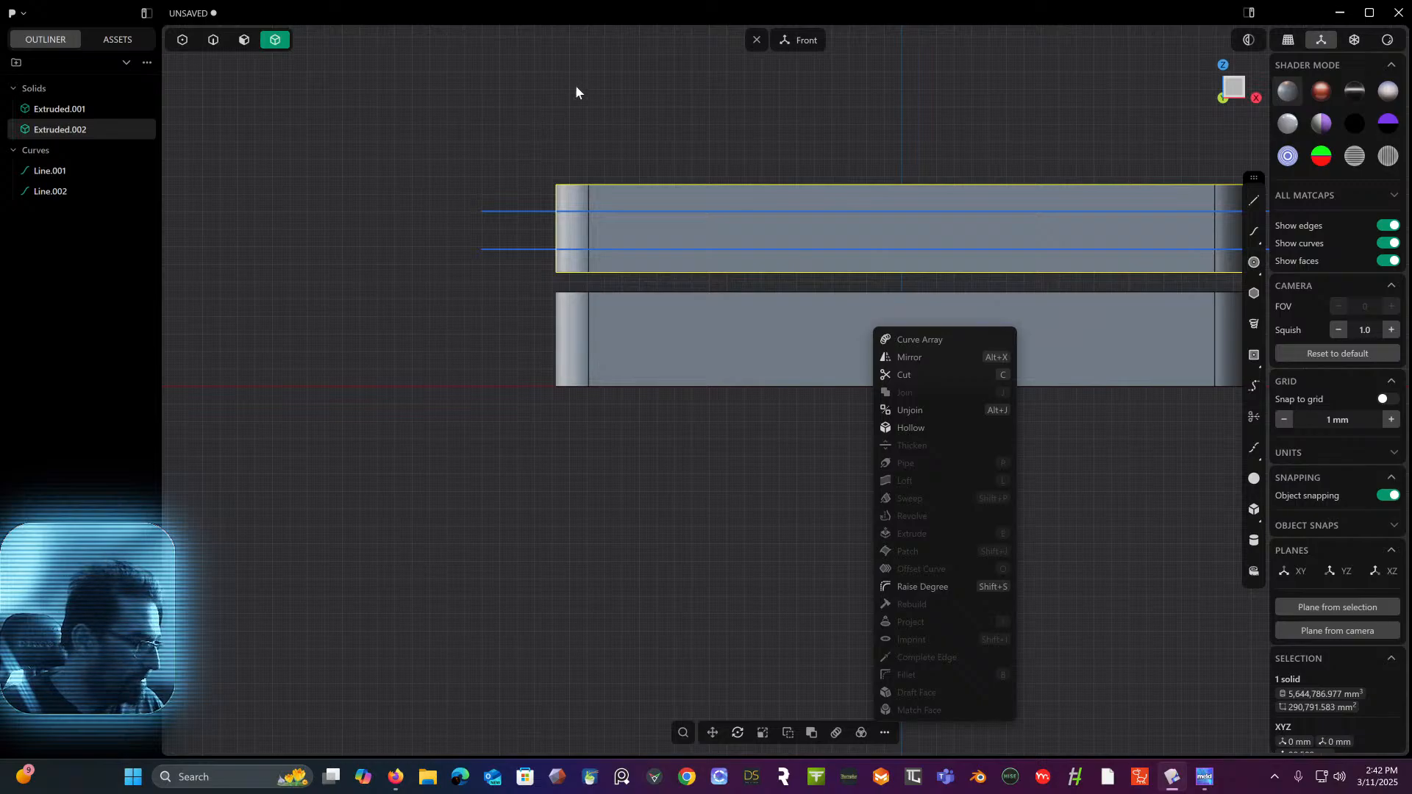
{"action": "key", "text": "c"}
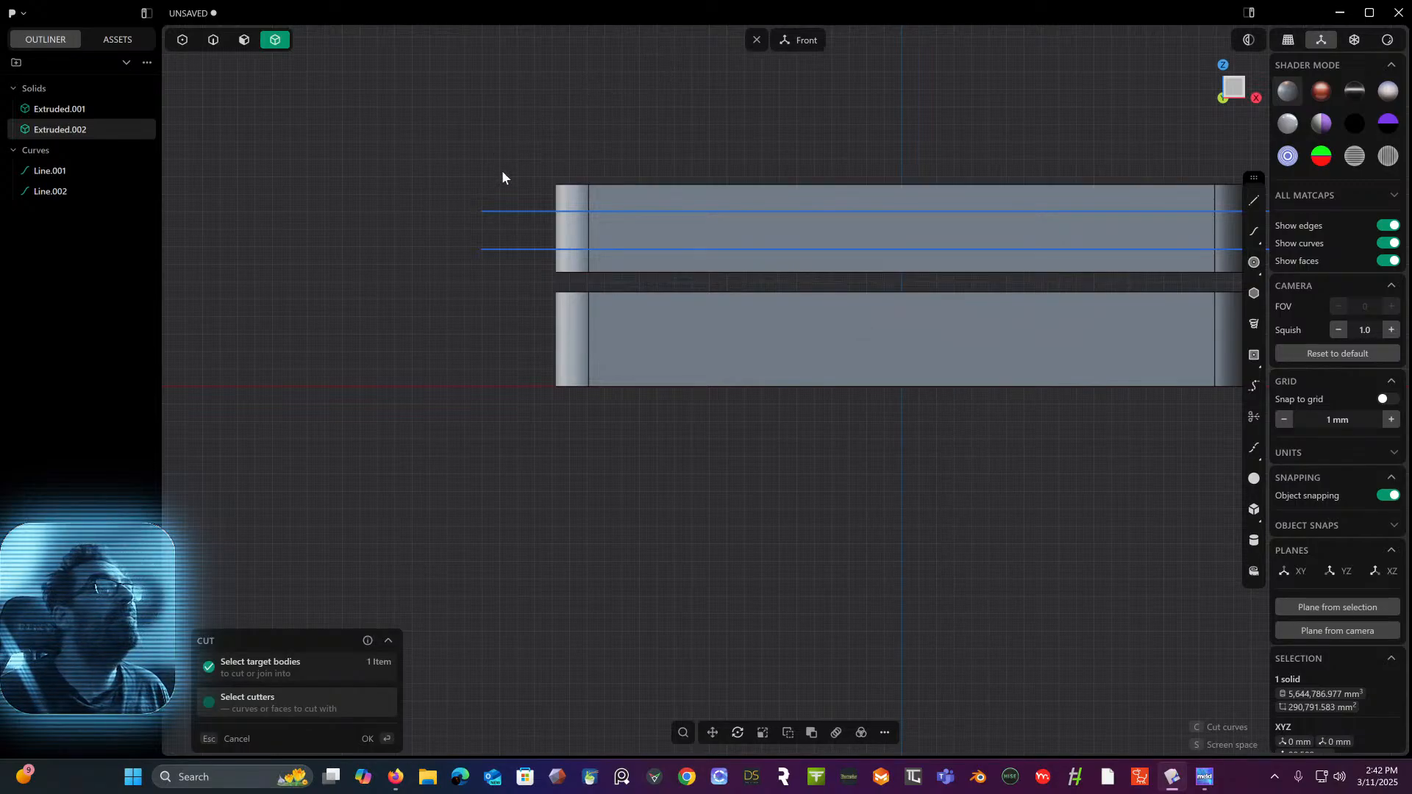
{"action": "left_click", "coordinate": [506, 213]}
{"action": "left_click", "coordinate": [503, 249]}
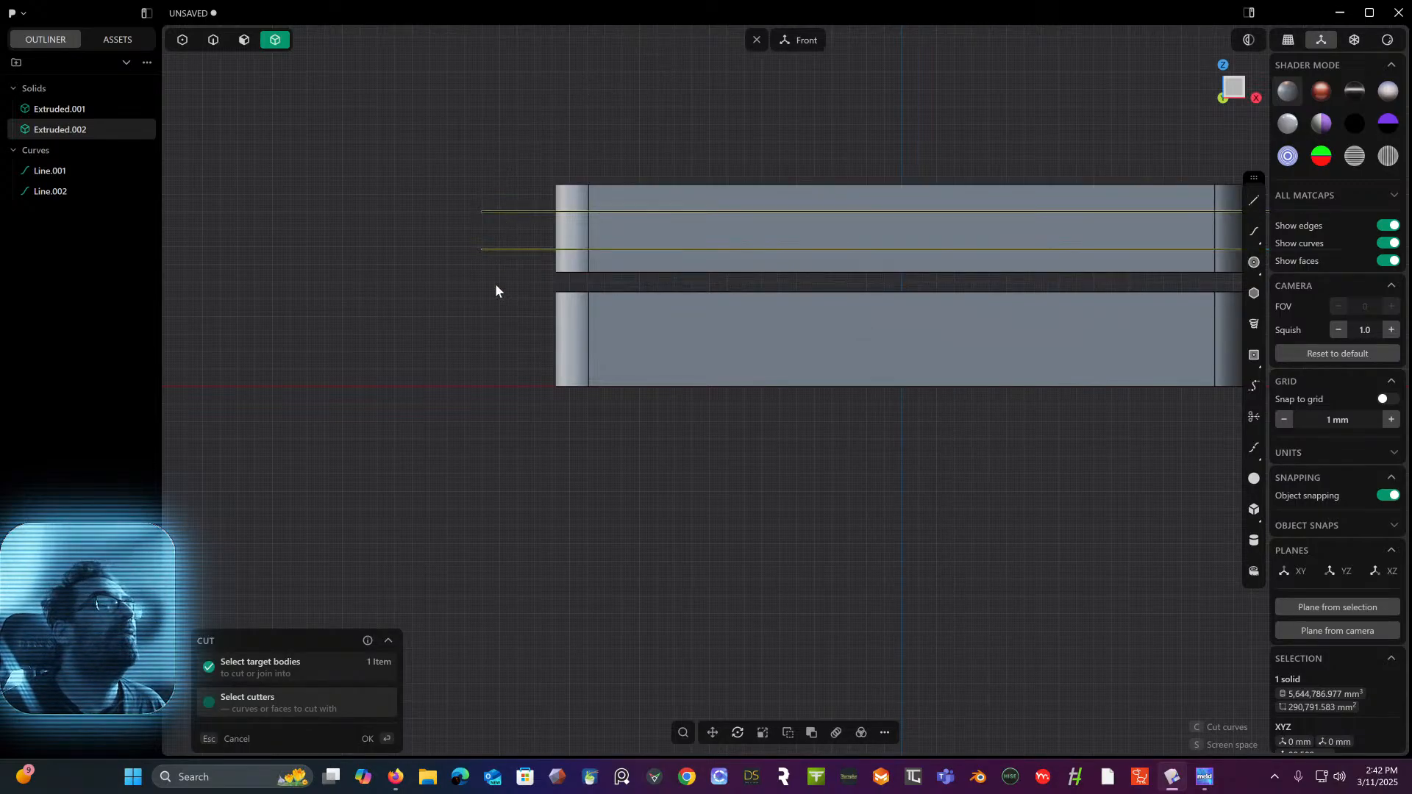
{"action": "key", "text": "Return"}
{"action": "scroll", "coordinate": [466, 313], "scroll_direction": "up", "scroll_amount": 3}
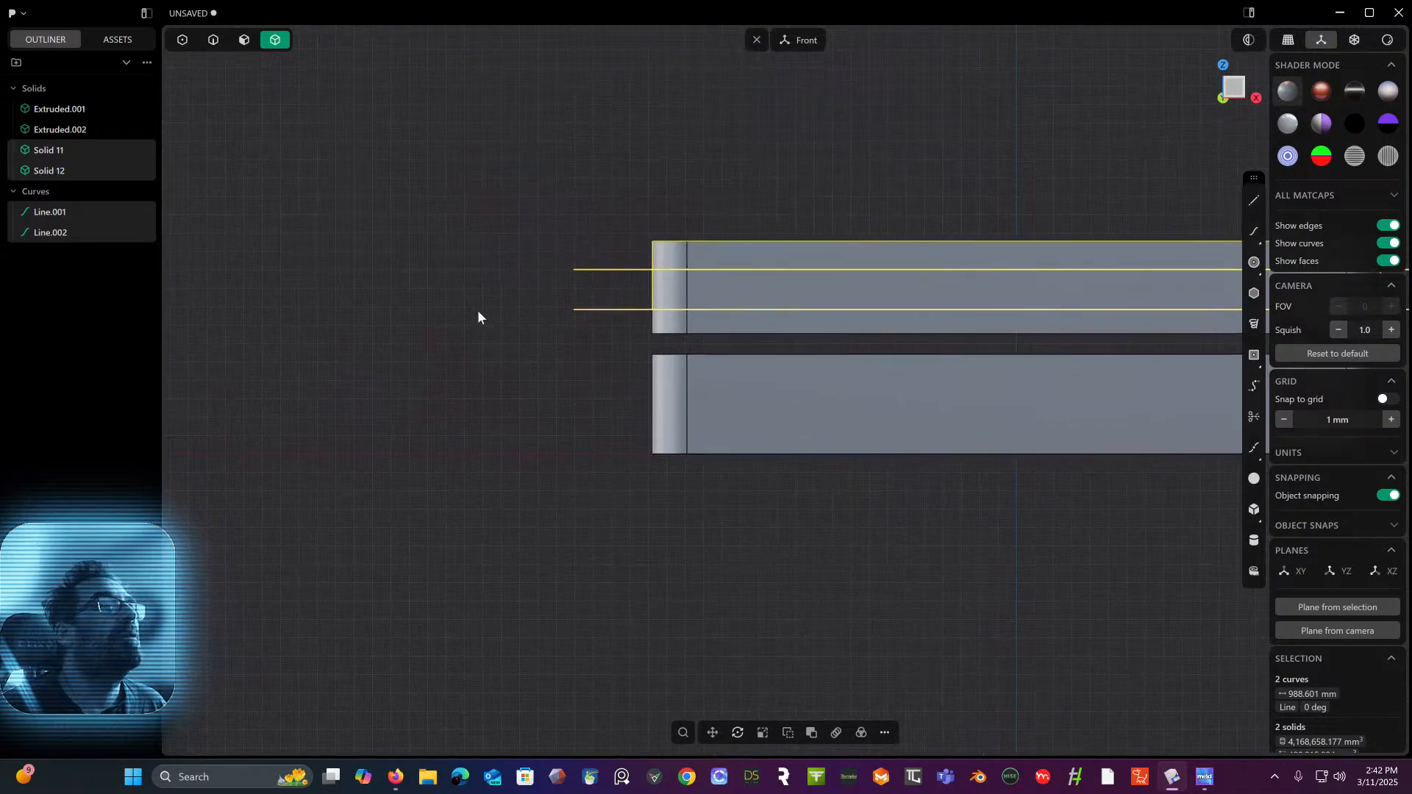
{"action": "mouse_move", "coordinate": [478, 317]}
{"action": "middle_mouse_down"}
{"action": "mouse_move", "coordinate": [432, 297]}
{"action": "mouse_move", "coordinate": [530, 347]}
{"action": "mouse_move", "coordinate": [504, 329]}
{"action": "middle_mouse_up"}
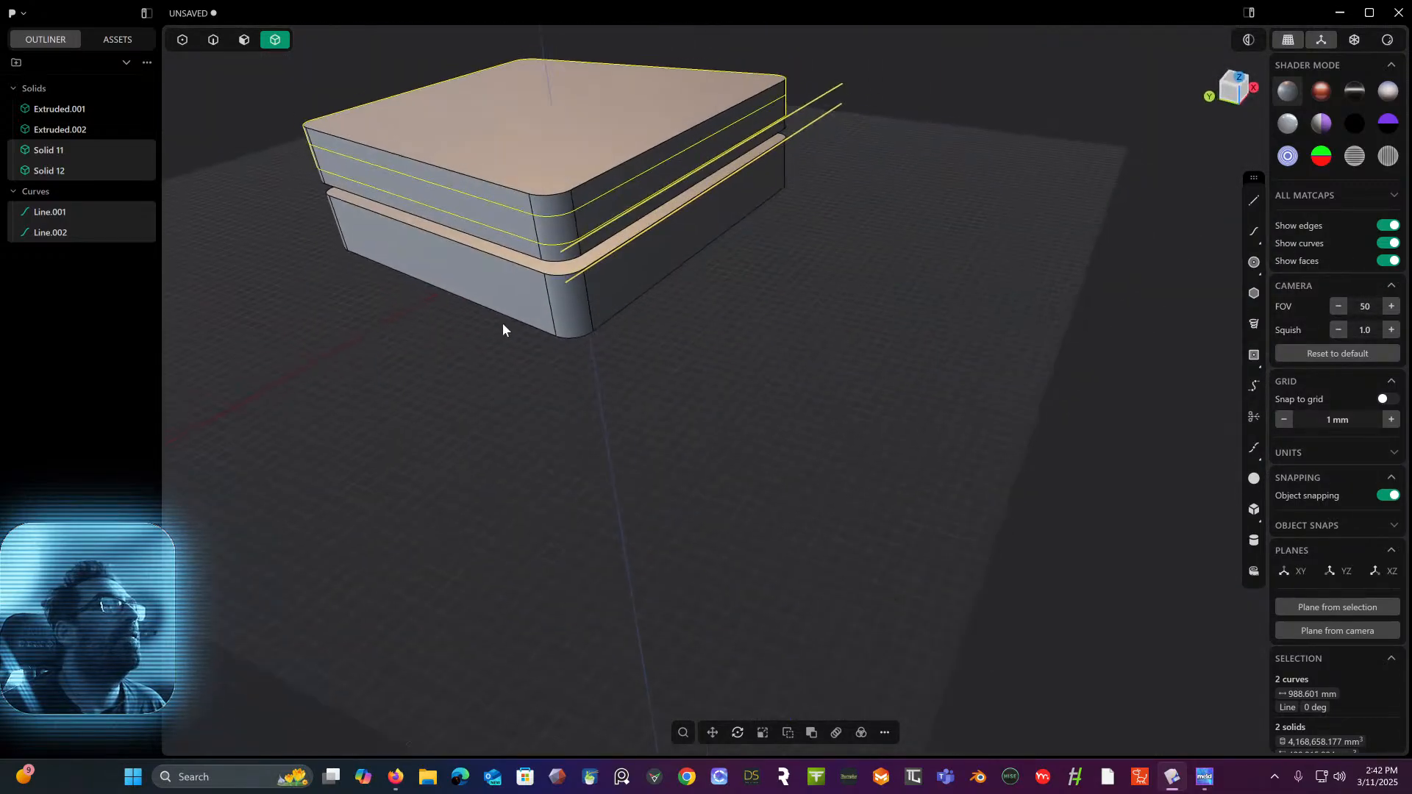
- Delete both horizontal cutter lines and keep all the solids
{"action": "left_click", "coordinate": [54, 216]}
{"action": "left_click", "coordinate": [55, 233], "text": "shift"}
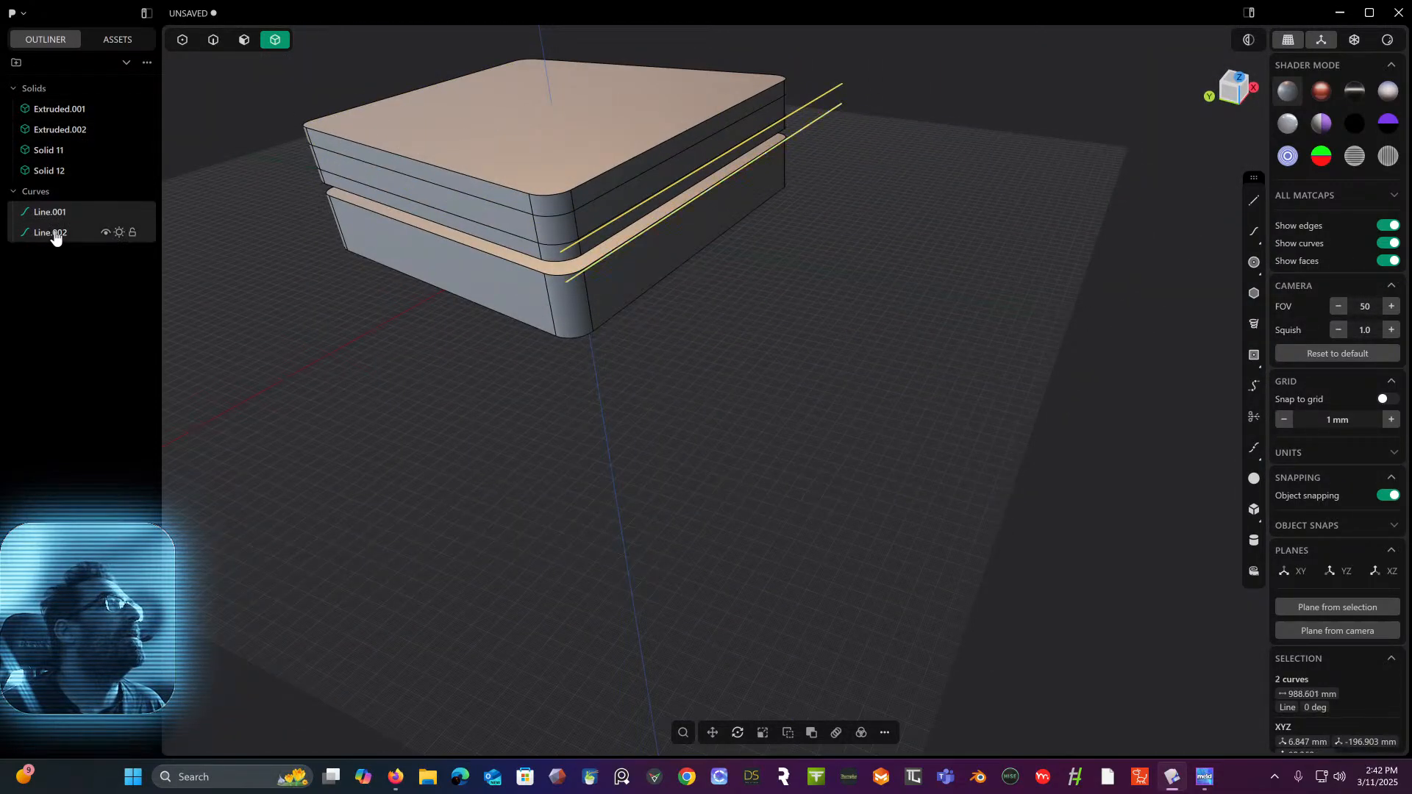
{"action": "key", "text": "Delete"}
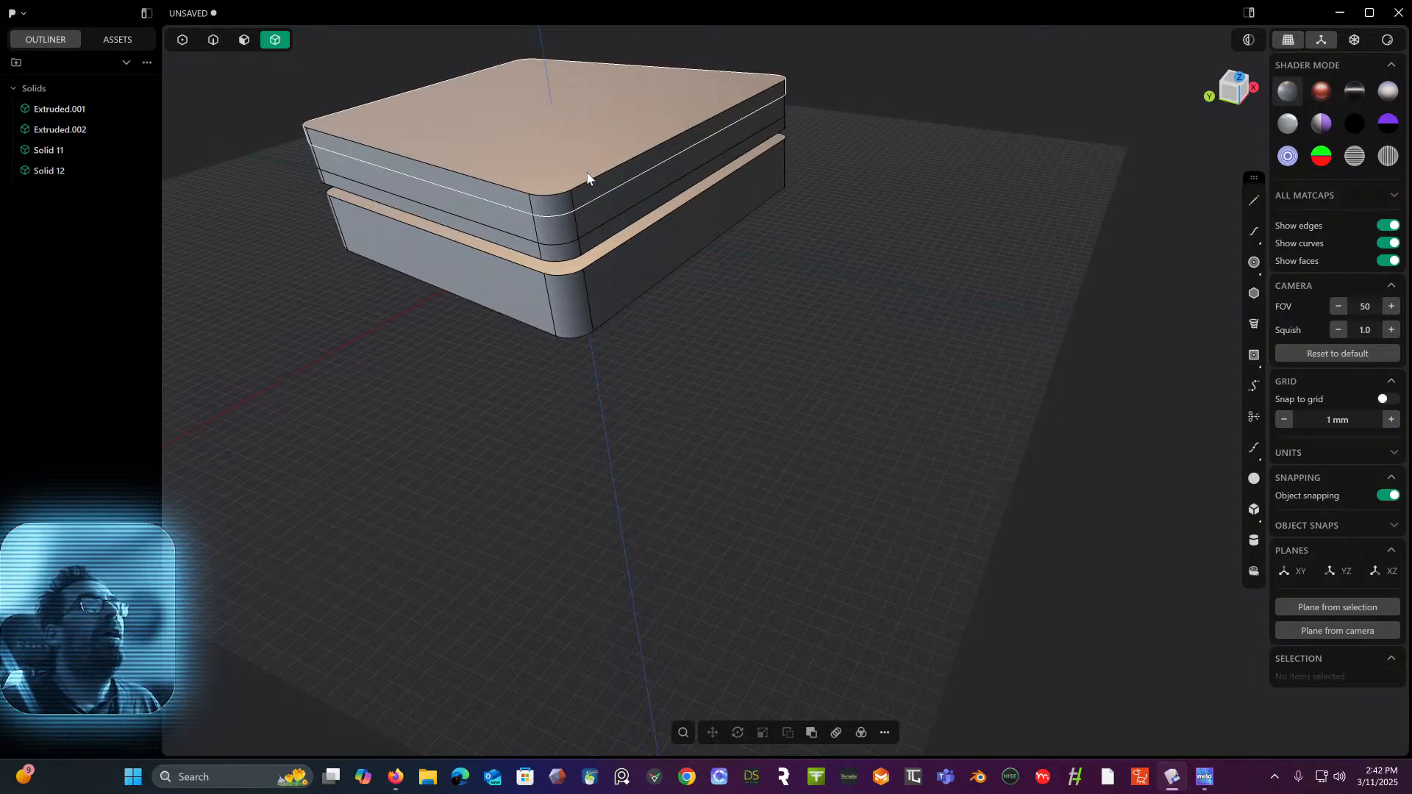
- Fillet the upper slab's outermost top and bottom perimeter edges, including tangent edges, with a conic radius of about 13.3 mm
{"action": "middle_click_drag", "start_coordinate": [586, 177], "coordinate": [542, 173]}
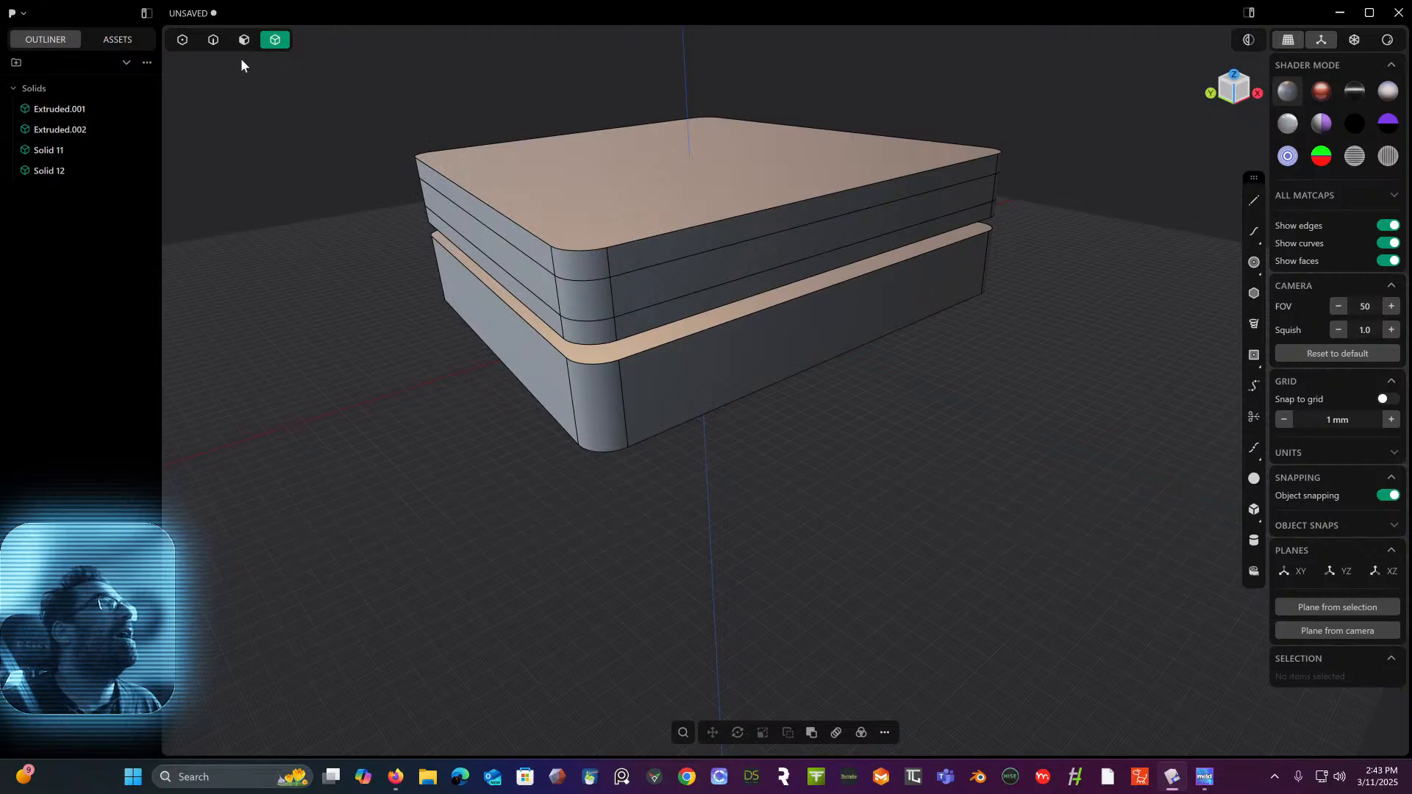
{"action": "left_click", "coordinate": [213, 39]}
{"action": "left_click", "coordinate": [575, 251]}
{"action": "key", "text": "f"}
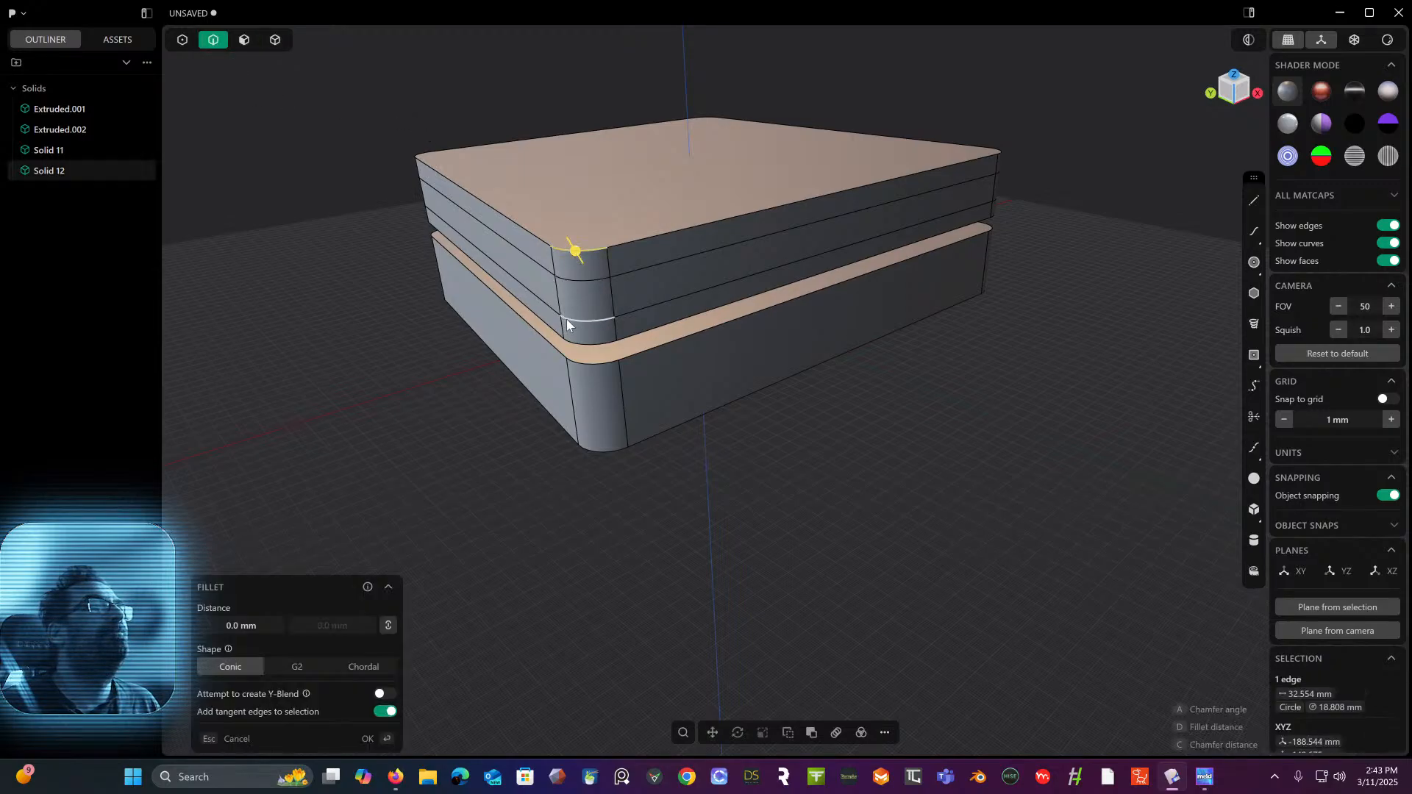
{"action": "left_click", "coordinate": [586, 341]}
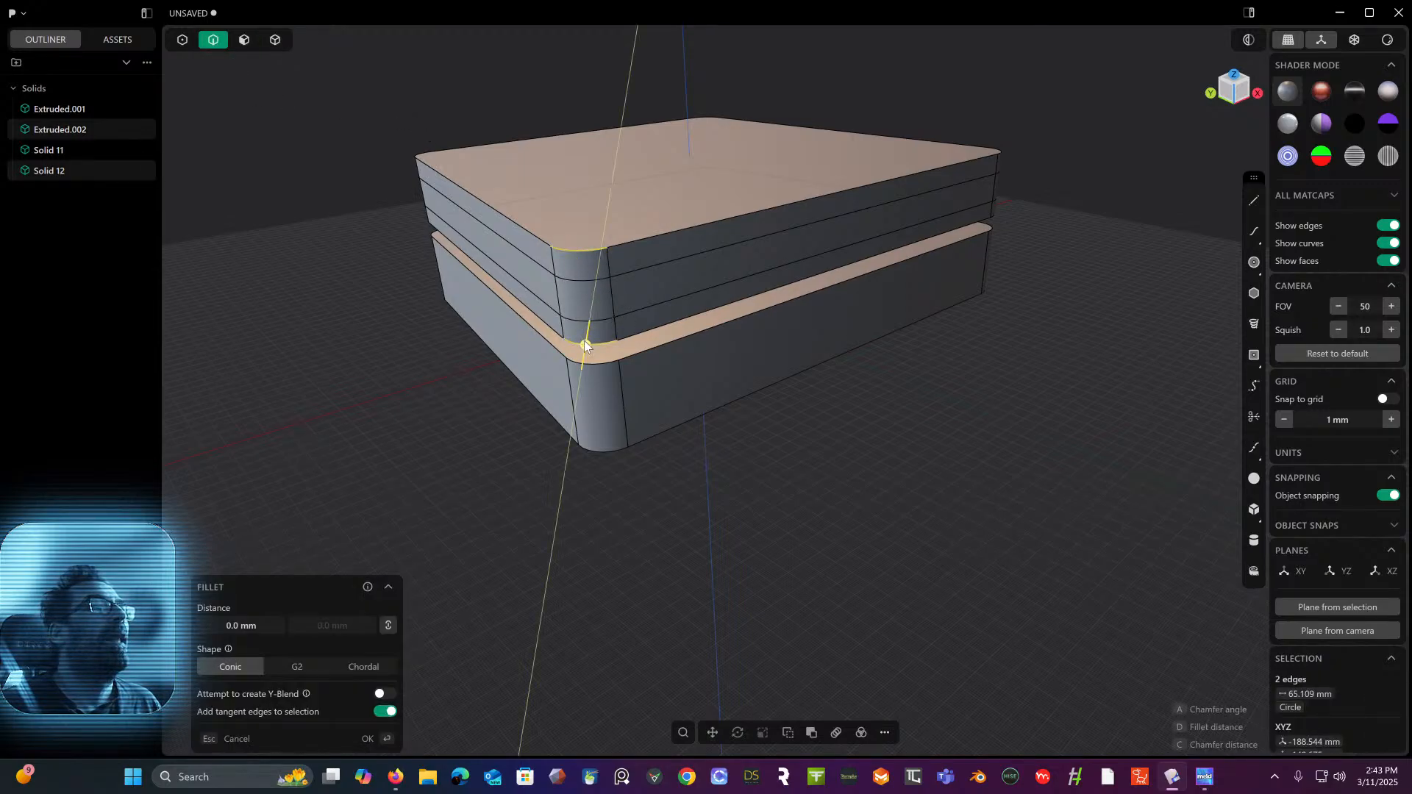
{"action": "left_click_drag", "start_coordinate": [584, 341], "coordinate": [569, 364]}
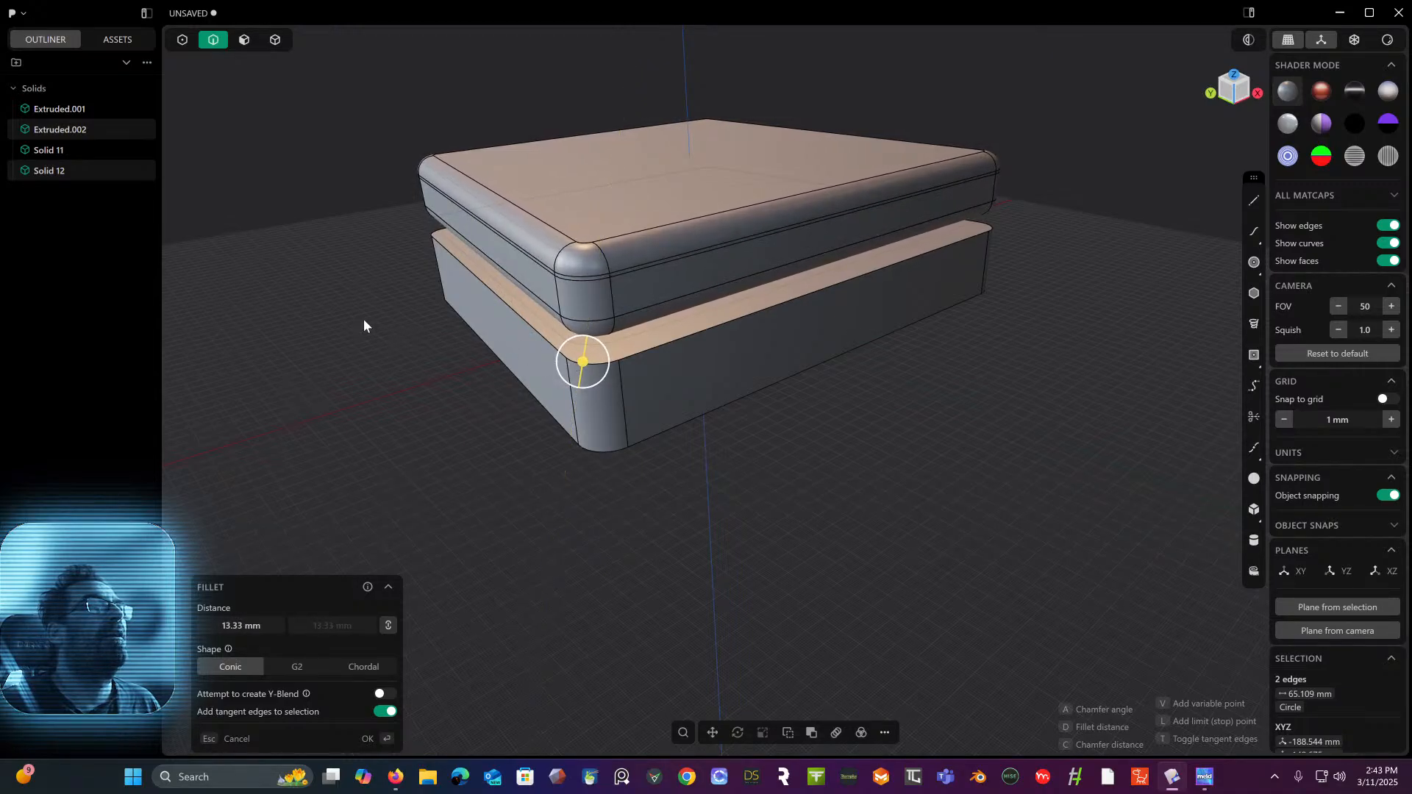
{"action": "key", "text": "Return"}
{"action": "middle_click_drag", "start_coordinate": [352, 326], "coordinate": [375, 264]}
{"action": "scroll", "coordinate": [379, 315], "scroll_direction": "up", "scroll_amount": 3}
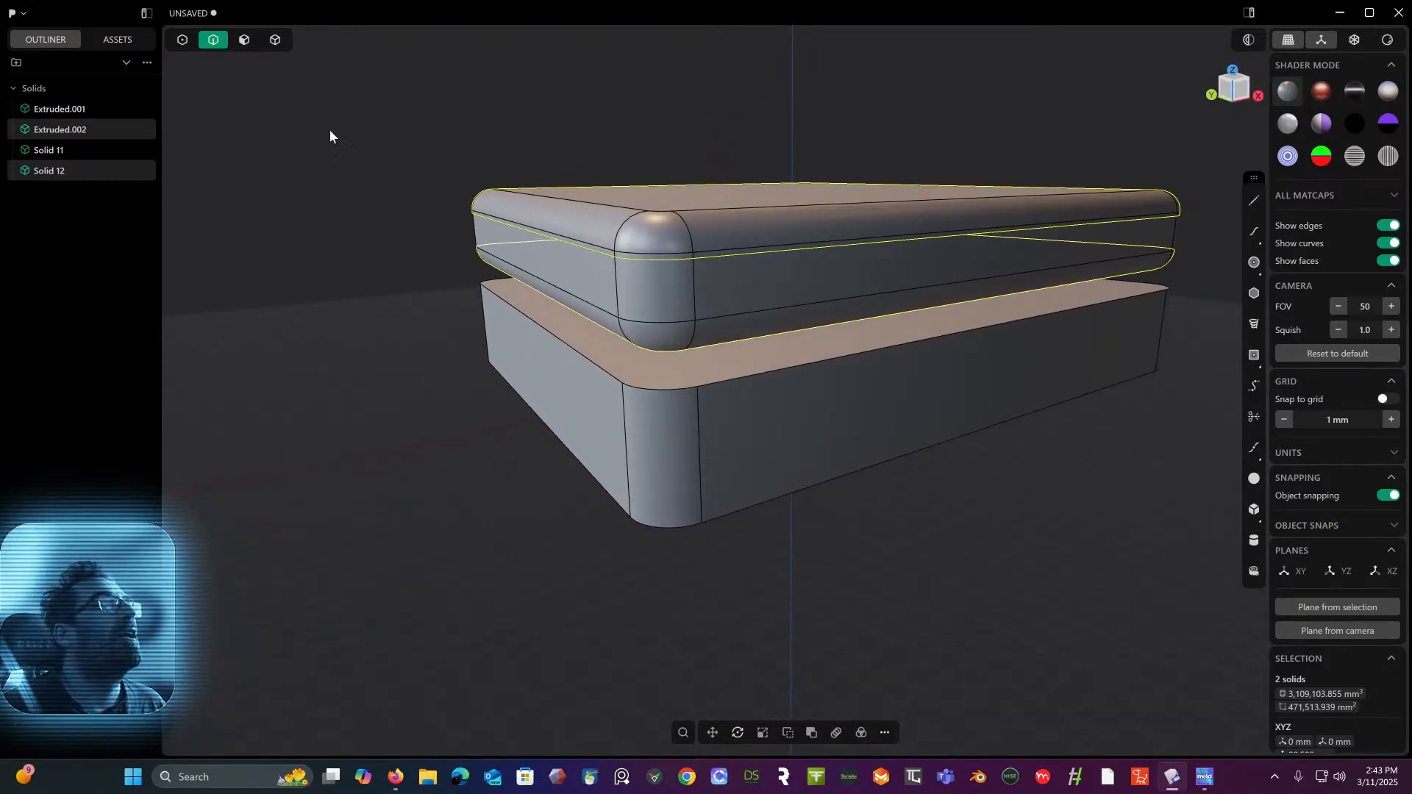
- Return to solid selection, clear the selection and turn on the X-ray display so hidden edges show through the faces
{"action": "left_click", "coordinate": [275, 40]}
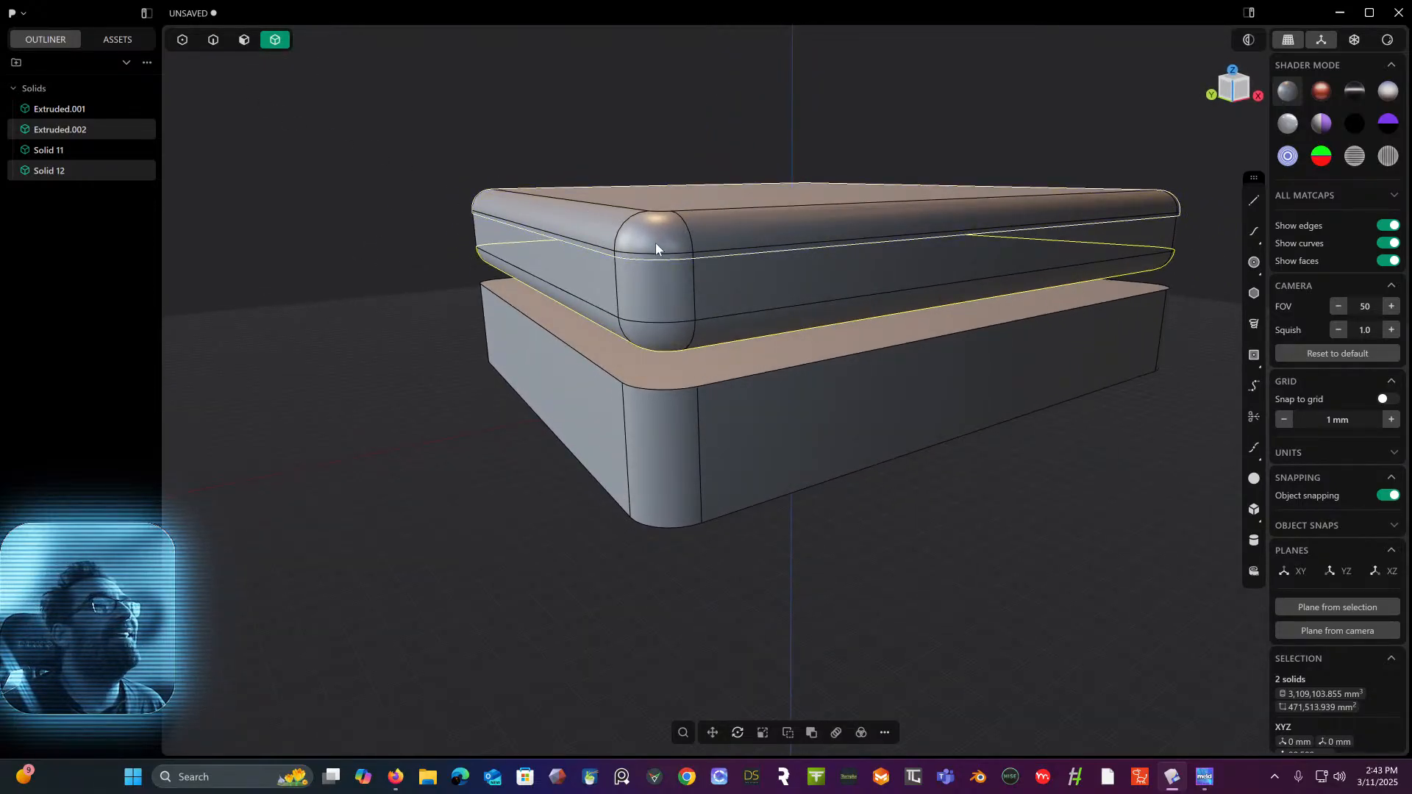
{"action": "mouse_move", "coordinate": [655, 242]}
{"action": "middle_mouse_down"}
{"action": "mouse_move", "coordinate": [648, 218]}
{"action": "mouse_move", "coordinate": [639, 233]}
{"action": "middle_mouse_up"}
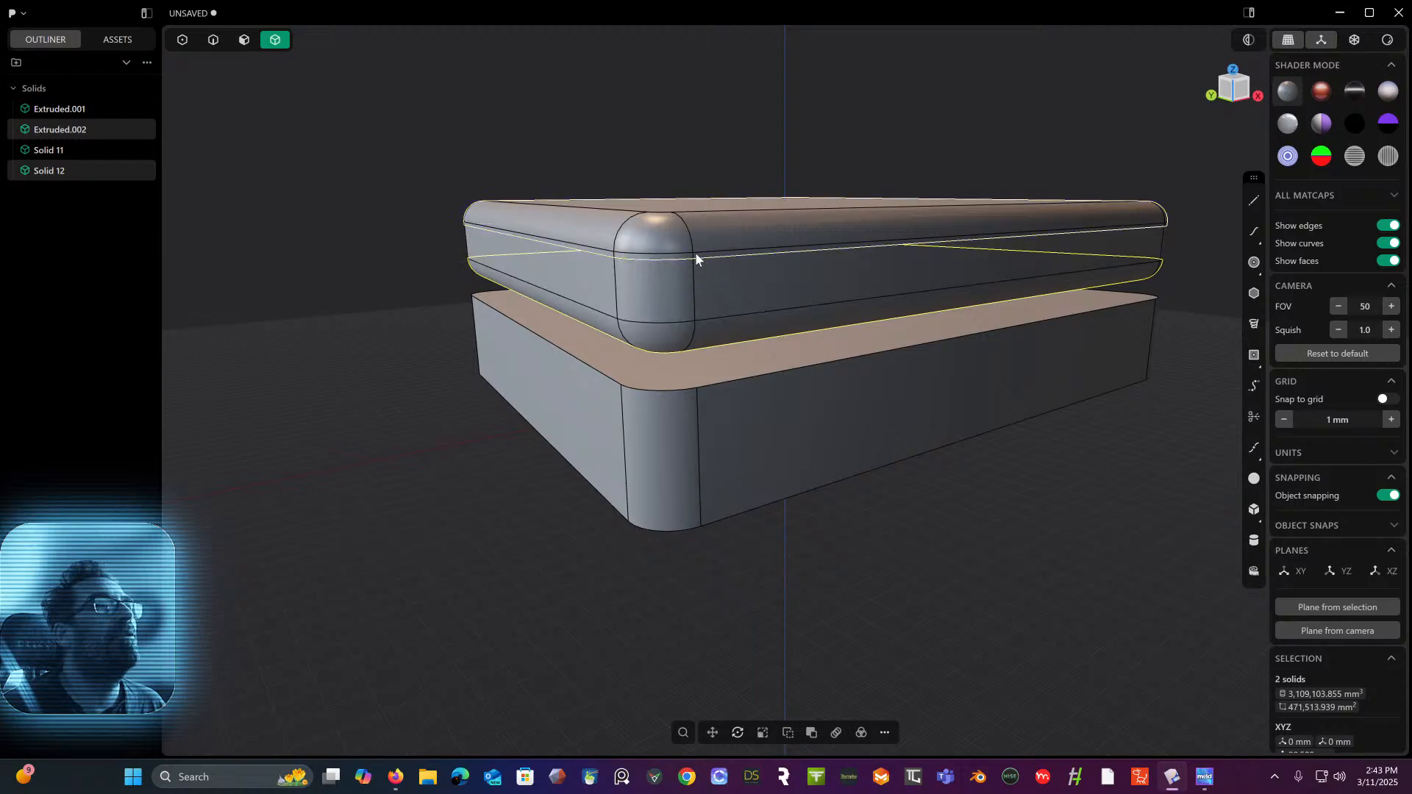
{"action": "left_click", "coordinate": [521, 122]}
{"action": "middle_click_drag", "start_coordinate": [520, 167], "coordinate": [484, 239]}
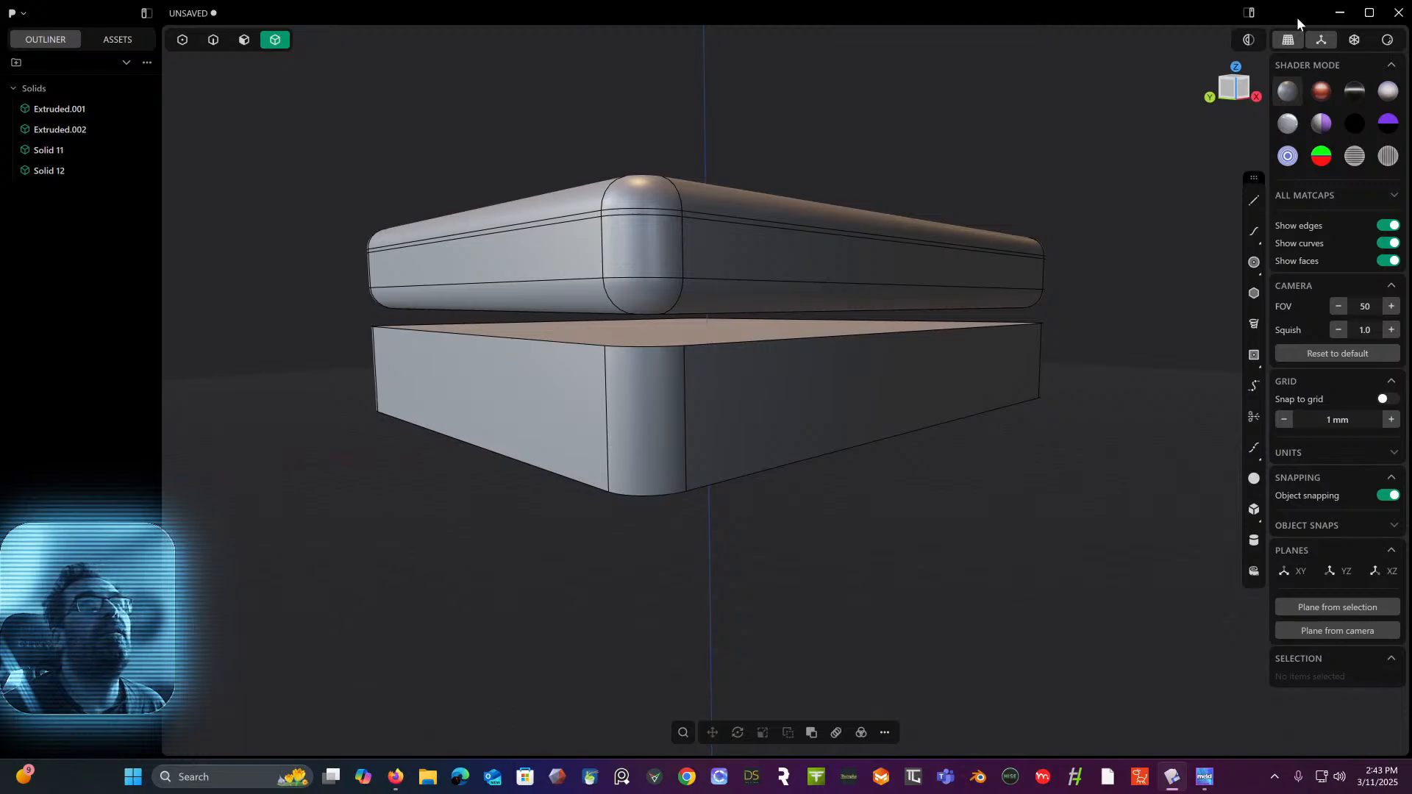
{"action": "left_click", "coordinate": [1354, 43]}
{"action": "middle_click_drag", "start_coordinate": [1013, 117], "coordinate": [951, 178]}
{"action": "middle_click_drag", "start_coordinate": [937, 184], "coordinate": [986, 195]}
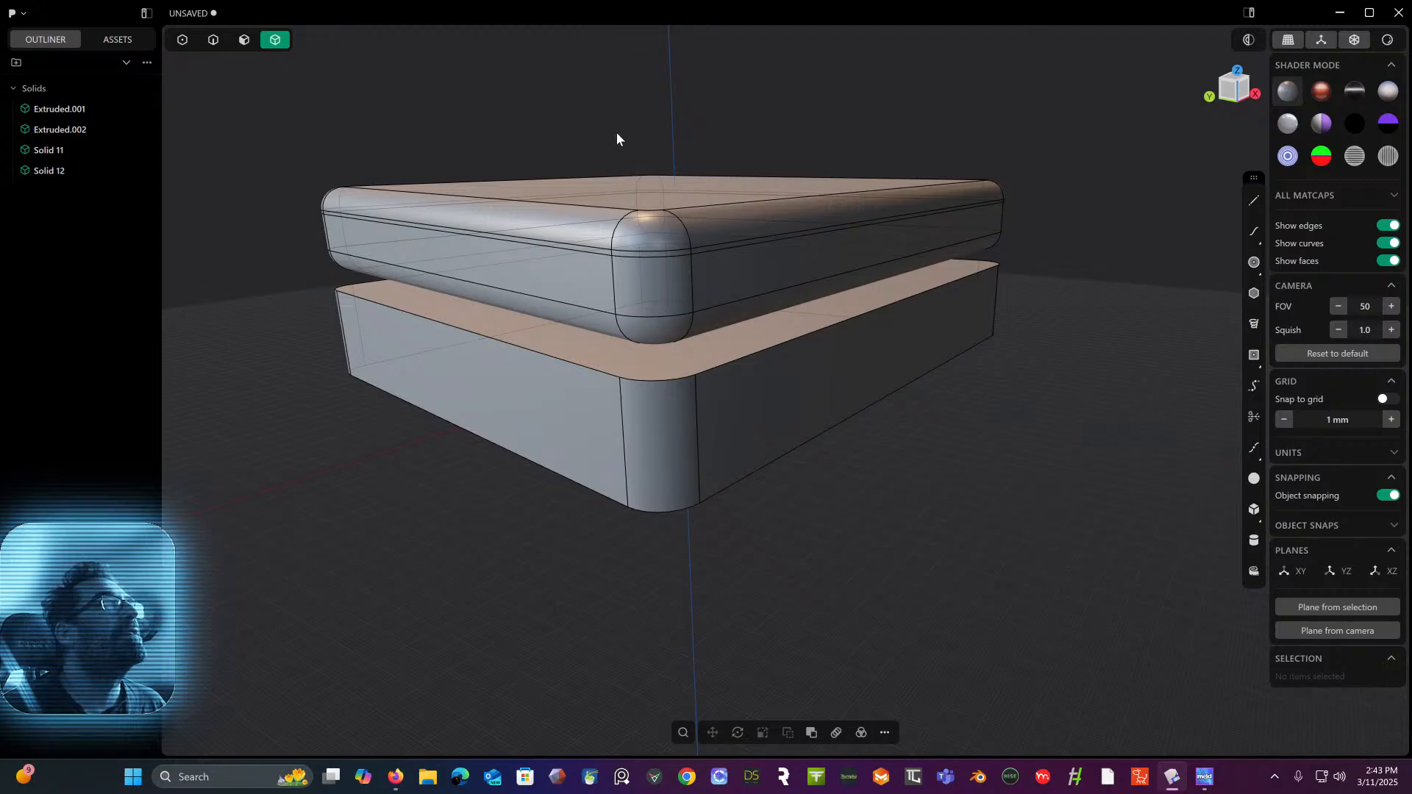
- Join the three layers of the upper slab into one solid with a Boolean union
{"action": "left_click", "coordinate": [447, 195]}
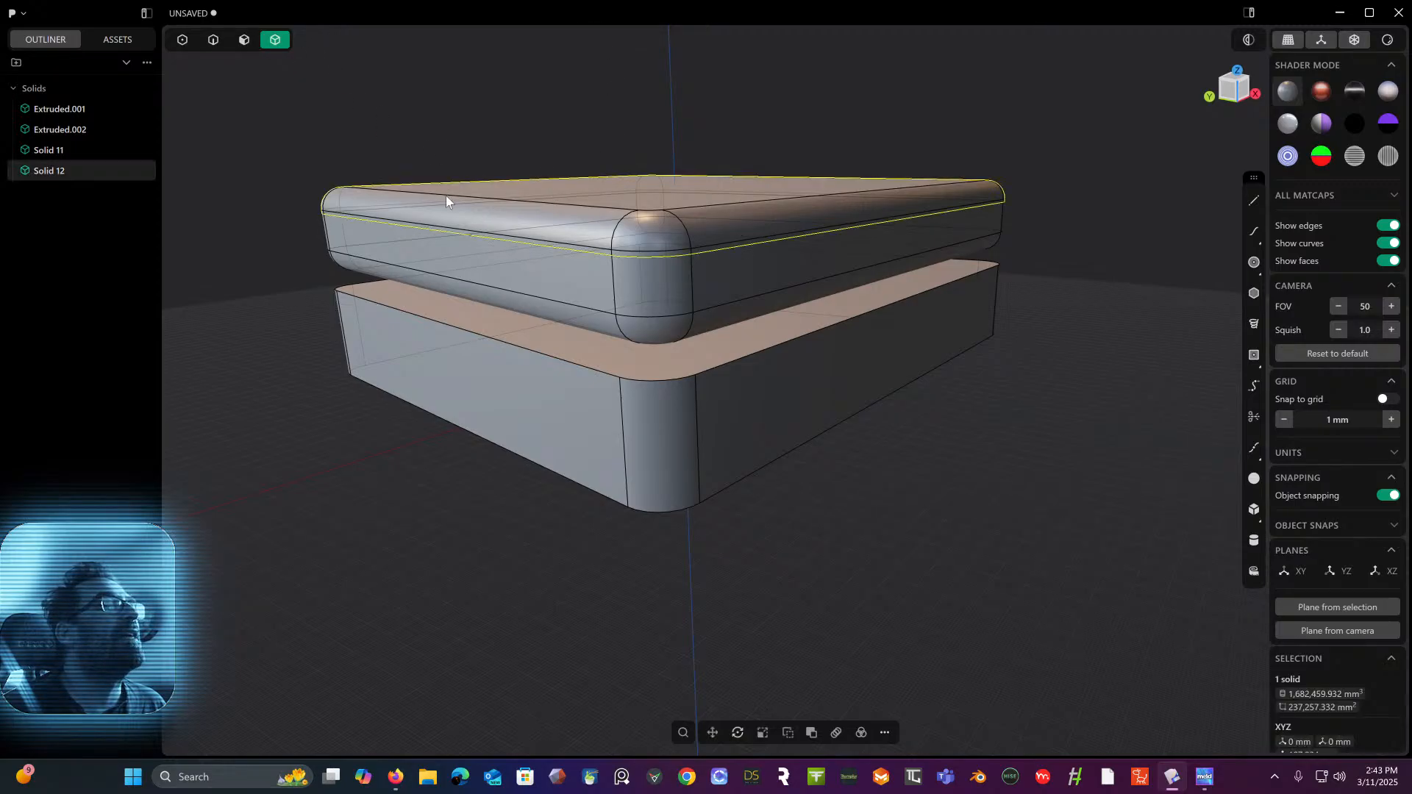
{"action": "left_click", "coordinate": [439, 249]}
{"action": "left_click", "coordinate": [442, 291], "text": "shift"}
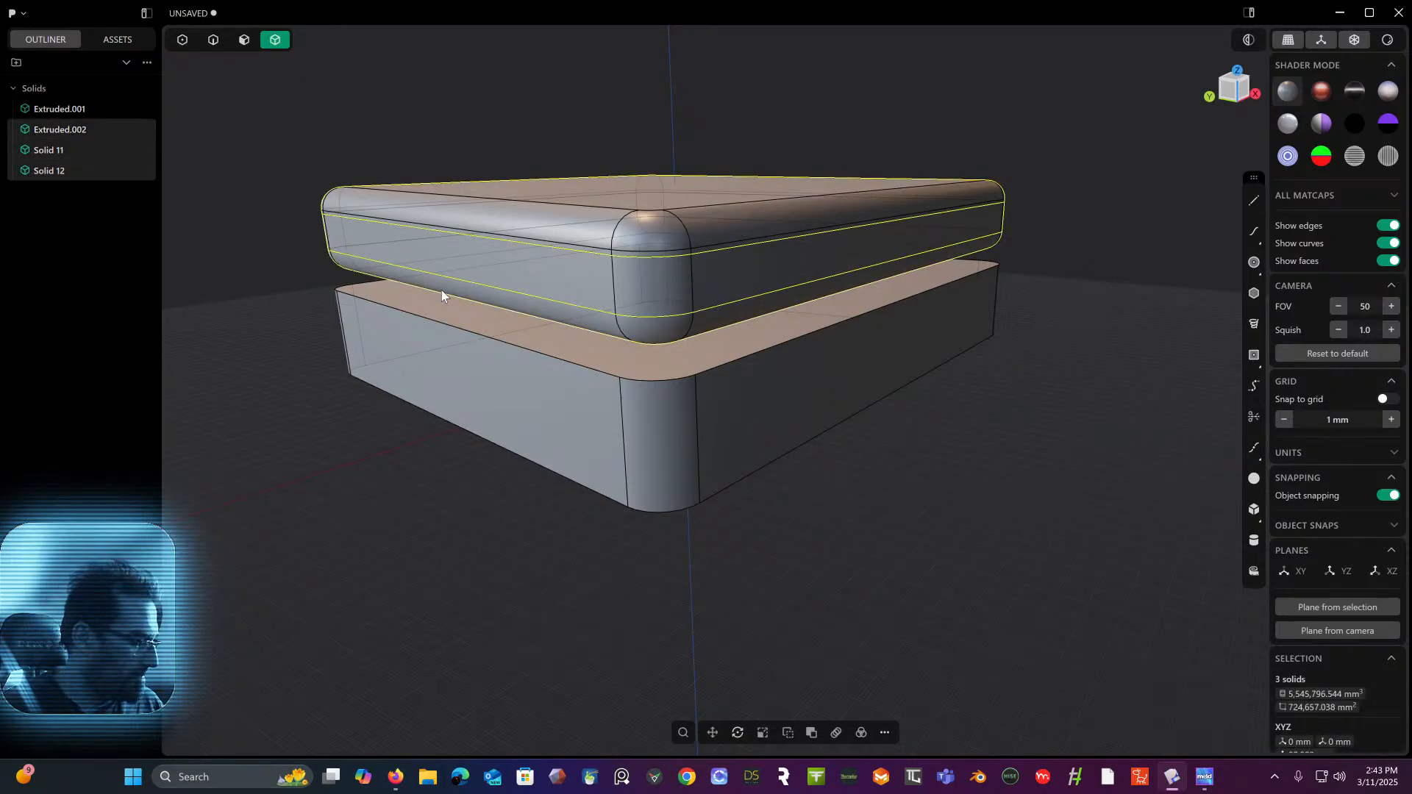
{"action": "key", "text": "q"}
{"action": "key", "text": "q"}
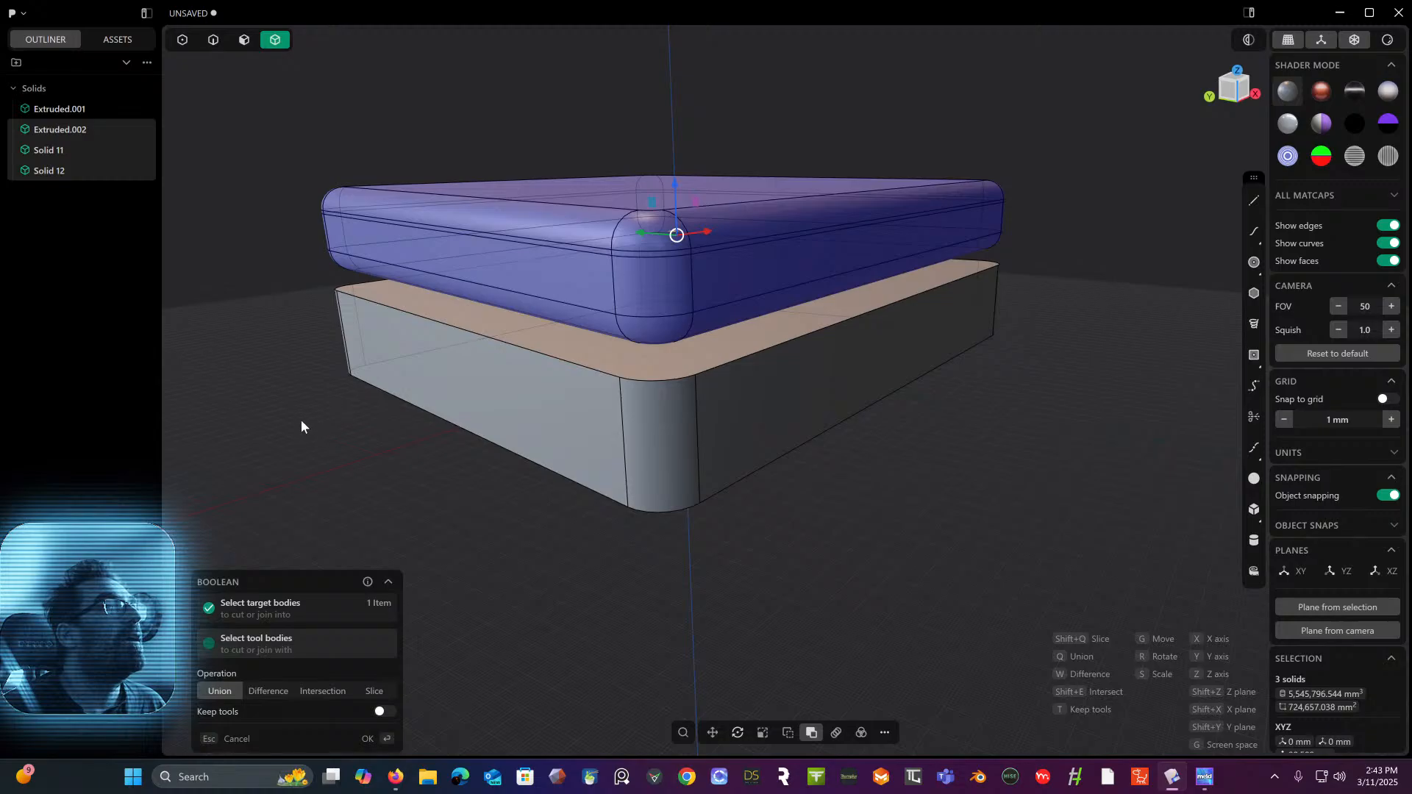
{"action": "key", "text": "Return"}
{"action": "mouse_move", "coordinate": [360, 408]}
{"action": "middle_mouse_down"}
{"action": "mouse_move", "coordinate": [369, 395]}
{"action": "mouse_move", "coordinate": [378, 422]}
{"action": "middle_mouse_up"}
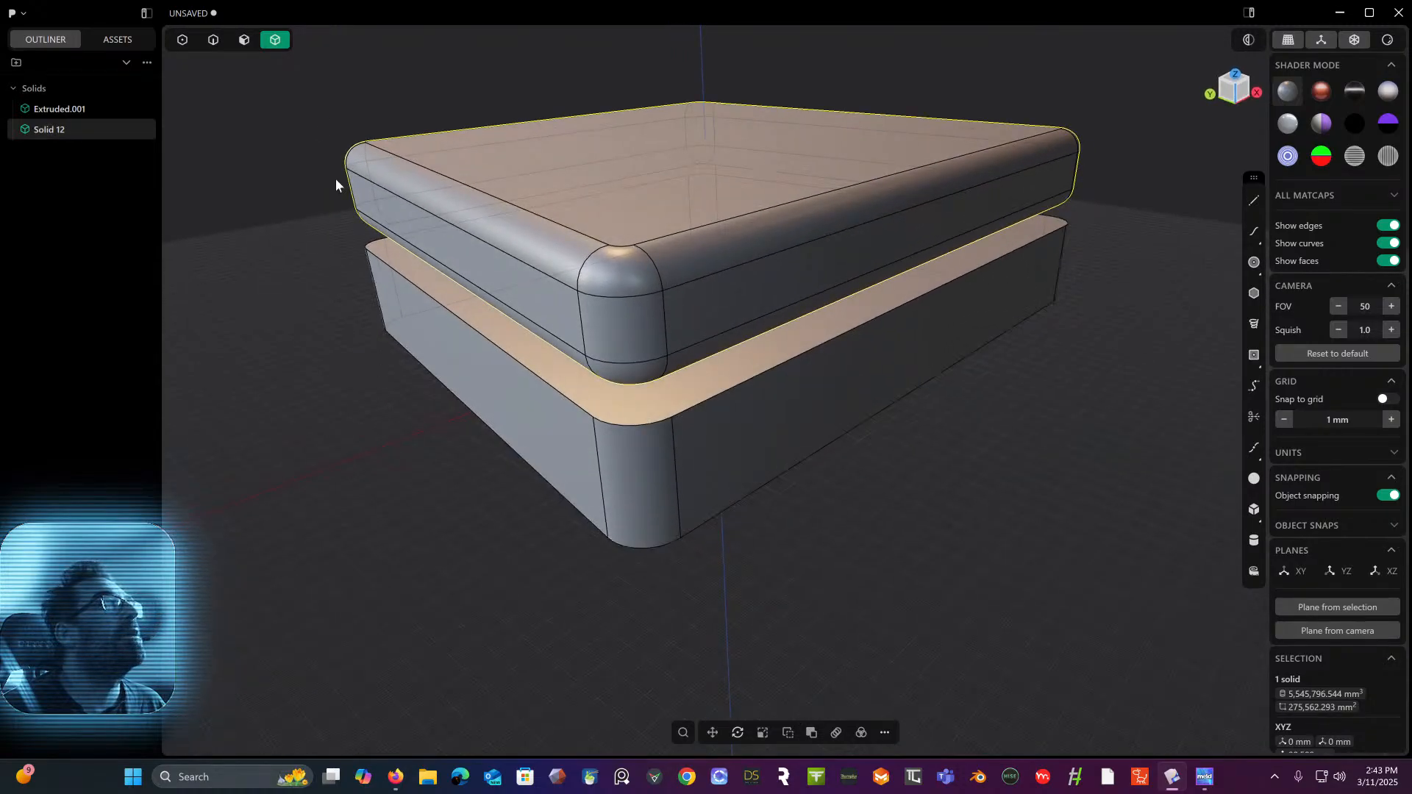
- Select the complete upper and lower horizontal edge loops around the upper slab's sides, including their tangent edges
{"action": "left_click", "coordinate": [218, 46]}
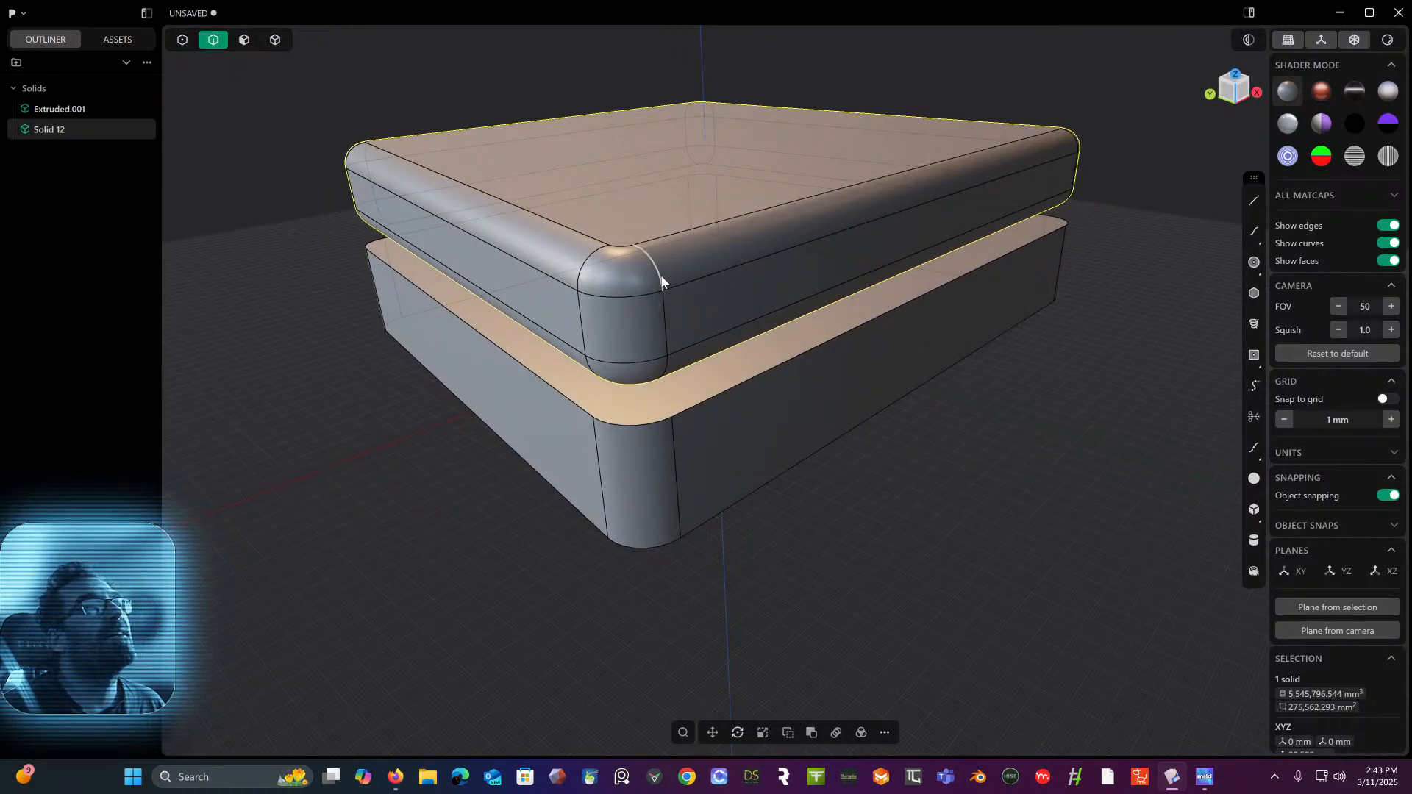
{"action": "left_click", "coordinate": [623, 296]}
{"action": "key", "text": "f"}
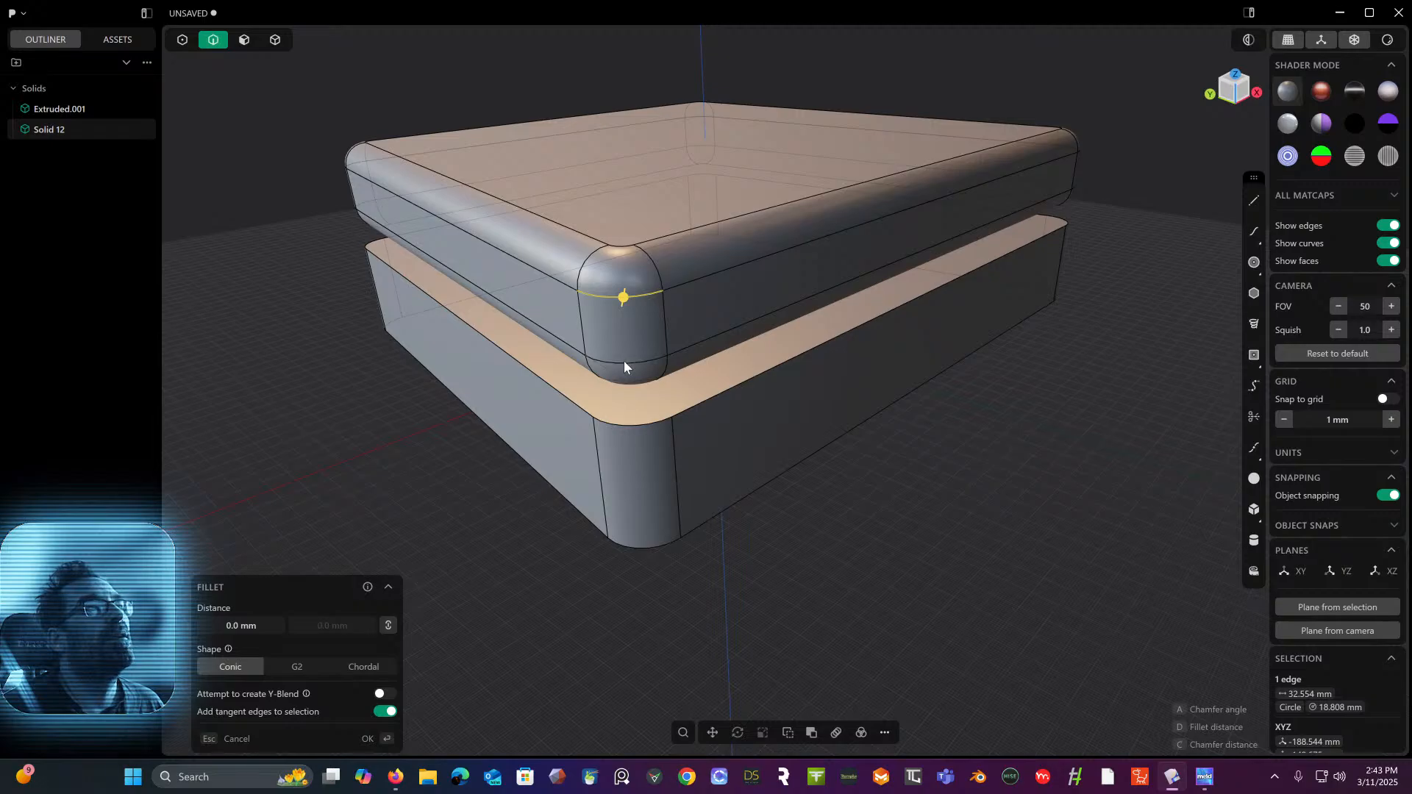
{"action": "left_click", "coordinate": [623, 360]}
{"action": "left_click", "coordinate": [633, 295]}
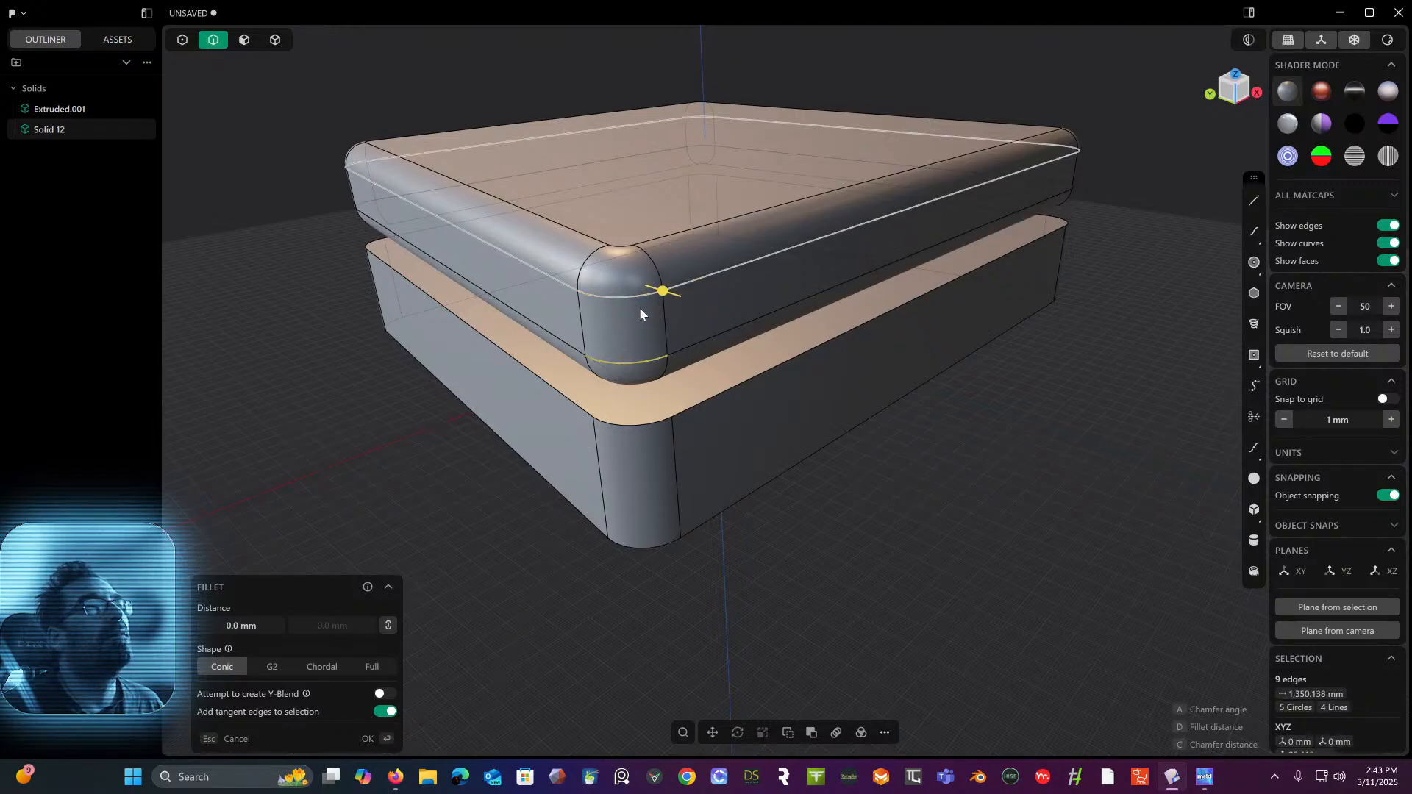
{"action": "left_click", "coordinate": [644, 360]}
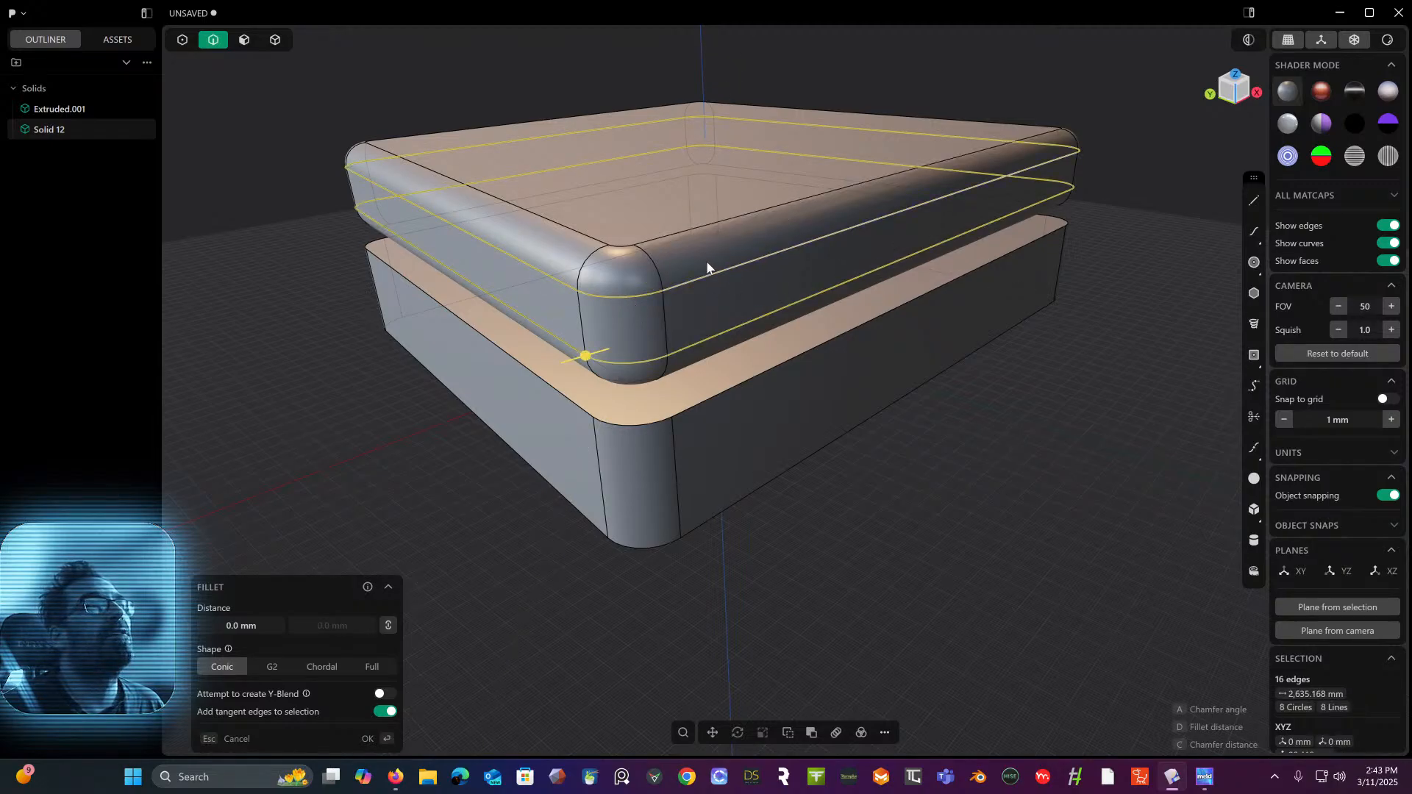
{"action": "middle_click_drag", "start_coordinate": [706, 262], "coordinate": [647, 306]}
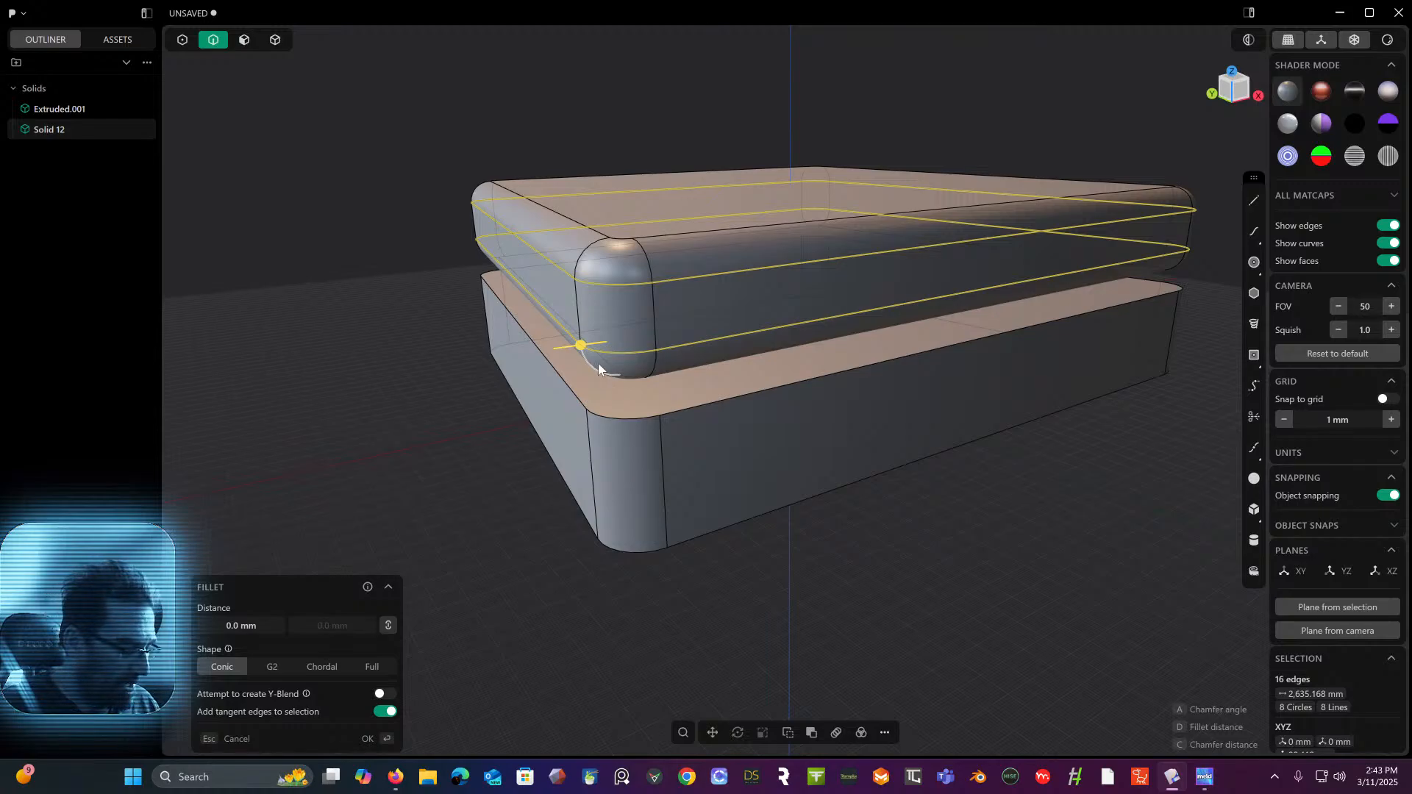
- Run a round pipe along both selected edge loops, united with the upper slab, with a section size of about 2.3 mm
{"action": "key", "text": "p"}
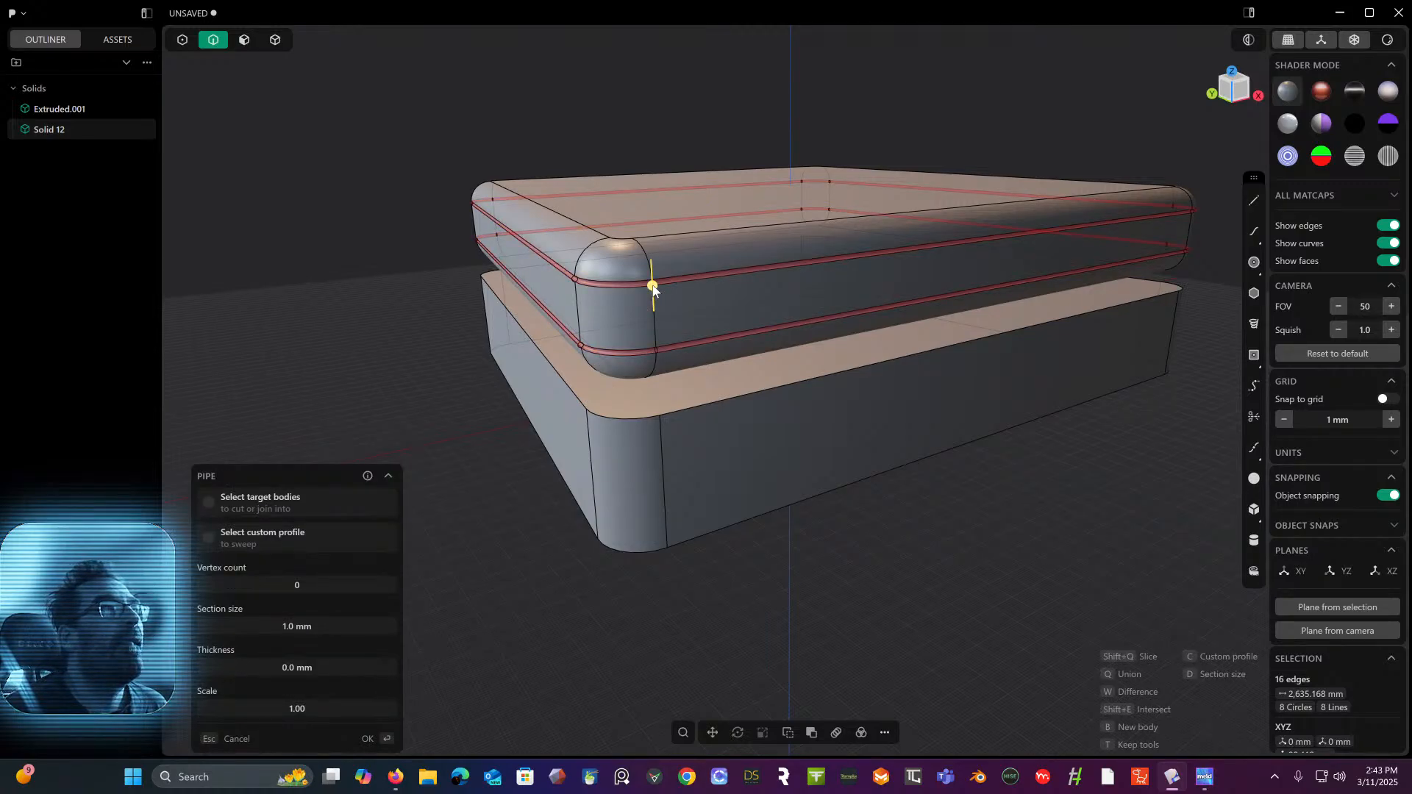
{"action": "left_click", "coordinate": [615, 484]}
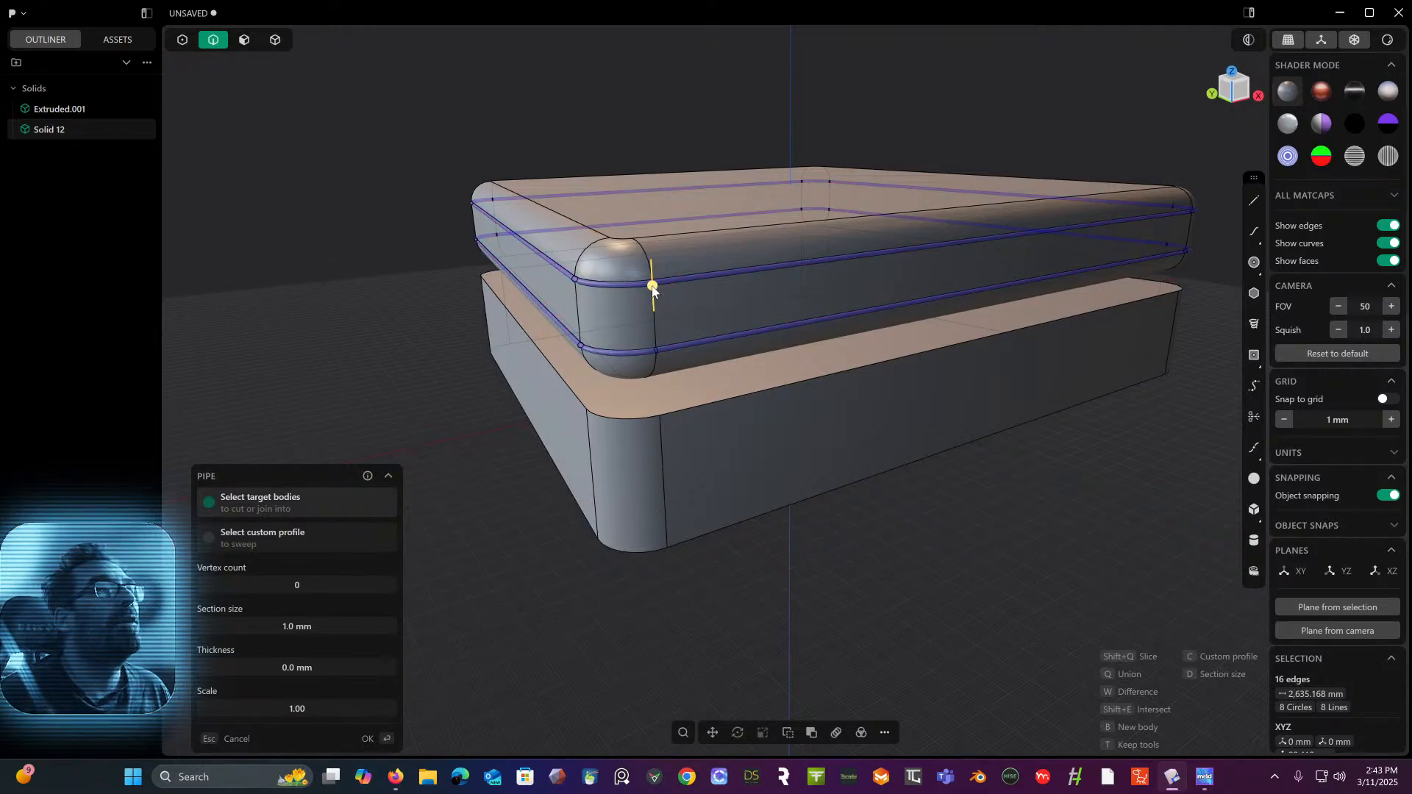
{"action": "left_click_drag", "start_coordinate": [653, 290], "coordinate": [652, 297]}
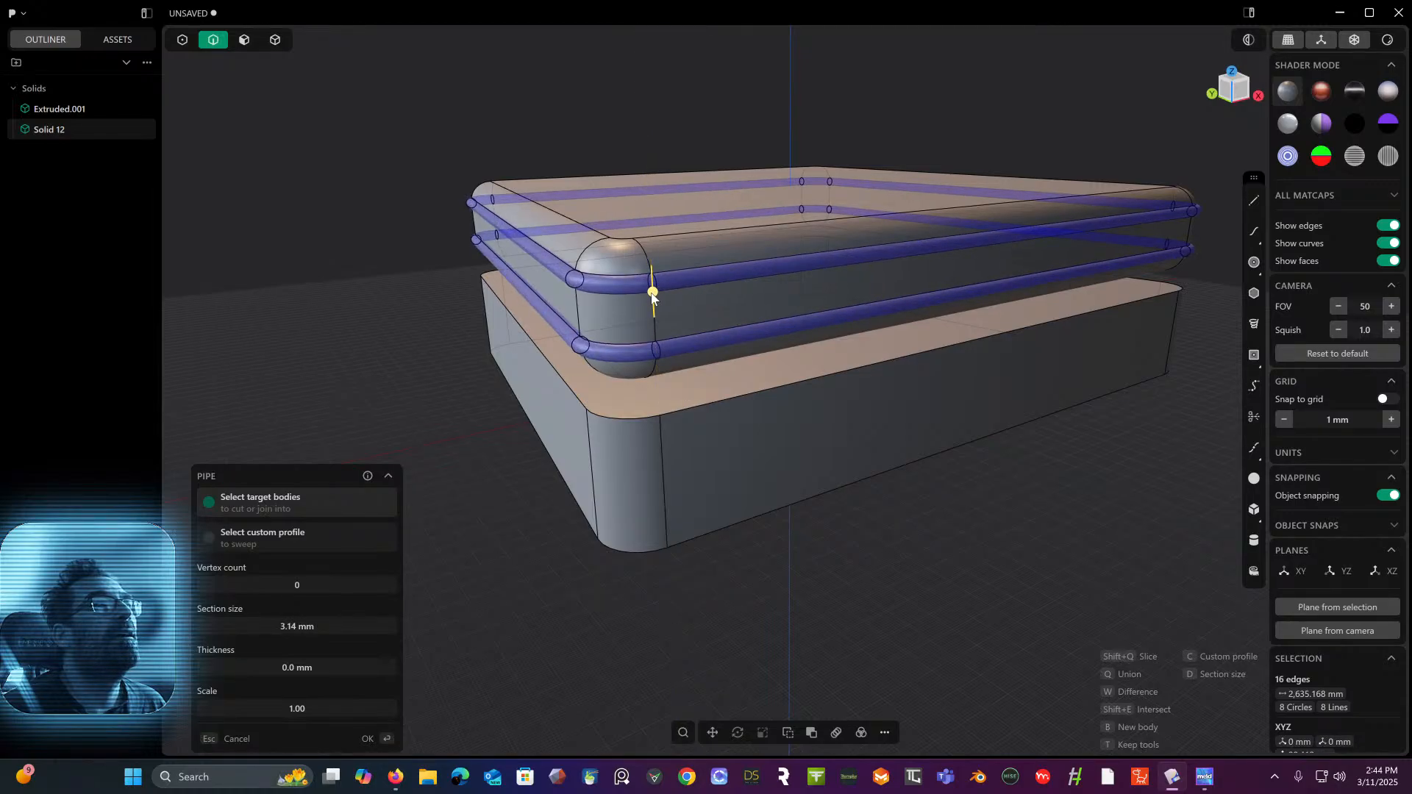
{"action": "middle_click_drag", "start_coordinate": [439, 340], "coordinate": [518, 274]}
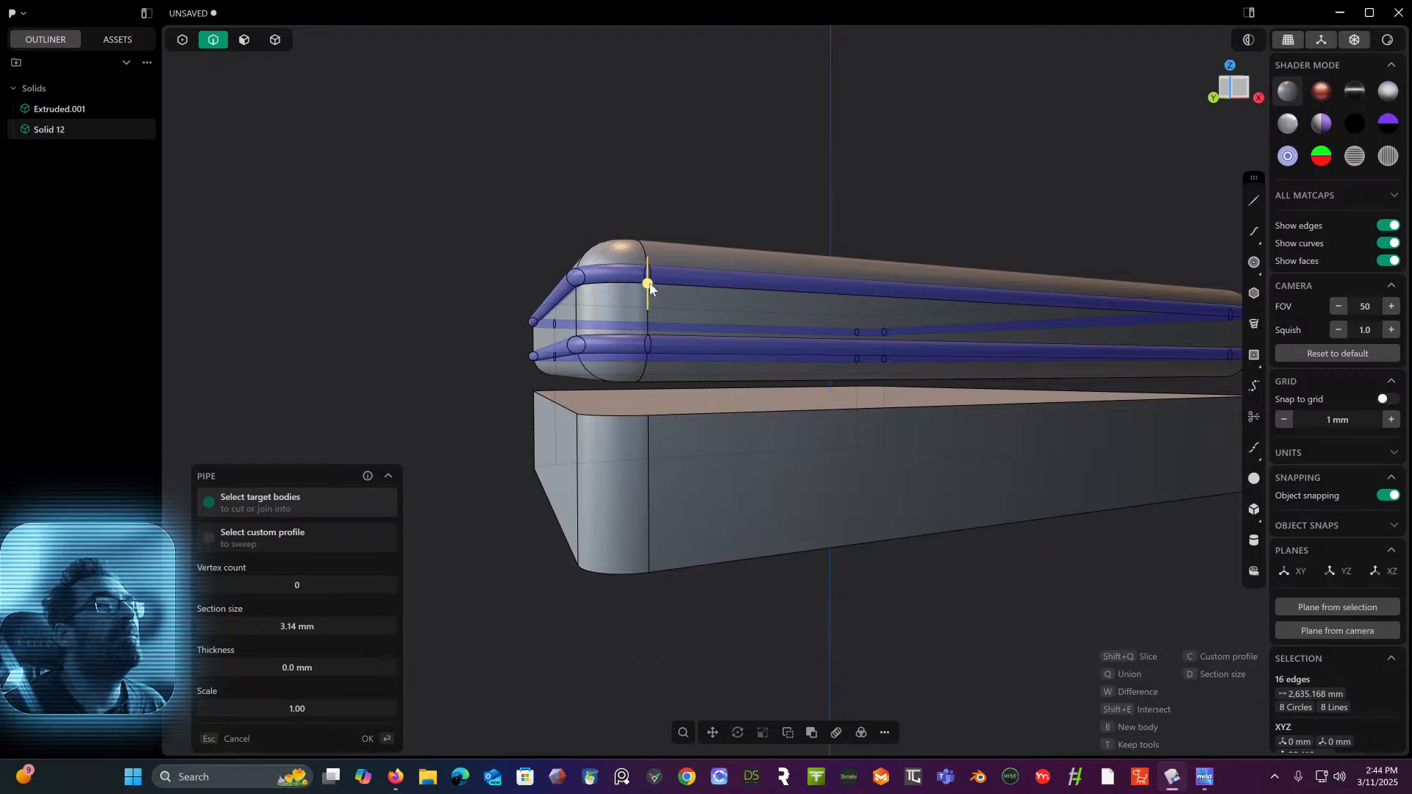
{"action": "left_click_drag", "start_coordinate": [650, 288], "coordinate": [648, 283]}
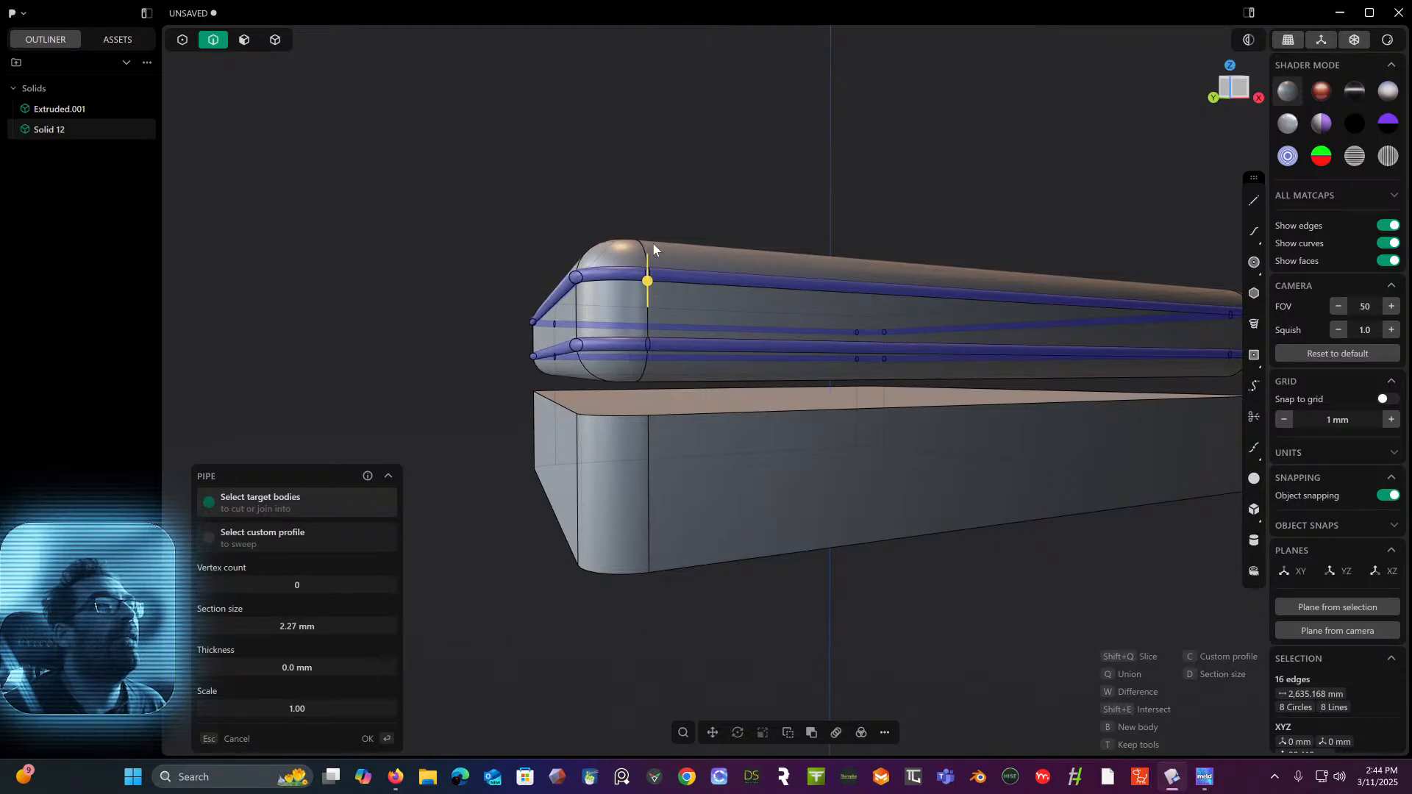
{"action": "key", "text": "Return"}
{"action": "middle_click_drag", "start_coordinate": [685, 224], "coordinate": [806, 68]}
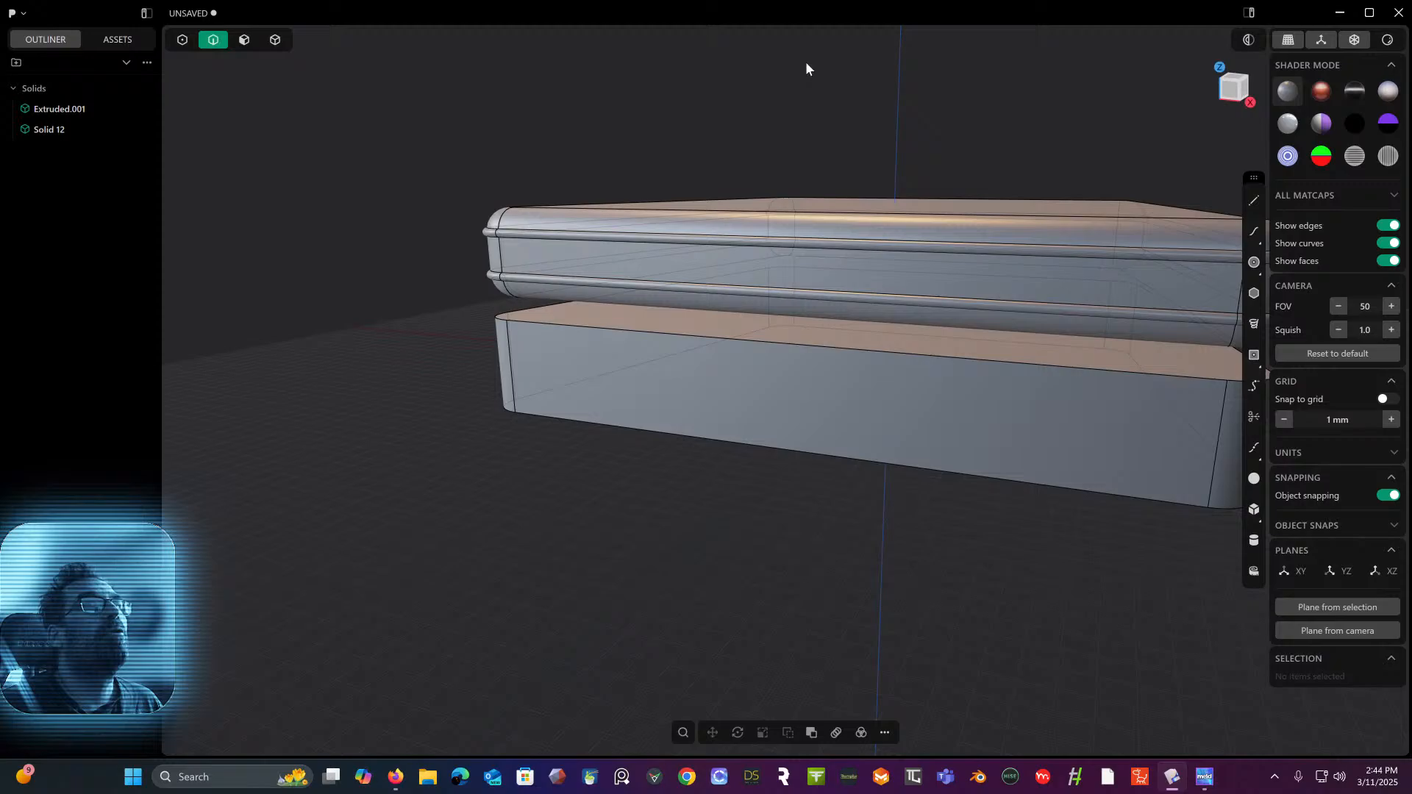
- Fillet the lower slab's top and bottom perimeter edges, including tangent edges, with a conic radius of about 3.8 mm
{"action": "left_click", "coordinate": [1235, 94]}
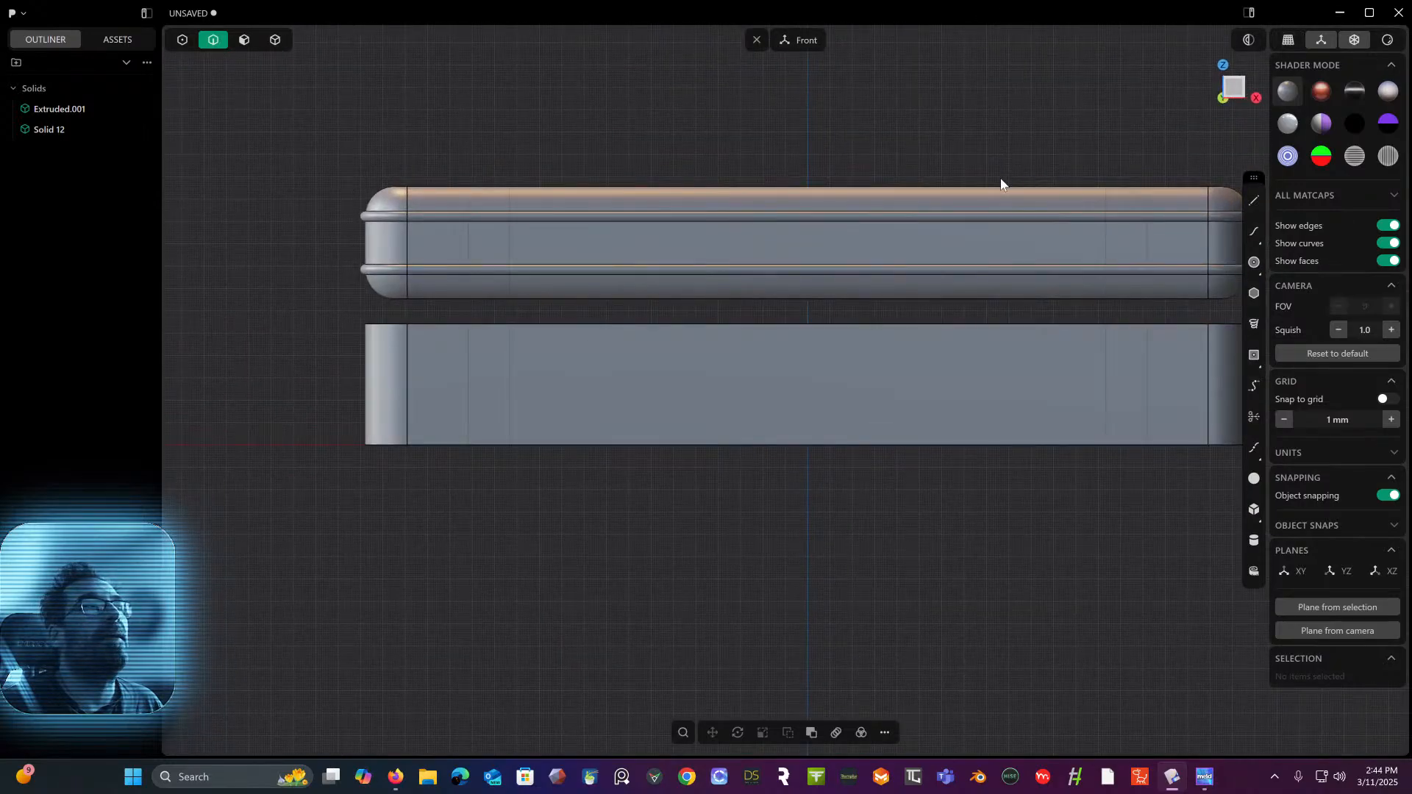
{"action": "left_click", "coordinate": [277, 43]}
{"action": "left_click", "coordinate": [590, 381]}
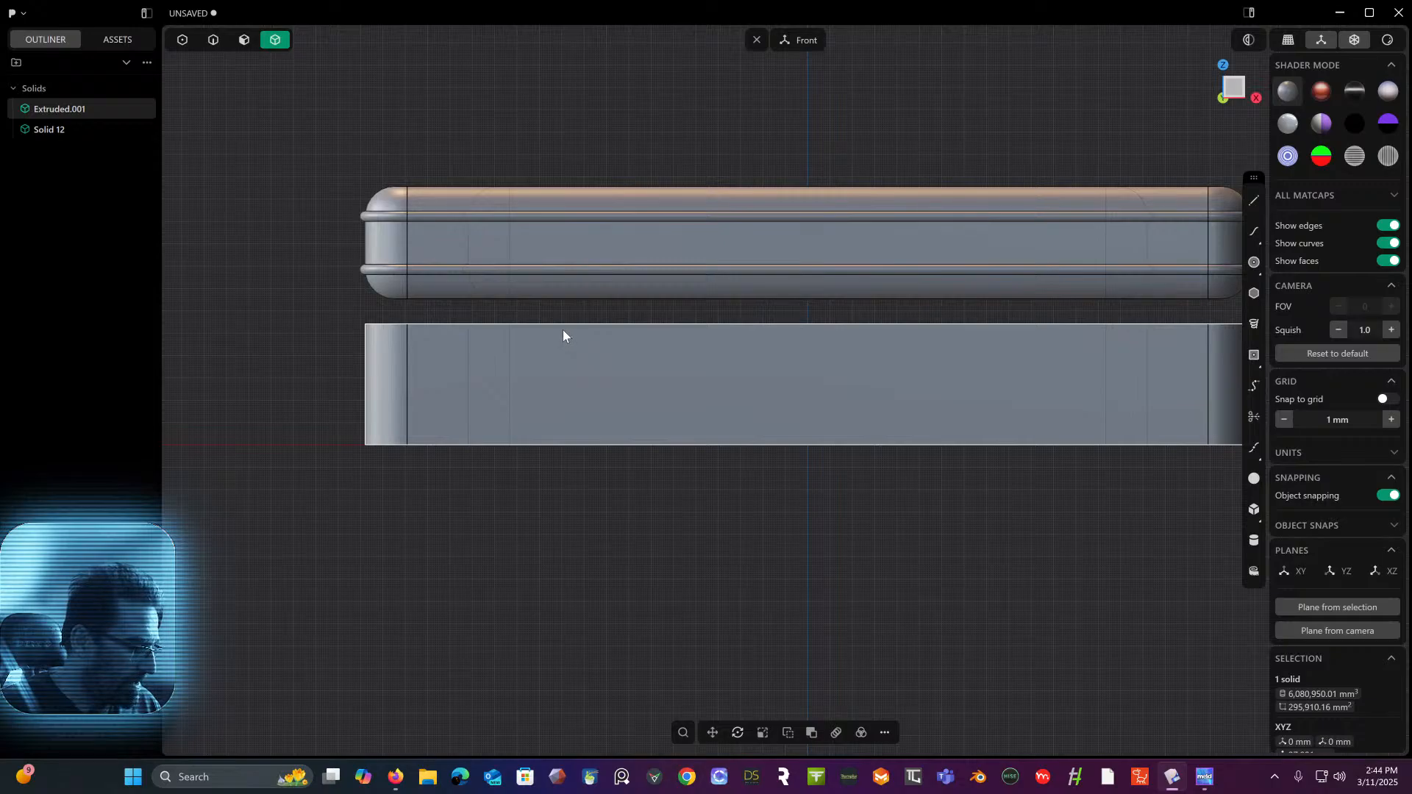
{"action": "left_click", "coordinate": [201, 44]}
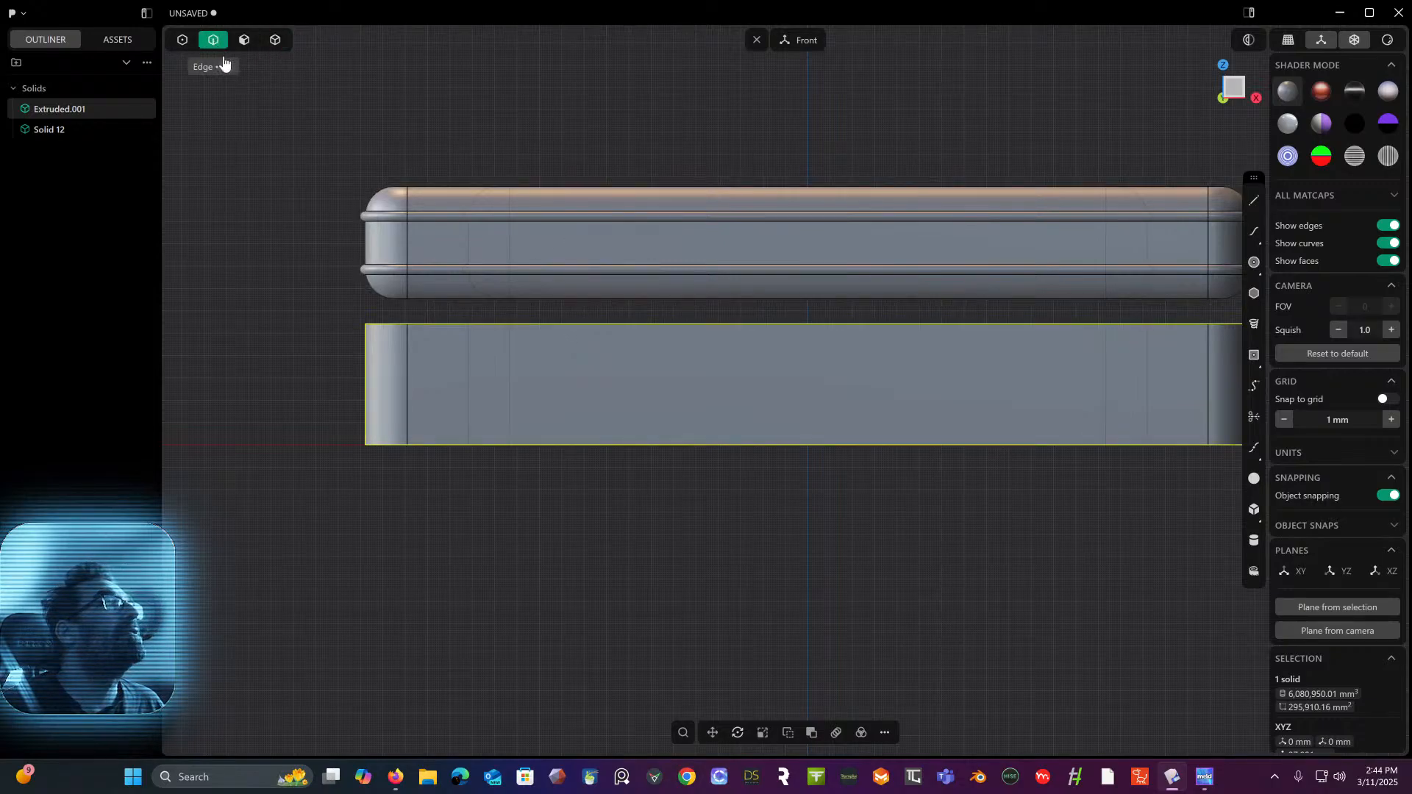
{"action": "middle_click_drag", "start_coordinate": [279, 103], "coordinate": [463, 228]}
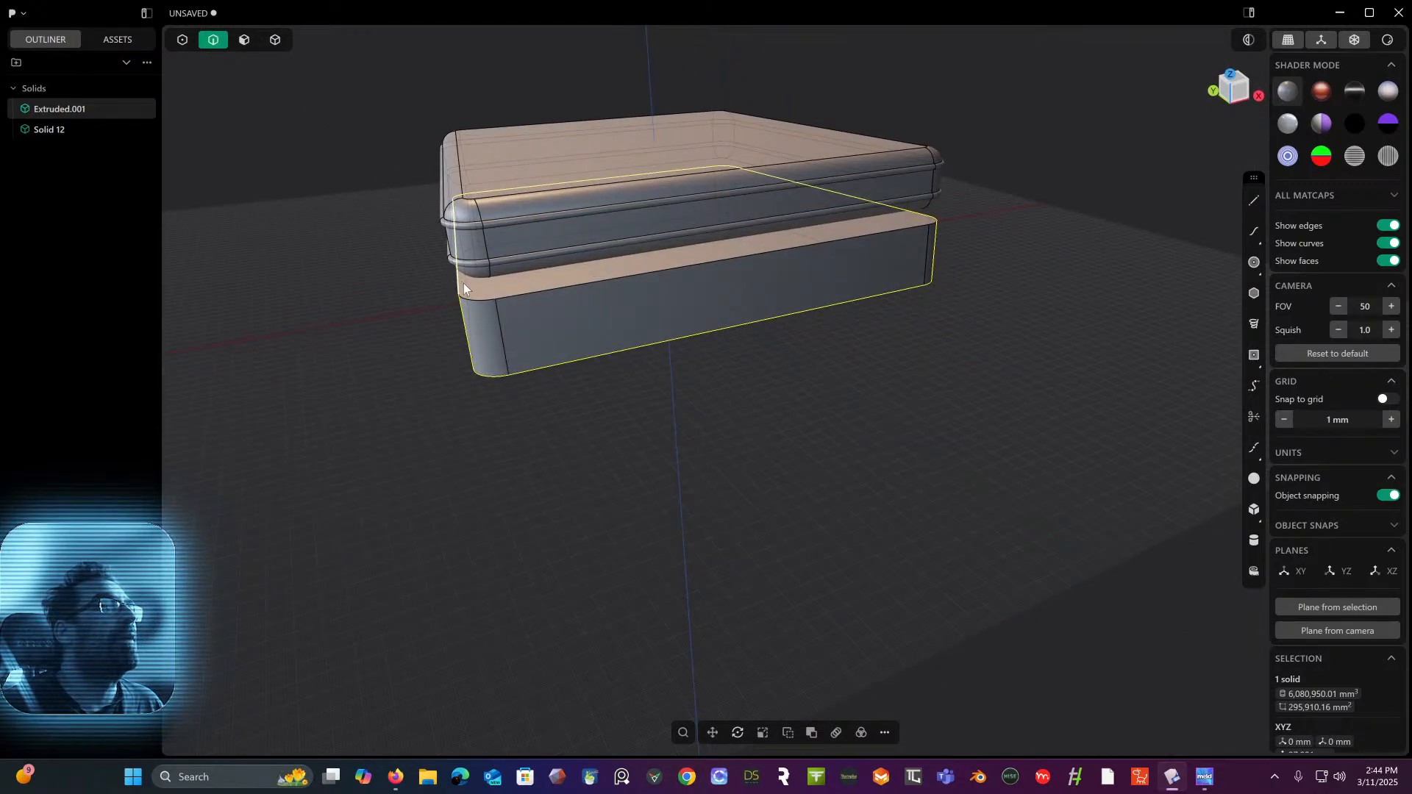
{"action": "left_click", "coordinate": [478, 298]}
{"action": "key", "text": "f"}
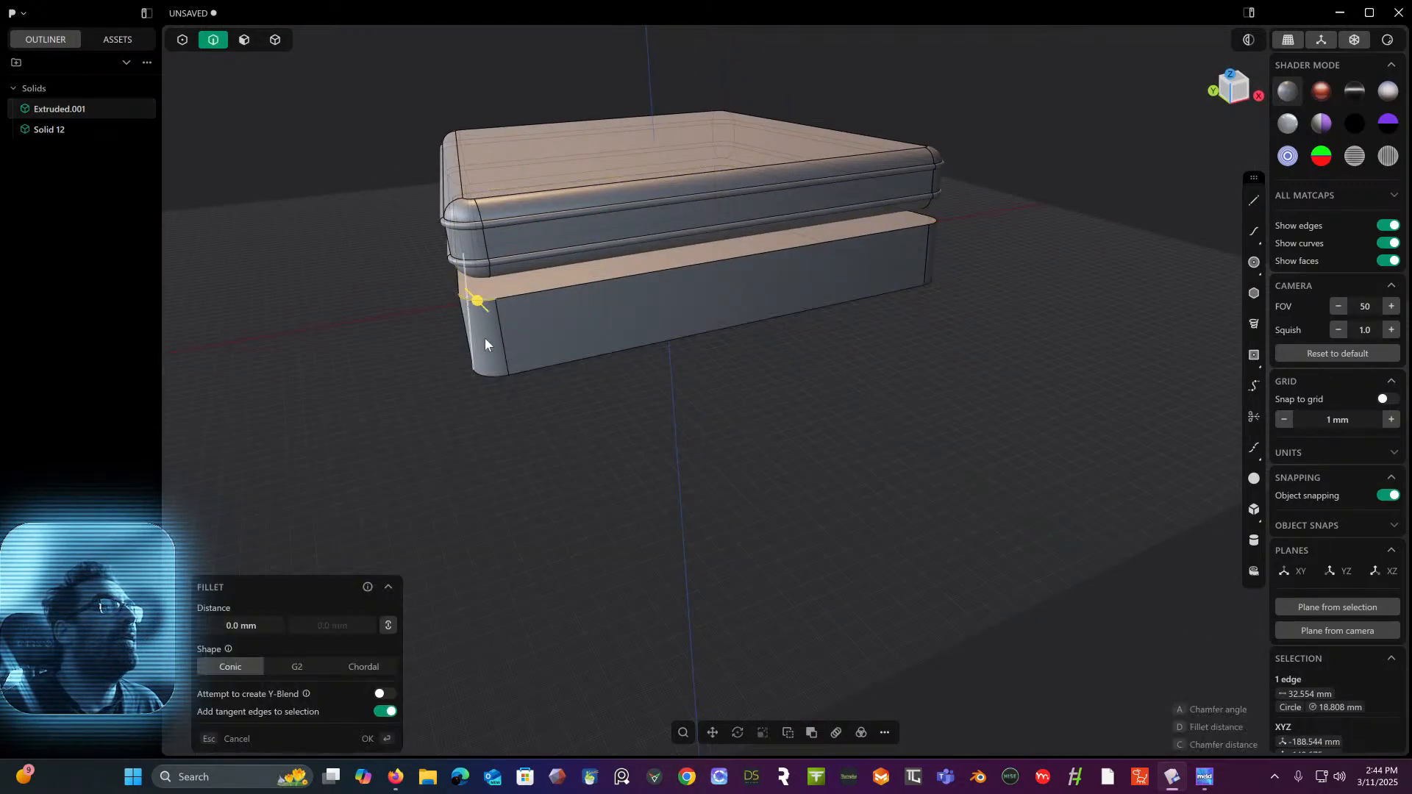
{"action": "left_click", "coordinate": [490, 377]}
{"action": "left_click_drag", "start_coordinate": [490, 377], "coordinate": [492, 377]}
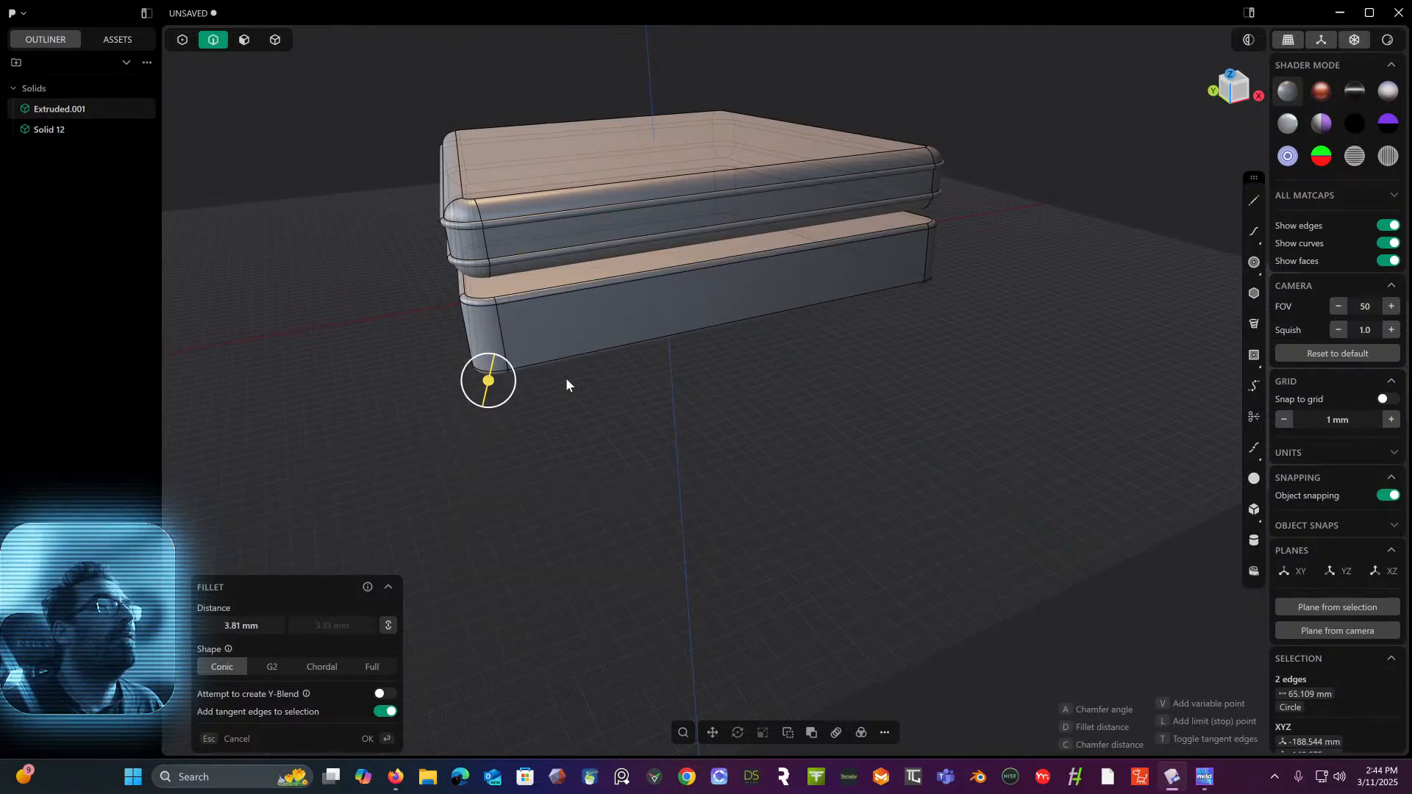
{"action": "key", "text": "Return"}
{"action": "middle_click_drag", "start_coordinate": [620, 376], "coordinate": [582, 336]}
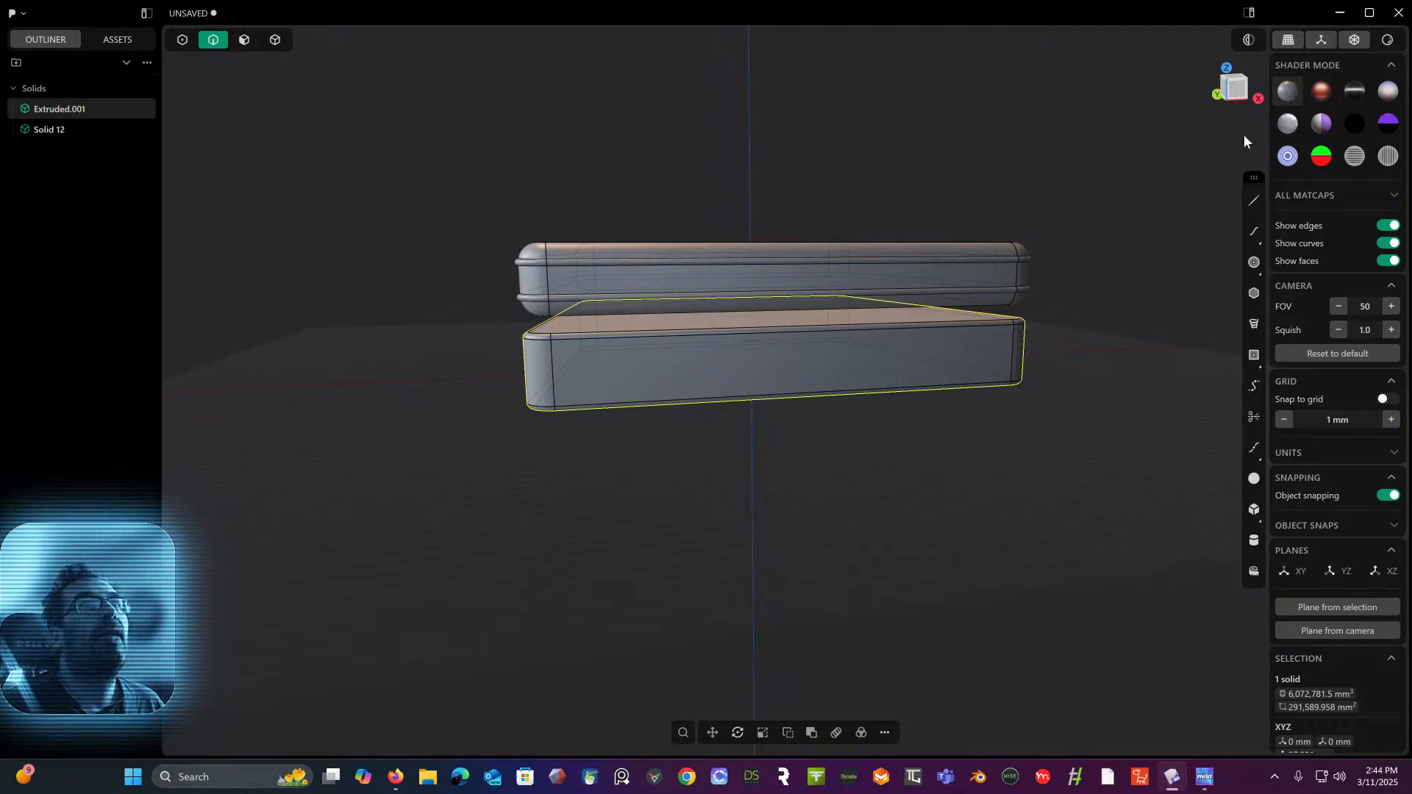
- Move the upper slab straight down about 11.7 mm along Z to close the gap above the lower slab
{"action": "left_click", "coordinate": [1243, 86]}
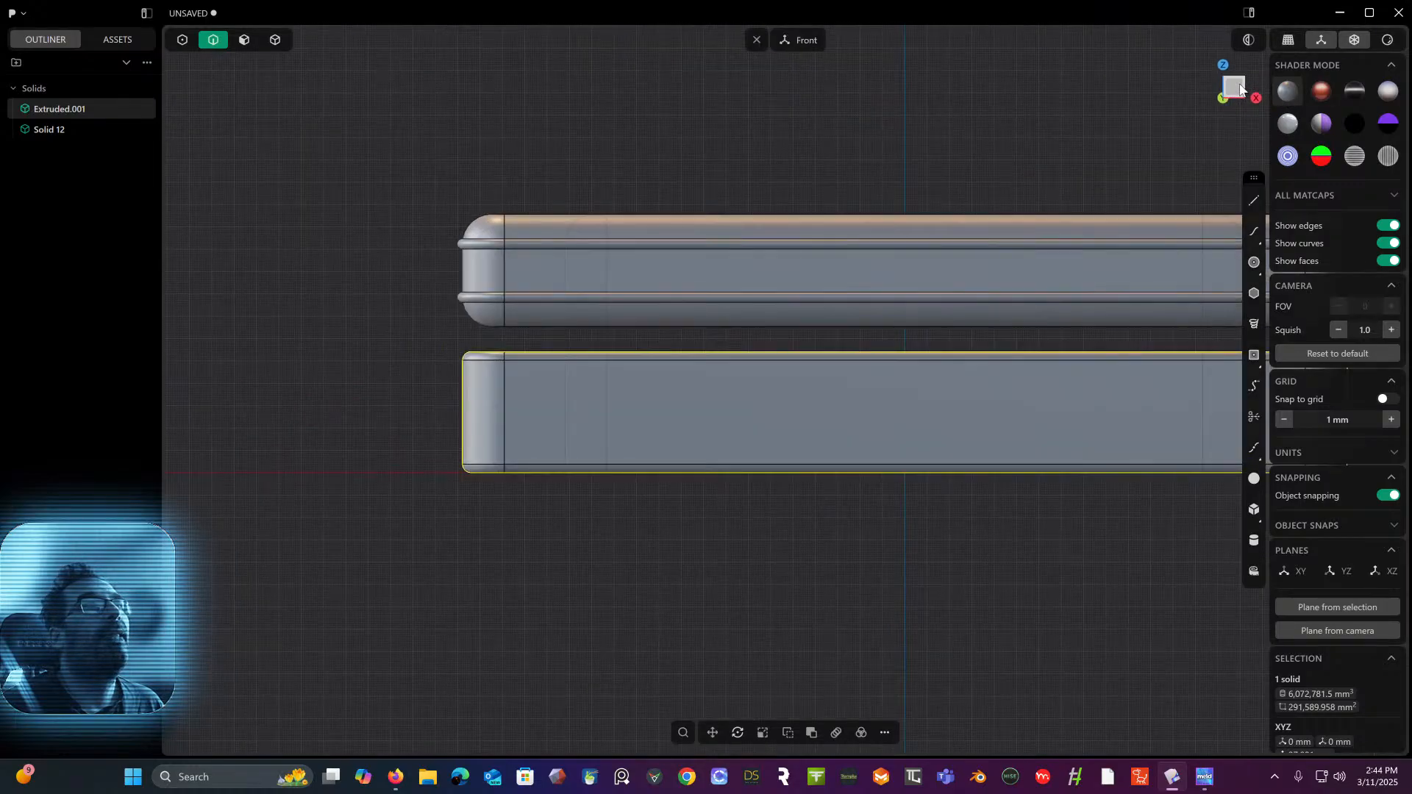
{"action": "left_click", "coordinate": [275, 40]}
{"action": "left_click", "coordinate": [665, 245]}
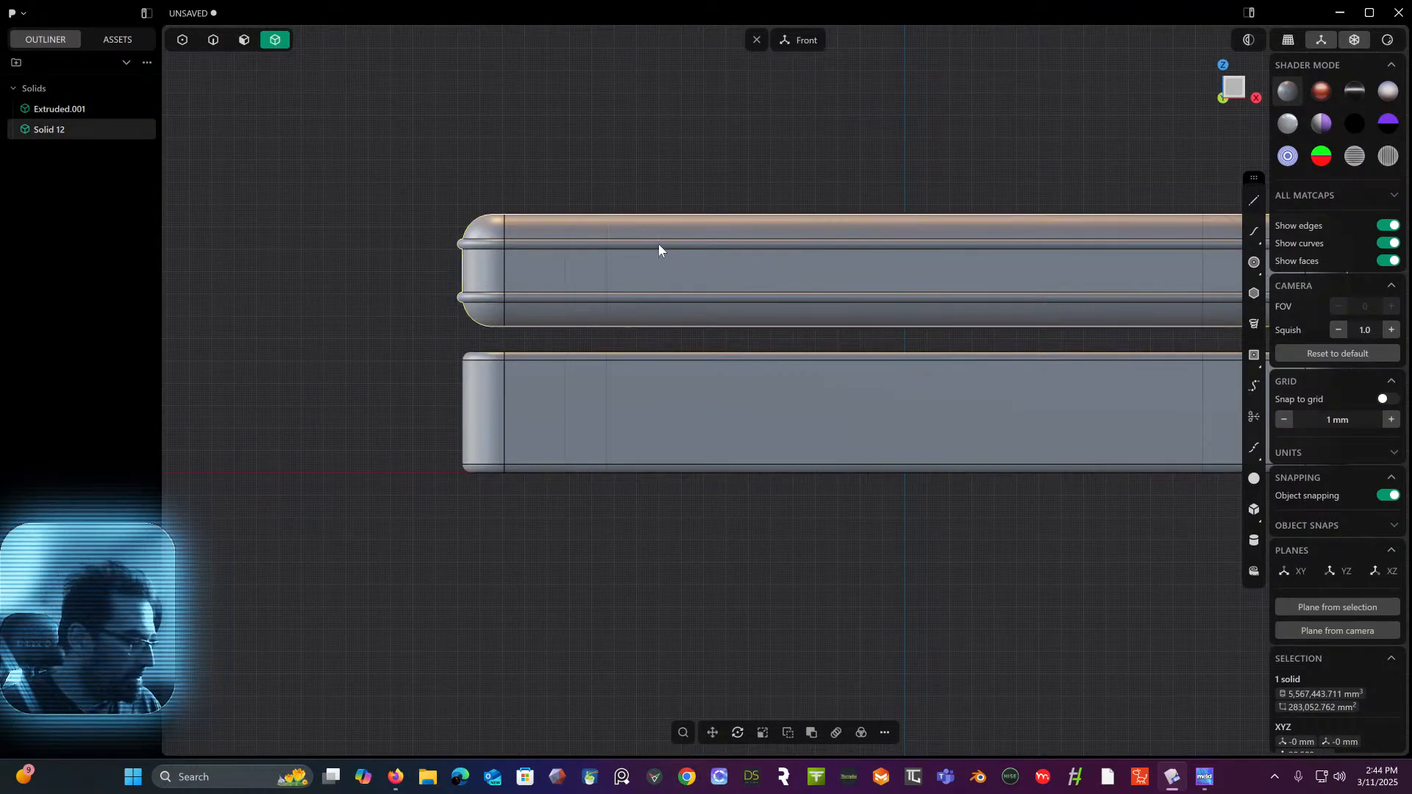
{"action": "key", "text": "g"}
{"action": "left_click_drag", "start_coordinate": [903, 215], "coordinate": [900, 244]}
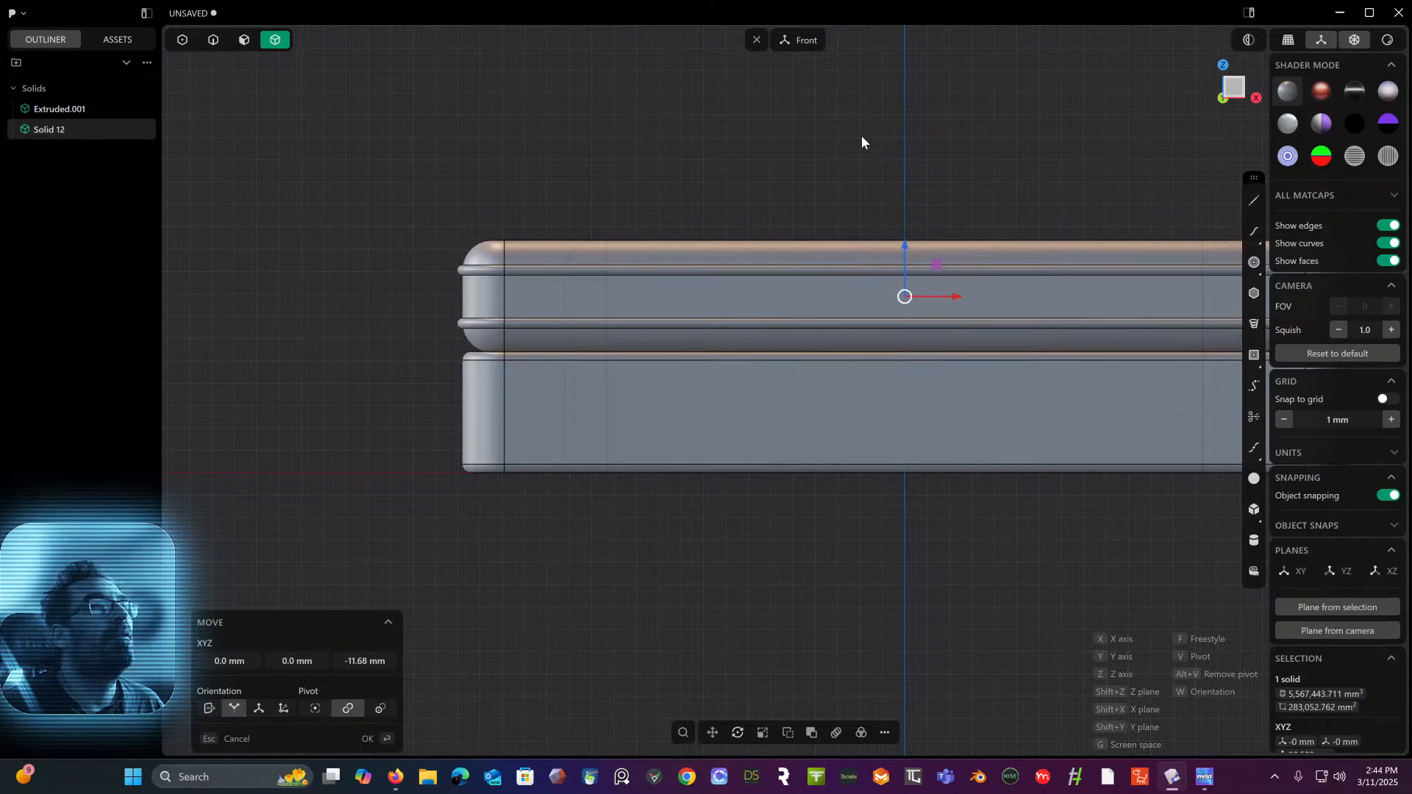
{"action": "key", "text": "Return"}
{"action": "middle_click_drag", "start_coordinate": [851, 135], "coordinate": [893, 240]}
{"action": "left_click", "coordinate": [921, 117]}
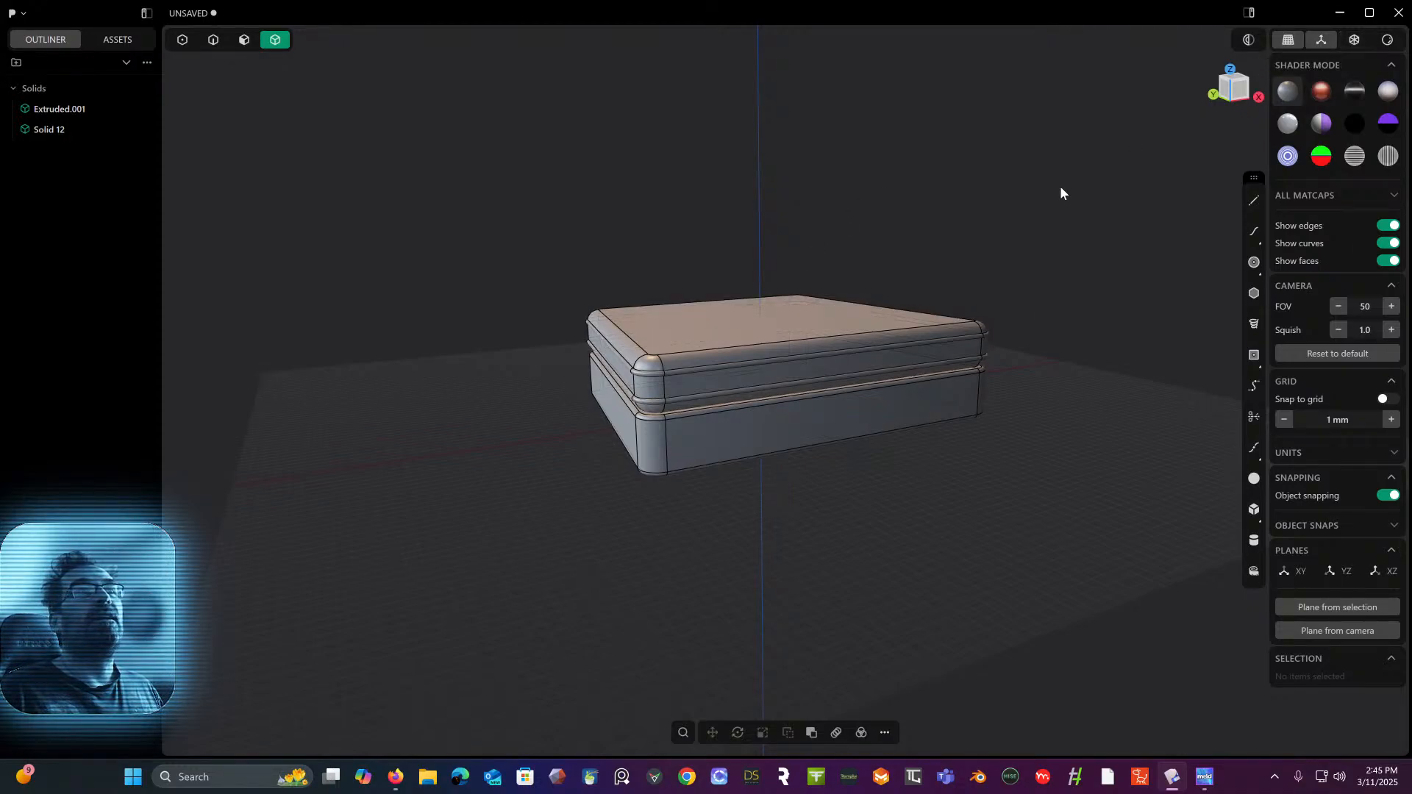
- Rotate both slabs together by about -3.5° around the X axis
{"action": "middle_click_drag", "start_coordinate": [1063, 192], "coordinate": [522, 28]}
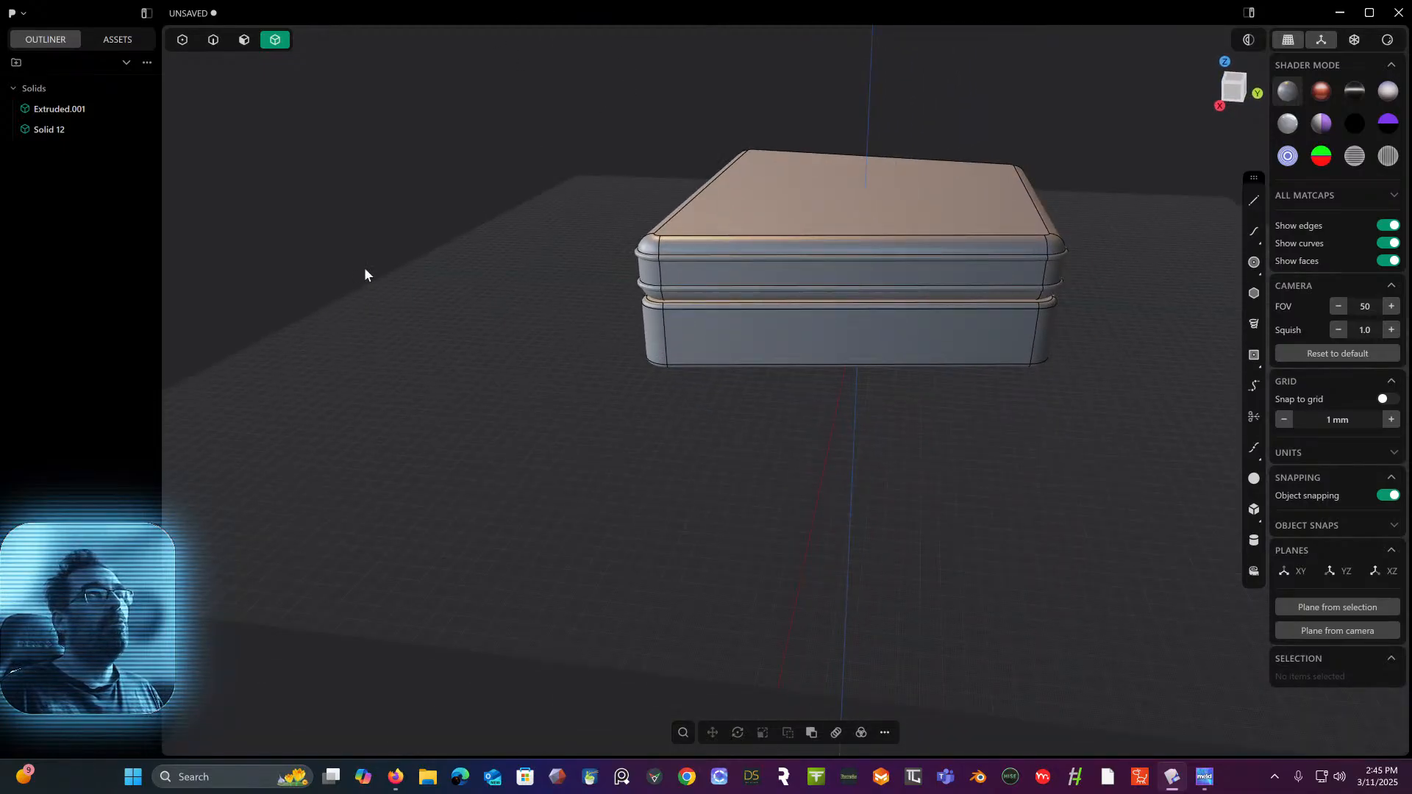
{"action": "middle_click_drag", "start_coordinate": [365, 274], "coordinate": [793, 131]}
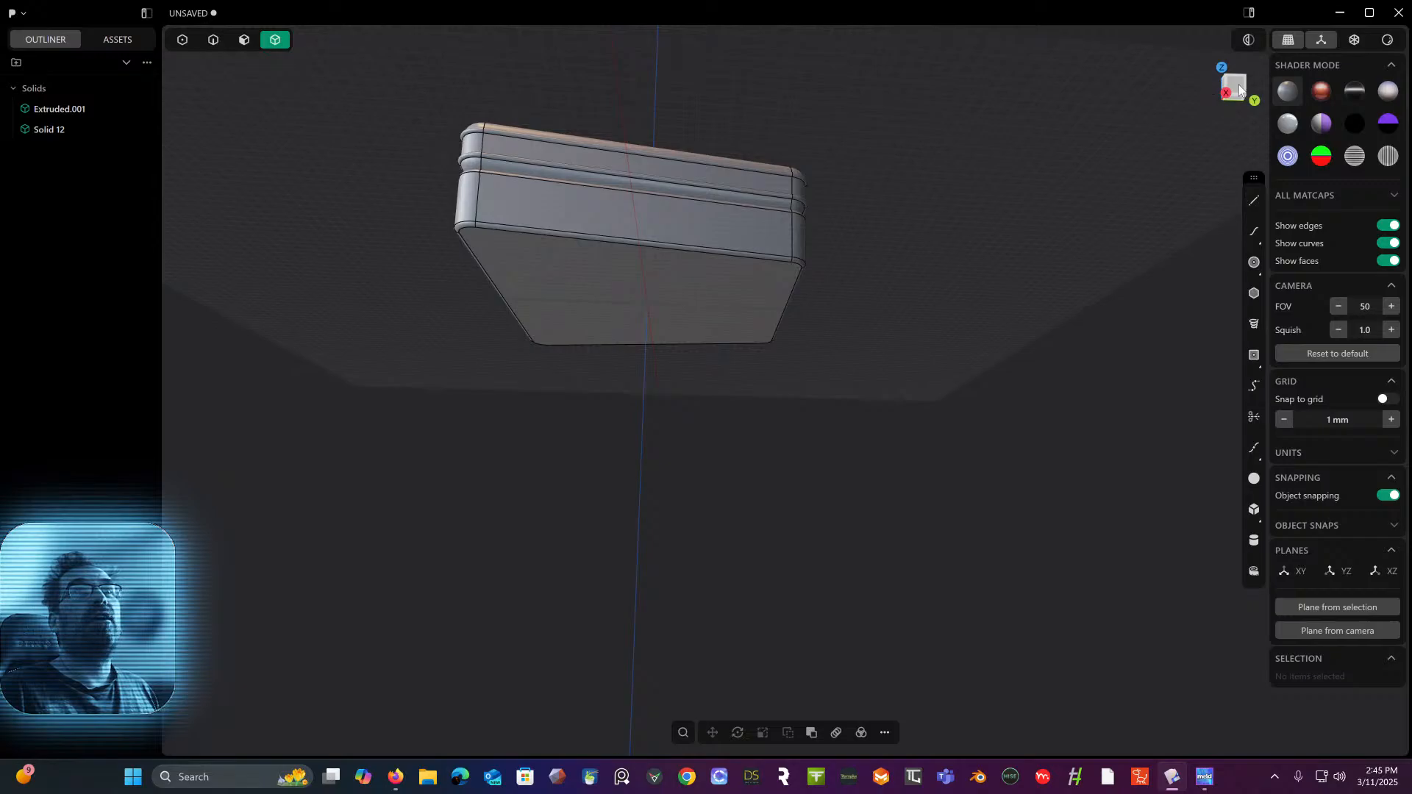
{"action": "left_click", "coordinate": [1239, 85]}
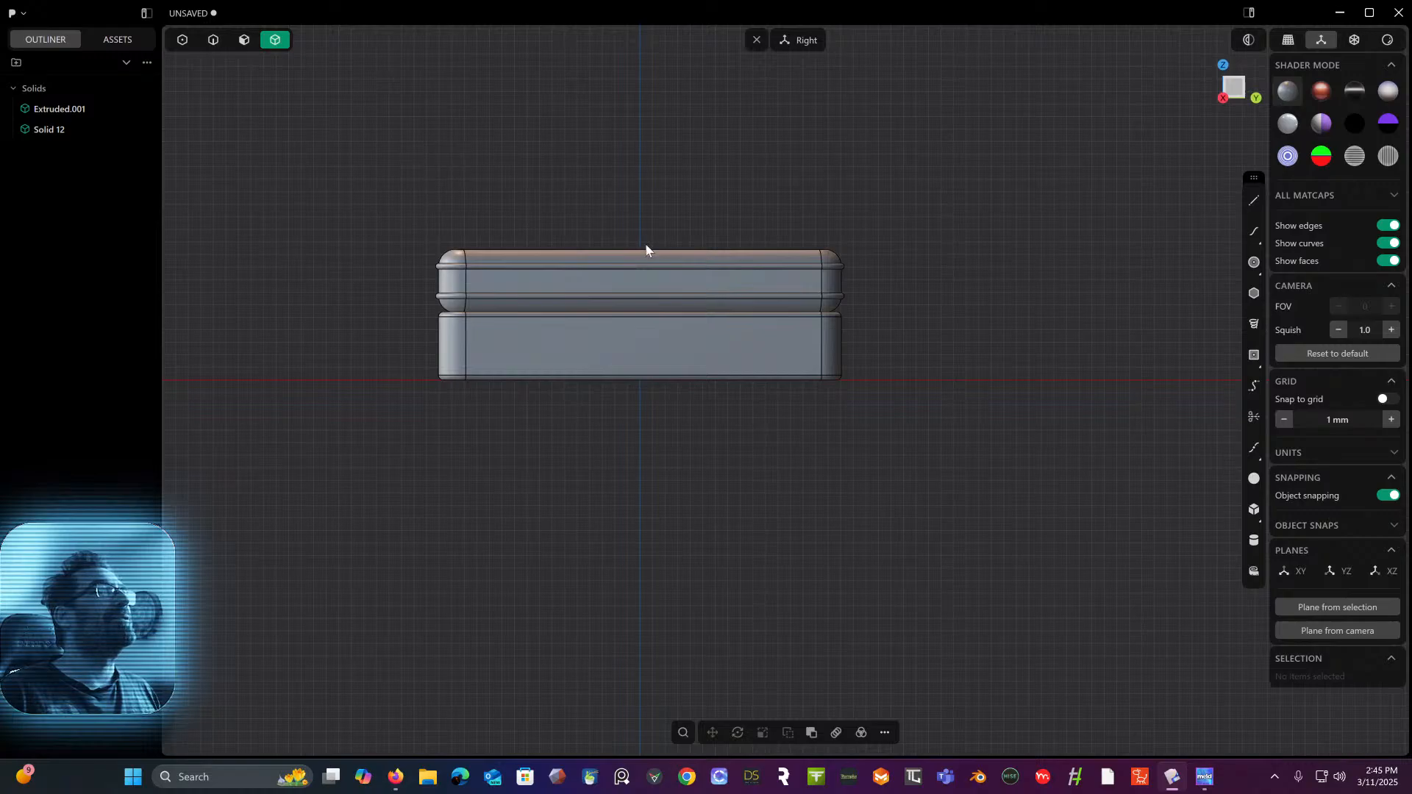
{"action": "left_click", "coordinate": [662, 329]}
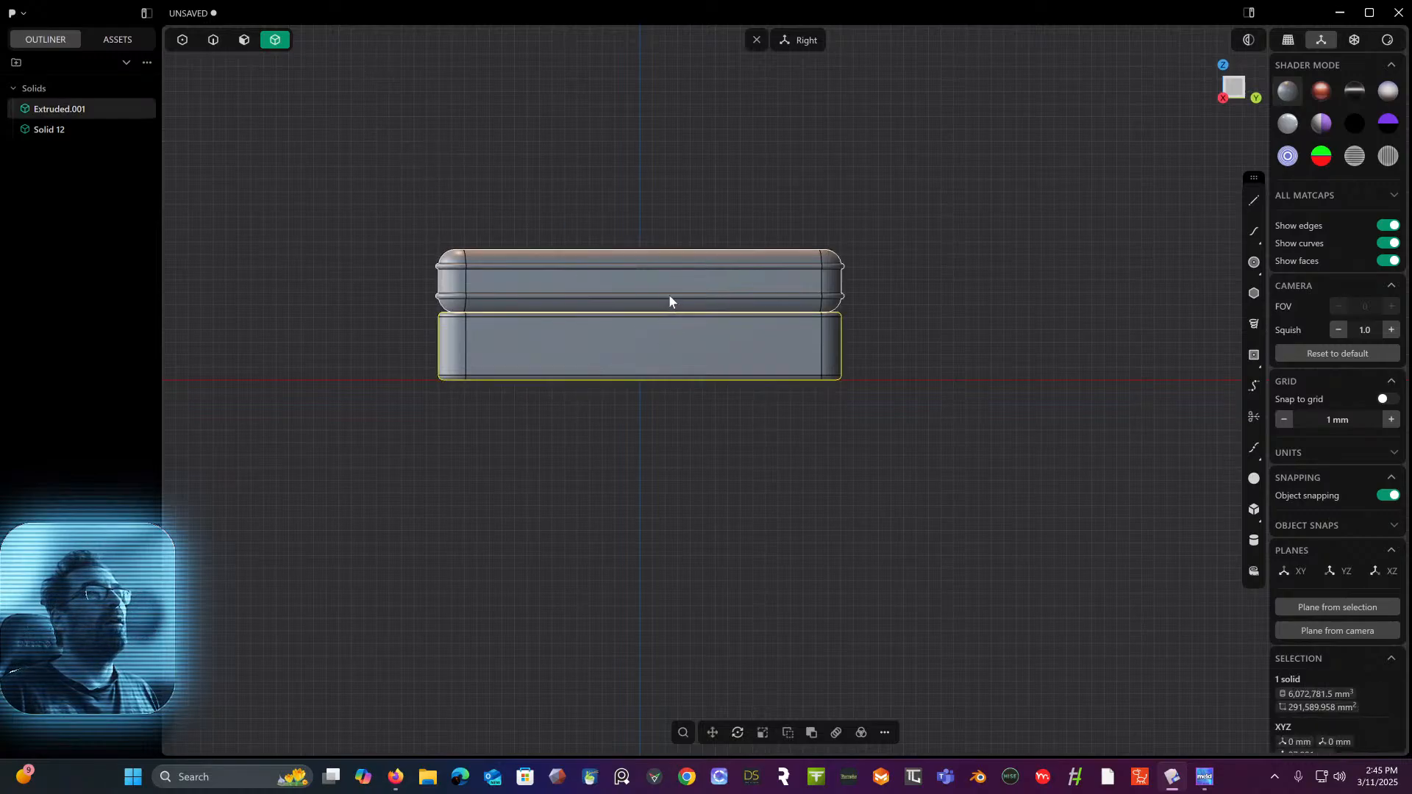
{"action": "left_click", "coordinate": [671, 295], "text": "shift"}
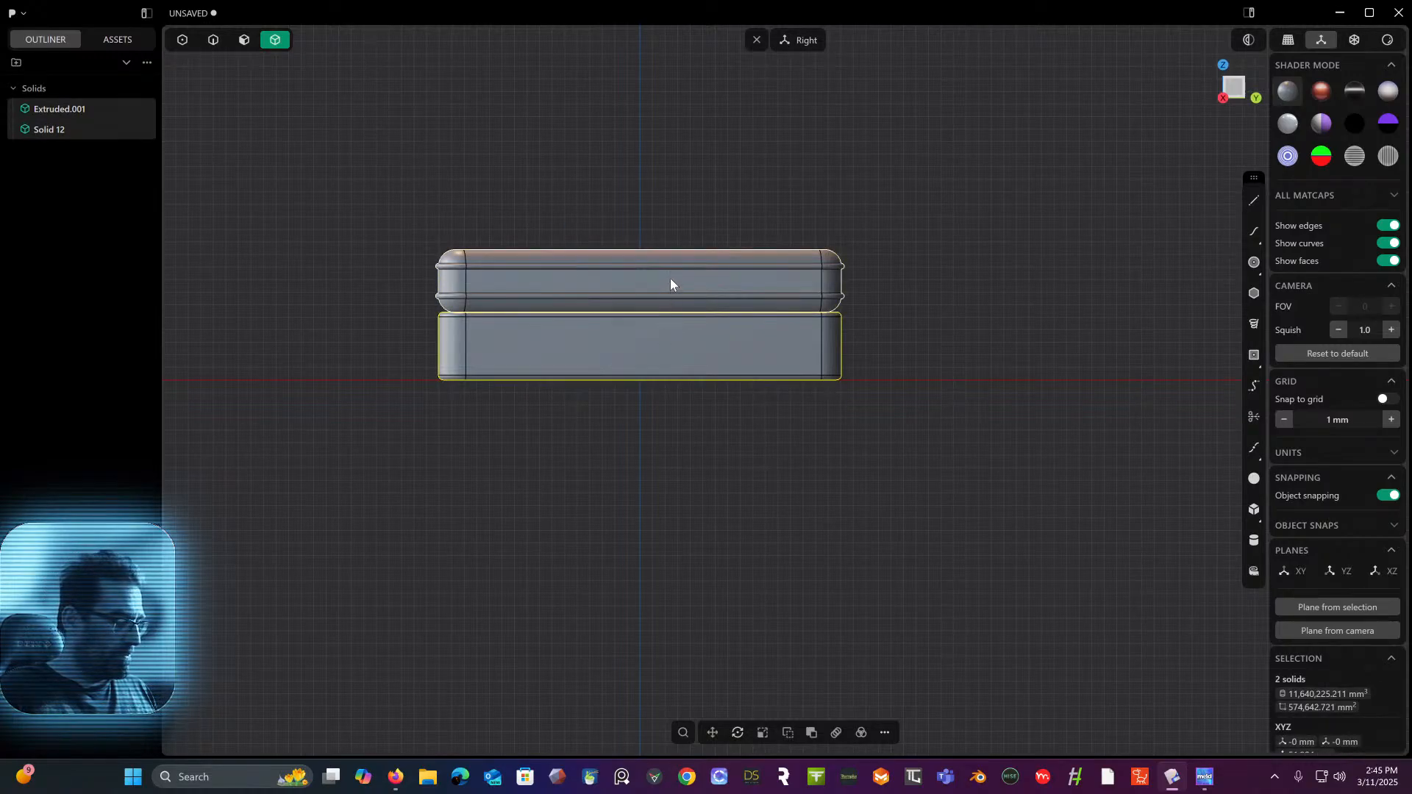
{"action": "key", "text": "r"}
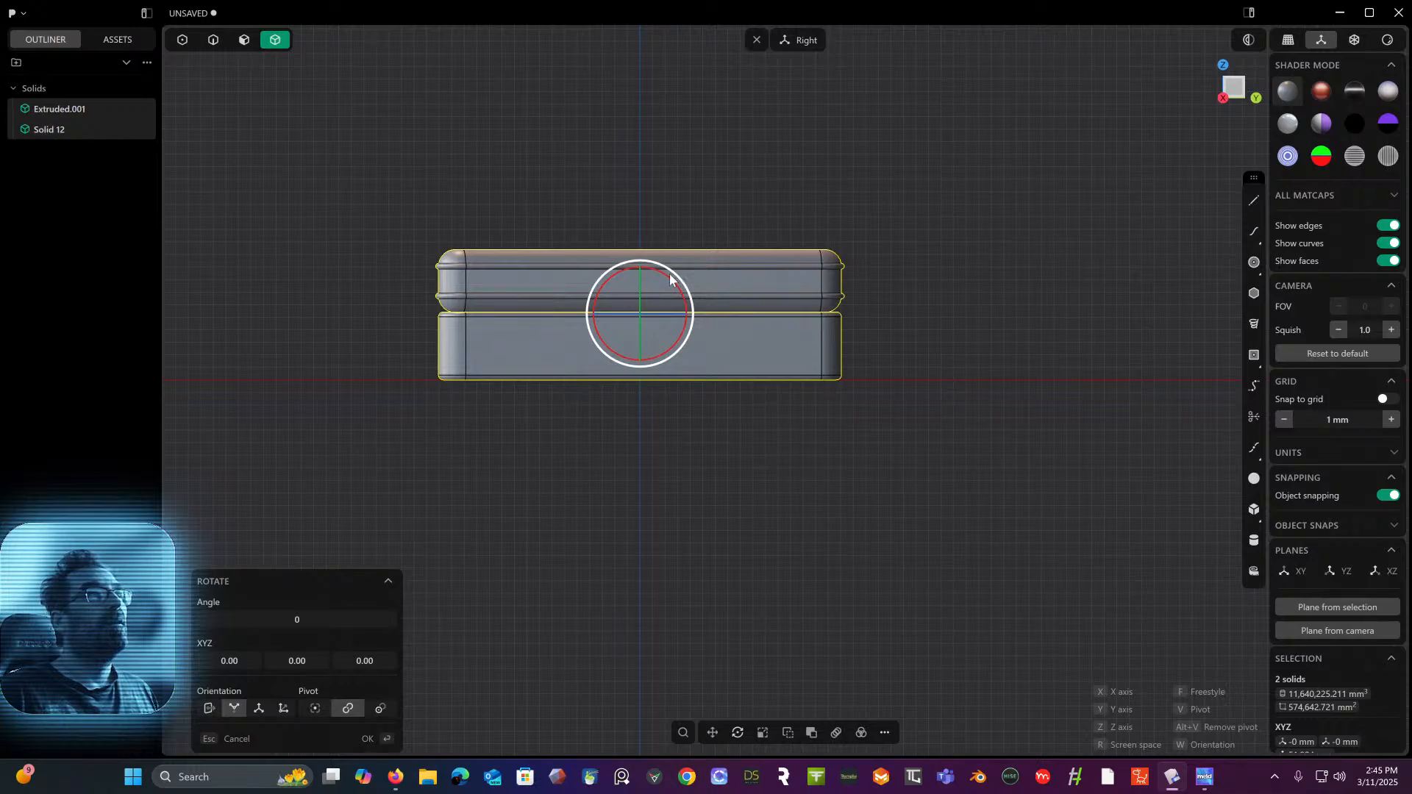
{"action": "key", "text": "x"}
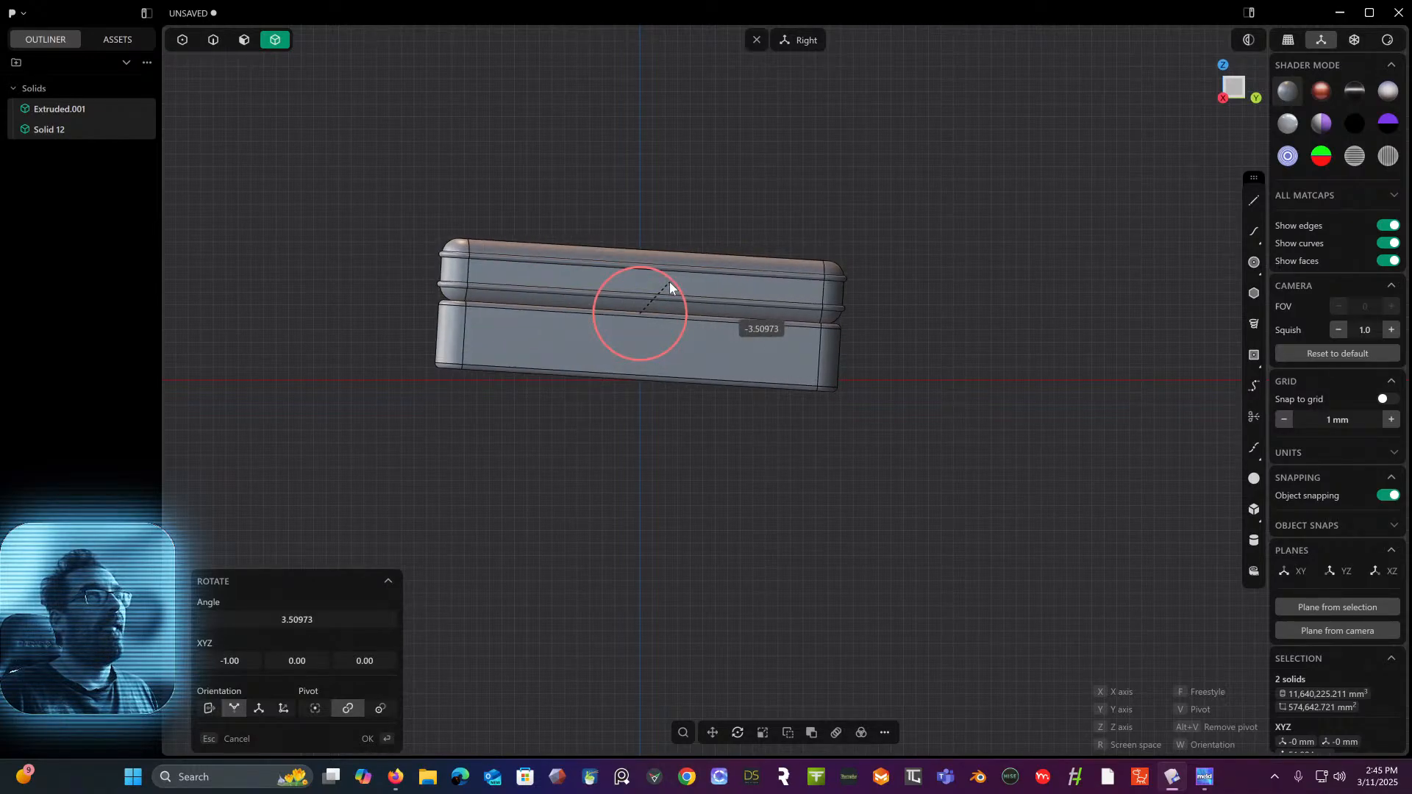
{"action": "key", "text": "Return"}
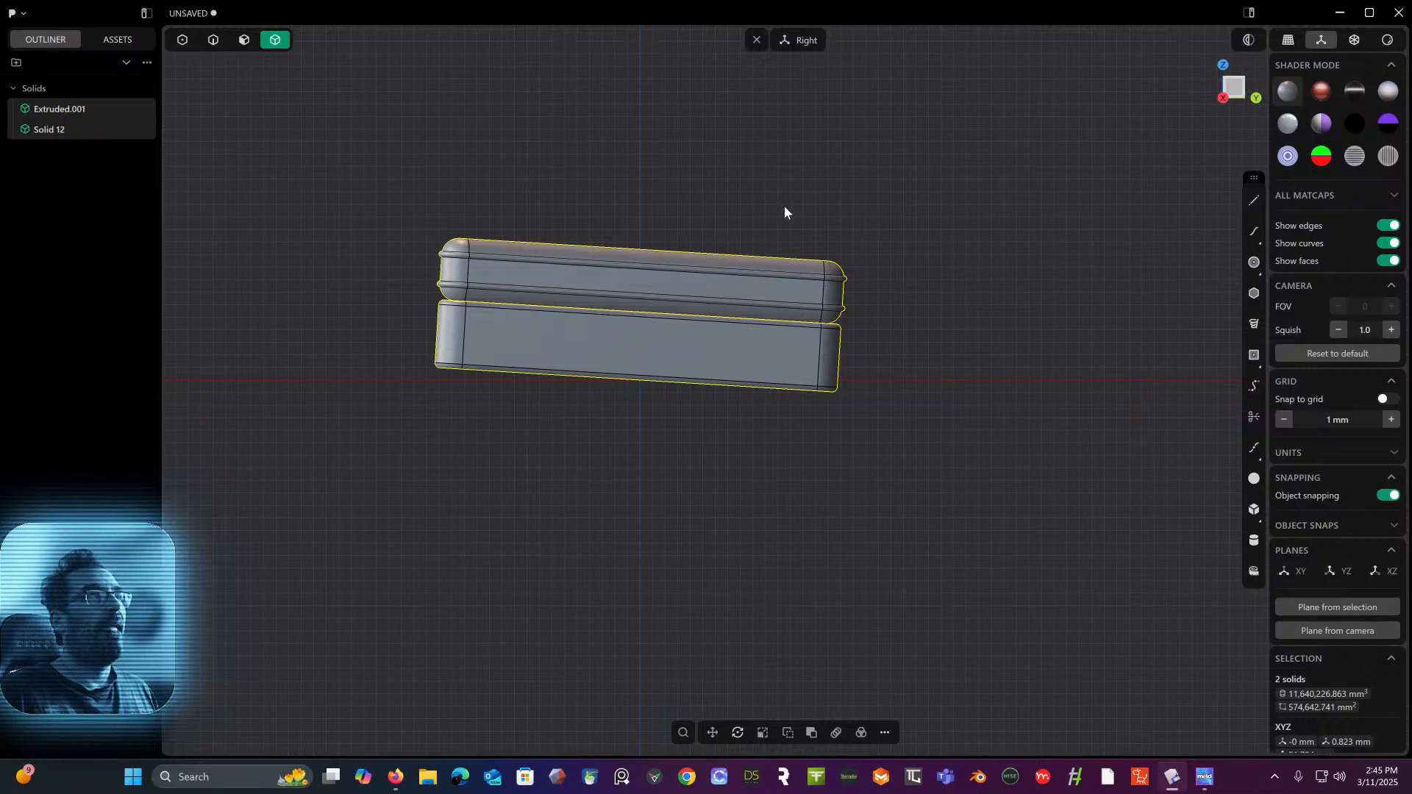
- In the top view, draw a center rectangle of about 54 by 36 mm near the slab's lower-right corner
{"action": "middle_click_drag", "start_coordinate": [788, 210], "coordinate": [763, 234]}
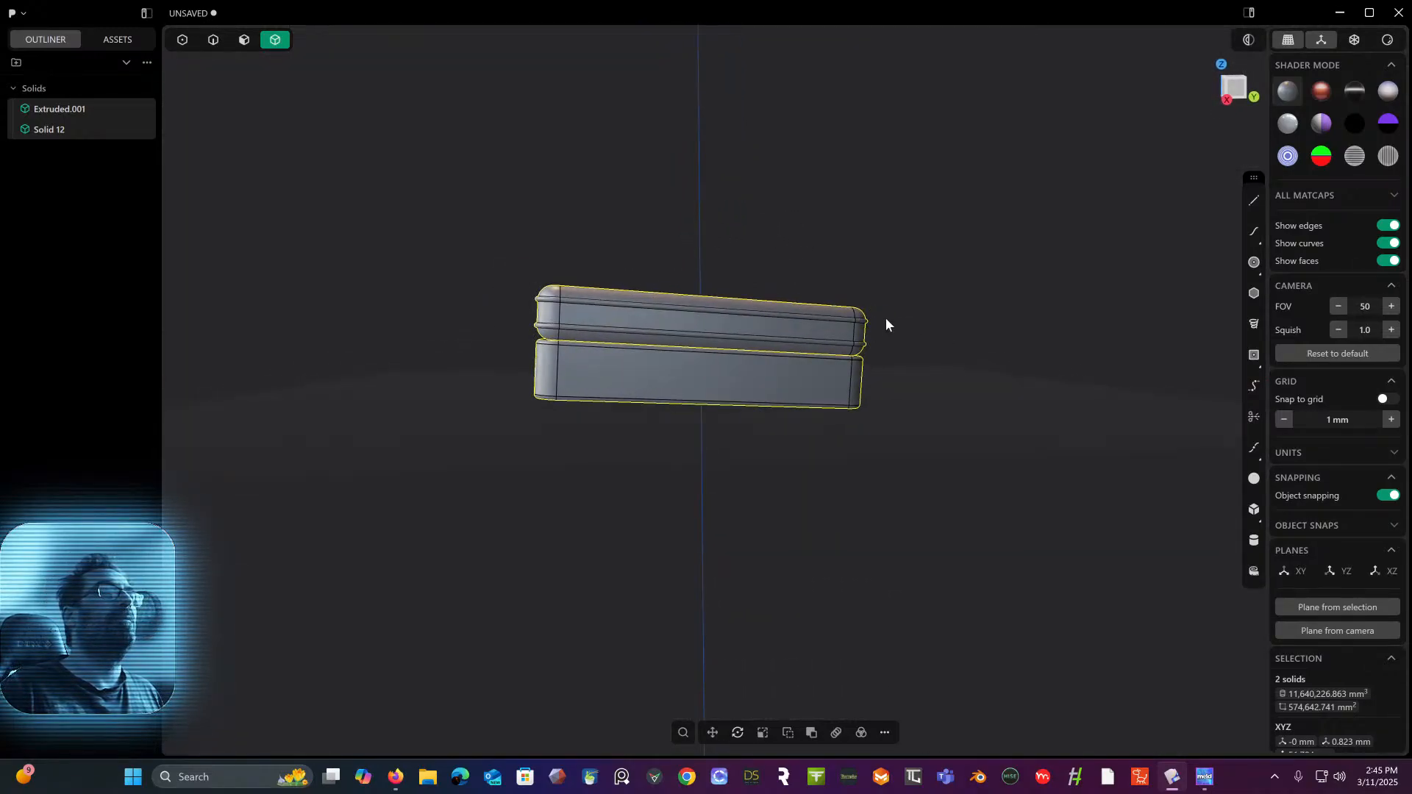
{"action": "mouse_move", "coordinate": [862, 297]}
{"action": "middle_mouse_down"}
{"action": "mouse_move", "coordinate": [854, 284]}
{"action": "mouse_move", "coordinate": [854, 299]}
{"action": "middle_mouse_up"}
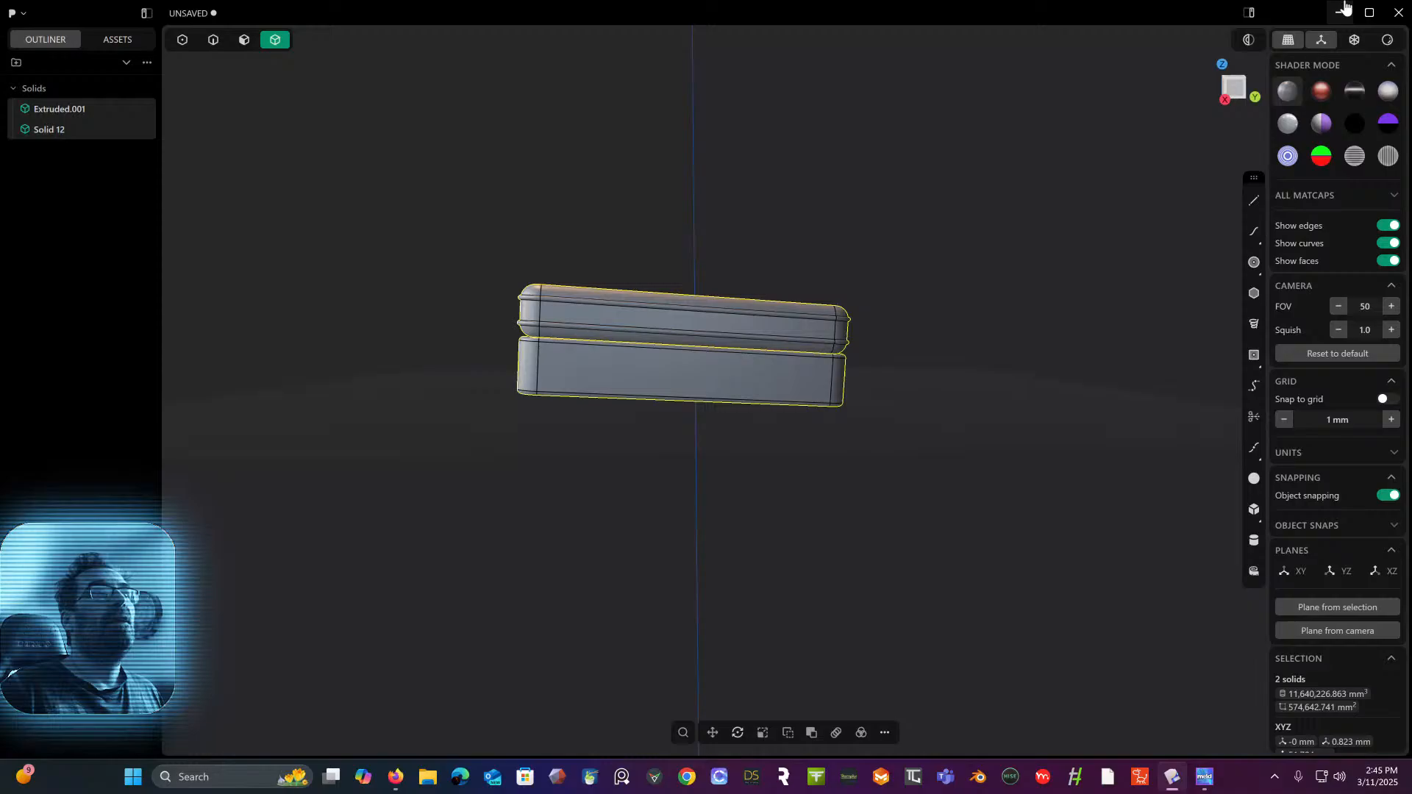
{"action": "left_click", "coordinate": [1247, 89]}
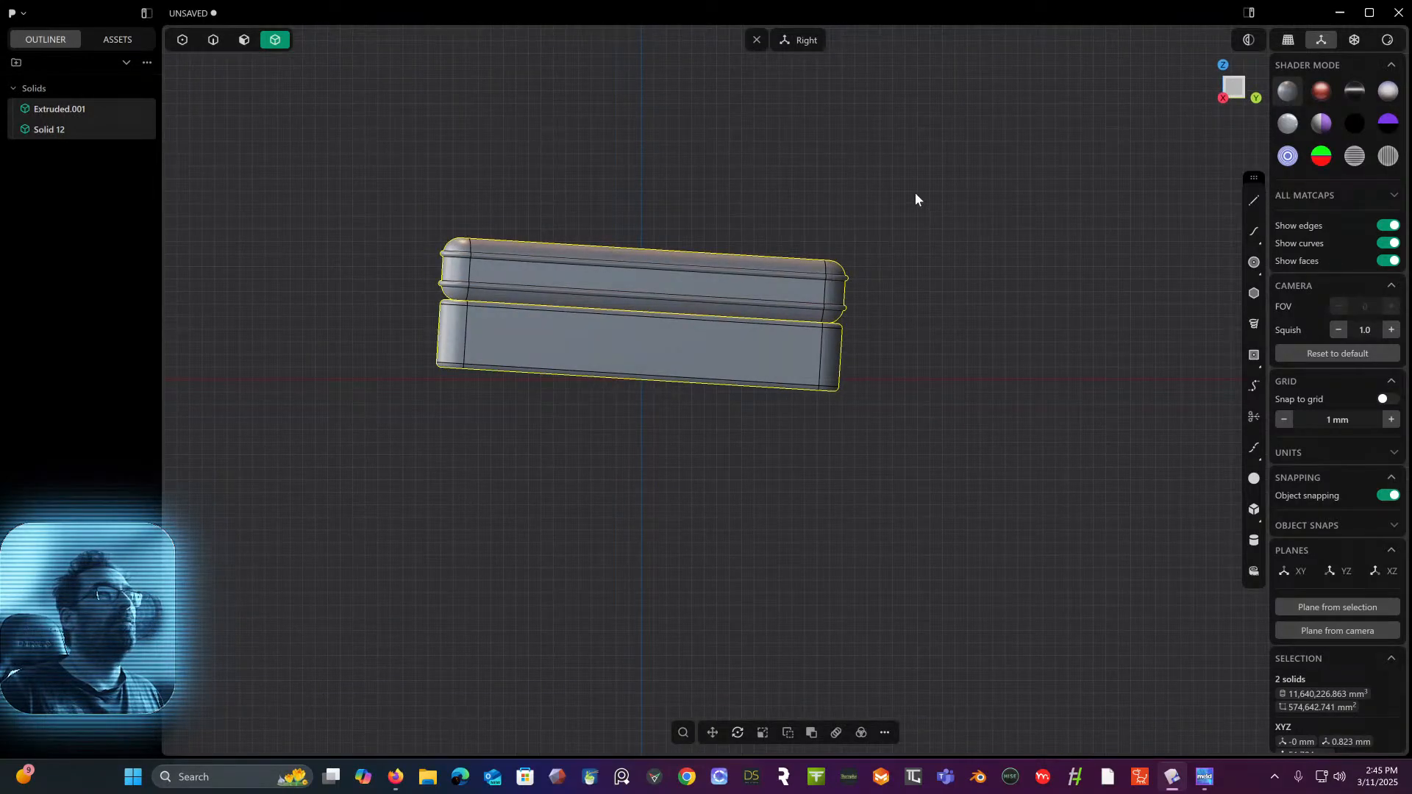
{"action": "middle_click_drag", "start_coordinate": [915, 192], "coordinate": [1005, 224]}
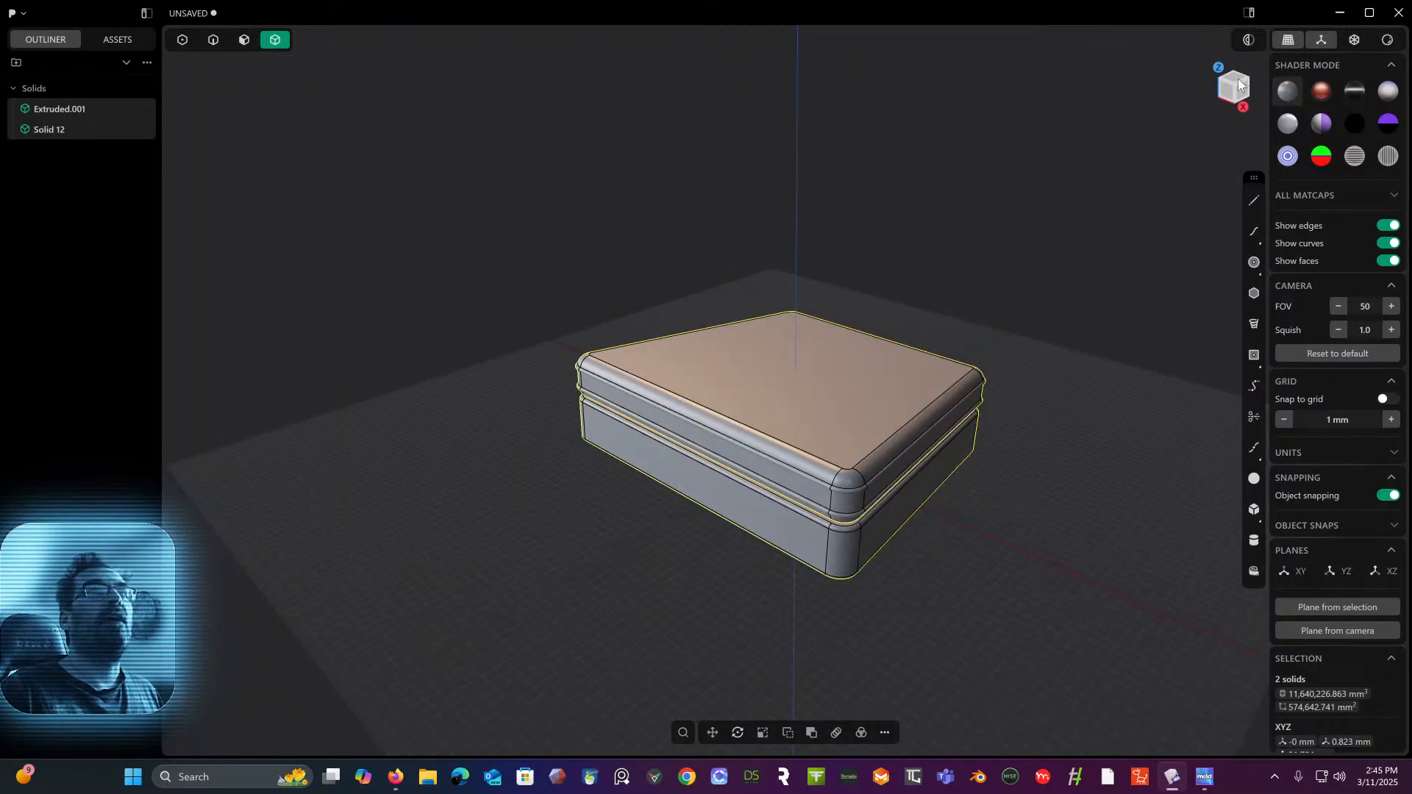
{"action": "left_click", "coordinate": [1238, 78]}
{"action": "middle_click_drag", "start_coordinate": [1177, 121], "coordinate": [778, 130], "text": "shift"}
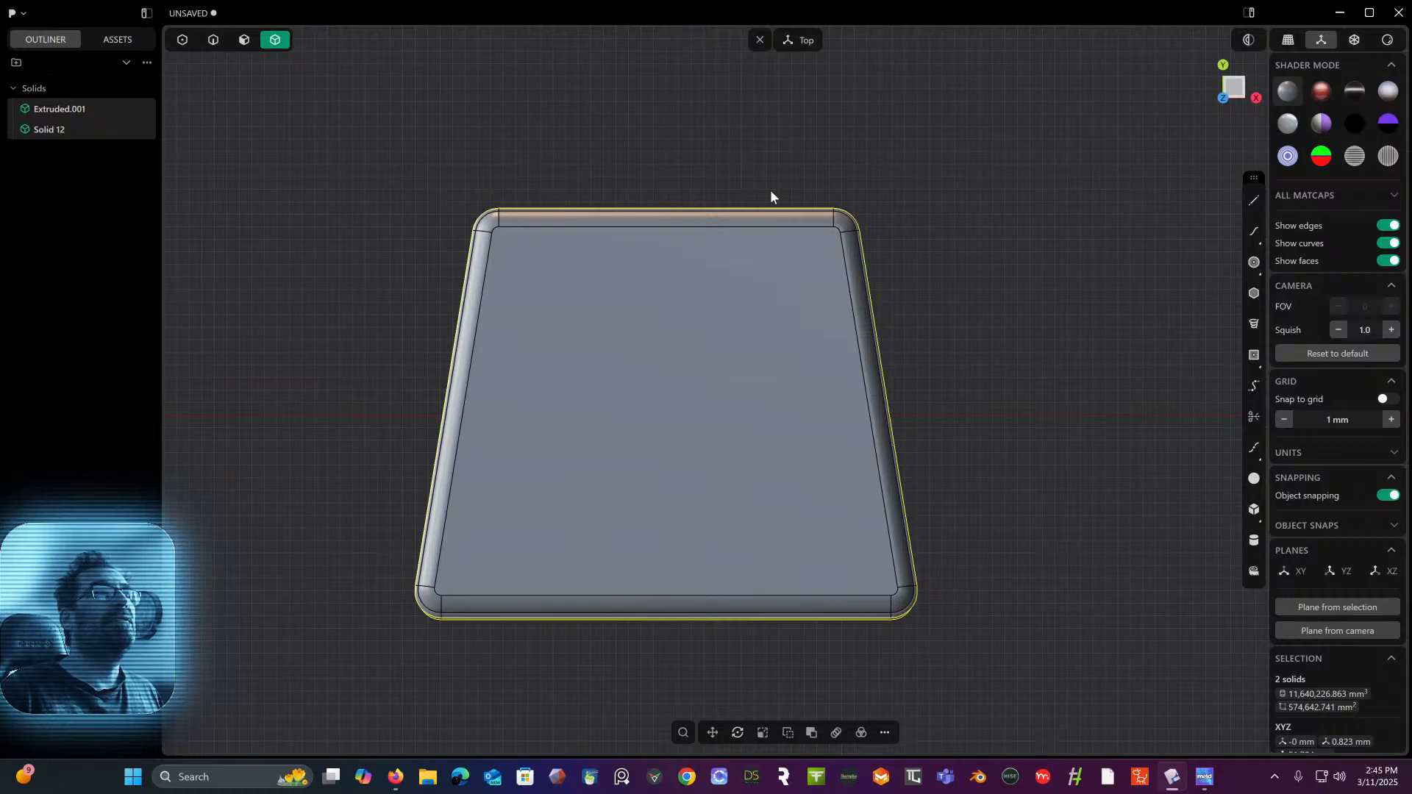
{"action": "middle_click_drag", "start_coordinate": [770, 190], "coordinate": [1046, 34]}
{"action": "left_click", "coordinate": [1232, 86]}
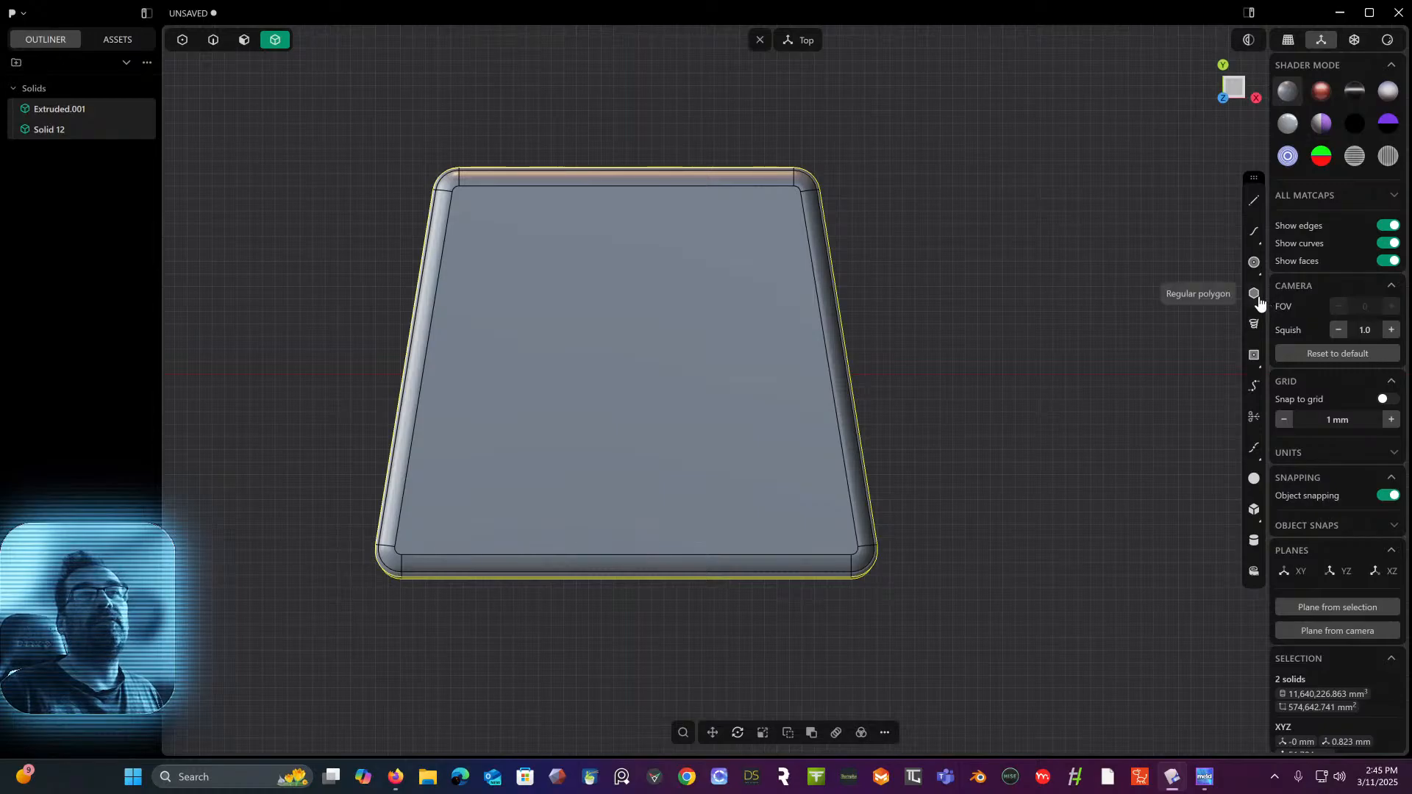
{"action": "left_click", "coordinate": [1254, 355]}
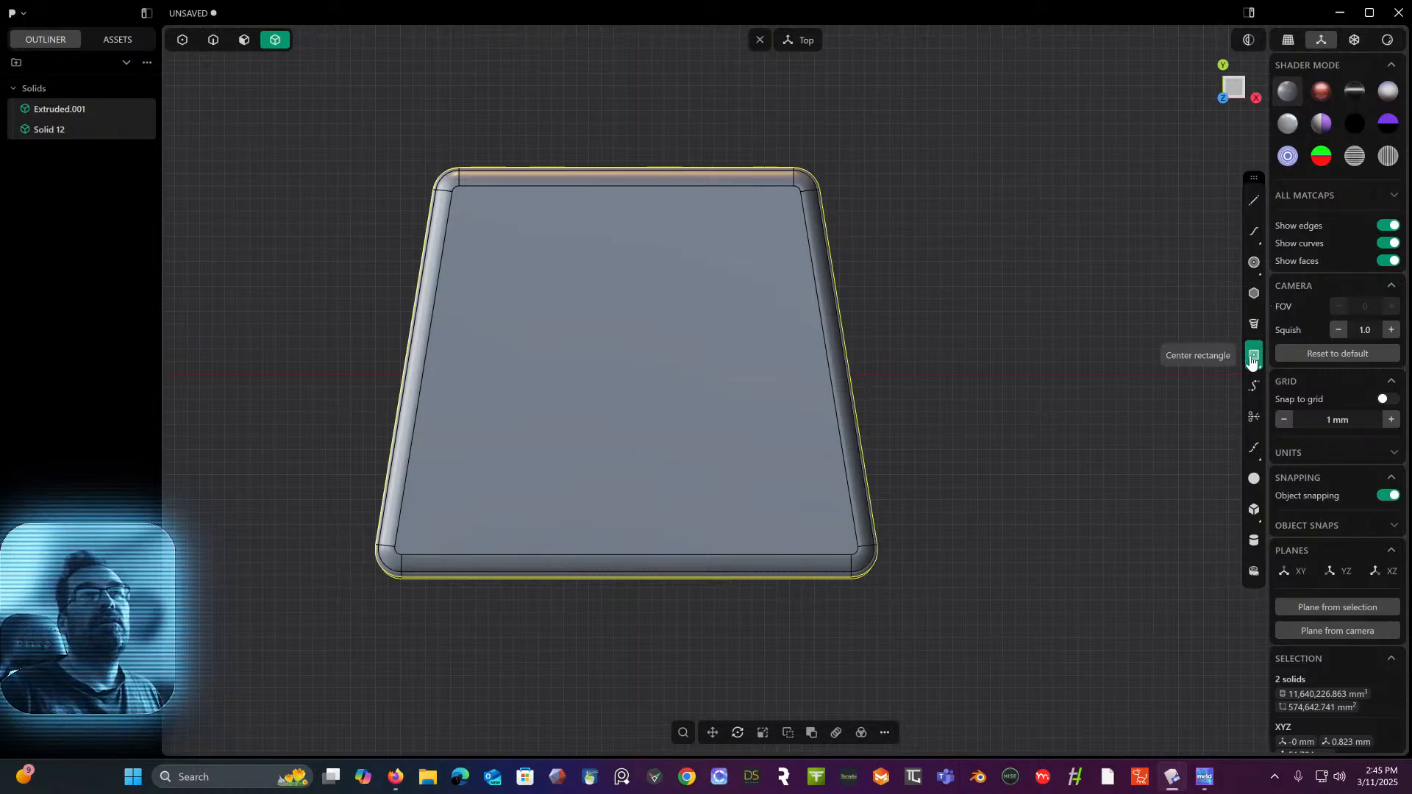
{"action": "left_click", "coordinate": [818, 524]}
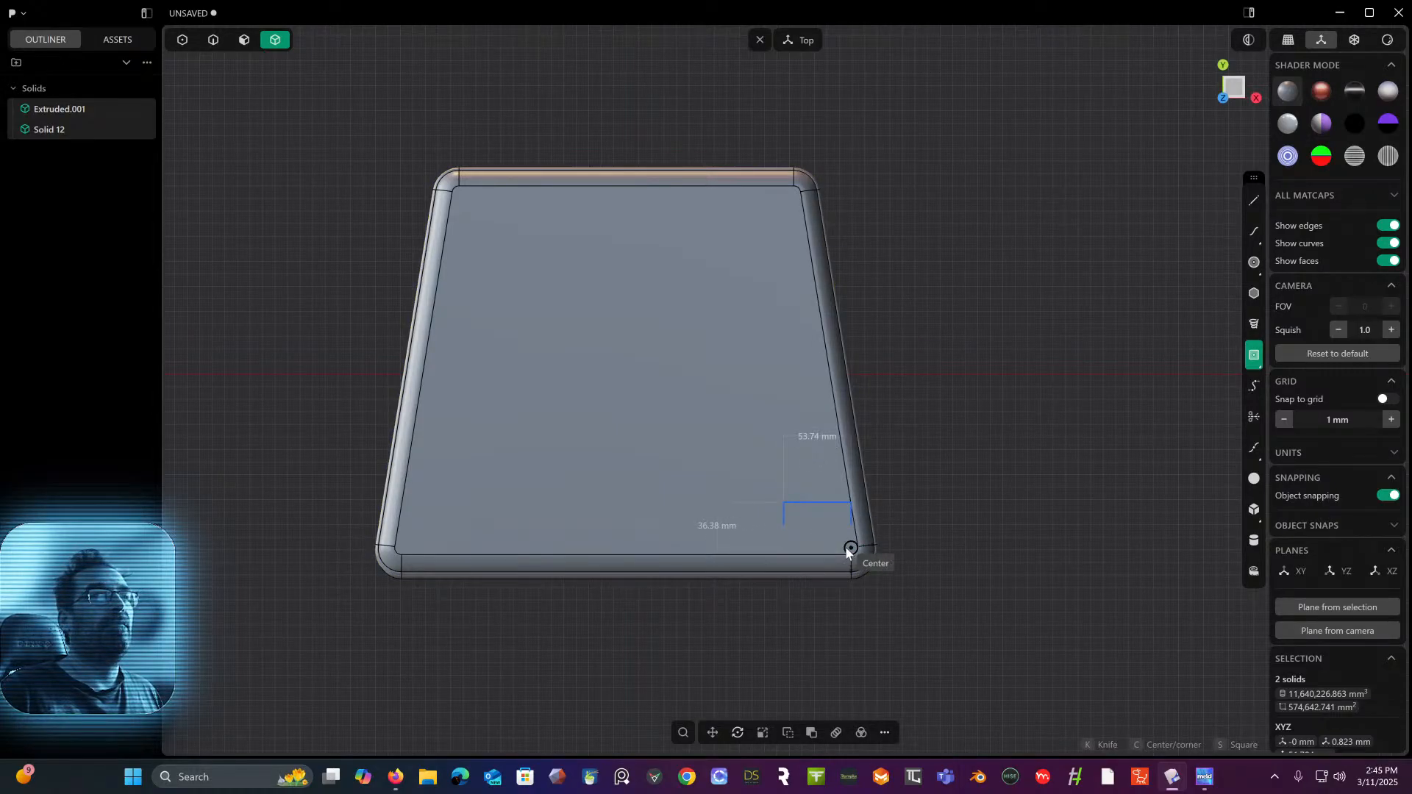
{"action": "left_click", "coordinate": [846, 548]}
- Move the rectangle straight down about 99 mm to the lower slab's underside, with X-ray display turned on
{"action": "middle_click_drag", "start_coordinate": [836, 534], "coordinate": [727, 382]}
{"action": "middle_click_drag", "start_coordinate": [788, 454], "coordinate": [591, 215]}
{"action": "scroll", "coordinate": [695, 338], "scroll_direction": "up", "scroll_amount": 5}
{"action": "key", "text": "g"}
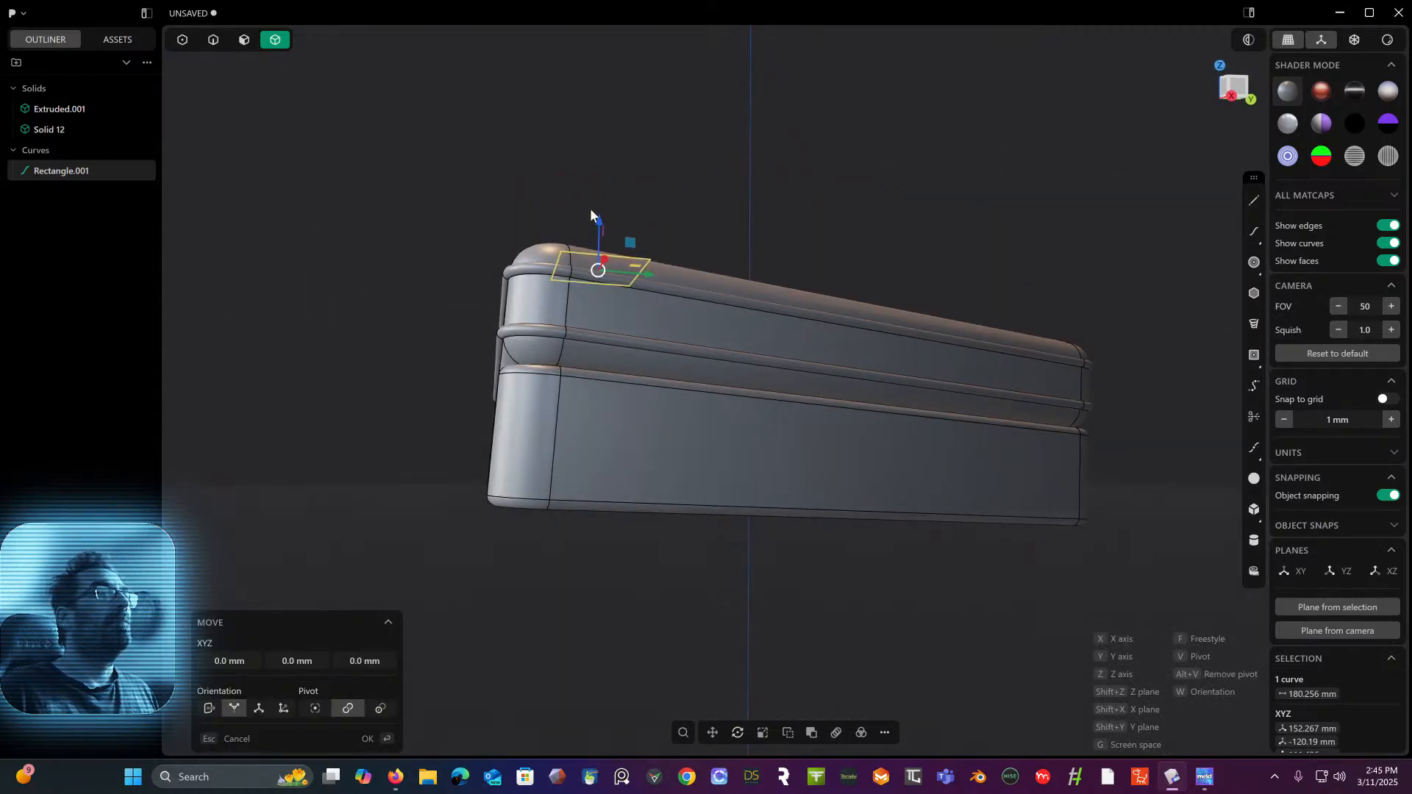
{"action": "left_click_drag", "start_coordinate": [599, 224], "coordinate": [542, 428]}
{"action": "middle_click_drag", "start_coordinate": [543, 428], "coordinate": [961, 205]}
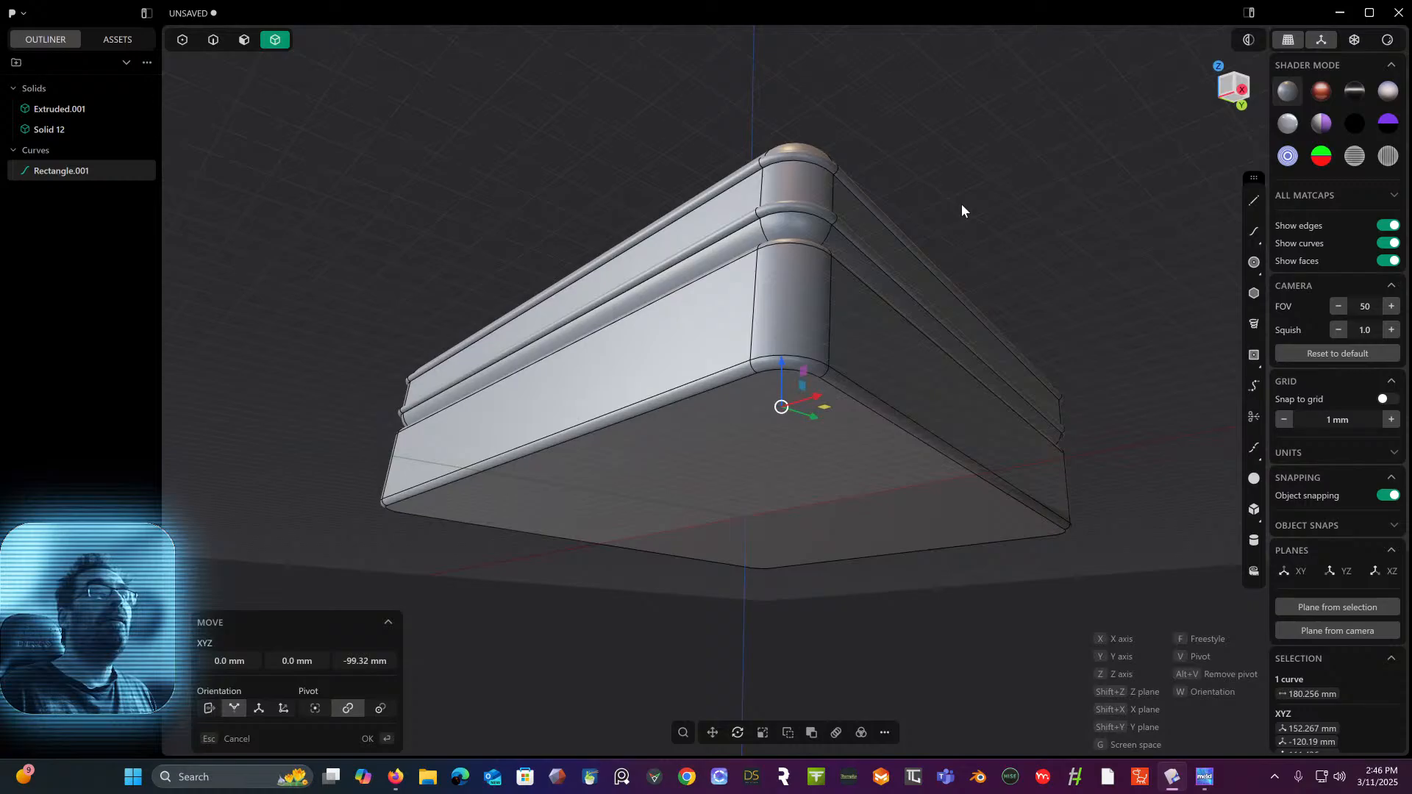
{"action": "left_click", "coordinate": [1357, 43]}
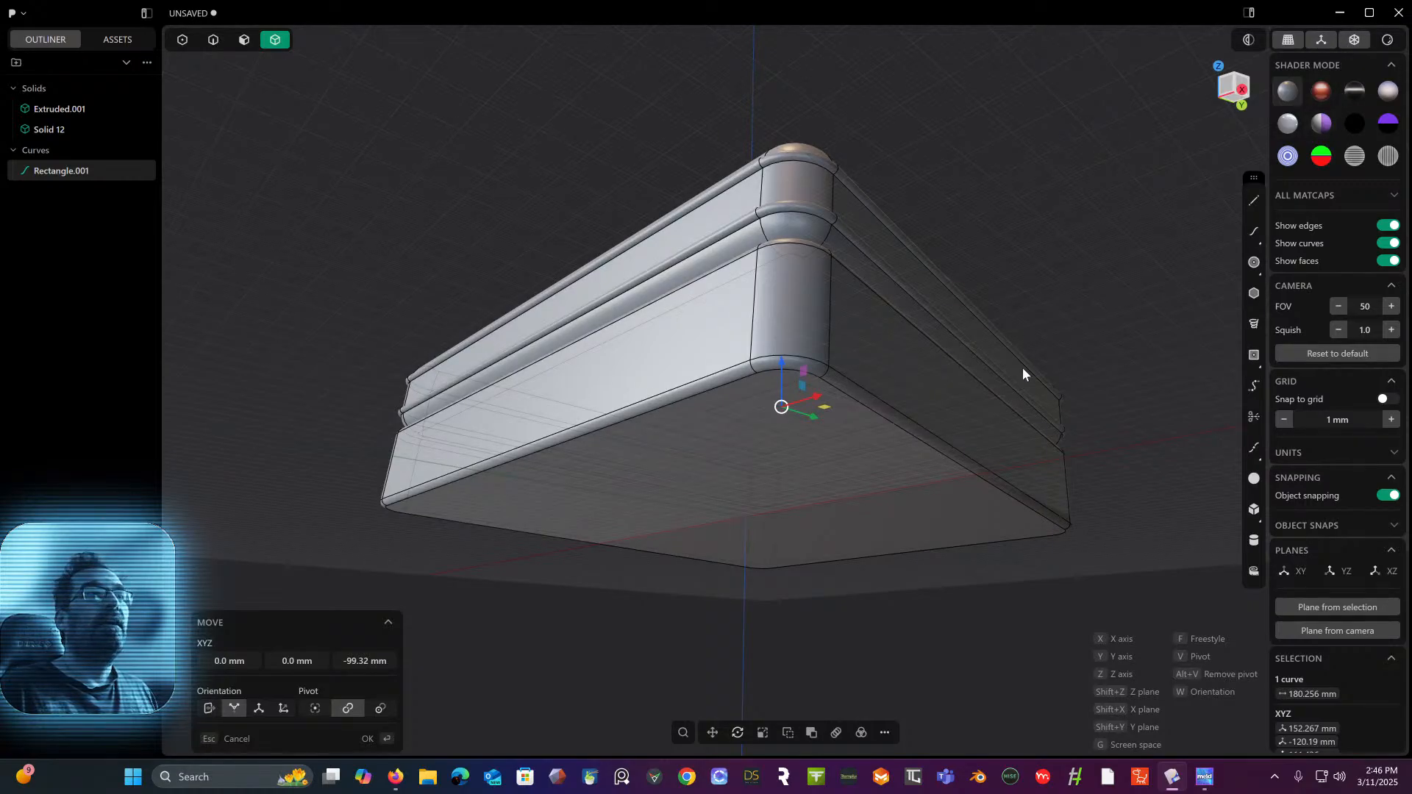
{"action": "middle_click_drag", "start_coordinate": [996, 381], "coordinate": [841, 333]}
{"action": "right_click", "coordinate": [935, 395]}
- Shift the rectangle about -10.4 mm along Y, closer to the corner of the lower slab's underside
{"action": "middle_click_drag", "start_coordinate": [398, 259], "coordinate": [520, 310]}
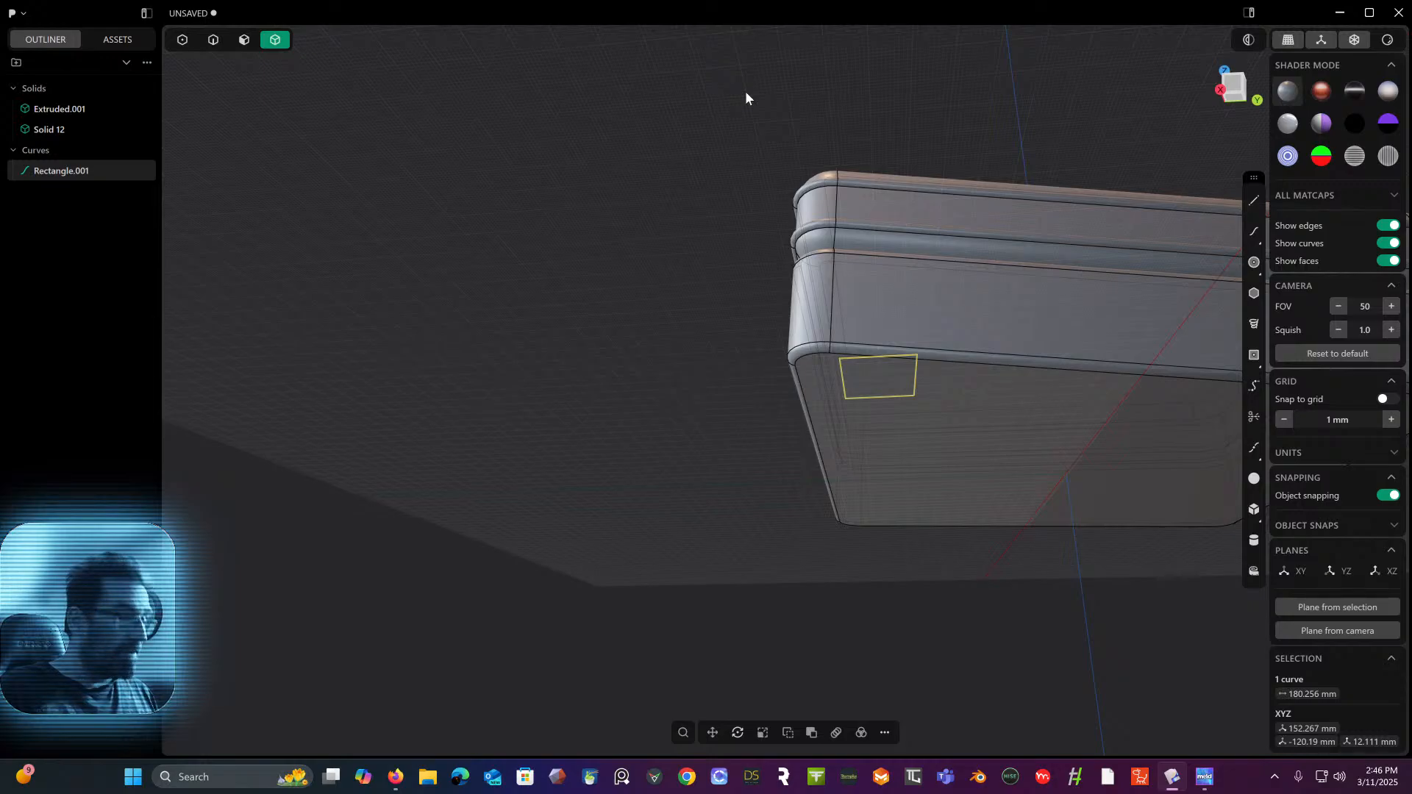
{"action": "key", "text": "g"}
{"action": "left_click_drag", "start_coordinate": [923, 378], "coordinate": [903, 377]}
{"action": "middle_click_drag", "start_coordinate": [738, 350], "coordinate": [792, 368]}
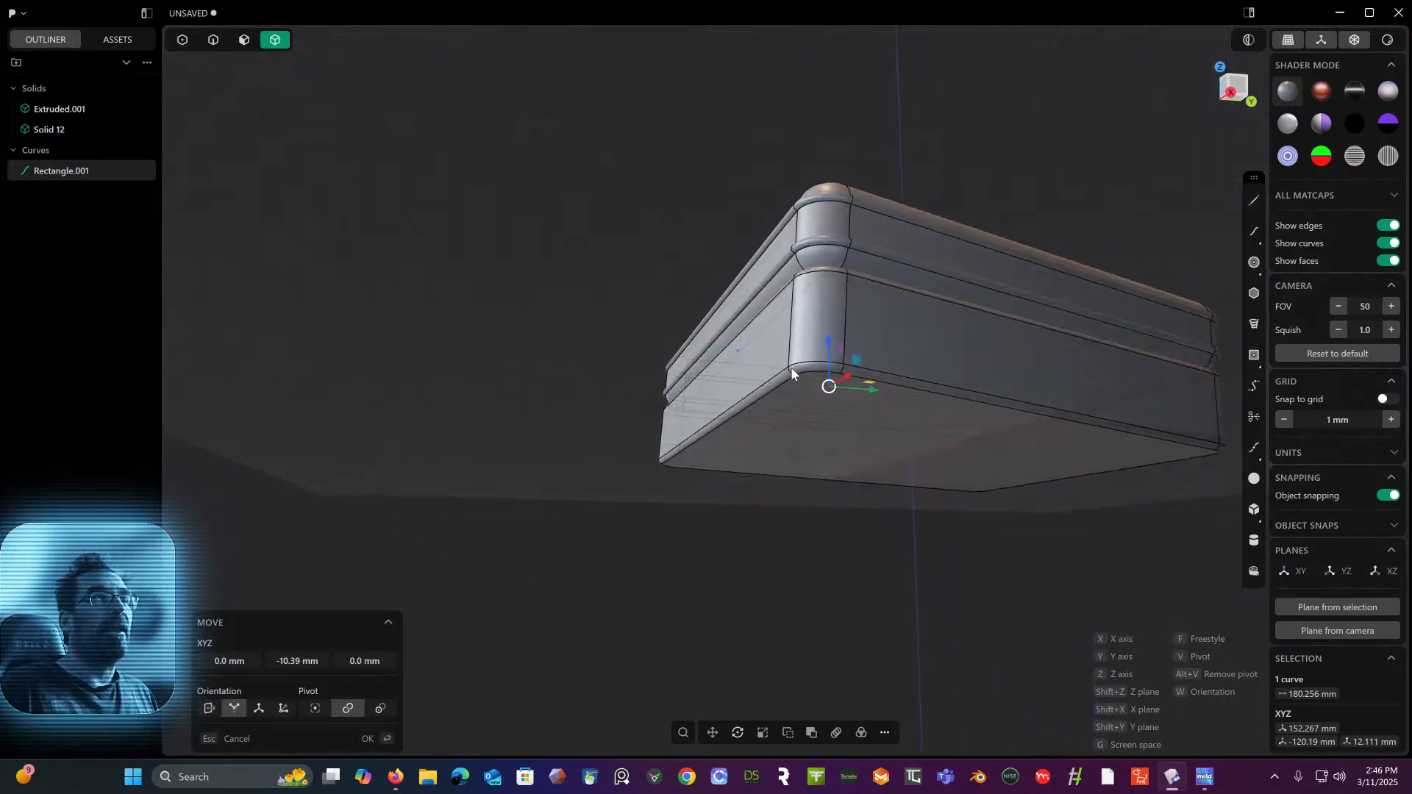
{"action": "key", "text": "Return"}
{"action": "middle_click_drag", "start_coordinate": [625, 148], "coordinate": [638, 81]}
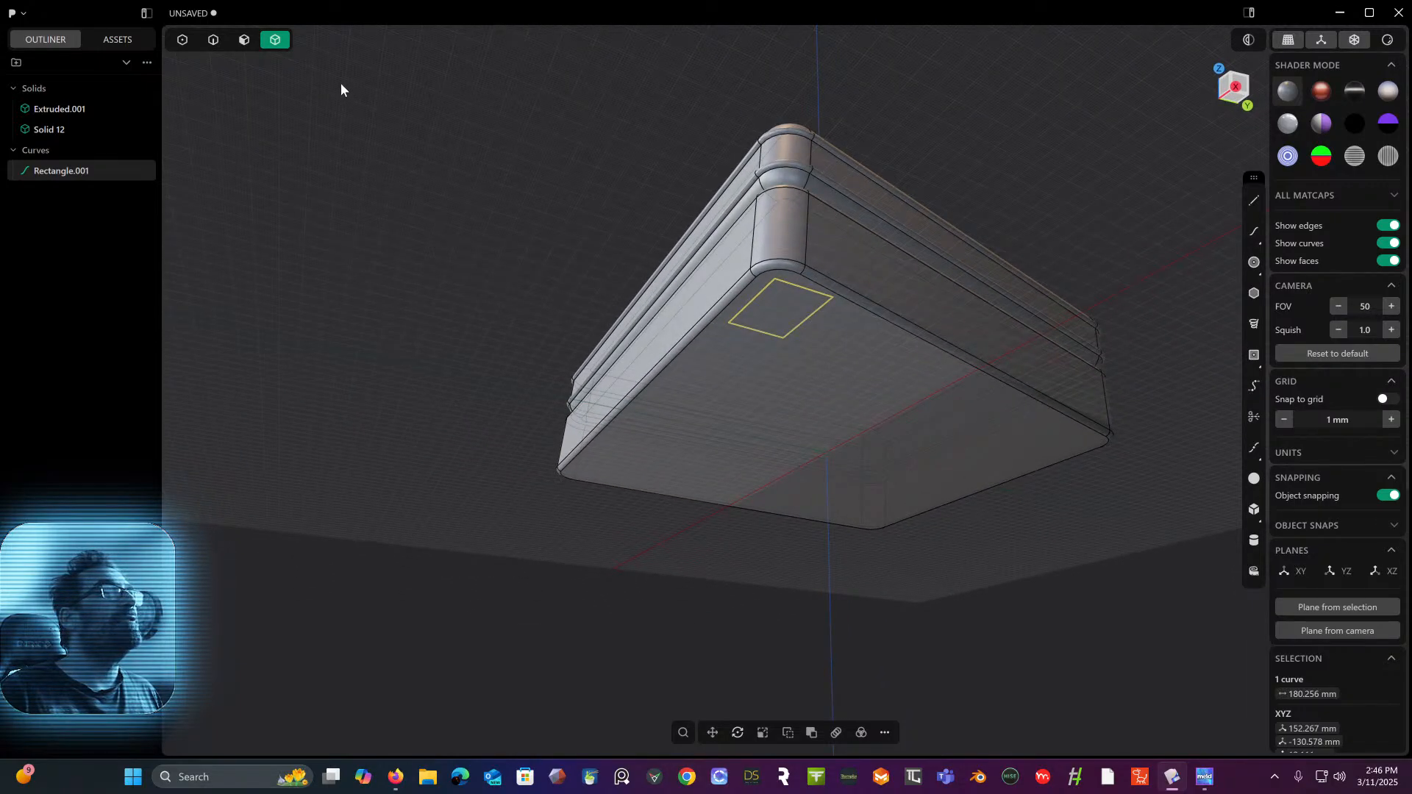
- Lower the rectangle about 27 mm further along Z so it sits clear of the lower slab's underside
{"action": "left_click", "coordinate": [244, 39]}
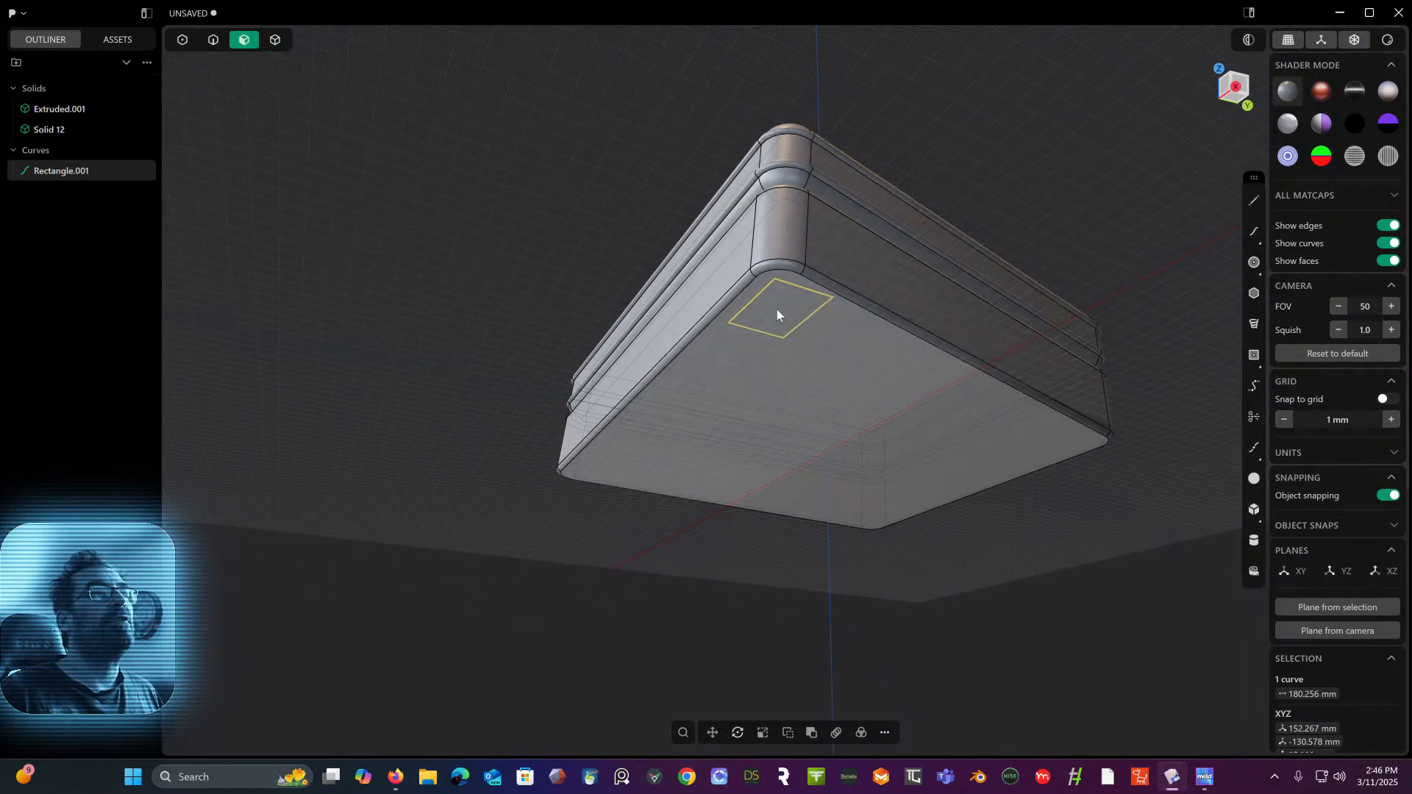
{"action": "left_click", "coordinate": [216, 43]}
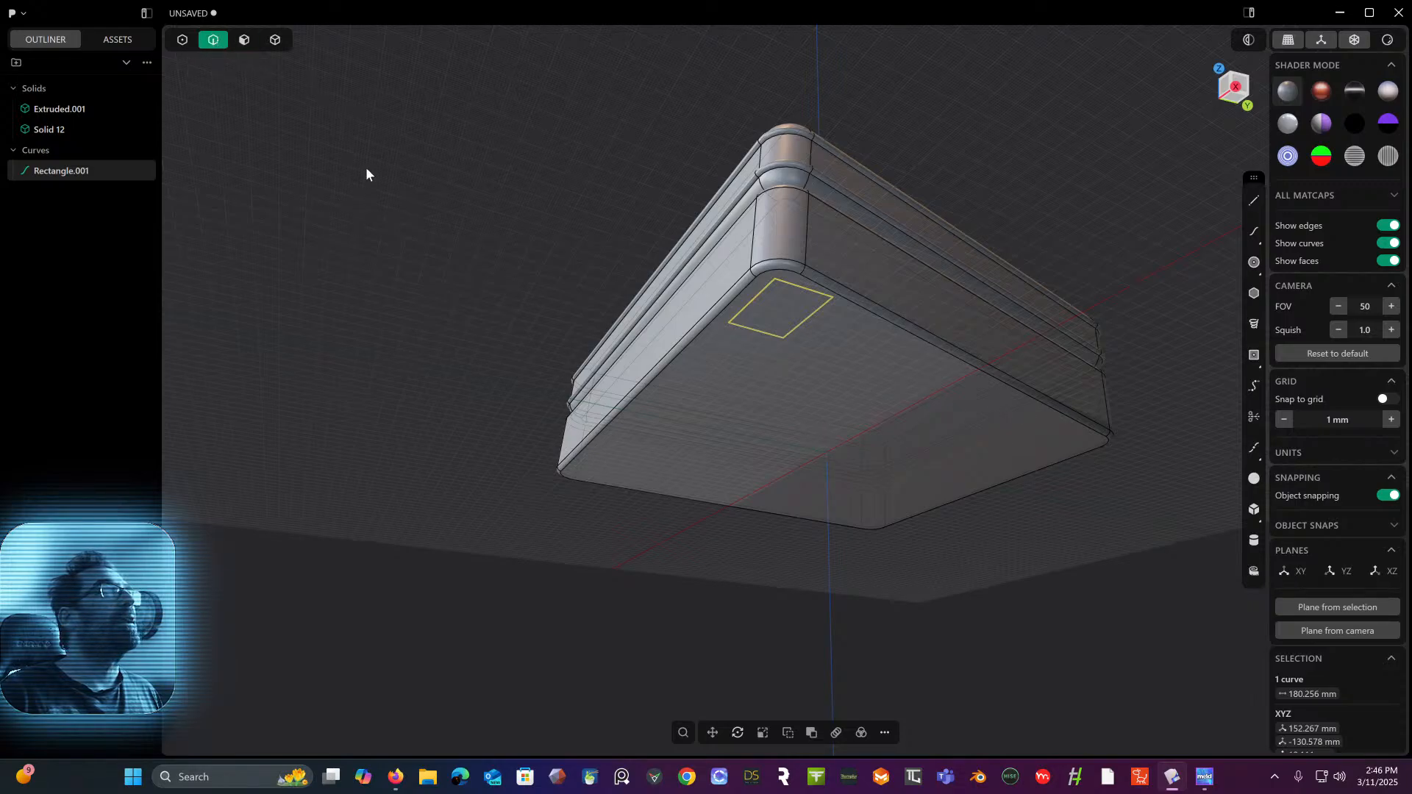
{"action": "key", "text": "g"}
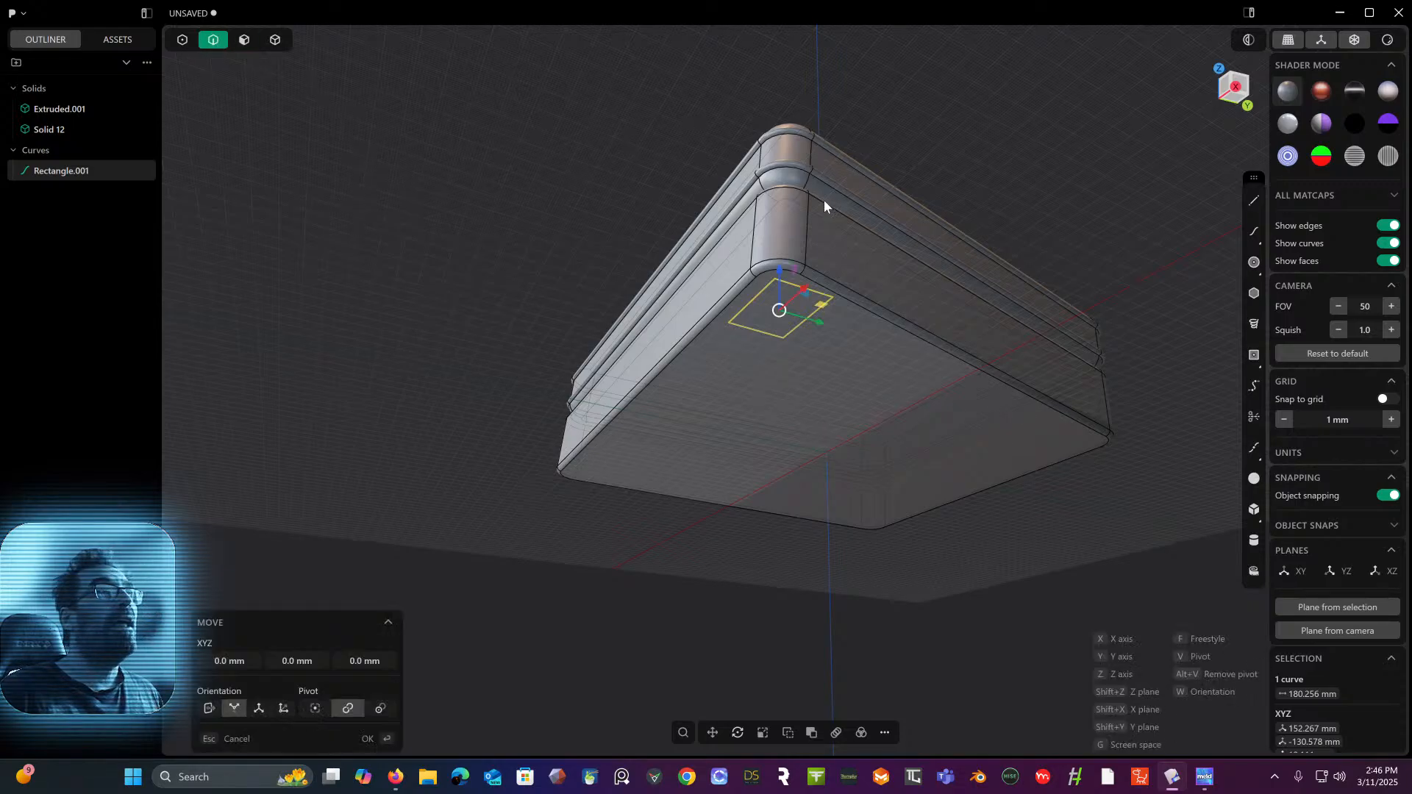
{"action": "left_click_drag", "start_coordinate": [781, 266], "coordinate": [767, 317]}
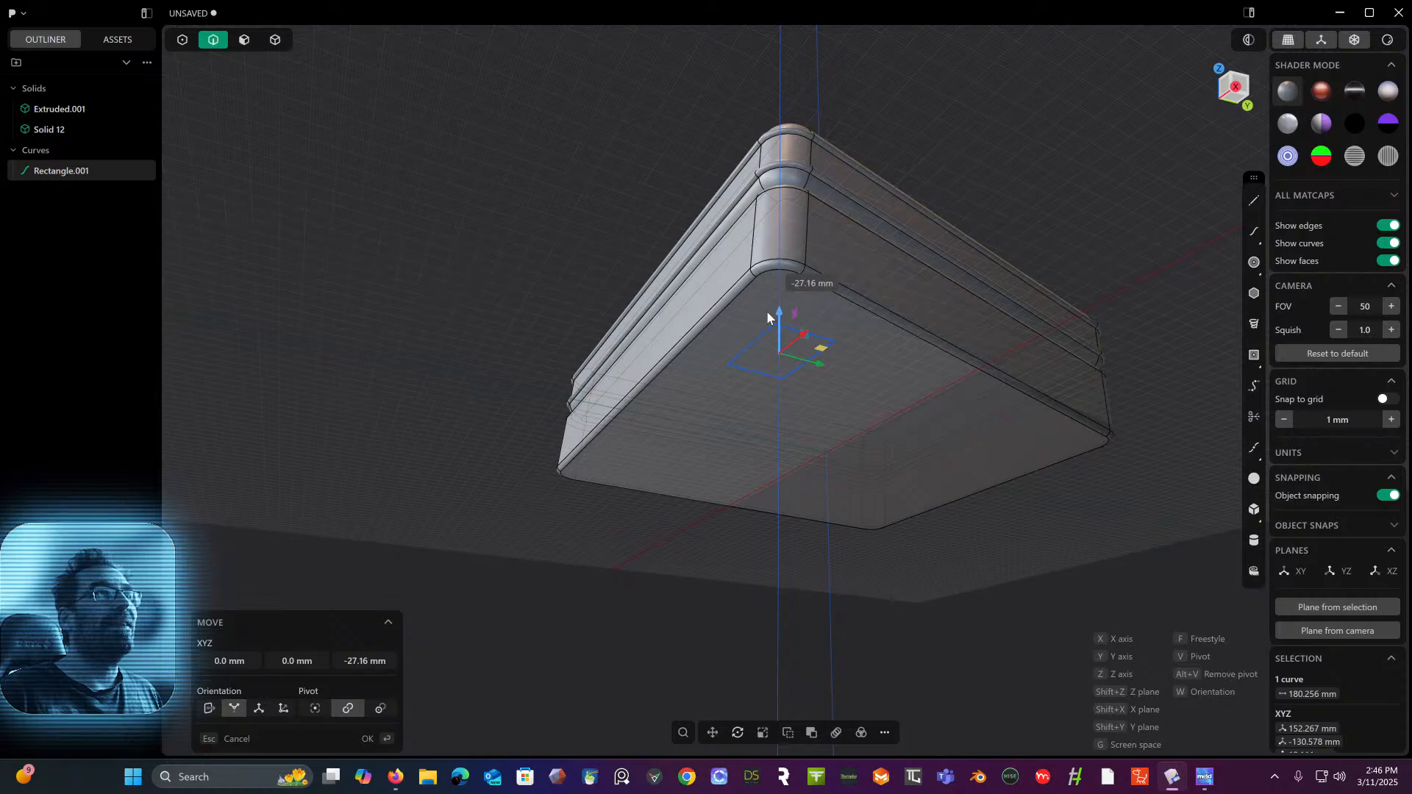
{"action": "right_click", "coordinate": [657, 187]}
{"action": "middle_click_drag", "start_coordinate": [622, 202], "coordinate": [688, 221]}
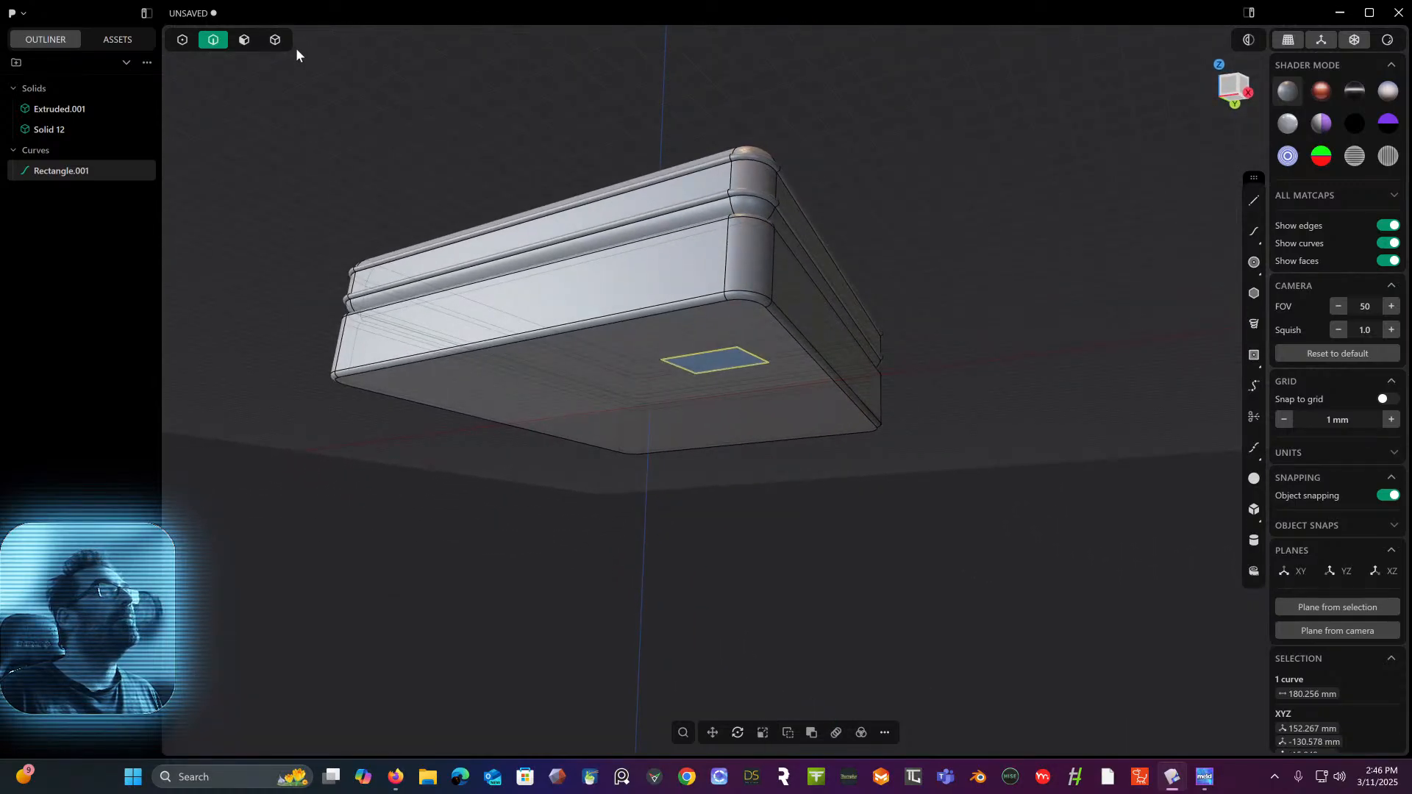
- Extrude the rectangle beneath the lower slab about 61.6 mm downward
{"action": "left_click", "coordinate": [275, 40]}
{"action": "middle_click_drag", "start_coordinate": [309, 70], "coordinate": [337, 96]}
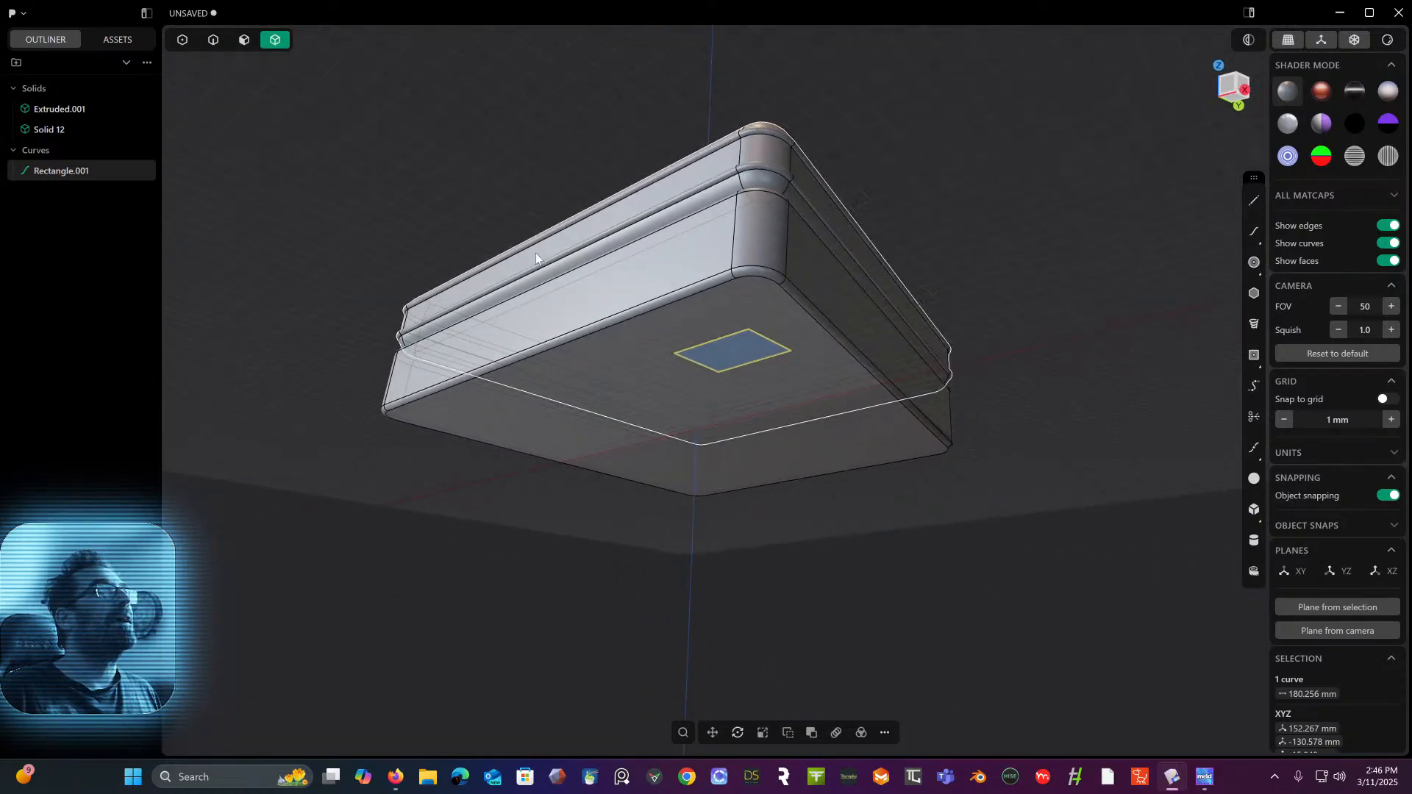
{"action": "left_click", "coordinate": [245, 40]}
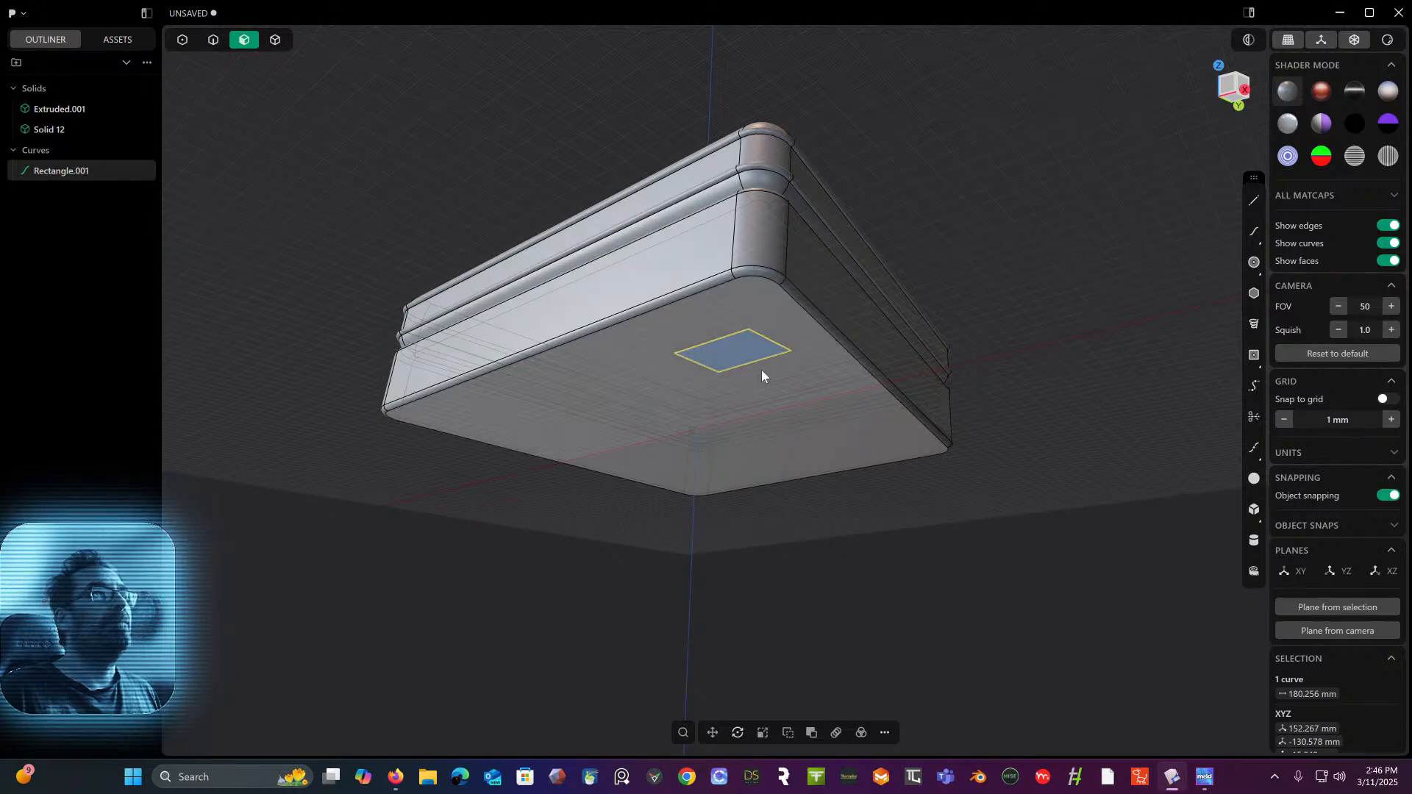
{"action": "key", "text": "e"}
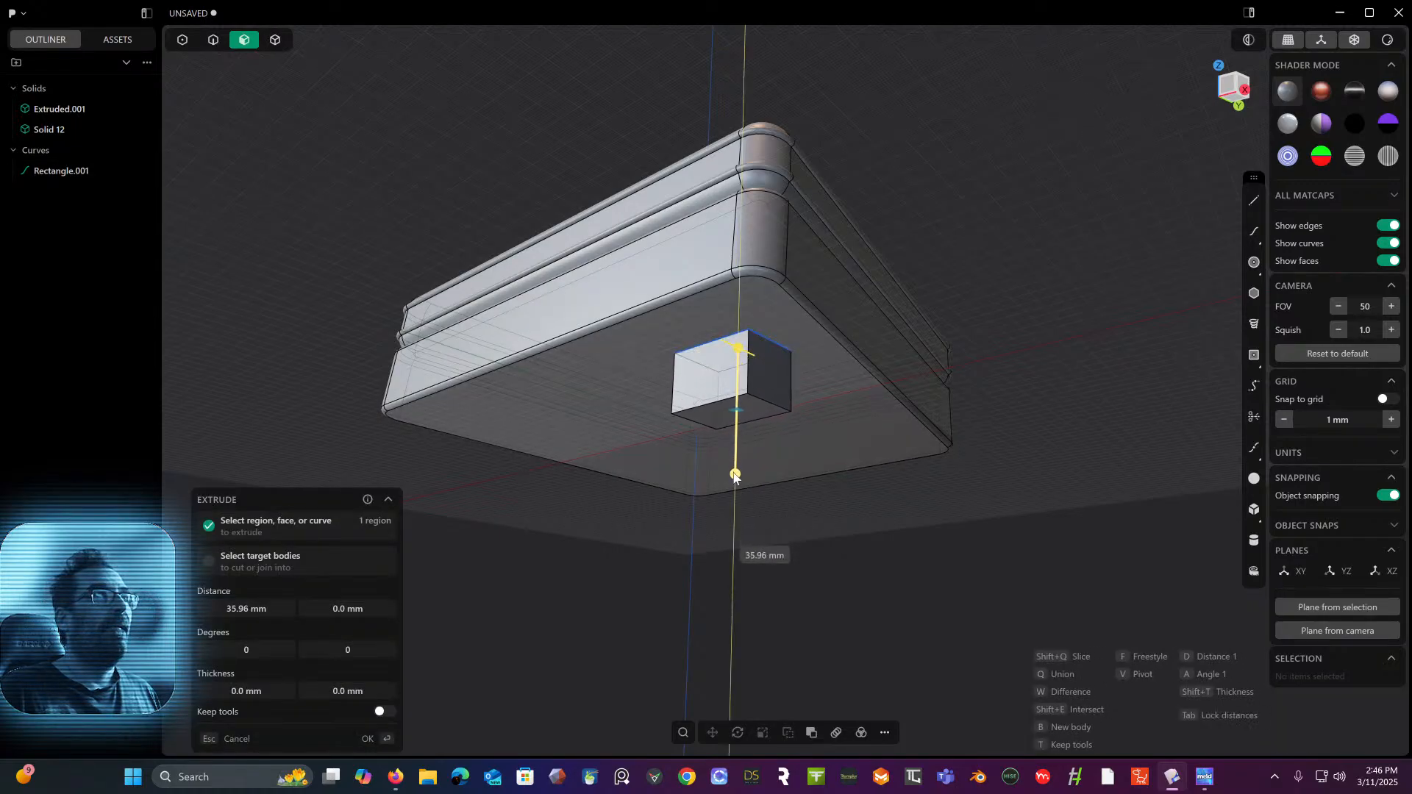
{"action": "left_click_drag", "start_coordinate": [735, 475], "coordinate": [734, 523]}
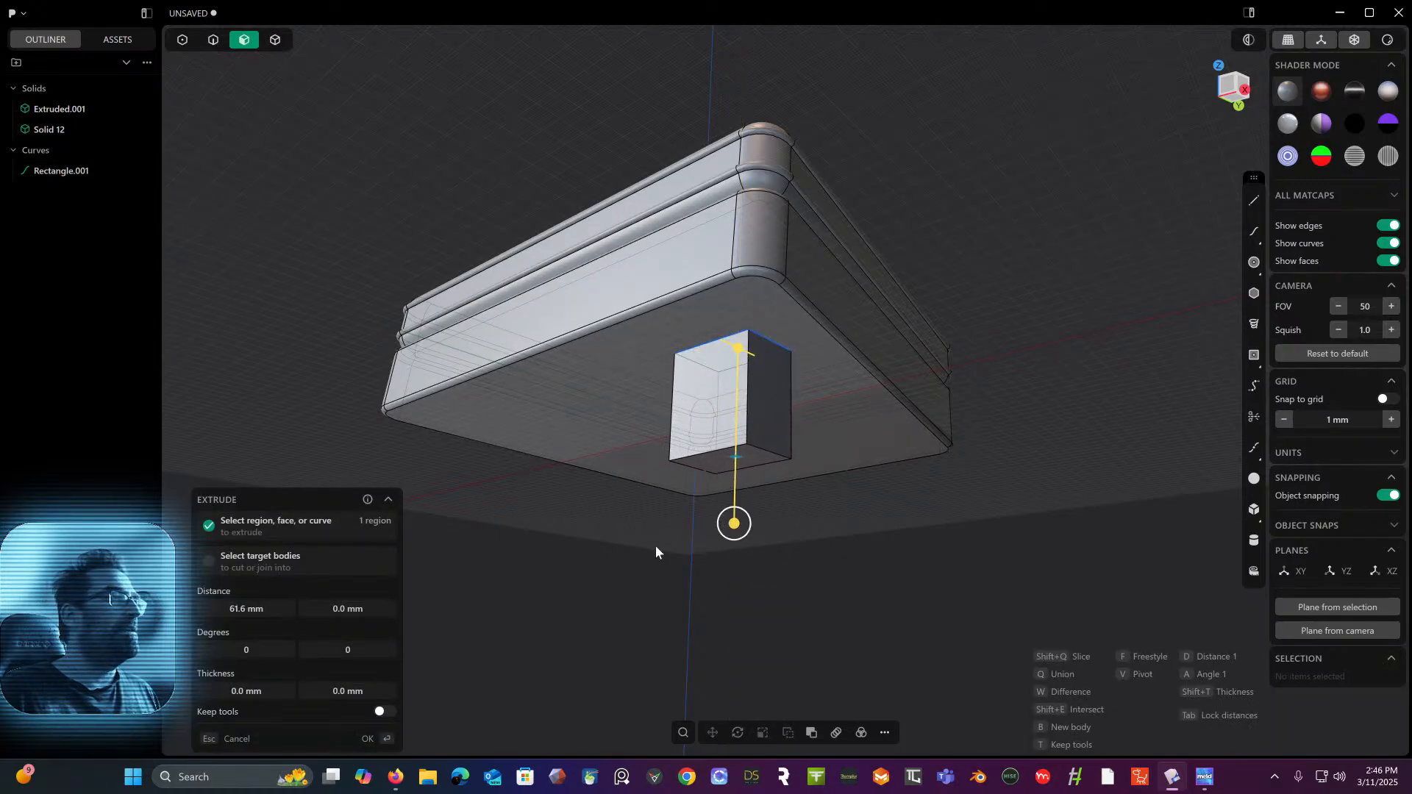
- Taper the downward extrusion by 7 degrees, with a second distance of -0.1 mm, and complete the leg
{"action": "type", "text": "a6"}
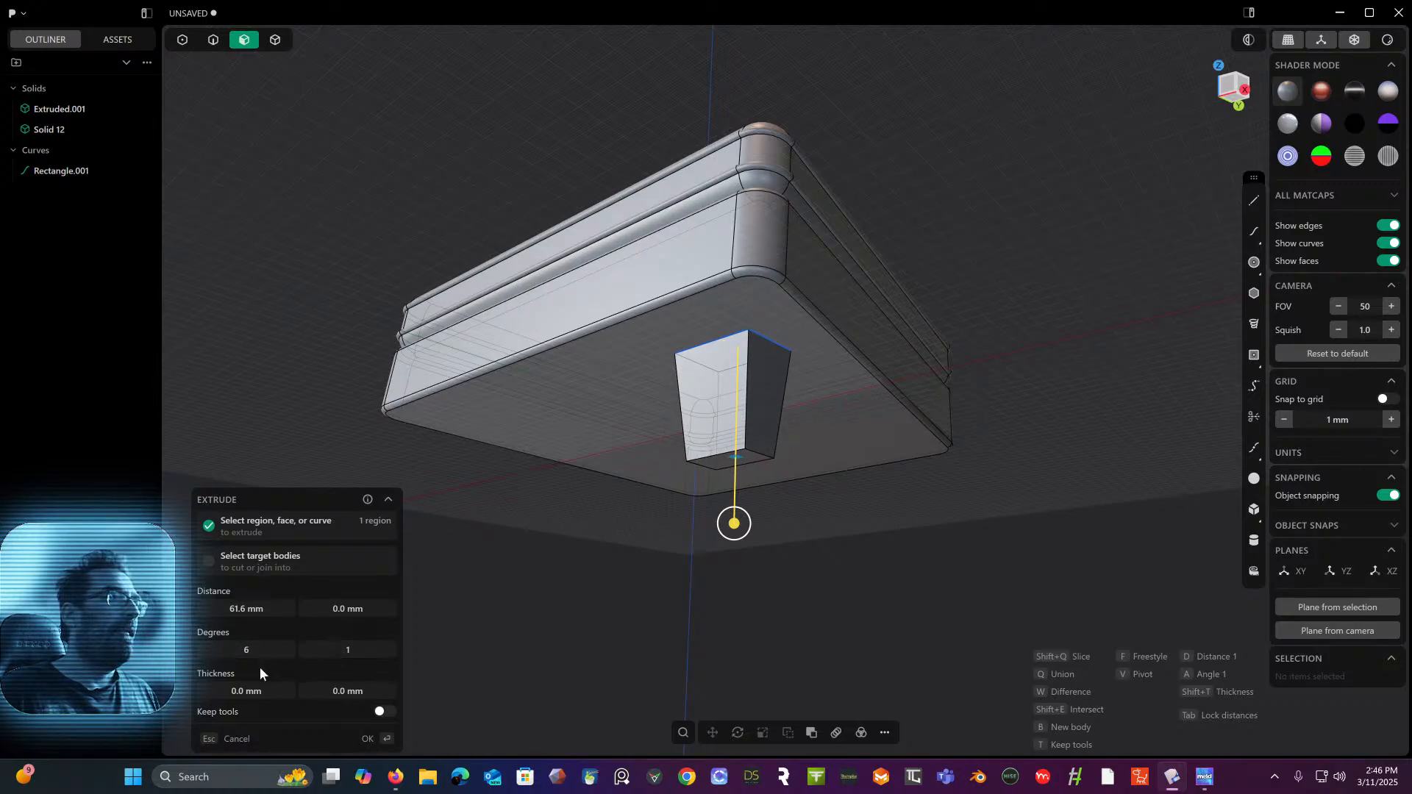
{"action": "left_click_drag", "start_coordinate": [366, 646], "coordinate": [372, 647]}
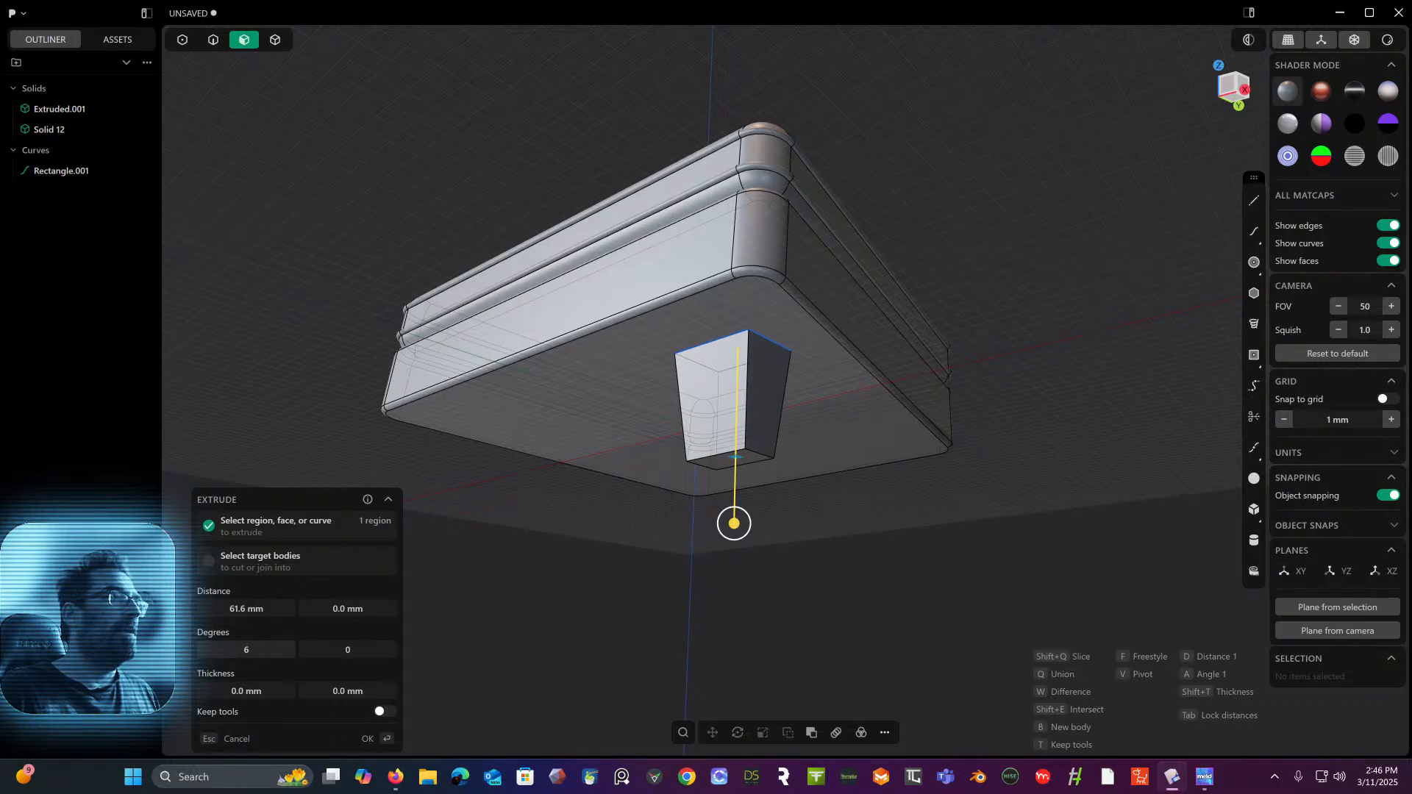
{"action": "left_click_drag", "start_coordinate": [263, 648], "coordinate": [278, 634]}
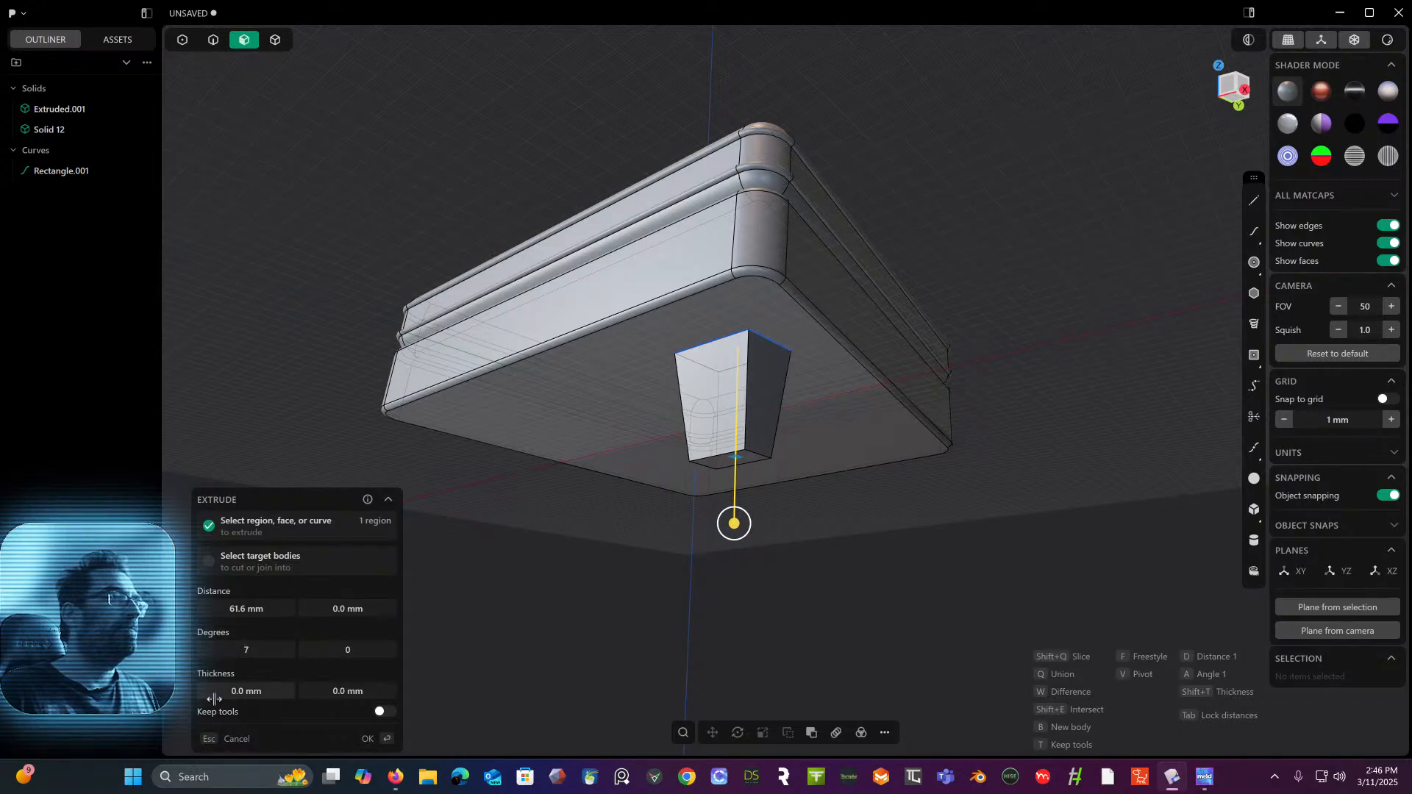
{"action": "left_click_drag", "start_coordinate": [245, 688], "coordinate": [237, 688]}
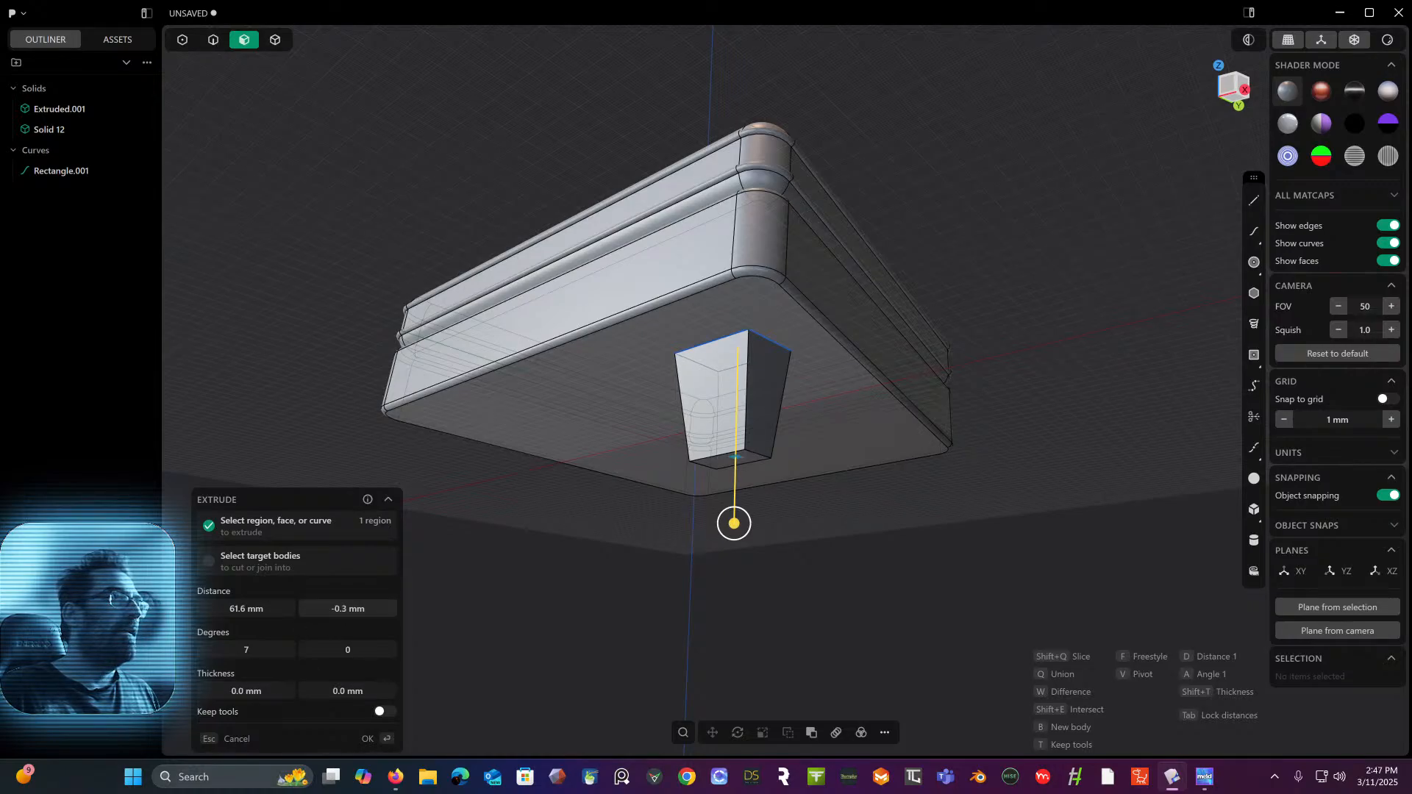
{"action": "left_click_drag", "start_coordinate": [348, 609], "coordinate": [428, 611]}
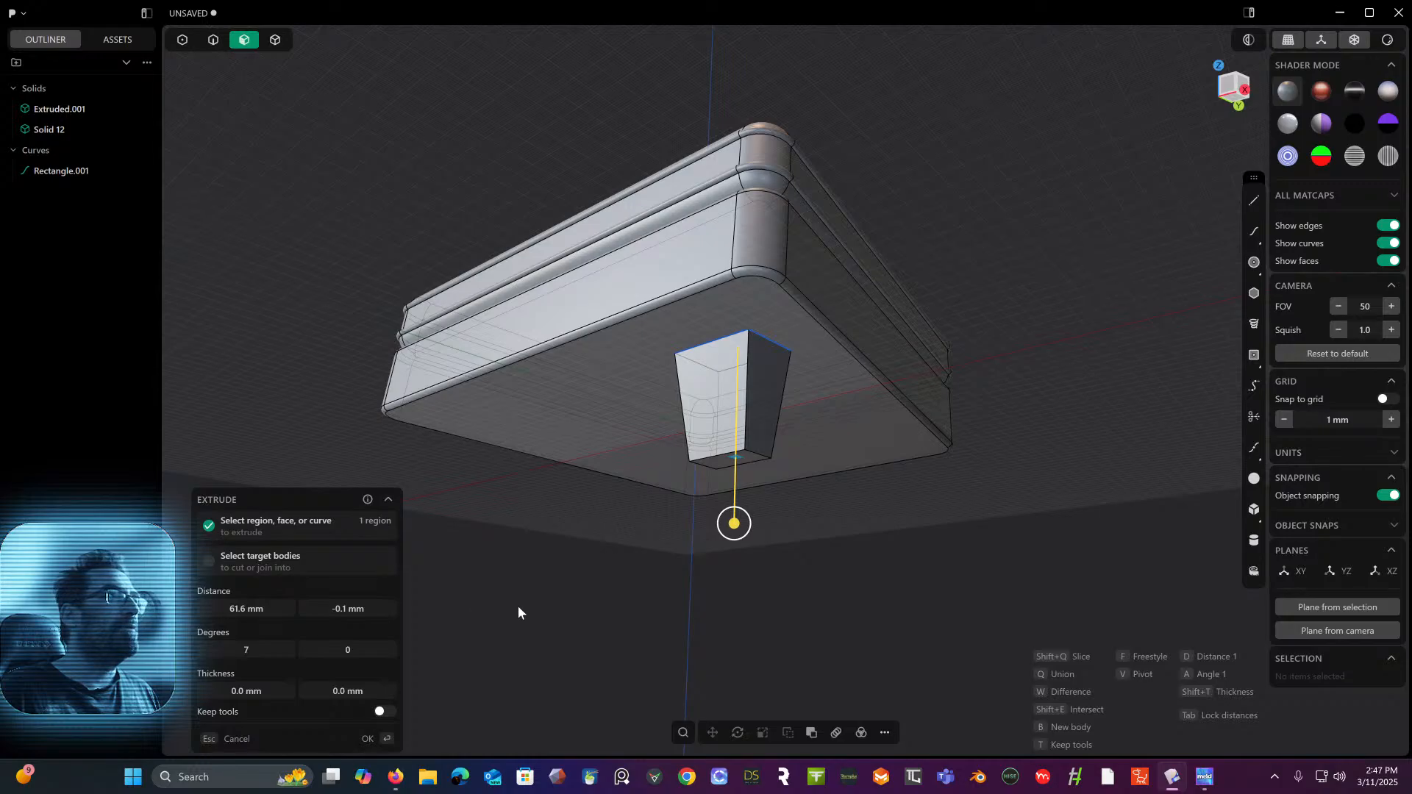
{"action": "key", "text": "Return"}
- Delete the rectangle curve that remains at the top of the tapered leg
{"action": "middle_click_drag", "start_coordinate": [518, 606], "coordinate": [603, 498]}
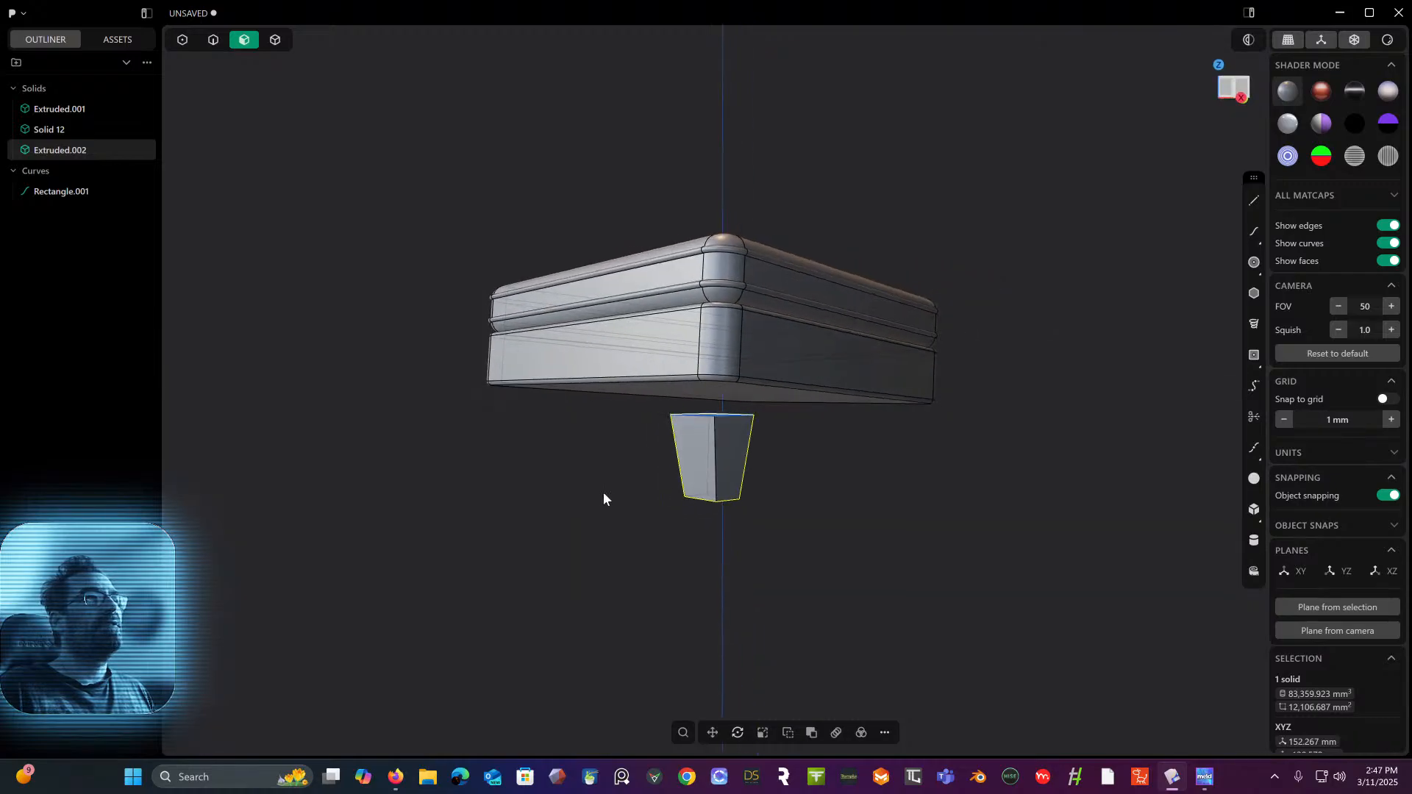
{"action": "middle_click_drag", "start_coordinate": [593, 425], "coordinate": [588, 373]}
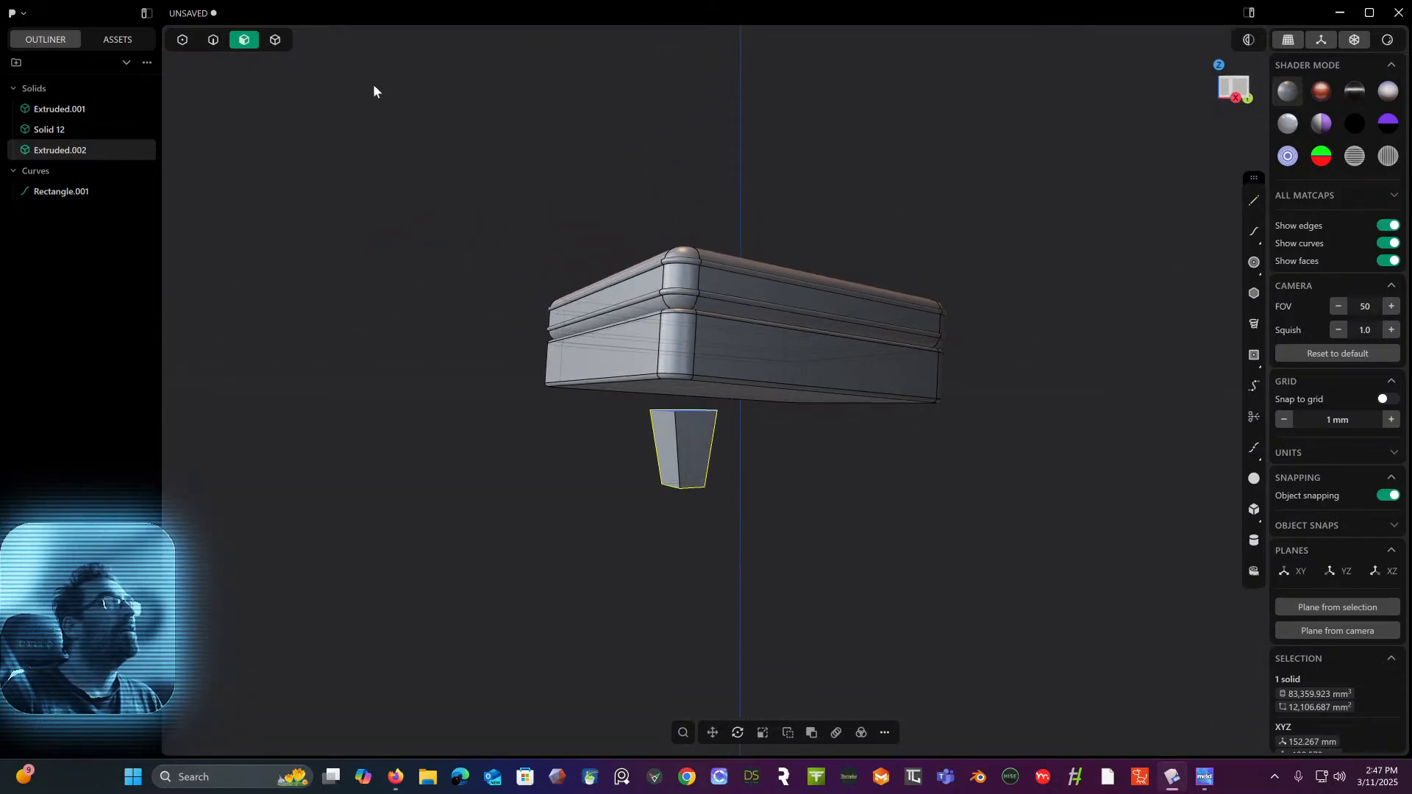
{"action": "left_click", "coordinate": [273, 40]}
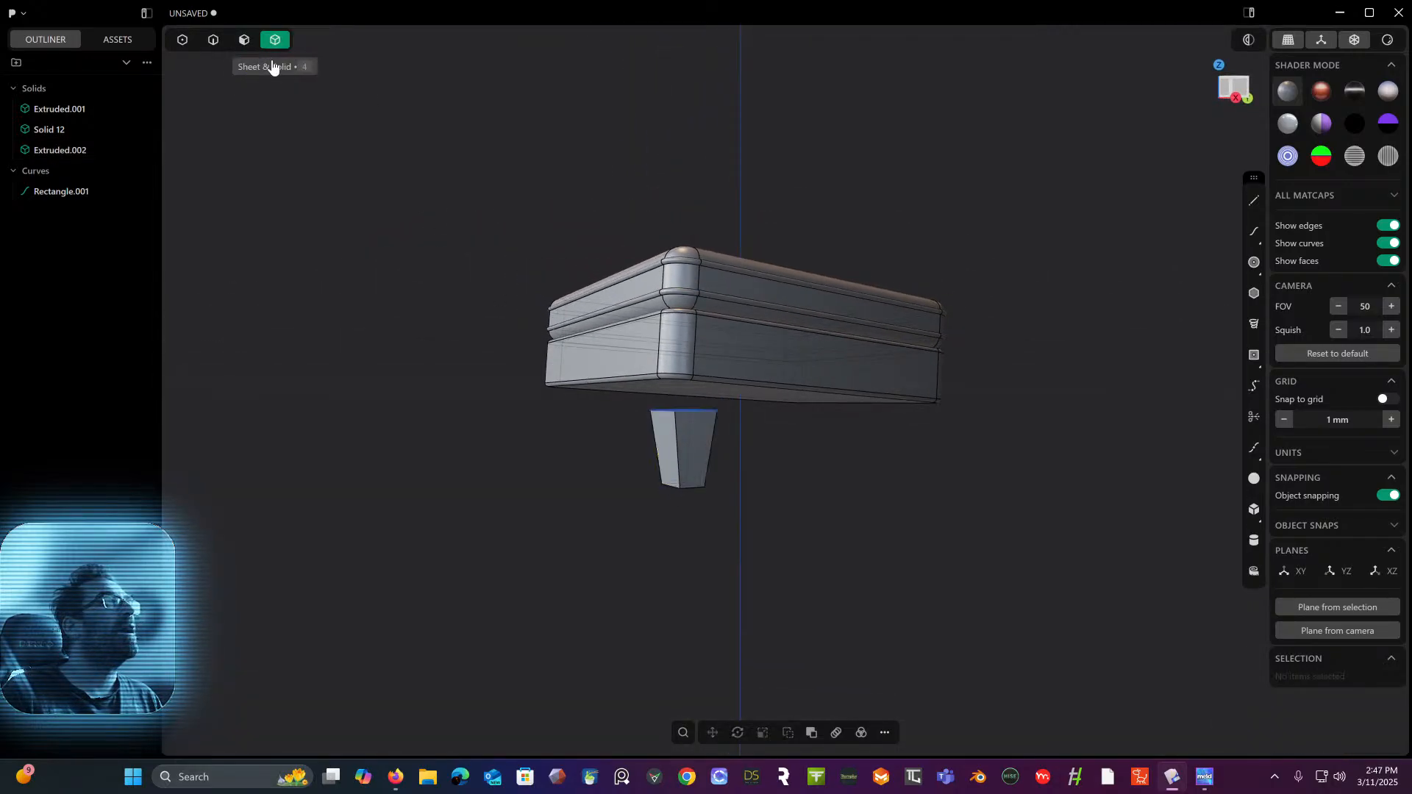
{"action": "left_click", "coordinate": [245, 40]}
{"action": "left_click_drag", "start_coordinate": [676, 388], "coordinate": [658, 439]}
{"action": "right_click", "coordinate": [609, 421]}
{"action": "middle_click_drag", "start_coordinate": [609, 425], "coordinate": [494, 332]}
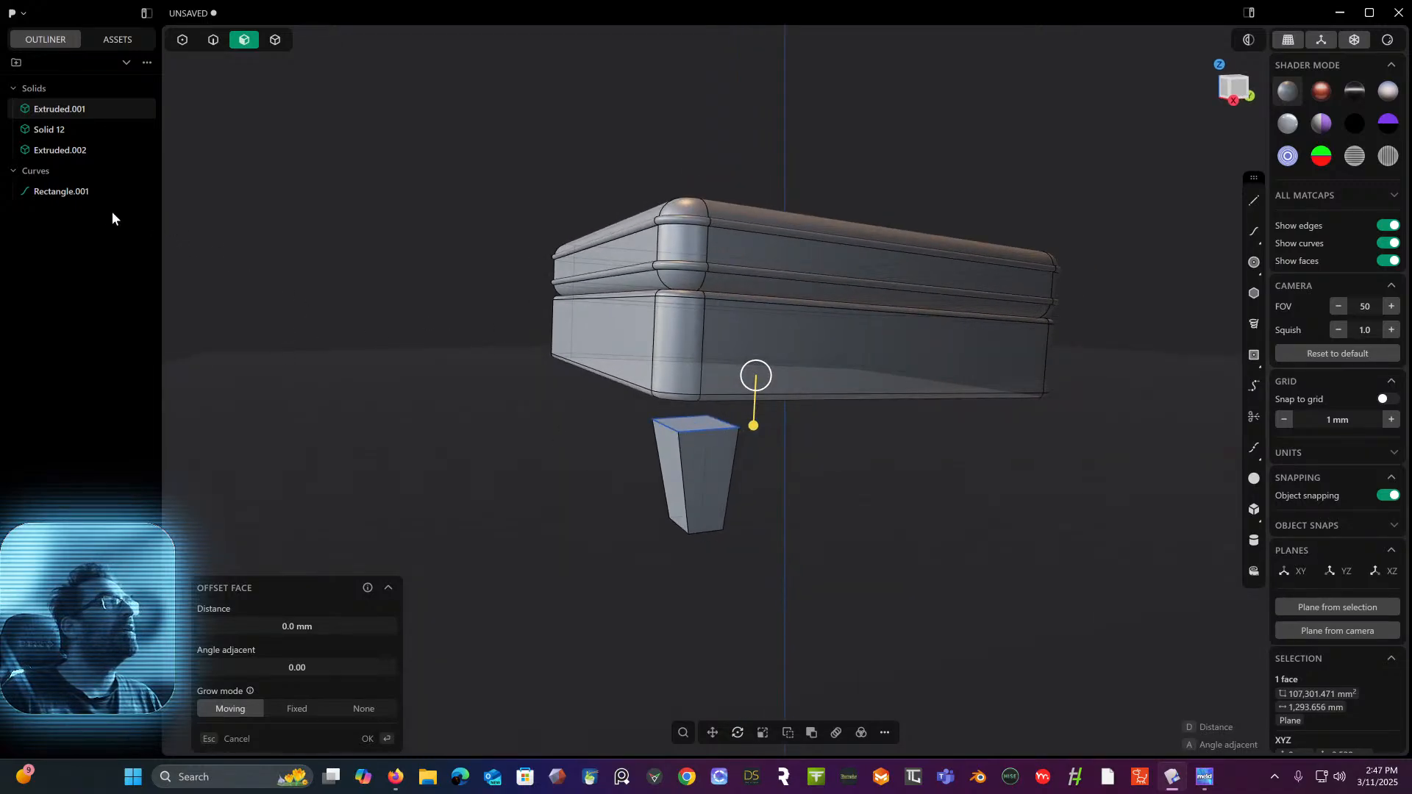
{"action": "left_click", "coordinate": [52, 192]}
{"action": "key", "text": "Delete"}
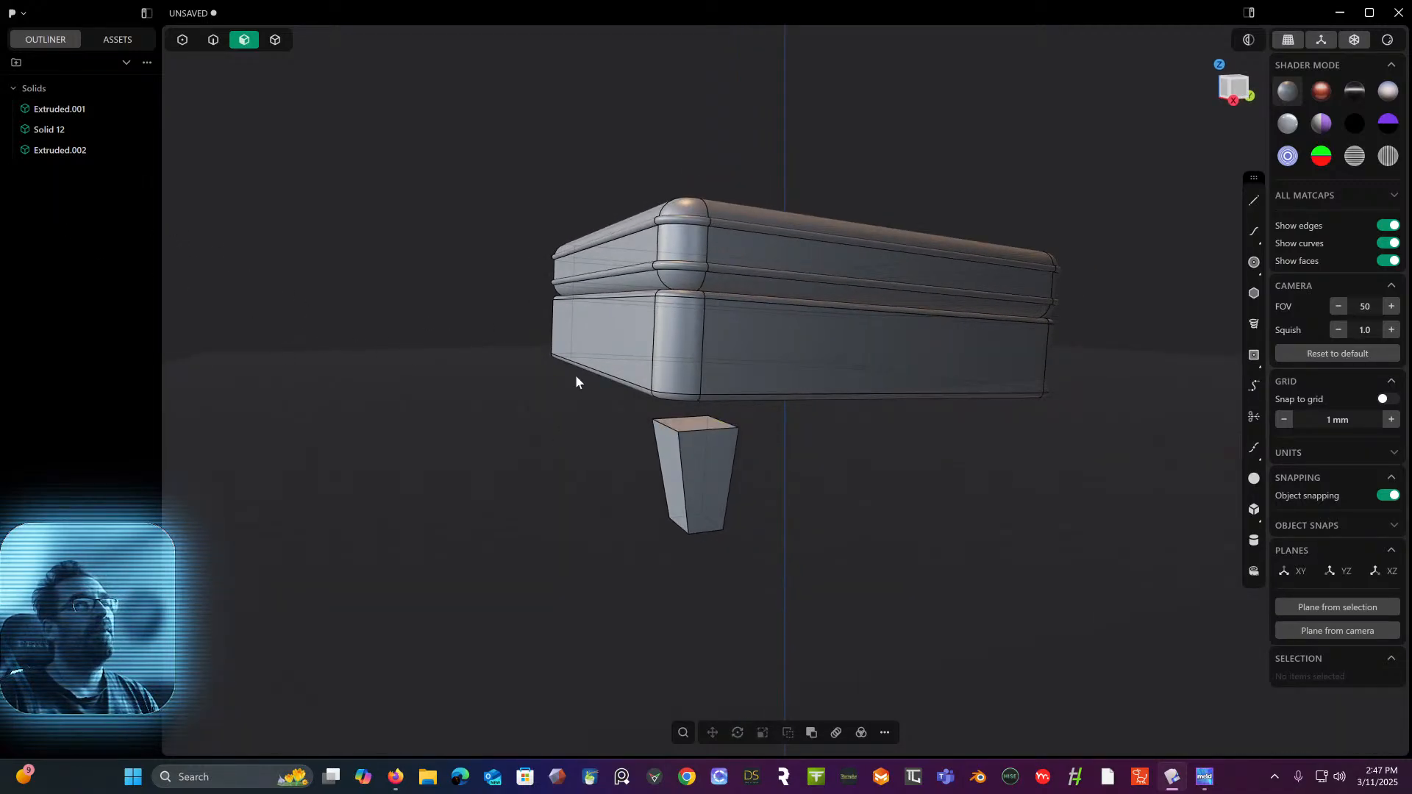
- Extrude the tapered leg's top face about 25 mm upward into the lower slab's corner
{"action": "left_click", "coordinate": [690, 431]}
{"action": "middle_click_drag", "start_coordinate": [690, 430], "coordinate": [692, 388]}
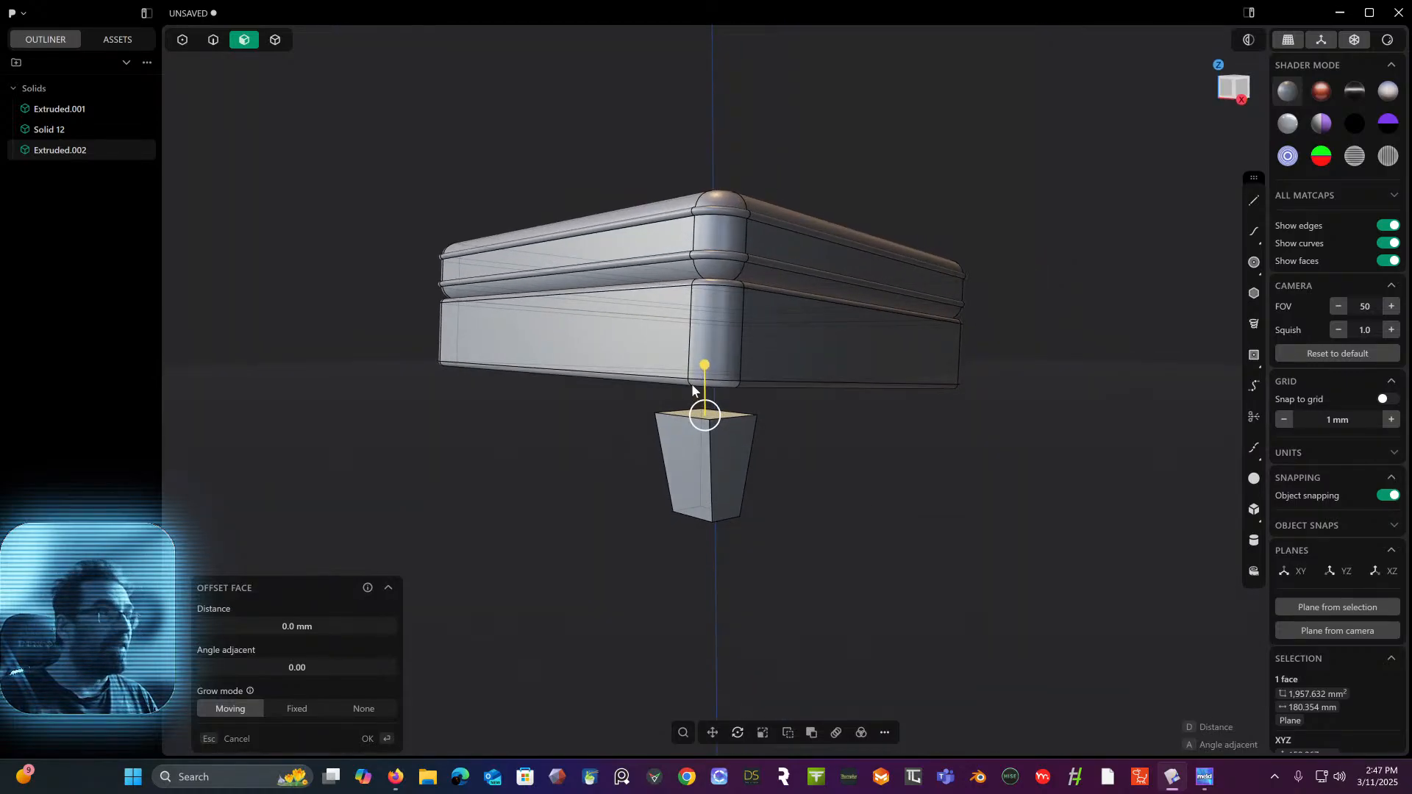
{"action": "key", "text": "e"}
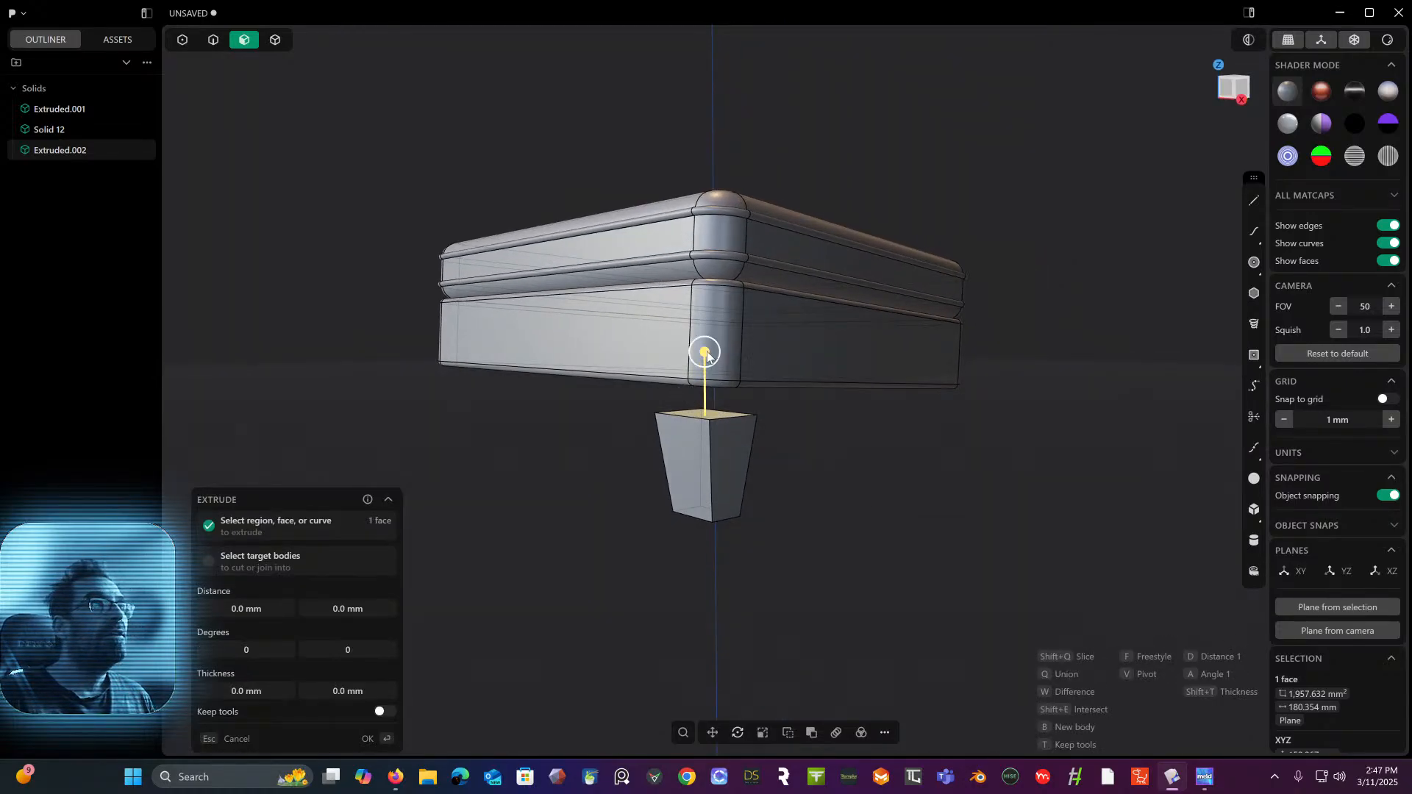
{"action": "left_click_drag", "start_coordinate": [704, 353], "coordinate": [707, 309]}
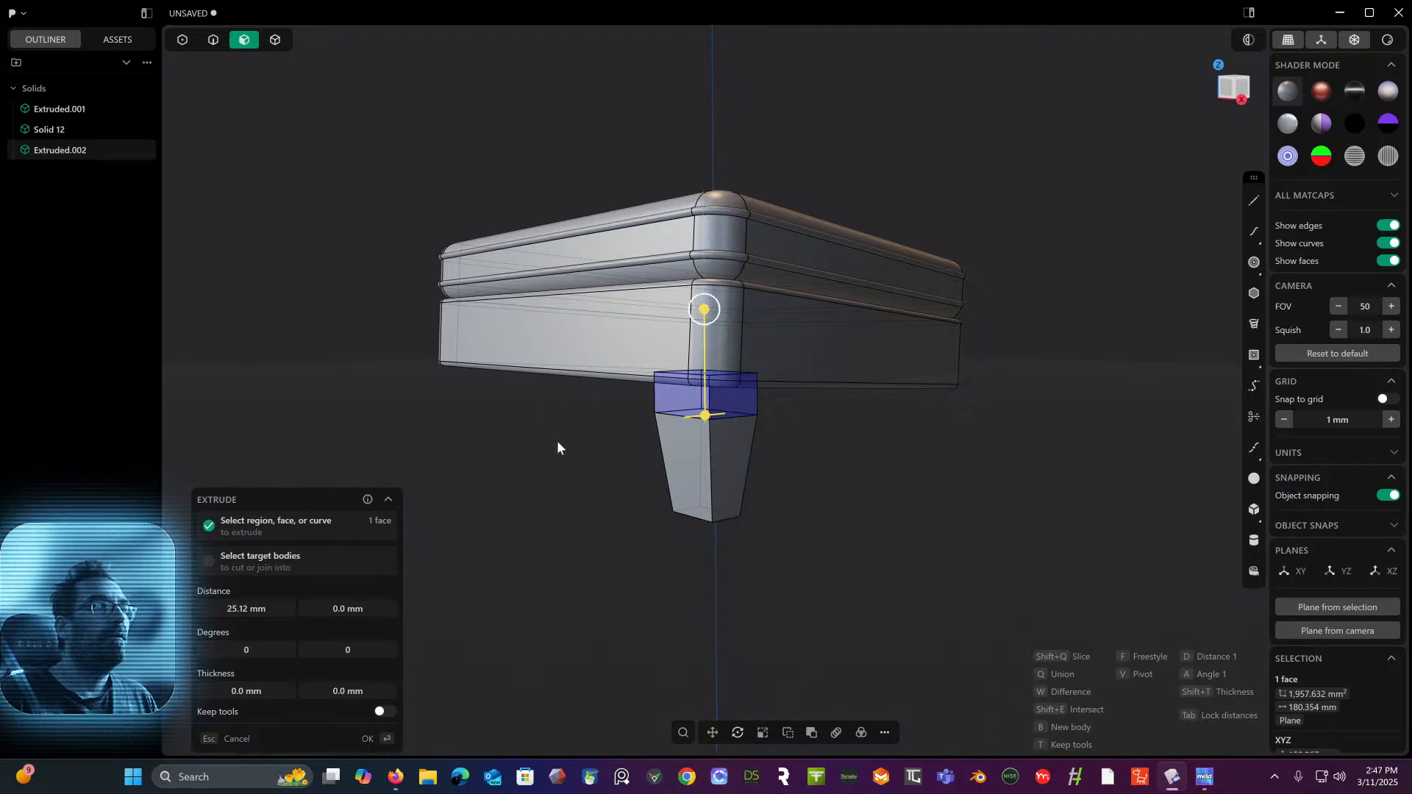
{"action": "key", "text": "Return"}
- Delete the tapered leg from beneath the lower slab
{"action": "middle_click_drag", "start_coordinate": [529, 451], "coordinate": [618, 451]}
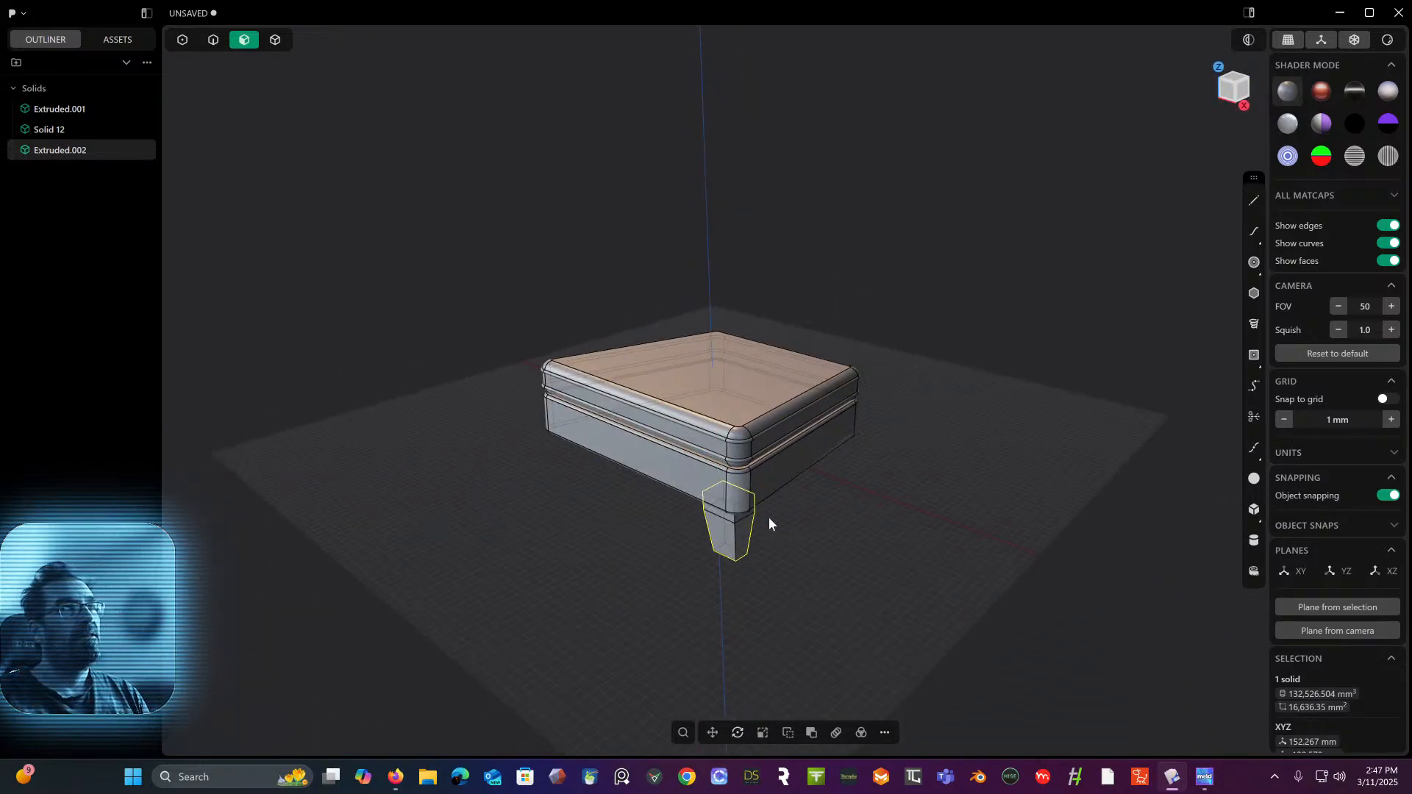
{"action": "key", "text": "Delete"}
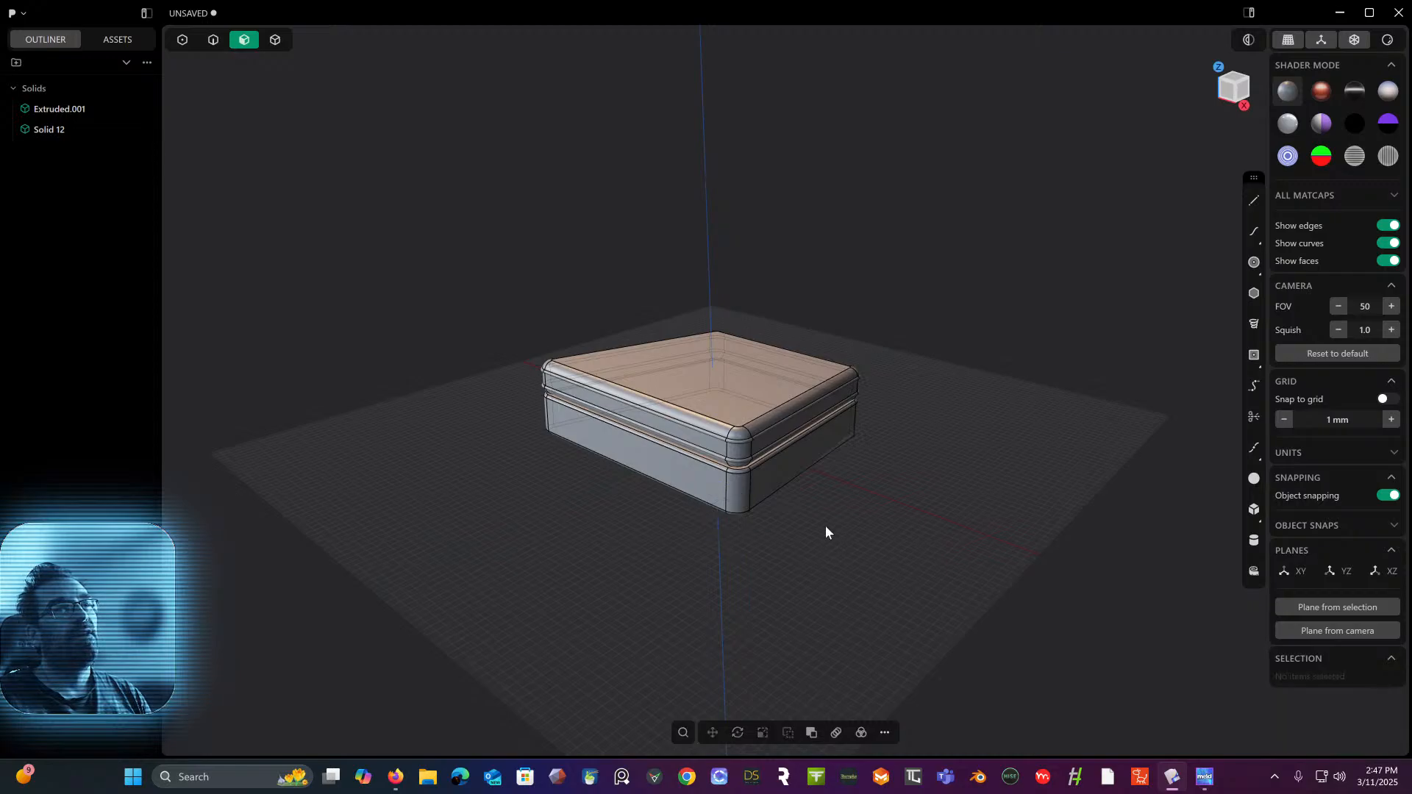
- Duplicate the lower slab in place and switch to the right view
{"action": "middle_click_drag", "start_coordinate": [827, 528], "coordinate": [701, 341]}
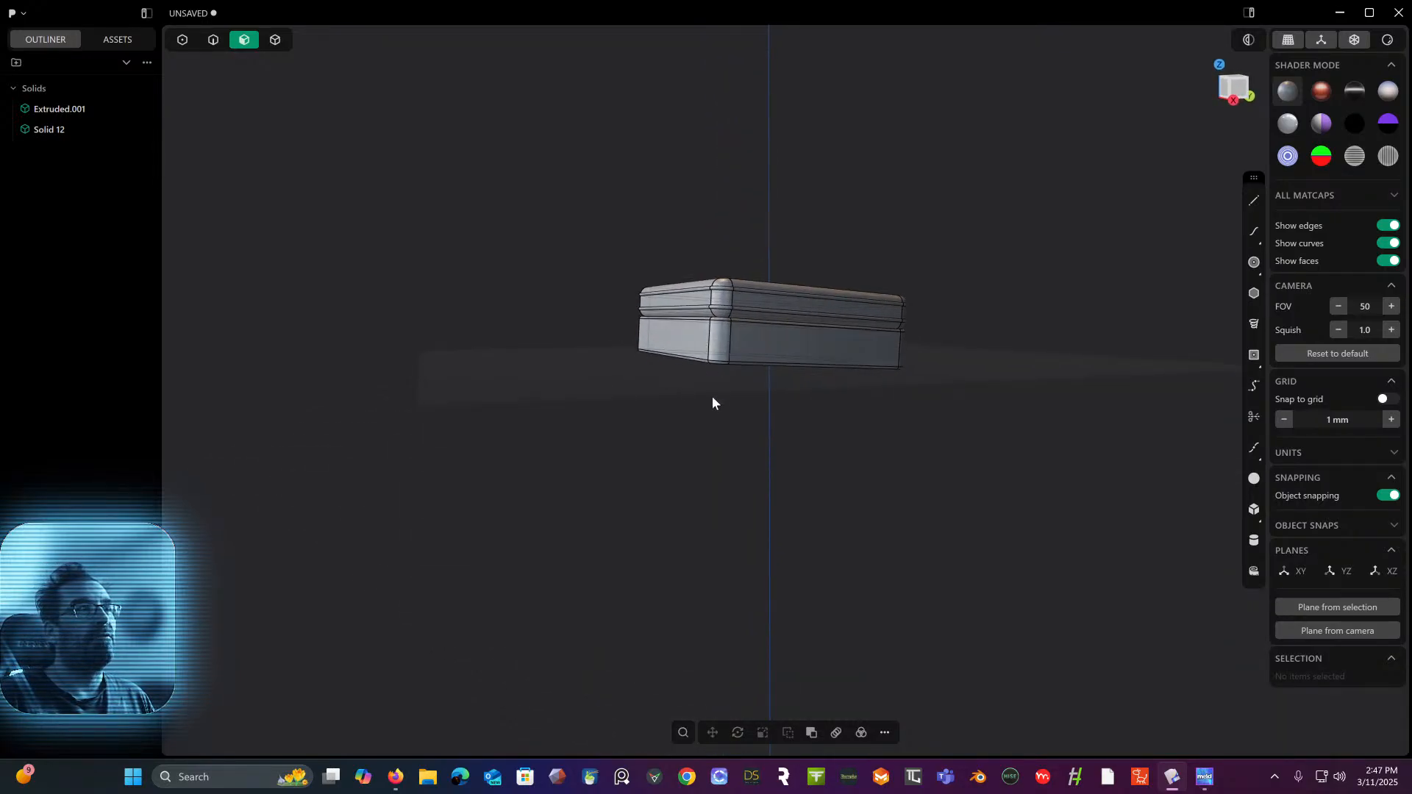
{"action": "middle_click_drag", "start_coordinate": [854, 360], "coordinate": [845, 331]}
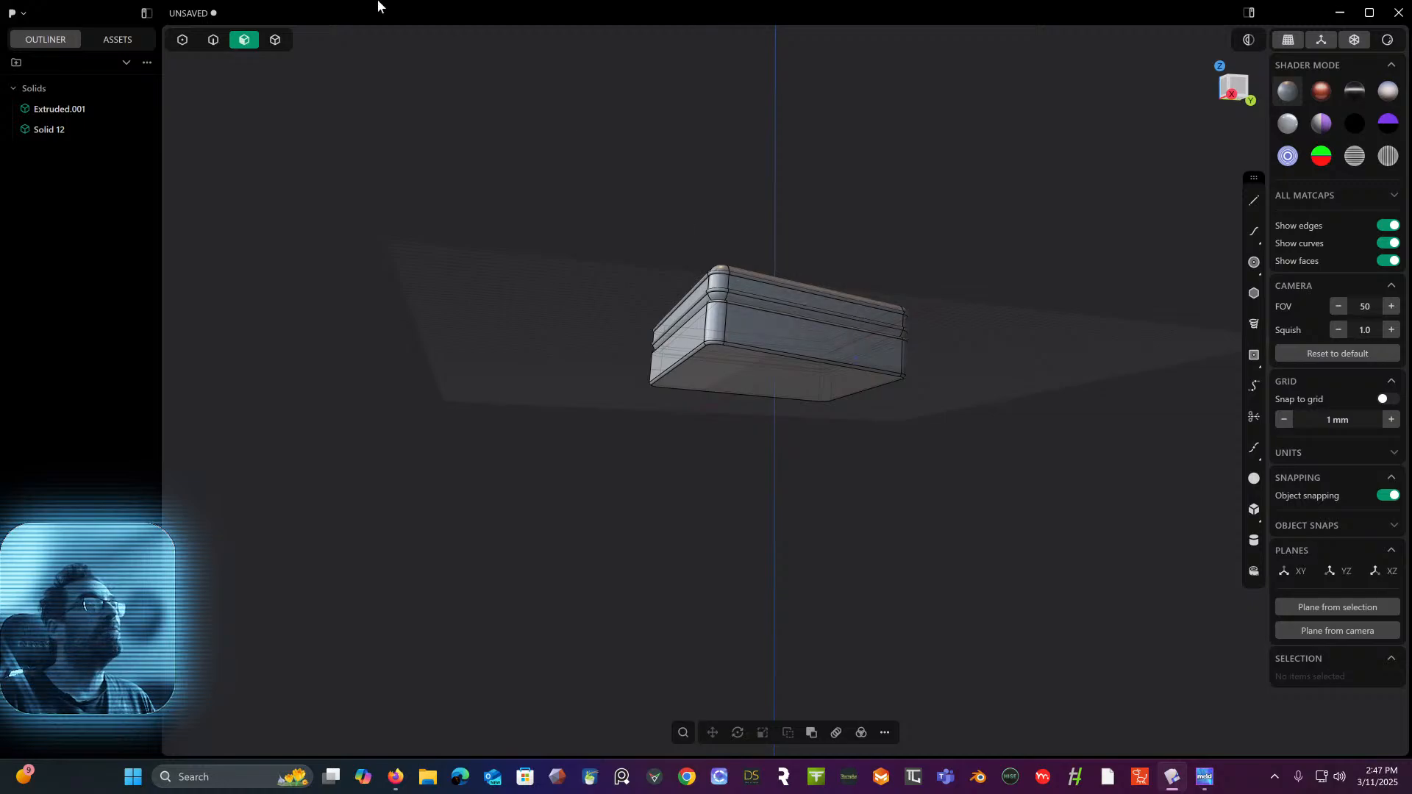
{"action": "left_click", "coordinate": [275, 40]}
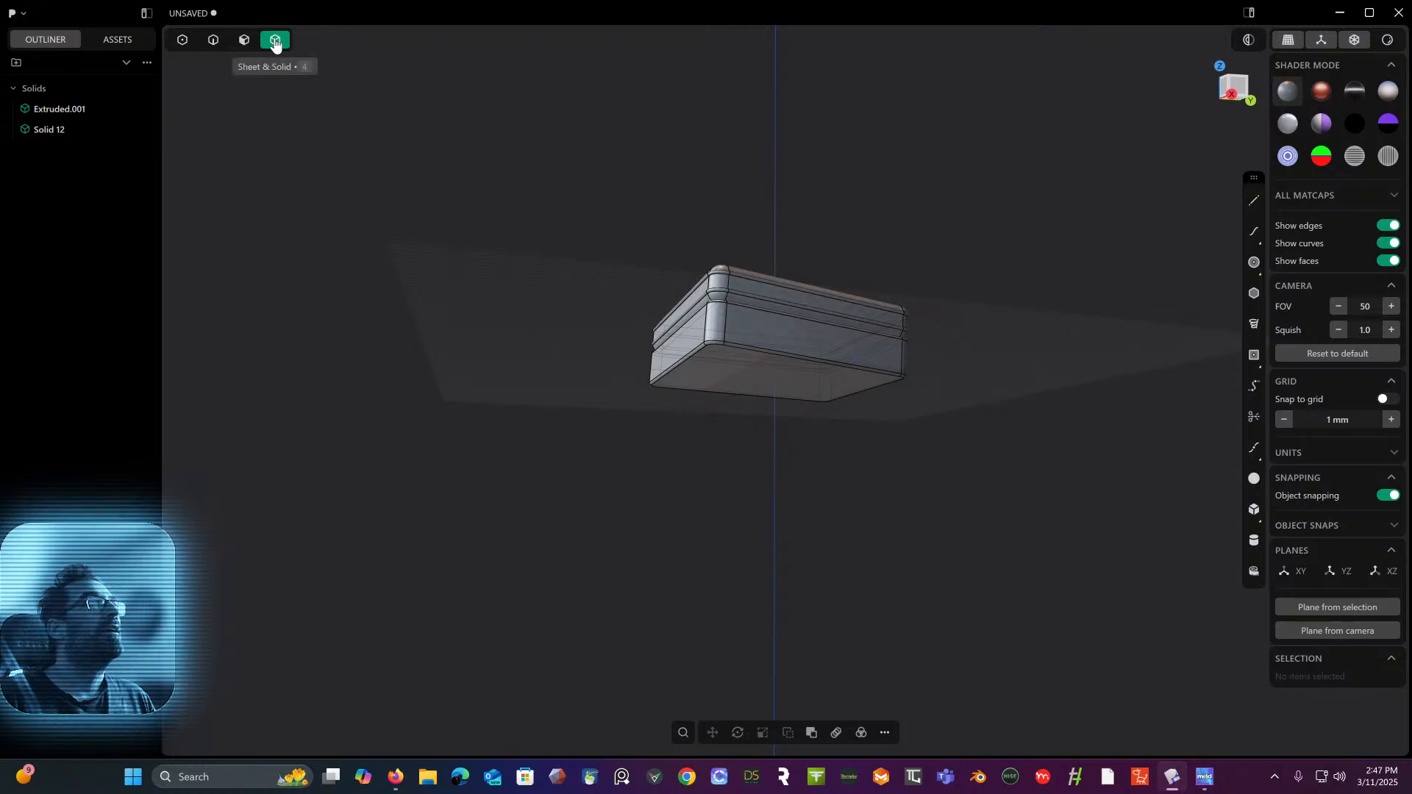
{"action": "left_click", "coordinate": [715, 355]}
{"action": "key", "text": "ctrl+d"}
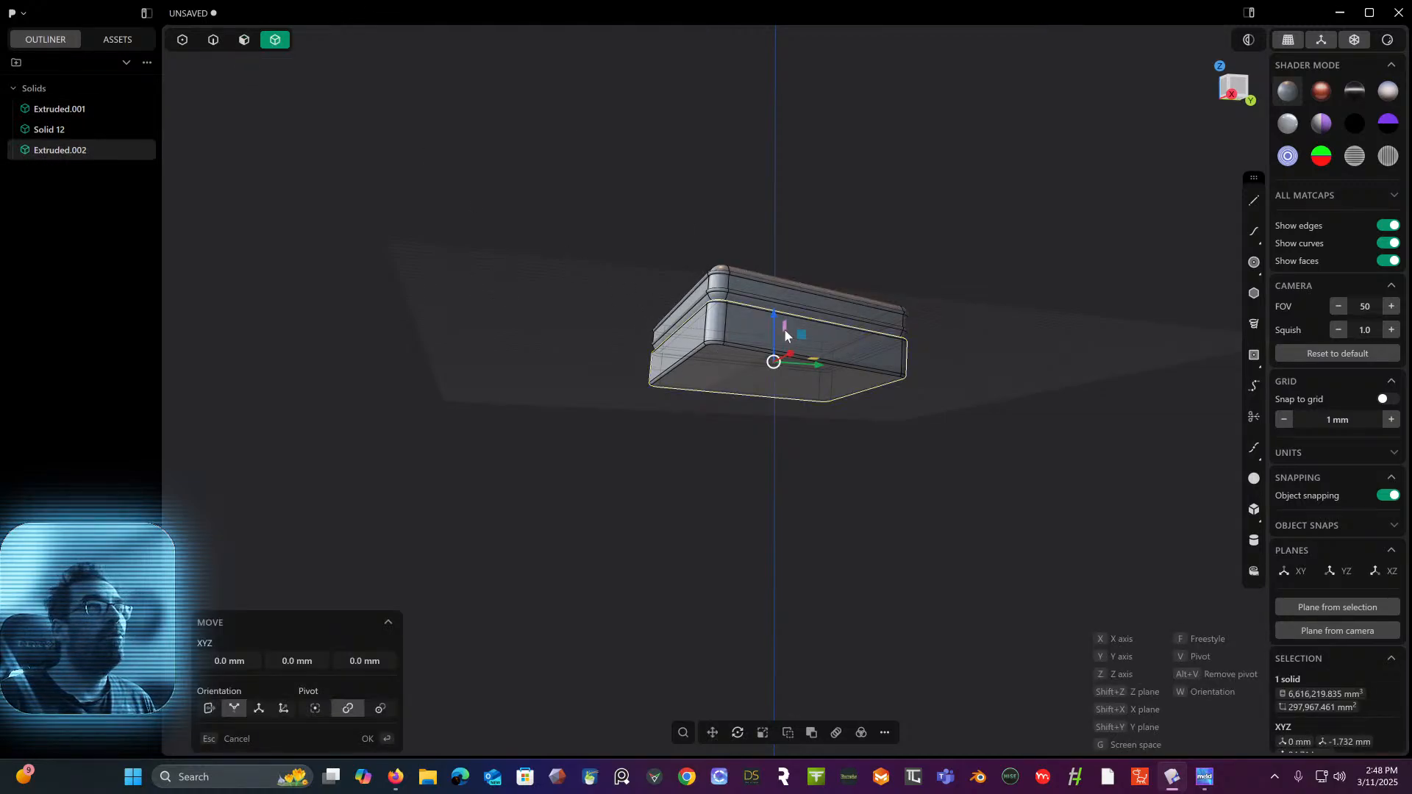
{"action": "left_click", "coordinate": [1243, 87]}
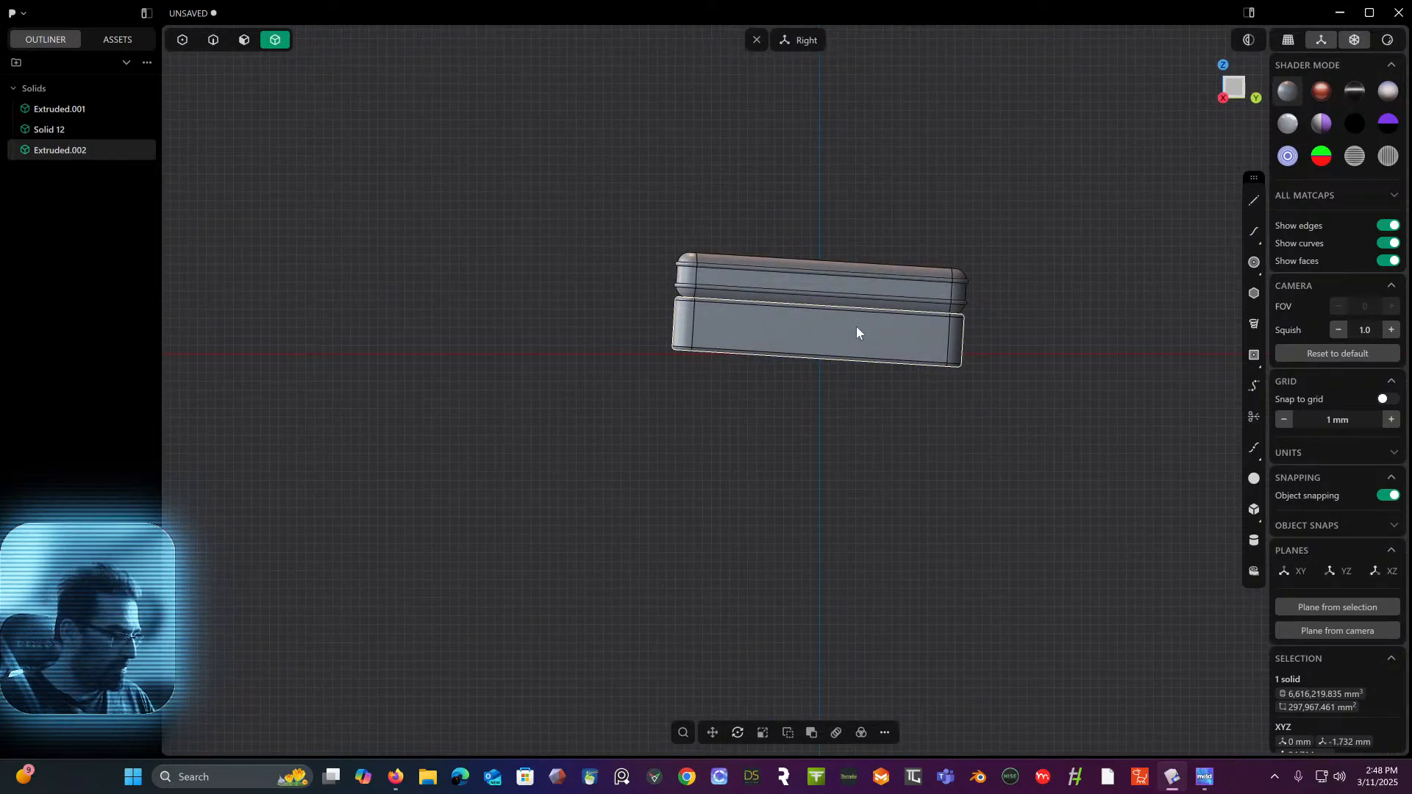
{"action": "key", "text": "g"}
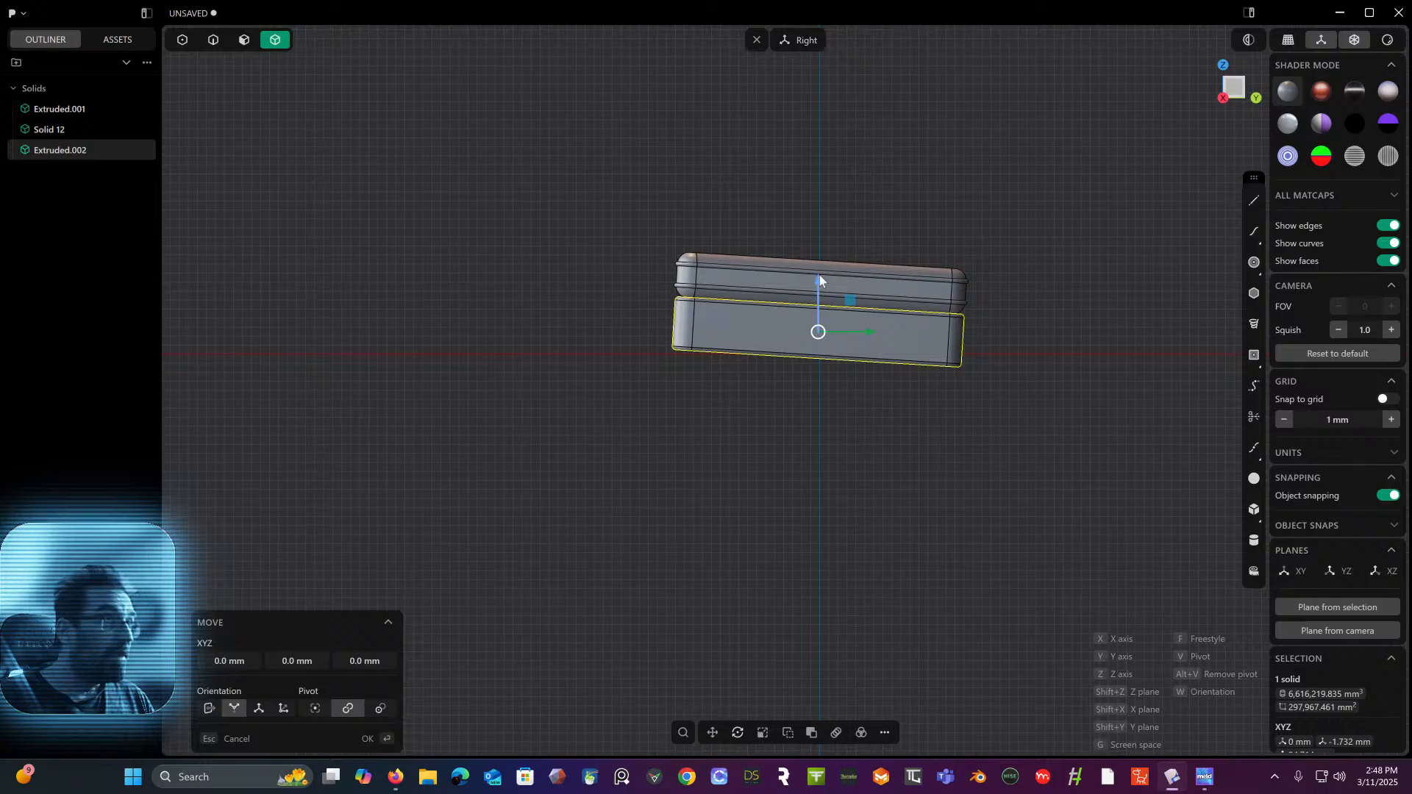
{"action": "left_click_drag", "start_coordinate": [817, 277], "coordinate": [813, 333]}
{"action": "key", "text": "Escape"}
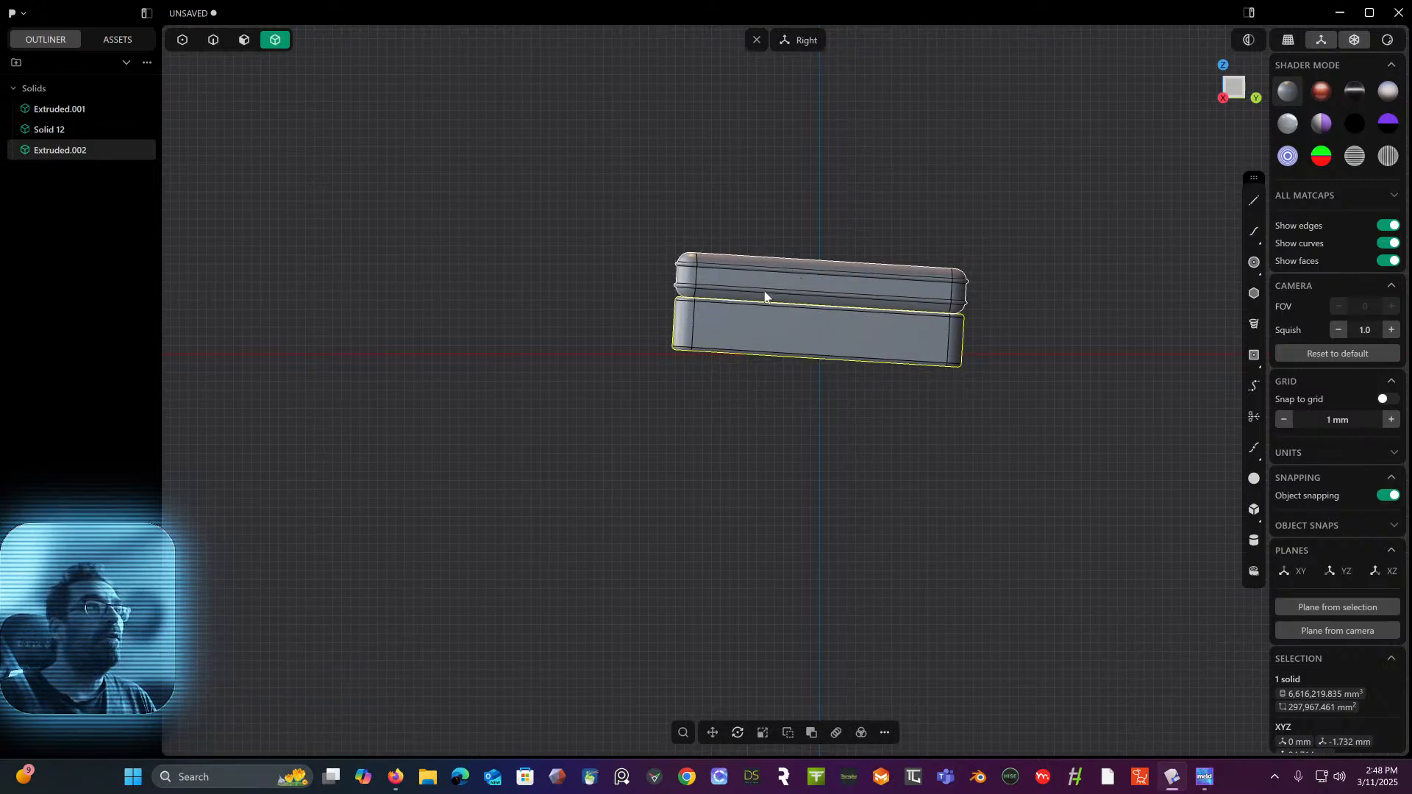
- Move the duplicate slab down along the body's tilt so it sits flush beneath the lower slab
{"action": "key", "text": "g"}
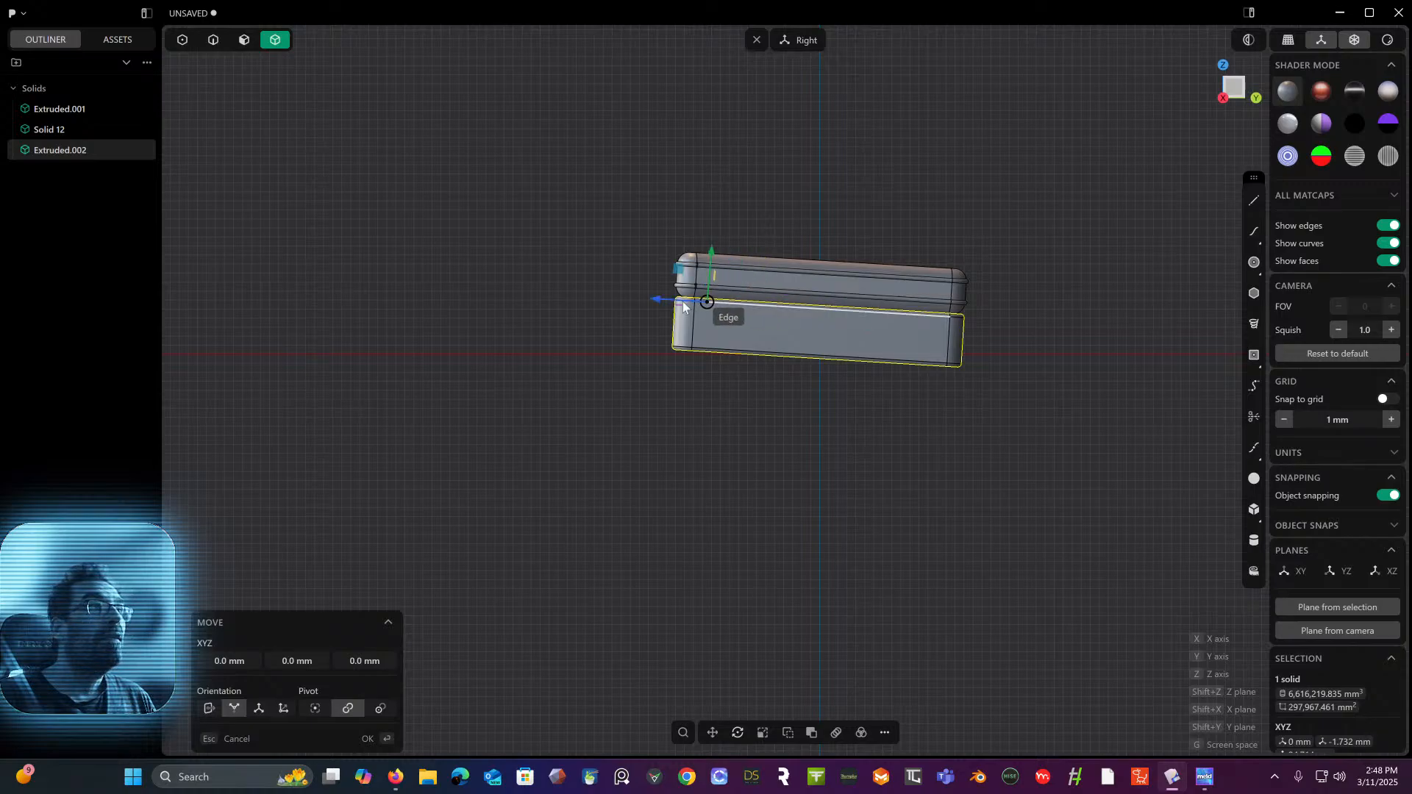
{"action": "left_click_drag", "start_coordinate": [692, 362], "coordinate": [678, 404]}
{"action": "key", "text": "Return"}
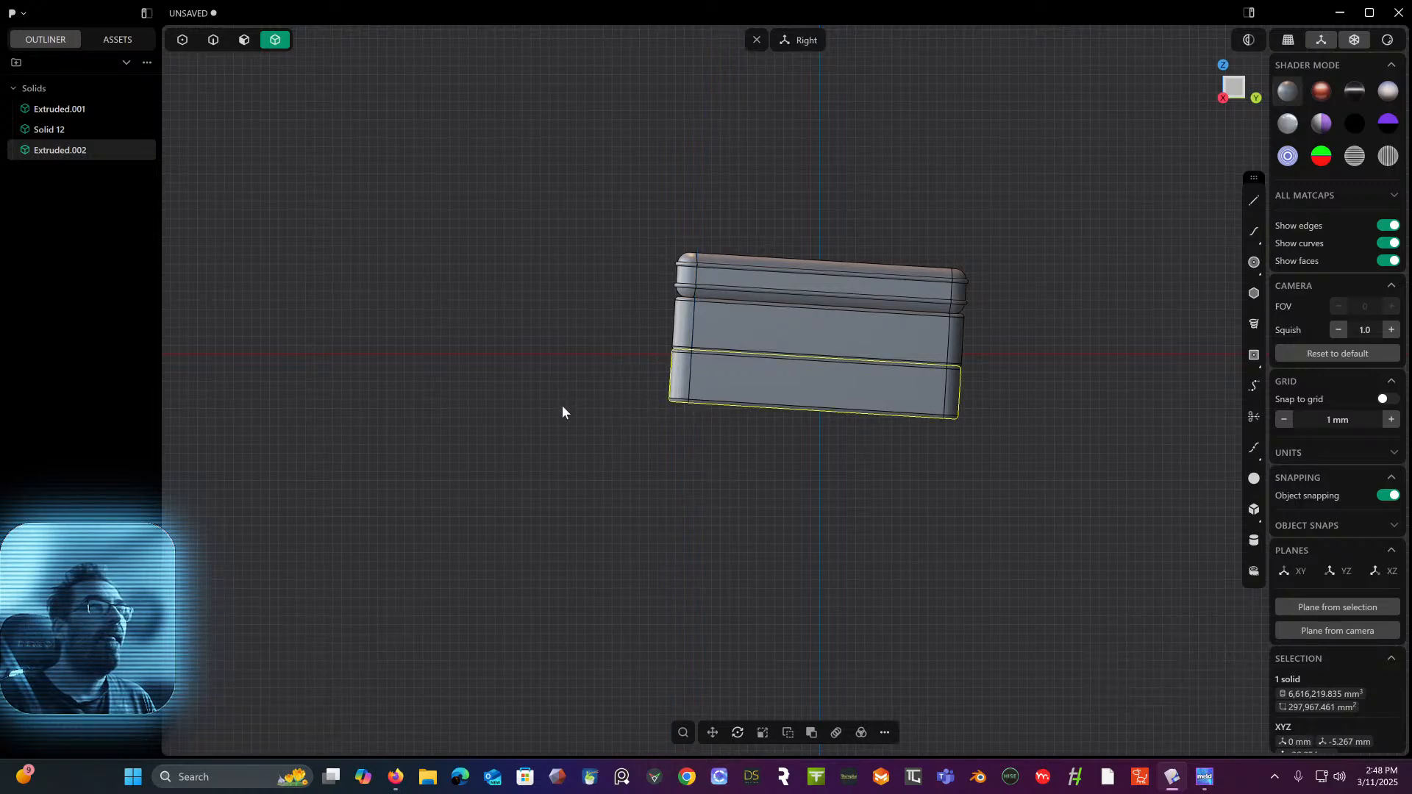
- Offset the duplicate slab's bottom face about 30 mm outward to make the slab thicker
{"action": "middle_click_drag", "start_coordinate": [561, 410], "coordinate": [712, 452]}
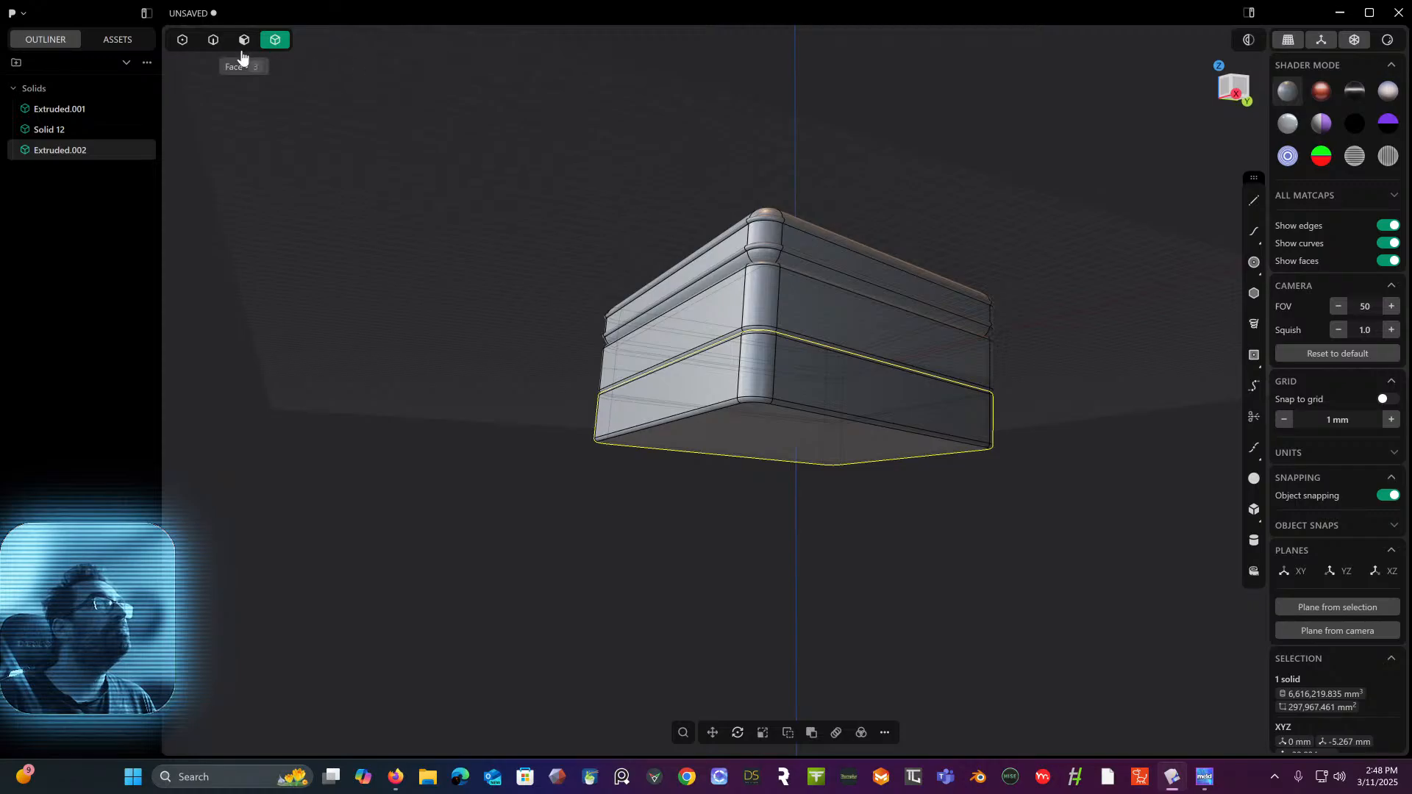
{"action": "left_click", "coordinate": [244, 40]}
{"action": "left_click", "coordinate": [727, 450]}
{"action": "key", "text": "o"}
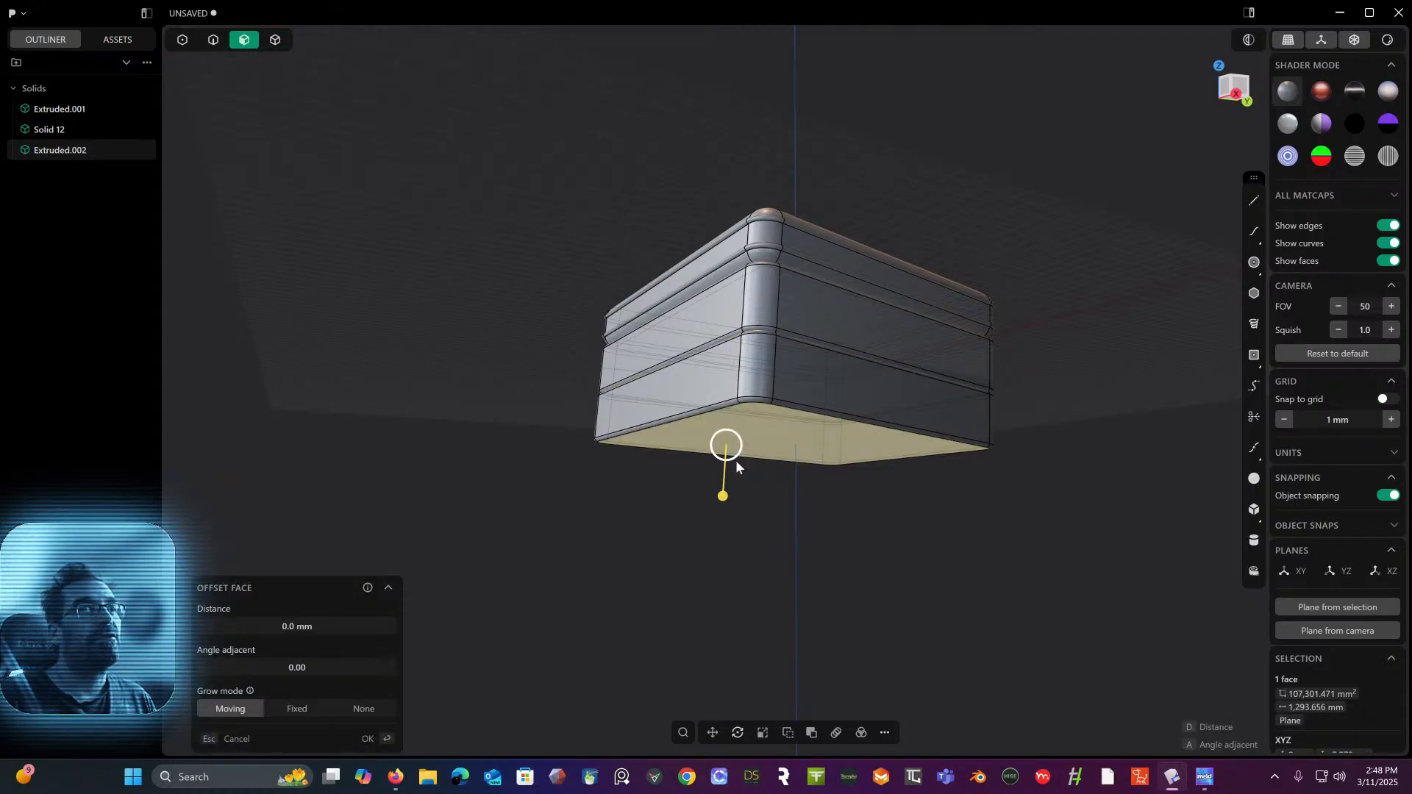
{"action": "left_click_drag", "start_coordinate": [723, 496], "coordinate": [713, 524]}
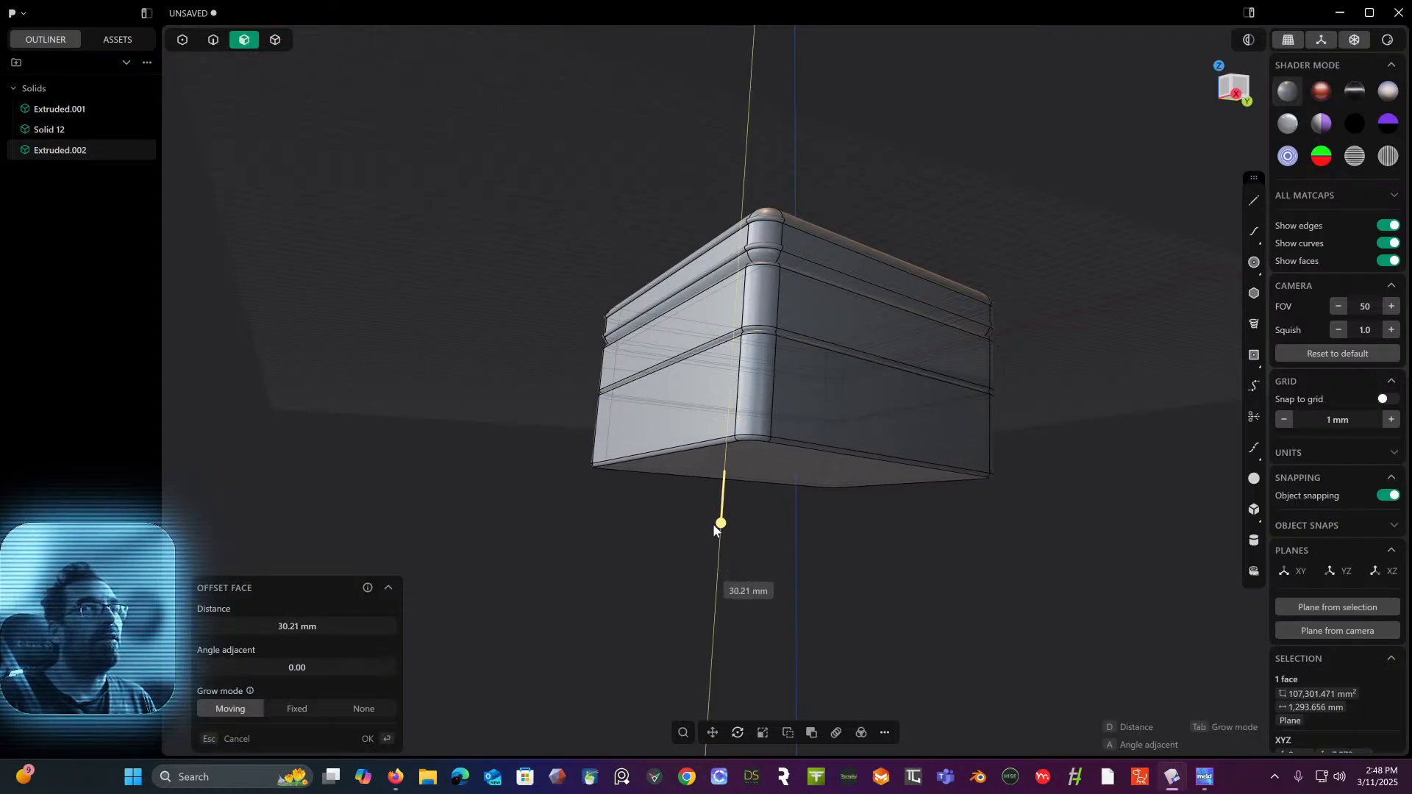
{"action": "right_click", "coordinate": [646, 512]}
- Delete the thickened duplicate slab at the base of the stack
{"action": "middle_click_drag", "start_coordinate": [645, 514], "coordinate": [772, 710]}
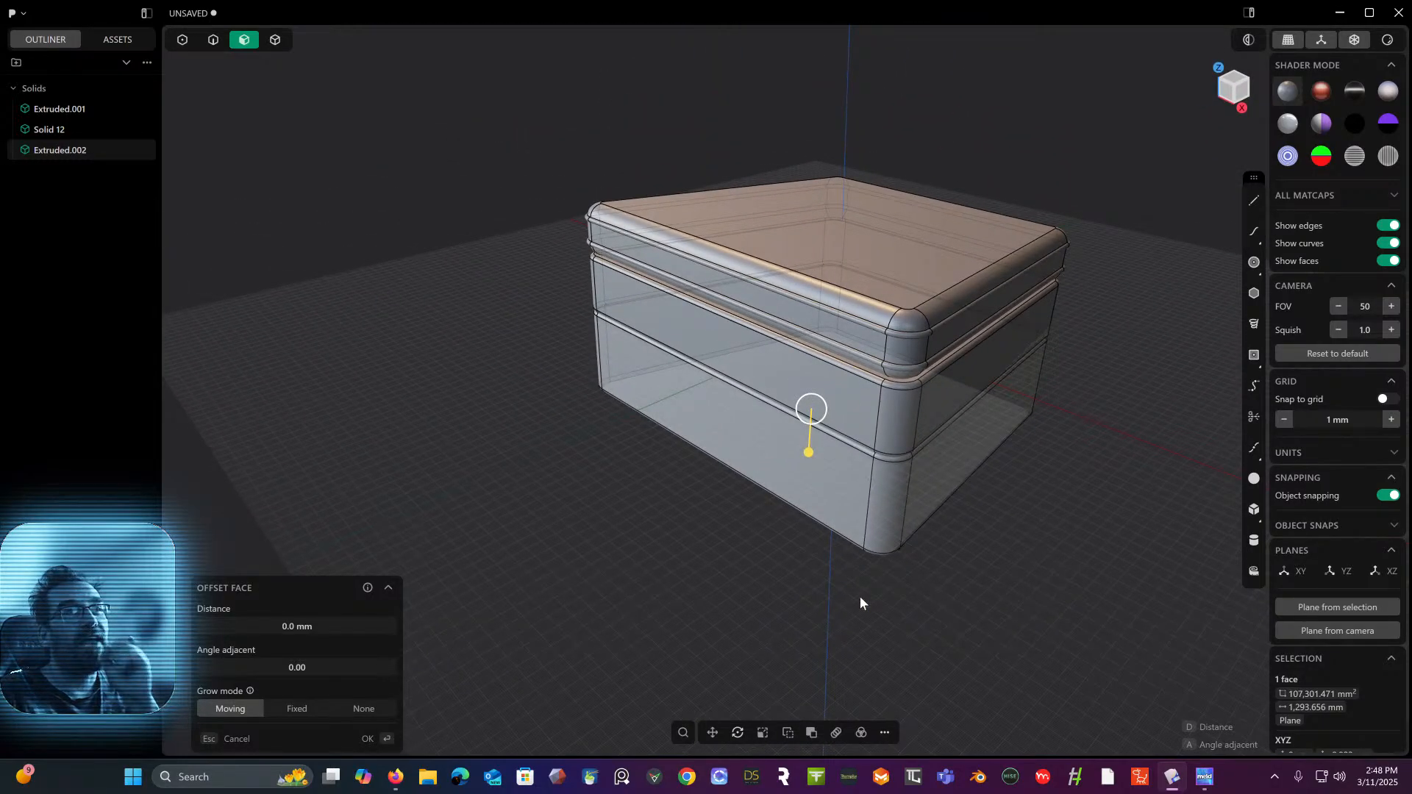
{"action": "middle_click_drag", "start_coordinate": [978, 461], "coordinate": [930, 366]}
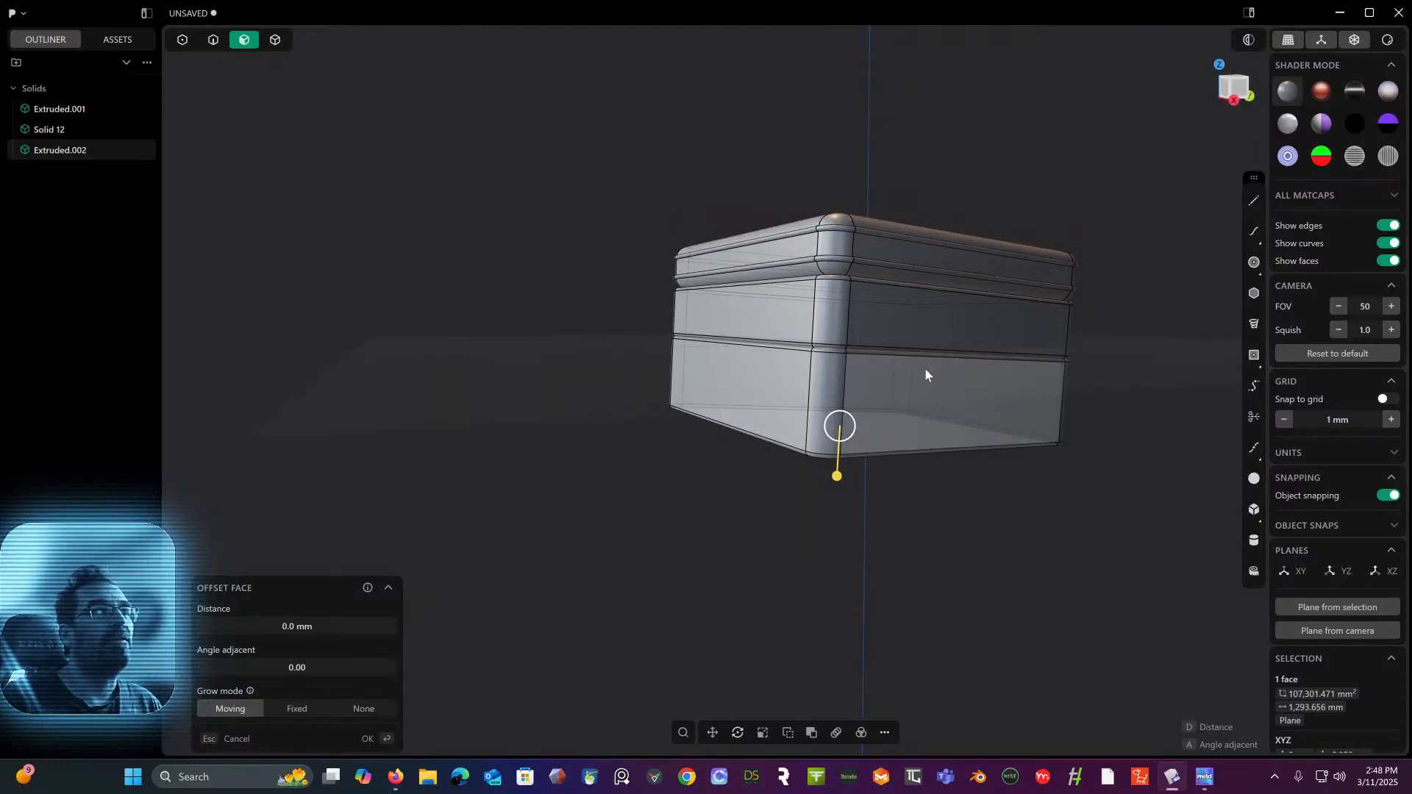
{"action": "left_click", "coordinate": [279, 44]}
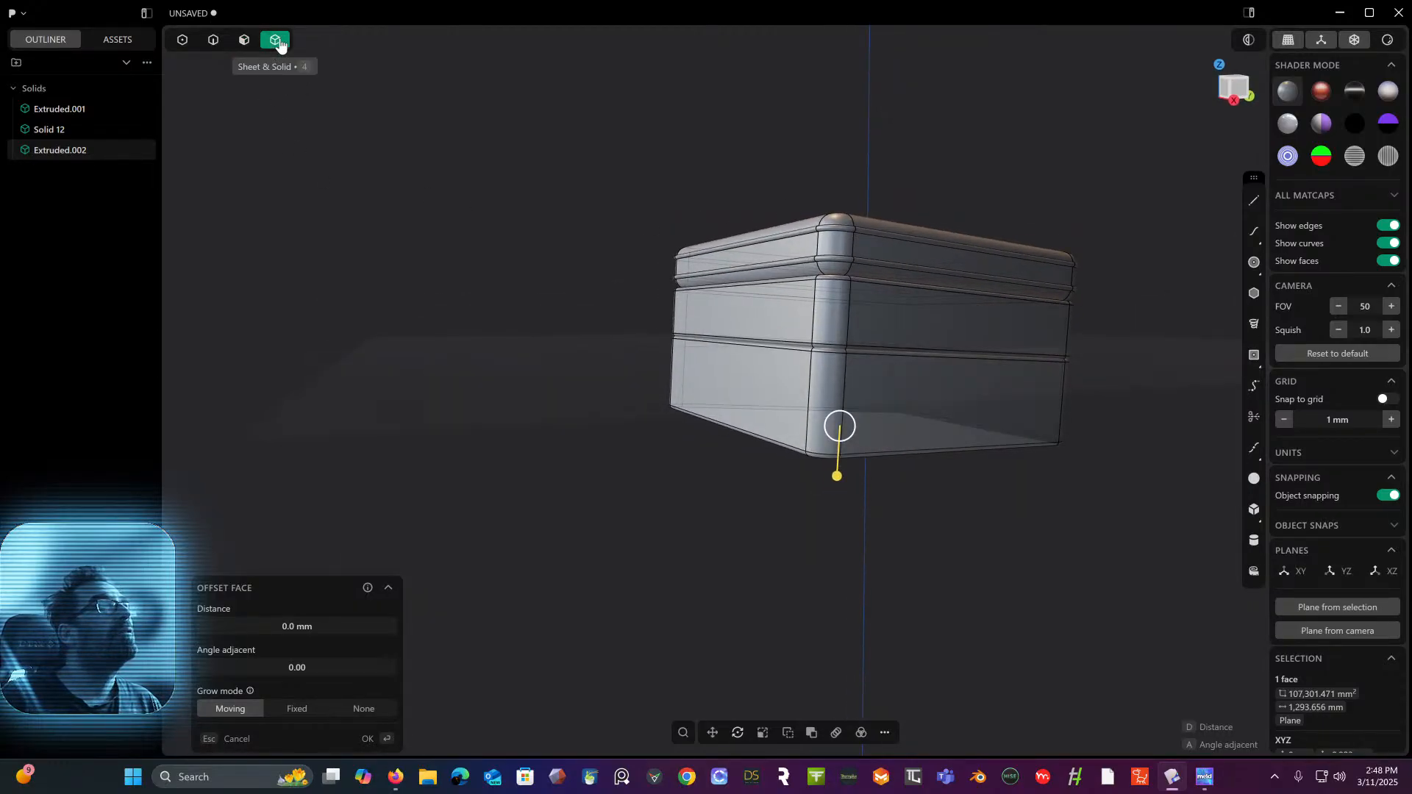
{"action": "left_click", "coordinate": [715, 357]}
{"action": "key", "text": "Delete"}
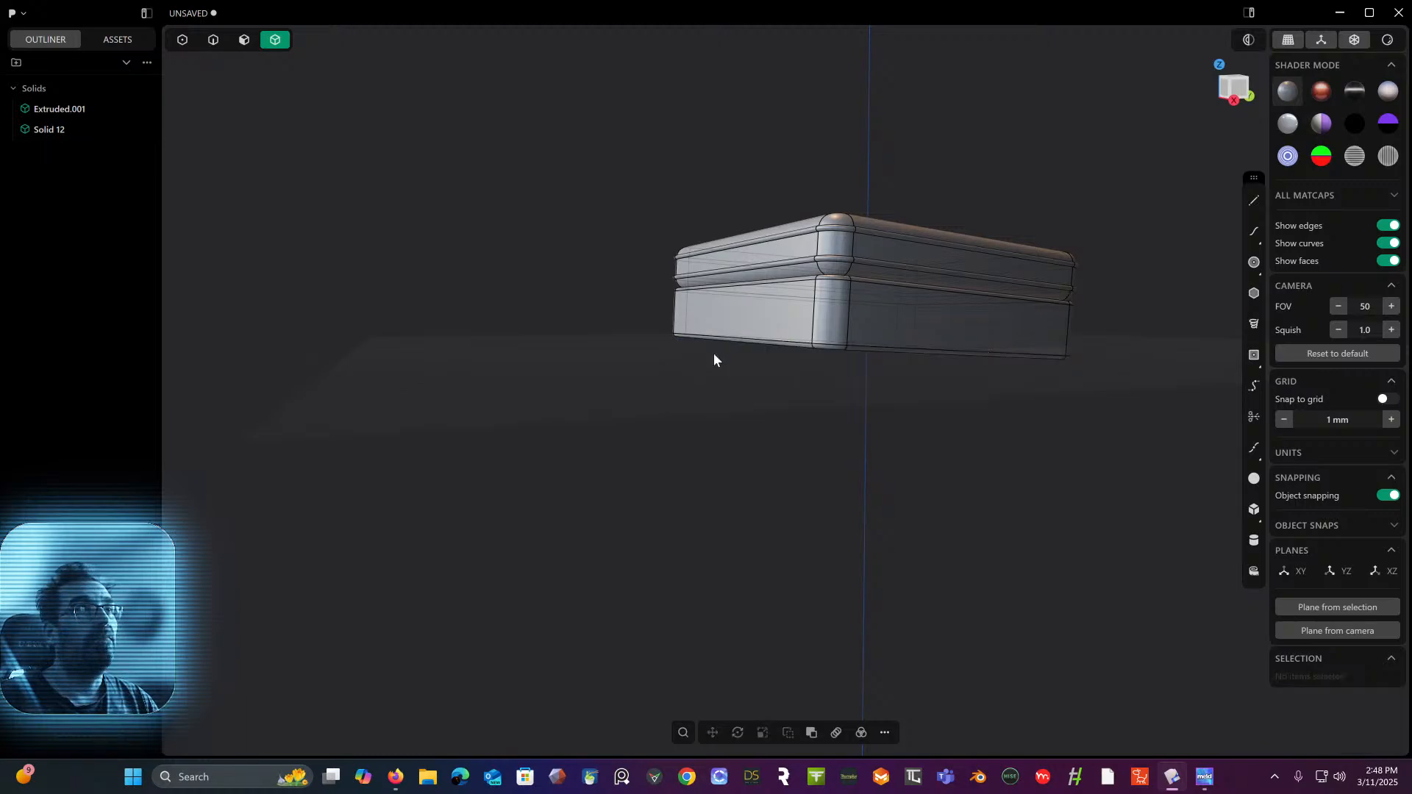
- Offset the lower slab's bottom face outward to make the slab considerably taller
{"action": "middle_click_drag", "start_coordinate": [731, 376], "coordinate": [758, 354]}
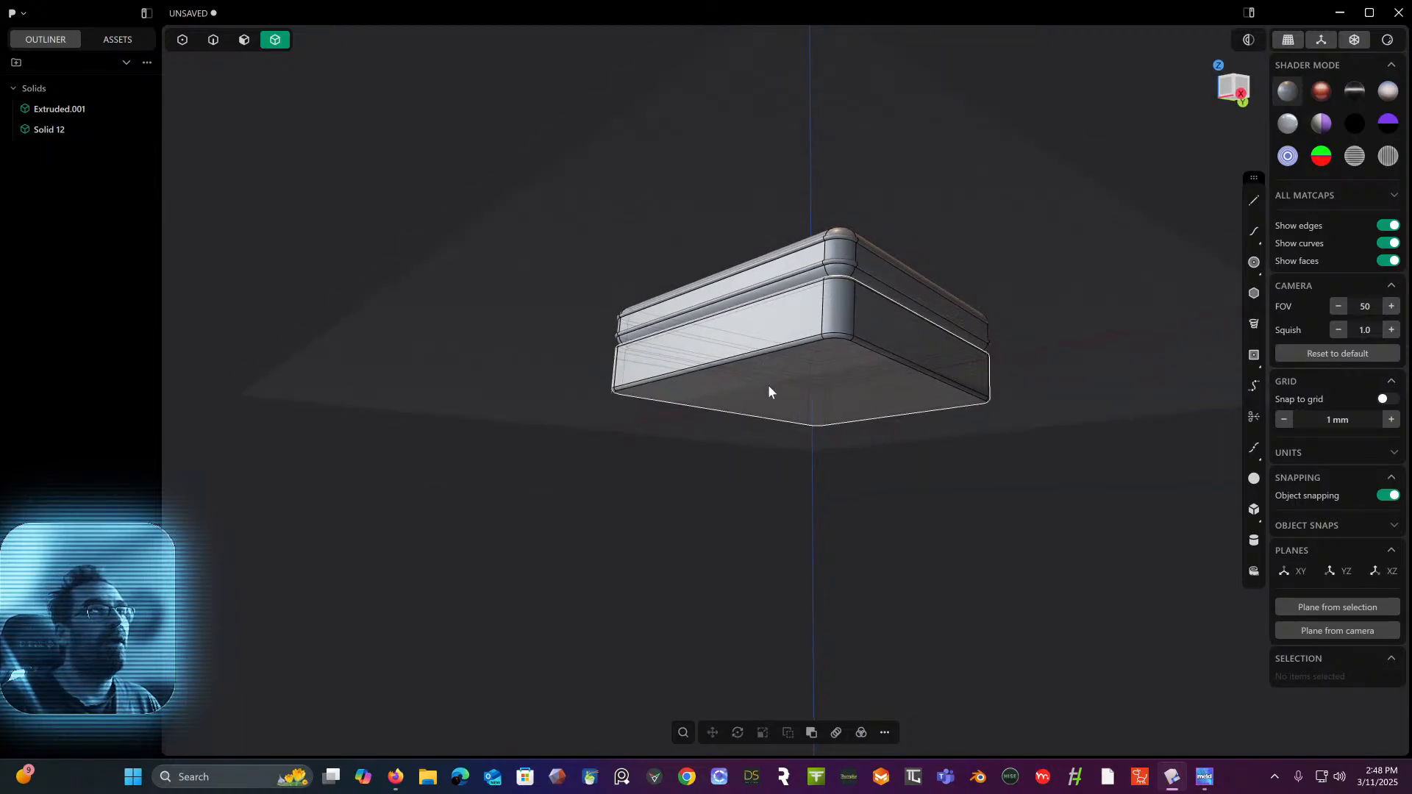
{"action": "left_click", "coordinate": [245, 40]}
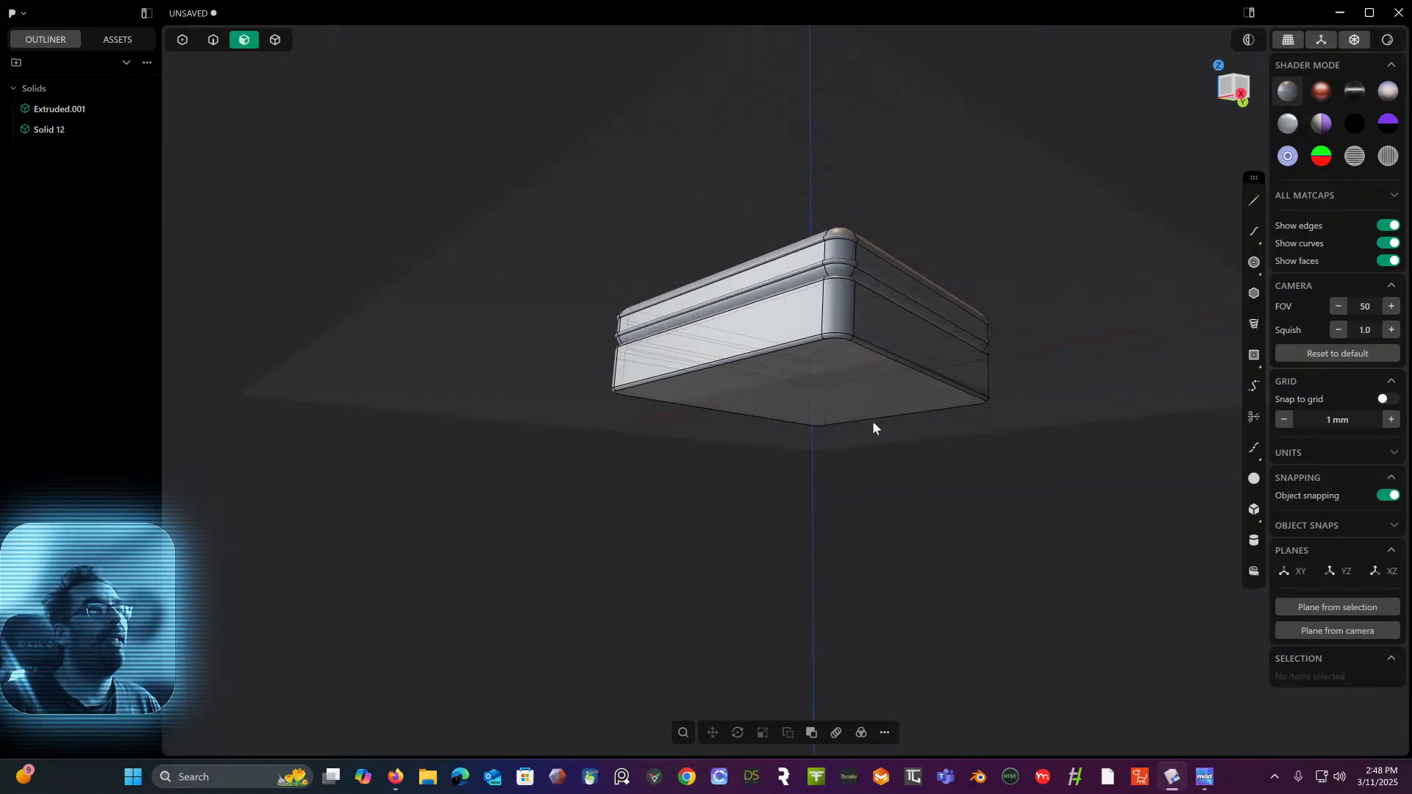
{"action": "left_click", "coordinate": [853, 377]}
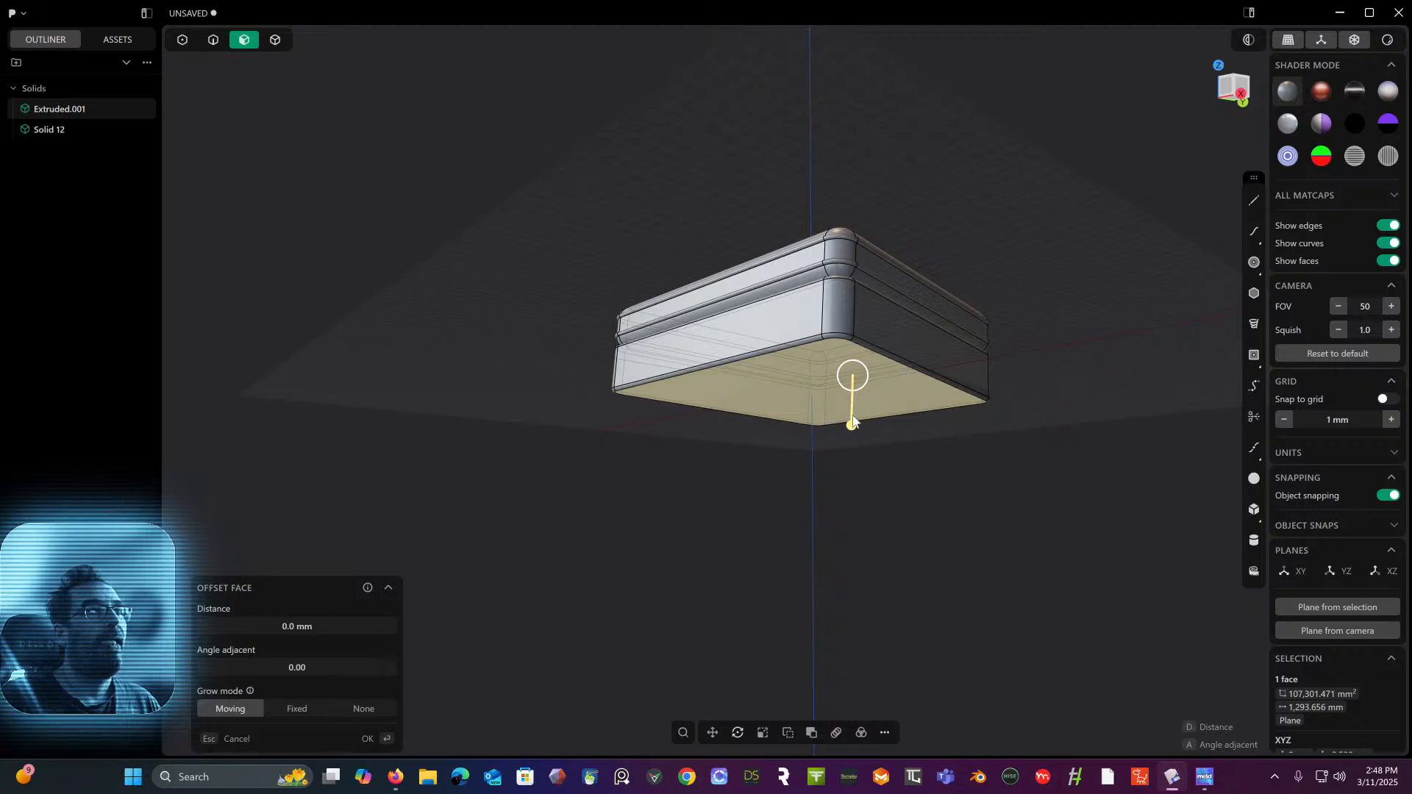
{"action": "middle_click_drag", "start_coordinate": [853, 422], "coordinate": [780, 425]}
{"action": "left_click_drag", "start_coordinate": [780, 425], "coordinate": [772, 489]}
{"action": "middle_click_drag", "start_coordinate": [772, 440], "coordinate": [794, 466]}
{"action": "left_click_drag", "start_coordinate": [820, 516], "coordinate": [821, 521]}
{"action": "right_click", "coordinate": [681, 479]}
{"action": "middle_click_drag", "start_coordinate": [681, 480], "coordinate": [721, 543]}
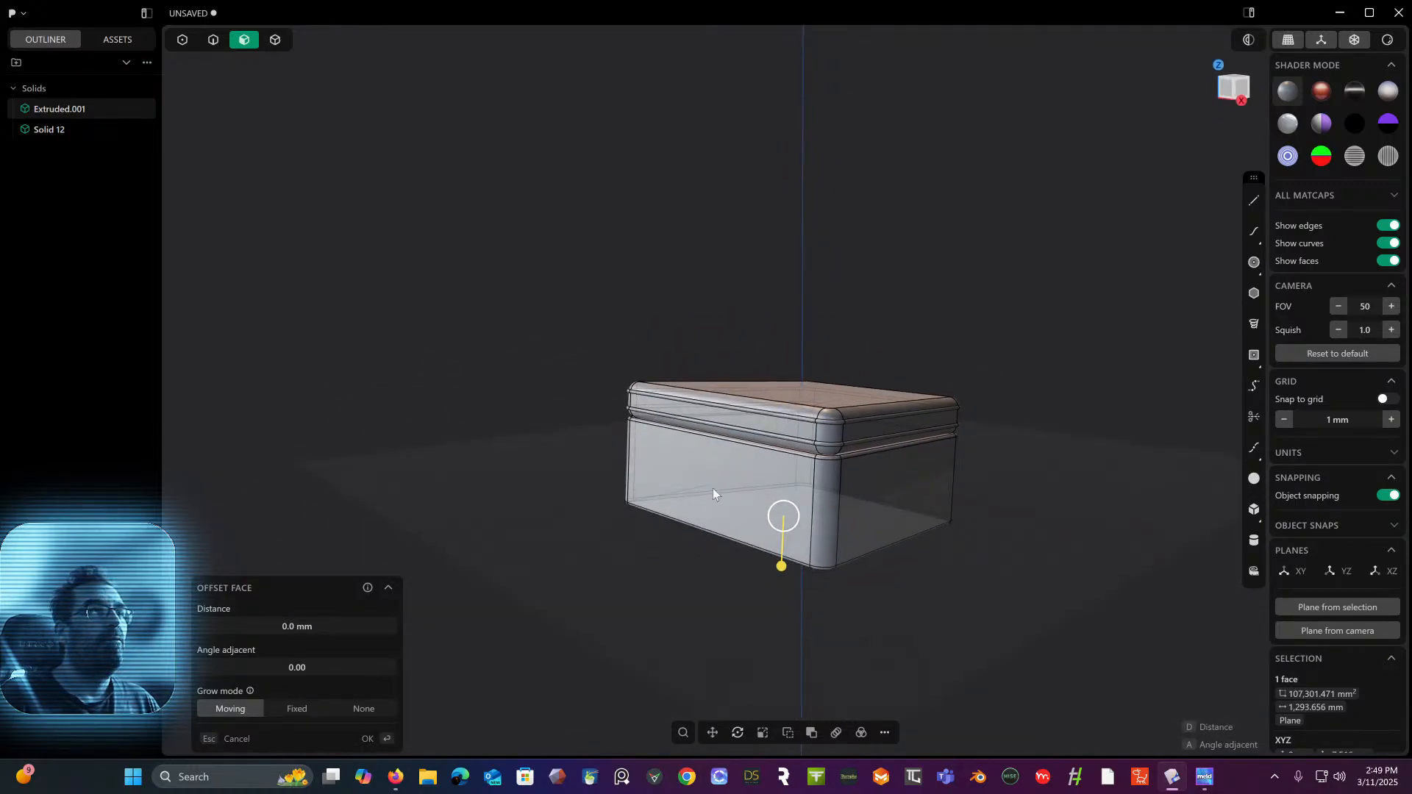
- In the front view, sketch a centred rectangle about 328 mm wide over the lower slab's front face, reaching its bottom edge
{"action": "left_click", "coordinate": [1233, 91]}
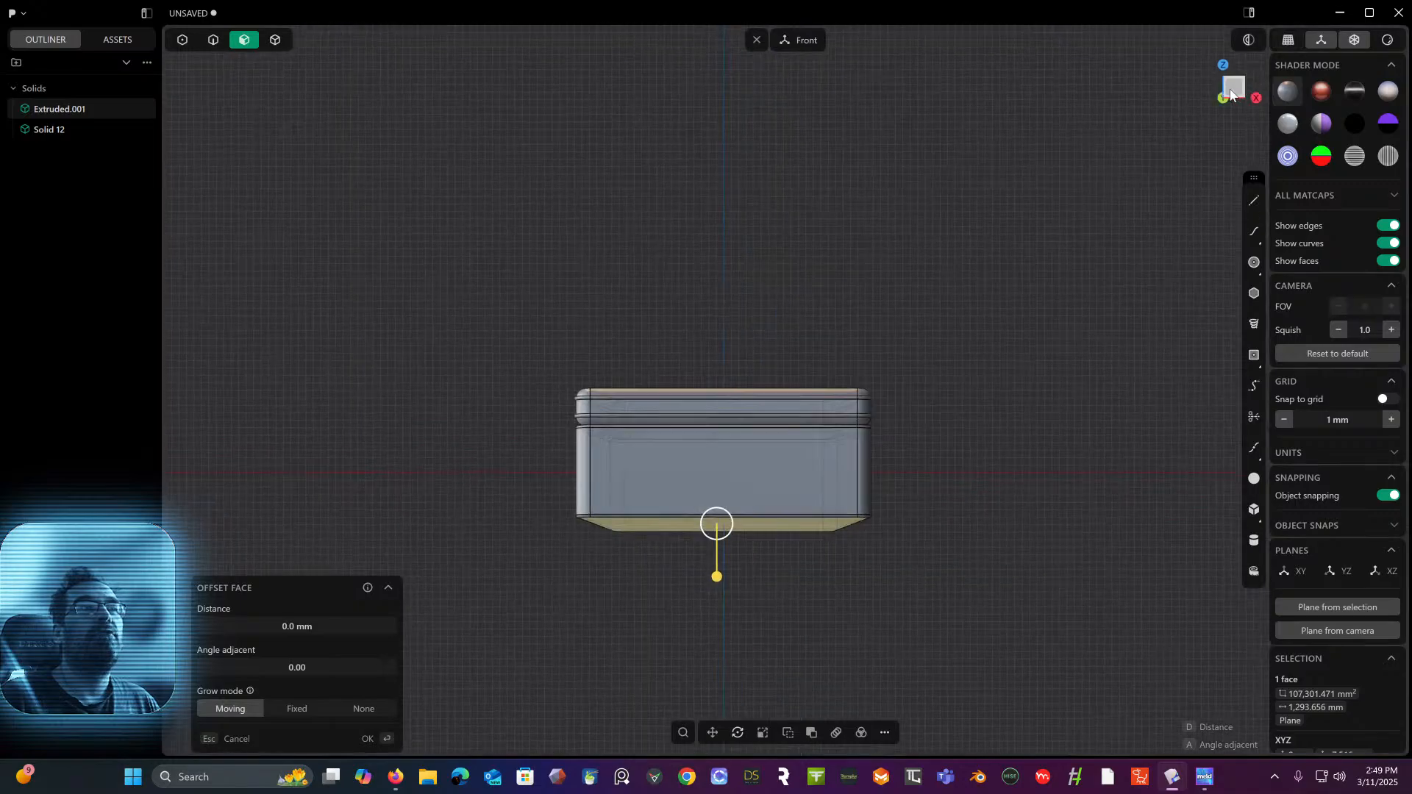
{"action": "scroll", "coordinate": [1025, 439], "scroll_direction": "up", "scroll_amount": 3}
{"action": "middle_click_drag", "start_coordinate": [1042, 390], "coordinate": [1120, 271], "text": "shift"}
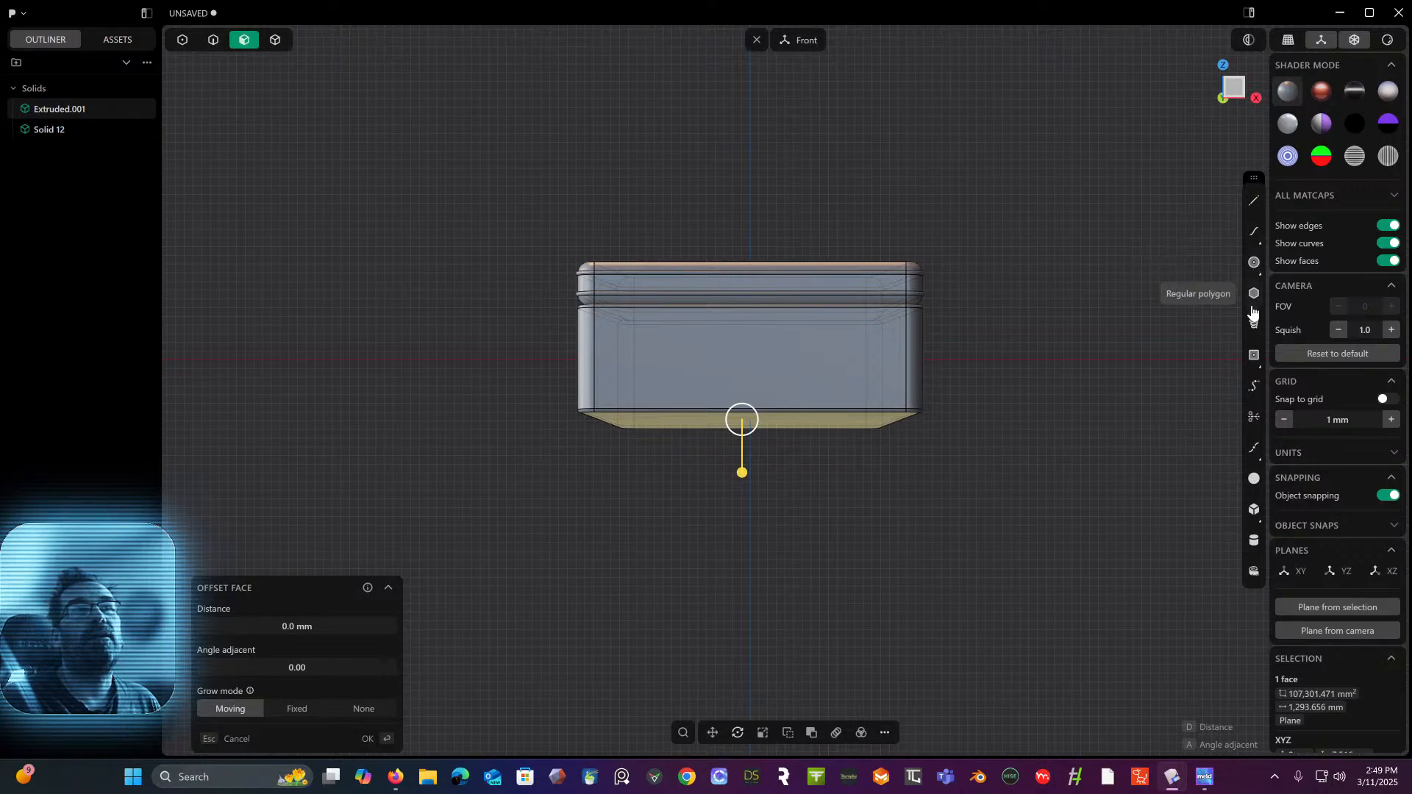
{"action": "left_click", "coordinate": [1254, 356]}
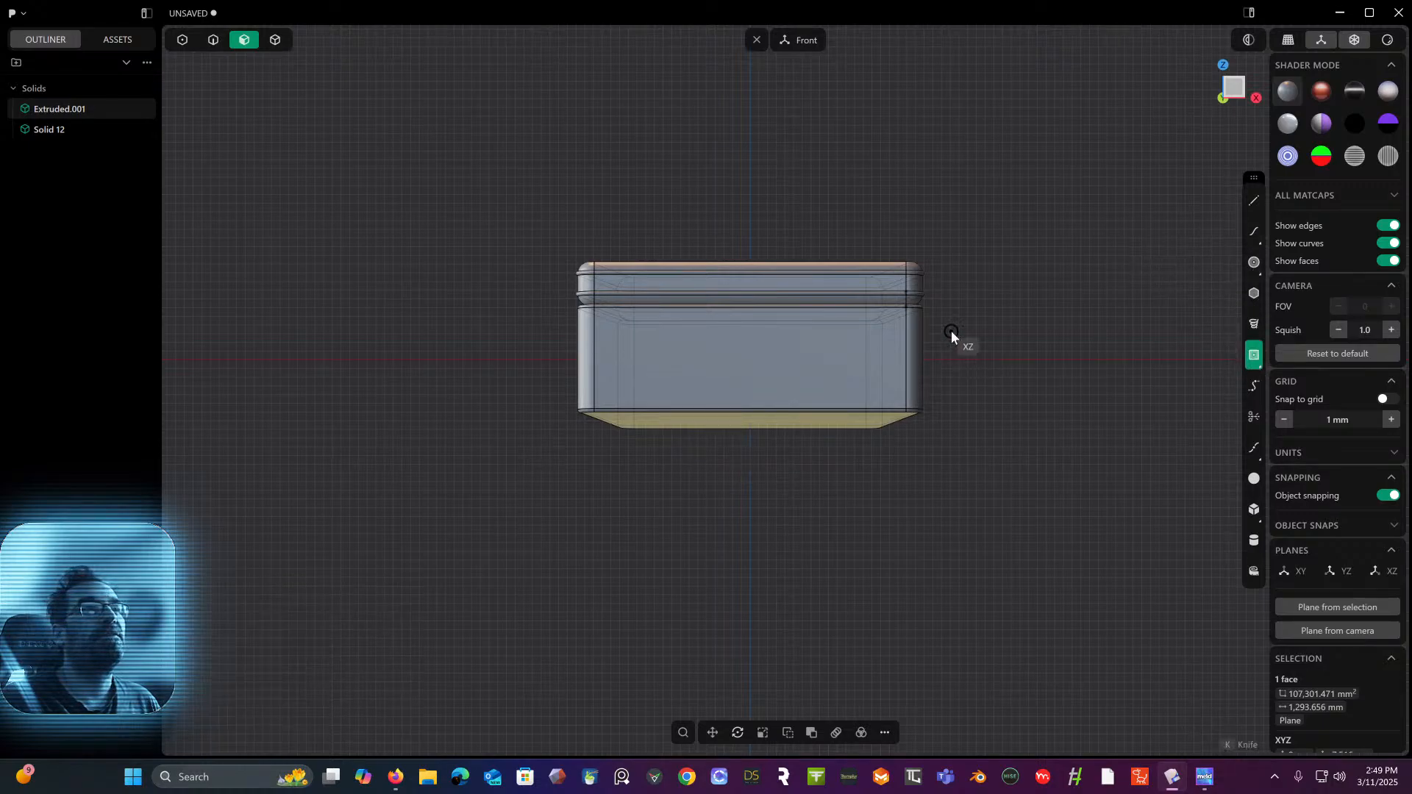
{"action": "left_click", "coordinate": [755, 359]}
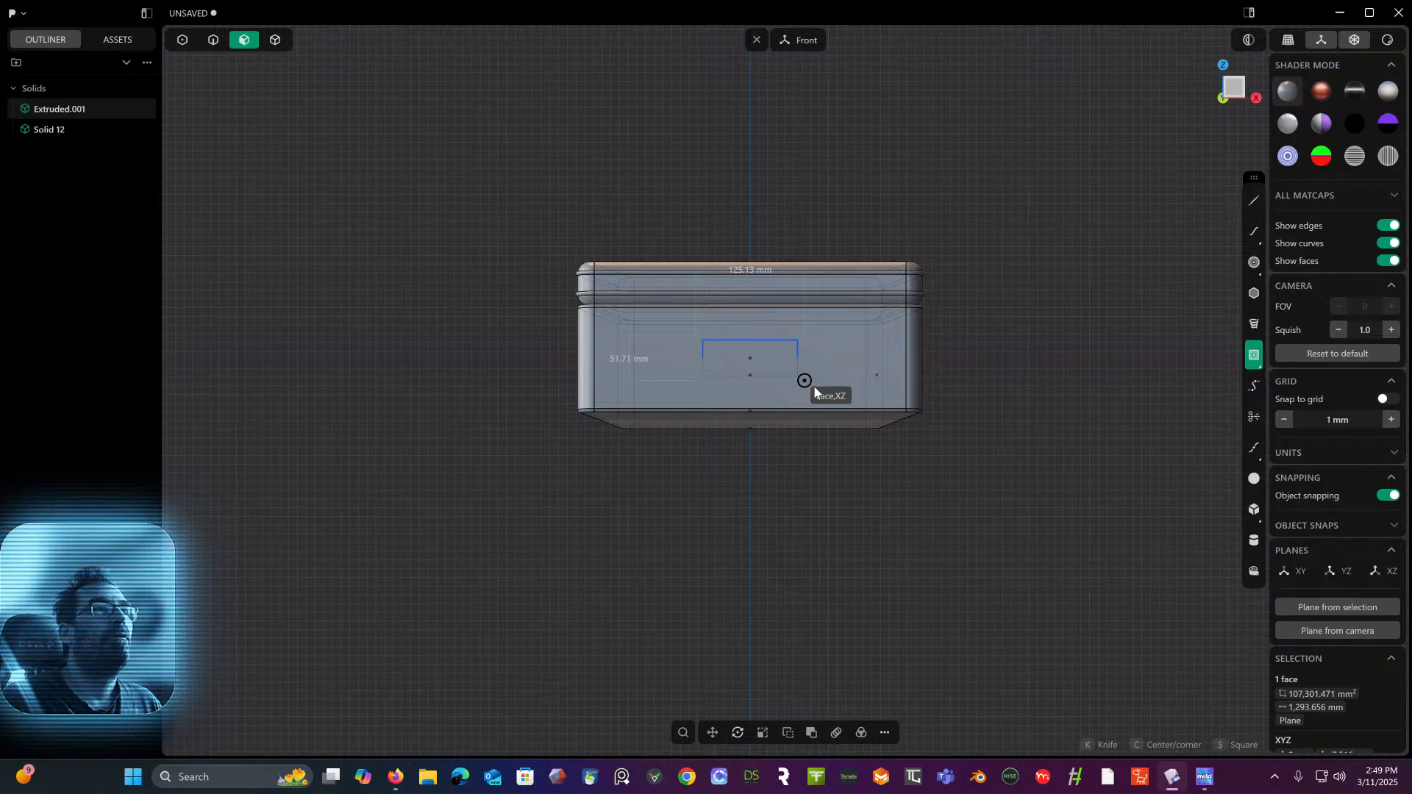
{"action": "left_click", "coordinate": [893, 410]}
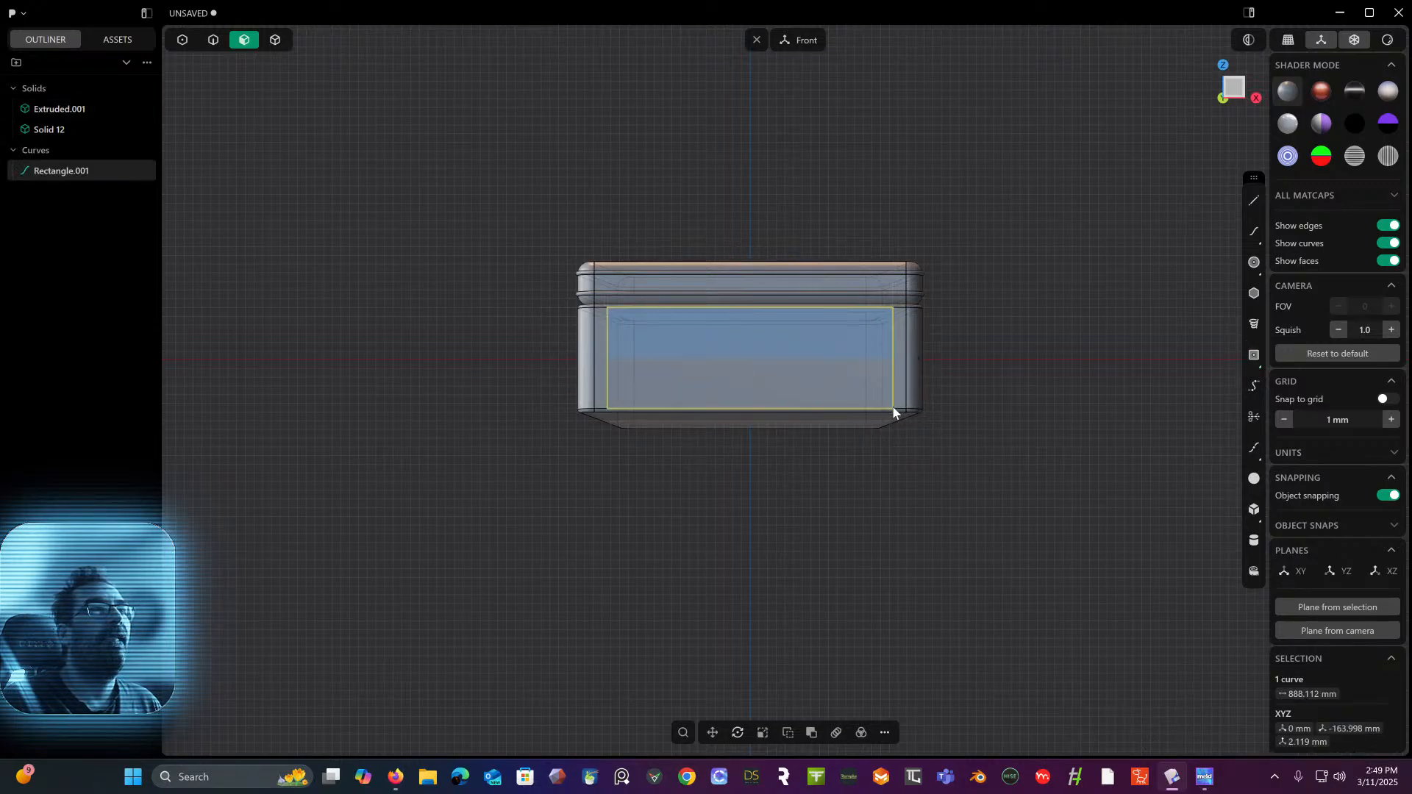
- Lower the rectangle's two upper corner points to leave a margin beneath the lower slab's top edge
{"action": "left_click", "coordinate": [189, 46]}
{"action": "left_click_drag", "start_coordinate": [569, 287], "coordinate": [935, 329]}
{"action": "key", "text": "g"}
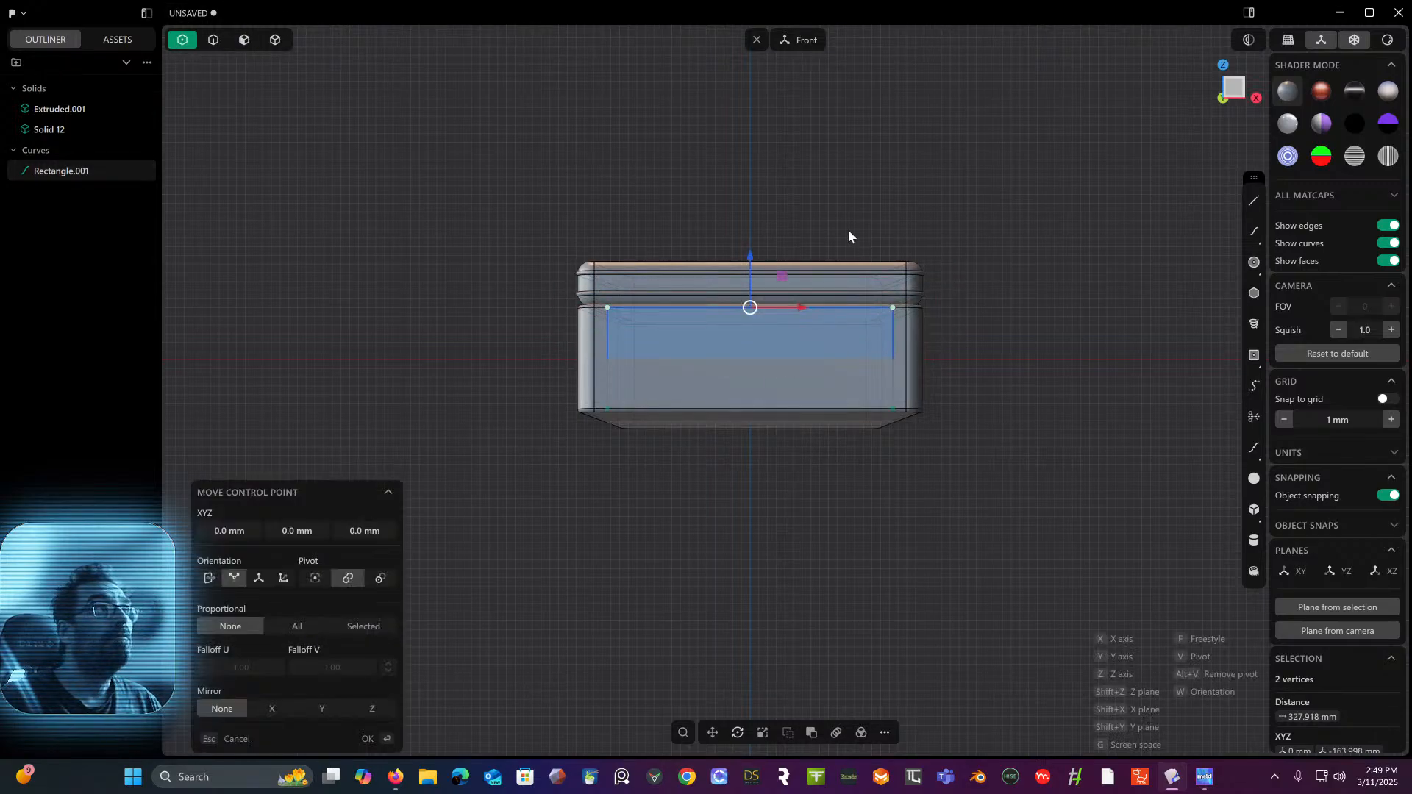
{"action": "left_click_drag", "start_coordinate": [749, 258], "coordinate": [749, 280]}
{"action": "middle_click_drag", "start_coordinate": [854, 169], "coordinate": [666, 222]}
{"action": "scroll", "coordinate": [778, 221], "scroll_direction": "down", "scroll_amount": 1}
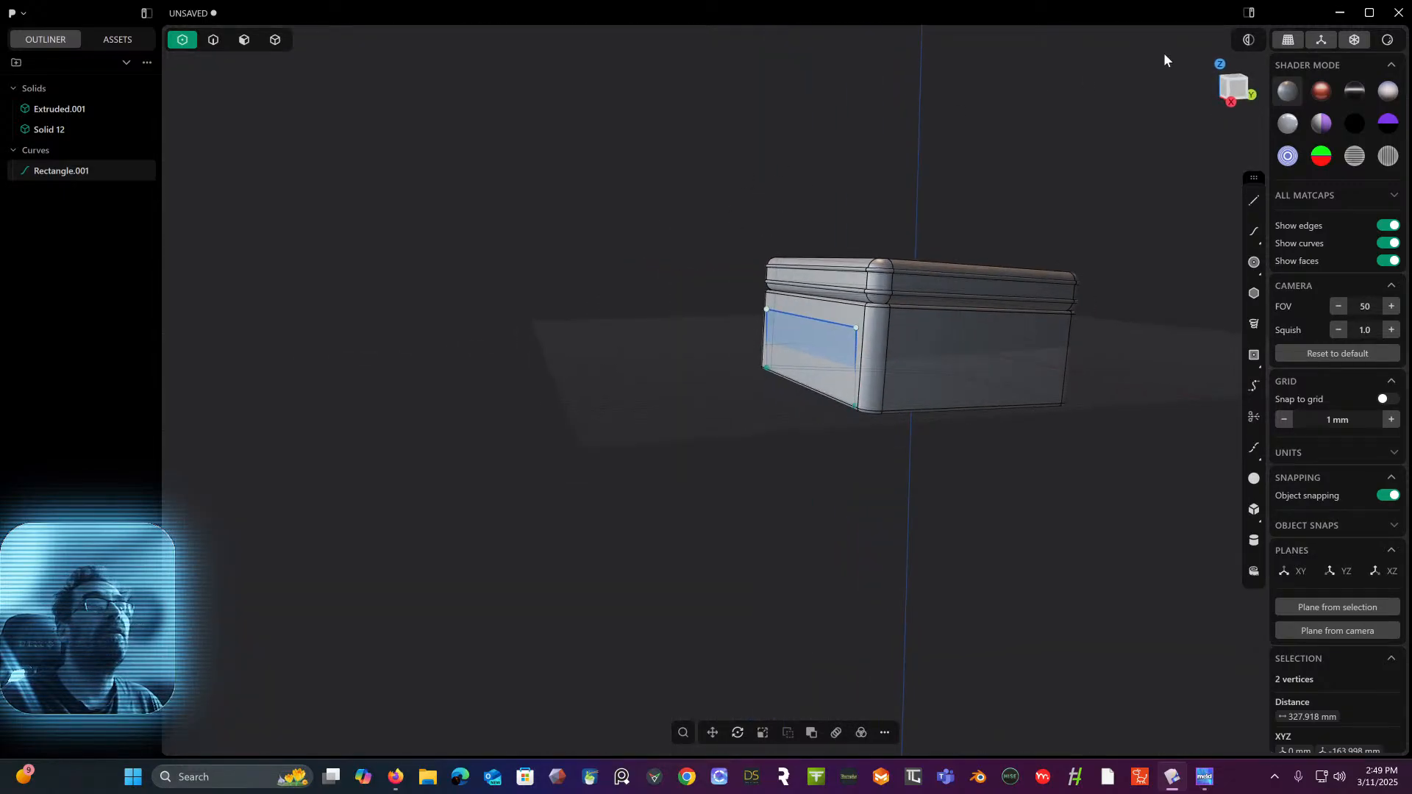
{"action": "left_click", "coordinate": [1224, 86]}
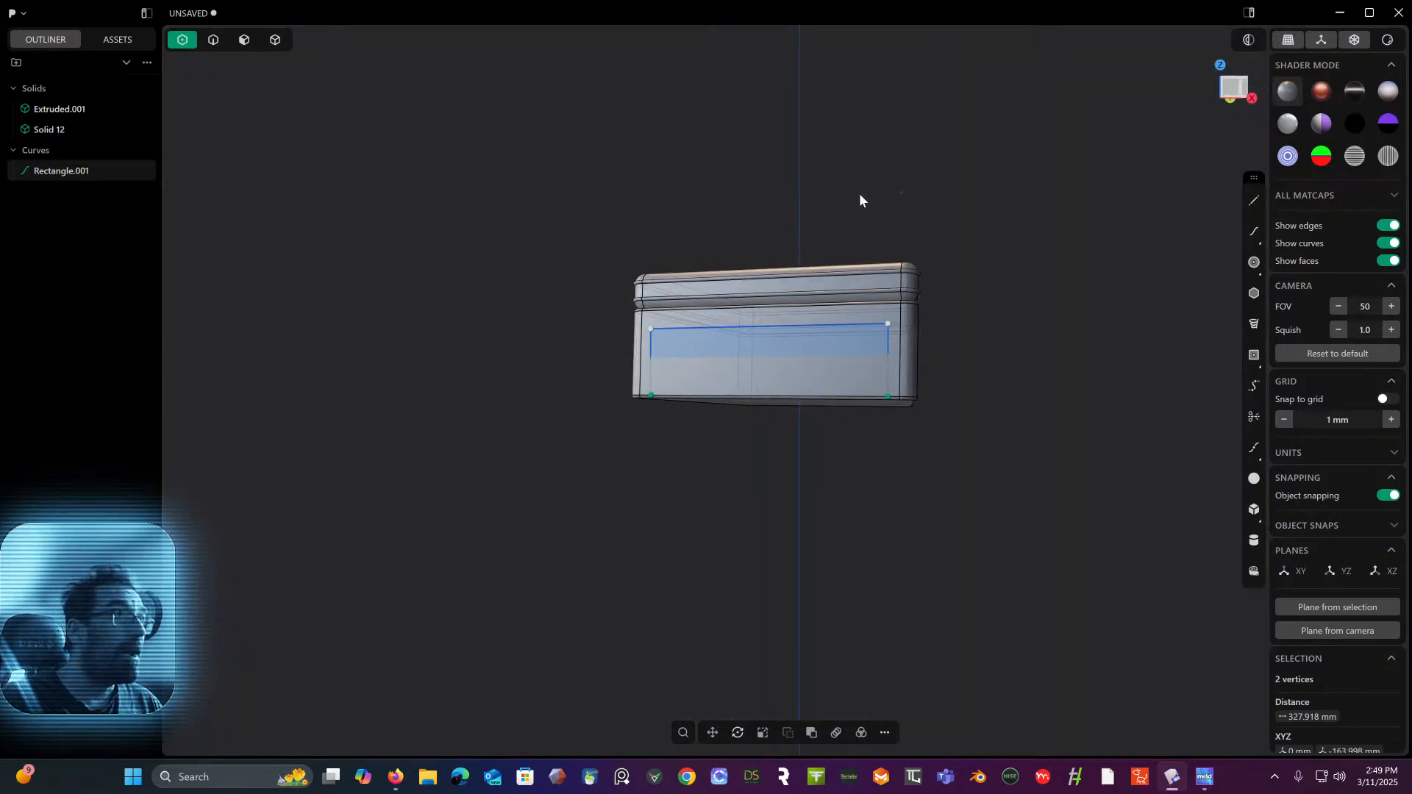
{"action": "middle_click_drag", "start_coordinate": [860, 195], "coordinate": [773, 197]}
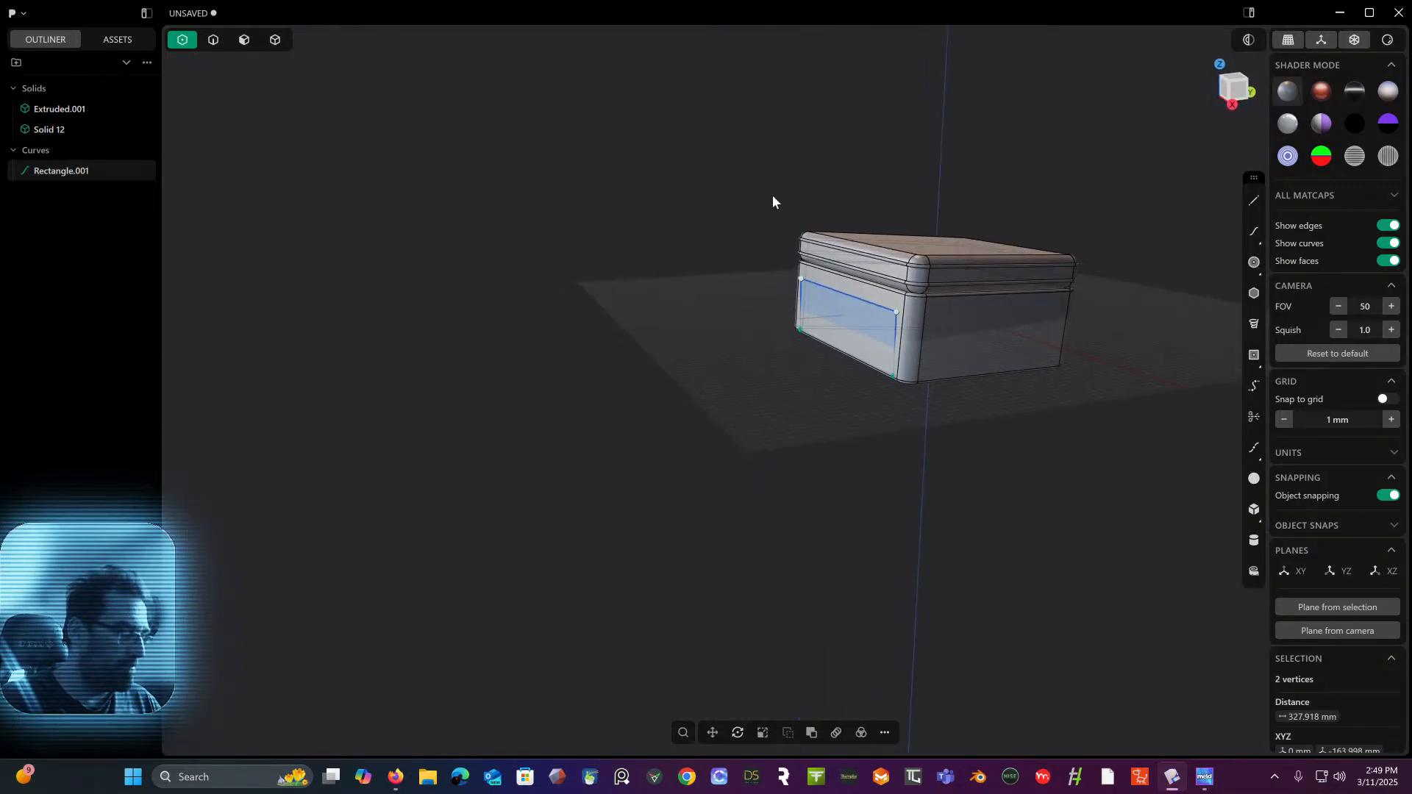
{"action": "left_click", "coordinate": [213, 39]}
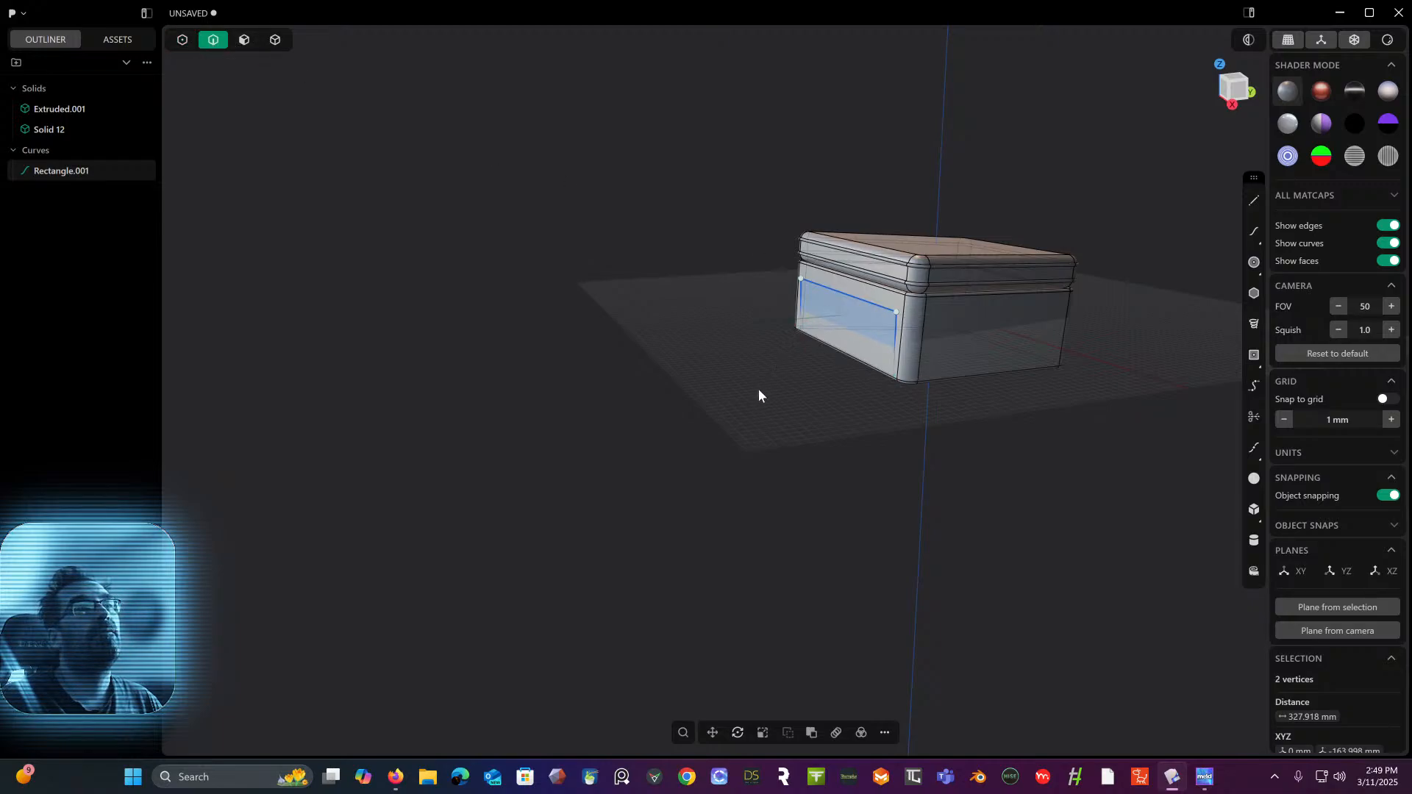
{"action": "left_click_drag", "start_coordinate": [758, 389], "coordinate": [885, 295]}
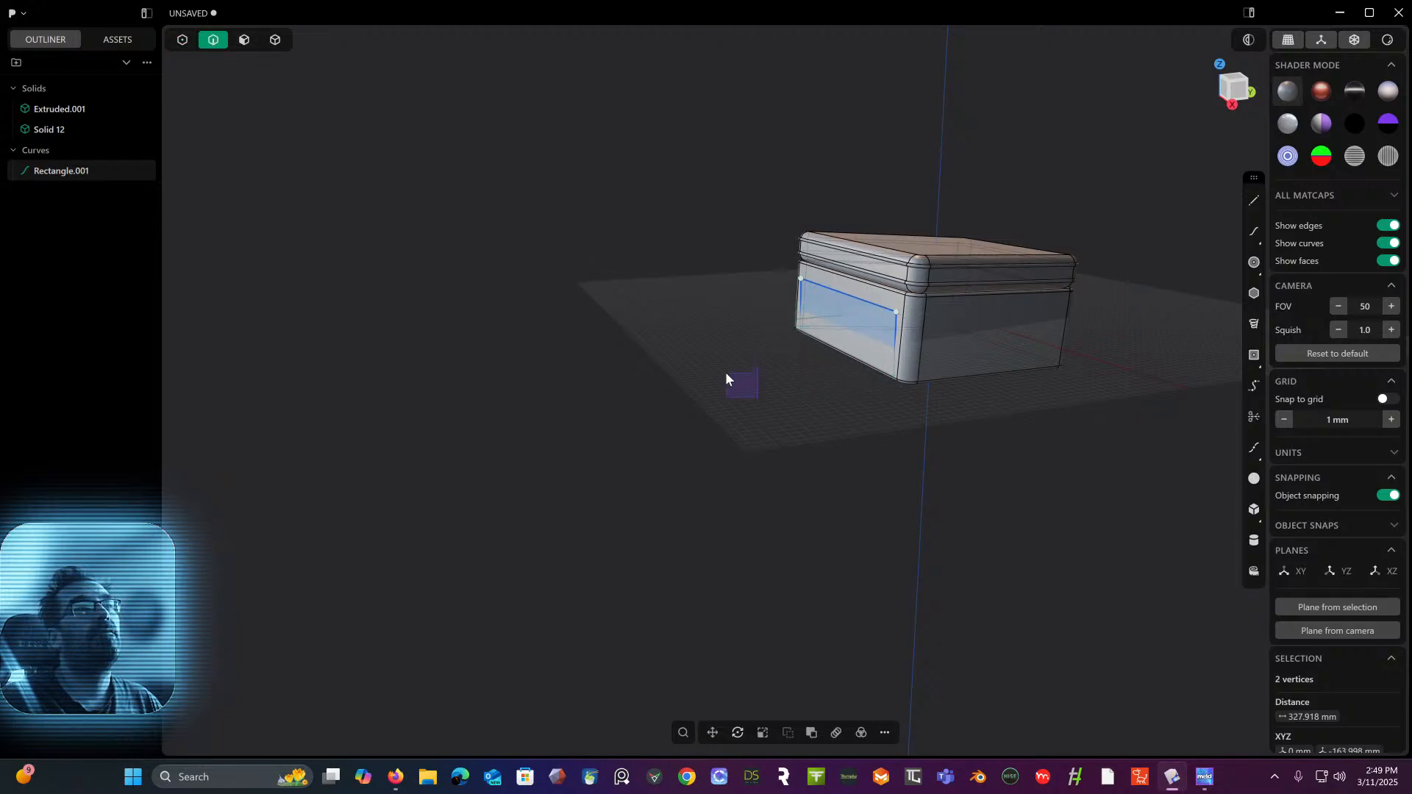
{"action": "left_click", "coordinate": [863, 298]}
{"action": "key", "text": "h"}
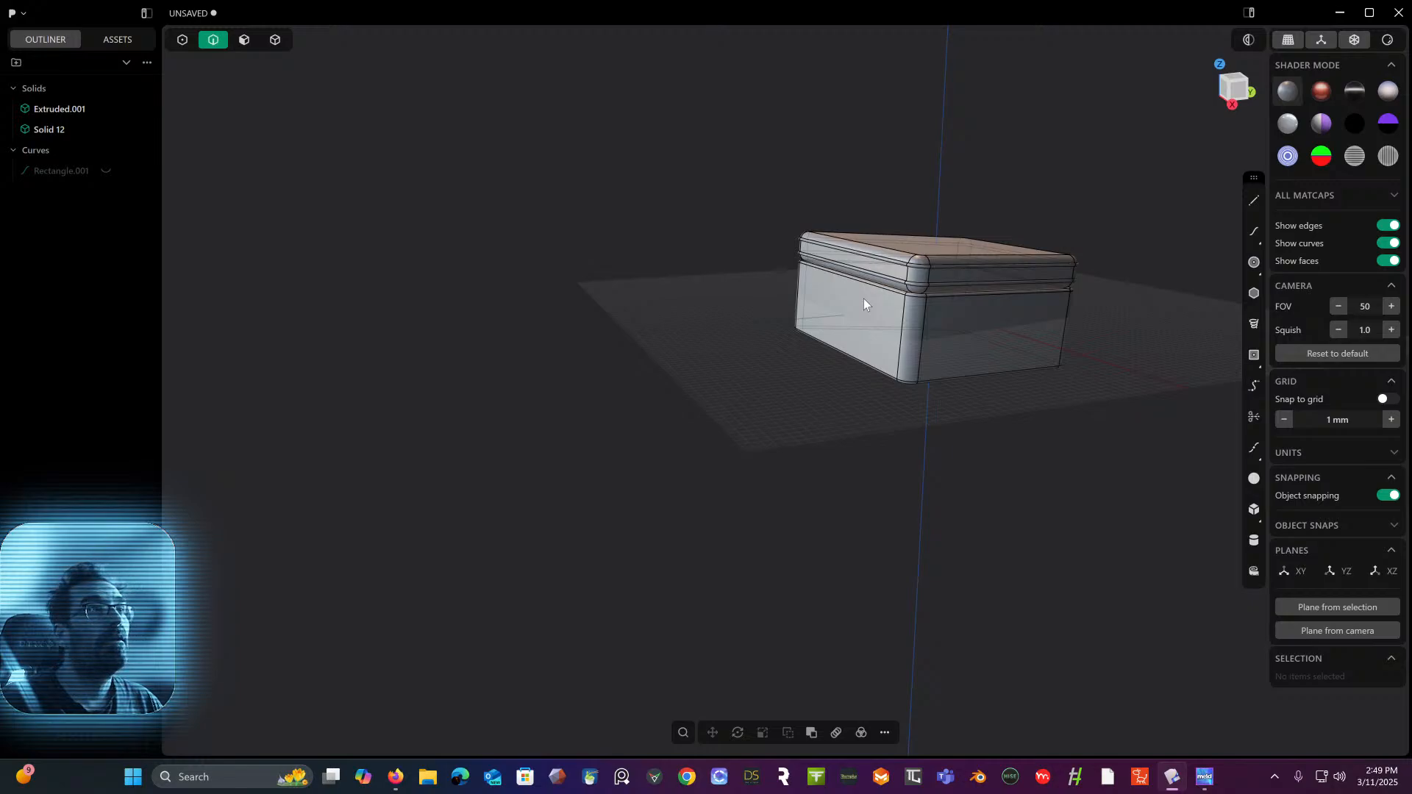
{"action": "left_click", "coordinate": [871, 287]}
{"action": "key", "text": "f"}
{"action": "key", "text": "Escape"}
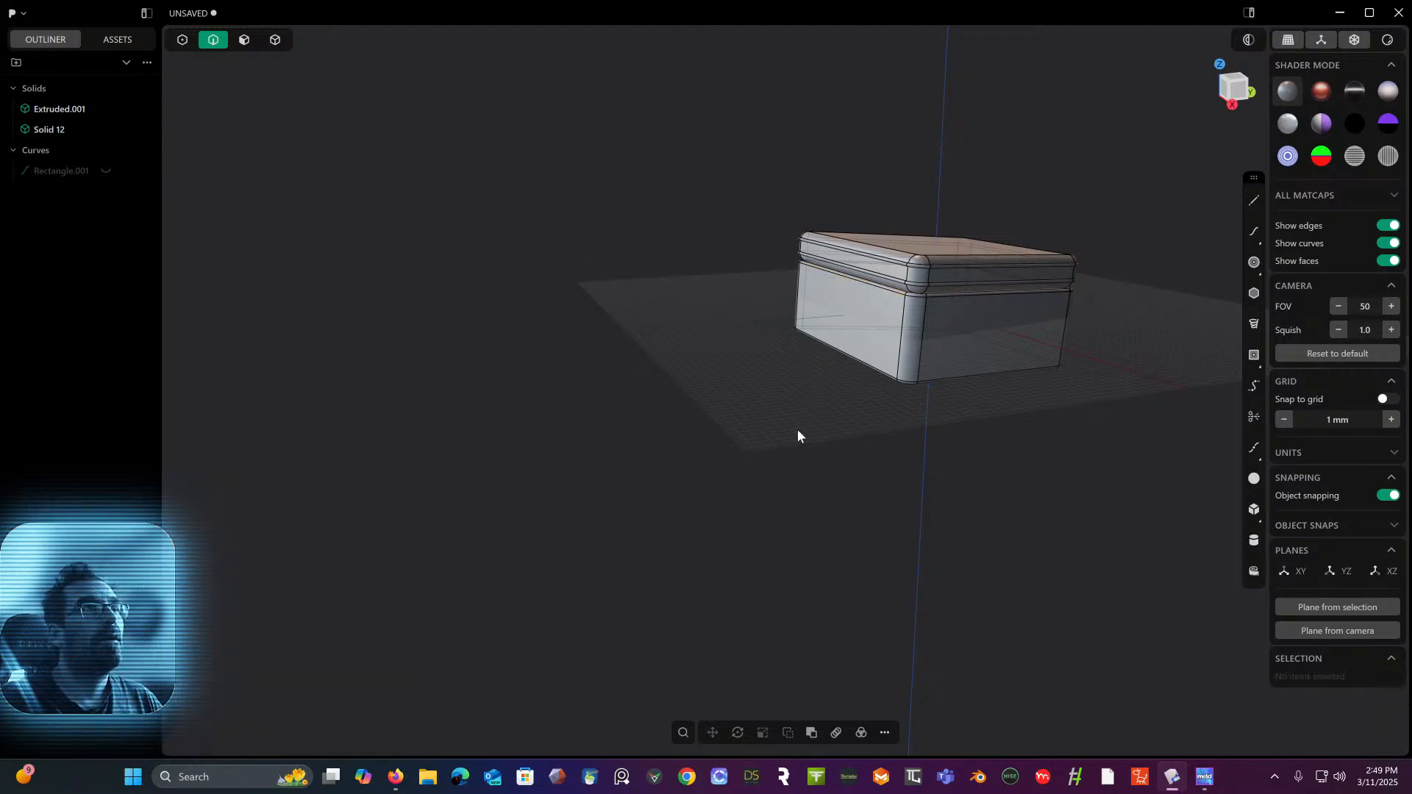
{"action": "key", "text": "ctrl+z"}
{"action": "key", "text": "ctrl+z"}
{"action": "key", "text": "ctrl+z"}
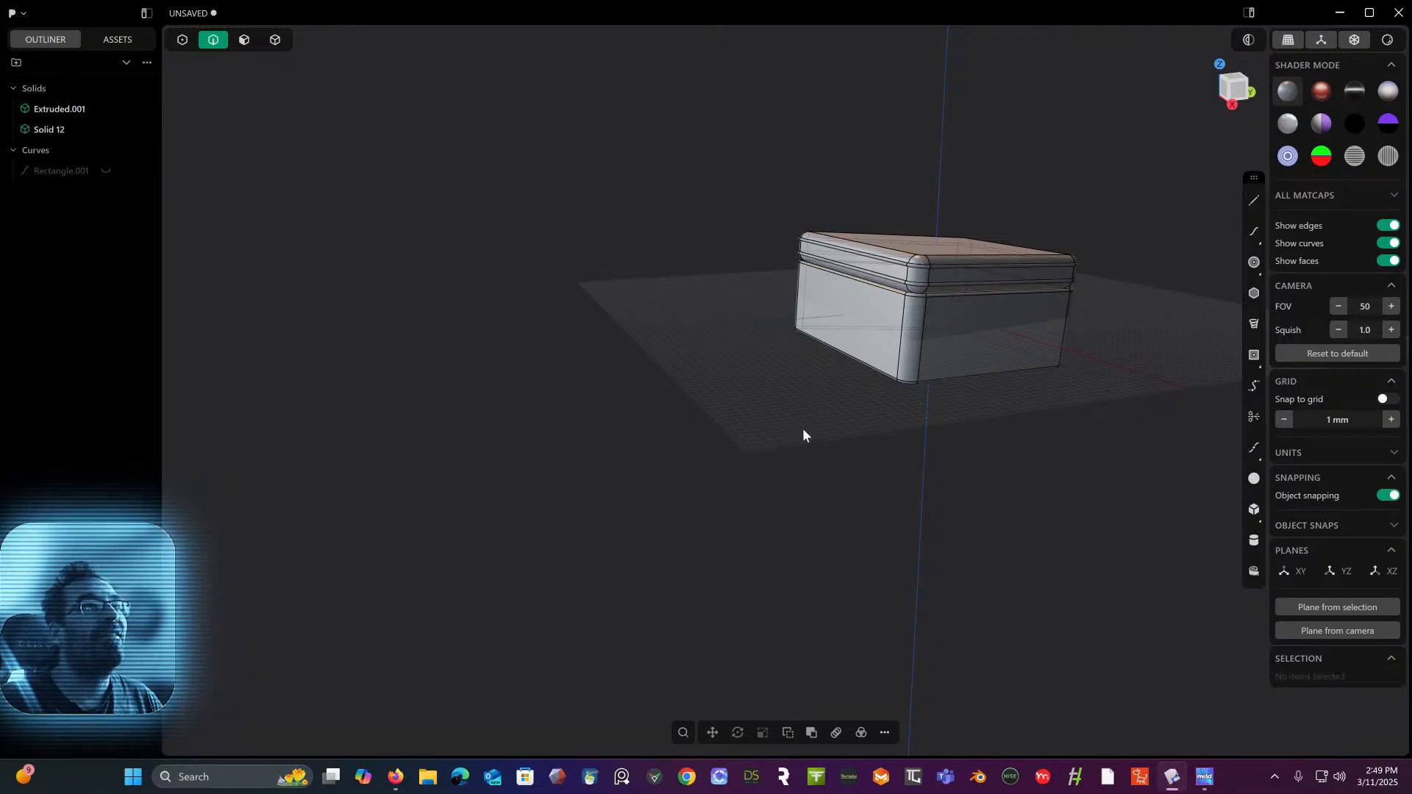
- Move the rectangle curve straight out about 62 mm in front of the lower slab's front face
{"action": "key", "text": "g"}
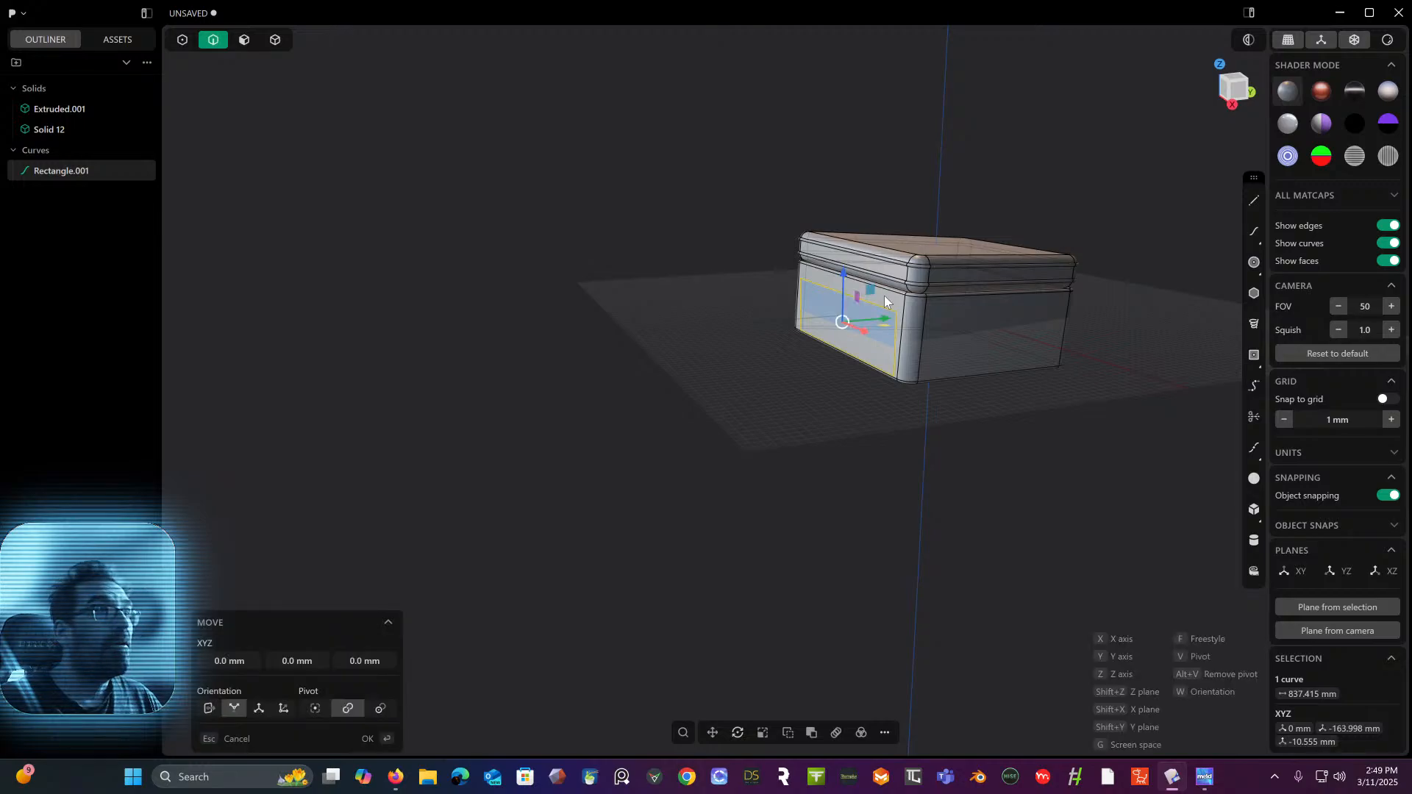
{"action": "left_click", "coordinate": [798, 400]}
{"action": "mouse_move", "coordinate": [797, 398]}
{"action": "middle_mouse_down"}
{"action": "mouse_move", "coordinate": [734, 374]}
{"action": "mouse_move", "coordinate": [779, 396]}
{"action": "middle_mouse_up"}
{"action": "scroll", "coordinate": [830, 330], "scroll_direction": "up", "scroll_amount": 4}
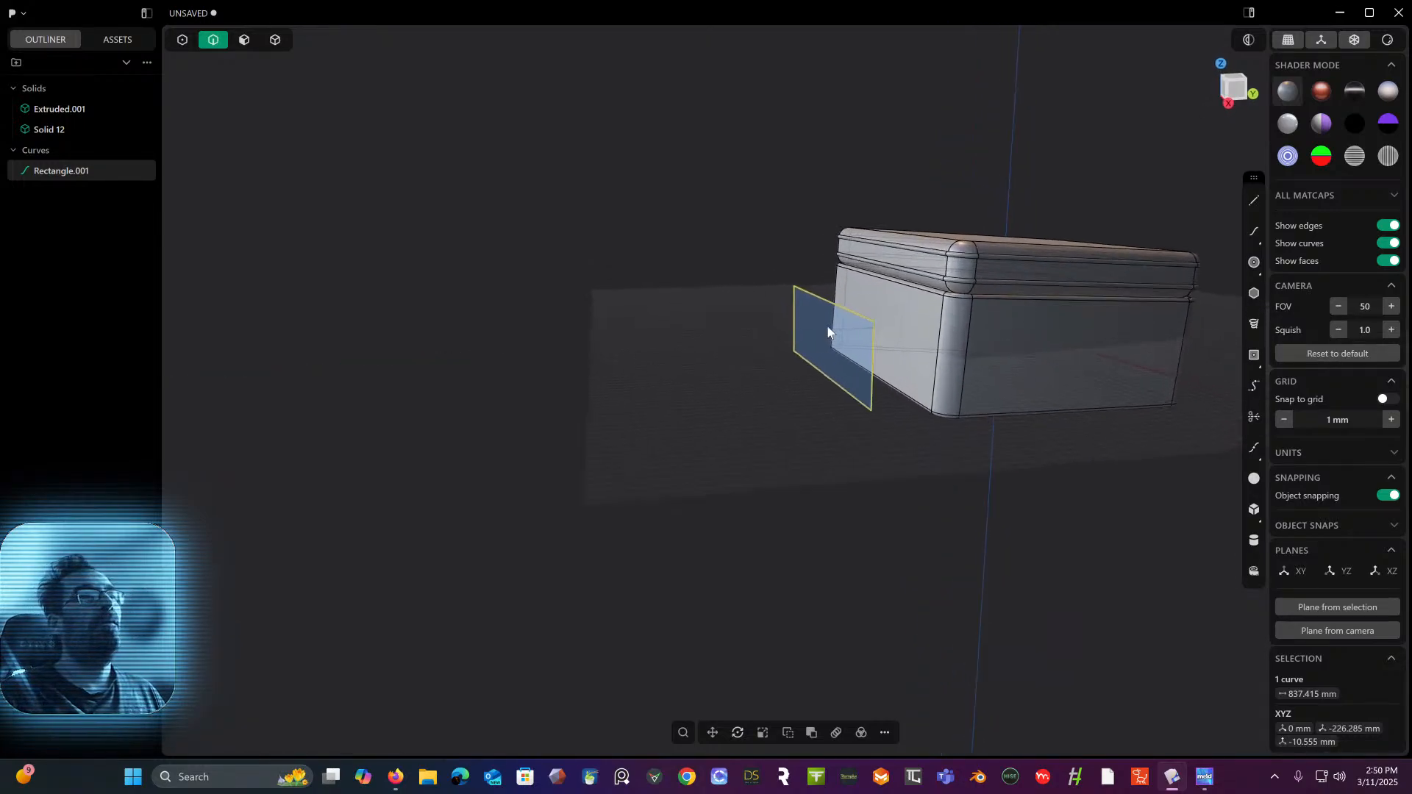
- Rotate the rectangle curve in the right view until it is parallel to the tilted front face of the slab
{"action": "left_click", "coordinate": [1246, 92]}
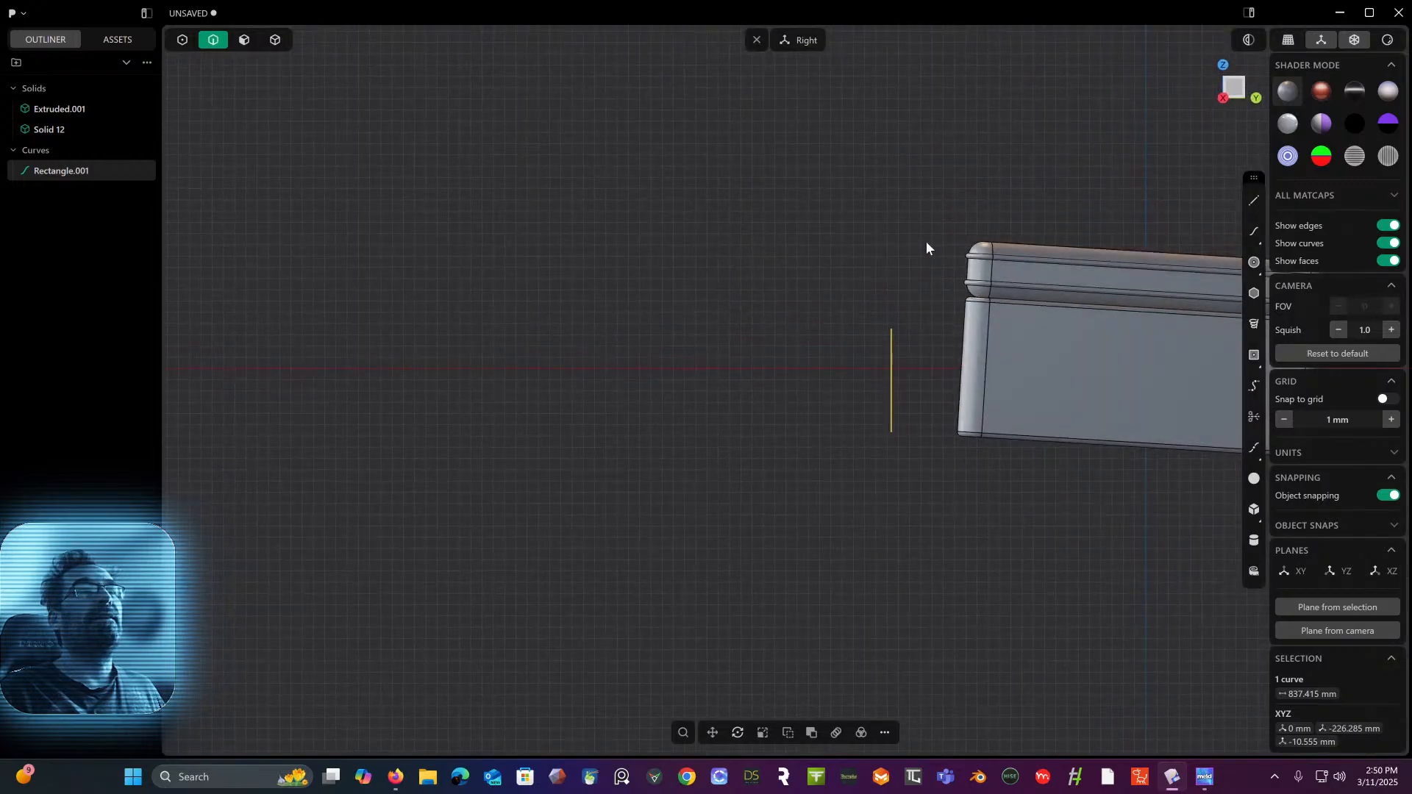
{"action": "middle_click_drag", "start_coordinate": [926, 240], "coordinate": [837, 198], "text": "shift"}
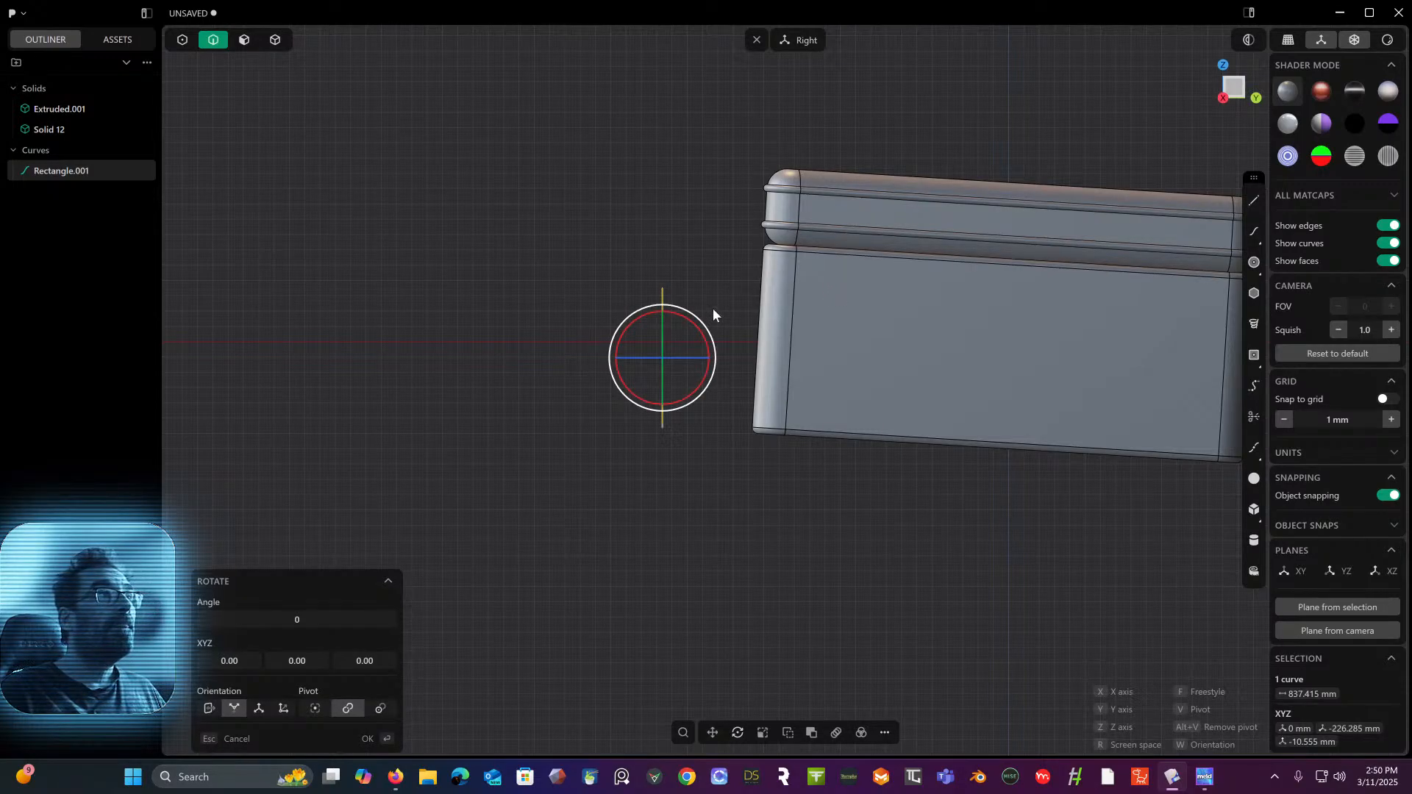
{"action": "left_click_drag", "start_coordinate": [698, 329], "coordinate": [703, 328]}
{"action": "key", "text": "Return"}
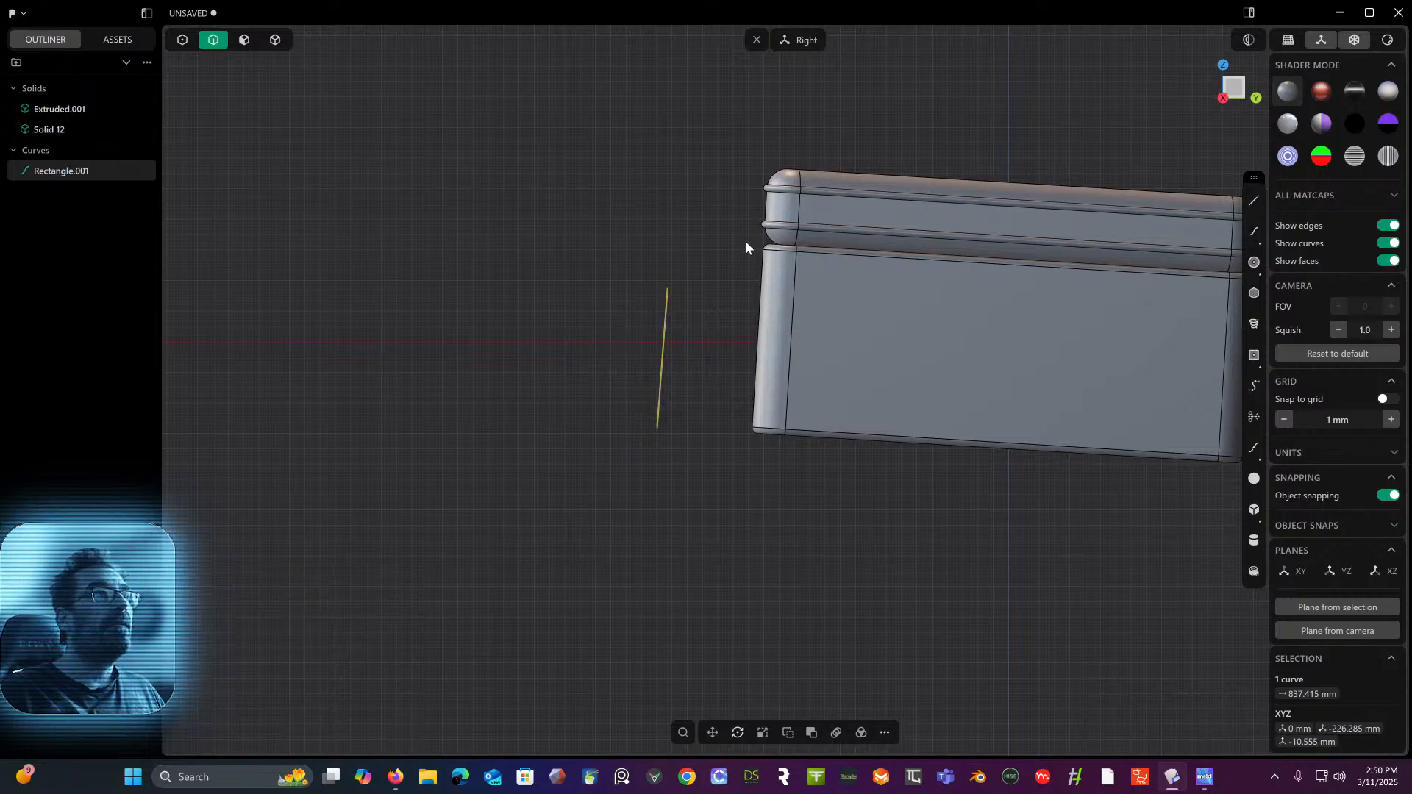
{"action": "middle_click_drag", "start_coordinate": [744, 241], "coordinate": [756, 294]}
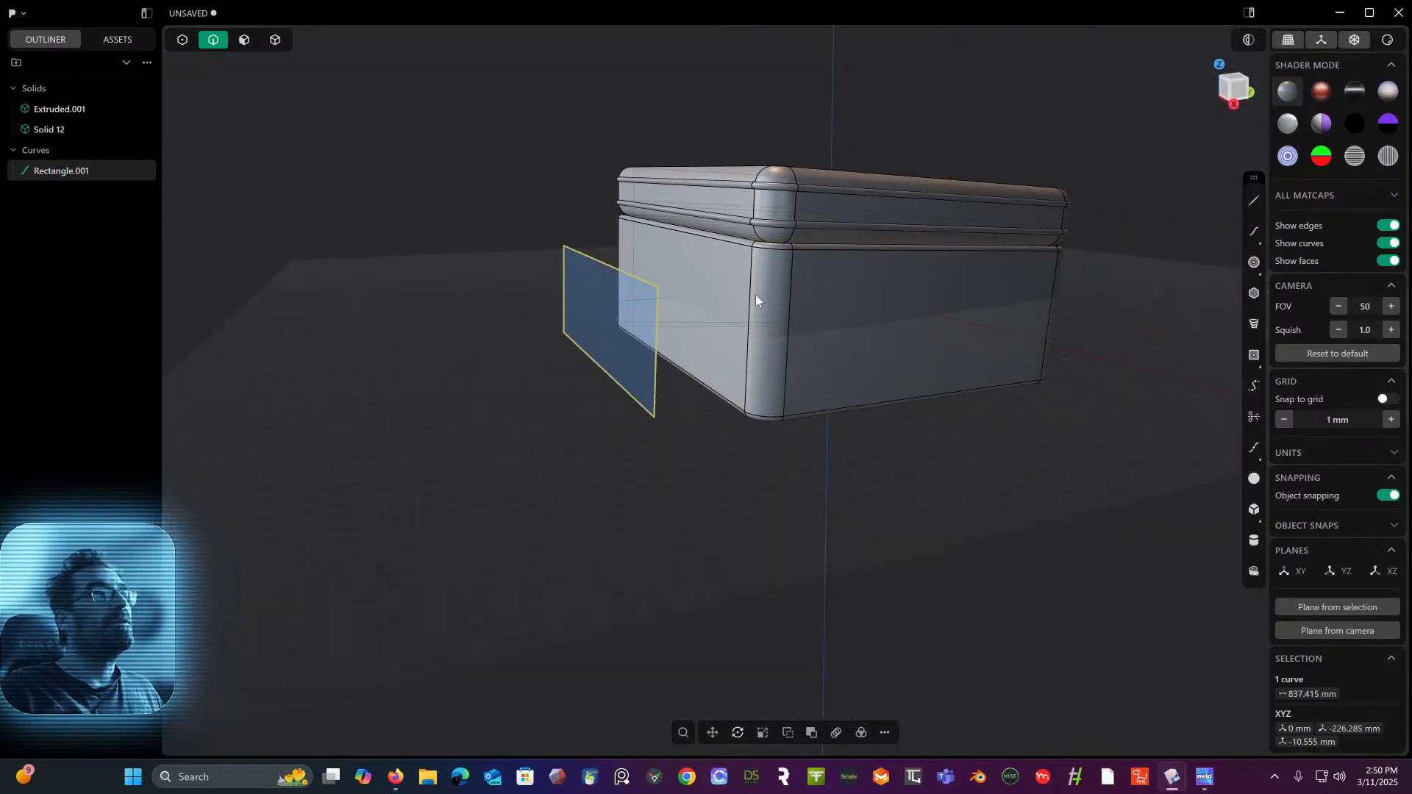
- Extrude the rectangle region about 103 mm into the lower slab as a difference to cut an opening in its front
{"action": "left_click", "coordinate": [243, 43]}
{"action": "left_click", "coordinate": [590, 308]}
{"action": "key", "text": "e"}
{"action": "middle_click_drag", "start_coordinate": [590, 308], "coordinate": [581, 169]}
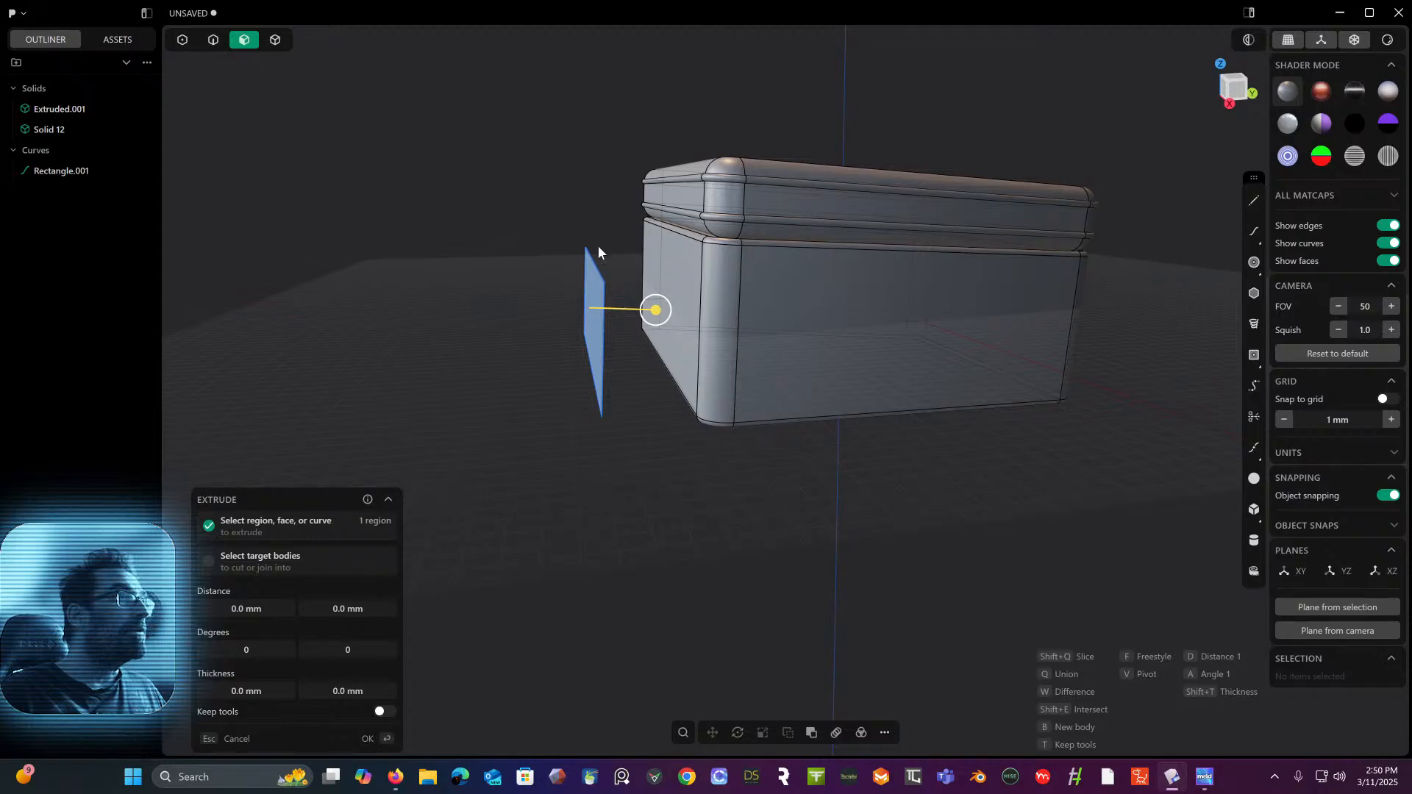
{"action": "left_click", "coordinate": [697, 337]}
{"action": "left_click_drag", "start_coordinate": [657, 309], "coordinate": [762, 336]}
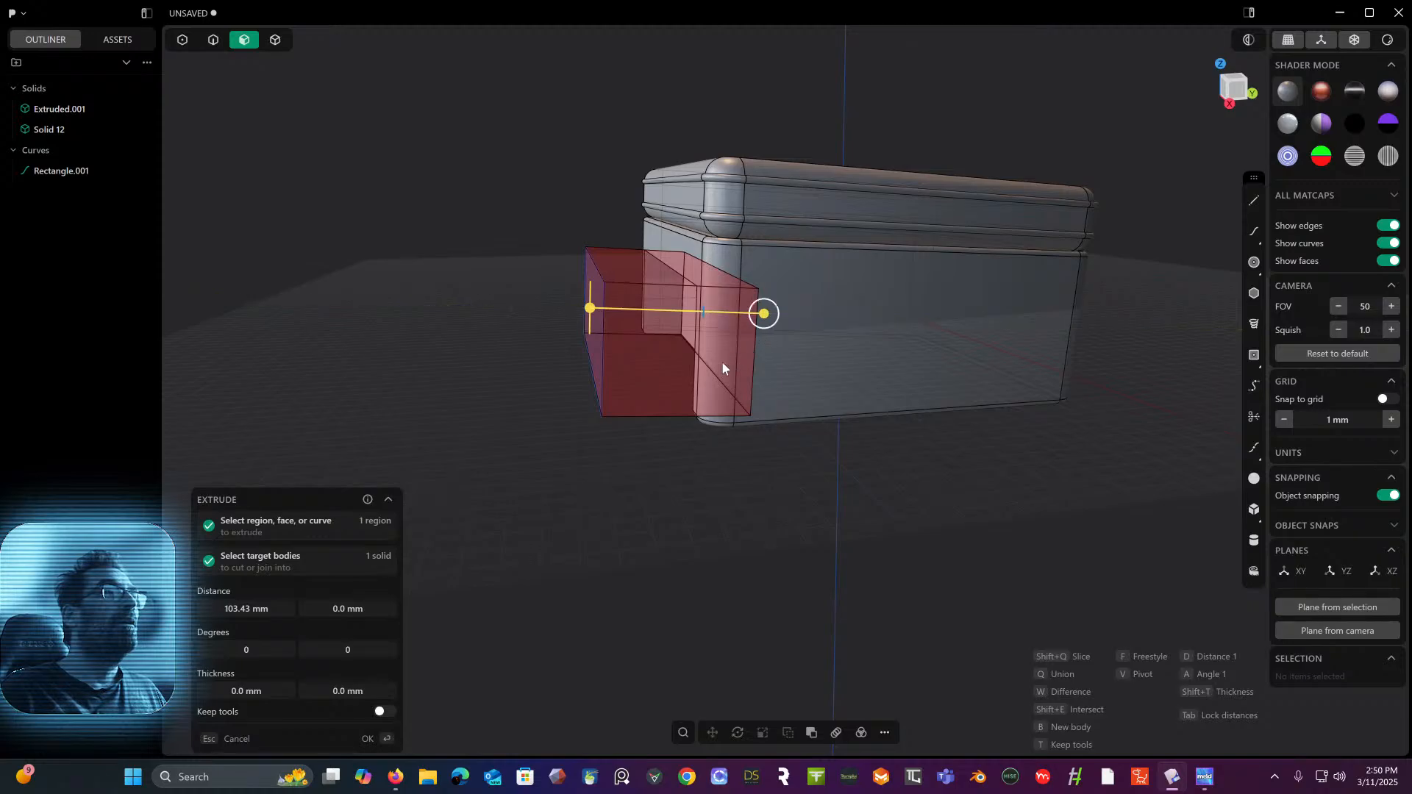
{"action": "key", "text": "Return"}
{"action": "mouse_move", "coordinate": [616, 456]}
{"action": "middle_mouse_down"}
{"action": "mouse_move", "coordinate": [643, 470]}
{"action": "mouse_move", "coordinate": [635, 462]}
{"action": "middle_mouse_up"}
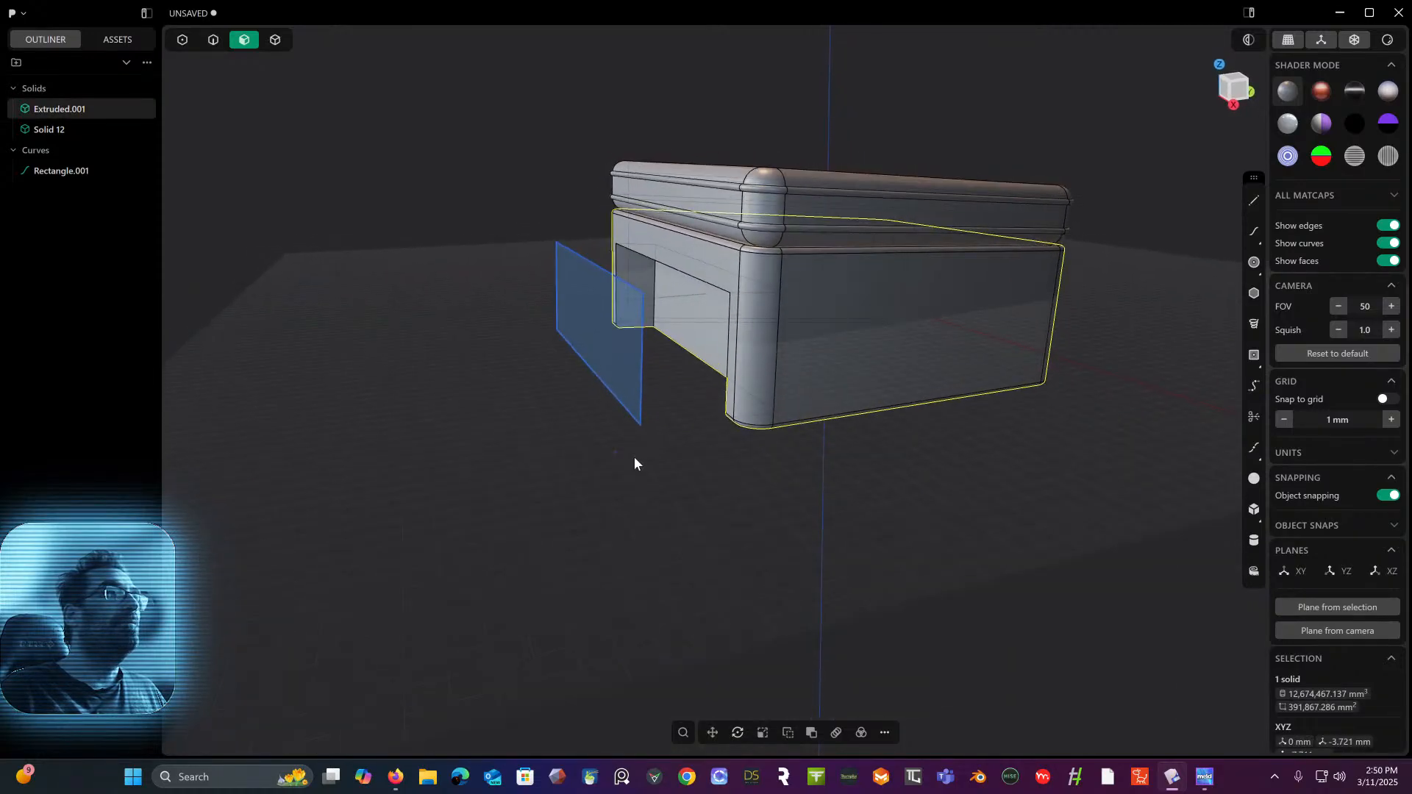
{"action": "left_click", "coordinate": [466, 213]}
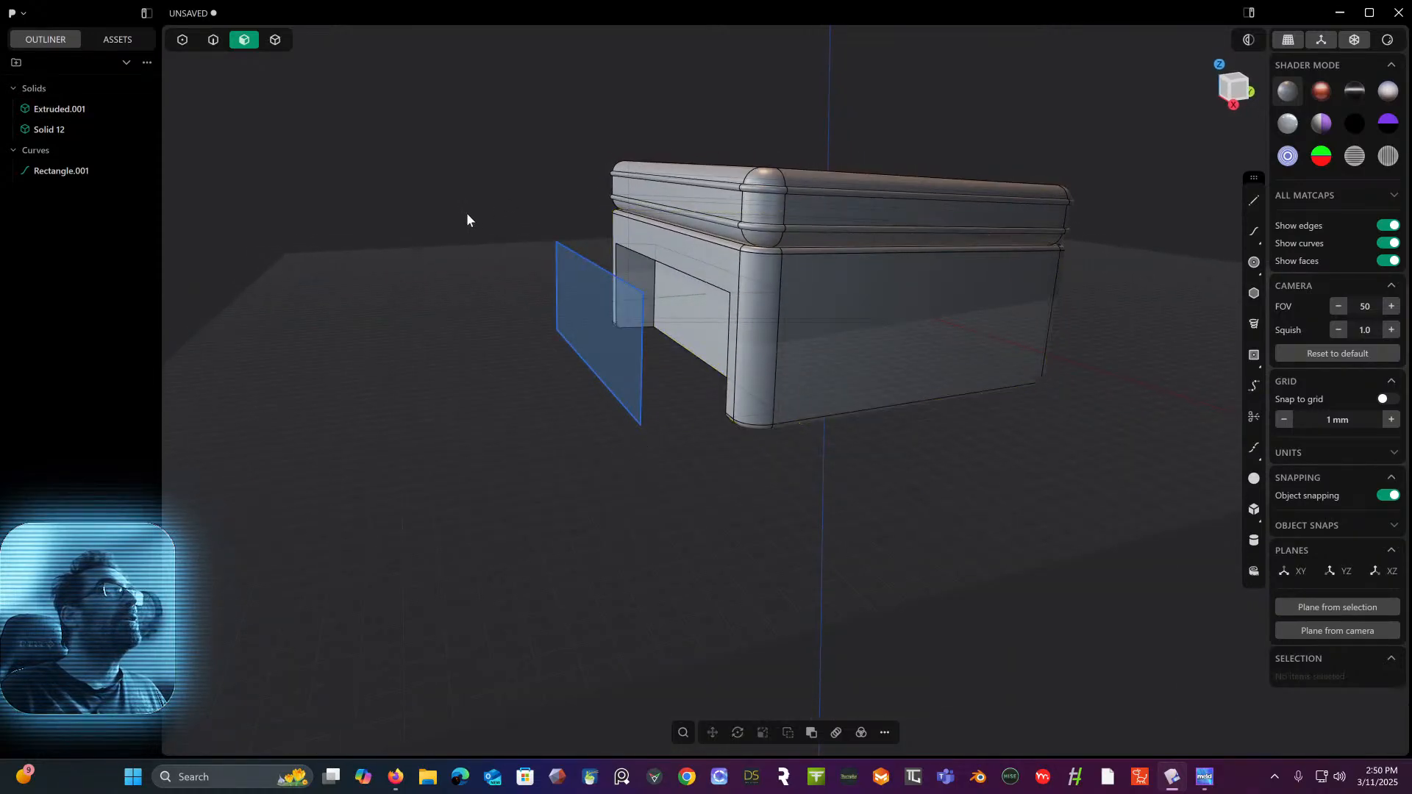
{"action": "left_click", "coordinate": [592, 266]}
{"action": "key", "text": "e"}
{"action": "middle_click_drag", "start_coordinate": [590, 267], "coordinate": [648, 263]}
{"action": "scroll", "coordinate": [624, 236], "scroll_direction": "up", "scroll_amount": 3}
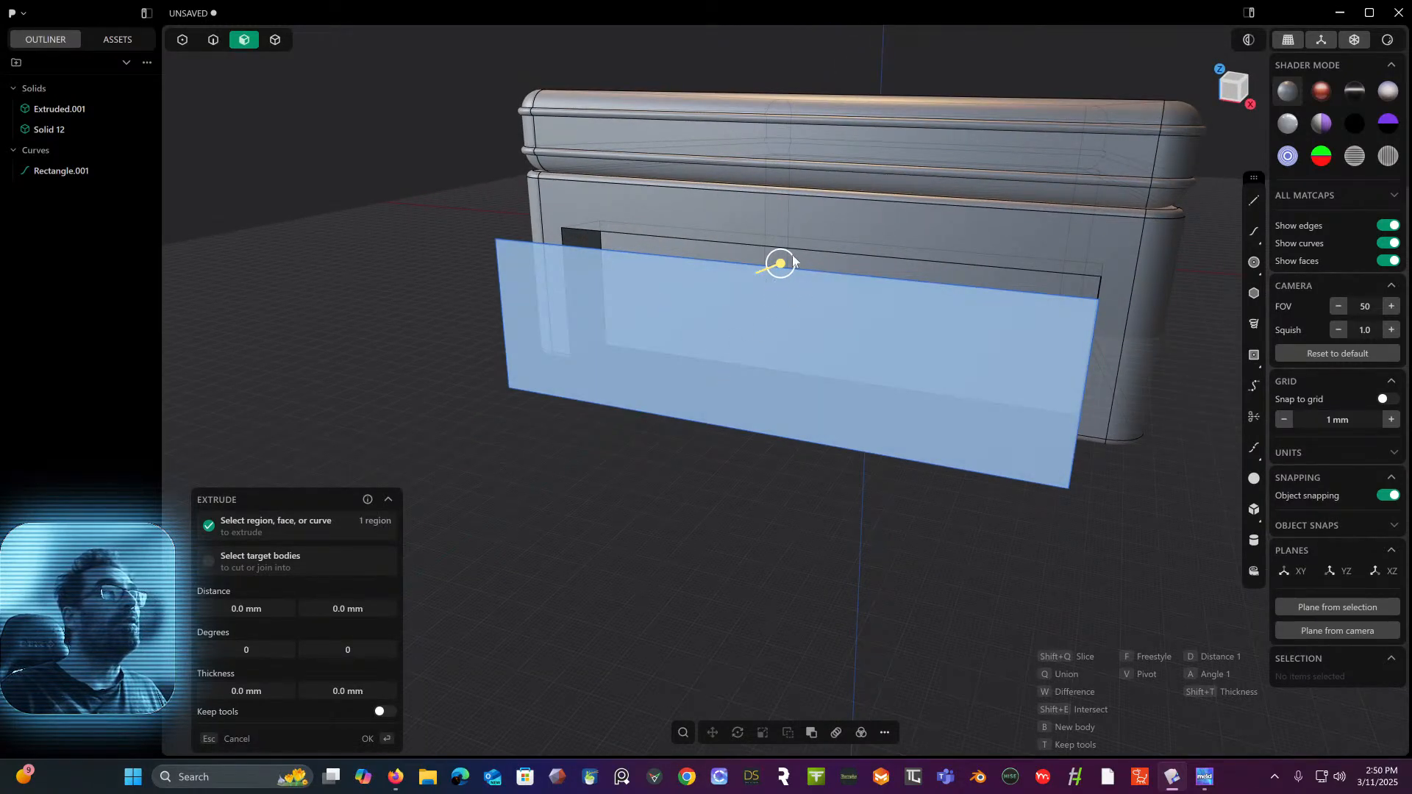
{"action": "left_click_drag", "start_coordinate": [781, 263], "coordinate": [790, 267]}
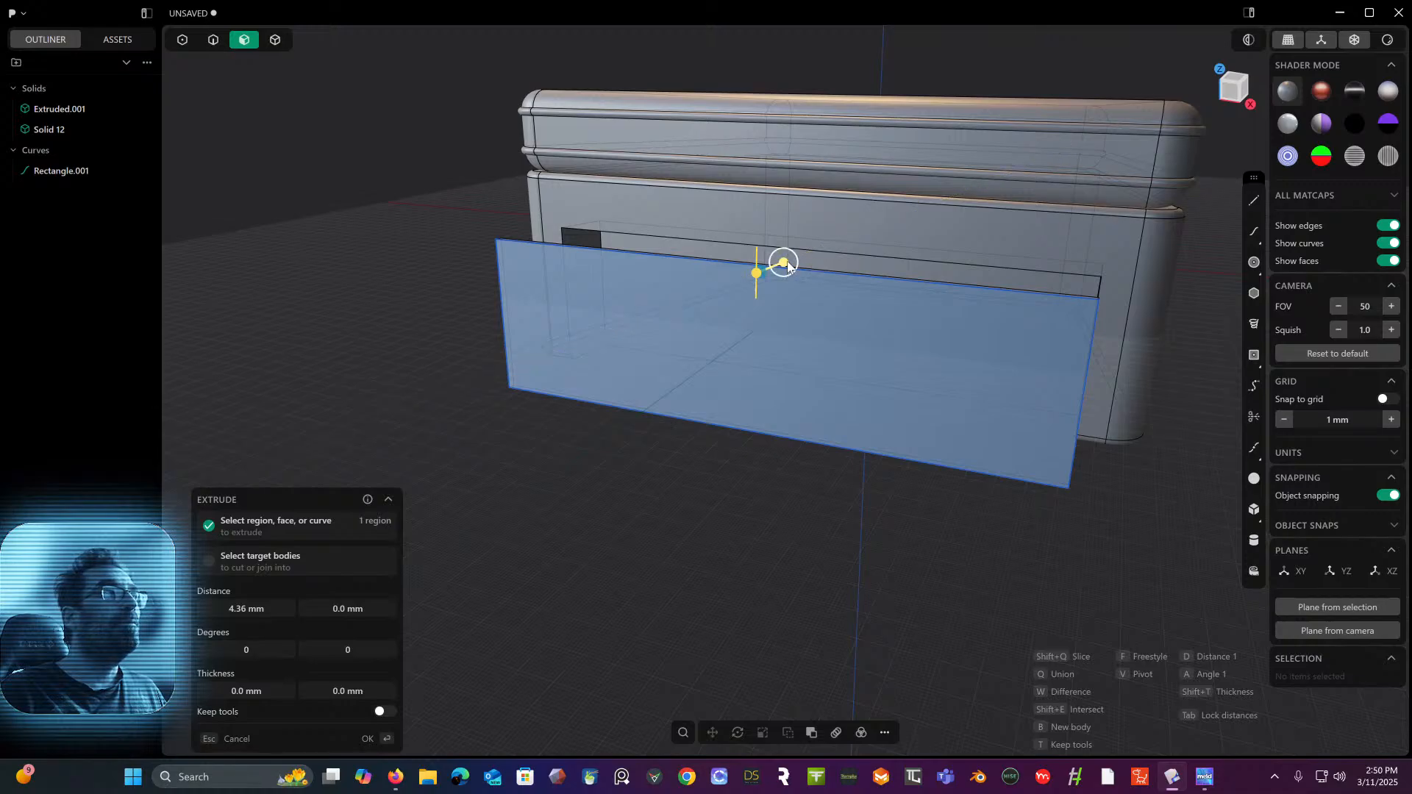
{"action": "key", "text": "Return"}
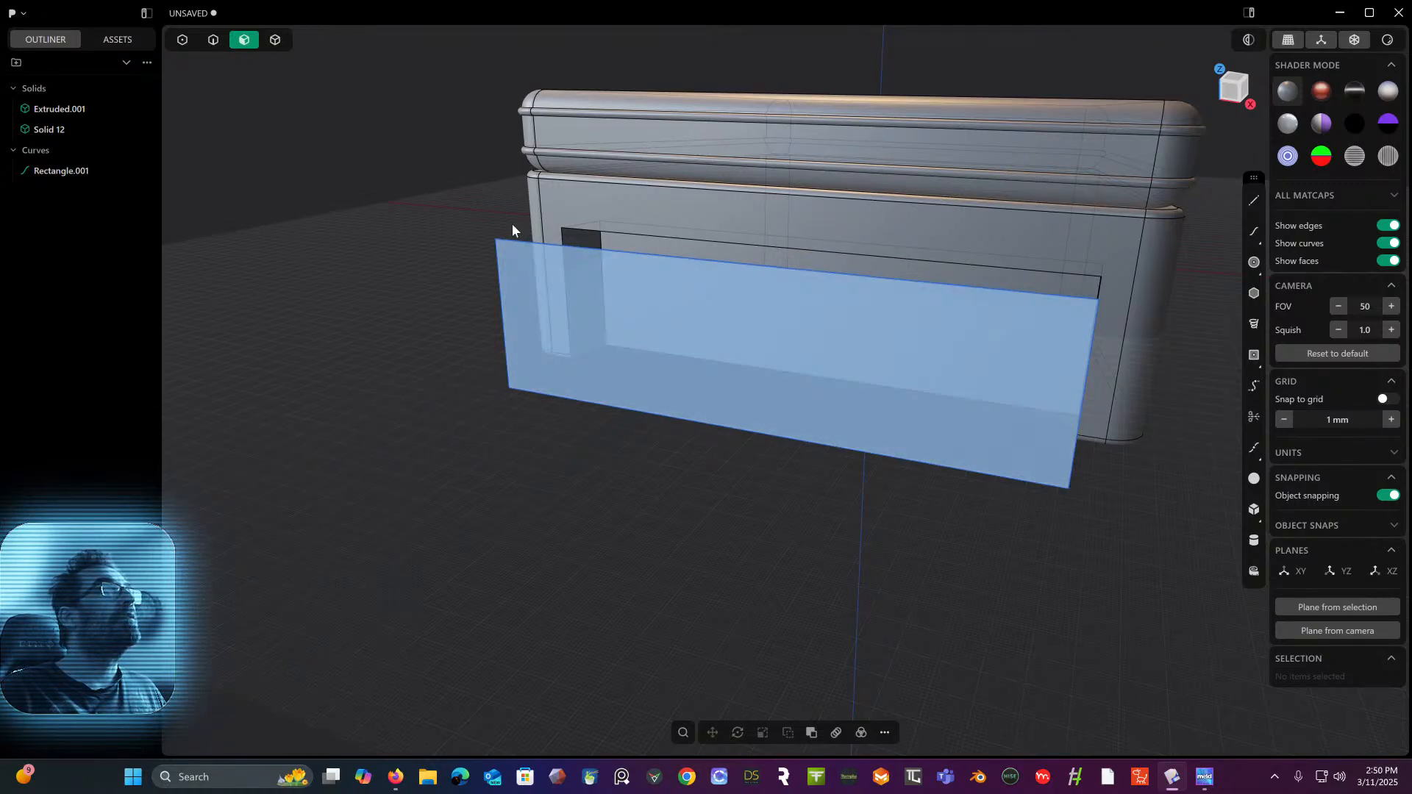
- Fillet all corners of the rectangle curve with a radius of about 6.5 mm
{"action": "left_click", "coordinate": [213, 40]}
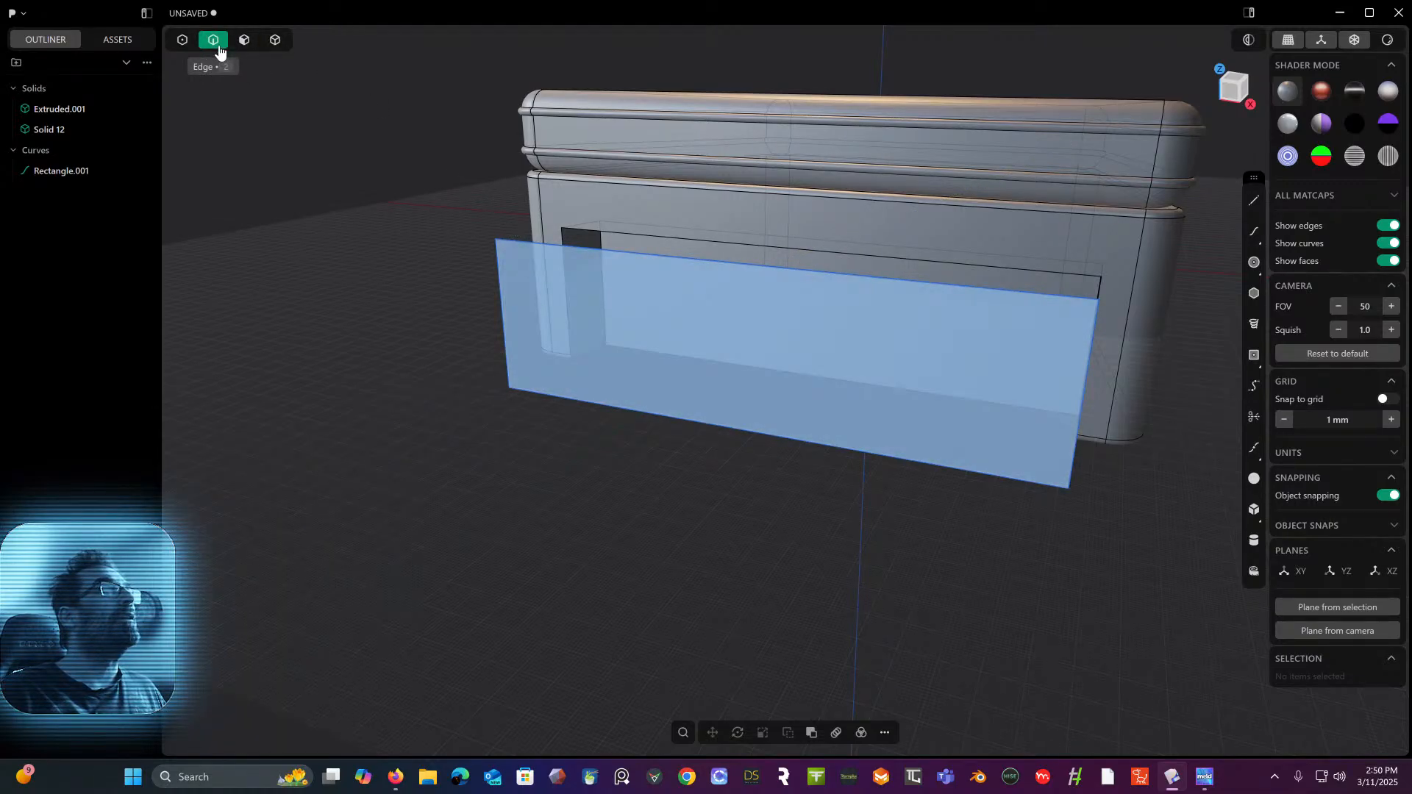
{"action": "left_click", "coordinate": [704, 270]}
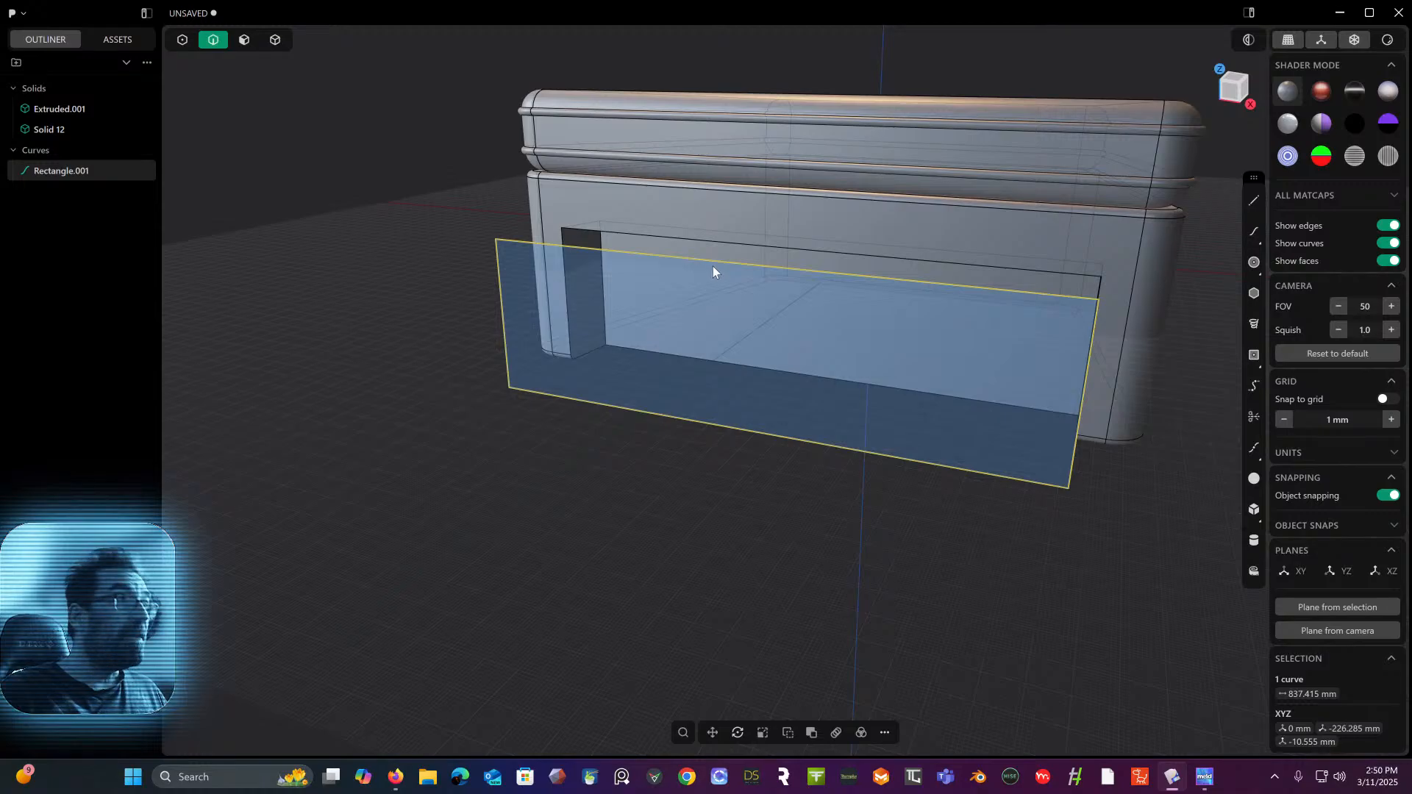
{"action": "key", "text": "f"}
{"action": "left_click_drag", "start_coordinate": [756, 354], "coordinate": [759, 349]}
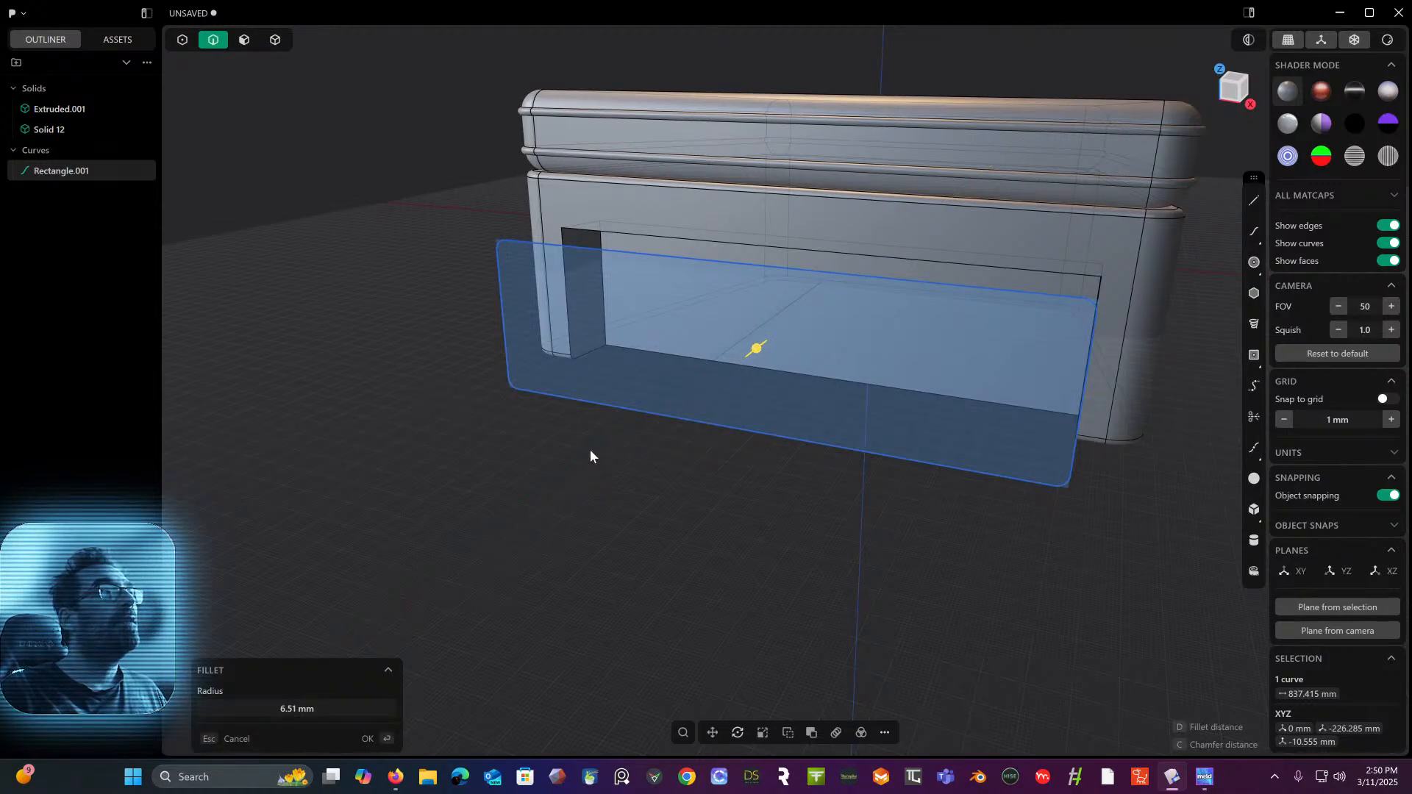
{"action": "key", "text": "Return"}
{"action": "middle_click_drag", "start_coordinate": [590, 449], "coordinate": [469, 338]}
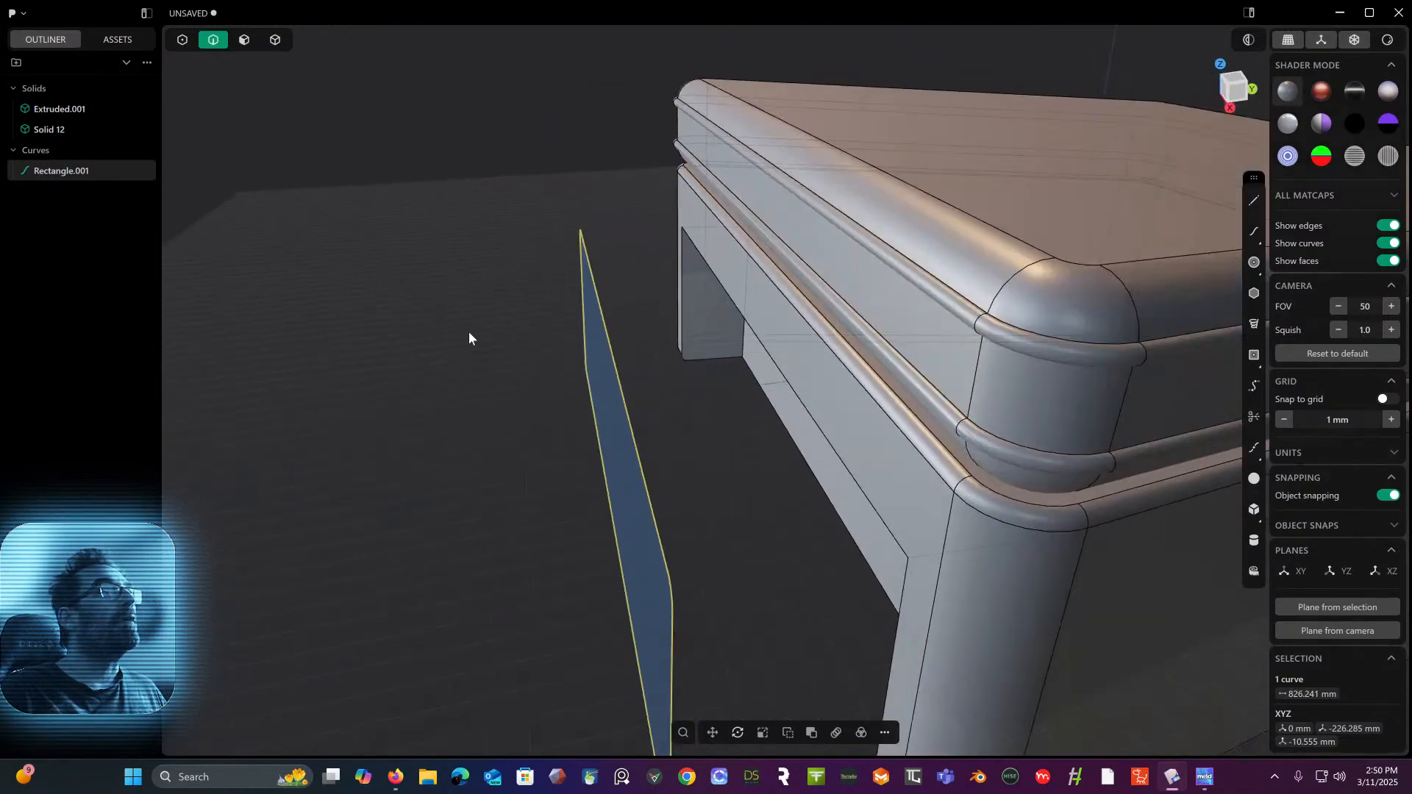
- Extrude the rounded rectangle region about 10.5 mm toward the slab to create a front panel
{"action": "left_click", "coordinate": [244, 45]}
{"action": "left_click", "coordinate": [603, 400]}
{"action": "key", "text": "e"}
{"action": "middle_click_drag", "start_coordinate": [592, 395], "coordinate": [633, 345]}
{"action": "left_click_drag", "start_coordinate": [662, 330], "coordinate": [686, 348]}
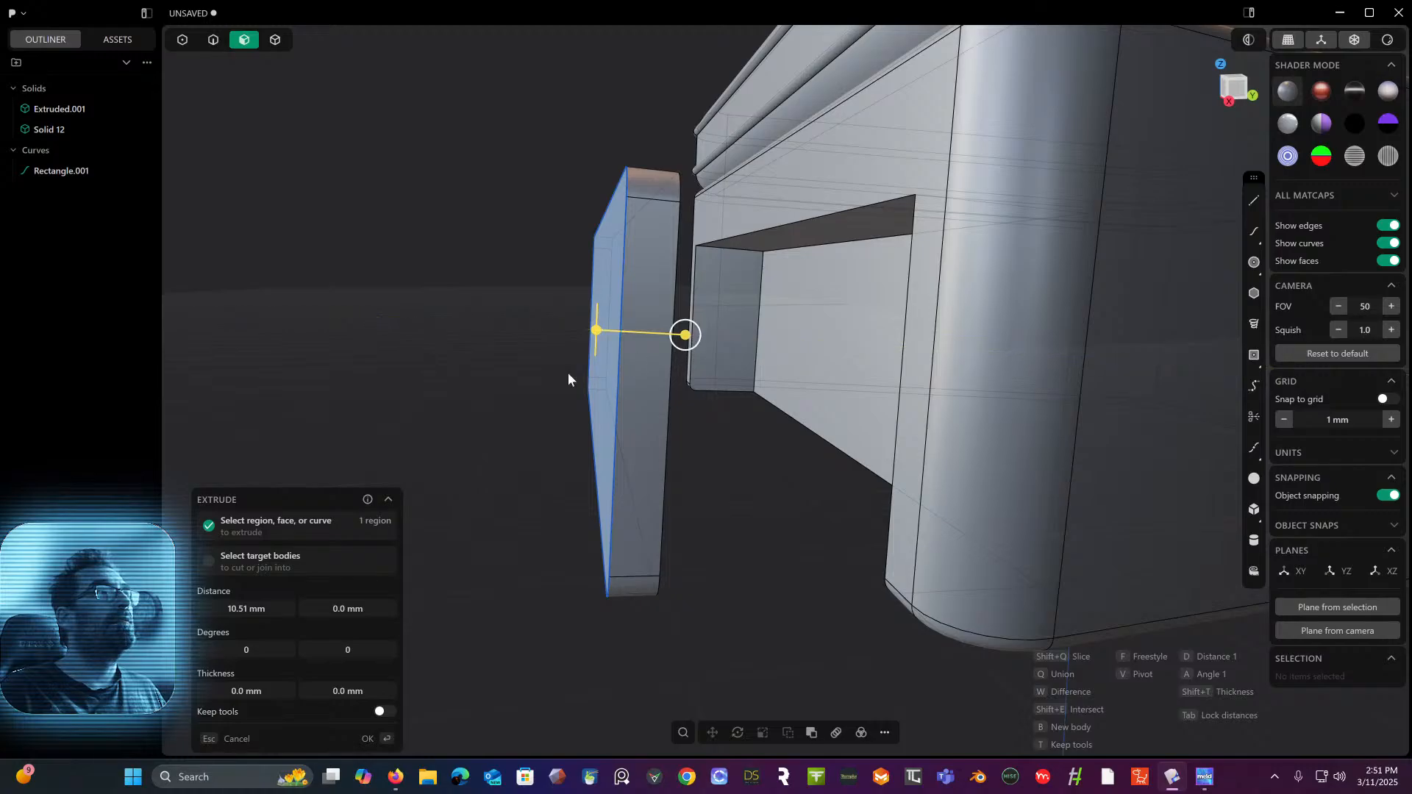
{"action": "key", "text": "Return"}
{"action": "scroll", "coordinate": [488, 359], "scroll_direction": "down", "scroll_amount": 2}
{"action": "middle_click_drag", "start_coordinate": [489, 361], "coordinate": [510, 310]}
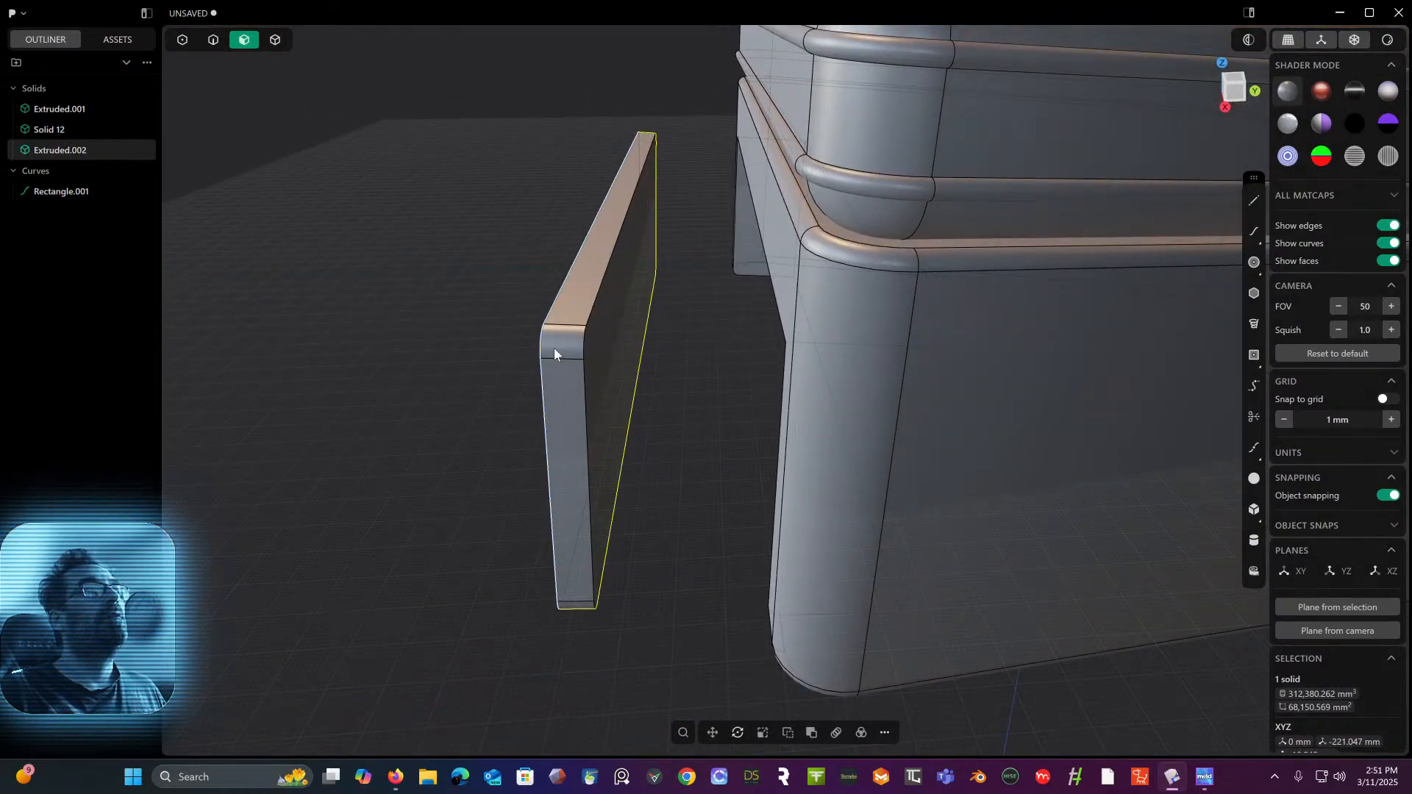
- Thicken the front panel by offsetting its back face toward the slab, and delete the leftover rectangle curve
{"action": "left_click", "coordinate": [603, 312]}
{"action": "left_click_drag", "start_coordinate": [655, 314], "coordinate": [665, 322]}
{"action": "key", "text": "Return"}
{"action": "middle_click_drag", "start_coordinate": [669, 381], "coordinate": [736, 375]}
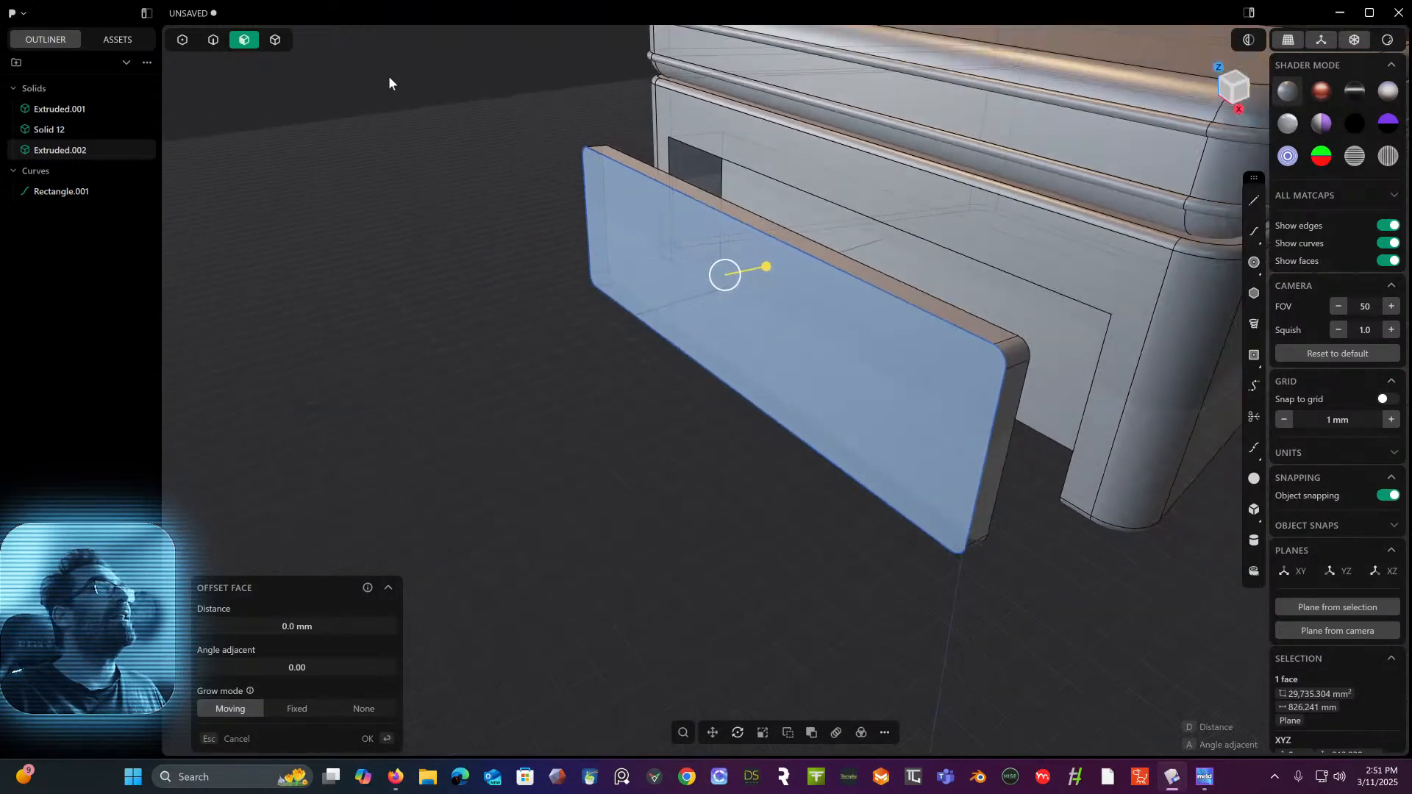
{"action": "left_click", "coordinate": [76, 191]}
{"action": "key", "text": "Delete"}
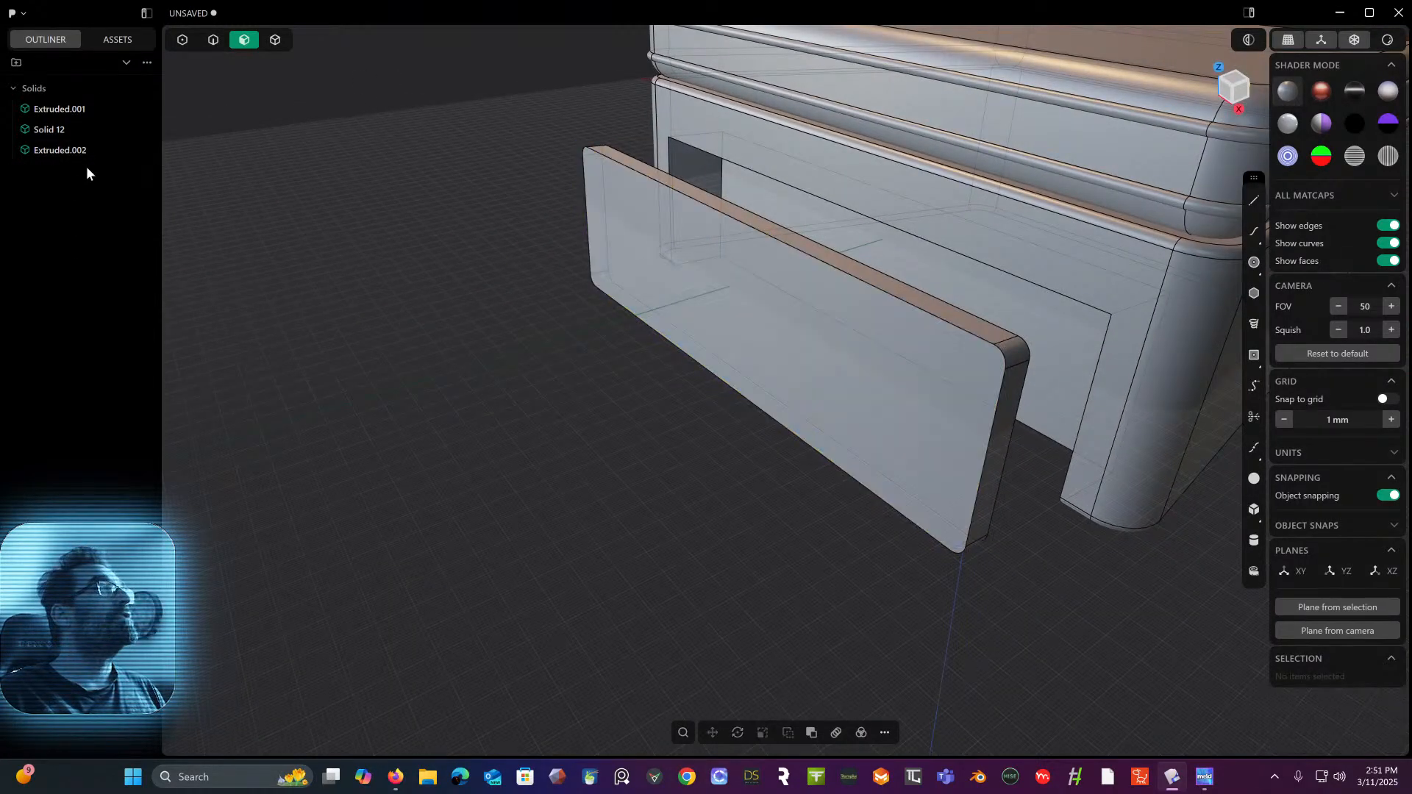
- Fillet the outer edge loop around the panel's front face
{"action": "left_click", "coordinate": [205, 45]}
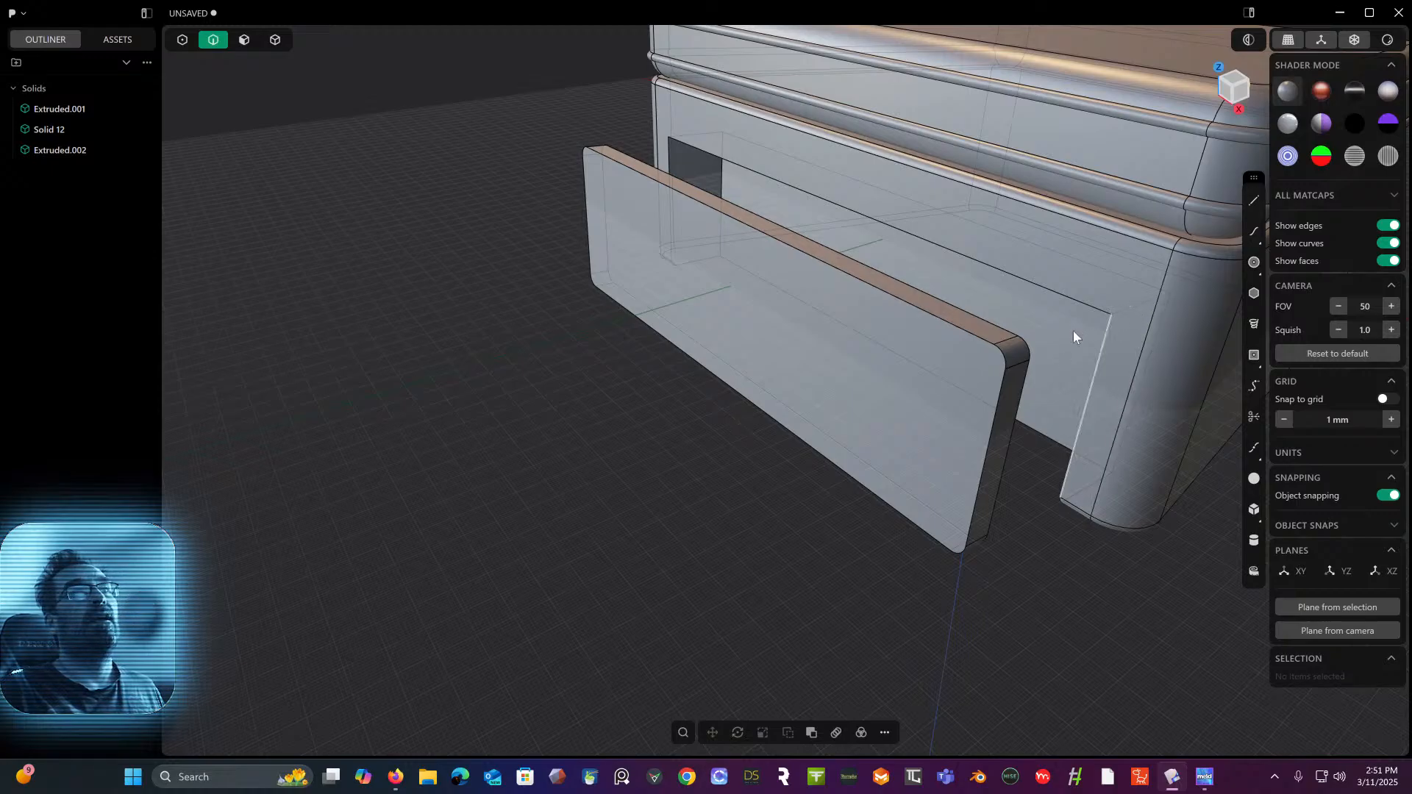
{"action": "left_click", "coordinate": [1004, 363]}
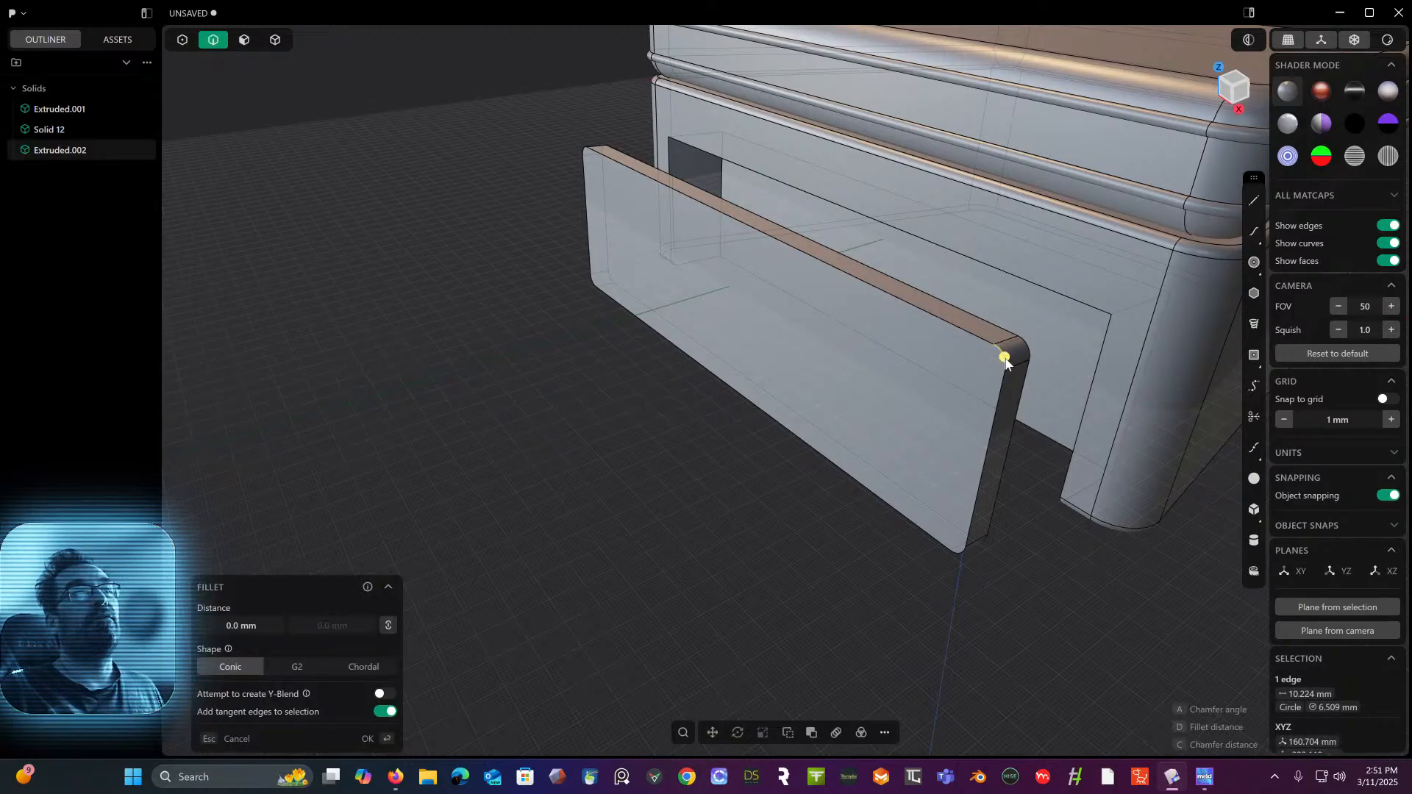
{"action": "left_click_drag", "start_coordinate": [1006, 363], "coordinate": [1008, 378]}
{"action": "key", "text": "Return"}
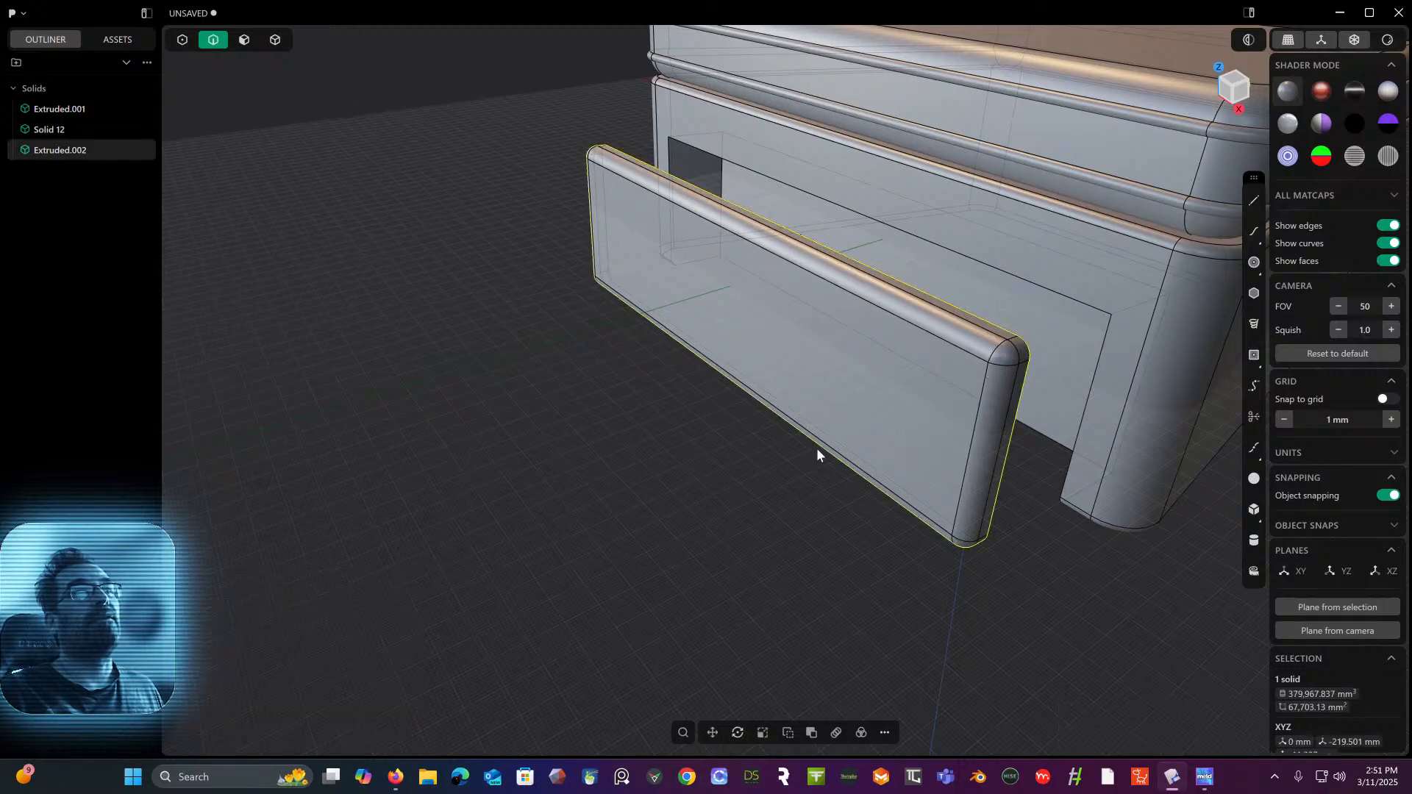
- Fillet the panel's back edge loop with a small radius of about 1.2 mm
{"action": "middle_click_drag", "start_coordinate": [817, 448], "coordinate": [735, 416]}
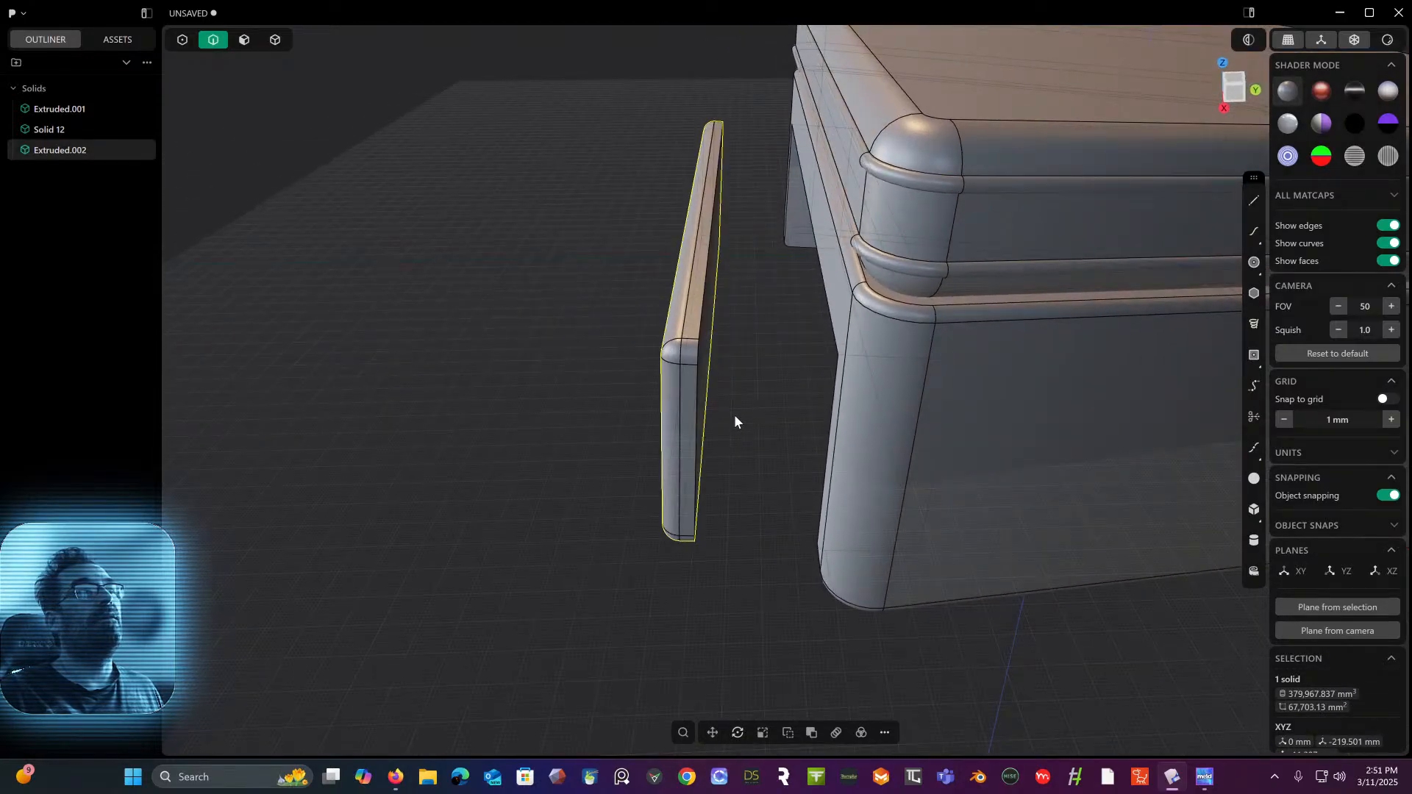
{"action": "left_click", "coordinate": [699, 362]}
{"action": "key", "text": "f"}
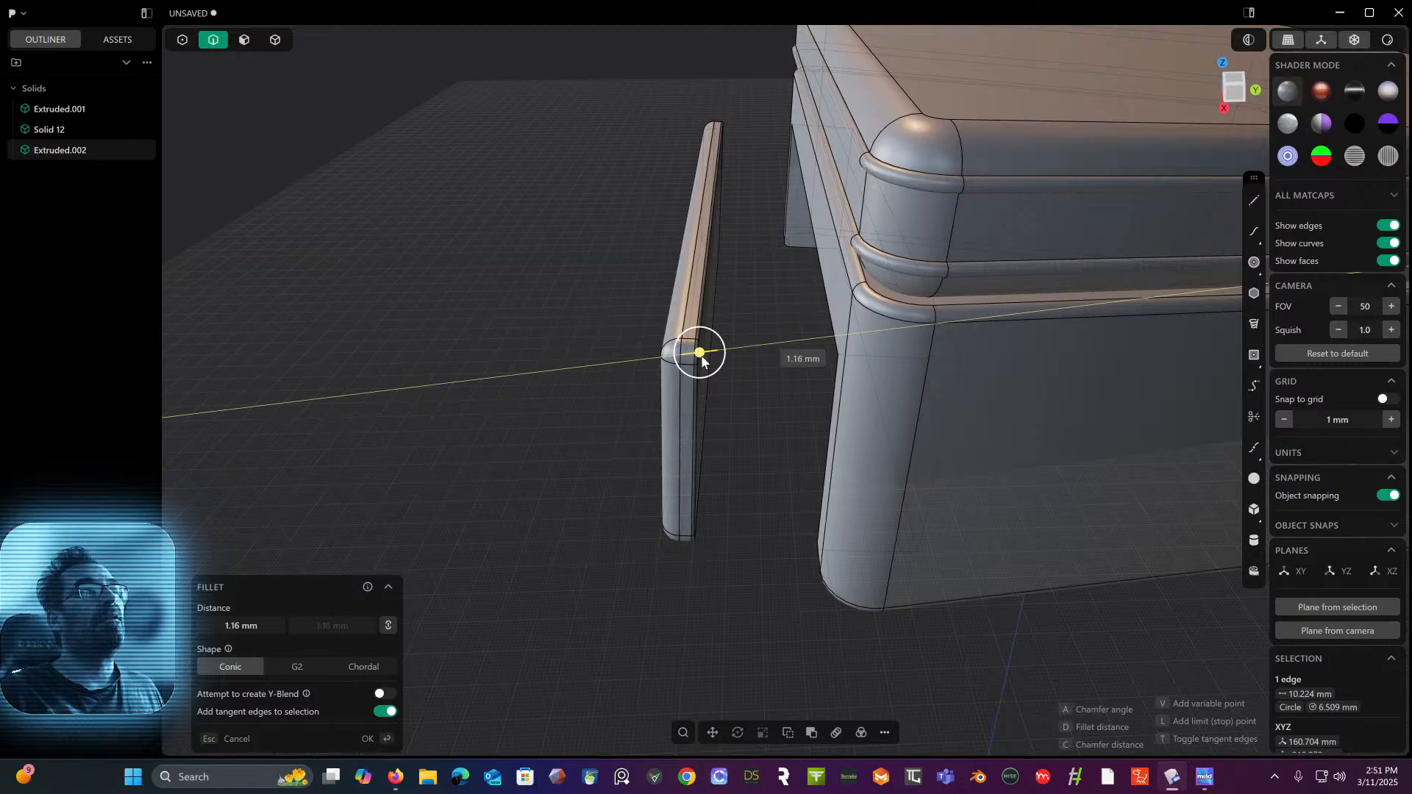
{"action": "key", "text": "Return"}
{"action": "middle_click_drag", "start_coordinate": [522, 307], "coordinate": [604, 403]}
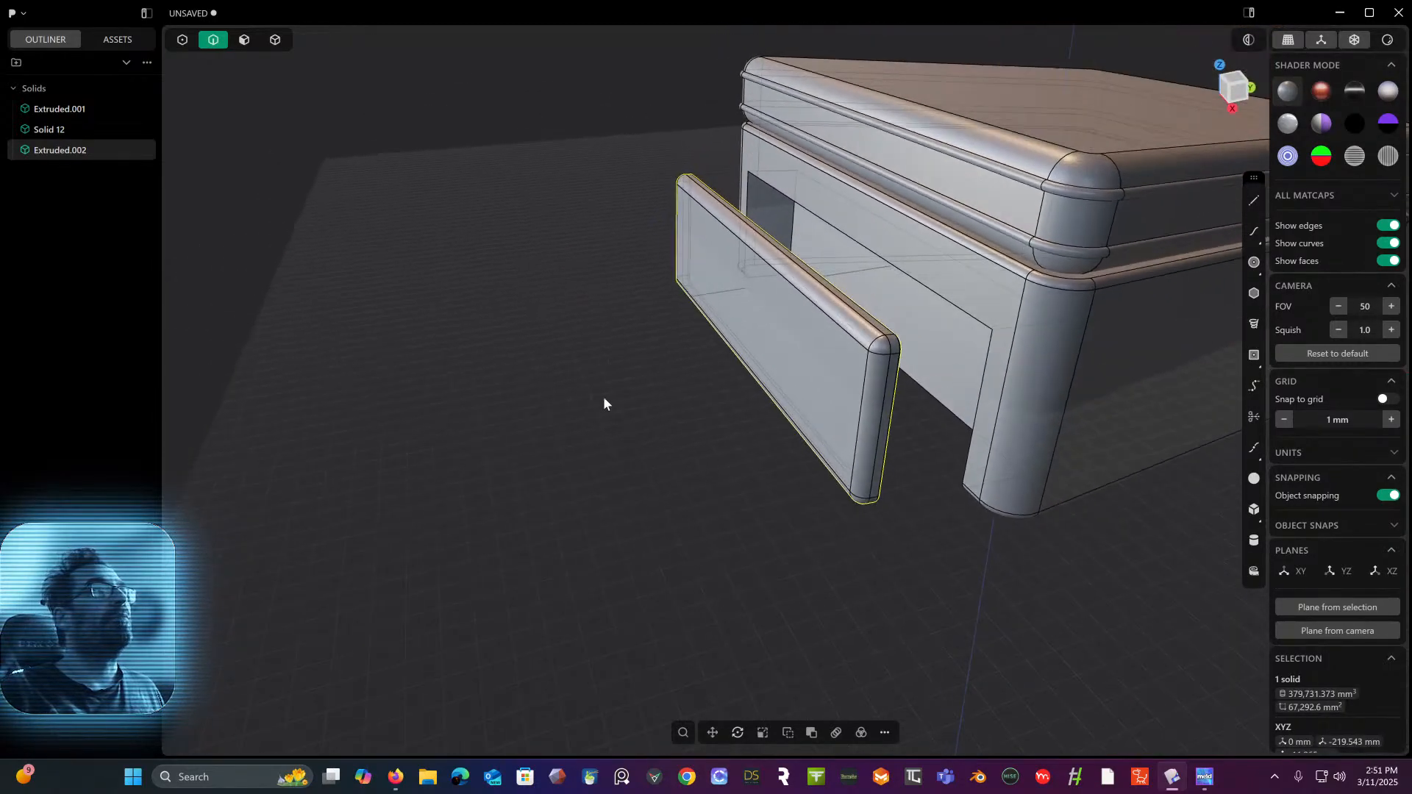
- Move the panel in the right view along the slab's tilt until its back sits slightly inside the front opening
{"action": "left_click", "coordinate": [275, 39]}
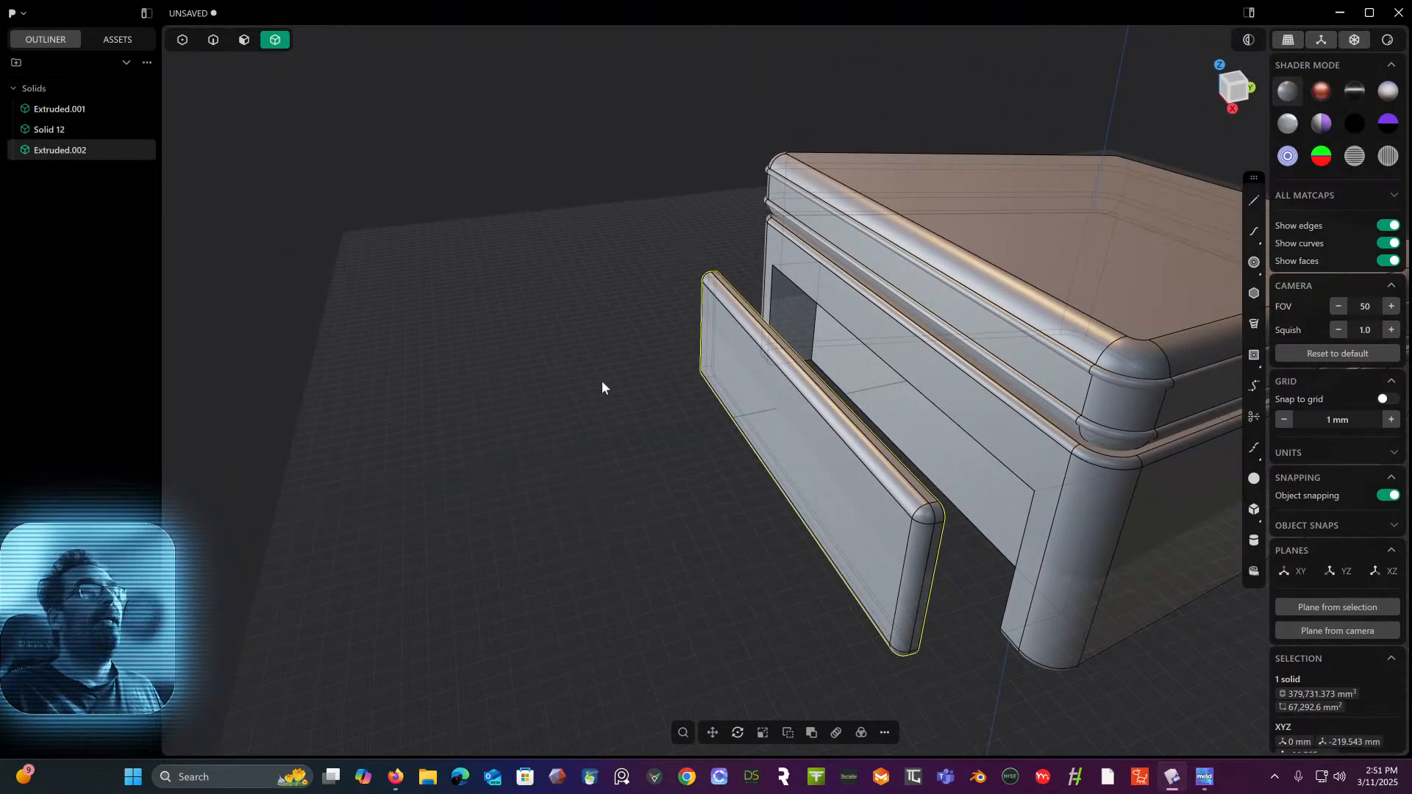
{"action": "left_click", "coordinate": [1239, 92]}
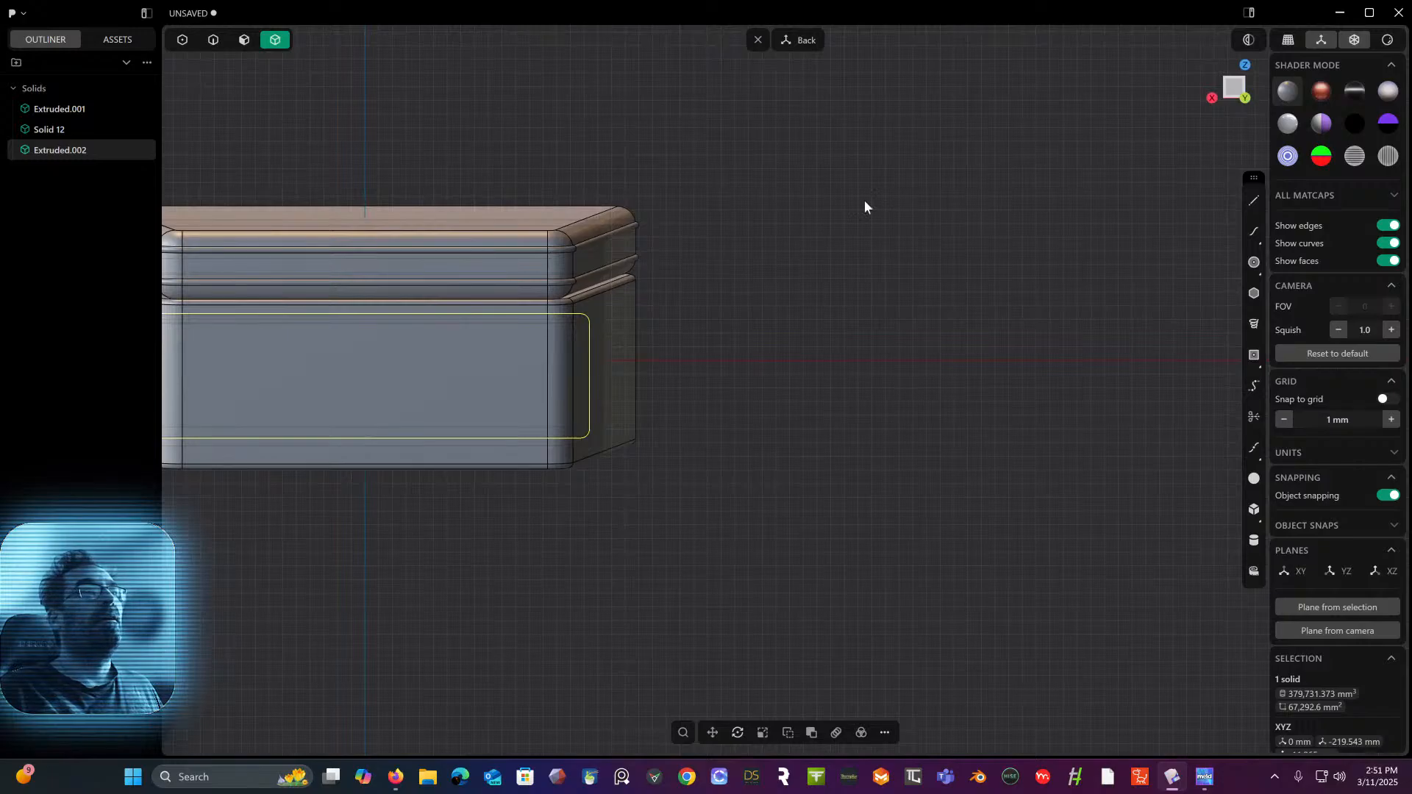
{"action": "middle_click_drag", "start_coordinate": [917, 161], "coordinate": [1114, 67]}
{"action": "left_click", "coordinate": [1236, 99]}
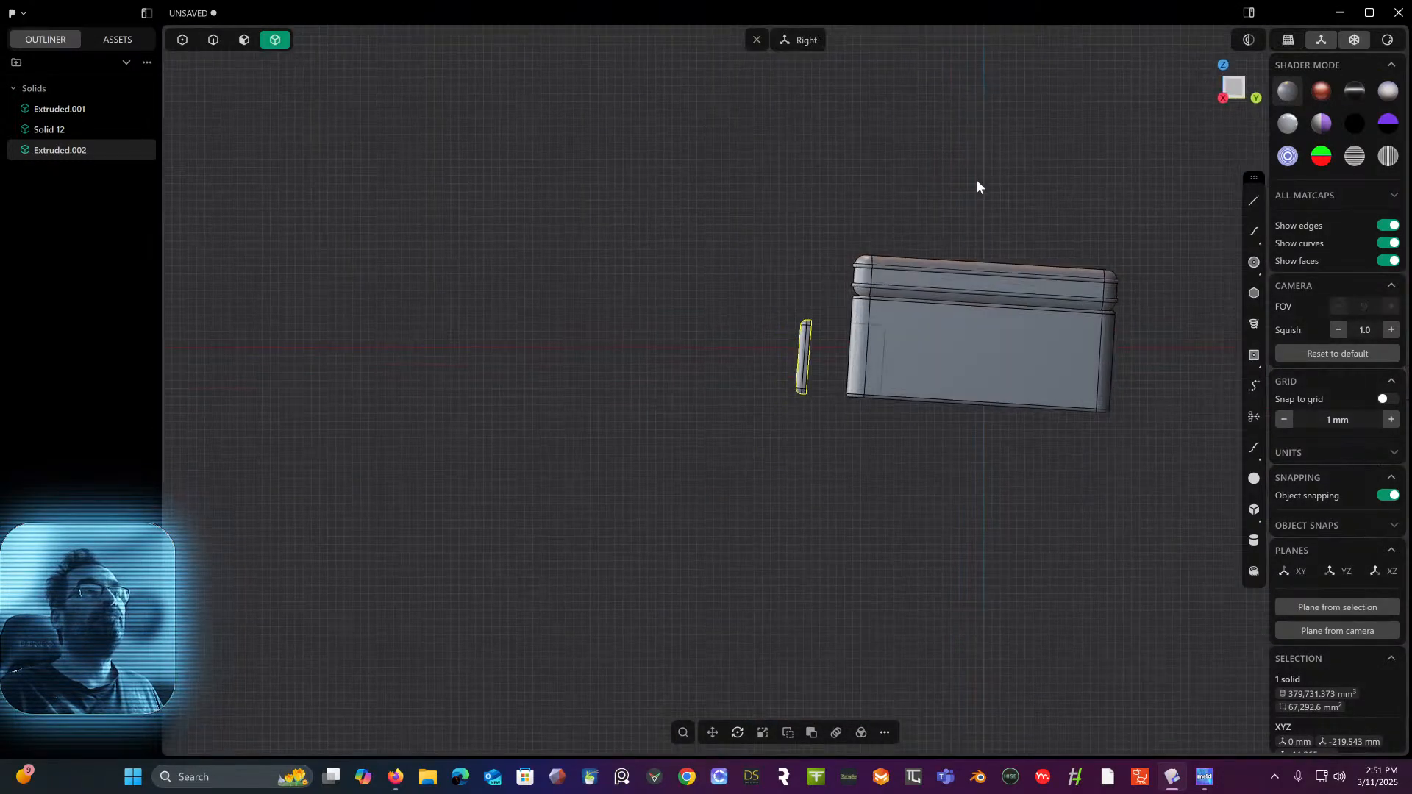
{"action": "scroll", "coordinate": [812, 288], "scroll_direction": "up", "scroll_amount": 2}
{"action": "key", "text": "g"}
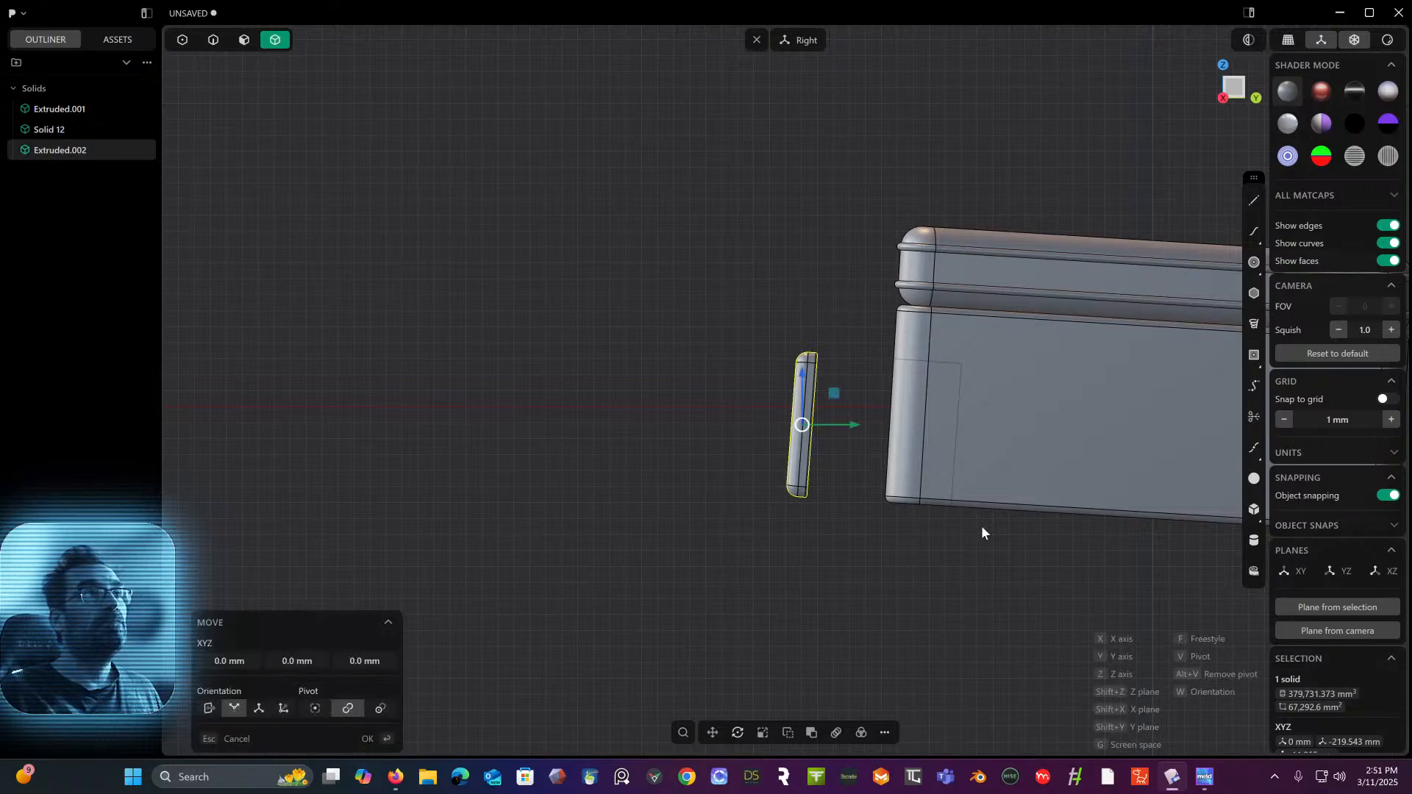
{"action": "key", "text": "v"}
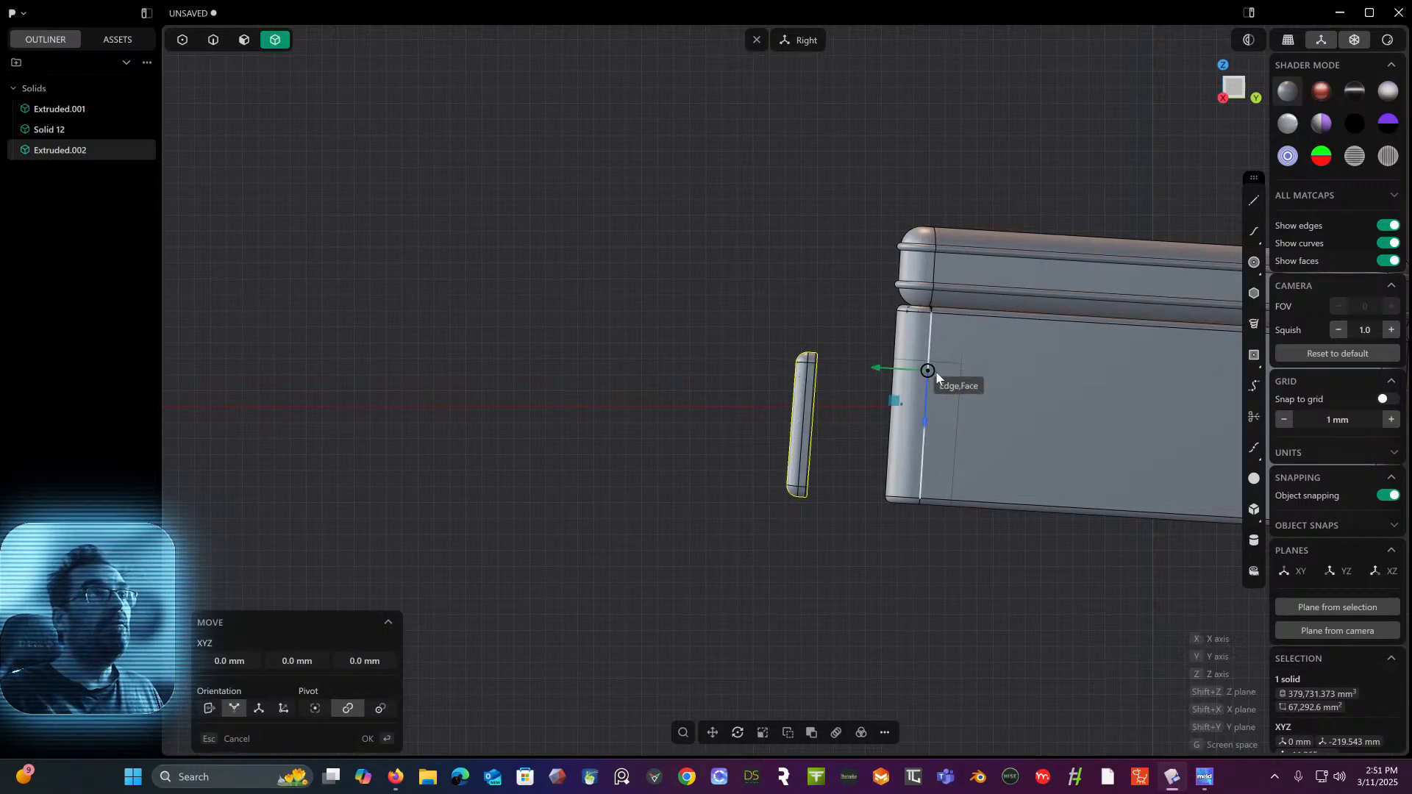
{"action": "left_click", "coordinate": [795, 429]}
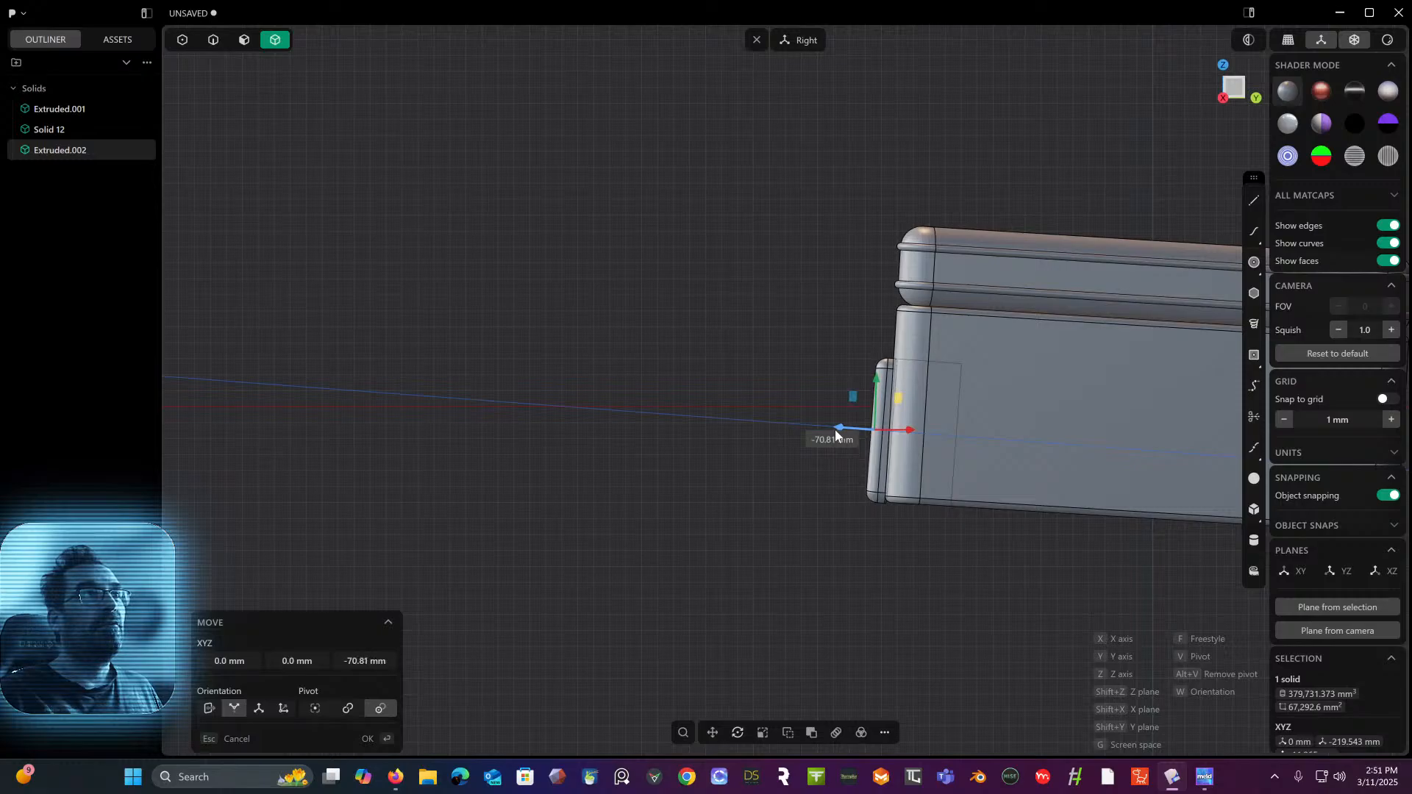
{"action": "left_click", "coordinate": [712, 356]}
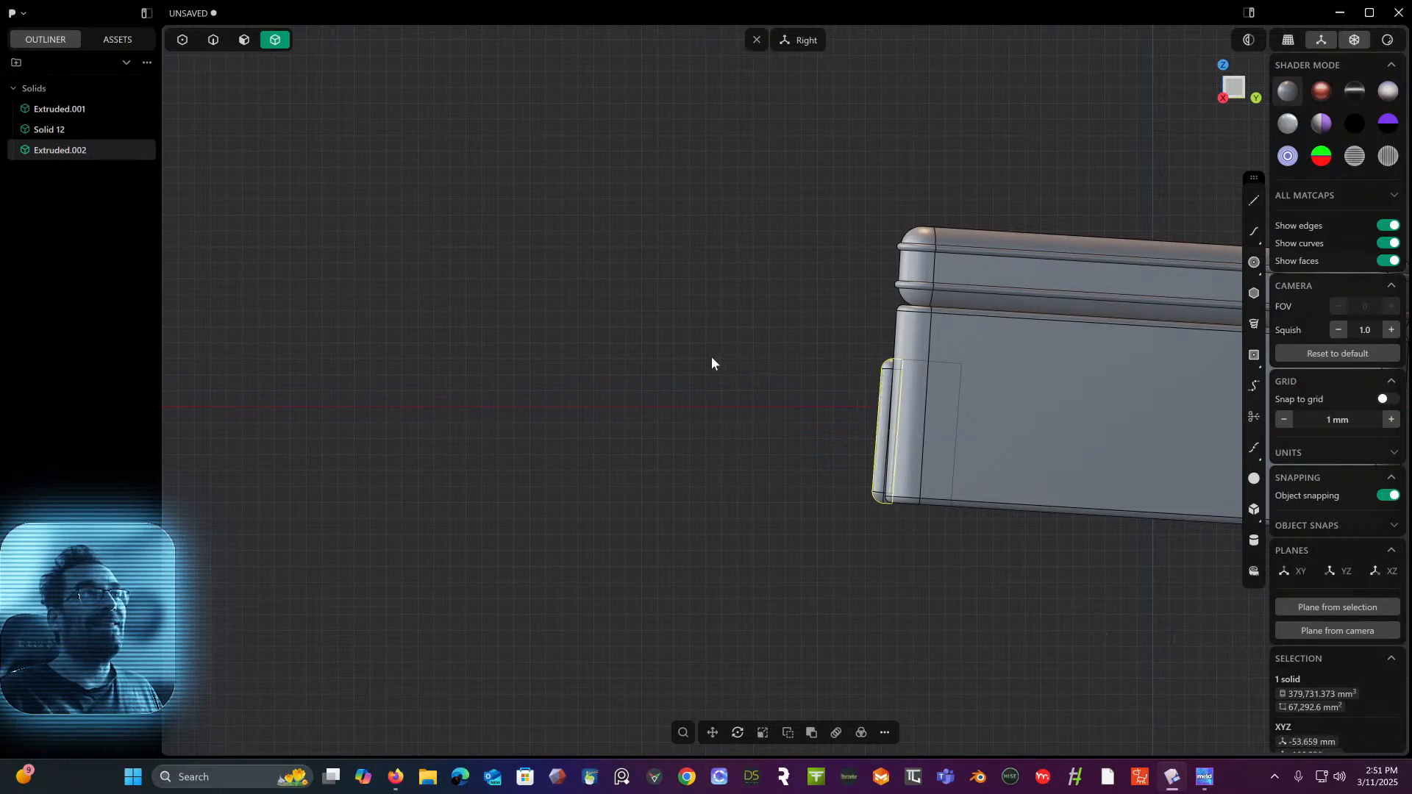
- Move the panel about 53 mm sideways in the front view so it fills the opening, and turn off the X-ray display
{"action": "middle_click_drag", "start_coordinate": [712, 356], "coordinate": [468, 423]}
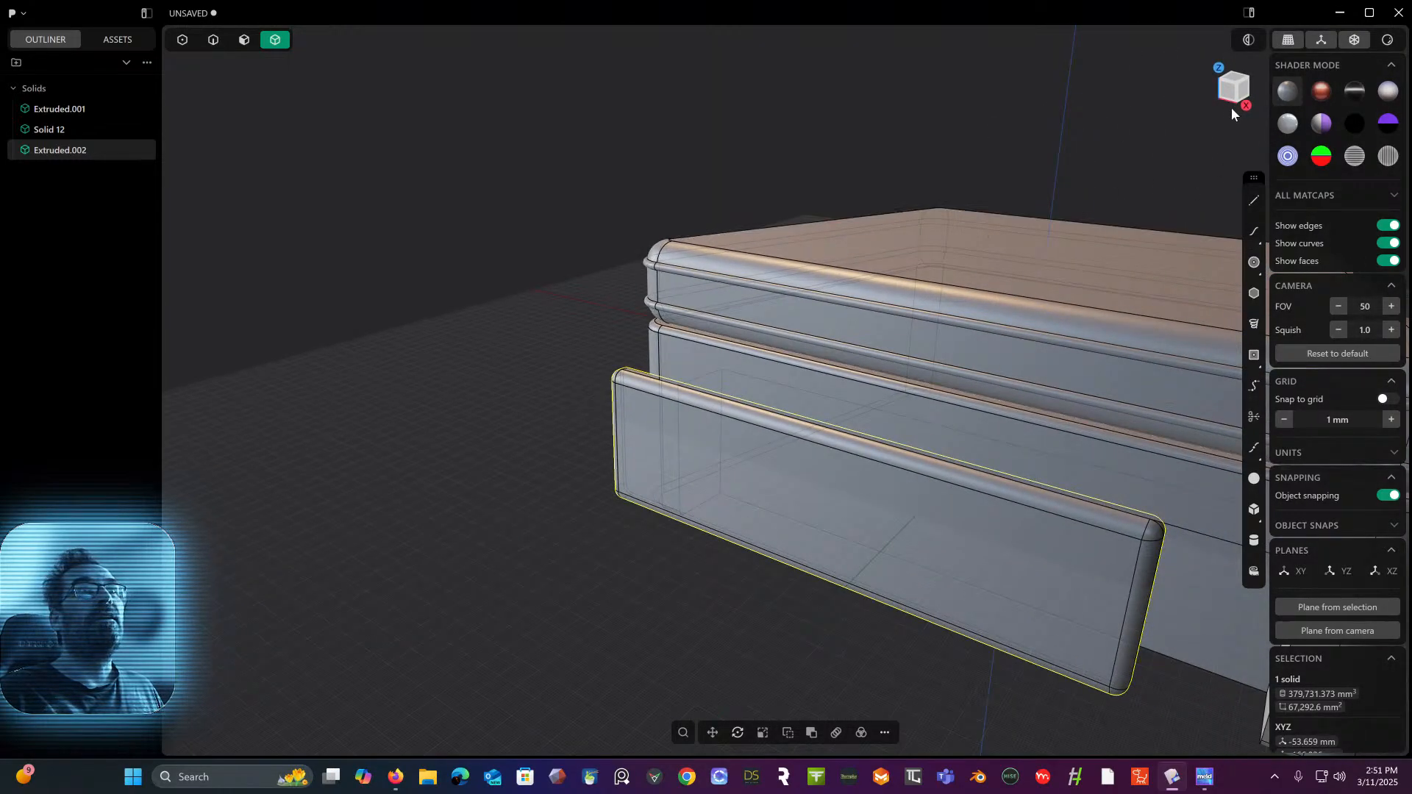
{"action": "left_click", "coordinate": [1230, 85]}
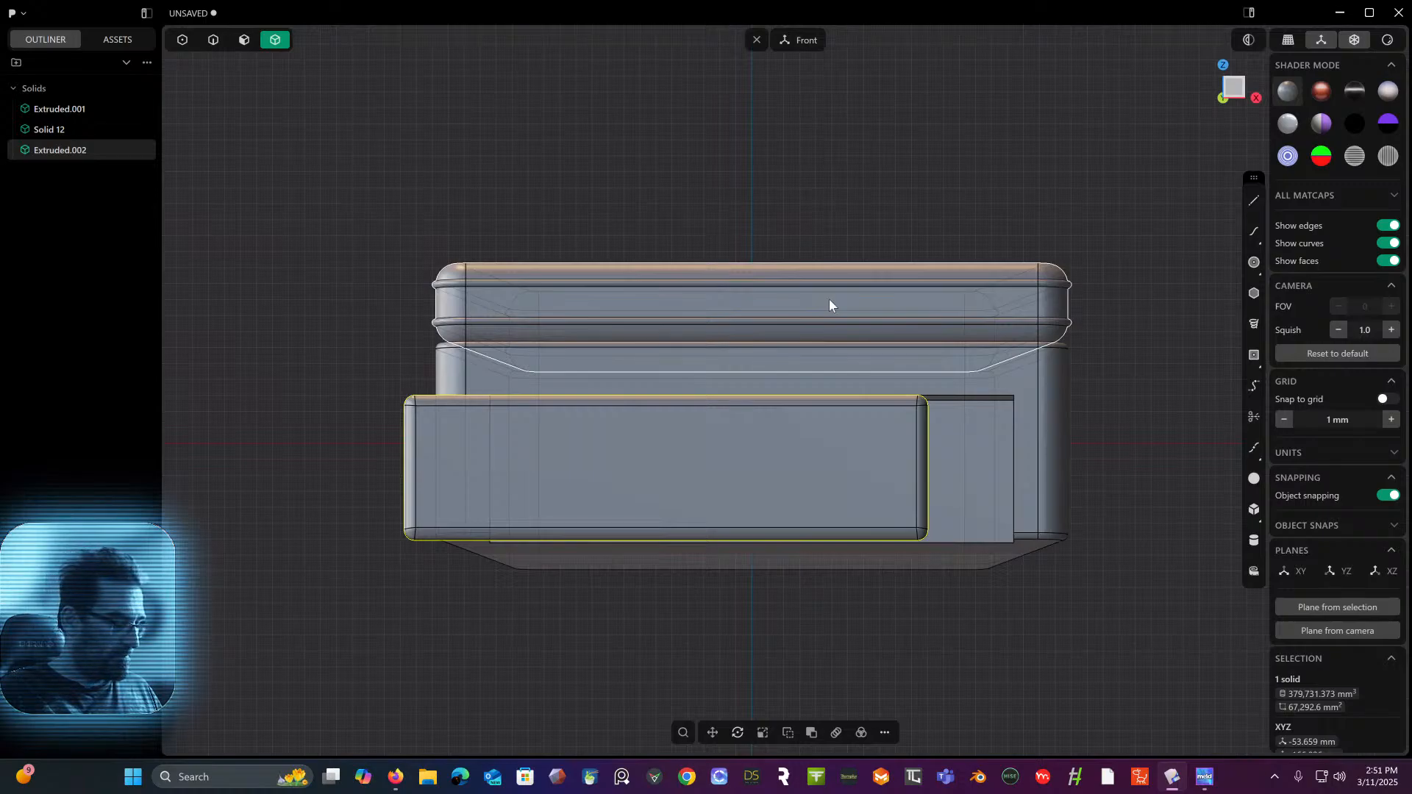
{"action": "key", "text": "g"}
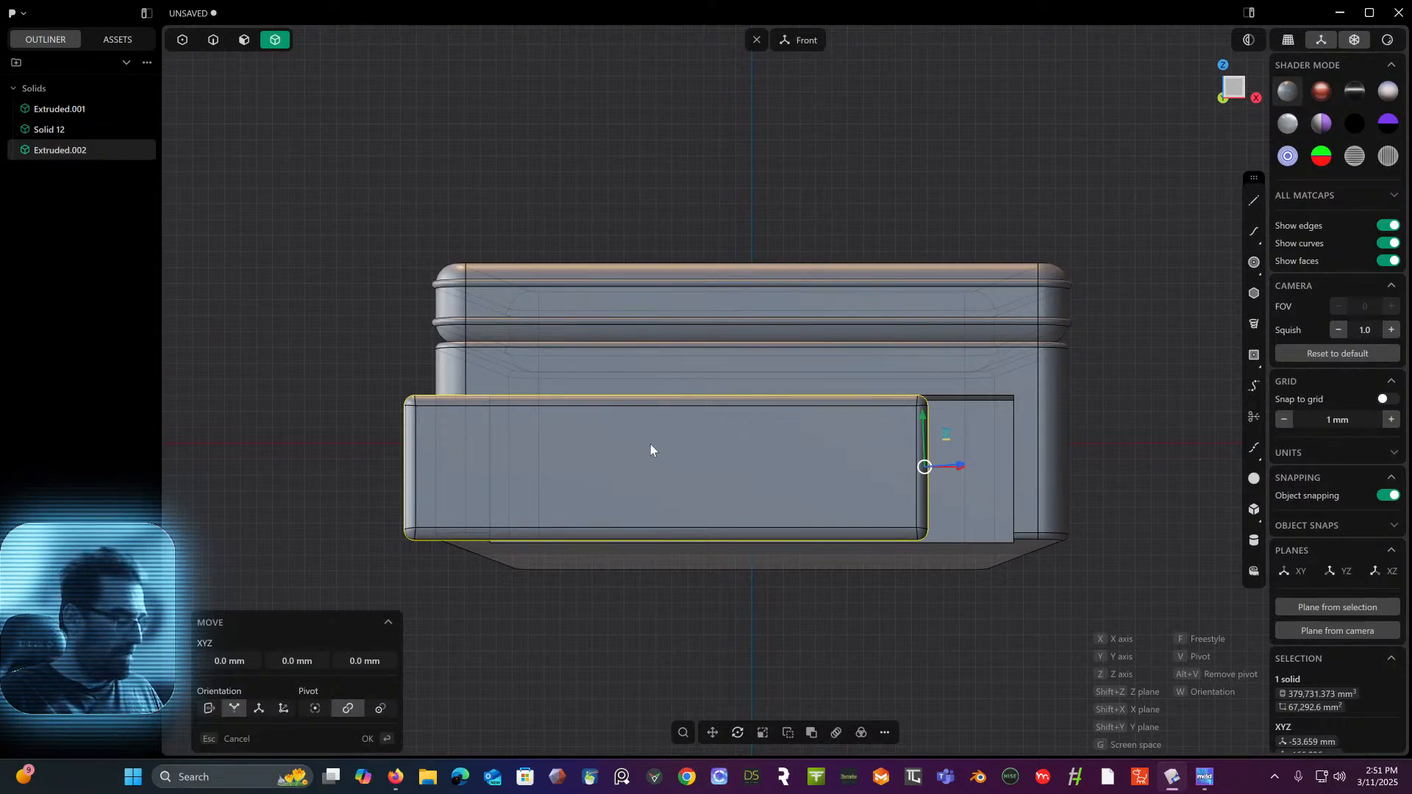
{"action": "key", "text": "v"}
{"action": "left_click", "coordinate": [672, 468]}
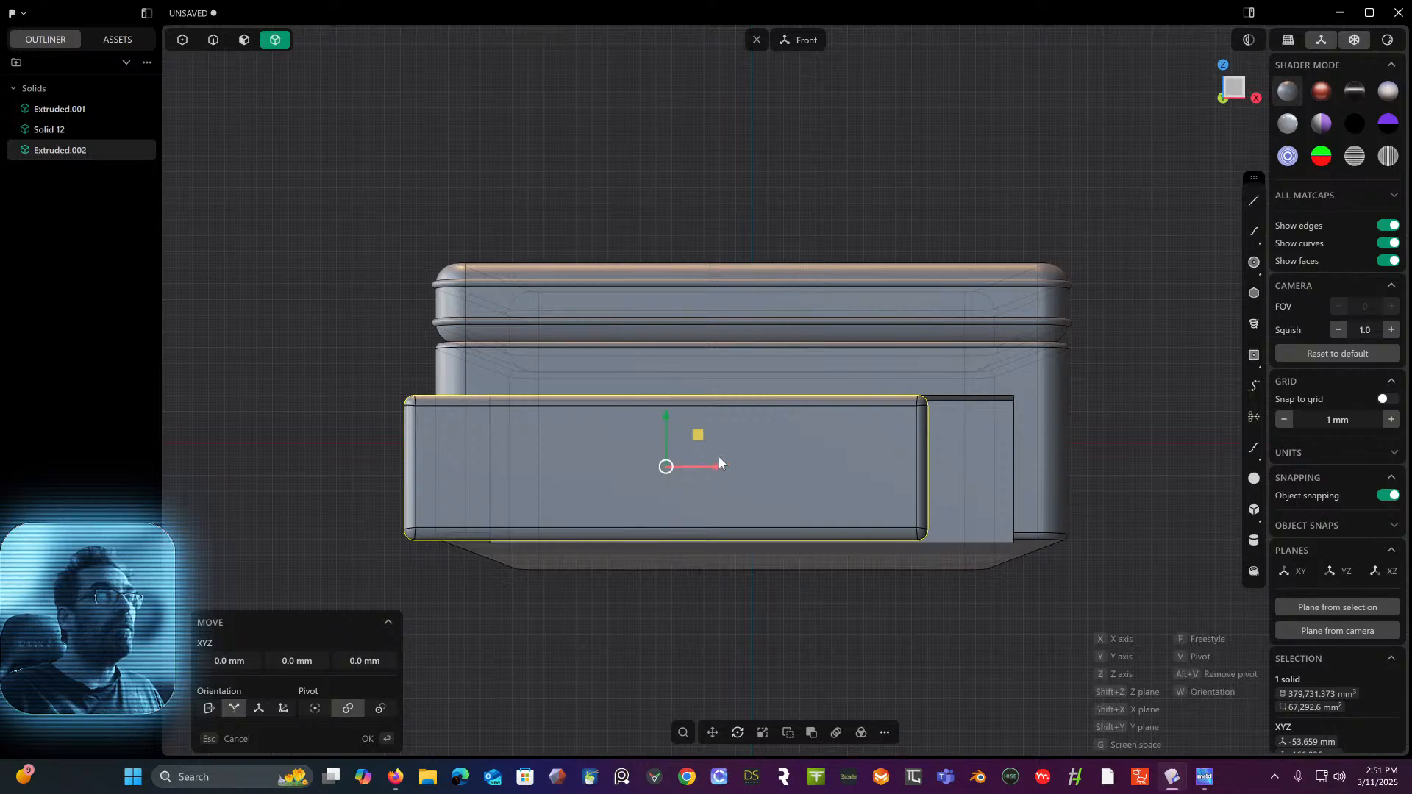
{"action": "left_click_drag", "start_coordinate": [717, 466], "coordinate": [803, 478]}
{"action": "right_click_drag", "start_coordinate": [578, 472], "coordinate": [542, 468]}
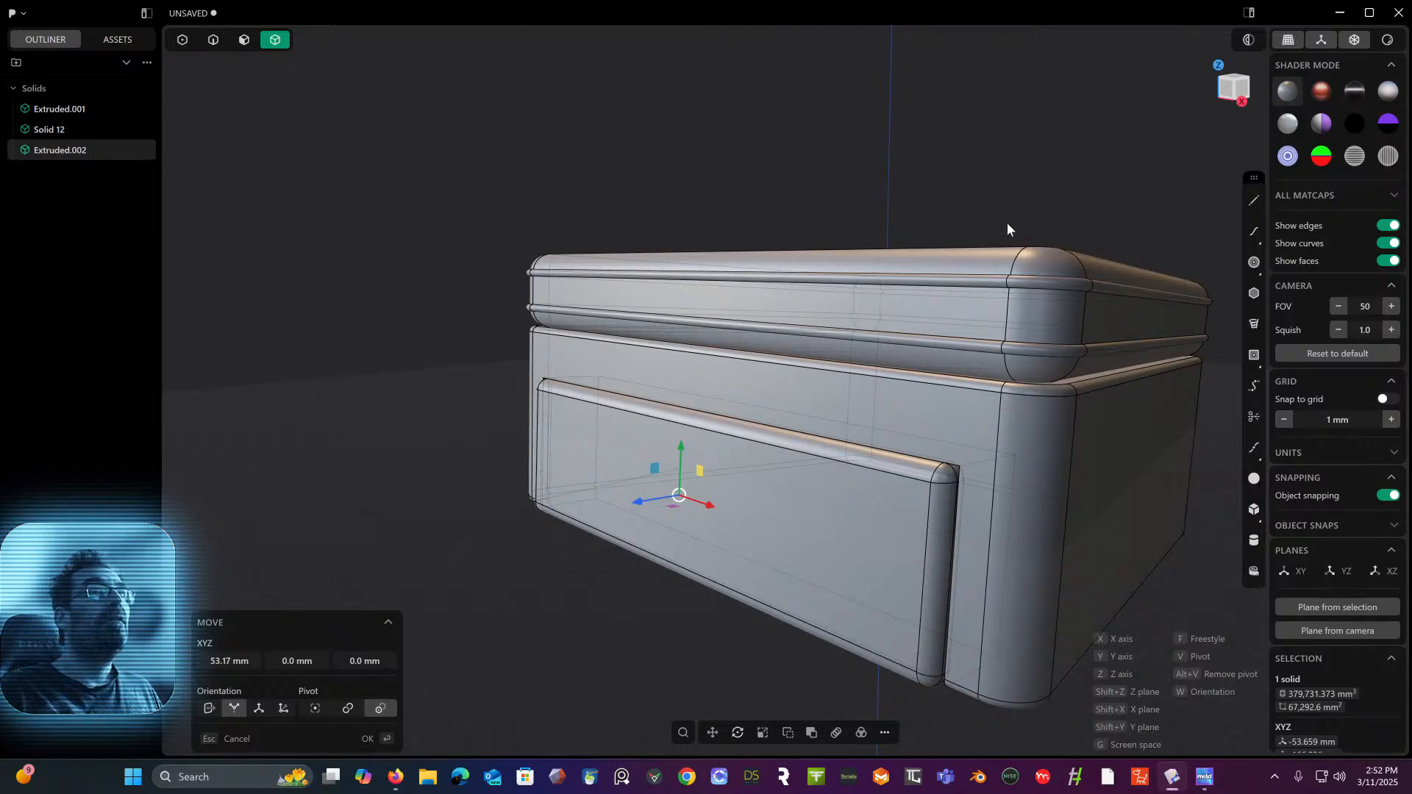
{"action": "left_click", "coordinate": [1365, 42]}
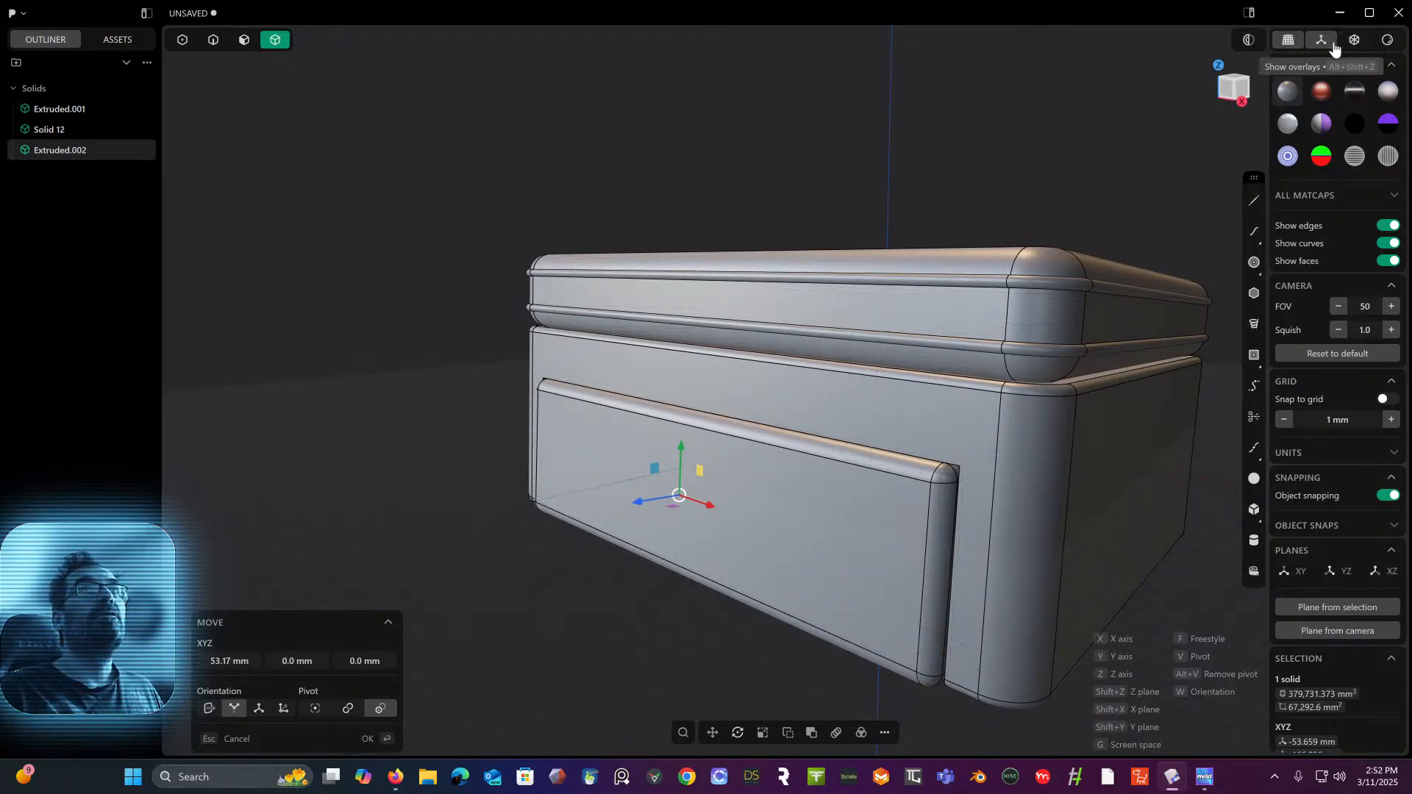
{"action": "left_click", "coordinate": [993, 167]}
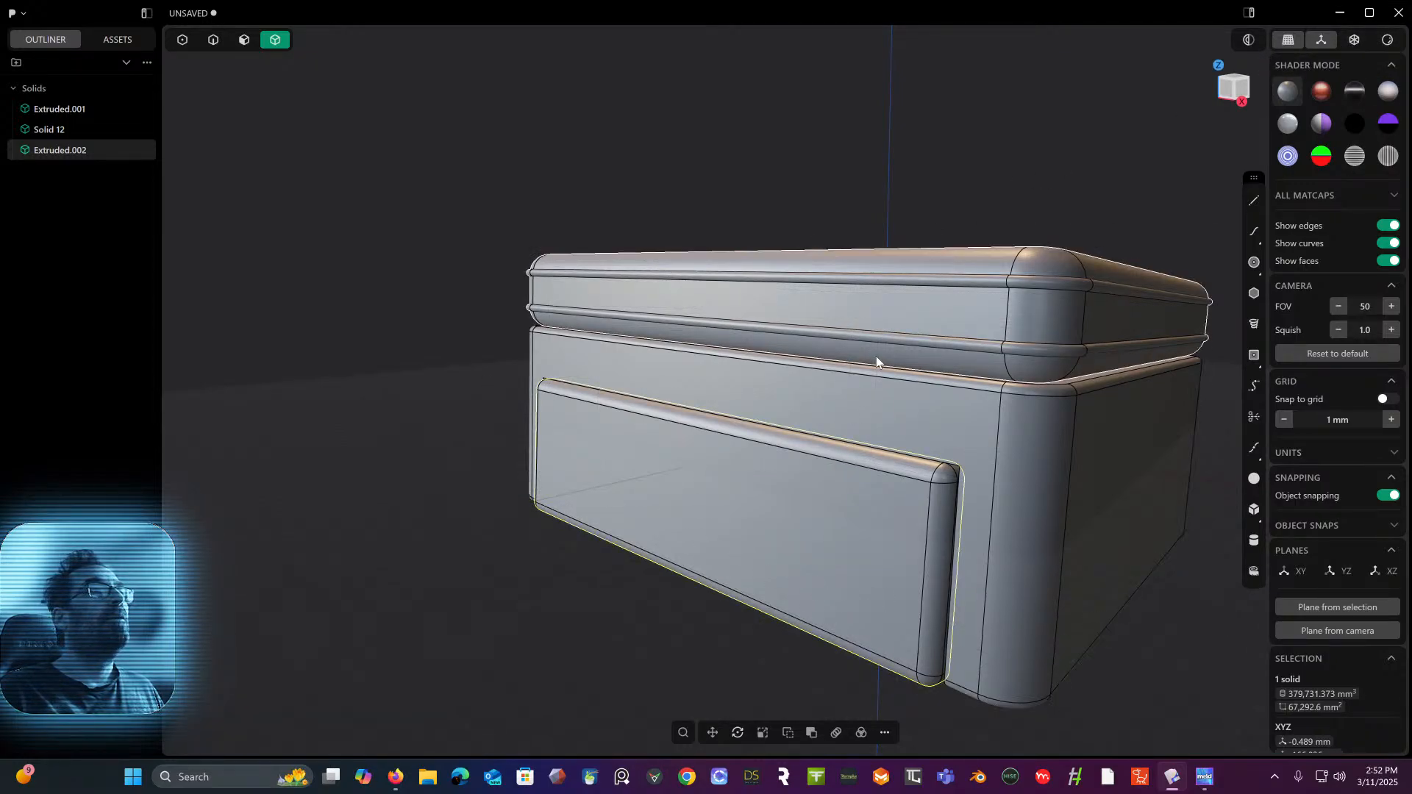
- Hide the front panel and select the lower slab with the opening
{"action": "key", "text": "h"}
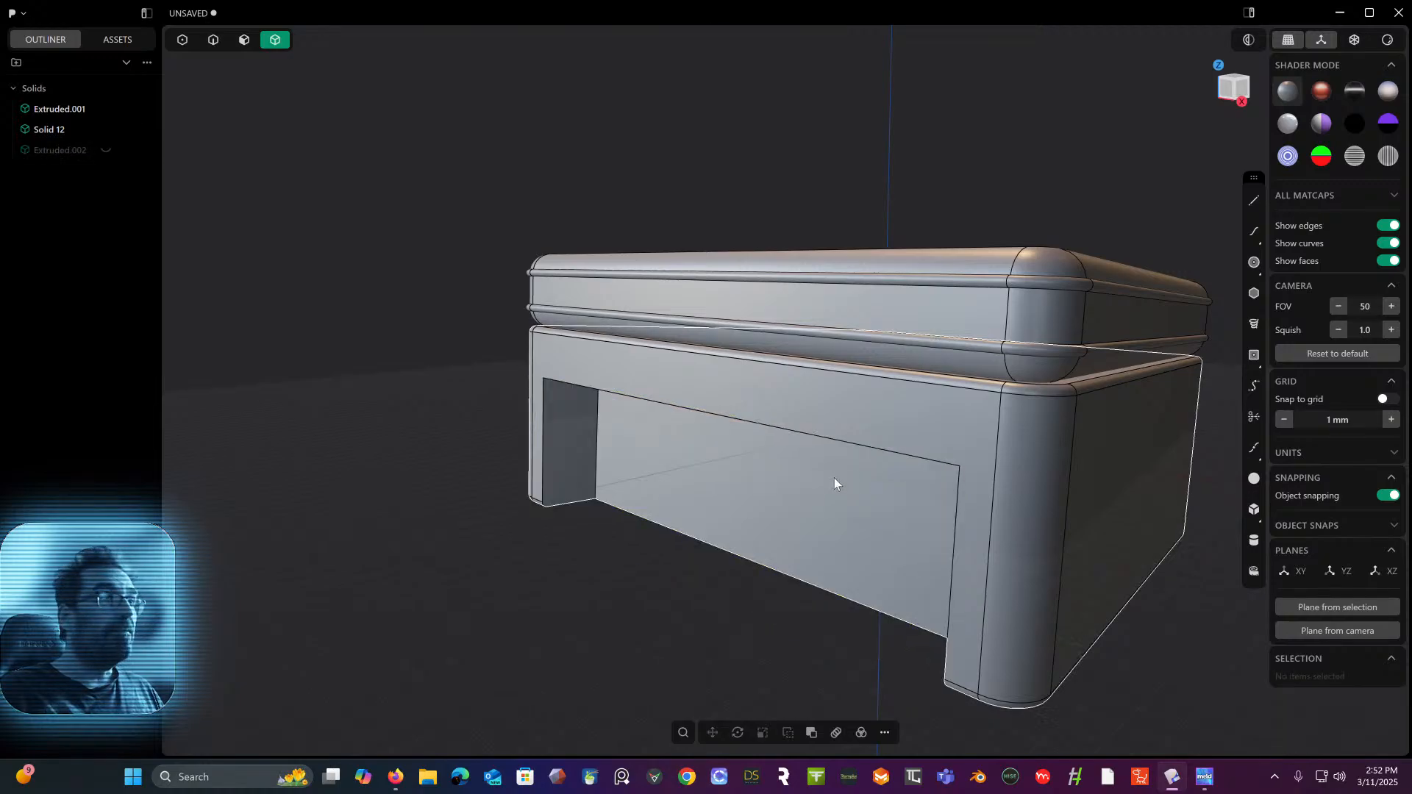
{"action": "left_click", "coordinate": [906, 430]}
{"action": "middle_click_drag", "start_coordinate": [896, 425], "coordinate": [870, 355]}
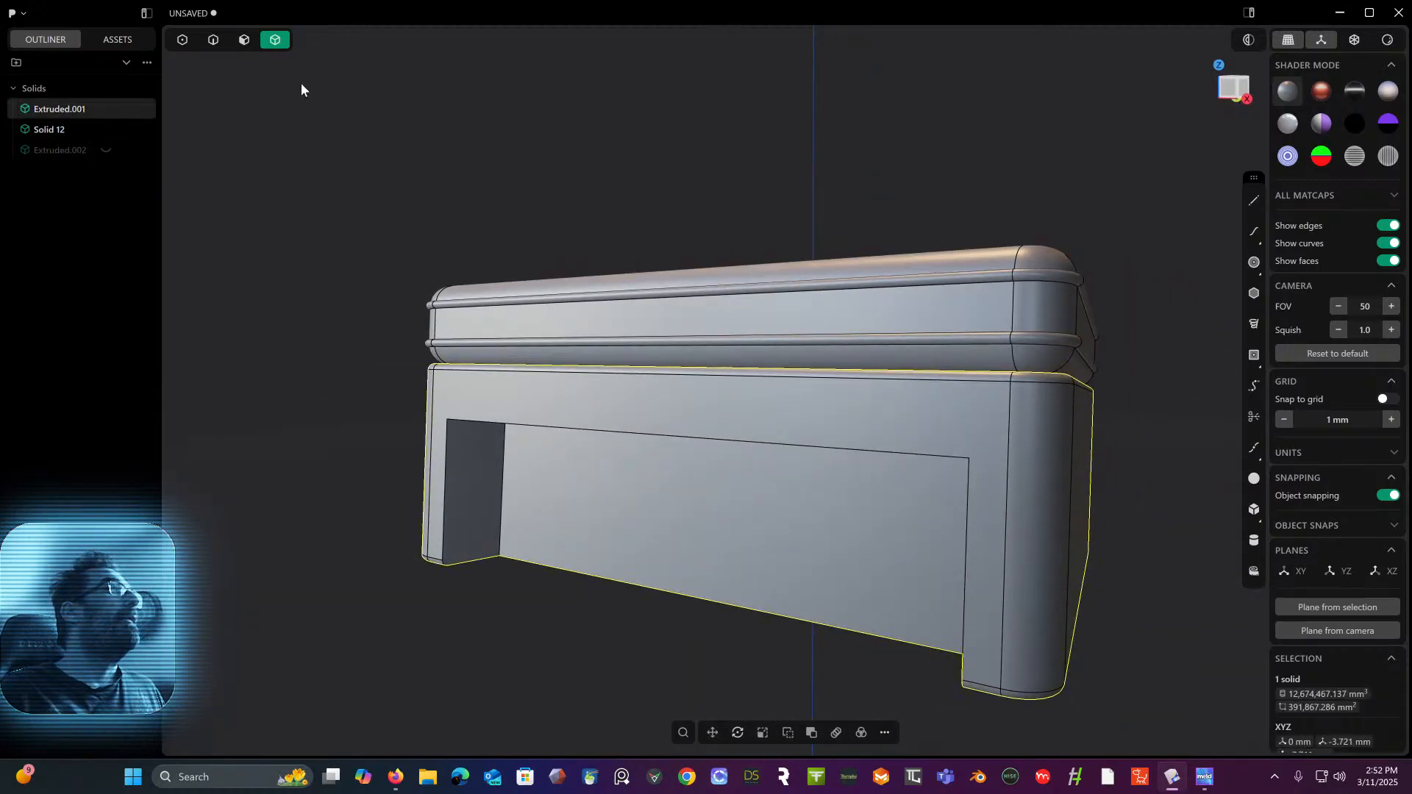
- Fillet the opening's upper corner edges and its front and lower side edges with a radius of about 5.2 mm
{"action": "left_click", "coordinate": [214, 40]}
{"action": "middle_click_drag", "start_coordinate": [297, 162], "coordinate": [400, 153]}
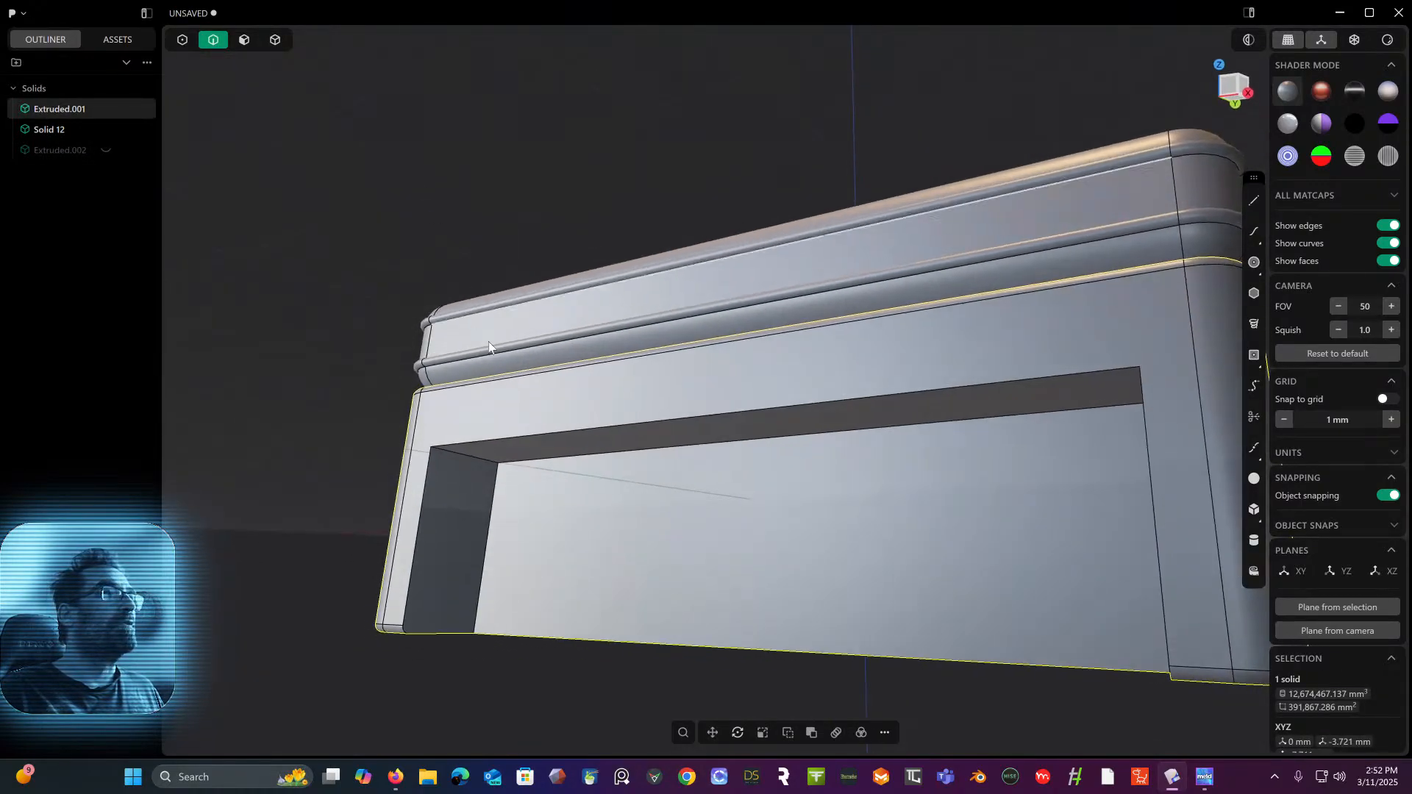
{"action": "left_click", "coordinate": [453, 457]}
{"action": "middle_click_drag", "start_coordinate": [1004, 454], "coordinate": [1056, 455]}
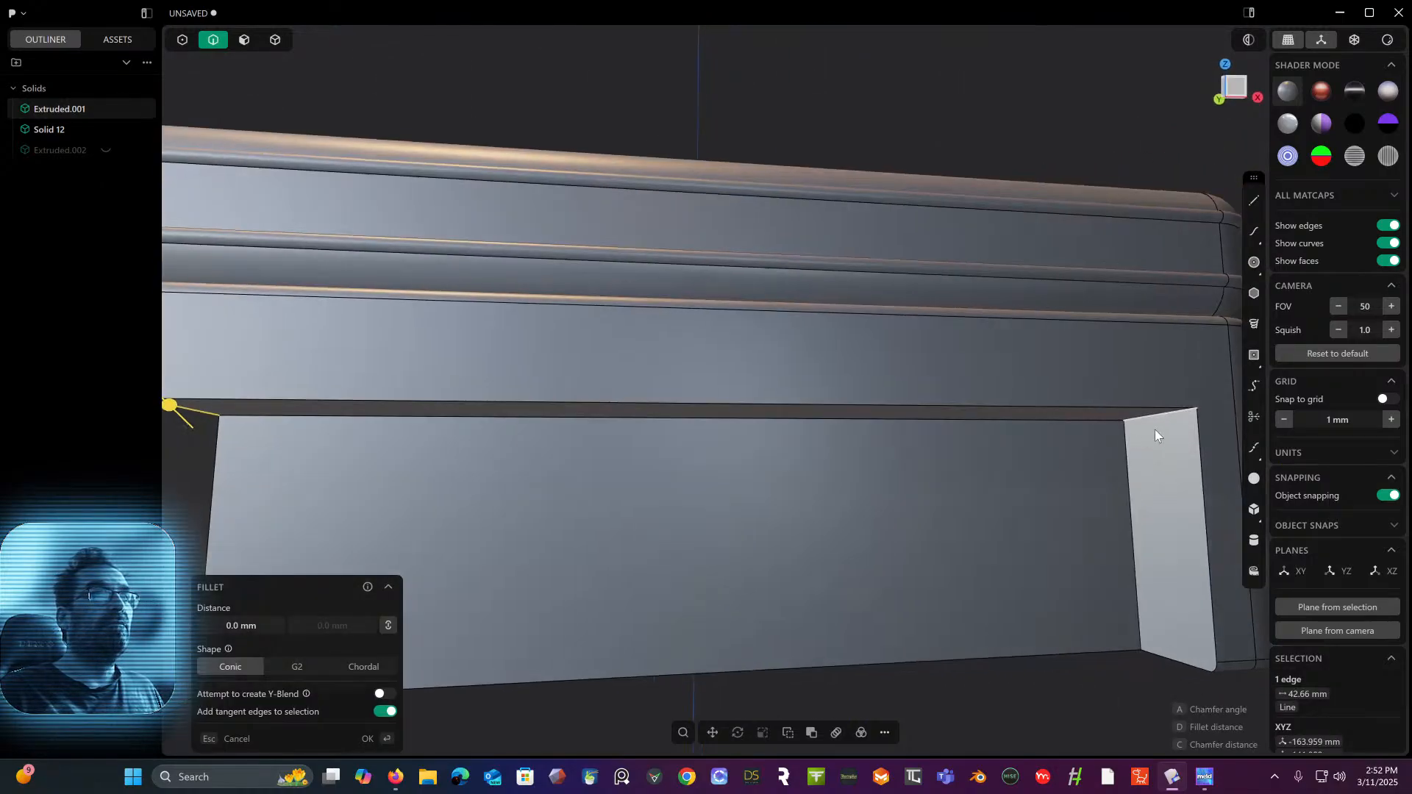
{"action": "left_click", "coordinate": [1154, 419]}
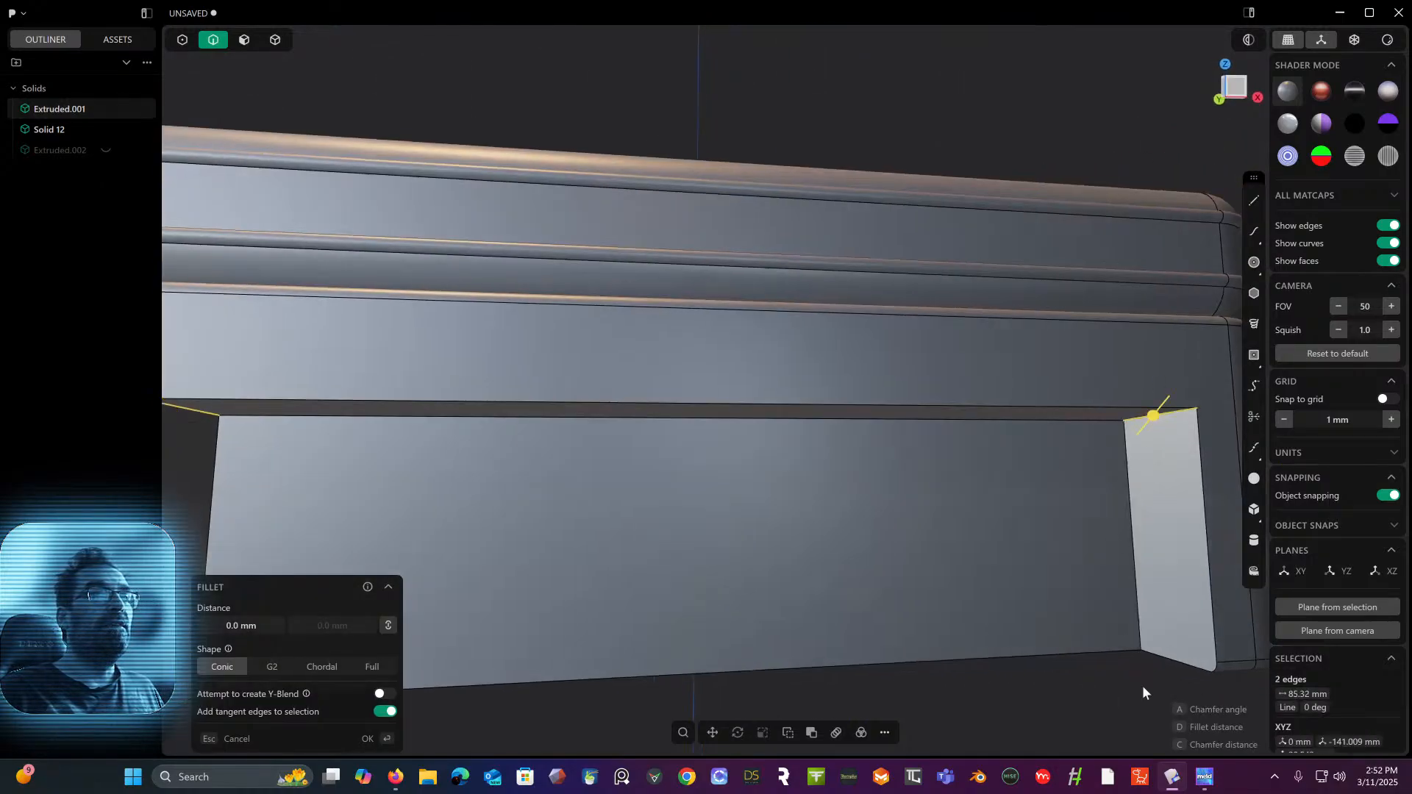
{"action": "left_click", "coordinate": [1216, 669]}
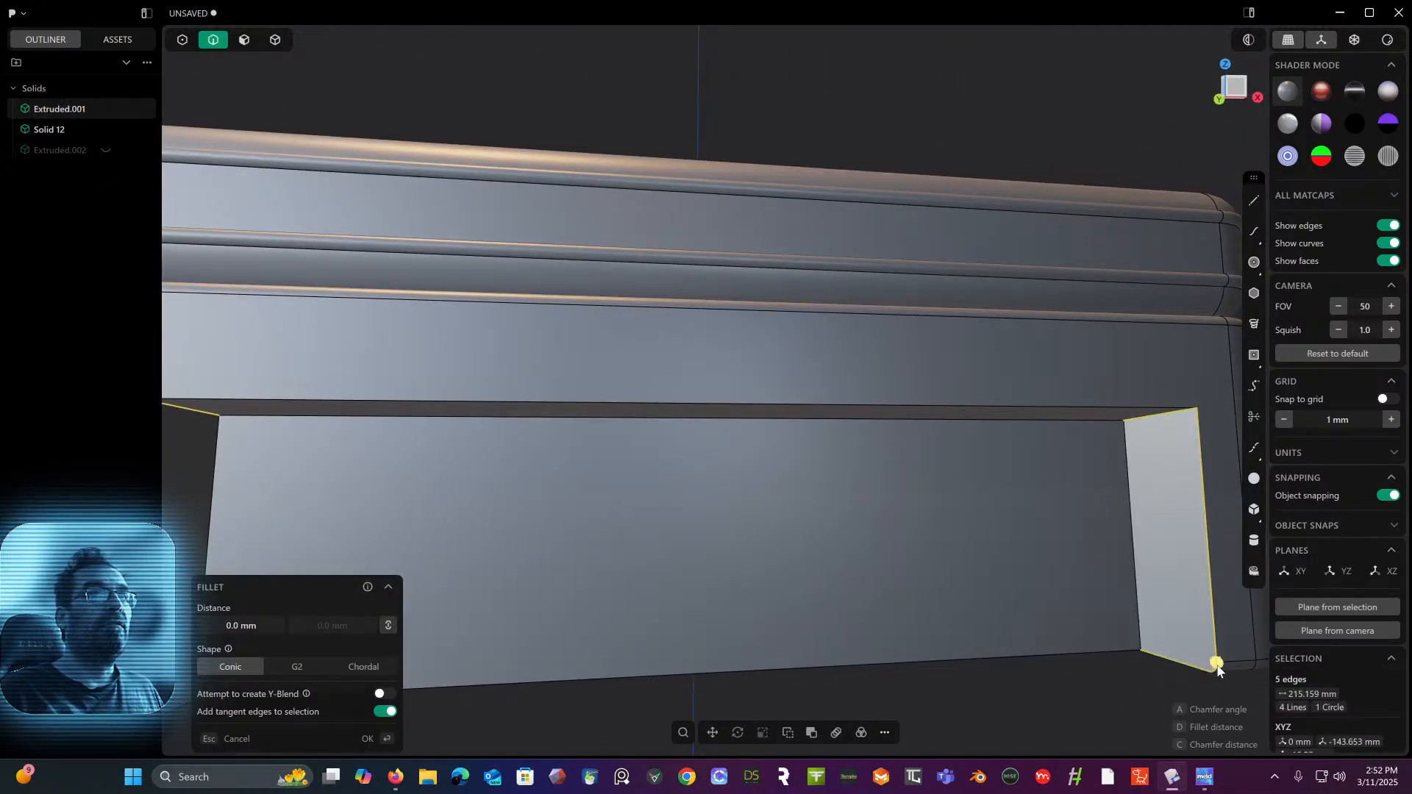
{"action": "left_click", "coordinate": [1171, 408]}
{"action": "middle_click_drag", "start_coordinate": [1124, 426], "coordinate": [912, 495]}
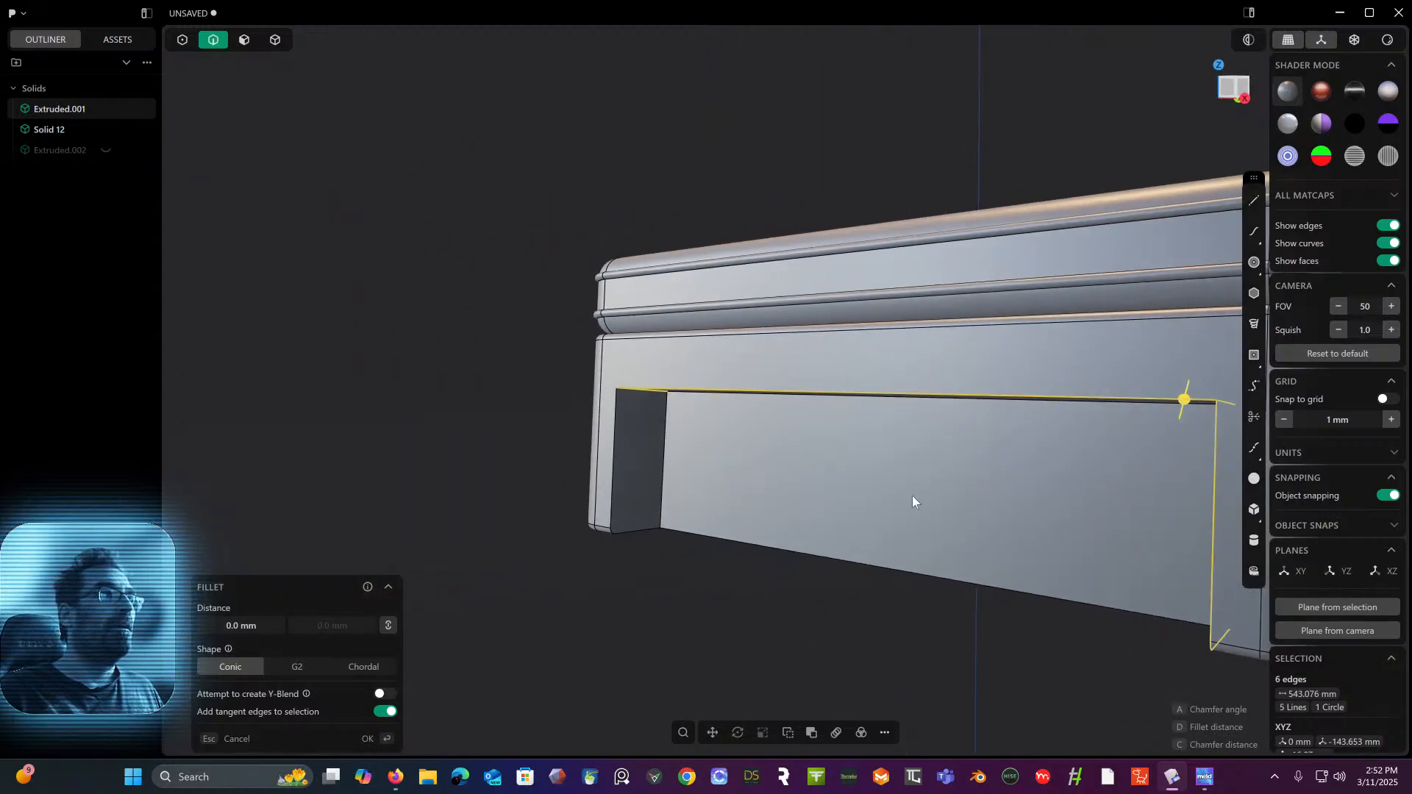
{"action": "left_click", "coordinate": [610, 531]}
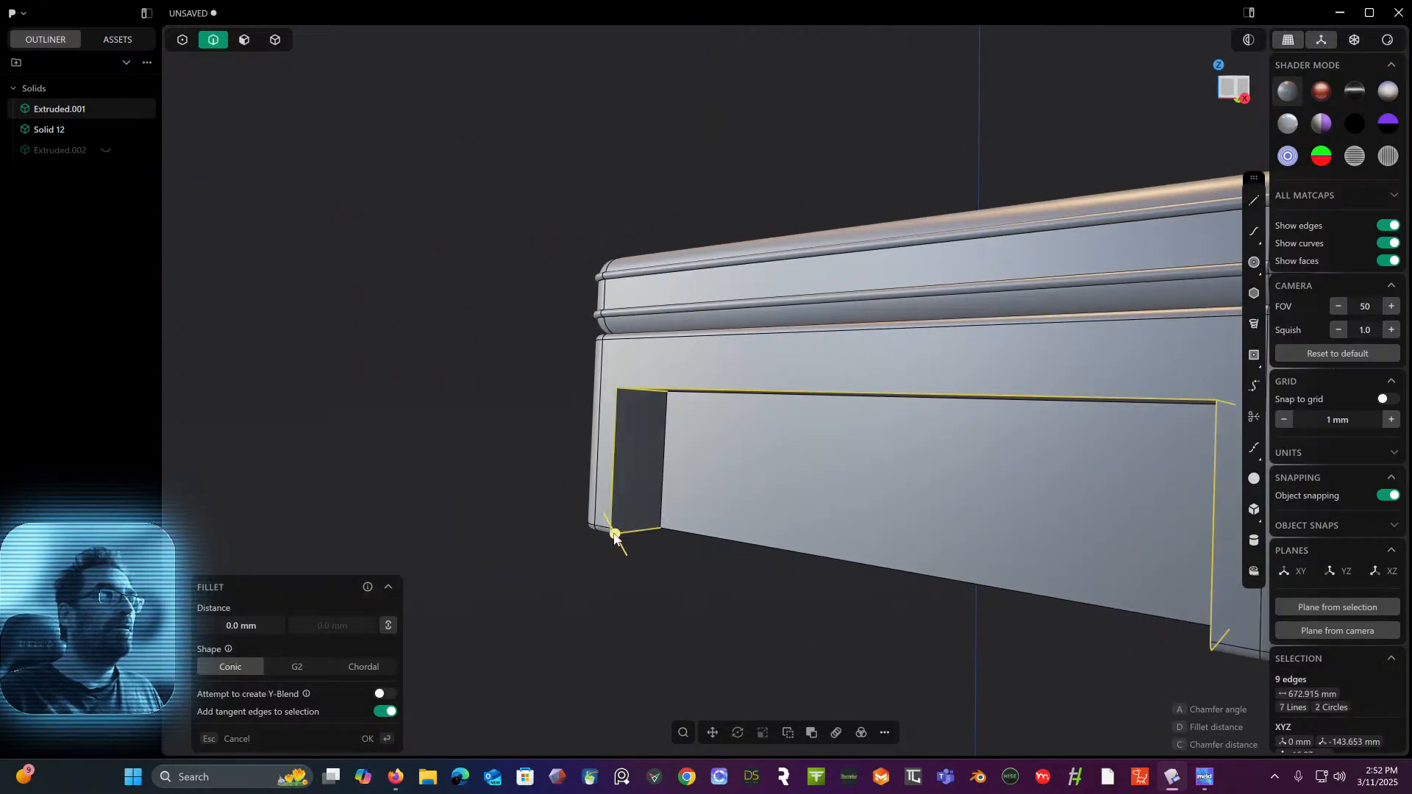
{"action": "left_click_drag", "start_coordinate": [614, 538], "coordinate": [619, 545]}
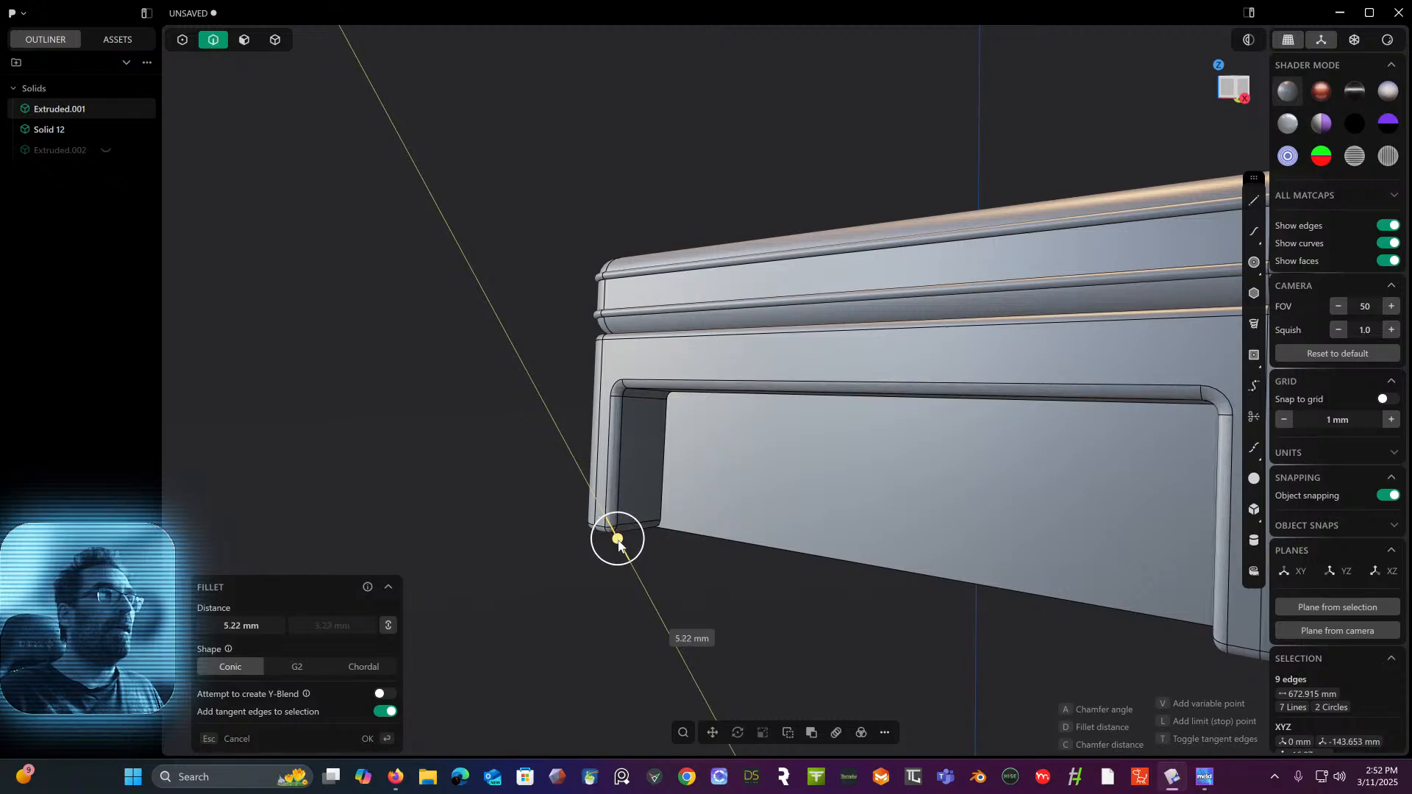
{"action": "right_click", "coordinate": [572, 581]}
{"action": "mouse_move", "coordinate": [572, 581]}
{"action": "middle_mouse_down"}
{"action": "mouse_move", "coordinate": [615, 577]}
{"action": "mouse_move", "coordinate": [568, 594]}
{"action": "mouse_move", "coordinate": [584, 570]}
{"action": "middle_mouse_up"}
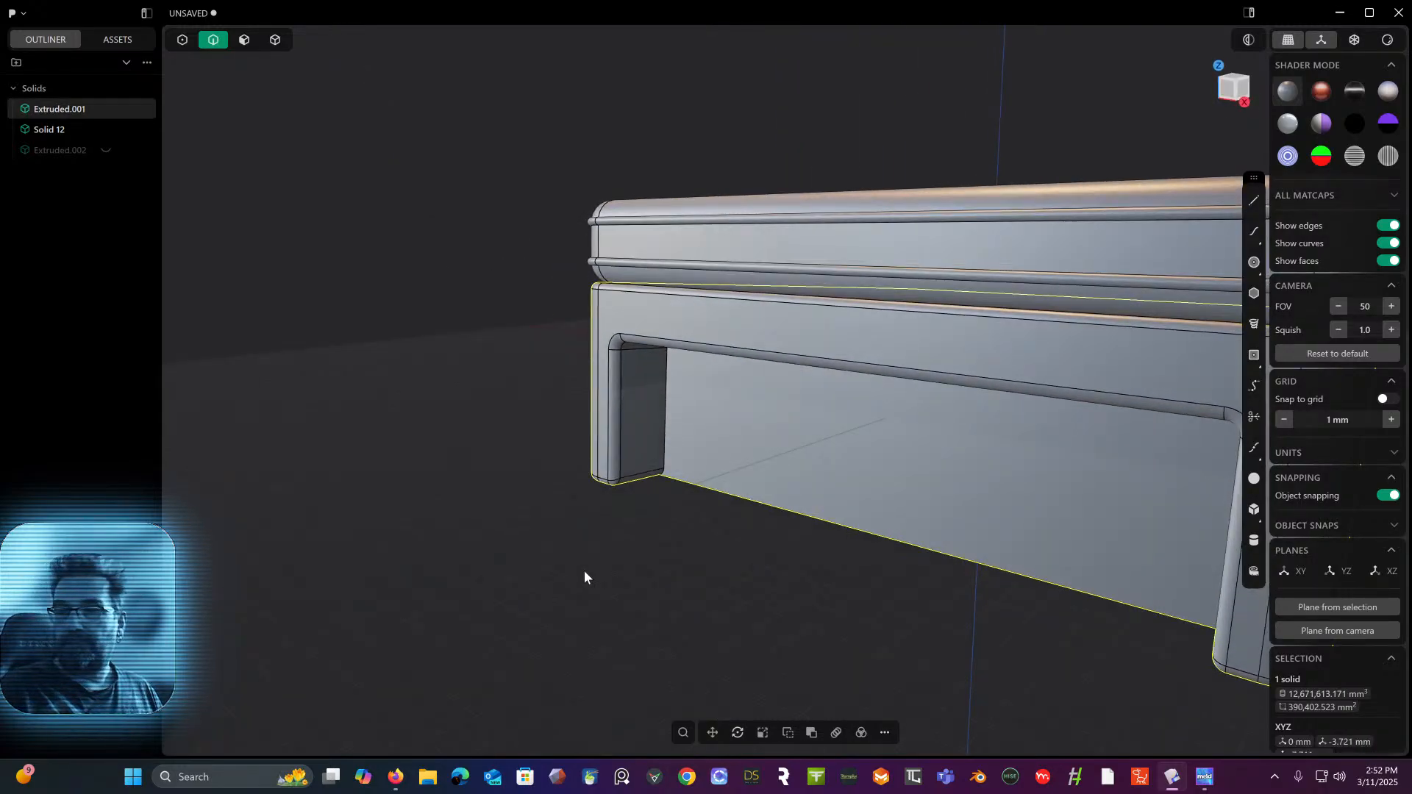
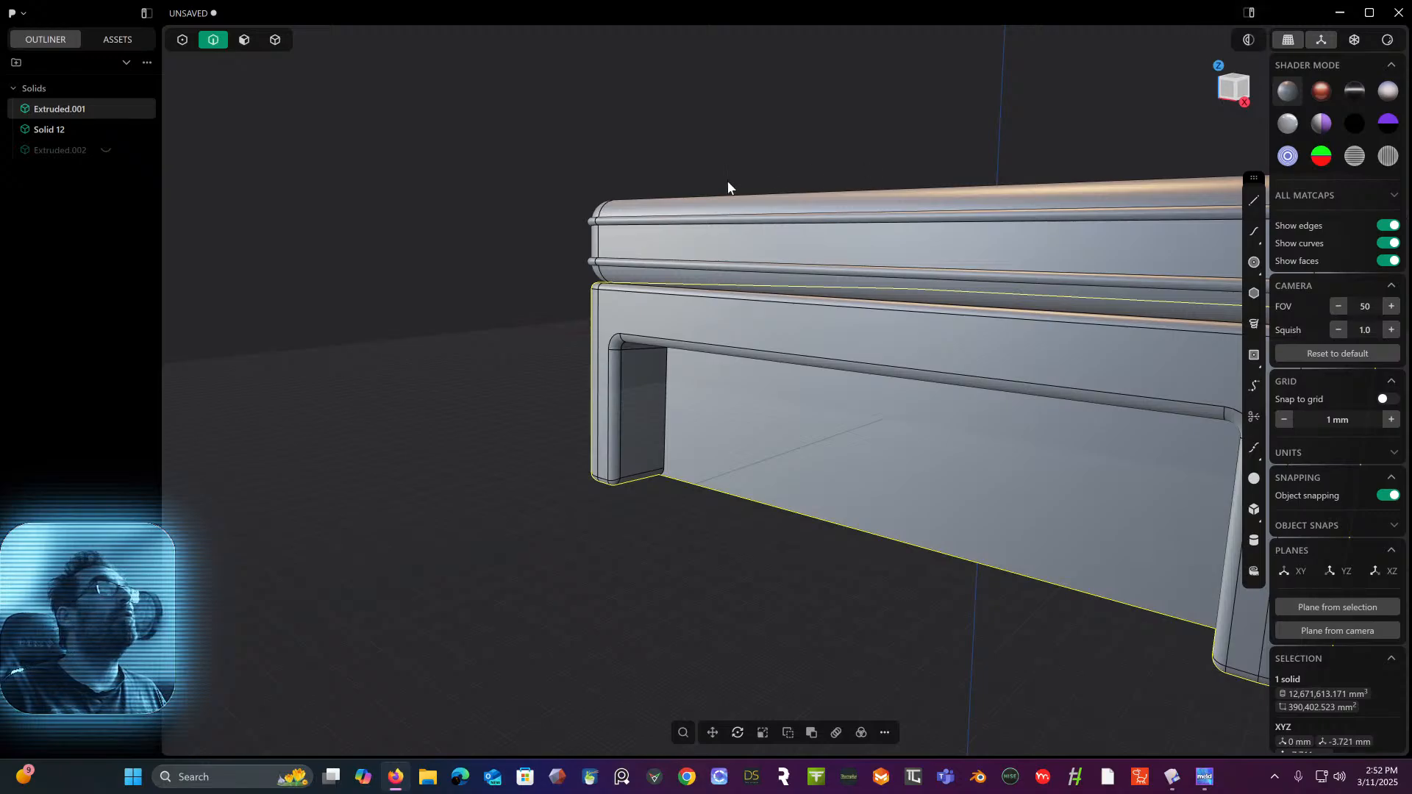
- Show the front panel again, and in the right view draw a circle of about 10.5 mm radius just below the lower slab's front end
{"action": "left_click", "coordinate": [106, 150]}
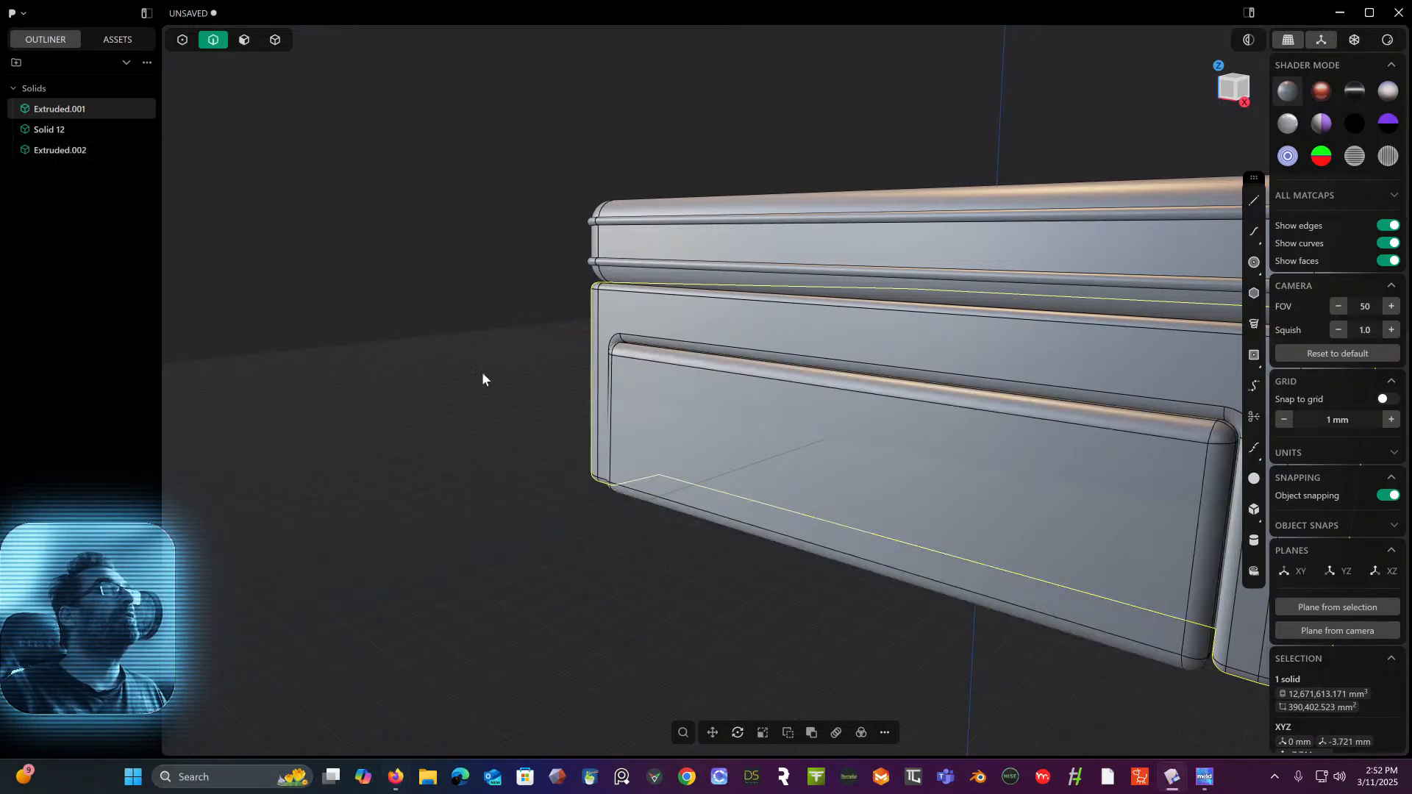
{"action": "middle_click_drag", "start_coordinate": [482, 372], "coordinate": [447, 456]}
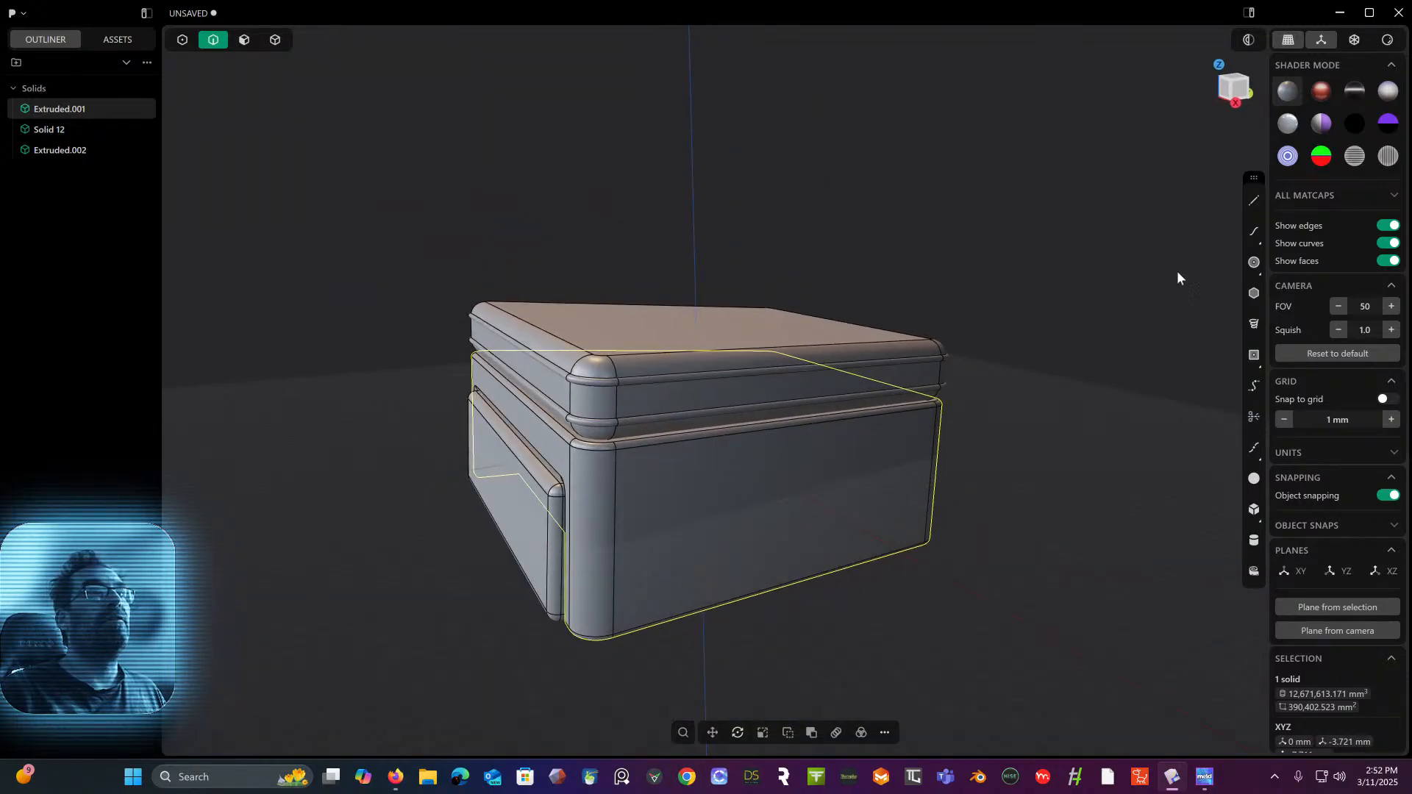
{"action": "left_click", "coordinate": [1235, 92]}
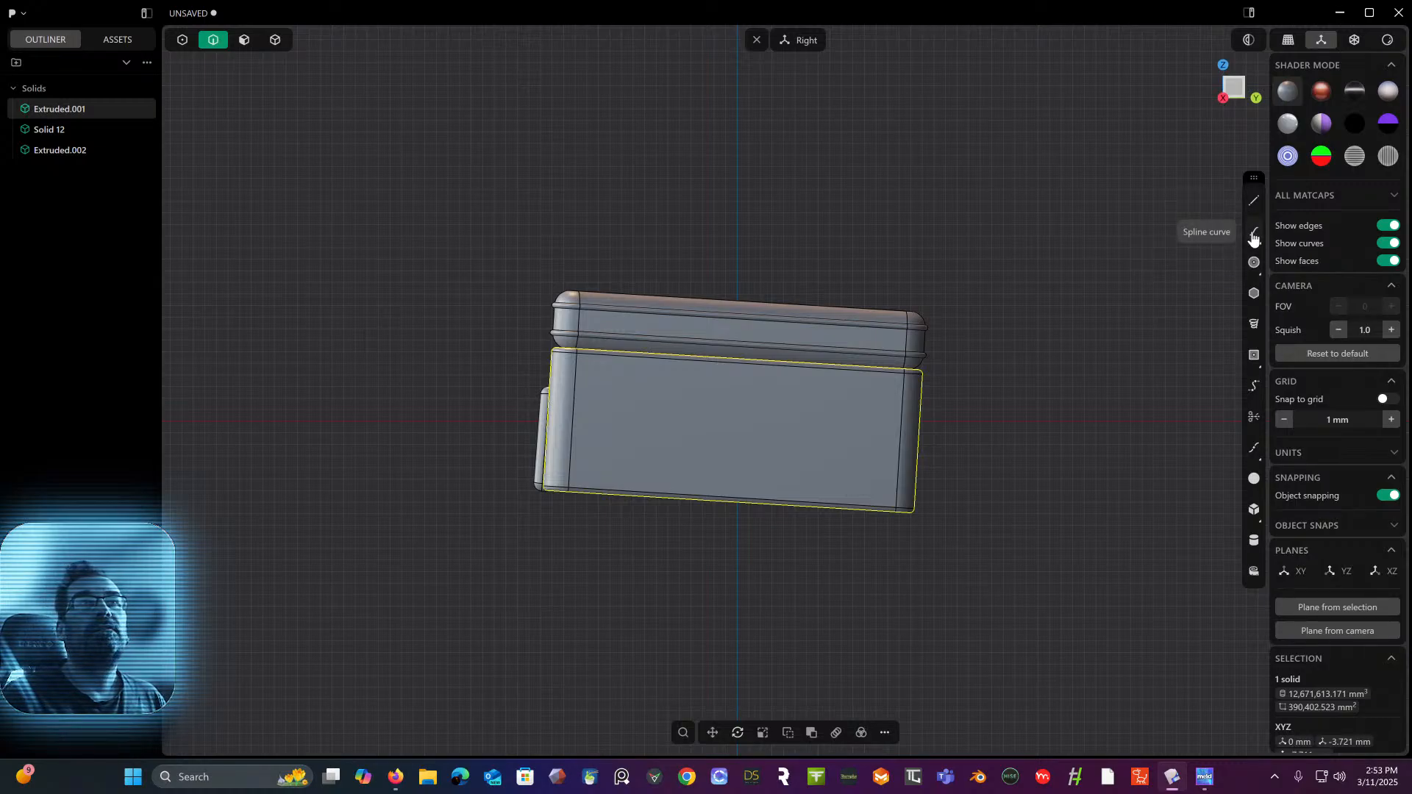
{"action": "left_click", "coordinate": [1254, 261]}
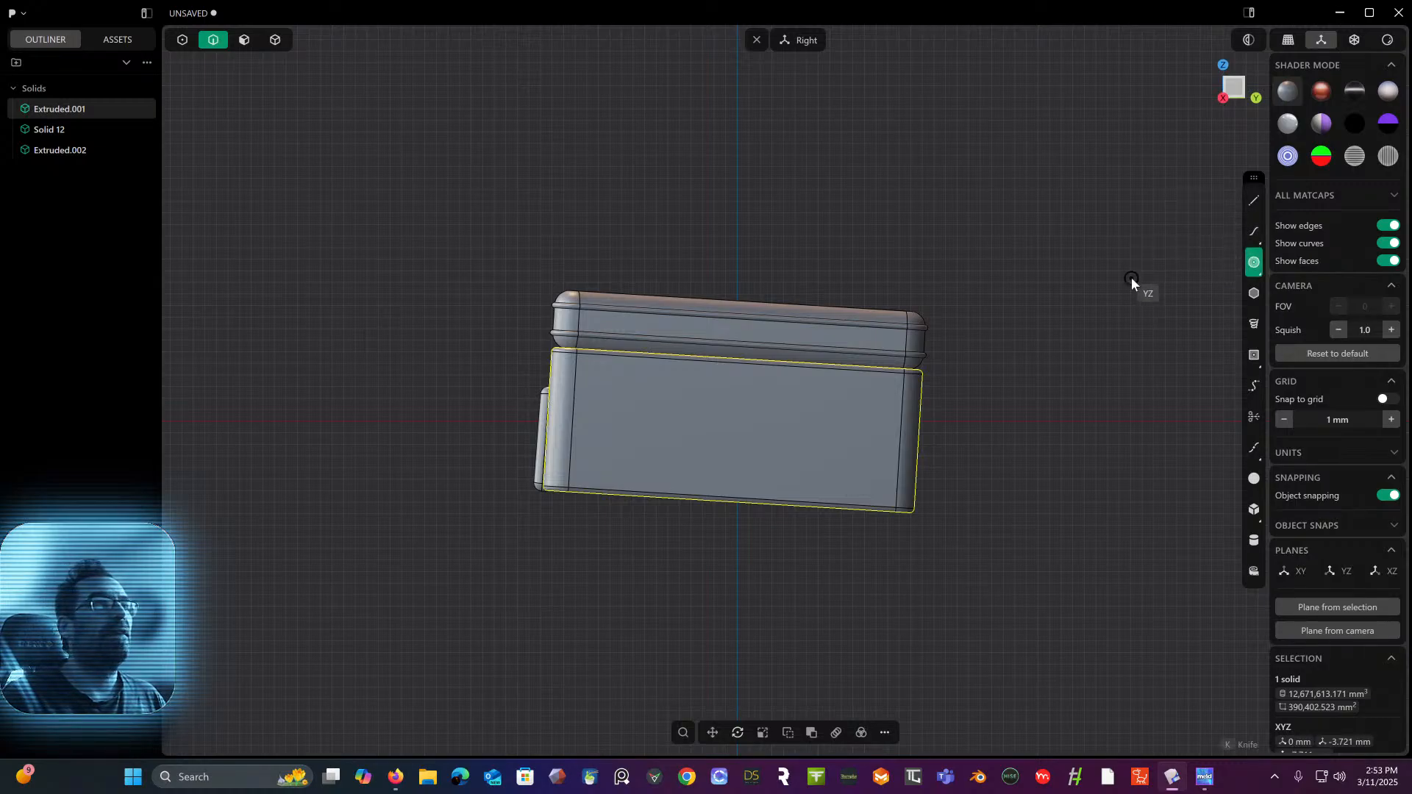
{"action": "left_click", "coordinate": [573, 513]}
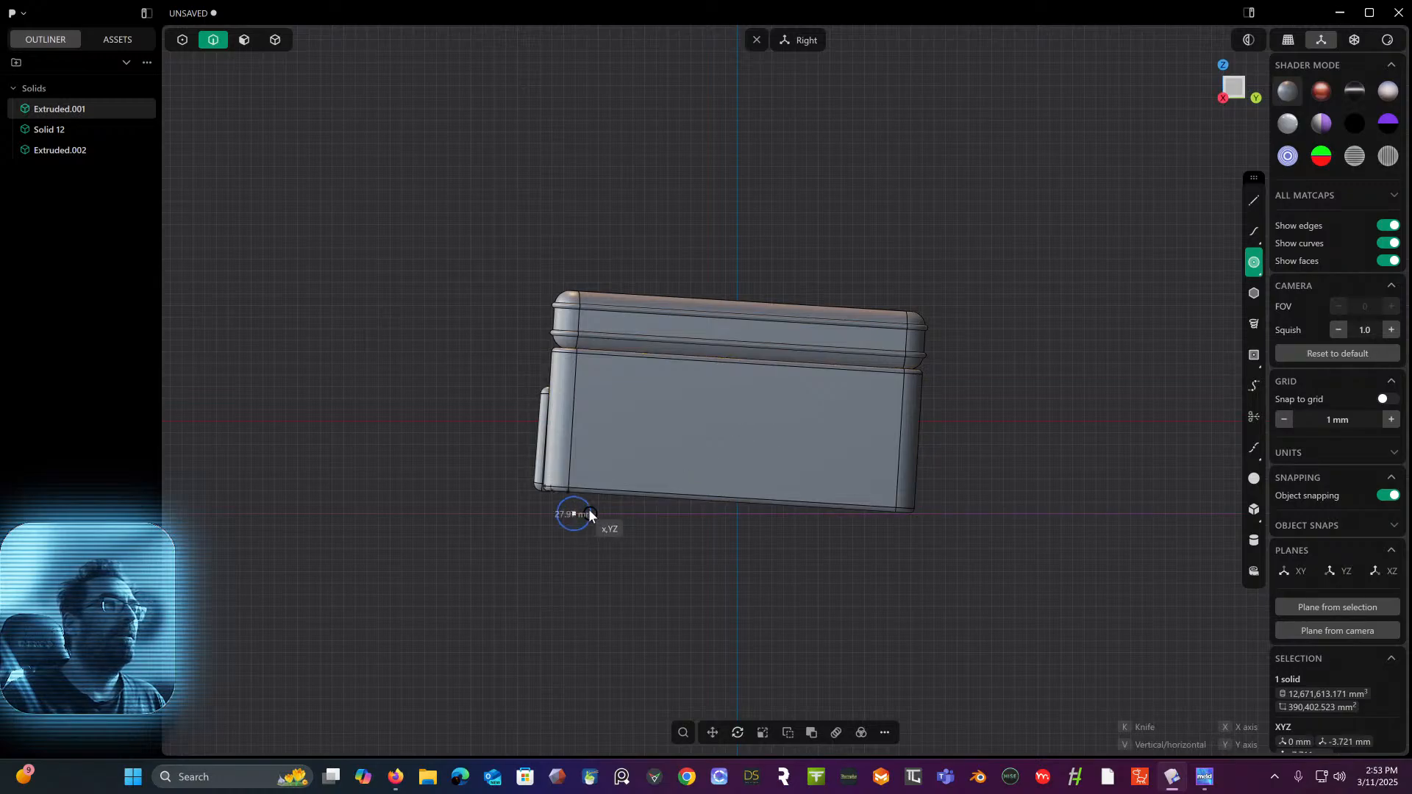
{"action": "left_click", "coordinate": [586, 517]}
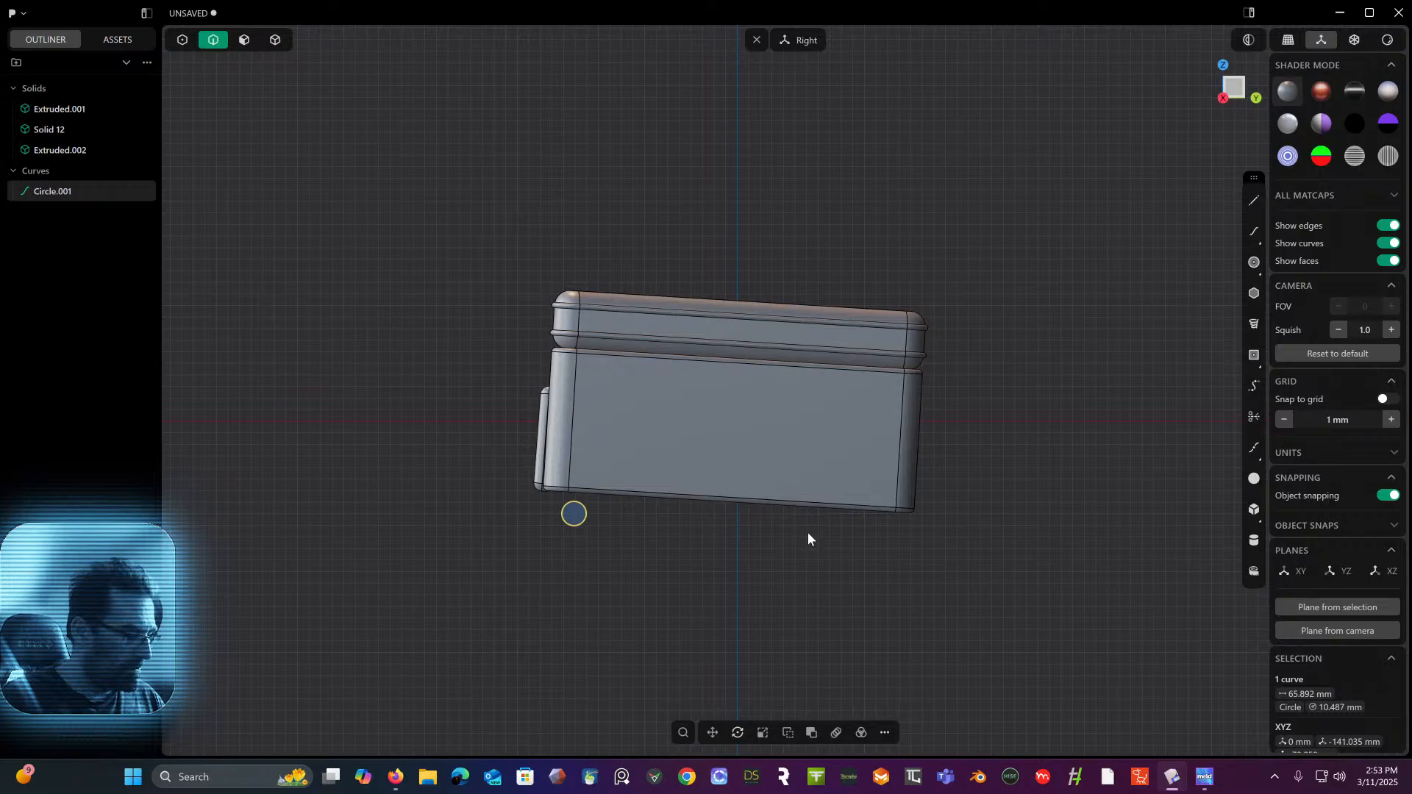
- Duplicate the circle, move the copy about 254 mm horizontally towards the slab's rear, and delete the surplus copy left on the original
{"action": "key", "text": "ctrl+d"}
{"action": "key", "text": "ctrl+d"}
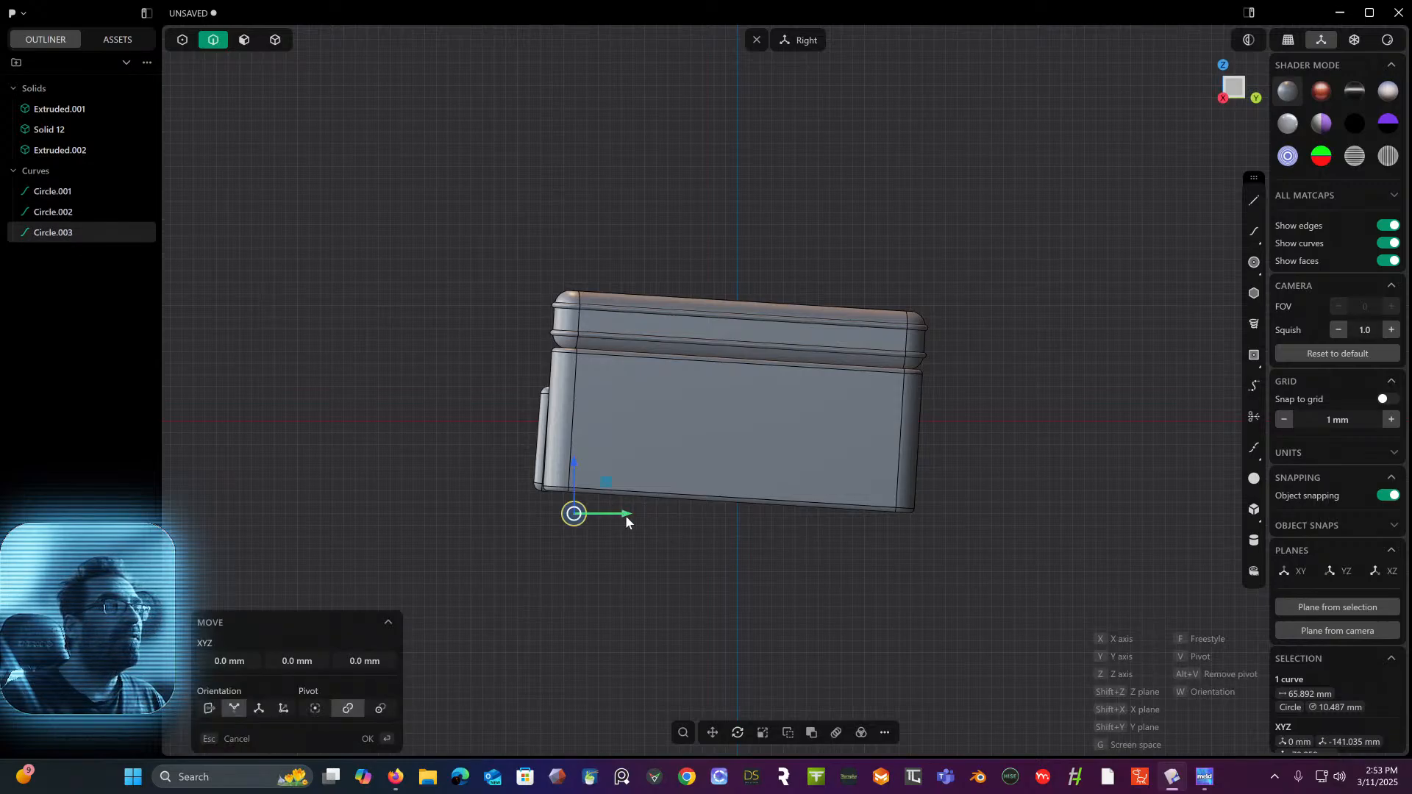
{"action": "left_click_drag", "start_coordinate": [626, 515], "coordinate": [920, 543]}
{"action": "key", "text": "Return"}
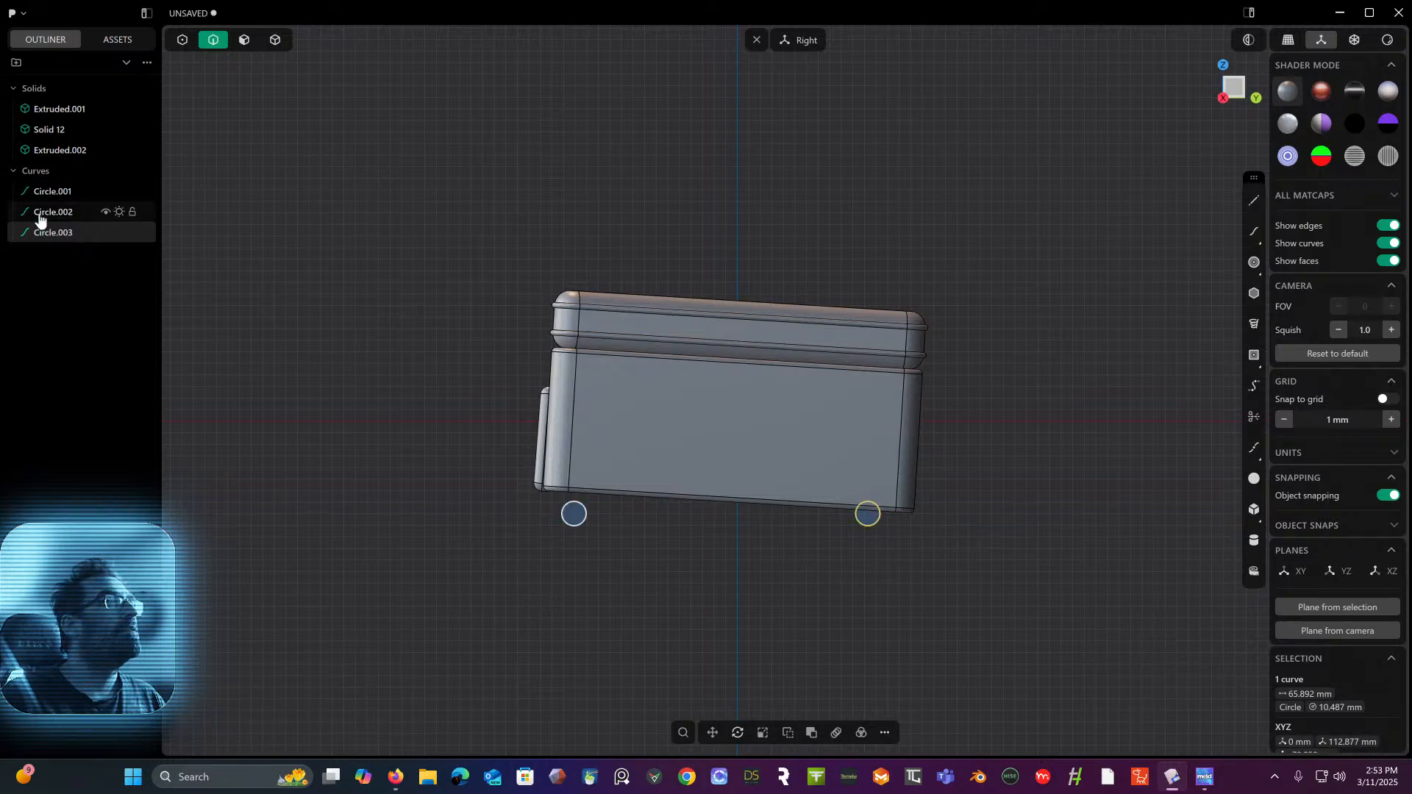
{"action": "left_click", "coordinate": [46, 214]}
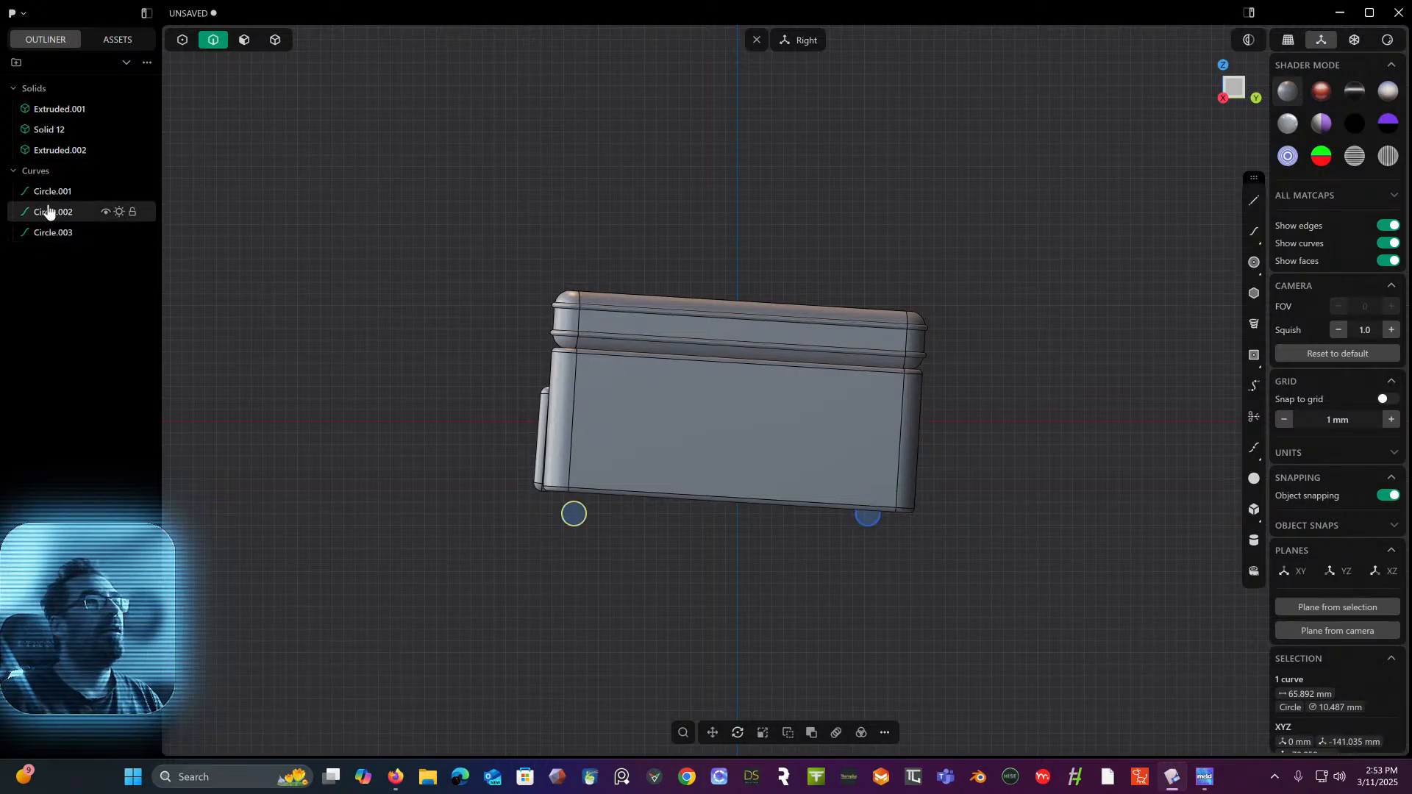
{"action": "key", "text": "Delete"}
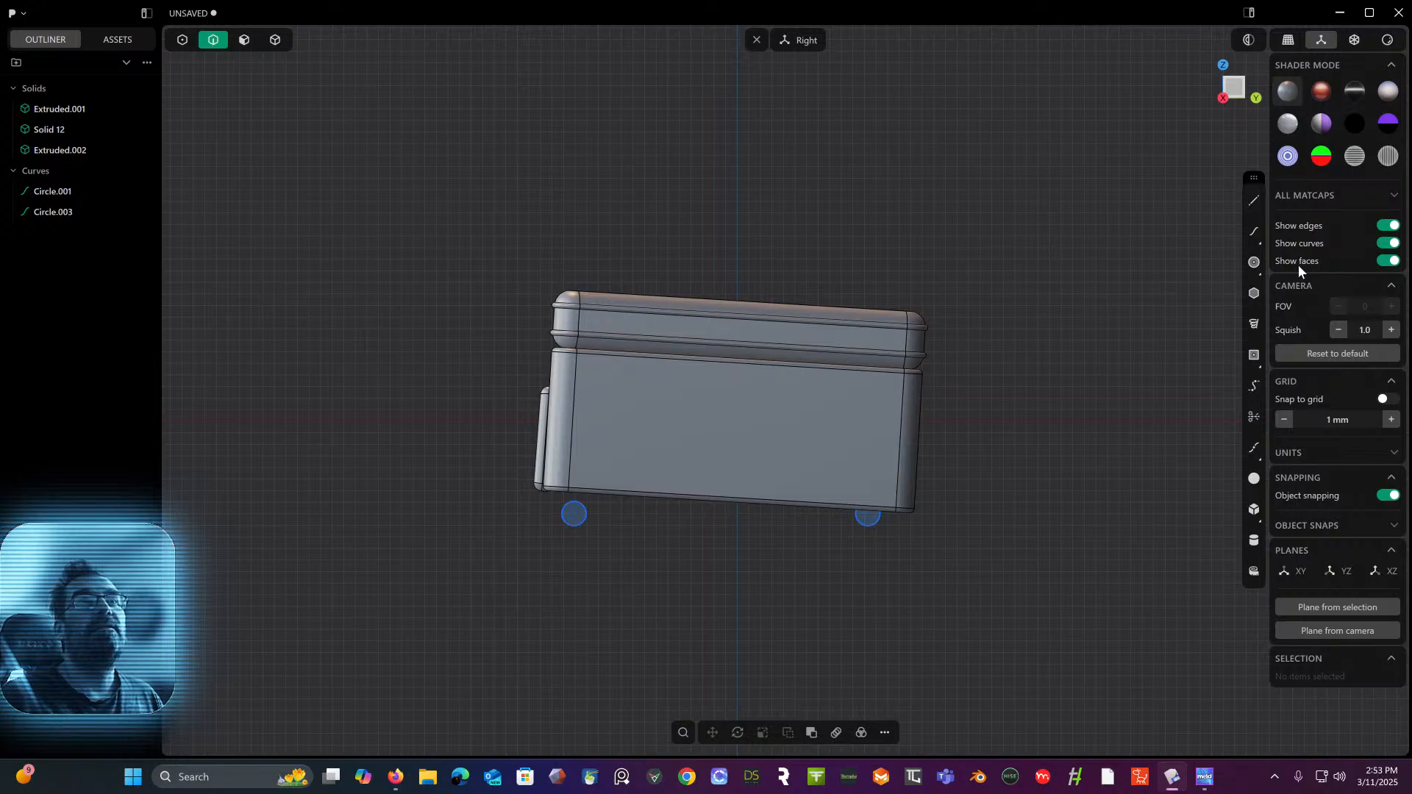
- Hide the upper and lower slabs so only the front panel and the two circles remain visible
{"action": "left_click", "coordinate": [1254, 200]}
{"action": "scroll", "coordinate": [861, 441], "scroll_direction": "up", "scroll_amount": 2}
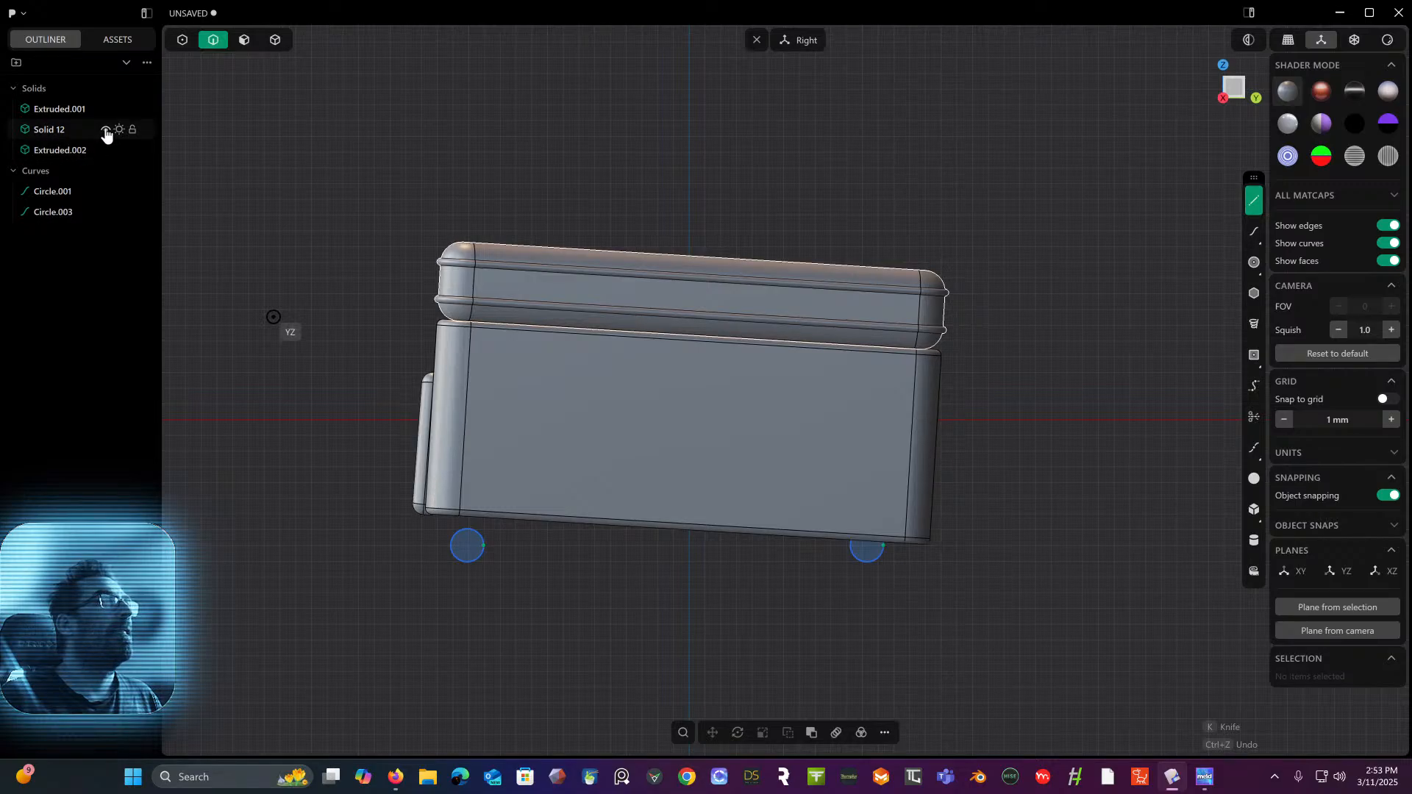
{"action": "left_click", "coordinate": [67, 132]}
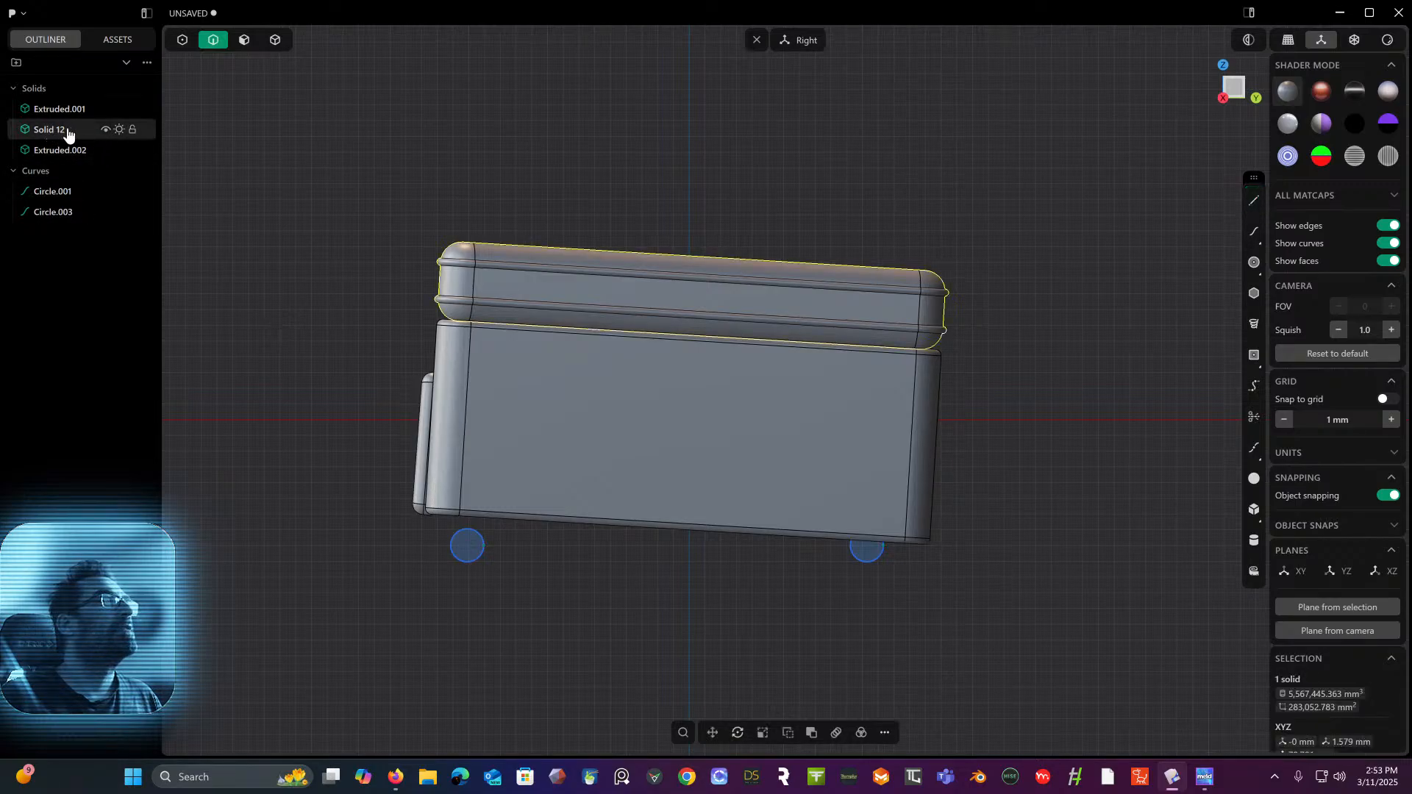
{"action": "left_click", "coordinate": [107, 131]}
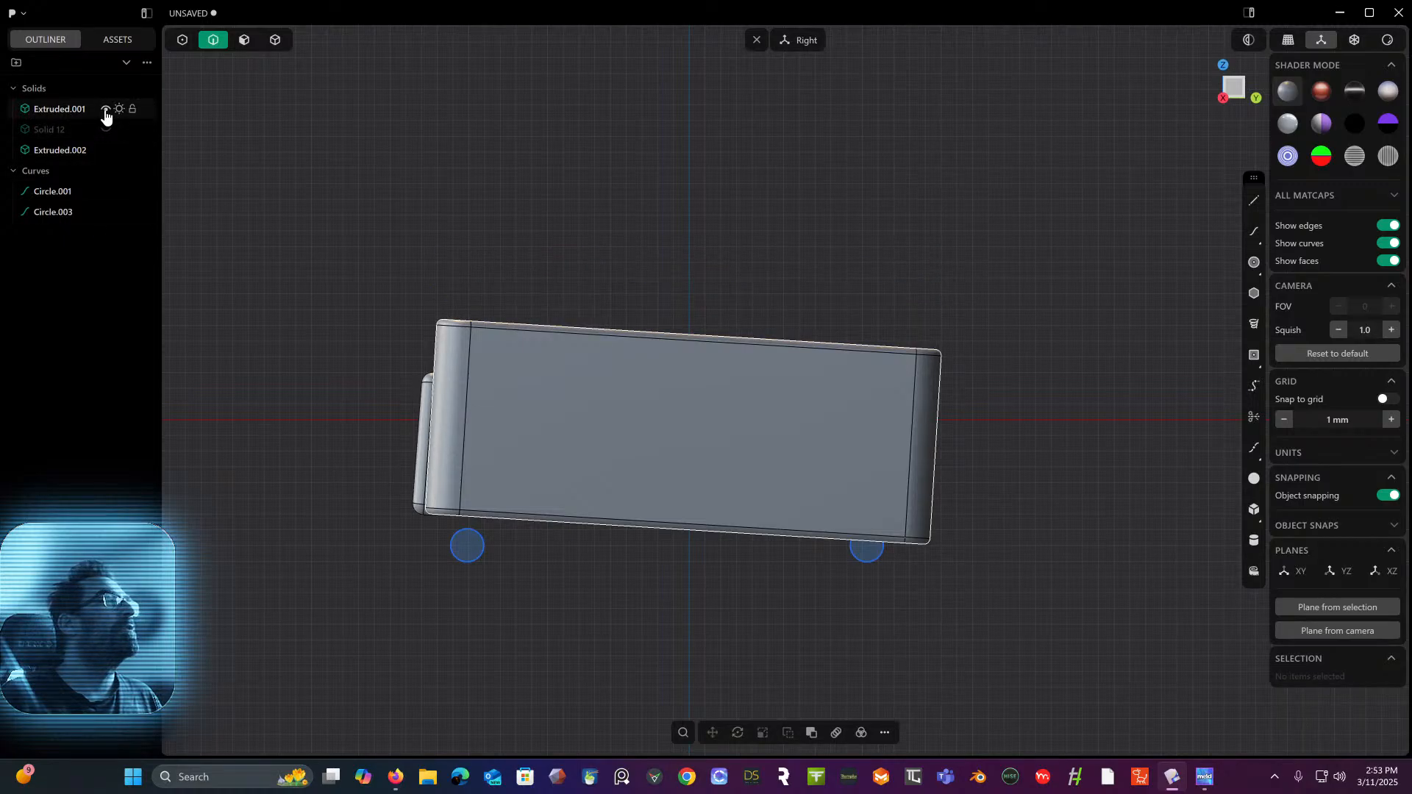
{"action": "left_click", "coordinate": [106, 111]}
{"action": "scroll", "coordinate": [537, 536], "scroll_direction": "up", "scroll_amount": 1}
{"action": "middle_click_drag", "start_coordinate": [527, 555], "coordinate": [584, 470]}
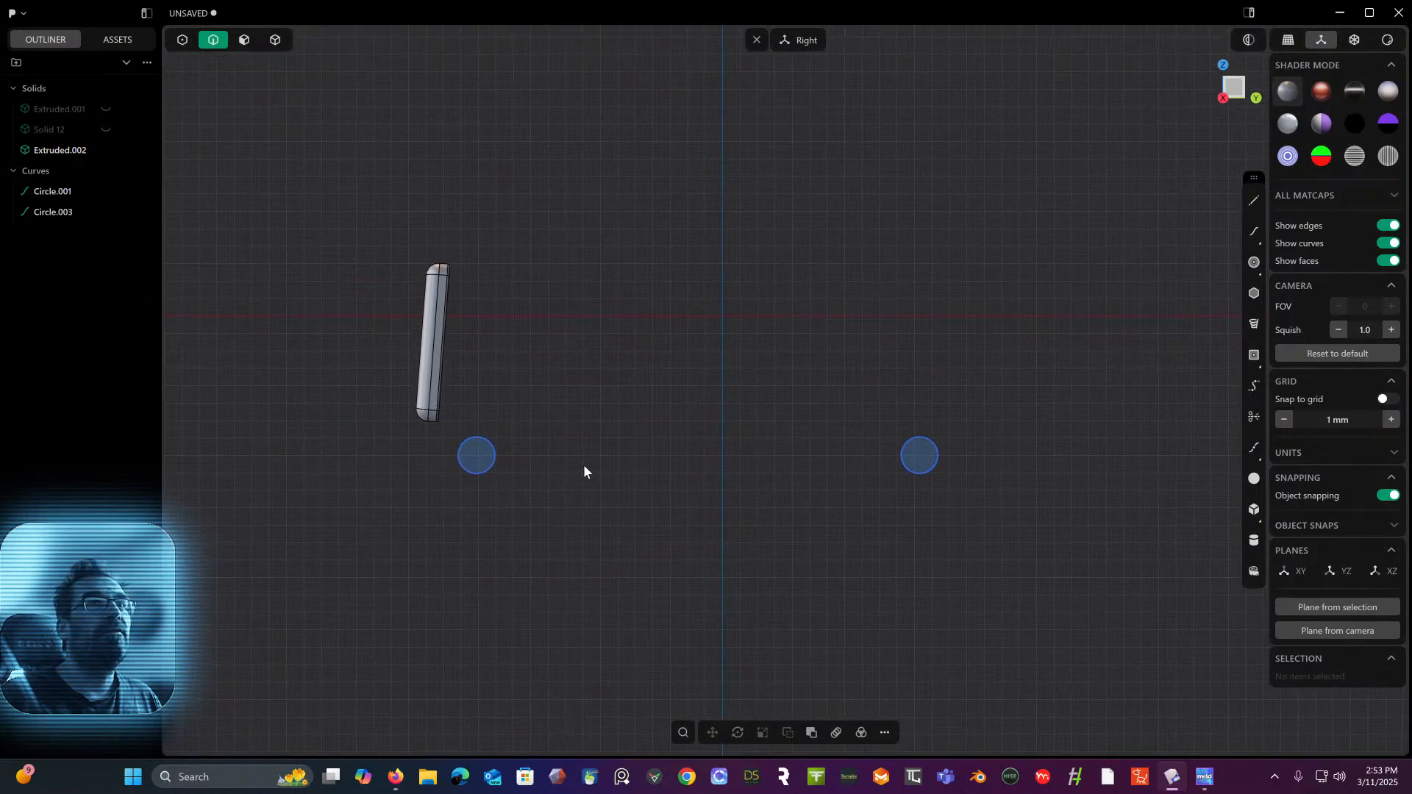
- Draw a horizontal line about 254 mm long connecting the top points of the two circles
{"action": "left_click", "coordinate": [1254, 209]}
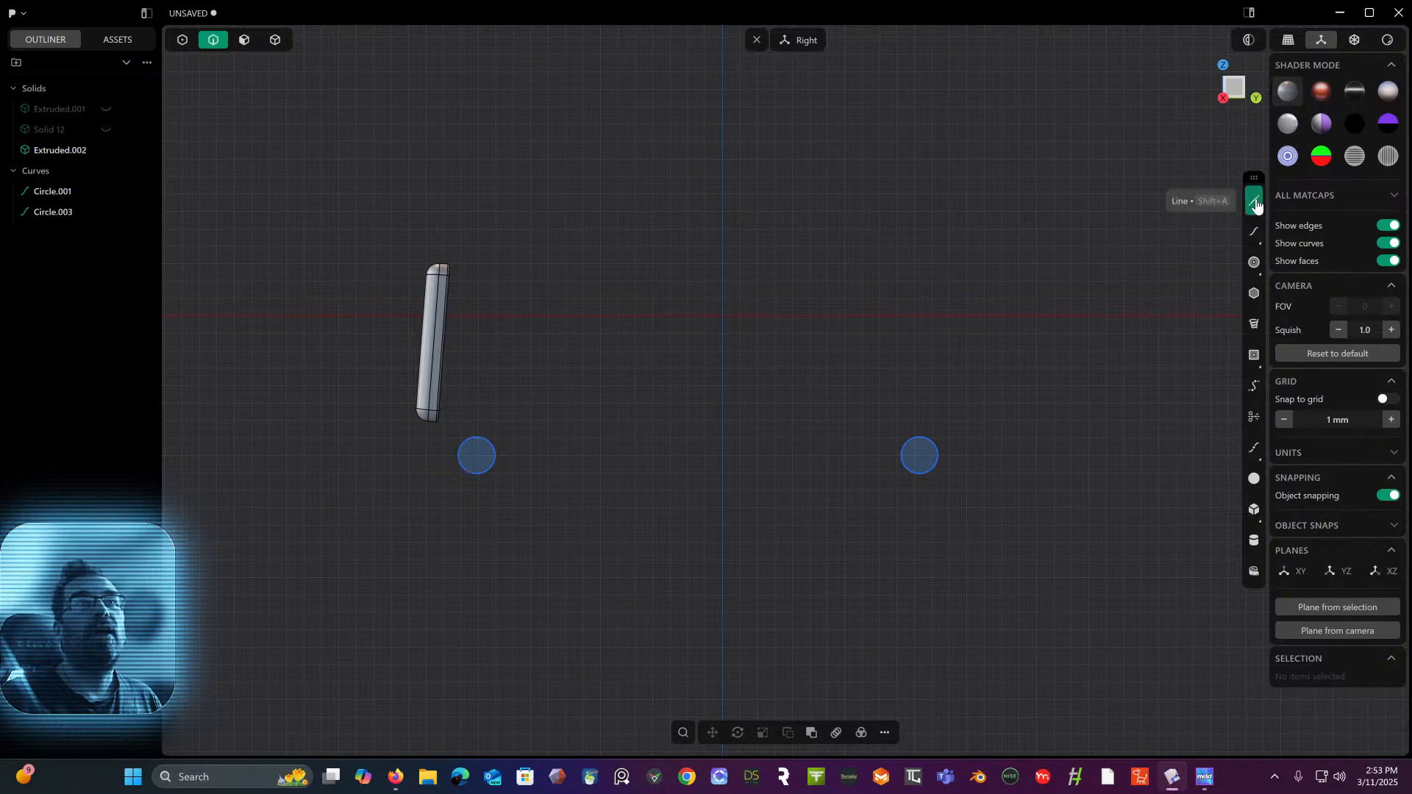
{"action": "left_click", "coordinate": [478, 436]}
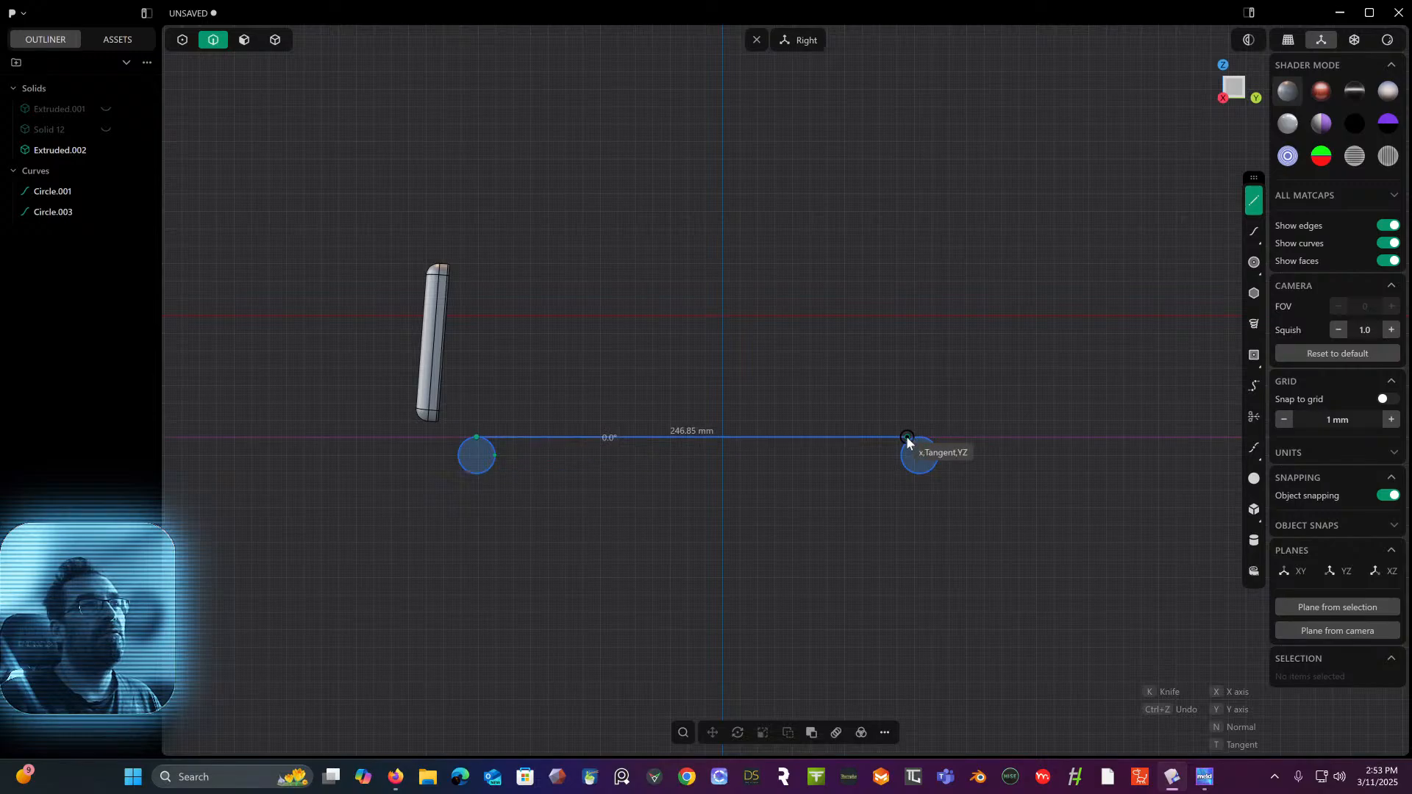
{"action": "scroll", "coordinate": [911, 438], "scroll_direction": "up", "scroll_amount": 4}
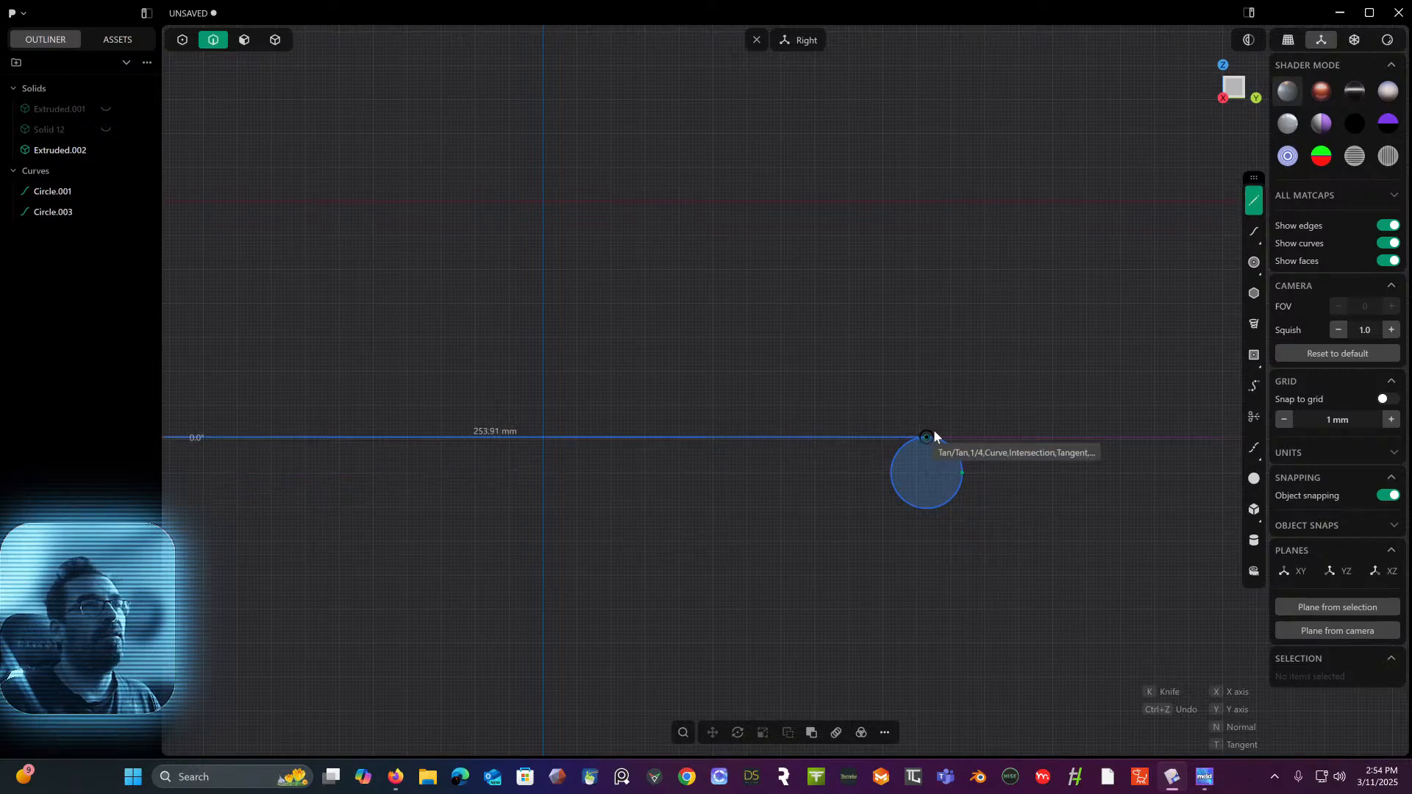
{"action": "left_click", "coordinate": [932, 430]}
{"action": "middle_click_drag", "start_coordinate": [916, 341], "coordinate": [1111, 305], "text": "shift"}
{"action": "right_click", "coordinate": [1103, 306]}
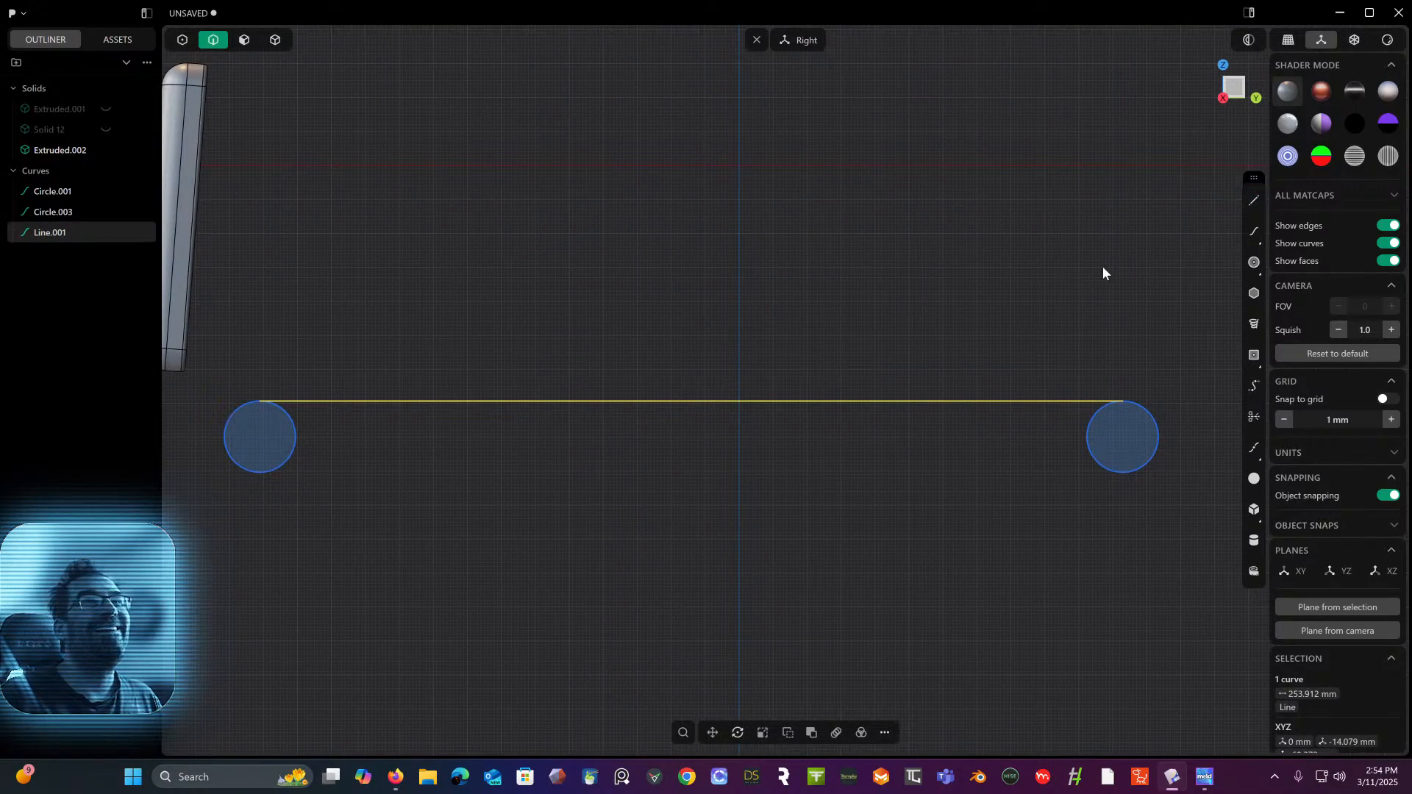
- Draw a vertical line about 38.5 mm long upwards from the horizontal line's midpoint
{"action": "left_click", "coordinate": [1254, 200]}
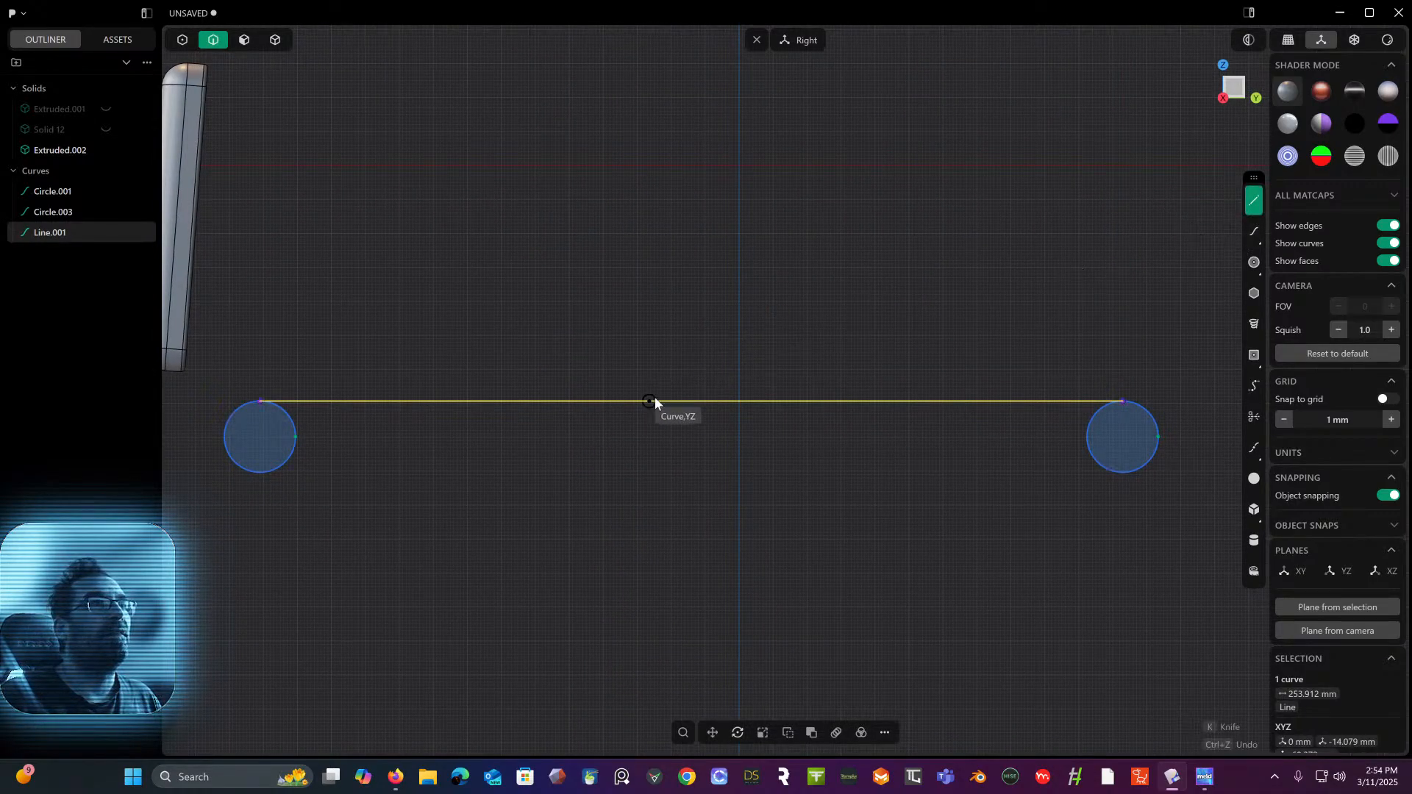
{"action": "left_click", "coordinate": [696, 398]}
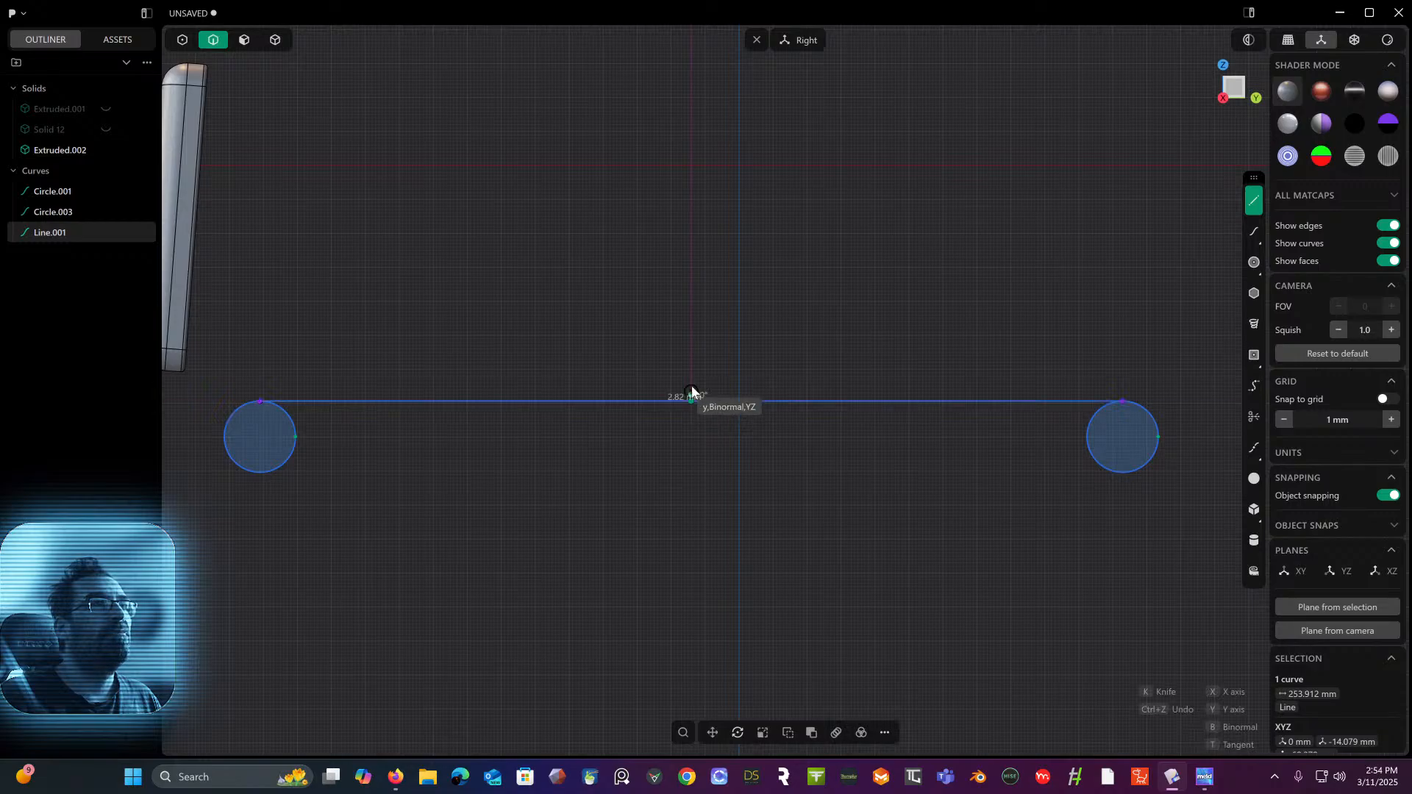
{"action": "left_click", "coordinate": [682, 269]}
{"action": "right_click", "coordinate": [682, 270]}
{"action": "scroll", "coordinate": [682, 269], "scroll_direction": "down", "scroll_amount": 2}
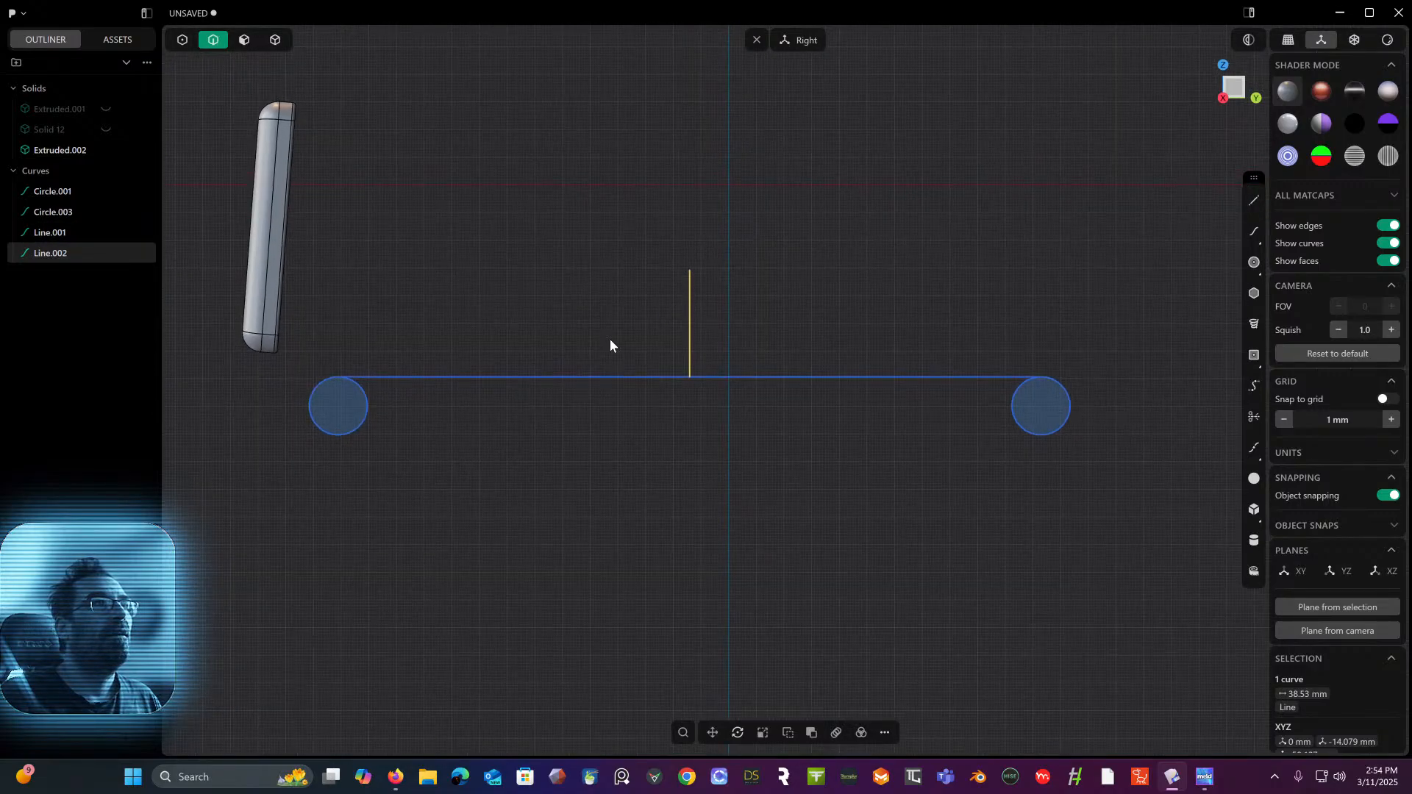
- Delete the horizontal line between the circles, keeping the vertical centre line
{"action": "left_click", "coordinate": [576, 373]}
{"action": "left_click", "coordinate": [577, 378]}
{"action": "key", "text": "Delete"}
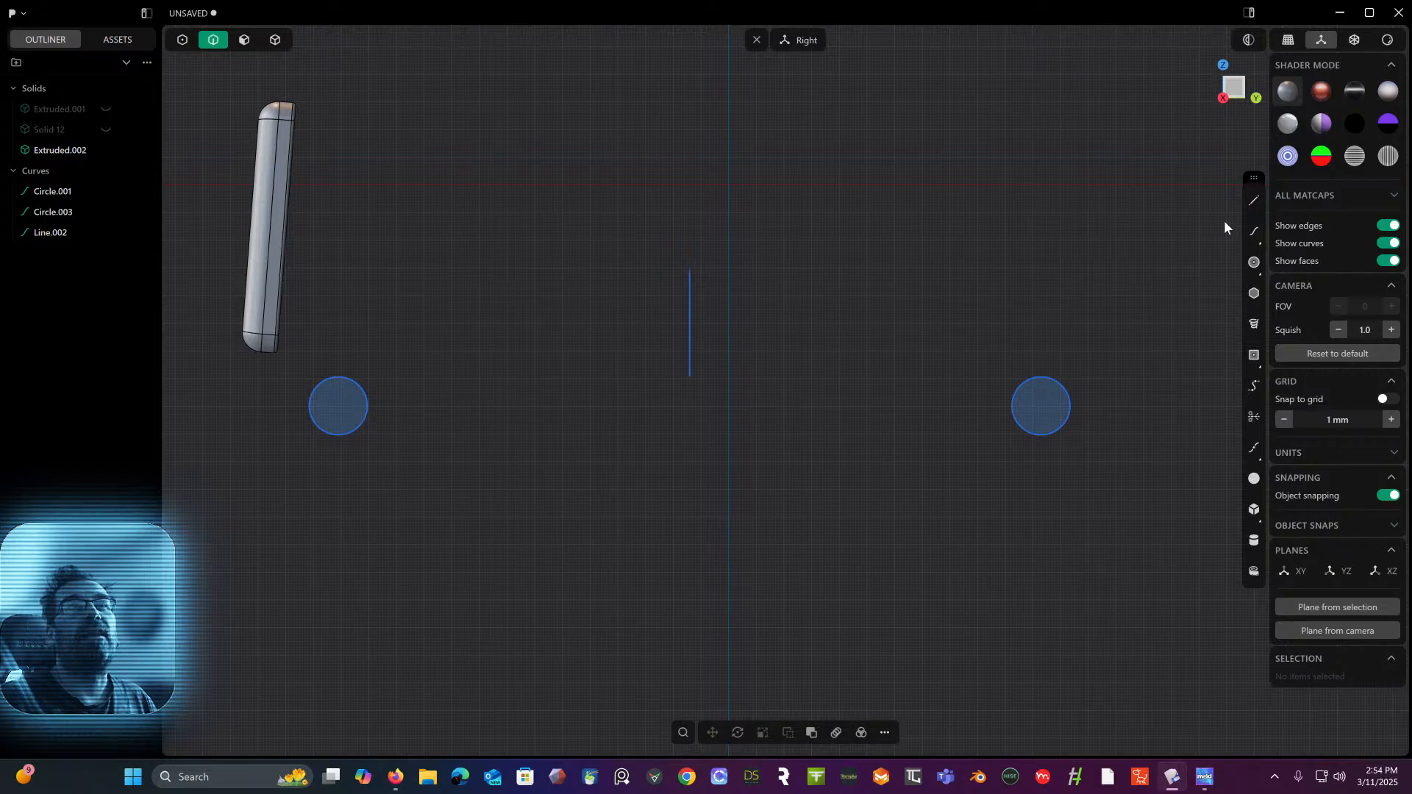
- Draw a sloping line about 129 mm long from partway up the vertical line to the top of the front circle
{"action": "left_click", "coordinate": [1255, 205]}
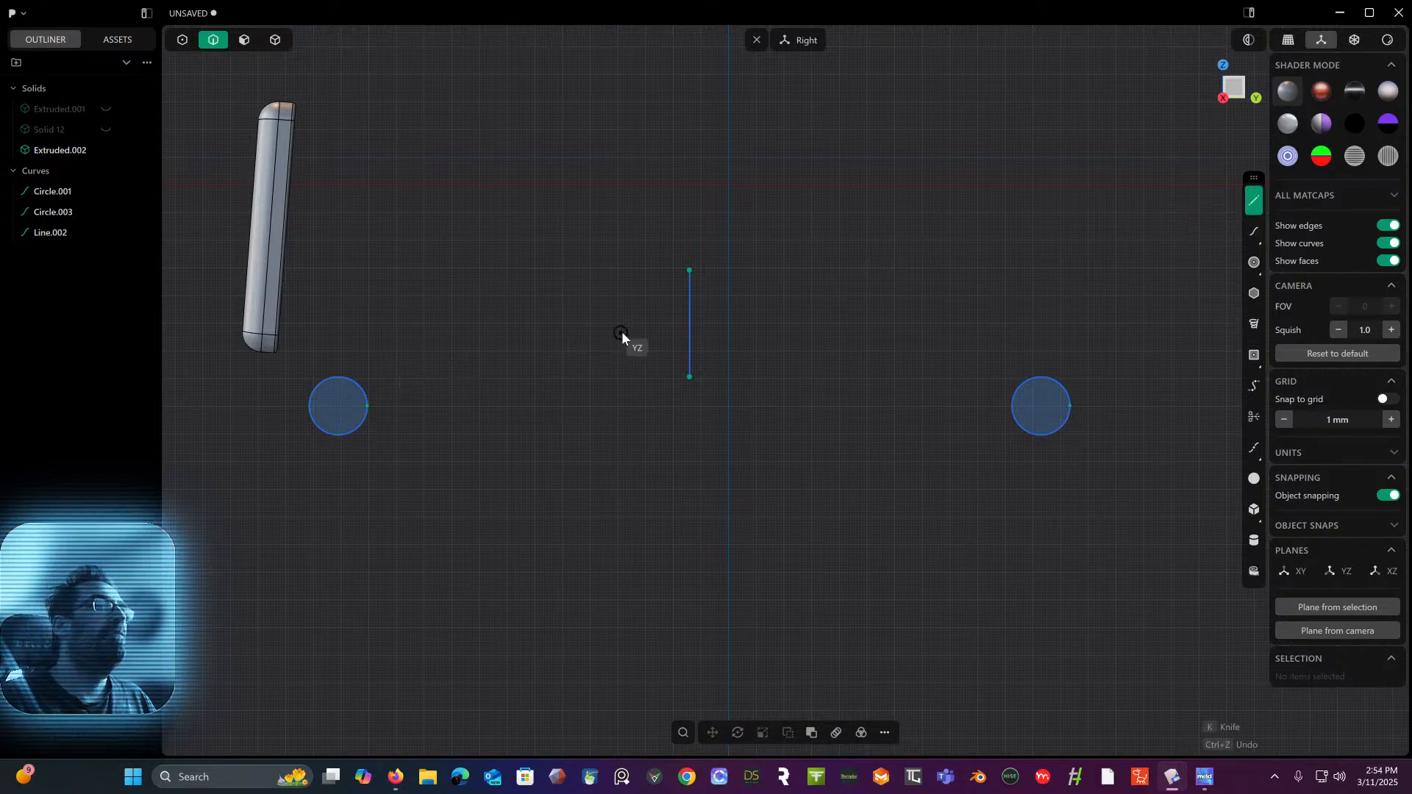
{"action": "left_click", "coordinate": [688, 336]}
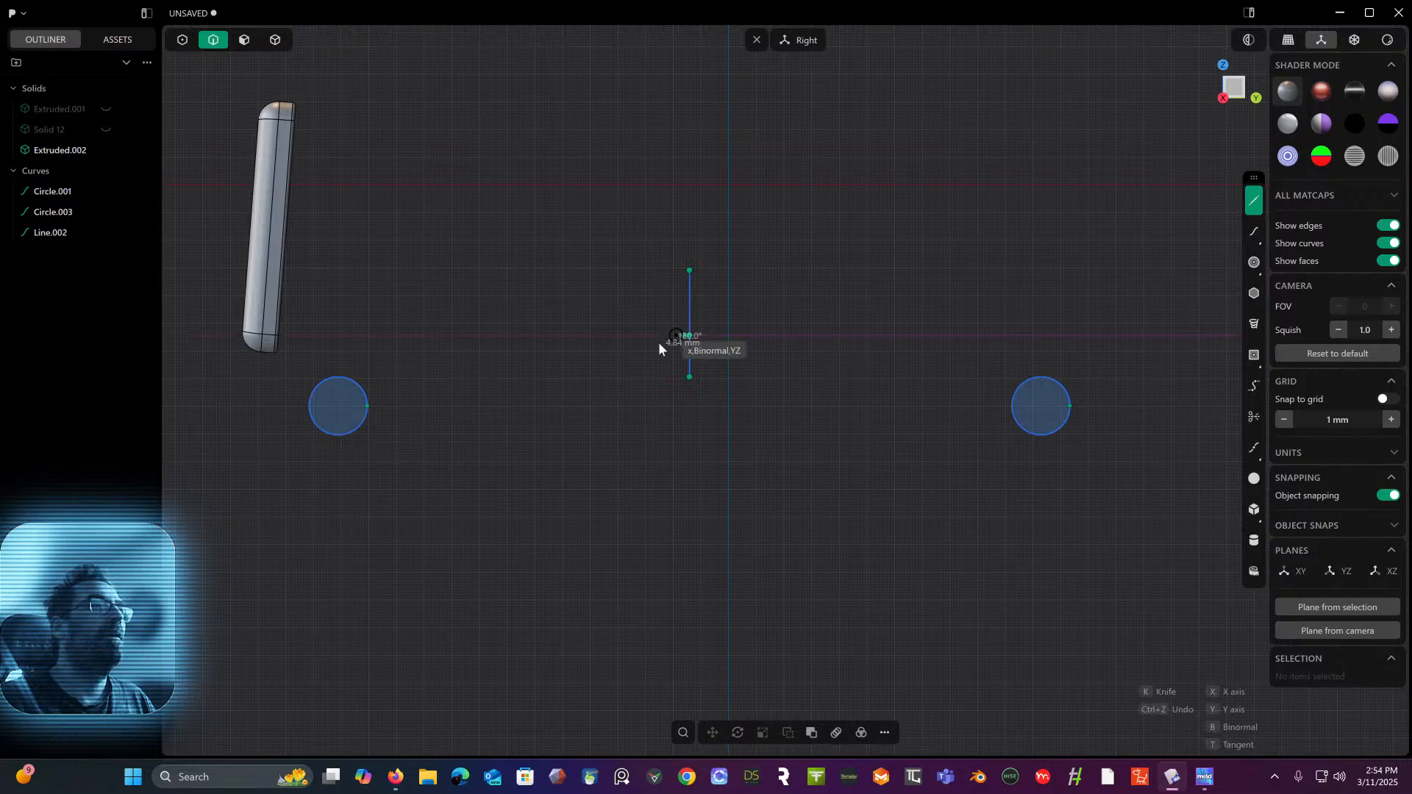
{"action": "left_click", "coordinate": [330, 369]}
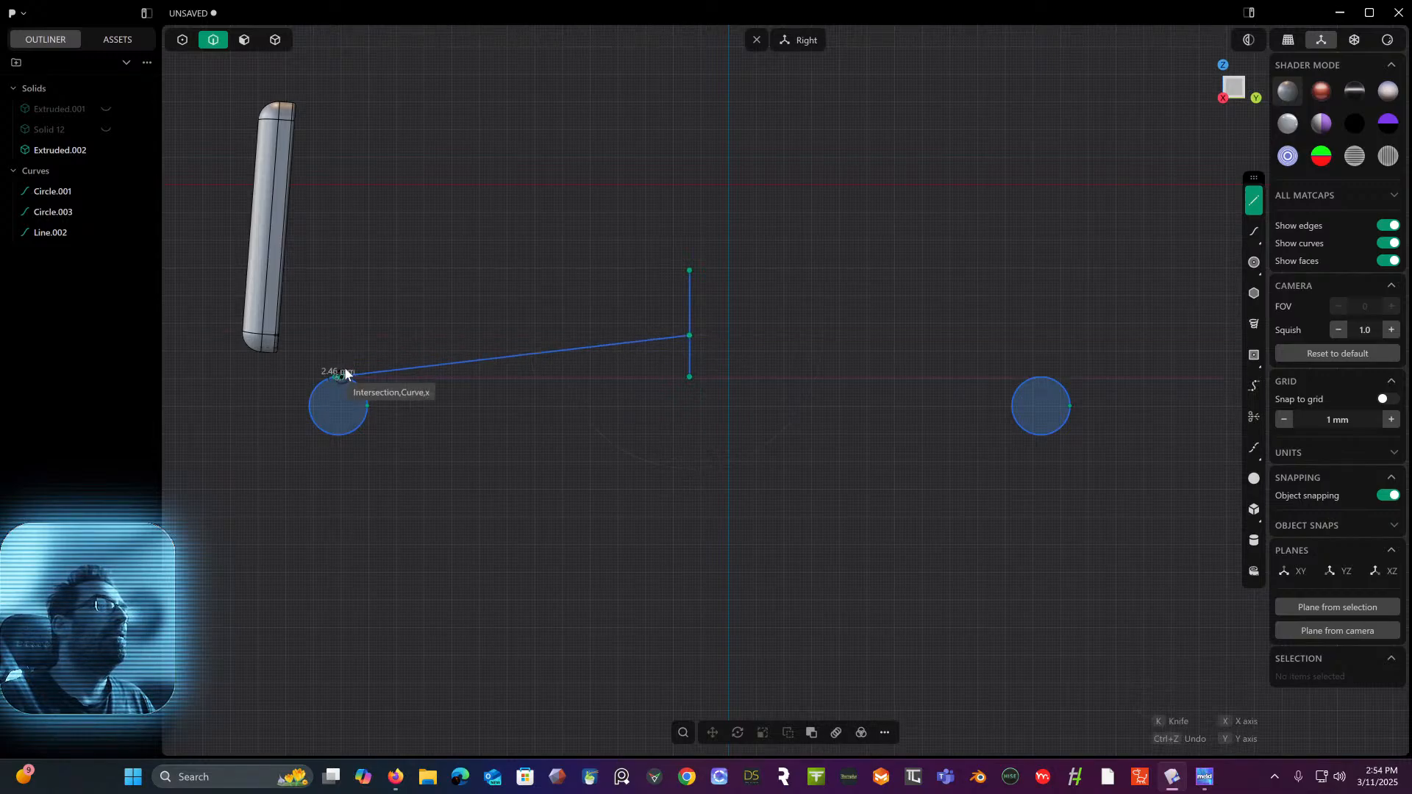
{"action": "scroll", "coordinate": [365, 360], "scroll_direction": "up", "scroll_amount": 3}
{"action": "middle_click_drag", "start_coordinate": [365, 363], "coordinate": [227, 362], "text": "shift"}
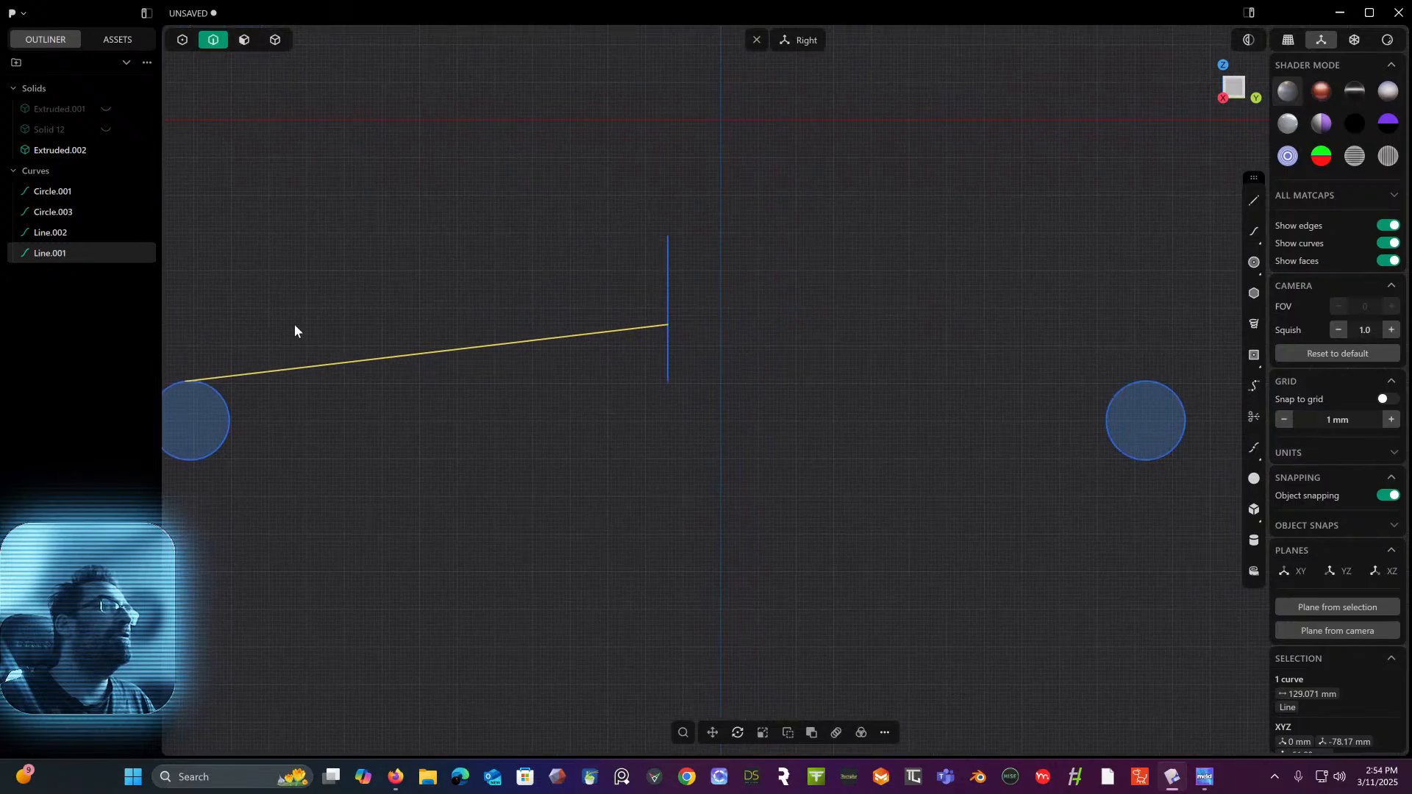
- Draw a matching sloping line about 129 mm long from the first slope's upper end to the top of the rear circle
{"action": "left_click", "coordinate": [1254, 201]}
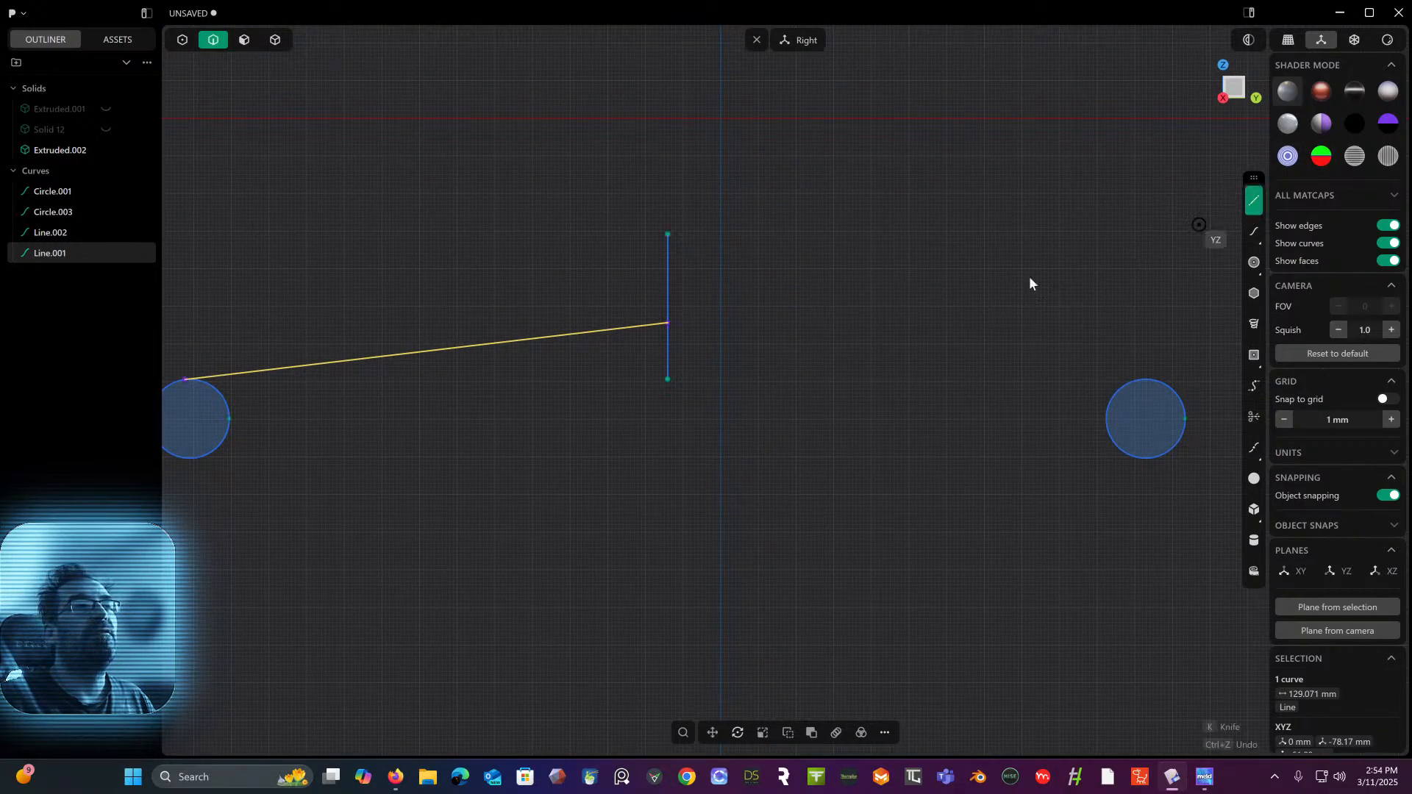
{"action": "left_click", "coordinate": [668, 323]}
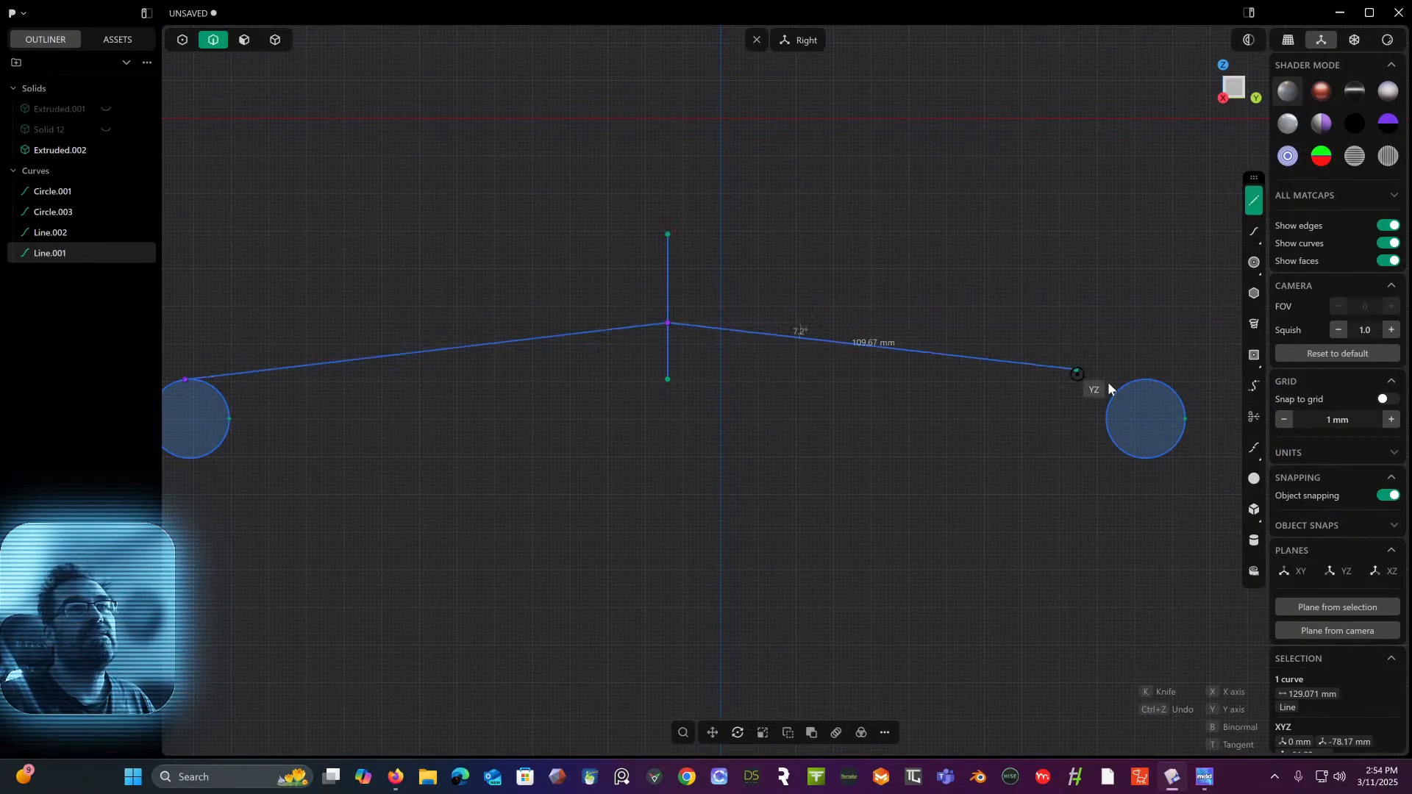
{"action": "left_click", "coordinate": [1155, 381]}
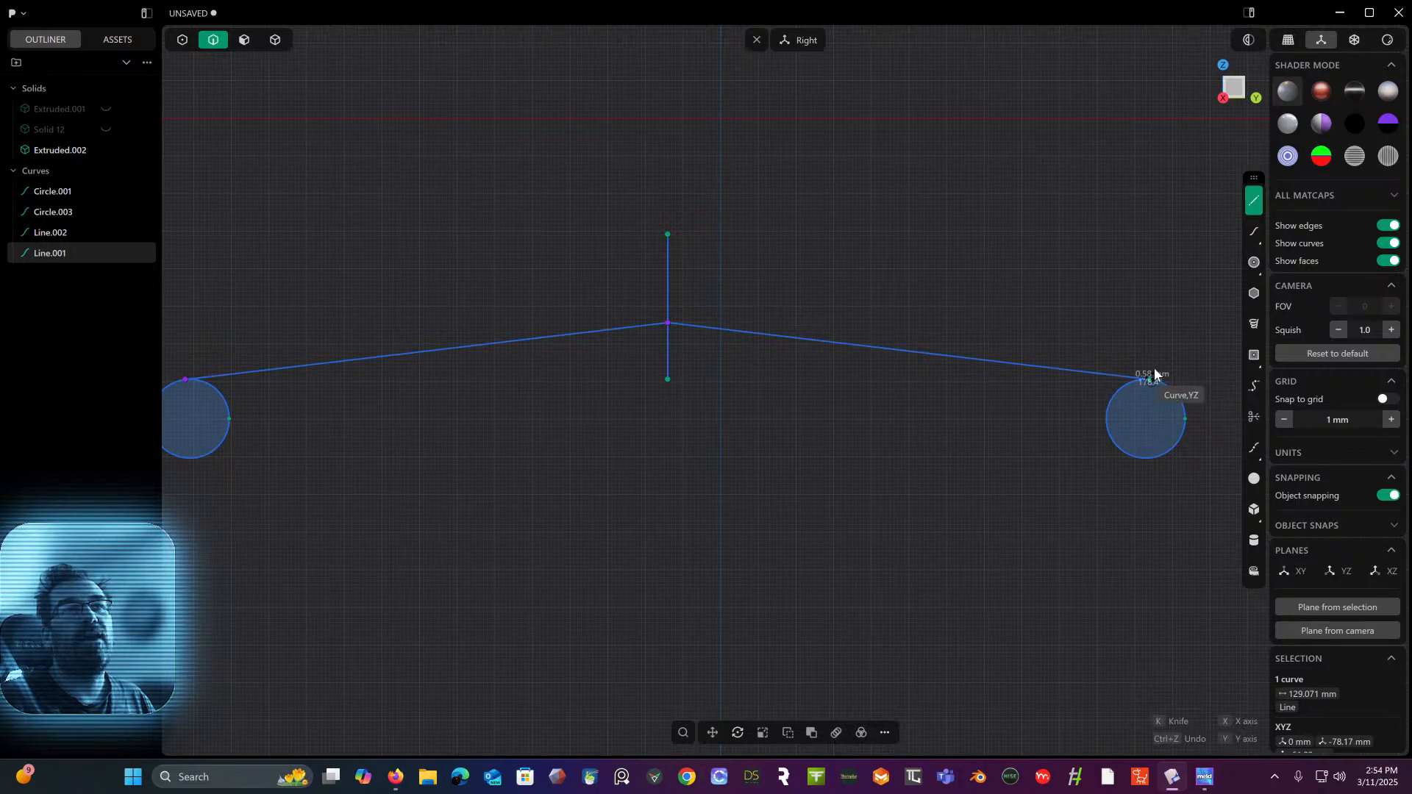
{"action": "scroll", "coordinate": [1053, 379], "scroll_direction": "down", "scroll_amount": 2}
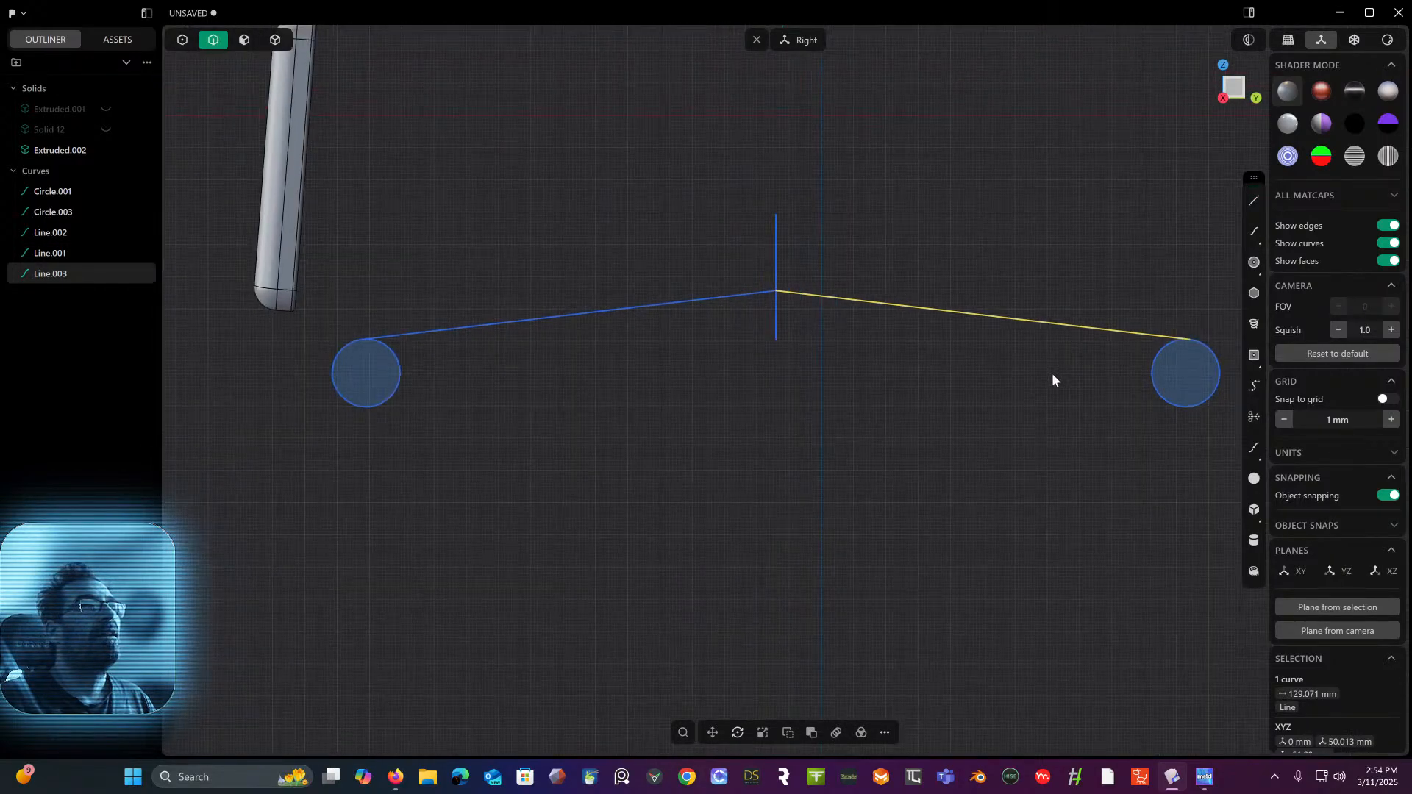
- Close the profile with a horizontal line about 235 mm long between the lower inner sides of the two circles
{"action": "left_click", "coordinate": [1254, 200]}
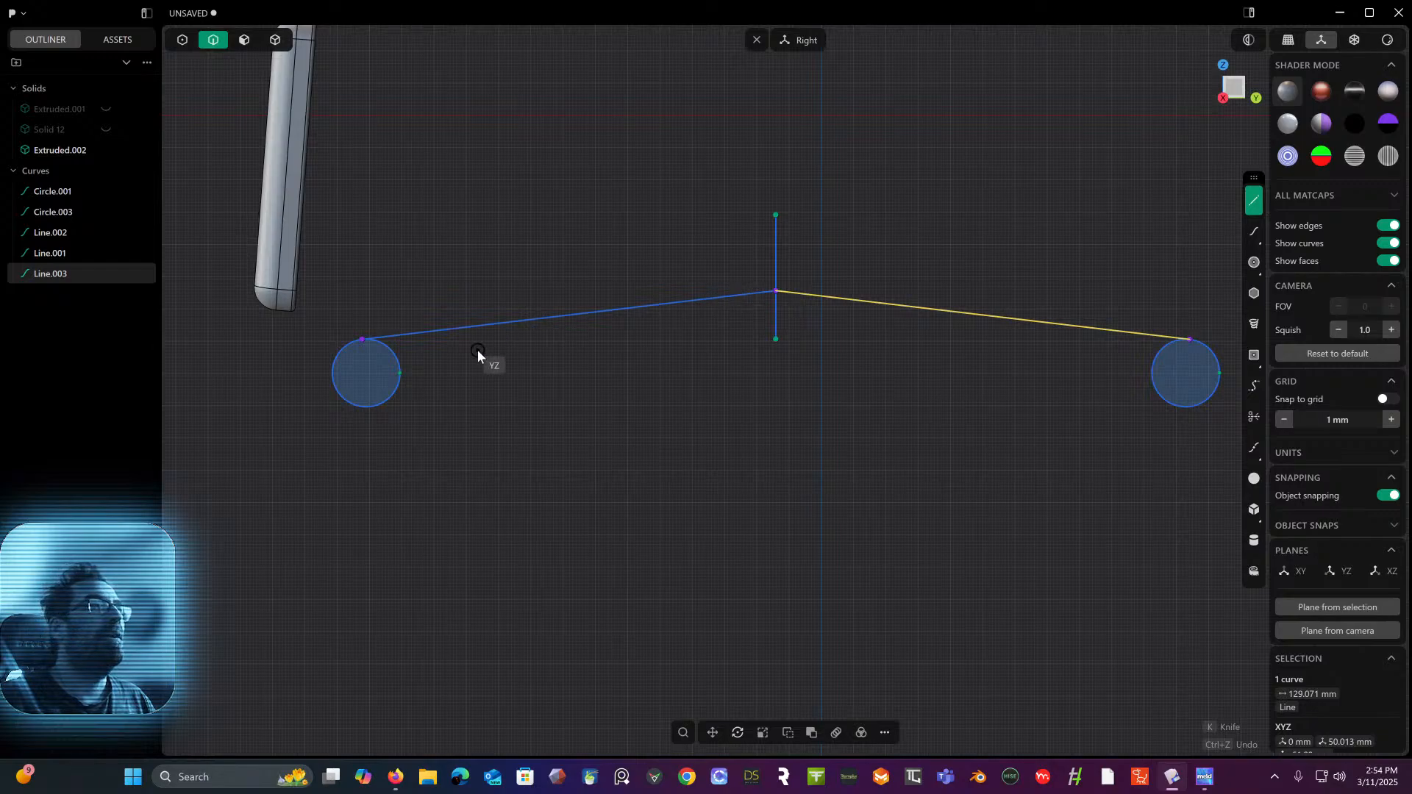
{"action": "left_click", "coordinate": [398, 387]}
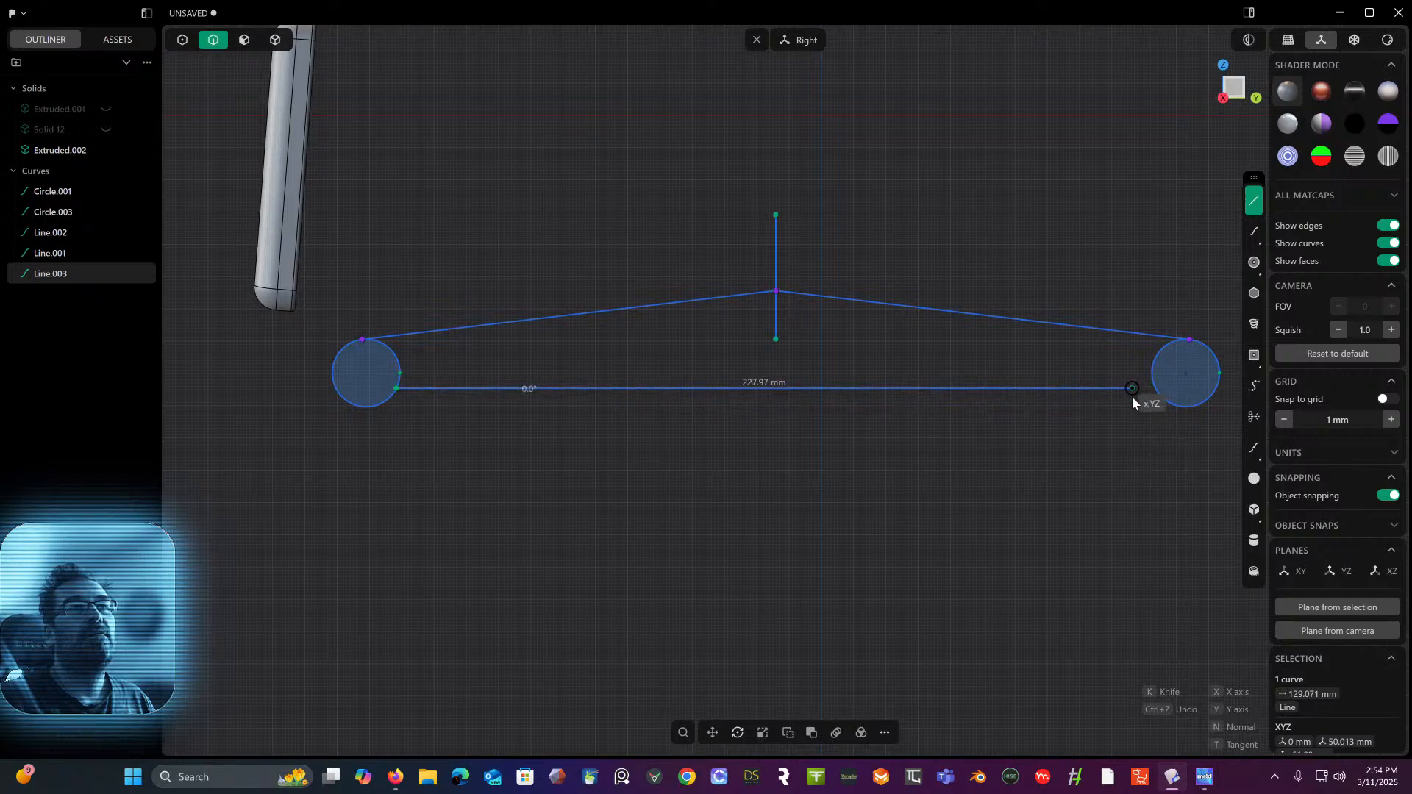
{"action": "left_click", "coordinate": [1153, 393]}
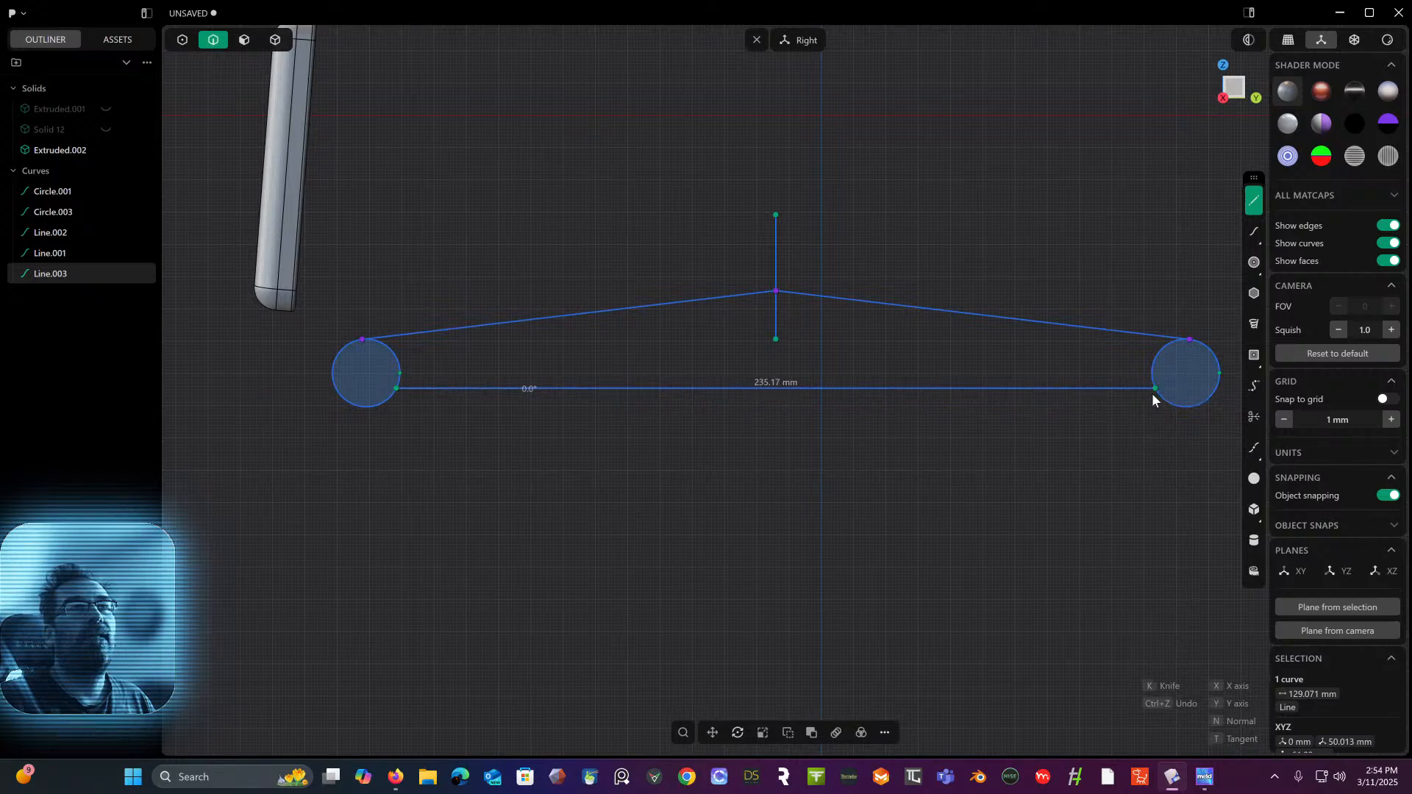
{"action": "scroll", "coordinate": [1027, 379], "scroll_direction": "down", "scroll_amount": 2}
{"action": "middle_click_drag", "start_coordinate": [1027, 380], "coordinate": [888, 381]}
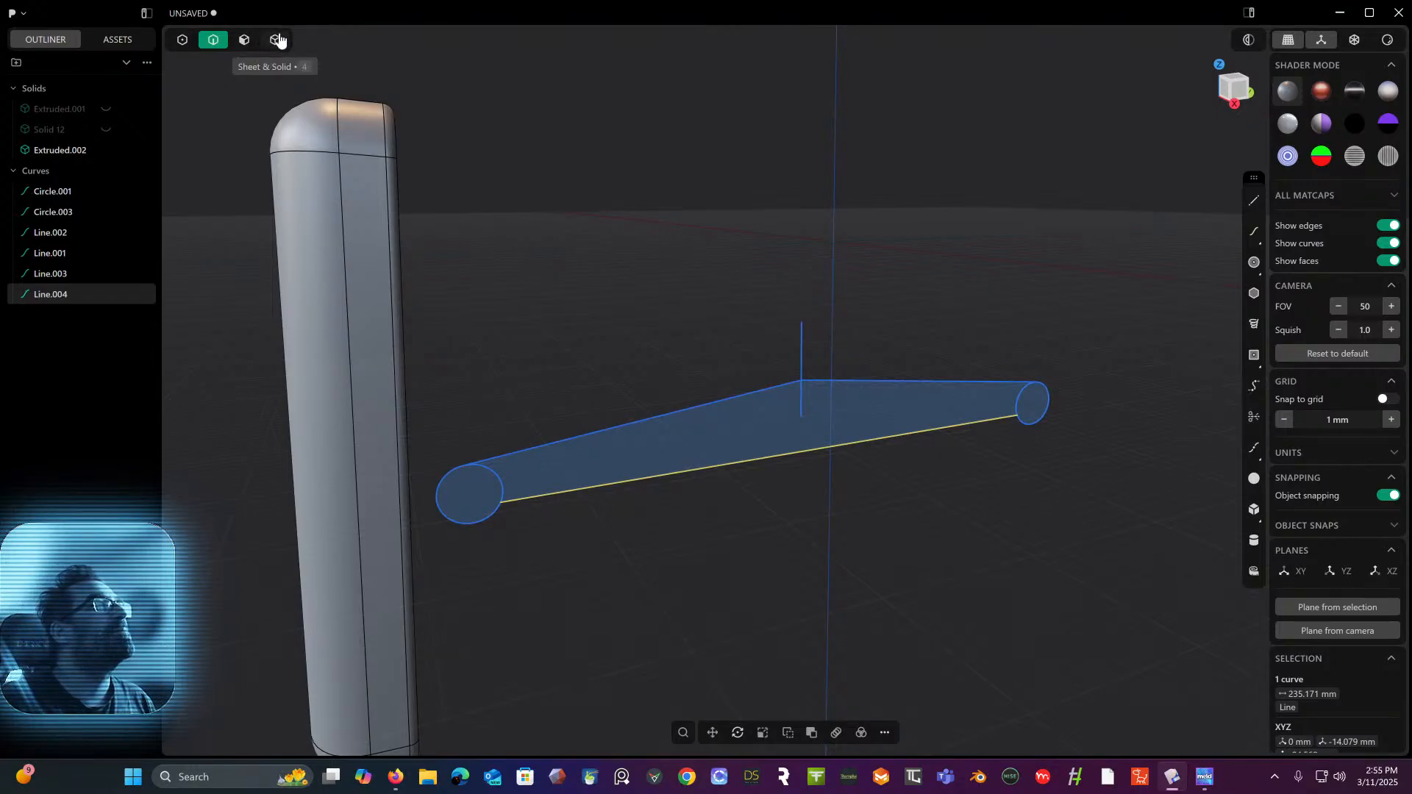
{"action": "middle_click_drag", "start_coordinate": [432, 298], "coordinate": [420, 257]}
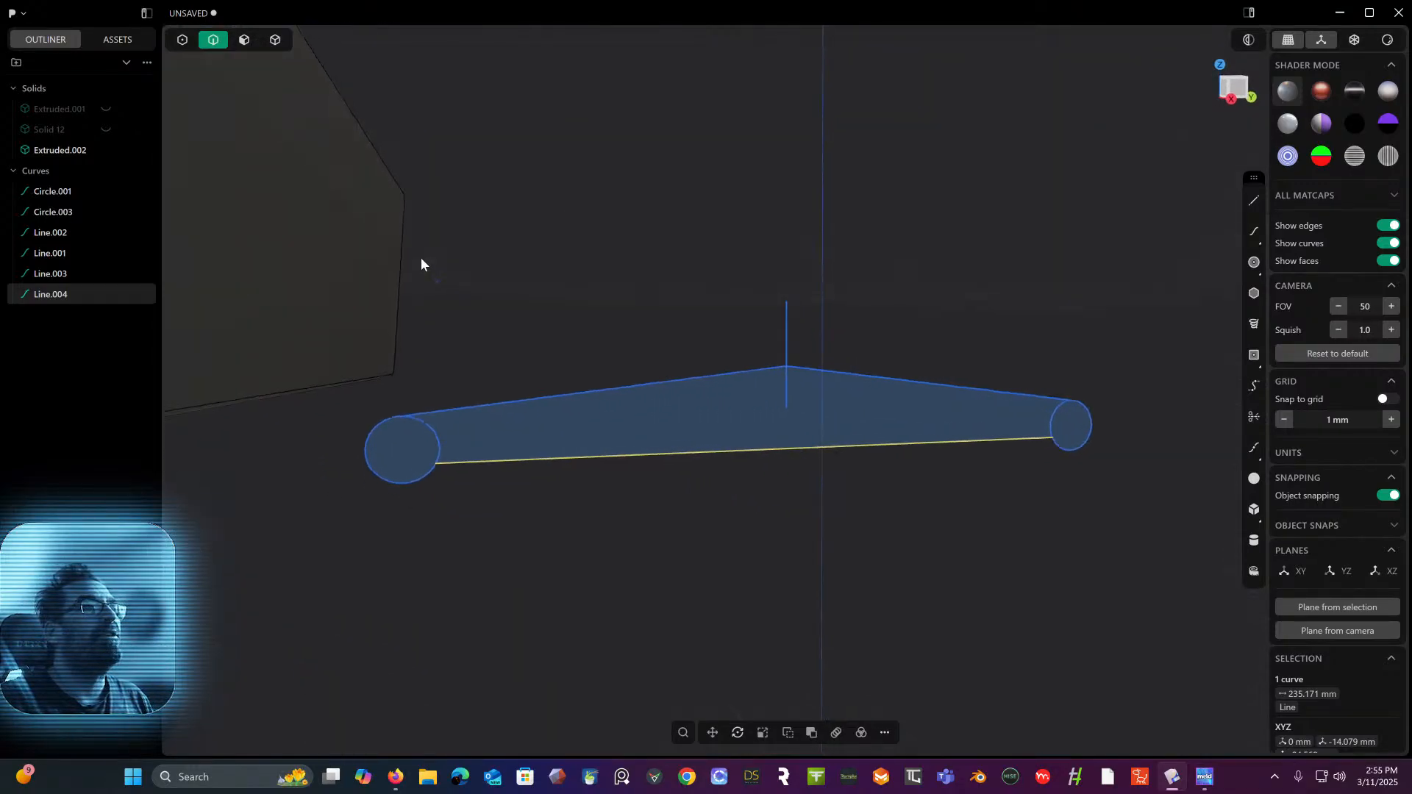
- Move all six curves of the support profile about 124 mm along X, close to one end of the body
{"action": "middle_click_drag", "start_coordinate": [356, 324], "coordinate": [567, 390]}
{"action": "left_click_drag", "start_coordinate": [505, 381], "coordinate": [1208, 637]}
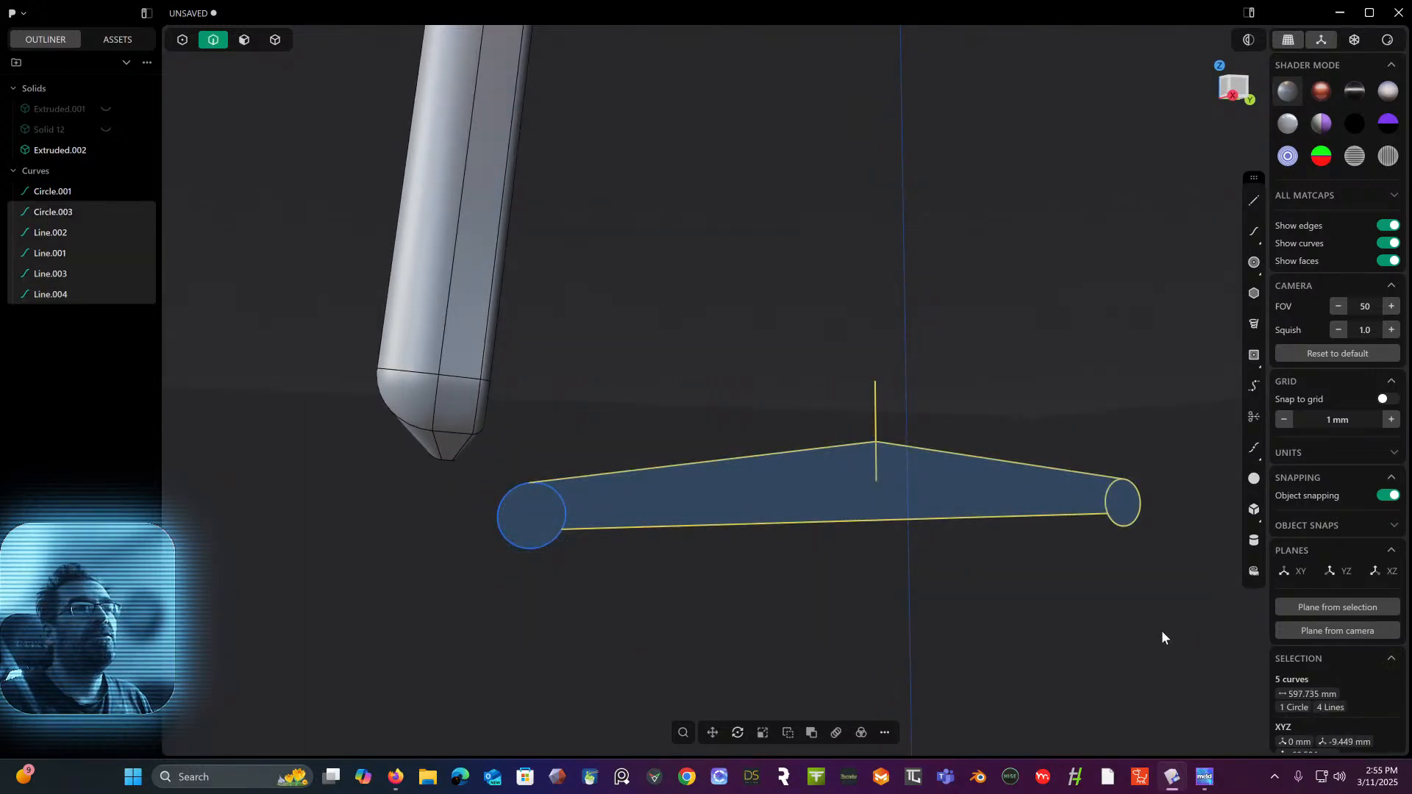
{"action": "left_click", "coordinate": [565, 507]}
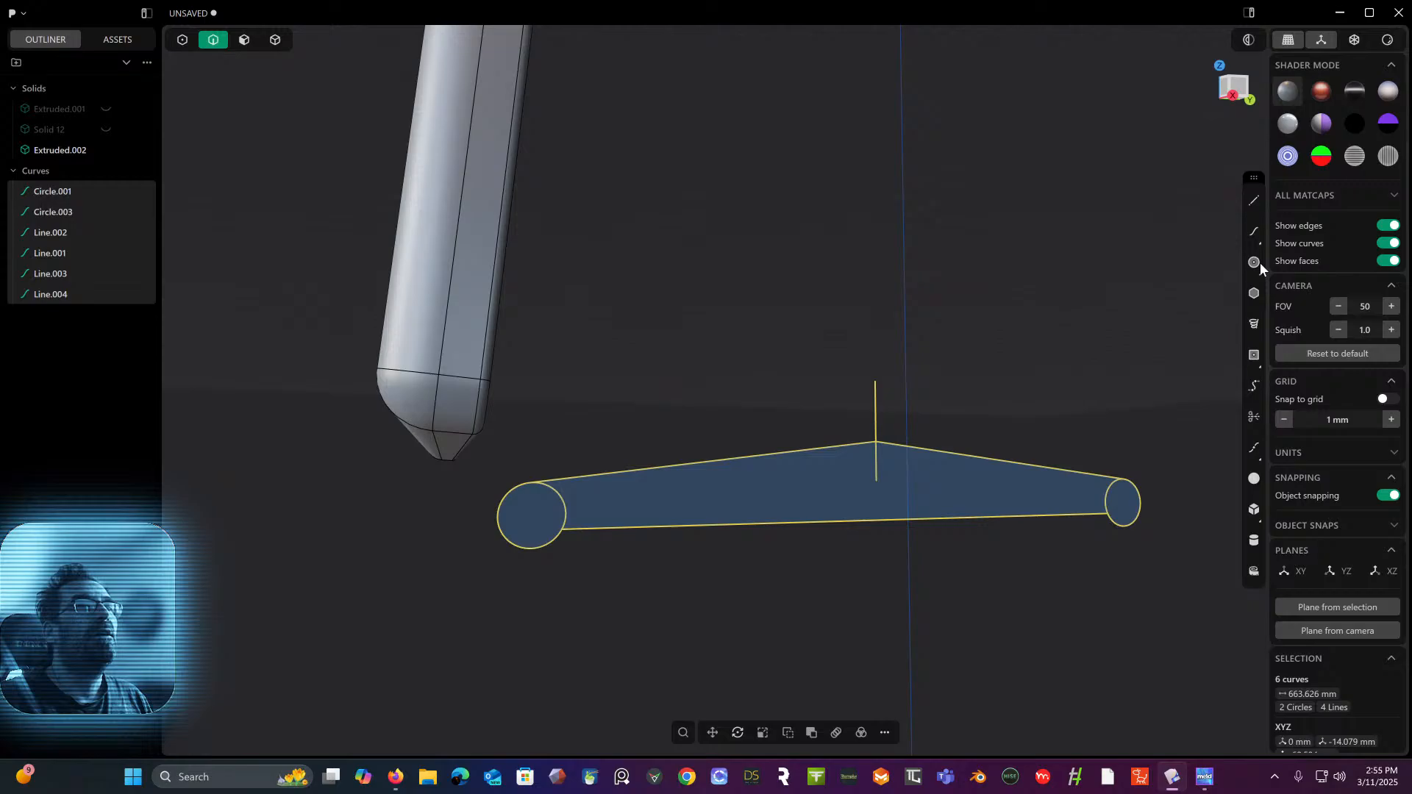
{"action": "left_click", "coordinate": [1237, 89]}
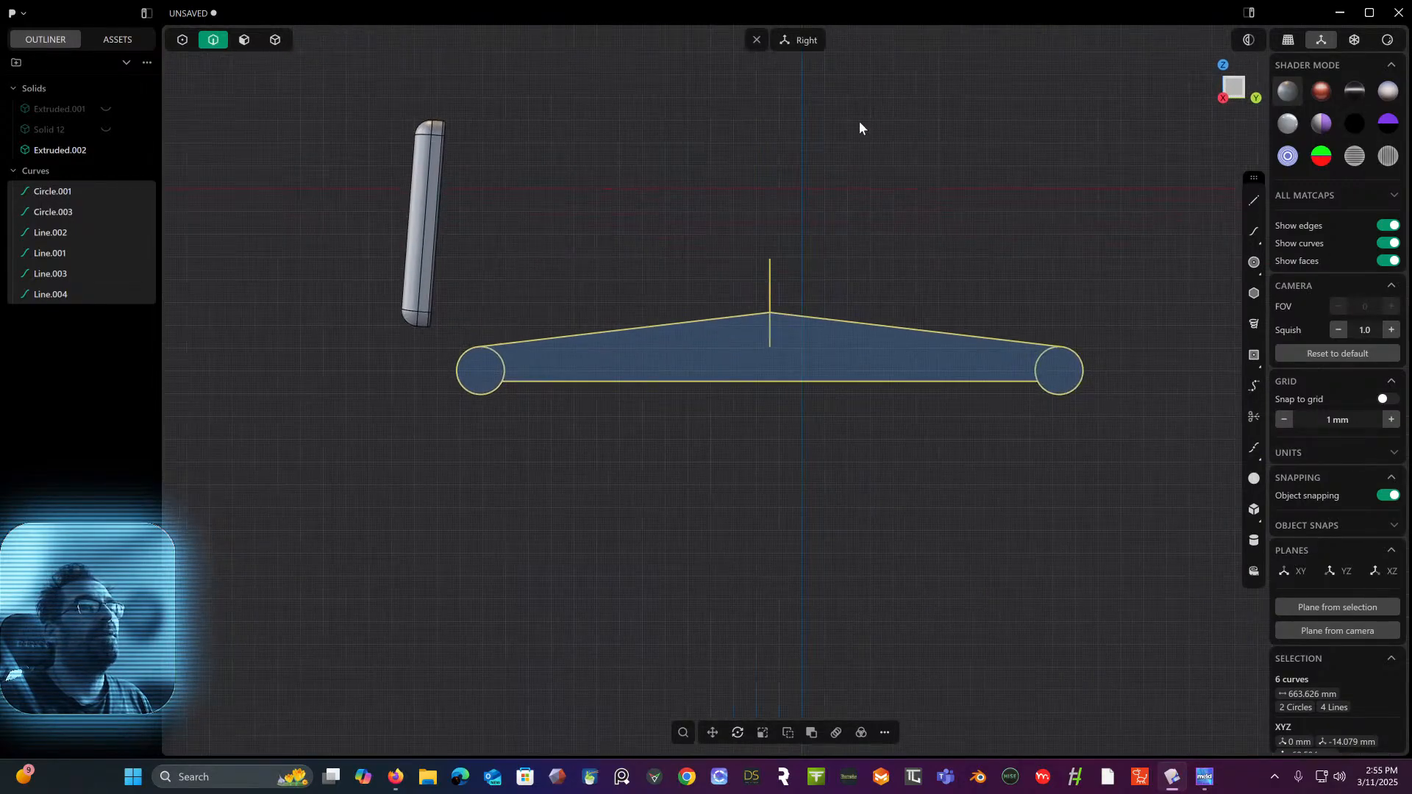
{"action": "middle_click_drag", "start_coordinate": [886, 130], "coordinate": [1196, 62]}
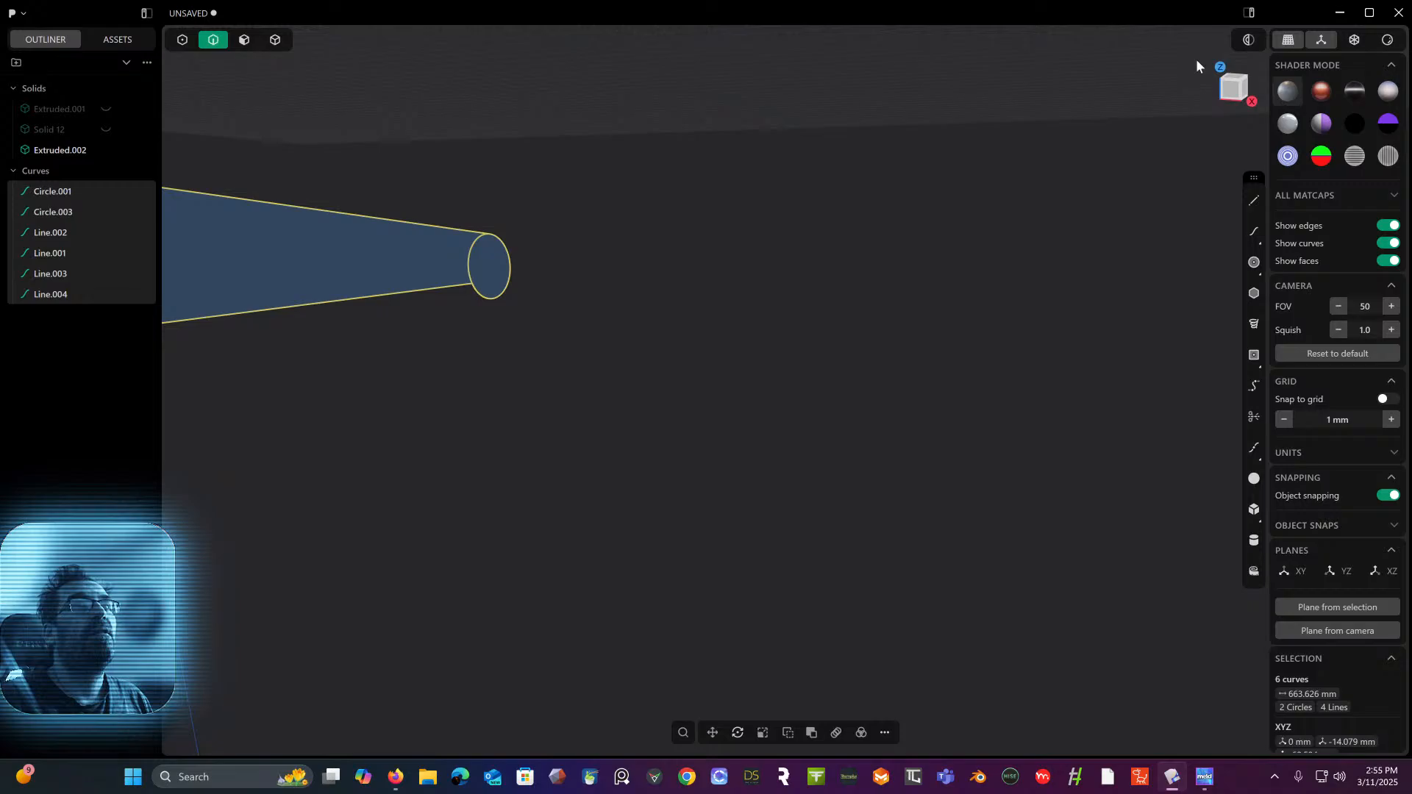
{"action": "left_click", "coordinate": [1227, 91]}
{"action": "scroll", "coordinate": [993, 289], "scroll_direction": "down", "scroll_amount": 3}
{"action": "middle_click_drag", "start_coordinate": [998, 288], "coordinate": [887, 289], "text": "shift"}
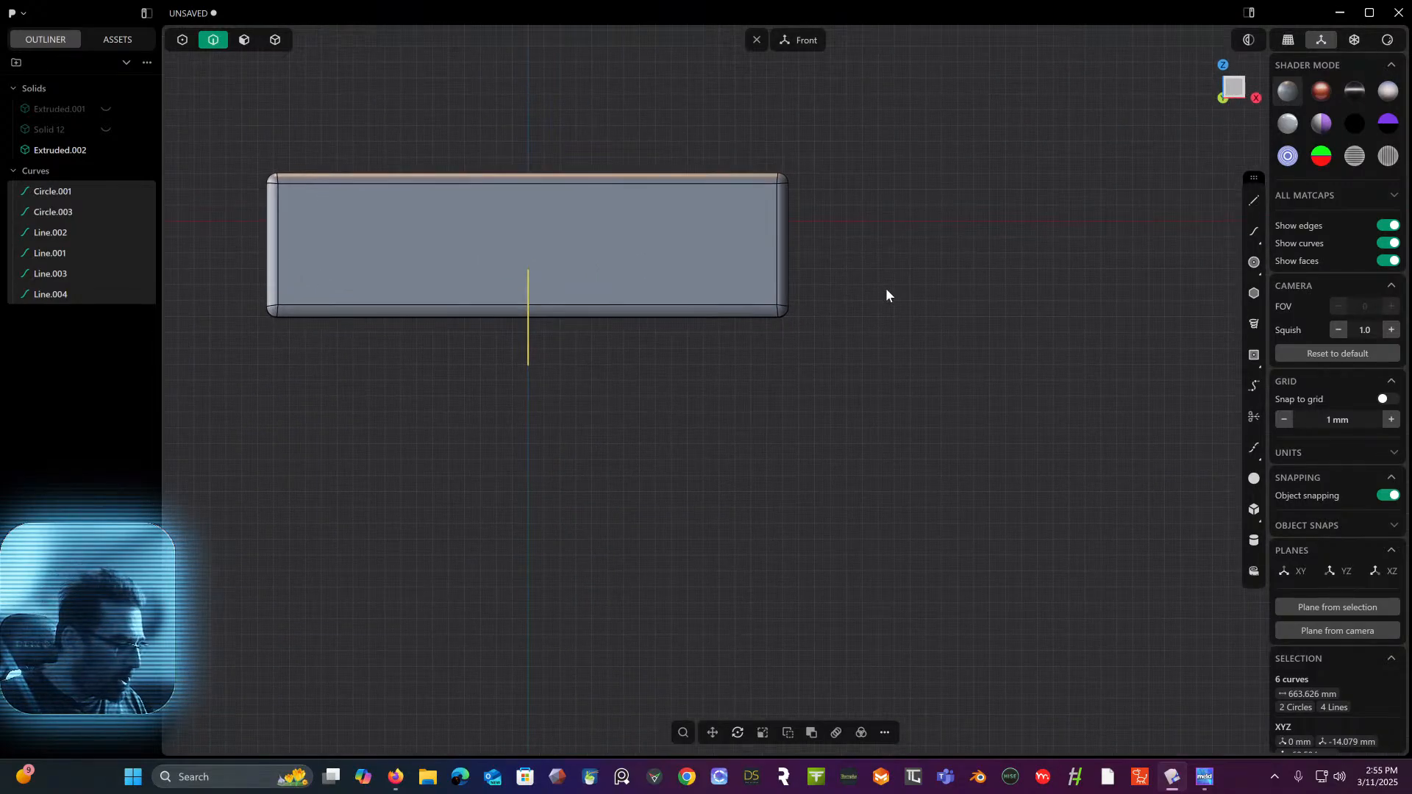
{"action": "key", "text": "g"}
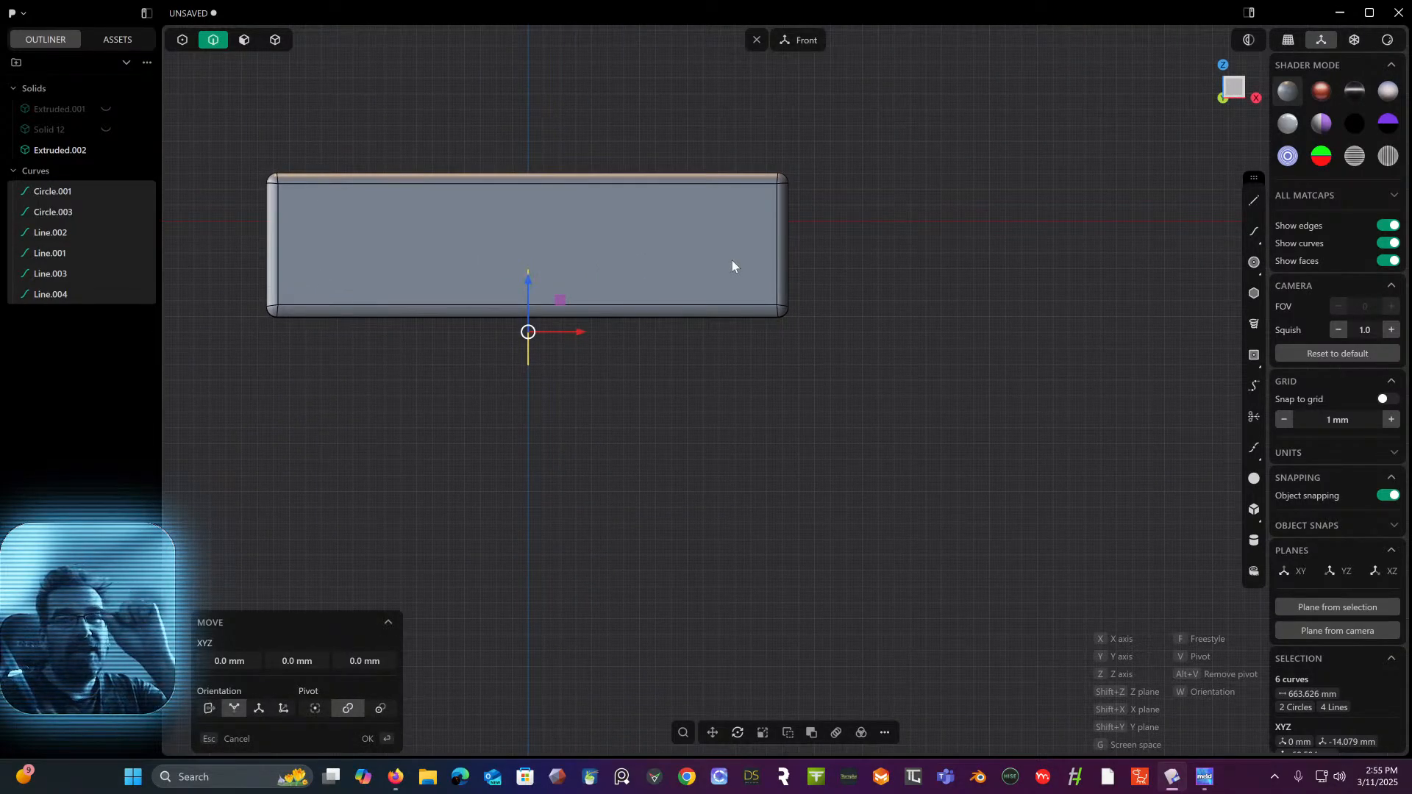
{"action": "left_click_drag", "start_coordinate": [576, 332], "coordinate": [774, 350]}
{"action": "key", "text": "Return"}
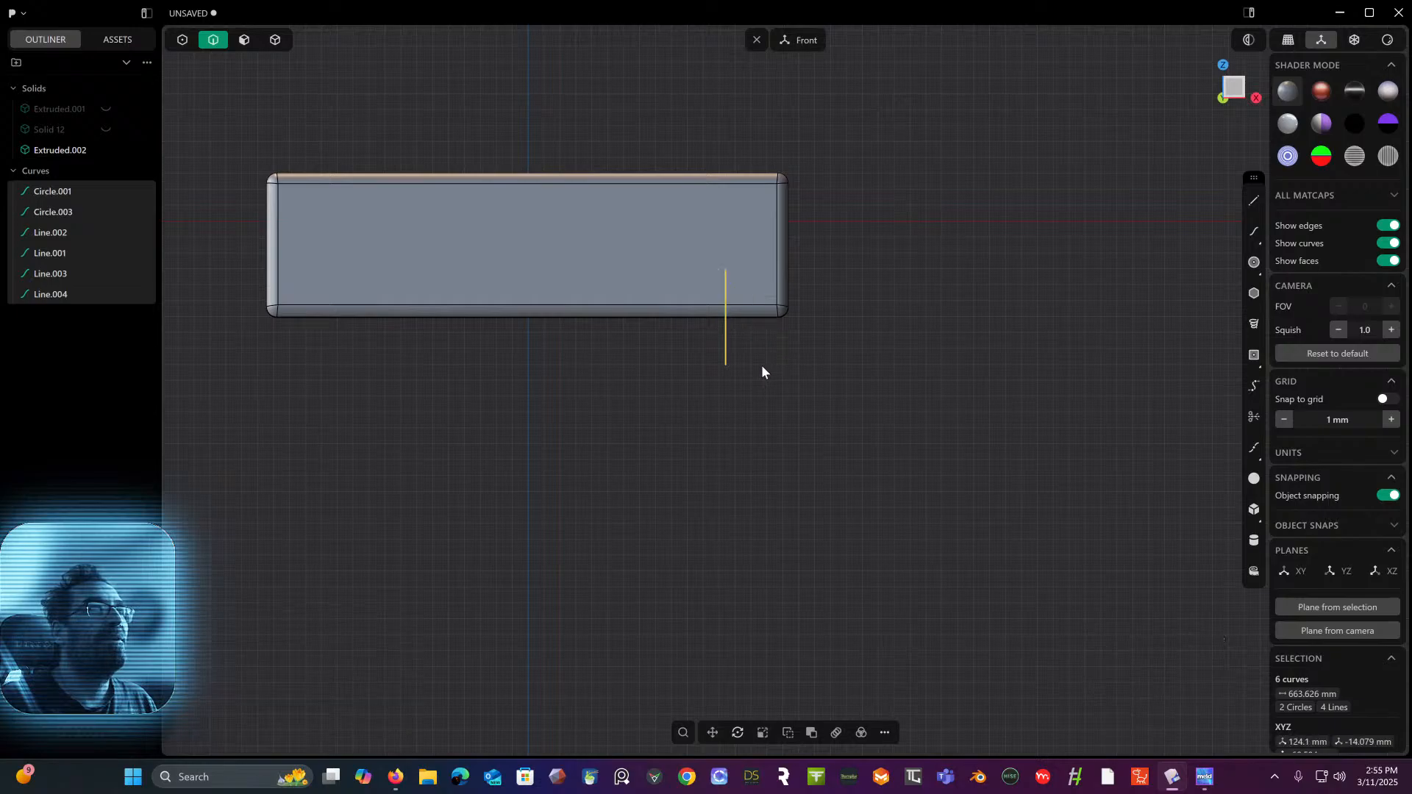
- Trim away the inner arcs of both end circles and the vertical centre line to leave one closed profile
{"action": "middle_click_drag", "start_coordinate": [763, 372], "coordinate": [1129, 329]}
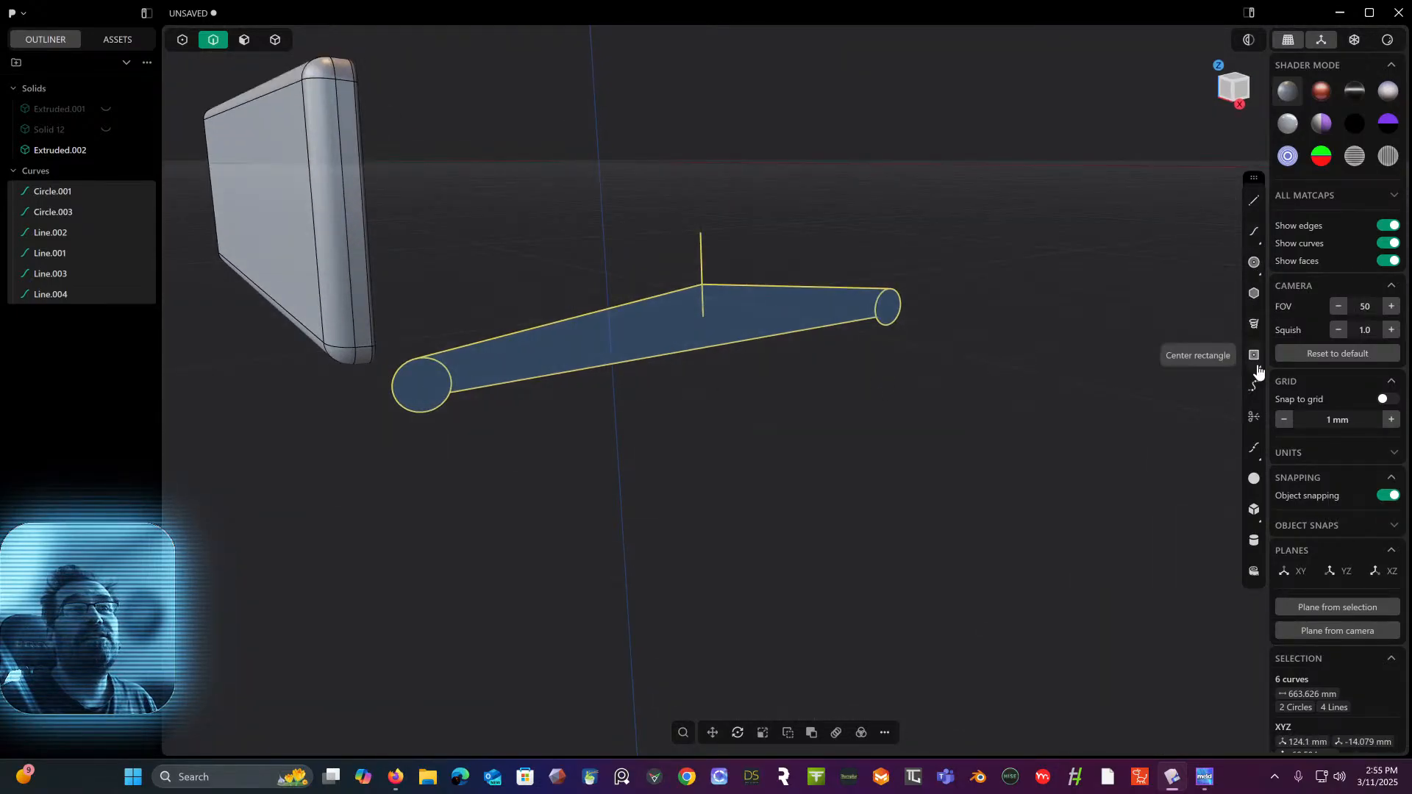
{"action": "left_click", "coordinate": [1257, 424]}
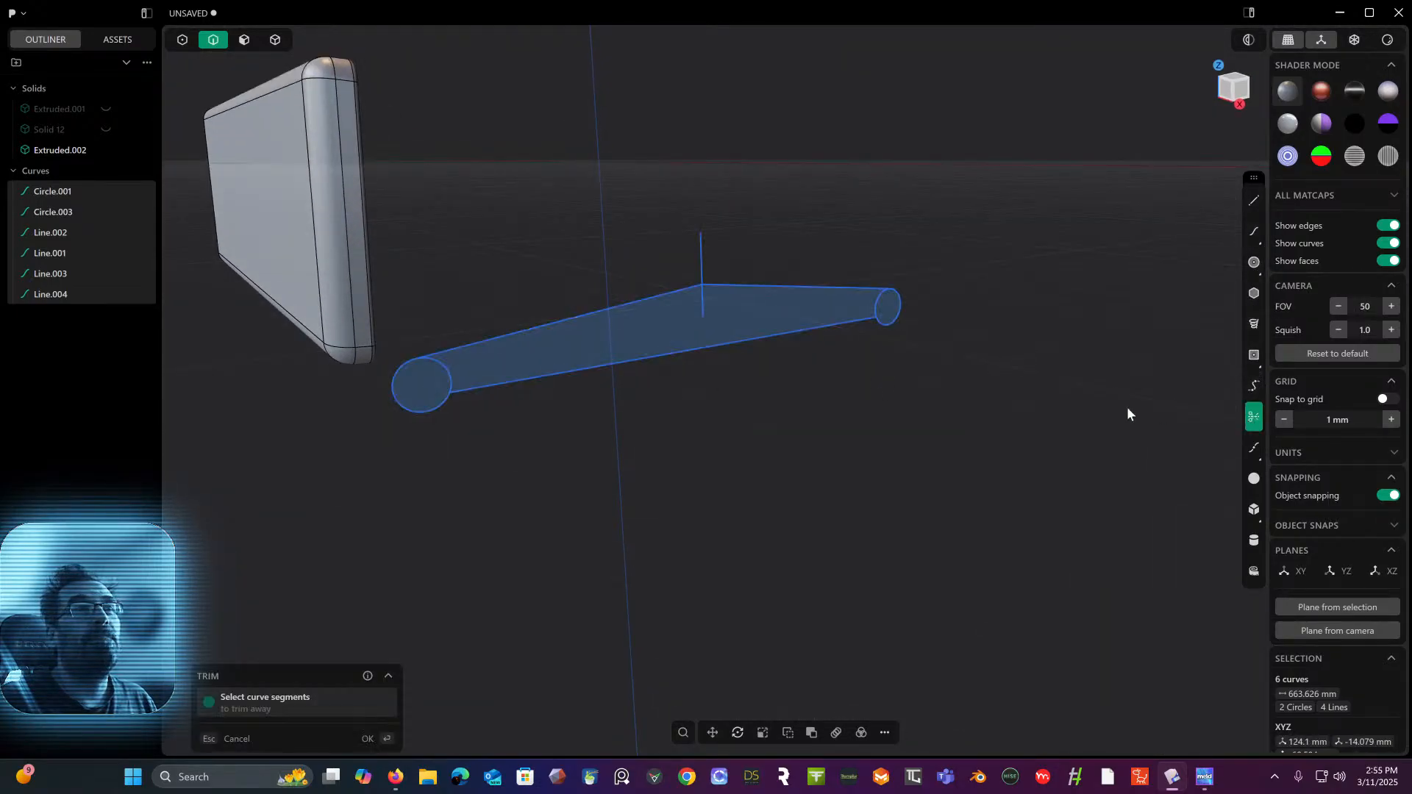
{"action": "left_click", "coordinate": [877, 306]}
{"action": "left_click", "coordinate": [445, 379]}
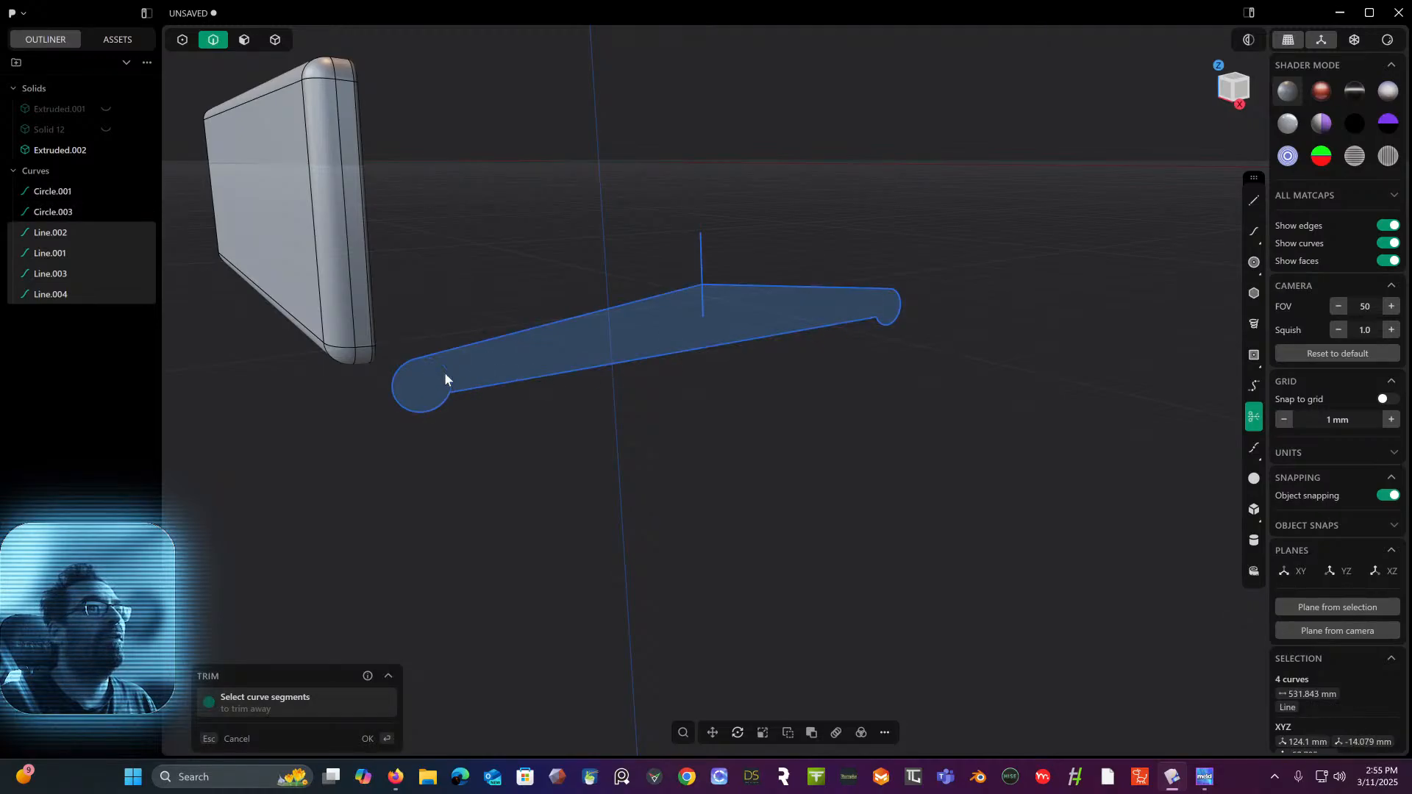
{"action": "left_click", "coordinate": [703, 313]}
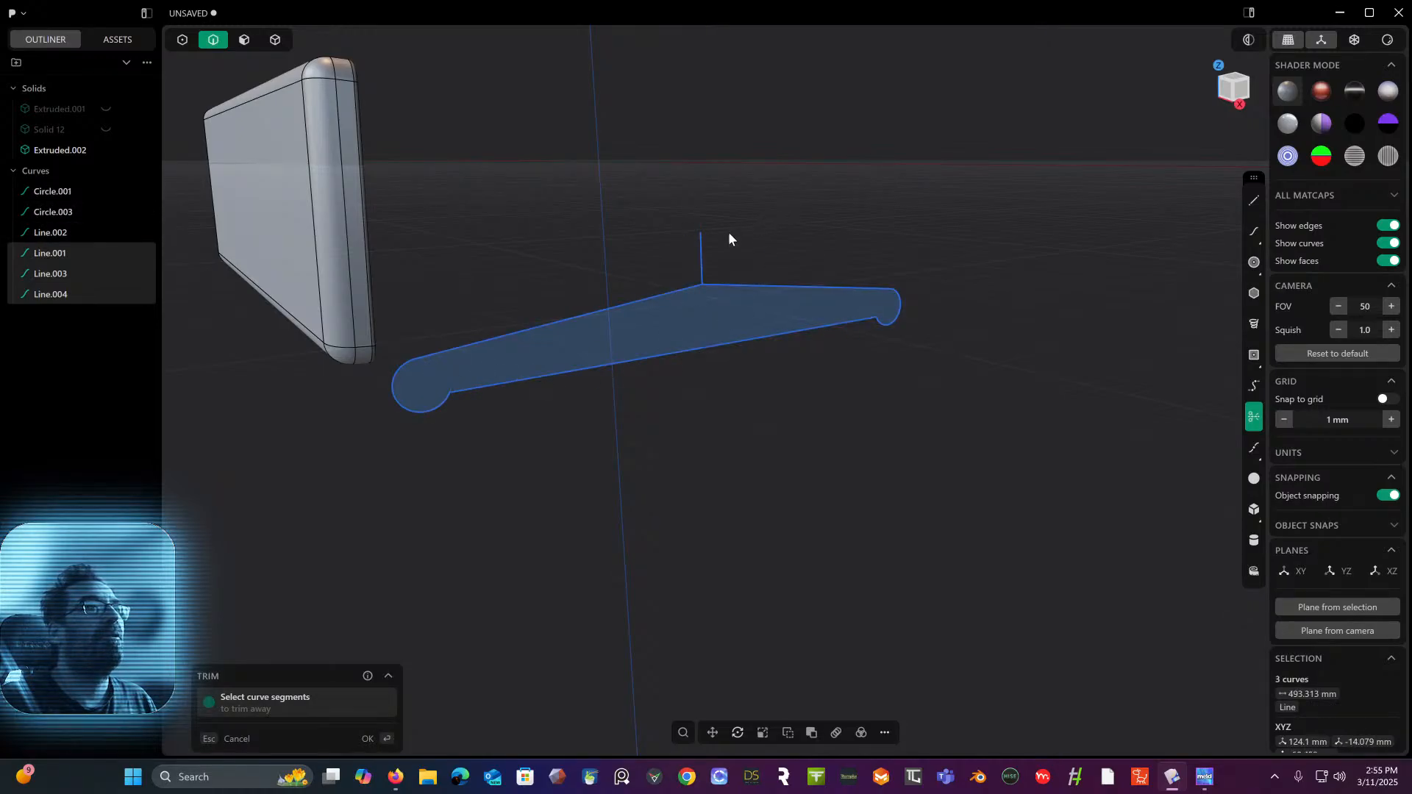
{"action": "left_click", "coordinate": [697, 257]}
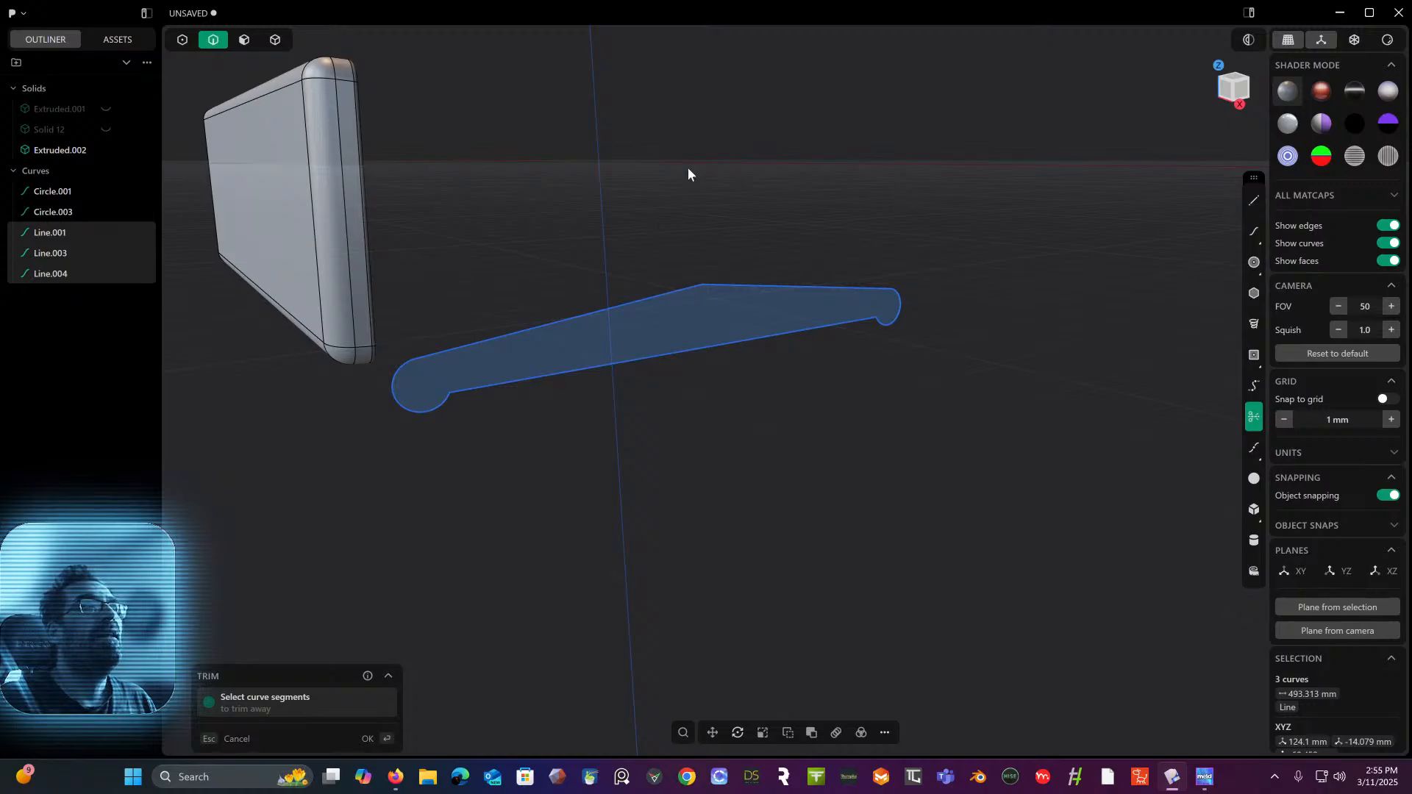
- Extrude the trimmed support profile about 18 mm along X, outward from the model's centre, into a solid
{"action": "left_click", "coordinate": [245, 41]}
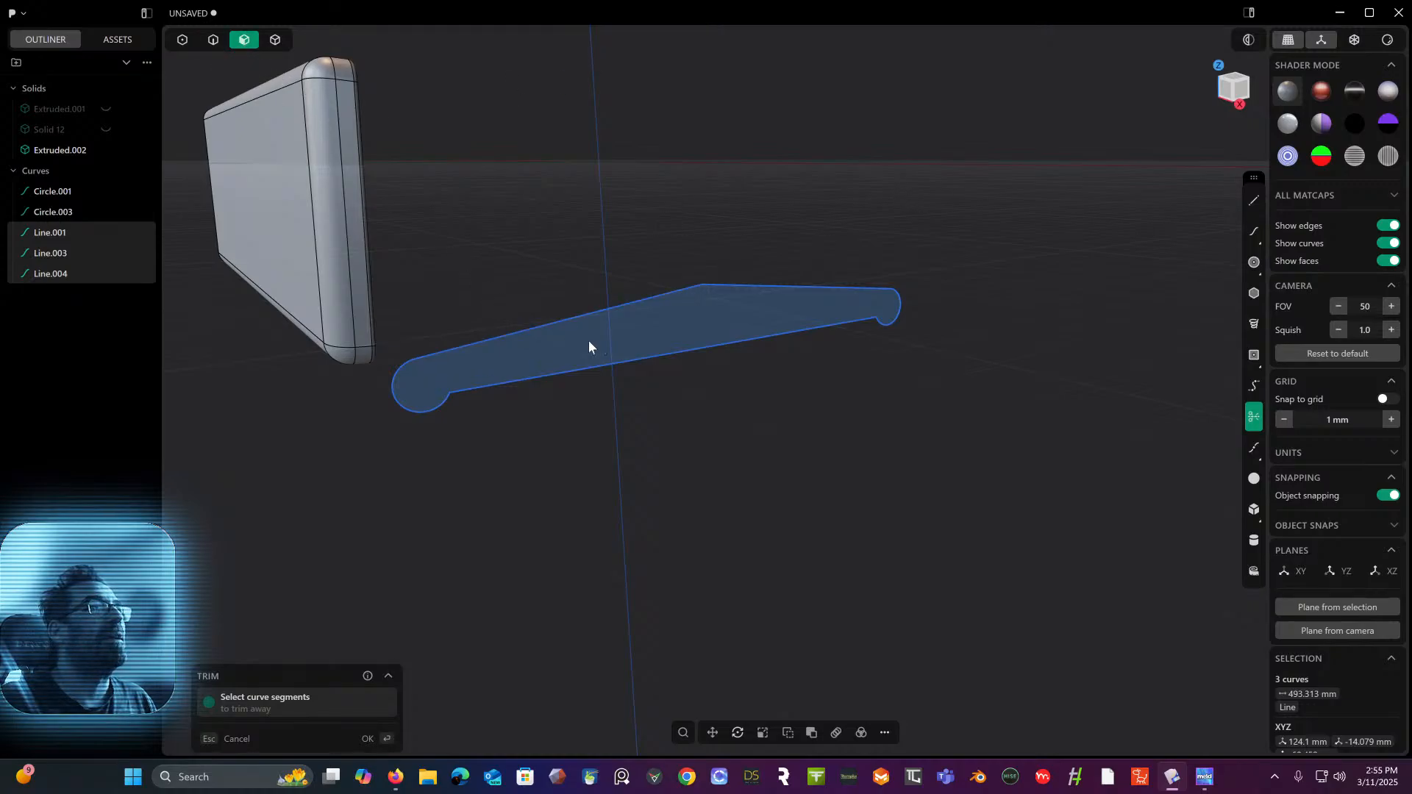
{"action": "key", "text": "Escape"}
{"action": "left_click", "coordinate": [676, 325]}
{"action": "key", "text": "e"}
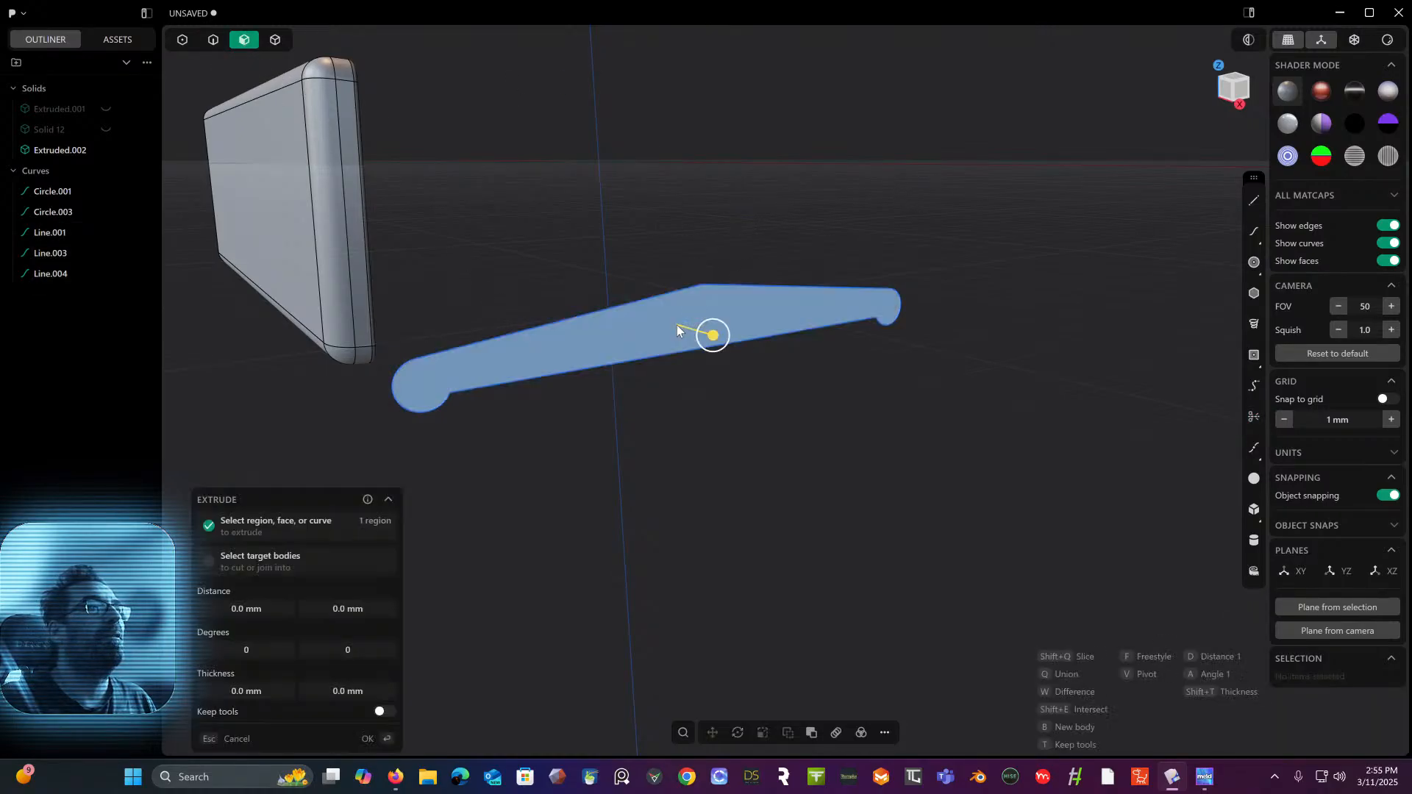
{"action": "left_click_drag", "start_coordinate": [720, 340], "coordinate": [741, 353]}
{"action": "key", "text": "Return"}
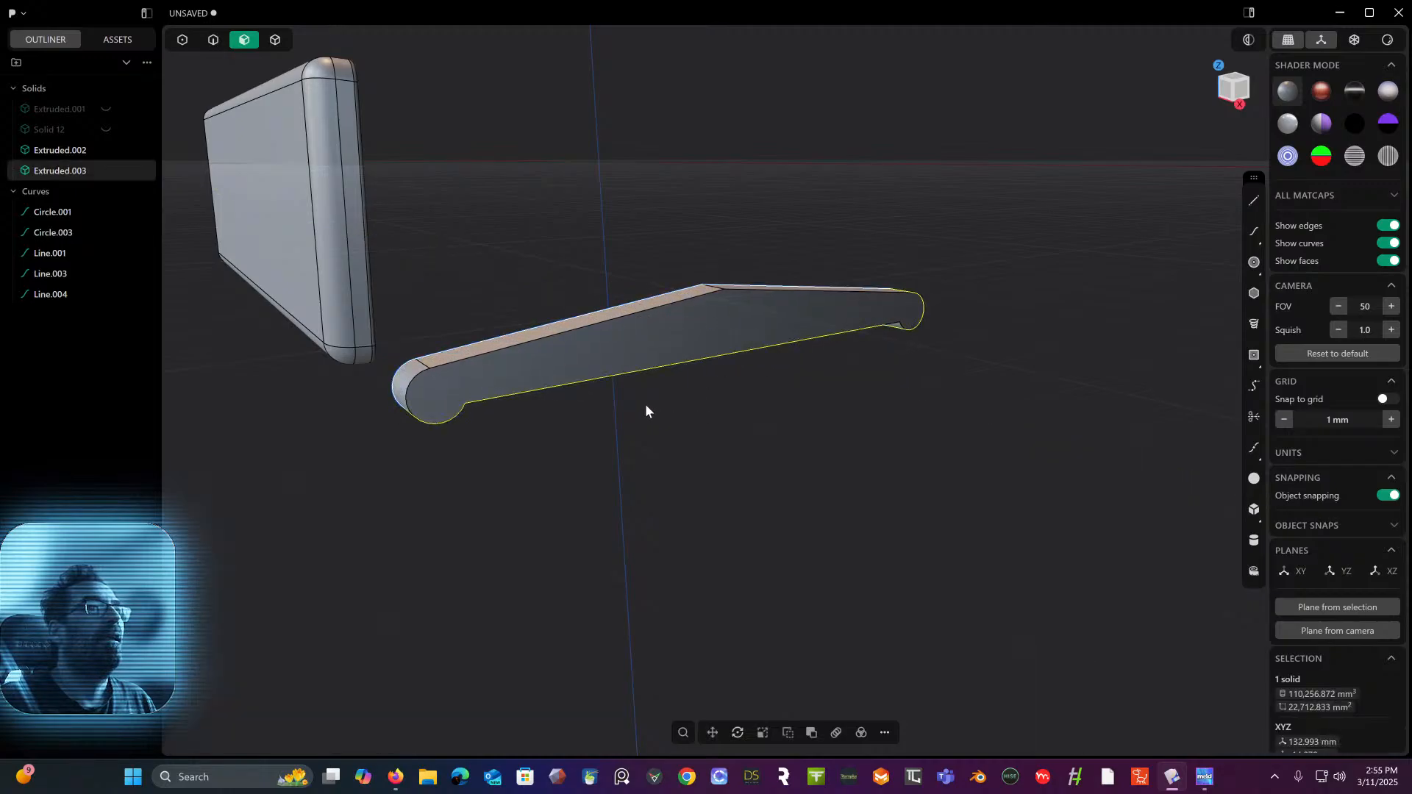
{"action": "middle_click_drag", "start_coordinate": [646, 404], "coordinate": [445, 224]}
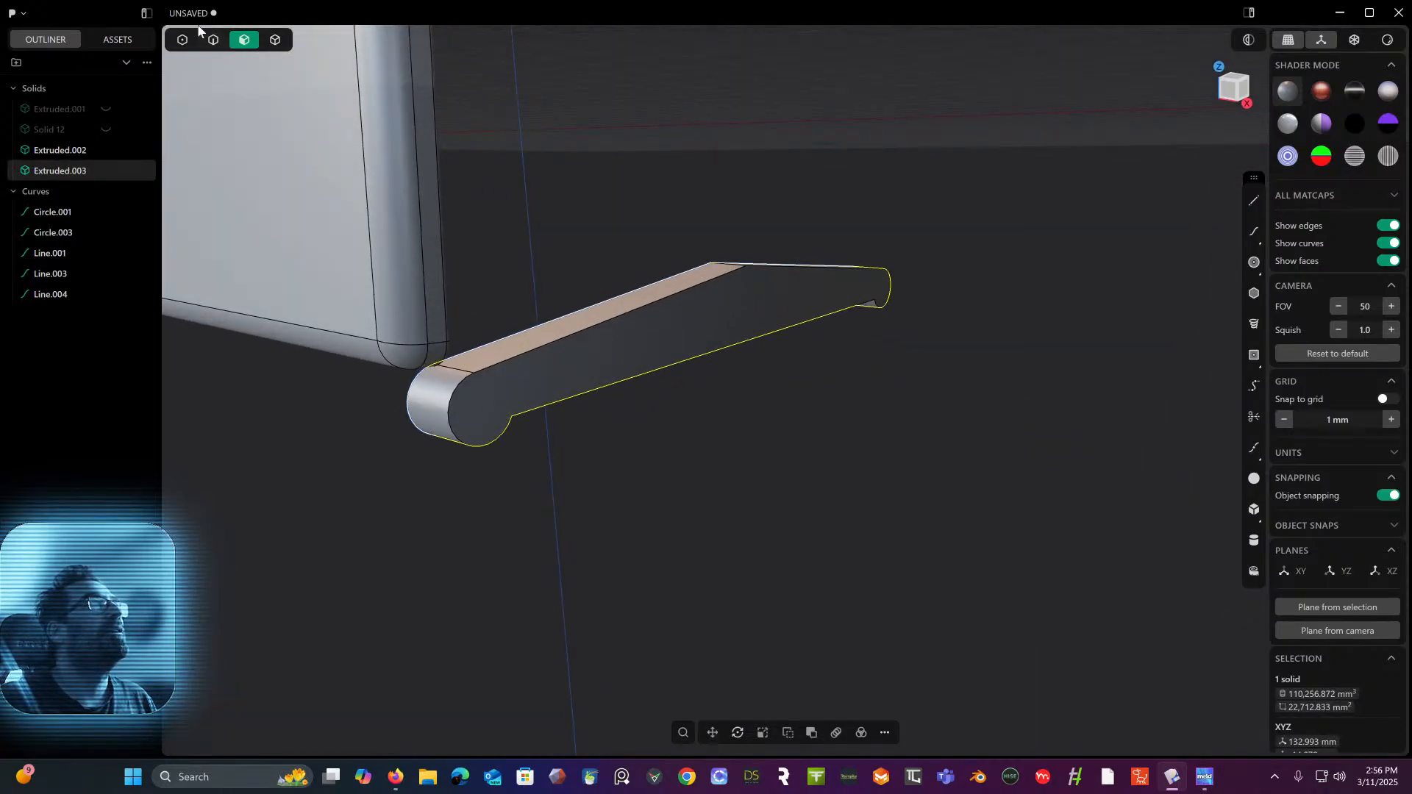
{"action": "left_click", "coordinate": [213, 39]}
{"action": "left_click", "coordinate": [461, 424]}
{"action": "key", "text": "f"}
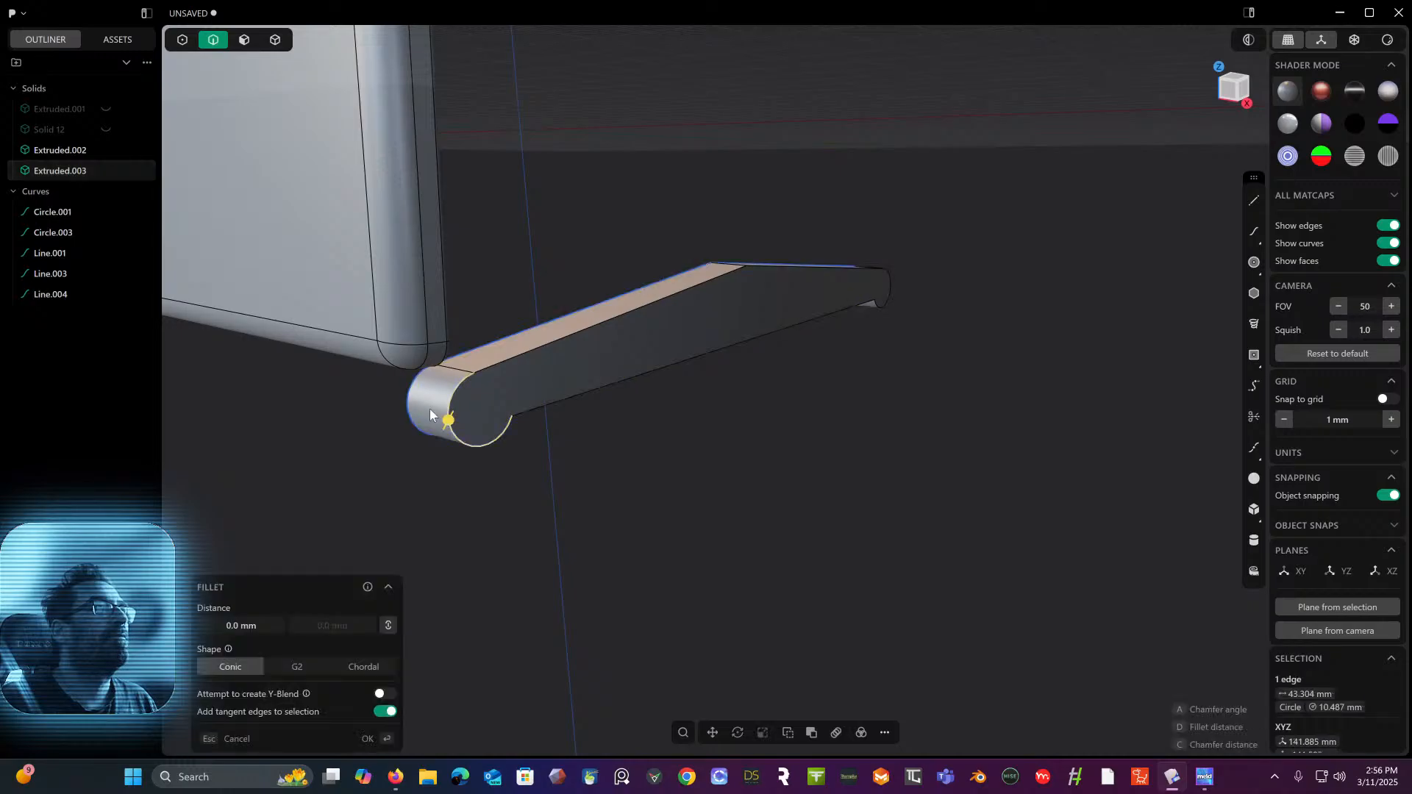
- Delete all leftover profile curves, Circle.001 through Line.004
{"action": "left_click", "coordinate": [51, 213]}
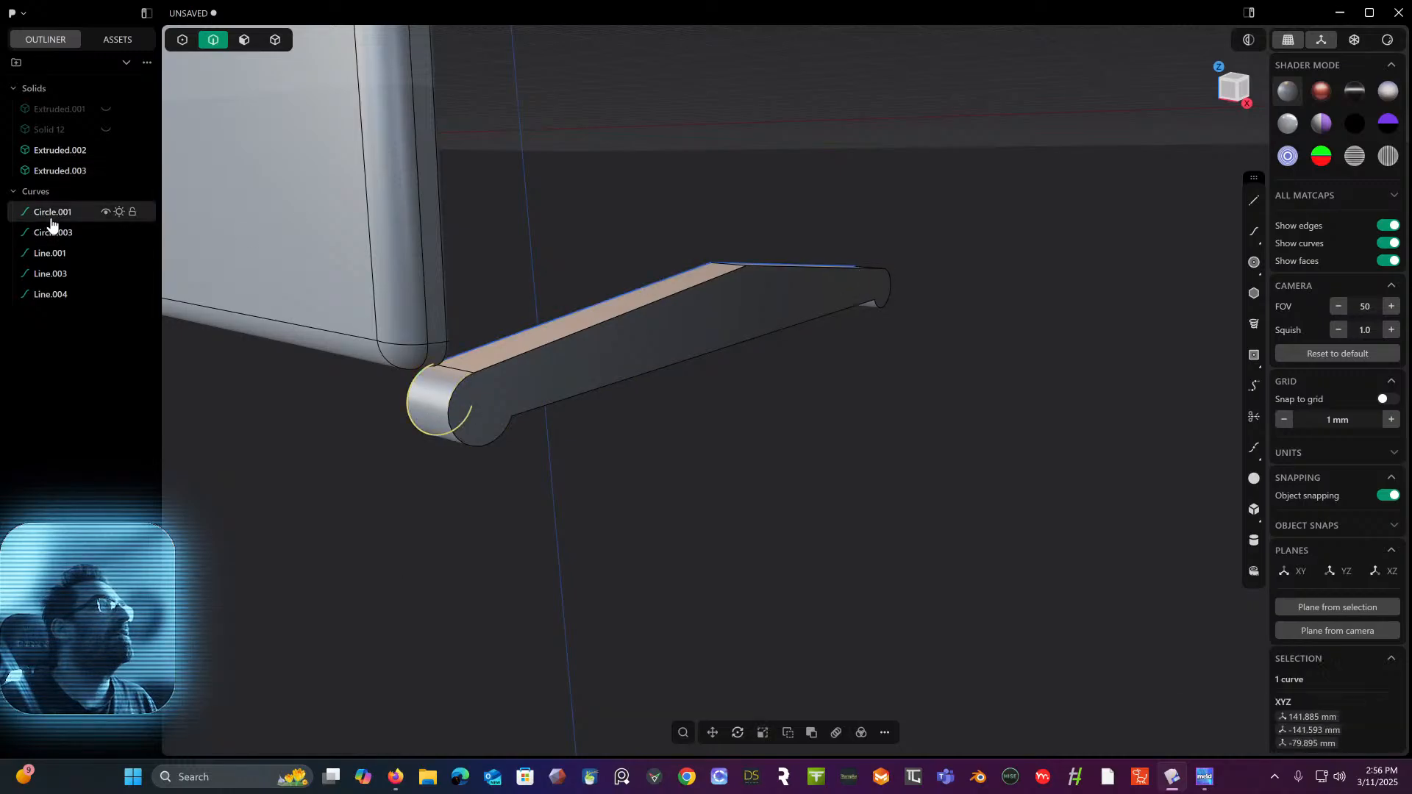
{"action": "left_click", "coordinate": [61, 295], "text": "shift"}
{"action": "key", "text": "Delete"}
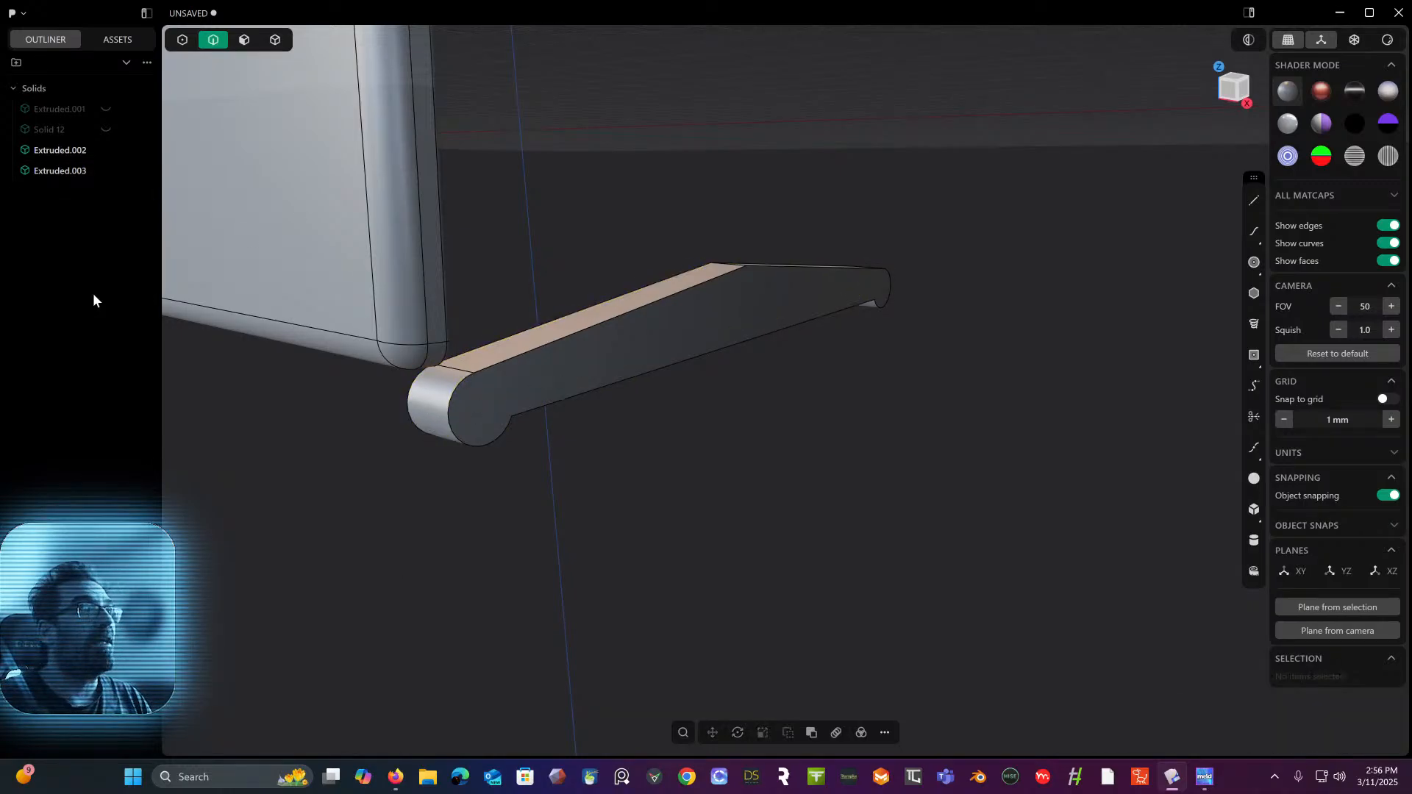
- Select the four arc edges of the support's round ends for a fillet, trying and undoing a 5.23 mm distance
{"action": "left_click", "coordinate": [451, 419]}
{"action": "key", "text": "f"}
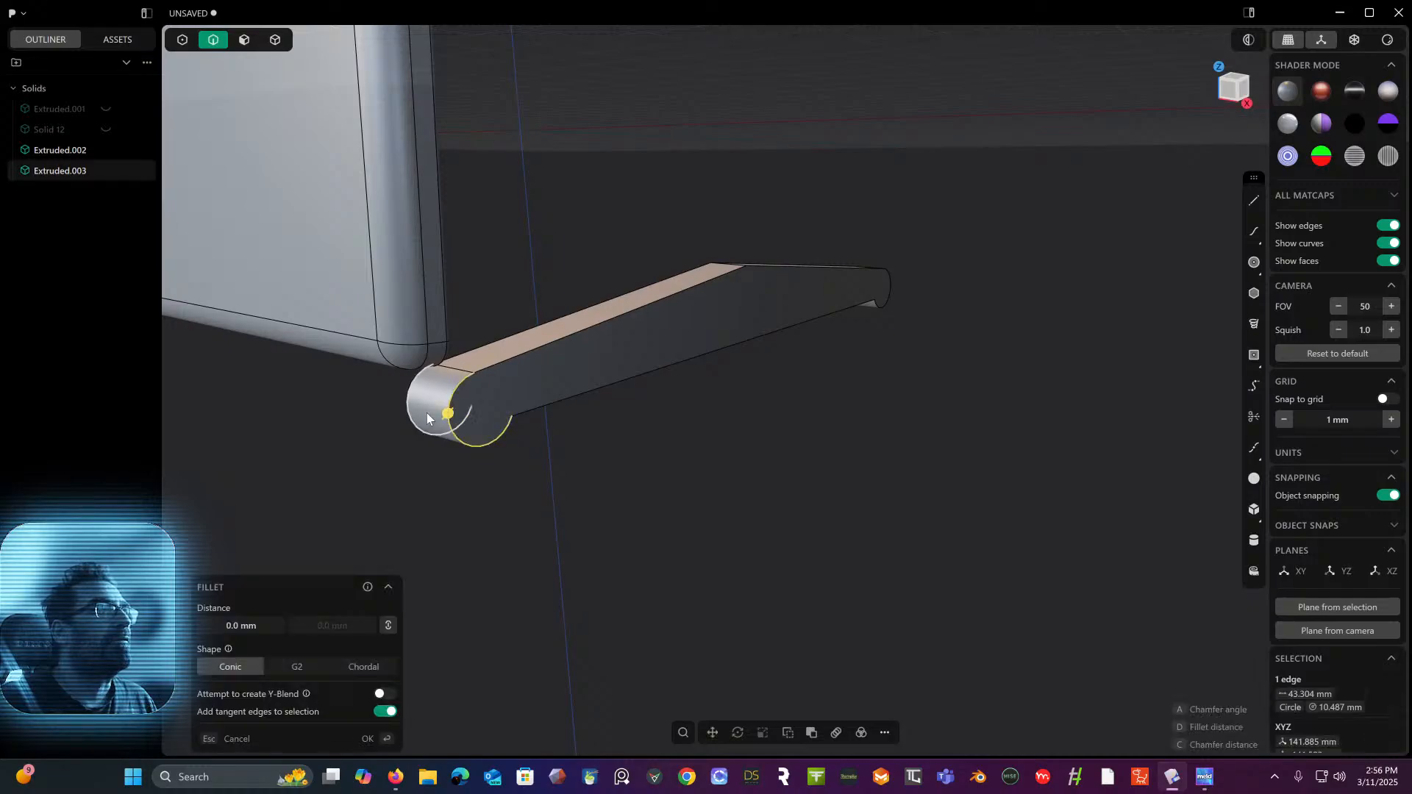
{"action": "left_click", "coordinate": [413, 416]}
{"action": "left_click_drag", "start_coordinate": [407, 413], "coordinate": [385, 421]}
{"action": "key", "text": "Return"}
{"action": "middle_click_drag", "start_coordinate": [589, 456], "coordinate": [504, 457]}
{"action": "key", "text": "f"}
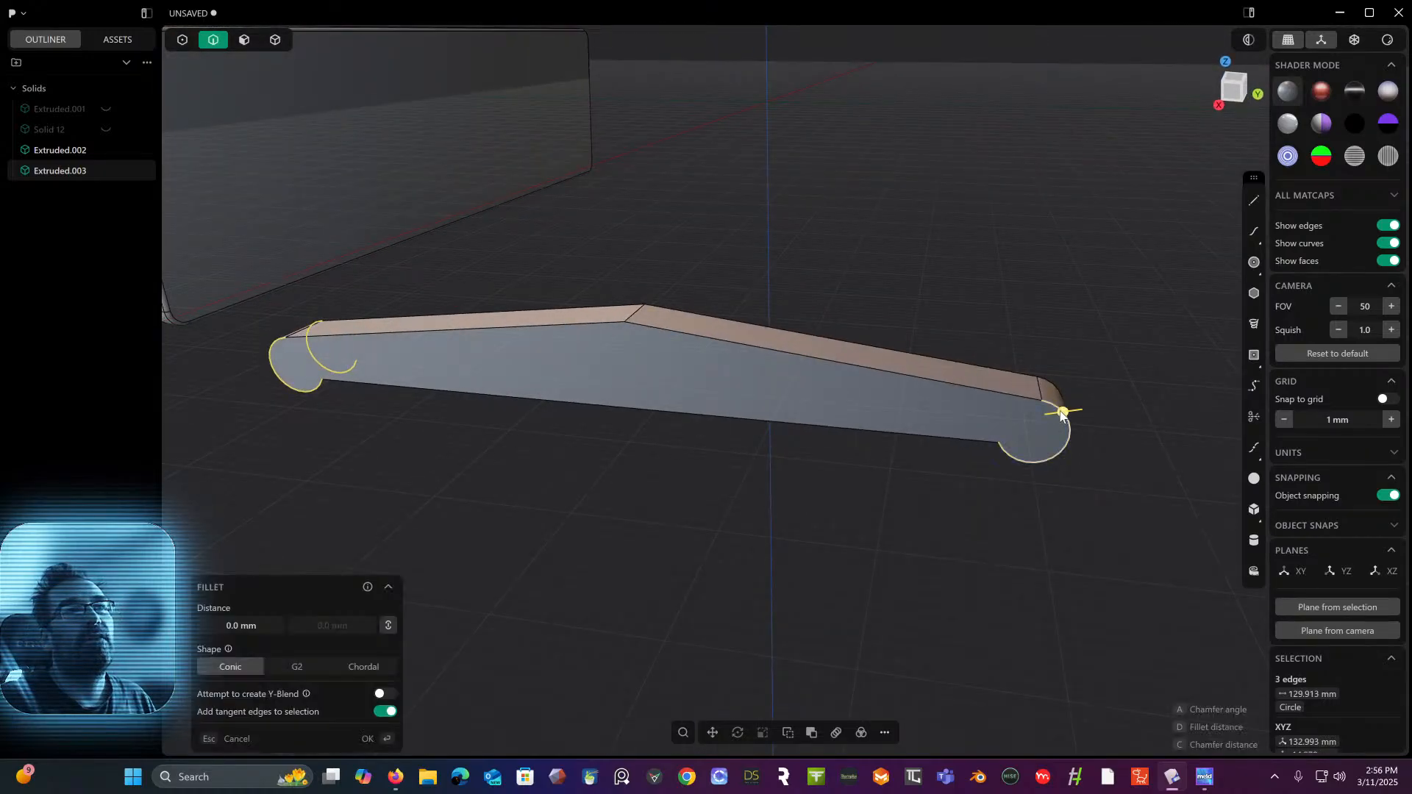
{"action": "left_click", "coordinate": [1063, 409]}
{"action": "left_click_drag", "start_coordinate": [1063, 397], "coordinate": [1080, 395]}
{"action": "middle_click_drag", "start_coordinate": [943, 318], "coordinate": [928, 249]}
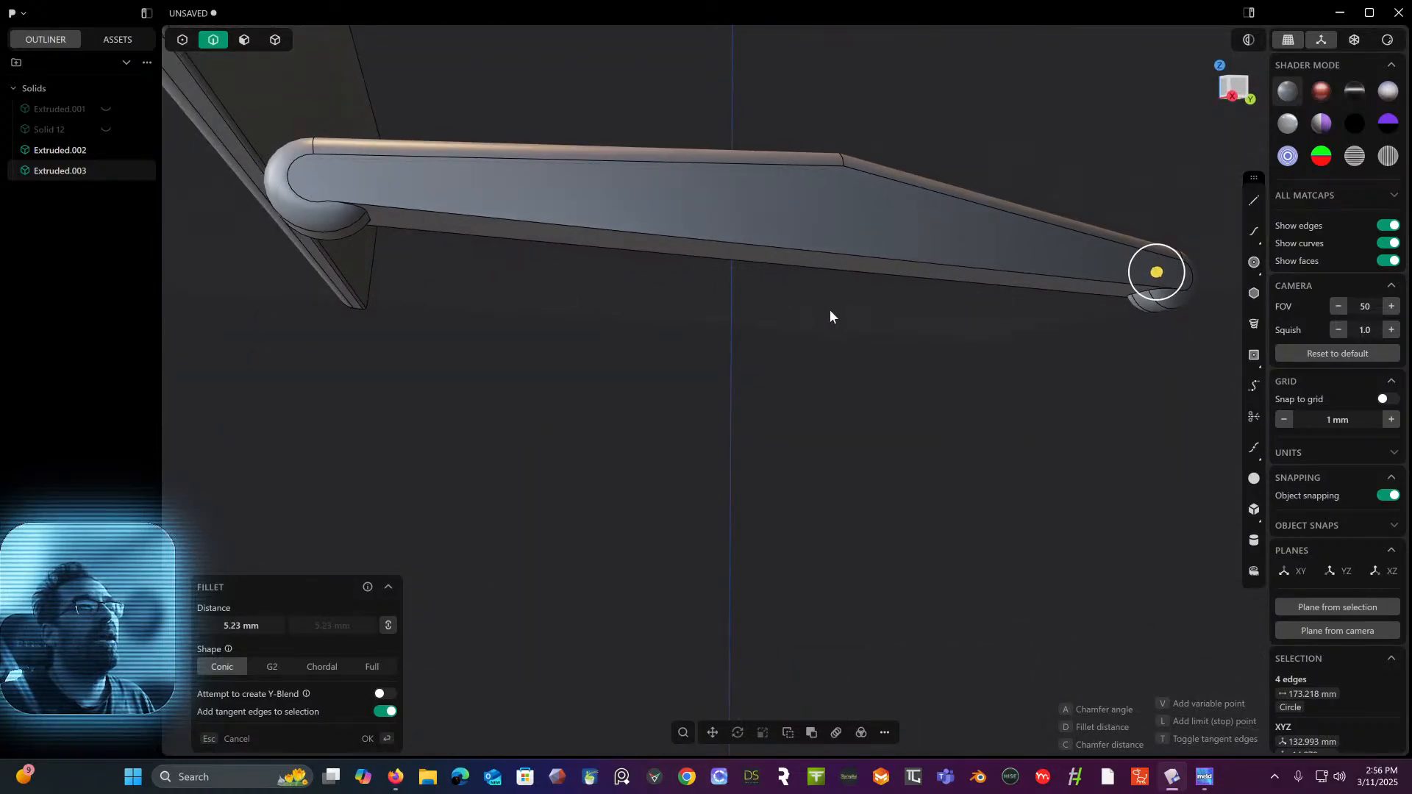
{"action": "key", "text": "Return"}
{"action": "key", "text": "ctrl+z"}
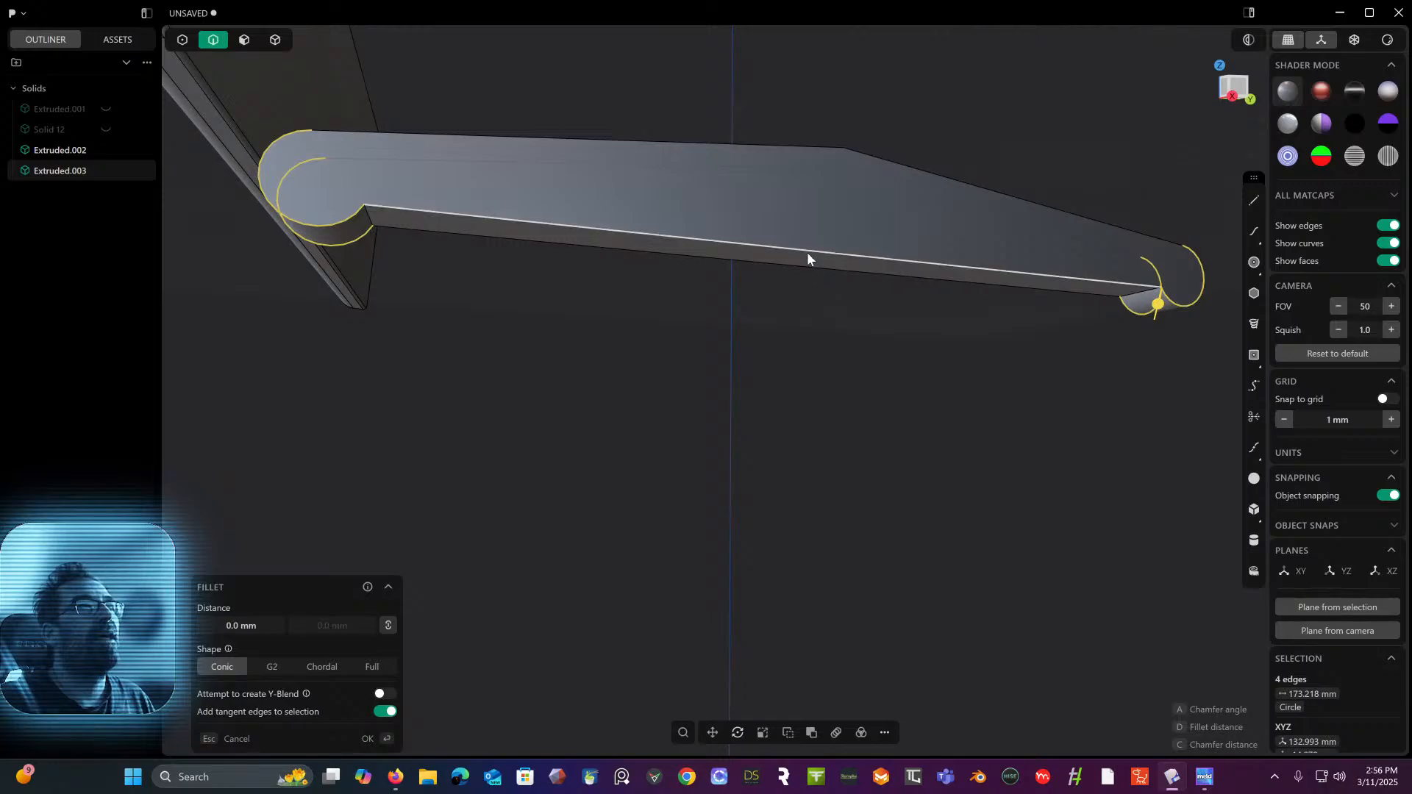
- Add the support's two long lower edges to the selection and fillet all six edges with a distance of 4.44 mm
{"action": "left_click", "coordinate": [808, 258]}
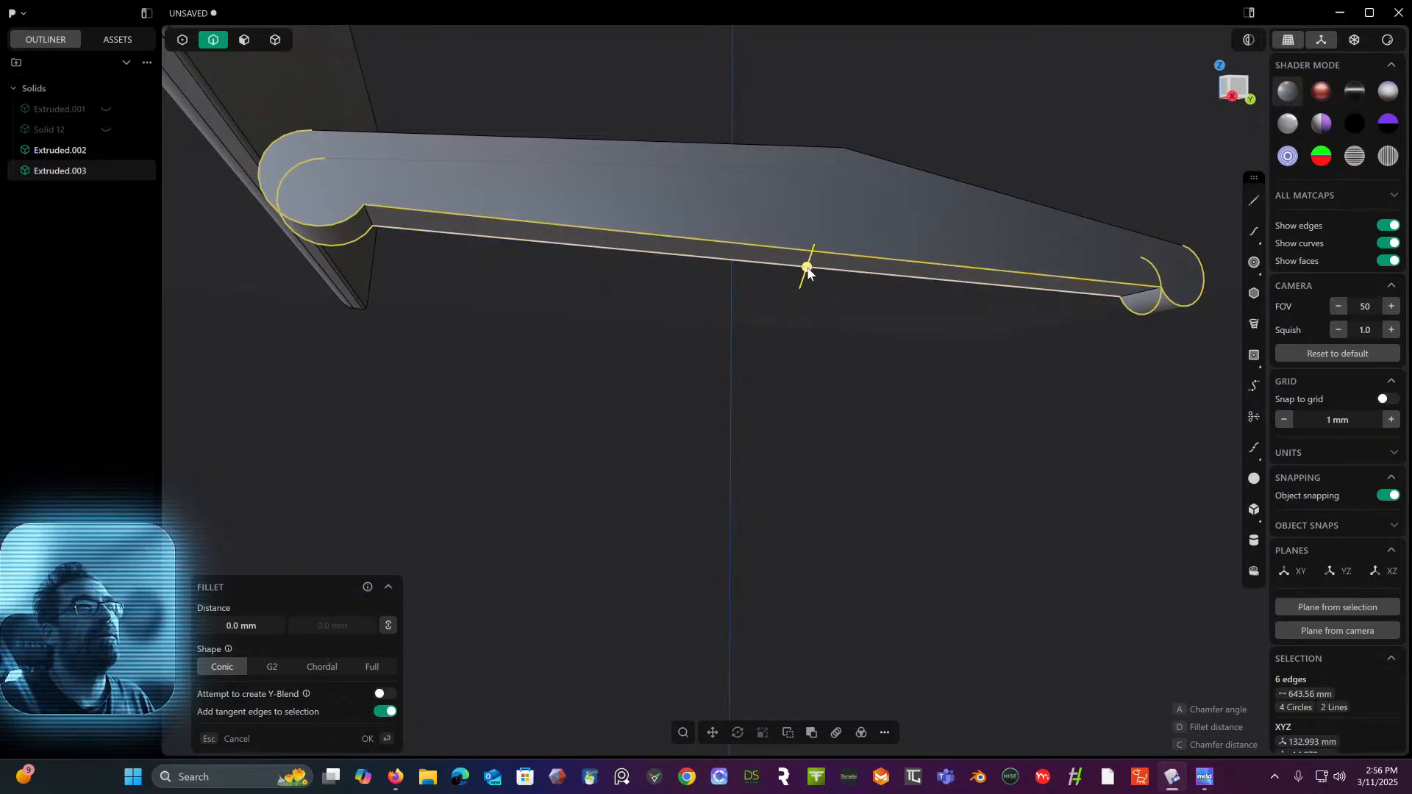
{"action": "left_click_drag", "start_coordinate": [808, 272], "coordinate": [804, 281]}
{"action": "middle_click_drag", "start_coordinate": [804, 281], "coordinate": [803, 341]}
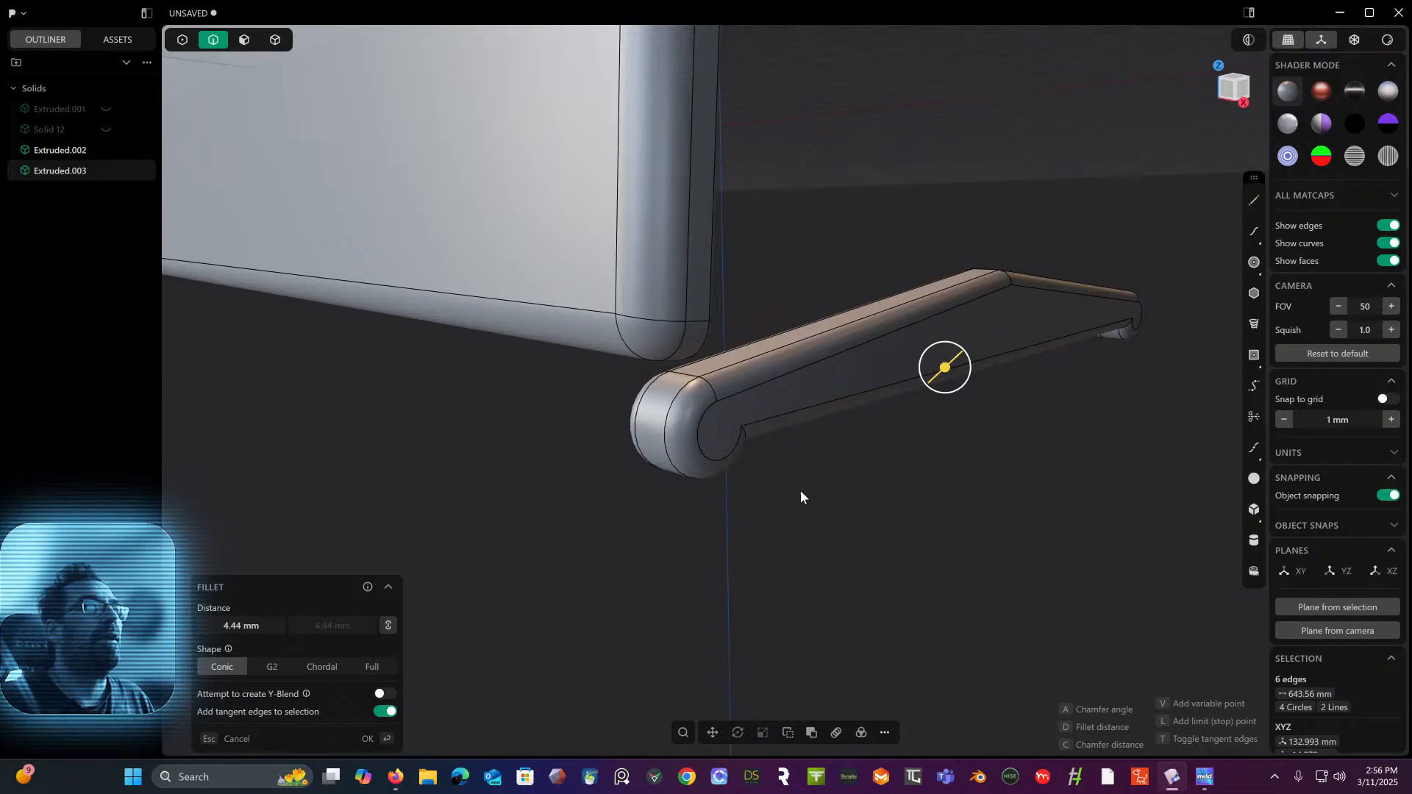
{"action": "key", "text": "Return"}
{"action": "middle_click_drag", "start_coordinate": [800, 490], "coordinate": [774, 397]}
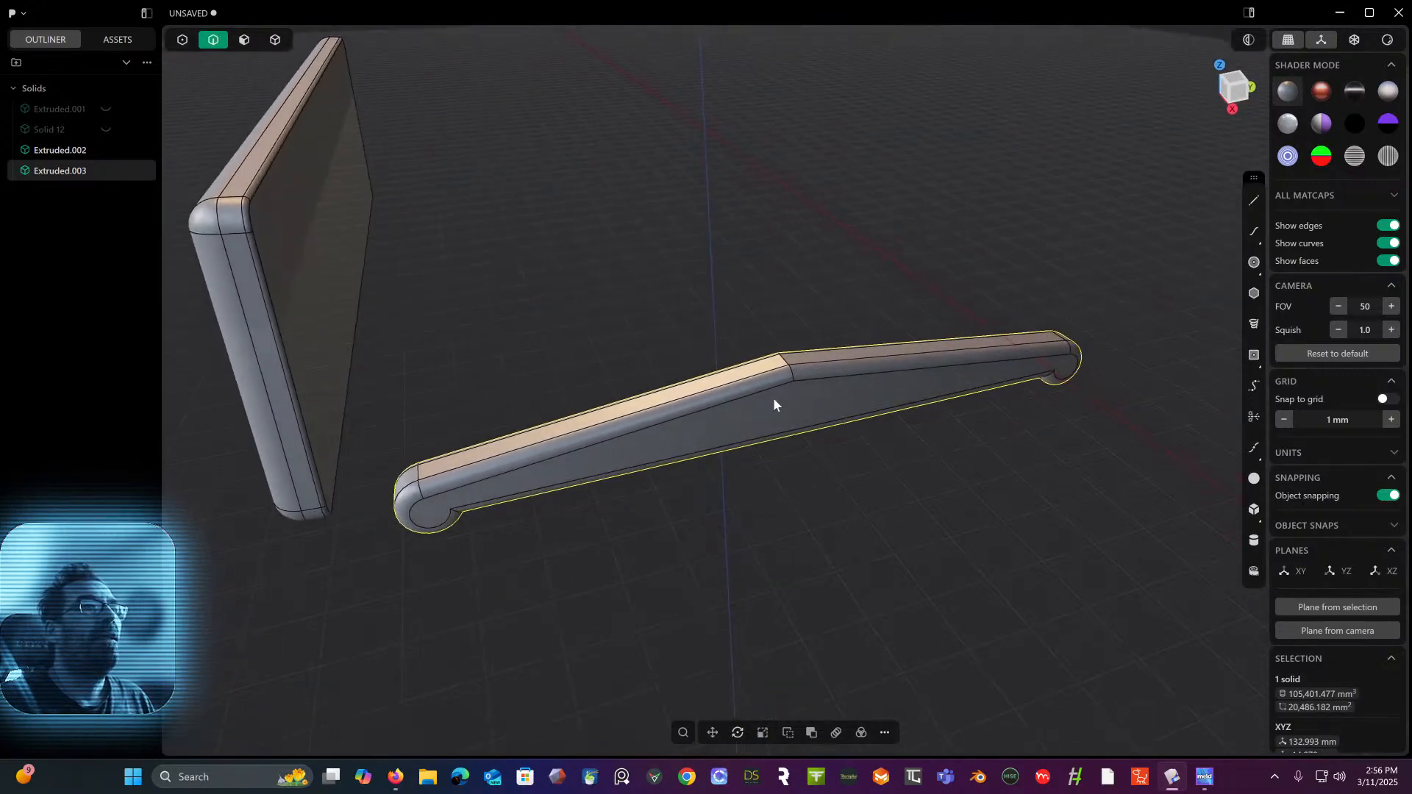
- Draw a small centre rectangle with a perimeter of about 90 mm beneath the peak on the support's inner face
{"action": "middle_click_drag", "start_coordinate": [747, 479], "coordinate": [948, 398]}
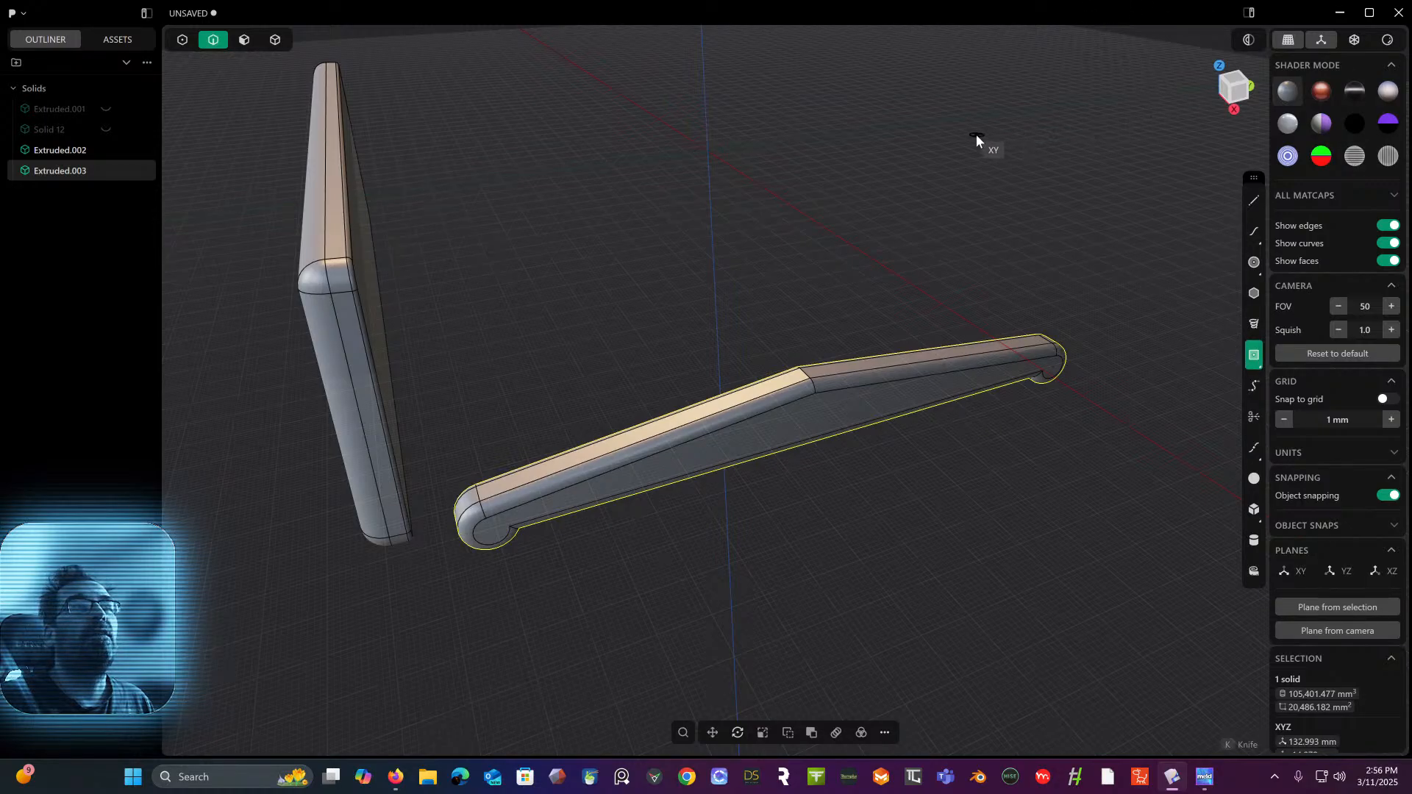
{"action": "middle_click_drag", "start_coordinate": [974, 134], "coordinate": [932, 132]}
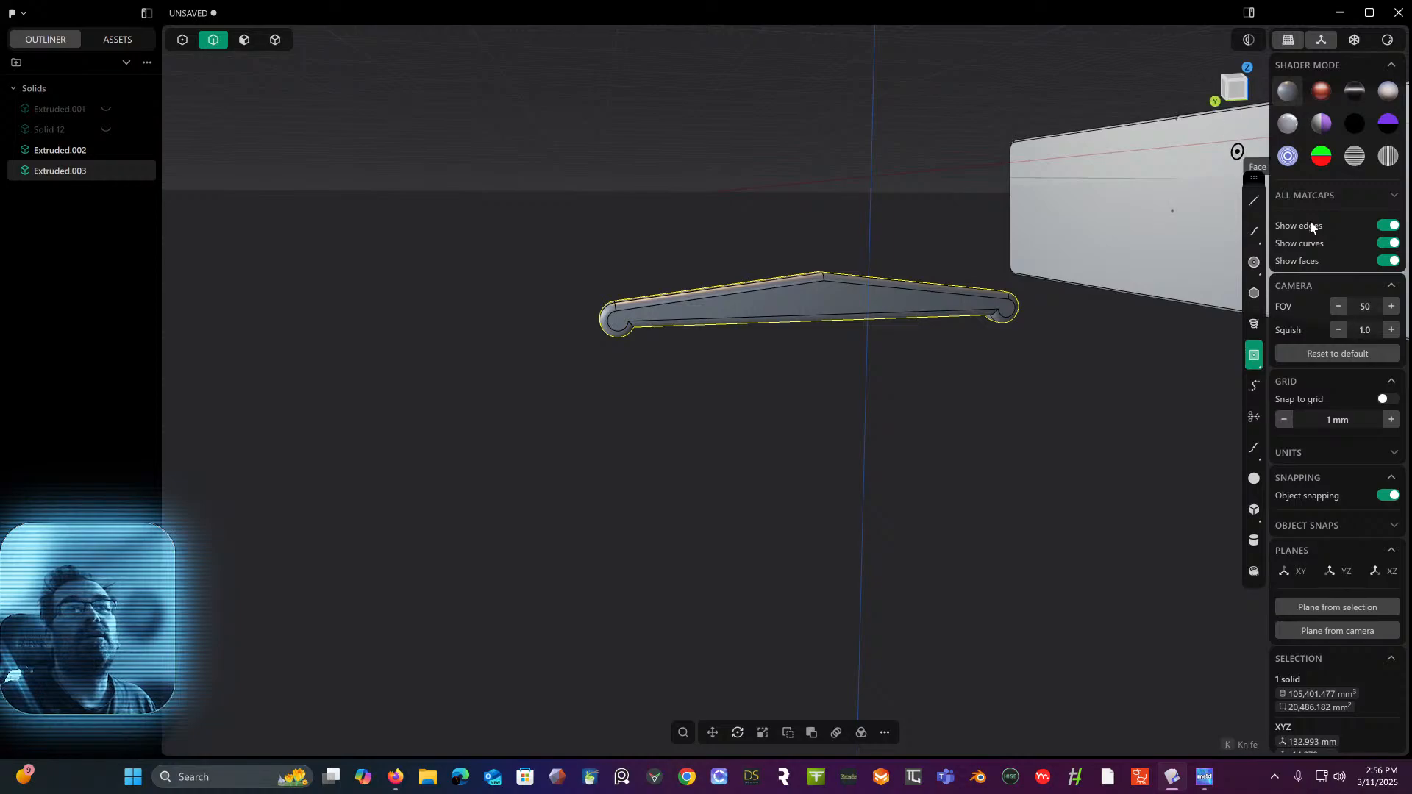
{"action": "key", "text": "r"}
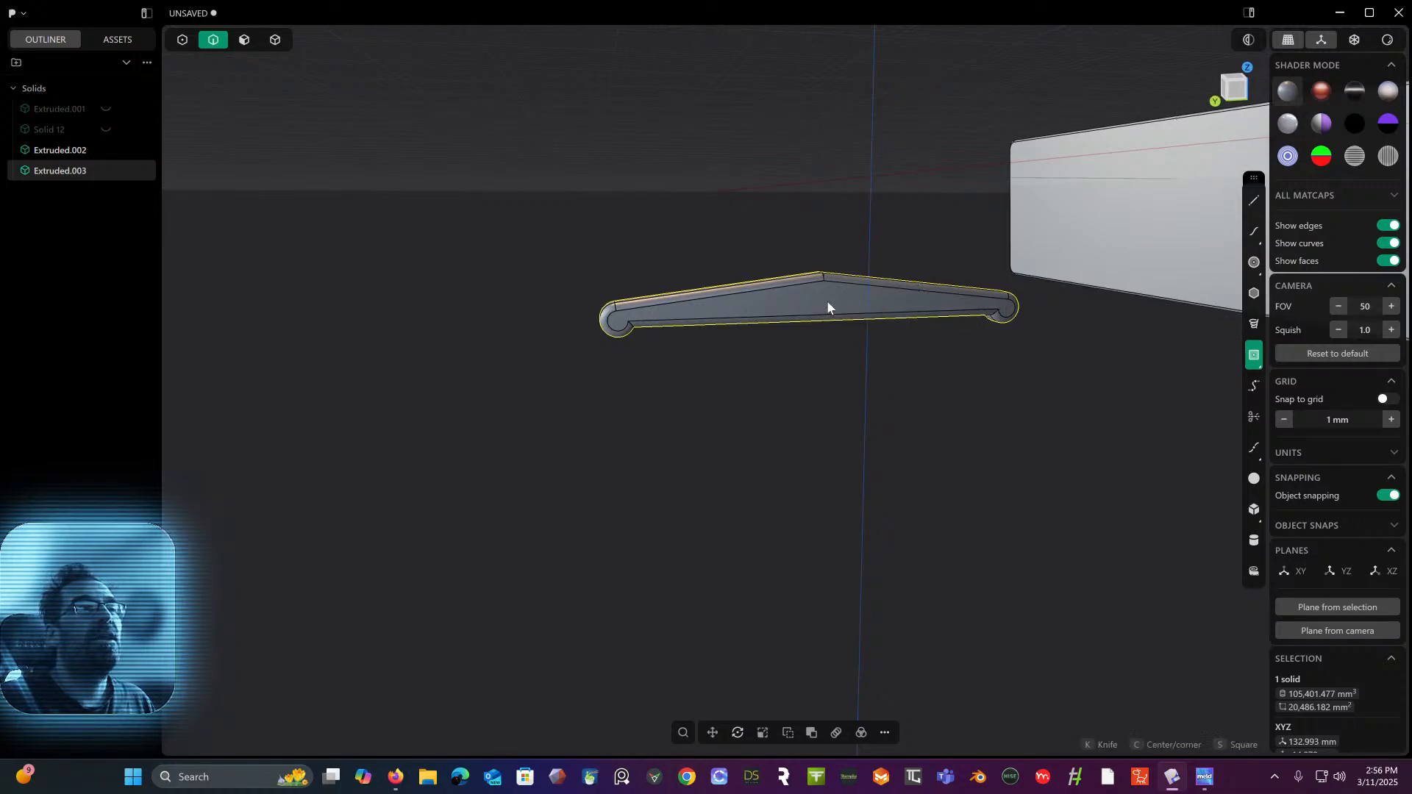
{"action": "left_click", "coordinate": [827, 302]}
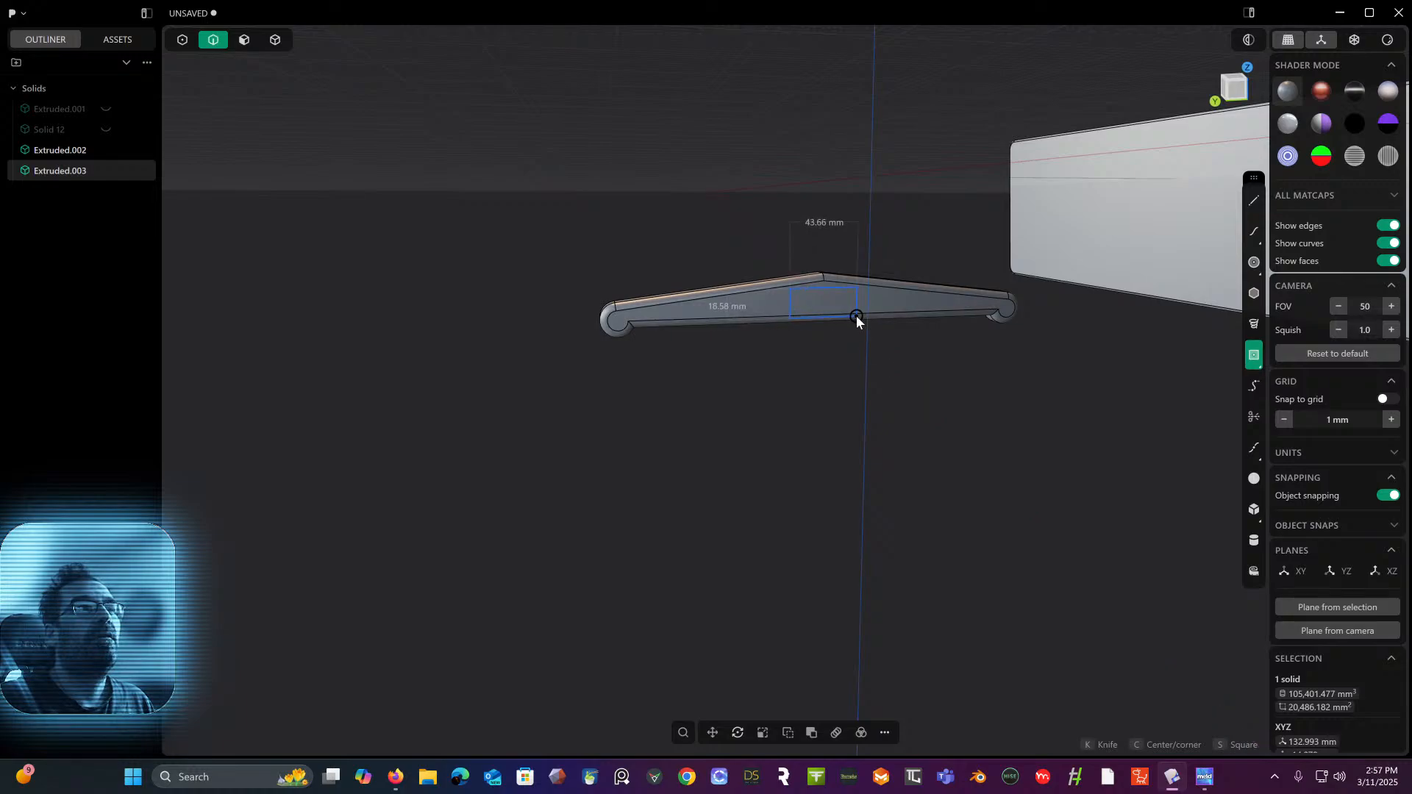
{"action": "left_click", "coordinate": [845, 312]}
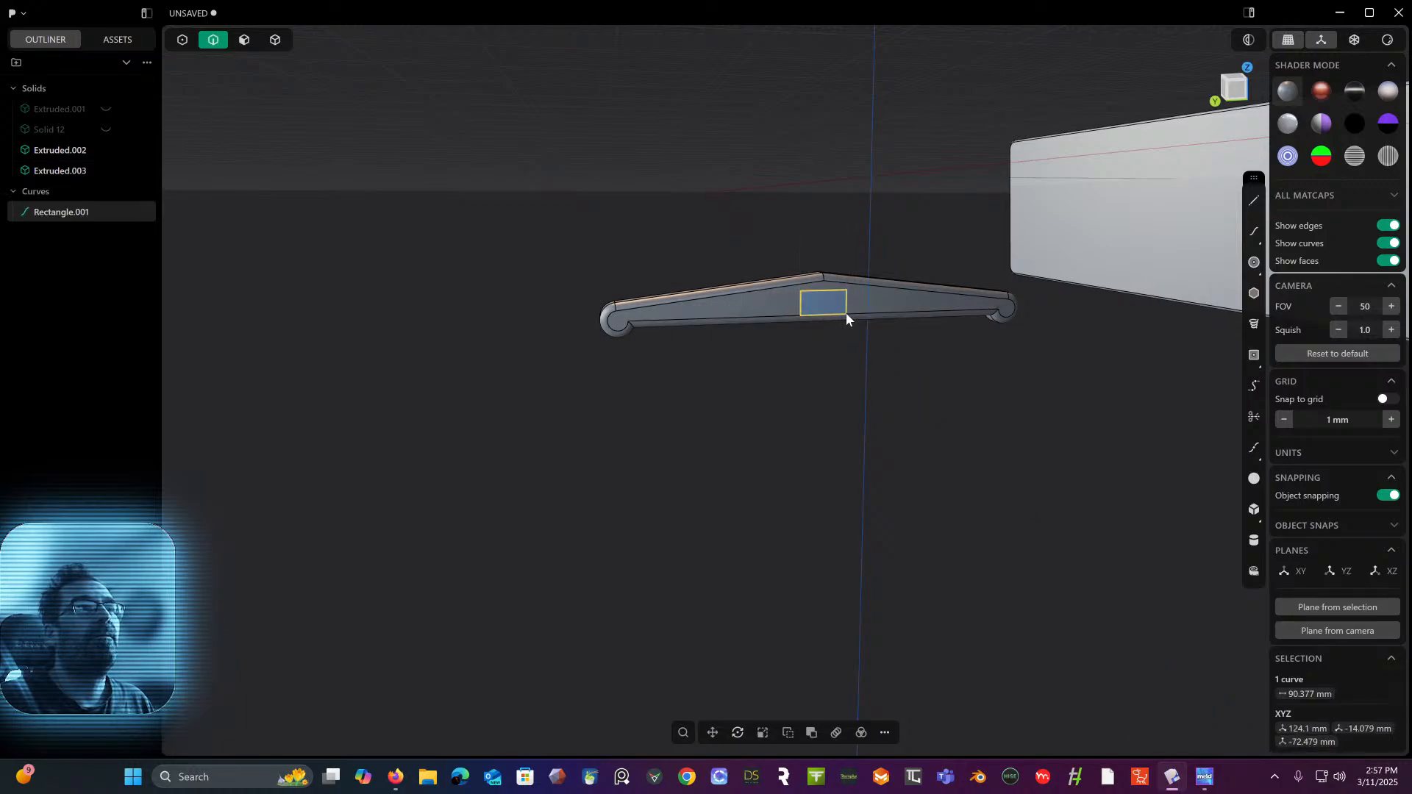
- Extrude the small rectangle horizontally from the support's inner face into a long bar reaching past the centre axis
{"action": "middle_click_drag", "start_coordinate": [845, 313], "coordinate": [799, 382]}
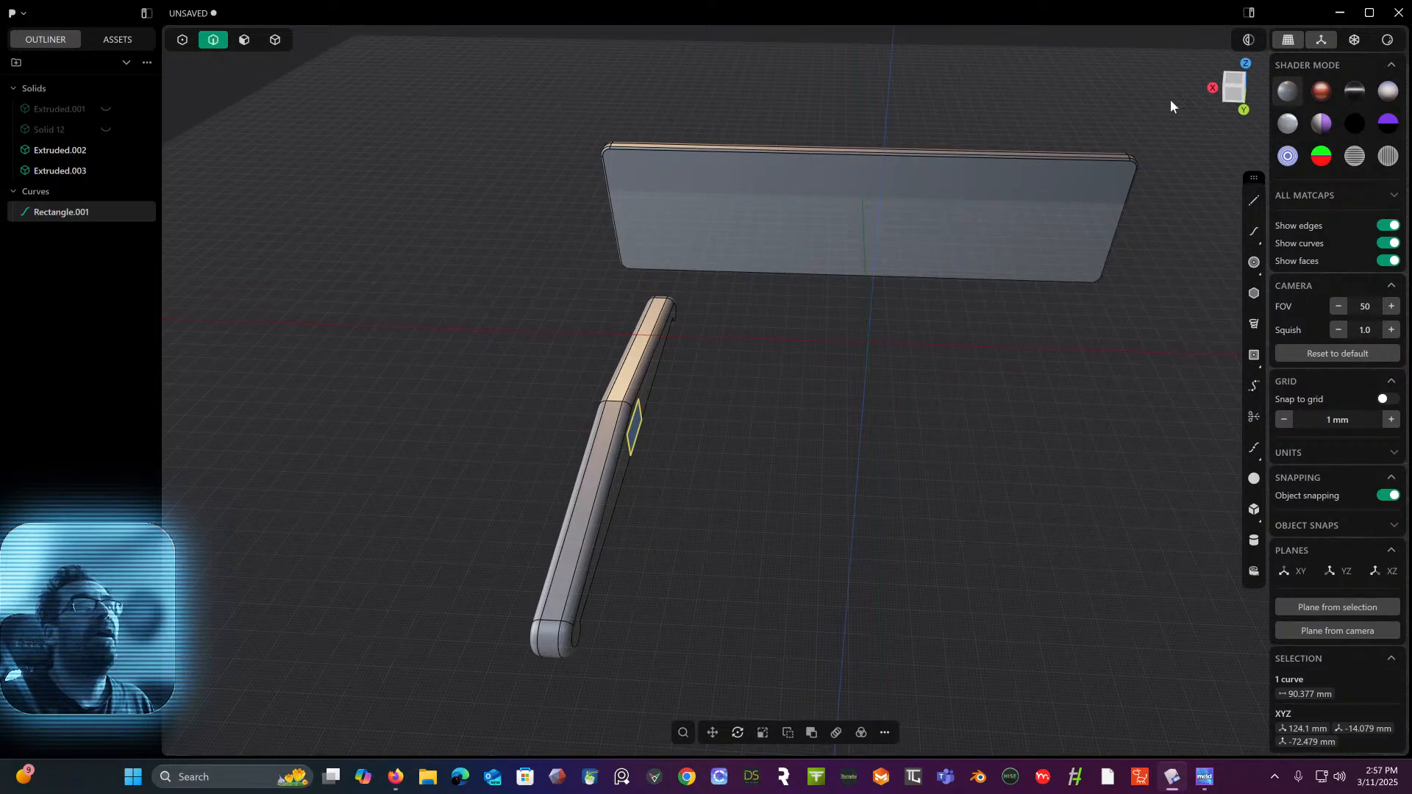
{"action": "left_click", "coordinate": [1242, 94]}
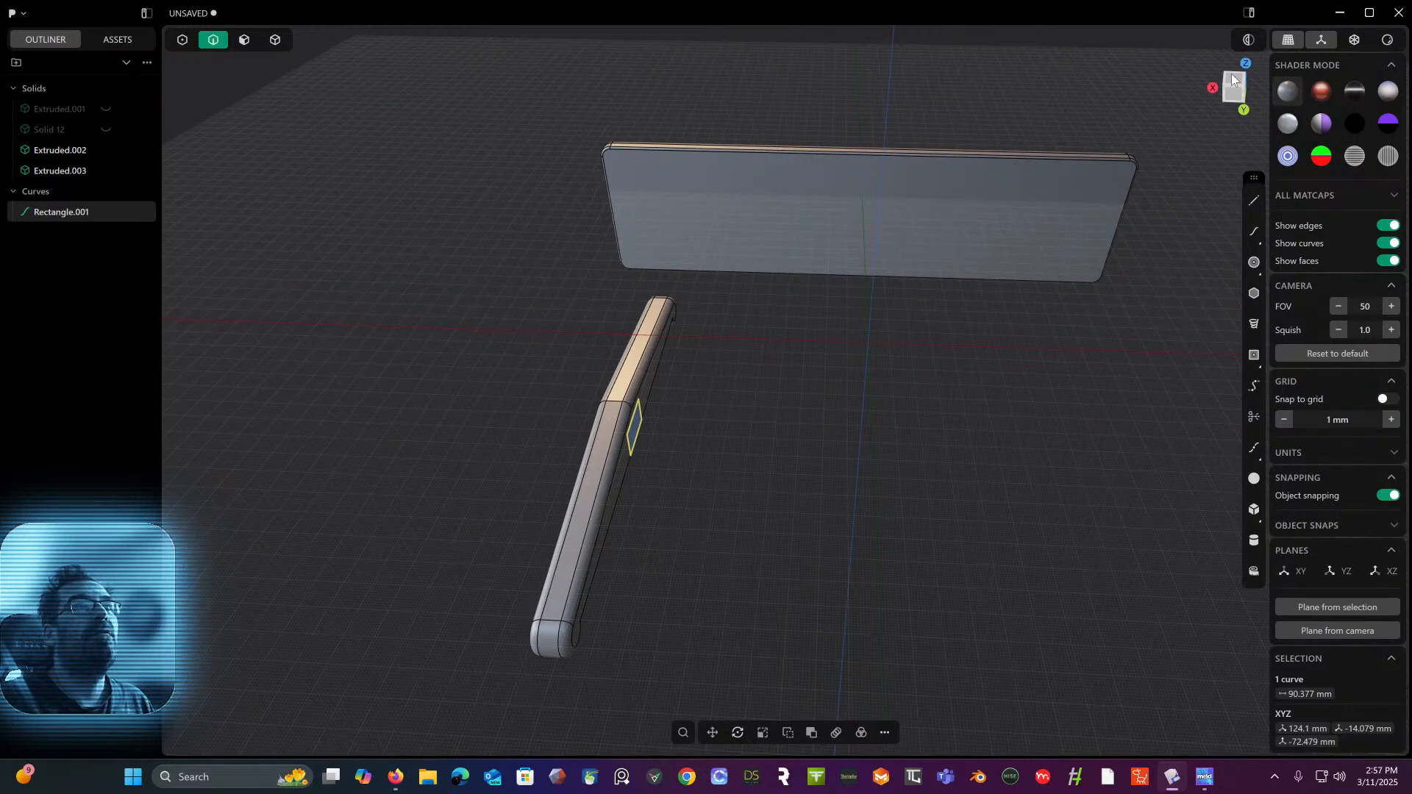
{"action": "middle_click_drag", "start_coordinate": [899, 183], "coordinate": [965, 359], "text": "shift"}
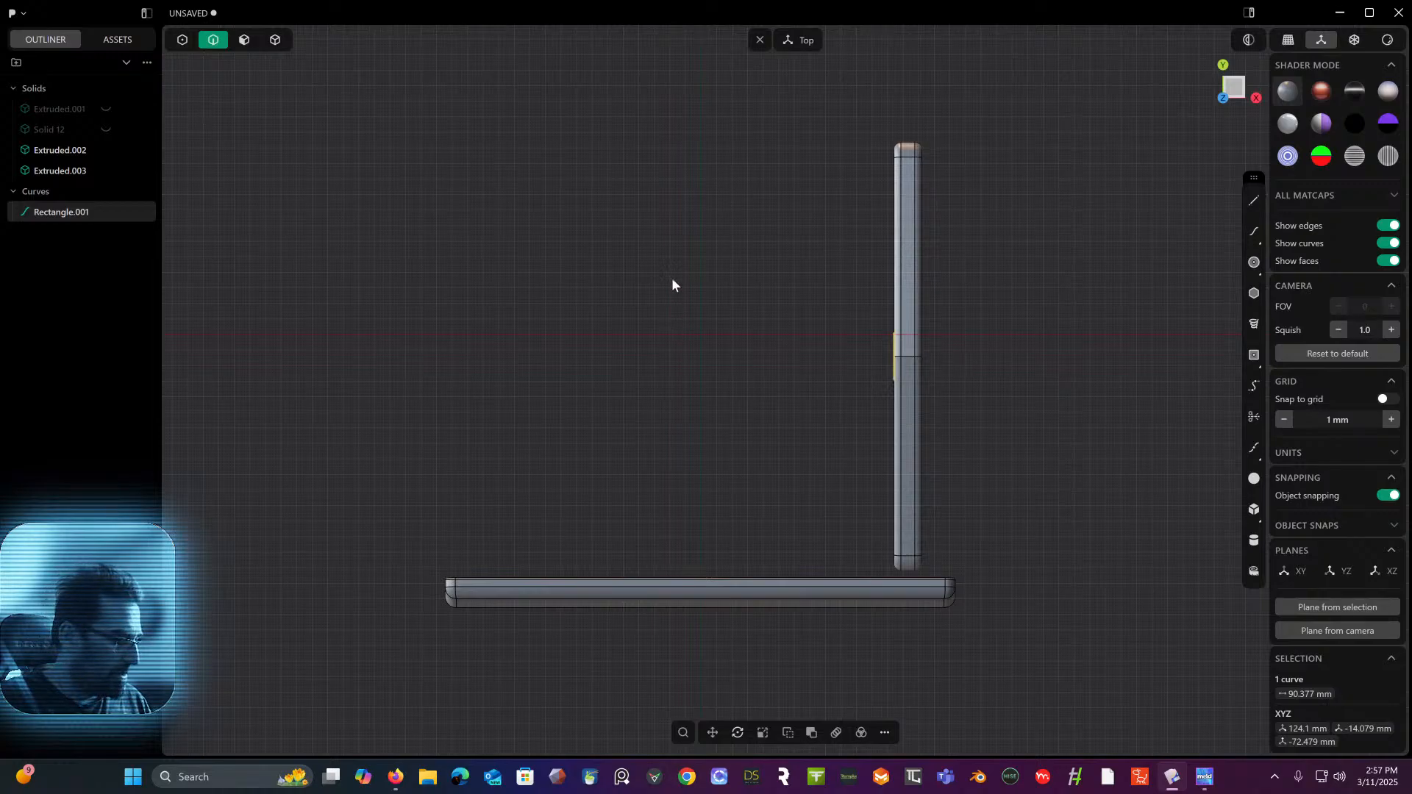
{"action": "left_click", "coordinate": [244, 41]}
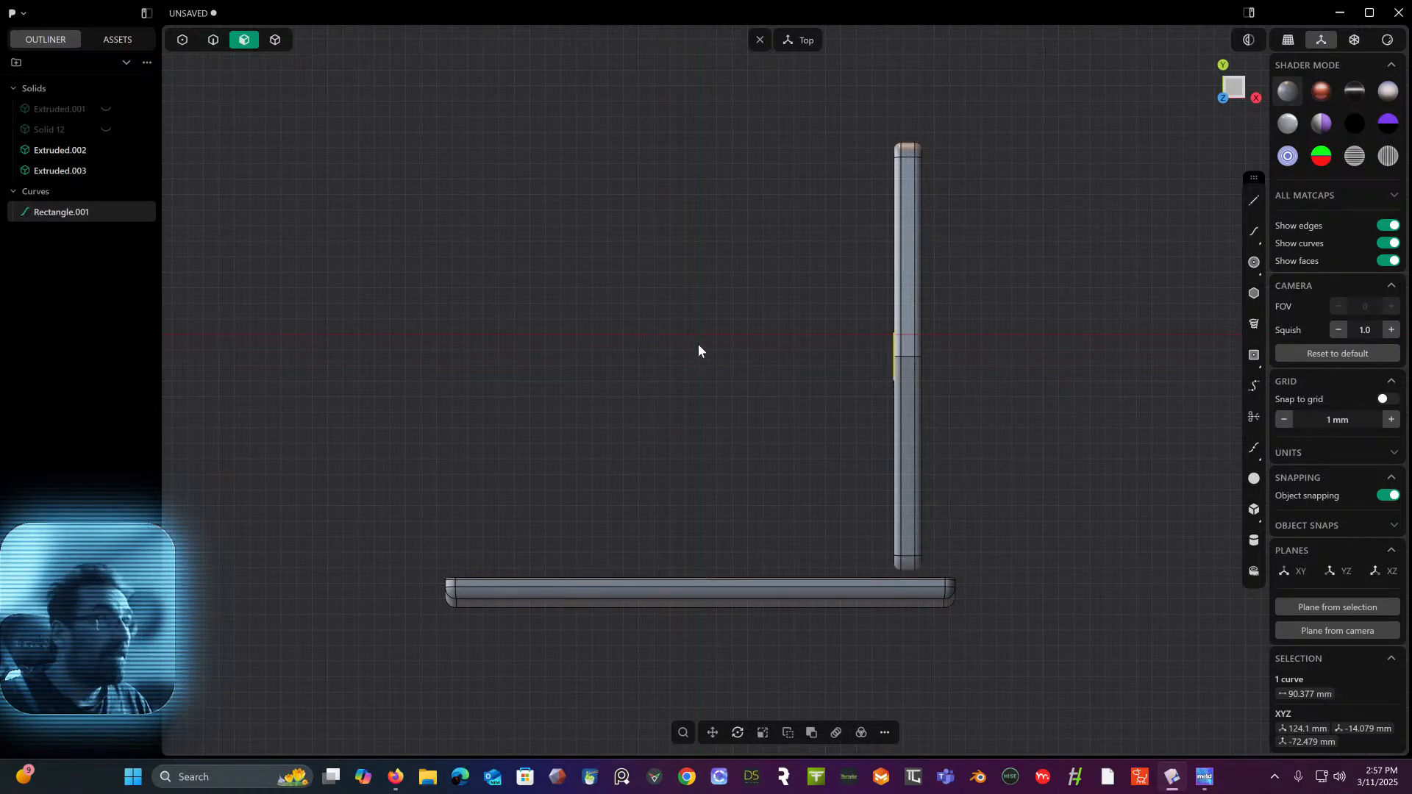
{"action": "key", "text": "e"}
{"action": "left_click_drag", "start_coordinate": [956, 360], "coordinate": [679, 386]}
{"action": "key", "text": "Return"}
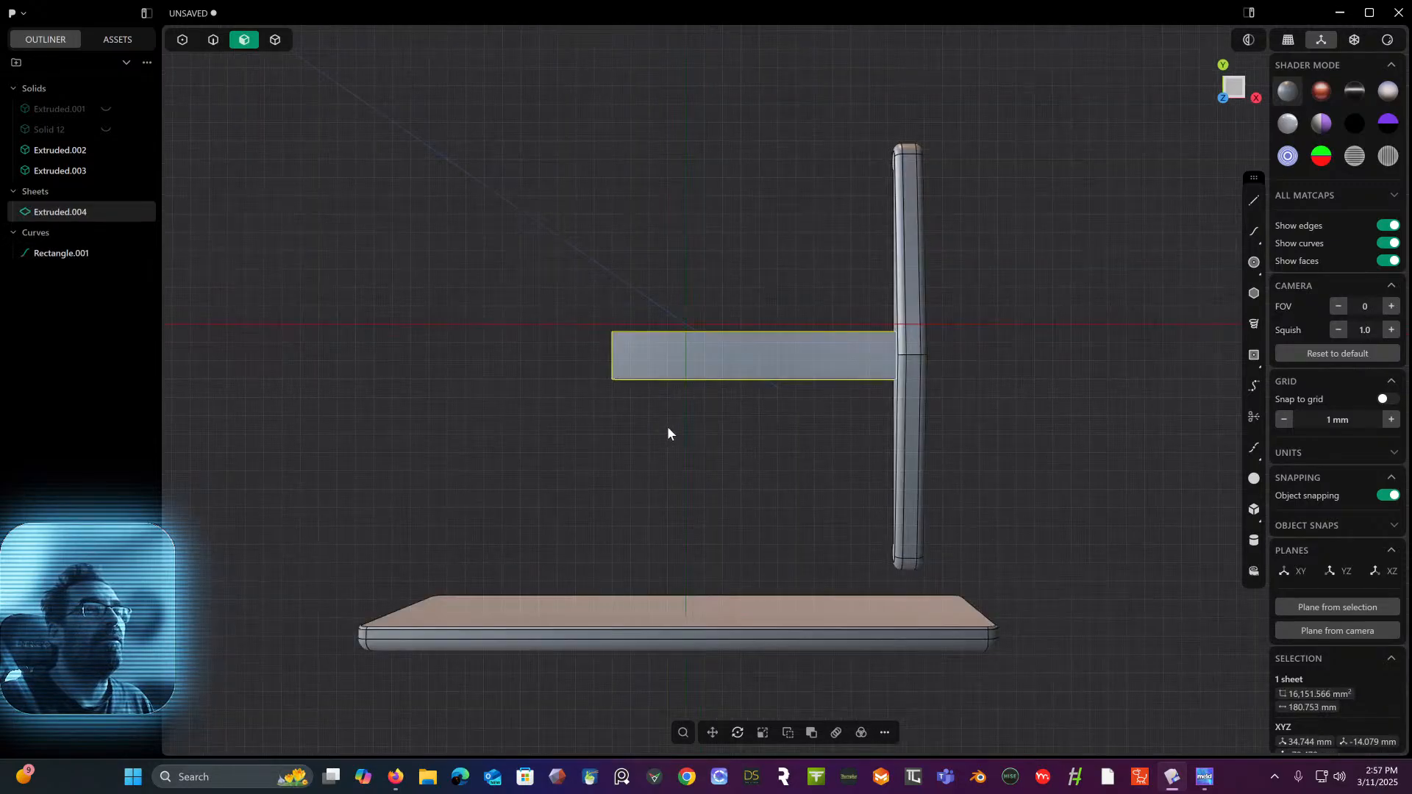
{"action": "middle_click_drag", "start_coordinate": [667, 426], "coordinate": [937, 245]}
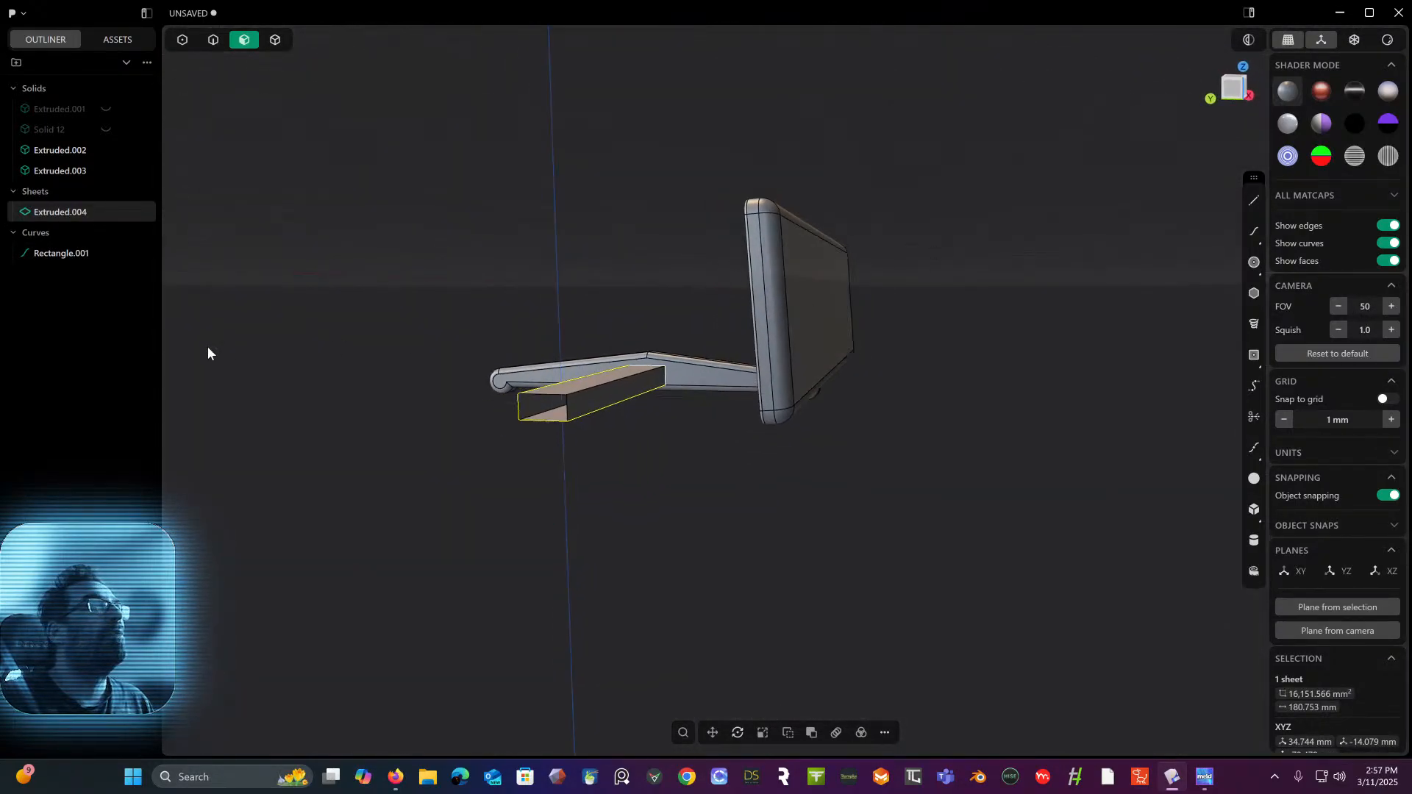
- Unhide the solids Extruded.001 and Solid 12 and view the bar from beneath the body
{"action": "left_click", "coordinate": [105, 109]}
{"action": "left_click", "coordinate": [106, 130]}
{"action": "middle_click_drag", "start_coordinate": [412, 318], "coordinate": [184, 335]}
{"action": "scroll", "coordinate": [480, 234], "scroll_direction": "down", "scroll_amount": 5}
{"action": "middle_click_drag", "start_coordinate": [480, 228], "coordinate": [594, 356]}
{"action": "left_click", "coordinate": [625, 426]}
{"action": "mouse_move", "coordinate": [625, 432]}
{"action": "middle_mouse_down"}
{"action": "mouse_move", "coordinate": [638, 403]}
{"action": "mouse_move", "coordinate": [671, 399]}
{"action": "mouse_move", "coordinate": [624, 443]}
{"action": "mouse_move", "coordinate": [645, 409]}
{"action": "mouse_move", "coordinate": [640, 423]}
{"action": "middle_mouse_up"}
{"action": "scroll", "coordinate": [640, 423], "scroll_direction": "up", "scroll_amount": 3}
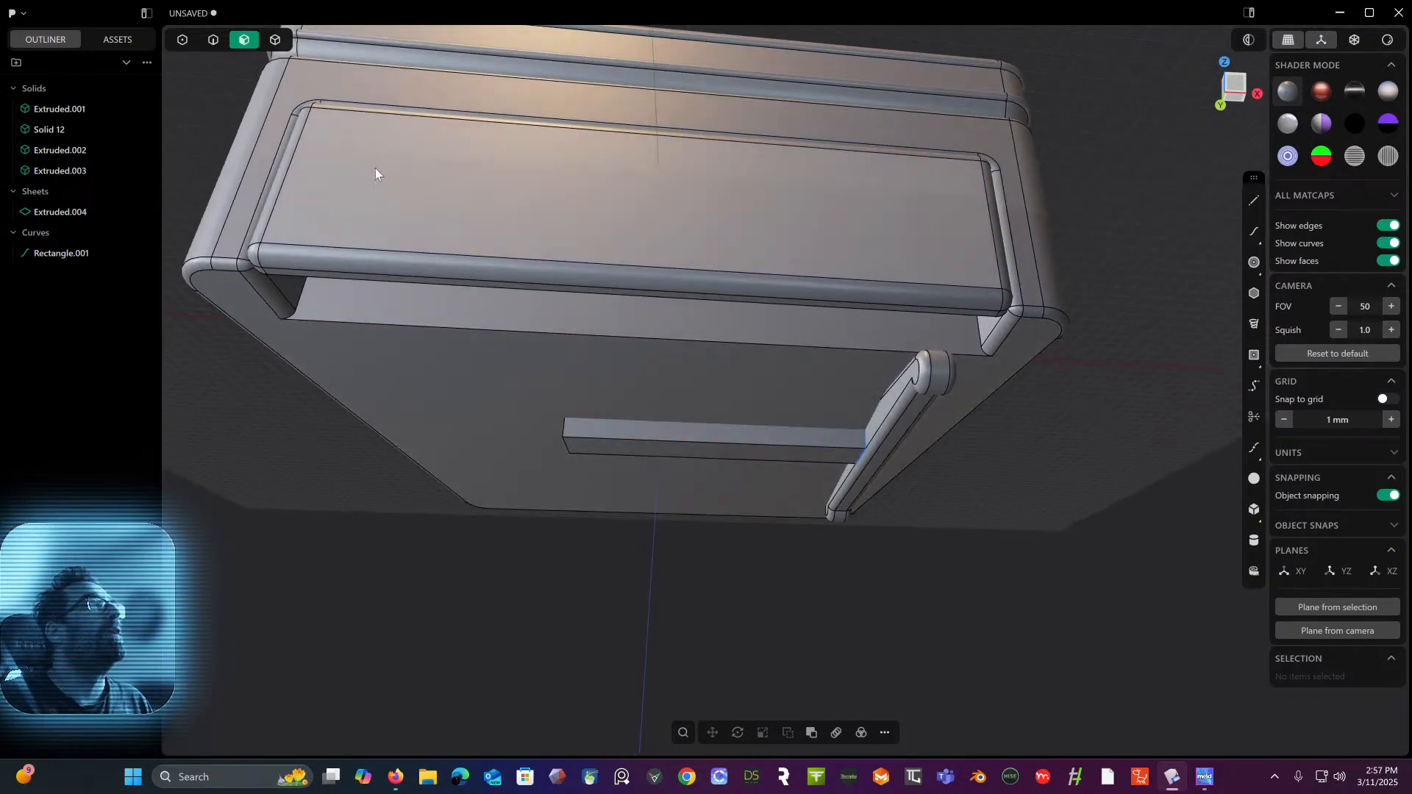
- Fillet the cross bar's two long lower edges with a distance of 4.15 mm
{"action": "left_click", "coordinate": [214, 39]}
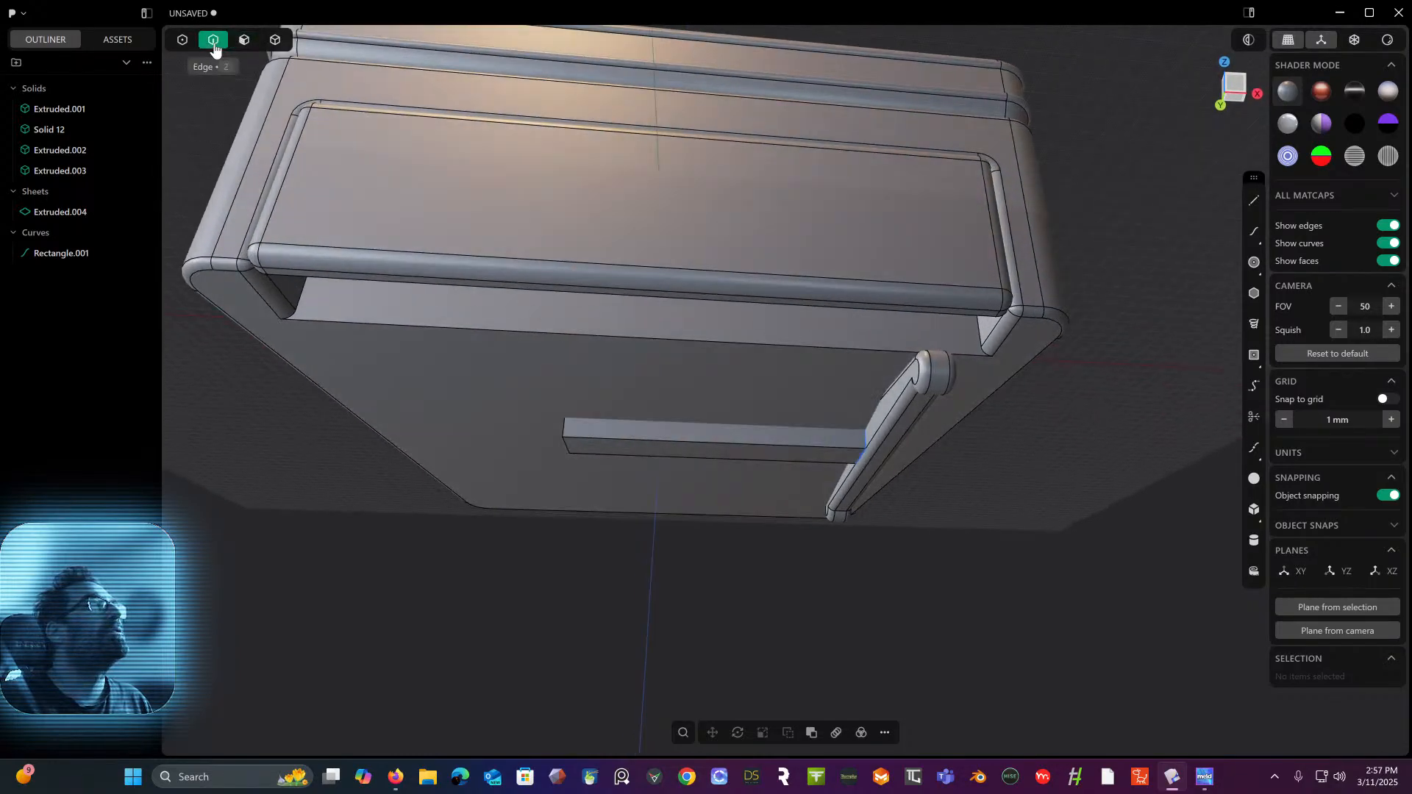
{"action": "left_click", "coordinate": [822, 445]}
{"action": "key", "text": "f"}
{"action": "left_click", "coordinate": [821, 463]}
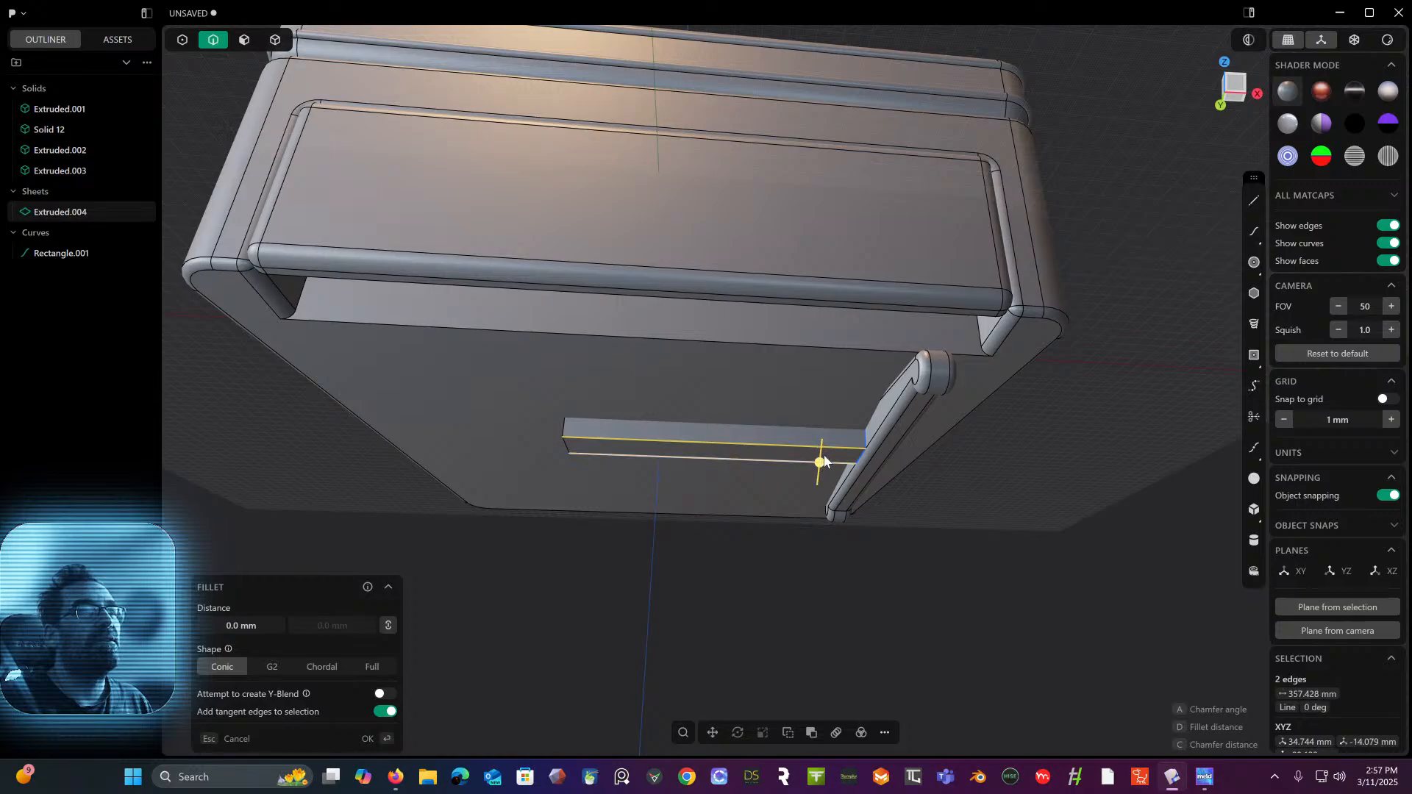
{"action": "key", "text": "c"}
{"action": "left_click_drag", "start_coordinate": [822, 468], "coordinate": [821, 461]}
{"action": "middle_click_drag", "start_coordinate": [1003, 501], "coordinate": [969, 473]}
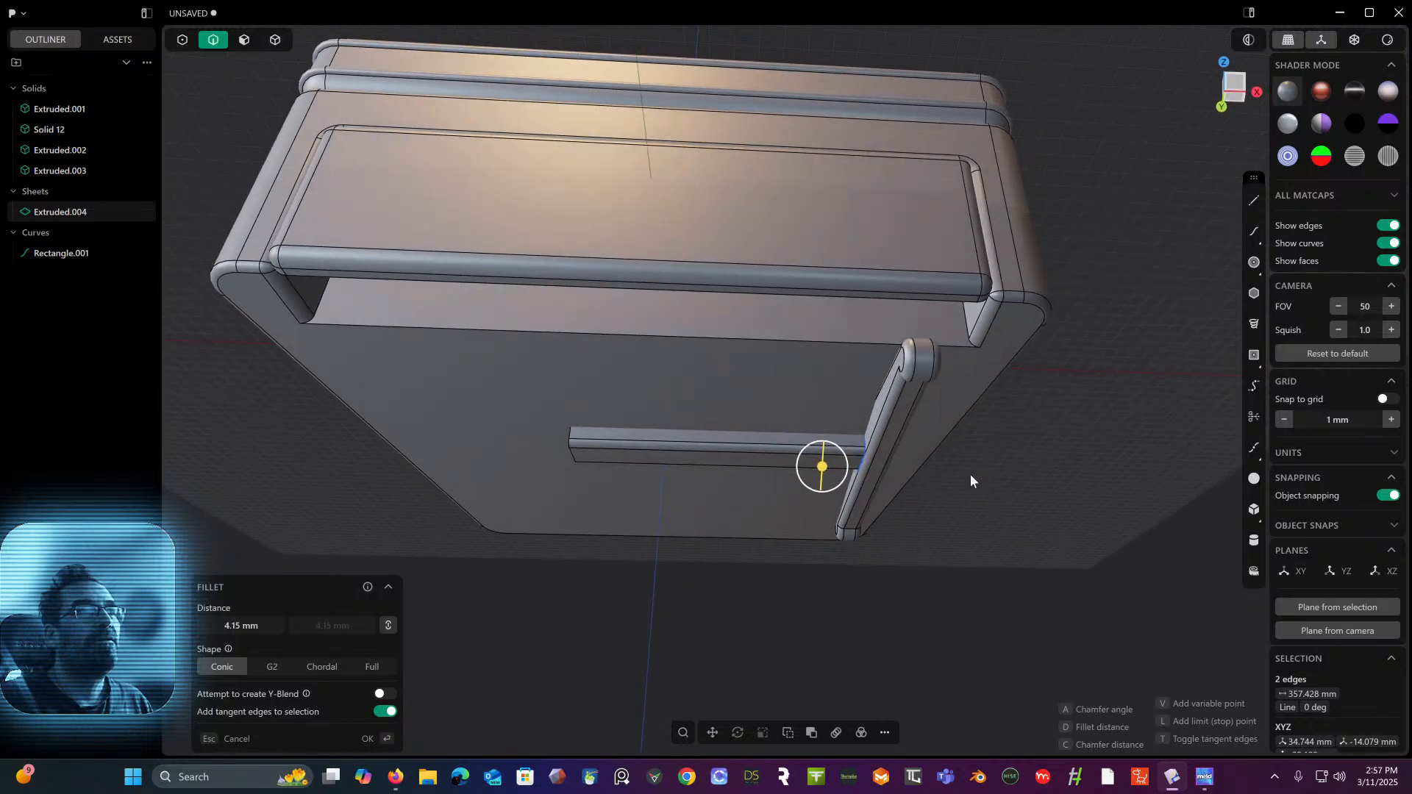
{"action": "key", "text": "Return"}
- Delete the leftover profile curve Rectangle.001
{"action": "left_click", "coordinate": [275, 40]}
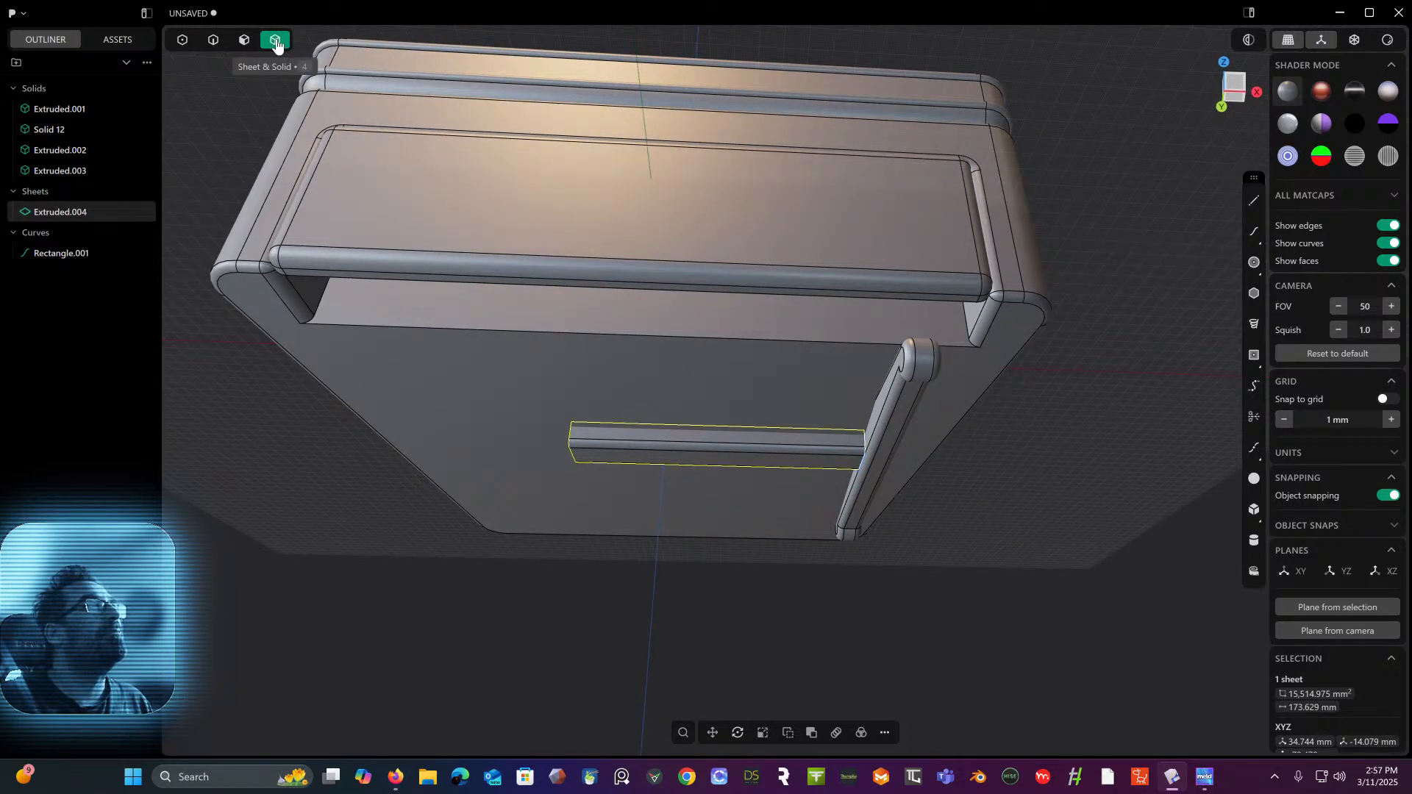
{"action": "left_click", "coordinate": [63, 254]}
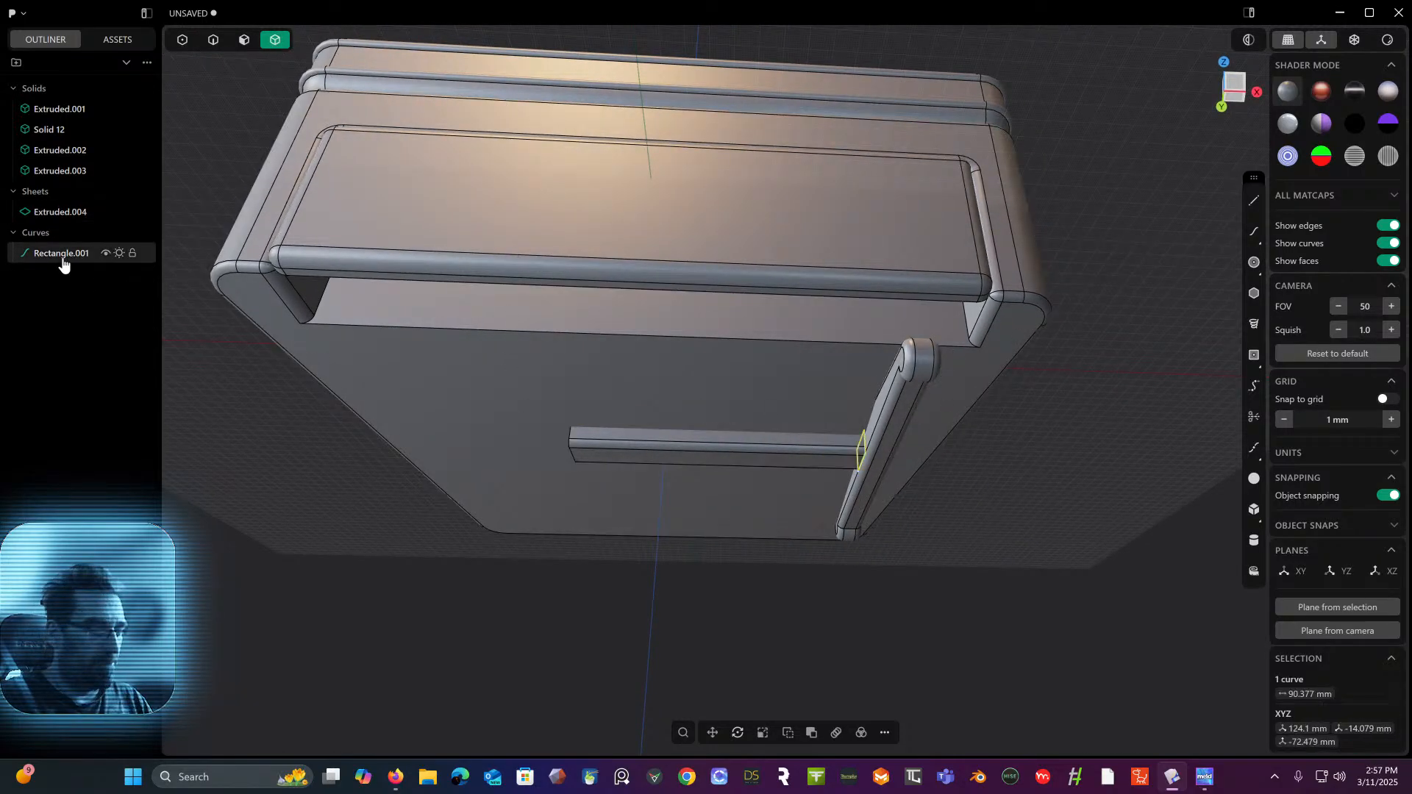
{"action": "key", "text": "Delete"}
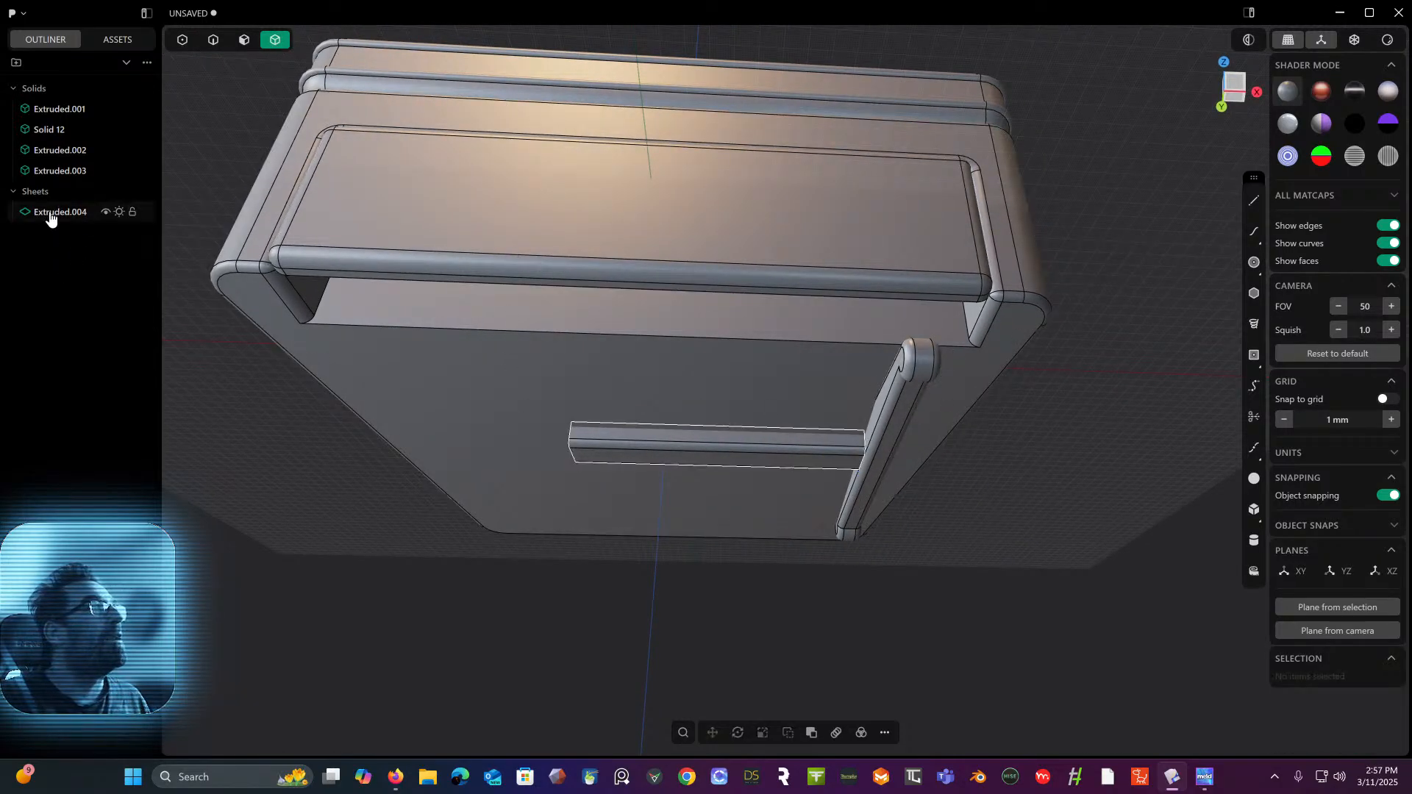
- Try to unite the cross bar sheet with the side support using a Boolean union
{"action": "left_click", "coordinate": [760, 448]}
{"action": "left_click", "coordinate": [905, 409], "text": "shift"}
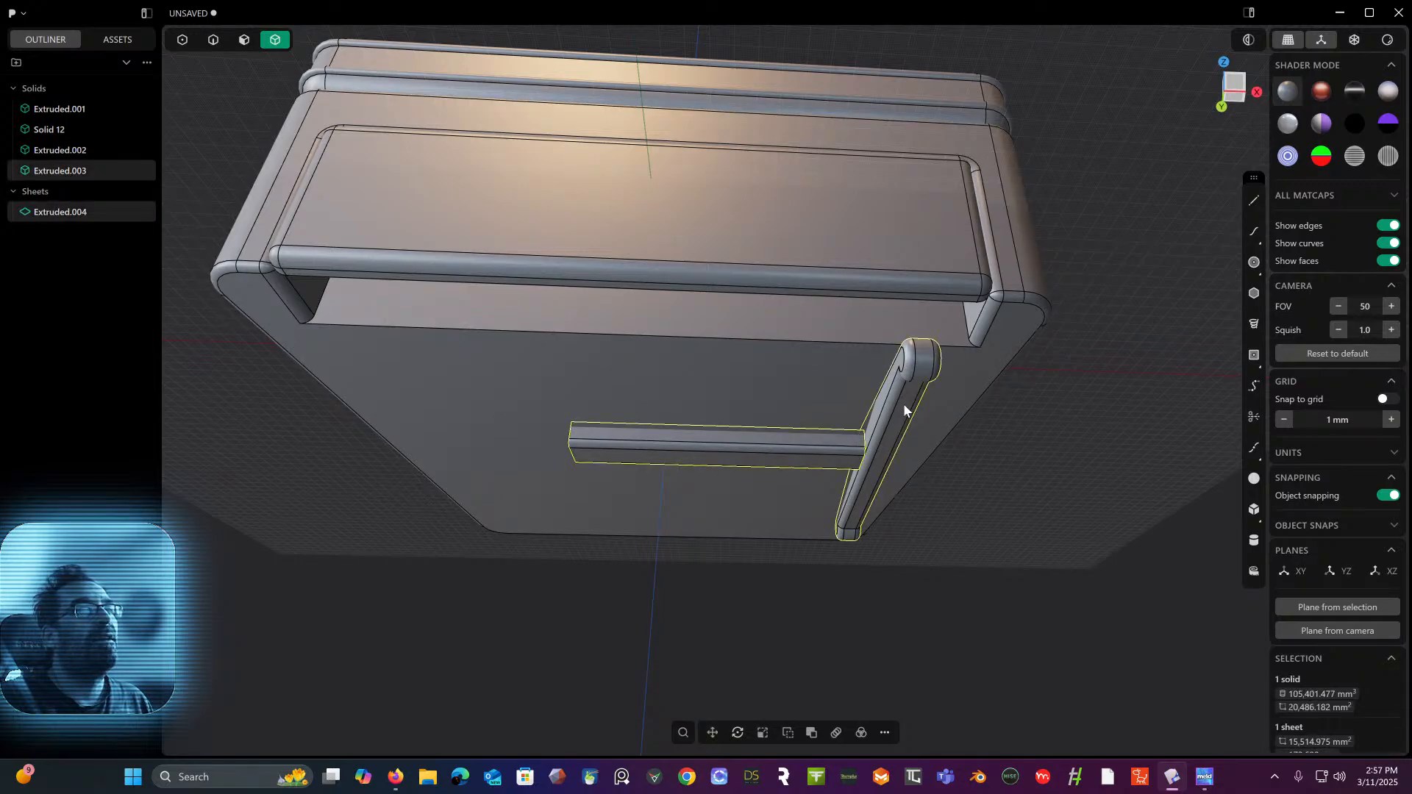
{"action": "key", "text": "q"}
{"action": "key", "text": "q"}
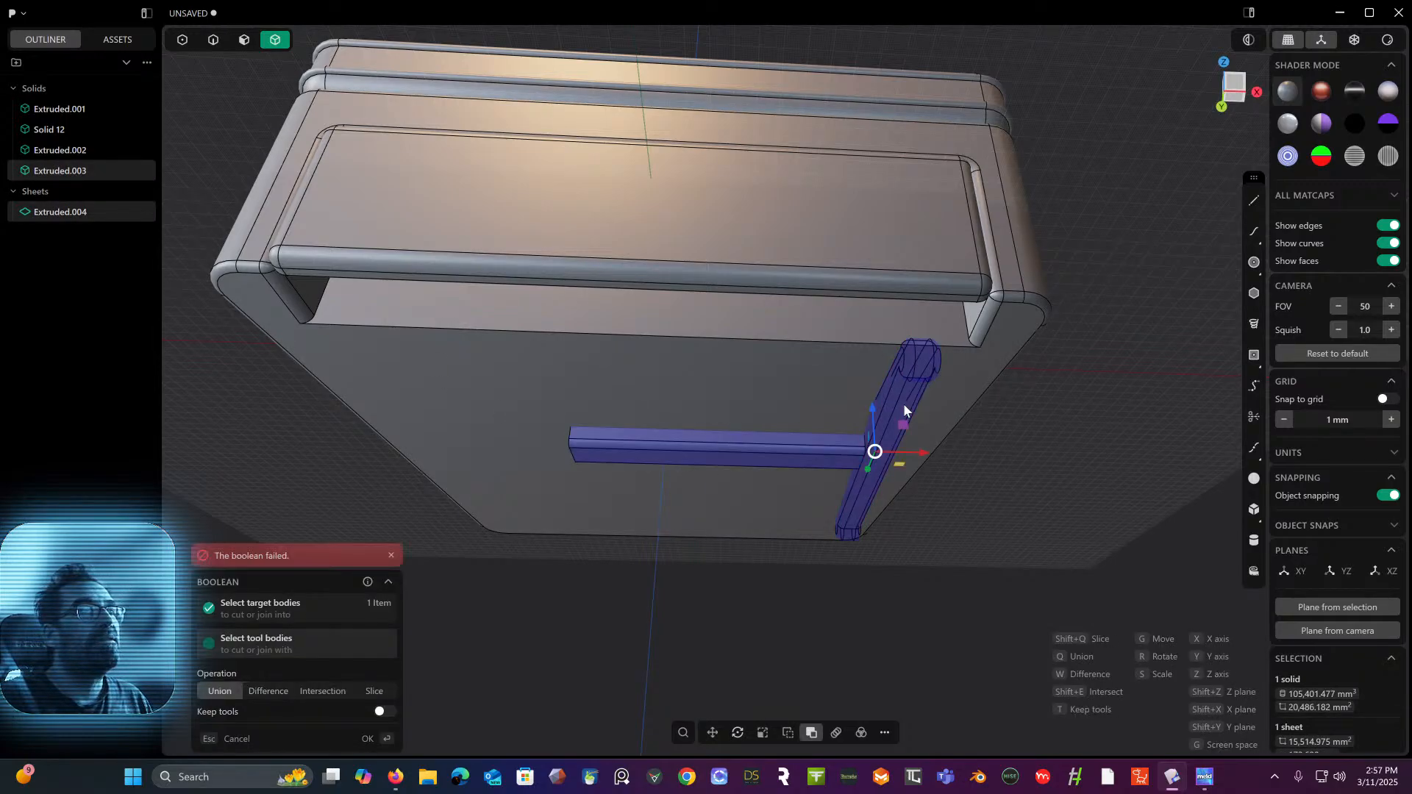
{"action": "right_click", "coordinate": [995, 452]}
- Patch the open ends of the cross bar sheet to turn it into a solid
{"action": "middle_click_drag", "start_coordinate": [996, 460], "coordinate": [553, 314]}
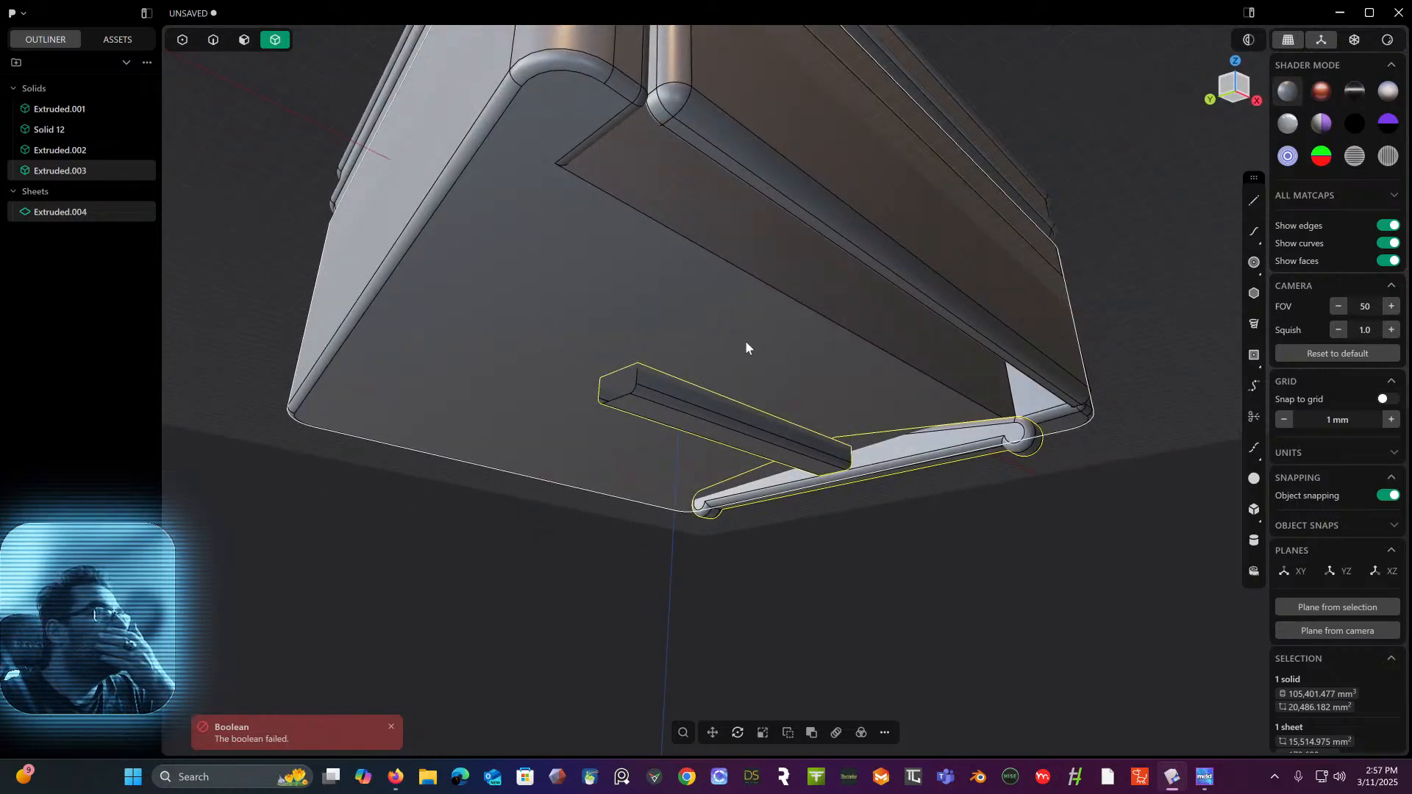
{"action": "left_click", "coordinate": [793, 606]}
{"action": "middle_click_drag", "start_coordinate": [792, 606], "coordinate": [746, 611], "text": "shift"}
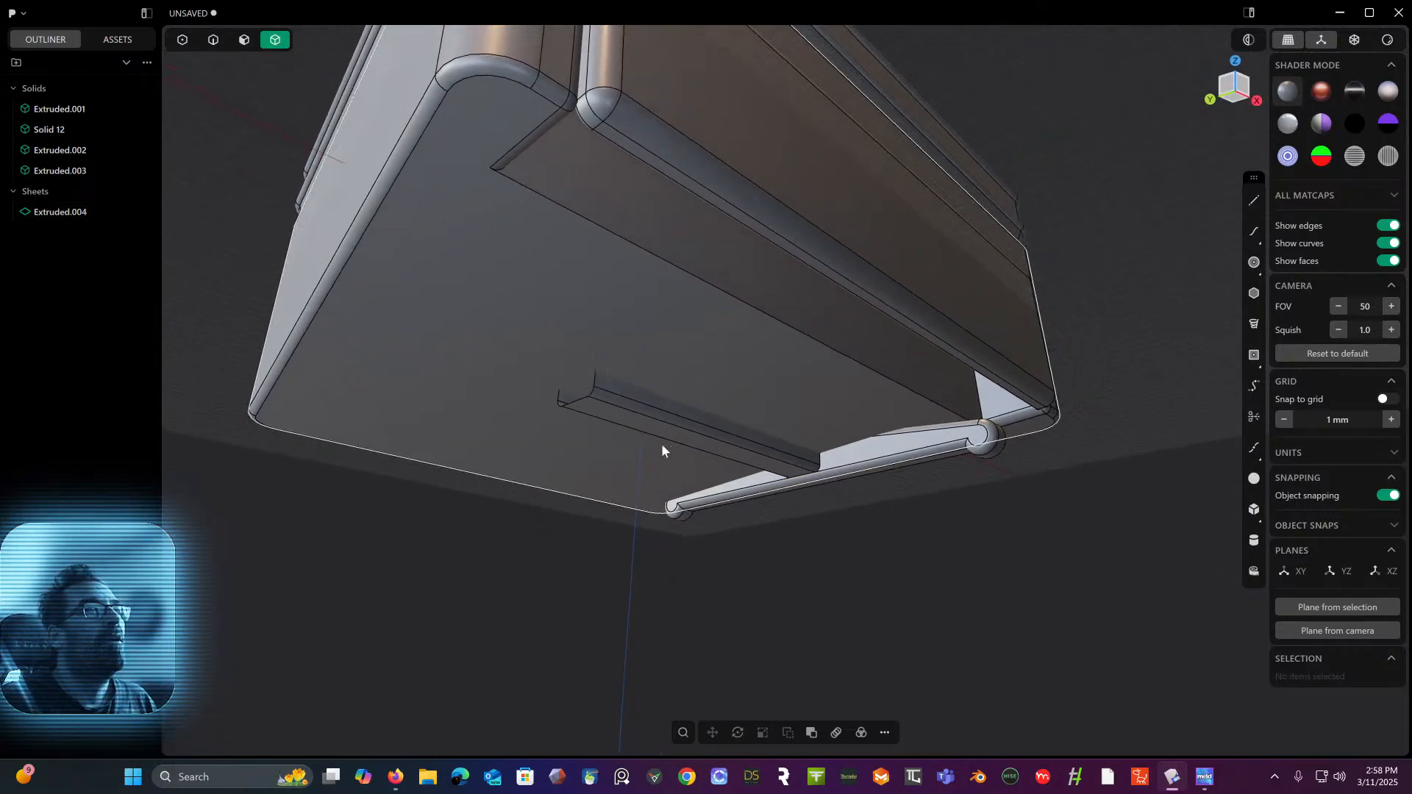
{"action": "left_click", "coordinate": [664, 417]}
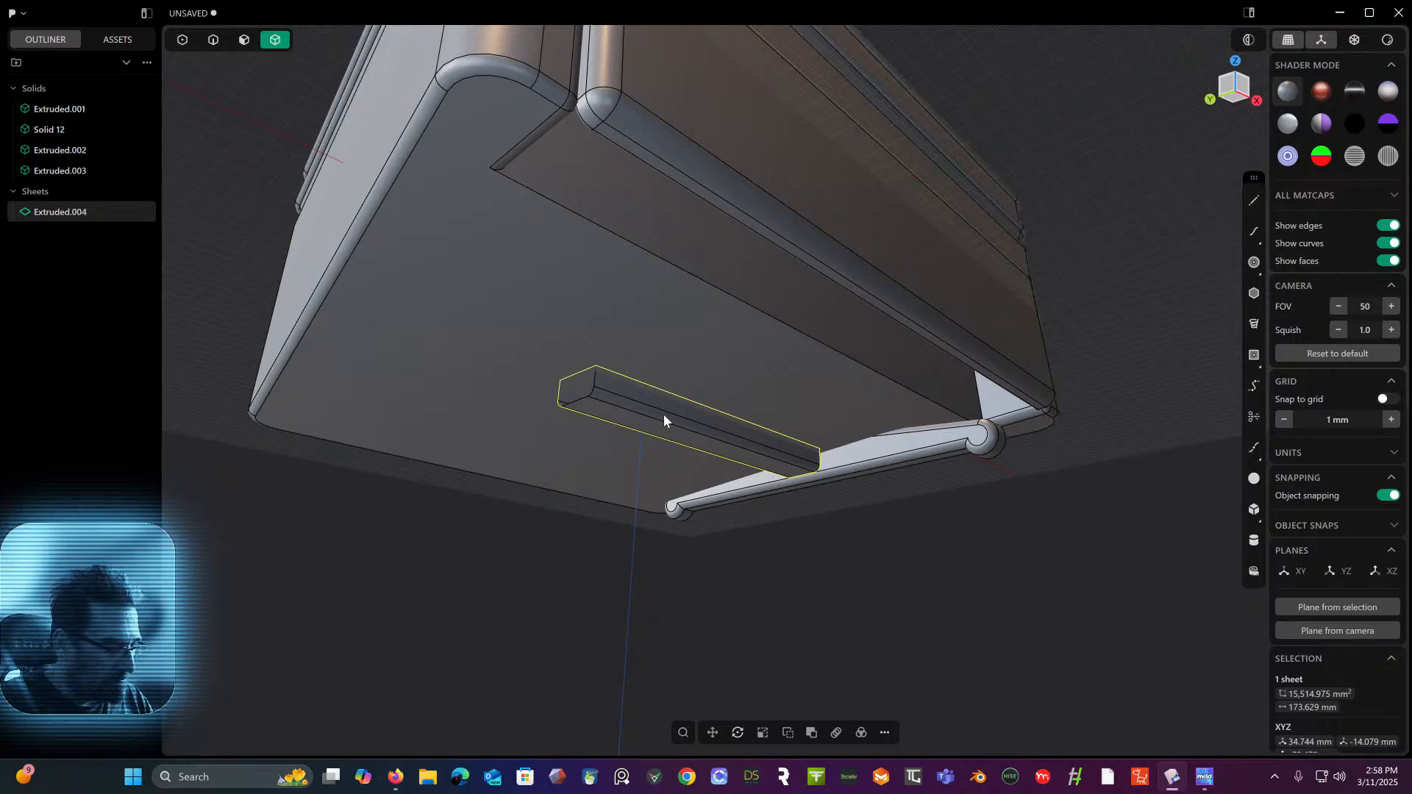
{"action": "key", "text": "alt+p"}
{"action": "left_click", "coordinate": [872, 506]}
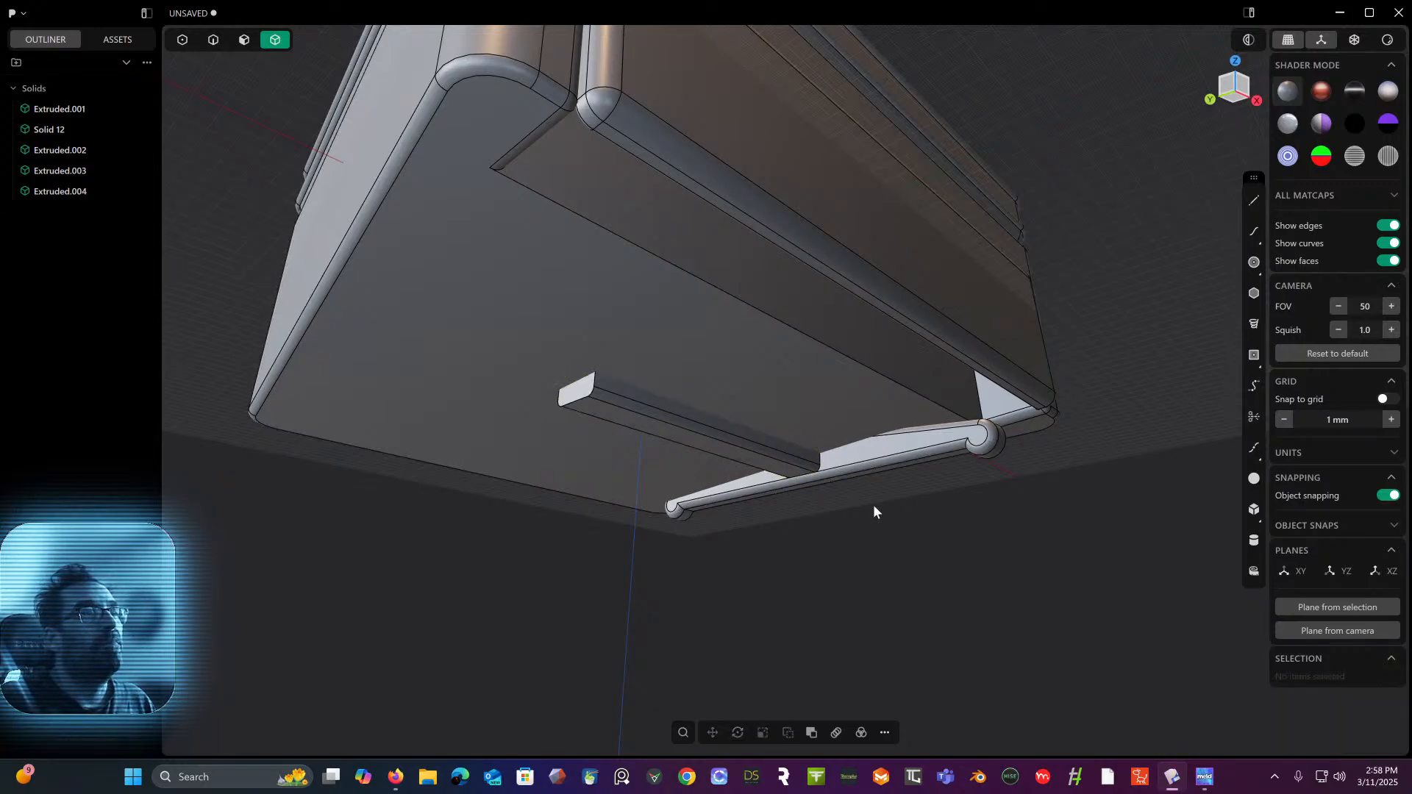
- Move the cross bar 1.65 mm along X so that it overlaps the side support
{"action": "middle_click_drag", "start_coordinate": [872, 506], "coordinate": [742, 479]}
{"action": "left_click", "coordinate": [769, 490]}
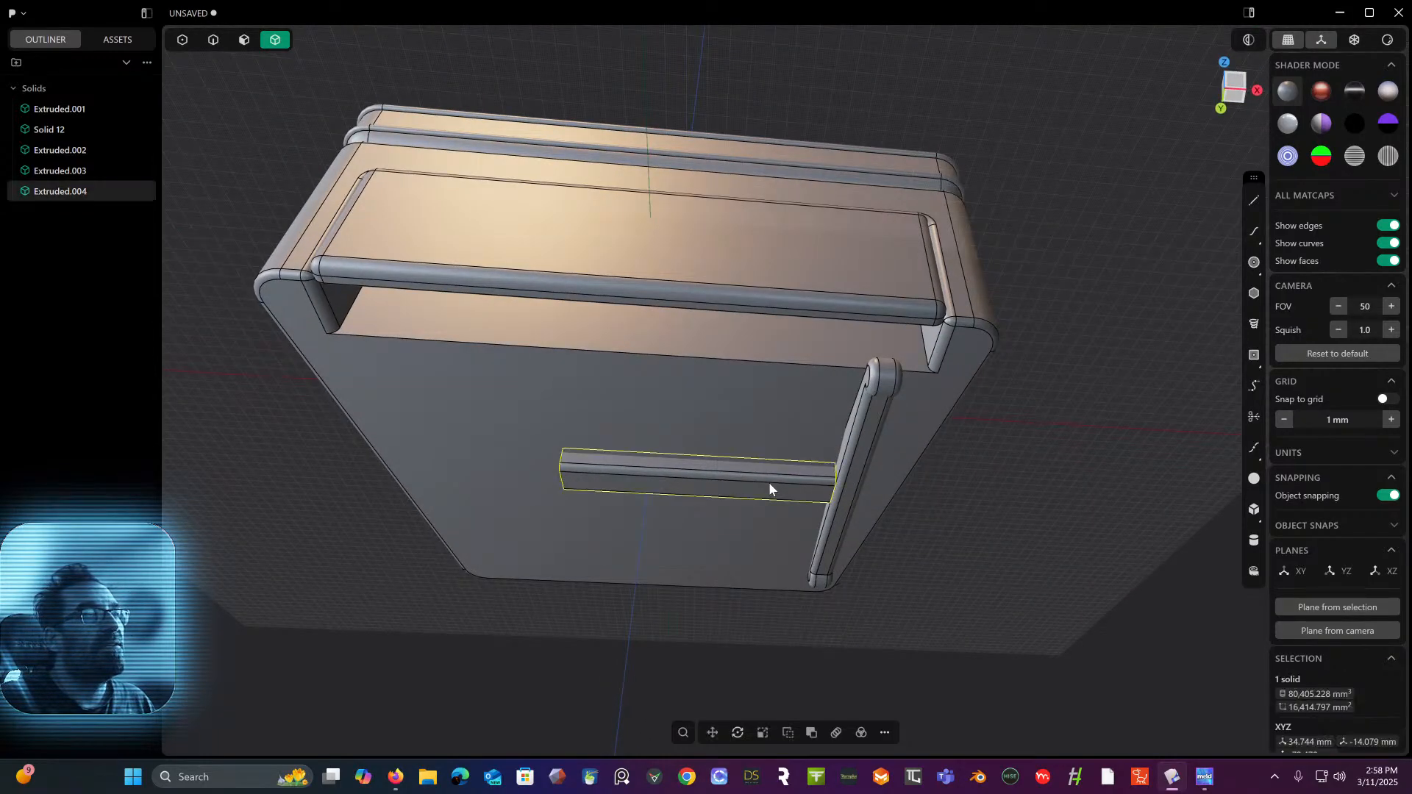
{"action": "key", "text": "g"}
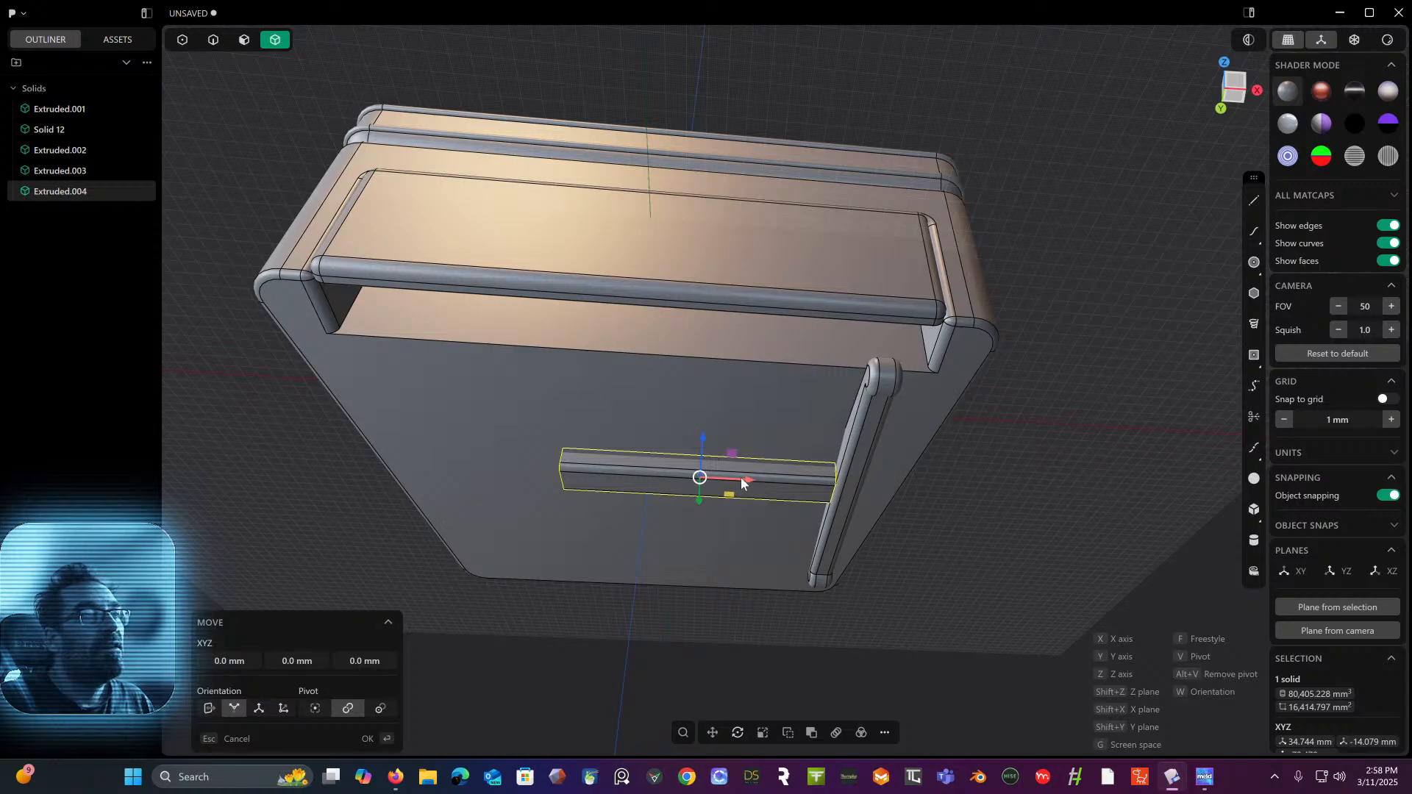
{"action": "left_click_drag", "start_coordinate": [741, 483], "coordinate": [752, 478]}
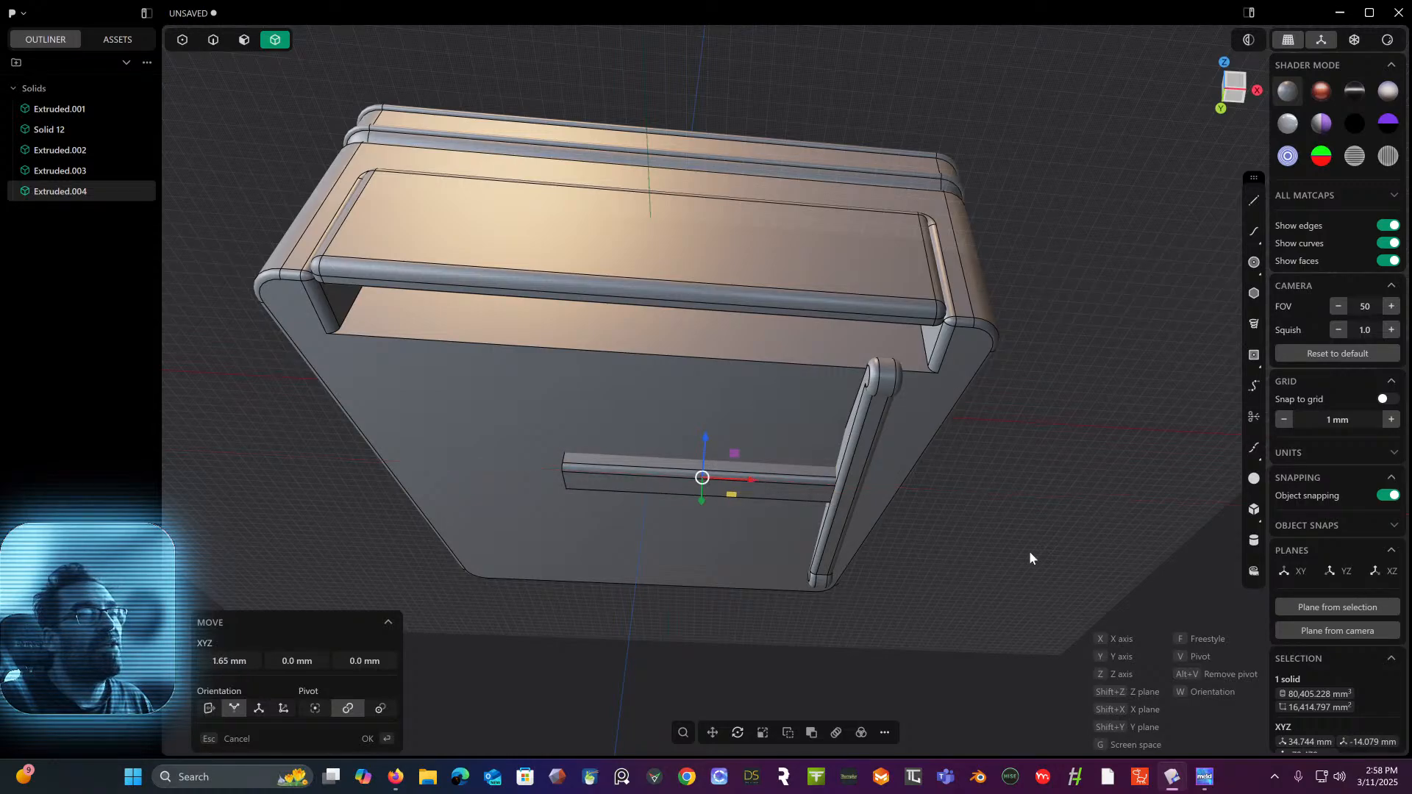
{"action": "right_click_drag", "start_coordinate": [1043, 553], "coordinate": [982, 523]}
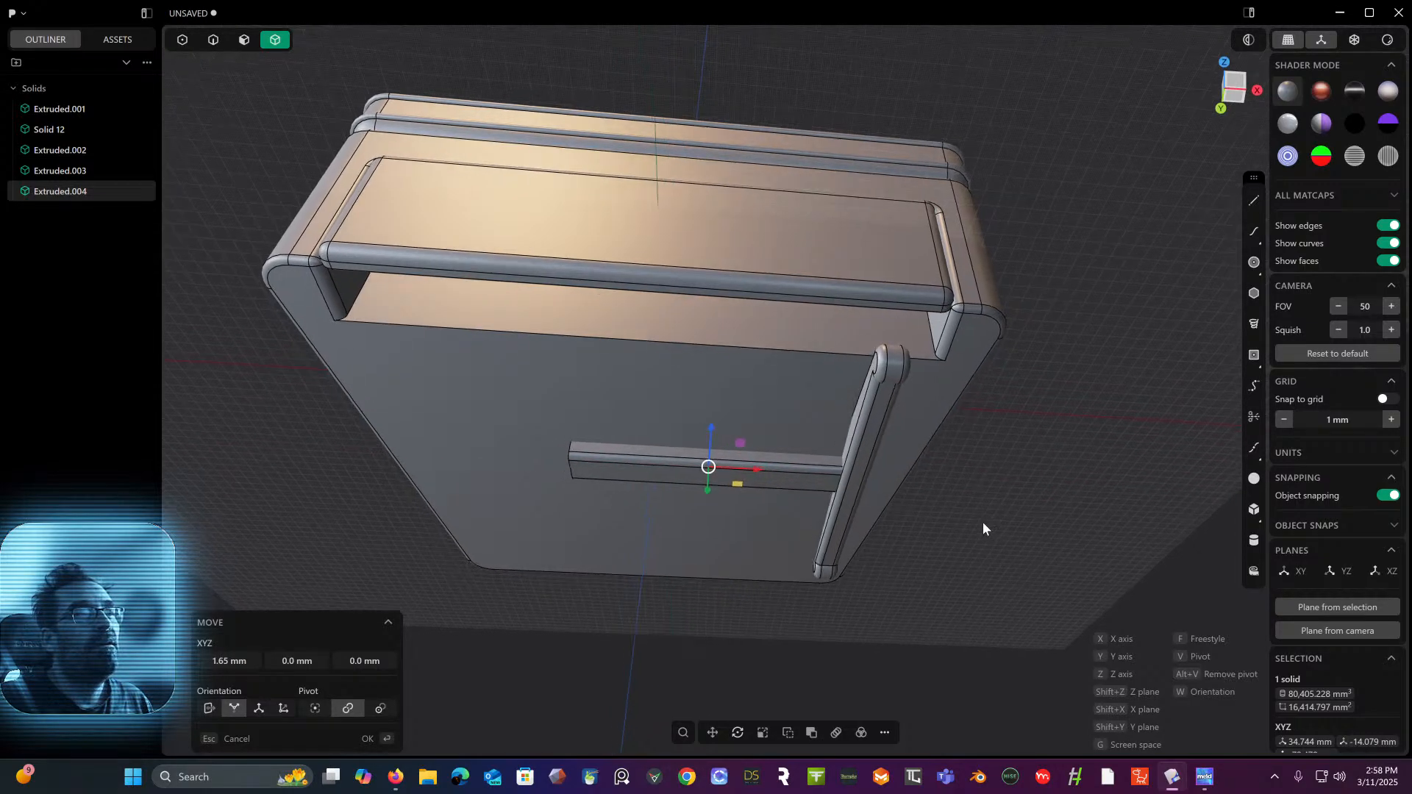
{"action": "key", "text": "Return"}
- Unite the cross bar and the side support into one solid with a Boolean union
{"action": "left_click", "coordinate": [866, 438]}
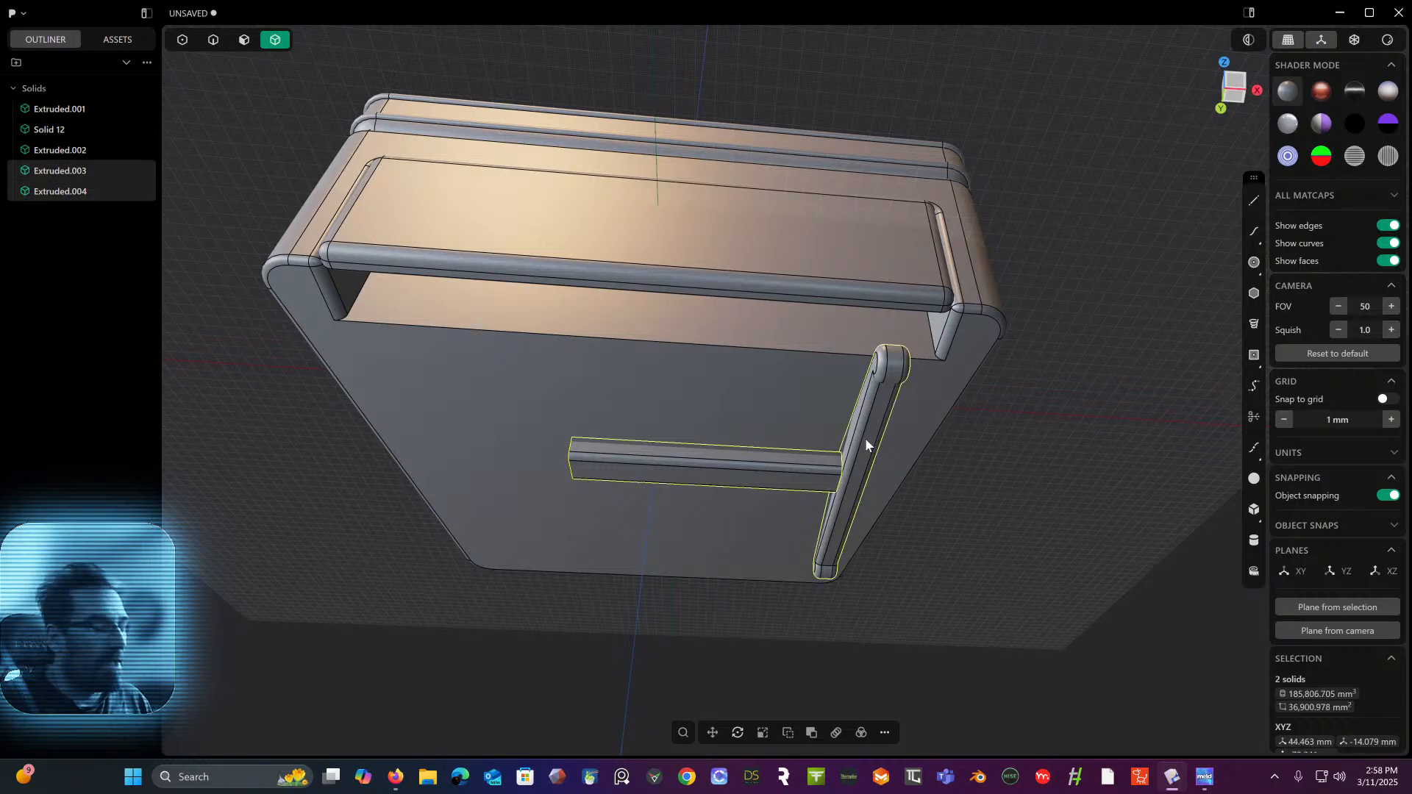
{"action": "key", "text": "q"}
{"action": "key", "text": "q"}
{"action": "right_click", "coordinate": [999, 513]}
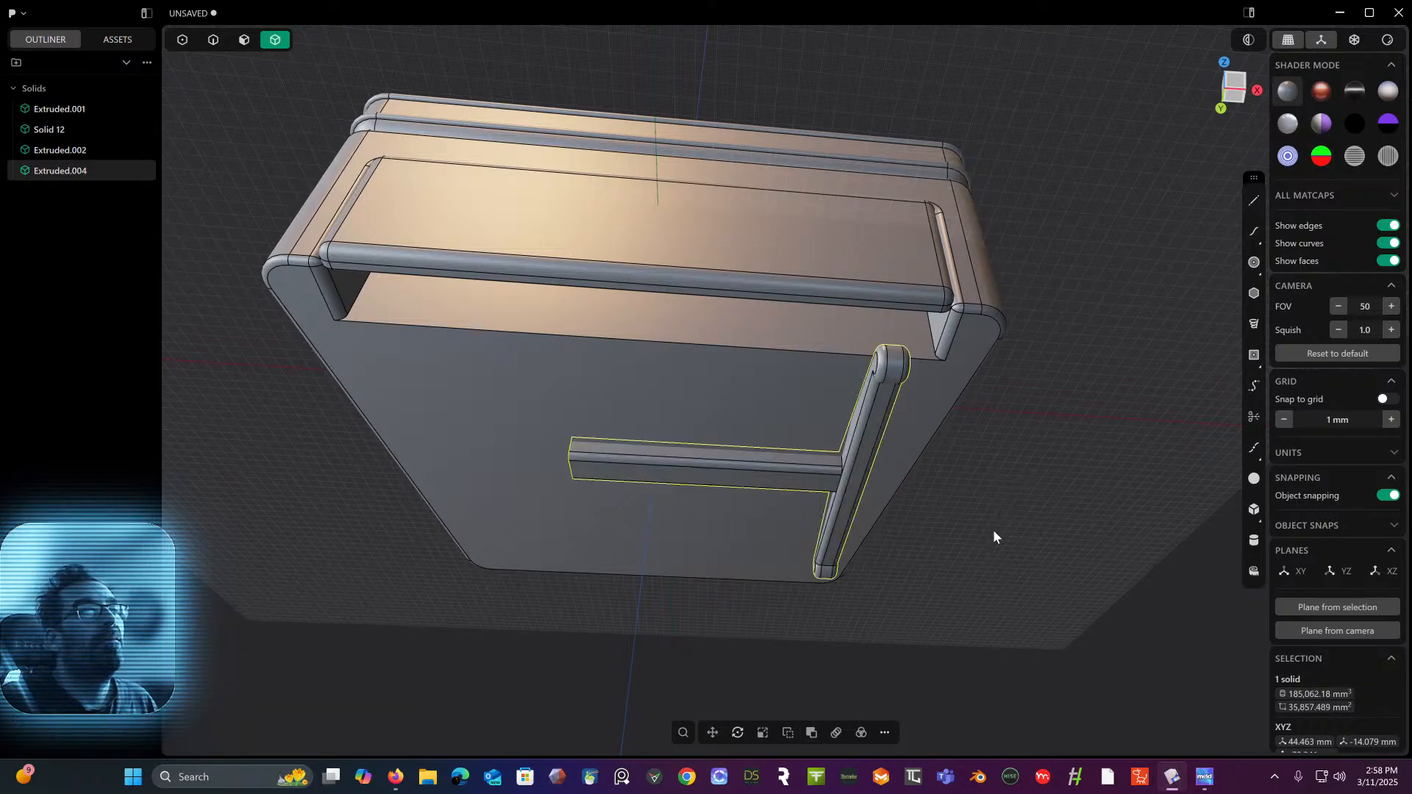
{"action": "middle_click_drag", "start_coordinate": [993, 529], "coordinate": [978, 451]}
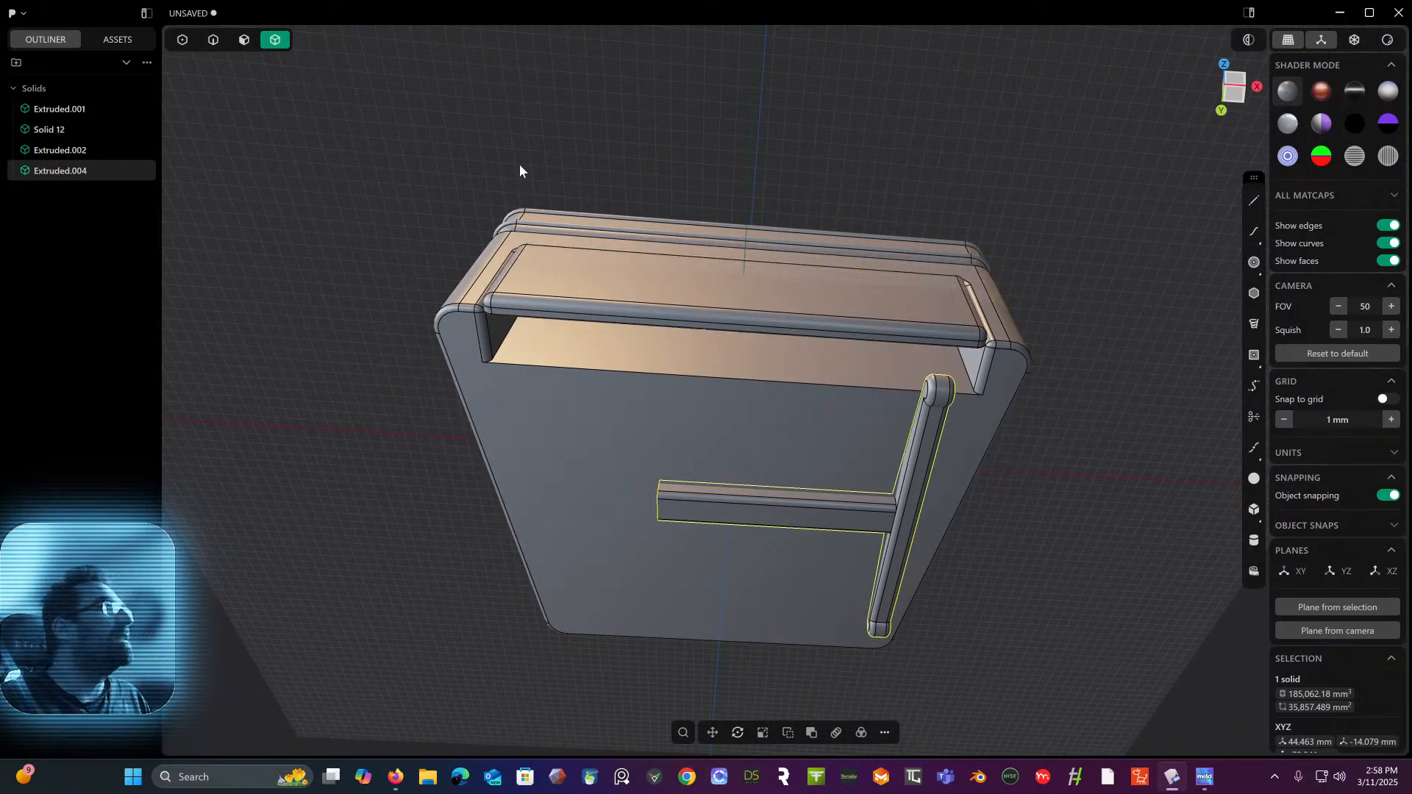
- Try to hollow the lower slab through its bottom face
{"action": "left_click", "coordinate": [245, 40]}
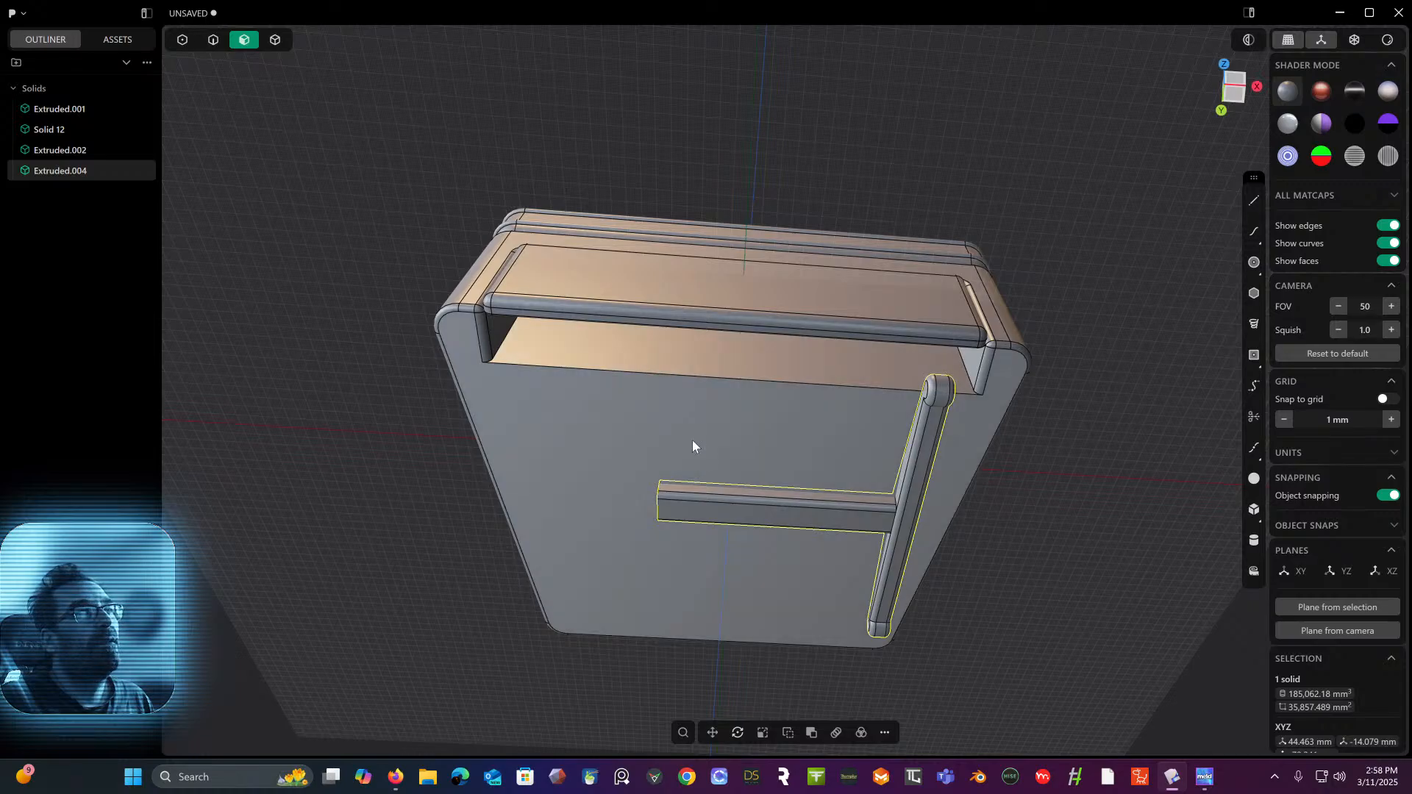
{"action": "left_click", "coordinate": [693, 441]}
{"action": "middle_click_drag", "start_coordinate": [692, 441], "coordinate": [642, 409]}
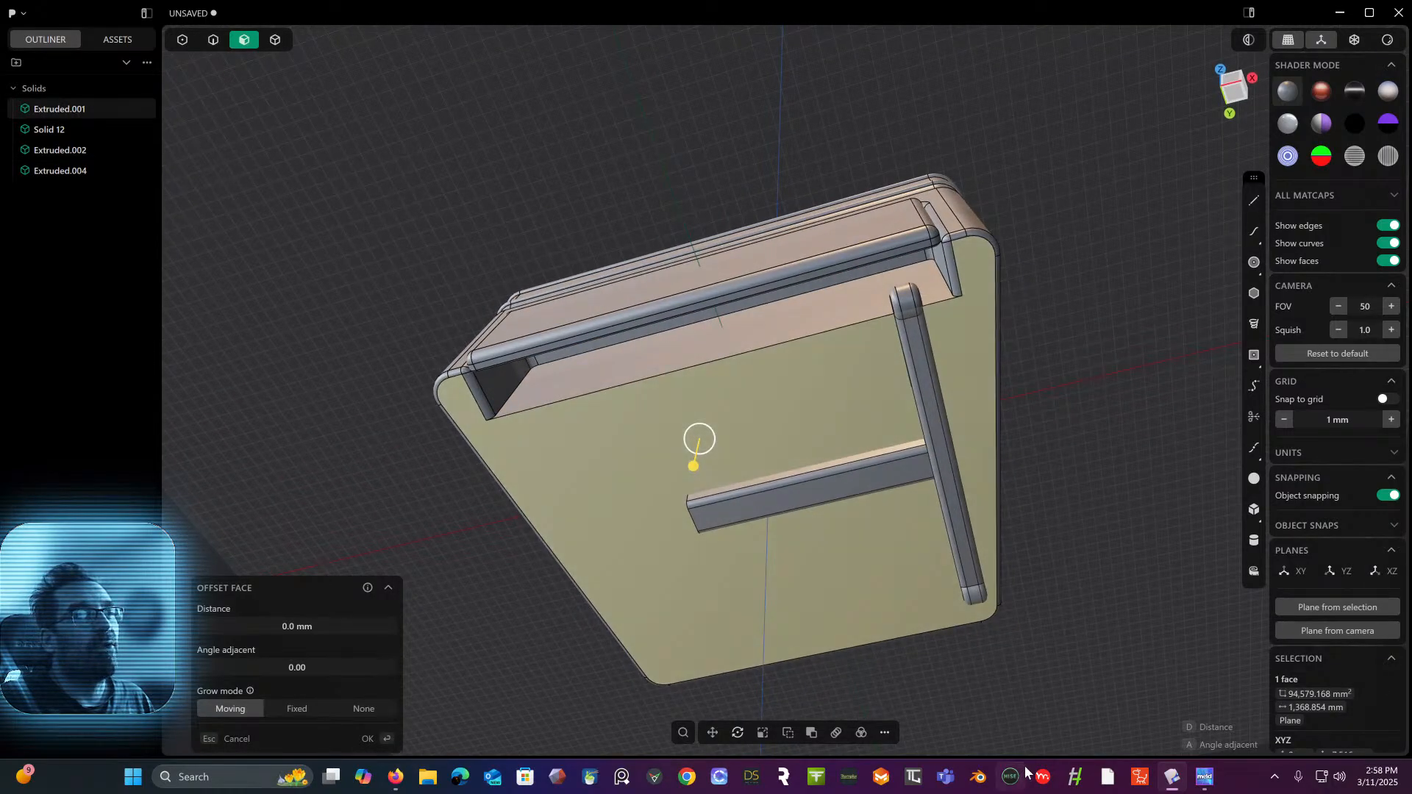
{"action": "left_click", "coordinate": [887, 734]}
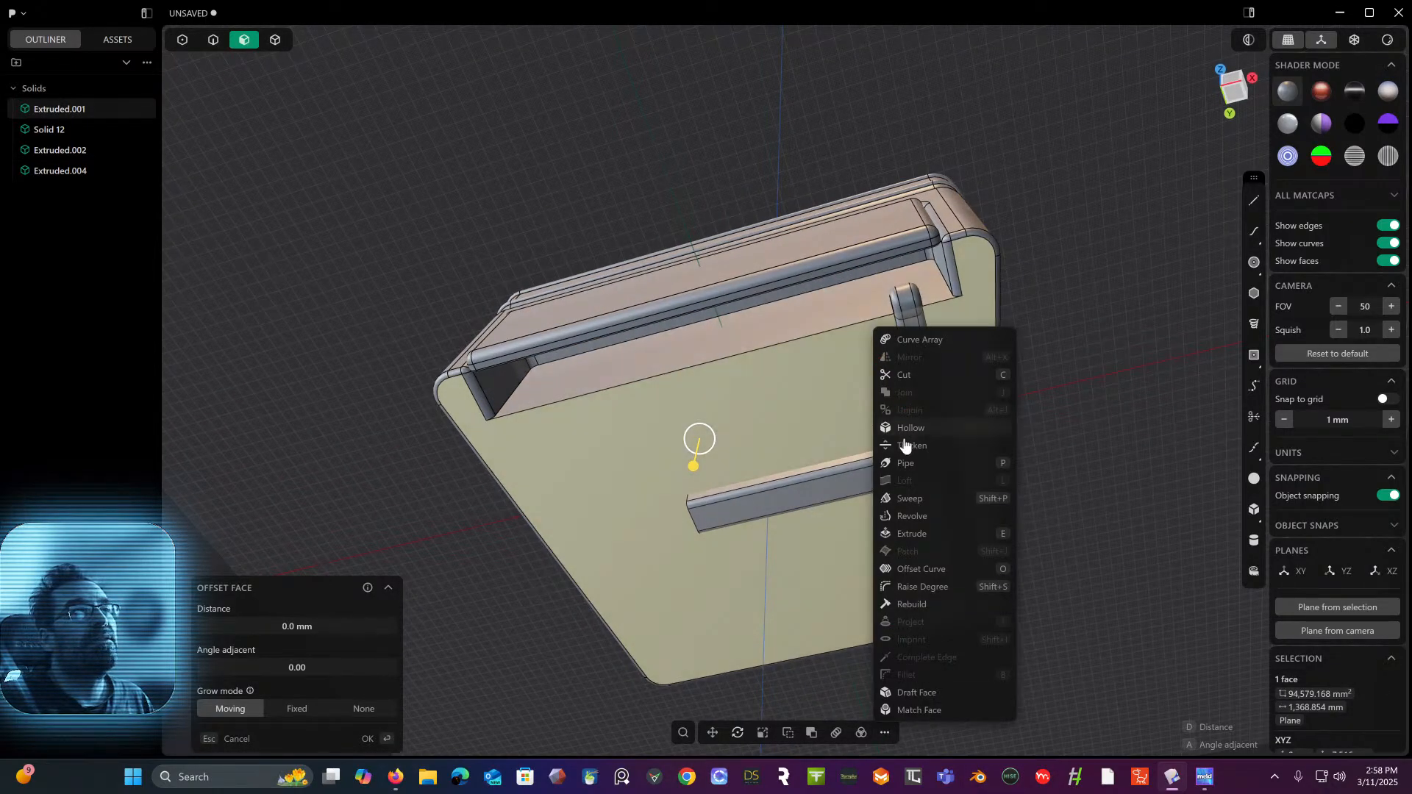
{"action": "left_click", "coordinate": [914, 428]}
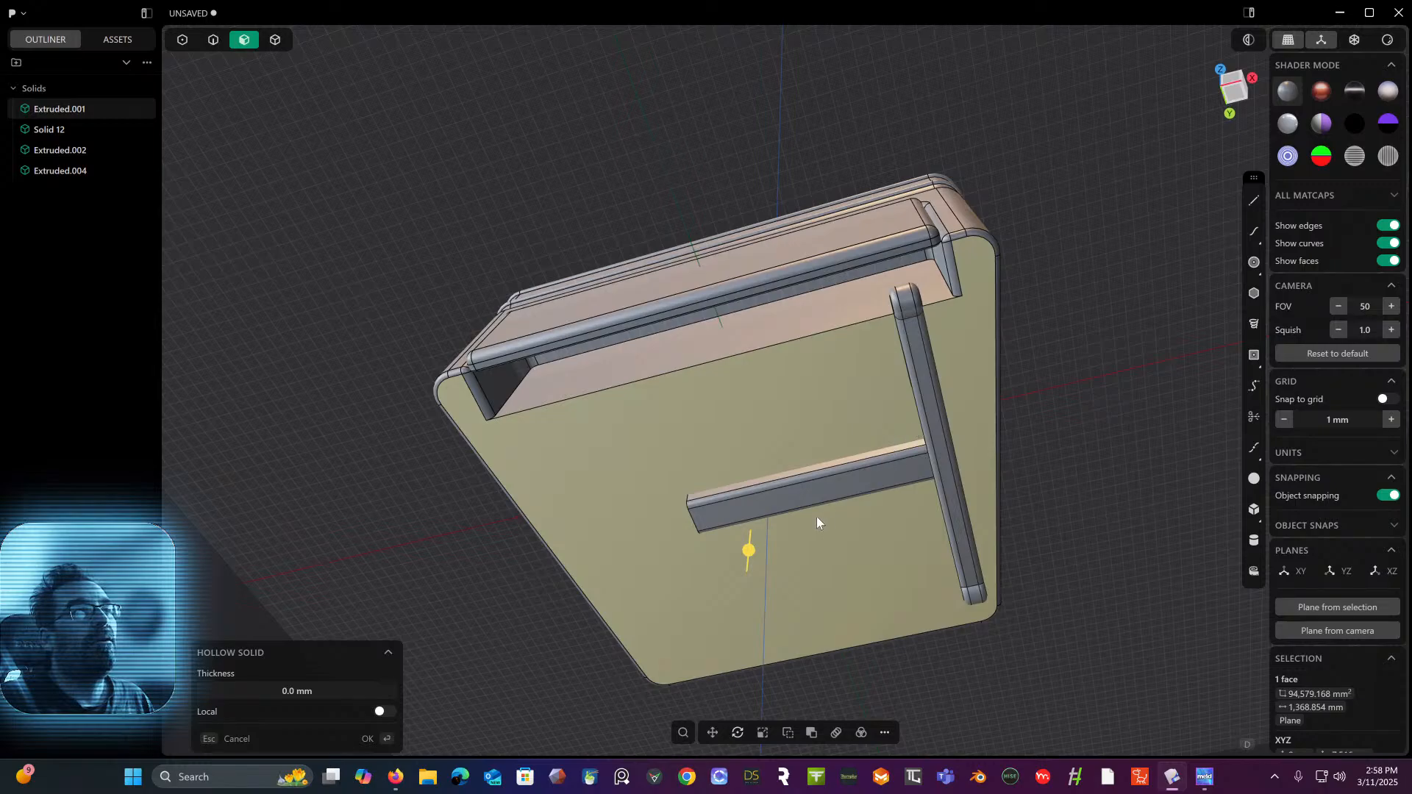
{"action": "left_click_drag", "start_coordinate": [750, 550], "coordinate": [752, 546]}
{"action": "key", "text": "Escape"}
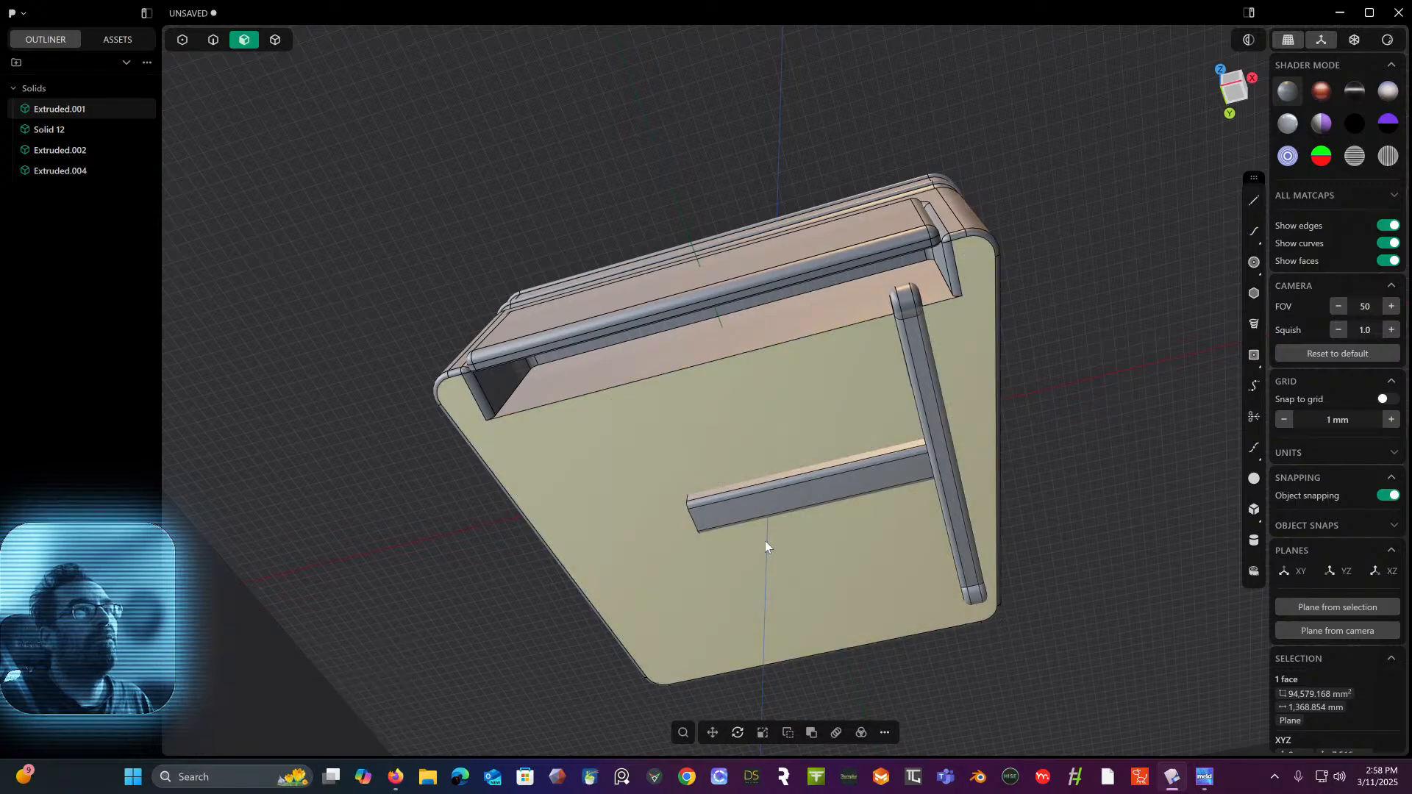
- In the bottom view, draw a line about 73 mm long along X from the notch corner on the side-support side outward past the slab
{"action": "middle_click_drag", "start_coordinate": [765, 542], "coordinate": [796, 507]}
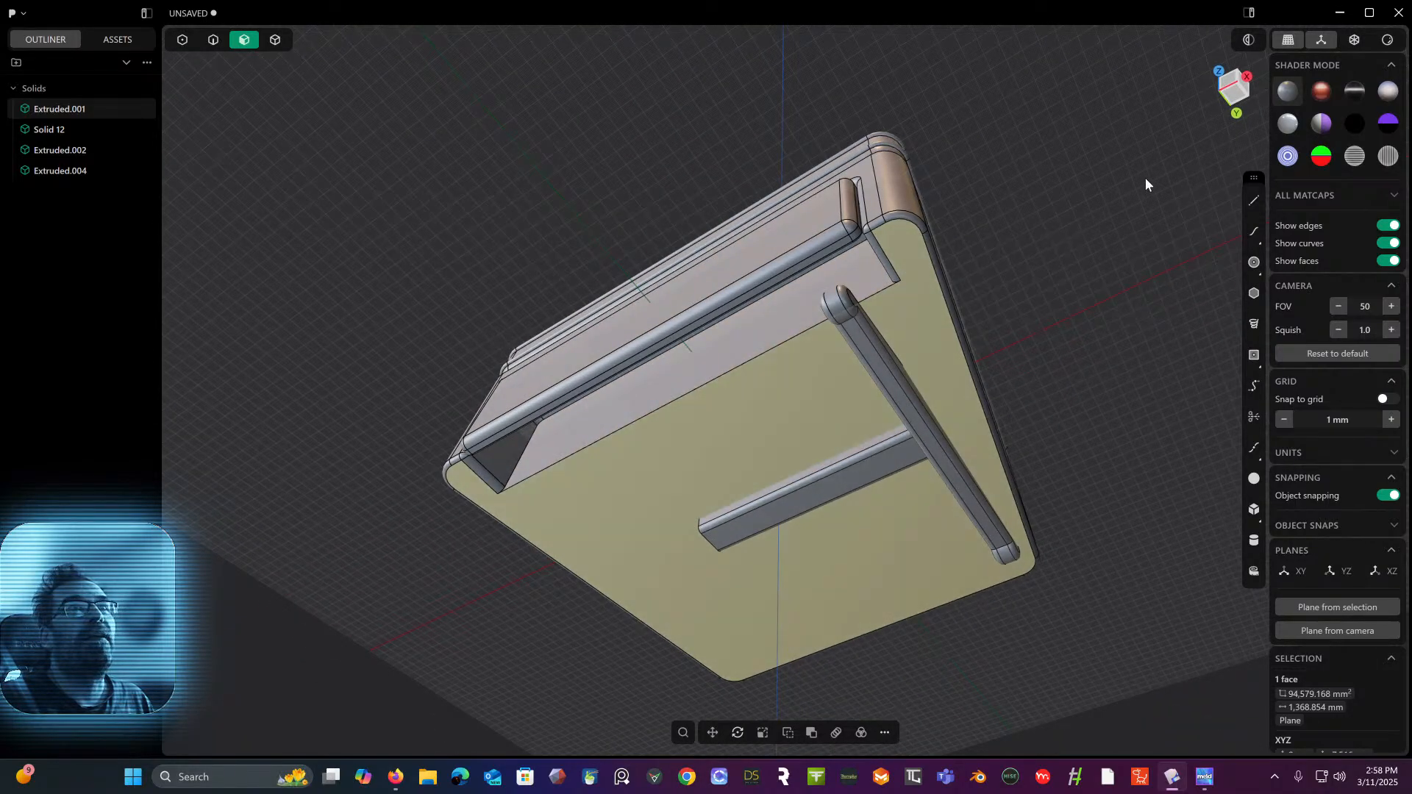
{"action": "left_click", "coordinate": [1243, 99]}
{"action": "scroll", "coordinate": [942, 381], "scroll_direction": "up", "scroll_amount": 3}
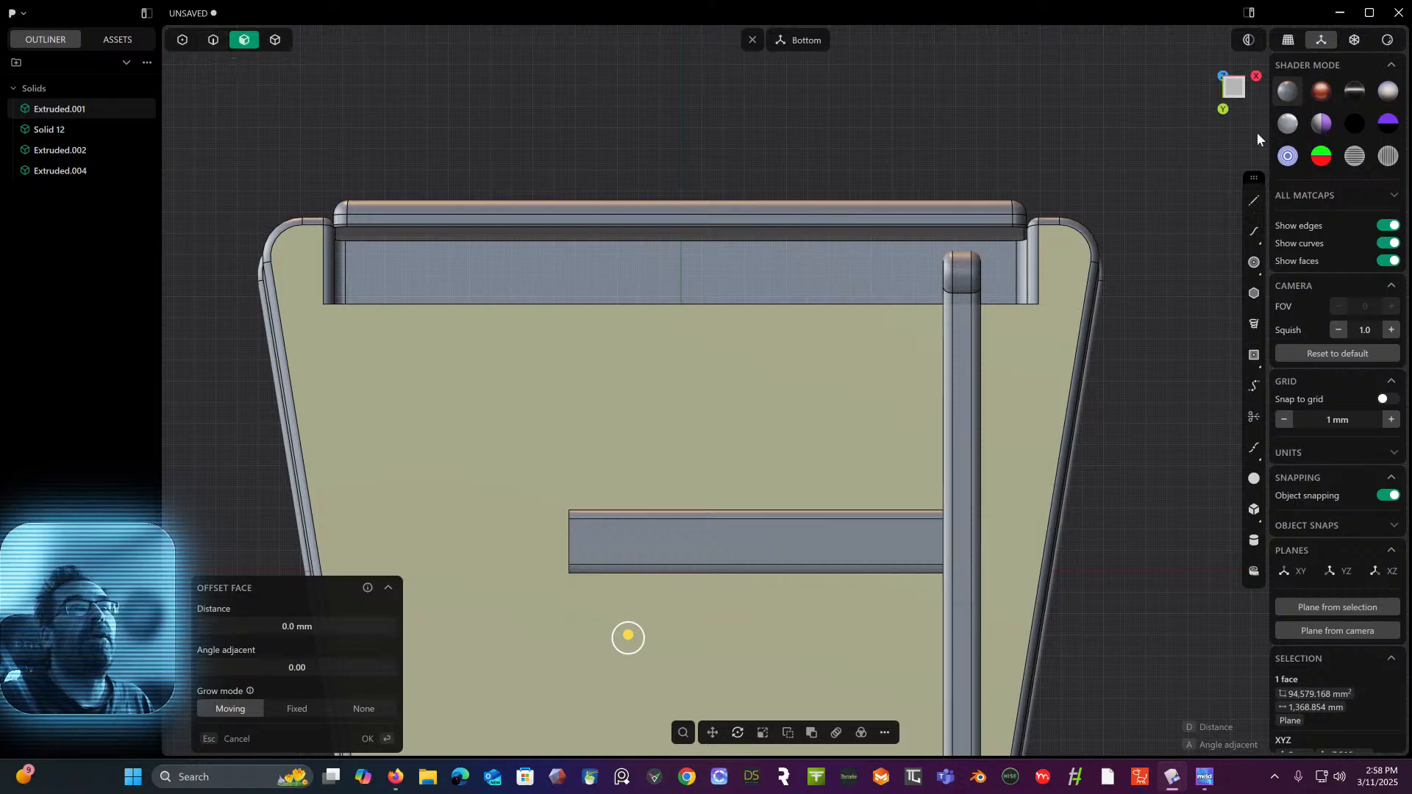
{"action": "left_click", "coordinate": [1254, 200]}
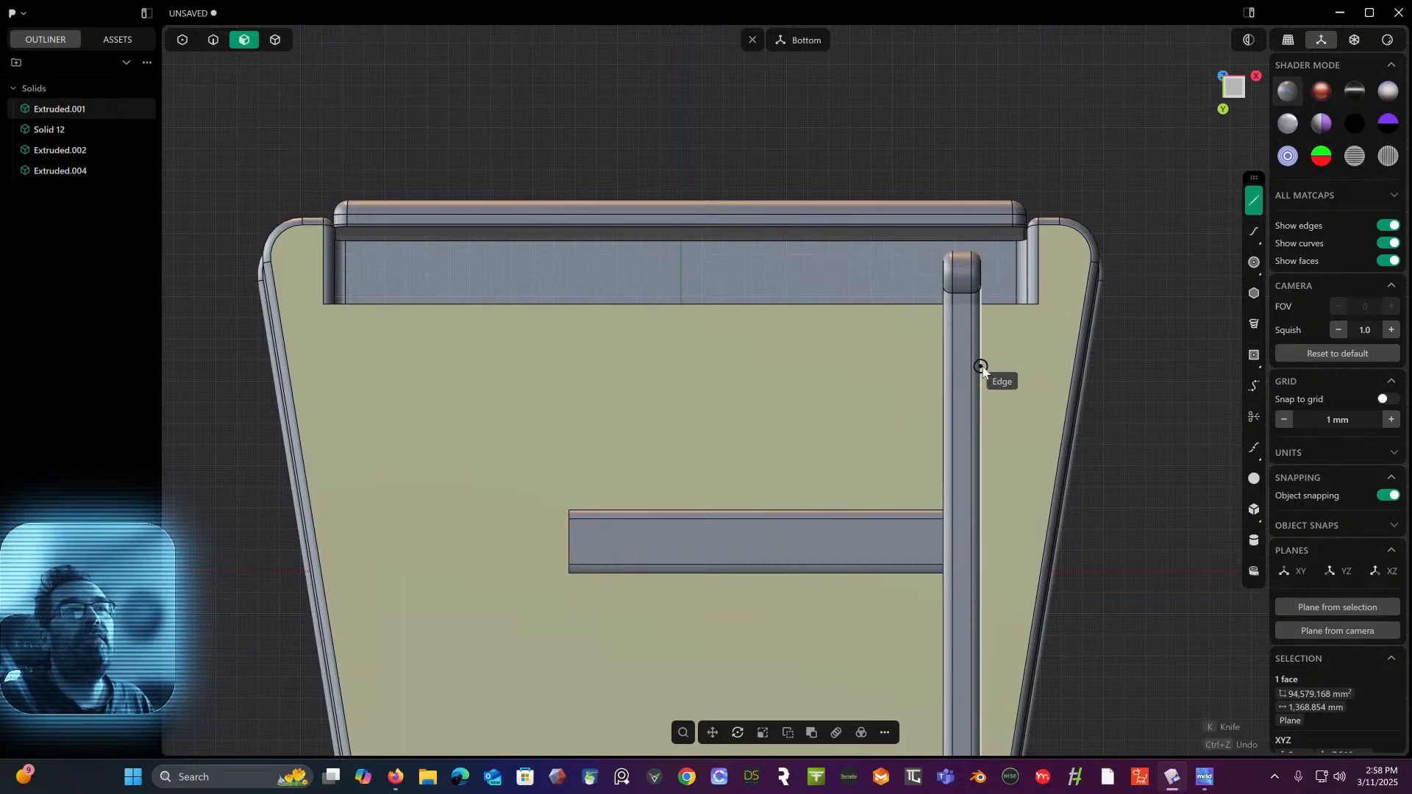
{"action": "left_click", "coordinate": [1040, 305]}
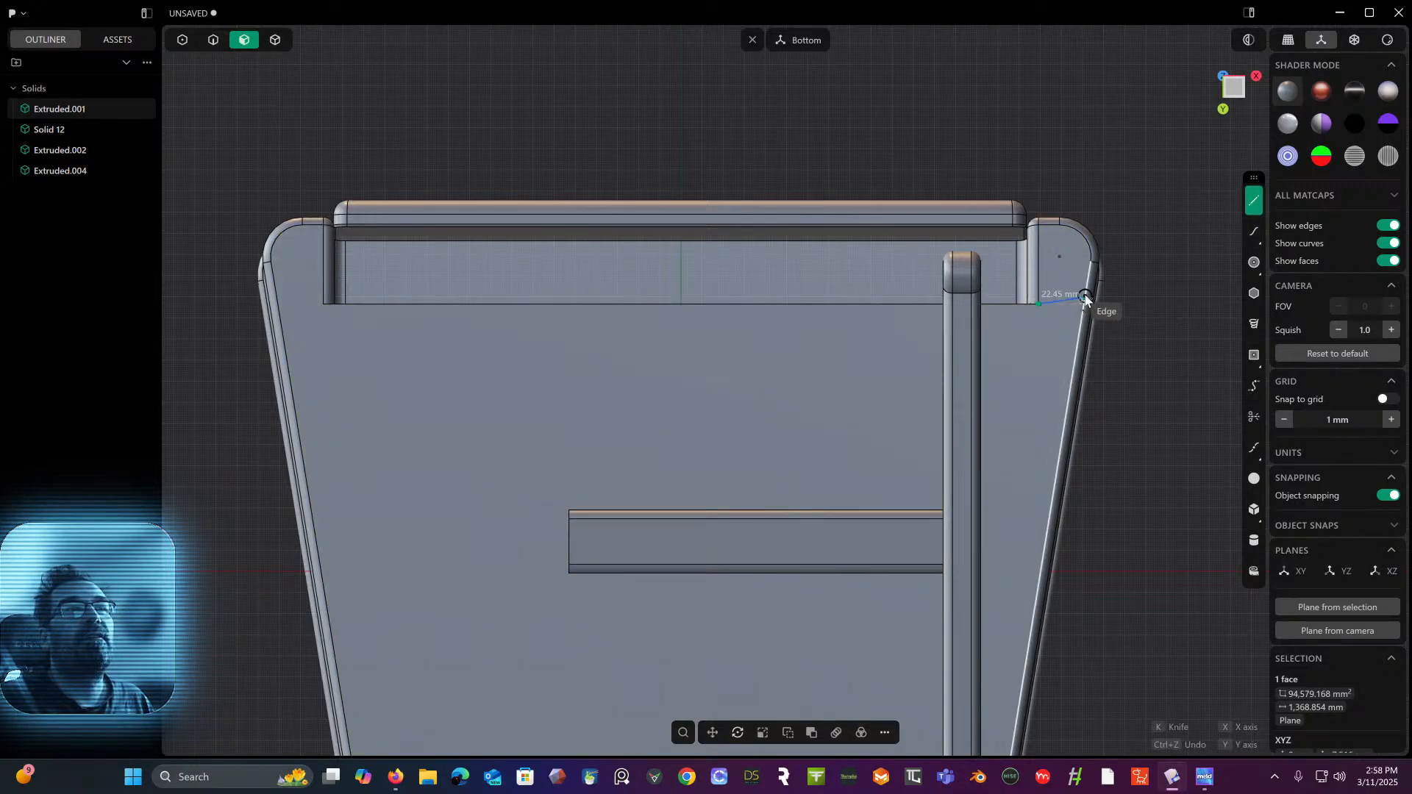
{"action": "left_click", "coordinate": [1192, 302]}
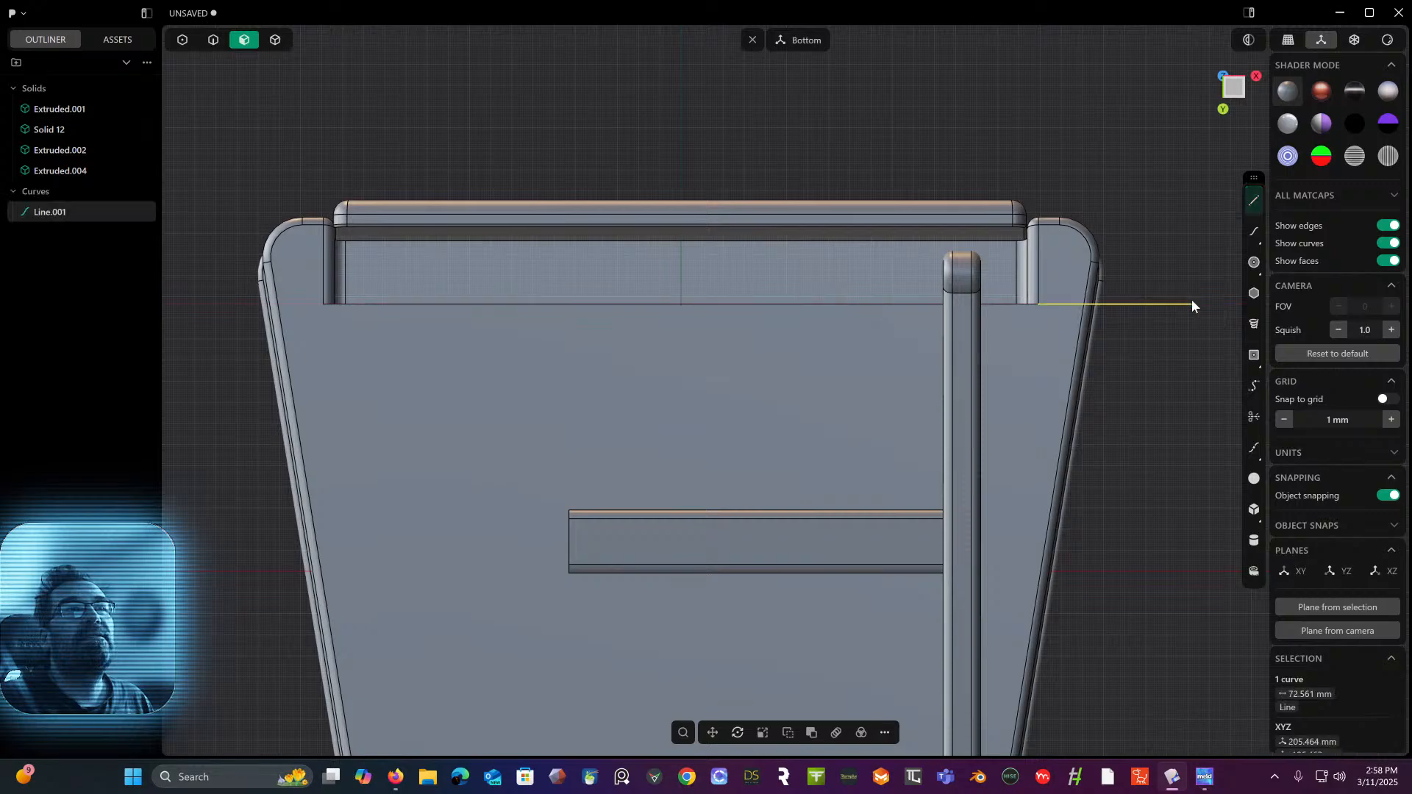
- Draw a second line about 53 mm long along X from the opposite notch corner outward past the slab edge
{"action": "left_click", "coordinate": [1246, 204]}
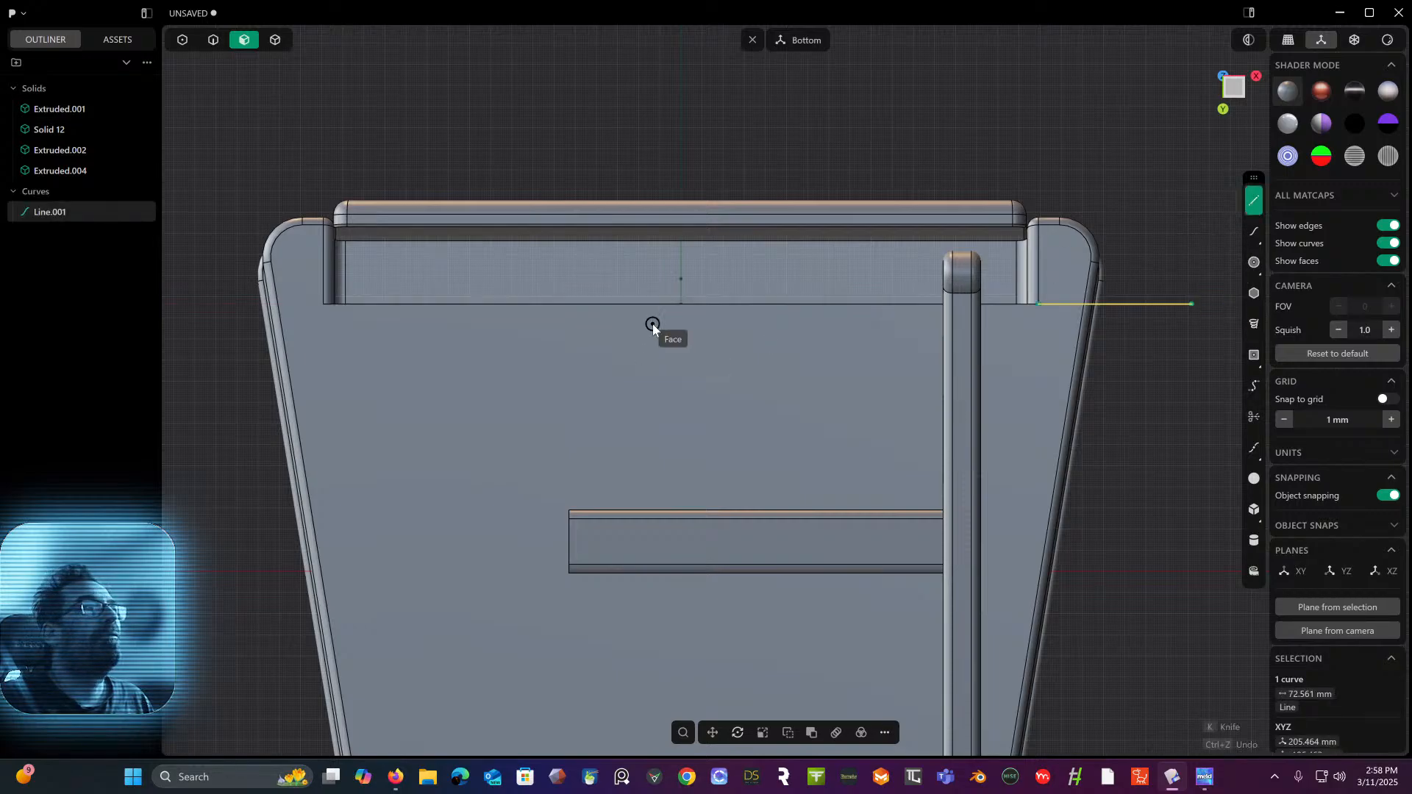
{"action": "left_click", "coordinate": [324, 305]}
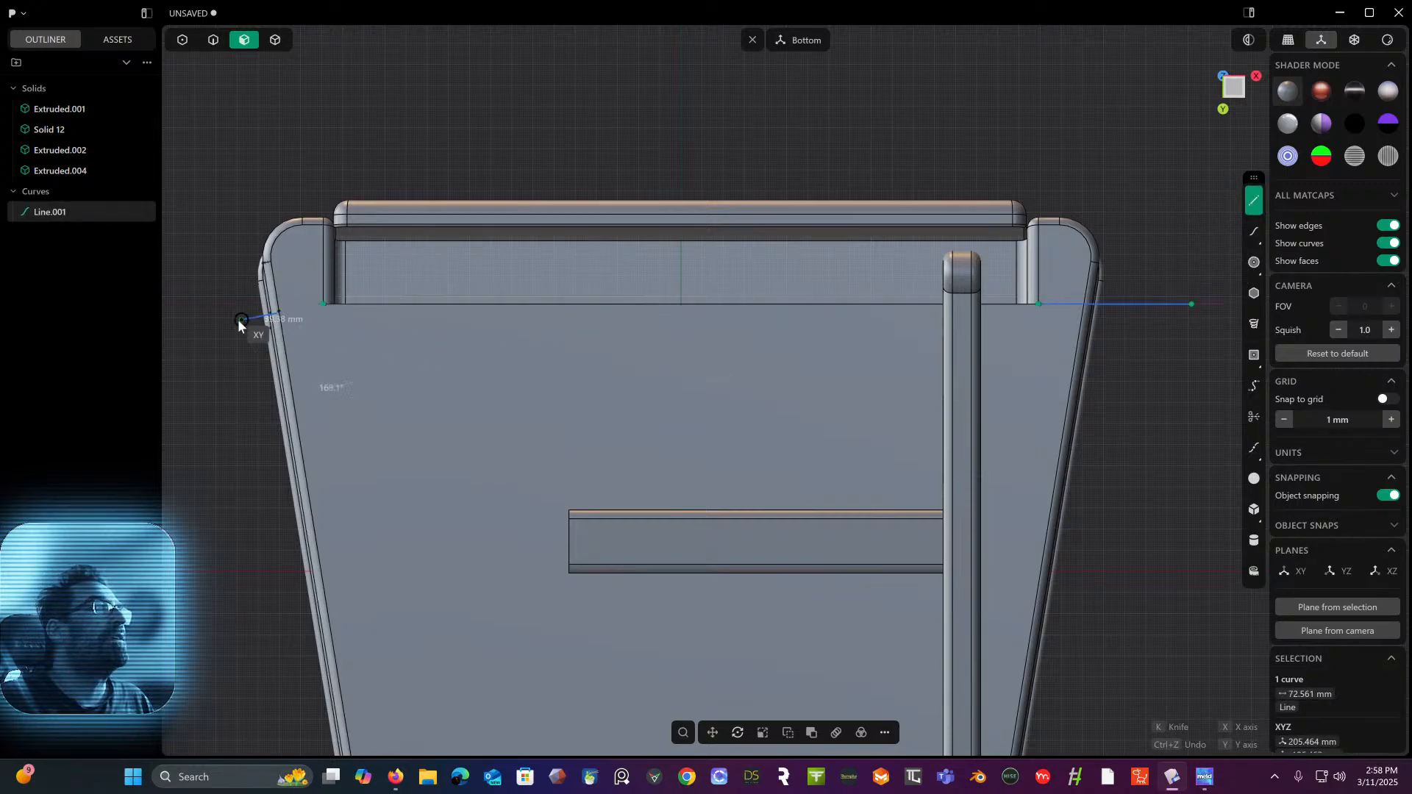
{"action": "left_click", "coordinate": [212, 308]}
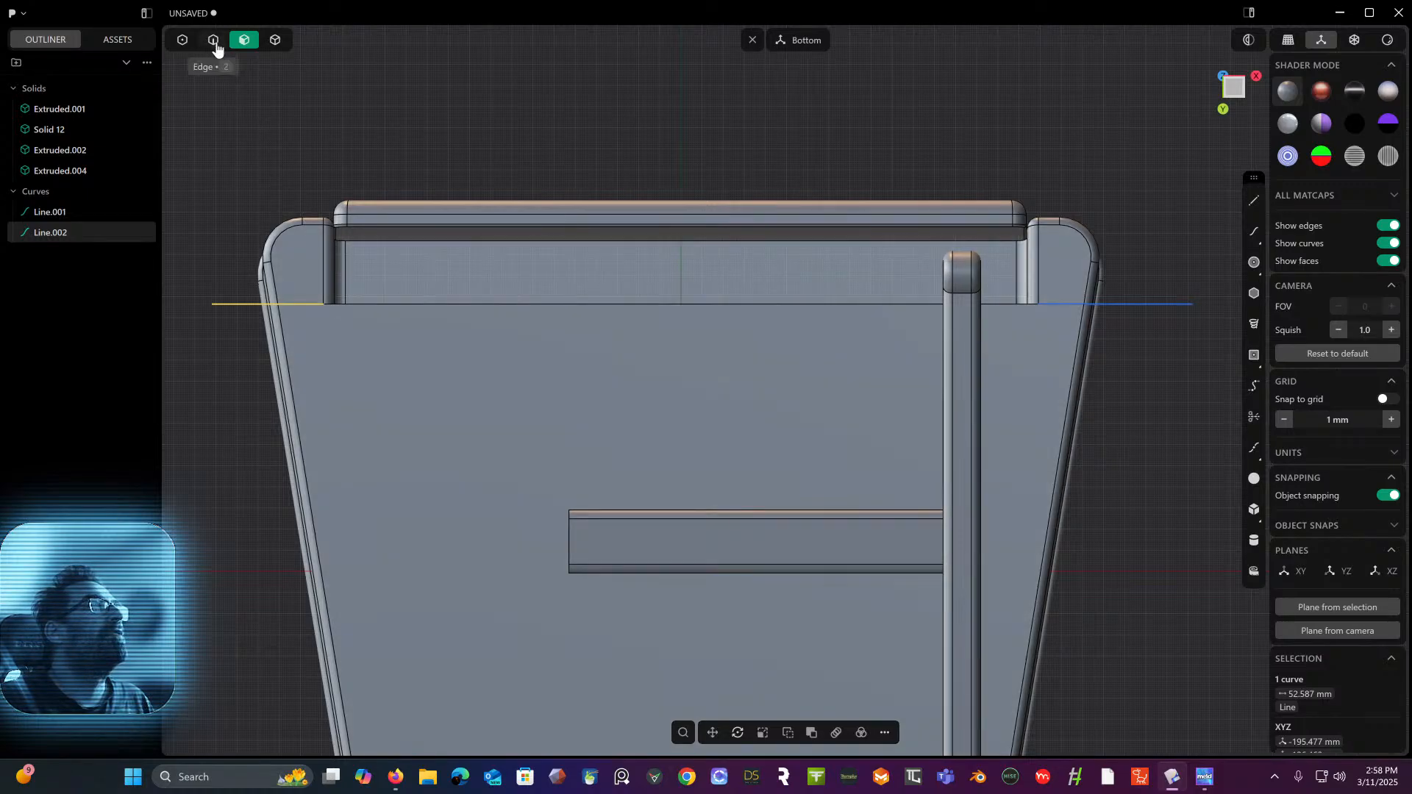
- Try to cut the lower slab solid using the short line at the notch corner opposite the side support
{"action": "left_click", "coordinate": [213, 40]}
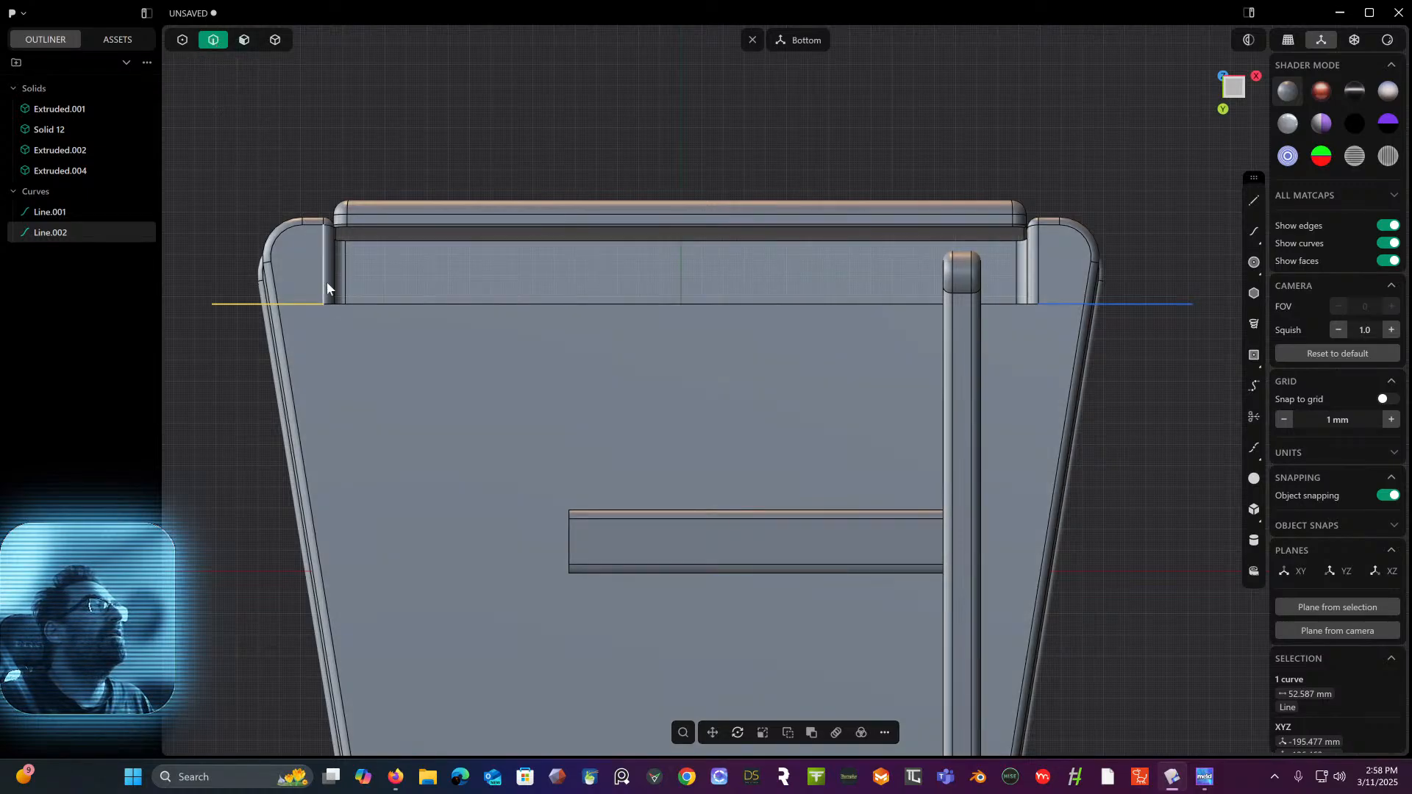
{"action": "left_click", "coordinate": [275, 40]}
{"action": "left_click", "coordinate": [288, 223]}
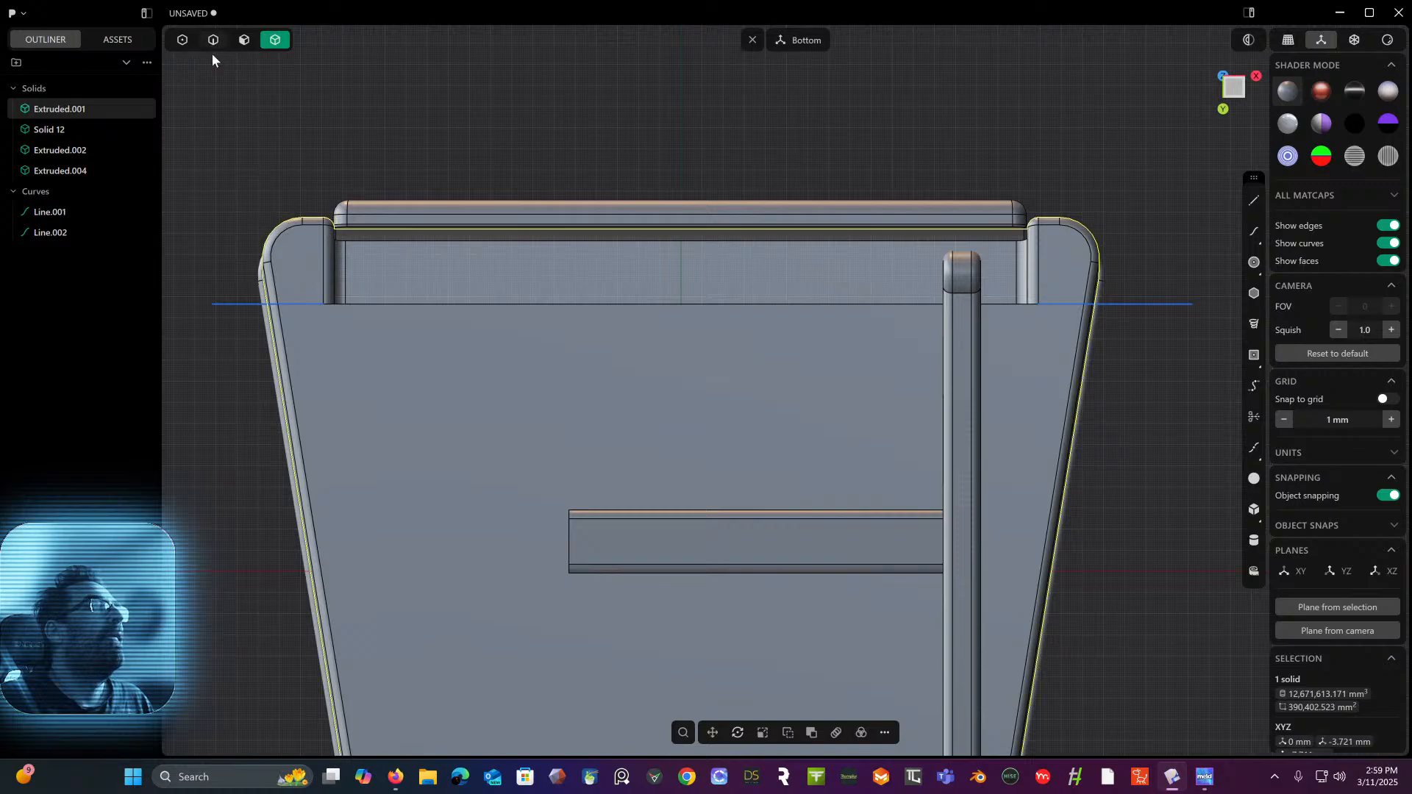
{"action": "key", "text": "c"}
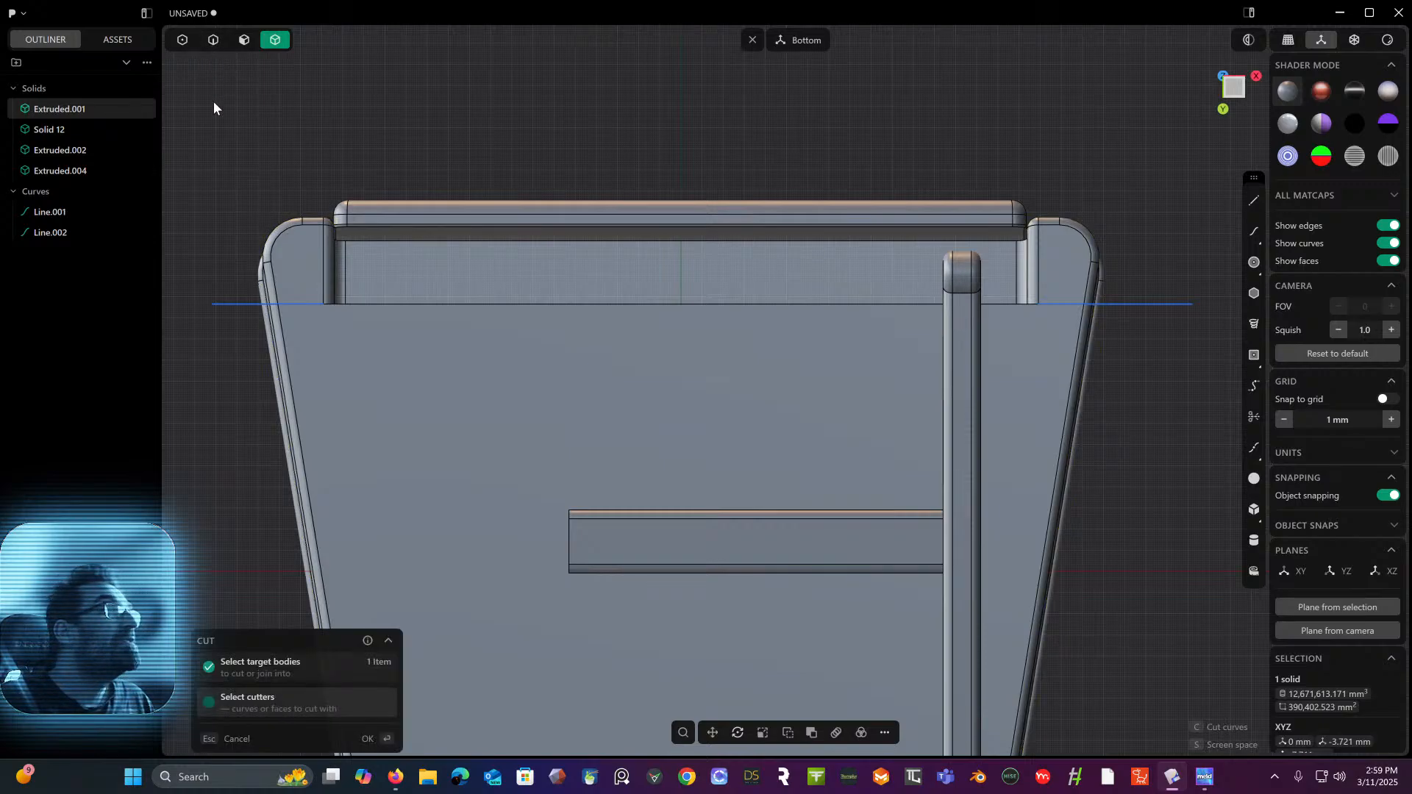
{"action": "left_click", "coordinate": [236, 302]}
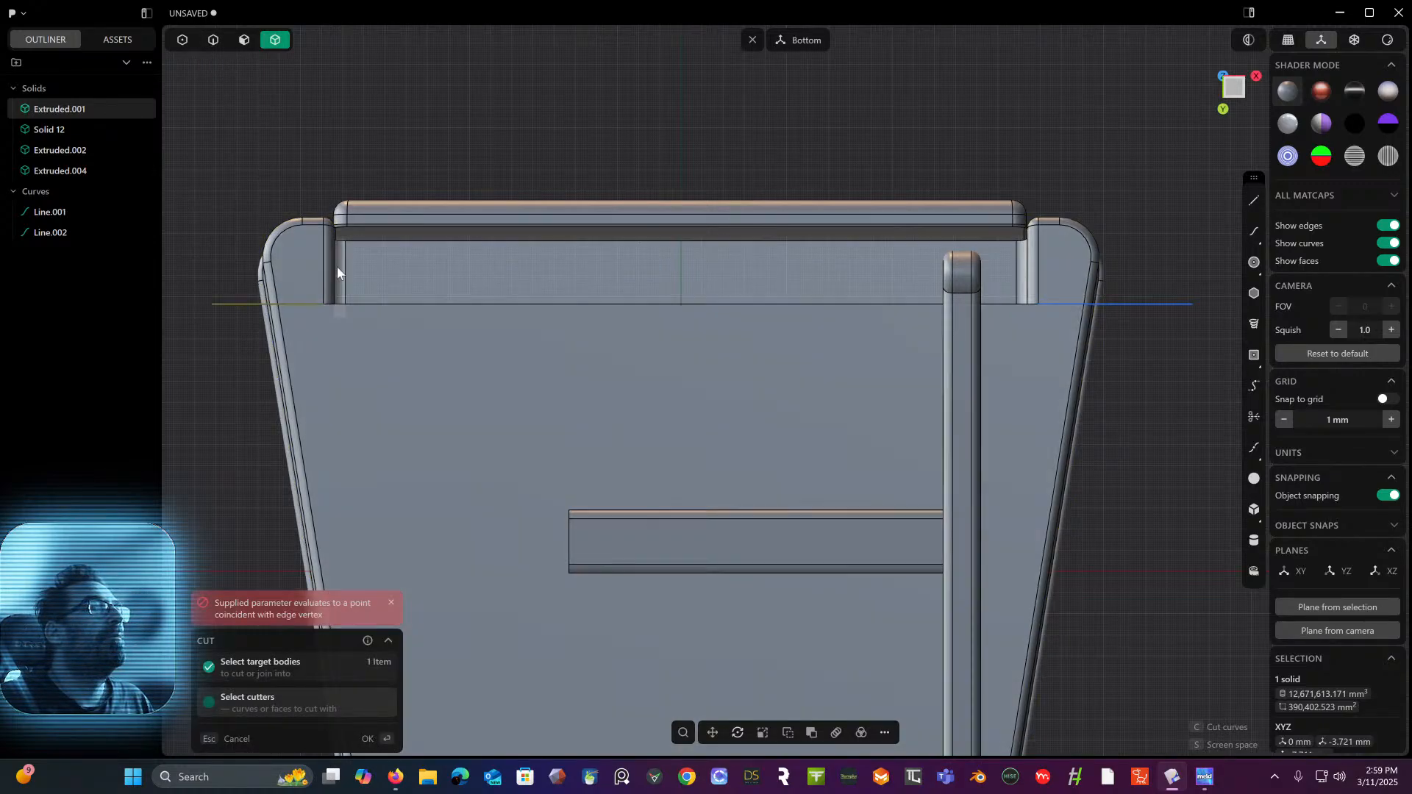
{"action": "key", "text": "Return"}
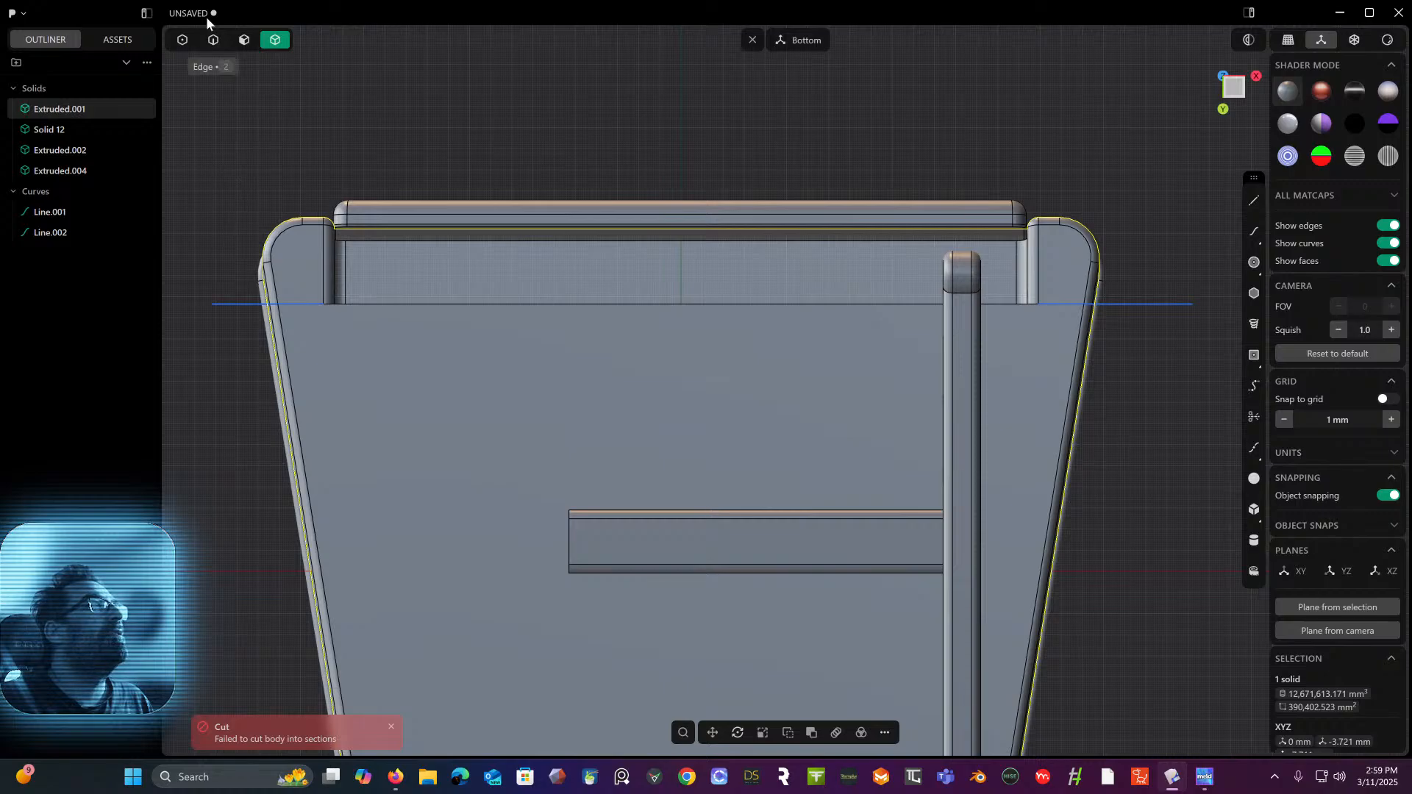
- Delete the short line at the notch corner opposite the side support
{"action": "left_click", "coordinate": [213, 40]}
{"action": "left_click", "coordinate": [241, 302]}
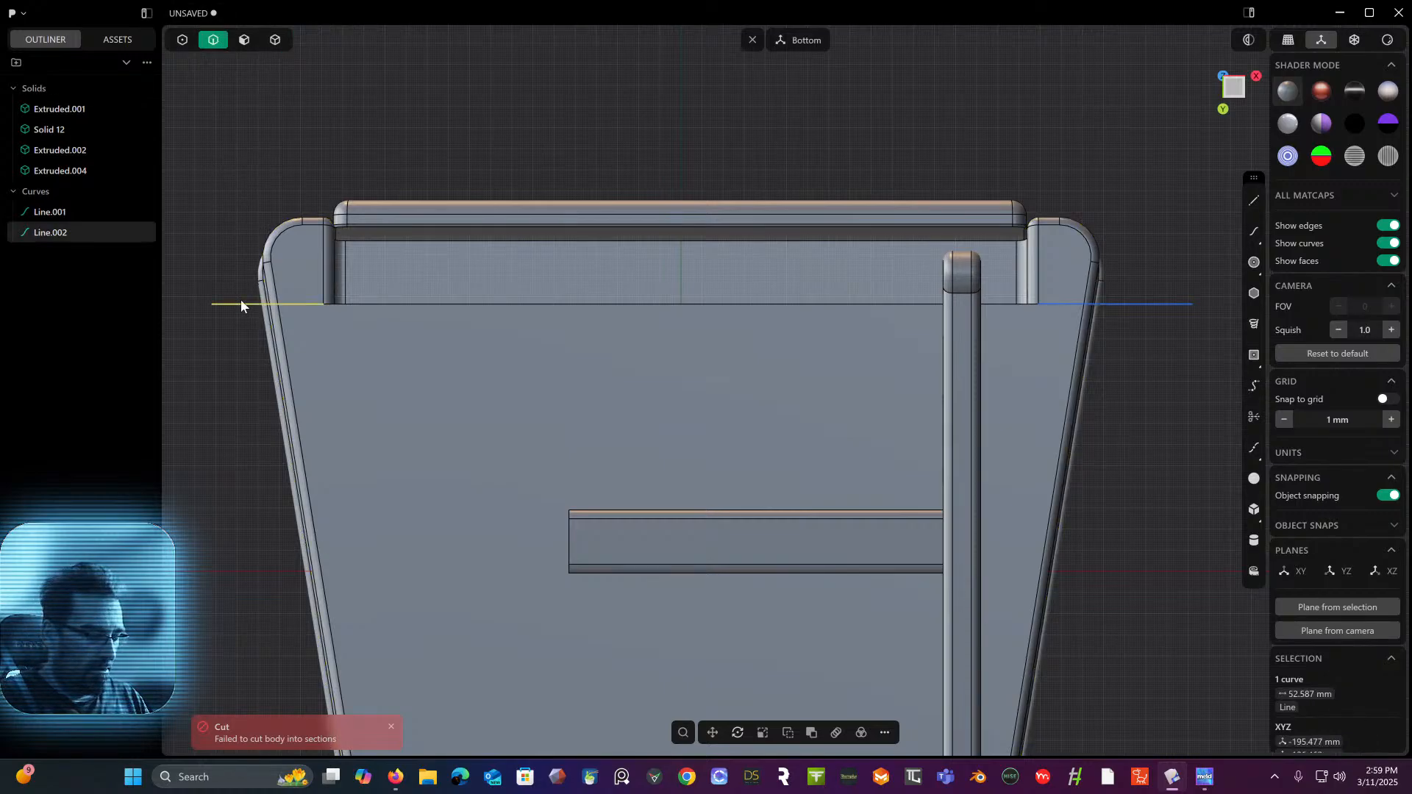
{"action": "key", "text": "Delete"}
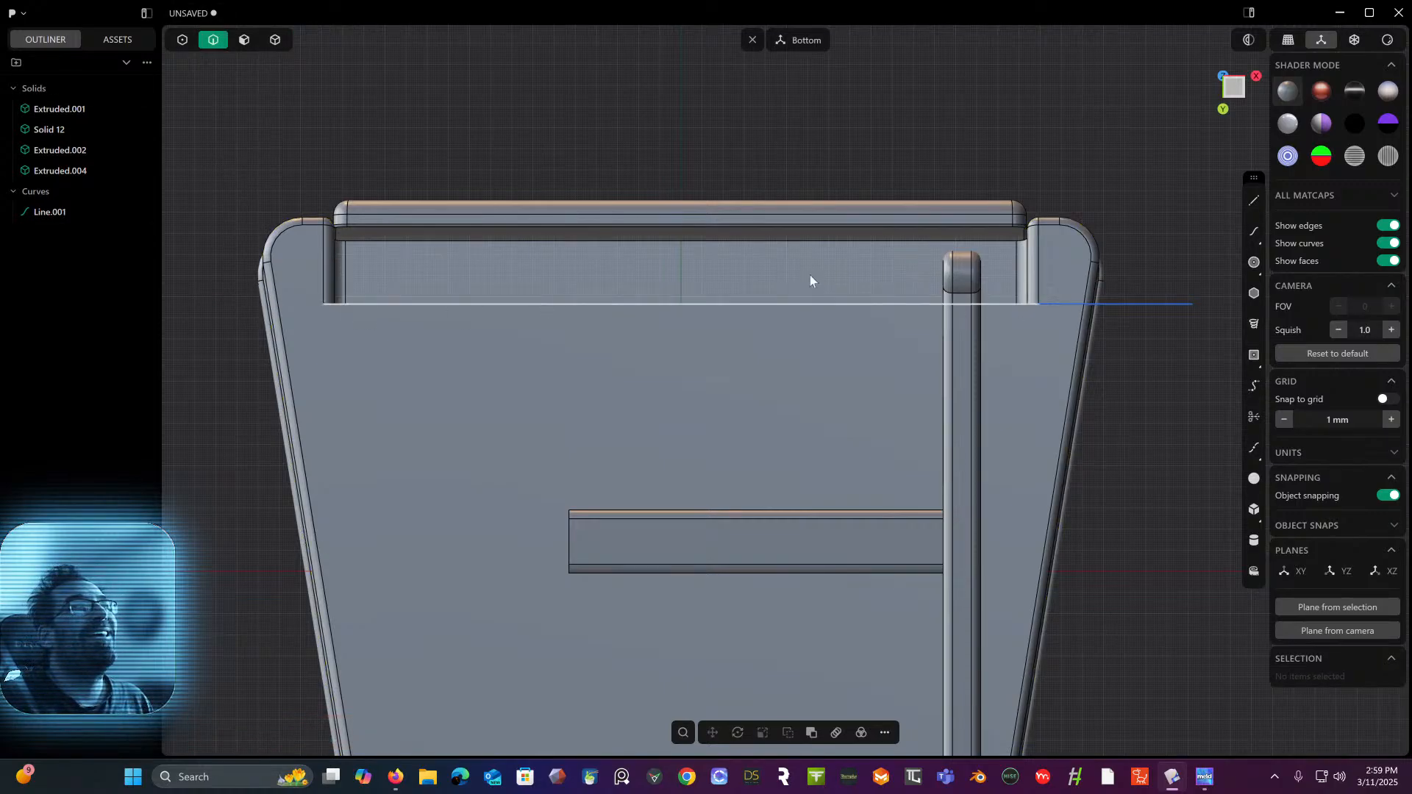
- Move the inner endpoint of the remaining line -398.79 mm along X so the line spans the whole slab width
{"action": "left_click", "coordinate": [179, 45]}
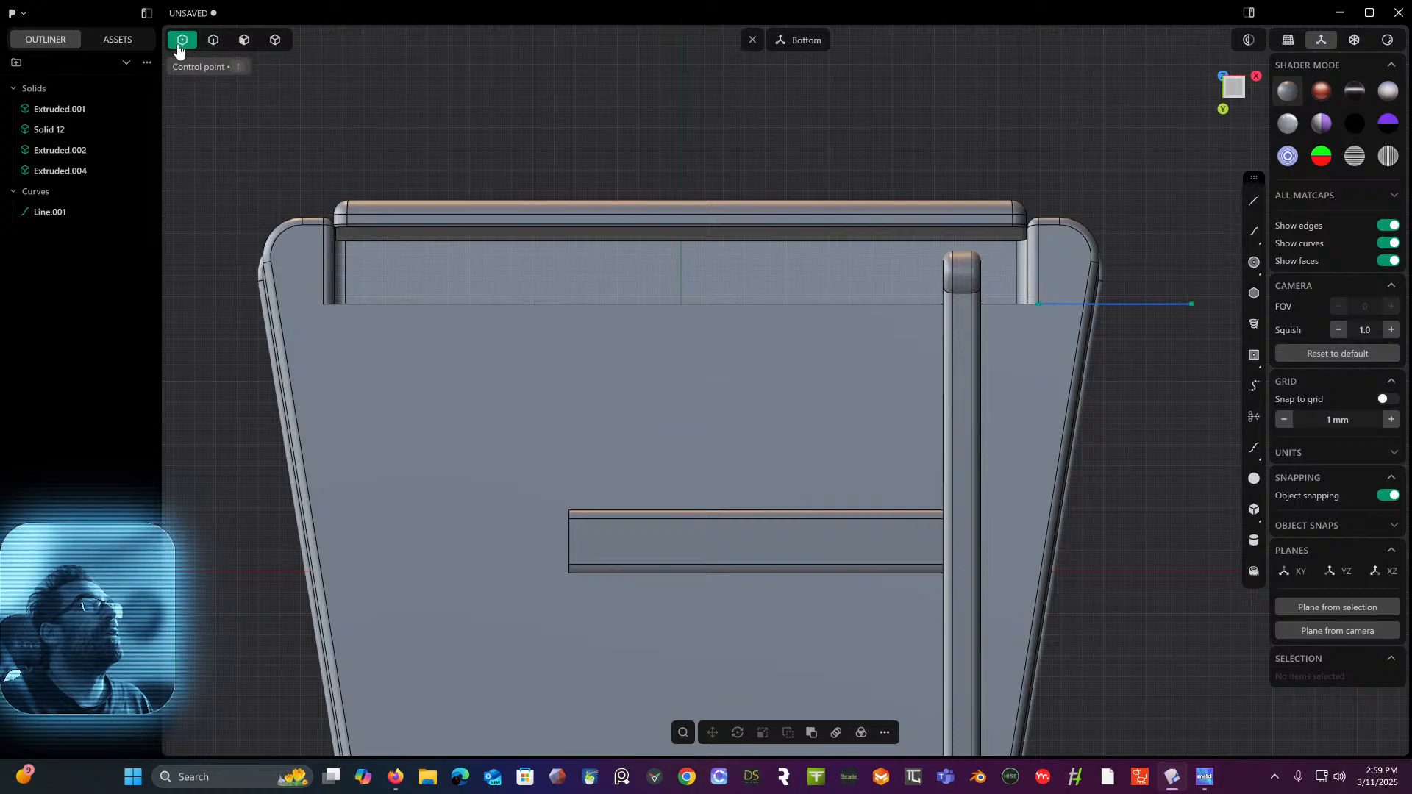
{"action": "left_click", "coordinate": [1039, 304]}
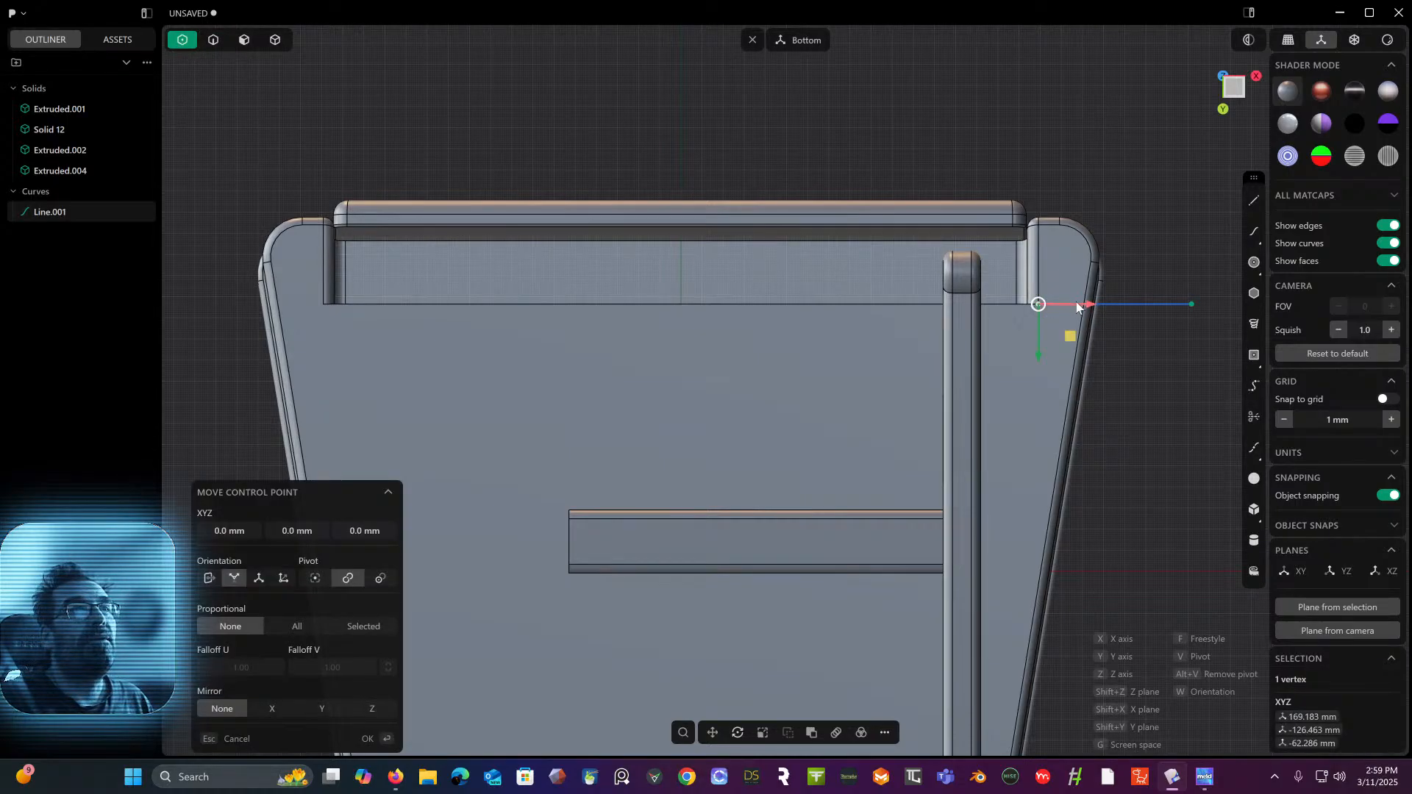
{"action": "left_click_drag", "start_coordinate": [1075, 301], "coordinate": [243, 360]}
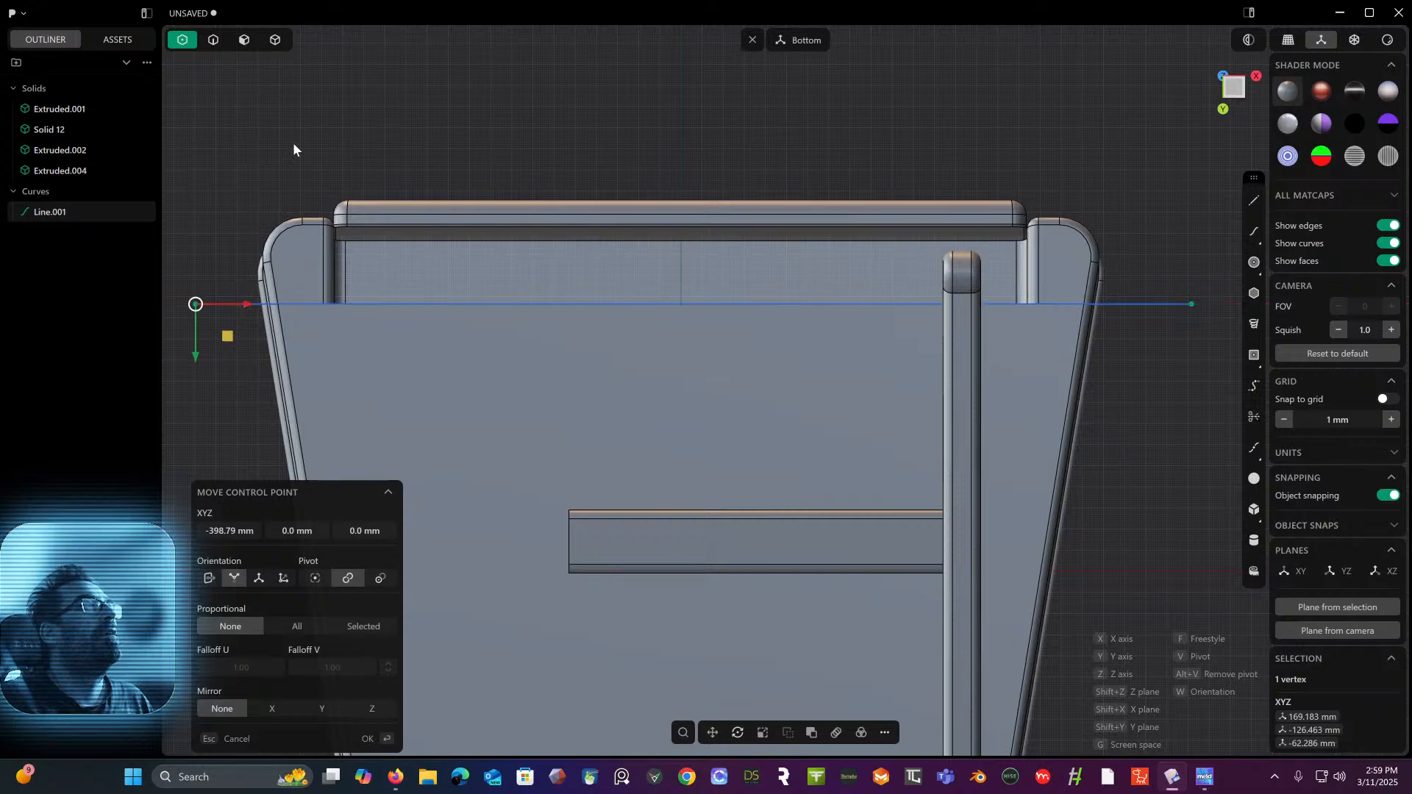
{"action": "key", "text": "Return"}
- Select the lower slab solid as the target for a cut along the extended line
{"action": "left_click", "coordinate": [275, 40]}
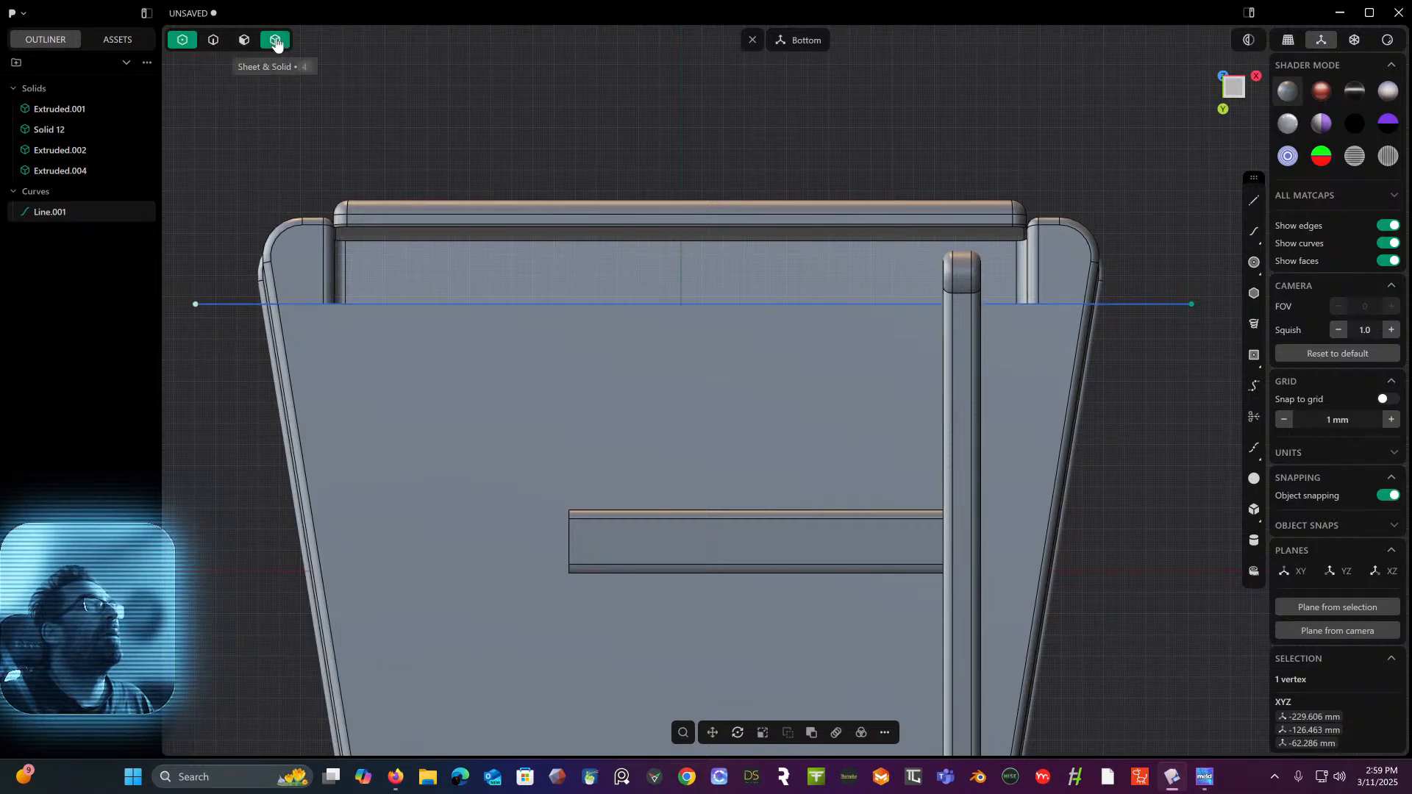
{"action": "left_click", "coordinate": [293, 275]}
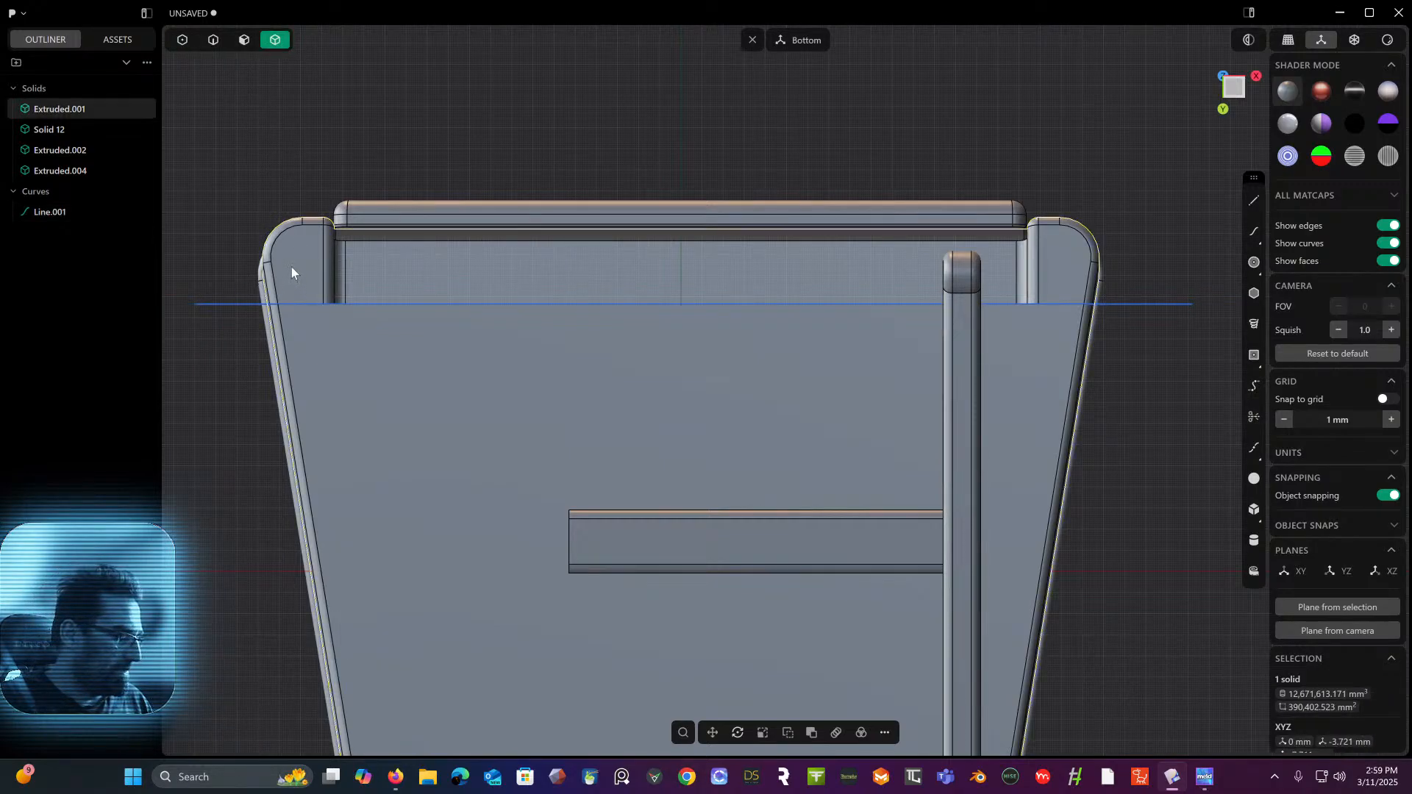
- Check the file types supported for importing, and close the dialog without loading a file
{"action": "key", "text": "c"}
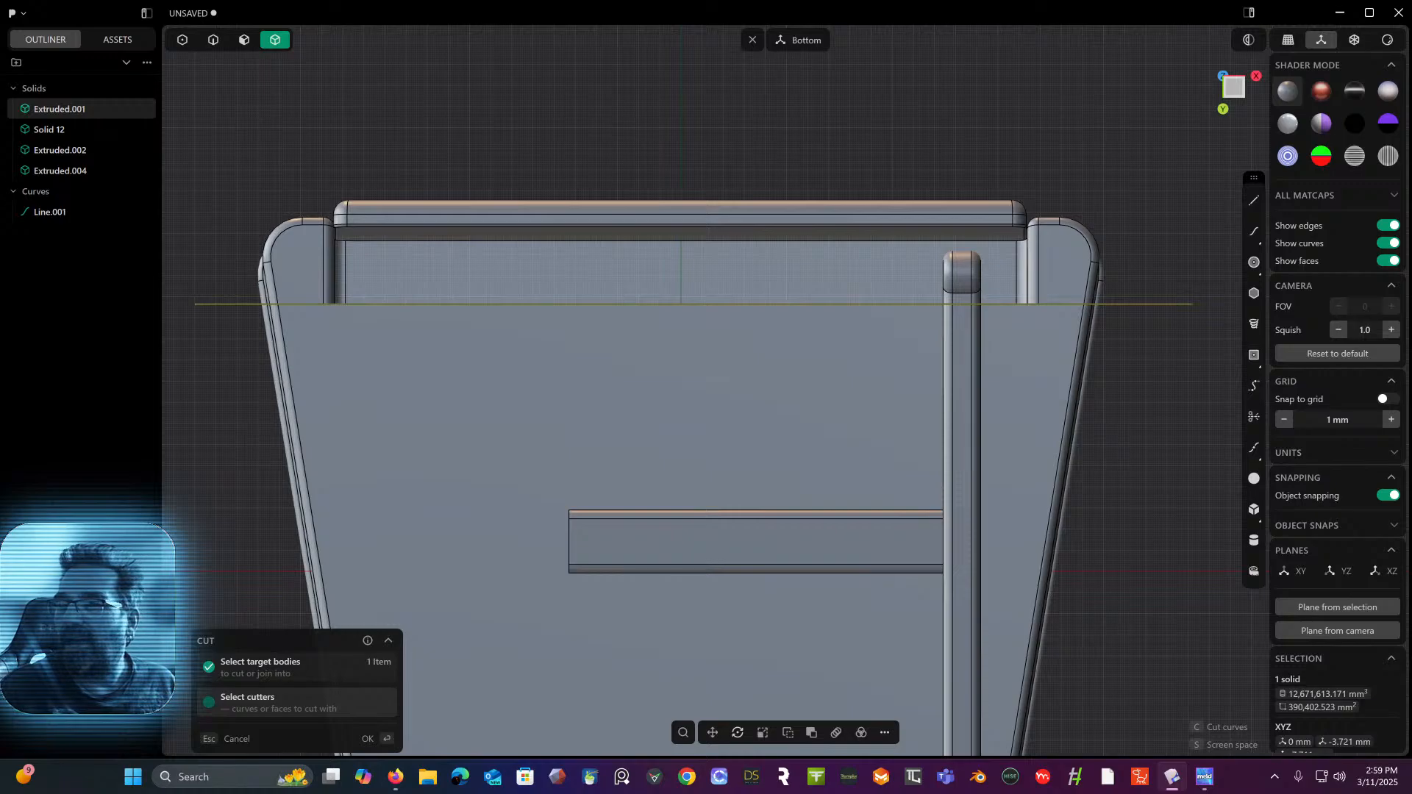
{"action": "left_click", "coordinate": [25, 16]}
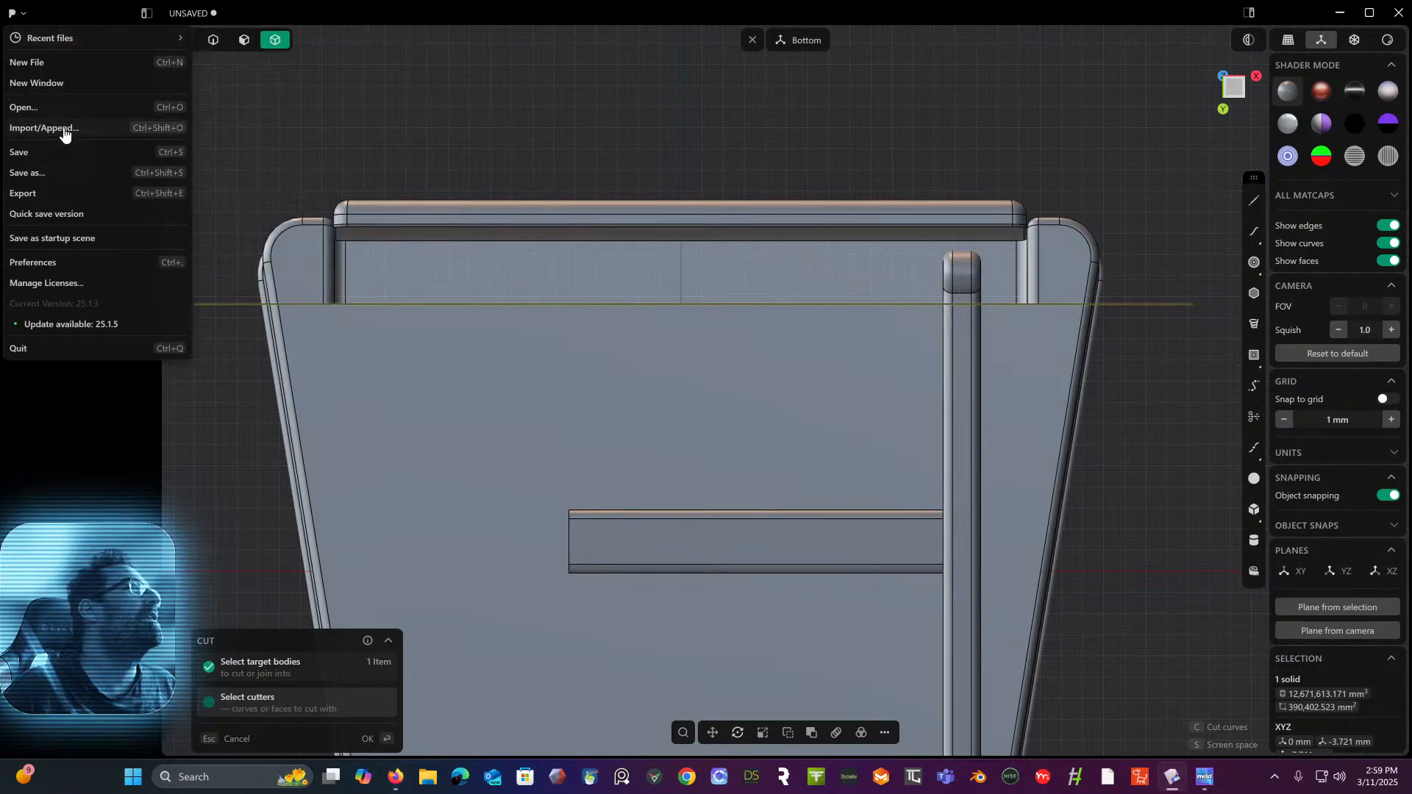
{"action": "left_click", "coordinate": [64, 128]}
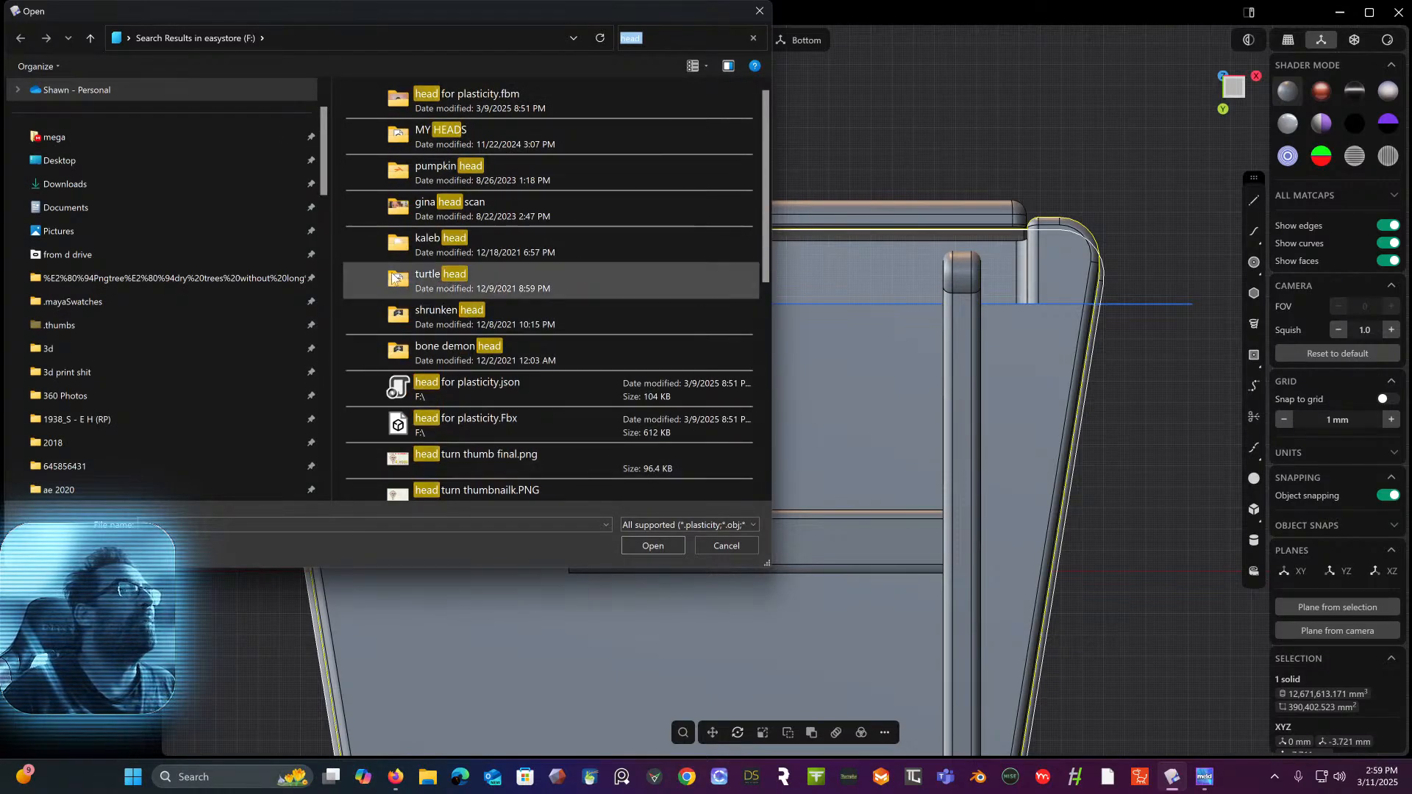
{"action": "left_click", "coordinate": [703, 527]}
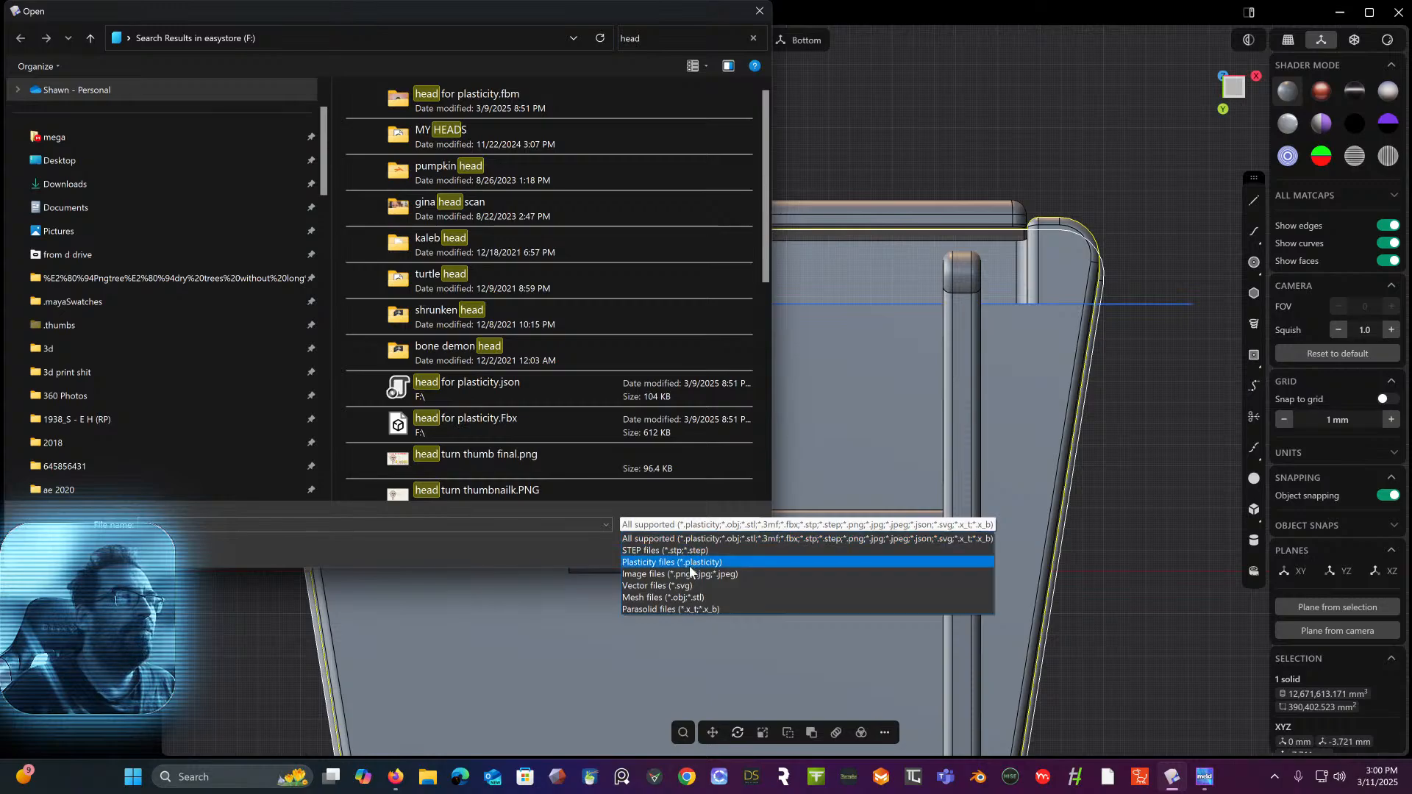
{"action": "left_click", "coordinate": [759, 11]}
{"action": "left_click", "coordinate": [760, 13]}
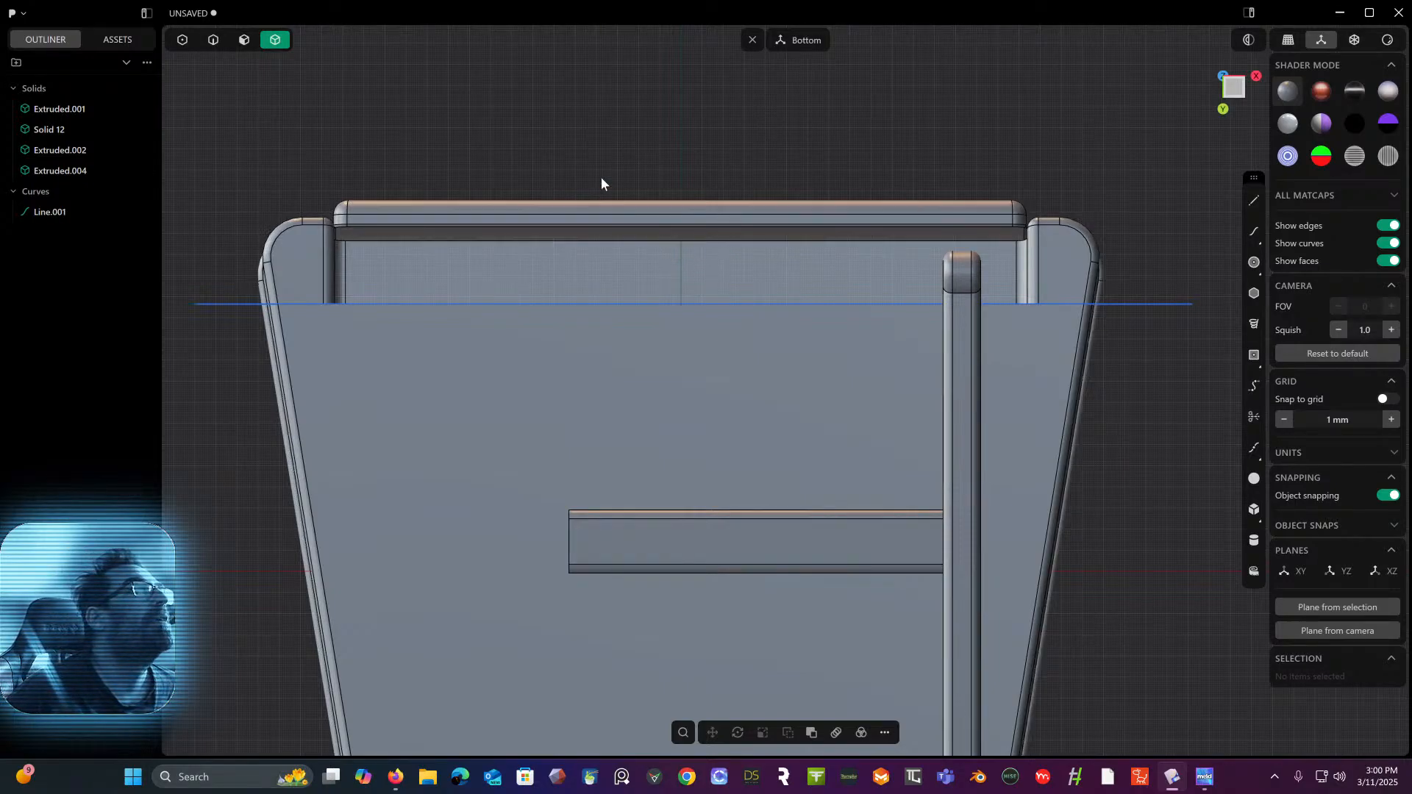
- Cut the tapered main body along the horizontal line, and delete the line curve
{"action": "left_click", "coordinate": [309, 375]}
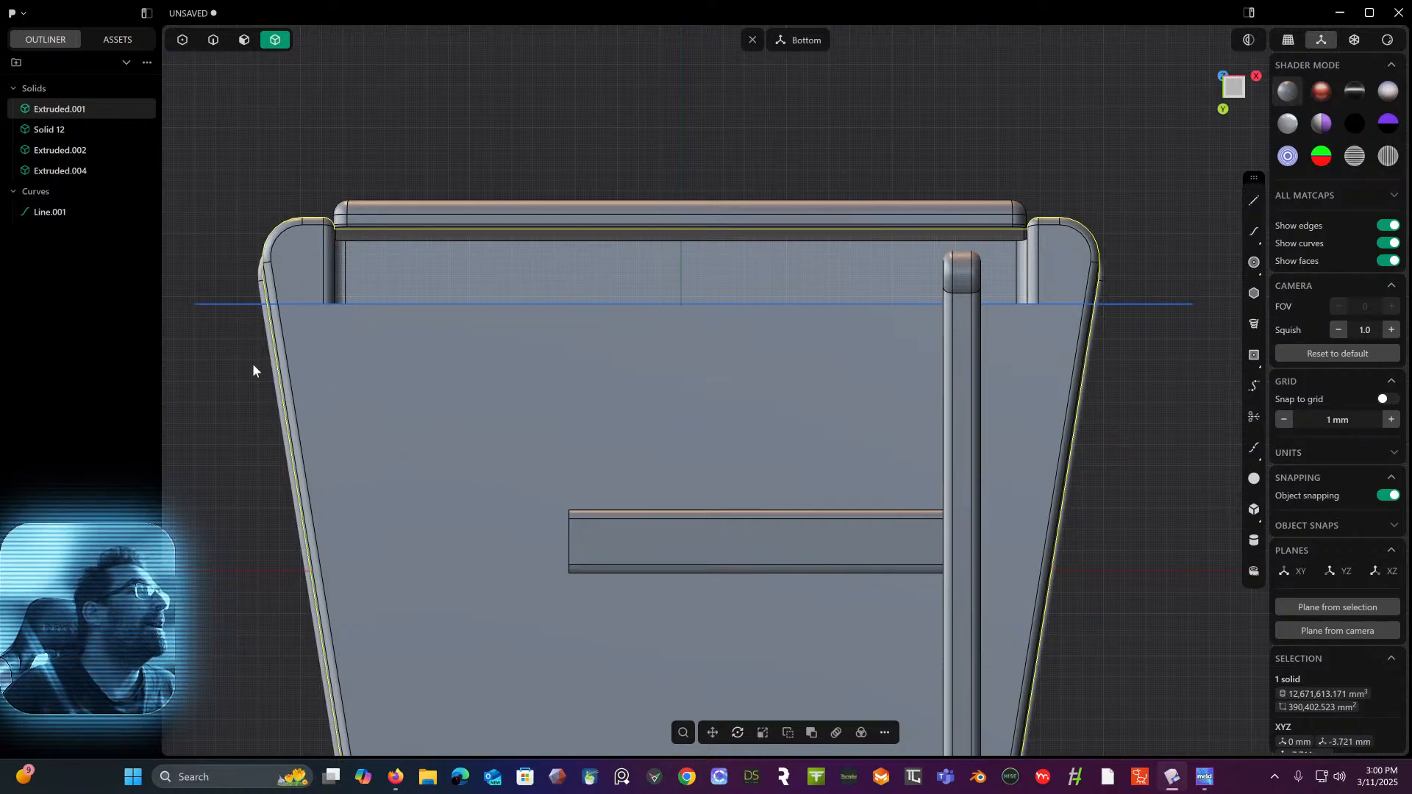
{"action": "key", "text": "x"}
{"action": "left_click", "coordinate": [219, 300]}
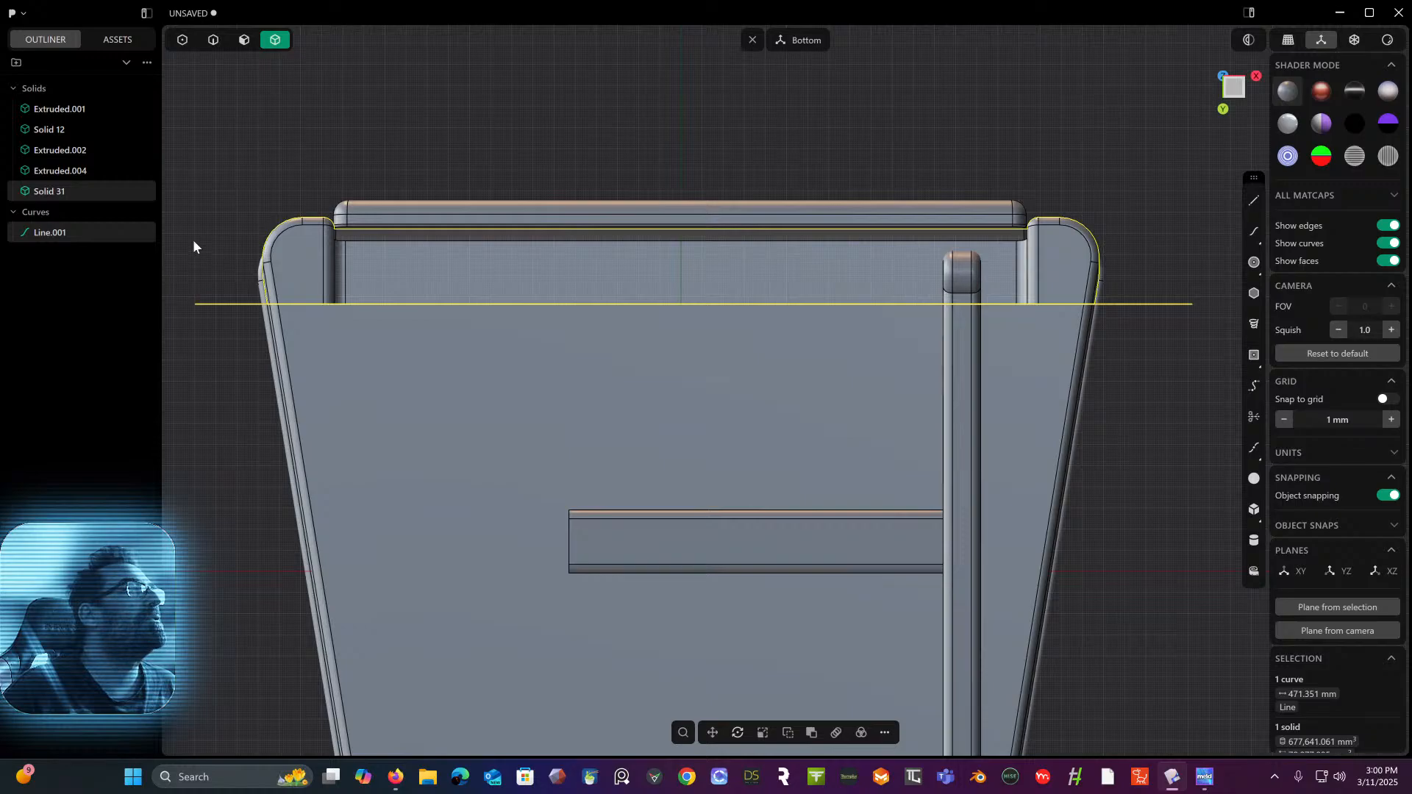
{"action": "left_click", "coordinate": [69, 234]}
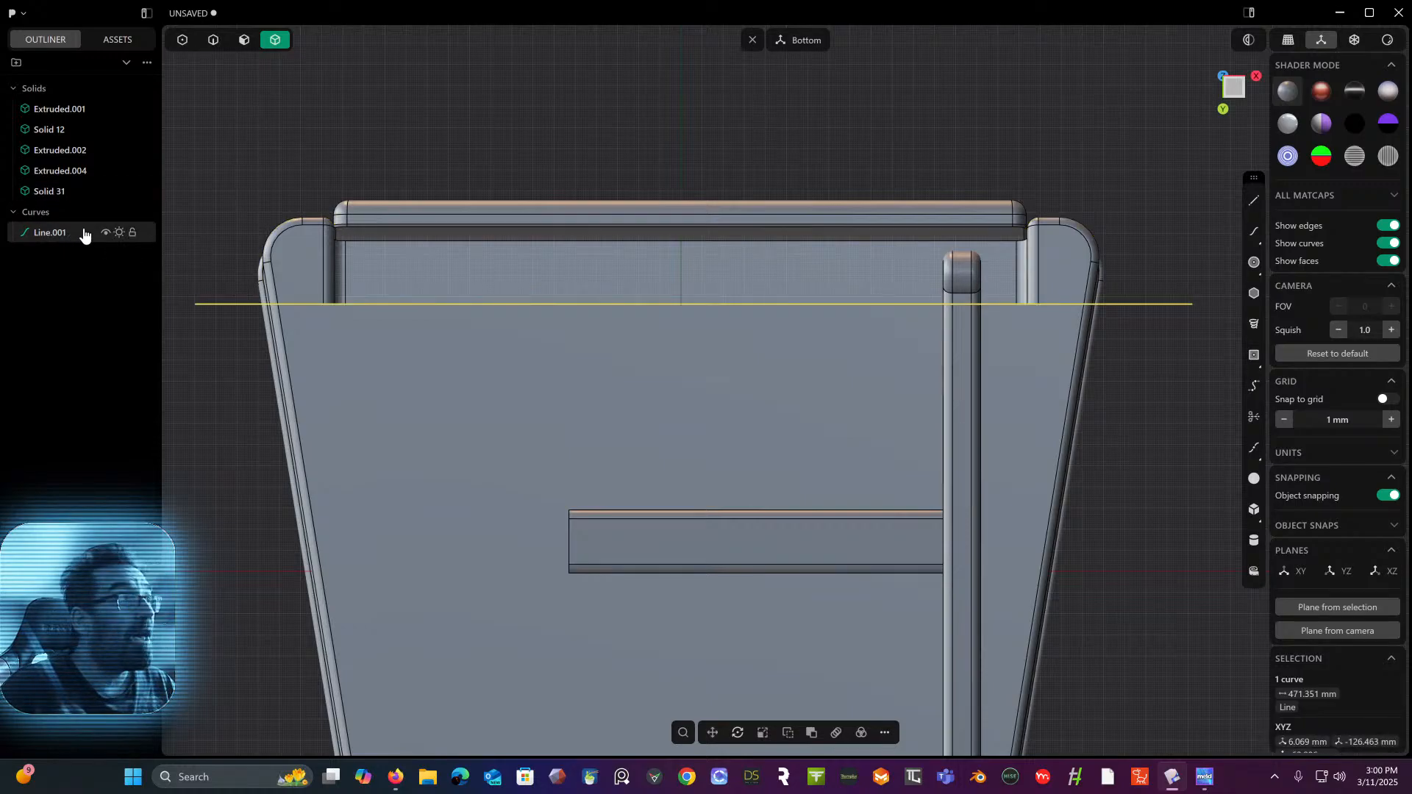
{"action": "key", "text": "Delete"}
- Hollow the larger body from its broad flat underside face, leaving a thick frame around the opening
{"action": "middle_click_drag", "start_coordinate": [400, 287], "coordinate": [398, 381]}
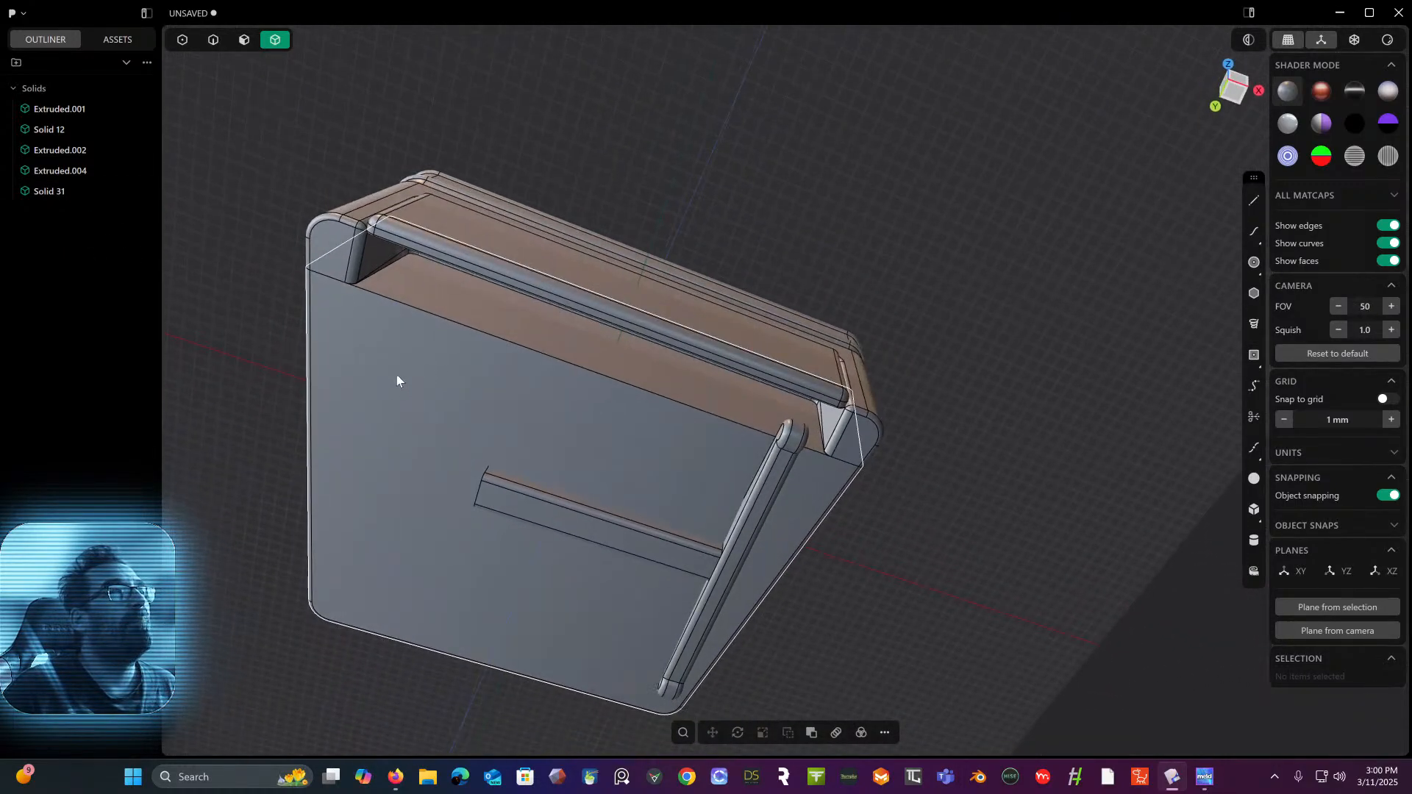
{"action": "left_click", "coordinate": [244, 40]}
{"action": "left_click", "coordinate": [456, 377]}
{"action": "key", "text": "o"}
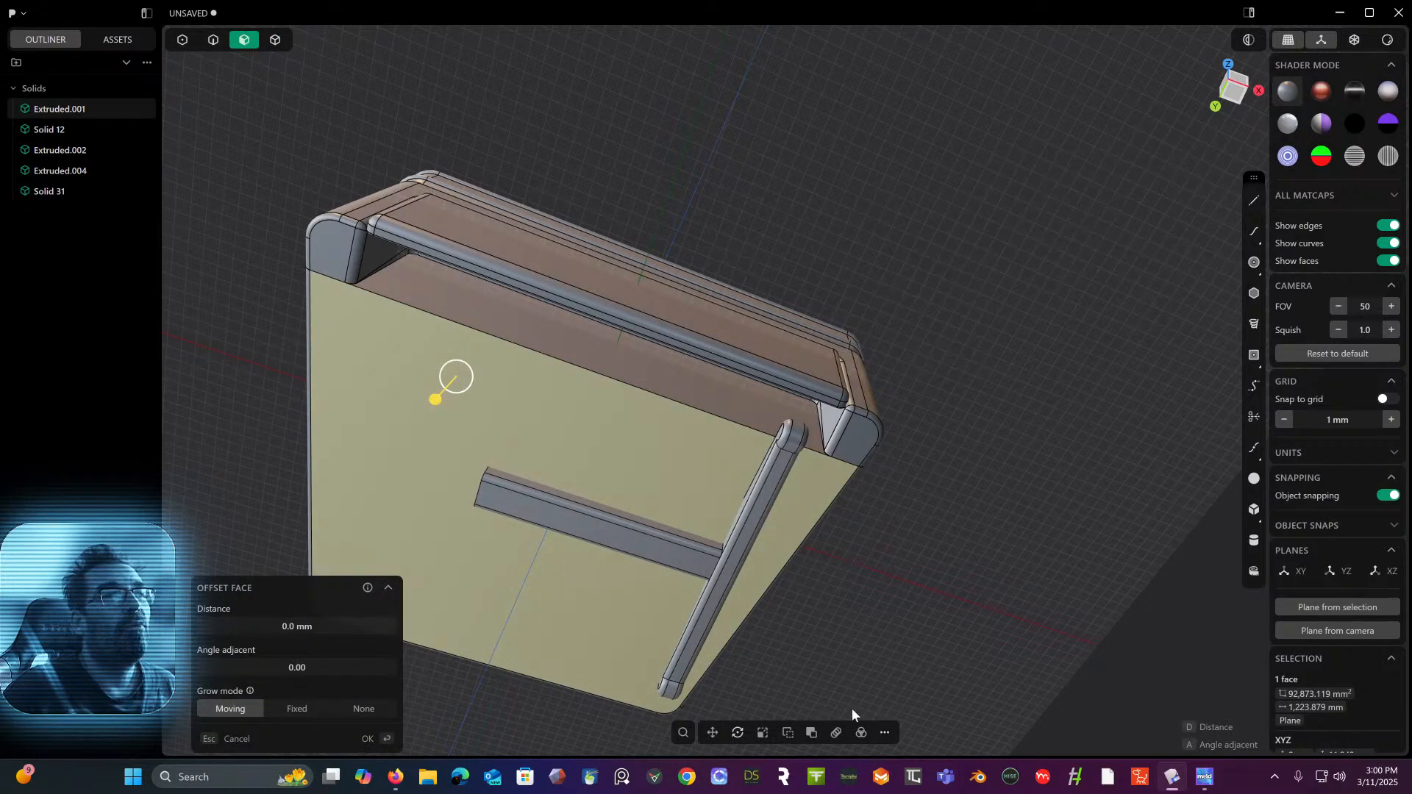
{"action": "left_click", "coordinate": [886, 733]}
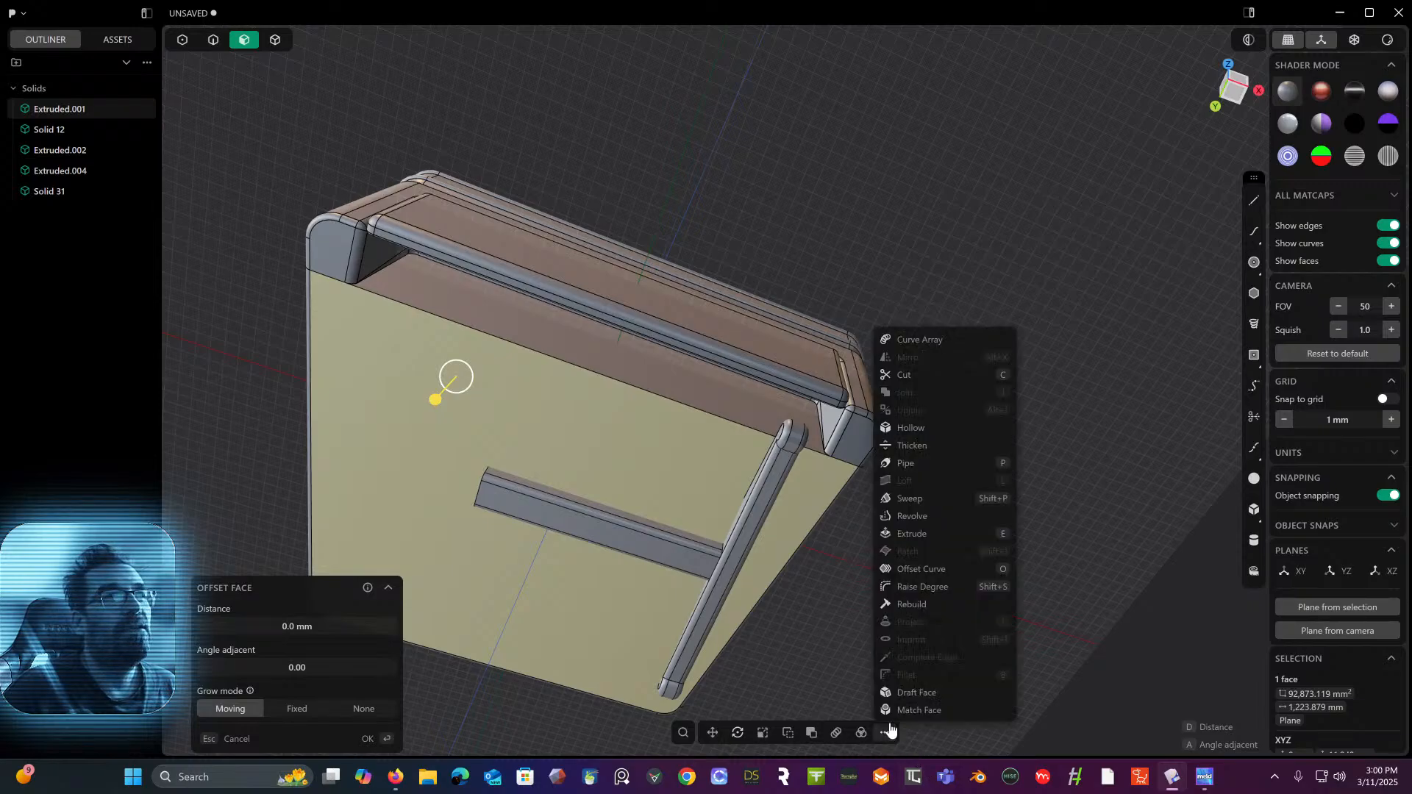
{"action": "left_click", "coordinate": [917, 431]}
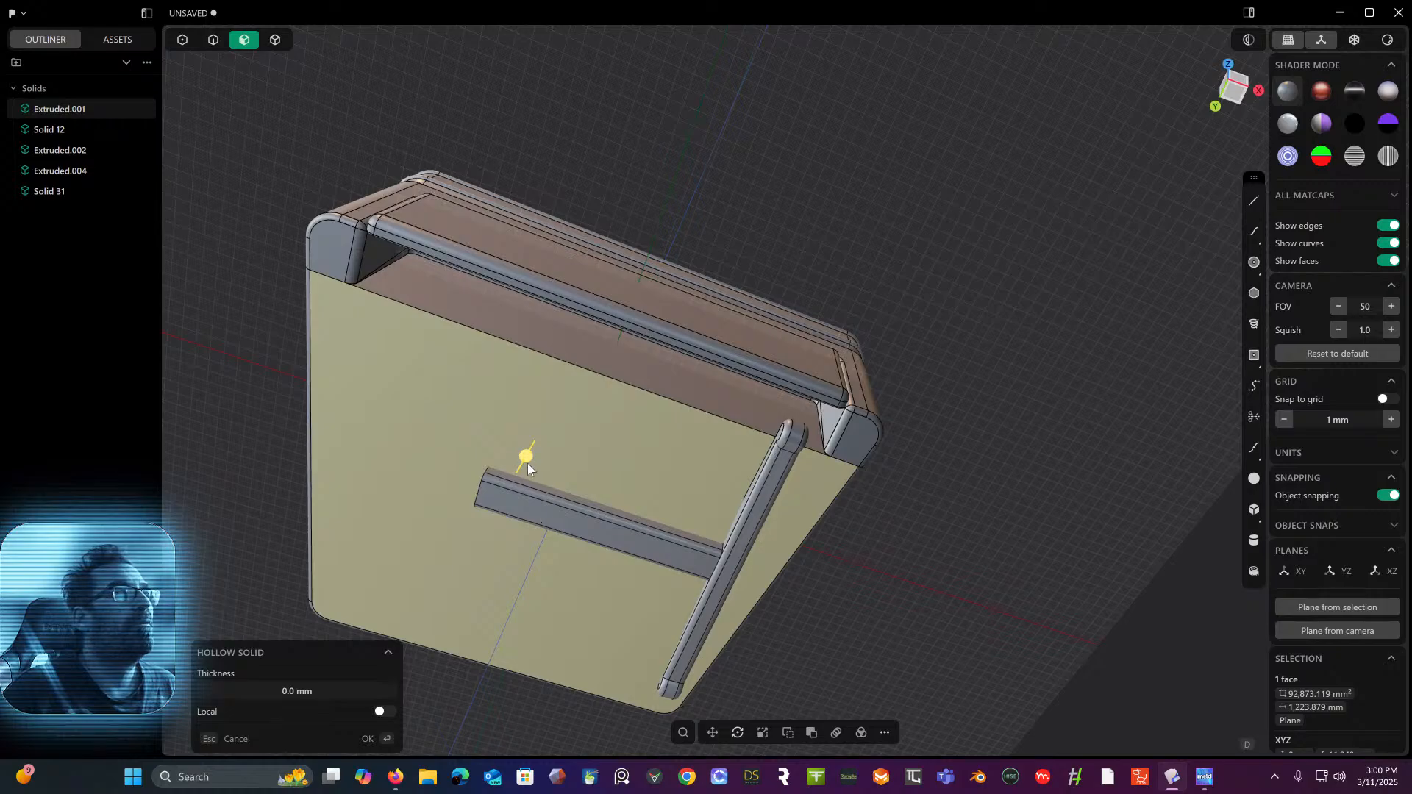
{"action": "left_click_drag", "start_coordinate": [528, 464], "coordinate": [531, 446]}
{"action": "key", "text": "Return"}
- Join the upper rounded body and the hollowed body into one solid with a Boolean union
{"action": "middle_click_drag", "start_coordinate": [944, 368], "coordinate": [825, 450]}
{"action": "scroll", "coordinate": [828, 442], "scroll_direction": "up", "scroll_amount": 3}
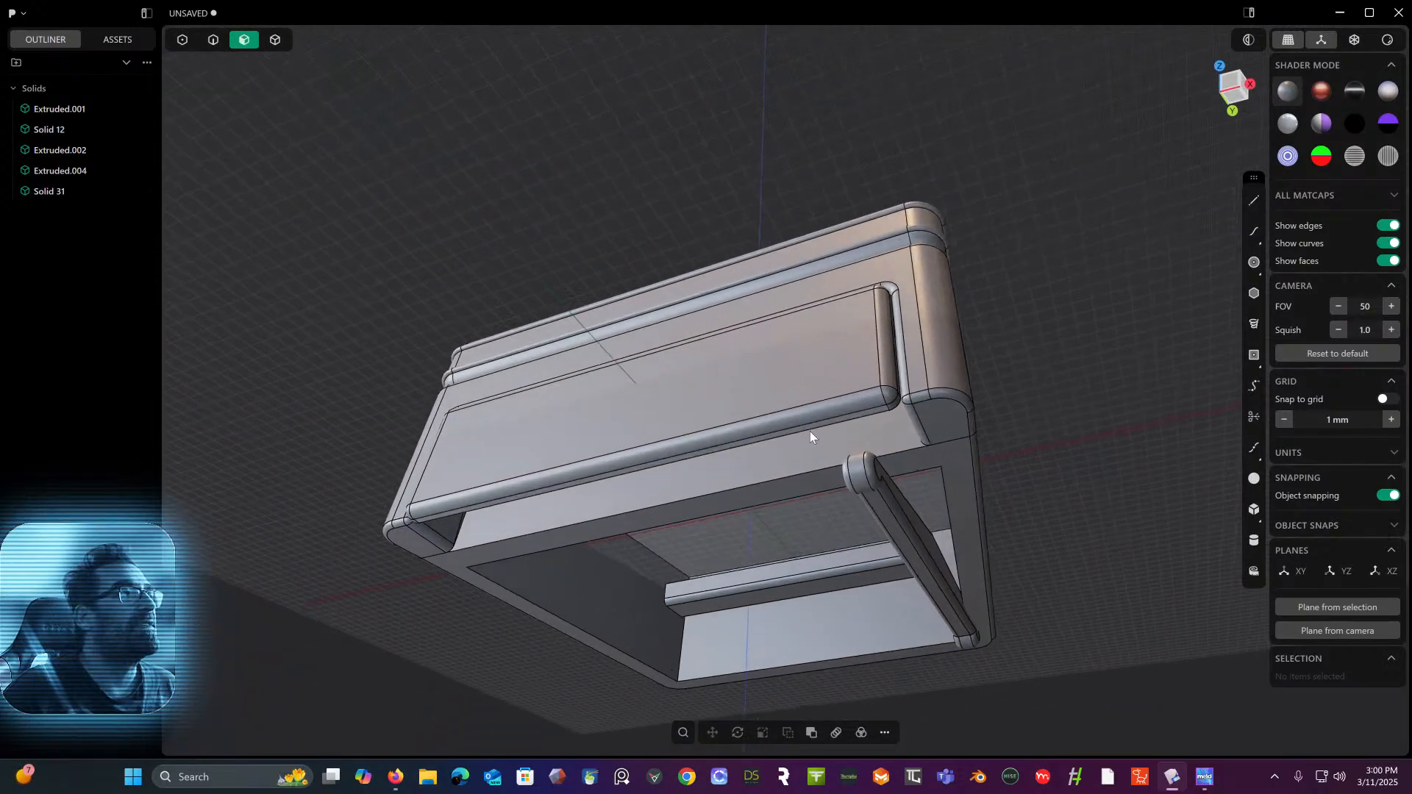
{"action": "left_click", "coordinate": [275, 41]}
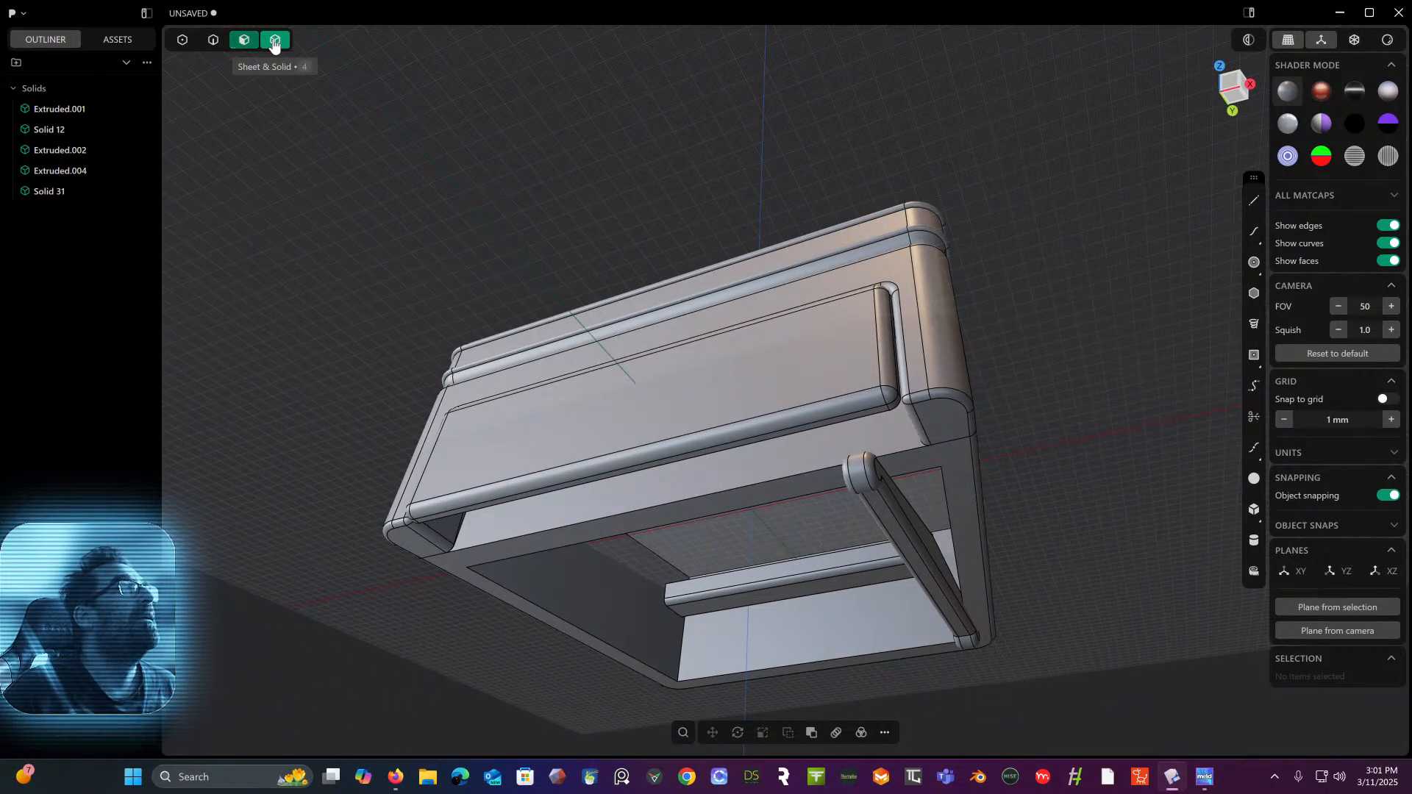
{"action": "left_click", "coordinate": [909, 289]}
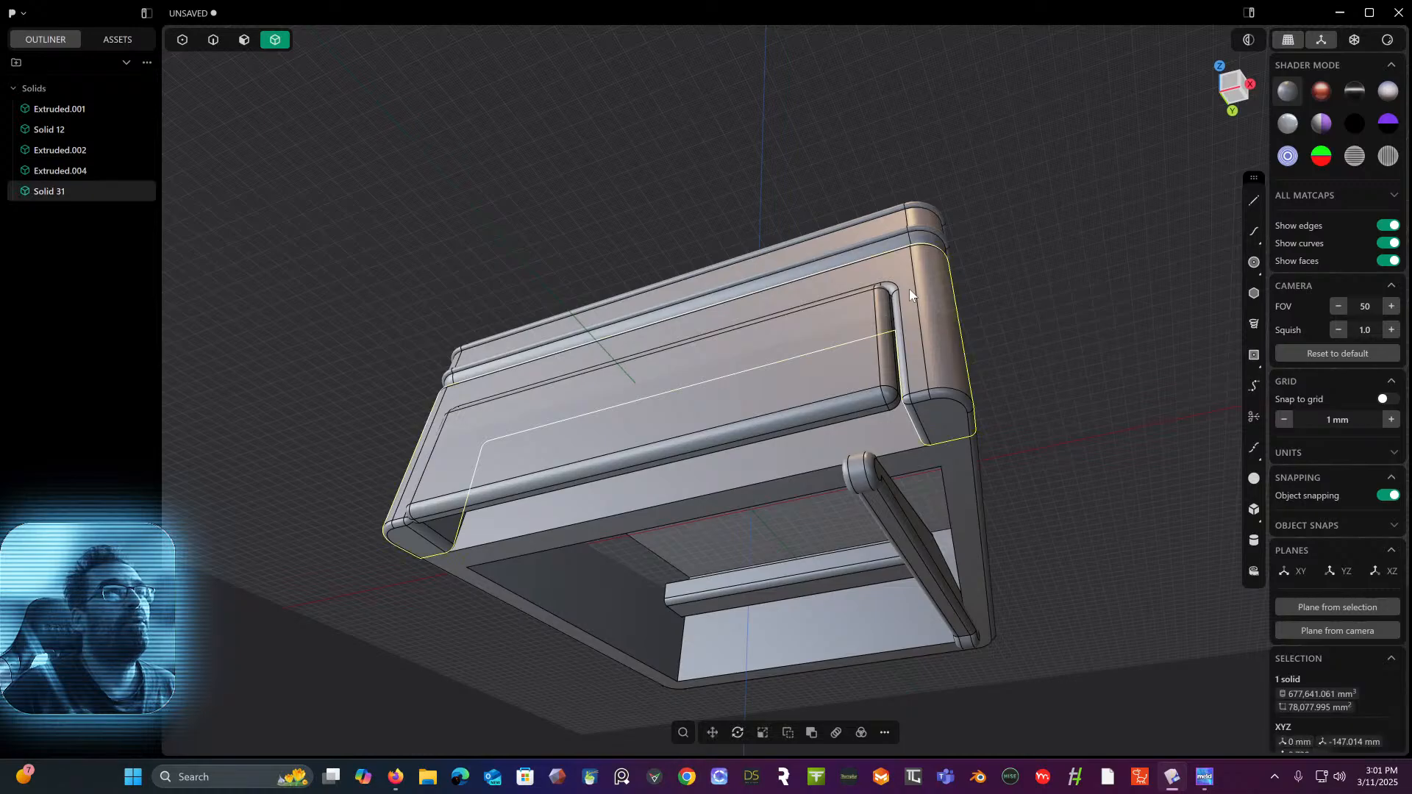
{"action": "left_click", "coordinate": [945, 459]}
{"action": "key", "text": "q"}
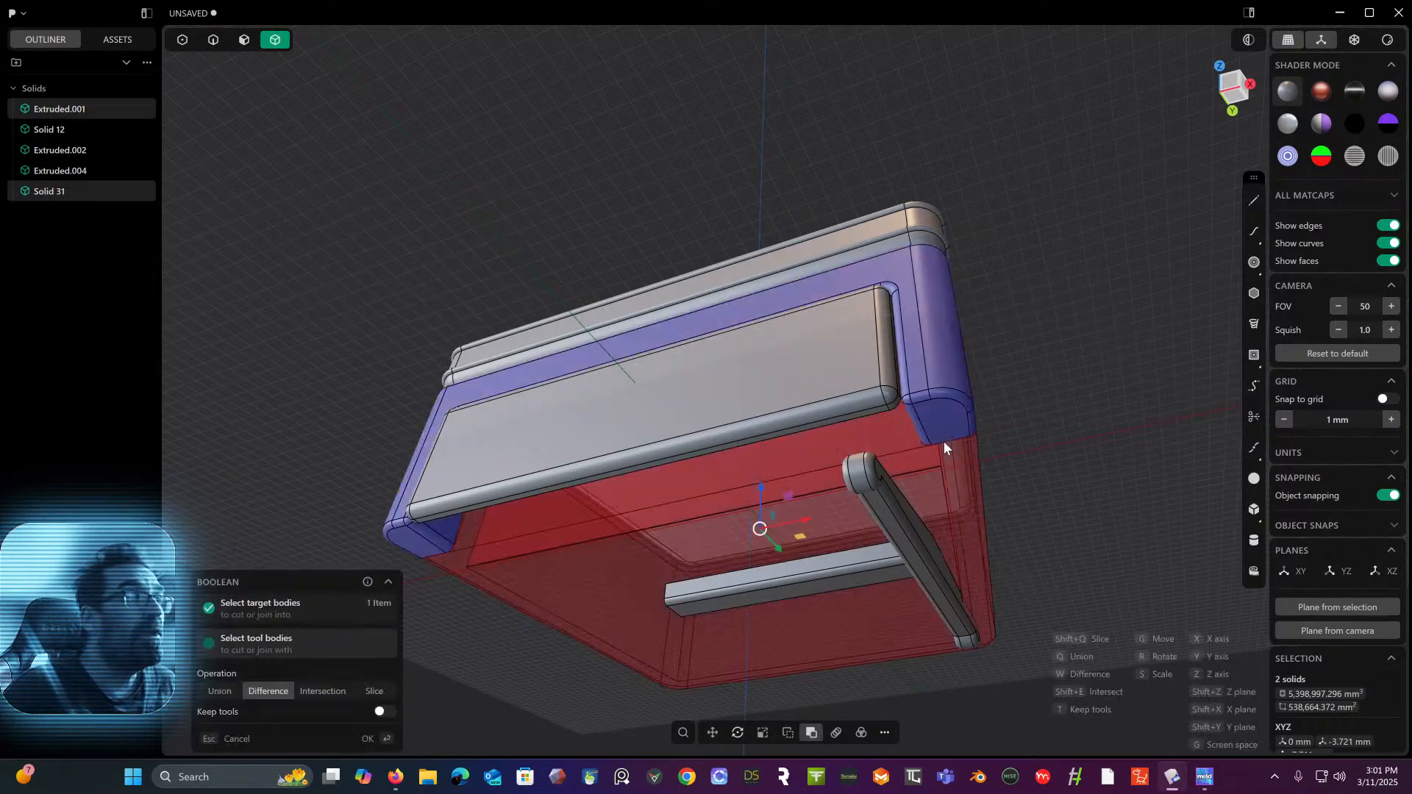
{"action": "key", "text": "q"}
{"action": "right_click", "coordinate": [948, 454]}
- Try to fillet the hollow opening's rim, the divider bar's outer edge and two inner corner edges together
{"action": "middle_click_drag", "start_coordinate": [947, 454], "coordinate": [967, 360]}
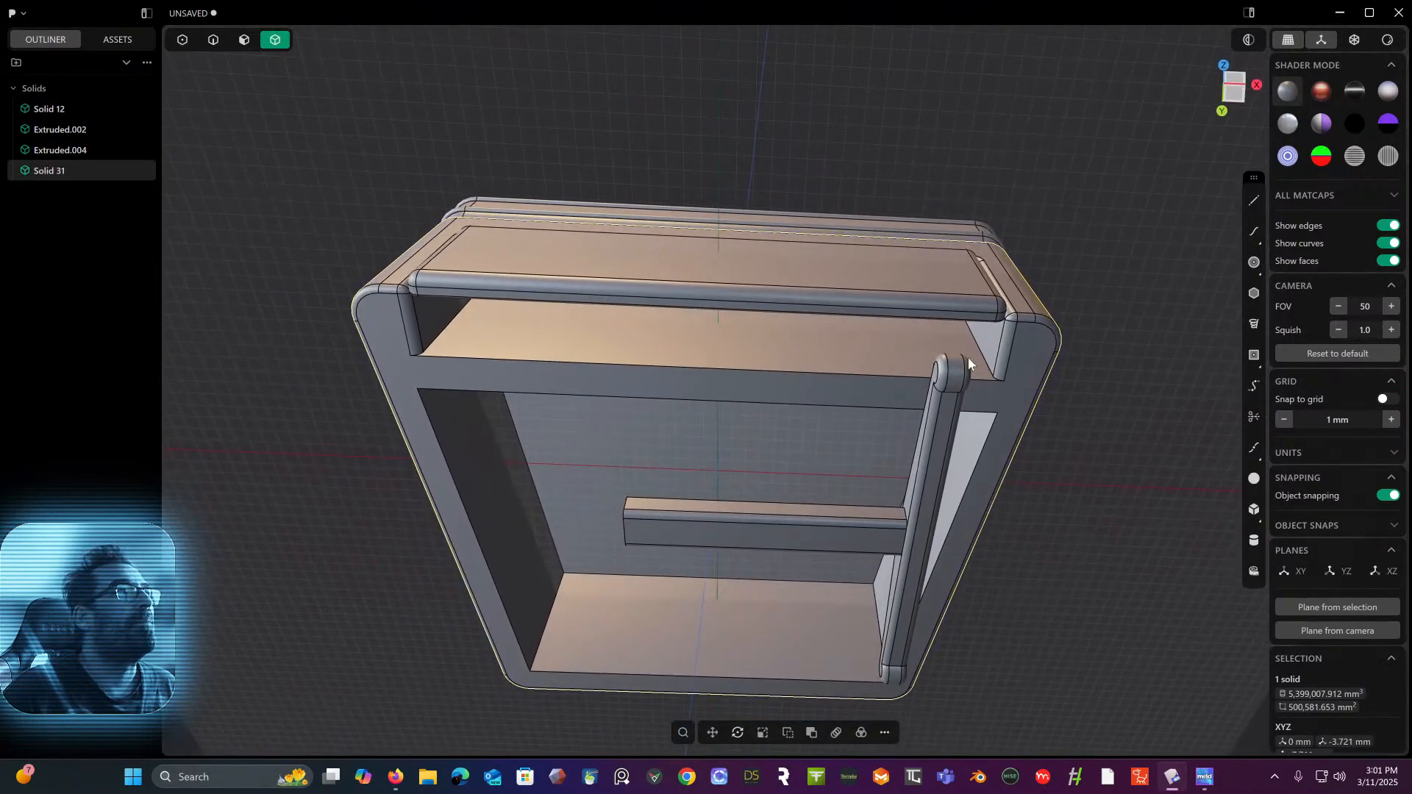
{"action": "left_click", "coordinate": [201, 42]}
{"action": "left_click", "coordinate": [432, 423]}
{"action": "key", "text": "f"}
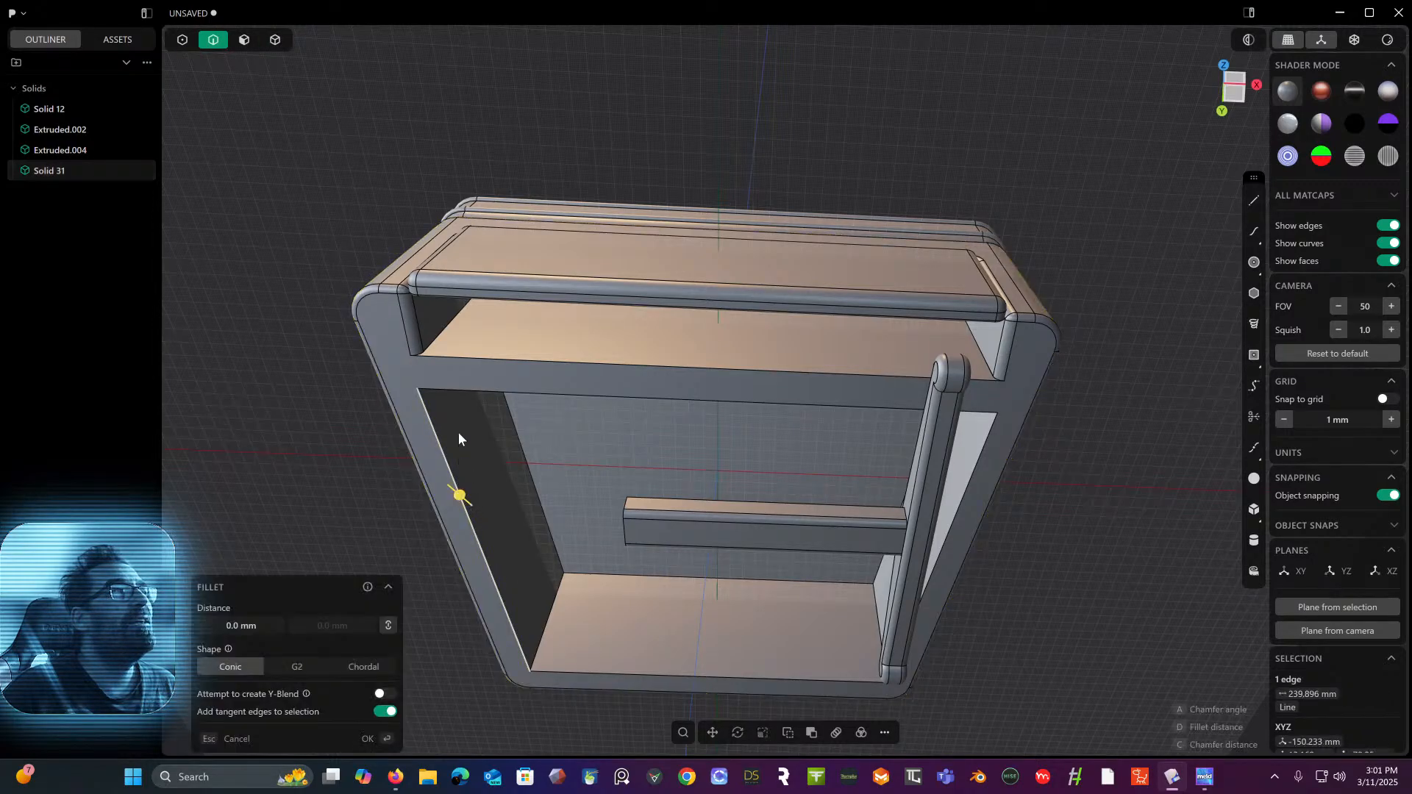
{"action": "left_click", "coordinate": [459, 359]}
{"action": "left_click", "coordinate": [462, 387]}
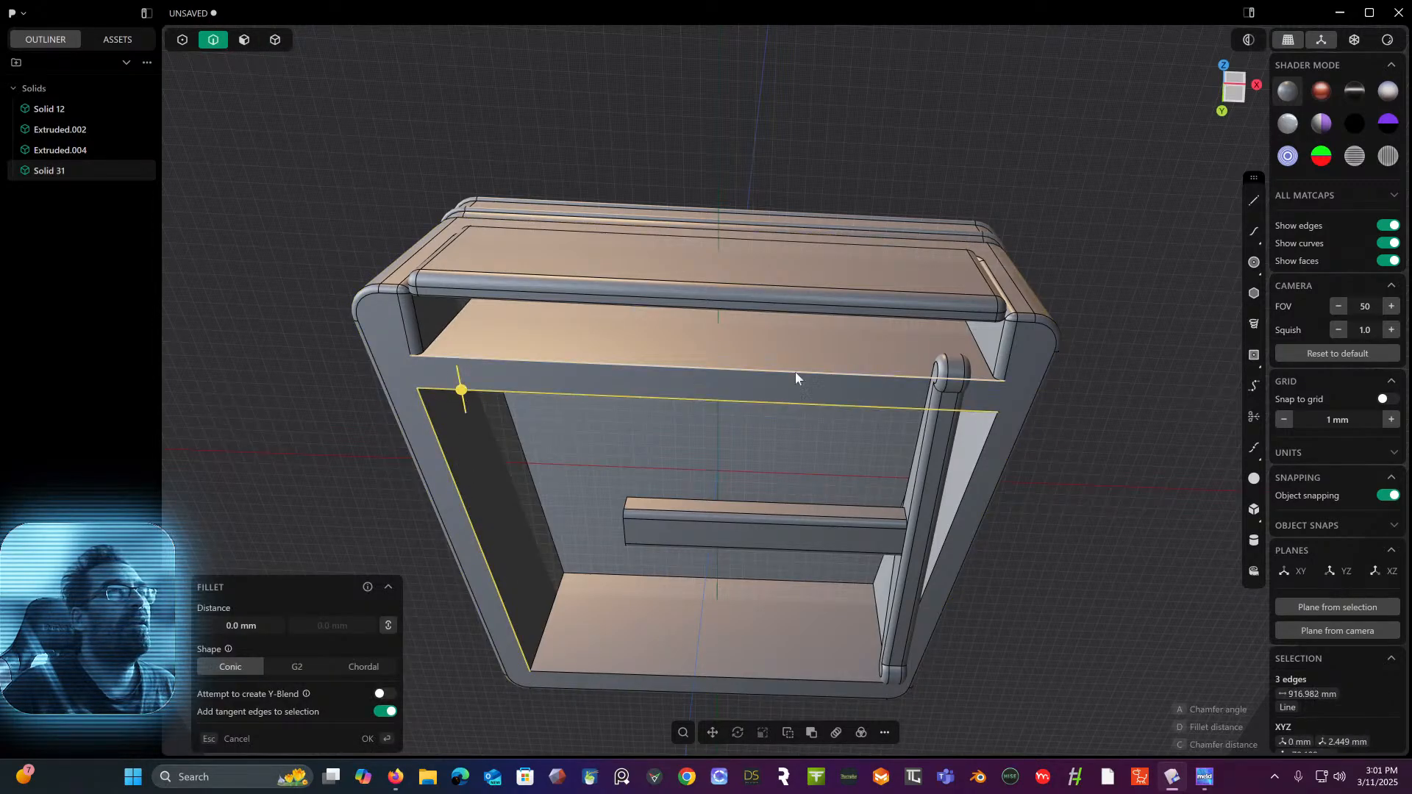
{"action": "left_click", "coordinate": [972, 462]}
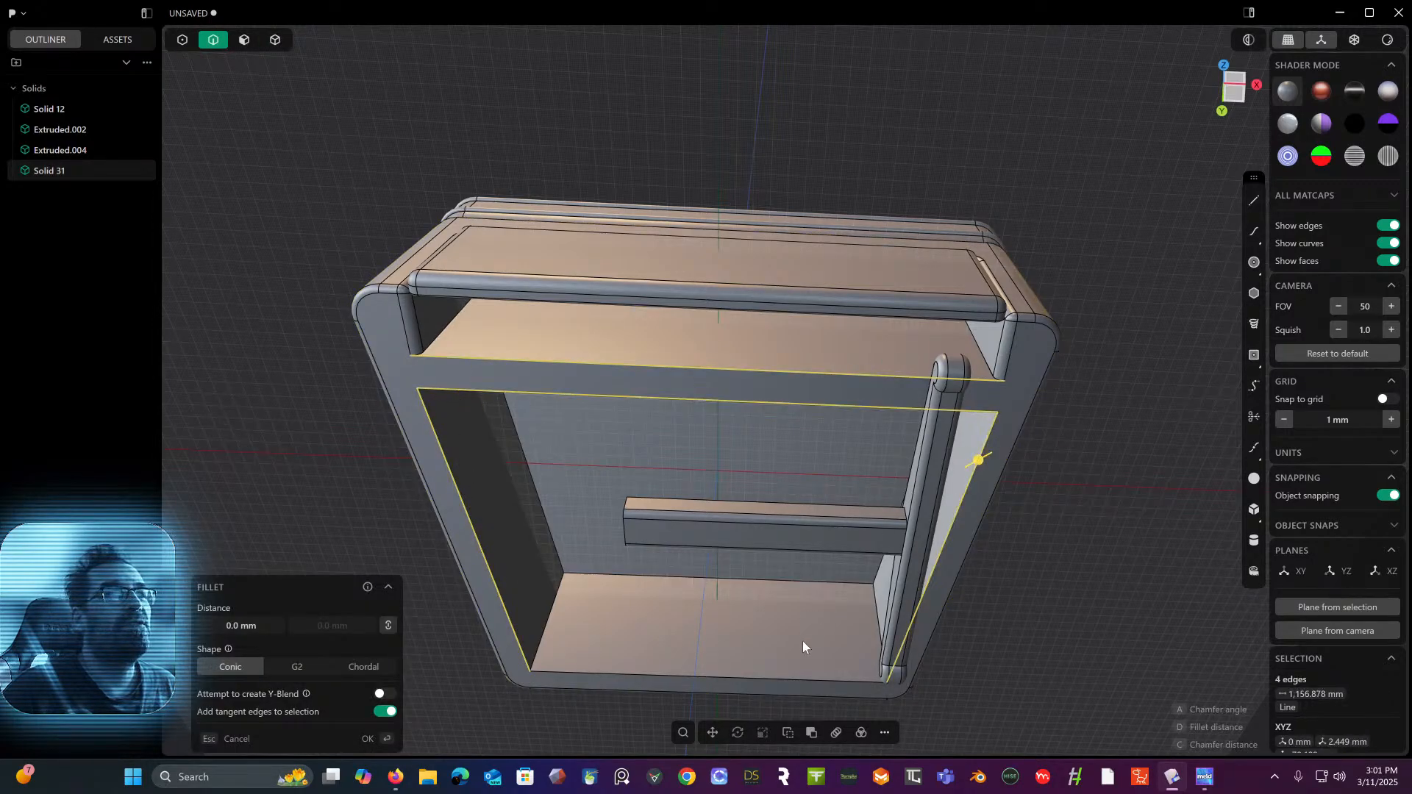
{"action": "left_click", "coordinate": [801, 680]}
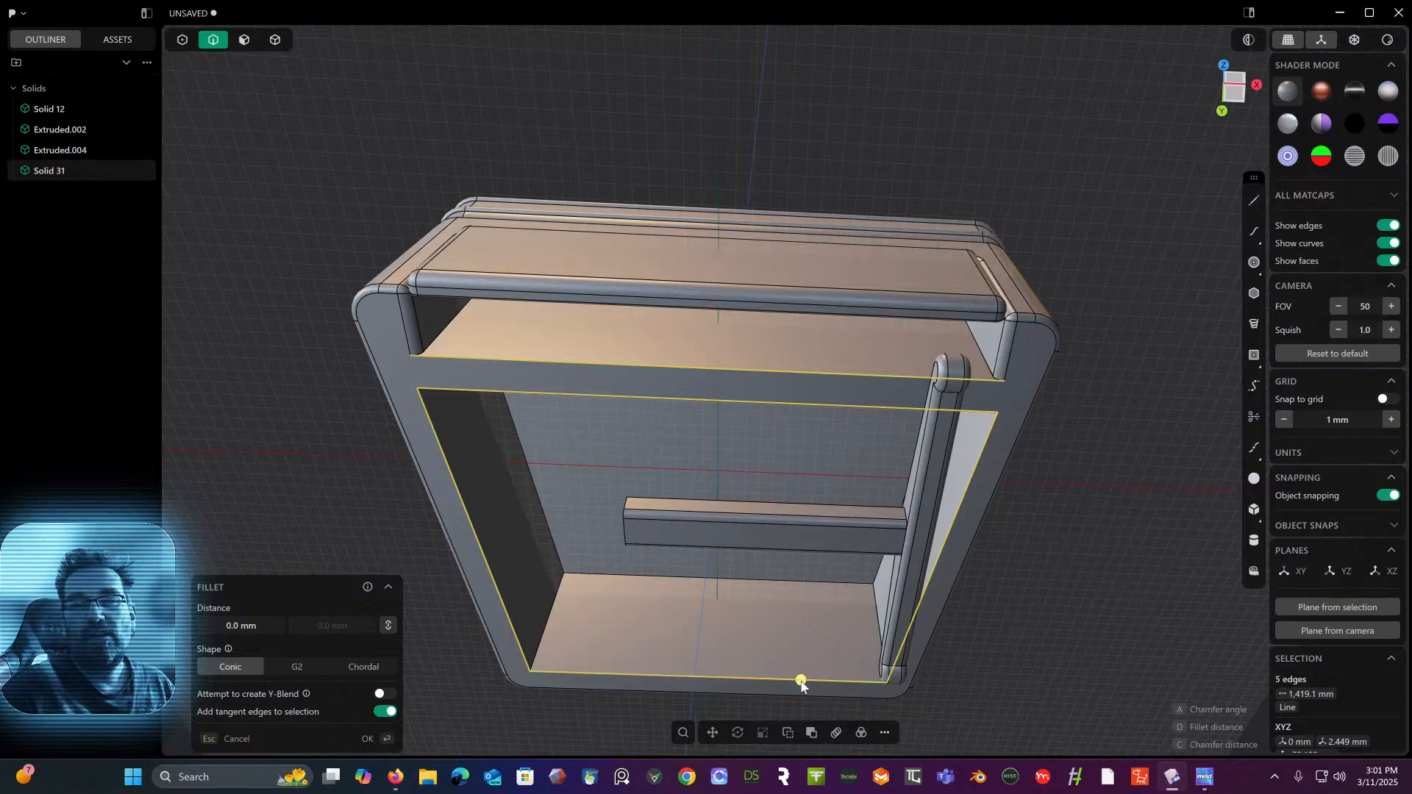
{"action": "left_click", "coordinate": [540, 634]}
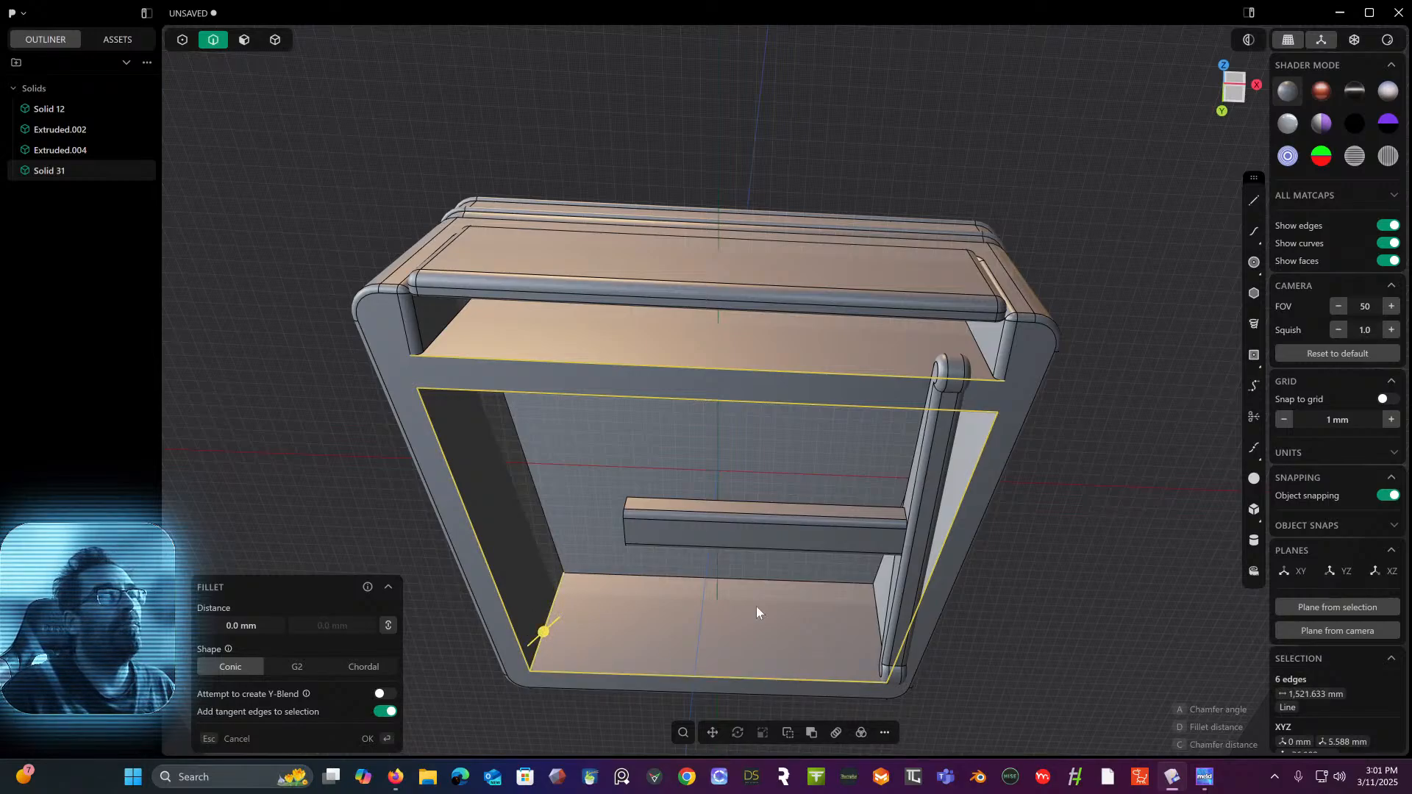
{"action": "left_click", "coordinate": [876, 606]}
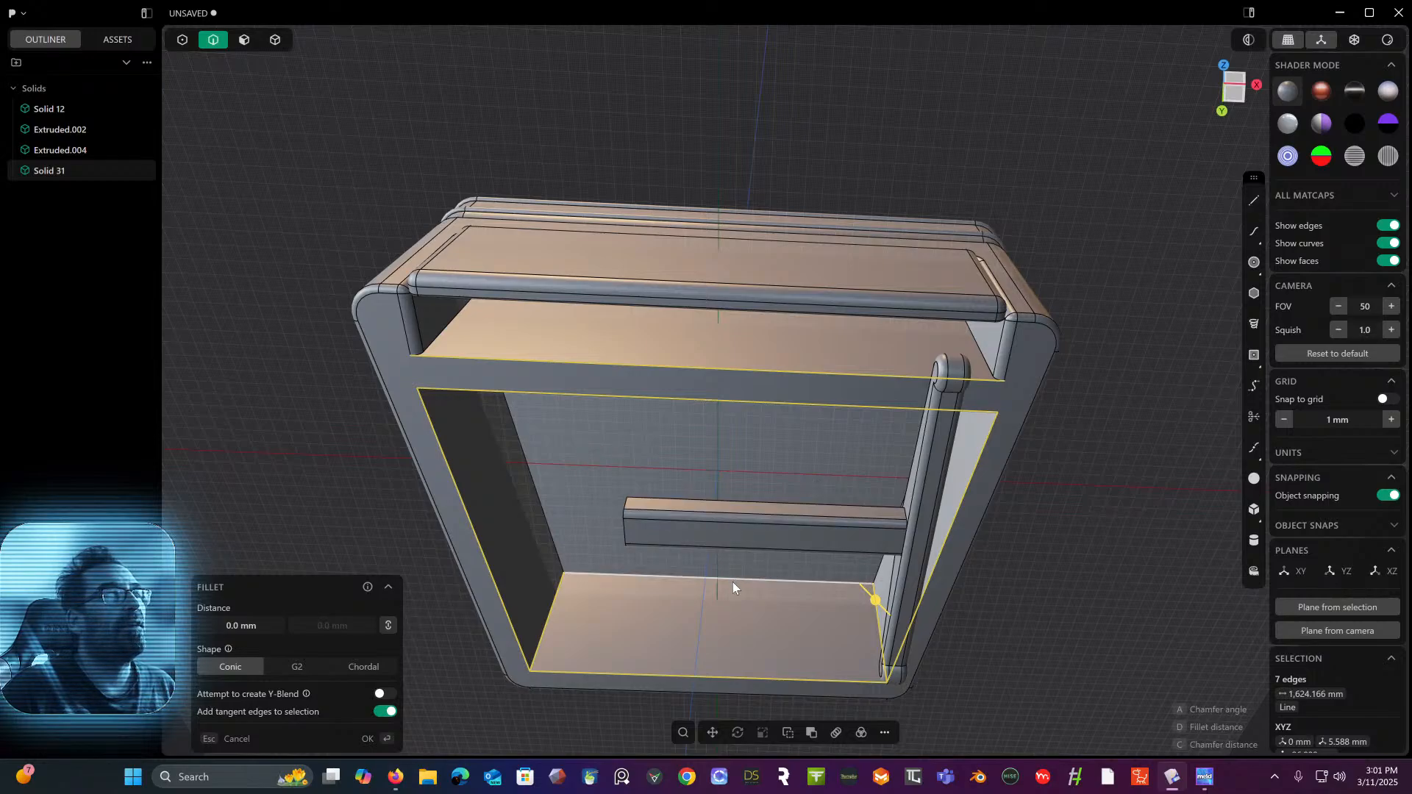
{"action": "mouse_move", "coordinate": [875, 601]}
{"action": "left_mouse_down"}
{"action": "mouse_move", "coordinate": [865, 595]}
{"action": "mouse_move", "coordinate": [887, 613]}
{"action": "left_mouse_up"}
{"action": "left_click_drag", "start_coordinate": [1113, 565], "coordinate": [978, 558]}
{"action": "middle_click_drag", "start_coordinate": [957, 551], "coordinate": [905, 440]}
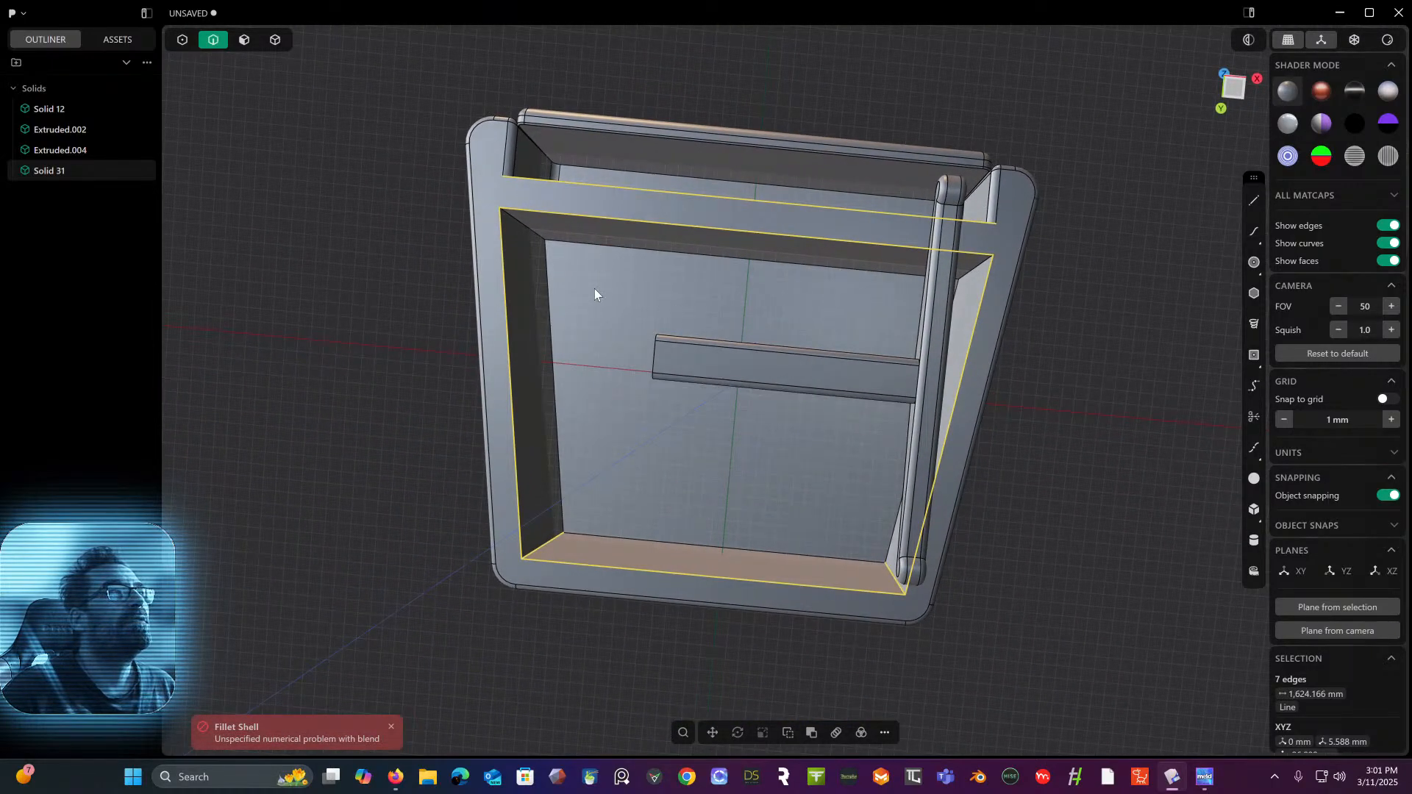
{"action": "left_click_drag", "start_coordinate": [594, 294], "coordinate": [344, 348]}
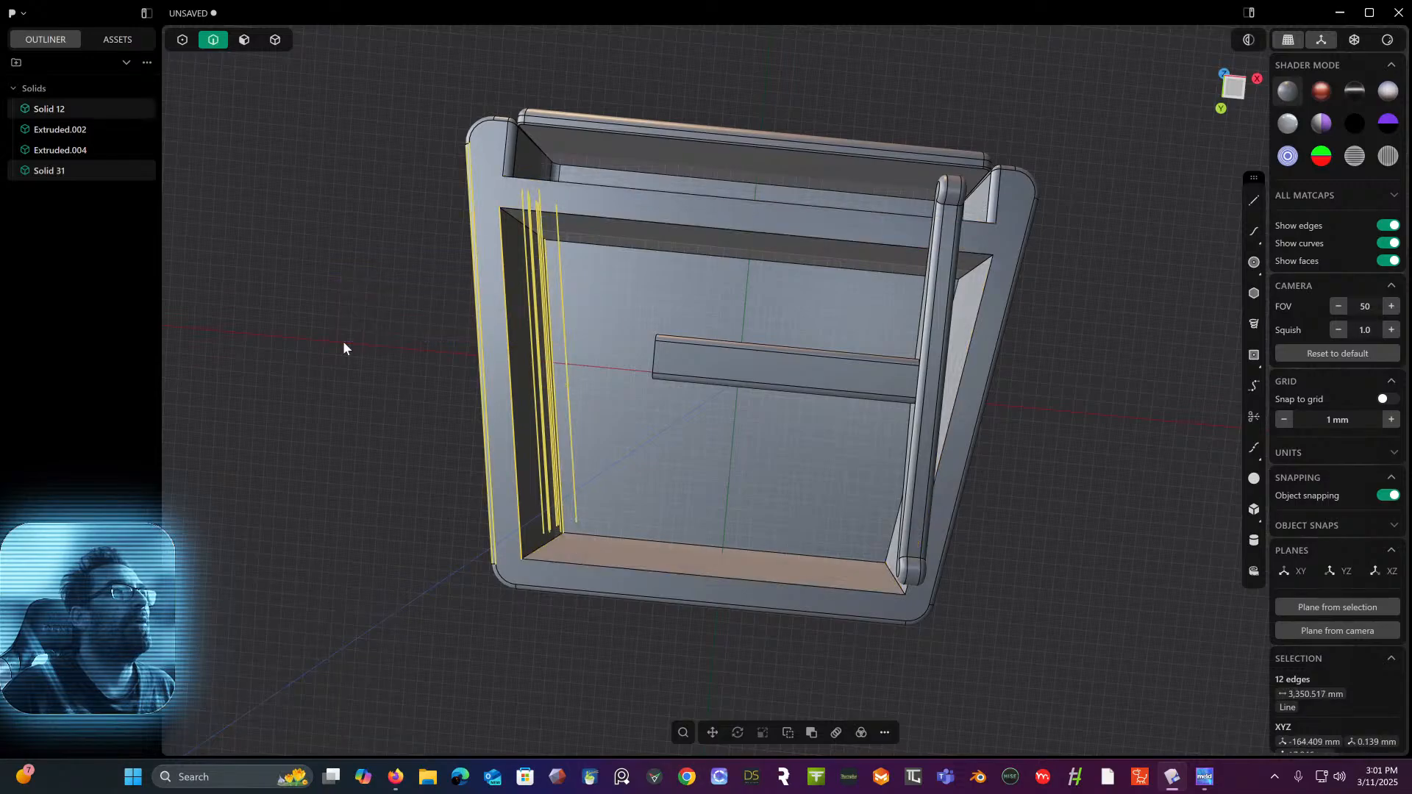
{"action": "left_click", "coordinate": [343, 343]}
- Fillet both long edges of the divider bar above the hollow opening to about 7.7 mm
{"action": "middle_click_drag", "start_coordinate": [342, 341], "coordinate": [329, 424]}
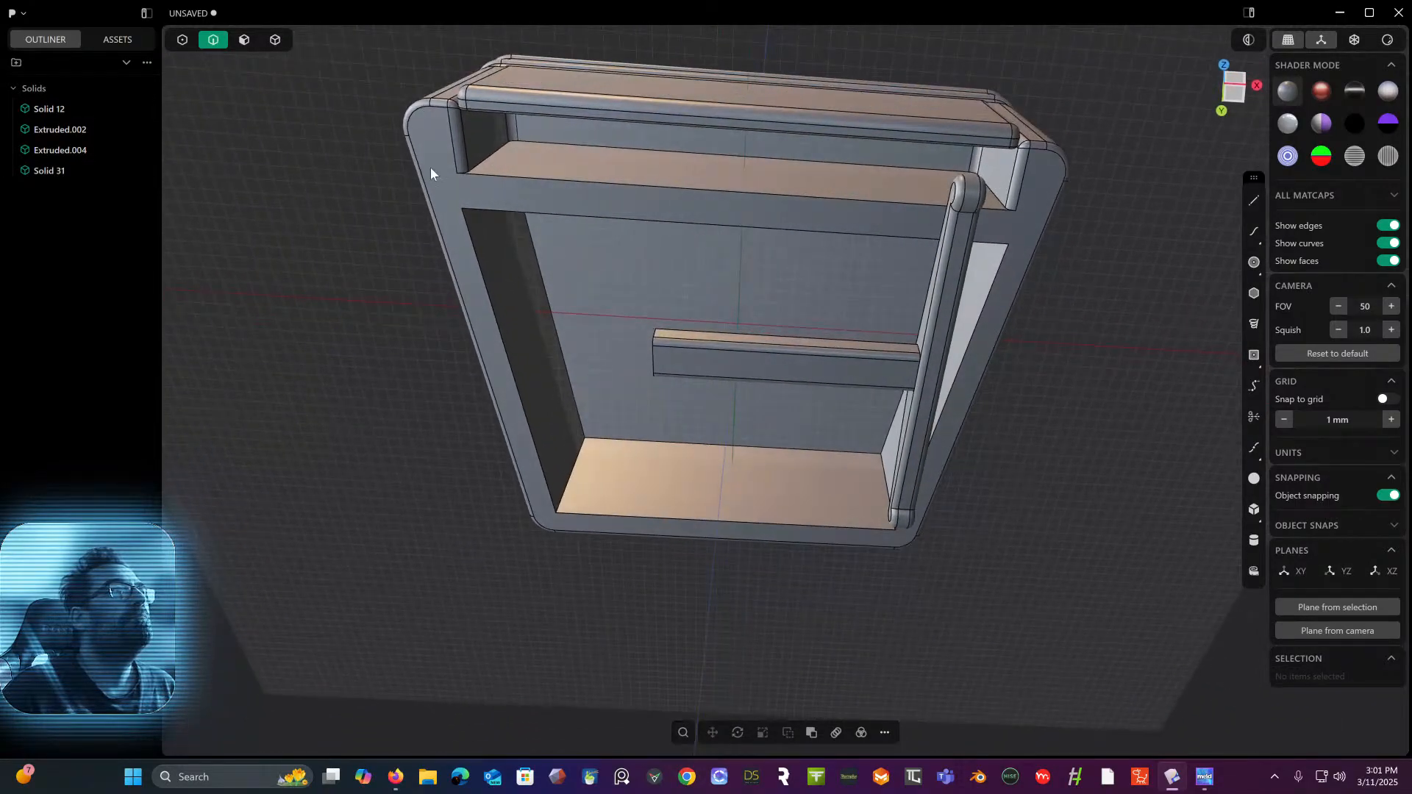
{"action": "left_click", "coordinate": [528, 177]}
{"action": "key", "text": "f"}
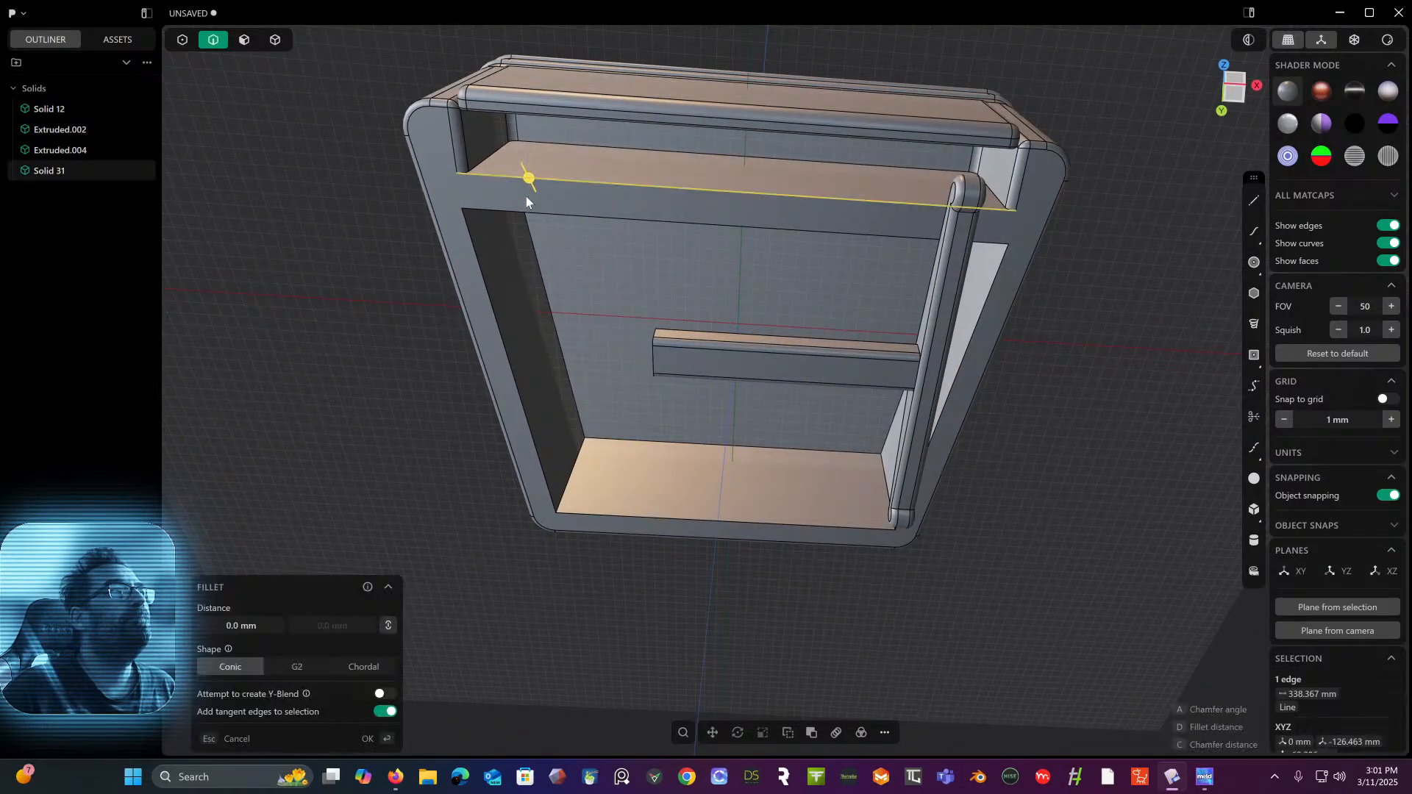
{"action": "left_click", "coordinate": [528, 210]}
{"action": "left_click_drag", "start_coordinate": [531, 207], "coordinate": [530, 225]}
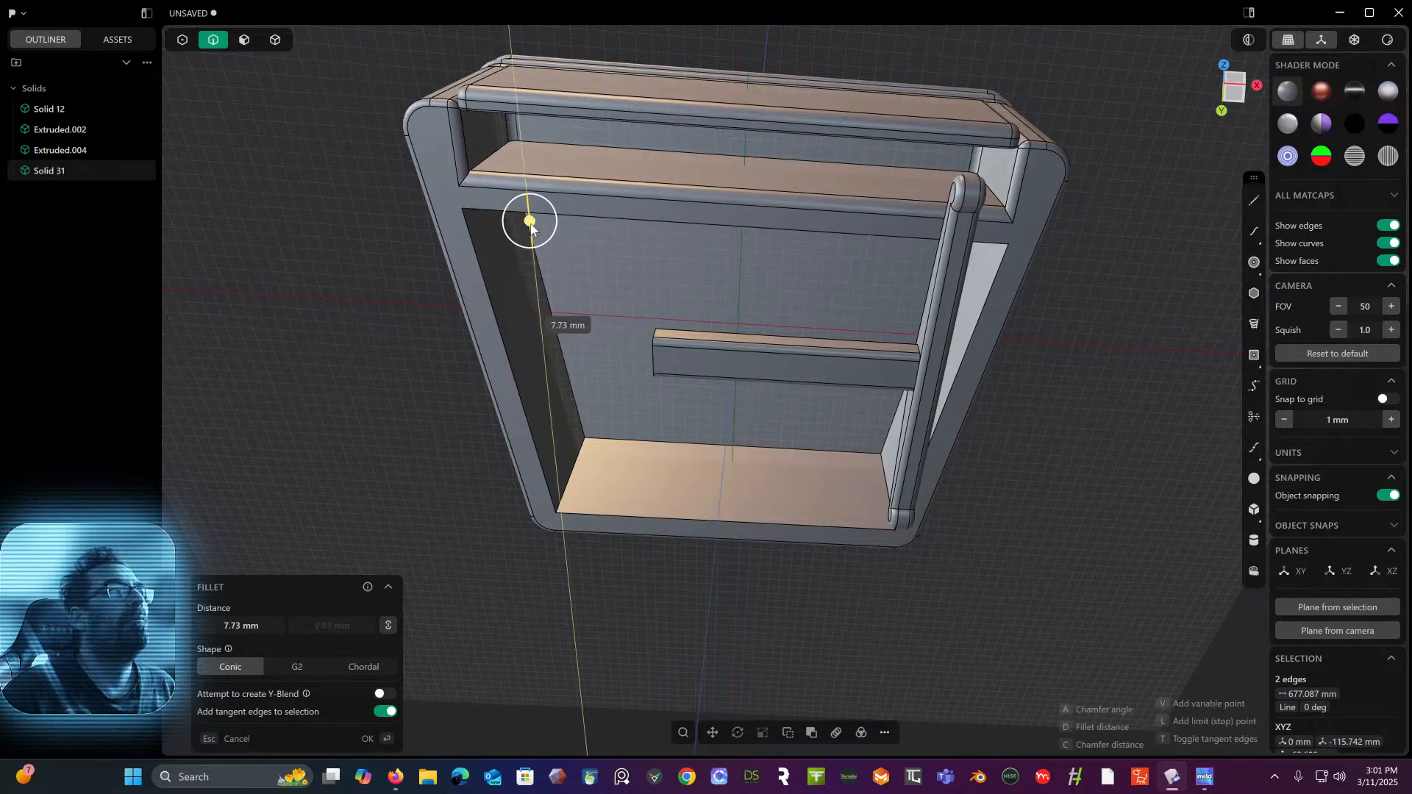
{"action": "right_click", "coordinate": [349, 301]}
{"action": "middle_click_drag", "start_coordinate": [328, 285], "coordinate": [311, 189]}
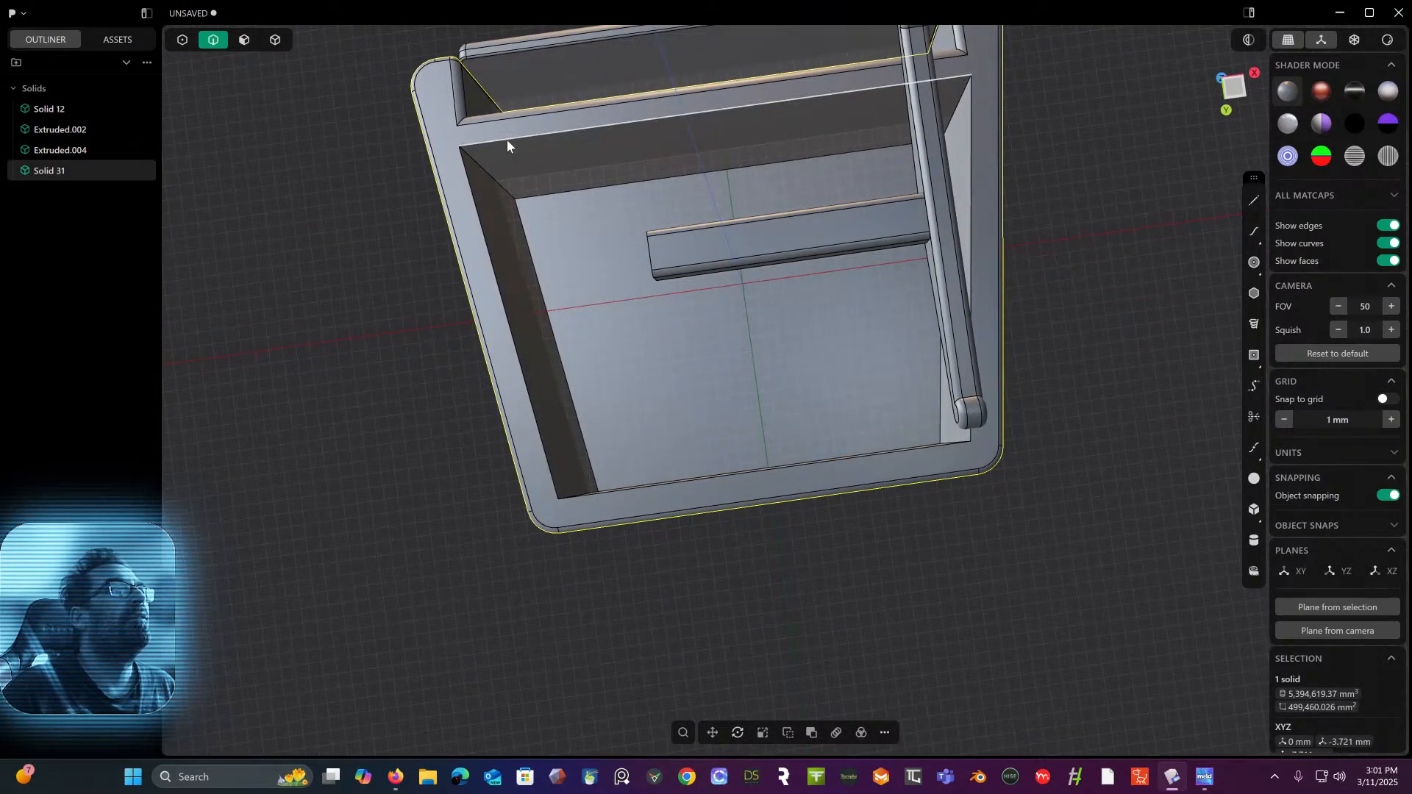
{"action": "scroll", "coordinate": [506, 139], "scroll_direction": "up", "scroll_amount": 4}
{"action": "middle_click_drag", "start_coordinate": [506, 140], "coordinate": [495, 206], "text": "shift"}
{"action": "scroll", "coordinate": [515, 214], "scroll_direction": "up", "scroll_amount": 6}
{"action": "scroll", "coordinate": [494, 202], "scroll_direction": "up", "scroll_amount": 4}
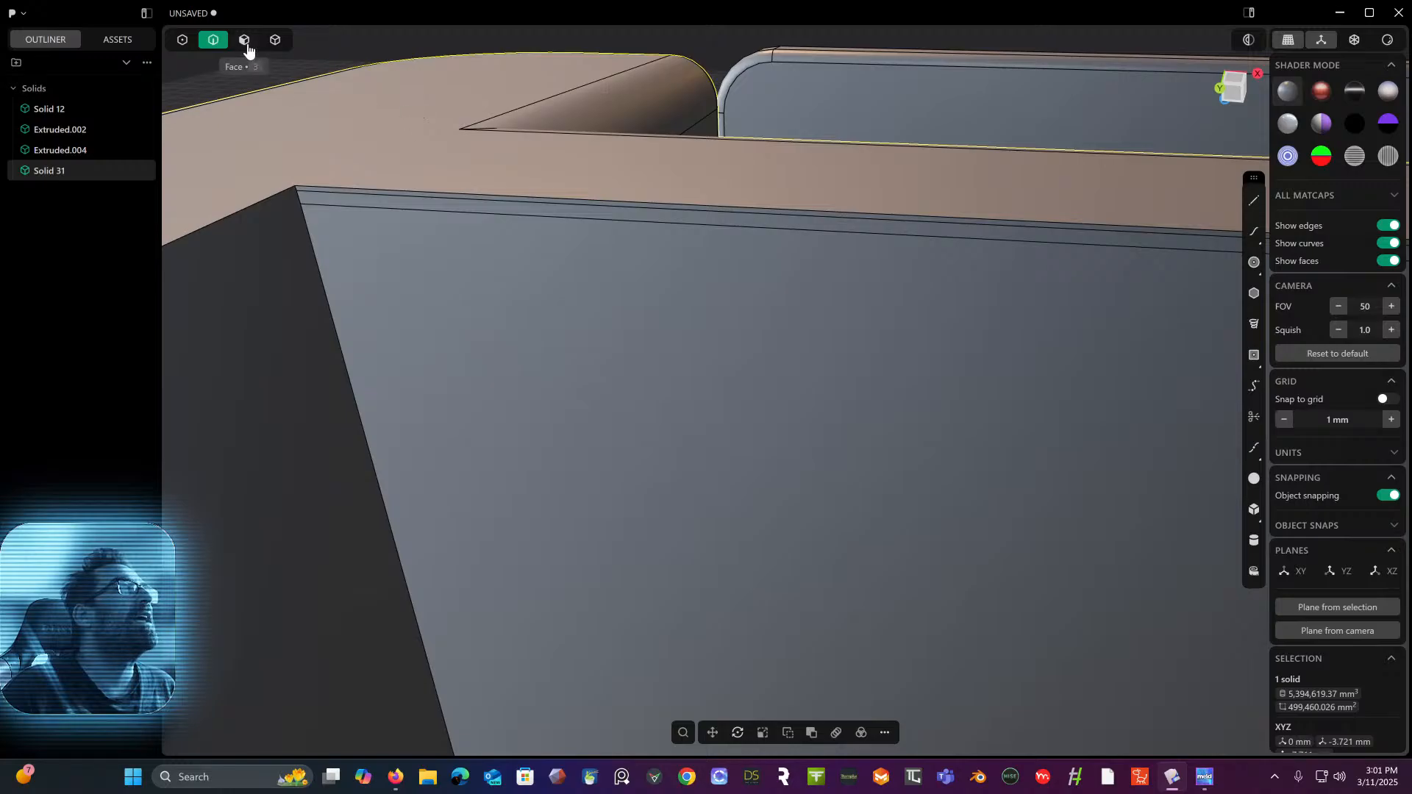
{"action": "left_click", "coordinate": [379, 197]}
{"action": "key", "text": "f"}
{"action": "key", "text": "Escape"}
{"action": "left_click", "coordinate": [377, 196]}
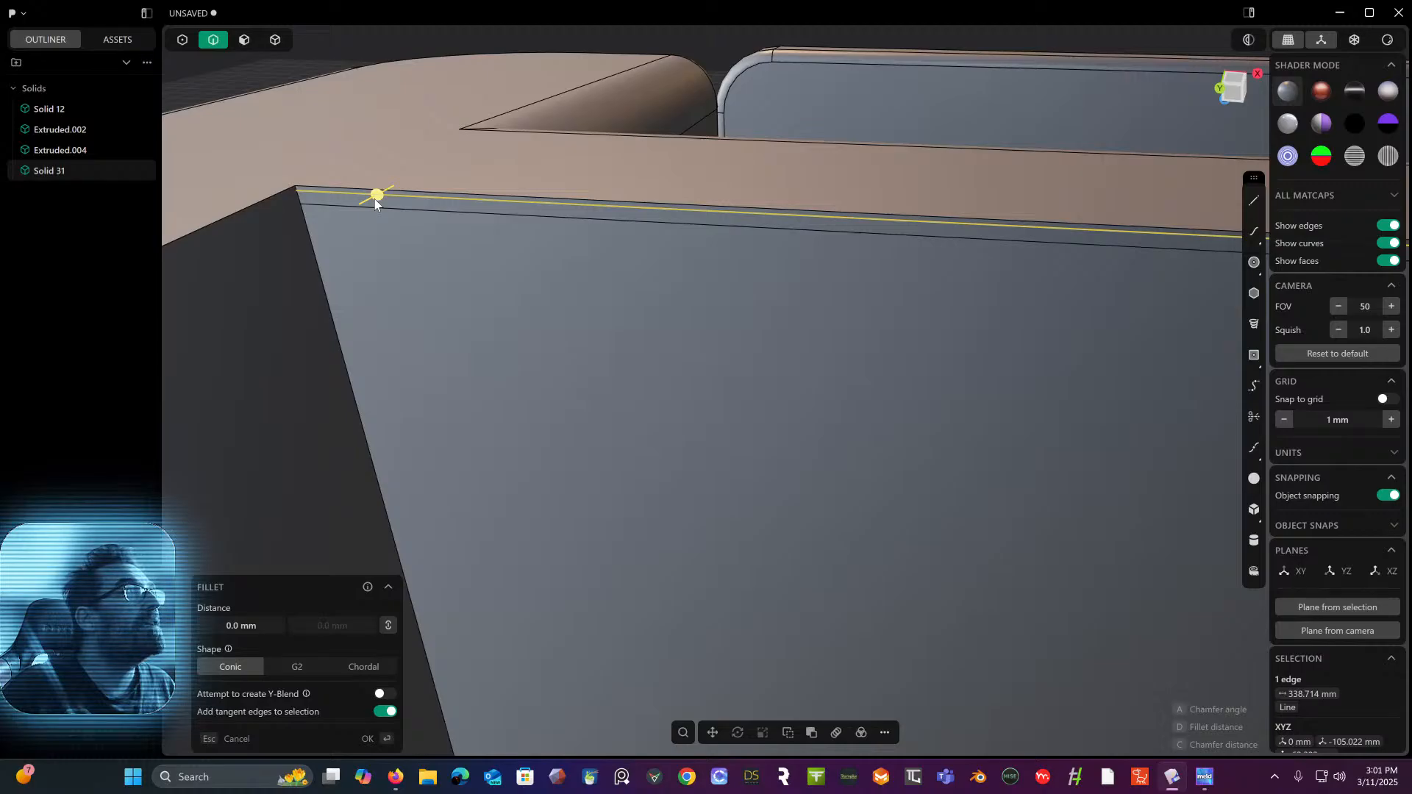
{"action": "key", "text": "Escape"}
{"action": "left_click", "coordinate": [372, 194]}
{"action": "key", "text": "Escape"}
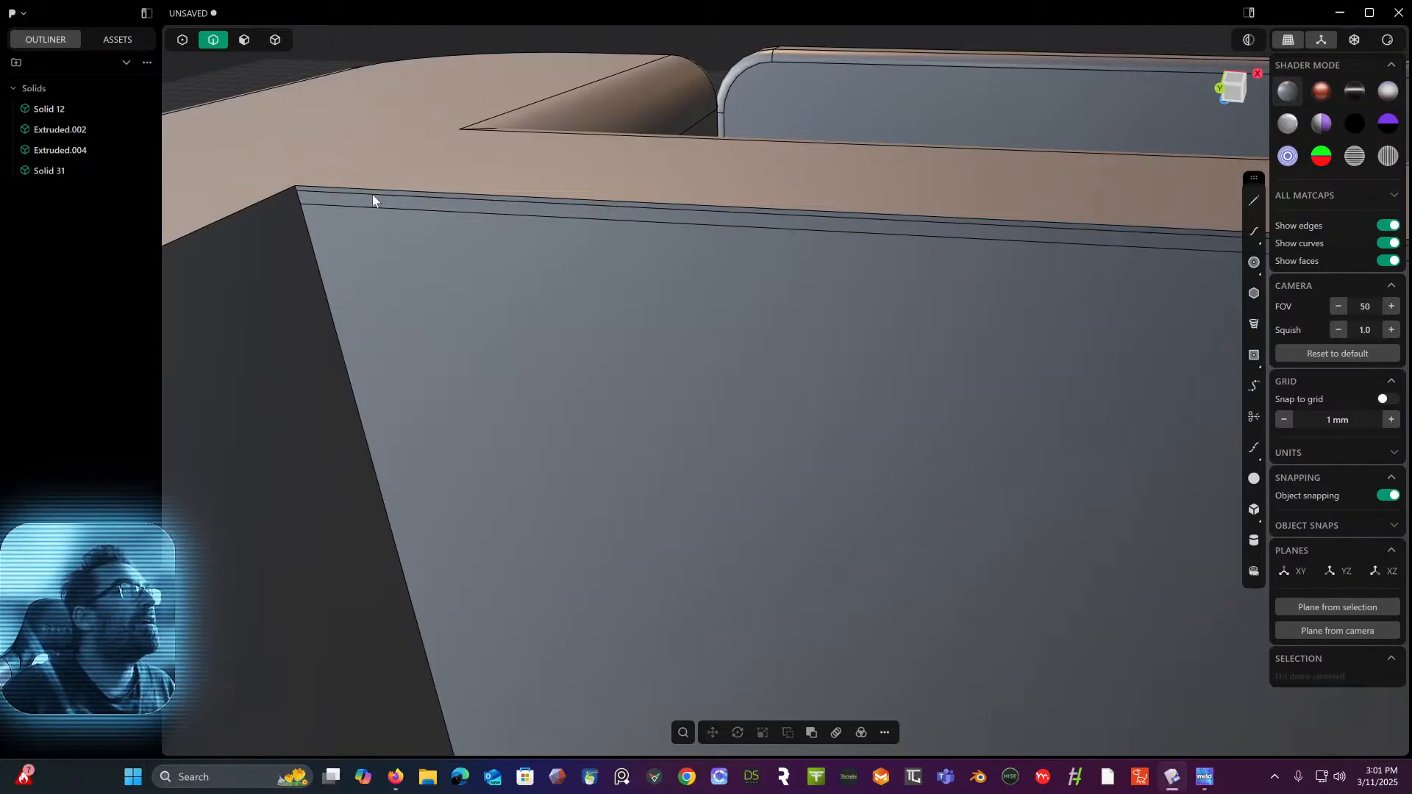
{"action": "left_click", "coordinate": [372, 196]}
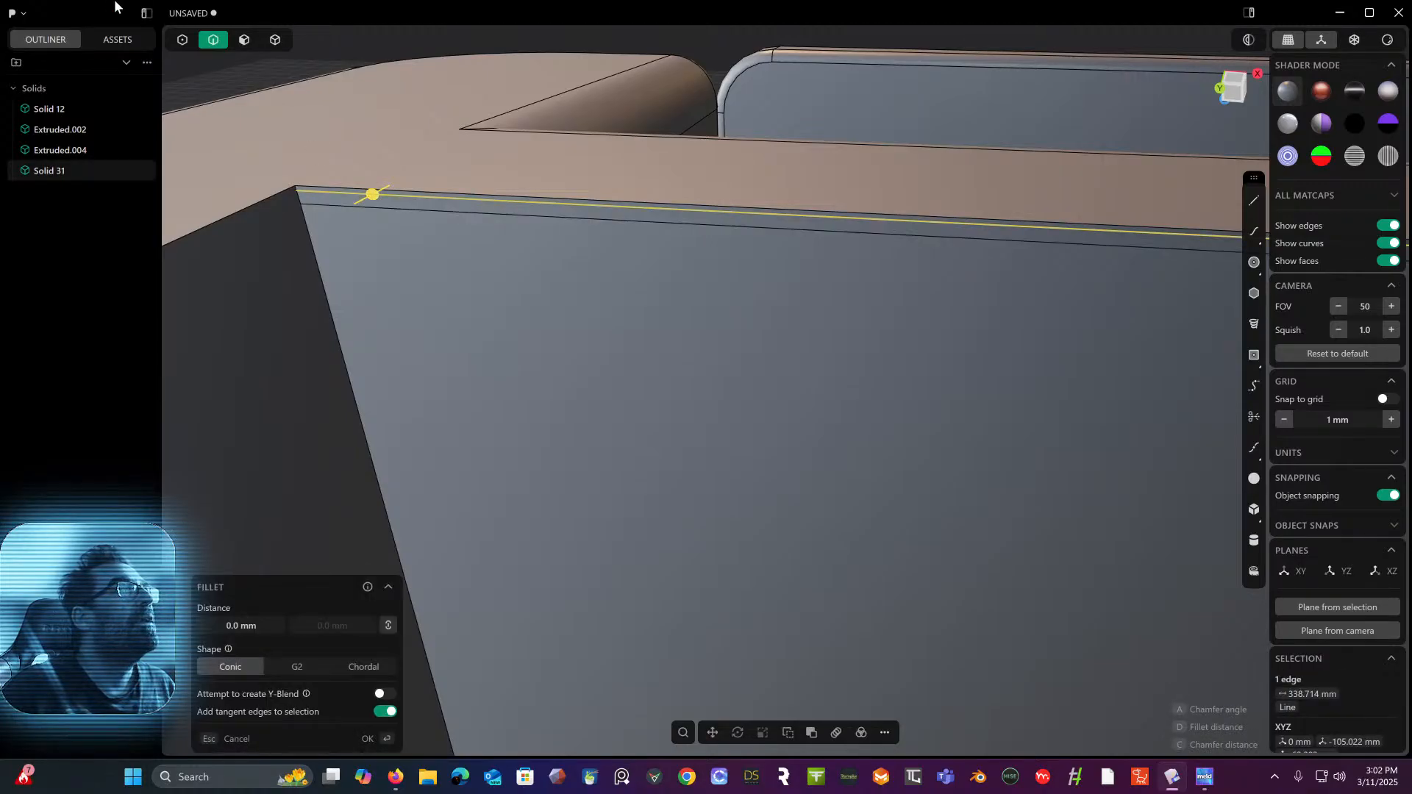
- Delete the two thin strip faces and the large inner wall face beneath the divider bar inside the hollow opening
{"action": "left_click", "coordinate": [245, 43]}
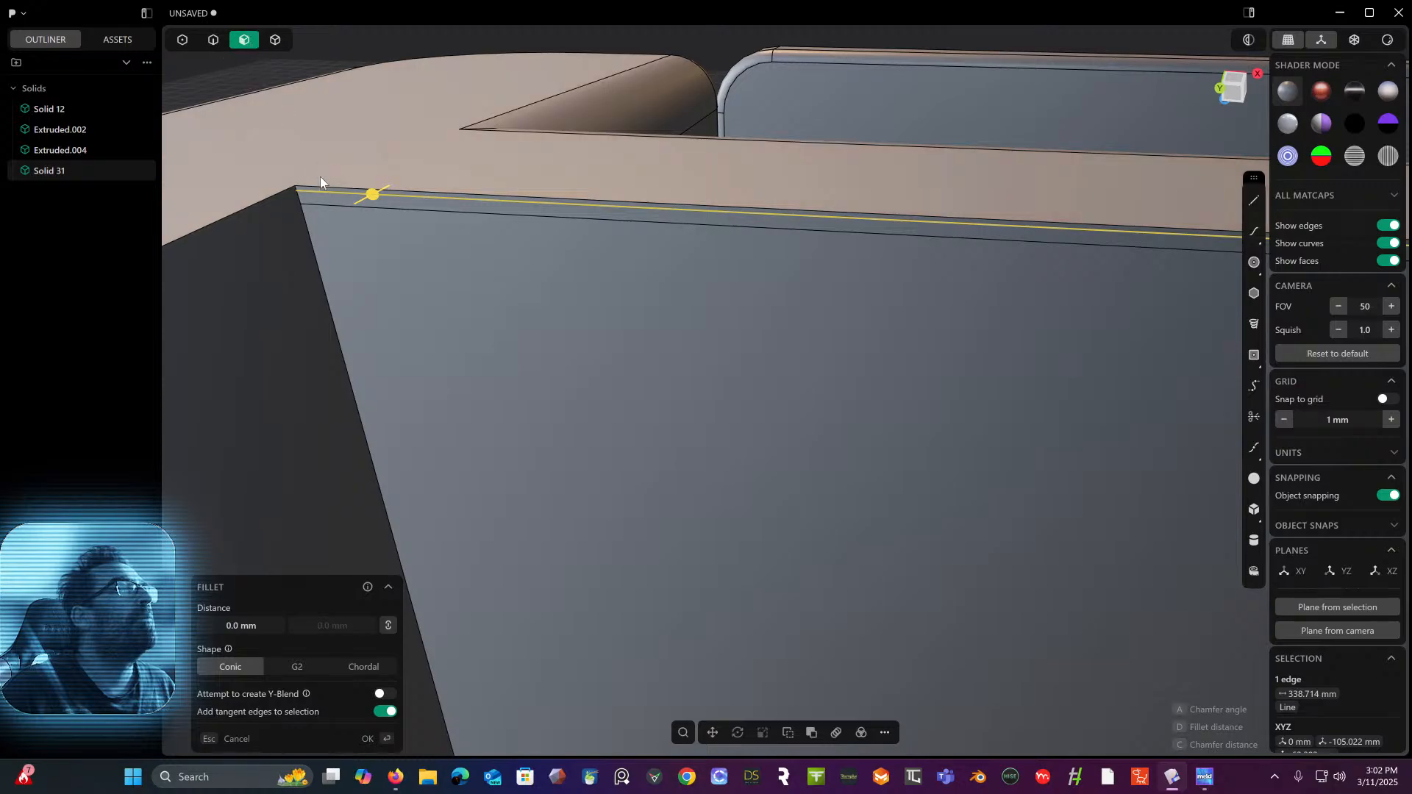
{"action": "left_click", "coordinate": [319, 189]}
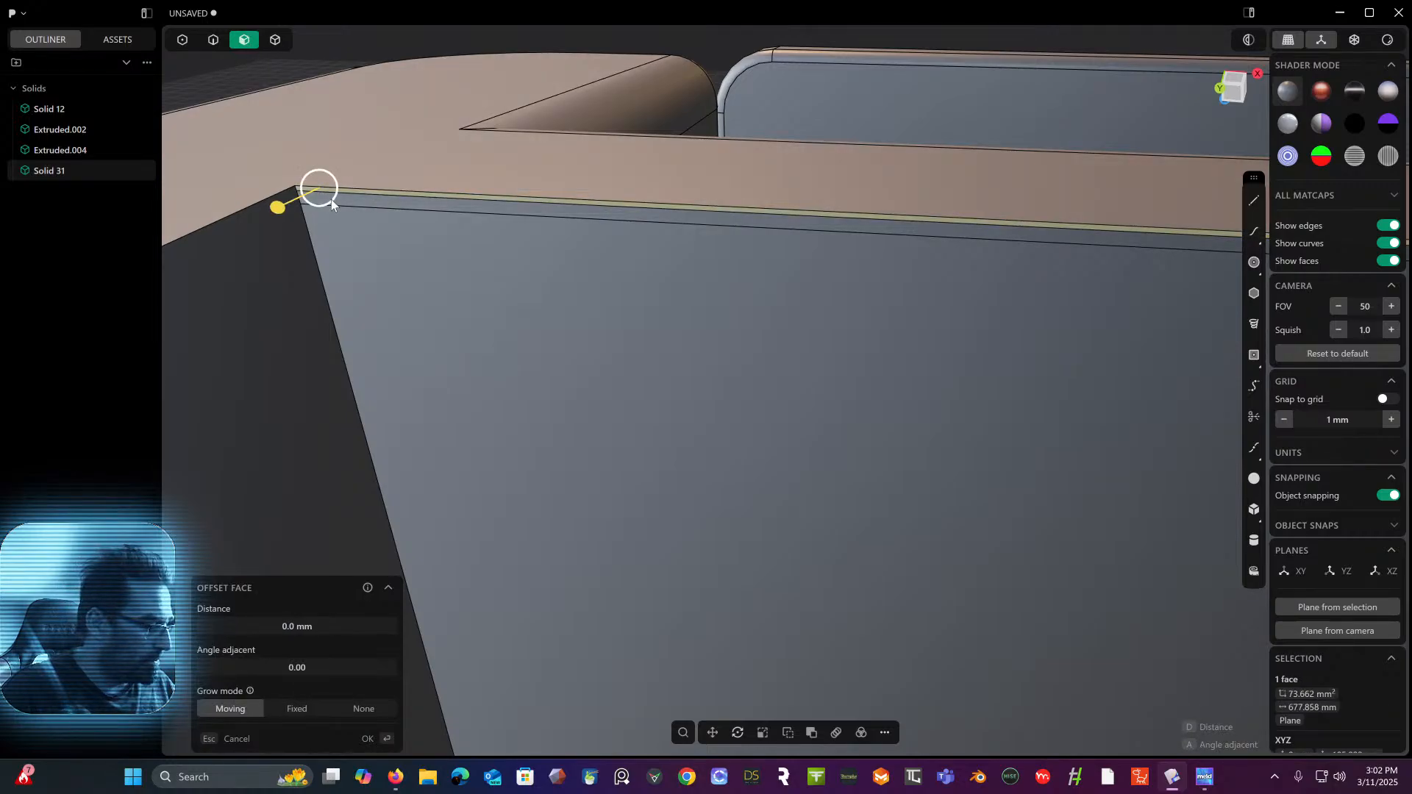
{"action": "key", "text": "Delete"}
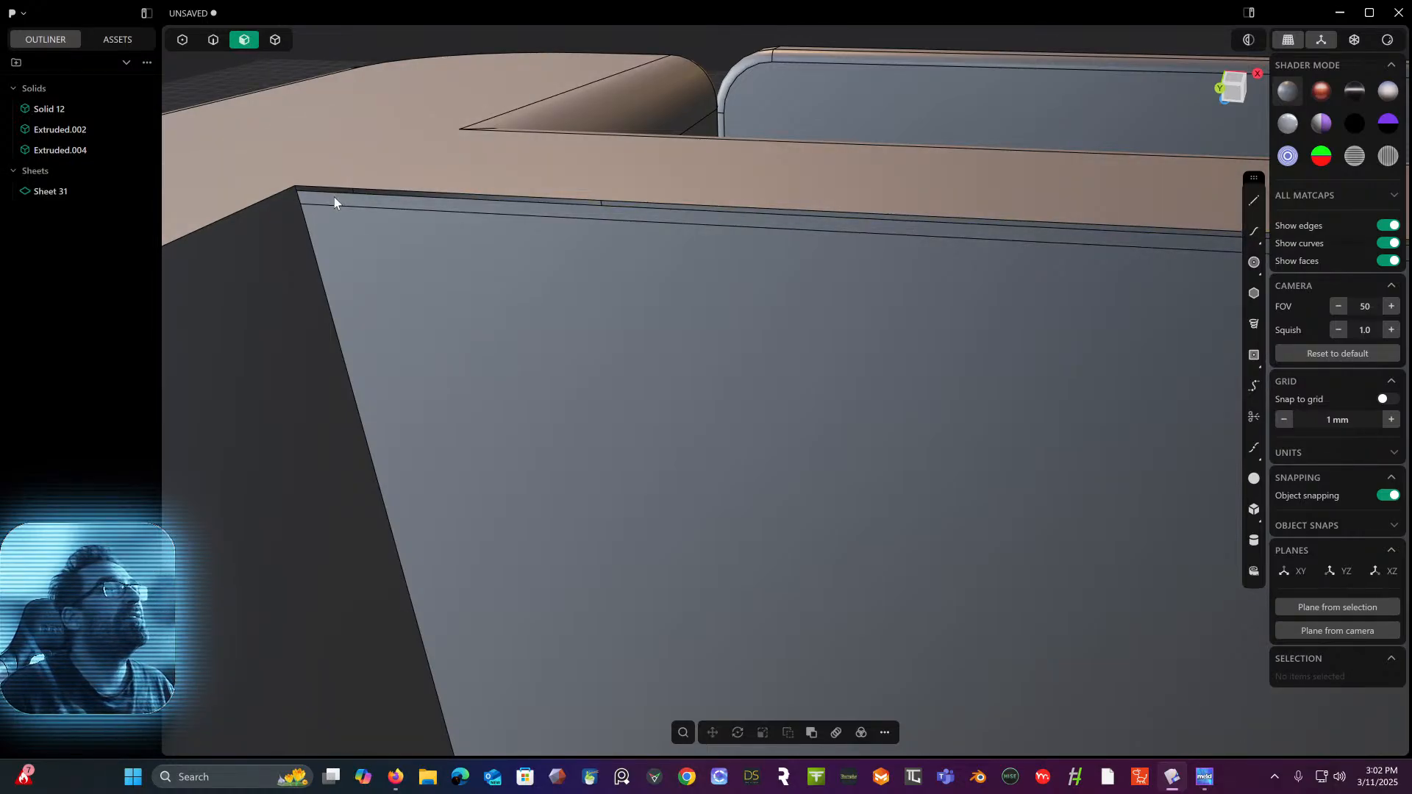
{"action": "left_click", "coordinate": [333, 197]}
{"action": "key", "text": "Delete"}
{"action": "middle_click_drag", "start_coordinate": [333, 196], "coordinate": [333, 190]}
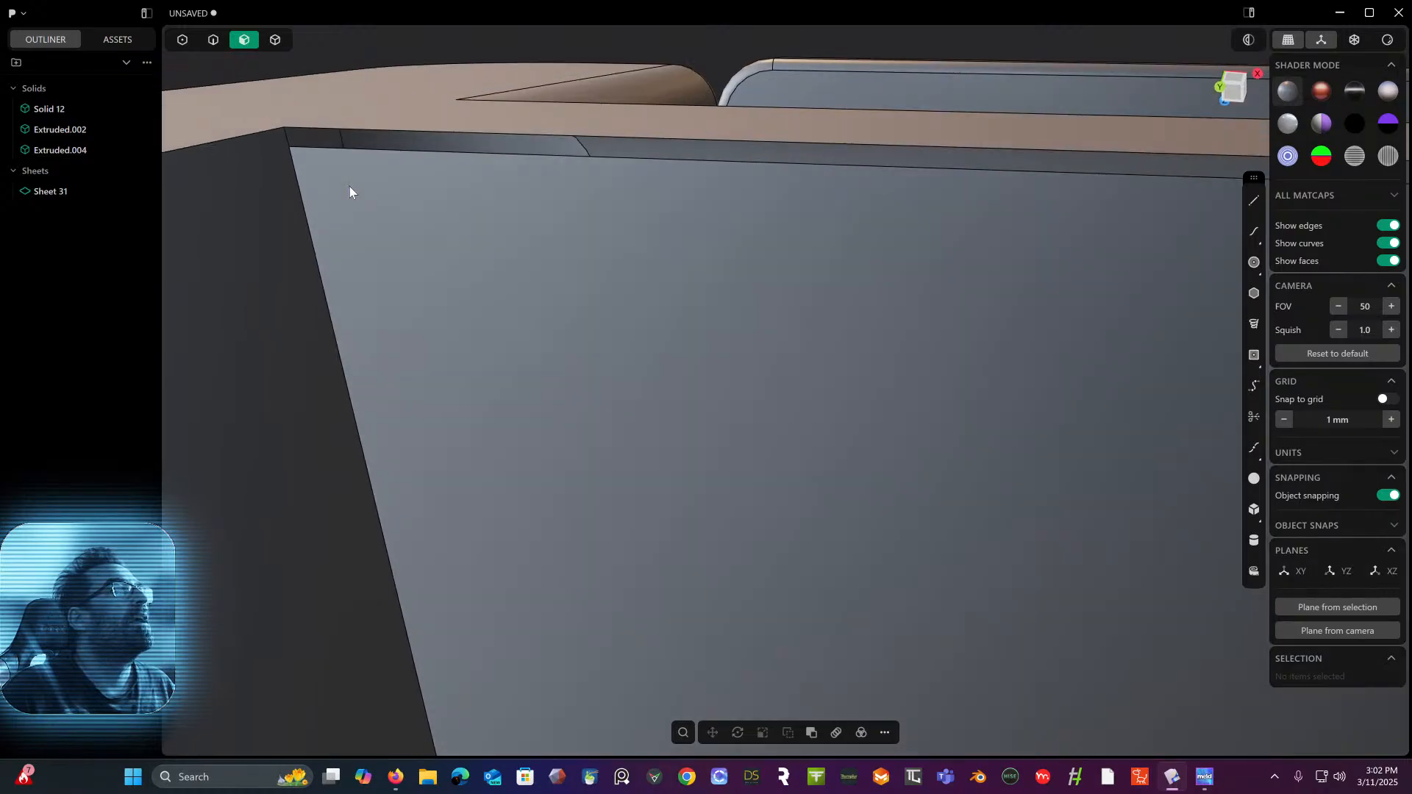
{"action": "left_click", "coordinate": [350, 186]}
{"action": "key", "text": "Delete"}
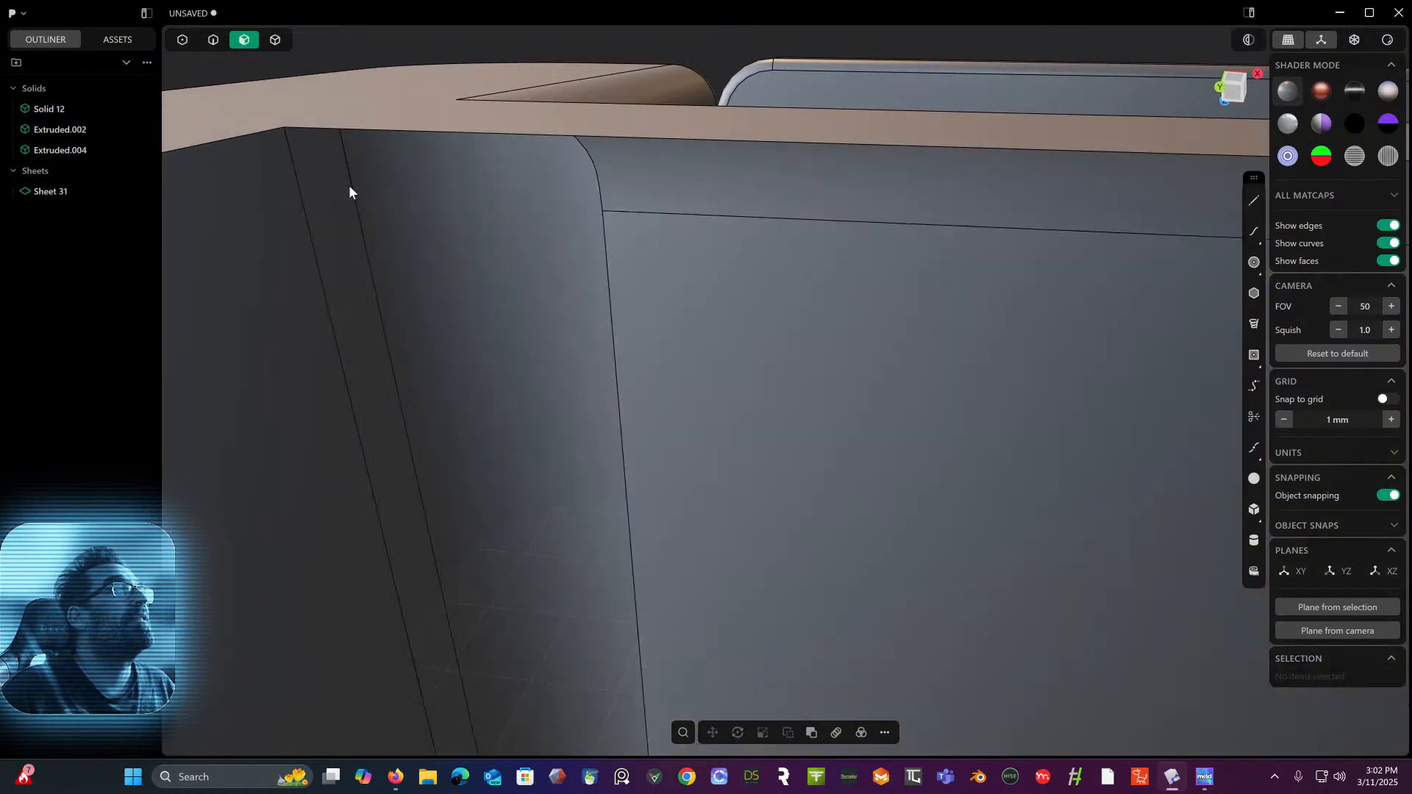
{"action": "scroll", "coordinate": [349, 186], "scroll_direction": "down", "scroll_amount": 8}
{"action": "middle_click_drag", "start_coordinate": [349, 186], "coordinate": [320, 255]}
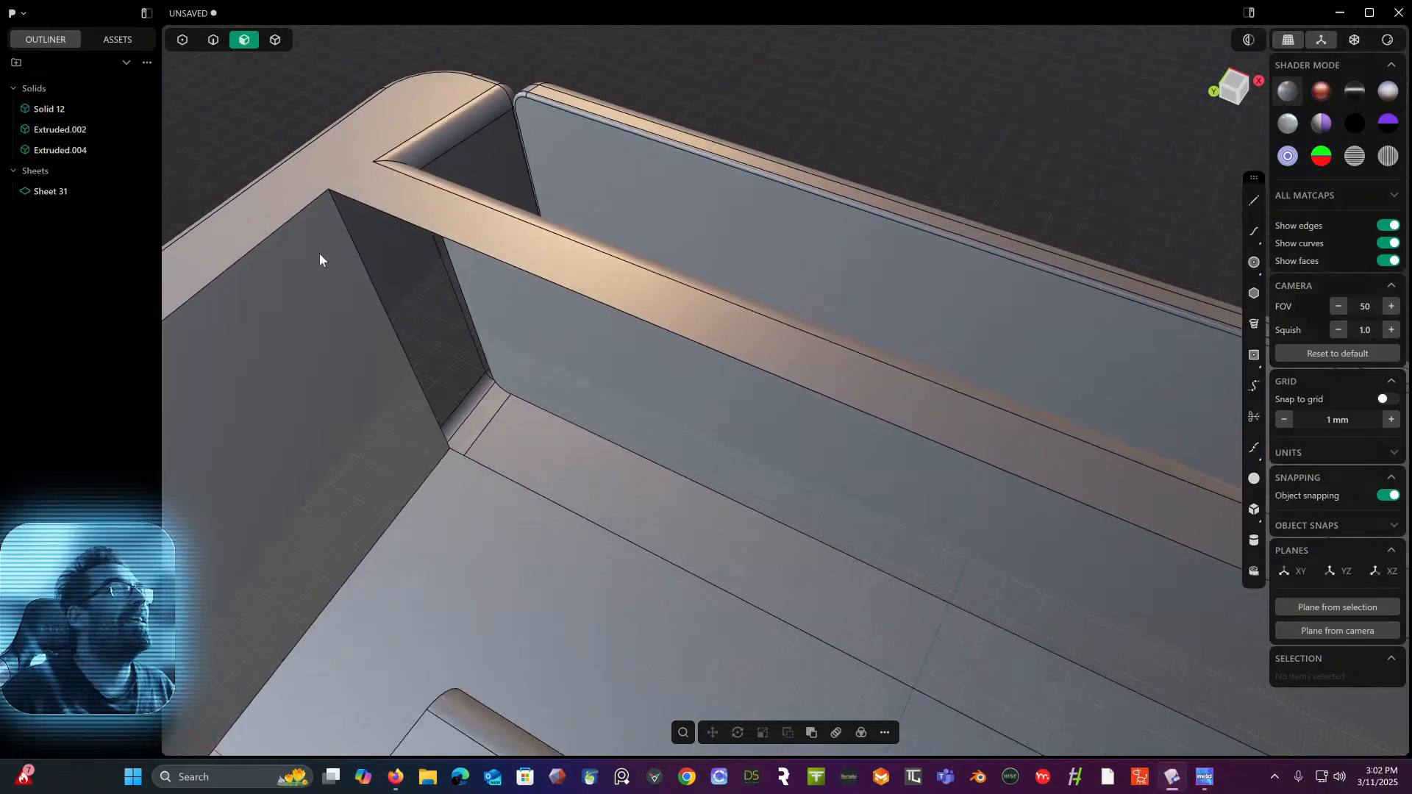
{"action": "scroll", "coordinate": [312, 234], "scroll_direction": "down", "scroll_amount": 3}
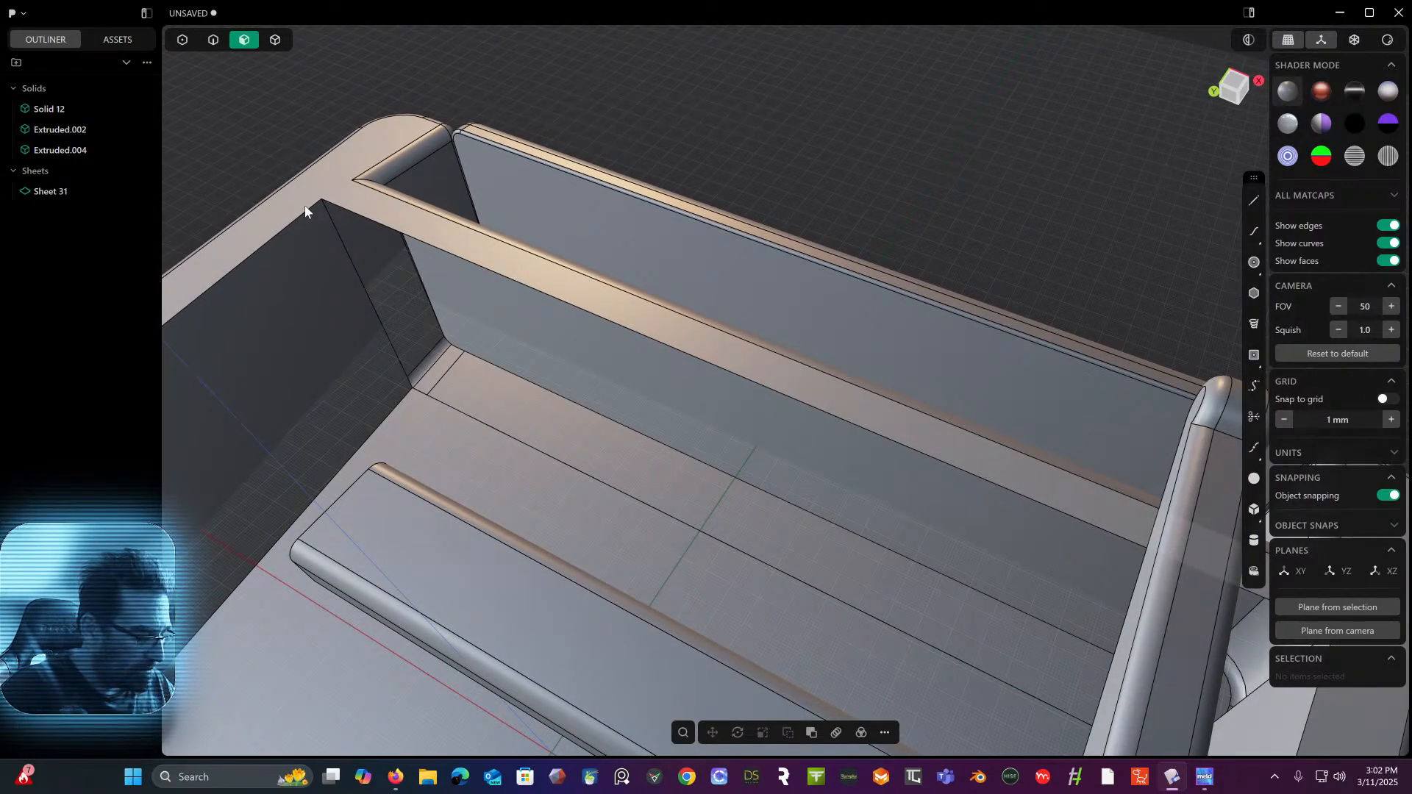
- Try to patch the hole in the opened sheet body, first without a selection and again with the whole sheet selected
{"action": "key", "text": "shift+p"}
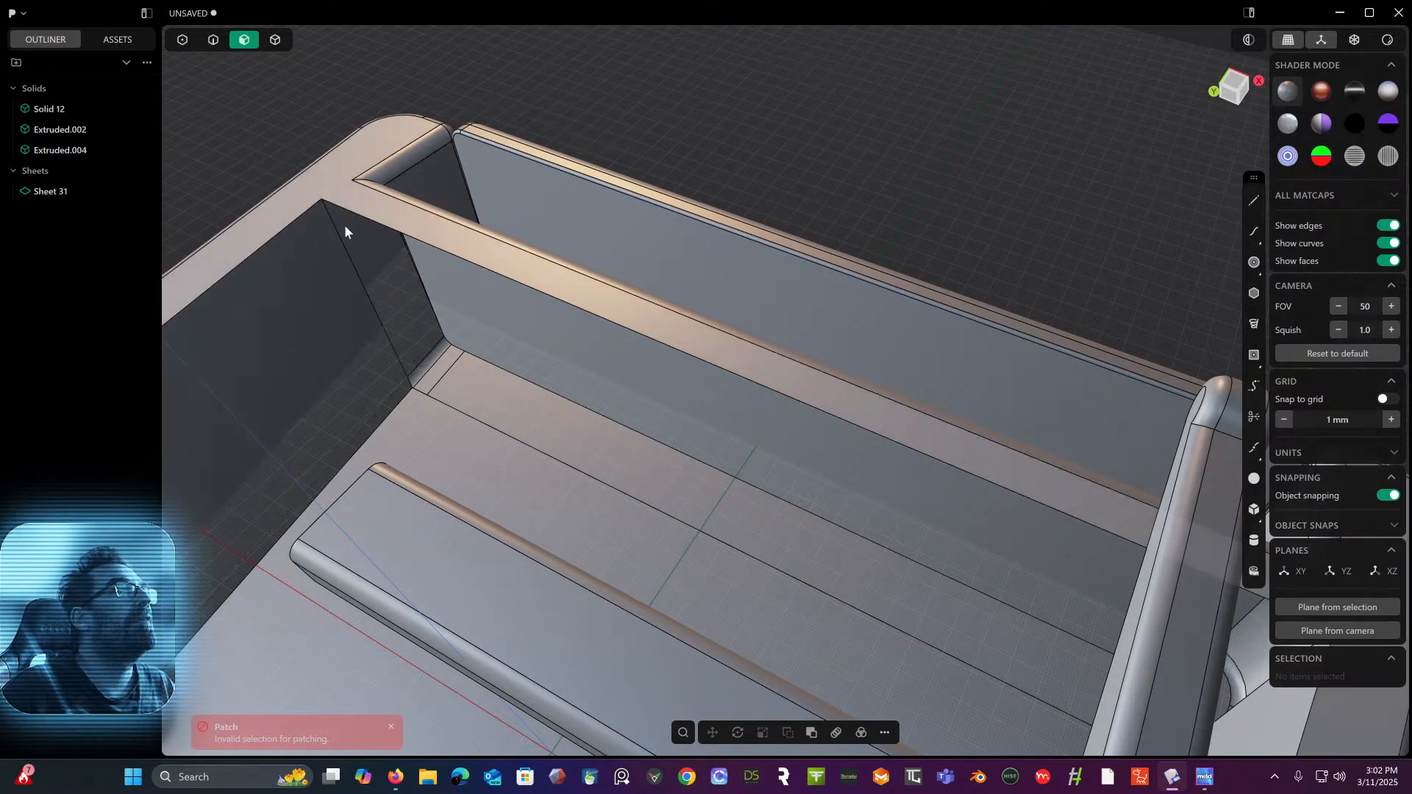
{"action": "left_click", "coordinate": [275, 40]}
{"action": "left_click", "coordinate": [284, 266]}
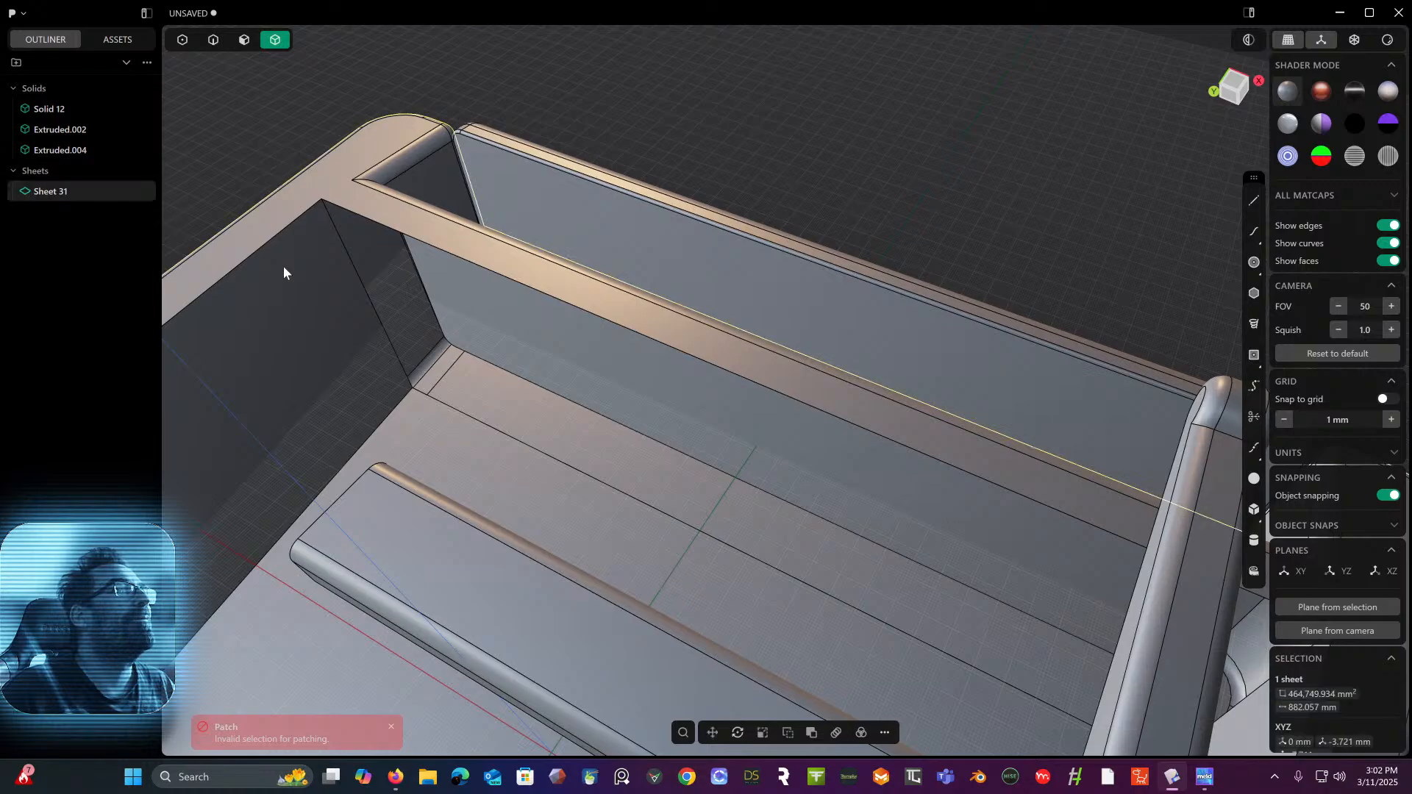
{"action": "key", "text": "shift+p"}
{"action": "left_click", "coordinate": [271, 59]}
{"action": "middle_click_drag", "start_coordinate": [271, 59], "coordinate": [292, 39]}
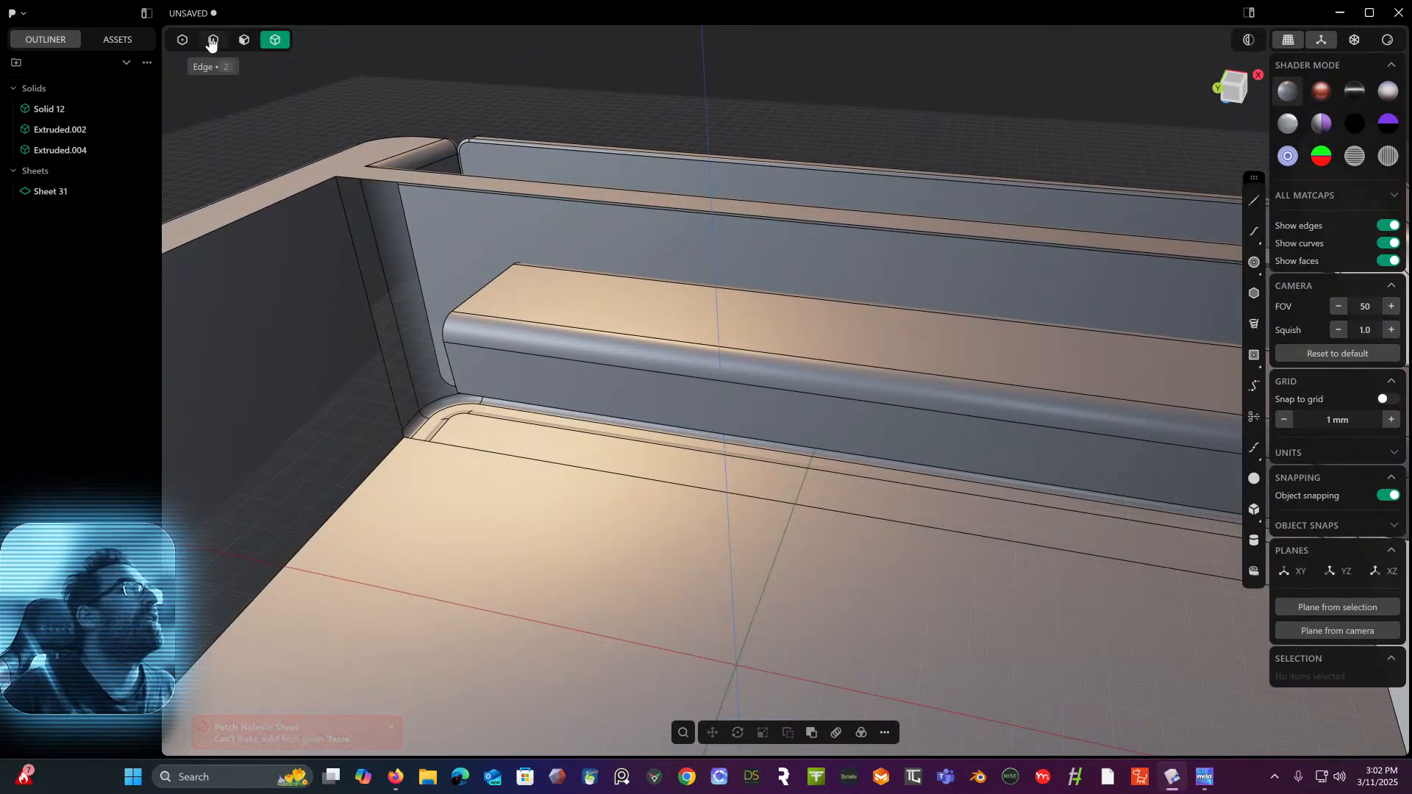
- Select the vertical boundary edge segments at one inner corner of the missing wall, including the short piece near the rim
{"action": "left_click", "coordinate": [213, 40]}
{"action": "left_click", "coordinate": [357, 287]}
{"action": "key", "text": "shift+e"}
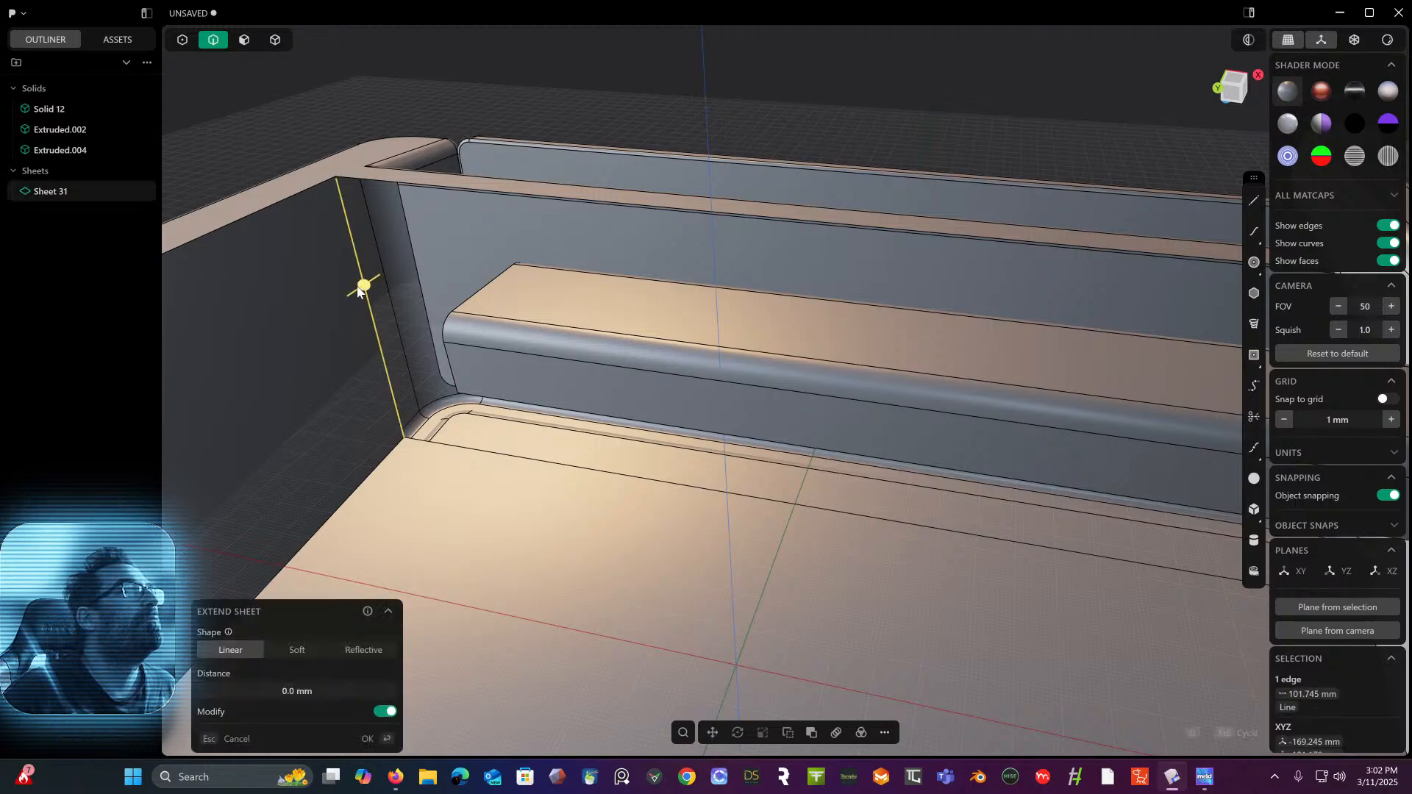
{"action": "scroll", "coordinate": [357, 288], "scroll_direction": "up", "scroll_amount": 5}
{"action": "scroll", "coordinate": [346, 311], "scroll_direction": "down", "scroll_amount": 4}
{"action": "middle_click_drag", "start_coordinate": [346, 310], "coordinate": [390, 457], "text": "shift"}
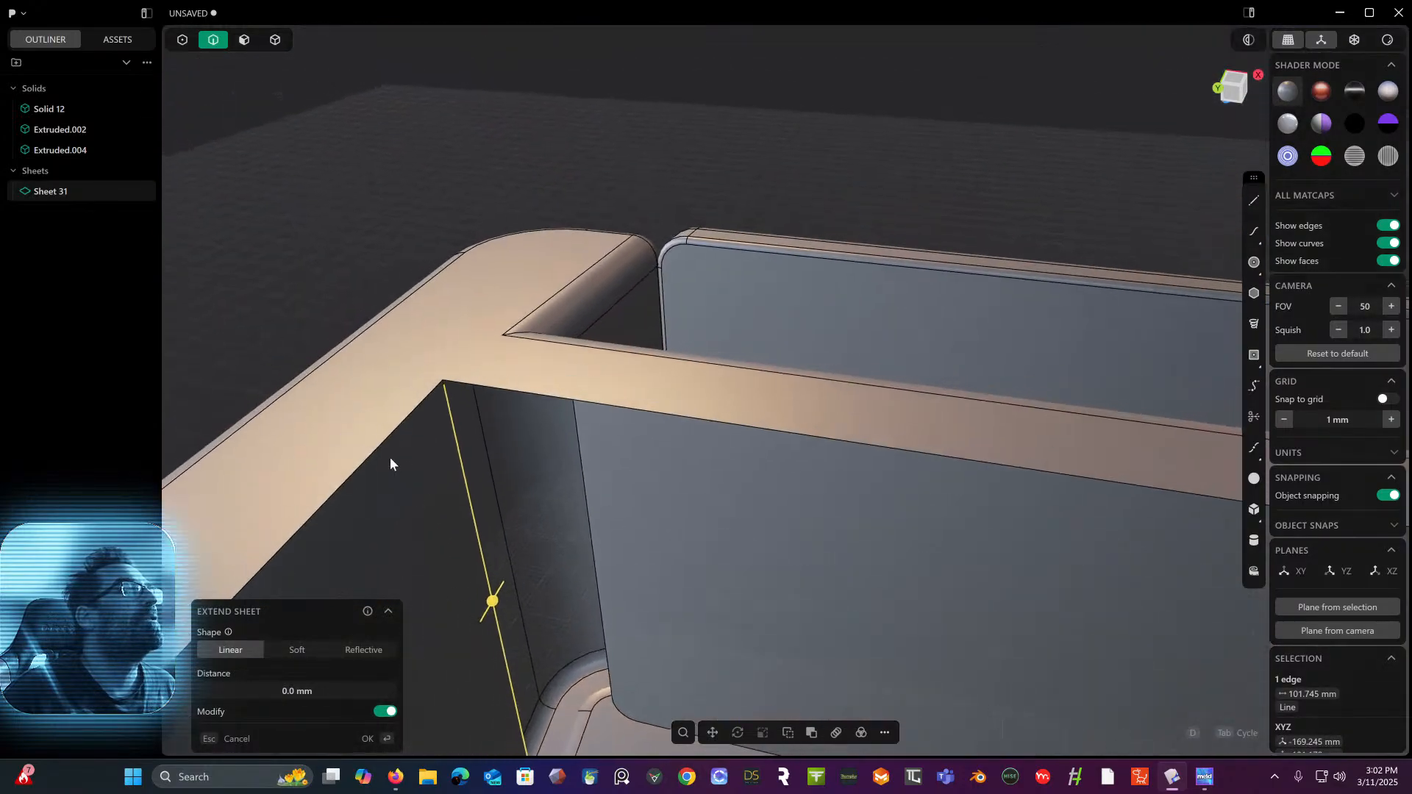
{"action": "scroll", "coordinate": [383, 214], "scroll_direction": "up", "scroll_amount": 4}
{"action": "middle_click_drag", "start_coordinate": [390, 323], "coordinate": [393, 162]}
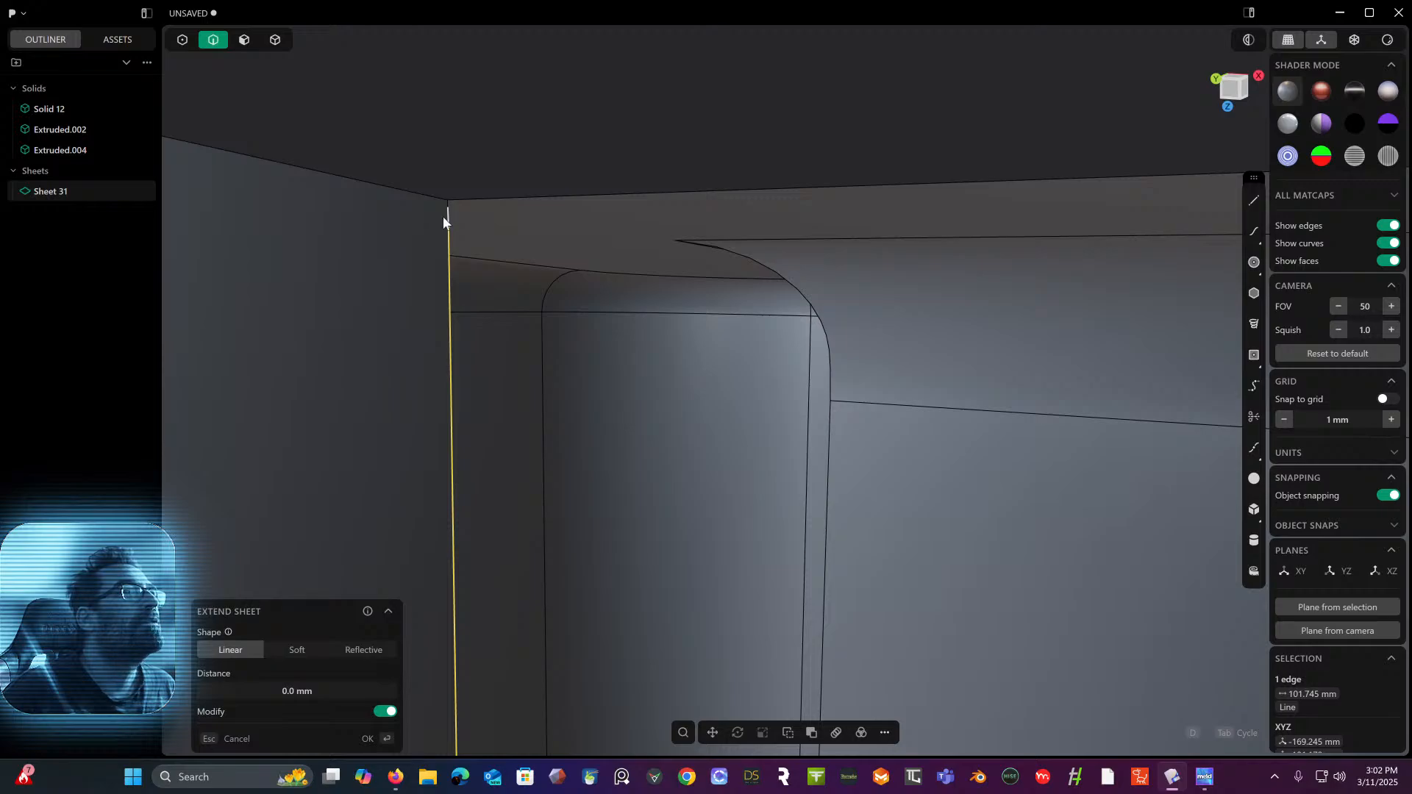
{"action": "scroll", "coordinate": [445, 214], "scroll_direction": "up", "scroll_amount": 2}
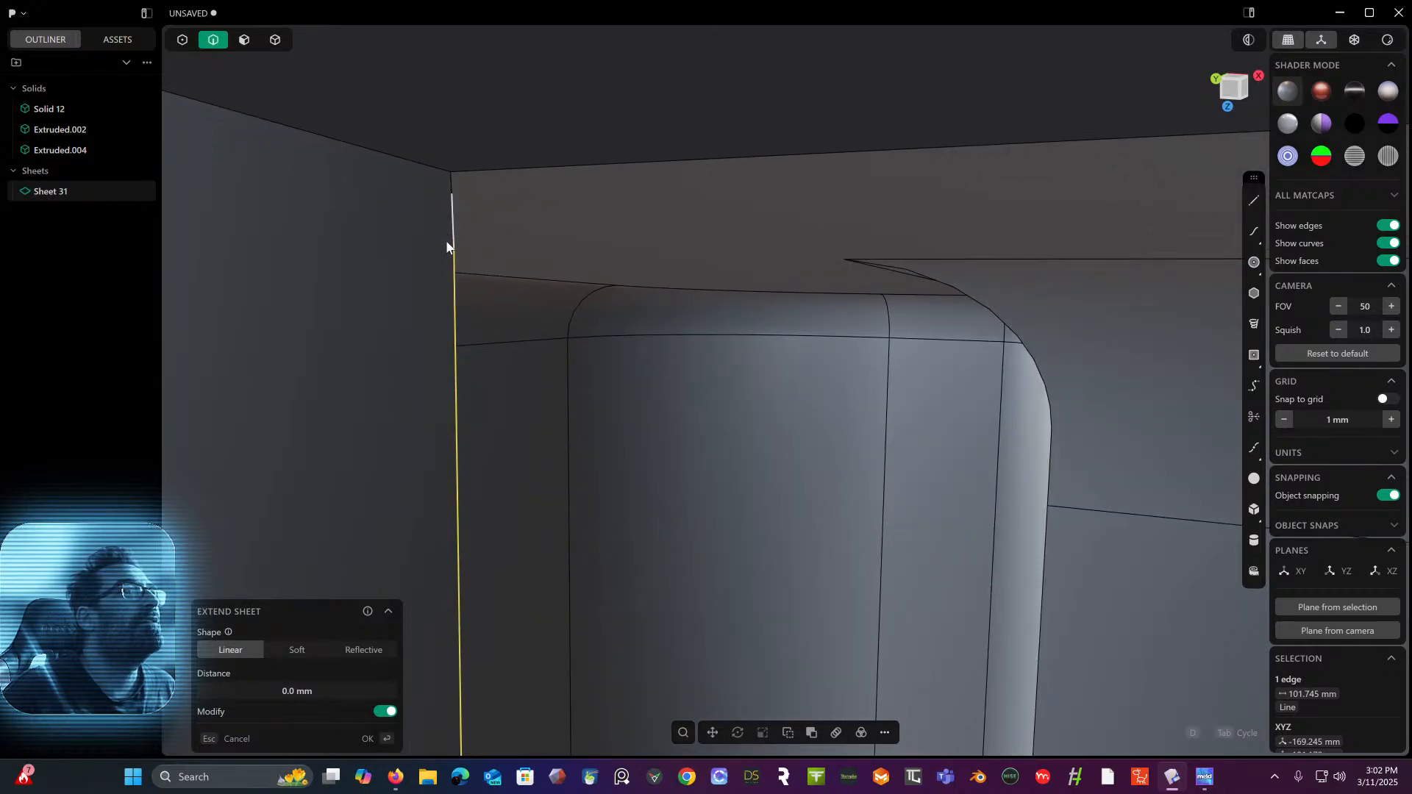
{"action": "left_click", "coordinate": [456, 184]}
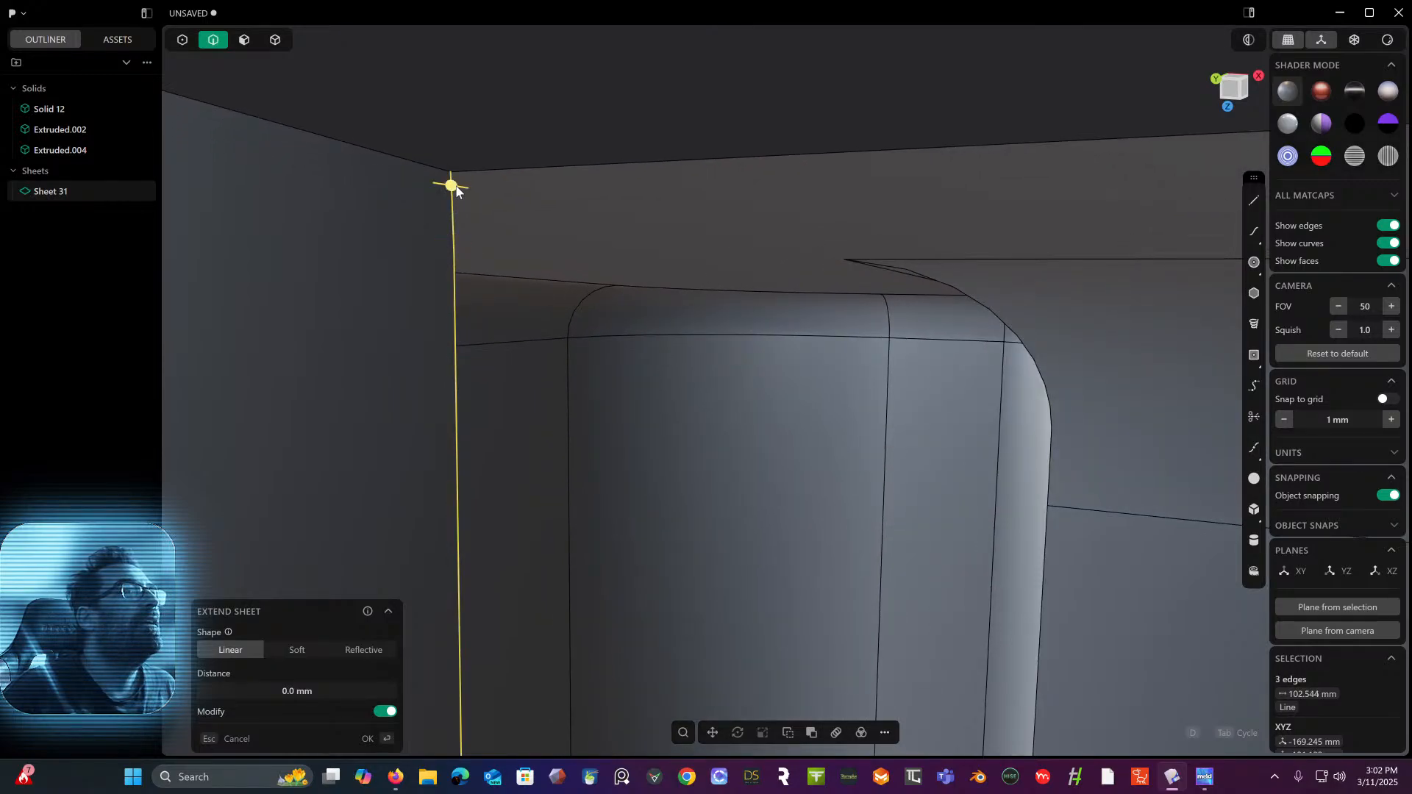
{"action": "scroll", "coordinate": [456, 190], "scroll_direction": "down", "scroll_amount": 2}
{"action": "scroll", "coordinate": [456, 190], "scroll_direction": "down", "scroll_amount": 2}
{"action": "middle_click_drag", "start_coordinate": [456, 196], "coordinate": [337, 261]}
{"action": "scroll", "coordinate": [501, 213], "scroll_direction": "down", "scroll_amount": 2}
{"action": "scroll", "coordinate": [501, 213], "scroll_direction": "down", "scroll_amount": 2}
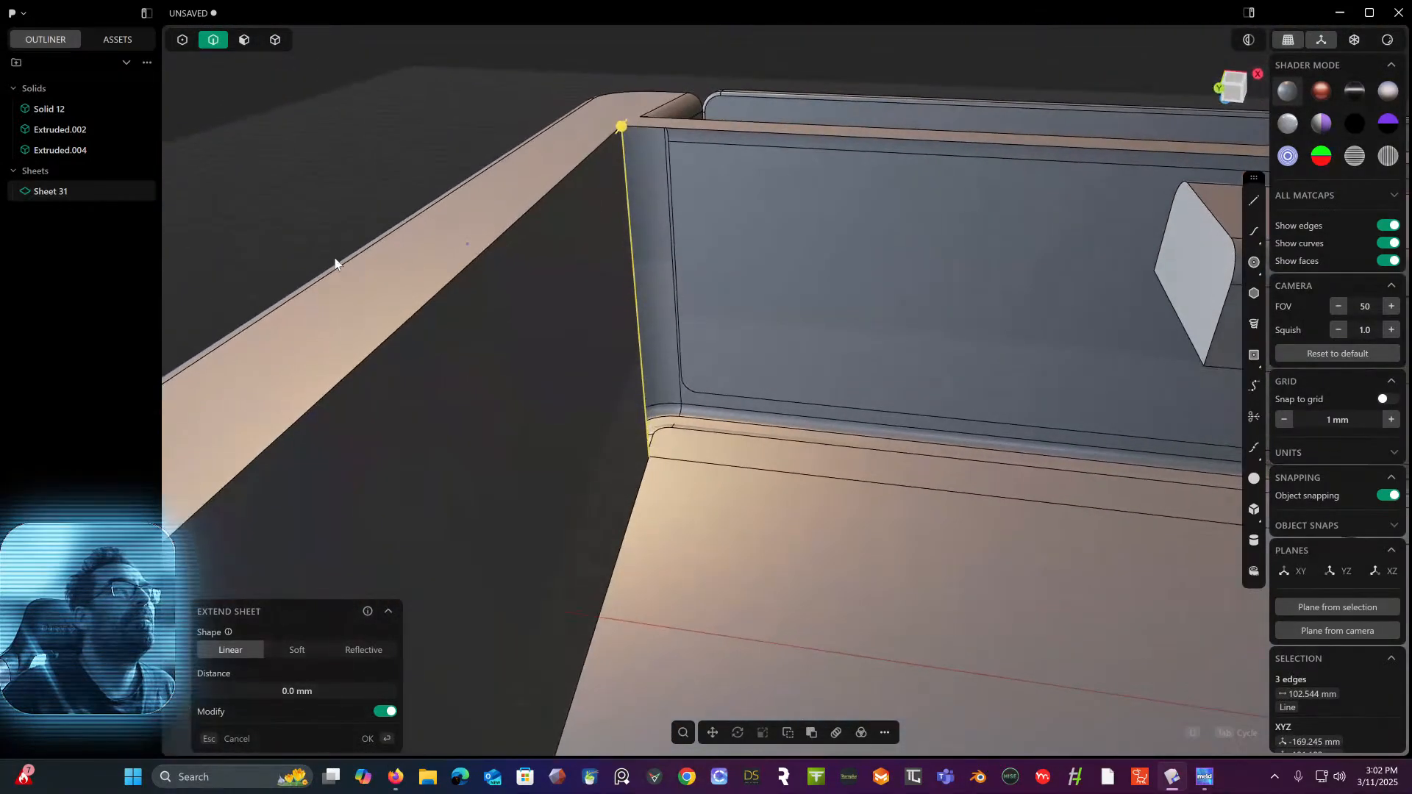
- Hide the solid Extruded.004 and switch the camera to orthographic to expose the opposite inner corner of the missing wall
{"action": "middle_click_drag", "start_coordinate": [678, 232], "coordinate": [116, 338]}
{"action": "mouse_move", "coordinate": [119, 153]}
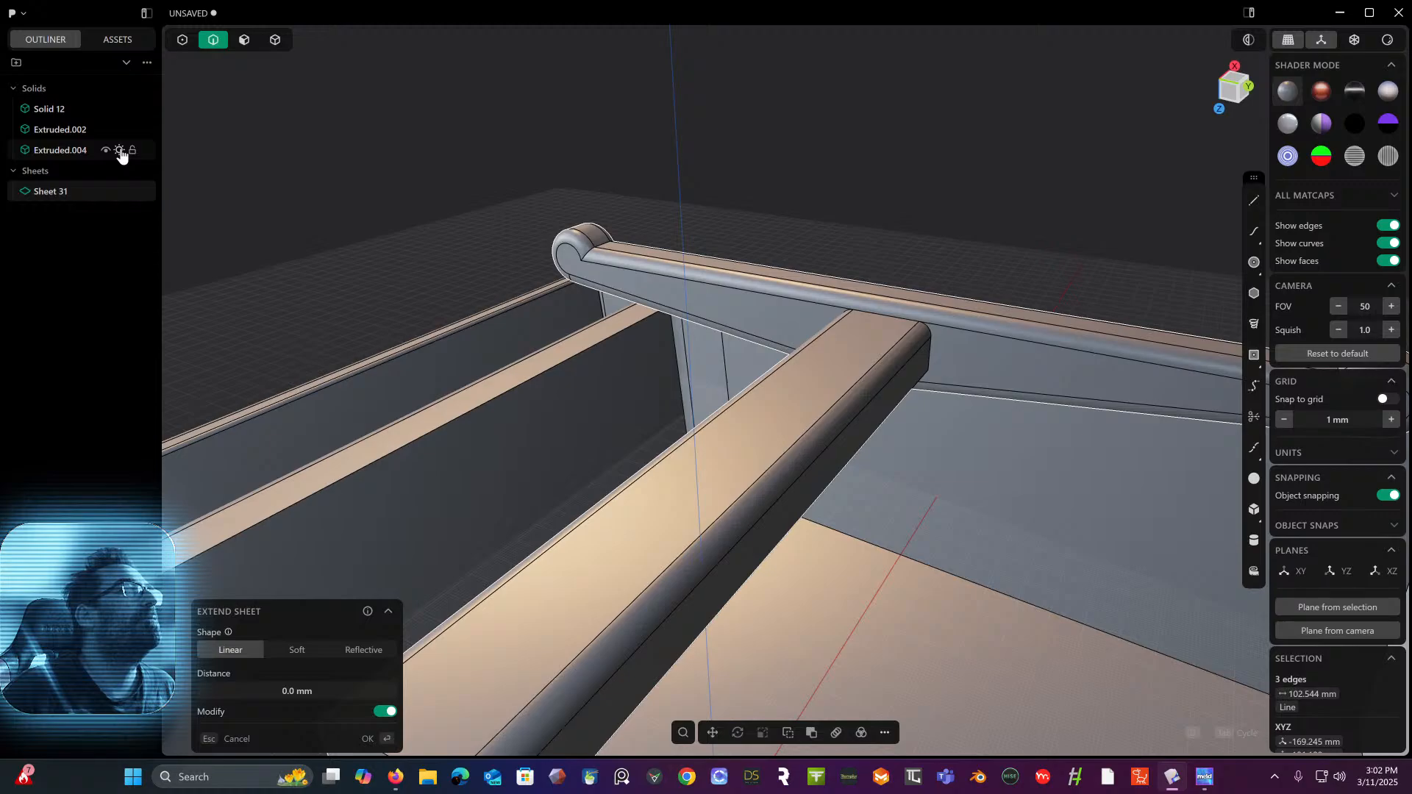
{"action": "left_click", "coordinate": [120, 151]}
{"action": "middle_click_drag", "start_coordinate": [844, 355], "coordinate": [687, 343]}
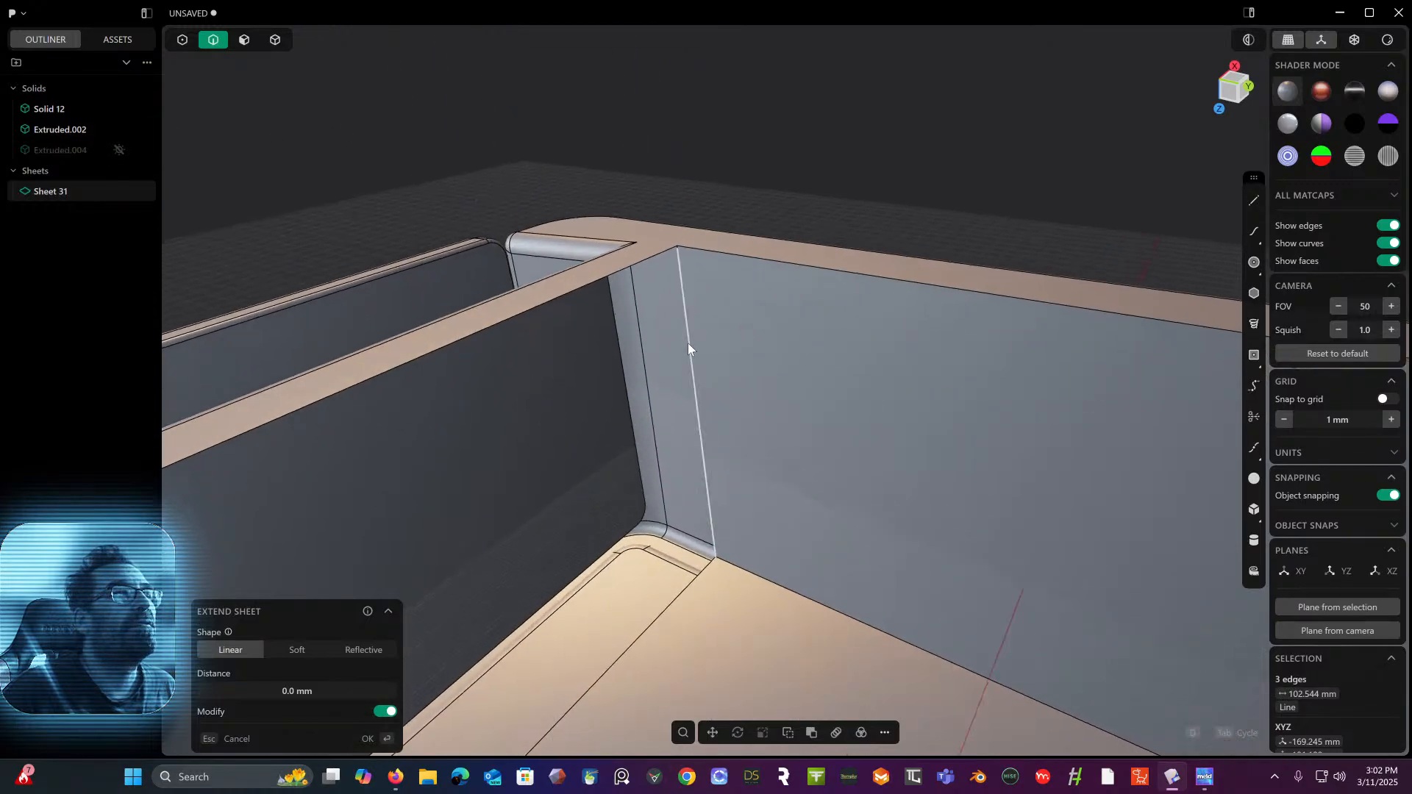
{"action": "scroll", "coordinate": [655, 347], "scroll_direction": "up", "scroll_amount": 2}
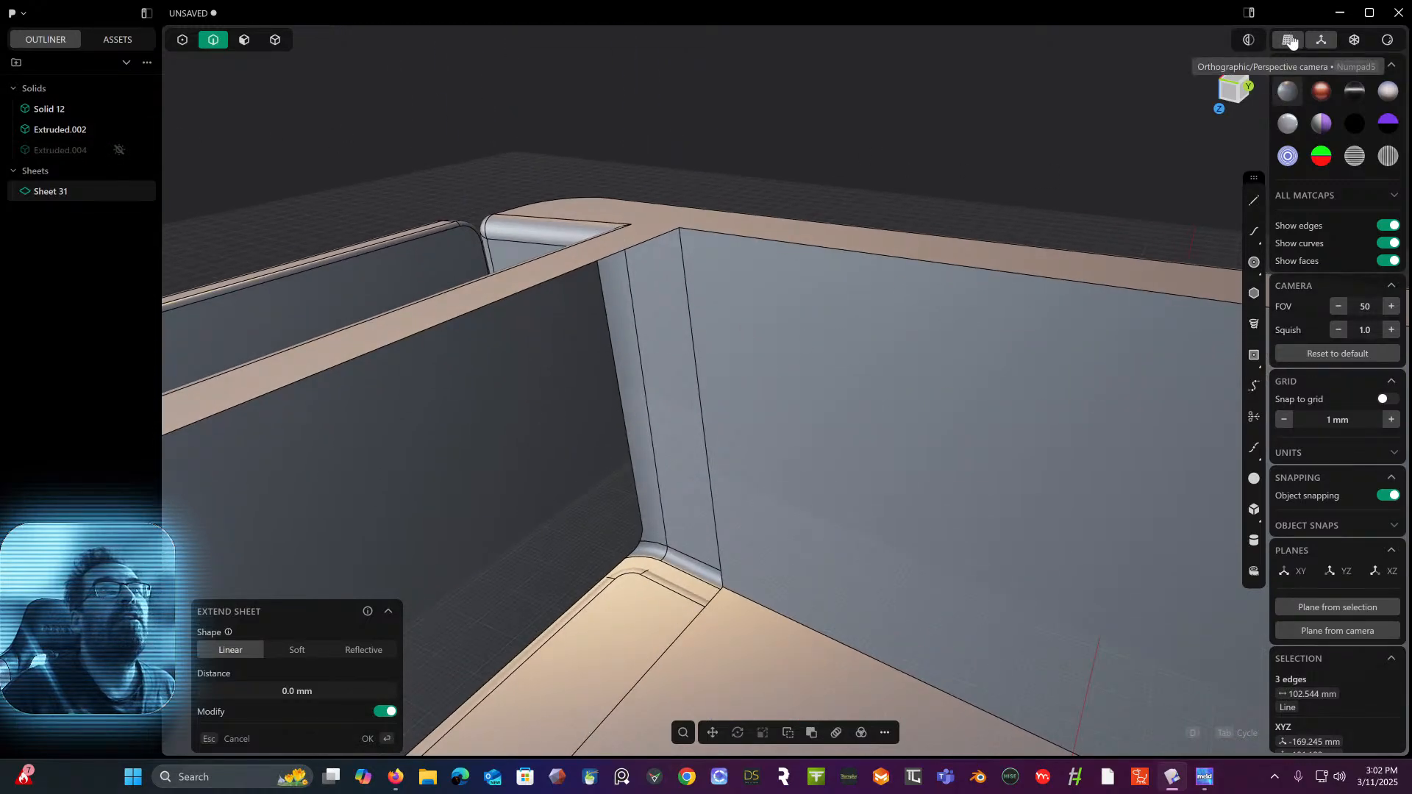
{"action": "scroll", "coordinate": [718, 347], "scroll_direction": "up", "scroll_amount": 3}
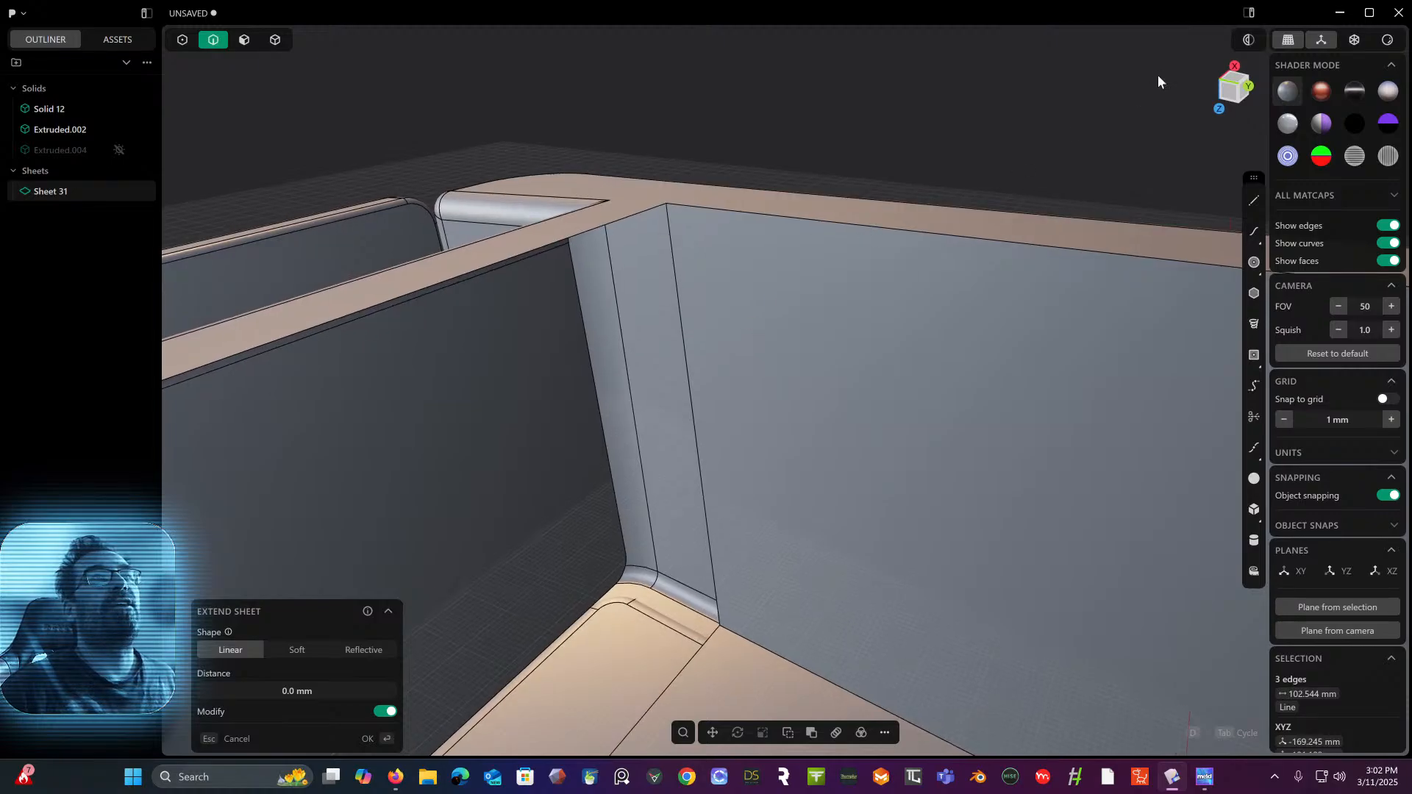
{"action": "left_click", "coordinate": [1321, 40]}
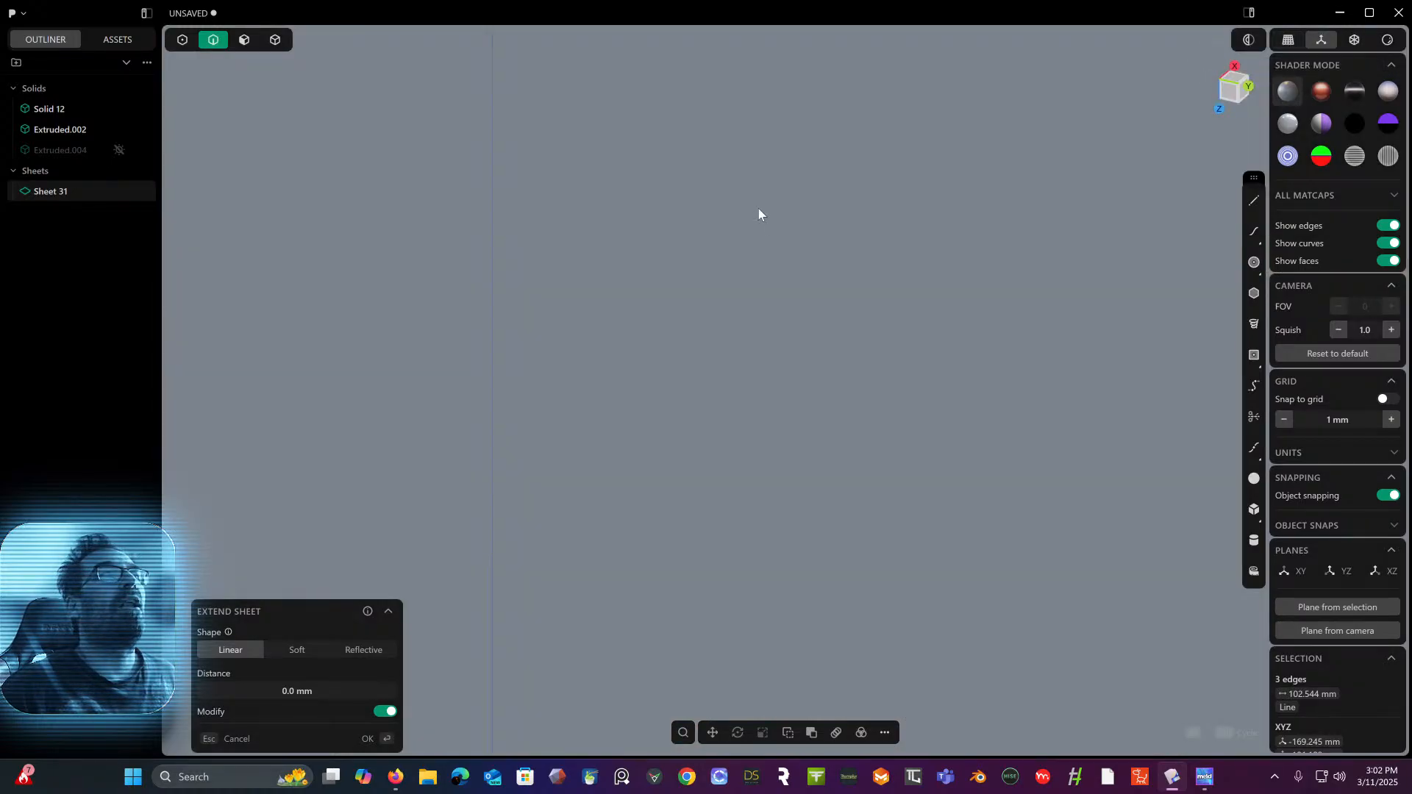
{"action": "scroll", "coordinate": [758, 209], "scroll_direction": "down", "scroll_amount": 6}
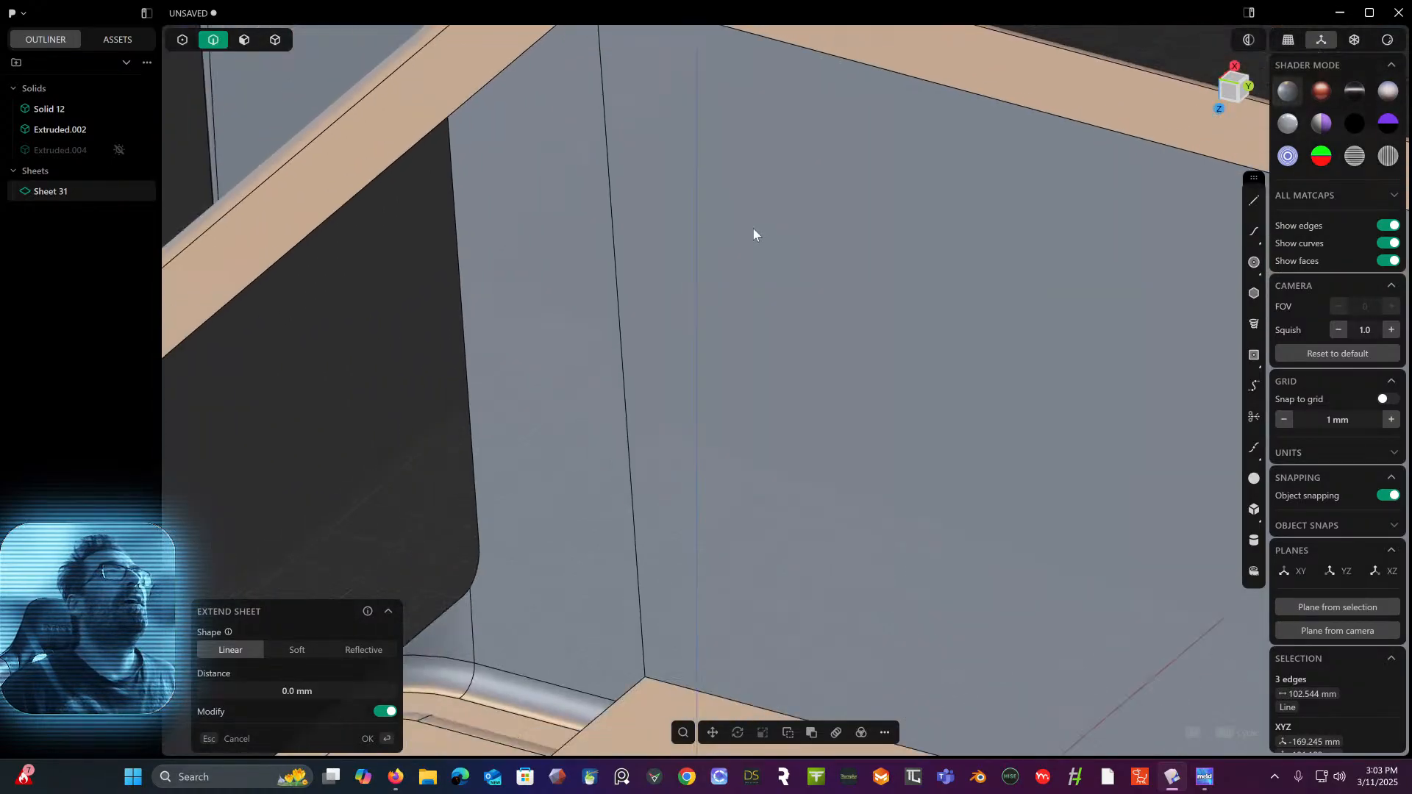
{"action": "middle_click_drag", "start_coordinate": [754, 228], "coordinate": [722, 514]}
{"action": "scroll", "coordinate": [660, 435], "scroll_direction": "up", "scroll_amount": 1}
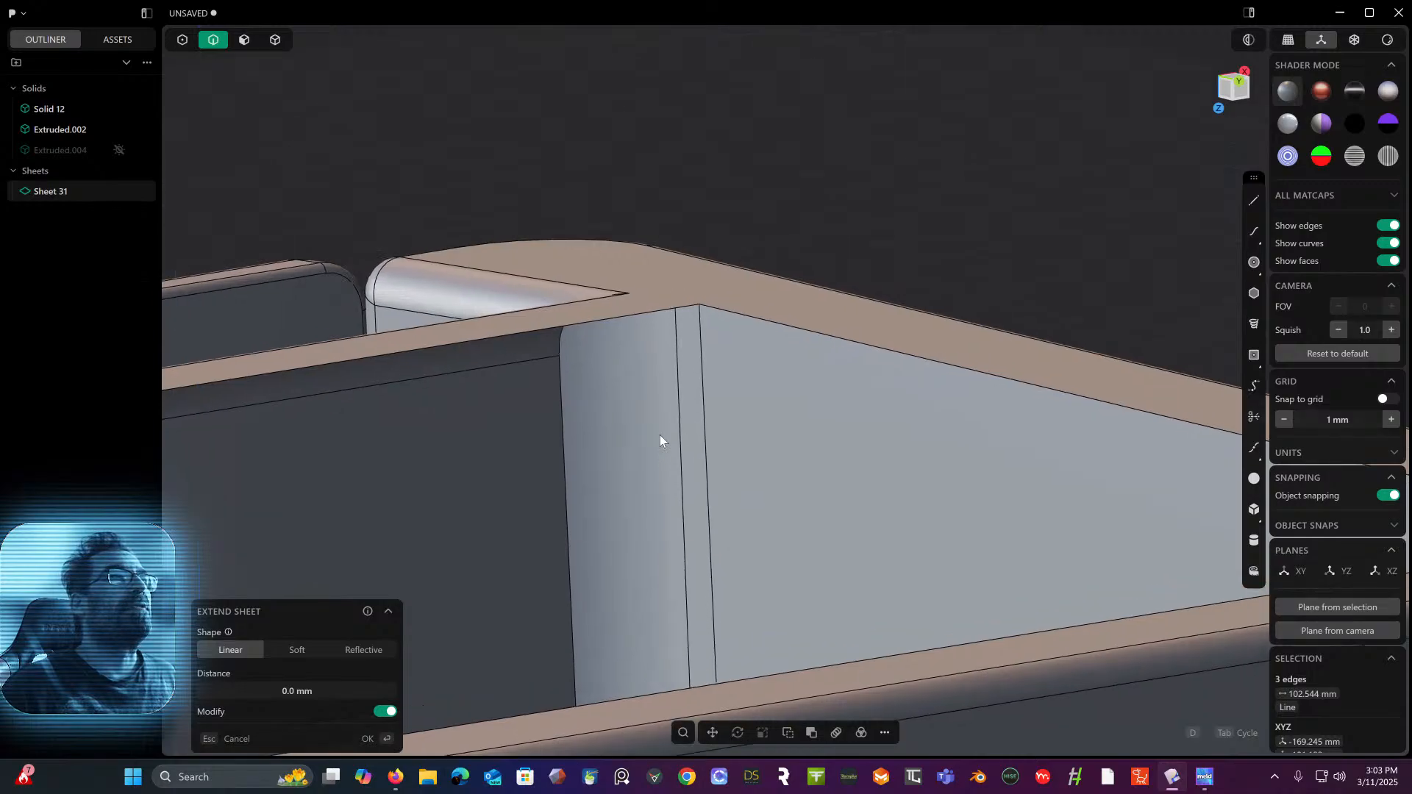
- Add the opposite inner corner's vertical edge segments to the selection, including the tiny piece at the rim
{"action": "scroll", "coordinate": [660, 435], "scroll_direction": "up", "scroll_amount": 4}
{"action": "mouse_move", "coordinate": [765, 246]}
{"action": "middle_mouse_down"}
{"action": "mouse_move", "coordinate": [818, 277]}
{"action": "mouse_move", "coordinate": [756, 253]}
{"action": "middle_mouse_up"}
{"action": "left_click", "coordinate": [753, 249]}
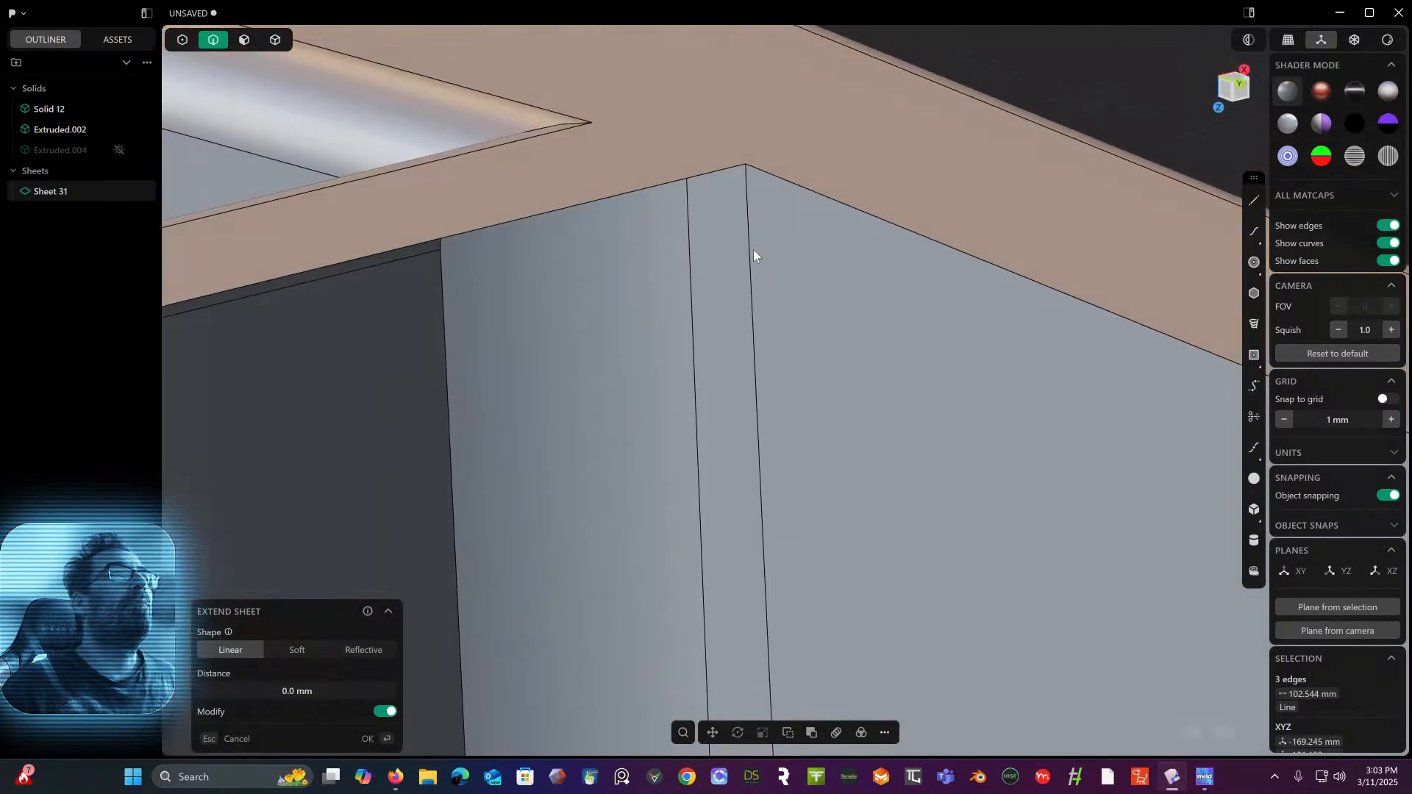
{"action": "left_click", "coordinate": [746, 175]}
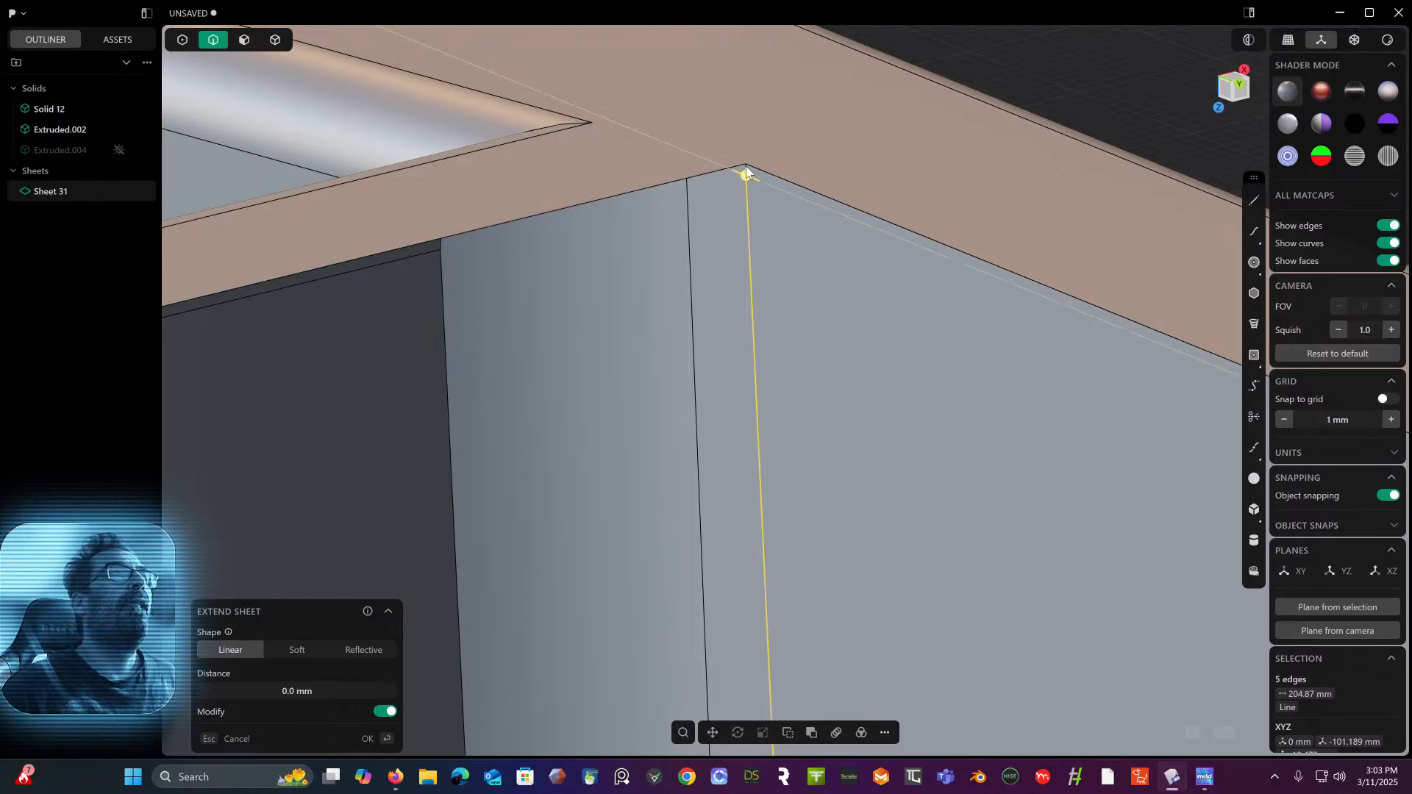
{"action": "middle_click_drag", "start_coordinate": [744, 170], "coordinate": [751, 109]}
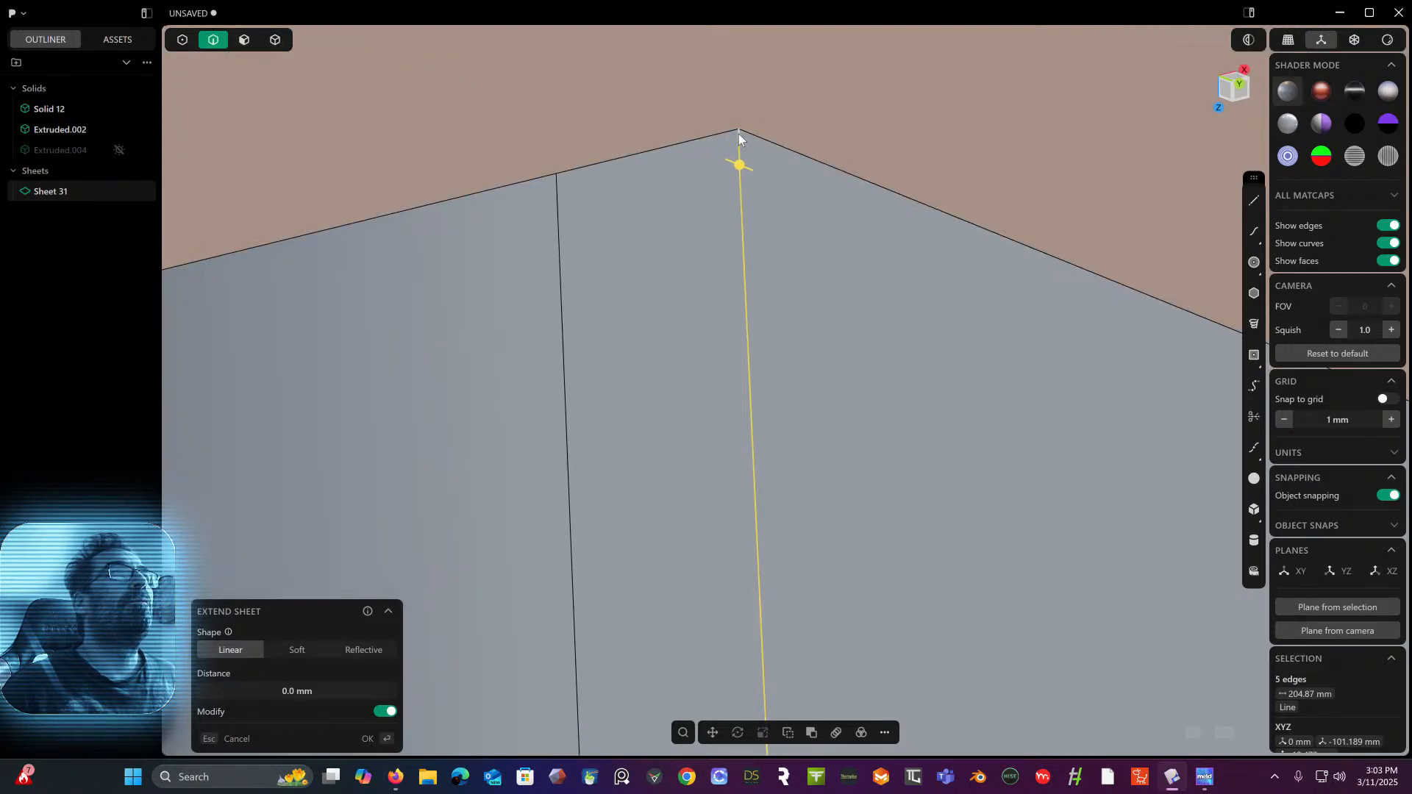
{"action": "scroll", "coordinate": [738, 134], "scroll_direction": "down", "scroll_amount": 10}
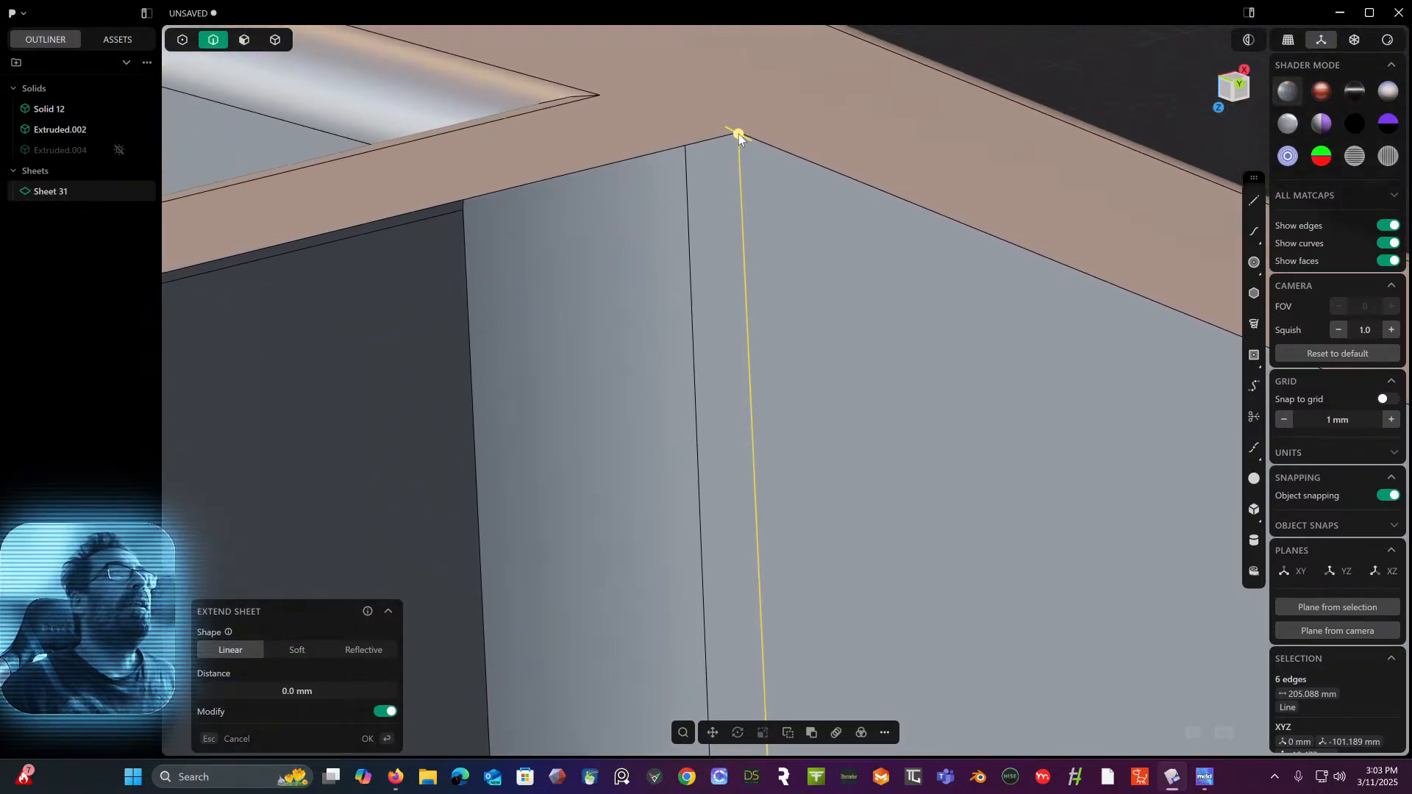
{"action": "scroll", "coordinate": [738, 133], "scroll_direction": "down", "scroll_amount": 5}
- Loft a flat sheet between the selected vertical corner edges to rebuild the missing wall under the divider bar
{"action": "middle_click_drag", "start_coordinate": [739, 134], "coordinate": [1250, 456]}
{"action": "scroll", "coordinate": [1315, 402], "scroll_direction": "down", "scroll_amount": 1}
{"action": "middle_click_drag", "start_coordinate": [1094, 340], "coordinate": [796, 265]}
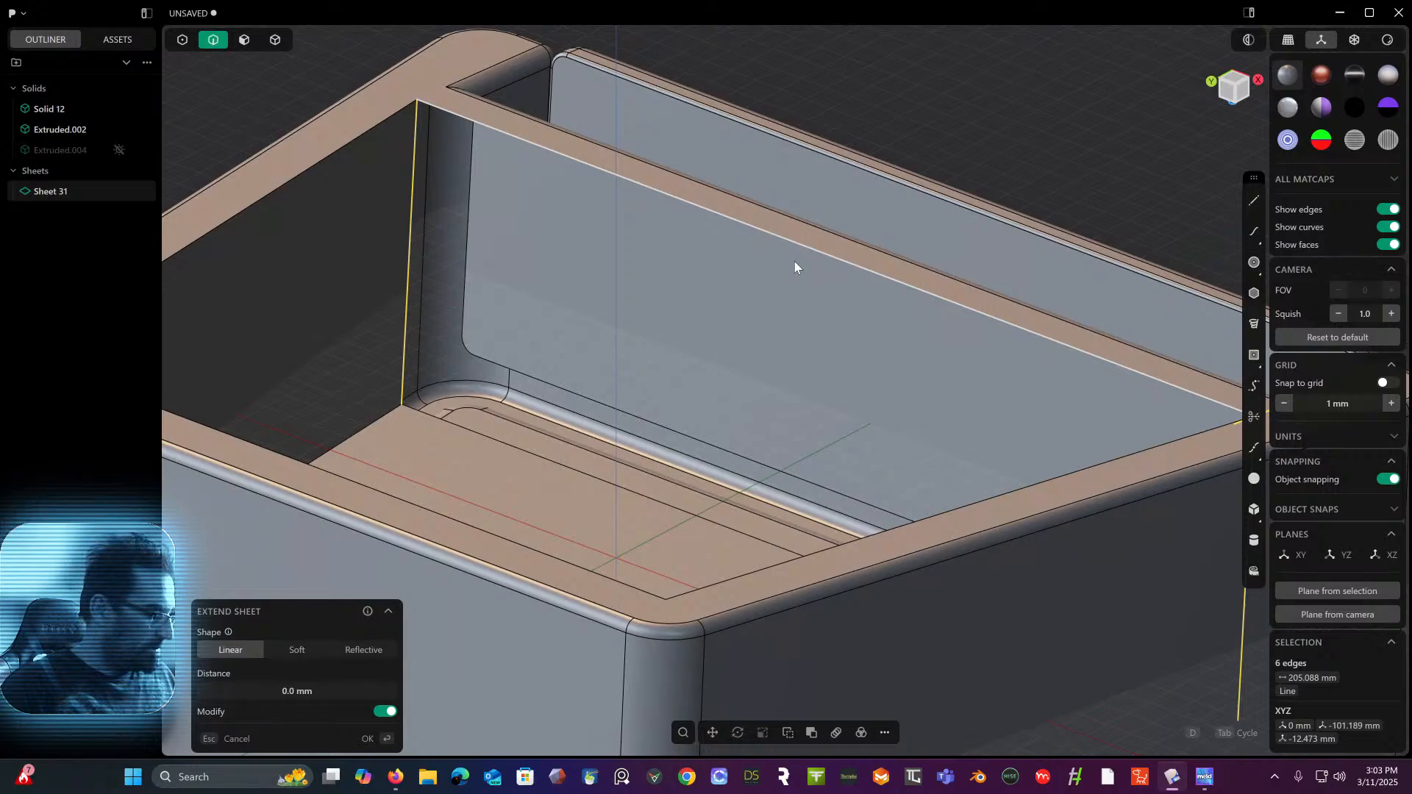
{"action": "key", "text": "l"}
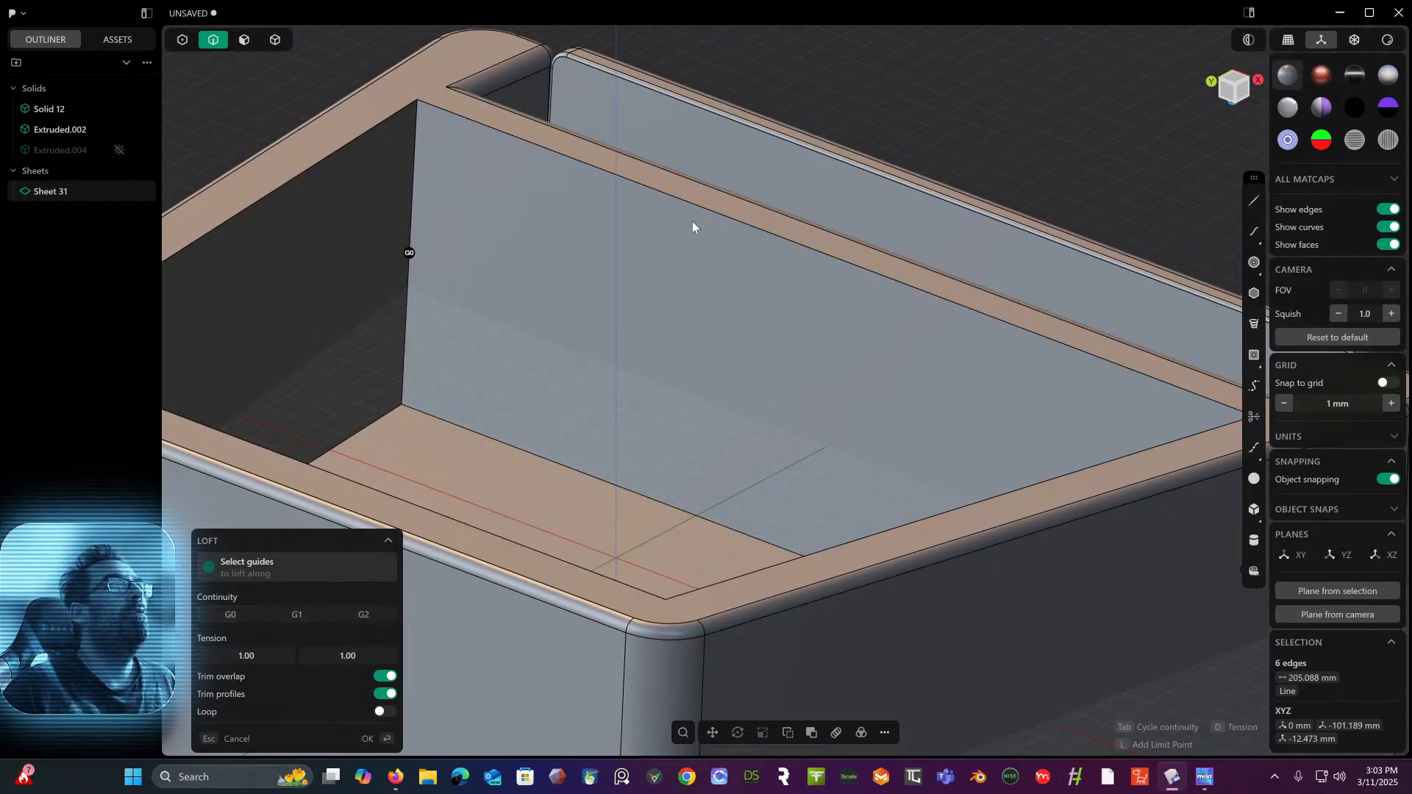
{"action": "right_click", "coordinate": [920, 122]}
{"action": "middle_click_drag", "start_coordinate": [919, 122], "coordinate": [871, 154]}
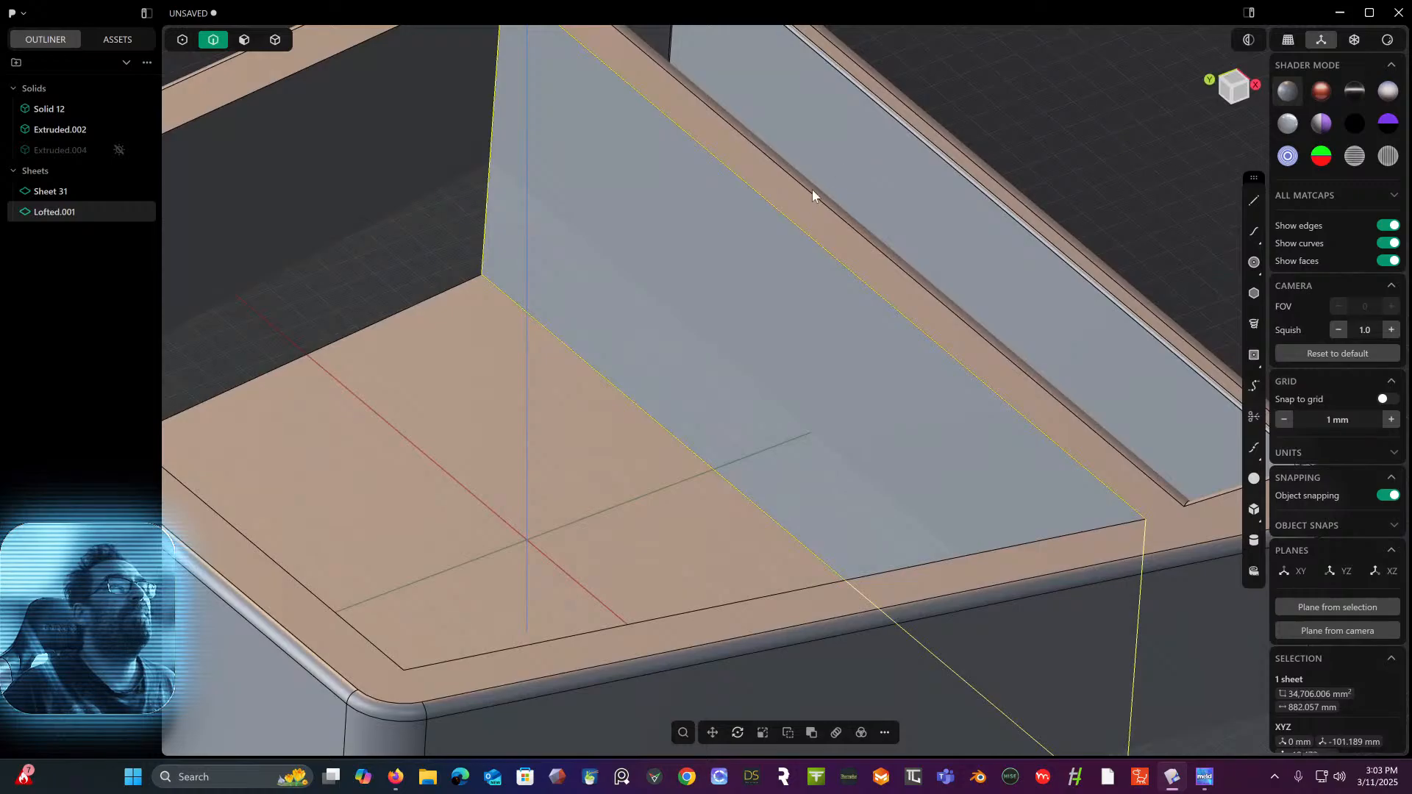
- Try to join the lofted wall sheet and Sheet 31 with a Boolean union, and switch to face selection
{"action": "scroll", "coordinate": [812, 190], "scroll_direction": "down", "scroll_amount": 4}
{"action": "middle_click_drag", "start_coordinate": [810, 191], "coordinate": [769, 218]}
{"action": "scroll", "coordinate": [757, 200], "scroll_direction": "down", "scroll_amount": 3}
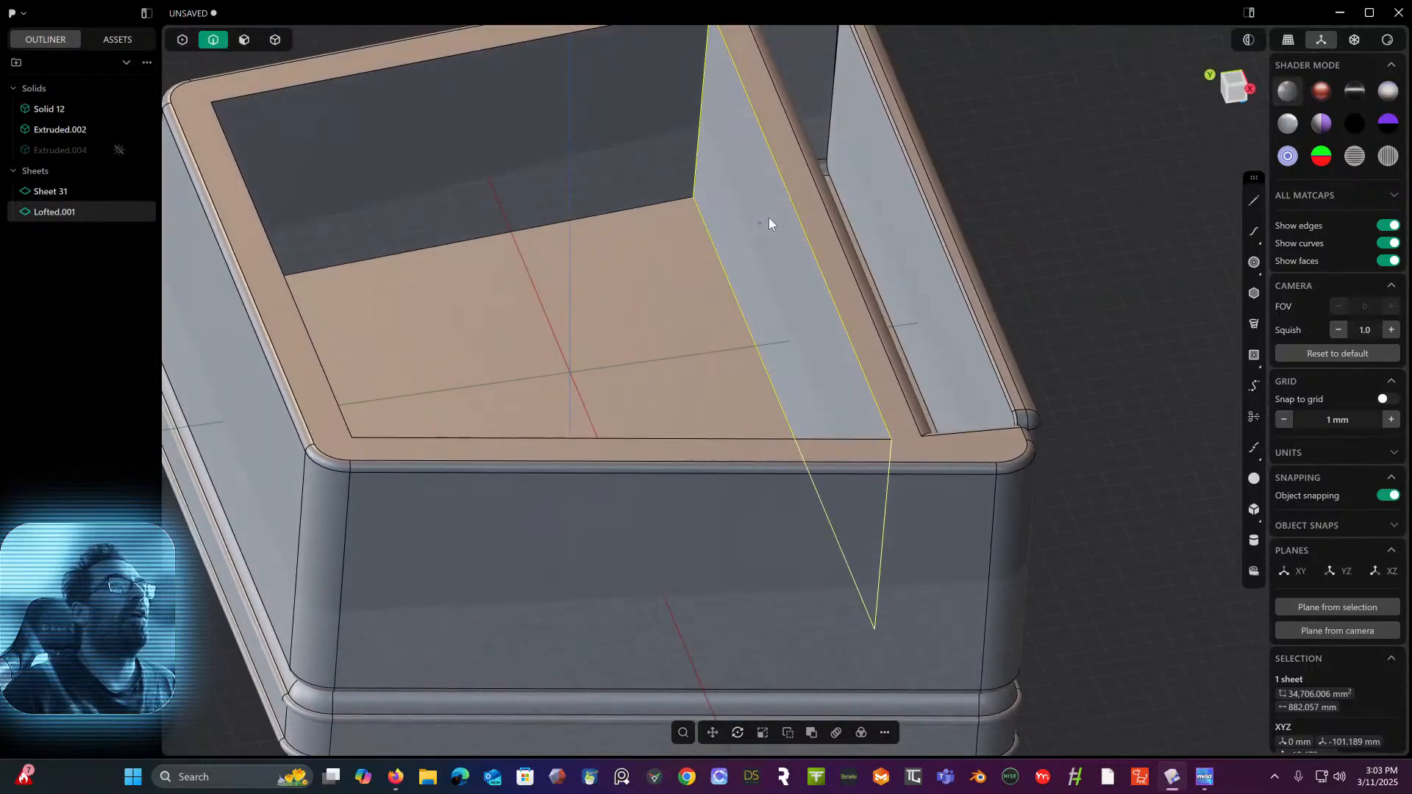
{"action": "left_click", "coordinate": [52, 194], "text": "shift"}
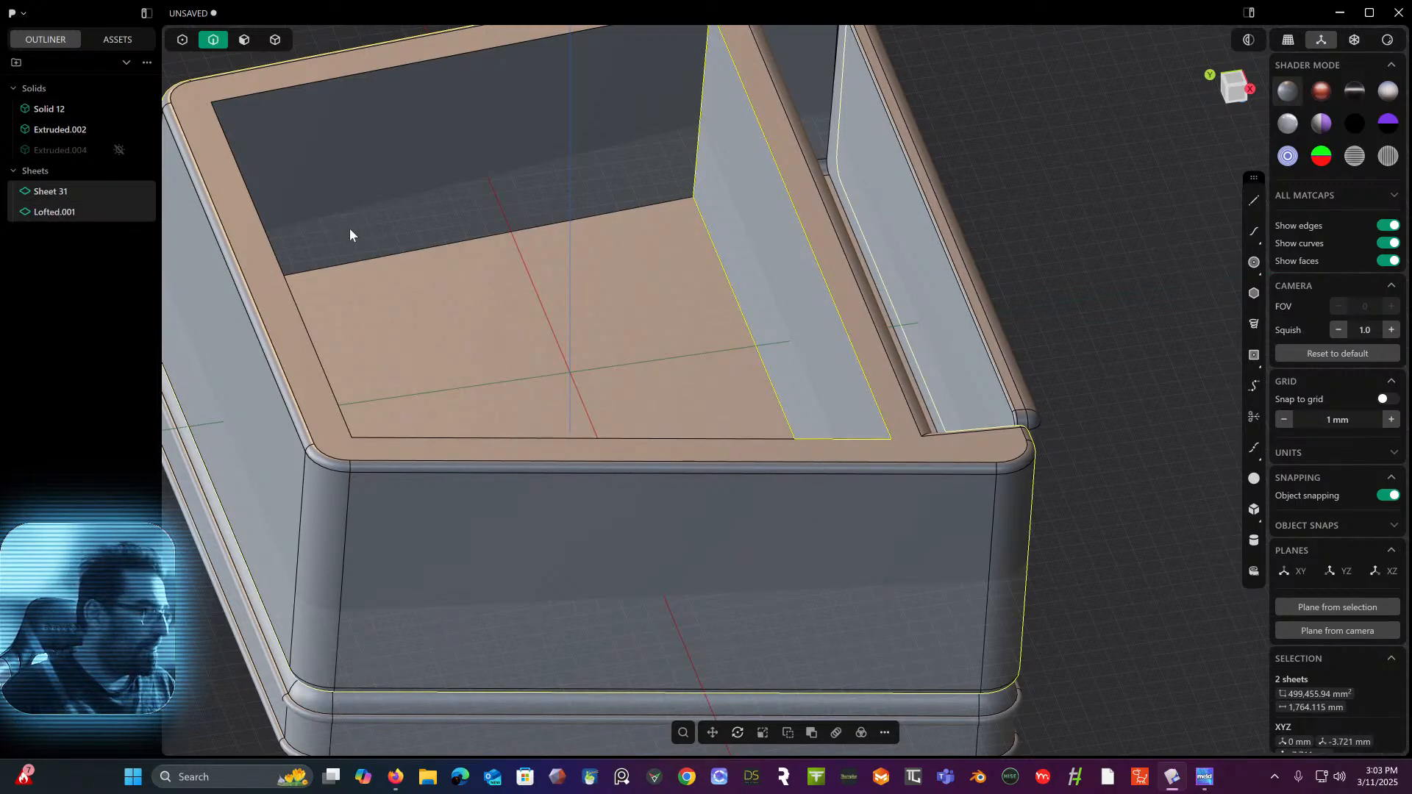
{"action": "key", "text": "b"}
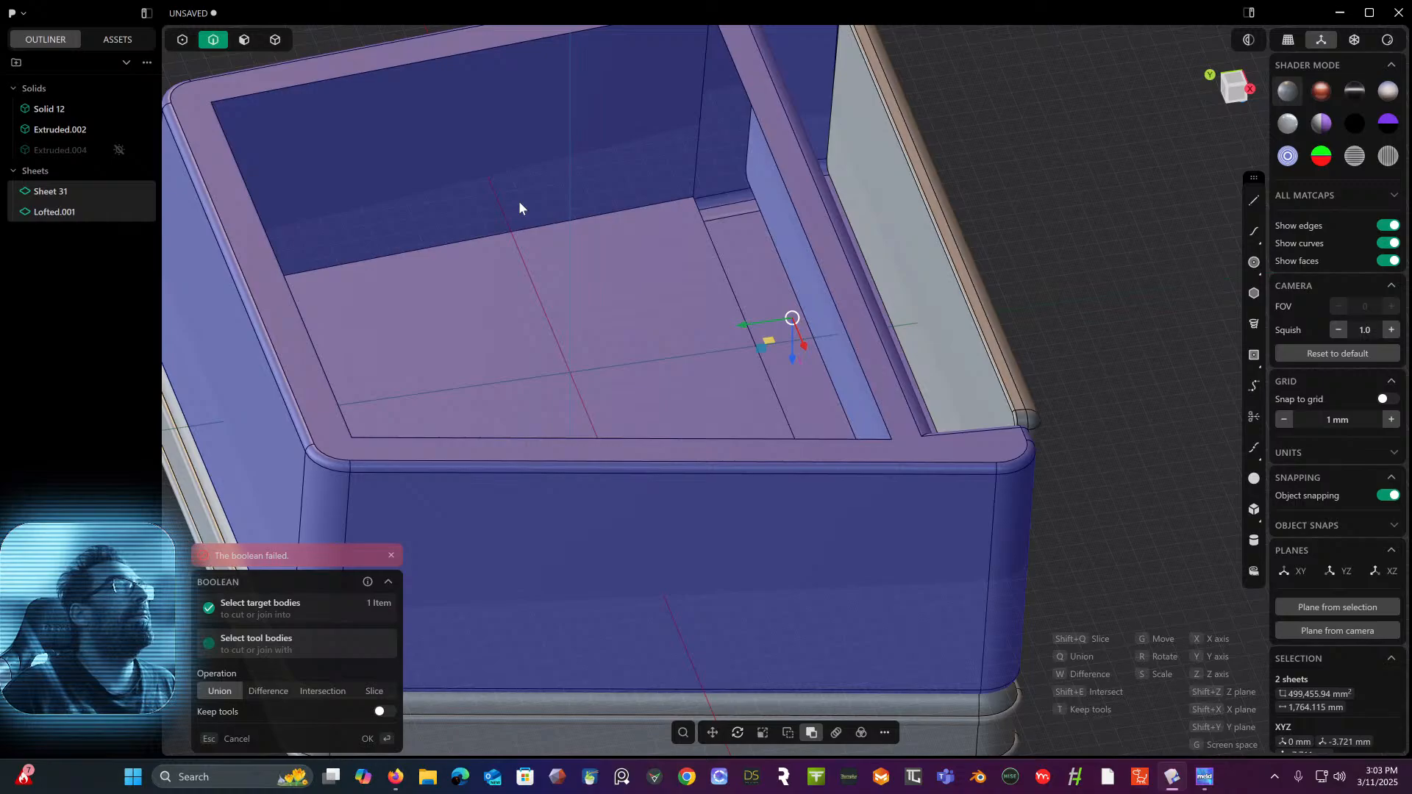
{"action": "key", "text": "Escape"}
{"action": "middle_click_drag", "start_coordinate": [543, 227], "coordinate": [581, 271], "text": "shift"}
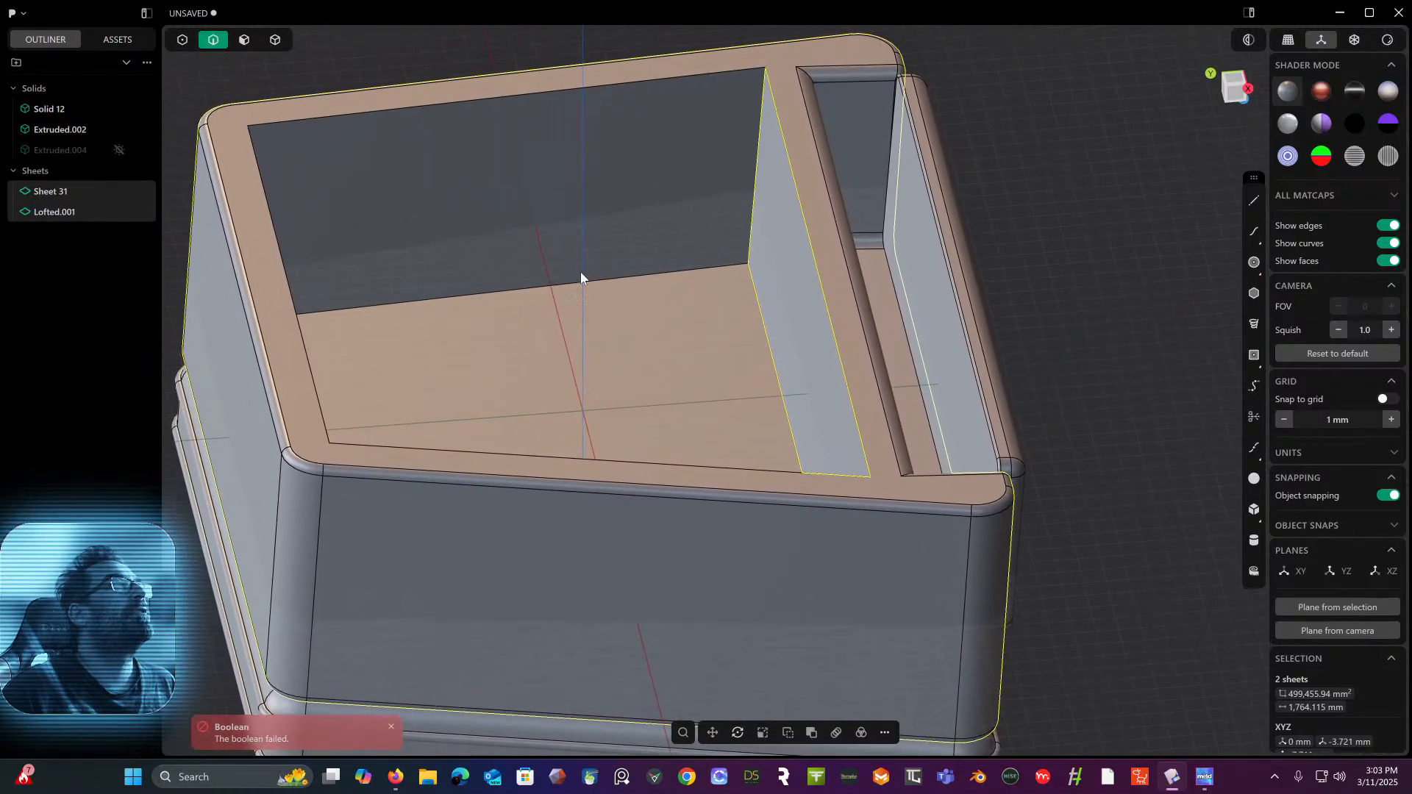
{"action": "left_click", "coordinate": [244, 41]}
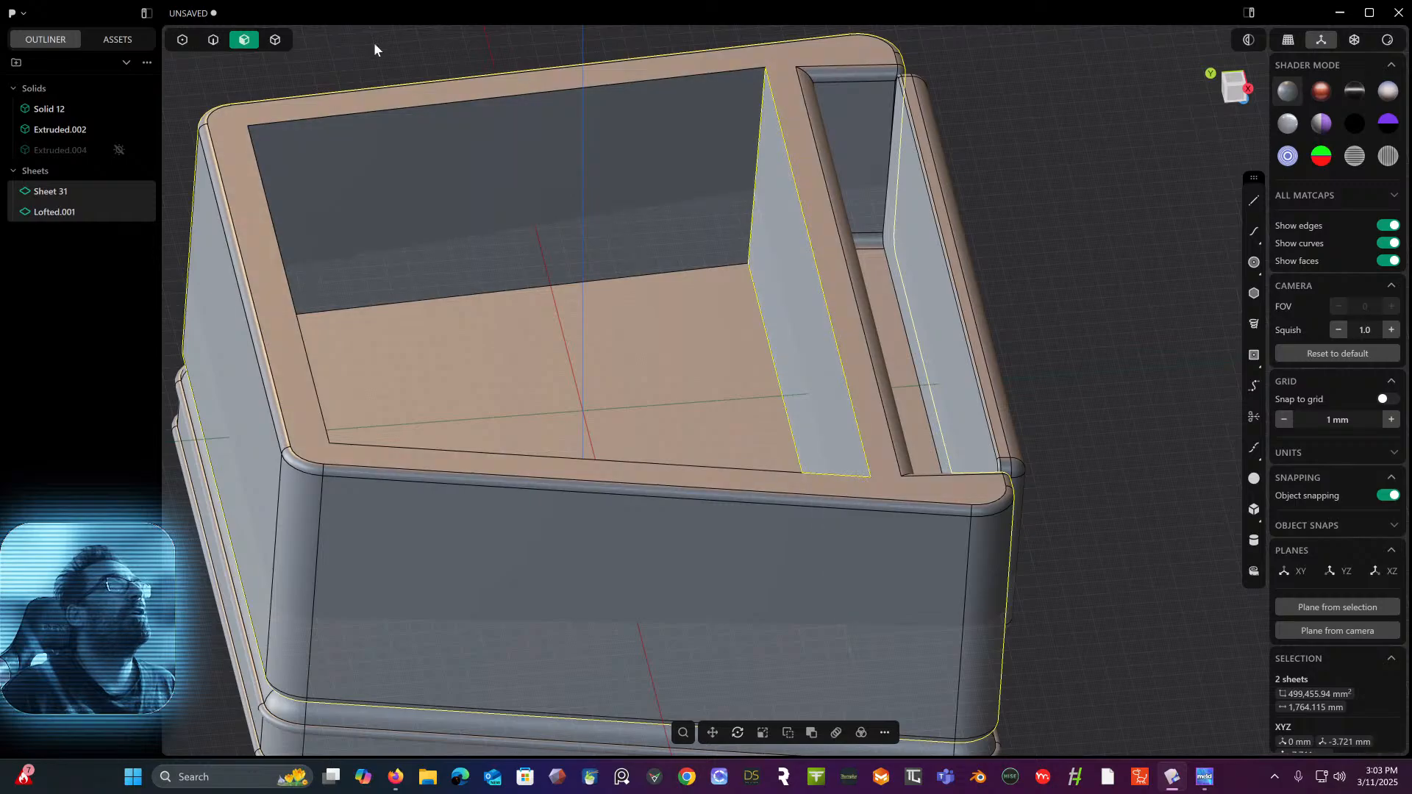
- Switch to body selection and try a Boolean operation on Sheet 31 and the lofted wall sheet
{"action": "left_click", "coordinate": [275, 40]}
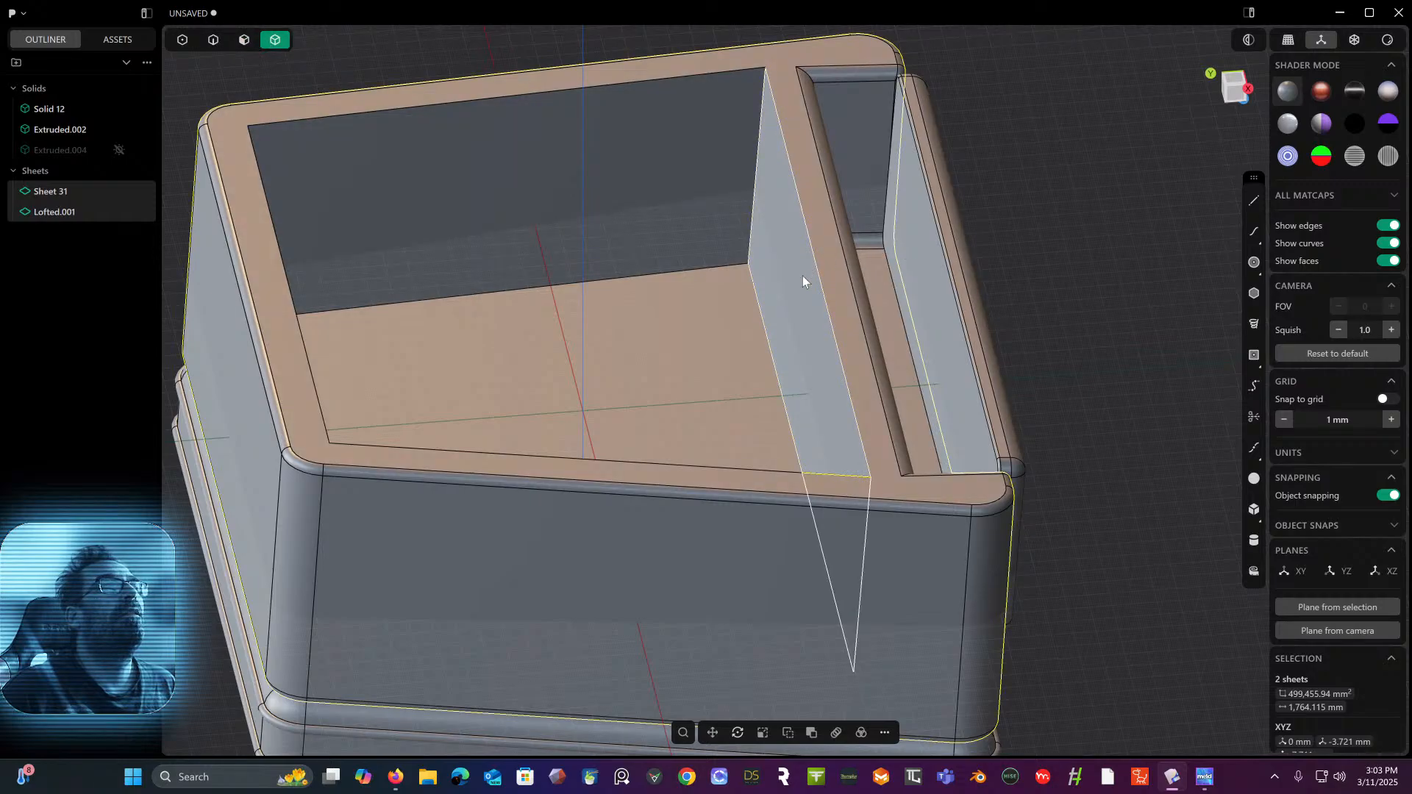
{"action": "key", "text": "q"}
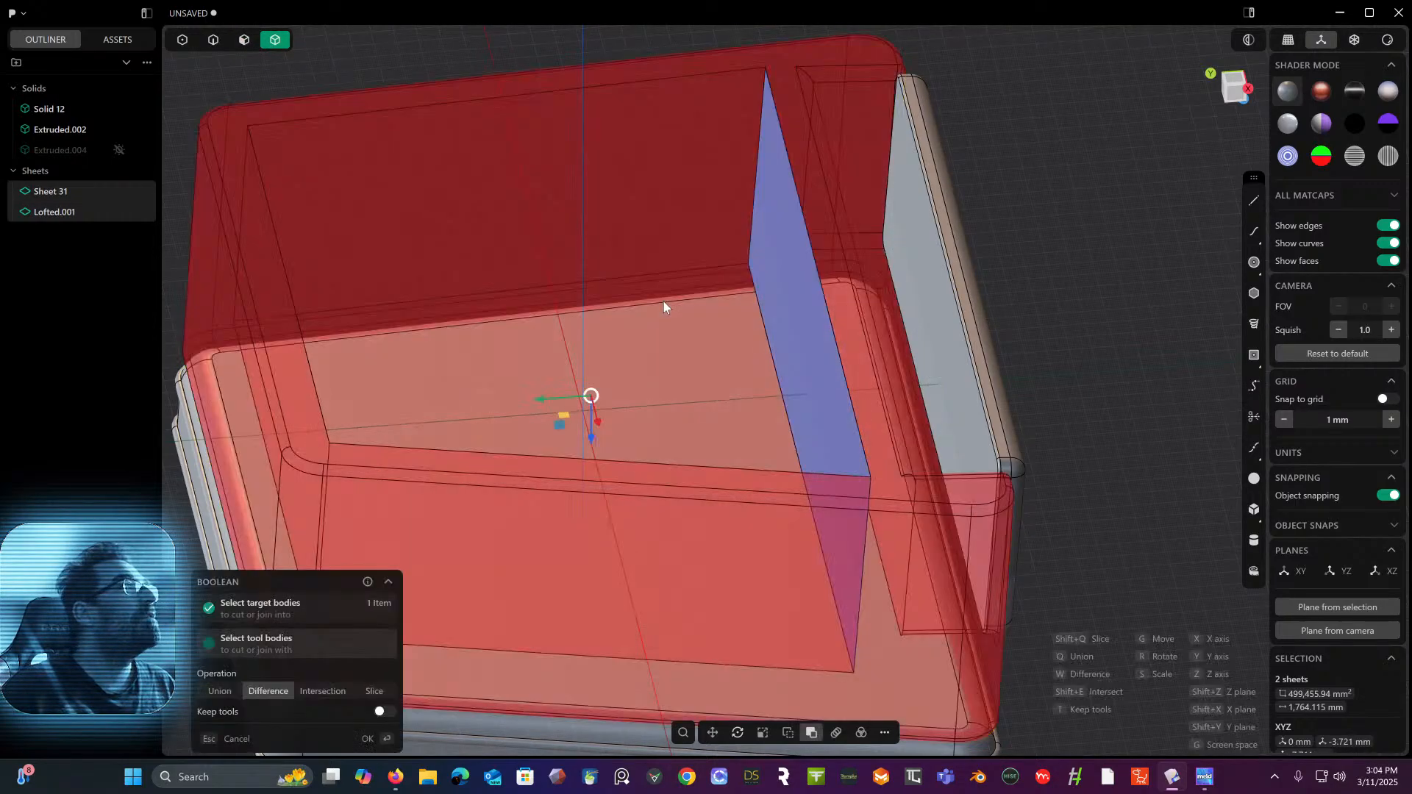
{"action": "key", "text": "Escape"}
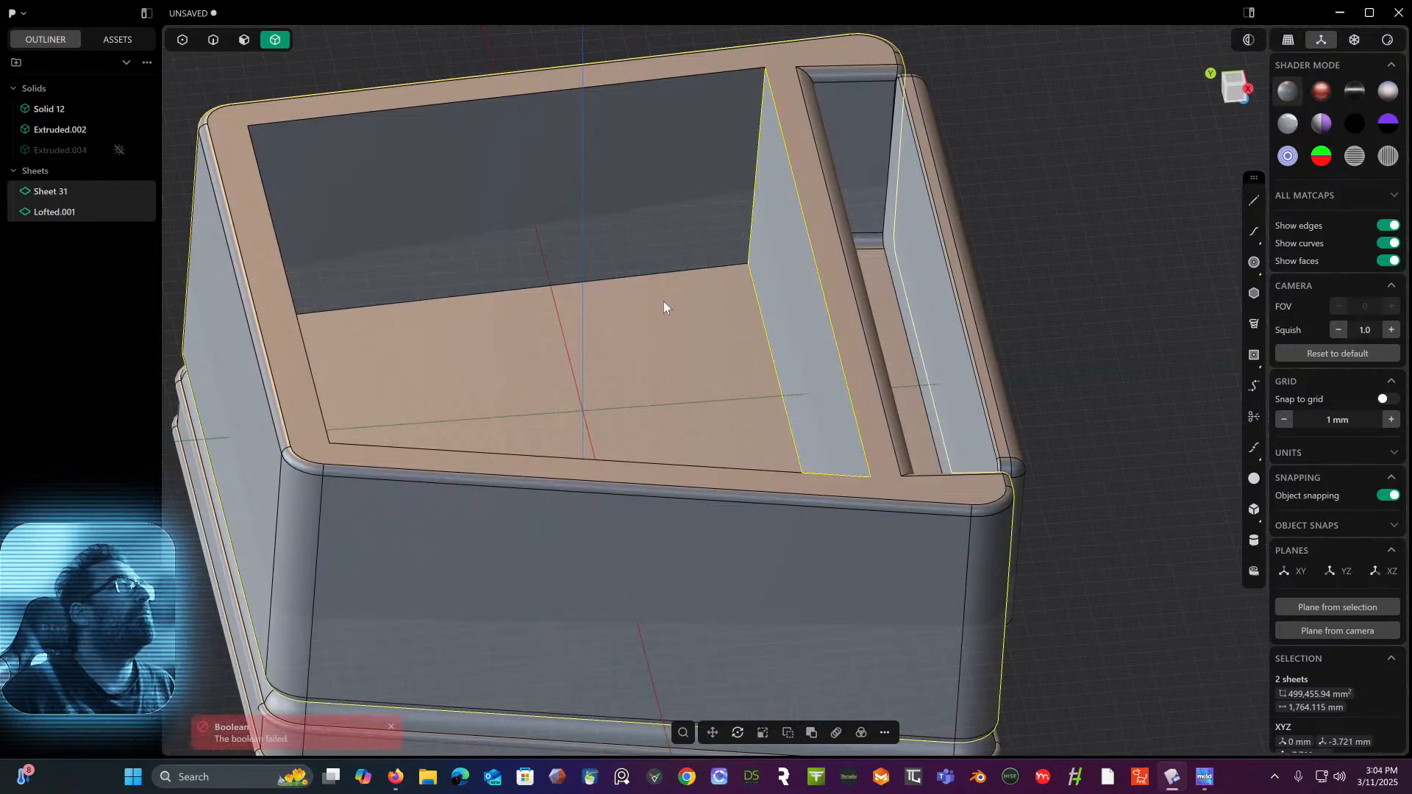
{"action": "middle_click_drag", "start_coordinate": [752, 262], "coordinate": [761, 229]}
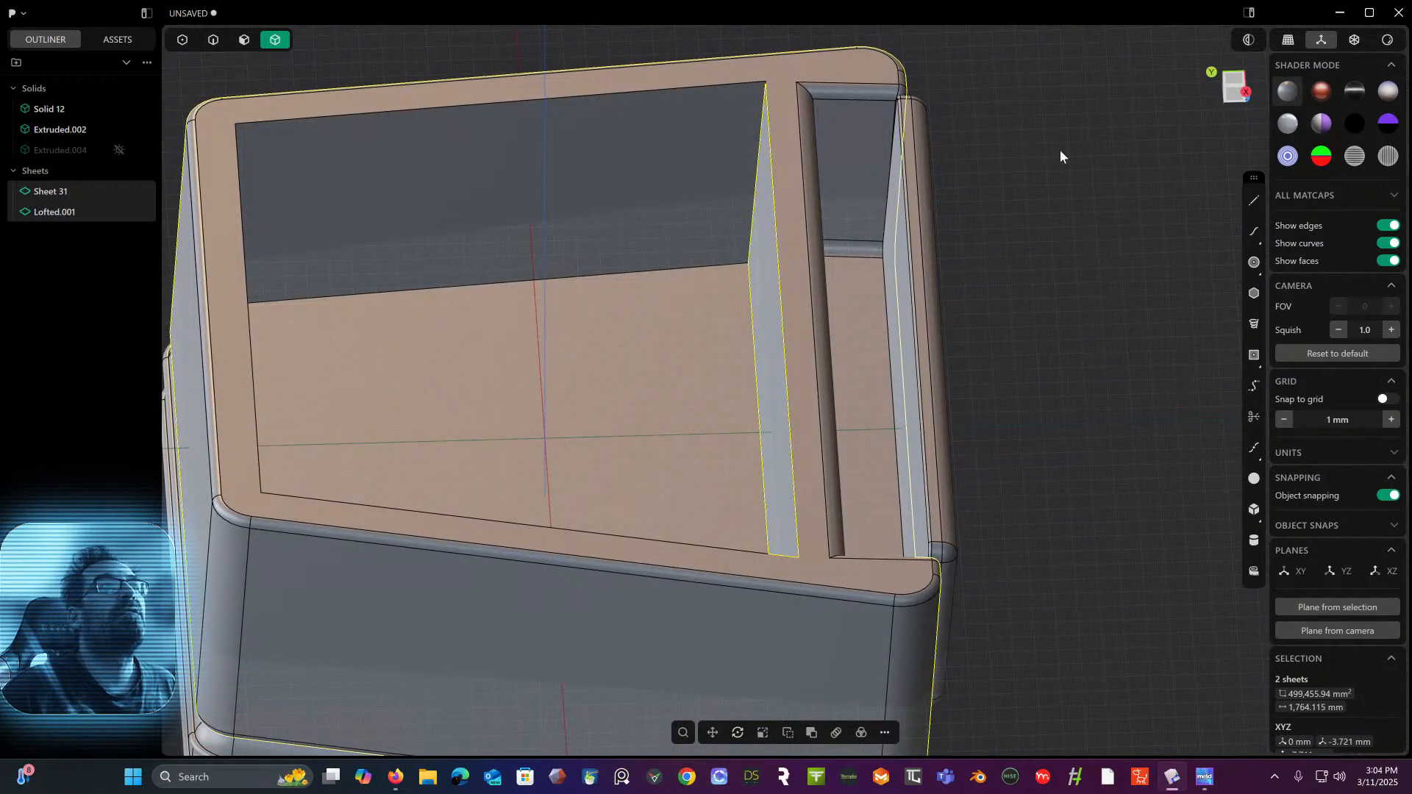
- Thicken the lofted wall sheet under the divider bar into a very thin solid
{"action": "left_click", "coordinate": [765, 310]}
{"action": "middle_click_drag", "start_coordinate": [751, 310], "coordinate": [887, 441]}
{"action": "left_click", "coordinate": [885, 733]}
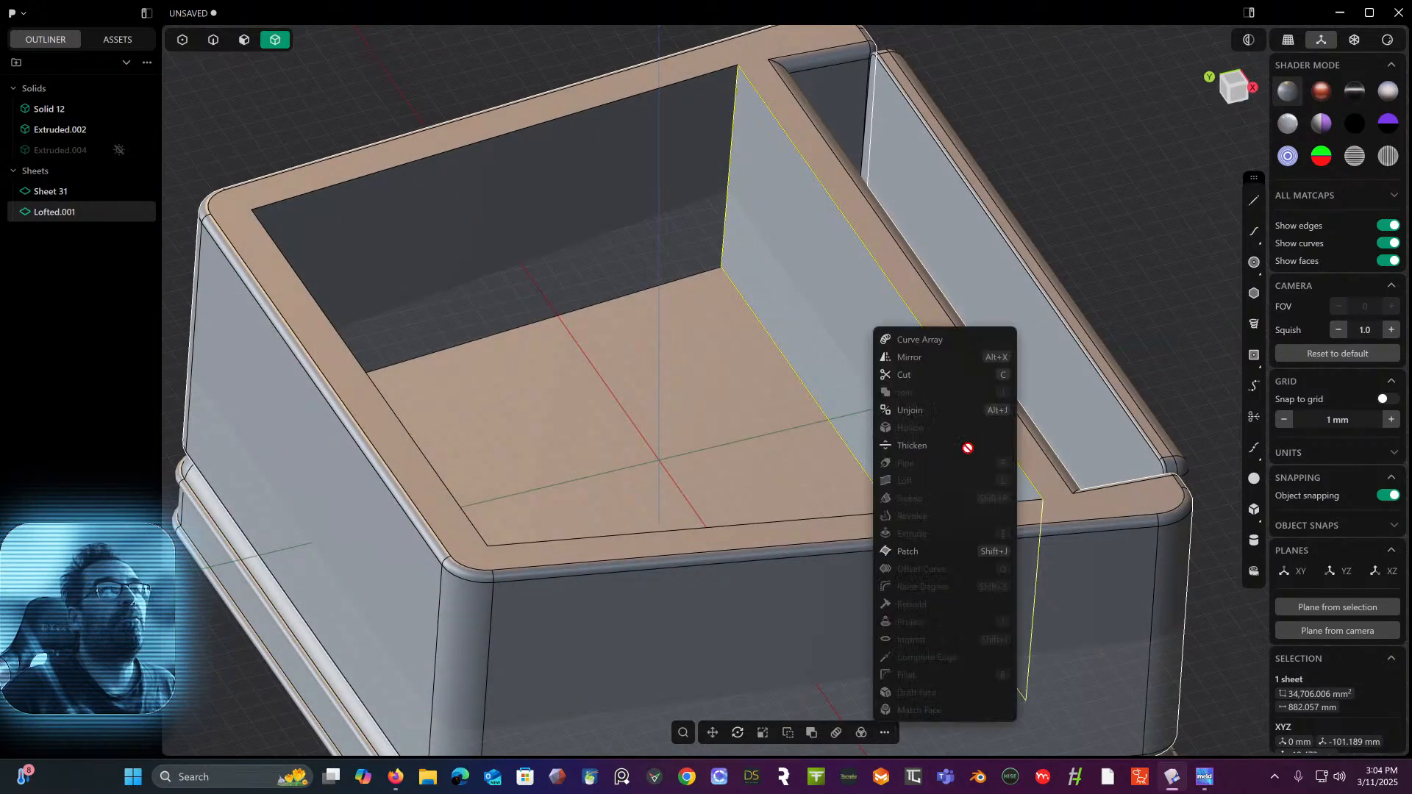
{"action": "left_click", "coordinate": [916, 446]}
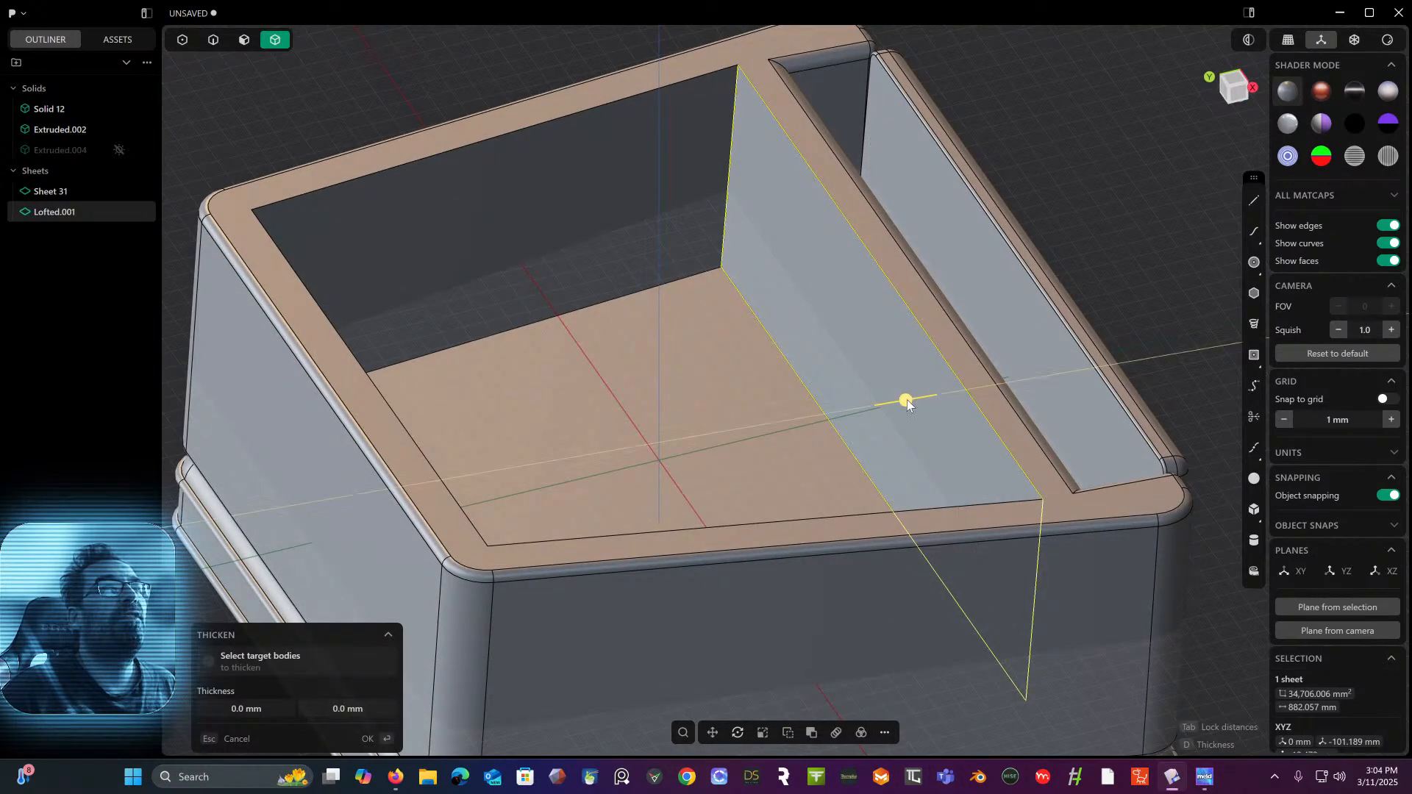
{"action": "left_click_drag", "start_coordinate": [907, 400], "coordinate": [907, 401]}
{"action": "key", "text": "Return"}
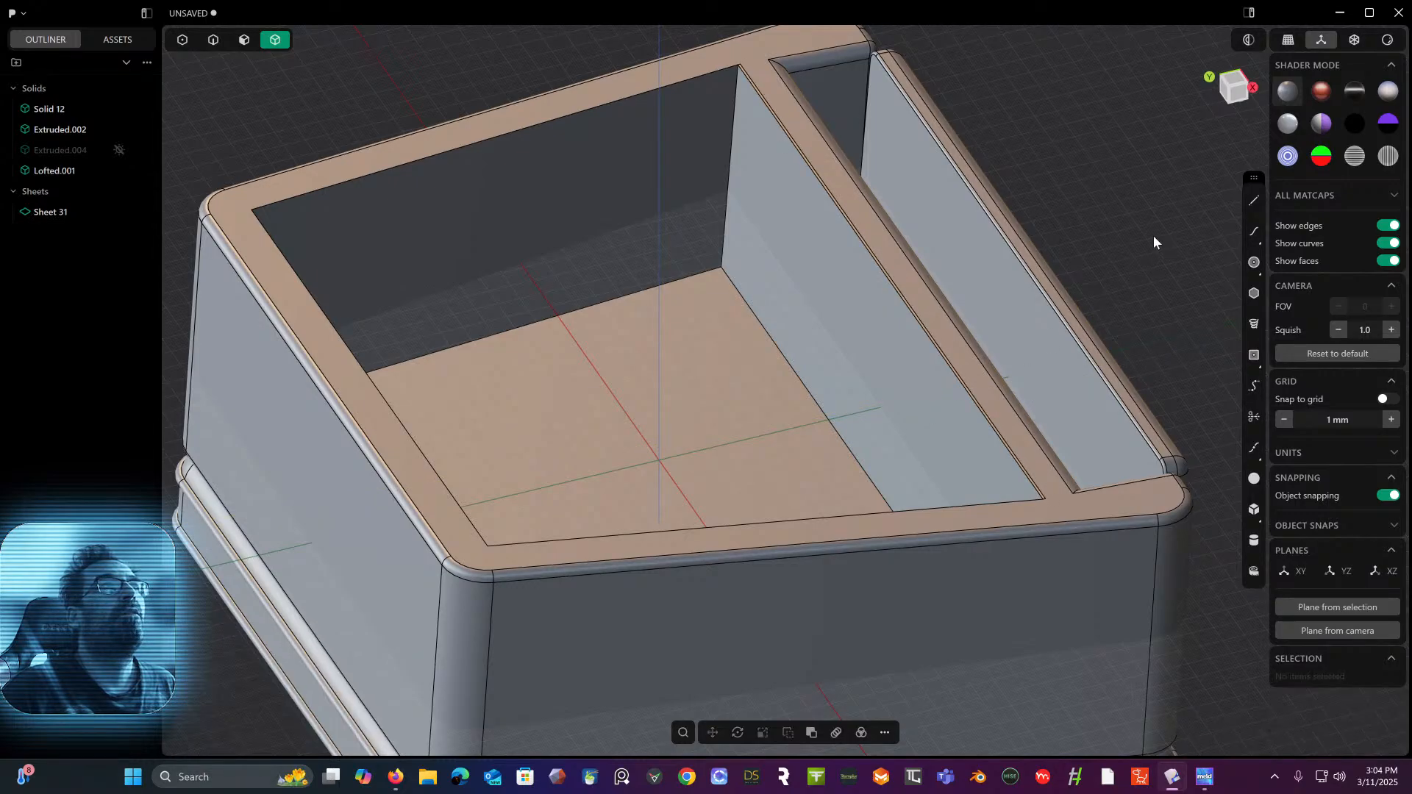
- Try a Boolean union with Sheet 31 as the target body, leaving the command without choosing a tool body
{"action": "middle_click_drag", "start_coordinate": [925, 290], "coordinate": [893, 254]}
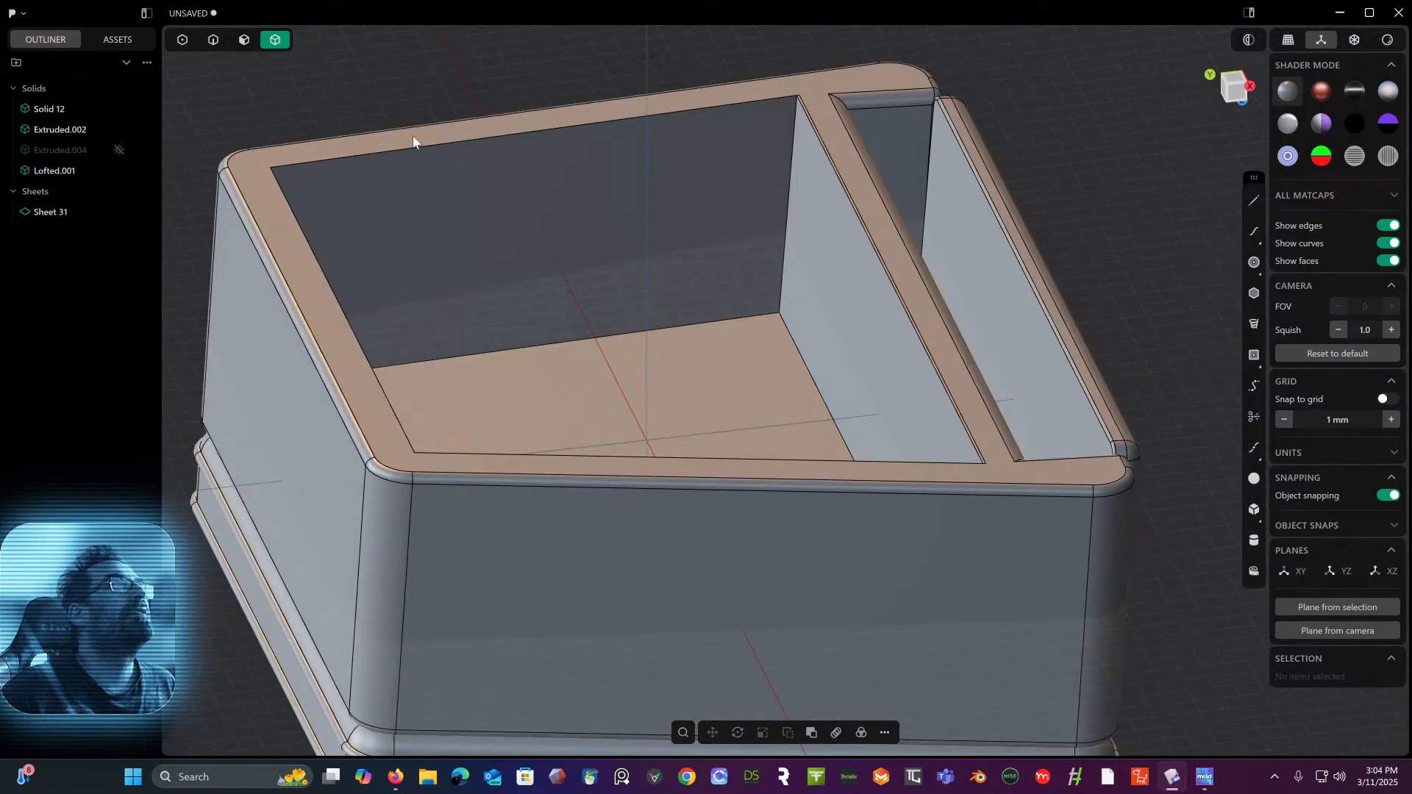
{"action": "left_click", "coordinate": [603, 196]}
{"action": "key", "text": "q"}
{"action": "key", "text": "q"}
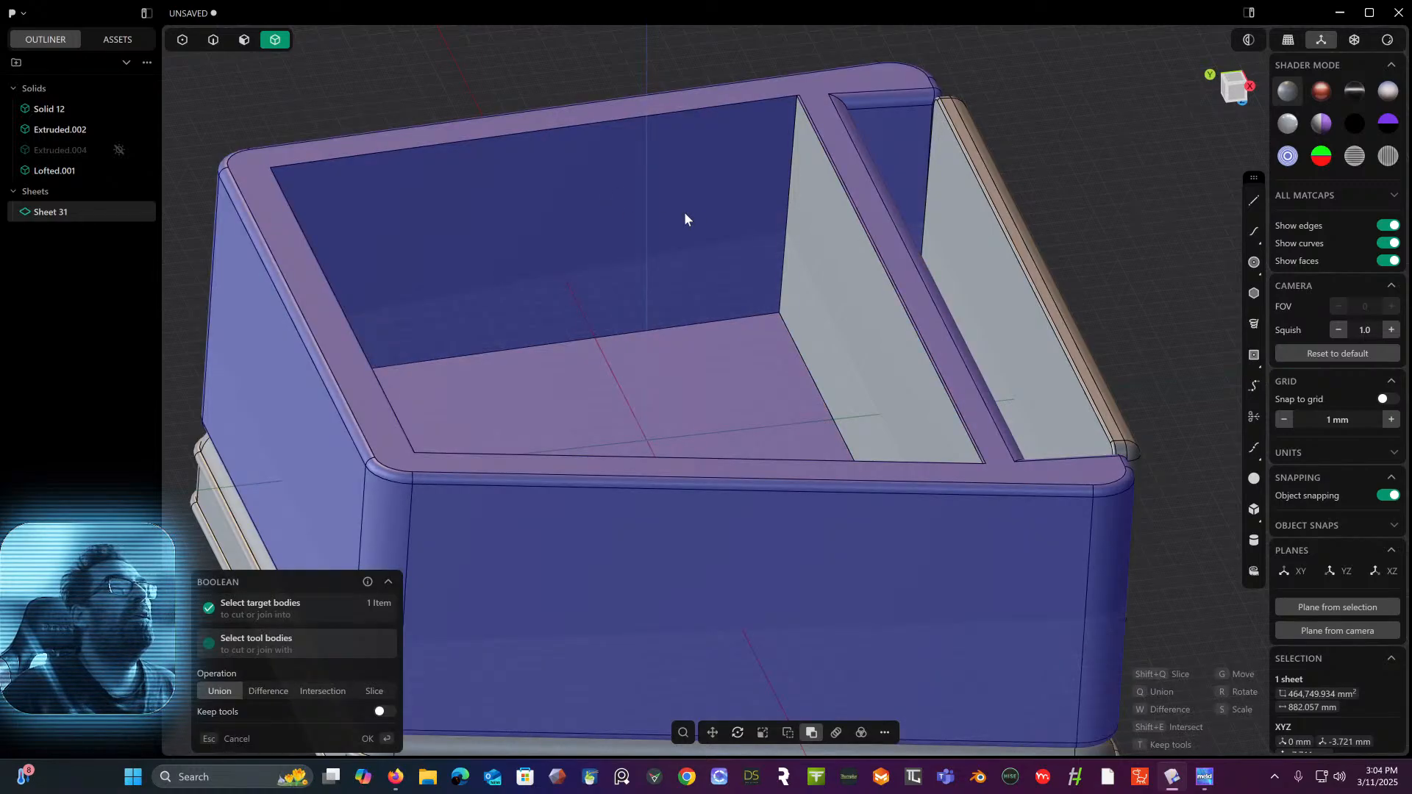
{"action": "key", "text": "Escape"}
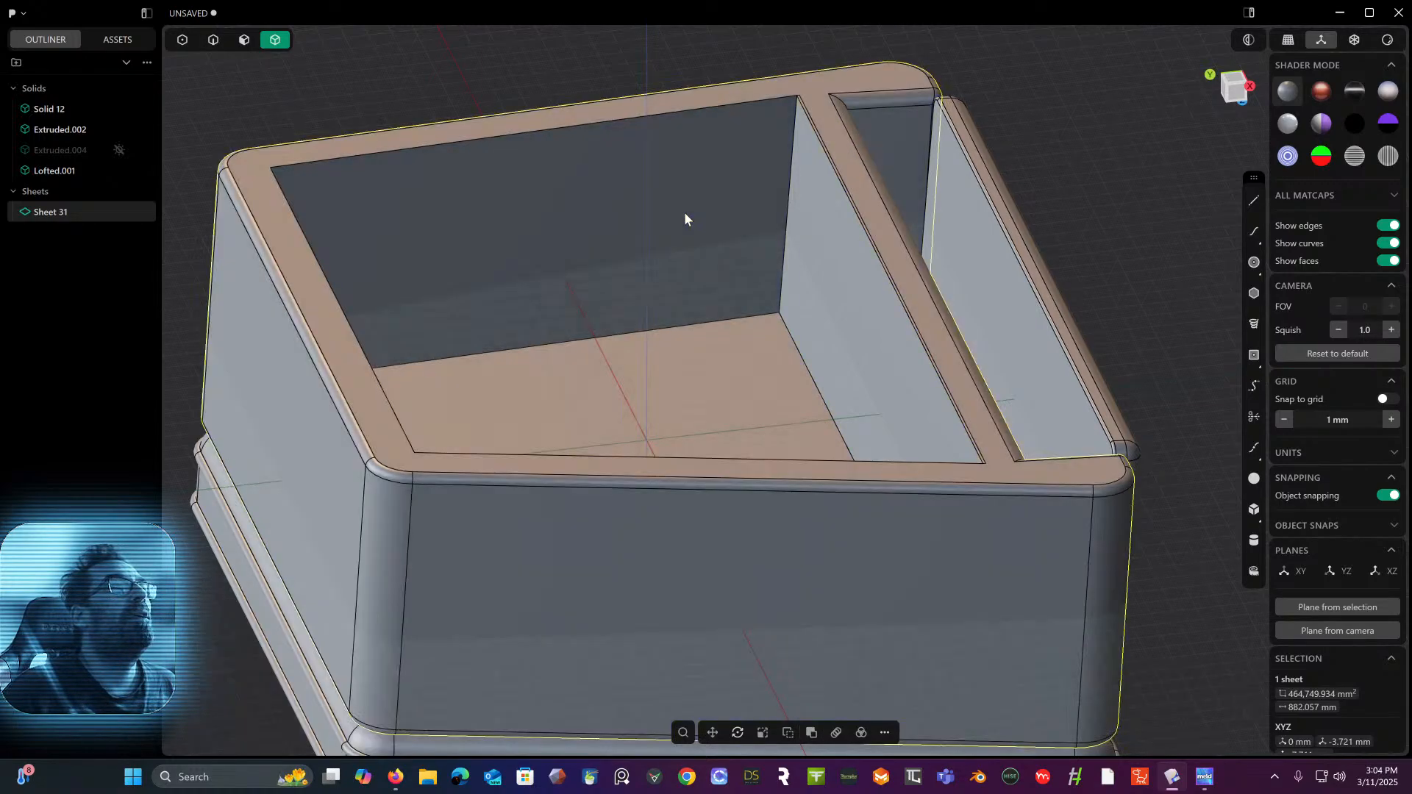
- Select Sheet 31 alone and try to patch its holes into a solid
{"action": "left_click", "coordinate": [715, 50]}
{"action": "left_click", "coordinate": [832, 220]}
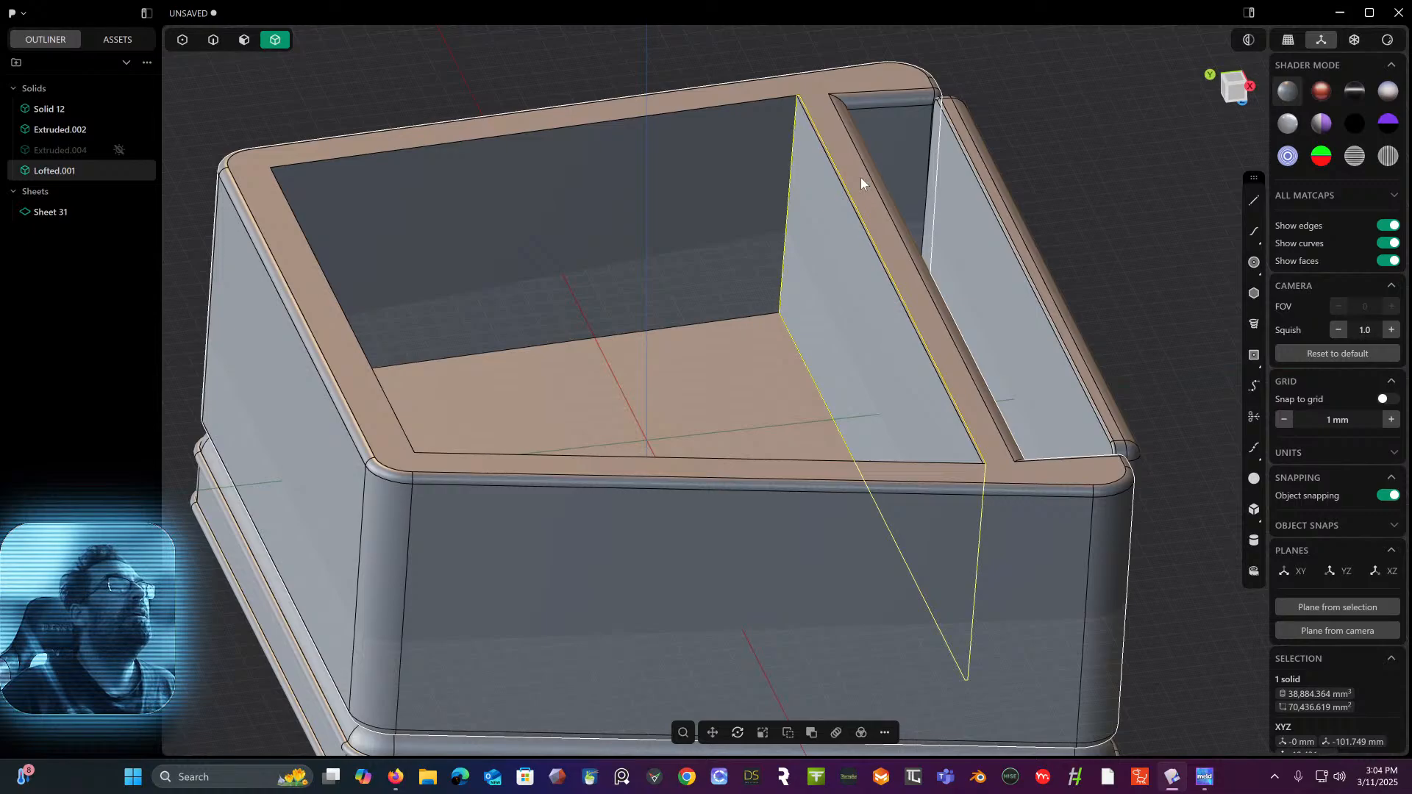
{"action": "left_click", "coordinate": [824, 134]}
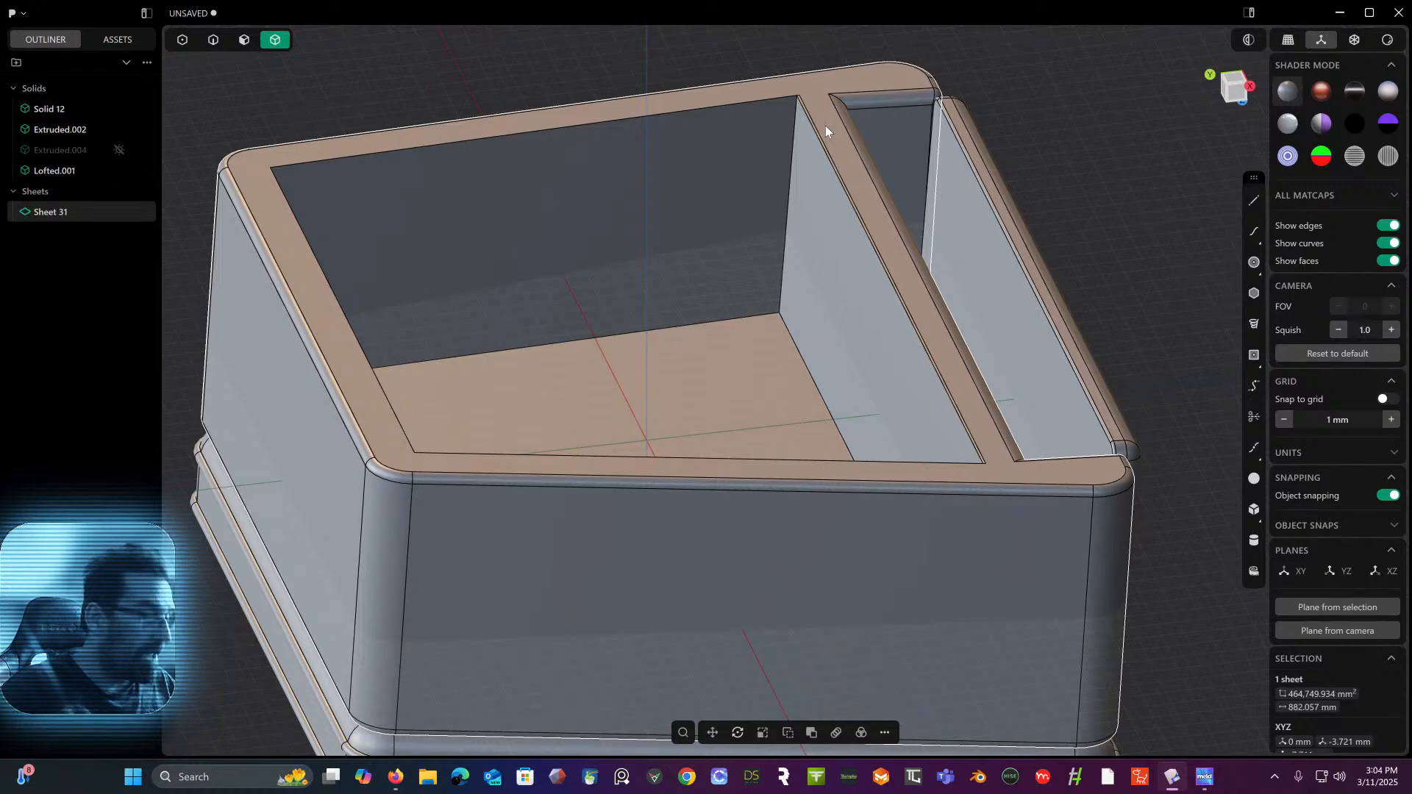
{"action": "key", "text": "shift+p"}
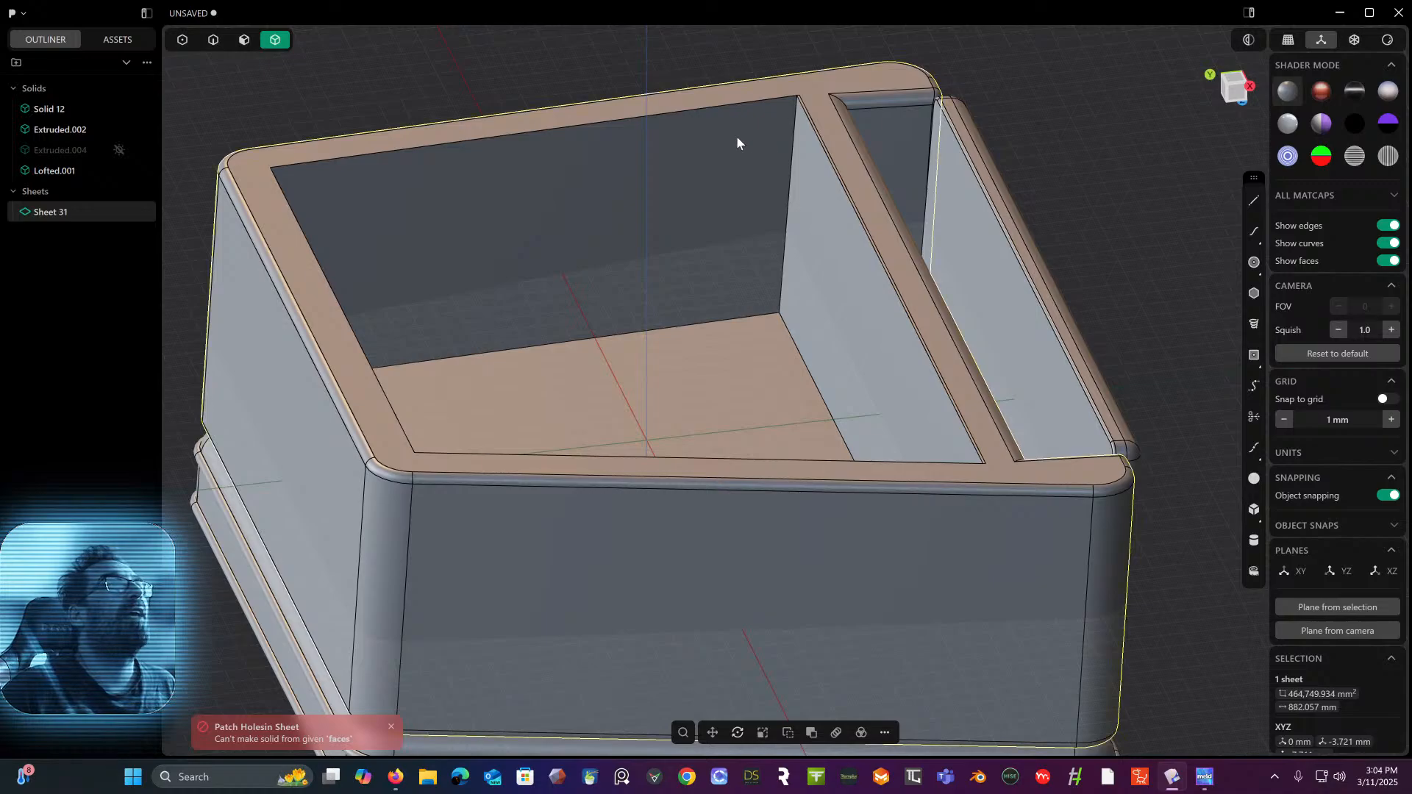
- Try to thicken Sheet 31 with a thickness of 0.1 mm
{"action": "middle_click_drag", "start_coordinate": [735, 136], "coordinate": [748, 199]}
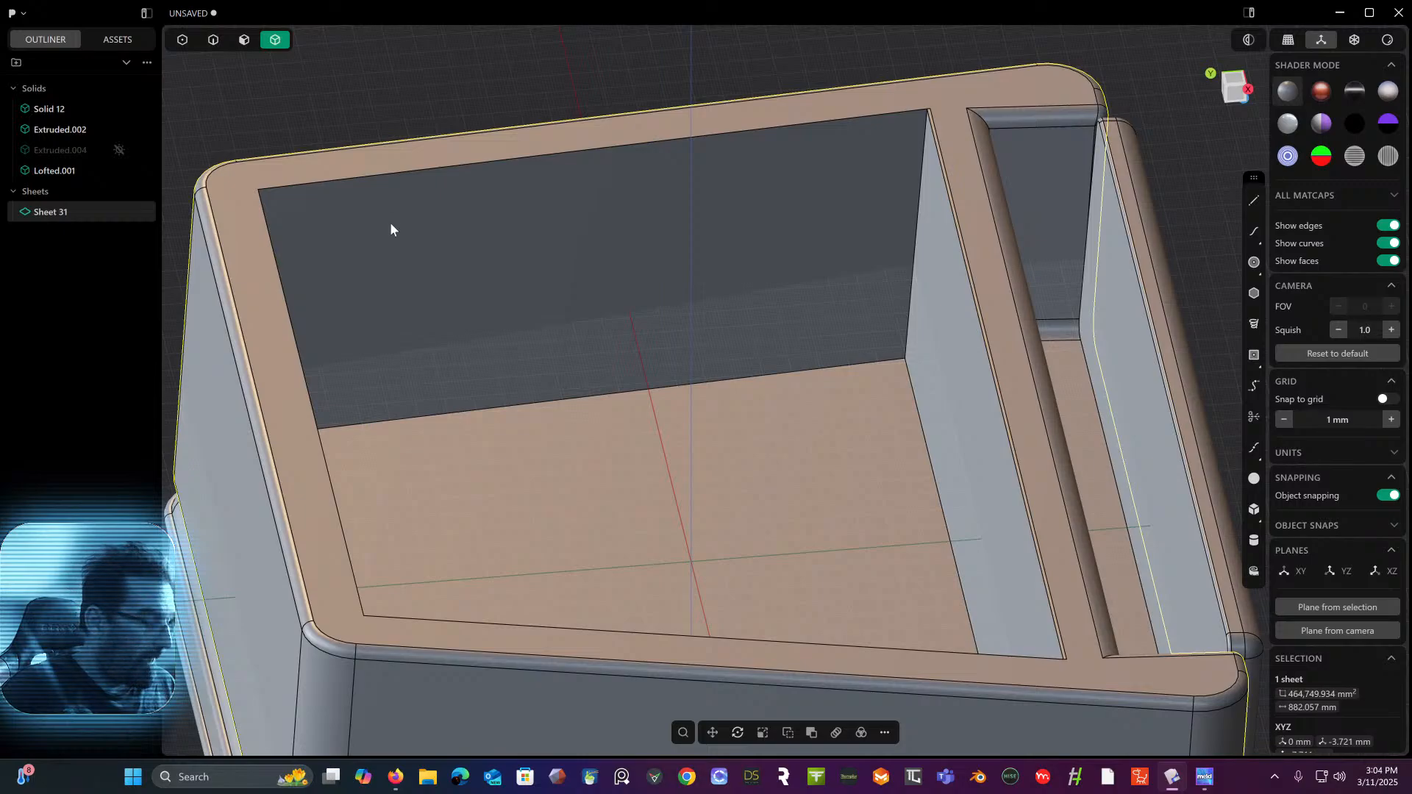
{"action": "left_click", "coordinate": [891, 726]}
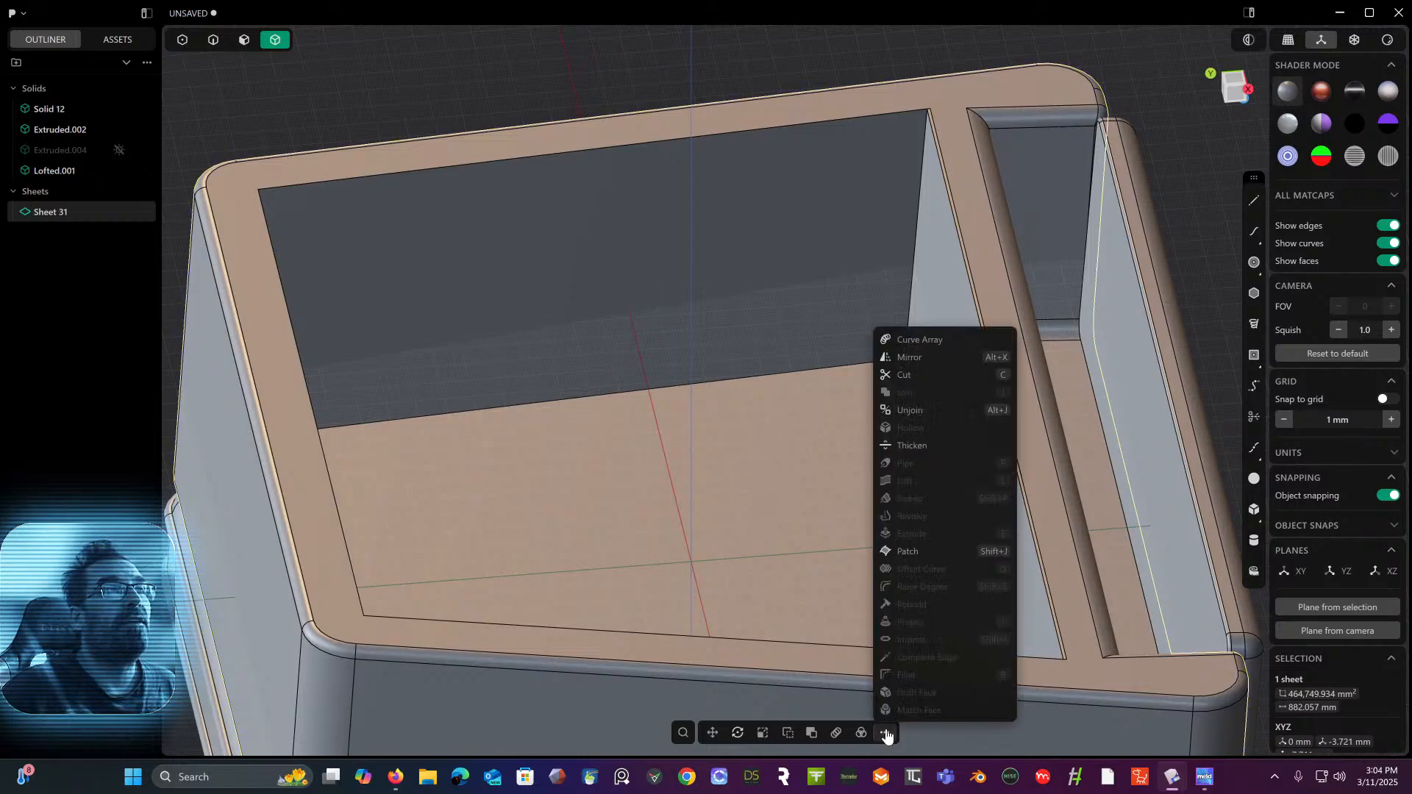
{"action": "left_click", "coordinate": [912, 449]}
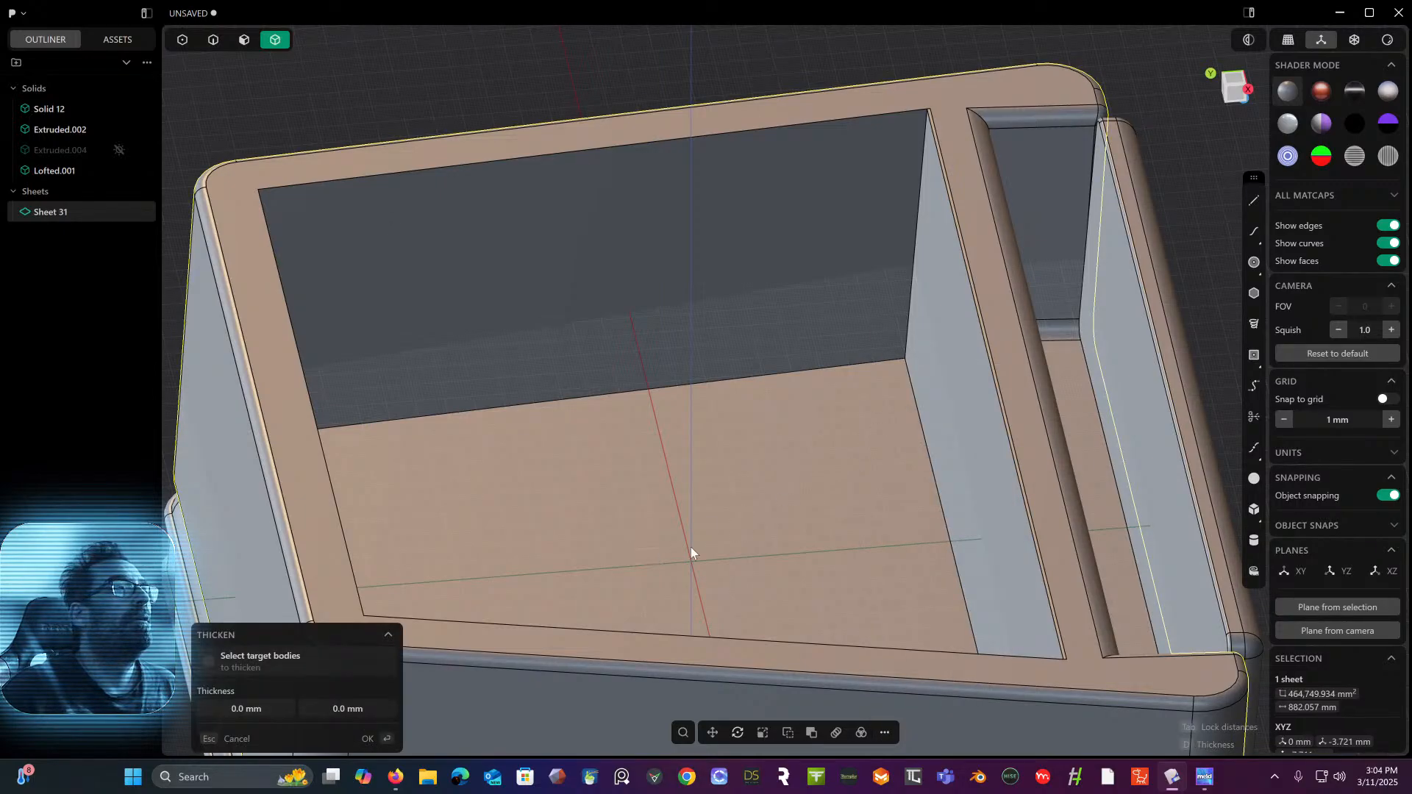
{"action": "type", "text": "0.2"}
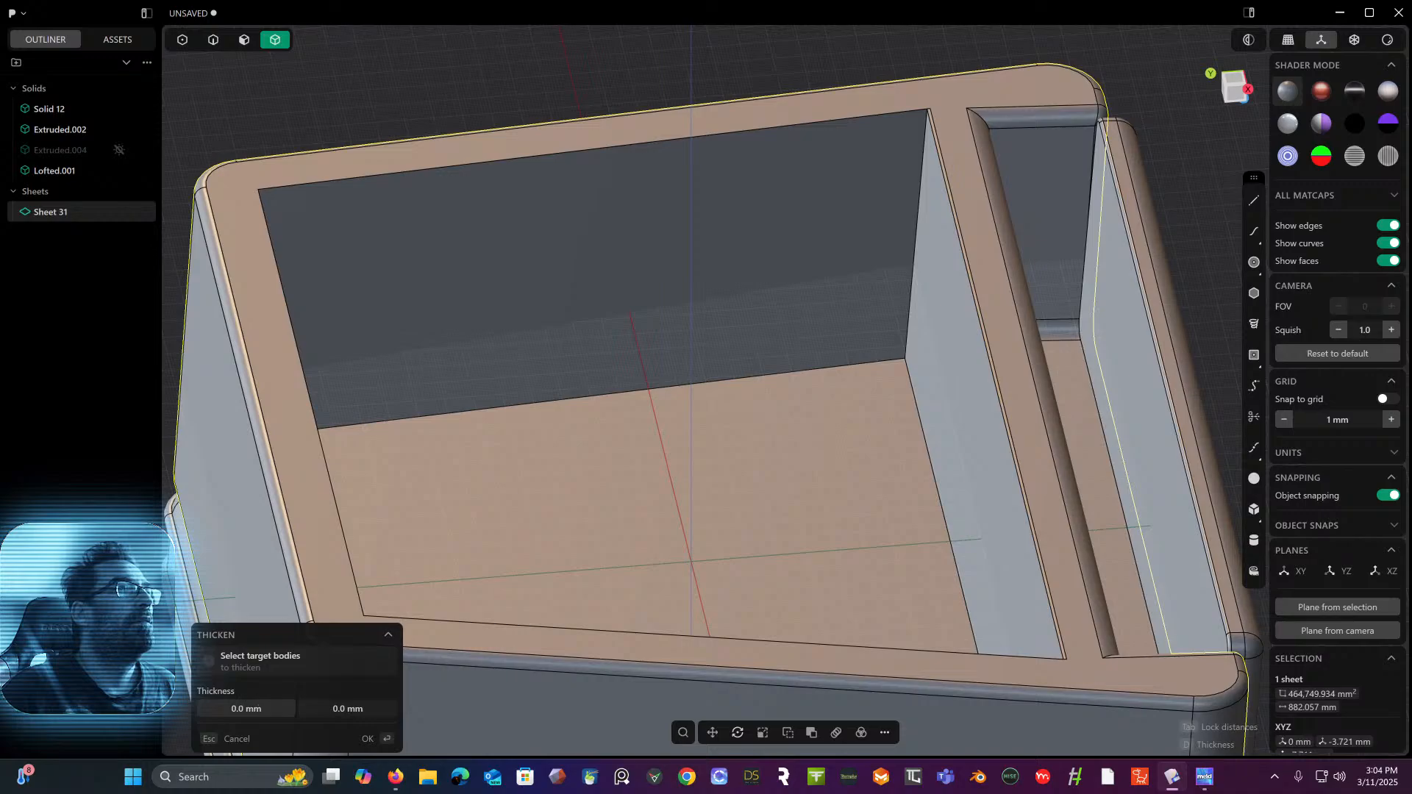
{"action": "key", "text": "BackSpace"}
{"action": "type", "text": "1"}
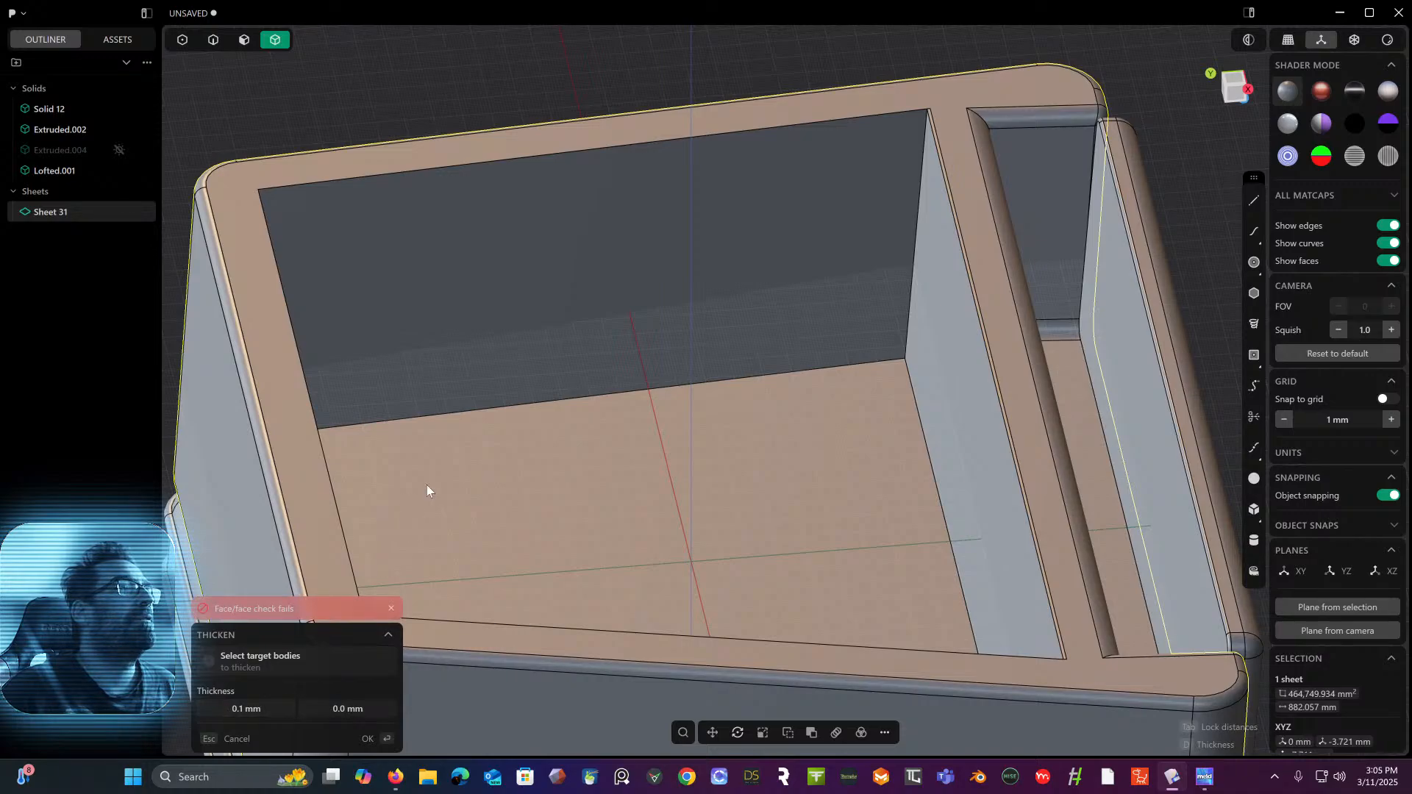
{"action": "key", "text": "Return"}
{"action": "middle_click_drag", "start_coordinate": [427, 484], "coordinate": [488, 385]}
{"action": "middle_click_drag", "start_coordinate": [493, 275], "coordinate": [442, 287]}
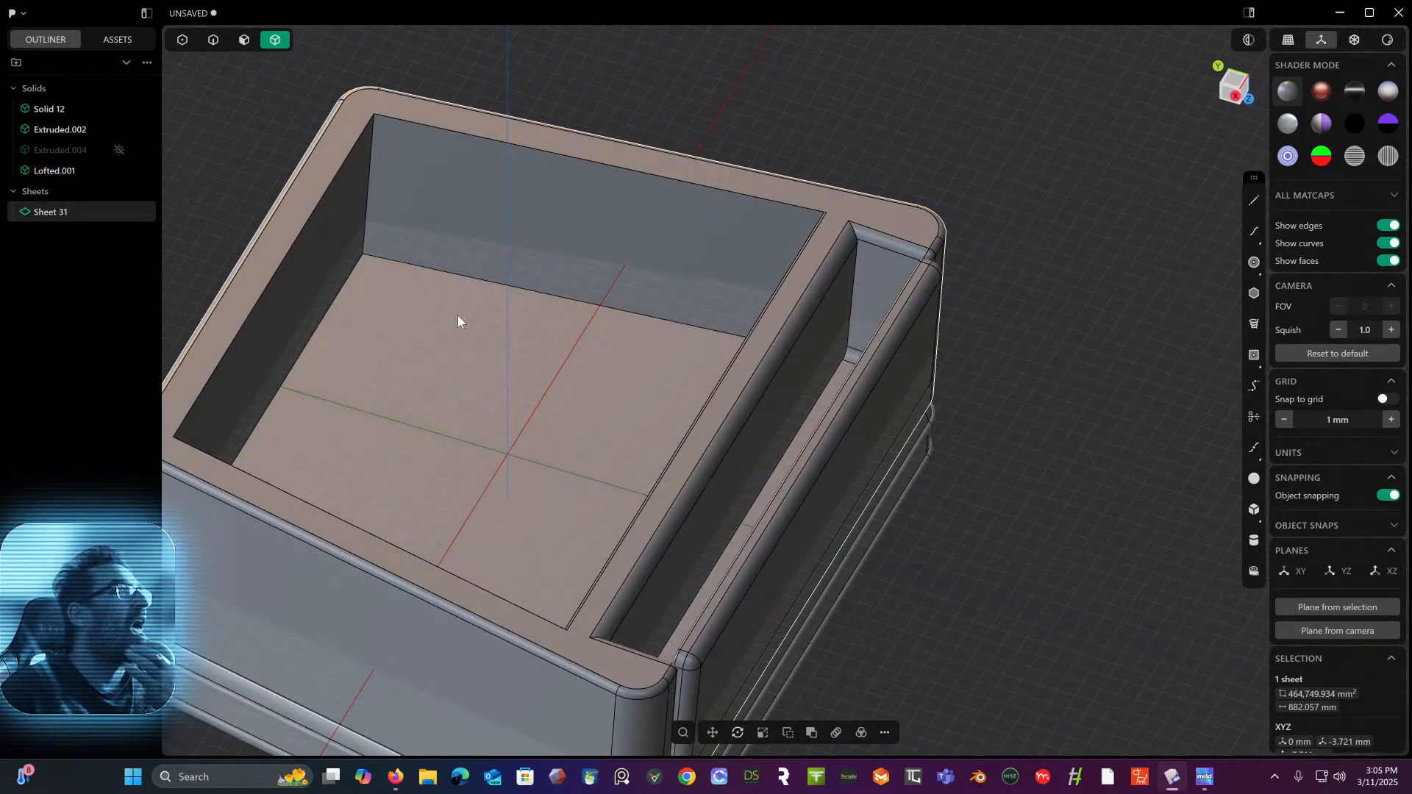
- Undo the thickening of the lofted wall and try to patch the holes in Sheet 31 again
{"action": "middle_click_drag", "start_coordinate": [505, 290], "coordinate": [622, 331]}
{"action": "double_click", "coordinate": [740, 244]}
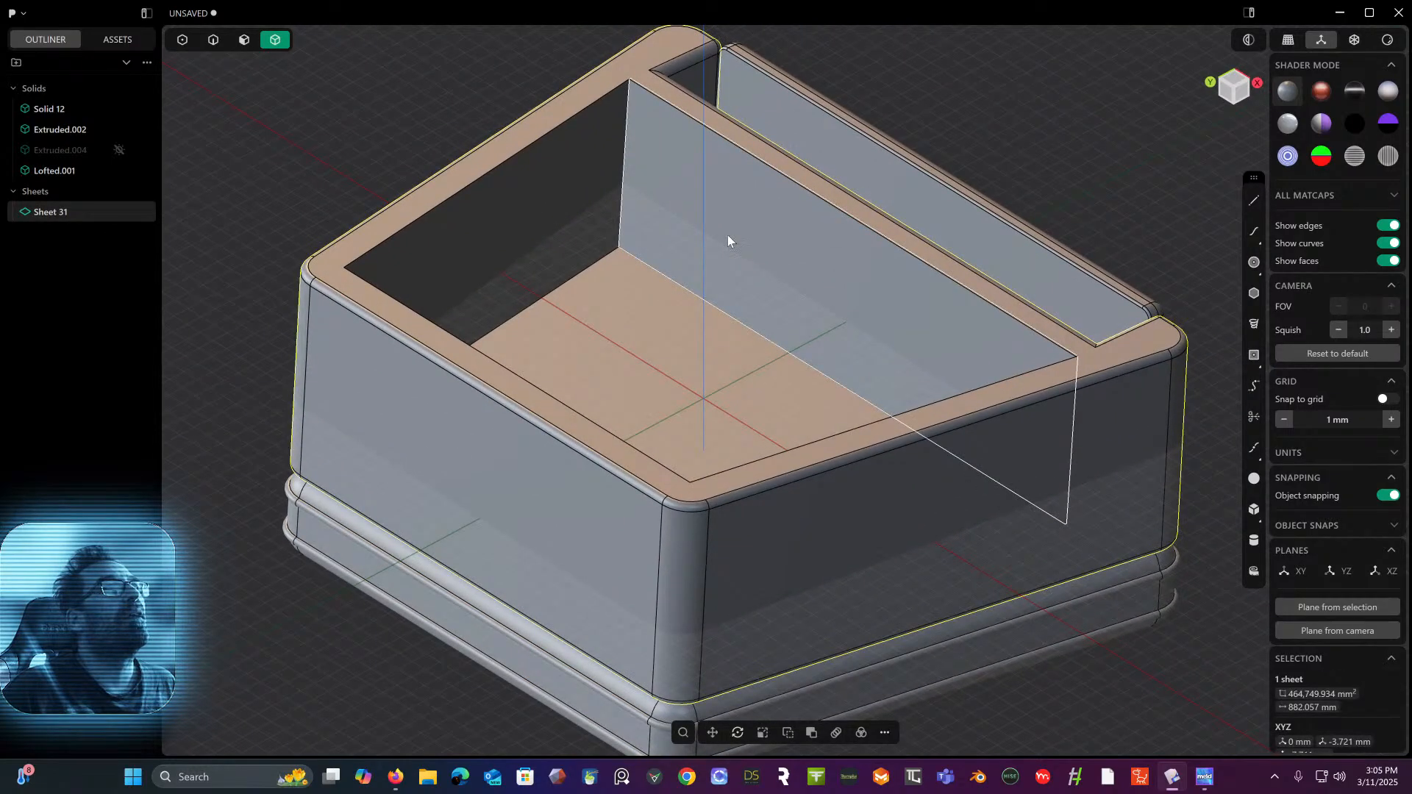
{"action": "left_click", "coordinate": [728, 237]}
{"action": "left_click", "coordinate": [727, 236]}
{"action": "left_click", "coordinate": [726, 235]}
{"action": "left_click", "coordinate": [726, 234]}
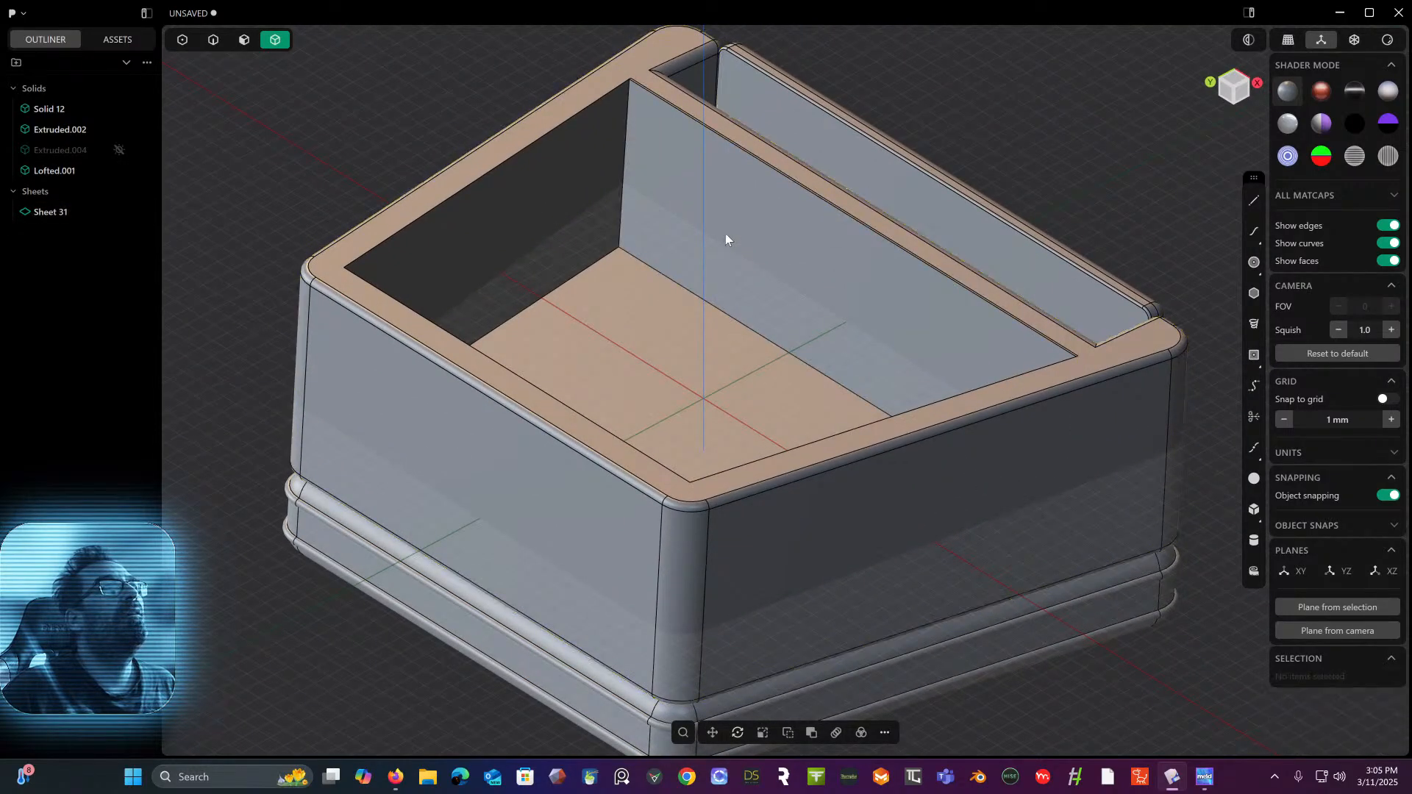
{"action": "left_click", "coordinate": [726, 235]}
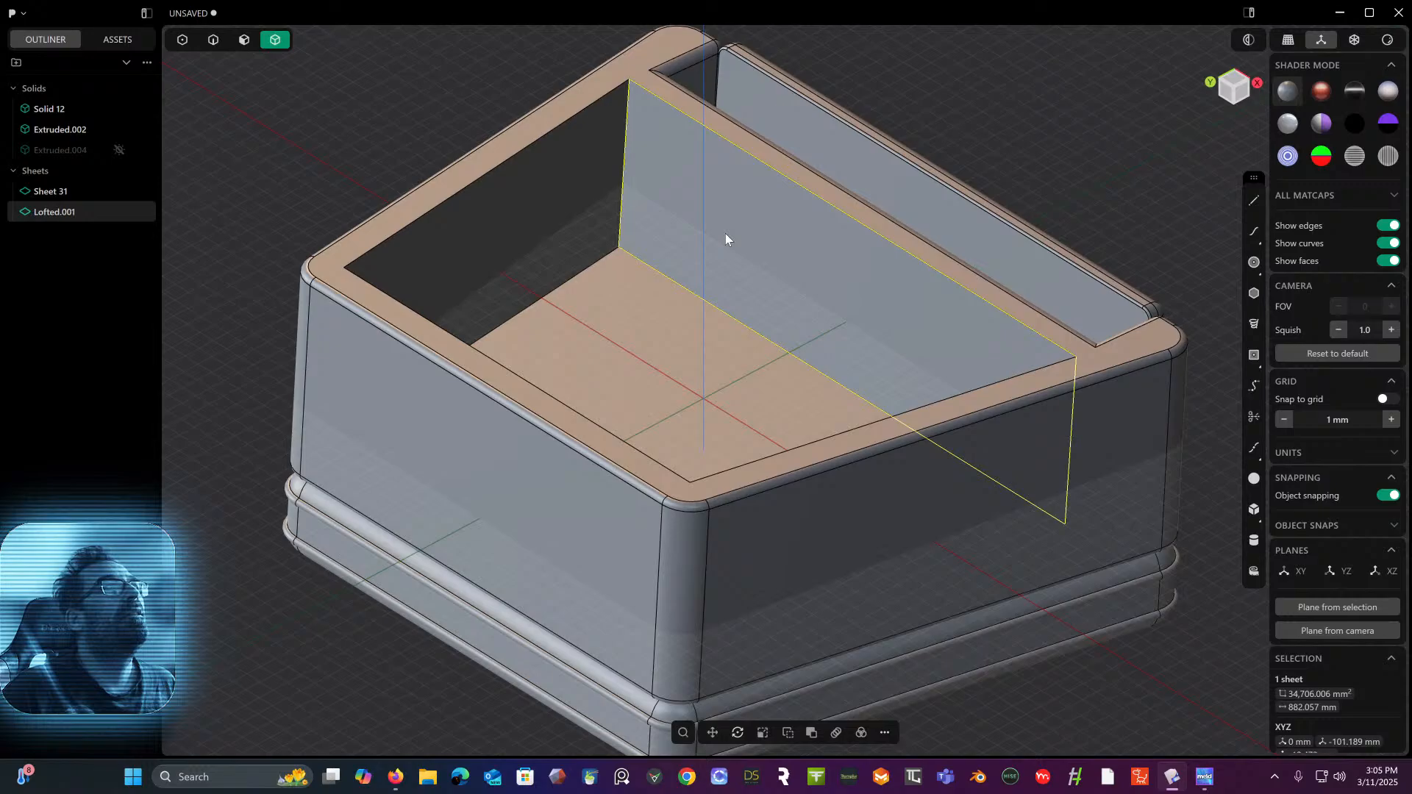
{"action": "left_click", "coordinate": [81, 196]}
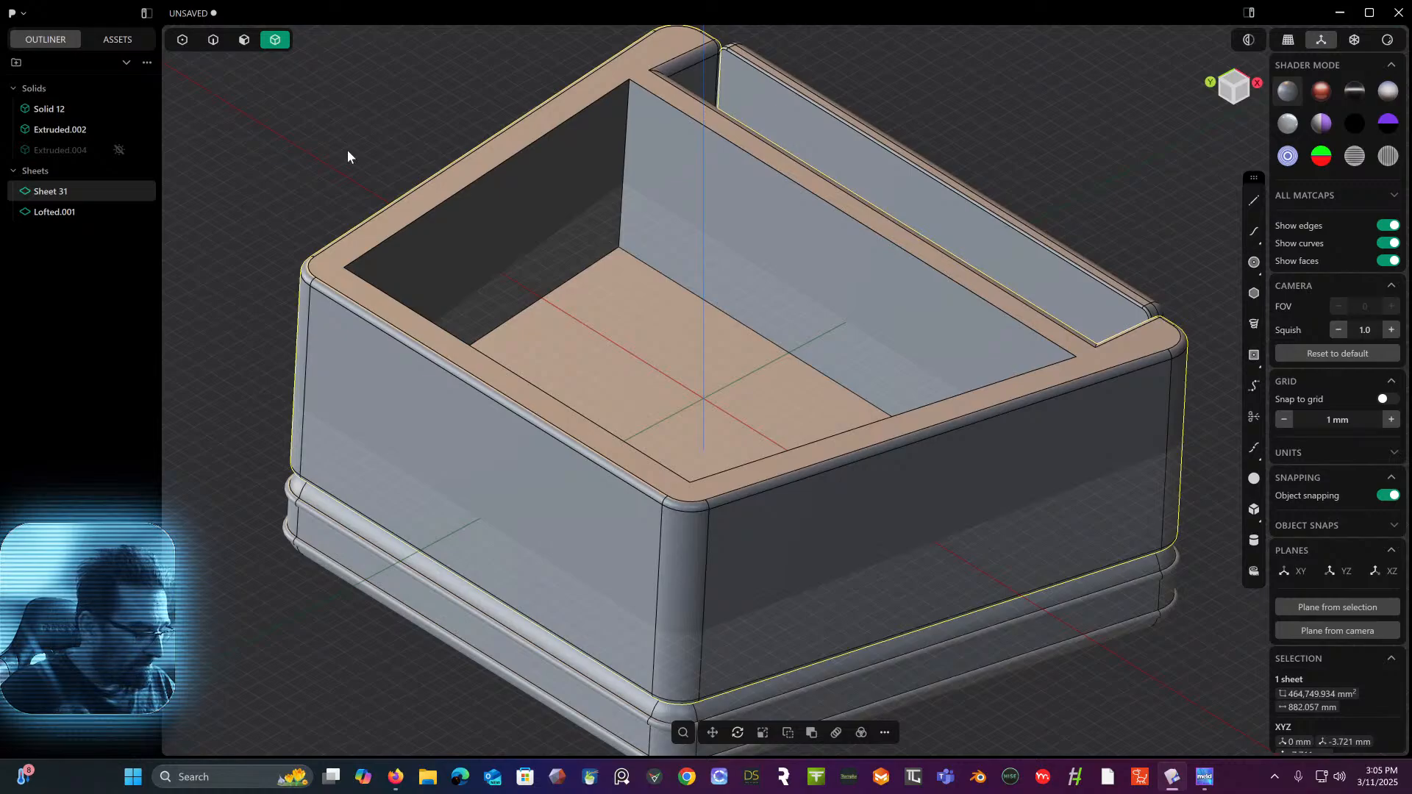
{"action": "key", "text": "shift+p"}
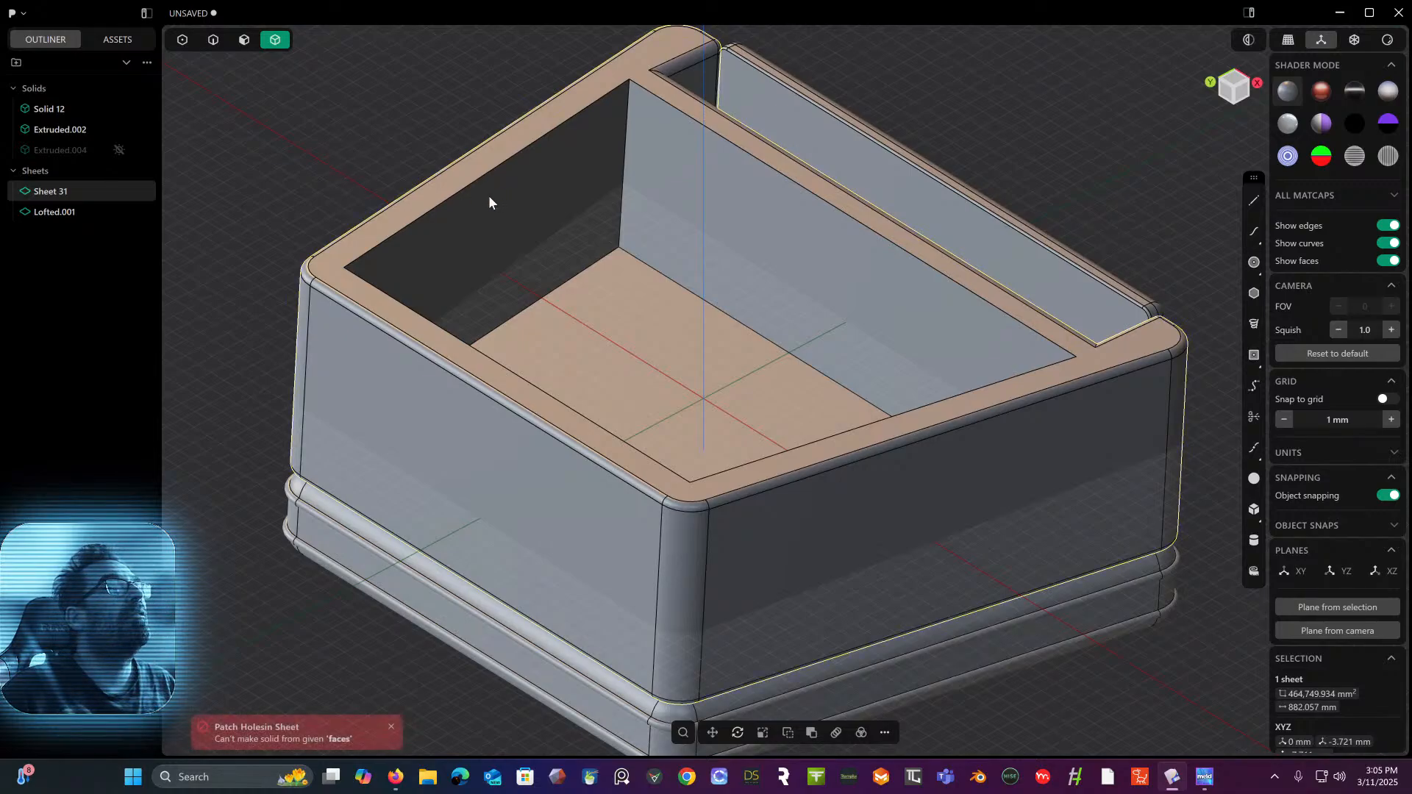
- Delete the lofted wall sheet under the divider bar
{"action": "scroll", "coordinate": [510, 166], "scroll_direction": "up", "scroll_amount": 4}
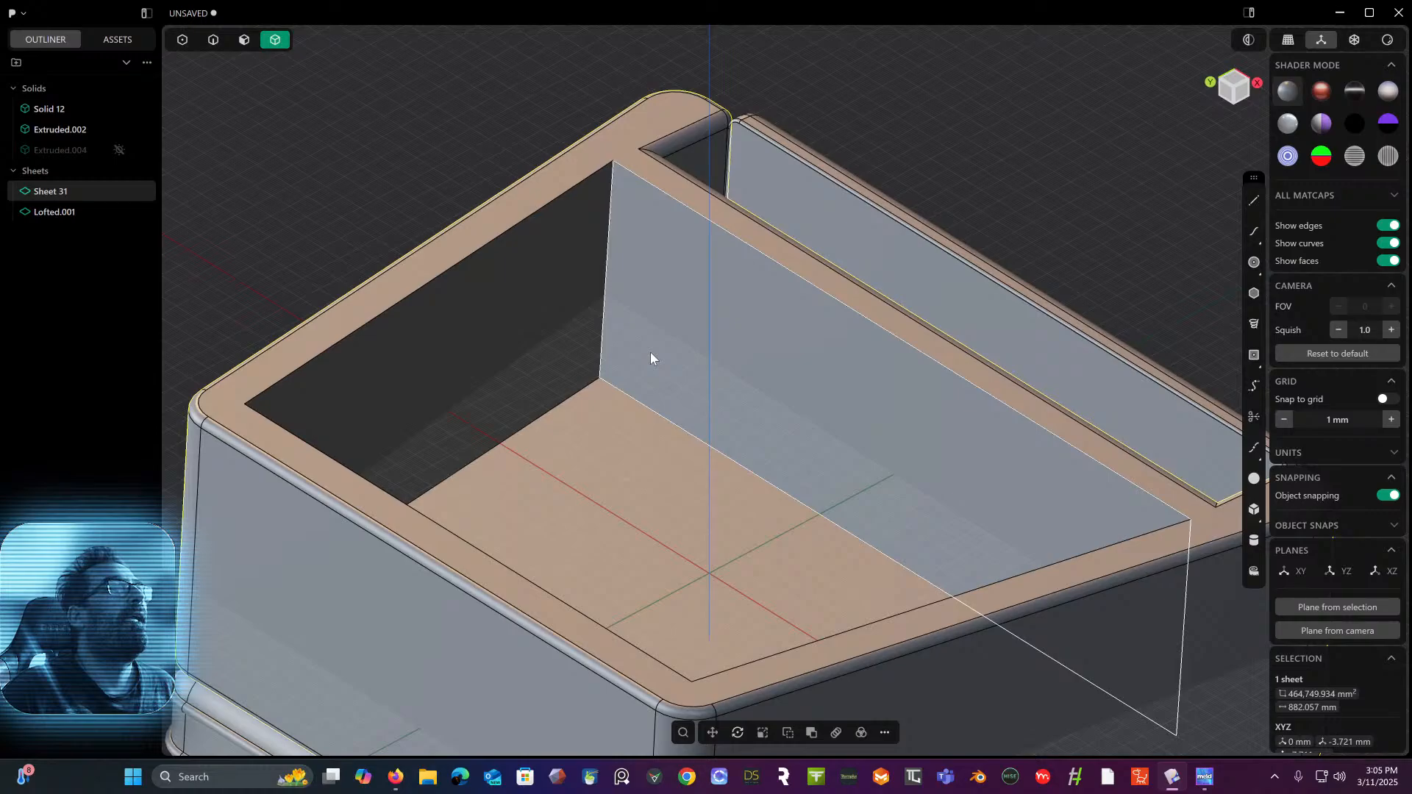
{"action": "left_click", "coordinate": [651, 358]}
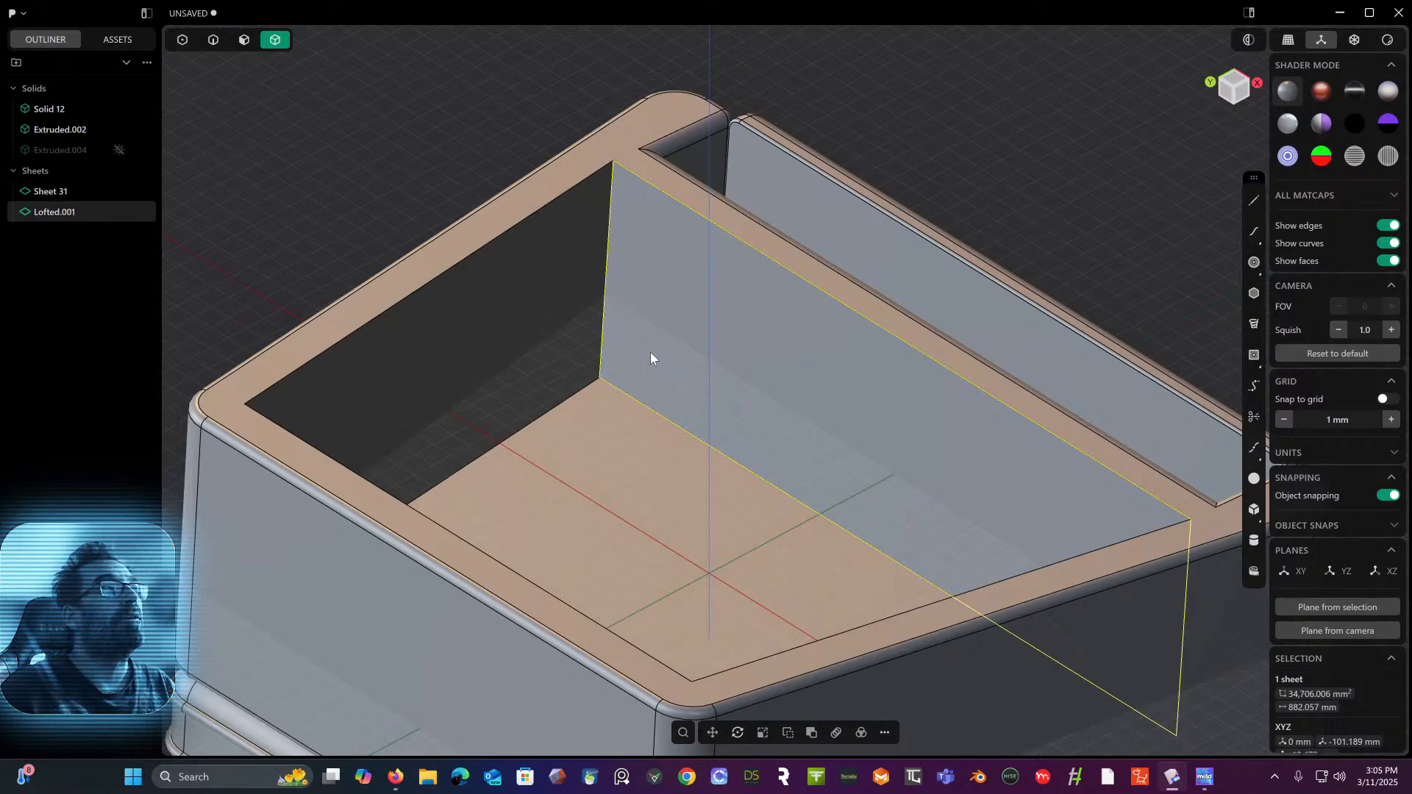
{"action": "key", "text": "Delete"}
- Start a linear Extend Sheet on the inner corner's vertical edge segments beside the missing wall, including the tiny piece at the rim
{"action": "scroll", "coordinate": [649, 356], "scroll_direction": "up", "scroll_amount": 10}
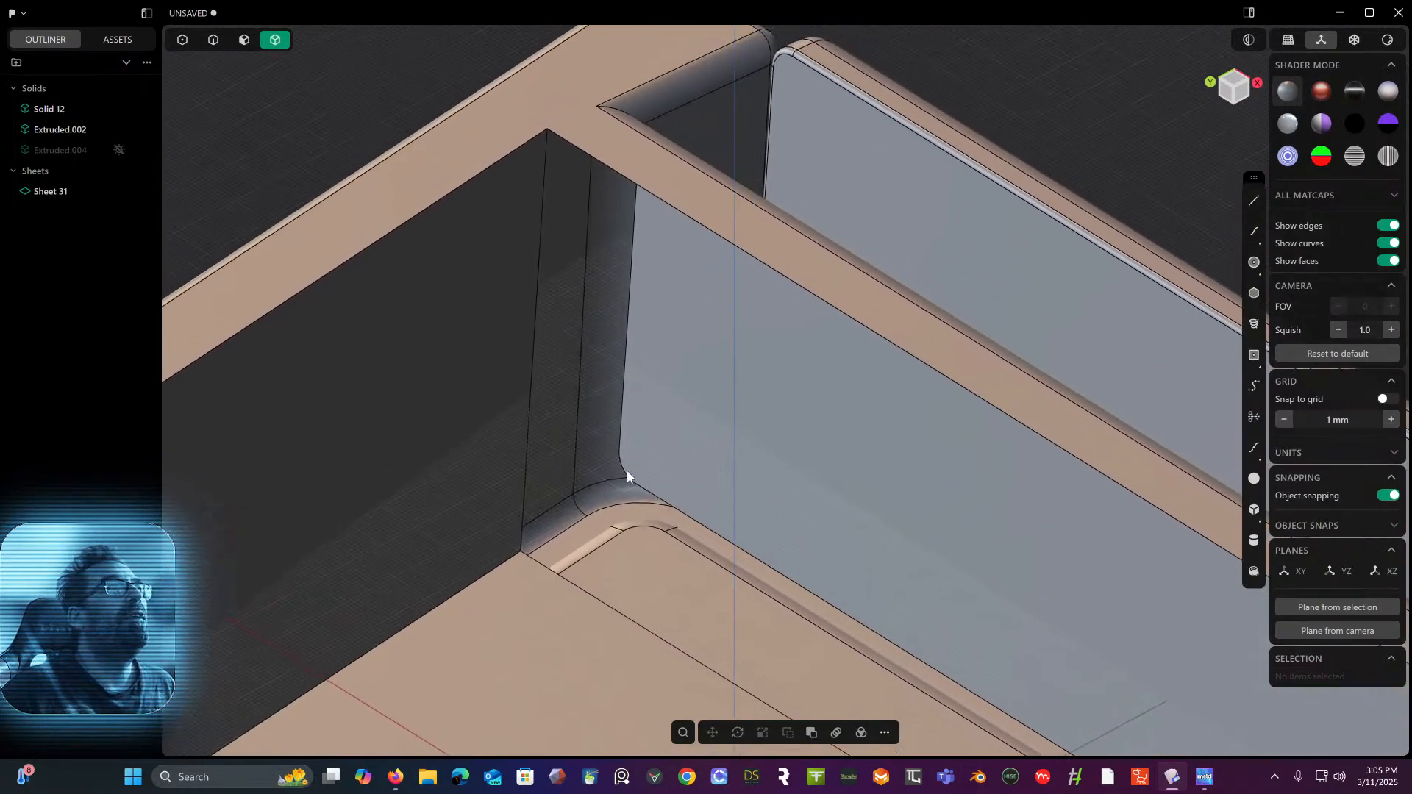
{"action": "middle_click_drag", "start_coordinate": [627, 470], "coordinate": [605, 493], "text": "shift"}
{"action": "scroll", "coordinate": [537, 242], "scroll_direction": "up", "scroll_amount": 5}
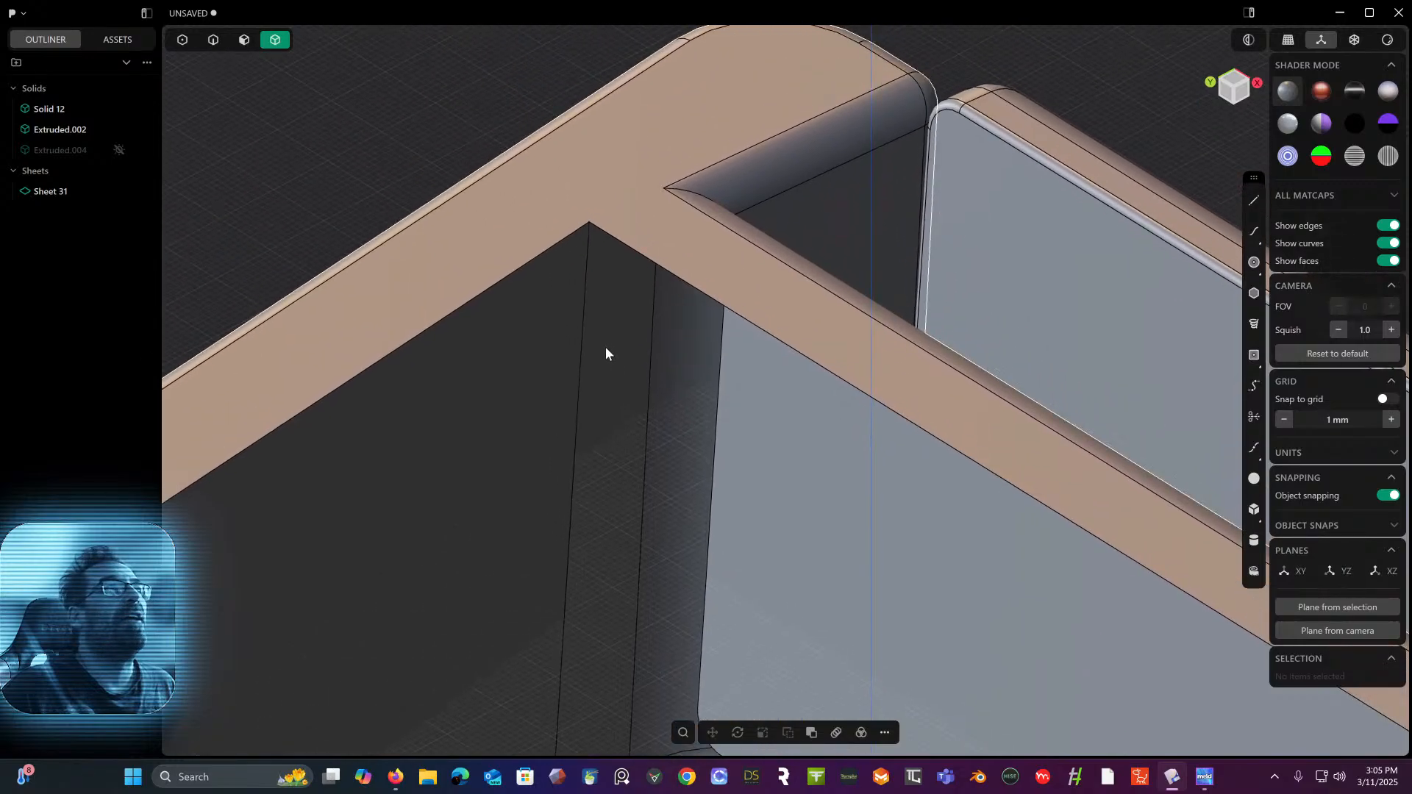
{"action": "left_click", "coordinate": [213, 39]}
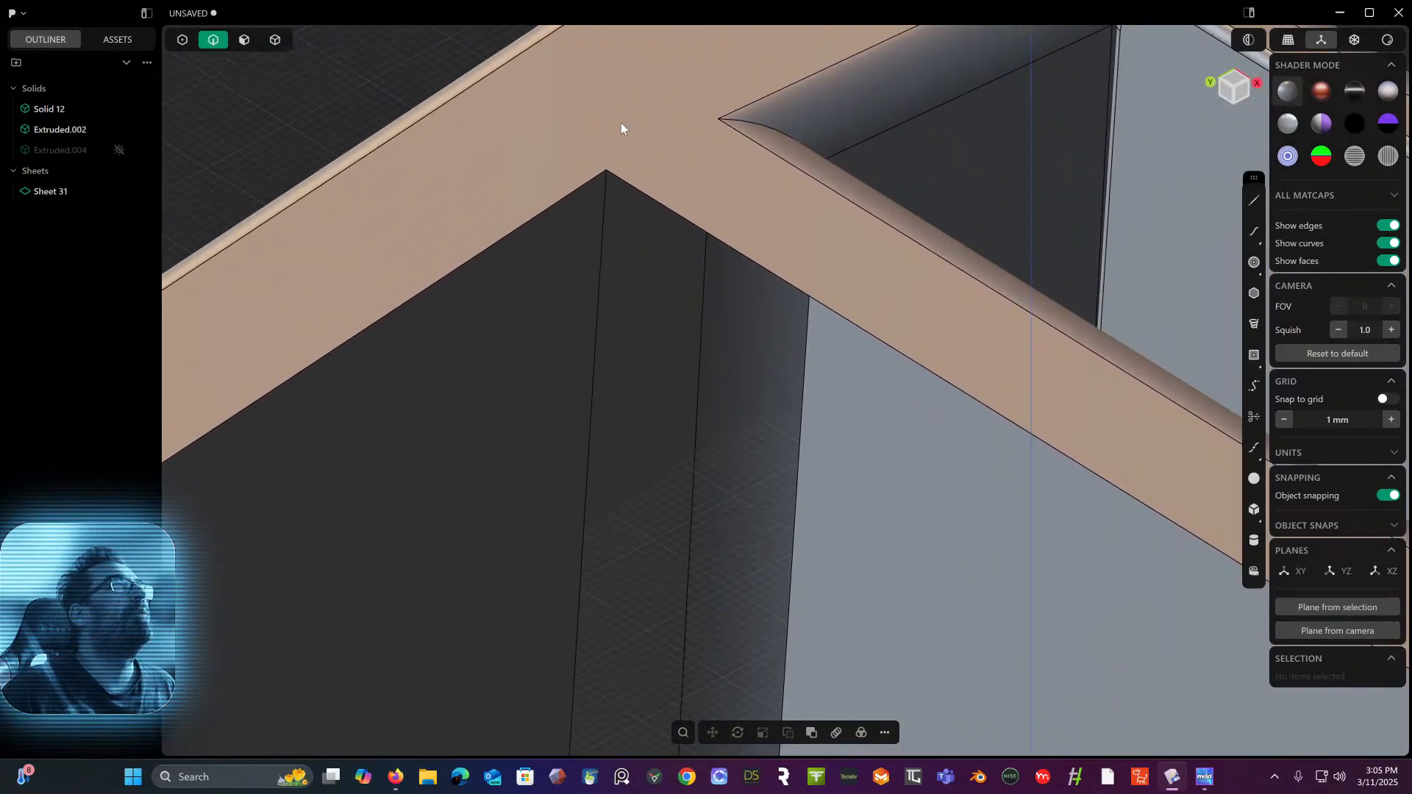
{"action": "scroll", "coordinate": [581, 147], "scroll_direction": "up", "scroll_amount": 3}
{"action": "scroll", "coordinate": [570, 173], "scroll_direction": "up", "scroll_amount": 5}
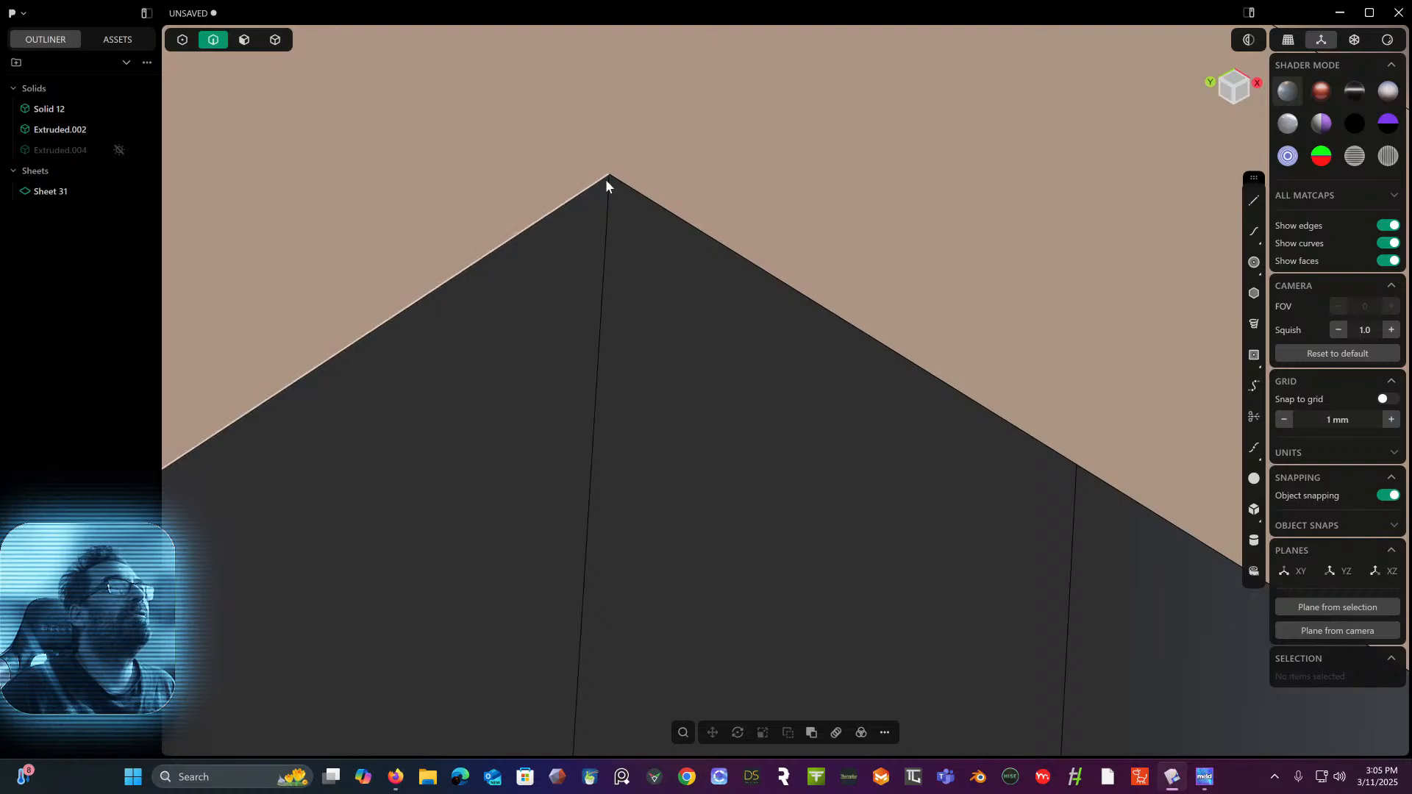
{"action": "left_click", "coordinate": [609, 183]}
{"action": "key", "text": "shift+e"}
{"action": "left_click", "coordinate": [607, 209]}
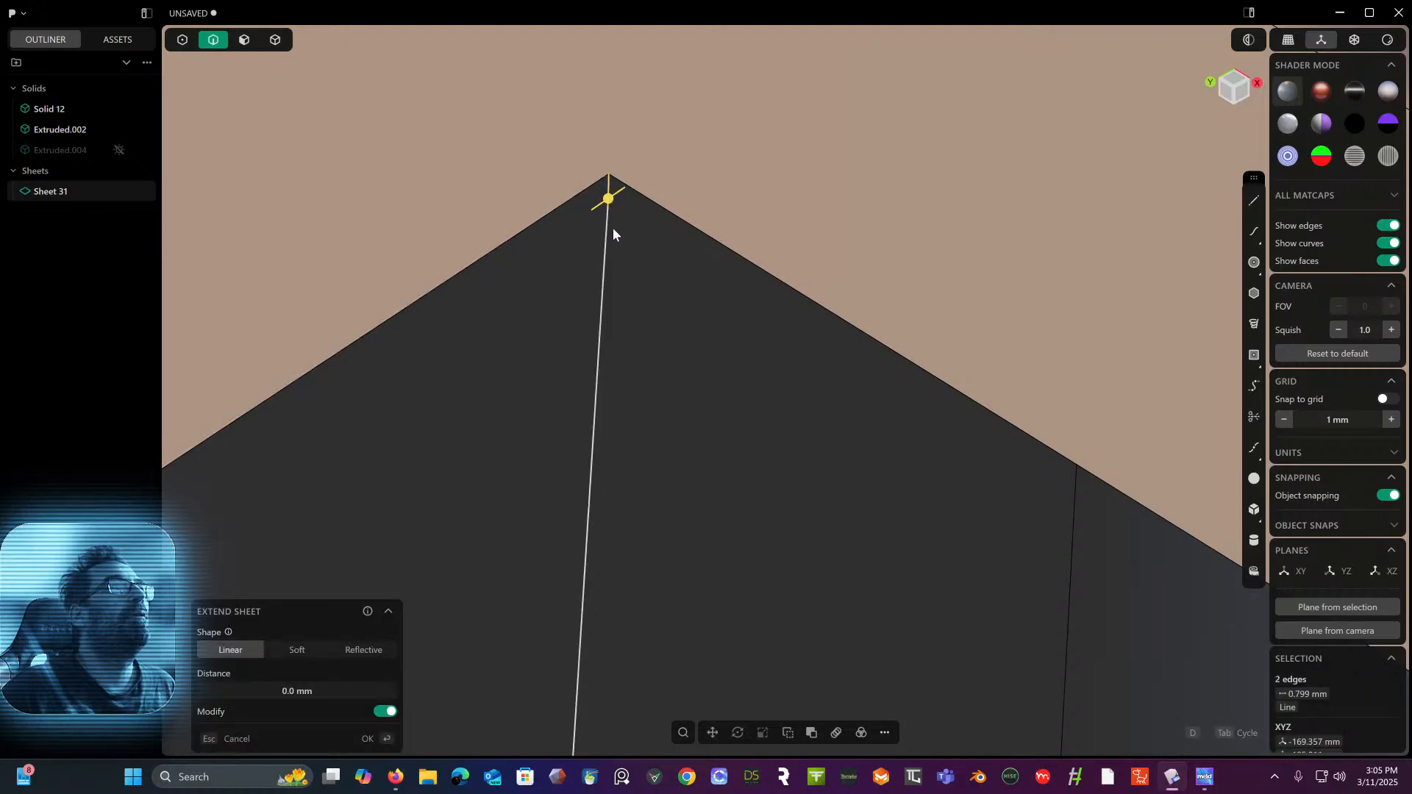
{"action": "left_click", "coordinate": [605, 236]}
{"action": "scroll", "coordinate": [603, 232], "scroll_direction": "down", "scroll_amount": 4}
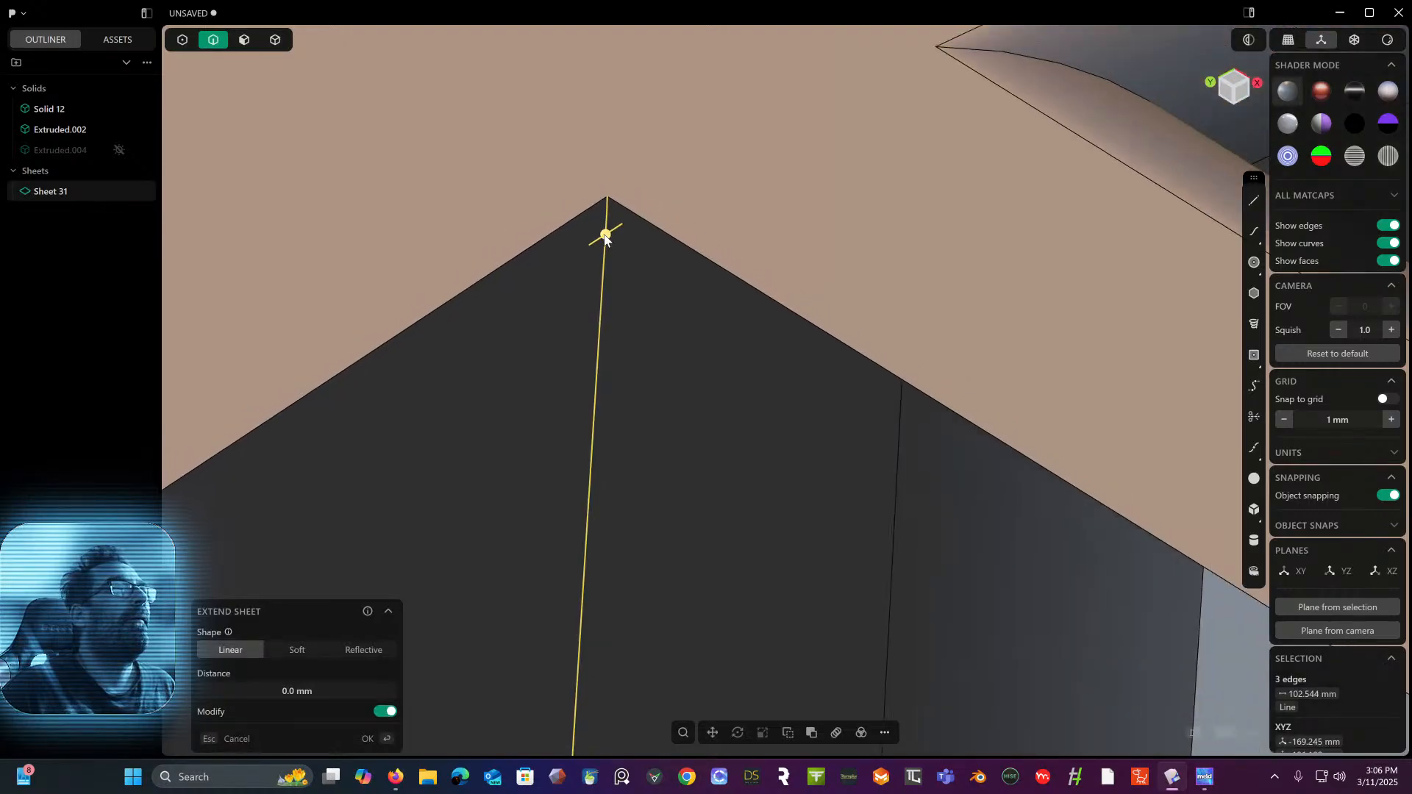
- Add the opposite inner corner's vertical edge segments, including the tiny pieces at the rim, to the edge selection
{"action": "middle_click_drag", "start_coordinate": [602, 231], "coordinate": [206, 413]}
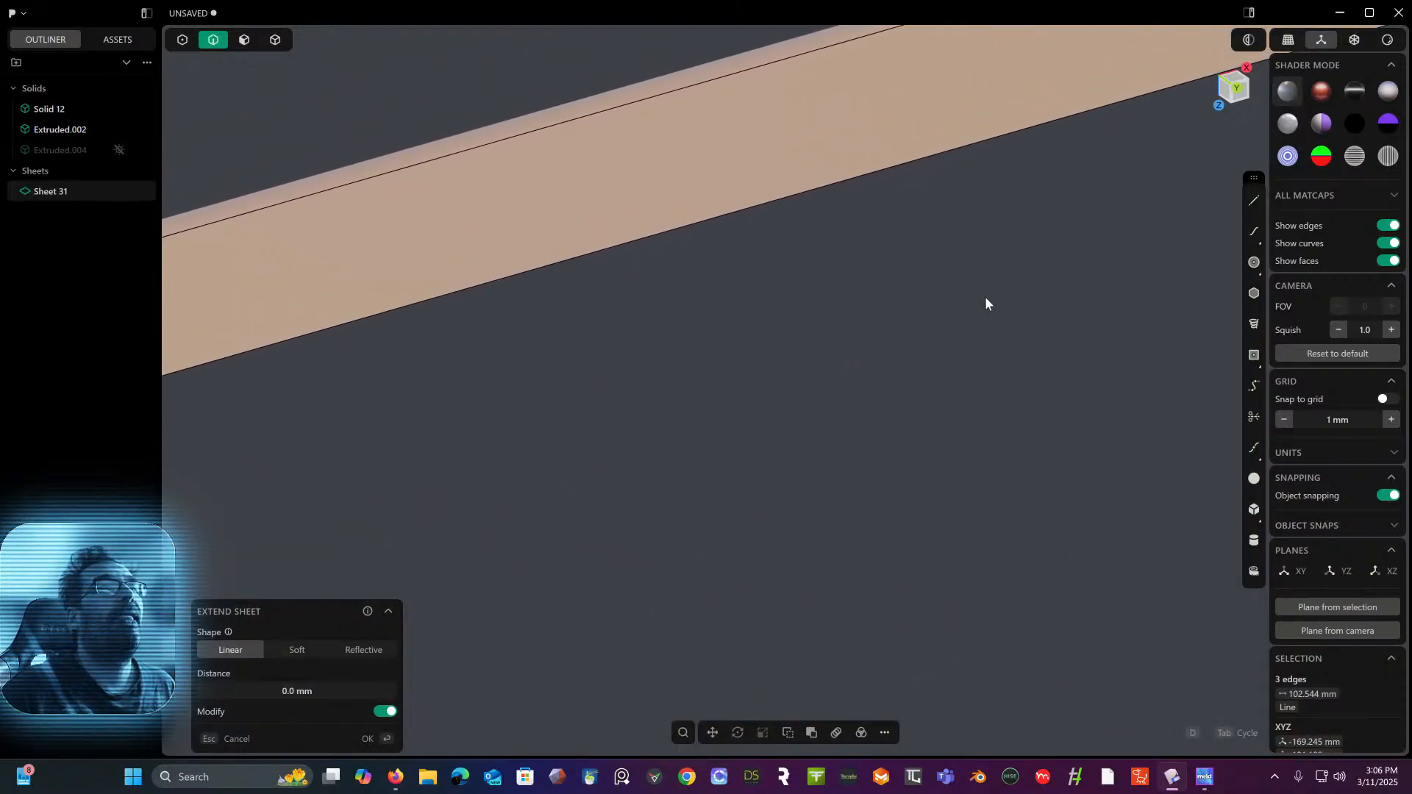
{"action": "middle_click_drag", "start_coordinate": [987, 302], "coordinate": [326, 511], "text": "shift"}
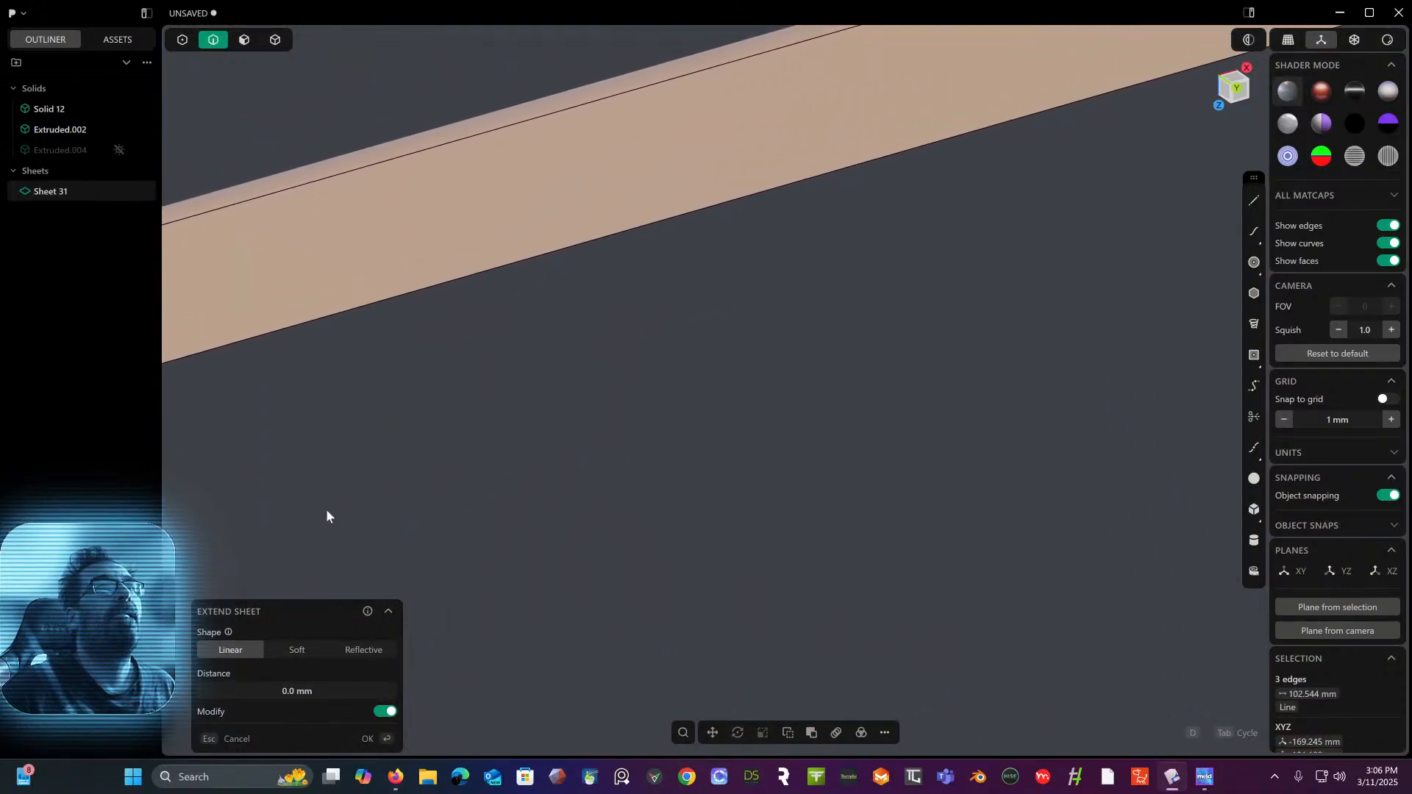
{"action": "middle_click_drag", "start_coordinate": [948, 317], "coordinate": [557, 466], "text": "shift"}
{"action": "scroll", "coordinate": [557, 467], "scroll_direction": "down", "scroll_amount": 2}
{"action": "middle_click_drag", "start_coordinate": [938, 356], "coordinate": [596, 436], "text": "shift"}
{"action": "scroll", "coordinate": [718, 420], "scroll_direction": "up", "scroll_amount": 3}
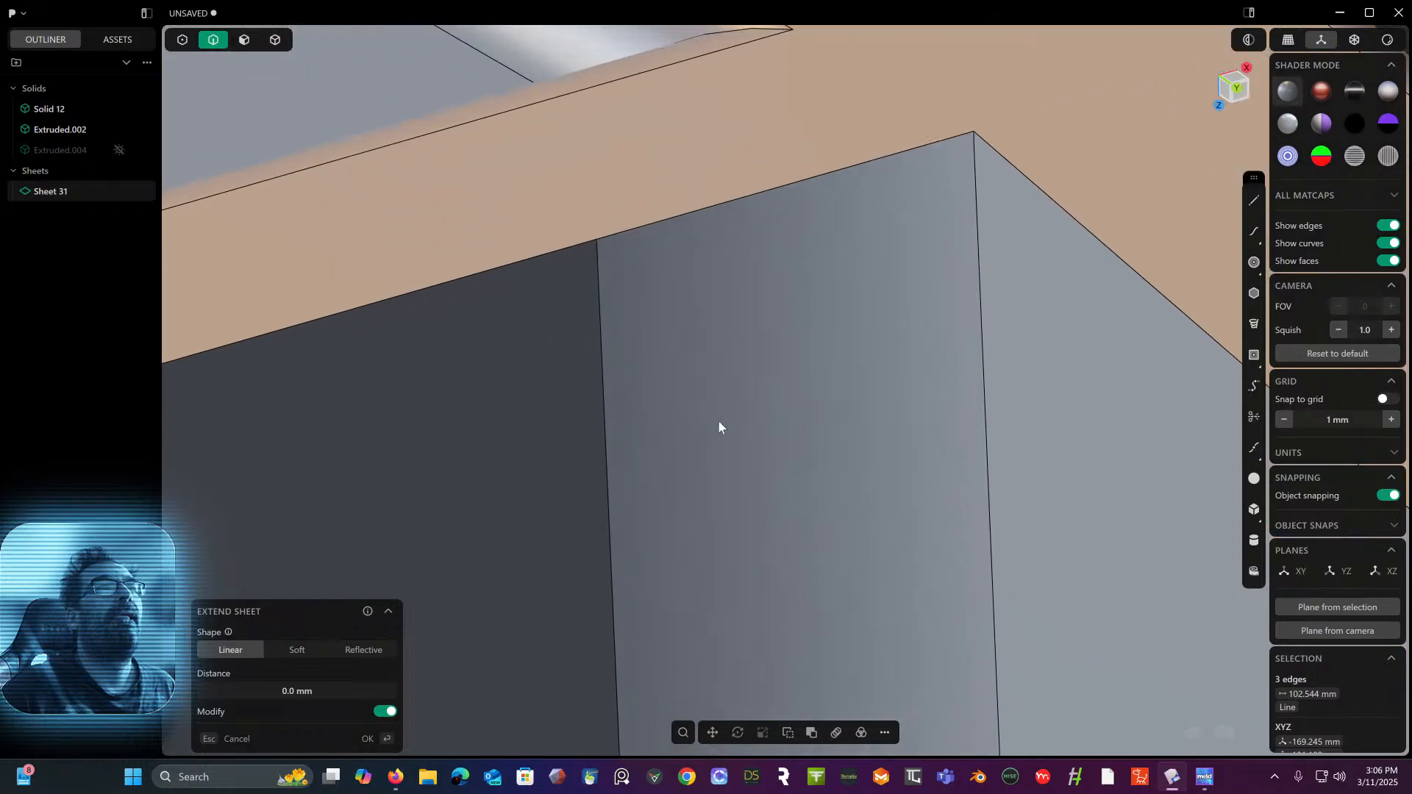
{"action": "left_click", "coordinate": [990, 321], "text": "shift"}
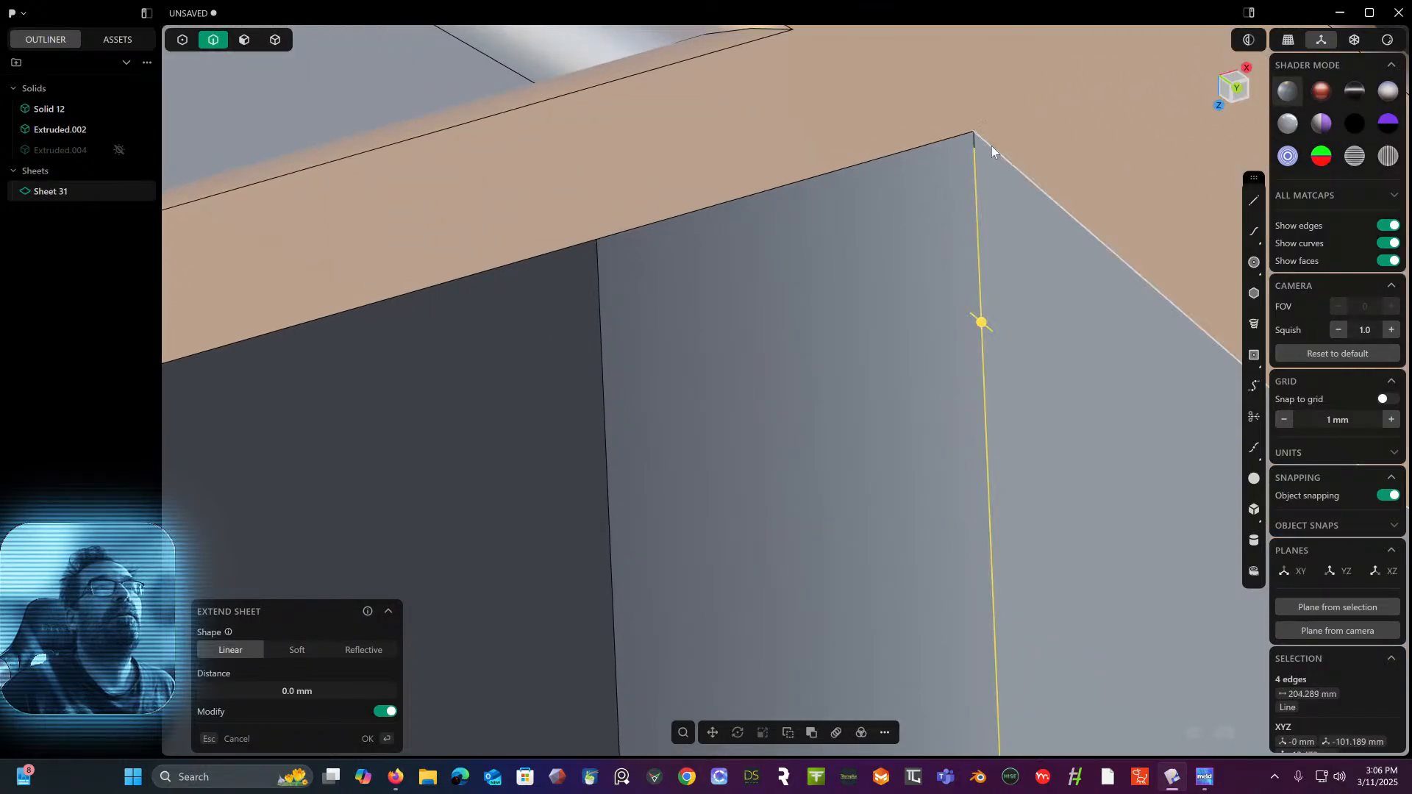
{"action": "left_click", "coordinate": [974, 136], "text": "shift"}
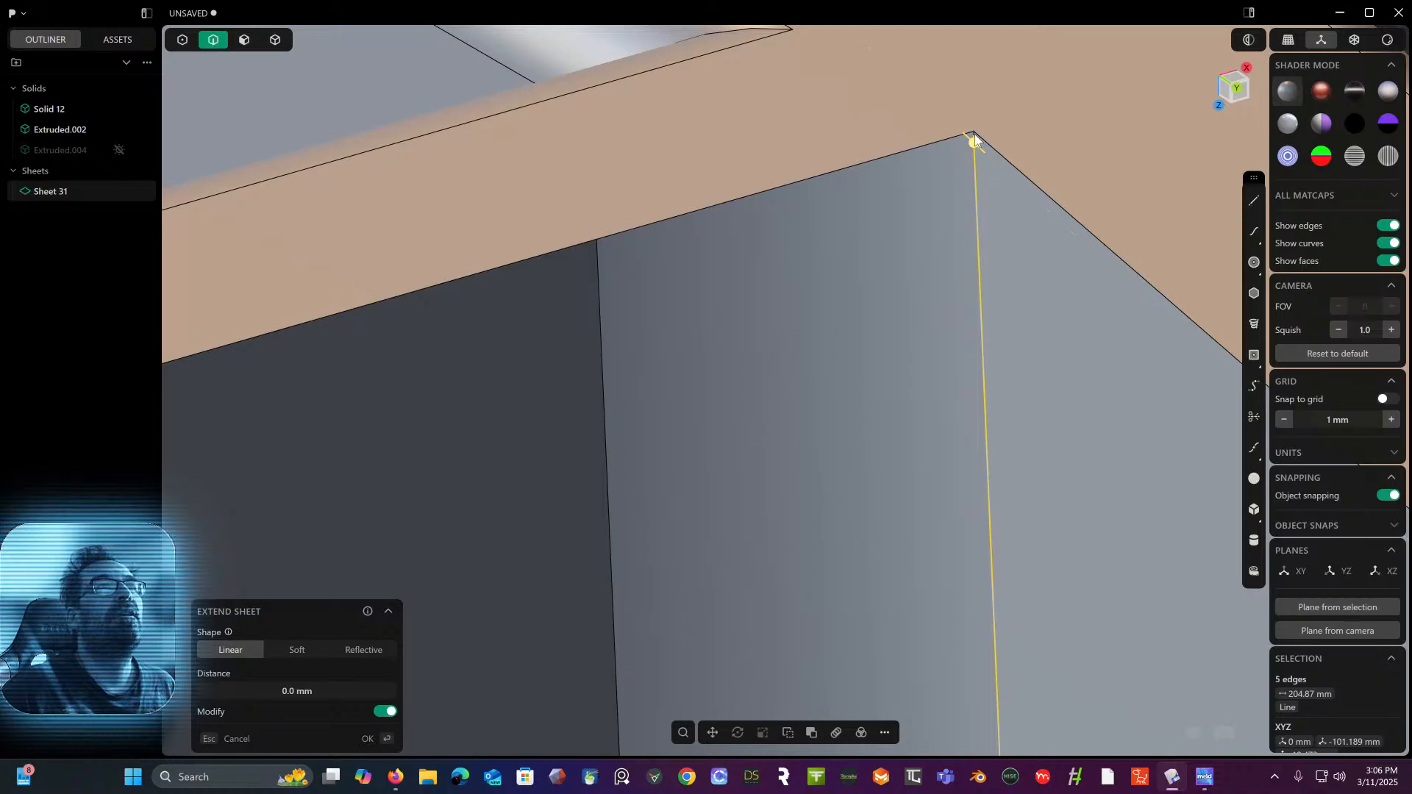
{"action": "scroll", "coordinate": [972, 134], "scroll_direction": "up", "scroll_amount": 3}
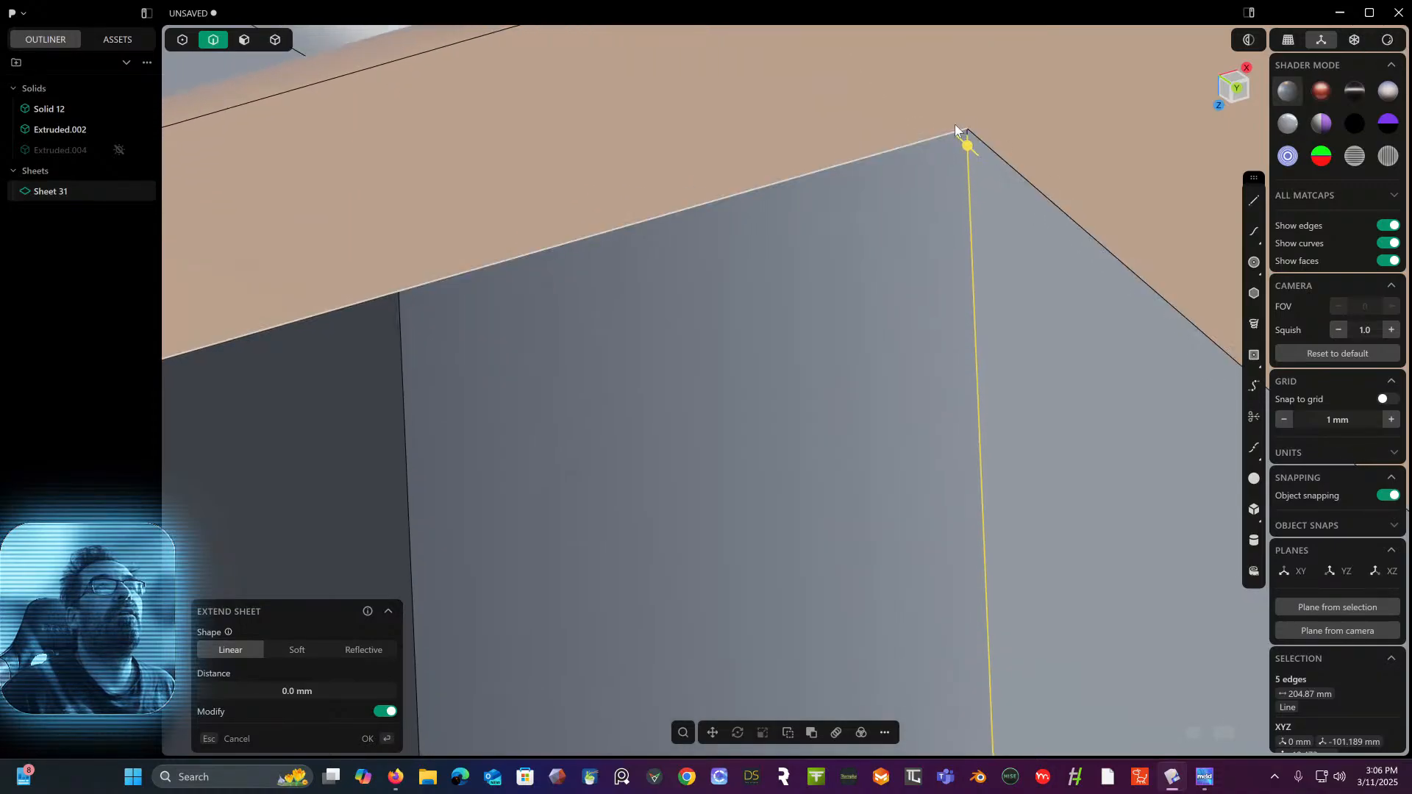
{"action": "left_click", "coordinate": [968, 133]}
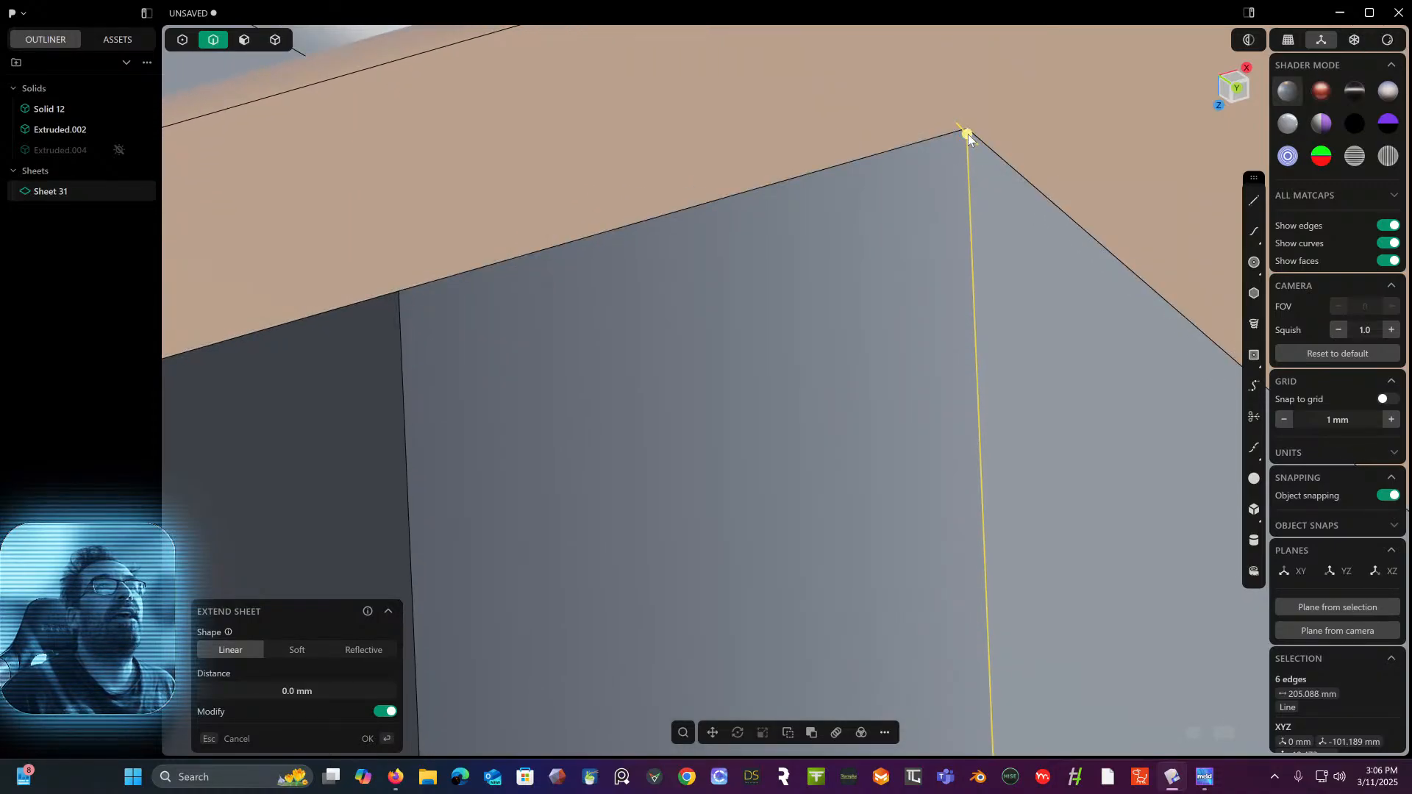
{"action": "scroll", "coordinate": [926, 174], "scroll_direction": "down", "scroll_amount": 10}
{"action": "scroll", "coordinate": [925, 174], "scroll_direction": "down", "scroll_amount": 5}
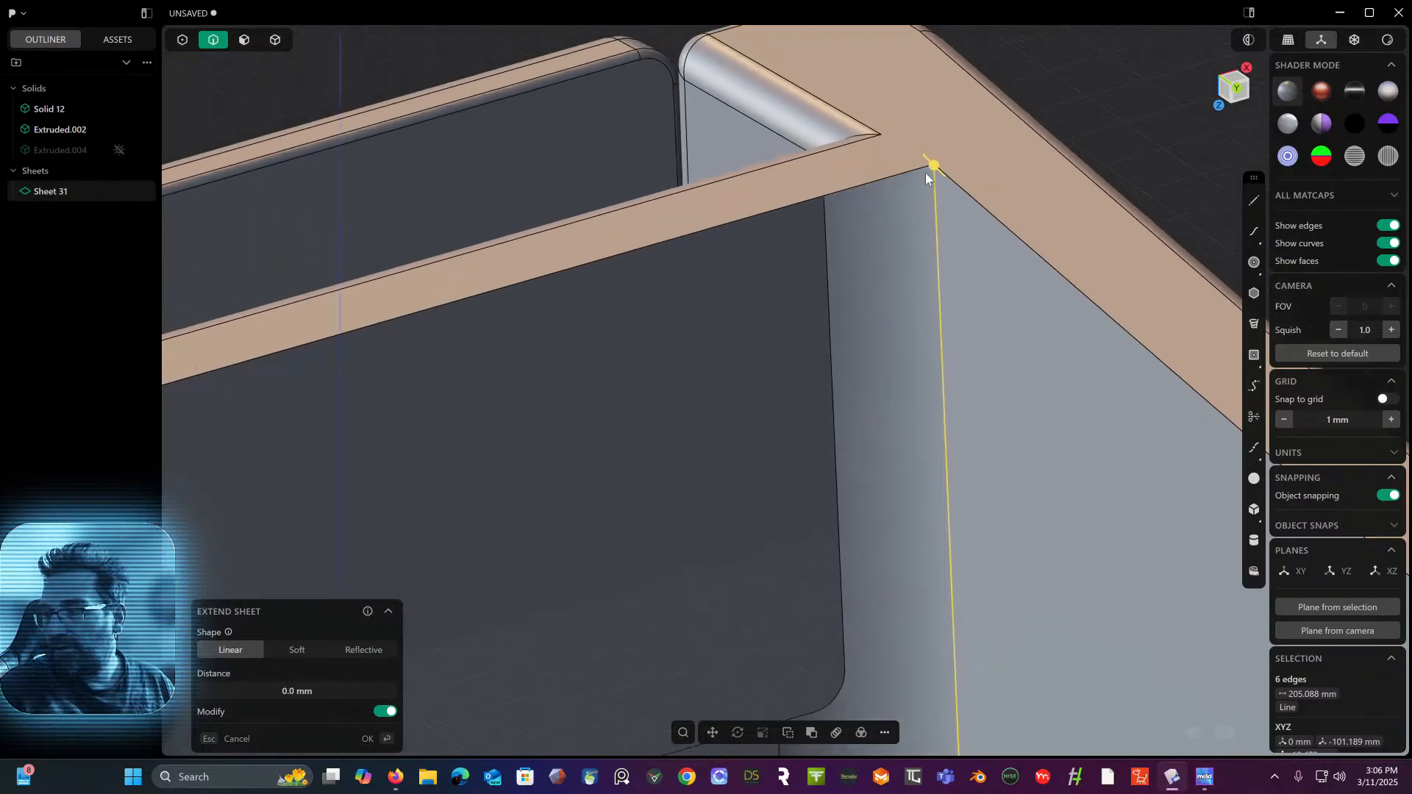
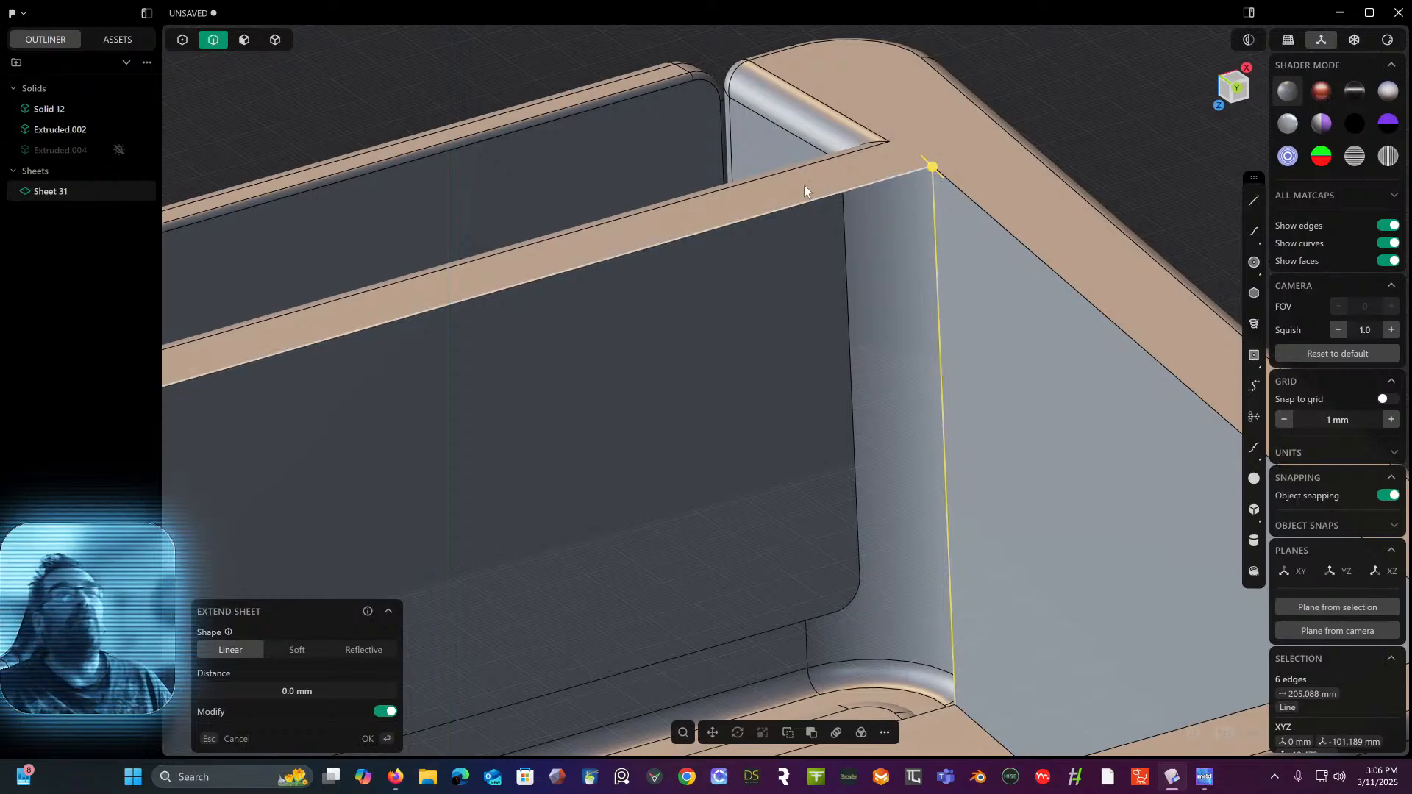
{"action": "scroll", "coordinate": [827, 184], "scroll_direction": "down", "scroll_amount": 2}
{"action": "middle_click_drag", "start_coordinate": [822, 191], "coordinate": [753, 367]}
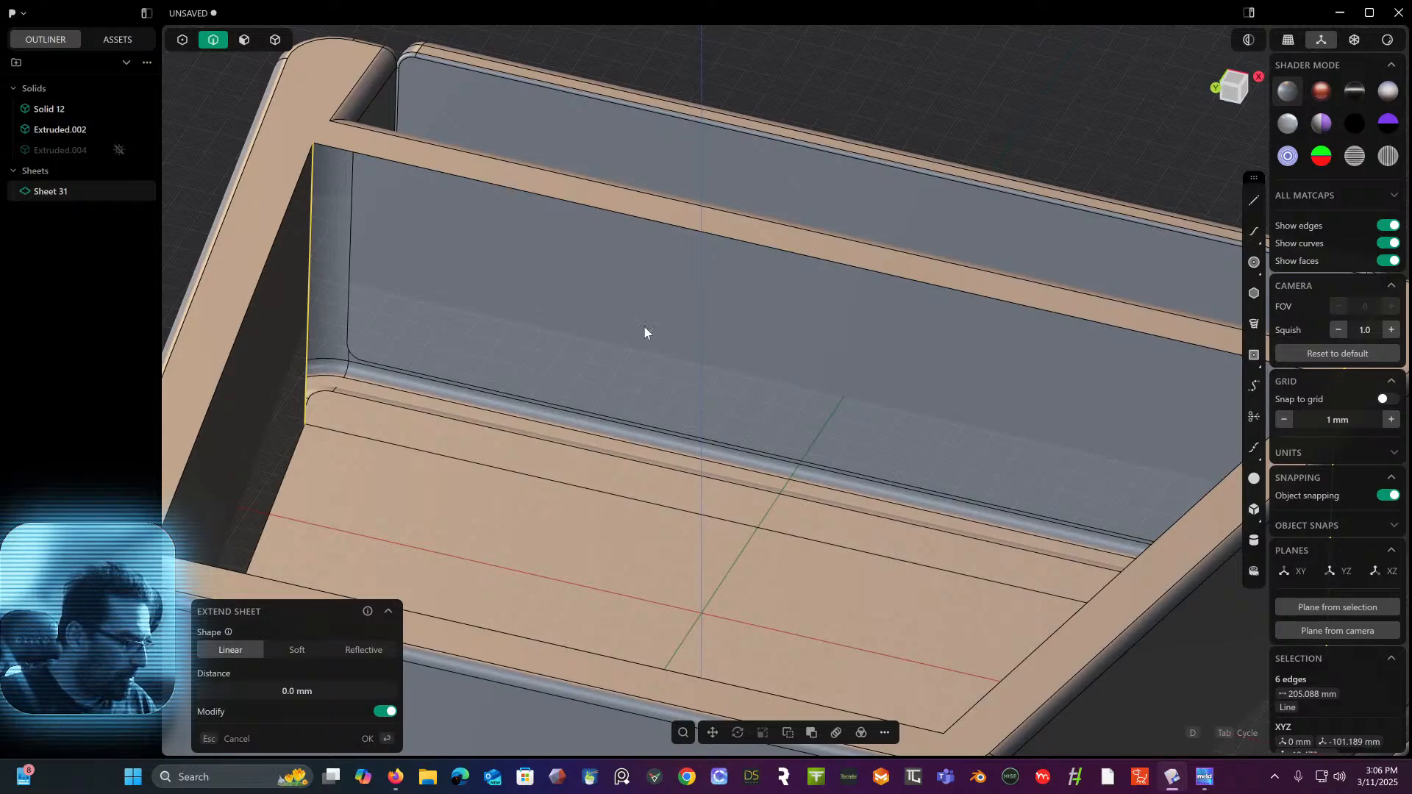
- Loft a wall between the two corners' vertical edges with G0 continuity, guided by the divider bar's lower edge and the matching floor edge
{"action": "key", "text": "l"}
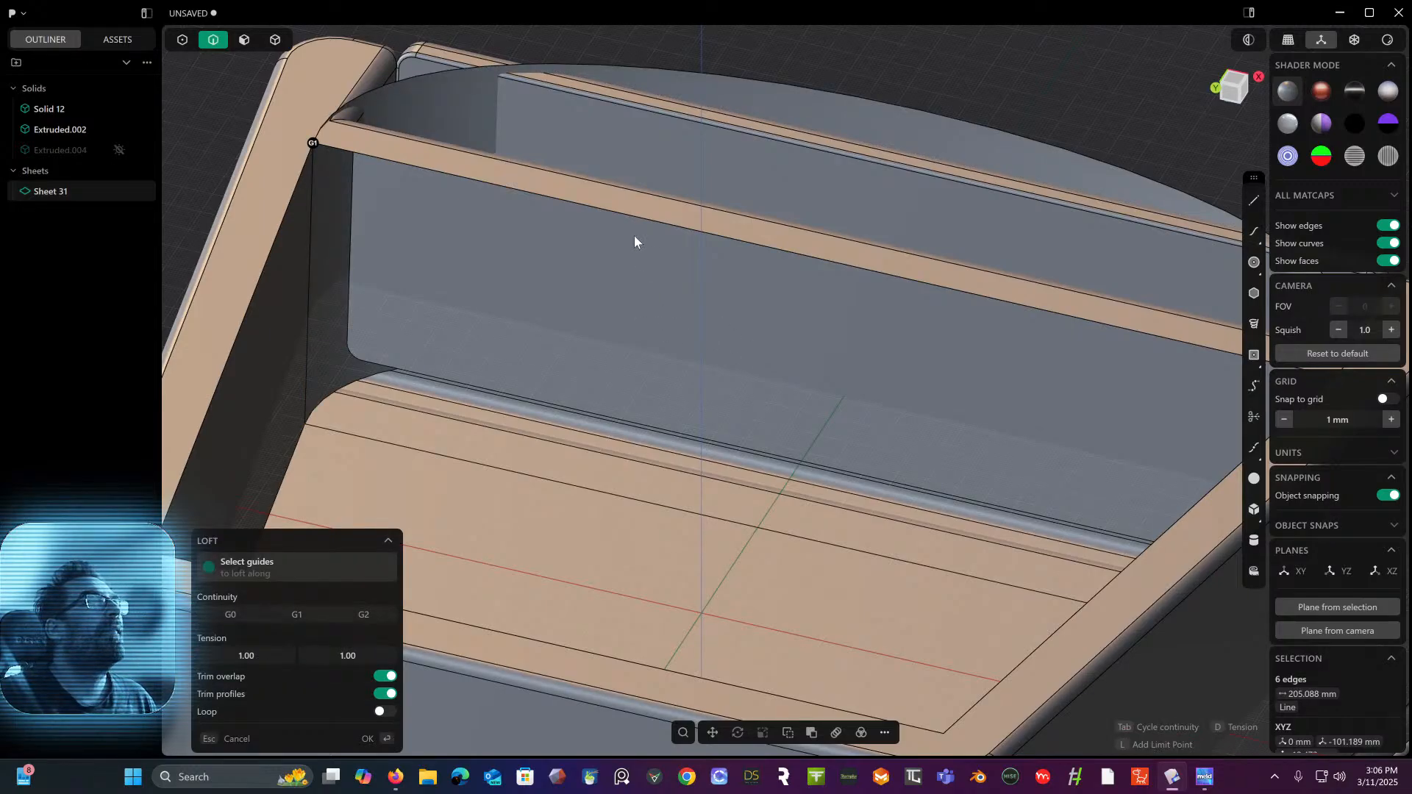
{"action": "left_click", "coordinate": [600, 207]}
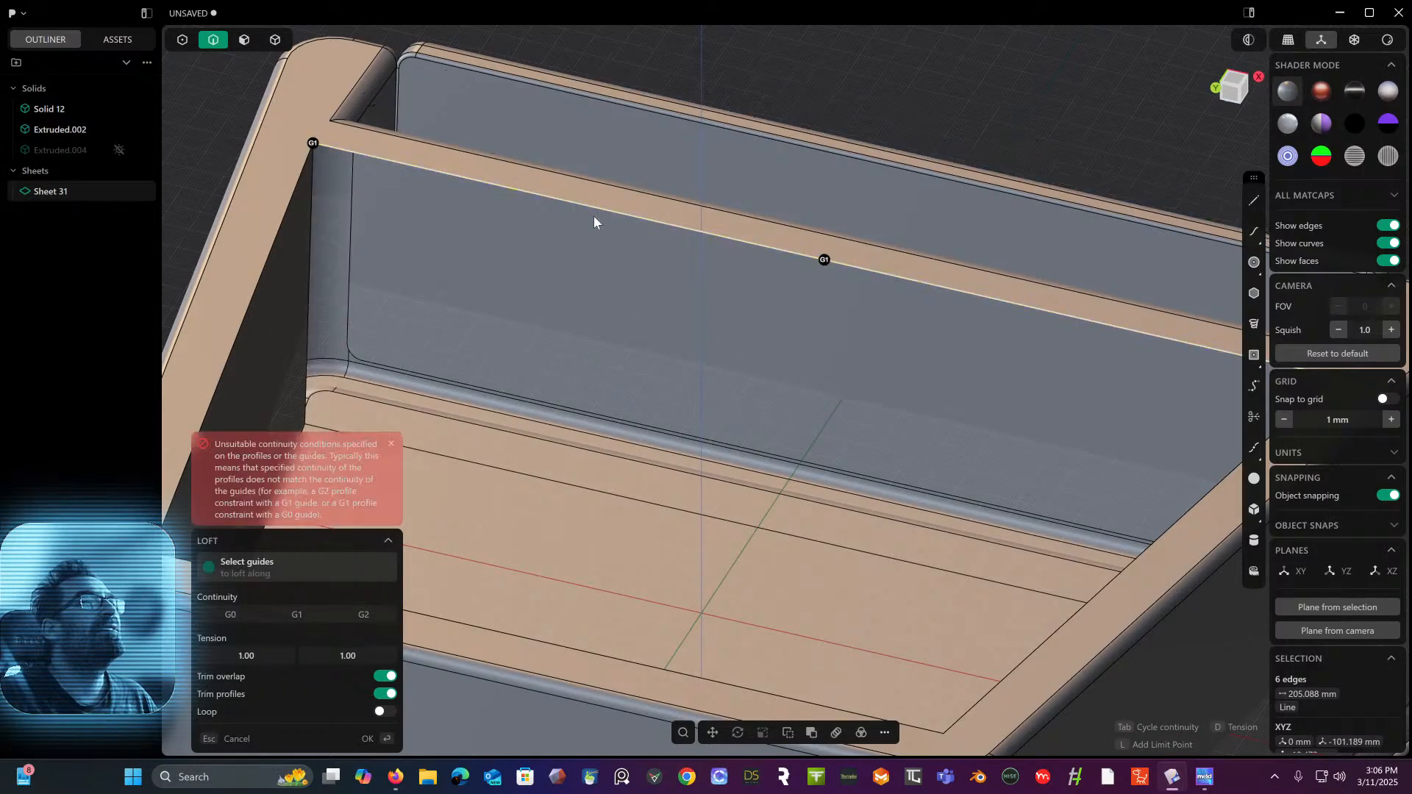
{"action": "middle_click_drag", "start_coordinate": [509, 403], "coordinate": [469, 421]}
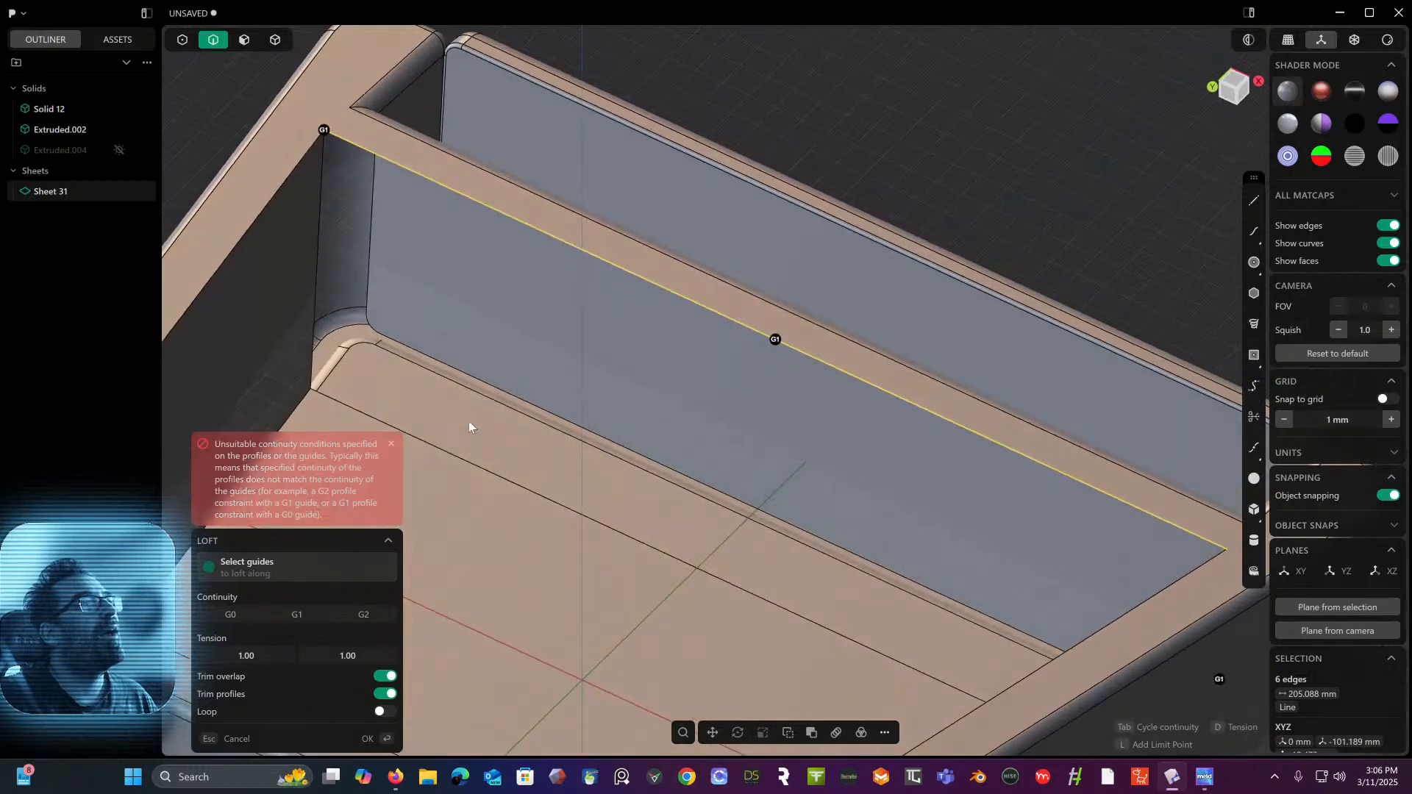
{"action": "left_click", "coordinate": [441, 458]}
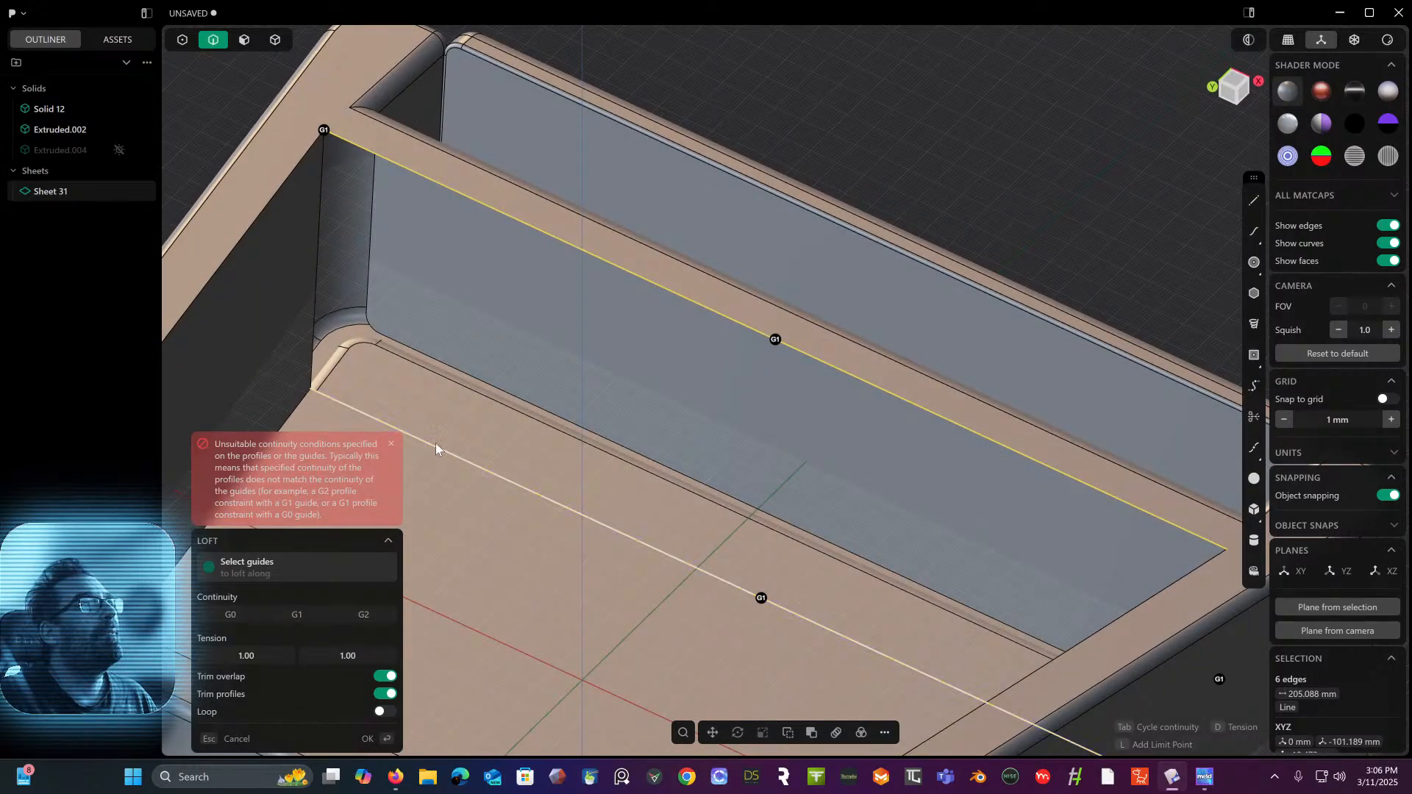
{"action": "left_click", "coordinate": [245, 618]}
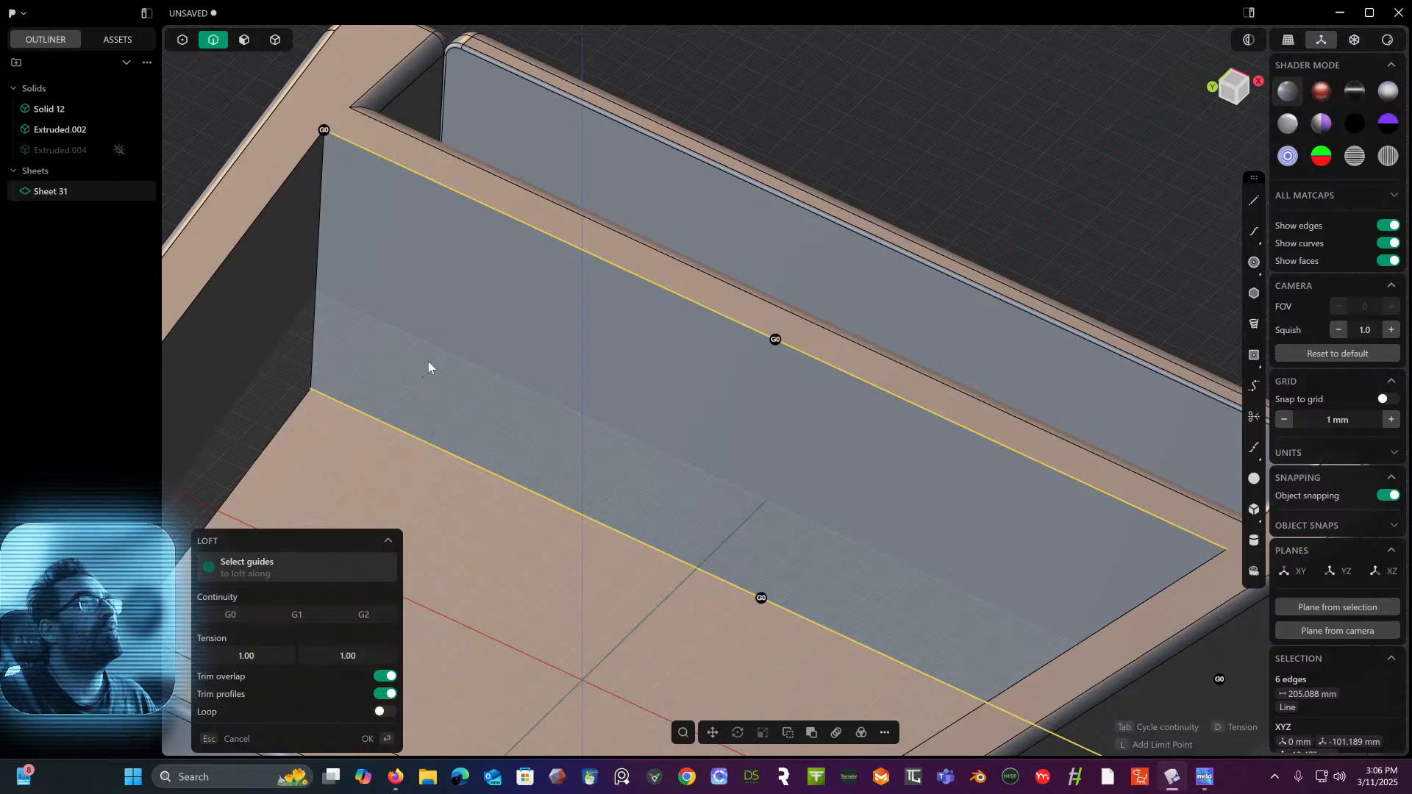
{"action": "key", "text": "Return"}
- Try to unite the lofted wall with Sheet 31 using a Boolean union
{"action": "middle_click_drag", "start_coordinate": [428, 362], "coordinate": [428, 293]}
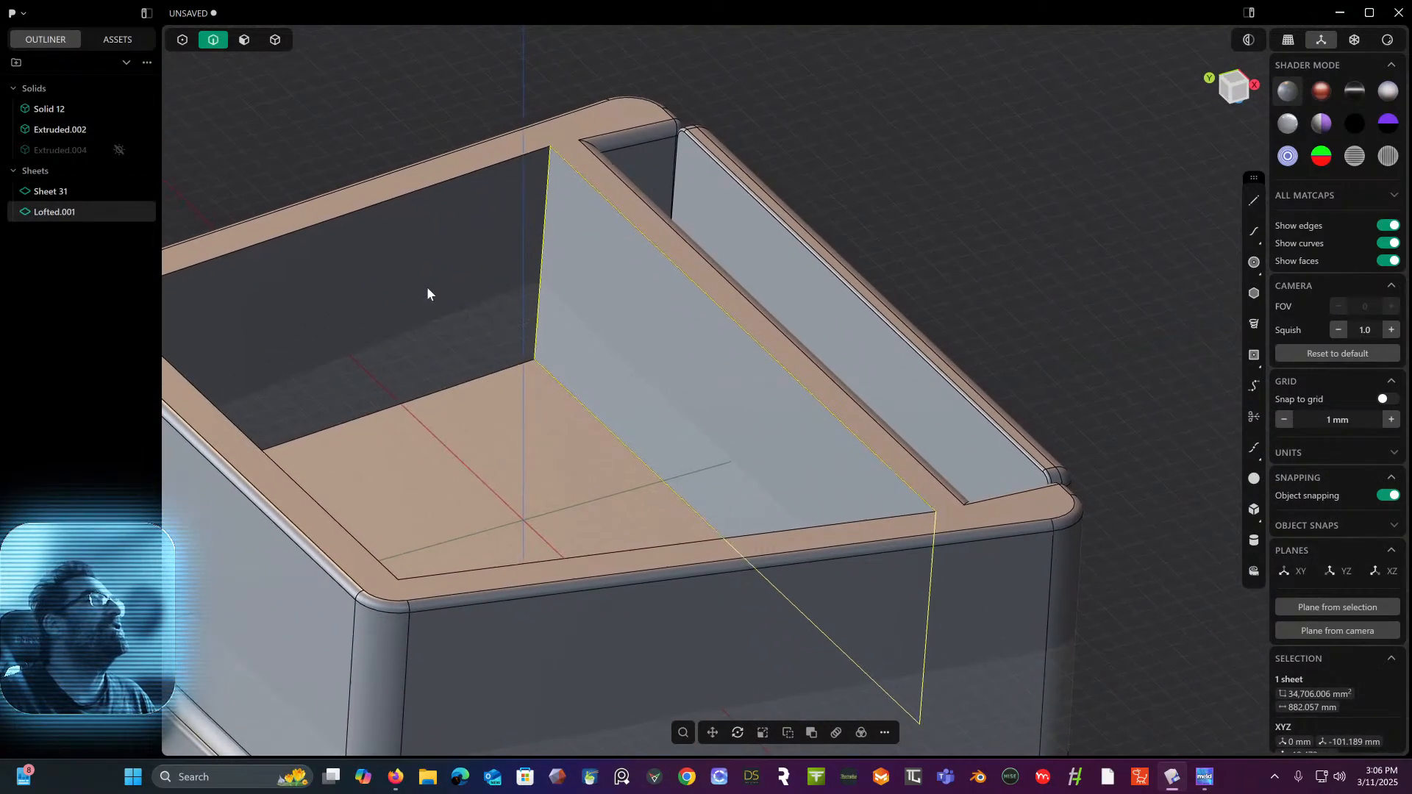
{"action": "left_click", "coordinate": [278, 41]}
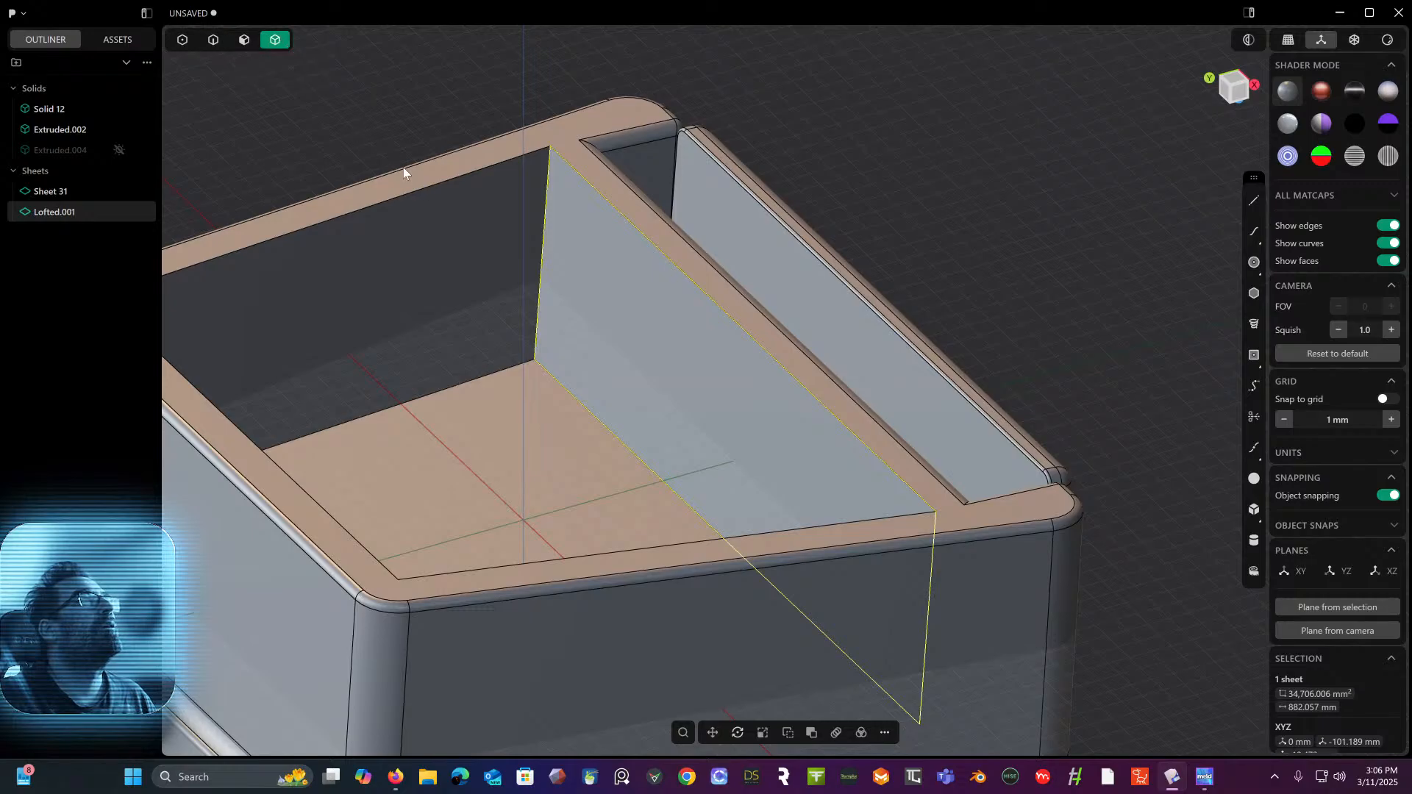
{"action": "left_click", "coordinate": [423, 221], "text": "shift"}
{"action": "key", "text": "shift+b"}
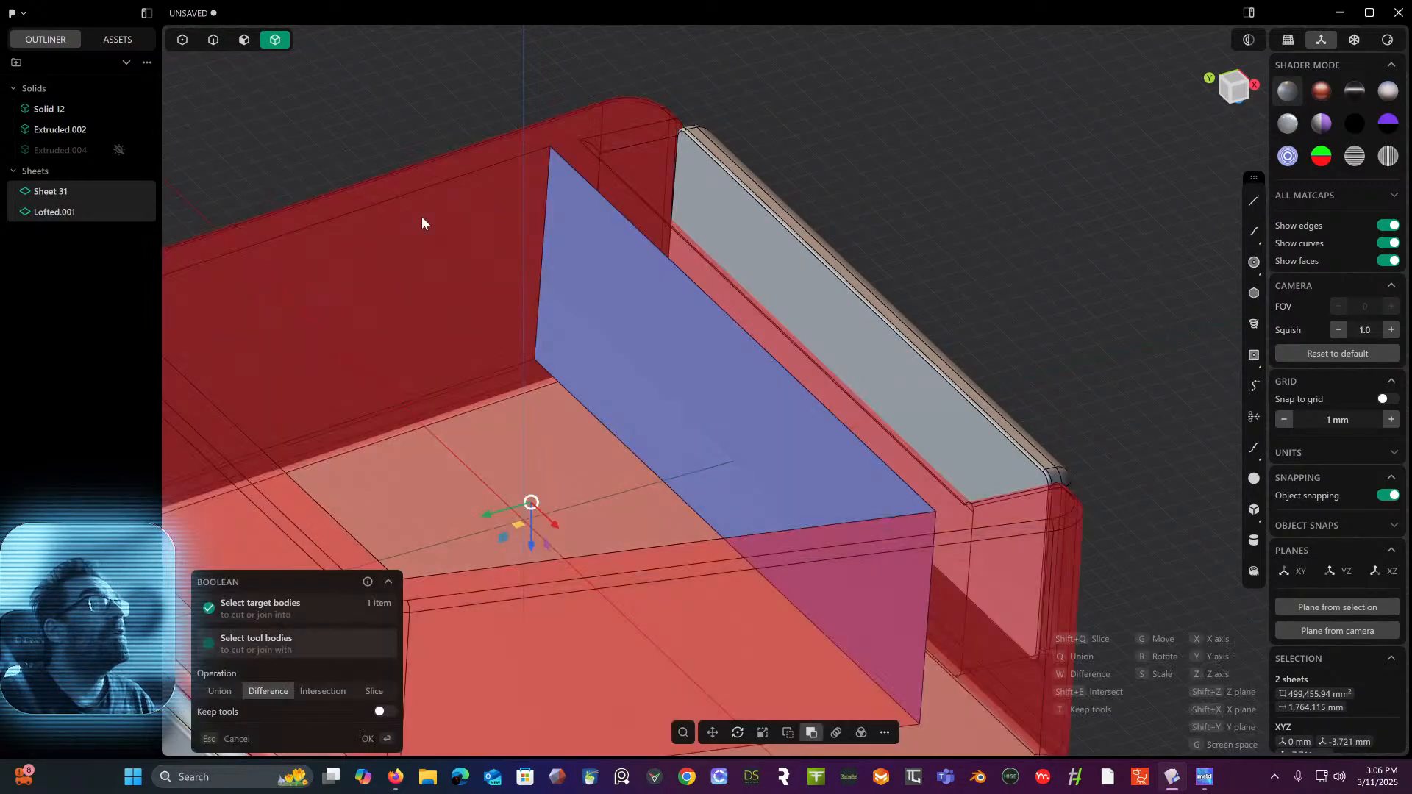
{"action": "scroll", "coordinate": [522, 243], "scroll_direction": "down", "scroll_amount": 5}
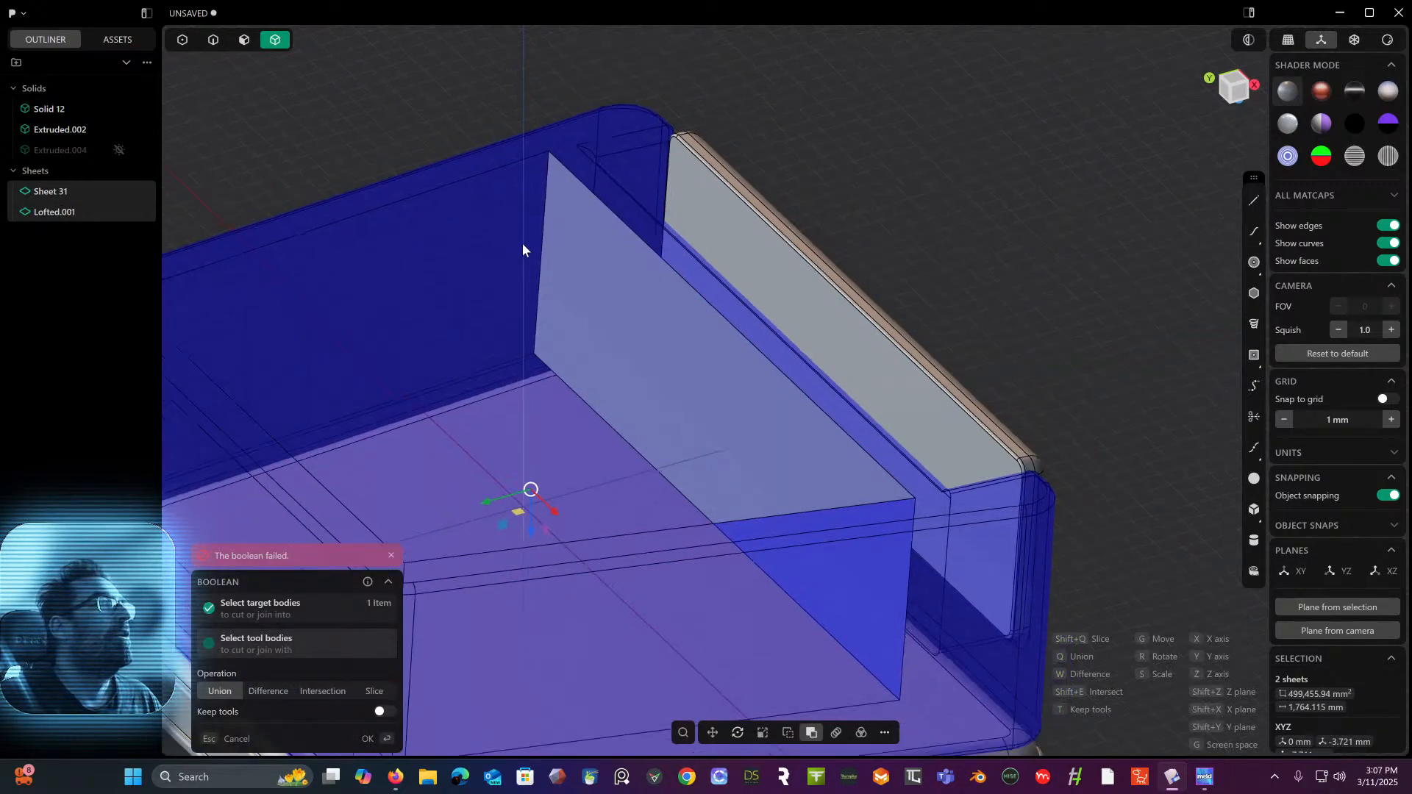
{"action": "middle_click_drag", "start_coordinate": [527, 243], "coordinate": [601, 237]}
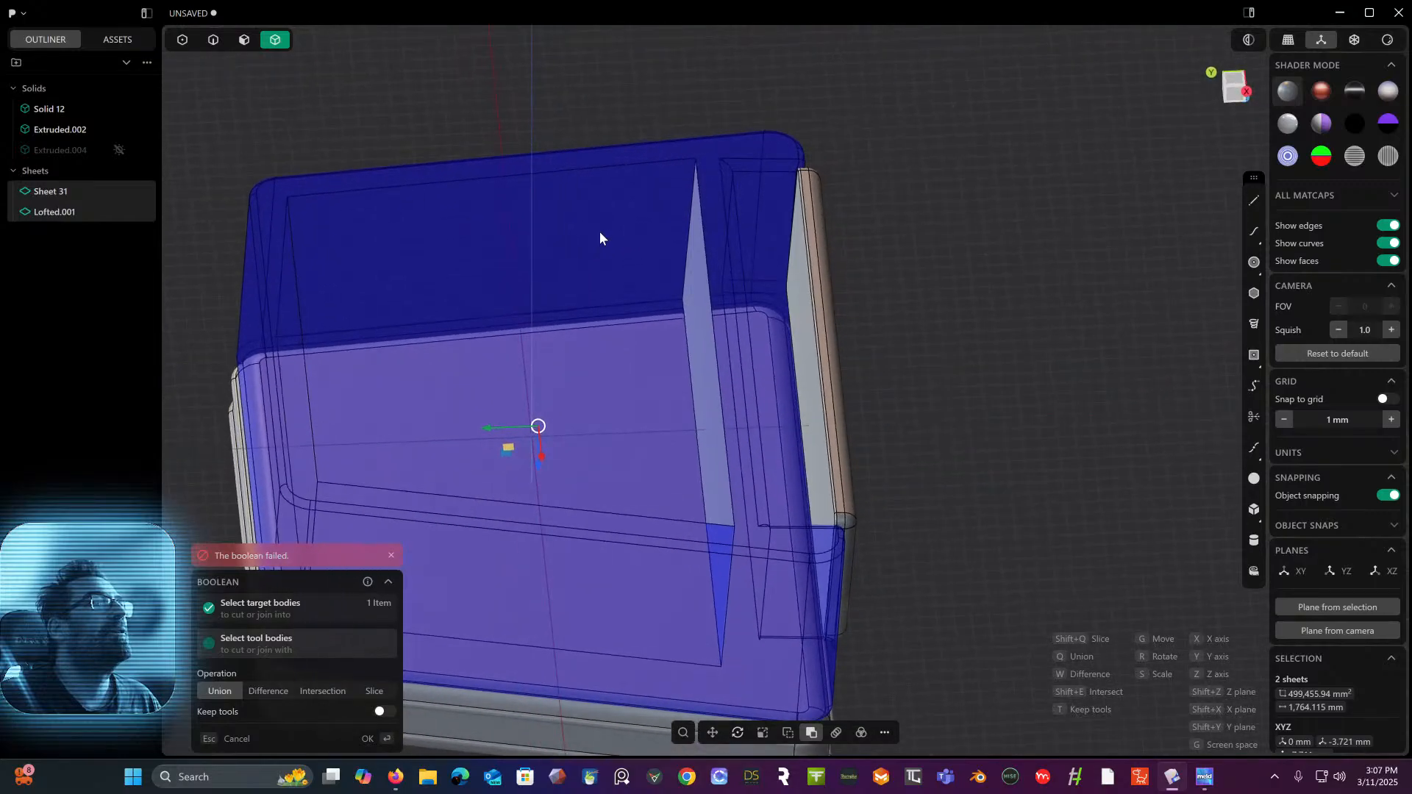
{"action": "key", "text": "Escape"}
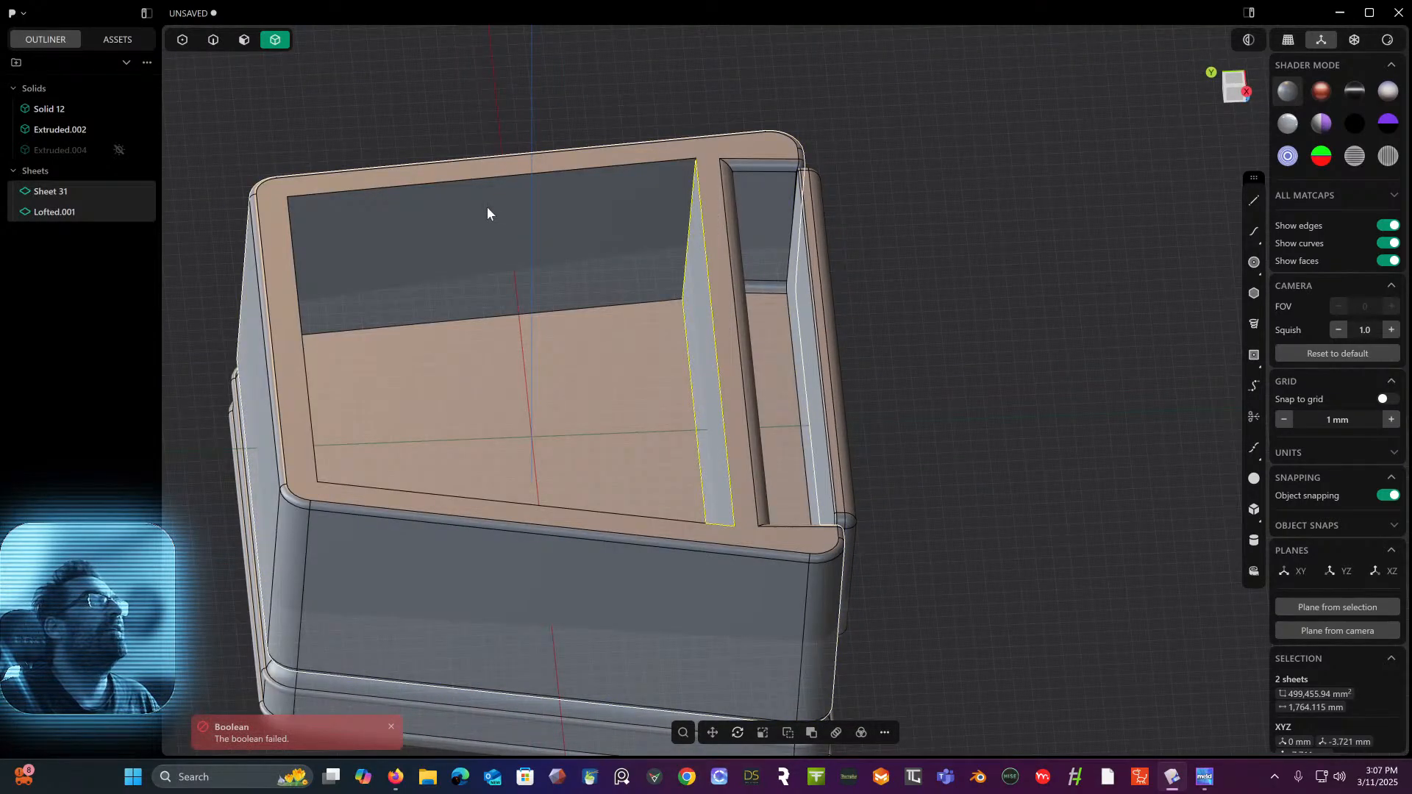
- Thicken Sheet 31 with a first thickness of -0.35 mm and a second of 0.0 mm
{"action": "middle_click_drag", "start_coordinate": [441, 236], "coordinate": [651, 276]}
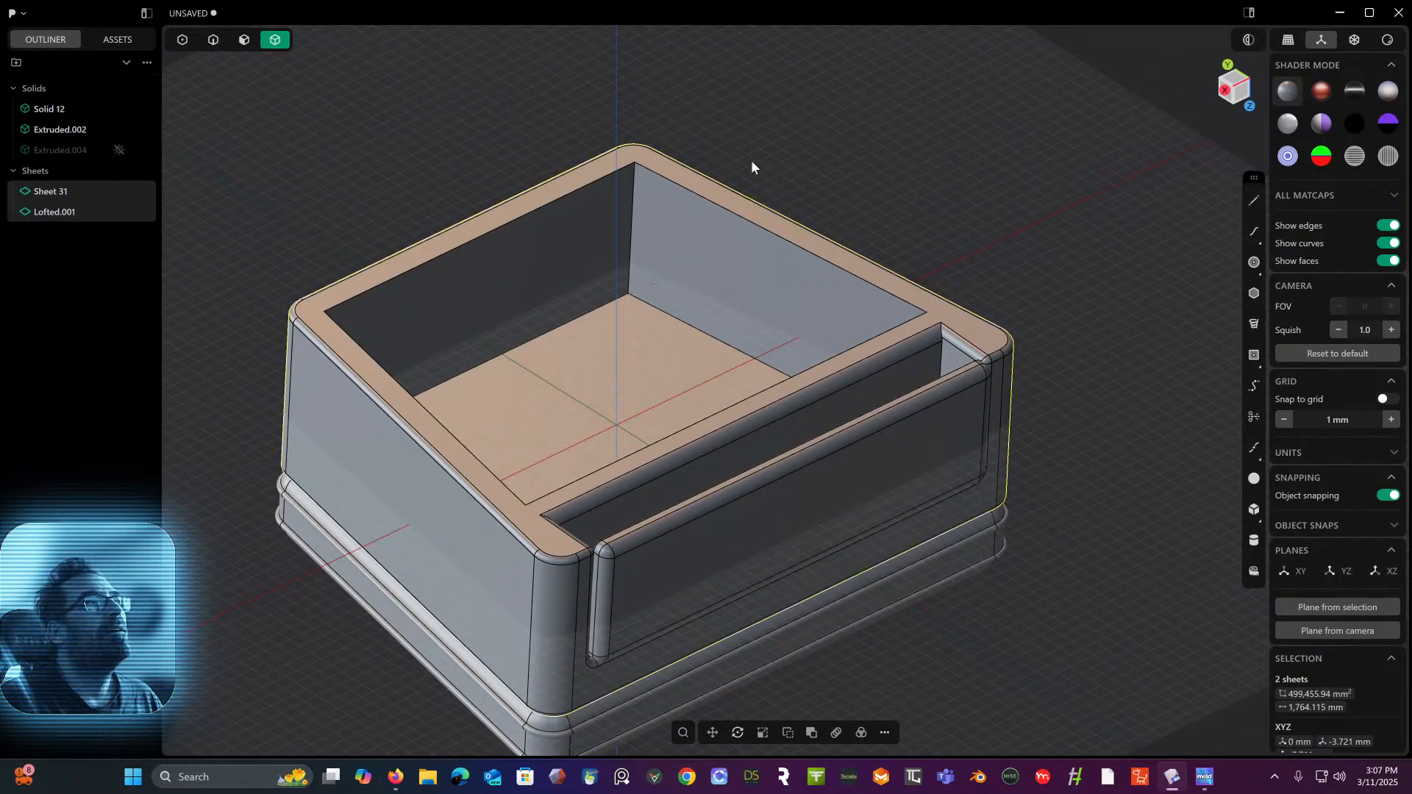
{"action": "left_click", "coordinate": [661, 230]}
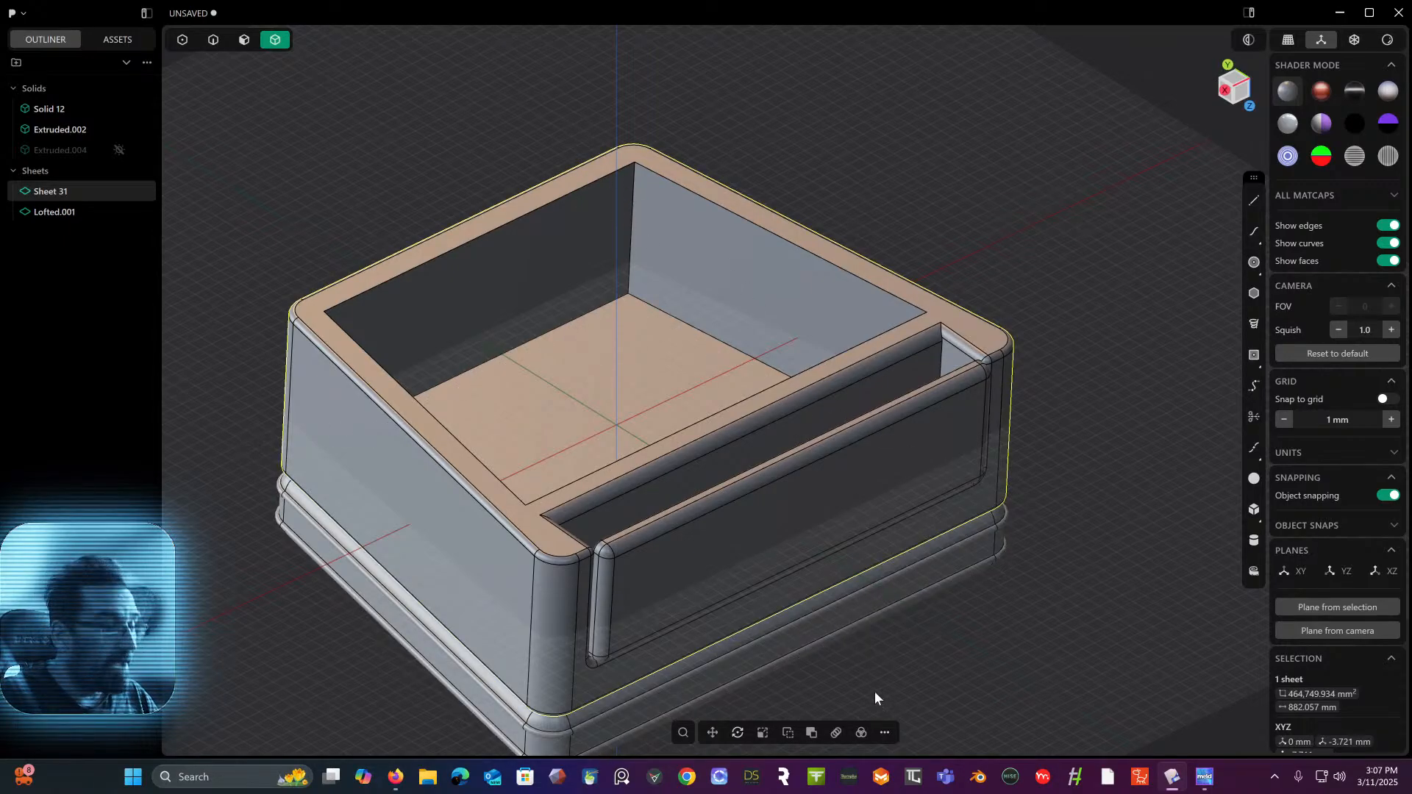
{"action": "key", "text": "alt+p"}
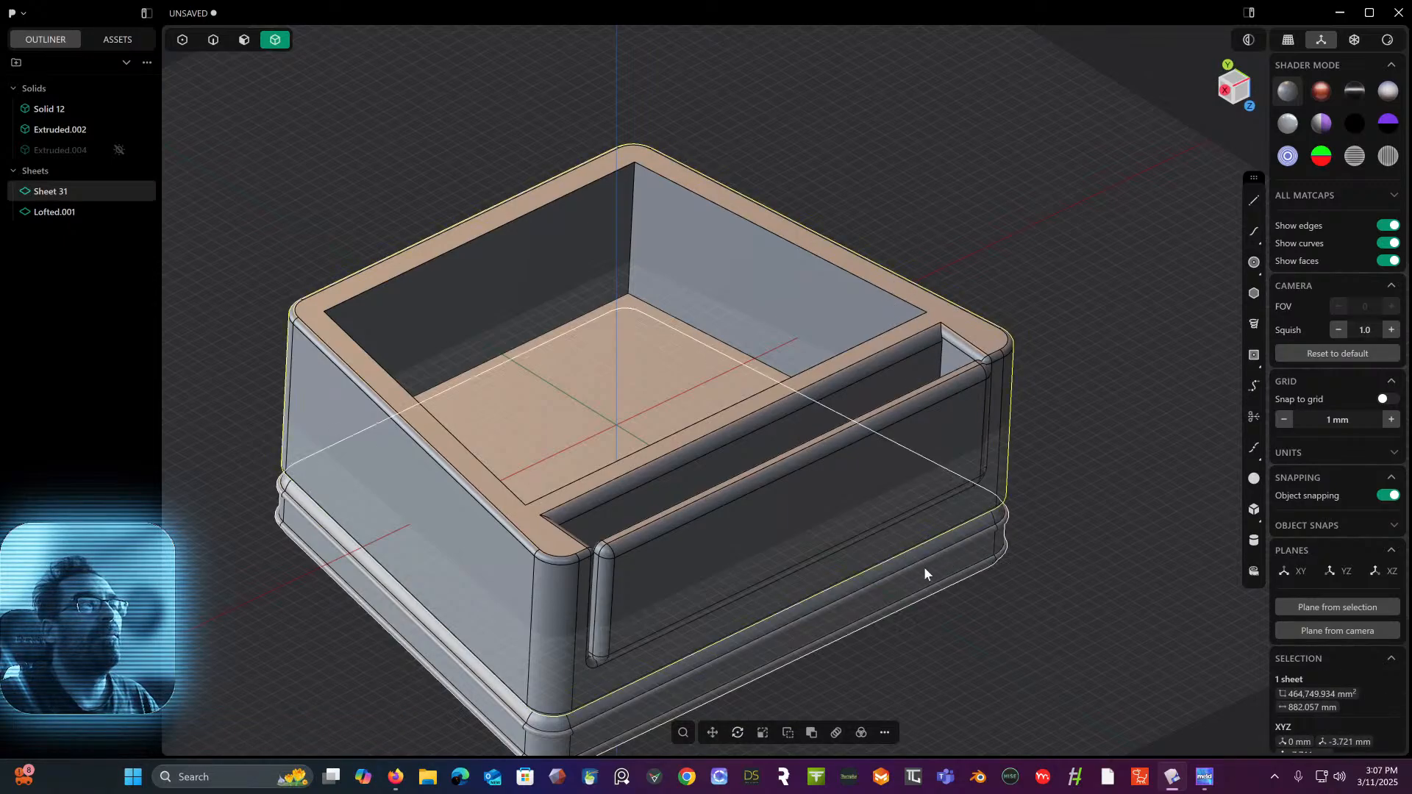
{"action": "left_click", "coordinate": [885, 733]}
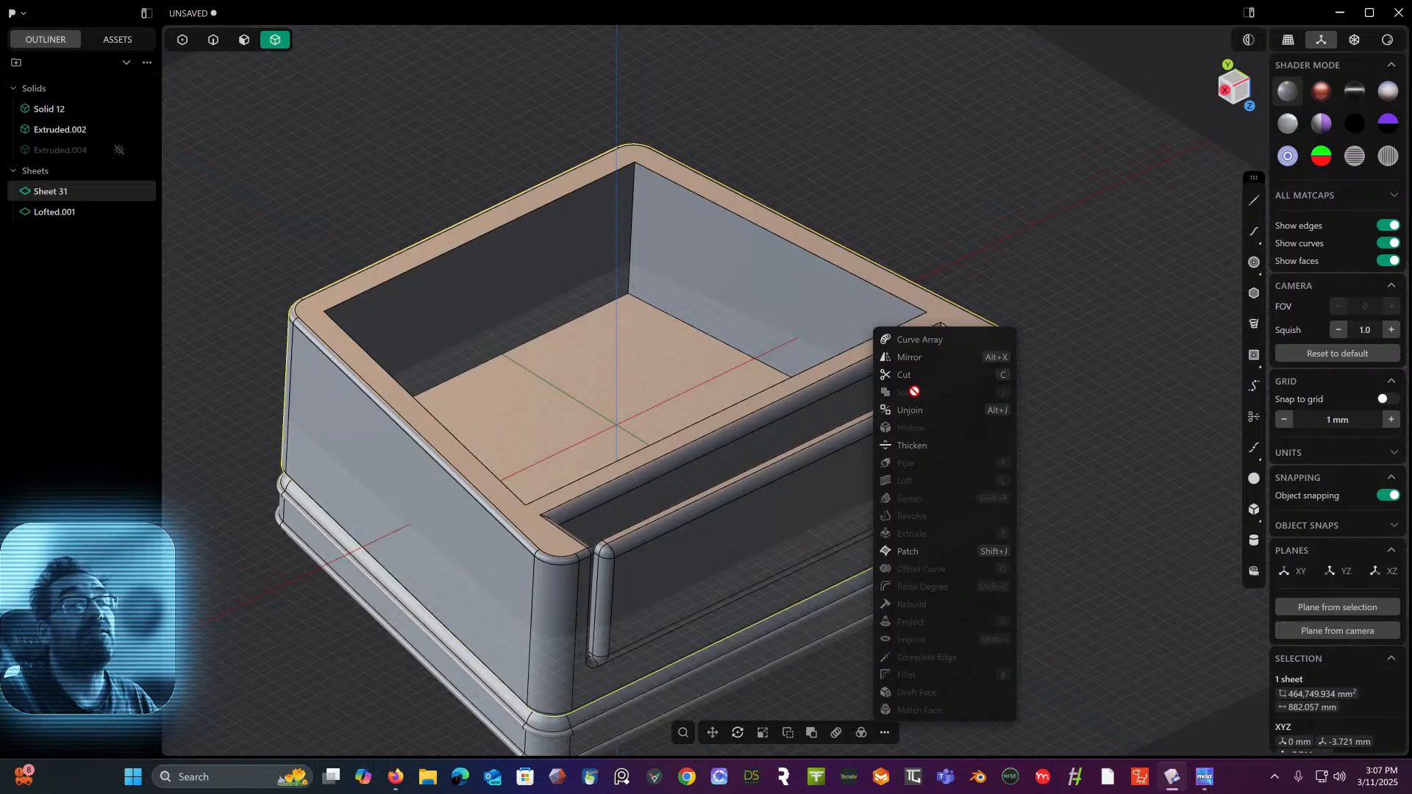
{"action": "left_click", "coordinate": [912, 447]}
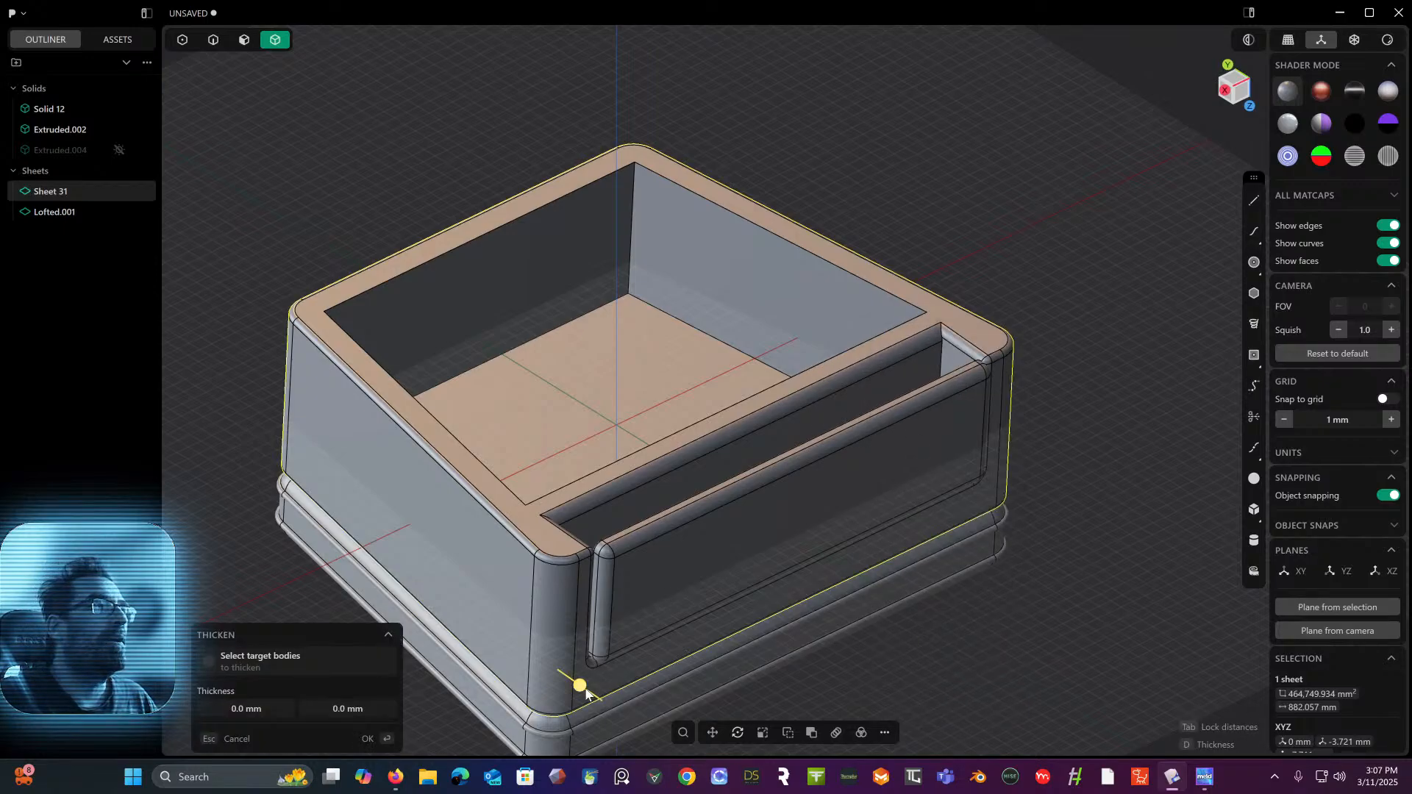
{"action": "left_click_drag", "start_coordinate": [582, 689], "coordinate": [581, 686]}
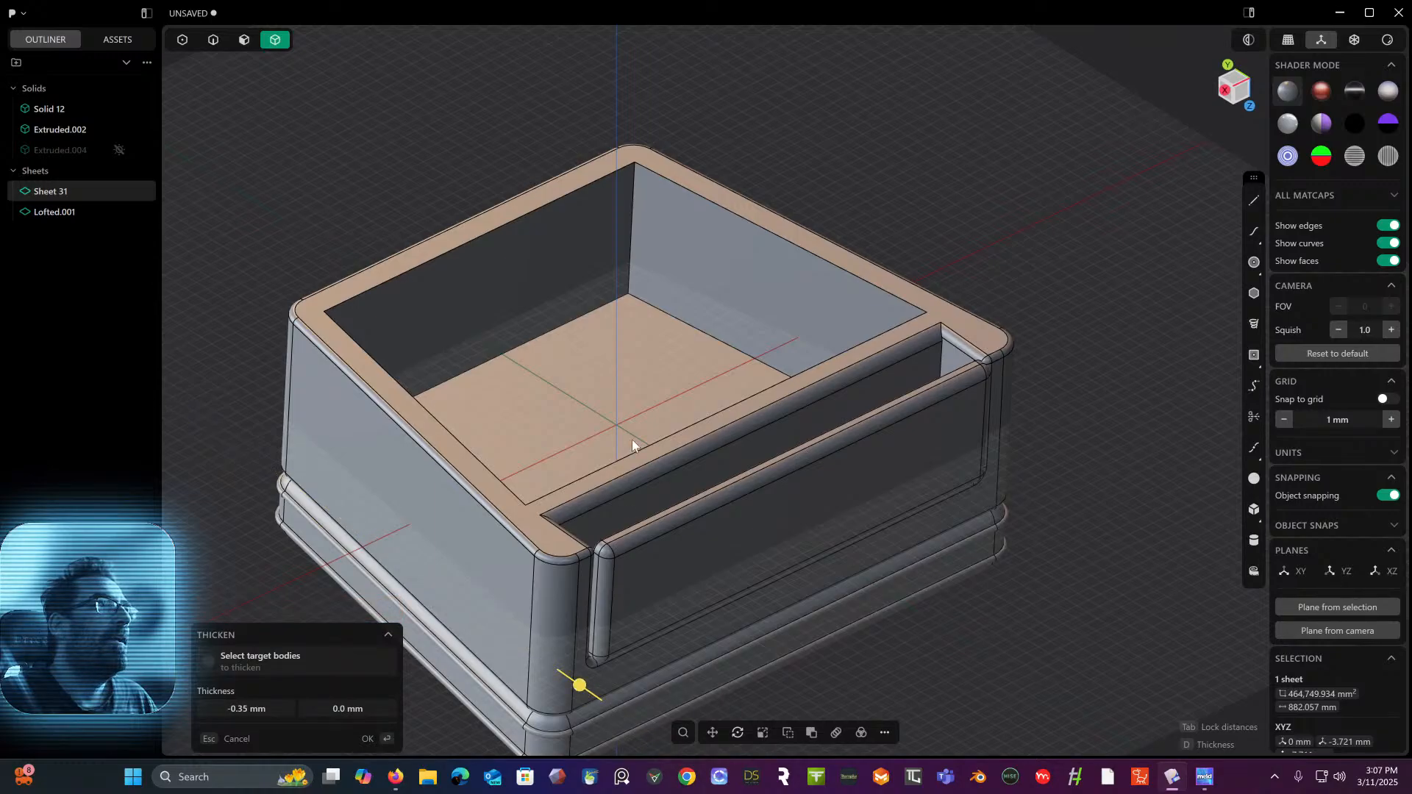
{"action": "key", "text": "Return"}
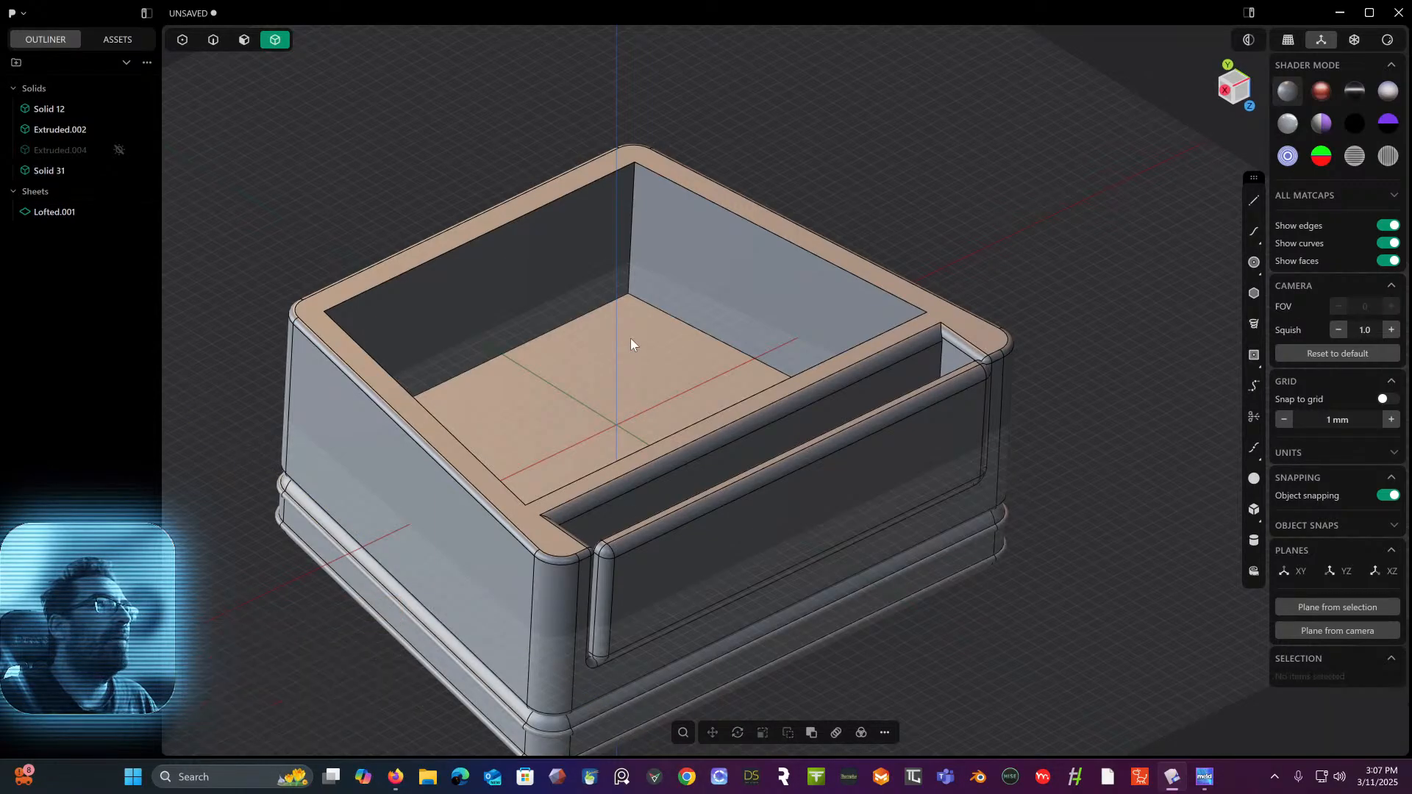
- Thicken the lofted wall sheet by about 1.28 mm toward the divider bar
{"action": "middle_click_drag", "start_coordinate": [645, 360], "coordinate": [887, 344]}
{"action": "left_click", "coordinate": [888, 345]}
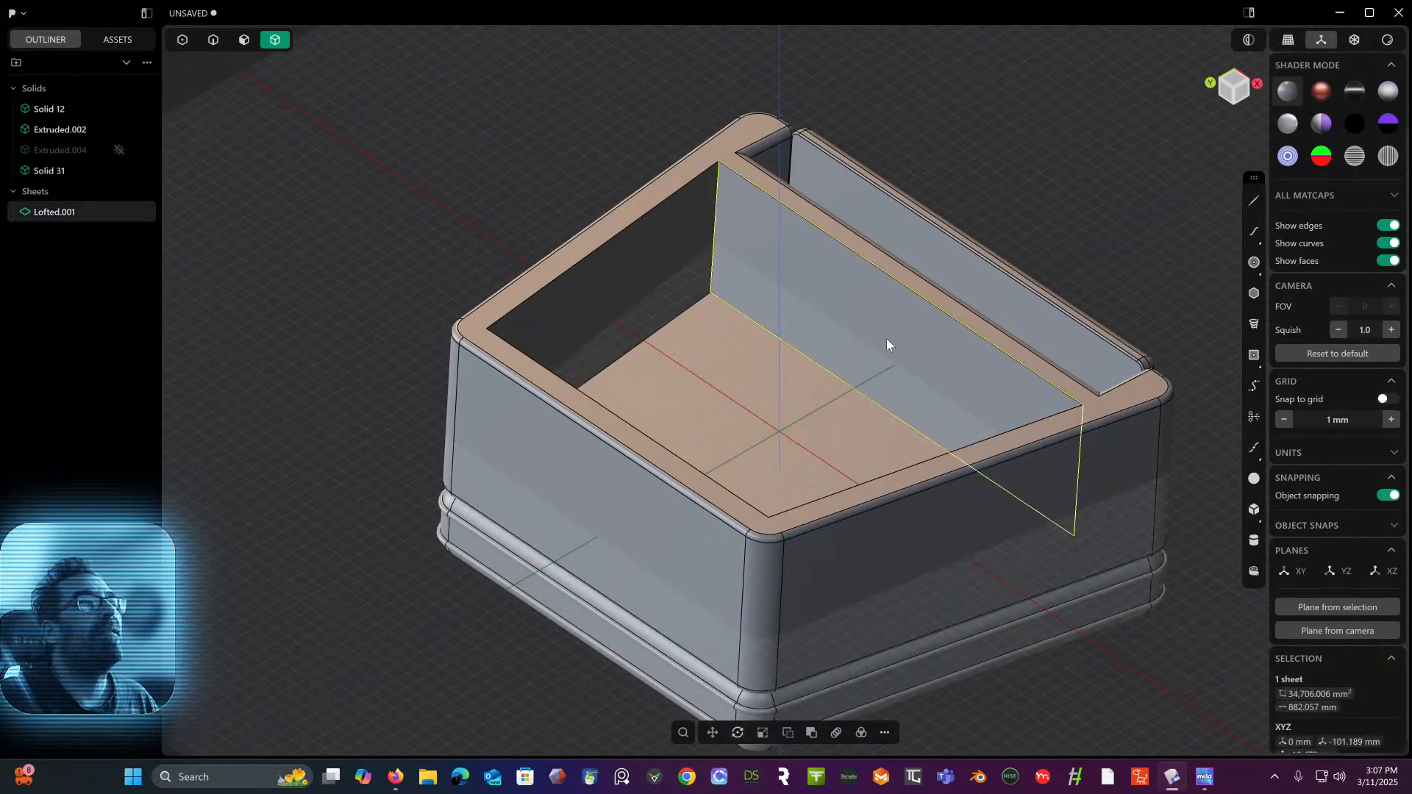
{"action": "left_click", "coordinate": [887, 736]}
{"action": "left_click", "coordinate": [912, 446]}
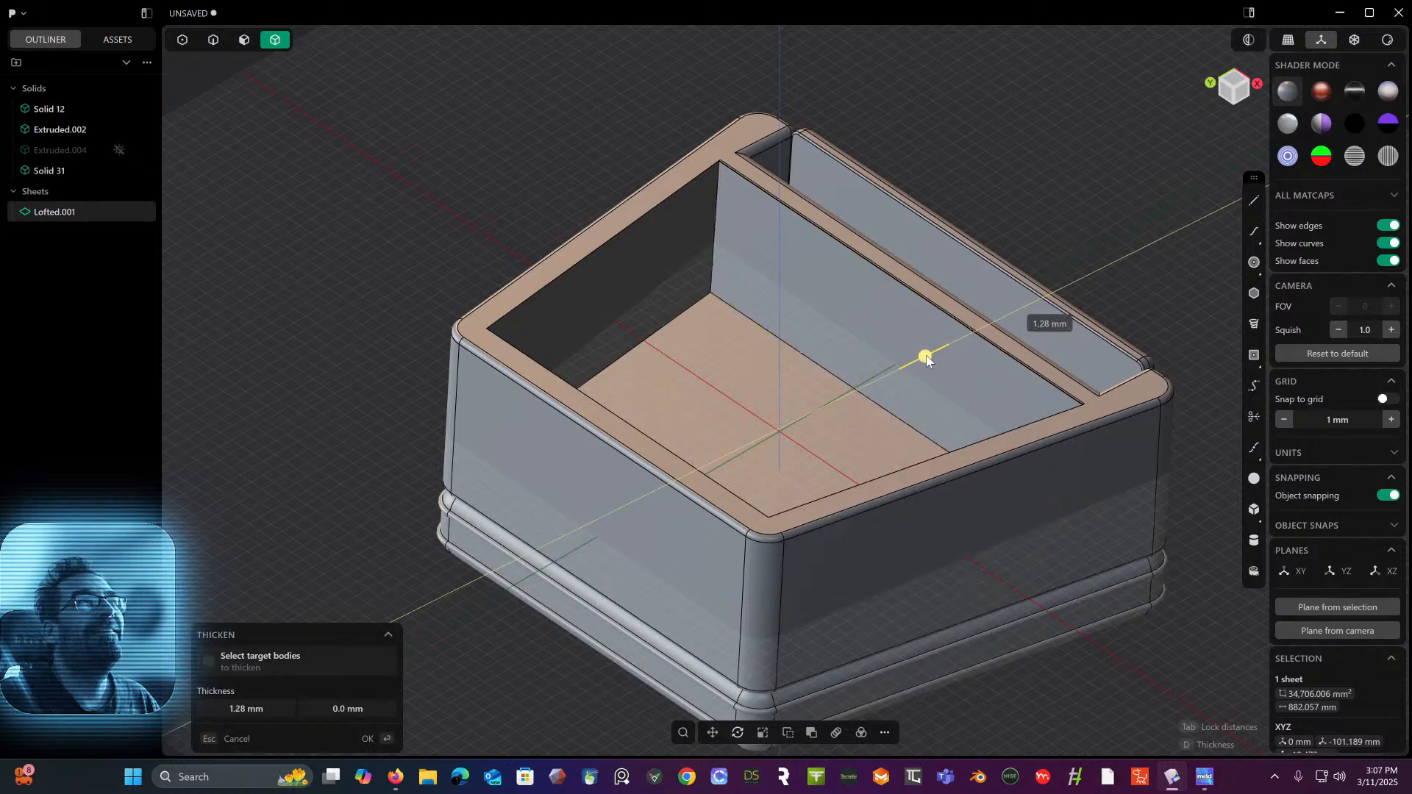
{"action": "key", "text": "Return"}
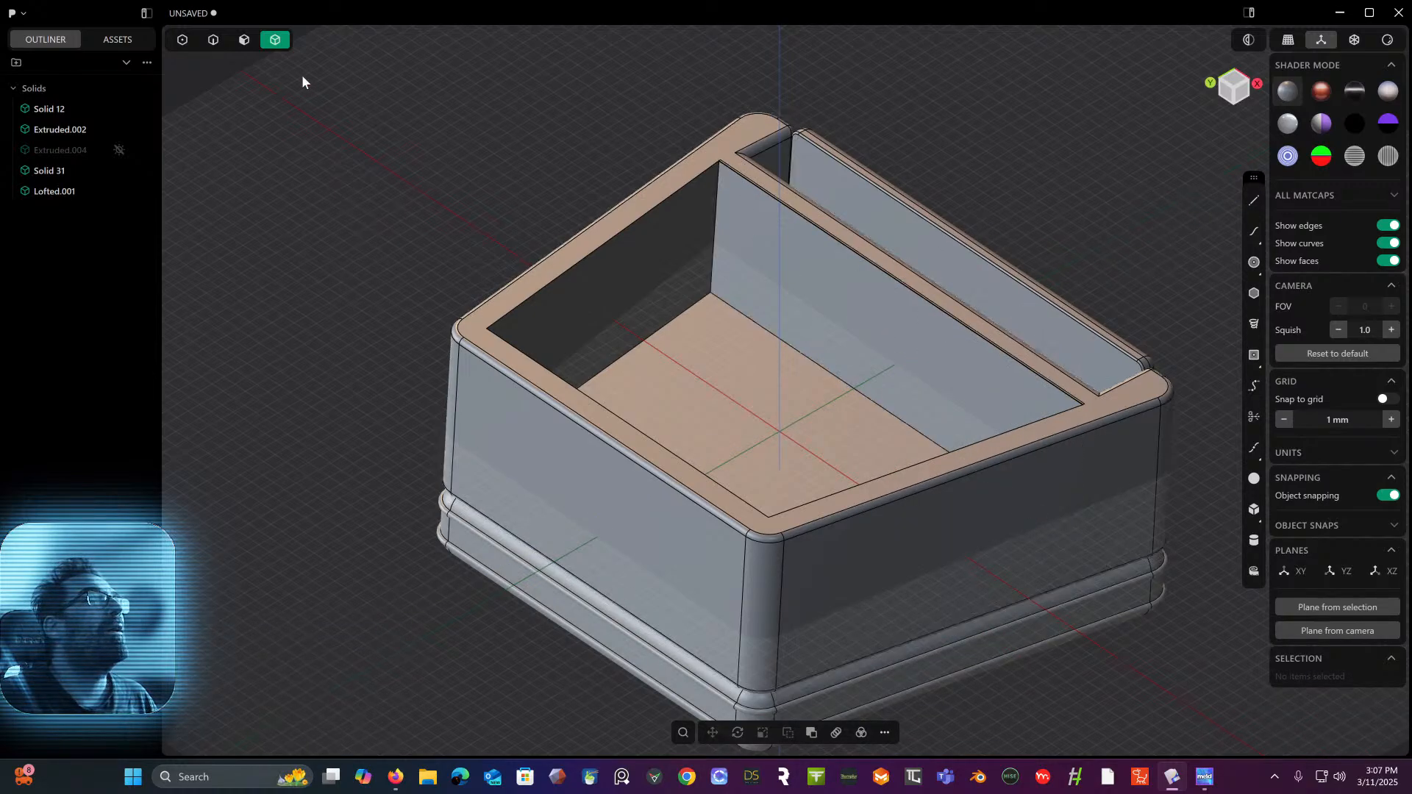
- Try to unite Solid 31 and the thickened lofted wall with a Boolean union
{"action": "left_click", "coordinate": [581, 240]}
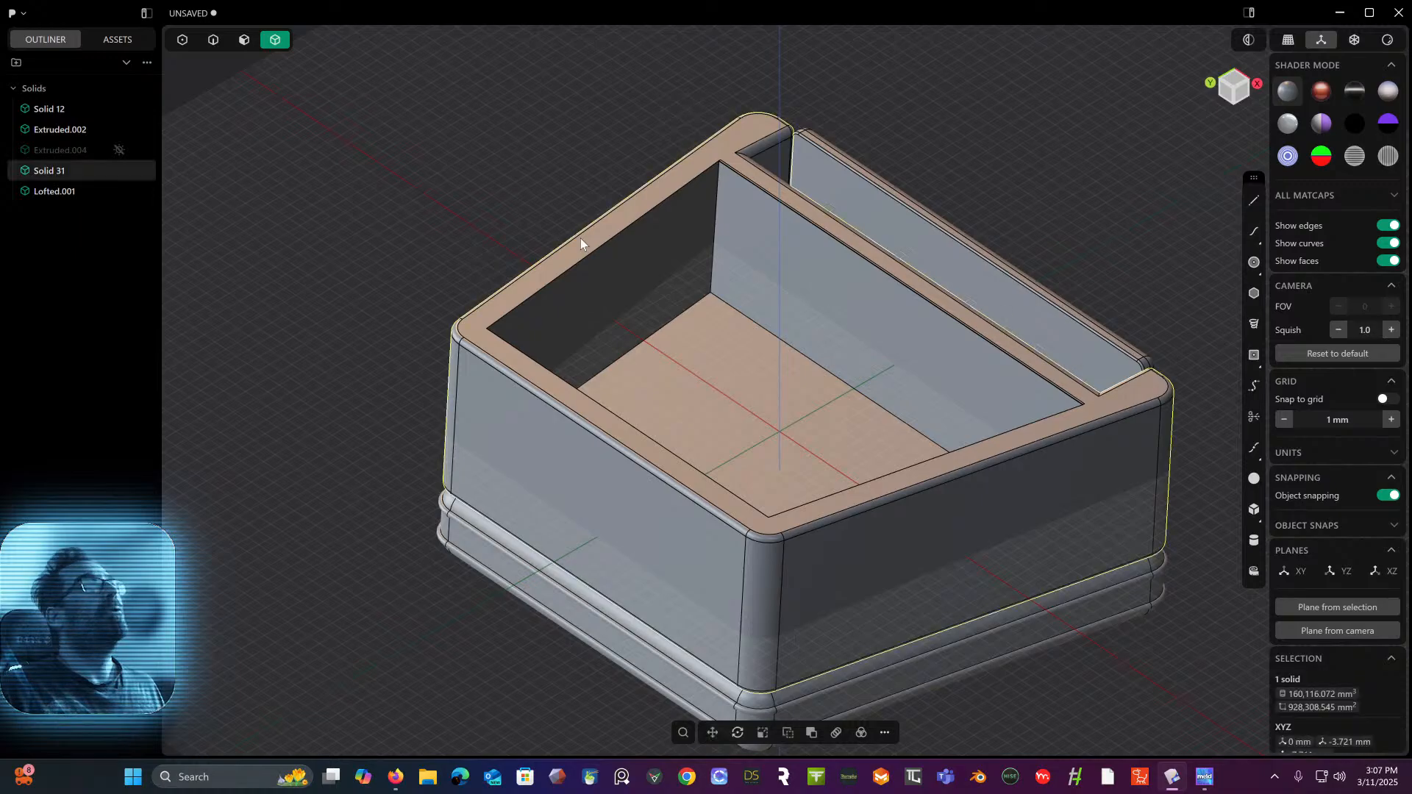
{"action": "left_click", "coordinate": [765, 293], "text": "shift"}
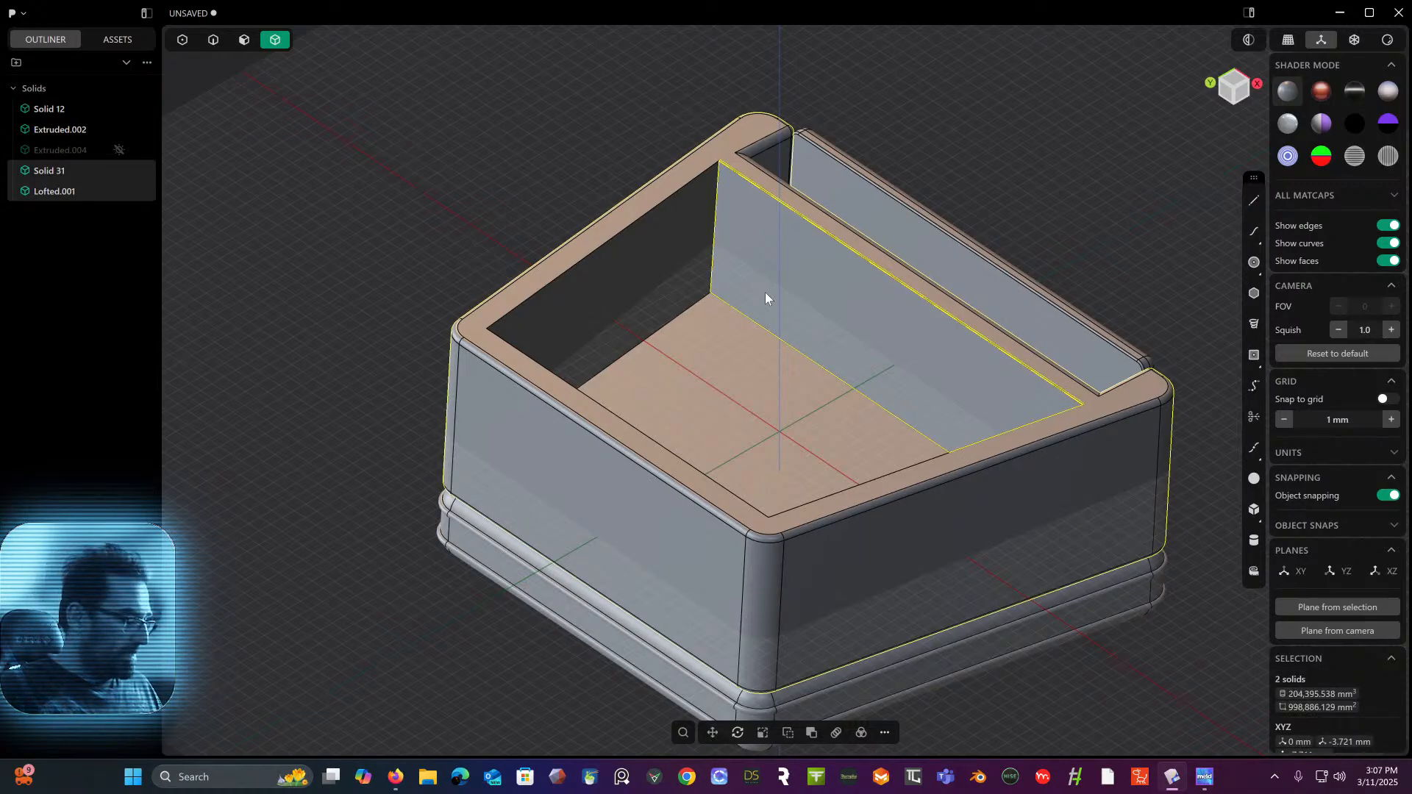
{"action": "key", "text": "q"}
{"action": "key", "text": "q"}
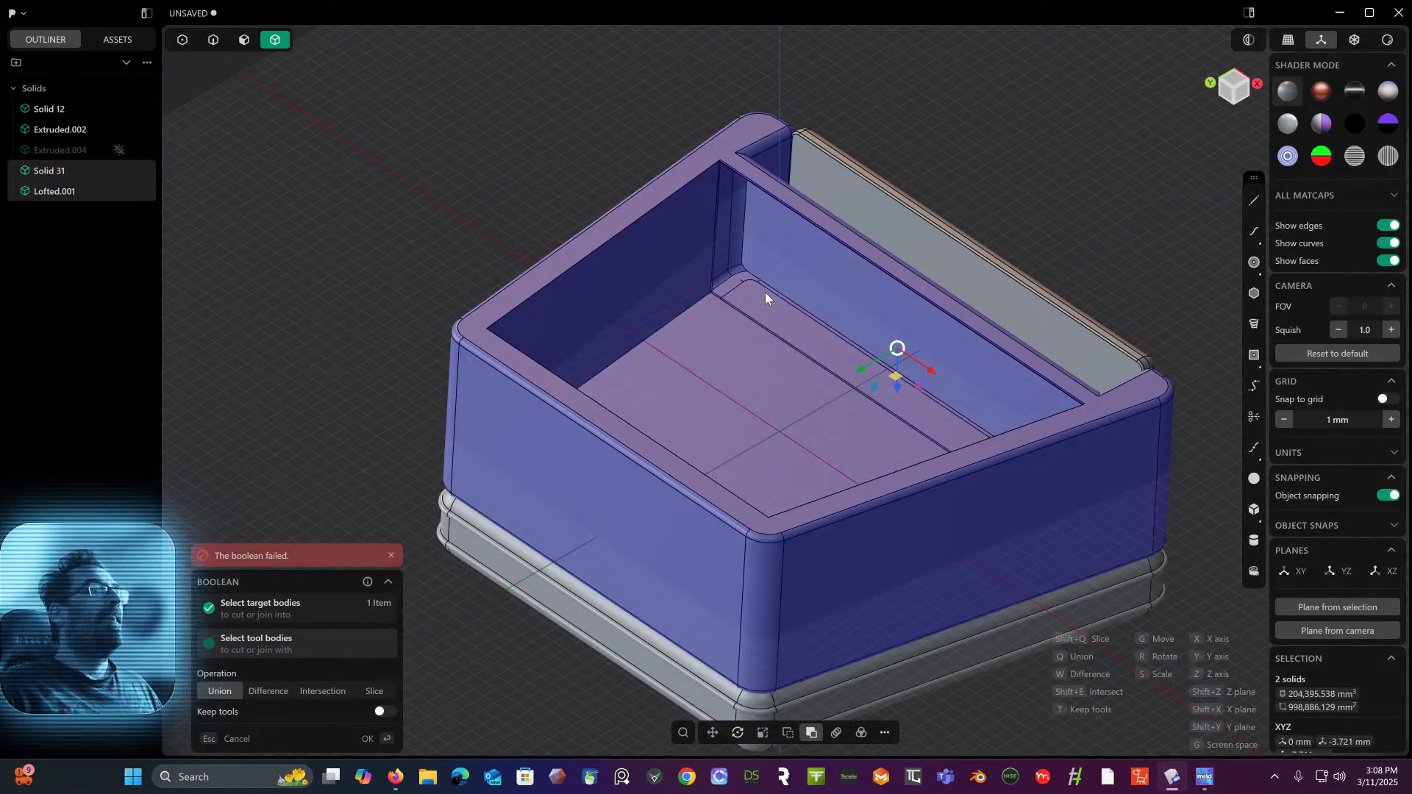
{"action": "key", "text": "Escape"}
{"action": "scroll", "coordinate": [722, 277], "scroll_direction": "up", "scroll_amount": 5}
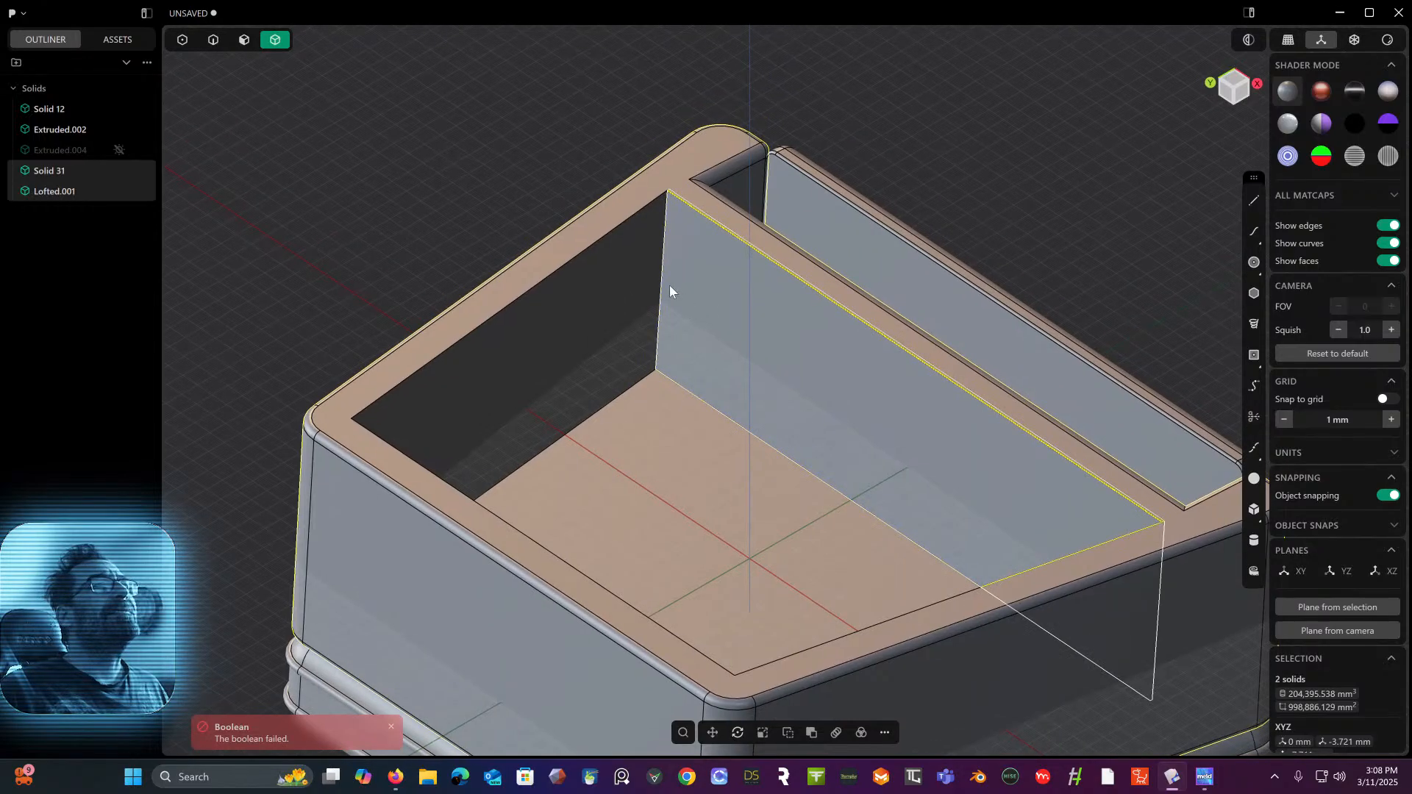
- Scale the thickened lofted wall slightly longer along the X axis so its ends overlap the housing's side walls
{"action": "middle_click_drag", "start_coordinate": [669, 284], "coordinate": [740, 251]}
{"action": "left_click", "coordinate": [881, 89]}
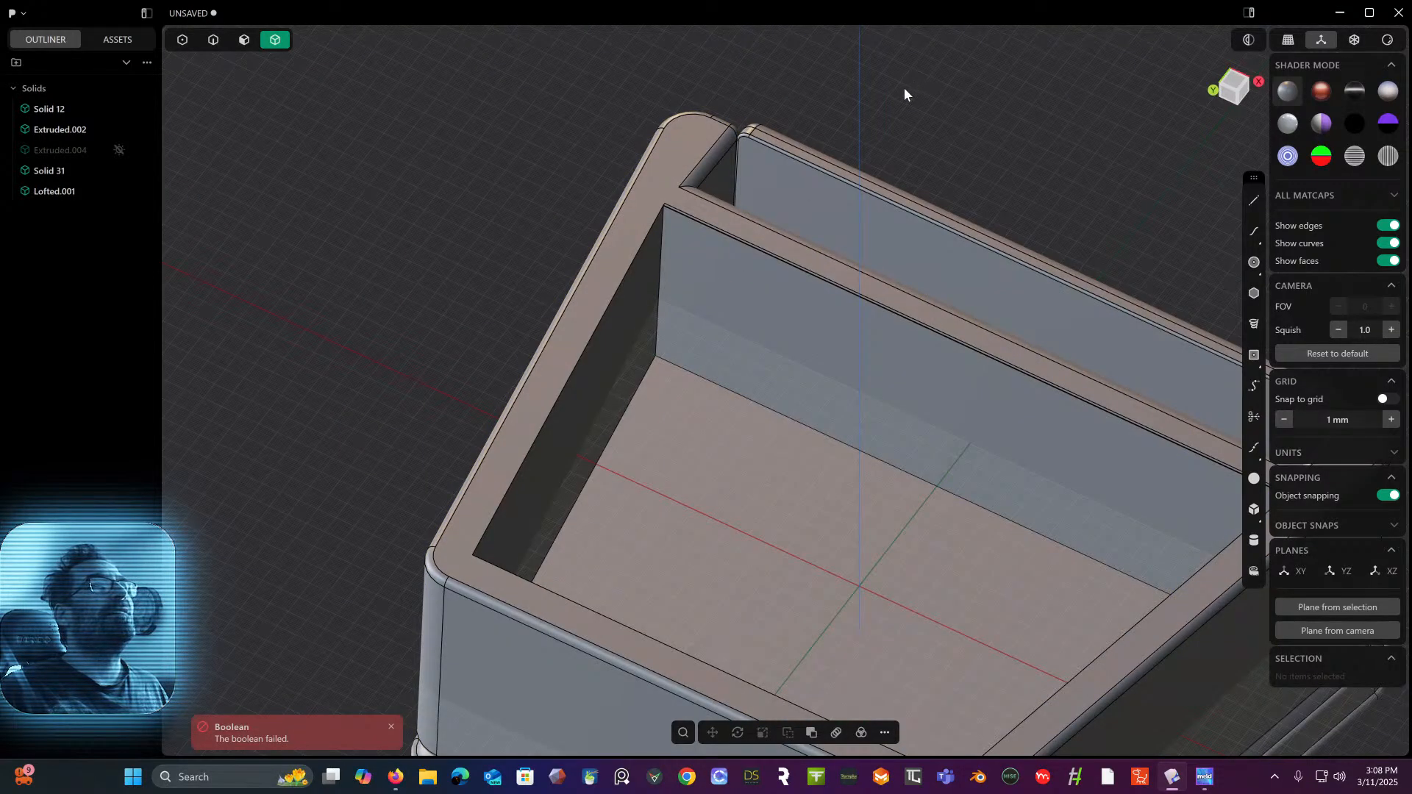
{"action": "middle_click_drag", "start_coordinate": [903, 88], "coordinate": [868, 42]}
{"action": "scroll", "coordinate": [869, 43], "scroll_direction": "down", "scroll_amount": 1}
{"action": "scroll", "coordinate": [829, 94], "scroll_direction": "up", "scroll_amount": 3}
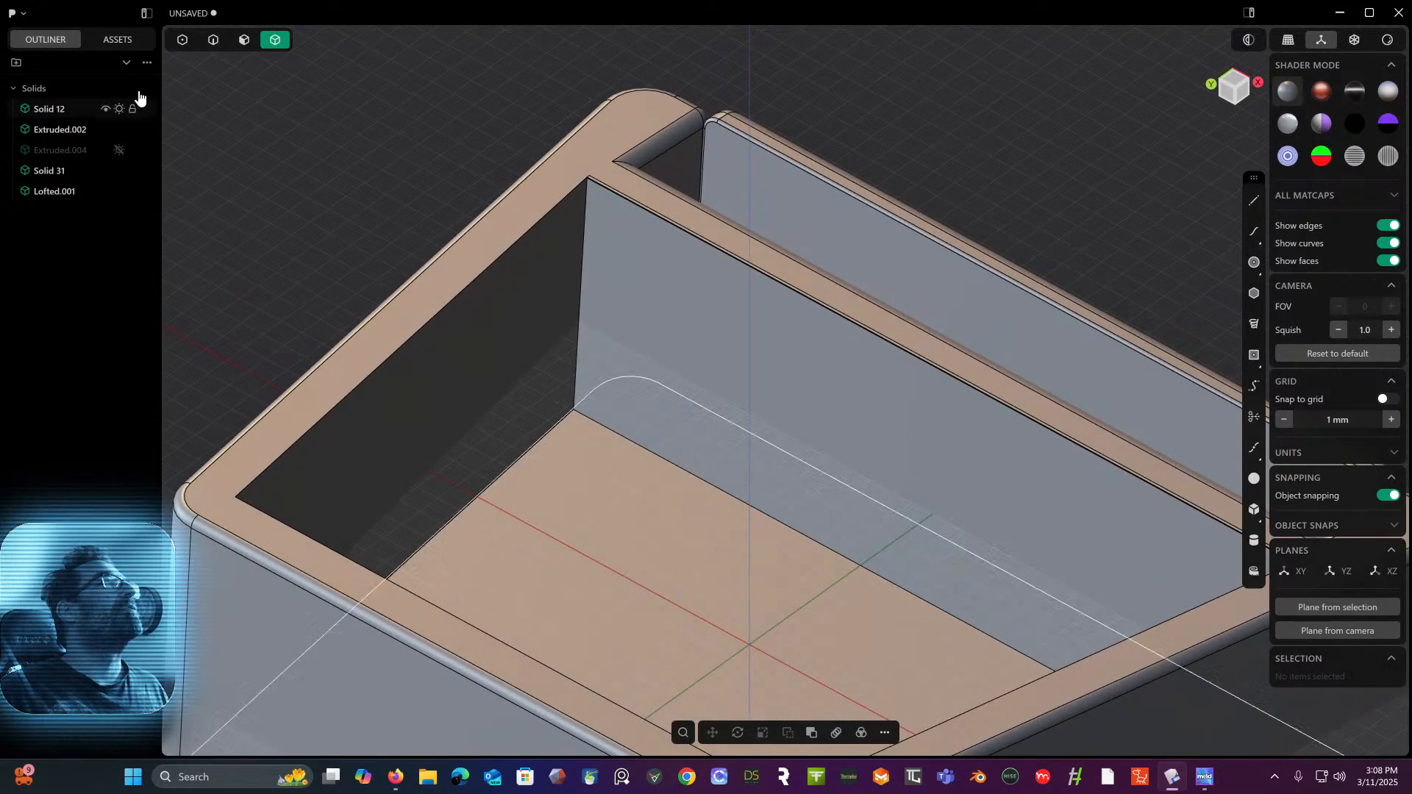
{"action": "left_click", "coordinate": [643, 276]}
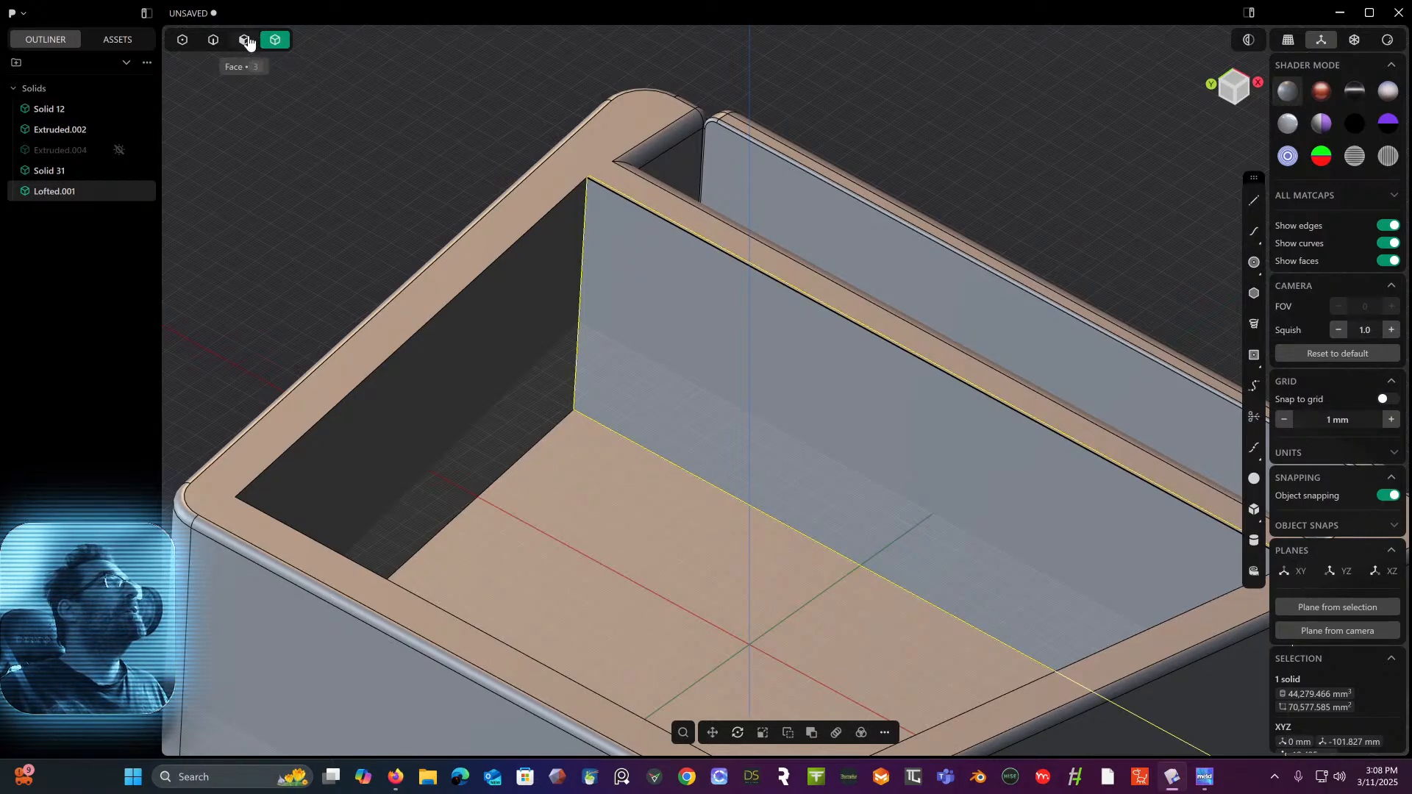
{"action": "key", "text": "s"}
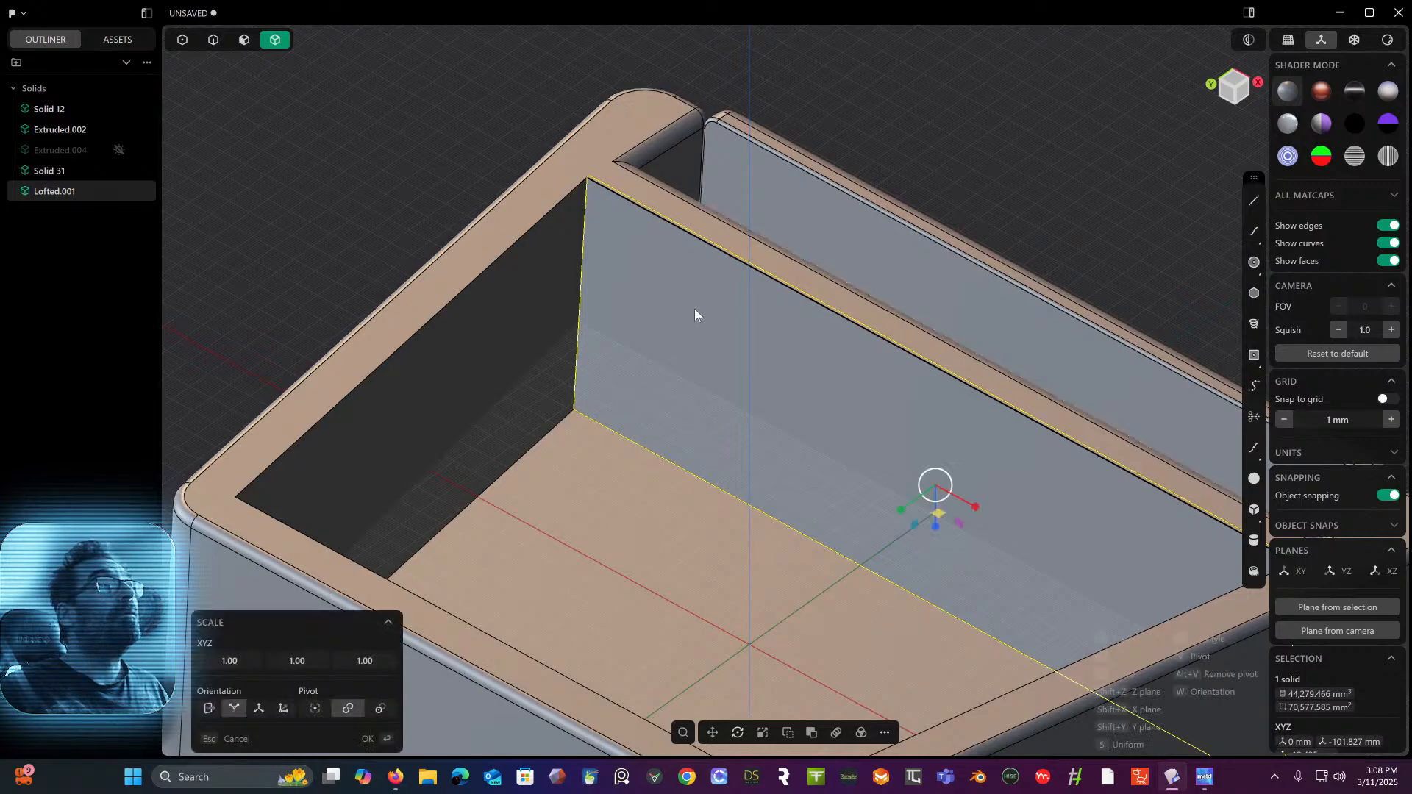
{"action": "left_click_drag", "start_coordinate": [974, 505], "coordinate": [975, 508]}
{"action": "key", "text": "Return"}
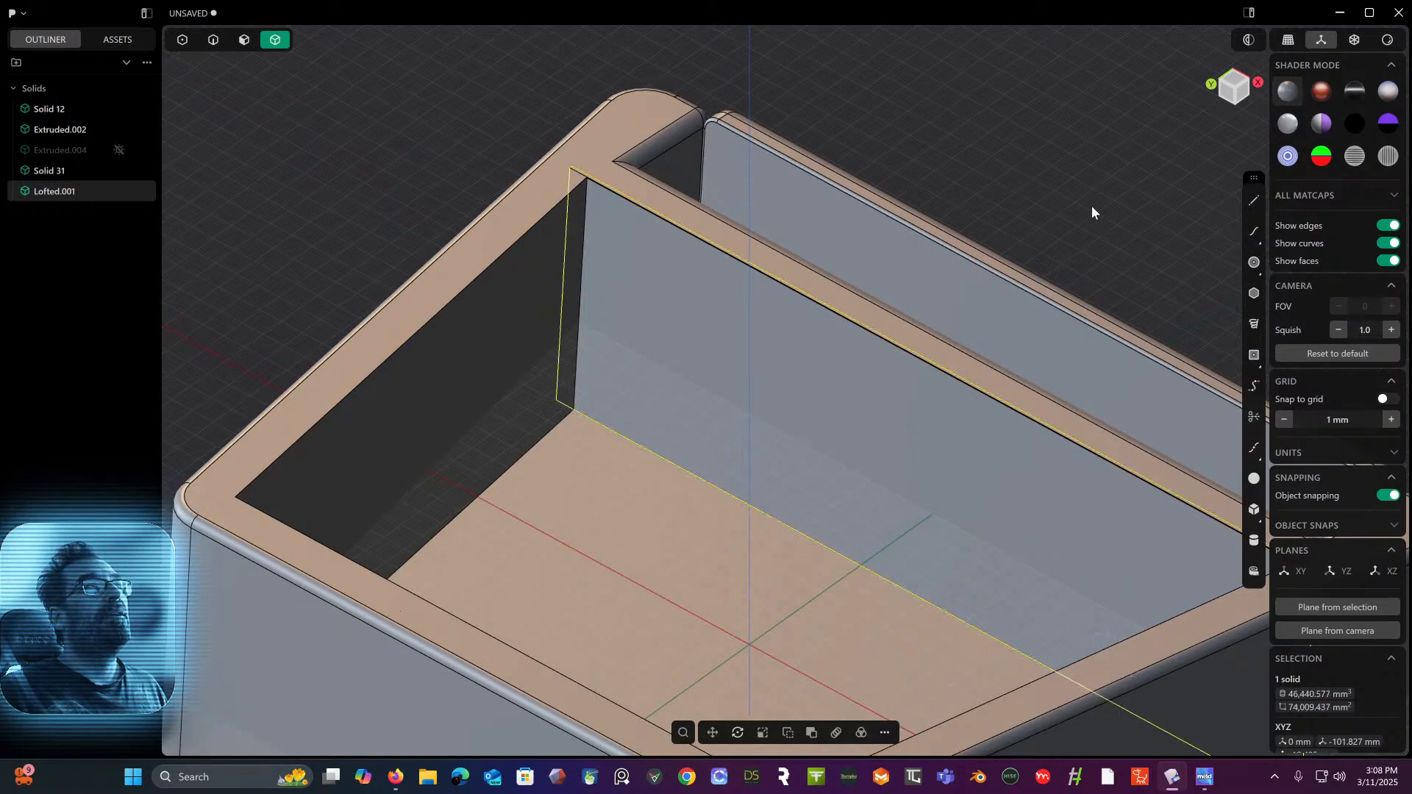
- Try to unite the lengthened lofted wall with Solid 31 using a Boolean
{"action": "left_click", "coordinate": [618, 155], "text": "shift"}
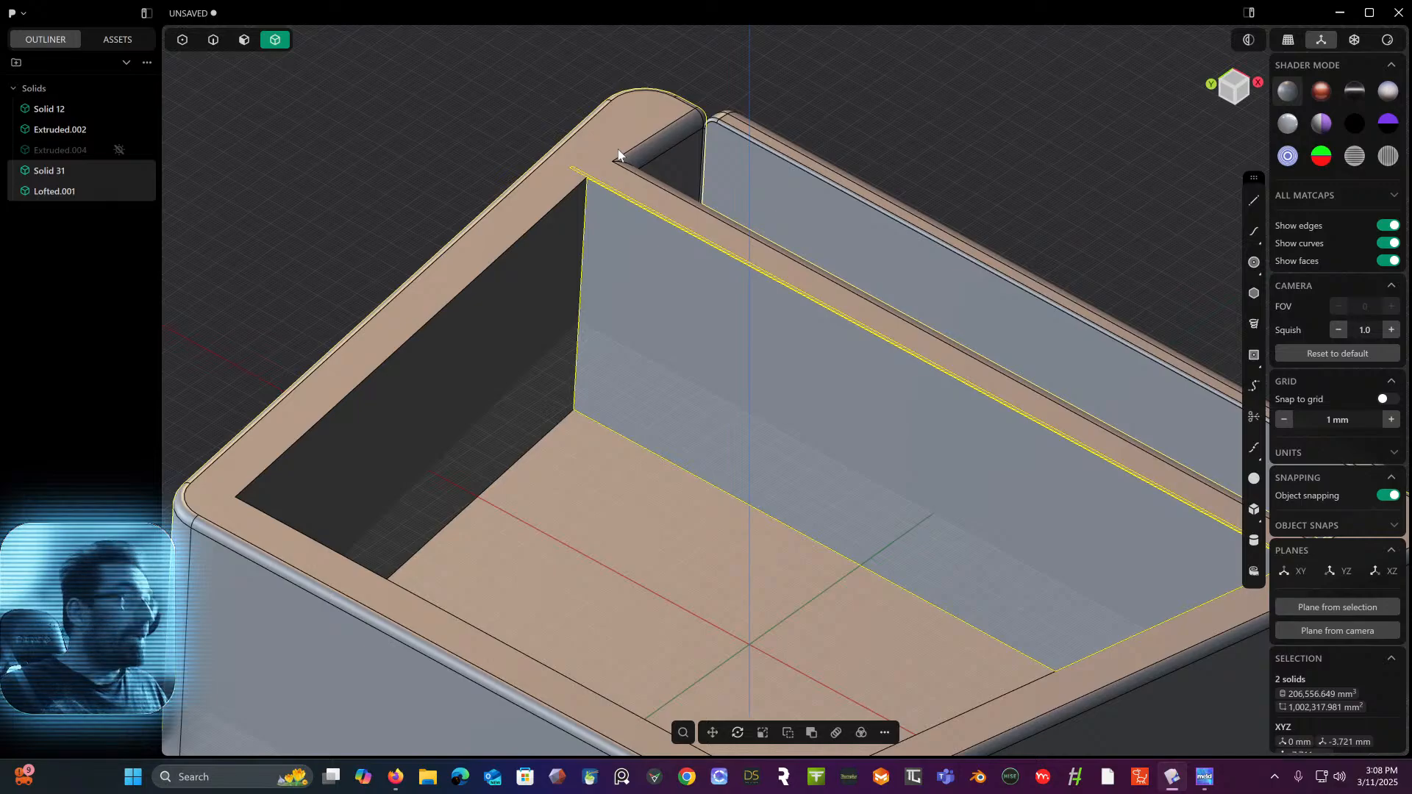
{"action": "key", "text": "shift+b"}
{"action": "key", "text": "Escape"}
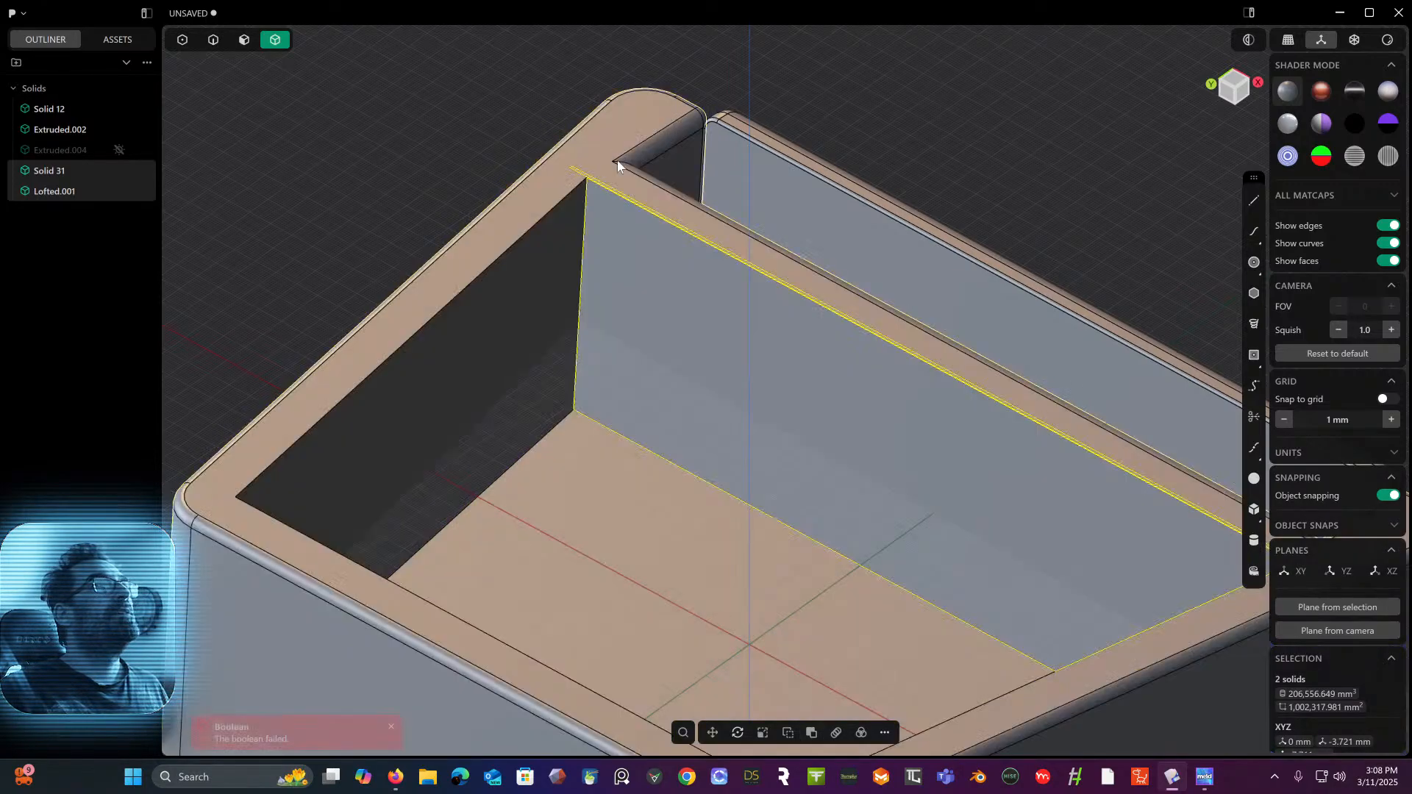
{"action": "left_click", "coordinate": [245, 40]}
{"action": "left_click", "coordinate": [642, 280]}
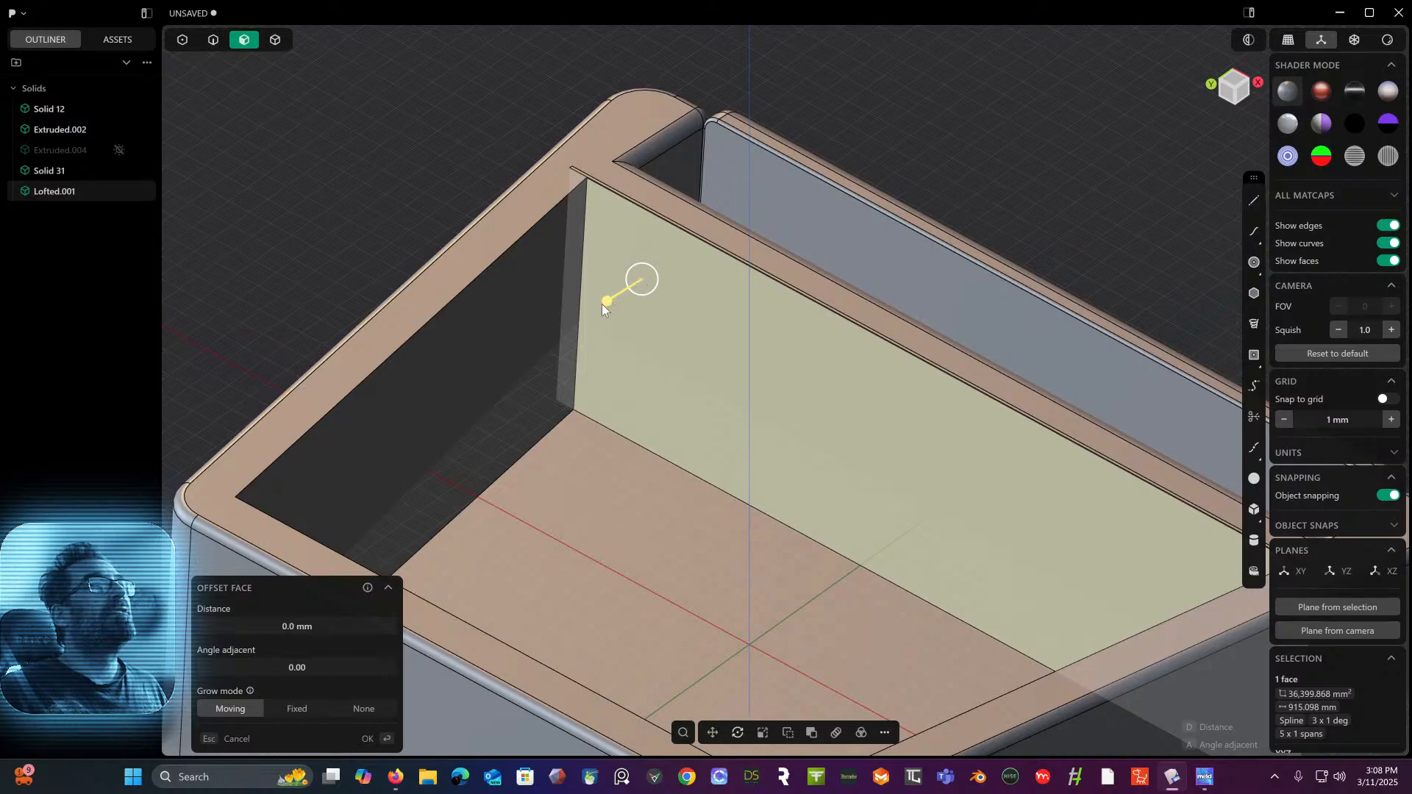
{"action": "left_click_drag", "start_coordinate": [602, 303], "coordinate": [668, 254]}
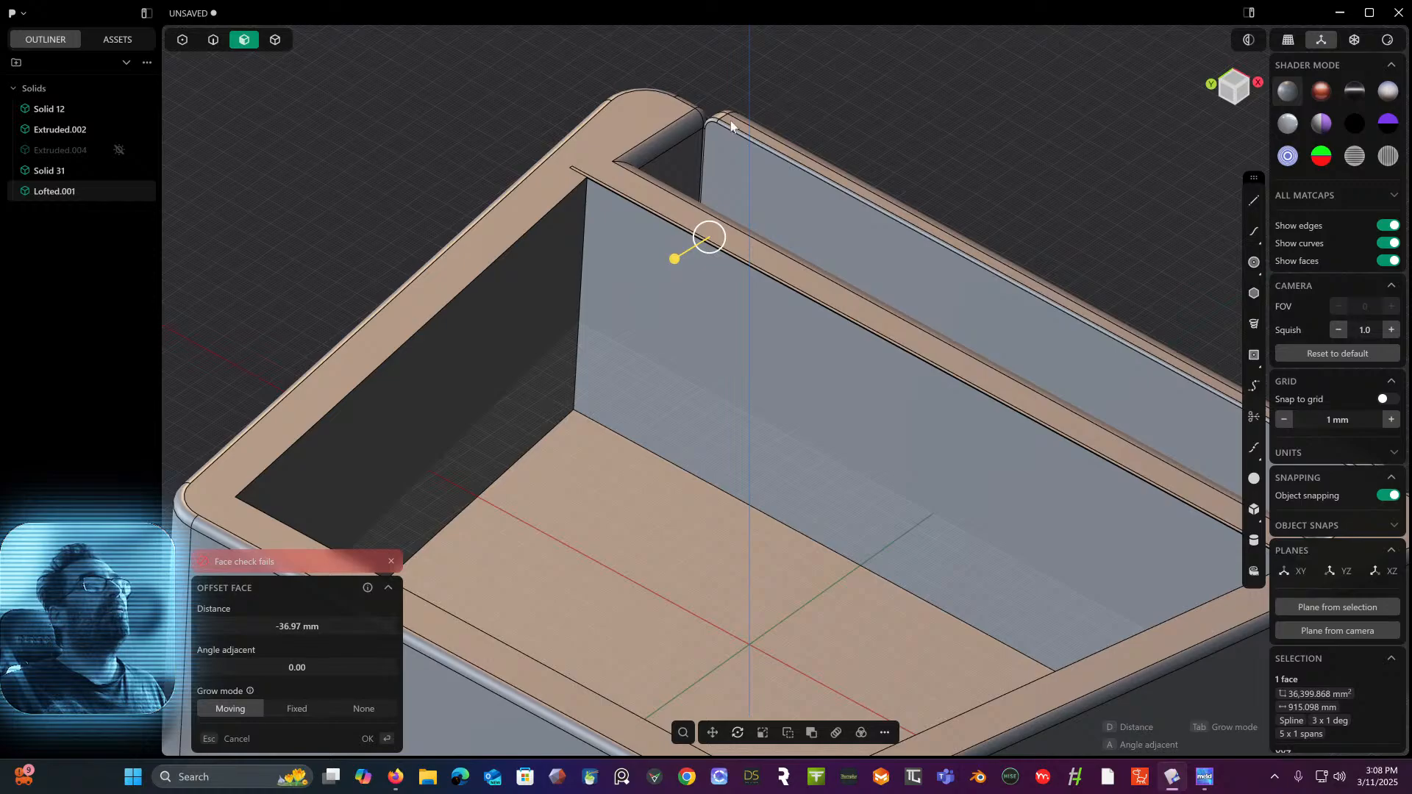
{"action": "key", "text": "Escape"}
{"action": "key", "text": "ctrl+z"}
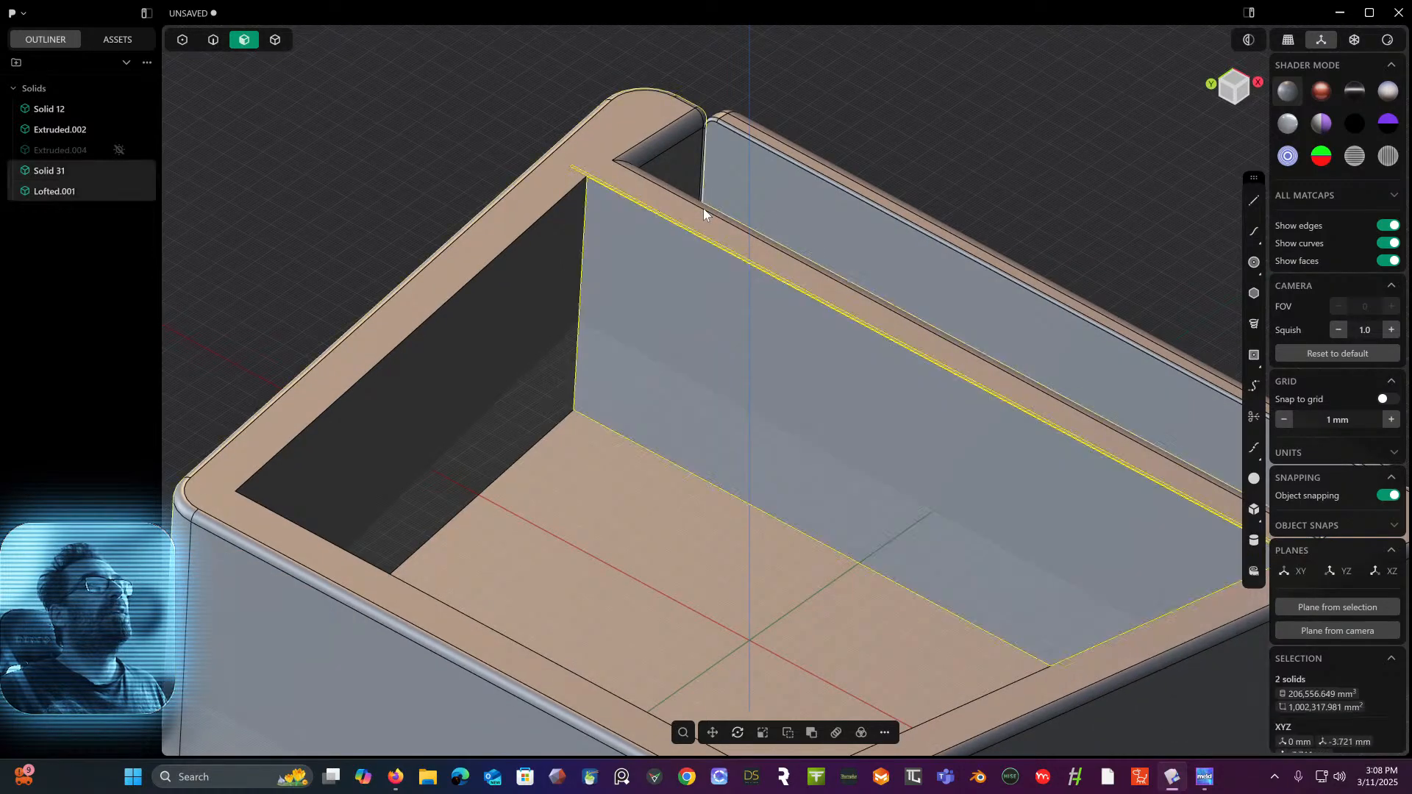
- Offset the lofted wall's cavity-side face a few millimetres into the main cavity to thicken the wall
{"action": "middle_click_drag", "start_coordinate": [703, 209], "coordinate": [621, 214]}
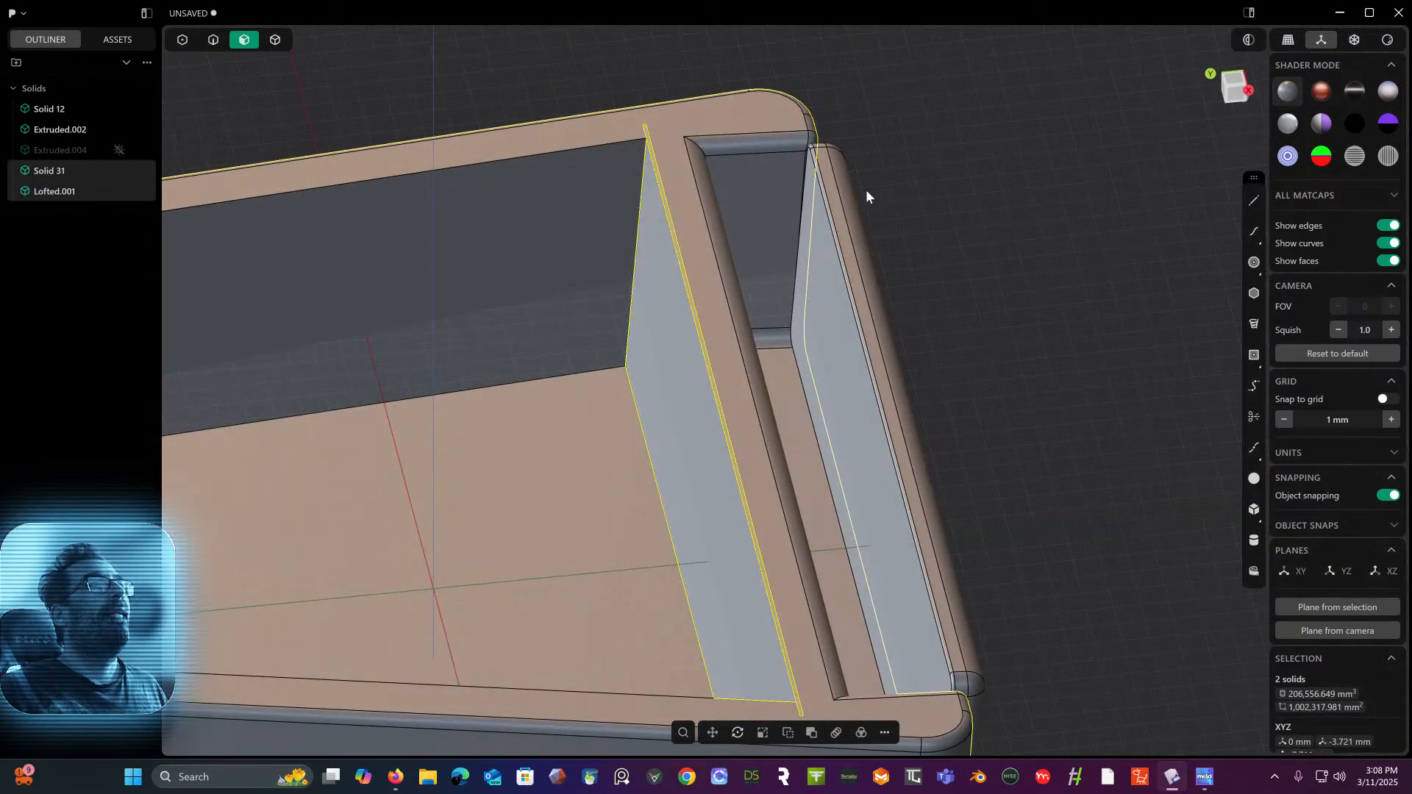
{"action": "middle_click_drag", "start_coordinate": [866, 196], "coordinate": [890, 177]}
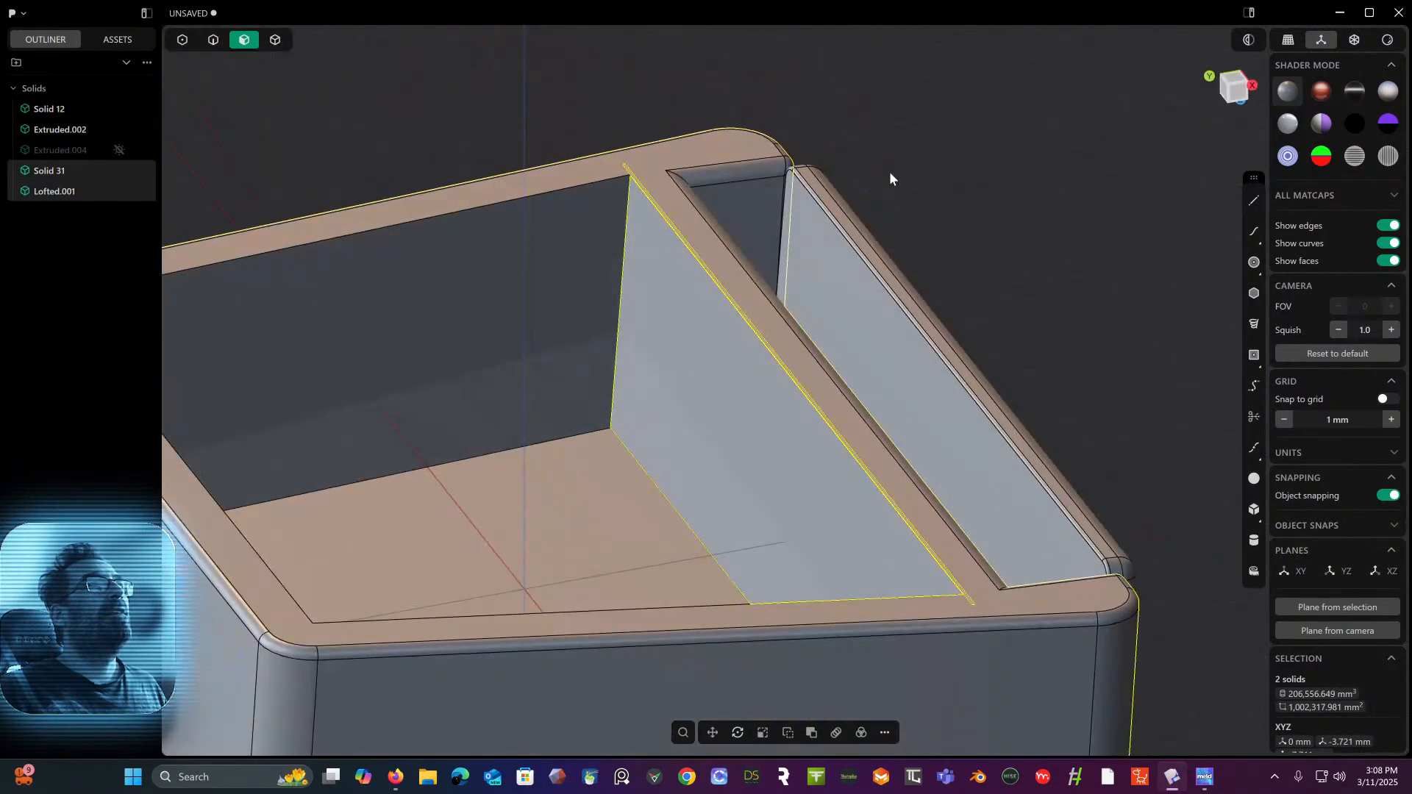
{"action": "left_click", "coordinate": [665, 319]}
{"action": "key", "text": "o"}
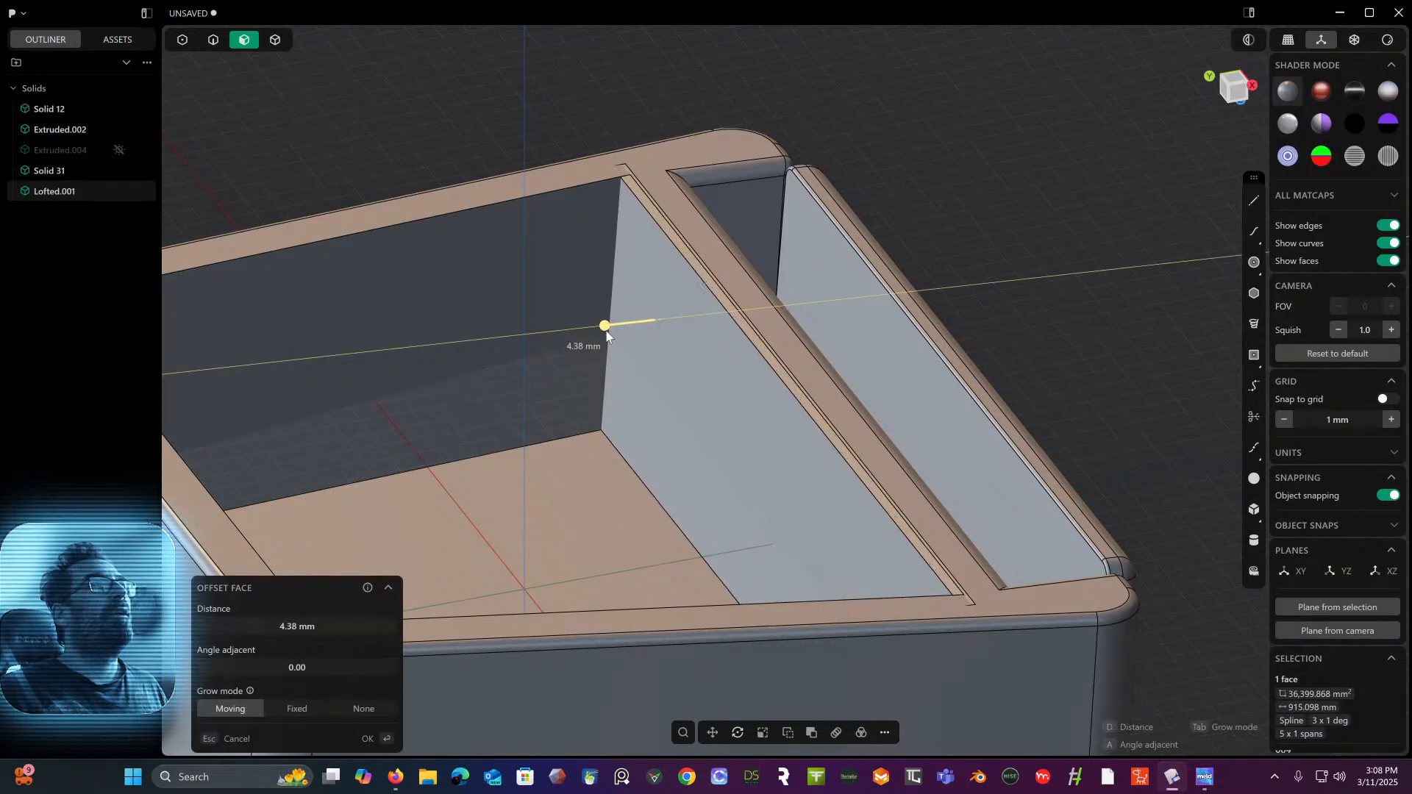
{"action": "left_click_drag", "start_coordinate": [606, 331], "coordinate": [603, 331]}
{"action": "right_click", "coordinate": [569, 110]}
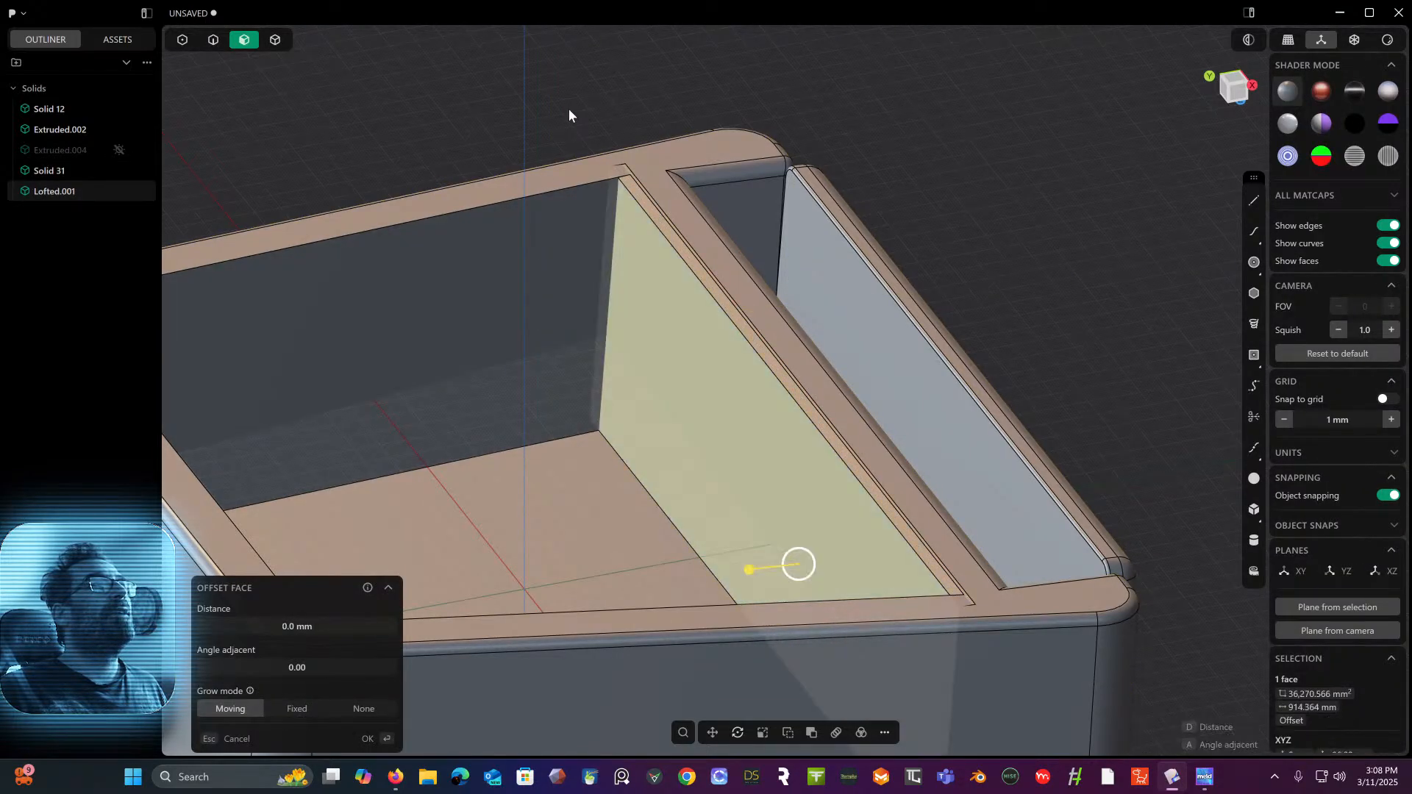
- Try a Boolean union of Solid 31 and the lofted wall with its offset cavity-side face
{"action": "left_click", "coordinate": [275, 39]}
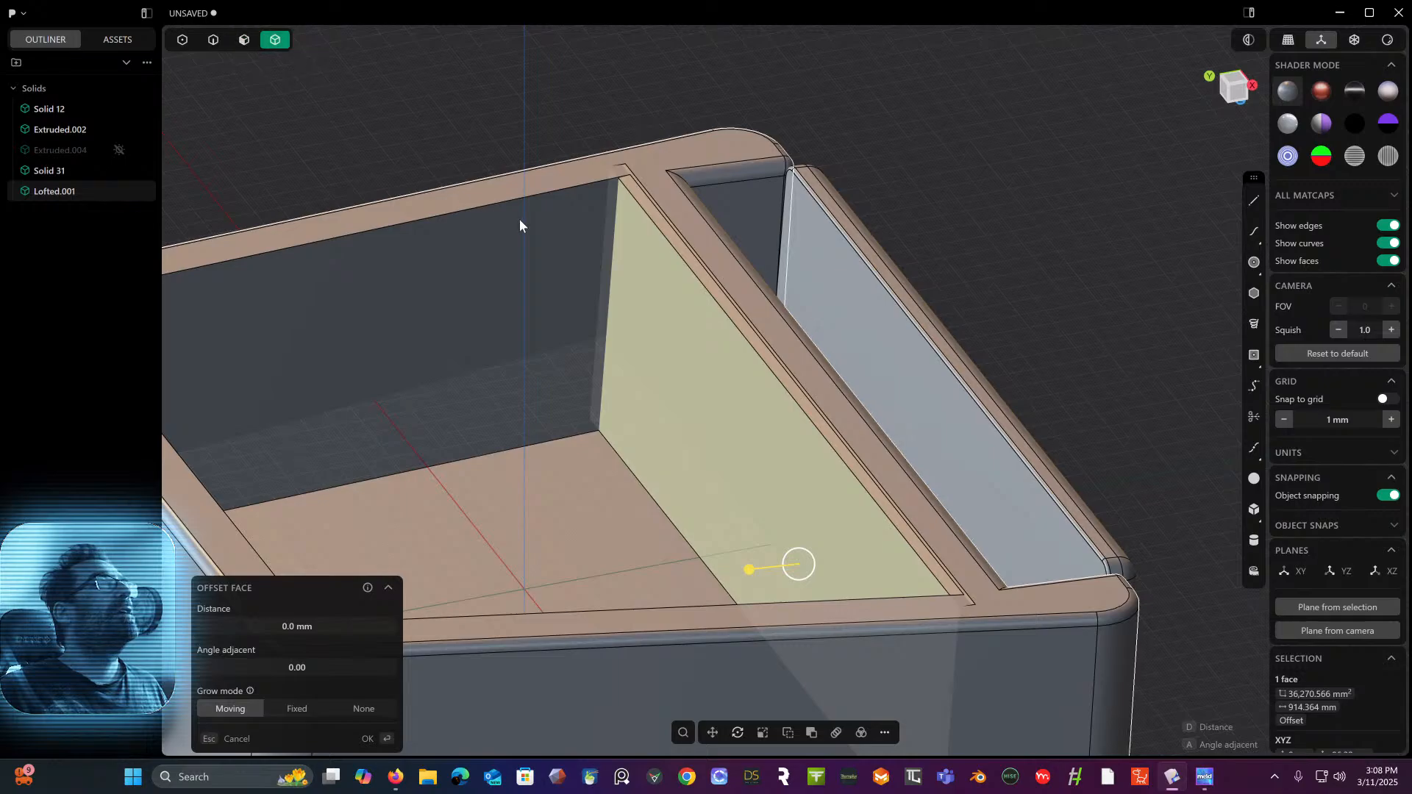
{"action": "left_click", "coordinate": [531, 231]}
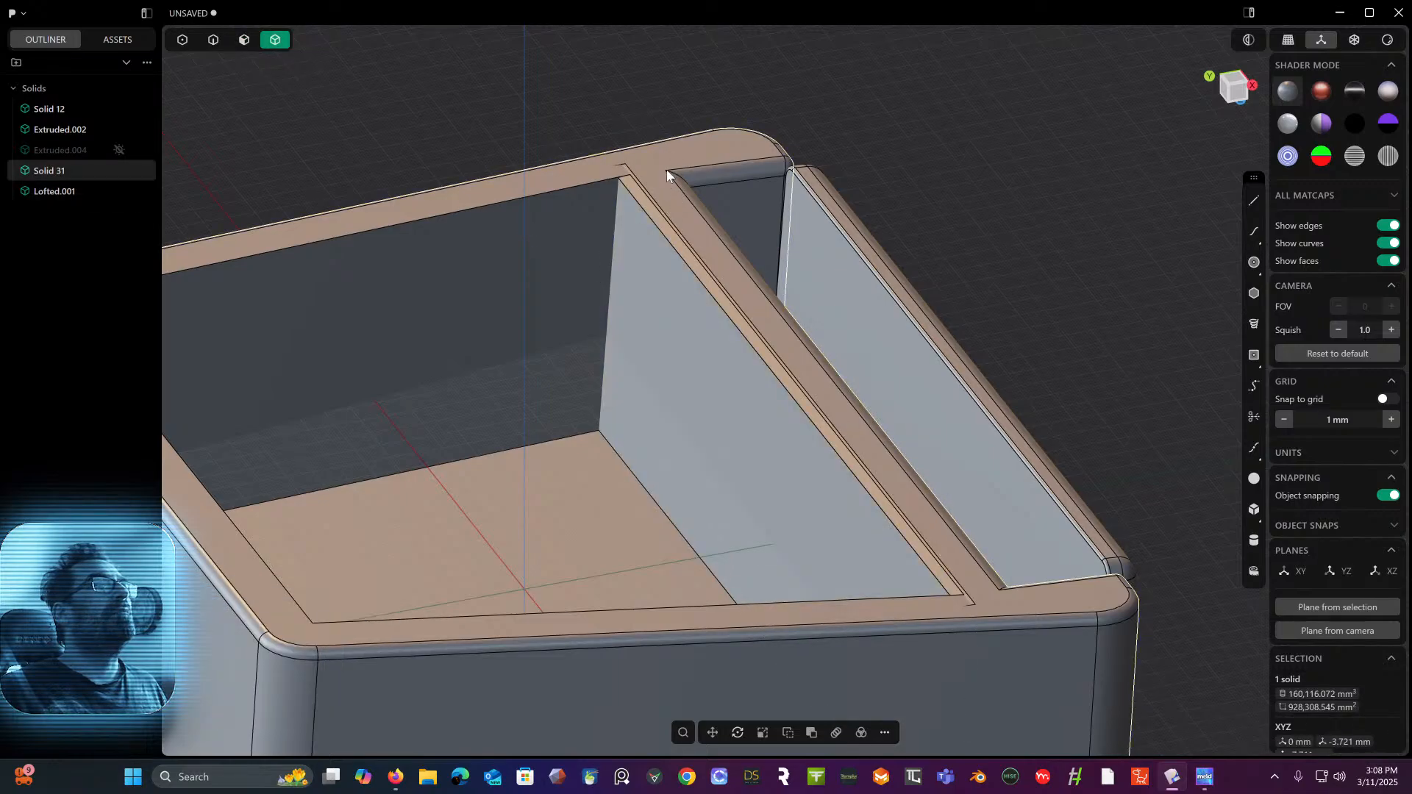
{"action": "left_click", "coordinate": [647, 266], "text": "shift"}
{"action": "key", "text": "q"}
{"action": "key", "text": "q"}
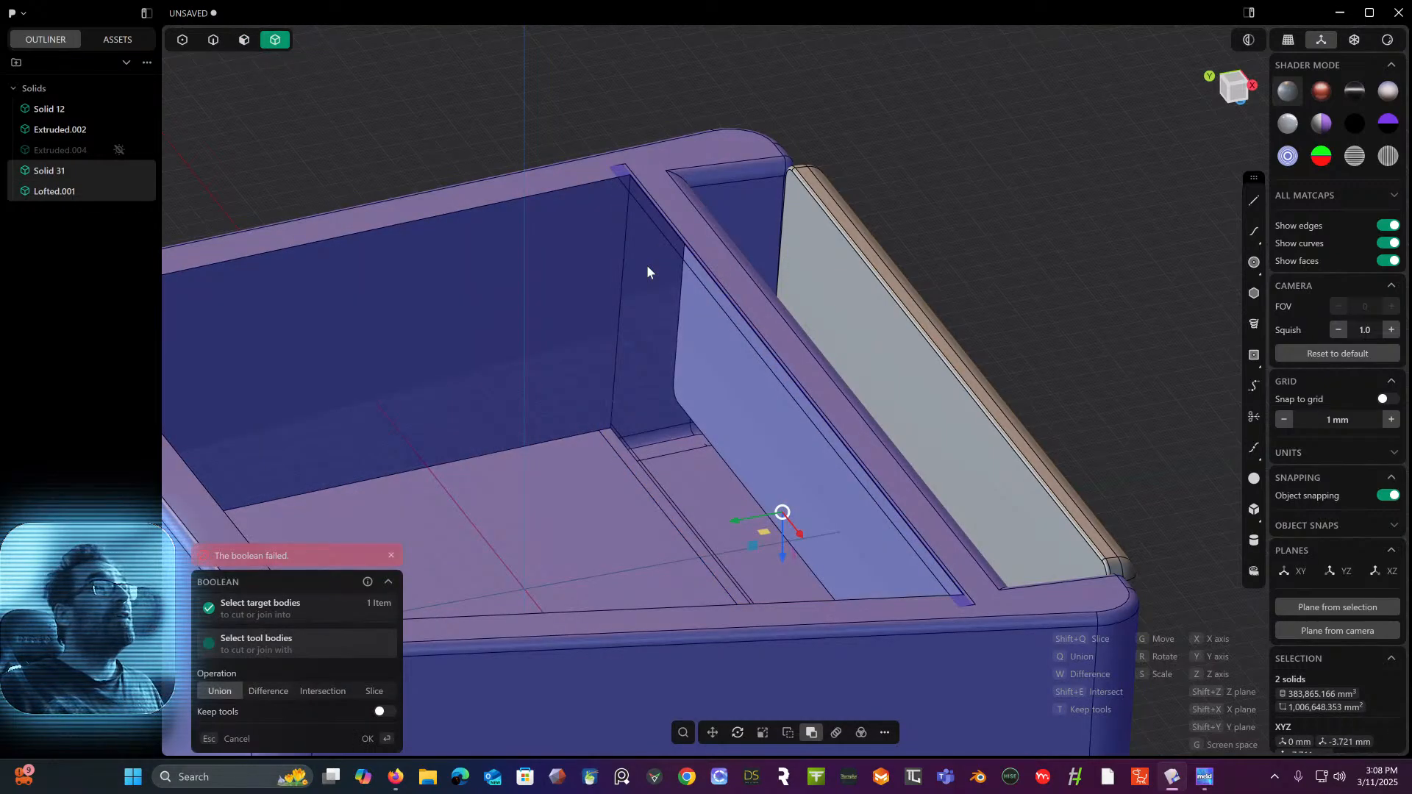
{"action": "key", "text": "Return"}
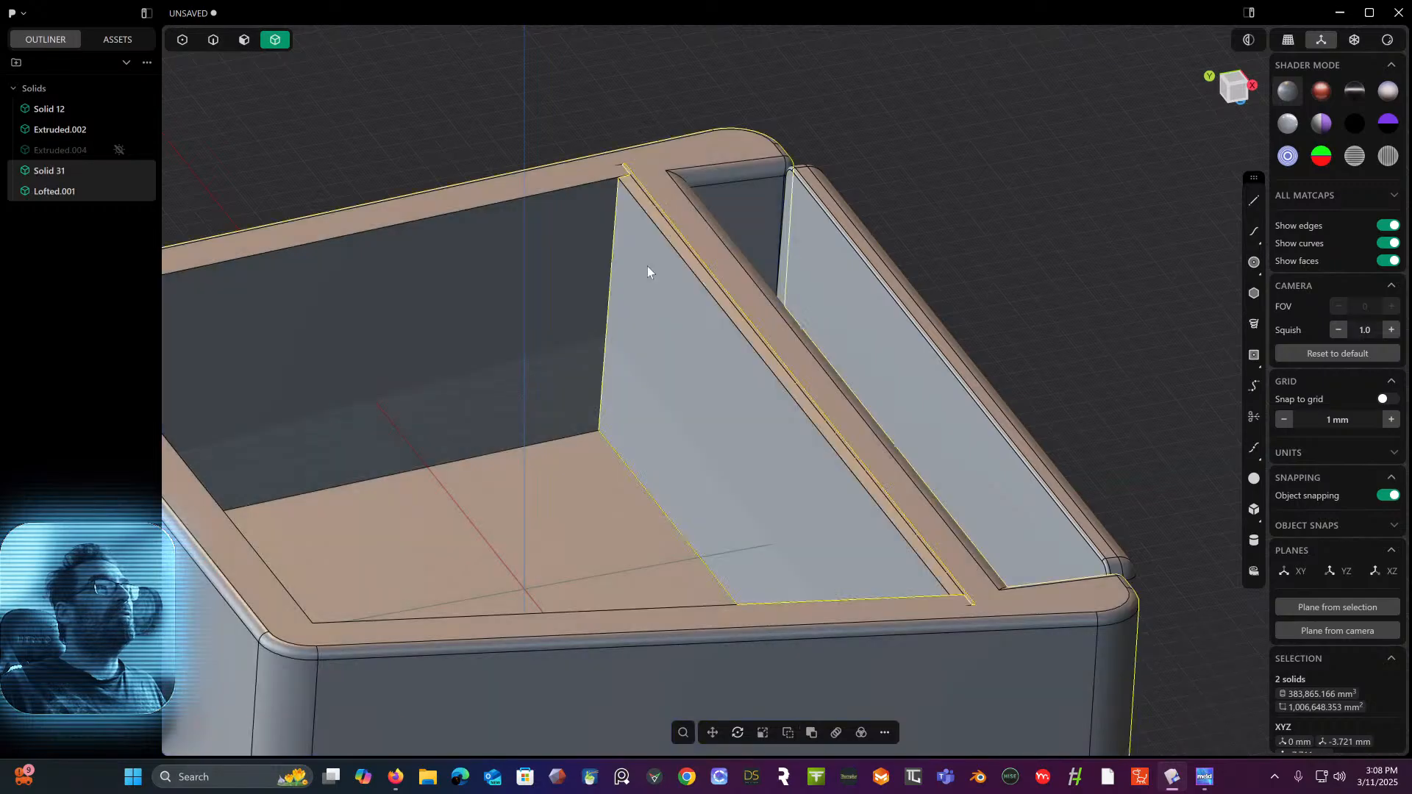
- Offset the lofted wall's narrow top face upward so the wall rises above the housing rim
{"action": "mouse_move", "coordinate": [791, 201]}
{"action": "middle_mouse_down"}
{"action": "mouse_move", "coordinate": [798, 134]}
{"action": "mouse_move", "coordinate": [782, 221]}
{"action": "middle_mouse_up"}
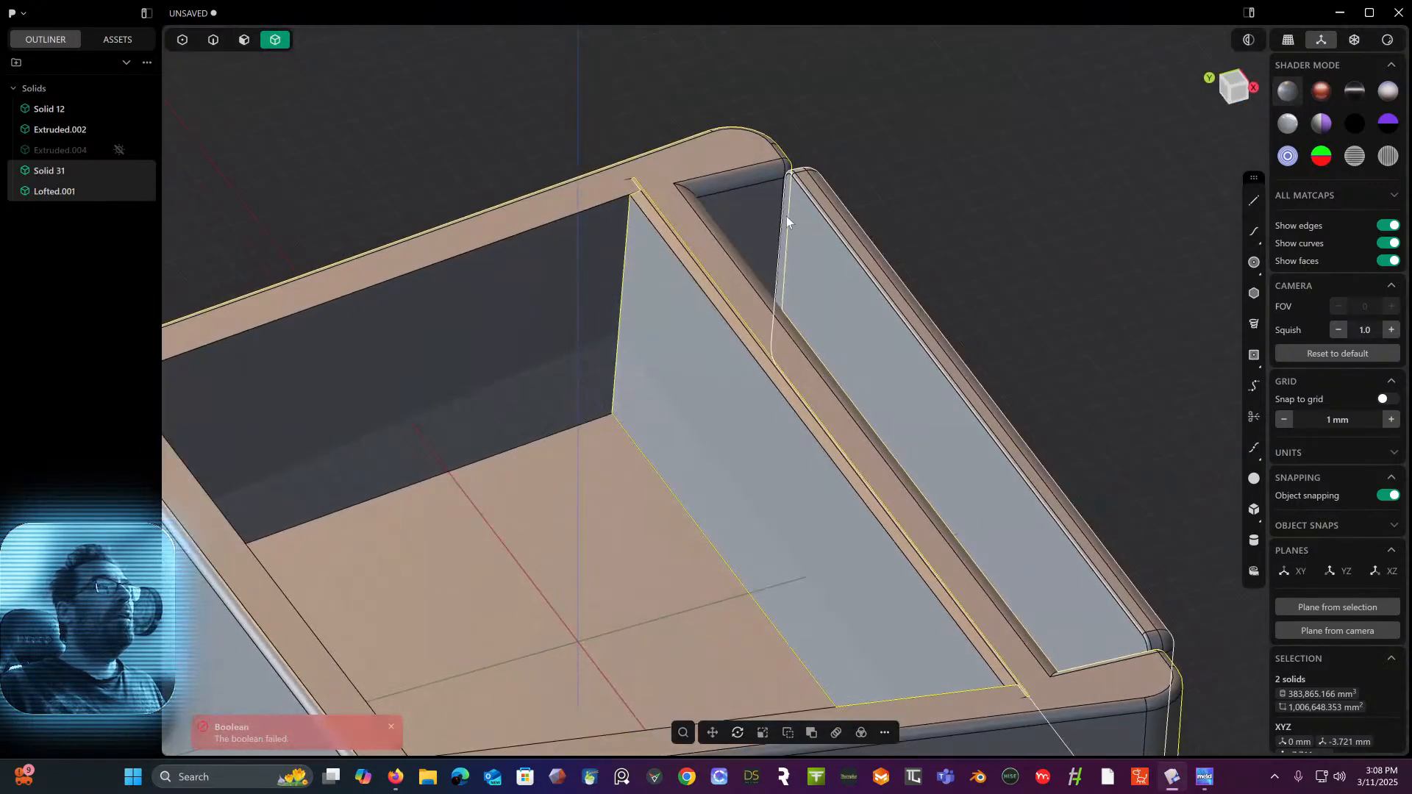
{"action": "left_click", "coordinate": [241, 45]}
{"action": "middle_click_drag", "start_coordinate": [301, 108], "coordinate": [340, 95]}
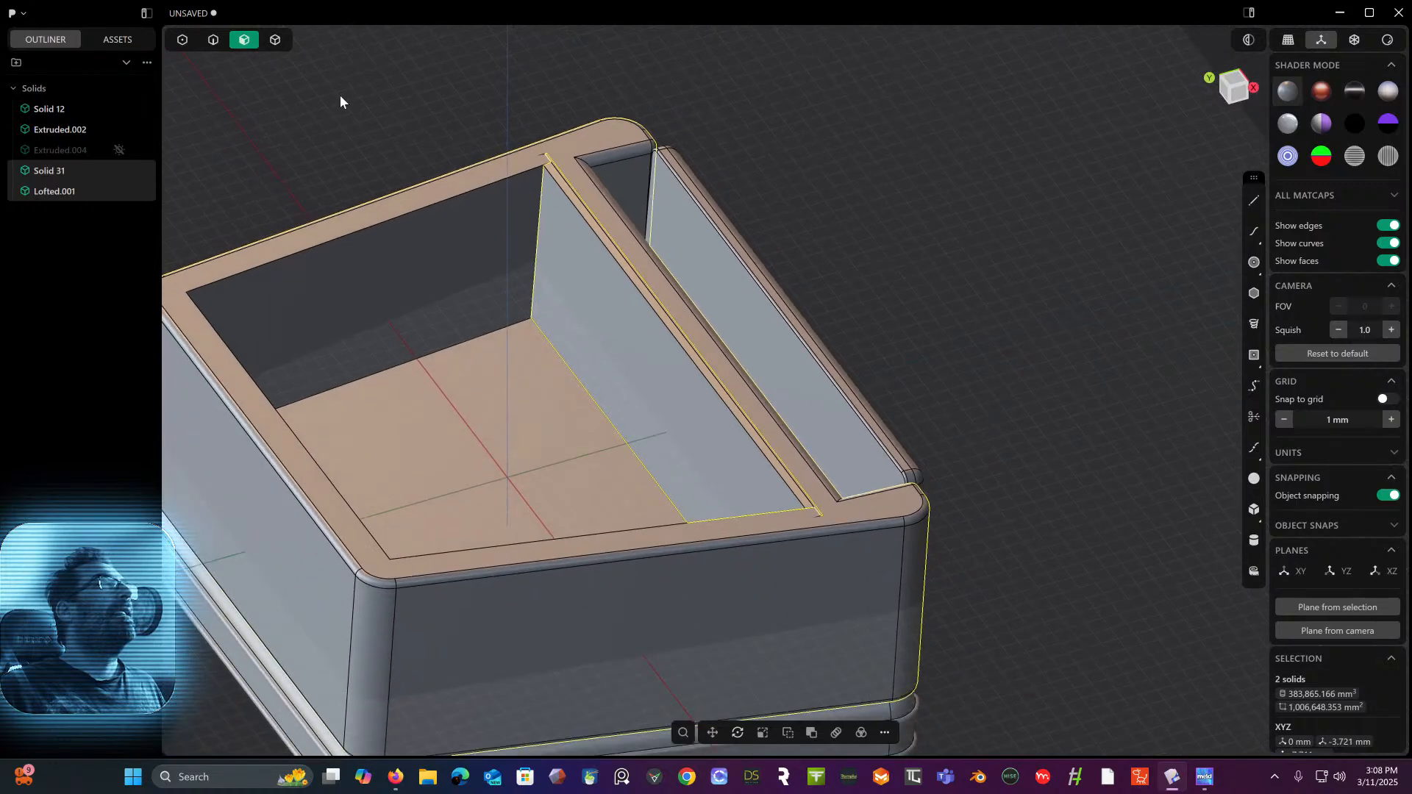
{"action": "left_click", "coordinate": [277, 44]}
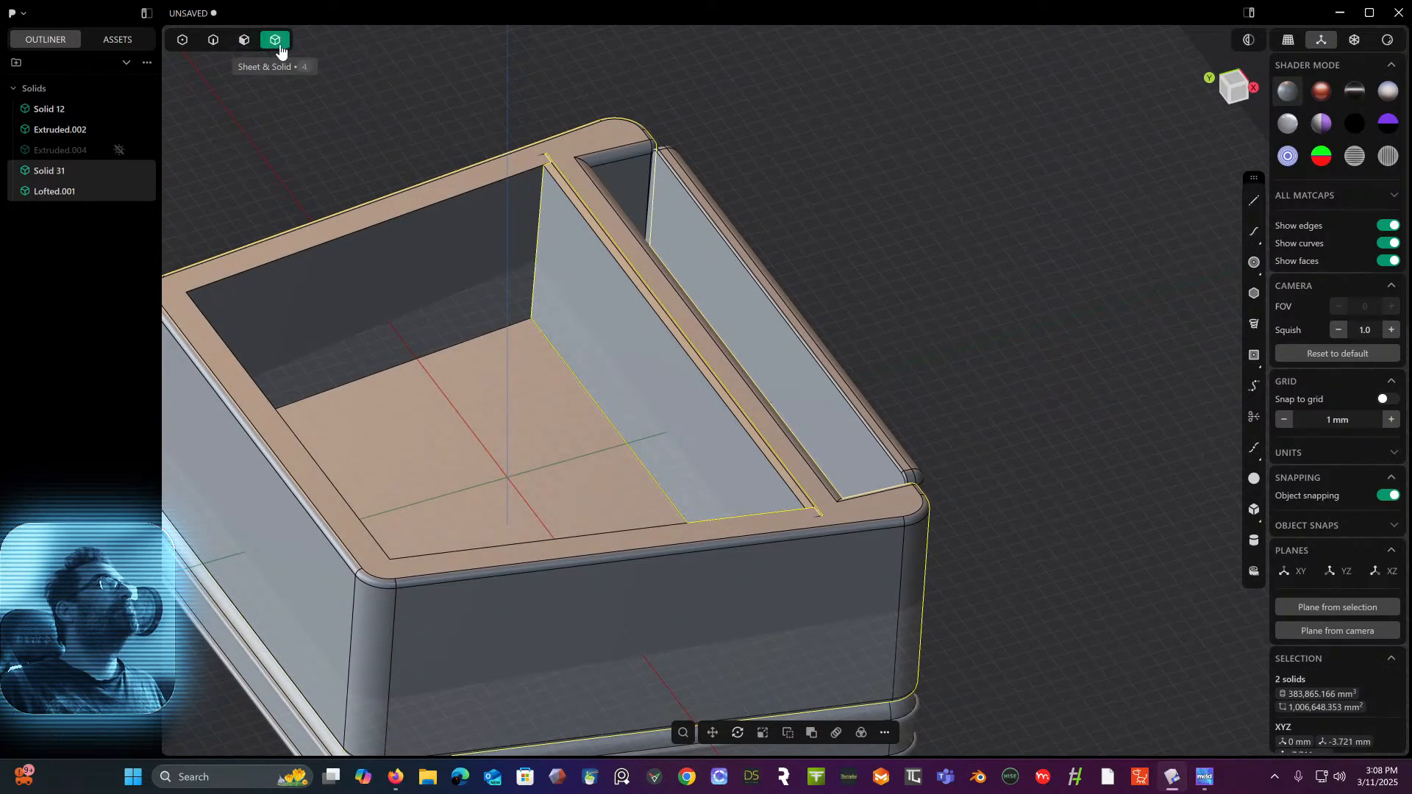
{"action": "left_click", "coordinate": [241, 43]}
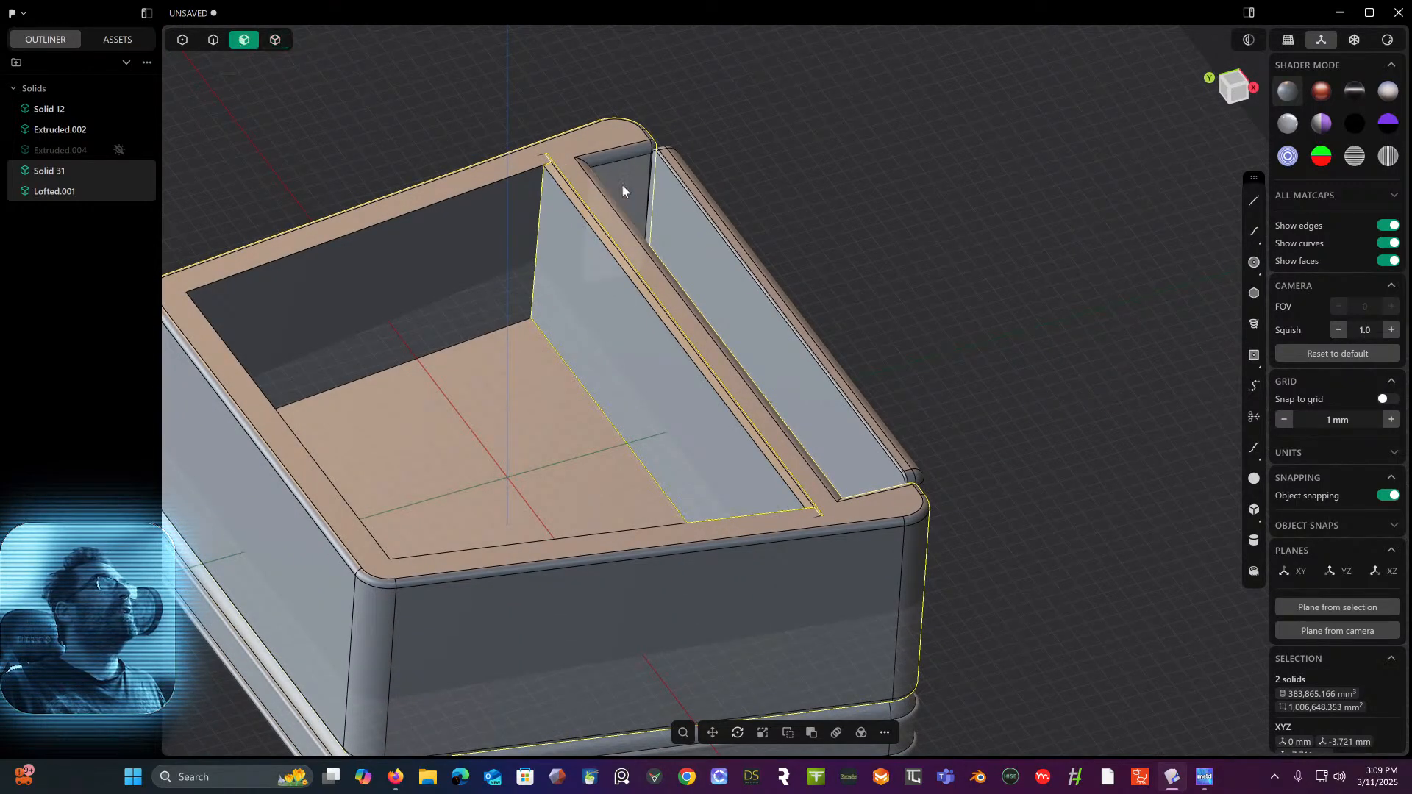
{"action": "left_click", "coordinate": [569, 197]}
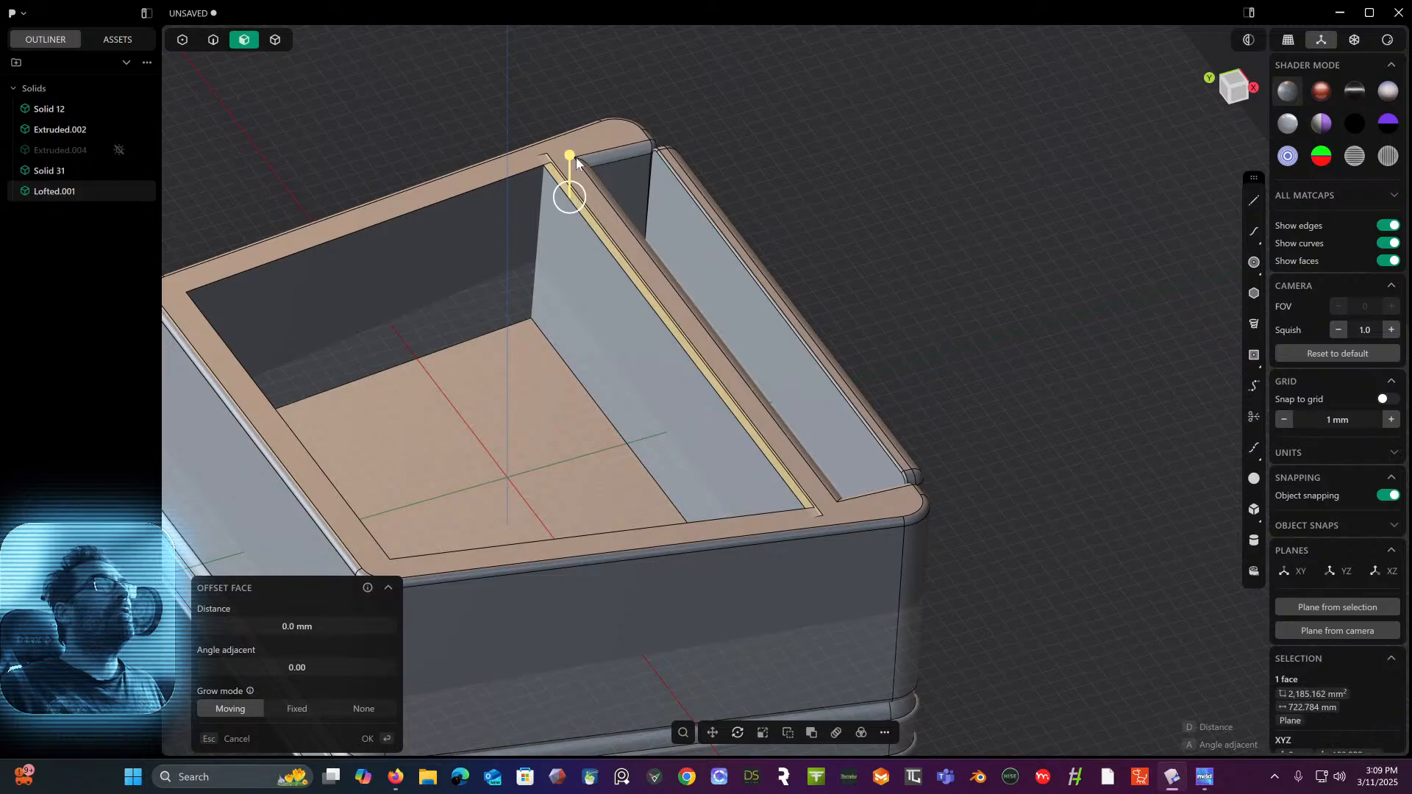
{"action": "left_click_drag", "start_coordinate": [572, 156], "coordinate": [572, 130]}
{"action": "right_click", "coordinate": [743, 113]}
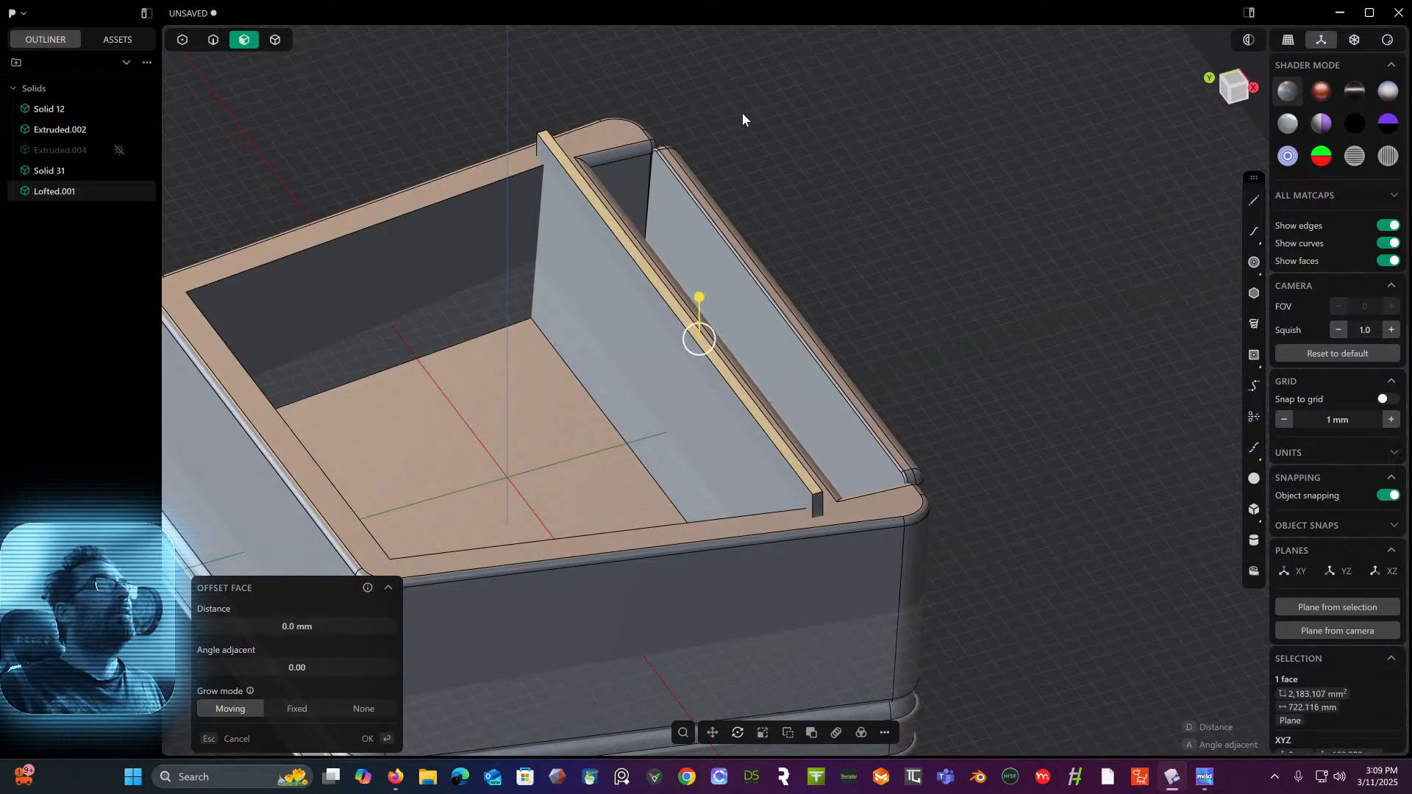
{"action": "middle_click_drag", "start_coordinate": [743, 113], "coordinate": [745, 105]}
- Move the lofted wall's raised top face down about 4 mm along the Z axis
{"action": "left_click", "coordinate": [275, 40]}
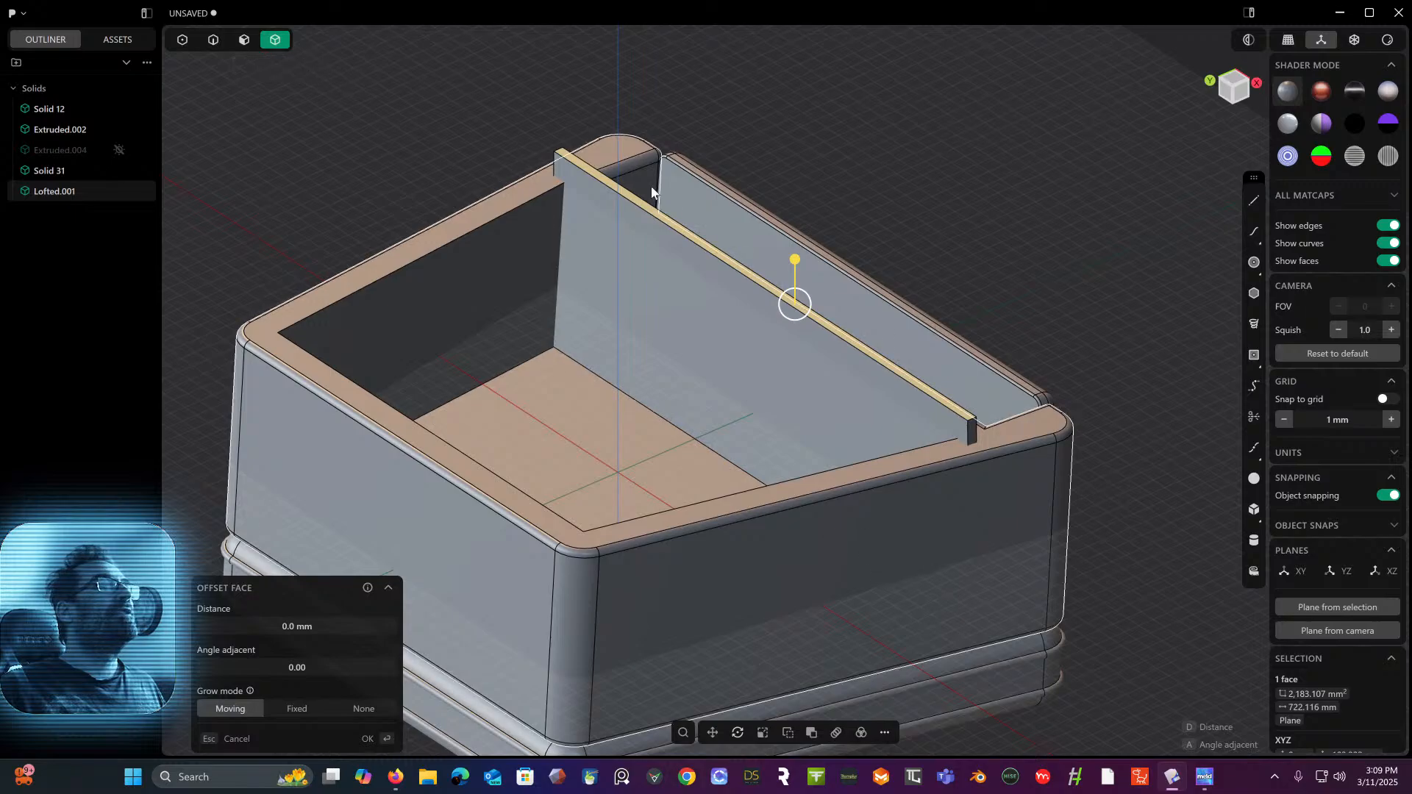
{"action": "key", "text": "g"}
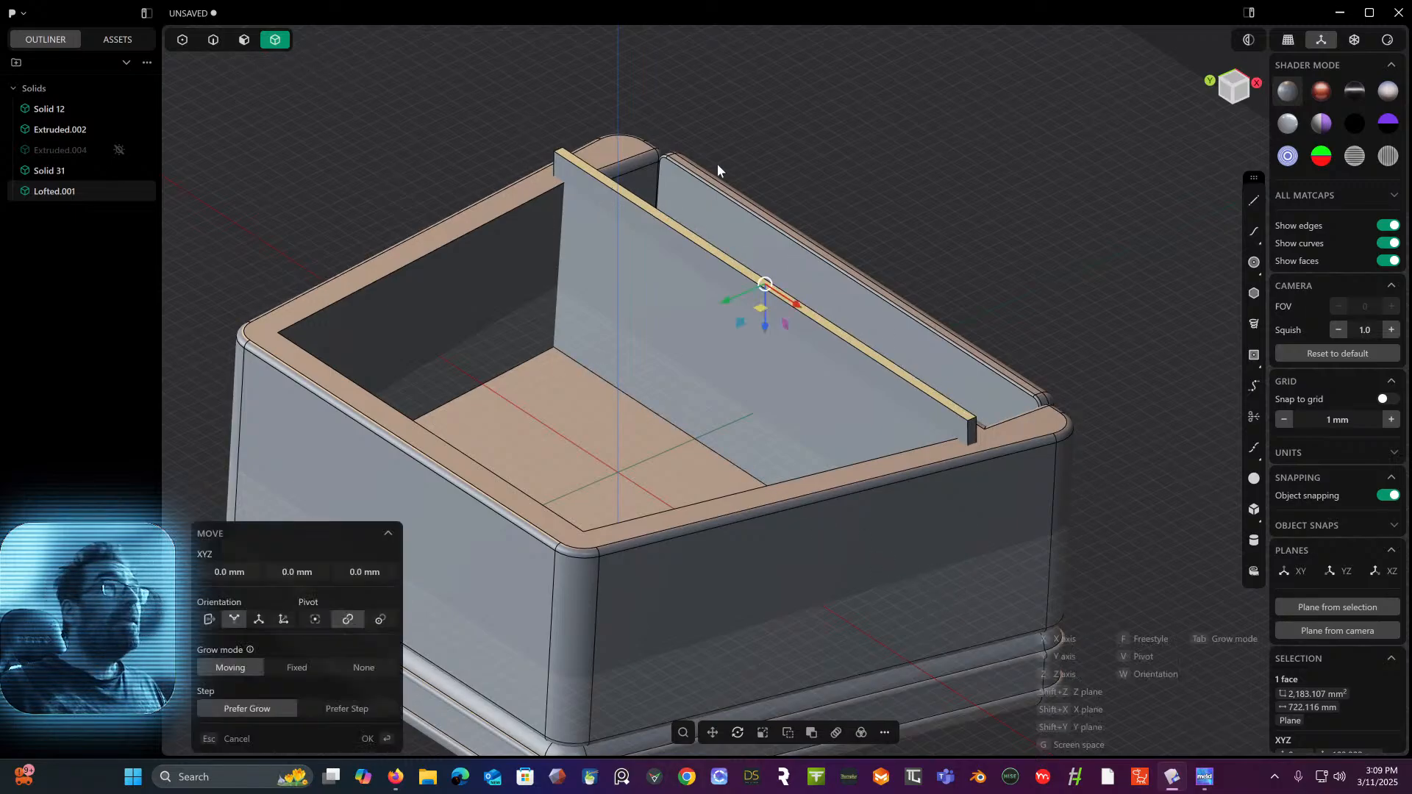
{"action": "left_click_drag", "start_coordinate": [762, 333], "coordinate": [763, 338]}
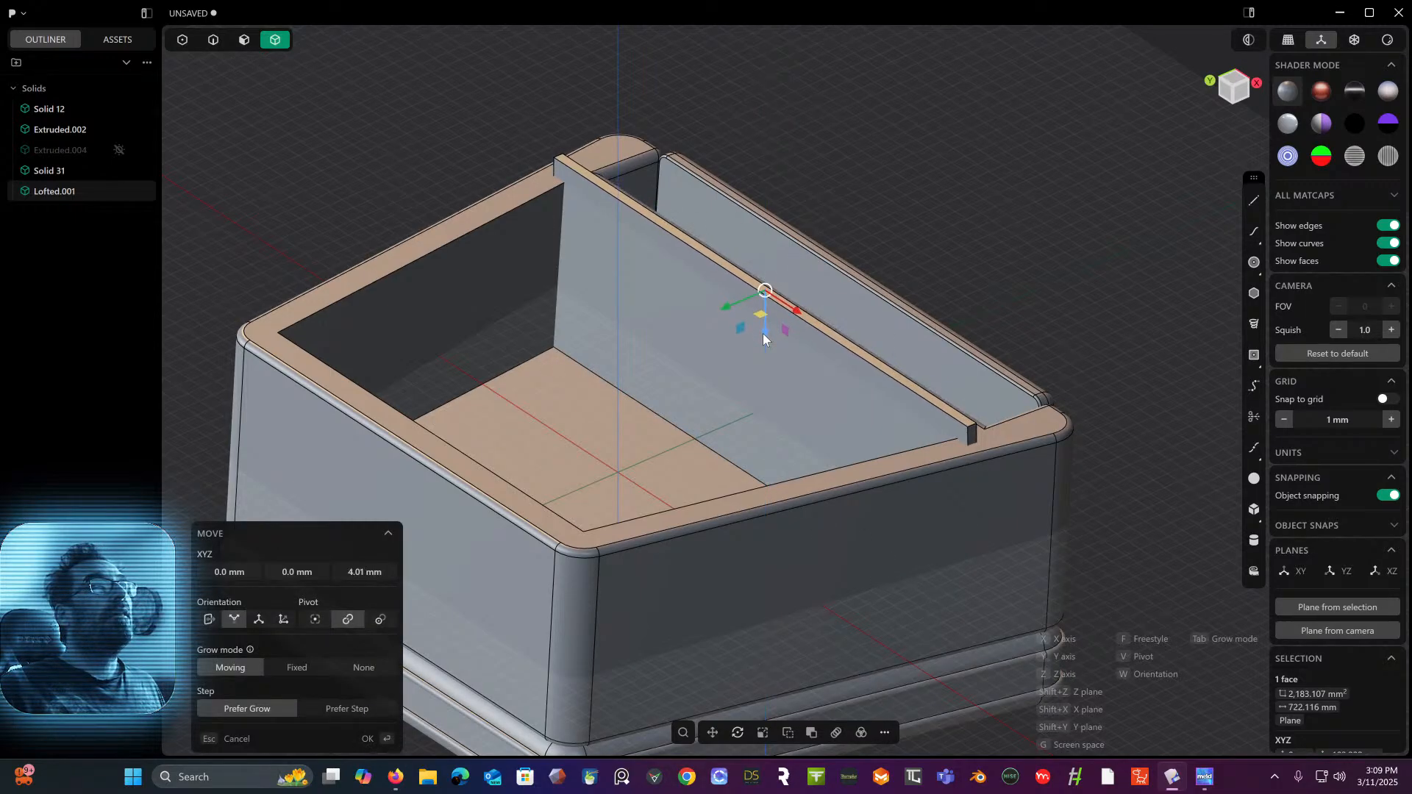
{"action": "key", "text": "o"}
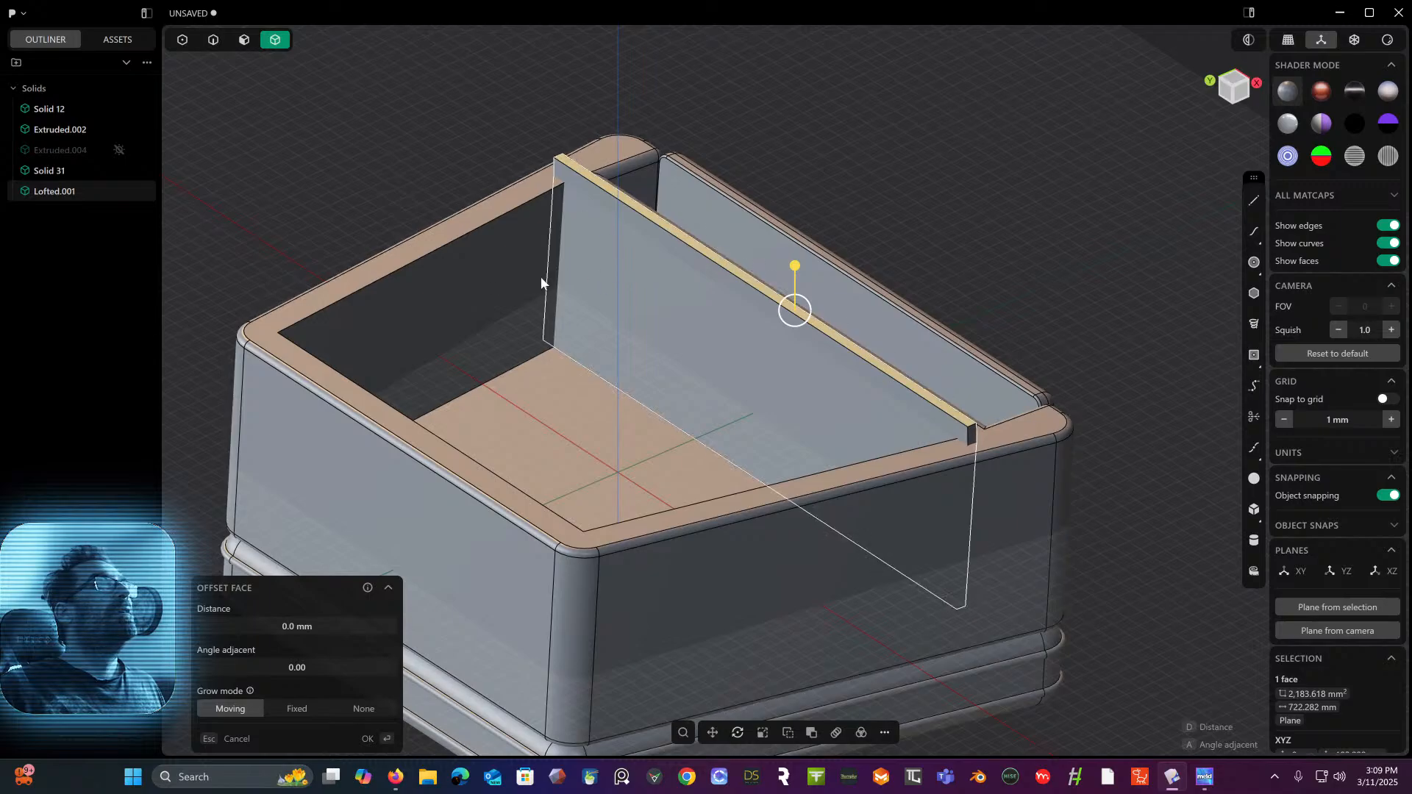
- Try to unite Solid 31 and the raised lofted wall with a Boolean union
{"action": "left_click", "coordinate": [465, 281]}
{"action": "left_click", "coordinate": [611, 246], "text": "shift"}
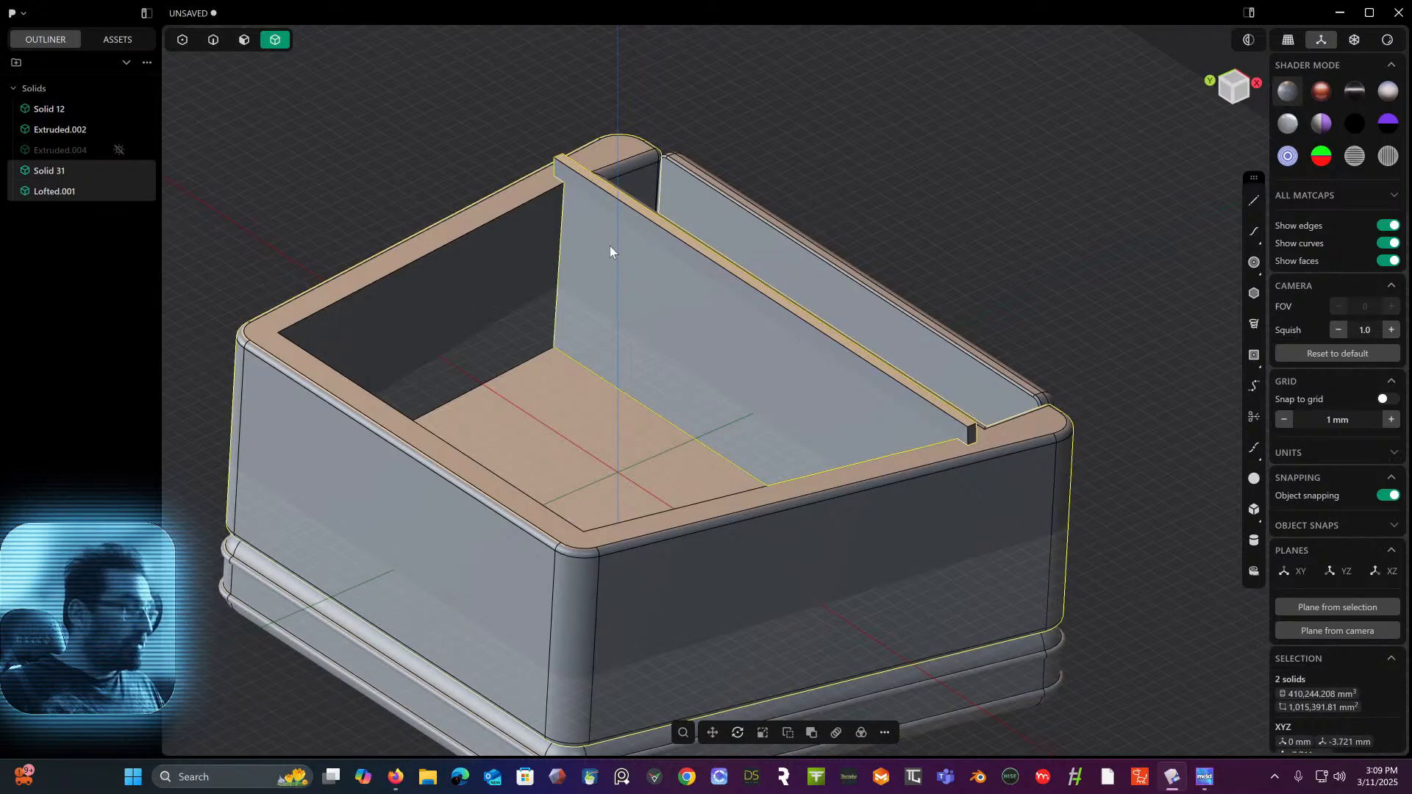
{"action": "key", "text": "q"}
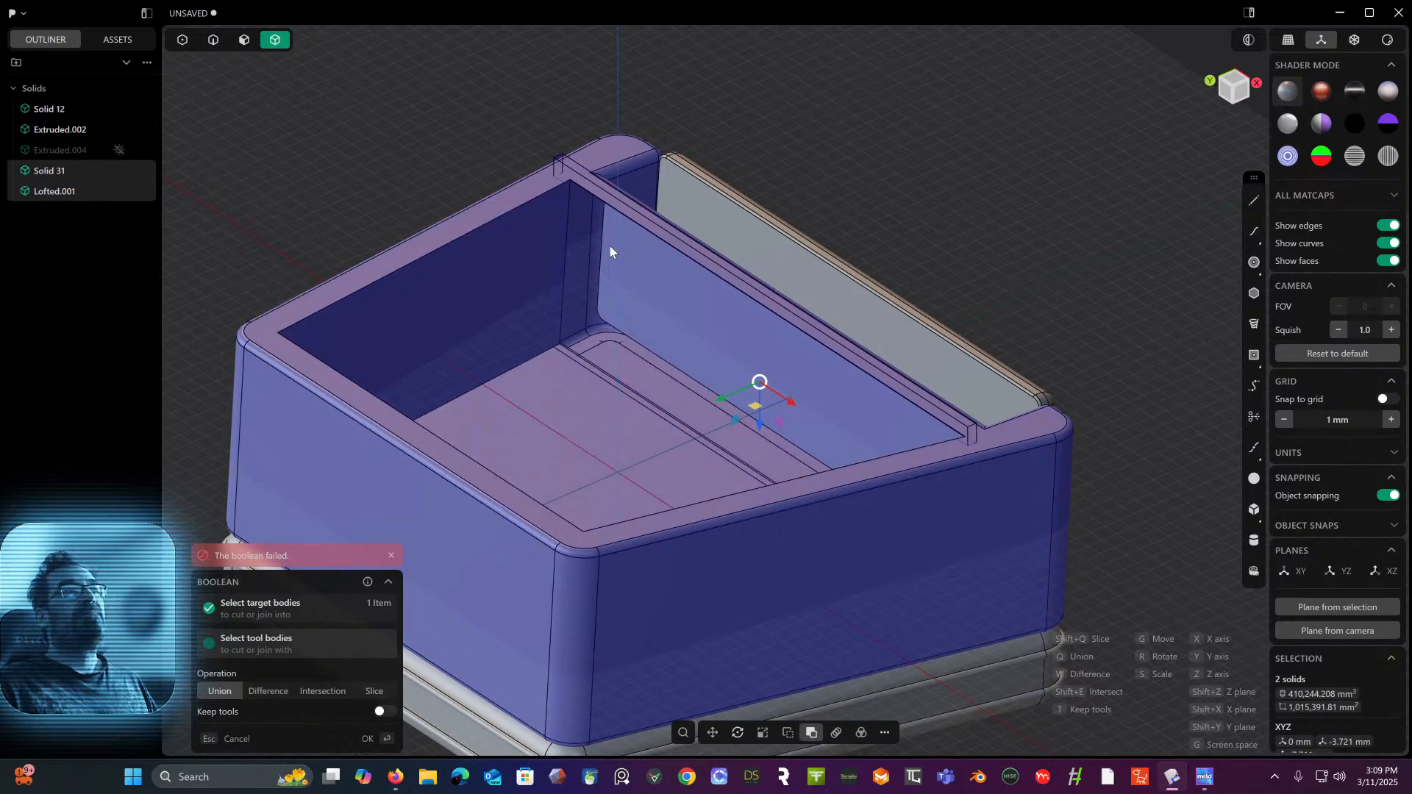
{"action": "key", "text": "Return"}
{"action": "mouse_move", "coordinate": [789, 141]}
{"action": "middle_mouse_down"}
{"action": "mouse_move", "coordinate": [749, 69]}
{"action": "mouse_move", "coordinate": [747, 132]}
{"action": "mouse_move", "coordinate": [769, 136]}
{"action": "middle_mouse_up"}
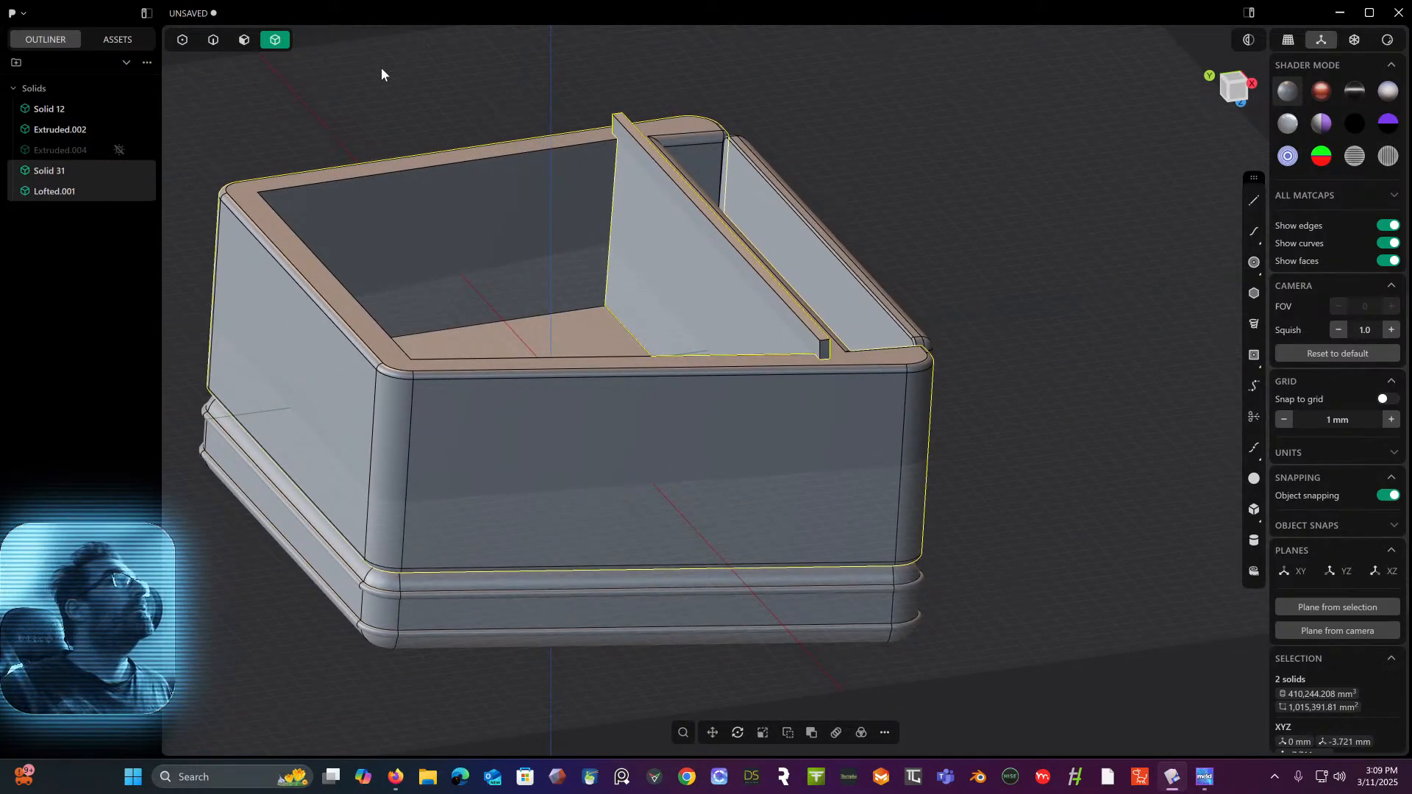
- Offset the raised wall's cavity-side face further into the main cavity, making it a much thicker block
{"action": "left_click", "coordinate": [247, 49]}
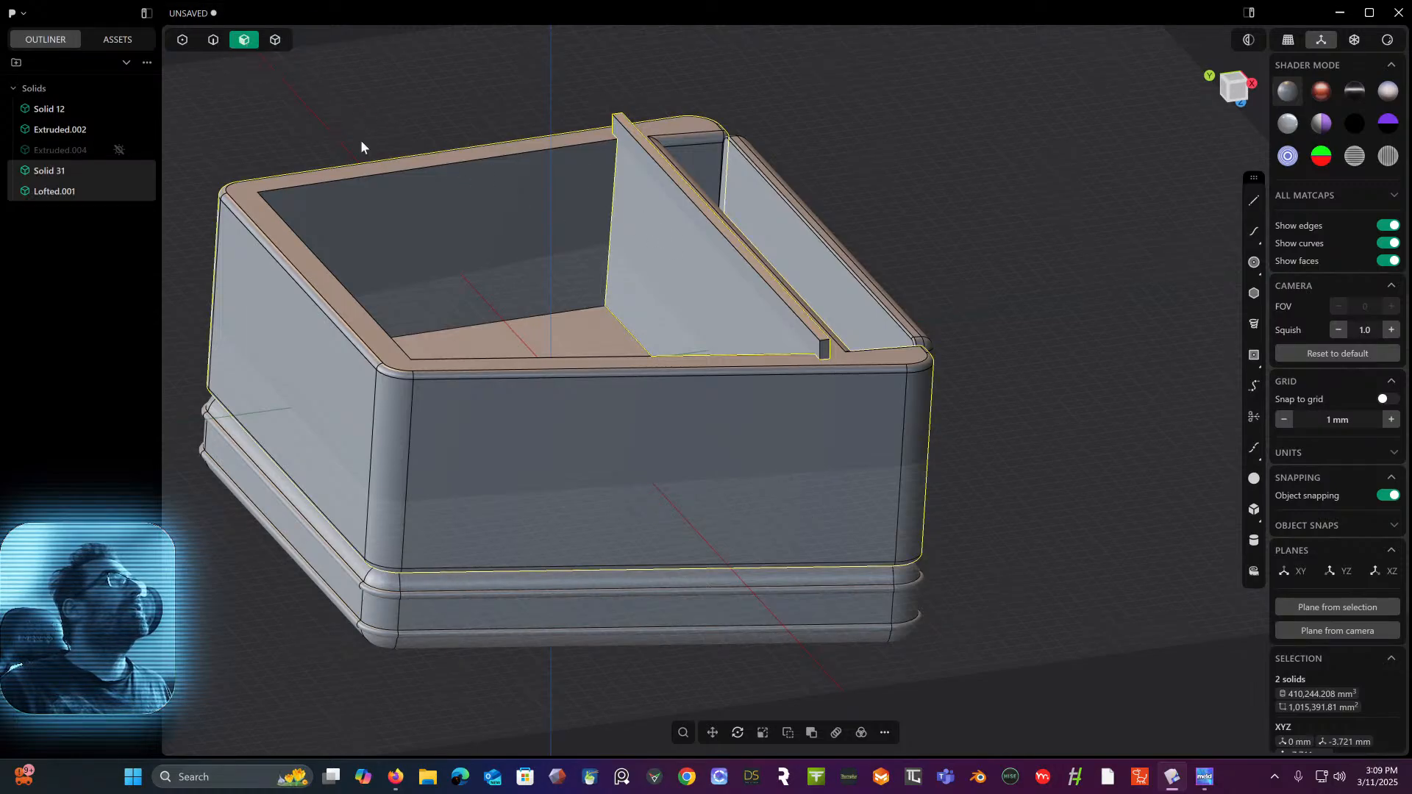
{"action": "left_click", "coordinate": [686, 294]}
{"action": "left_click_drag", "start_coordinate": [642, 303], "coordinate": [605, 306]}
{"action": "right_click", "coordinate": [834, 176]}
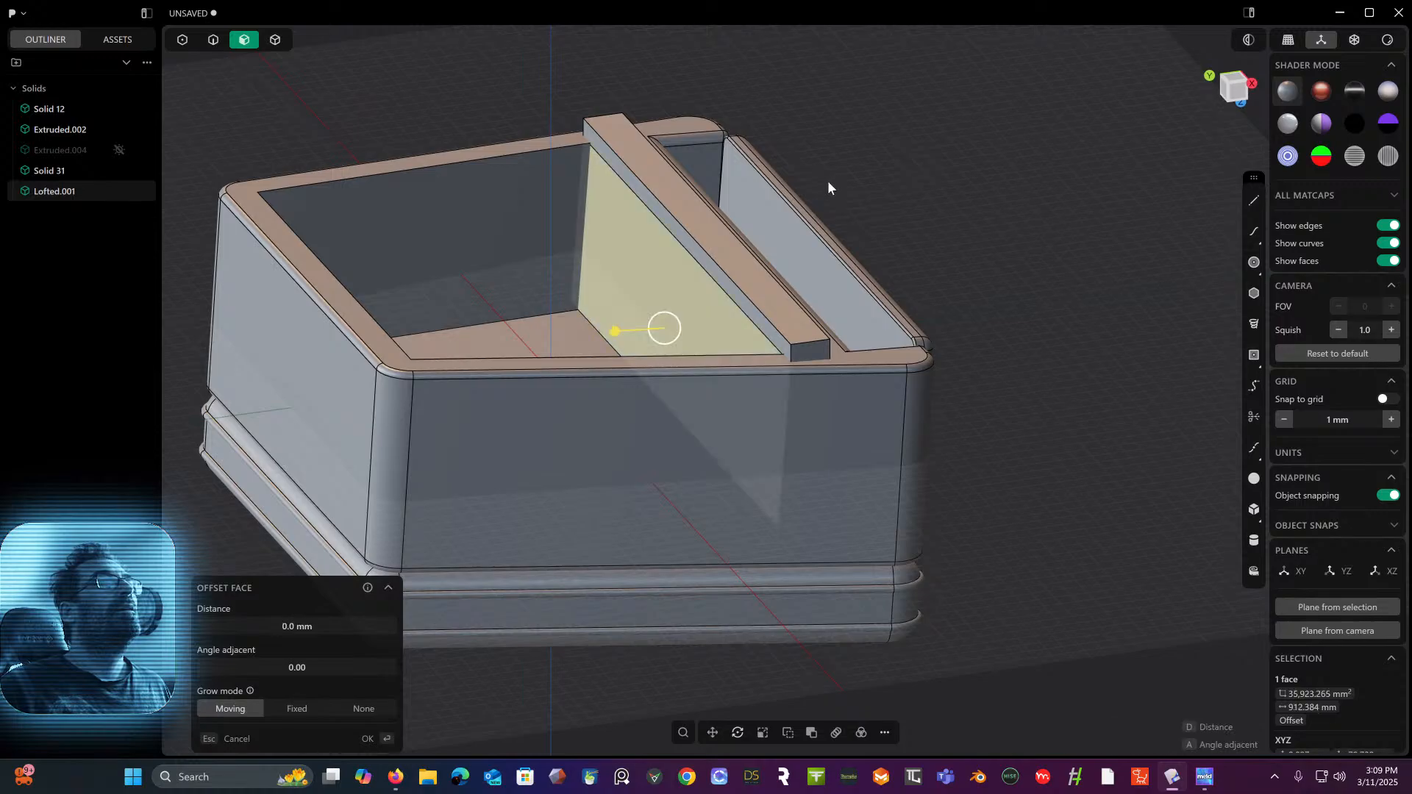
- Switch the camera to perspective projection and inspect how the thickened wall meets the housing's rim and side walls
{"action": "middle_click_drag", "start_coordinate": [827, 180], "coordinate": [865, 192]}
{"action": "left_click", "coordinate": [1287, 43]}
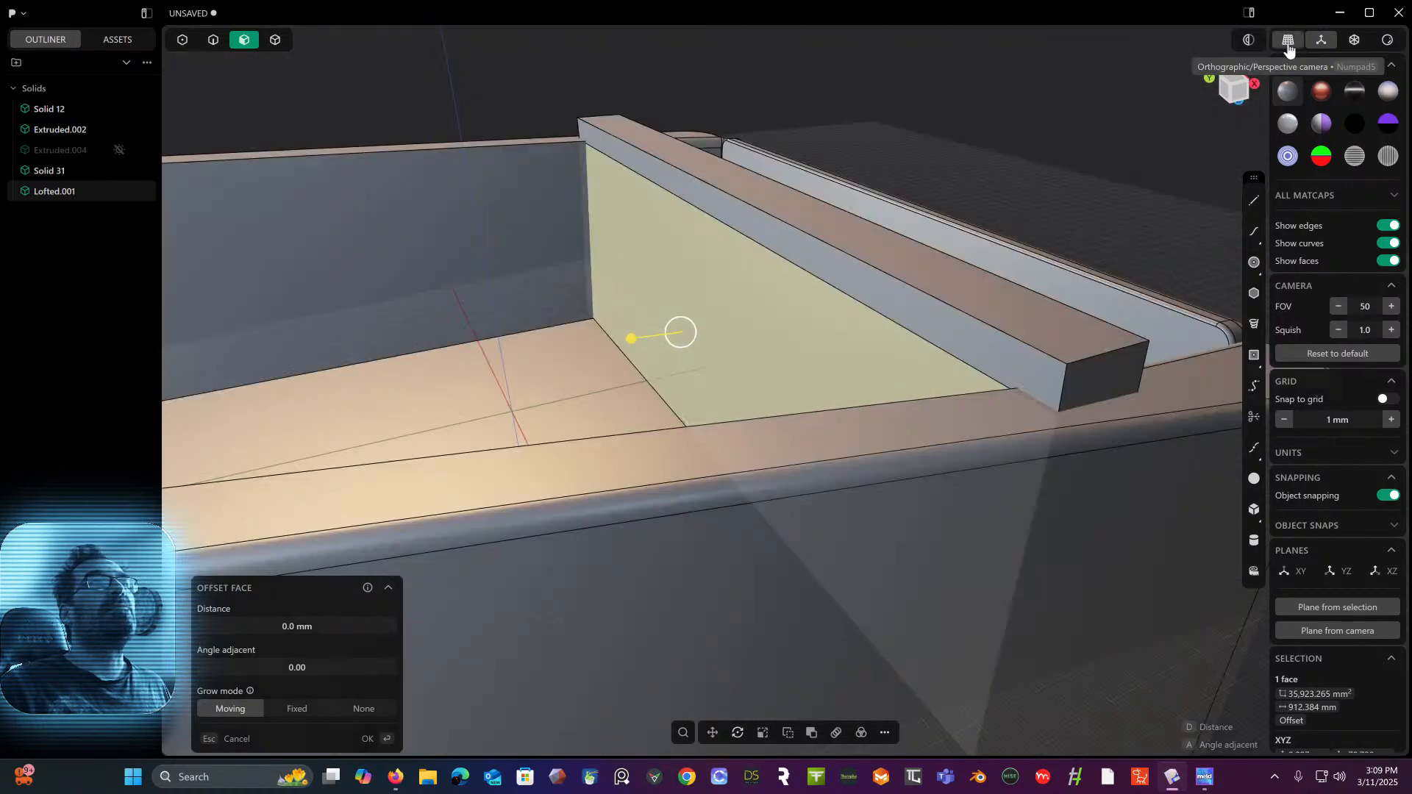
{"action": "scroll", "coordinate": [1079, 111], "scroll_direction": "down", "scroll_amount": 3}
{"action": "middle_click_drag", "start_coordinate": [1078, 111], "coordinate": [1067, 180]}
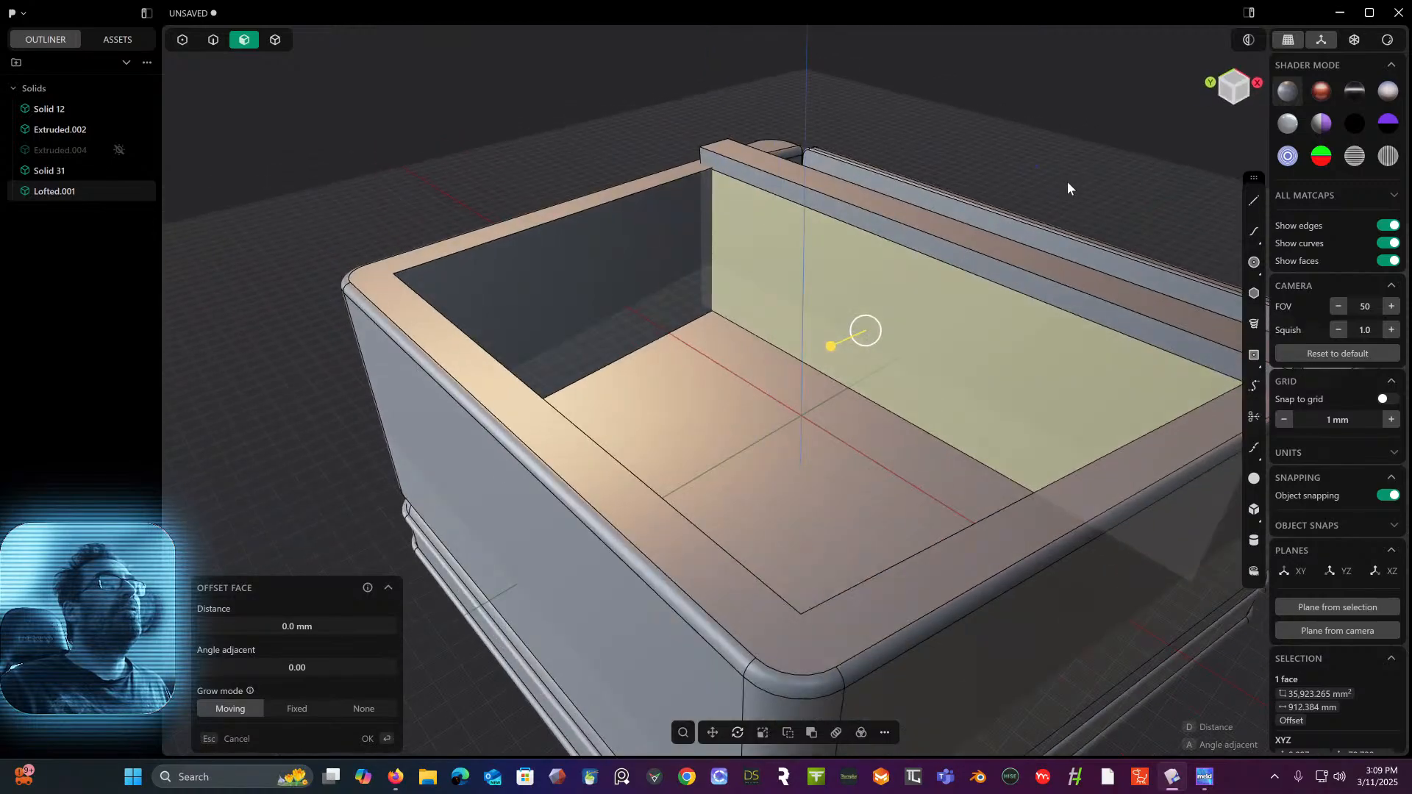
- Raise the top face of the thickened lofted wall by offsetting it 17.25 mm
{"action": "middle_click_drag", "start_coordinate": [910, 240], "coordinate": [902, 255]}
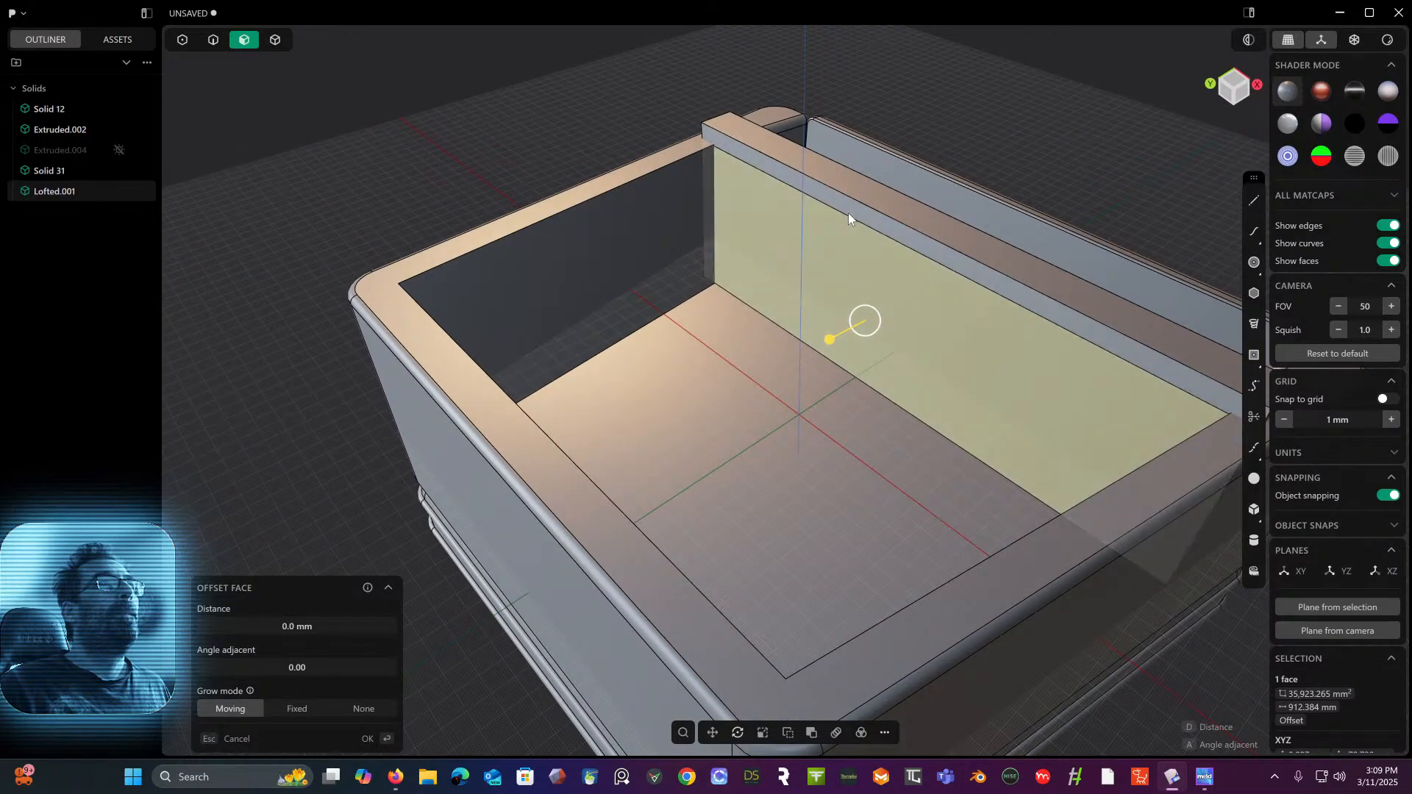
{"action": "left_click", "coordinate": [922, 116]}
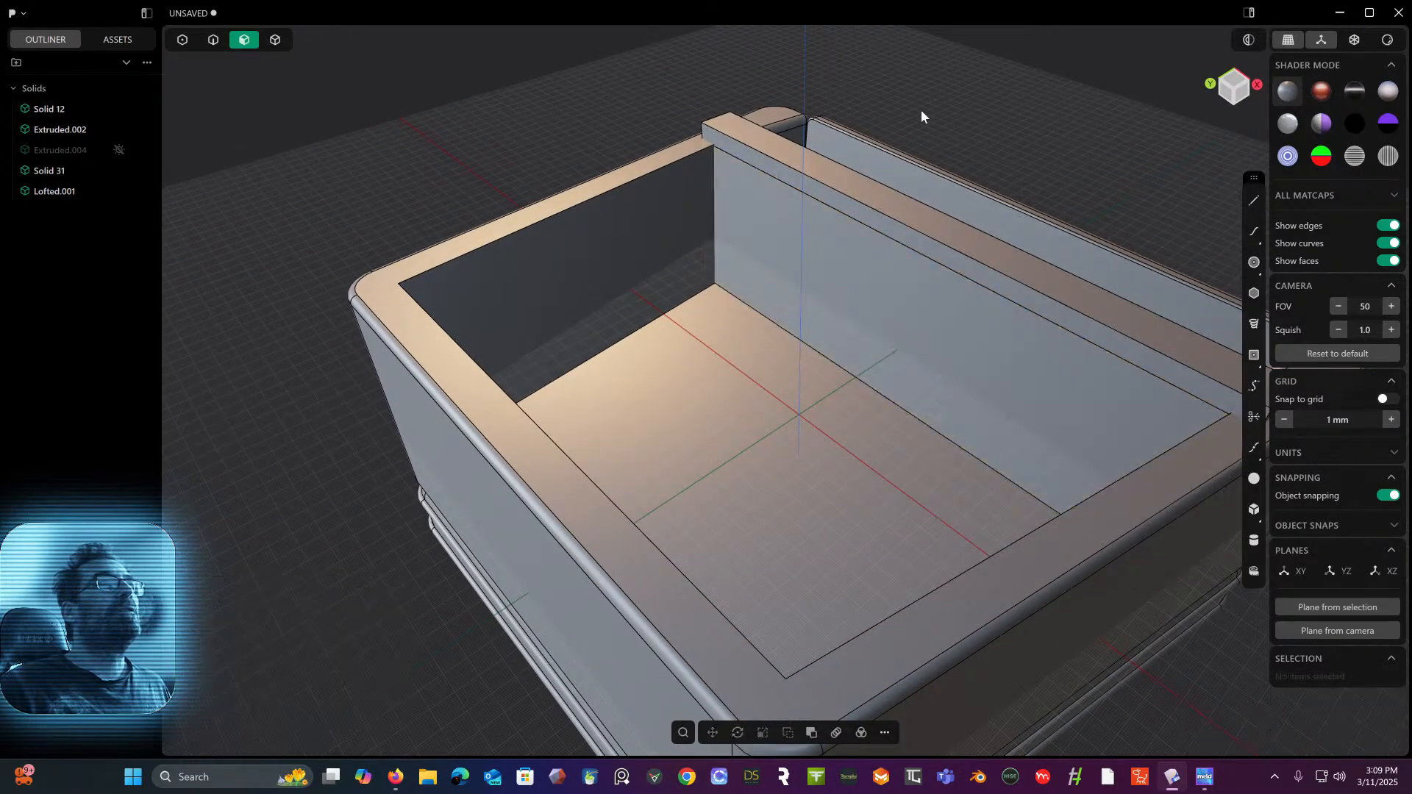
{"action": "left_click", "coordinate": [856, 183]}
{"action": "left_click_drag", "start_coordinate": [859, 144], "coordinate": [861, 104]}
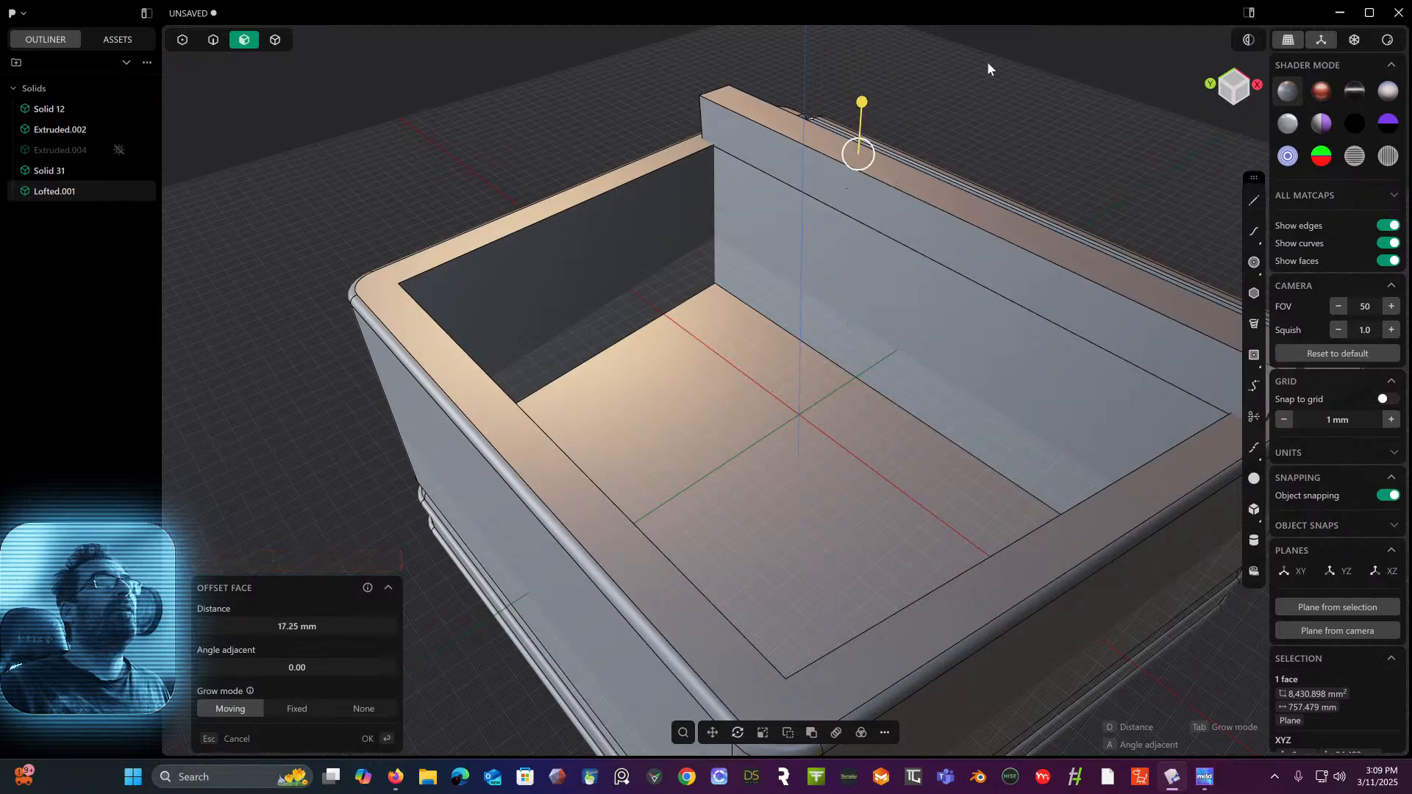
- Move the whole lofted wall solid down along the Z axis so it sinks into the housing's floor
{"action": "left_click", "coordinate": [274, 39]}
{"action": "left_click", "coordinate": [818, 170]}
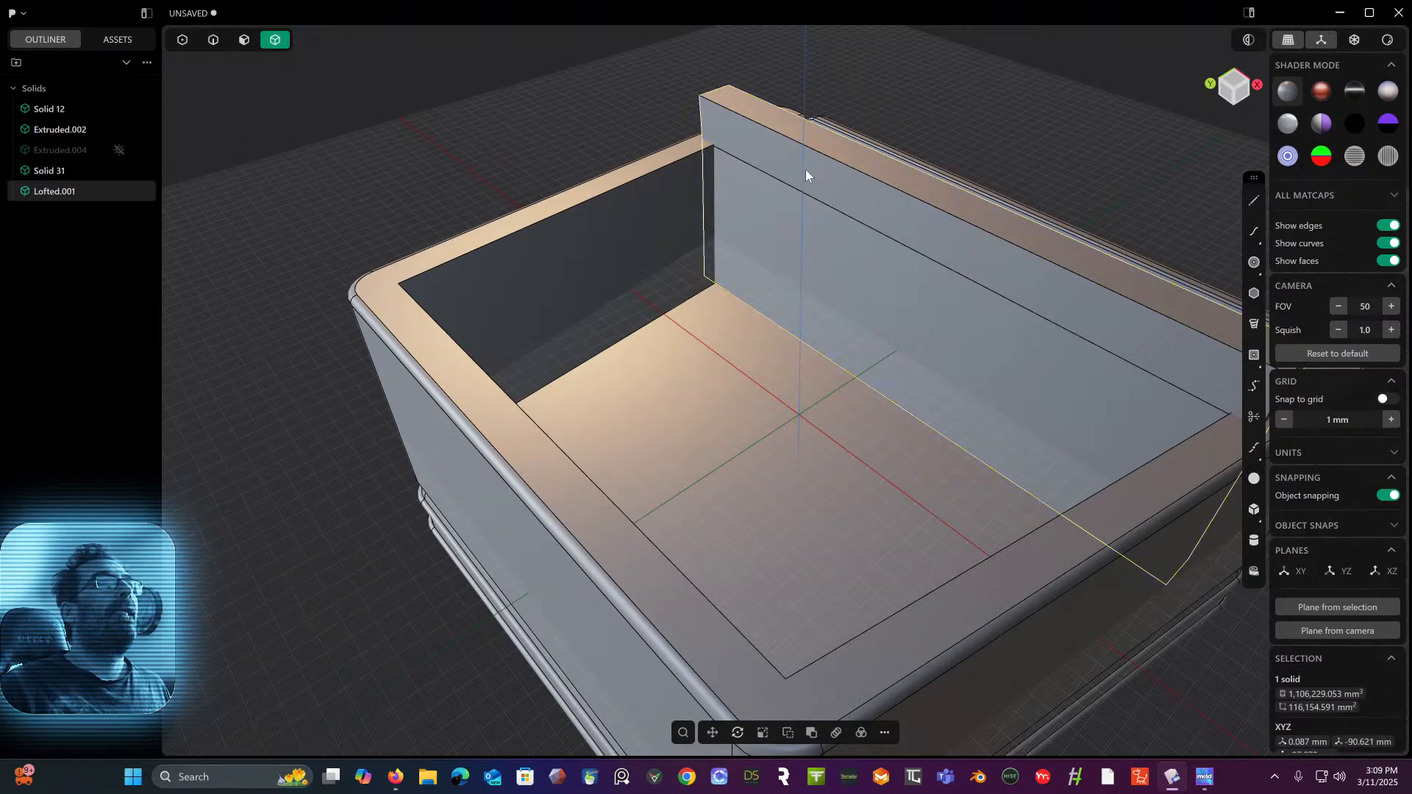
{"action": "key", "text": "g"}
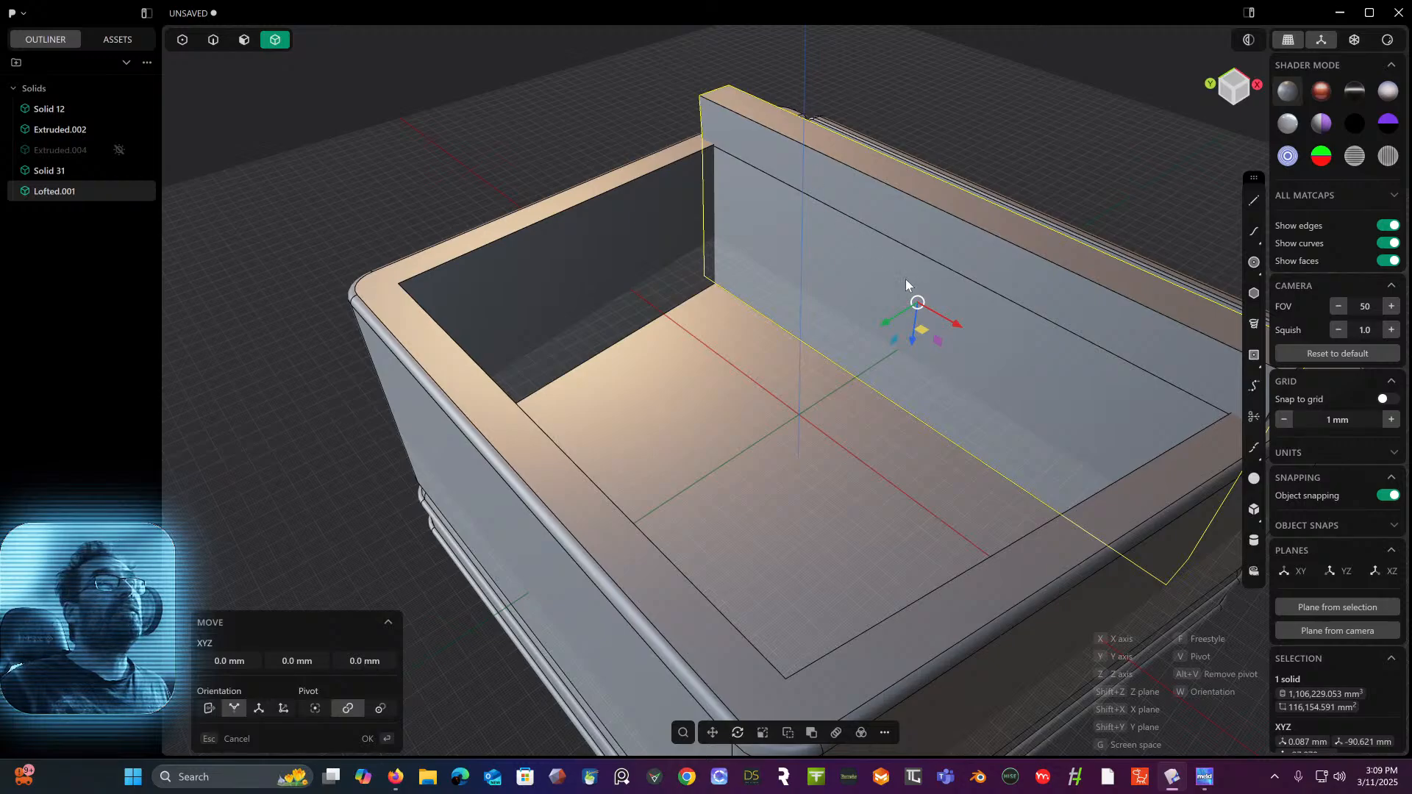
{"action": "left_click_drag", "start_coordinate": [919, 337], "coordinate": [906, 356]}
{"action": "key", "text": "Return"}
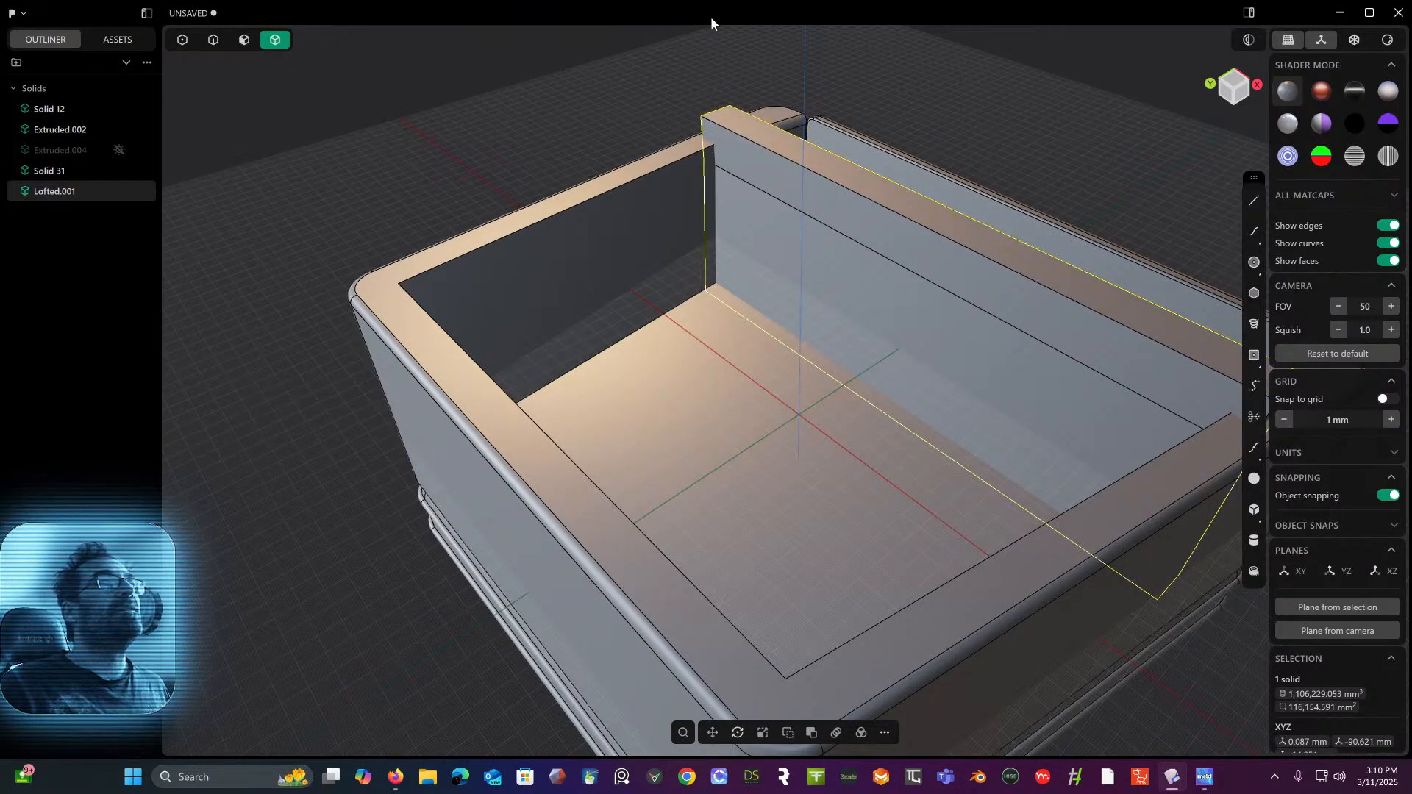
- Try to join the lowered lofted wall with Solid 31 using a Boolean union
{"action": "left_click", "coordinate": [571, 232], "text": "shift"}
{"action": "key", "text": "q"}
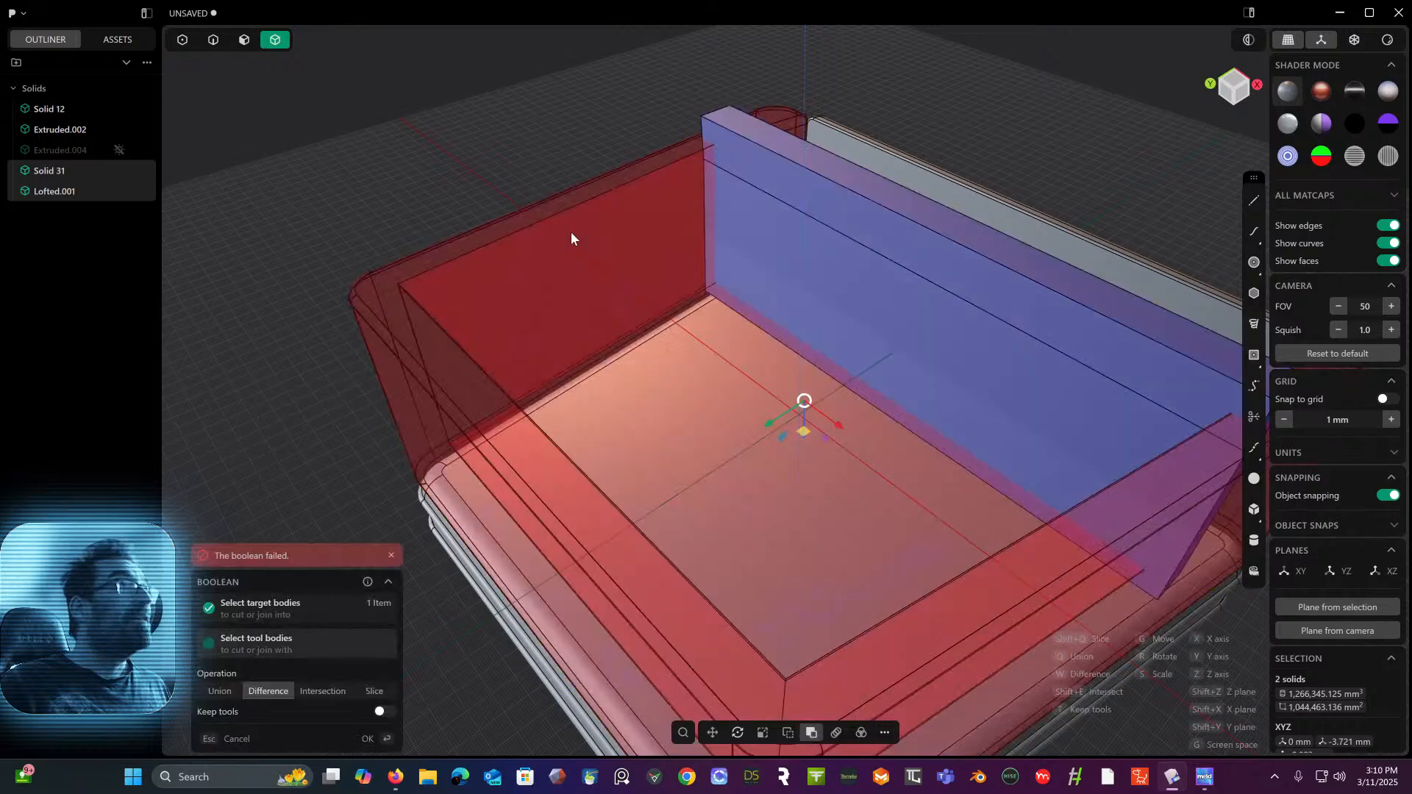
{"action": "key", "text": "q"}
{"action": "key", "text": "Return"}
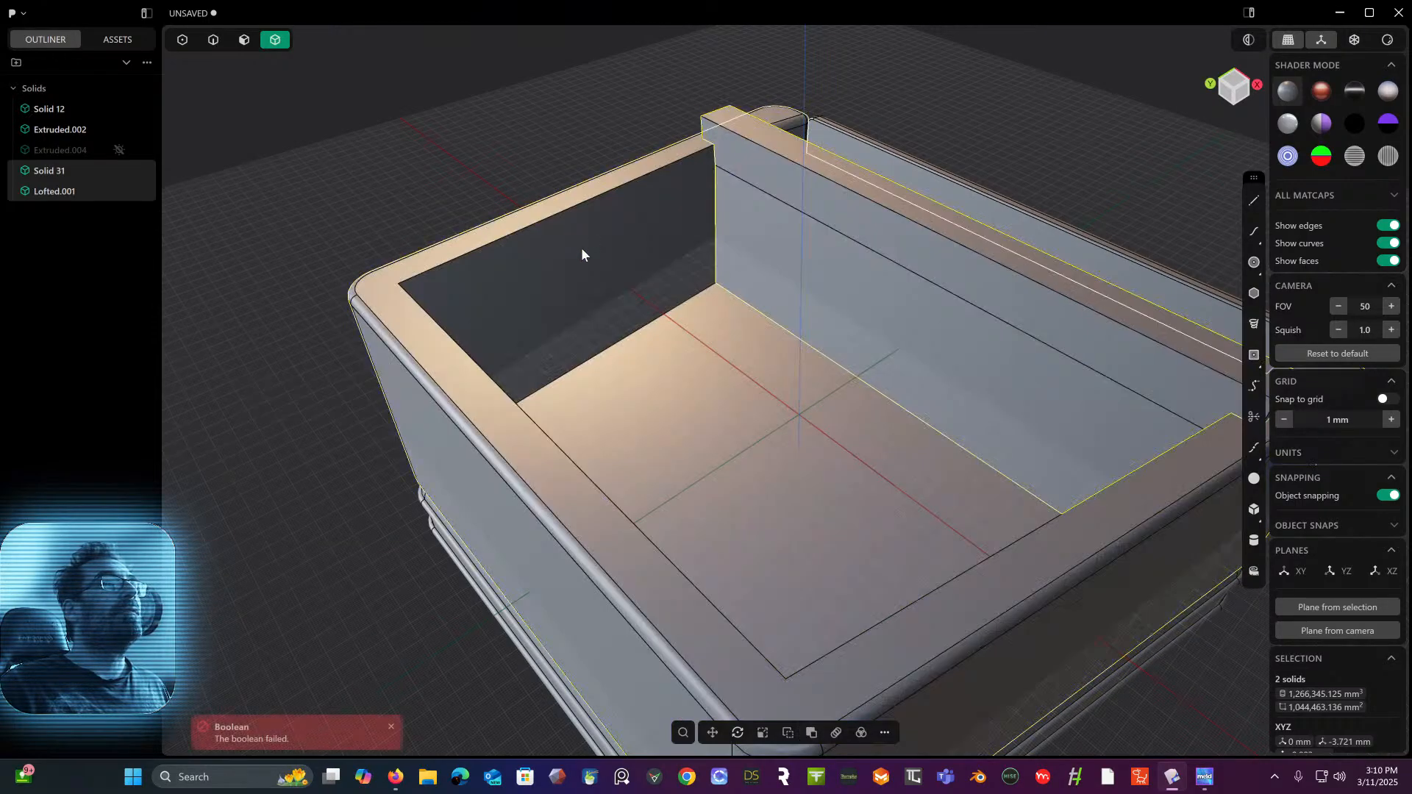
{"action": "middle_click_drag", "start_coordinate": [581, 248], "coordinate": [526, 222]}
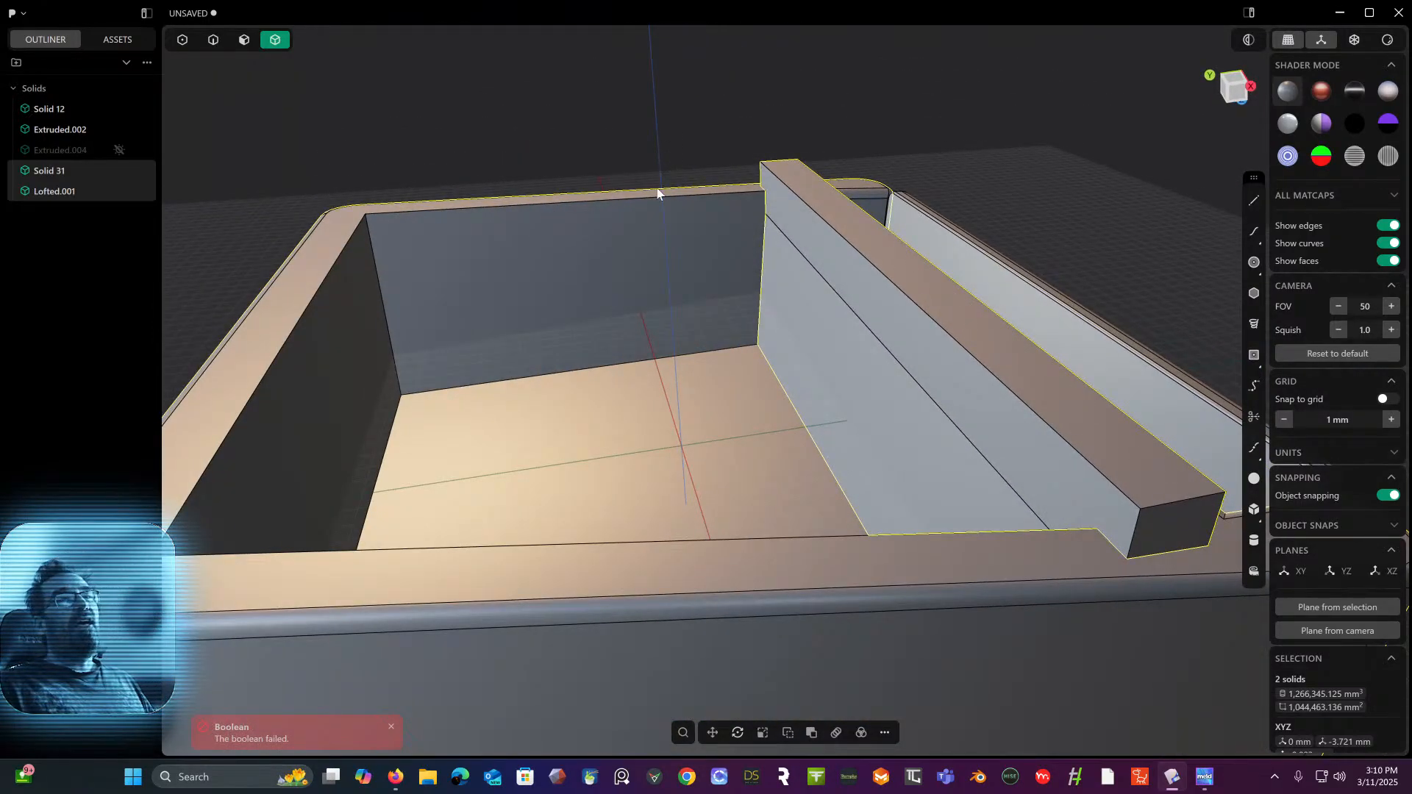
{"action": "scroll", "coordinate": [633, 151], "scroll_direction": "up", "scroll_amount": 6}
{"action": "scroll", "coordinate": [624, 147], "scroll_direction": "down", "scroll_amount": 6}
{"action": "middle_click_drag", "start_coordinate": [691, 186], "coordinate": [605, 90]}
{"action": "middle_click_drag", "start_coordinate": [718, 128], "coordinate": [606, 150]}
{"action": "key", "text": "Delete"}
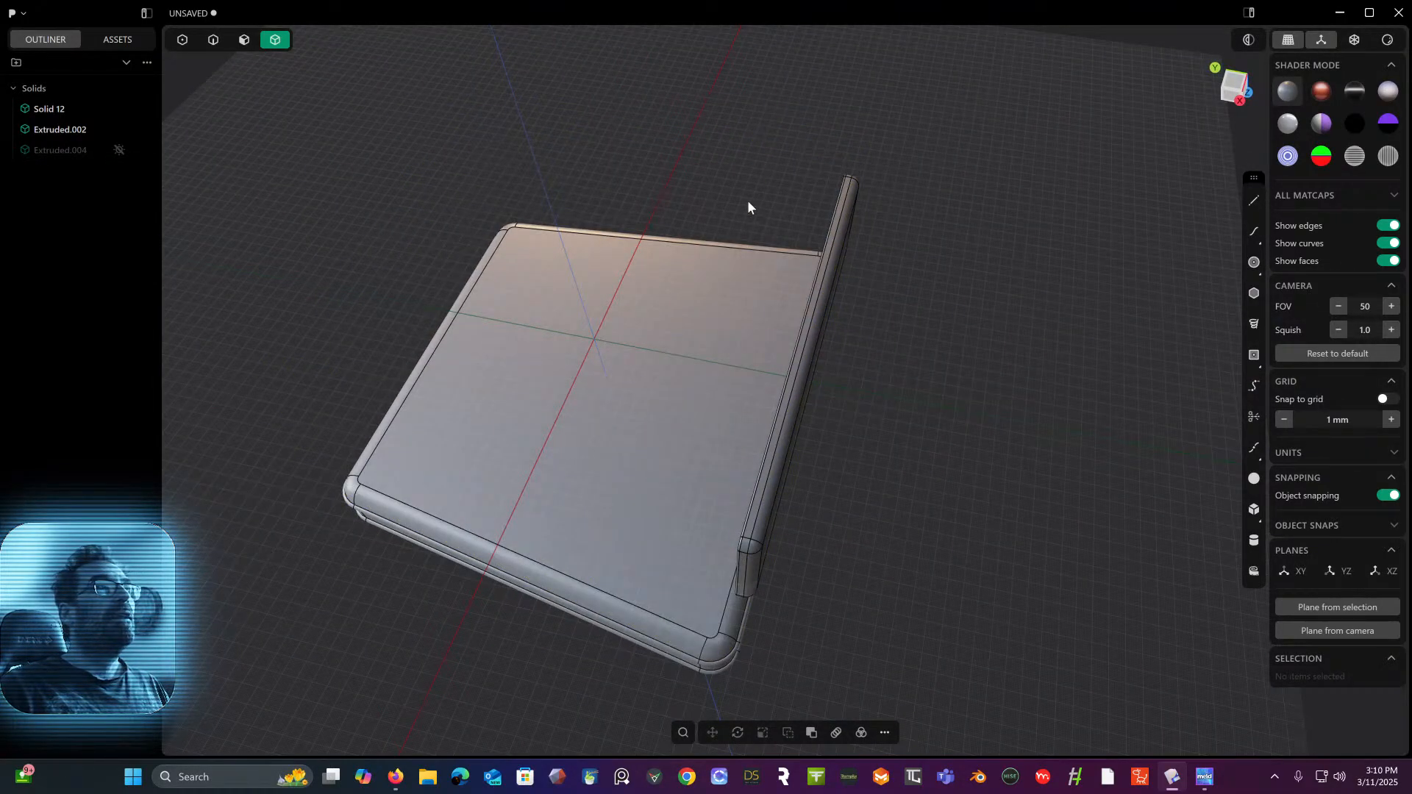
{"action": "key", "text": "ctrl+z"}
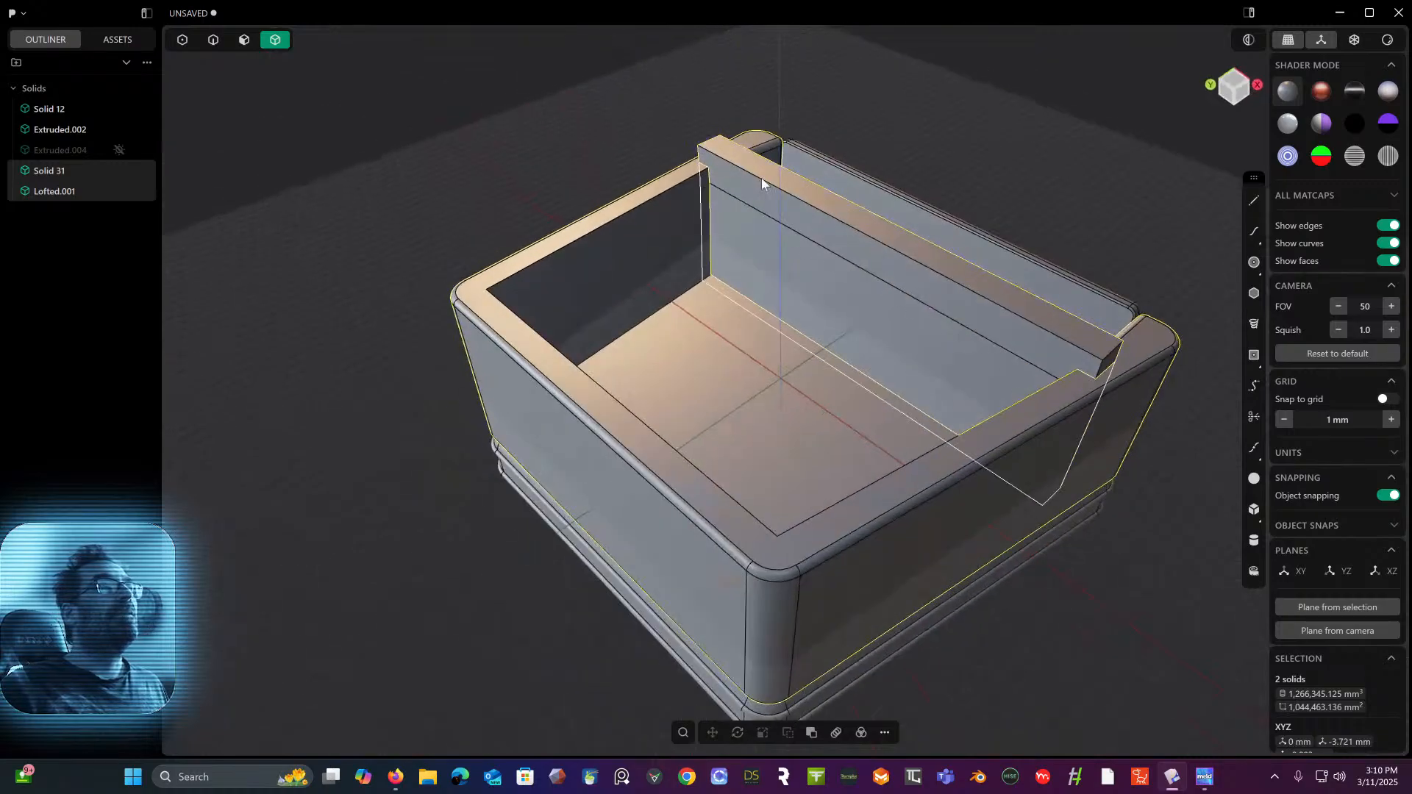
- Delete the lofted wall solid Lofted.001 while keeping the housing body Solid 31
{"action": "left_click", "coordinate": [723, 223]}
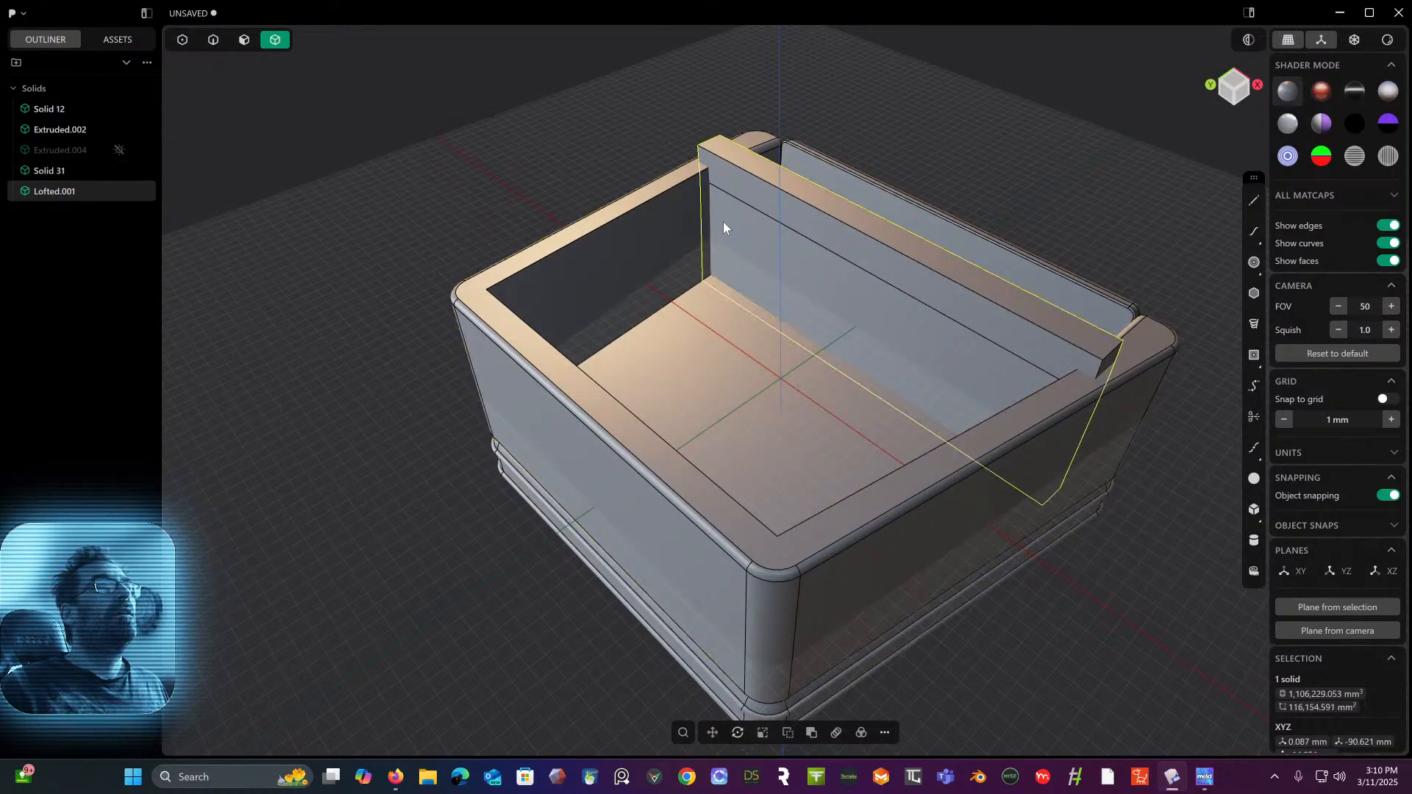
{"action": "key", "text": "Delete"}
- Delete the narrow strip face below the inner edge of the housing's rim and the planar inner rim face behind it
{"action": "middle_click_drag", "start_coordinate": [738, 210], "coordinate": [615, 227]}
{"action": "scroll", "coordinate": [709, 188], "scroll_direction": "up", "scroll_amount": 6}
{"action": "scroll", "coordinate": [613, 229], "scroll_direction": "up", "scroll_amount": 4}
{"action": "scroll", "coordinate": [565, 156], "scroll_direction": "up", "scroll_amount": 2}
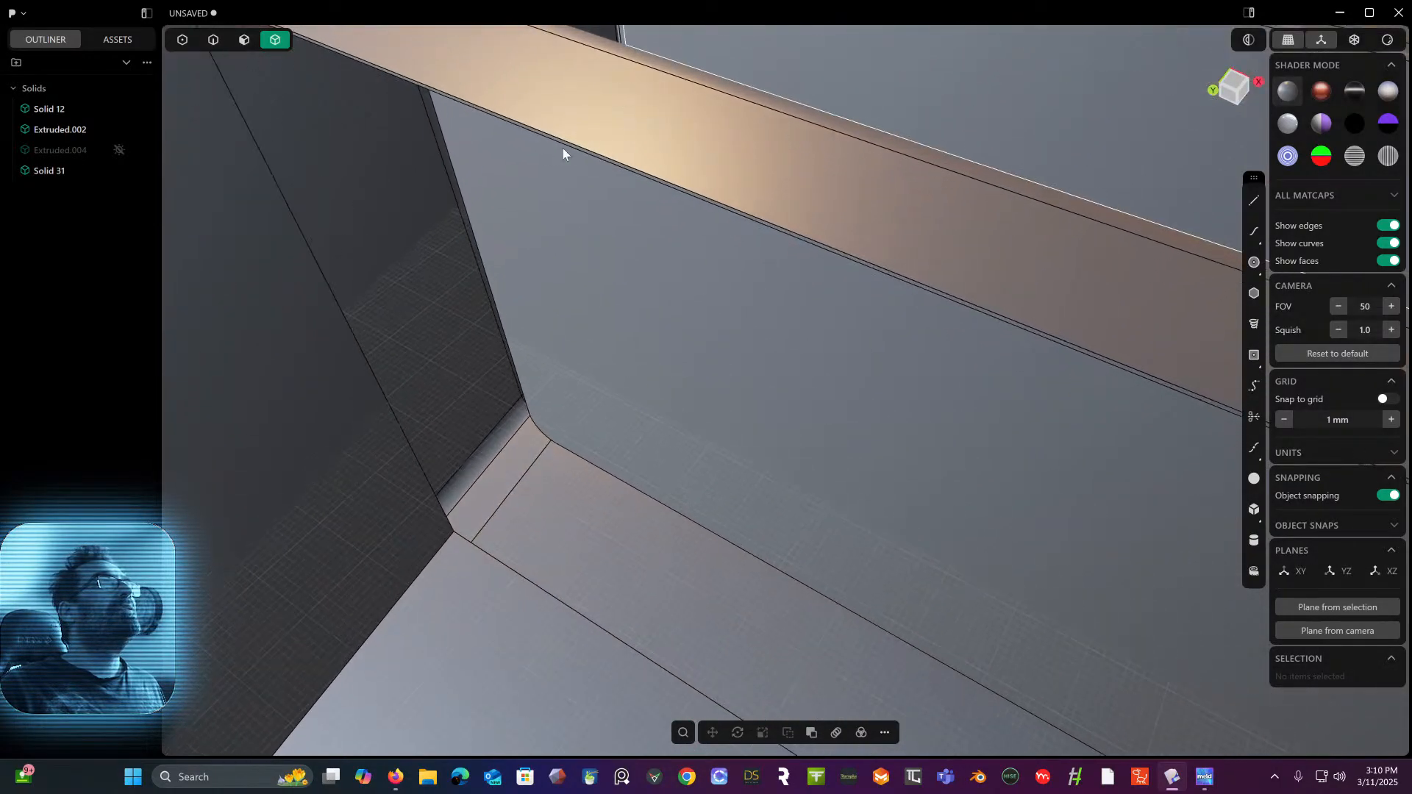
{"action": "middle_click_drag", "start_coordinate": [562, 148], "coordinate": [696, 277], "text": "shift"}
{"action": "scroll", "coordinate": [452, 236], "scroll_direction": "up", "scroll_amount": 2}
{"action": "middle_click_drag", "start_coordinate": [452, 236], "coordinate": [660, 368], "text": "shift"}
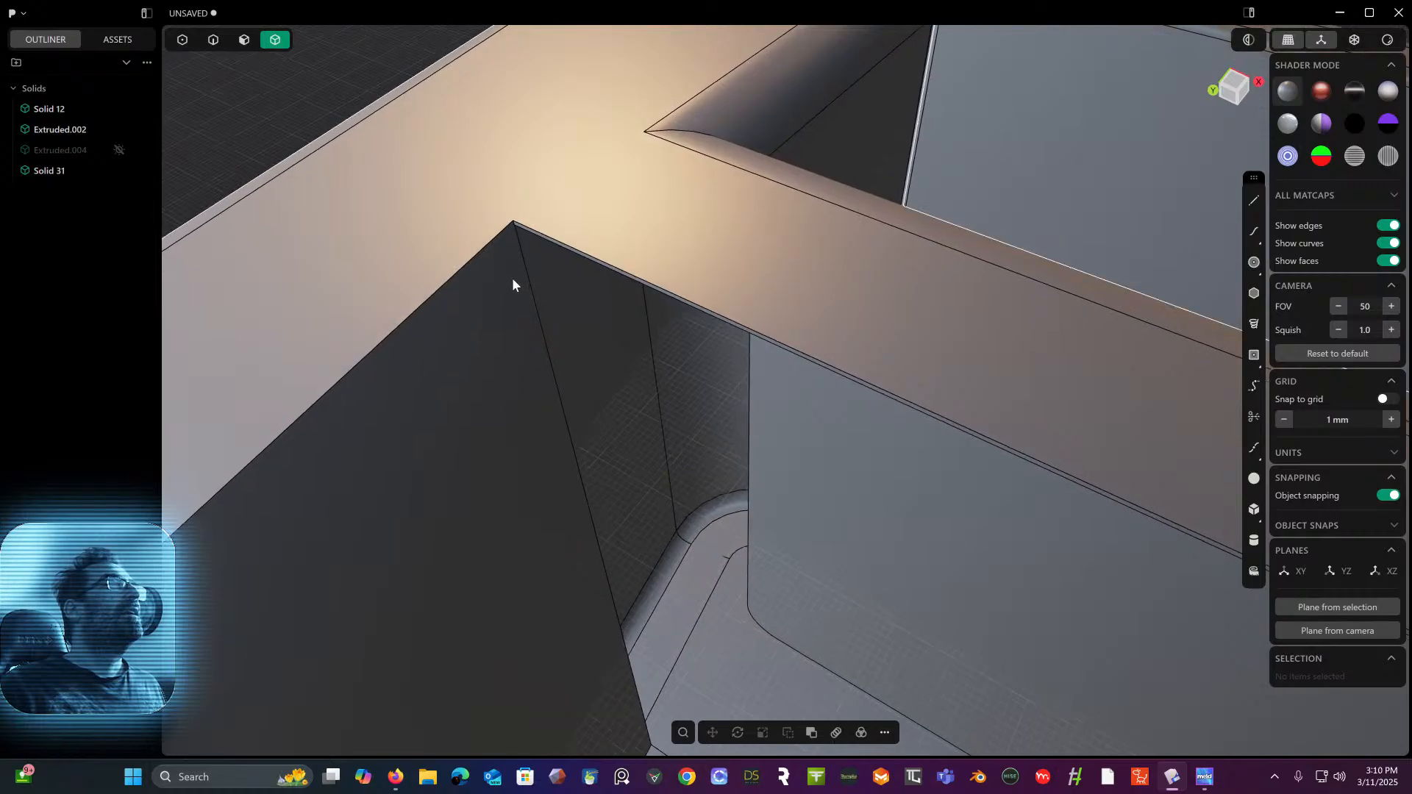
{"action": "scroll", "coordinate": [500, 279], "scroll_direction": "up", "scroll_amount": 3}
{"action": "scroll", "coordinate": [496, 281], "scroll_direction": "up", "scroll_amount": 2}
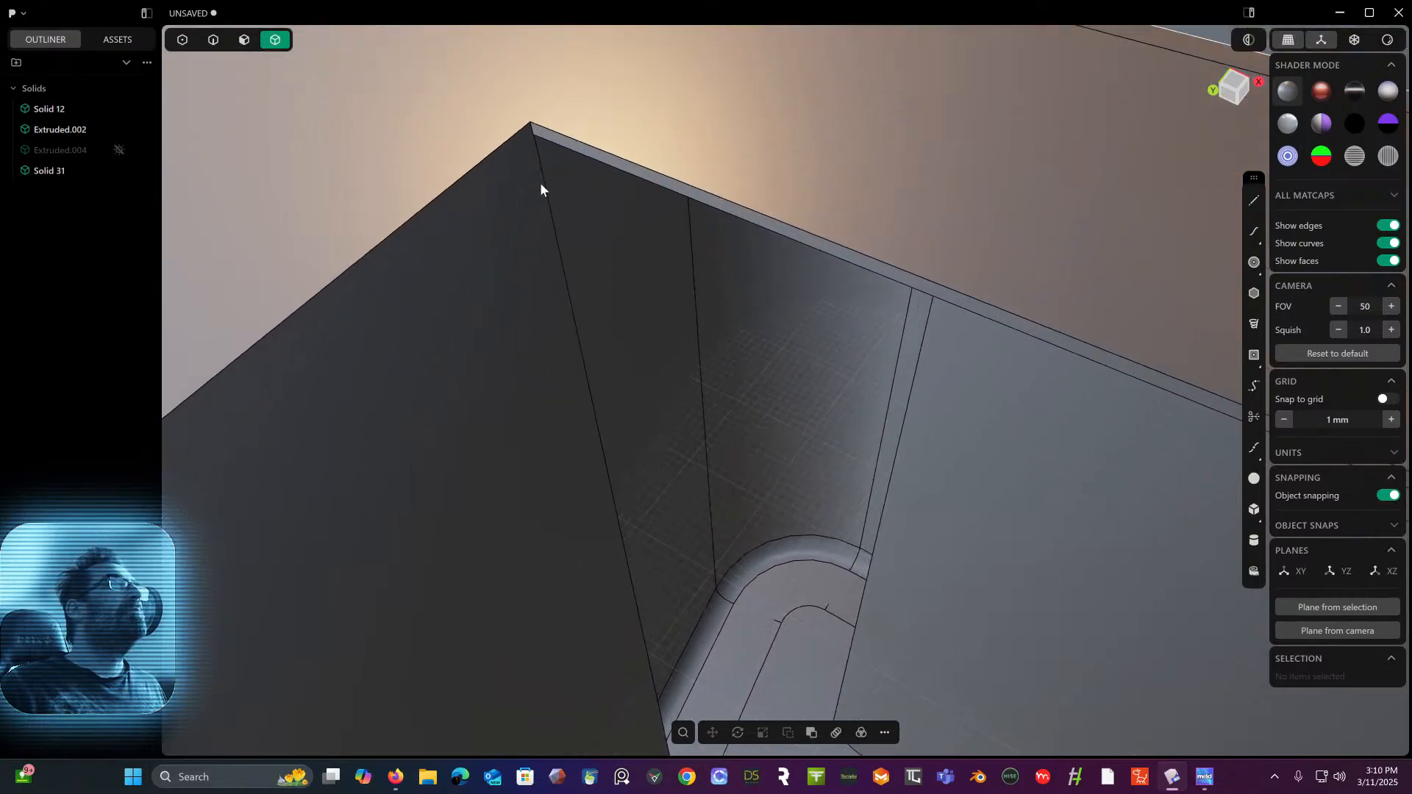
{"action": "left_click", "coordinate": [253, 42]}
{"action": "left_click", "coordinate": [557, 141]}
{"action": "key", "text": "o"}
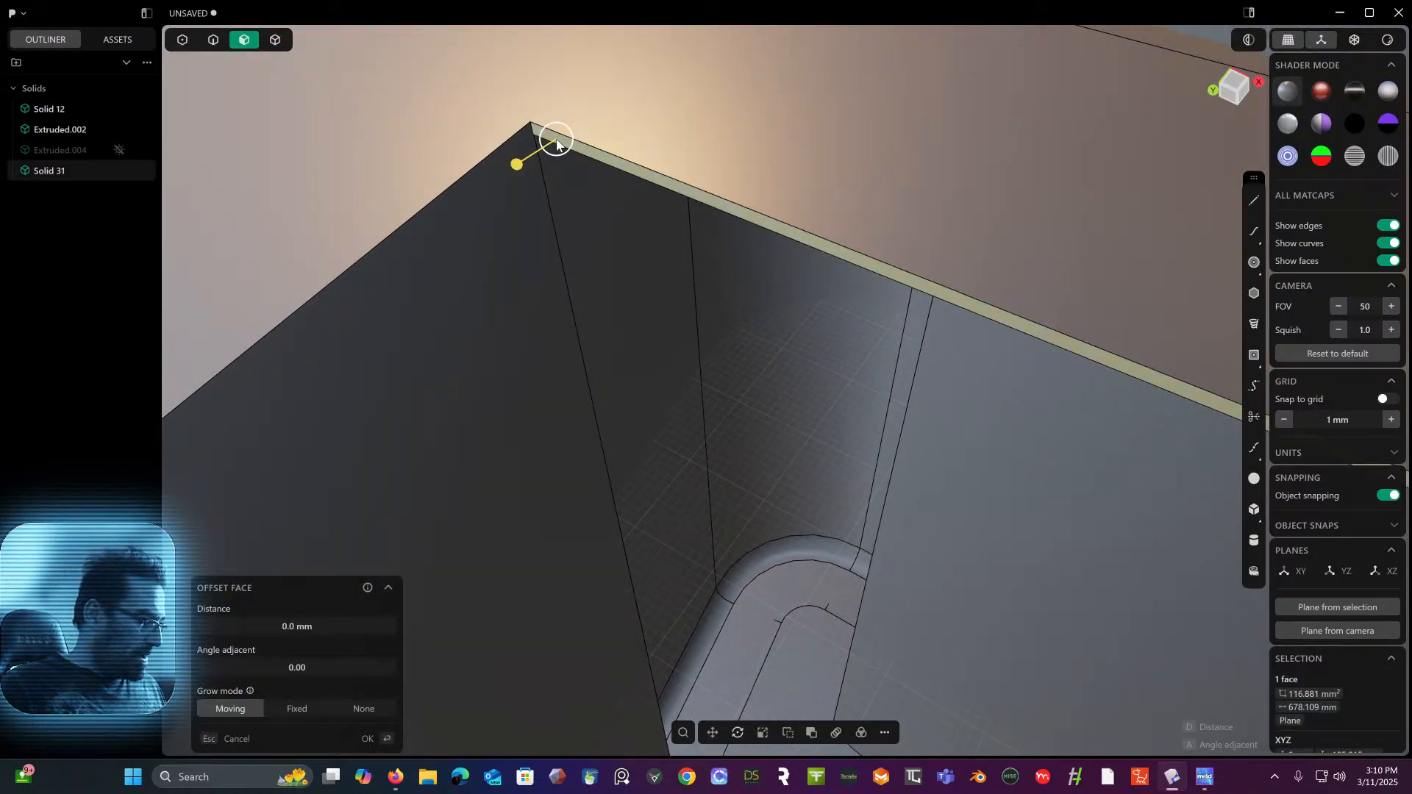
{"action": "key", "text": "Delete"}
{"action": "left_click", "coordinate": [562, 139]}
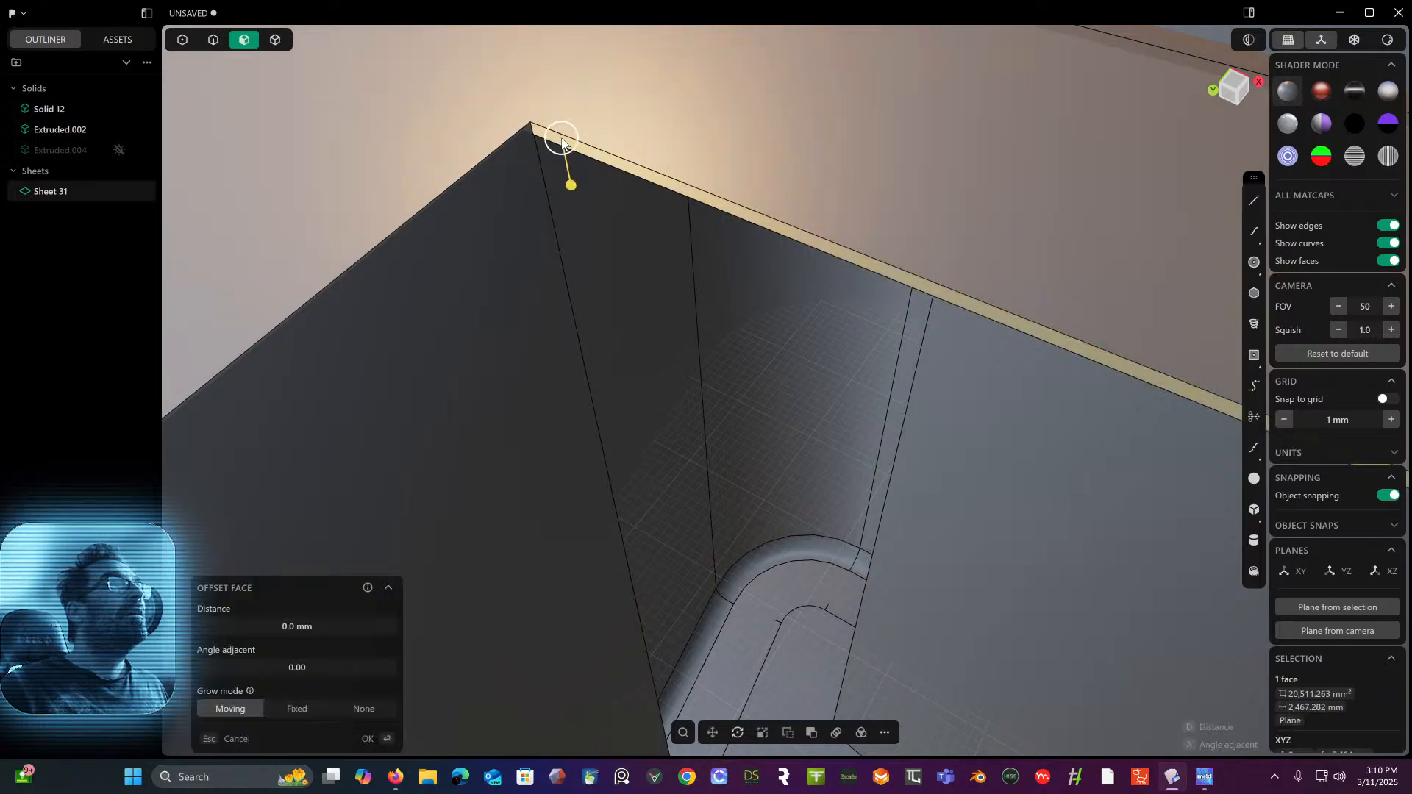
{"action": "key", "text": "Delete"}
- Try to close Sheet 31 into a solid by patching the holes in the sheet
{"action": "middle_click_drag", "start_coordinate": [562, 138], "coordinate": [575, 186]}
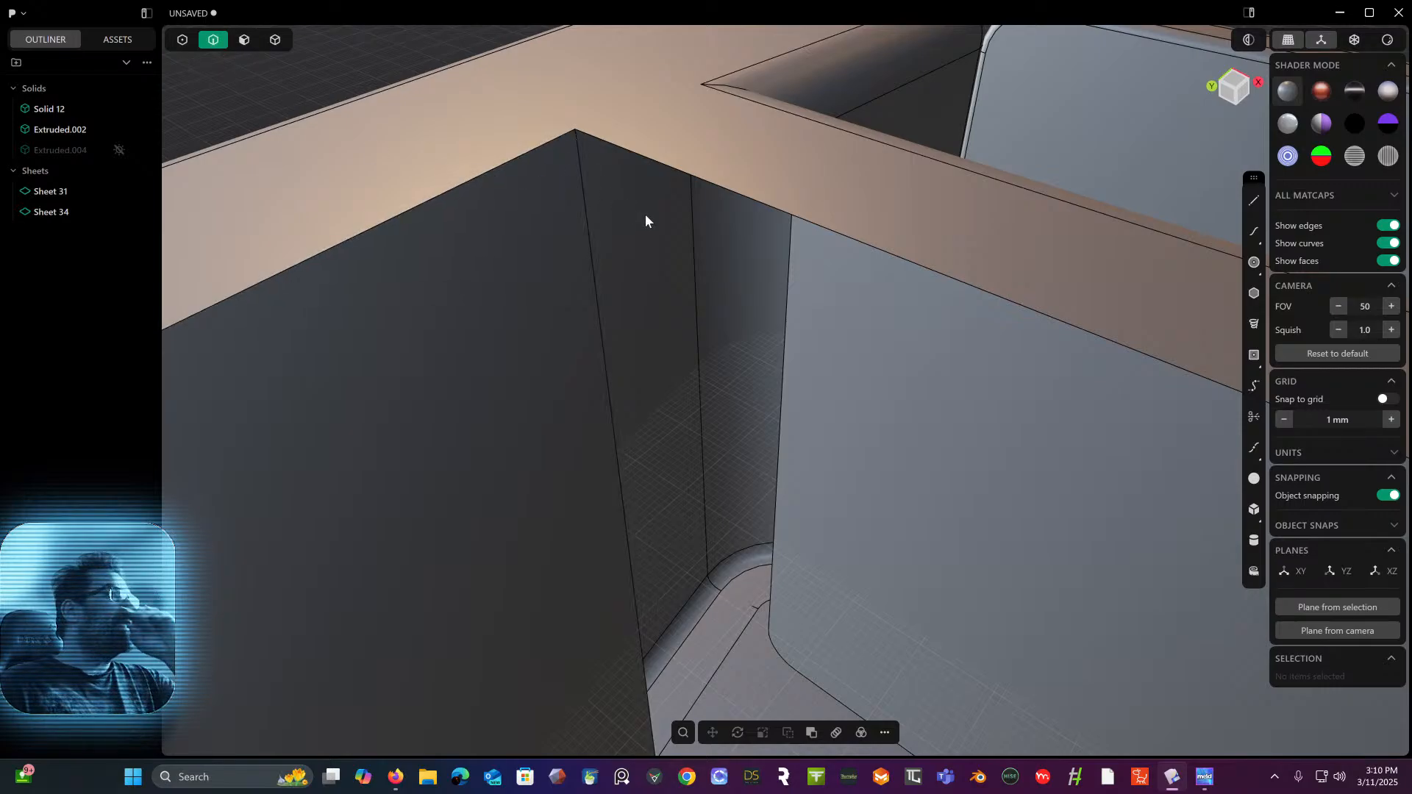
{"action": "middle_click_drag", "start_coordinate": [646, 220], "coordinate": [576, 171]}
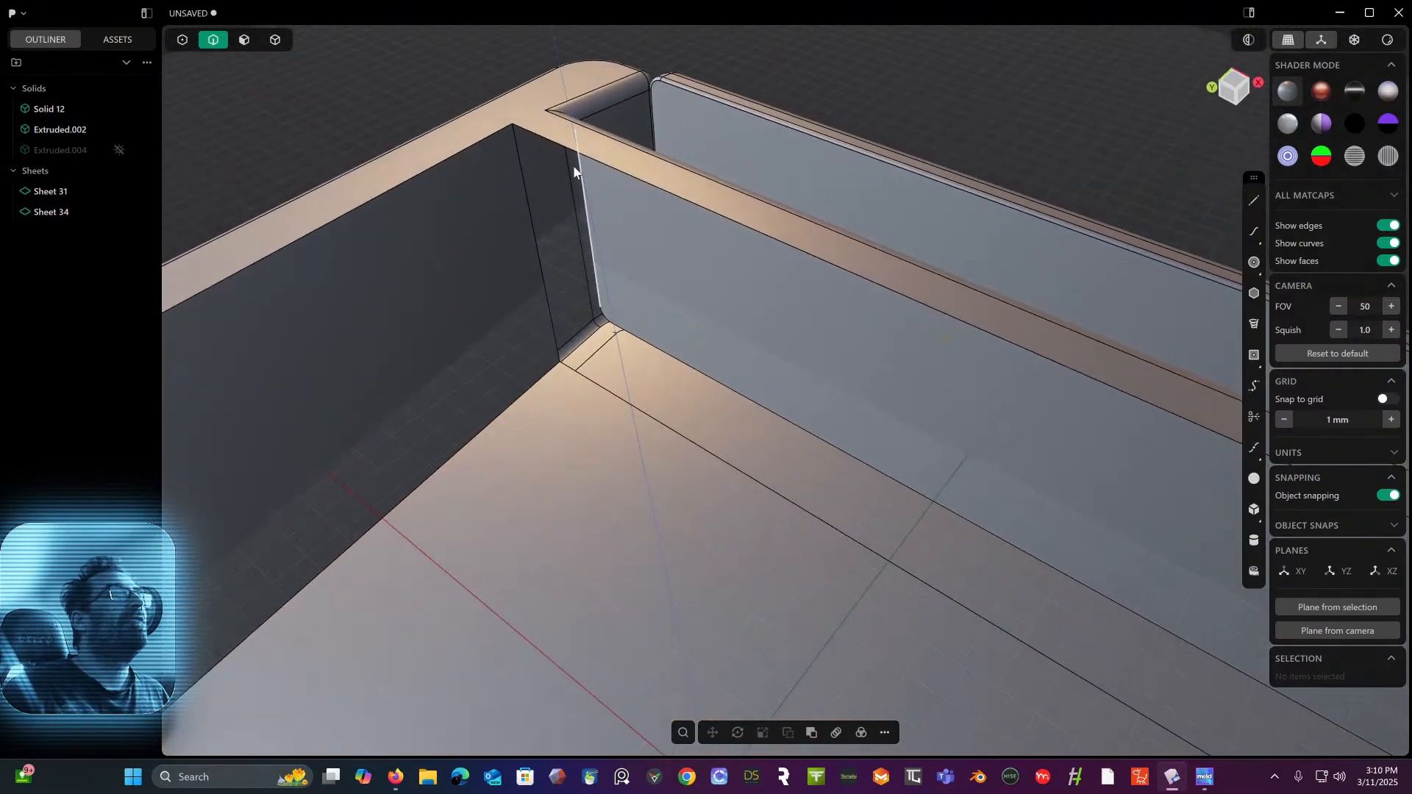
{"action": "left_click", "coordinate": [276, 42]}
{"action": "left_click", "coordinate": [460, 213]}
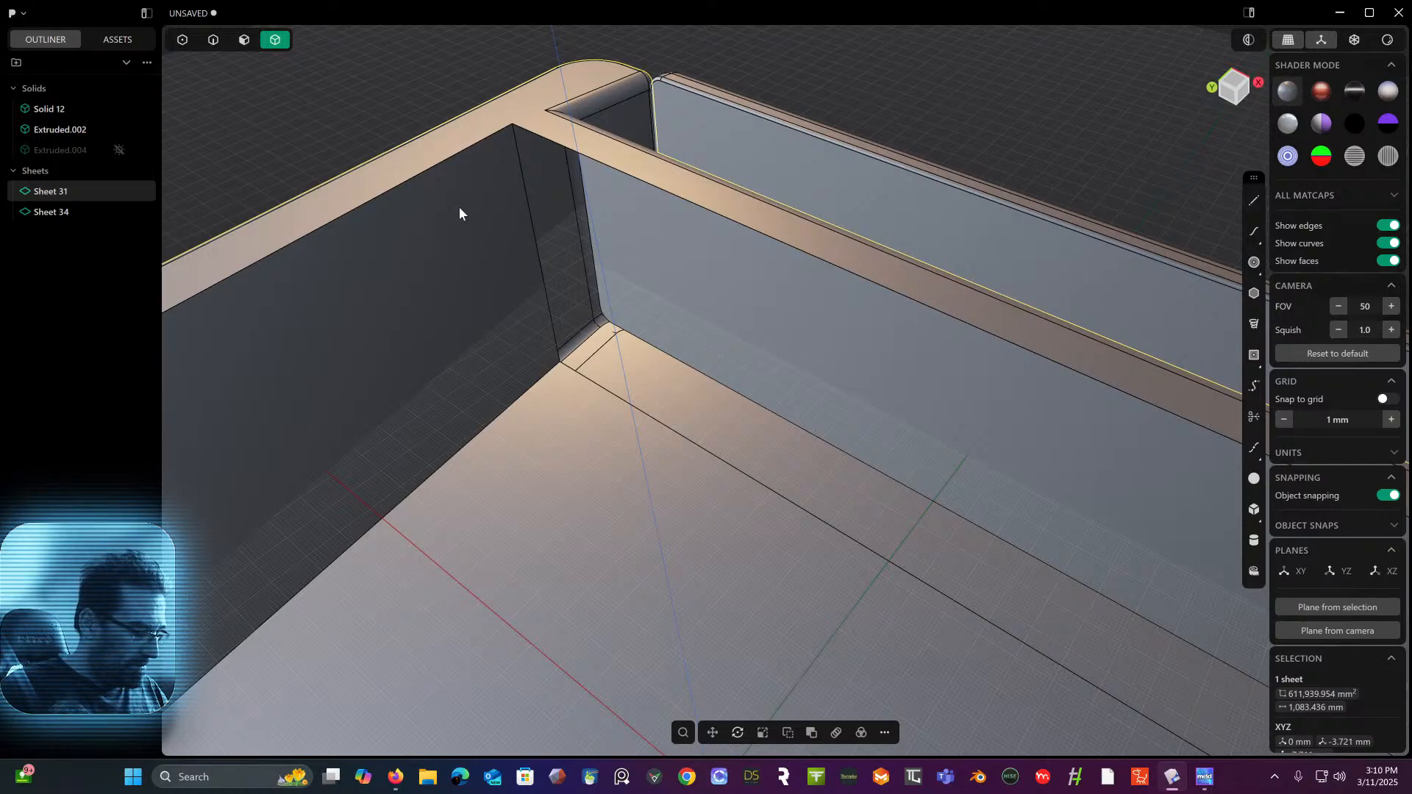
{"action": "key", "text": "shift+p"}
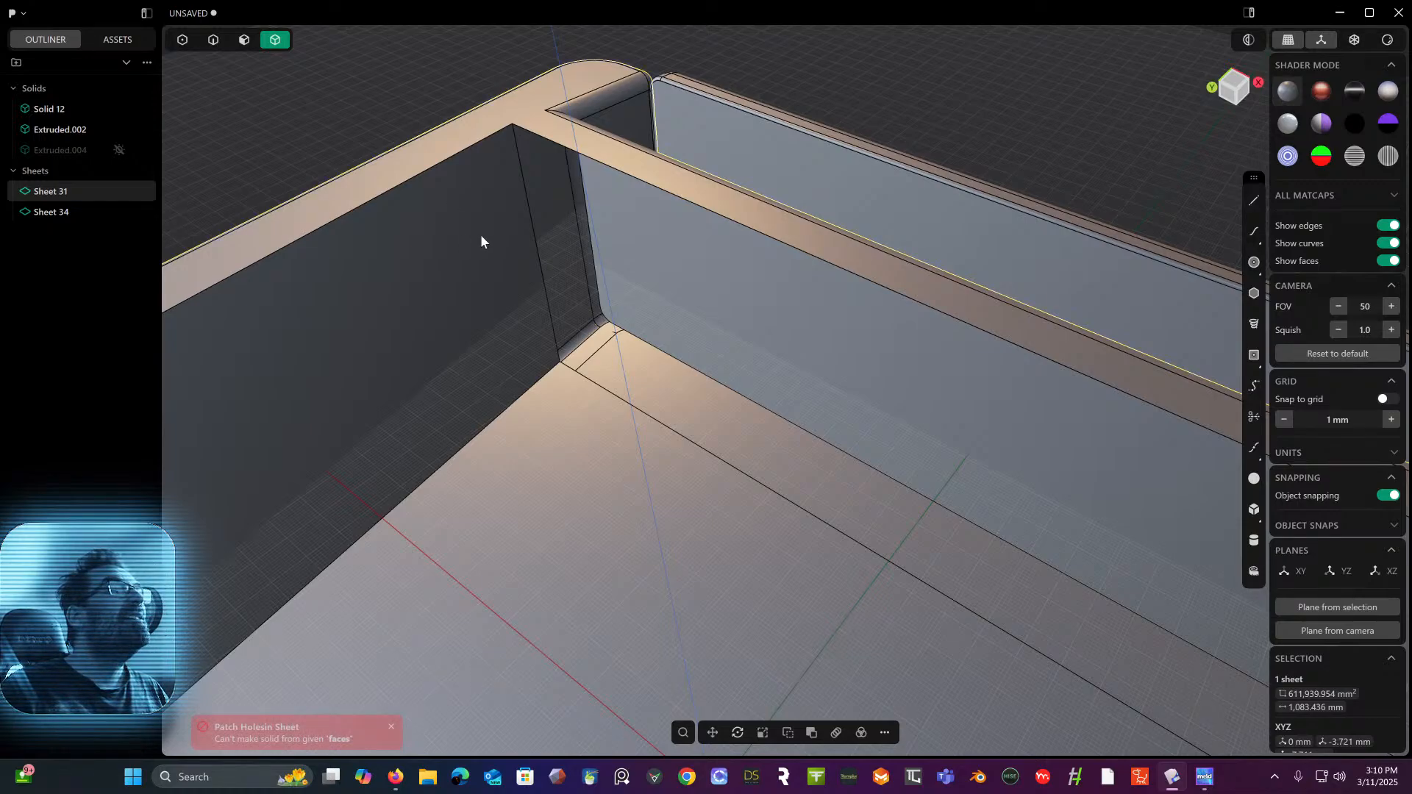
- Delete the two opposite end wall faces of the main cavity in Sheet 31
{"action": "middle_click_drag", "start_coordinate": [468, 246], "coordinate": [506, 200]}
{"action": "left_click", "coordinate": [249, 45]}
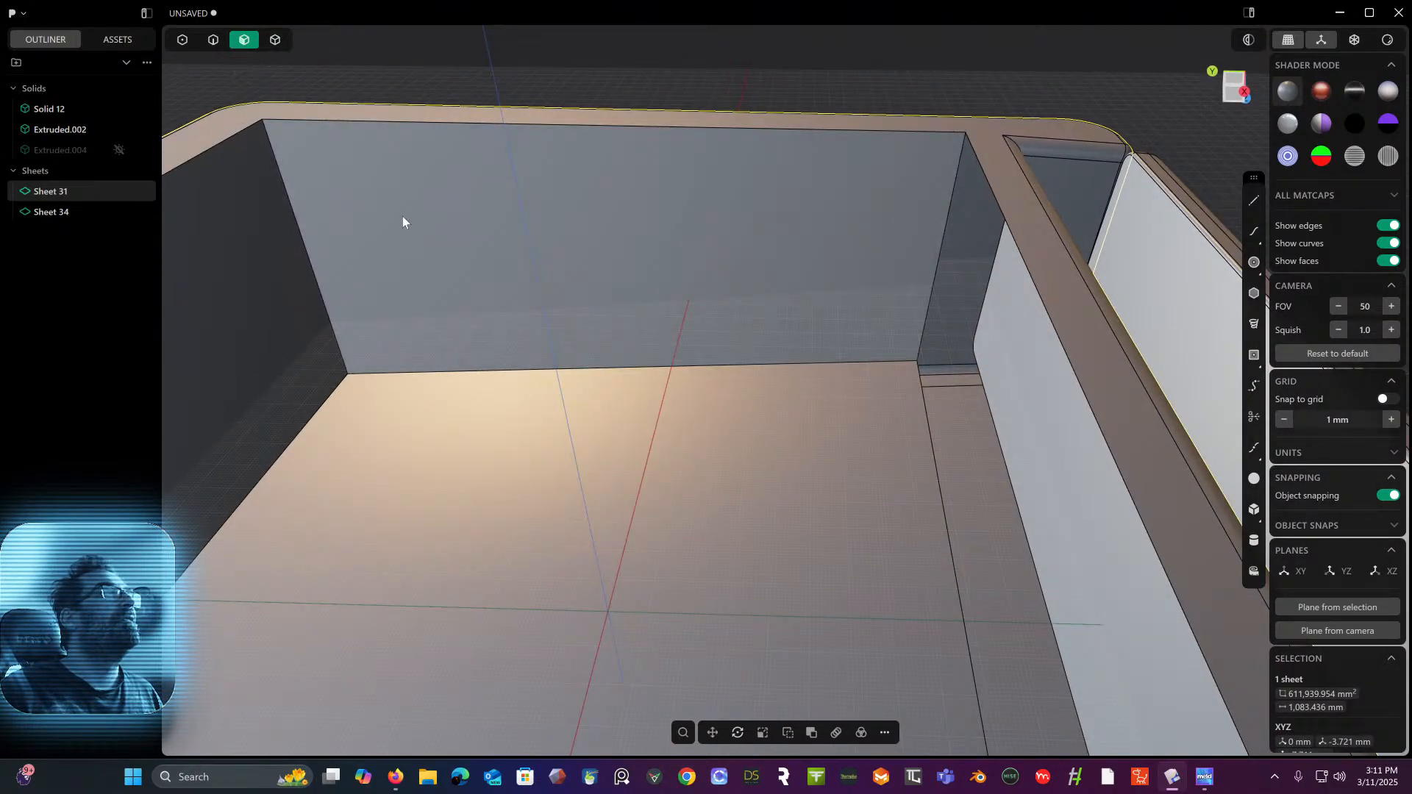
{"action": "left_click", "coordinate": [403, 219]}
{"action": "middle_click_drag", "start_coordinate": [403, 221], "coordinate": [586, 333]}
{"action": "left_click", "coordinate": [517, 307]}
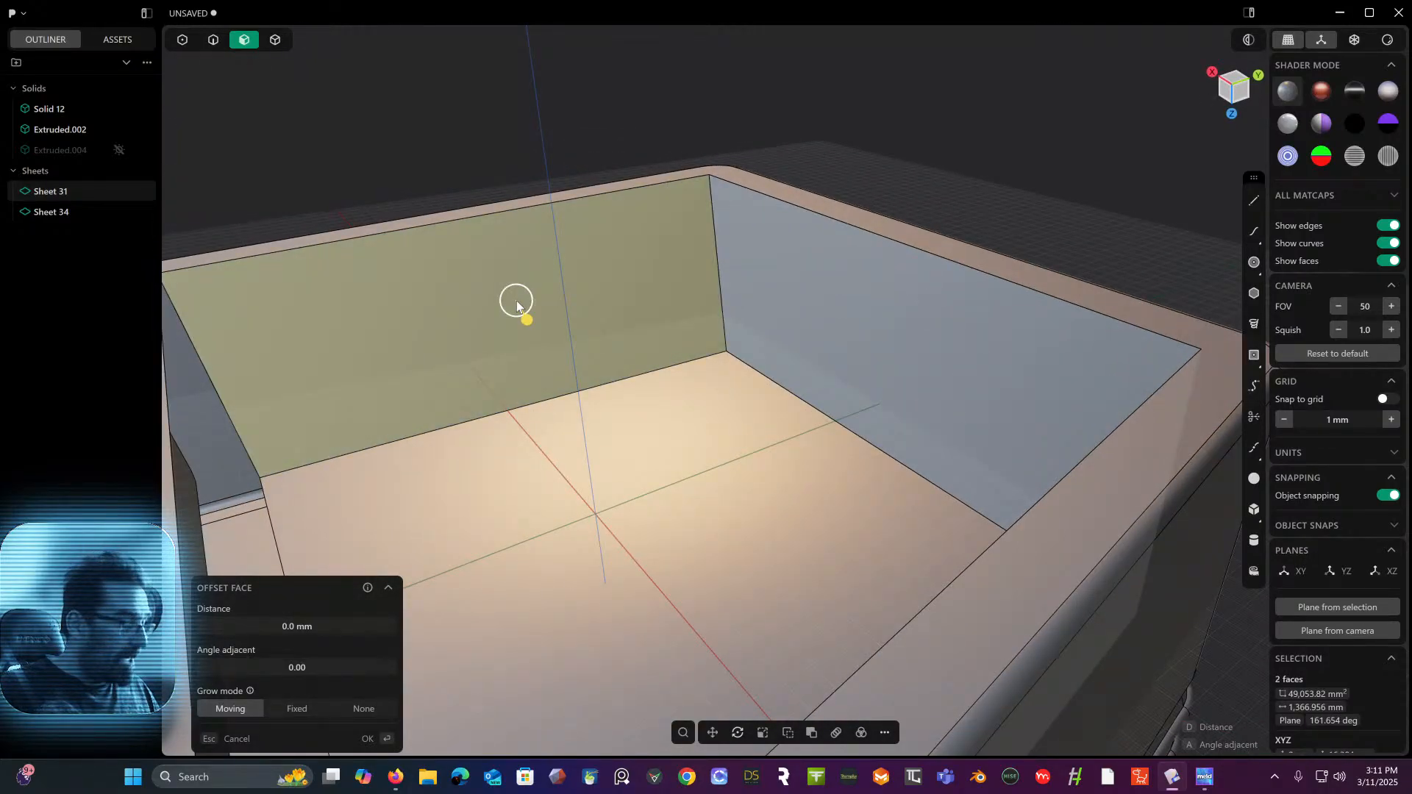
{"action": "key", "text": "Escape"}
- Delete the thin vertical strip face at the cavity corner beside the missing inner wall
{"action": "middle_click_drag", "start_coordinate": [515, 302], "coordinate": [712, 401]}
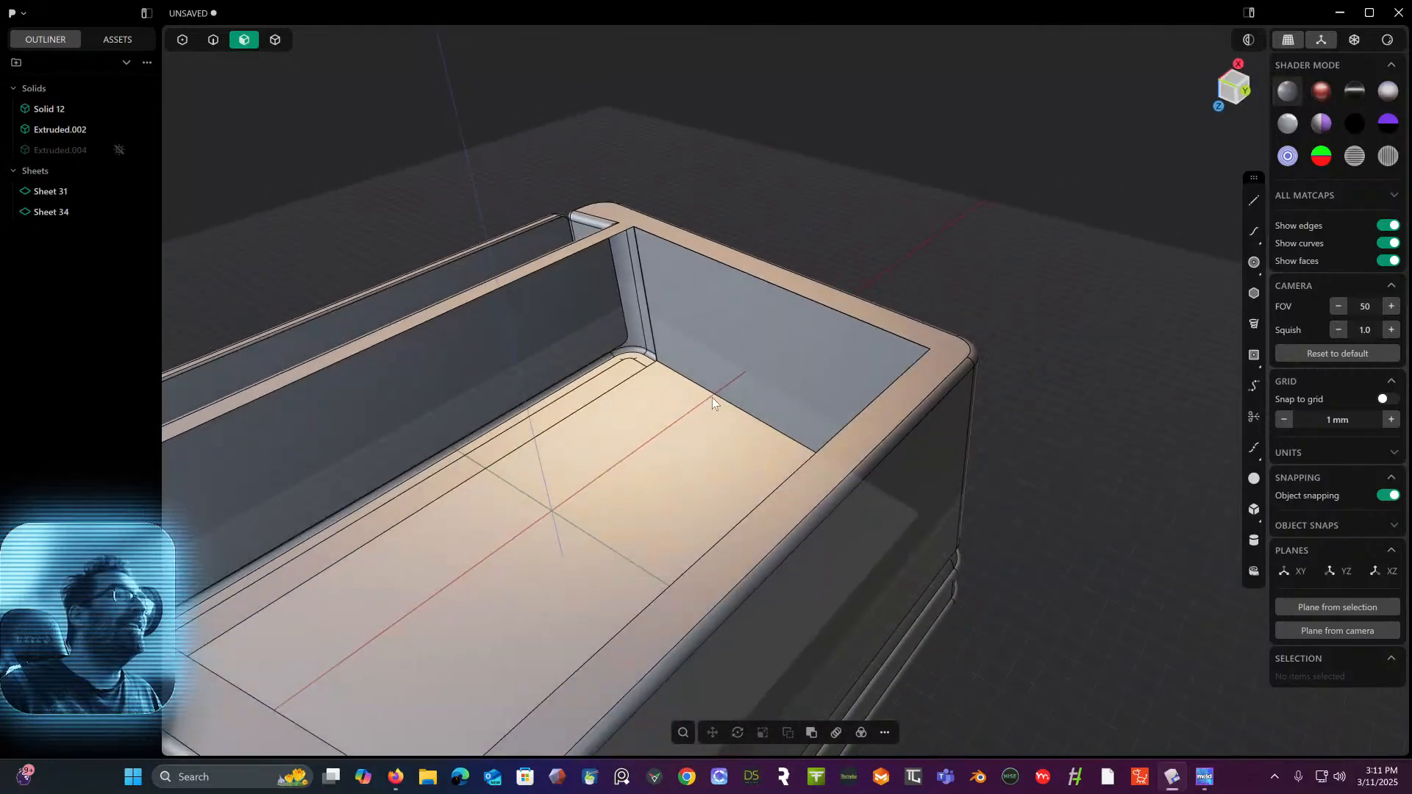
{"action": "scroll", "coordinate": [650, 410], "scroll_direction": "up", "scroll_amount": 8}
{"action": "middle_click_drag", "start_coordinate": [626, 388], "coordinate": [739, 597], "text": "shift"}
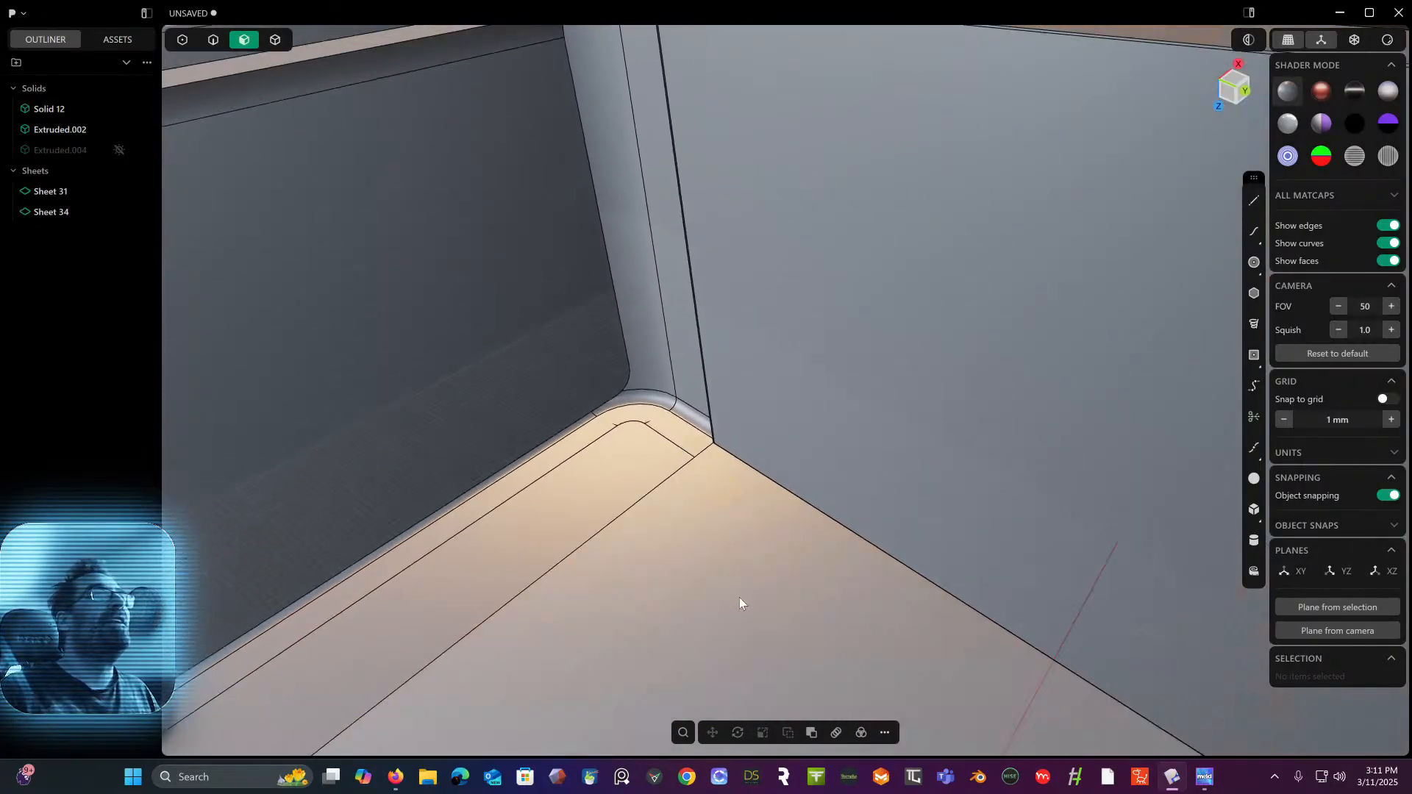
{"action": "scroll", "coordinate": [818, 422], "scroll_direction": "up", "scroll_amount": 4}
{"action": "scroll", "coordinate": [615, 421], "scroll_direction": "up", "scroll_amount": 4}
{"action": "scroll", "coordinate": [696, 457], "scroll_direction": "up", "scroll_amount": 2}
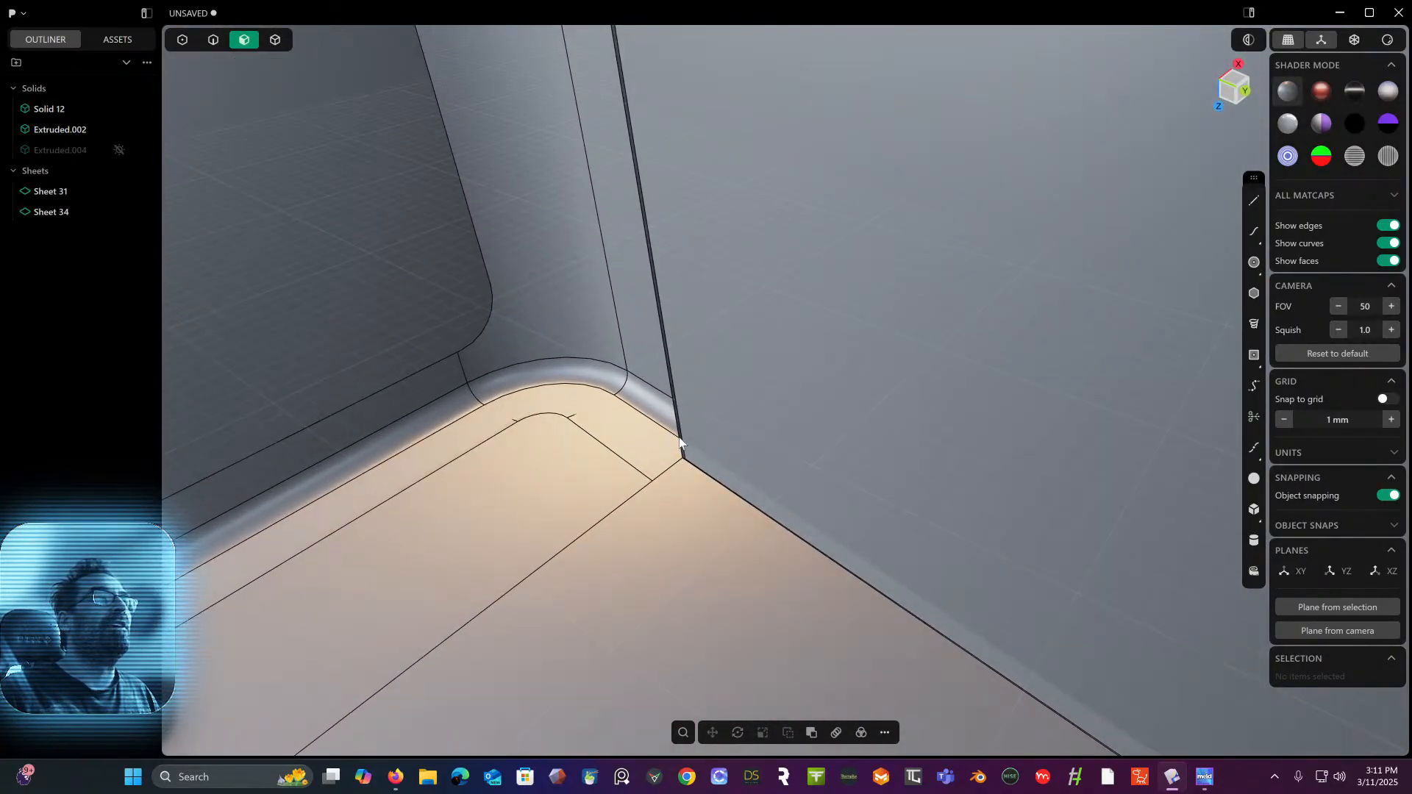
{"action": "scroll", "coordinate": [680, 440], "scroll_direction": "up", "scroll_amount": 1}
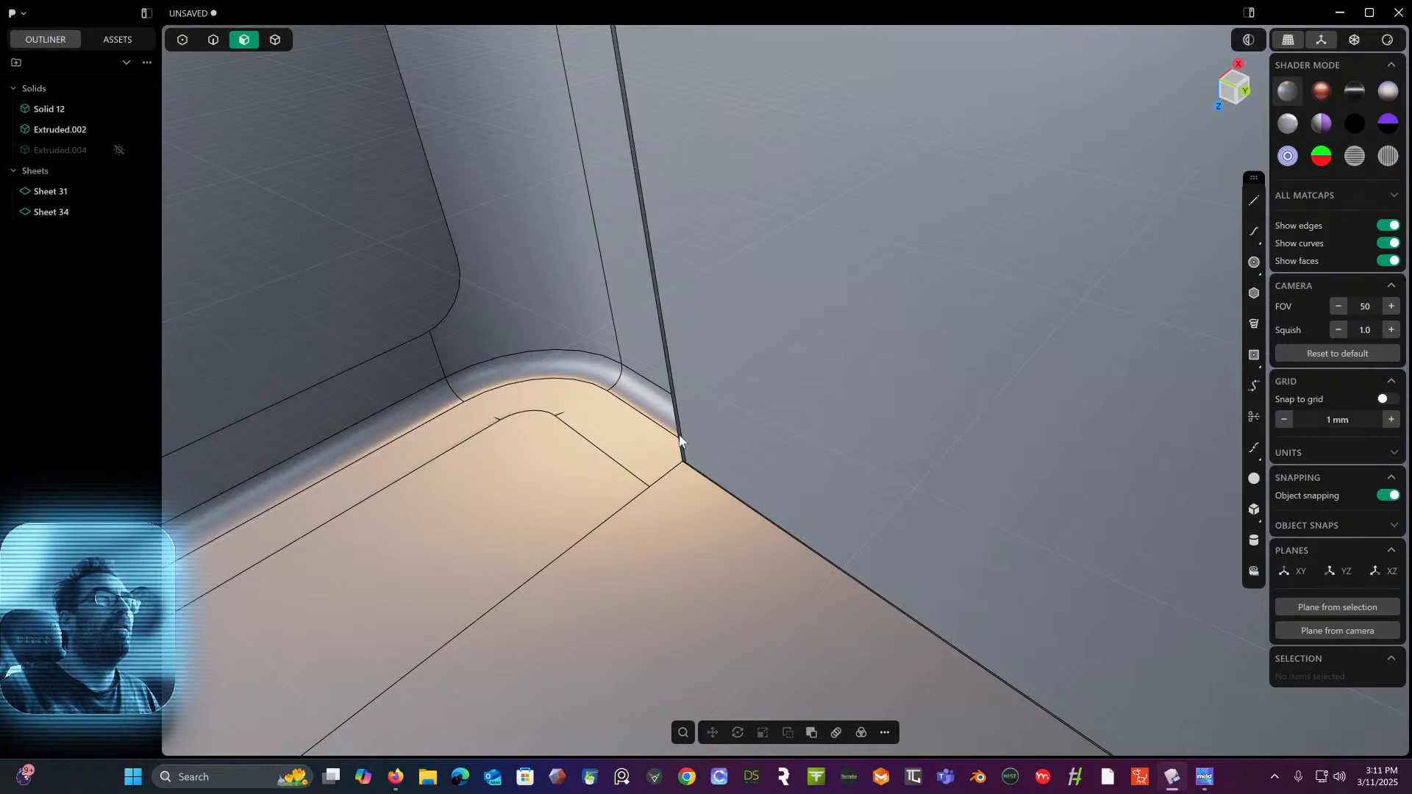
{"action": "left_click", "coordinate": [679, 439]}
{"action": "key", "text": "o"}
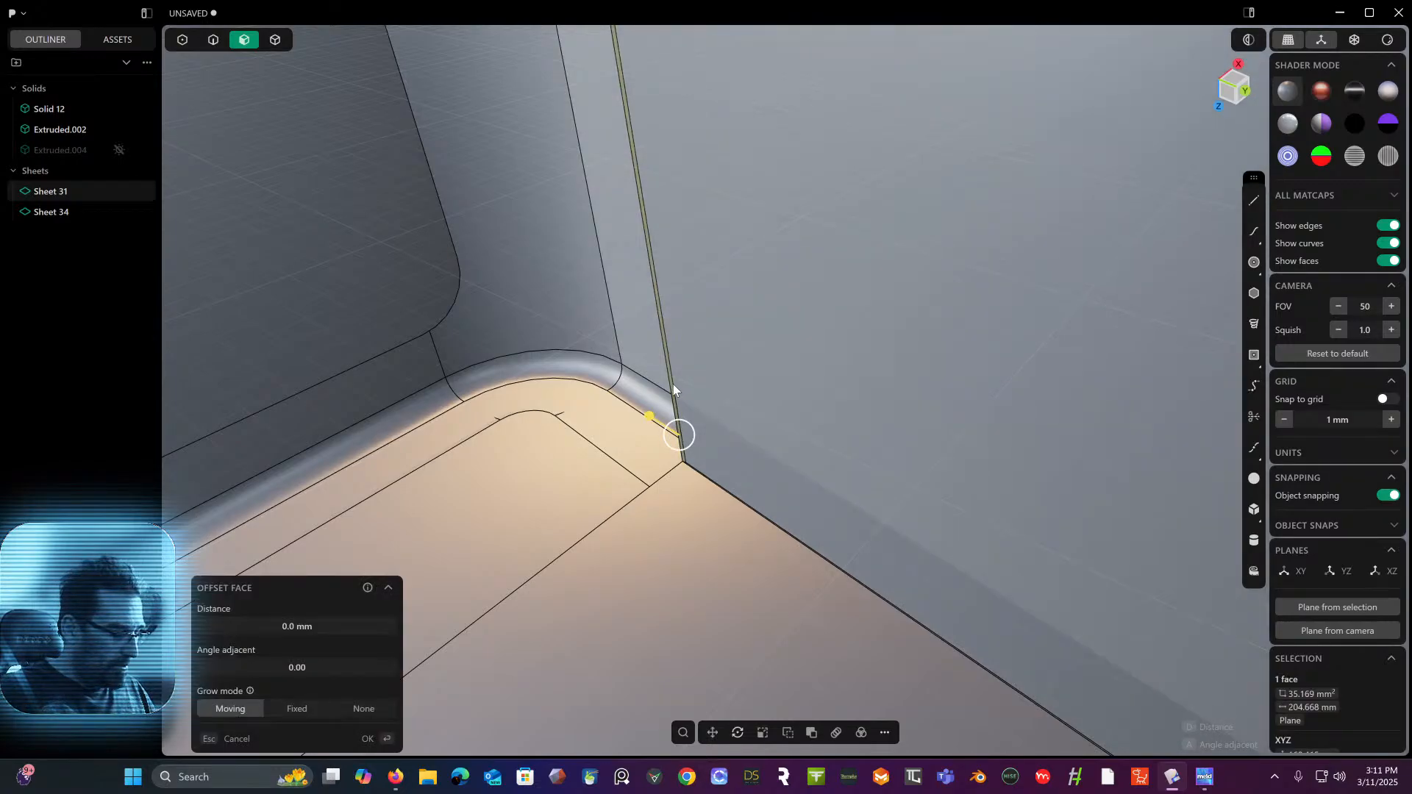
{"action": "key", "text": "Escape"}
- Delete the large floor face of the main cavity from Sheet 31
{"action": "middle_click_drag", "start_coordinate": [673, 384], "coordinate": [625, 365]}
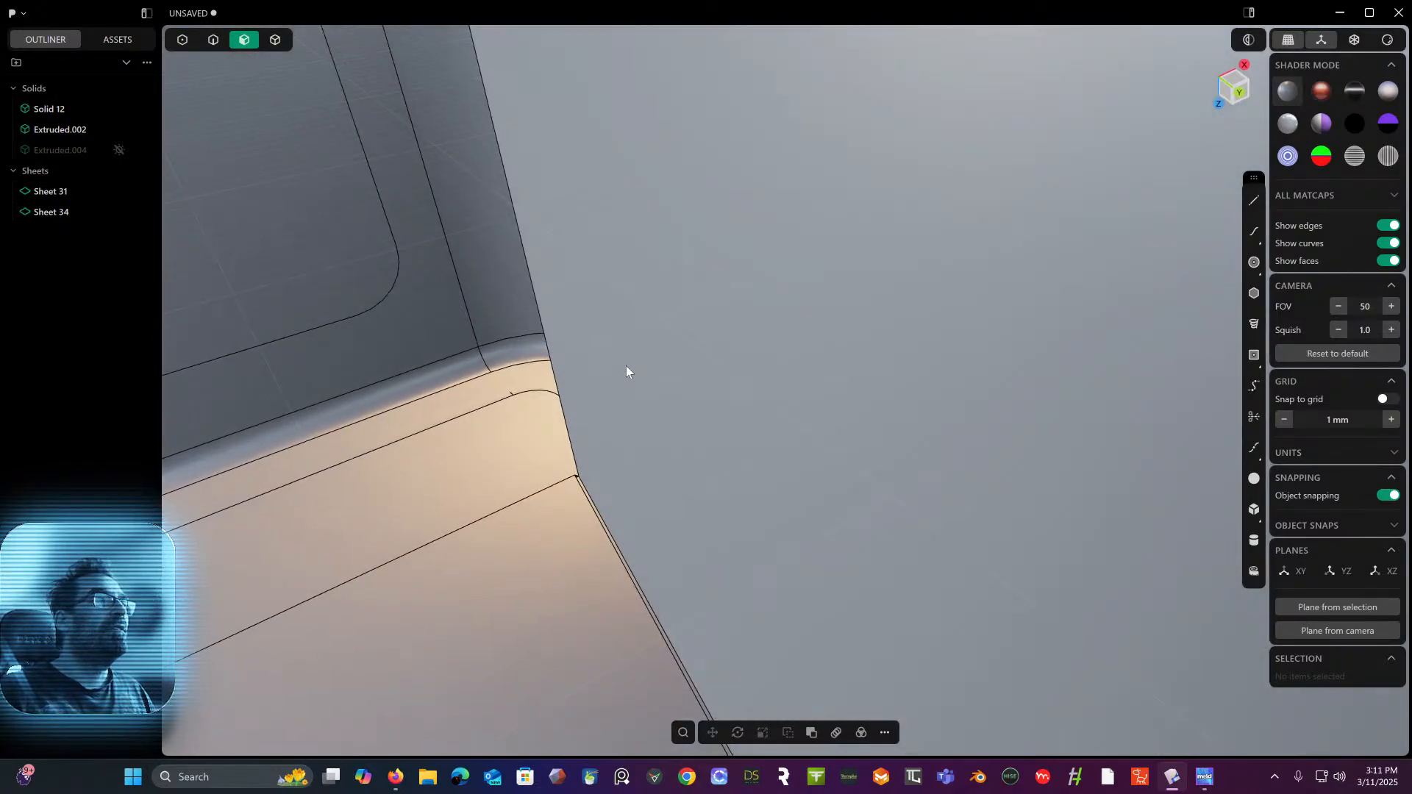
{"action": "left_click", "coordinate": [569, 508]}
{"action": "key", "text": "o"}
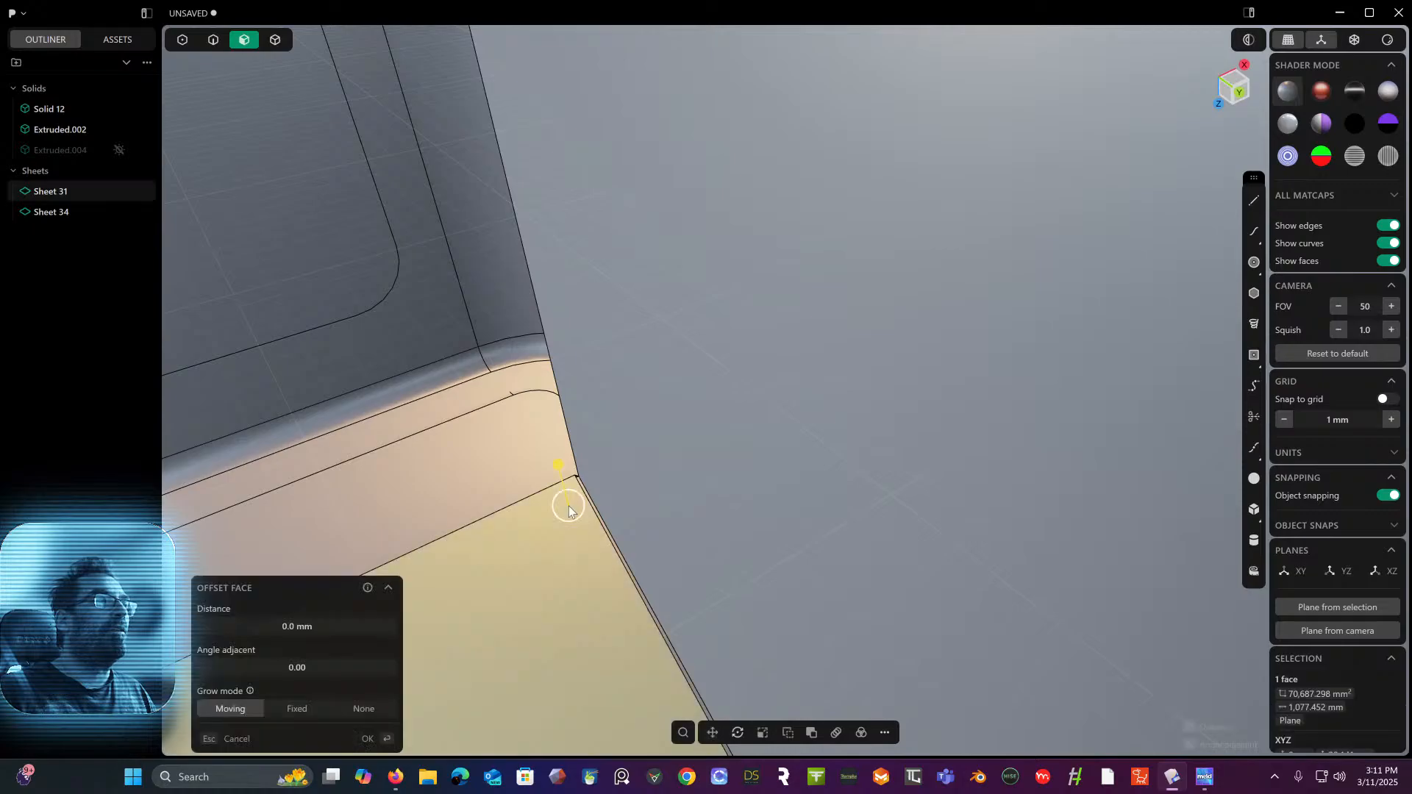
{"action": "scroll", "coordinate": [569, 507], "scroll_direction": "down", "scroll_amount": 2}
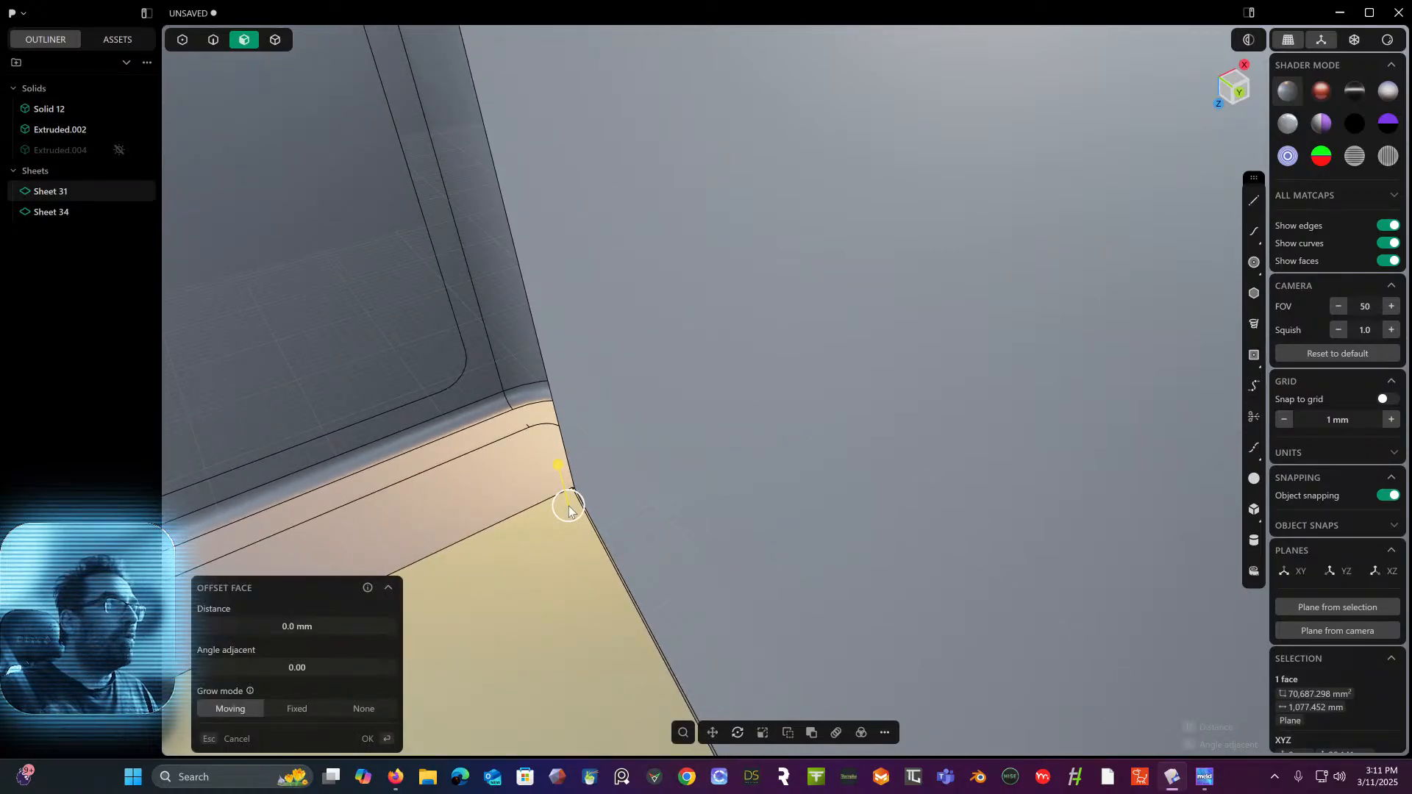
{"action": "key", "text": "Return"}
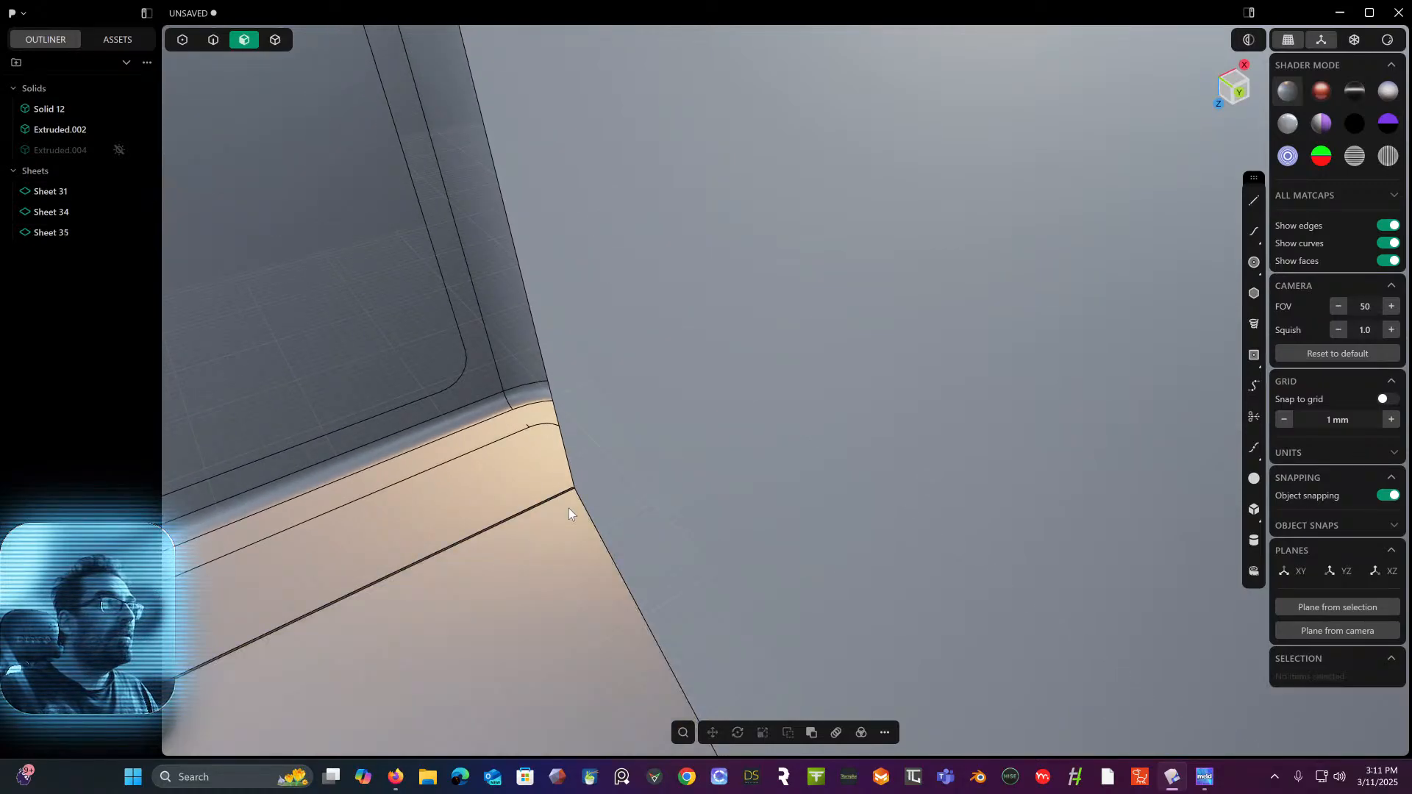
- Delete the thin strip face along the floor's edge where the missing inner wall stood
{"action": "middle_click_drag", "start_coordinate": [568, 509], "coordinate": [567, 499]}
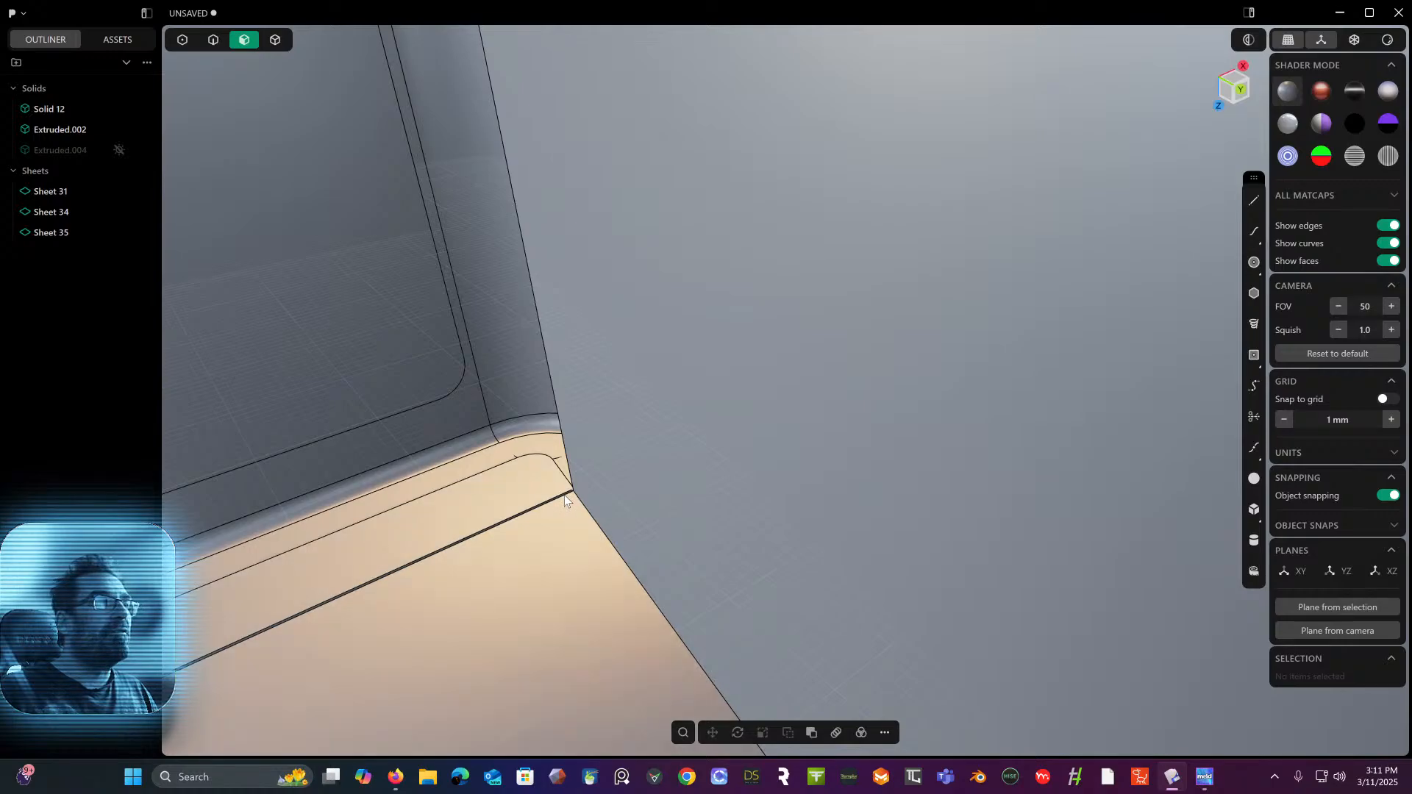
{"action": "left_click", "coordinate": [563, 496]}
{"action": "key", "text": "Delete"}
- Delete the tiny triangular sliver face of Sheet 35 at the cavity's floor corner
{"action": "middle_click_drag", "start_coordinate": [564, 495], "coordinate": [594, 452], "text": "shift"}
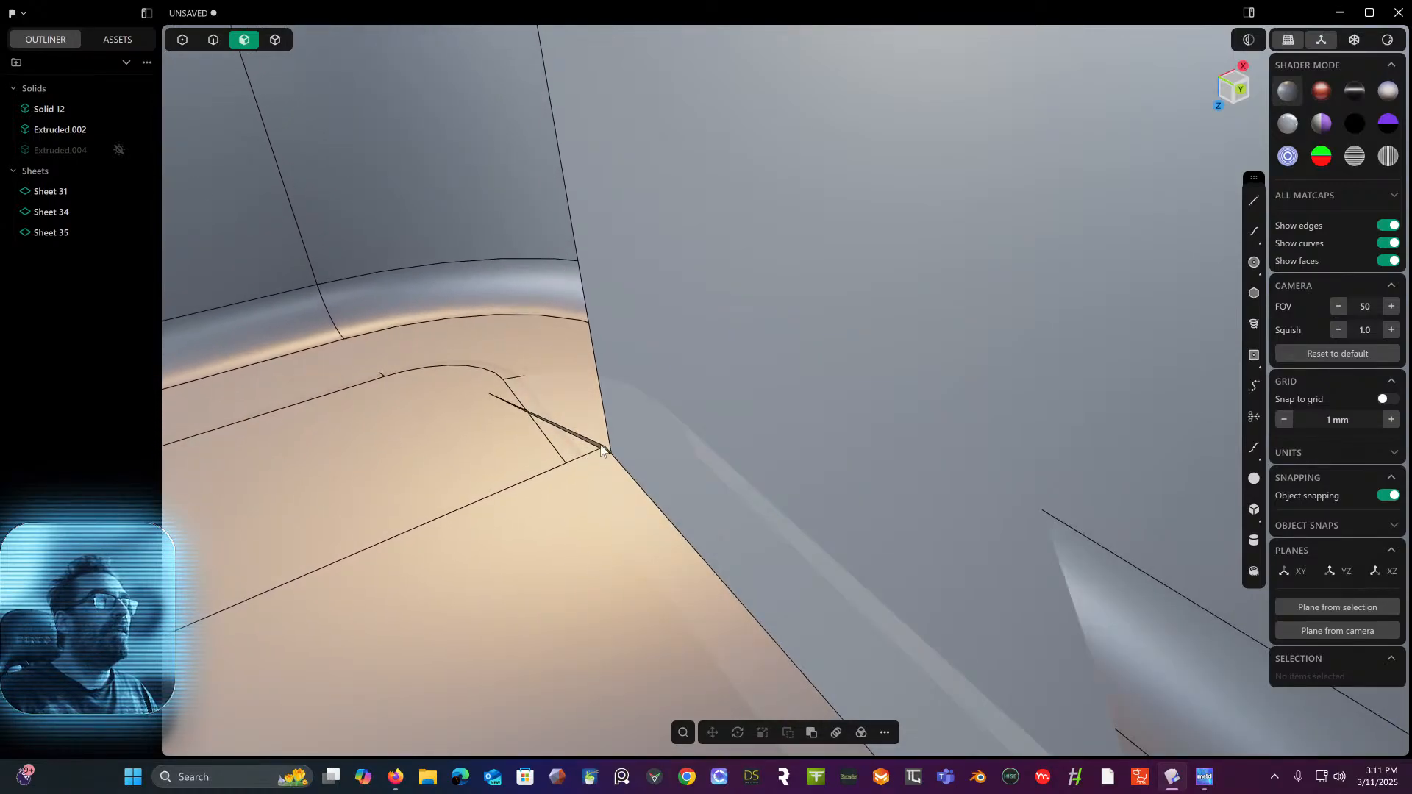
{"action": "left_click", "coordinate": [594, 450]}
{"action": "key", "text": "o"}
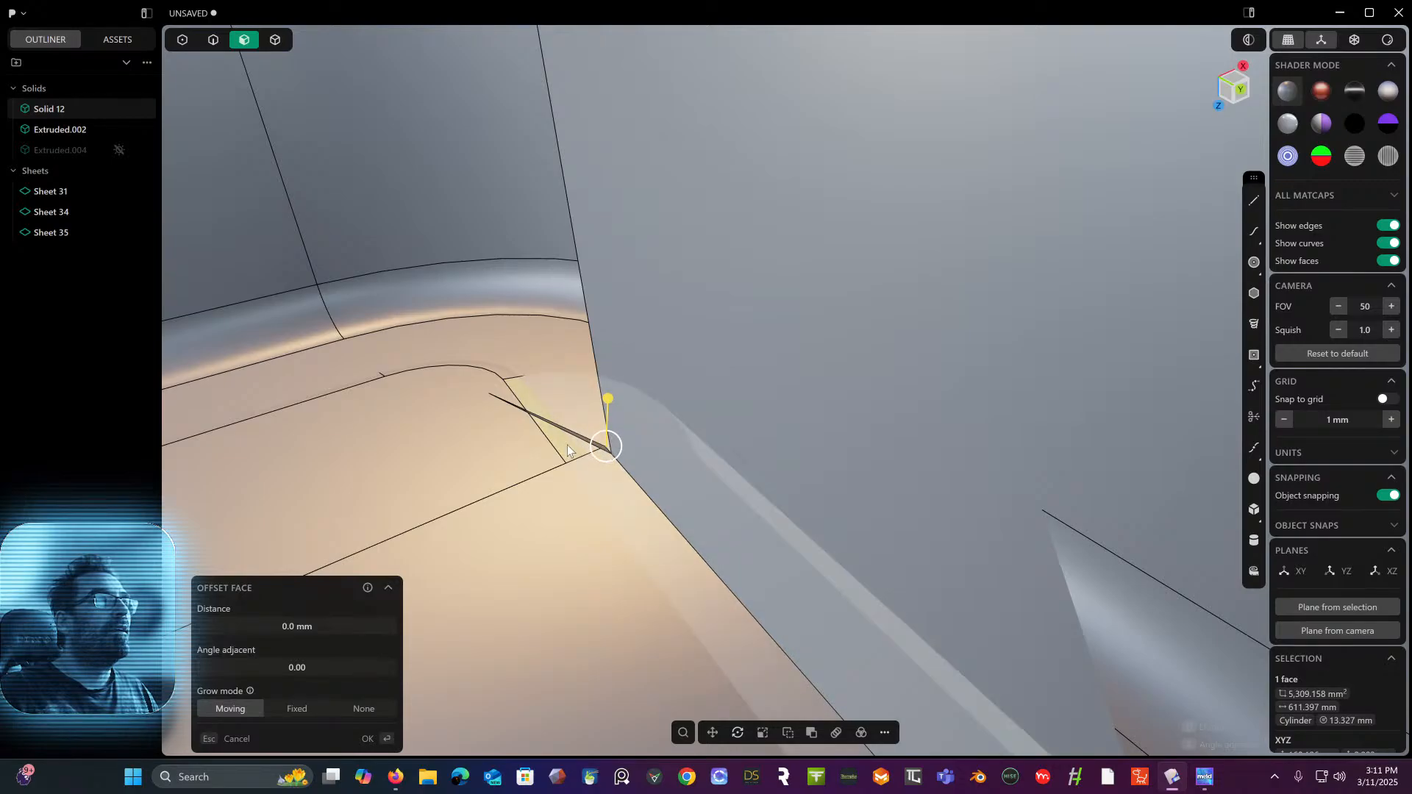
{"action": "middle_click_drag", "start_coordinate": [546, 429], "coordinate": [550, 422]}
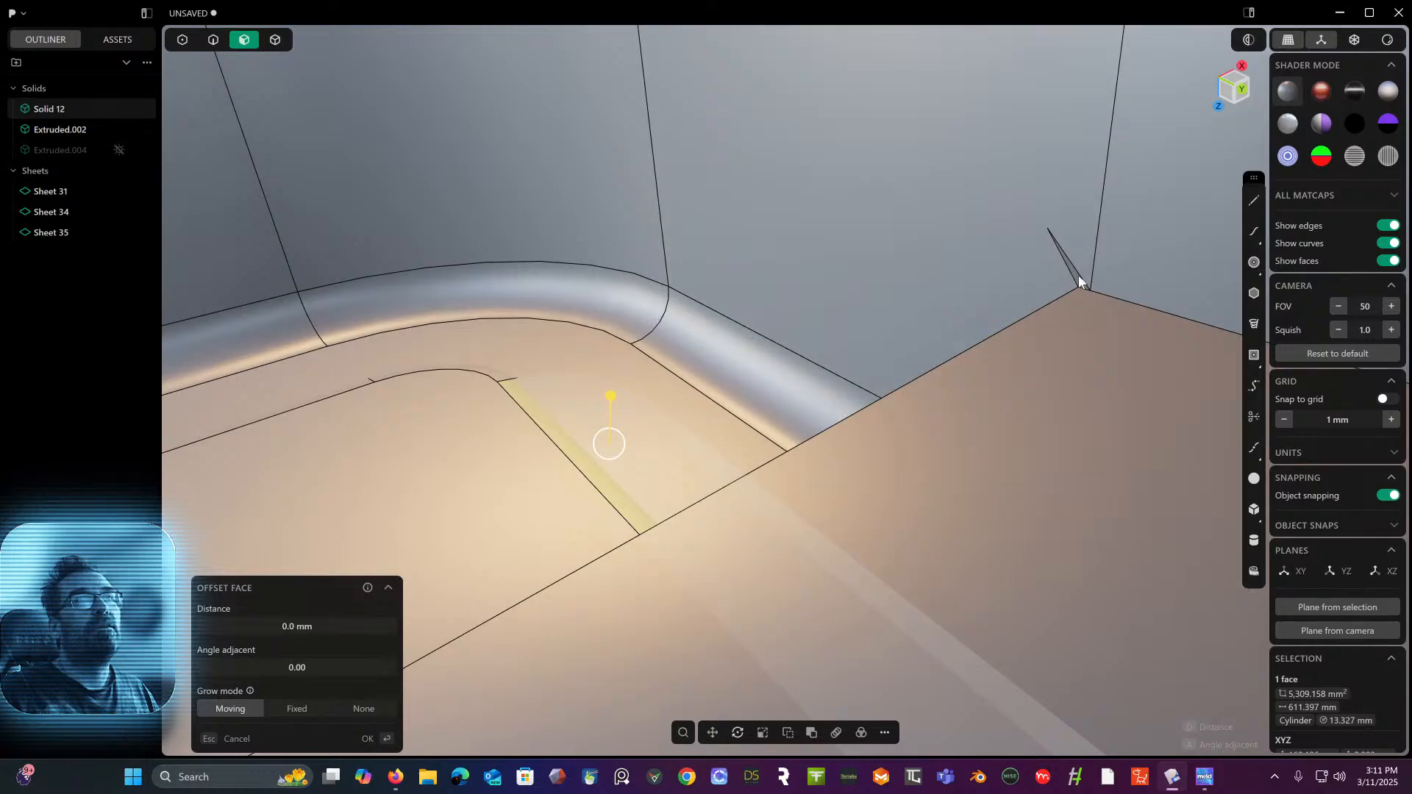
{"action": "left_click", "coordinate": [1079, 278]}
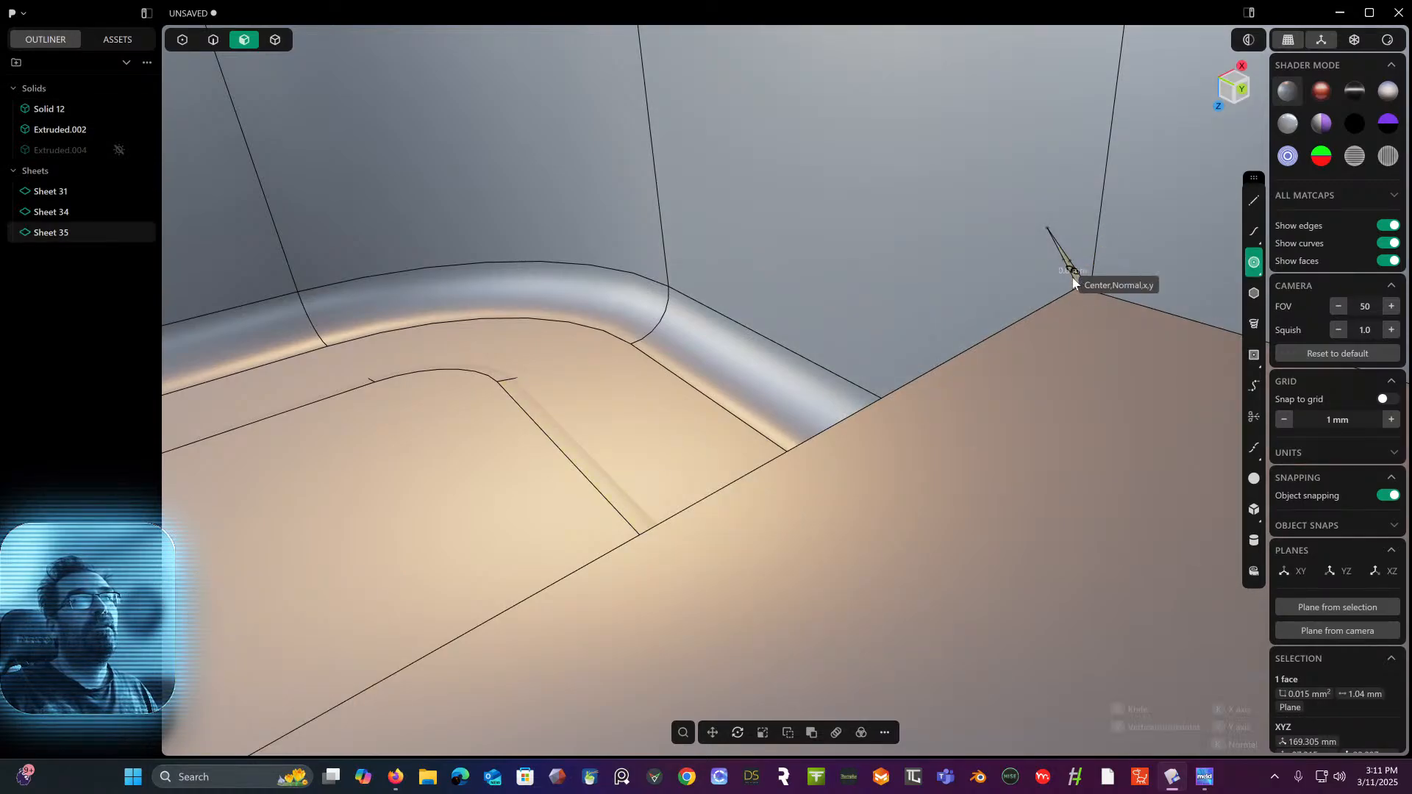
{"action": "key", "text": "Escape"}
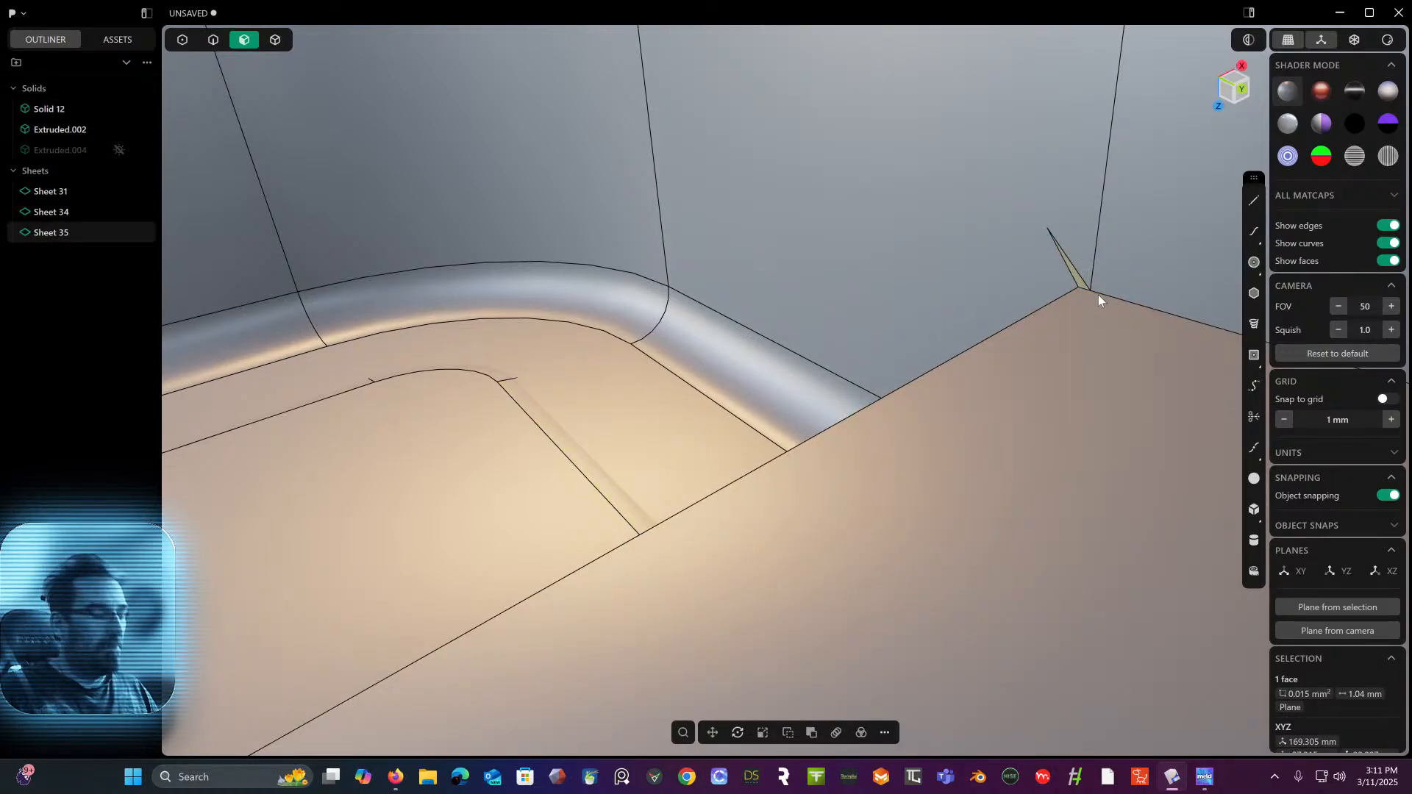
{"action": "key", "text": "Delete"}
- Delete the thin vertical strip face at the cavity corner beside the open inner wall
{"action": "middle_click_drag", "start_coordinate": [1098, 293], "coordinate": [1229, 511]}
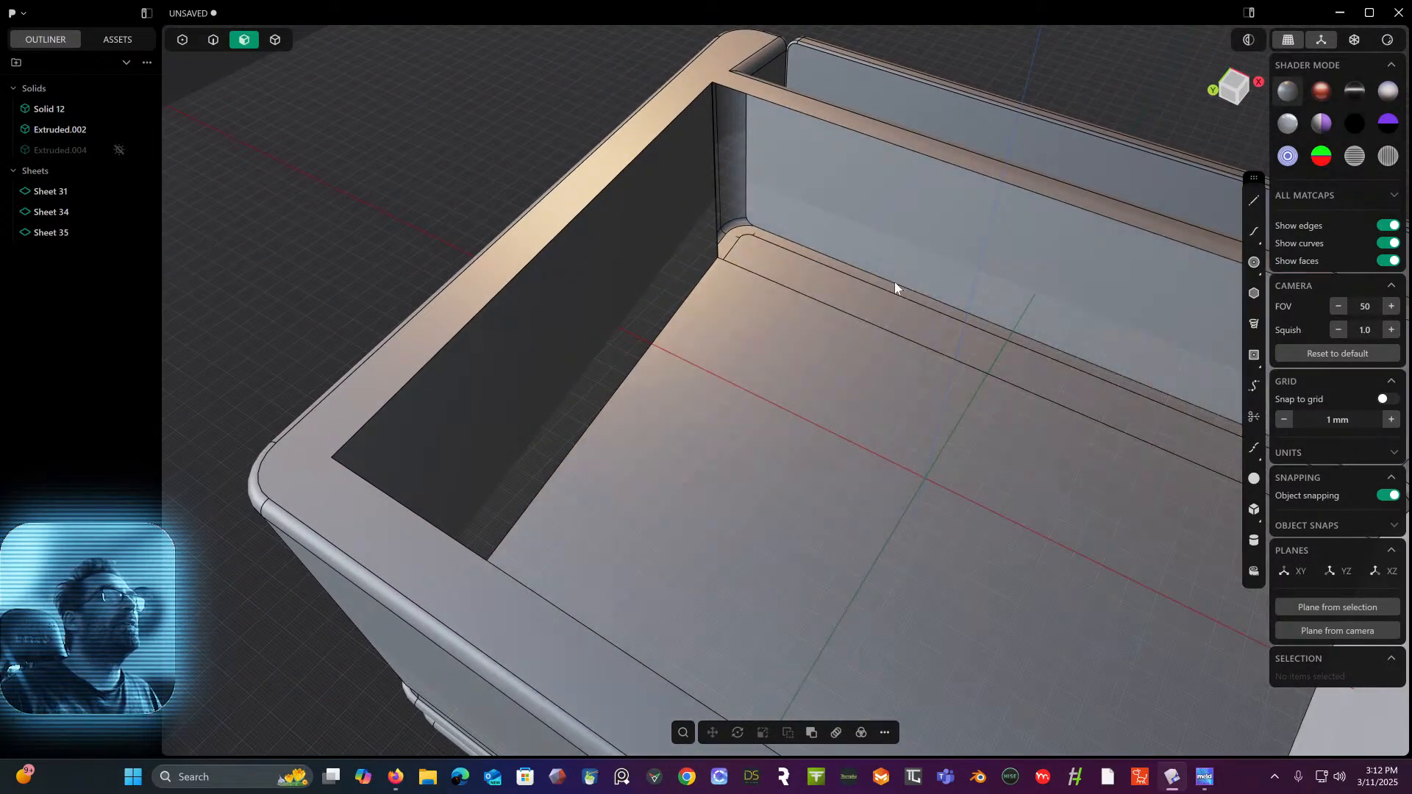
{"action": "scroll", "coordinate": [786, 271], "scroll_direction": "up", "scroll_amount": 3}
{"action": "middle_click_drag", "start_coordinate": [783, 267], "coordinate": [1195, 60]}
{"action": "left_click", "coordinate": [1321, 39]}
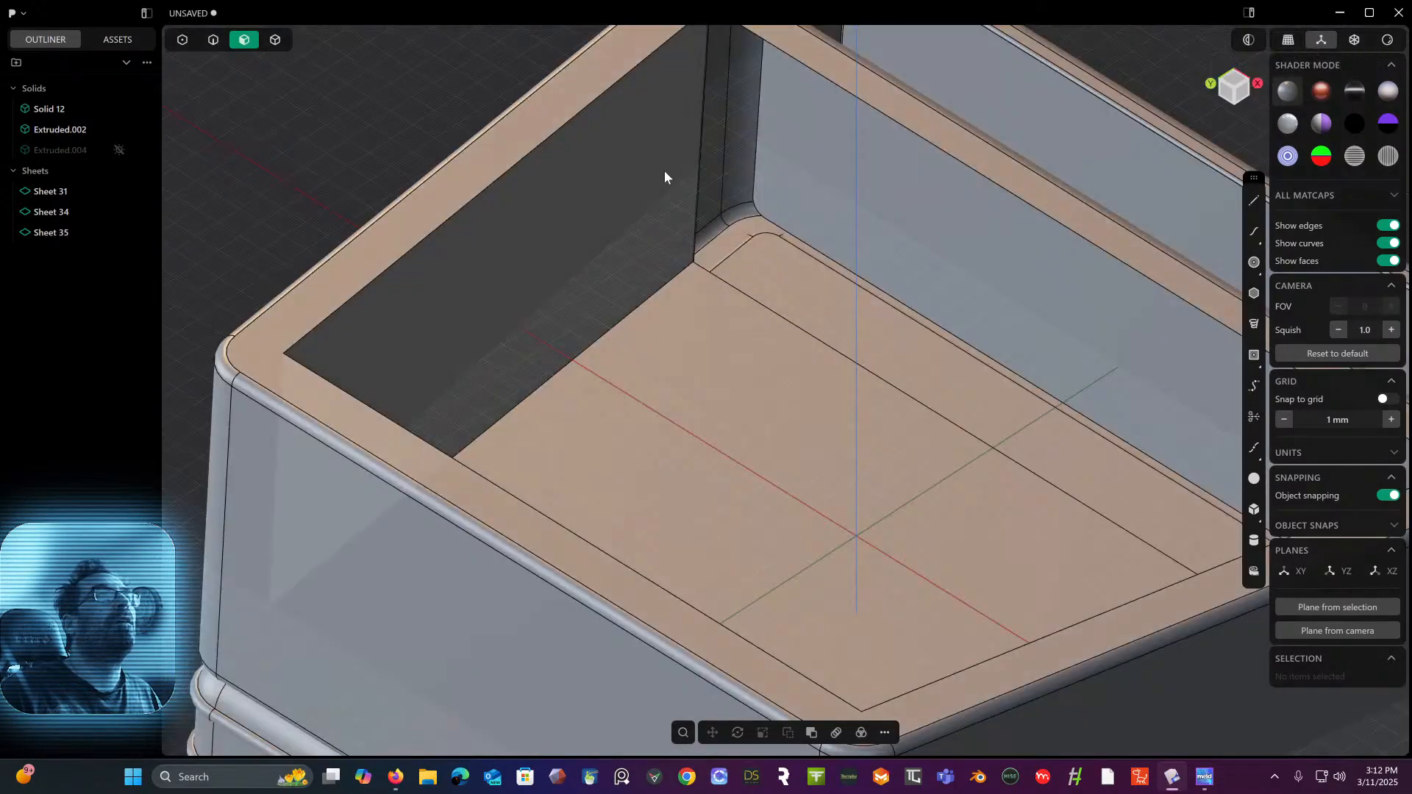
{"action": "scroll", "coordinate": [700, 172], "scroll_direction": "up", "scroll_amount": 3}
{"action": "scroll", "coordinate": [699, 172], "scroll_direction": "up", "scroll_amount": 8}
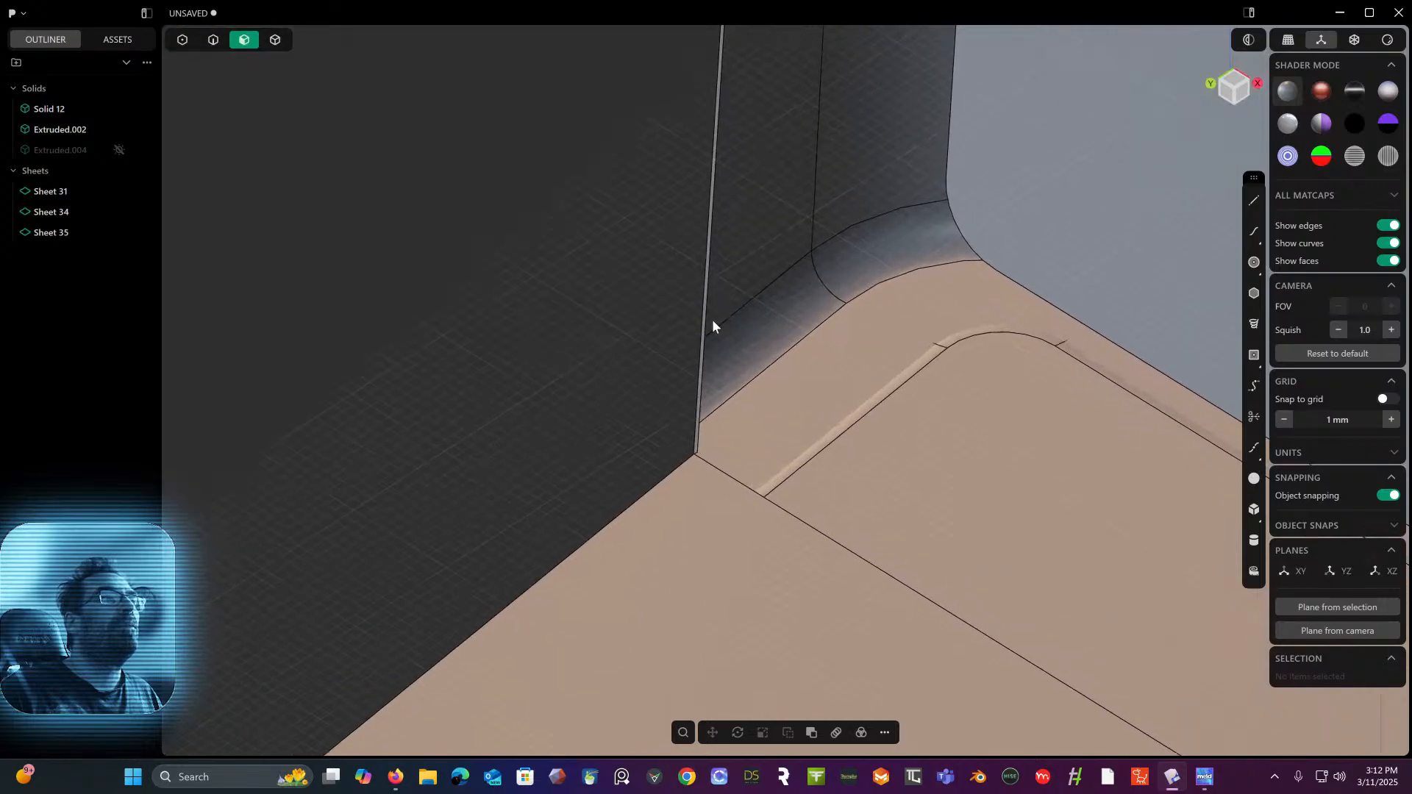
{"action": "scroll", "coordinate": [699, 448], "scroll_direction": "up", "scroll_amount": 4}
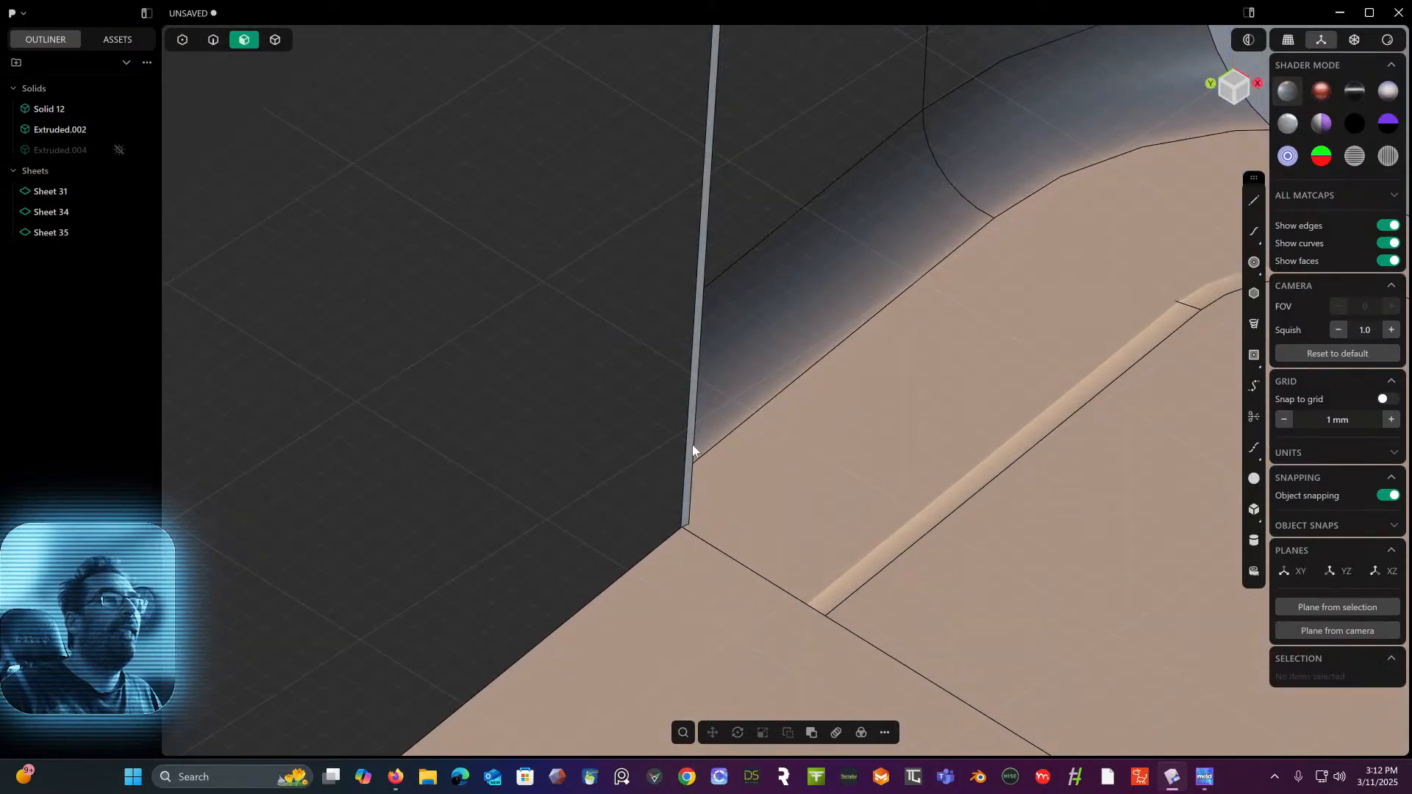
{"action": "left_click", "coordinate": [692, 444]}
{"action": "key", "text": "Escape"}
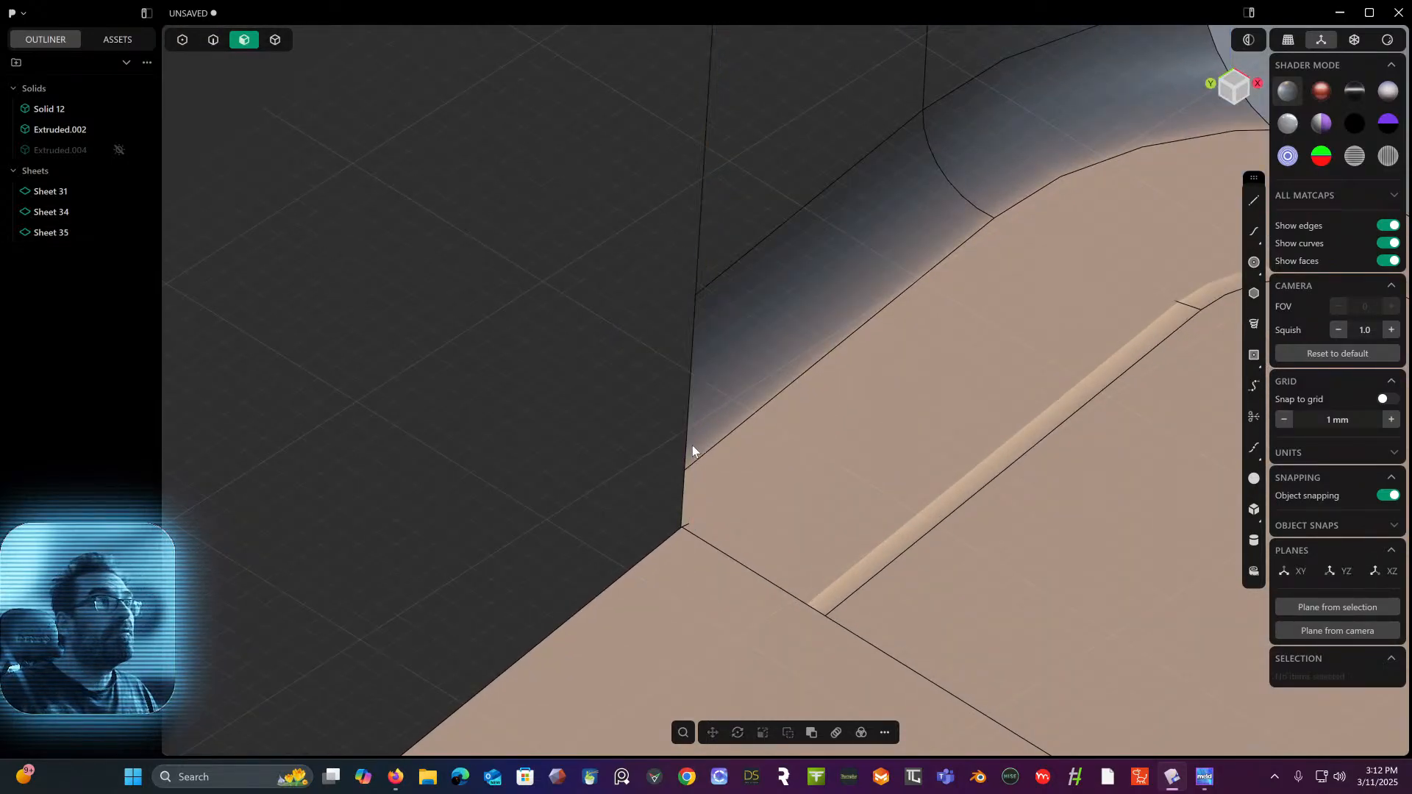
- Delete the matching triangular sliver face of Sheet 35 at the opposite floor corner of the cavity
{"action": "scroll", "coordinate": [687, 522], "scroll_direction": "up", "scroll_amount": 4}
{"action": "middle_click_drag", "start_coordinate": [681, 499], "coordinate": [664, 488]}
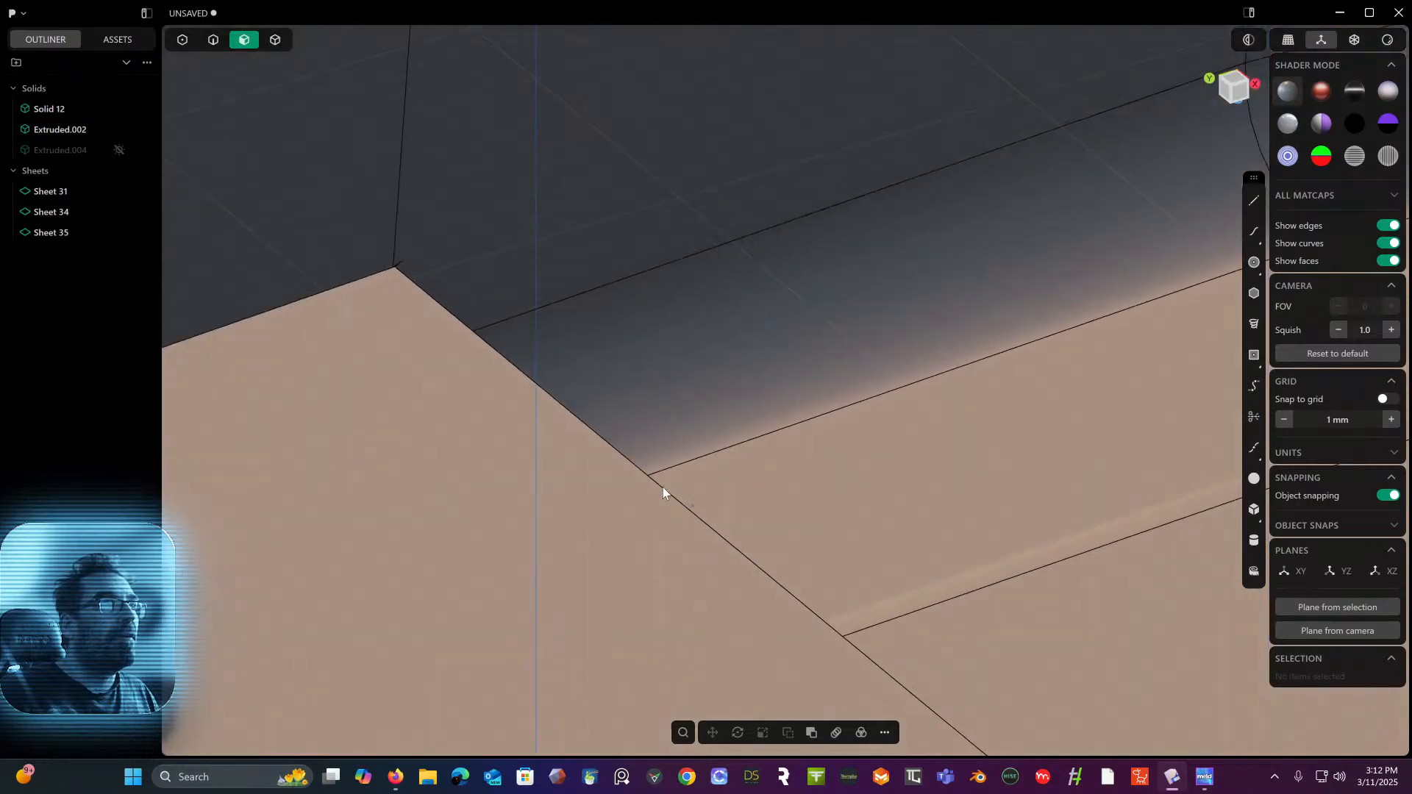
{"action": "mouse_move", "coordinate": [391, 250]}
{"action": "middle_mouse_down", "text": "shift"}
{"action": "mouse_move", "coordinate": [416, 308]}
{"action": "mouse_move", "coordinate": [640, 402]}
{"action": "mouse_move", "coordinate": [649, 442]}
{"action": "mouse_move", "coordinate": [892, 505]}
{"action": "mouse_move", "coordinate": [691, 471]}
{"action": "mouse_move", "coordinate": [646, 400]}
{"action": "mouse_move", "coordinate": [694, 412]}
{"action": "mouse_move", "coordinate": [645, 419]}
{"action": "mouse_move", "coordinate": [637, 349]}
{"action": "middle_mouse_up", "text": "shift"}
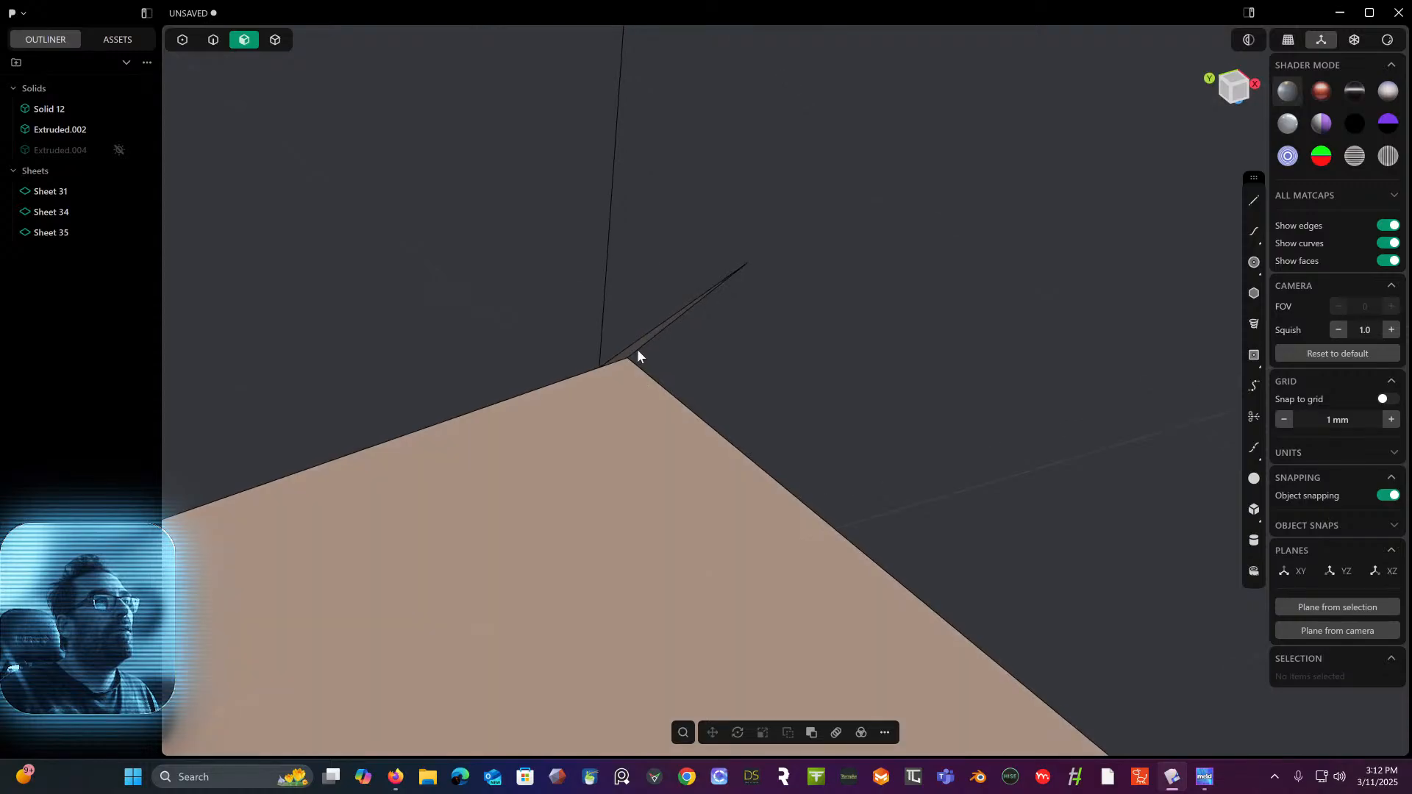
{"action": "left_click", "coordinate": [637, 348]}
{"action": "key", "text": "o"}
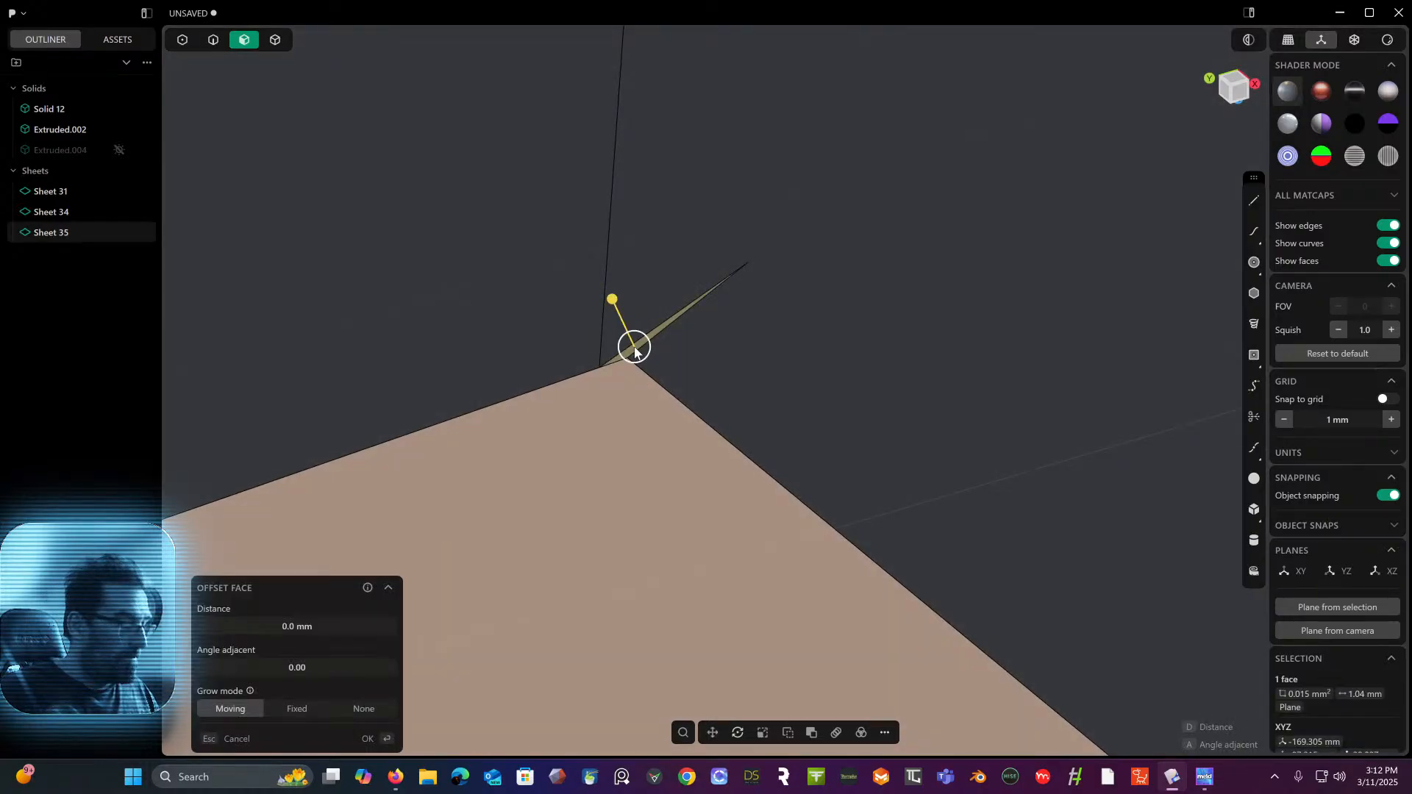
{"action": "key", "text": "Escape"}
{"action": "key", "text": "Escape"}
{"action": "scroll", "coordinate": [715, 353], "scroll_direction": "down", "scroll_amount": 10}
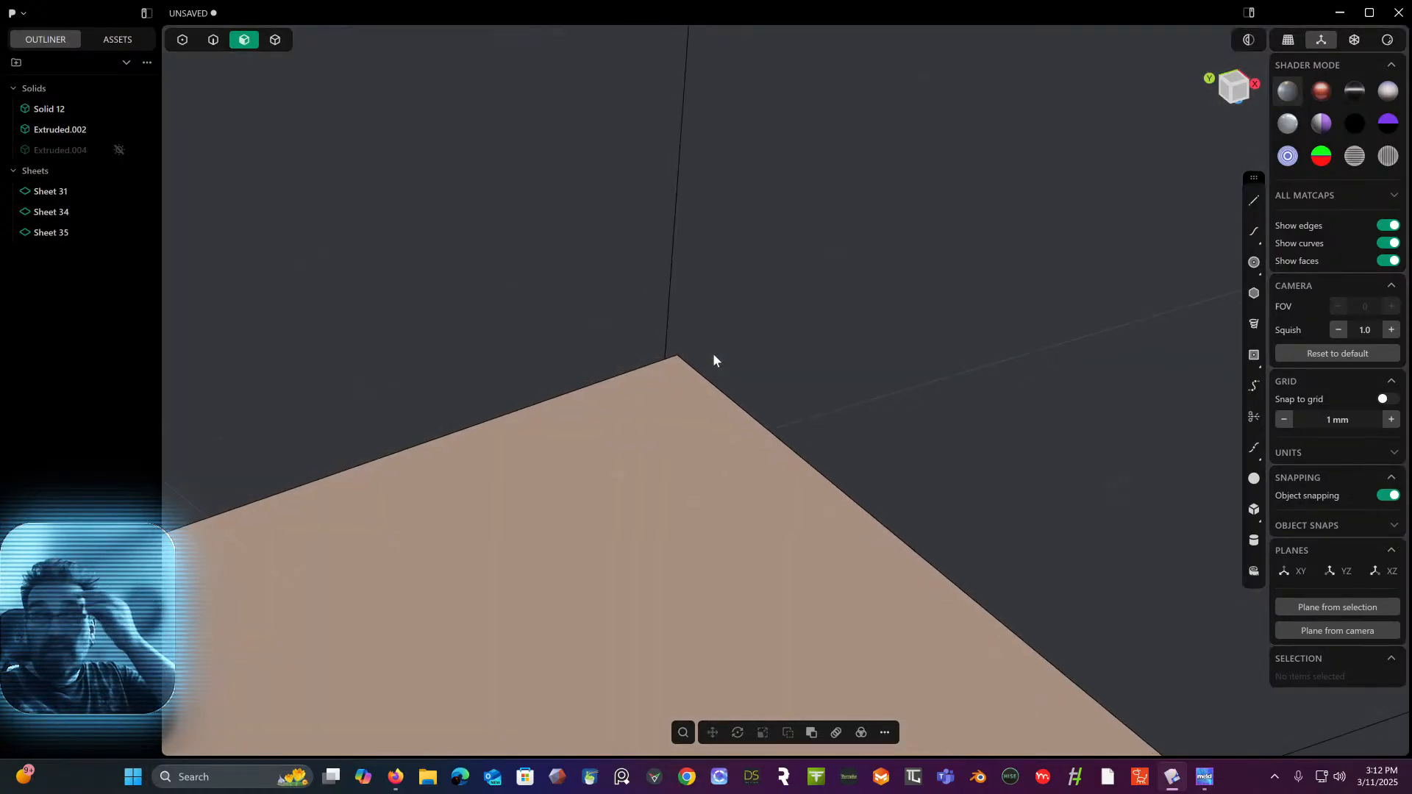
- Delete the long wall face of Sheet 34 that shows as a thin strip beneath the cavity rim
{"action": "scroll", "coordinate": [714, 354], "scroll_direction": "down", "scroll_amount": 4}
{"action": "middle_click_drag", "start_coordinate": [730, 328], "coordinate": [1015, 401]}
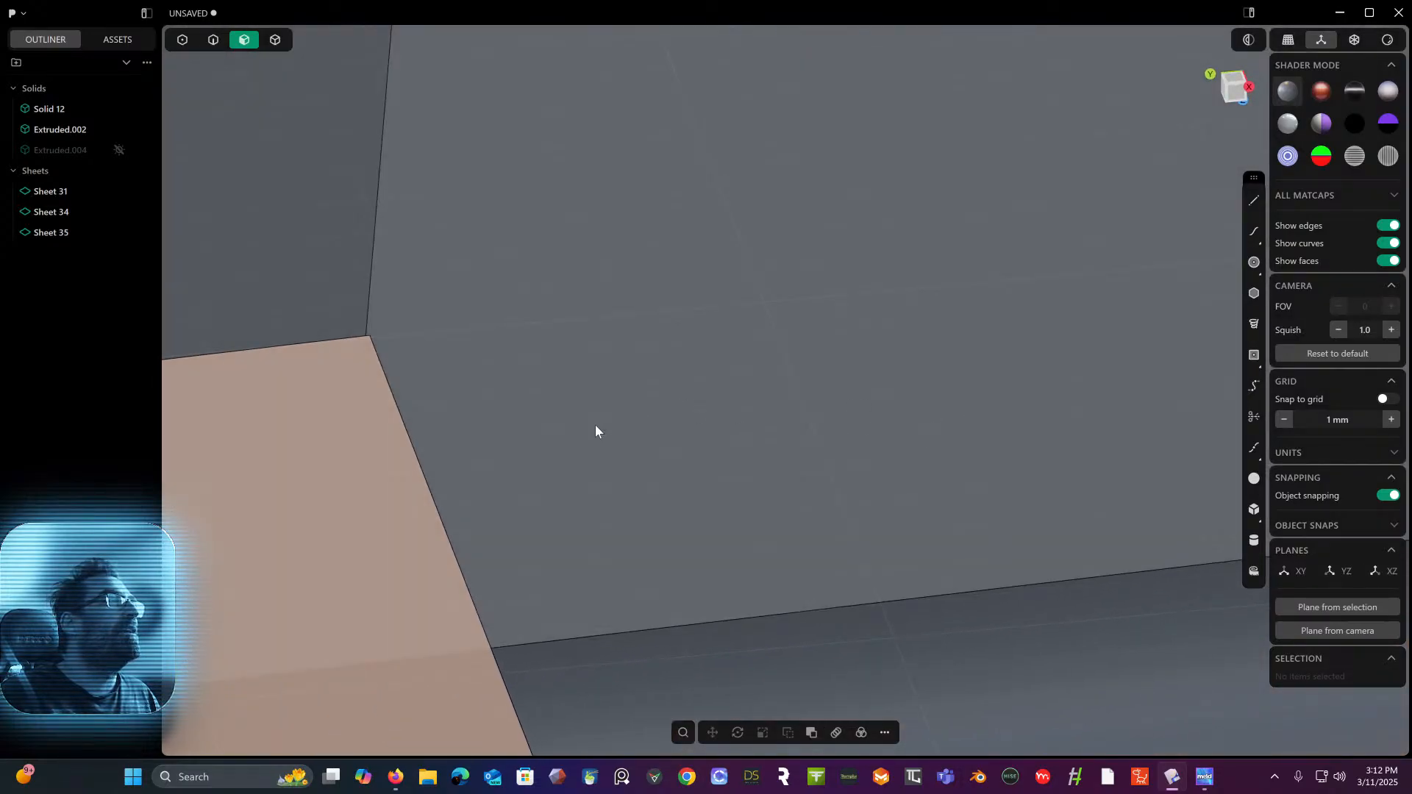
{"action": "middle_click_drag", "start_coordinate": [592, 432], "coordinate": [1411, 545]}
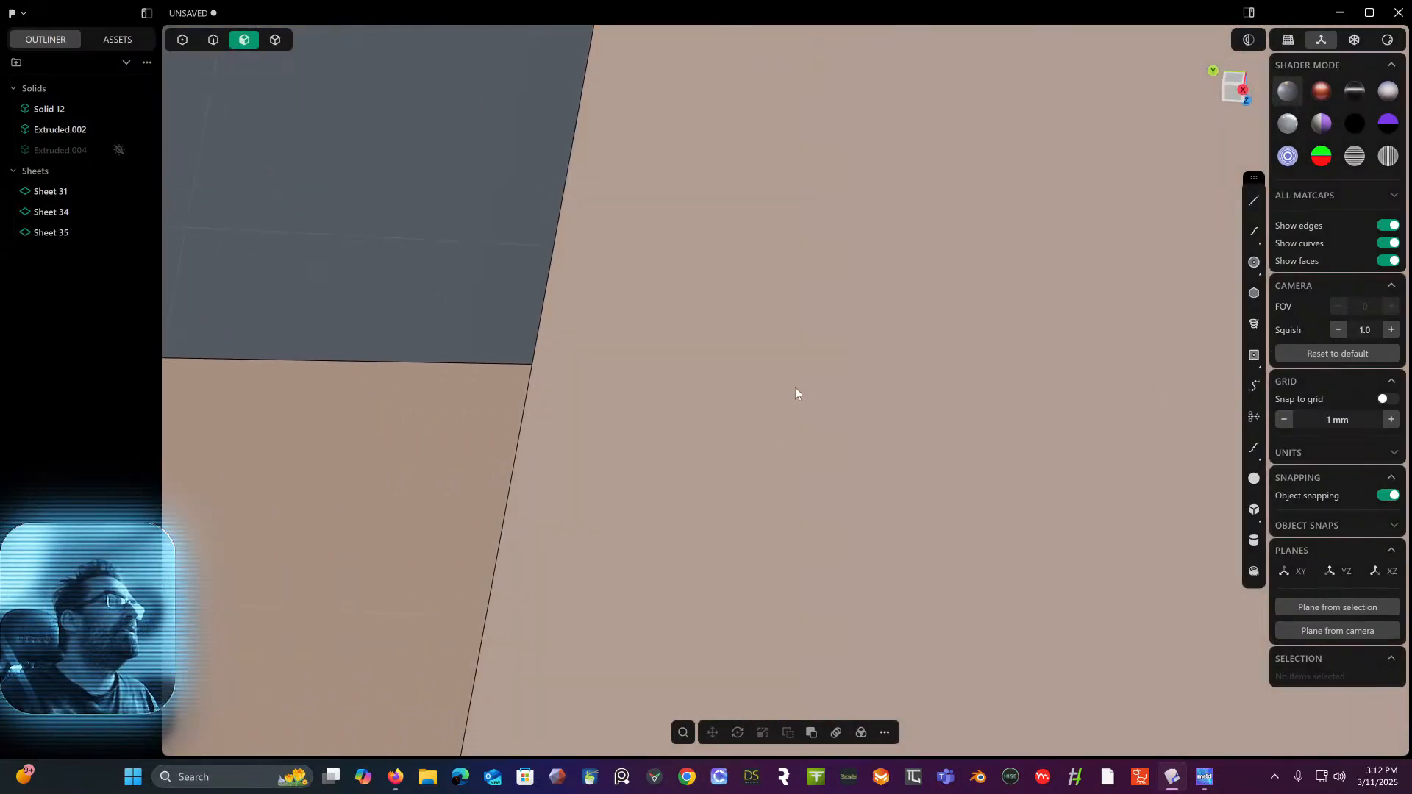
{"action": "mouse_move", "coordinate": [796, 387]}
{"action": "middle_mouse_down"}
{"action": "mouse_move", "coordinate": [823, 414]}
{"action": "mouse_move", "coordinate": [824, 395]}
{"action": "mouse_move", "coordinate": [773, 393]}
{"action": "middle_mouse_up"}
{"action": "scroll", "coordinate": [774, 375], "scroll_direction": "down", "scroll_amount": 10}
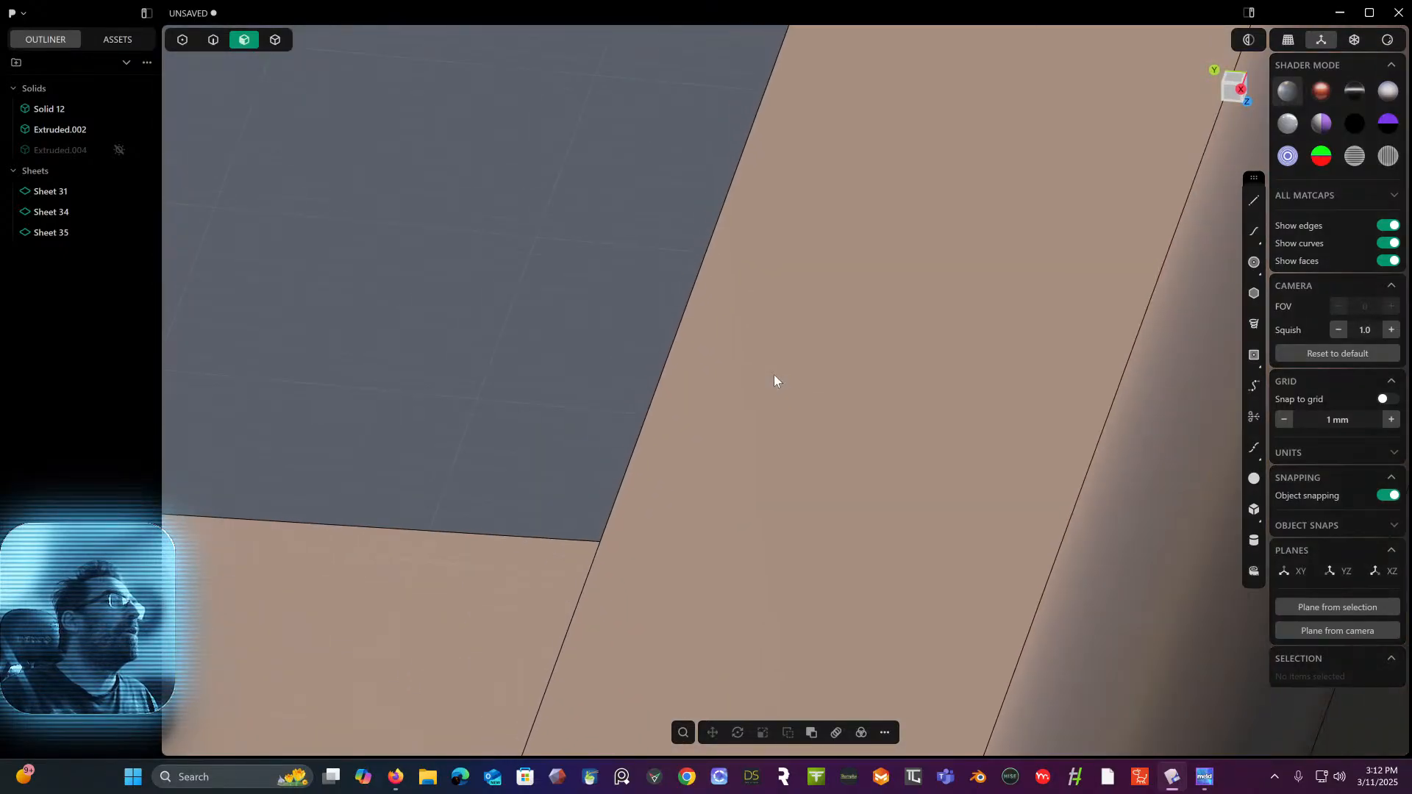
{"action": "scroll", "coordinate": [774, 380], "scroll_direction": "down", "scroll_amount": 8}
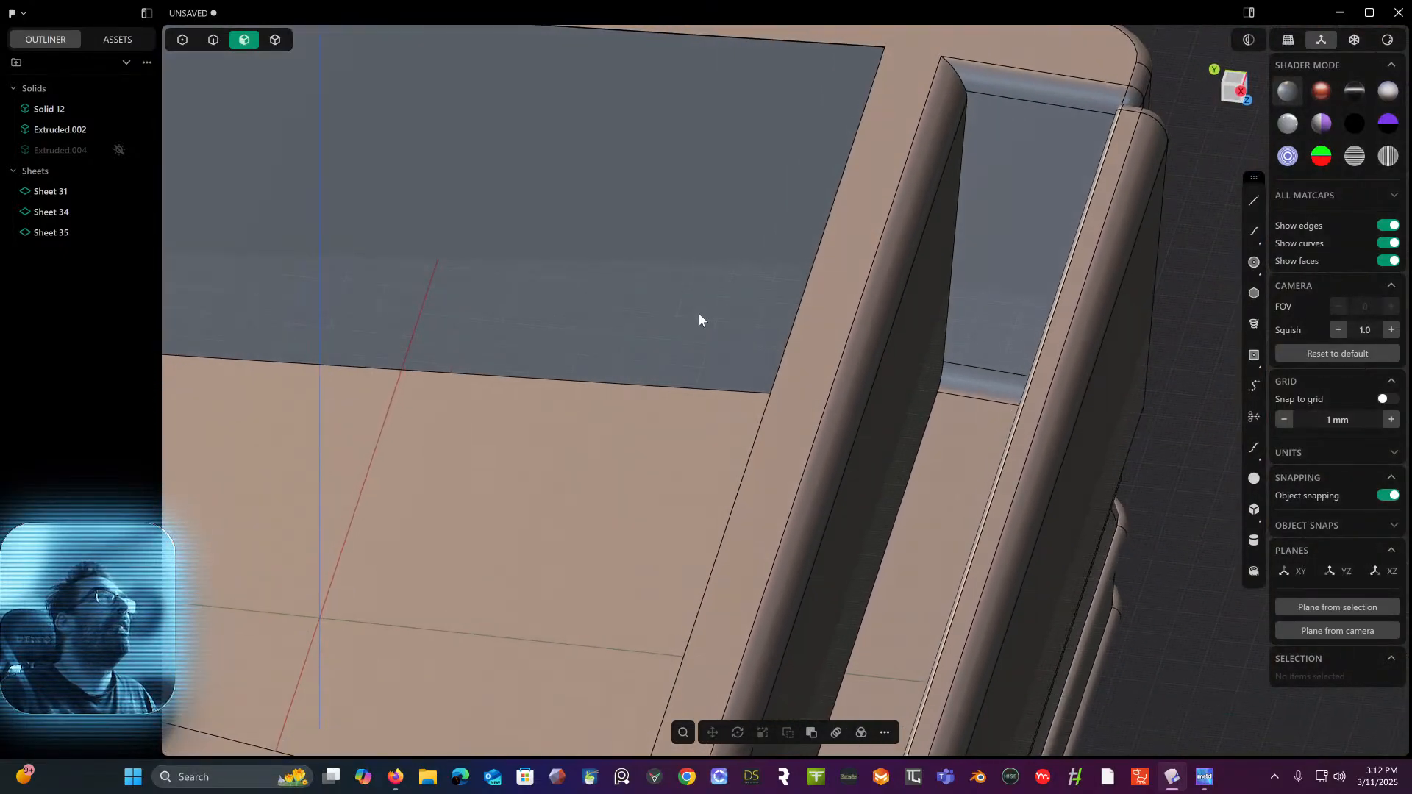
{"action": "middle_click_drag", "start_coordinate": [699, 316], "coordinate": [948, 374]}
{"action": "scroll", "coordinate": [746, 365], "scroll_direction": "down", "scroll_amount": 10}
{"action": "scroll", "coordinate": [910, 402], "scroll_direction": "up", "scroll_amount": 10}
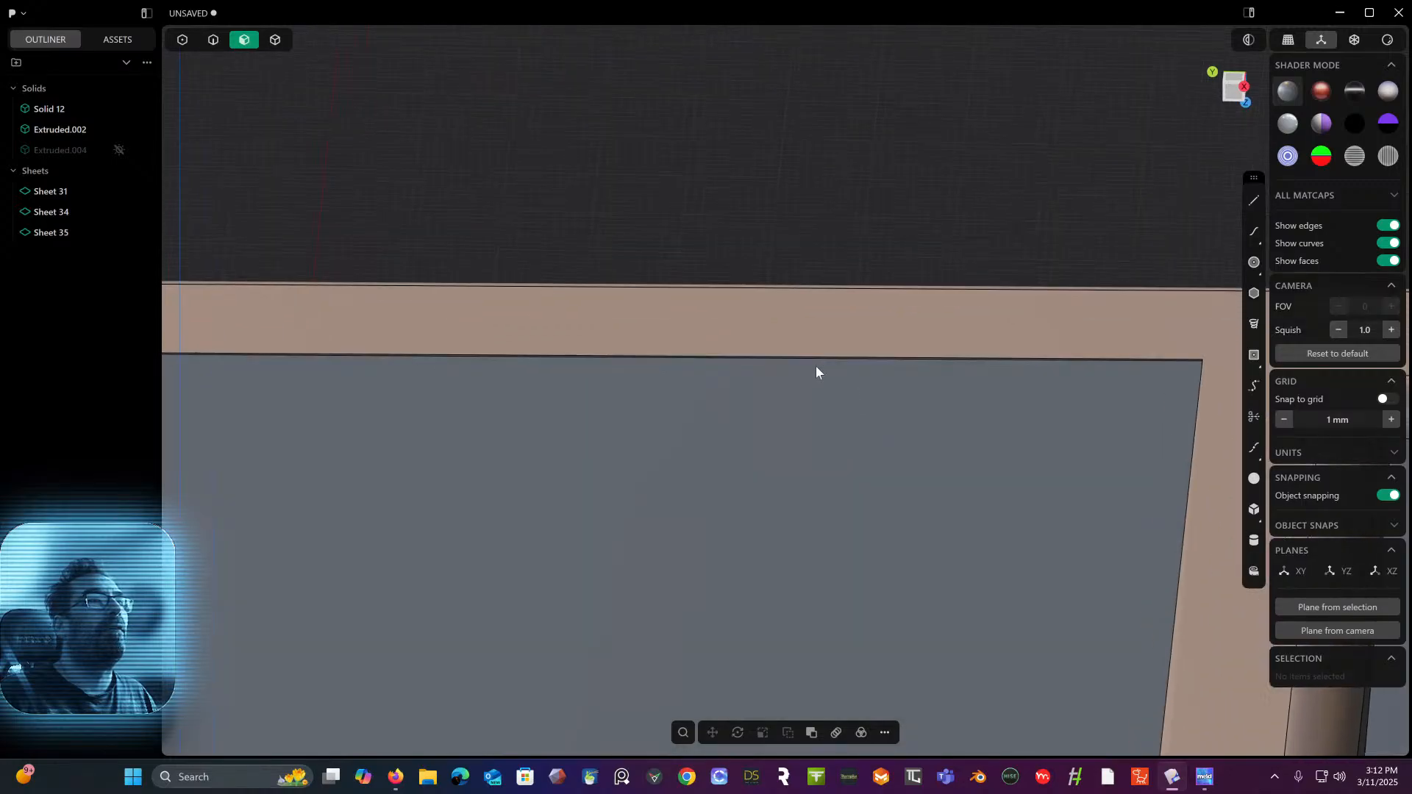
{"action": "scroll", "coordinate": [808, 349], "scroll_direction": "up", "scroll_amount": 3}
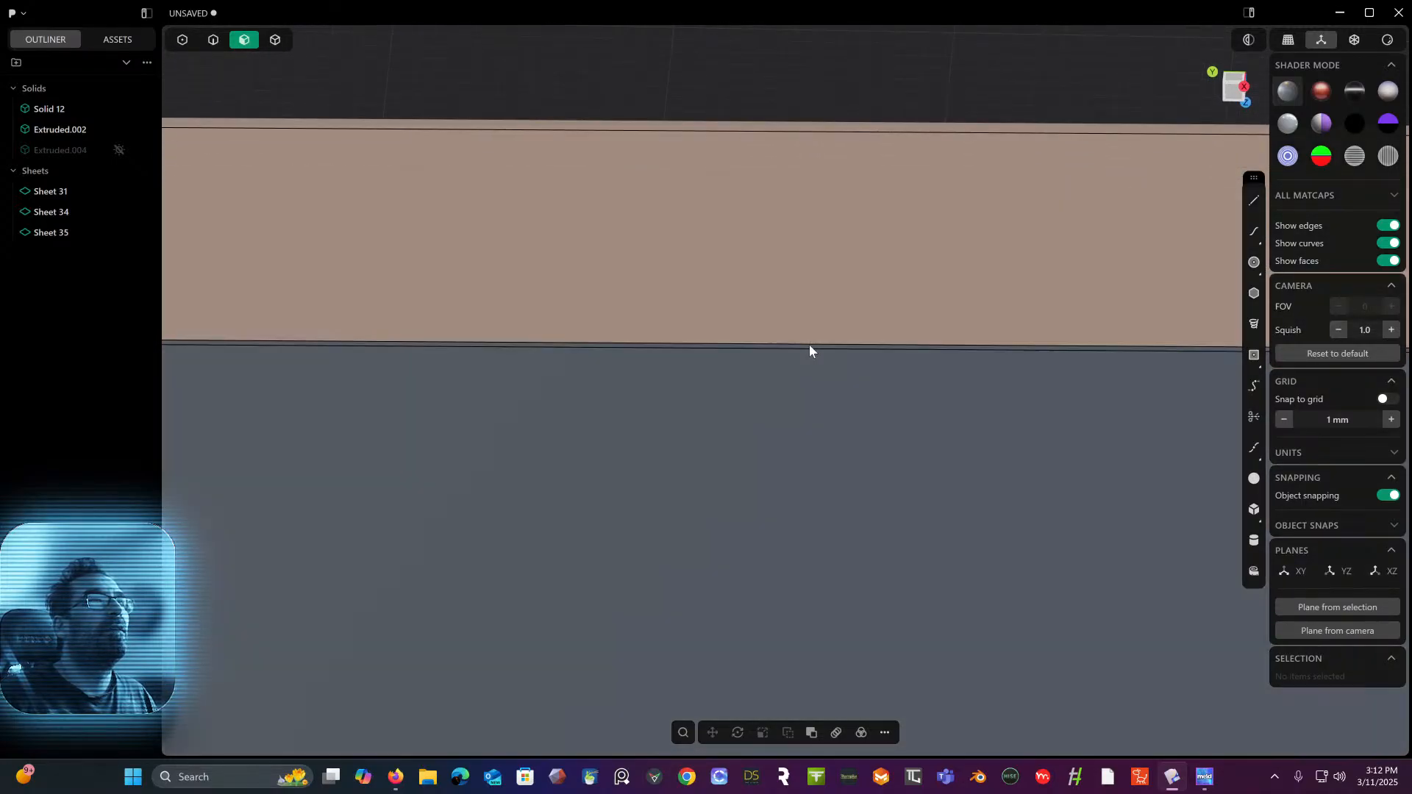
{"action": "left_click", "coordinate": [809, 344]}
{"action": "middle_click_drag", "start_coordinate": [810, 344], "coordinate": [804, 316]}
{"action": "scroll", "coordinate": [743, 337], "scroll_direction": "down", "scroll_amount": 7}
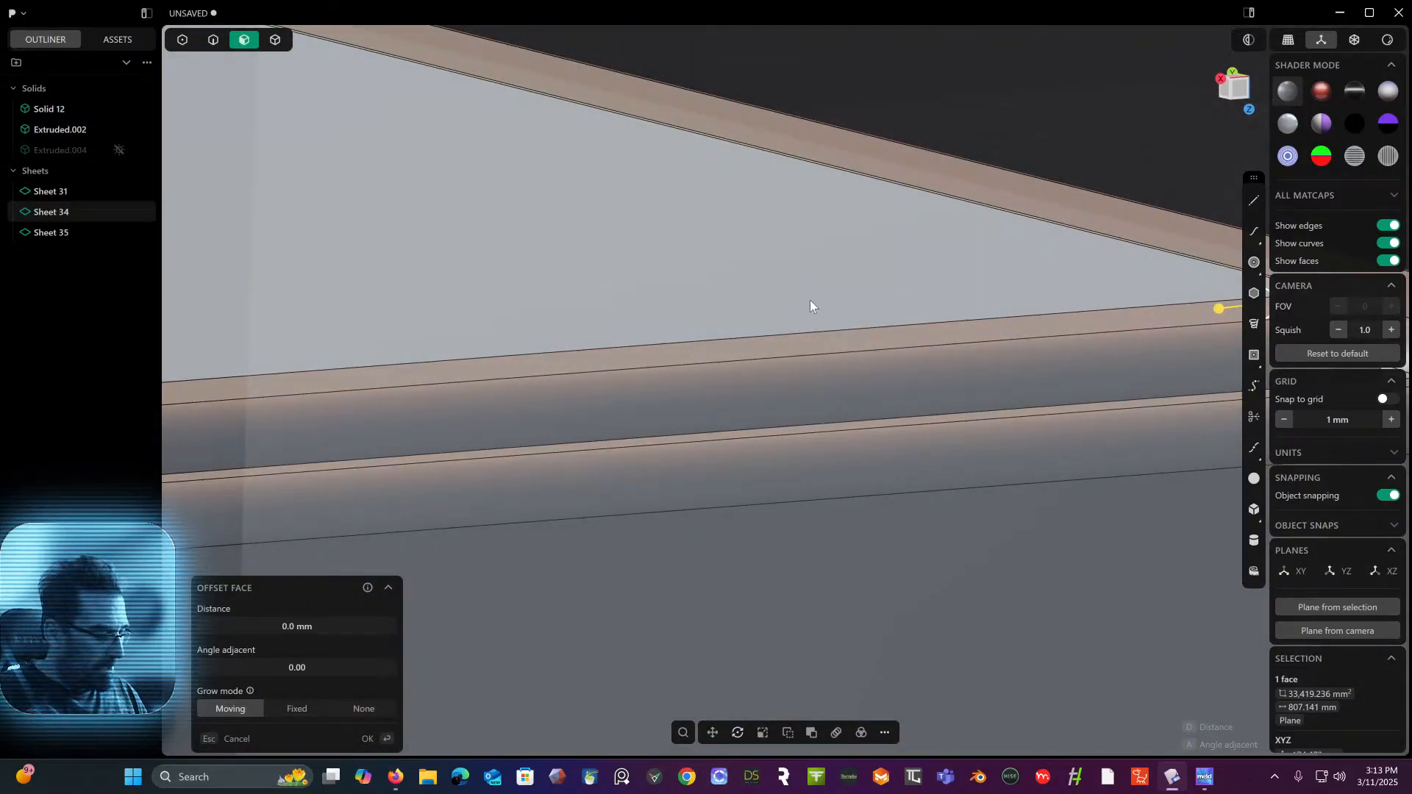
{"action": "key", "text": "Escape"}
{"action": "key", "text": "Escape"}
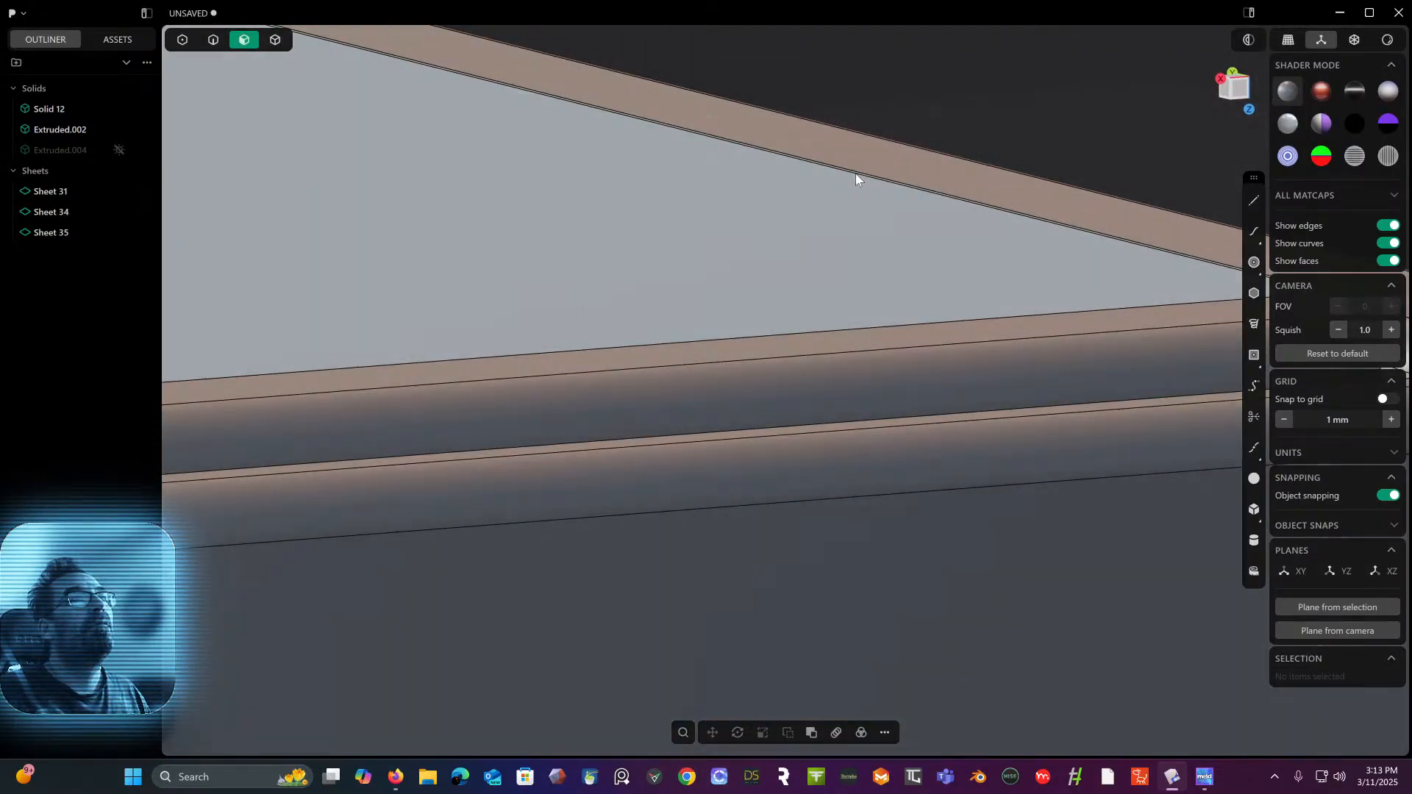
- Delete the large flat inner wall face of Sheet 35 that covers the rounded cavity corner
{"action": "left_click", "coordinate": [855, 175]}
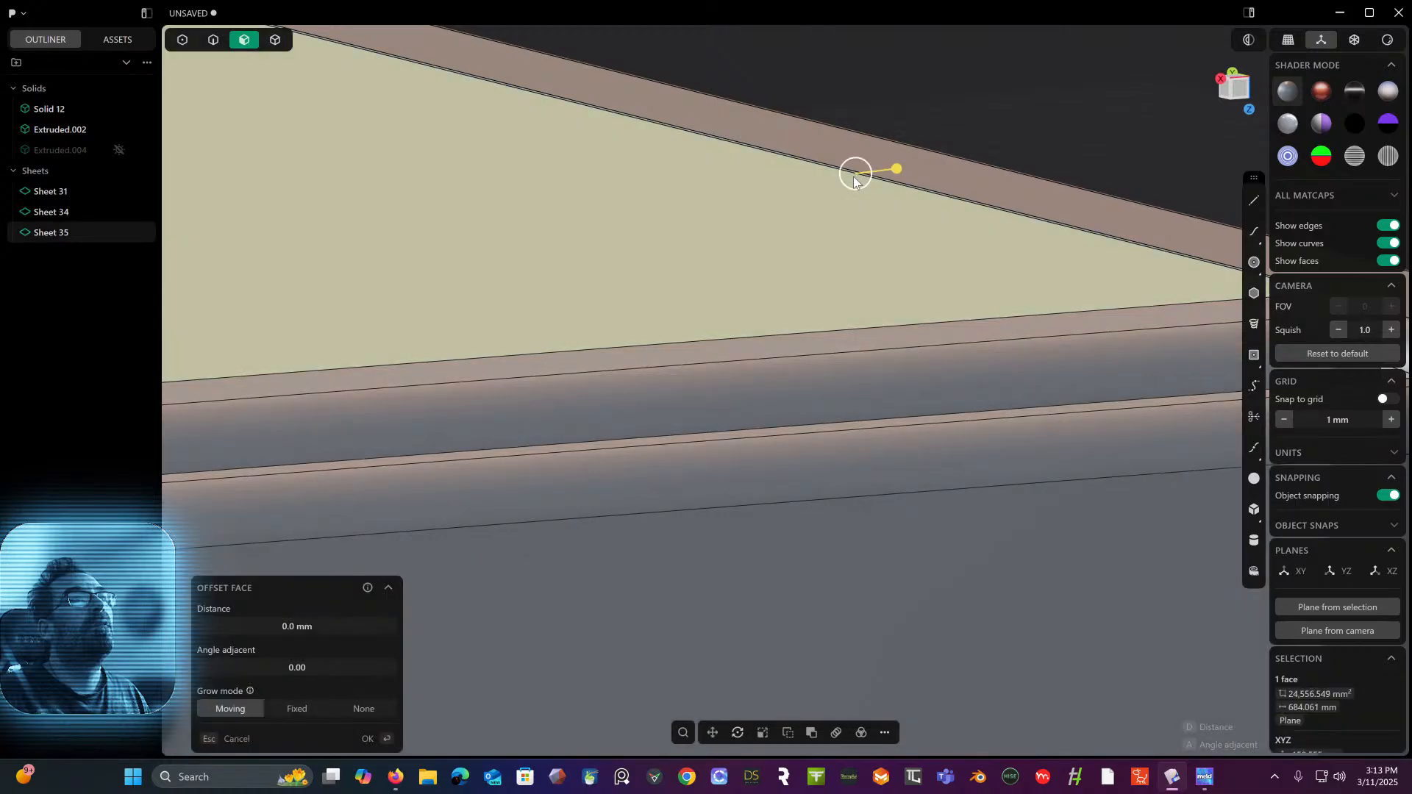
{"action": "scroll", "coordinate": [857, 191], "scroll_direction": "down", "scroll_amount": 6}
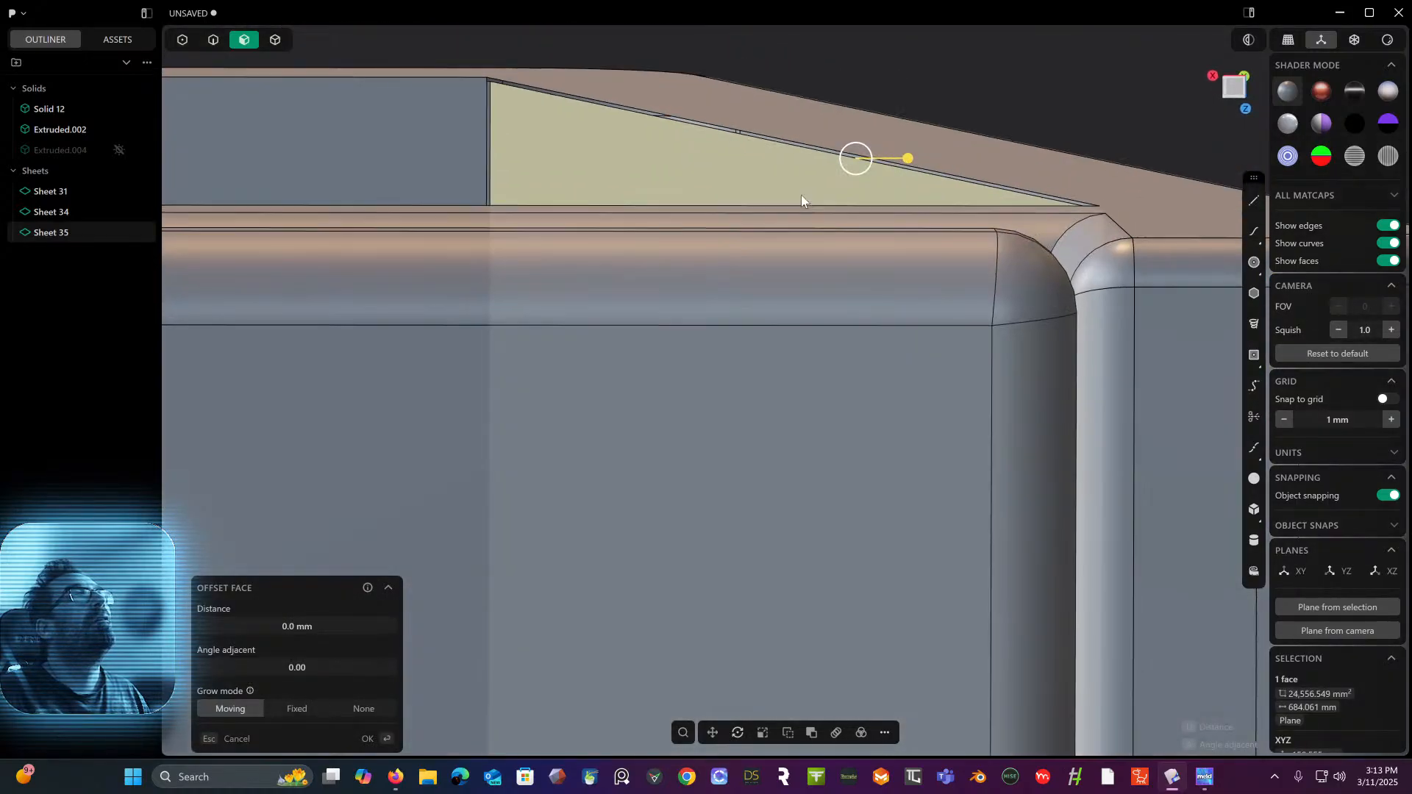
{"action": "scroll", "coordinate": [801, 196], "scroll_direction": "up", "scroll_amount": 8}
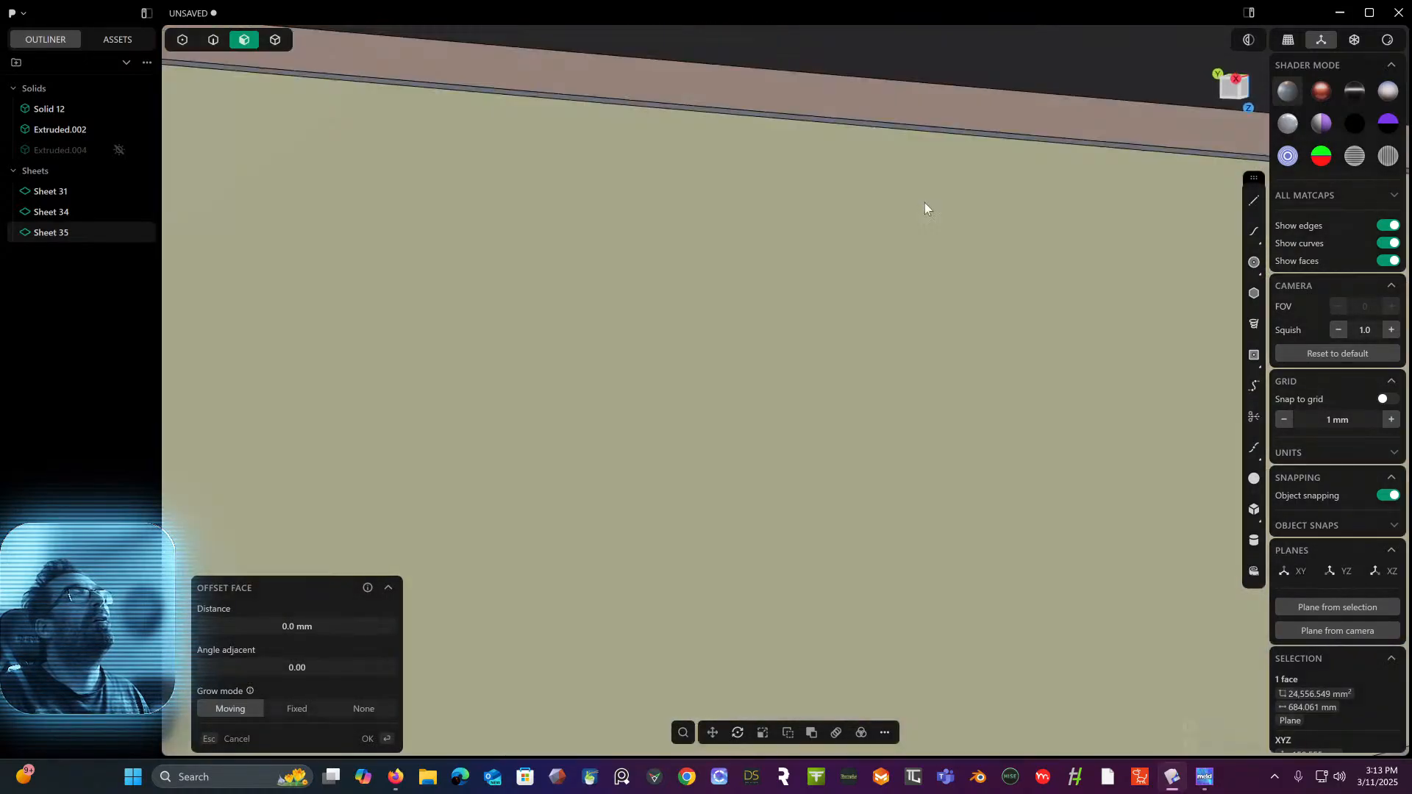
{"action": "middle_click_drag", "start_coordinate": [925, 201], "coordinate": [1021, 304]}
{"action": "scroll", "coordinate": [1122, 301], "scroll_direction": "down", "scroll_amount": 6}
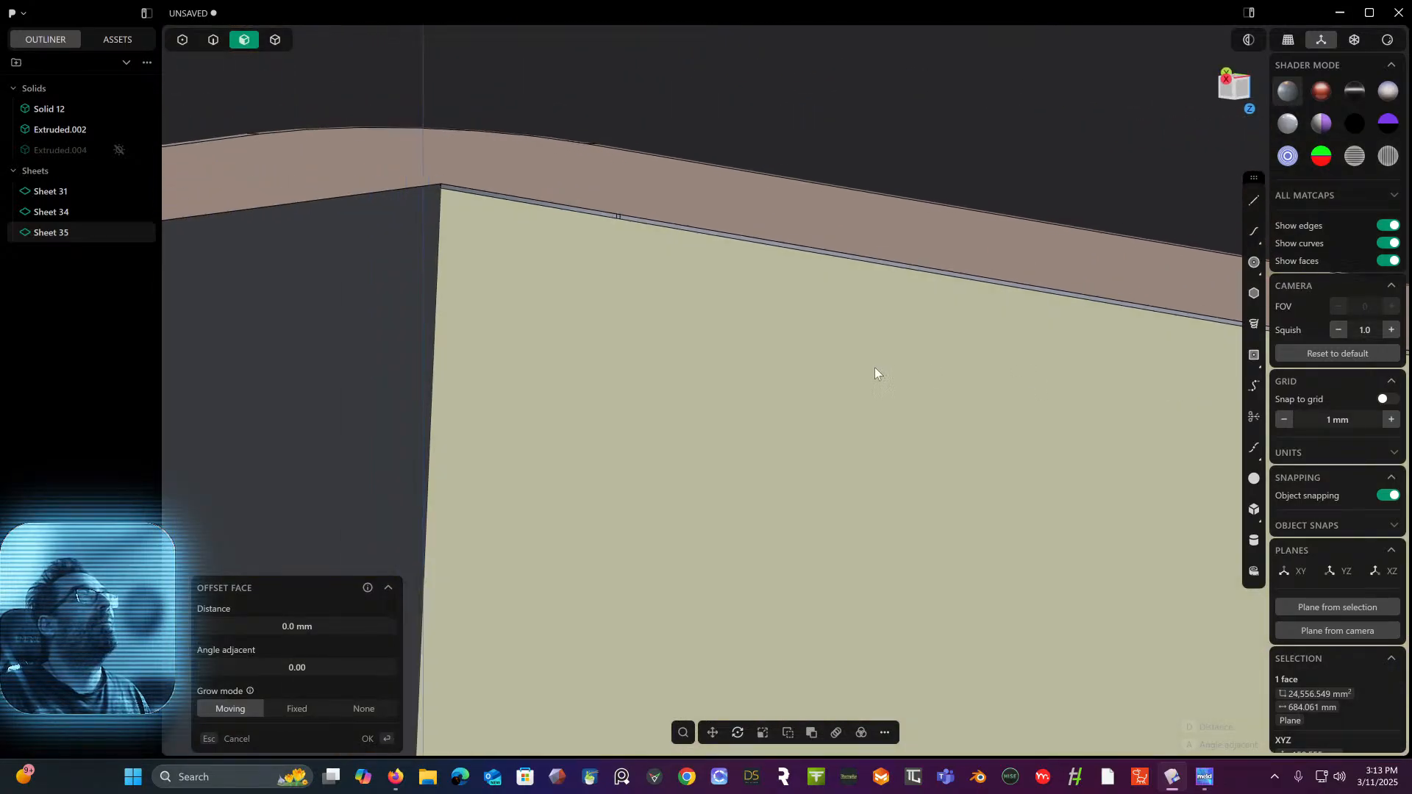
{"action": "middle_click_drag", "start_coordinate": [796, 378], "coordinate": [776, 311]}
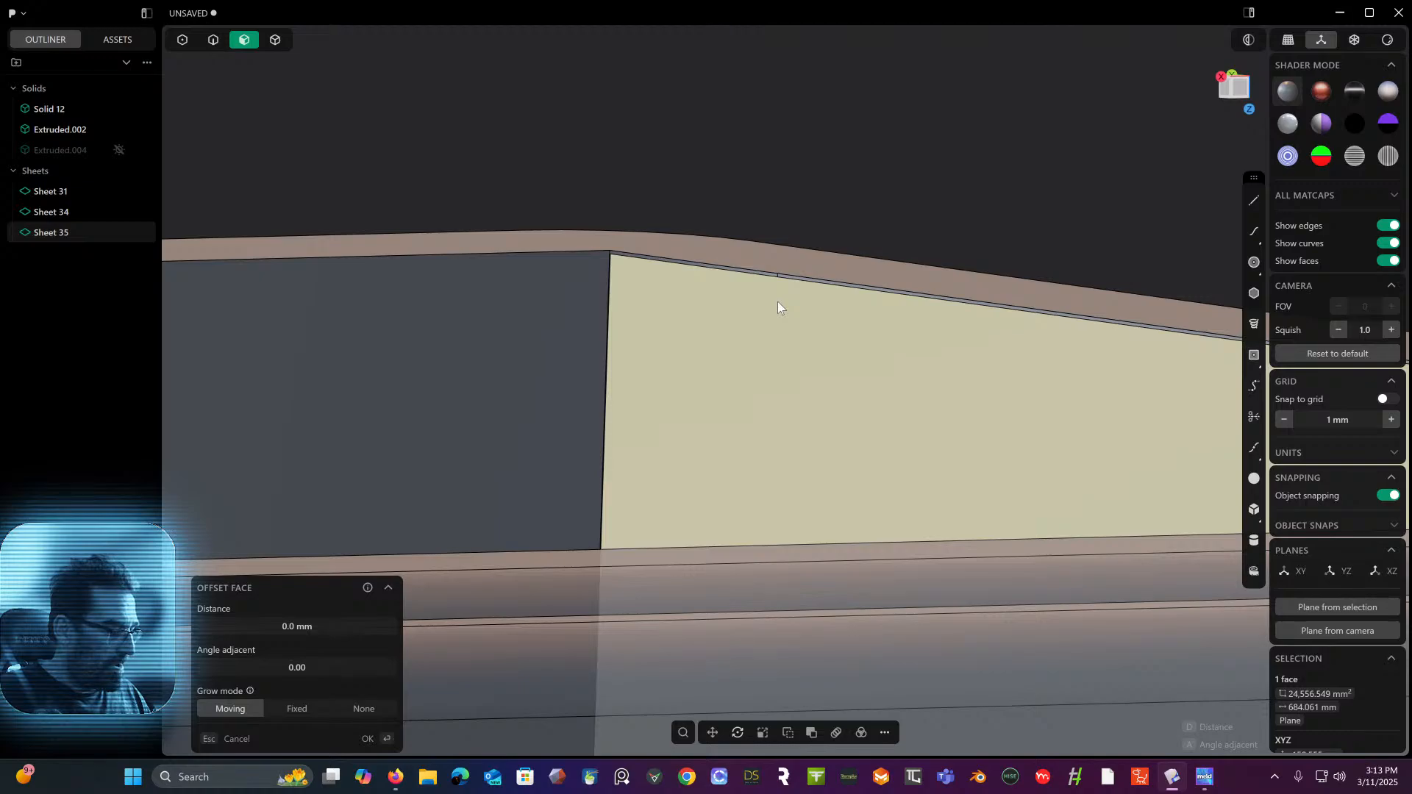
{"action": "left_click", "coordinate": [778, 295]}
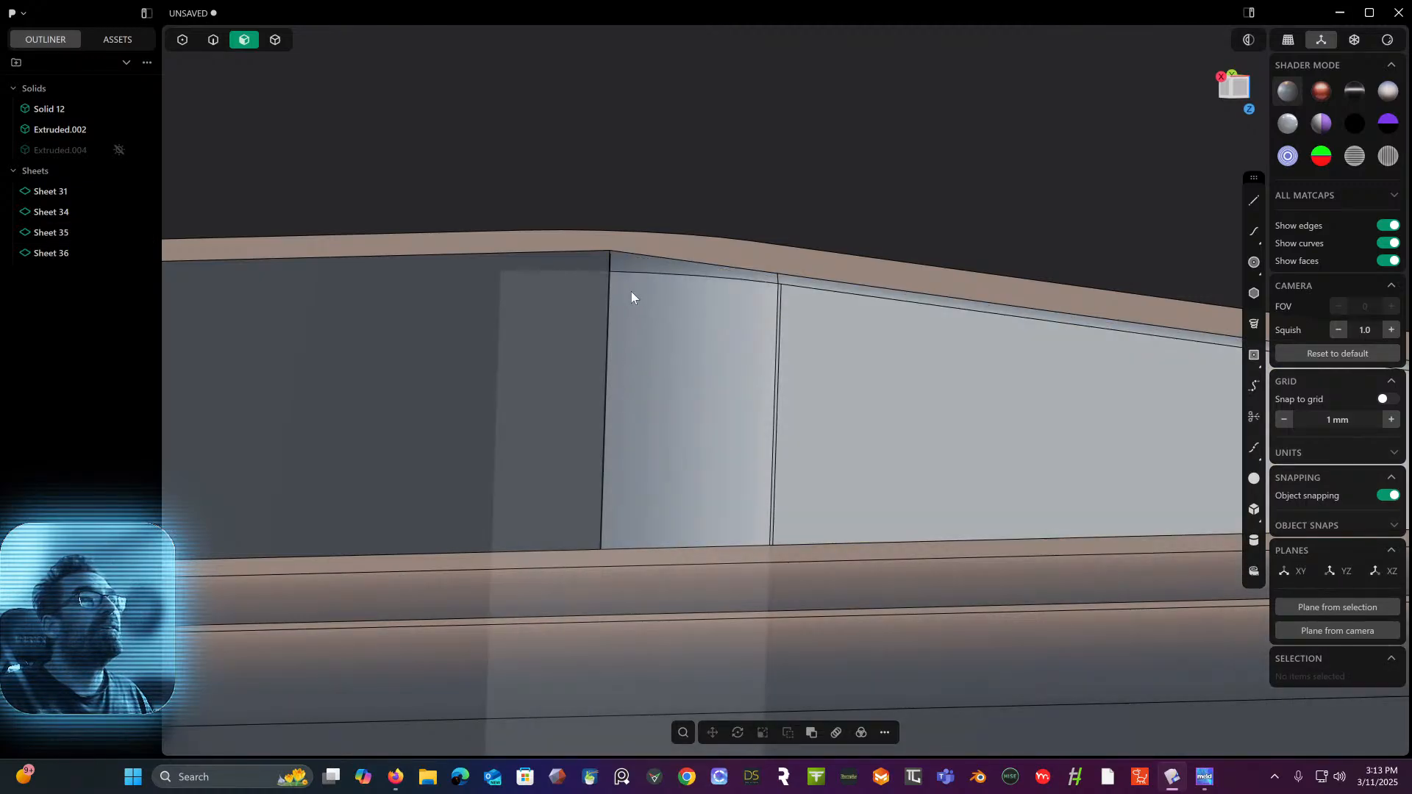
- Delete the parallel wall faces of Sheet 31 and Sheet 35 beside the rounded corner, plus another flat wall face of the cavity
{"action": "middle_click_drag", "start_coordinate": [608, 317], "coordinate": [631, 308]}
{"action": "middle_click_drag", "start_coordinate": [641, 319], "coordinate": [602, 272]}
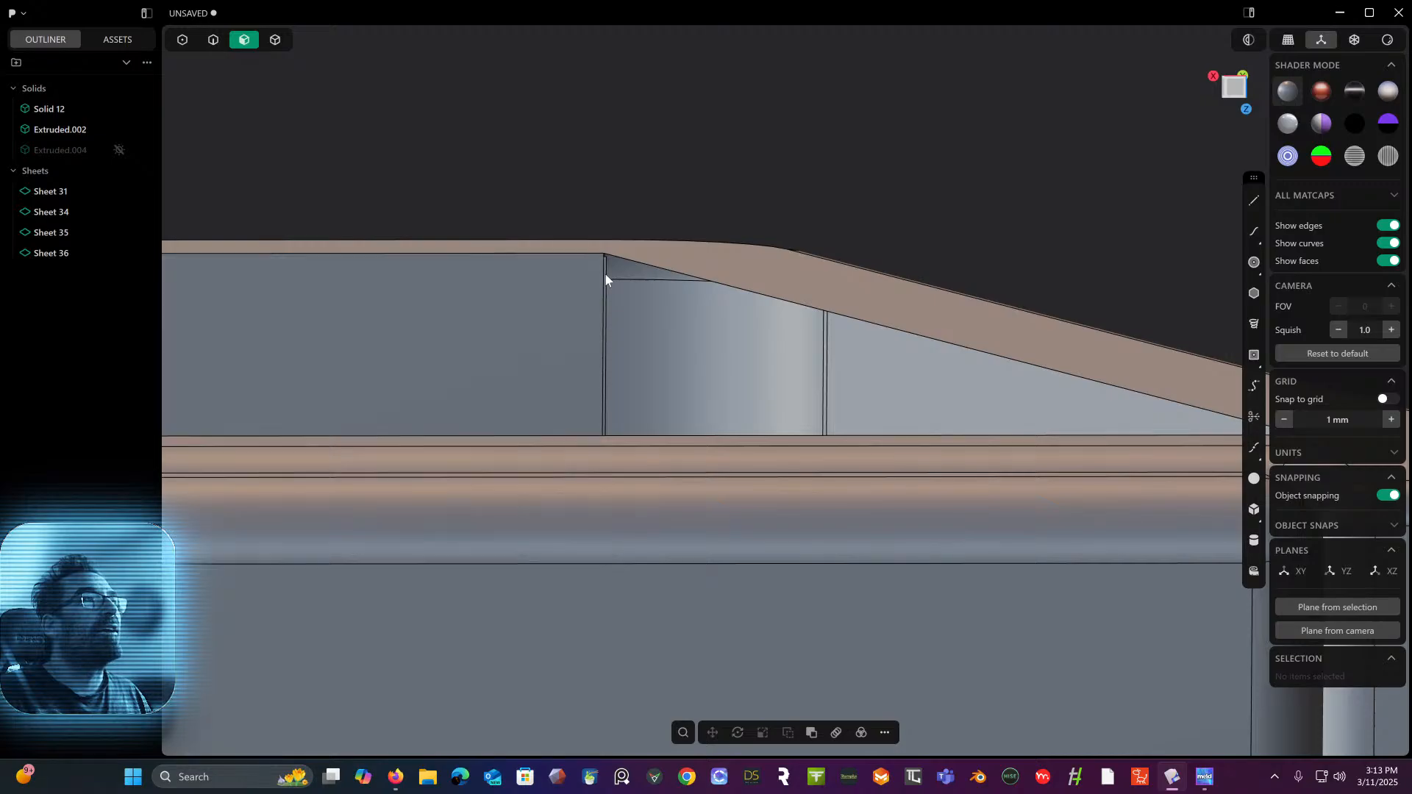
{"action": "left_click", "coordinate": [606, 274]}
{"action": "left_click", "coordinate": [545, 295], "text": "shift"}
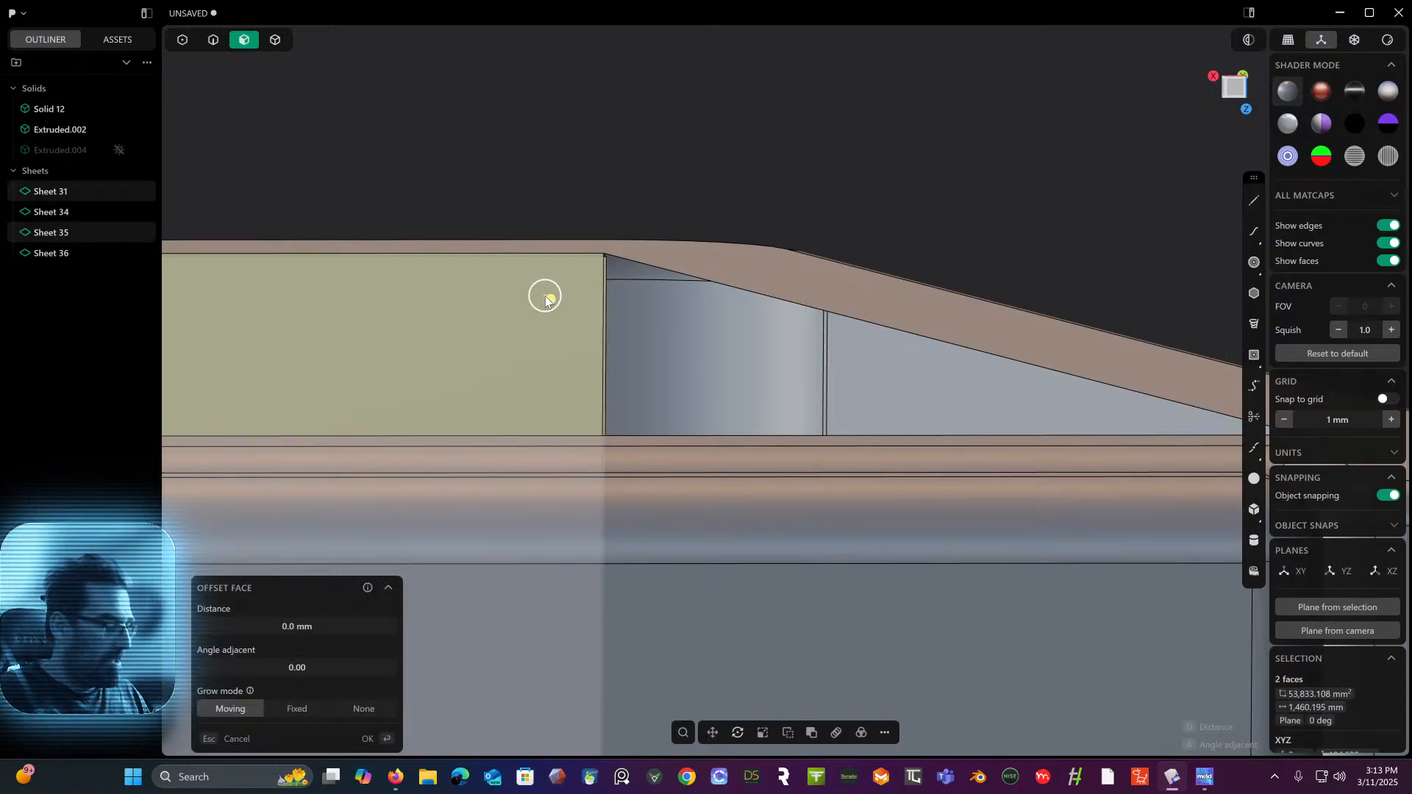
{"action": "key", "text": "Delete"}
{"action": "middle_click_drag", "start_coordinate": [548, 298], "coordinate": [1144, 464]}
{"action": "left_click", "coordinate": [784, 334]}
{"action": "key", "text": "Delete"}
- Delete the two small leftover spline faces of Sheet 35 at the upper cavity corner under the rim
{"action": "middle_click_drag", "start_coordinate": [713, 446], "coordinate": [1243, 364], "text": "shift"}
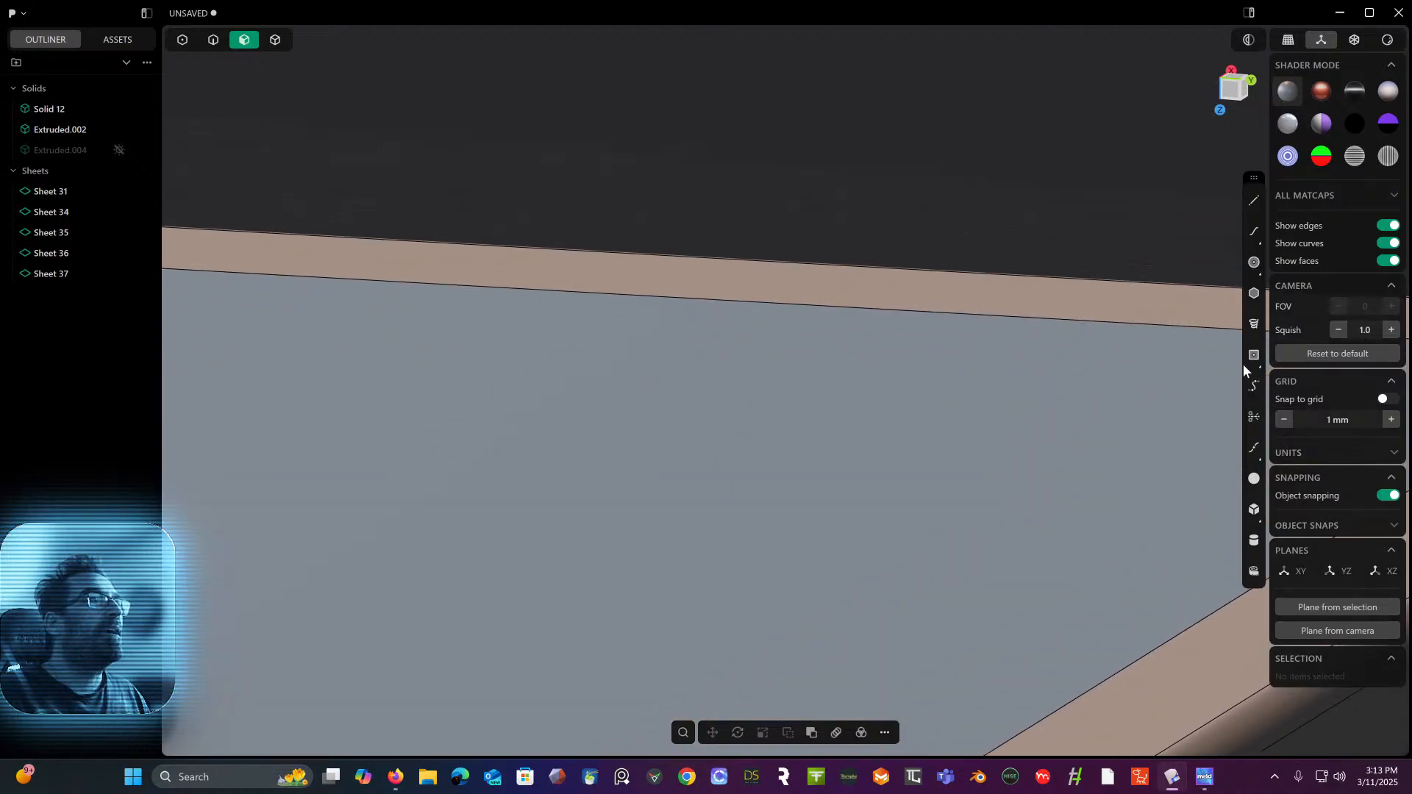
{"action": "middle_click_drag", "start_coordinate": [772, 420], "coordinate": [1286, 521], "text": "shift"}
{"action": "middle_click_drag", "start_coordinate": [890, 455], "coordinate": [1387, 372], "text": "shift"}
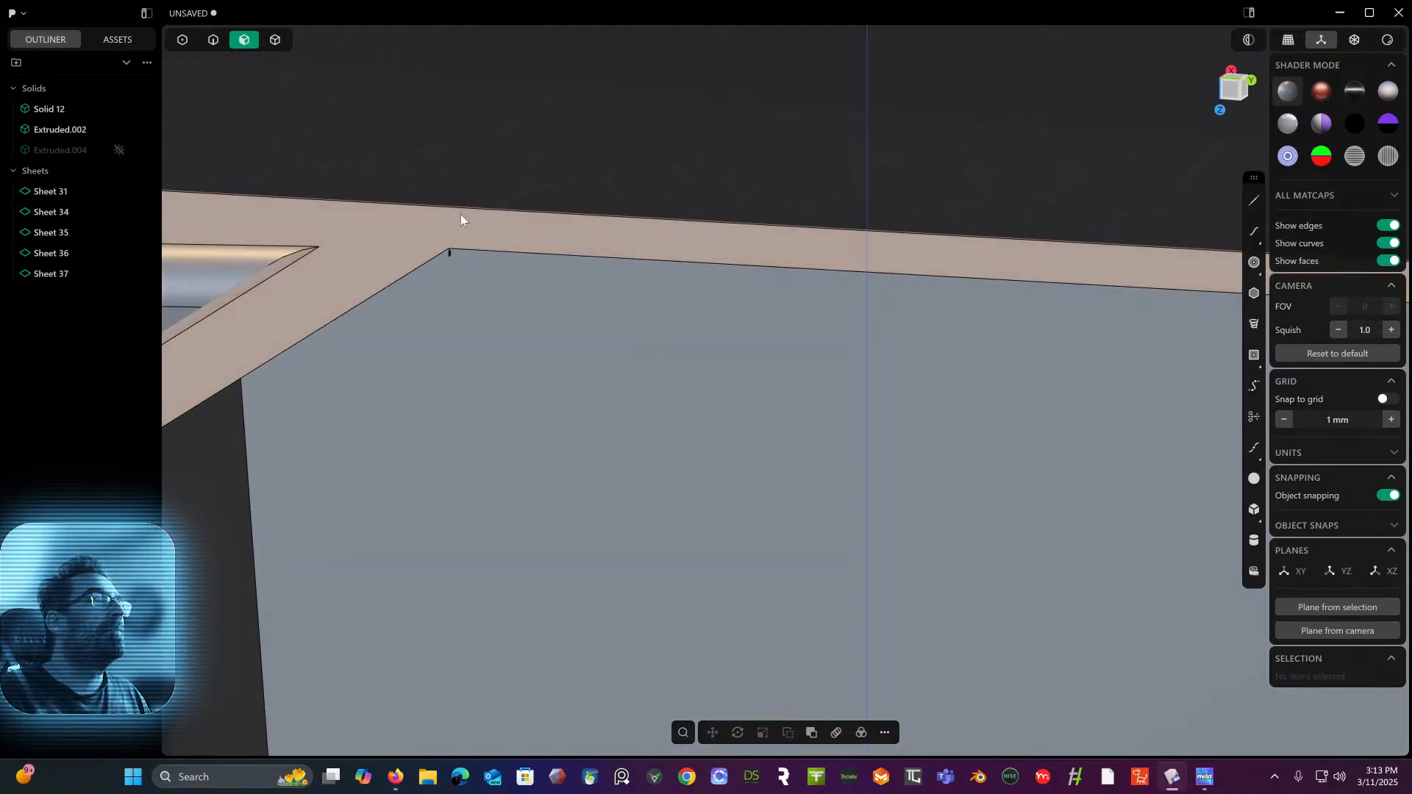
{"action": "scroll", "coordinate": [460, 214], "scroll_direction": "up", "scroll_amount": 3}
{"action": "scroll", "coordinate": [445, 268], "scroll_direction": "up", "scroll_amount": 5}
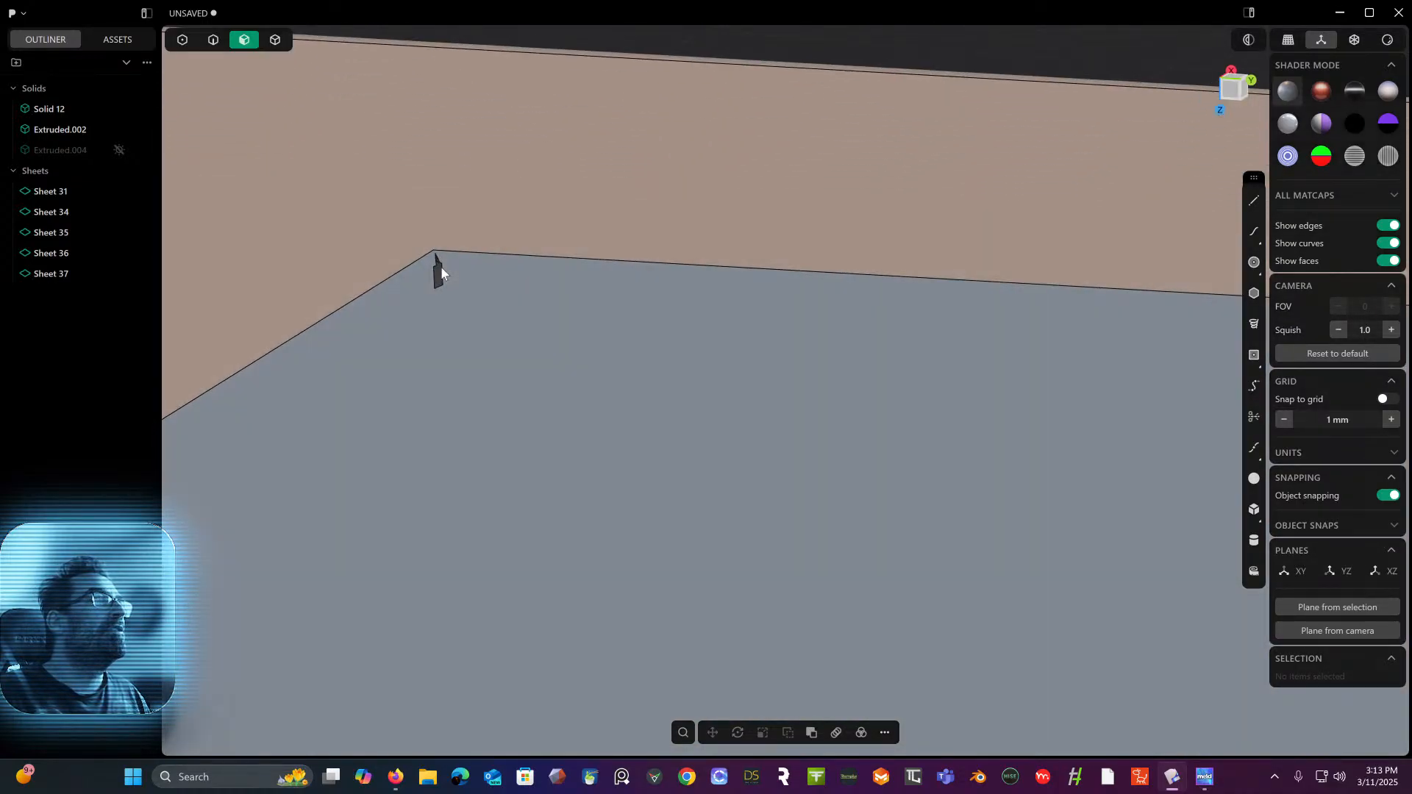
{"action": "left_click", "coordinate": [440, 272]}
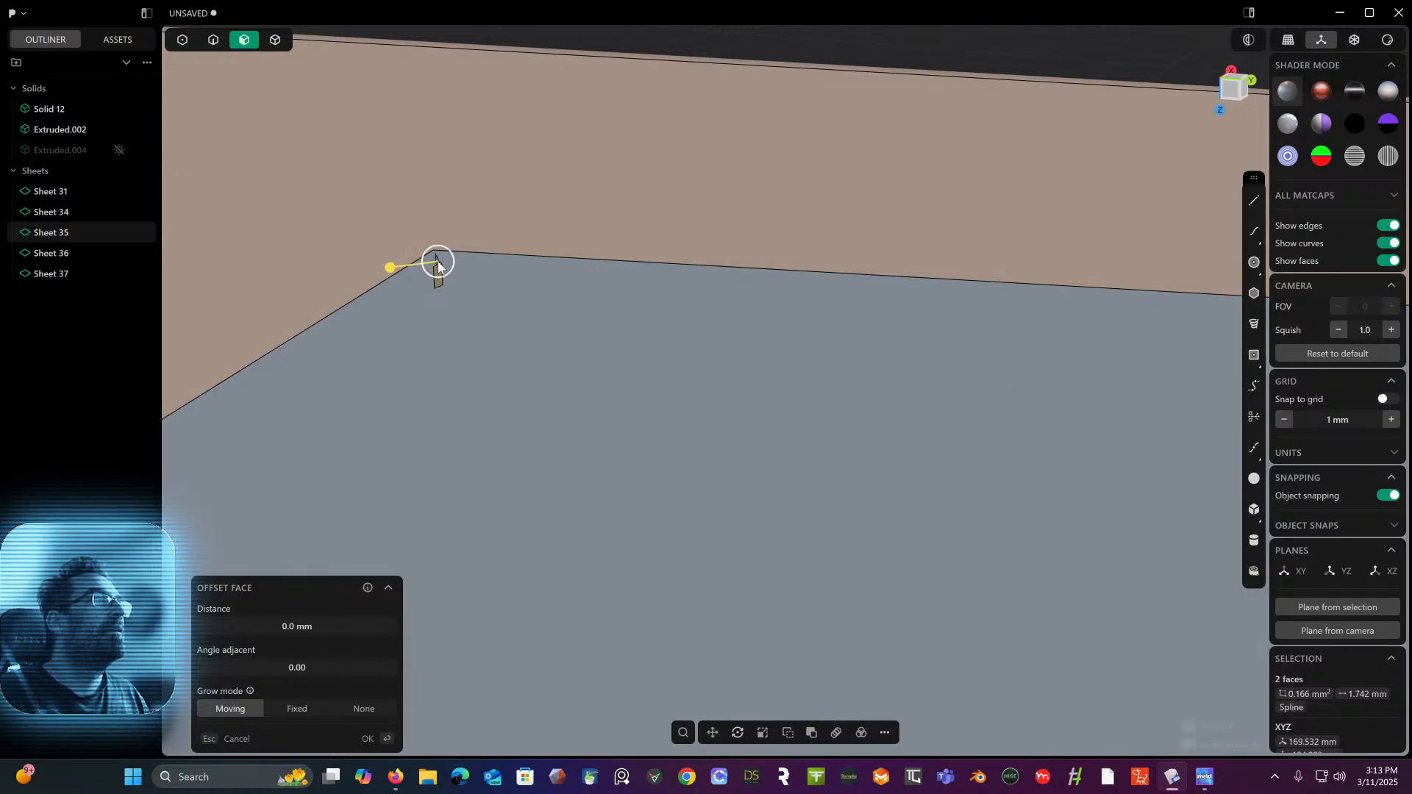
{"action": "key", "text": "Delete"}
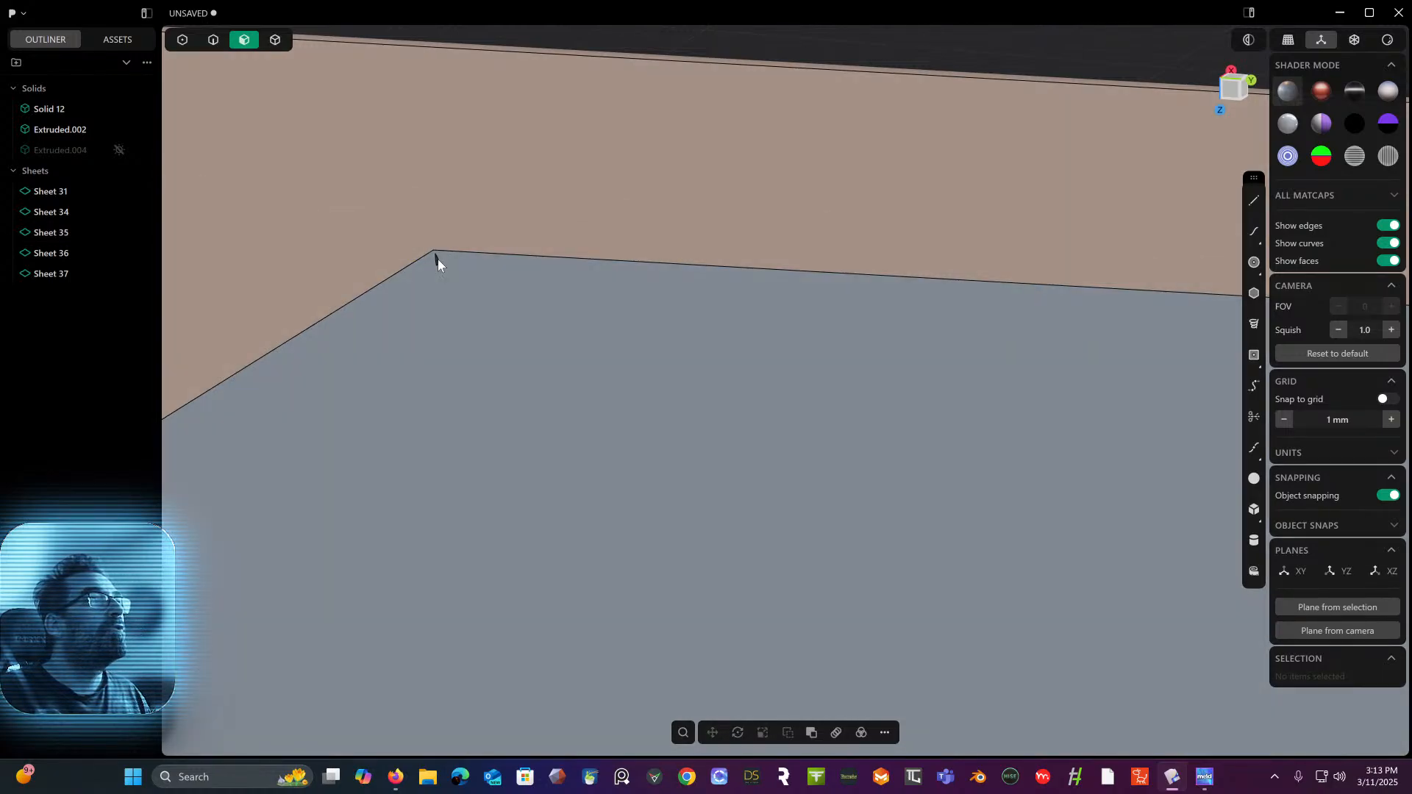
- Delete the last tiny triangular face of Sheet 35 at the cavity corner, together with its leftover outline curve
{"action": "left_click", "coordinate": [439, 260]}
{"action": "key", "text": "Delete"}
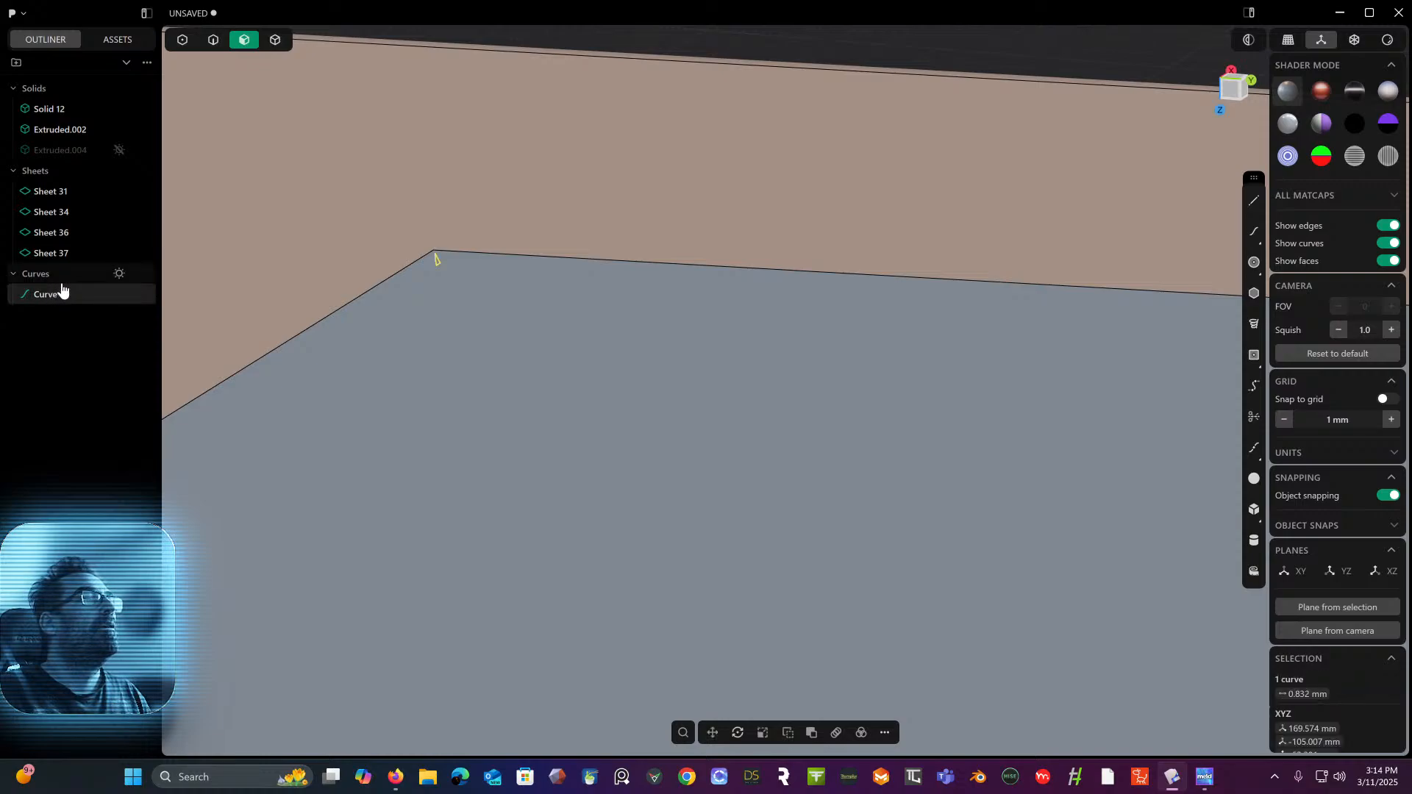
{"action": "key", "text": "Delete"}
- Delete the small flat leftover face of Sheet 36 at another cavity corner under the rim
{"action": "middle_click_drag", "start_coordinate": [385, 234], "coordinate": [59, 411]}
{"action": "scroll", "coordinate": [451, 331], "scroll_direction": "down", "scroll_amount": 2}
{"action": "middle_click_drag", "start_coordinate": [434, 400], "coordinate": [160, 403], "text": "shift"}
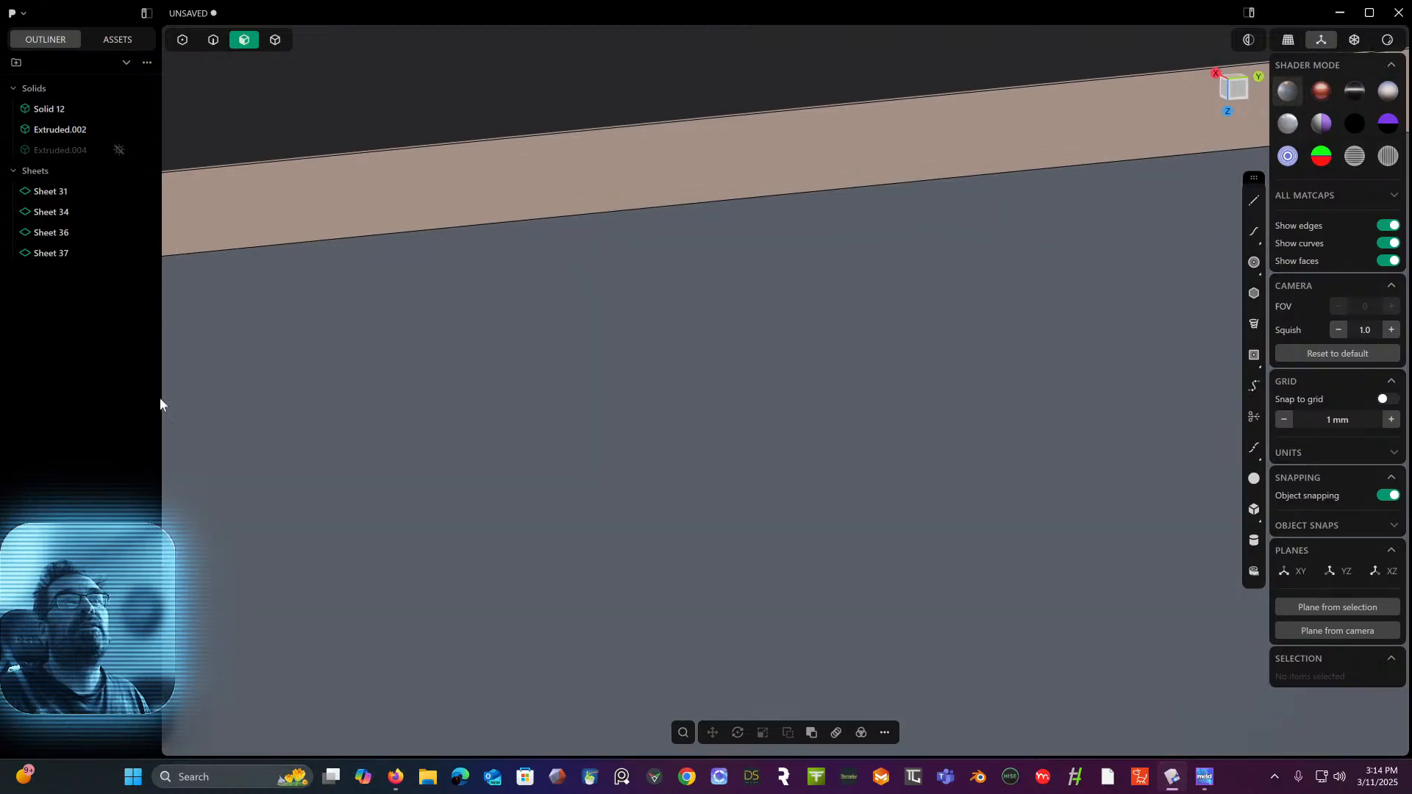
{"action": "scroll", "coordinate": [424, 385], "scroll_direction": "down", "scroll_amount": 5}
{"action": "middle_click_drag", "start_coordinate": [424, 386], "coordinate": [2, 386], "text": "shift"}
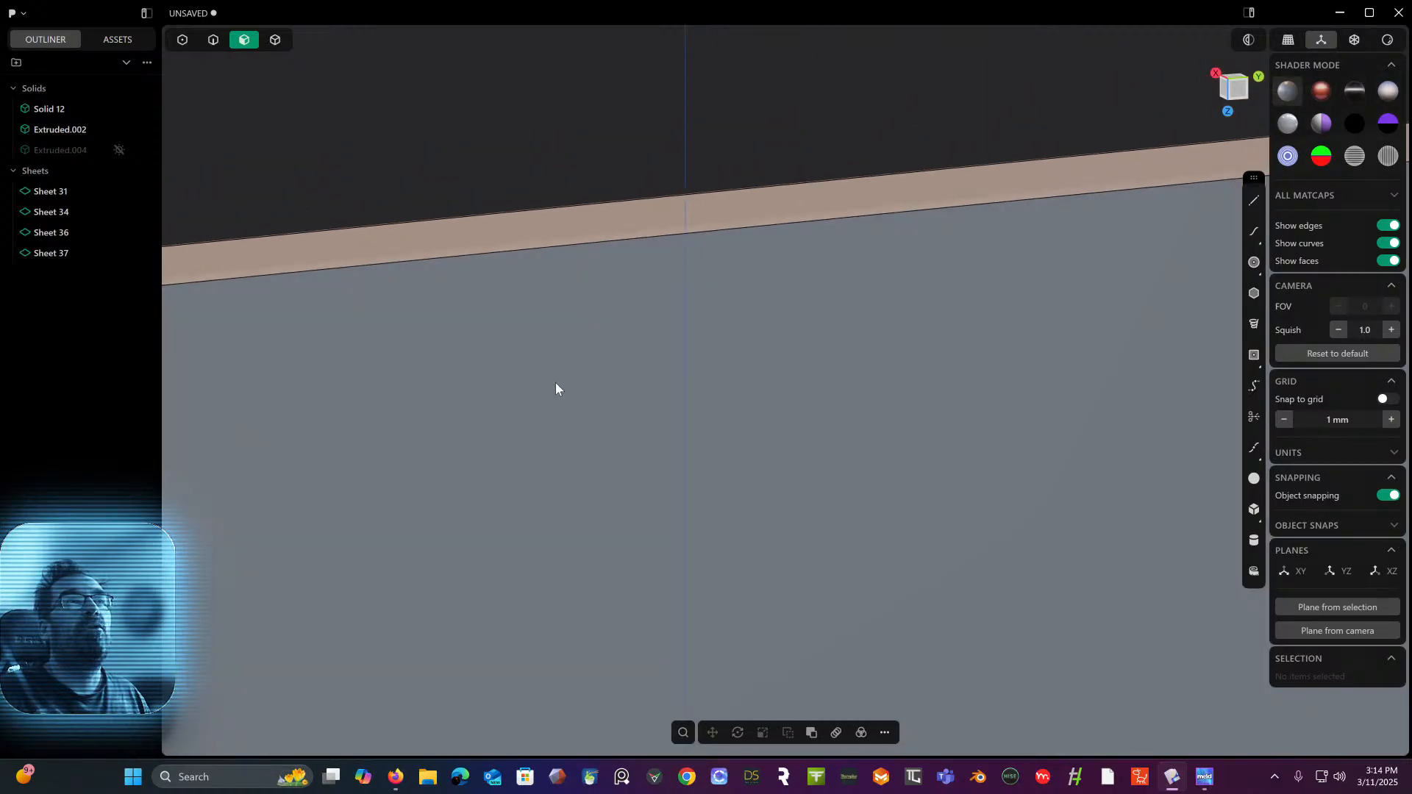
{"action": "middle_click_drag", "start_coordinate": [554, 387], "coordinate": [209, 650]}
{"action": "middle_click_drag", "start_coordinate": [1002, 306], "coordinate": [762, 302], "text": "shift"}
{"action": "scroll", "coordinate": [367, 522], "scroll_direction": "down", "scroll_amount": 3}
{"action": "scroll", "coordinate": [704, 309], "scroll_direction": "up", "scroll_amount": 10}
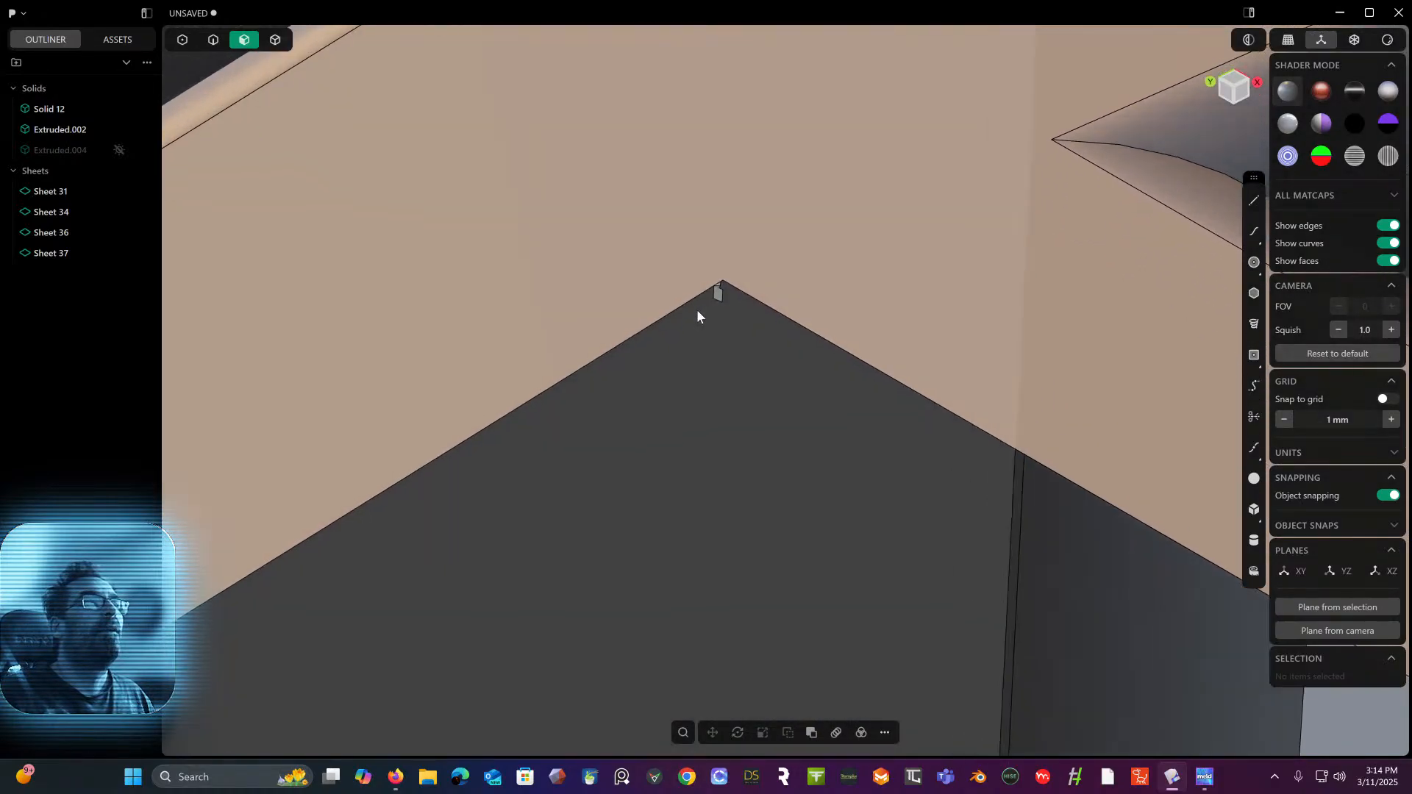
{"action": "scroll", "coordinate": [736, 294], "scroll_direction": "up", "scroll_amount": 5}
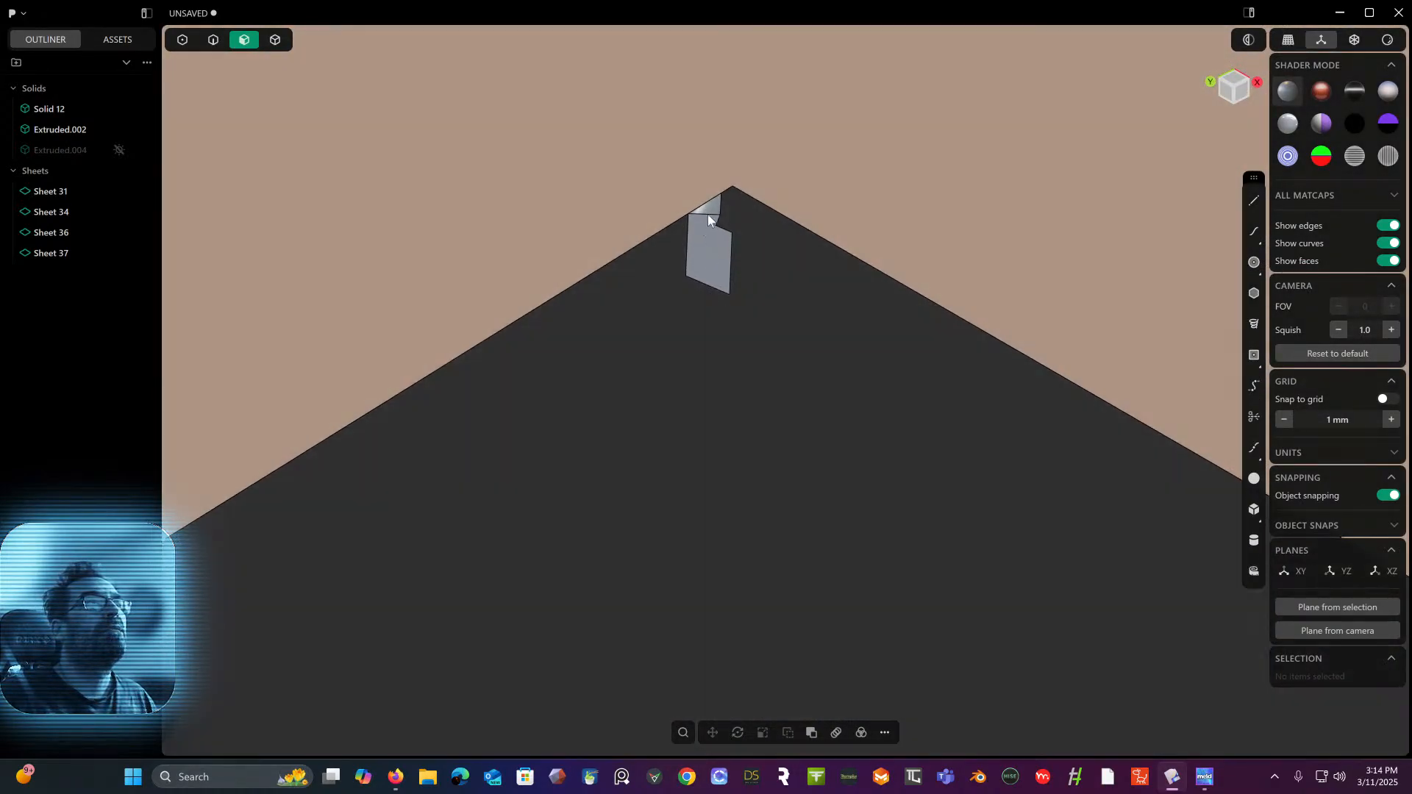
{"action": "left_click", "coordinate": [713, 208]}
{"action": "key", "text": "o"}
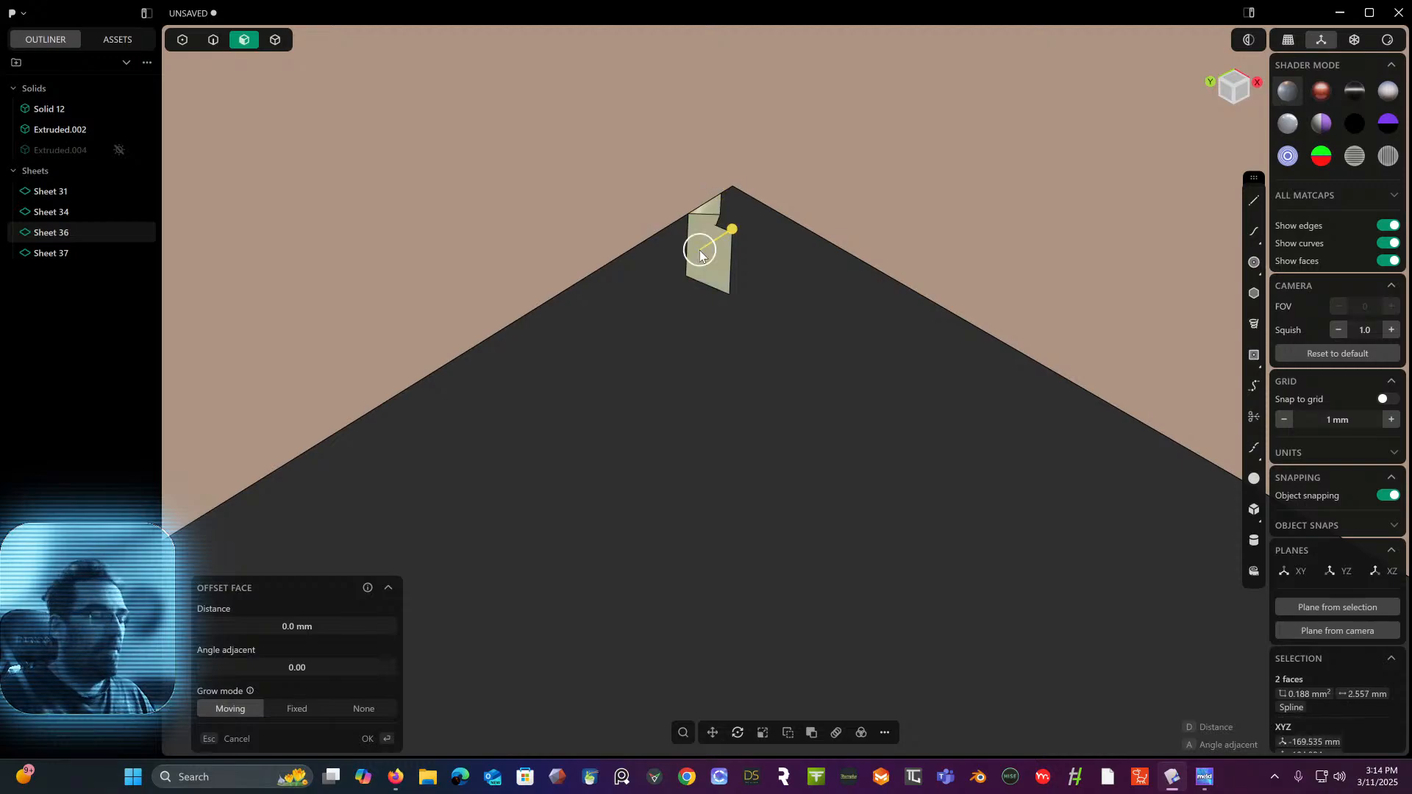
{"action": "key", "text": "Delete"}
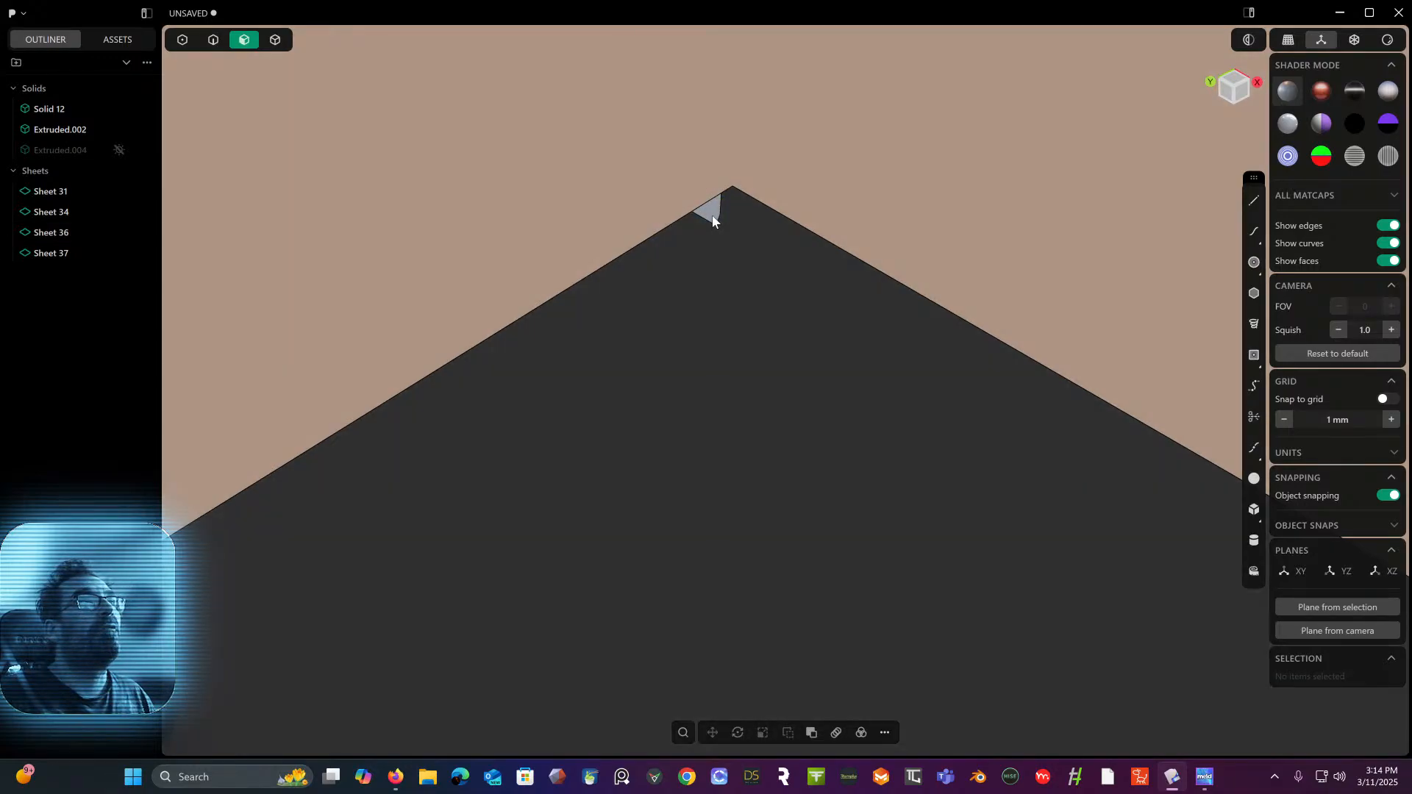
- Delete the remaining triangular sliver of Sheet 36 and its leftover outline curve
{"action": "left_click", "coordinate": [713, 213]}
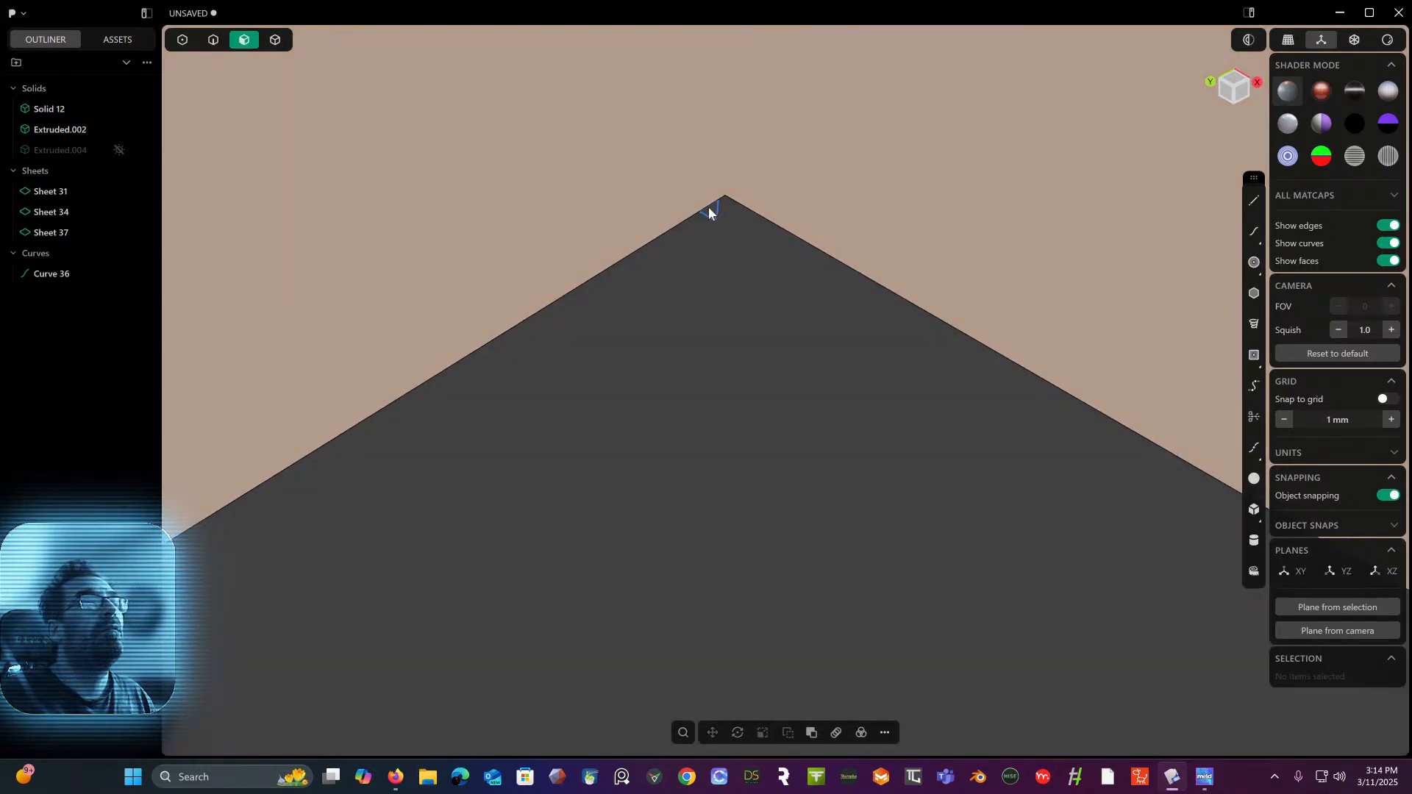
{"action": "middle_click_drag", "start_coordinate": [709, 208], "coordinate": [237, 245]}
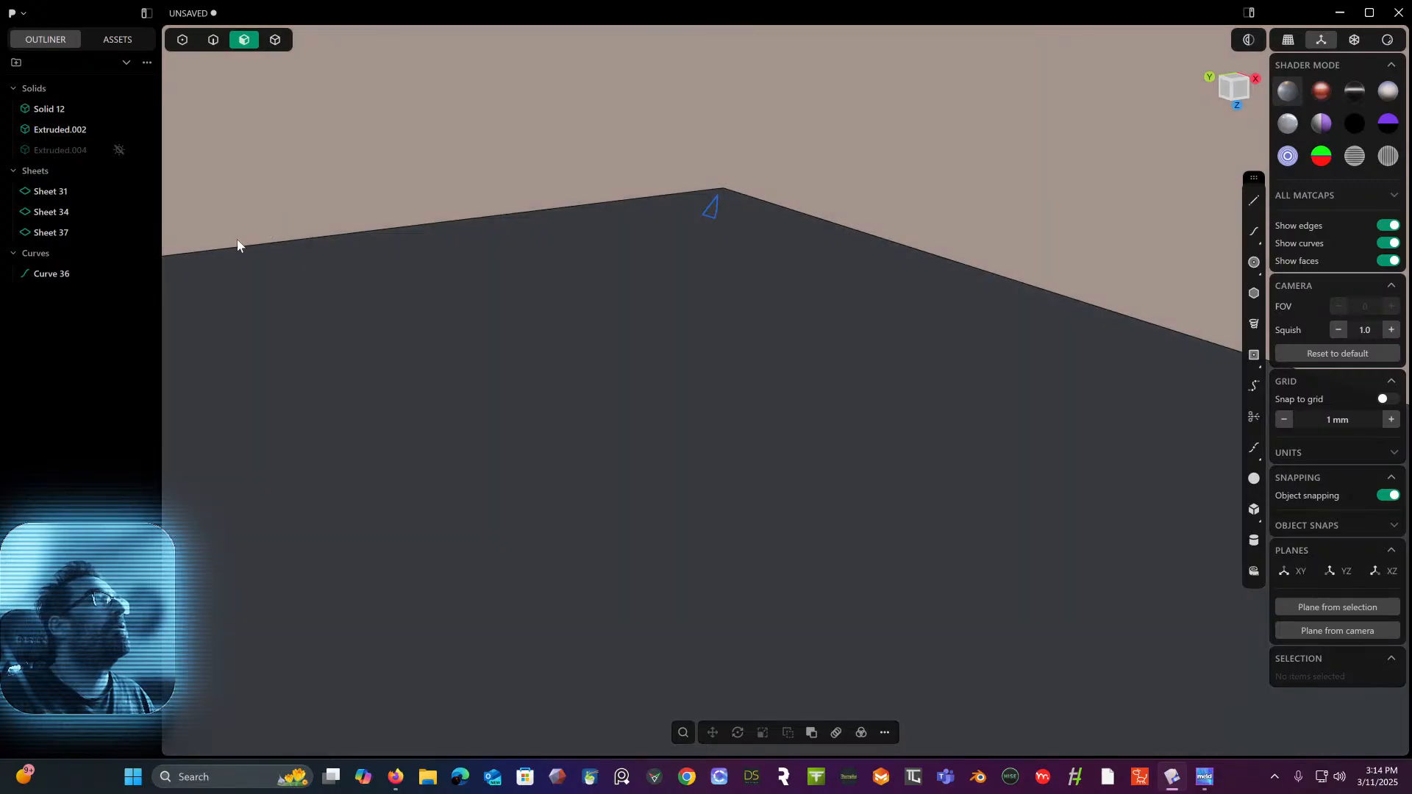
{"action": "middle_click_drag", "start_coordinate": [87, 266], "coordinate": [567, 354]}
- Delete the large flat face of Sheet 37 that spans the cavity floor, along with its leftover boundary curve
{"action": "scroll", "coordinate": [489, 325], "scroll_direction": "down", "scroll_amount": 6}
{"action": "scroll", "coordinate": [488, 325], "scroll_direction": "down", "scroll_amount": 5}
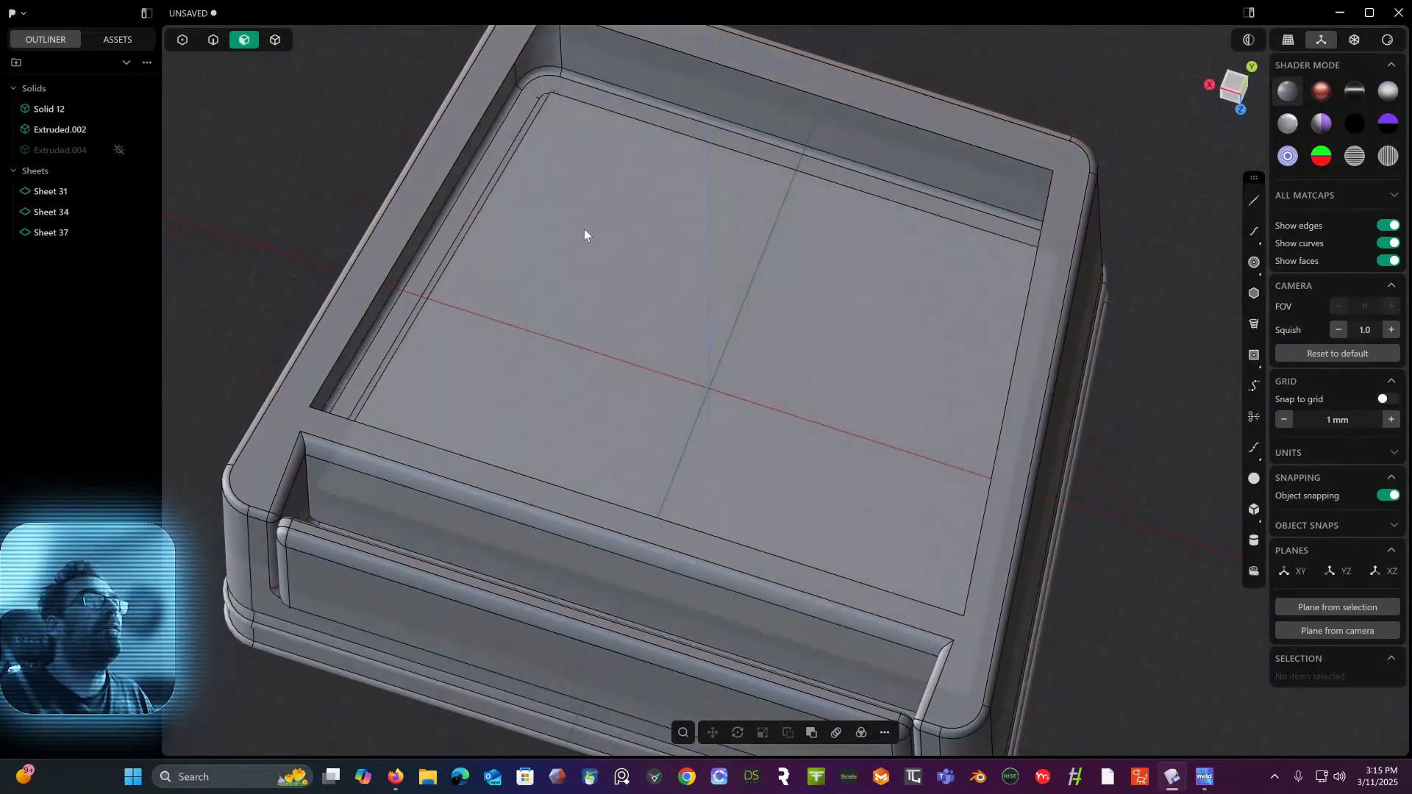
{"action": "left_click", "coordinate": [584, 223]}
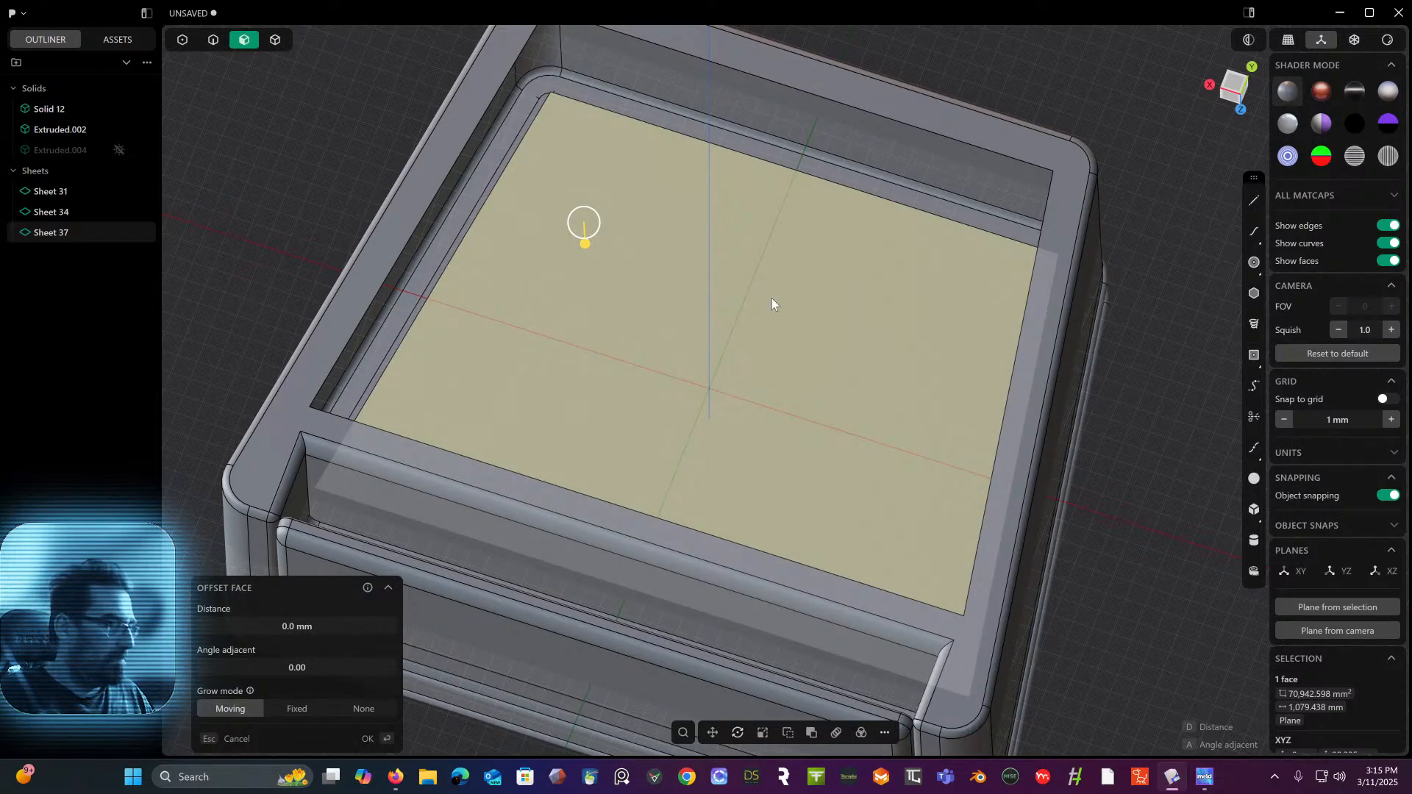
{"action": "left_click", "coordinate": [311, 108]}
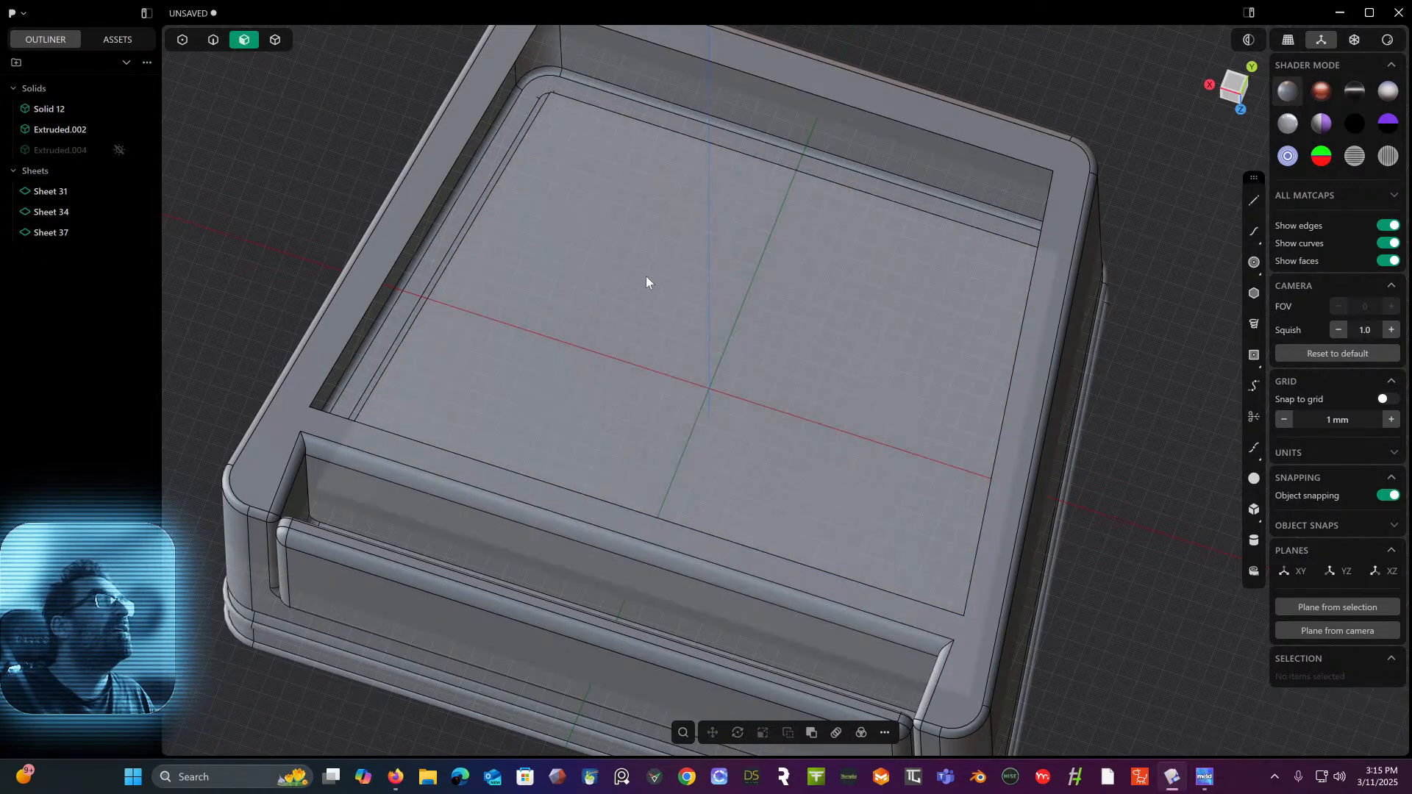
{"action": "left_click", "coordinate": [606, 276]}
{"action": "key", "text": "ctrl+z"}
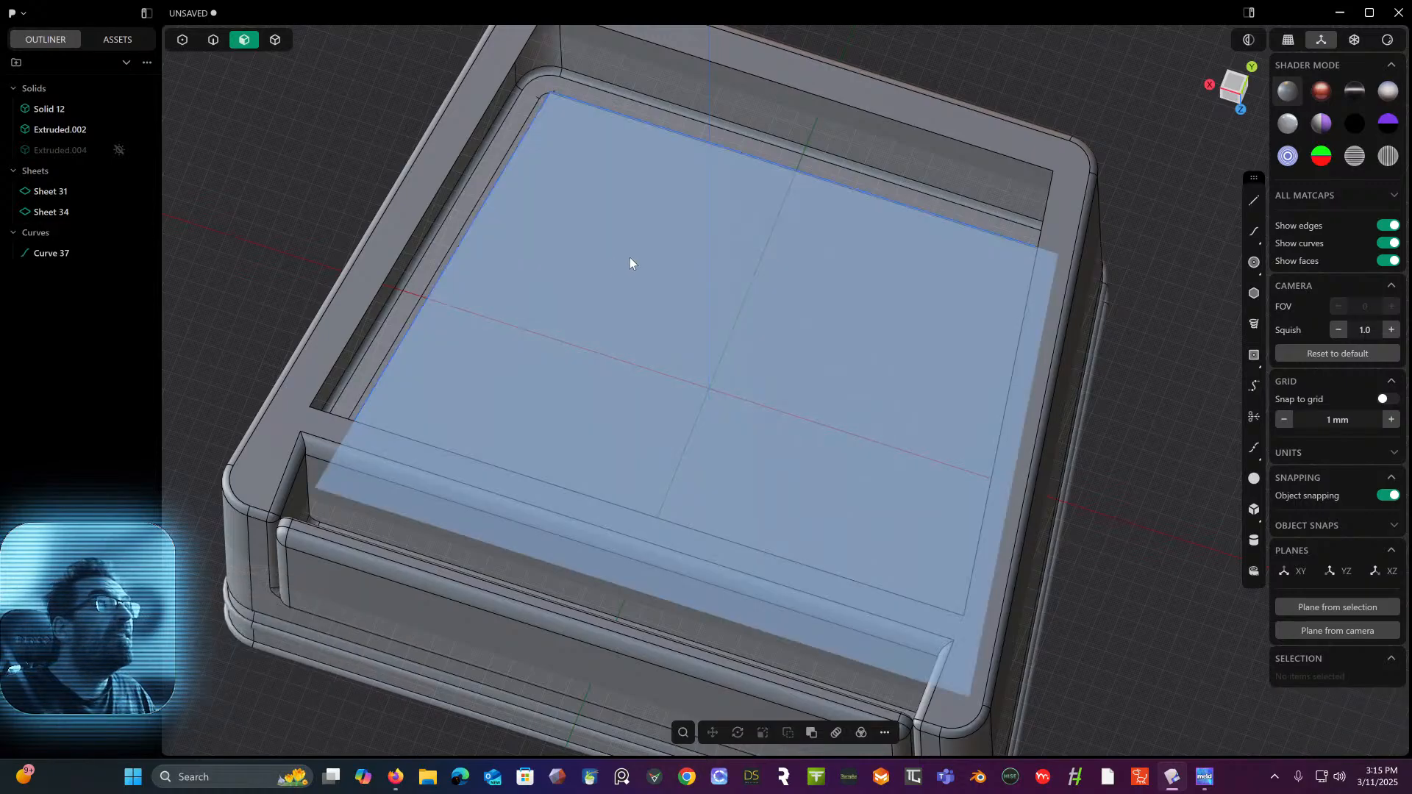
{"action": "middle_click_drag", "start_coordinate": [631, 256], "coordinate": [623, 256]}
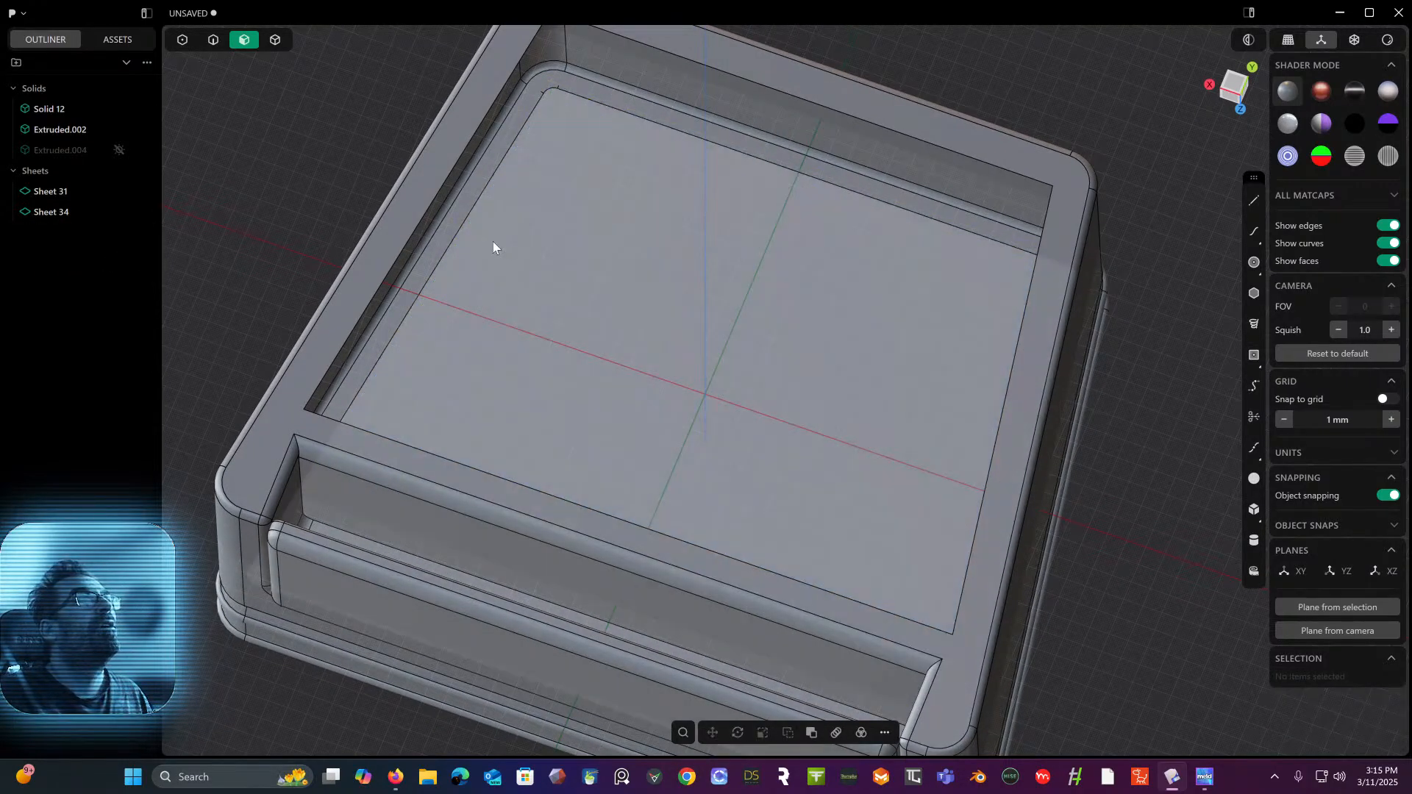
- Hide Solid 12, the stepped base body, to isolate the upper housing and the remaining sheets
{"action": "middle_click_drag", "start_coordinate": [496, 240], "coordinate": [551, 211]}
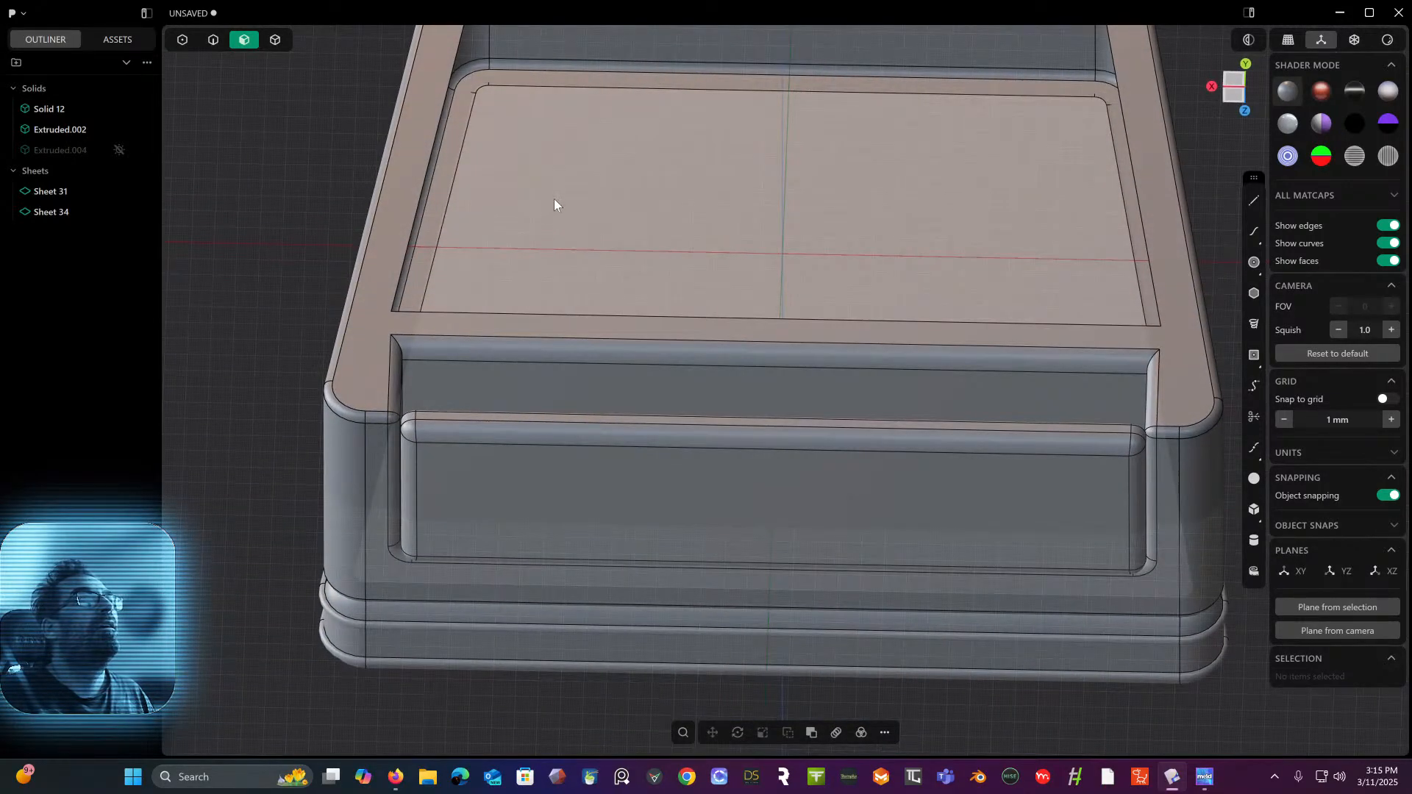
{"action": "mouse_move", "coordinate": [476, 110]}
{"action": "middle_mouse_down"}
{"action": "mouse_move", "coordinate": [460, 134]}
{"action": "mouse_move", "coordinate": [394, 150]}
{"action": "mouse_move", "coordinate": [508, 201]}
{"action": "mouse_move", "coordinate": [514, 69]}
{"action": "mouse_move", "coordinate": [475, 114]}
{"action": "middle_mouse_up"}
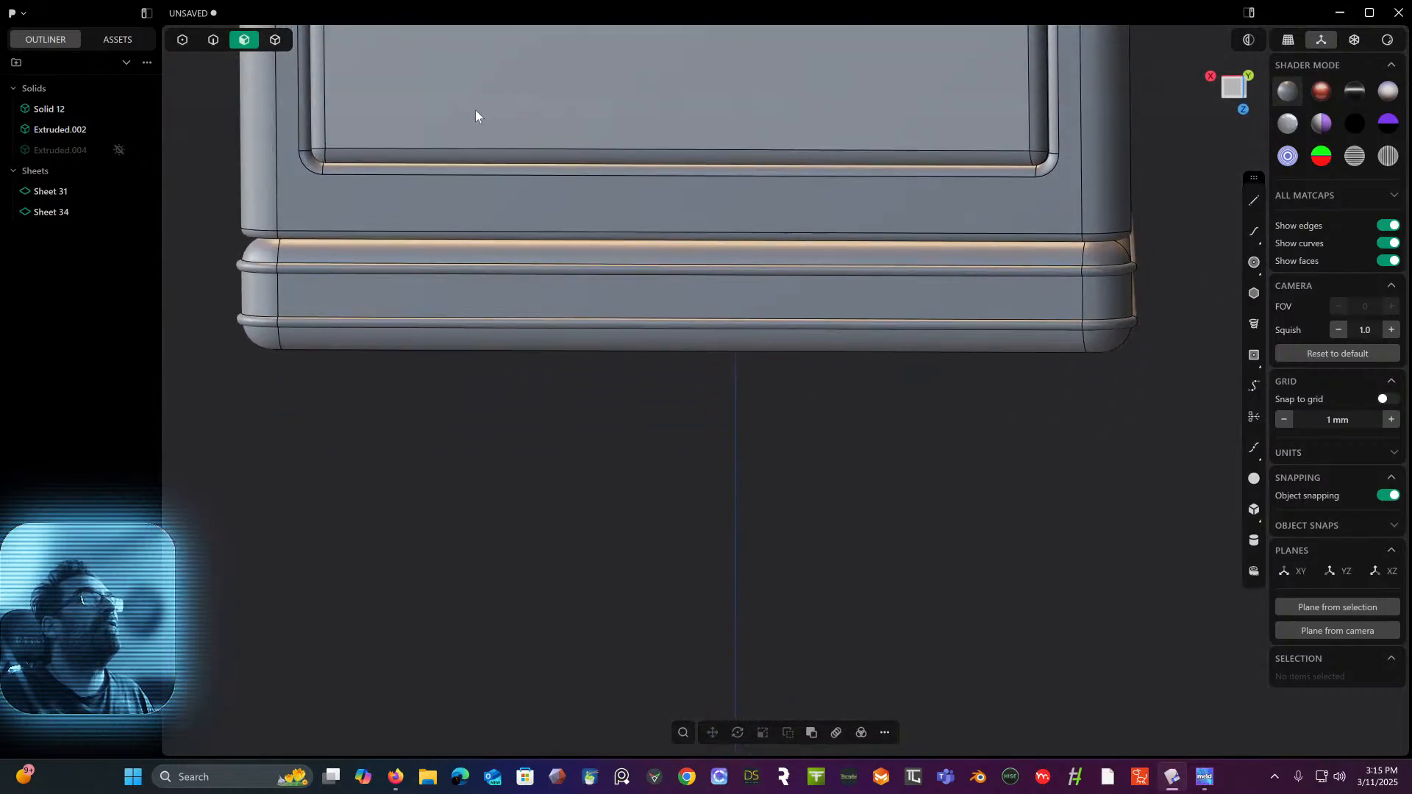
{"action": "left_click", "coordinate": [107, 112]}
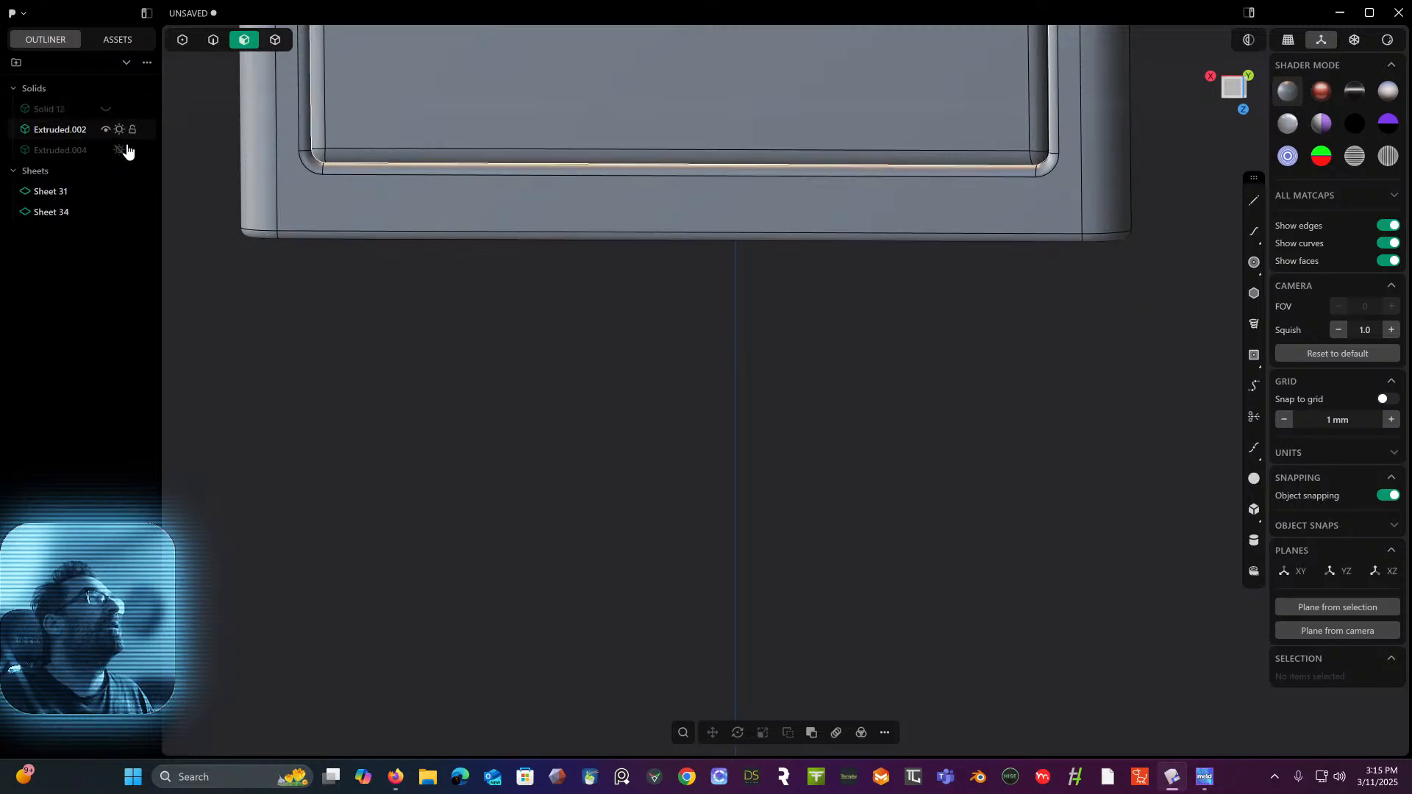
{"action": "middle_click_drag", "start_coordinate": [353, 242], "coordinate": [315, 330]}
{"action": "left_click", "coordinate": [475, 321]}
{"action": "scroll", "coordinate": [428, 384], "scroll_direction": "up", "scroll_amount": 1}
{"action": "middle_click_drag", "start_coordinate": [427, 384], "coordinate": [458, 445]}
{"action": "key", "text": "Escape"}
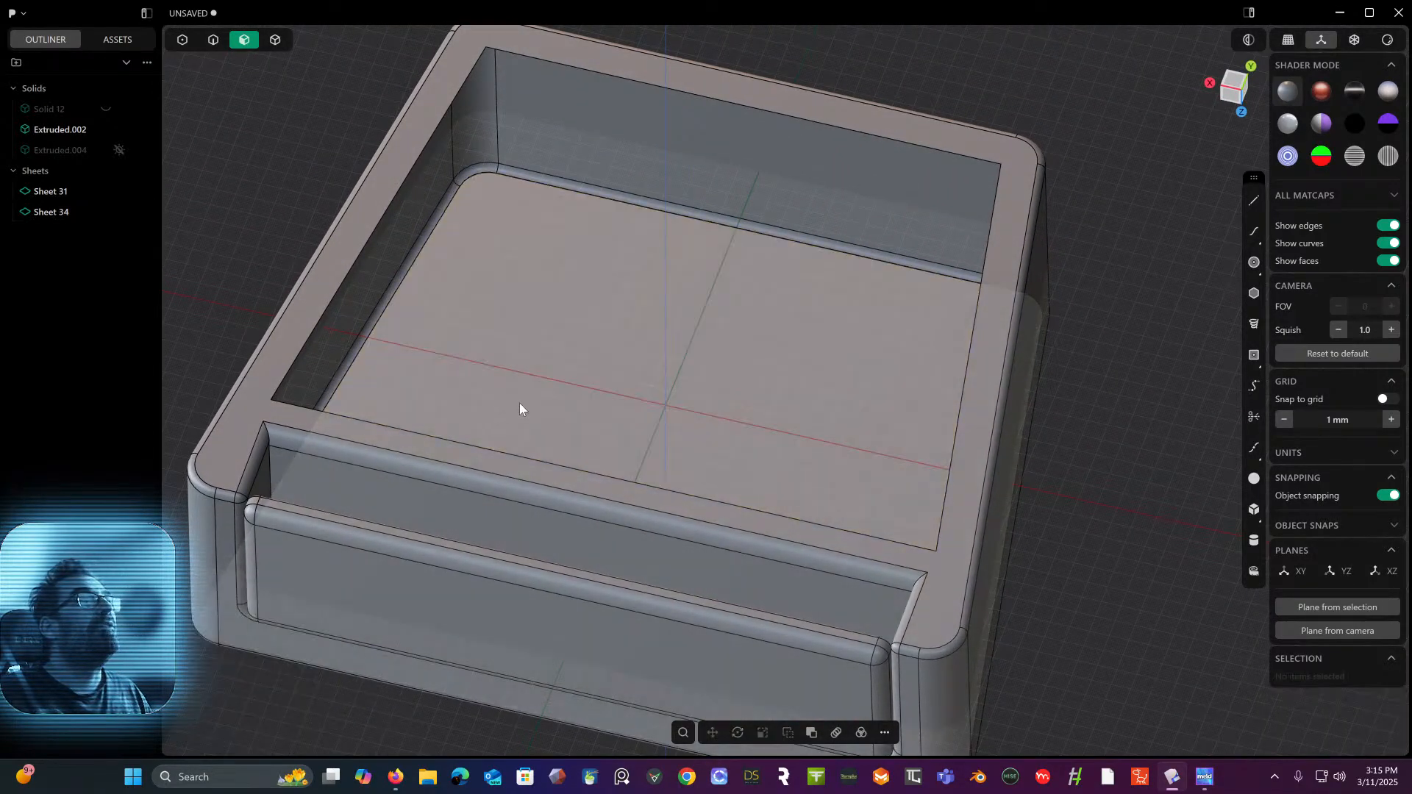
- Try to select the flat inner walls, rounded corners, floor fillets and thin seam strips of Sheet 31 and Sheet 34 around the cavity
{"action": "left_click", "coordinate": [514, 299]}
{"action": "middle_click_drag", "start_coordinate": [516, 405], "coordinate": [512, 323]}
{"action": "left_click", "coordinate": [594, 163]}
{"action": "middle_click_drag", "start_coordinate": [594, 164], "coordinate": [608, 131]}
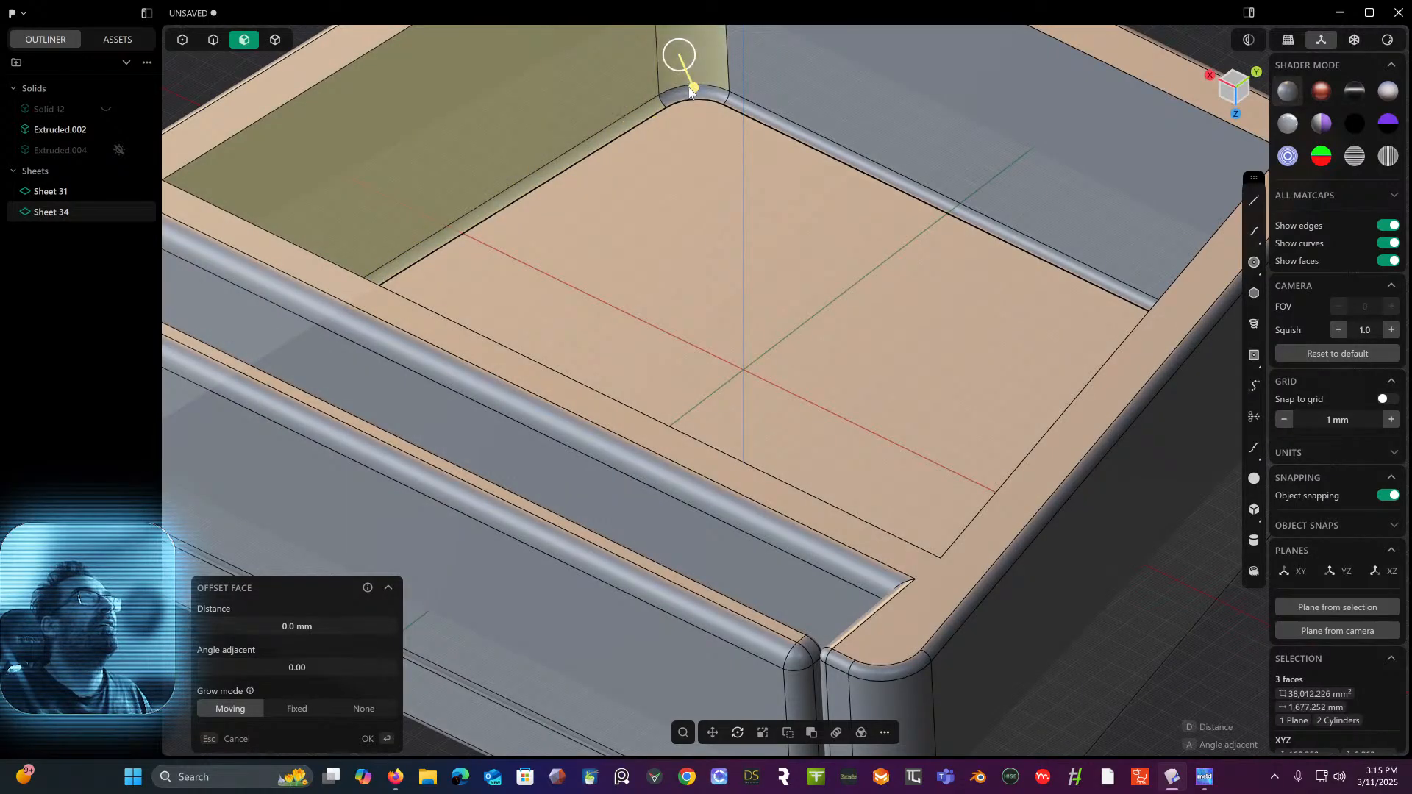
{"action": "left_click", "coordinate": [706, 98]}
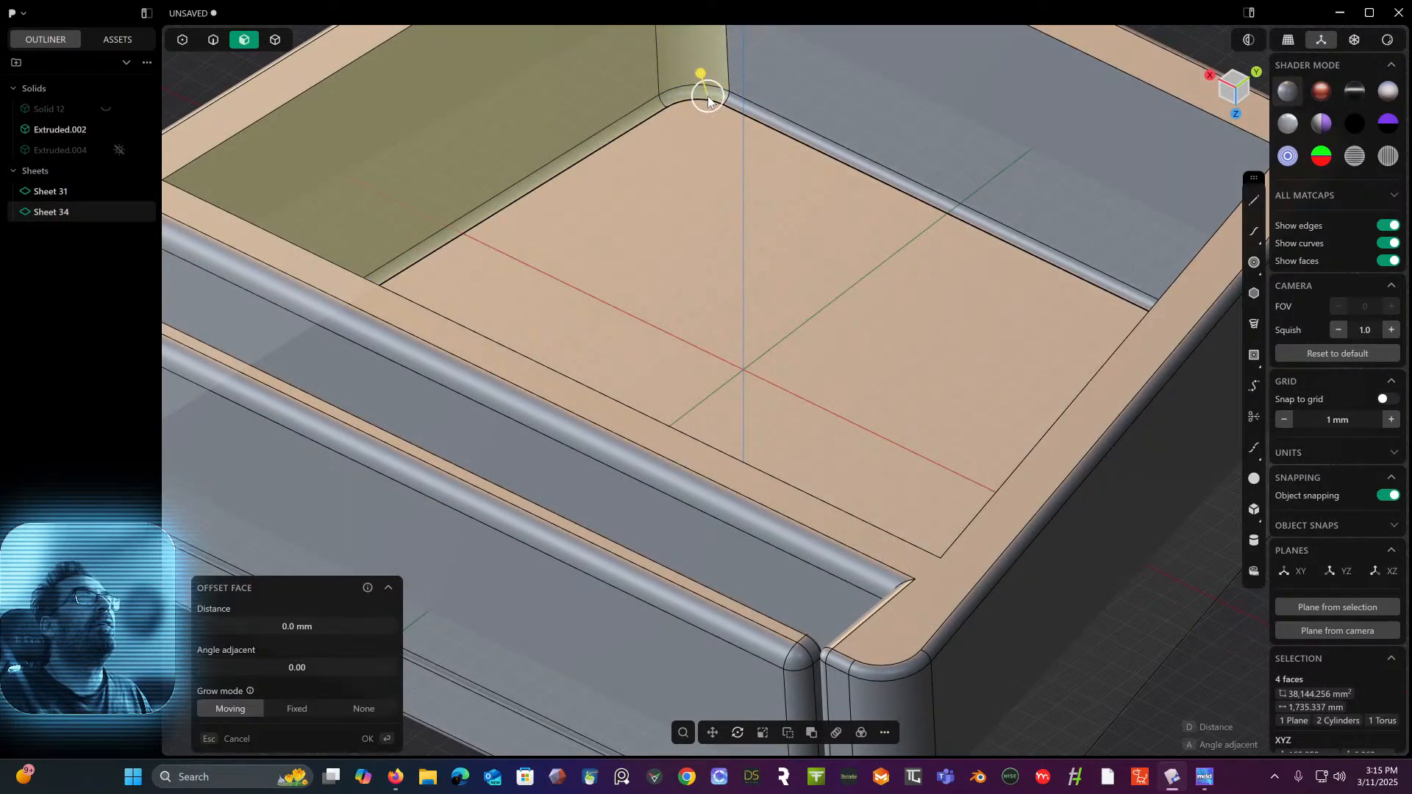
{"action": "left_click", "coordinate": [809, 67]}
{"action": "middle_click_drag", "start_coordinate": [751, 120], "coordinate": [599, 313]}
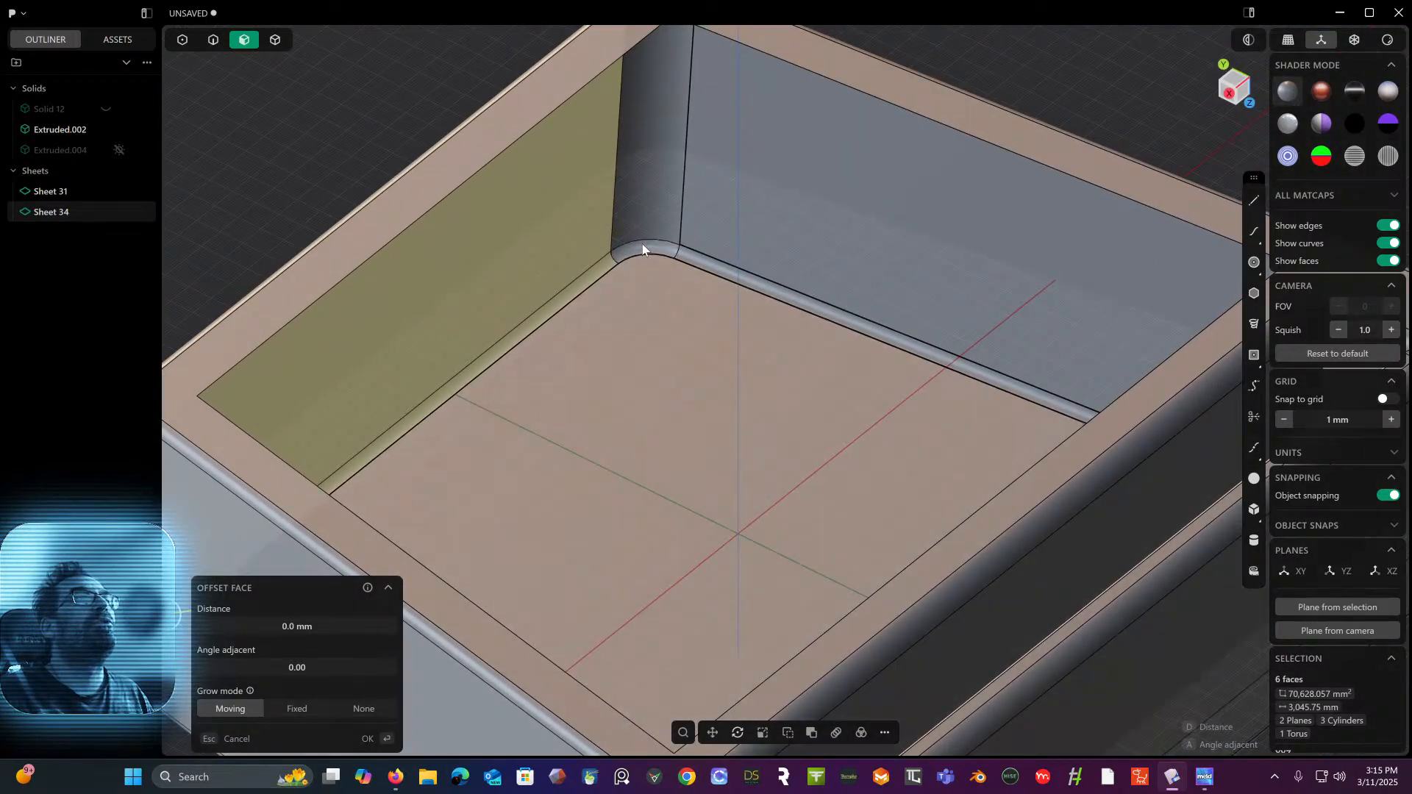
{"action": "left_click", "coordinate": [716, 178]}
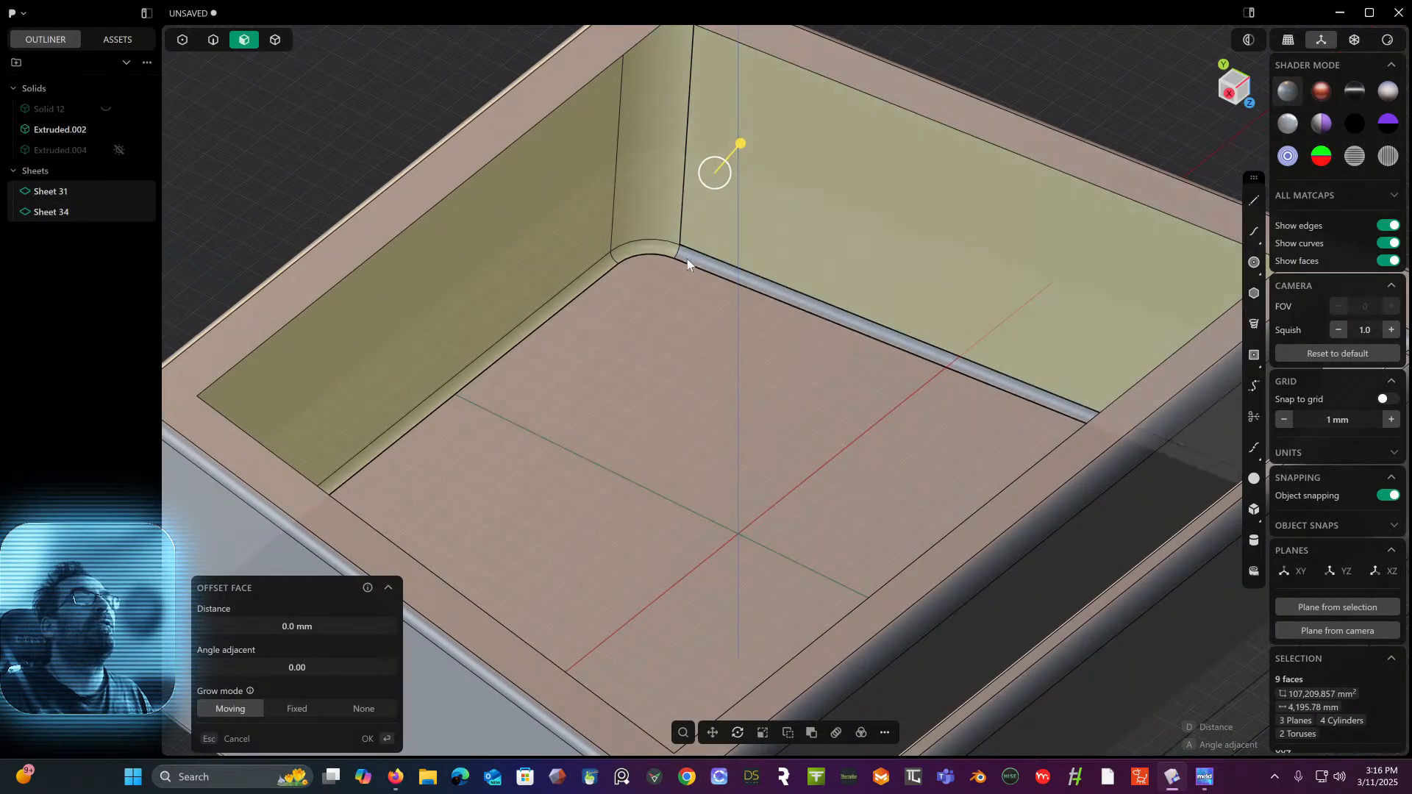
{"action": "scroll", "coordinate": [677, 194], "scroll_direction": "up", "scroll_amount": 8}
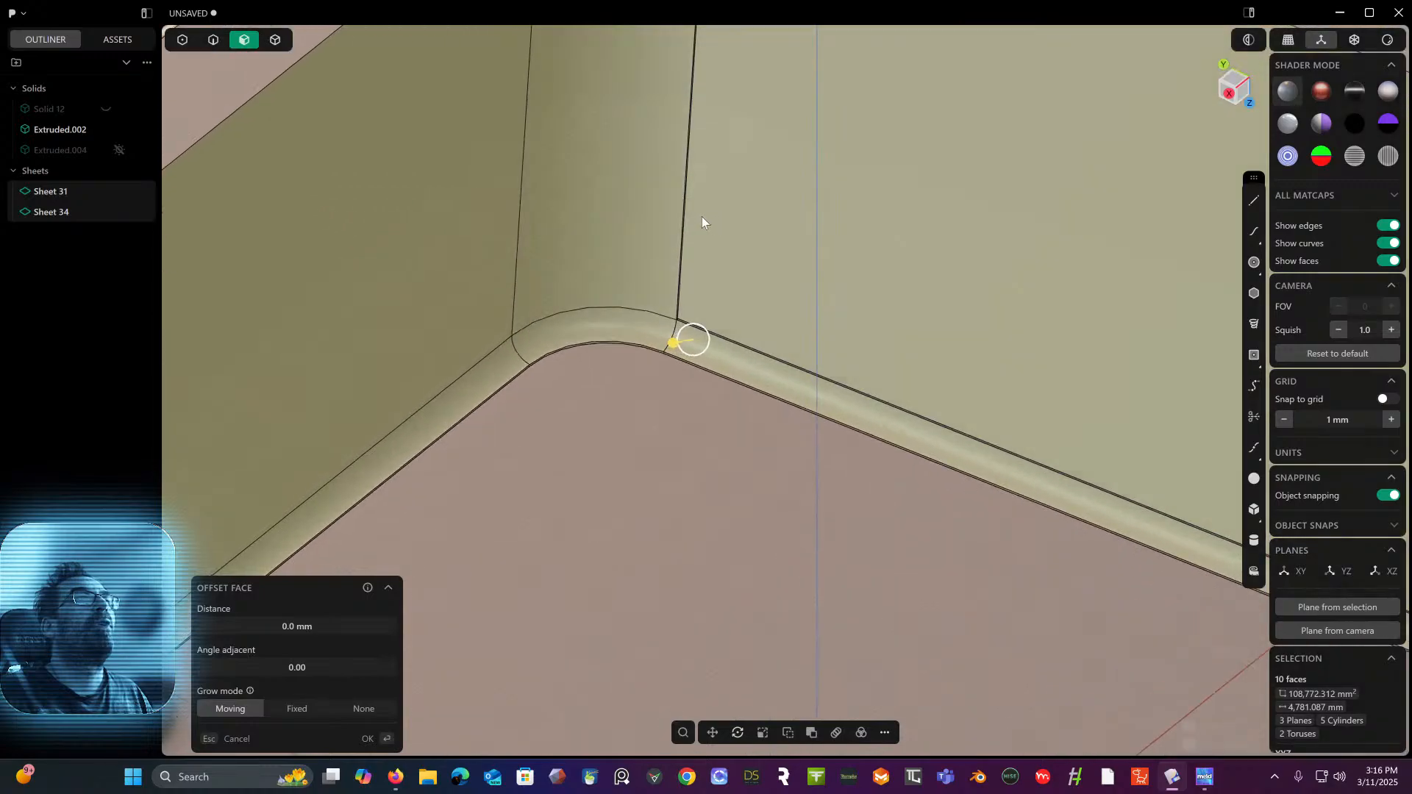
{"action": "scroll", "coordinate": [659, 247], "scroll_direction": "up", "scroll_amount": 2}
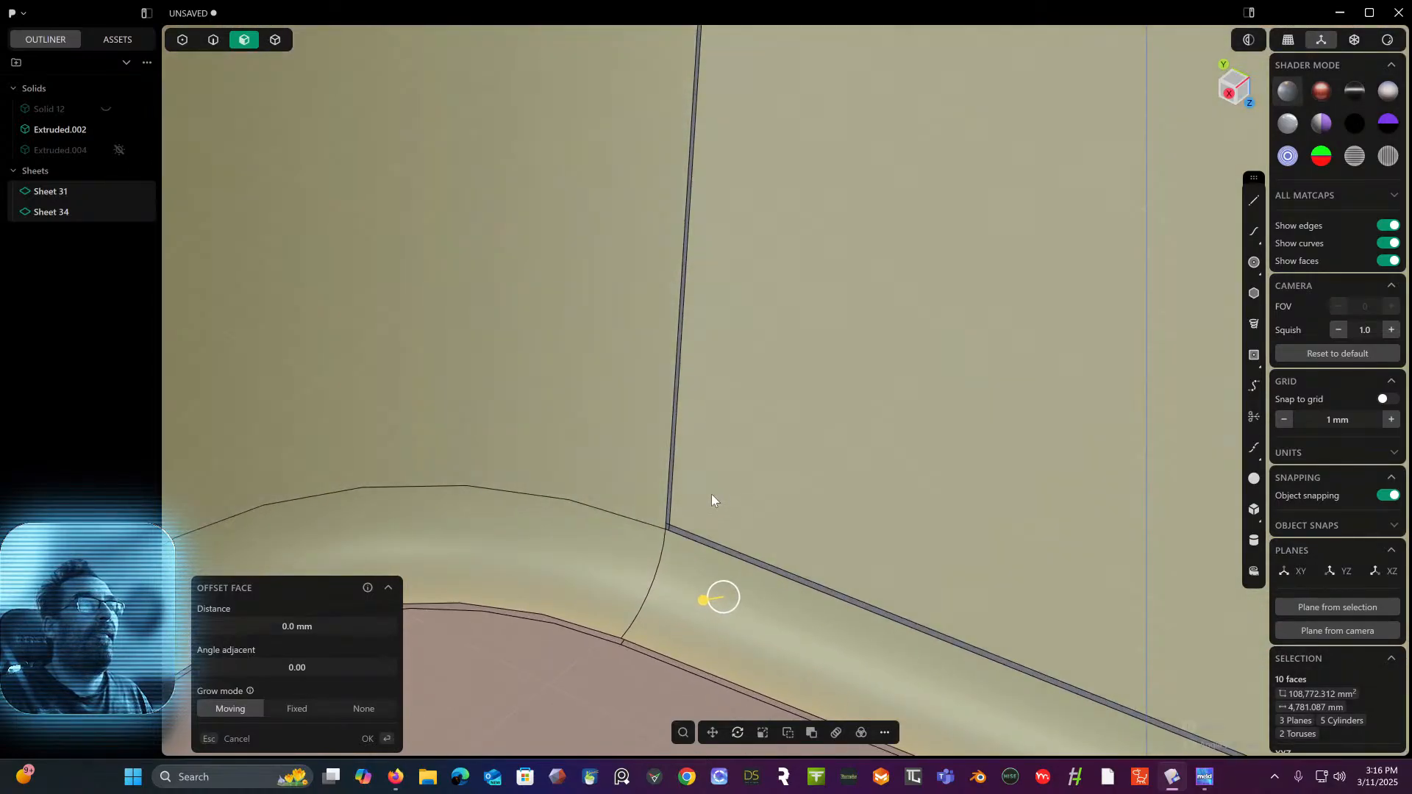
{"action": "left_click", "coordinate": [668, 528]}
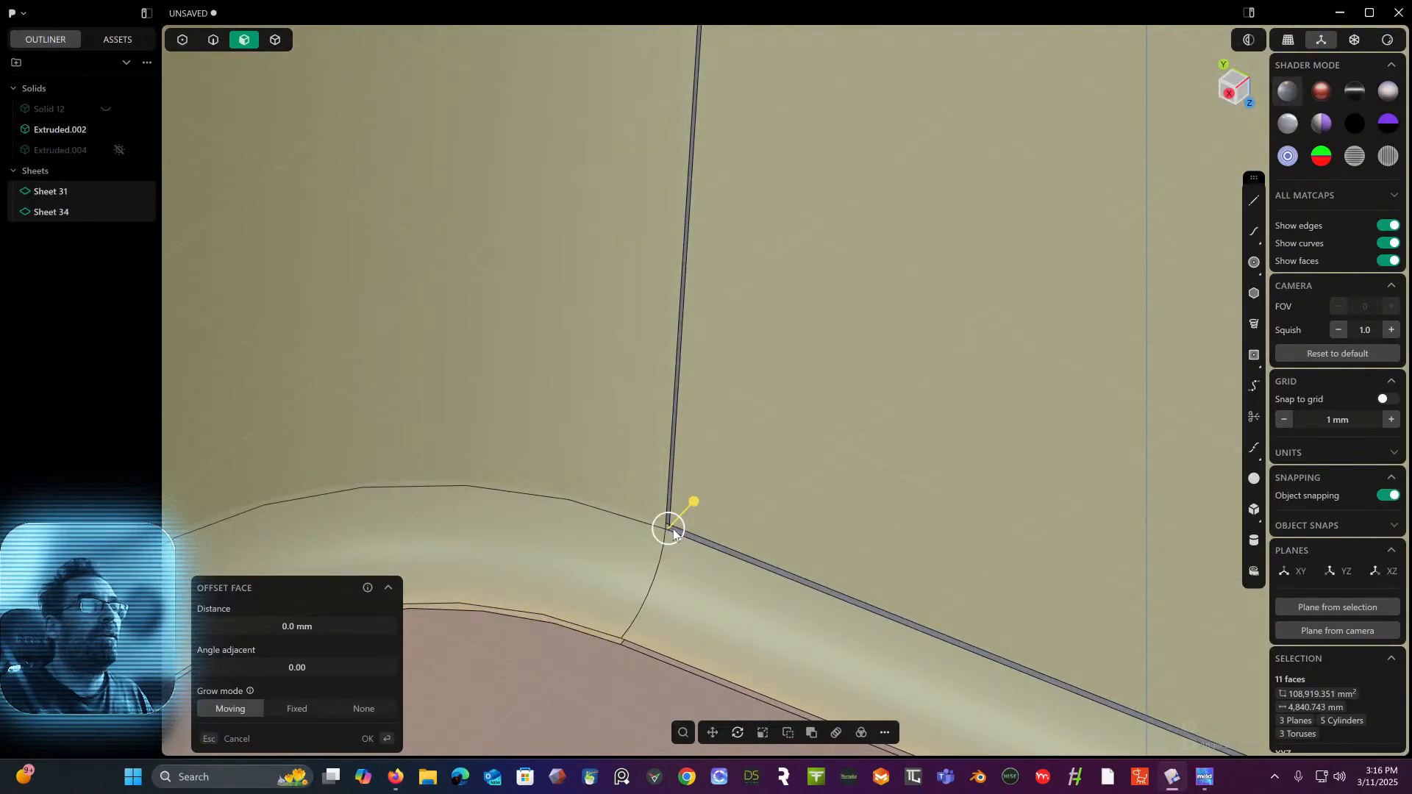
{"action": "left_click", "coordinate": [673, 527]}
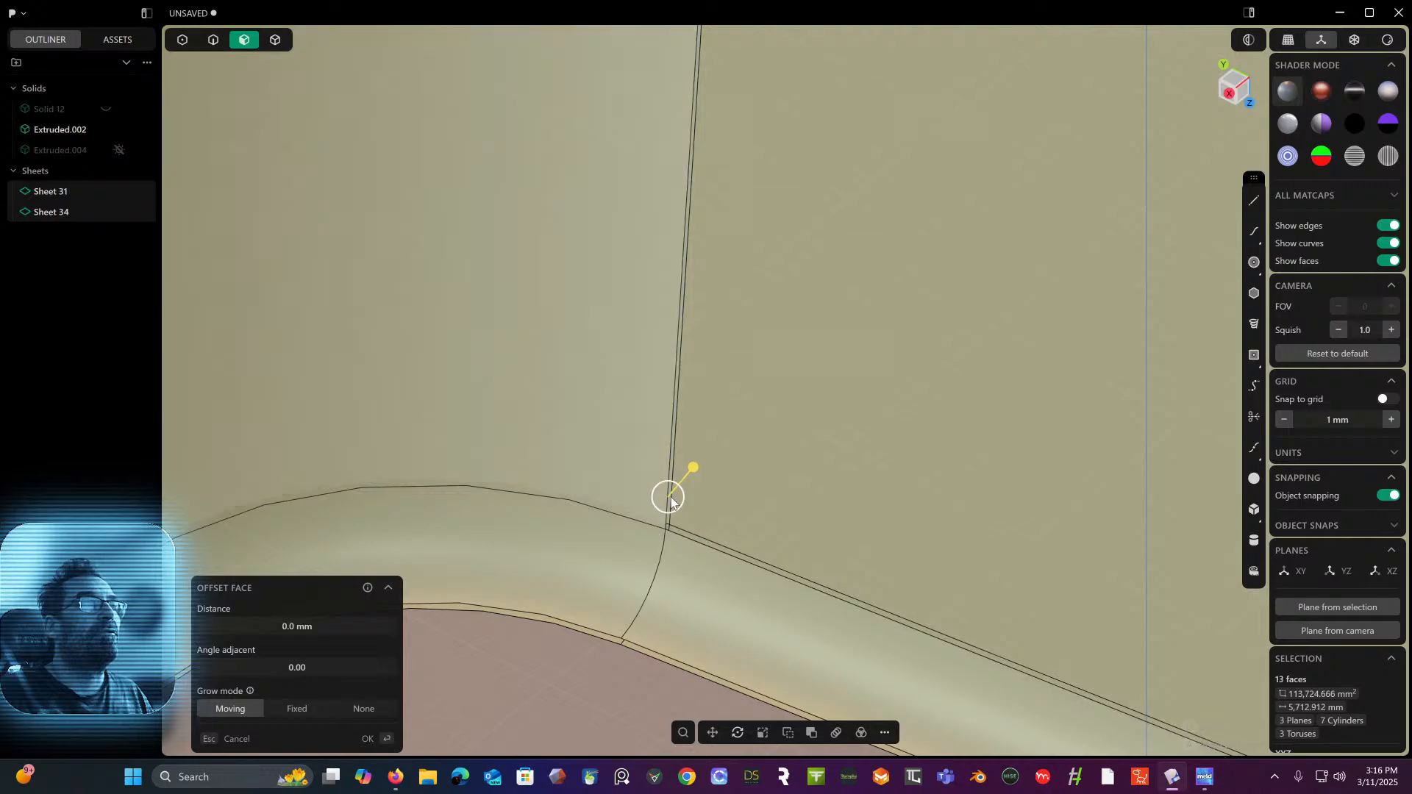
- Try to narrow the selection to Sheet 34 by dropping the Sheet 31 faces beside the rounded corner
{"action": "middle_click_drag", "start_coordinate": [671, 502], "coordinate": [624, 509]}
{"action": "left_click", "coordinate": [667, 500], "text": "ctrl"}
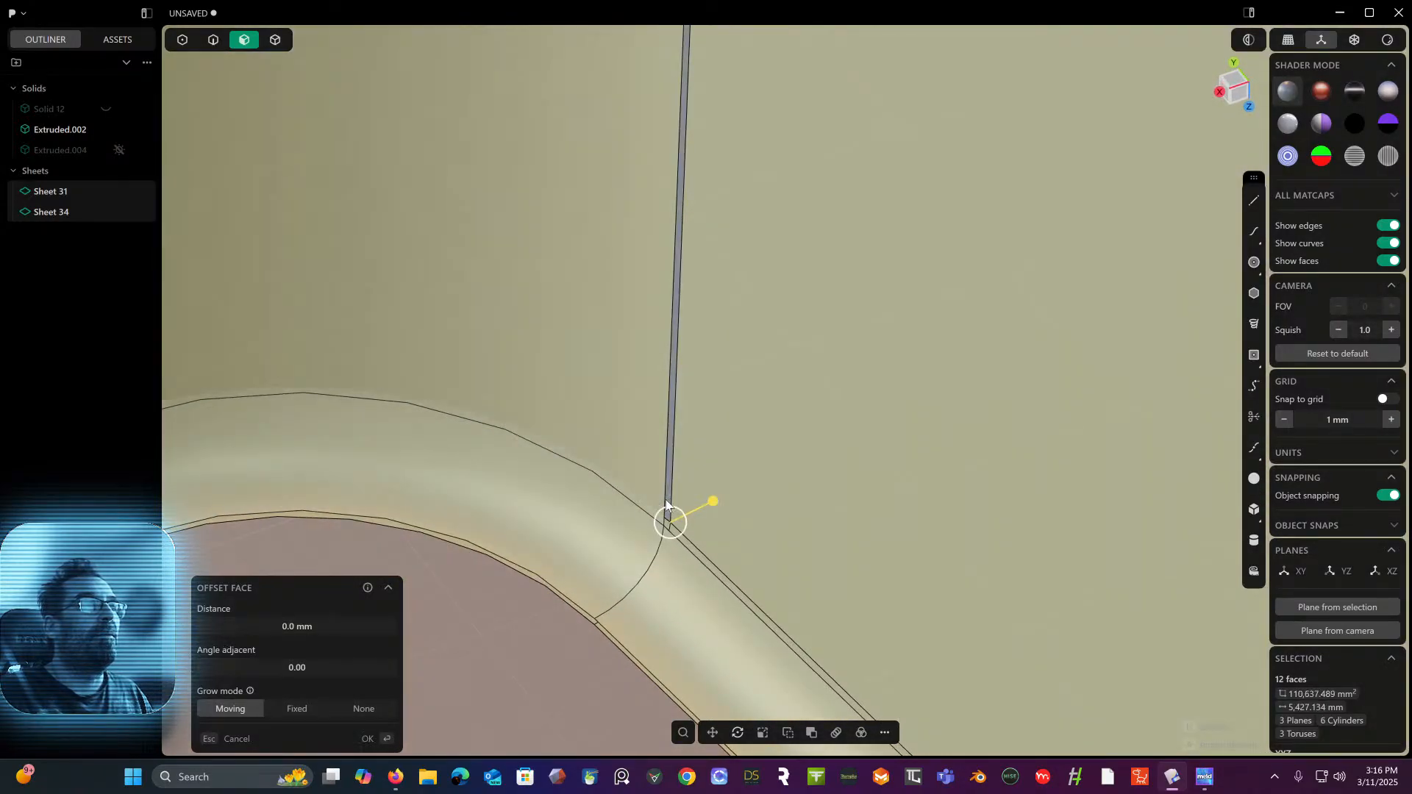
{"action": "left_click", "coordinate": [681, 507], "text": "ctrl"}
{"action": "left_click", "coordinate": [682, 505], "text": "ctrl"}
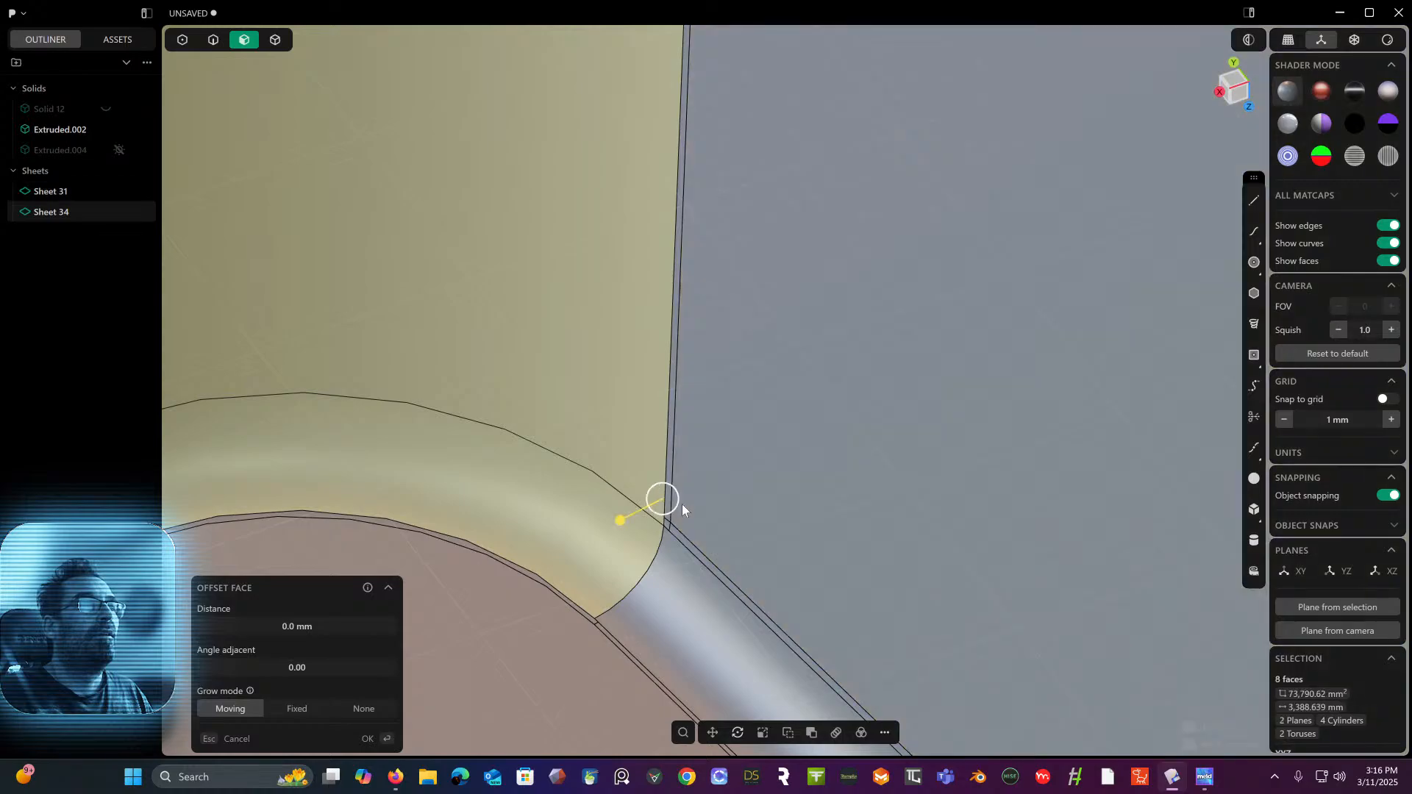
{"action": "scroll", "coordinate": [678, 576], "scroll_direction": "down", "scroll_amount": 6}
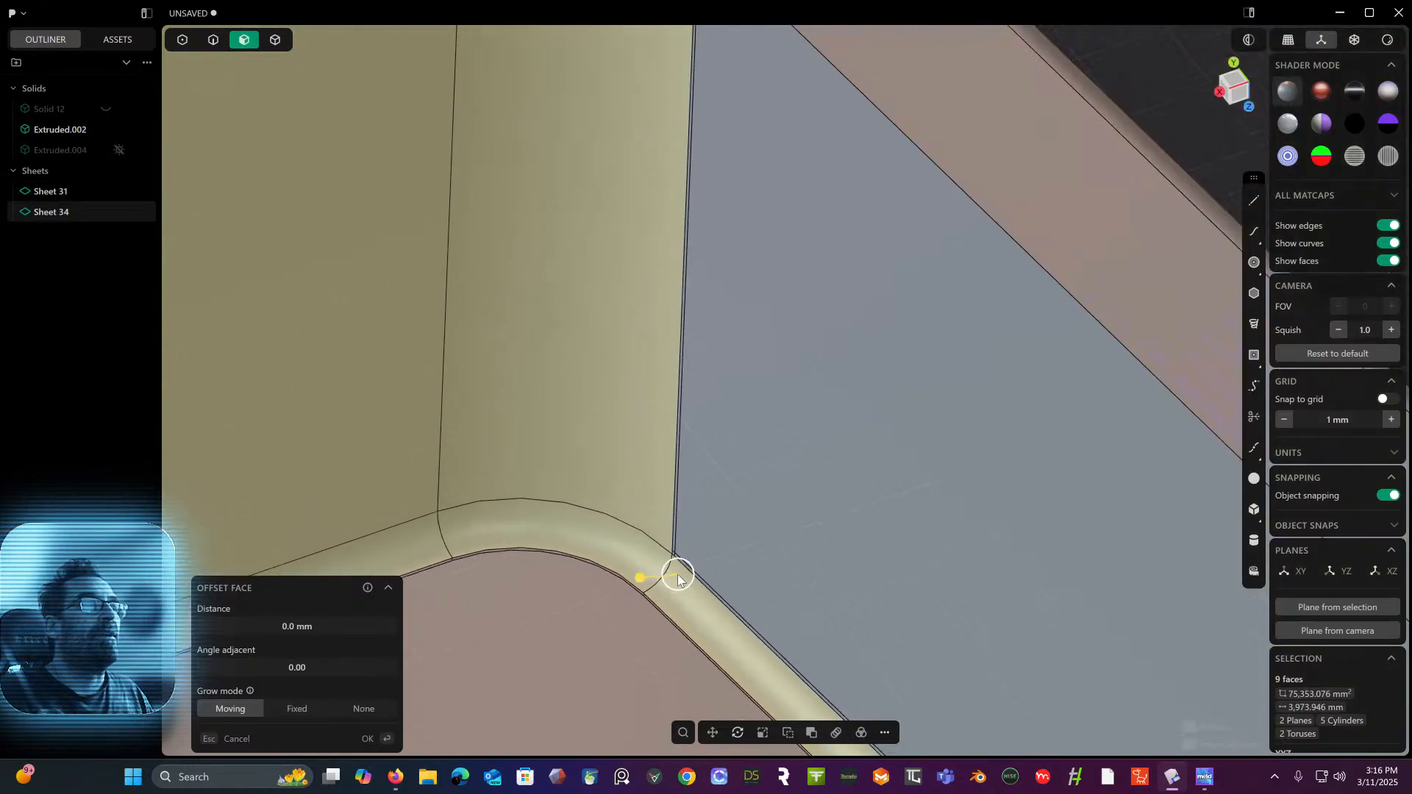
{"action": "middle_click_drag", "start_coordinate": [677, 576], "coordinate": [171, 720]}
{"action": "middle_click_drag", "start_coordinate": [248, 699], "coordinate": [352, 688]}
{"action": "scroll", "coordinate": [434, 629], "scroll_direction": "down", "scroll_amount": 3}
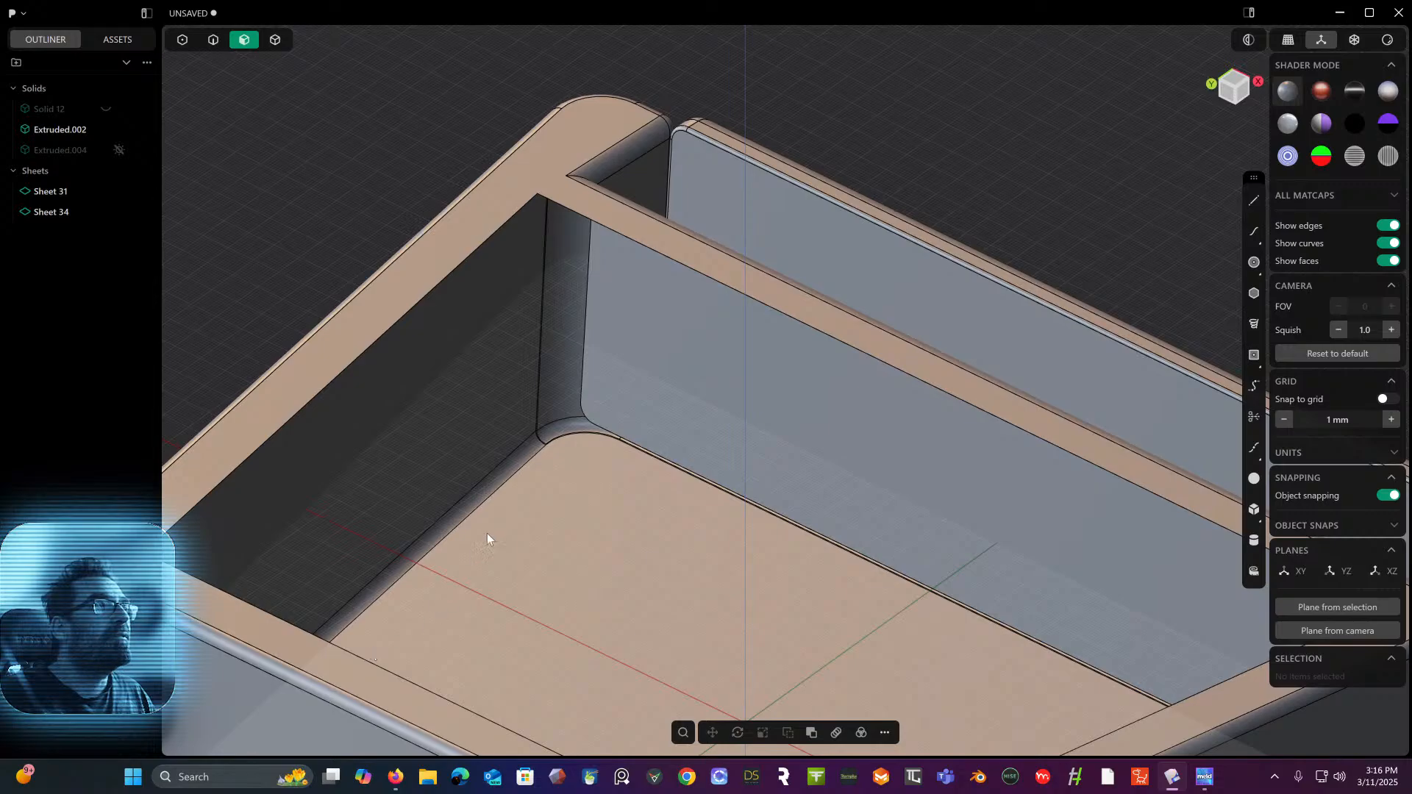
- Examine the rounded corner, floor fillet and framed wall faces beside the pocket to see which belong to Sheet 34
{"action": "scroll", "coordinate": [577, 377], "scroll_direction": "up", "scroll_amount": 5}
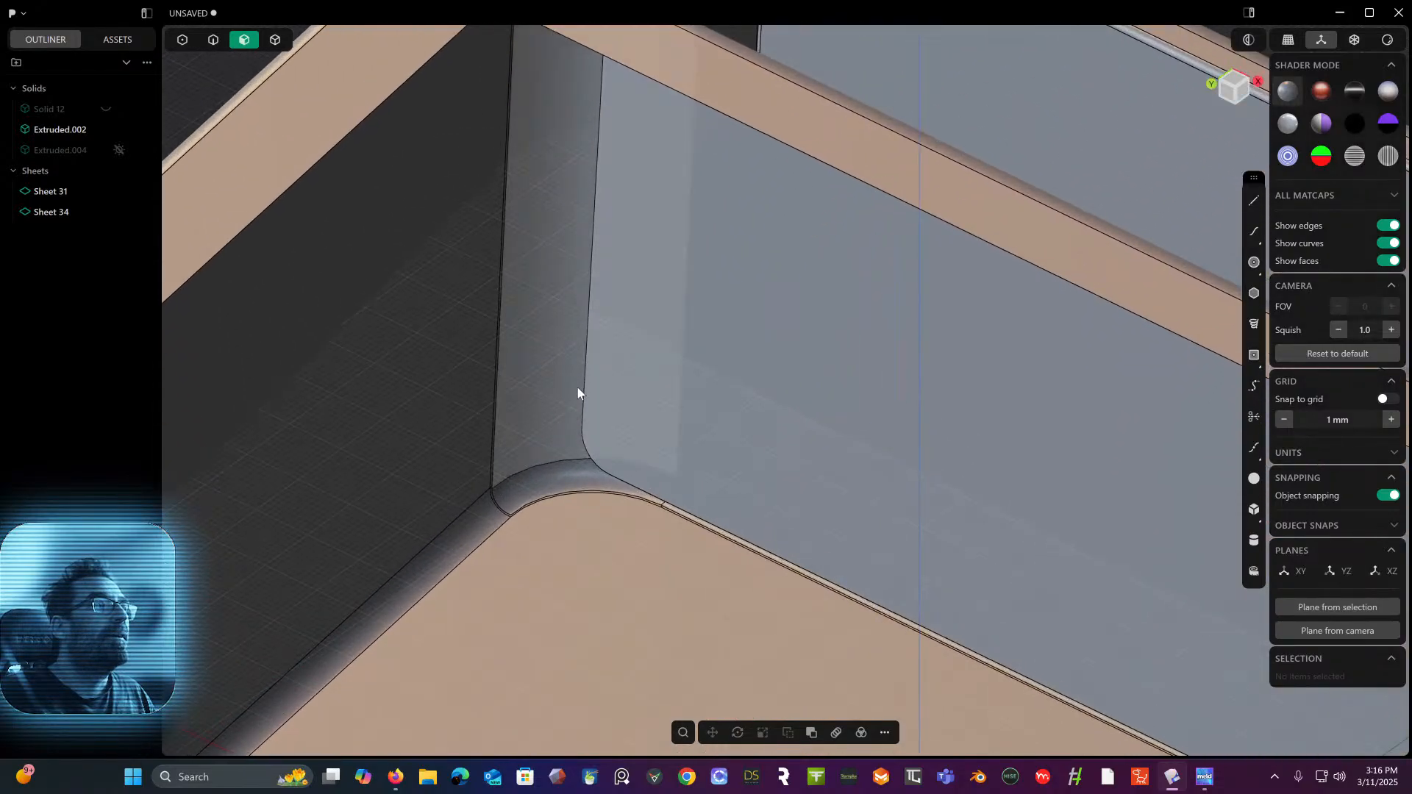
{"action": "left_click", "coordinate": [541, 483]}
{"action": "left_click", "coordinate": [533, 429], "text": "shift"}
{"action": "key", "text": "Escape"}
{"action": "key", "text": "Escape"}
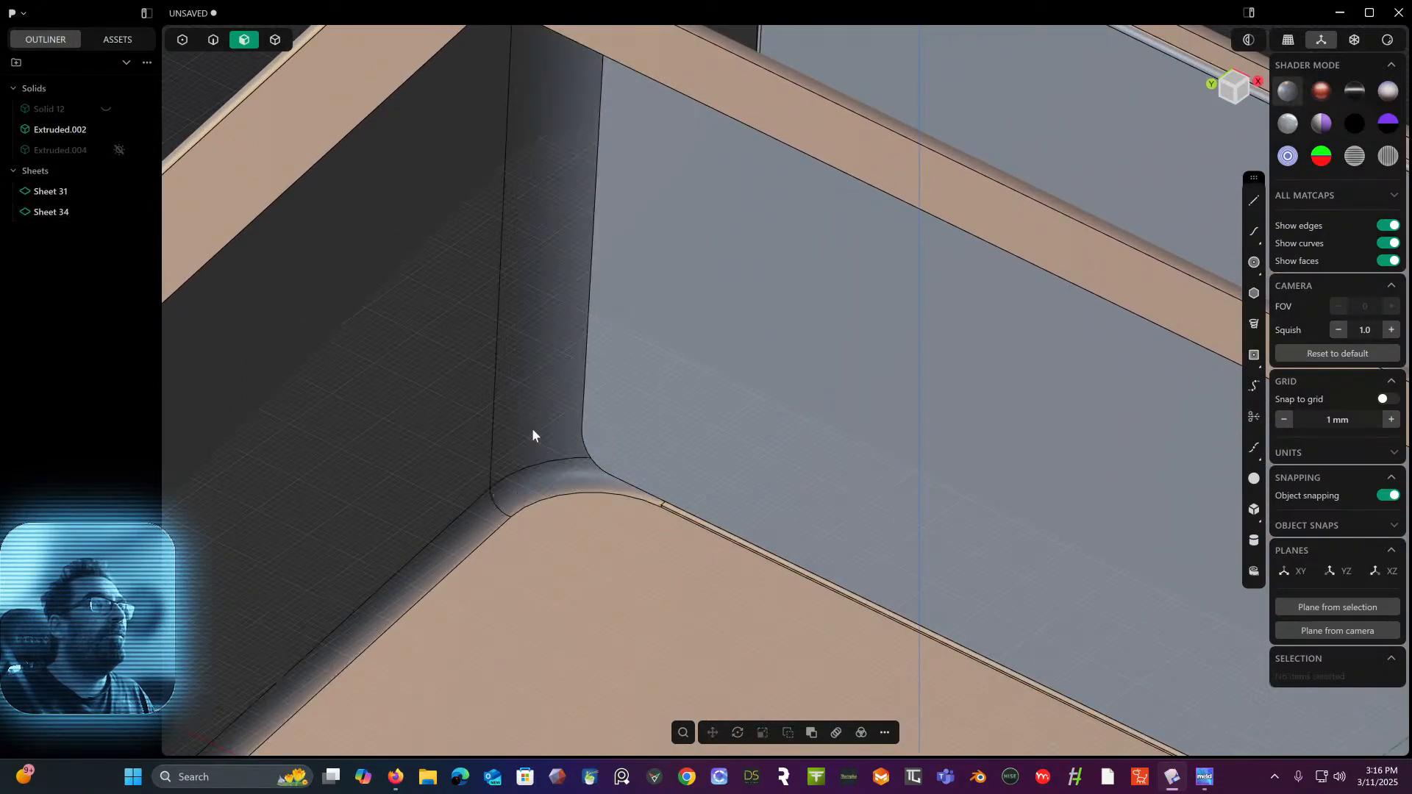
{"action": "middle_click_drag", "start_coordinate": [532, 430], "coordinate": [646, 465]}
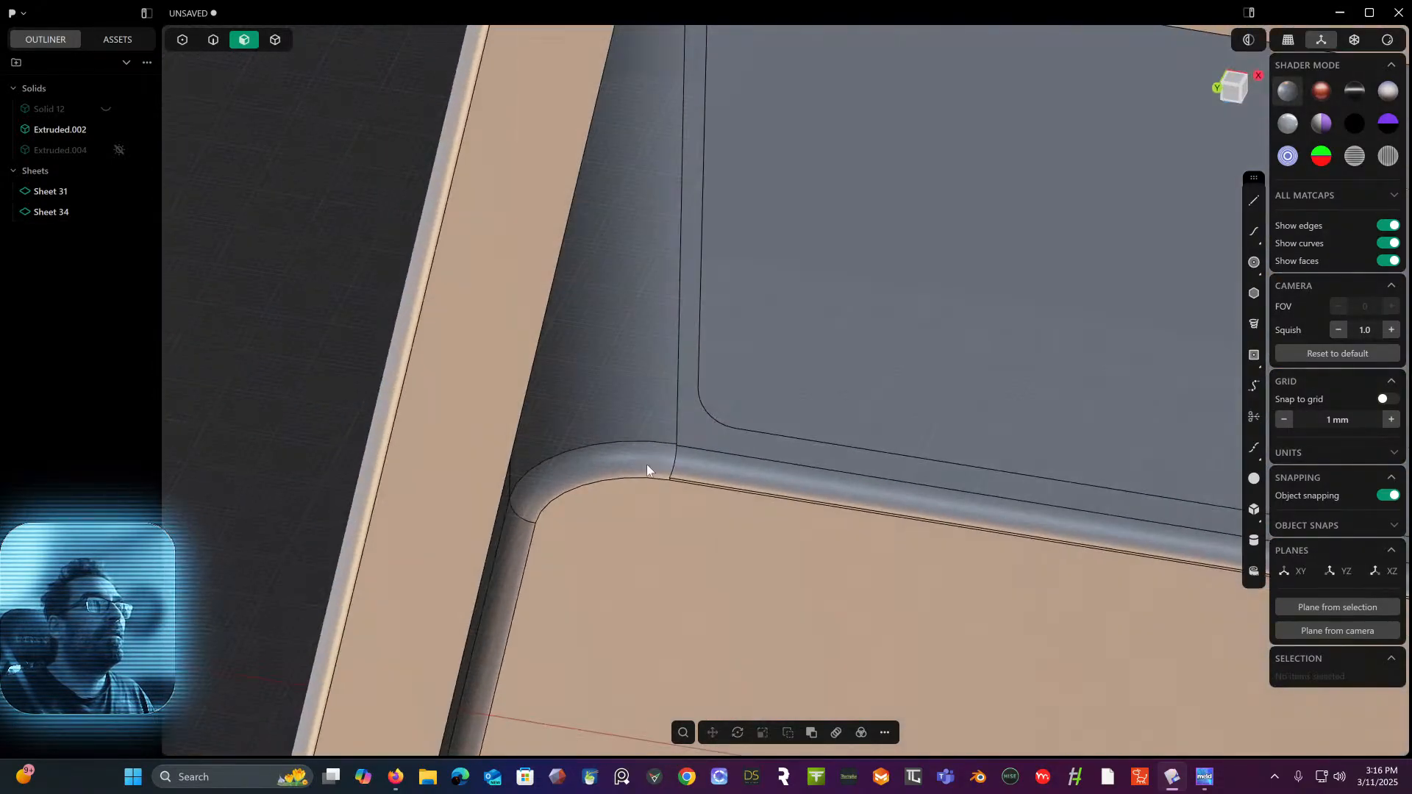
{"action": "left_click", "coordinate": [740, 482]}
{"action": "left_click", "coordinate": [748, 448], "text": "shift"}
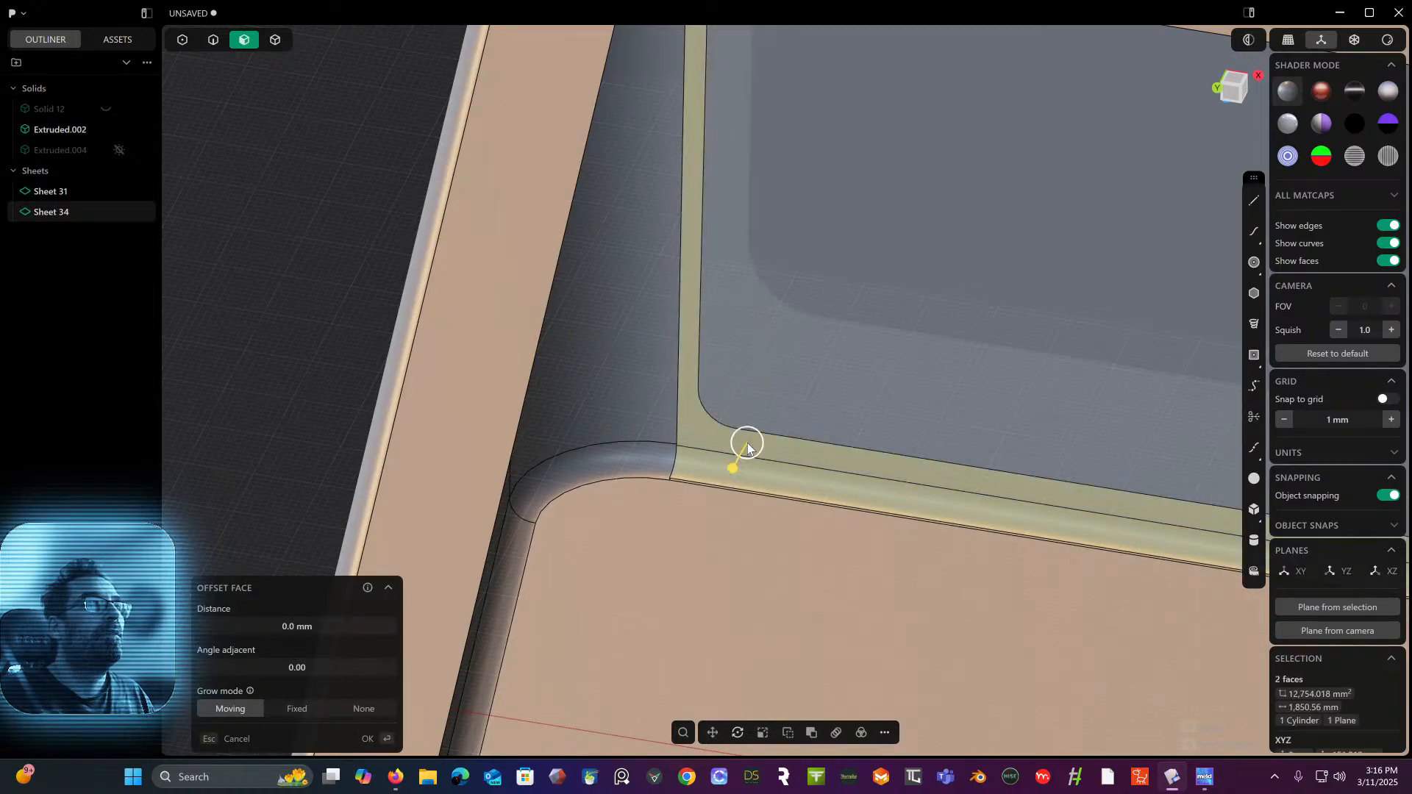
{"action": "key", "text": "Escape"}
{"action": "key", "text": "Escape"}
{"action": "middle_click_drag", "start_coordinate": [769, 431], "coordinate": [570, 419]}
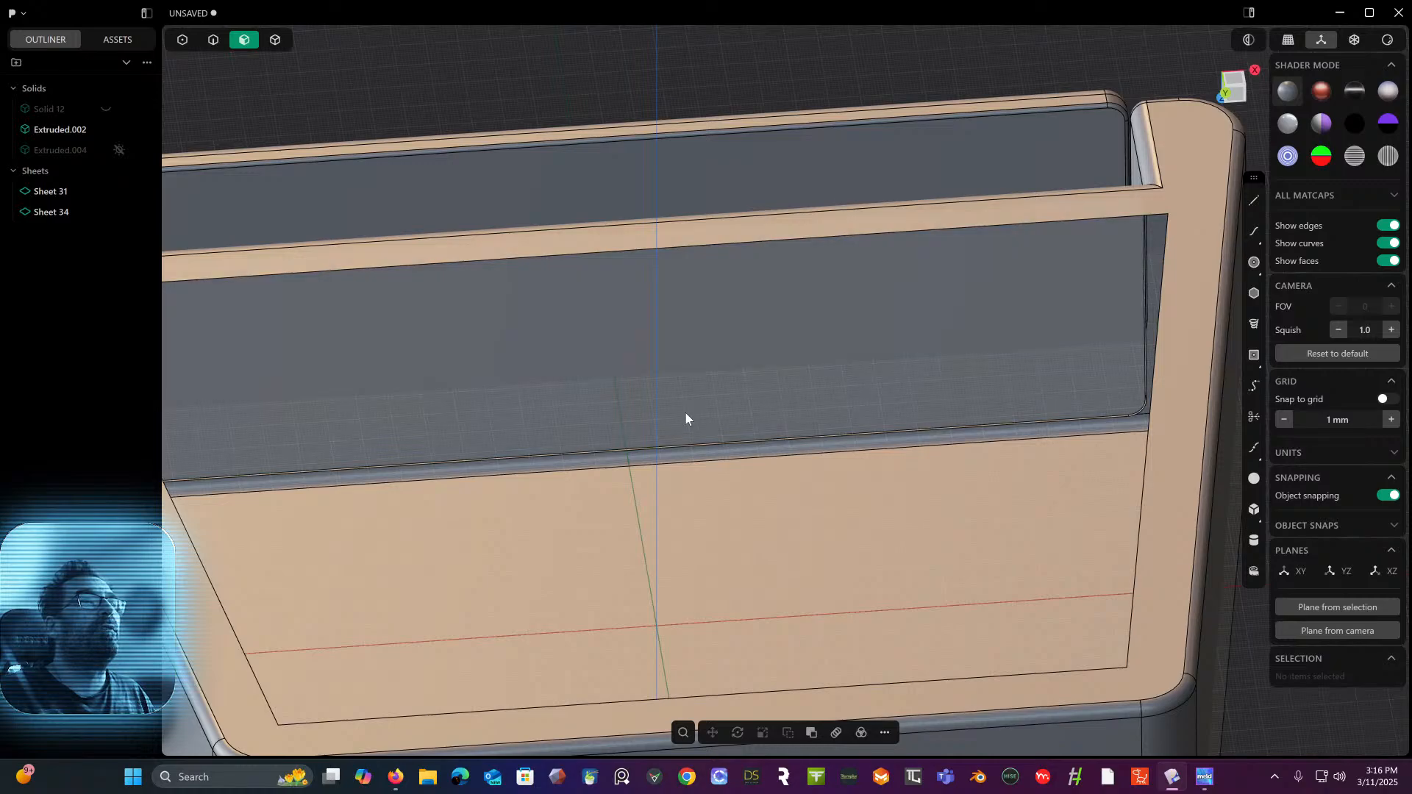
- Try deleting Sheet 31's flat wall face between the main cavity and the narrow pocket
{"action": "middle_click_drag", "start_coordinate": [687, 419], "coordinate": [795, 366]}
{"action": "scroll", "coordinate": [990, 328], "scroll_direction": "up", "scroll_amount": 4}
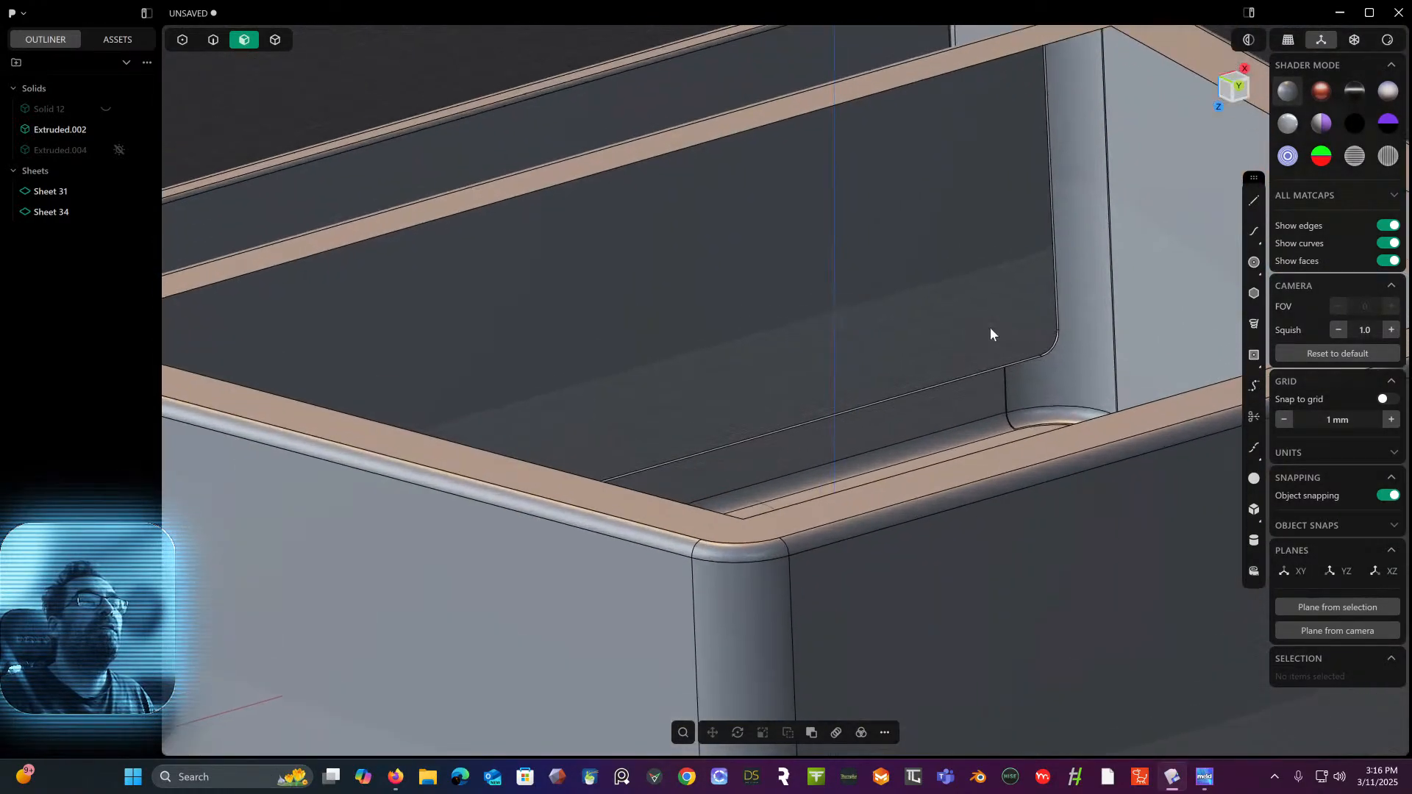
{"action": "scroll", "coordinate": [990, 346], "scroll_direction": "up", "scroll_amount": 2}
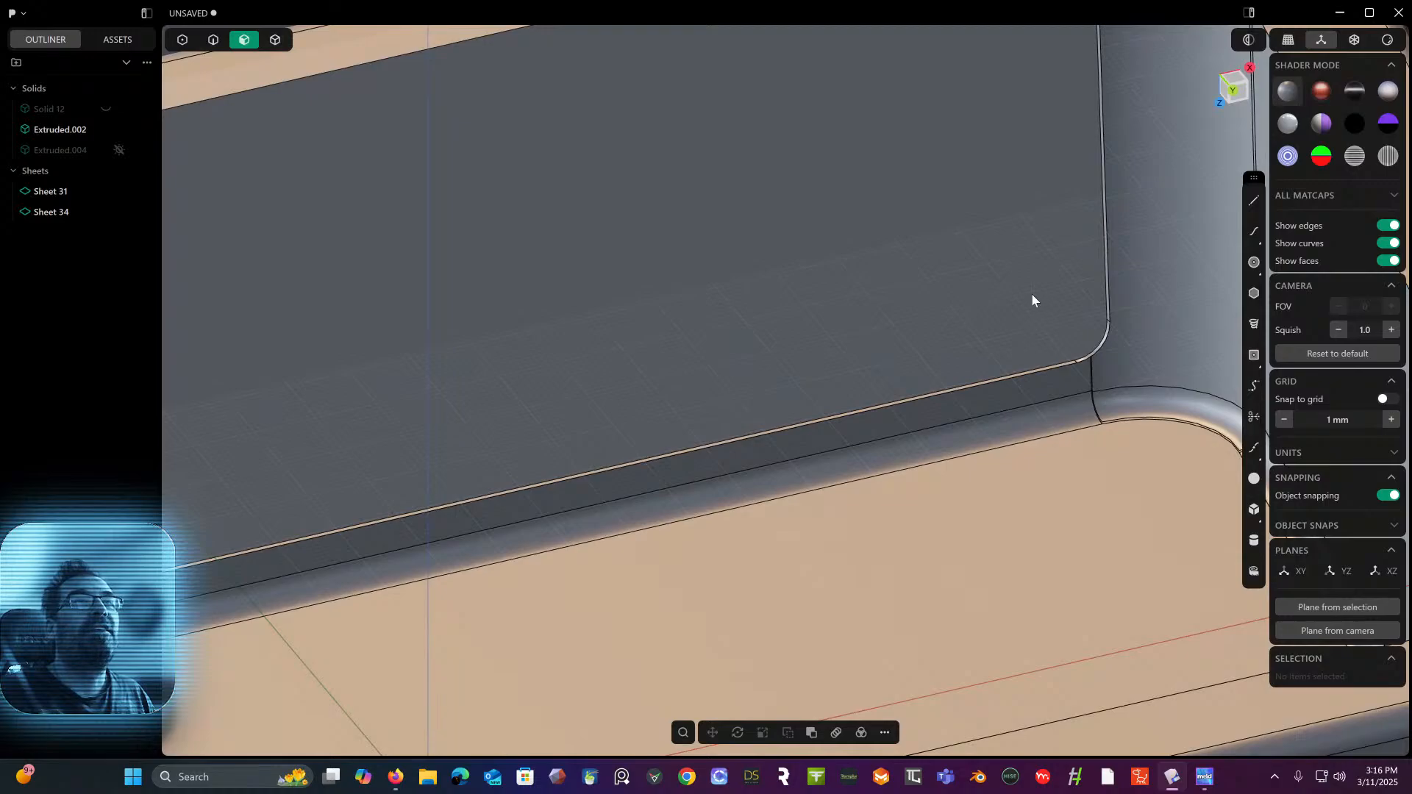
{"action": "left_click", "coordinate": [1027, 297]}
{"action": "key", "text": "x"}
{"action": "scroll", "coordinate": [1027, 296], "scroll_direction": "down", "scroll_amount": 2}
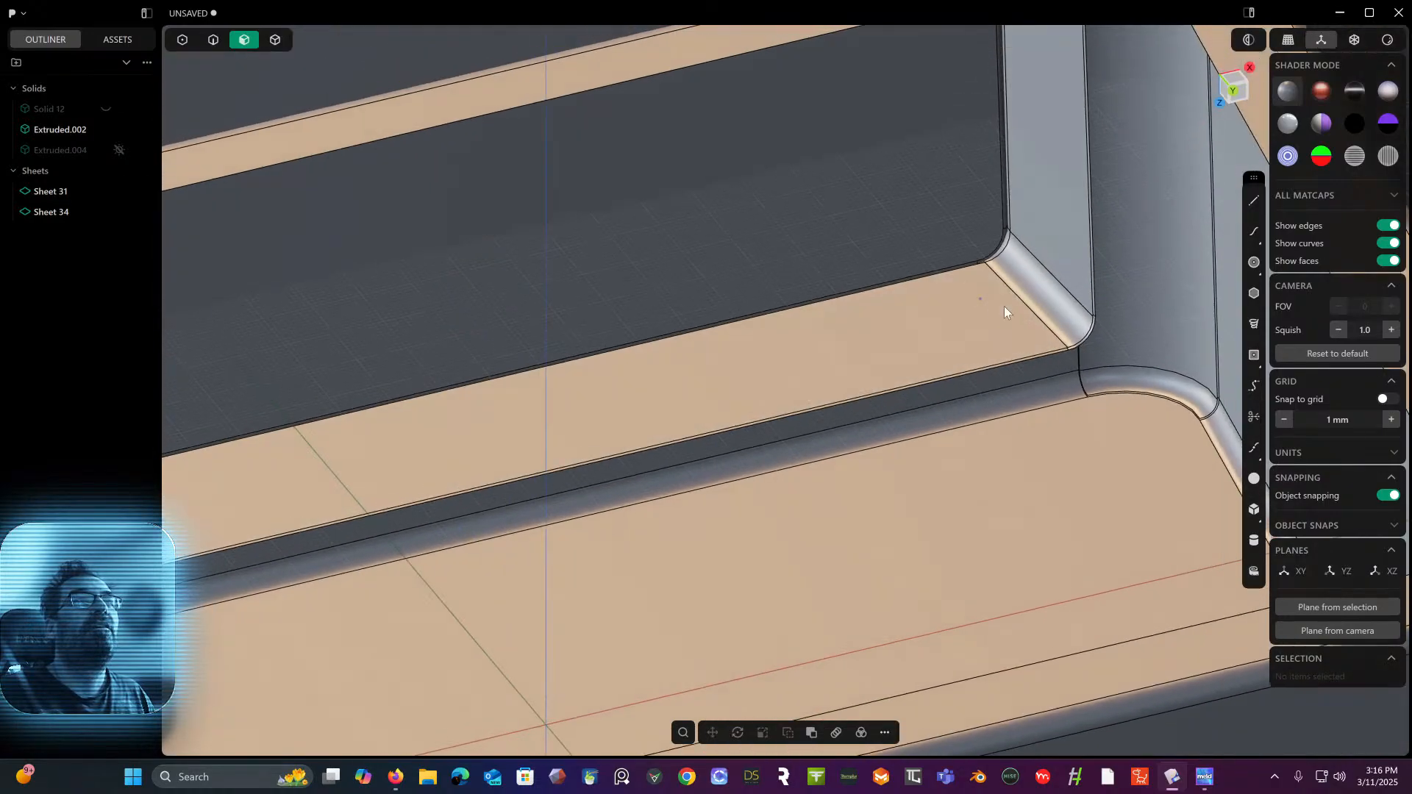
{"action": "middle_click_drag", "start_coordinate": [1004, 306], "coordinate": [1031, 293]}
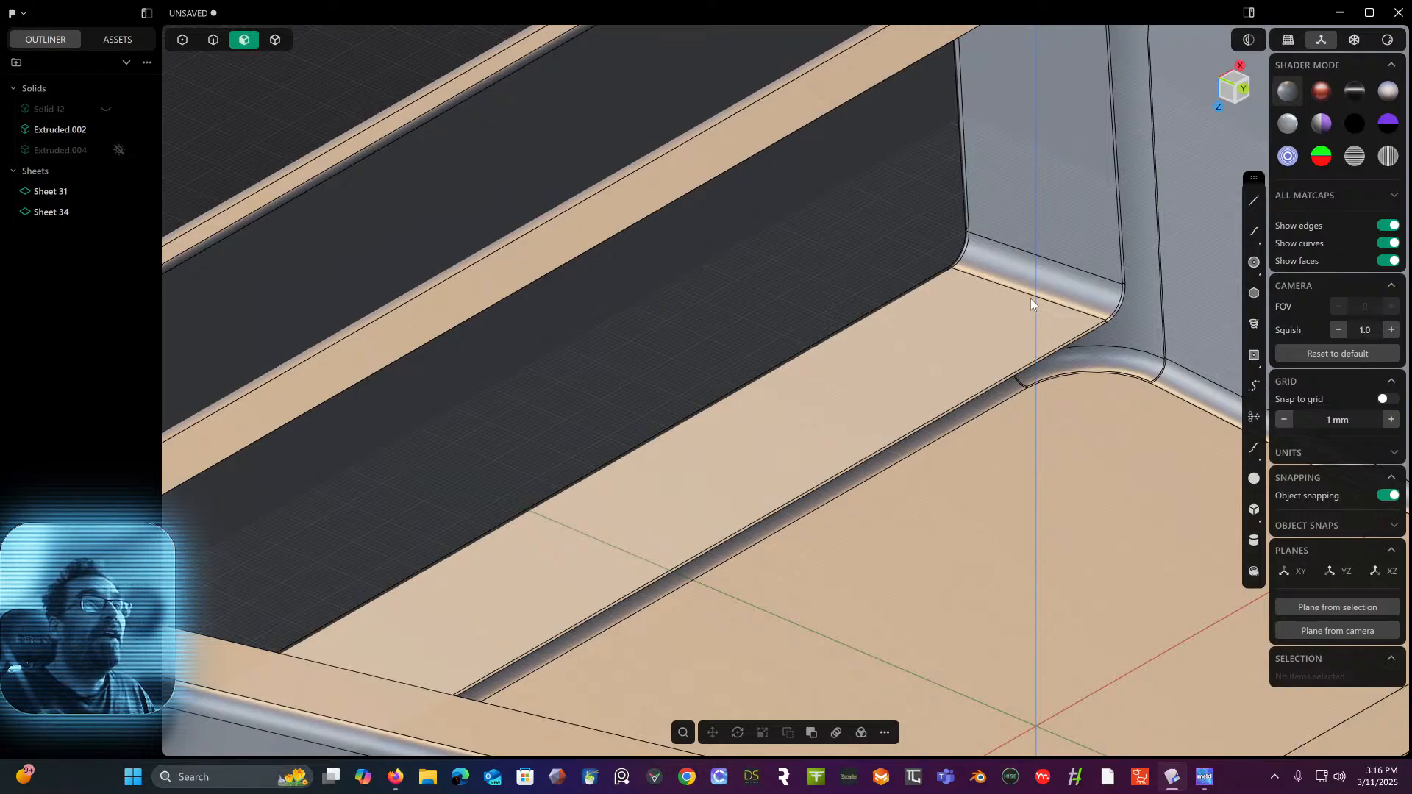
- Examine the pocket's flat wall and rounded corner face to tell Sheet 31 from Sheet 34
{"action": "left_click", "coordinate": [1030, 298]}
{"action": "scroll", "coordinate": [1037, 294], "scroll_direction": "up", "scroll_amount": 3}
{"action": "middle_click_drag", "start_coordinate": [1025, 285], "coordinate": [1219, 264]}
{"action": "scroll", "coordinate": [1141, 334], "scroll_direction": "up", "scroll_amount": 4}
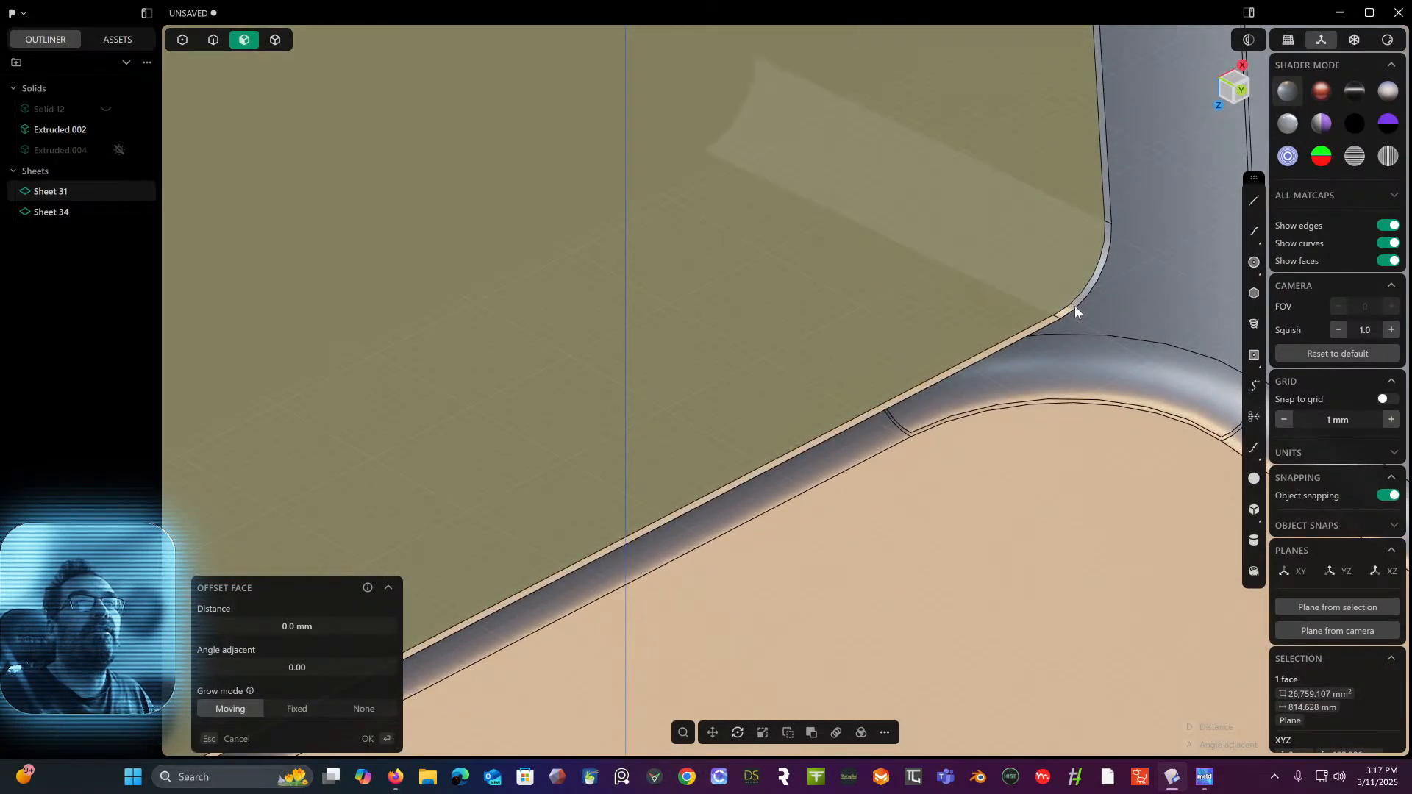
{"action": "left_click", "coordinate": [1075, 306]}
{"action": "middle_click_drag", "start_coordinate": [1074, 306], "coordinate": [677, 216]}
{"action": "scroll", "coordinate": [1086, 306], "scroll_direction": "down", "scroll_amount": 5}
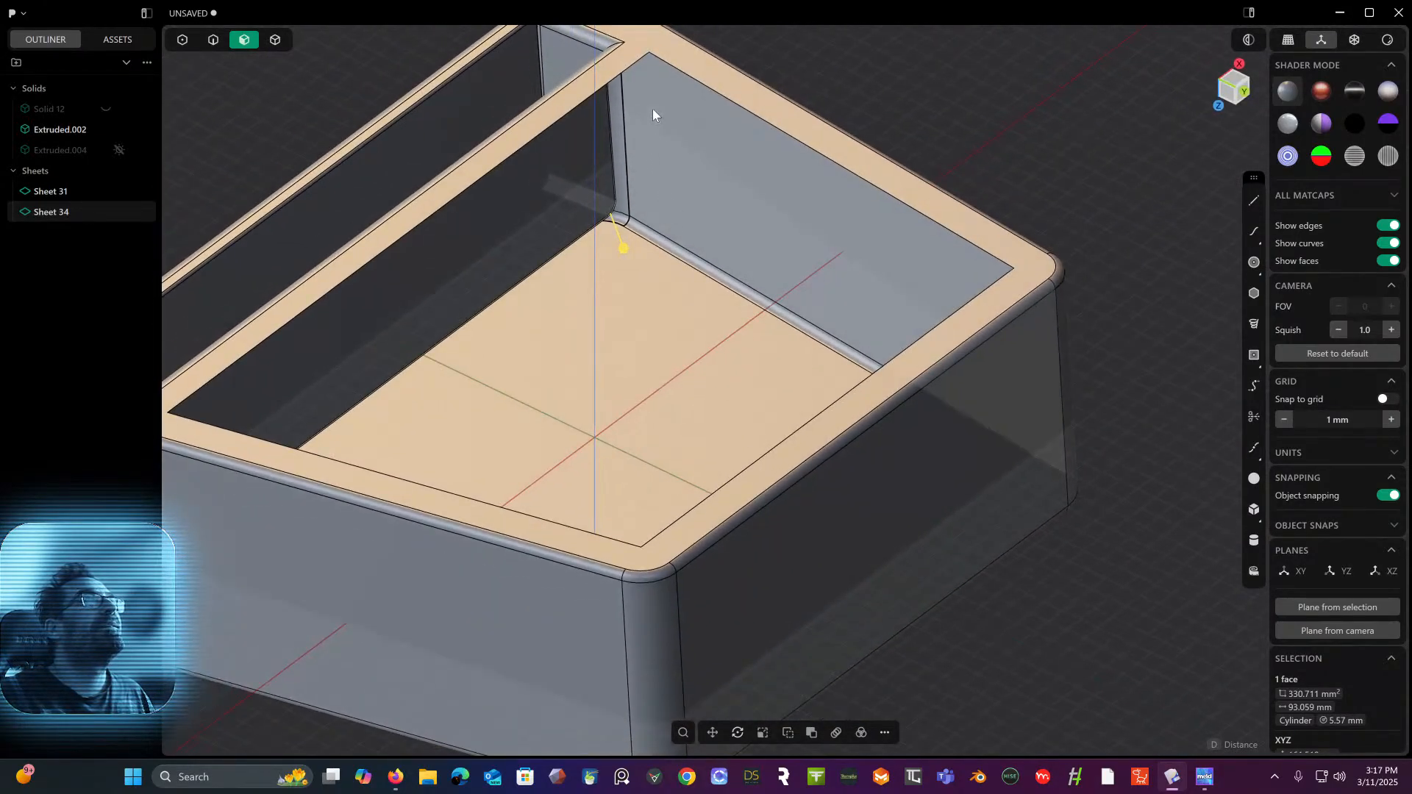
- Patch the open boundary of Sheet 31 to close it into a solid body
{"action": "left_click", "coordinate": [275, 44]}
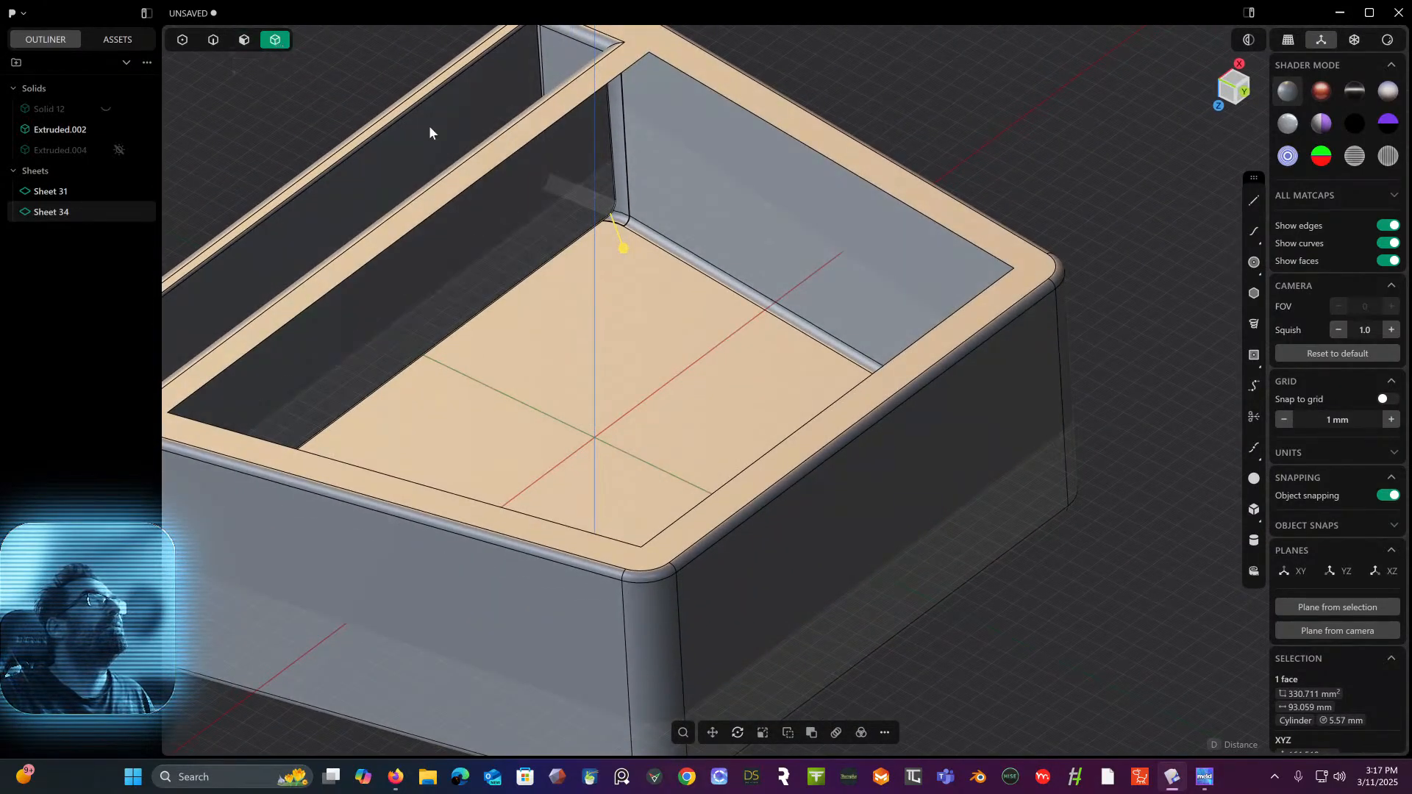
{"action": "left_click", "coordinate": [769, 125]}
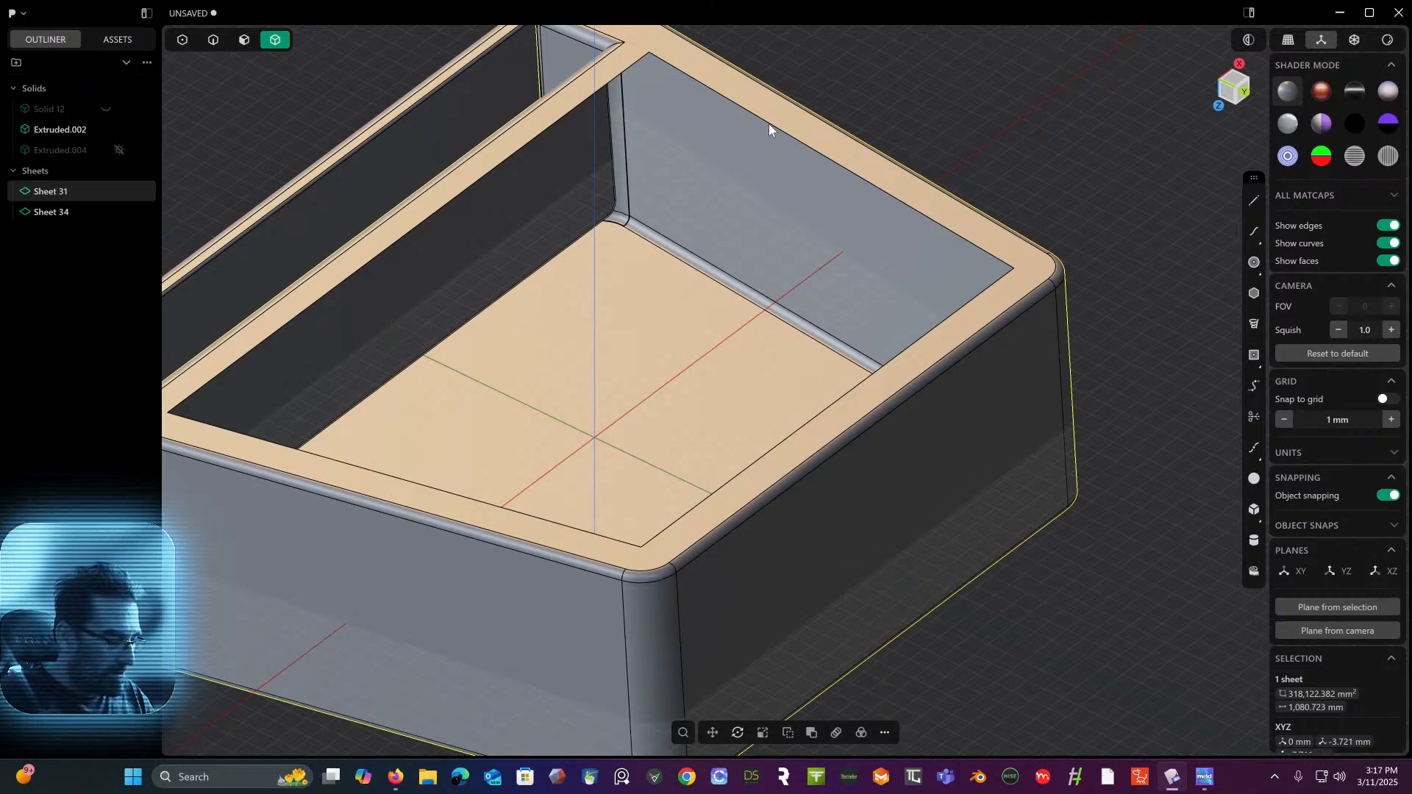
{"action": "key", "text": "shift+p"}
{"action": "scroll", "coordinate": [754, 179], "scroll_direction": "down", "scroll_amount": 4}
{"action": "middle_click_drag", "start_coordinate": [753, 179], "coordinate": [684, 293]}
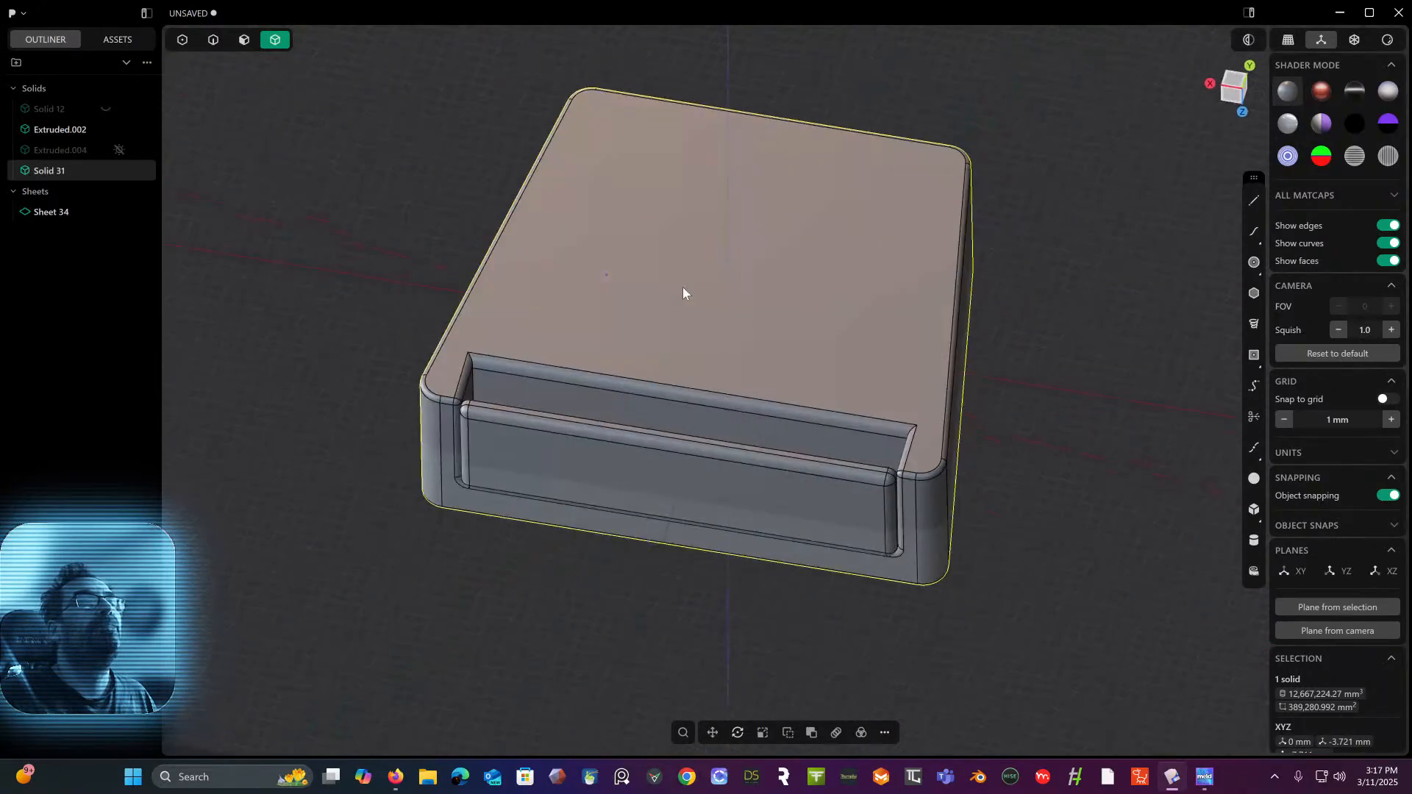
- Sketch a centre rectangle about 271 mm wide over the housing's large face in the Bottom view
{"action": "left_click", "coordinate": [1237, 80]}
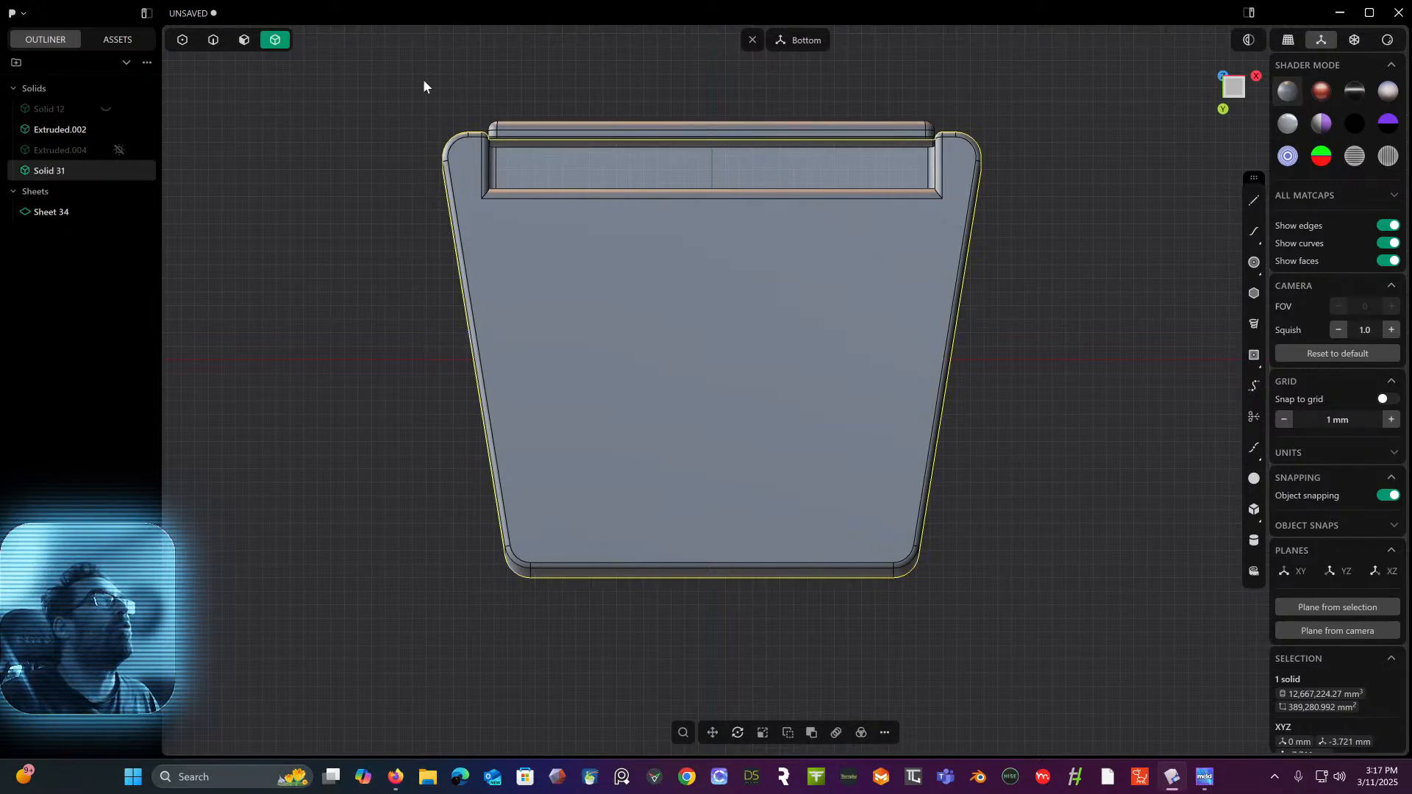
{"action": "left_click", "coordinate": [1254, 200]}
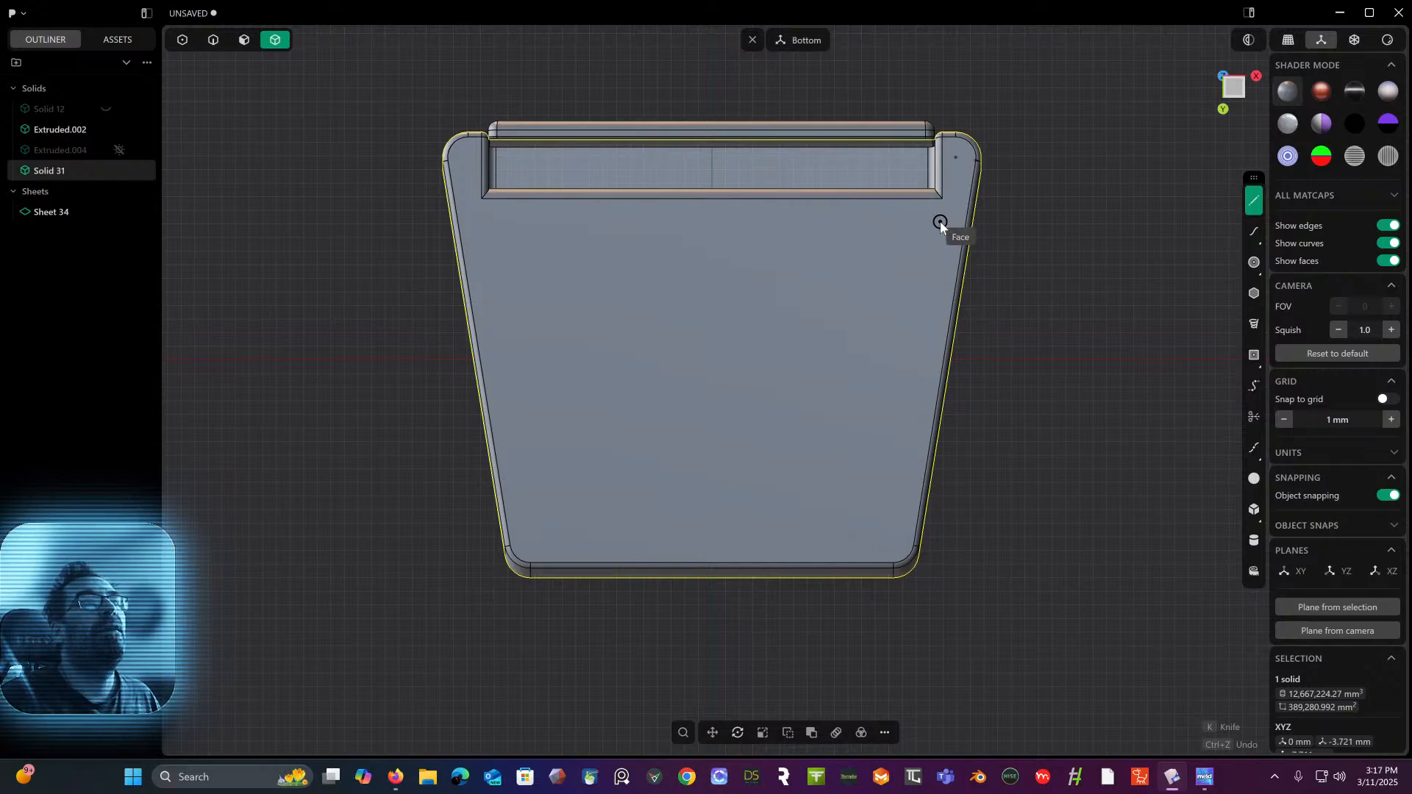
{"action": "key", "text": "Escape"}
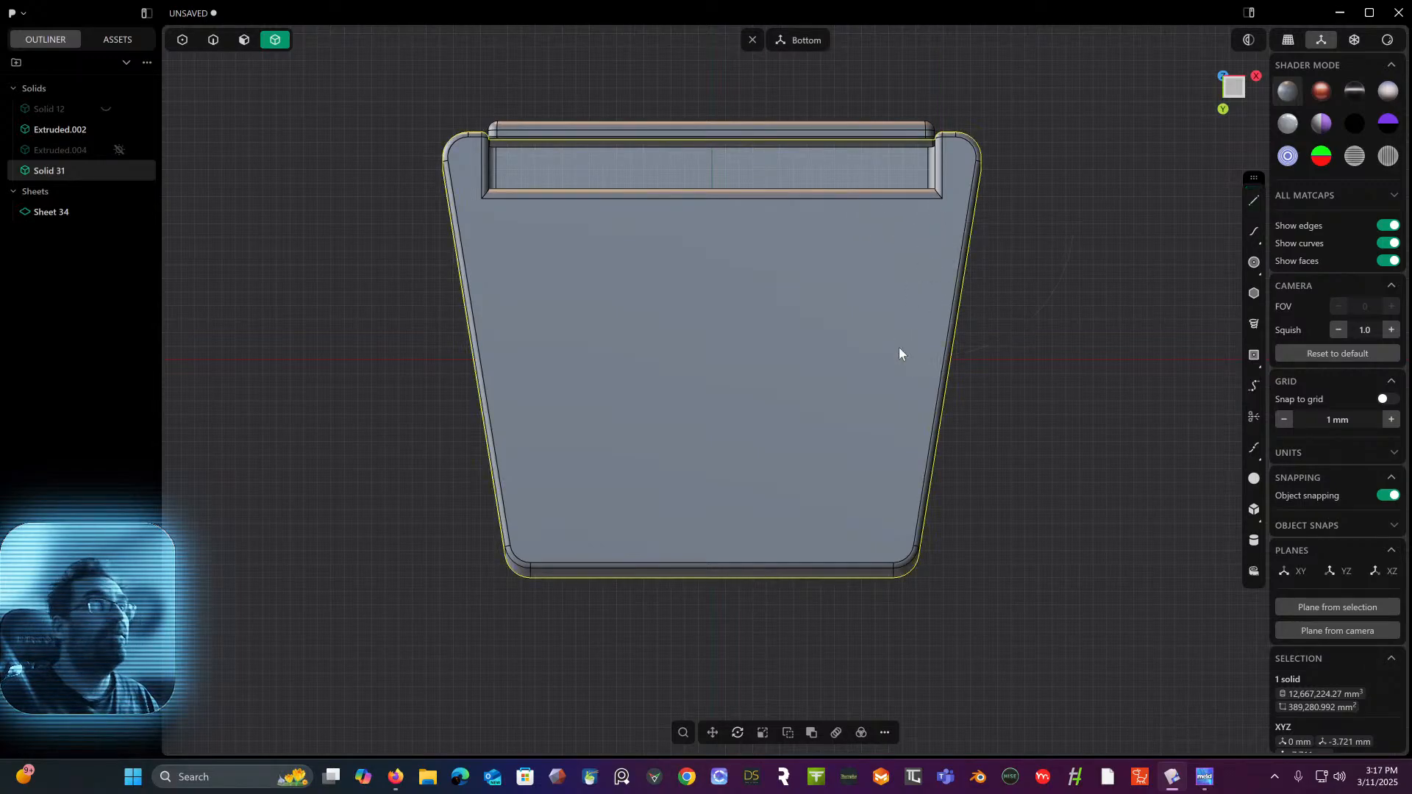
{"action": "left_click", "coordinate": [1254, 355]}
{"action": "left_click", "coordinate": [714, 370]}
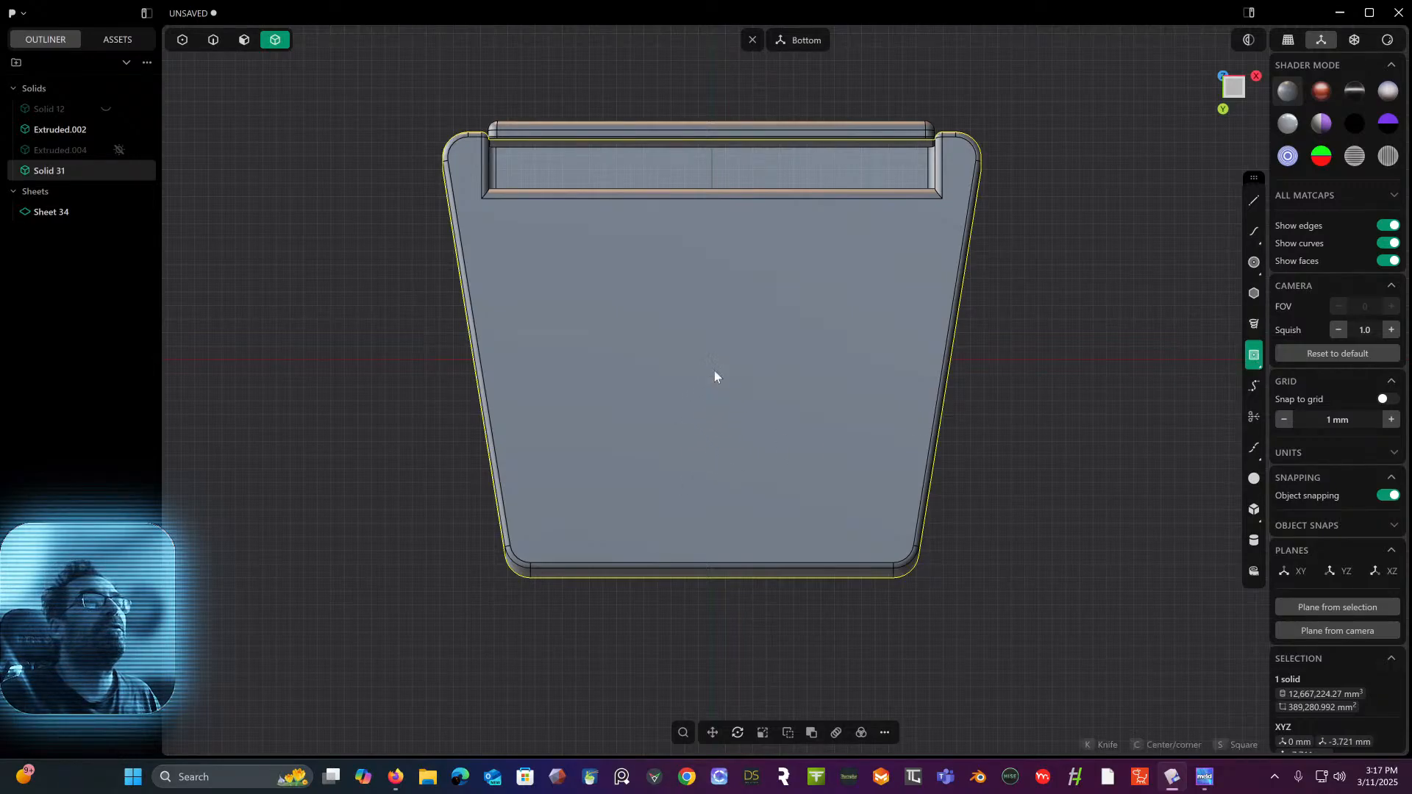
{"action": "left_click", "coordinate": [897, 511]}
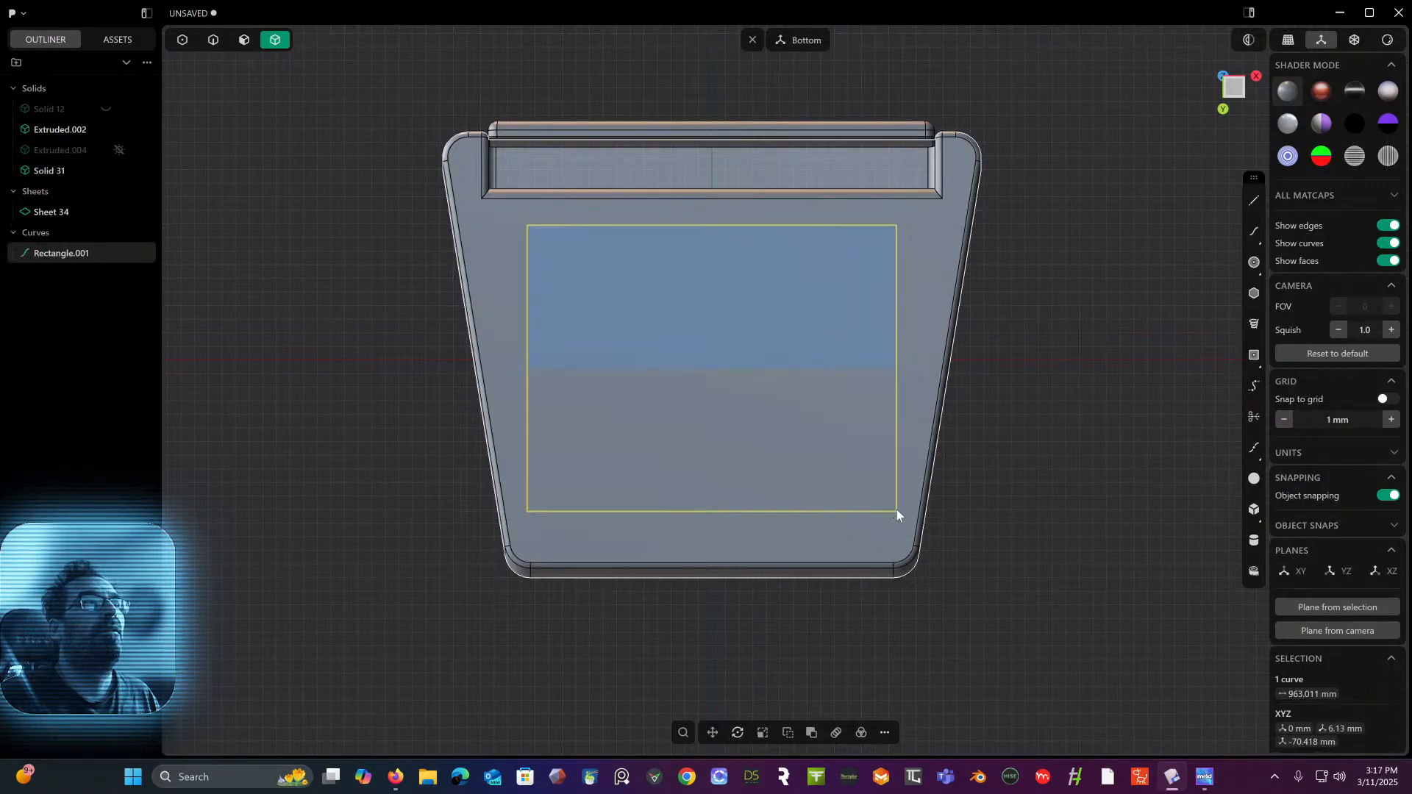
{"action": "middle_click_drag", "start_coordinate": [924, 406], "coordinate": [924, 397]}
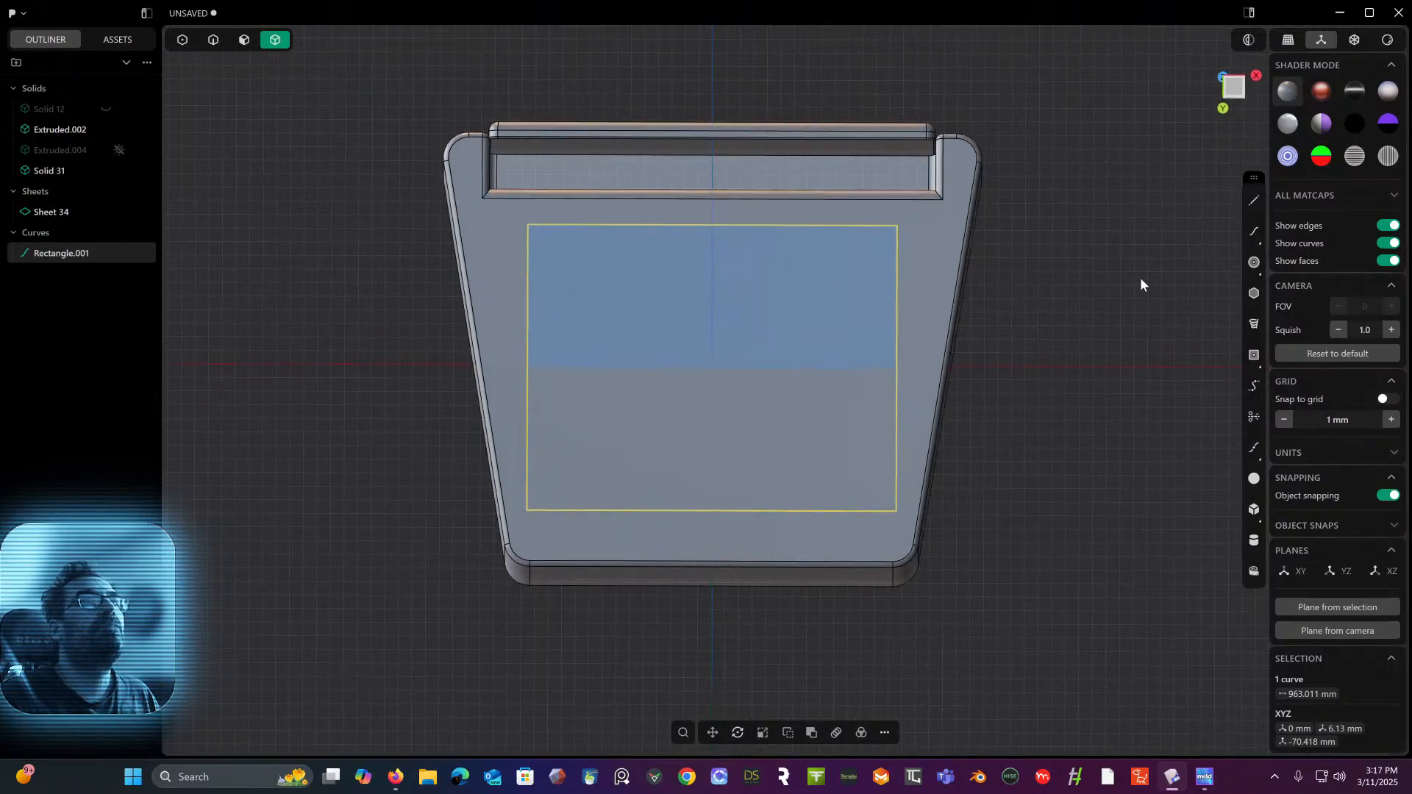
- Taper the rectangle by scaling its far corner pair to about 261 mm apart and its pocket-side pair to about 323 mm
{"action": "left_click", "coordinate": [183, 42]}
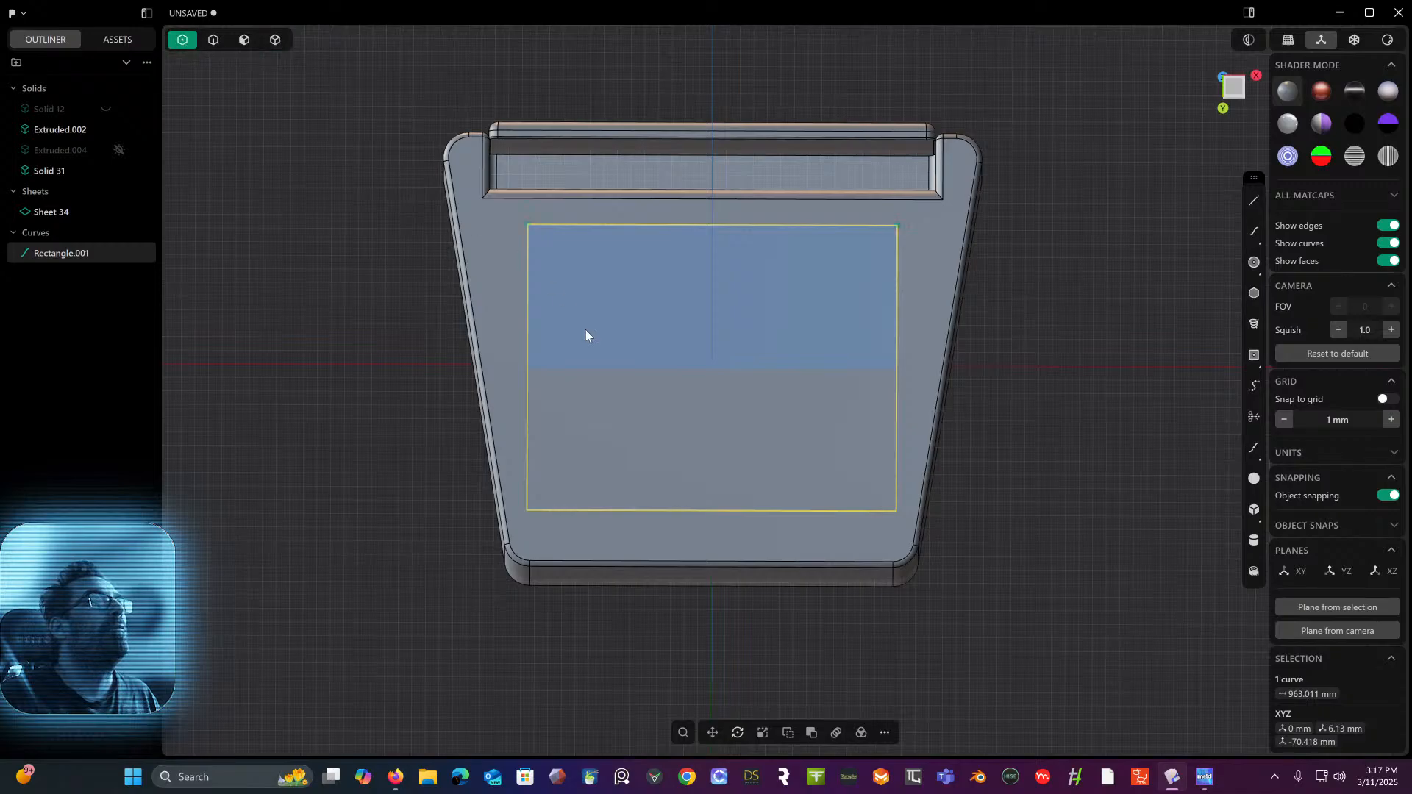
{"action": "left_click", "coordinate": [265, 425]}
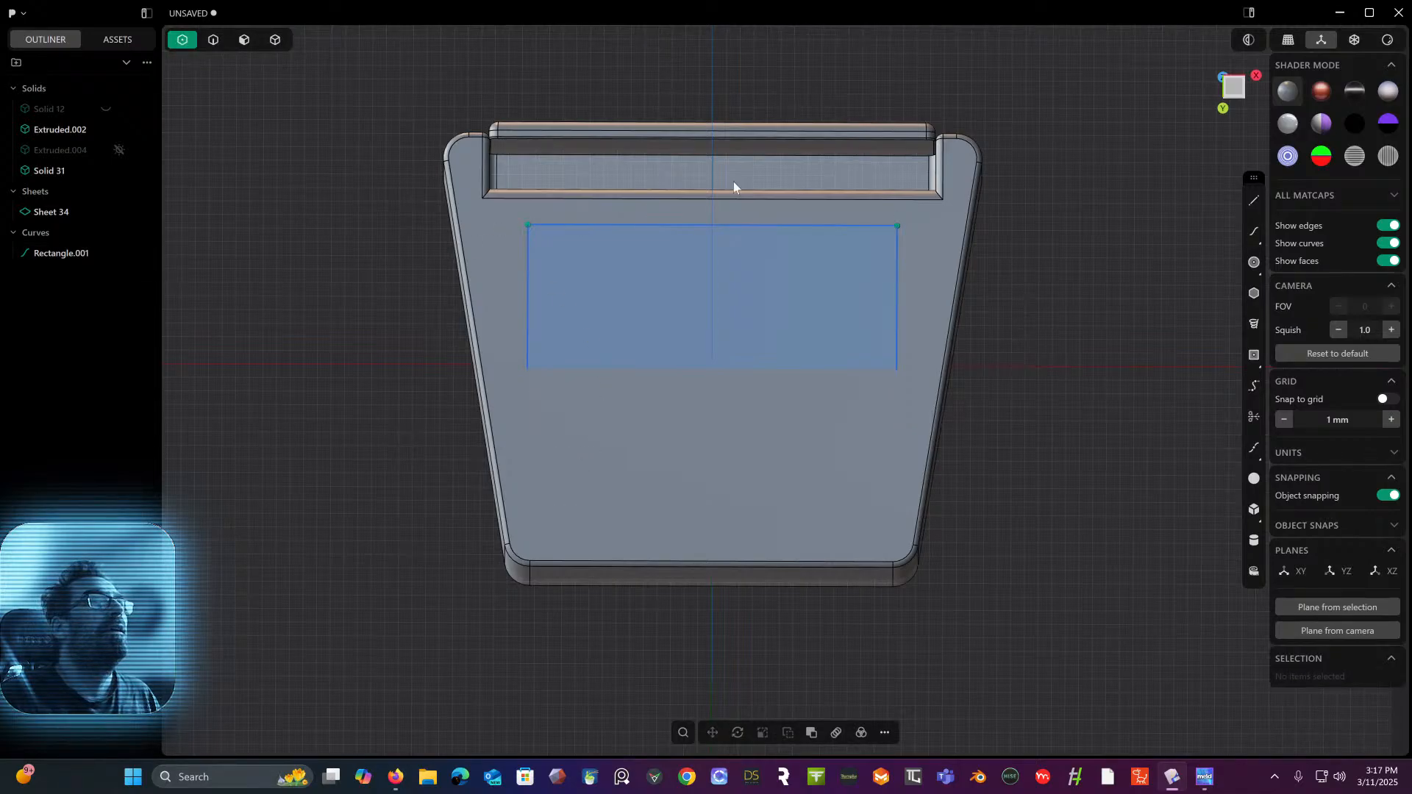
{"action": "left_click", "coordinate": [1354, 40]}
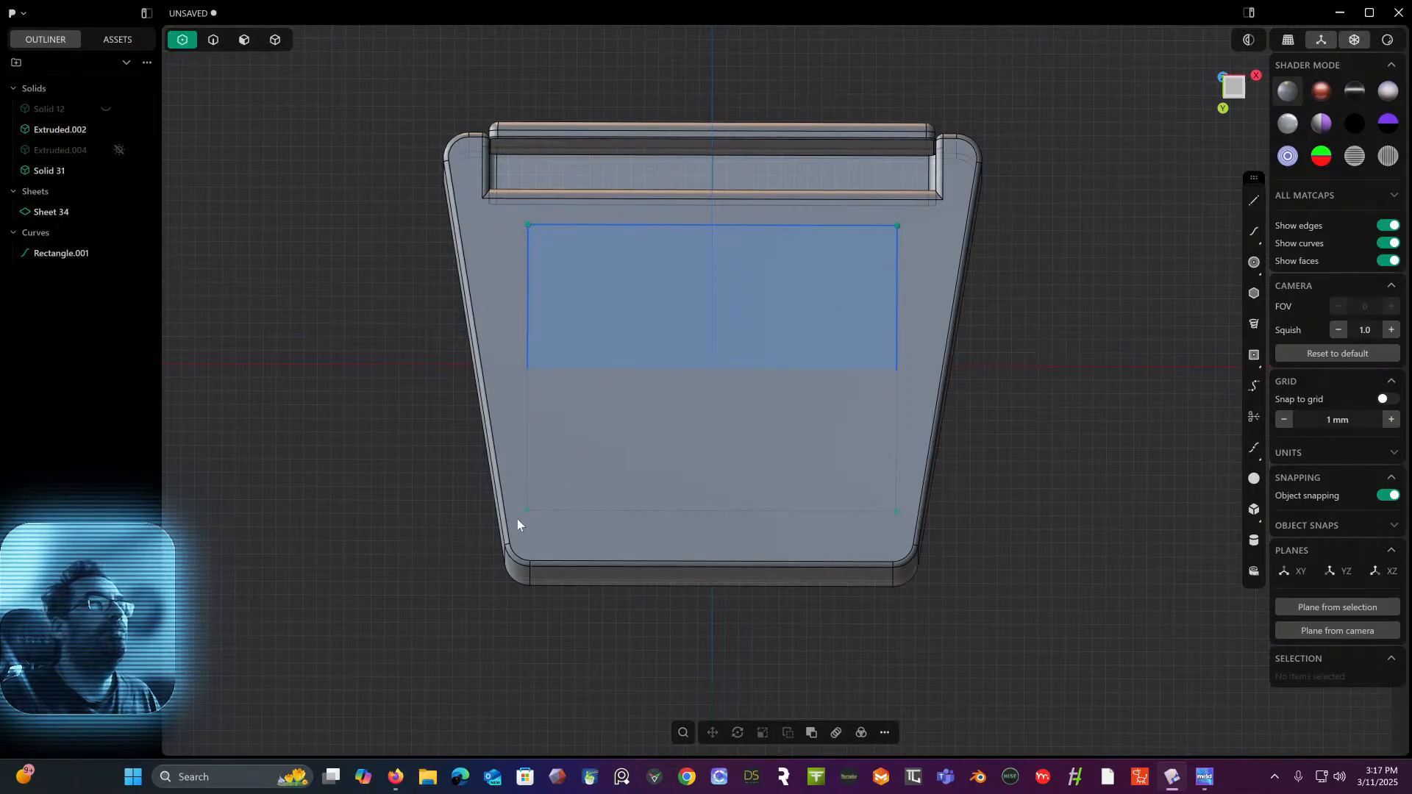
{"action": "left_click_drag", "start_coordinate": [462, 482], "coordinate": [912, 557]}
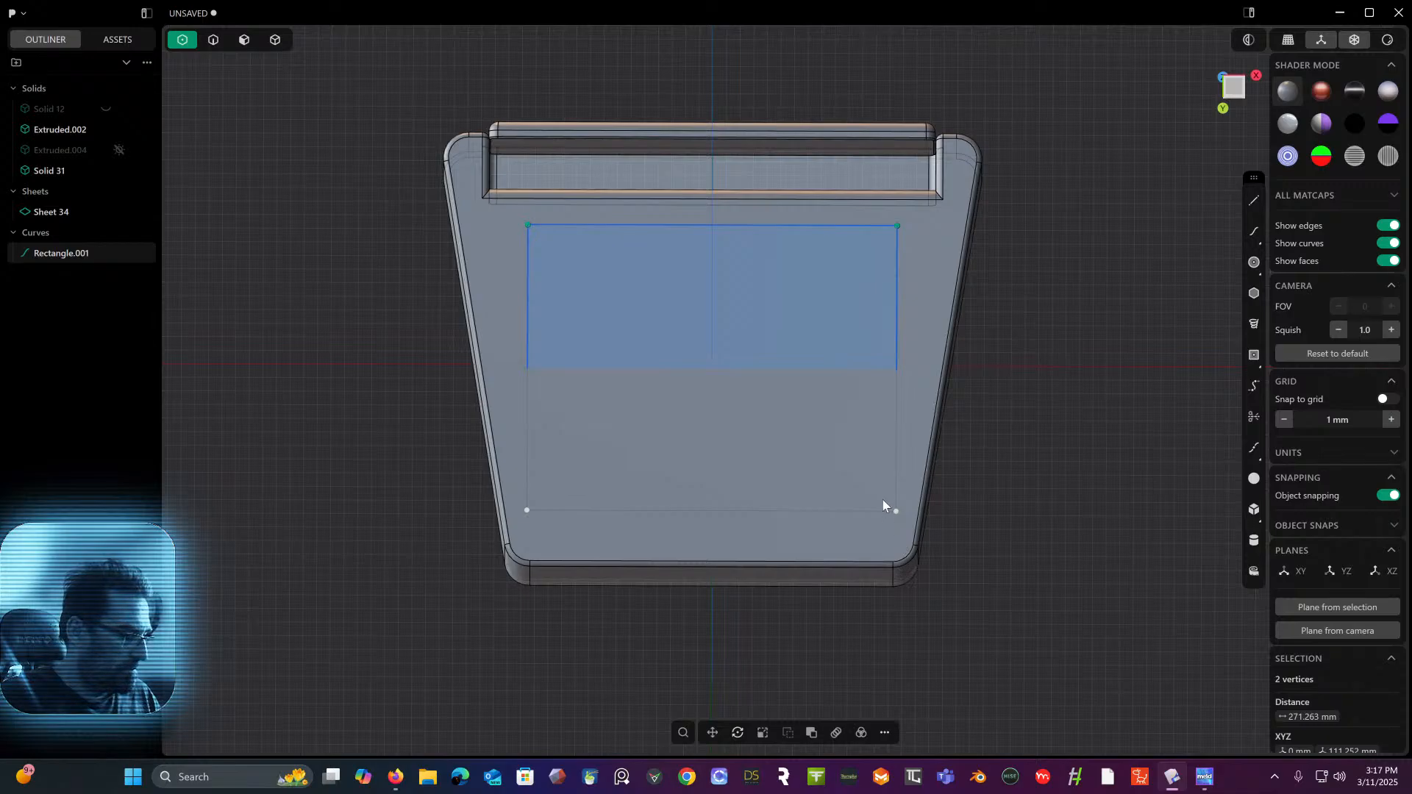
{"action": "key", "text": "s"}
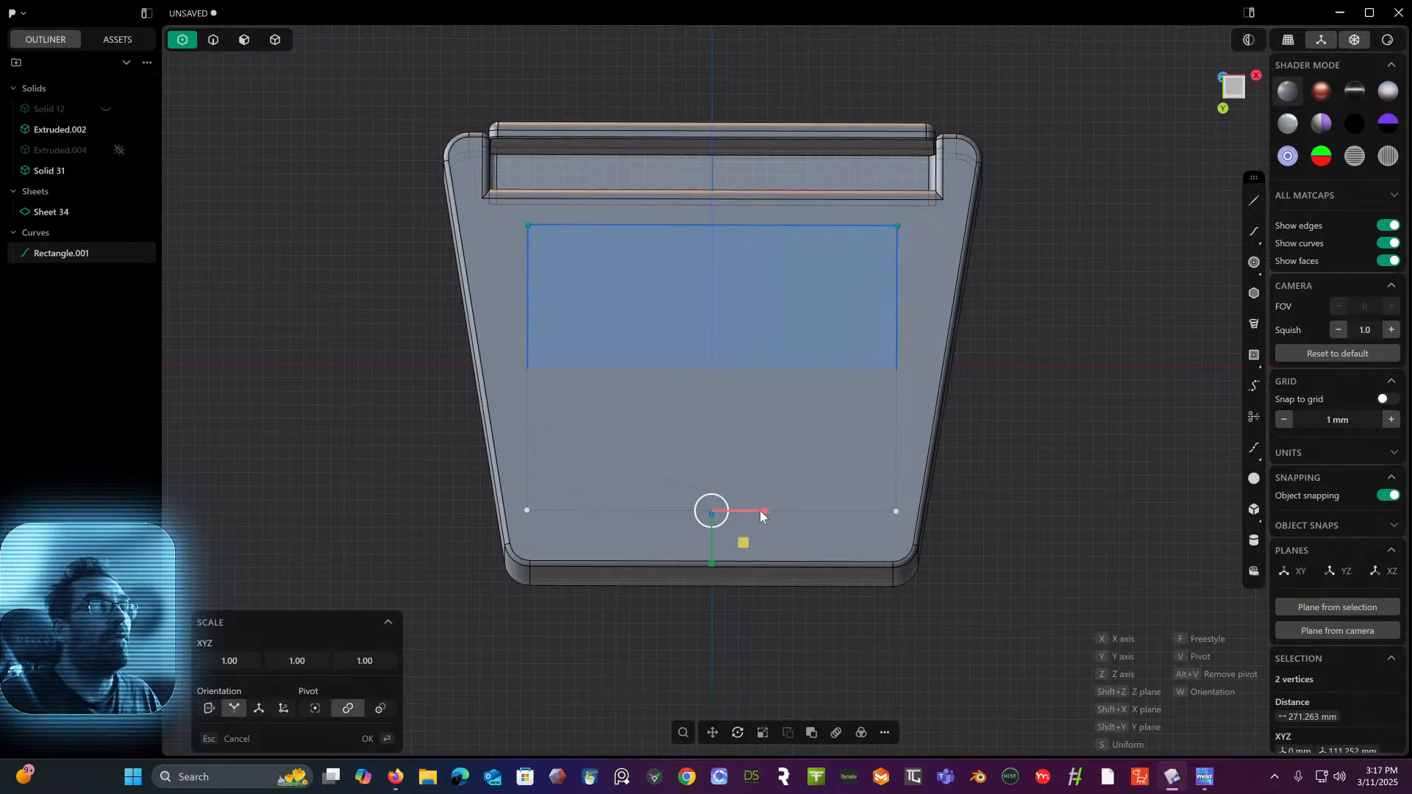
{"action": "left_click_drag", "start_coordinate": [761, 510], "coordinate": [771, 511]}
{"action": "key", "text": "Return"}
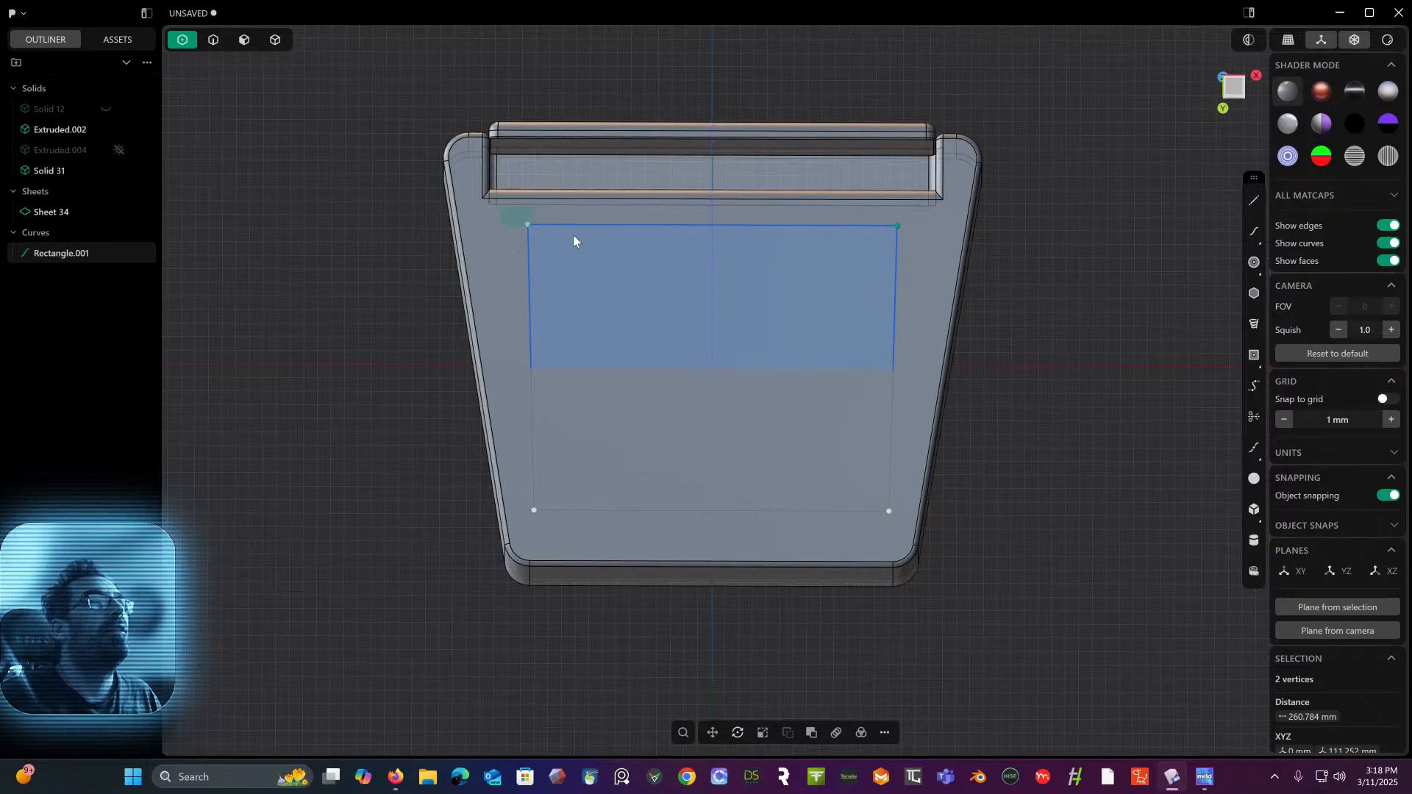
{"action": "key", "text": "s"}
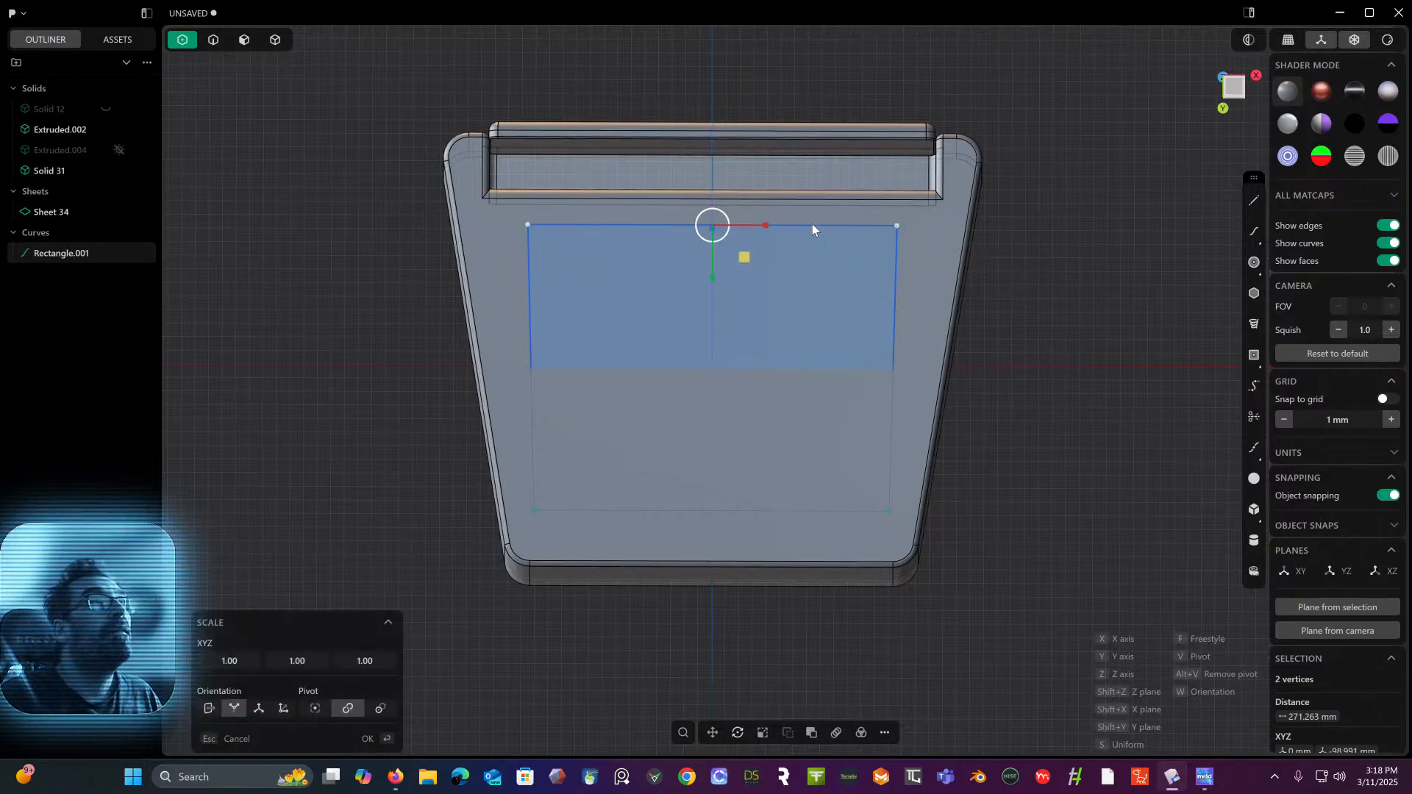
{"action": "left_click_drag", "start_coordinate": [759, 226], "coordinate": [766, 232]}
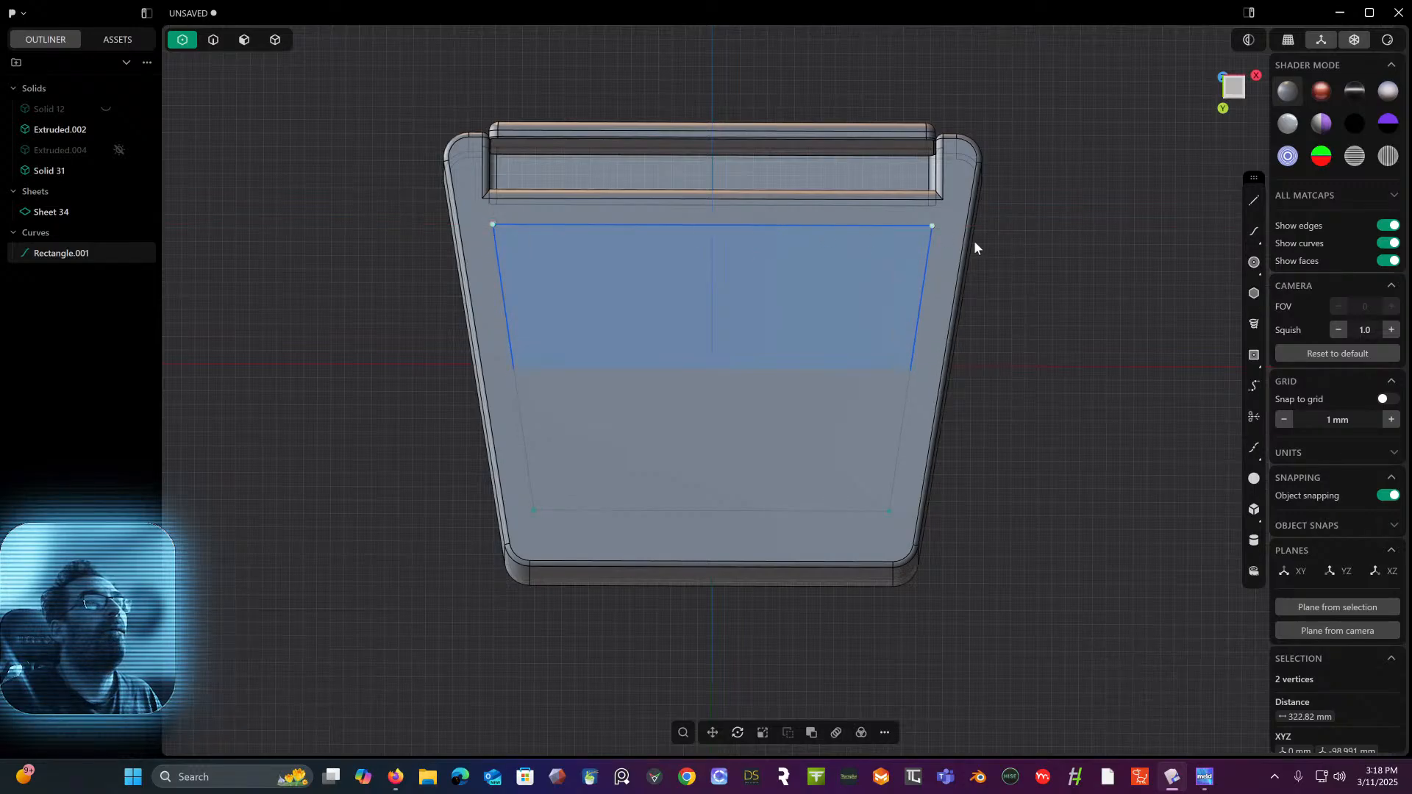
- Move the tapered outline -60.52 mm along Z so it sits clear of the housing
{"action": "middle_click_drag", "start_coordinate": [974, 241], "coordinate": [1039, 205]}
{"action": "scroll", "coordinate": [1039, 197], "scroll_direction": "down", "scroll_amount": 1}
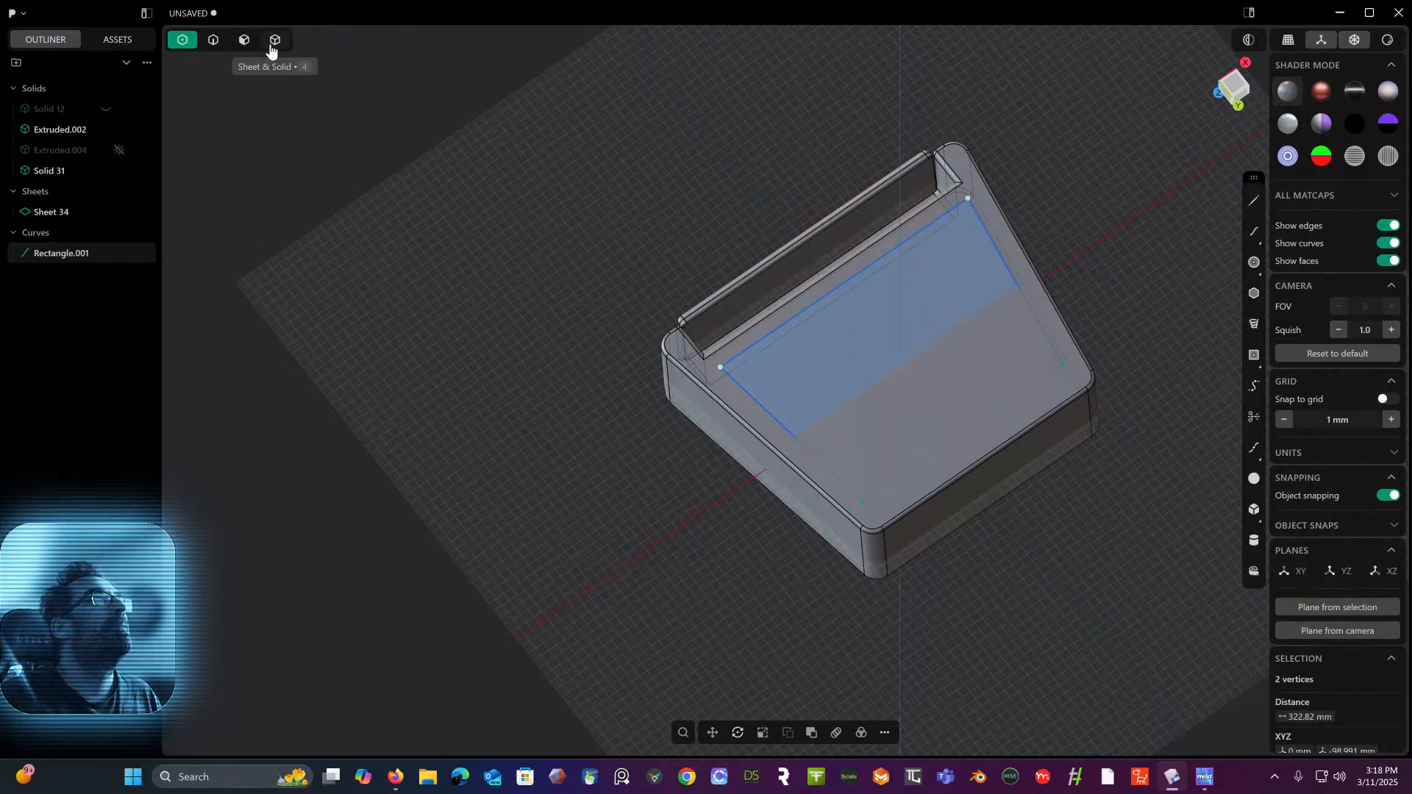
{"action": "left_click", "coordinate": [216, 46]}
{"action": "middle_click_drag", "start_coordinate": [794, 175], "coordinate": [603, 343]}
{"action": "left_click", "coordinate": [594, 380]}
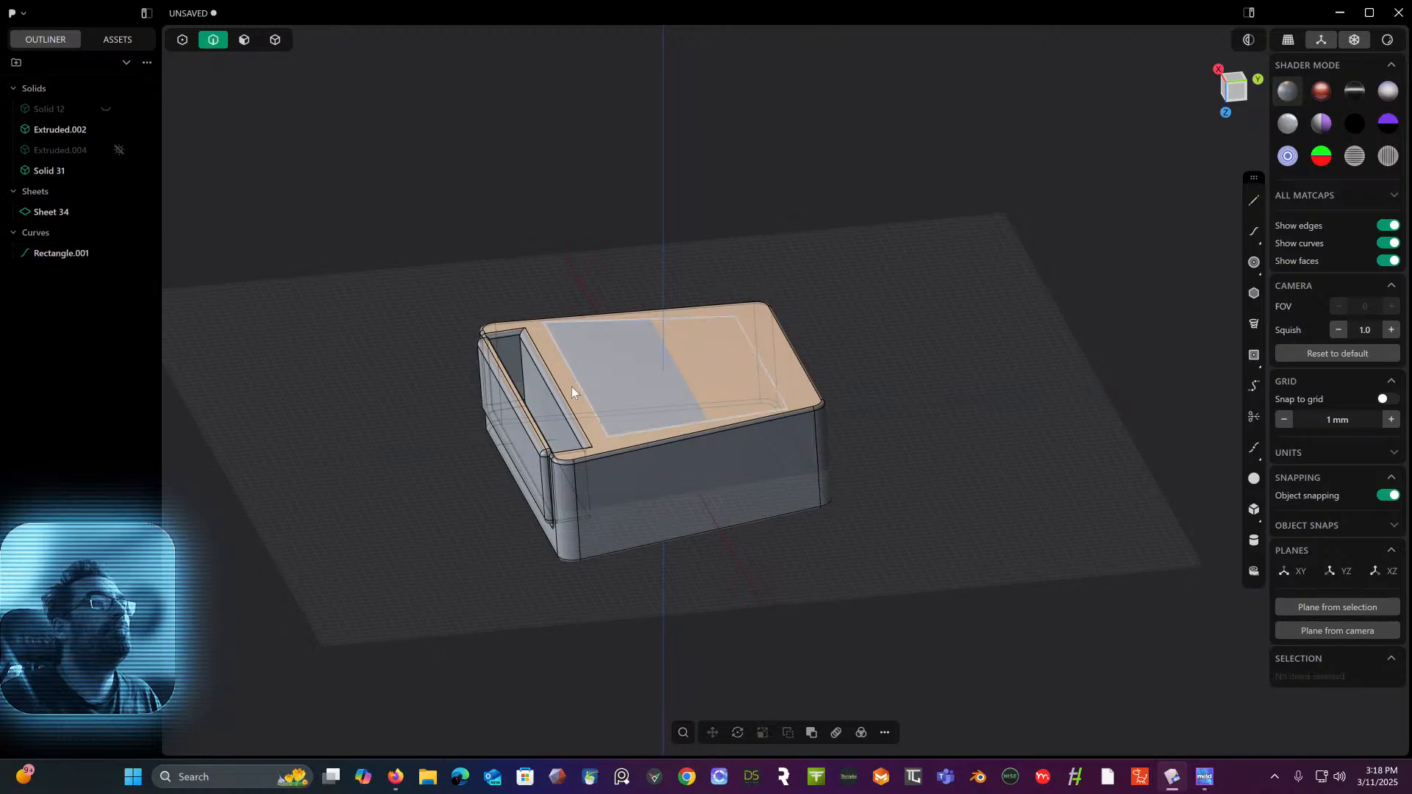
{"action": "key", "text": "g"}
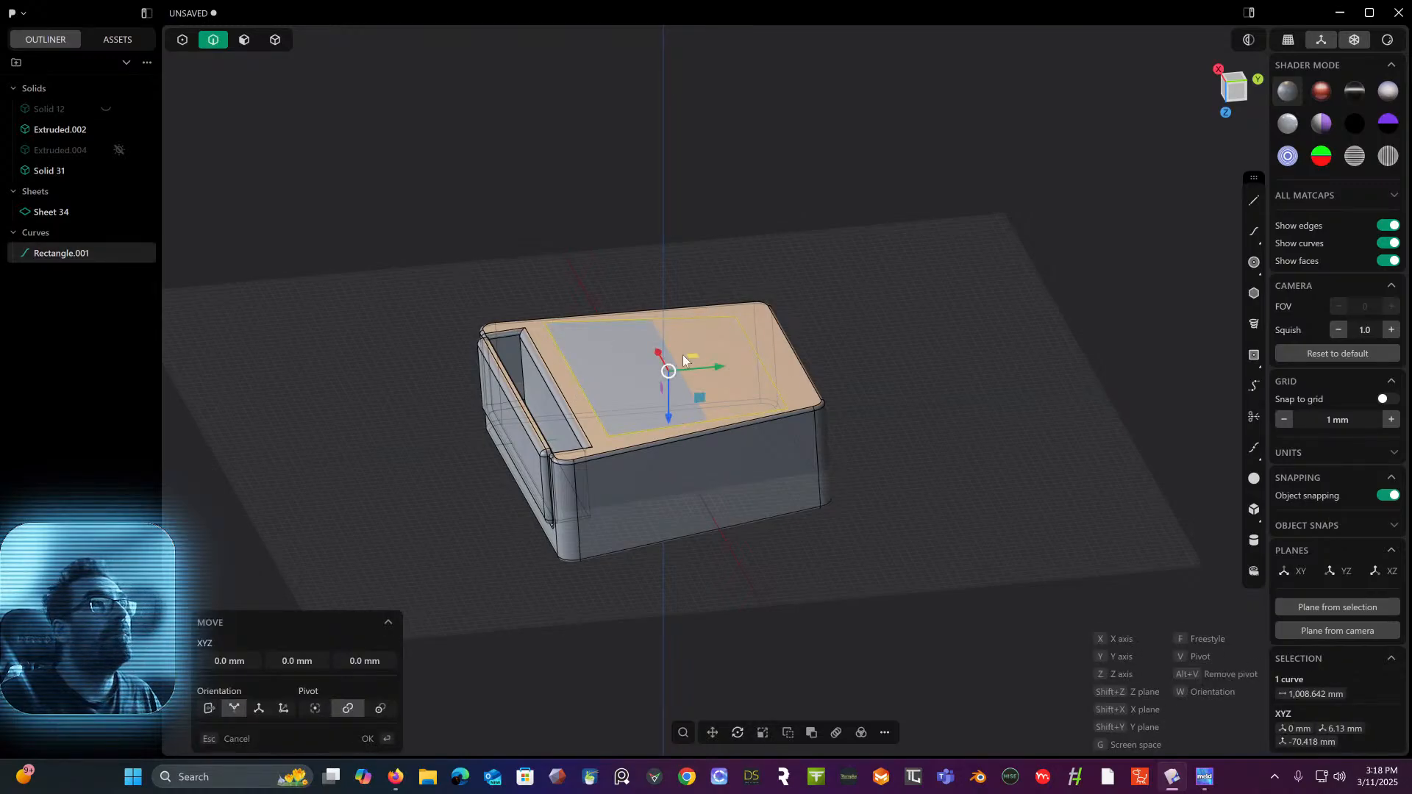
{"action": "left_click_drag", "start_coordinate": [671, 414], "coordinate": [669, 366]}
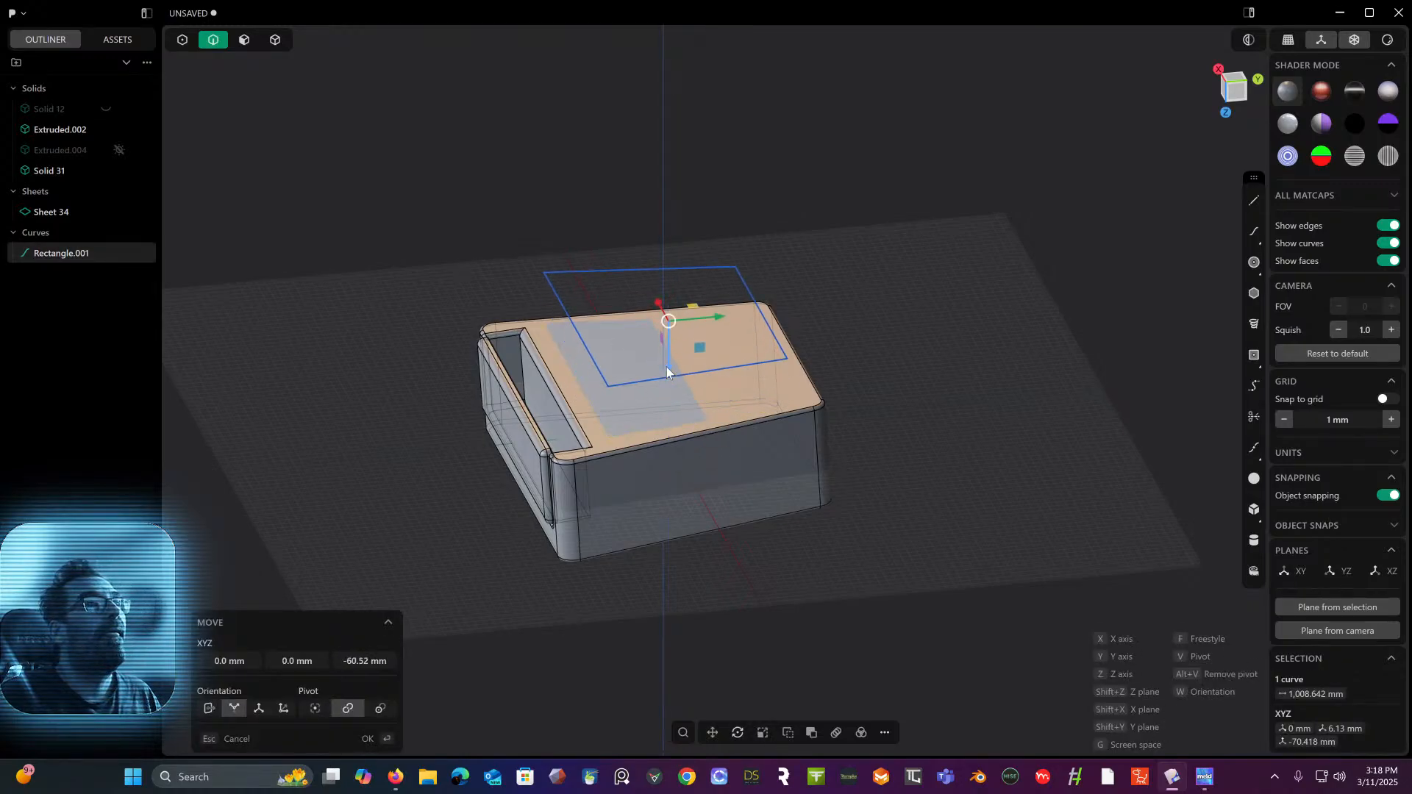
{"action": "left_click", "coordinate": [852, 240]}
{"action": "middle_click_drag", "start_coordinate": [853, 246], "coordinate": [891, 240]}
{"action": "middle_click_drag", "start_coordinate": [877, 306], "coordinate": [840, 341], "text": "shift"}
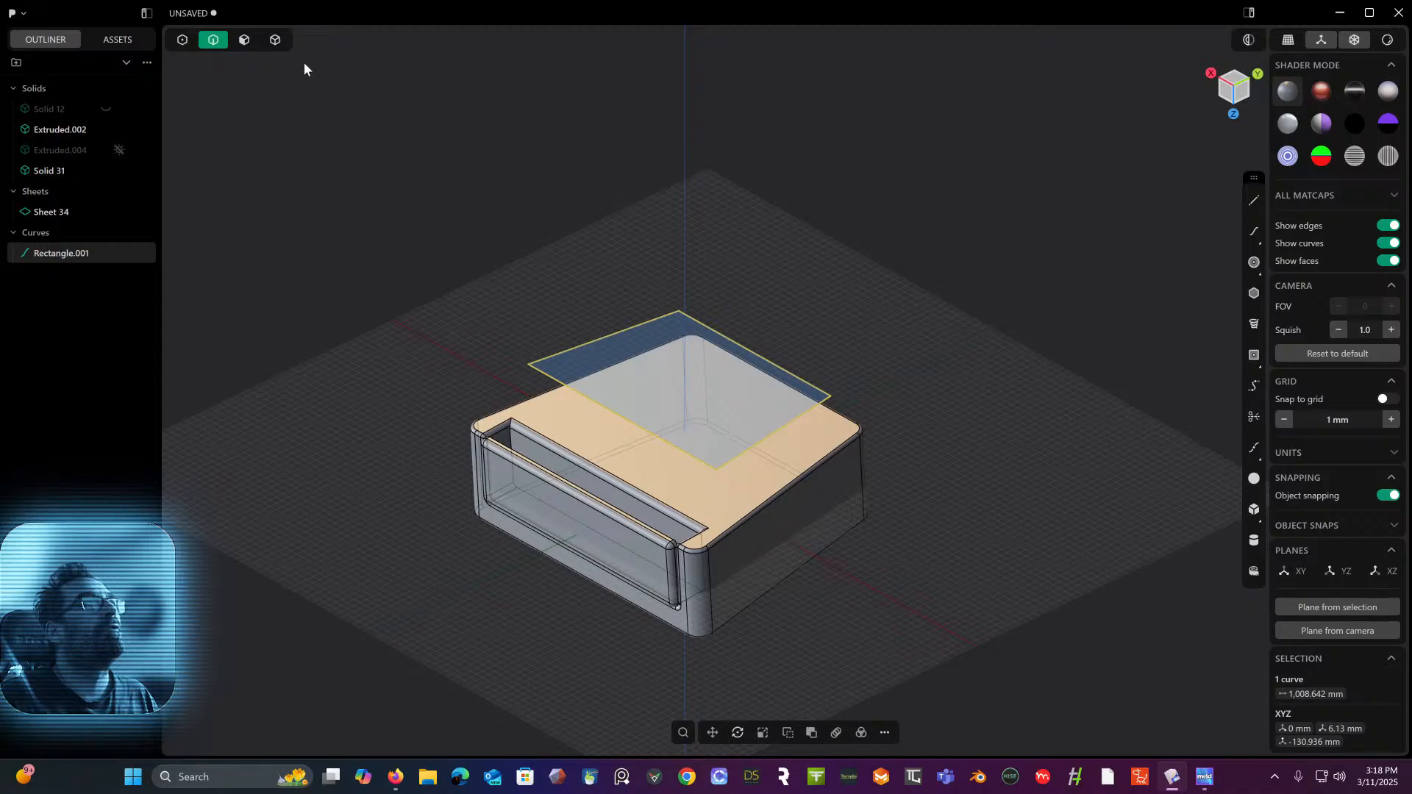
- Extrude the tapered region 129.04 mm through the housing as a new body
{"action": "left_click", "coordinate": [244, 40]}
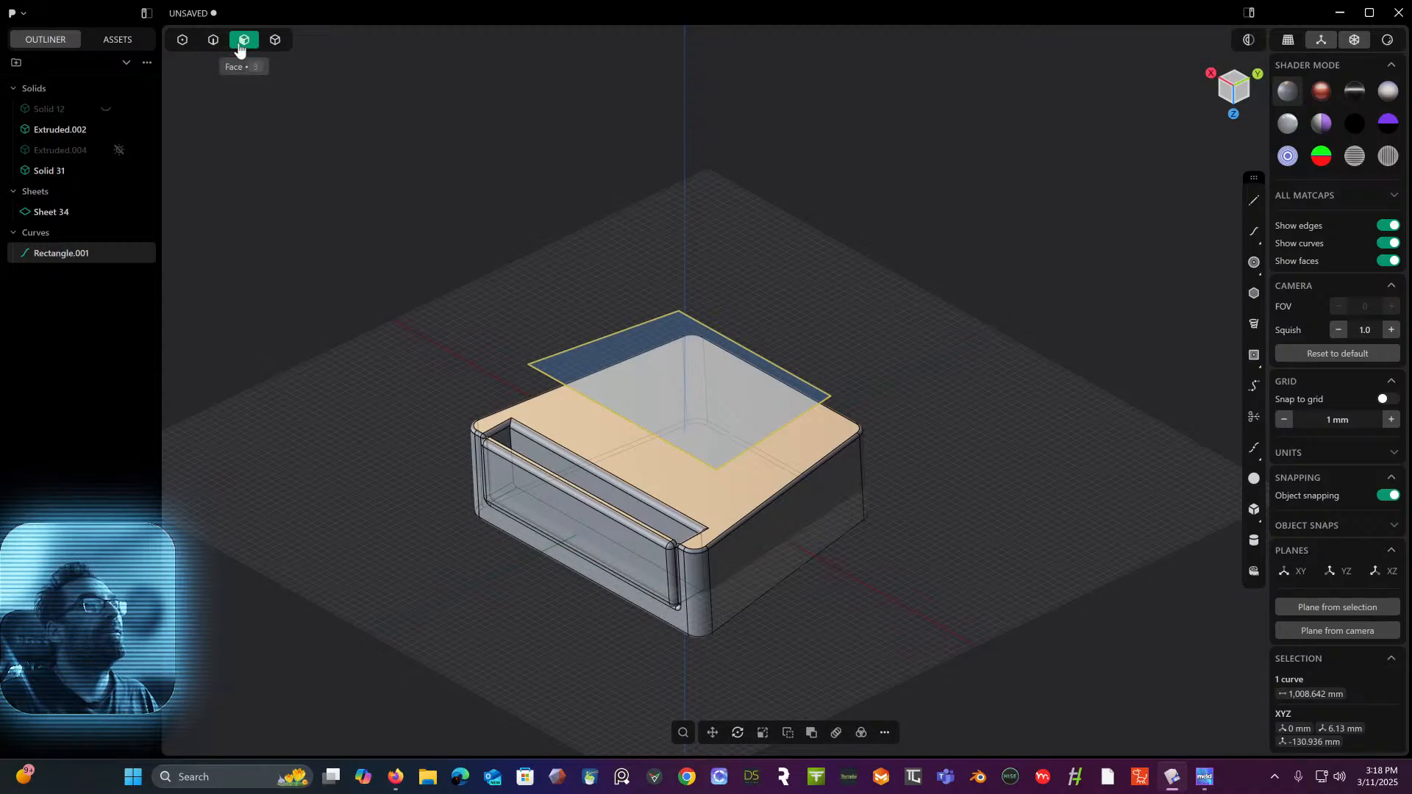
{"action": "left_click", "coordinate": [696, 406]}
{"action": "key", "text": "e"}
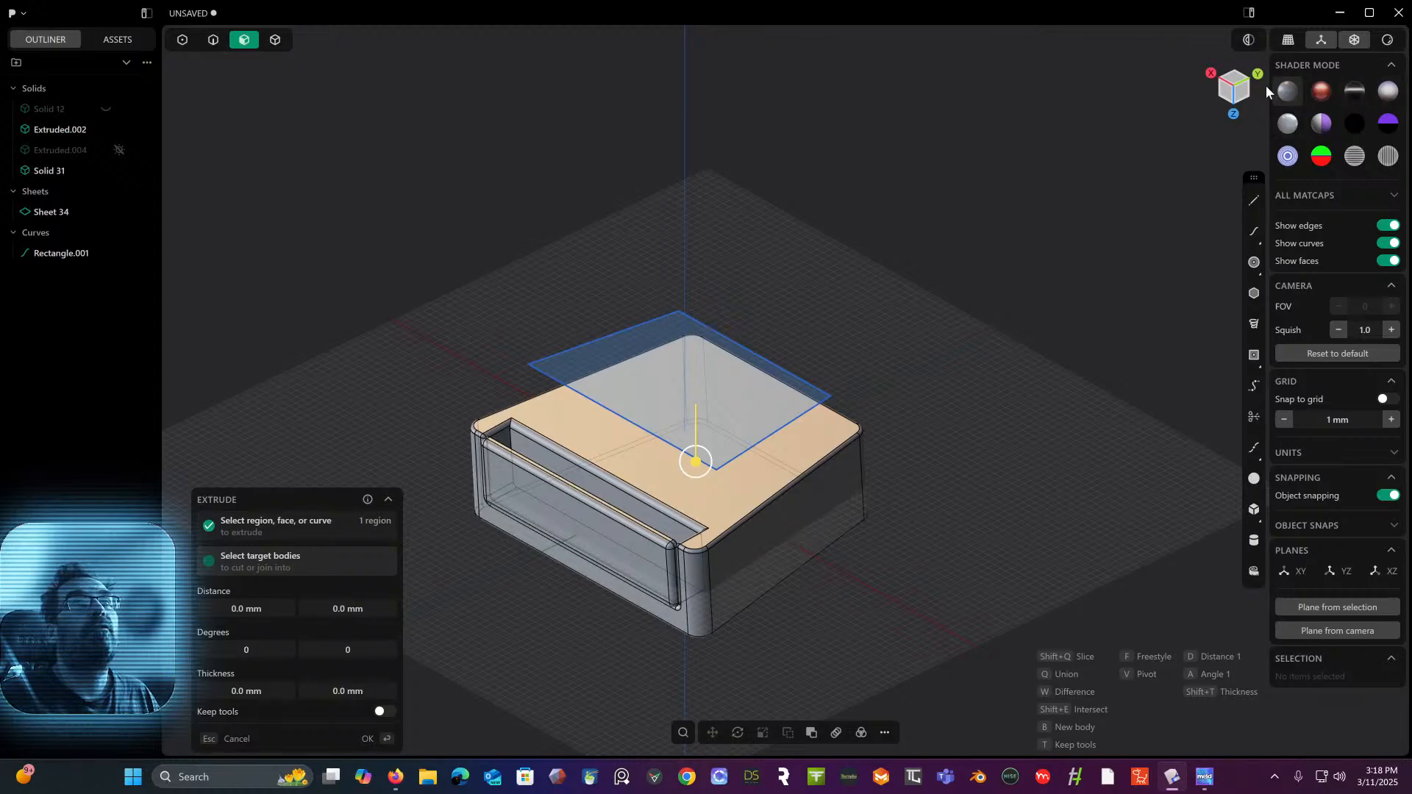
{"action": "left_click", "coordinate": [1242, 96]}
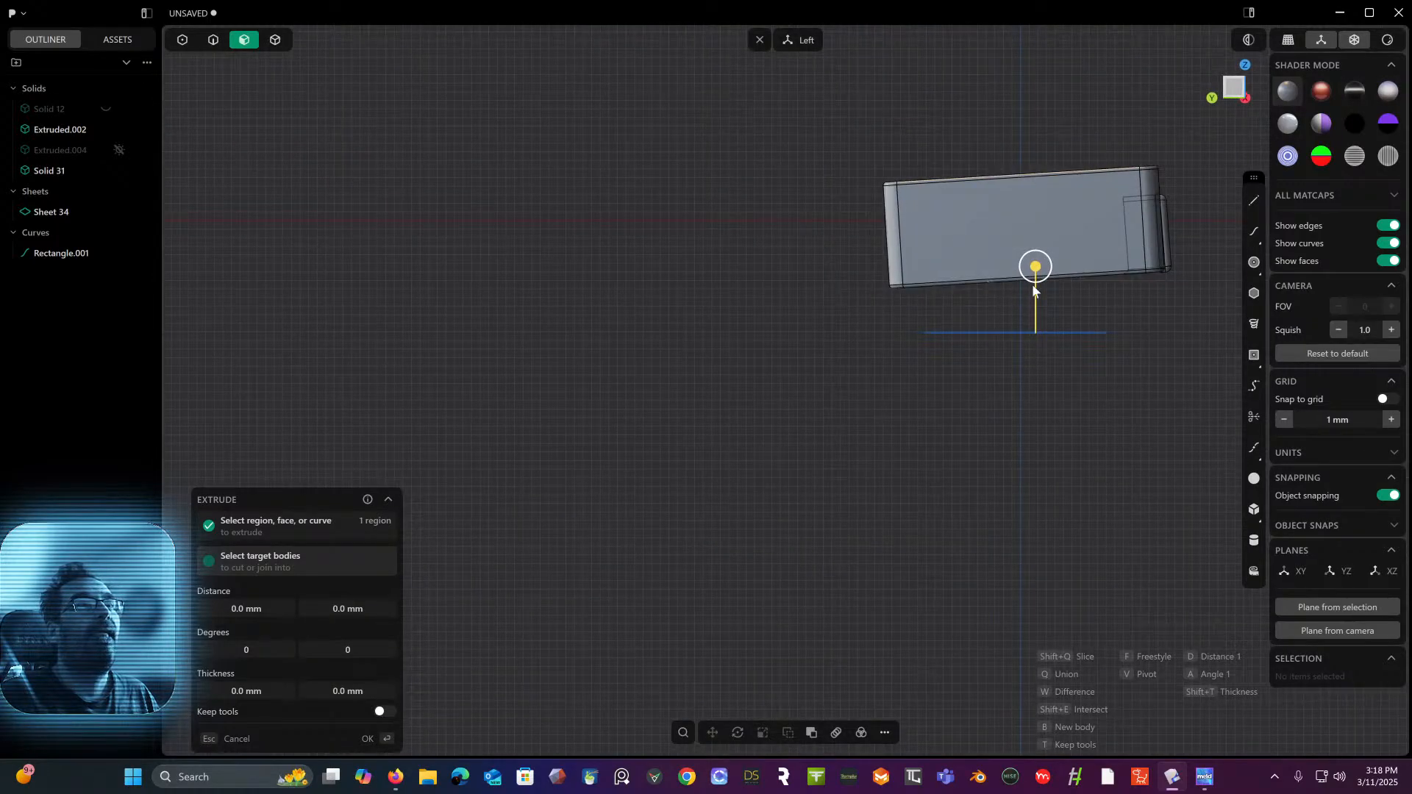
{"action": "left_click_drag", "start_coordinate": [1036, 267], "coordinate": [1048, 149]}
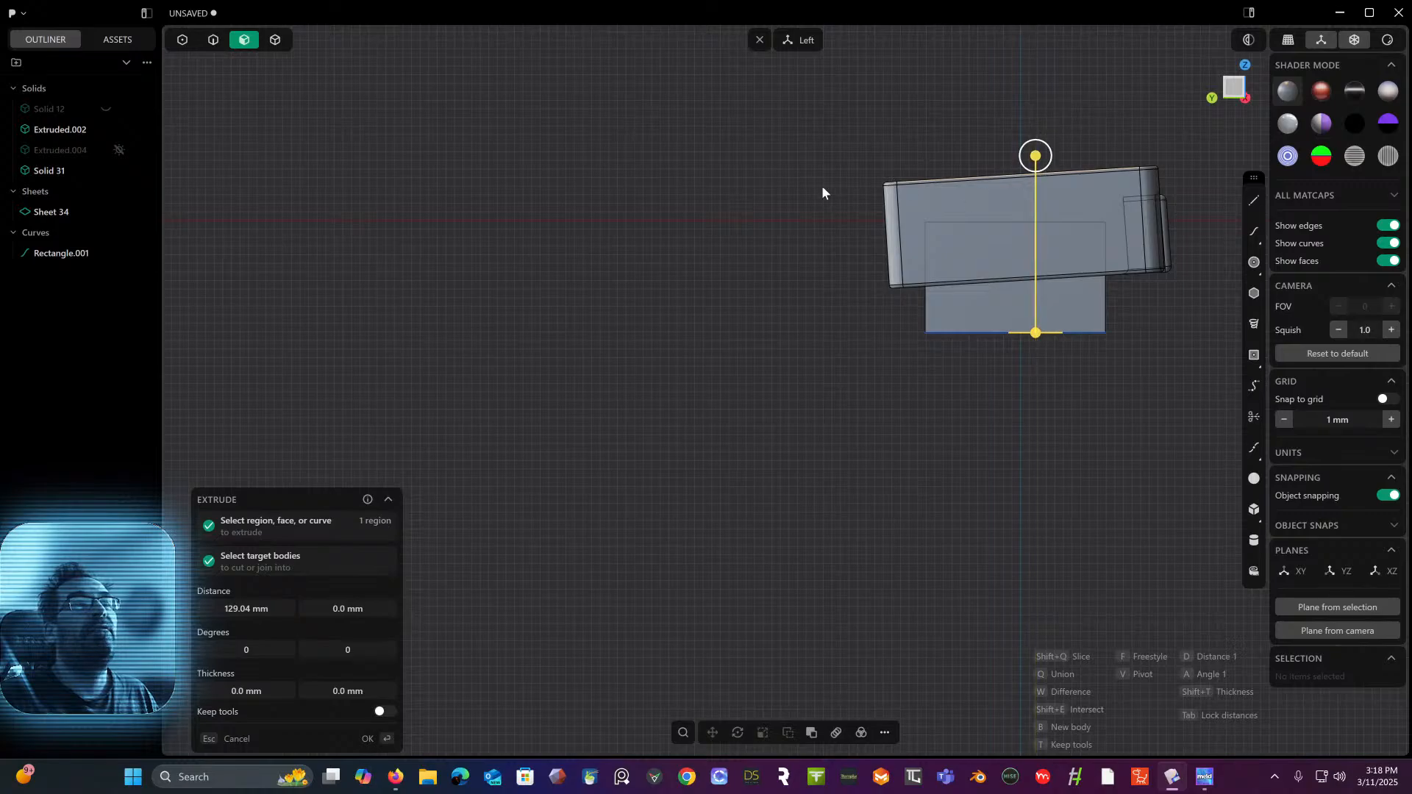
{"action": "key", "text": "Return"}
- Switch to perspective projection and body selection, and clear the current selection
{"action": "middle_click_drag", "start_coordinate": [822, 192], "coordinate": [400, 272]}
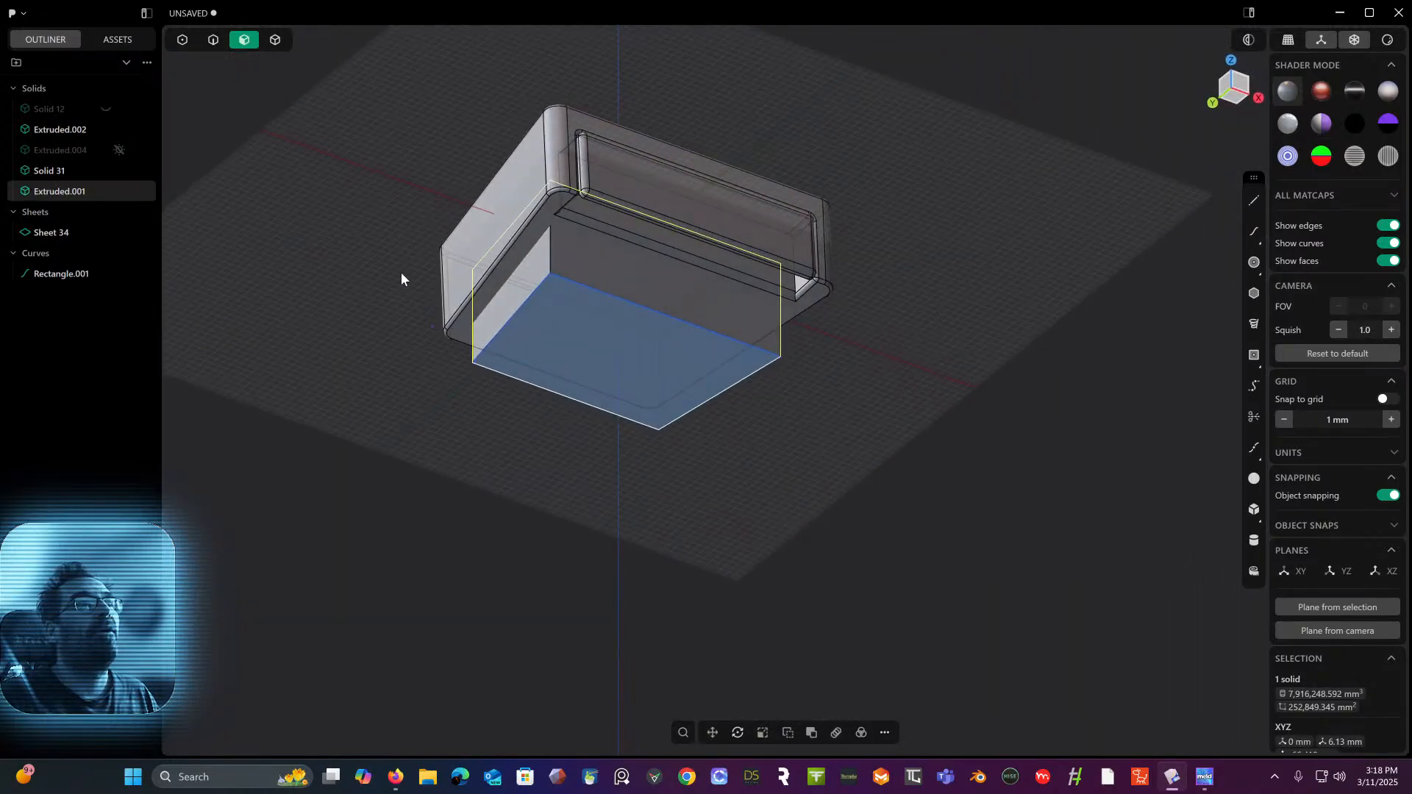
{"action": "left_click", "coordinate": [1288, 40]}
{"action": "middle_click_drag", "start_coordinate": [933, 127], "coordinate": [831, 45]}
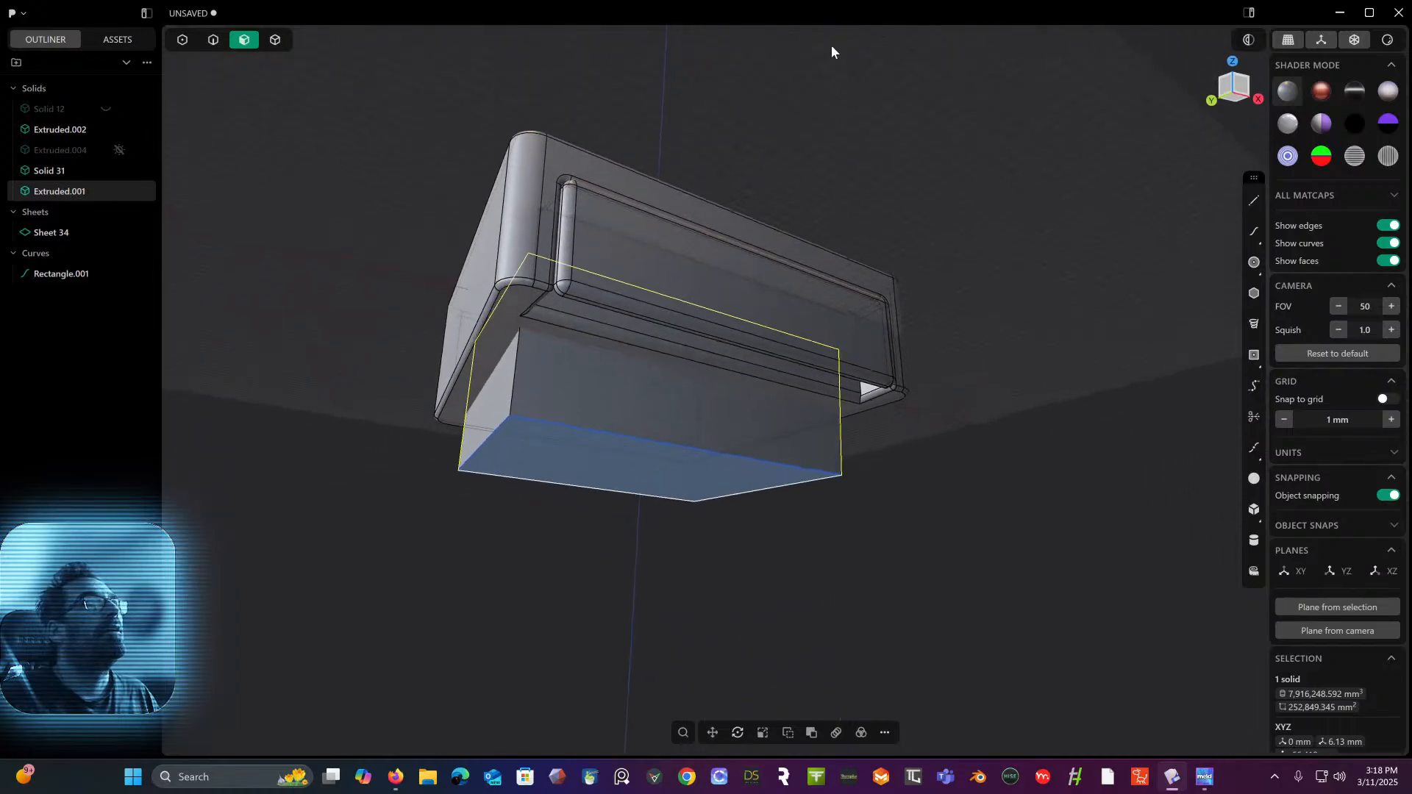
{"action": "left_click", "coordinate": [275, 40]}
{"action": "left_click", "coordinate": [264, 224]}
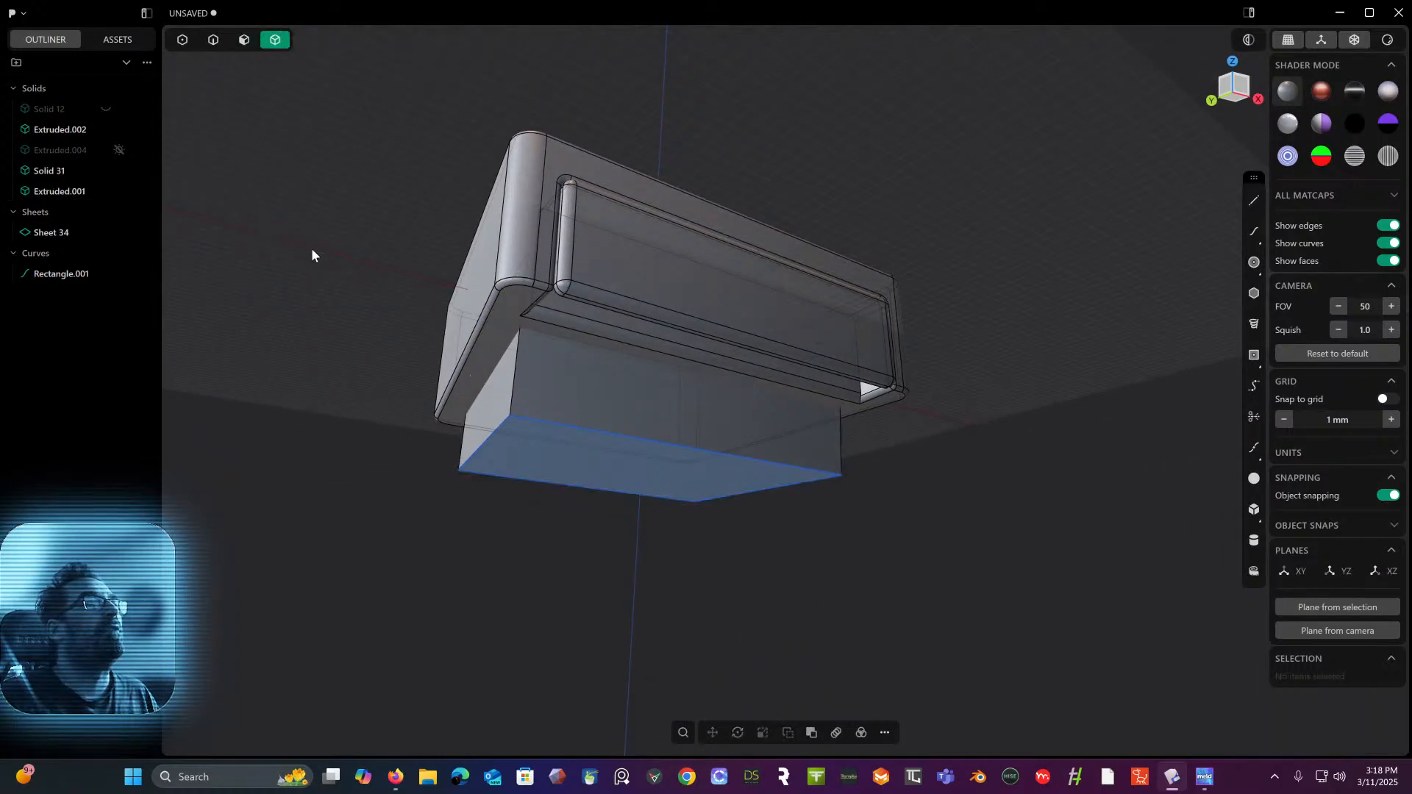
- Subtract the tapered block from the housing with a Boolean difference and delete the leftover Rectangle.001 curve
{"action": "left_click", "coordinate": [522, 260]}
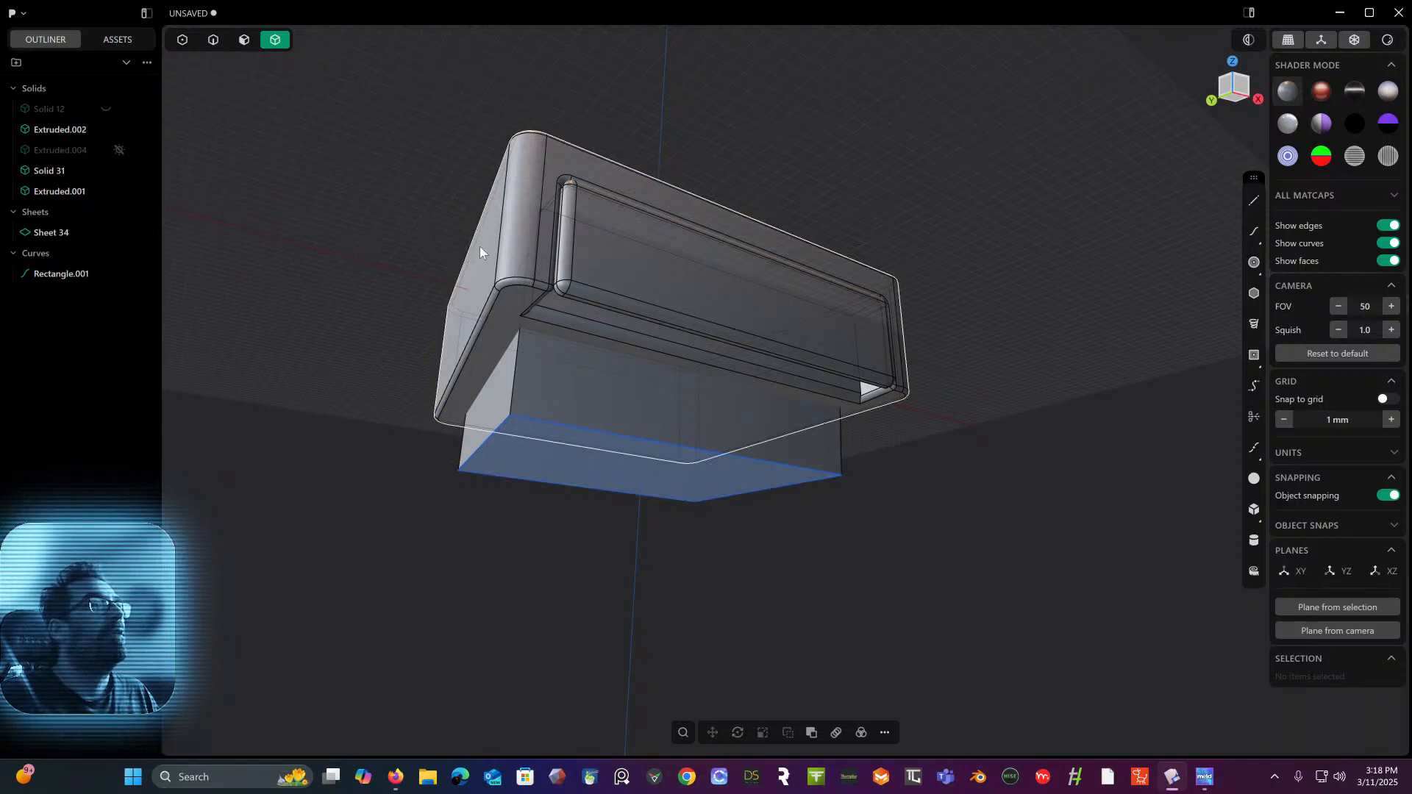
{"action": "key", "text": "q"}
{"action": "left_click", "coordinate": [559, 395]}
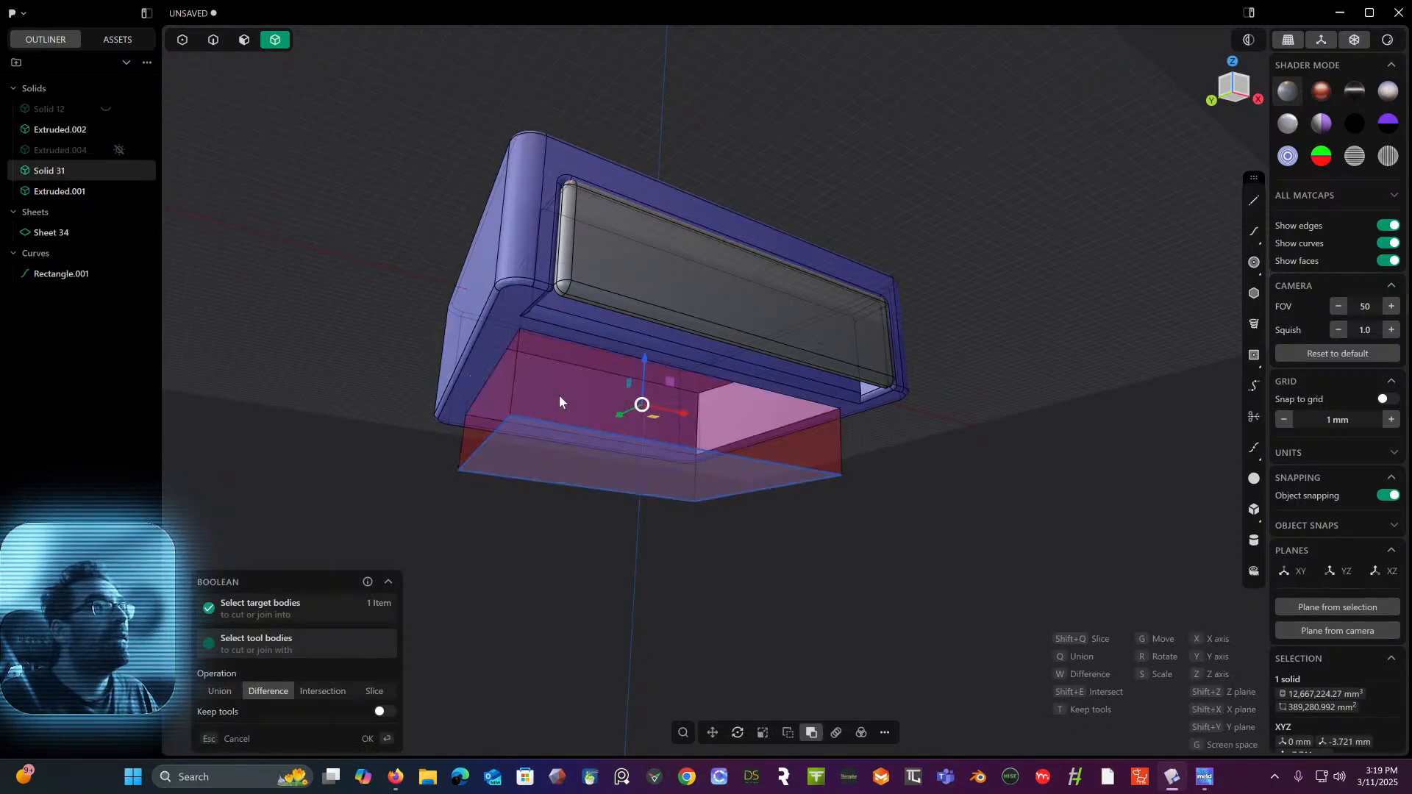
{"action": "right_click", "coordinate": [559, 395]}
{"action": "scroll", "coordinate": [559, 395], "scroll_direction": "up", "scroll_amount": 1}
{"action": "middle_click_drag", "start_coordinate": [559, 394], "coordinate": [600, 369]}
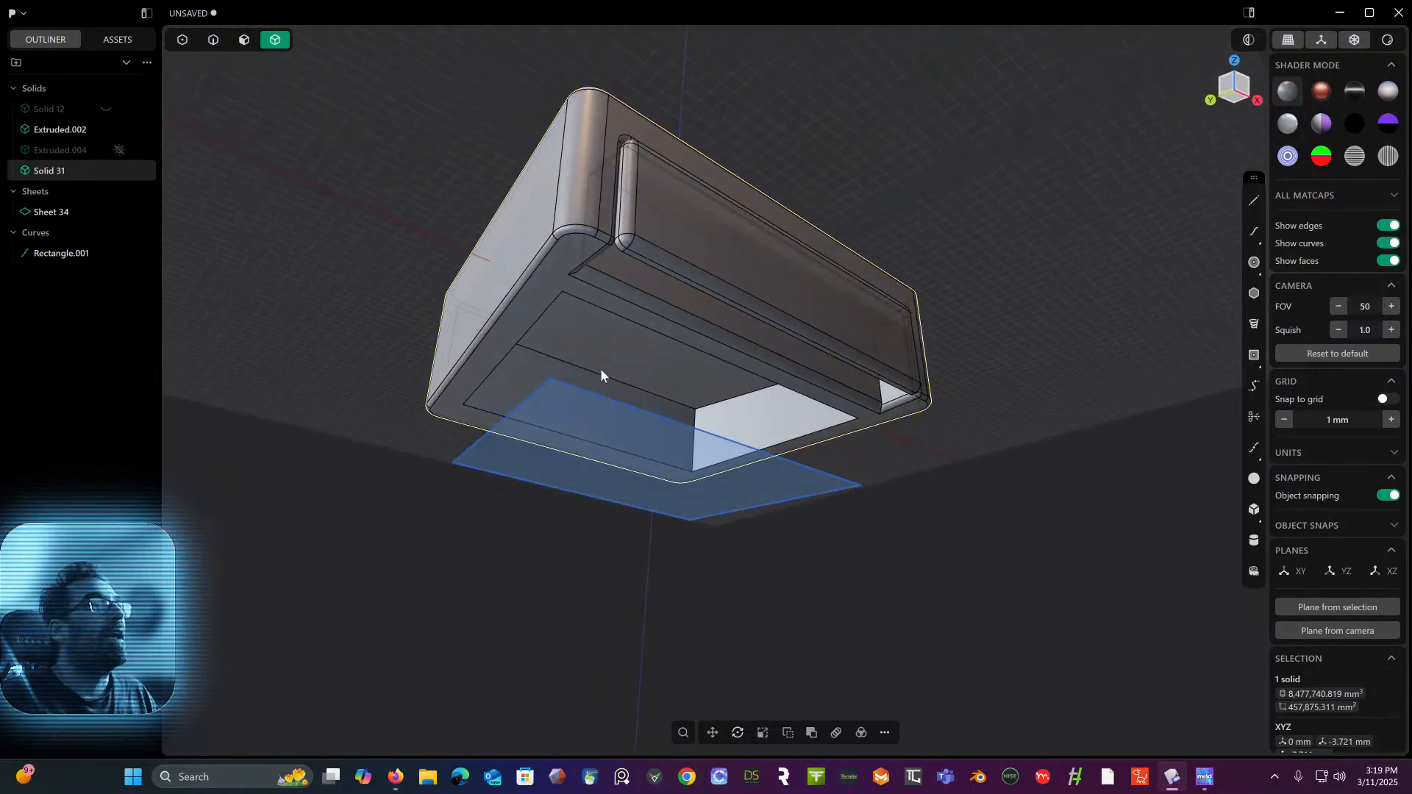
{"action": "left_click", "coordinate": [63, 253]}
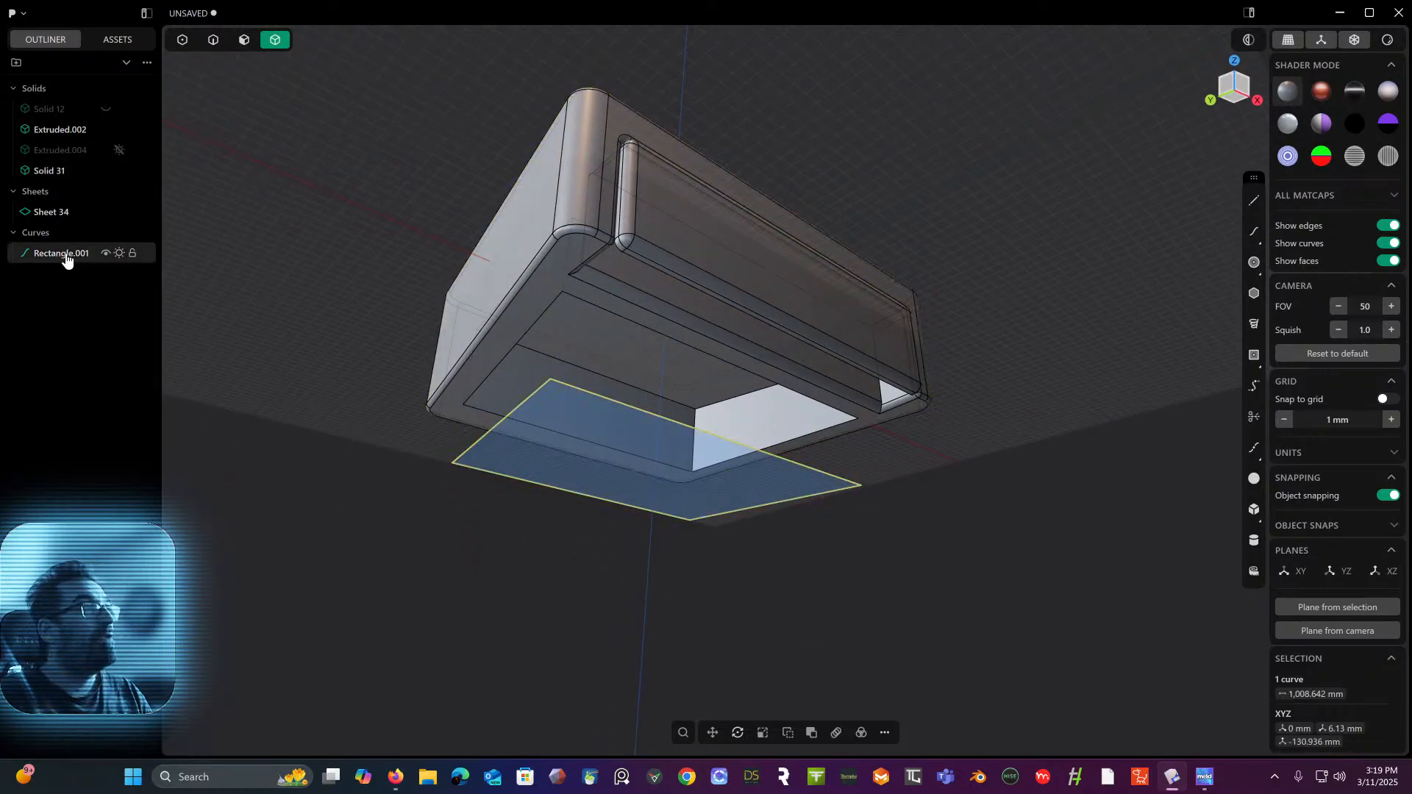
{"action": "key", "text": "Delete"}
- Try to patch the holes in Sheet 34 to make it a solid
{"action": "left_click", "coordinate": [59, 217]}
{"action": "middle_click_drag", "start_coordinate": [319, 281], "coordinate": [285, 420]}
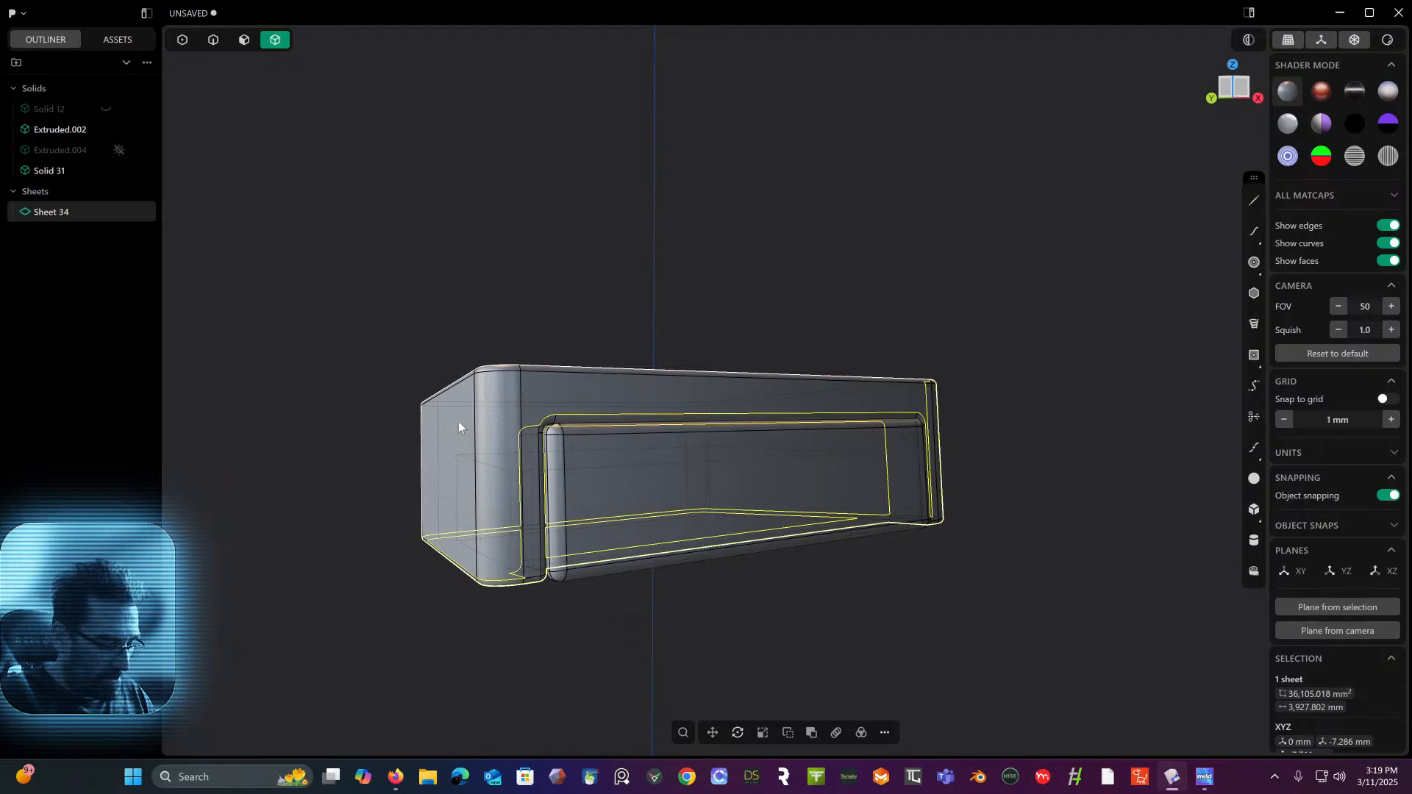
{"action": "key", "text": "shift+p"}
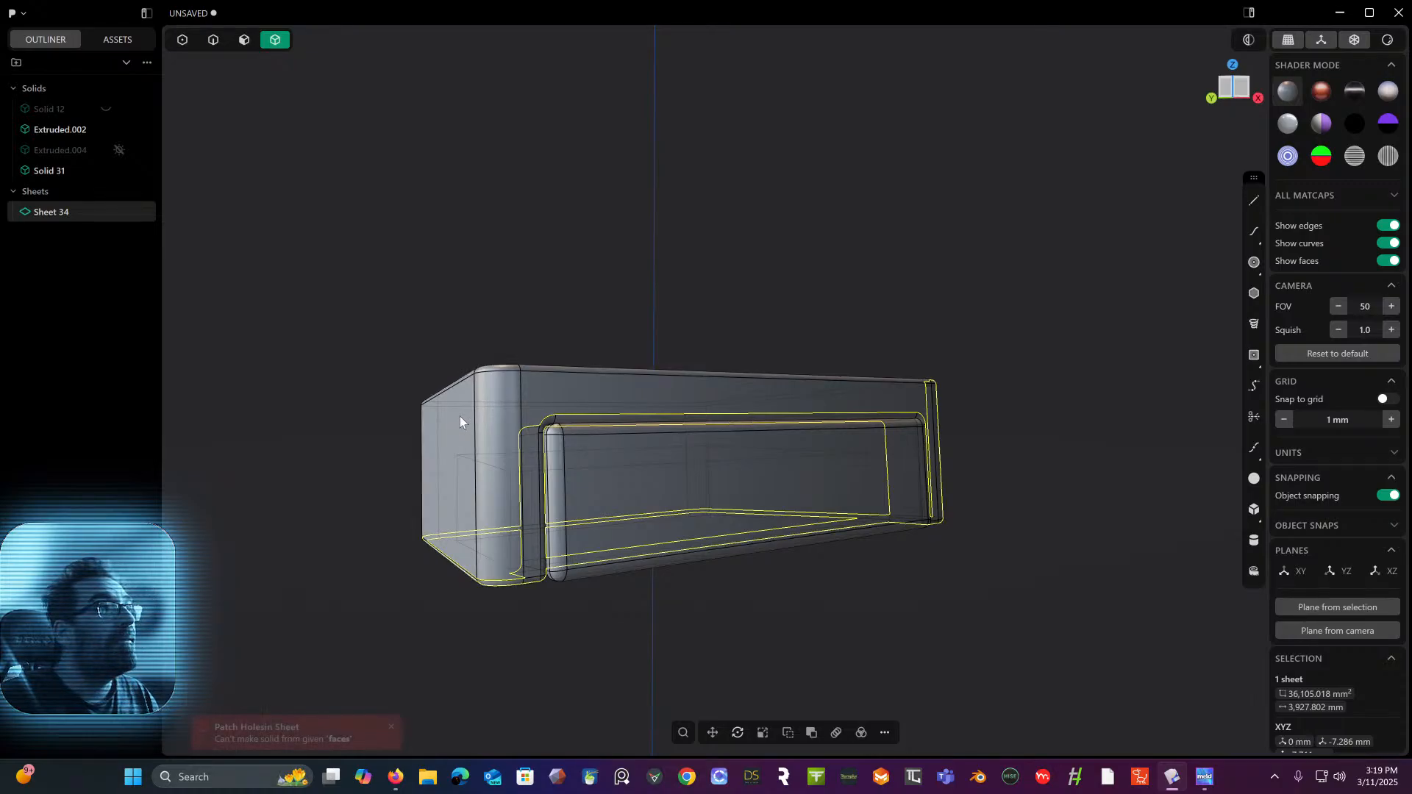
- Hide the Extruded.002 front panel and examine the housing's front pocket and underside cavity
{"action": "left_click", "coordinate": [475, 392]}
{"action": "scroll", "coordinate": [476, 391], "scroll_direction": "up", "scroll_amount": 1}
{"action": "middle_click_drag", "start_coordinate": [475, 392], "coordinate": [750, 241]}
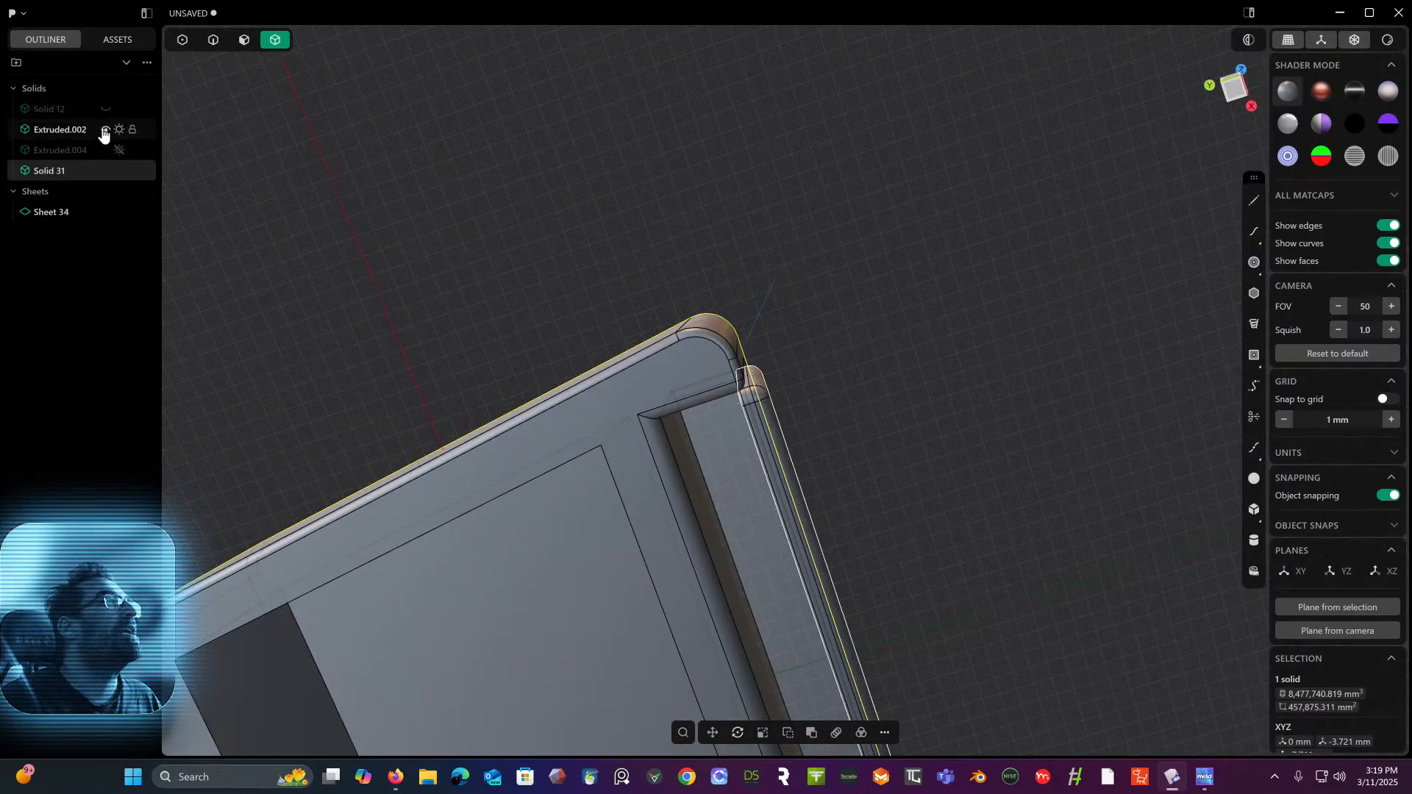
{"action": "left_click", "coordinate": [106, 130]}
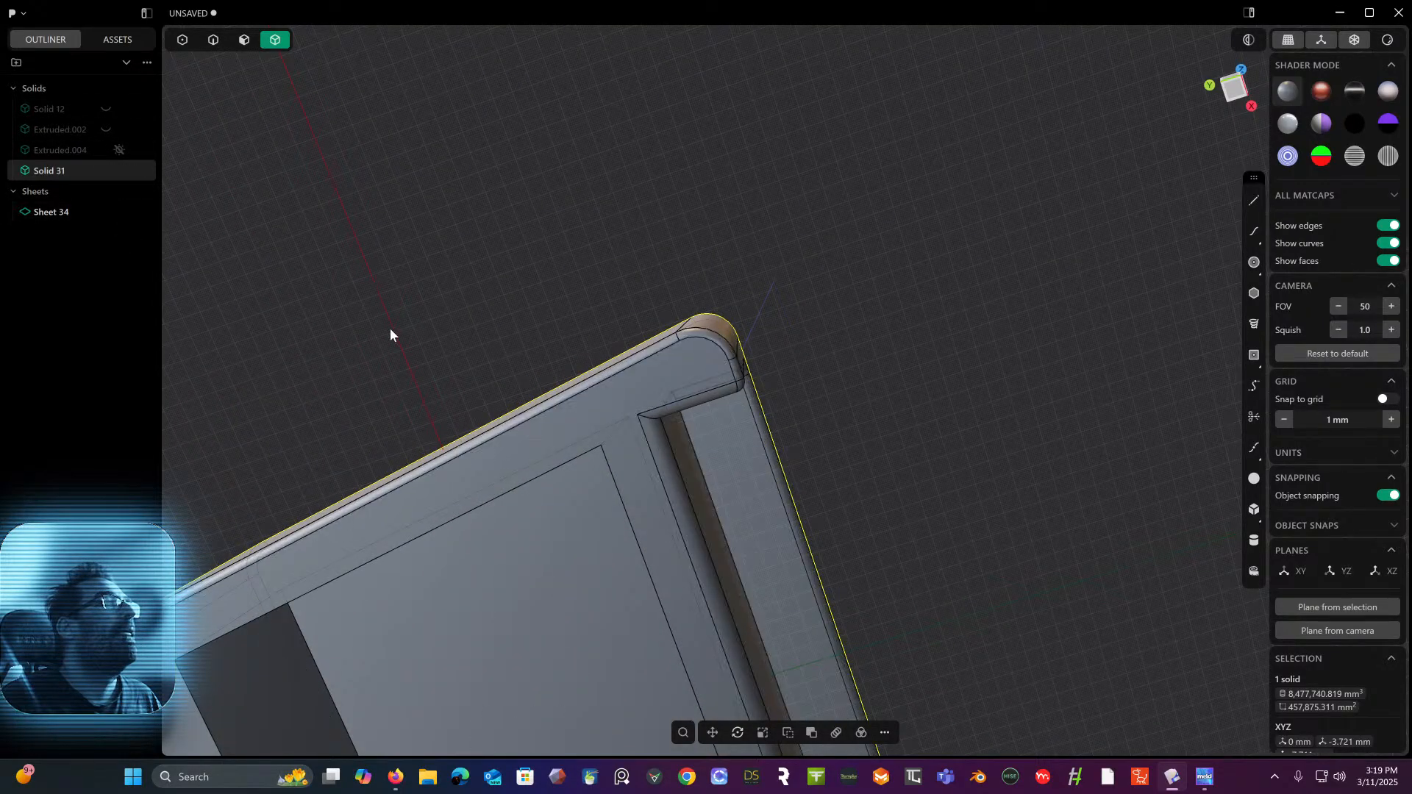
{"action": "mouse_move", "coordinate": [391, 331]}
{"action": "middle_mouse_down"}
{"action": "mouse_move", "coordinate": [404, 186]}
{"action": "mouse_move", "coordinate": [391, 245]}
{"action": "mouse_move", "coordinate": [344, 269]}
{"action": "mouse_move", "coordinate": [361, 196]}
{"action": "mouse_move", "coordinate": [179, 359]}
{"action": "mouse_move", "coordinate": [124, 365]}
{"action": "mouse_move", "coordinate": [214, 310]}
{"action": "mouse_move", "coordinate": [459, 228]}
{"action": "mouse_move", "coordinate": [386, 338]}
{"action": "middle_mouse_up"}
{"action": "scroll", "coordinate": [459, 228], "scroll_direction": "down", "scroll_amount": 1}
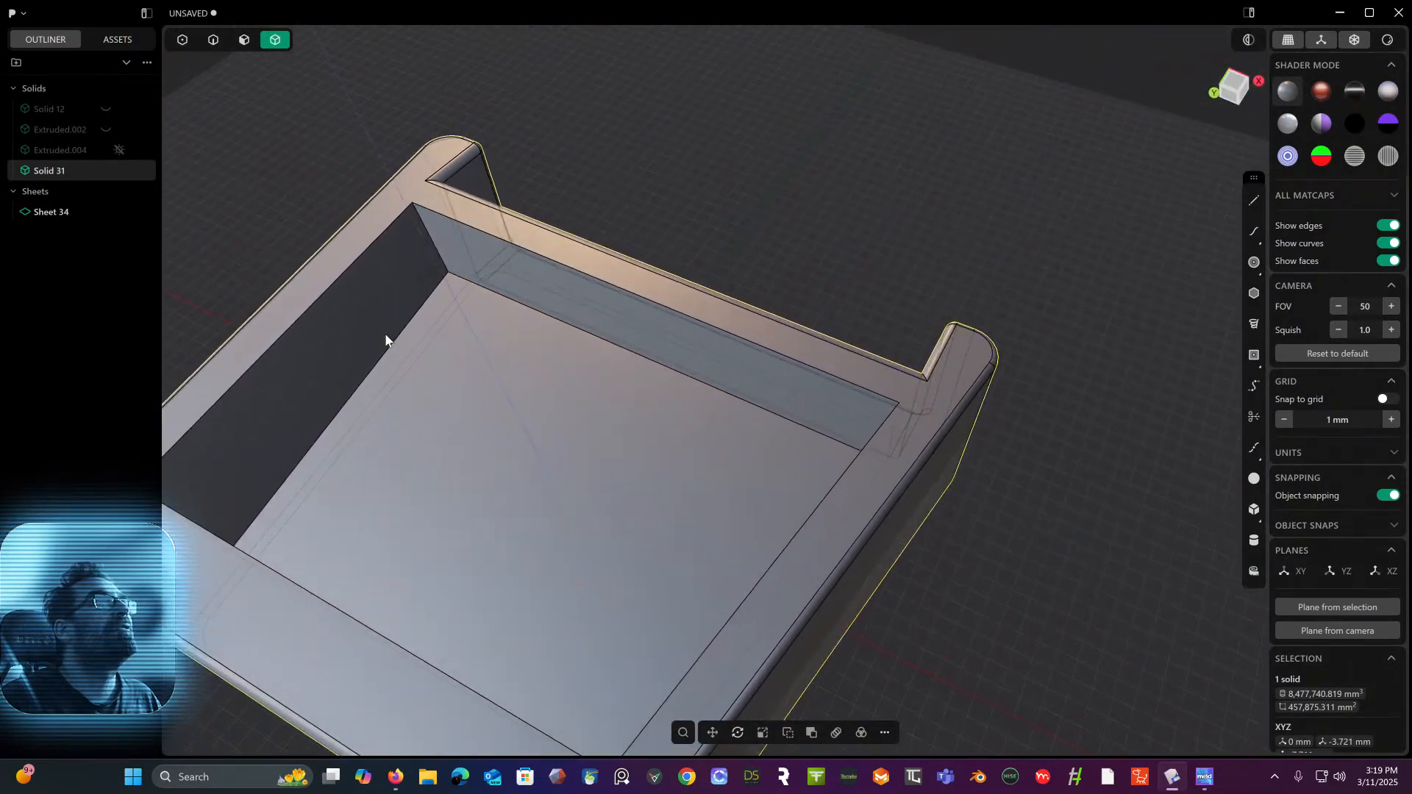
{"action": "middle_click_drag", "start_coordinate": [513, 271], "coordinate": [522, 311]}
{"action": "left_click", "coordinate": [506, 357]}
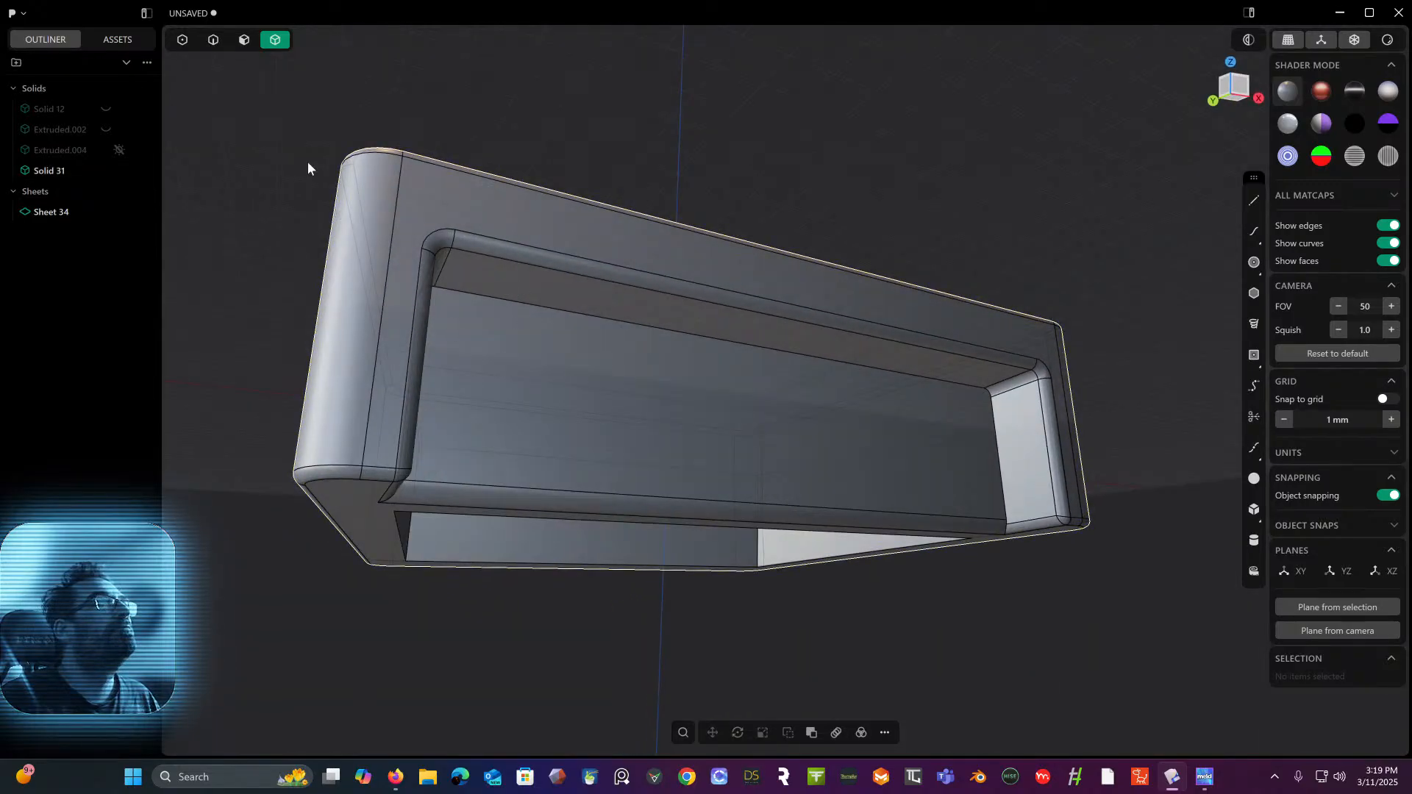
- Inspect the housing's pocket walls and cavity wall face by face in face selection
{"action": "left_click", "coordinate": [245, 40]}
{"action": "left_click", "coordinate": [478, 395]}
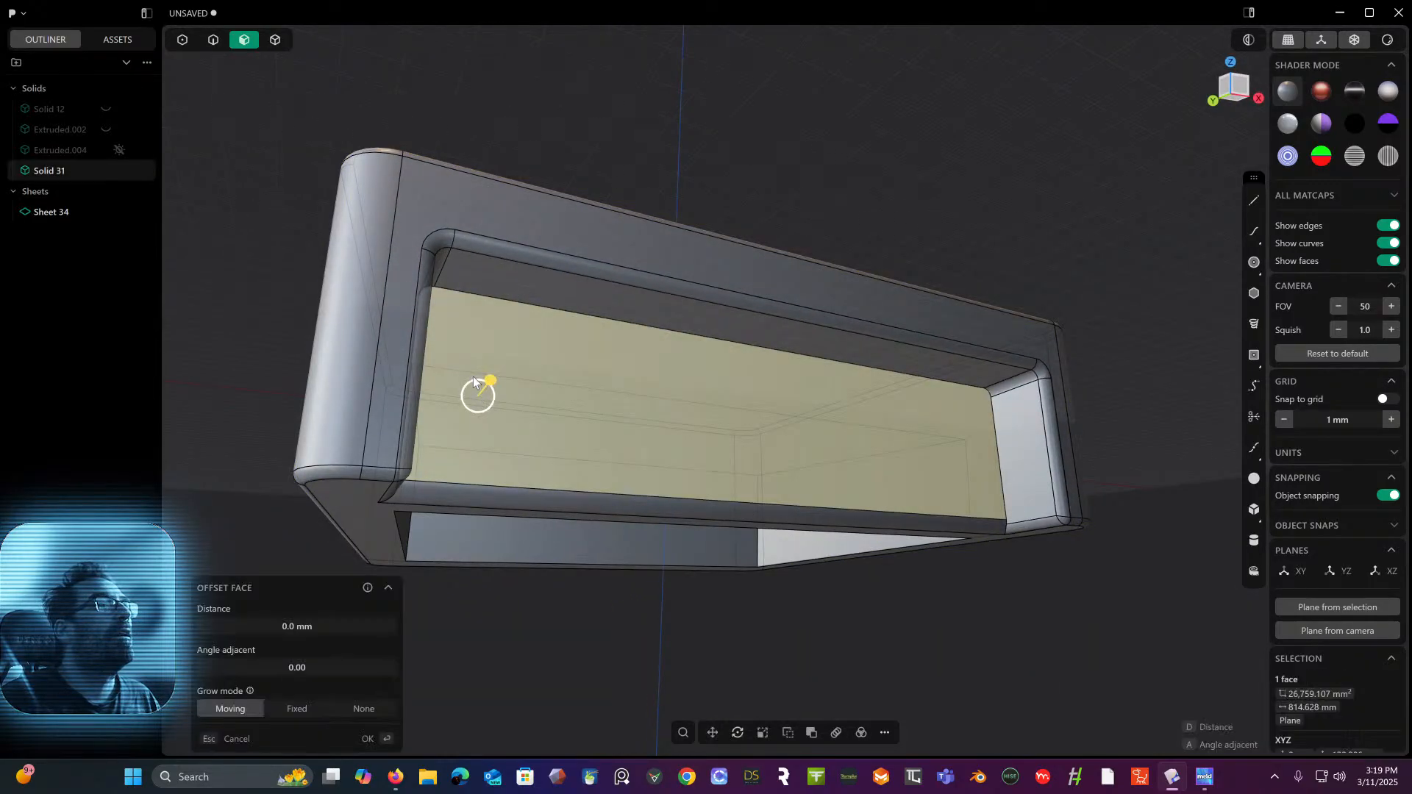
{"action": "middle_click_drag", "start_coordinate": [478, 394], "coordinate": [417, 303]}
{"action": "left_click", "coordinate": [400, 352]}
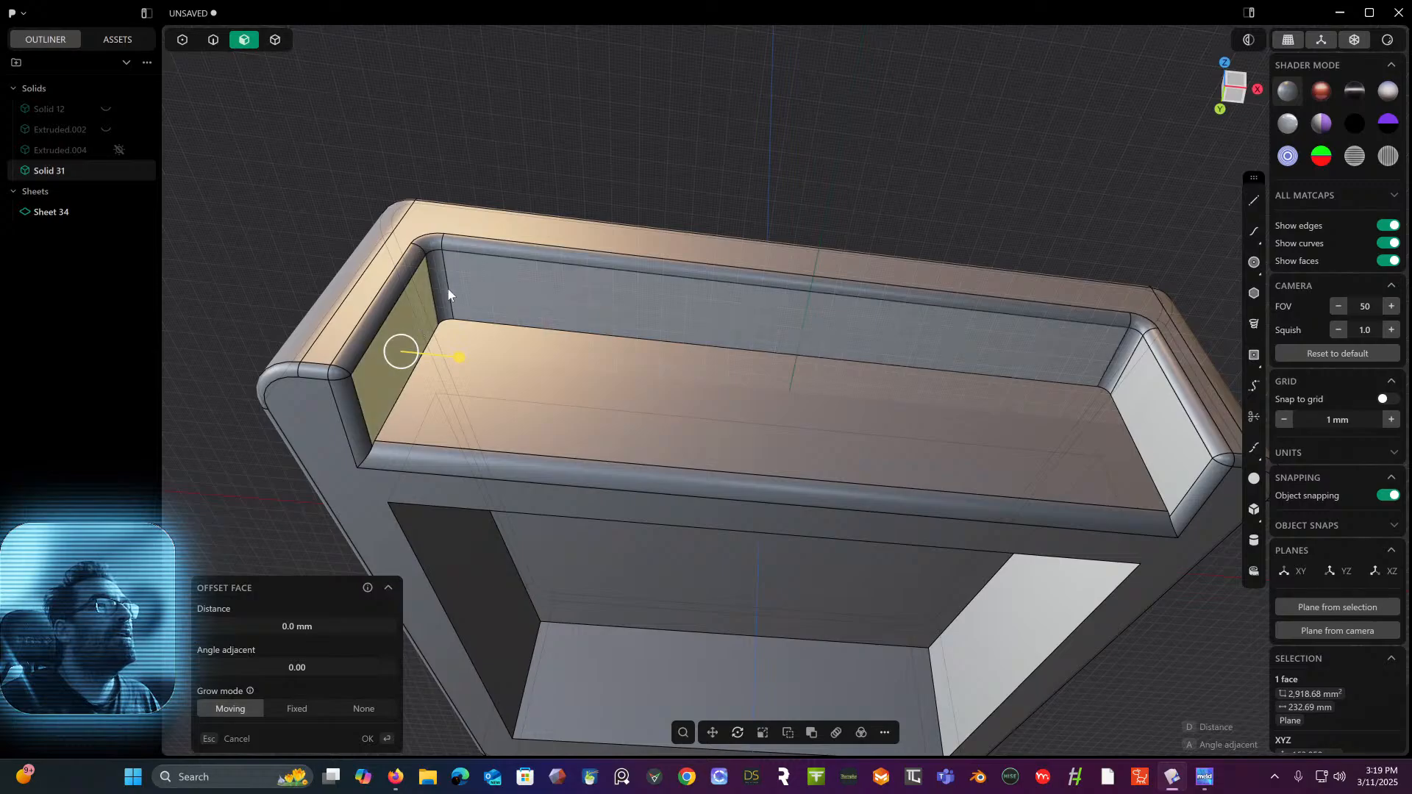
{"action": "left_click", "coordinate": [409, 233]}
{"action": "middle_click_drag", "start_coordinate": [425, 354], "coordinate": [428, 210]}
{"action": "left_click", "coordinate": [412, 330]}
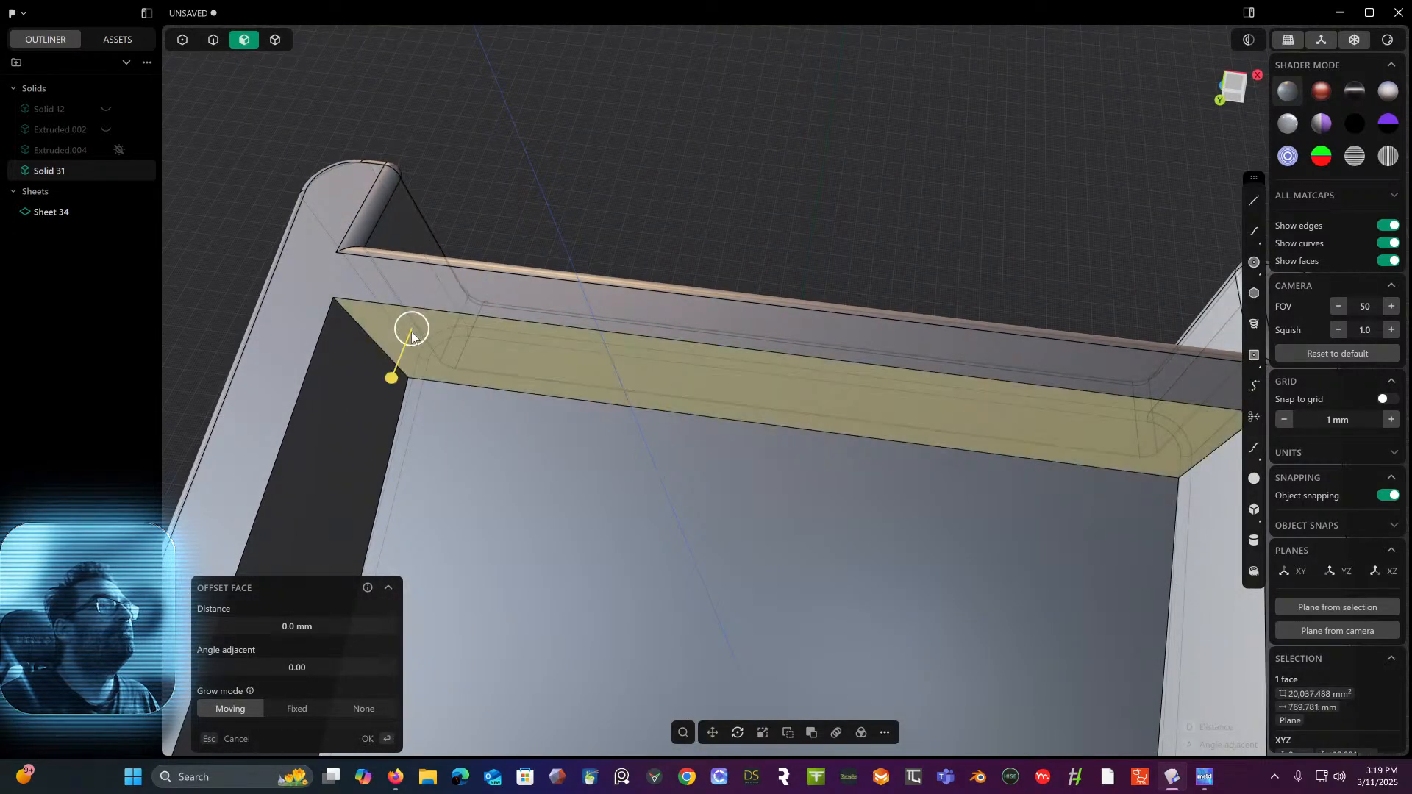
{"action": "scroll", "coordinate": [362, 369], "scroll_direction": "down", "scroll_amount": 6}
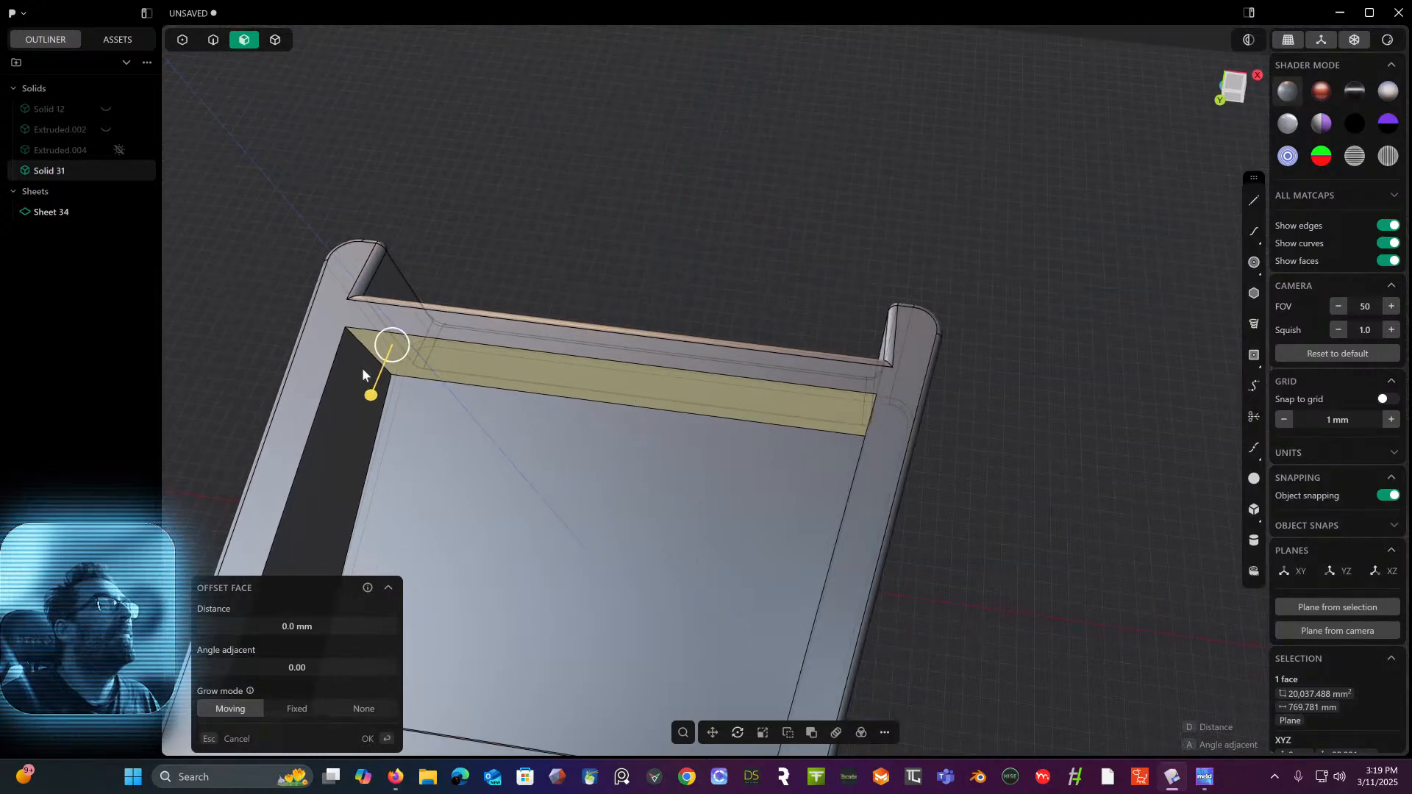
{"action": "middle_click_drag", "start_coordinate": [362, 369], "coordinate": [412, 279]}
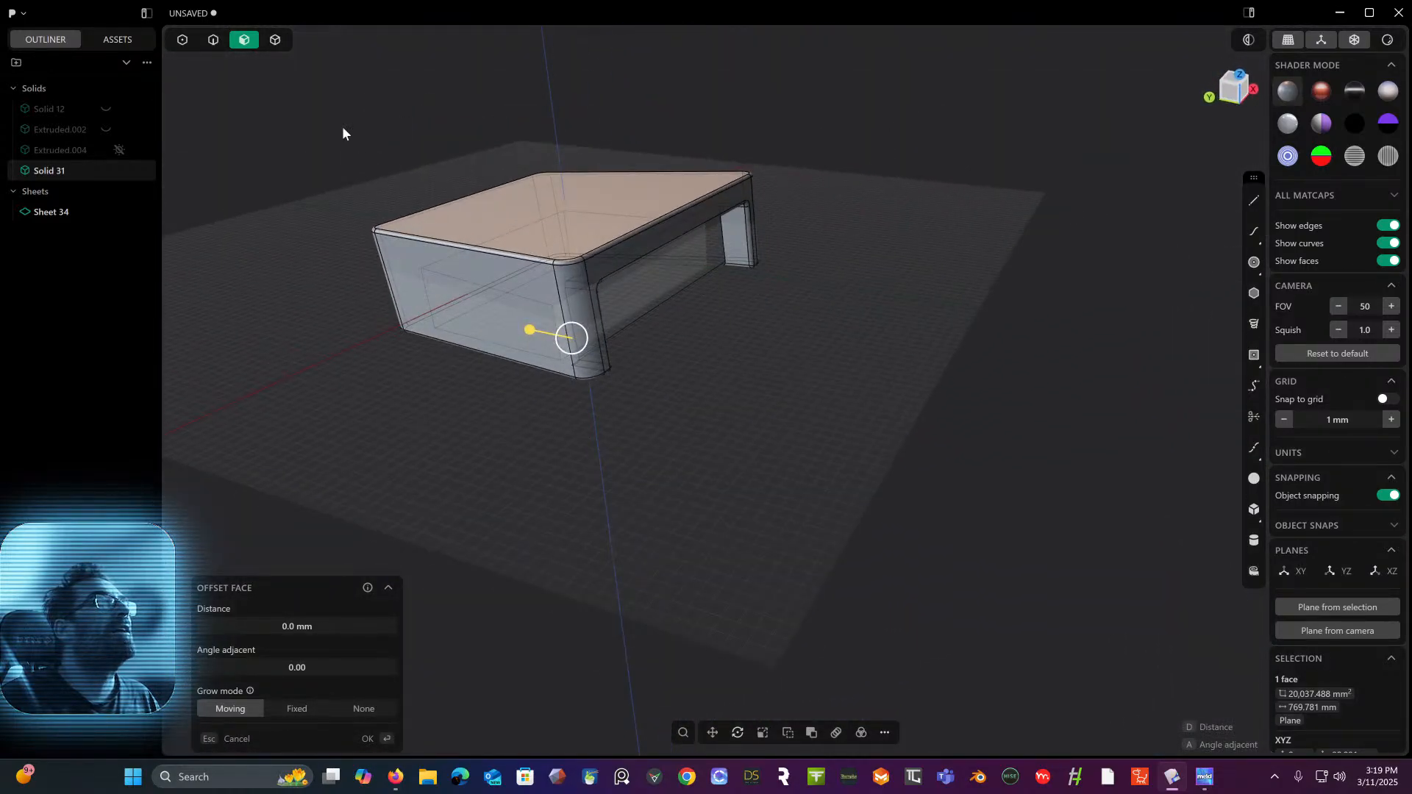
- Try to join all the visible faces of Solid 31 and Sheet 34
{"action": "left_click_drag", "start_coordinate": [336, 113], "coordinate": [843, 476]}
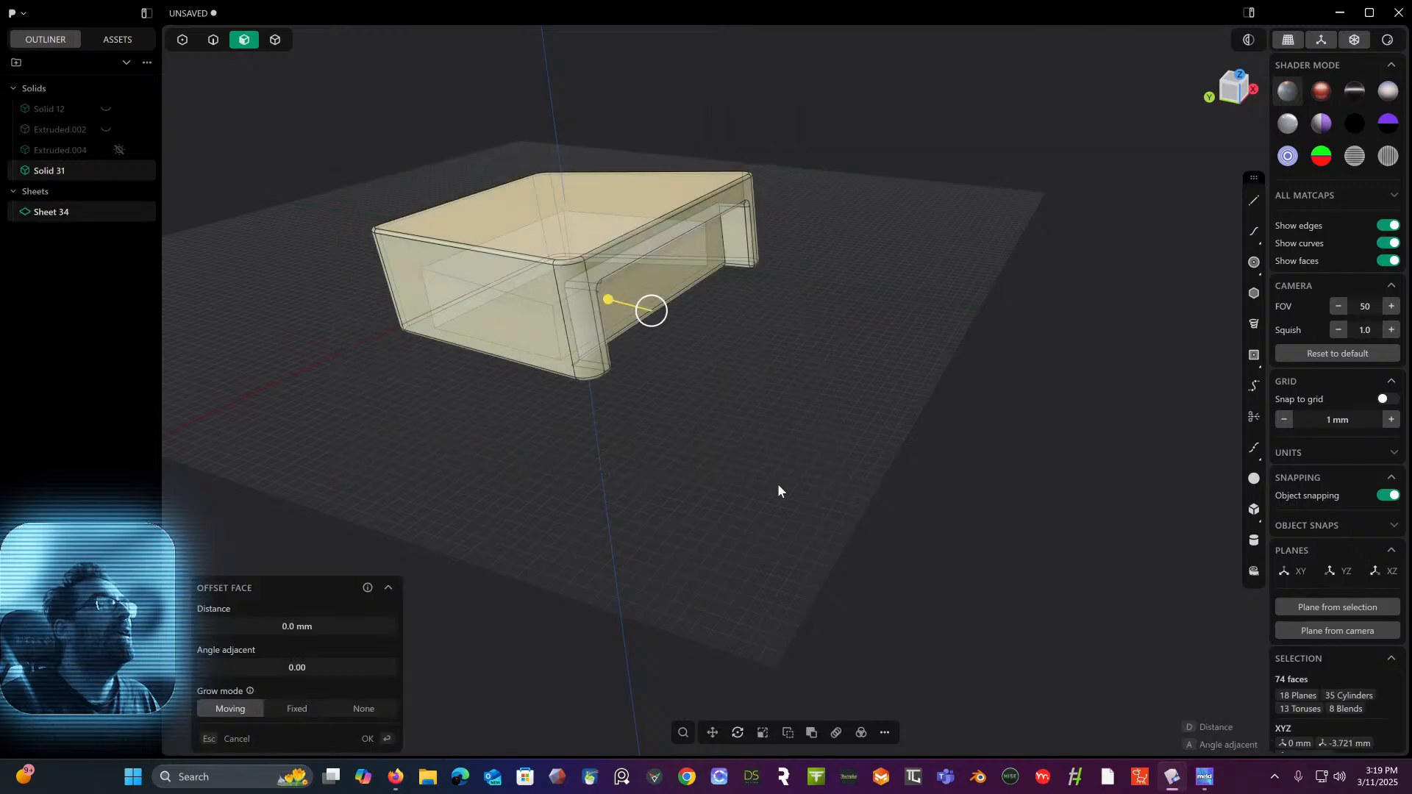
{"action": "key", "text": "j"}
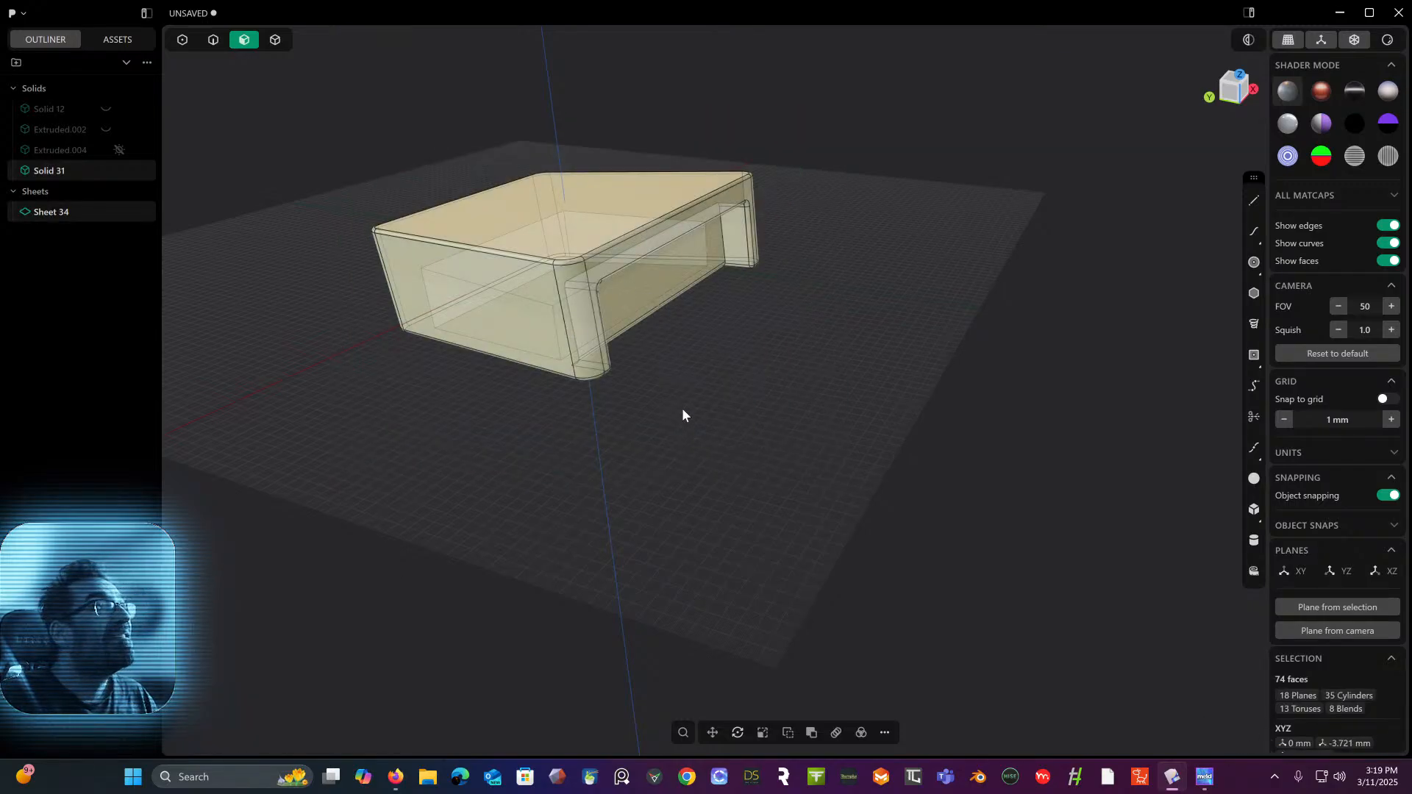
{"action": "left_click", "coordinate": [639, 426]}
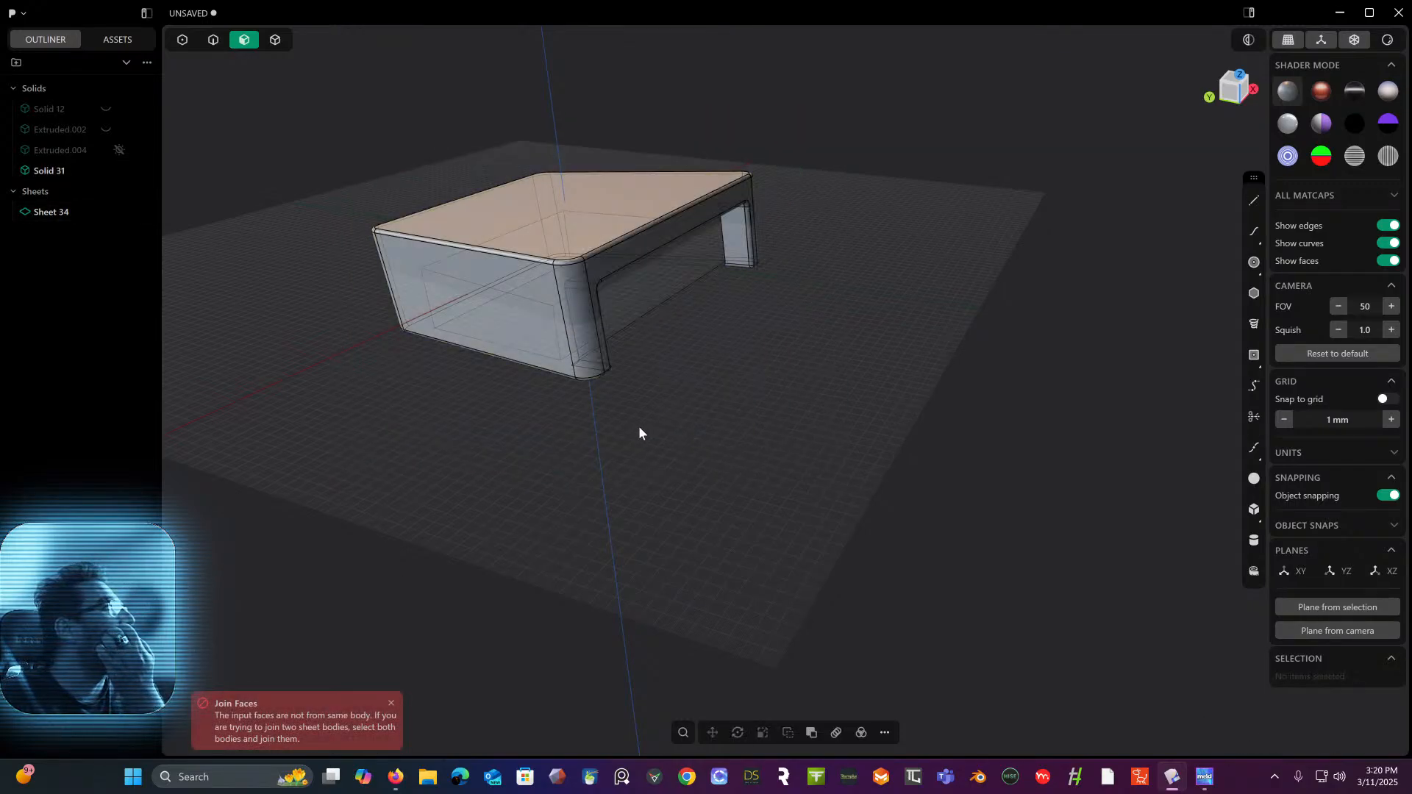
- Switch to body selection and hide Solid 31 to examine Sheet 34 on its own
{"action": "right_click_drag", "start_coordinate": [638, 426], "coordinate": [505, 152]}
{"action": "left_click", "coordinate": [275, 40]}
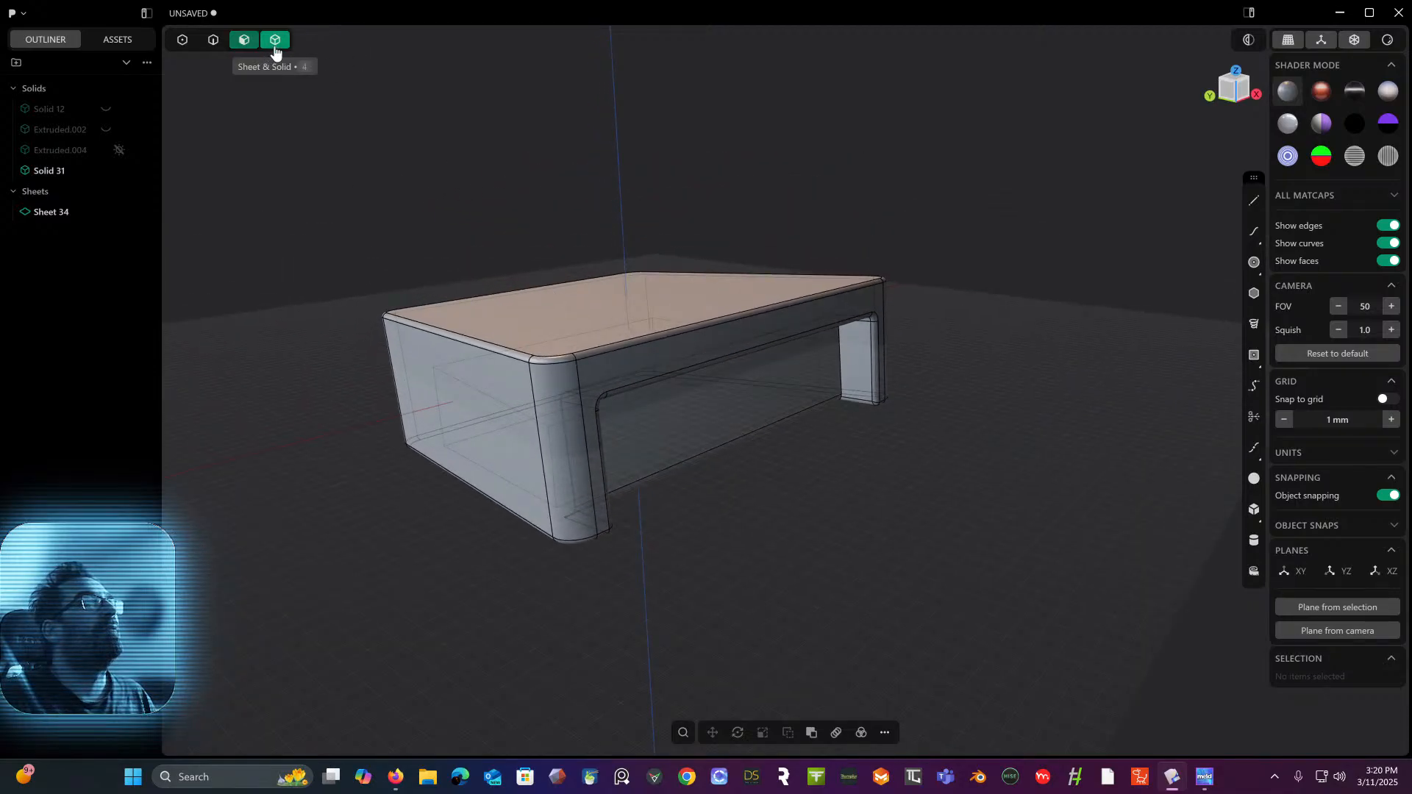
{"action": "left_click", "coordinate": [548, 381]}
{"action": "right_click_drag", "start_coordinate": [548, 381], "coordinate": [509, 361]}
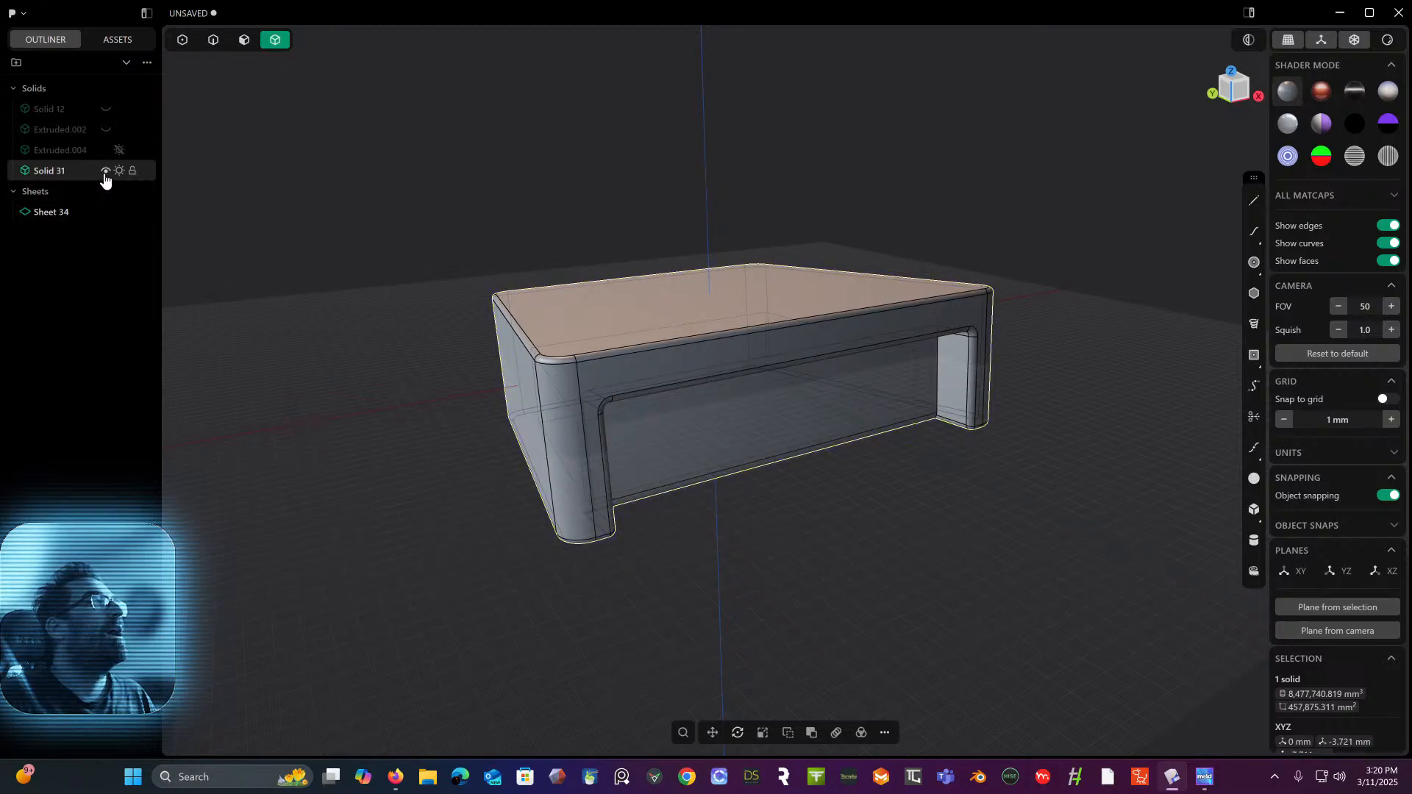
{"action": "left_click", "coordinate": [106, 171]}
{"action": "middle_click_drag", "start_coordinate": [372, 274], "coordinate": [583, 224]}
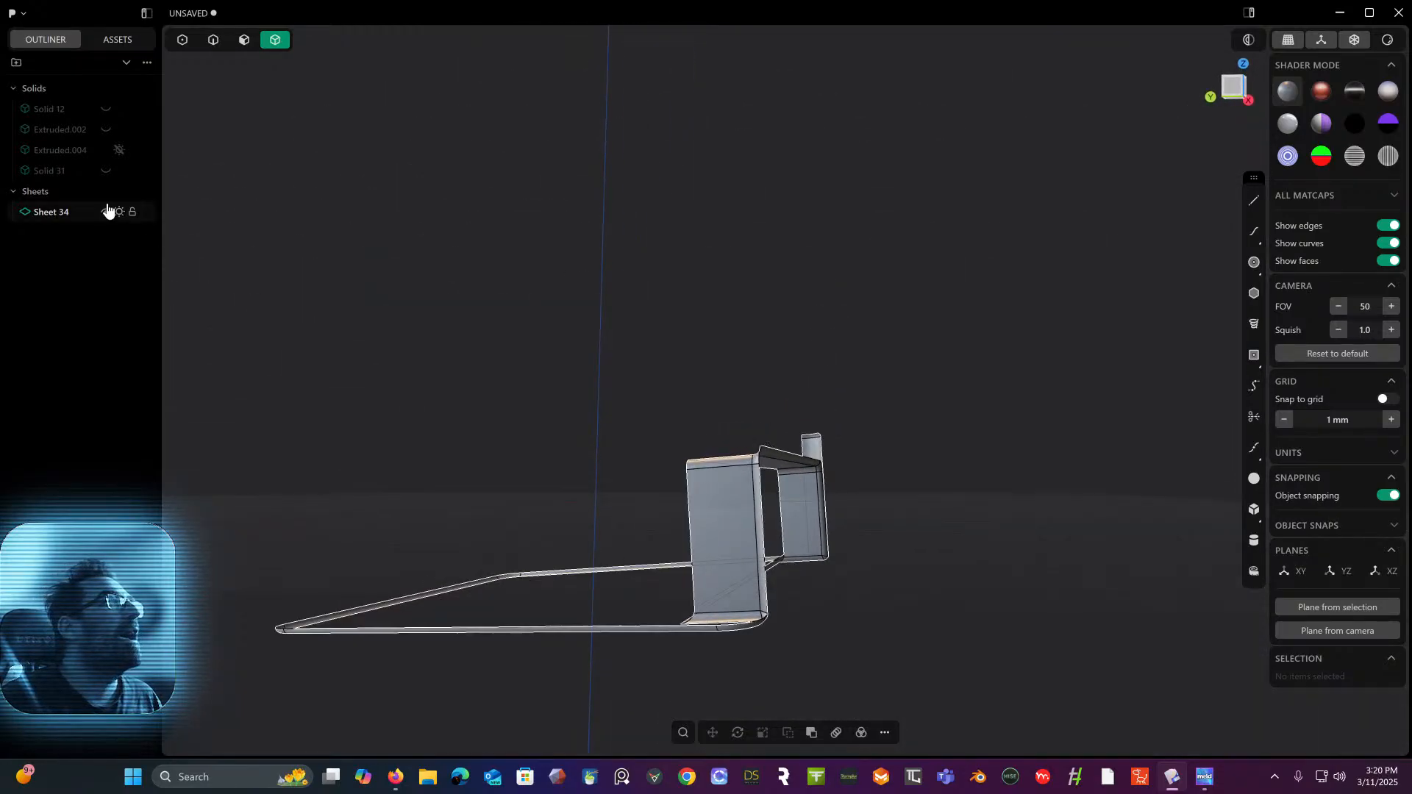
- Bring Solid 31 back into view and delete the redundant Sheet 34
{"action": "left_click", "coordinate": [107, 213]}
{"action": "left_click", "coordinate": [106, 171]}
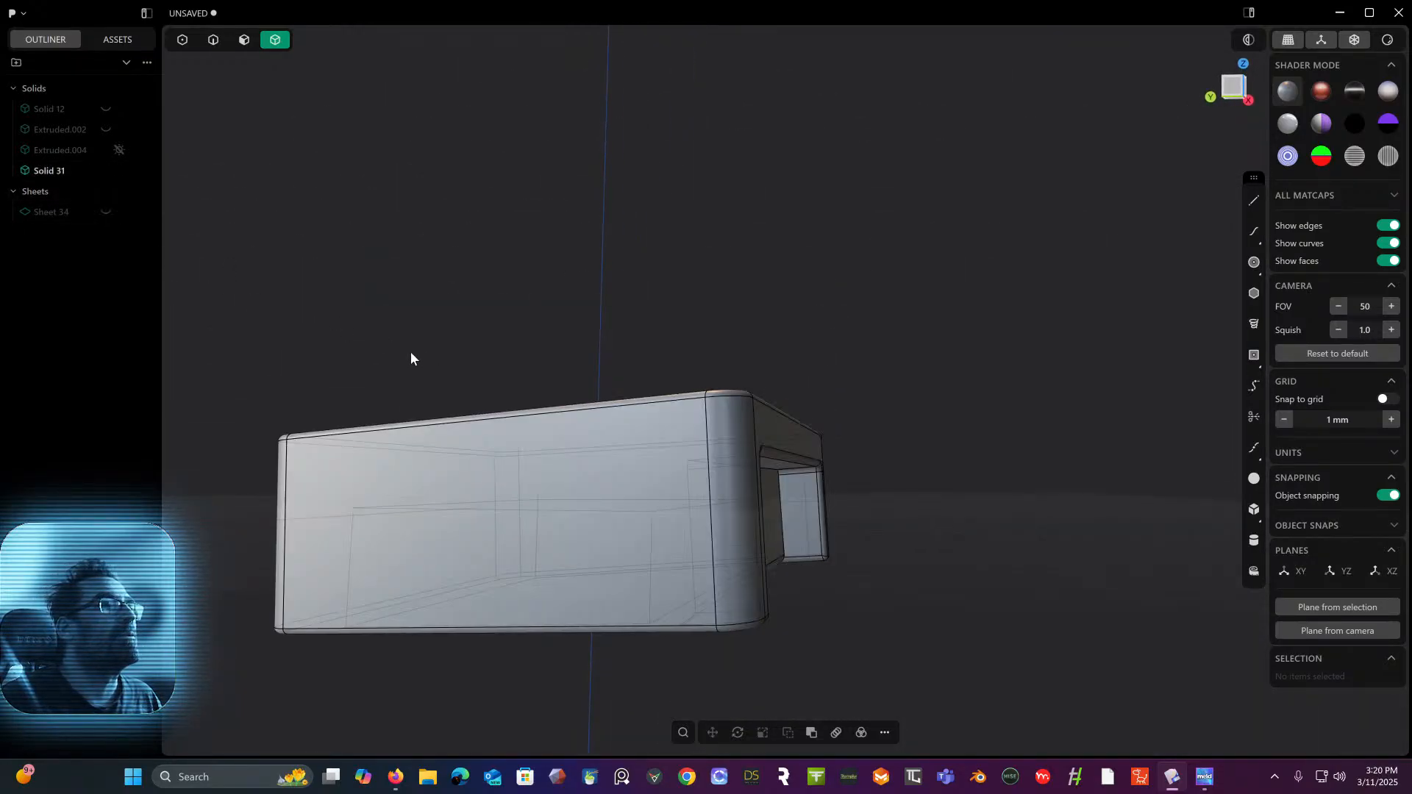
{"action": "middle_click_drag", "start_coordinate": [409, 356], "coordinate": [437, 307]}
{"action": "left_click", "coordinate": [41, 211]}
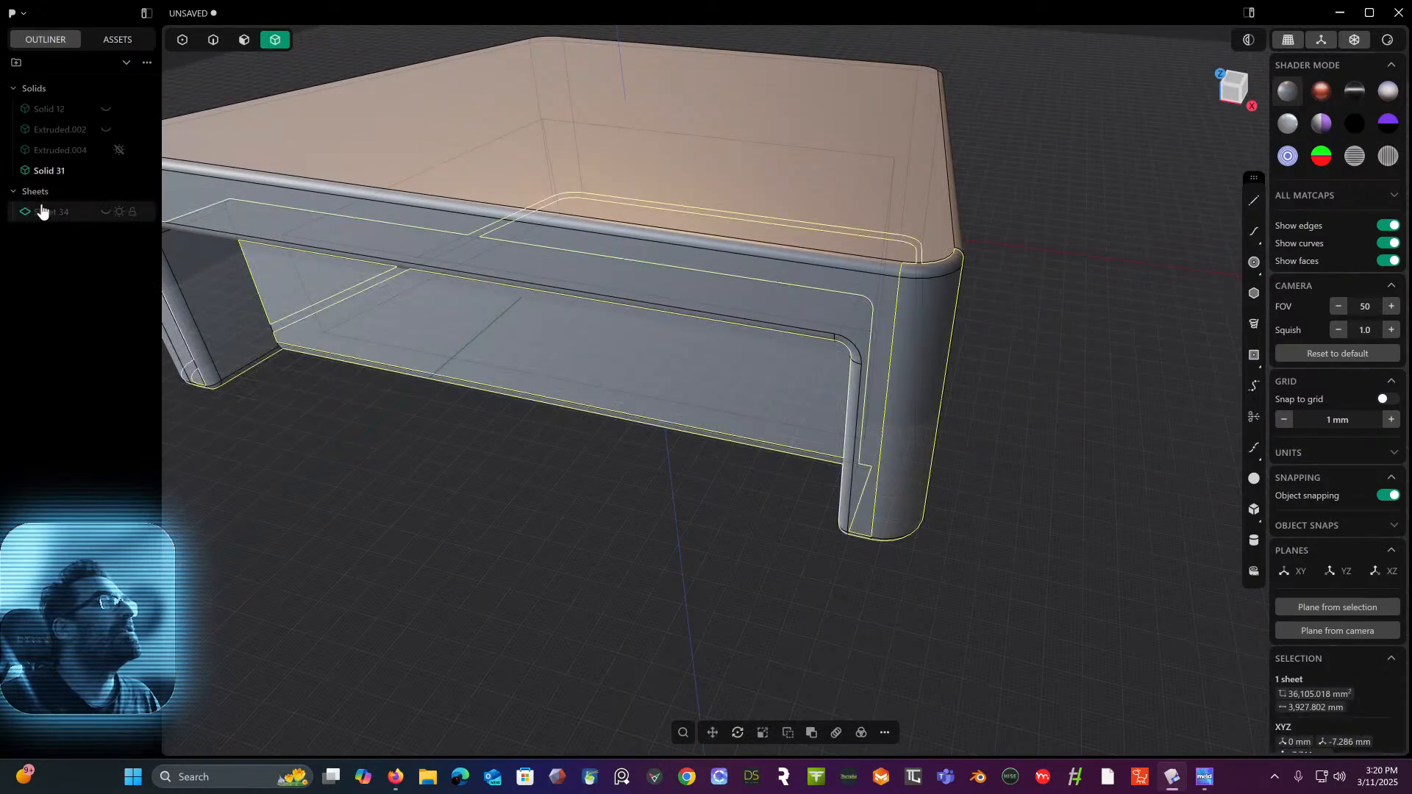
{"action": "key", "text": "Delete"}
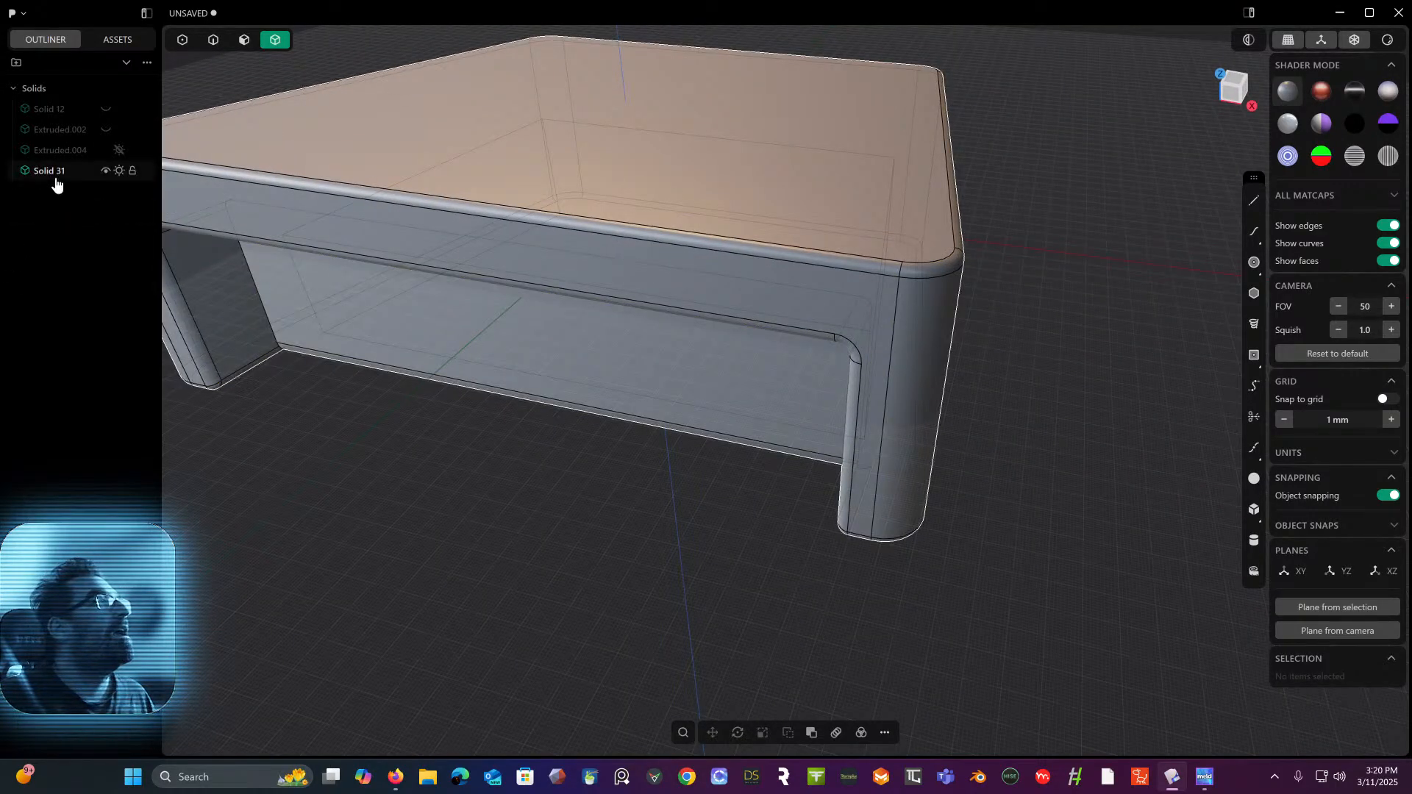
- Unhide Extruded.002, Solid 12 and Extruded.004 so that all solids are displayed with the housing
{"action": "left_click", "coordinate": [106, 129]}
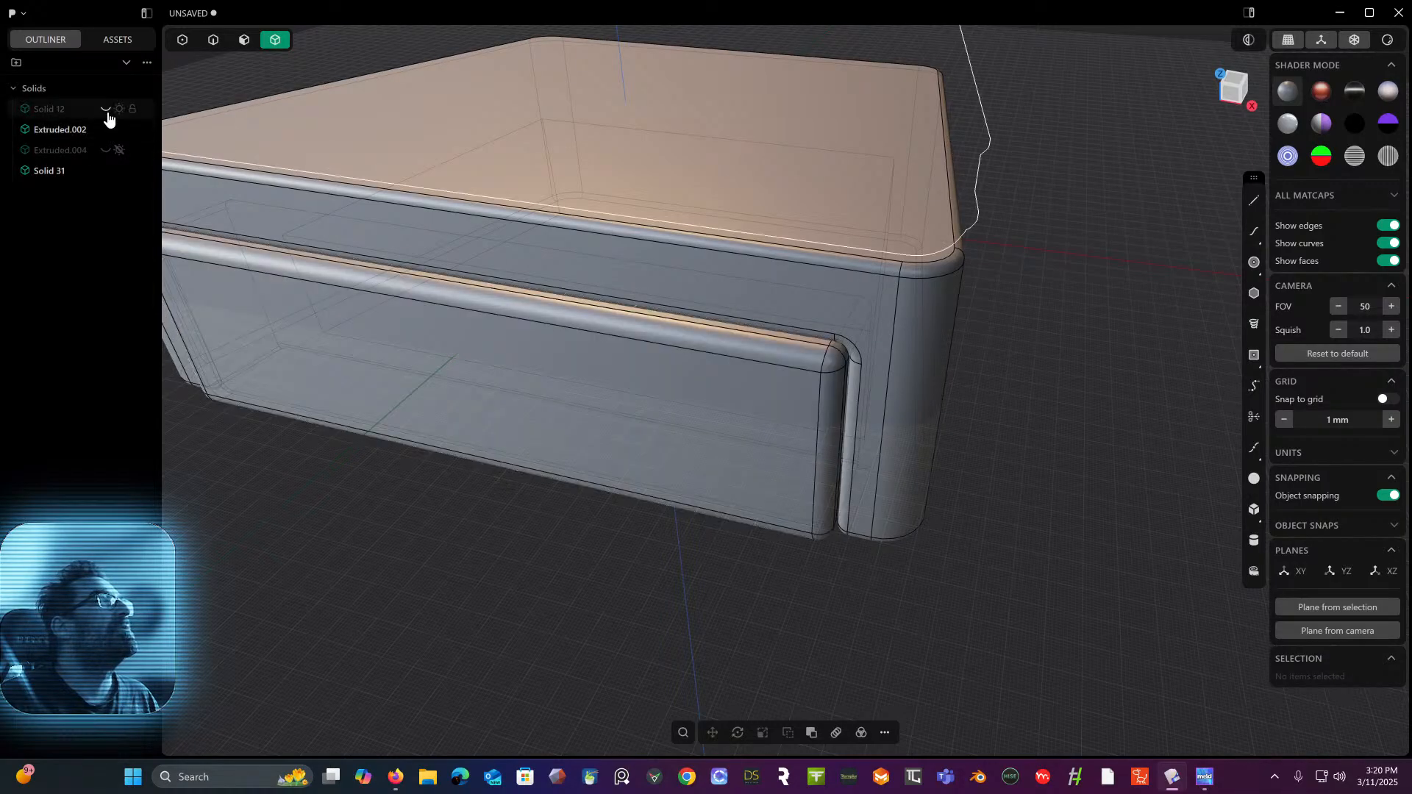
{"action": "left_click", "coordinate": [106, 109]}
{"action": "left_click", "coordinate": [106, 151]}
{"action": "scroll", "coordinate": [508, 214], "scroll_direction": "down", "scroll_amount": 3}
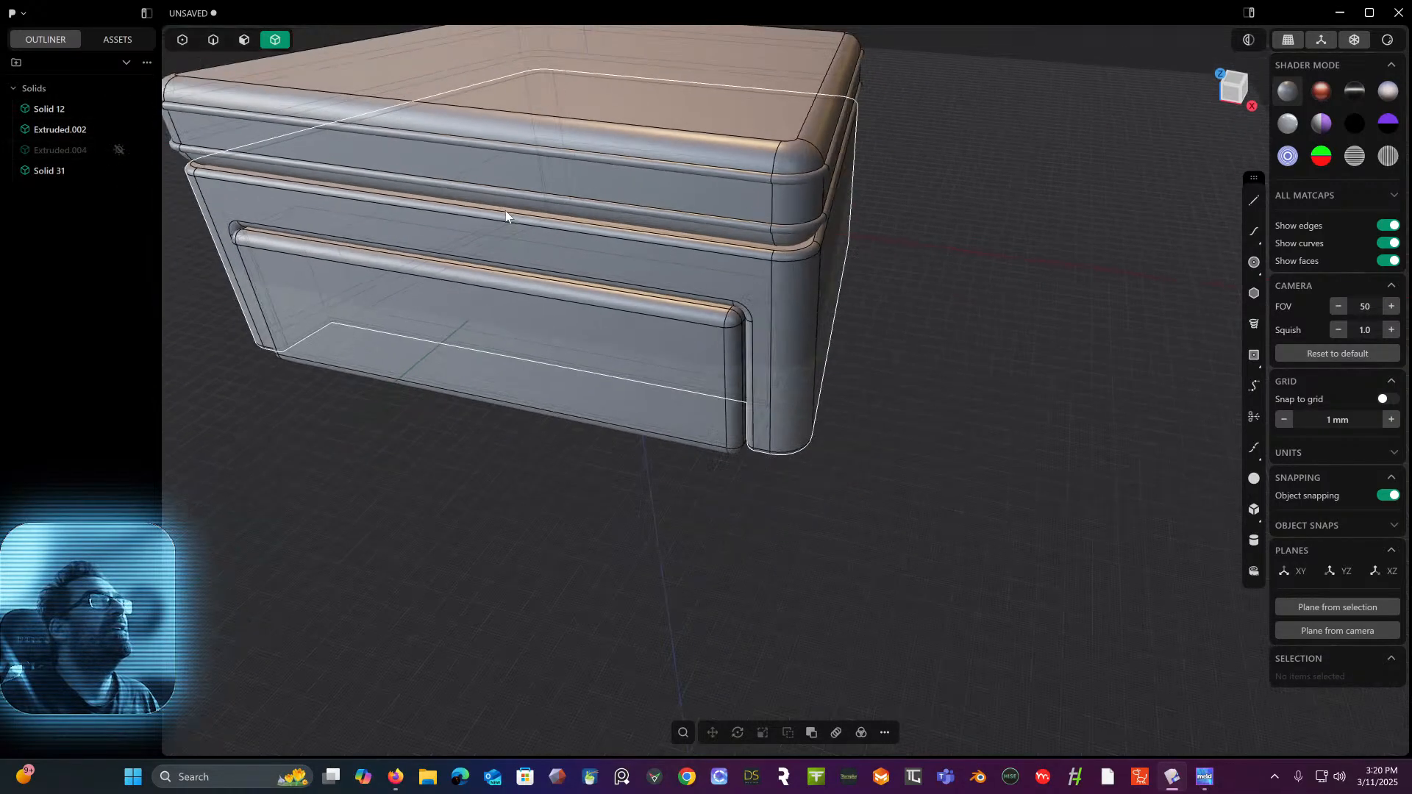
{"action": "middle_click_drag", "start_coordinate": [508, 214], "coordinate": [780, 247], "text": "shift"}
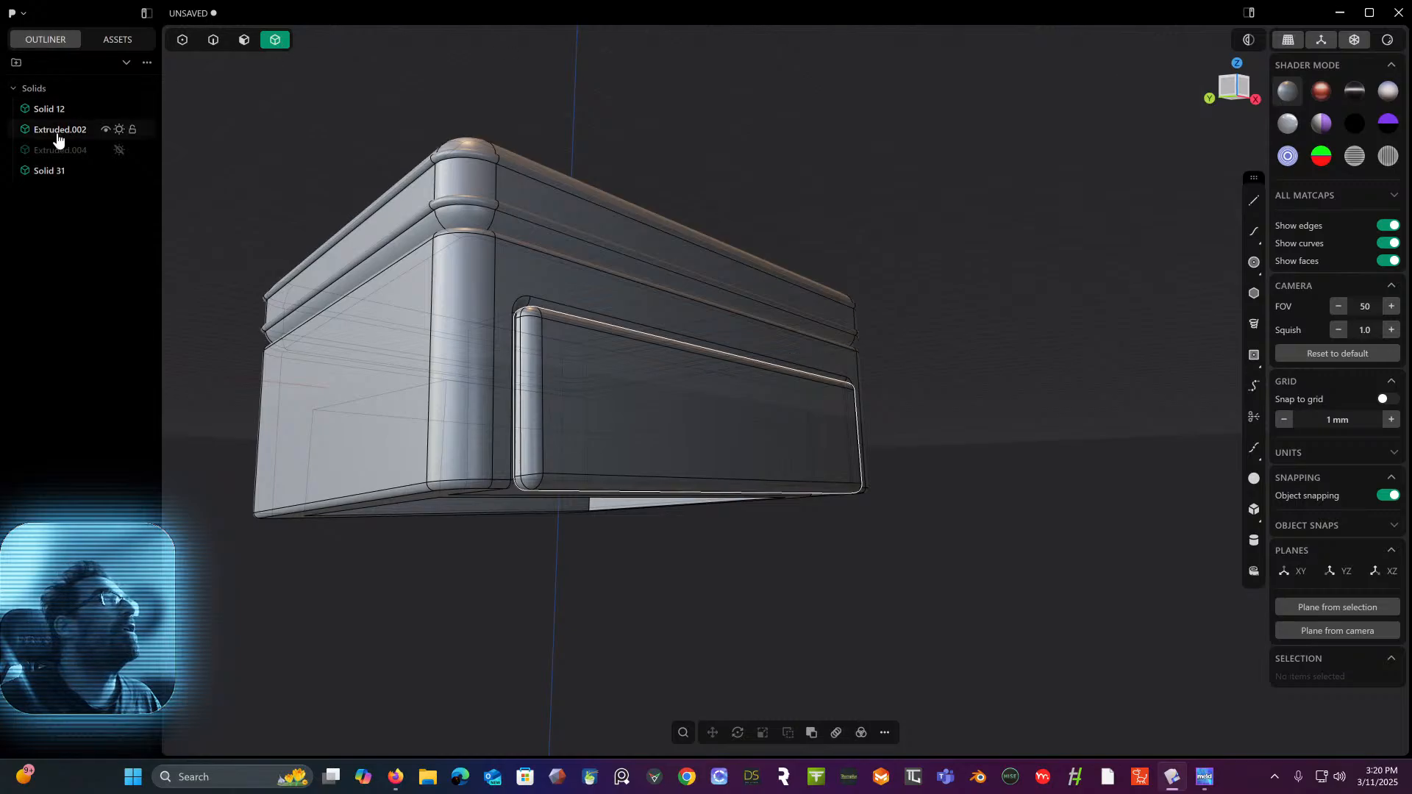
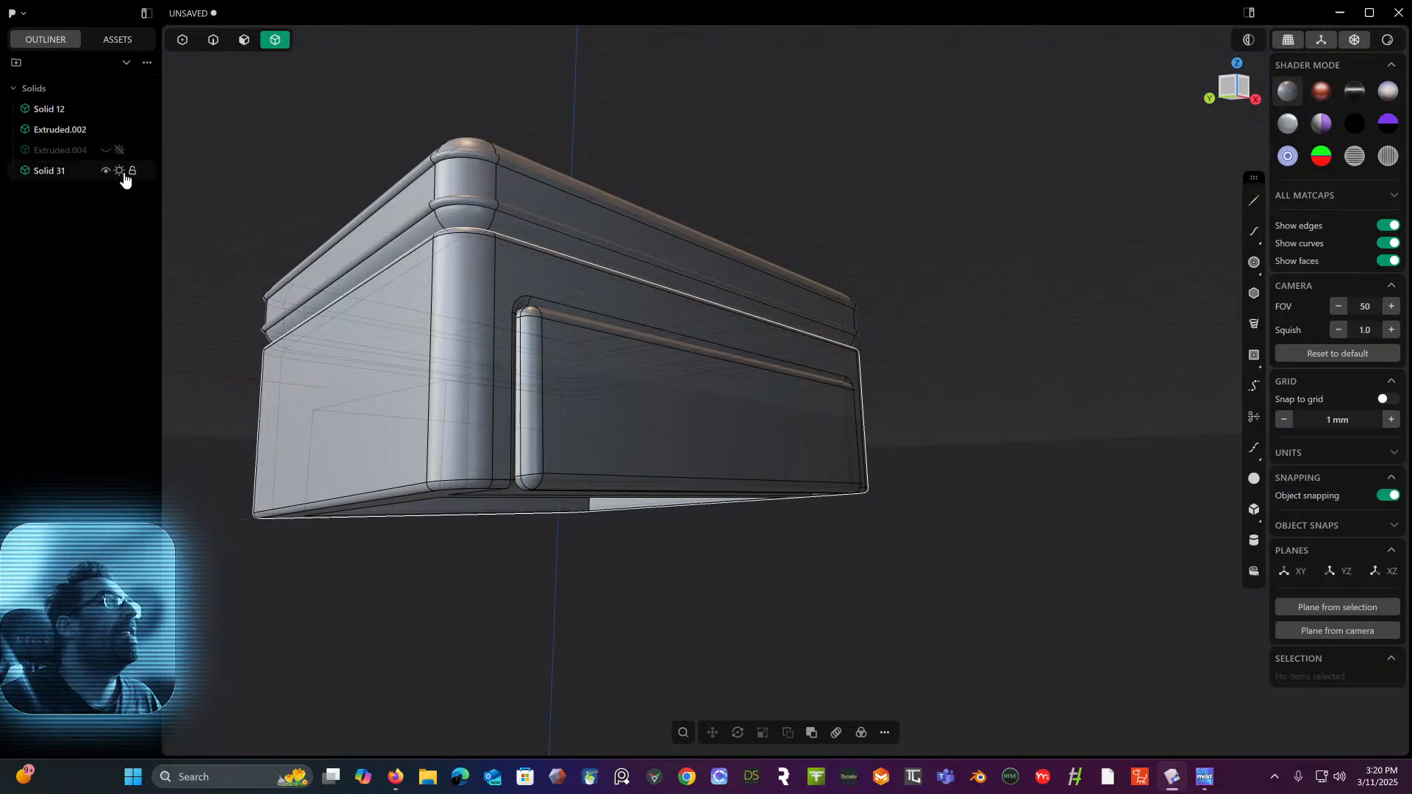
{"action": "left_click", "coordinate": [106, 151]}
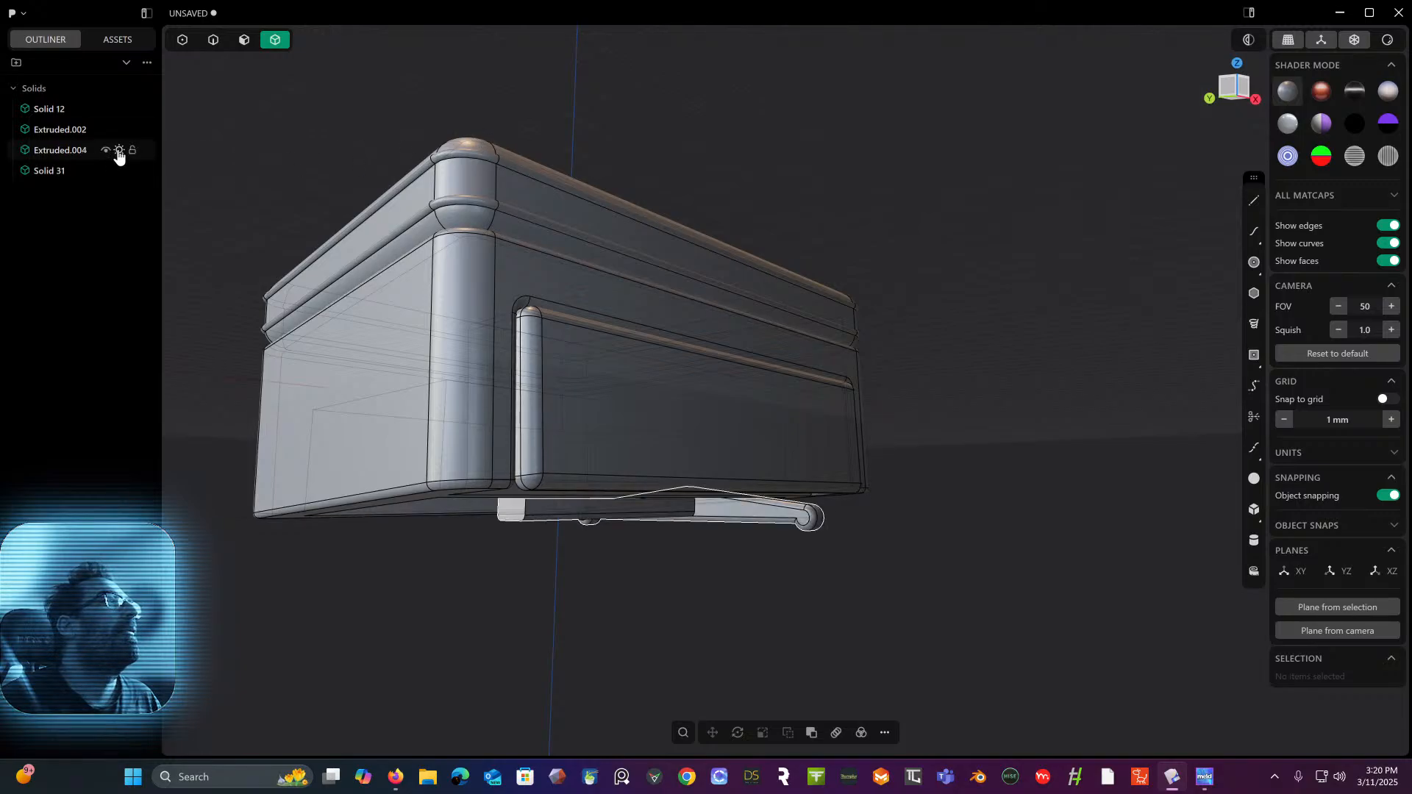
{"action": "middle_click_drag", "start_coordinate": [468, 121], "coordinate": [380, 96]}
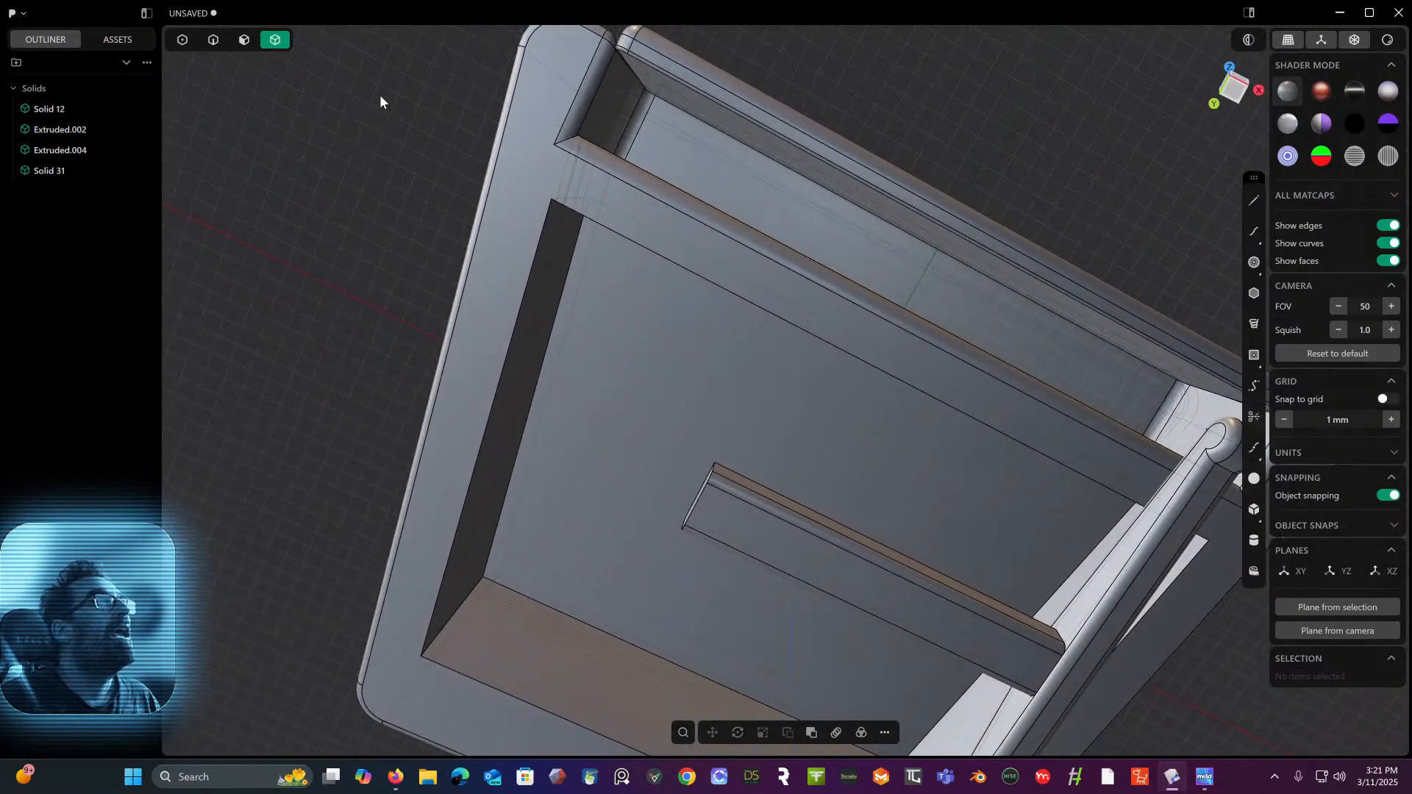
- Fillet the four vertical corner edges of the housing's underside cavity with a 13 mm radius
{"action": "left_click", "coordinate": [214, 49]}
{"action": "middle_click_drag", "start_coordinate": [301, 128], "coordinate": [597, 205]}
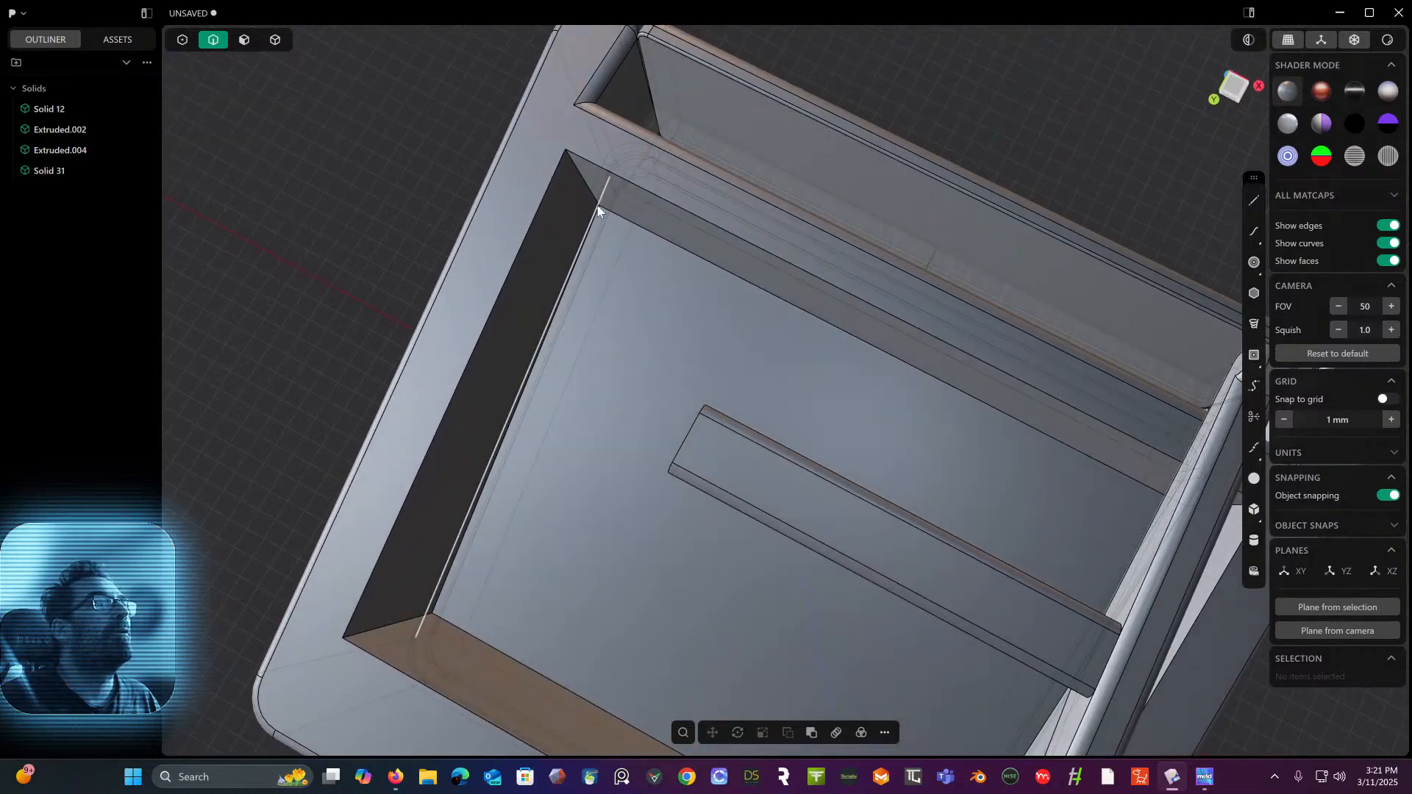
{"action": "left_click", "coordinate": [589, 193]}
{"action": "key", "text": "f"}
{"action": "middle_click_drag", "start_coordinate": [476, 552], "coordinate": [444, 555]}
{"action": "middle_click_drag", "start_coordinate": [568, 462], "coordinate": [523, 417]}
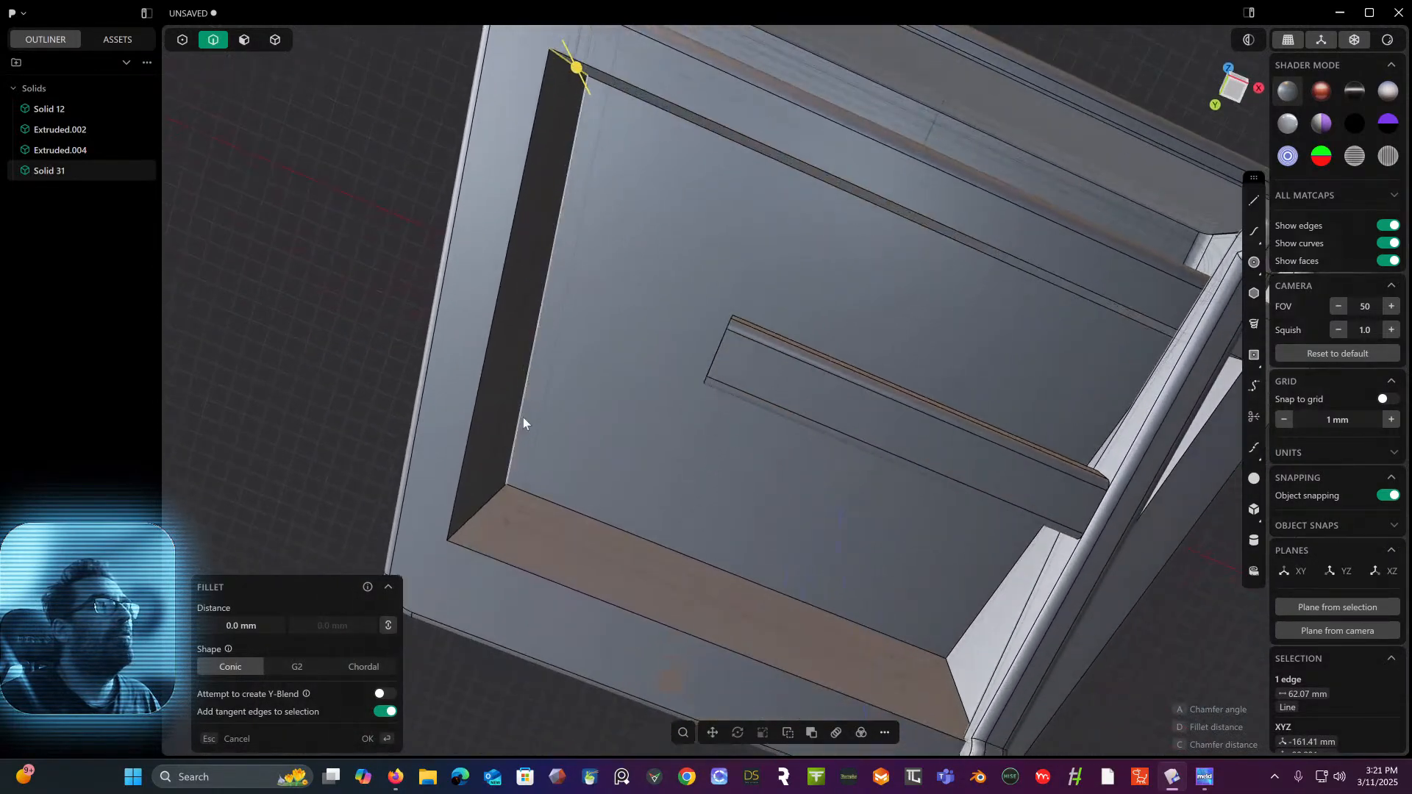
{"action": "left_click", "coordinate": [474, 517]}
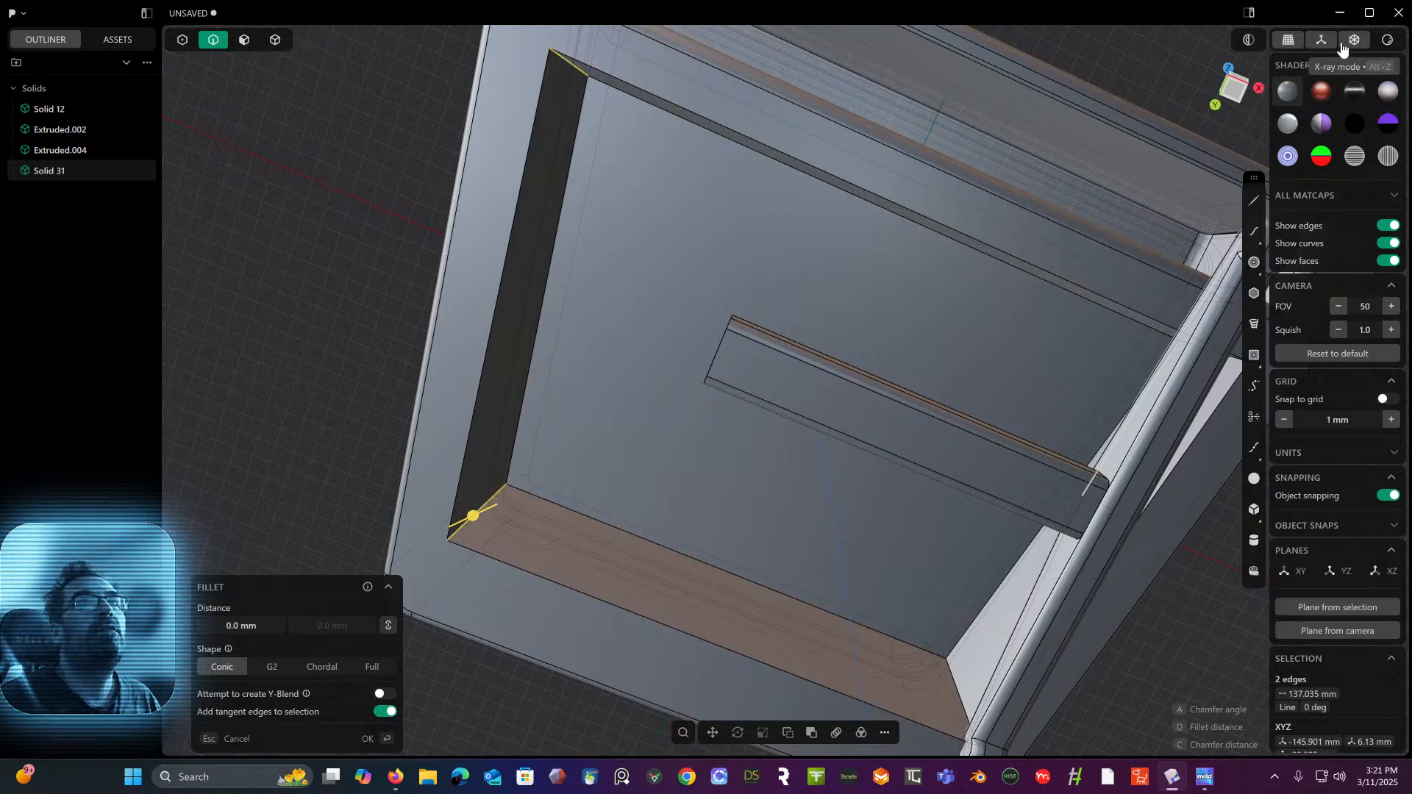
{"action": "left_click", "coordinate": [955, 687]}
{"action": "middle_click_drag", "start_coordinate": [957, 671], "coordinate": [926, 564]}
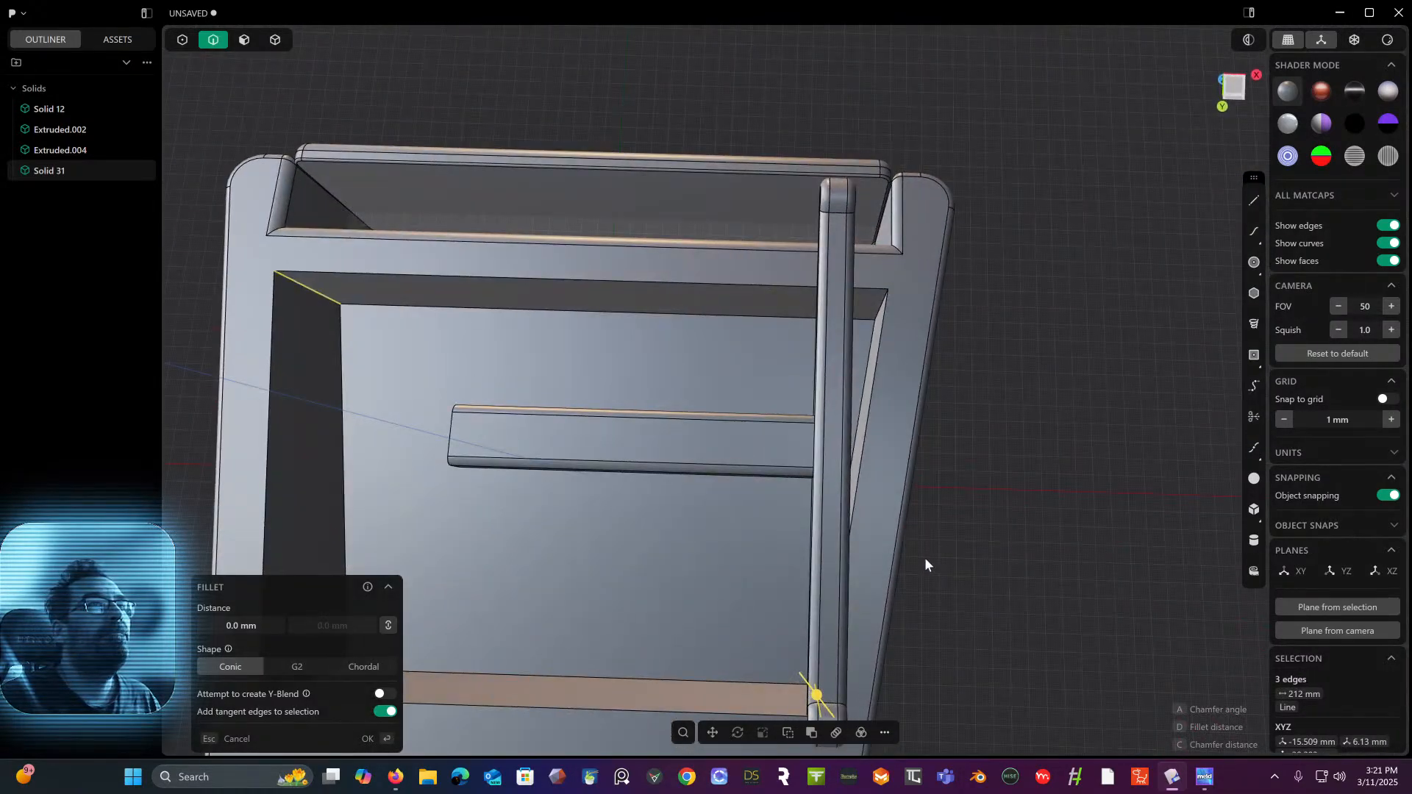
{"action": "left_click", "coordinate": [874, 312]}
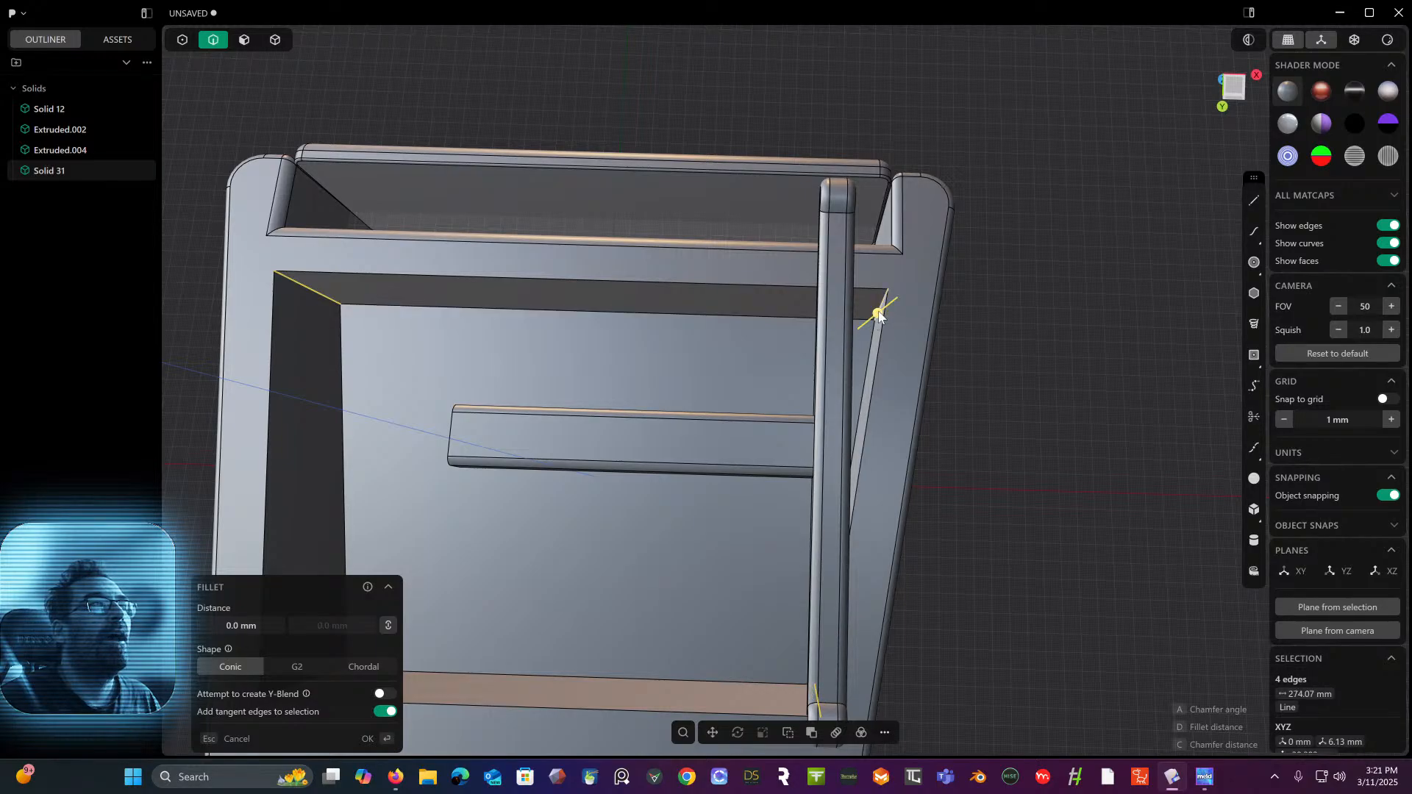
{"action": "left_click_drag", "start_coordinate": [875, 317], "coordinate": [866, 331]}
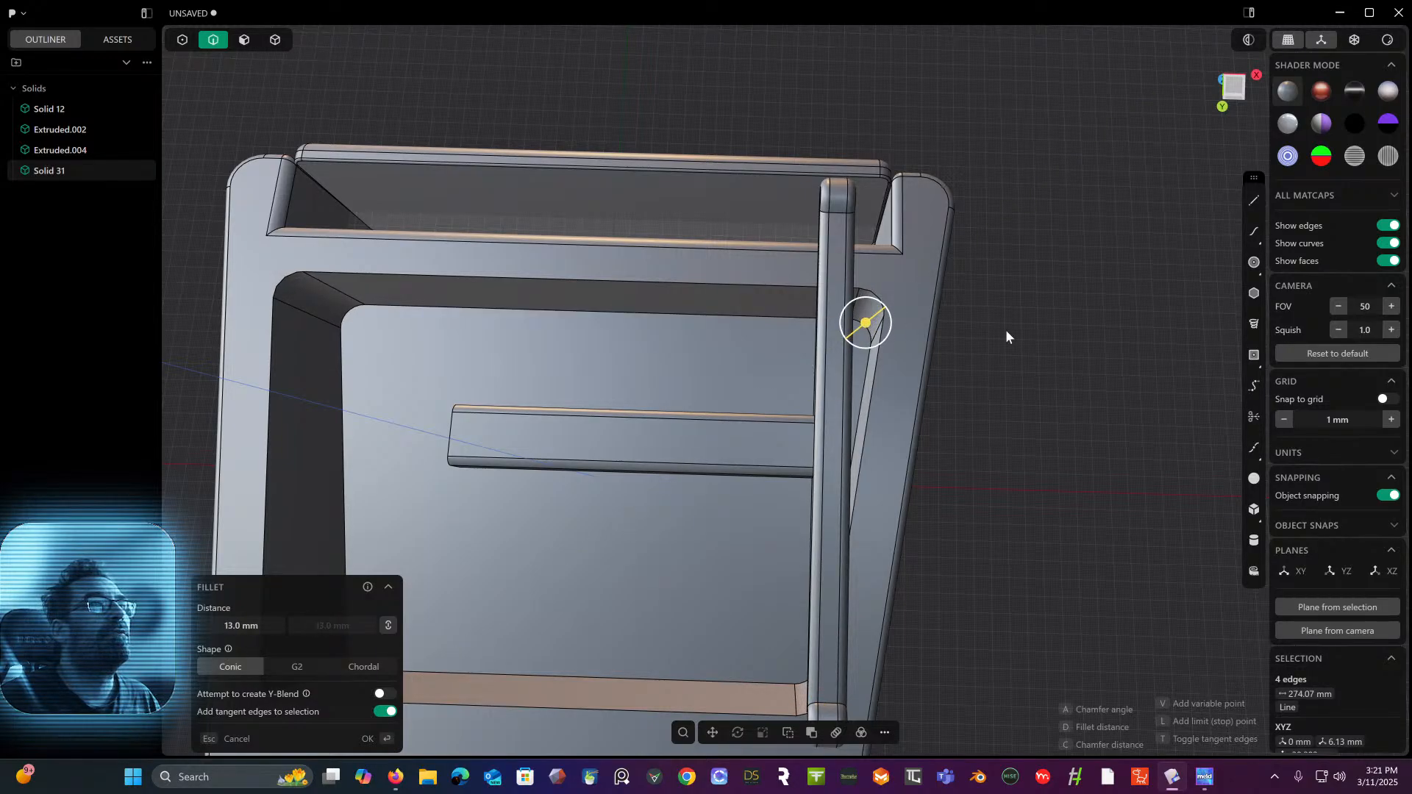
{"action": "key", "text": "Return"}
- Round over the rim edge around the cavity opening with a small fillet
{"action": "middle_click_drag", "start_coordinate": [987, 329], "coordinate": [945, 269]}
{"action": "left_click", "coordinate": [938, 266]}
{"action": "key", "text": "f"}
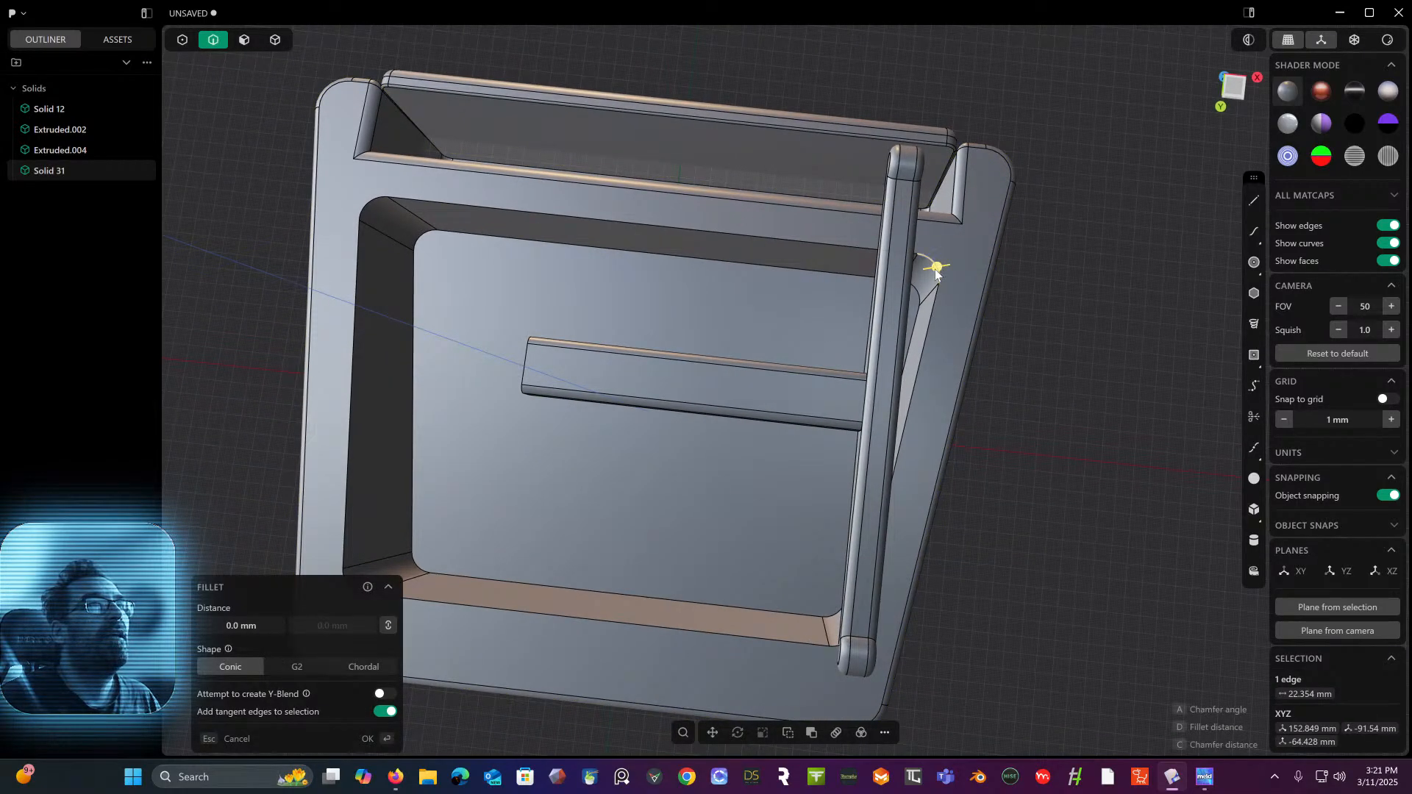
{"action": "left_click_drag", "start_coordinate": [934, 271], "coordinate": [931, 273]}
{"action": "key", "text": "Return"}
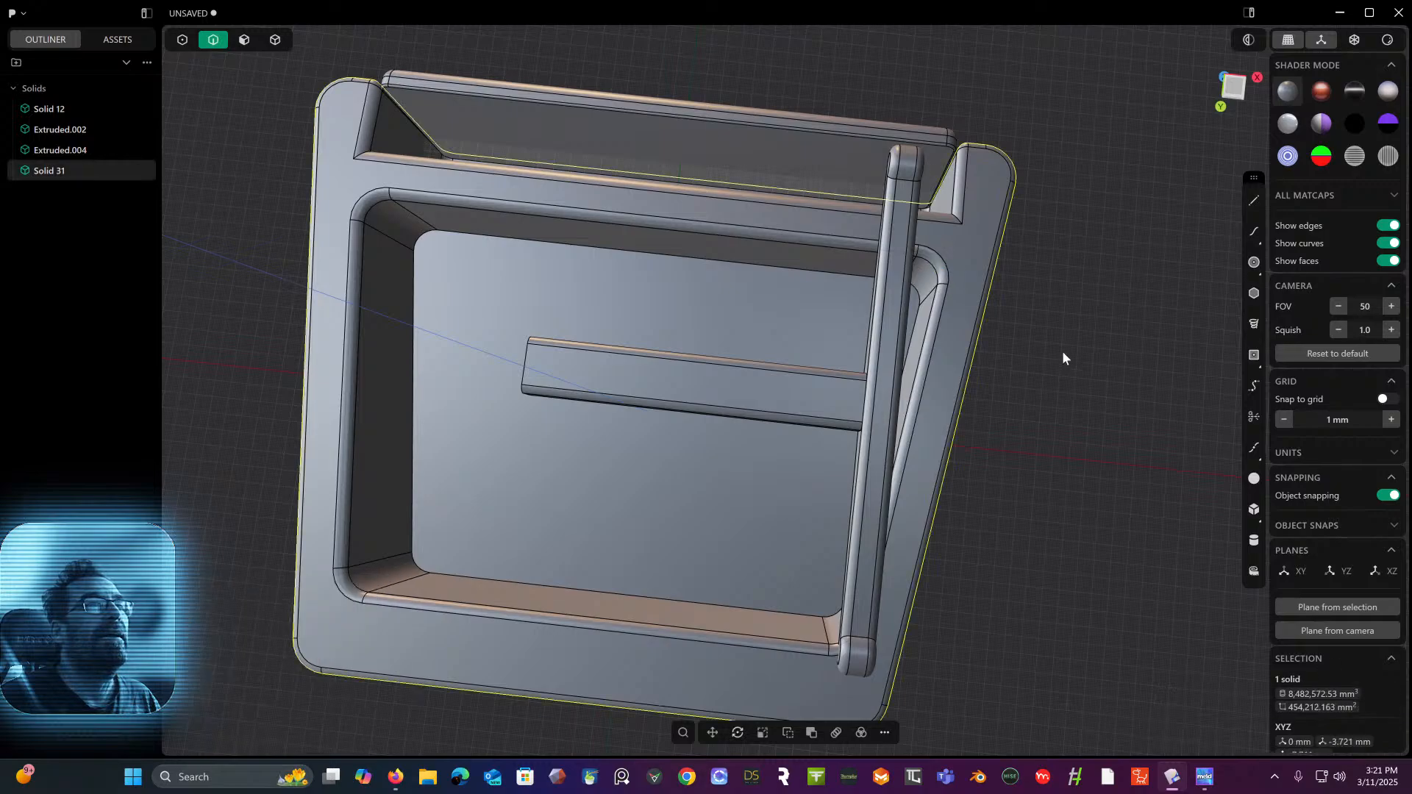
- Mirror the foot support Extruded.004 across positive X, cutting at the mirror plane and uniting the halves
{"action": "middle_click_drag", "start_coordinate": [1062, 356], "coordinate": [876, 200]}
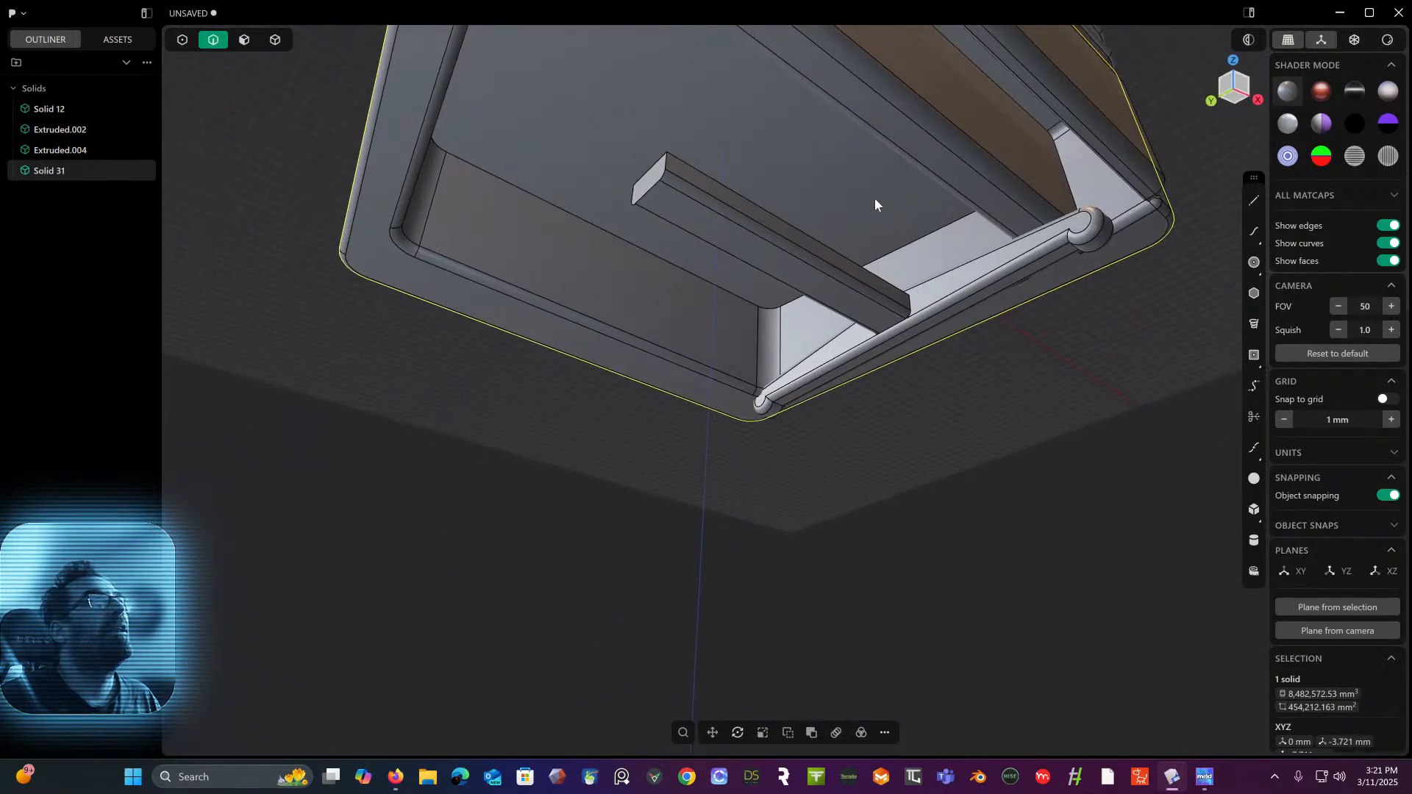
{"action": "left_click", "coordinate": [275, 39]}
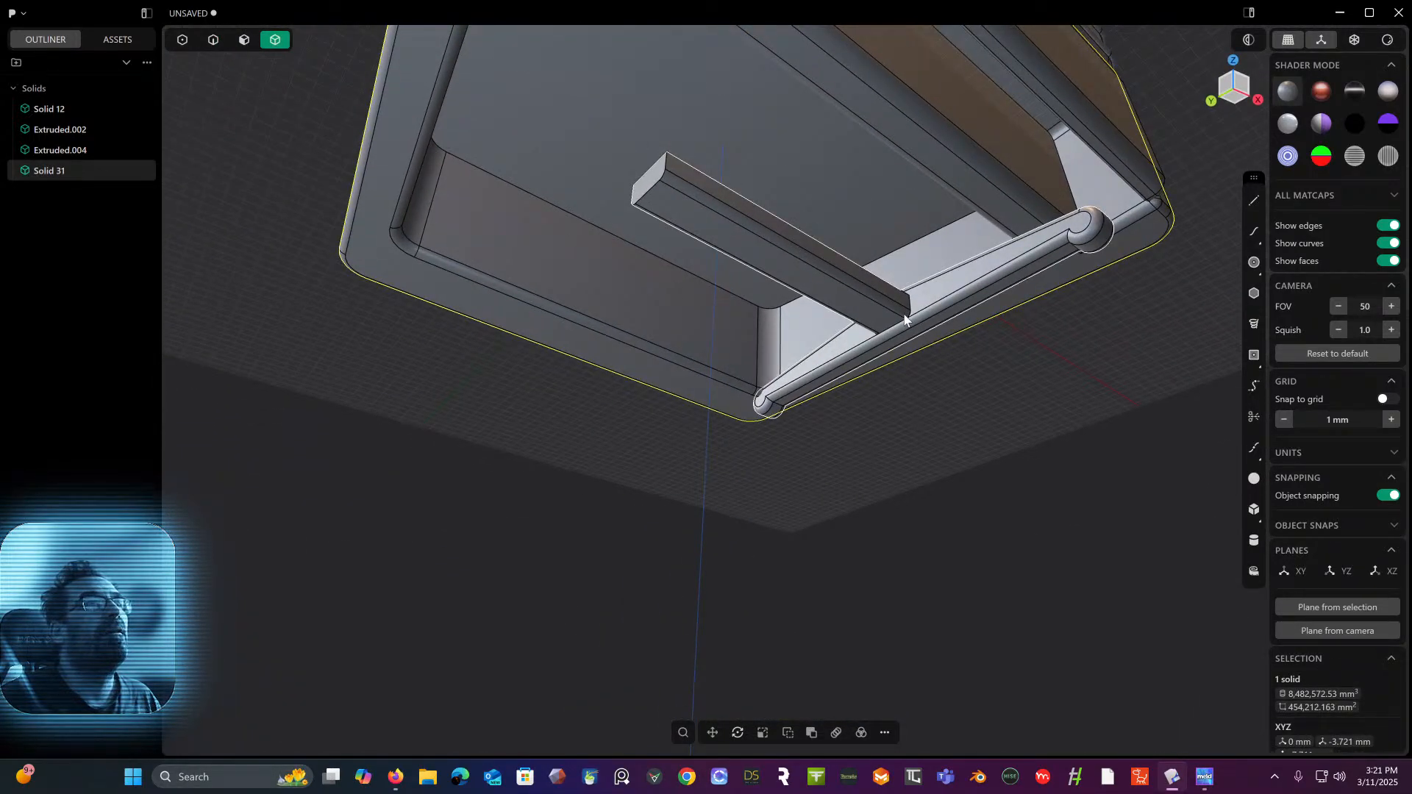
{"action": "left_click", "coordinate": [904, 318]}
{"action": "key", "text": "alt+x"}
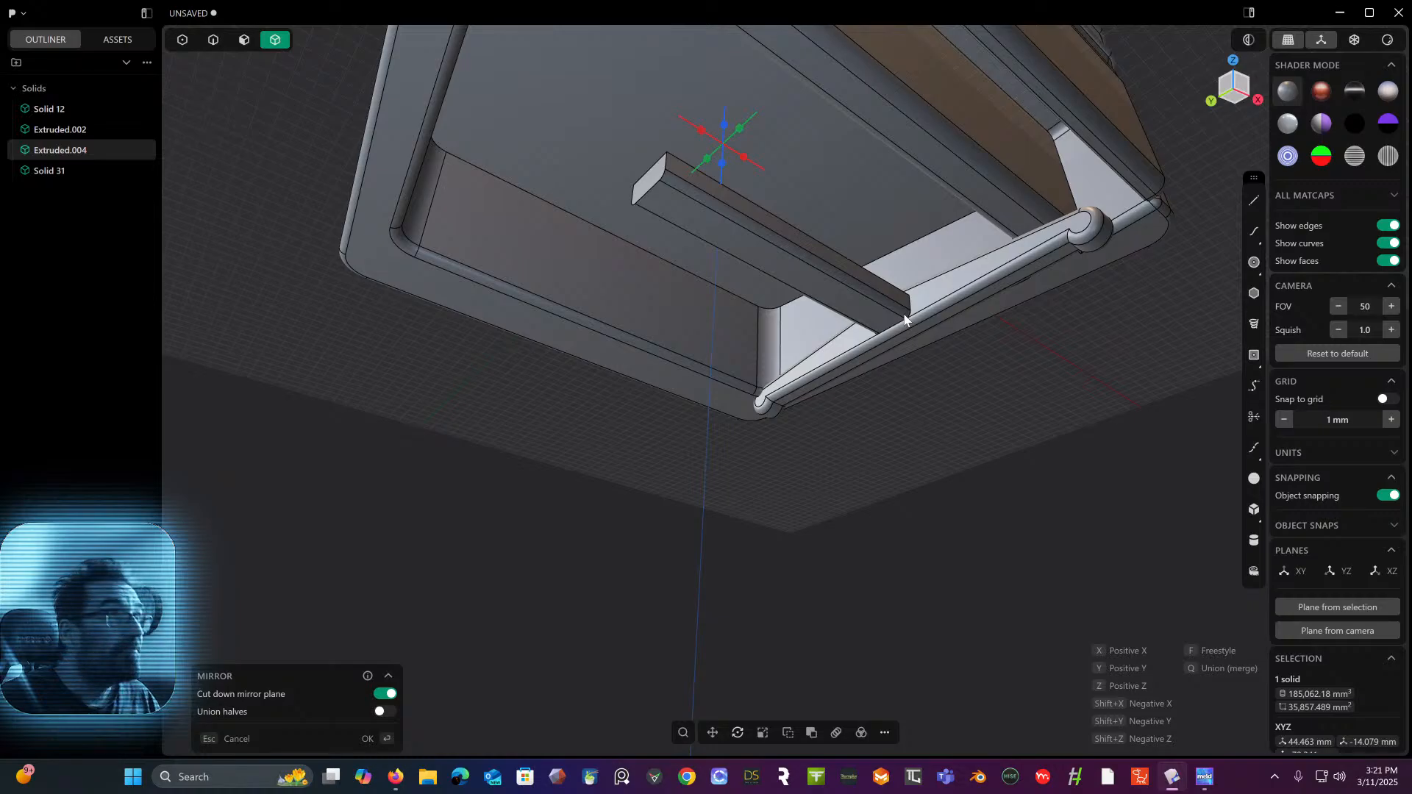
{"action": "left_click", "coordinate": [747, 165]}
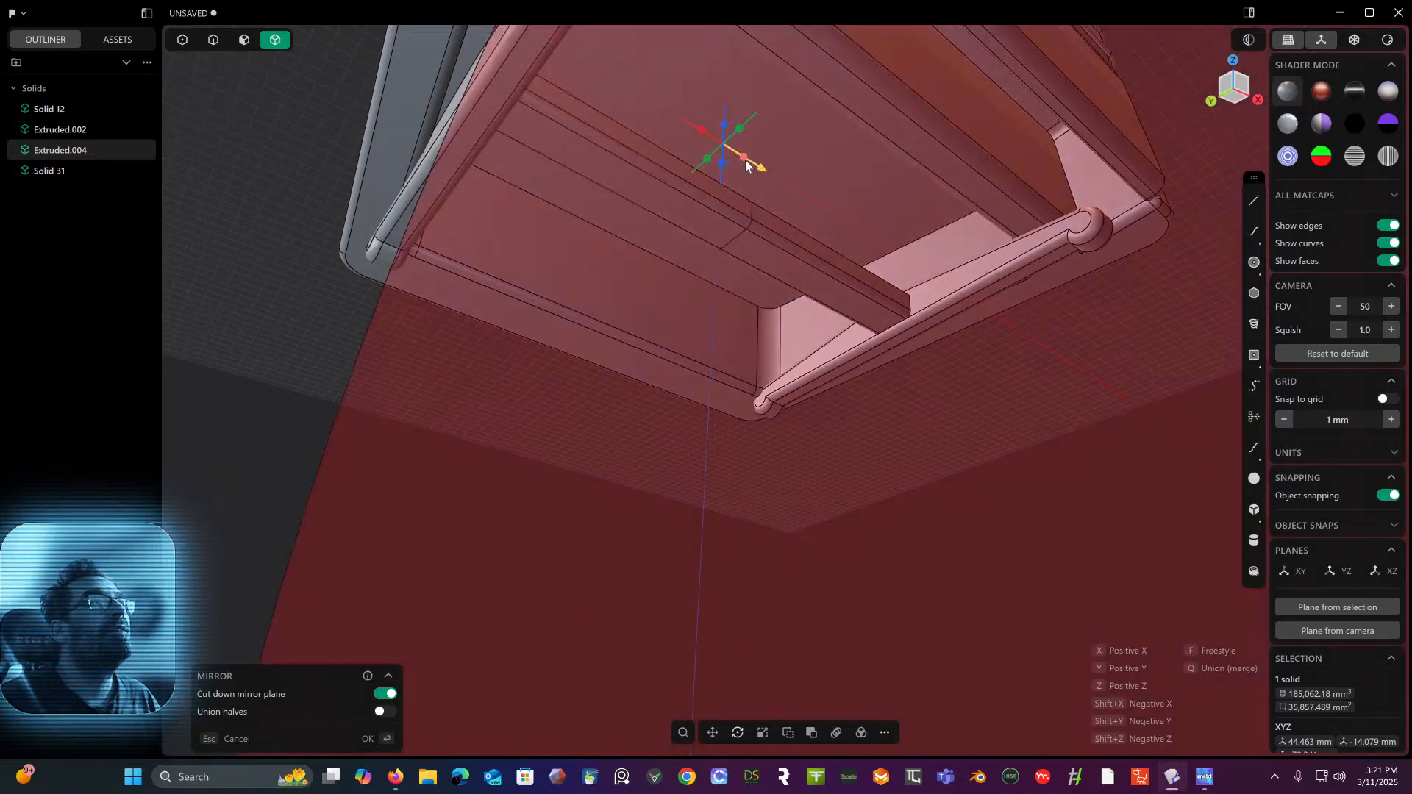
{"action": "left_click", "coordinate": [396, 713]}
{"action": "key", "text": "Return"}
- Inspect the housing, its front panel and the mirrored feet from below, from the front and from an angle
{"action": "middle_click_drag", "start_coordinate": [599, 518], "coordinate": [650, 339]}
{"action": "left_click", "coordinate": [650, 340]}
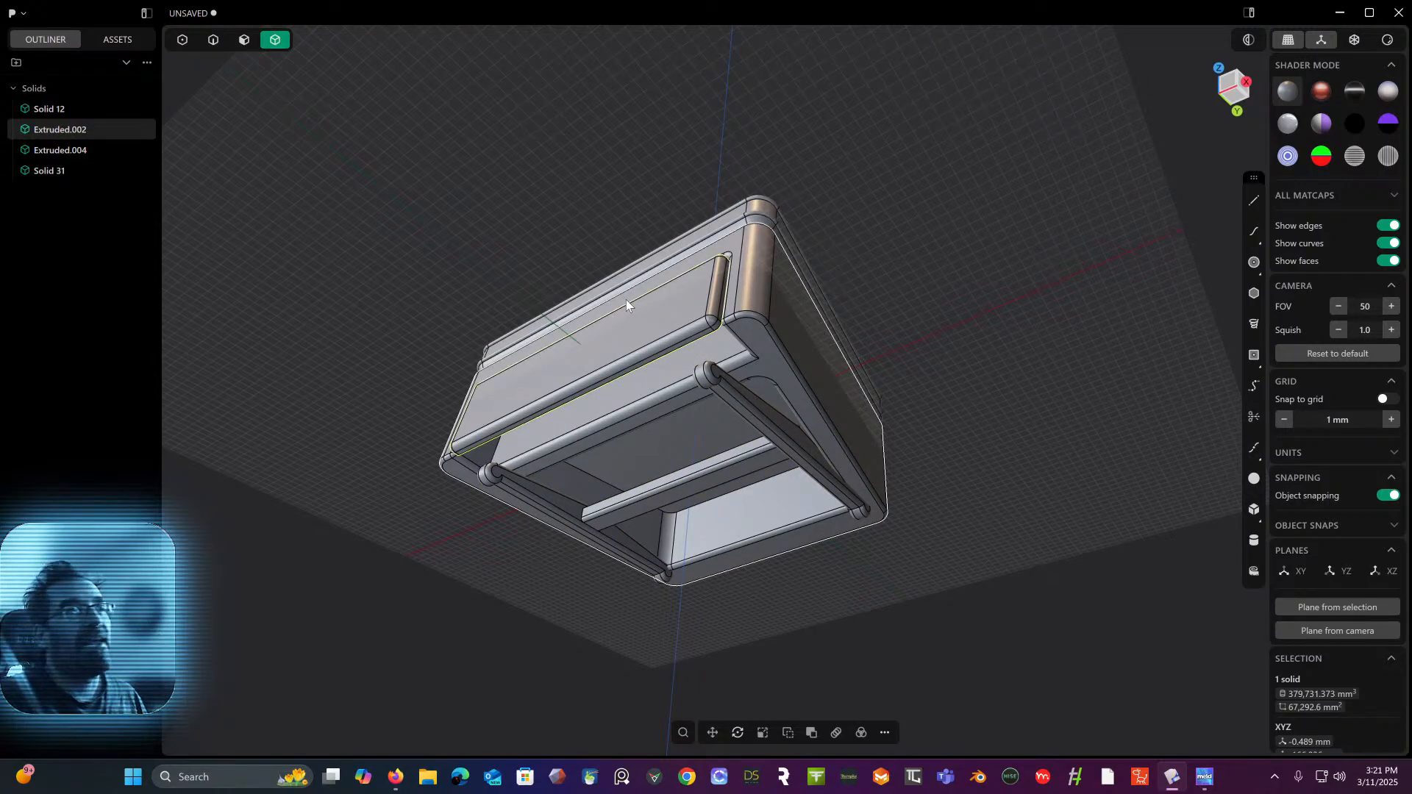
{"action": "middle_click_drag", "start_coordinate": [752, 318], "coordinate": [838, 451]}
{"action": "middle_click_drag", "start_coordinate": [694, 404], "coordinate": [755, 361]}
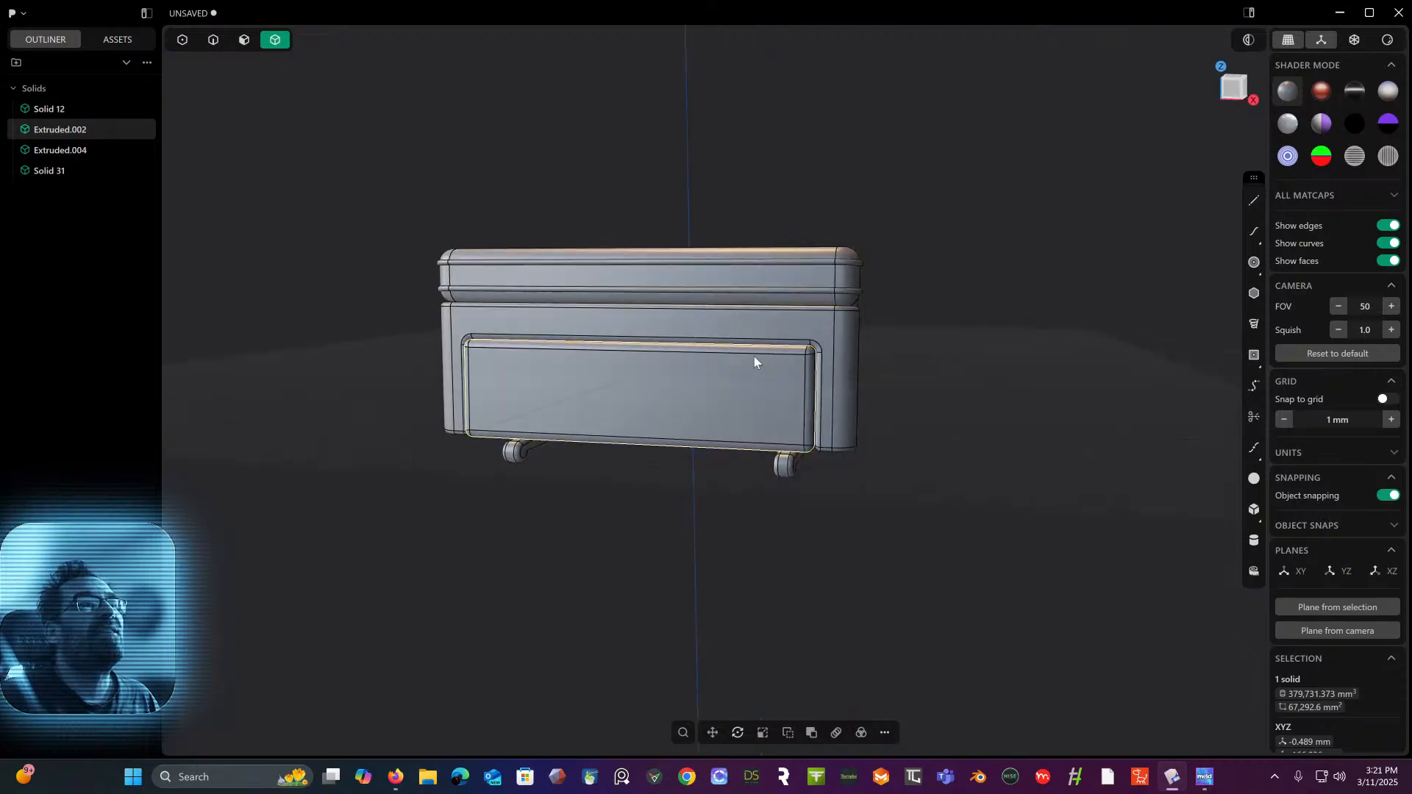
{"action": "left_click", "coordinate": [1234, 84]}
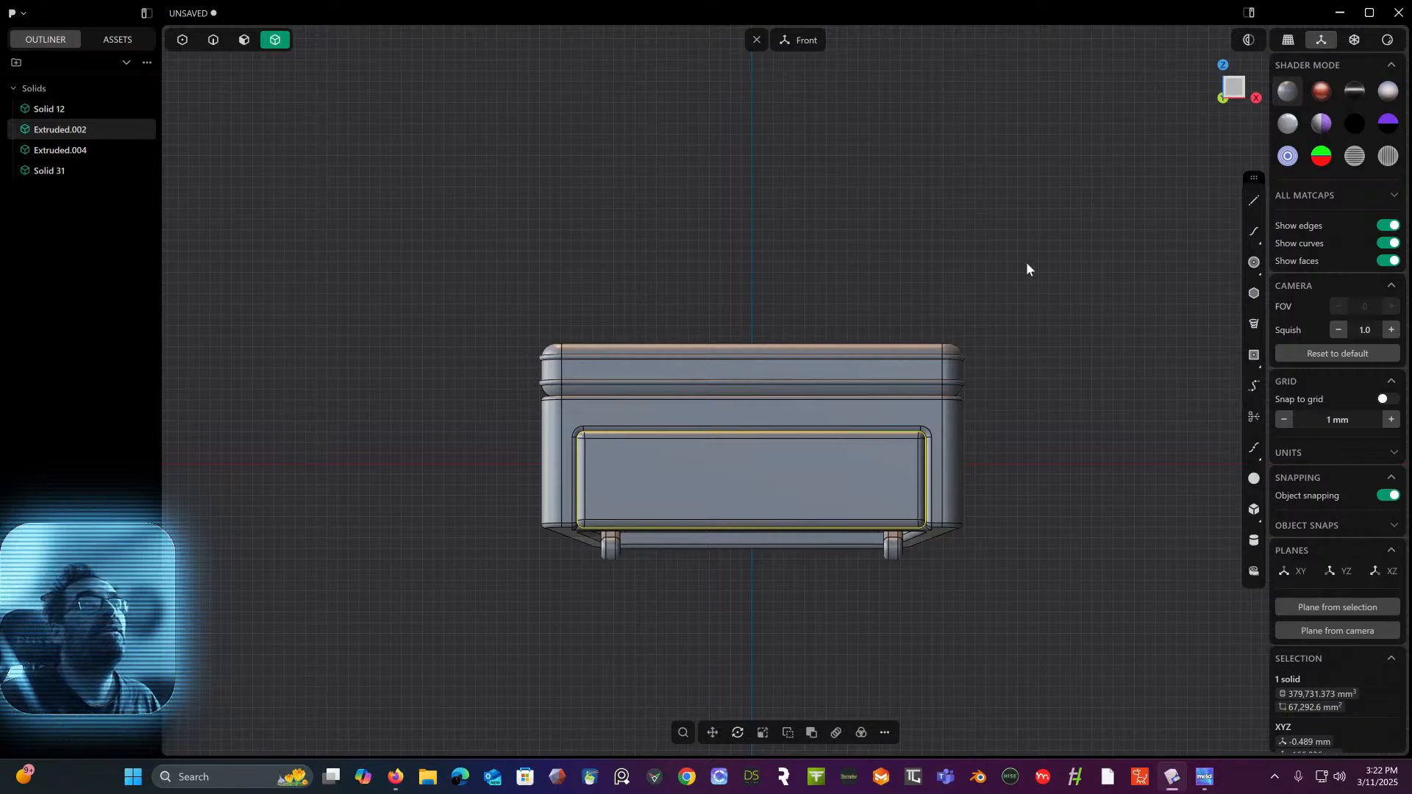
{"action": "middle_click_drag", "start_coordinate": [1027, 265], "coordinate": [789, 389]}
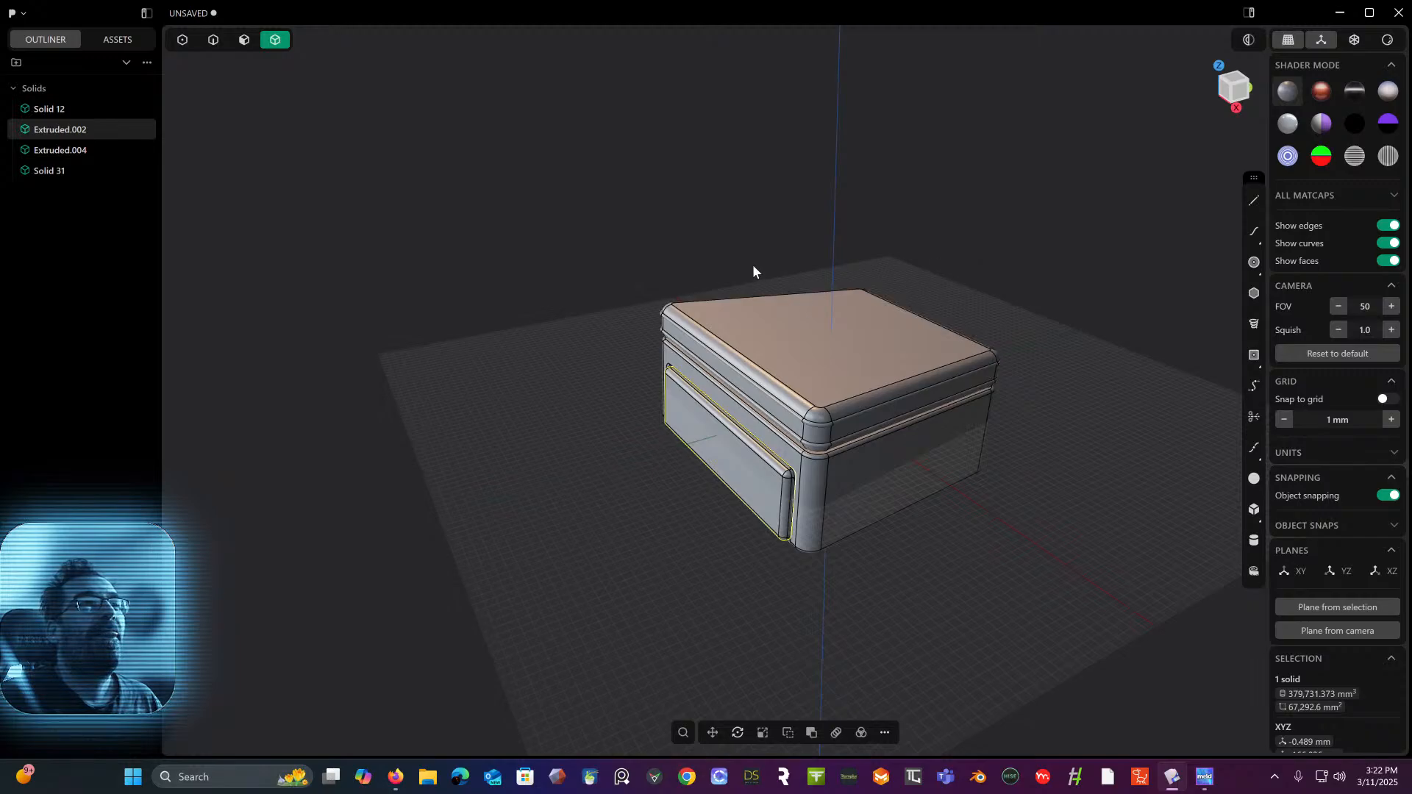
{"action": "middle_click_drag", "start_coordinate": [752, 263], "coordinate": [803, 239]}
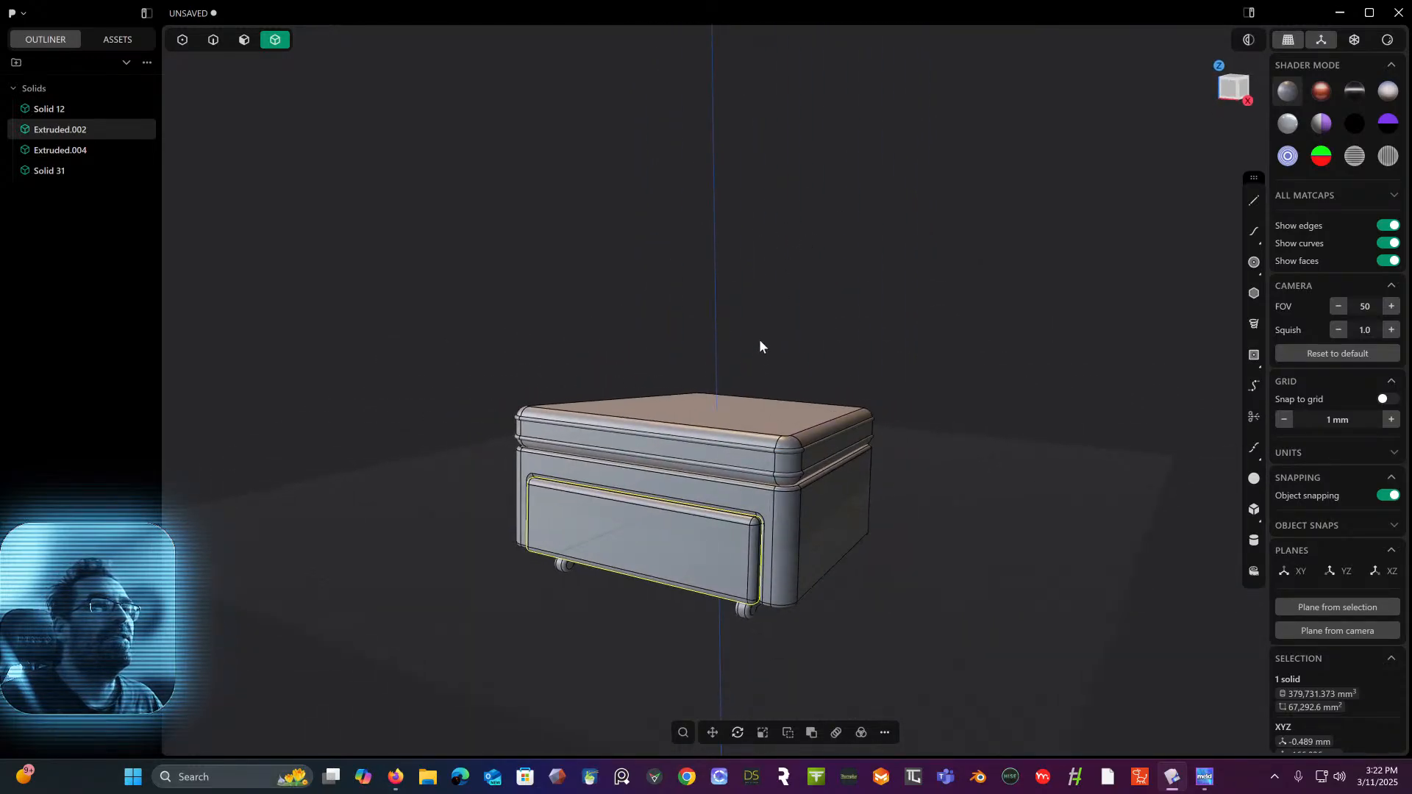
{"action": "middle_click_drag", "start_coordinate": [760, 341], "coordinate": [810, 292]}
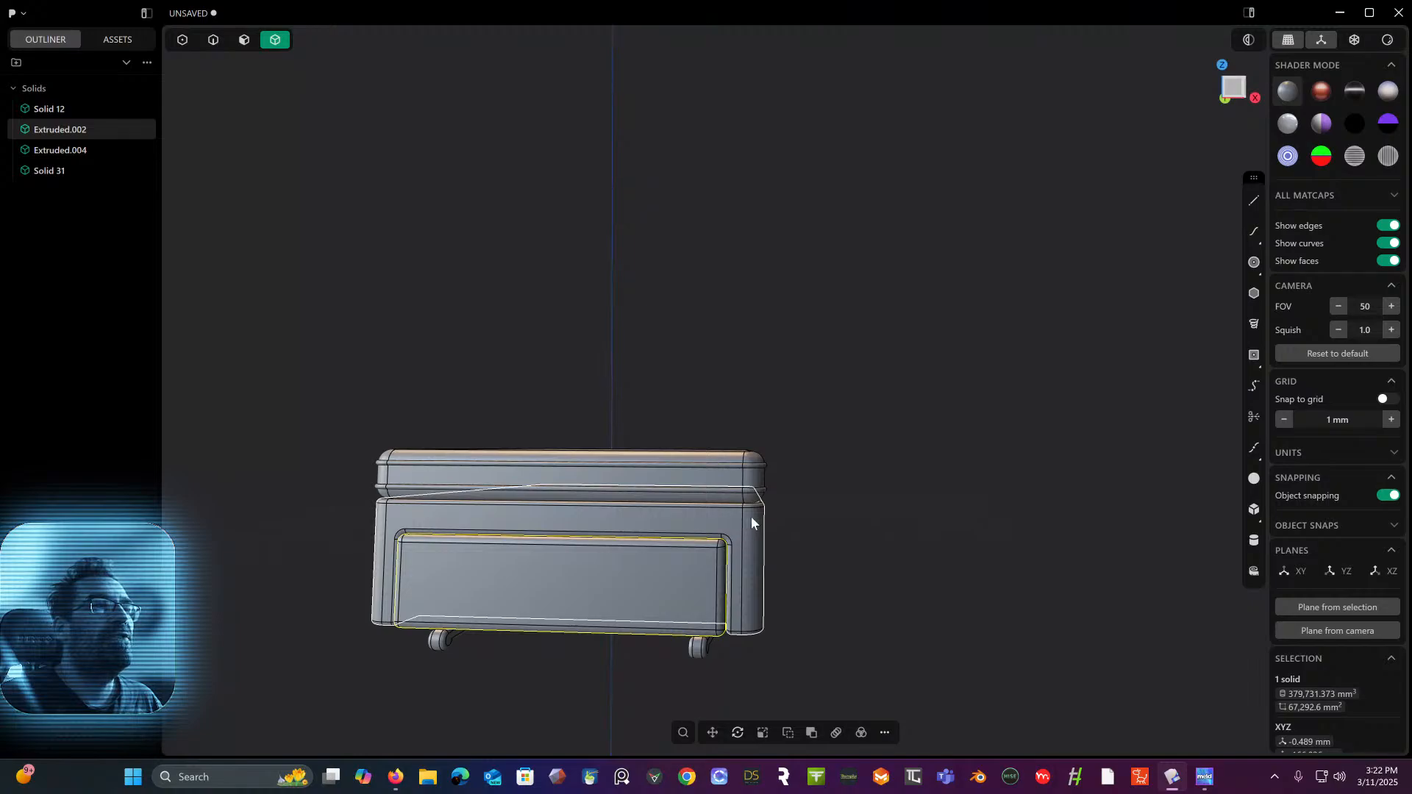
{"action": "middle_click_drag", "start_coordinate": [752, 522], "coordinate": [902, 315]}
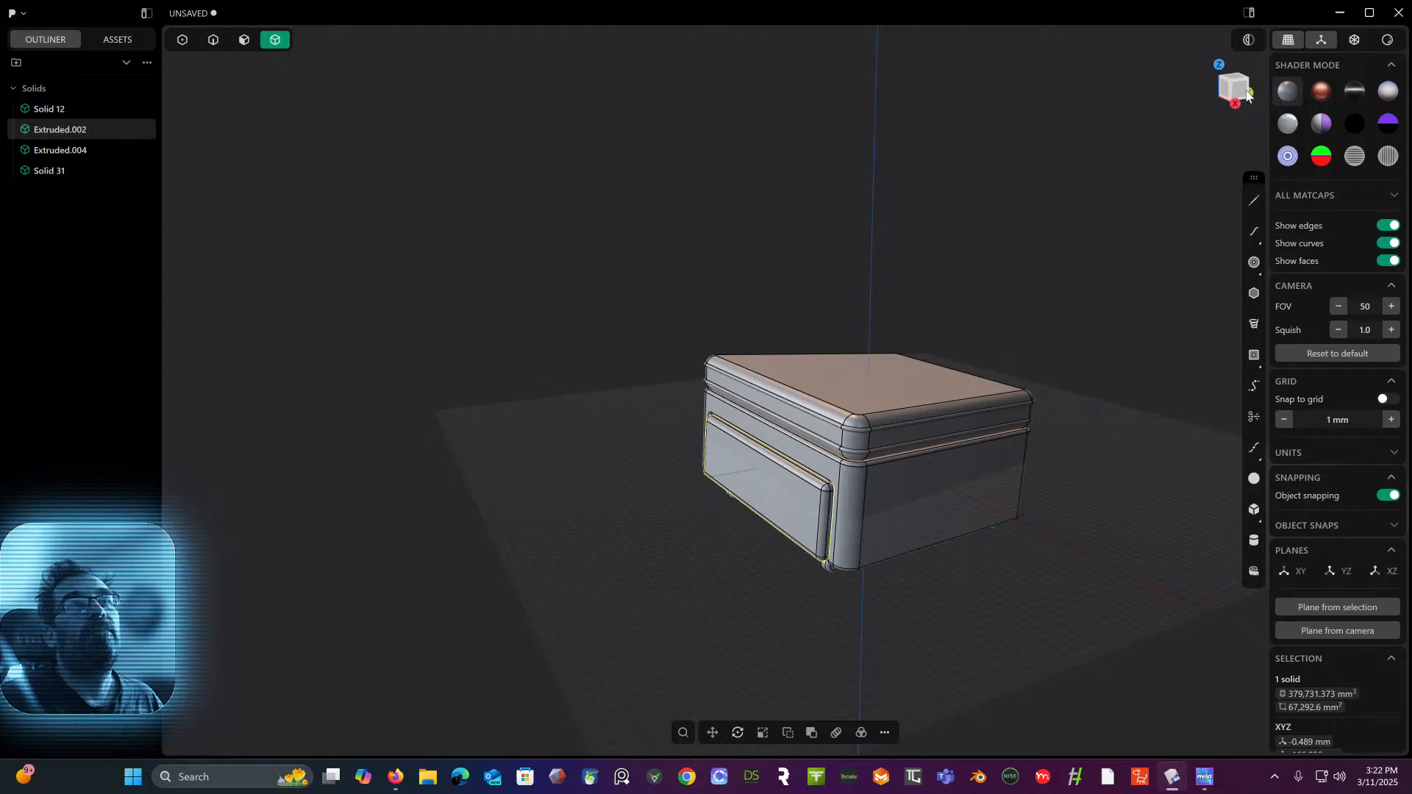
- In the right view, draw a polyline tangent to the housing's front corner edge past the lid, adding an about 262 mm rearward segment at 90°
{"action": "left_click", "coordinate": [1247, 94]}
{"action": "middle_click_drag", "start_coordinate": [1055, 211], "coordinate": [867, 131], "text": "shift"}
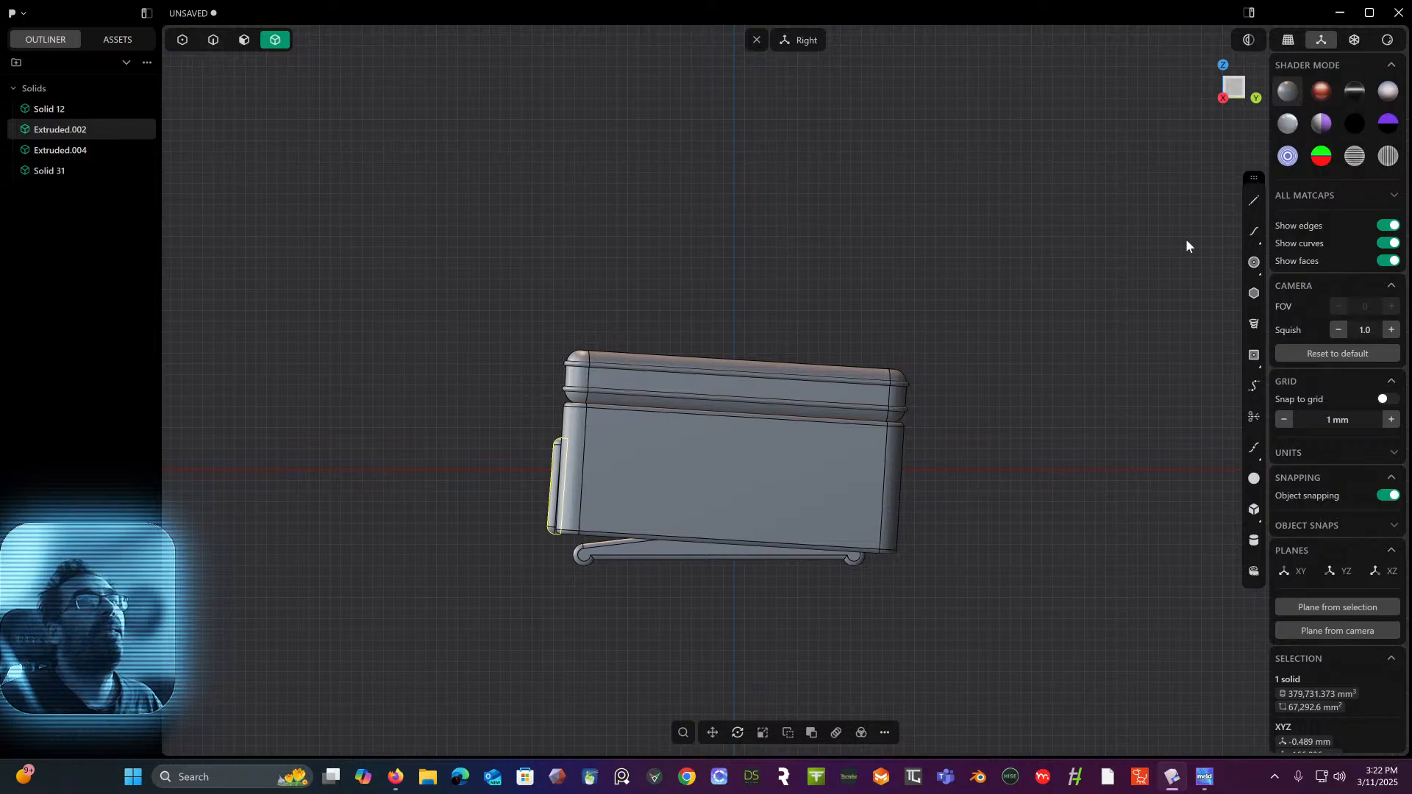
{"action": "left_click", "coordinate": [1254, 200]}
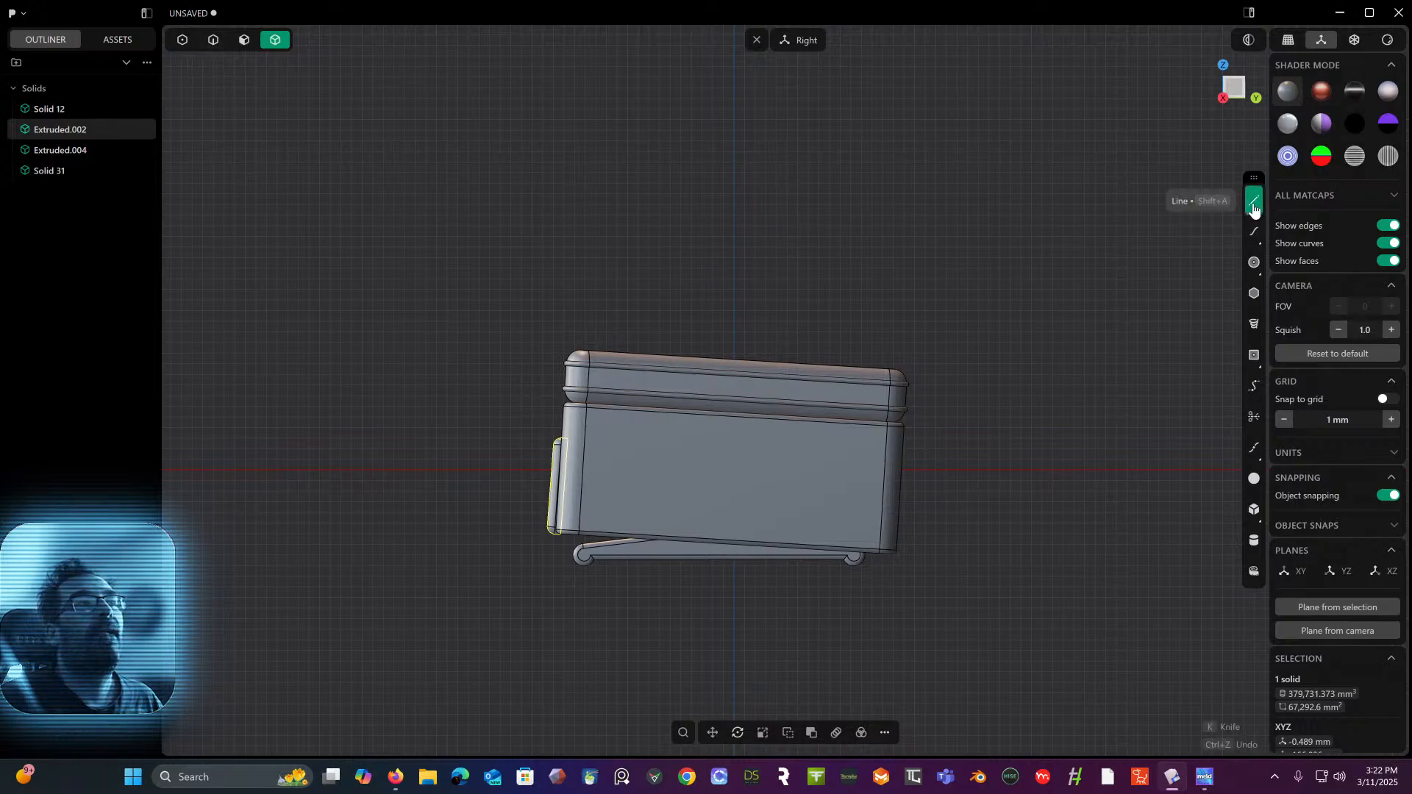
{"action": "left_click", "coordinate": [580, 518]}
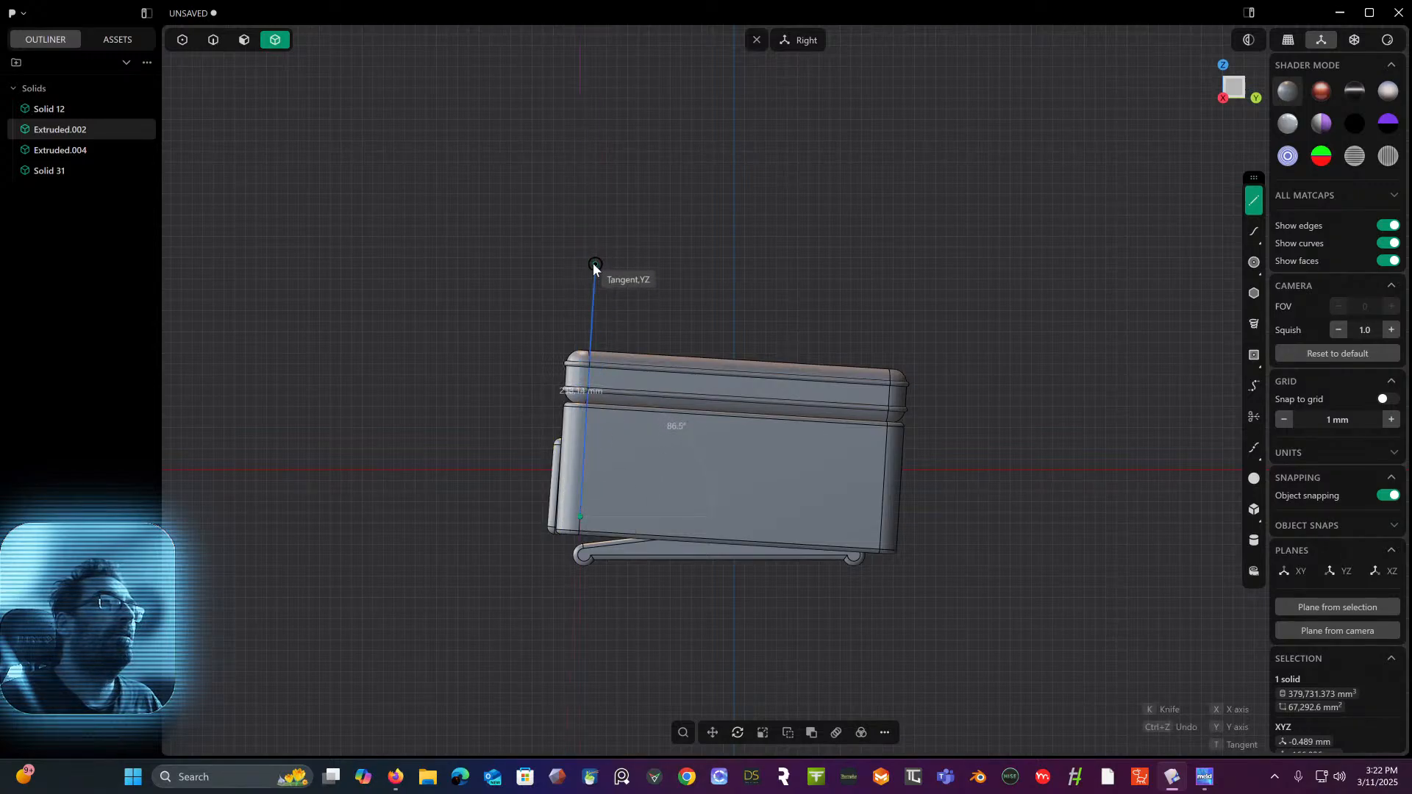
{"action": "left_click", "coordinate": [596, 263]}
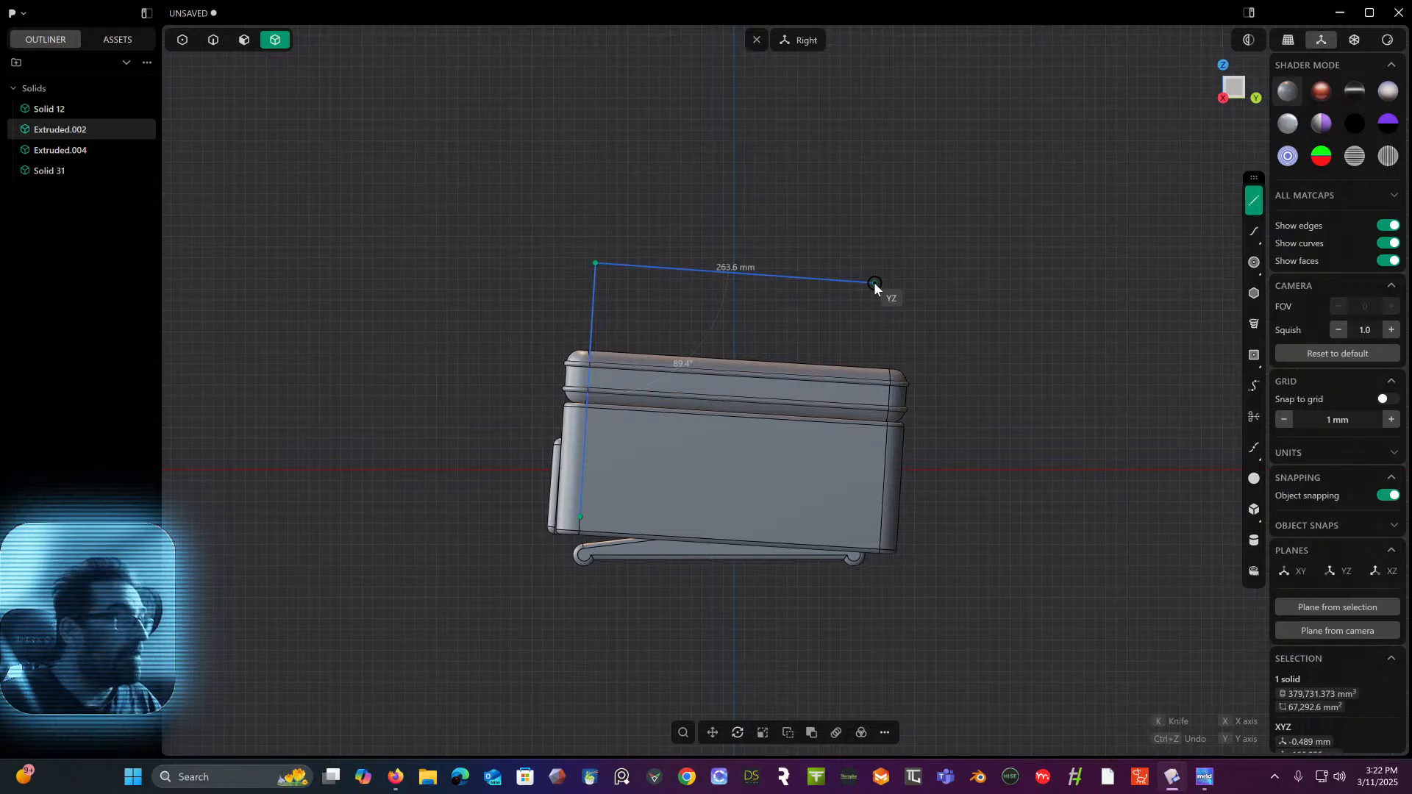
{"action": "key", "text": "Tab"}
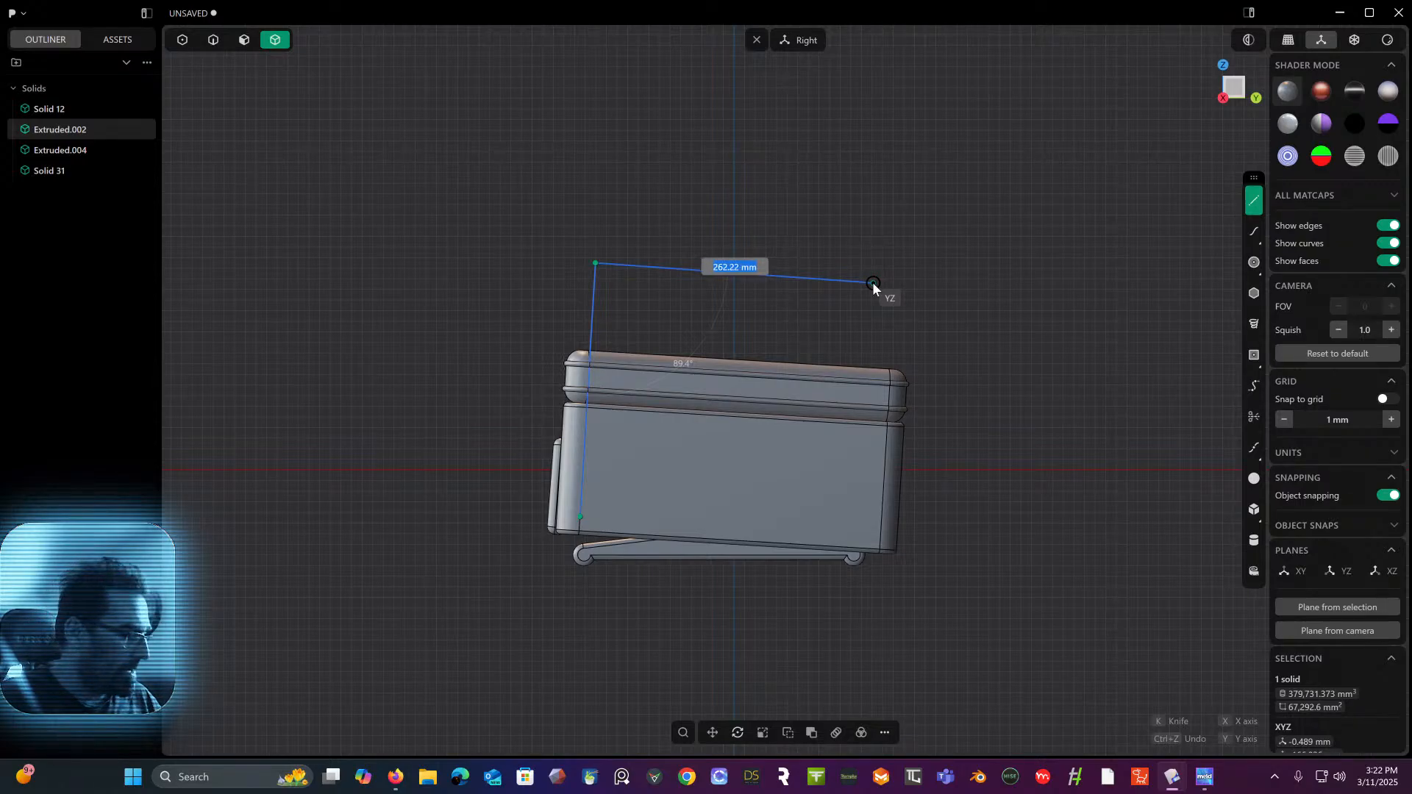
{"action": "key", "text": "Tab"}
{"action": "type", "text": "9"}
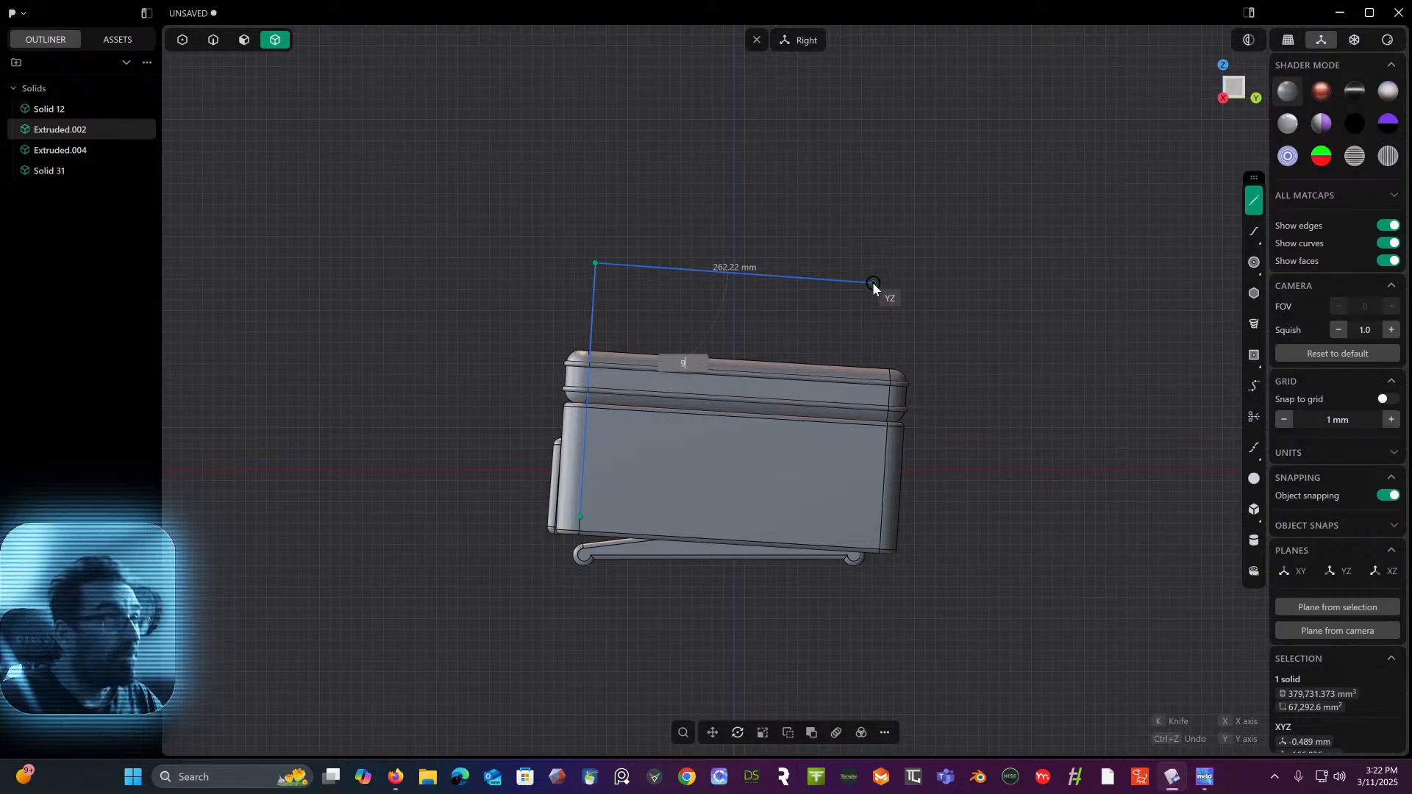
{"action": "type", "text": "0"}
{"action": "key", "text": "Return"}
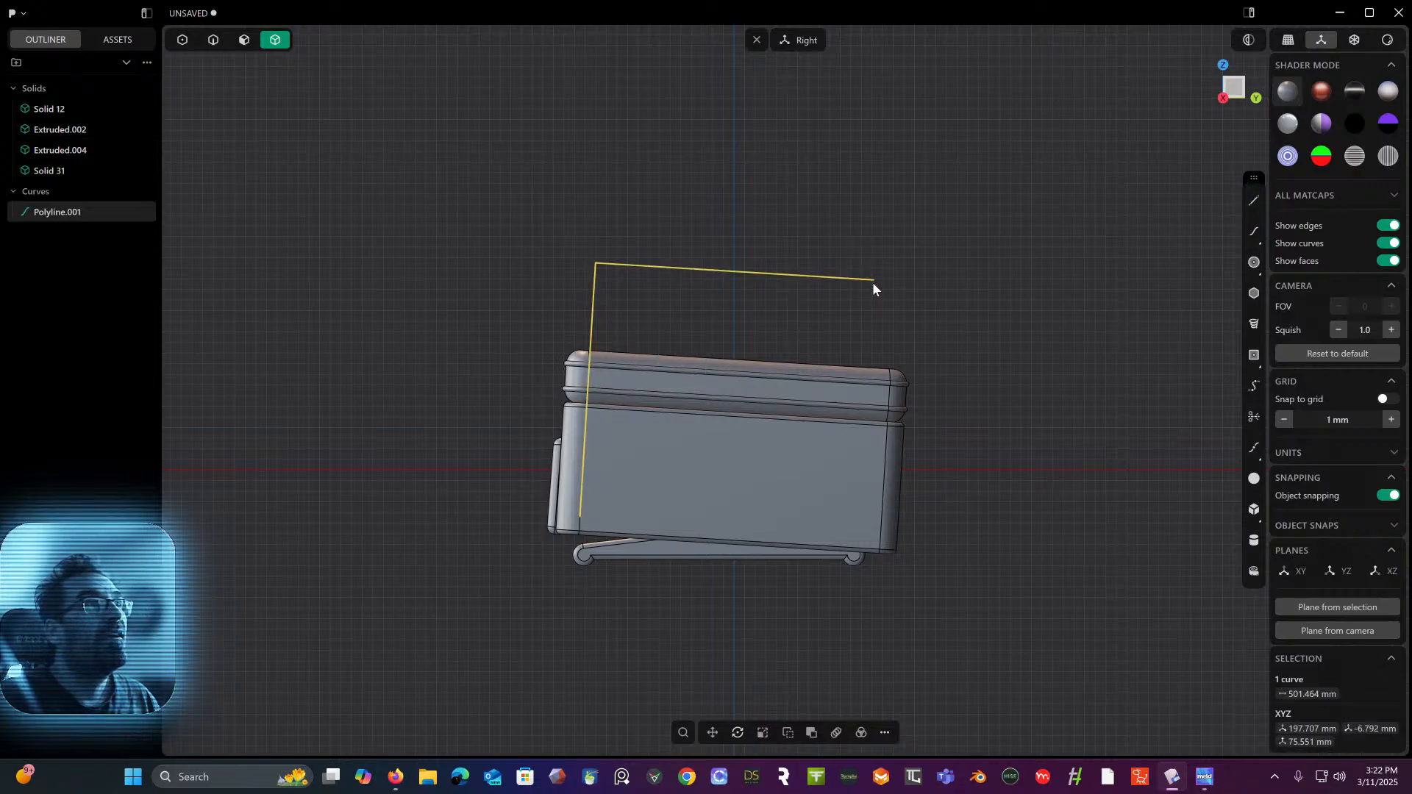
- Extend the polyline's upper segment by moving its free end vertex 37.6 mm along the segment's own direction
{"action": "left_click", "coordinate": [908, 287]}
{"action": "middle_click_drag", "start_coordinate": [908, 287], "coordinate": [867, 325]}
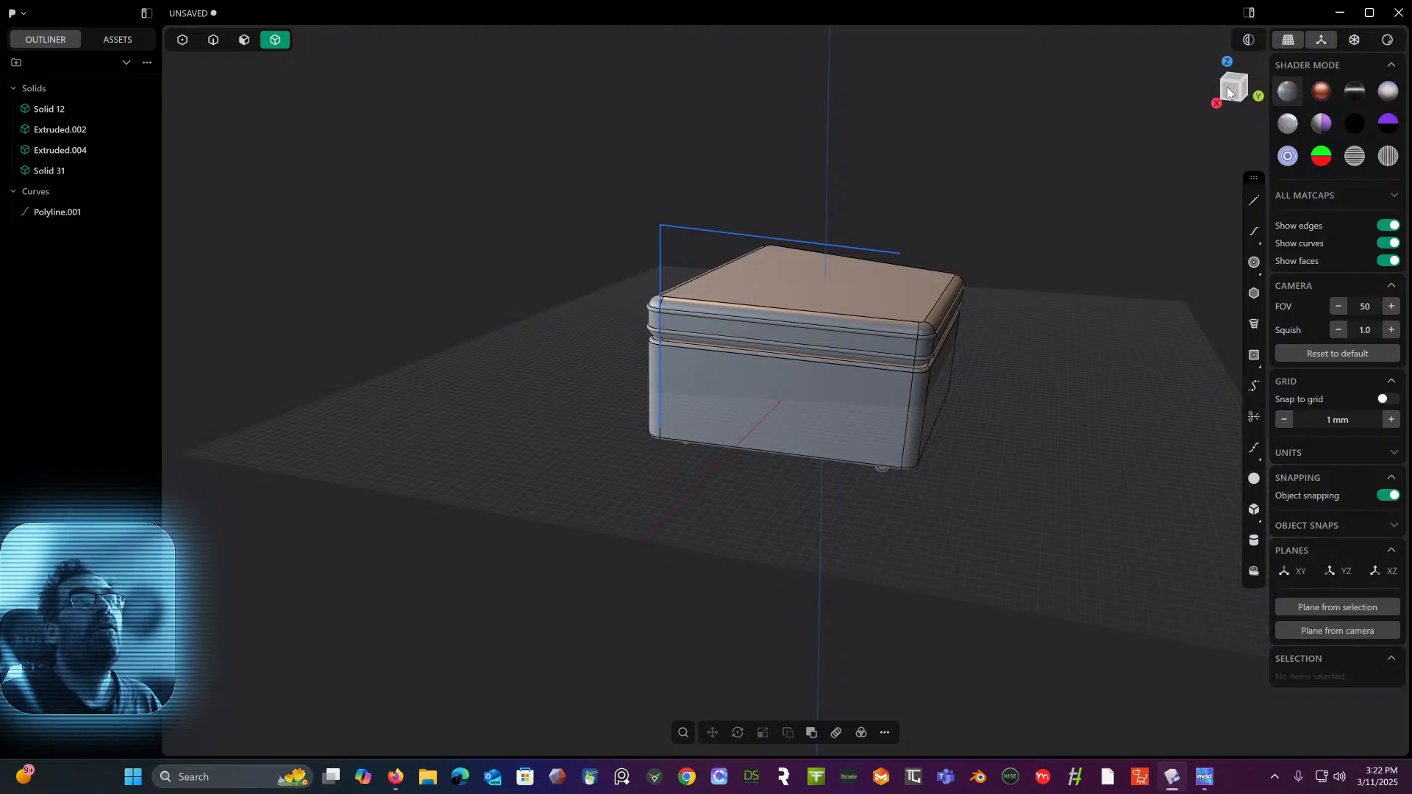
{"action": "left_click", "coordinate": [1228, 86]}
{"action": "left_click", "coordinate": [183, 40]}
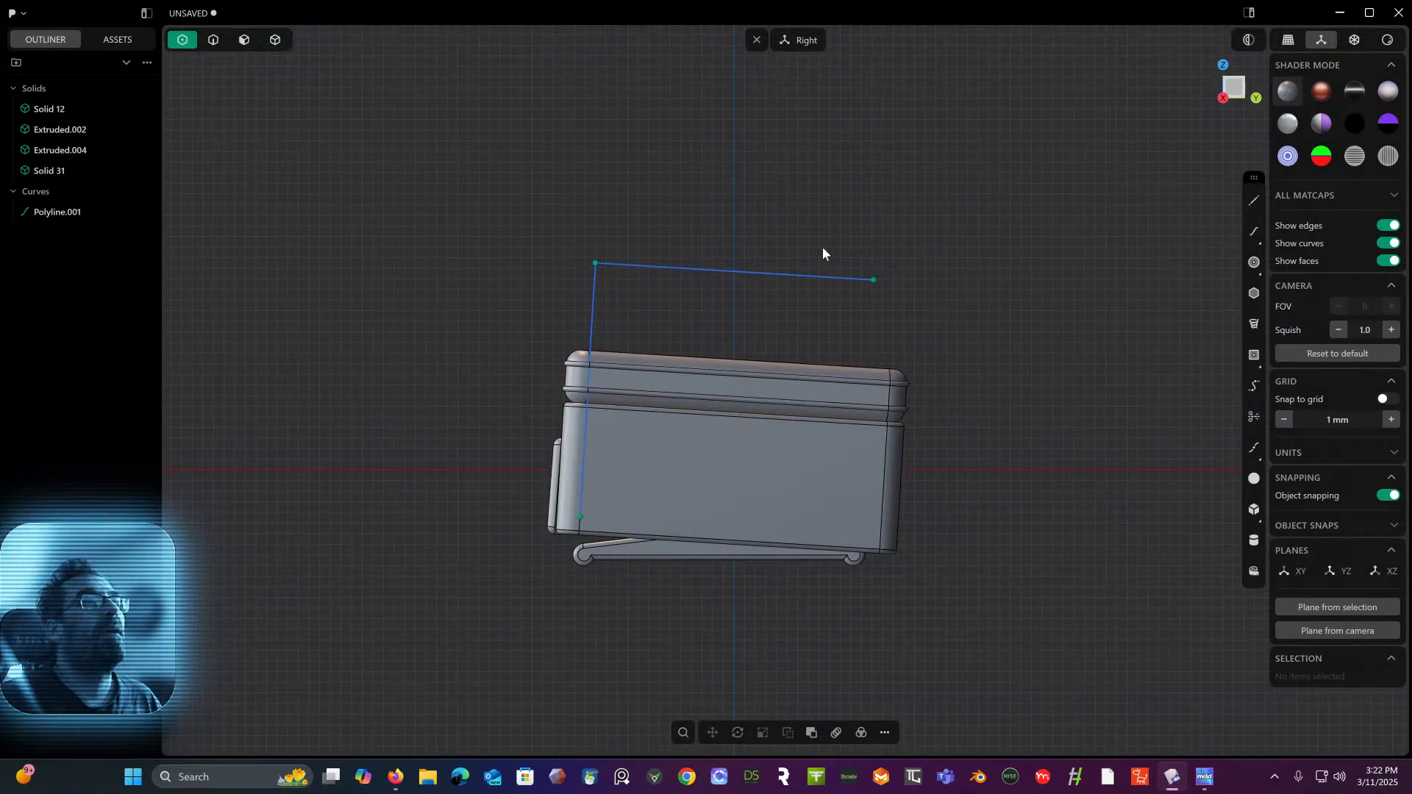
{"action": "left_click", "coordinate": [873, 281]}
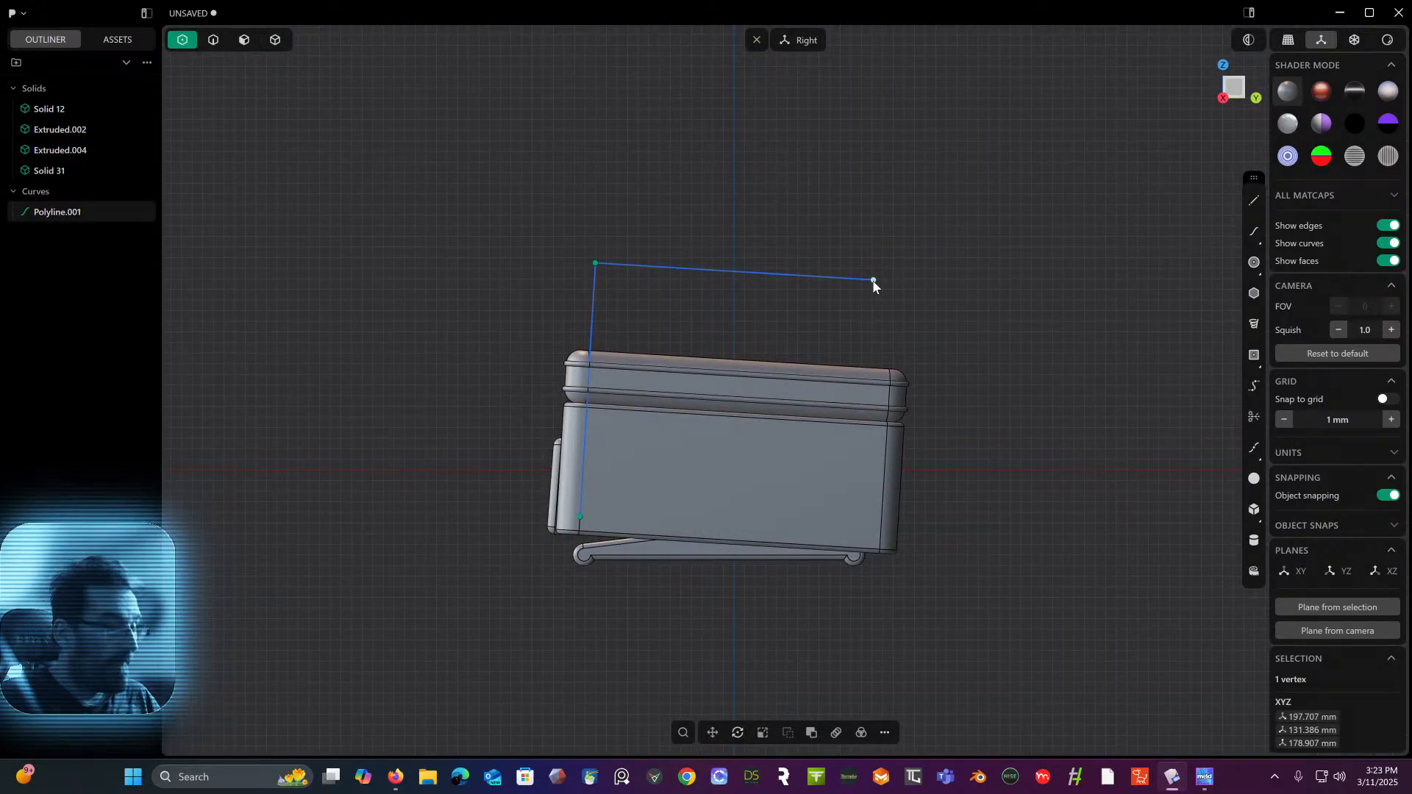
{"action": "key", "text": "g"}
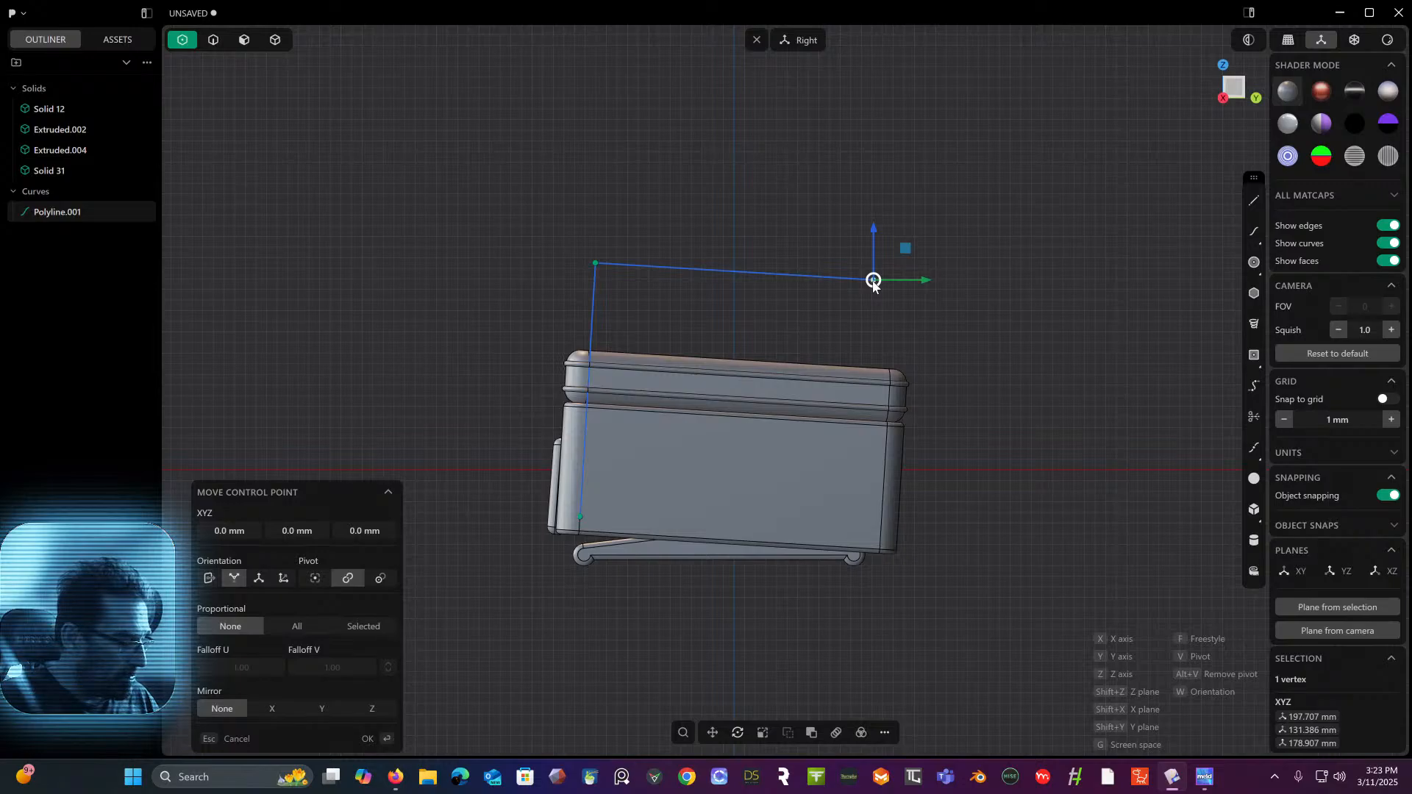
{"action": "key", "text": "v"}
{"action": "left_click", "coordinate": [833, 278]}
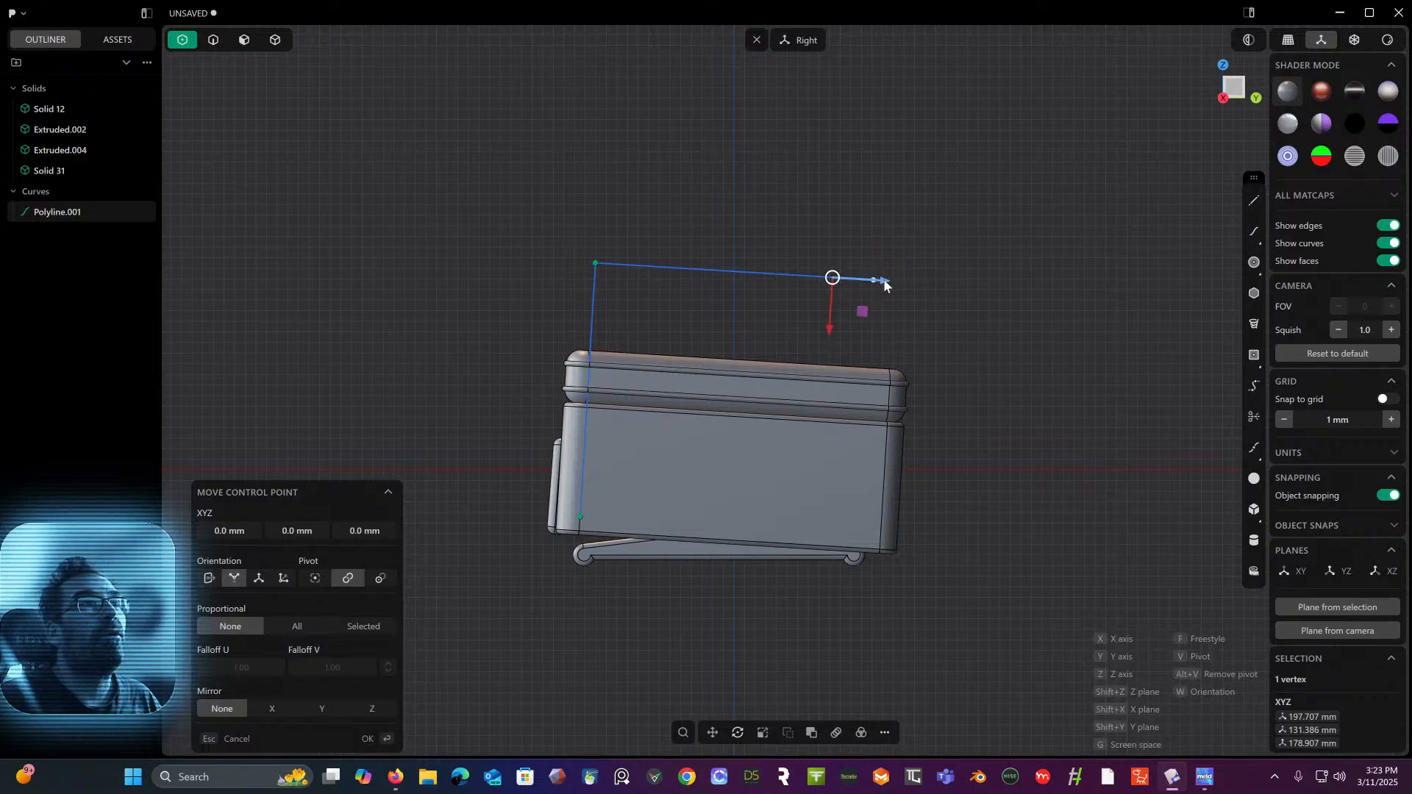
{"action": "left_click_drag", "start_coordinate": [885, 286], "coordinate": [923, 297]}
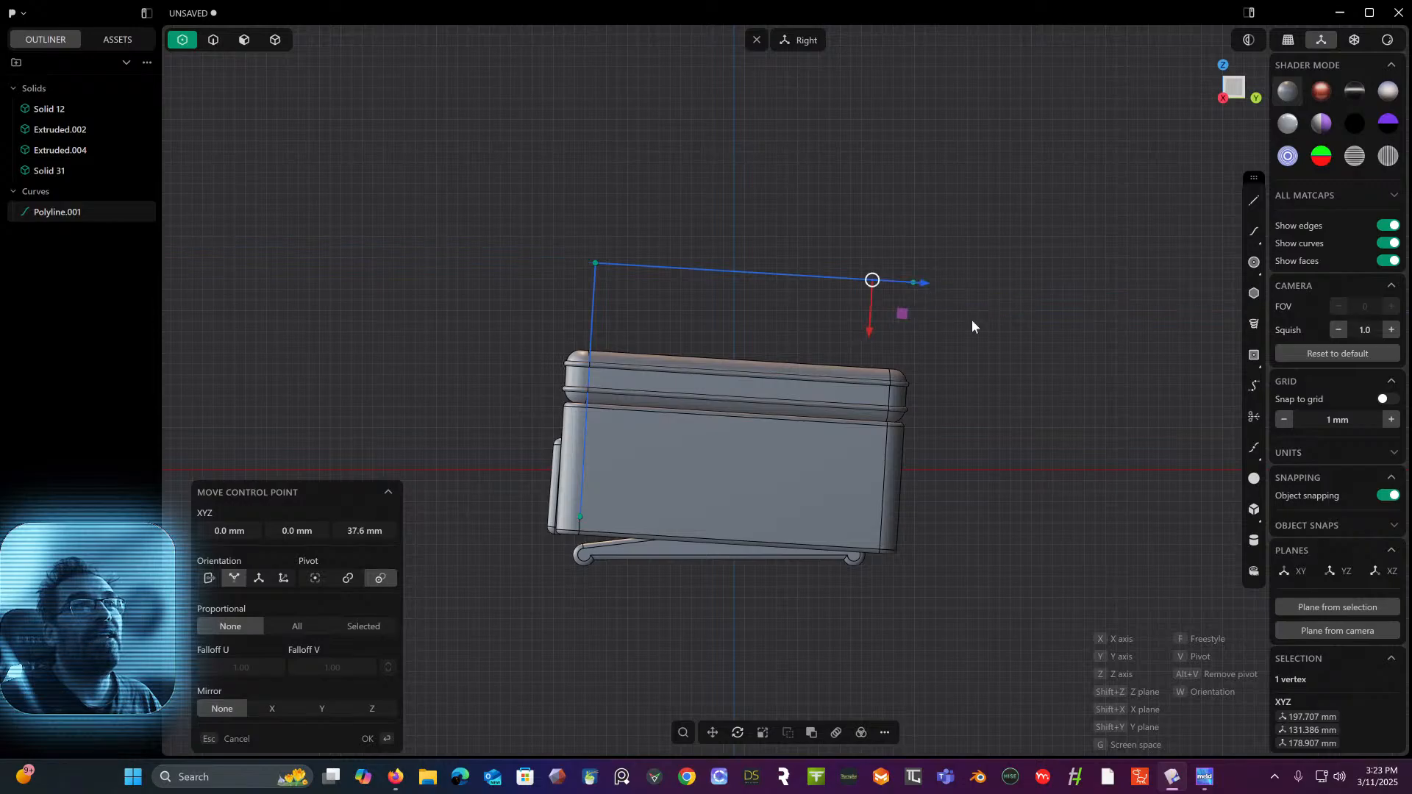
{"action": "key", "text": "Return"}
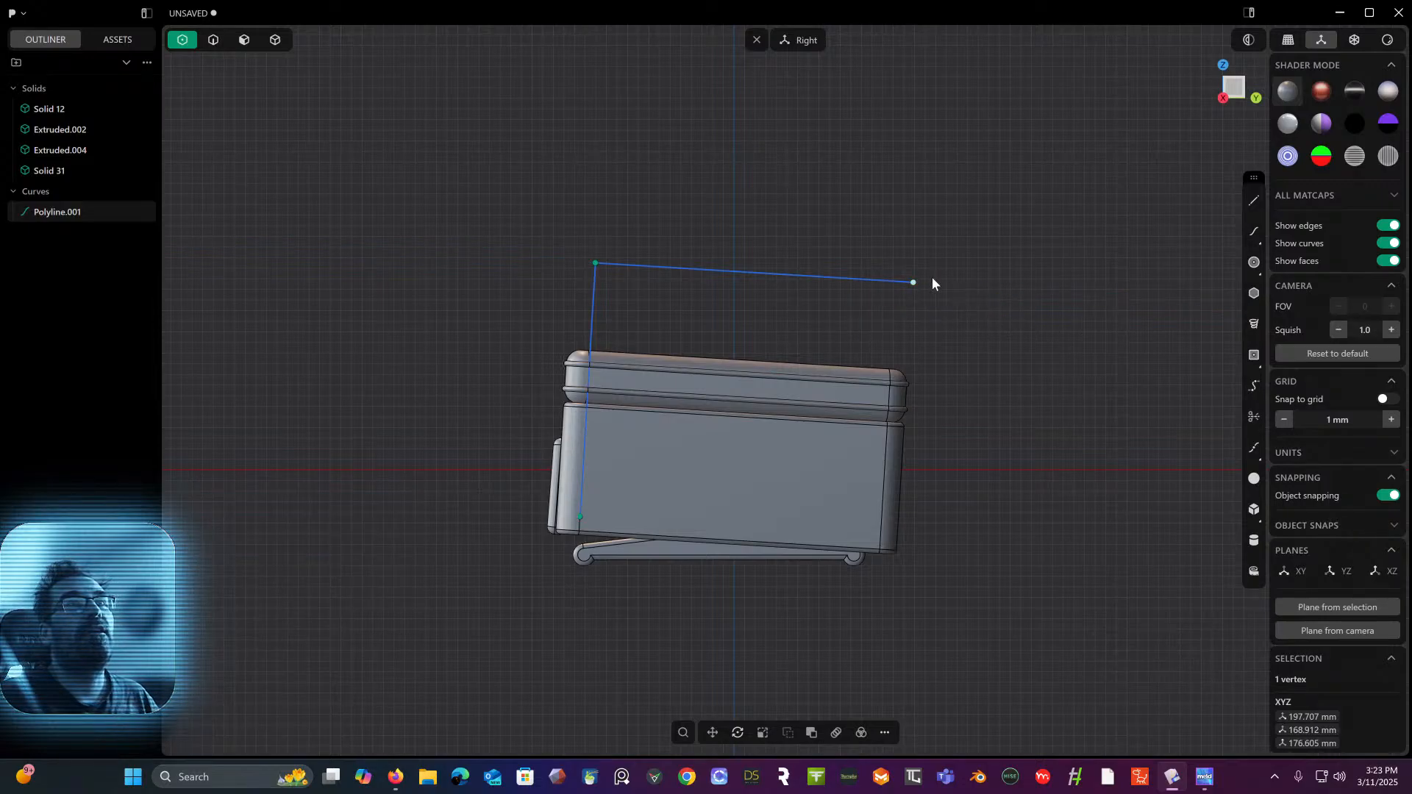
{"action": "left_click", "coordinate": [214, 41]}
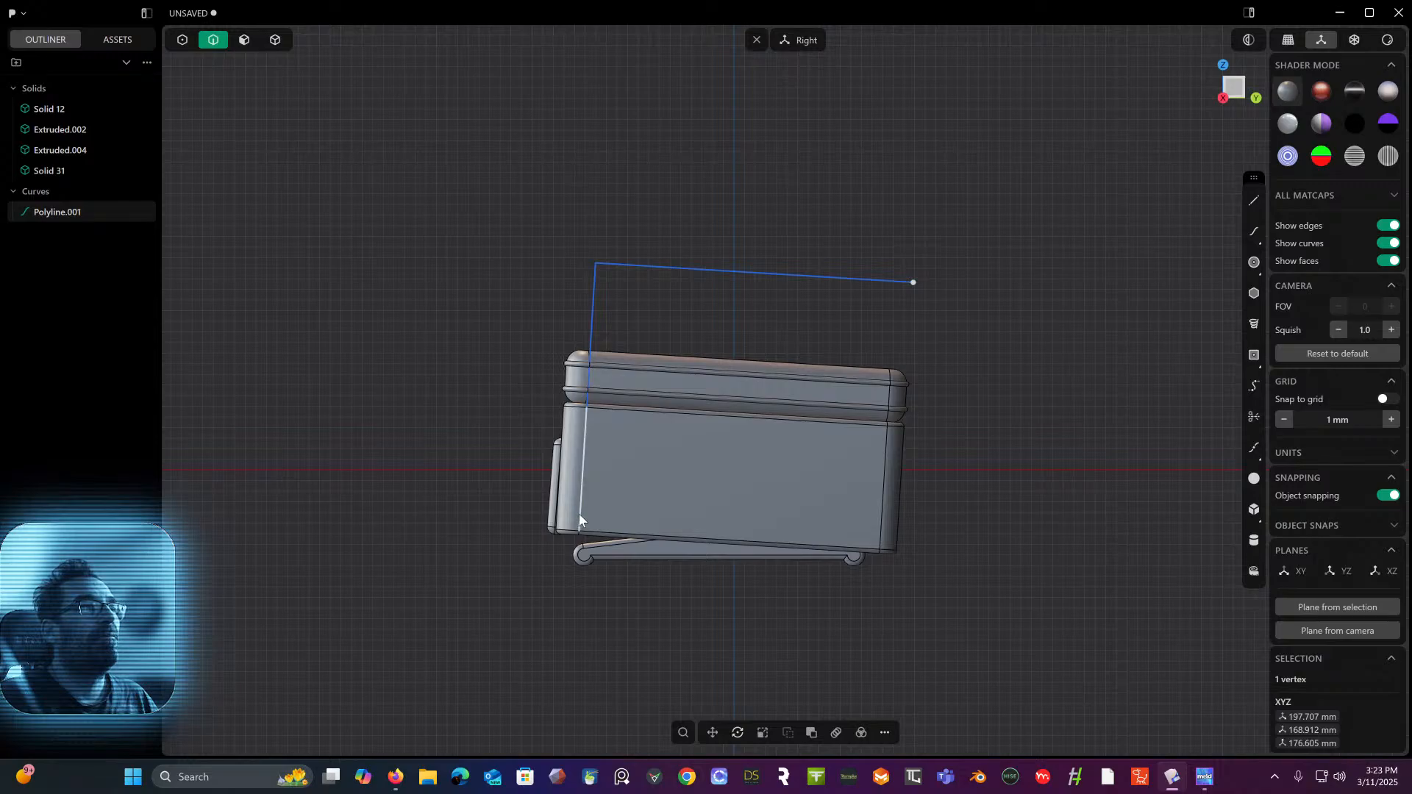
{"action": "left_click", "coordinate": [182, 41]}
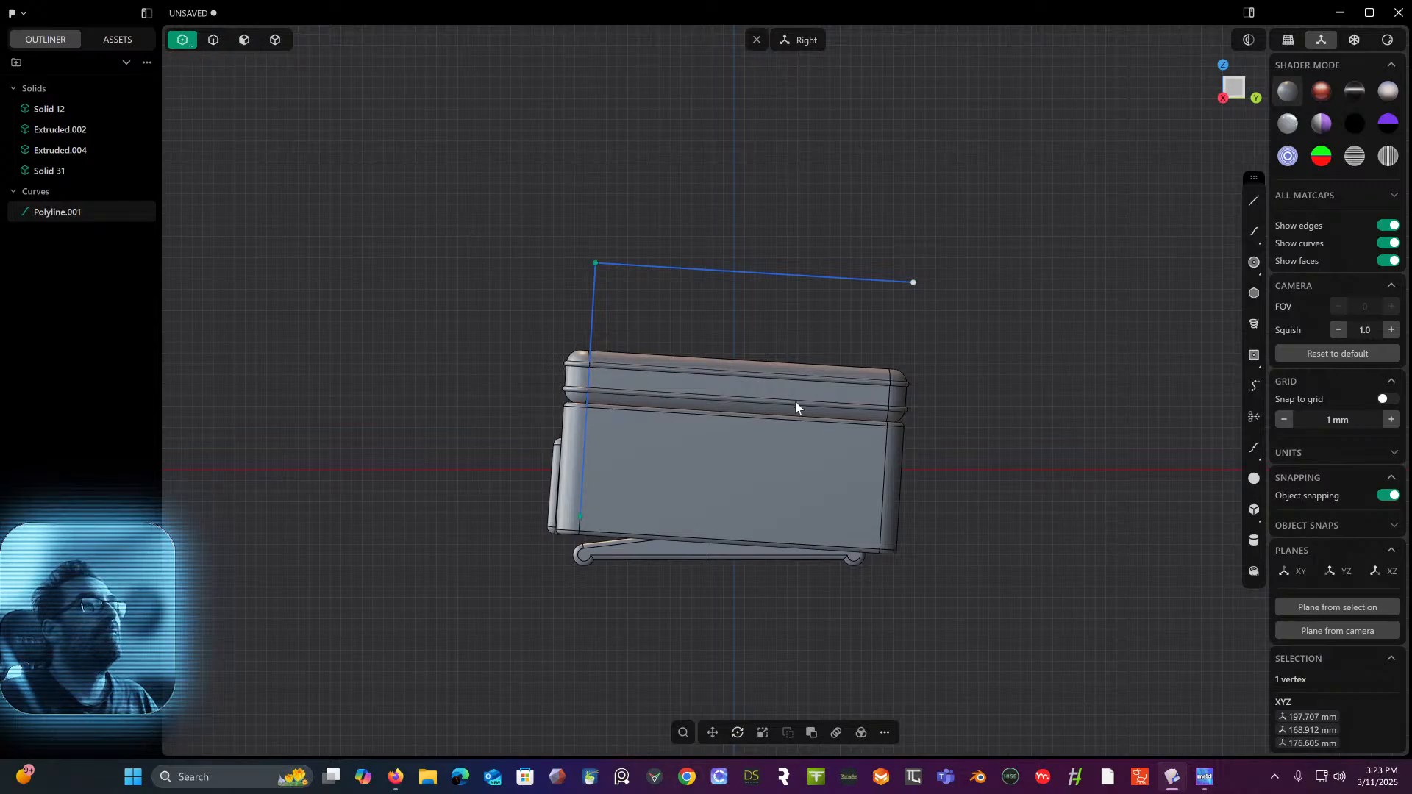
- Draw a line about 335 mm long from the polyline's lower end vertex rearward past the housing, along the binormal direction
{"action": "left_click", "coordinate": [580, 519]}
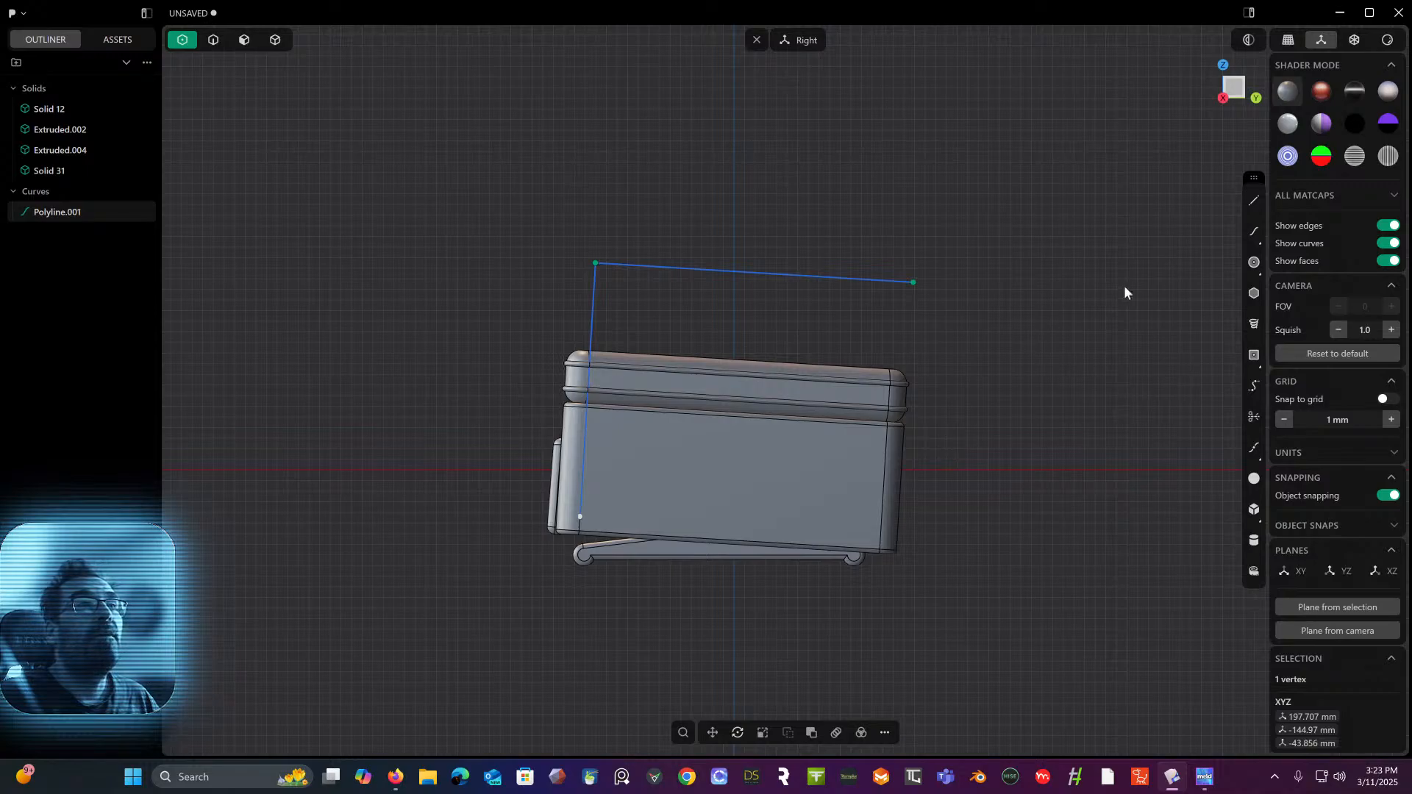
{"action": "left_click", "coordinate": [1254, 200]}
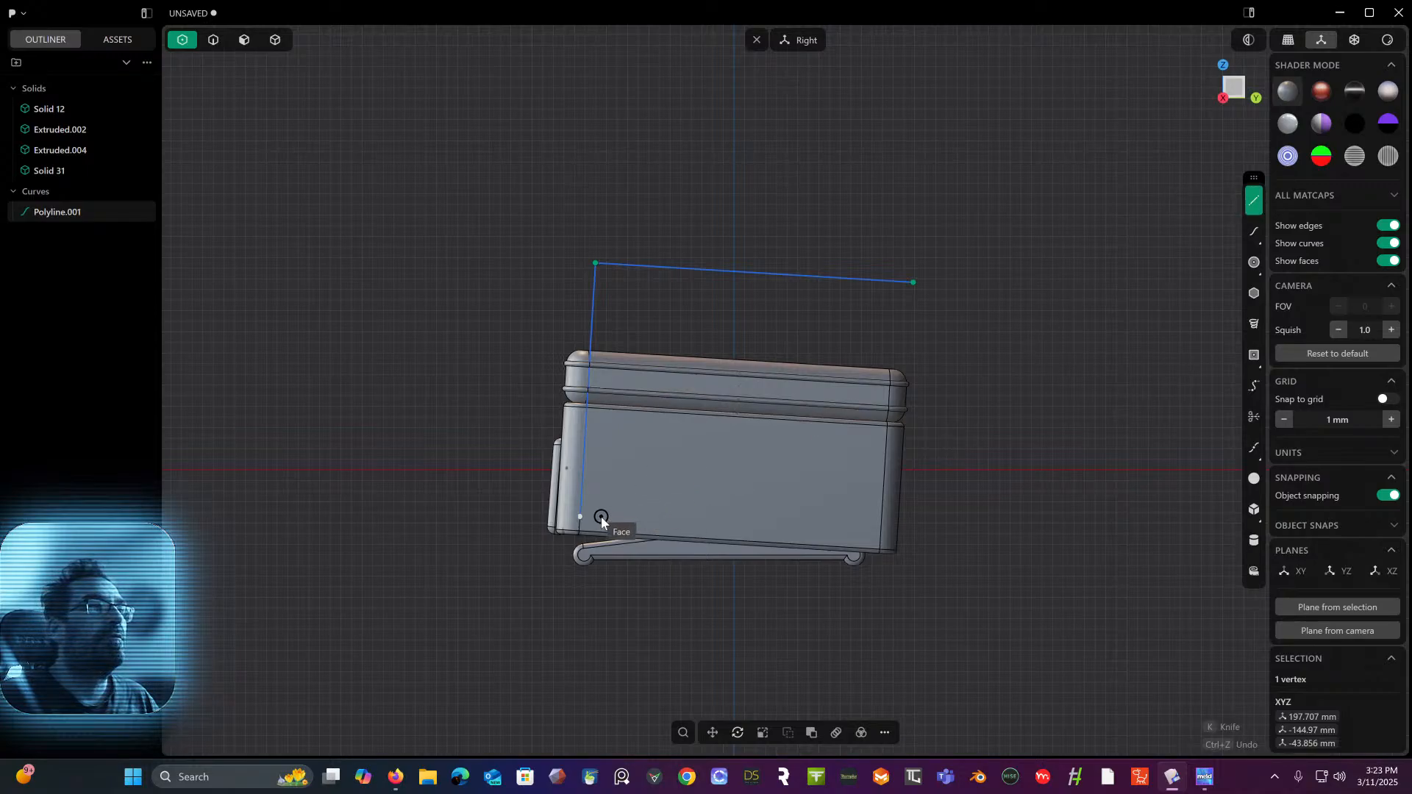
{"action": "left_click", "coordinate": [580, 518]}
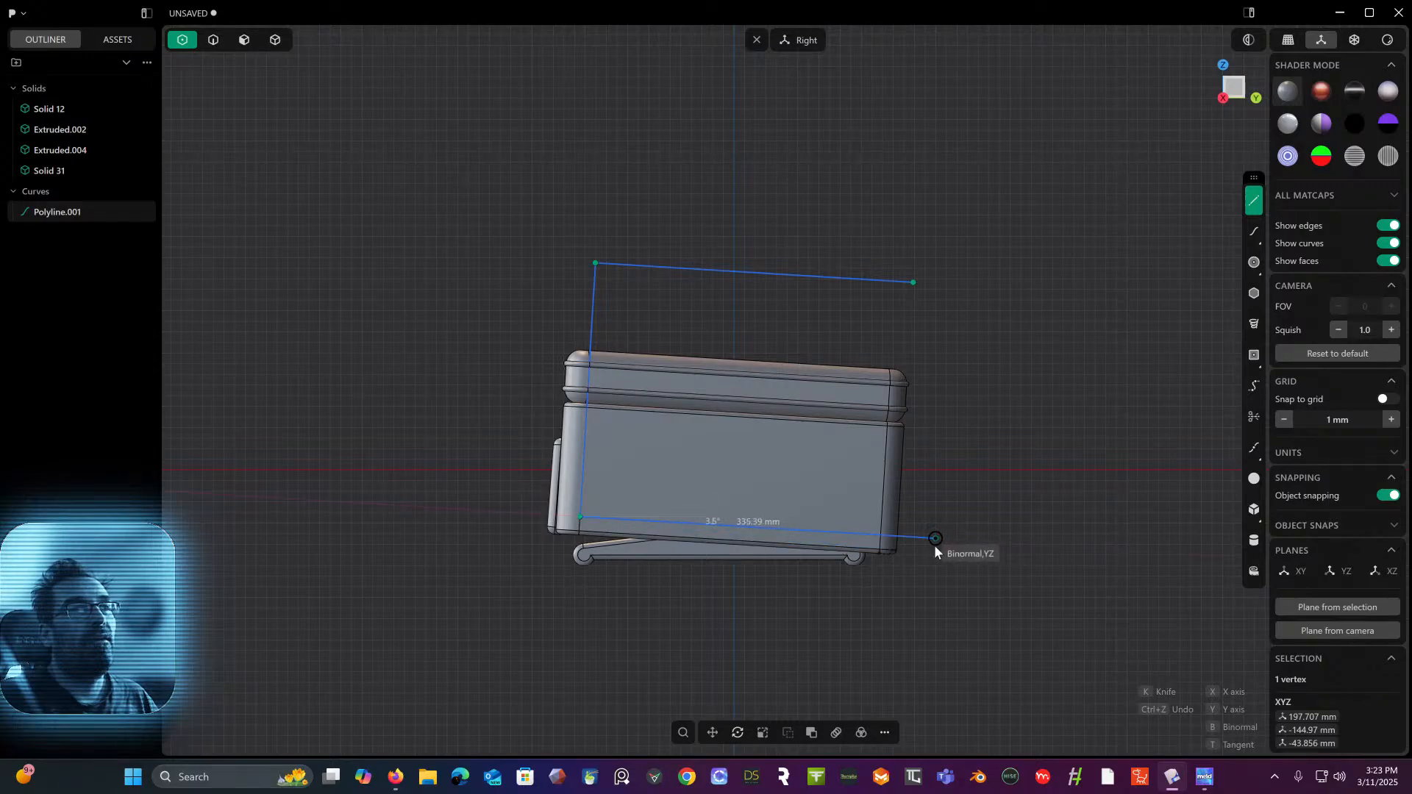
{"action": "left_click", "coordinate": [935, 548]}
- Draw a line about 325 mm long from near the upper segment's rear end down past the lower line, parallel to the front segment
{"action": "left_click", "coordinate": [1262, 200]}
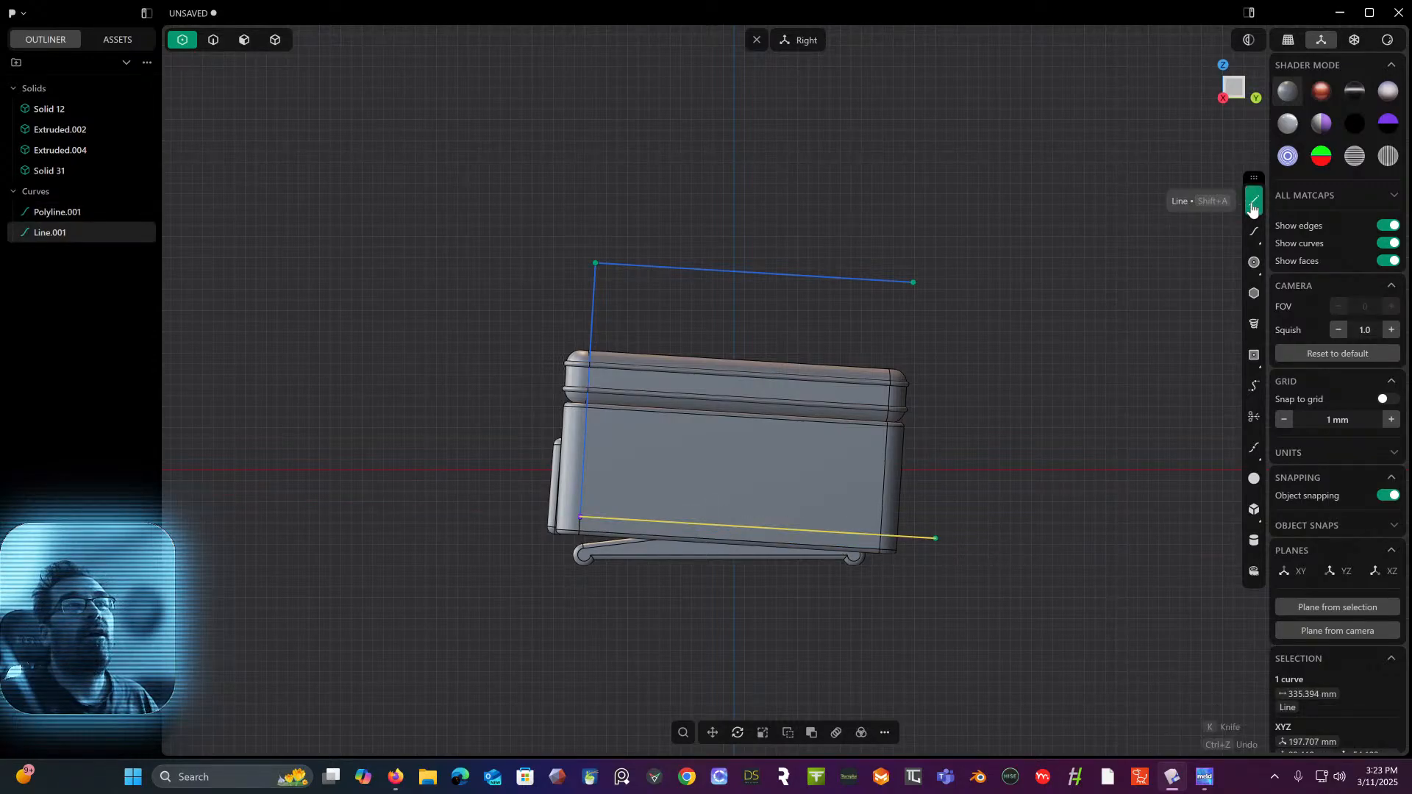
{"action": "left_click", "coordinate": [898, 283]}
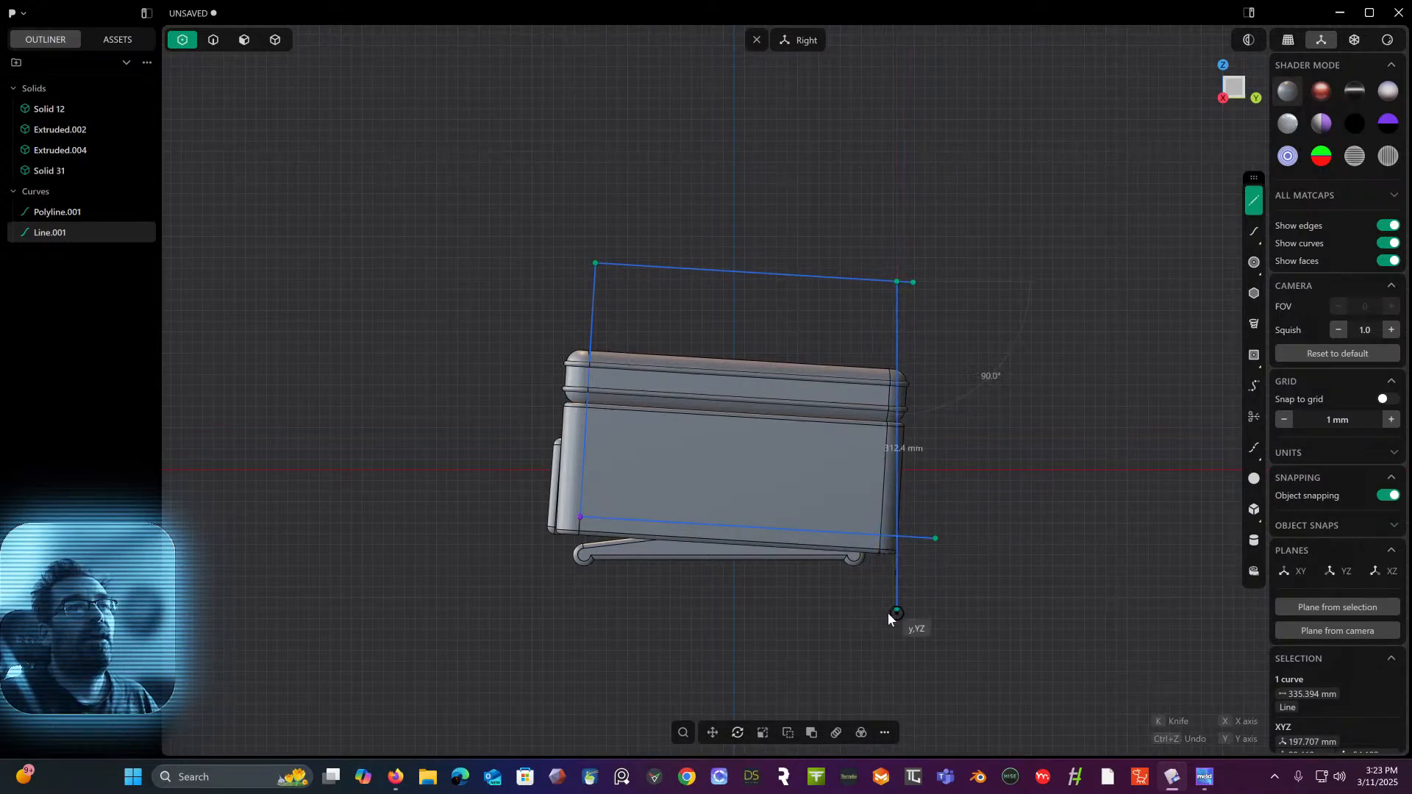
{"action": "left_click", "coordinate": [868, 624]}
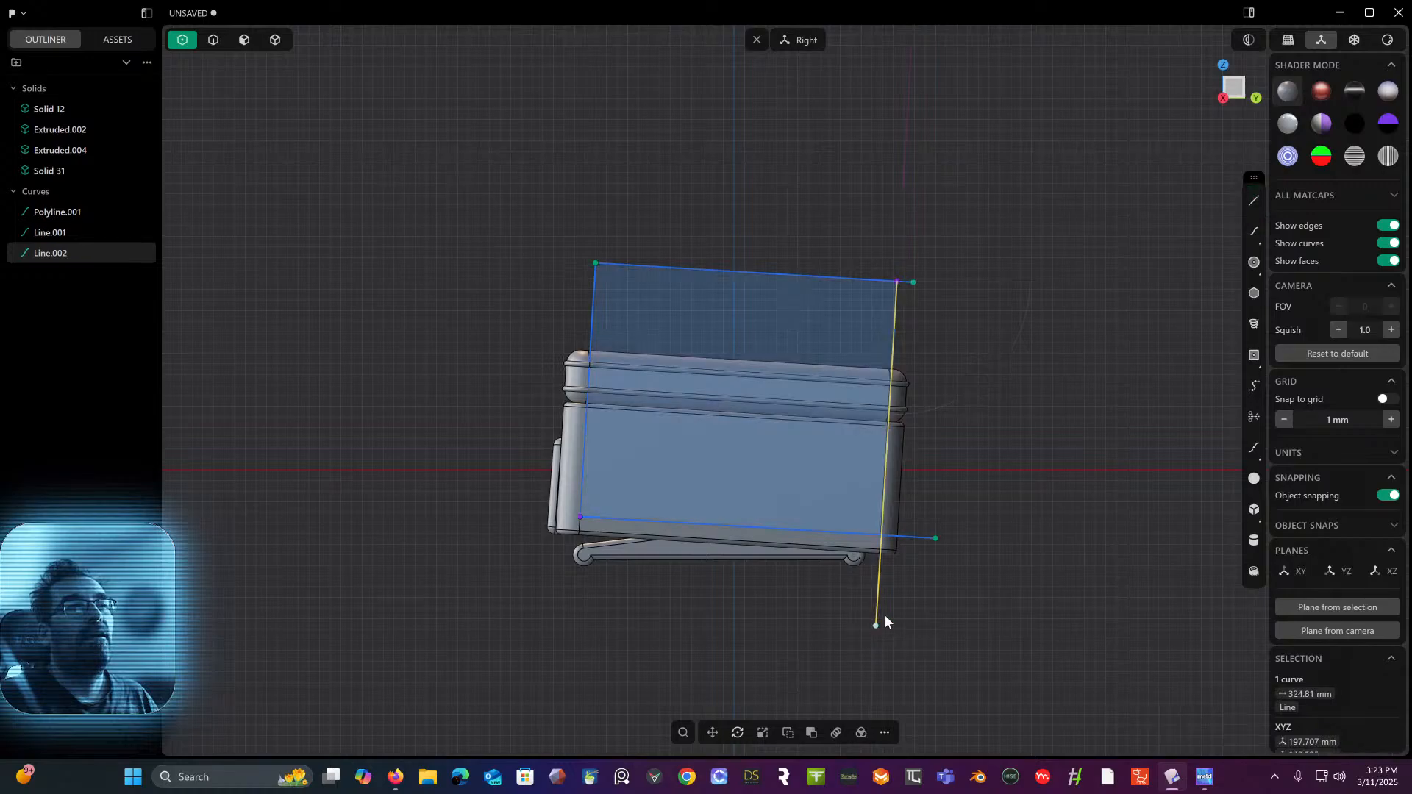
- Trim away the short end of the polyline's upper segment that overhangs the rear line
{"action": "middle_click_drag", "start_coordinate": [946, 519], "coordinate": [969, 519]}
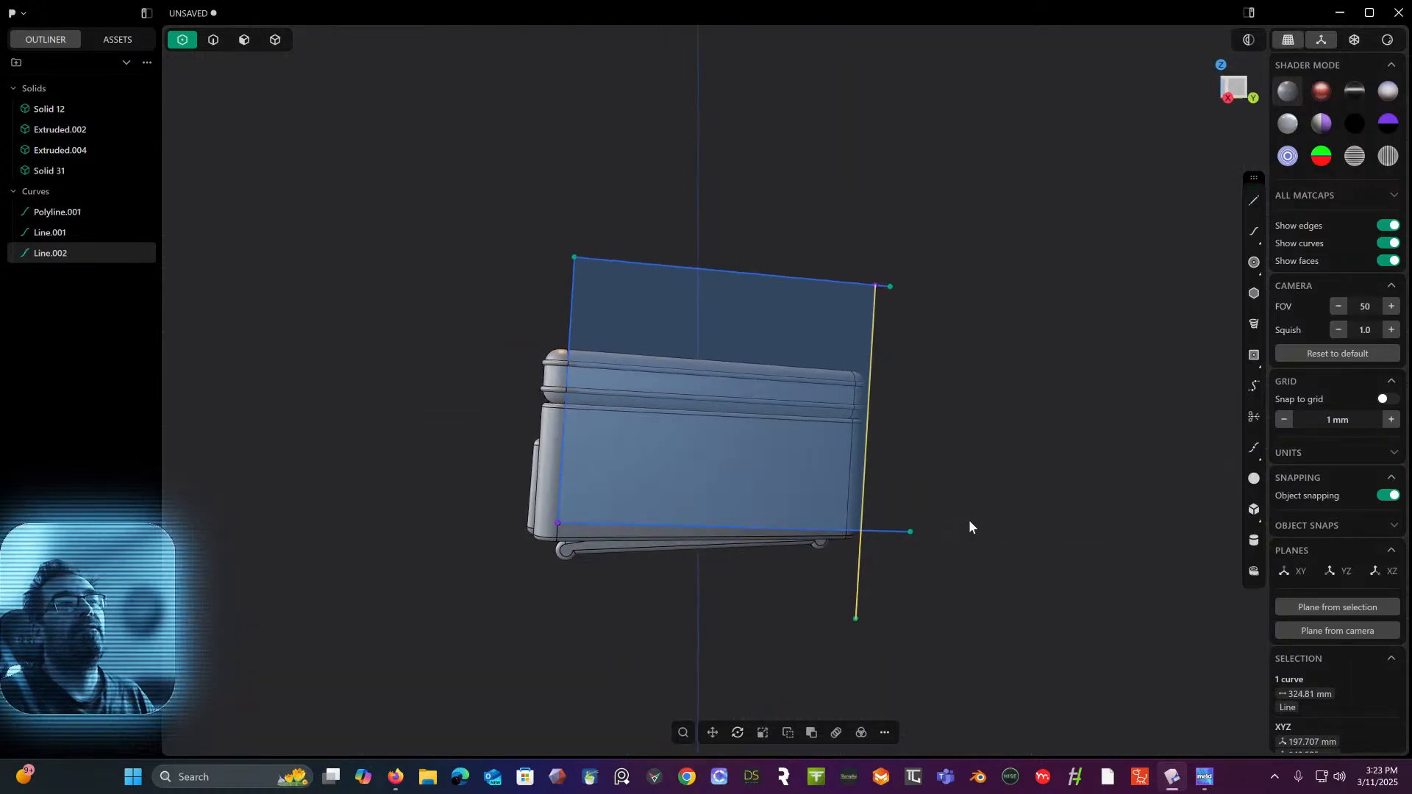
{"action": "left_click", "coordinate": [1254, 417]}
{"action": "left_click", "coordinate": [897, 279]}
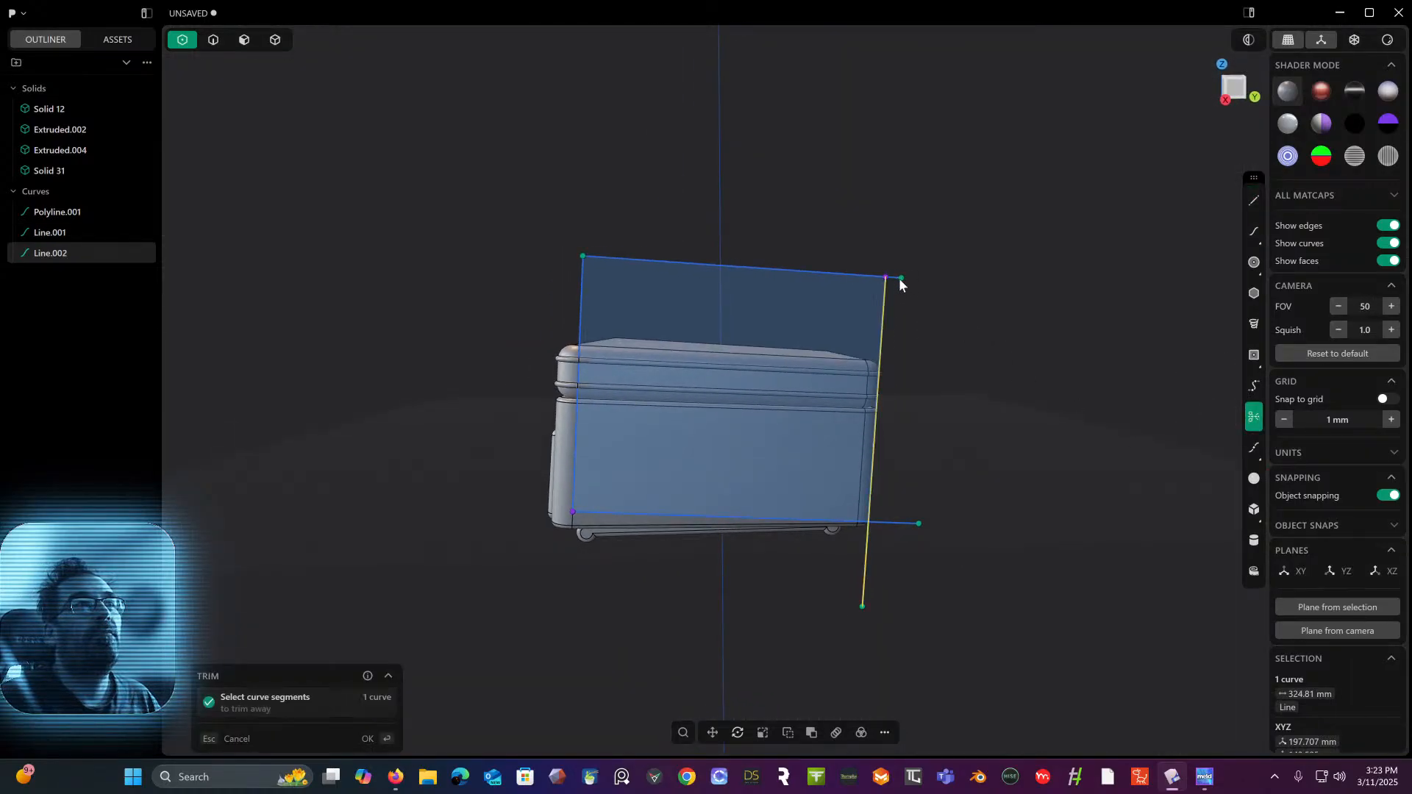
- Trim away the overhanging ends of the bottom and rear lines to leave a closed rectangle beside the body
{"action": "left_click", "coordinate": [891, 528]}
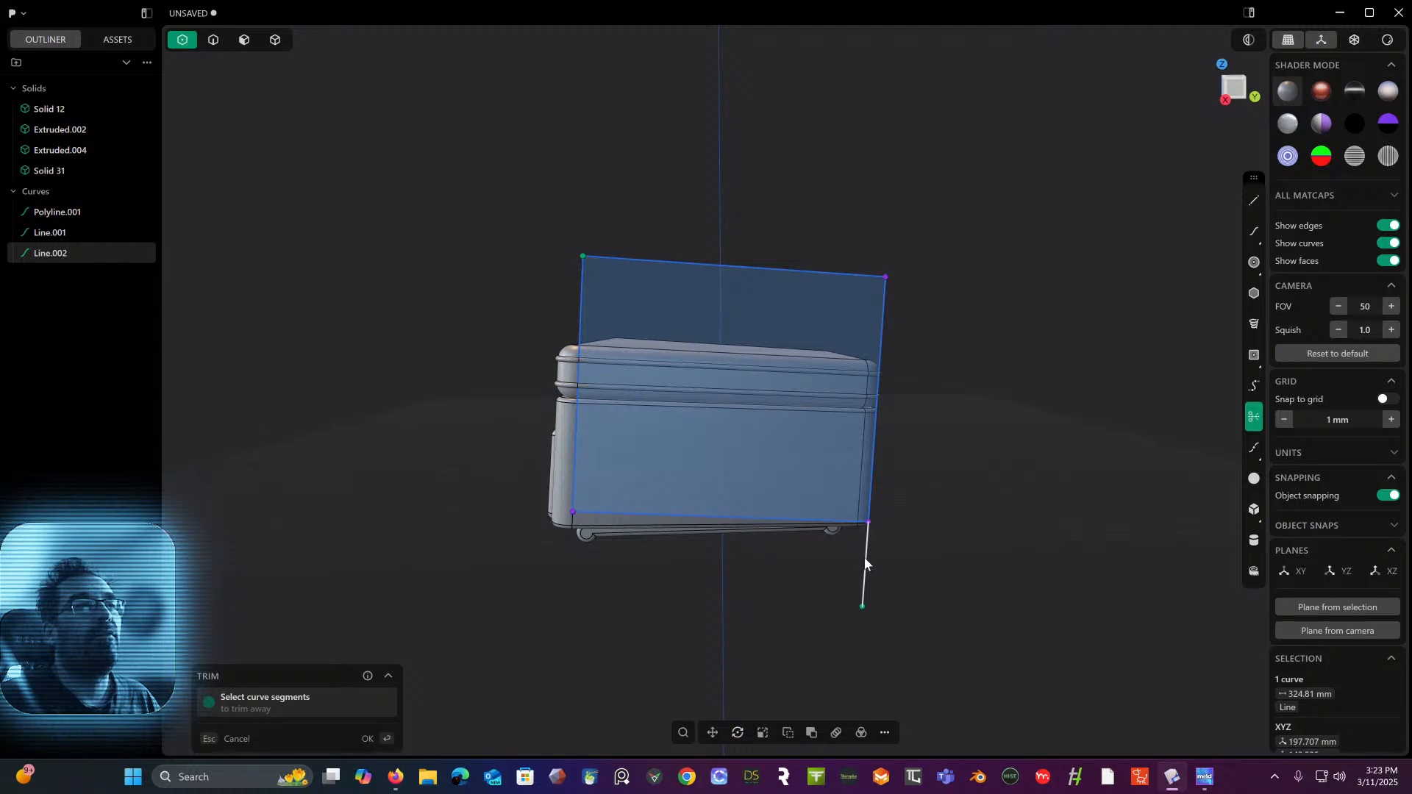
{"action": "left_click", "coordinate": [865, 564]}
{"action": "right_click_drag", "start_coordinate": [885, 514], "coordinate": [863, 496]}
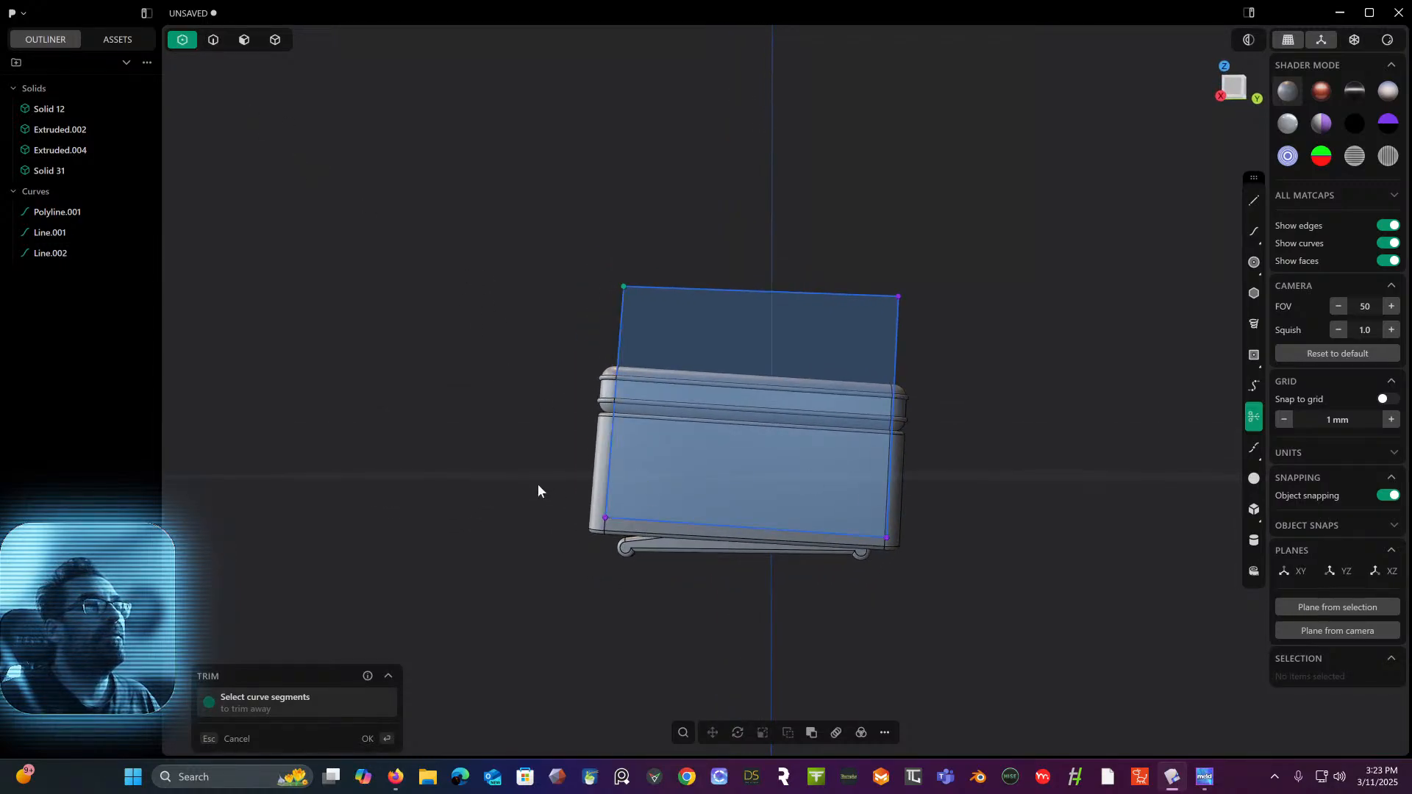
{"action": "left_click_drag", "start_coordinate": [538, 490], "coordinate": [1062, 611]}
{"action": "key", "text": "ctrl+z"}
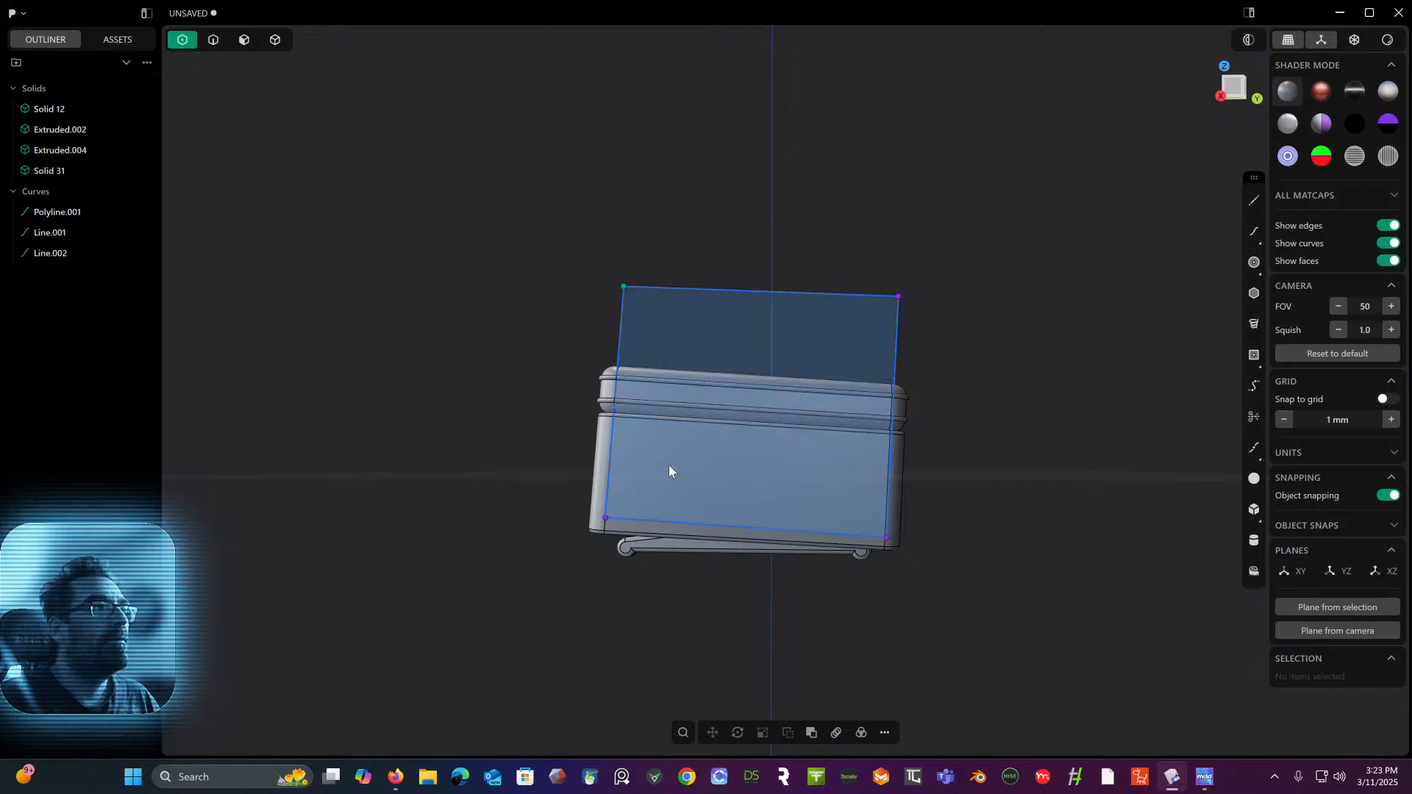
- Move the rectangle's lower control points down about 17.4 mm to the body's bottom edge, aligning the move direction with a picked face
{"action": "left_click_drag", "start_coordinate": [570, 485], "coordinate": [1089, 603]}
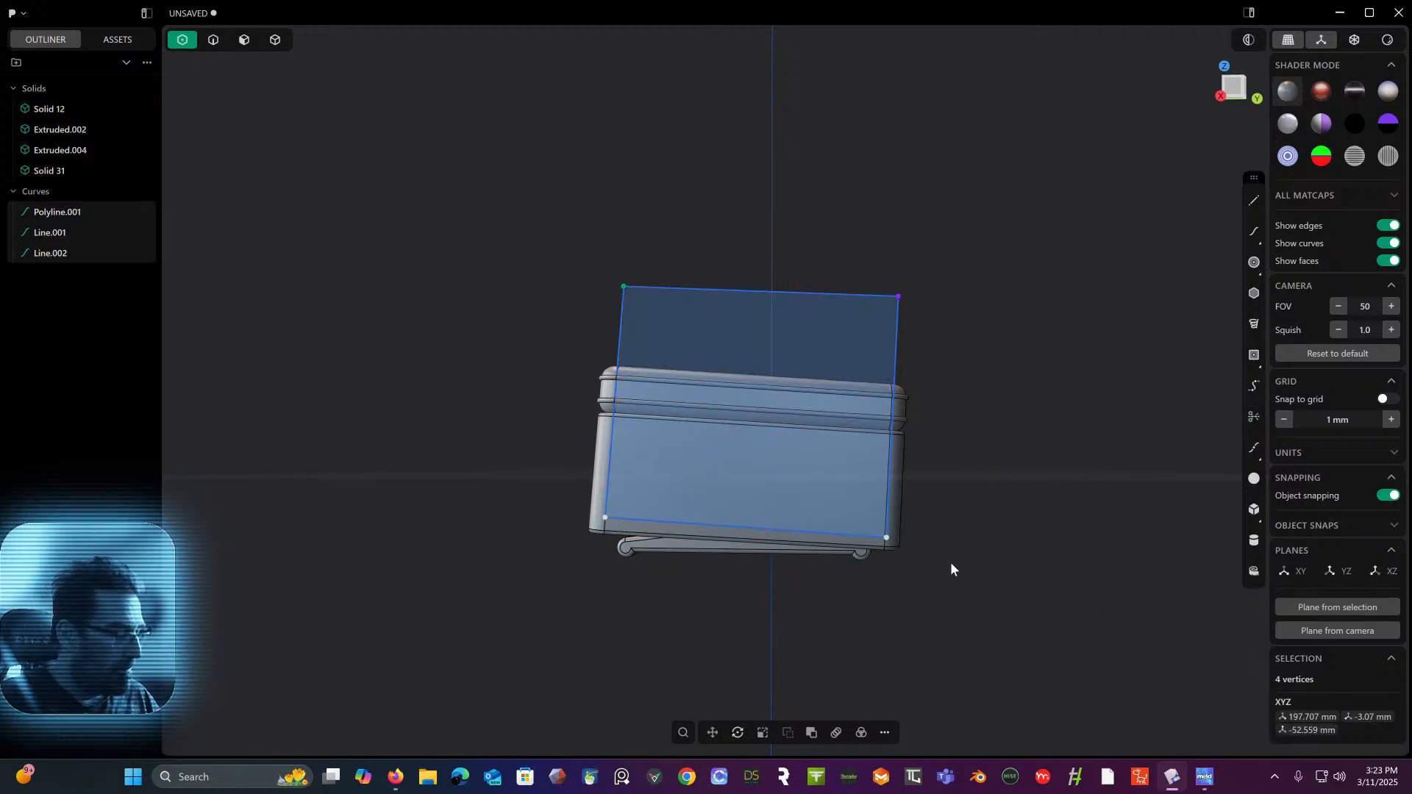
{"action": "key", "text": "g"}
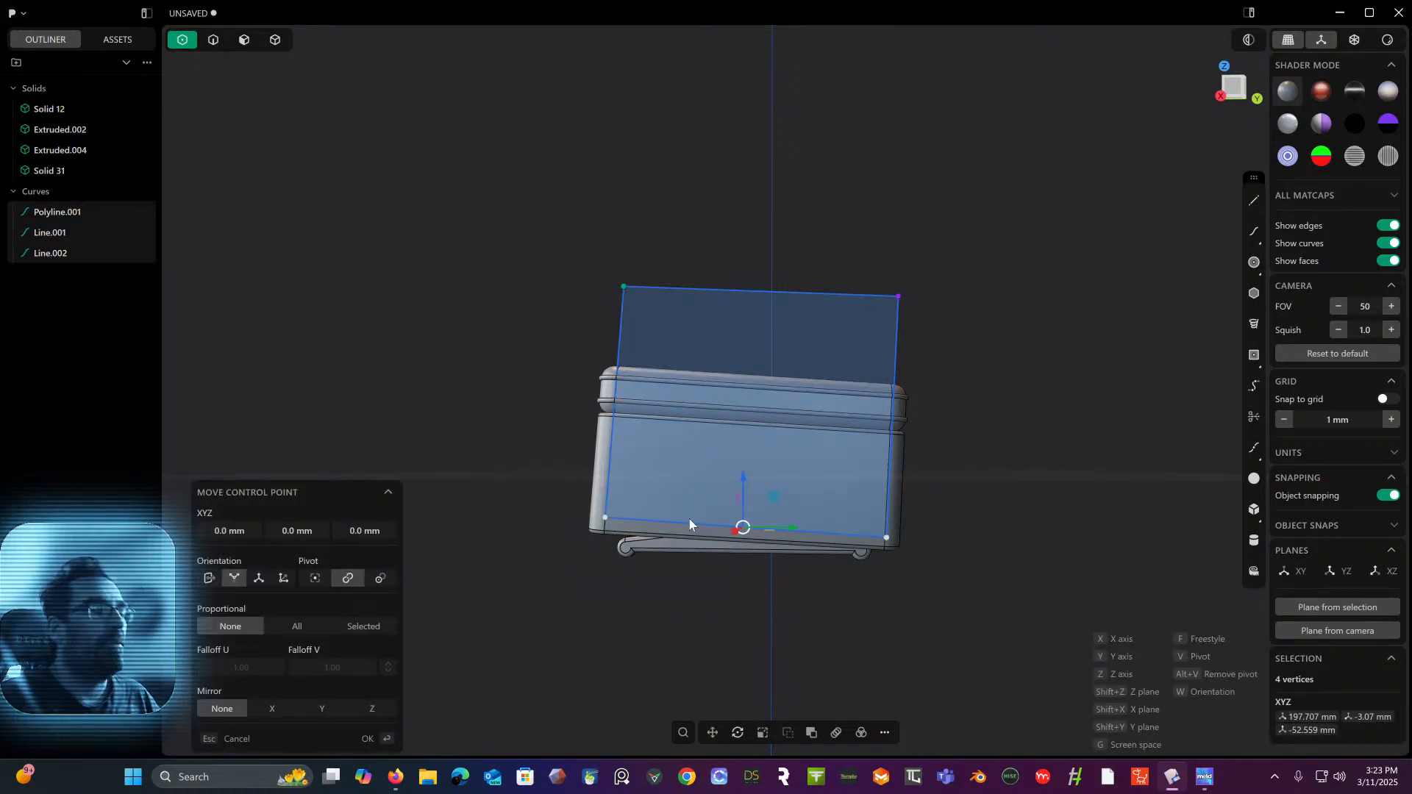
{"action": "key", "text": "v"}
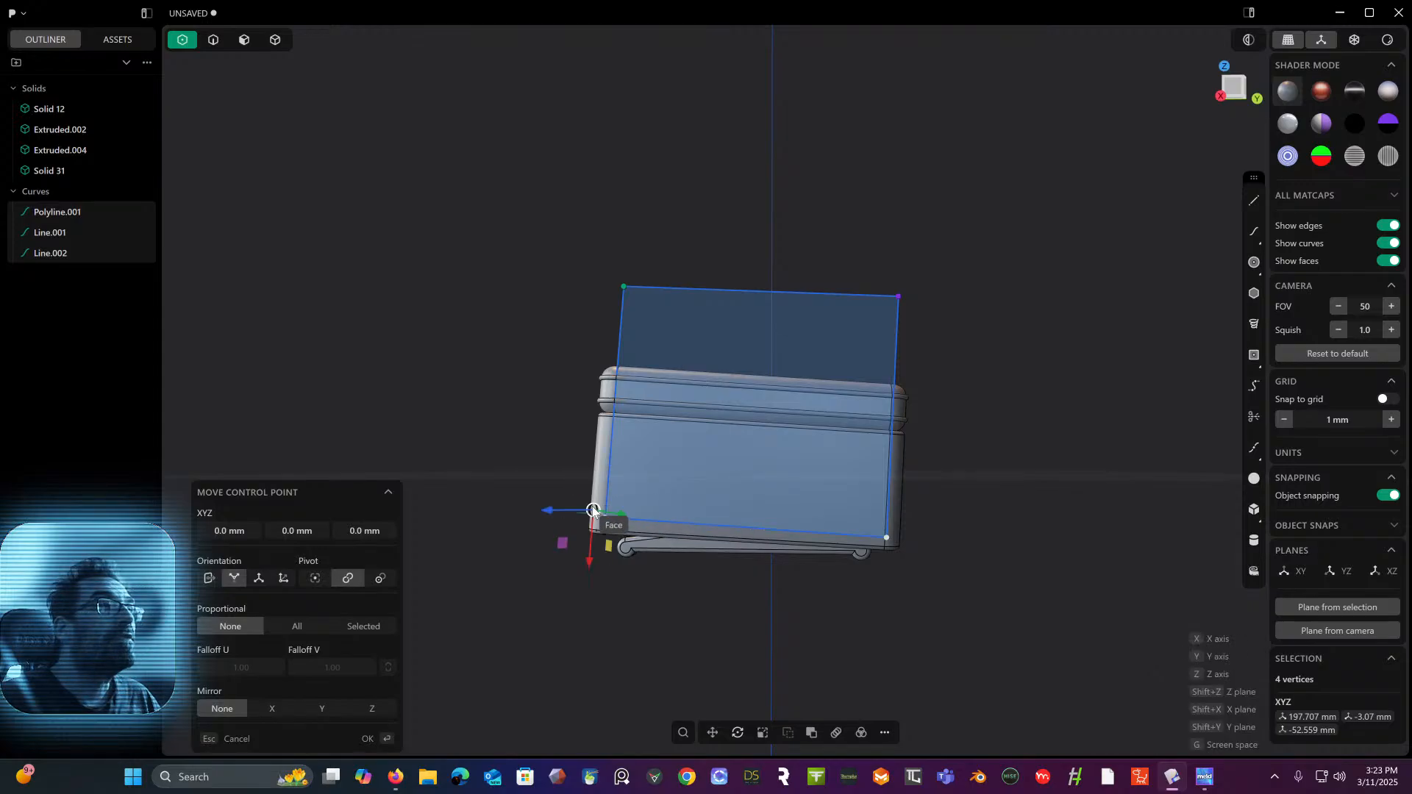
{"action": "left_click", "coordinate": [612, 464]}
{"action": "left_click_drag", "start_coordinate": [608, 510], "coordinate": [606, 528]}
{"action": "left_click", "coordinate": [1232, 85]}
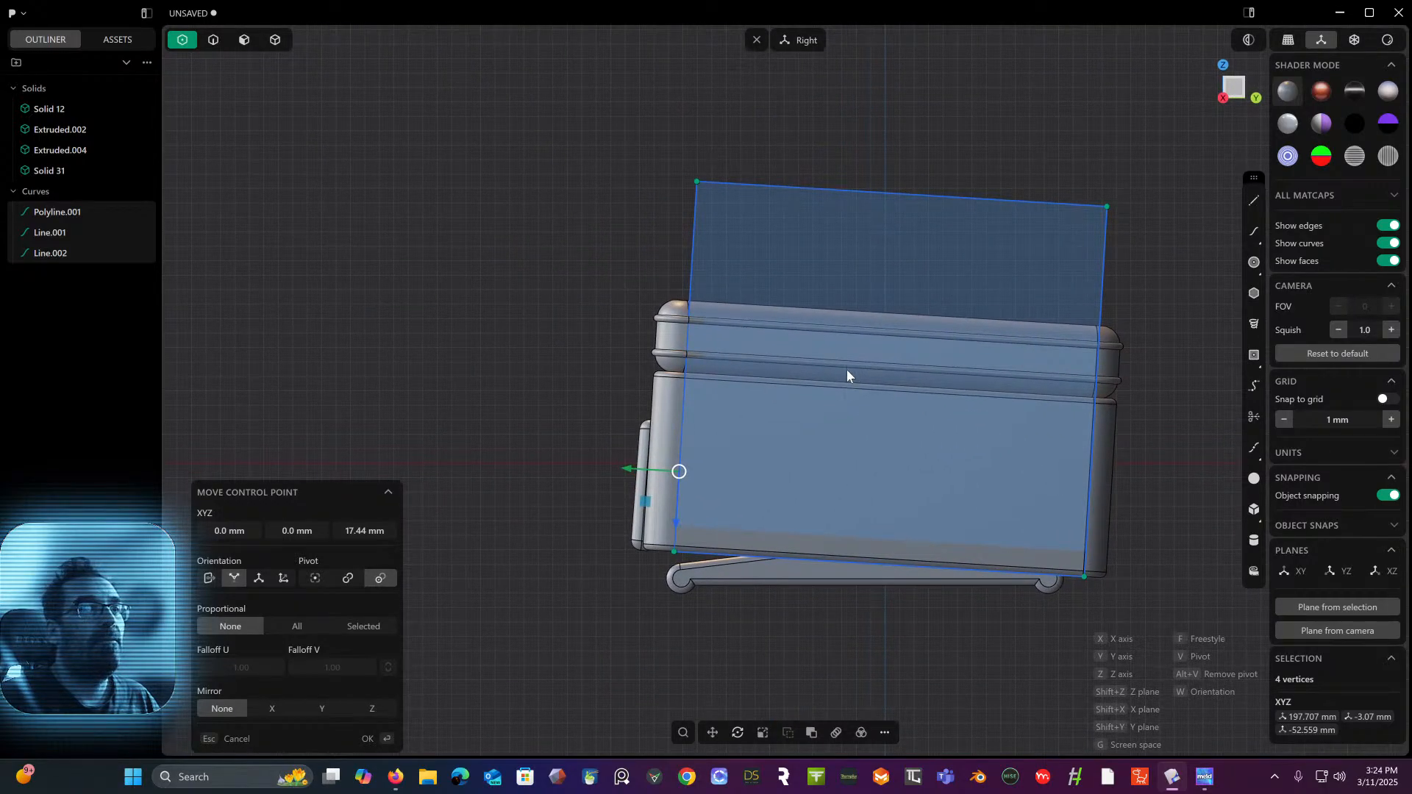
{"action": "middle_click_drag", "start_coordinate": [846, 370], "coordinate": [837, 405]}
{"action": "key", "text": "Return"}
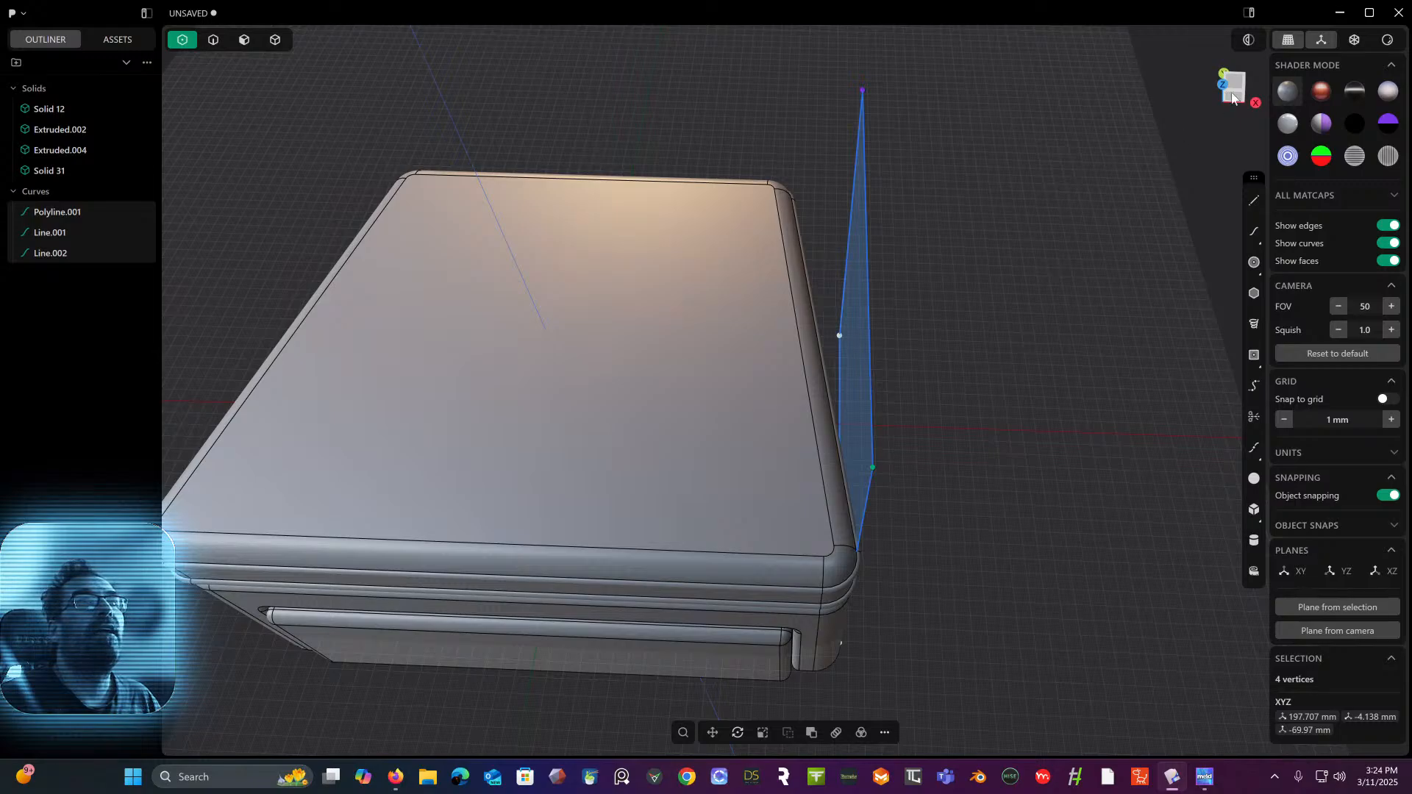
- Select the rectangle's rear control points from the top view and inspect them from the right
{"action": "left_click", "coordinate": [1233, 87]}
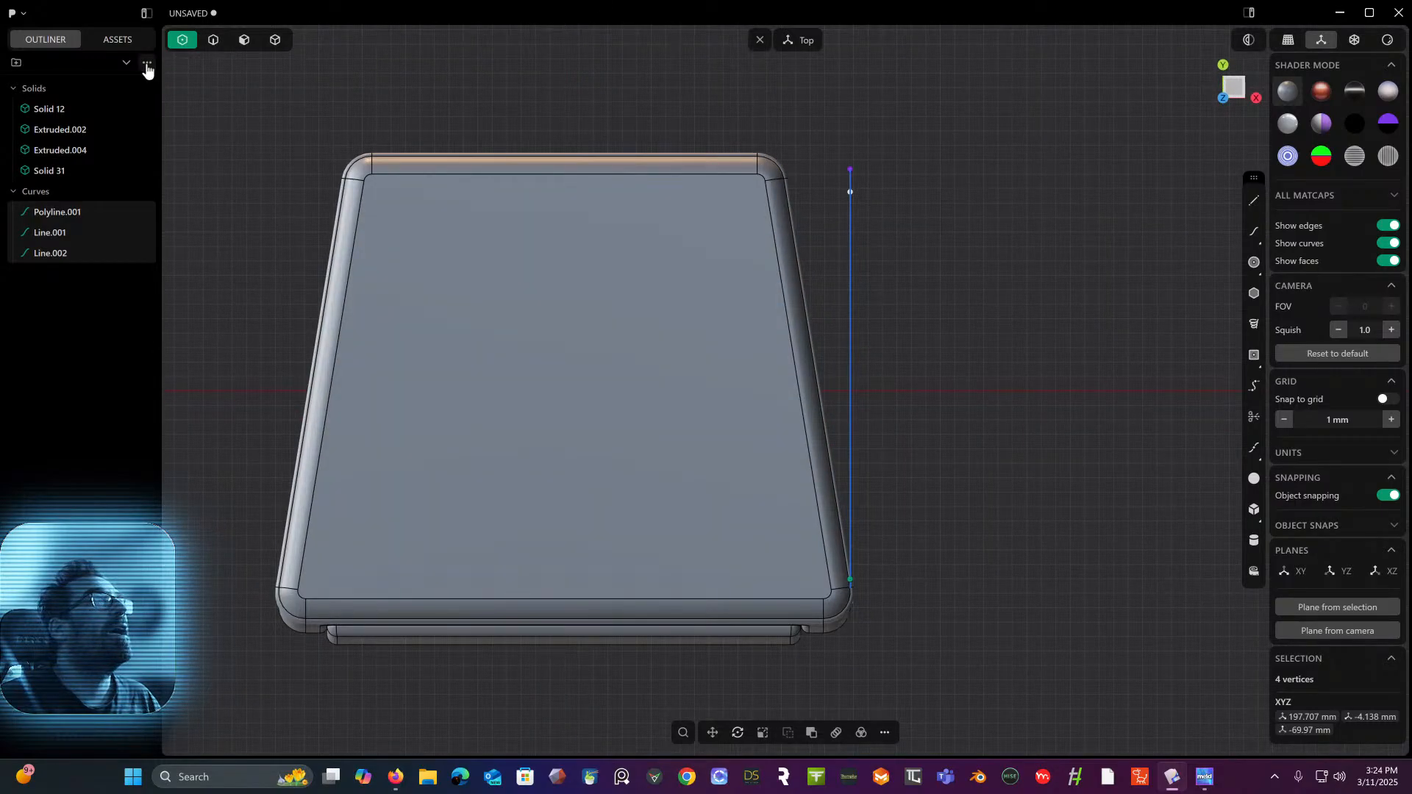
{"action": "left_click", "coordinate": [214, 40]}
{"action": "left_click", "coordinate": [182, 40]}
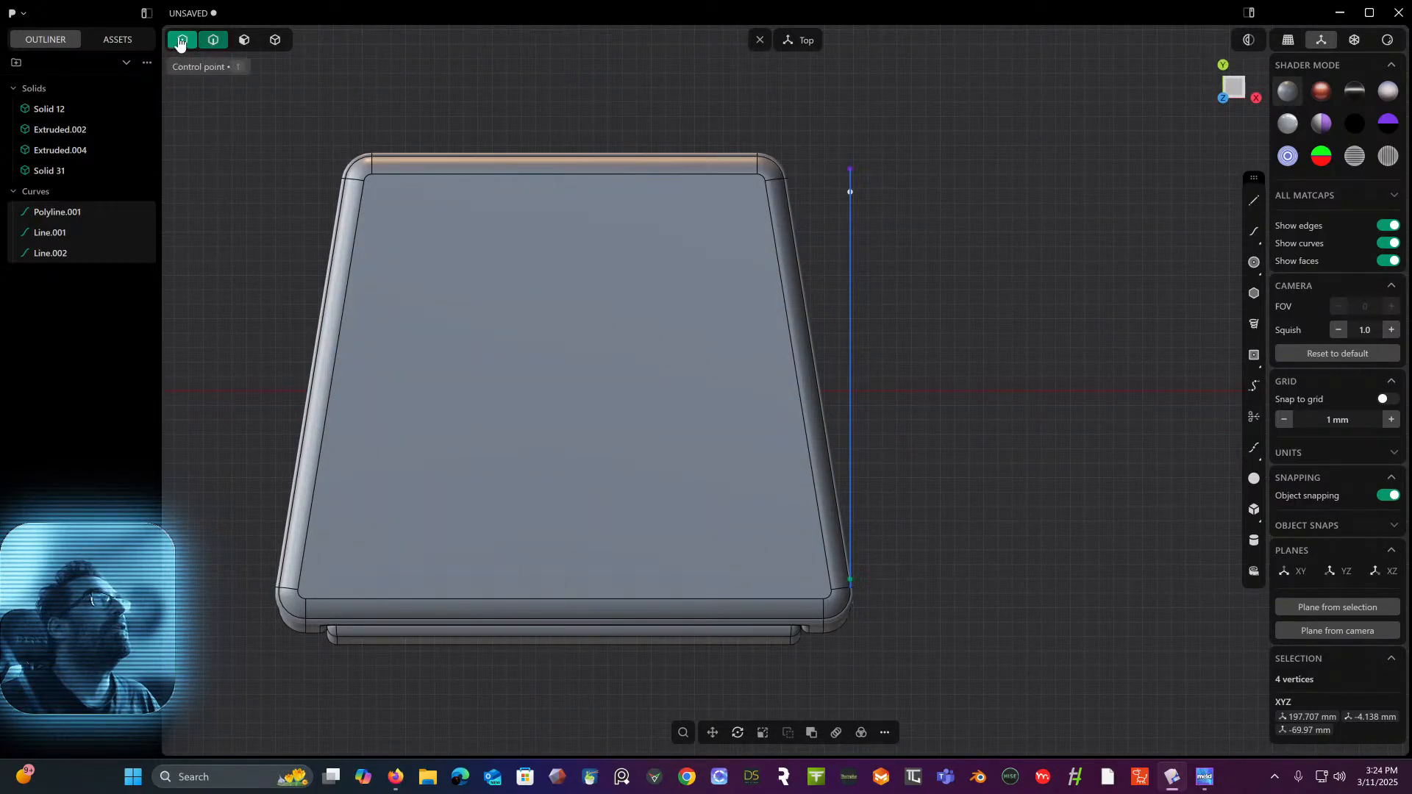
{"action": "left_click_drag", "start_coordinate": [775, 127], "coordinate": [791, 191]}
{"action": "key", "text": "g"}
{"action": "middle_click_drag", "start_coordinate": [858, 164], "coordinate": [785, 204]}
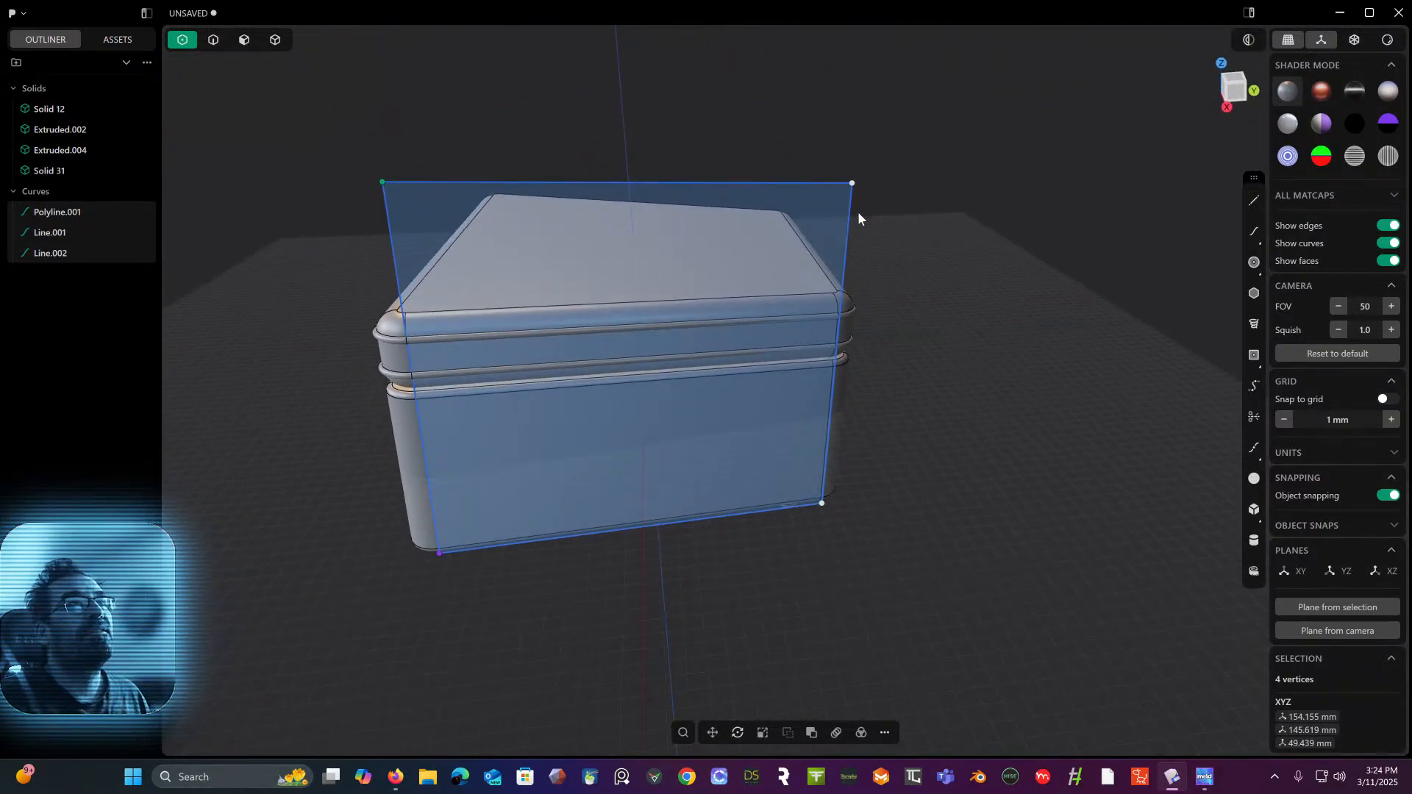
{"action": "left_click", "coordinate": [1237, 95]}
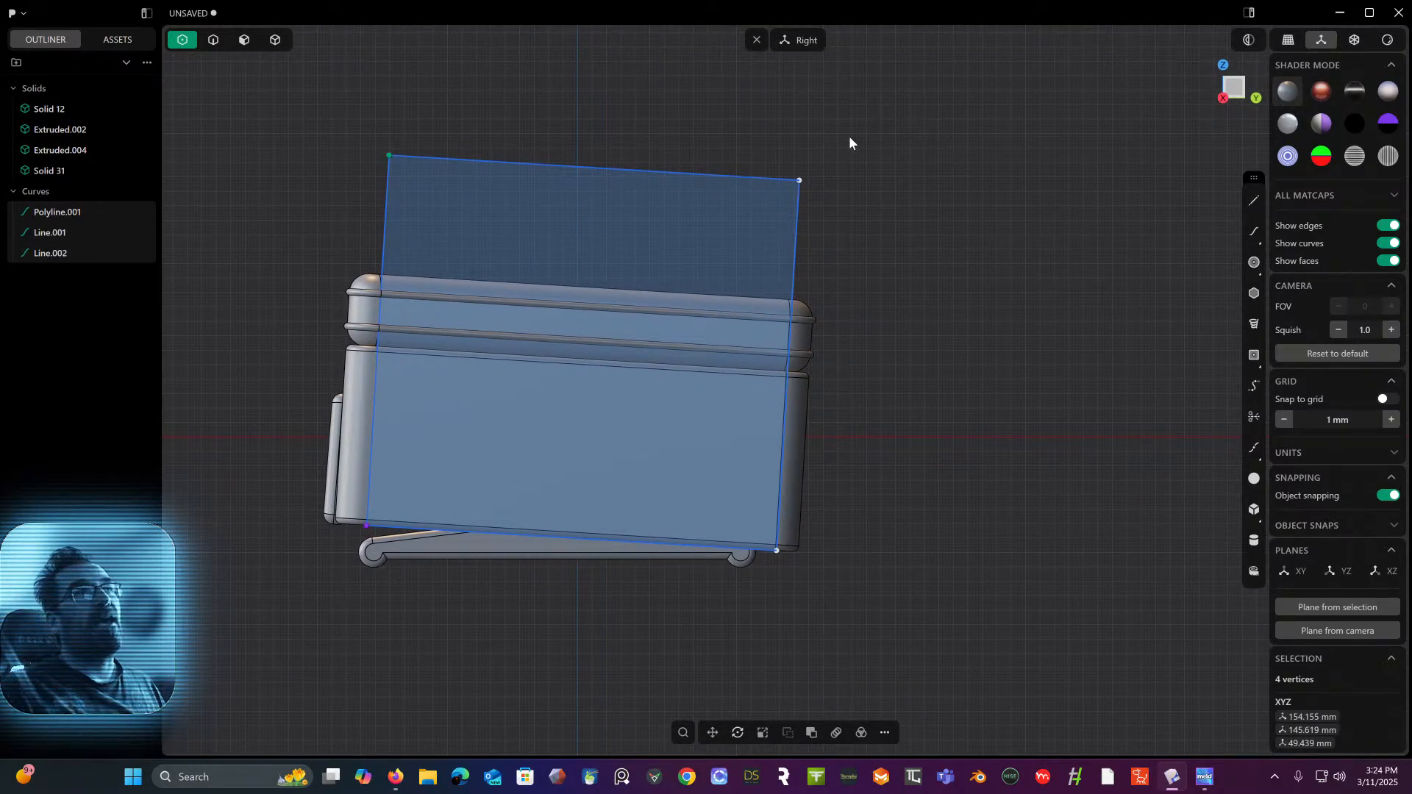
{"action": "left_click", "coordinate": [214, 45]}
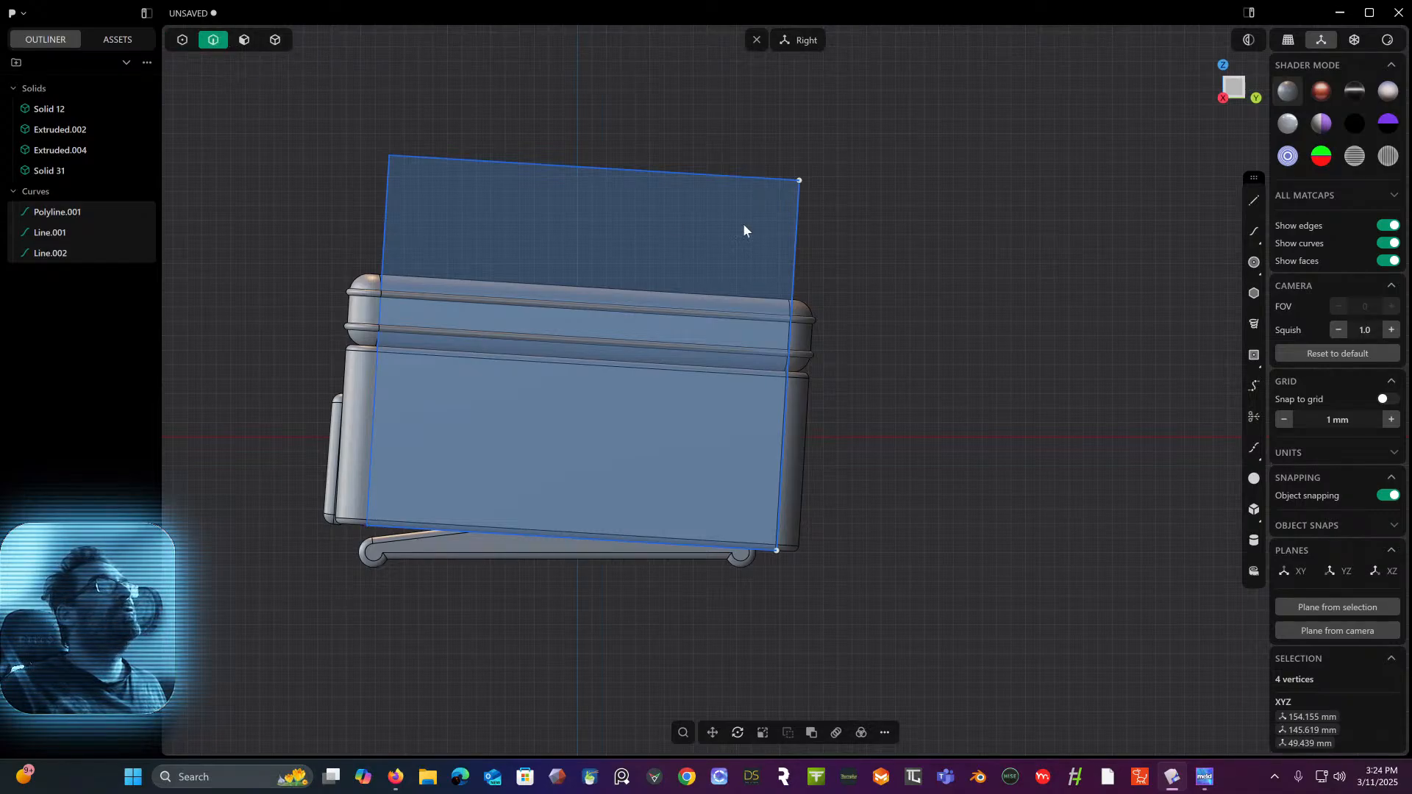
{"action": "left_click", "coordinate": [871, 263]}
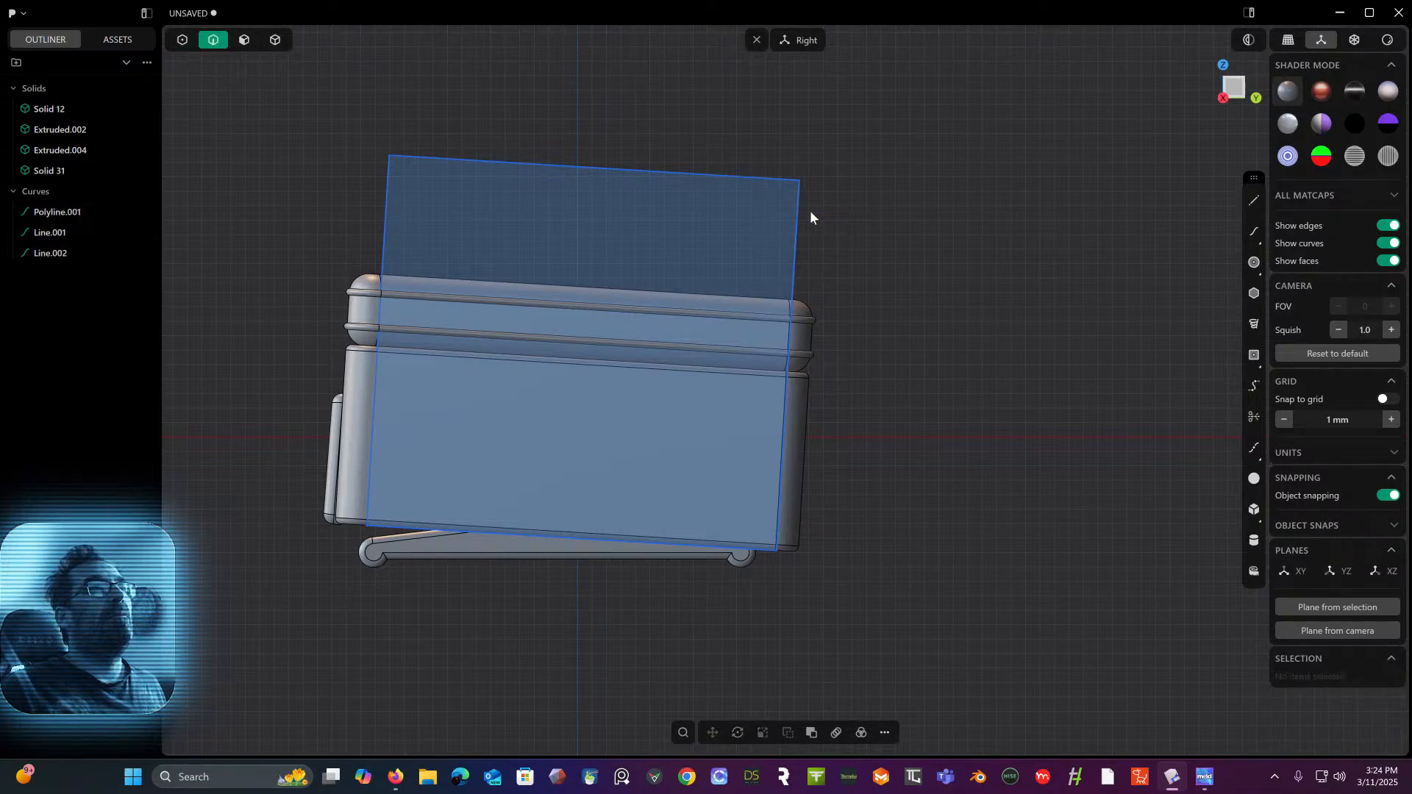
{"action": "left_click", "coordinate": [803, 254]}
{"action": "key", "text": "g"}
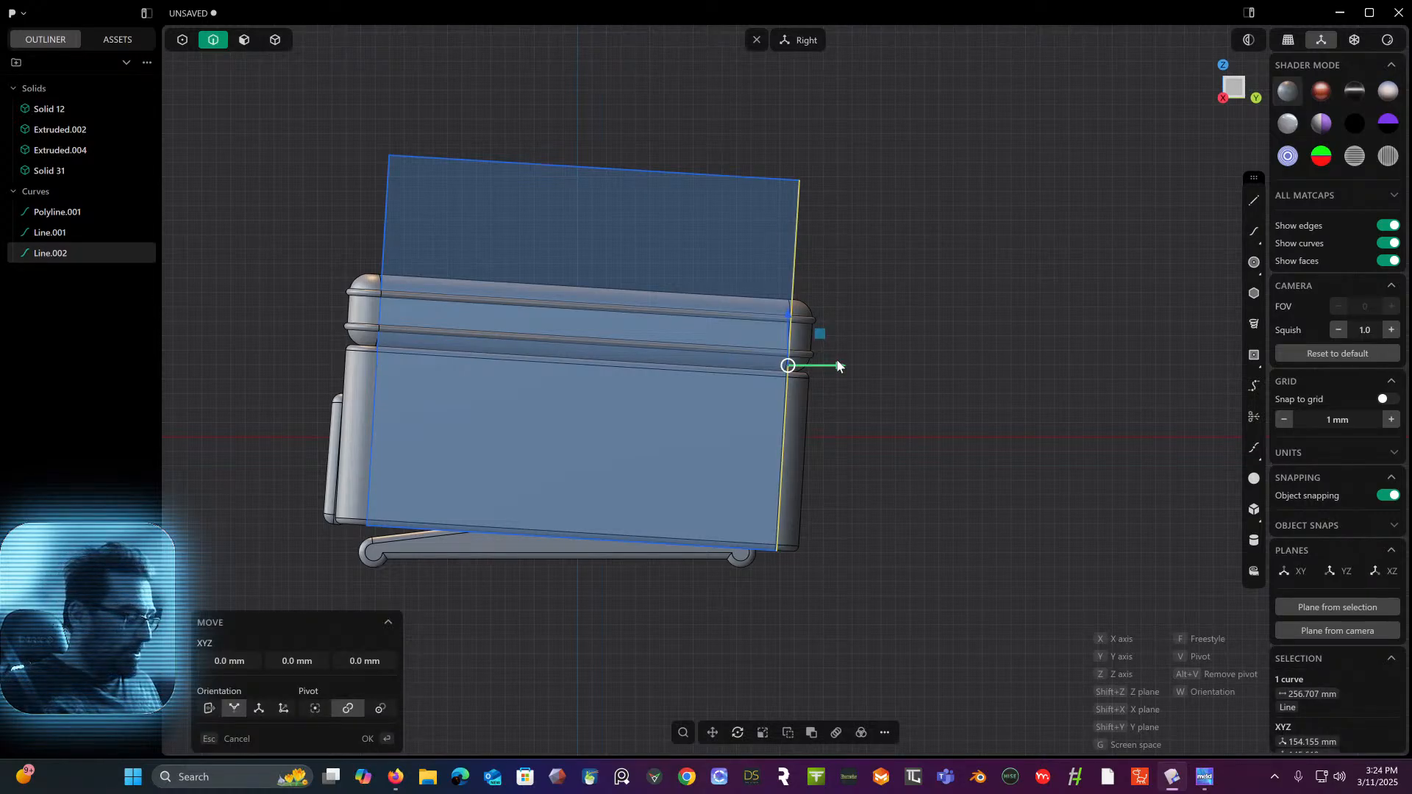
{"action": "key", "text": "v"}
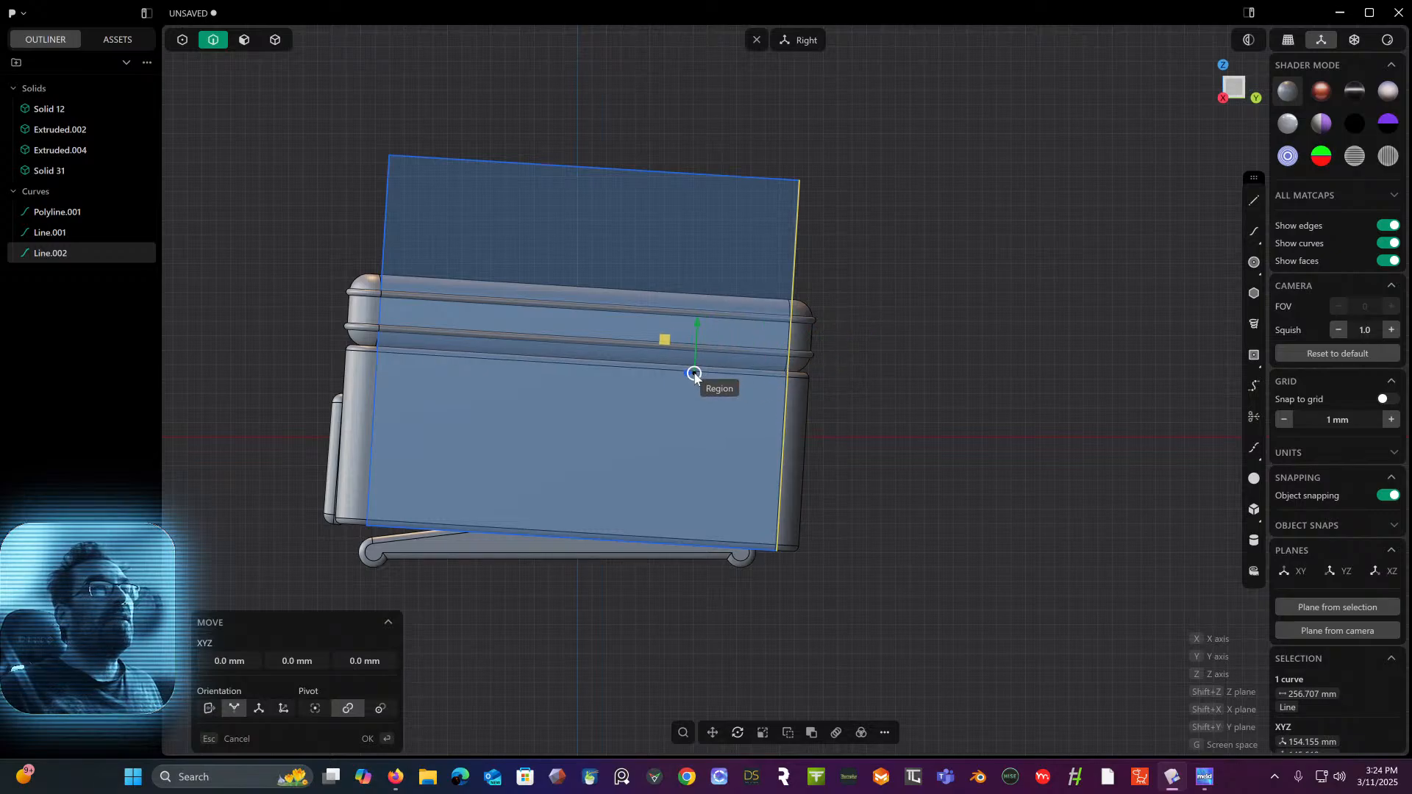
{"action": "left_click", "coordinate": [698, 373]}
{"action": "left_click_drag", "start_coordinate": [643, 368], "coordinate": [667, 375]}
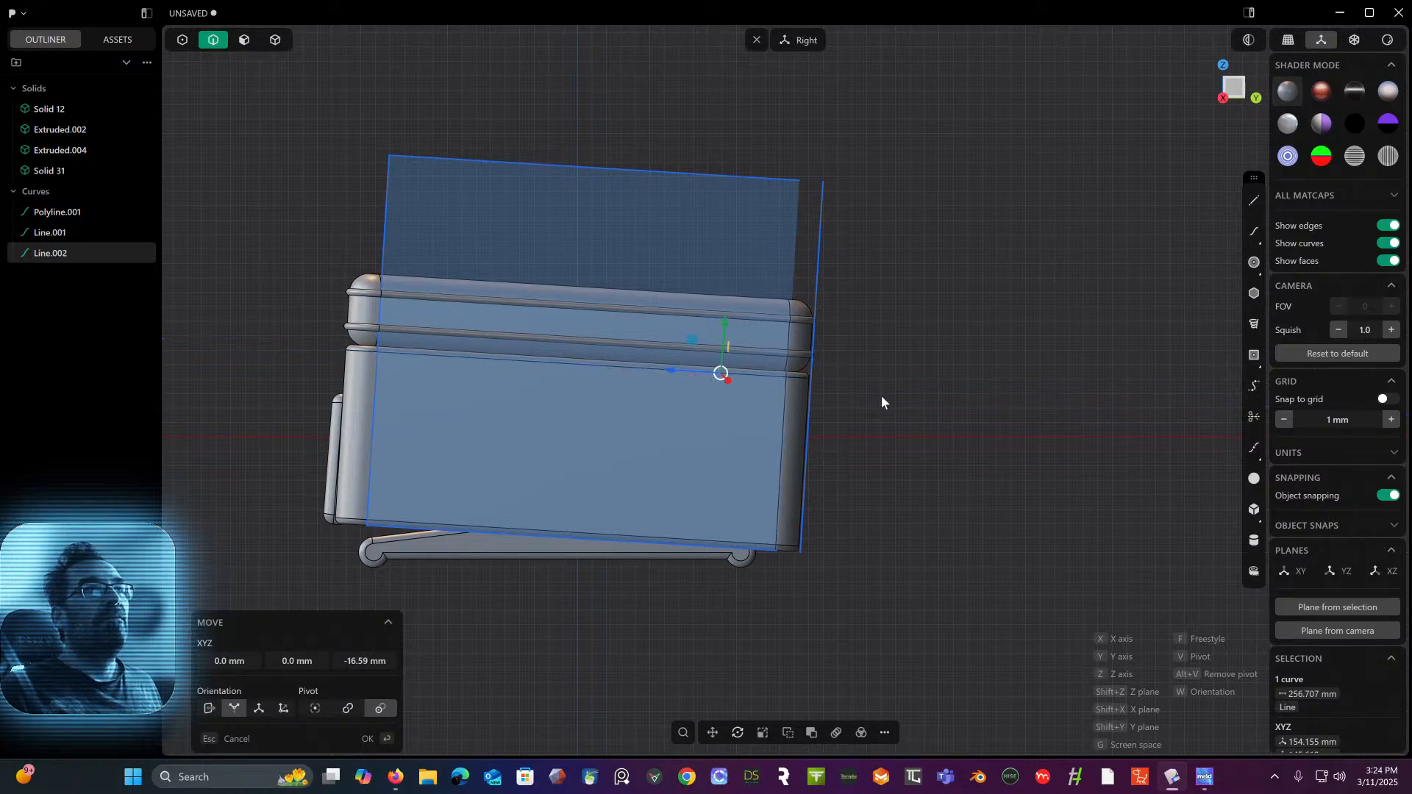
{"action": "right_click", "coordinate": [995, 395]}
{"action": "middle_click_drag", "start_coordinate": [862, 316], "coordinate": [795, 361]}
- Move the rectangle's upper and lower rear control points outward along its slope to line up with the body's rear edge
{"action": "left_click", "coordinate": [182, 40]}
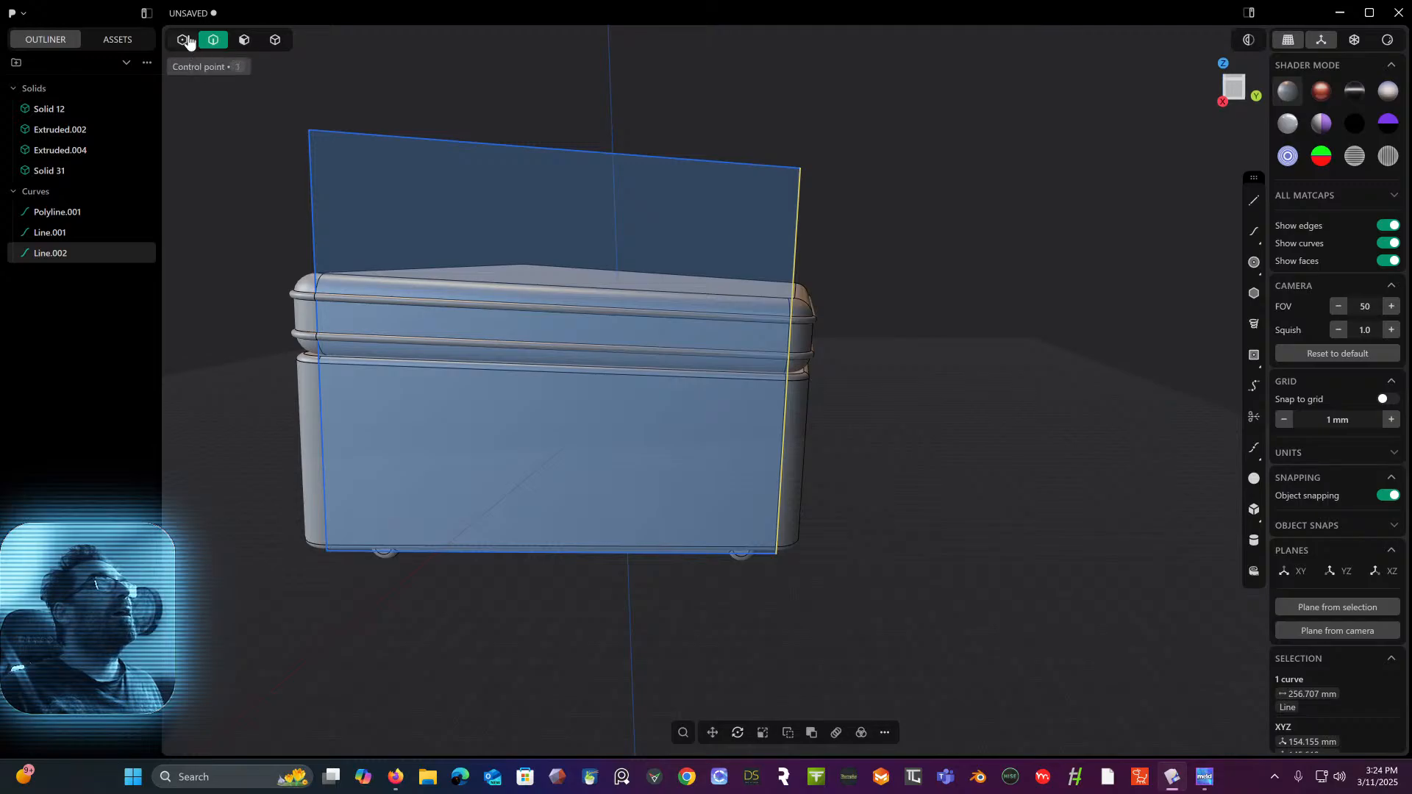
{"action": "left_click", "coordinate": [800, 168]}
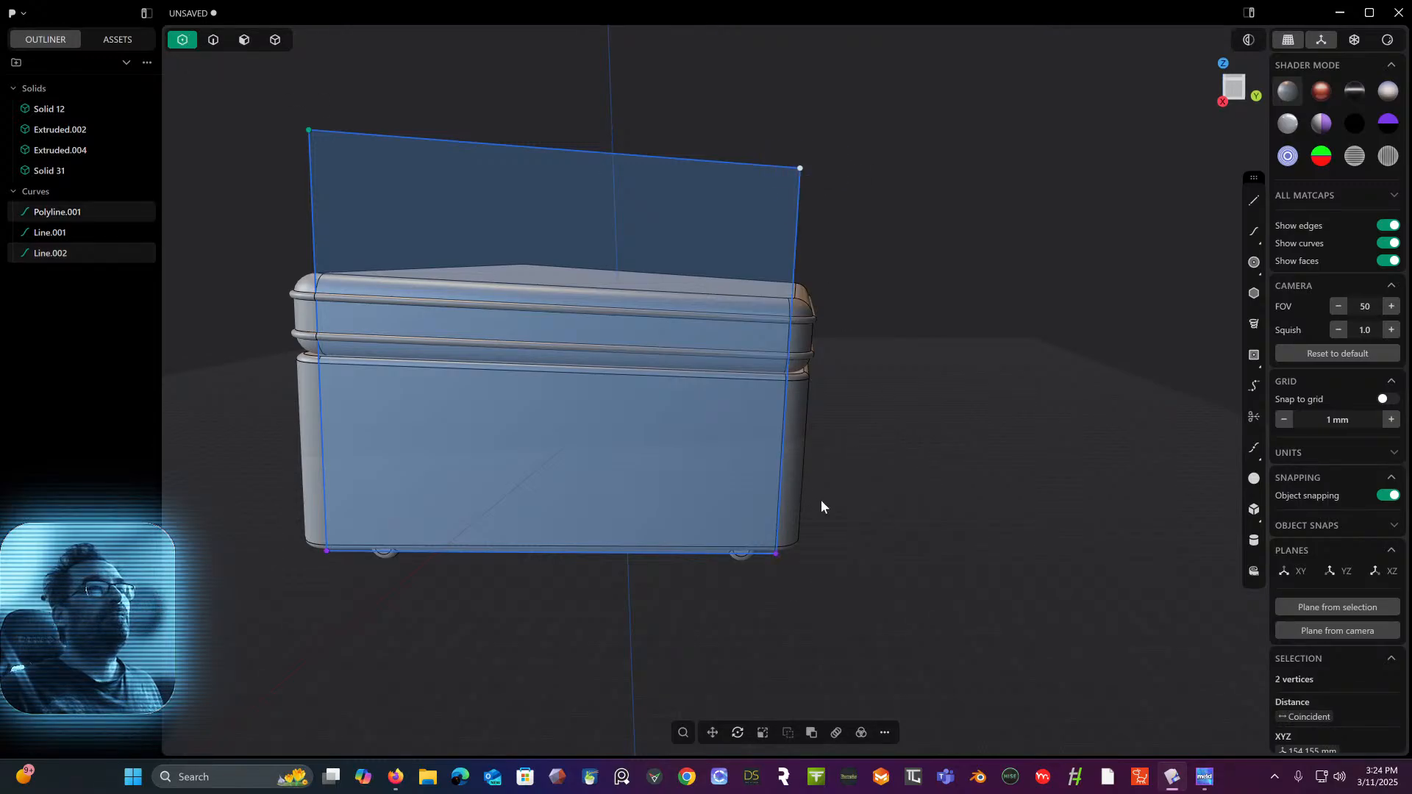
{"action": "left_click", "coordinate": [776, 554], "text": "shift"}
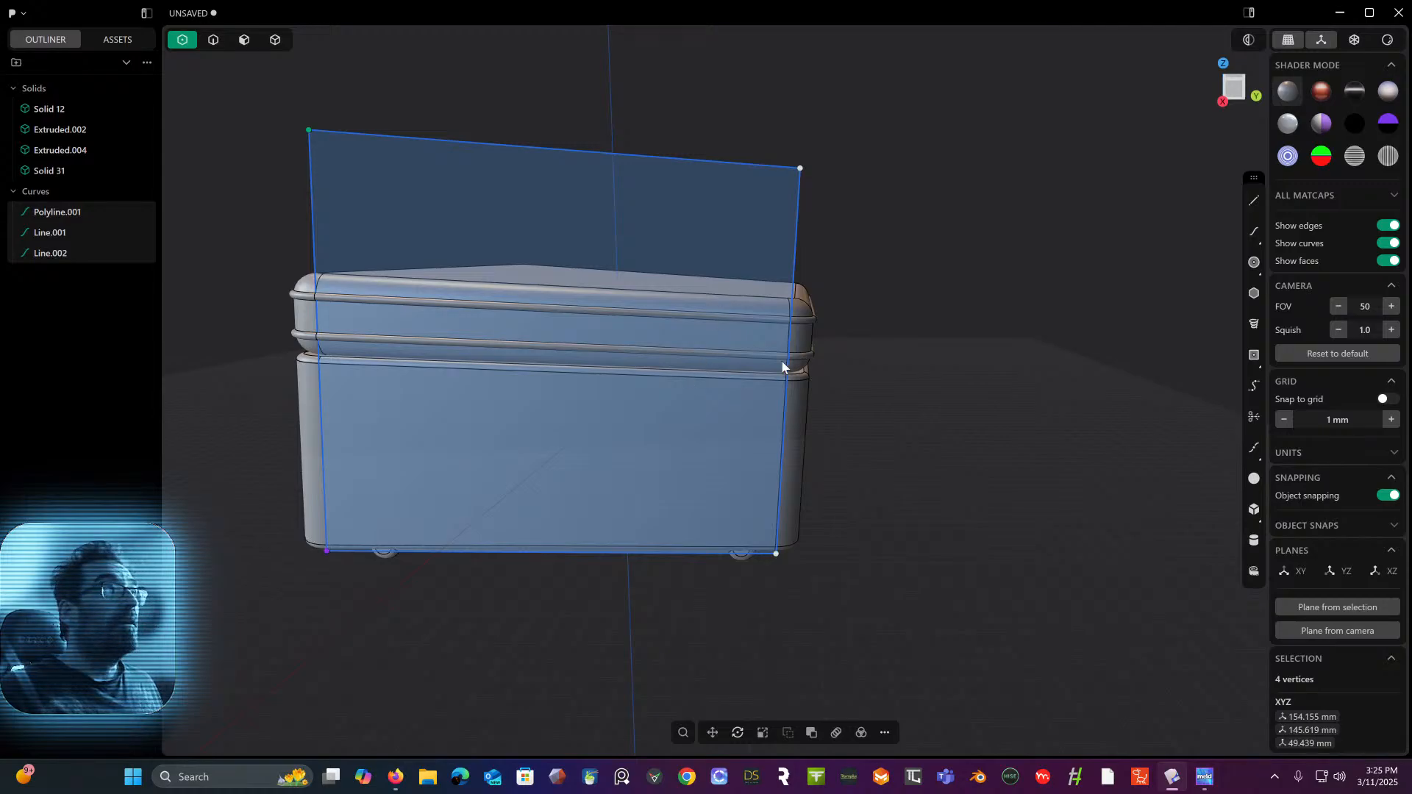
{"action": "key", "text": "g"}
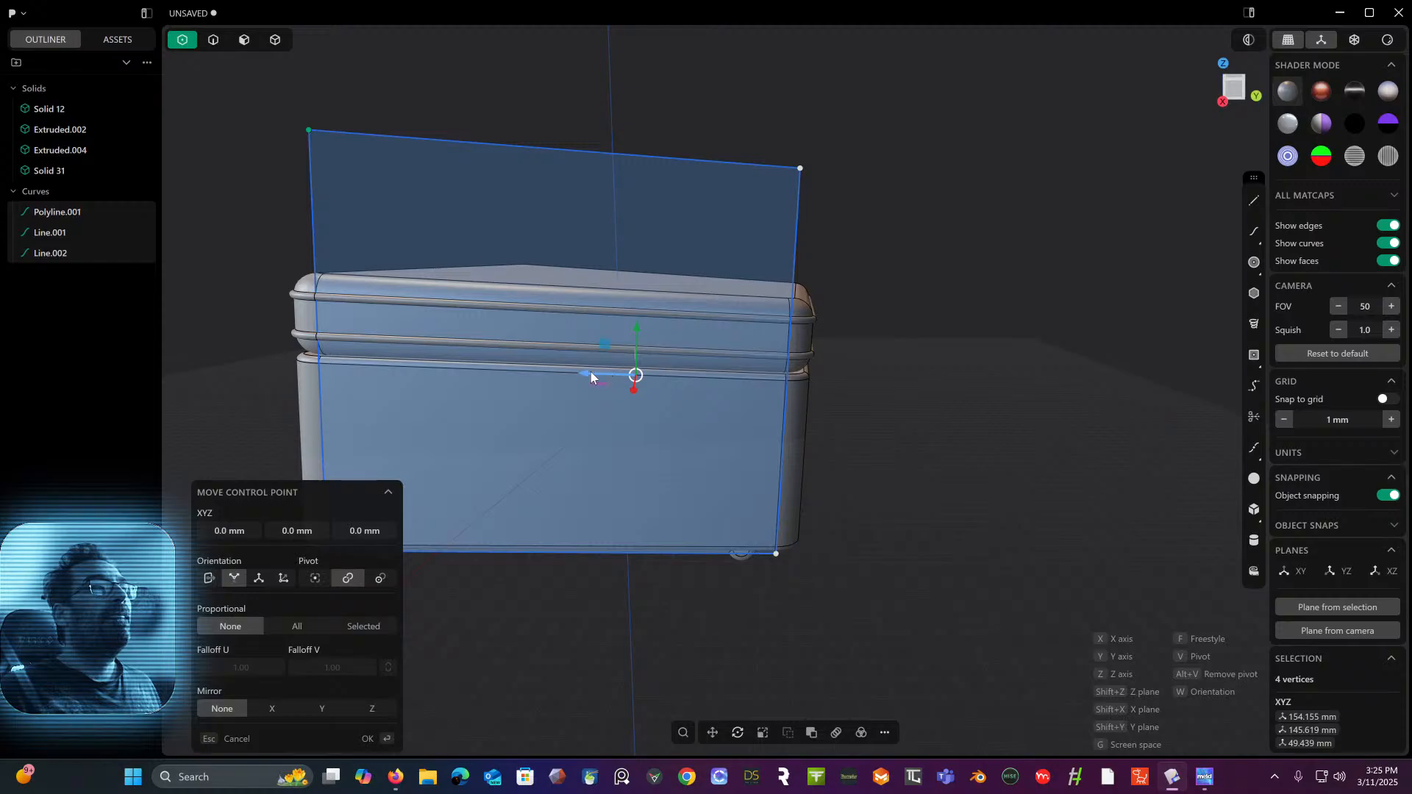
{"action": "left_click_drag", "start_coordinate": [590, 372], "coordinate": [616, 381]}
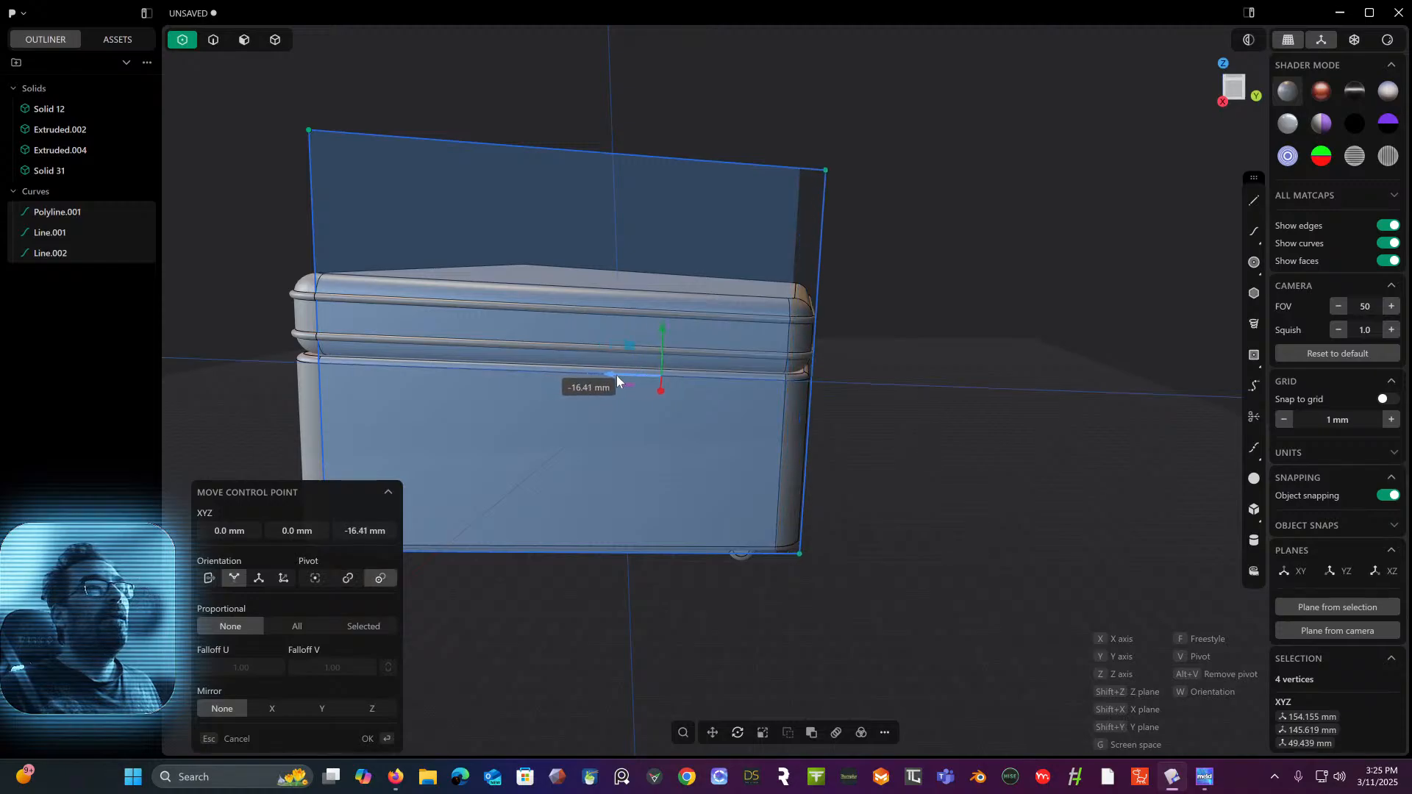
{"action": "left_click", "coordinate": [1230, 94]}
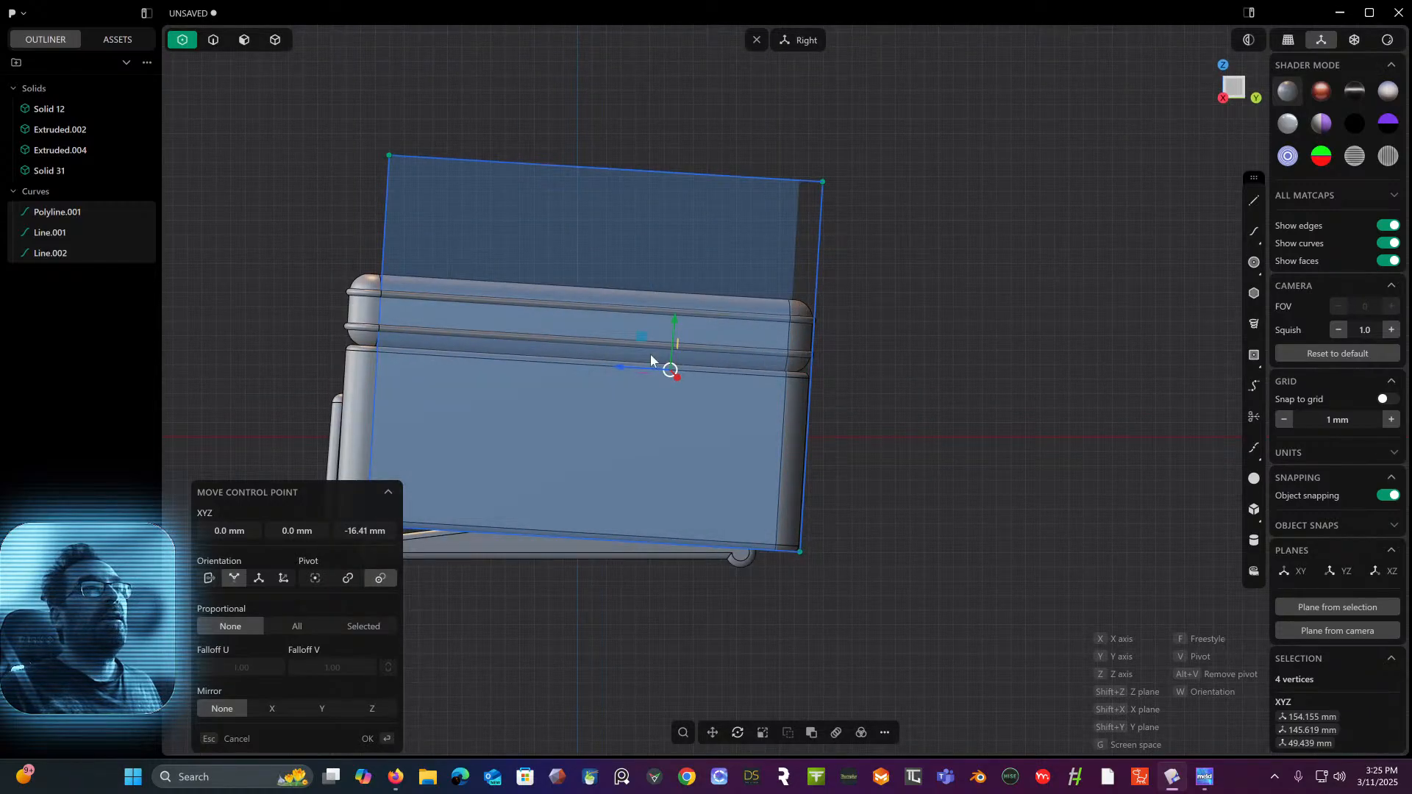
{"action": "left_click_drag", "start_coordinate": [626, 369], "coordinate": [627, 369]}
{"action": "right_click", "coordinate": [885, 351]}
- Extrude the rectangular region about 103 mm outward from the body's side as a separate solid
{"action": "middle_click_drag", "start_coordinate": [884, 350], "coordinate": [946, 292]}
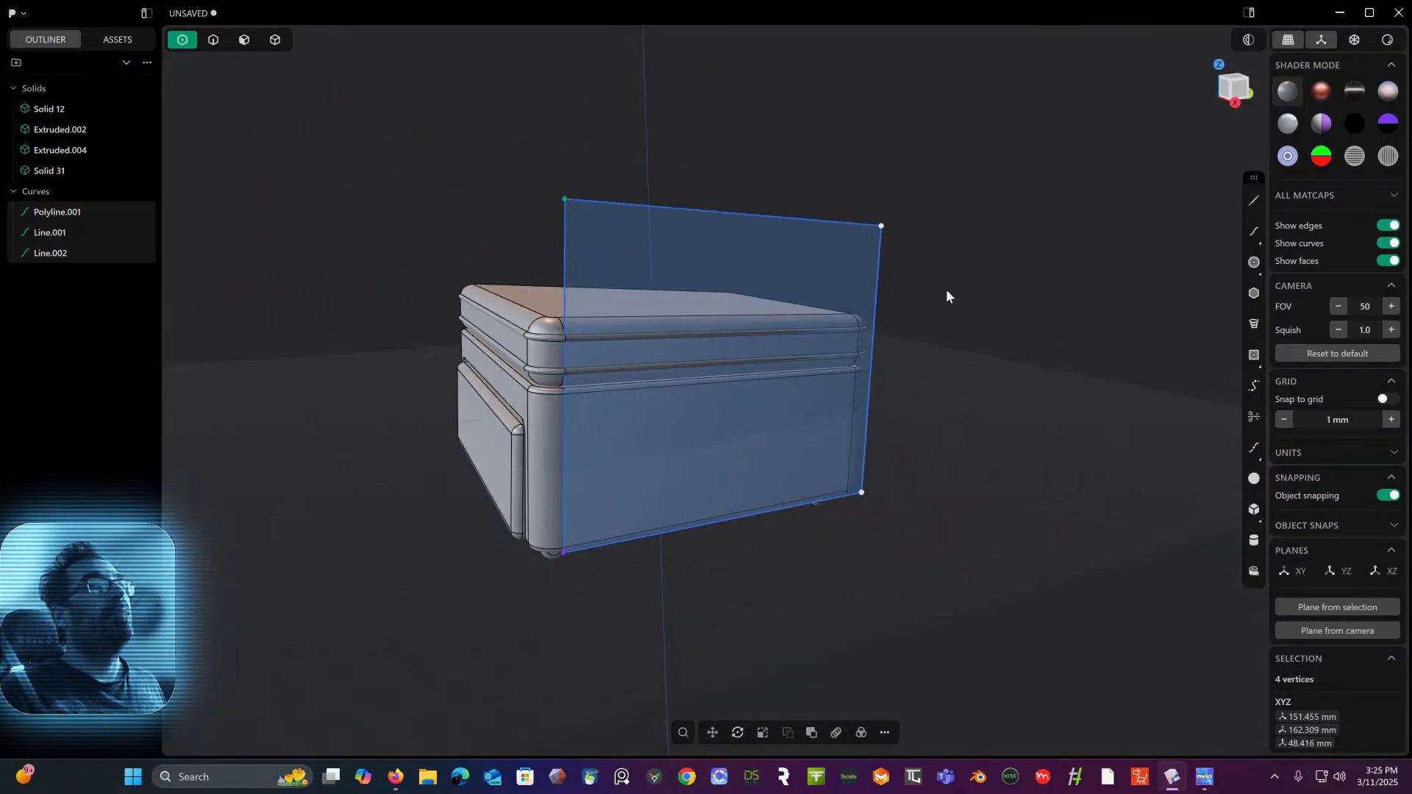
{"action": "left_click", "coordinate": [245, 42]}
{"action": "middle_click_drag", "start_coordinate": [309, 58], "coordinate": [431, 81]}
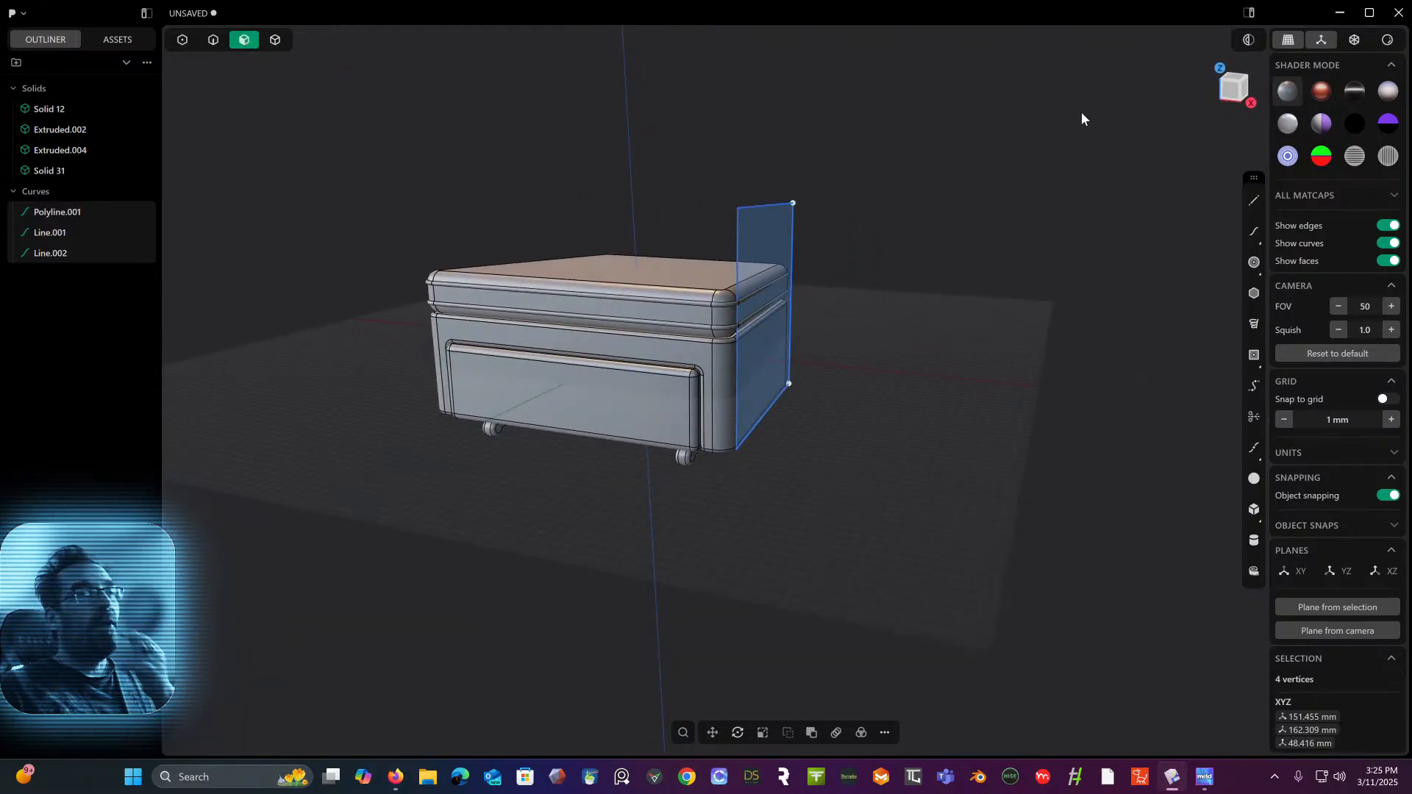
{"action": "middle_click_drag", "start_coordinate": [1024, 109], "coordinate": [996, 132]}
{"action": "left_click", "coordinate": [1241, 102]}
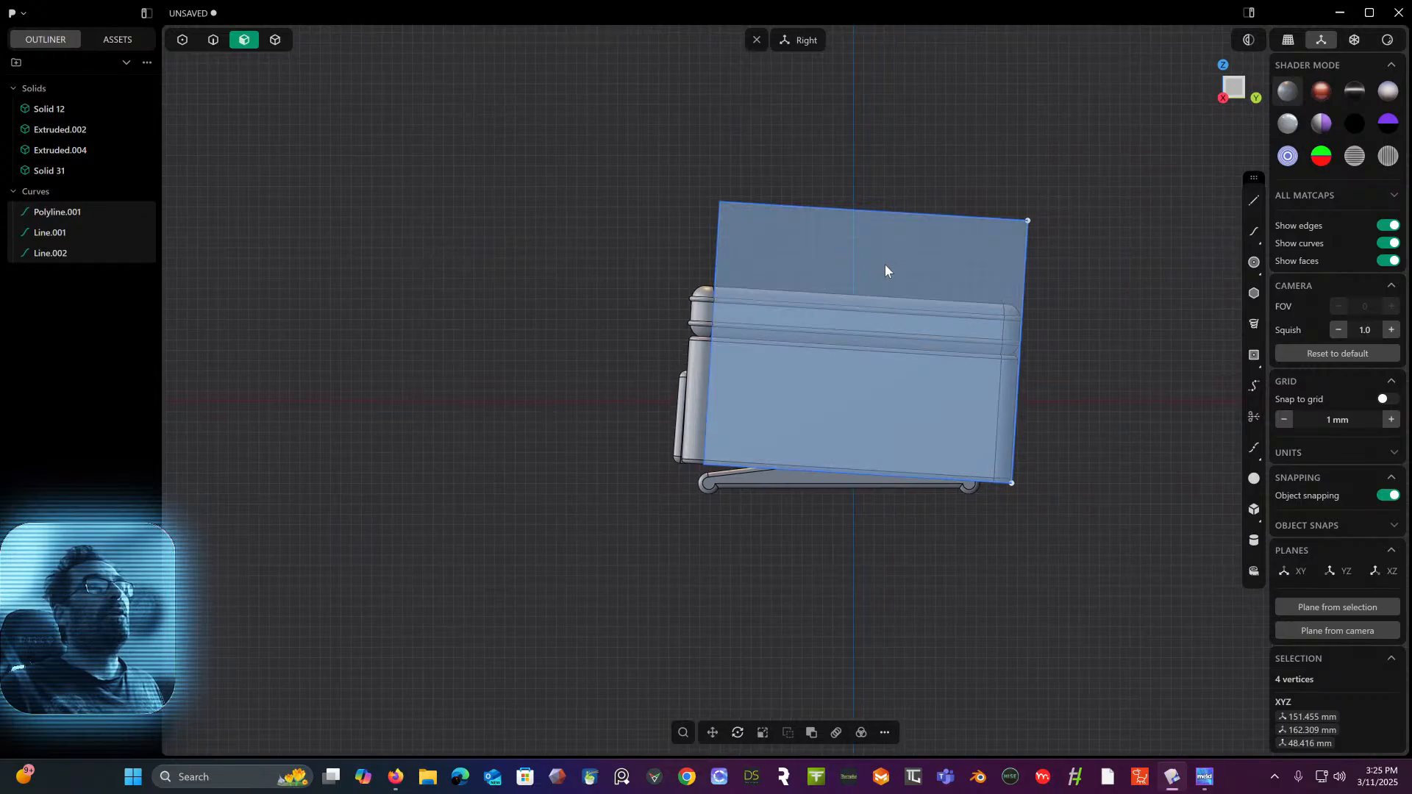
{"action": "left_click", "coordinate": [883, 265]}
{"action": "key", "text": "e"}
{"action": "middle_click_drag", "start_coordinate": [836, 262], "coordinate": [838, 346]}
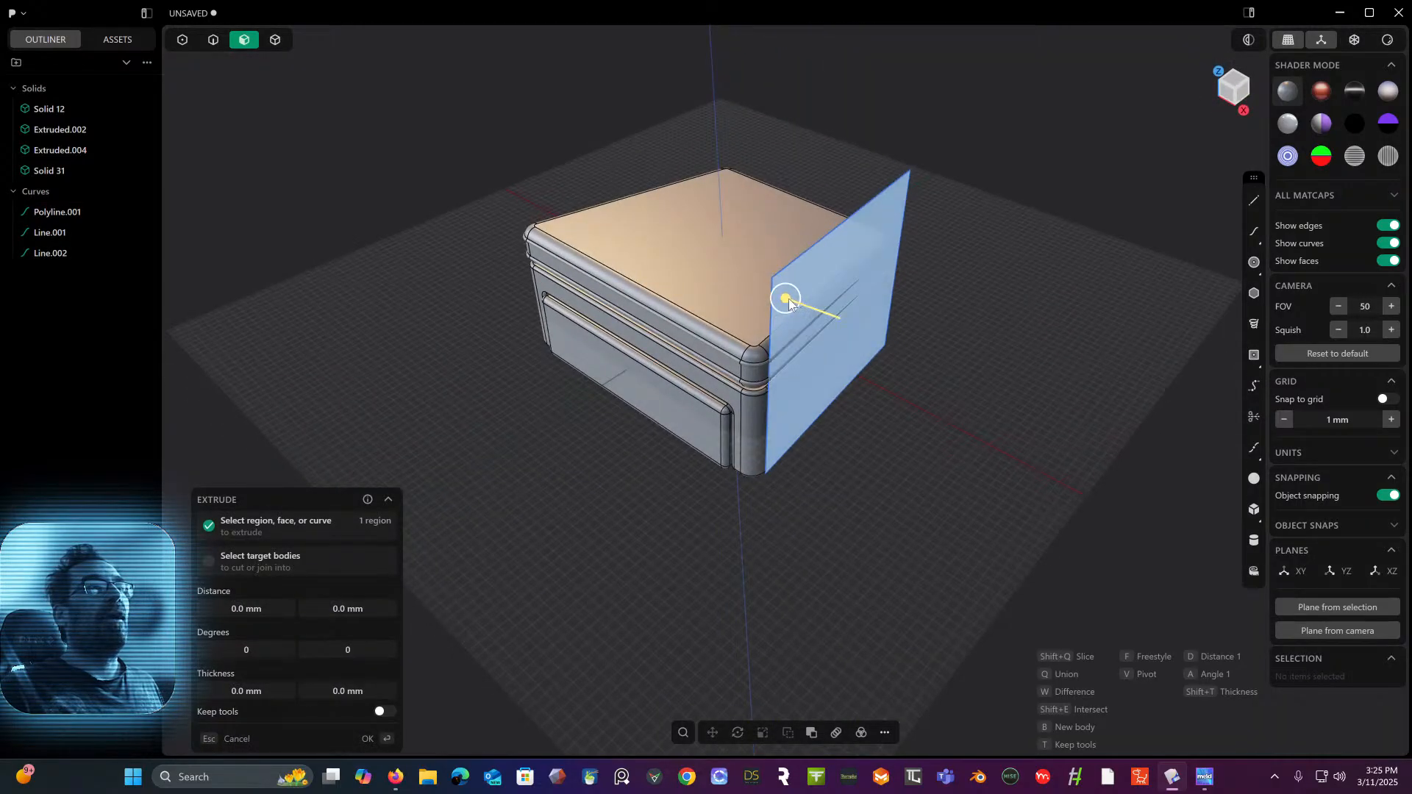
{"action": "left_click_drag", "start_coordinate": [786, 299], "coordinate": [861, 343]}
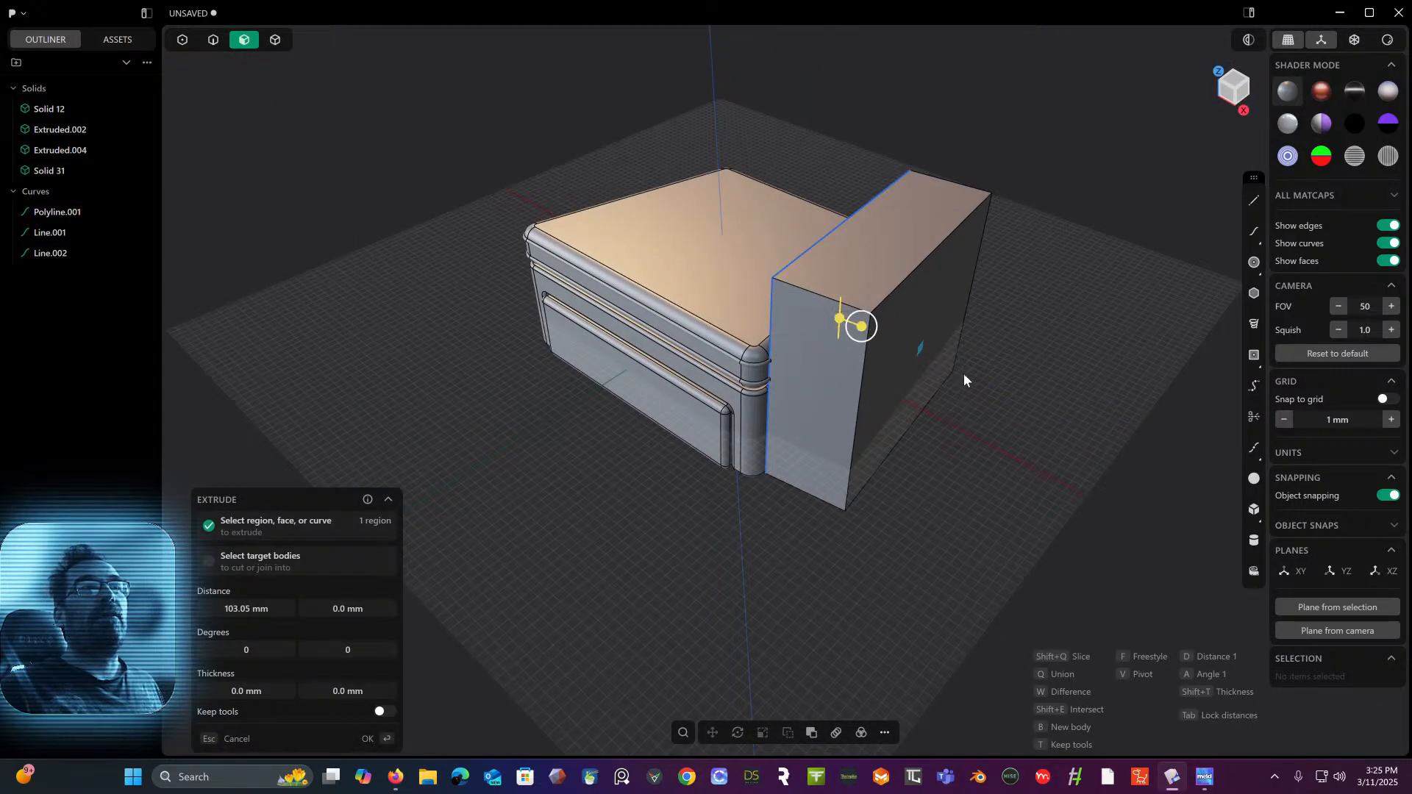
{"action": "key", "text": "Return"}
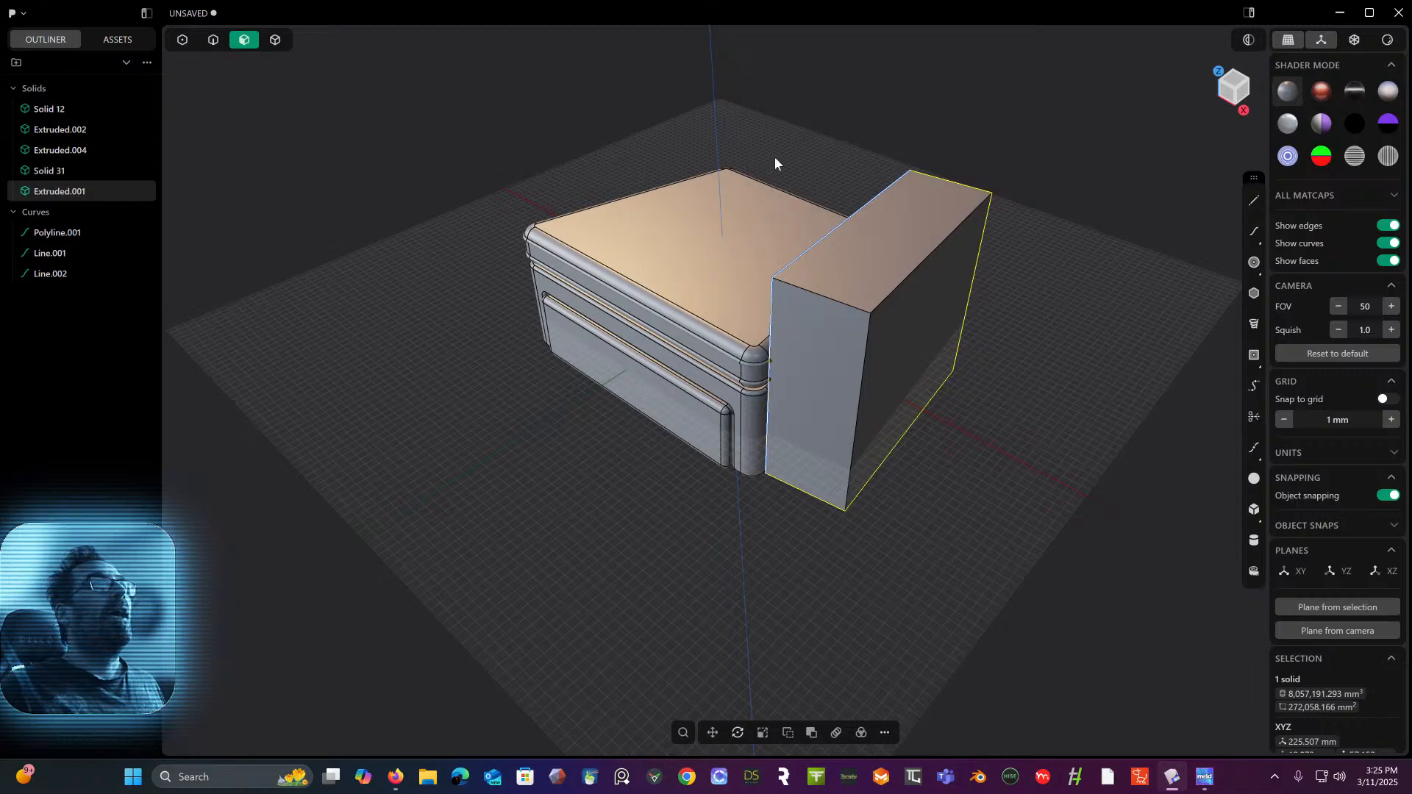
- Align the view and a temporary construction plane to the front face of the extruded block
{"action": "left_click", "coordinate": [804, 378]}
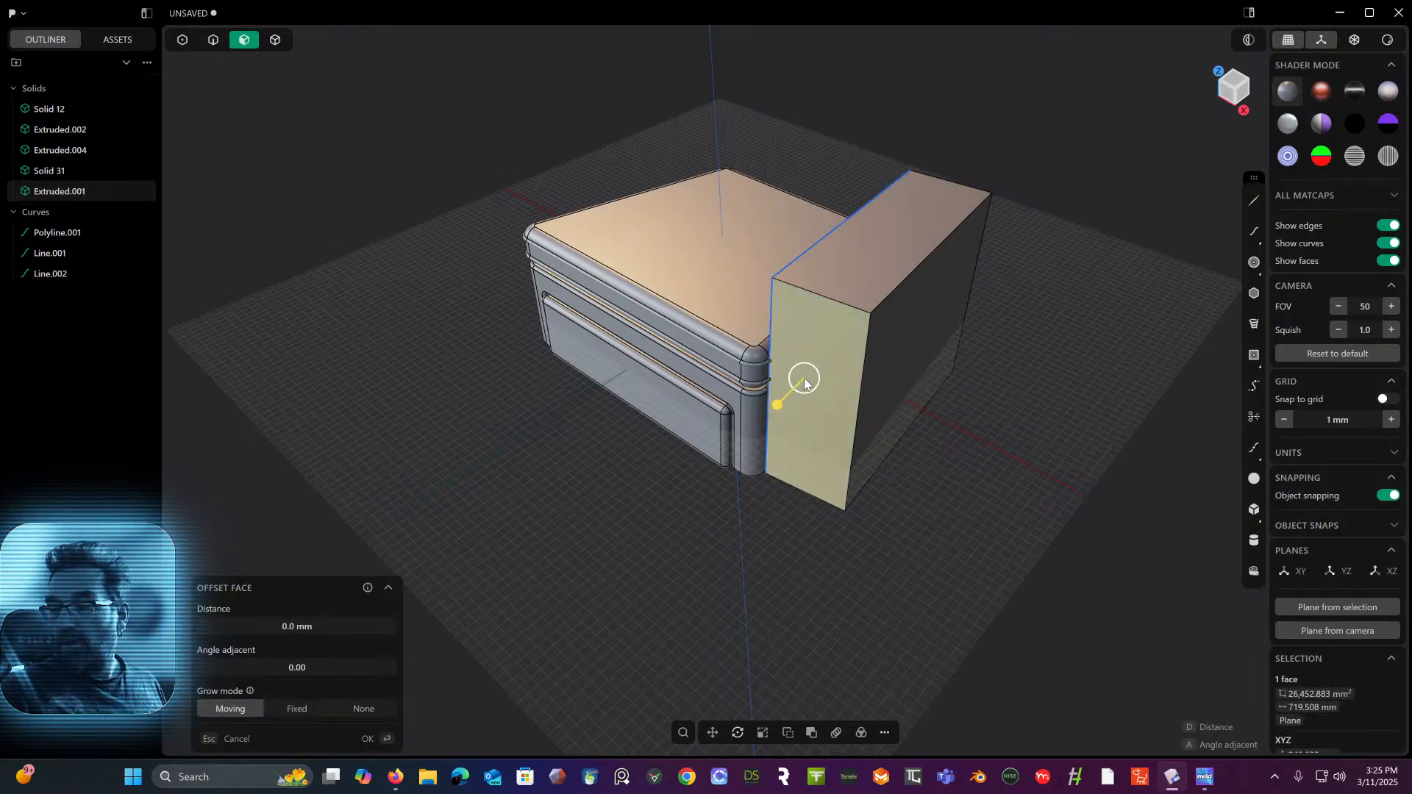
{"action": "key", "text": "space"}
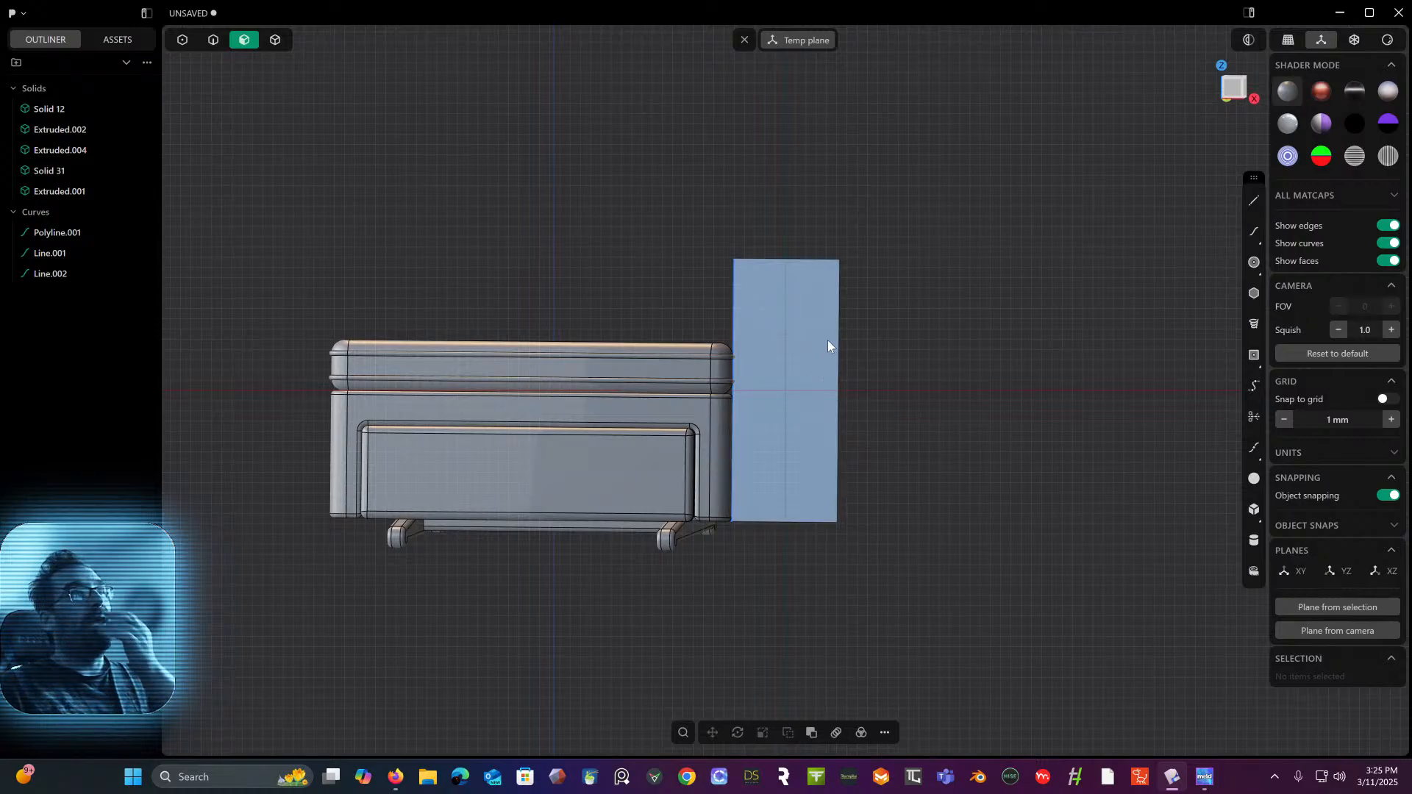
{"action": "scroll", "coordinate": [821, 329], "scroll_direction": "up", "scroll_amount": 3}
{"action": "scroll", "coordinate": [821, 329], "scroll_direction": "up", "scroll_amount": 2}
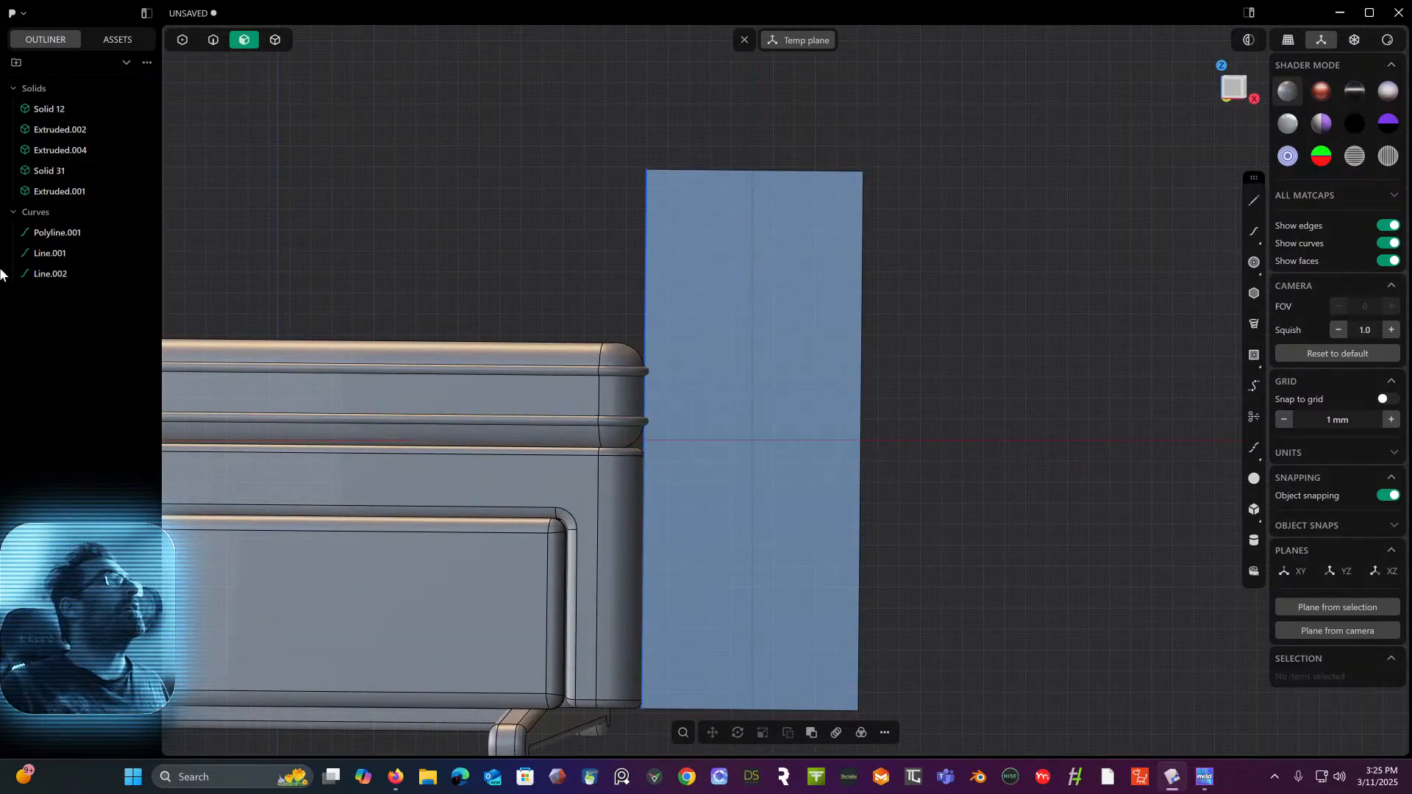
- Delete the leftover sketch curves Polyline.001, Line.001 and Line.002
{"action": "left_click", "coordinate": [52, 236]}
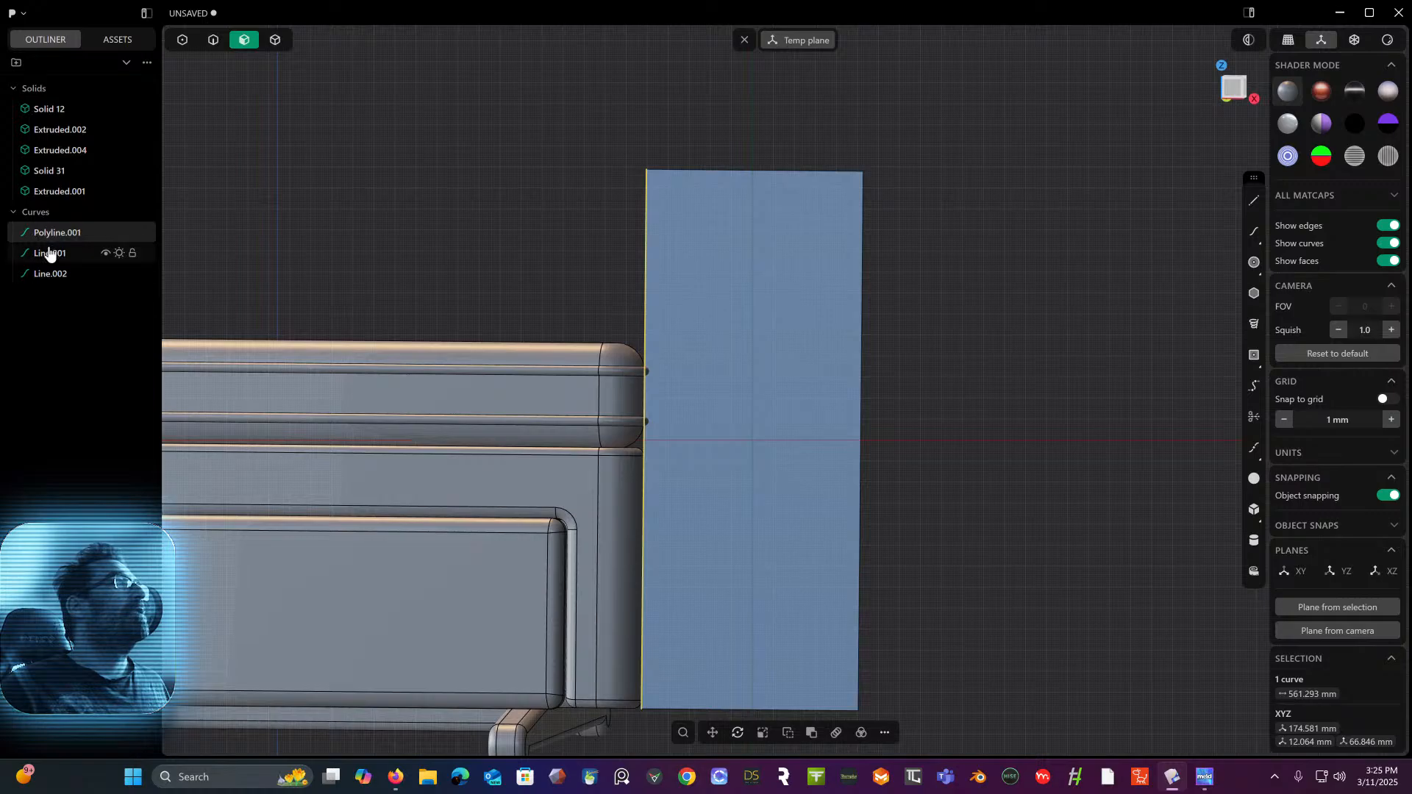
{"action": "left_click", "coordinate": [49, 253], "text": "shift"}
{"action": "left_click", "coordinate": [46, 276], "text": "shift"}
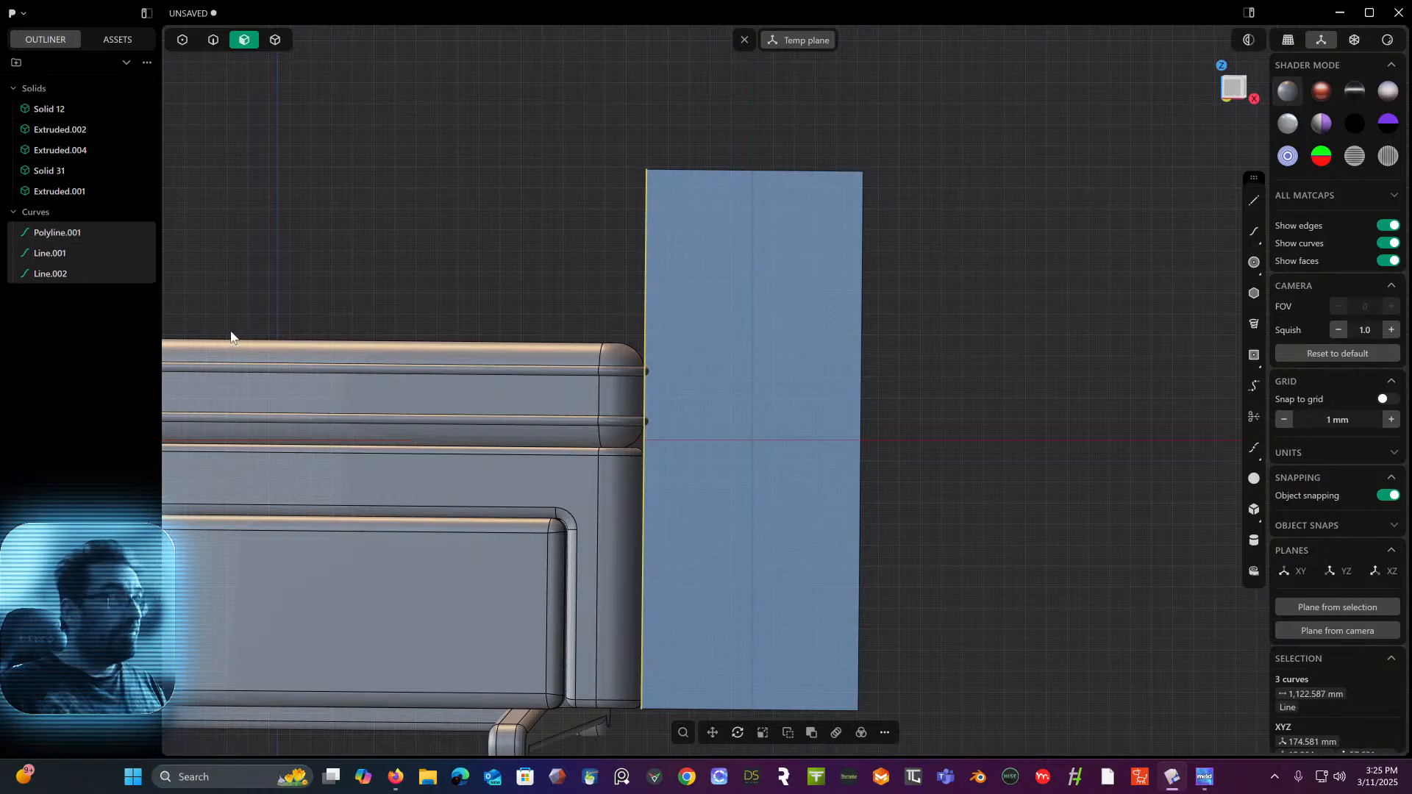
{"action": "key", "text": "Delete"}
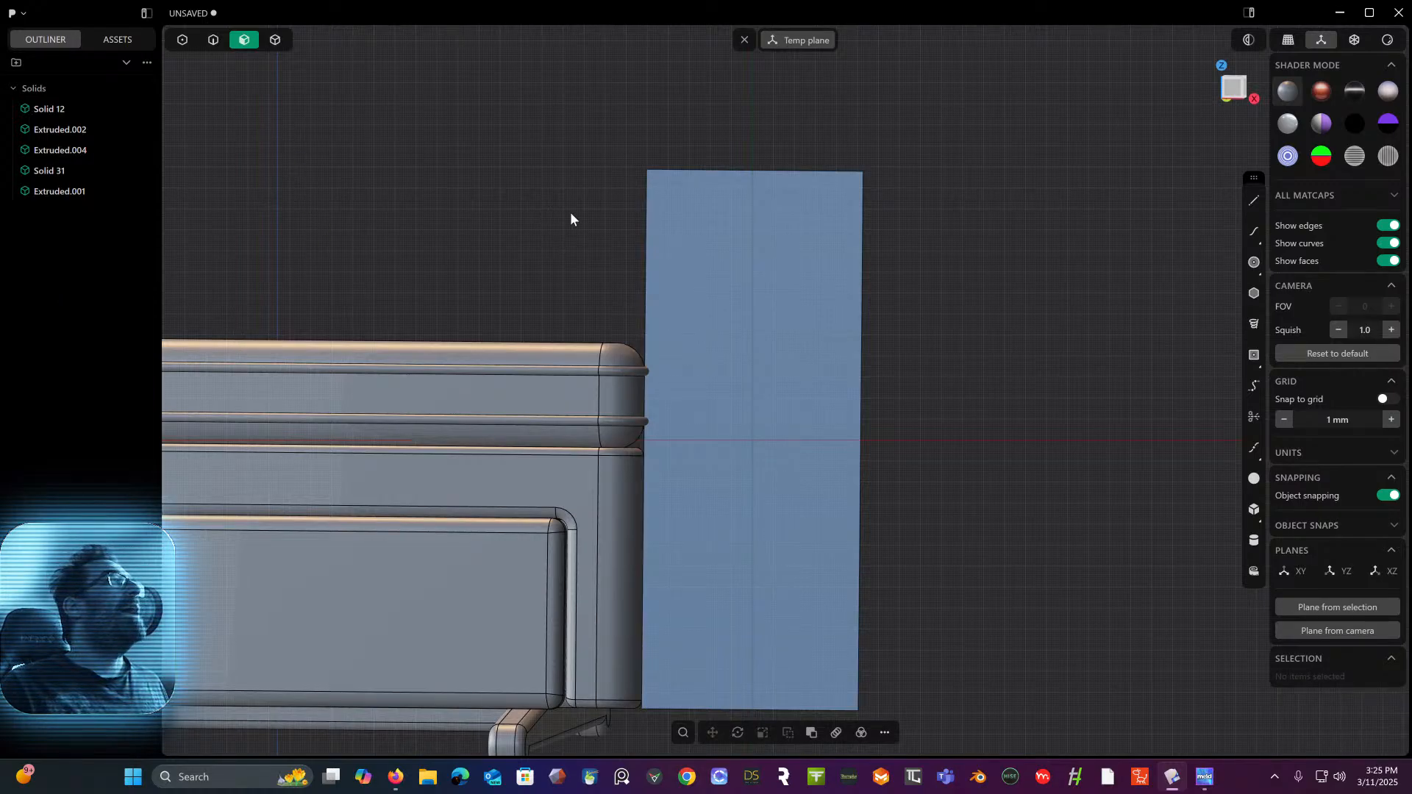
- Draw a centre circle with a radius of about 34 mm on the vertical midline in the upper part of the block's front face
{"action": "left_click", "coordinate": [796, 284]}
{"action": "key", "text": "e"}
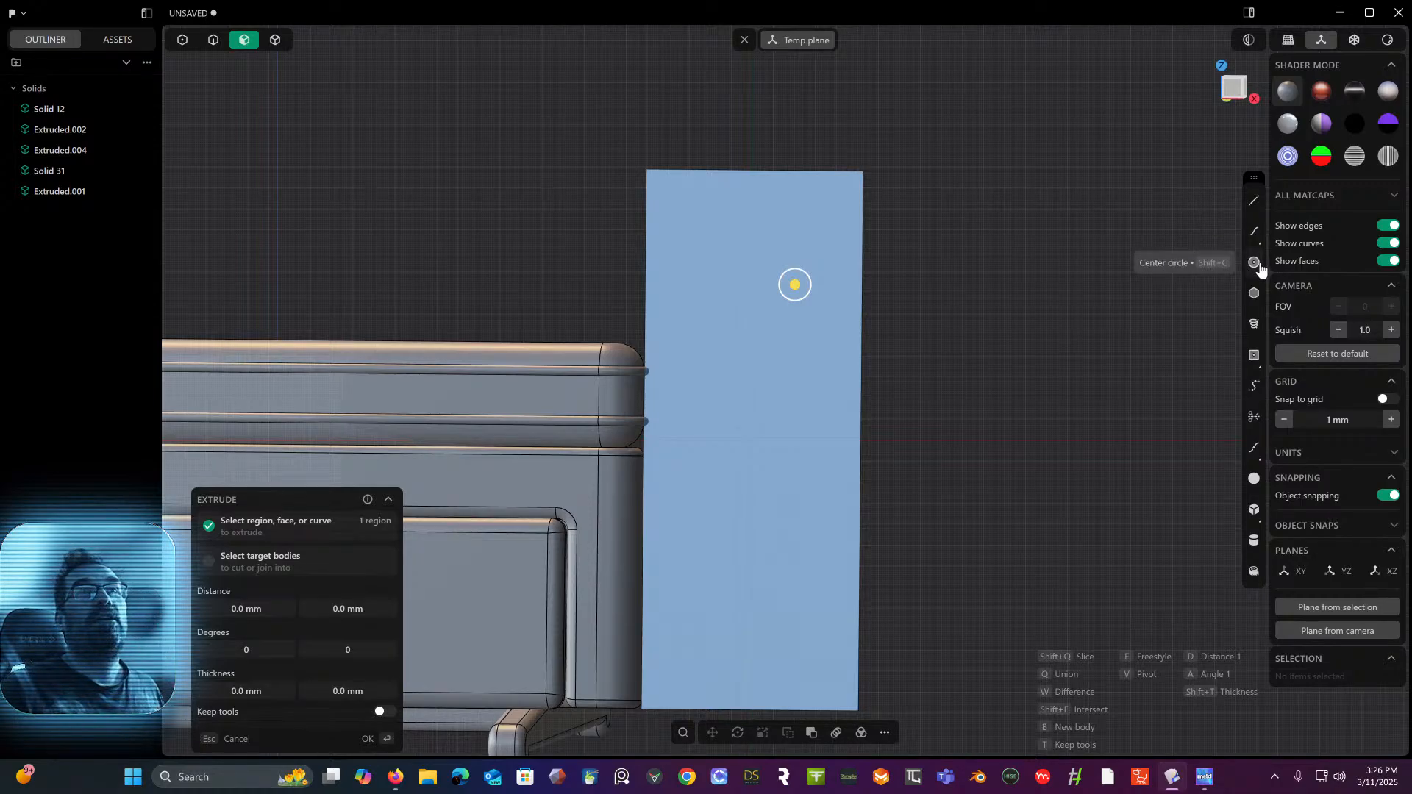
{"action": "left_click", "coordinate": [1255, 263]}
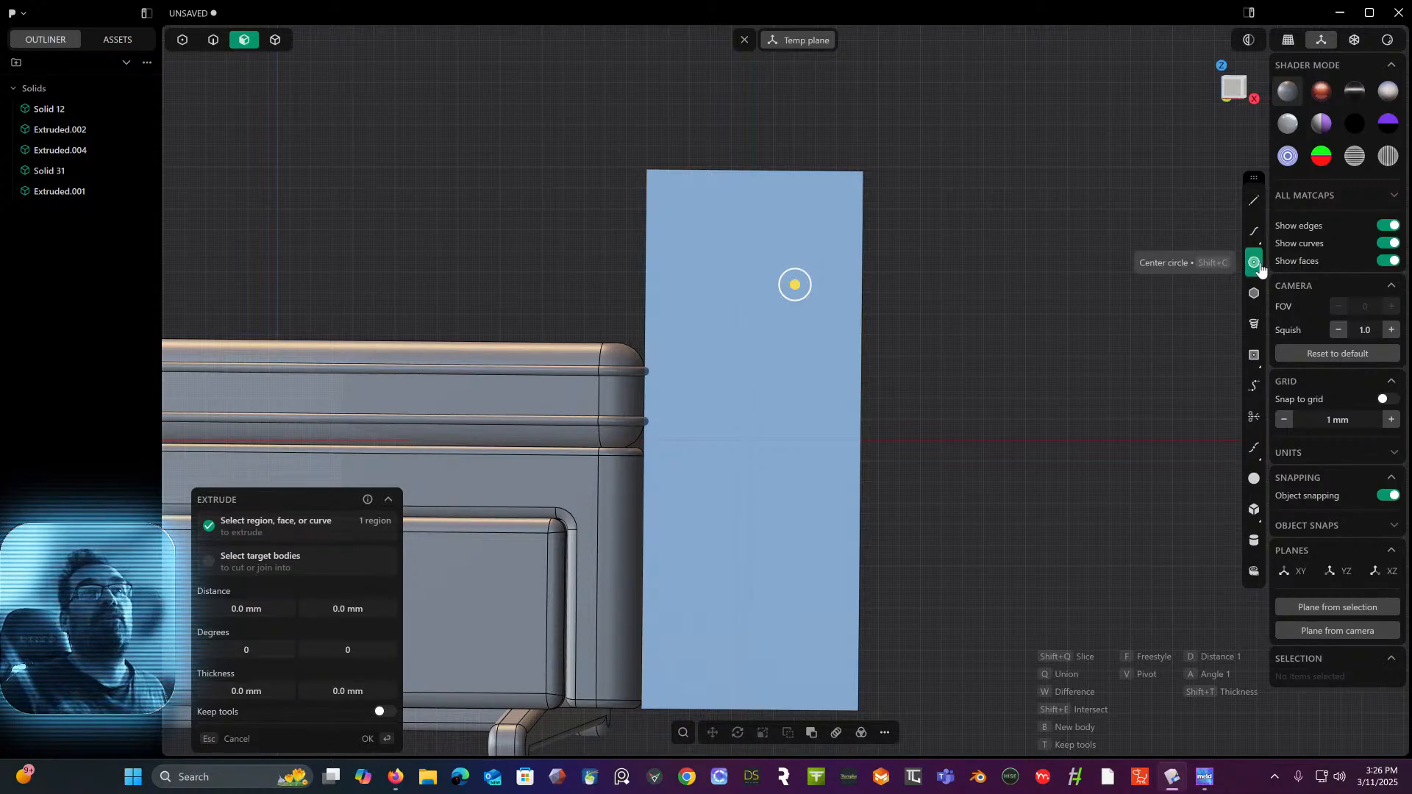
{"action": "left_click", "coordinate": [749, 251]}
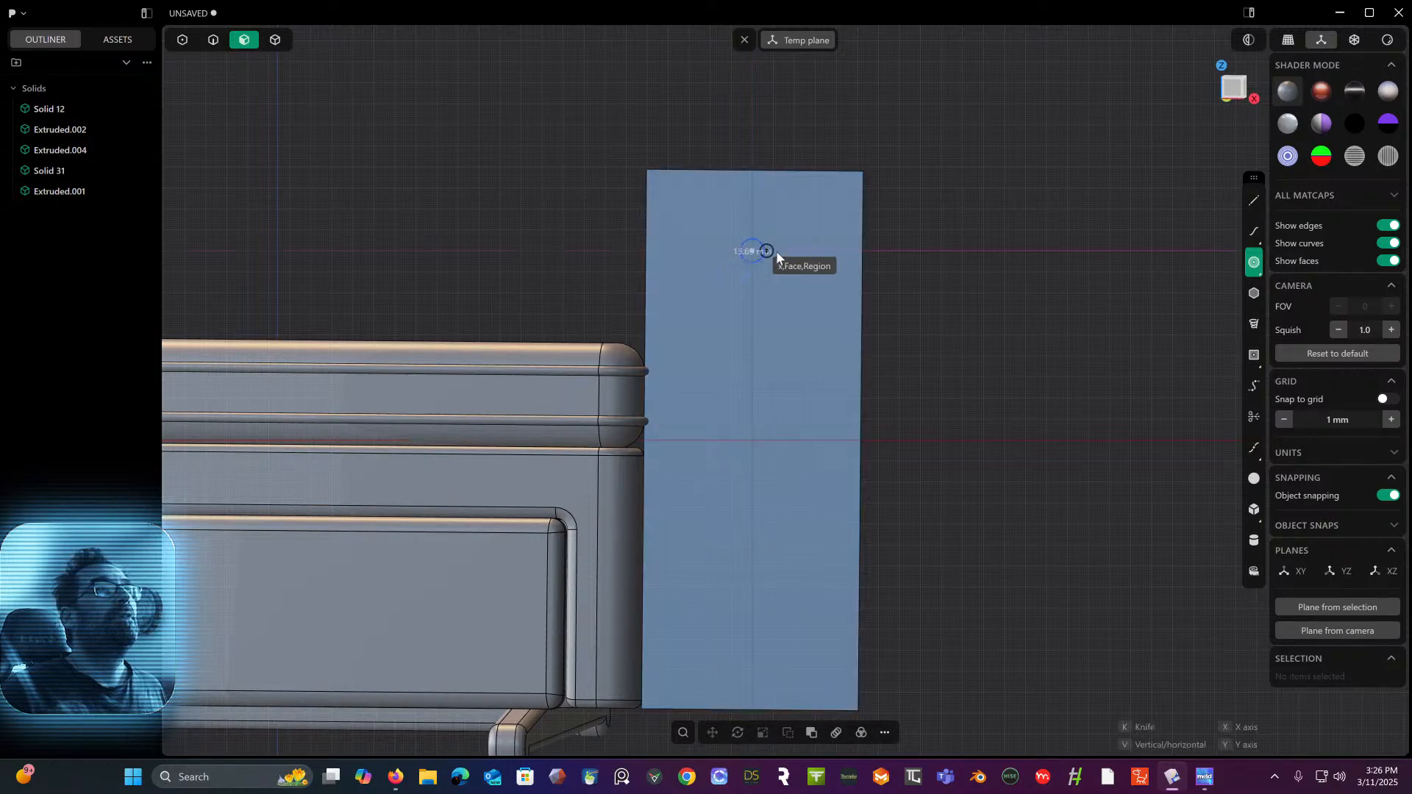
{"action": "left_click", "coordinate": [821, 271]}
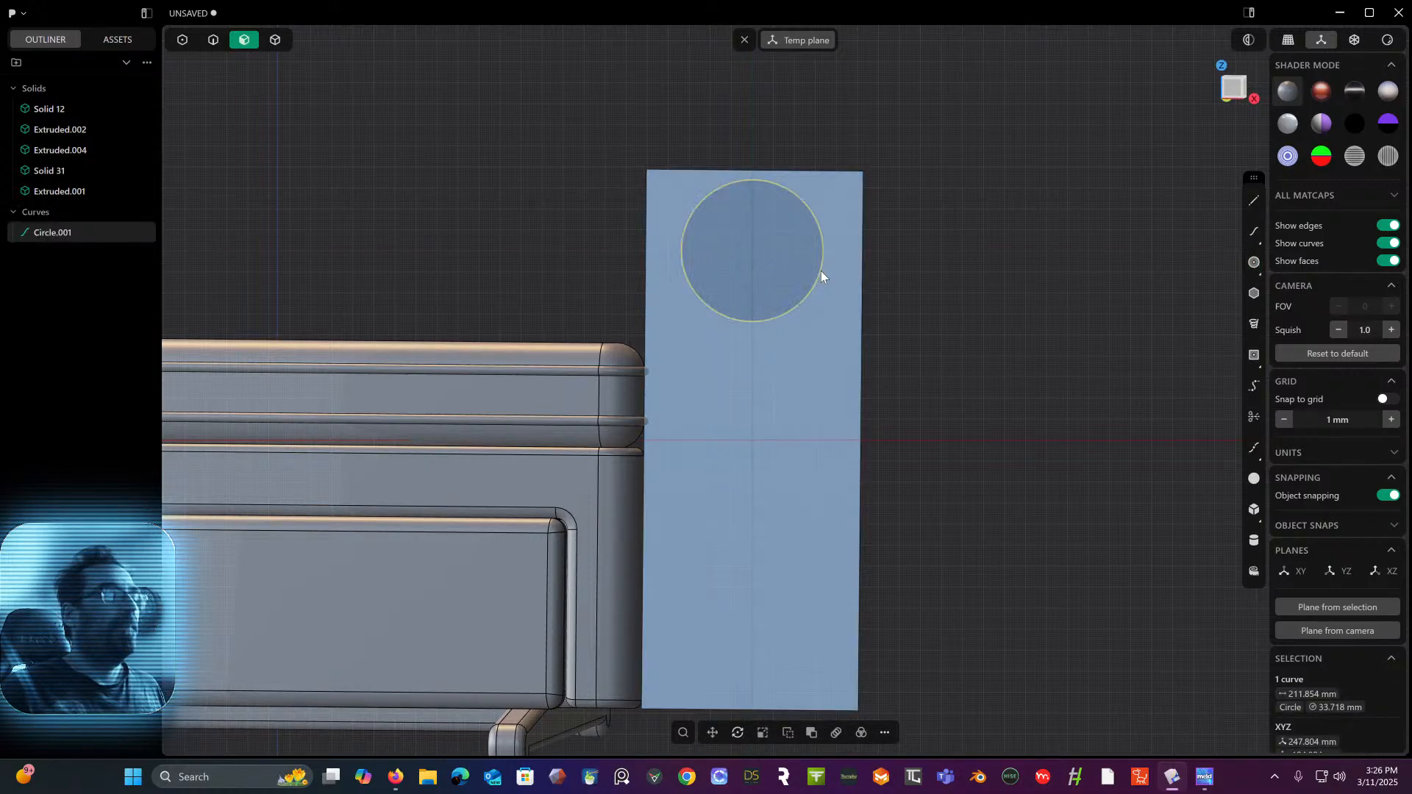
- Move the circle horizontally, pivoting on its outermost point, until it touches the block's outer edge
{"action": "key", "text": "g"}
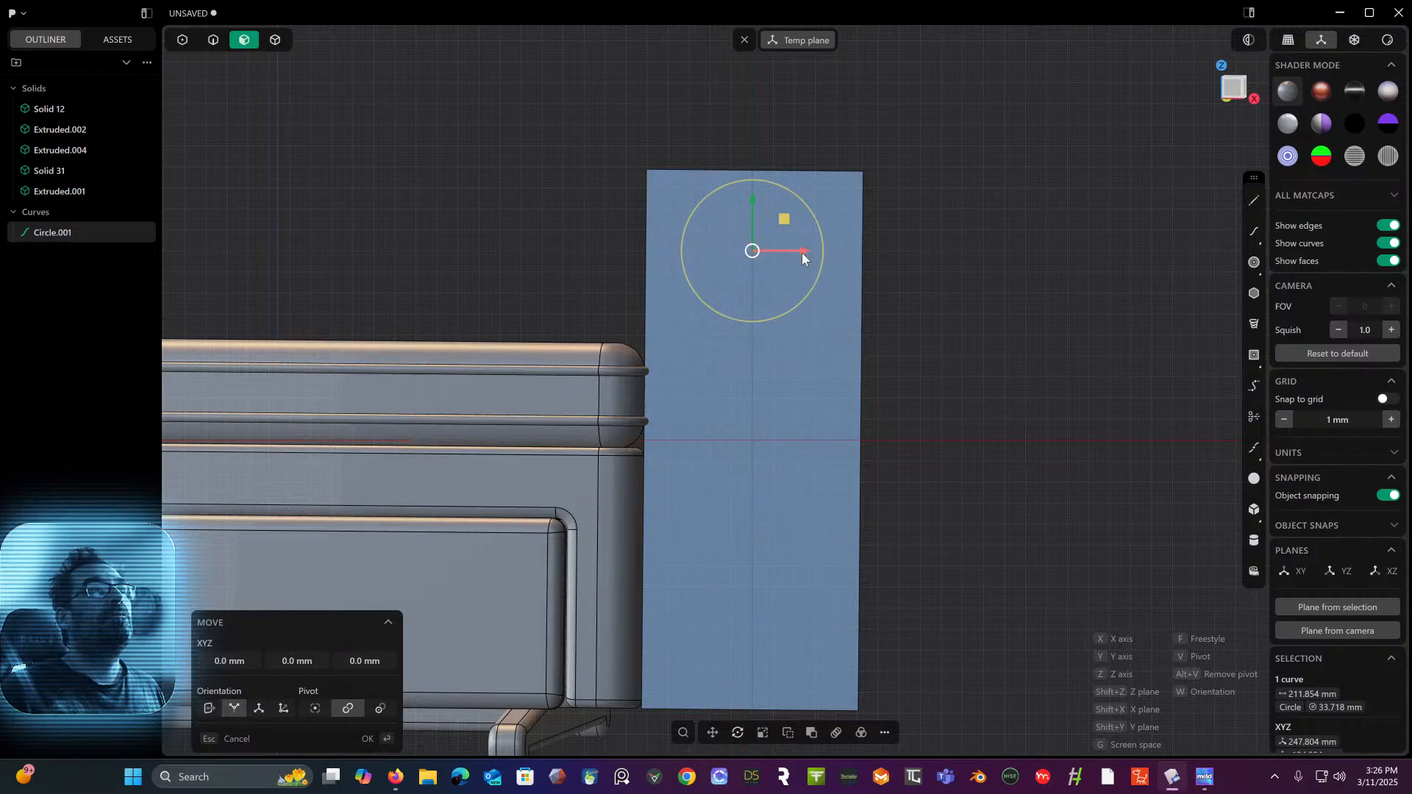
{"action": "left_click_drag", "start_coordinate": [801, 252], "coordinate": [835, 261]}
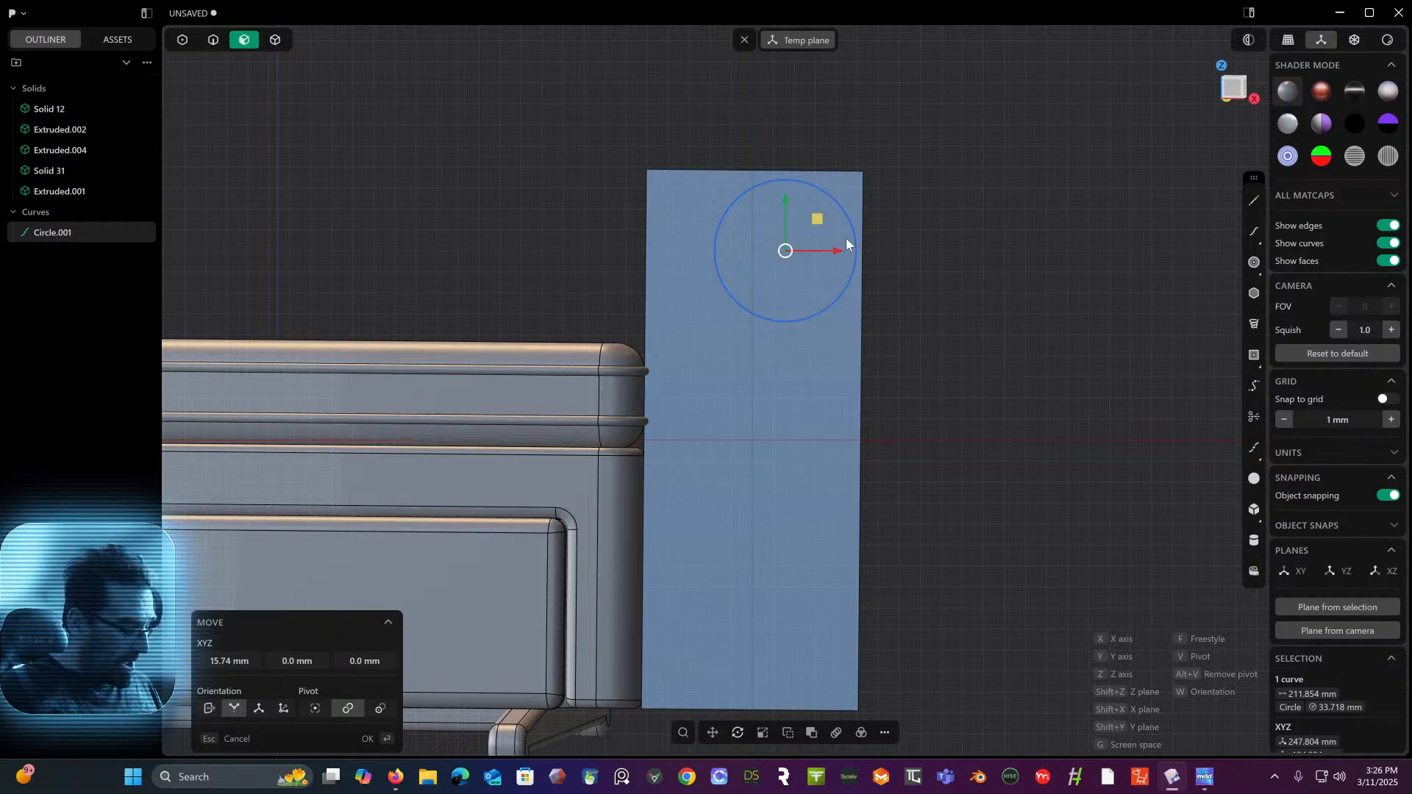
{"action": "key", "text": "v"}
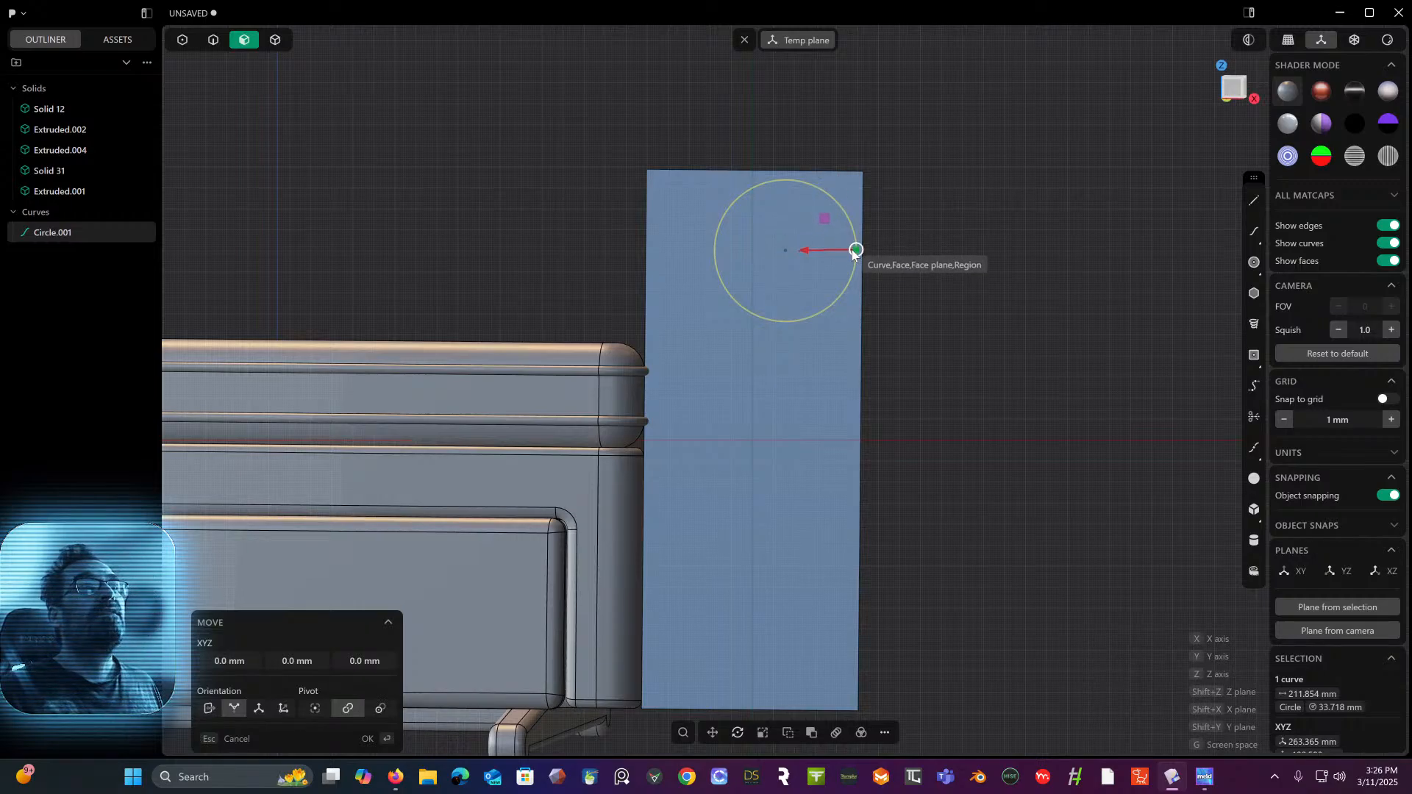
{"action": "left_click", "coordinate": [854, 252]}
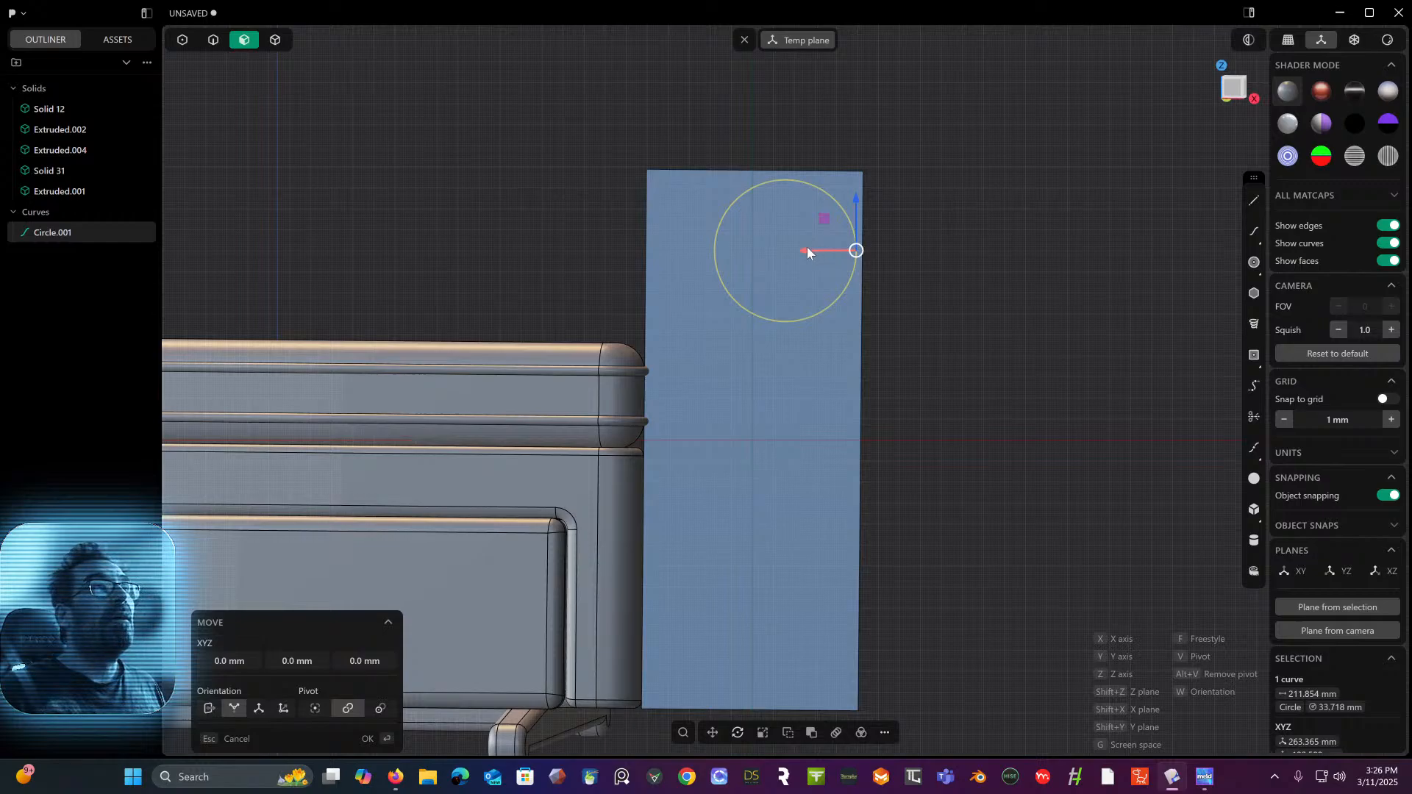
{"action": "left_click_drag", "start_coordinate": [808, 252], "coordinate": [865, 253]}
{"action": "key", "text": "Return"}
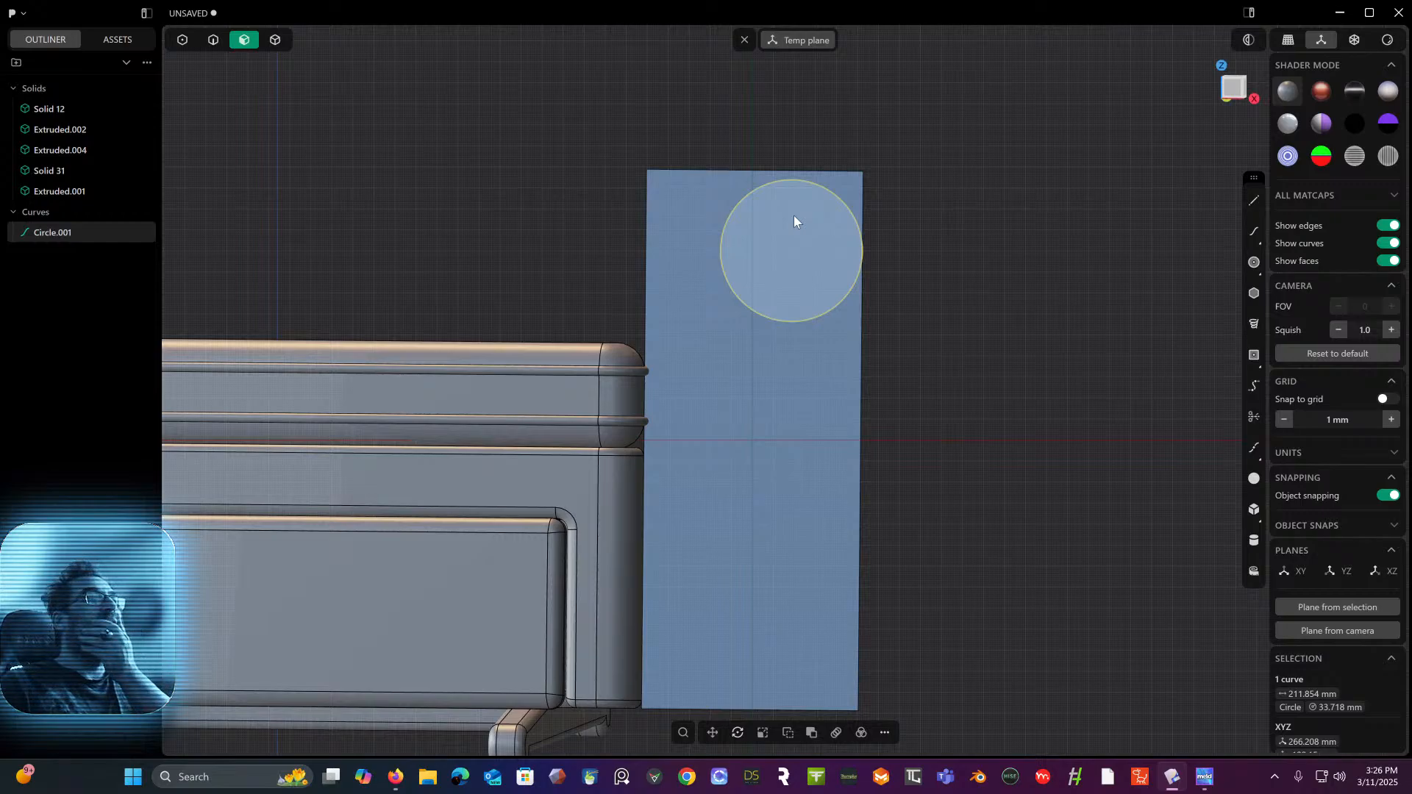
- Draw a spline from the block's inner edge at the body's upper corner, curving up to the upper part of the circle
{"action": "left_click", "coordinate": [1254, 232]}
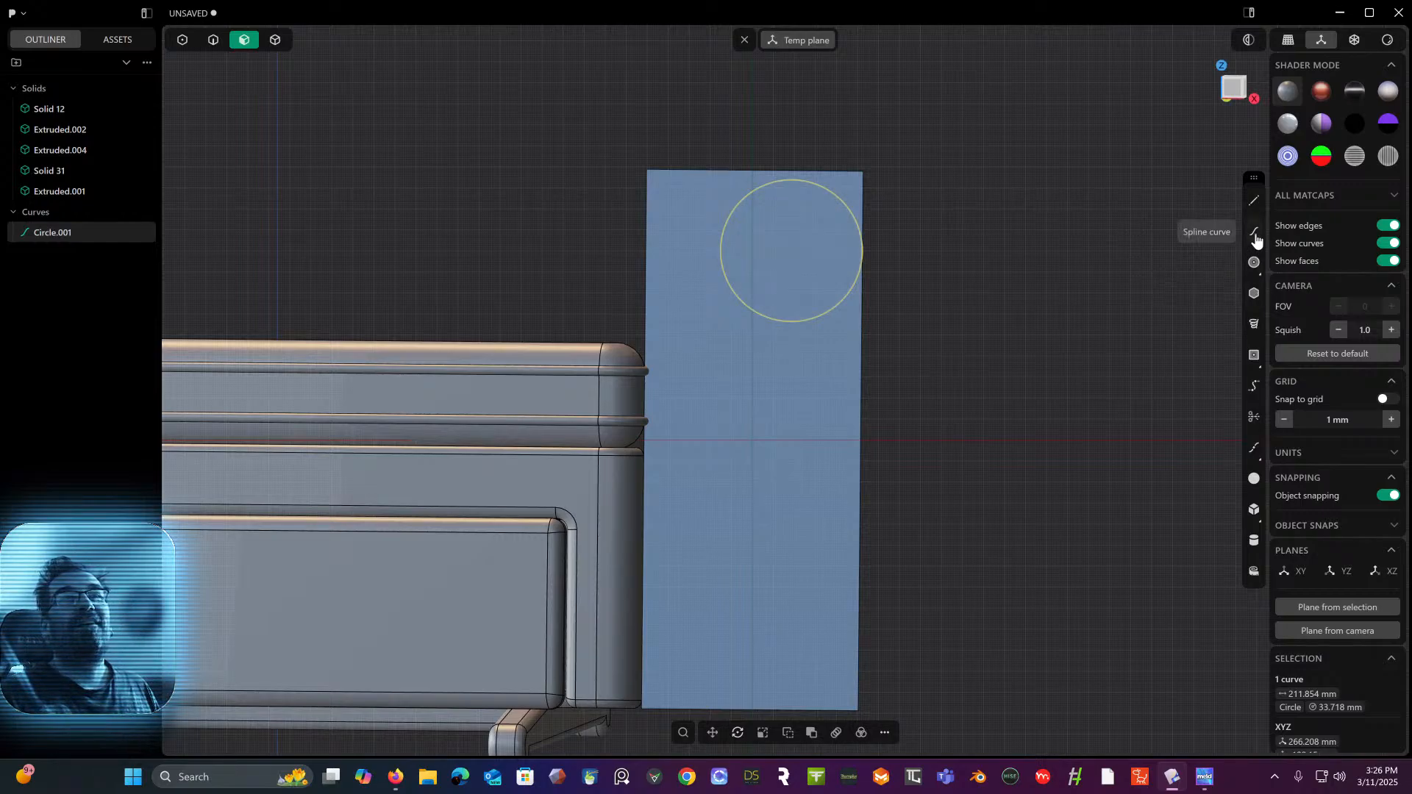
{"action": "left_click", "coordinate": [645, 356]}
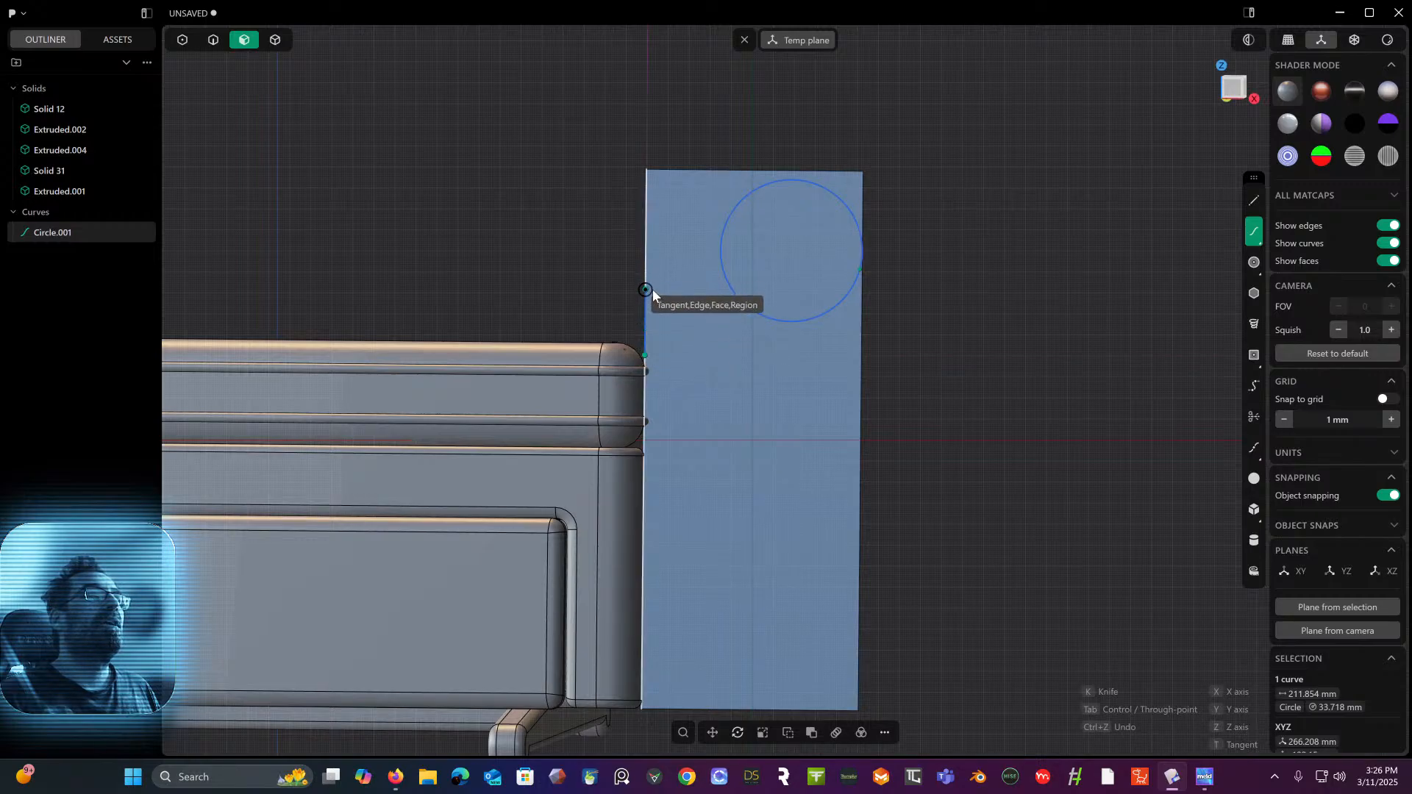
{"action": "left_click", "coordinate": [652, 289]}
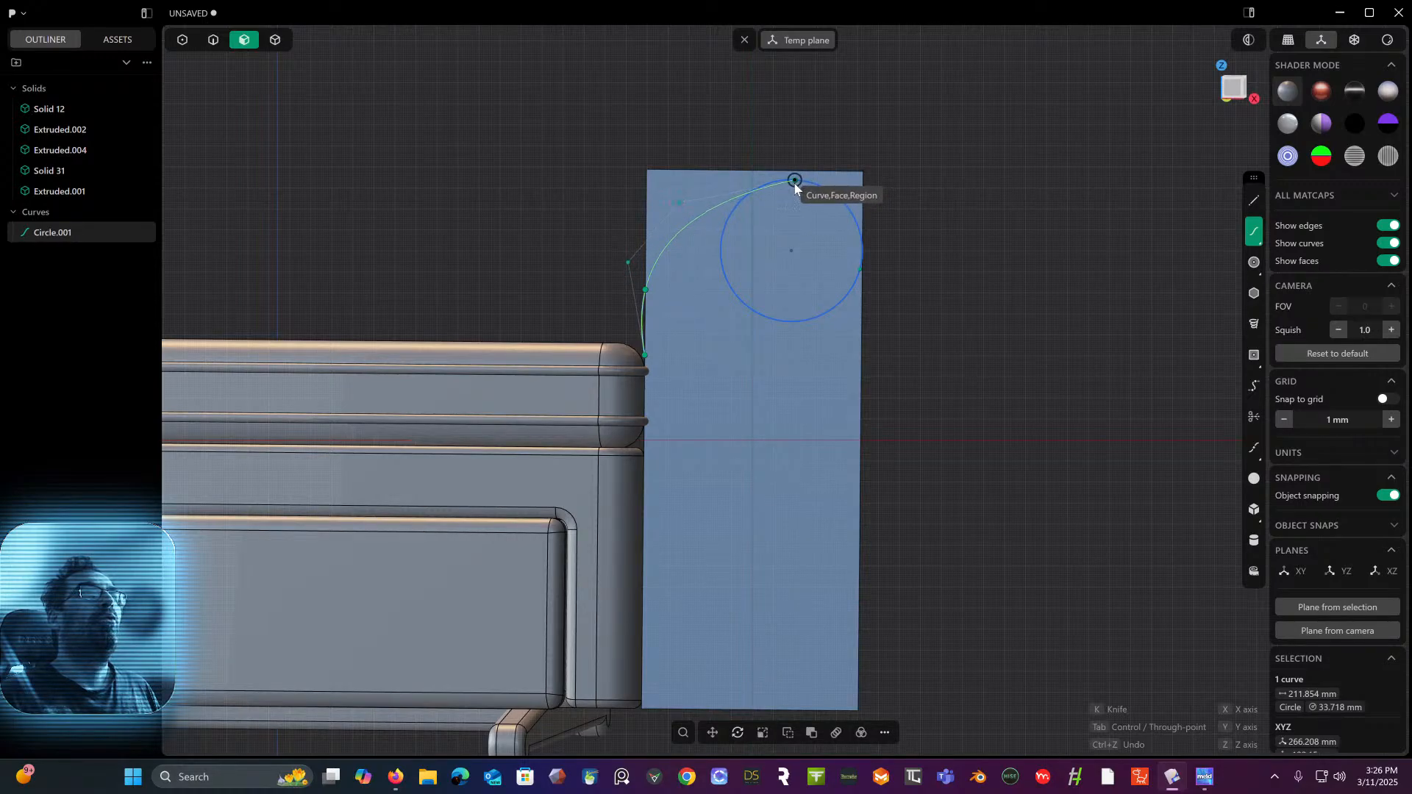
{"action": "mouse_move", "coordinate": [770, 193]}
{"action": "left_mouse_down"}
{"action": "mouse_move", "coordinate": [733, 206]}
{"action": "mouse_move", "coordinate": [775, 186]}
{"action": "left_mouse_up"}
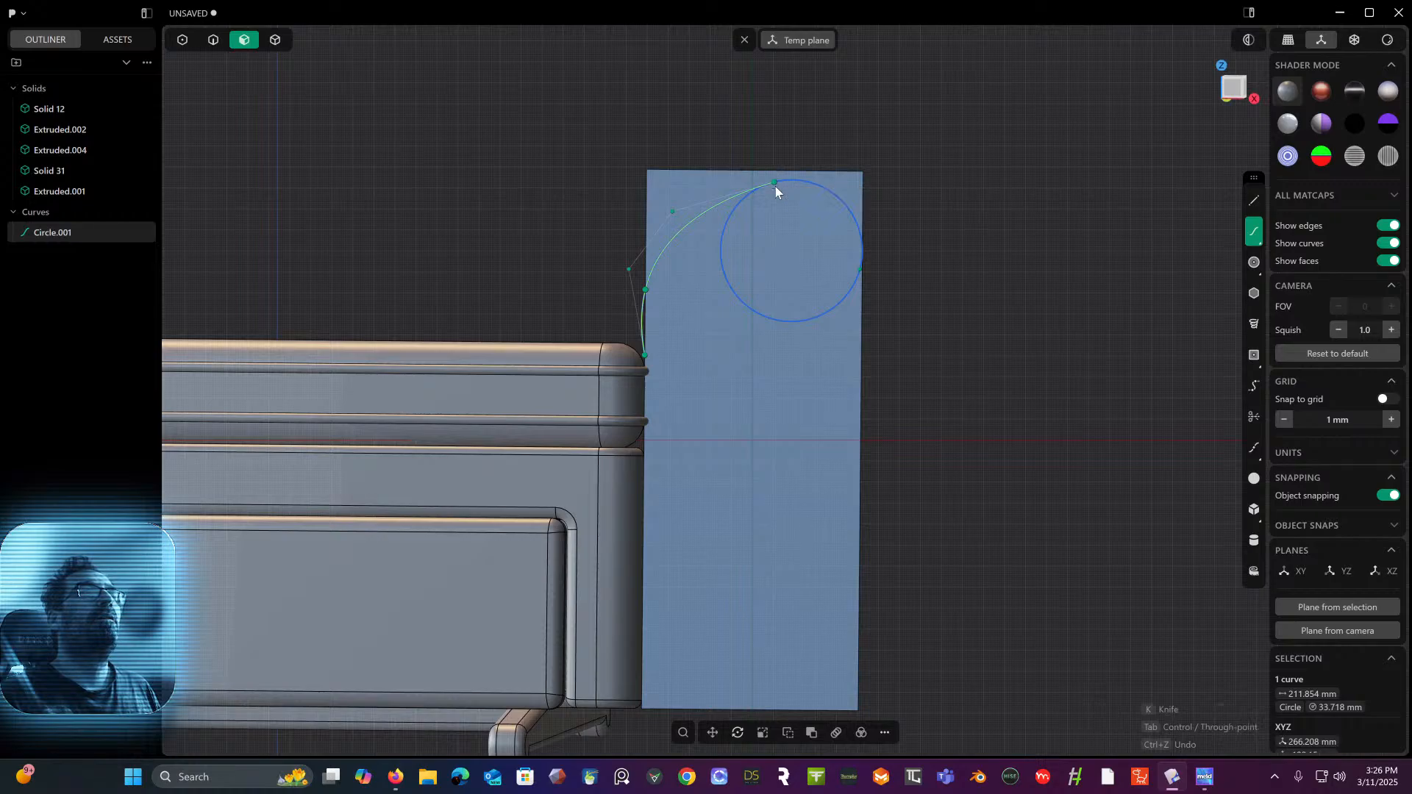
{"action": "right_click", "coordinate": [844, 169]}
- Adjust the spline's two inner control points so it leaves along the block's inner edge and flows smoothly into the circle
{"action": "scroll", "coordinate": [845, 169], "scroll_direction": "up", "scroll_amount": 4}
{"action": "middle_click_drag", "start_coordinate": [844, 169], "coordinate": [927, 148], "text": "shift"}
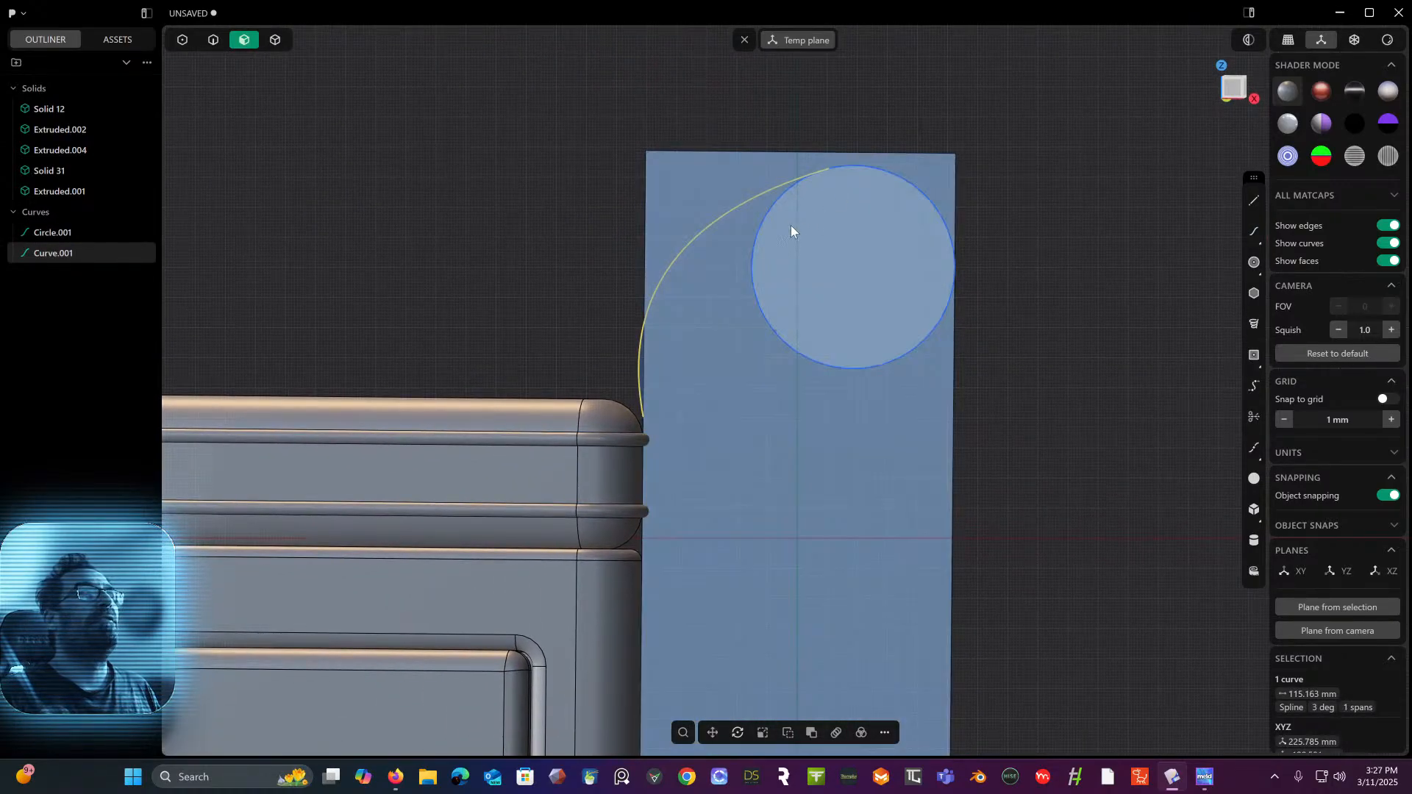
{"action": "left_click", "coordinate": [183, 40]}
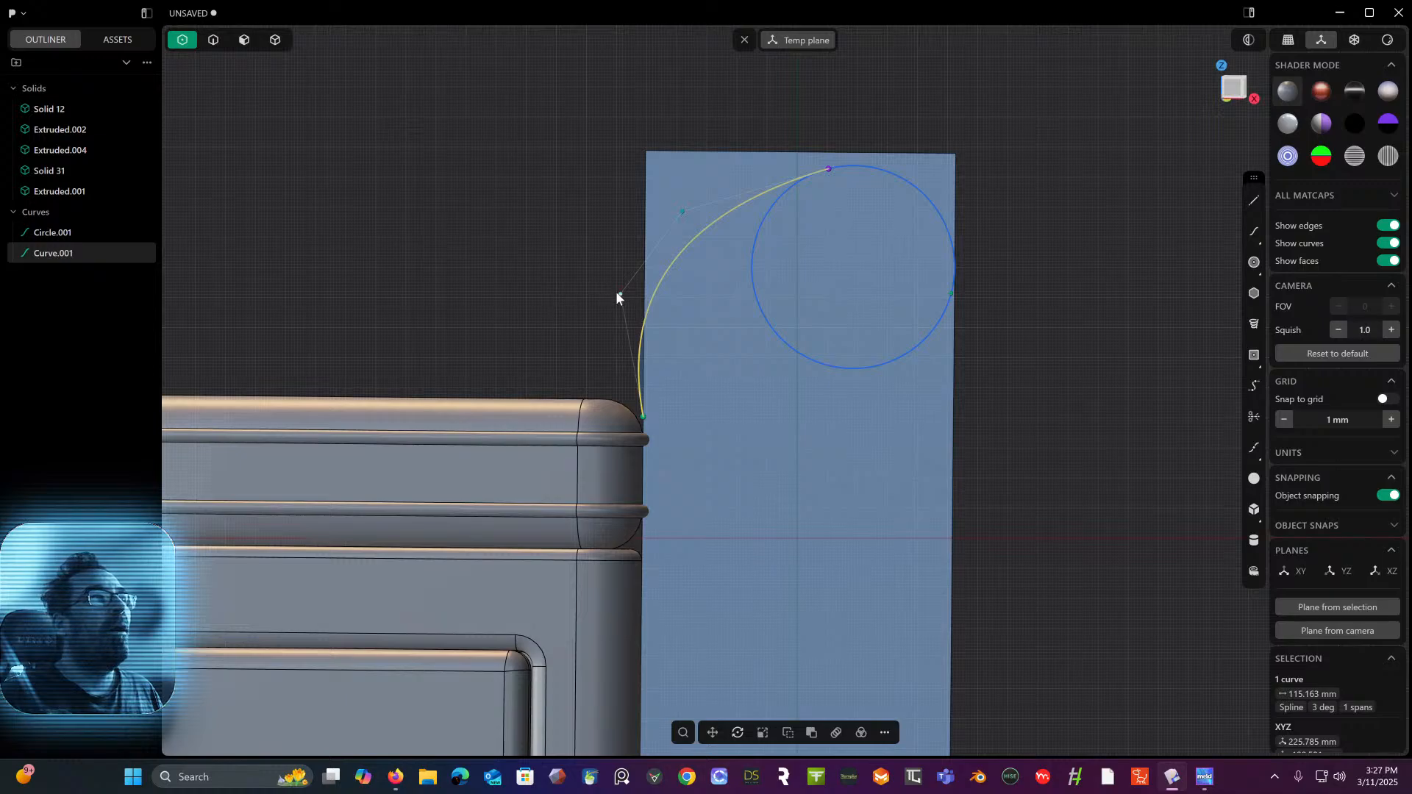
{"action": "left_click_drag", "start_coordinate": [620, 294], "coordinate": [643, 293]}
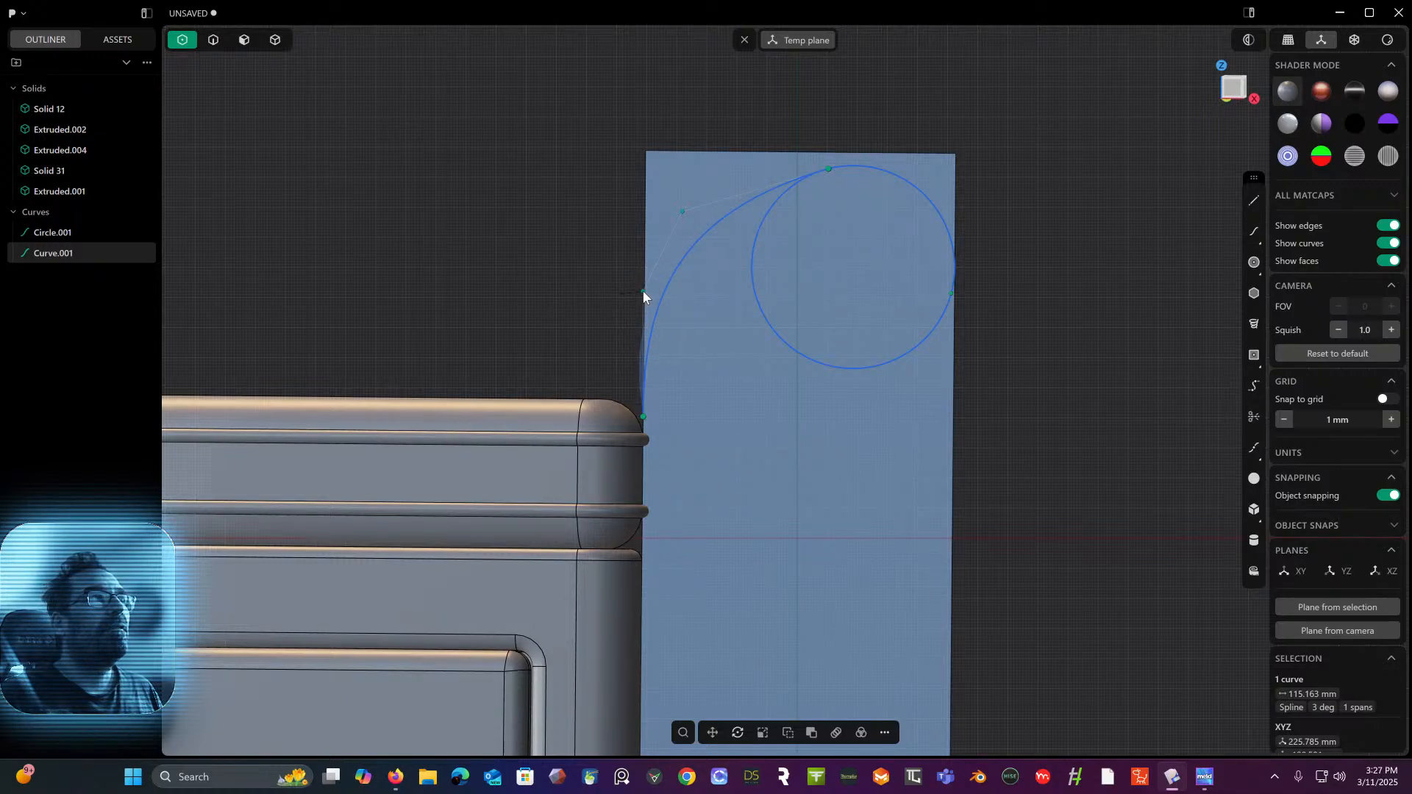
{"action": "left_click", "coordinate": [644, 293]}
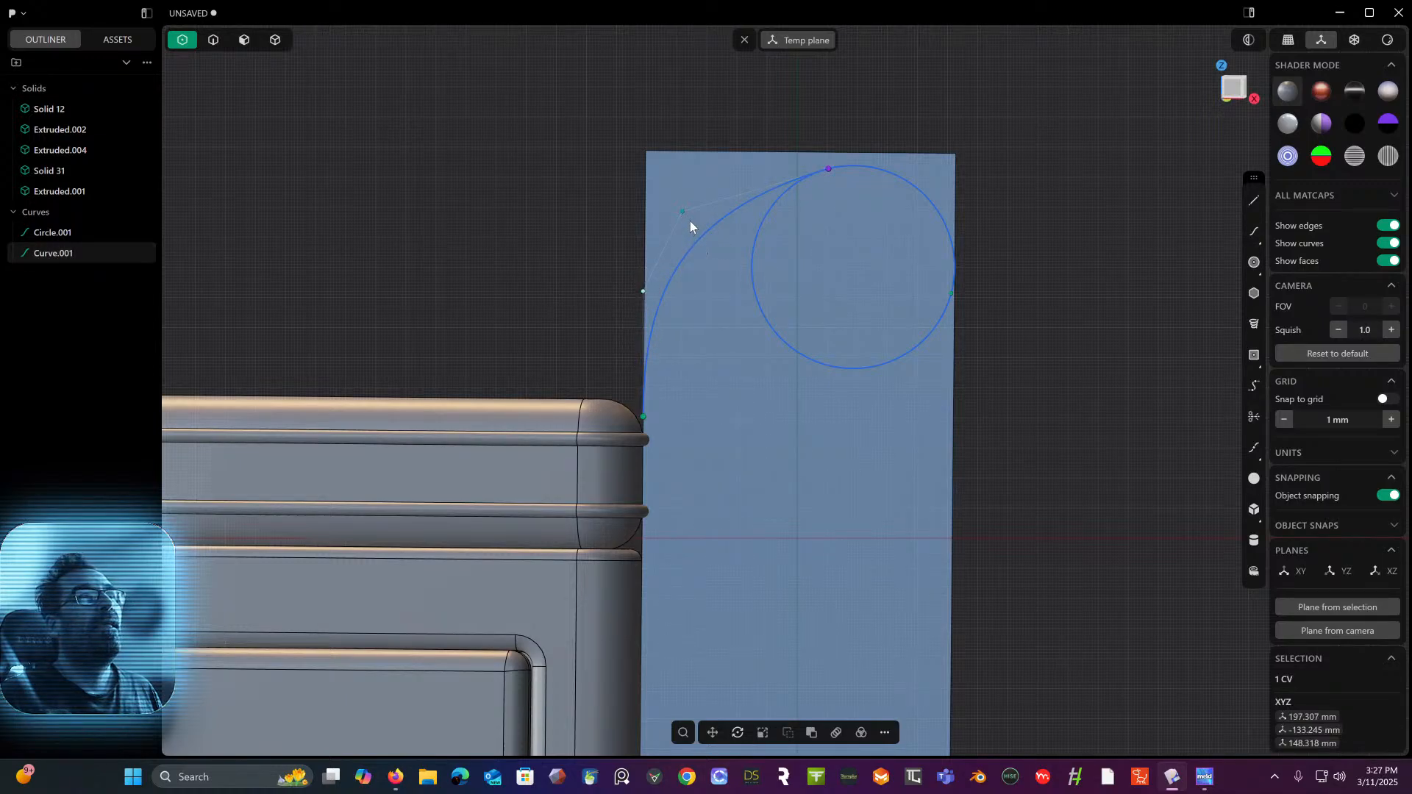
{"action": "left_click_drag", "start_coordinate": [684, 212], "coordinate": [691, 197]}
{"action": "left_click", "coordinate": [761, 109]}
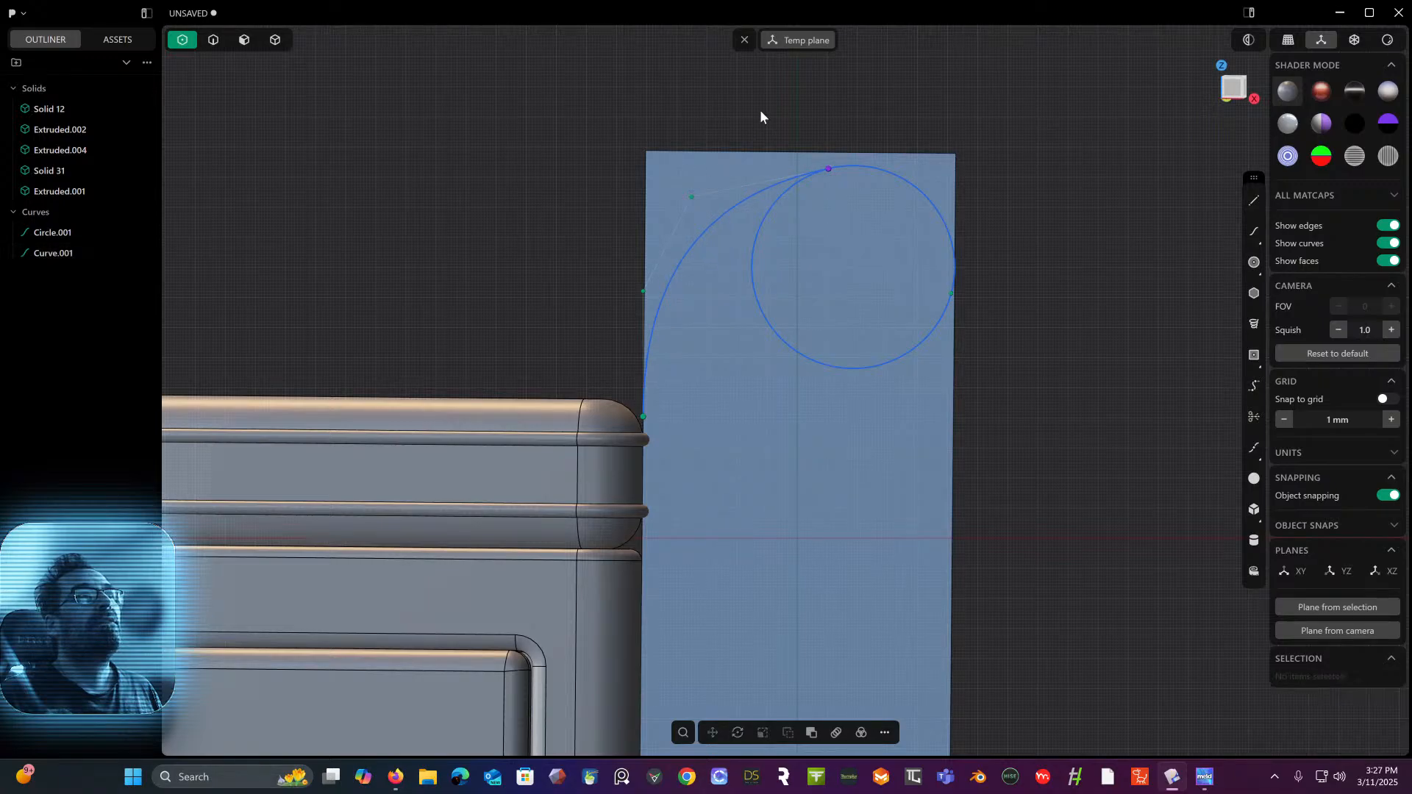
- Draw a vertical line about 169 mm long from the block's lower edge up to the height of the spline's start point
{"action": "scroll", "coordinate": [752, 218], "scroll_direction": "down", "scroll_amount": 3}
{"action": "middle_click_drag", "start_coordinate": [748, 215], "coordinate": [677, 116], "text": "shift"}
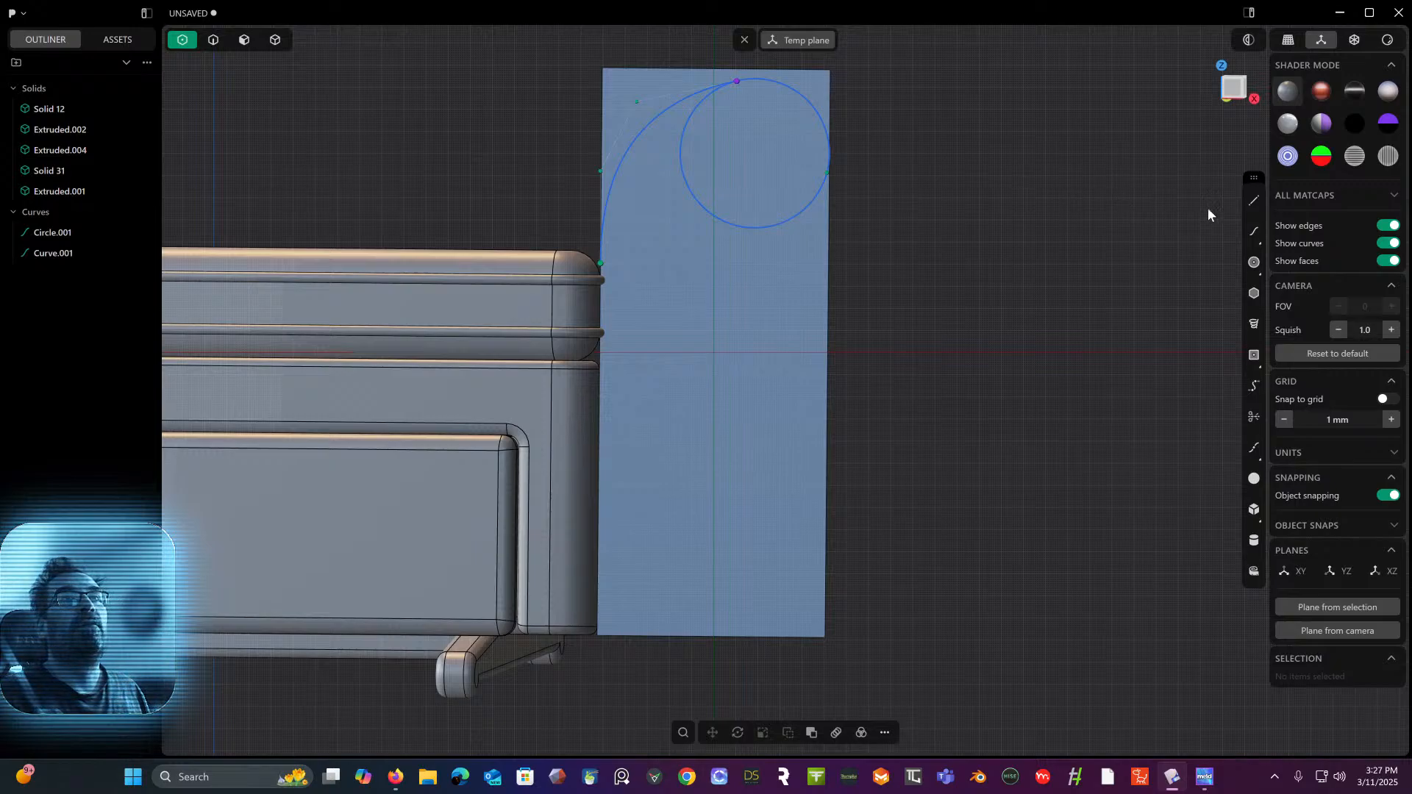
{"action": "left_click", "coordinate": [1254, 200]}
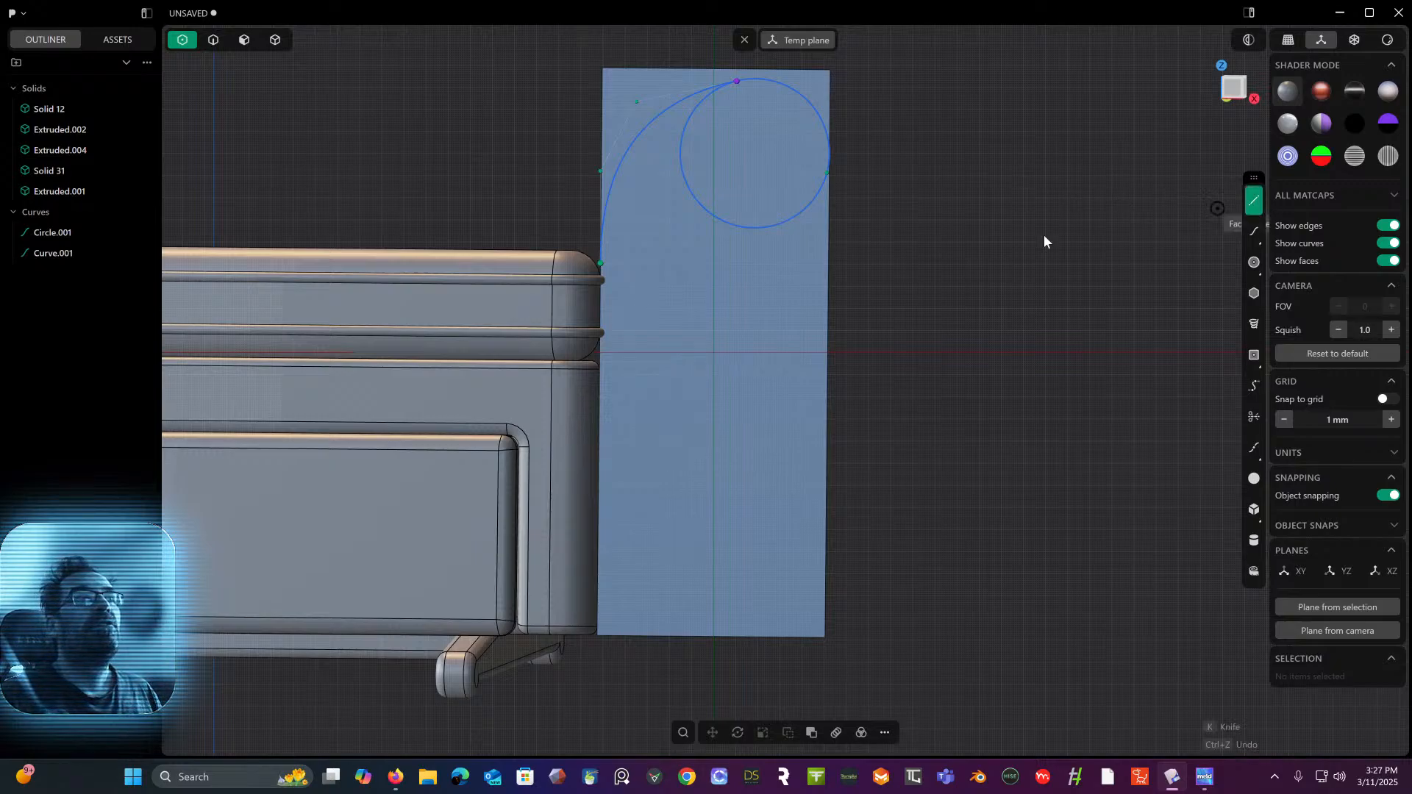
{"action": "left_click", "coordinate": [663, 637]}
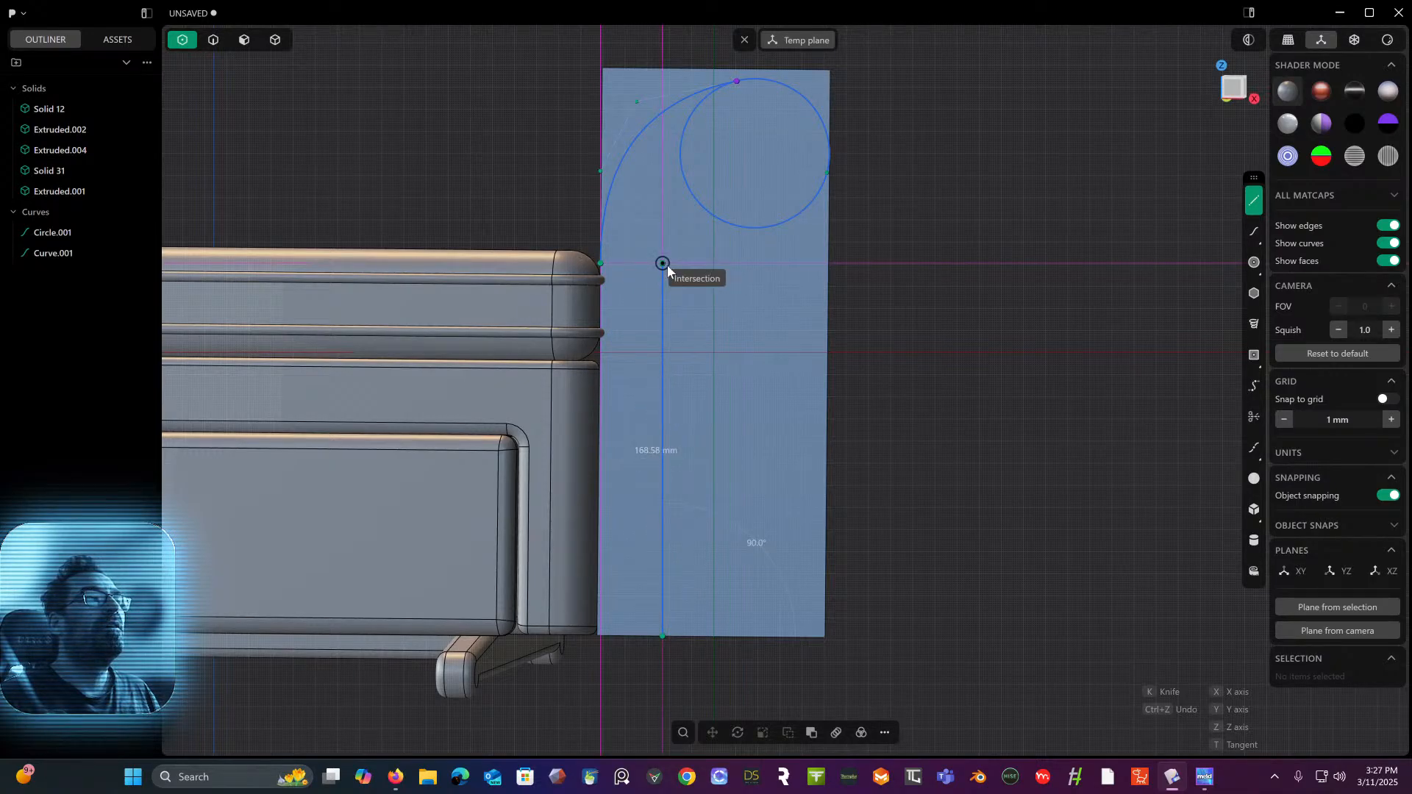
{"action": "left_click", "coordinate": [668, 265]}
- Draw a second spline about 41 mm long from the vertical line's upper end to the near side of the circle
{"action": "scroll", "coordinate": [675, 263], "scroll_direction": "up", "scroll_amount": 2}
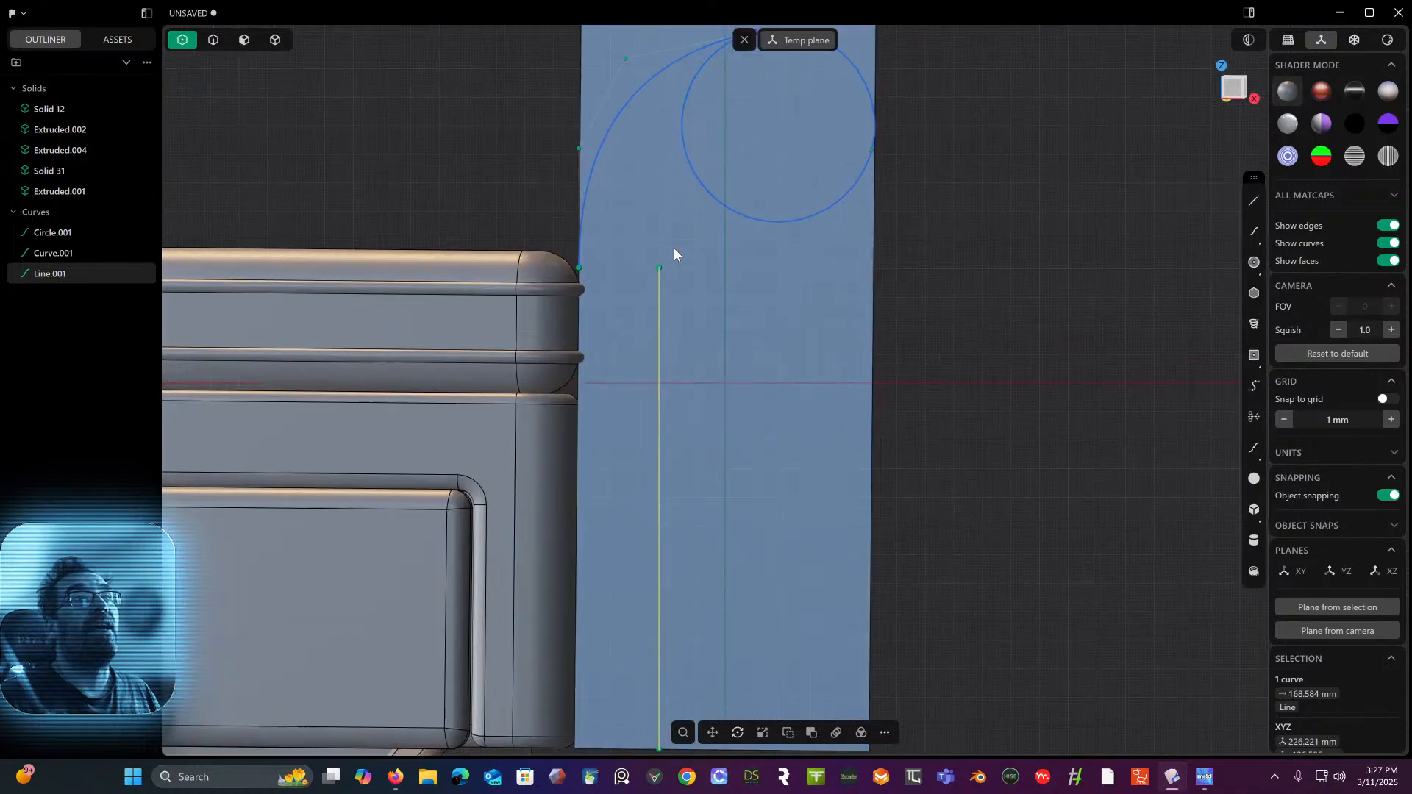
{"action": "left_click", "coordinate": [1254, 231]}
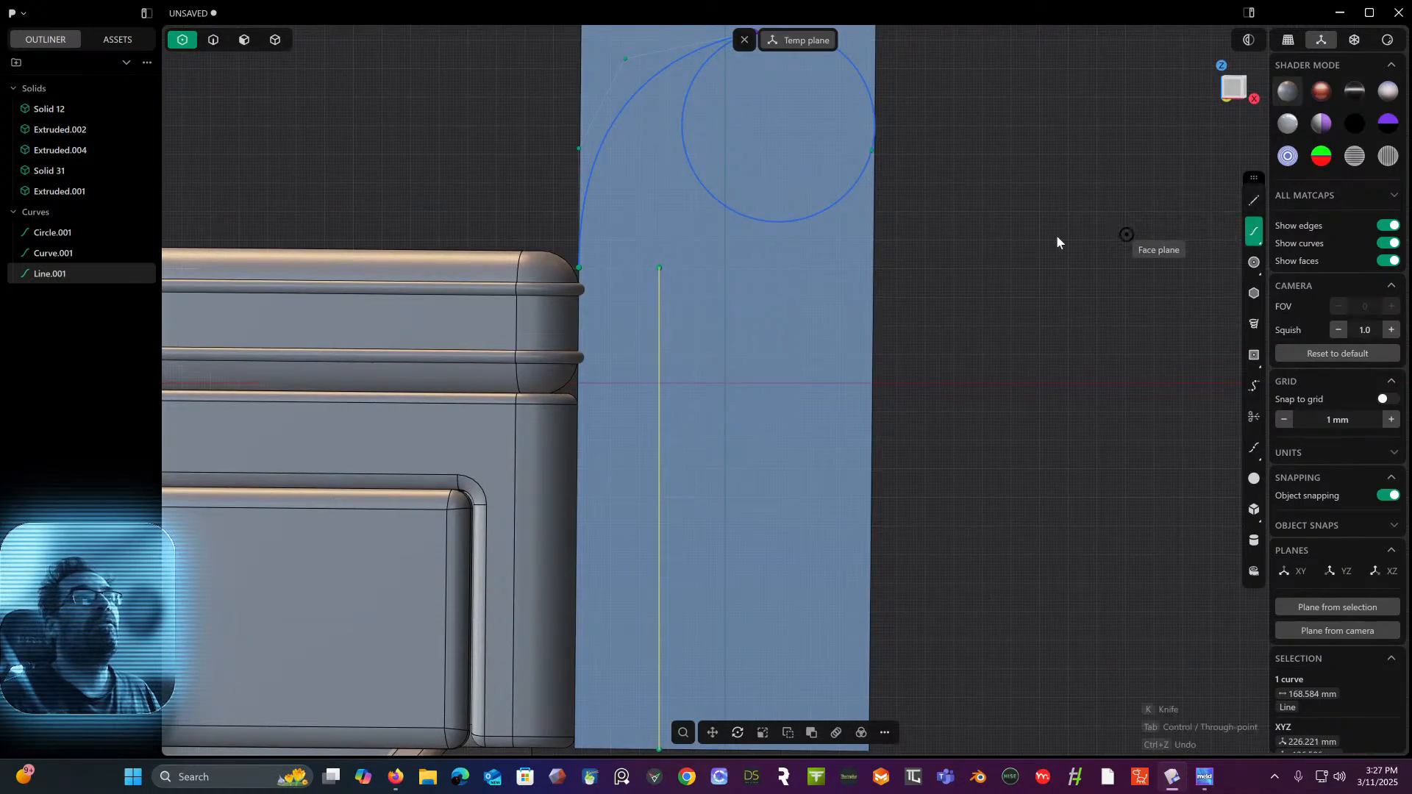
{"action": "left_click", "coordinate": [665, 264]}
{"action": "left_click", "coordinate": [664, 264]}
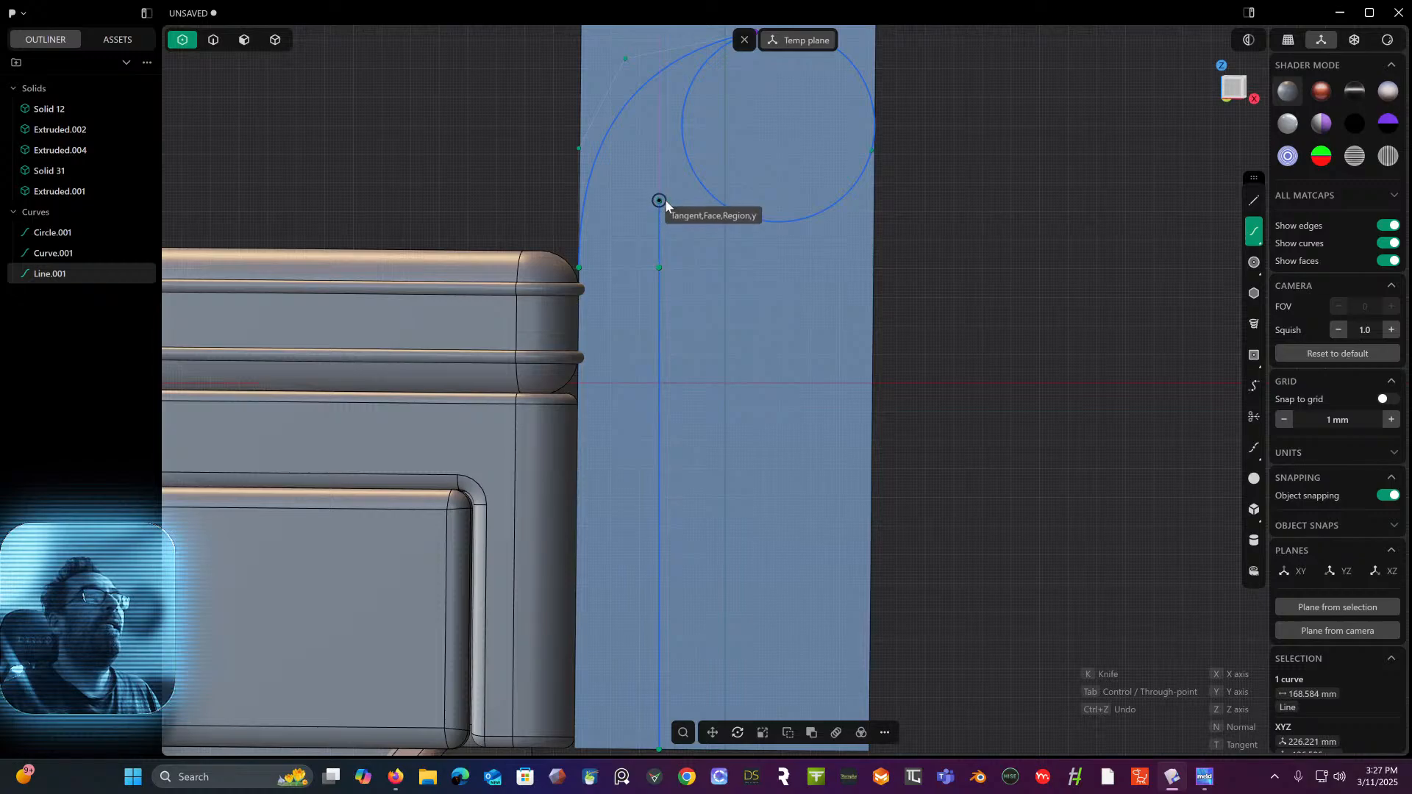
{"action": "left_click", "coordinate": [664, 200]}
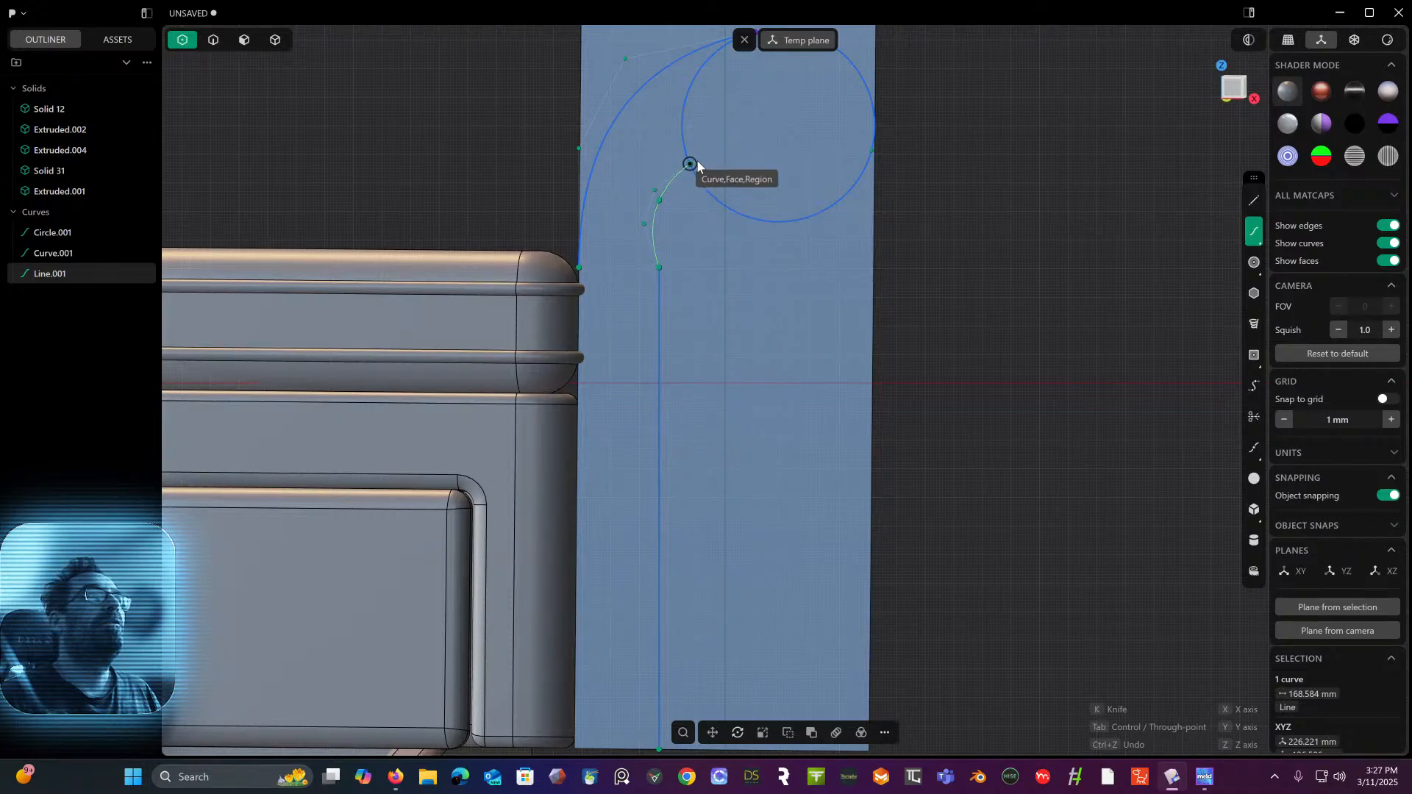
{"action": "left_click", "coordinate": [696, 160]}
{"action": "key", "text": "Return"}
- Move the second spline's two inner control points so it continues straight from the line and bends smoothly into the circle
{"action": "scroll", "coordinate": [642, 172], "scroll_direction": "up", "scroll_amount": 2}
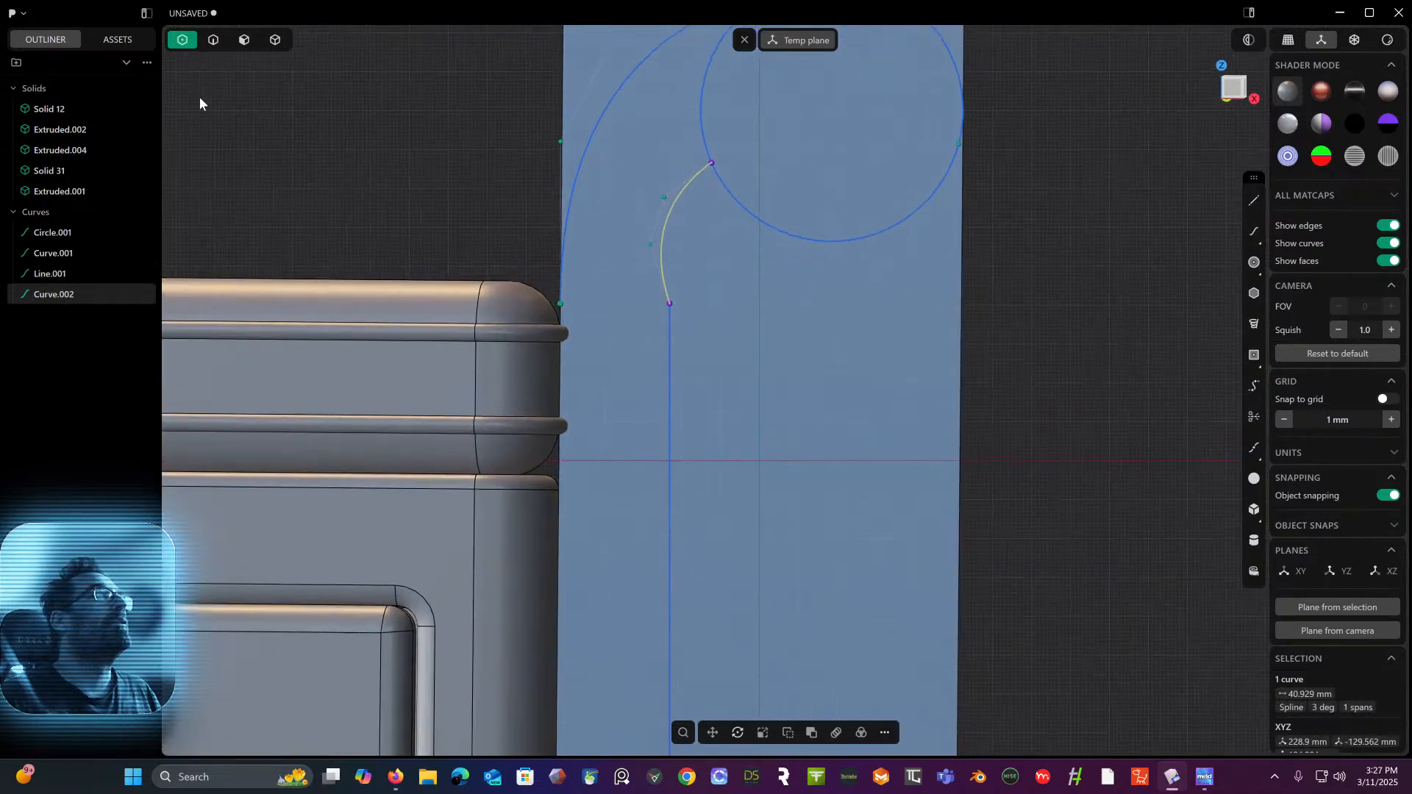
{"action": "left_click", "coordinate": [649, 245]}
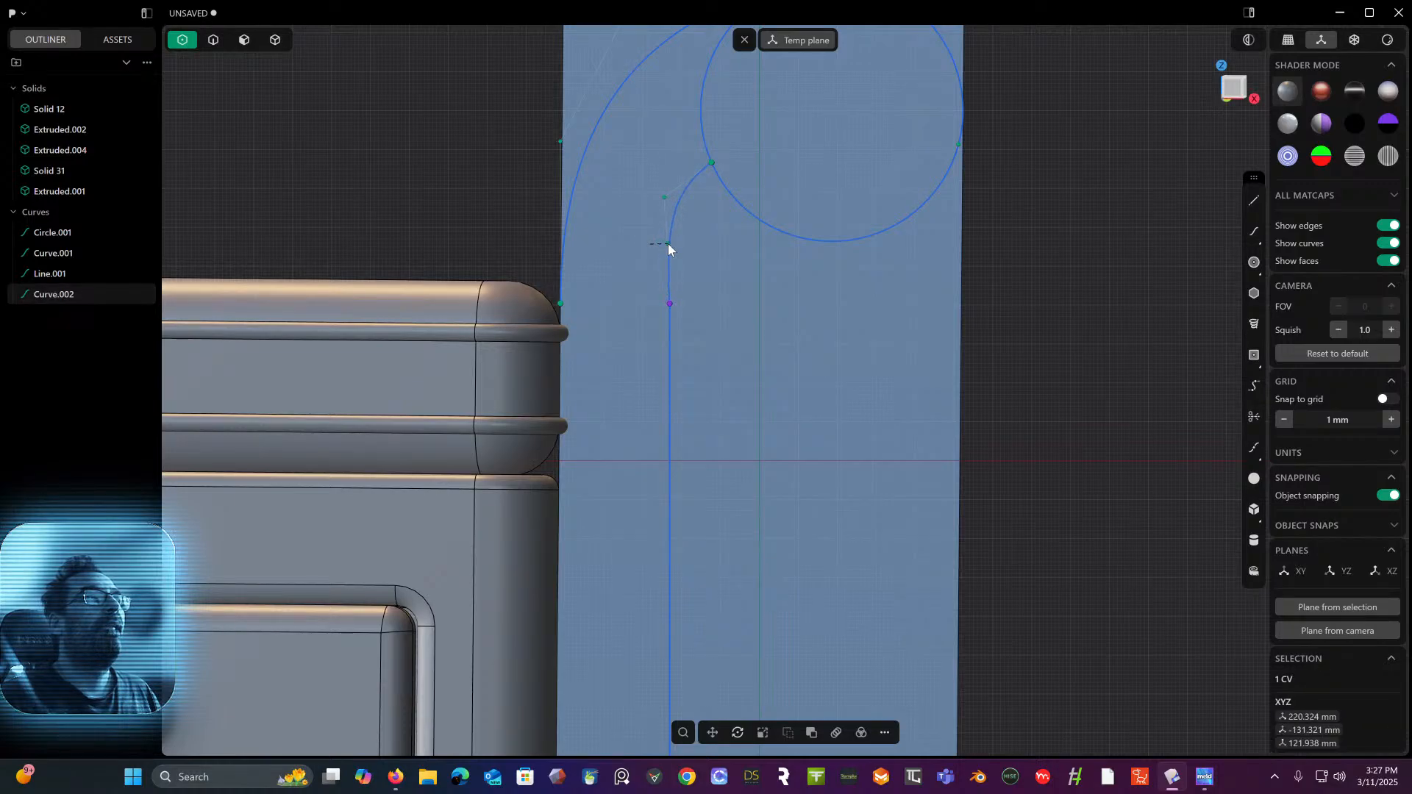
{"action": "left_click", "coordinate": [669, 245]}
{"action": "left_click", "coordinate": [666, 197]}
{"action": "left_click", "coordinate": [673, 196]}
{"action": "left_click", "coordinate": [1128, 346]}
{"action": "scroll", "coordinate": [1006, 268], "scroll_direction": "down", "scroll_amount": 3}
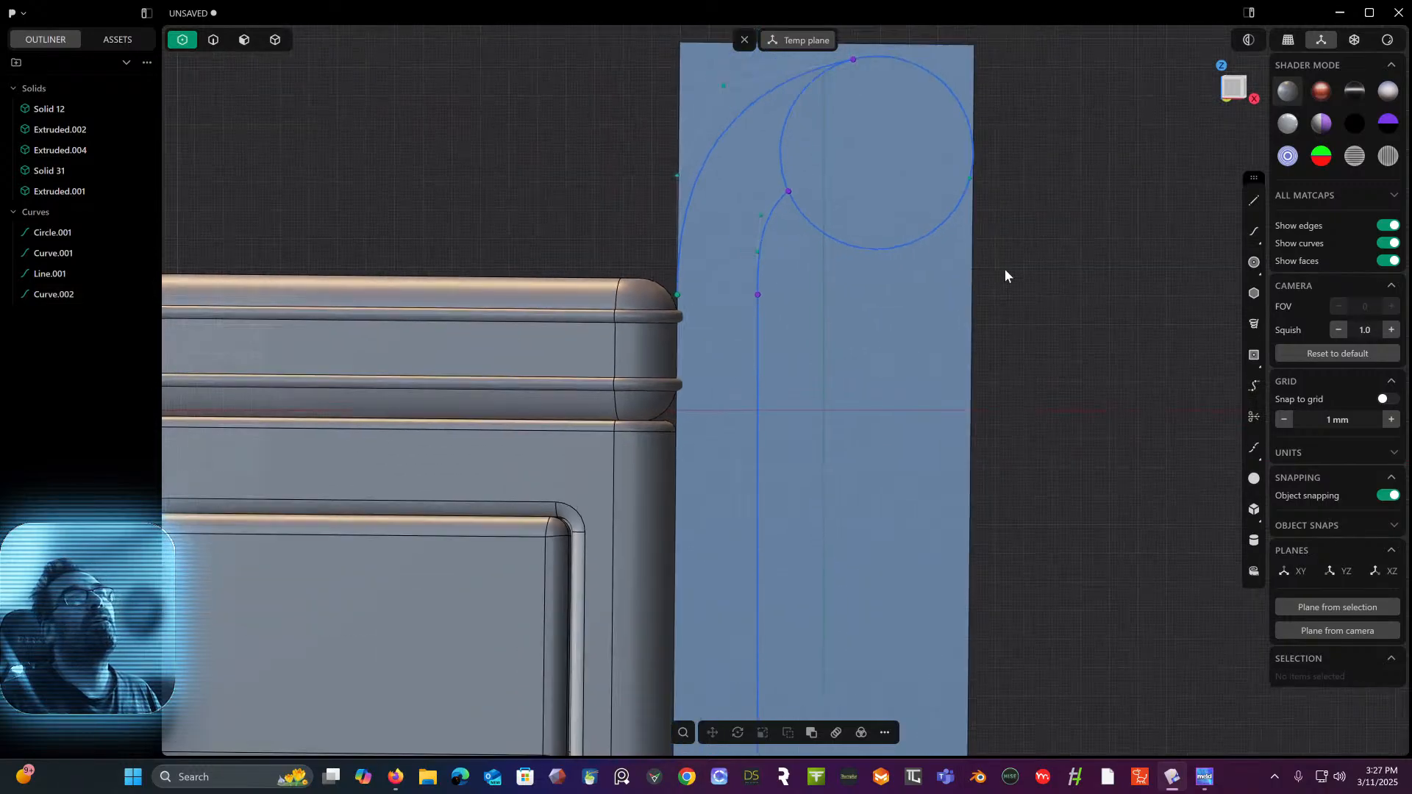
{"action": "middle_click_drag", "start_coordinate": [1005, 267], "coordinate": [943, 282]}
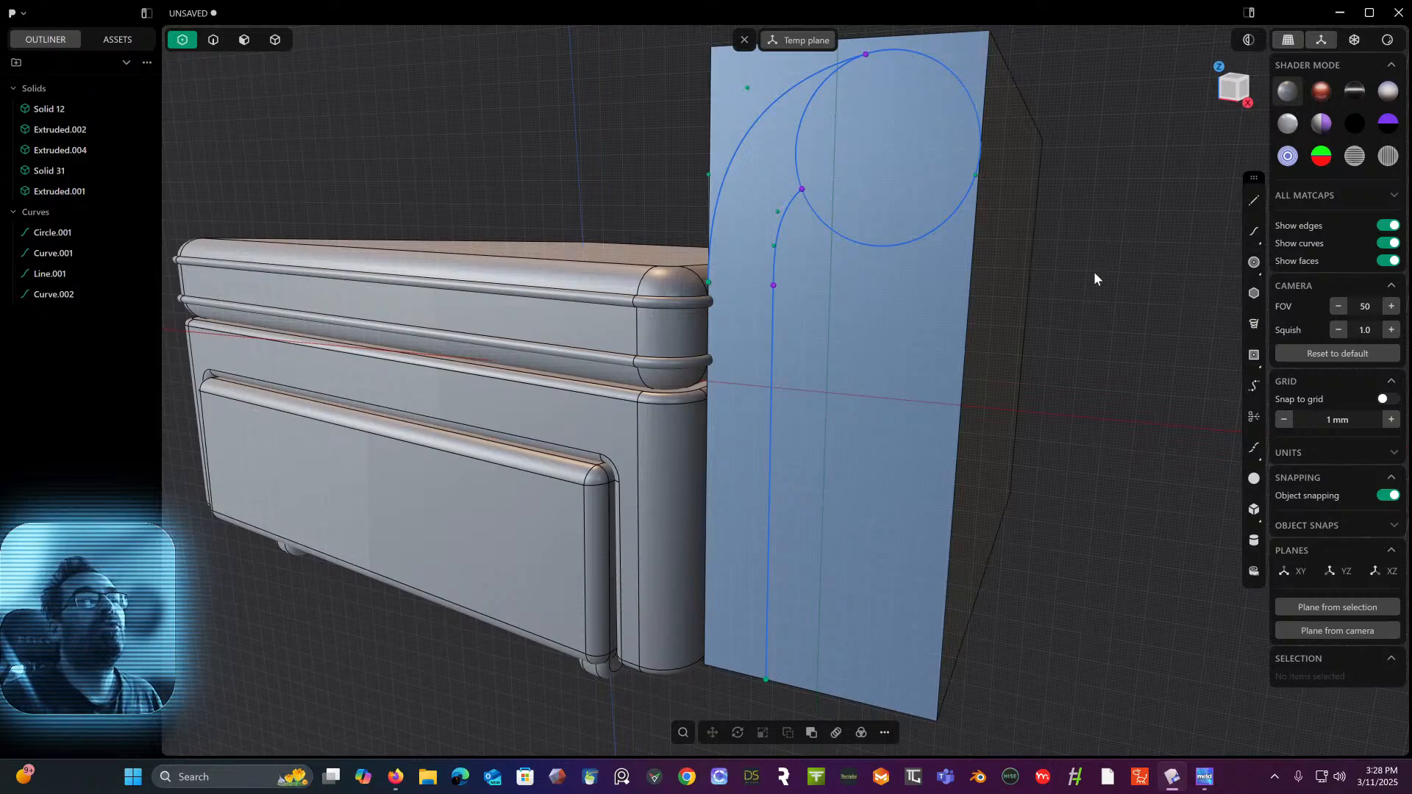
{"action": "scroll", "coordinate": [1093, 271], "scroll_direction": "down", "scroll_amount": 2}
{"action": "middle_click_drag", "start_coordinate": [954, 156], "coordinate": [935, 206]}
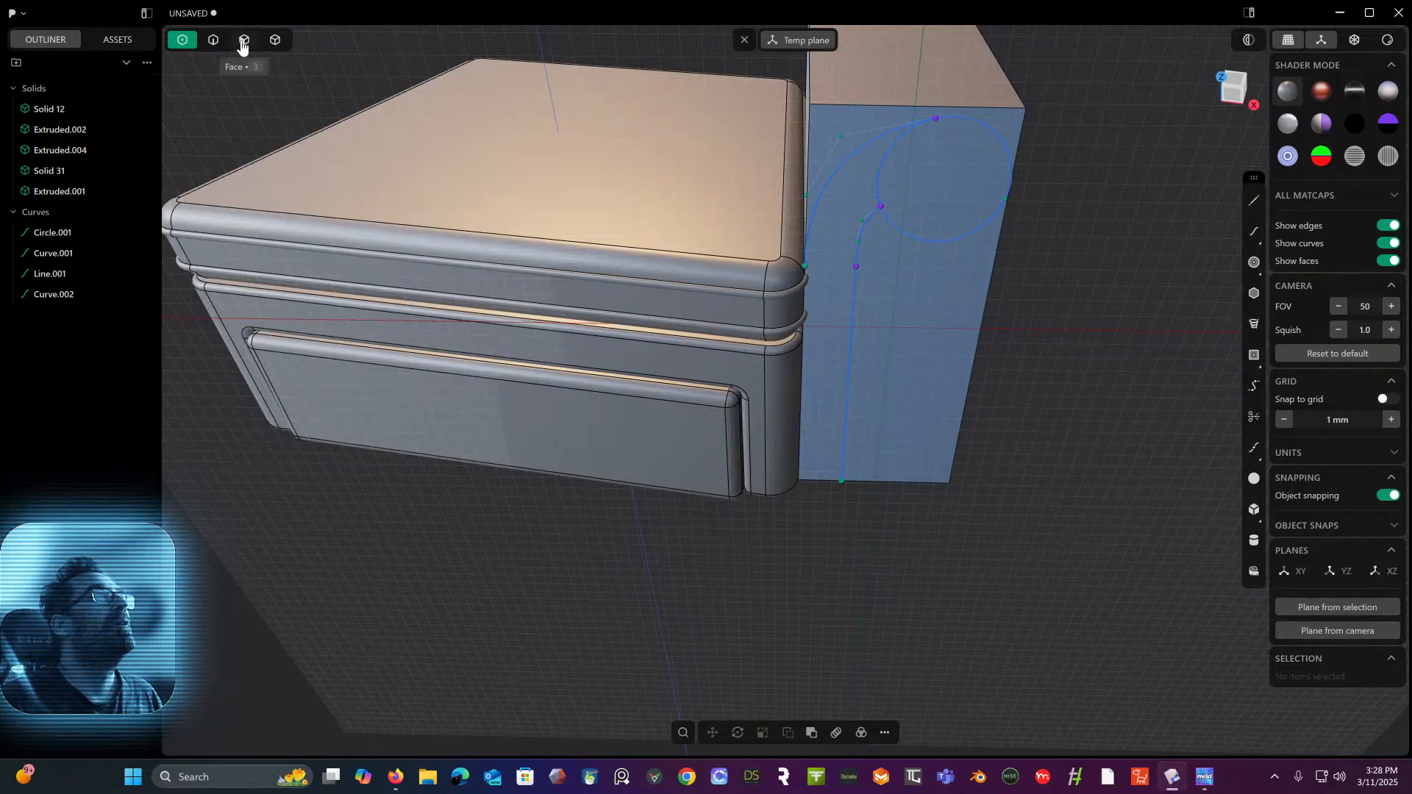
{"action": "left_click", "coordinate": [242, 41]}
{"action": "left_click", "coordinate": [928, 176]}
{"action": "key", "text": "e"}
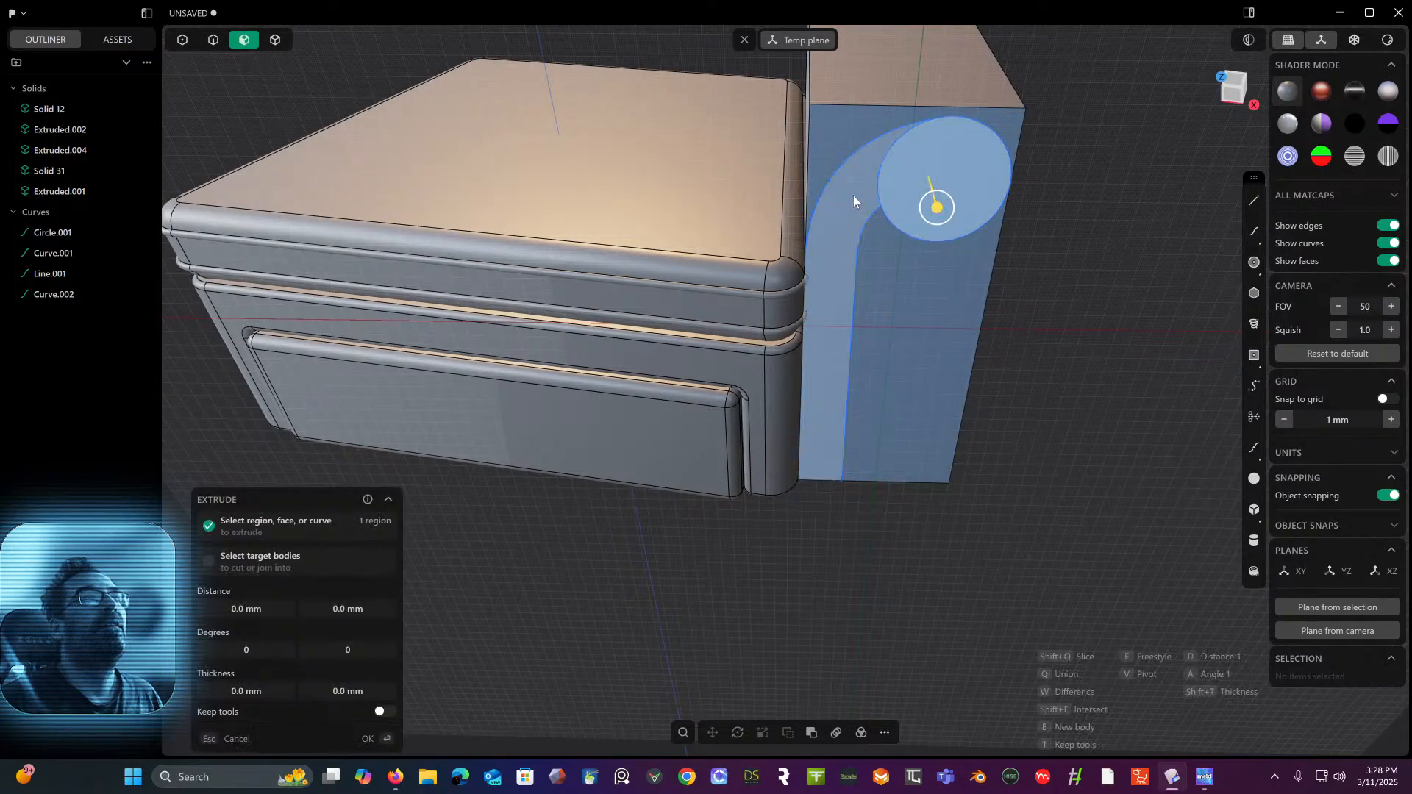
{"action": "left_click", "coordinate": [853, 196]}
{"action": "middle_click_drag", "start_coordinate": [854, 195], "coordinate": [859, 393]}
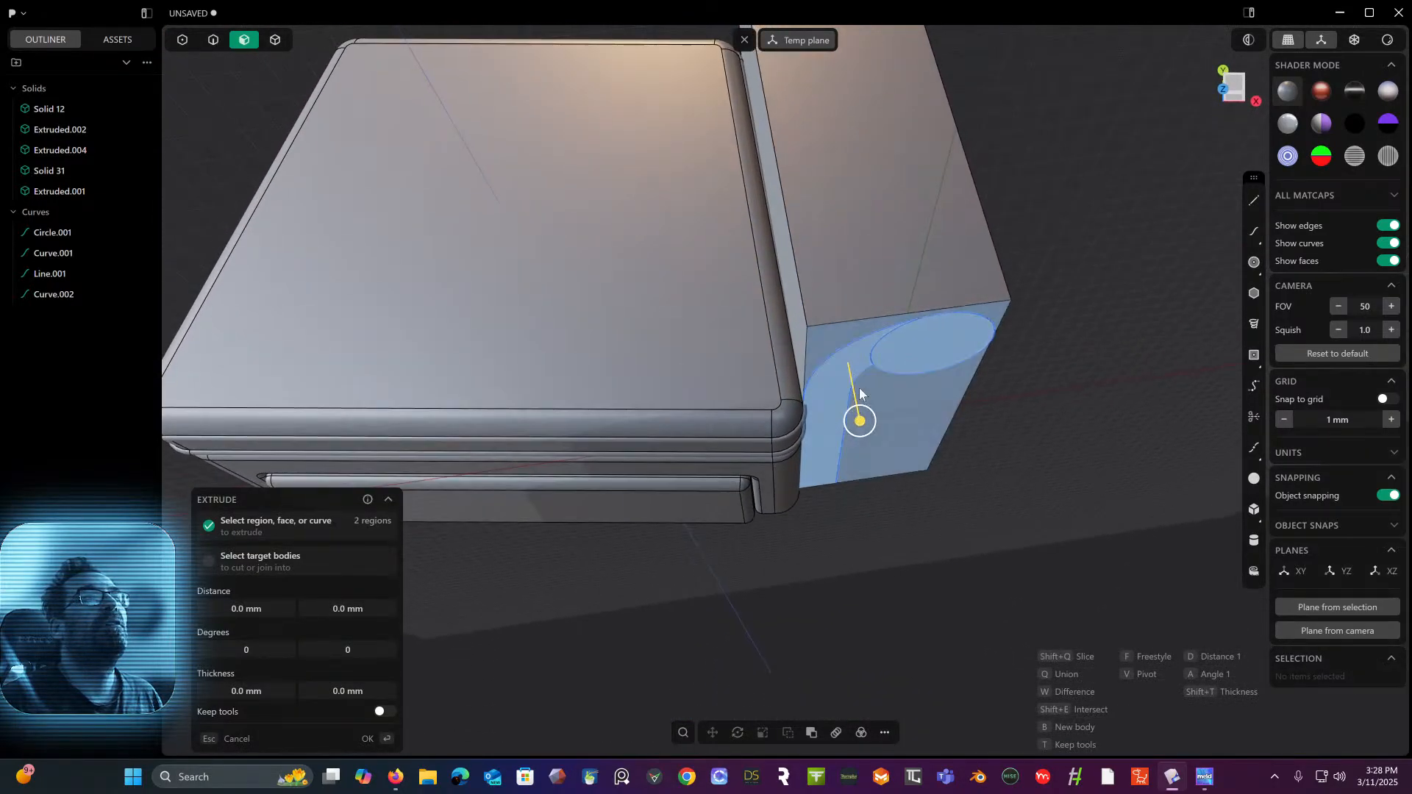
{"action": "middle_click_drag", "start_coordinate": [905, 268], "coordinate": [905, 205]}
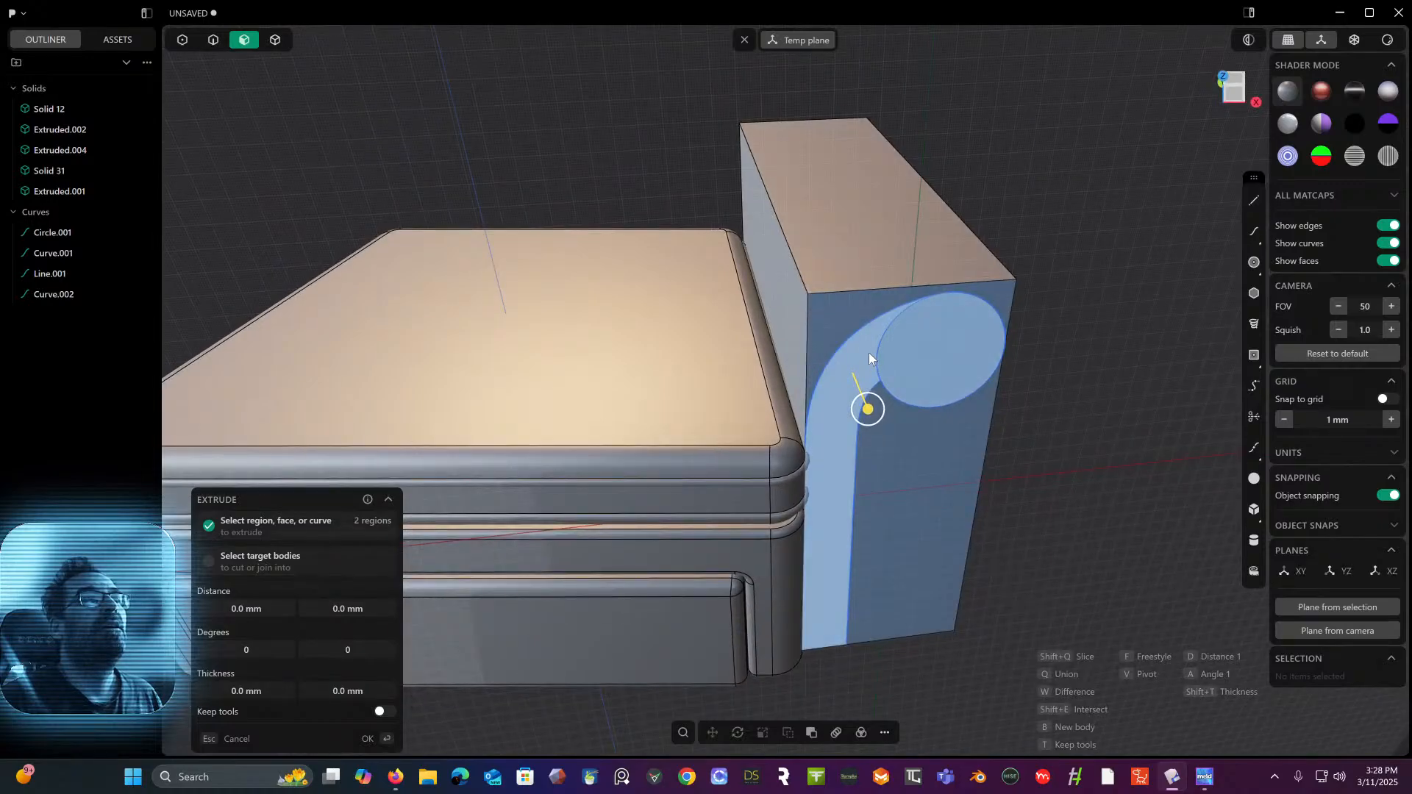
{"action": "left_click", "coordinate": [836, 314]}
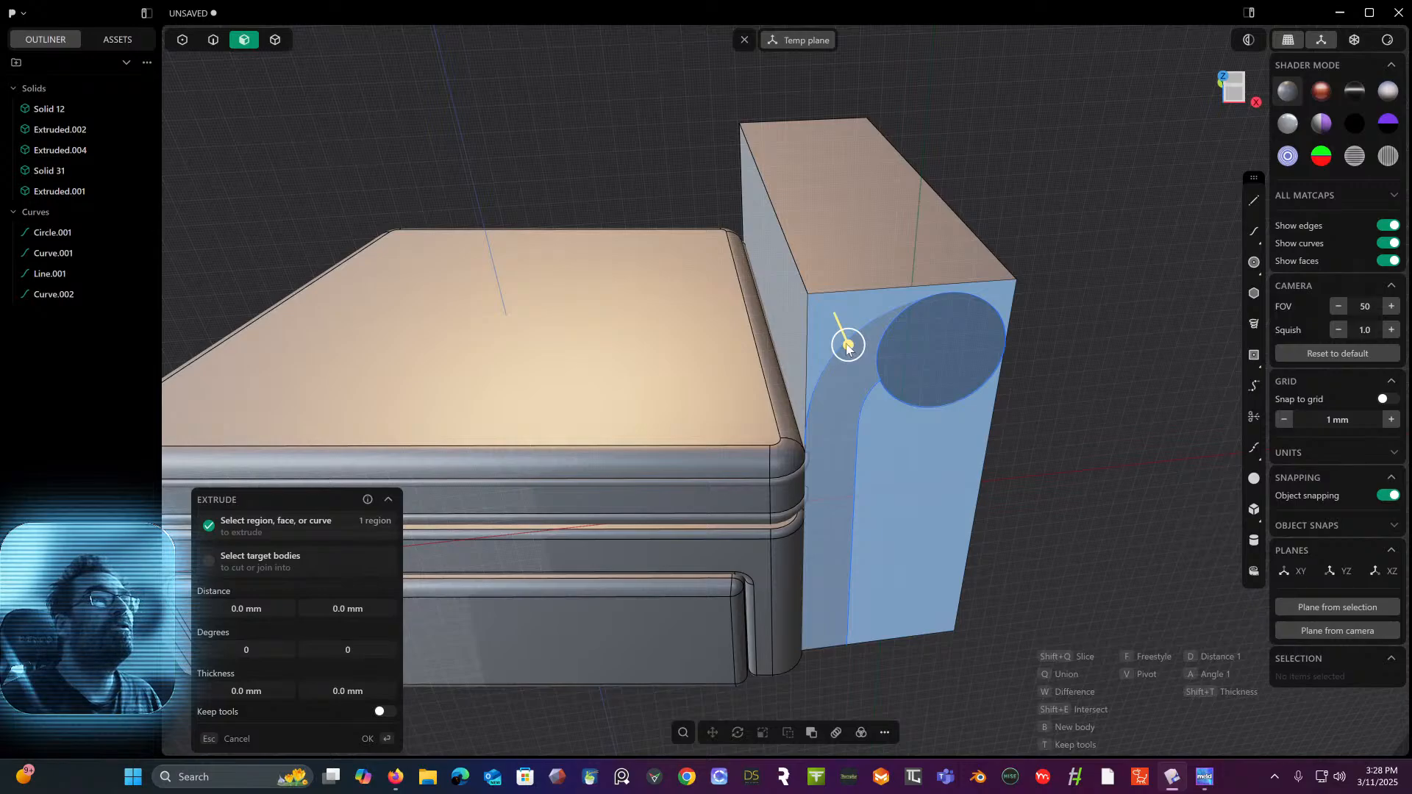
{"action": "left_click_drag", "start_coordinate": [847, 346], "coordinate": [743, 145]}
{"action": "key", "text": "Escape"}
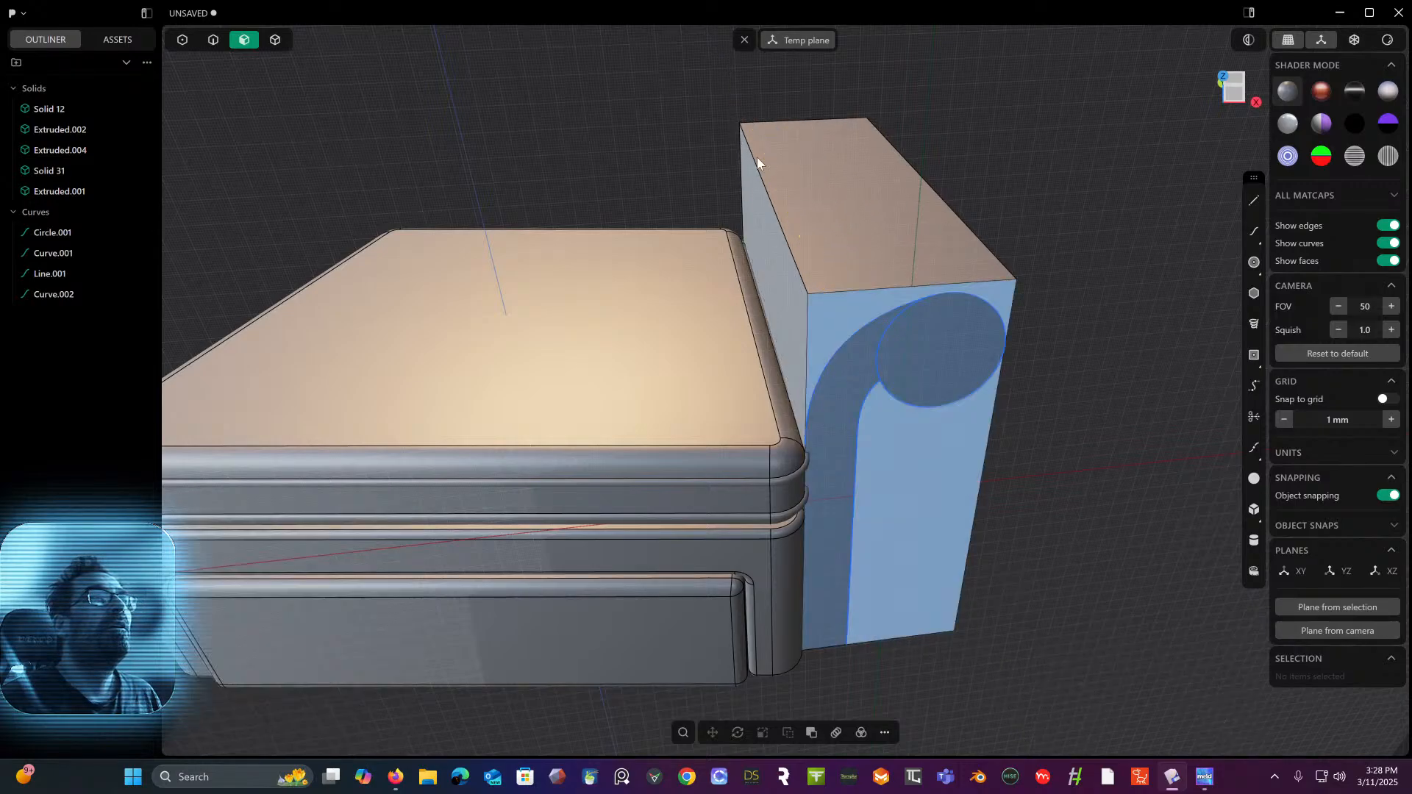
{"action": "key", "text": "e"}
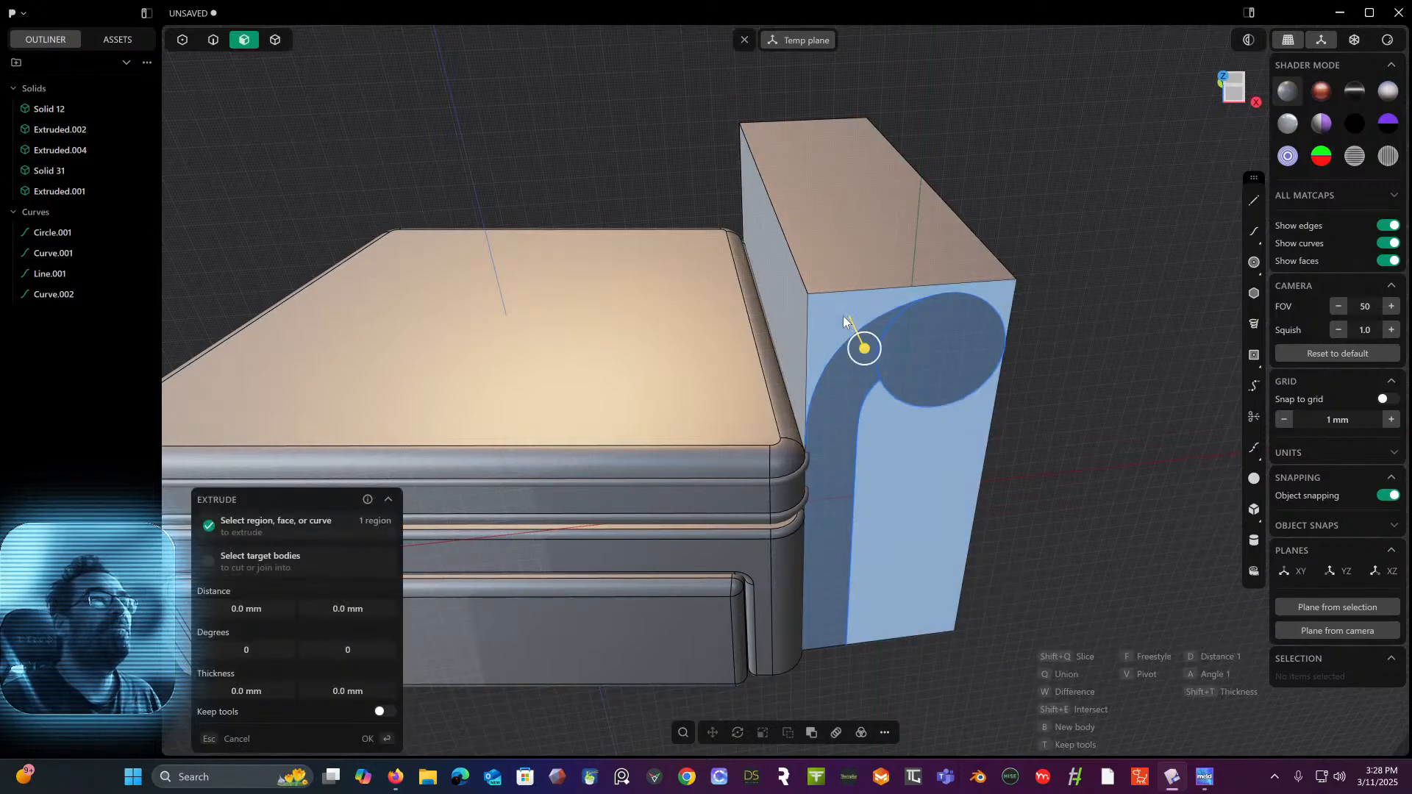
{"action": "left_click", "coordinate": [839, 316]}
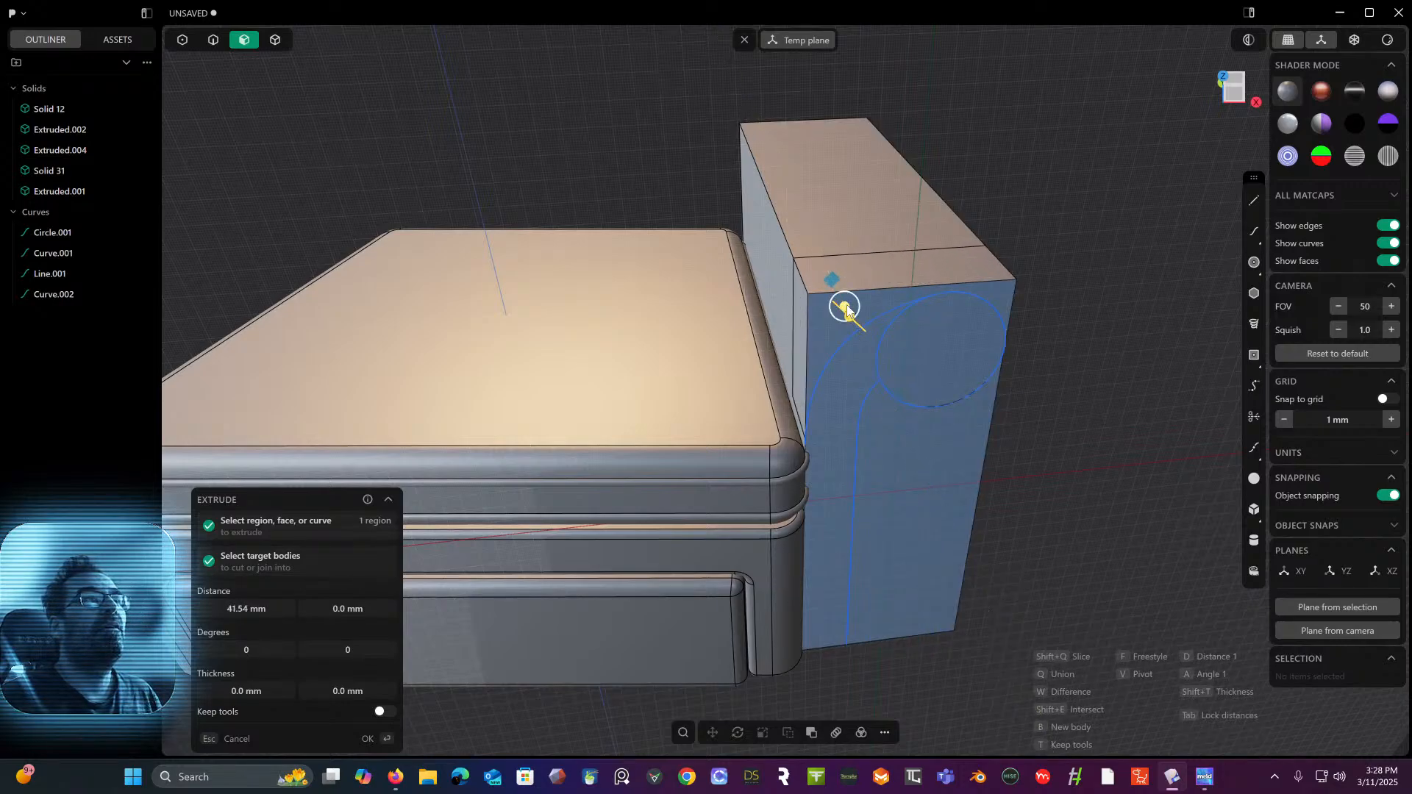
{"action": "key", "text": "Escape"}
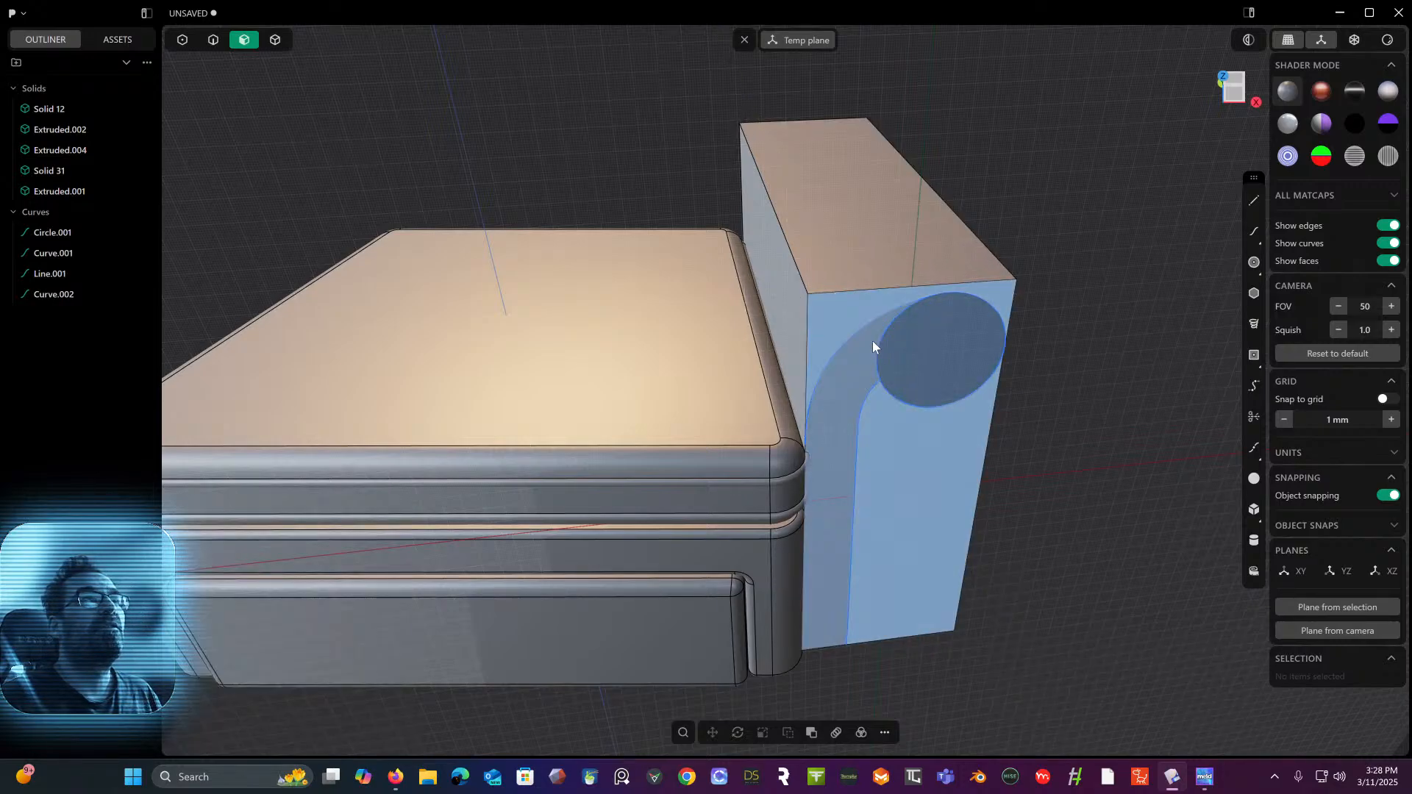
- Try to extrude the circle and the curved band together back through the block with Keep tools on
{"action": "left_click", "coordinate": [841, 315]}
{"action": "key", "text": "e"}
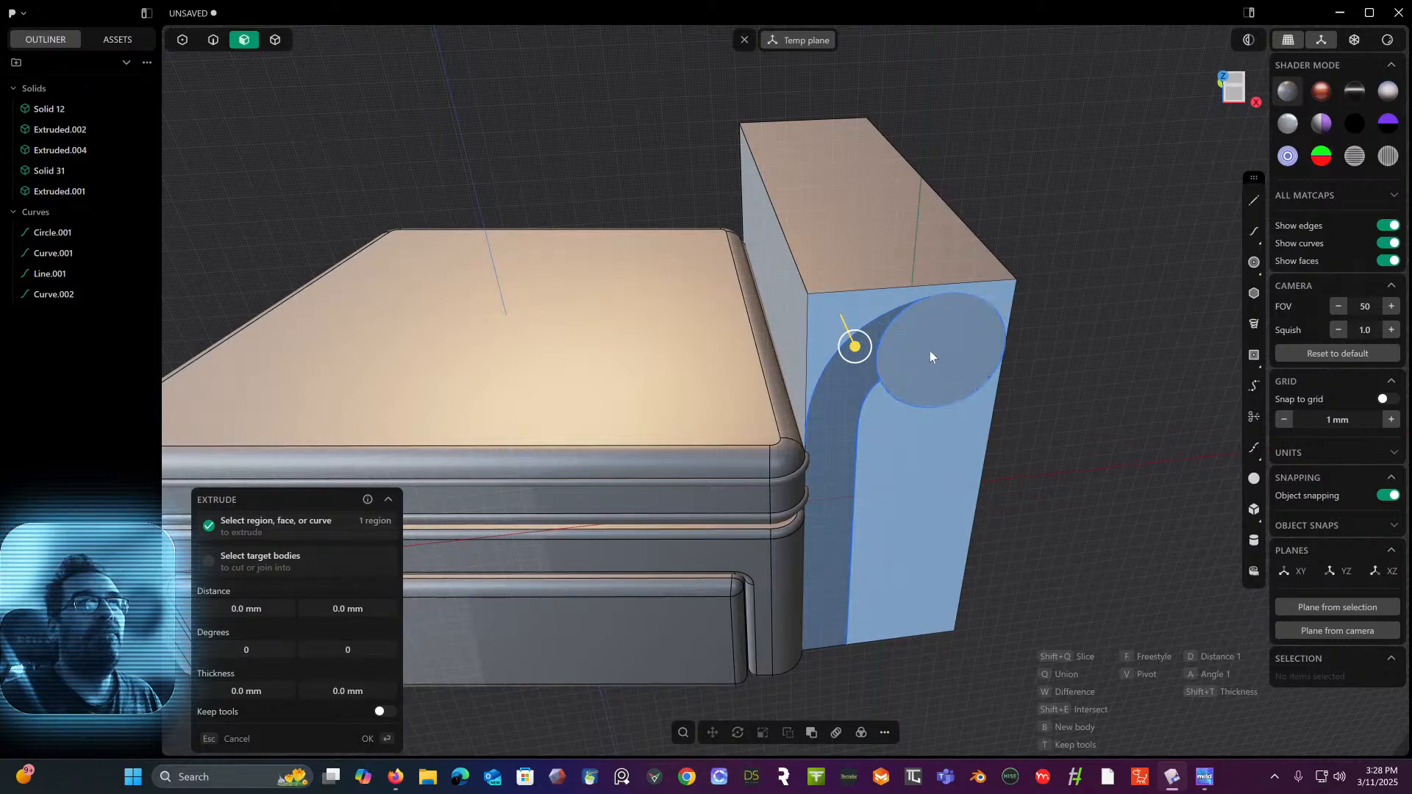
{"action": "left_click", "coordinate": [886, 373]}
{"action": "left_click", "coordinate": [859, 387], "text": "shift"}
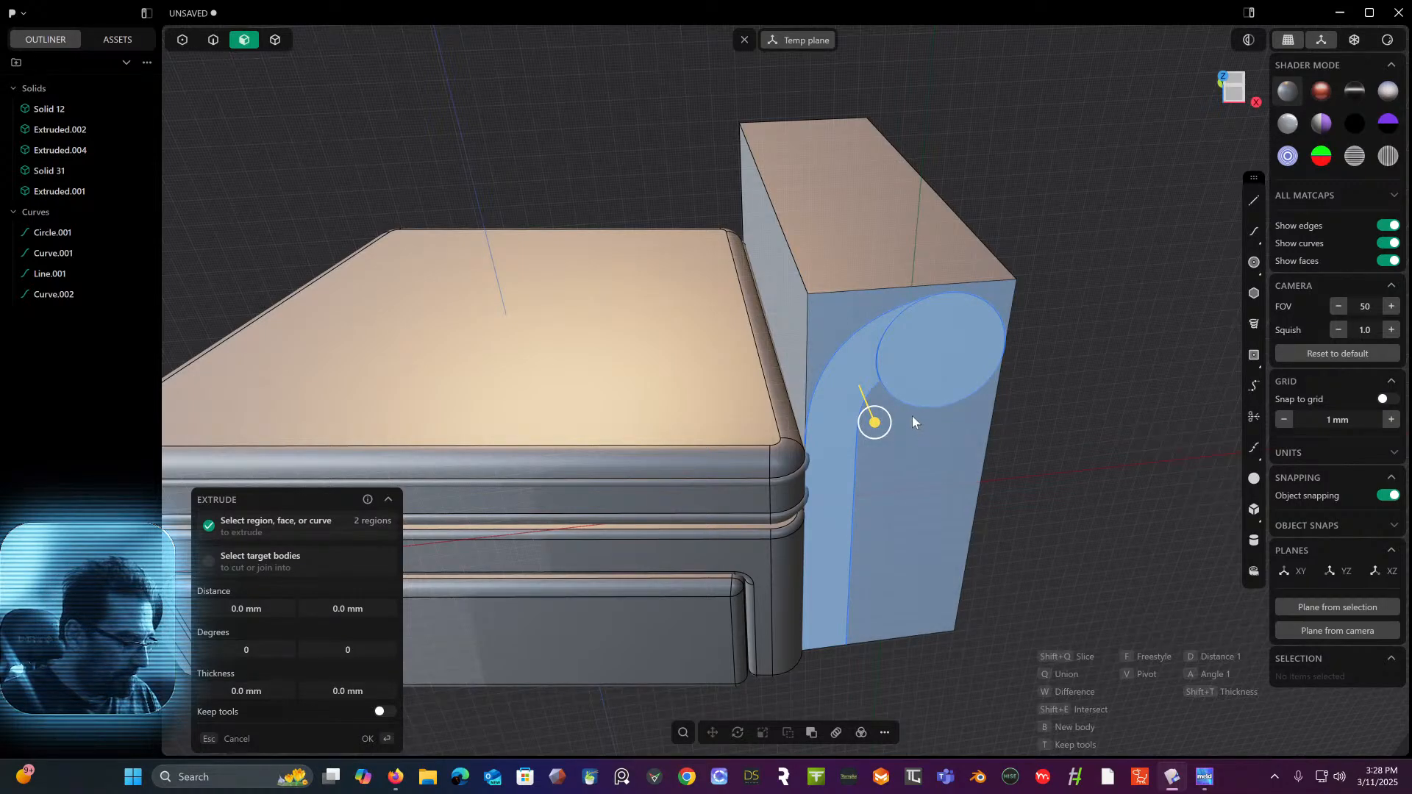
{"action": "key", "text": "t"}
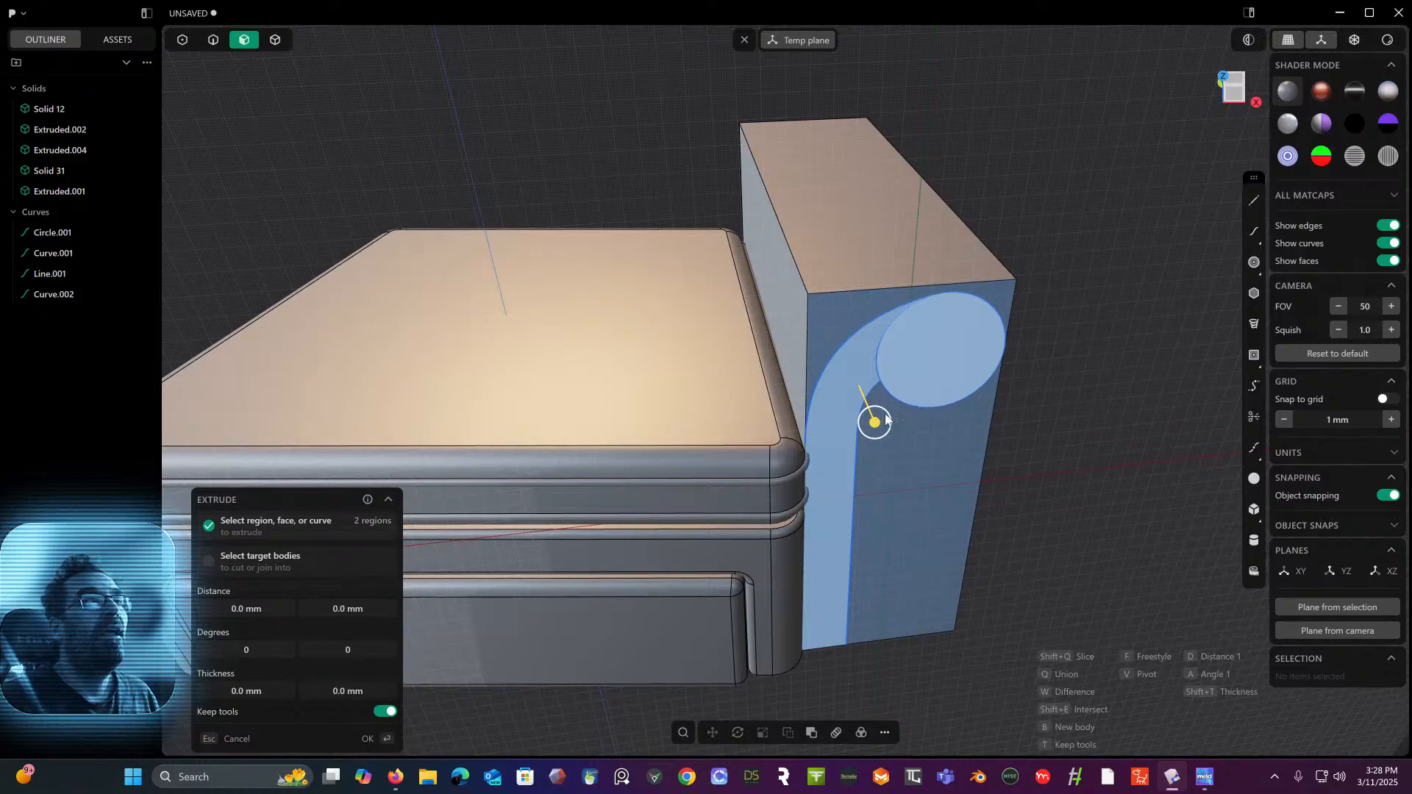
{"action": "left_click_drag", "start_coordinate": [876, 425], "coordinate": [712, 193]}
{"action": "key", "text": "Return"}
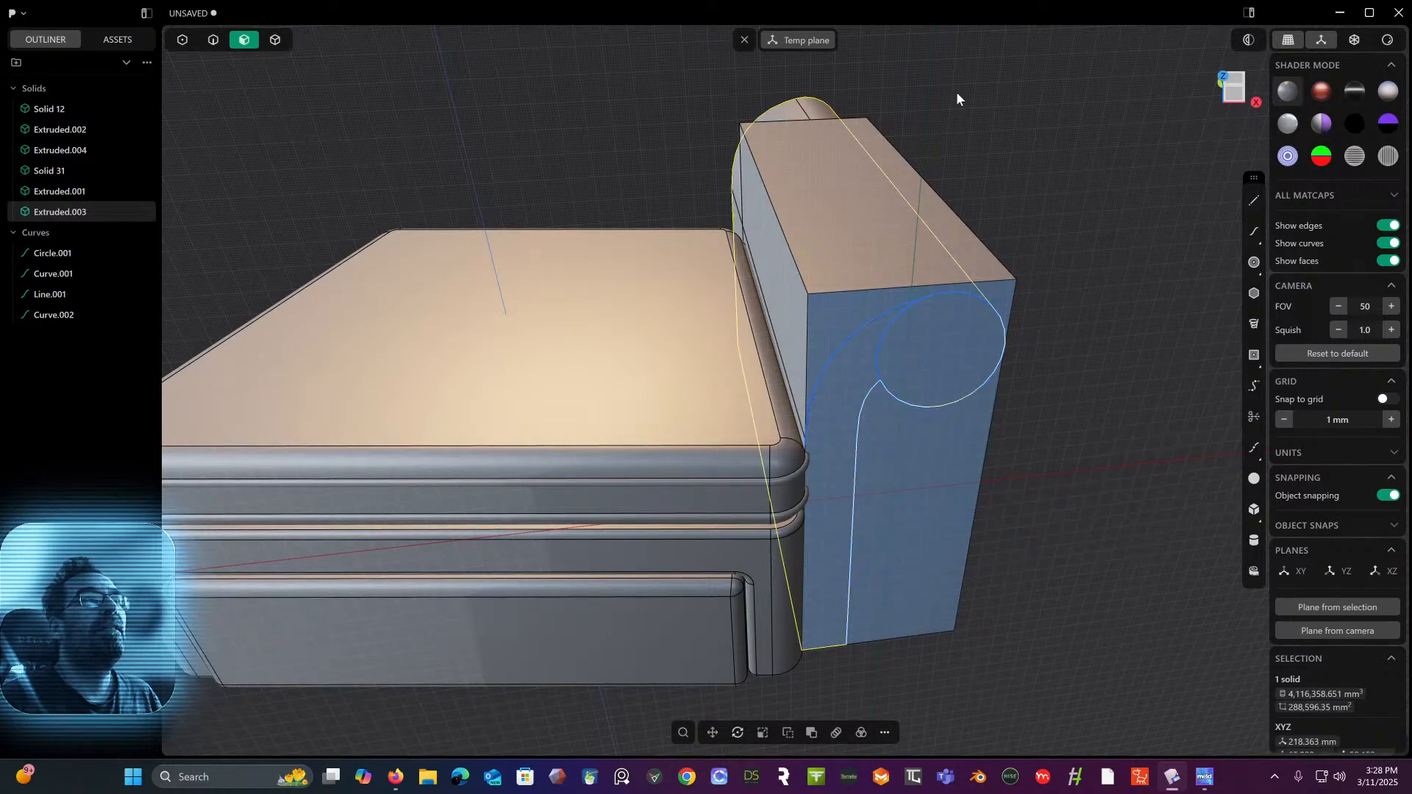
{"action": "middle_click_drag", "start_coordinate": [924, 149], "coordinate": [1040, 139]}
{"action": "key", "text": "ctrl+z"}
- Try to extrude the circle and curved band about 304.6 mm back along the block with Keep tools off
{"action": "key", "text": "e"}
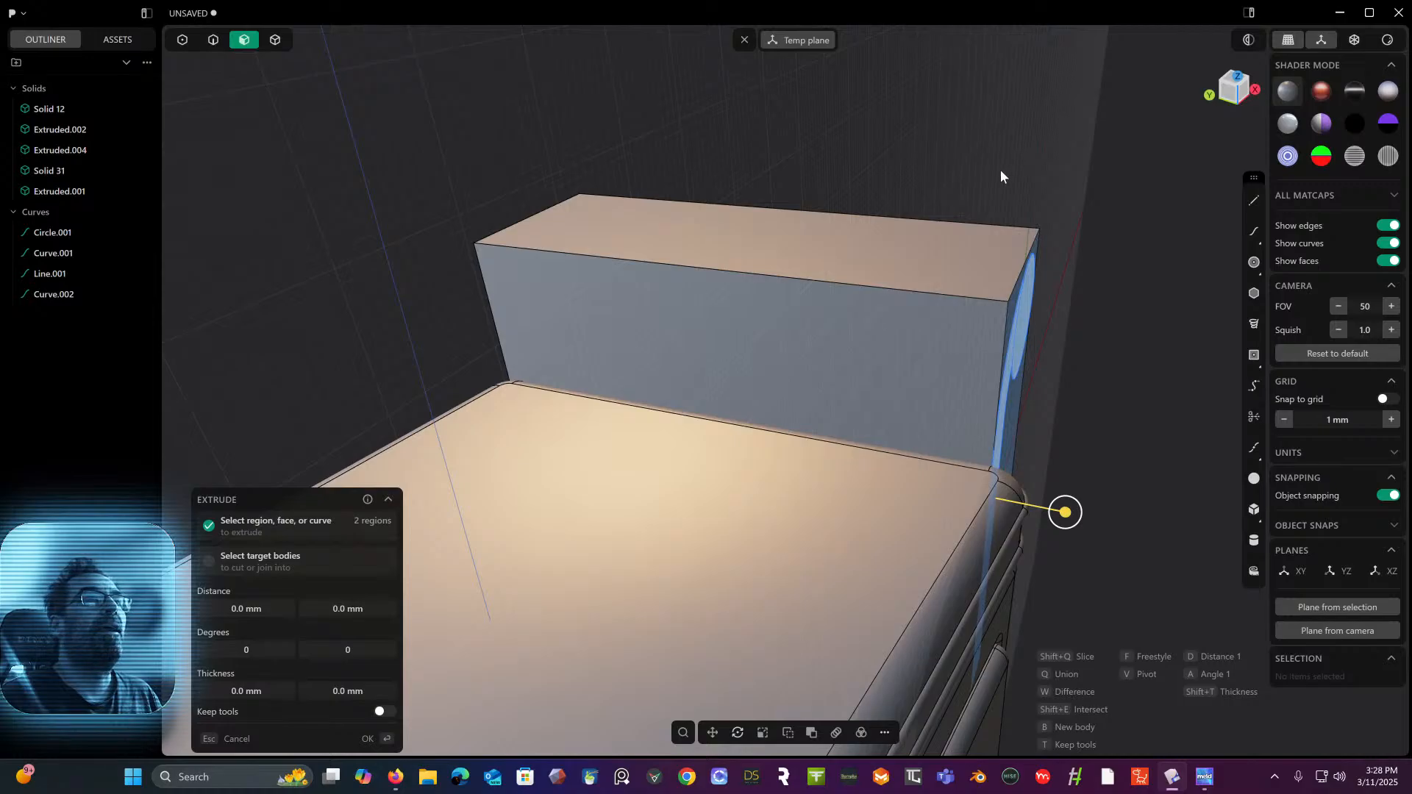
{"action": "left_click_drag", "start_coordinate": [1065, 513], "coordinate": [533, 287]}
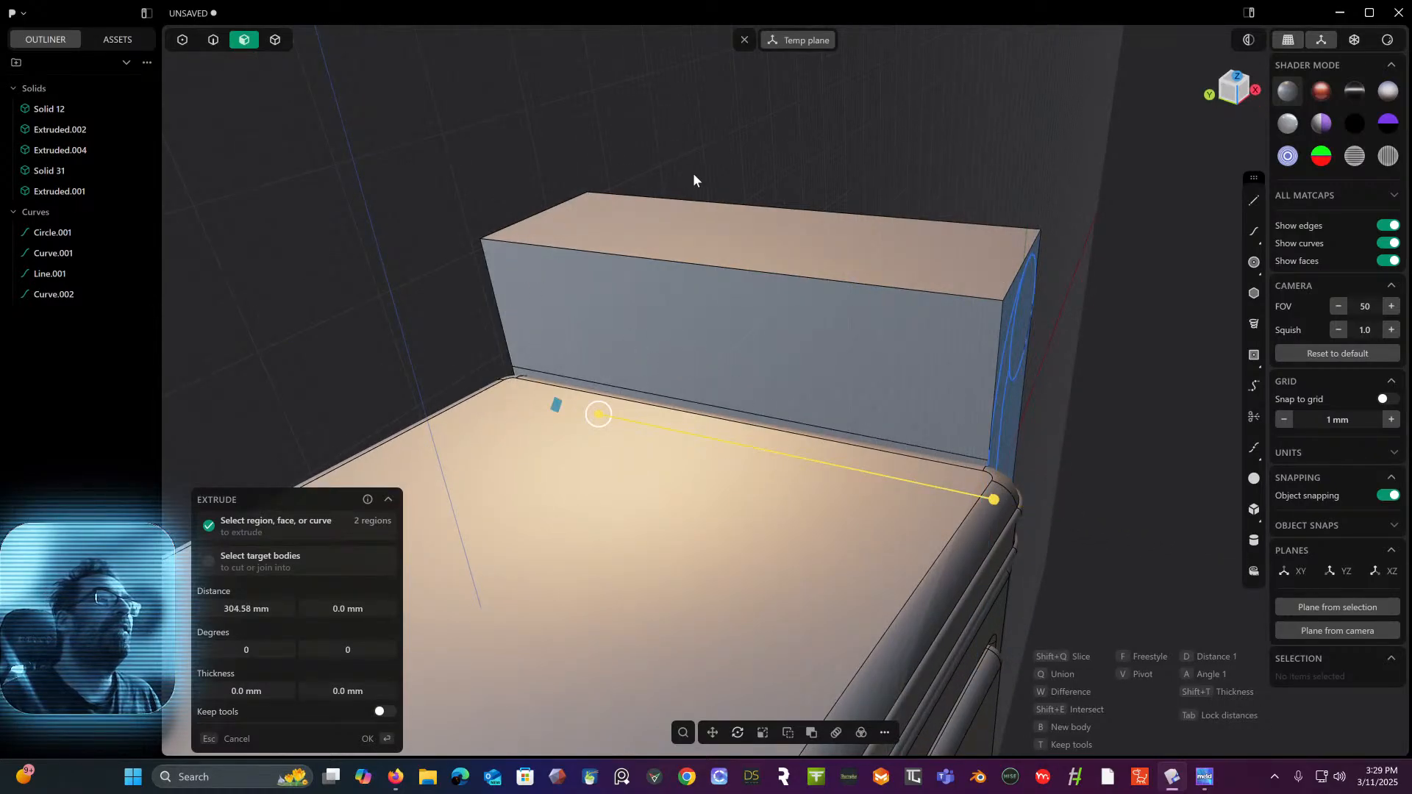
{"action": "key", "text": "Return"}
{"action": "middle_click_drag", "start_coordinate": [686, 179], "coordinate": [585, 179]}
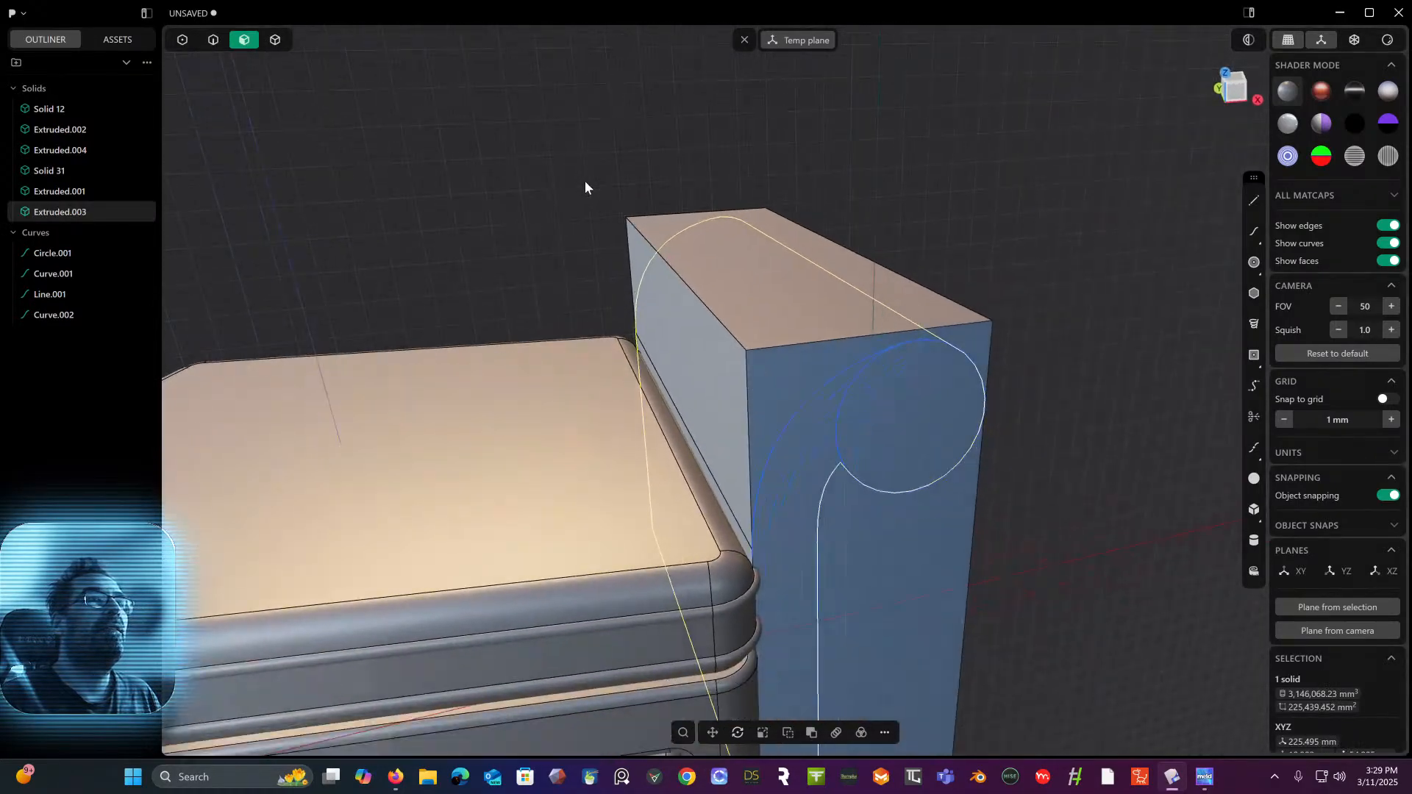
{"action": "left_click", "coordinate": [918, 306]}
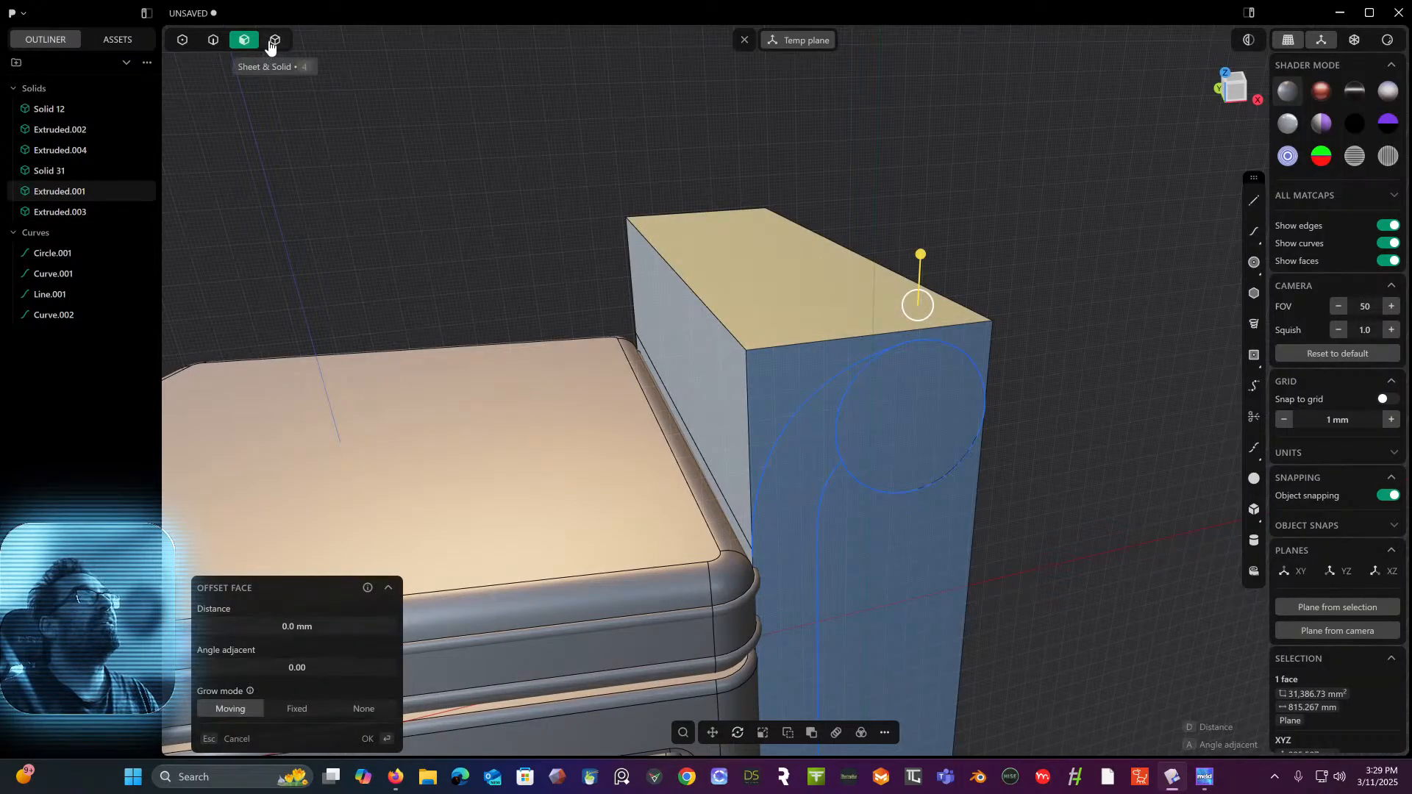
{"action": "left_click", "coordinate": [272, 41]}
{"action": "left_click", "coordinate": [916, 319]}
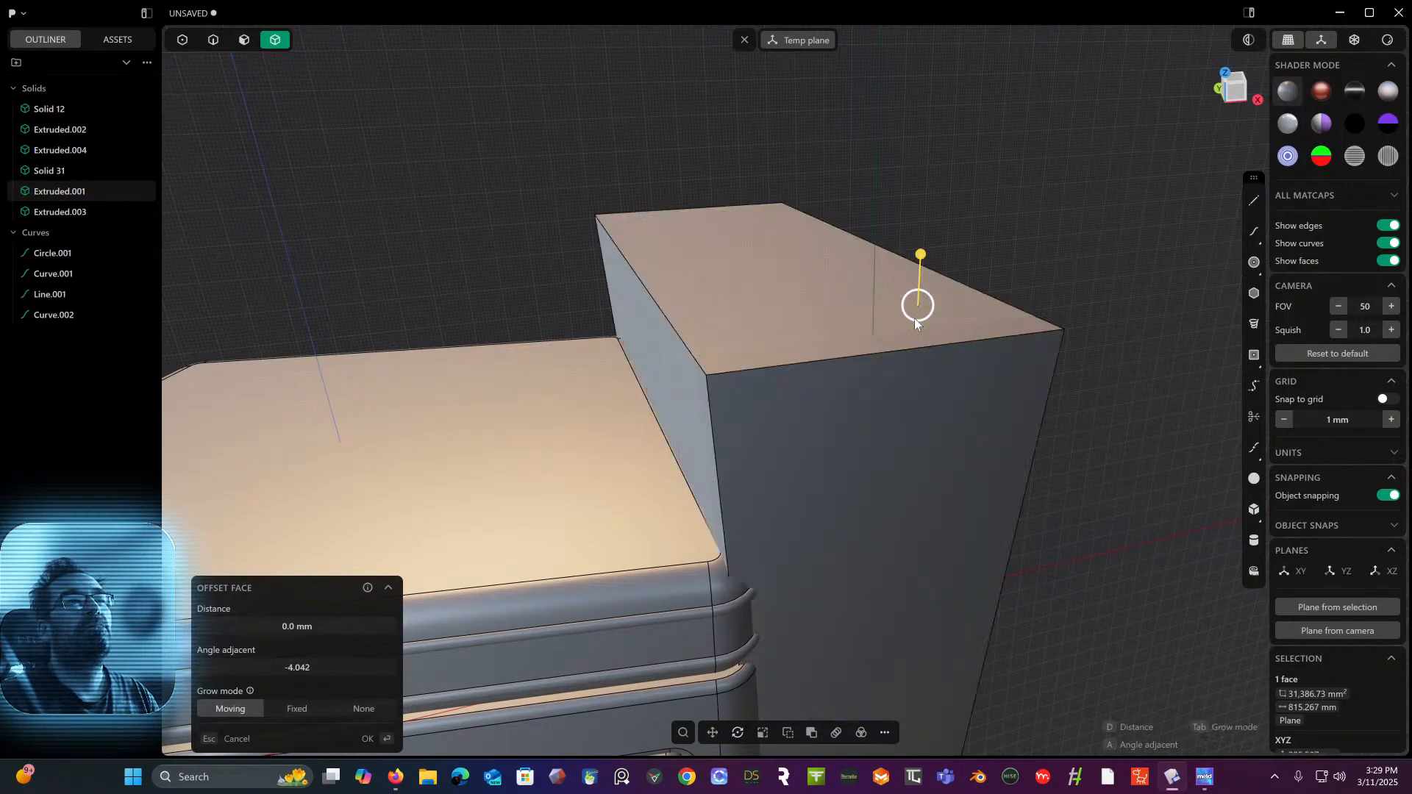
{"action": "key", "text": "Escape"}
{"action": "left_click", "coordinate": [946, 301]}
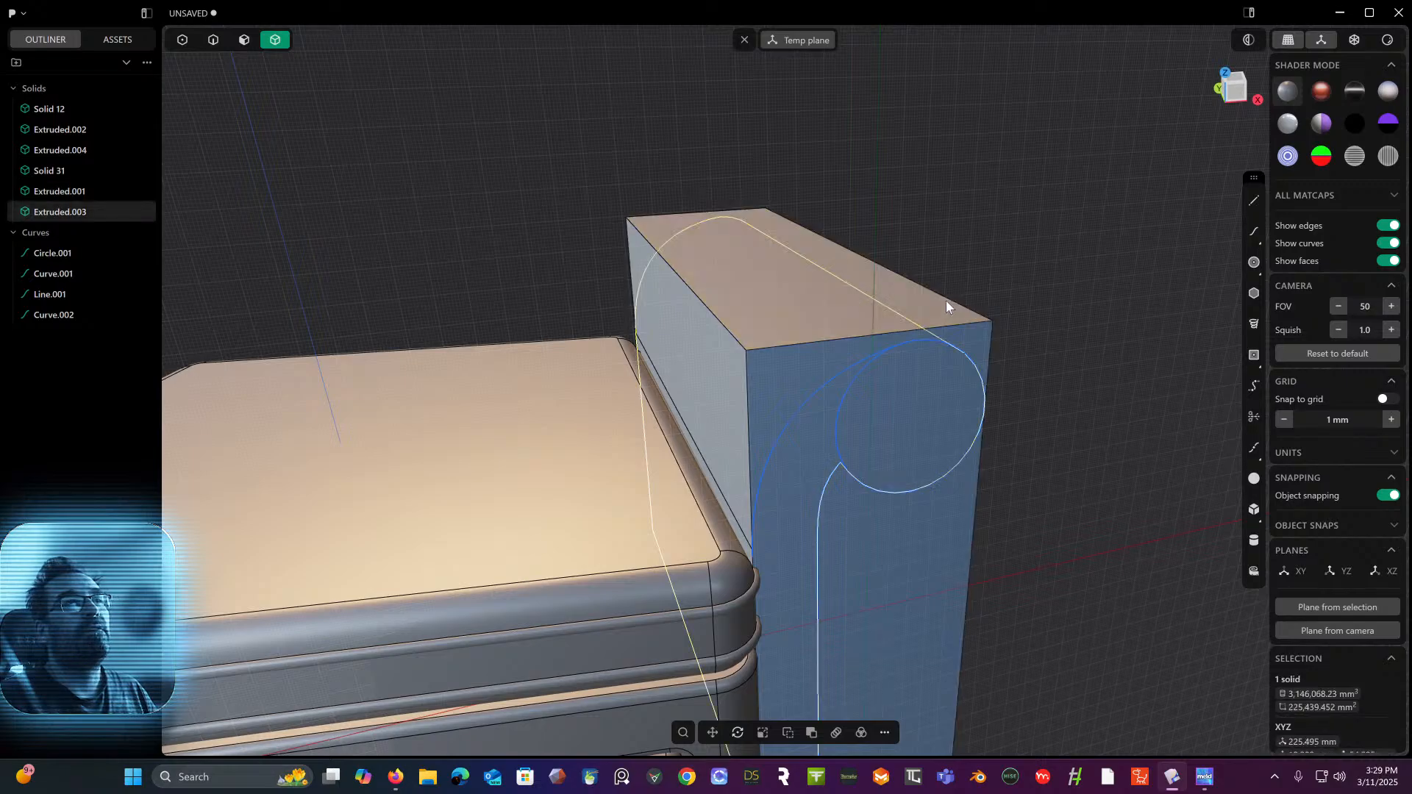
{"action": "middle_click_drag", "start_coordinate": [946, 301], "coordinate": [942, 272]}
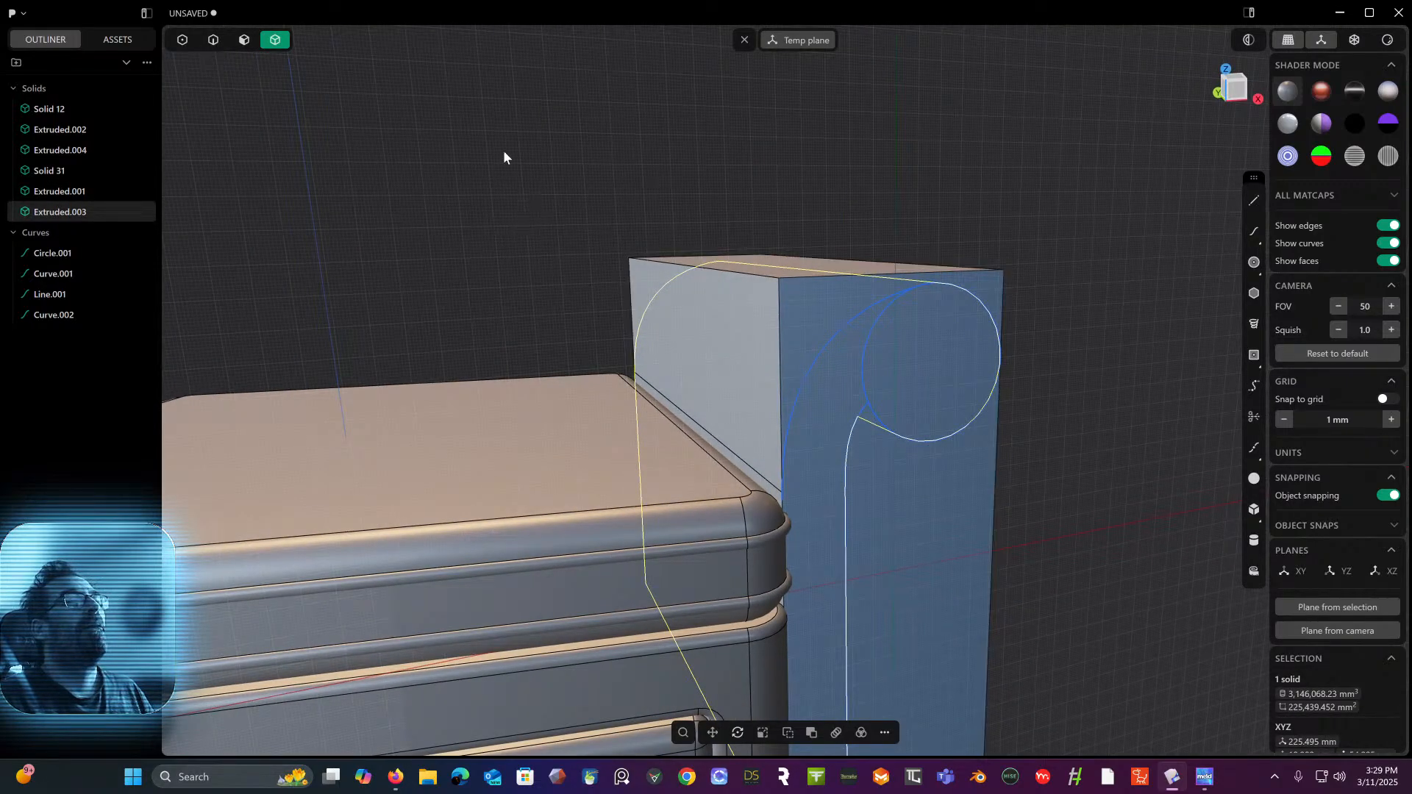
{"action": "key", "text": "e"}
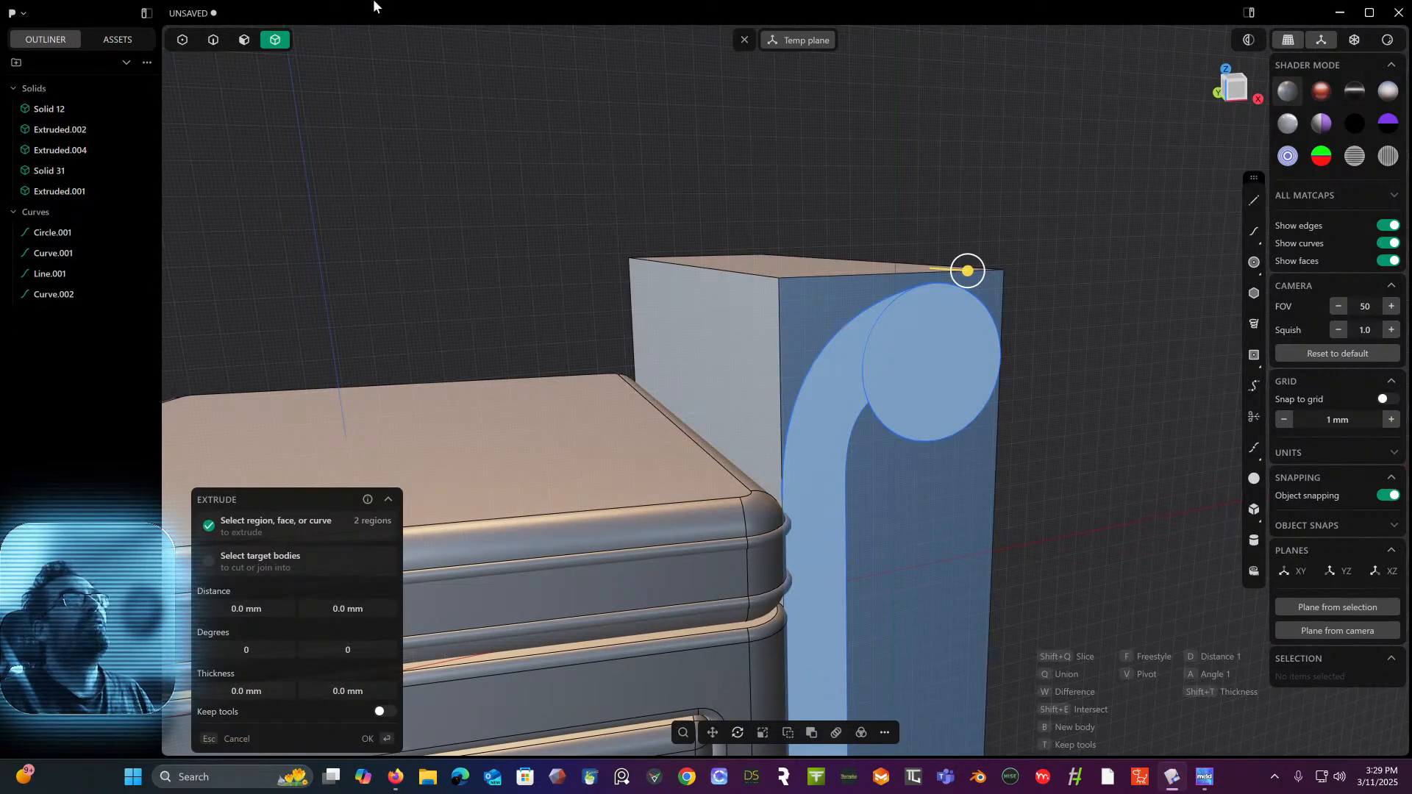
{"action": "left_click", "coordinate": [921, 367]}
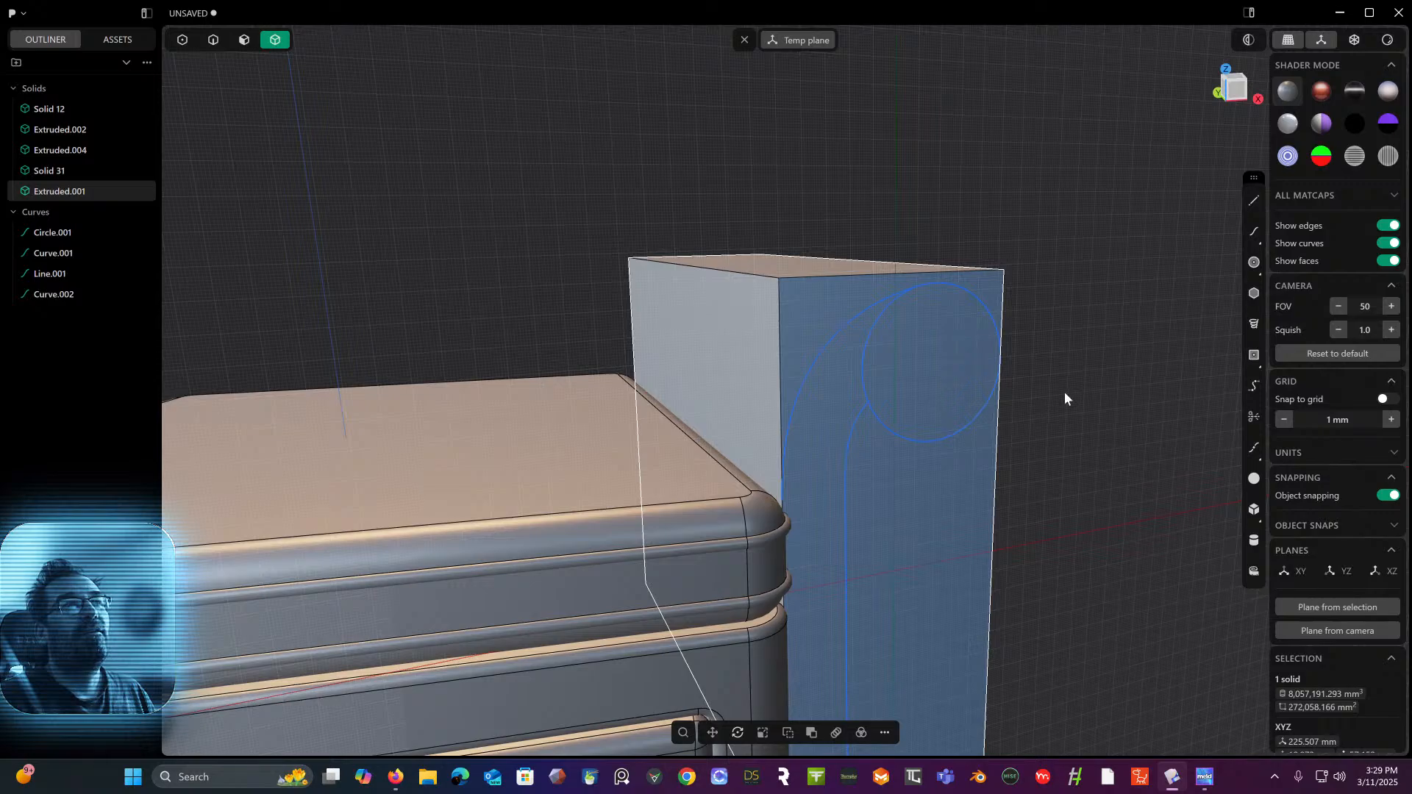
{"action": "left_click_drag", "start_coordinate": [812, 171], "coordinate": [265, 63]}
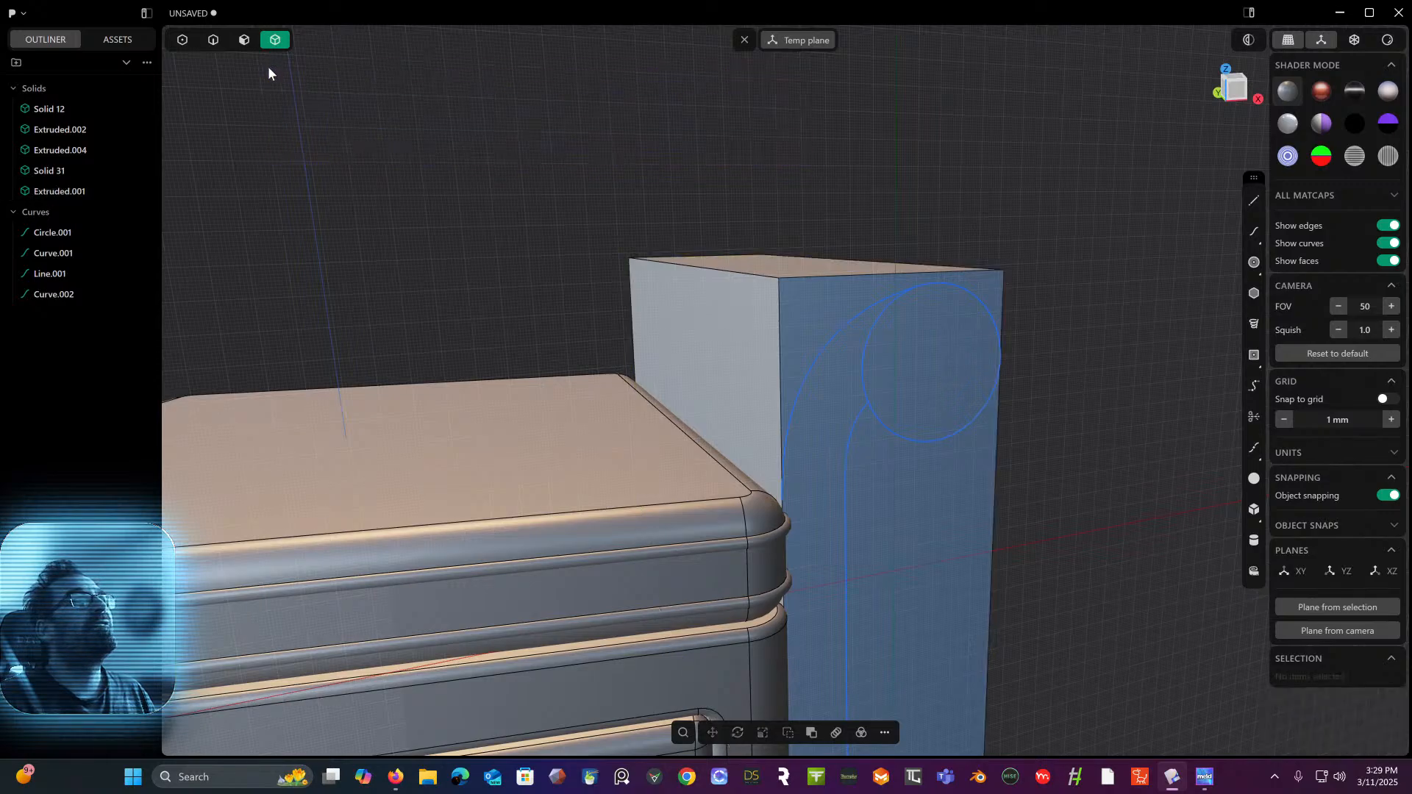
- Extrude the circle and curved band 304.59 mm back into the block as a cut, targeting the block and turning Keep tools on
{"action": "left_click", "coordinate": [245, 41]}
{"action": "key", "text": "e"}
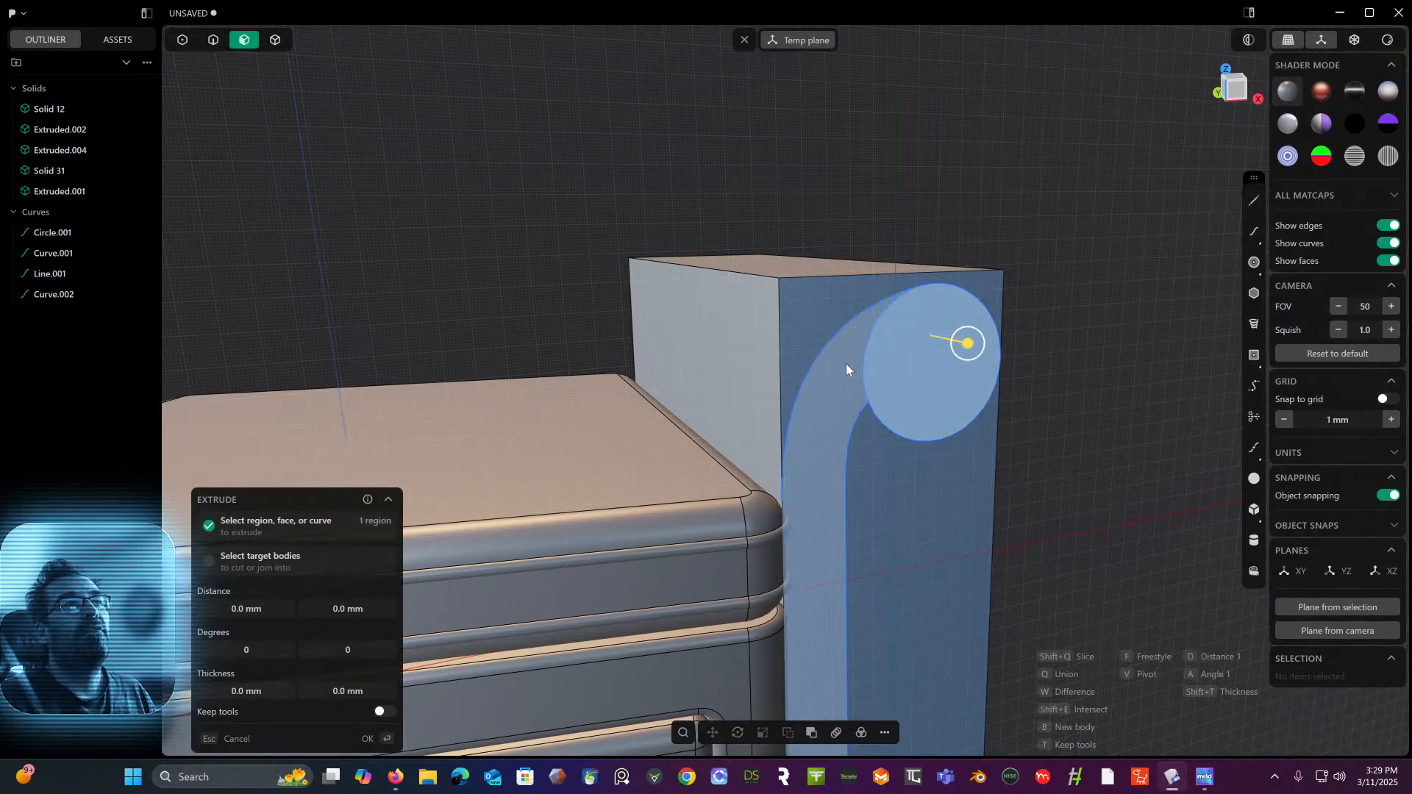
{"action": "middle_click_drag", "start_coordinate": [846, 367], "coordinate": [918, 403]}
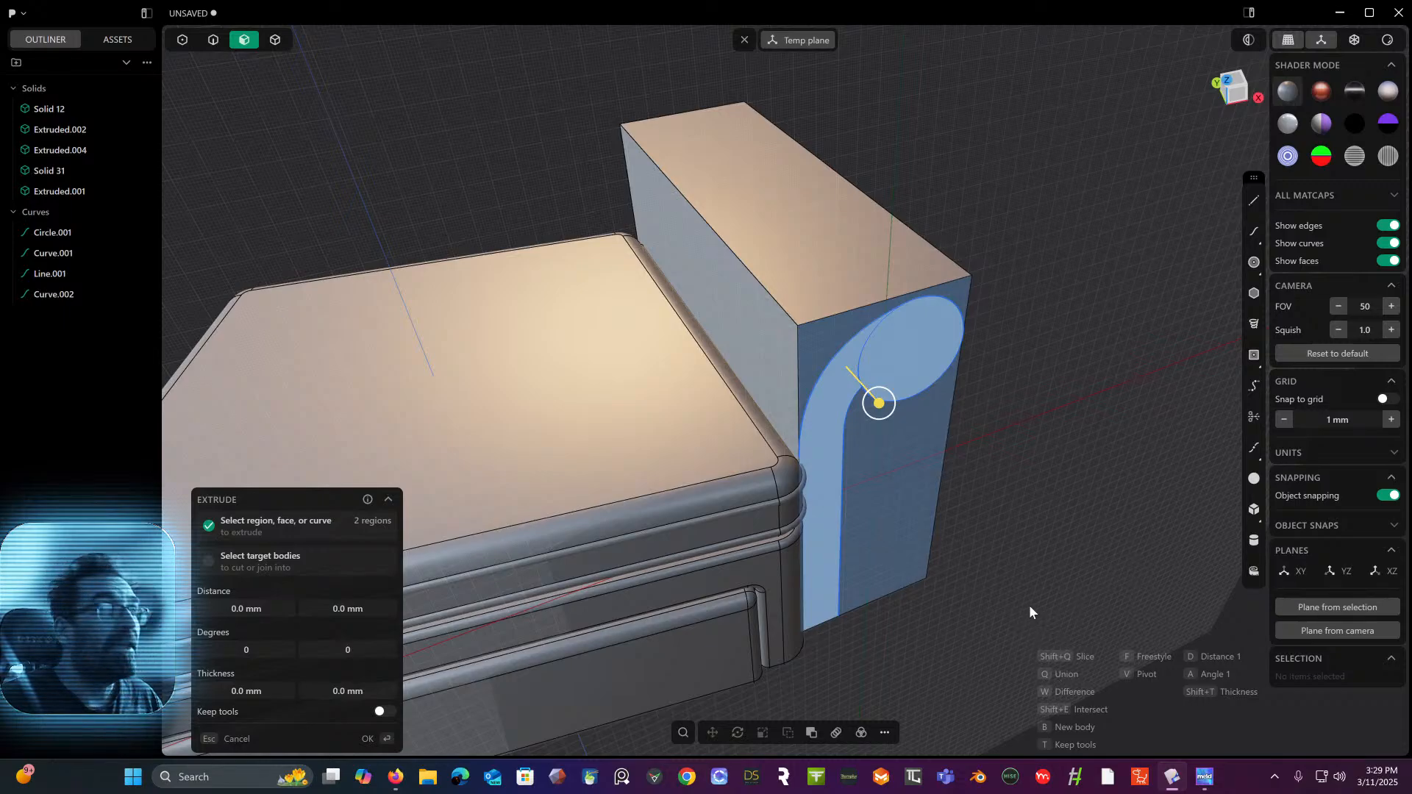
{"action": "key", "text": "Tab"}
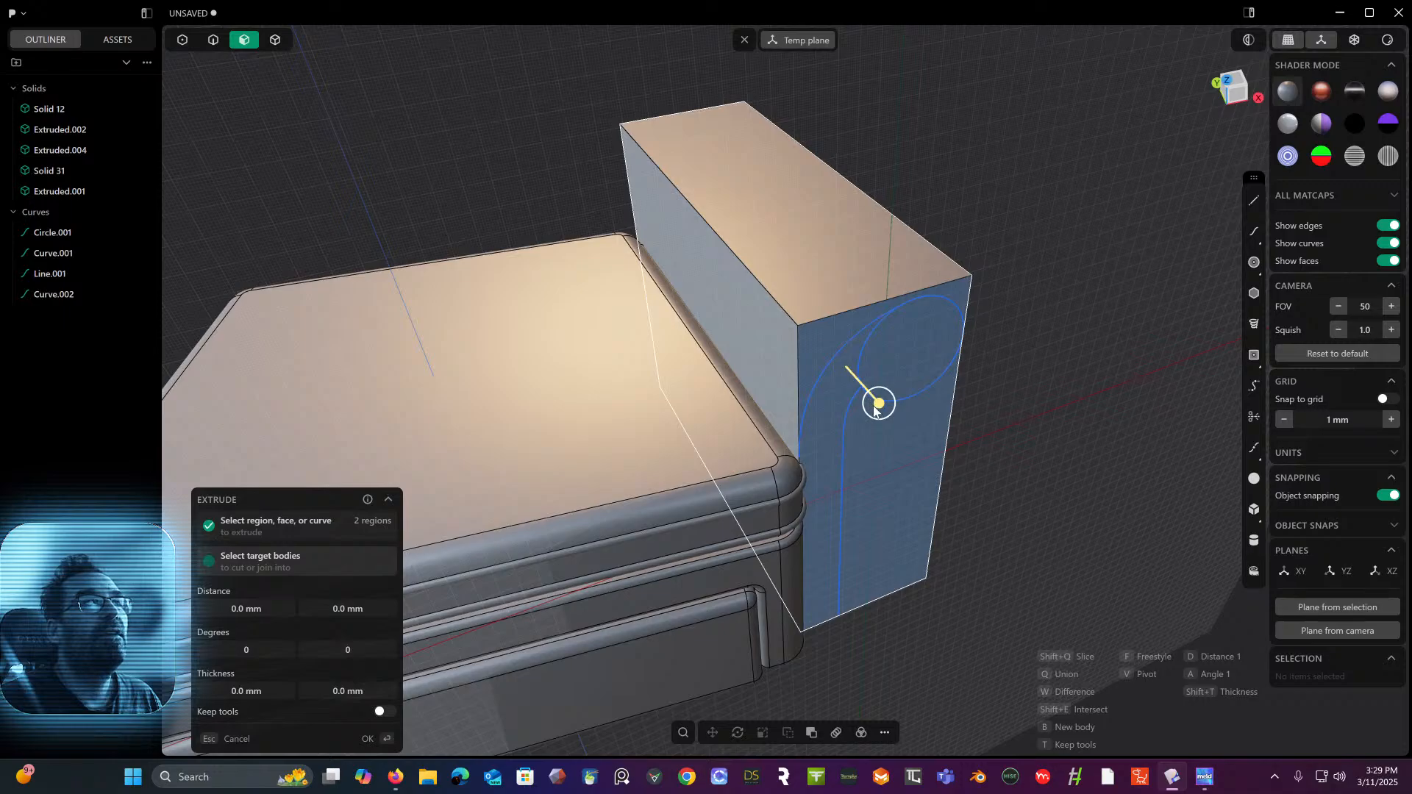
{"action": "left_click", "coordinate": [846, 274]}
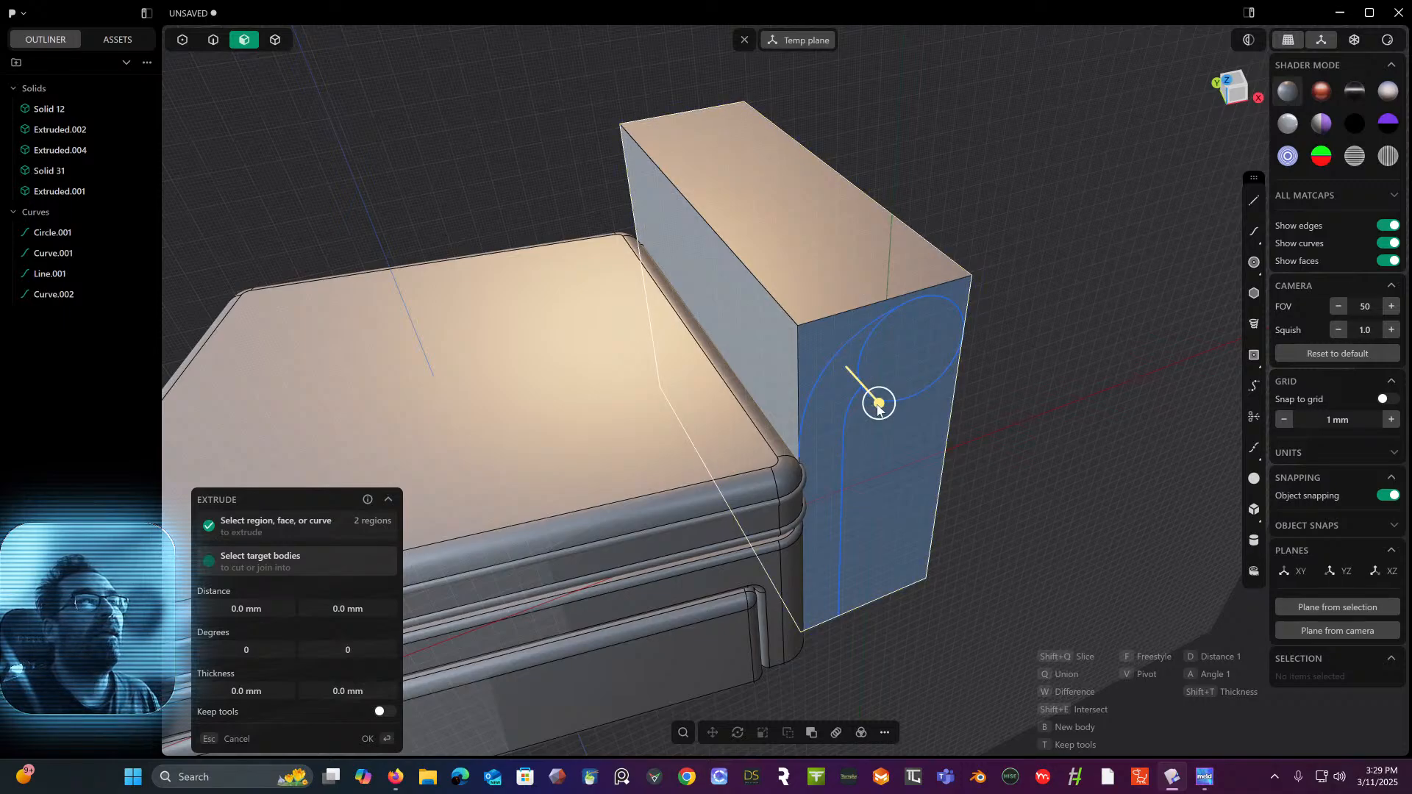
{"action": "left_click_drag", "start_coordinate": [878, 403], "coordinate": [619, 175]}
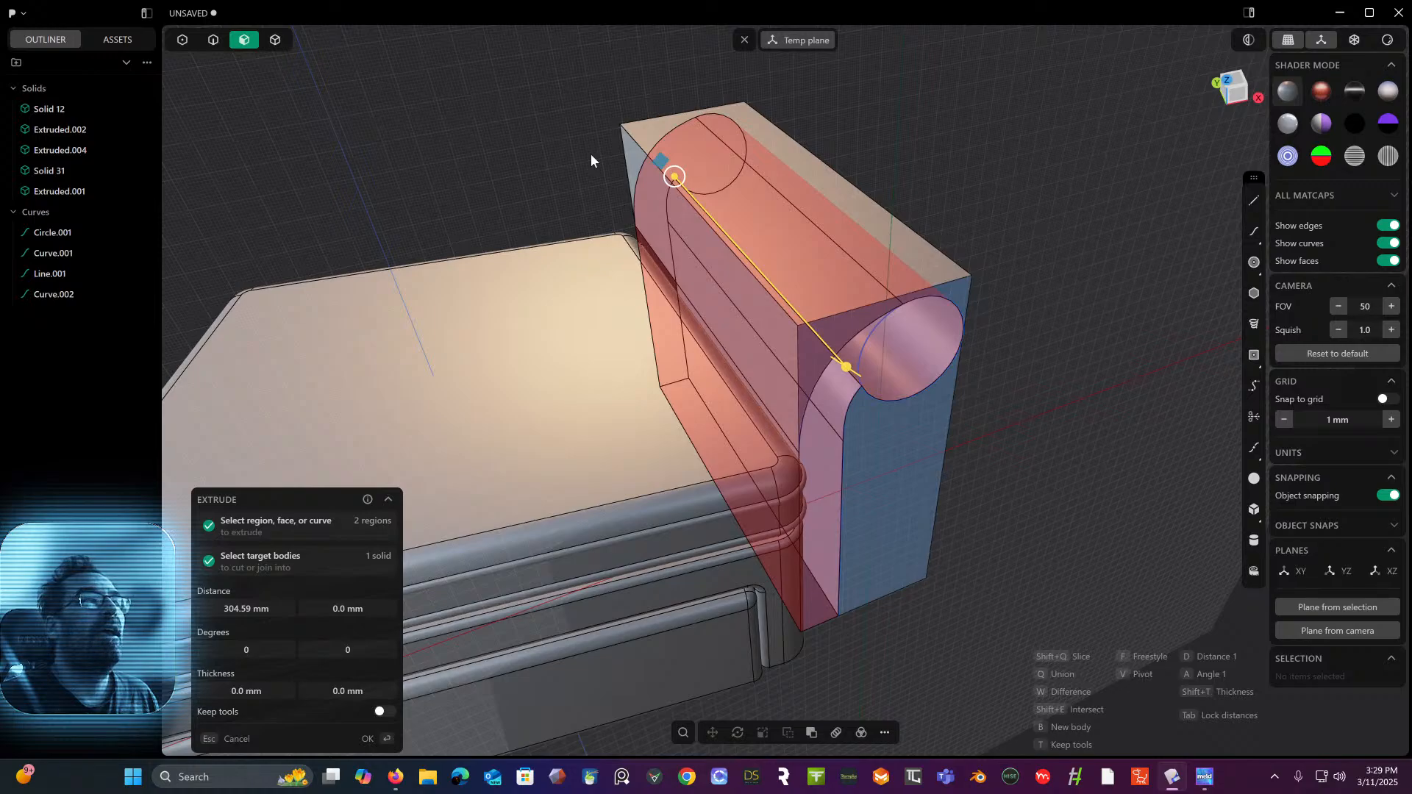
{"action": "key", "text": "t"}
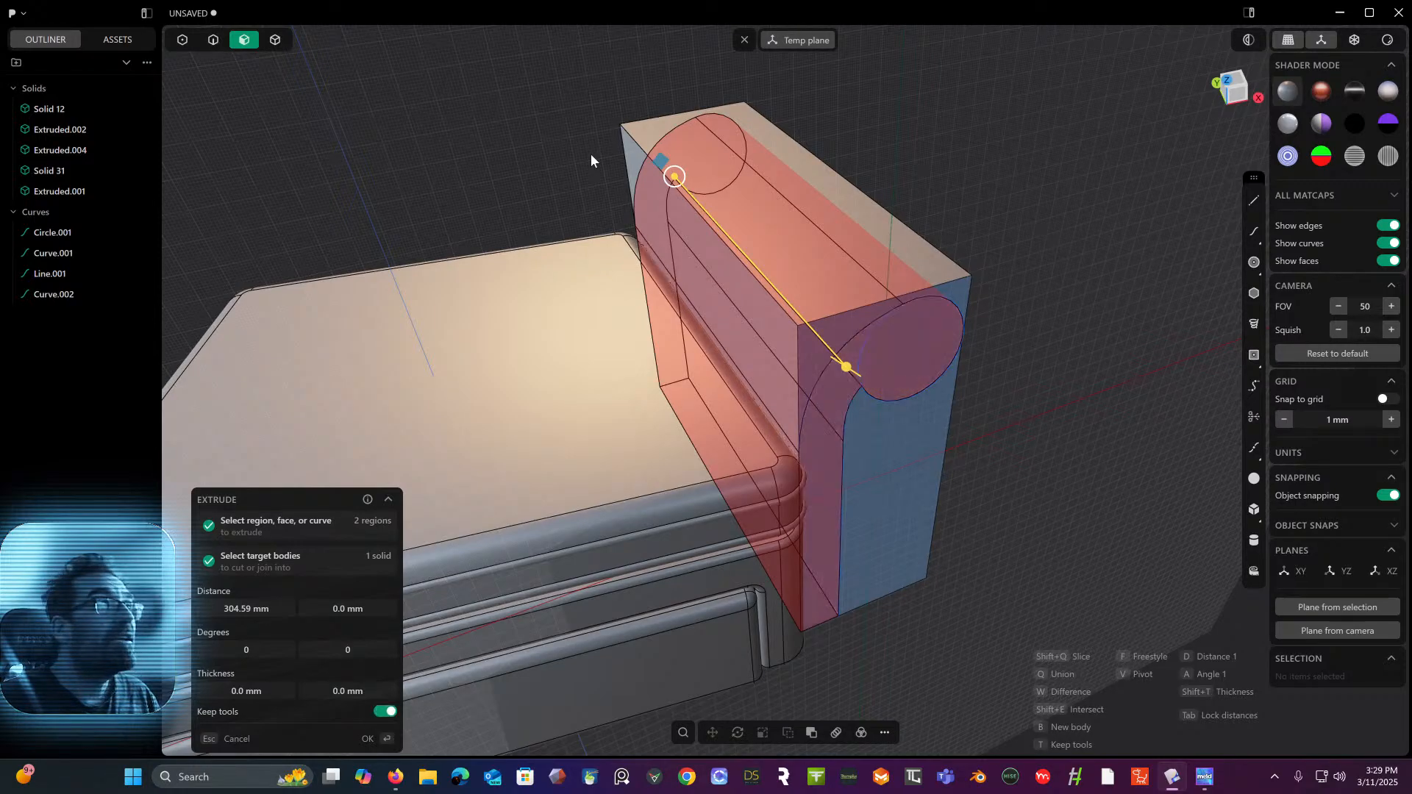
{"action": "key", "text": "Return"}
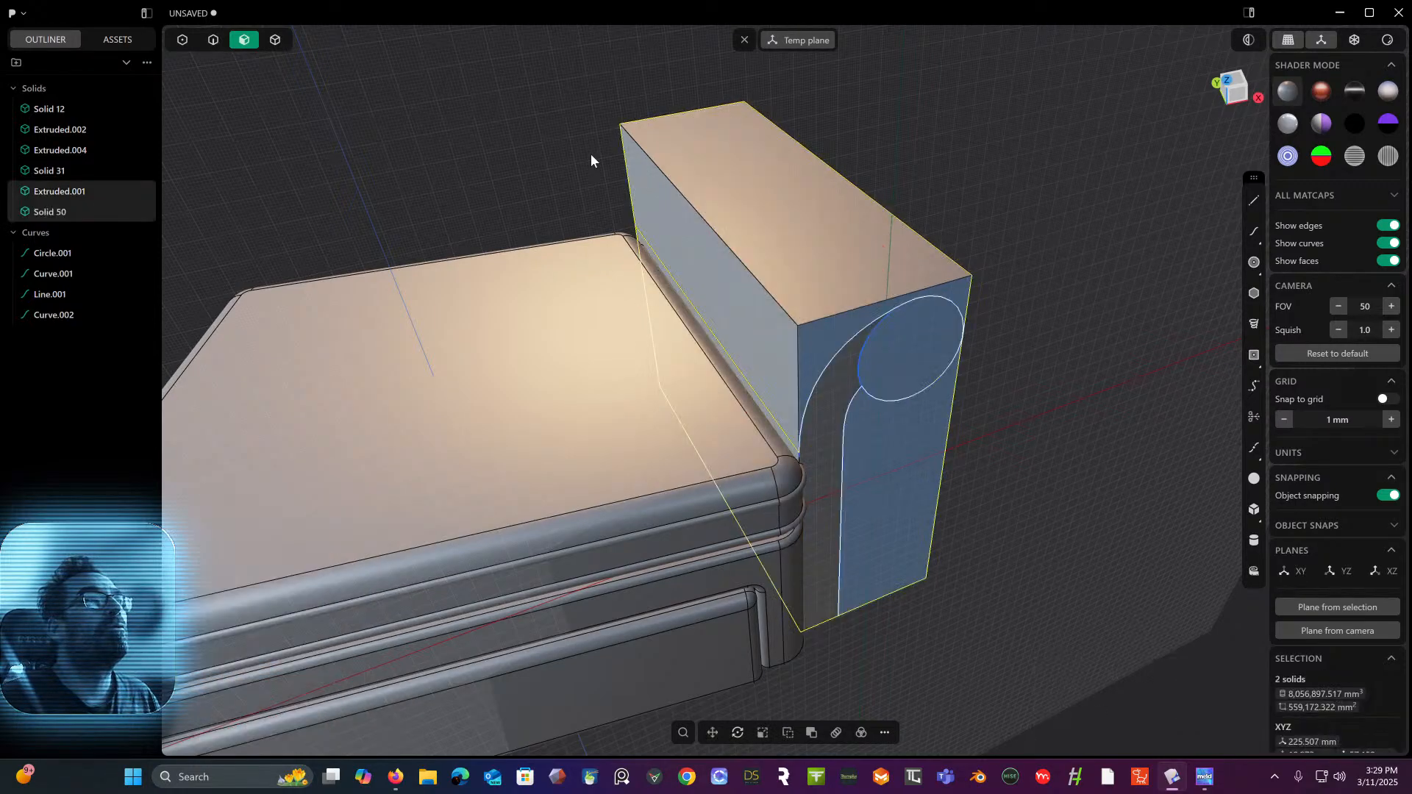
- Delete the leftover block around the scroll-shaped armrest solid
{"action": "left_click", "coordinate": [919, 253]}
{"action": "left_click", "coordinate": [275, 39]}
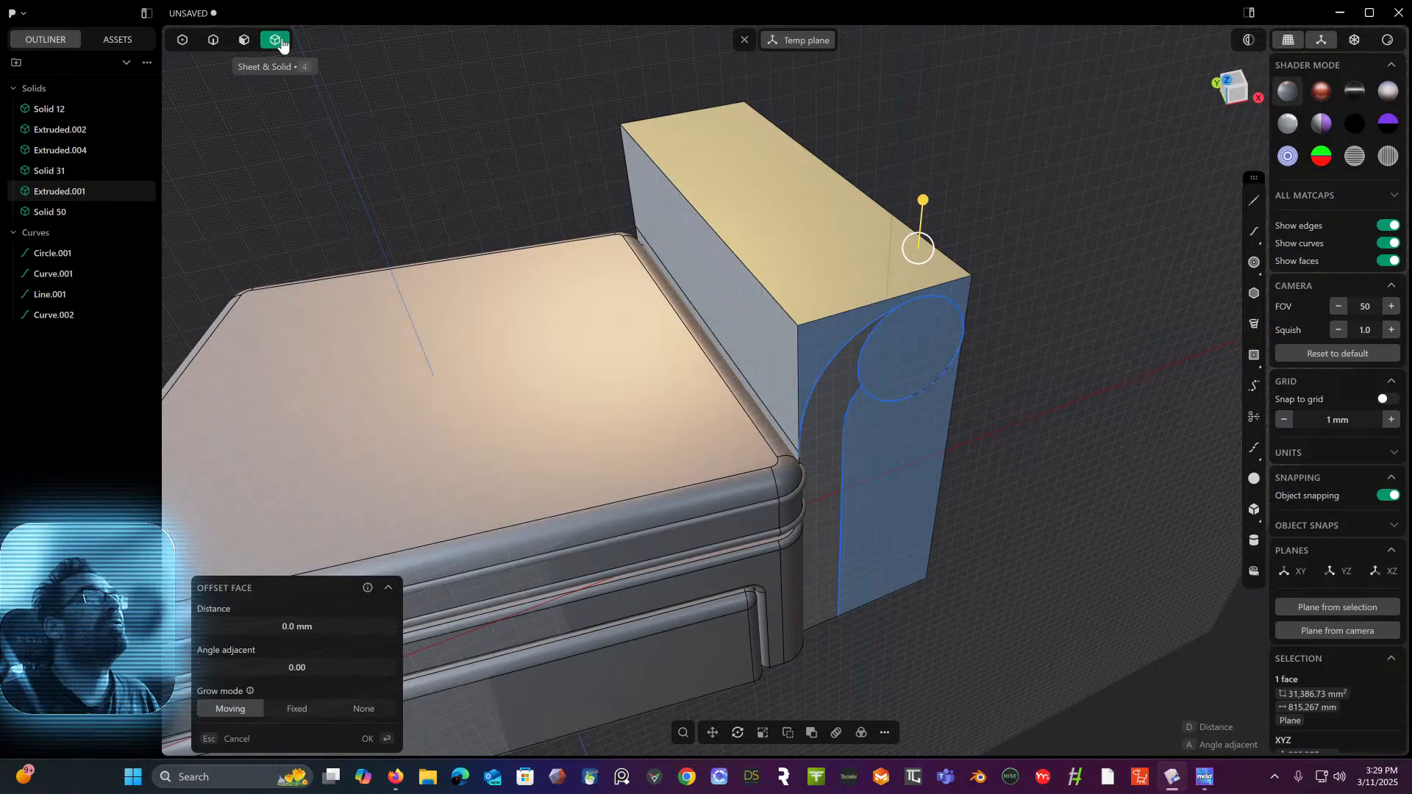
{"action": "left_click", "coordinate": [913, 461]}
{"action": "key", "text": "Delete"}
{"action": "middle_click_drag", "start_coordinate": [926, 438], "coordinate": [910, 393]}
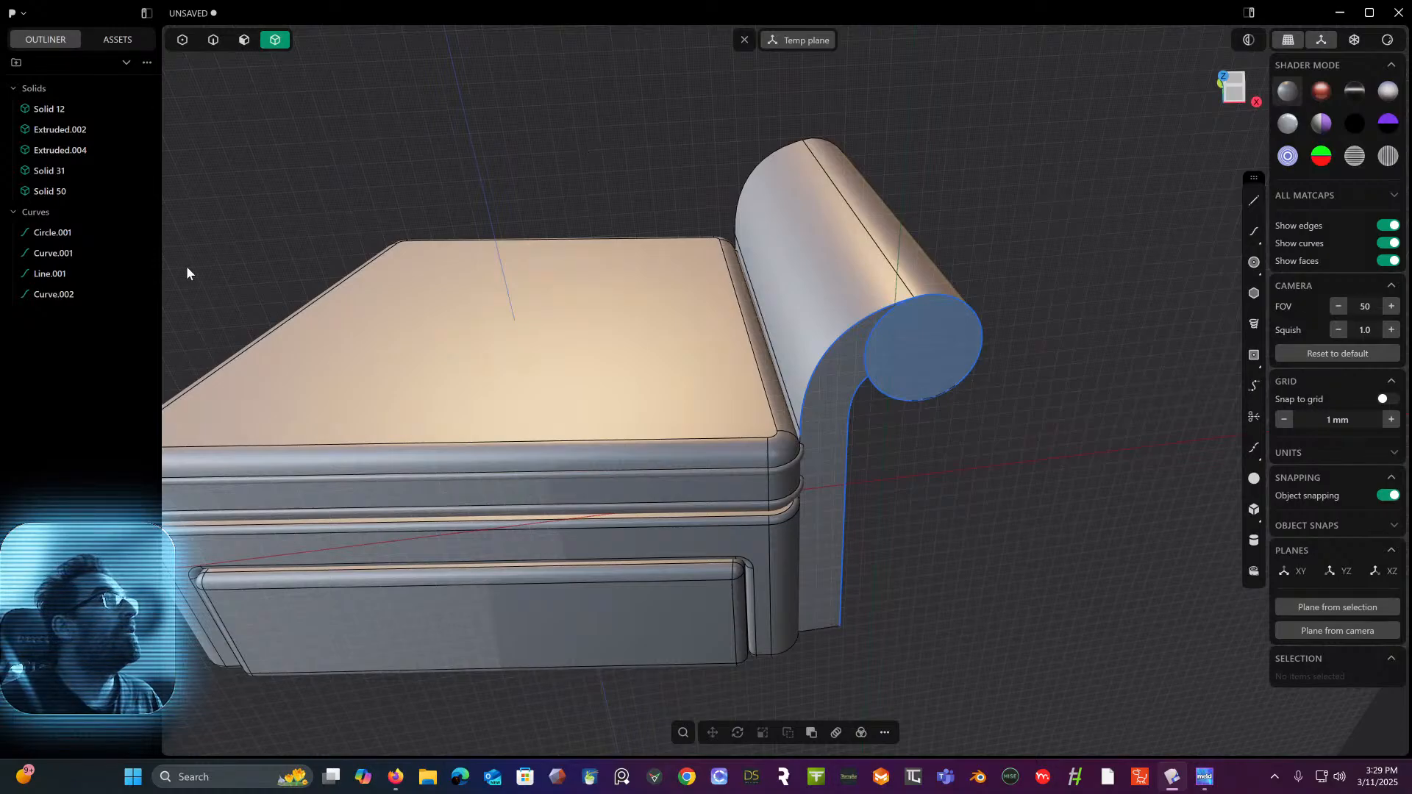
- Delete the four profile curves: the circle, the line and both splines
{"action": "left_click", "coordinate": [53, 233]}
{"action": "left_click", "coordinate": [59, 291], "text": "shift"}
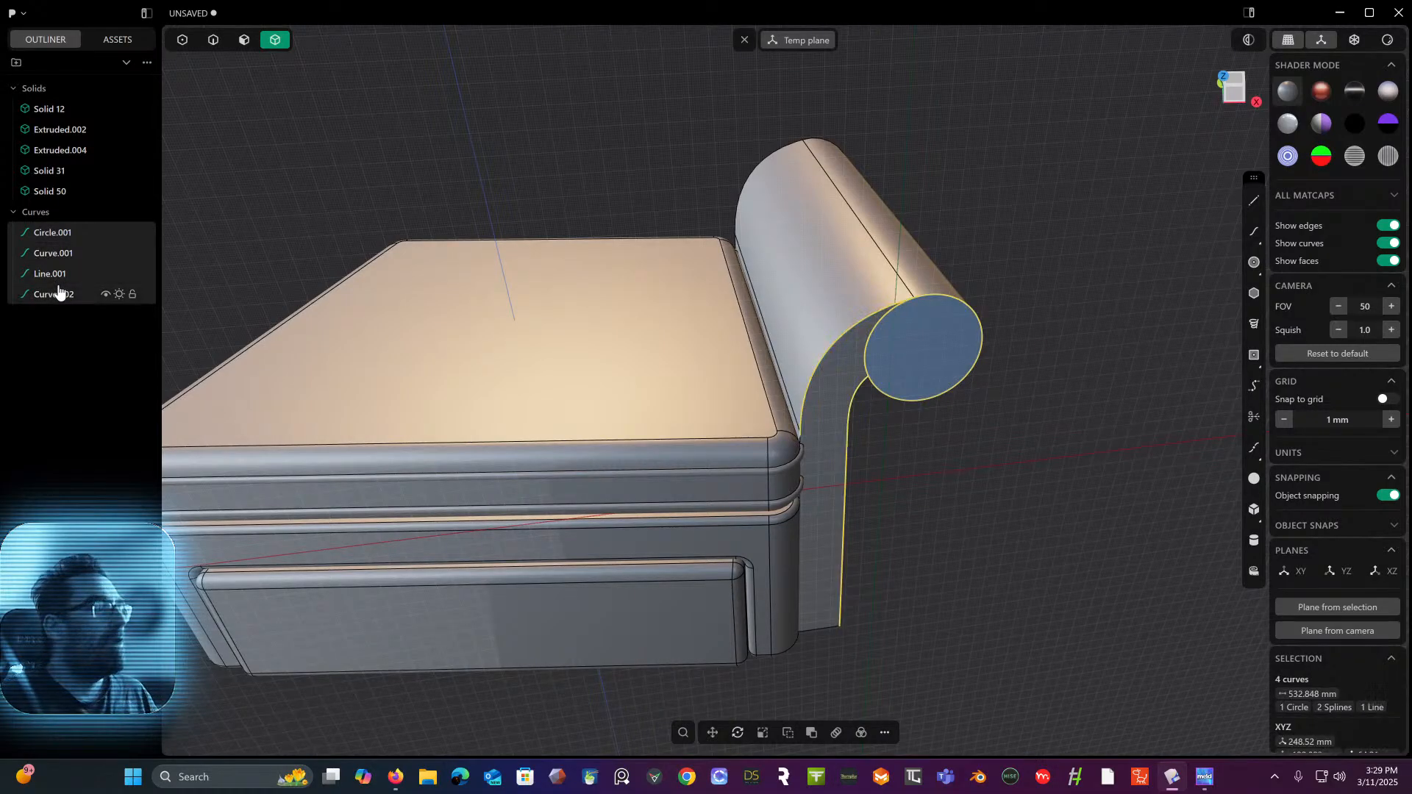
{"action": "key", "text": "Delete"}
{"action": "middle_click_drag", "start_coordinate": [312, 192], "coordinate": [460, 286]}
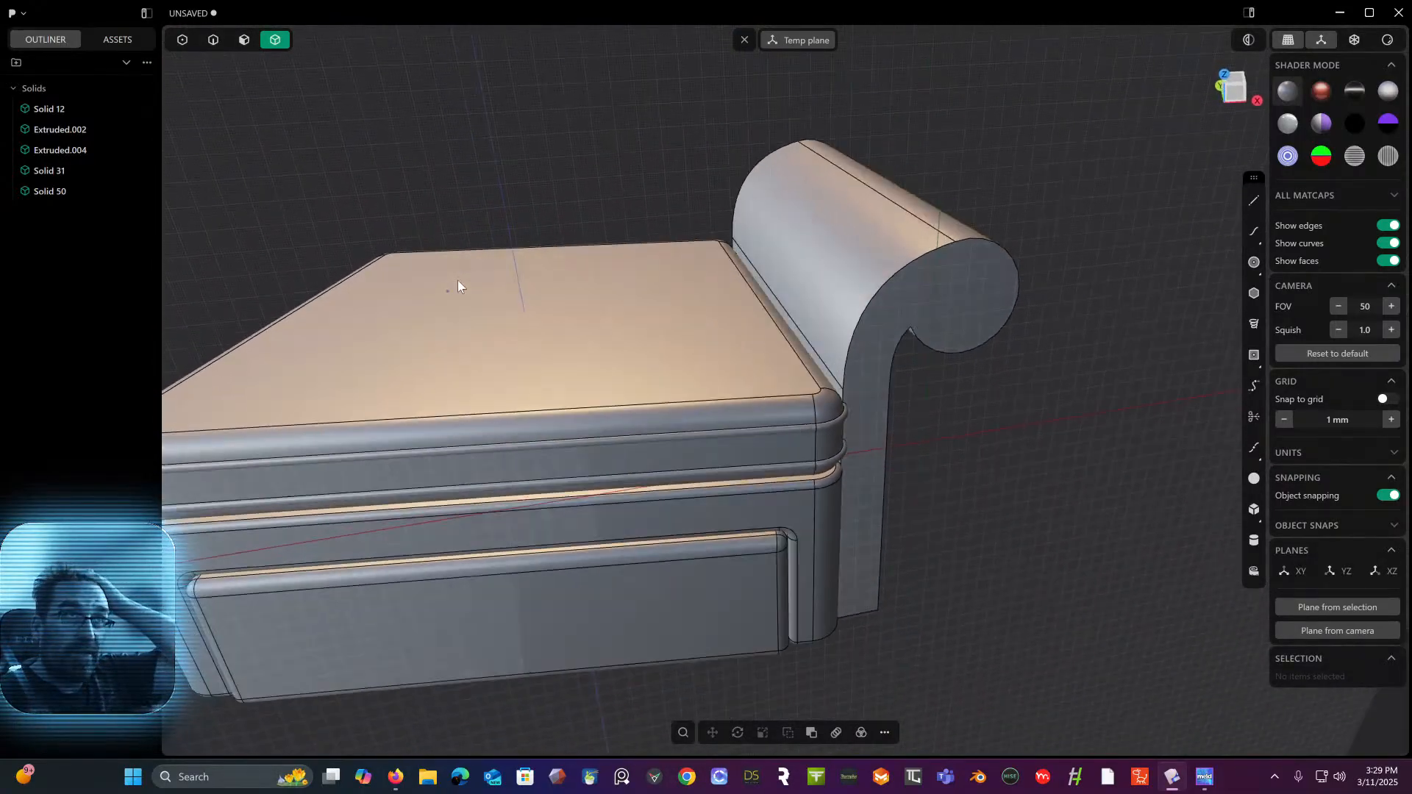
- Try to fillet the front and rear outline edges of the scroll armrest
{"action": "left_click", "coordinate": [213, 40]}
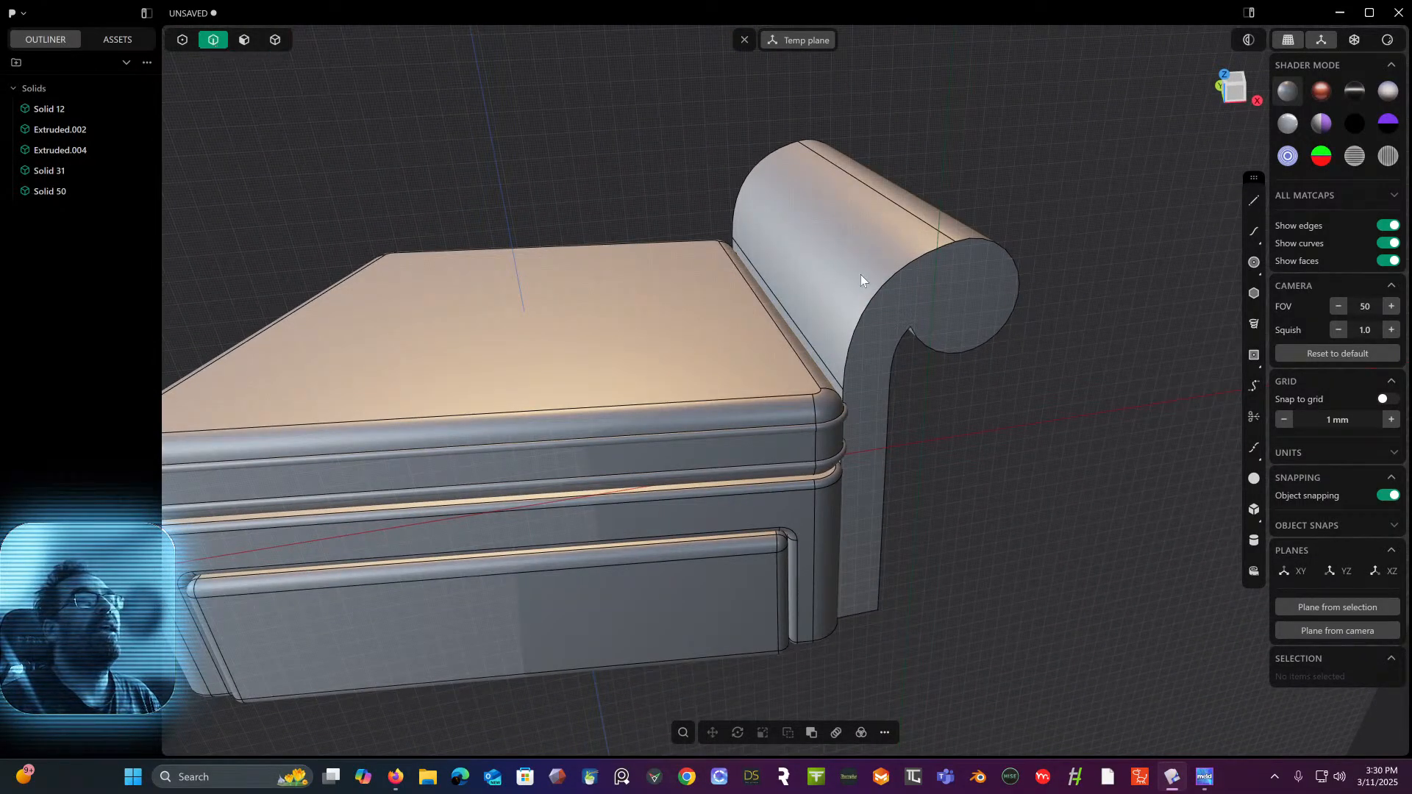
{"action": "left_click", "coordinate": [972, 246]}
{"action": "key", "text": "f"}
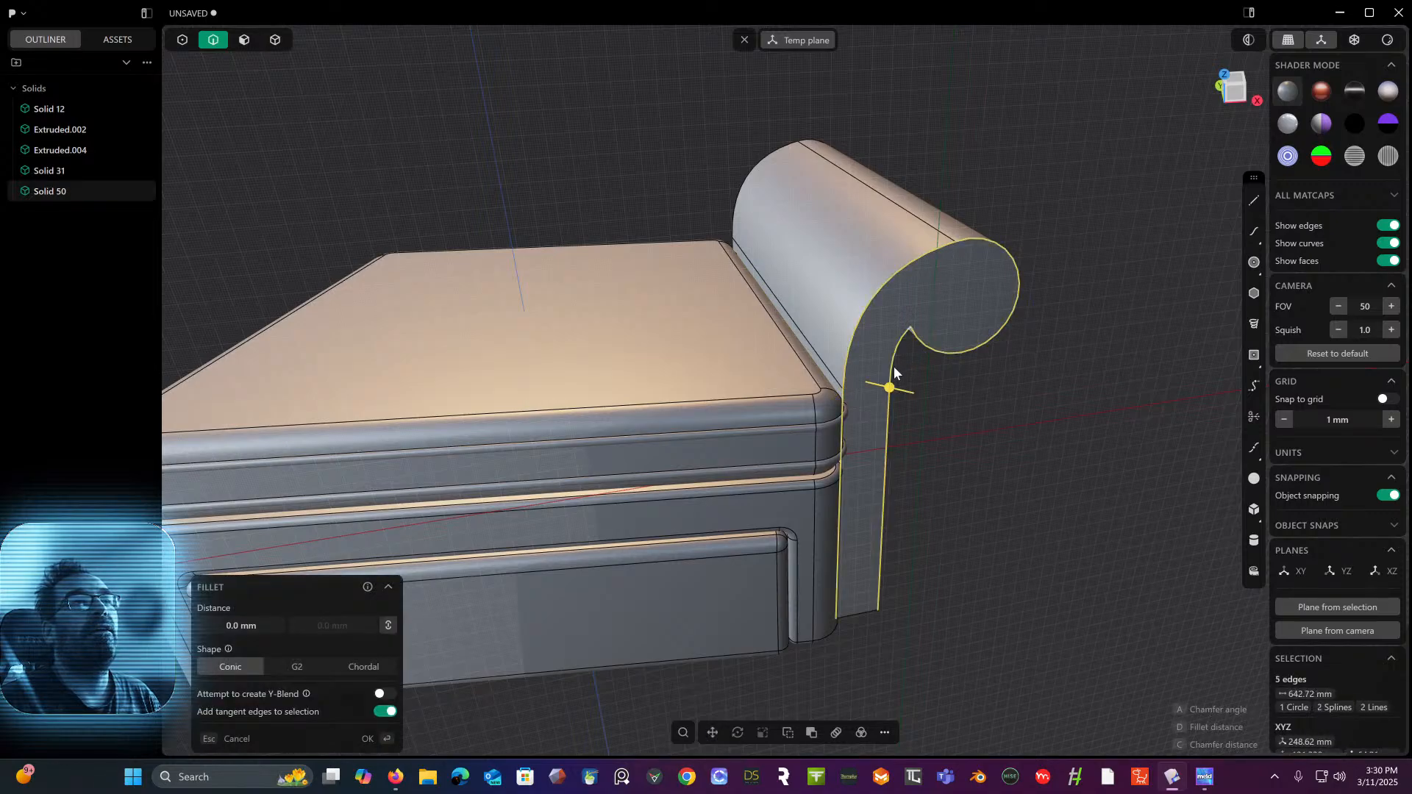
{"action": "left_click", "coordinate": [761, 166]}
{"action": "middle_click_drag", "start_coordinate": [760, 166], "coordinate": [621, 205]}
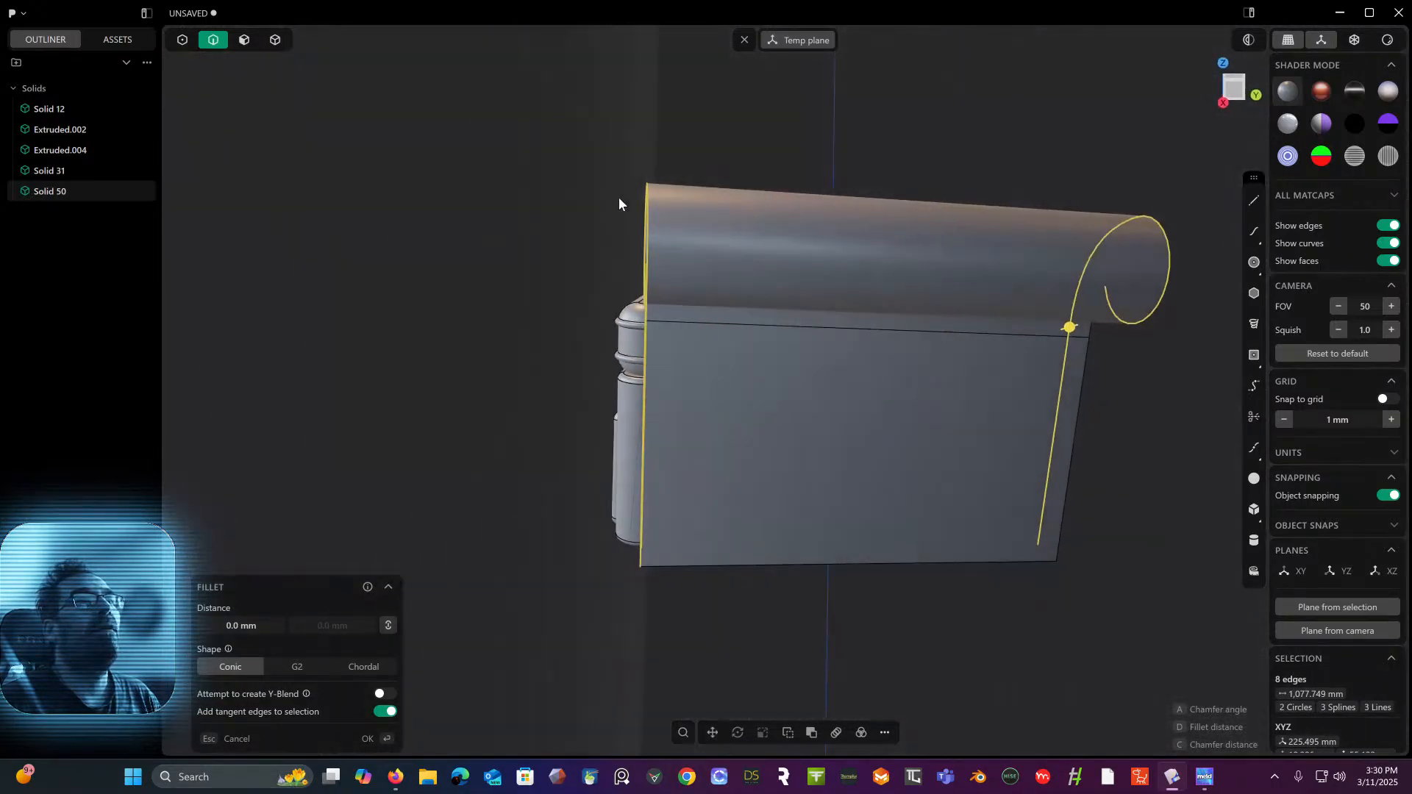
{"action": "left_click", "coordinate": [1086, 399]}
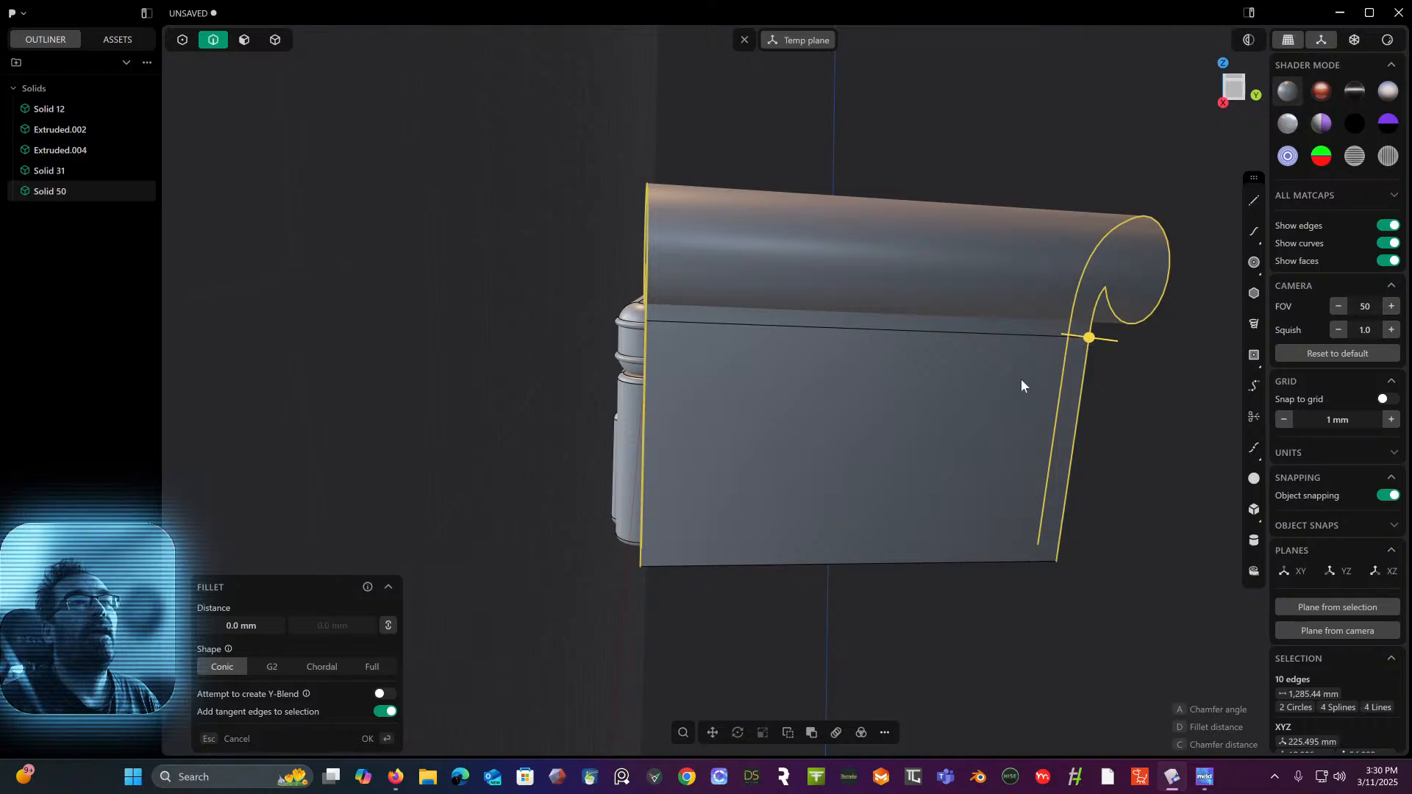
{"action": "middle_click_drag", "start_coordinate": [1021, 378], "coordinate": [1026, 380]}
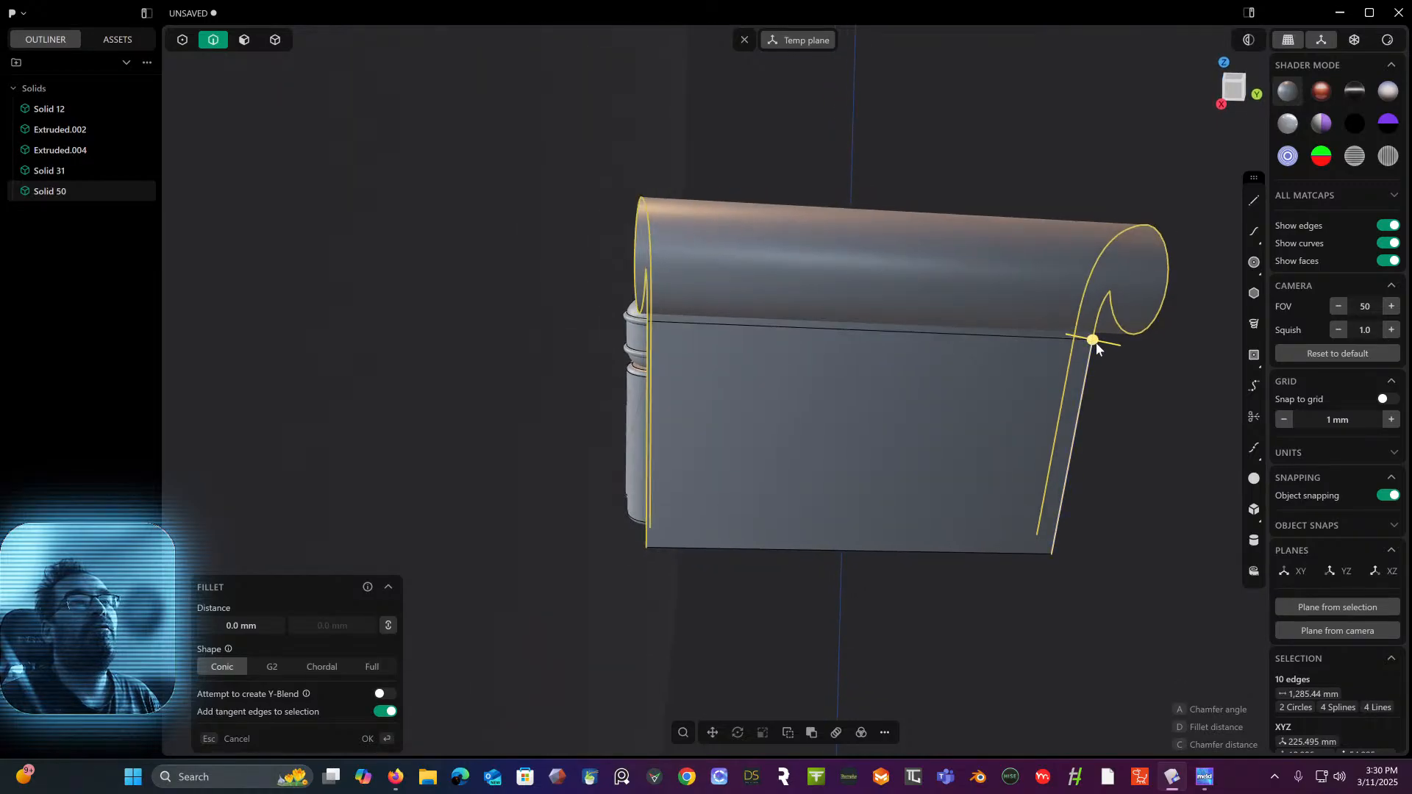
{"action": "mouse_move", "coordinate": [1096, 342]}
{"action": "left_mouse_down"}
{"action": "mouse_move", "coordinate": [1116, 362]}
{"action": "mouse_move", "coordinate": [1105, 358]}
{"action": "left_mouse_up"}
{"action": "middle_click_drag", "start_coordinate": [910, 349], "coordinate": [1008, 359]}
{"action": "key", "text": "Escape"}
{"action": "left_click", "coordinate": [1068, 423]}
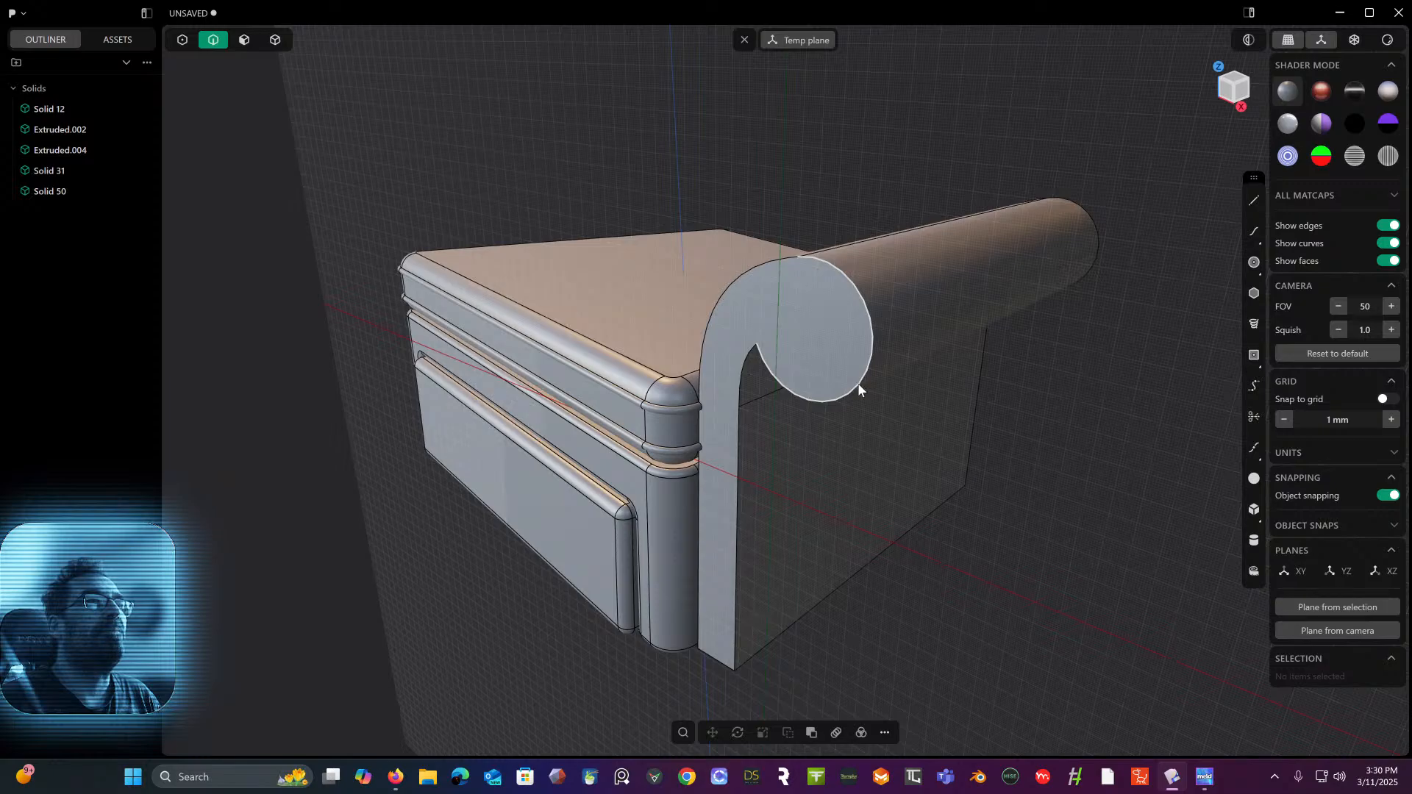
- Fillet the front outline edges of the scroll armrest with a distance of 11.38 mm
{"action": "left_click", "coordinate": [859, 390]}
{"action": "key", "text": "f"}
{"action": "left_click", "coordinate": [744, 372], "text": "shift"}
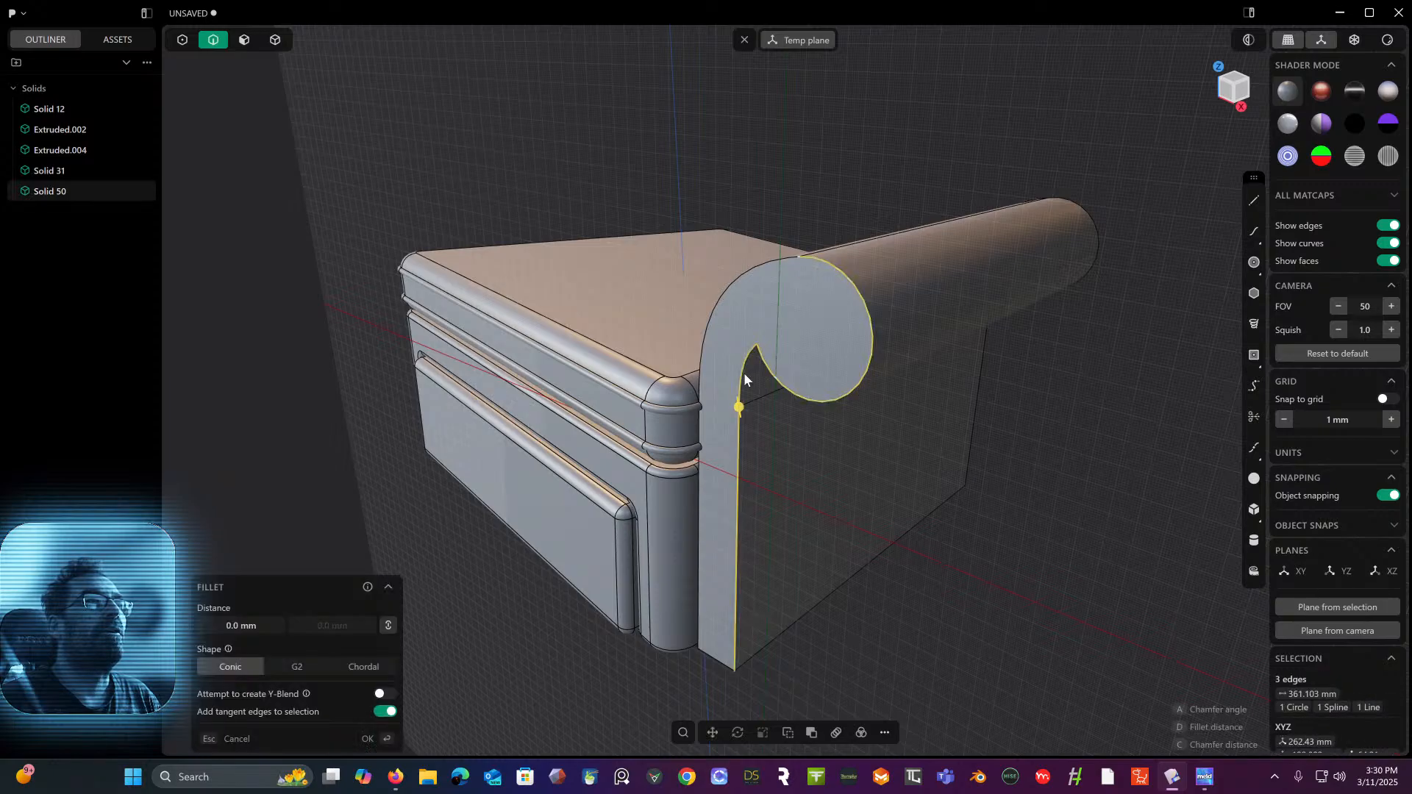
{"action": "left_click", "coordinate": [750, 275], "text": "shift"}
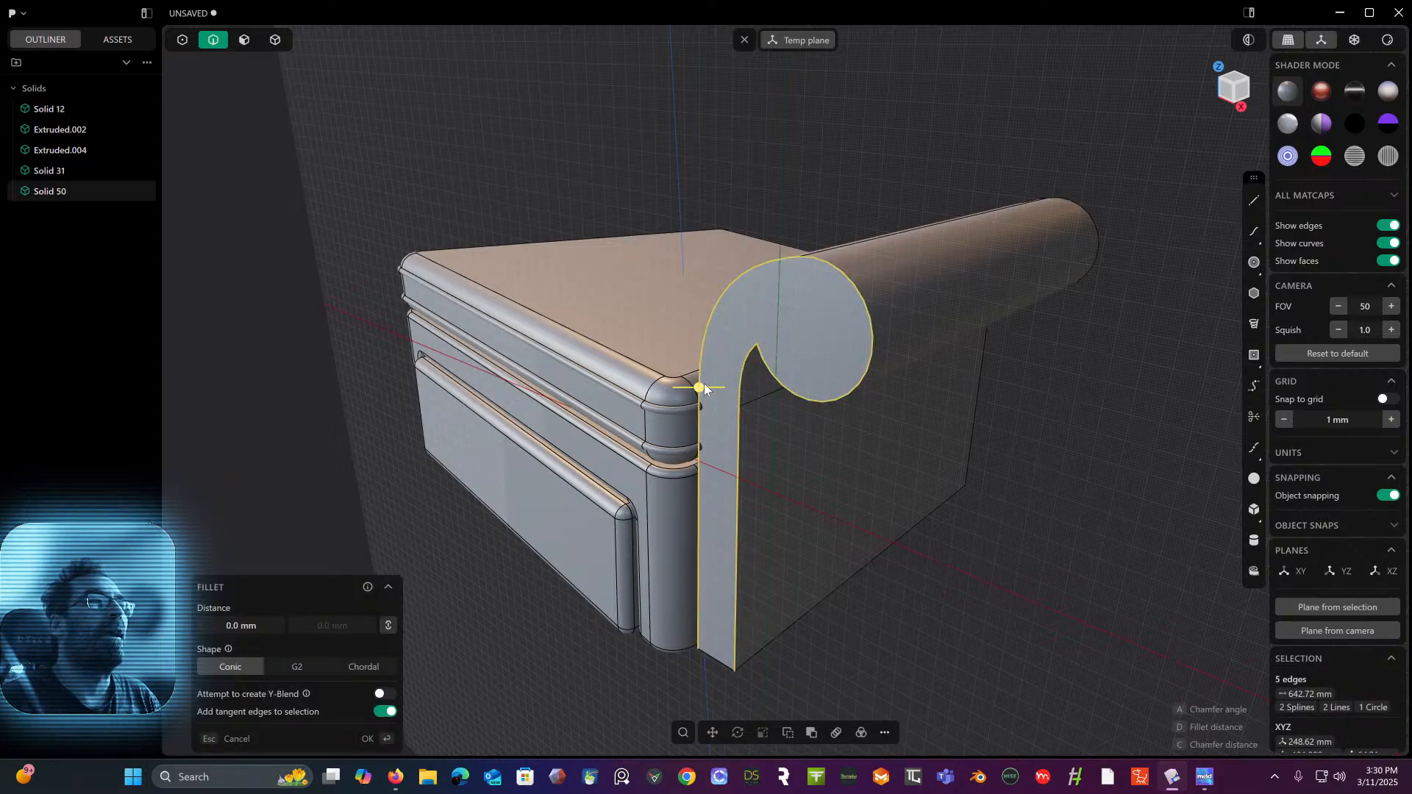
{"action": "left_click_drag", "start_coordinate": [702, 383], "coordinate": [682, 398]}
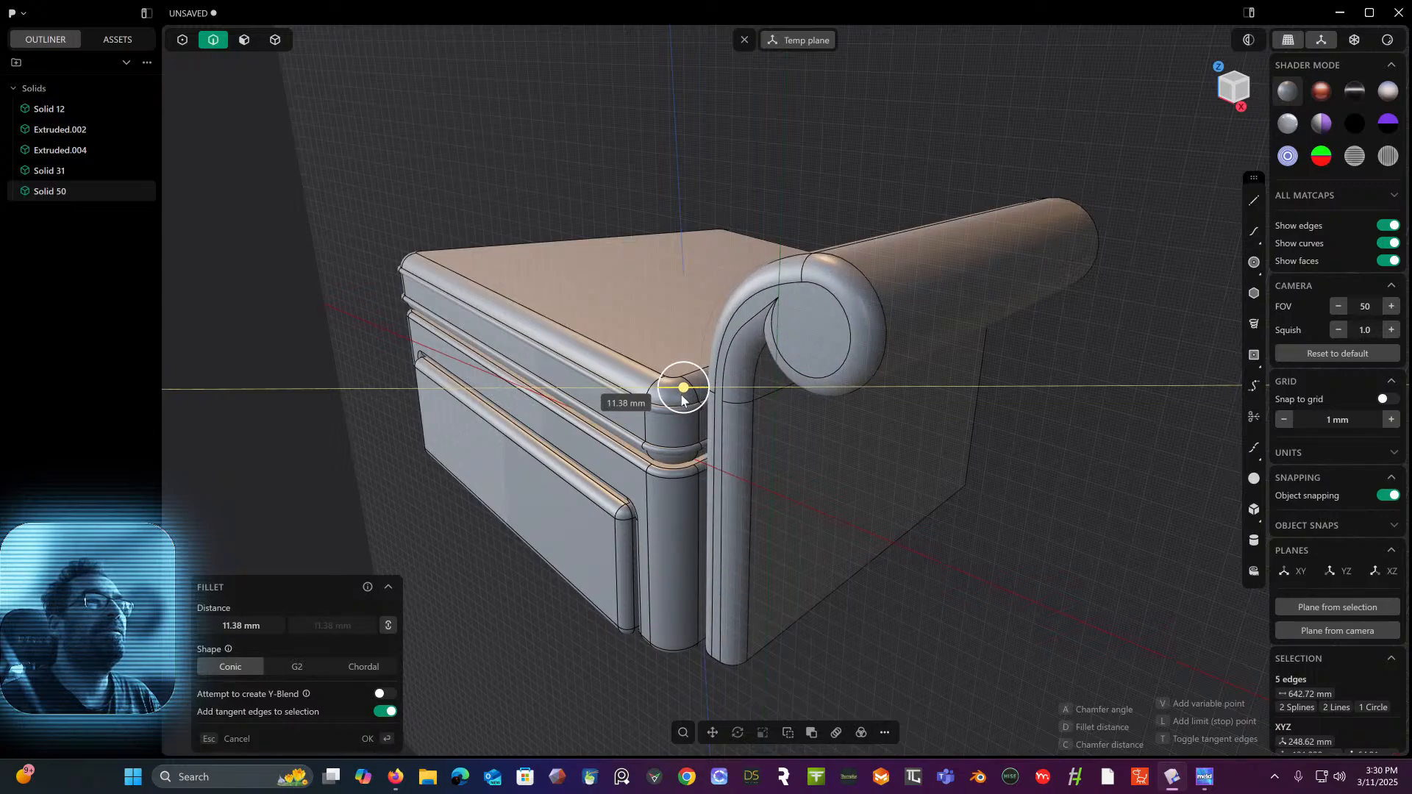
{"action": "key", "text": "Return"}
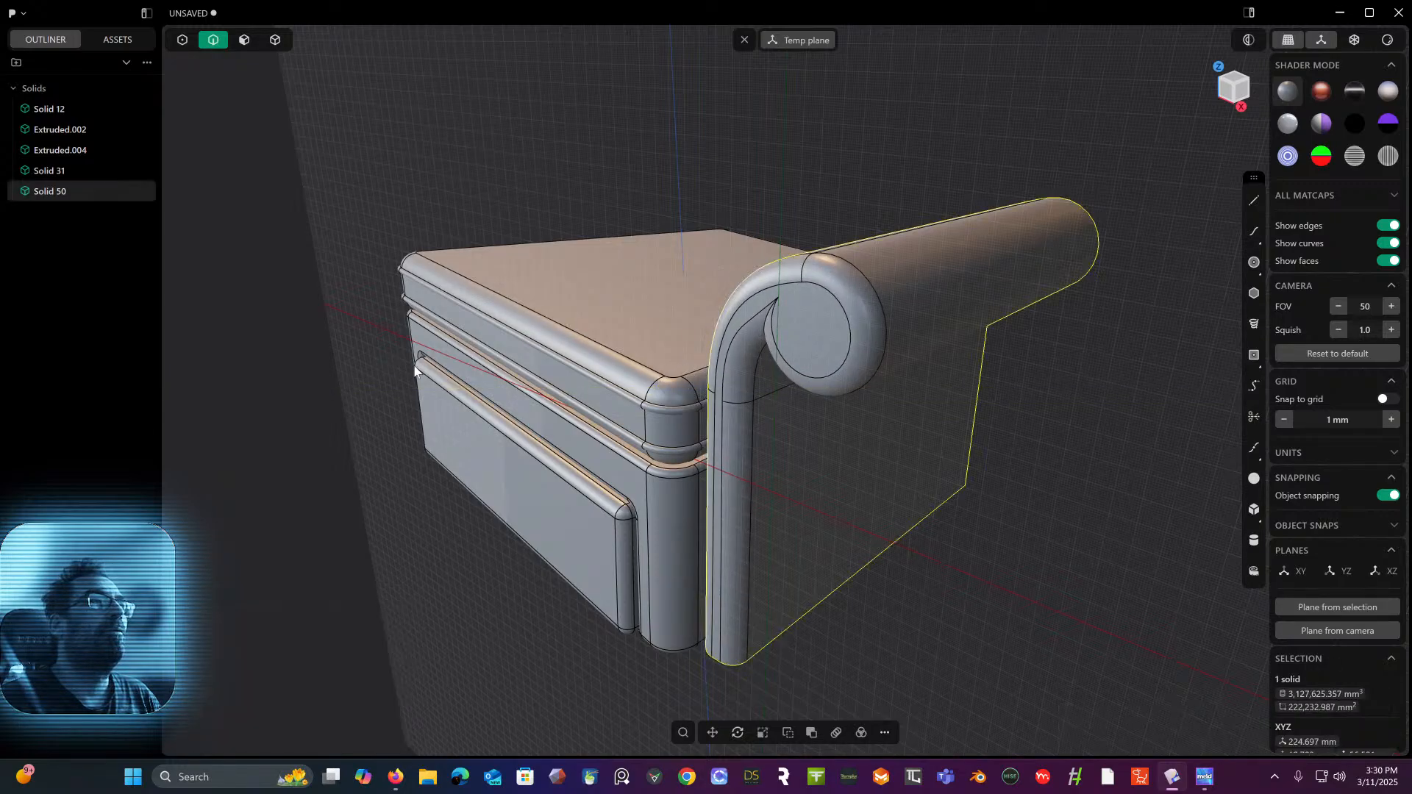
- Fillet the five rear outline edges of the scroll armrest with a rounding similar to the front
{"action": "middle_click_drag", "start_coordinate": [414, 368], "coordinate": [390, 346]}
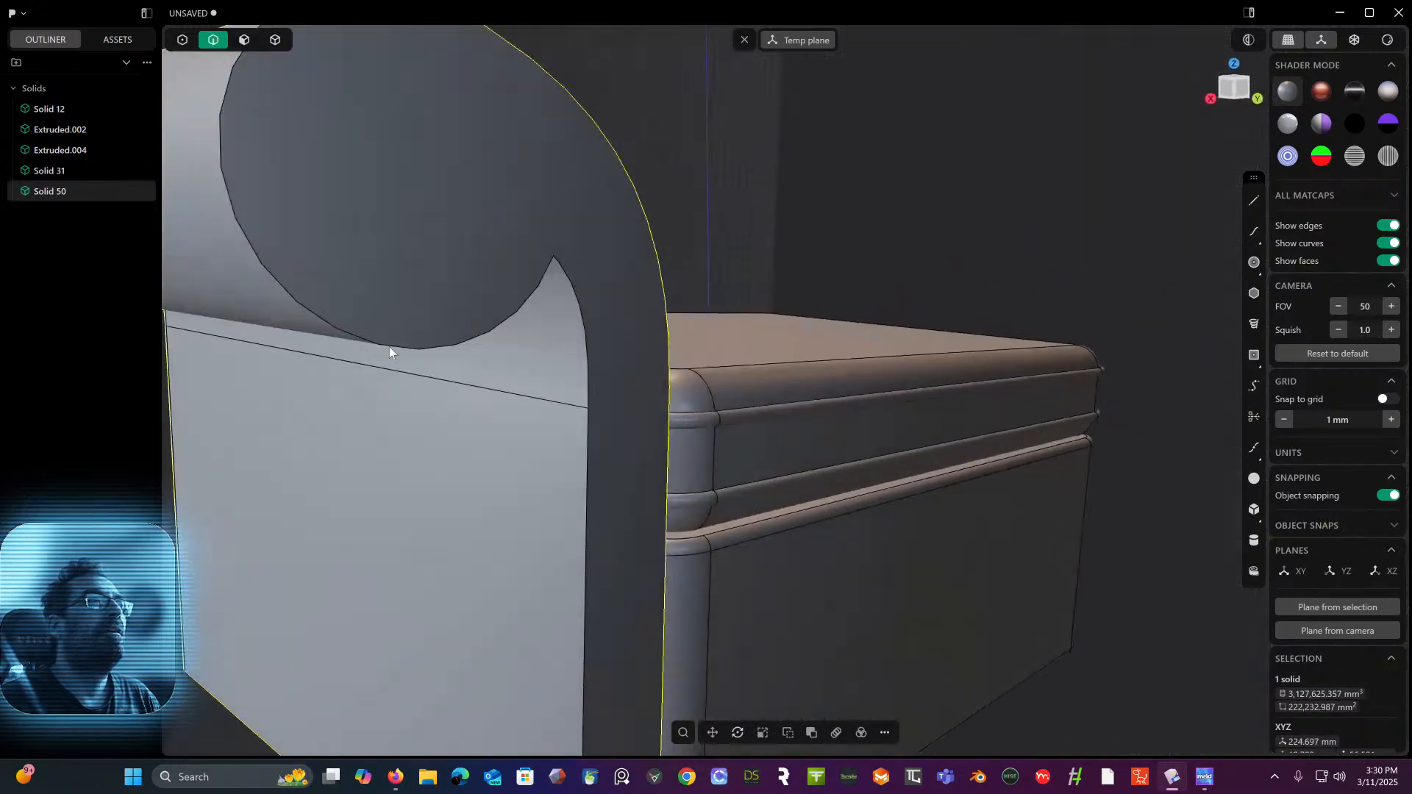
{"action": "left_click", "coordinate": [573, 286]}
{"action": "key", "text": "f"}
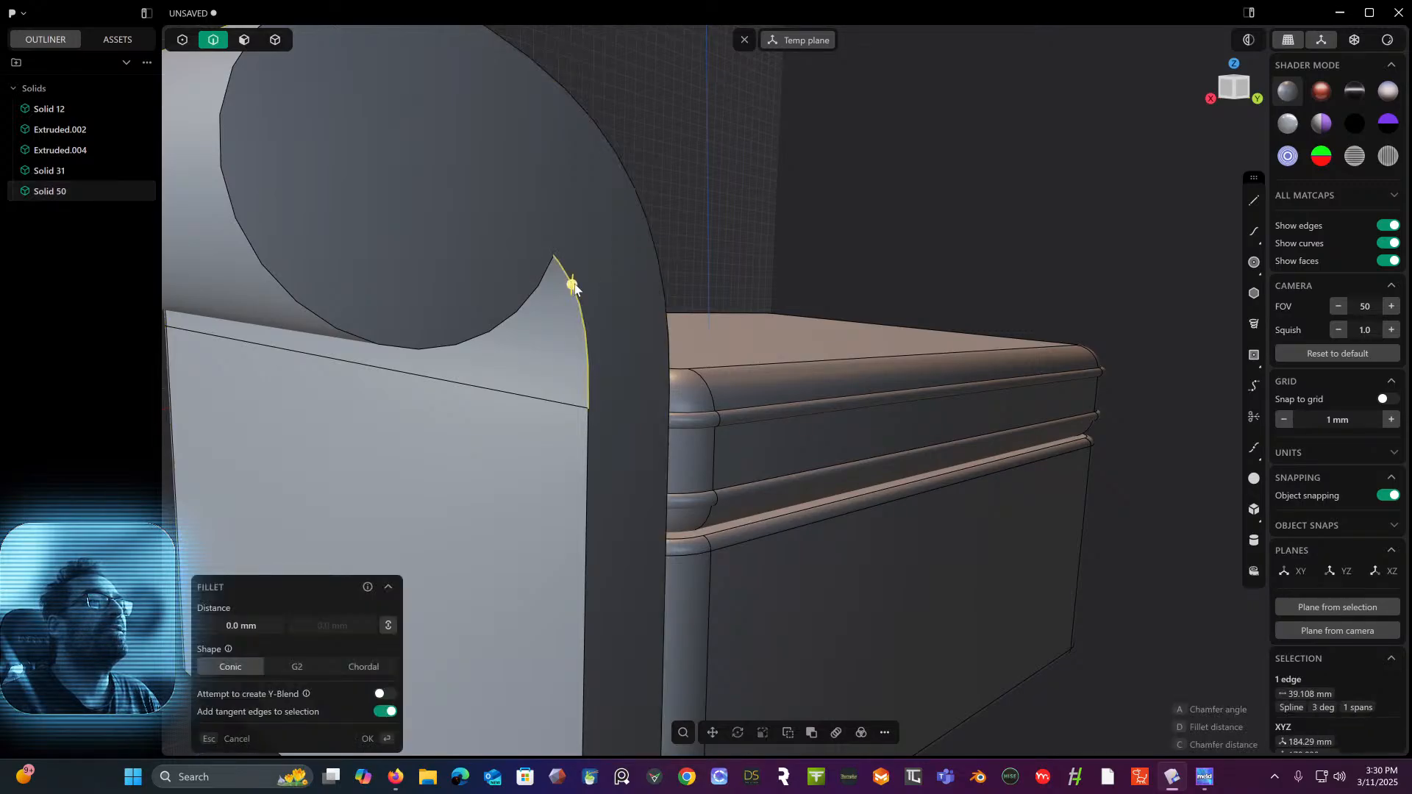
{"action": "left_click", "coordinate": [581, 316]}
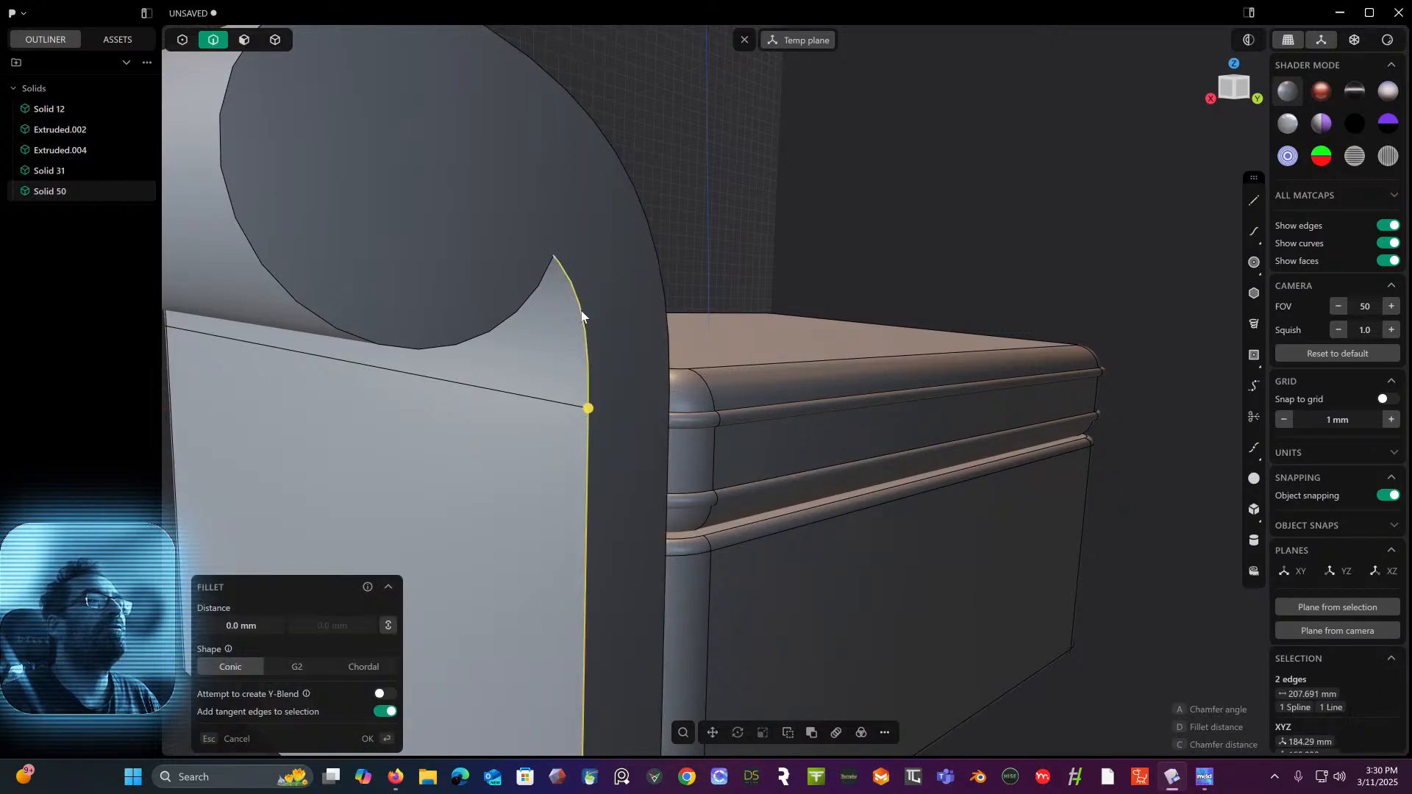
{"action": "left_click", "coordinate": [637, 201]}
{"action": "scroll", "coordinate": [625, 221], "scroll_direction": "down", "scroll_amount": 5}
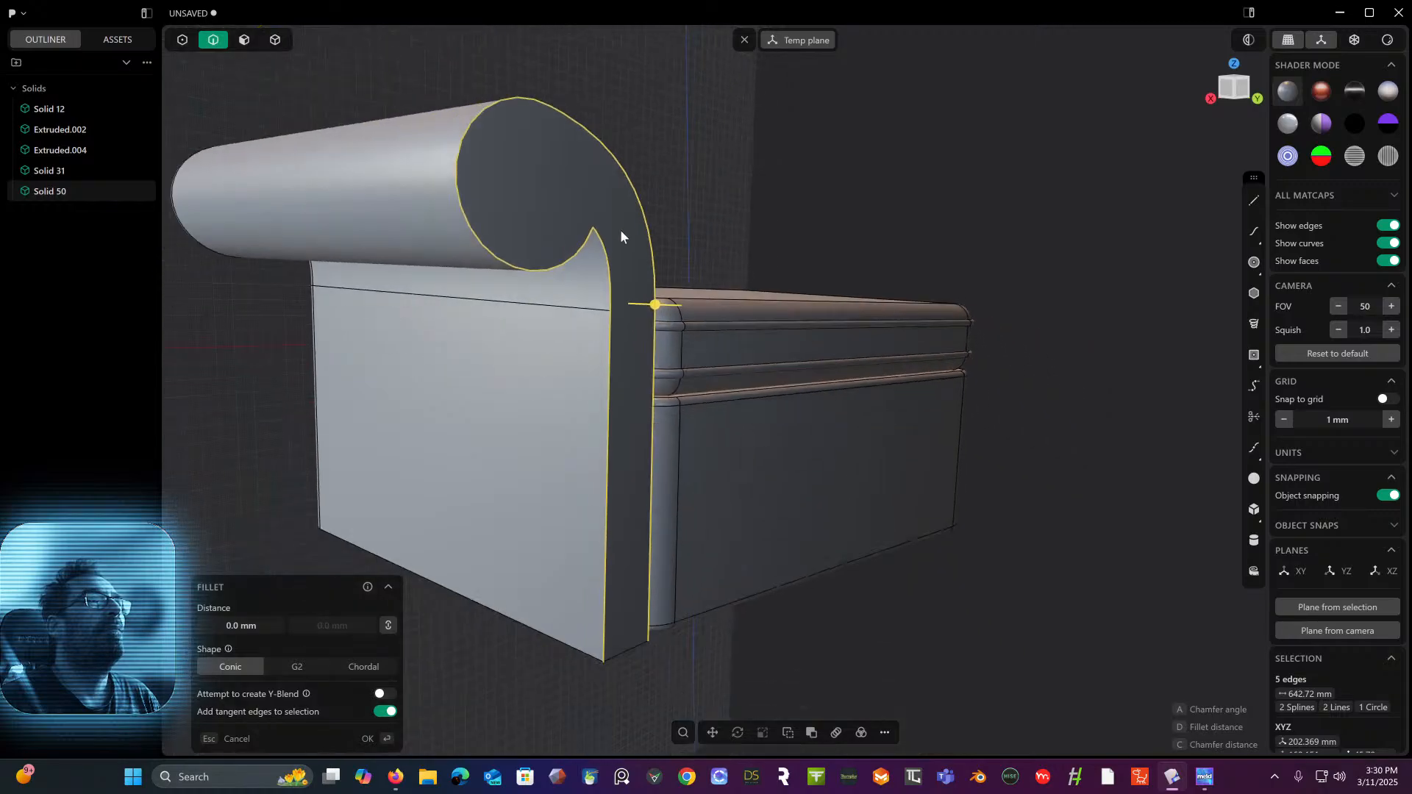
{"action": "left_click_drag", "start_coordinate": [655, 304], "coordinate": [677, 315]}
{"action": "key", "text": "Return"}
- Extrude the armrest's flat front face slightly outward as a separate solid
{"action": "mouse_move", "coordinate": [818, 226]}
{"action": "middle_mouse_down"}
{"action": "mouse_move", "coordinate": [804, 230]}
{"action": "mouse_move", "coordinate": [955, 236]}
{"action": "mouse_move", "coordinate": [932, 219]}
{"action": "mouse_move", "coordinate": [930, 289]}
{"action": "mouse_move", "coordinate": [778, 324]}
{"action": "mouse_move", "coordinate": [804, 318]}
{"action": "mouse_move", "coordinate": [820, 243]}
{"action": "middle_mouse_up"}
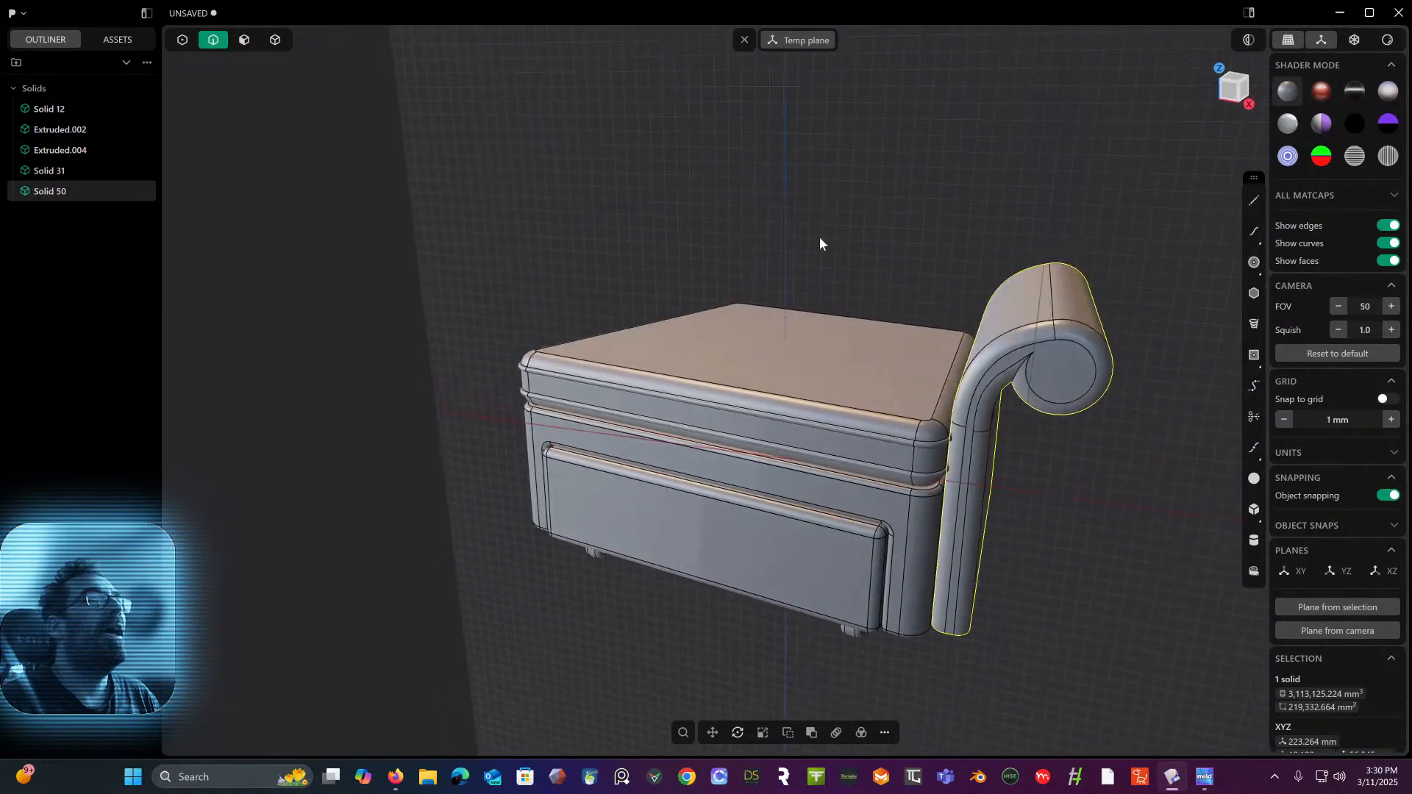
{"action": "left_click", "coordinate": [1228, 95]}
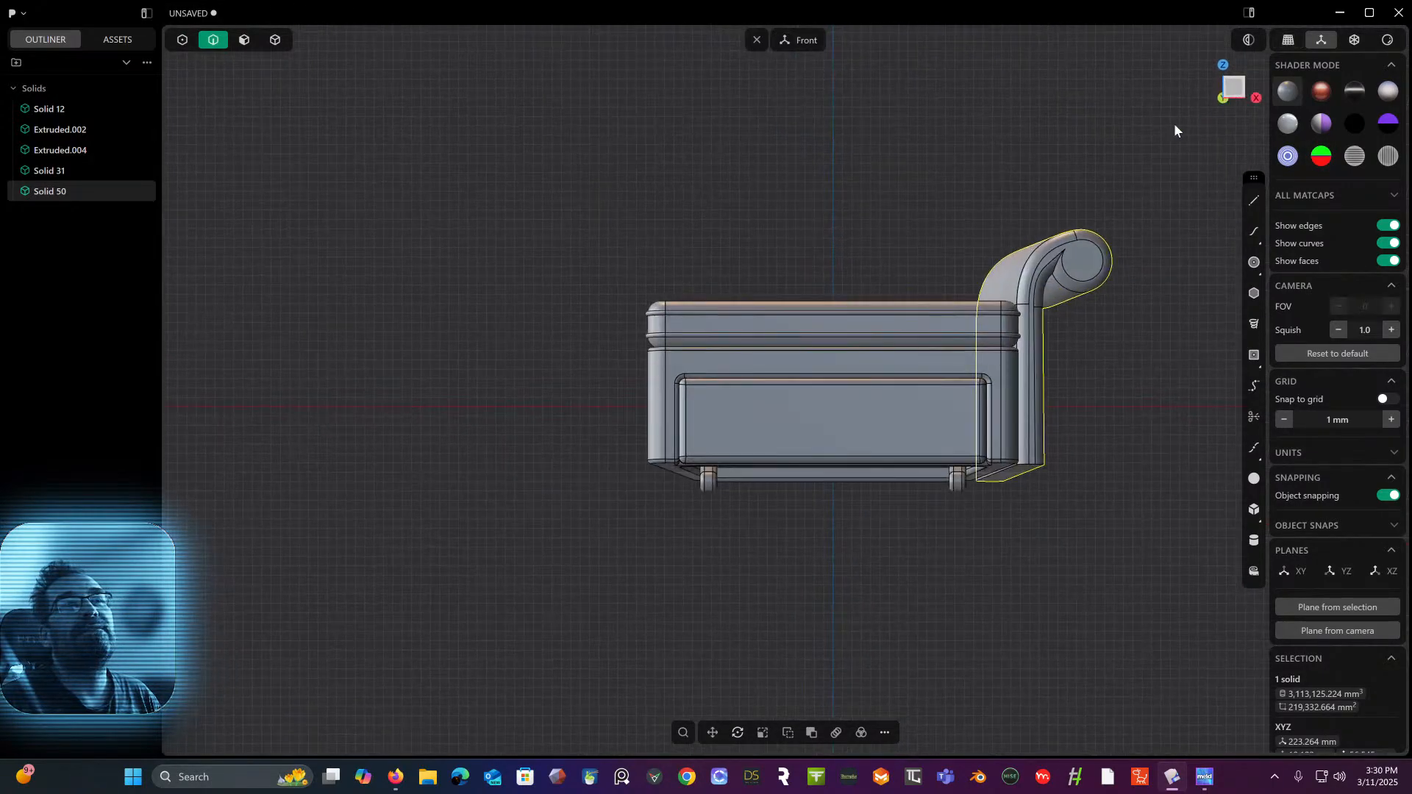
{"action": "scroll", "coordinate": [843, 267], "scroll_direction": "up", "scroll_amount": 3}
{"action": "scroll", "coordinate": [824, 257], "scroll_direction": "up", "scroll_amount": 5}
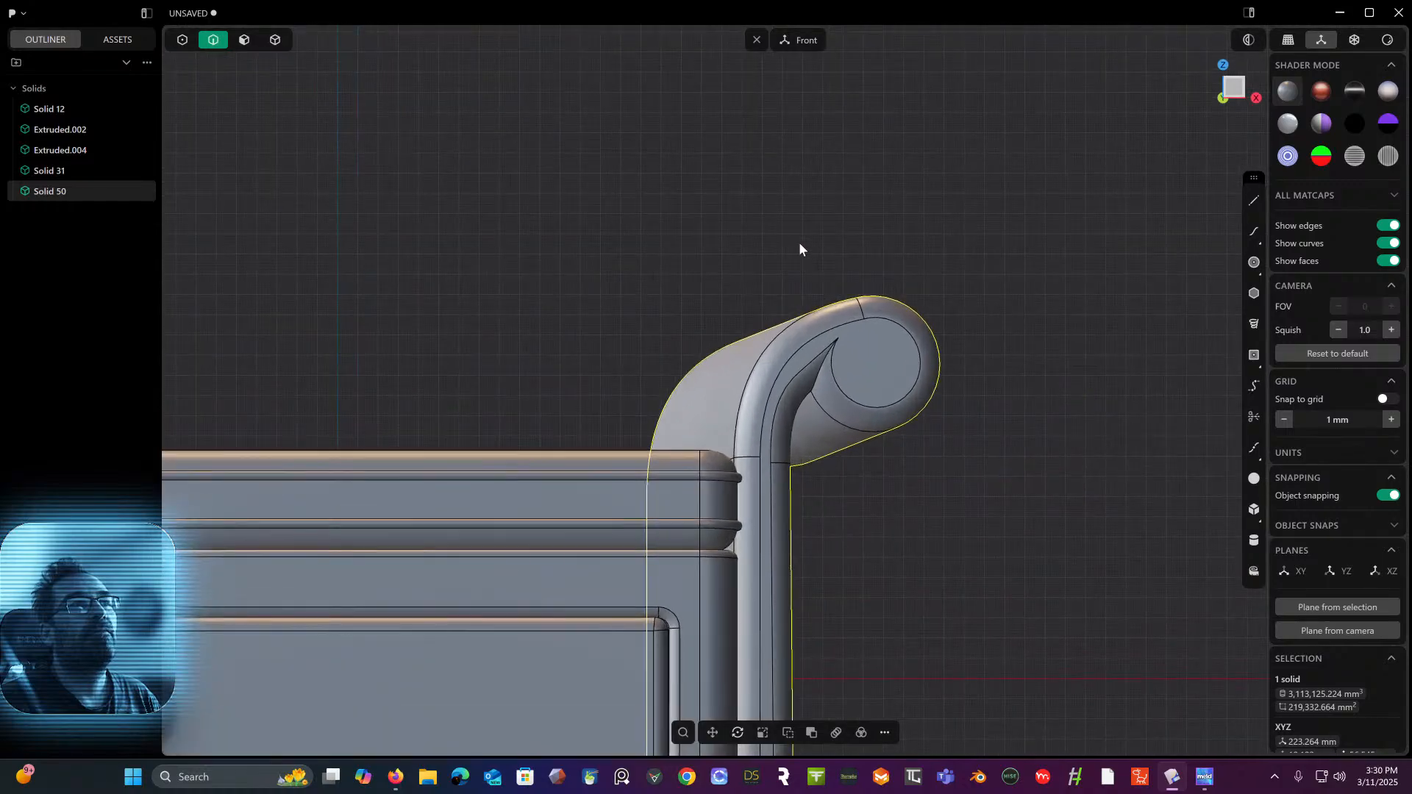
{"action": "middle_click_drag", "start_coordinate": [807, 227], "coordinate": [814, 199]}
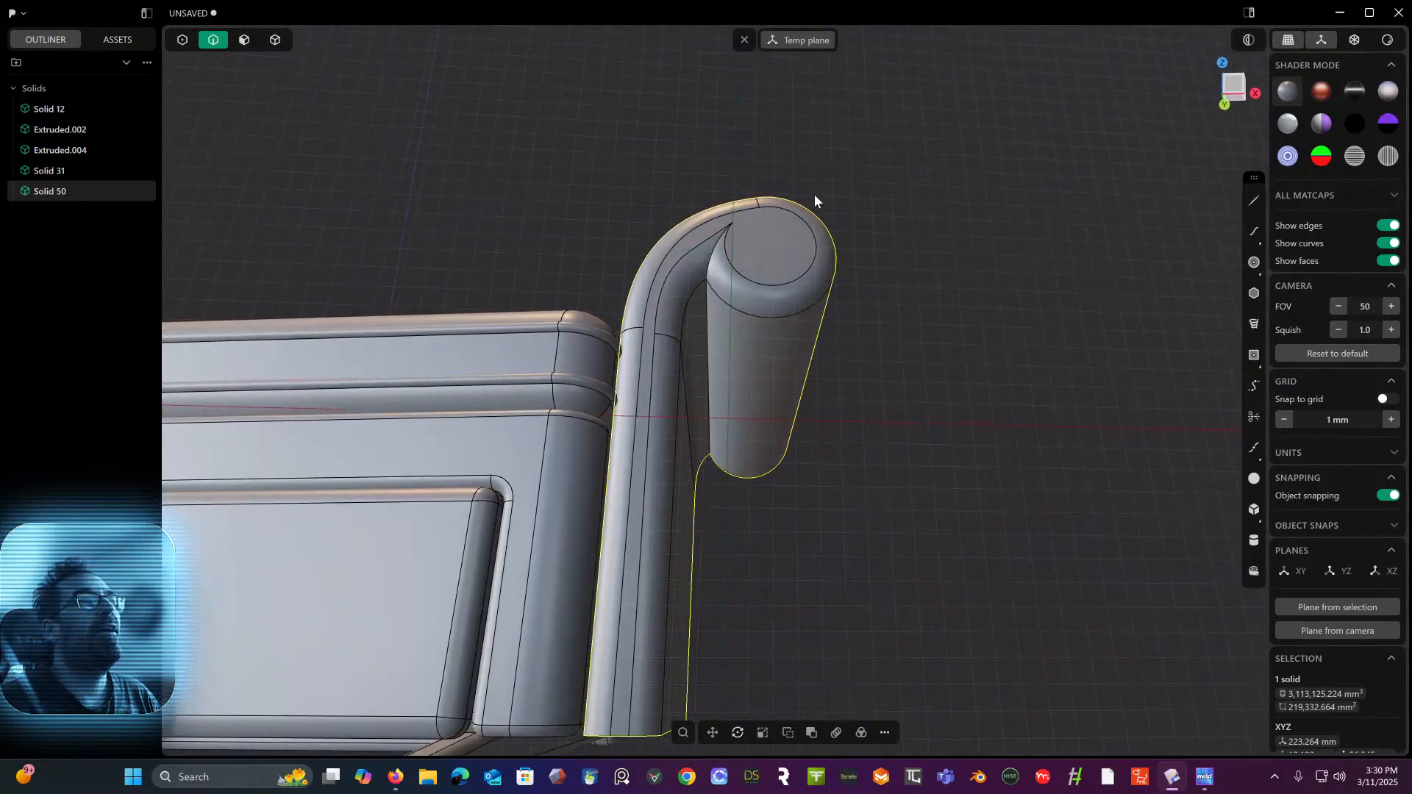
{"action": "left_click", "coordinate": [243, 40]}
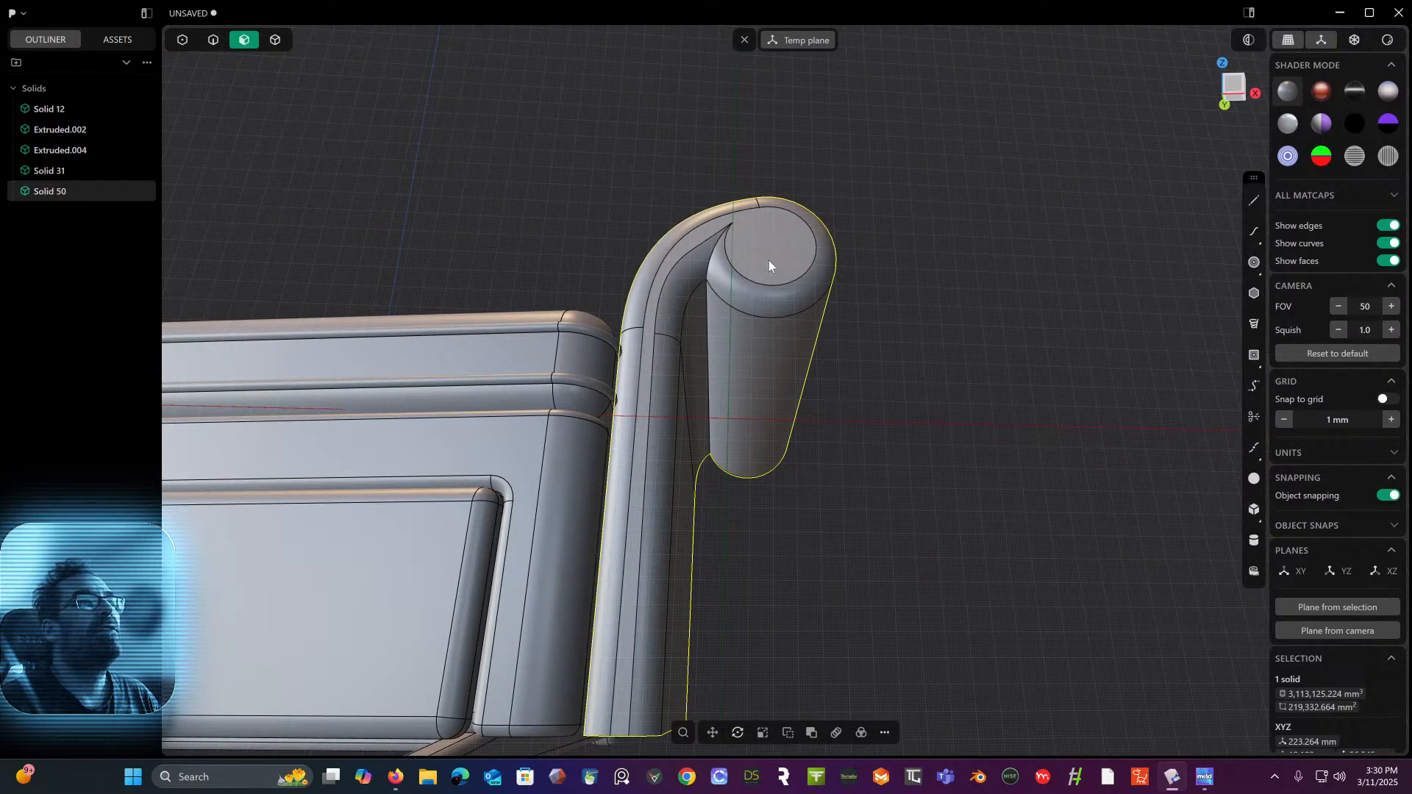
{"action": "left_click", "coordinate": [769, 260]}
{"action": "middle_click_drag", "start_coordinate": [769, 260], "coordinate": [656, 240]}
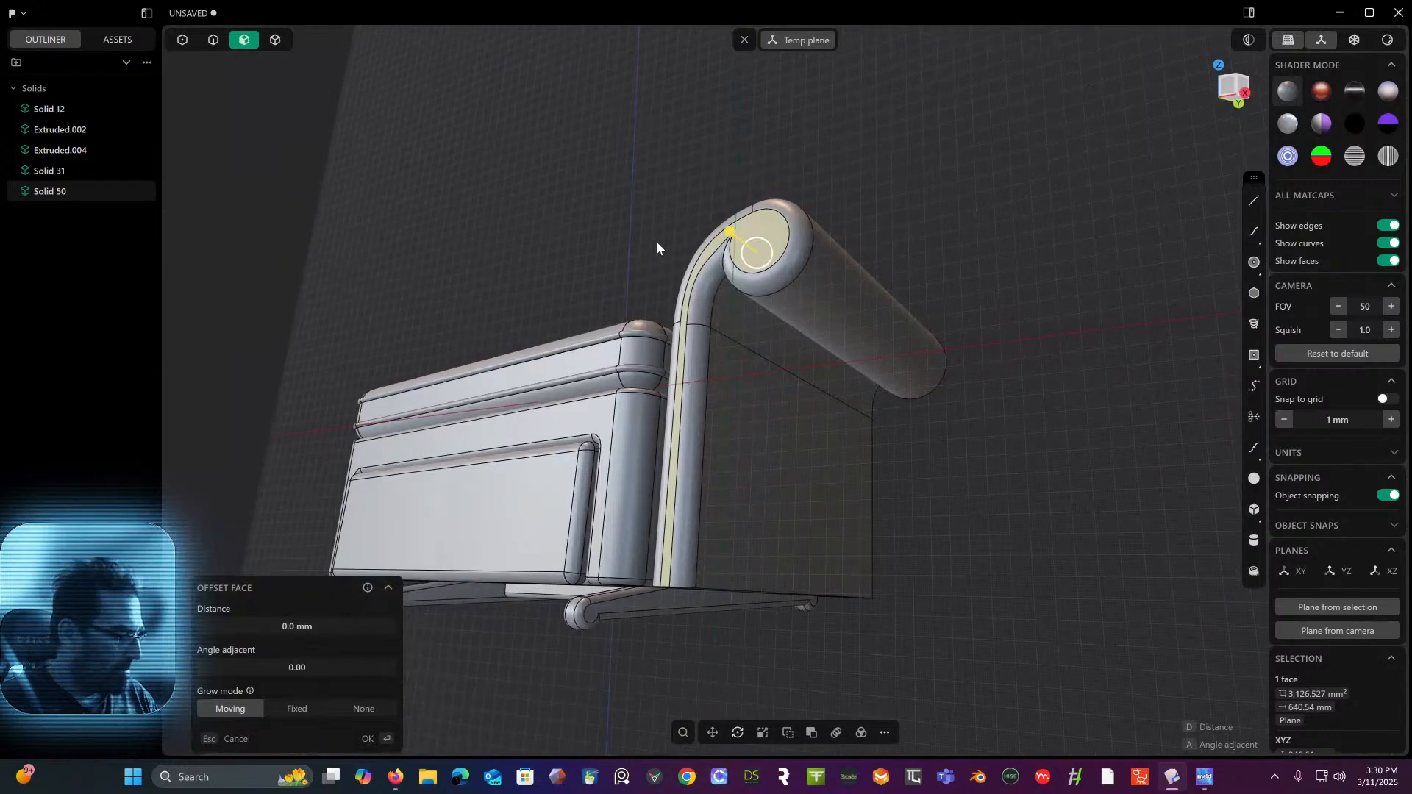
{"action": "key", "text": "x"}
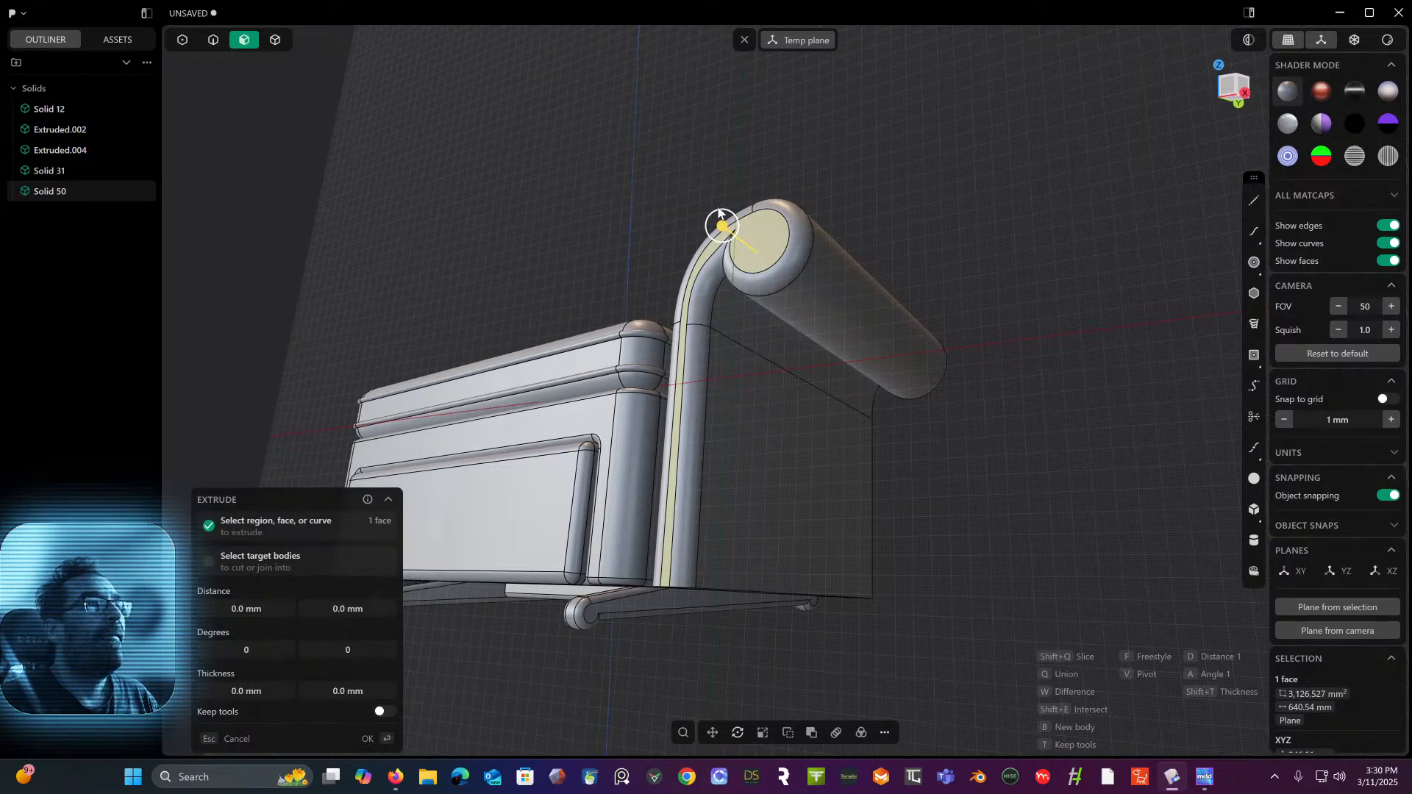
{"action": "scroll", "coordinate": [718, 212], "scroll_direction": "up", "scroll_amount": 2}
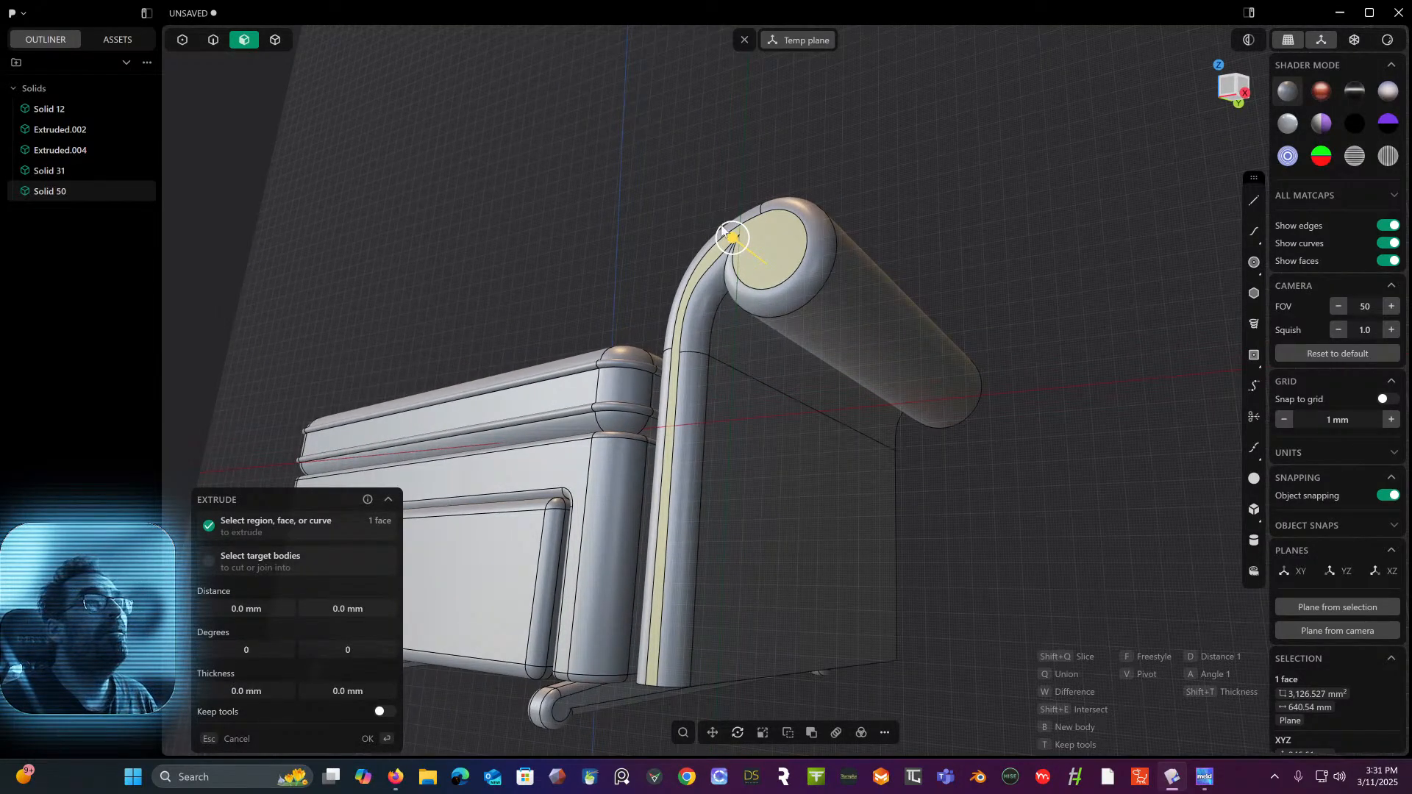
{"action": "left_click_drag", "start_coordinate": [733, 236], "coordinate": [724, 230]}
{"action": "right_click", "coordinate": [902, 81]}
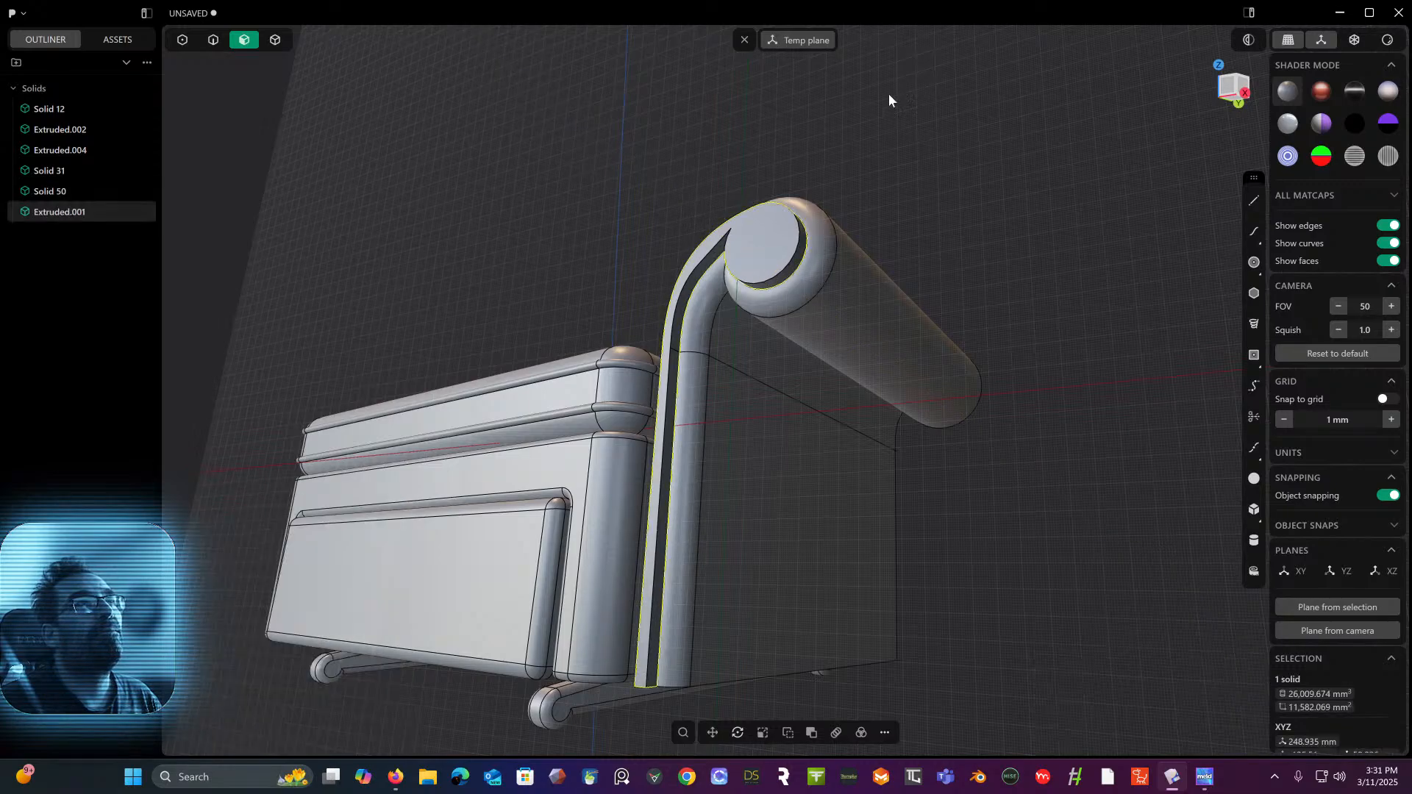
- Try to fillet and chamfer all six front outline edges of the extruded scroll panel
{"action": "middle_click_drag", "start_coordinate": [853, 103], "coordinate": [747, 165]}
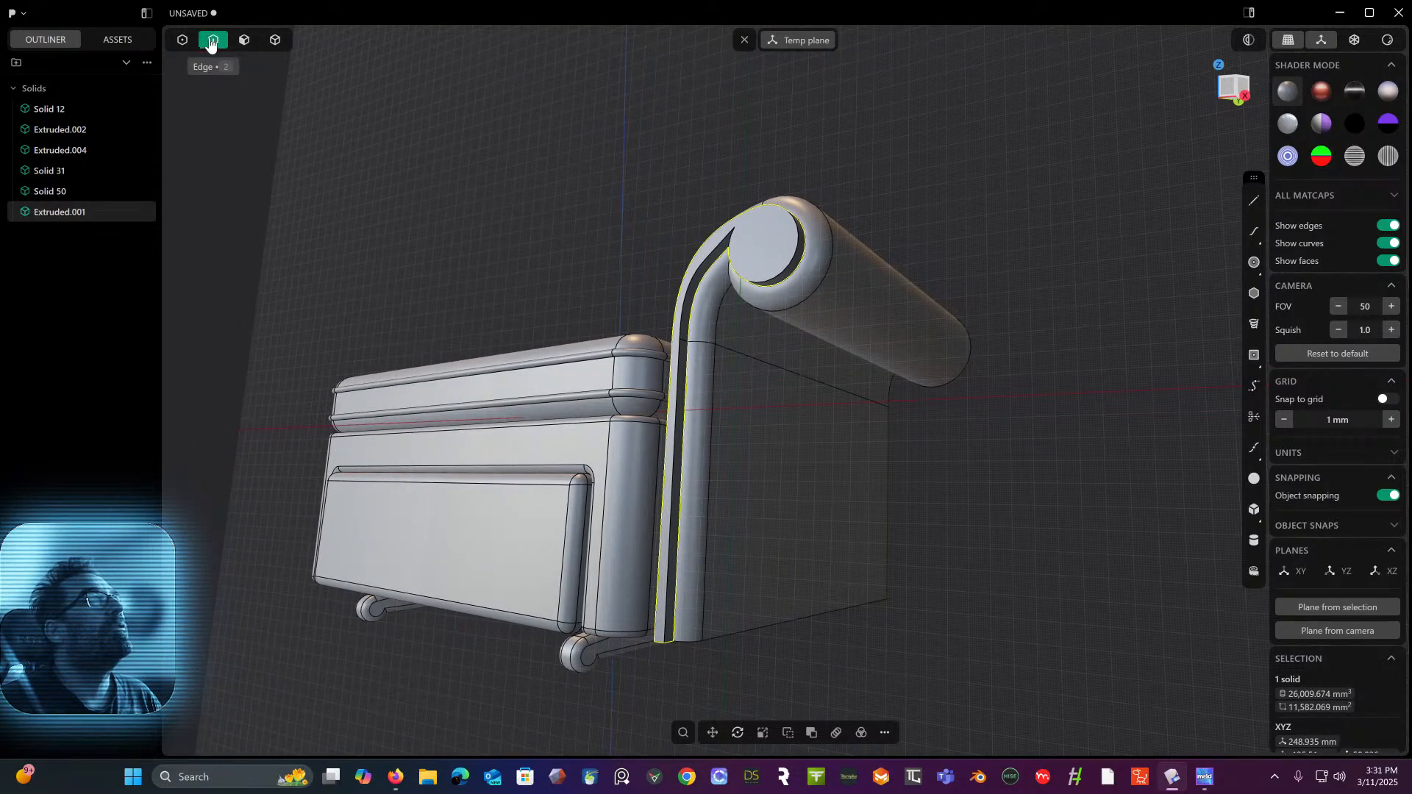
{"action": "scroll", "coordinate": [737, 120], "scroll_direction": "up", "scroll_amount": 3}
{"action": "left_click", "coordinate": [818, 314]}
{"action": "key", "text": "f"}
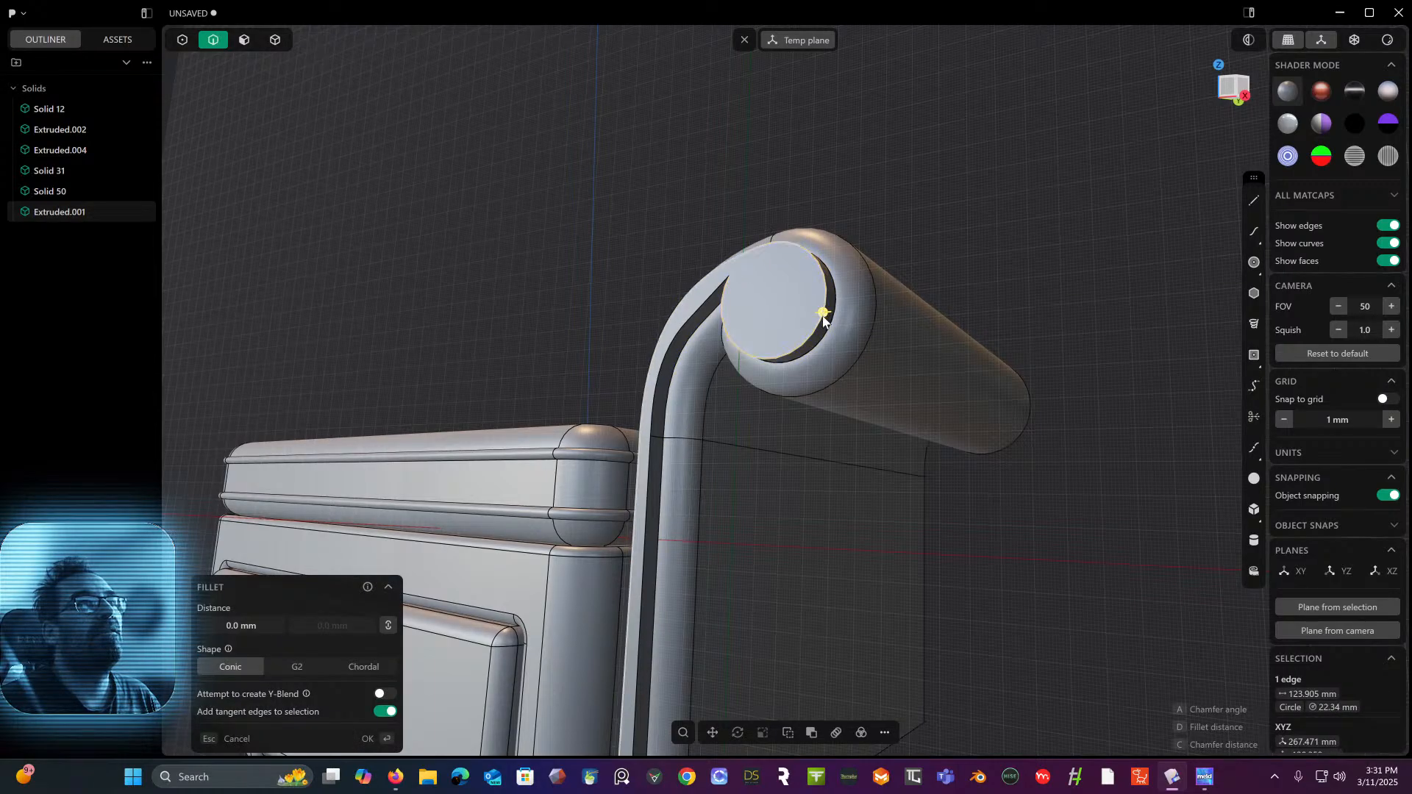
{"action": "left_click", "coordinate": [731, 262]}
{"action": "left_click", "coordinate": [718, 289]}
{"action": "middle_click_drag", "start_coordinate": [745, 297], "coordinate": [778, 1]}
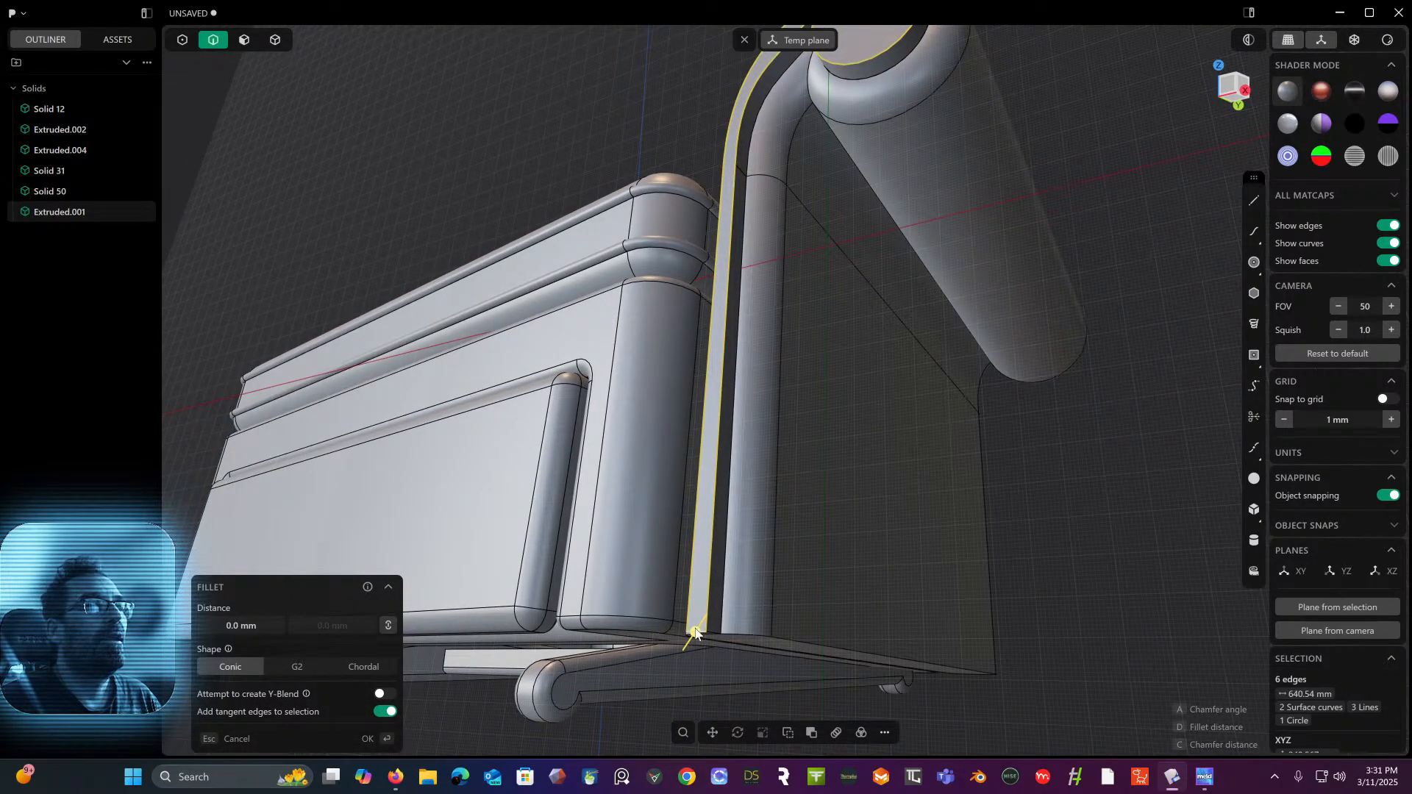
{"action": "key", "text": "c"}
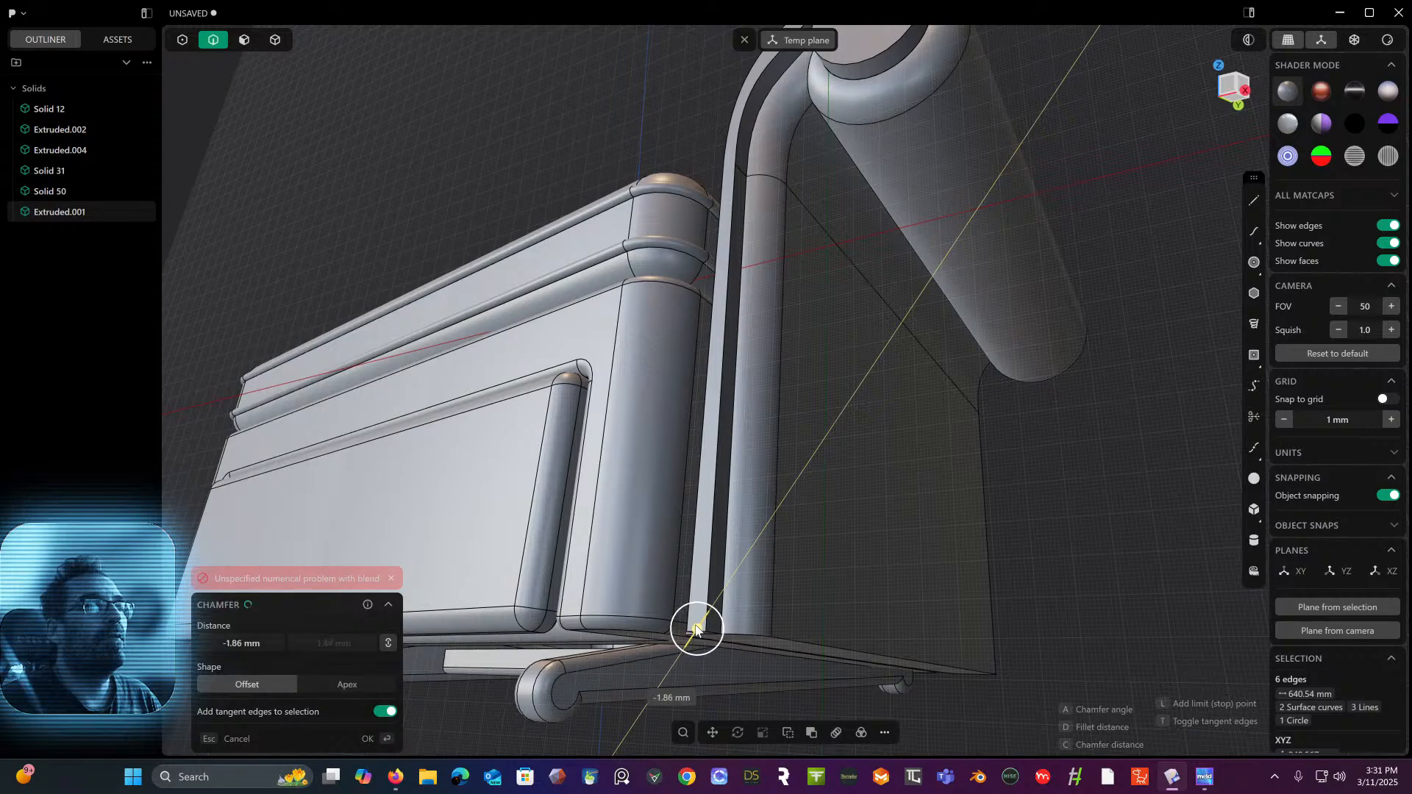
{"action": "middle_click_drag", "start_coordinate": [876, 510], "coordinate": [913, 587]}
{"action": "key", "text": "Escape"}
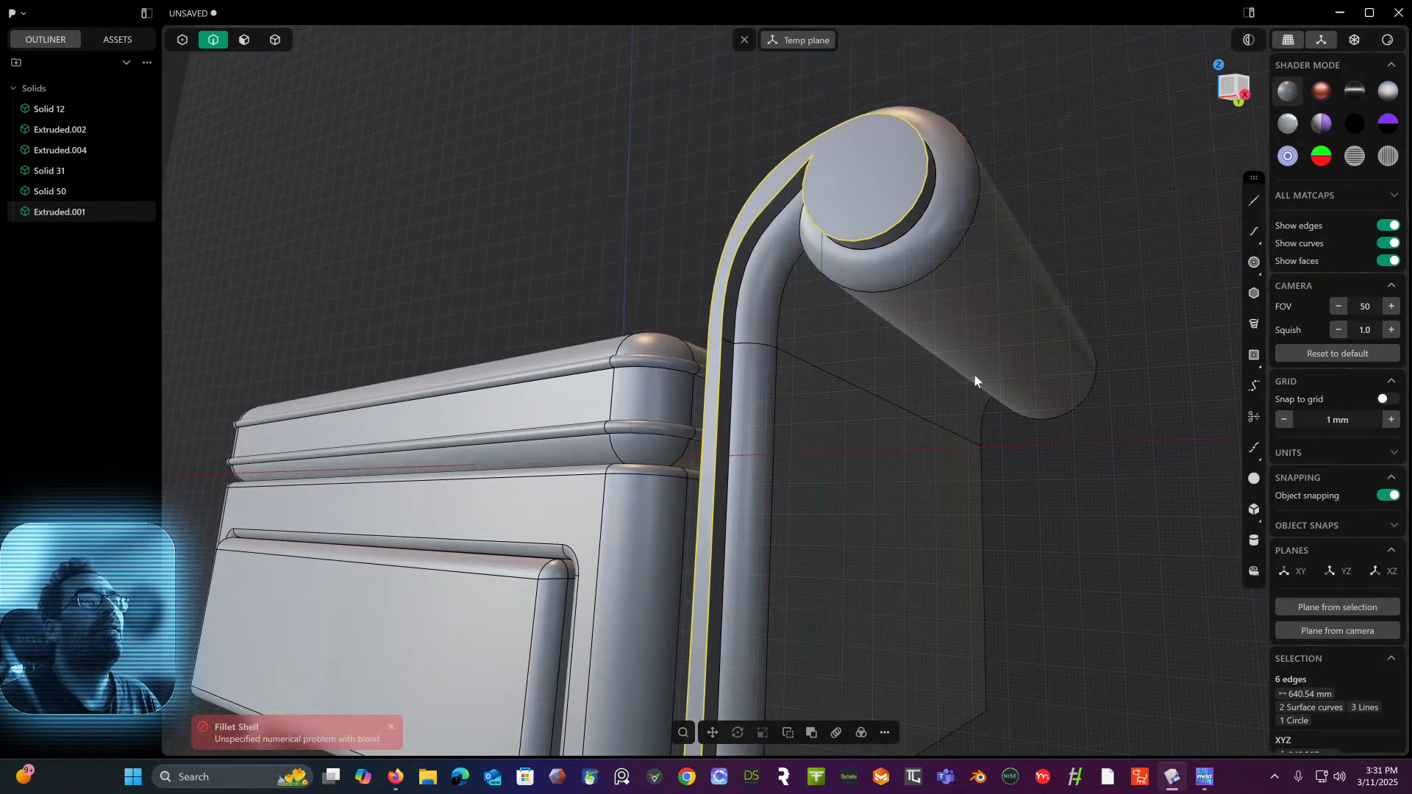
- Fillet the scroll panel's circular front edge and adjoining outer curve with a distance of 0.06 mm
{"action": "left_click", "coordinate": [908, 217]}
{"action": "key", "text": "f"}
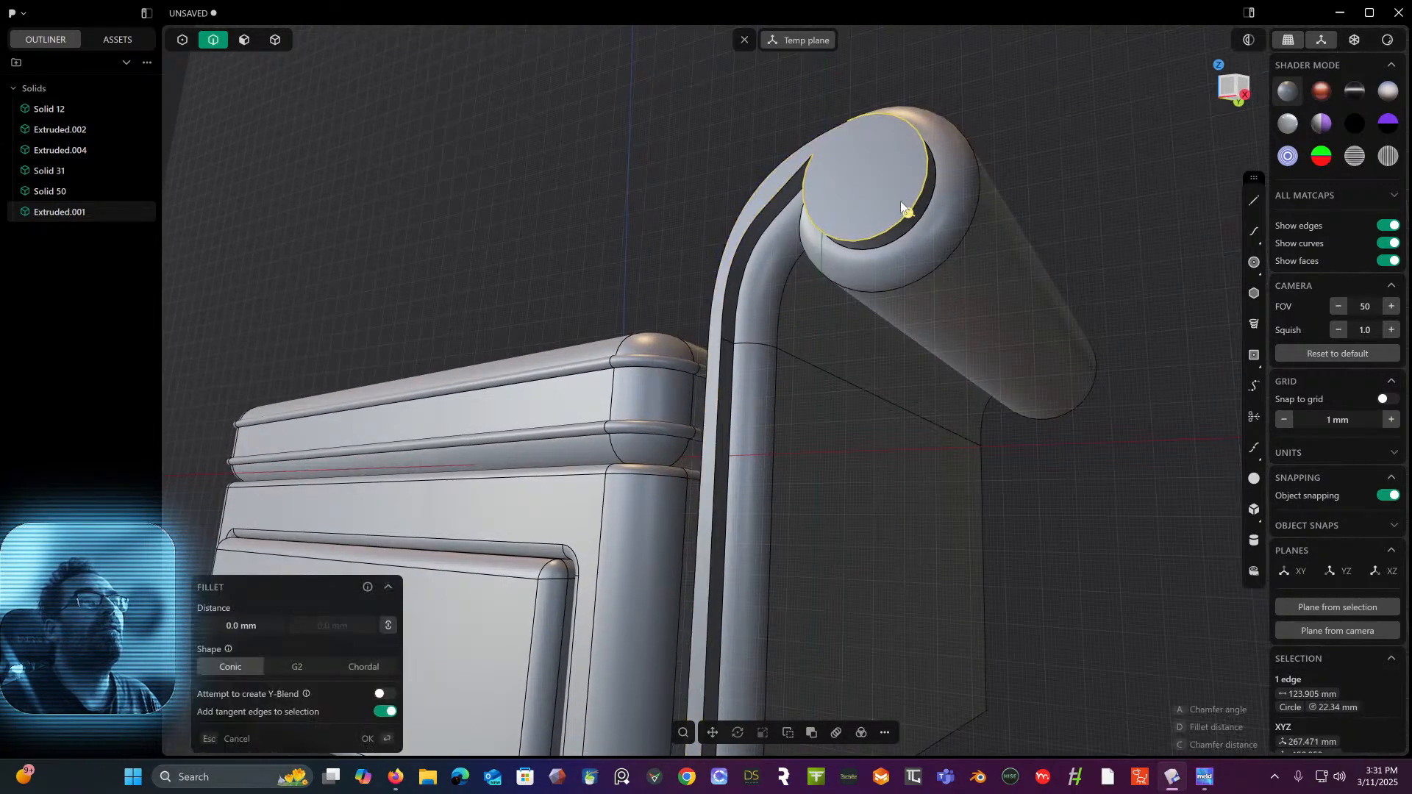
{"action": "left_click", "coordinate": [833, 133]}
{"action": "mouse_move", "coordinate": [834, 132]}
{"action": "left_mouse_down"}
{"action": "mouse_move", "coordinate": [826, 117]}
{"action": "mouse_move", "coordinate": [832, 130]}
{"action": "left_mouse_up"}
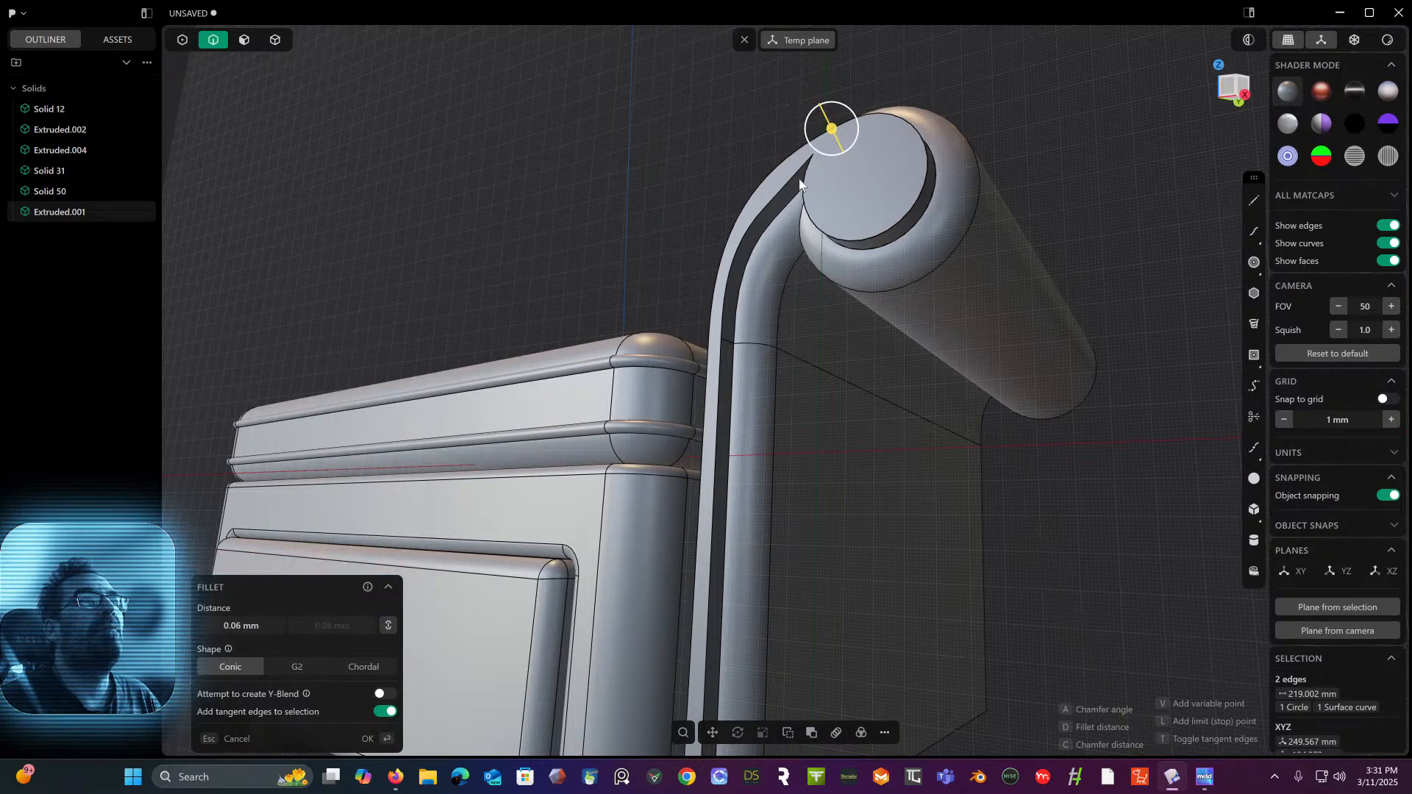
{"action": "key", "text": "Return"}
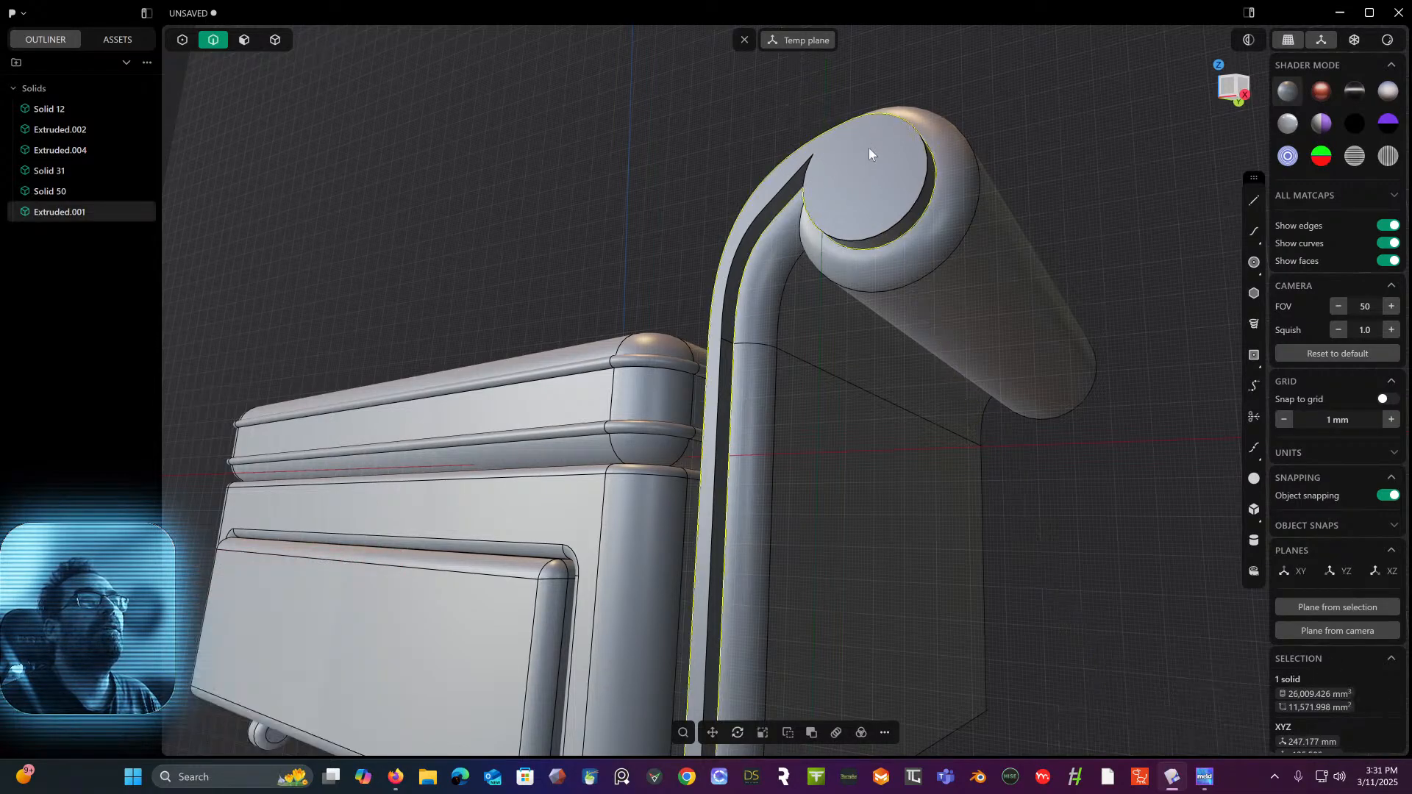
- Try to fillet the scroll panel's full front outline, including the circle, at about 5.81 mm
{"action": "left_click", "coordinate": [792, 184]}
{"action": "left_click", "coordinate": [922, 197]}
{"action": "key", "text": "f"}
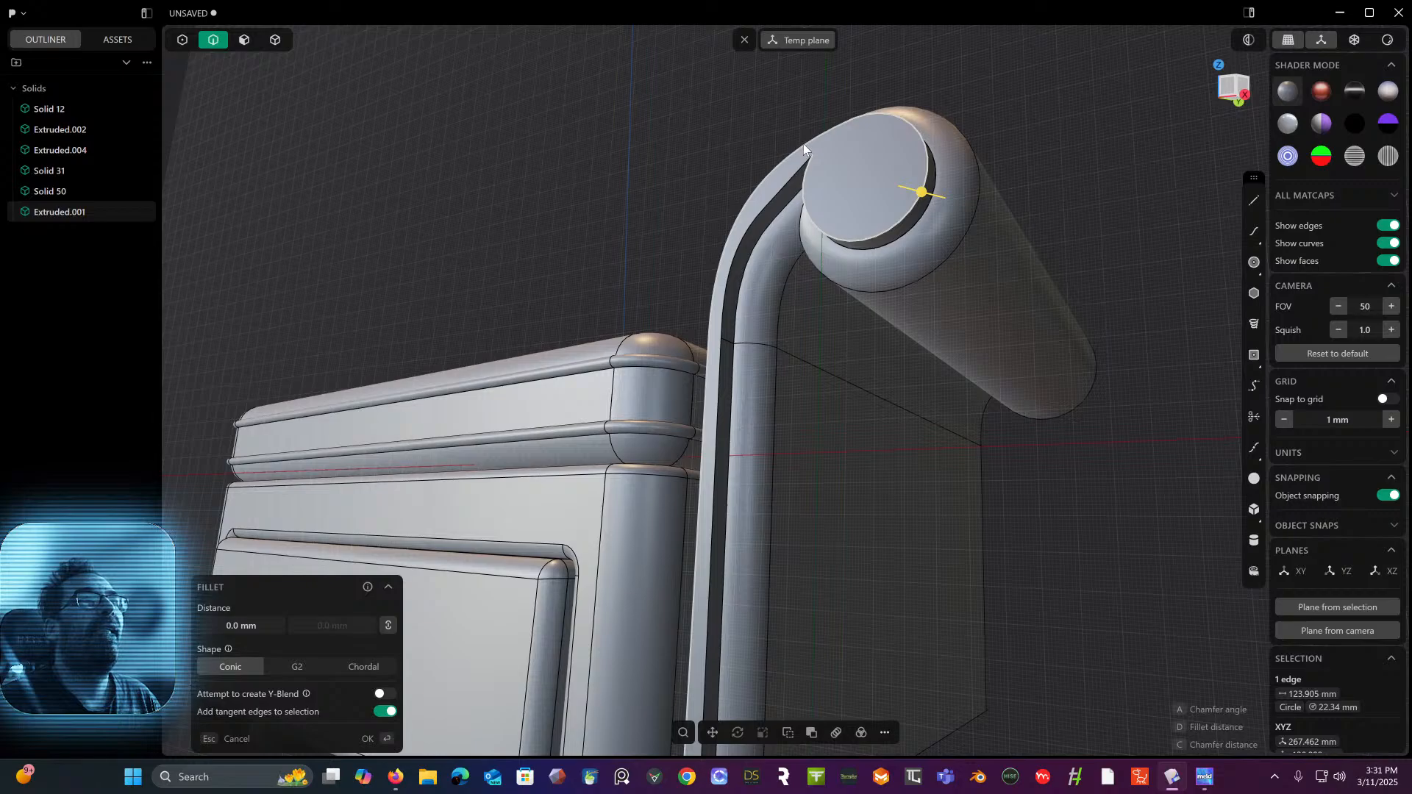
{"action": "left_click", "coordinate": [803, 143]}
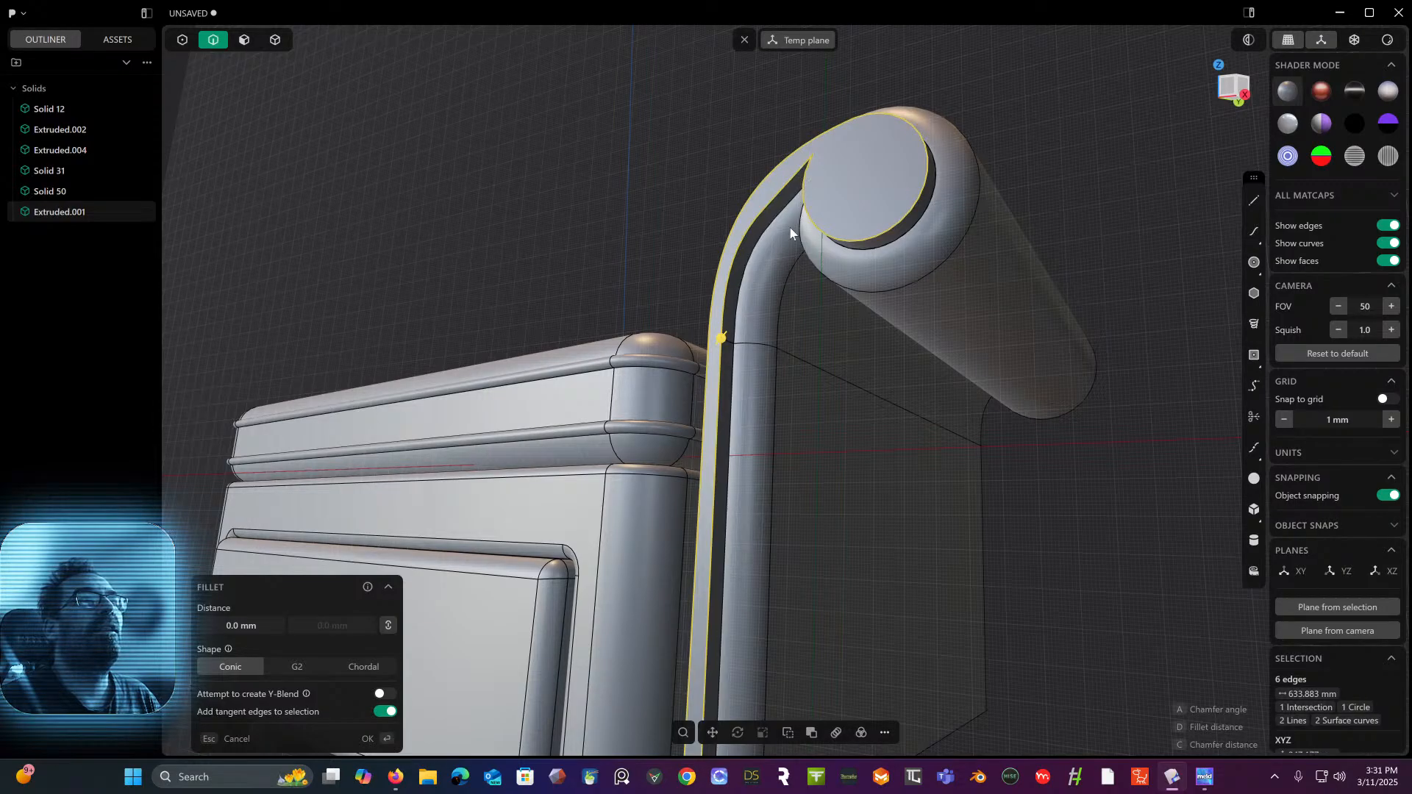
{"action": "mouse_move", "coordinate": [748, 294]}
{"action": "middle_mouse_down"}
{"action": "mouse_move", "coordinate": [797, 266]}
{"action": "mouse_move", "coordinate": [758, 309]}
{"action": "middle_mouse_up"}
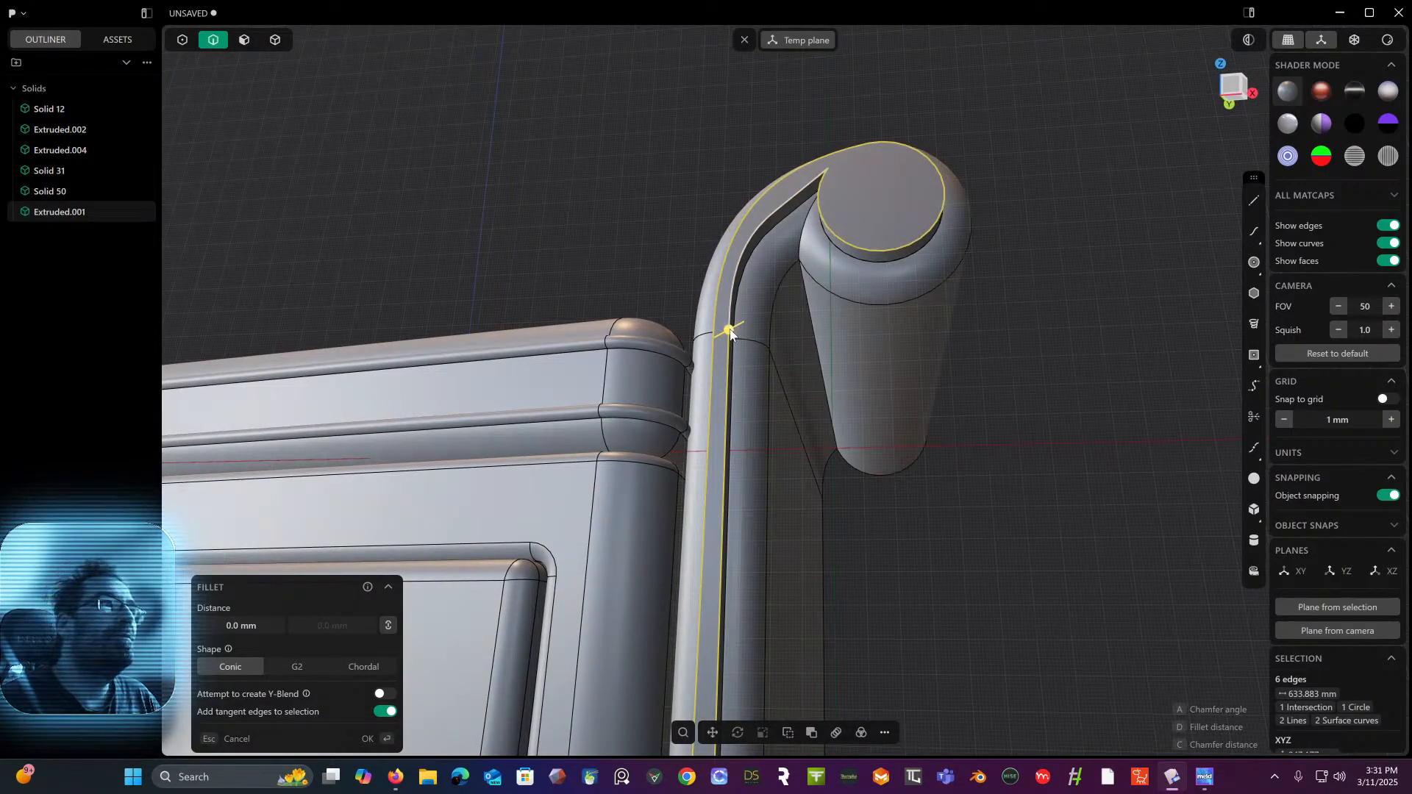
{"action": "left_click_drag", "start_coordinate": [731, 328], "coordinate": [734, 332]}
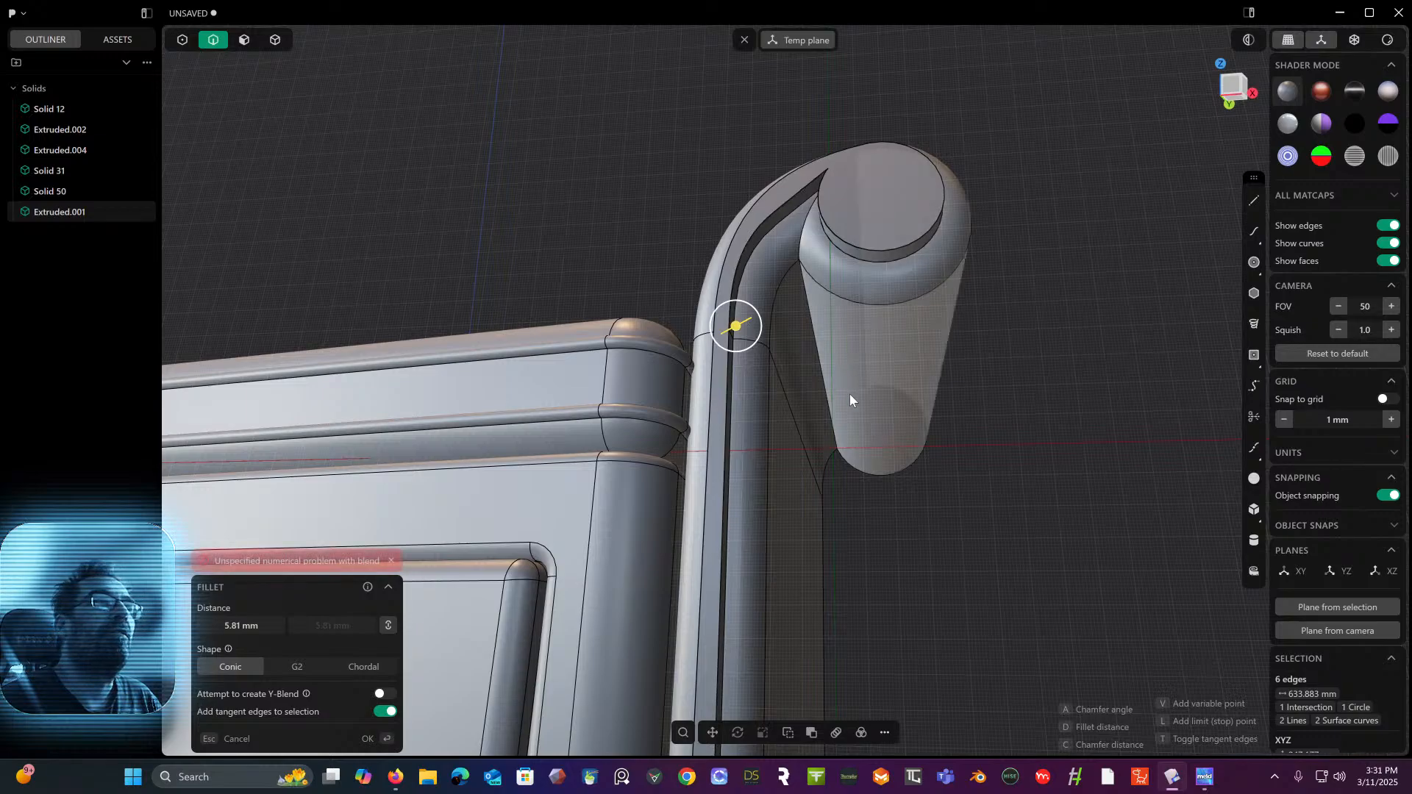
{"action": "key", "text": "Return"}
- Try to fillet or chamfer only the circular edge and the inner curved edges of the scroll panel
{"action": "left_click", "coordinate": [888, 251]}
{"action": "key", "text": "f"}
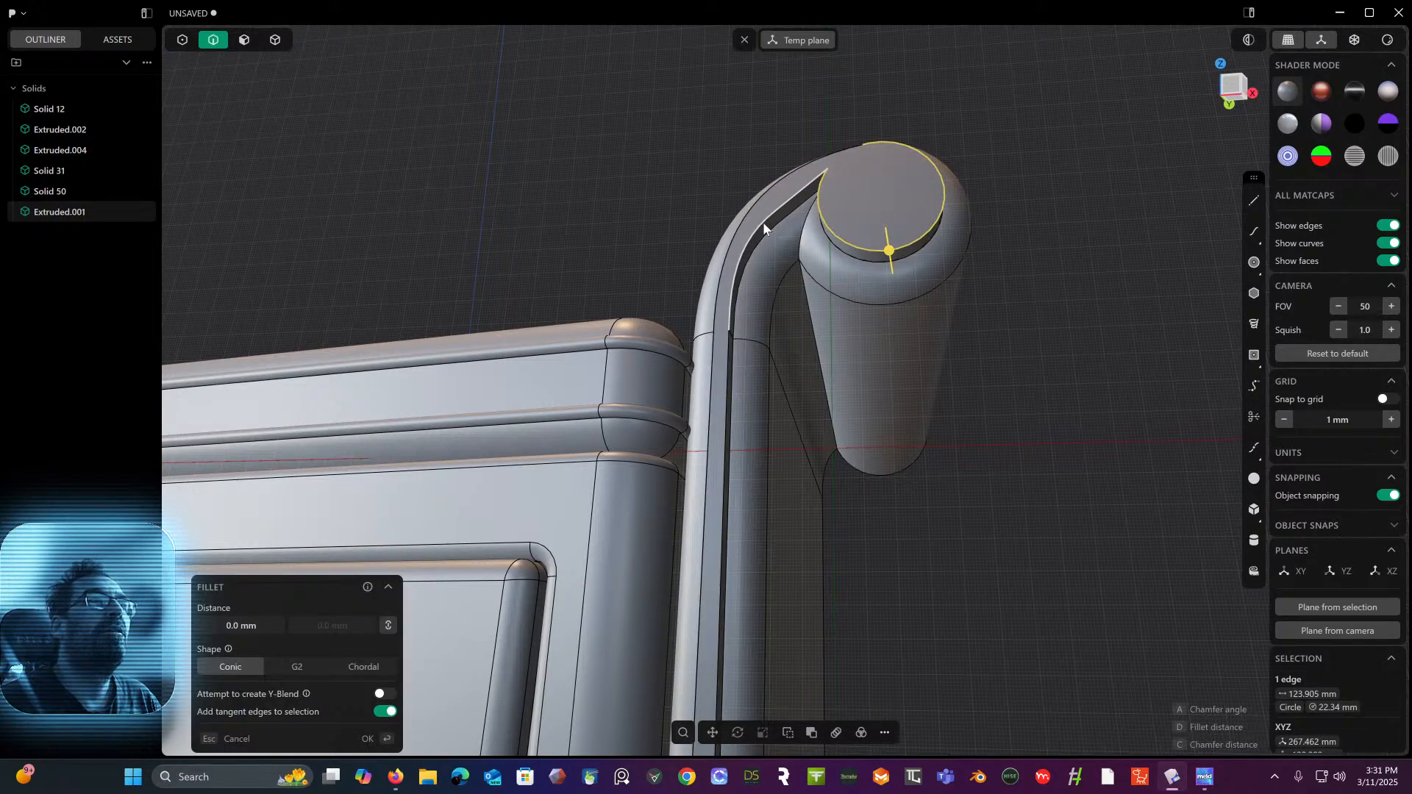
{"action": "left_click", "coordinate": [764, 225]}
{"action": "left_click_drag", "start_coordinate": [733, 329], "coordinate": [723, 333]}
{"action": "key", "text": "c"}
{"action": "right_click", "coordinate": [1089, 206]}
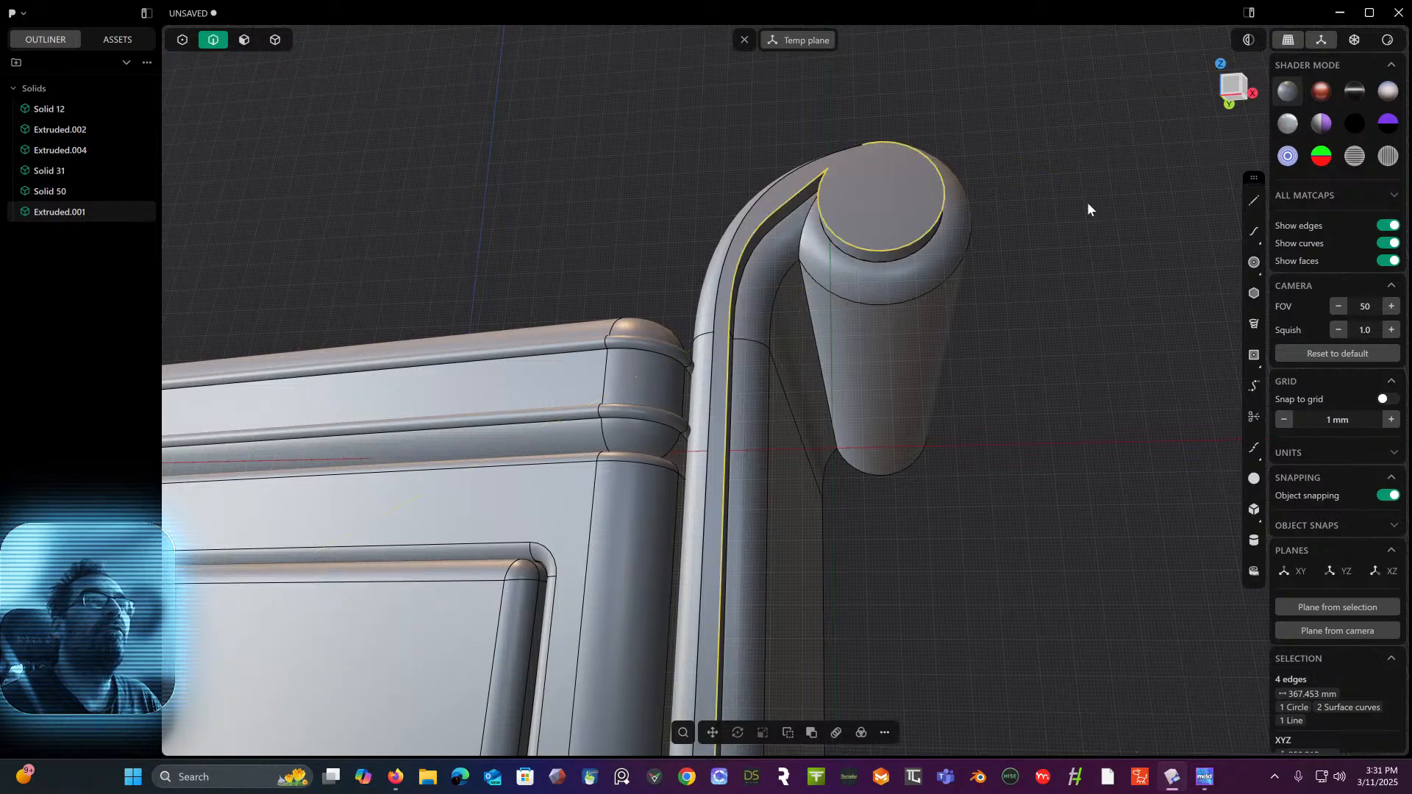
- Try to fillet the scroll panel's circular front edge on its own at 1.8 mm
{"action": "left_click", "coordinate": [935, 222]}
{"action": "key", "text": "b"}
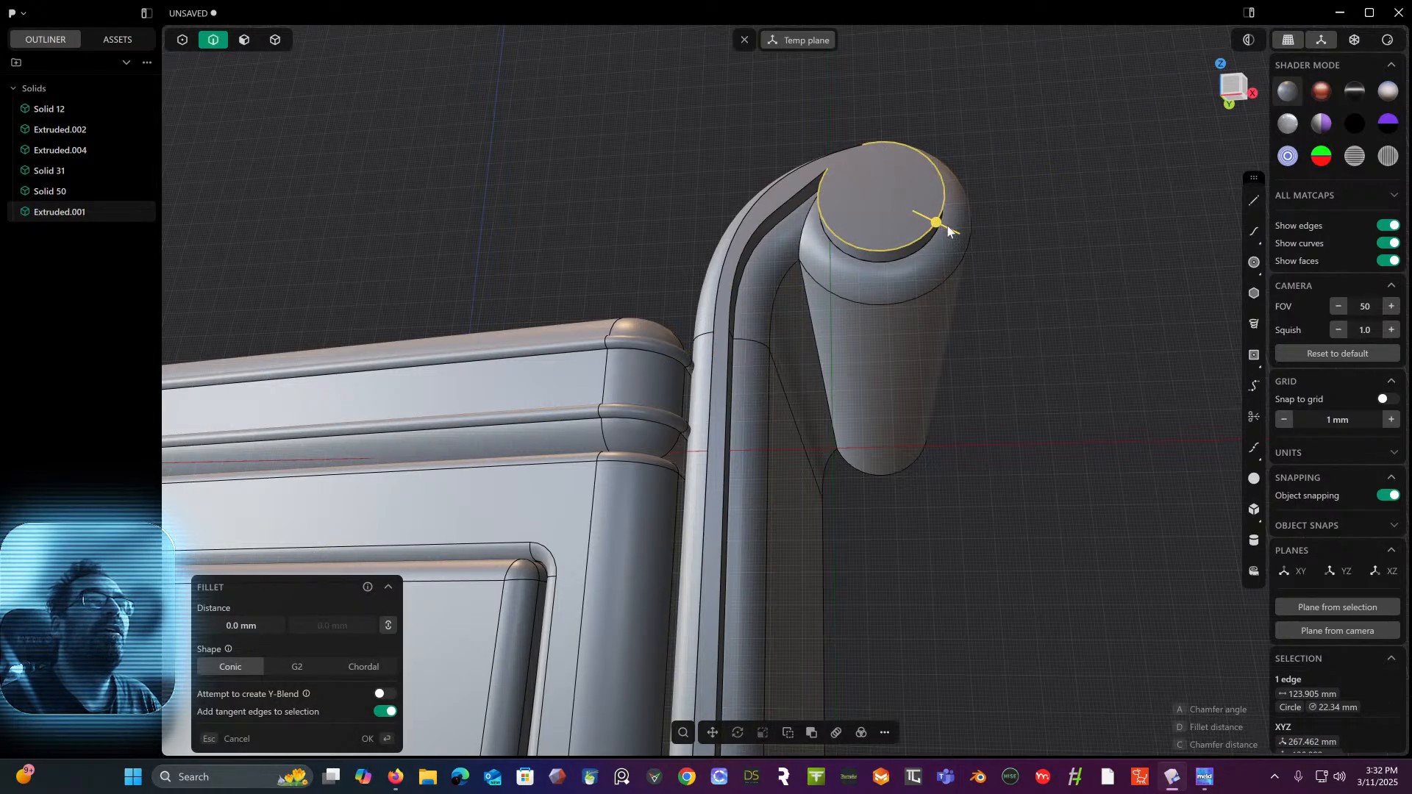
{"action": "left_click_drag", "start_coordinate": [939, 225], "coordinate": [942, 227]}
{"action": "middle_click_drag", "start_coordinate": [932, 207], "coordinate": [901, 329]}
{"action": "scroll", "coordinate": [885, 224], "scroll_direction": "up", "scroll_amount": 5}
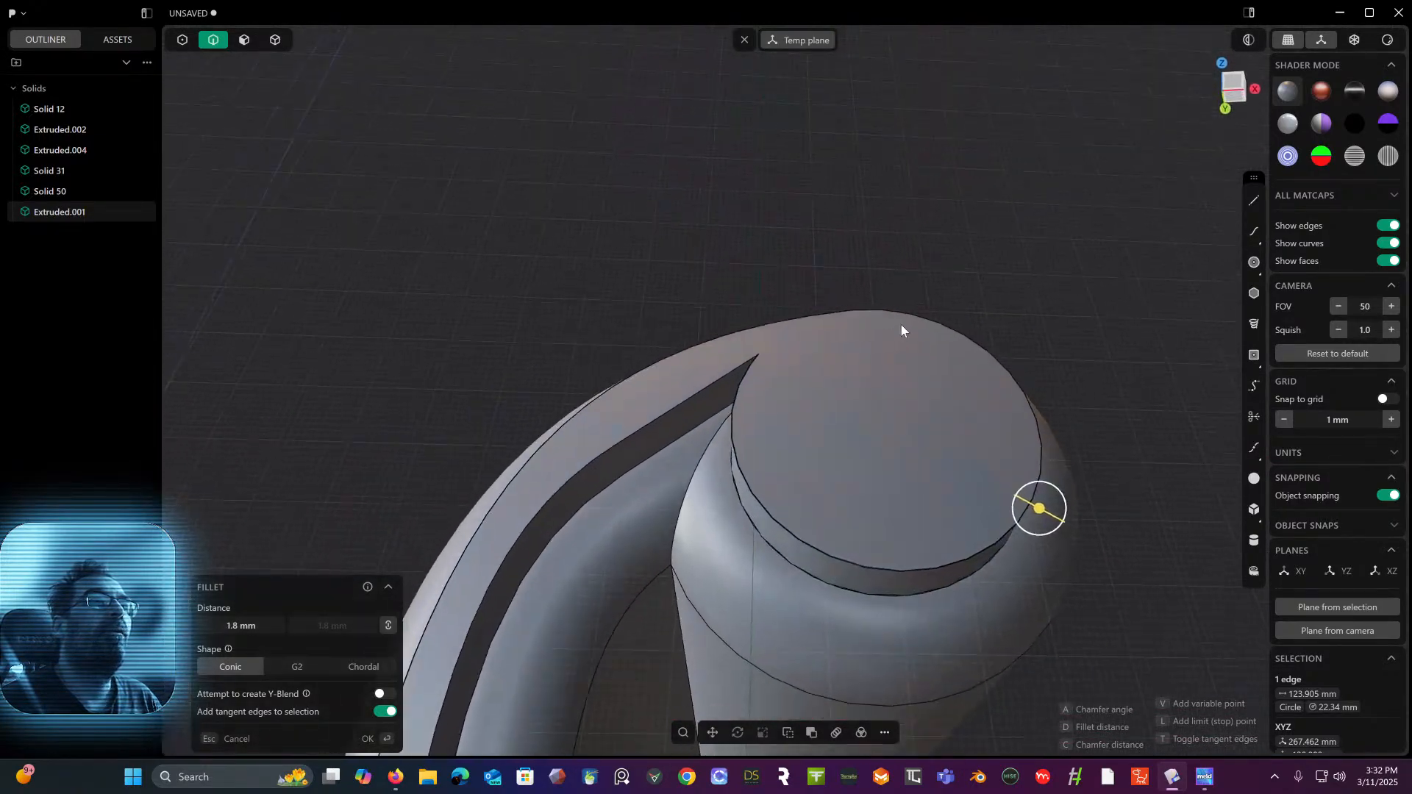
{"action": "key", "text": "Return"}
{"action": "left_click", "coordinate": [860, 567]}
{"action": "key", "text": "f"}
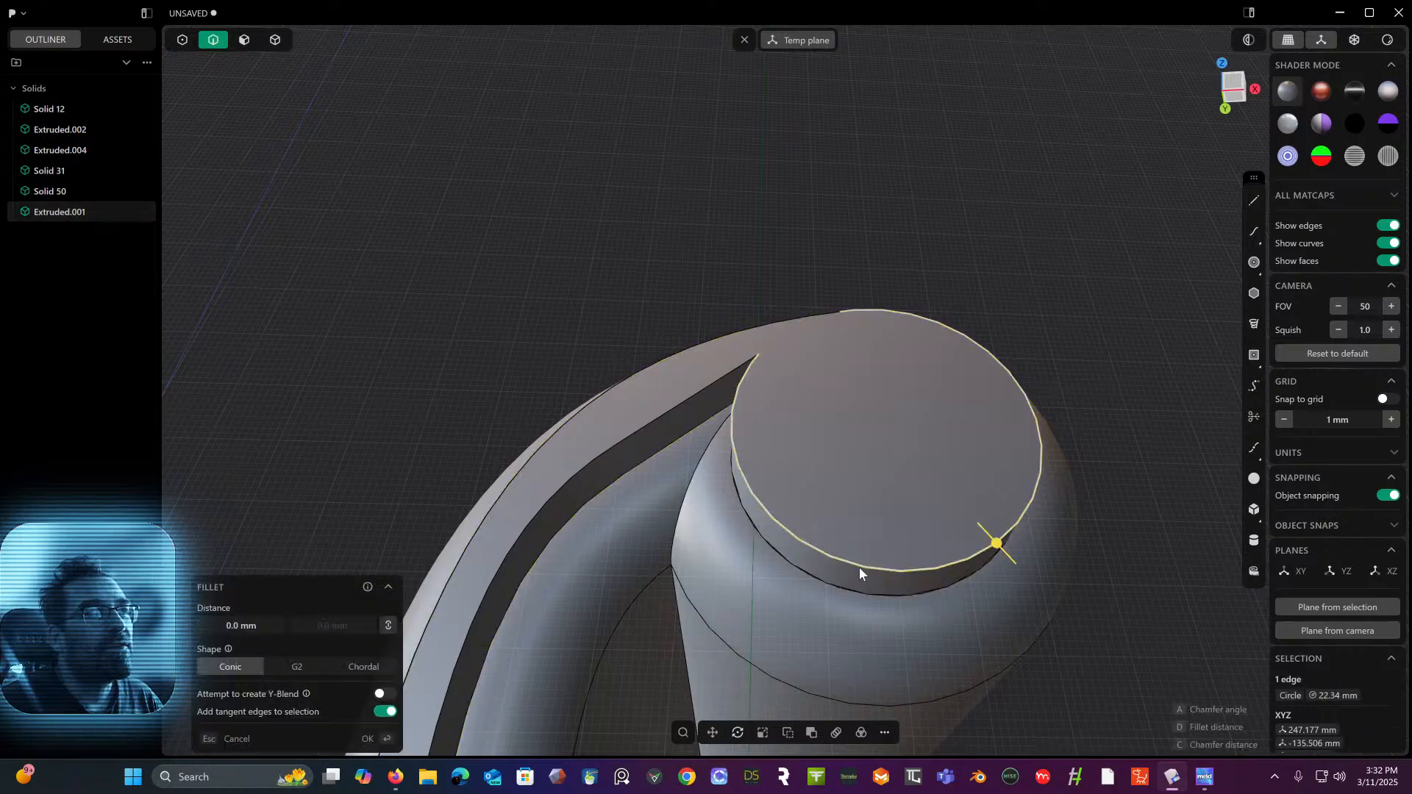
{"action": "key", "text": "Escape"}
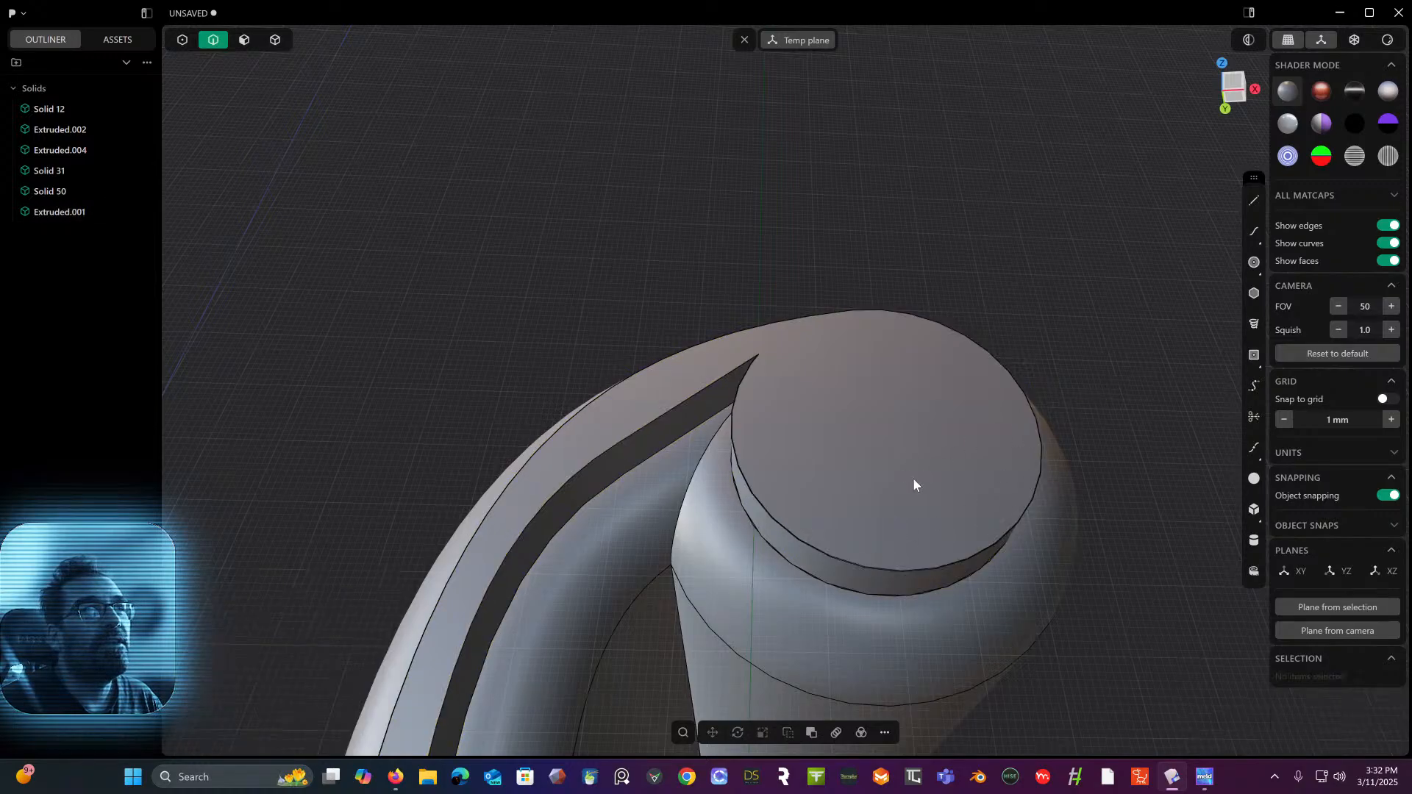
- Remove the thin fillet face along the scroll panel's circular front edge
{"action": "middle_click_drag", "start_coordinate": [903, 544], "coordinate": [921, 476]}
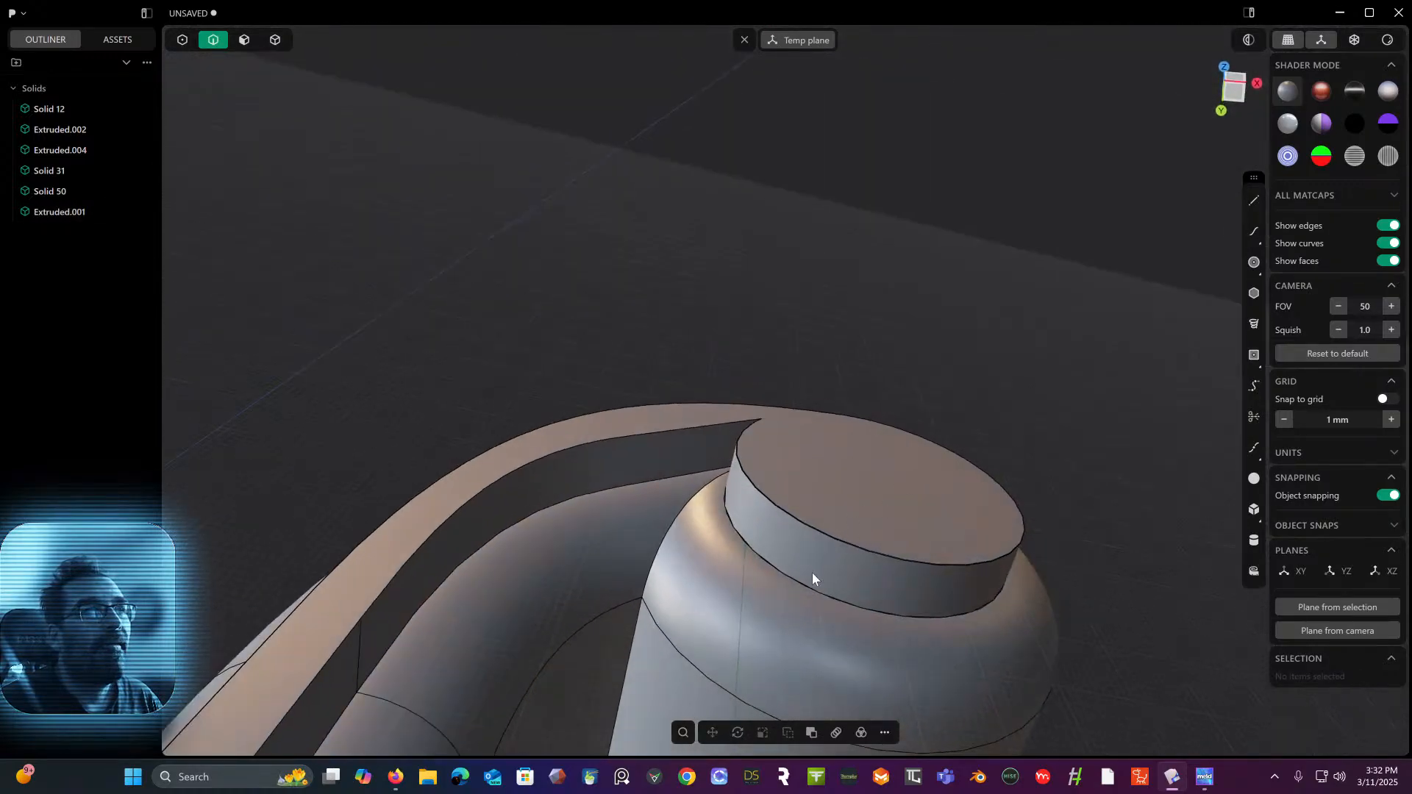
{"action": "scroll", "coordinate": [848, 555], "scroll_direction": "up", "scroll_amount": 5}
{"action": "scroll", "coordinate": [853, 546], "scroll_direction": "up", "scroll_amount": 2}
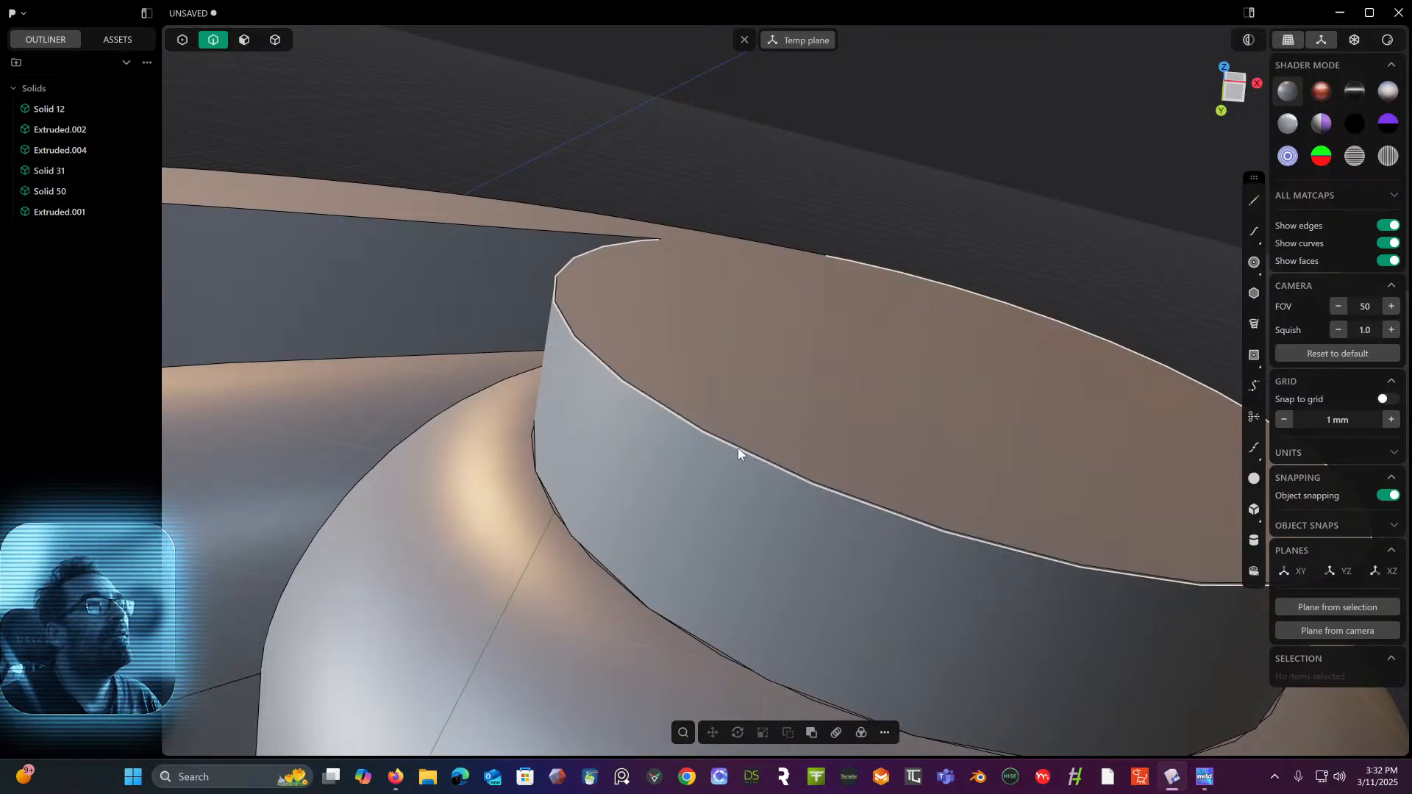
{"action": "left_click", "coordinate": [248, 44]}
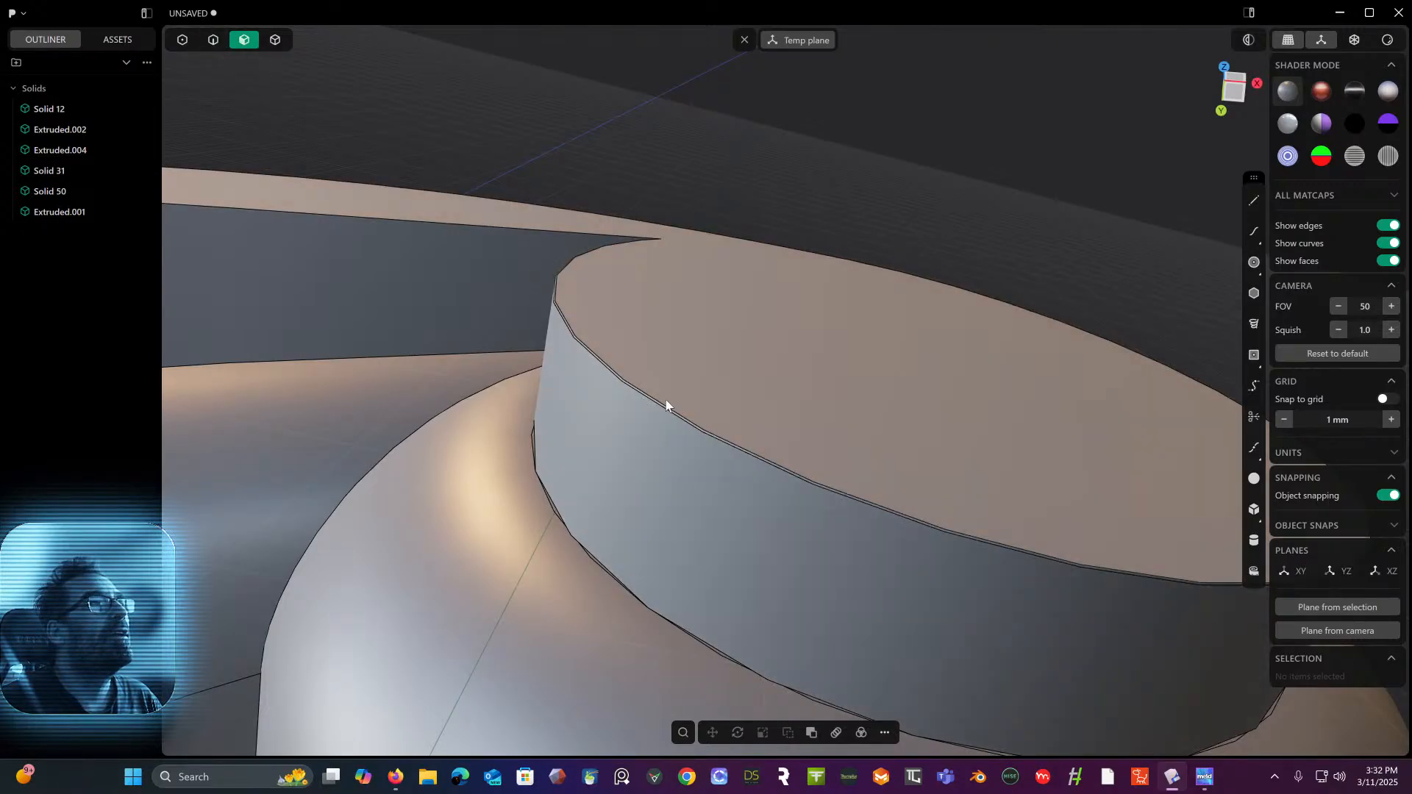
{"action": "left_click", "coordinate": [659, 404]}
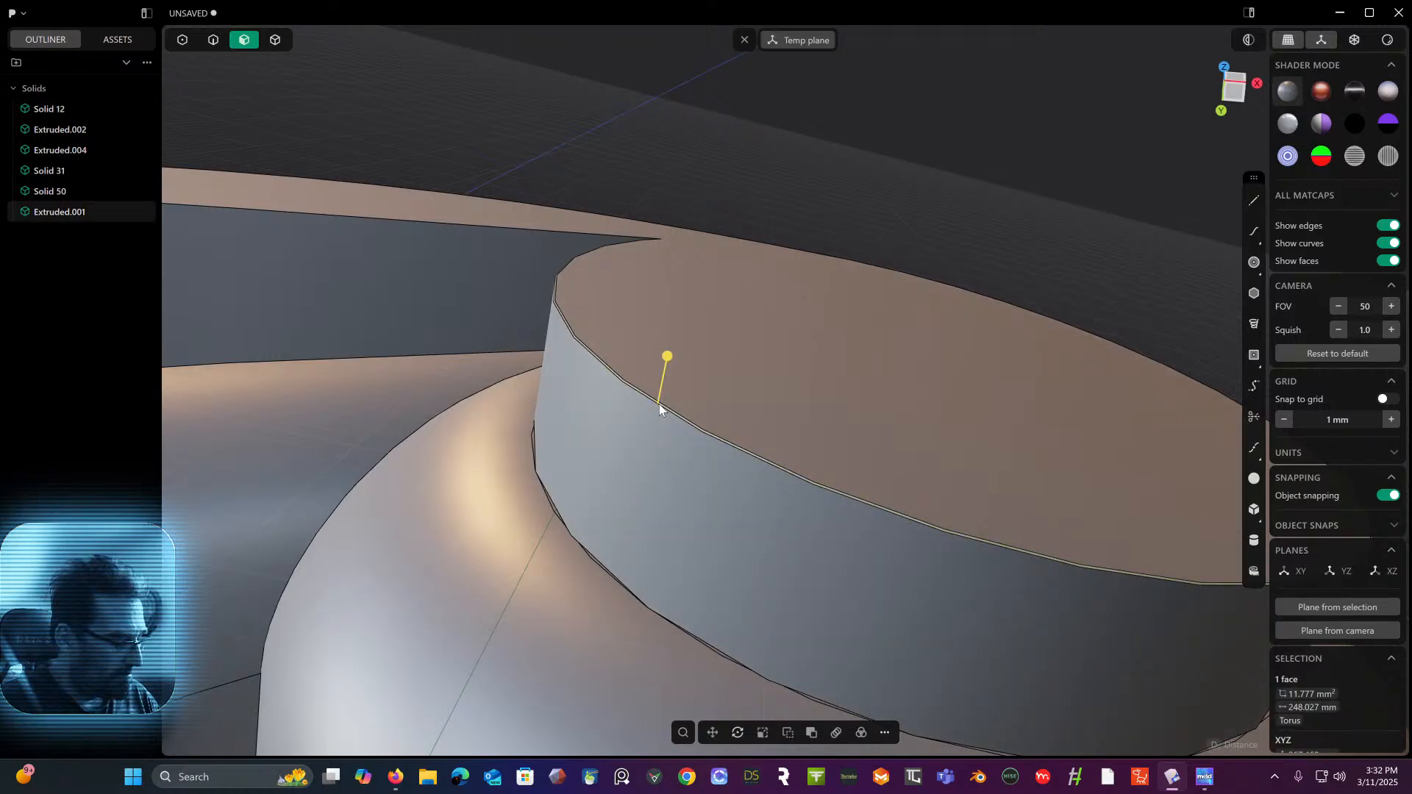
{"action": "key", "text": "Escape"}
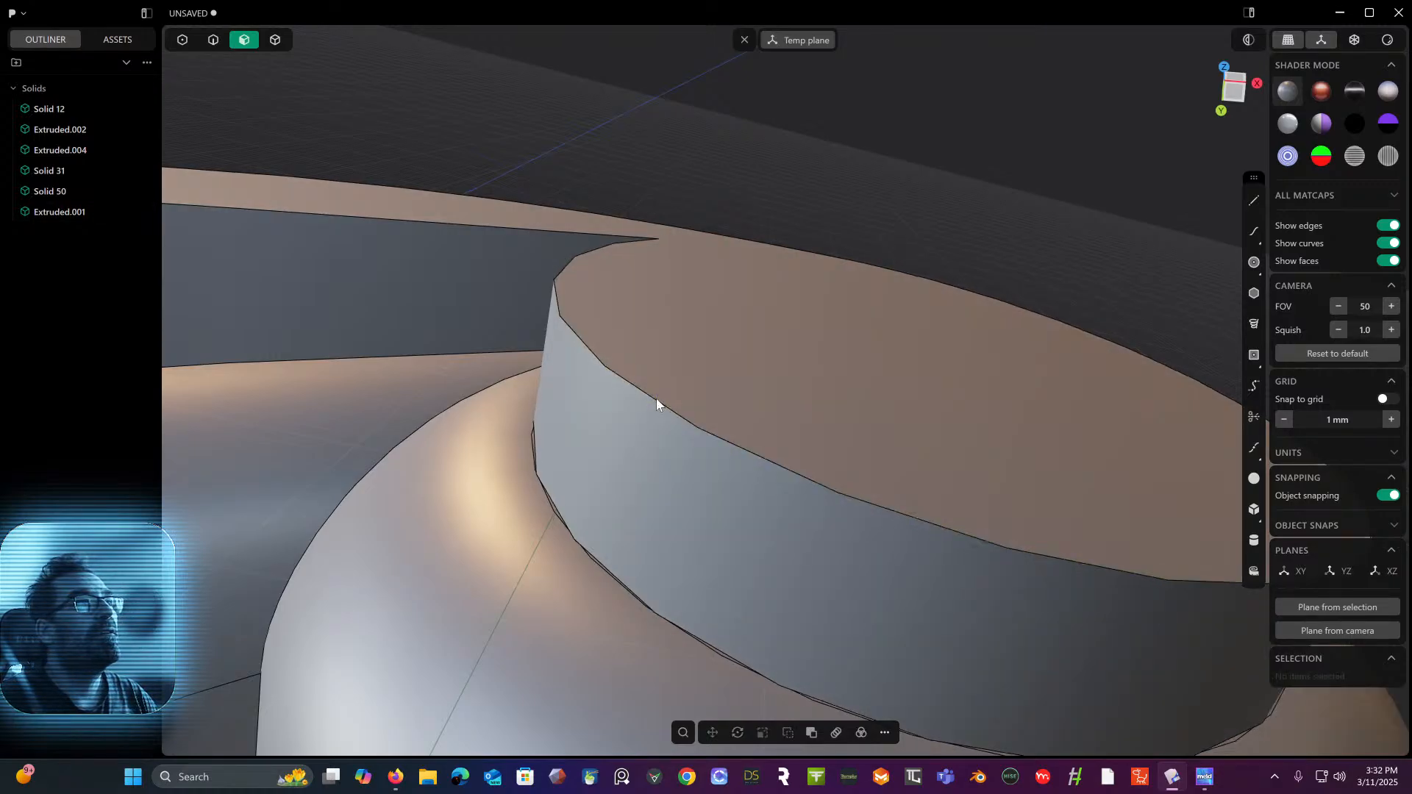
- Remove the narrow fillet face along the scroll panel's curved outer front edge
{"action": "scroll", "coordinate": [647, 398], "scroll_direction": "up", "scroll_amount": 3}
{"action": "middle_click_drag", "start_coordinate": [646, 399], "coordinate": [740, 460]}
{"action": "scroll", "coordinate": [686, 443], "scroll_direction": "up", "scroll_amount": 3}
{"action": "scroll", "coordinate": [603, 424], "scroll_direction": "down", "scroll_amount": 1}
{"action": "scroll", "coordinate": [744, 450], "scroll_direction": "up", "scroll_amount": 2}
{"action": "scroll", "coordinate": [745, 450], "scroll_direction": "up", "scroll_amount": 2}
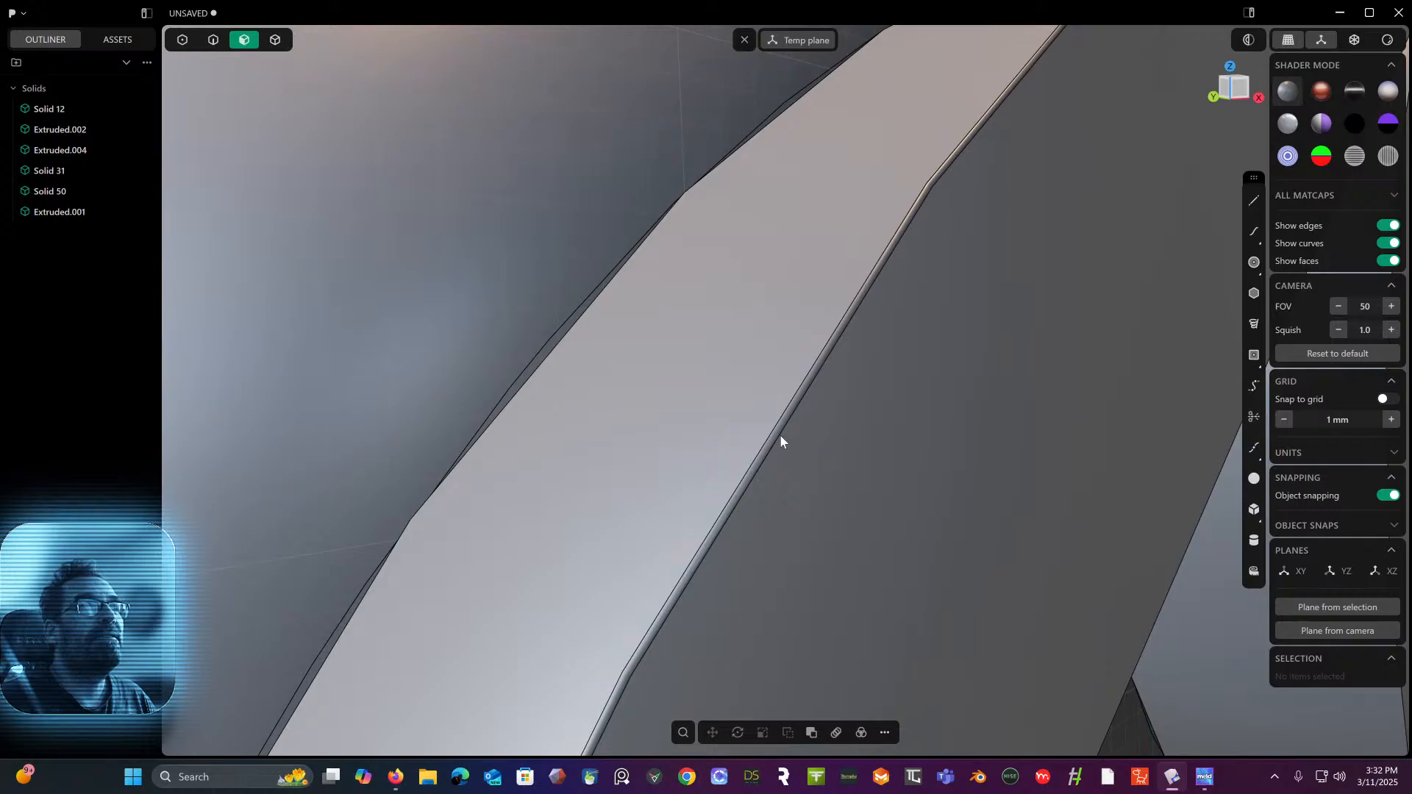
{"action": "left_click", "coordinate": [776, 439]}
{"action": "key", "text": "Delete"}
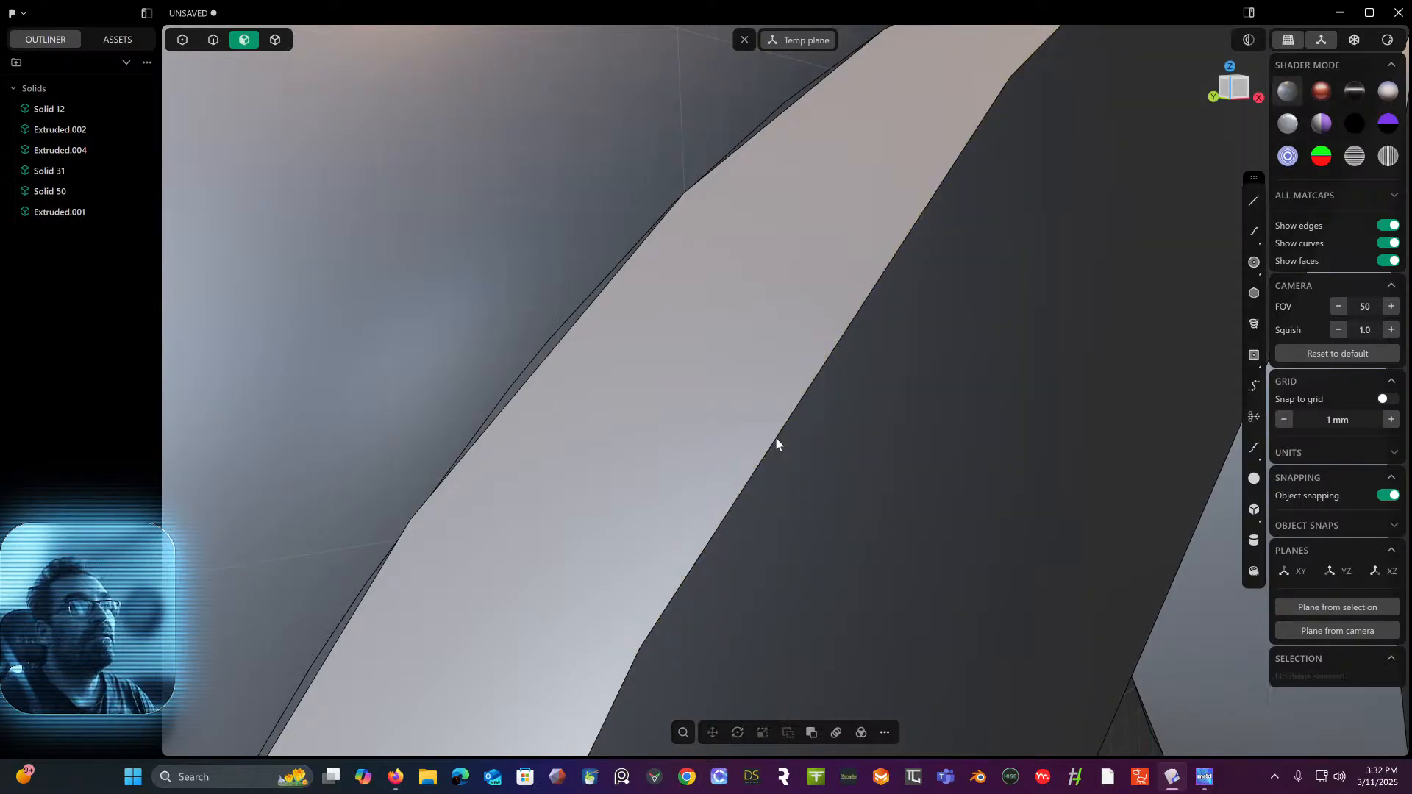
- Remove the remaining narrow fillet face along the panel's straight outer front edge near its lower end
{"action": "scroll", "coordinate": [775, 437], "scroll_direction": "down", "scroll_amount": 5}
{"action": "middle_click_drag", "start_coordinate": [753, 442], "coordinate": [720, 187]}
{"action": "scroll", "coordinate": [719, 186], "scroll_direction": "up", "scroll_amount": 2}
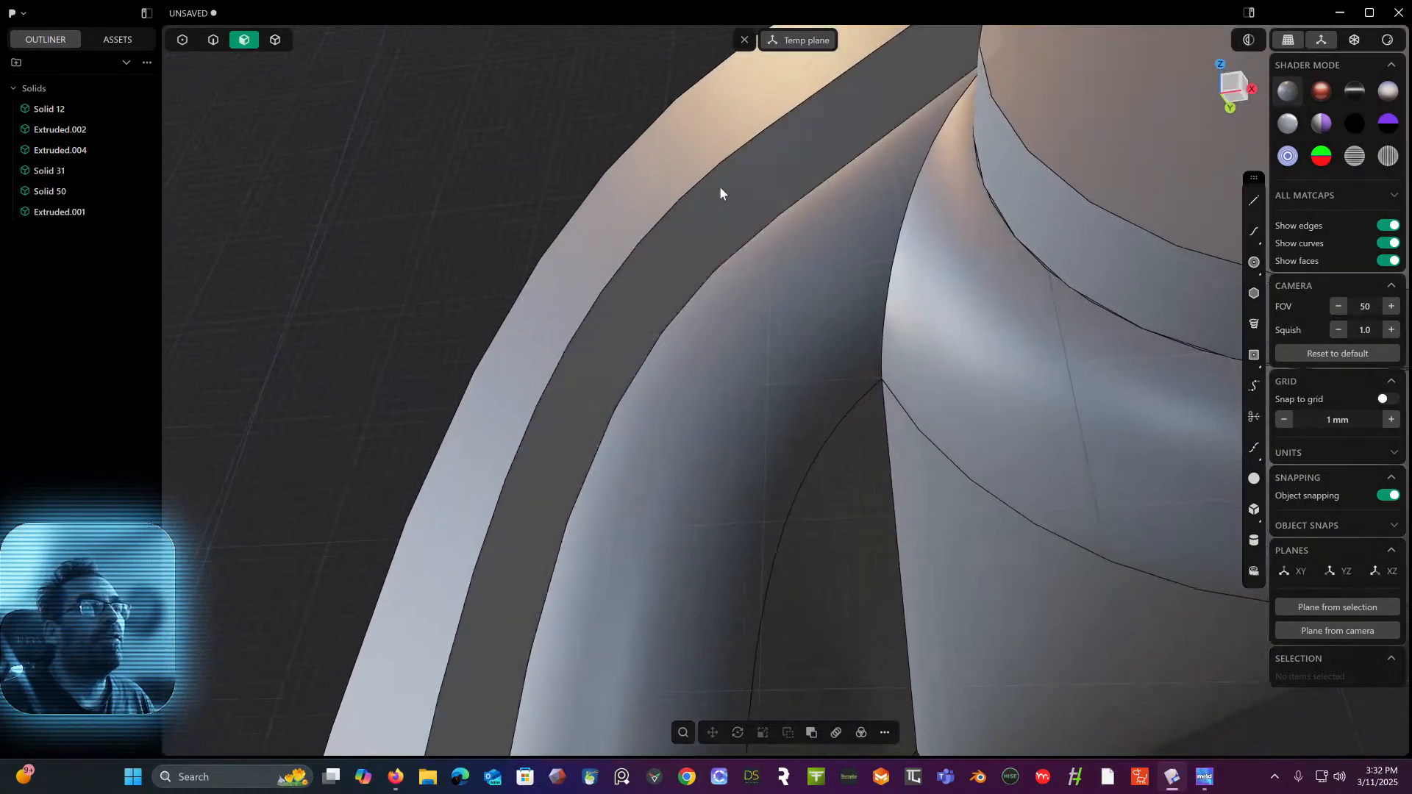
{"action": "scroll", "coordinate": [707, 431], "scroll_direction": "down", "scroll_amount": 5}
{"action": "middle_click_drag", "start_coordinate": [718, 440], "coordinate": [753, 165], "text": "shift"}
{"action": "scroll", "coordinate": [642, 371], "scroll_direction": "up", "scroll_amount": 2}
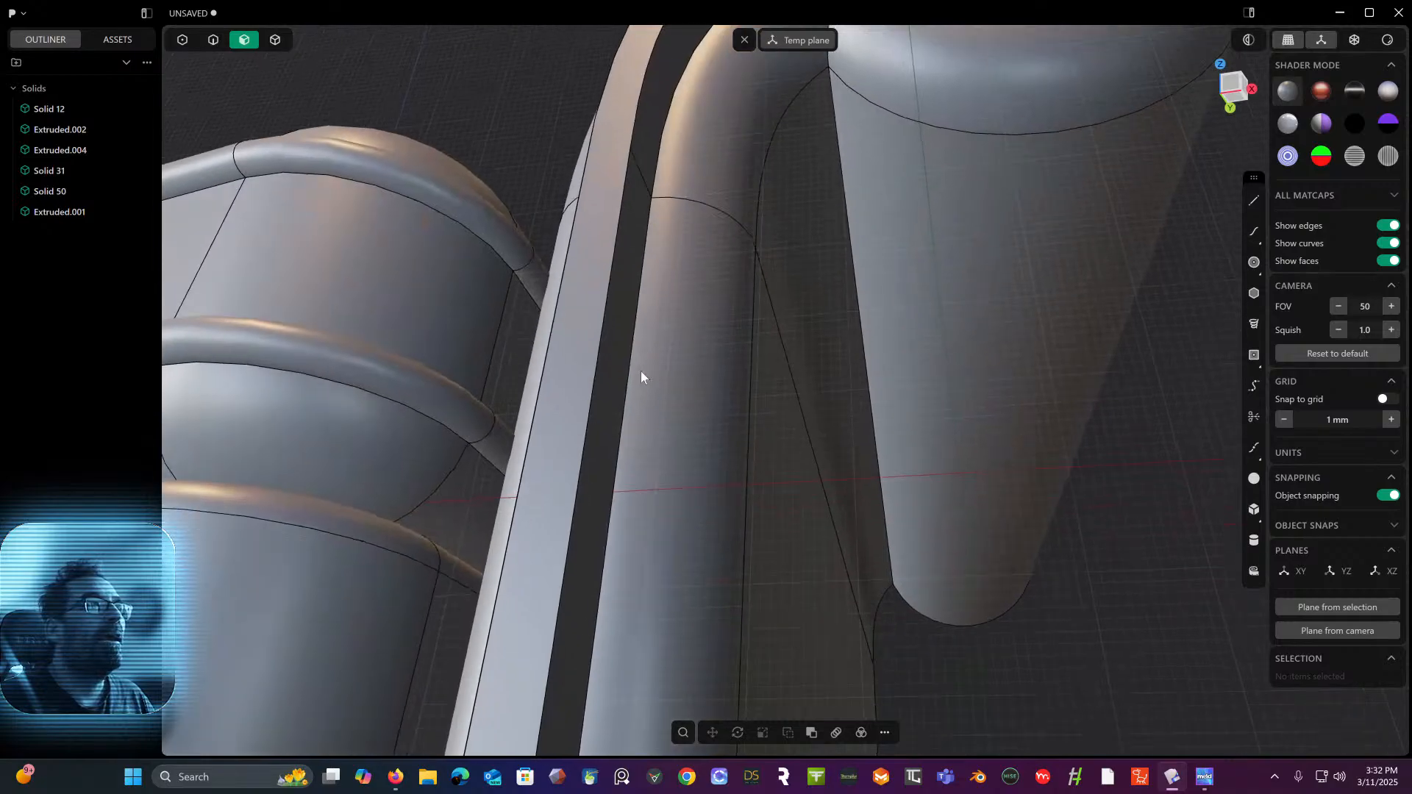
{"action": "scroll", "coordinate": [642, 370], "scroll_direction": "up", "scroll_amount": 4}
{"action": "scroll", "coordinate": [870, 187], "scroll_direction": "up", "scroll_amount": 3}
{"action": "middle_click_drag", "start_coordinate": [870, 368], "coordinate": [880, 235], "text": "shift"}
{"action": "middle_click_drag", "start_coordinate": [879, 426], "coordinate": [866, 241], "text": "shift"}
{"action": "middle_click_drag", "start_coordinate": [732, 368], "coordinate": [704, 456]}
{"action": "left_click", "coordinate": [705, 462]}
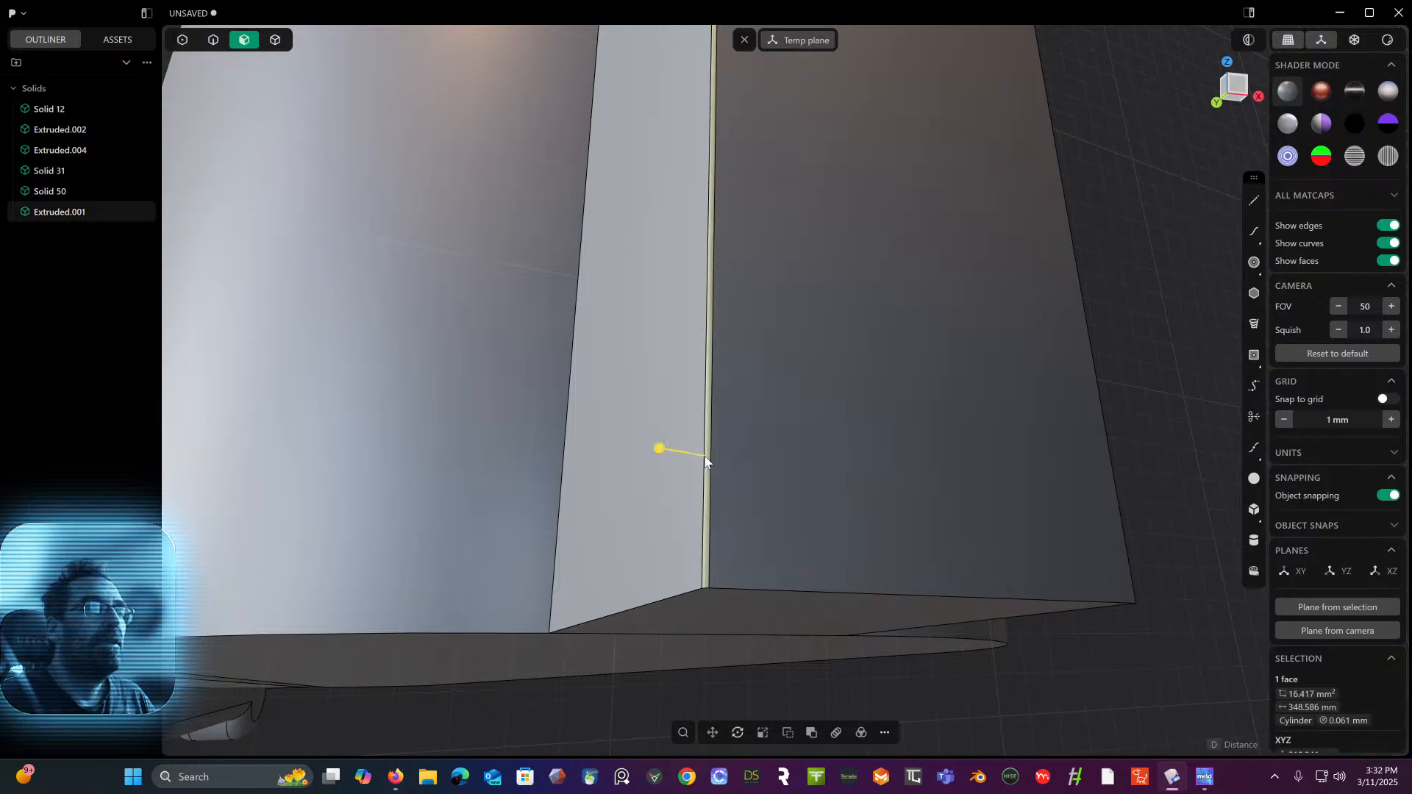
{"action": "key", "text": "Delete"}
- Examine the scroll panel's straight and circular front edges closely for leftover fillet faces
{"action": "scroll", "coordinate": [796, 356], "scroll_direction": "down", "scroll_amount": 2}
{"action": "middle_click_drag", "start_coordinate": [796, 356], "coordinate": [525, 673], "text": "shift"}
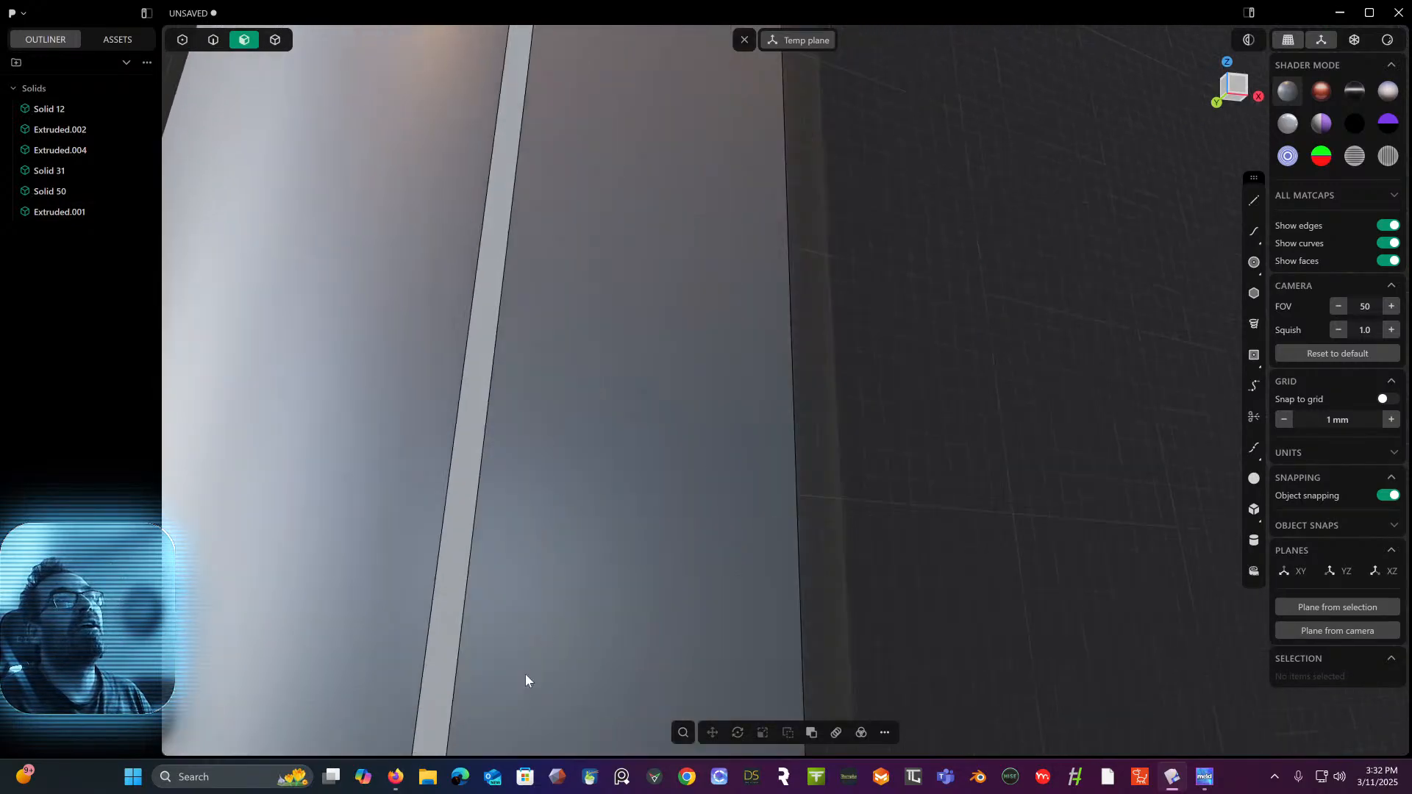
{"action": "scroll", "coordinate": [668, 510], "scroll_direction": "down", "scroll_amount": 4}
{"action": "middle_click_drag", "start_coordinate": [707, 478], "coordinate": [577, 520], "text": "shift"}
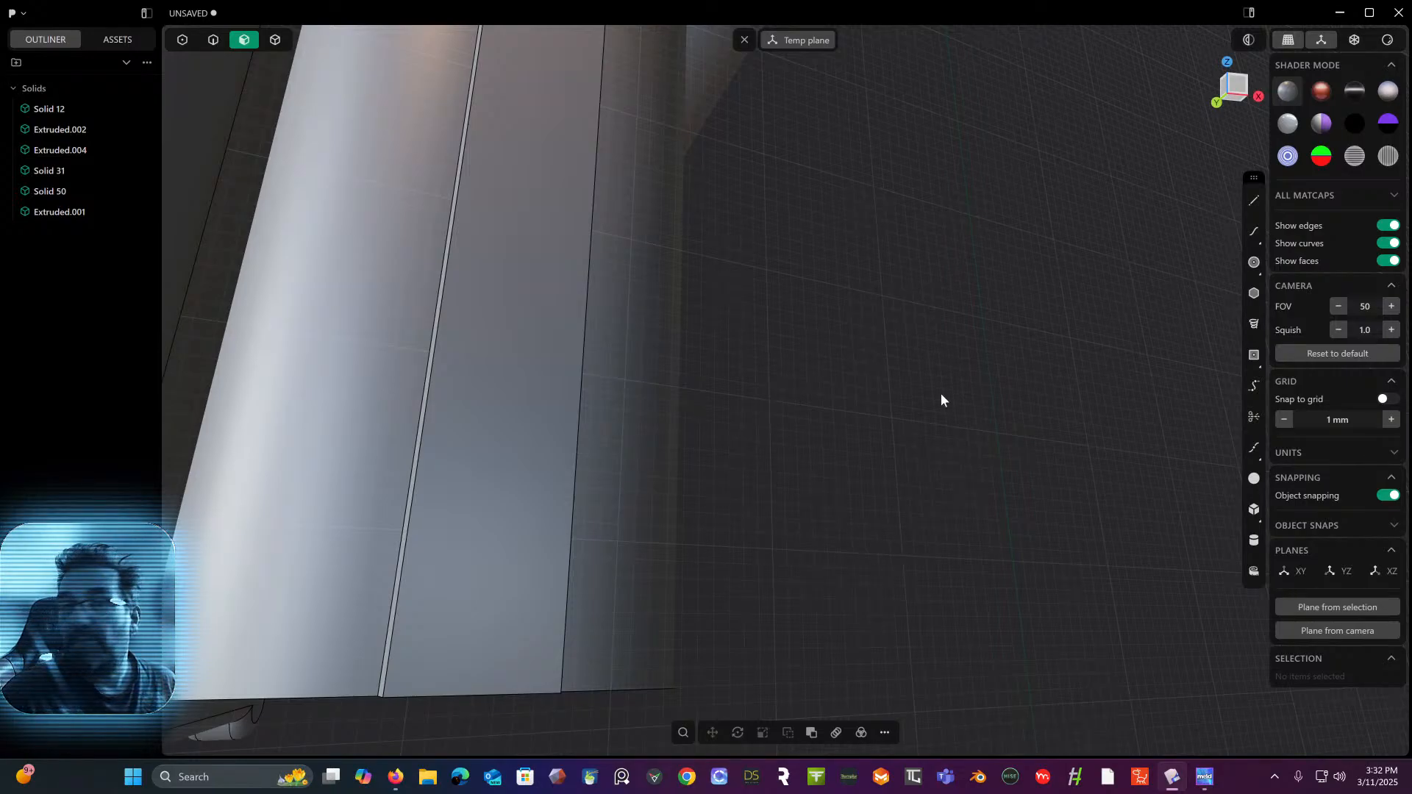
{"action": "middle_click_drag", "start_coordinate": [941, 400], "coordinate": [726, 495]}
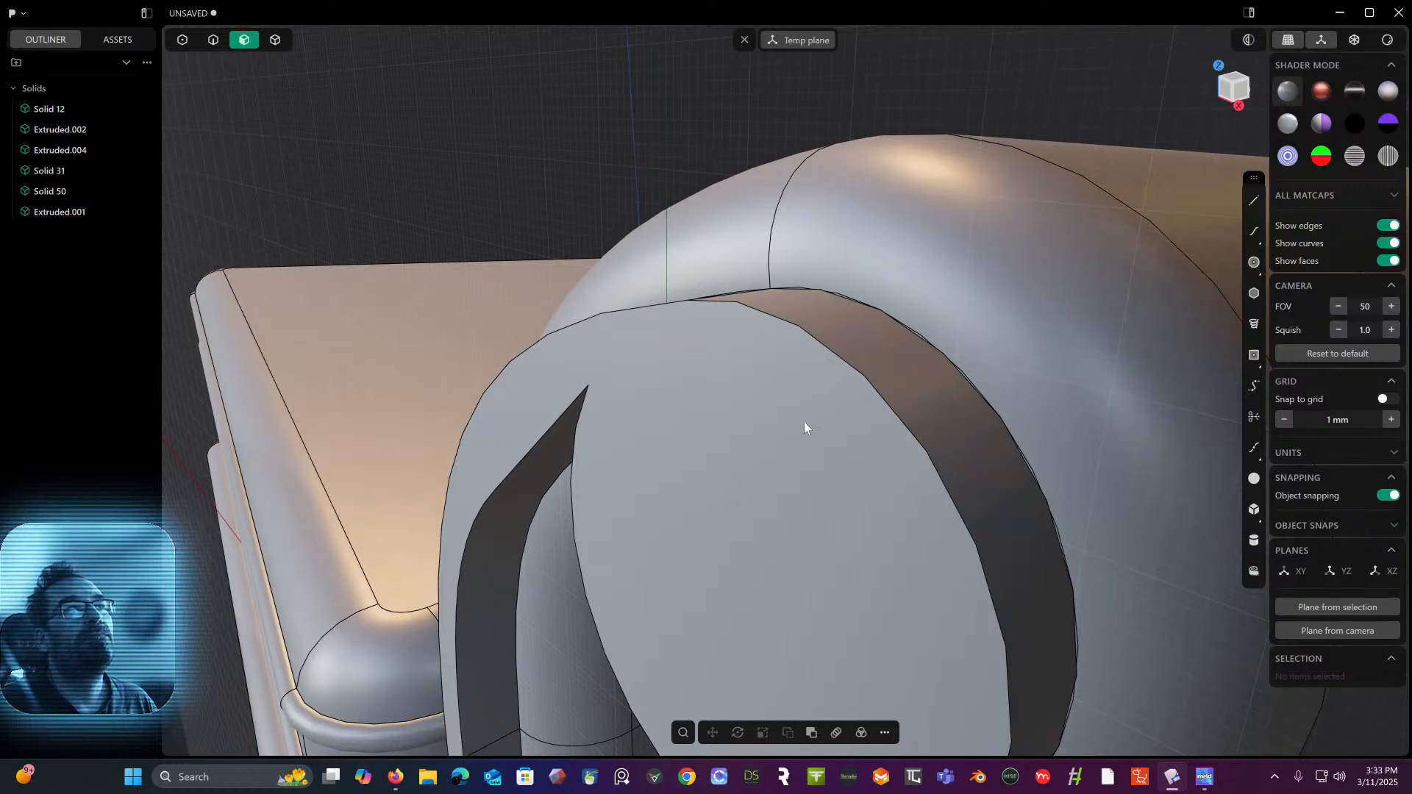
{"action": "scroll", "coordinate": [804, 426], "scroll_direction": "up", "scroll_amount": 10}
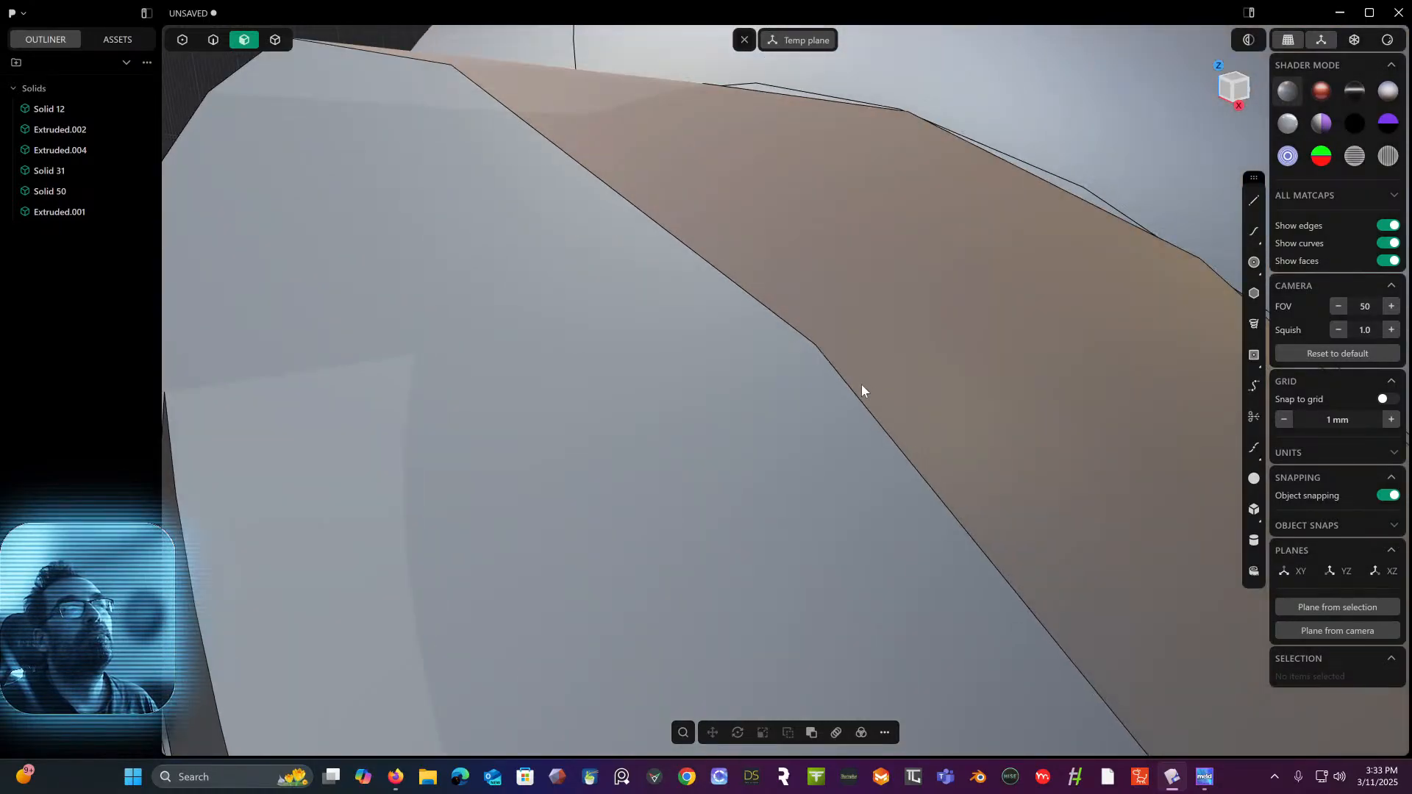
{"action": "scroll", "coordinate": [832, 387], "scroll_direction": "up", "scroll_amount": 3}
{"action": "scroll", "coordinate": [832, 387], "scroll_direction": "down", "scroll_amount": 2}
{"action": "scroll", "coordinate": [832, 387], "scroll_direction": "down", "scroll_amount": 1}
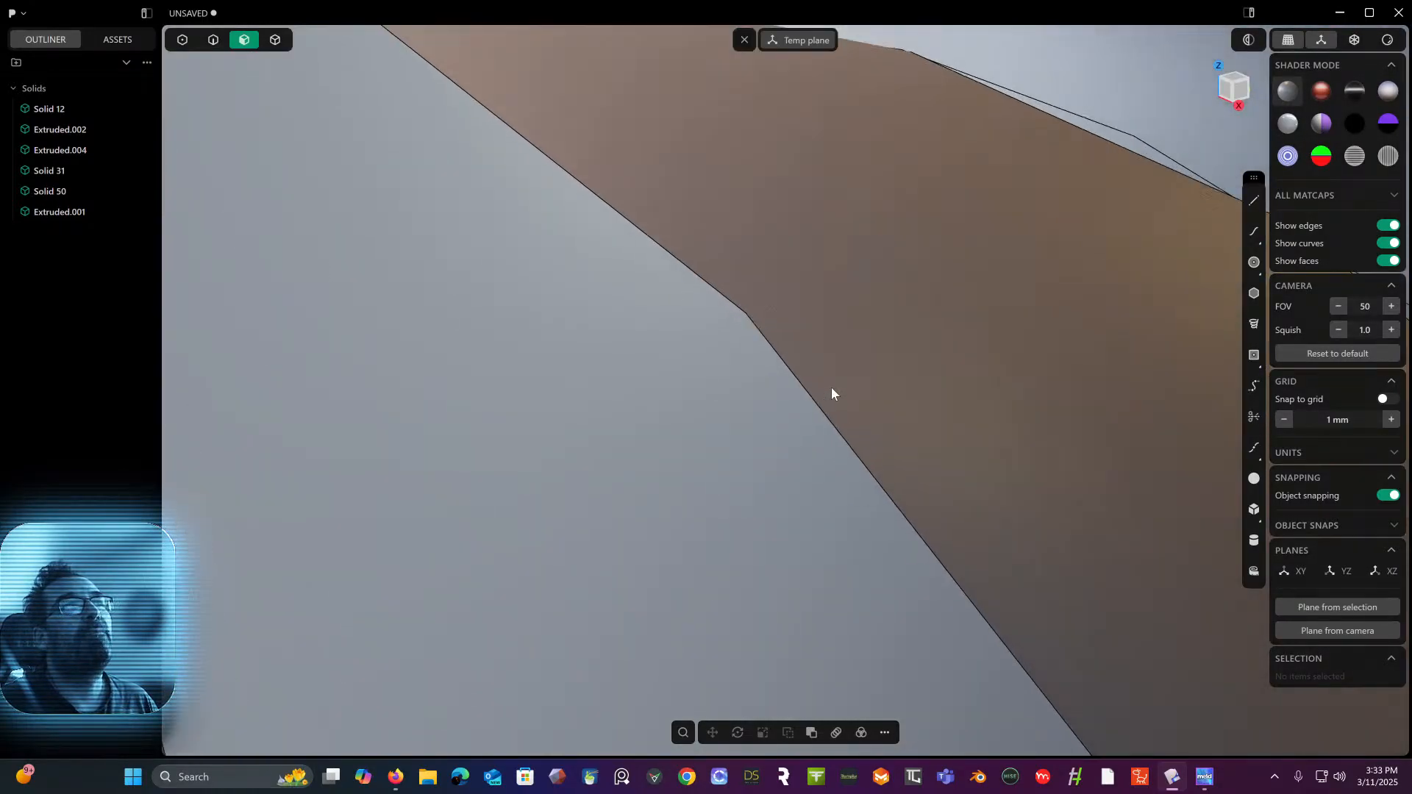
{"action": "scroll", "coordinate": [831, 387], "scroll_direction": "up", "scroll_amount": 2}
{"action": "scroll", "coordinate": [721, 306], "scroll_direction": "up", "scroll_amount": 2}
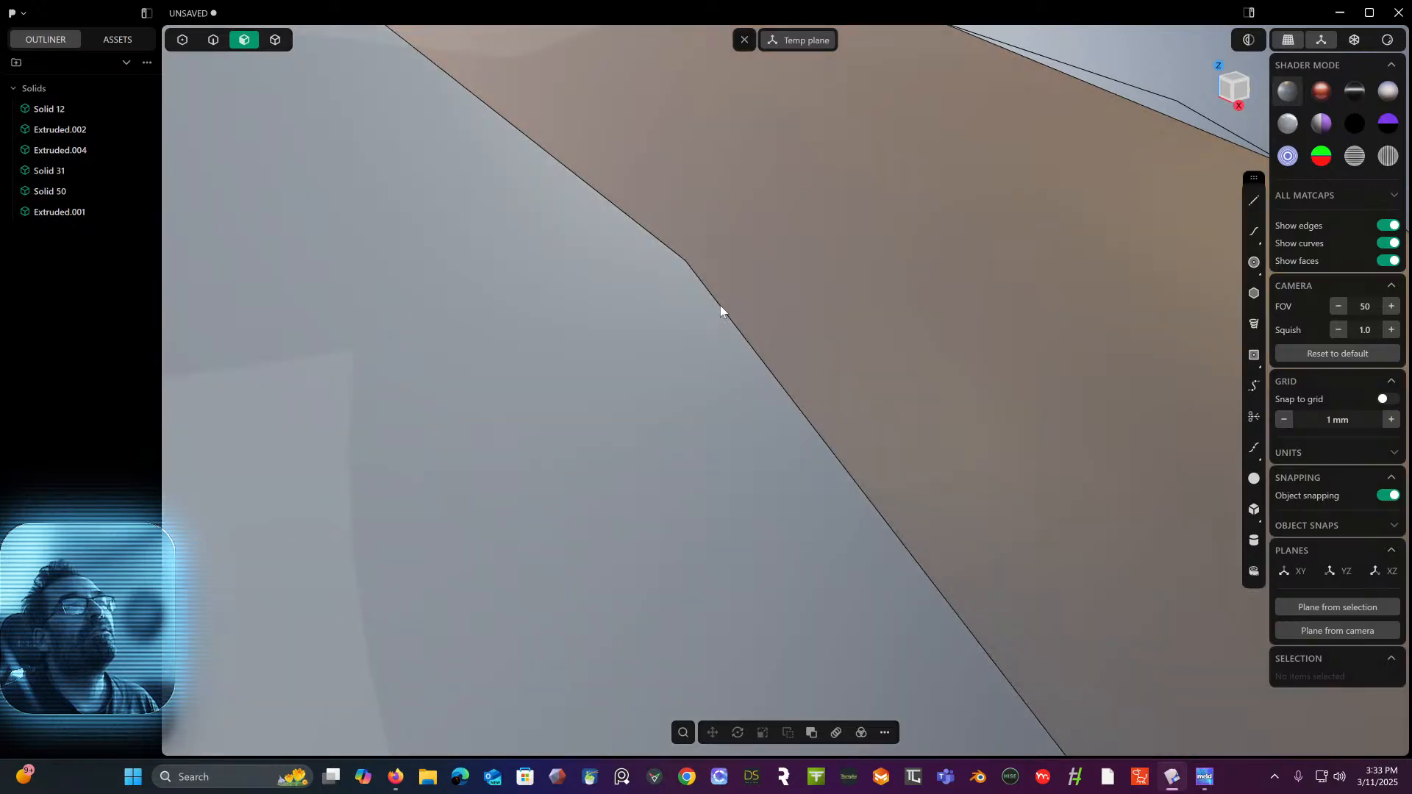
{"action": "left_click", "coordinate": [721, 306]}
{"action": "key", "text": "o"}
{"action": "scroll", "coordinate": [746, 335], "scroll_direction": "down", "scroll_amount": 3}
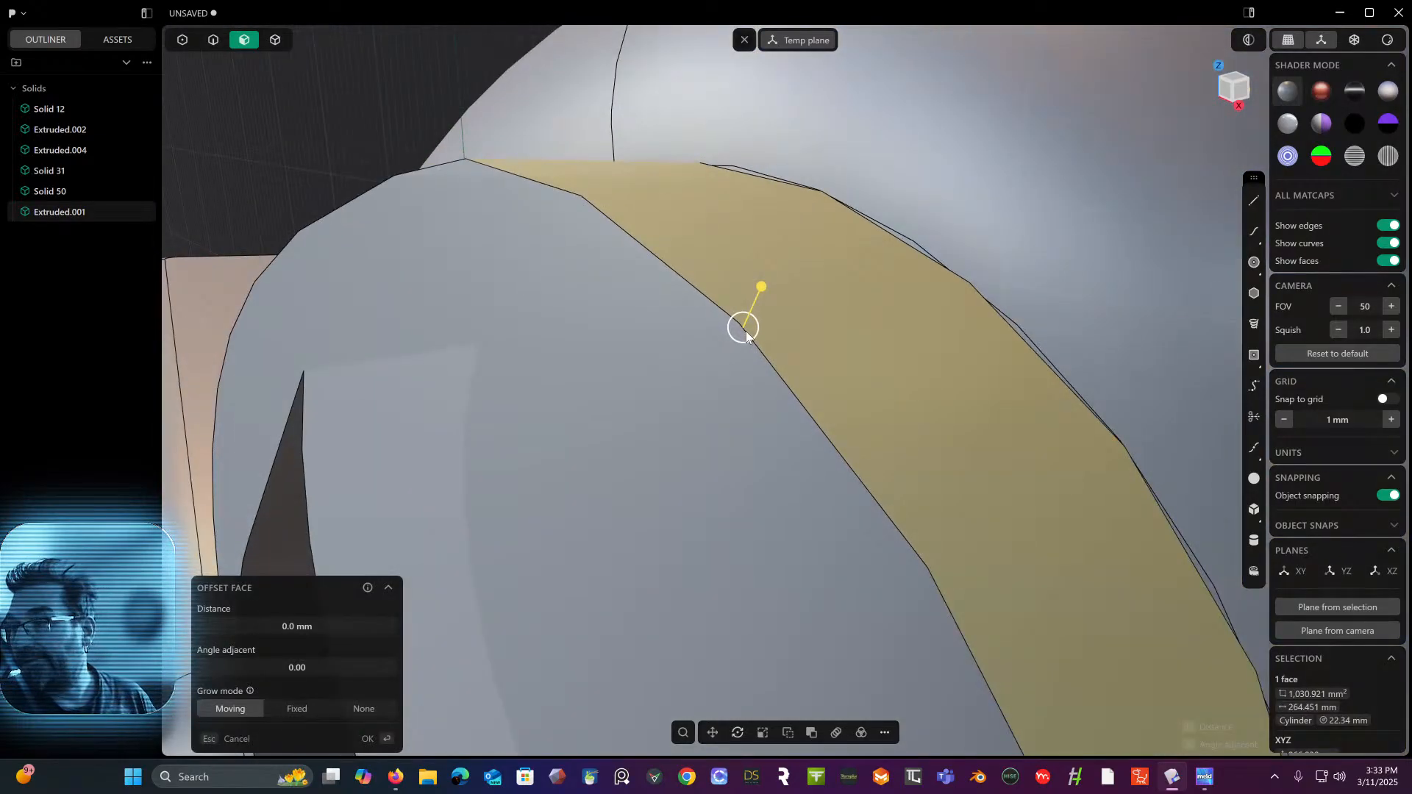
{"action": "scroll", "coordinate": [746, 335], "scroll_direction": "down", "scroll_amount": 5}
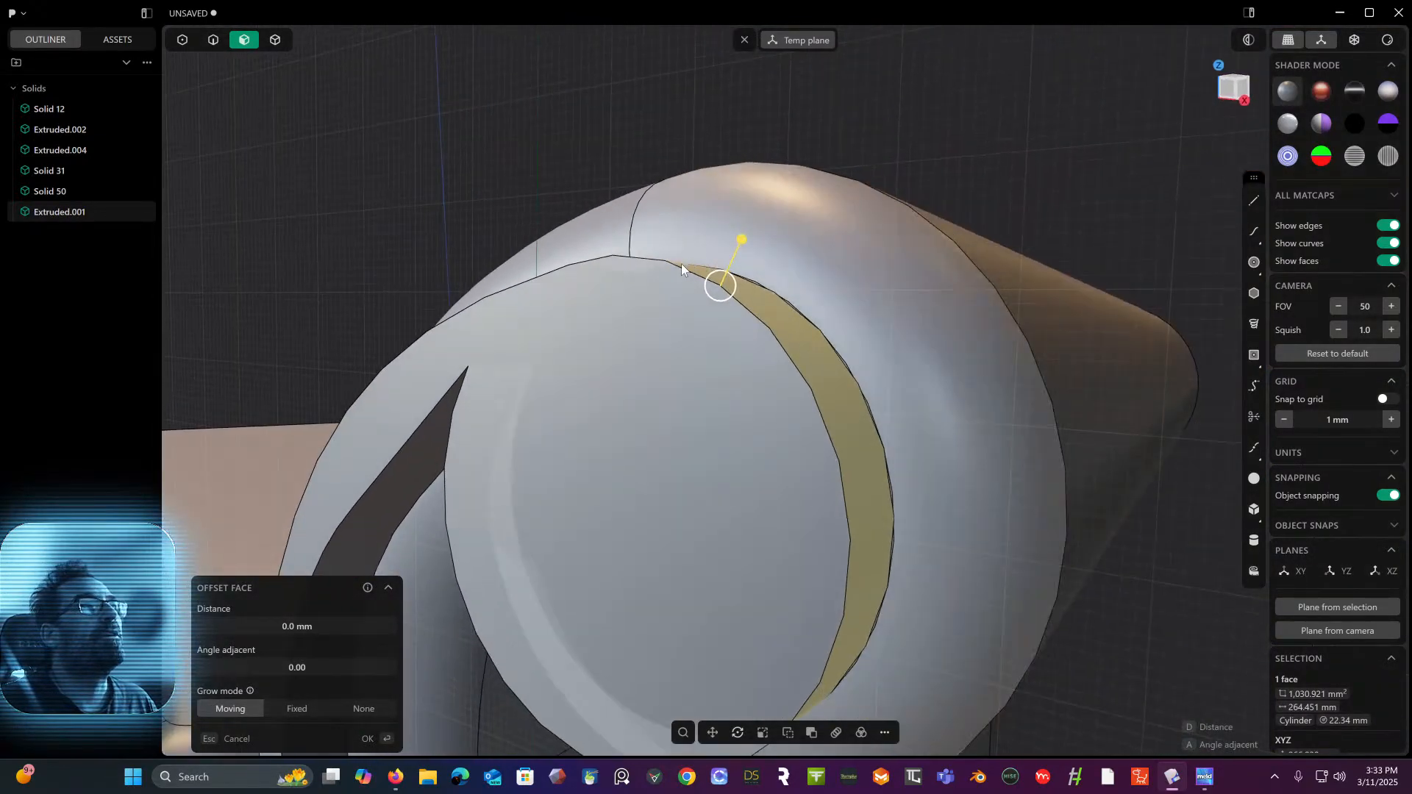
{"action": "middle_click_drag", "start_coordinate": [681, 264], "coordinate": [747, 205], "text": "shift"}
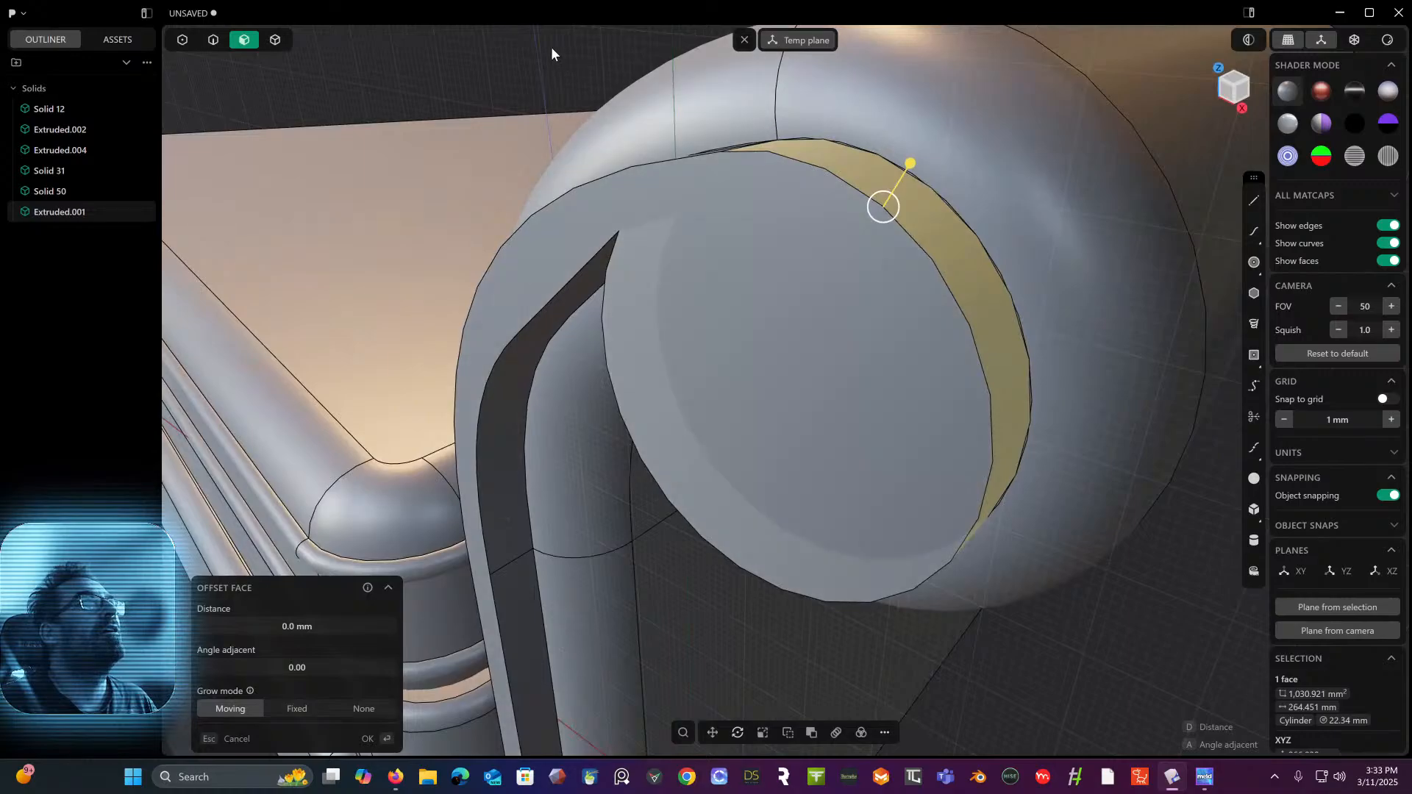
{"action": "left_click", "coordinate": [547, 50]}
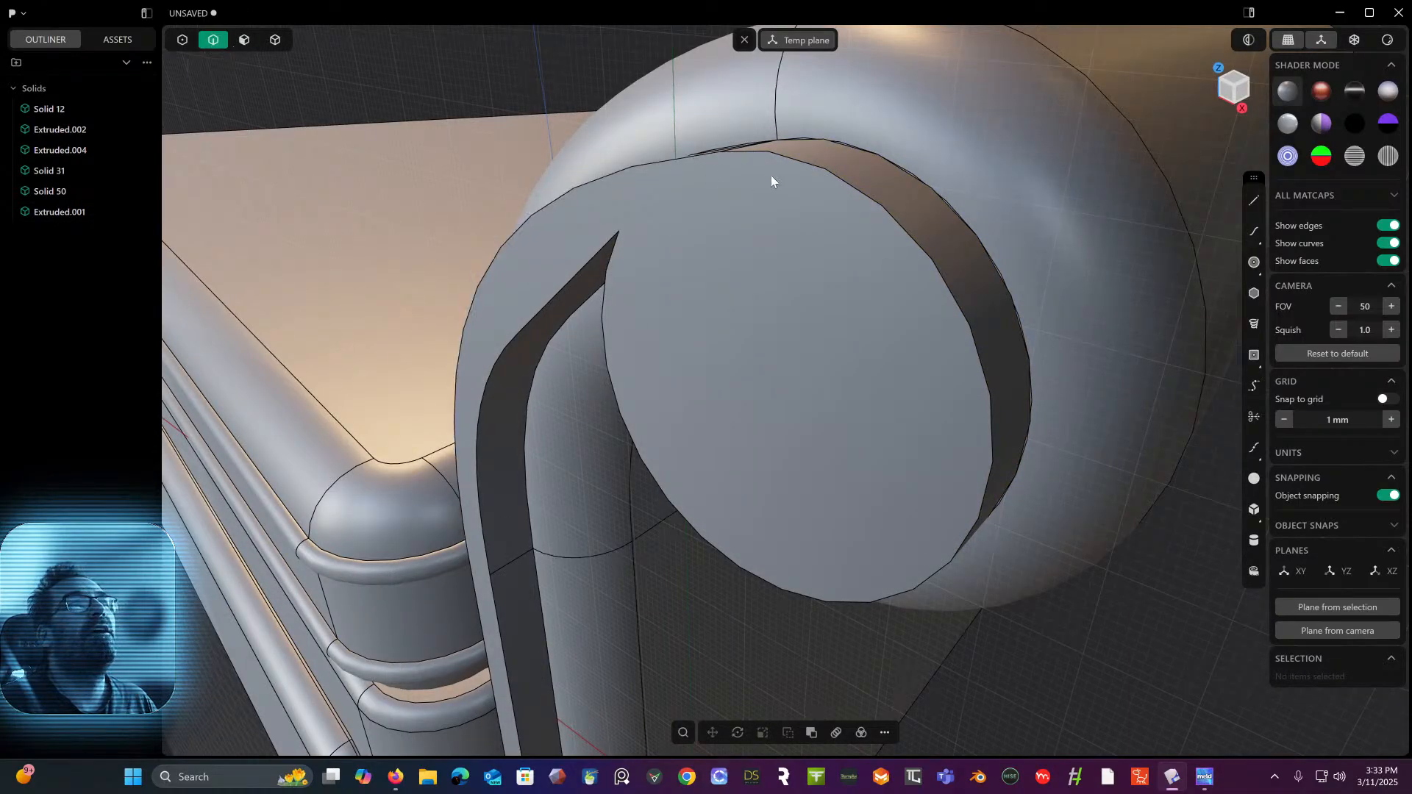
- Try to fillet the panel's circular, outer curved and inner curved front edges together at 0.75 mm
{"action": "left_click", "coordinate": [818, 168]}
{"action": "key", "text": "f"}
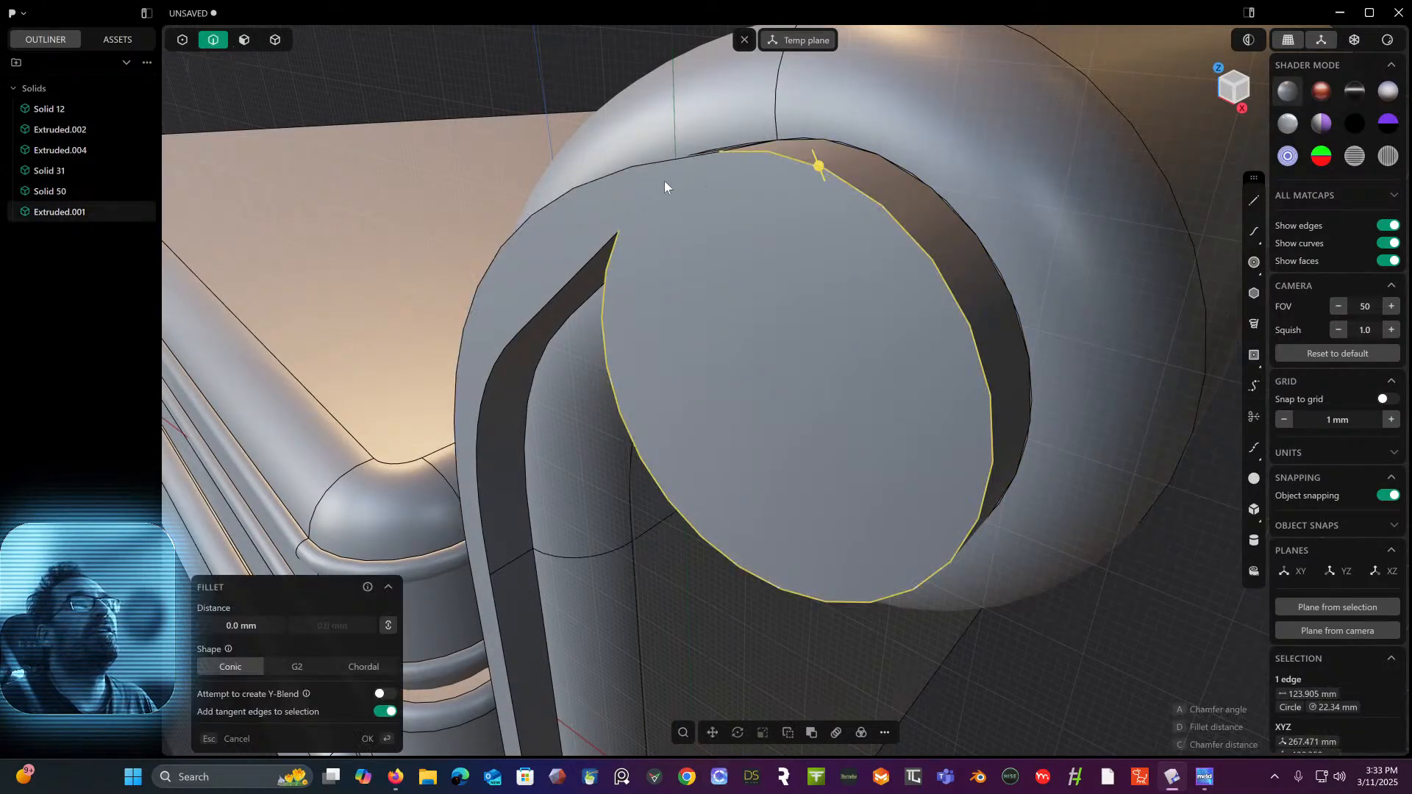
{"action": "left_click", "coordinate": [614, 189]}
{"action": "left_click", "coordinate": [588, 257]}
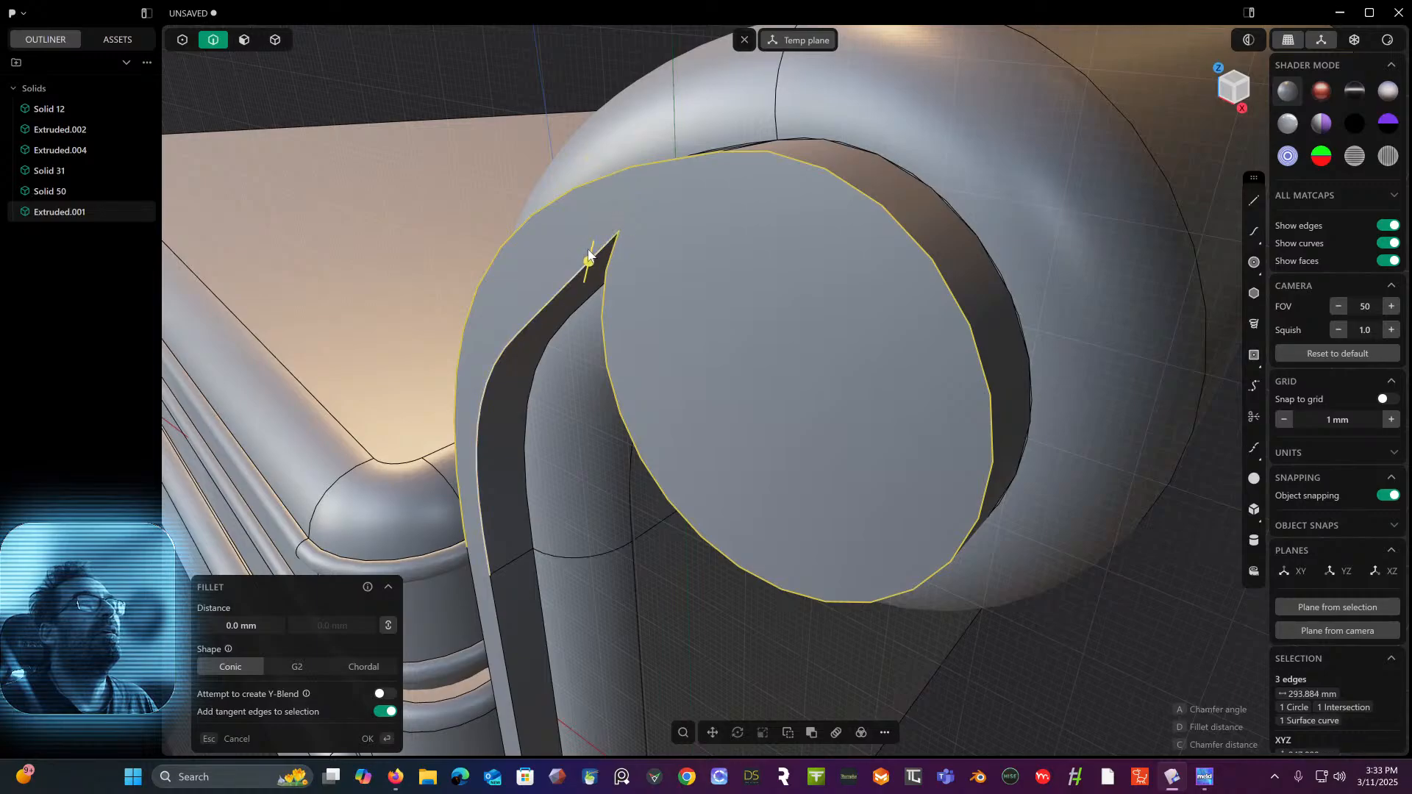
{"action": "left_click_drag", "start_coordinate": [588, 265], "coordinate": [587, 270]}
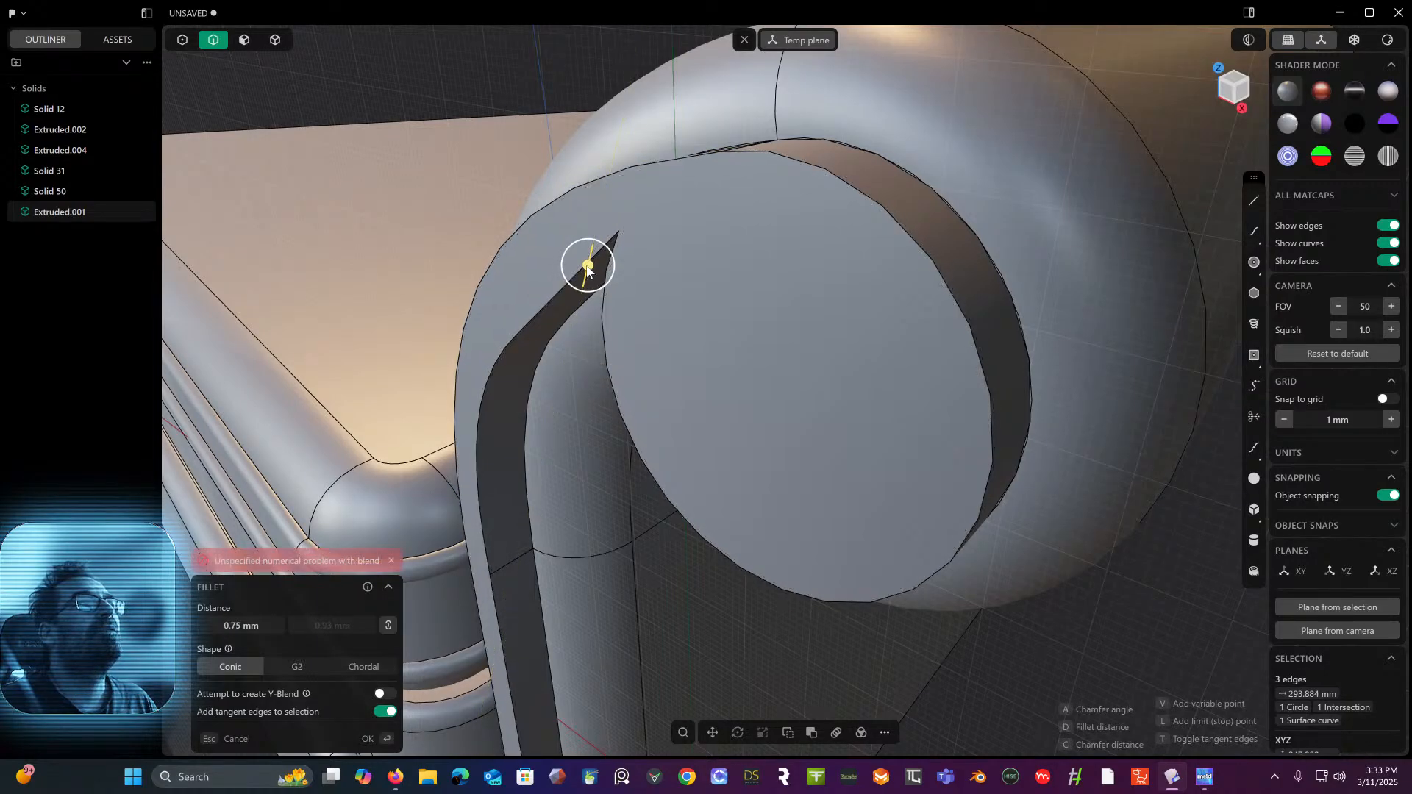
- Fillet the scroll panel's front outline from its circular edge with a distance of 0.78 mm
{"action": "left_click", "coordinate": [808, 165]}
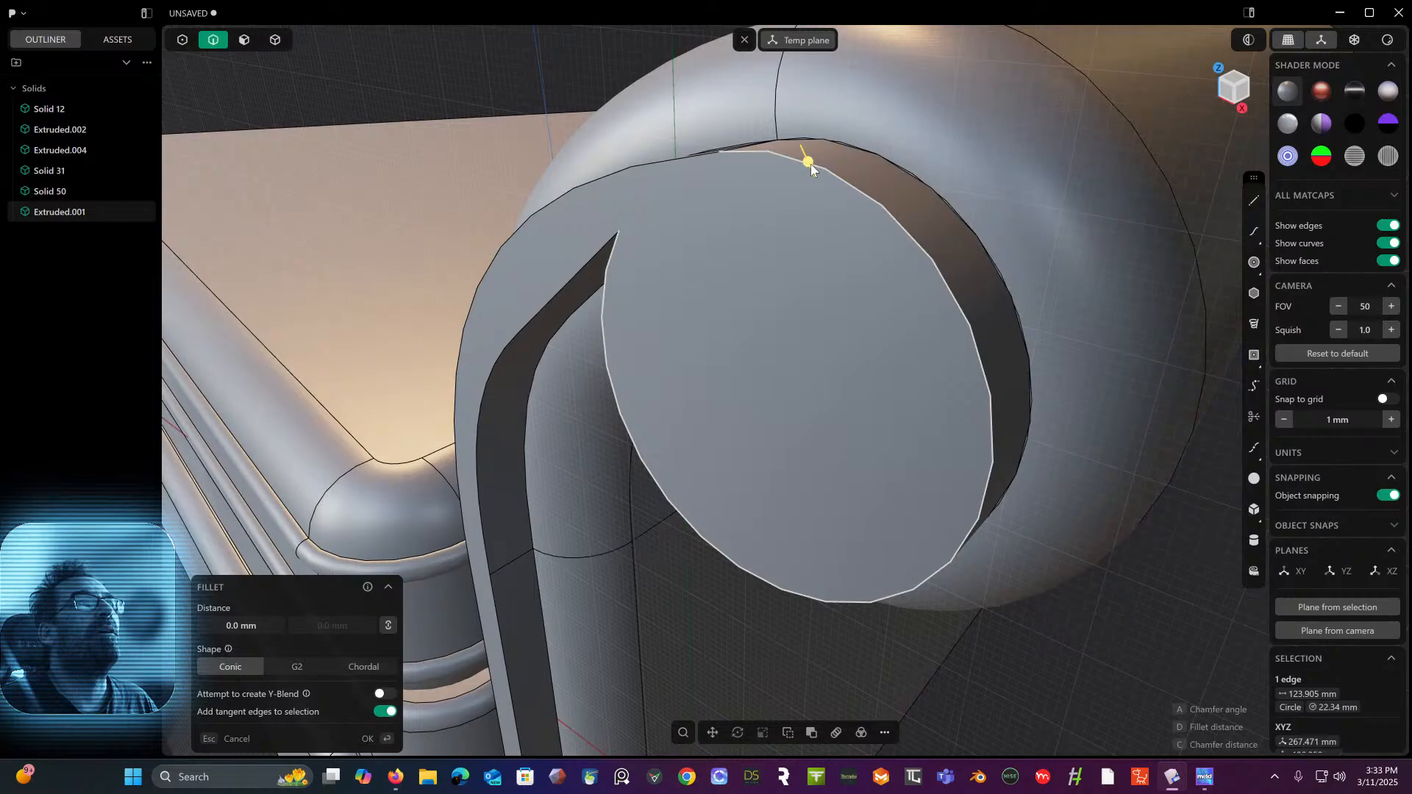
{"action": "mouse_move", "coordinate": [811, 169]}
{"action": "middle_mouse_down"}
{"action": "mouse_move", "coordinate": [765, 154]}
{"action": "mouse_move", "coordinate": [779, 169]}
{"action": "mouse_move", "coordinate": [810, 153]}
{"action": "middle_mouse_up"}
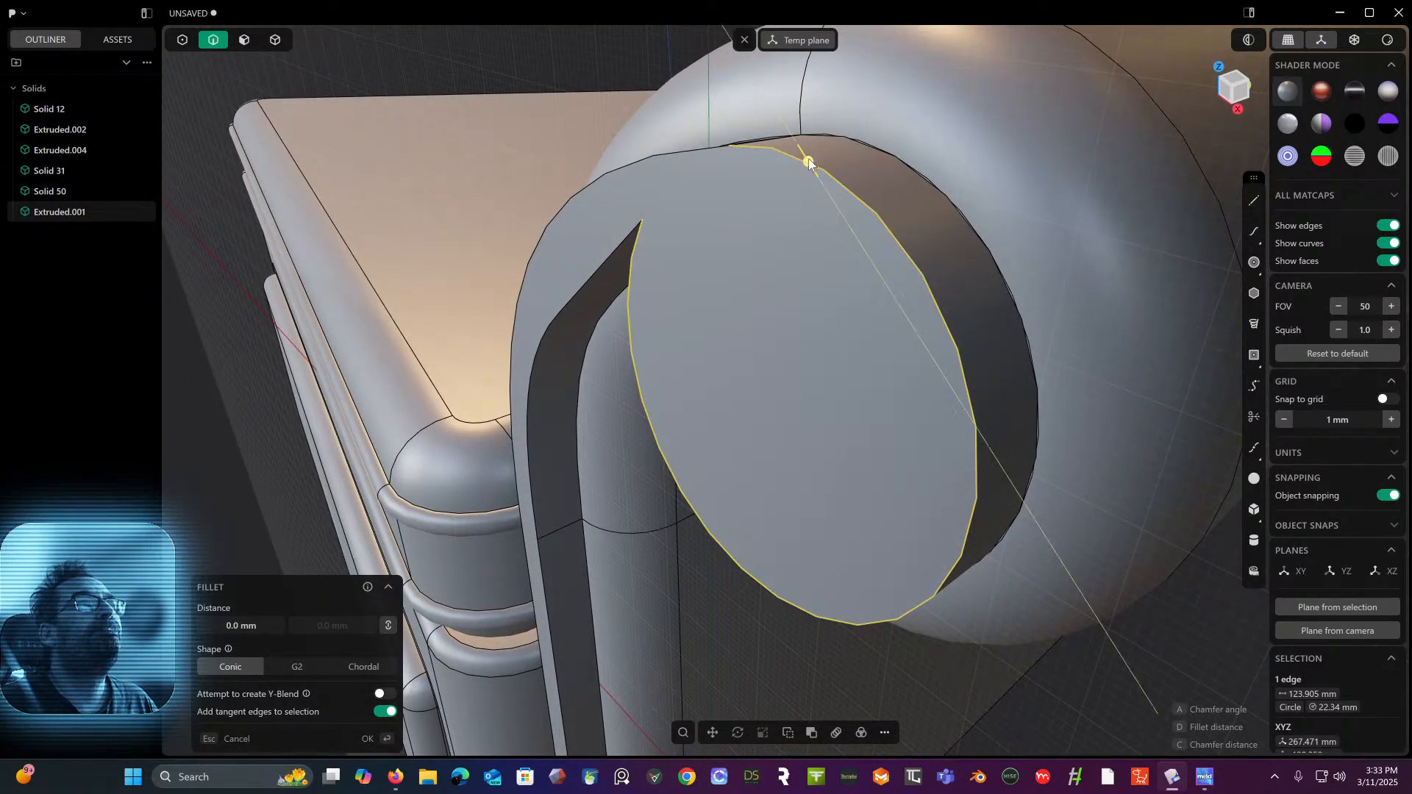
{"action": "left_click_drag", "start_coordinate": [808, 162], "coordinate": [807, 156]}
{"action": "left_click_drag", "start_coordinate": [808, 154], "coordinate": [806, 156]}
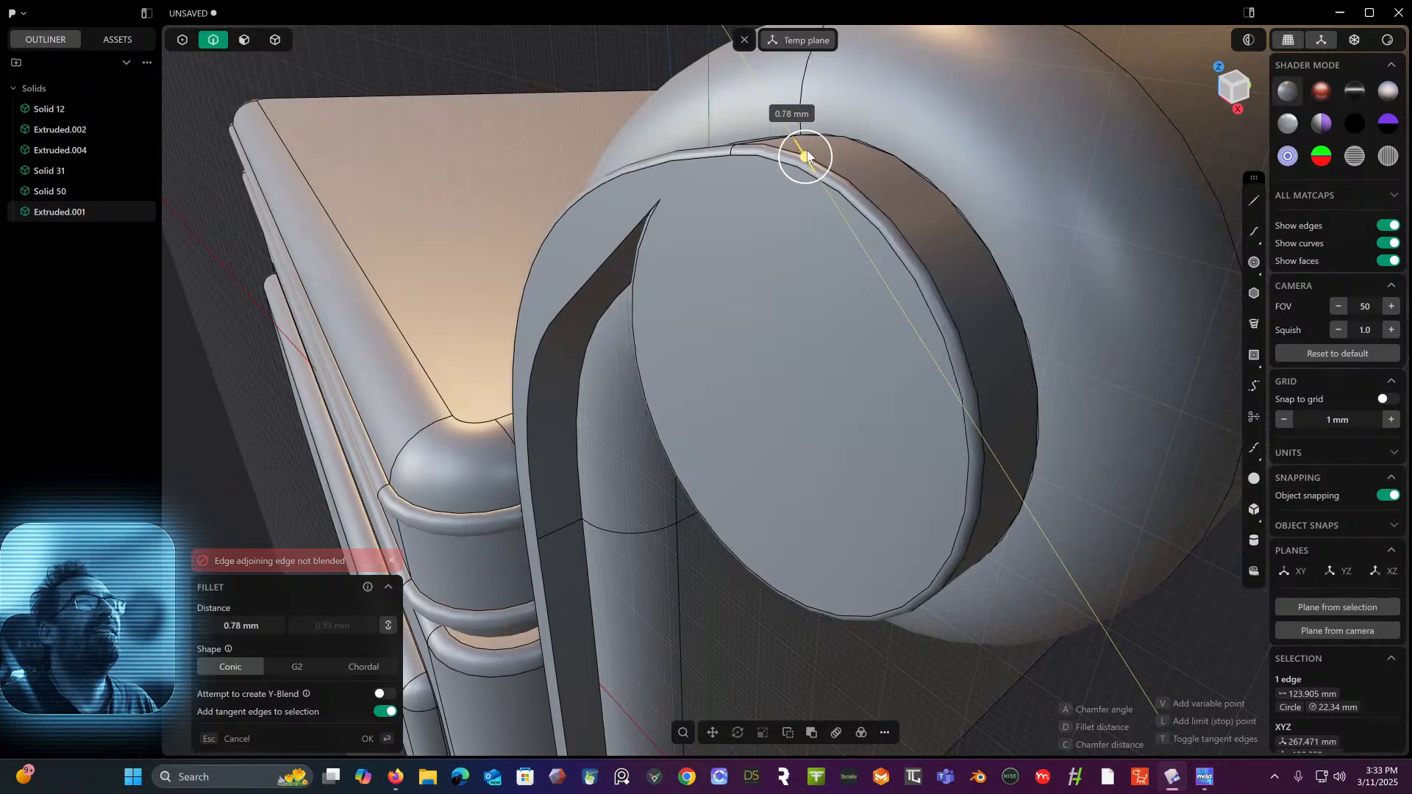
{"action": "key", "text": "Return"}
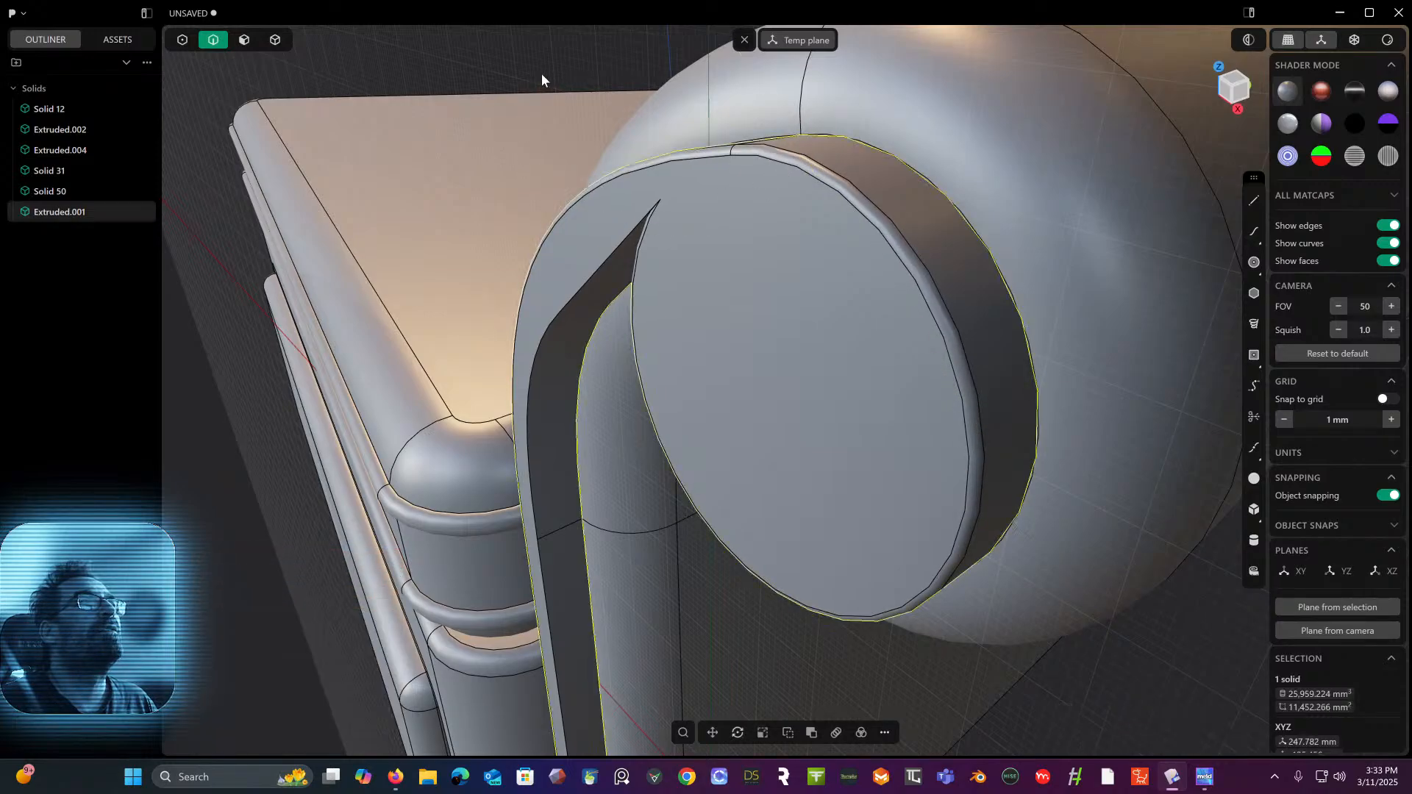
- Try to fillet the panel's inner curved front edge at 1.17 mm, or chamfer it at 1.18 mm
{"action": "left_click", "coordinate": [606, 262]}
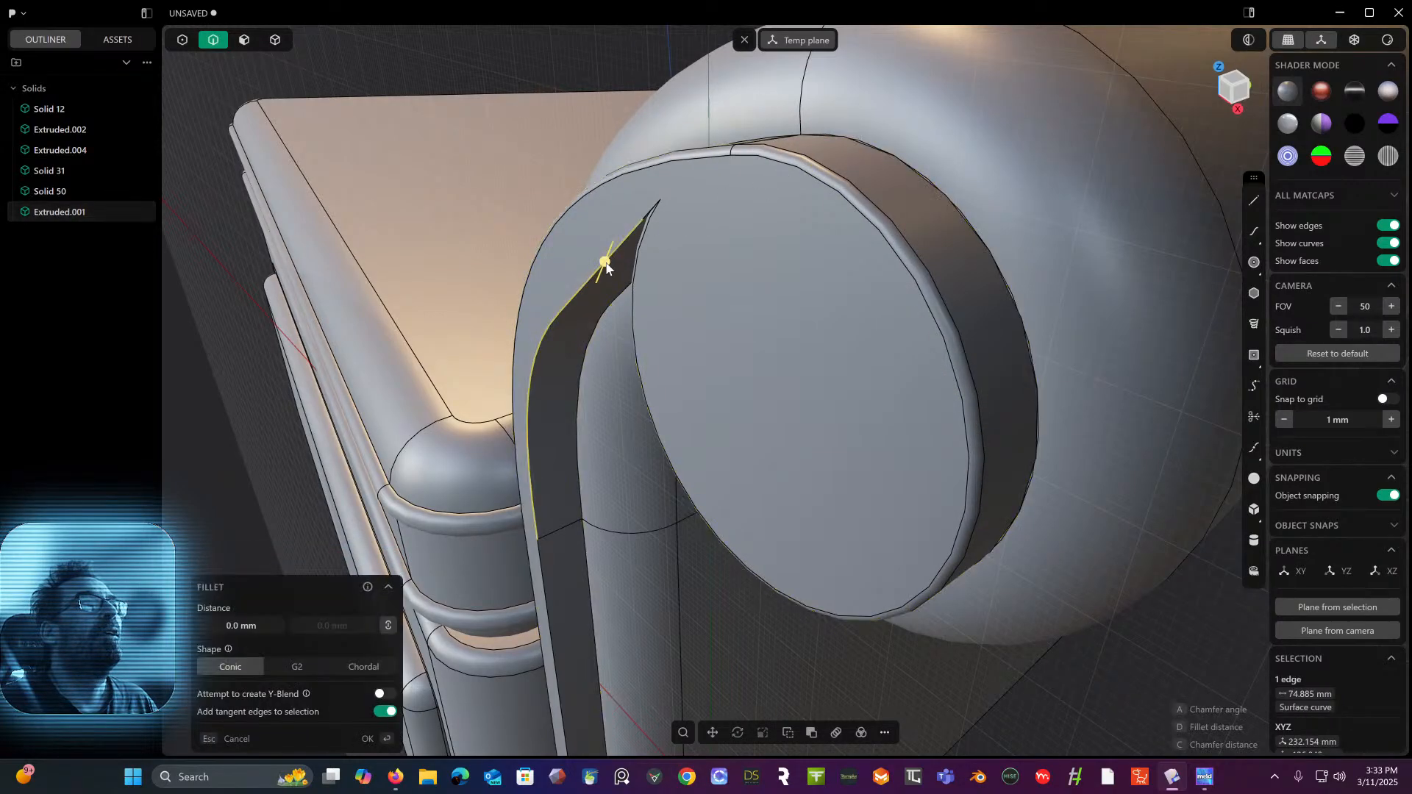
{"action": "left_click_drag", "start_coordinate": [605, 262], "coordinate": [586, 214]}
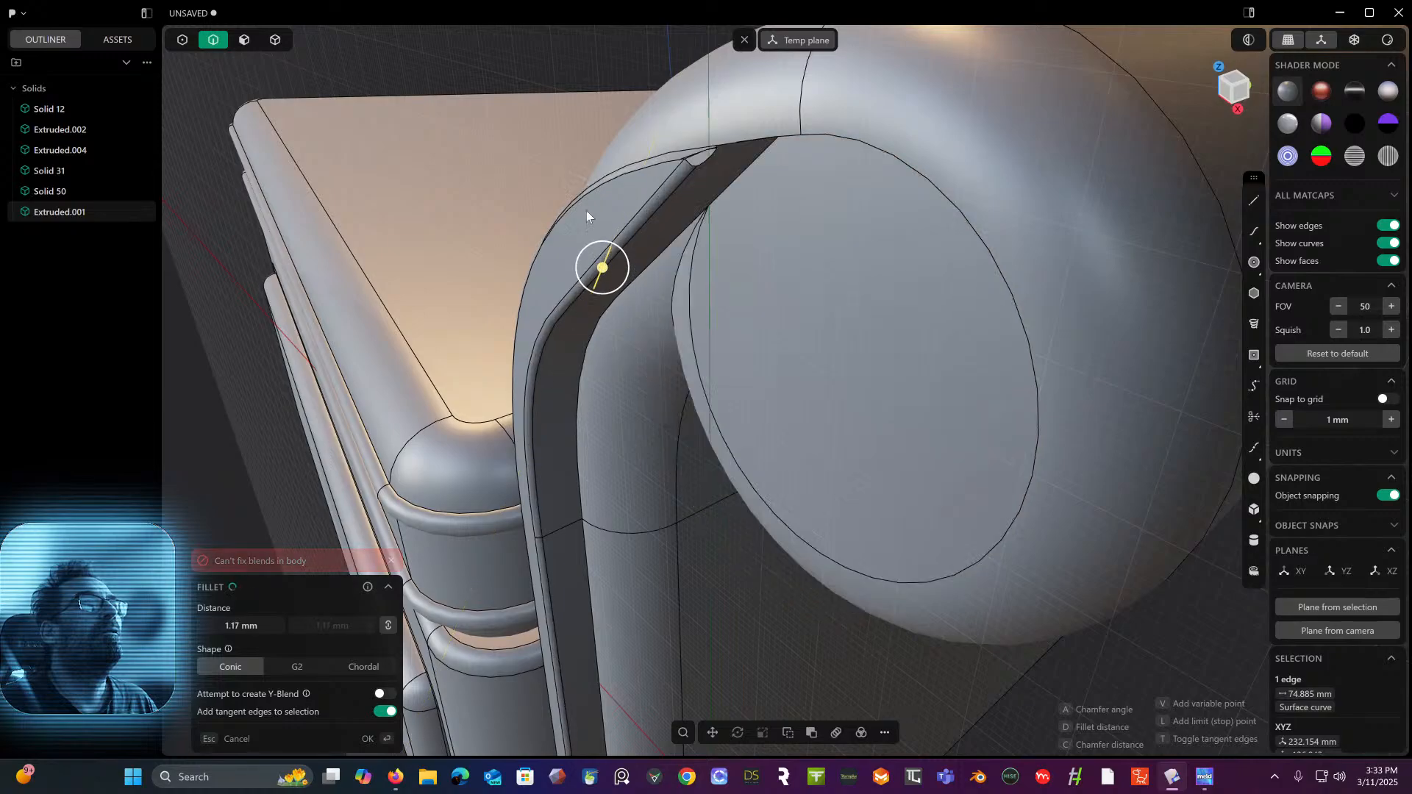
{"action": "middle_click_drag", "start_coordinate": [519, 66], "coordinate": [564, 153]}
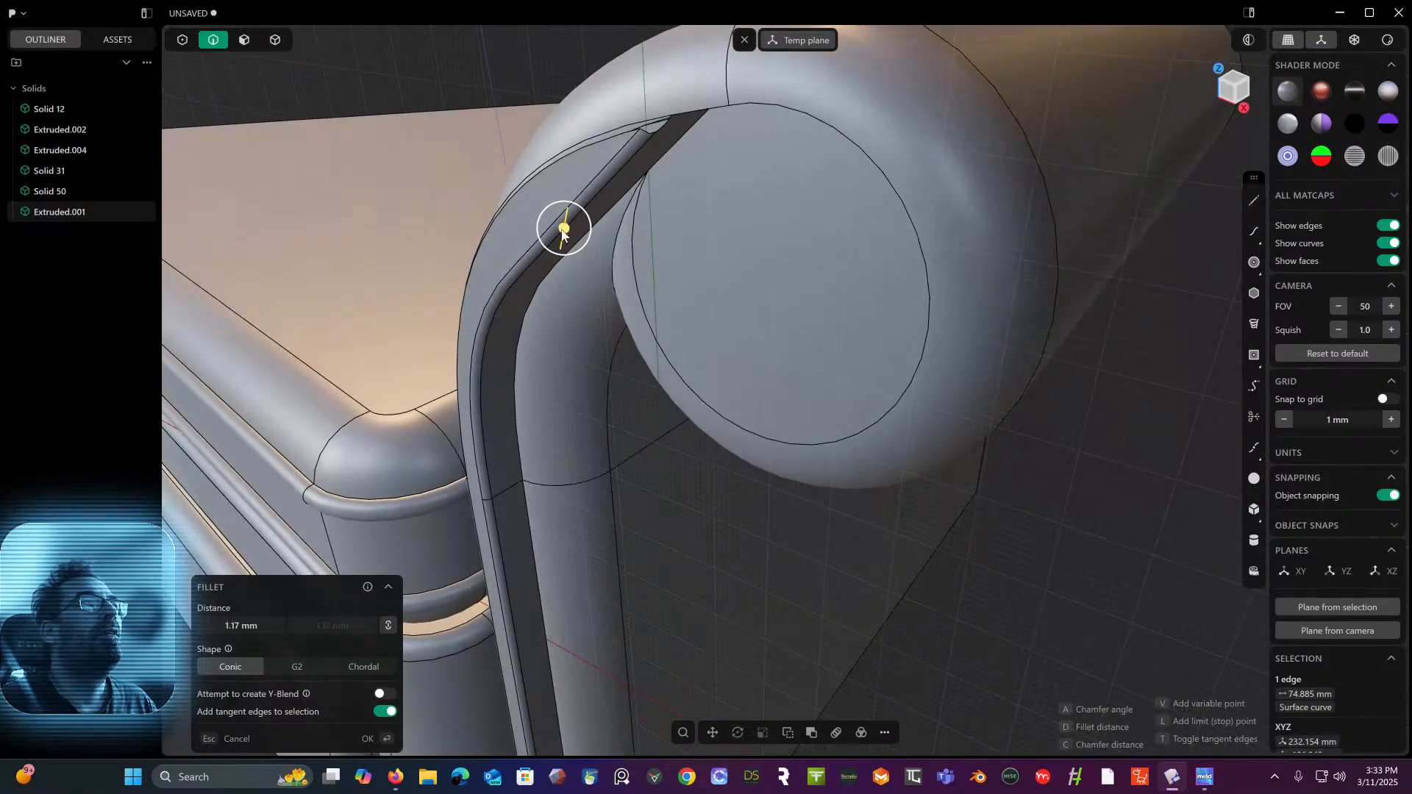
{"action": "left_click_drag", "start_coordinate": [564, 226], "coordinate": [564, 218]}
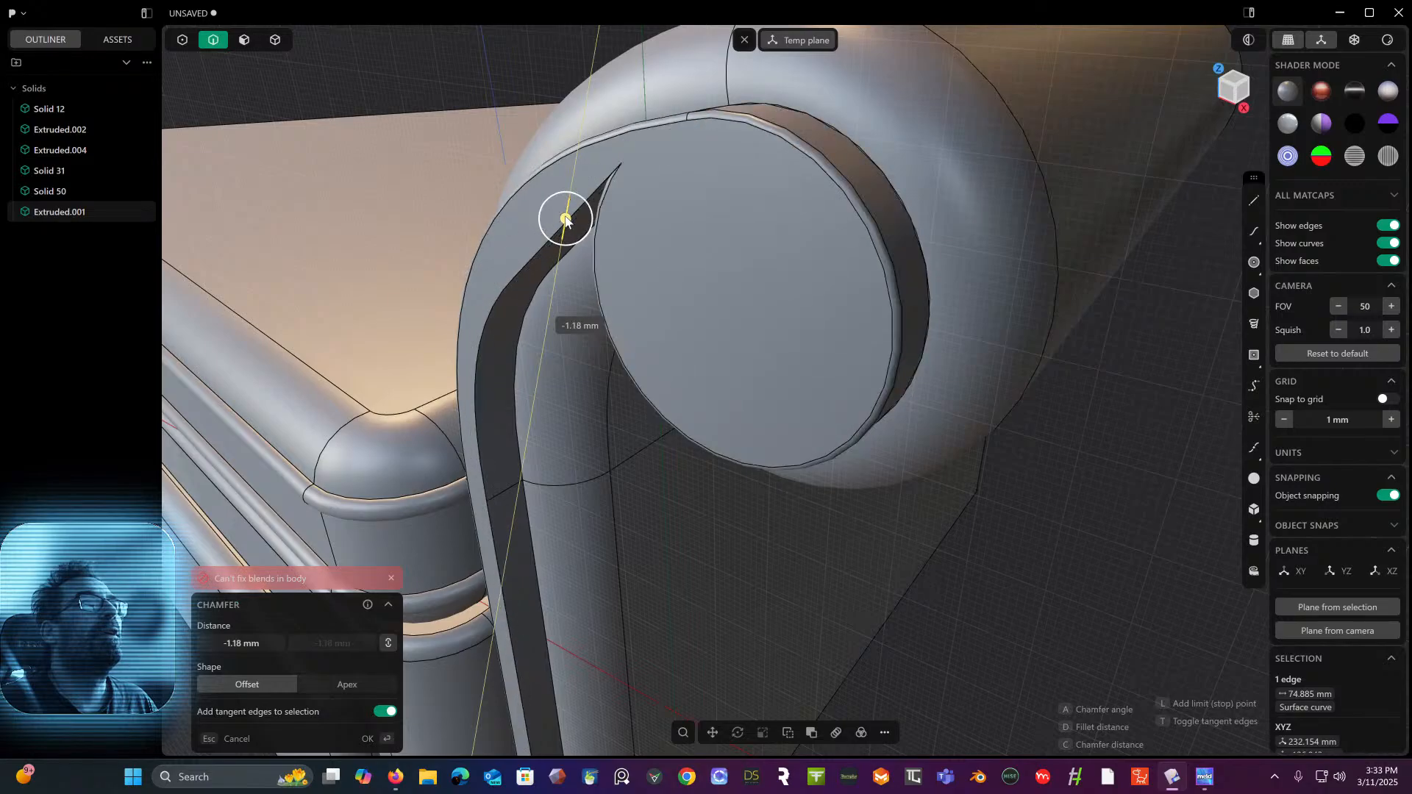
{"action": "right_click", "coordinate": [1153, 530]}
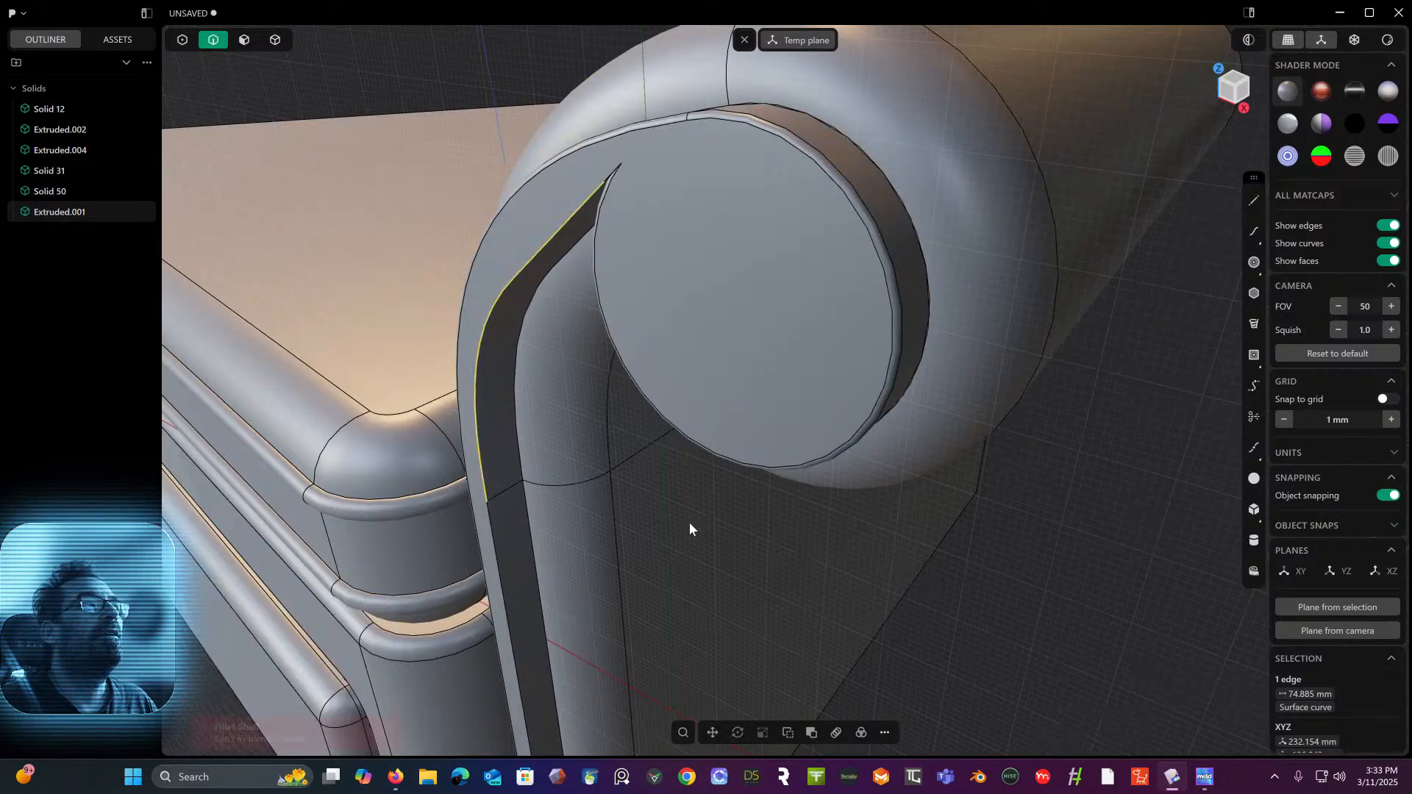
- Try to fillet the panel's straight inner front edge at 1.22 mm, reducing the distance to 0.03 mm
{"action": "left_click", "coordinate": [494, 541]}
{"action": "key", "text": "f"}
{"action": "key", "text": "c"}
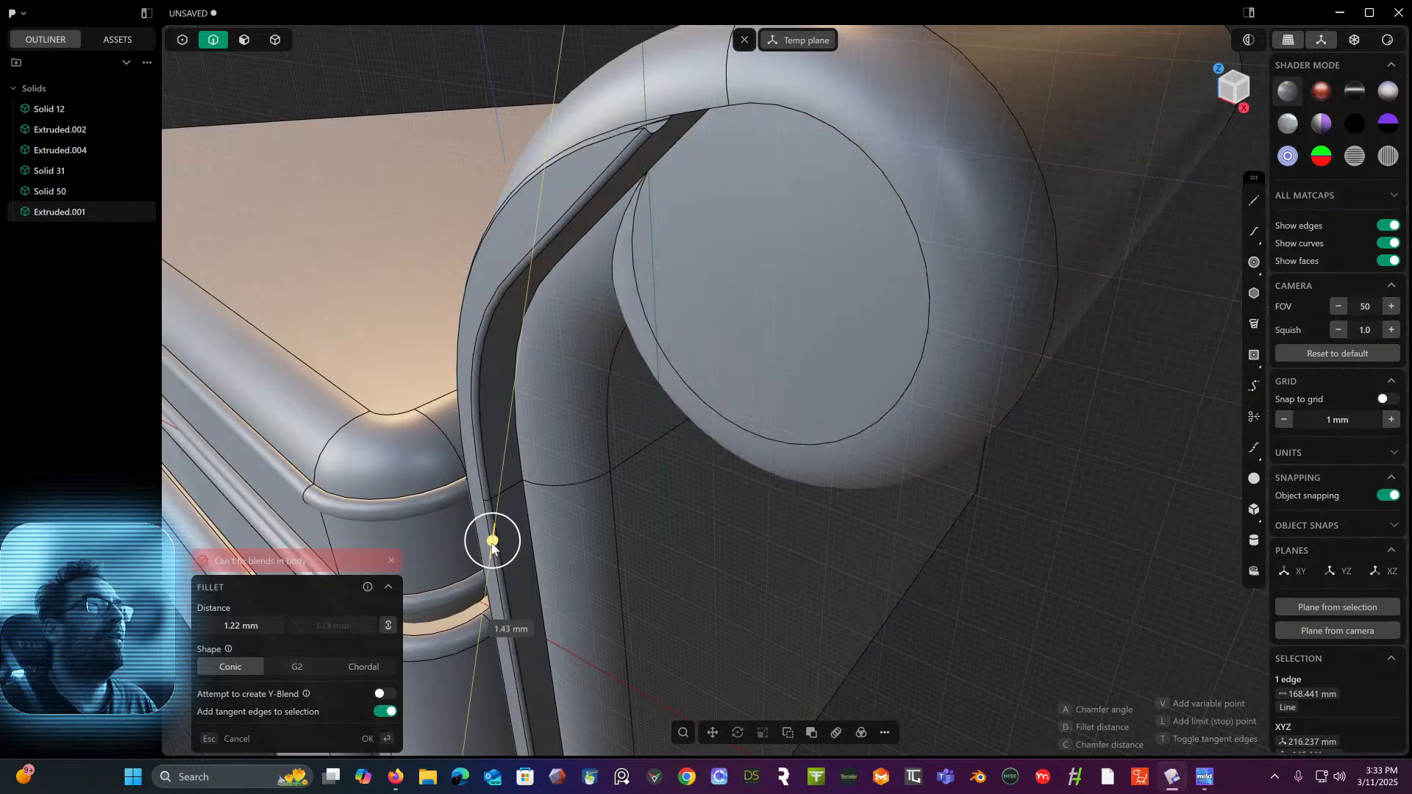
{"action": "type", "text": "-0.08"}
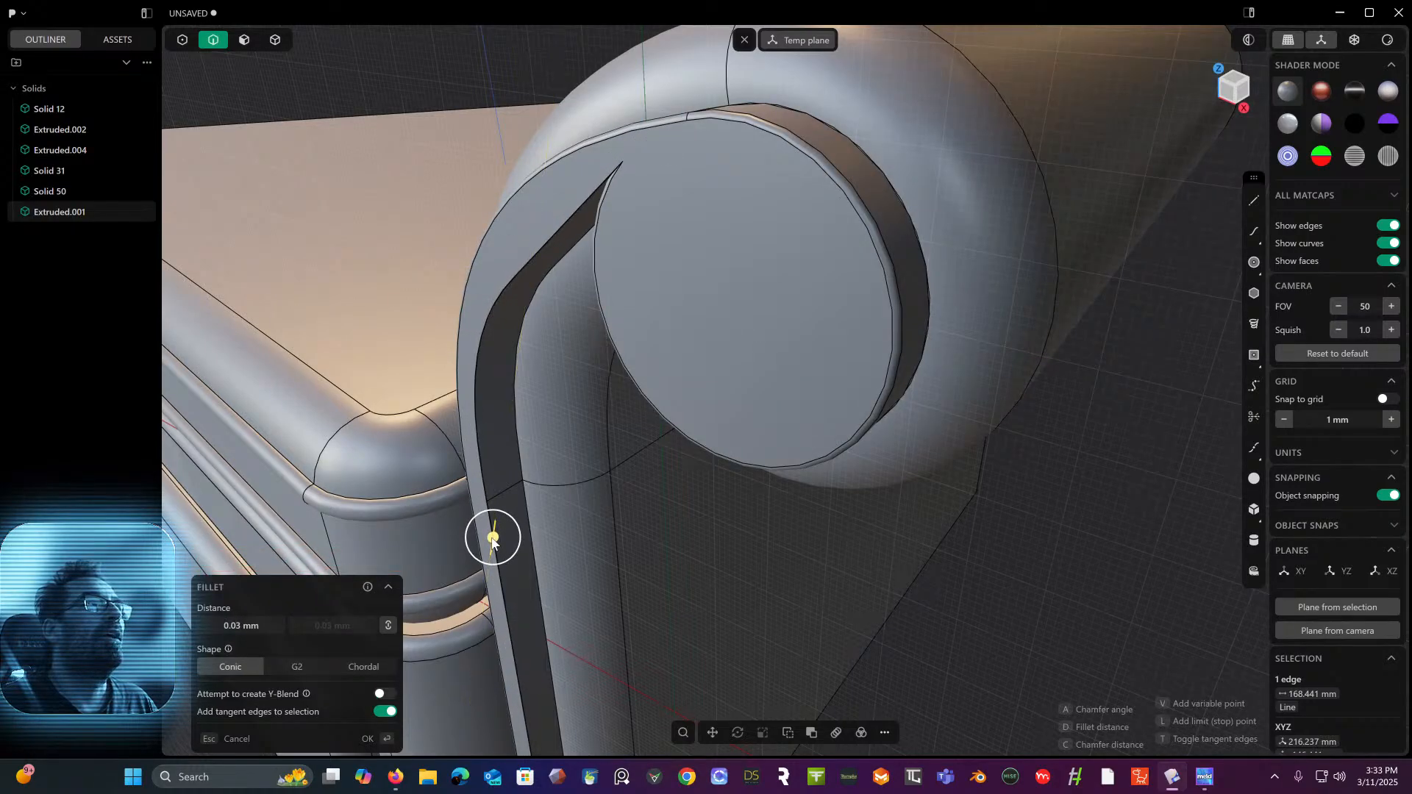
{"action": "key", "text": "Return"}
{"action": "left_click", "coordinate": [1112, 593]}
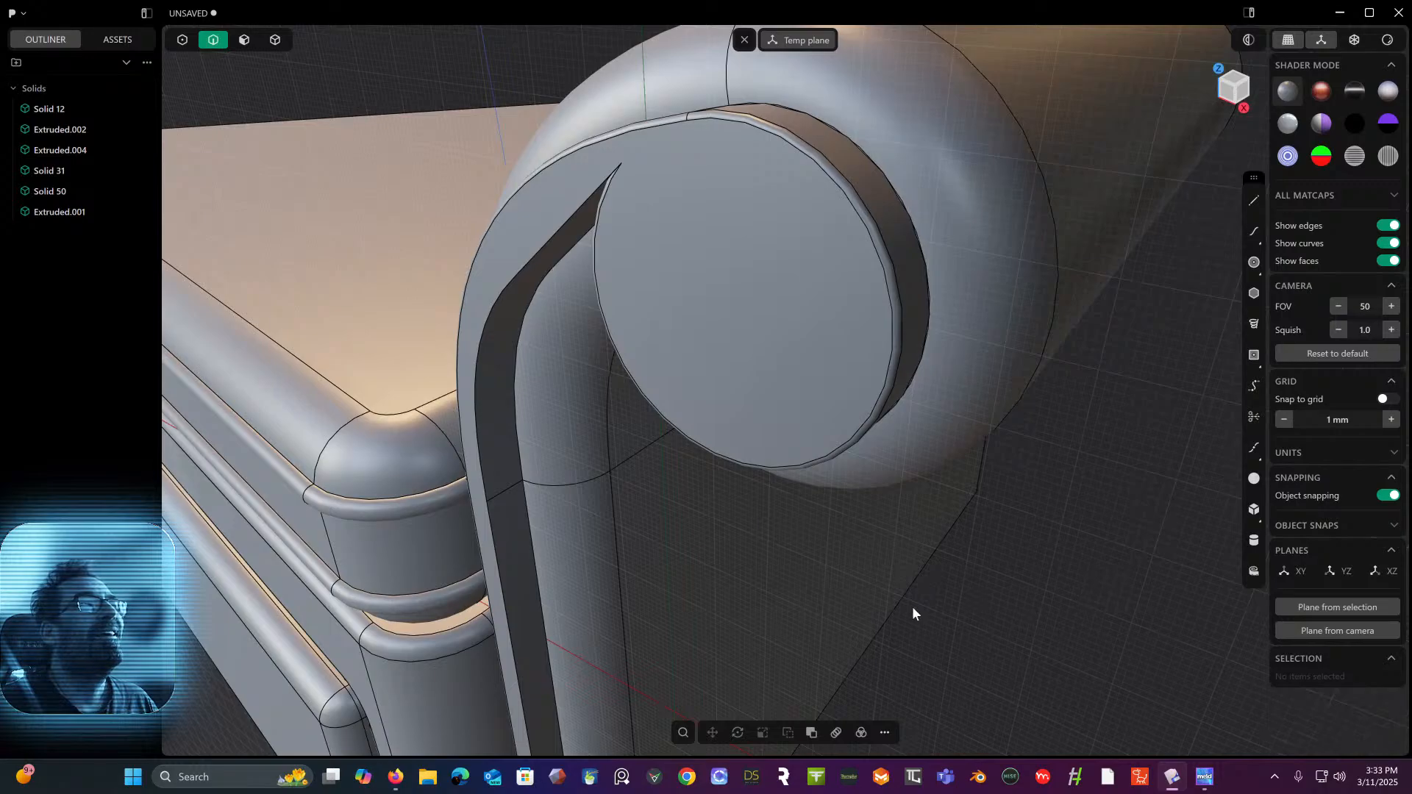
{"action": "scroll", "coordinate": [913, 606], "scroll_direction": "down", "scroll_amount": 3}
{"action": "middle_click_drag", "start_coordinate": [912, 607], "coordinate": [809, 432]}
{"action": "scroll", "coordinate": [924, 404], "scroll_direction": "down", "scroll_amount": 3}
{"action": "scroll", "coordinate": [840, 442], "scroll_direction": "up", "scroll_amount": 1}
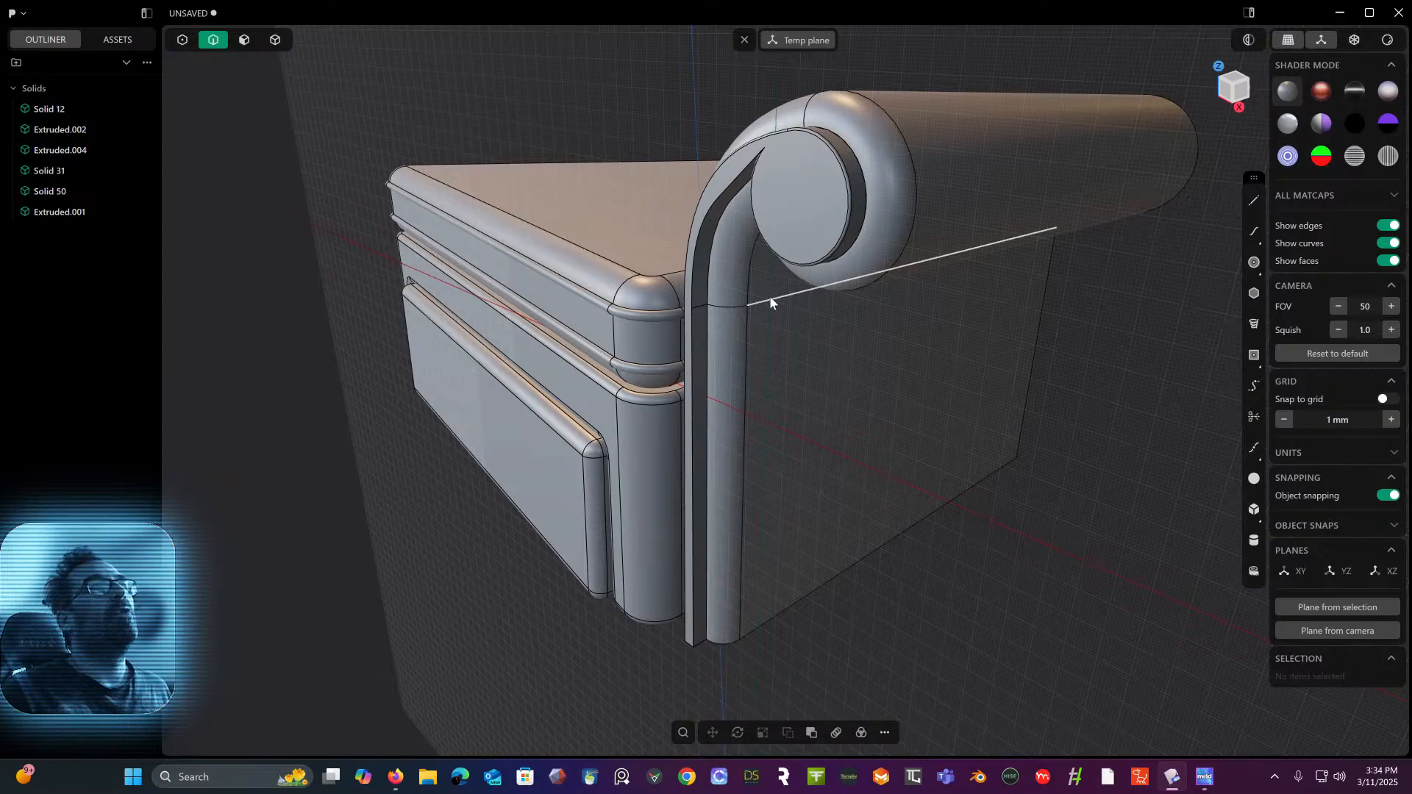
{"action": "scroll", "coordinate": [760, 292], "scroll_direction": "up", "scroll_amount": 2}
{"action": "middle_click_drag", "start_coordinate": [753, 289], "coordinate": [760, 359]}
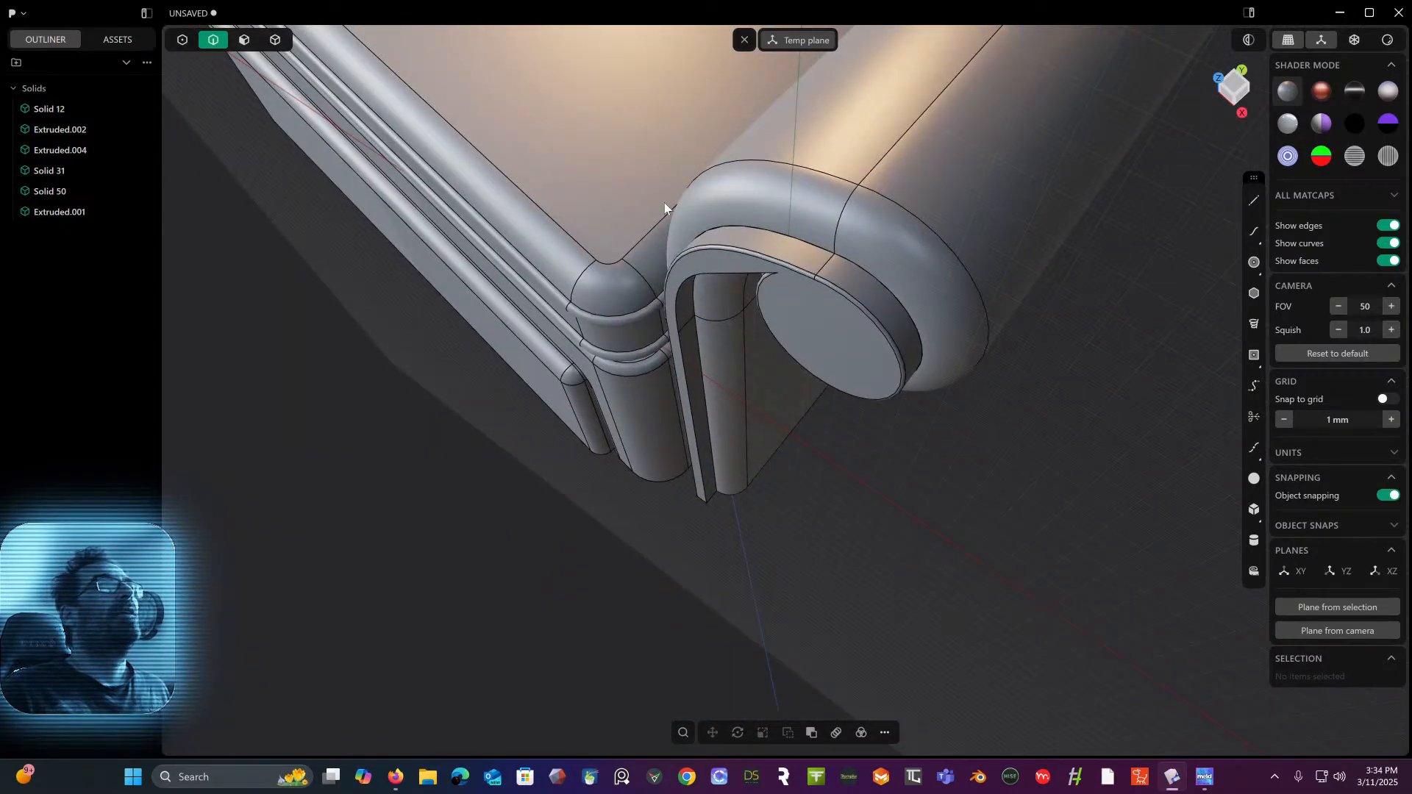
{"action": "left_click", "coordinate": [244, 40]}
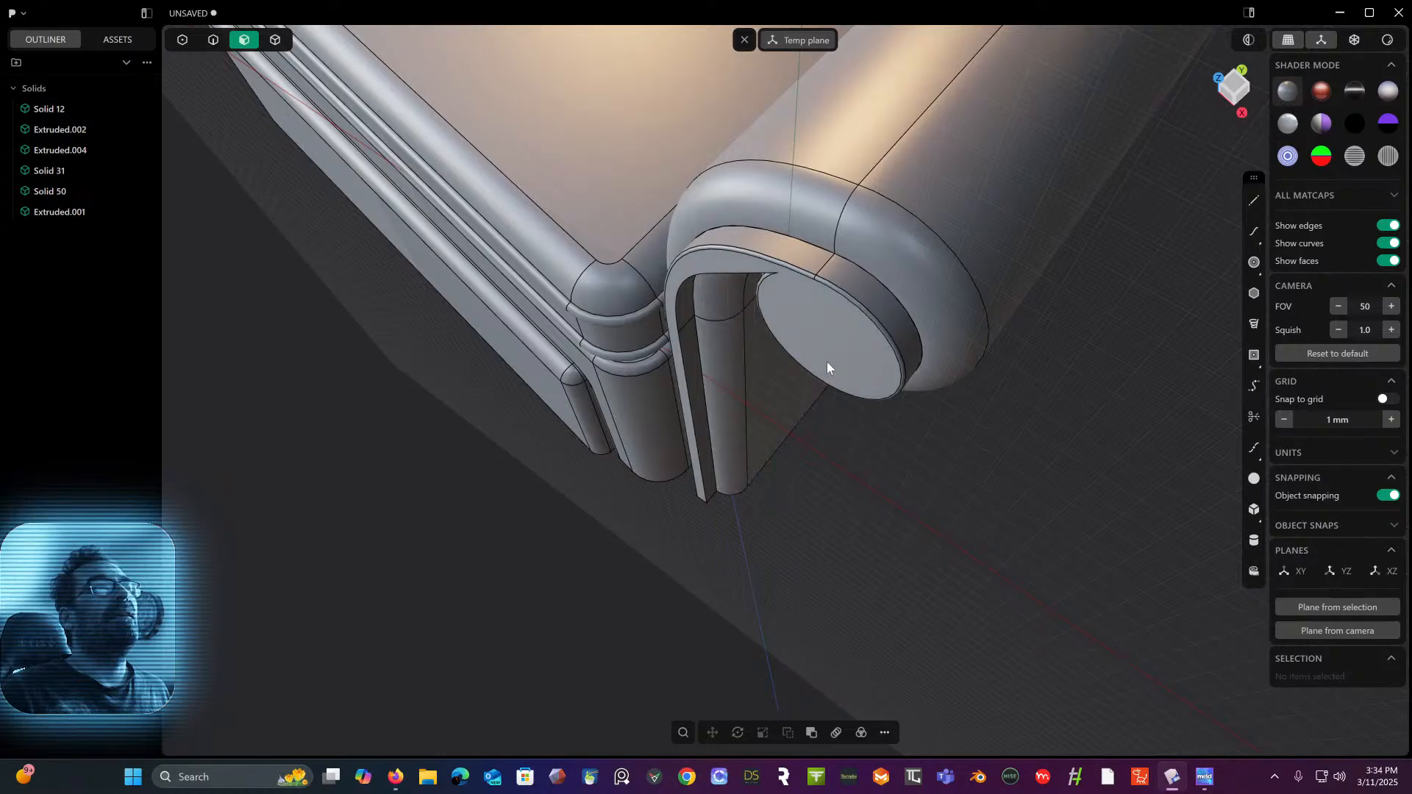
{"action": "left_click", "coordinate": [831, 330]}
{"action": "left_click_drag", "start_coordinate": [798, 366], "coordinate": [808, 350]}
{"action": "right_click", "coordinate": [859, 475]}
{"action": "middle_click_drag", "start_coordinate": [859, 475], "coordinate": [886, 342]}
{"action": "scroll", "coordinate": [863, 368], "scroll_direction": "down", "scroll_amount": 6}
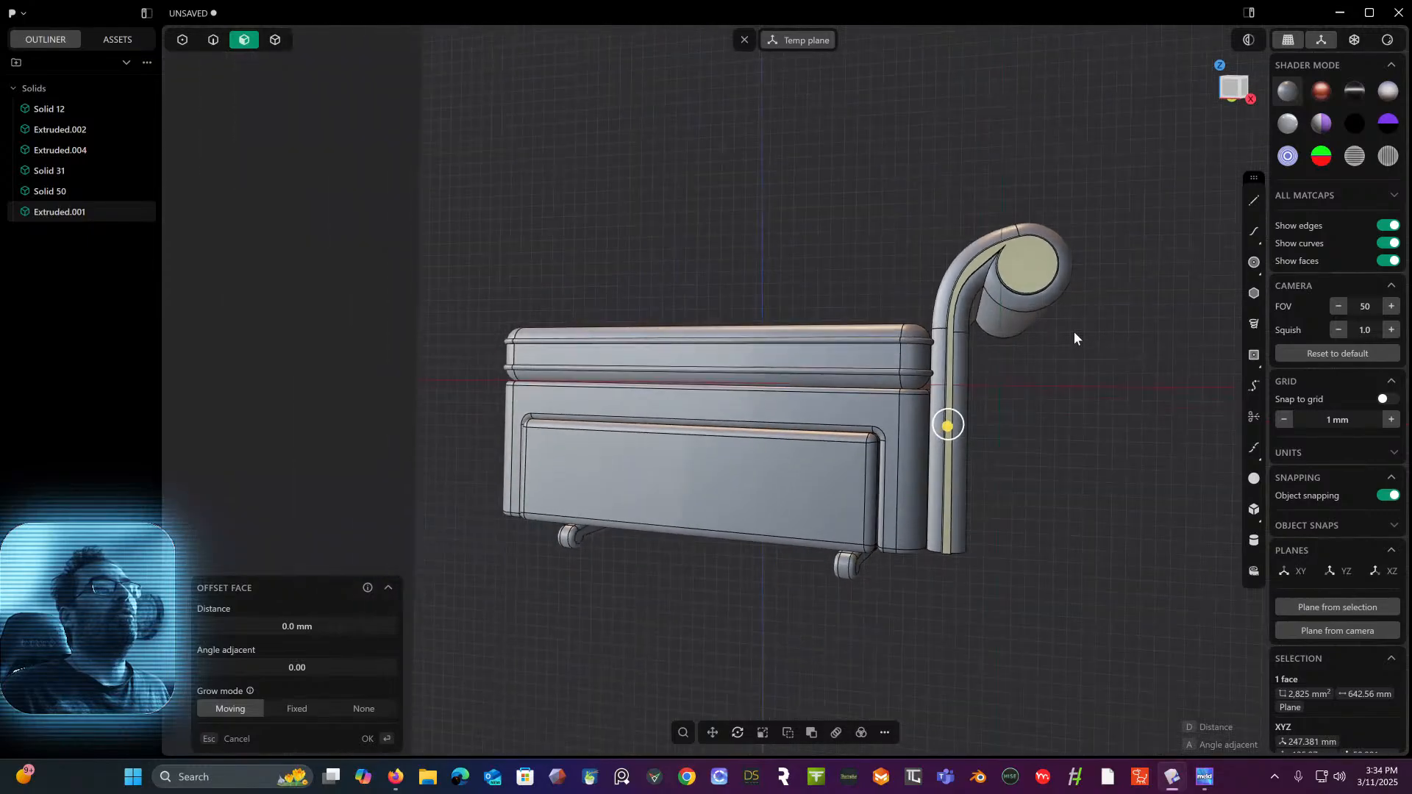
{"action": "middle_click_drag", "start_coordinate": [1072, 334], "coordinate": [902, 391]}
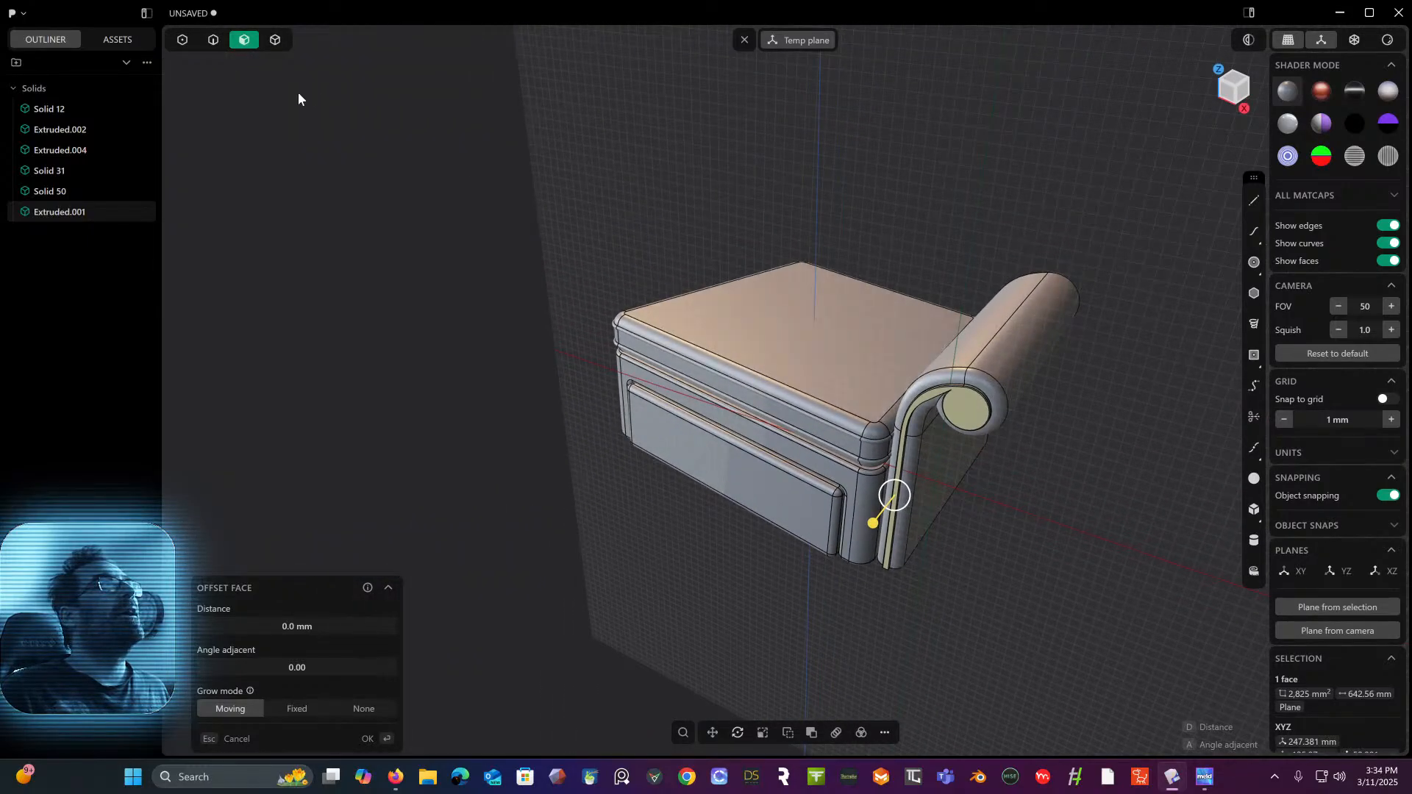
- Mirror the scroll armrest and its front trim panel across the X axis to the other side of the body
{"action": "left_click", "coordinate": [275, 40]}
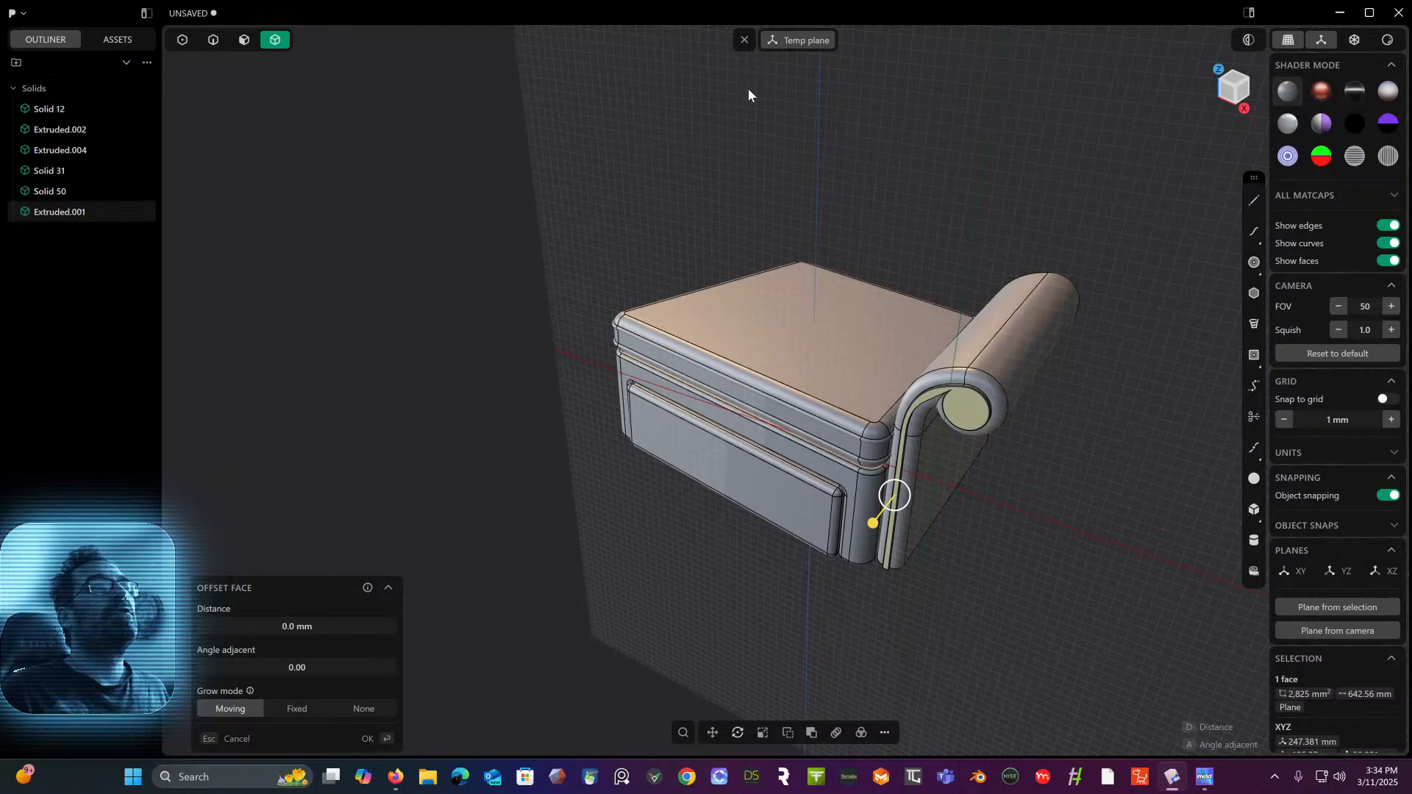
{"action": "left_click", "coordinate": [745, 42]}
{"action": "middle_click_drag", "start_coordinate": [748, 39], "coordinate": [994, 213]}
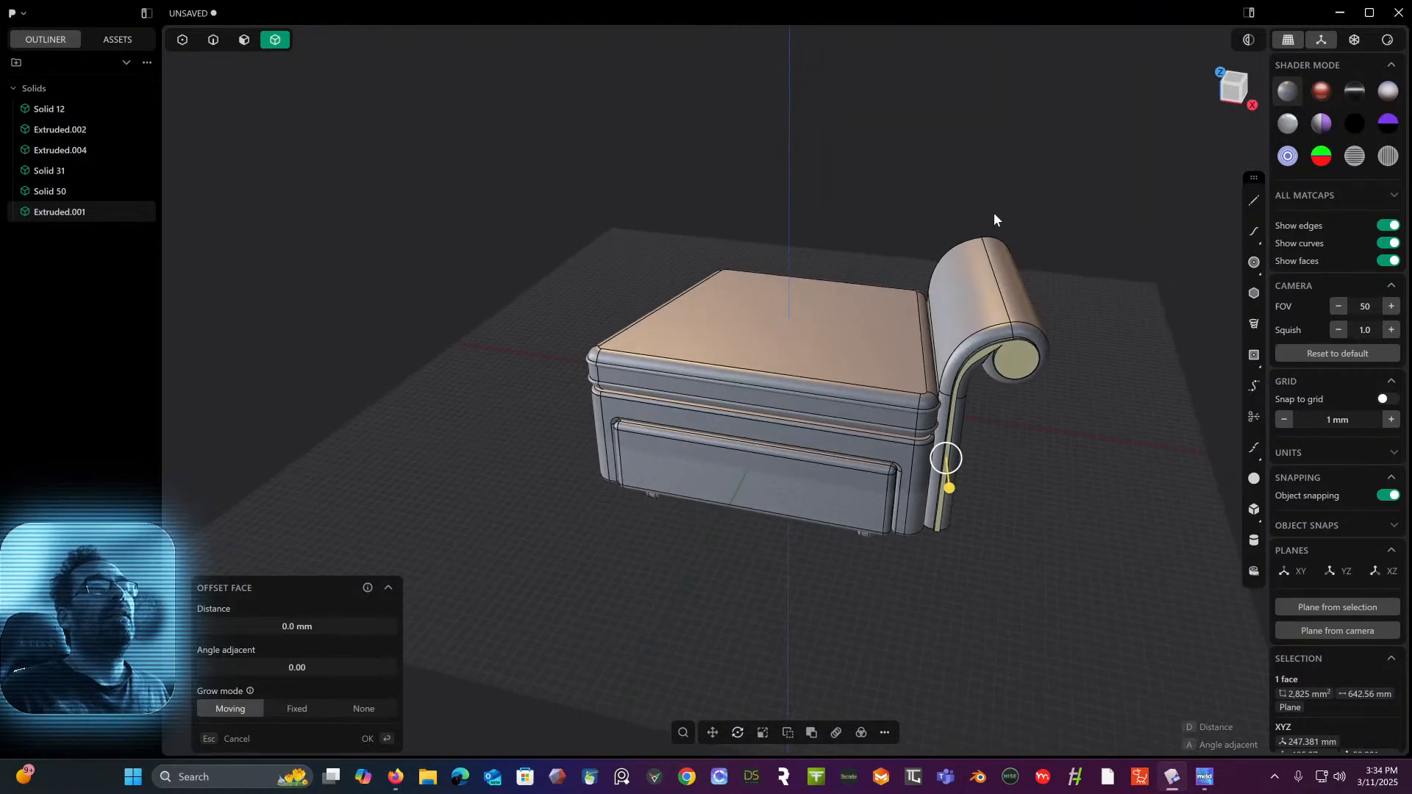
{"action": "left_click", "coordinate": [991, 300]}
{"action": "middle_click_drag", "start_coordinate": [949, 303], "coordinate": [994, 269]}
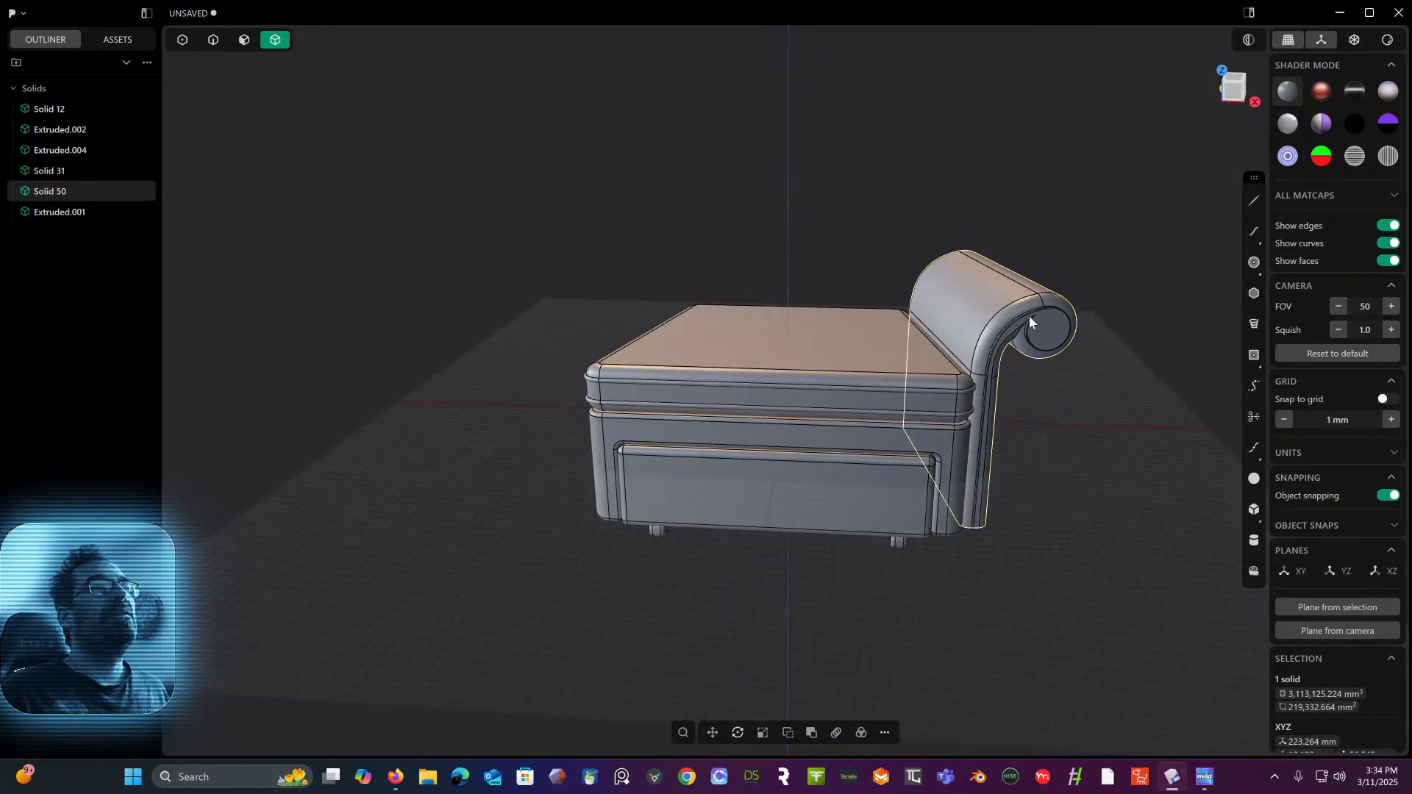
{"action": "left_click", "coordinate": [1053, 341], "text": "shift"}
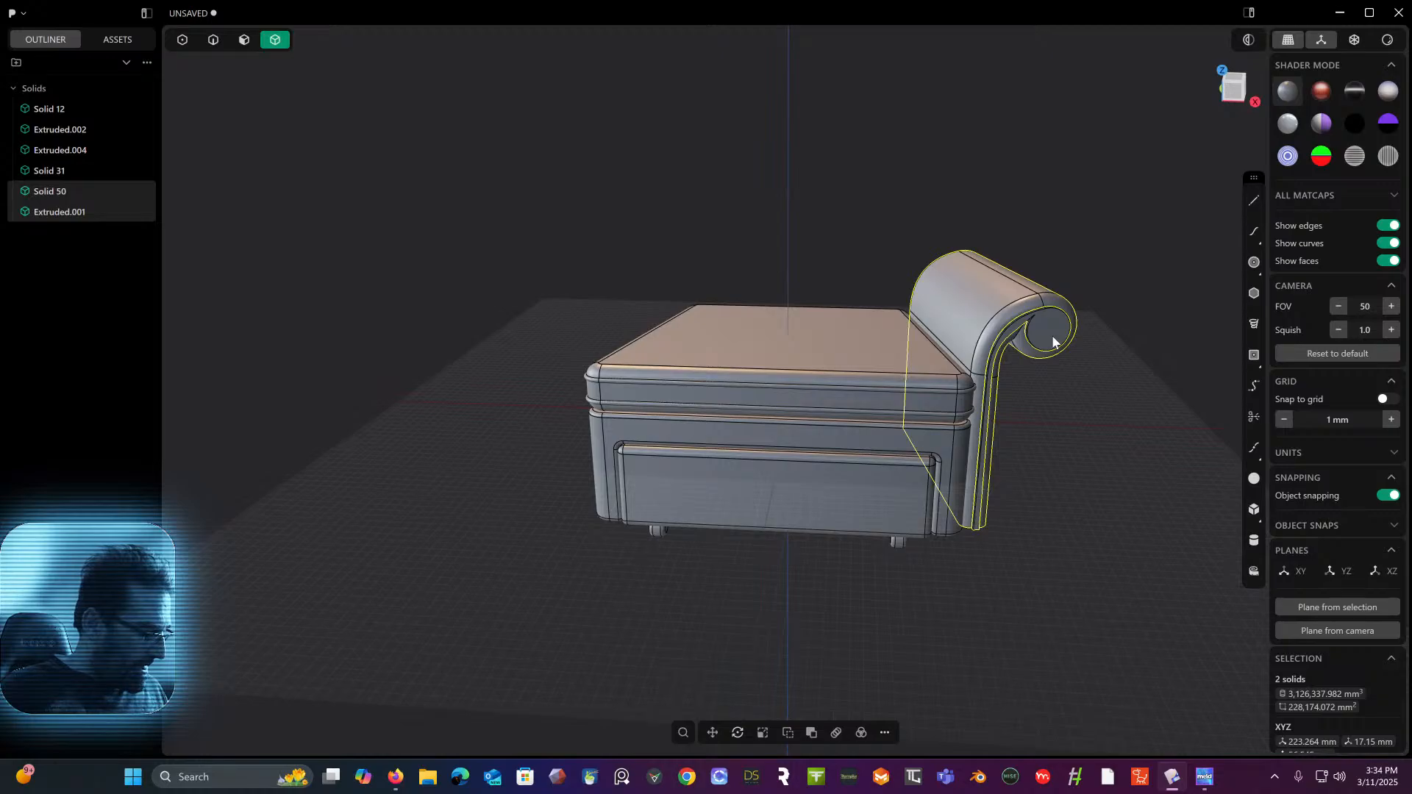
{"action": "key", "text": "alt+x"}
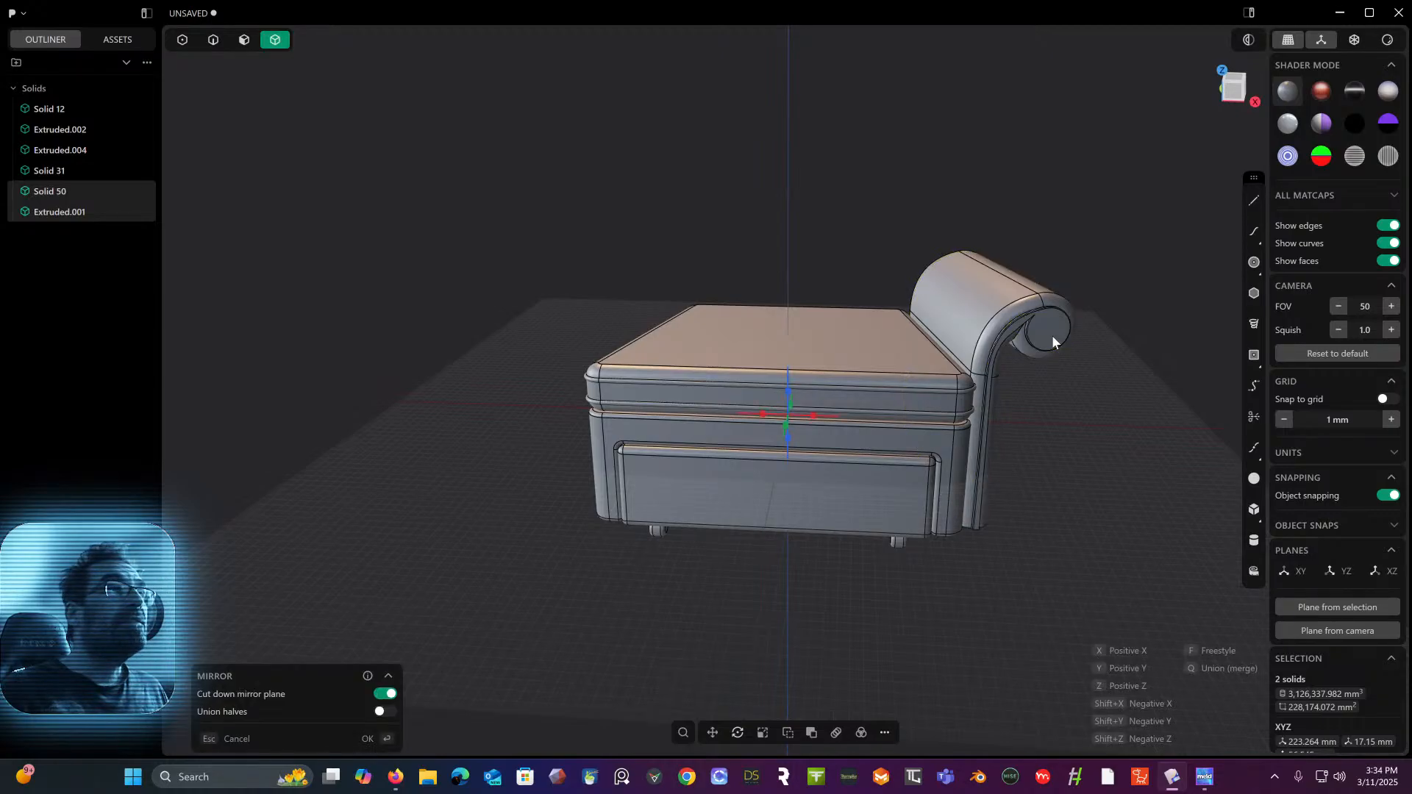
{"action": "left_click", "coordinate": [810, 416]}
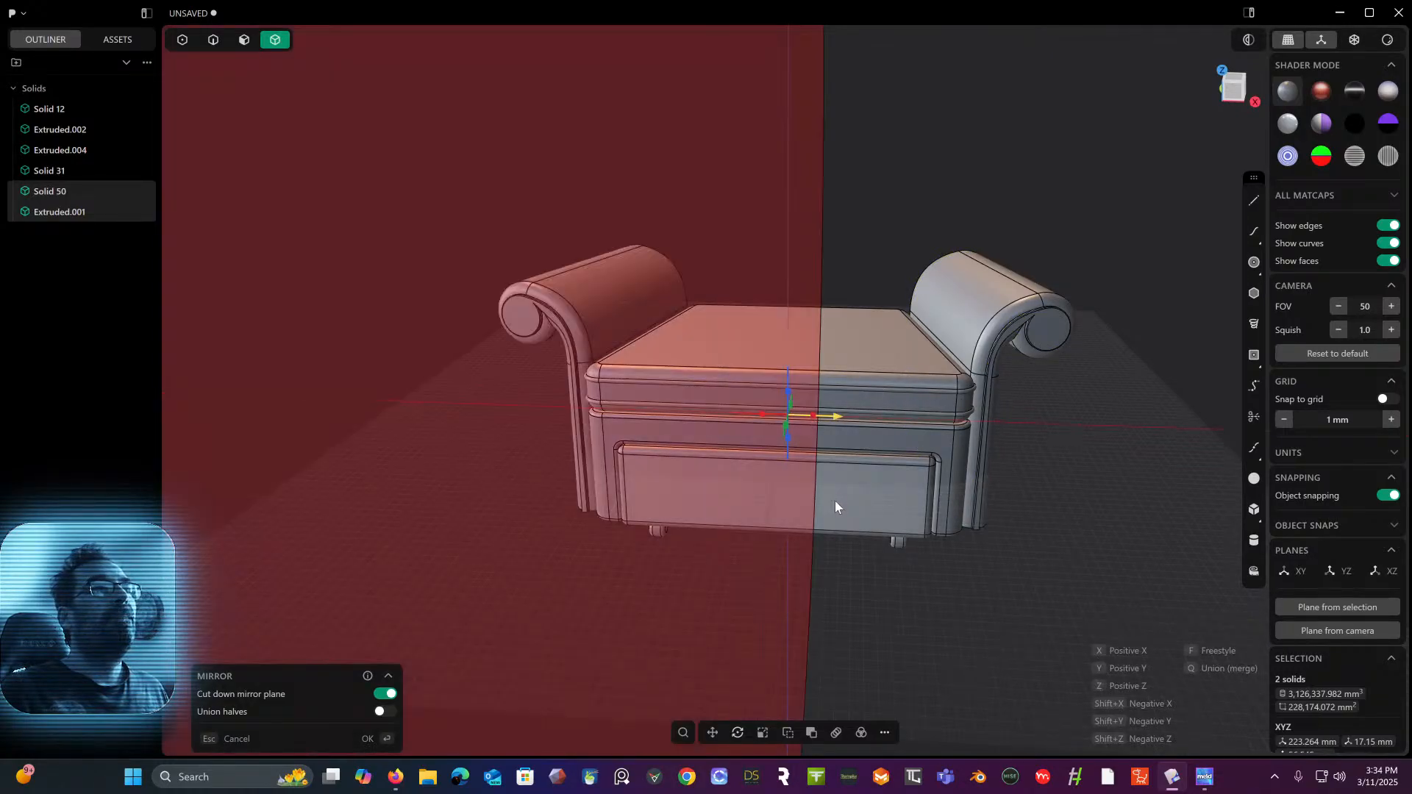
{"action": "key", "text": "Return"}
{"action": "middle_click_drag", "start_coordinate": [993, 573], "coordinate": [1080, 546]}
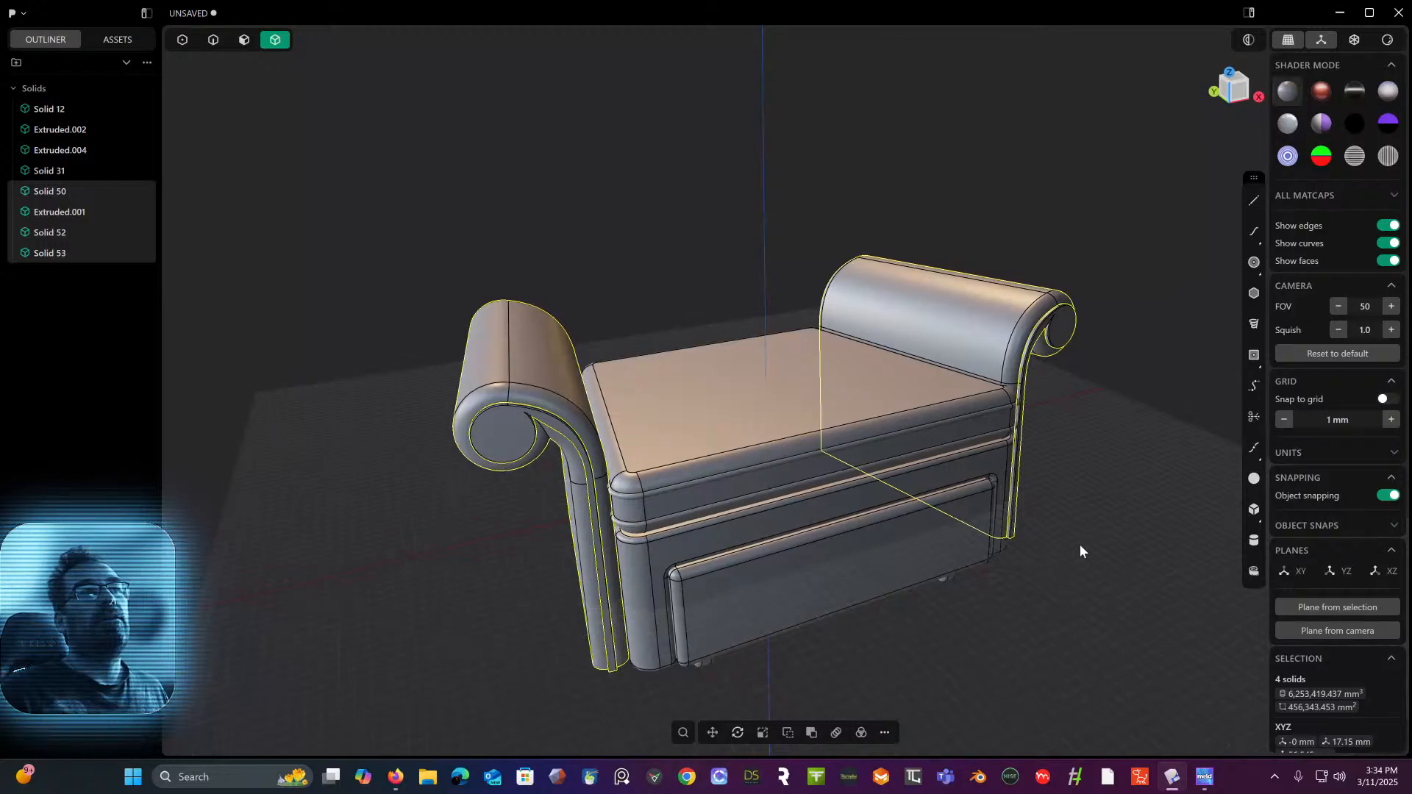
{"action": "left_click", "coordinate": [1080, 546]}
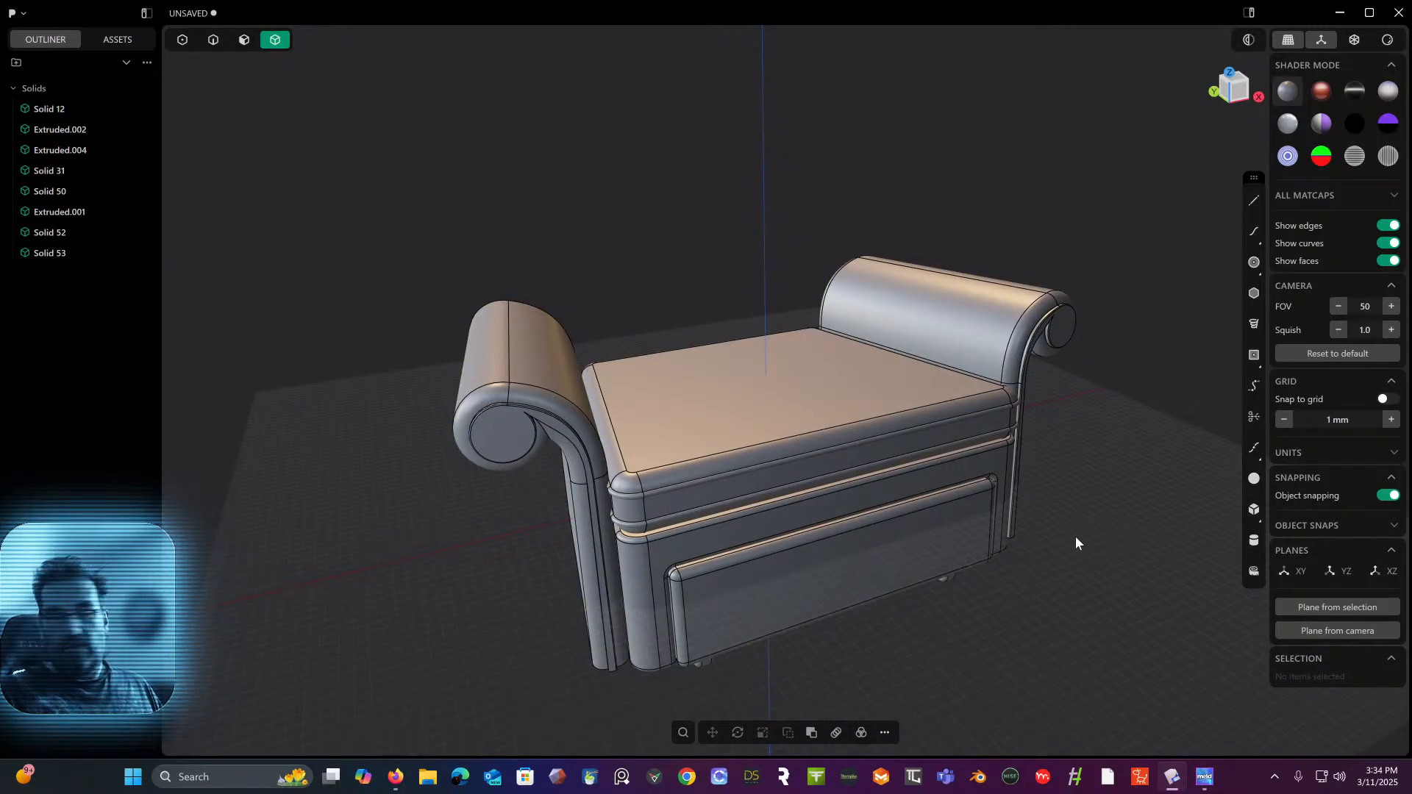
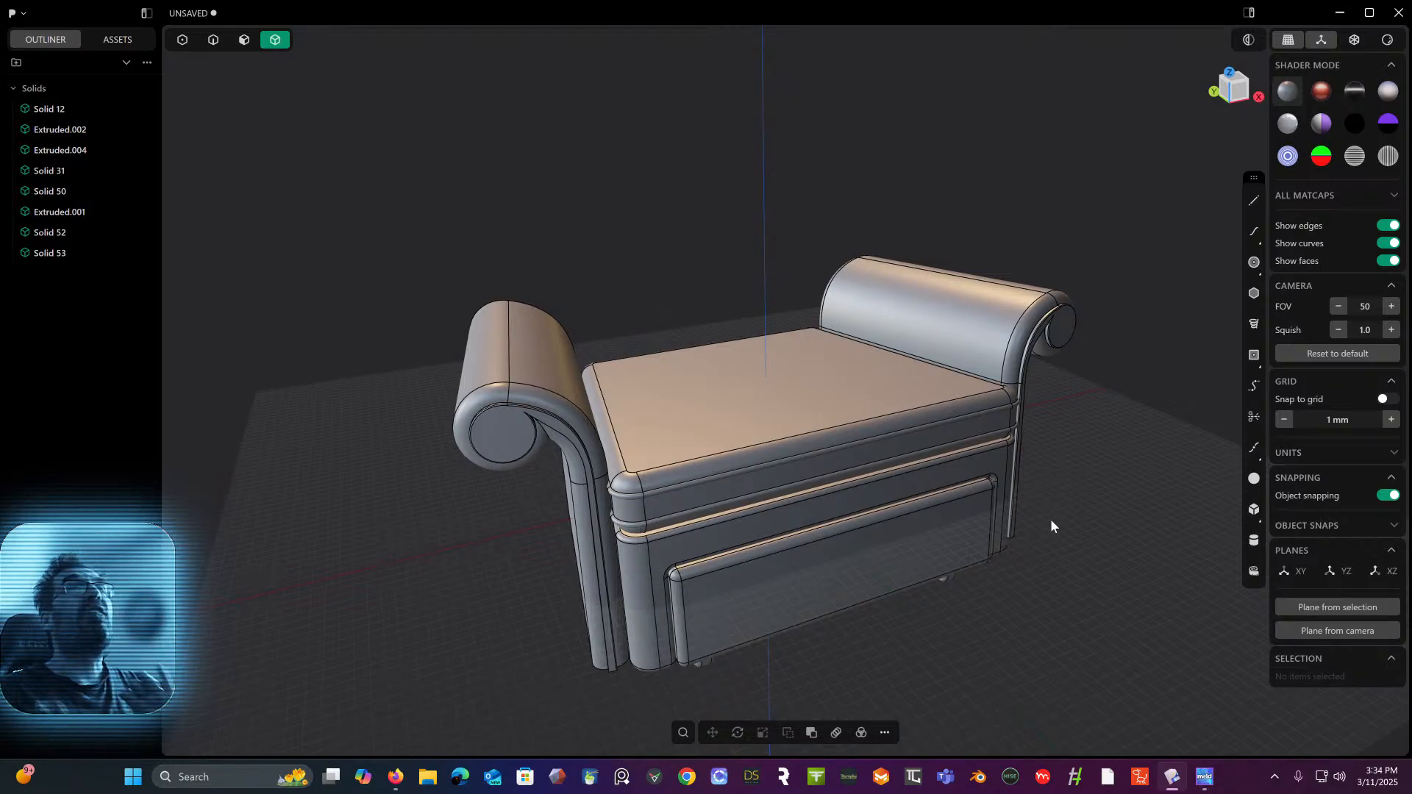
- In the top view, draw a straight line about 476 mm long along the Y axis through the middle of the seat
{"action": "middle_click_drag", "start_coordinate": [941, 486], "coordinate": [904, 478]}
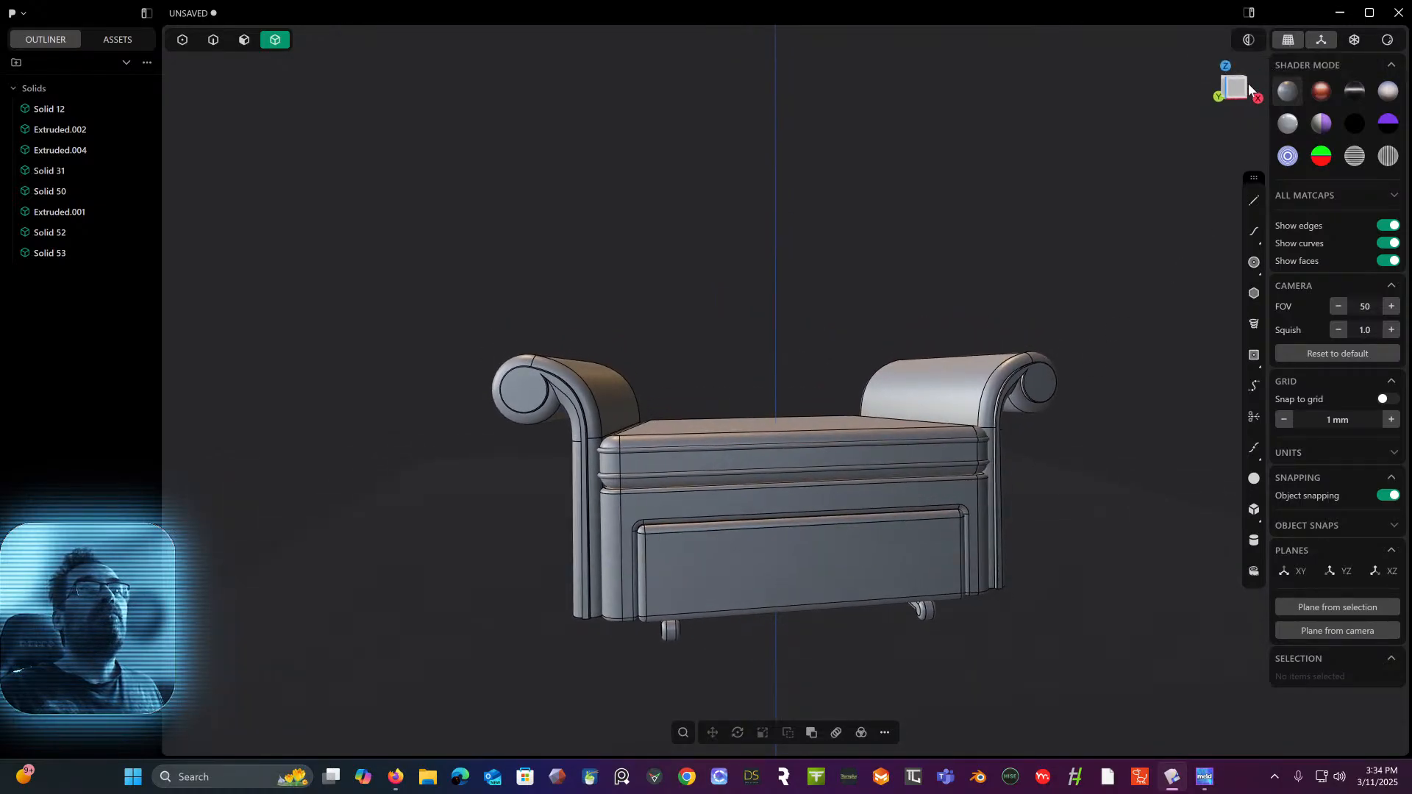
{"action": "left_click", "coordinate": [1237, 89]}
{"action": "scroll", "coordinate": [1037, 347], "scroll_direction": "down", "scroll_amount": 3}
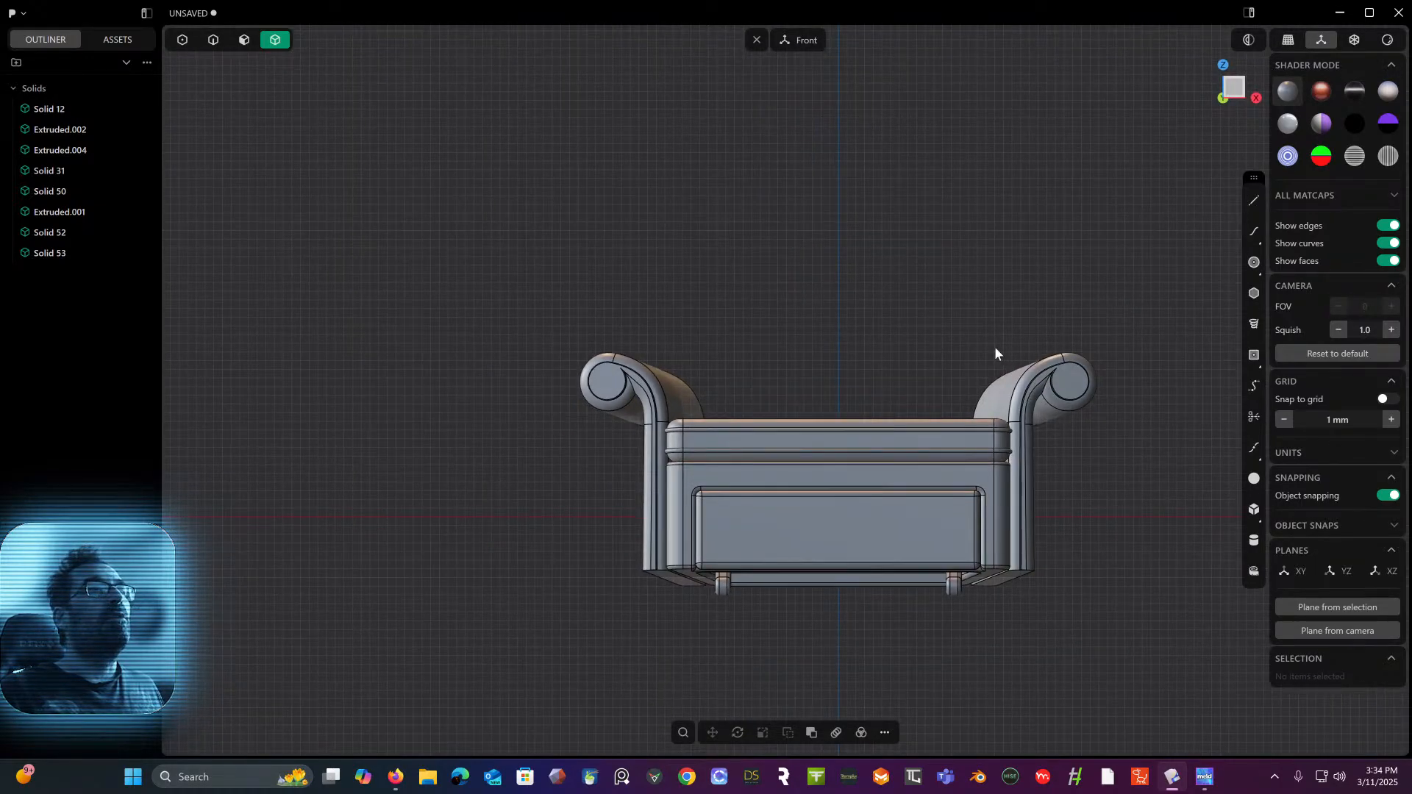
{"action": "mouse_move", "coordinate": [993, 349]}
{"action": "middle_mouse_down"}
{"action": "mouse_move", "coordinate": [988, 442]}
{"action": "mouse_move", "coordinate": [994, 358]}
{"action": "middle_mouse_up"}
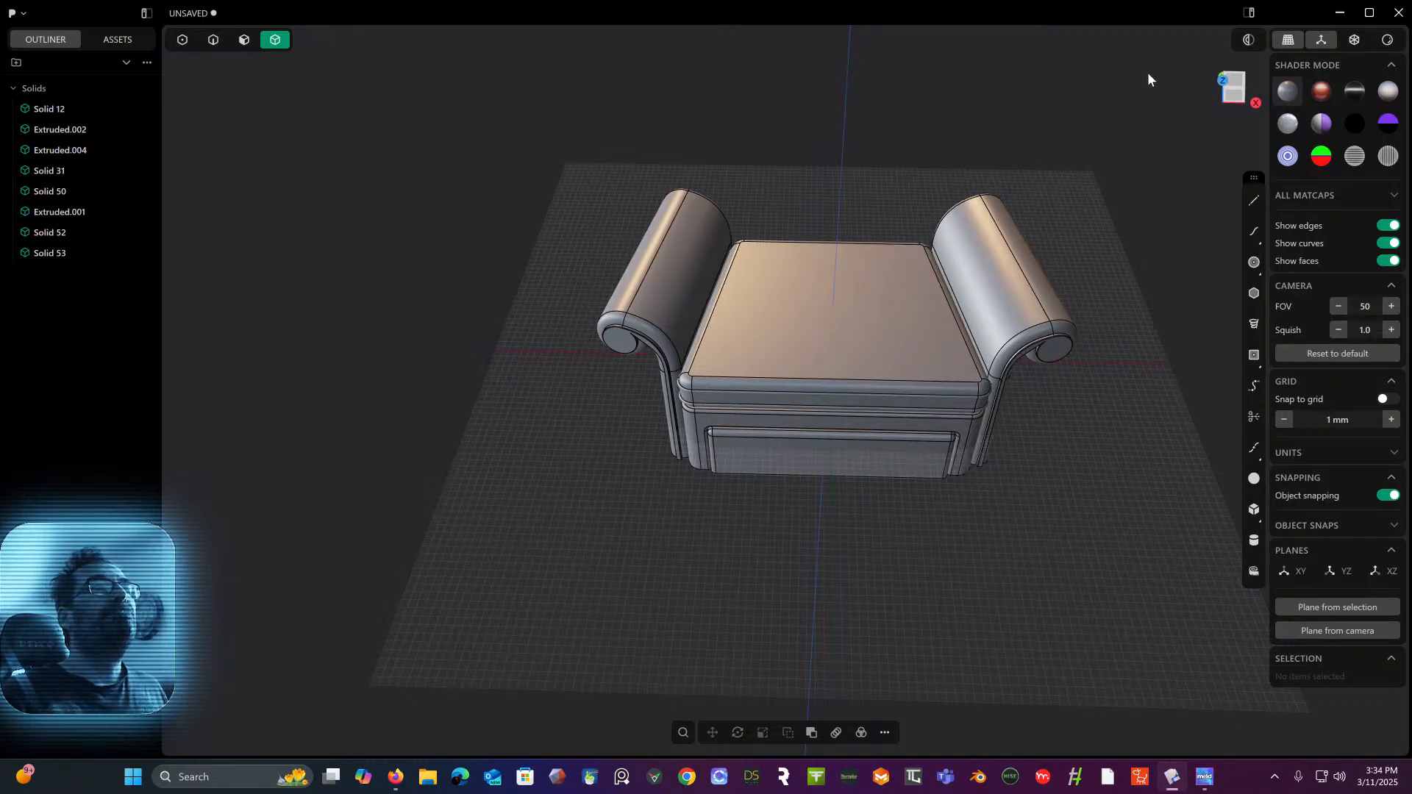
{"action": "middle_click_drag", "start_coordinate": [1232, 87], "coordinate": [1079, 194]}
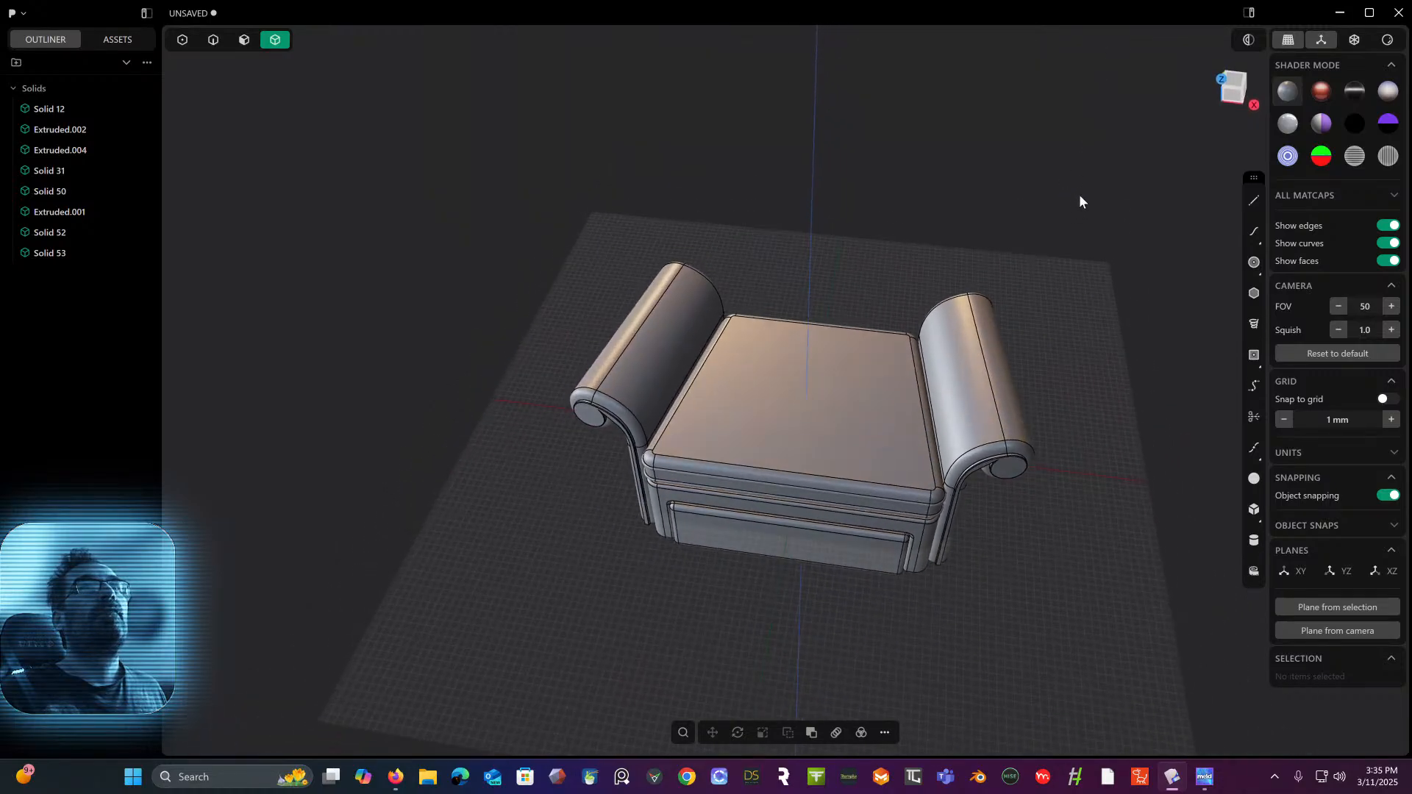
{"action": "left_click", "coordinate": [1254, 200]}
{"action": "left_click", "coordinate": [1233, 90]}
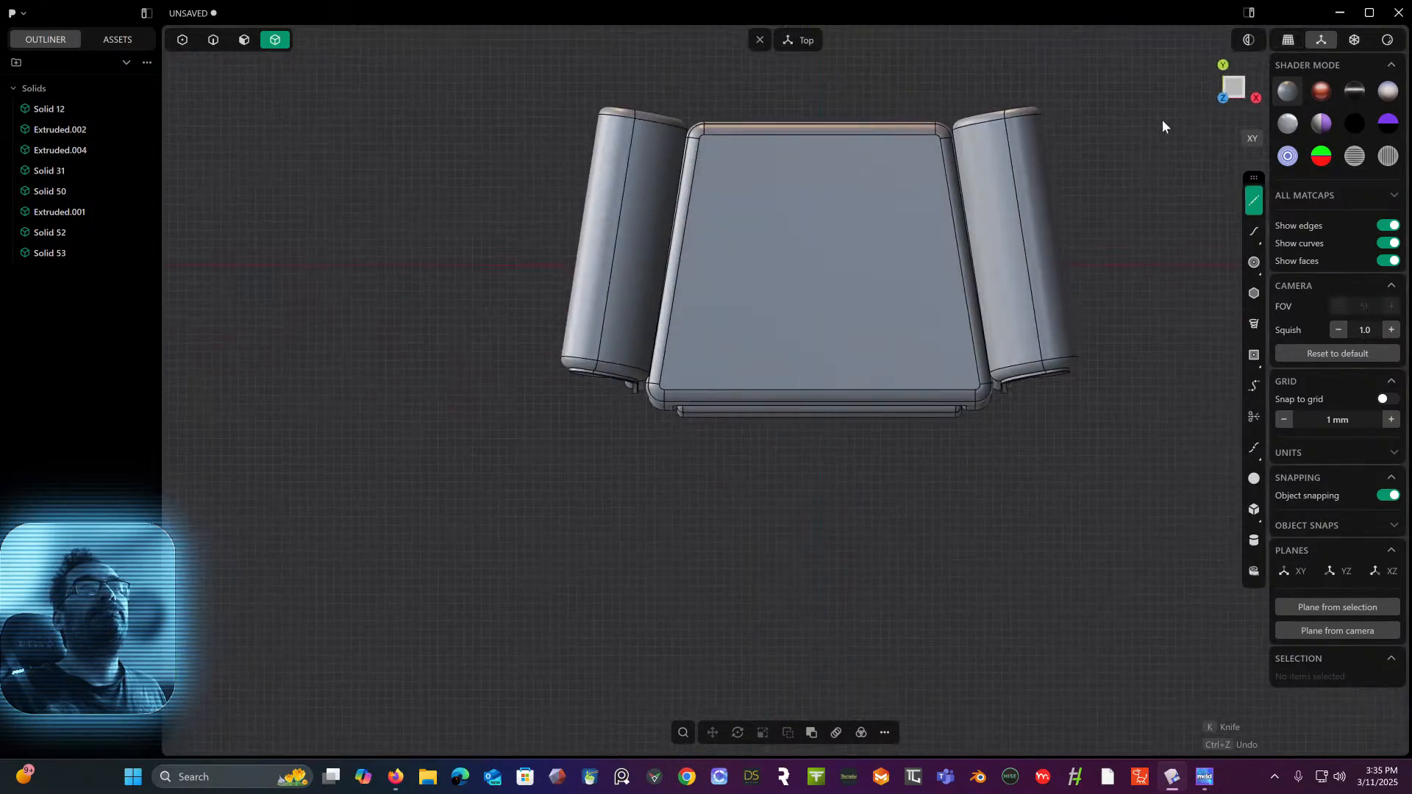
{"action": "left_click", "coordinate": [817, 78]}
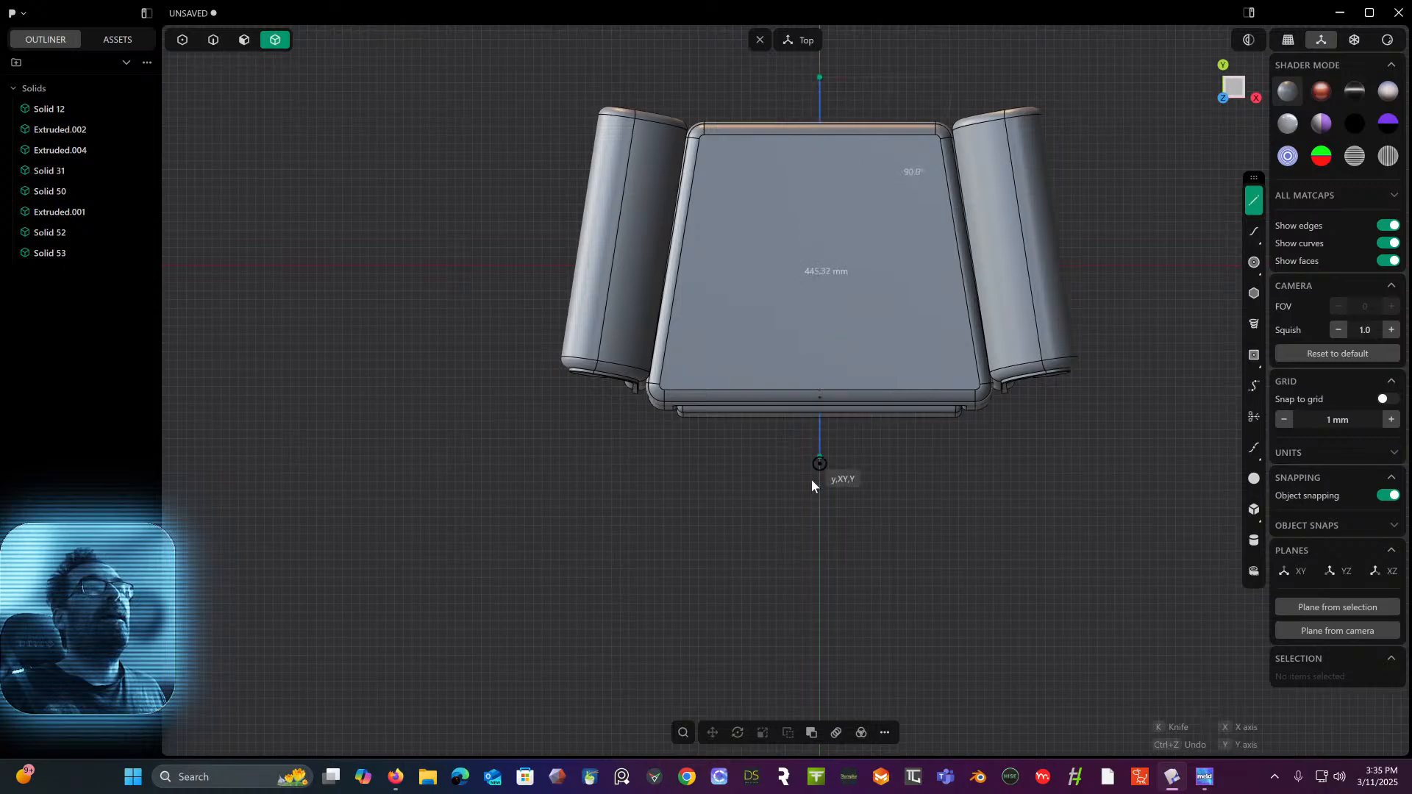
{"action": "left_click", "coordinate": [824, 490]}
{"action": "middle_click_drag", "start_coordinate": [824, 490], "coordinate": [831, 401]}
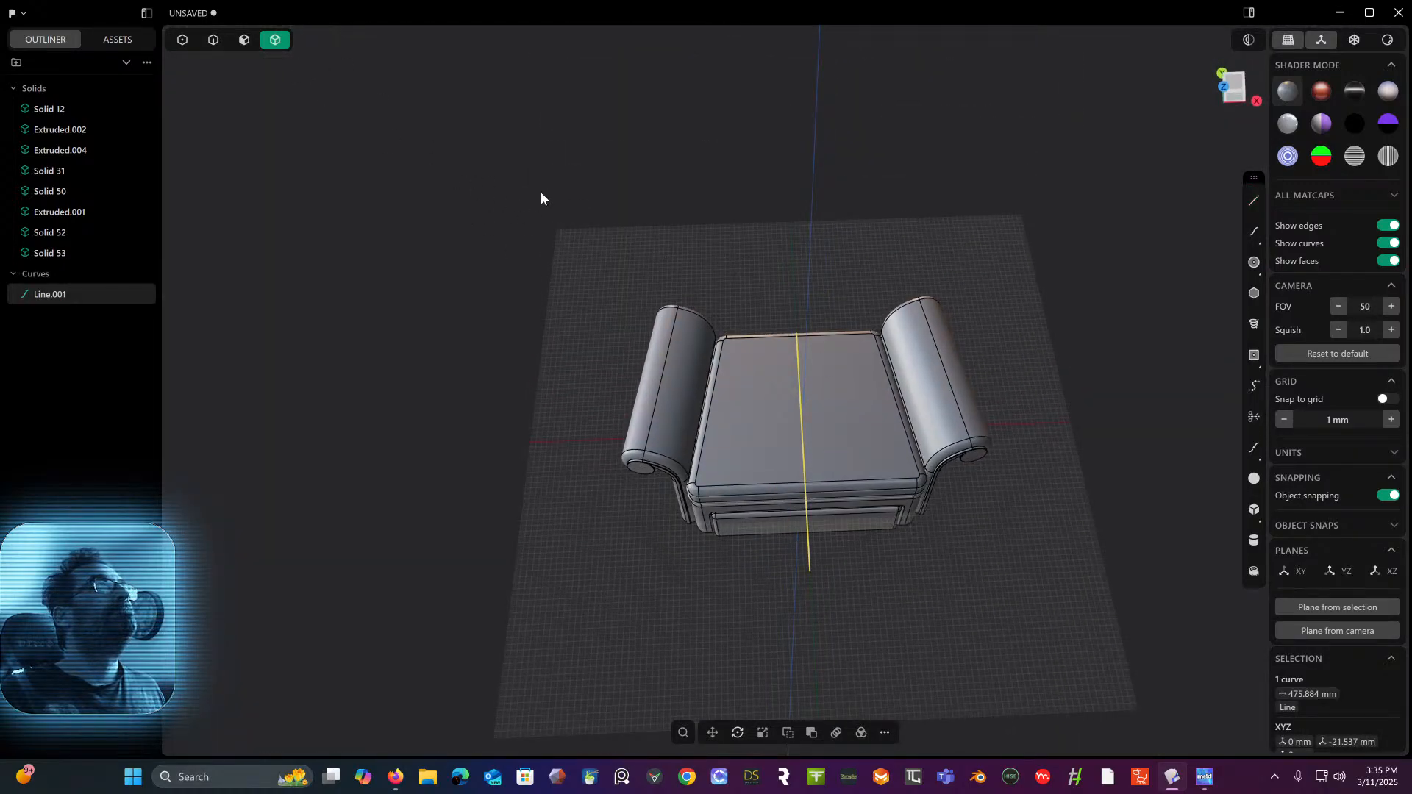
- Delete the mirrored copies of the scroll armrest and its front trim panel
{"action": "left_click", "coordinate": [659, 378]}
{"action": "left_click", "coordinate": [649, 471], "text": "shift"}
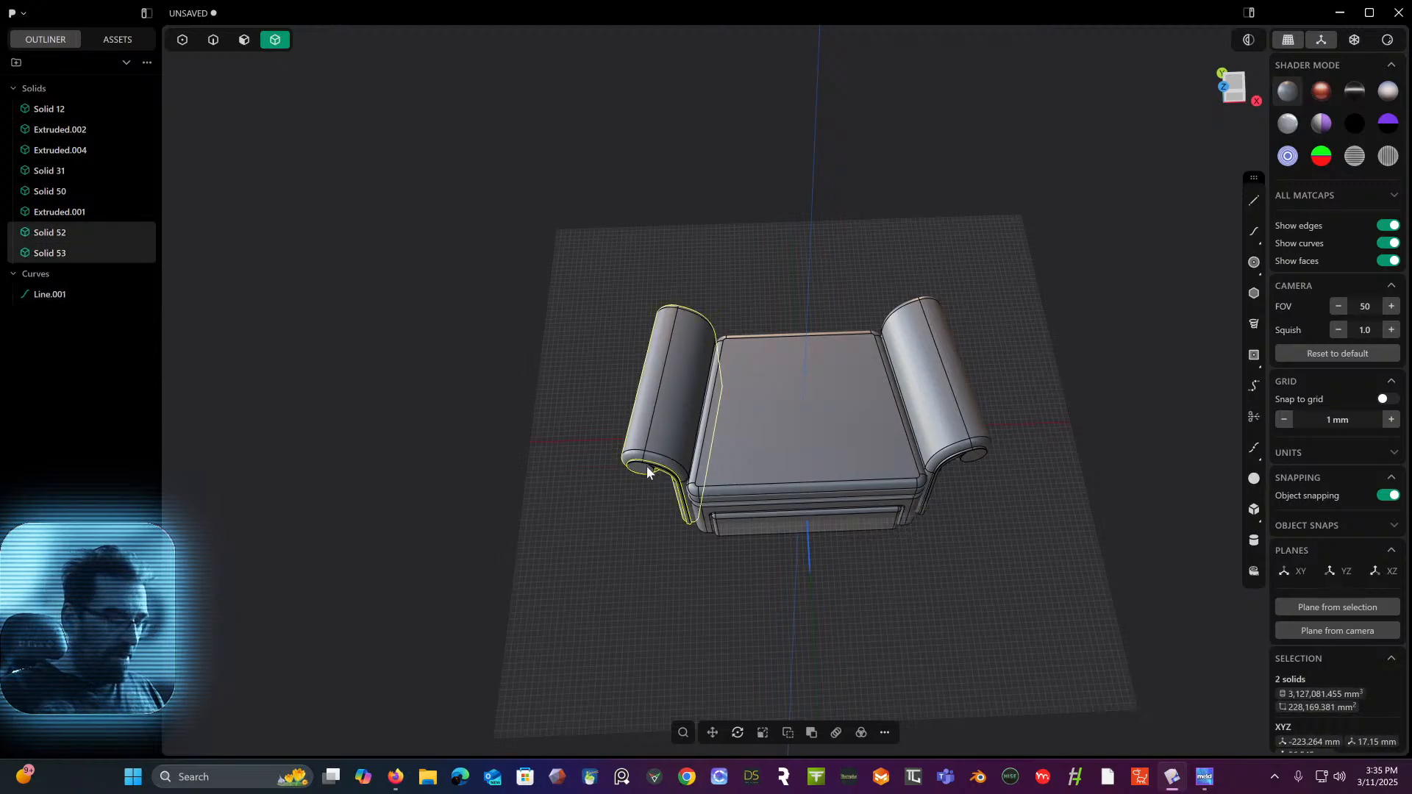
{"action": "key", "text": "Delete"}
- Cut the seat cushion, front panel and main body in two with the centre line
{"action": "left_click", "coordinate": [783, 443]}
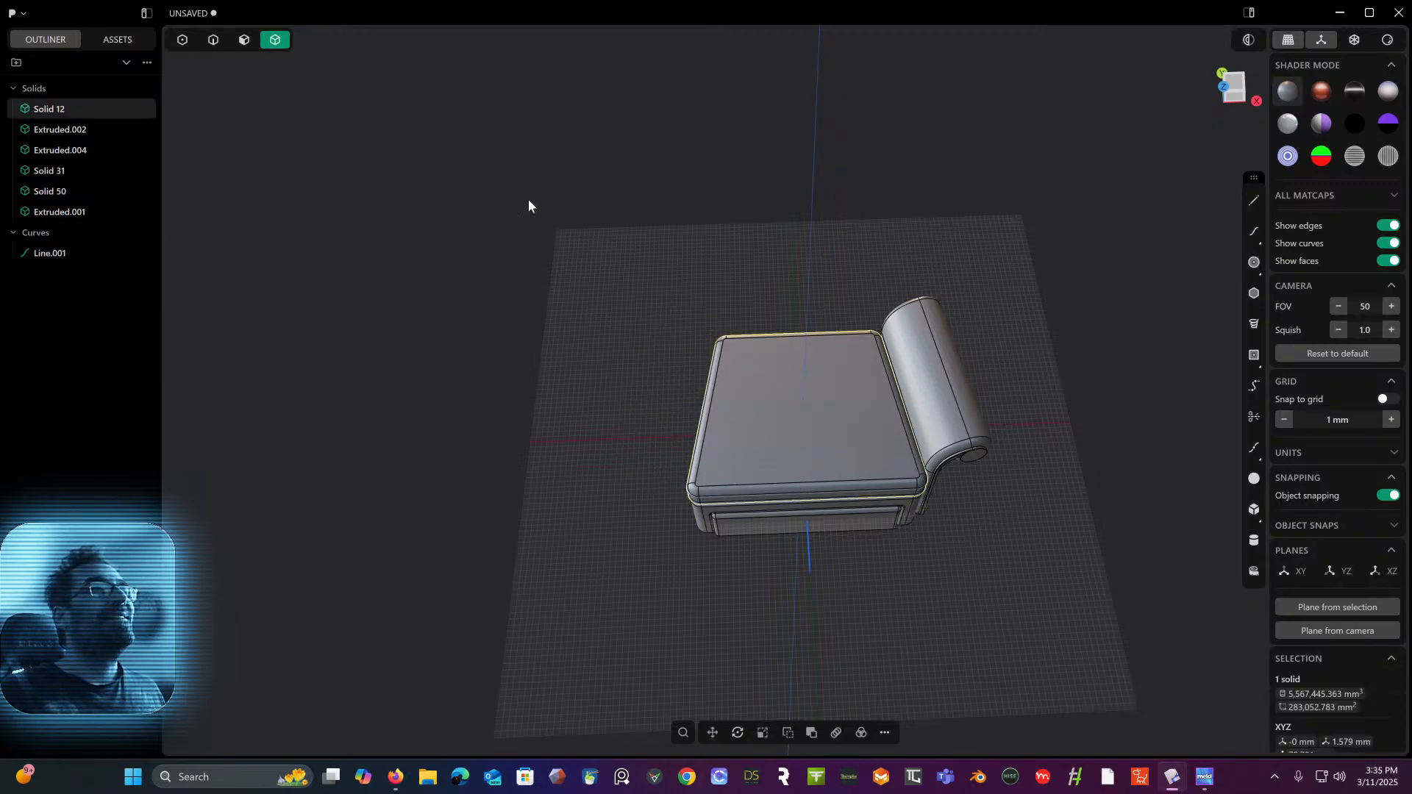
{"action": "left_click", "coordinate": [778, 525], "text": "shift"}
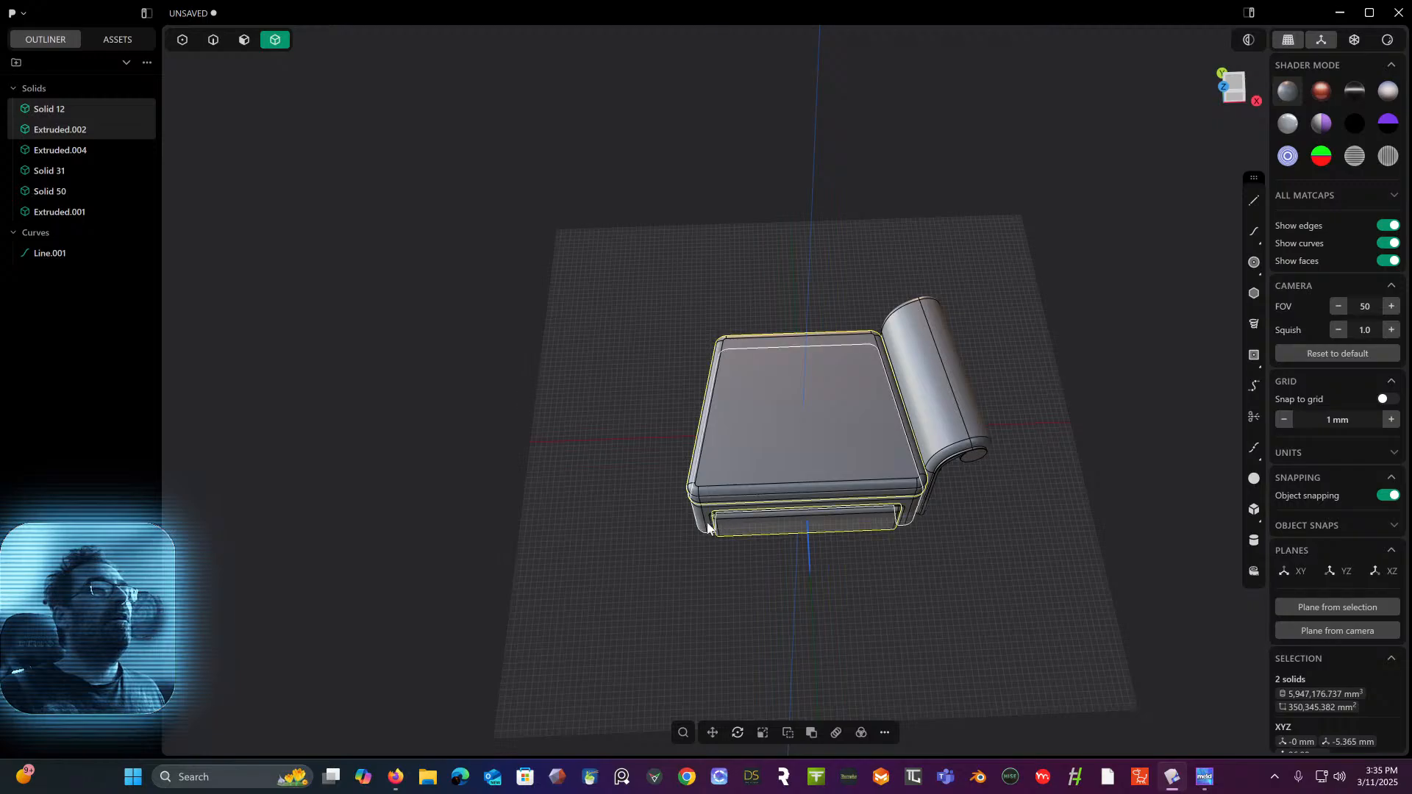
{"action": "left_click", "coordinate": [707, 527], "text": "shift"}
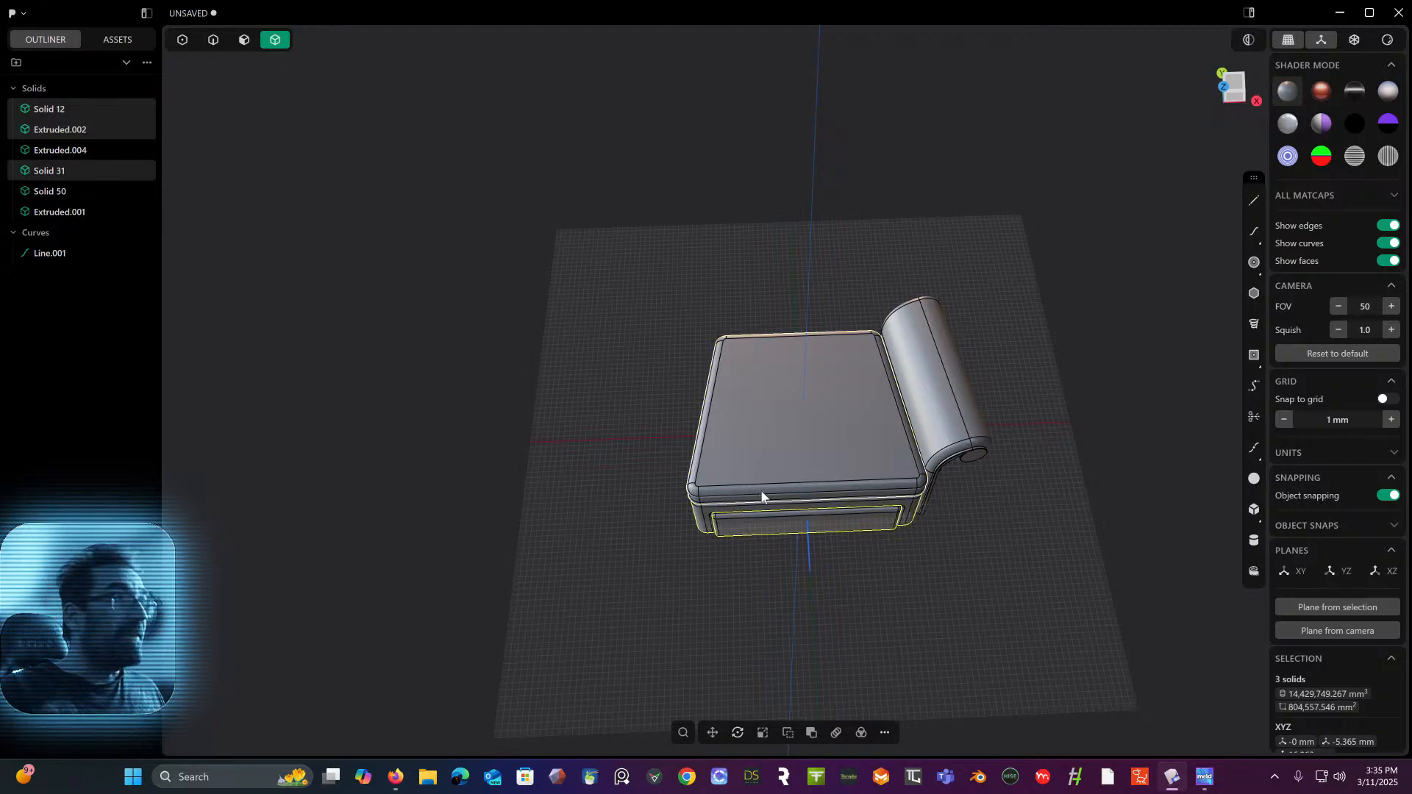
{"action": "key", "text": "c"}
{"action": "left_click", "coordinate": [810, 541]}
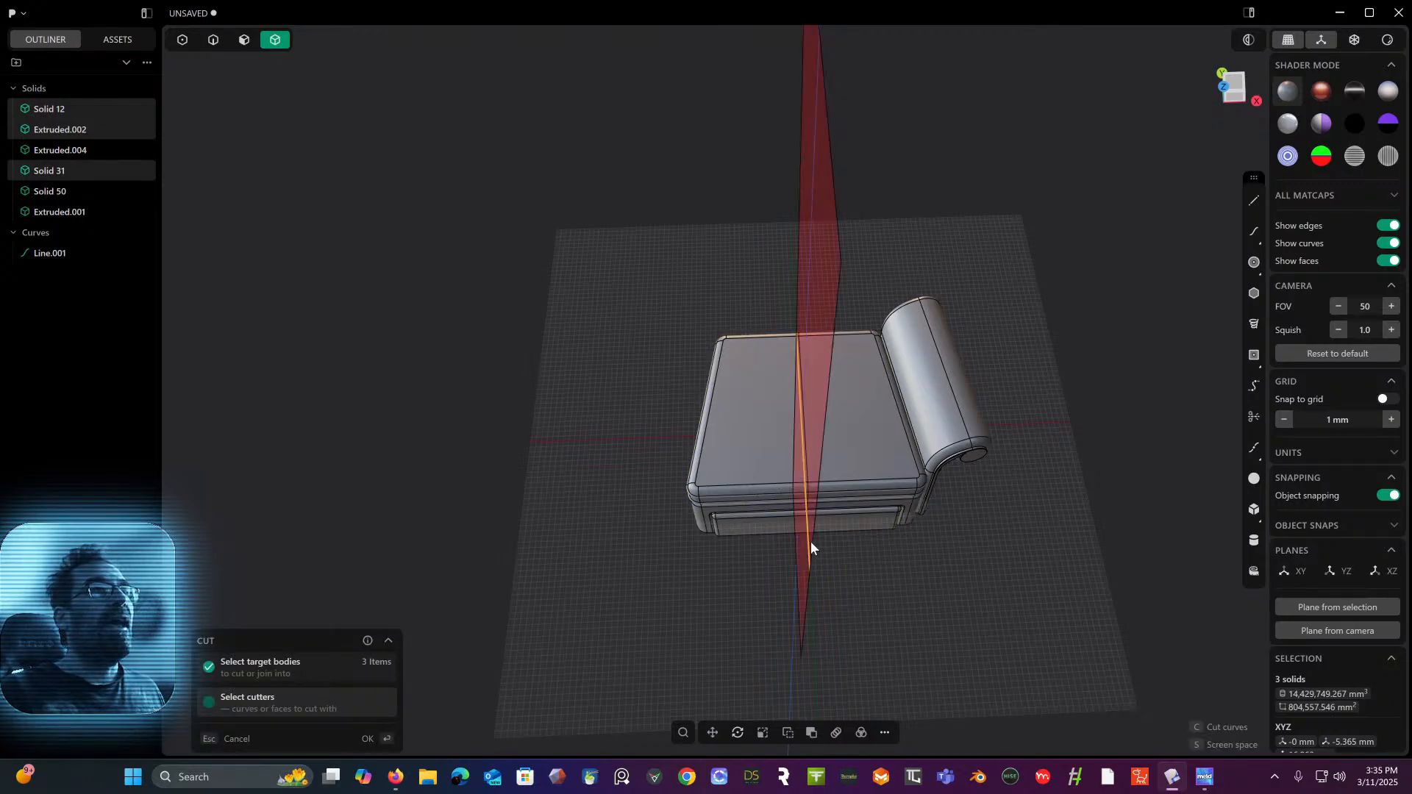
{"action": "key", "text": "Return"}
- Delete the halves of the front panel, main body and seat cushion on the side without the armrest
{"action": "middle_click_drag", "start_coordinate": [811, 542], "coordinate": [801, 505]}
{"action": "left_click_drag", "start_coordinate": [675, 402], "coordinate": [778, 611]}
{"action": "left_click", "coordinate": [774, 588]}
{"action": "key", "text": "Delete"}
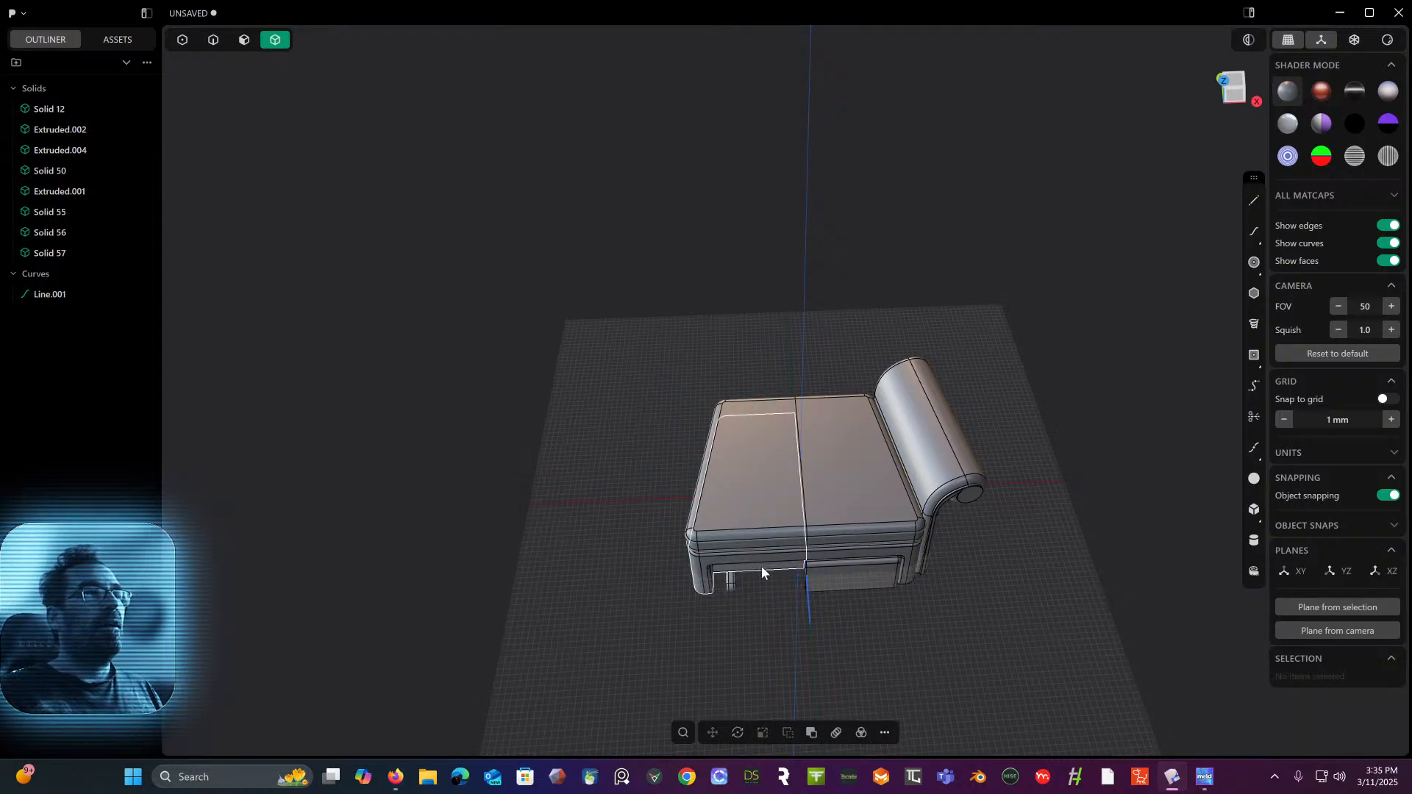
{"action": "left_click", "coordinate": [757, 562]}
{"action": "key", "text": "Delete"}
{"action": "left_click", "coordinate": [731, 575]}
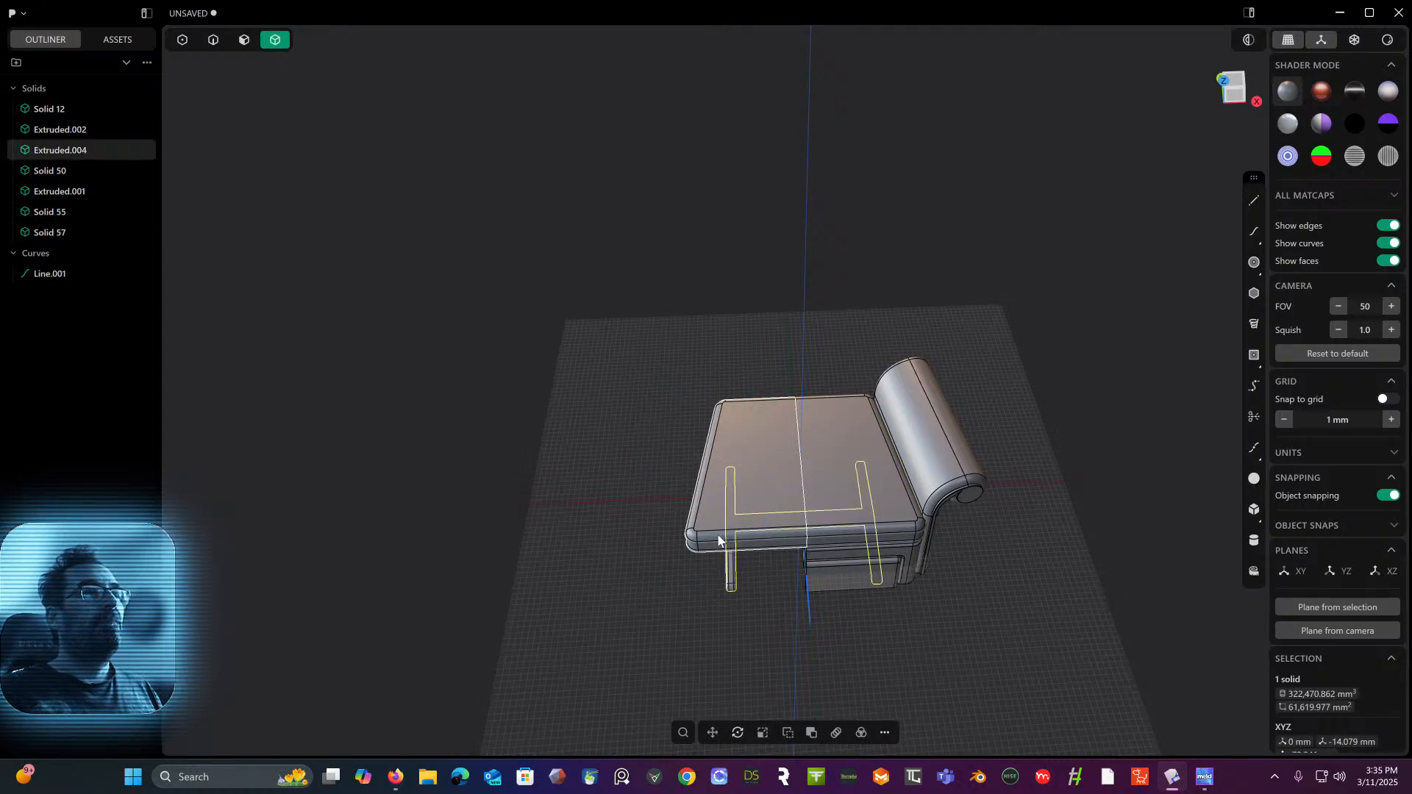
{"action": "left_click", "coordinate": [717, 536]}
{"action": "key", "text": "Delete"}
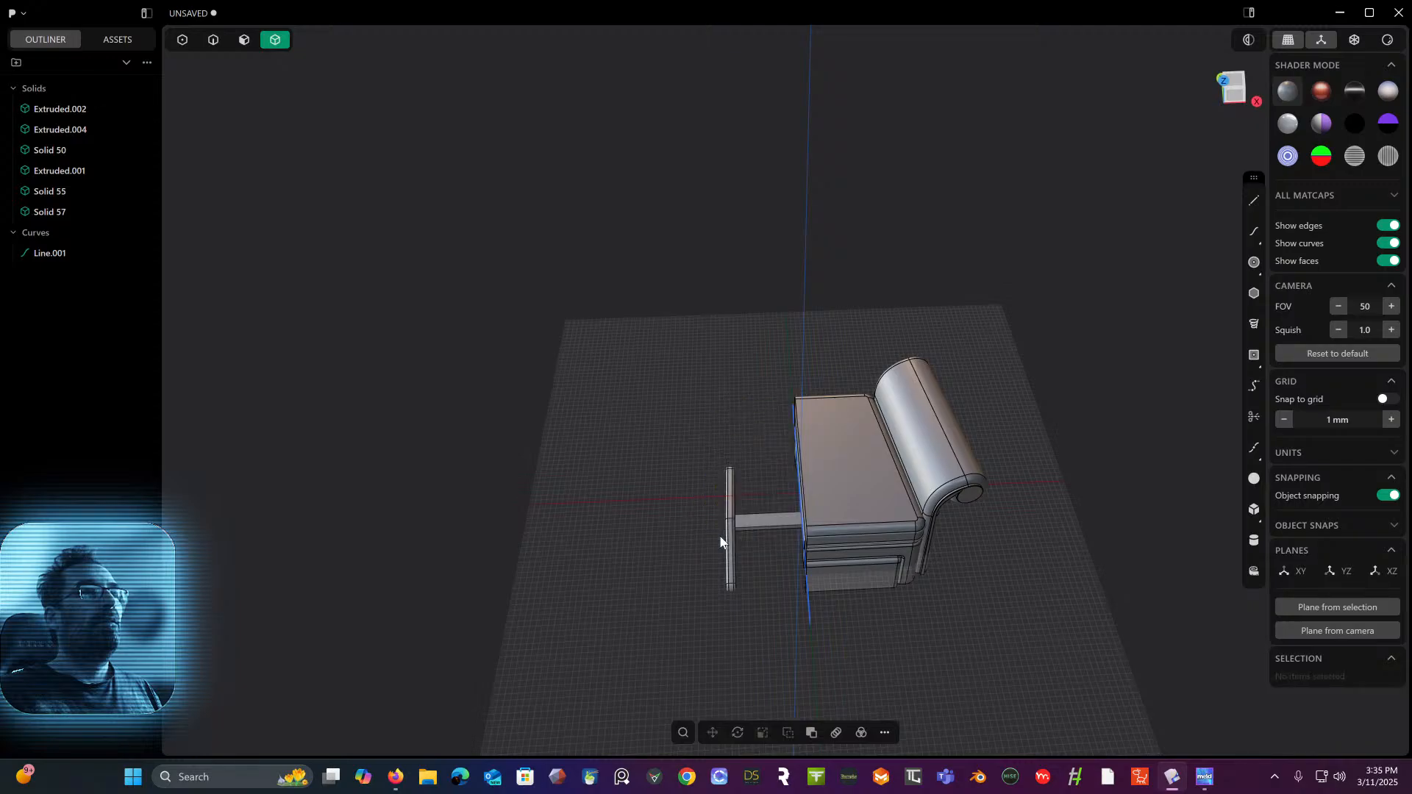
- Cut the leg frame with the centre line and delete its half on the side without the armrest
{"action": "left_click", "coordinate": [765, 524]}
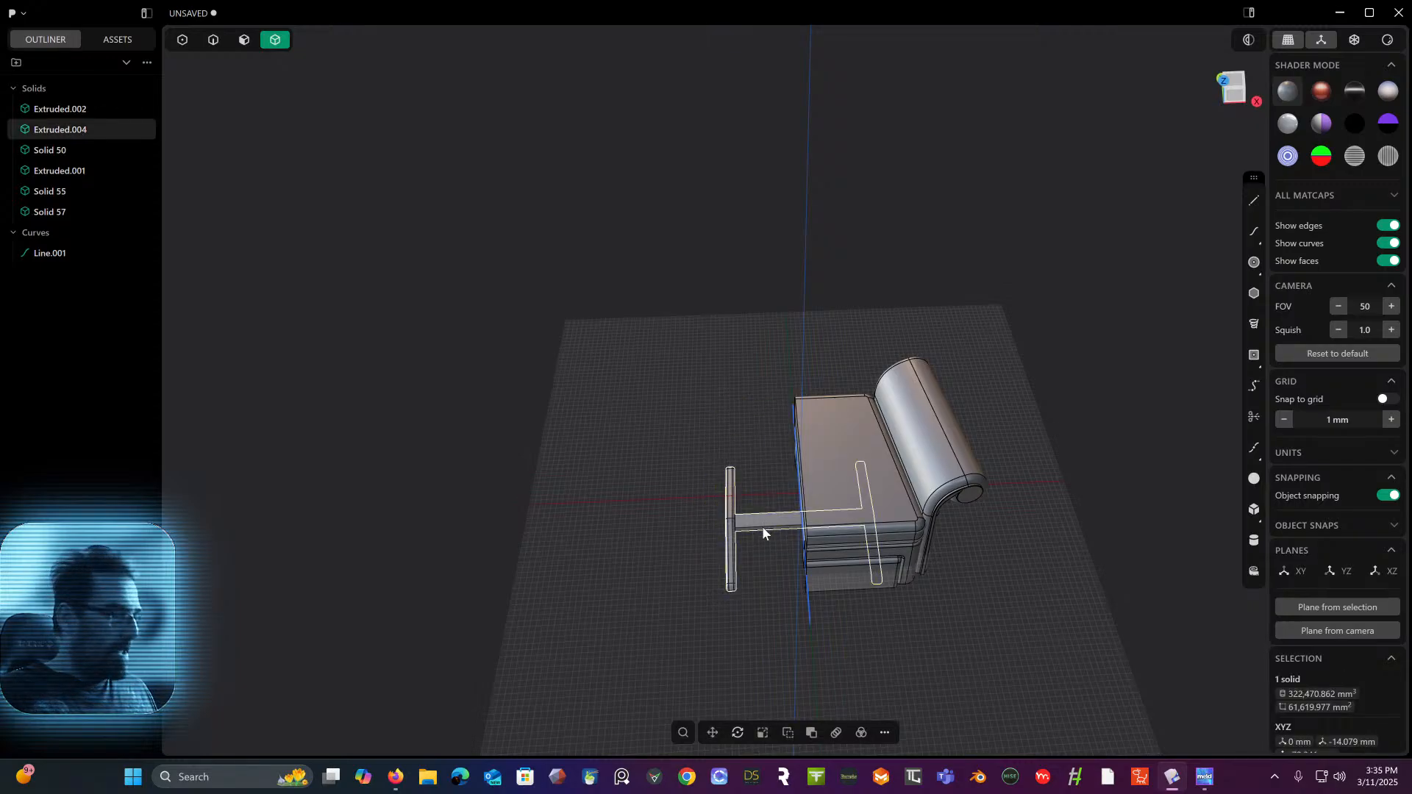
{"action": "key", "text": "c"}
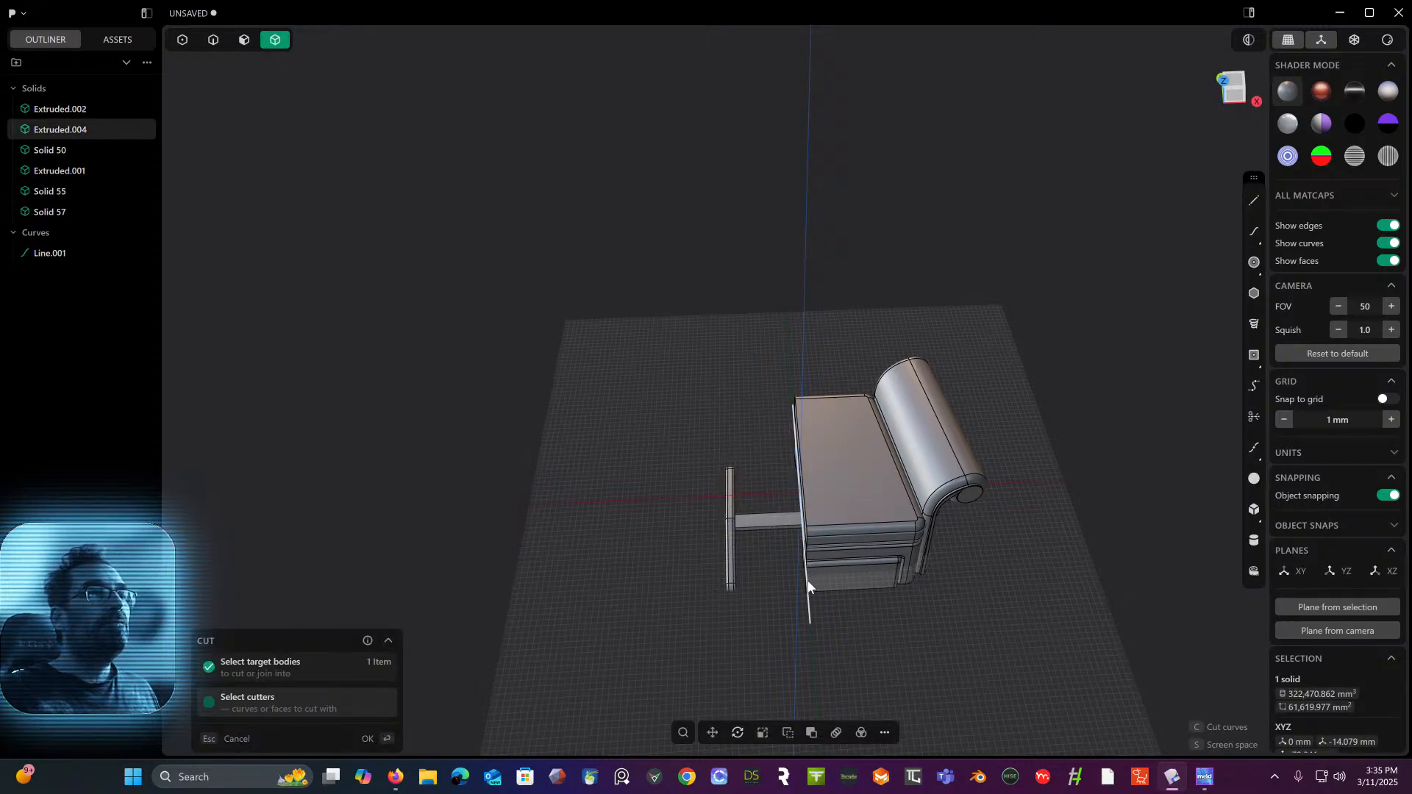
{"action": "left_click", "coordinate": [810, 618]}
{"action": "key", "text": "Return"}
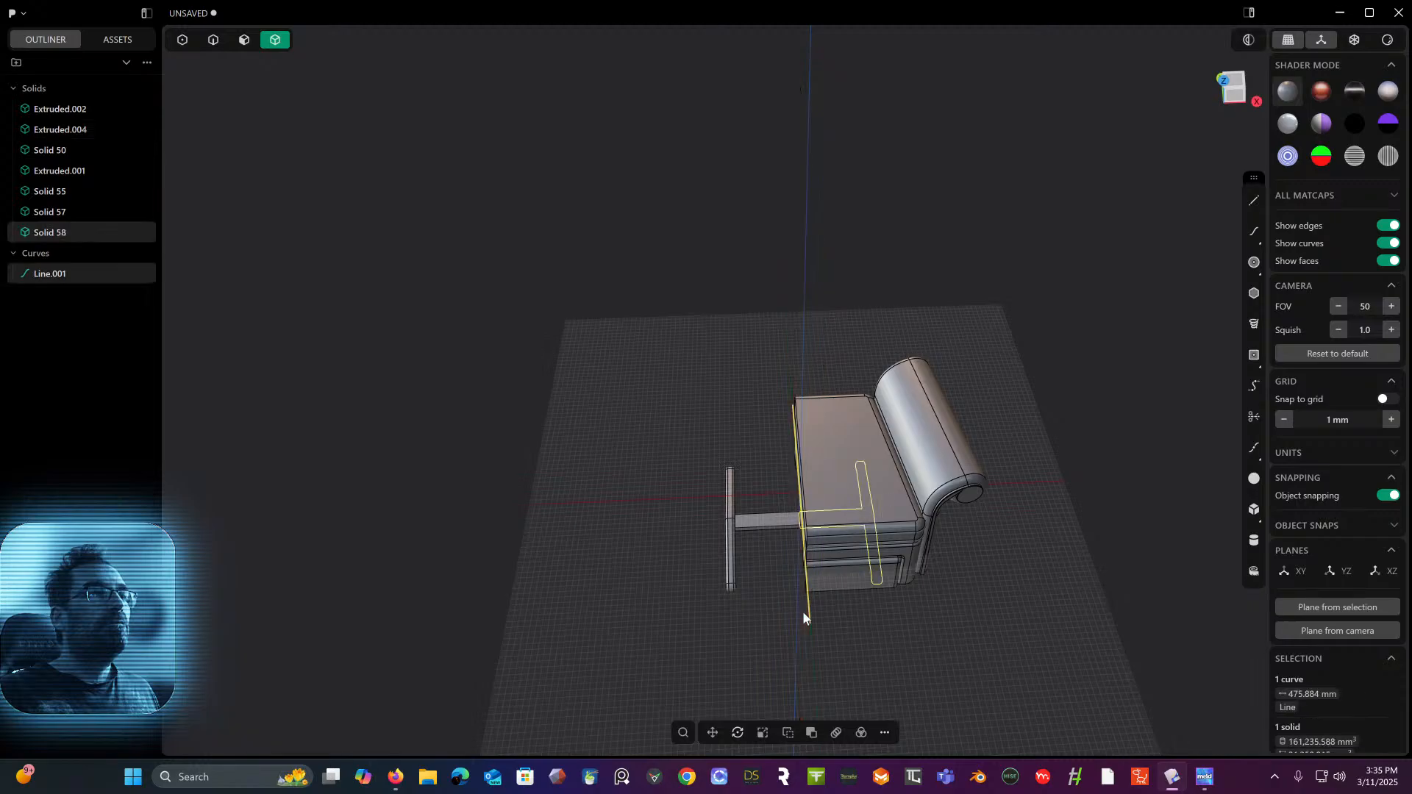
{"action": "left_click", "coordinate": [739, 527]}
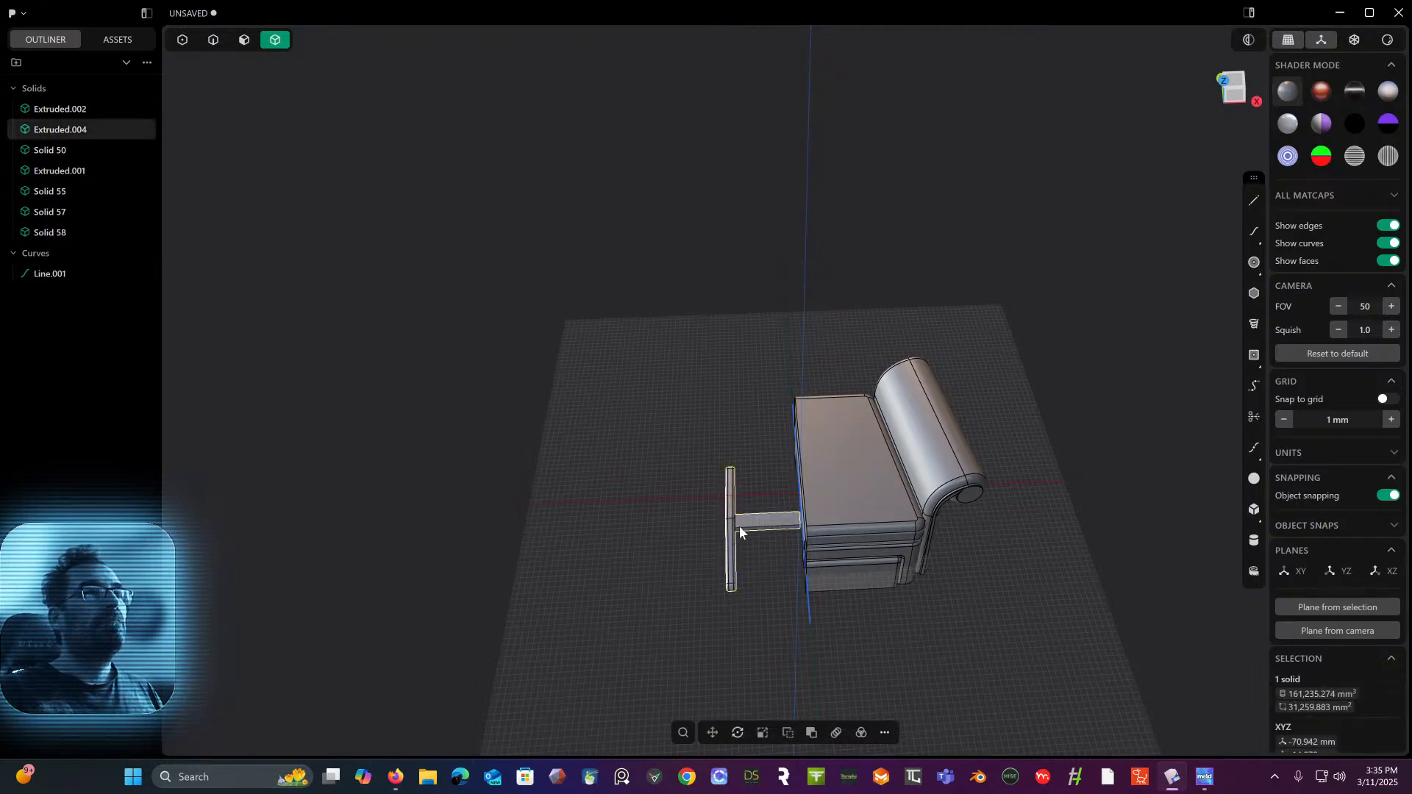
{"action": "key", "text": "Delete"}
- Offset the cut faces of the seat cushion, main body, front panel and leg frame inward by about 35 mm
{"action": "middle_click_drag", "start_coordinate": [739, 526], "coordinate": [827, 560]}
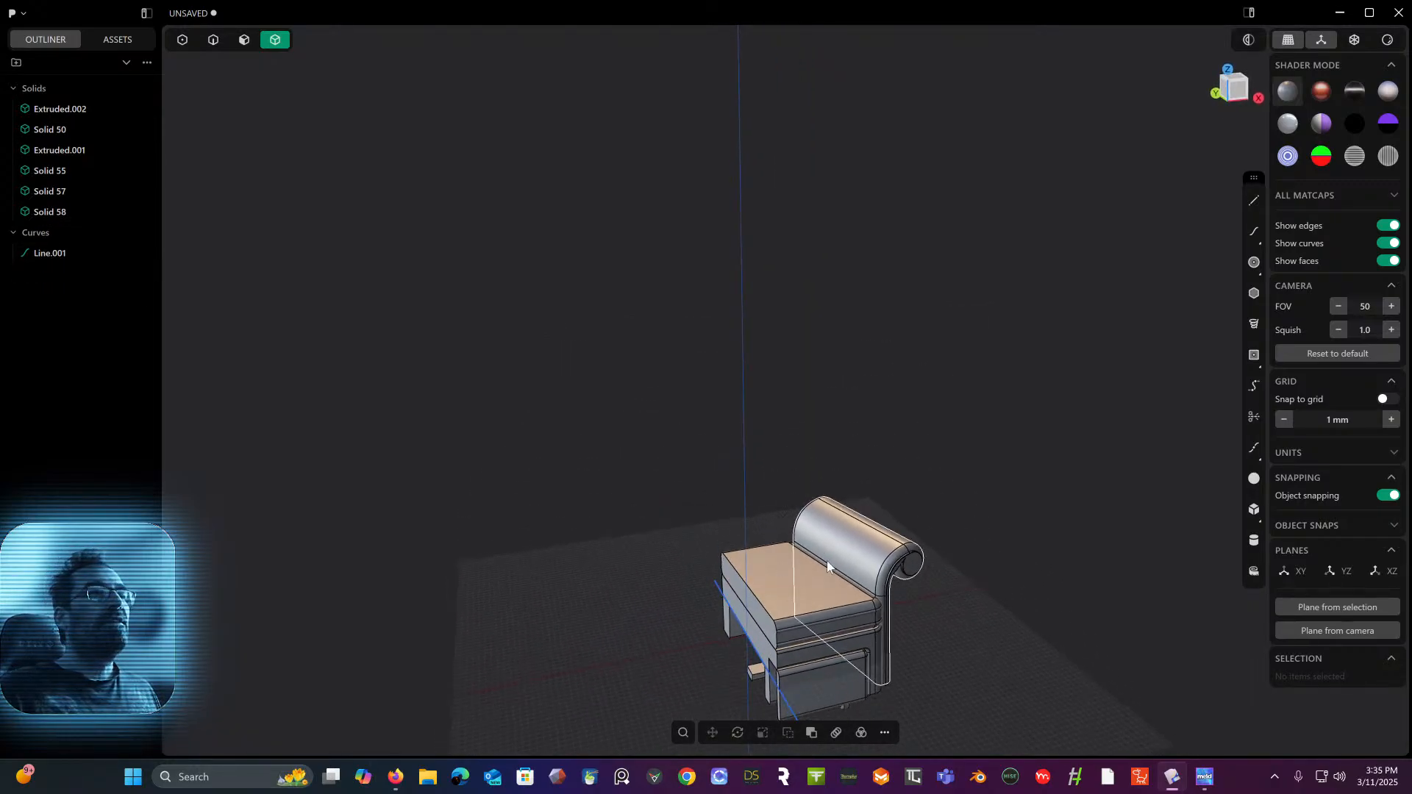
{"action": "left_click", "coordinate": [244, 42]}
{"action": "scroll", "coordinate": [615, 420], "scroll_direction": "up", "scroll_amount": 2}
{"action": "middle_click_drag", "start_coordinate": [615, 420], "coordinate": [572, 69], "text": "shift"}
{"action": "scroll", "coordinate": [713, 320], "scroll_direction": "up", "scroll_amount": 5}
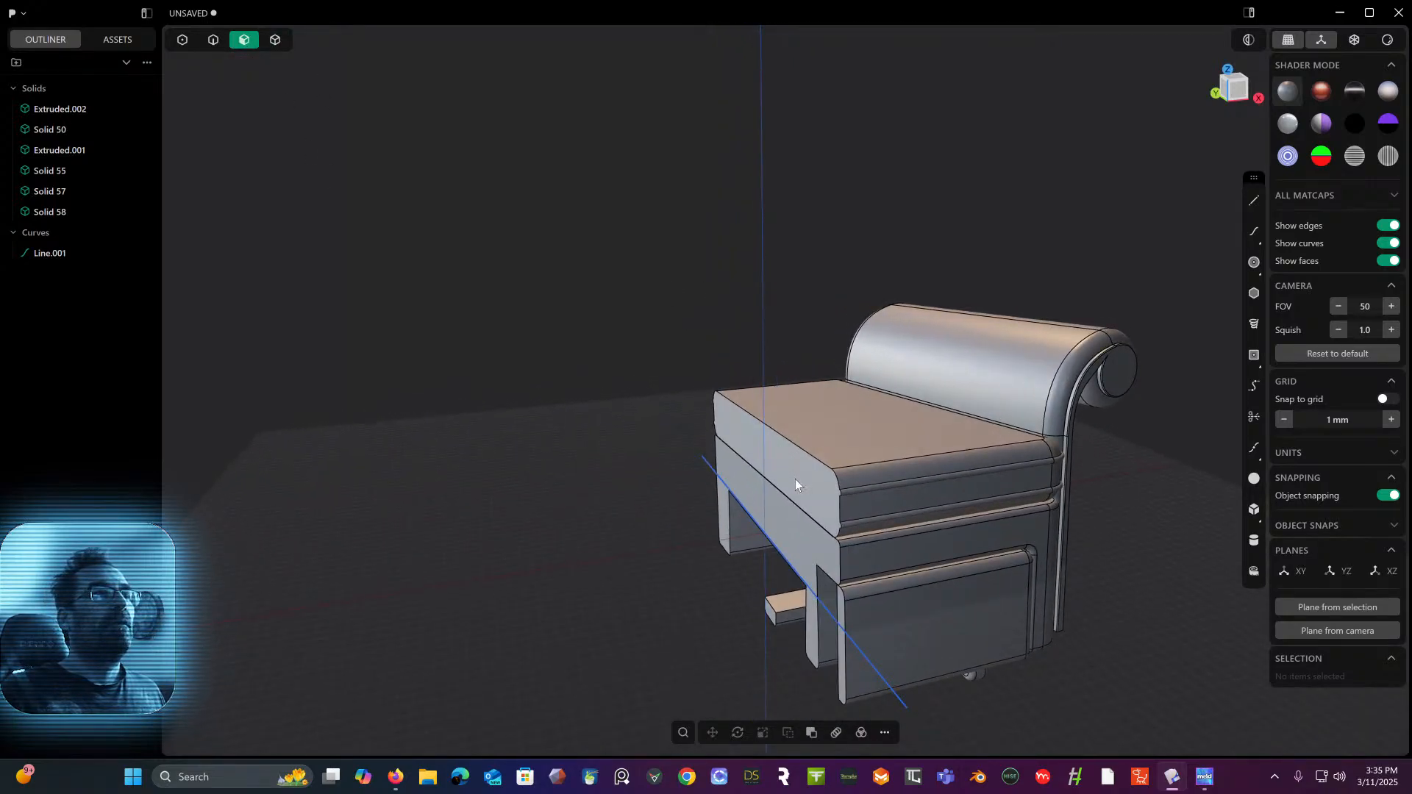
{"action": "left_click", "coordinate": [792, 479]}
{"action": "left_click", "coordinate": [790, 536]}
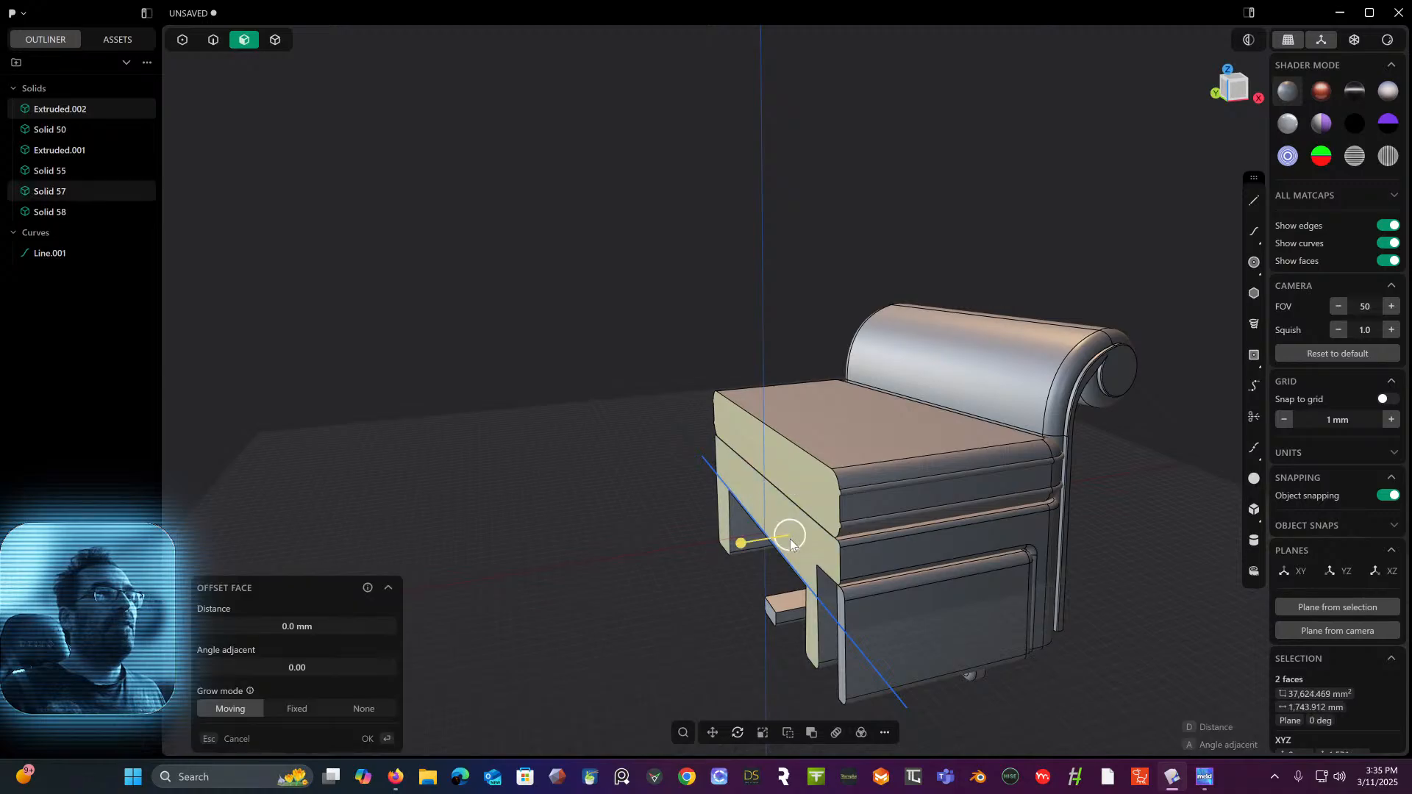
{"action": "left_click", "coordinate": [840, 644]}
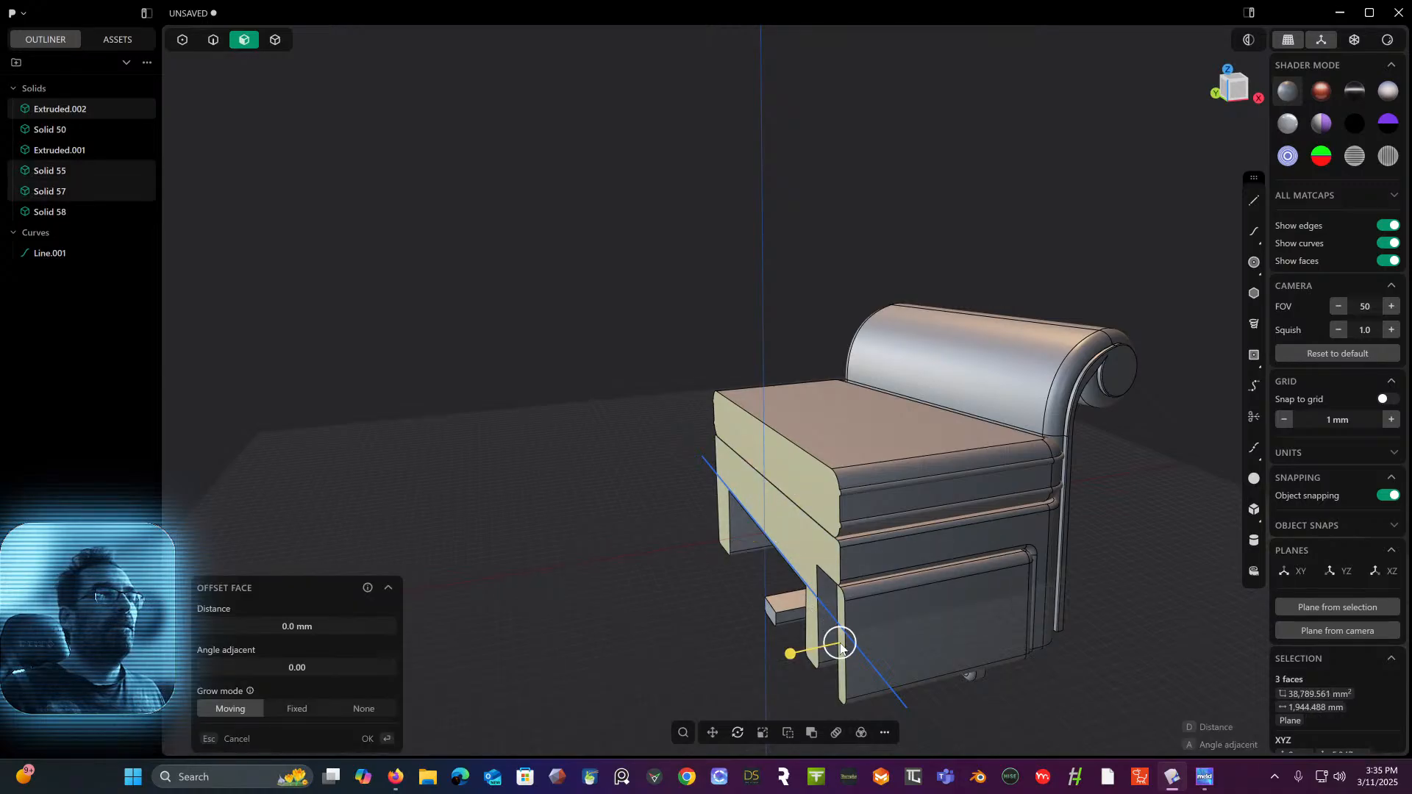
{"action": "left_click", "coordinate": [772, 613]}
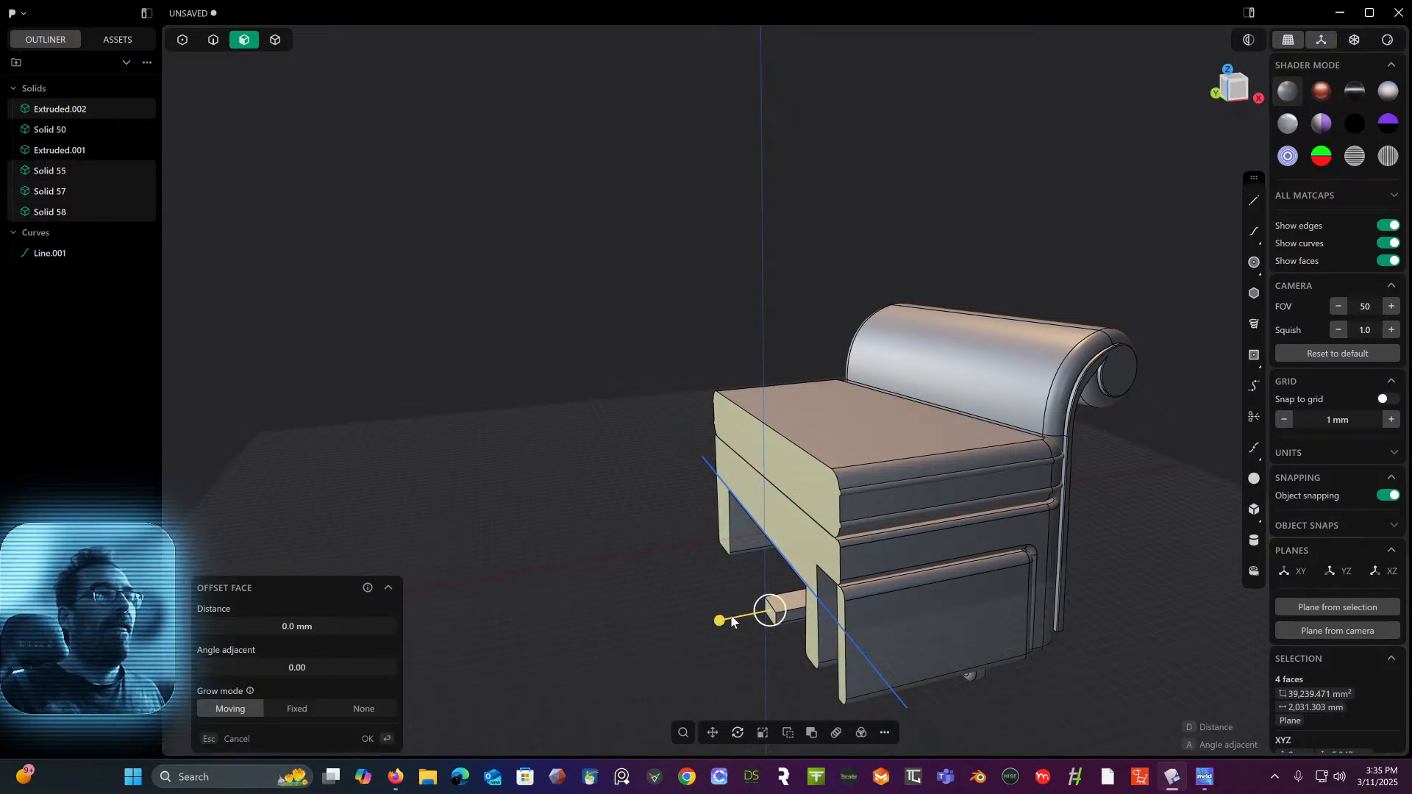
{"action": "left_click_drag", "start_coordinate": [719, 622], "coordinate": [757, 623]}
{"action": "right_click", "coordinate": [744, 609]}
- Move all six solids 35.07 mm in front view with X-ray on, snapping their cut edge to the vertical centre axis
{"action": "middle_click_drag", "start_coordinate": [724, 589], "coordinate": [673, 561]}
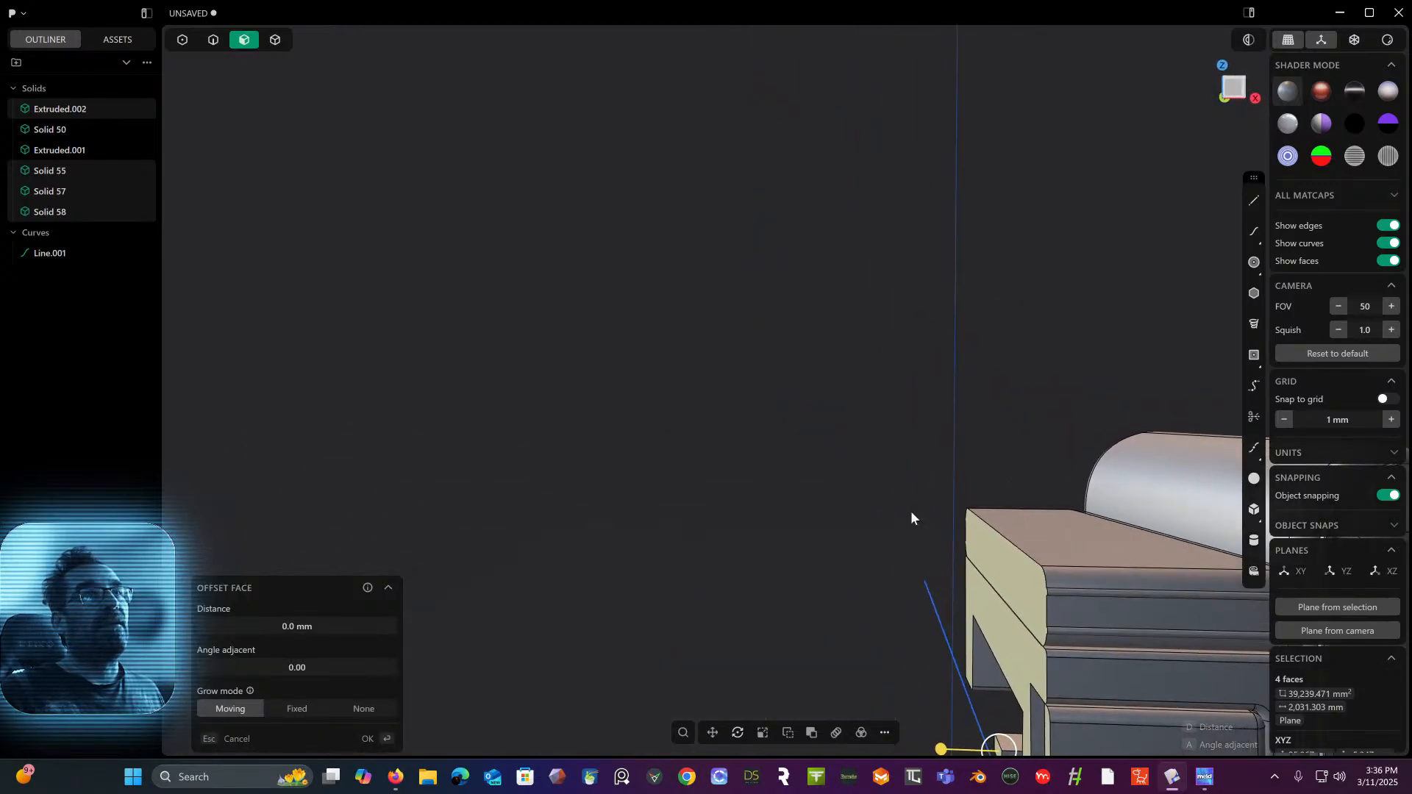
{"action": "left_click", "coordinate": [1236, 88]}
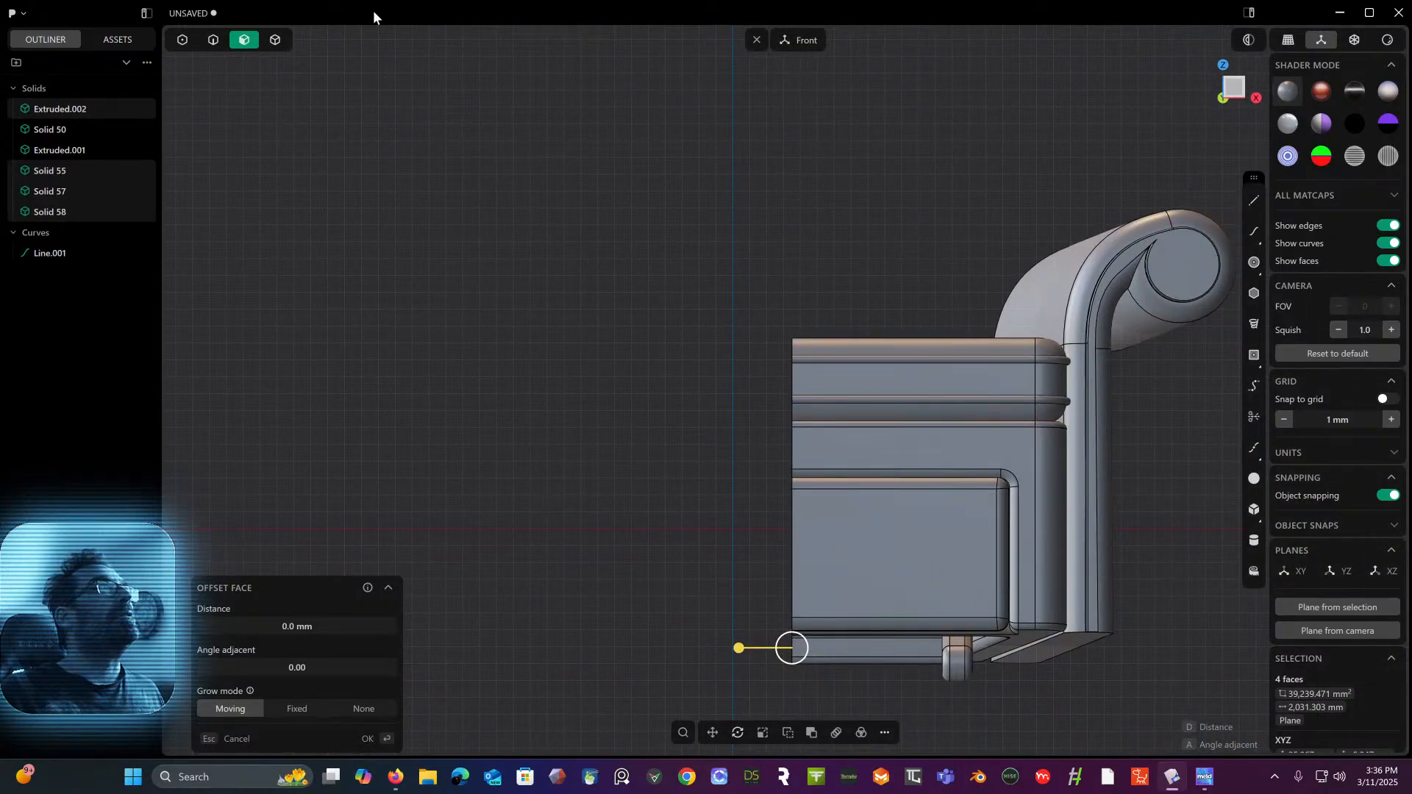
{"action": "left_click", "coordinate": [277, 41]}
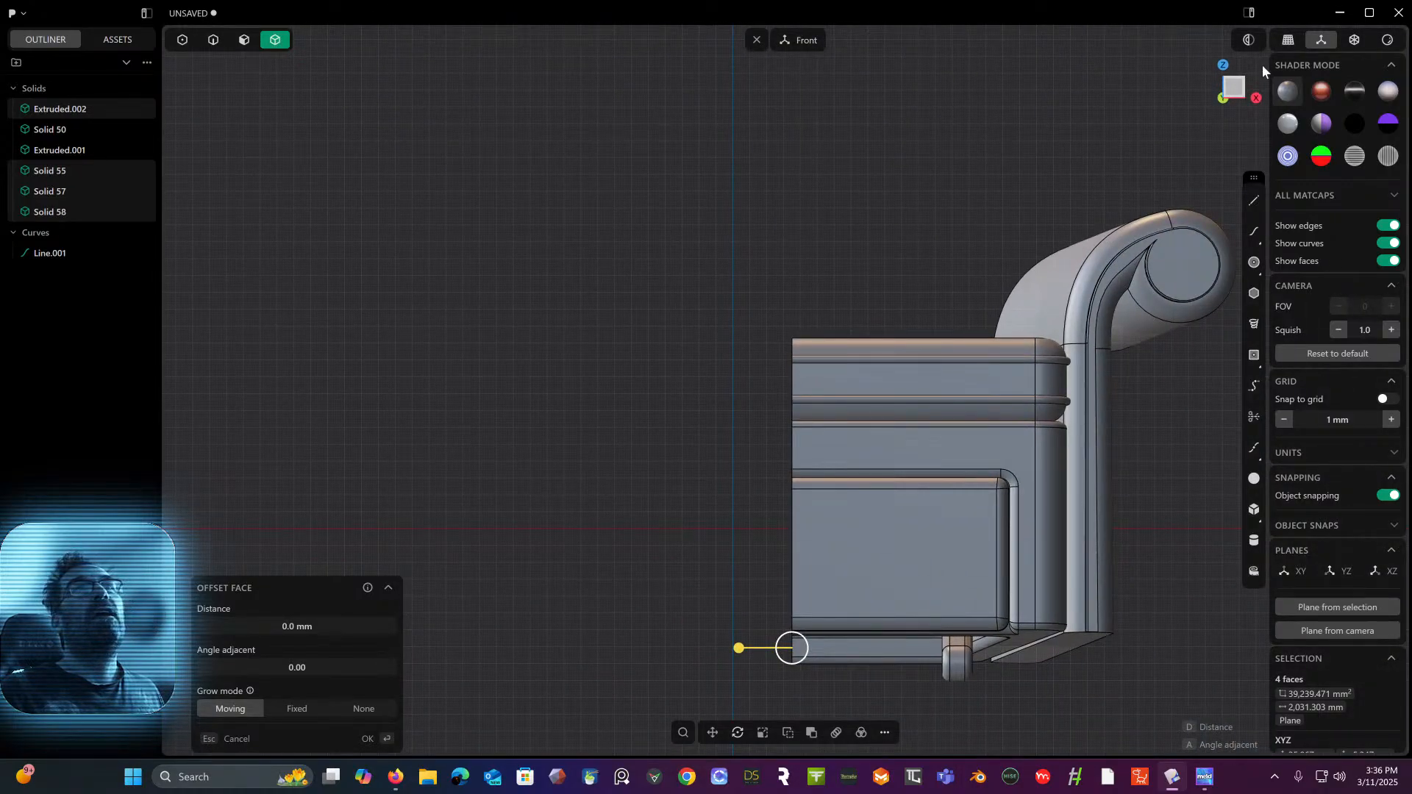
{"action": "left_click", "coordinate": [1354, 40]}
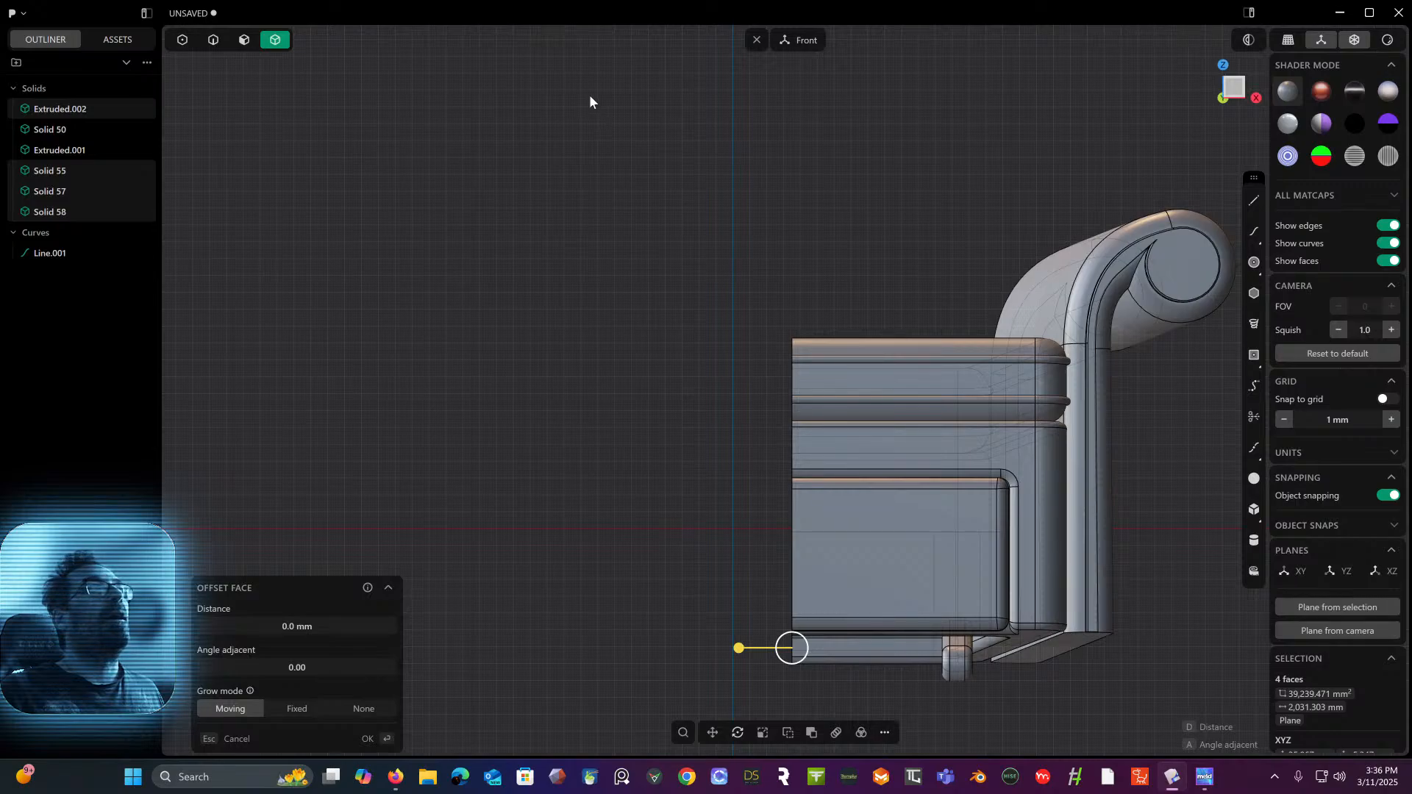
{"action": "left_click_drag", "start_coordinate": [586, 87], "coordinate": [1251, 719]}
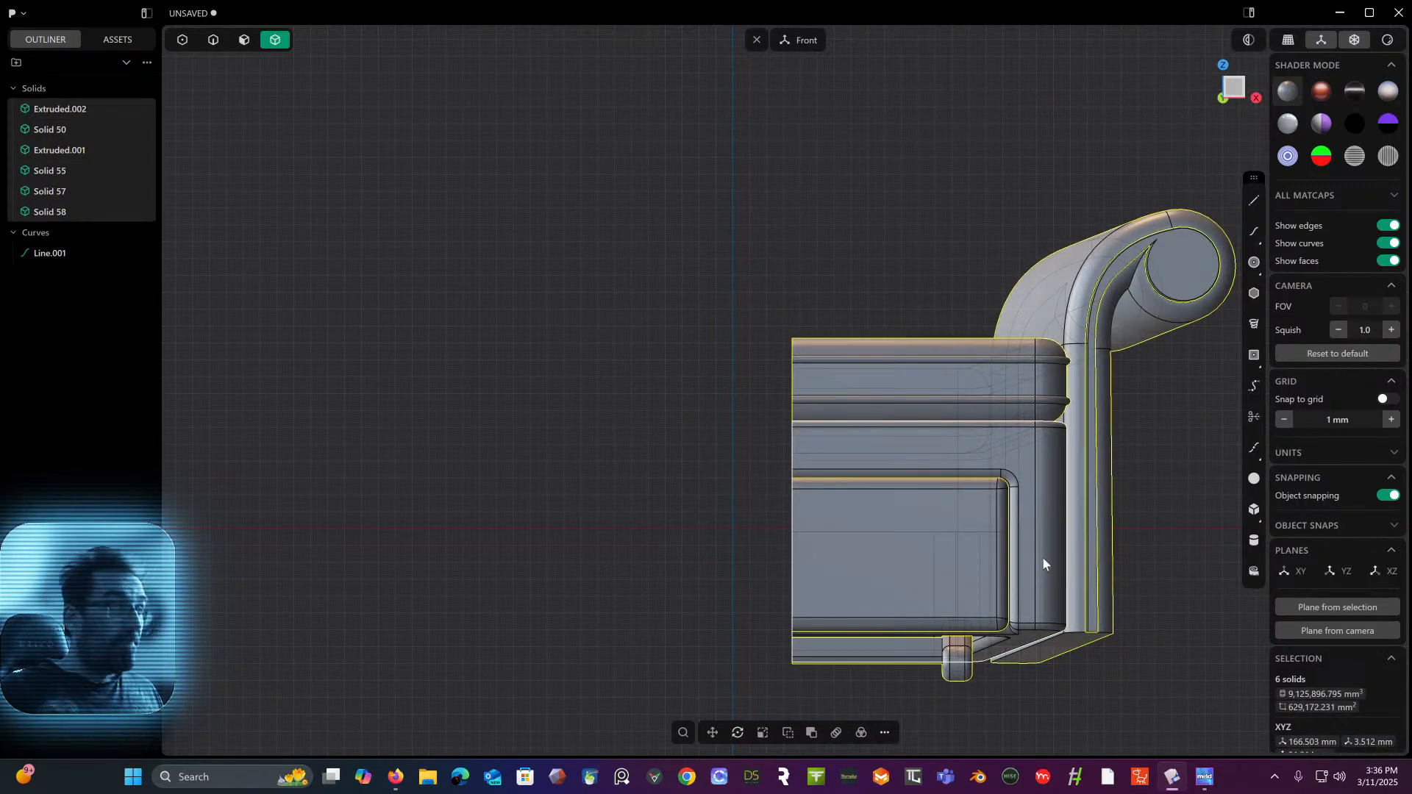
{"action": "key", "text": "g"}
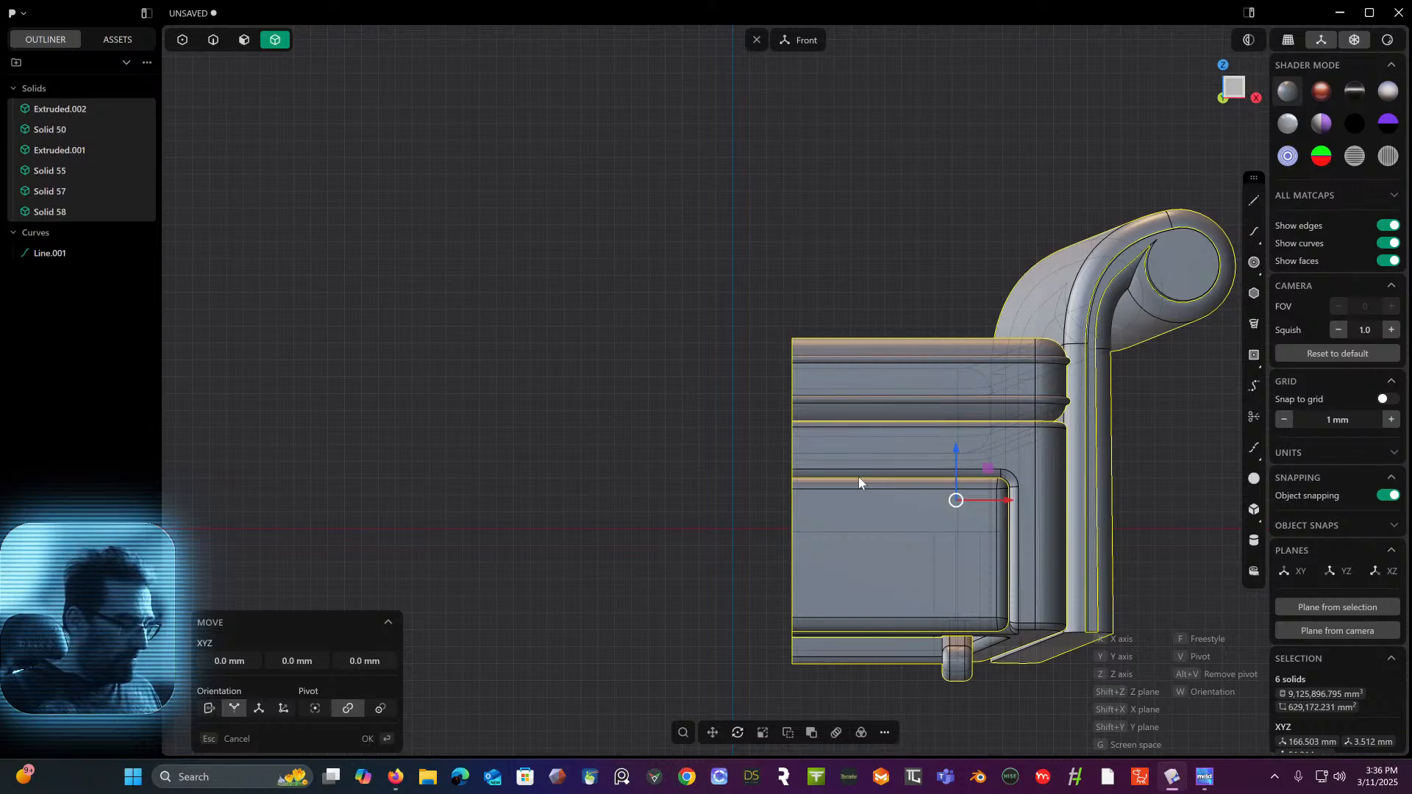
{"action": "key", "text": "v"}
{"action": "left_click", "coordinate": [793, 508]}
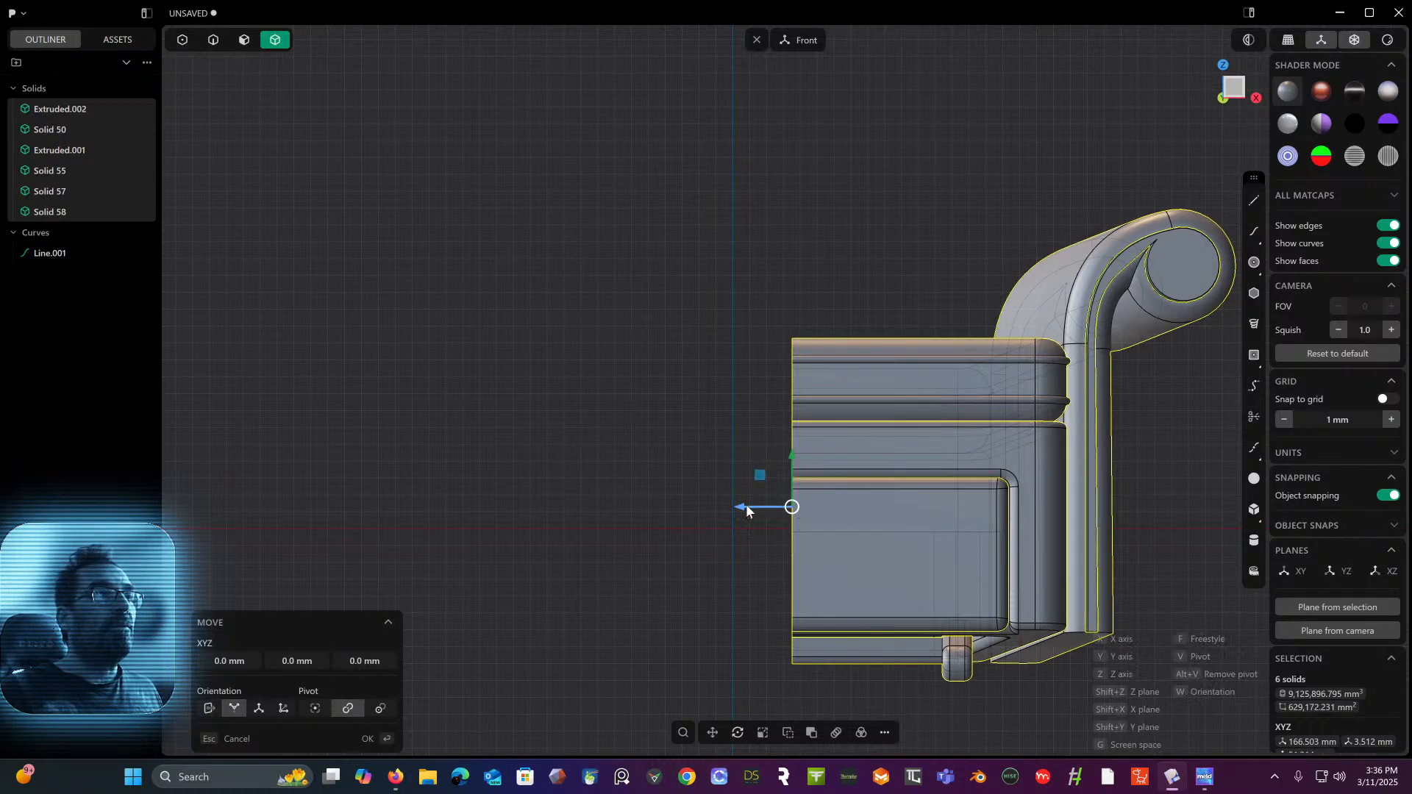
{"action": "left_click", "coordinate": [733, 439]}
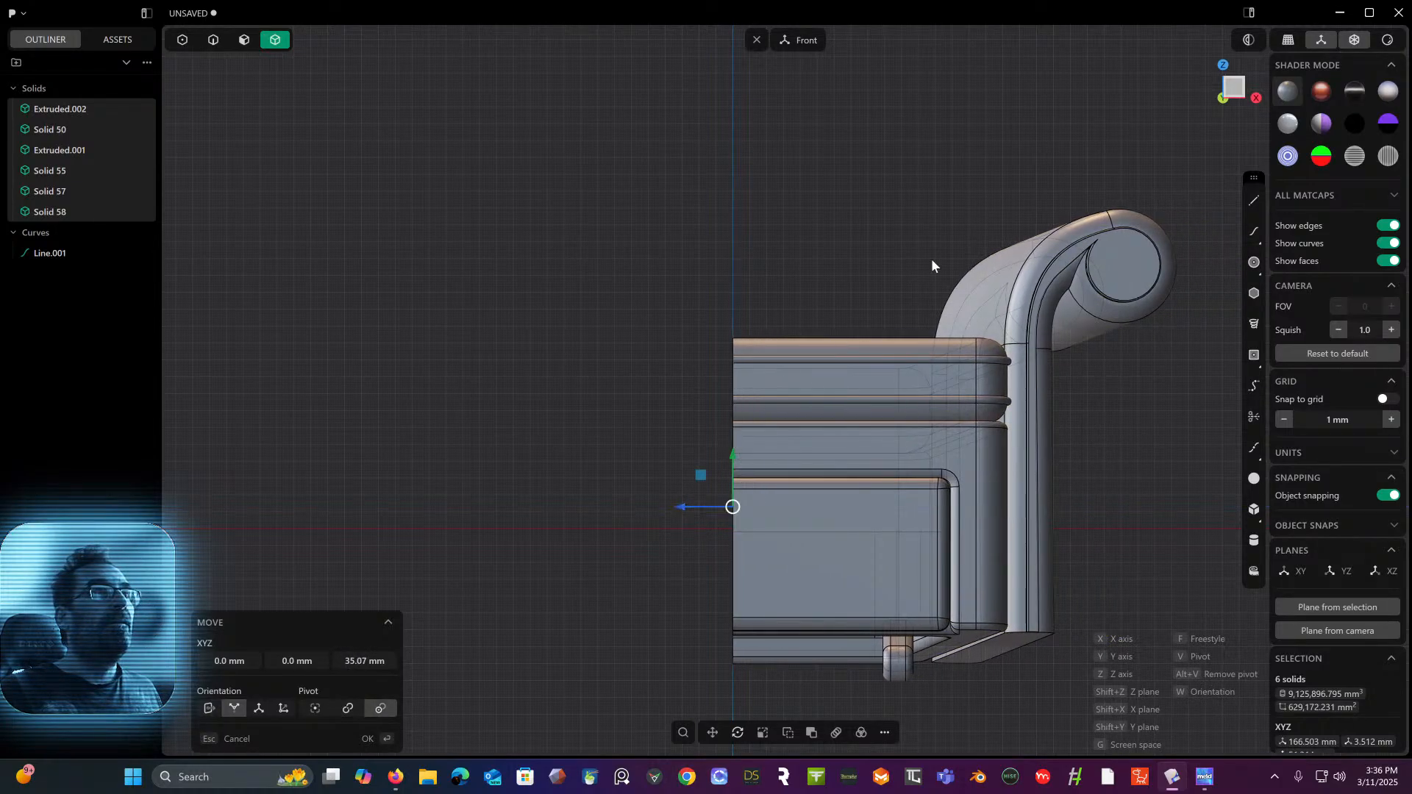
{"action": "key", "text": "Return"}
- Mirror the six solids across the X centre plane with Union halves off, and turn off X-ray display
{"action": "middle_click_drag", "start_coordinate": [931, 260], "coordinate": [986, 384]}
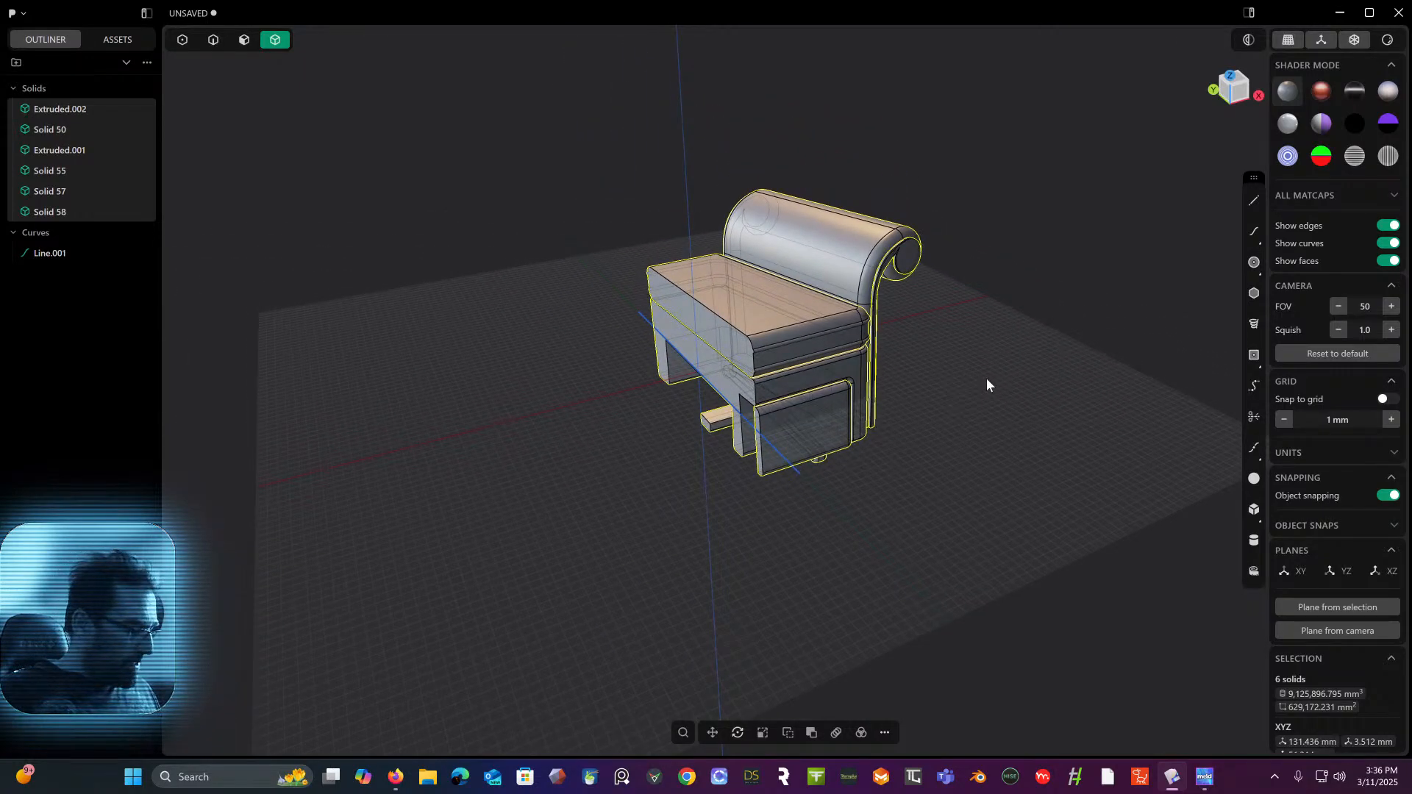
{"action": "key", "text": "alt+x"}
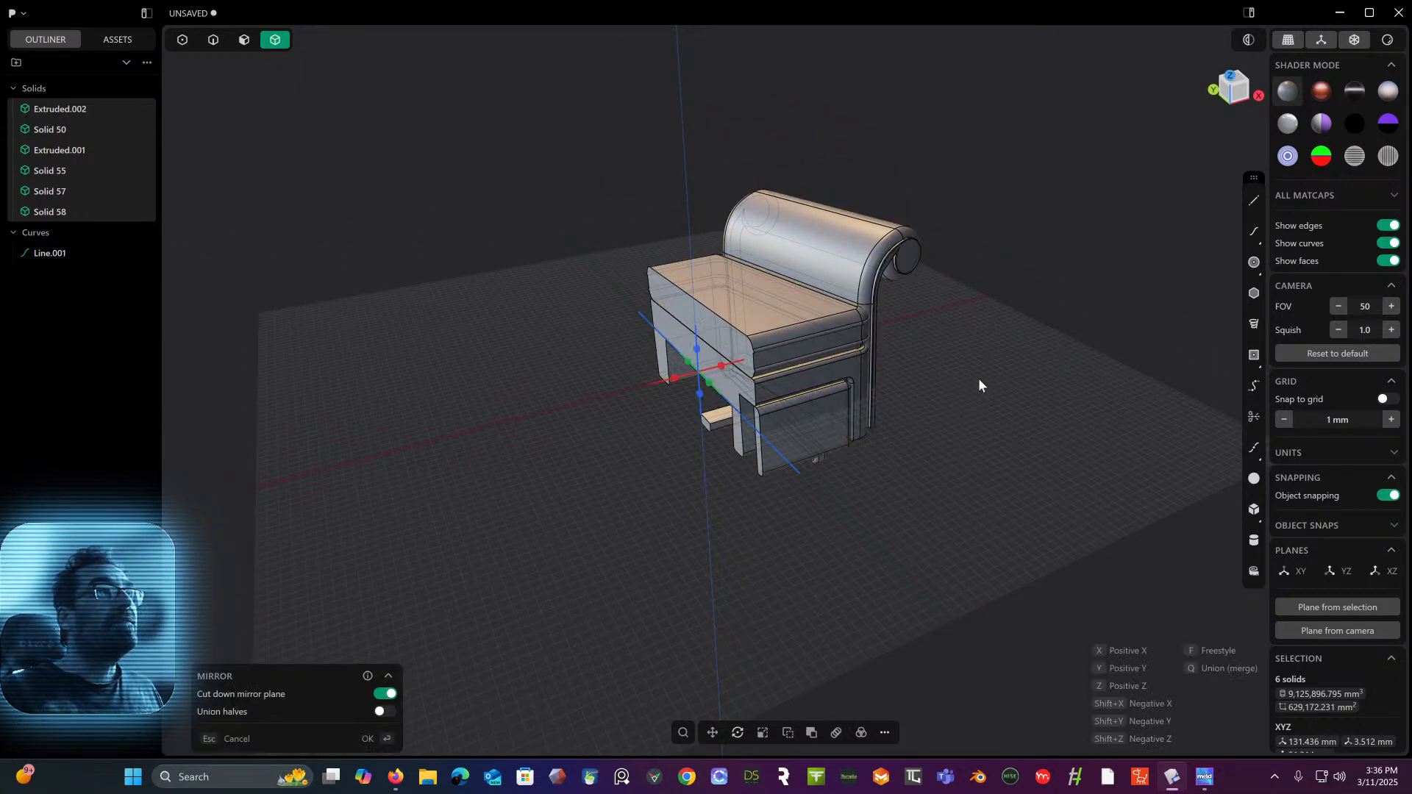
{"action": "left_click", "coordinate": [721, 368]}
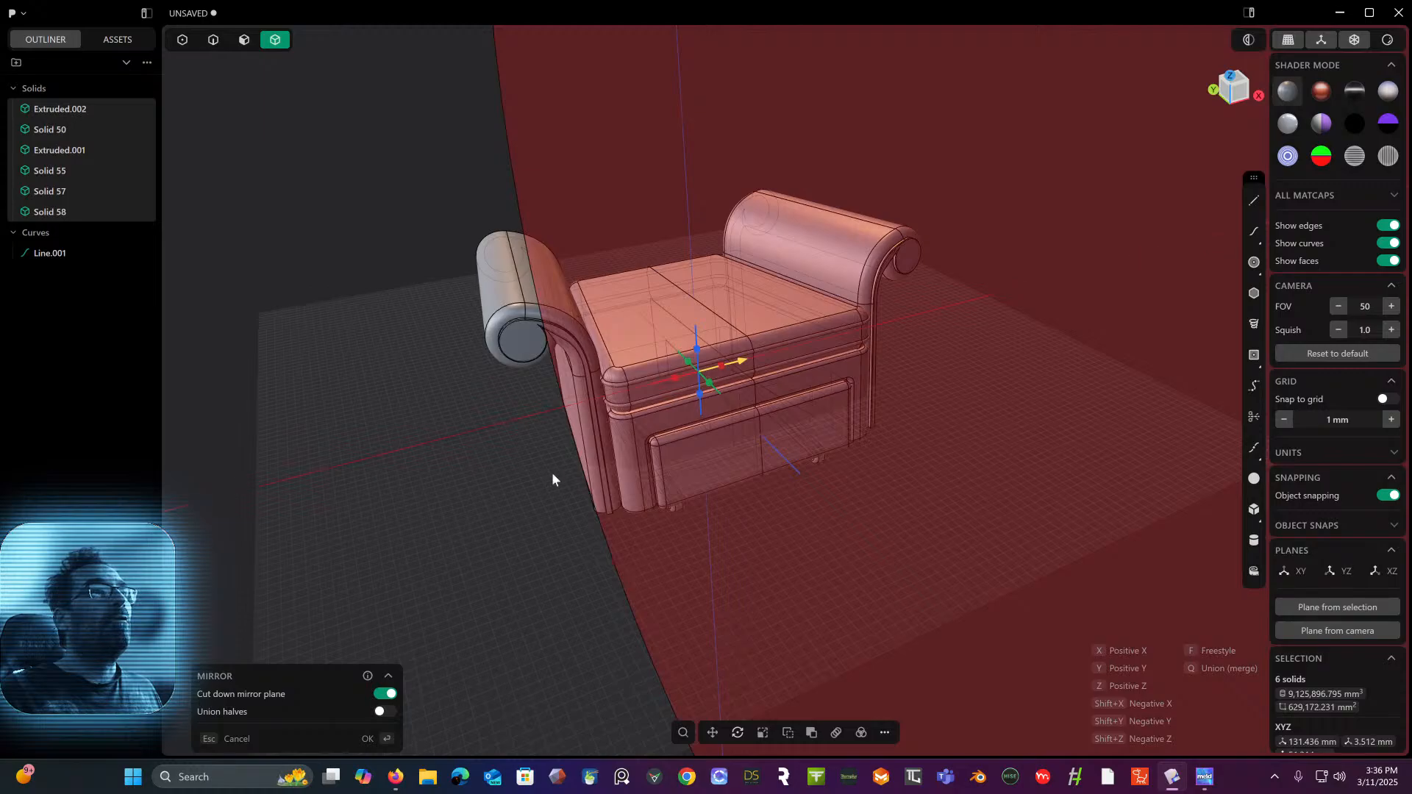
{"action": "left_click", "coordinate": [384, 711]}
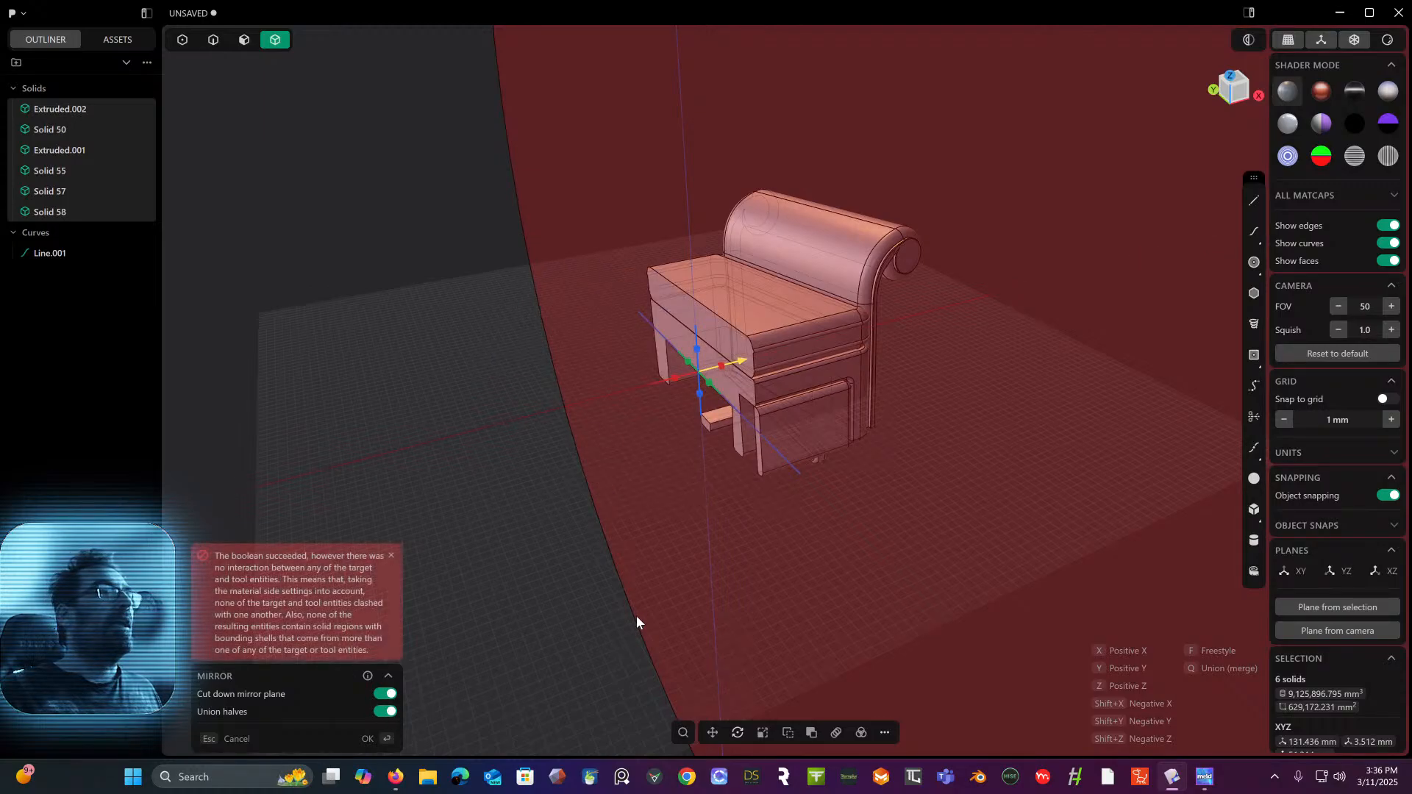
{"action": "left_click", "coordinate": [384, 711]}
{"action": "key", "text": "Return"}
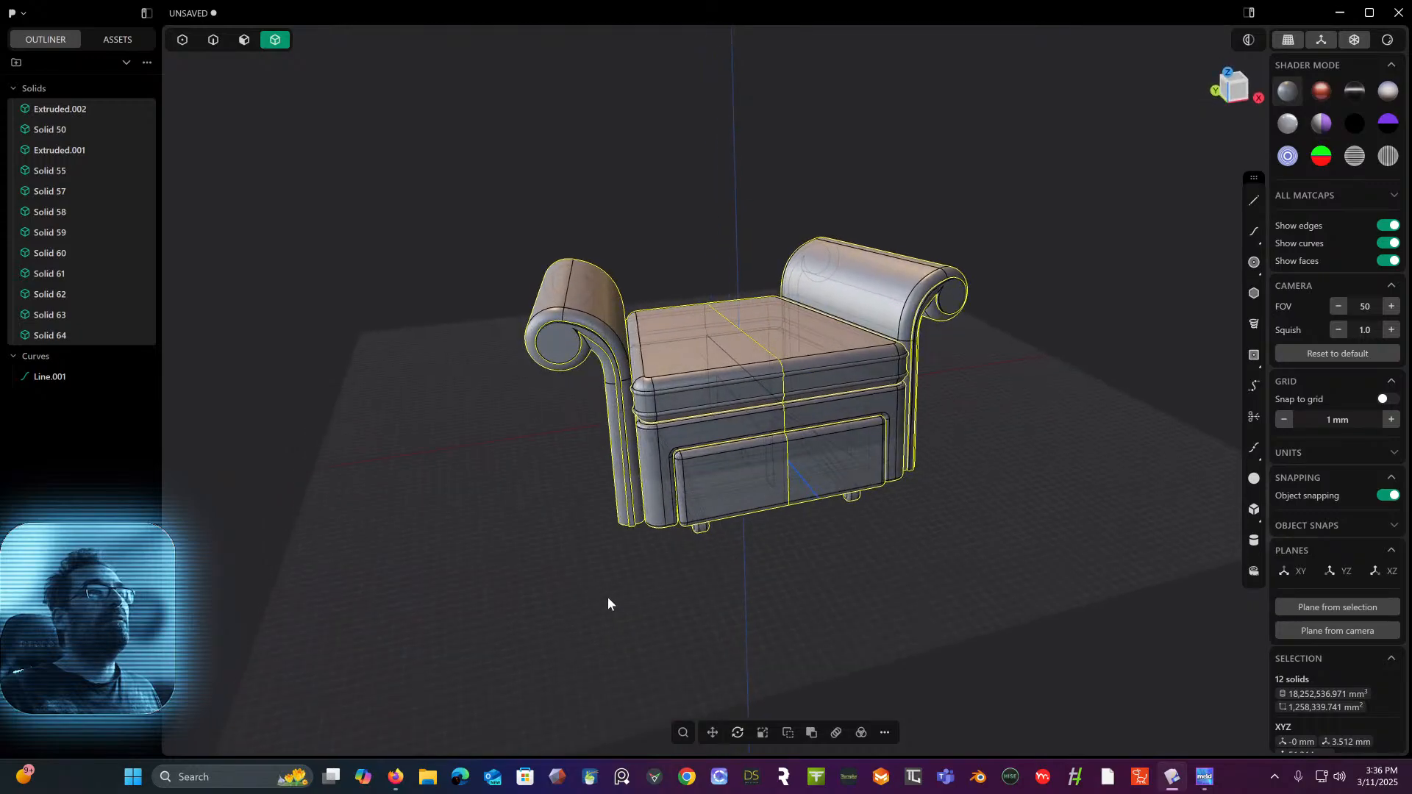
{"action": "left_click", "coordinate": [1355, 46]}
{"action": "mouse_move", "coordinate": [846, 249]}
{"action": "middle_mouse_down"}
{"action": "mouse_move", "coordinate": [837, 166]}
{"action": "mouse_move", "coordinate": [812, 202]}
{"action": "mouse_move", "coordinate": [827, 254]}
{"action": "middle_mouse_up"}
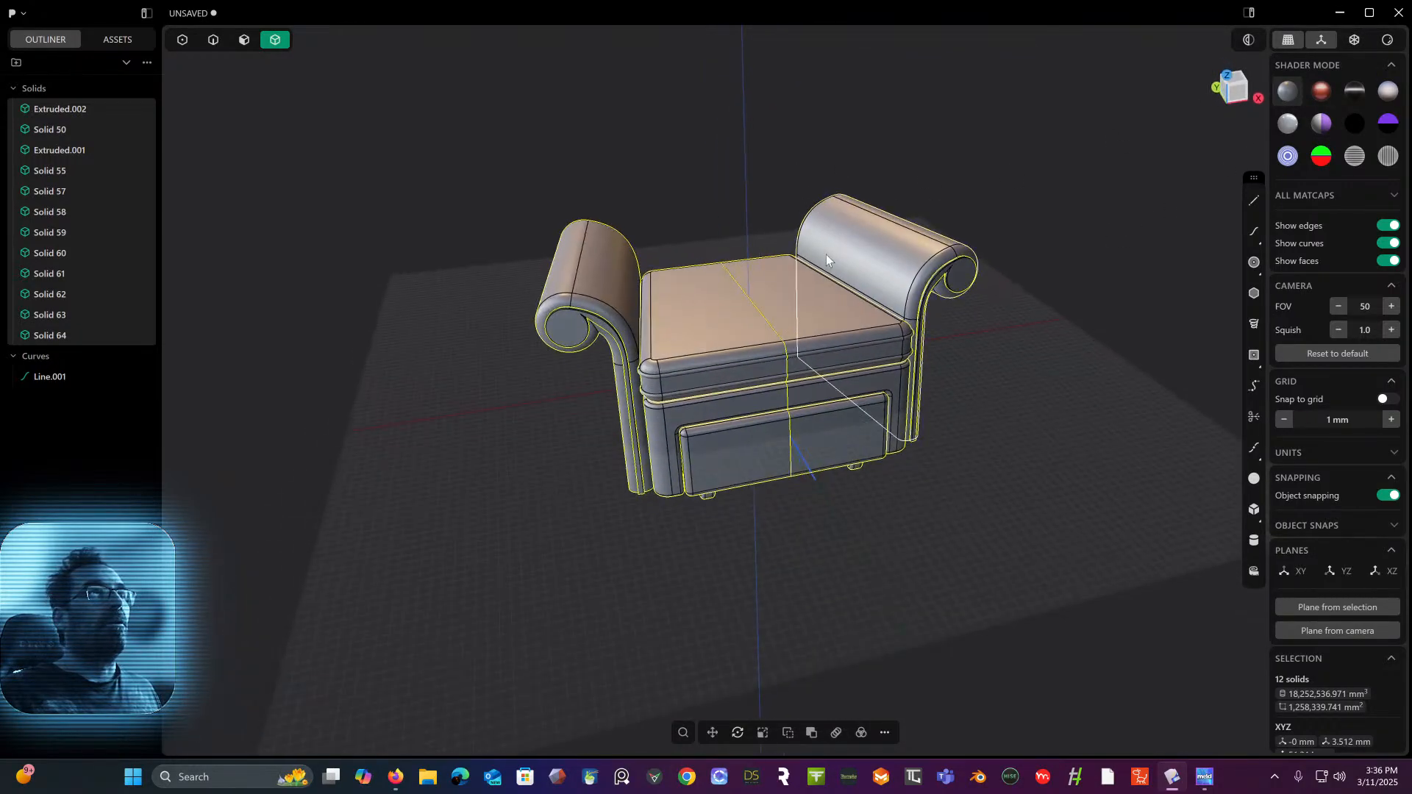
{"action": "left_click", "coordinate": [1015, 205]}
- Union the two halves of the seat cushion into one solid
{"action": "middle_click_drag", "start_coordinate": [892, 214], "coordinate": [891, 260]}
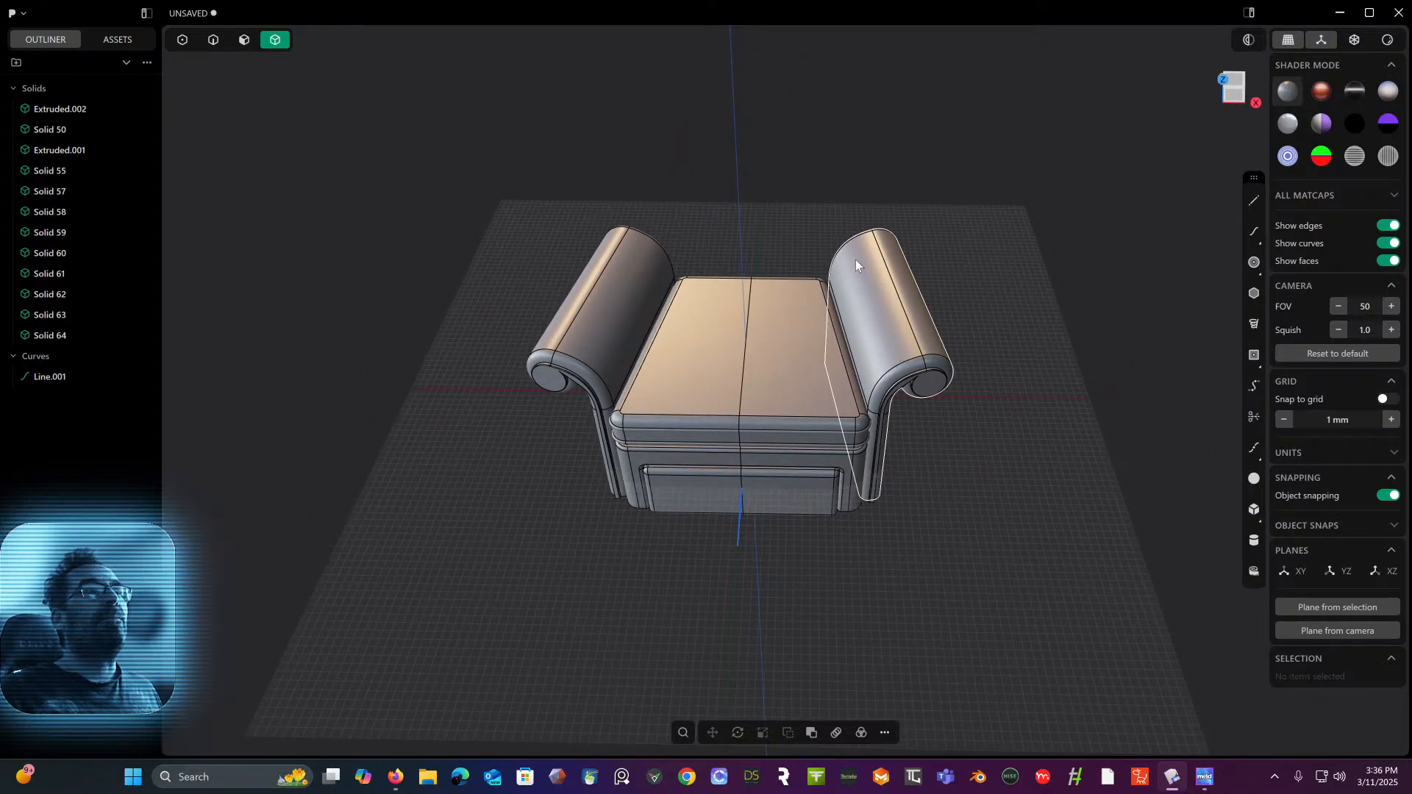
{"action": "middle_click_drag", "start_coordinate": [968, 372], "coordinate": [907, 316]}
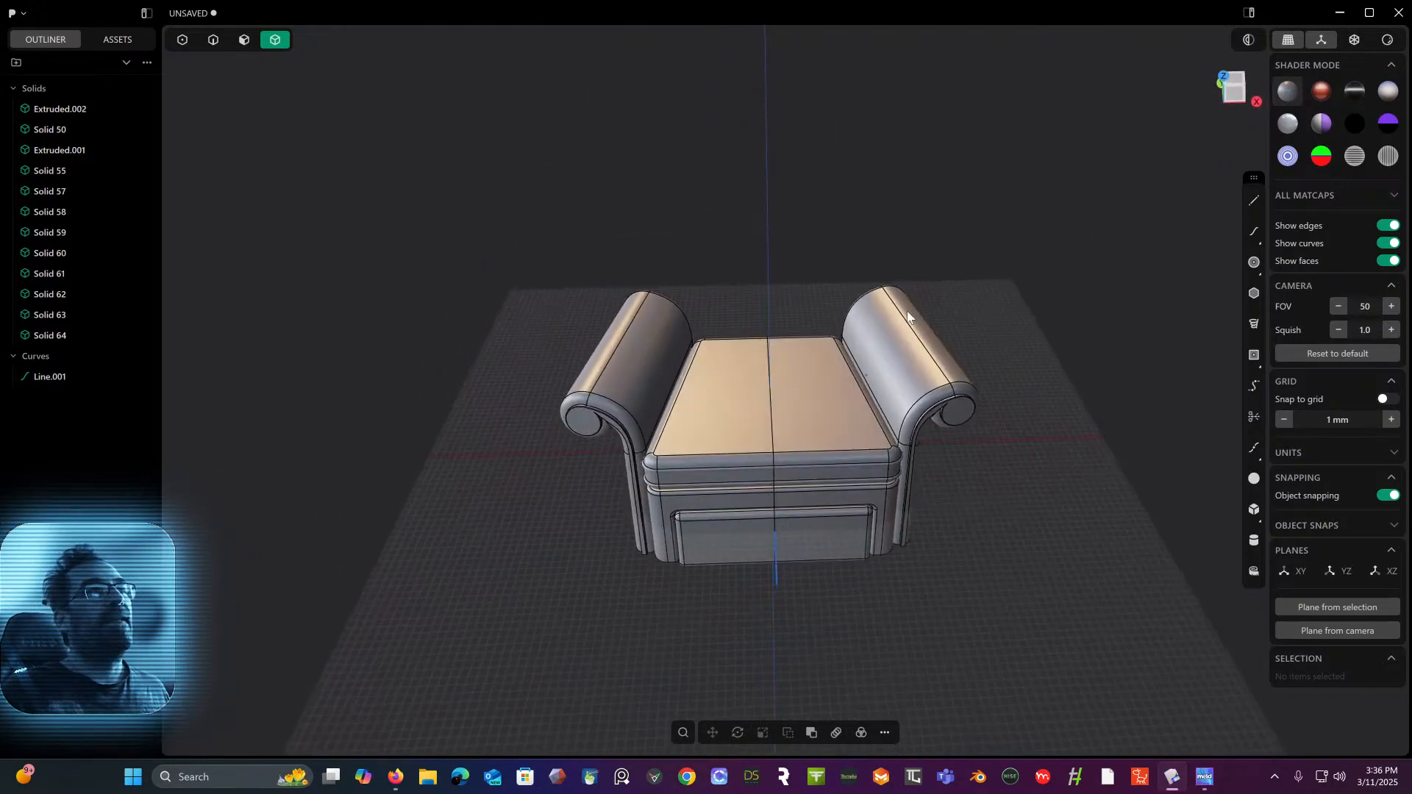
{"action": "left_click", "coordinate": [799, 400]}
{"action": "left_click", "coordinate": [694, 422], "text": "shift"}
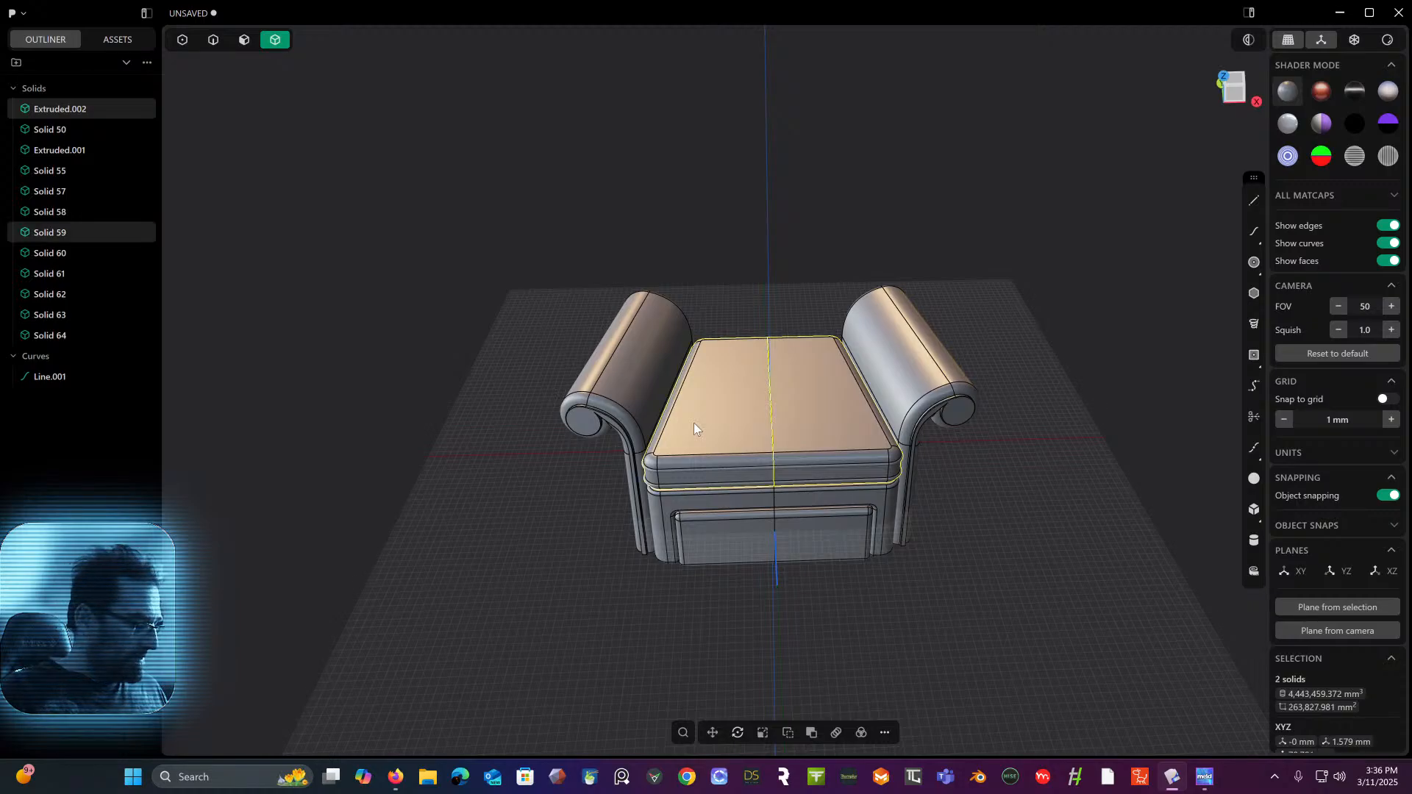
{"action": "key", "text": "q"}
{"action": "right_click", "coordinate": [773, 409]}
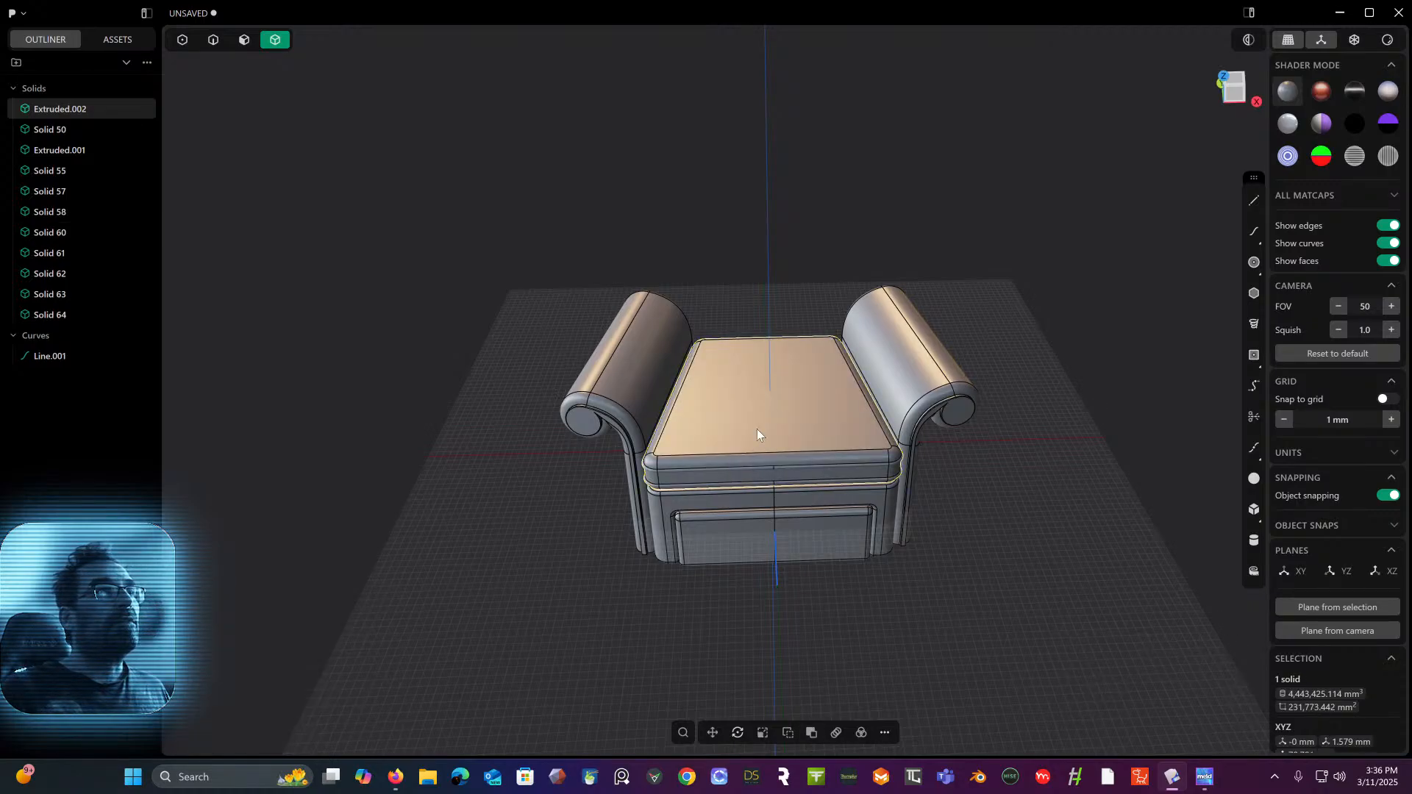
- Union the two halves of the main body below the cushion into one solid
{"action": "middle_click_drag", "start_coordinate": [630, 385], "coordinate": [731, 462]}
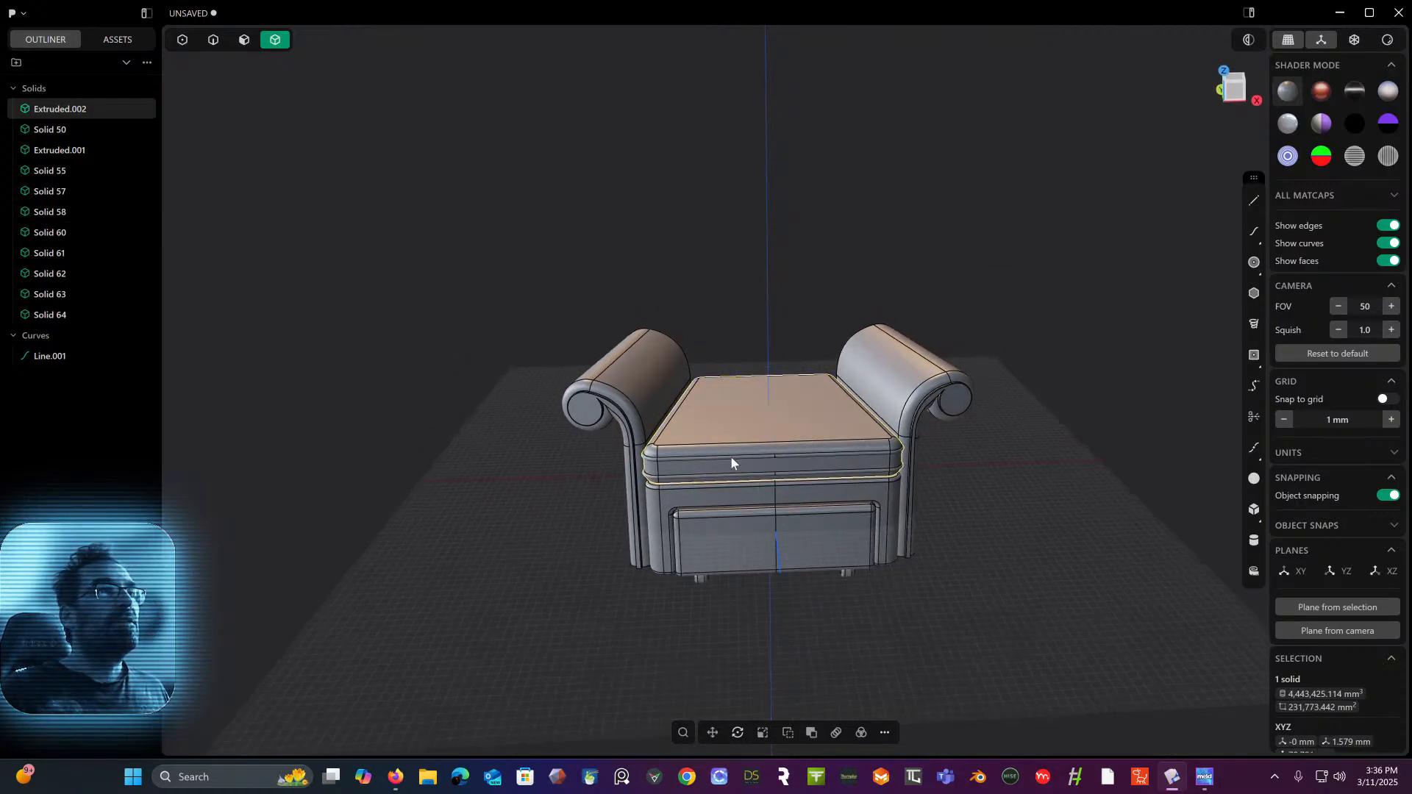
{"action": "left_click", "coordinate": [739, 488]}
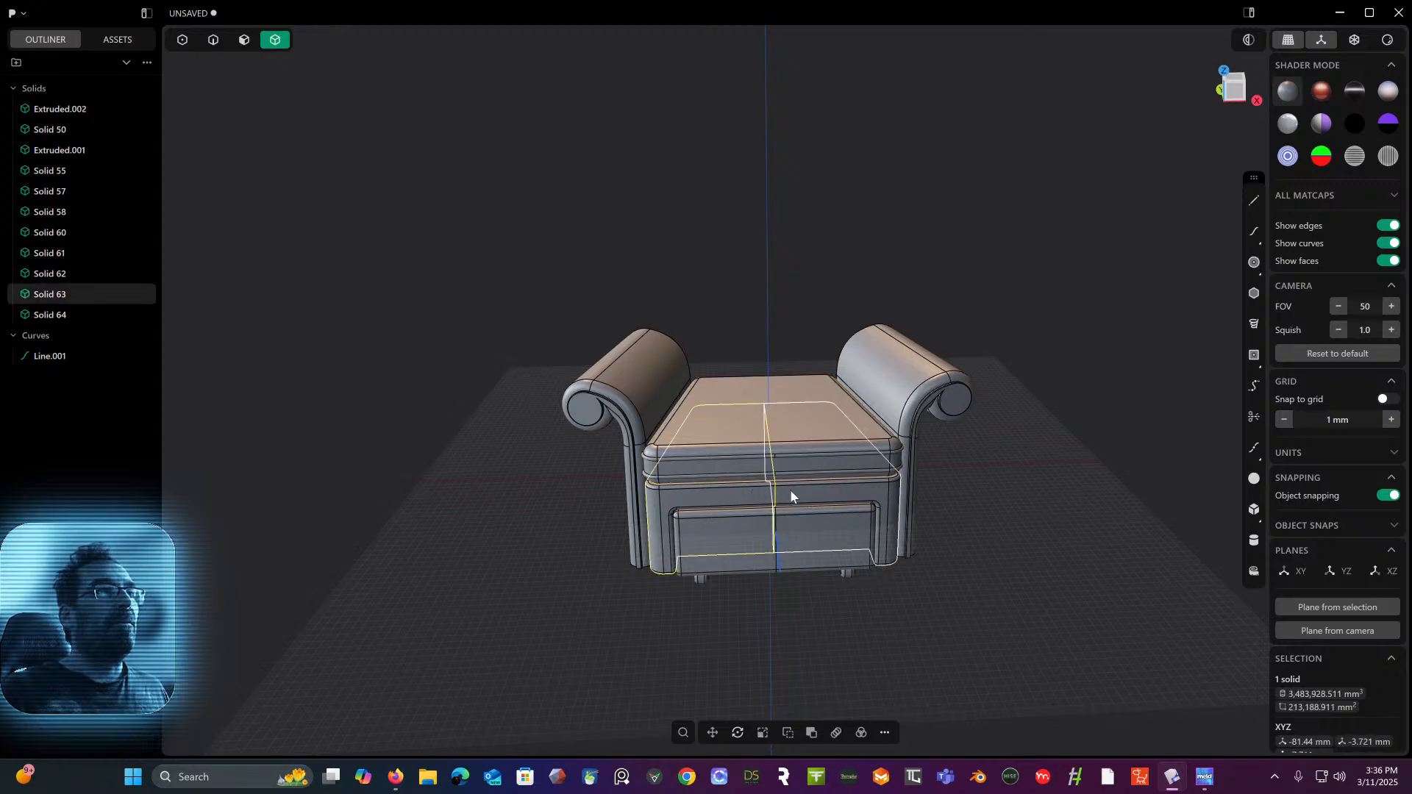
{"action": "left_click", "coordinate": [801, 497], "text": "shift"}
{"action": "key", "text": "b"}
{"action": "key", "text": "Return"}
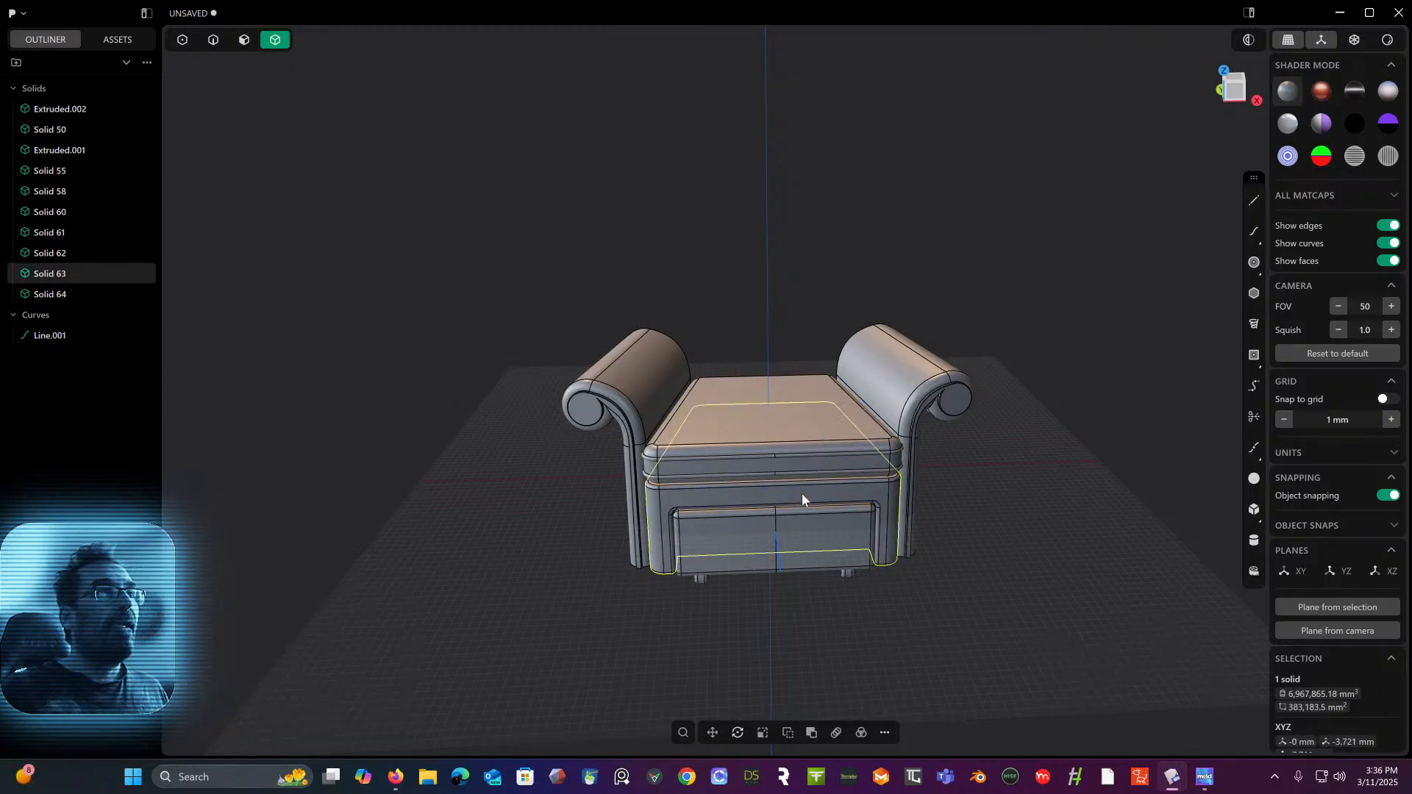
- Union the two halves of the front panel into one solid
{"action": "middle_click_drag", "start_coordinate": [802, 493], "coordinate": [800, 479]}
{"action": "left_click", "coordinate": [753, 558]}
{"action": "left_click", "coordinate": [837, 549], "text": "shift"}
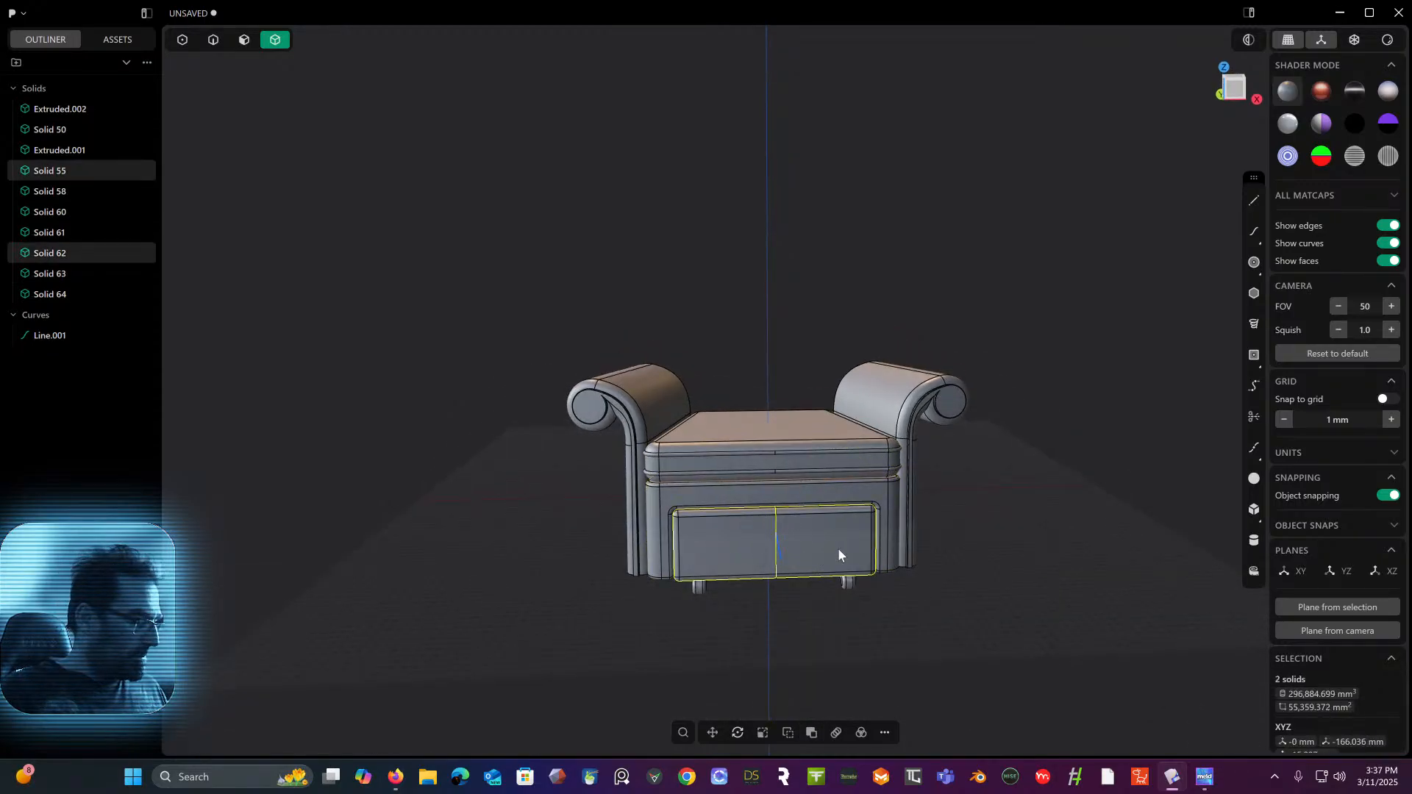
{"action": "key", "text": "b"}
{"action": "key", "text": "q"}
{"action": "middle_click_drag", "start_coordinate": [837, 548], "coordinate": [837, 419]}
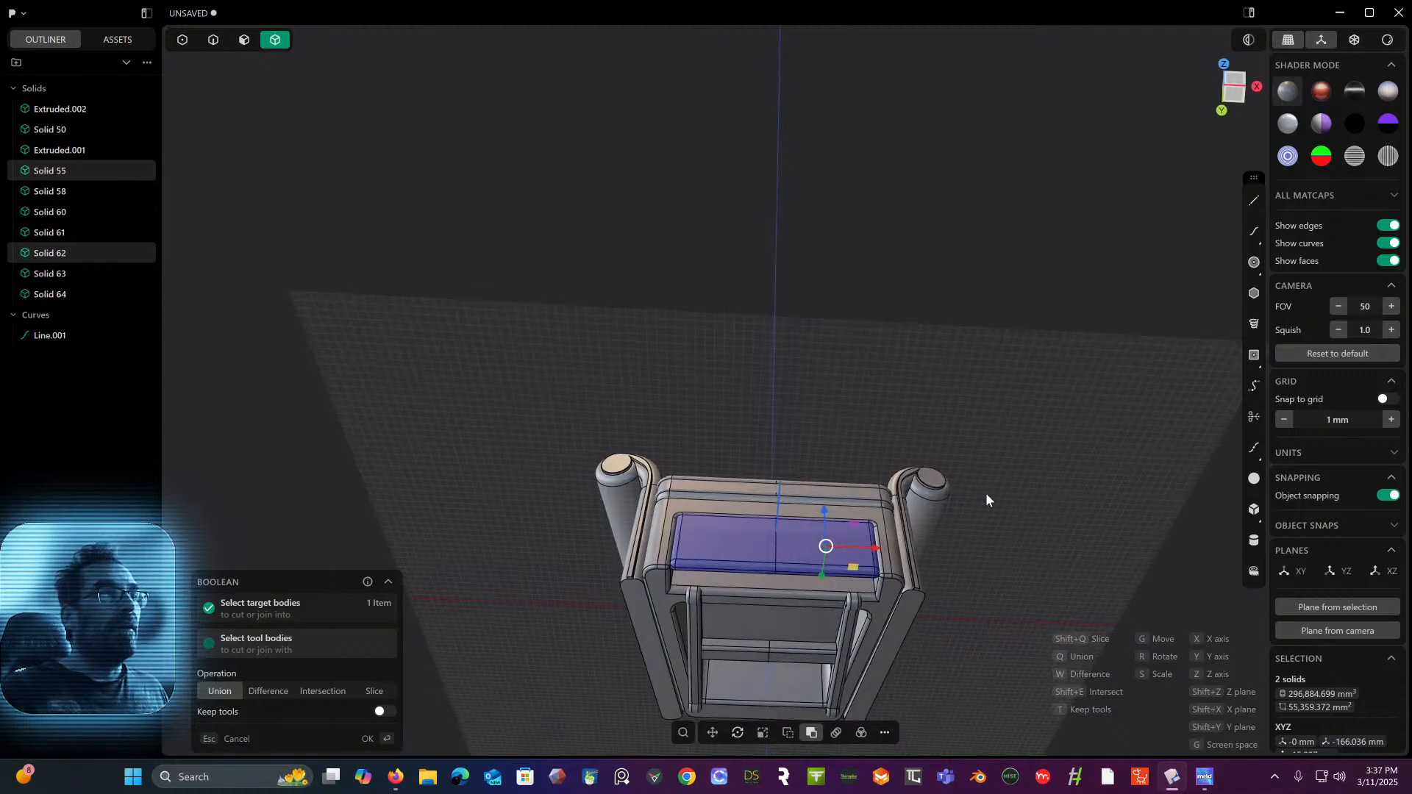
{"action": "key", "text": "Return"}
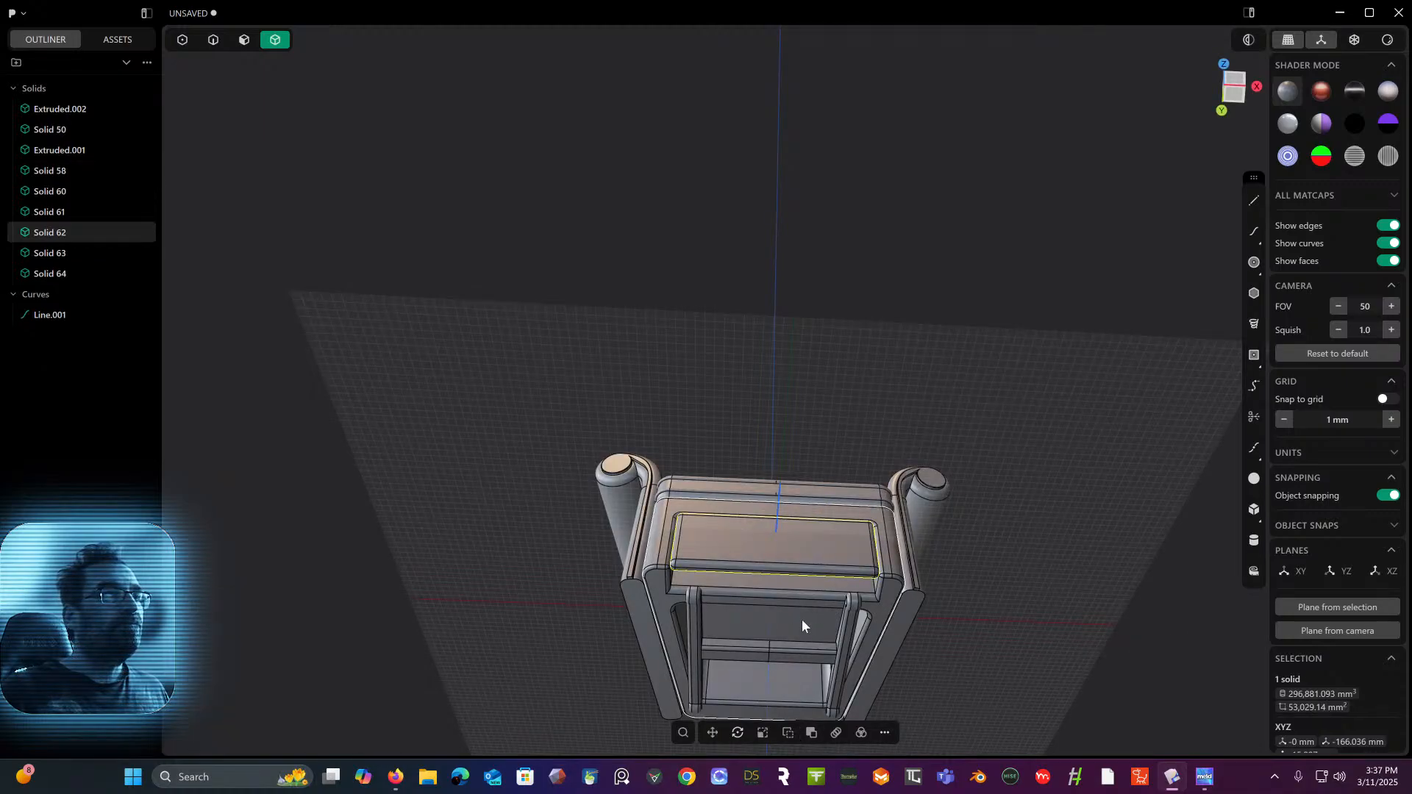
- Union the two halves of the leg frame underneath the seat and clear the selection
{"action": "left_click", "coordinate": [853, 645]}
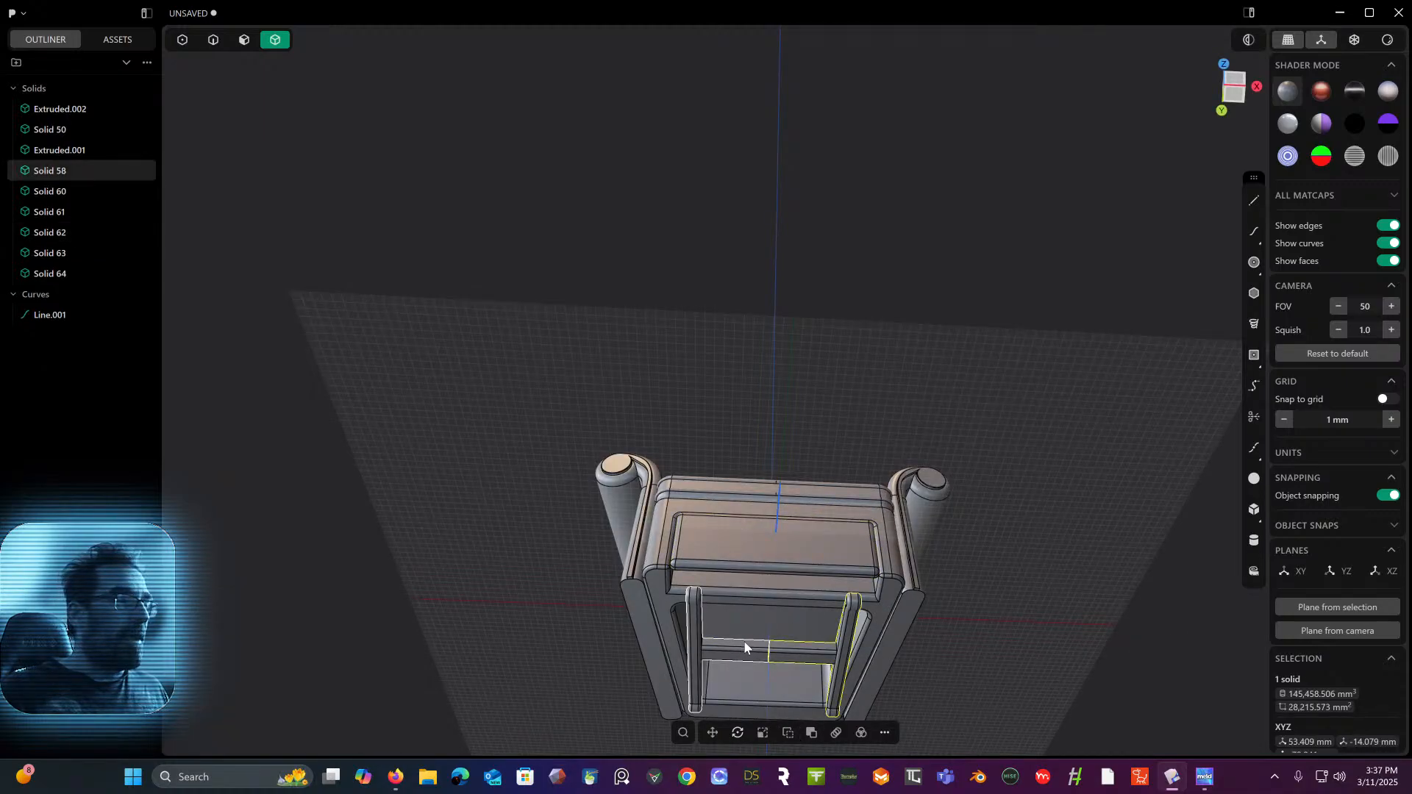
{"action": "left_click", "coordinate": [744, 641], "text": "shift"}
{"action": "key", "text": "q"}
{"action": "key", "text": "q"}
{"action": "right_click", "coordinate": [1029, 612]}
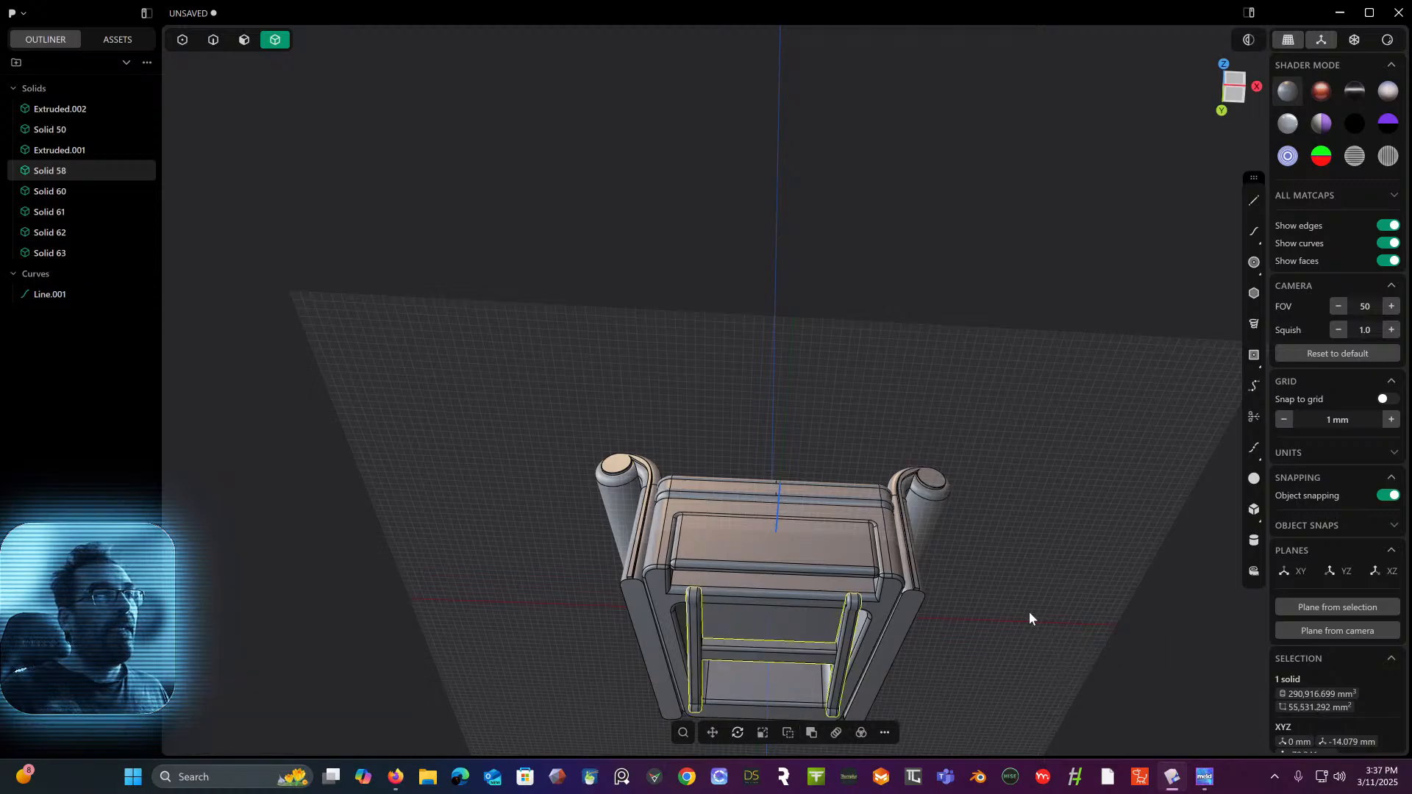
{"action": "middle_click_drag", "start_coordinate": [1029, 612], "coordinate": [1123, 585]}
{"action": "left_click", "coordinate": [1025, 630]}
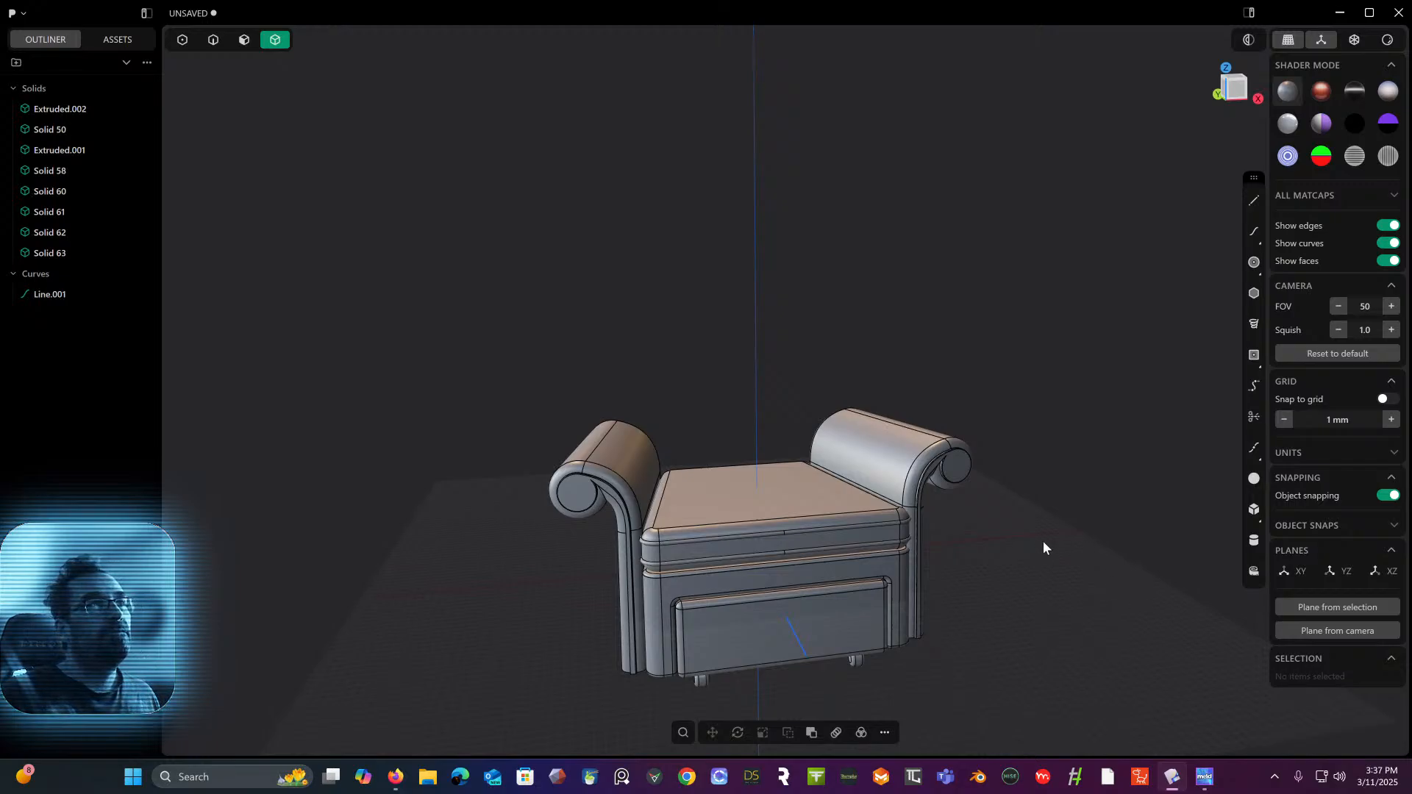
{"action": "middle_click_drag", "start_coordinate": [1043, 540], "coordinate": [919, 628]}
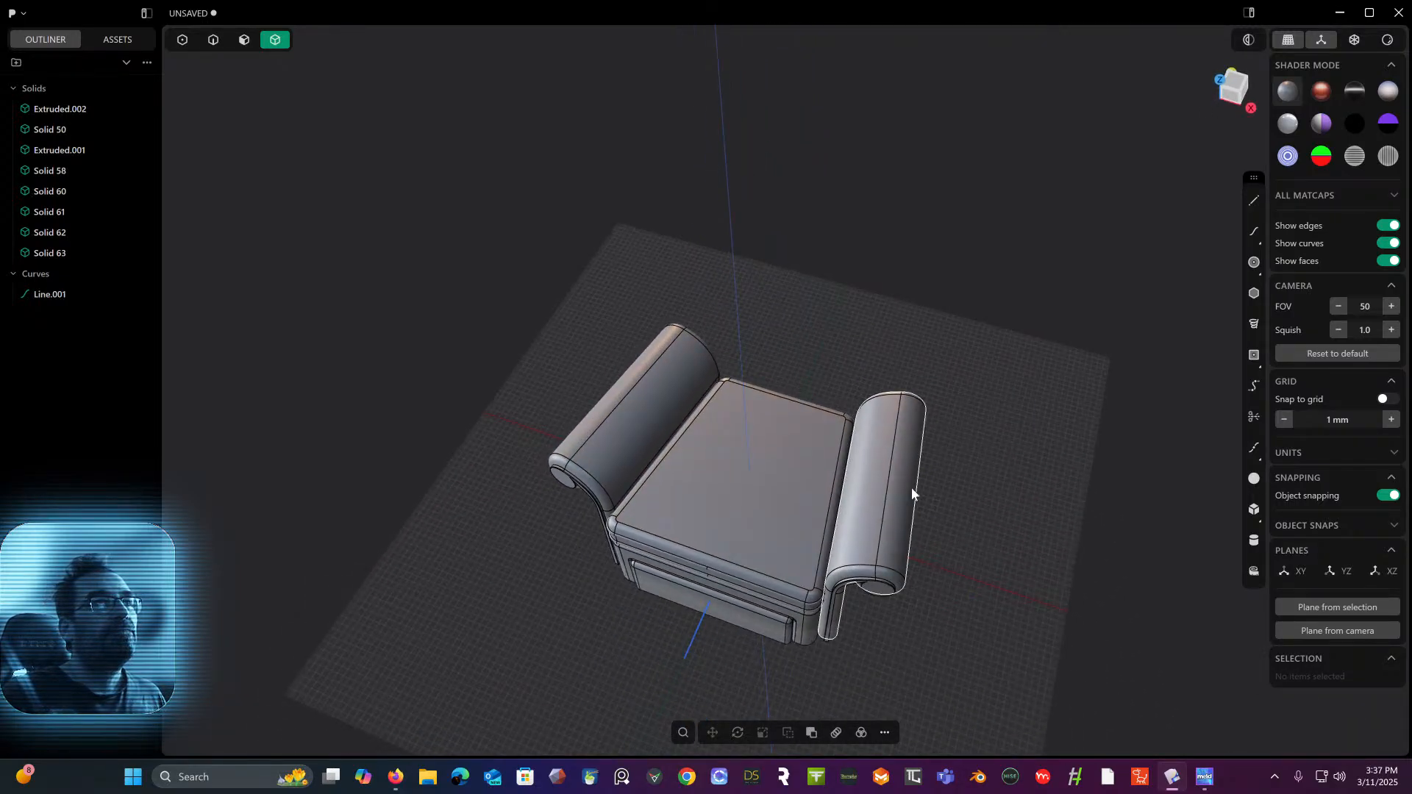
{"action": "left_click", "coordinate": [1241, 92]}
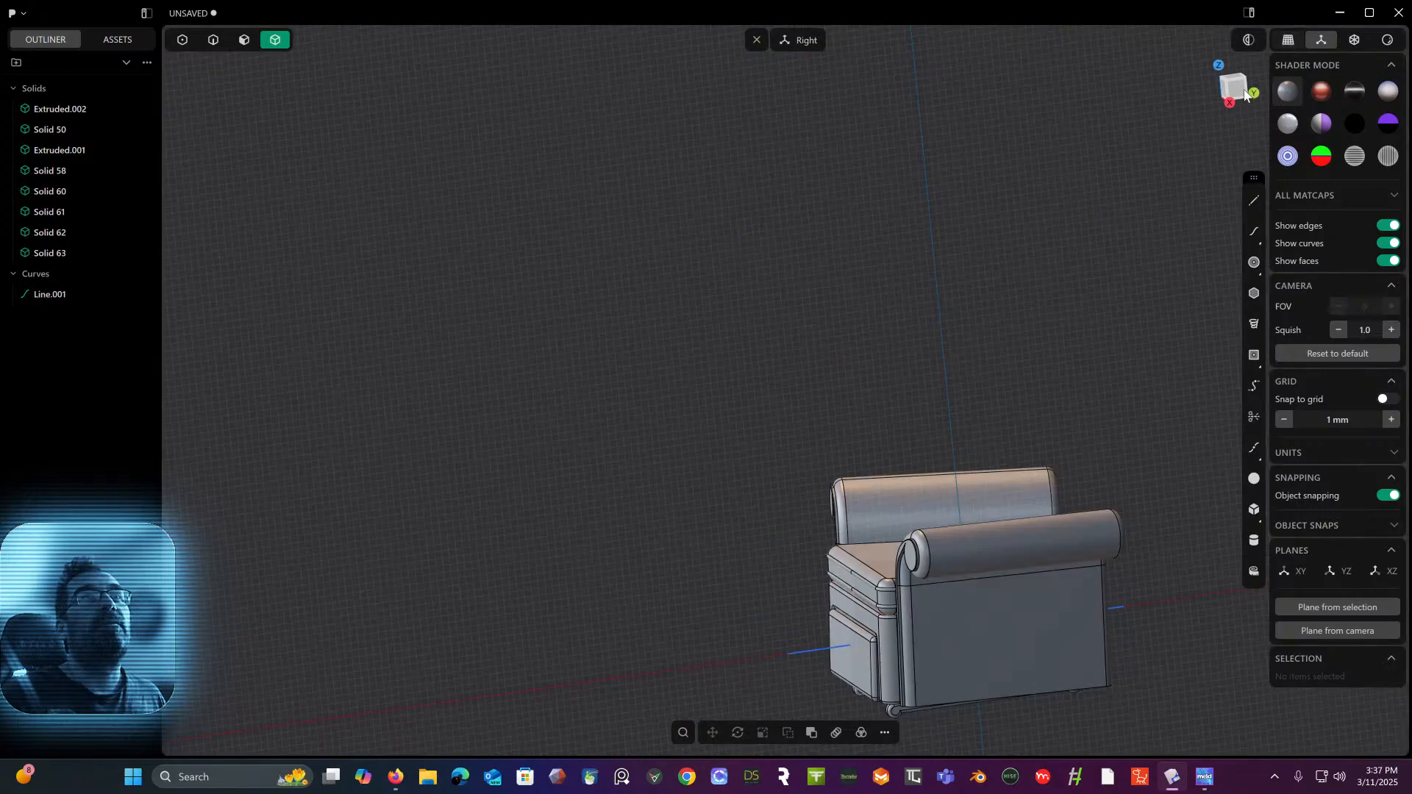
{"action": "left_click", "coordinate": [1224, 73]}
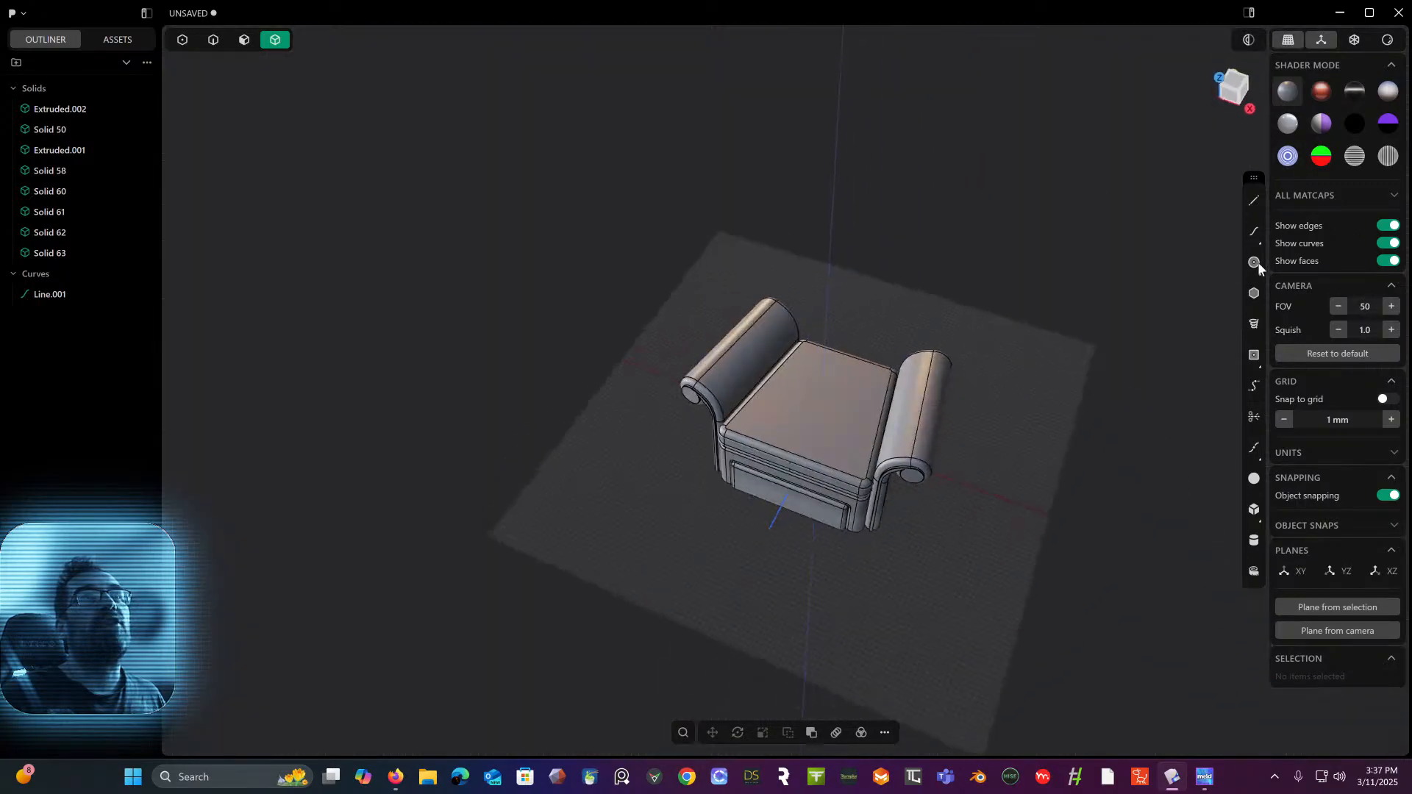
- In the top view, draw a diagonal line about 347 mm long across the right armrest, from beyond its outer side to behind it
{"action": "left_click", "coordinate": [1233, 87]}
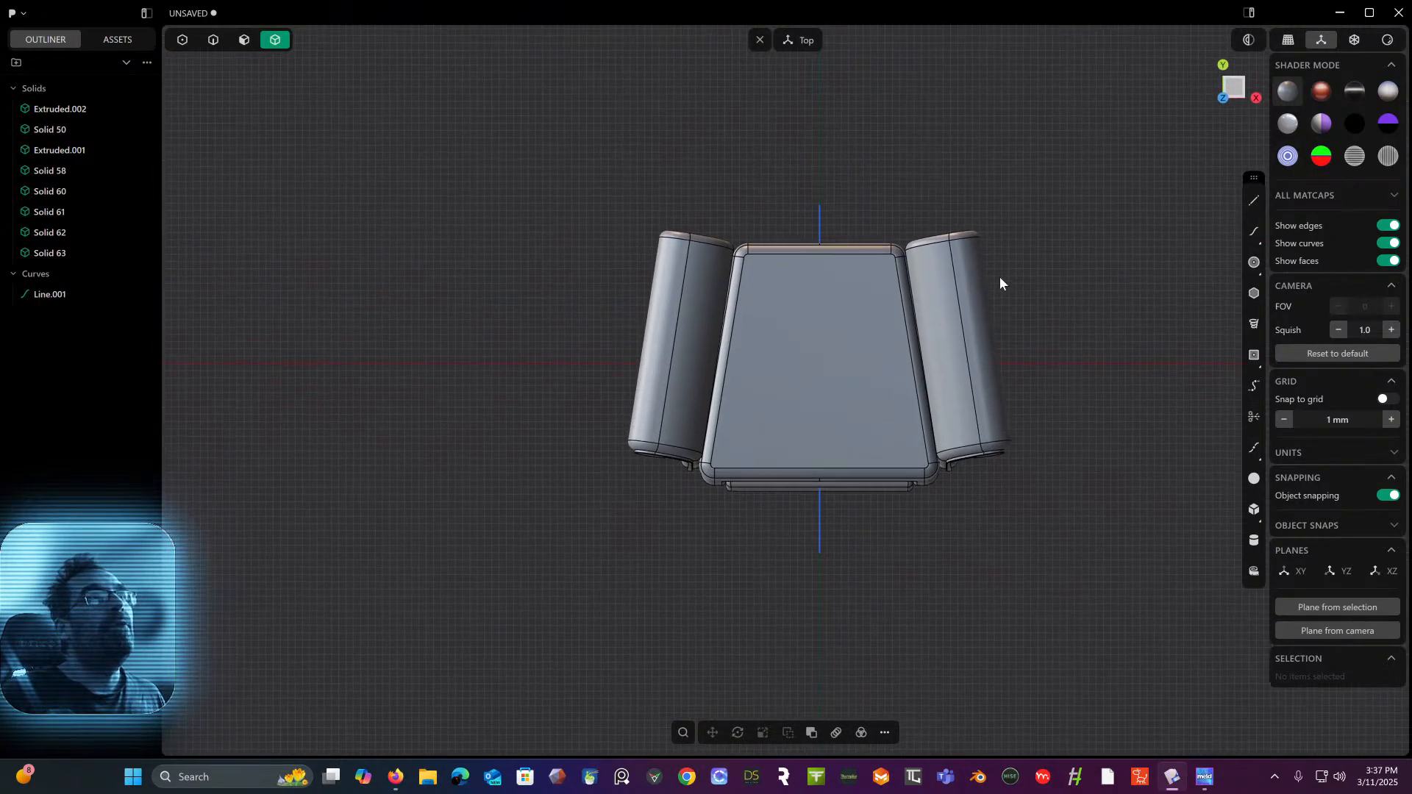
{"action": "left_click", "coordinate": [1254, 200]}
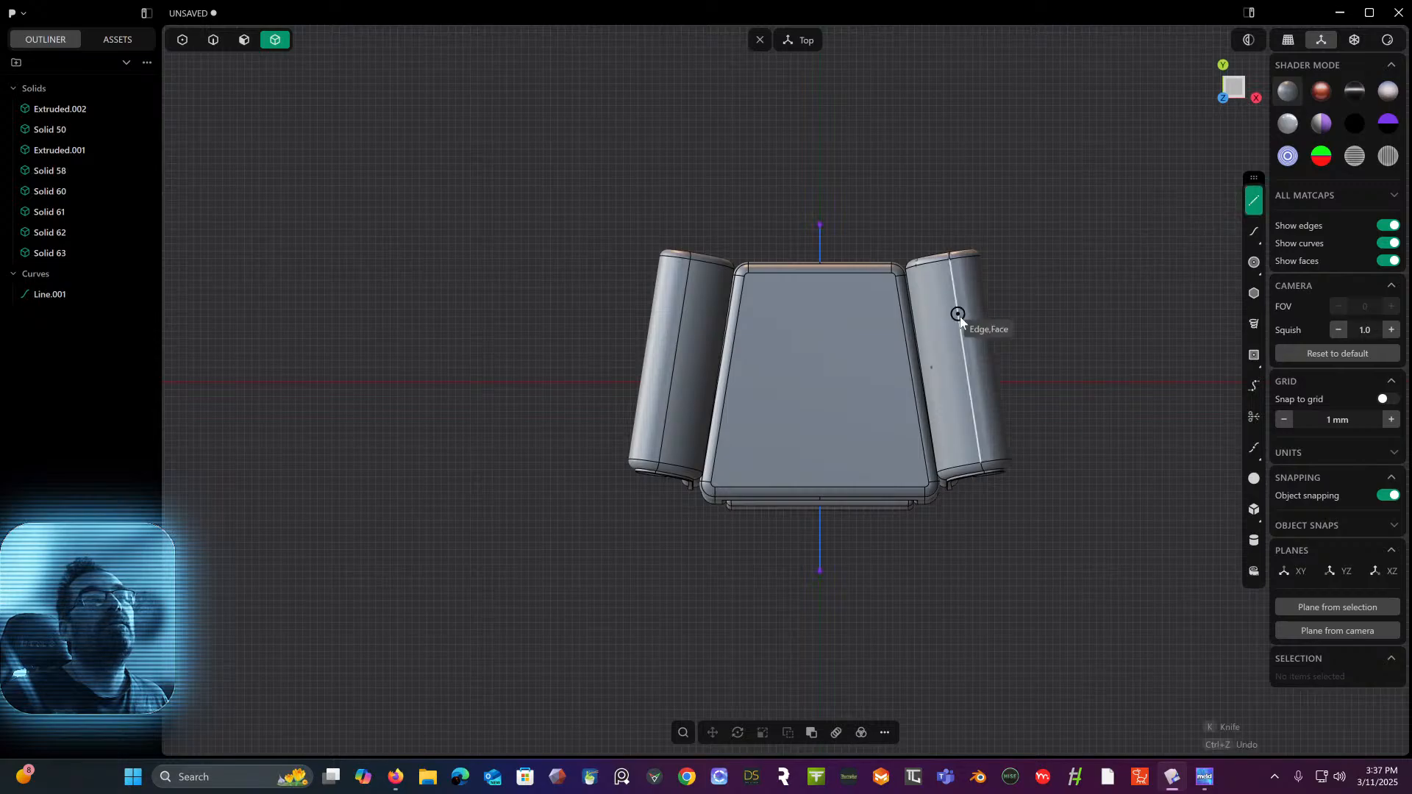
{"action": "scroll", "coordinate": [956, 327], "scroll_direction": "up", "scroll_amount": 3}
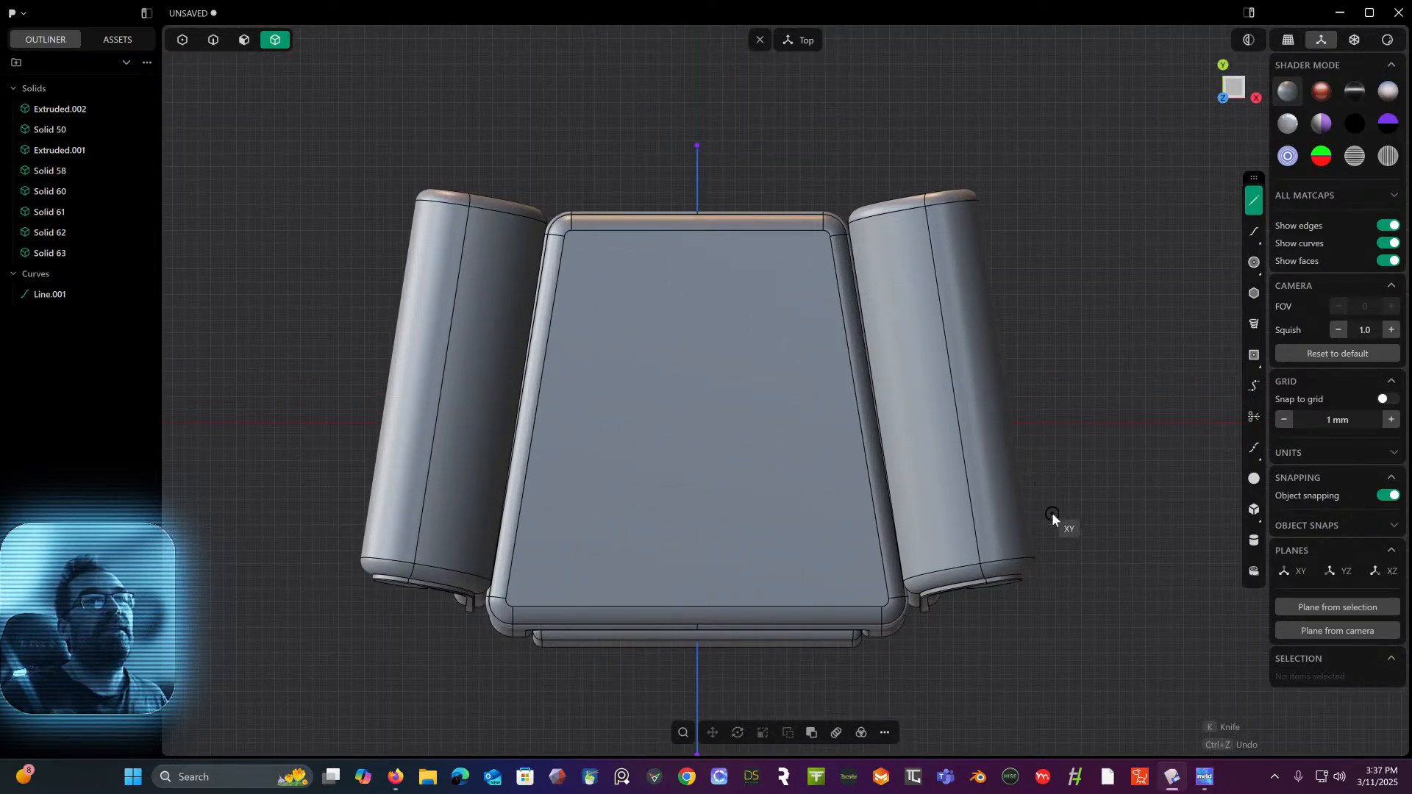
{"action": "left_click", "coordinate": [1062, 528]}
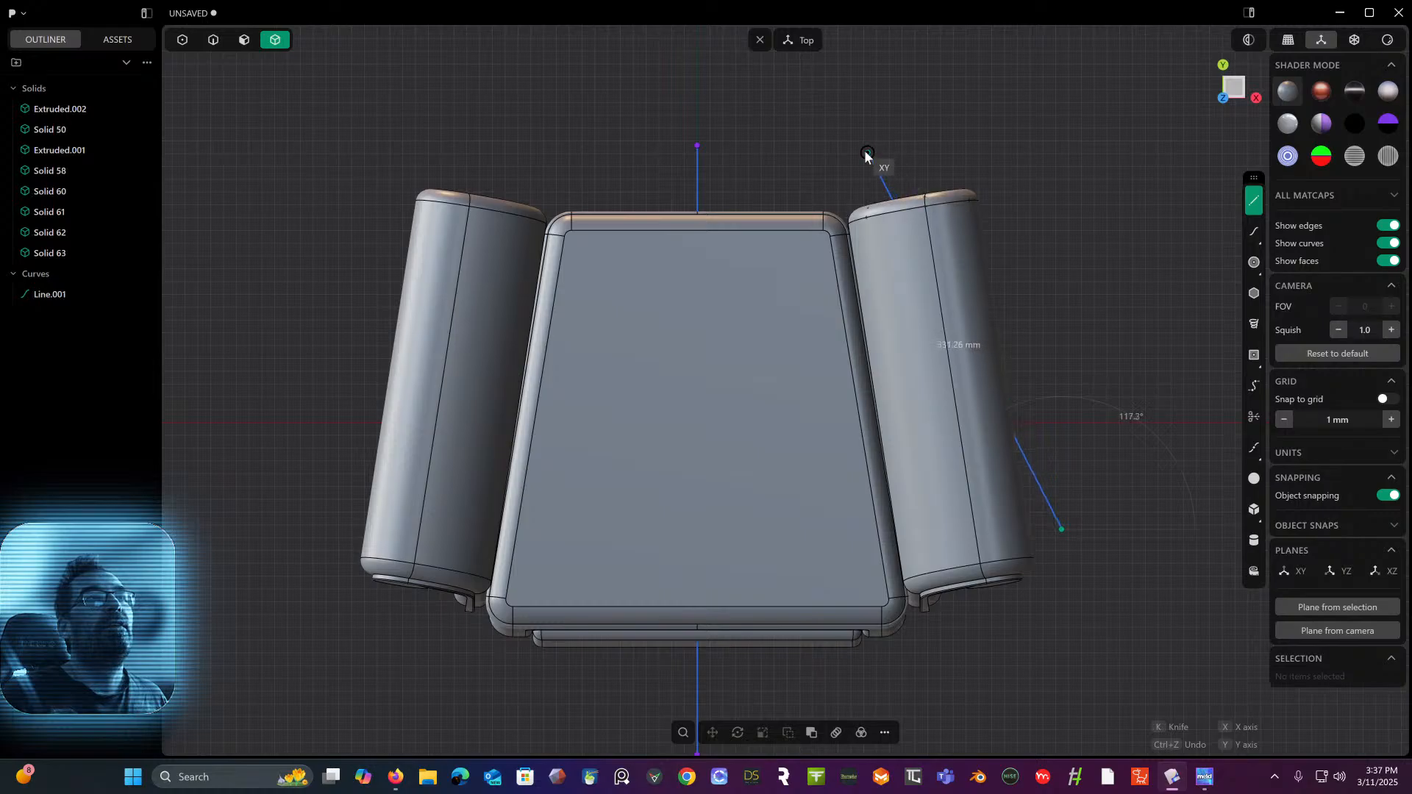
{"action": "left_click", "coordinate": [844, 142]}
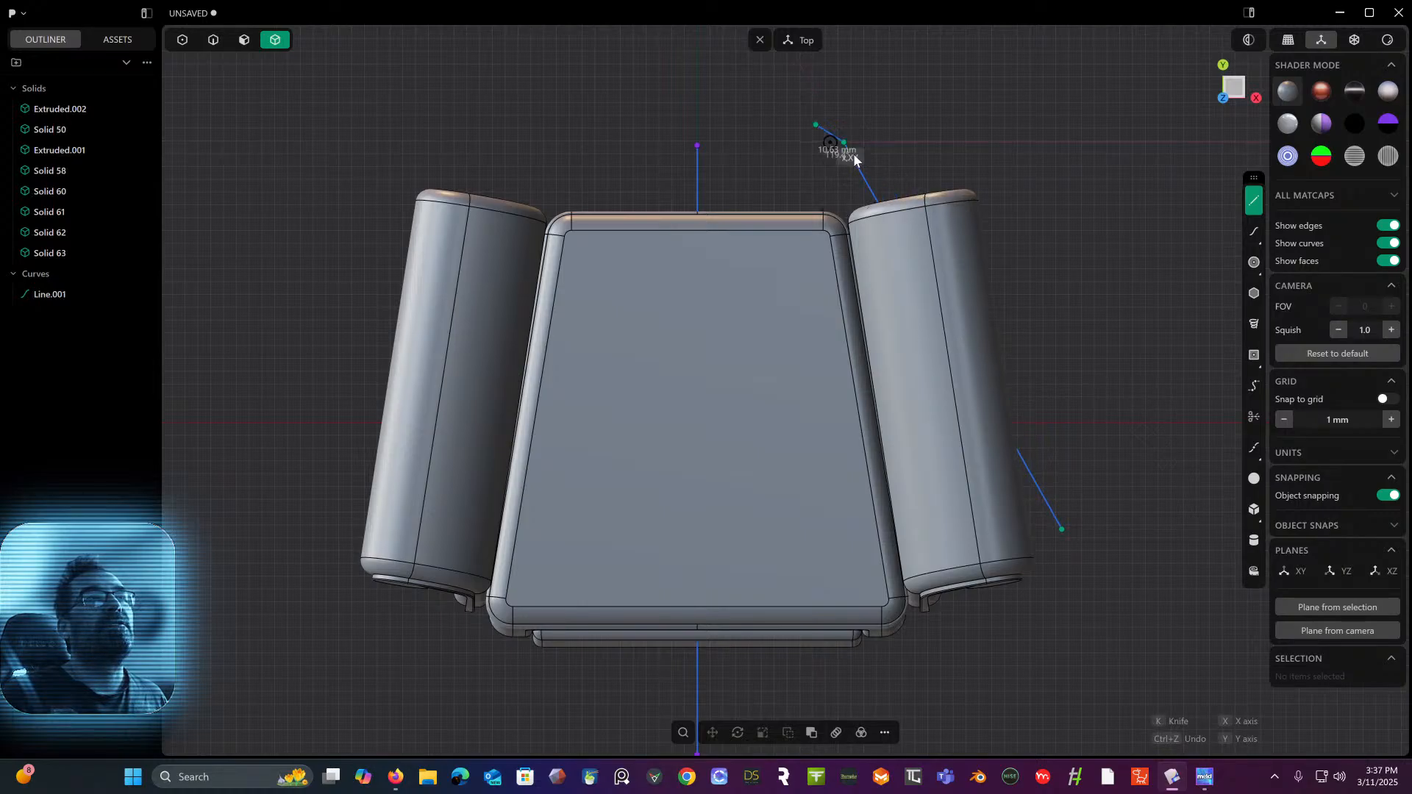
{"action": "right_click", "coordinate": [880, 105]}
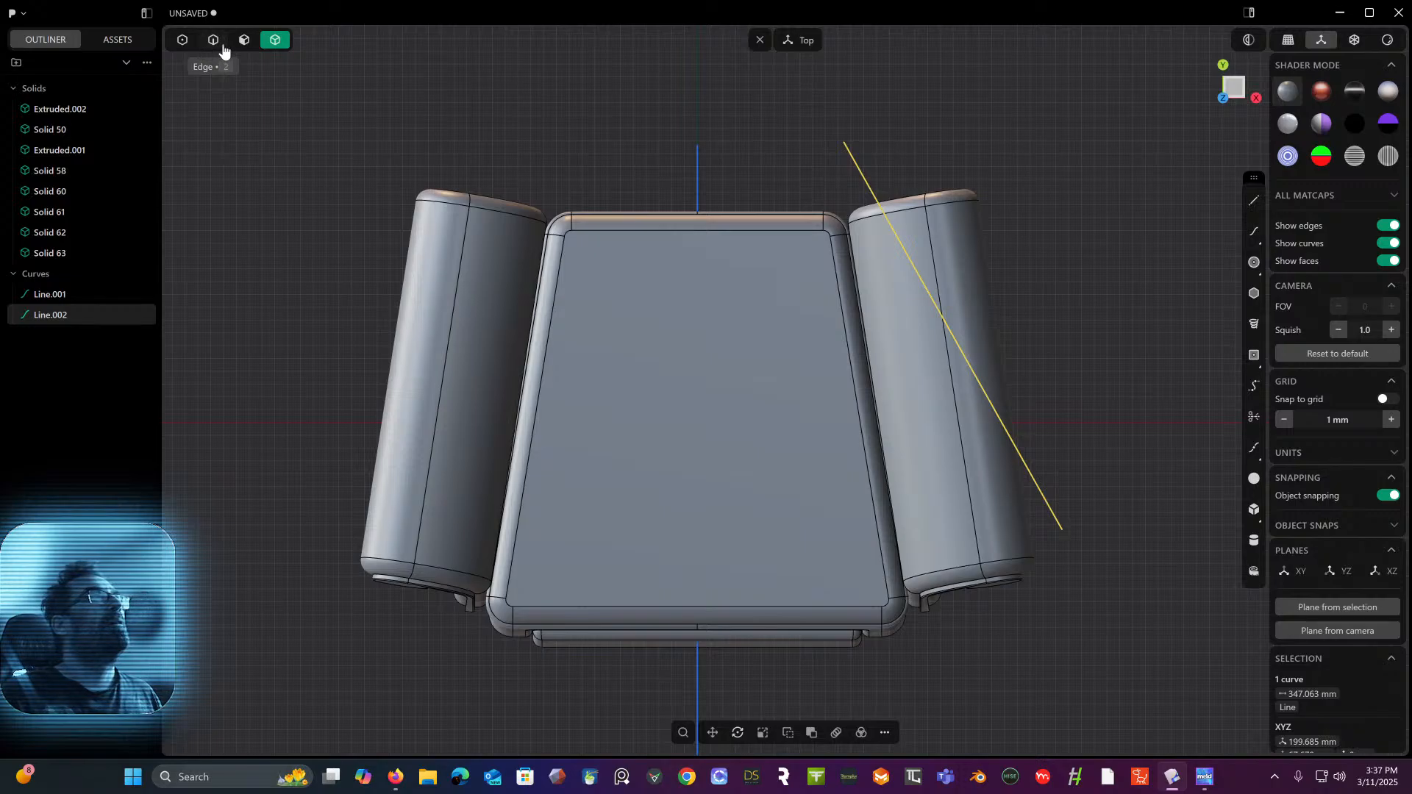
- Cut the right armrest along the diagonal line and delete the outer rear offcut together with the cutting line
{"action": "left_click", "coordinate": [903, 263]}
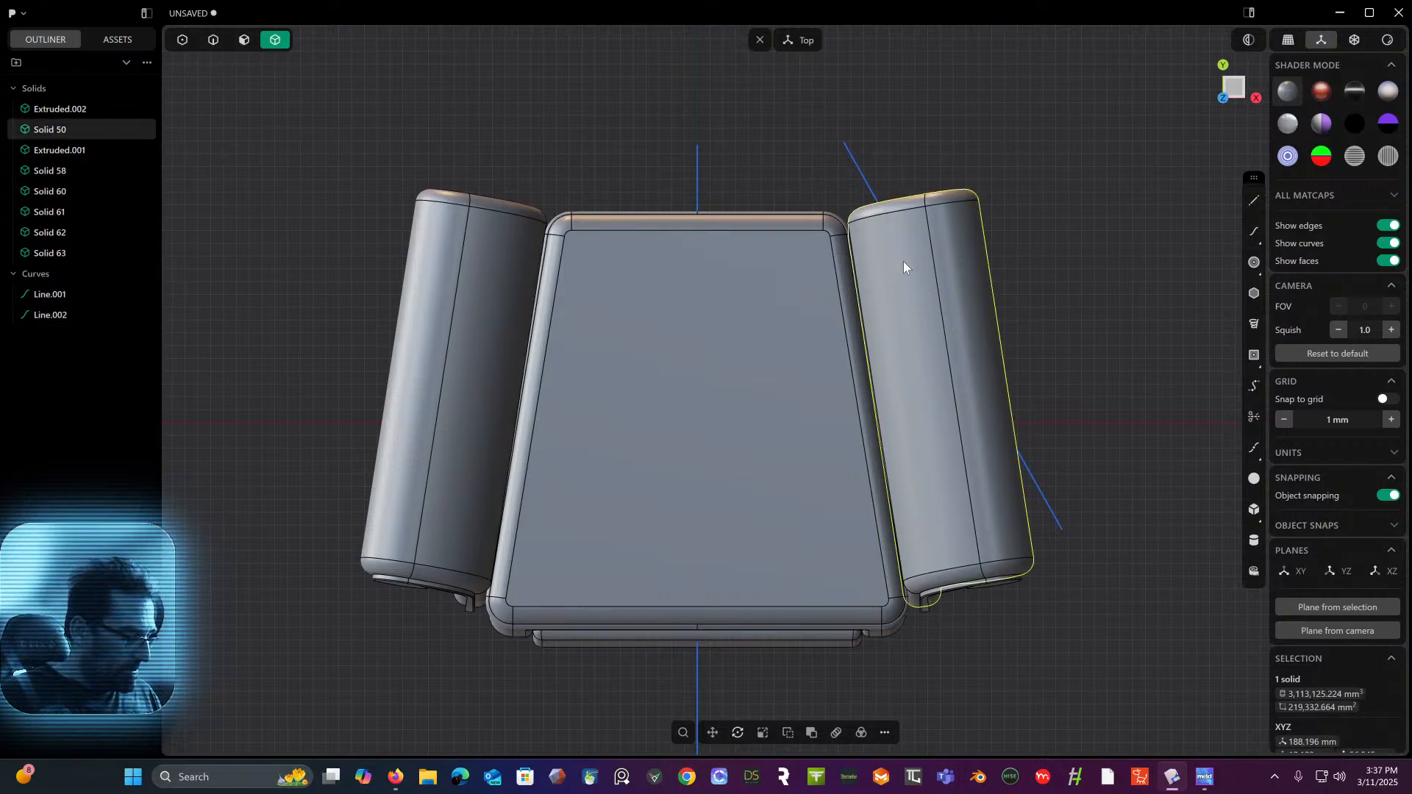
{"action": "key", "text": "c"}
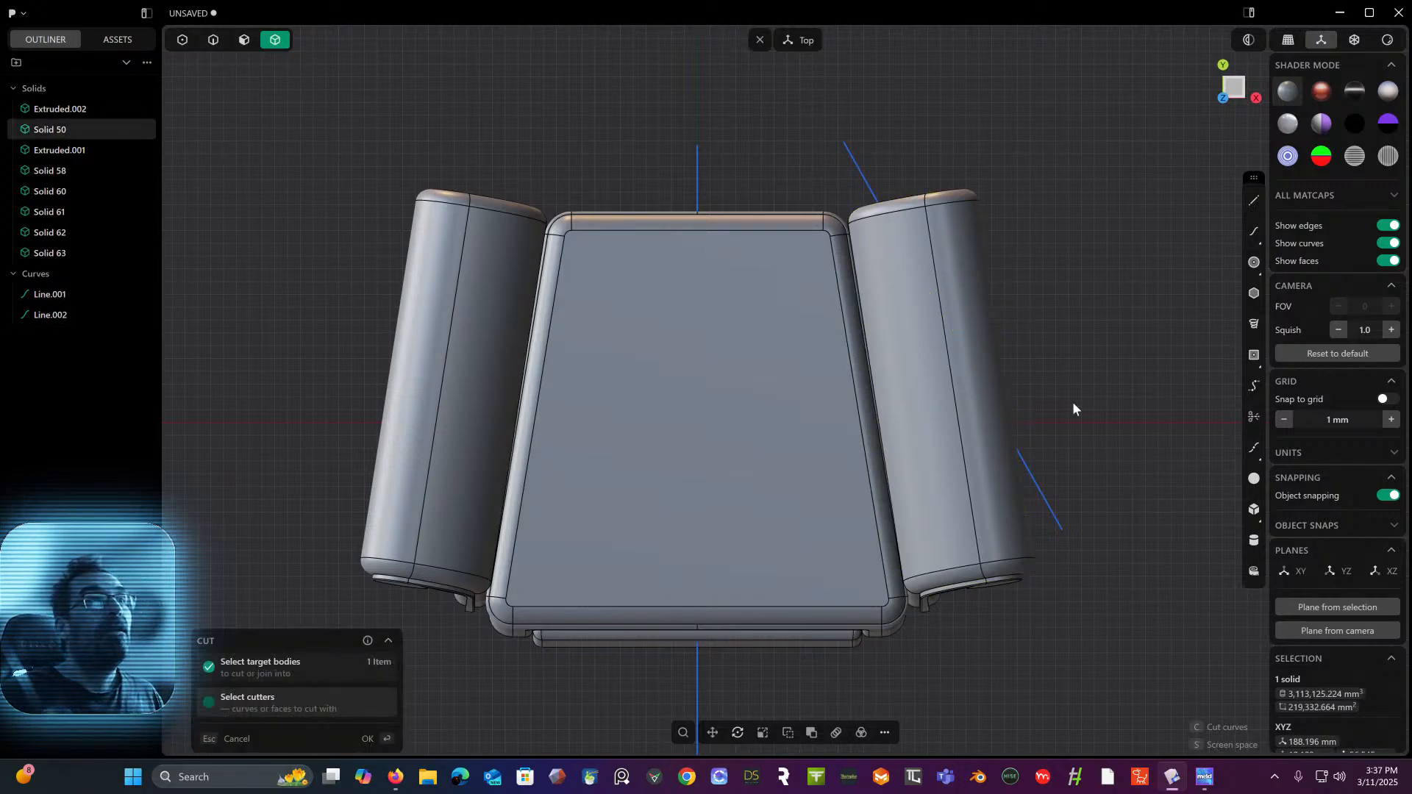
{"action": "left_click", "coordinate": [1046, 505]}
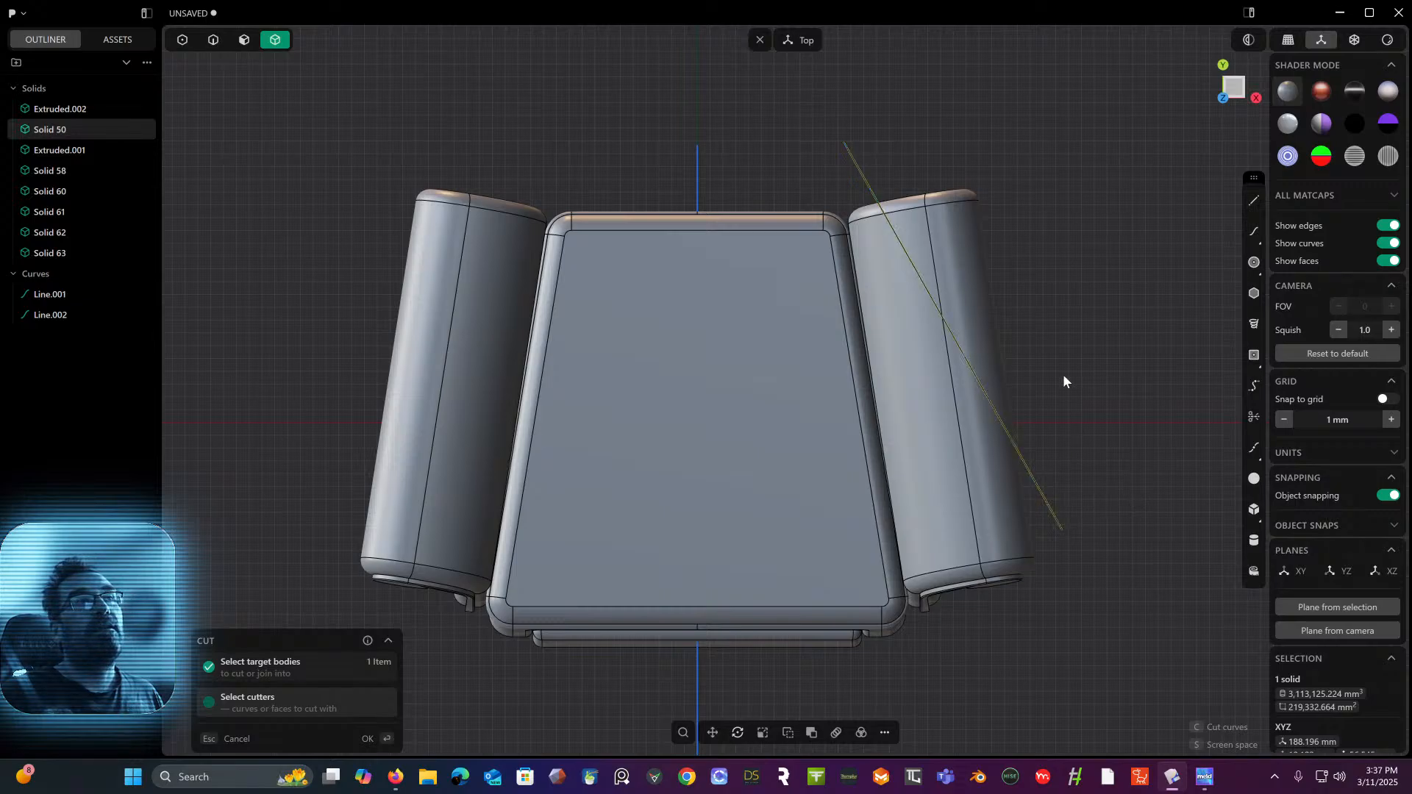
{"action": "left_click", "coordinate": [941, 287]}
{"action": "key", "text": "Delete"}
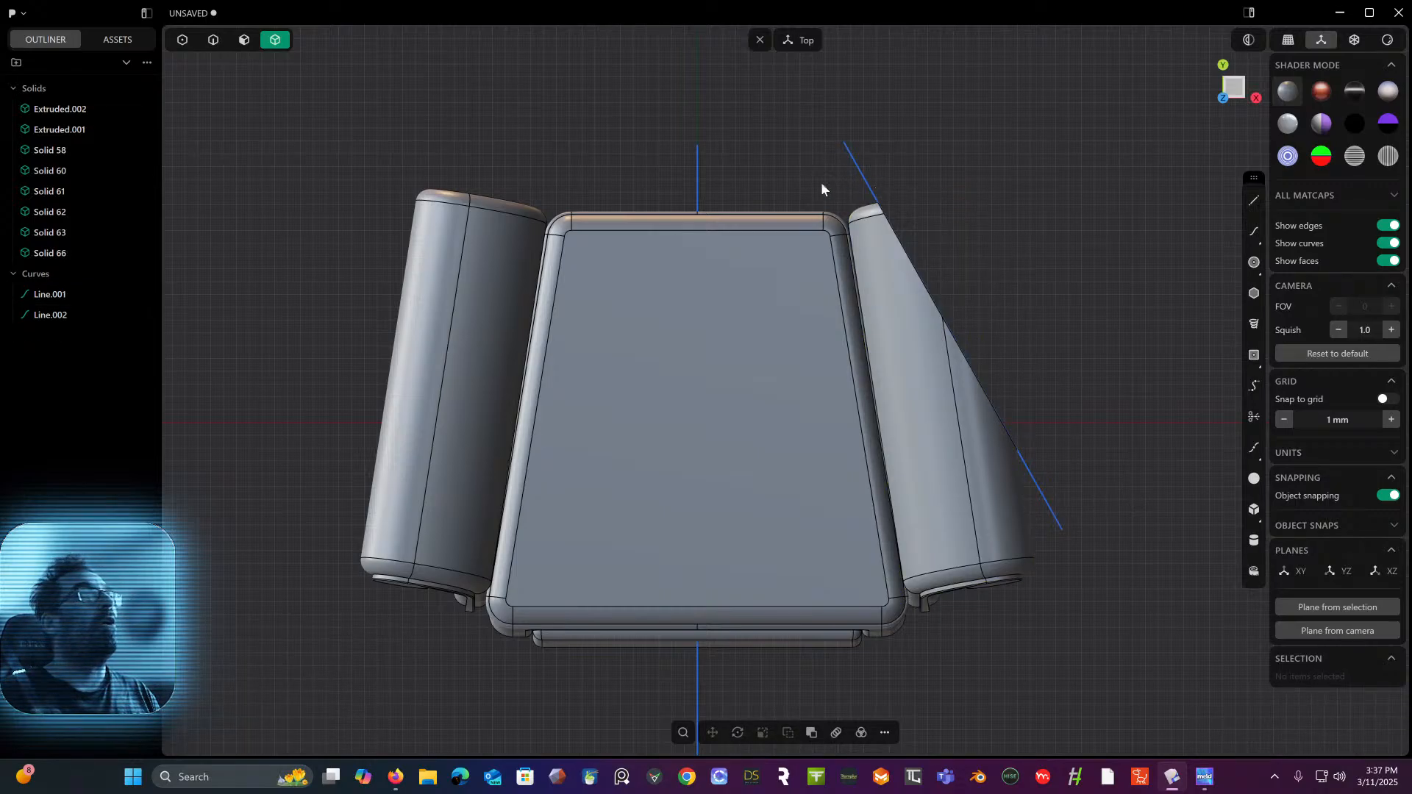
{"action": "left_click", "coordinate": [56, 323]}
{"action": "key", "text": "Delete"}
- Fillet the curved edge of the diagonal cut face on the right armrest and clear the selection
{"action": "middle_click_drag", "start_coordinate": [872, 178], "coordinate": [660, 225]}
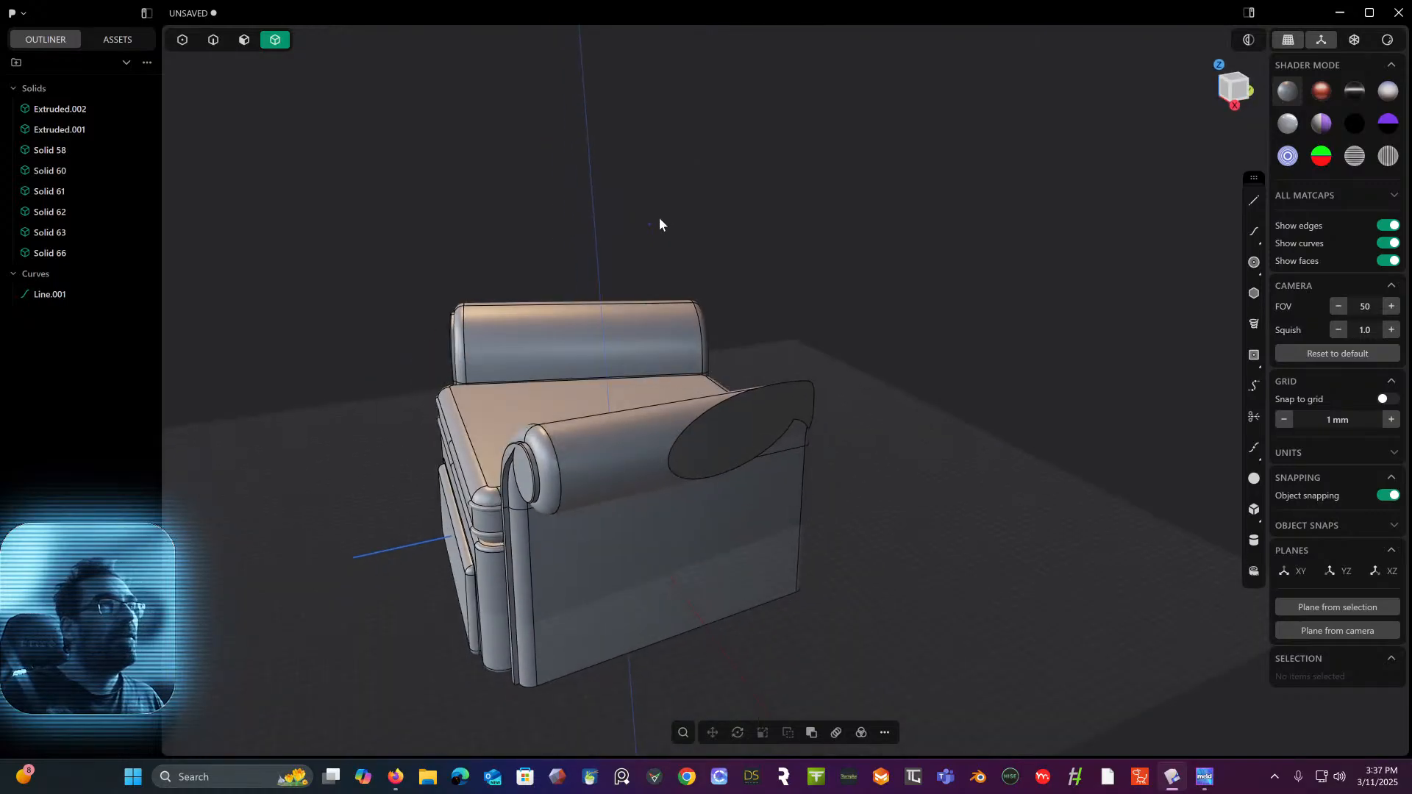
{"action": "left_click", "coordinate": [213, 41]}
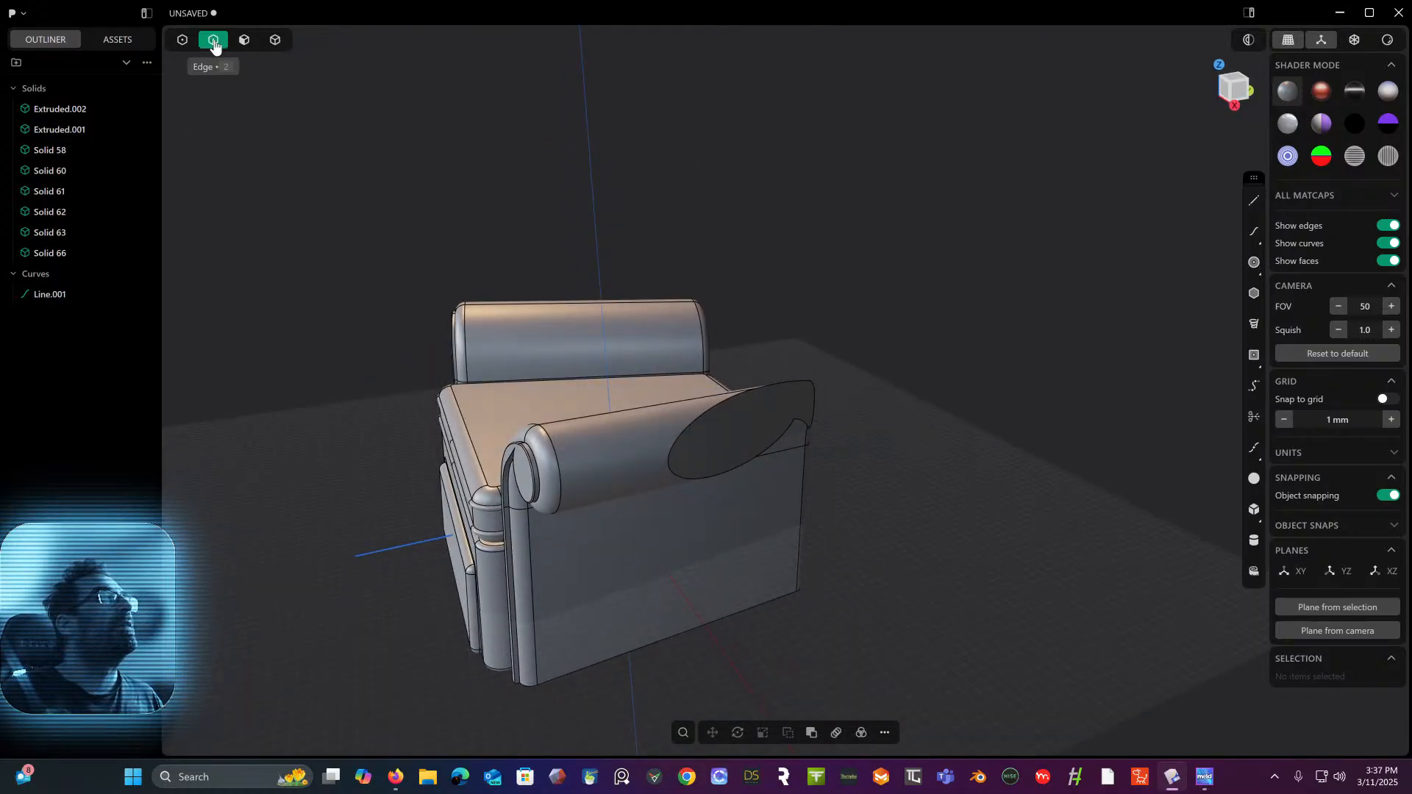
{"action": "left_click", "coordinate": [680, 470]}
{"action": "key", "text": "f"}
{"action": "scroll", "coordinate": [731, 427], "scroll_direction": "up", "scroll_amount": 2}
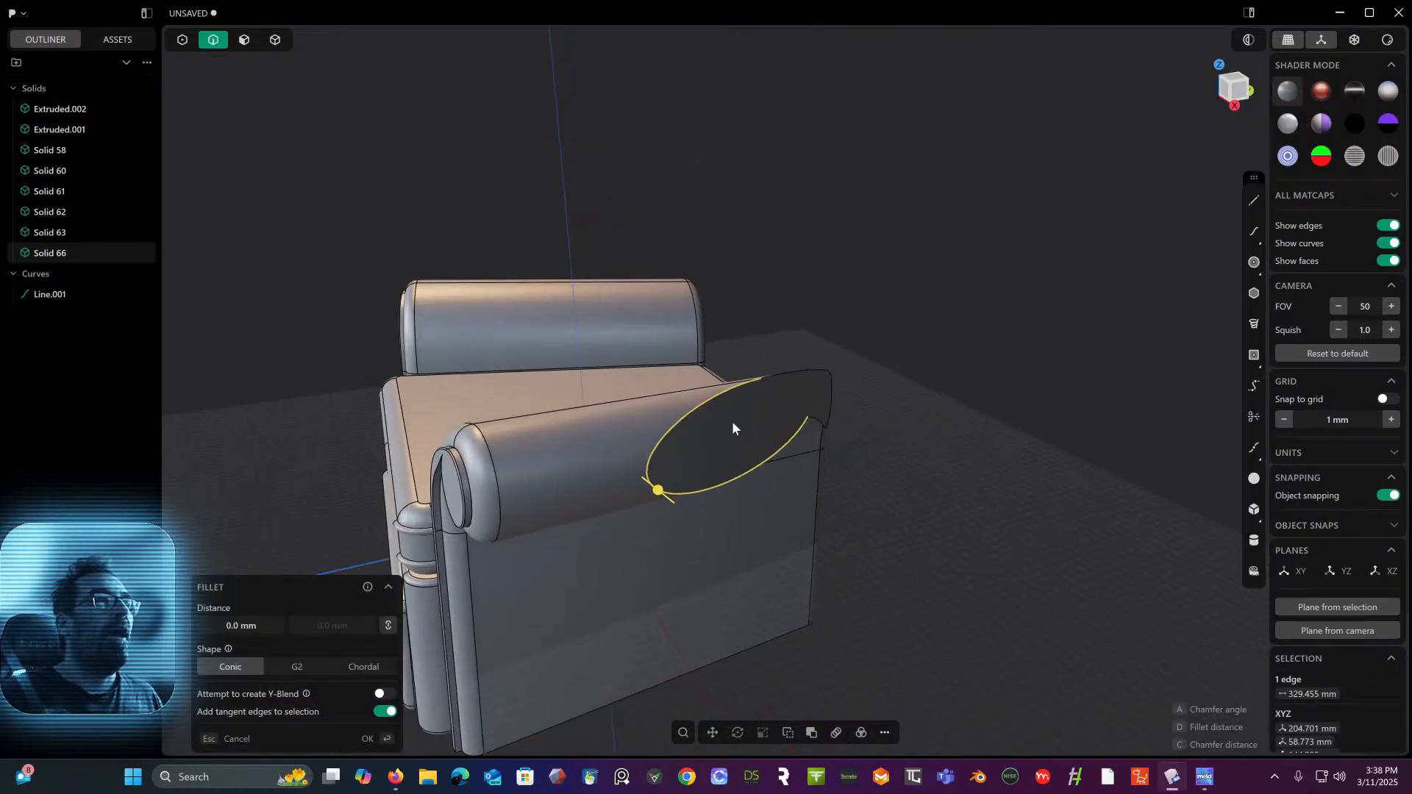
{"action": "middle_click_drag", "start_coordinate": [732, 428], "coordinate": [664, 508]}
{"action": "left_click_drag", "start_coordinate": [662, 509], "coordinate": [699, 506]}
{"action": "key", "text": "Return"}
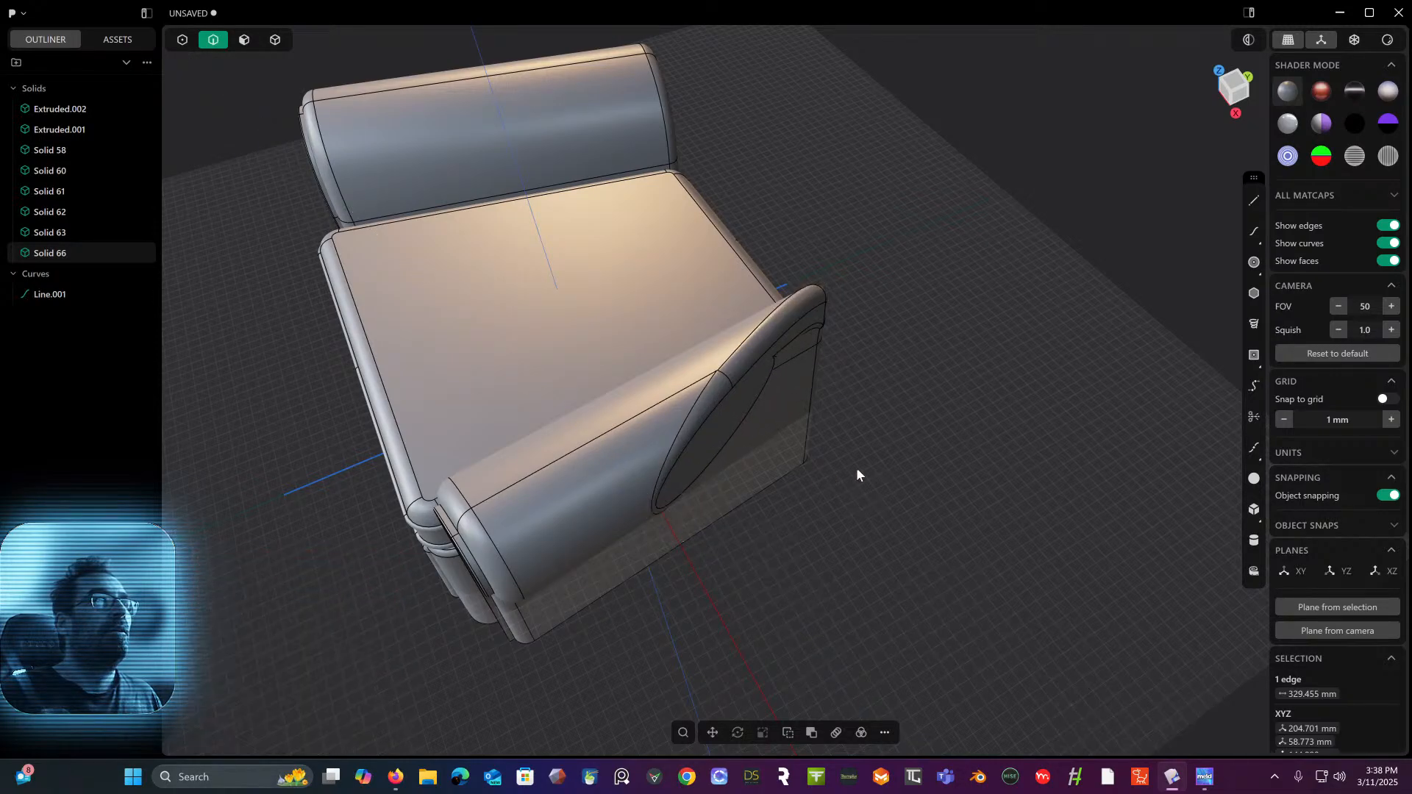
{"action": "middle_click_drag", "start_coordinate": [856, 466], "coordinate": [690, 495]}
{"action": "left_click", "coordinate": [859, 289]}
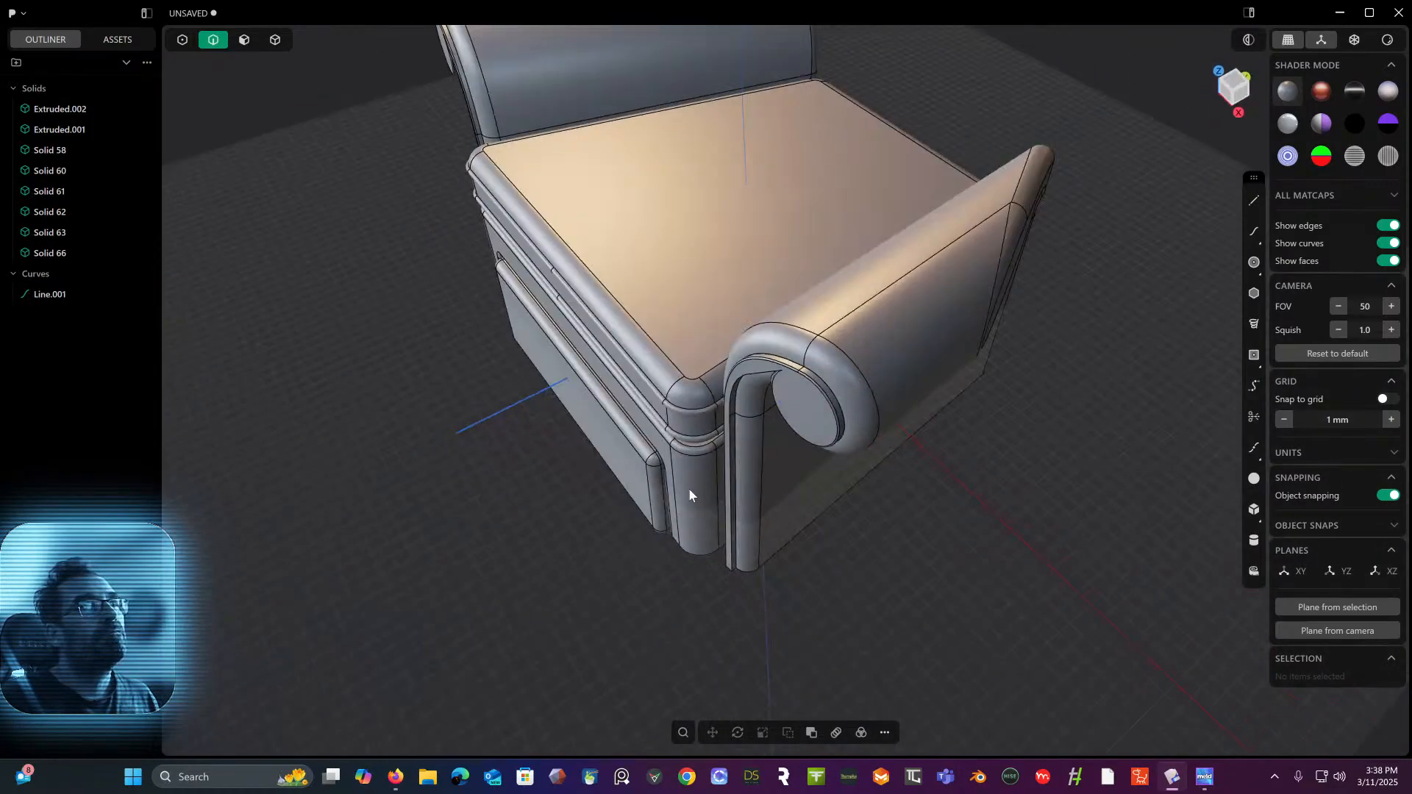
- Delete the uncut left armrest and its scroll-shaped front trim
{"action": "middle_click_drag", "start_coordinate": [902, 424], "coordinate": [965, 349]}
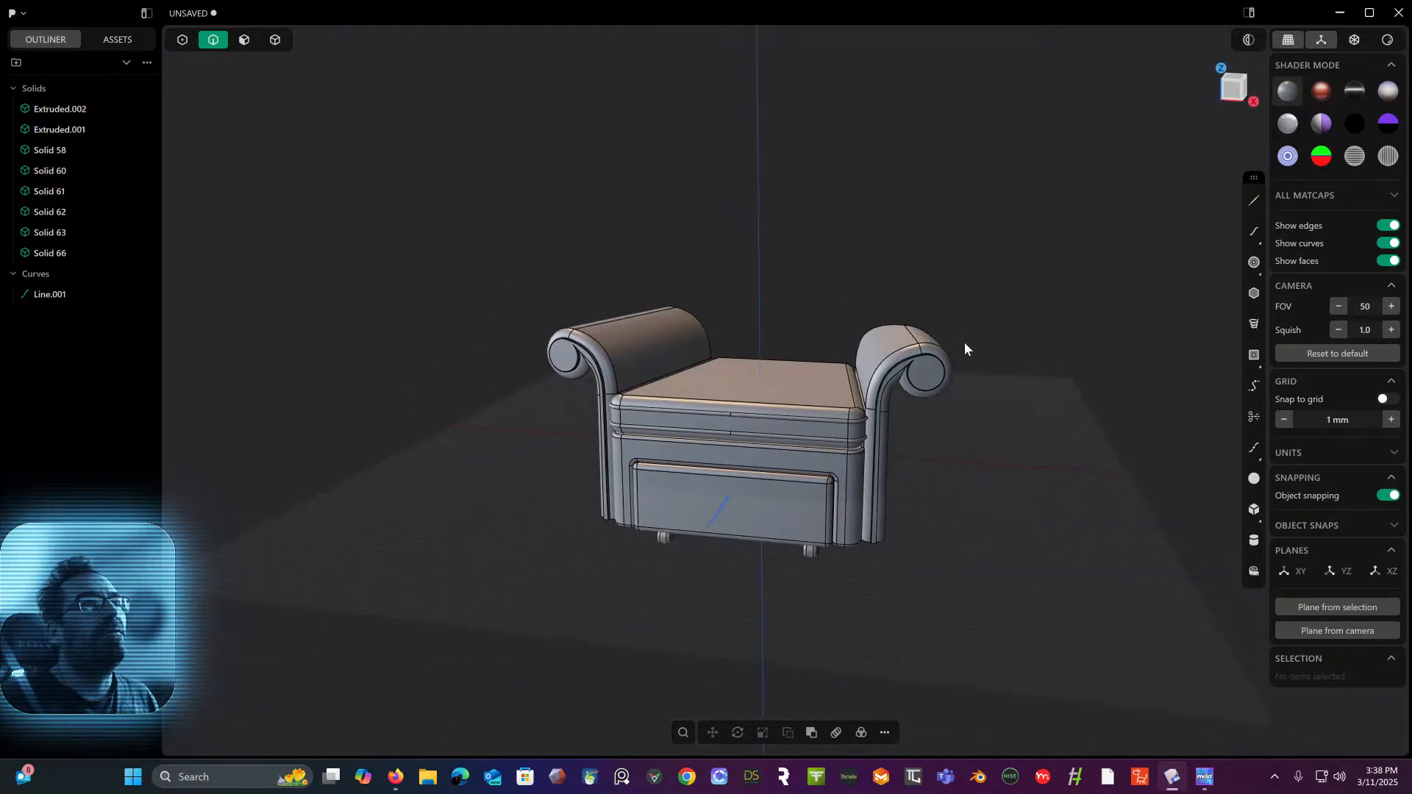
{"action": "left_click", "coordinate": [275, 39]}
{"action": "left_click", "coordinate": [634, 351]}
{"action": "key", "text": "Delete"}
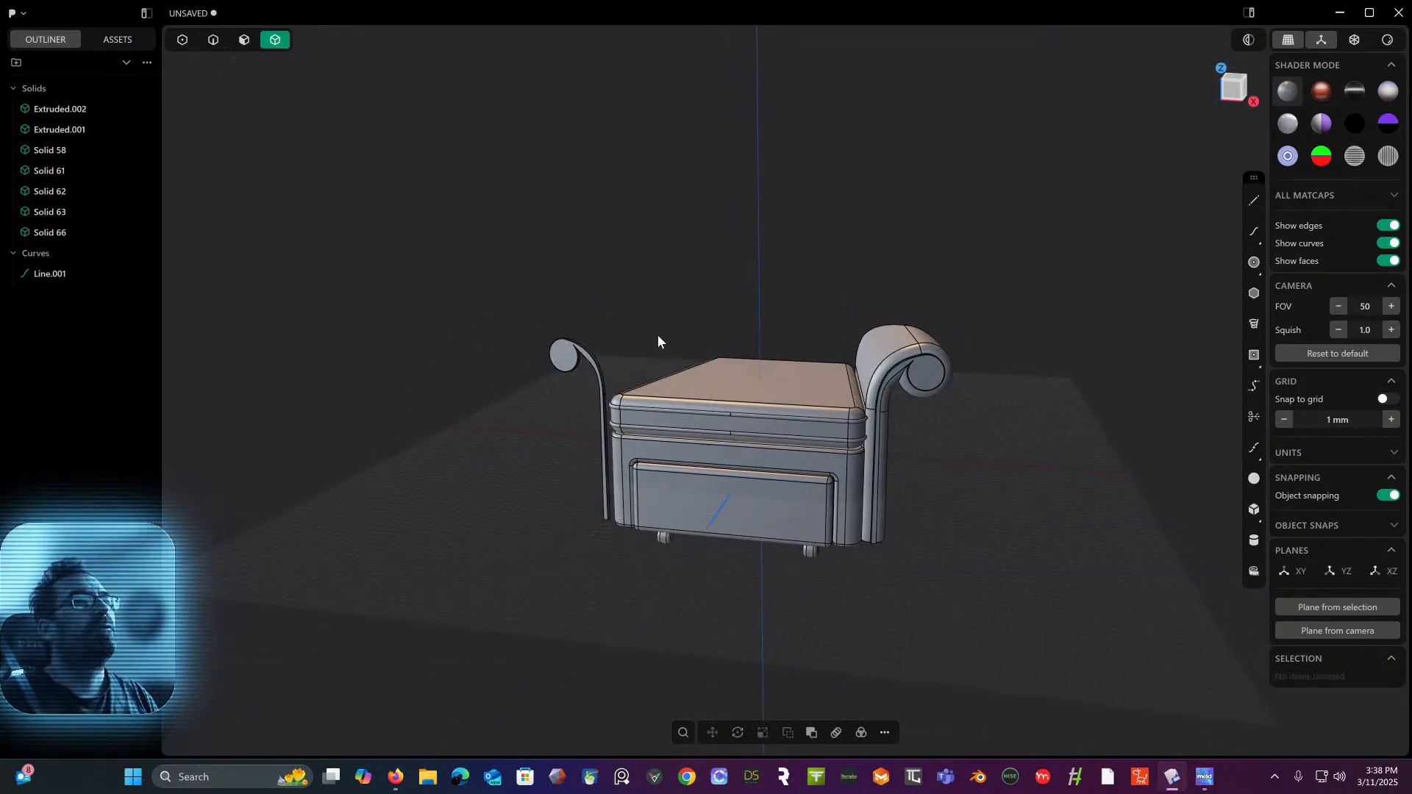
{"action": "left_click", "coordinate": [888, 332]}
{"action": "left_click", "coordinate": [556, 354]}
{"action": "key", "text": "Delete"}
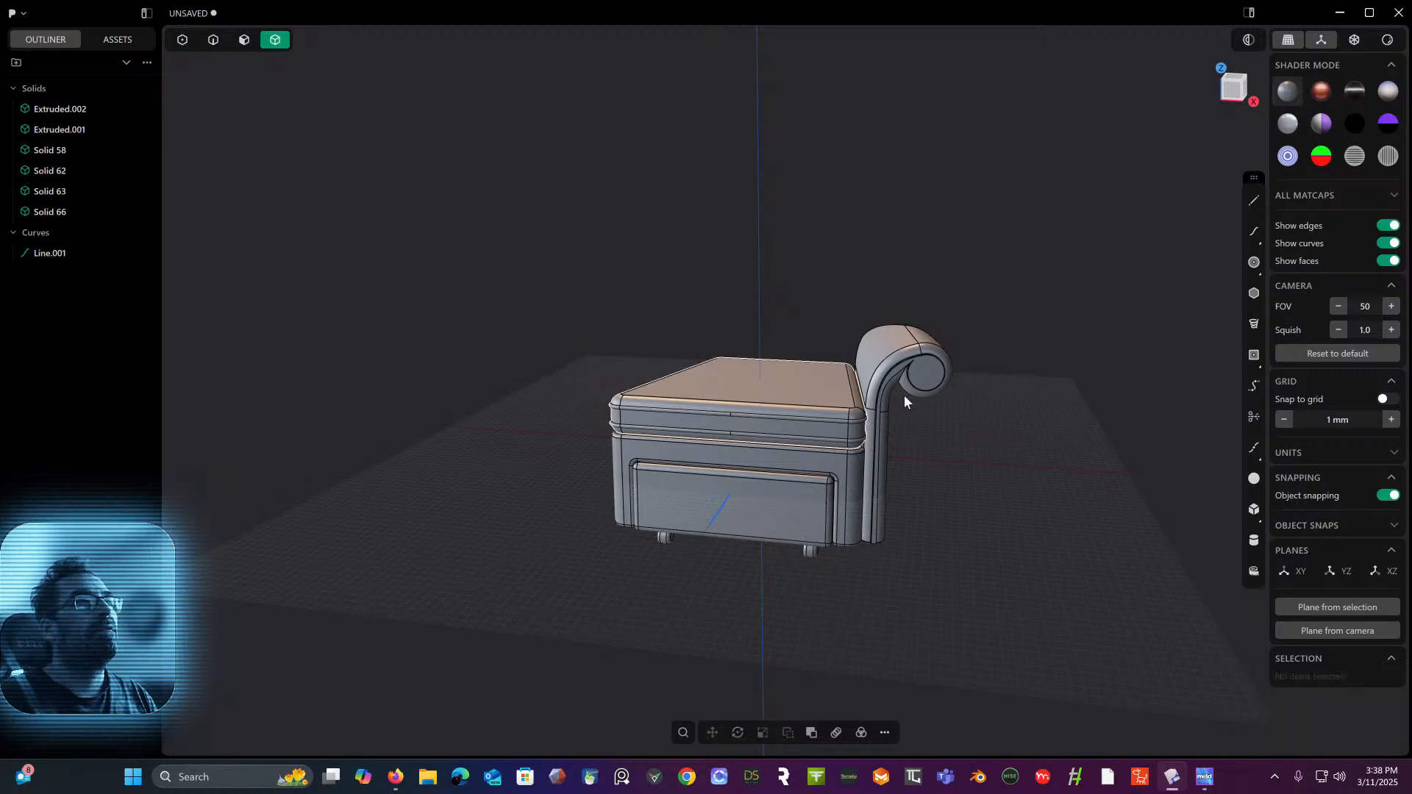
- Mirror the trimmed right armrest and its scroll trim across the X centre plane and clear the selection
{"action": "left_click", "coordinate": [938, 376]}
{"action": "left_click", "coordinate": [911, 340], "text": "shift"}
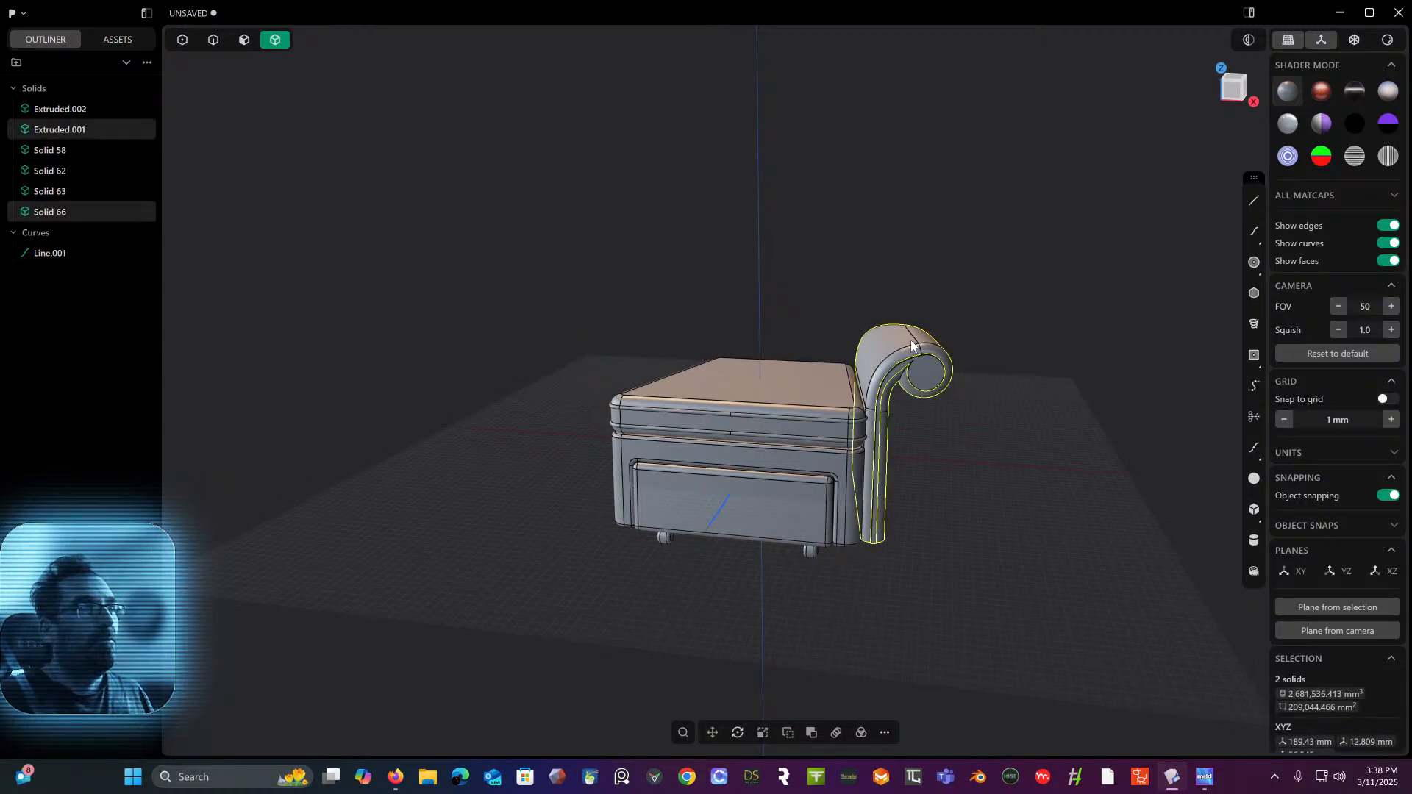
{"action": "middle_click_drag", "start_coordinate": [911, 340], "coordinate": [1037, 475]}
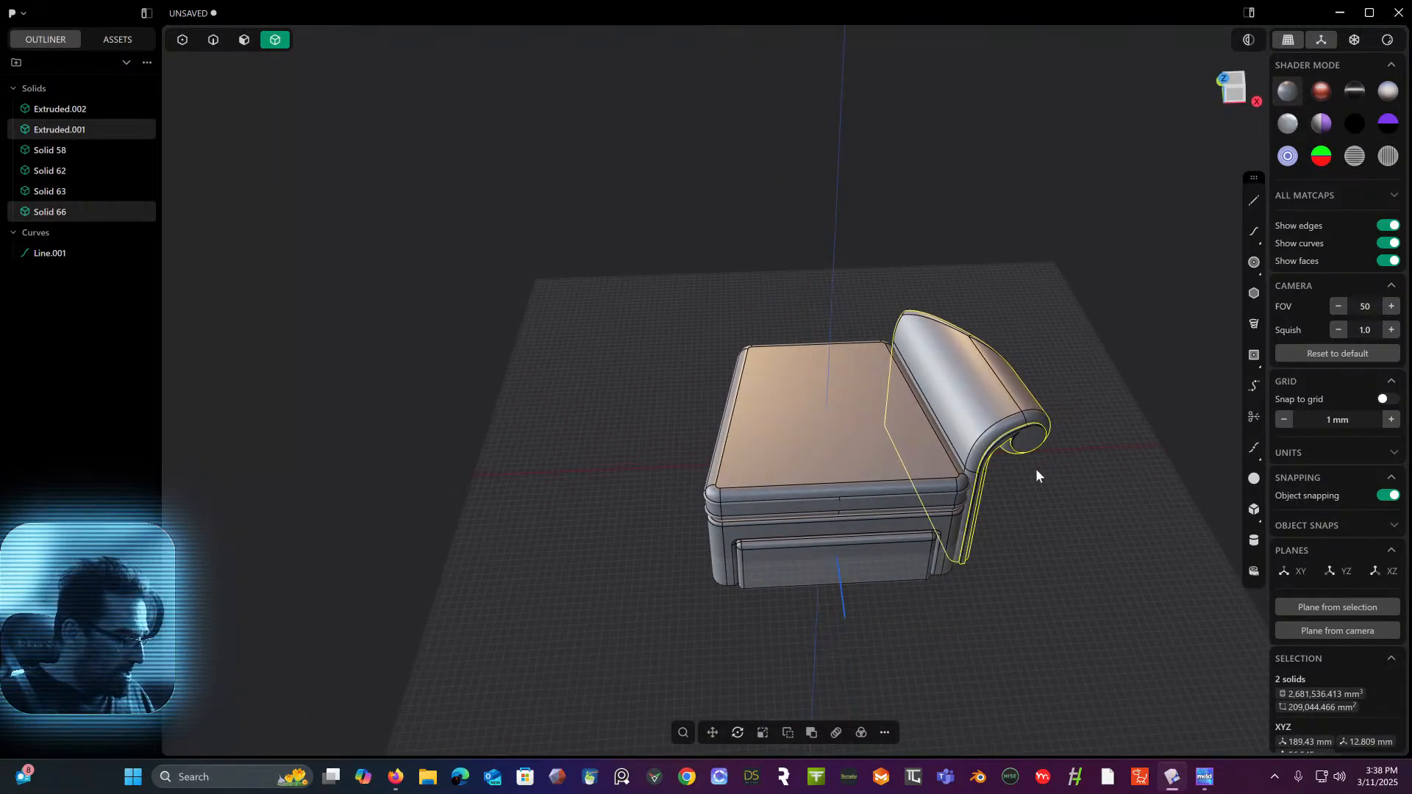
{"action": "key", "text": "alt+x"}
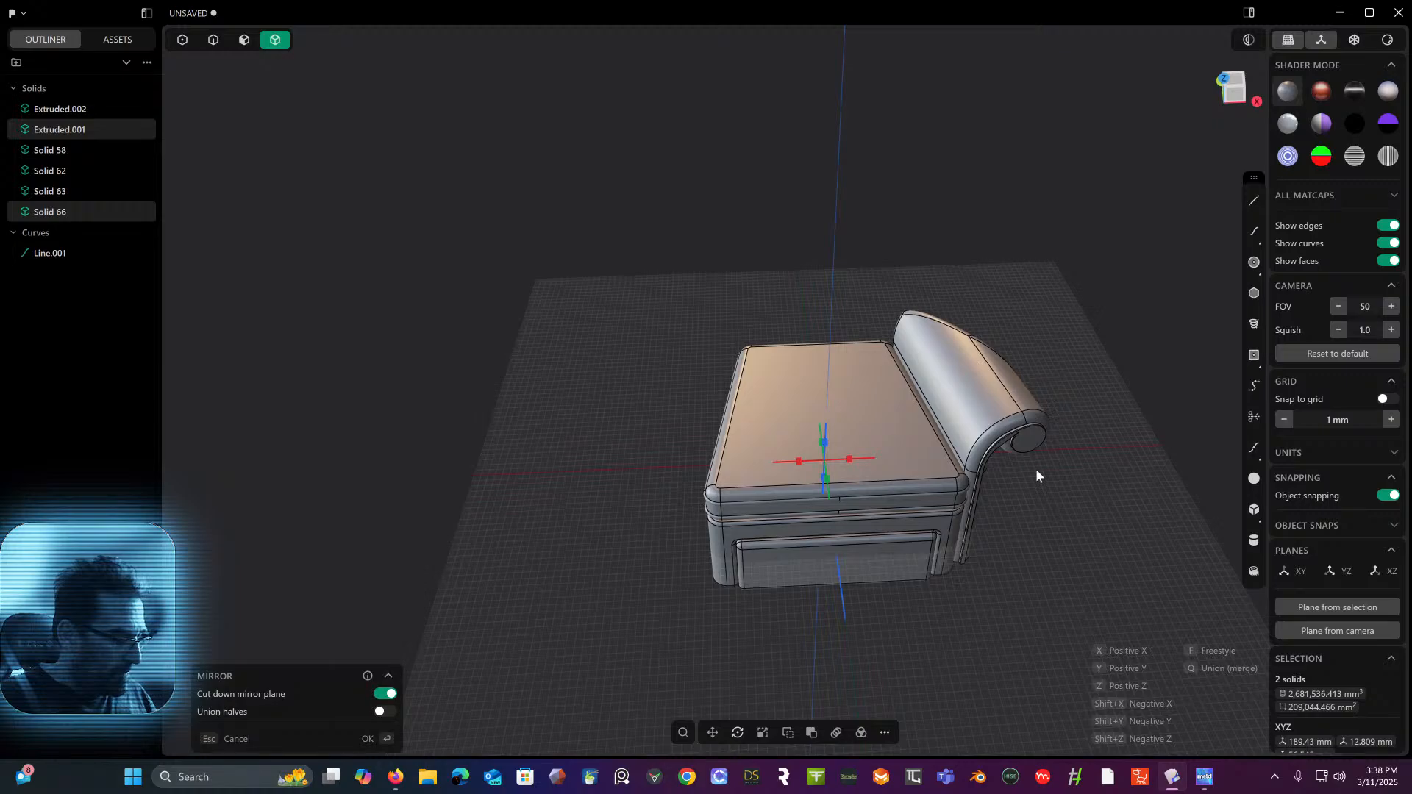
{"action": "left_click", "coordinate": [849, 459]}
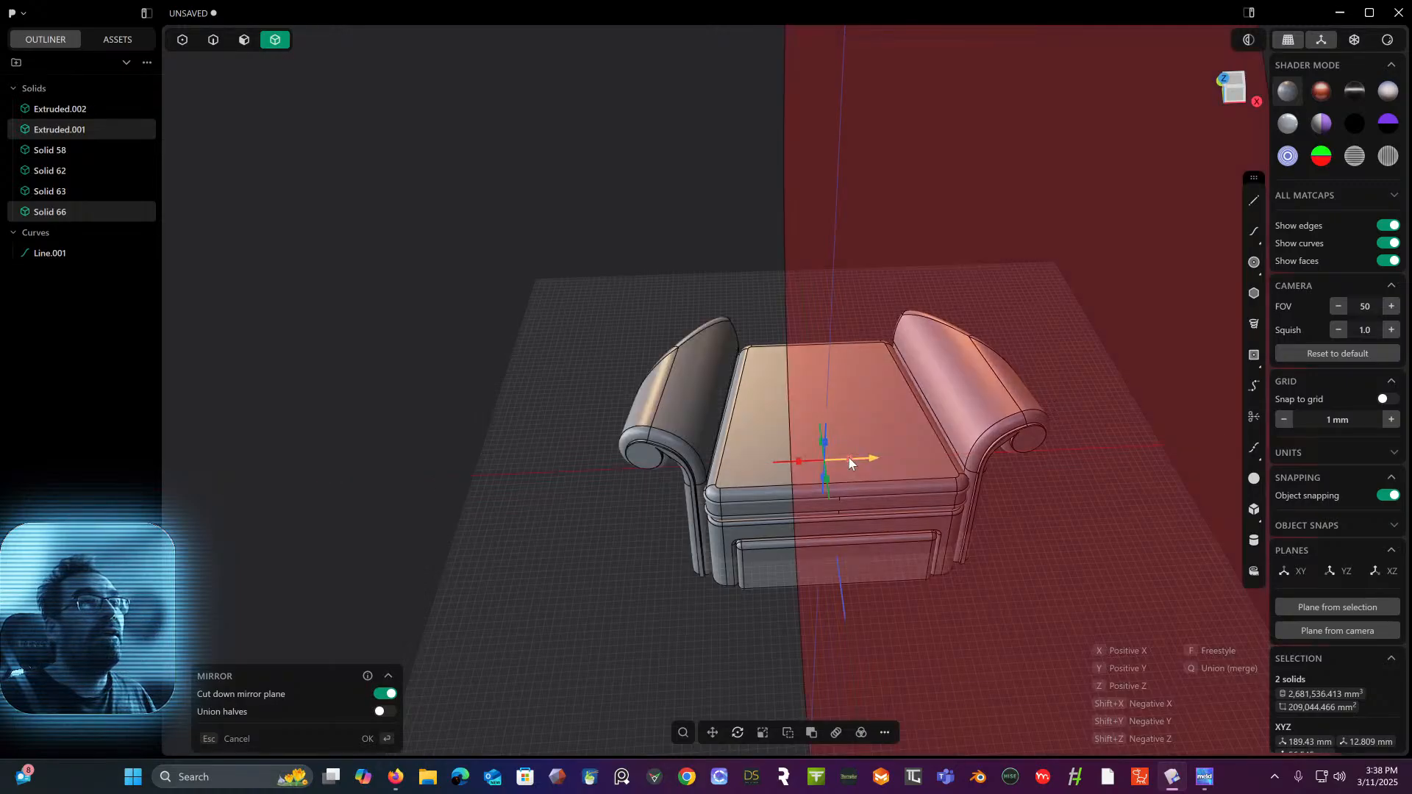
{"action": "right_click", "coordinate": [1059, 579]}
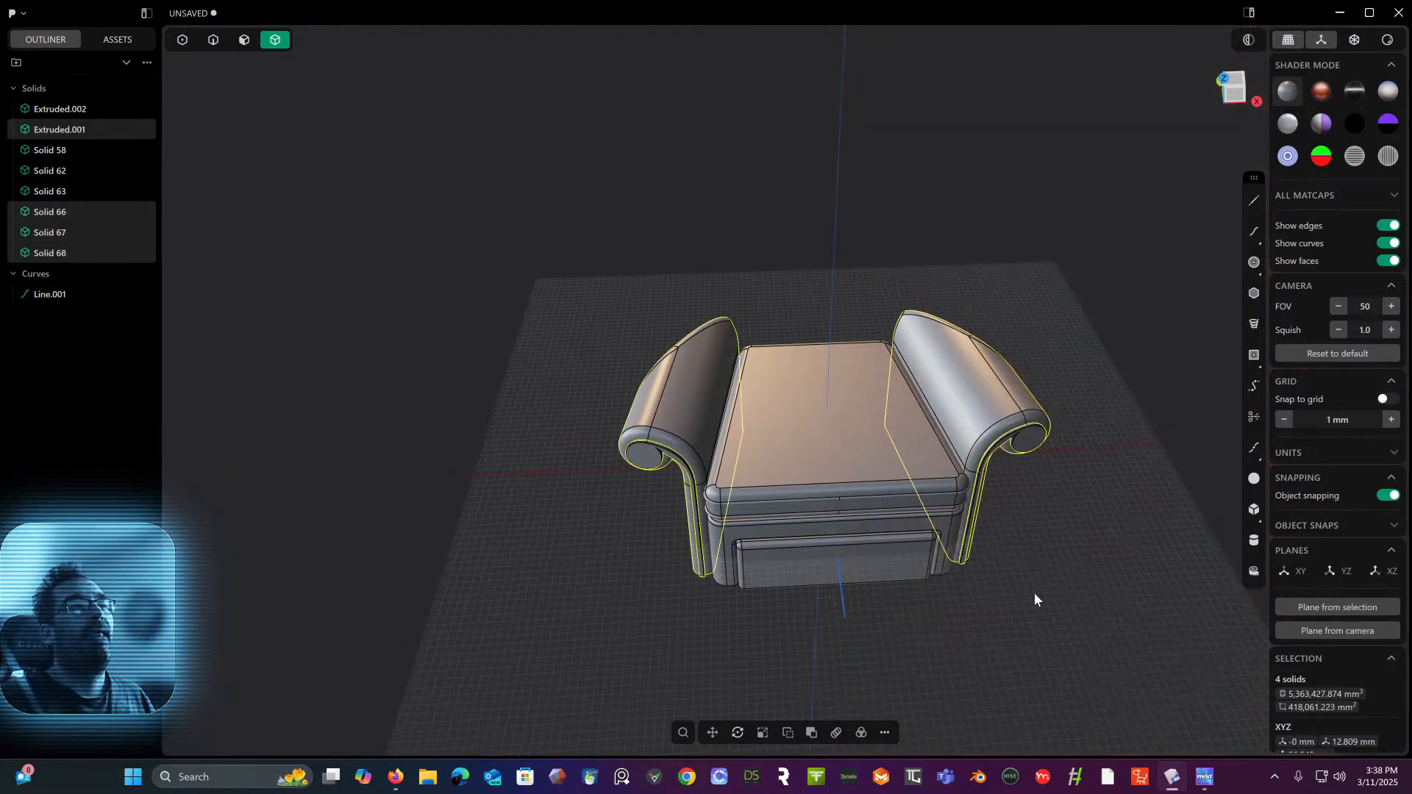
{"action": "middle_click_drag", "start_coordinate": [1034, 593], "coordinate": [950, 598]}
{"action": "left_click", "coordinate": [948, 672]}
- In a see-through front view, sketch a centre rectangle around the seat's bottom on the centre axis, about 797 mm in perimeter
{"action": "middle_click_drag", "start_coordinate": [949, 678], "coordinate": [923, 408]}
{"action": "left_click", "coordinate": [1233, 87]}
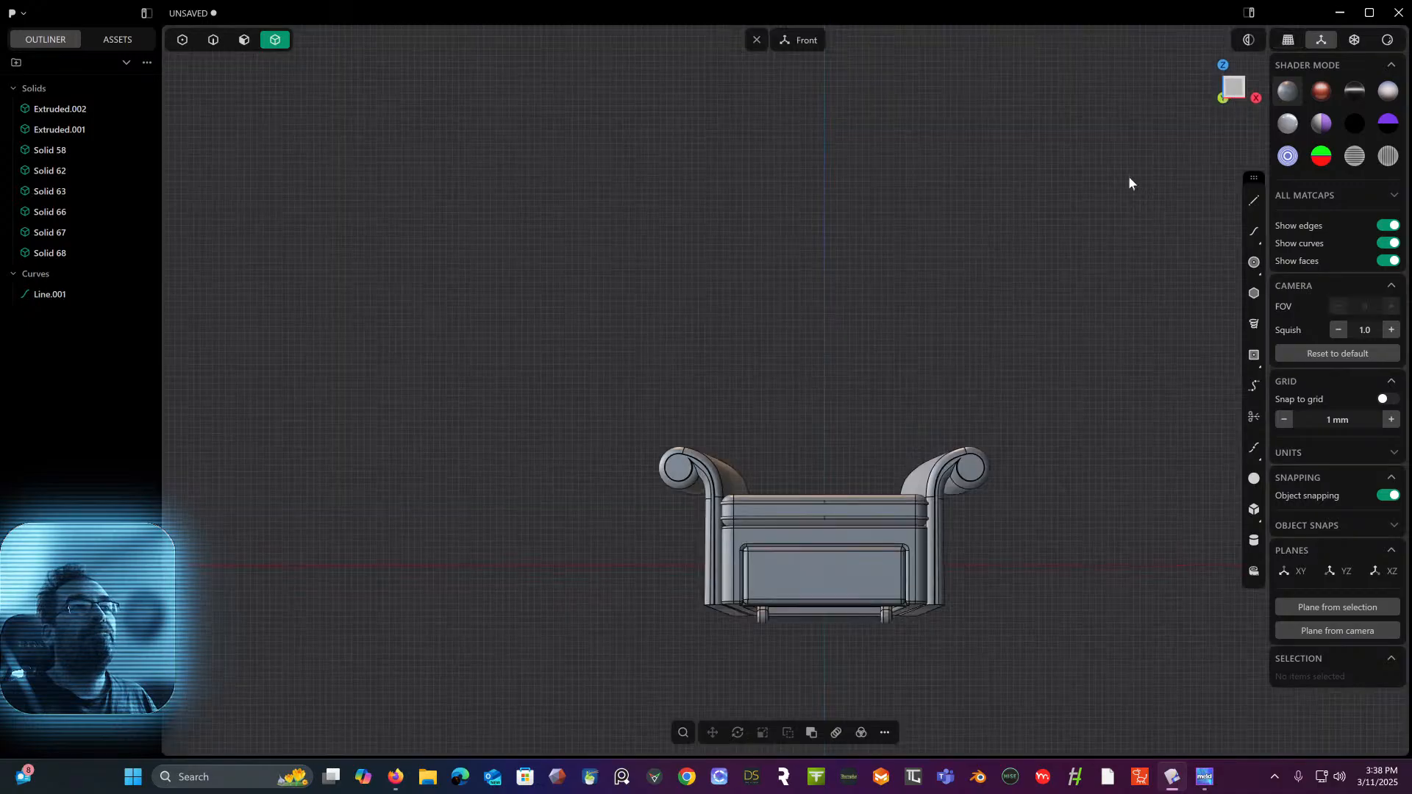
{"action": "middle_click_drag", "start_coordinate": [937, 325], "coordinate": [850, 243], "text": "shift"}
{"action": "scroll", "coordinate": [876, 280], "scroll_direction": "up", "scroll_amount": 3}
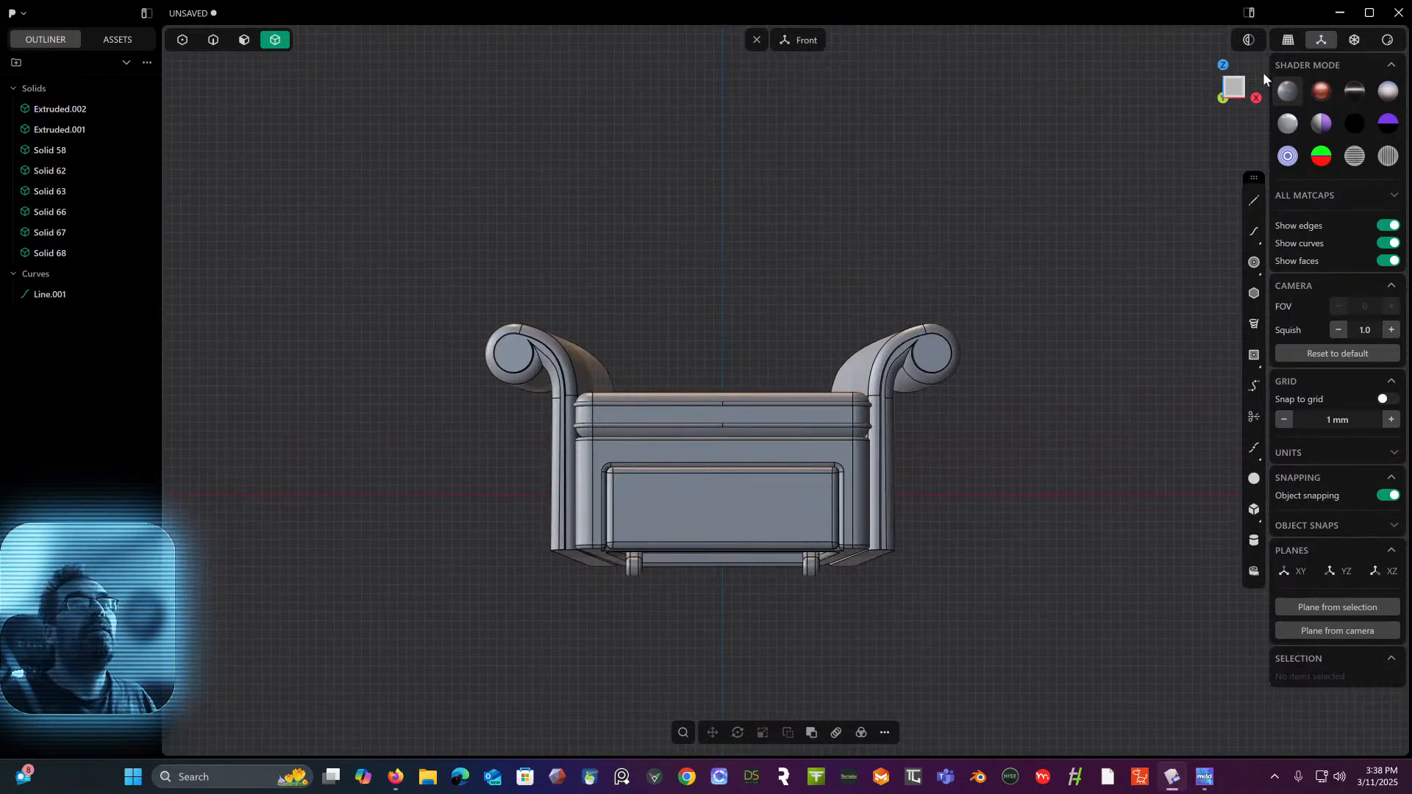
{"action": "left_click", "coordinate": [1354, 39]}
{"action": "middle_click_drag", "start_coordinate": [1061, 206], "coordinate": [984, 173], "text": "shift"}
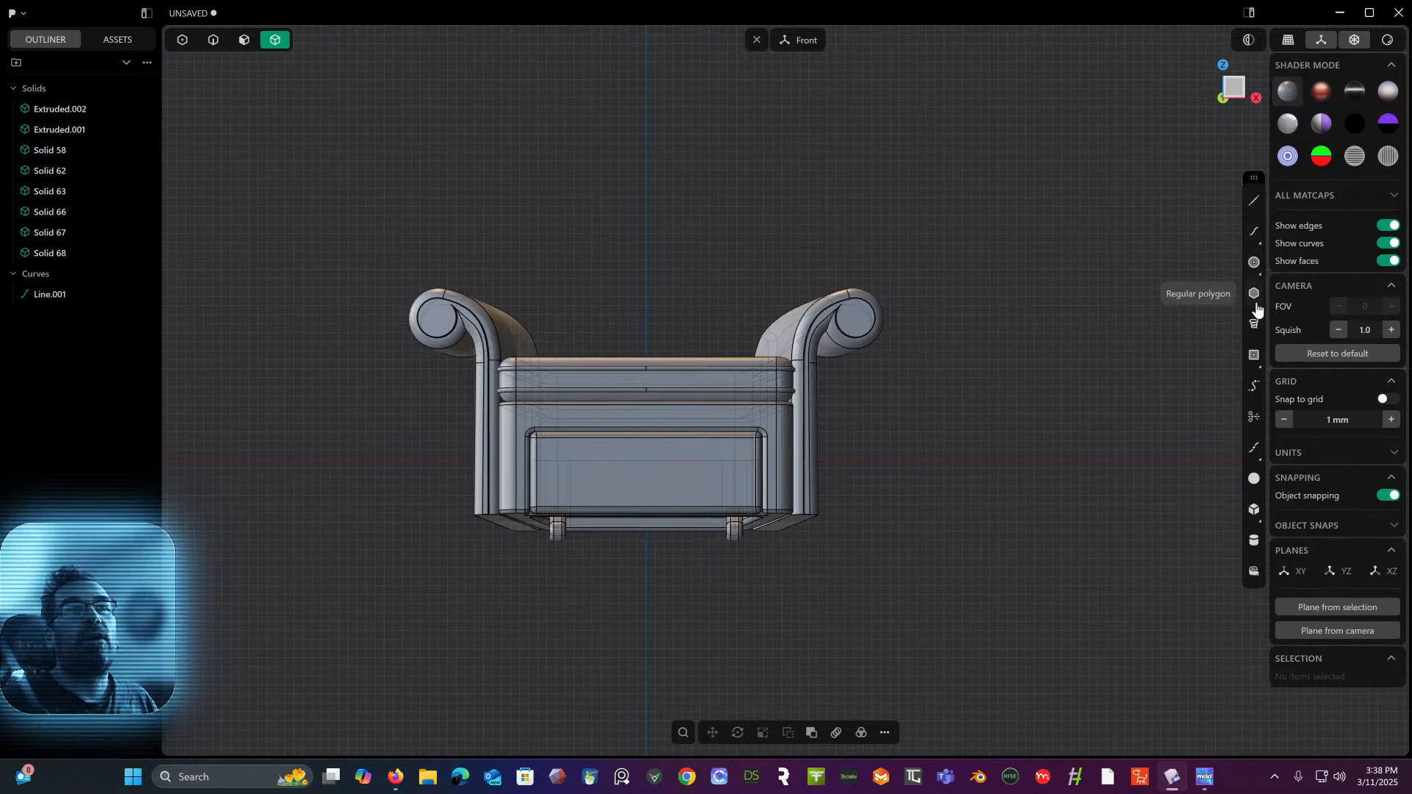
{"action": "left_click", "coordinate": [1254, 358]}
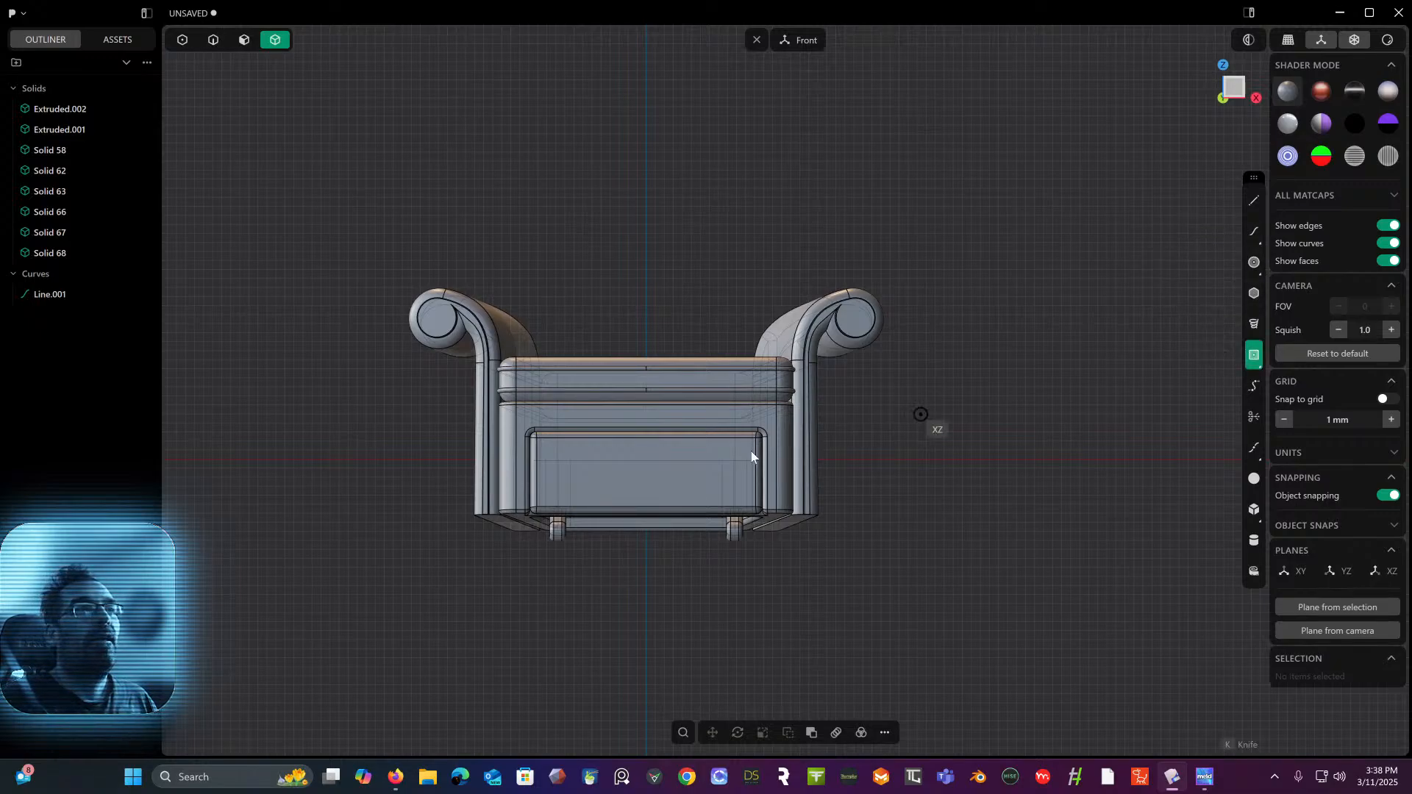
{"action": "left_click", "coordinate": [646, 531]}
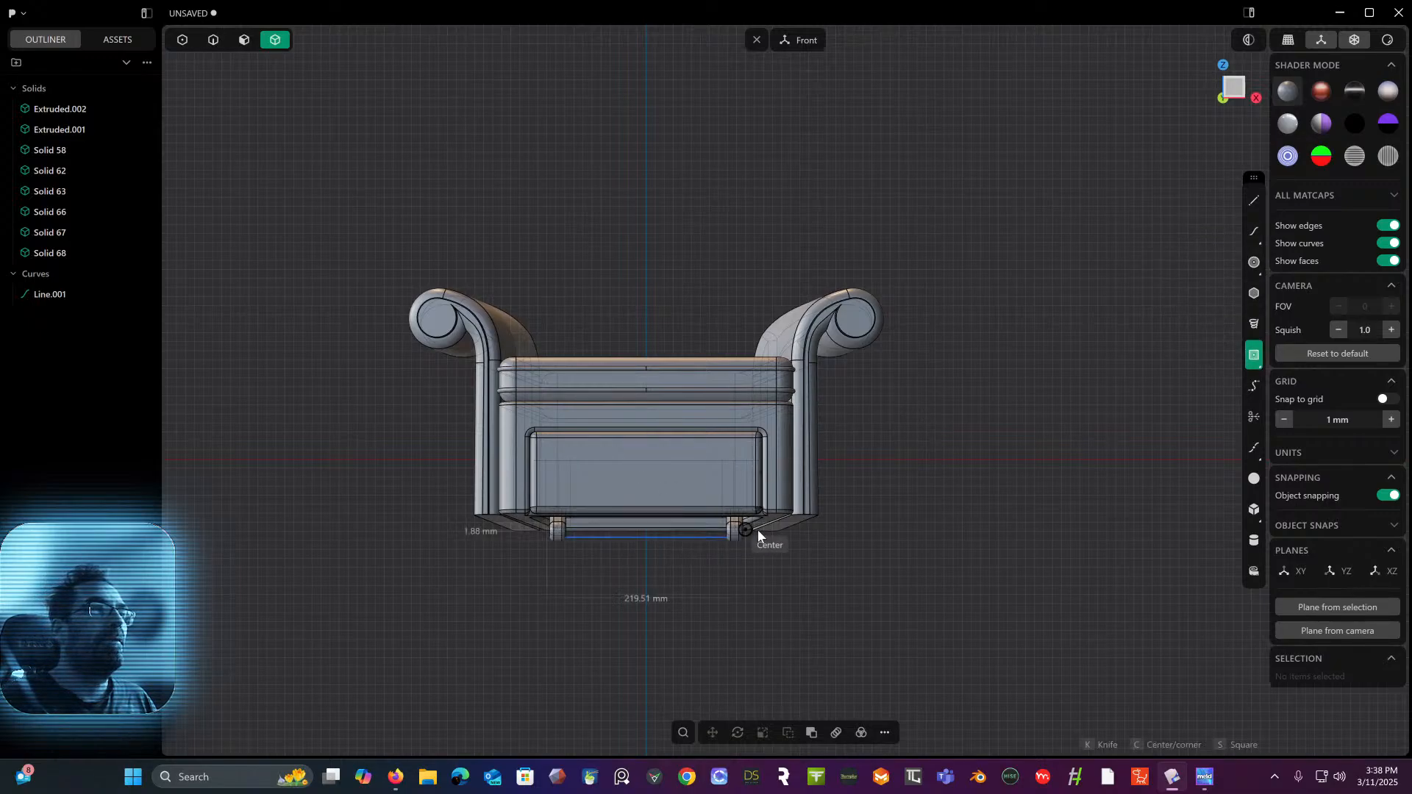
{"action": "left_click", "coordinate": [787, 479]}
- Move the rectangle 180.8 mm along Y towards the rear lower edge of the seat
{"action": "middle_click_drag", "start_coordinate": [841, 427], "coordinate": [535, 438]}
{"action": "middle_click_drag", "start_coordinate": [804, 386], "coordinate": [536, 338]}
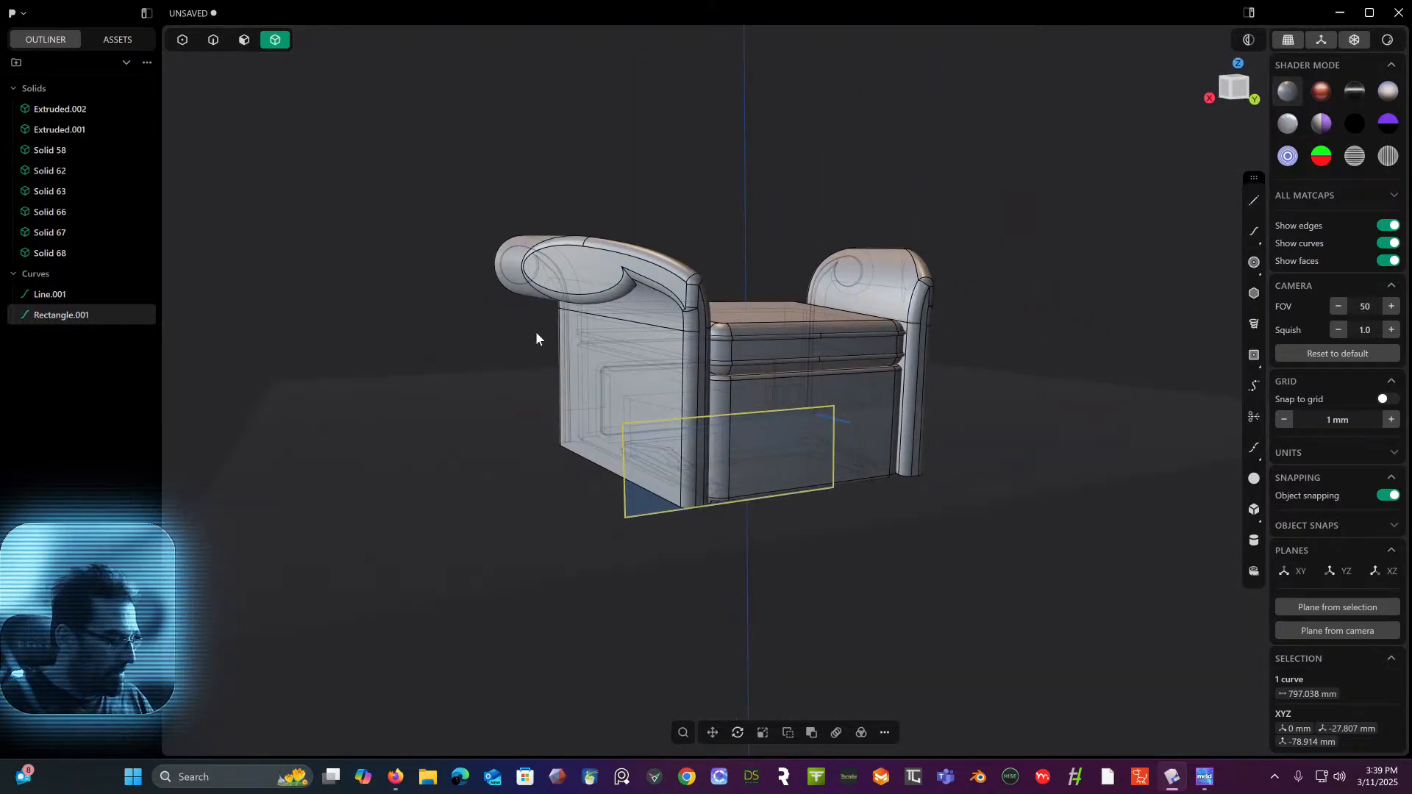
{"action": "key", "text": "g"}
{"action": "left_click_drag", "start_coordinate": [760, 471], "coordinate": [847, 470]}
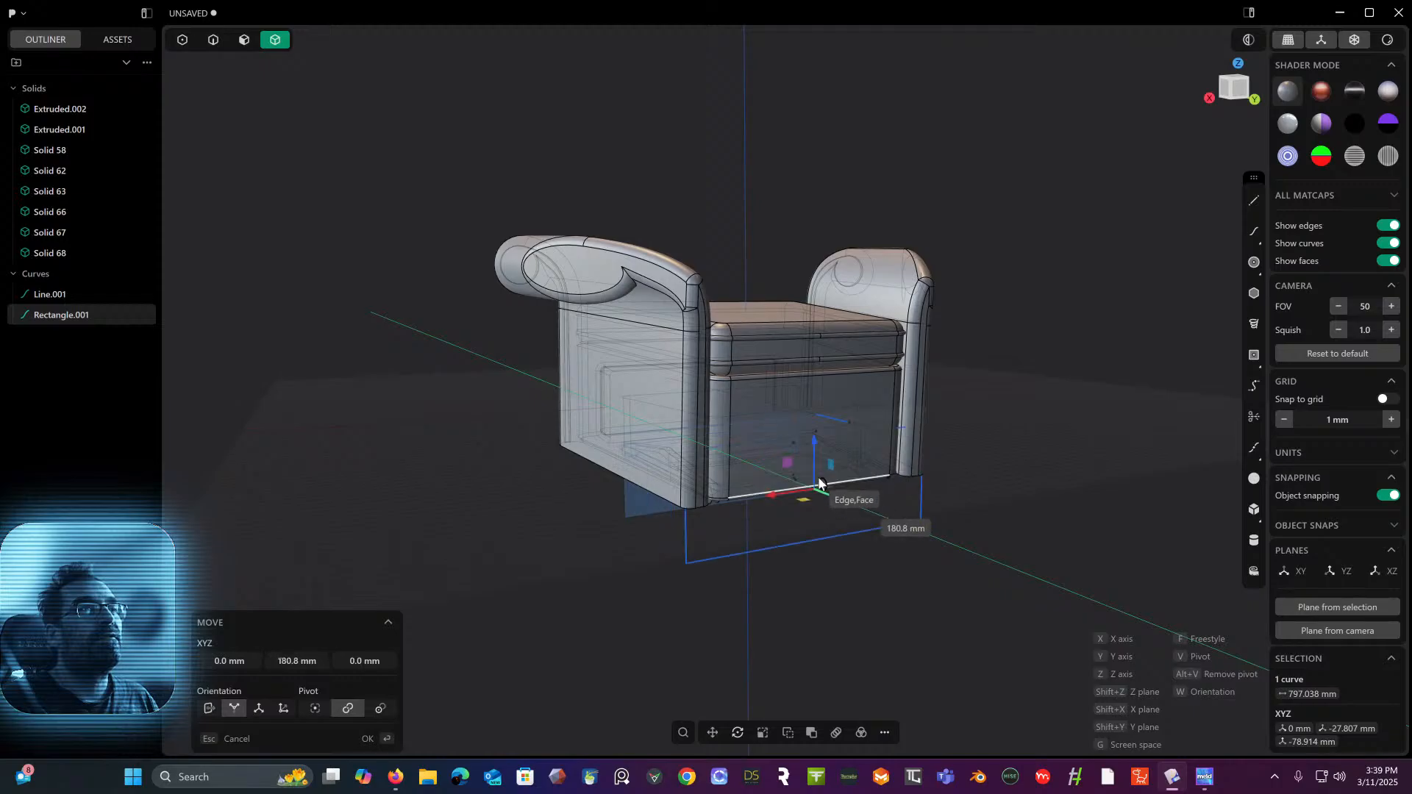
- Shift the rectangle a further 3.52 mm along Y, past the lower rear corner of the seat, and confirm the move
{"action": "middle_click_drag", "start_coordinate": [828, 484], "coordinate": [846, 357]}
{"action": "scroll", "coordinate": [774, 434], "scroll_direction": "up", "scroll_amount": 3}
{"action": "middle_click_drag", "start_coordinate": [766, 431], "coordinate": [769, 486]}
{"action": "scroll", "coordinate": [740, 484], "scroll_direction": "up", "scroll_amount": 4}
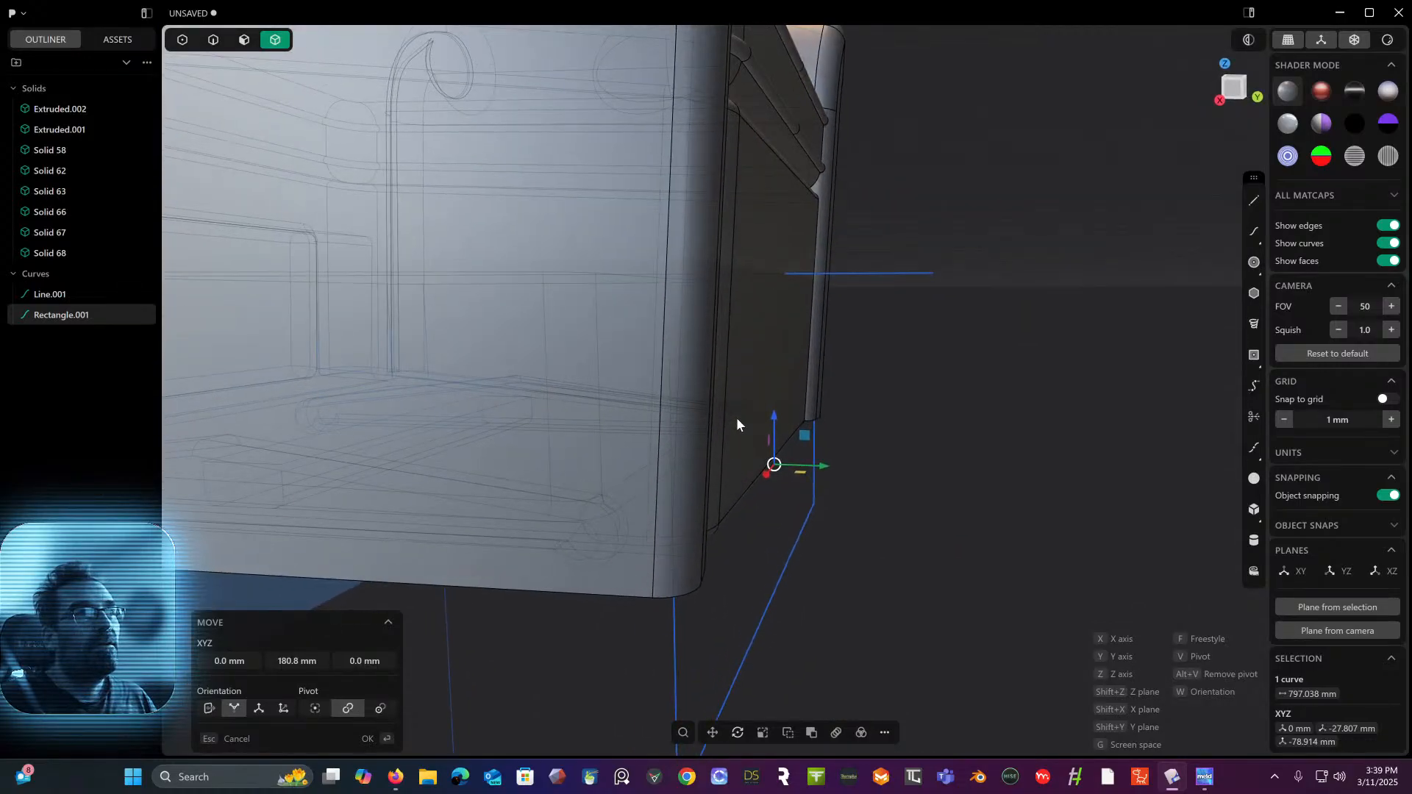
{"action": "mouse_move", "coordinate": [735, 417]}
{"action": "middle_mouse_down"}
{"action": "mouse_move", "coordinate": [758, 364]}
{"action": "mouse_move", "coordinate": [726, 430]}
{"action": "middle_mouse_up"}
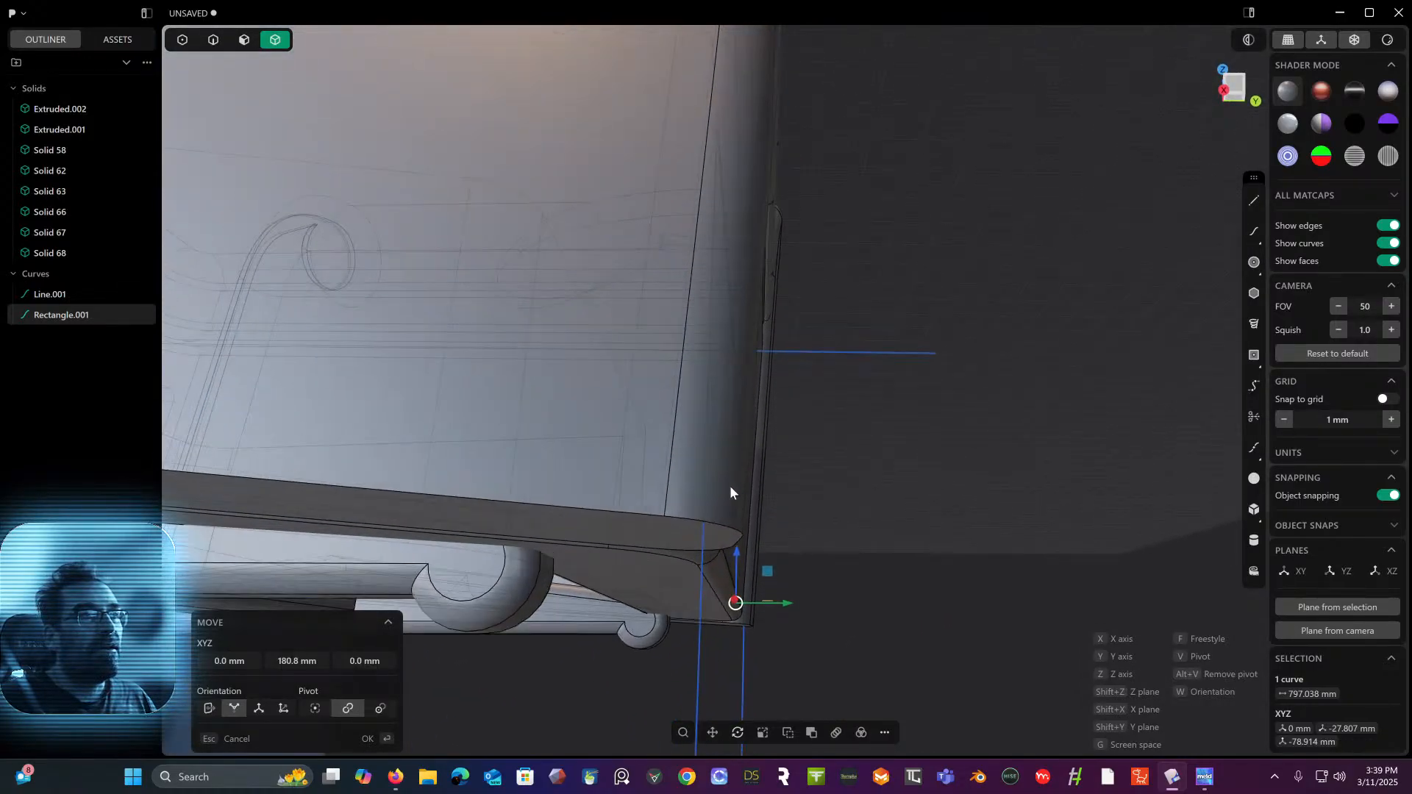
{"action": "left_click", "coordinate": [1238, 85]}
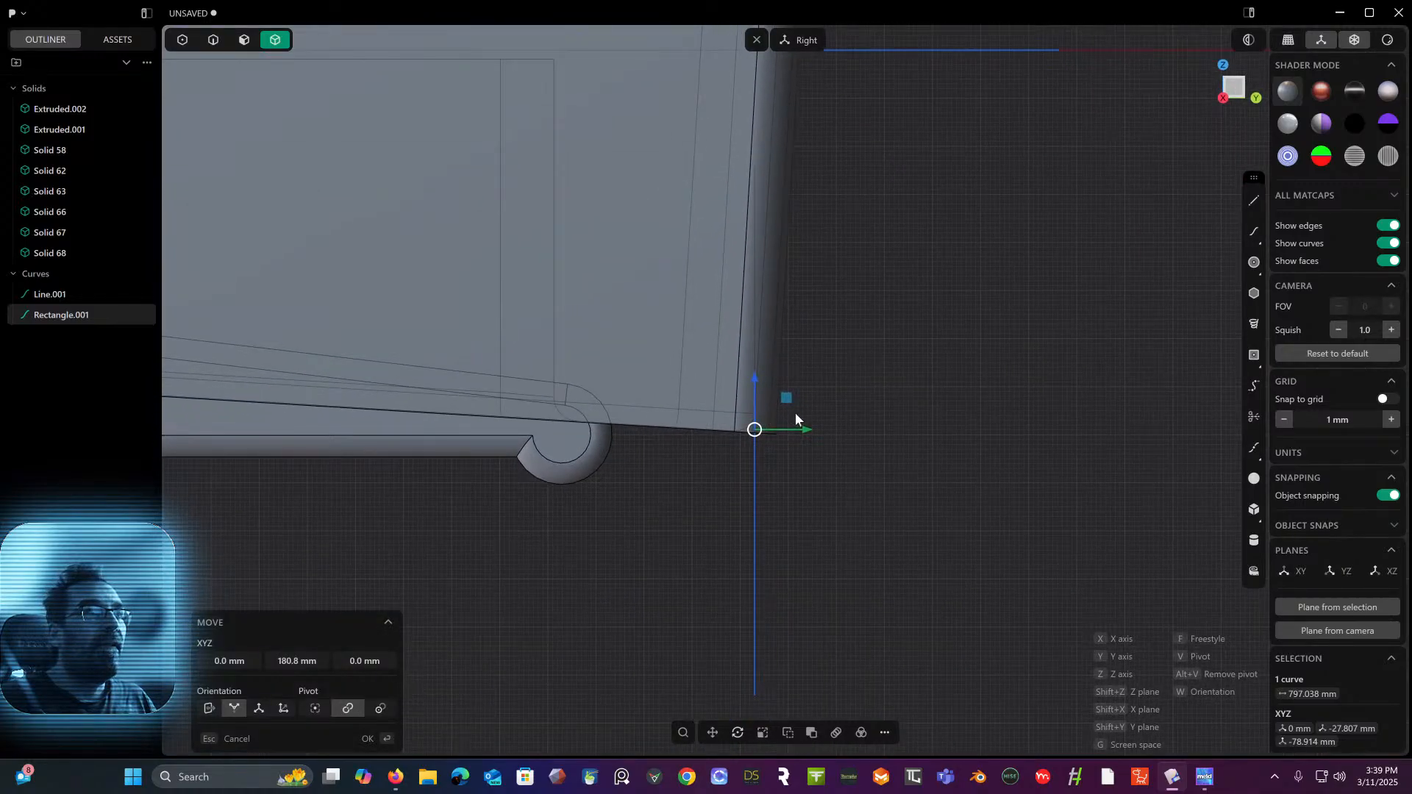
{"action": "left_click_drag", "start_coordinate": [802, 427], "coordinate": [821, 429]}
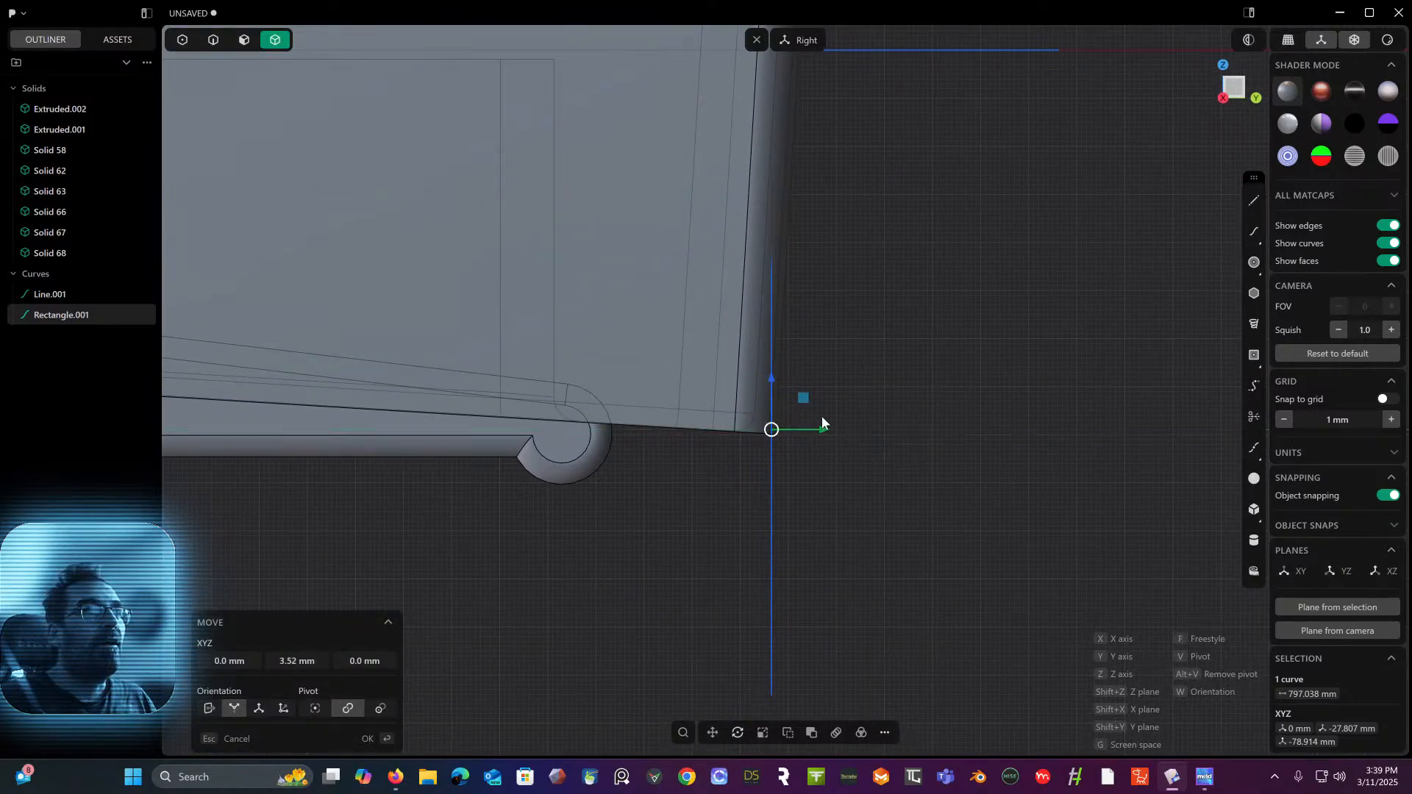
{"action": "middle_click_drag", "start_coordinate": [850, 356], "coordinate": [786, 399]}
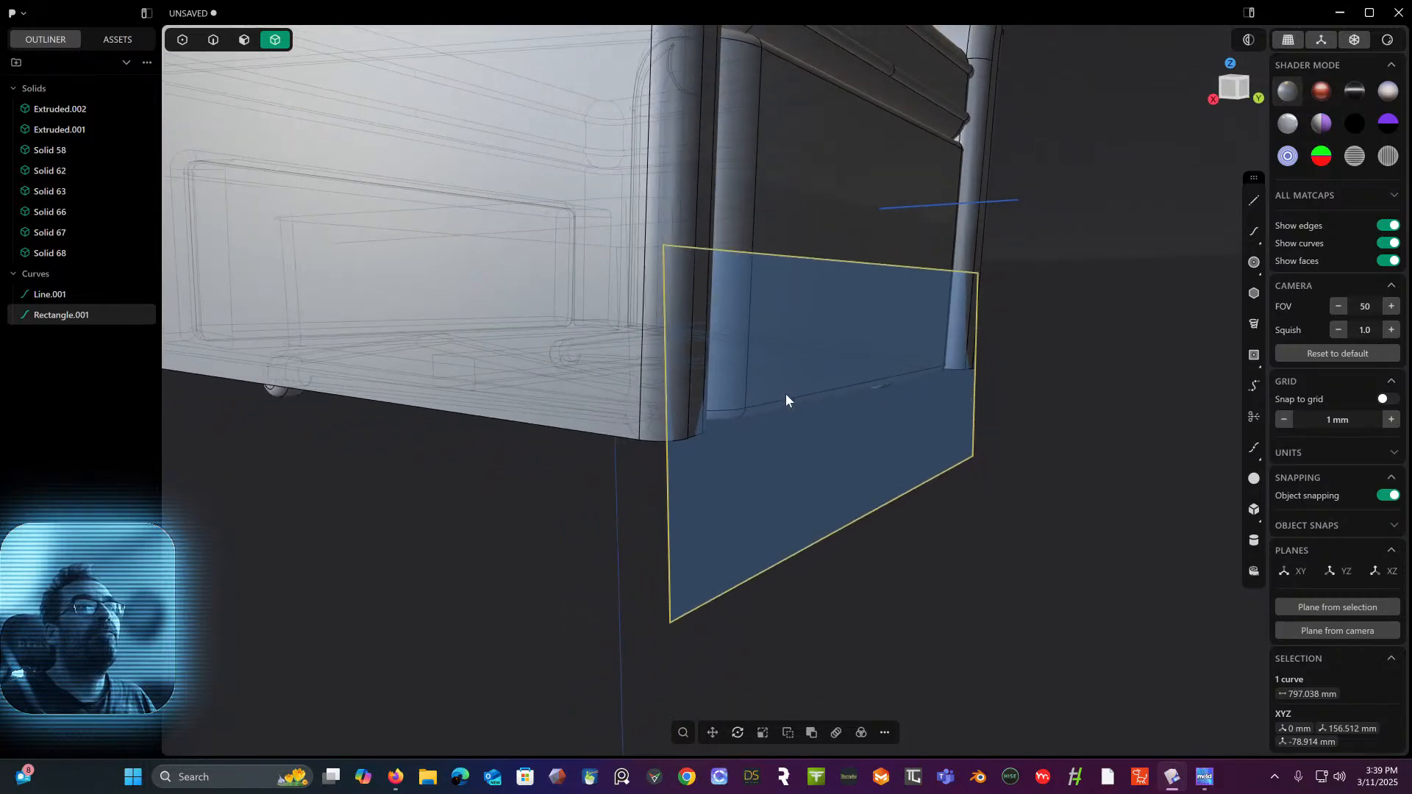
- Raise the rectangle about 54 mm along Z until its lower edge meets the seat's lower rear corner
{"action": "scroll", "coordinate": [785, 396], "scroll_direction": "down", "scroll_amount": 3}
{"action": "left_click", "coordinate": [1232, 92]}
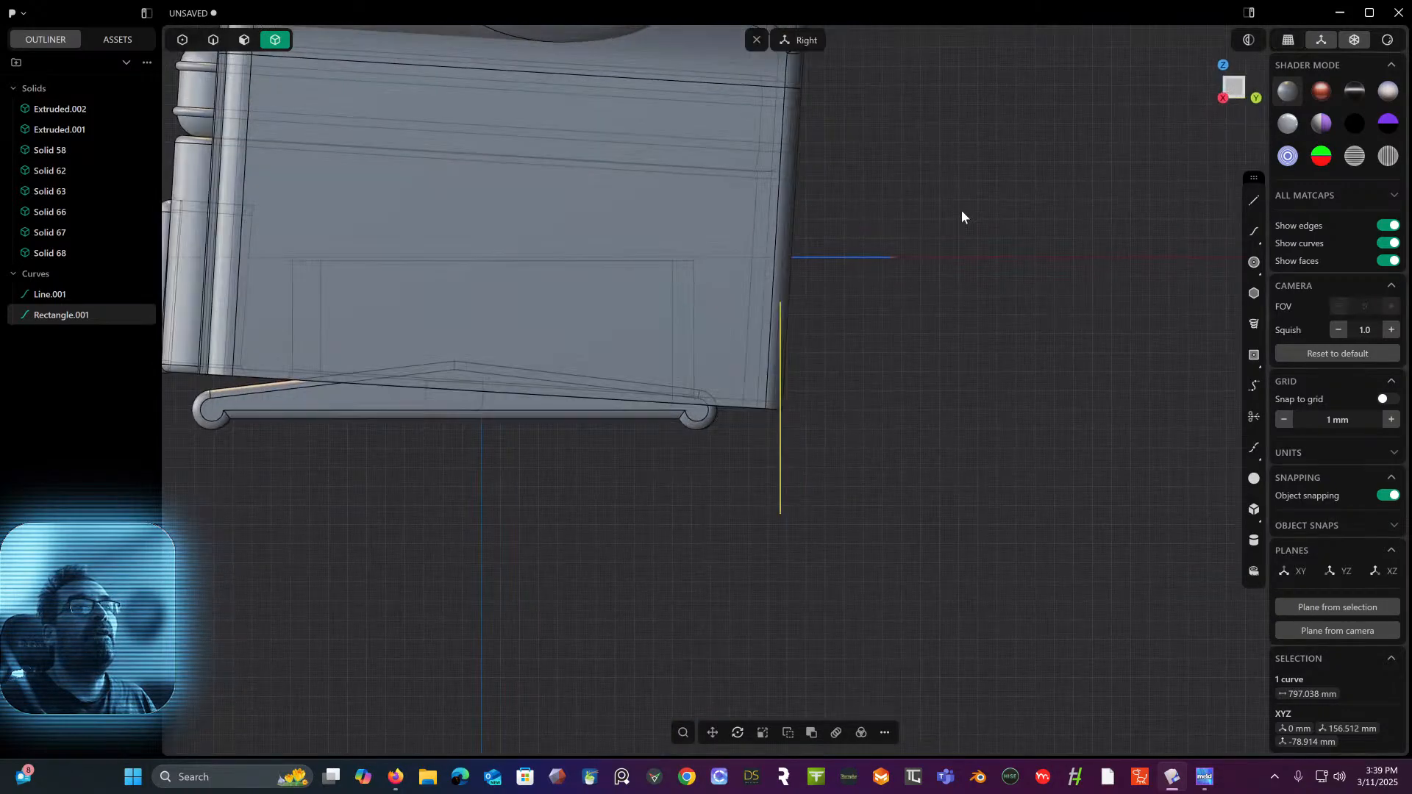
{"action": "key", "text": "g"}
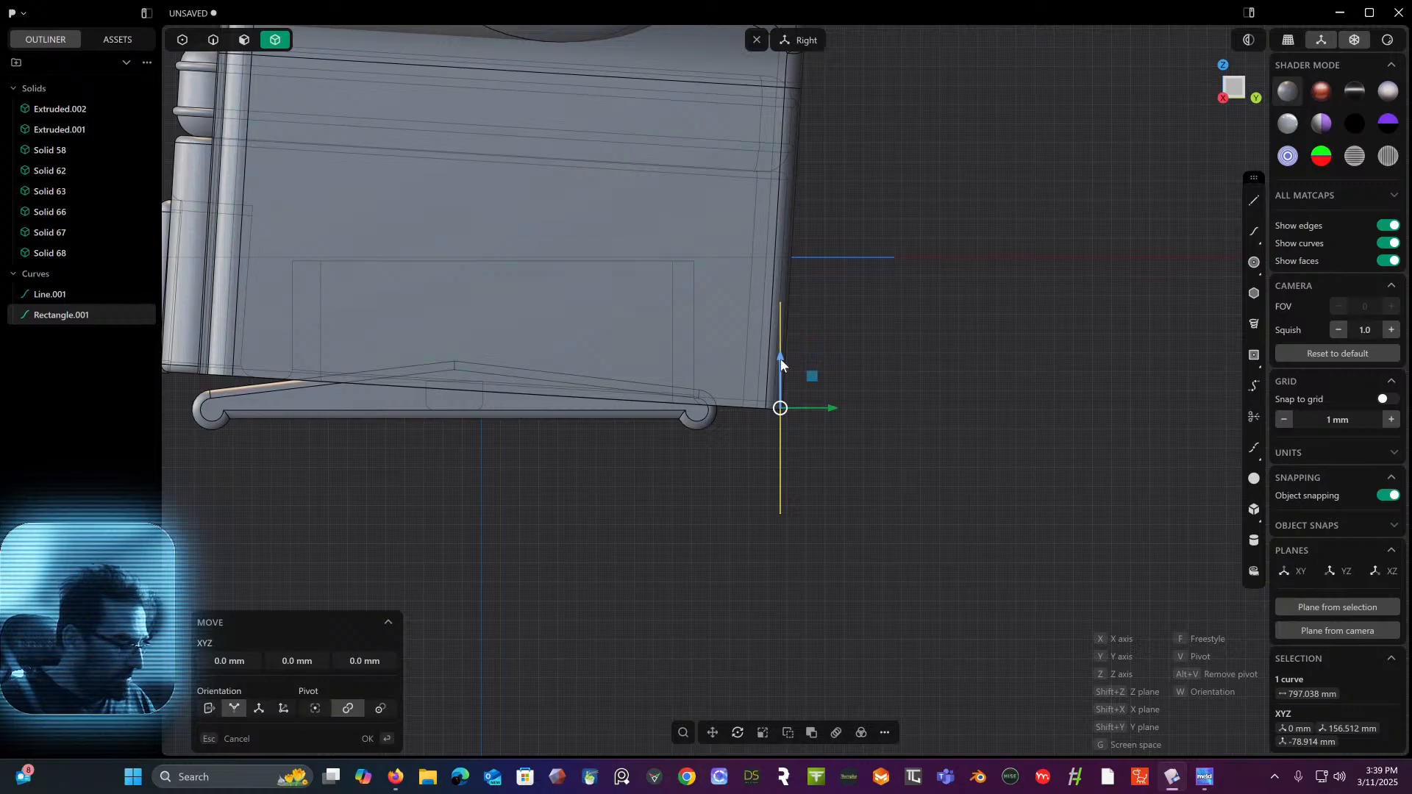
{"action": "left_click_drag", "start_coordinate": [780, 359], "coordinate": [793, 409]}
{"action": "middle_click_drag", "start_coordinate": [818, 378], "coordinate": [787, 390]}
{"action": "key", "text": "Return"}
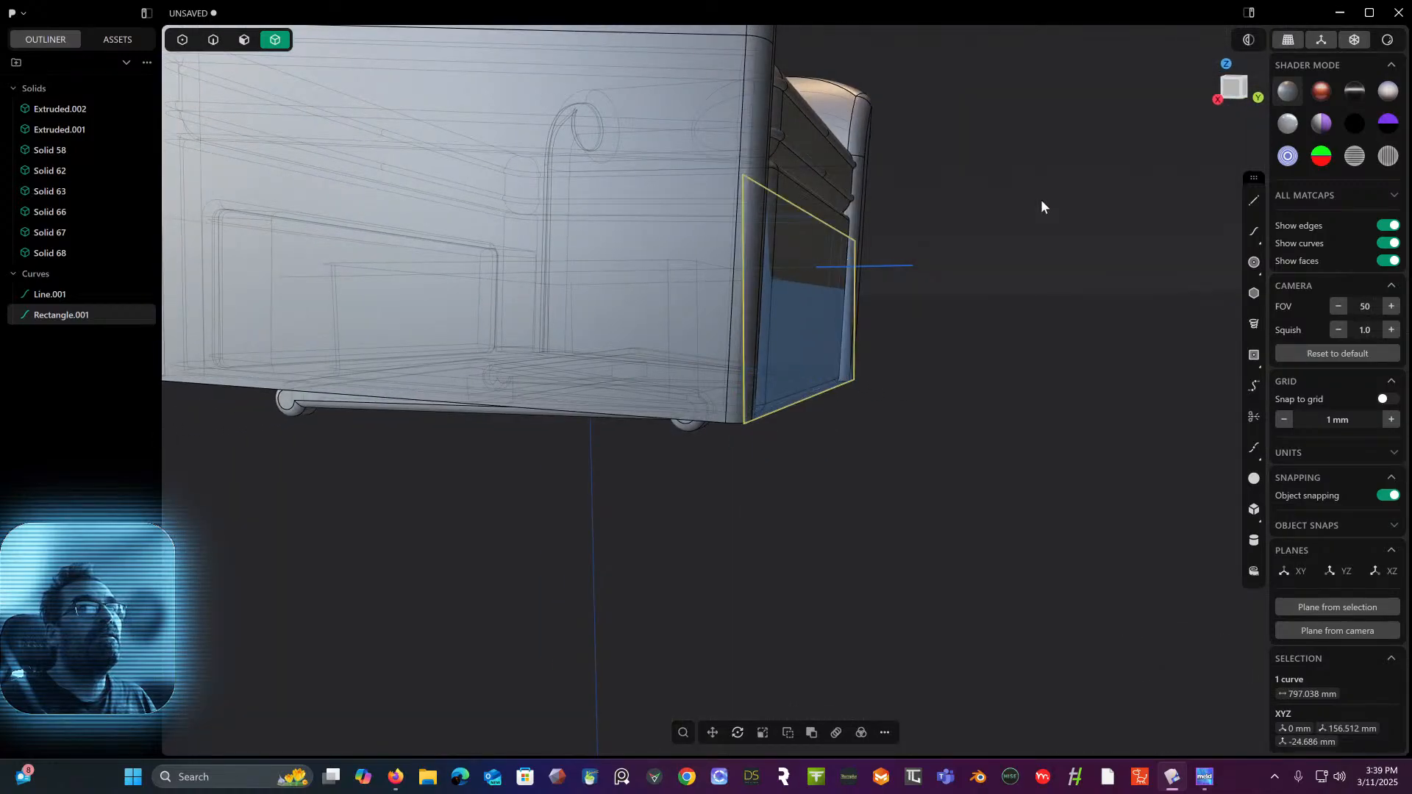
- Rotate the rectangle about 3.85° around its lower edge in the side view, following the slope of the seat's rear
{"action": "left_click", "coordinate": [1236, 89]}
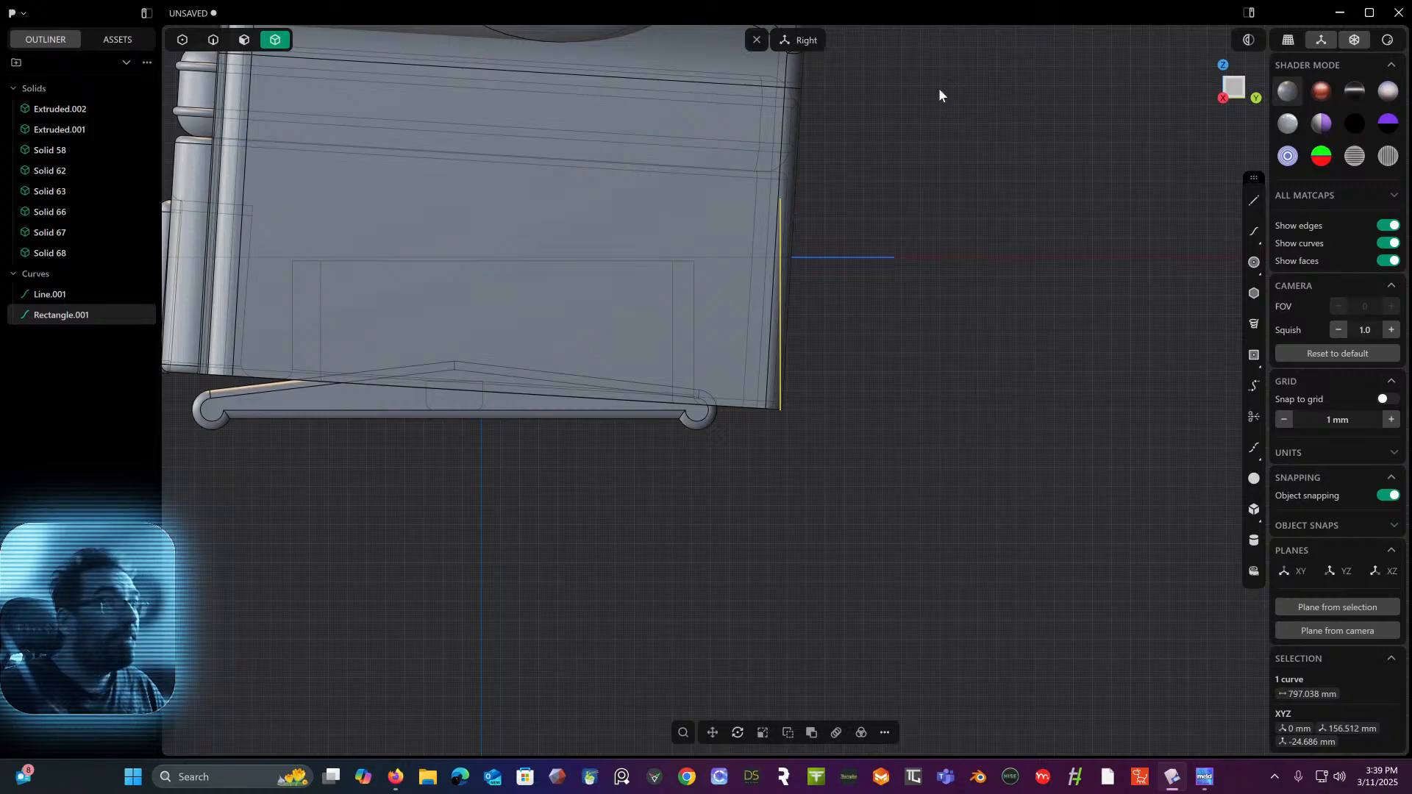
{"action": "key", "text": "r"}
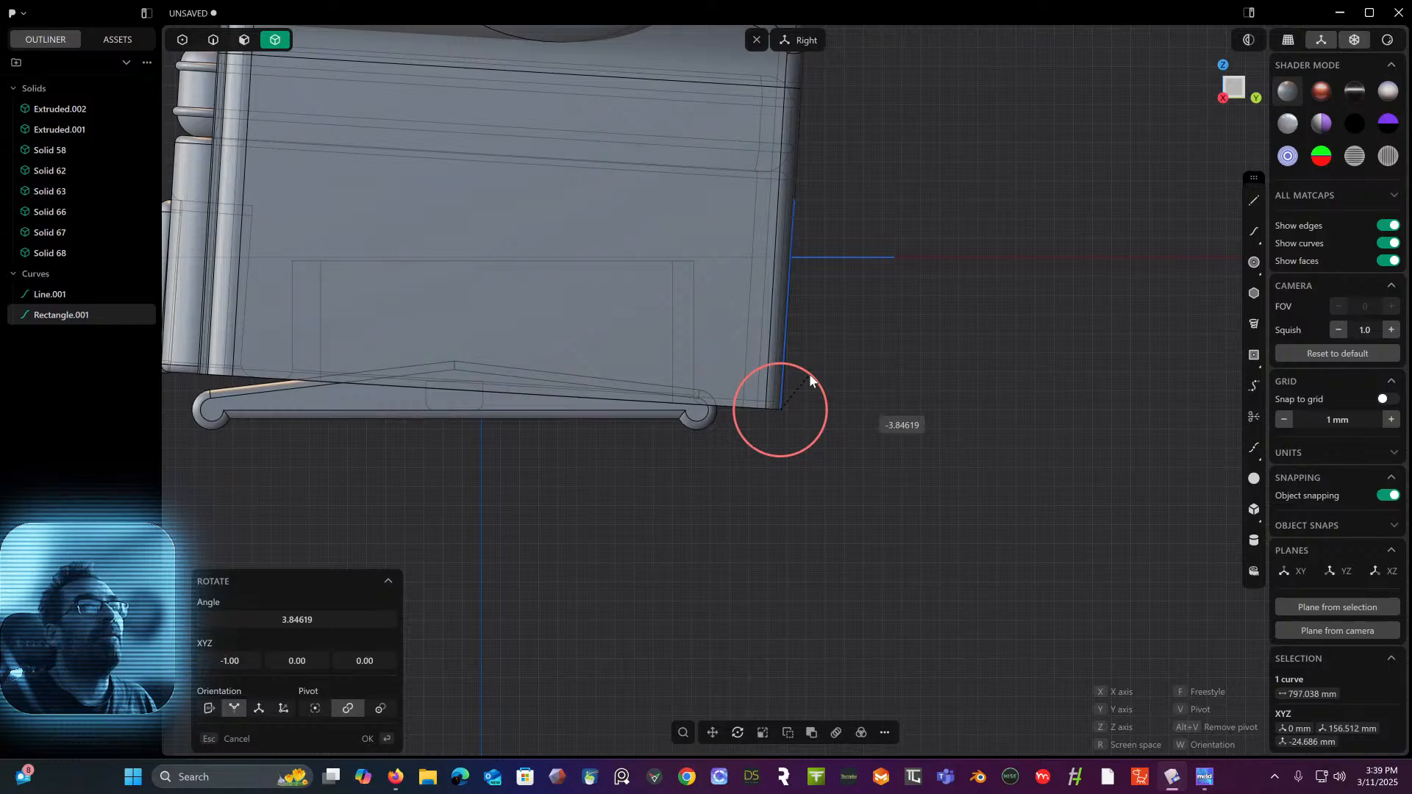
{"action": "left_click", "coordinate": [845, 338]}
{"action": "middle_click_drag", "start_coordinate": [845, 339], "coordinate": [558, 398]}
{"action": "scroll", "coordinate": [749, 356], "scroll_direction": "down", "scroll_amount": 2}
{"action": "scroll", "coordinate": [558, 399], "scroll_direction": "down", "scroll_amount": 2}
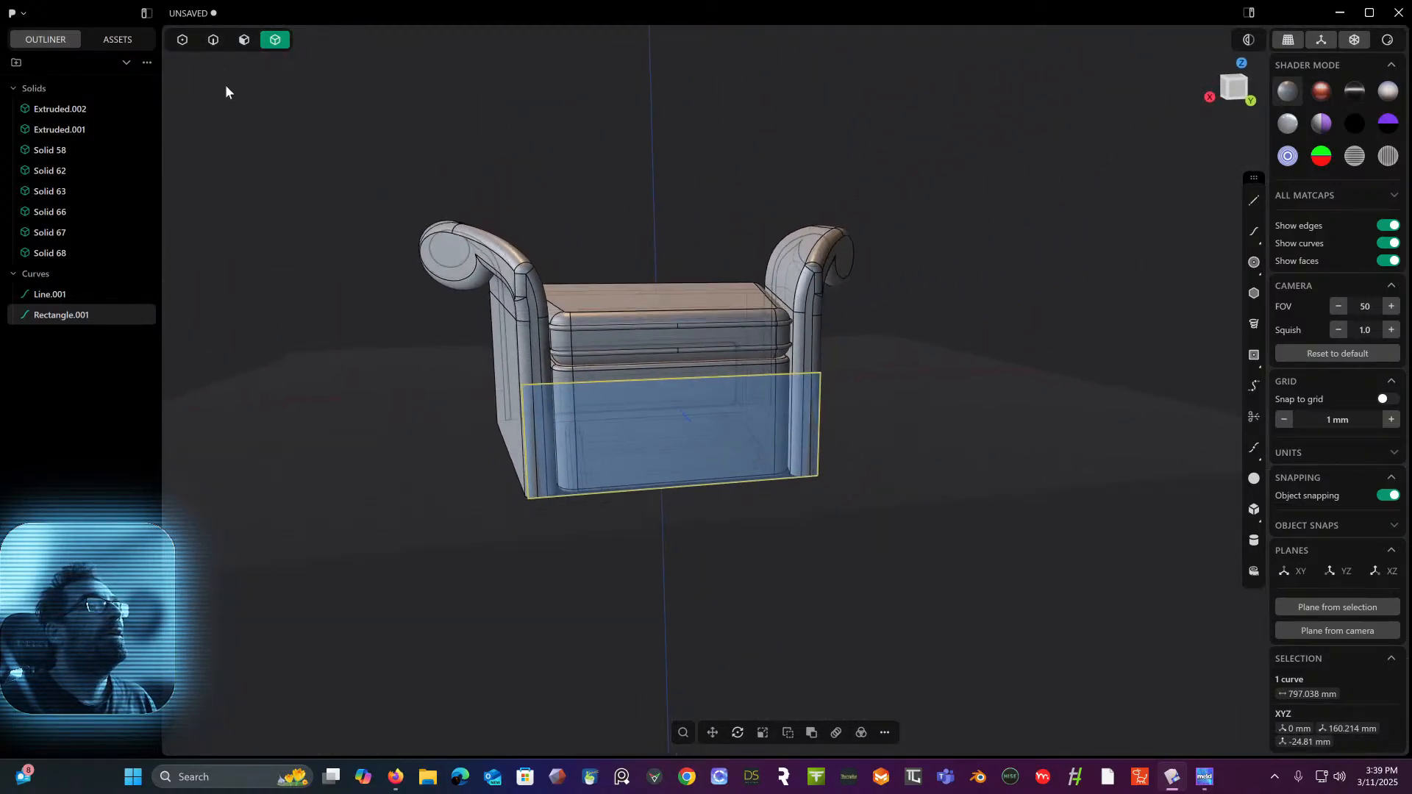
- Raise the rectangle's two upper vertices 305.28 mm along Z to the height of a backrest
{"action": "left_click", "coordinate": [182, 41]}
{"action": "left_click_drag", "start_coordinate": [462, 334], "coordinate": [534, 398]}
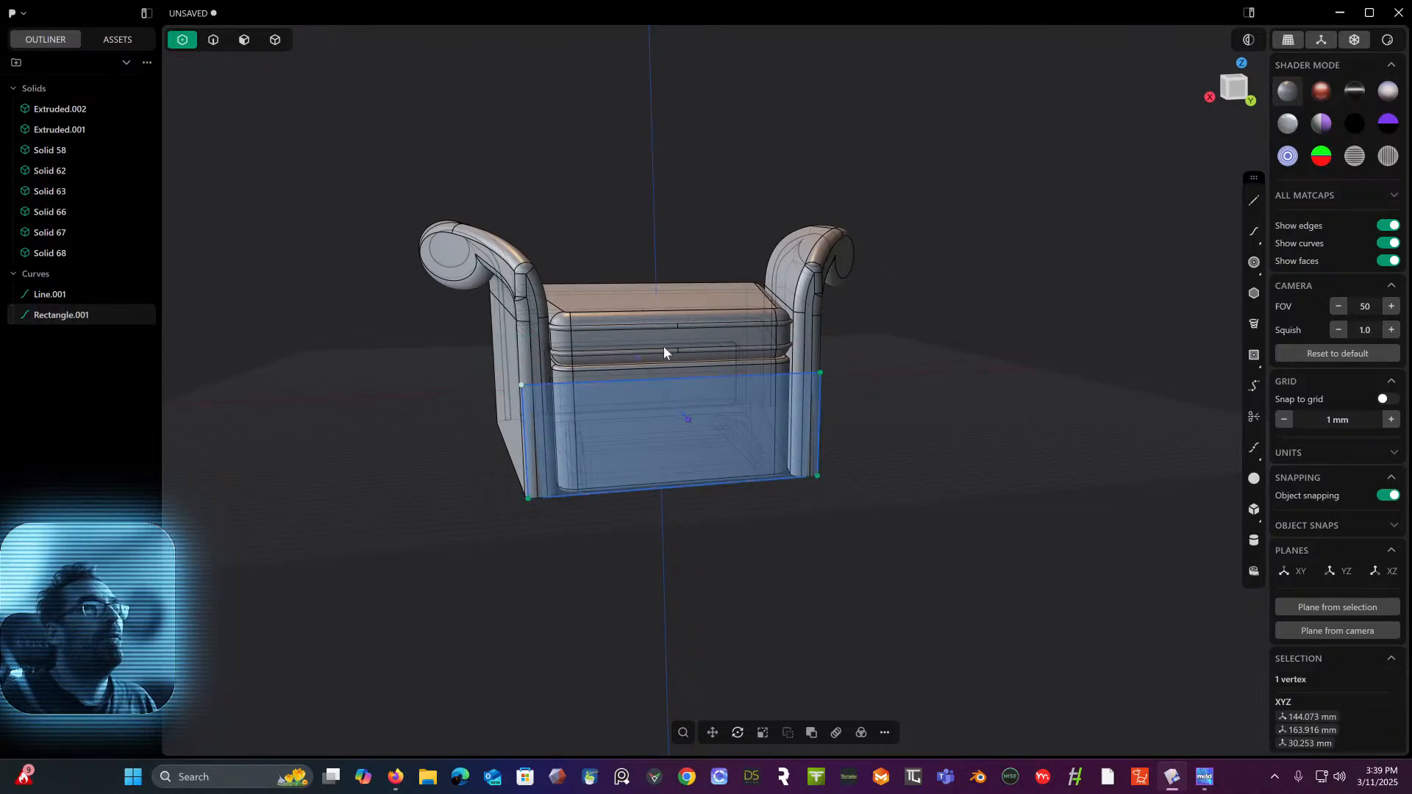
{"action": "left_click", "coordinate": [821, 373], "text": "shift"}
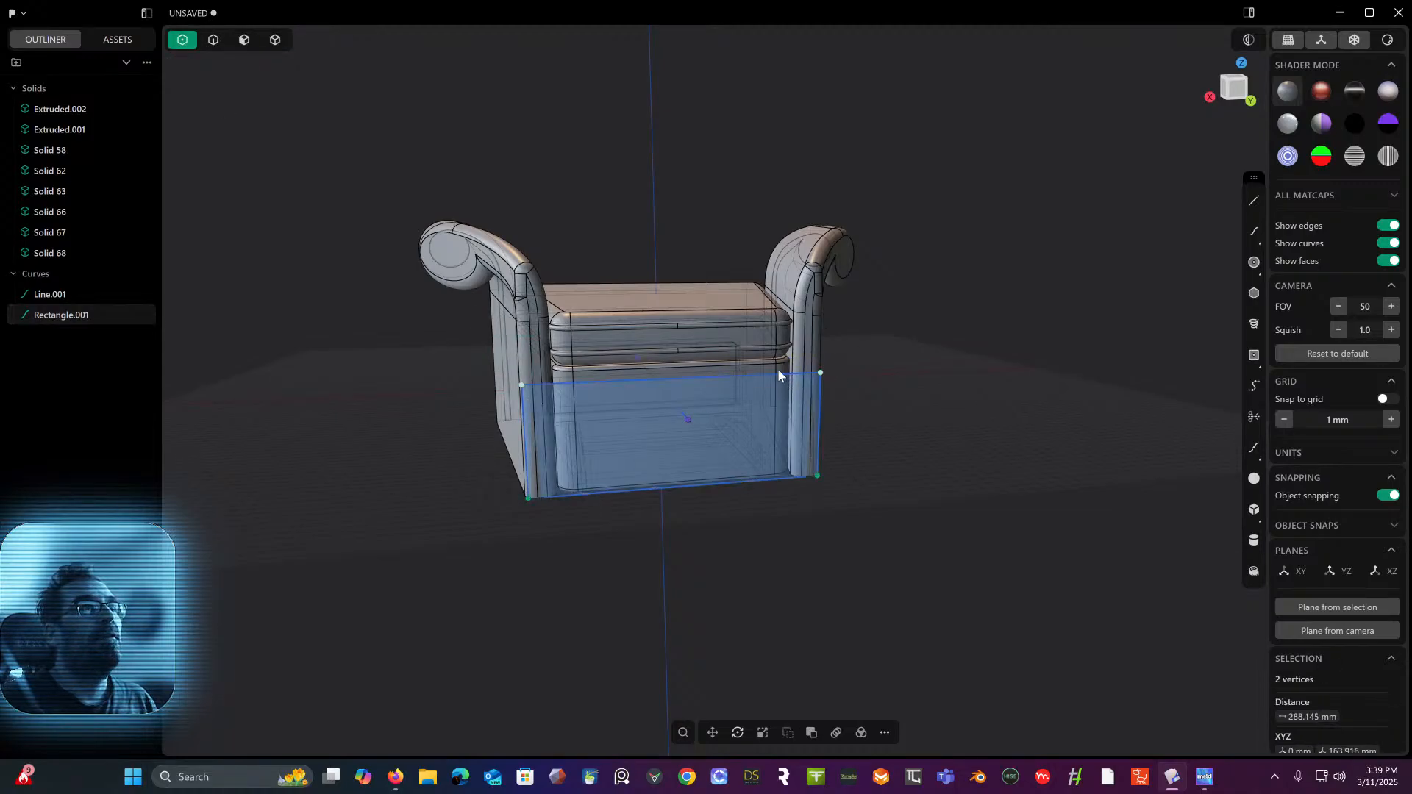
{"action": "left_click", "coordinate": [1248, 89]}
{"action": "key", "text": "g"}
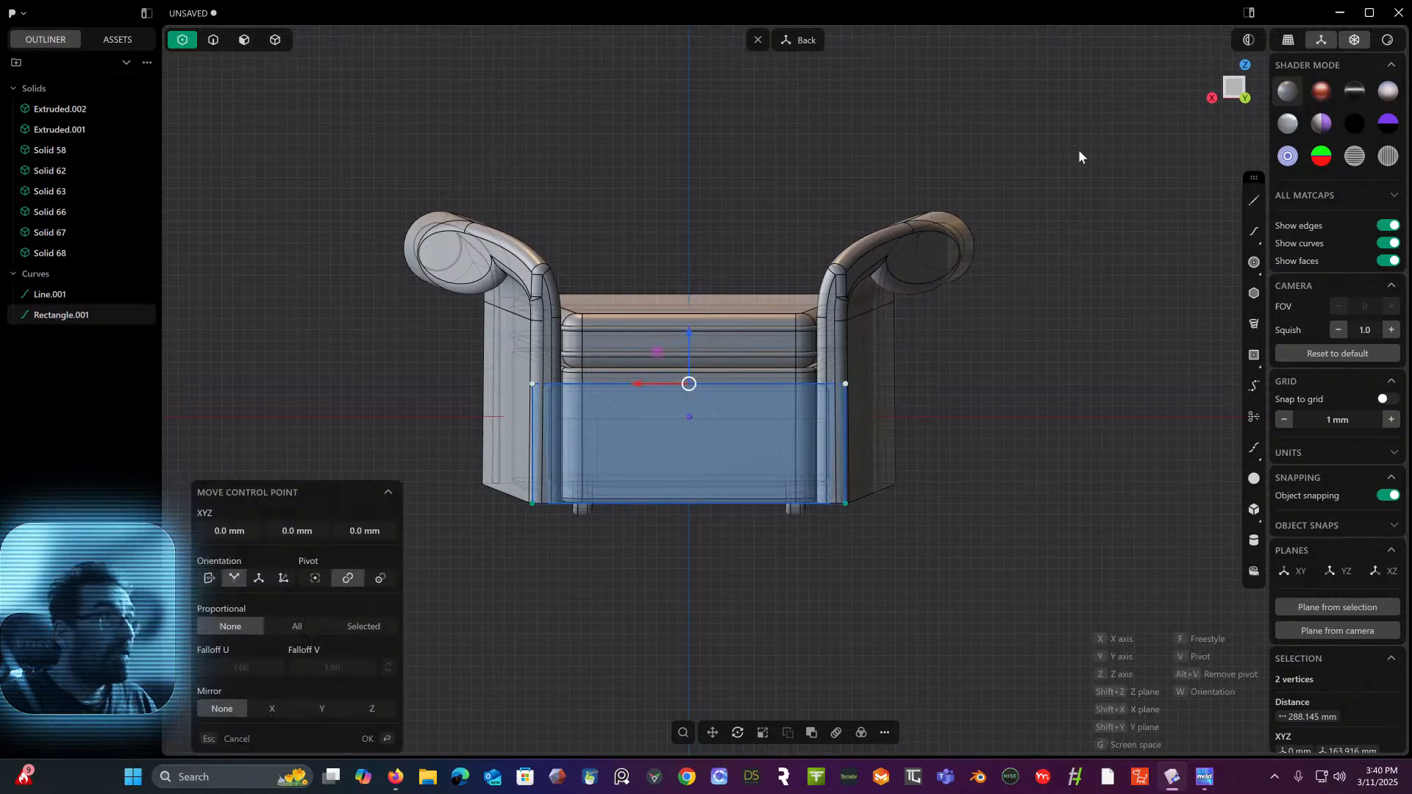
{"action": "left_click_drag", "start_coordinate": [692, 337], "coordinate": [672, 4]}
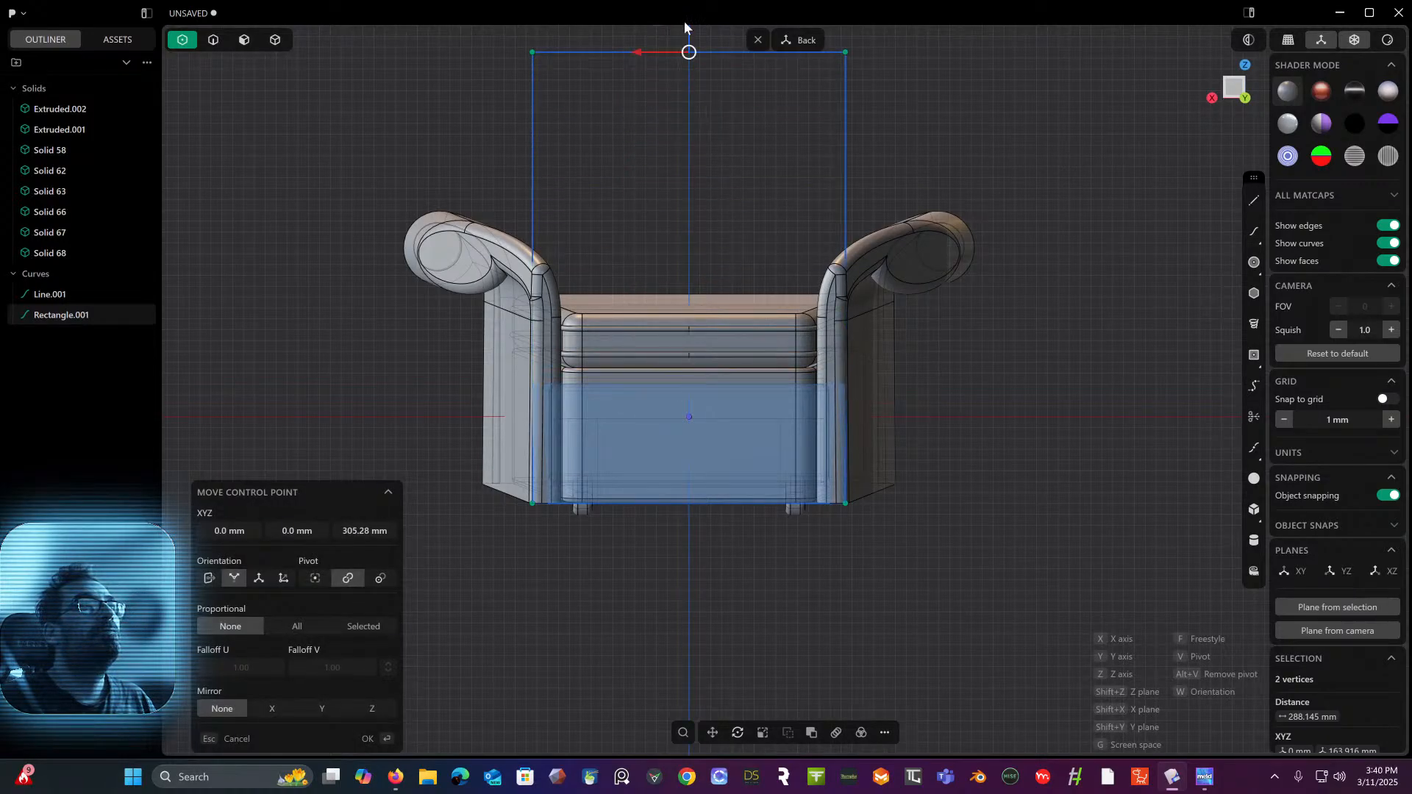
{"action": "middle_click_drag", "start_coordinate": [694, 40], "coordinate": [739, 157], "text": "shift"}
{"action": "right_click", "coordinate": [948, 169]}
{"action": "middle_click_drag", "start_coordinate": [948, 168], "coordinate": [1013, 197]}
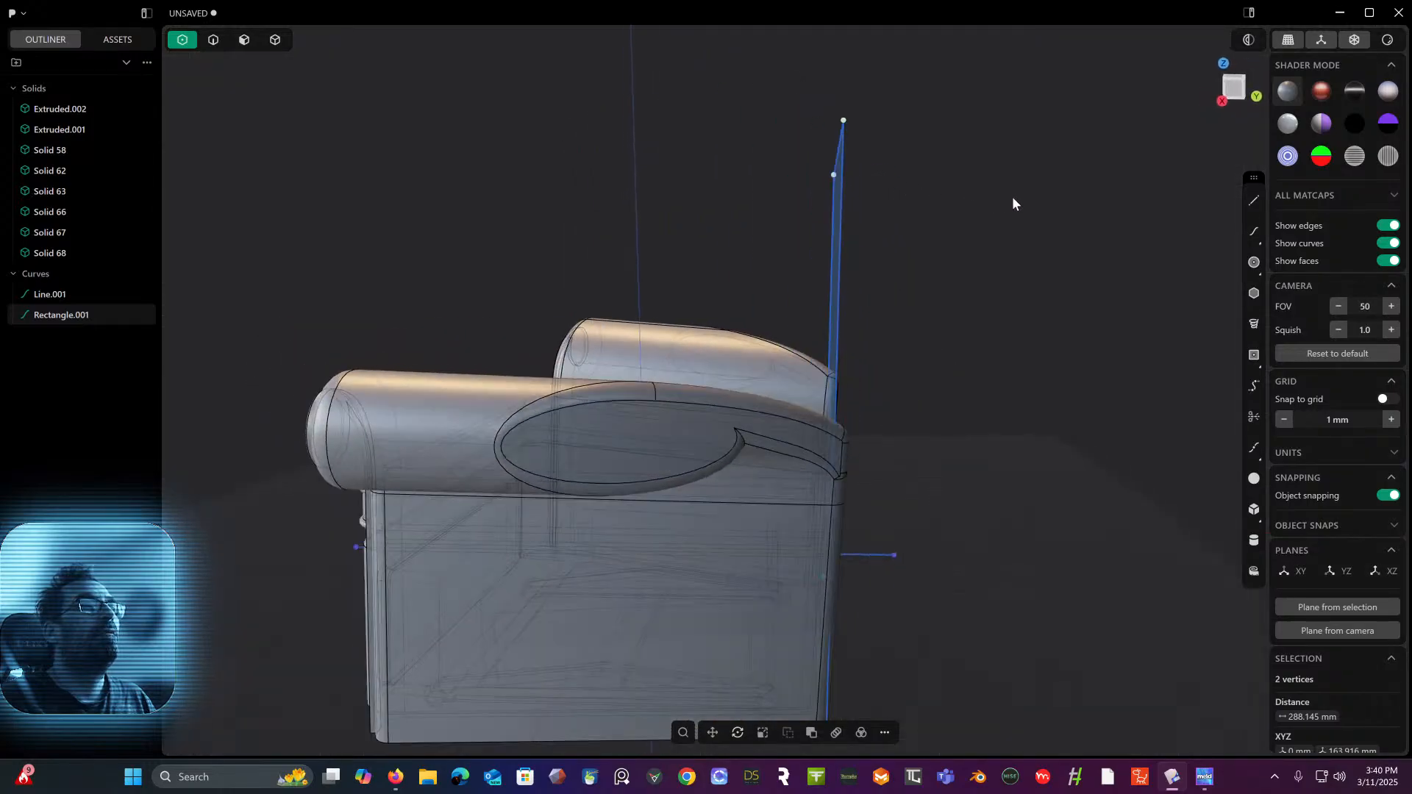
- Tilt the heightened rectangle slightly further backwards around its lower edge in the side view
{"action": "left_click", "coordinate": [1225, 94]}
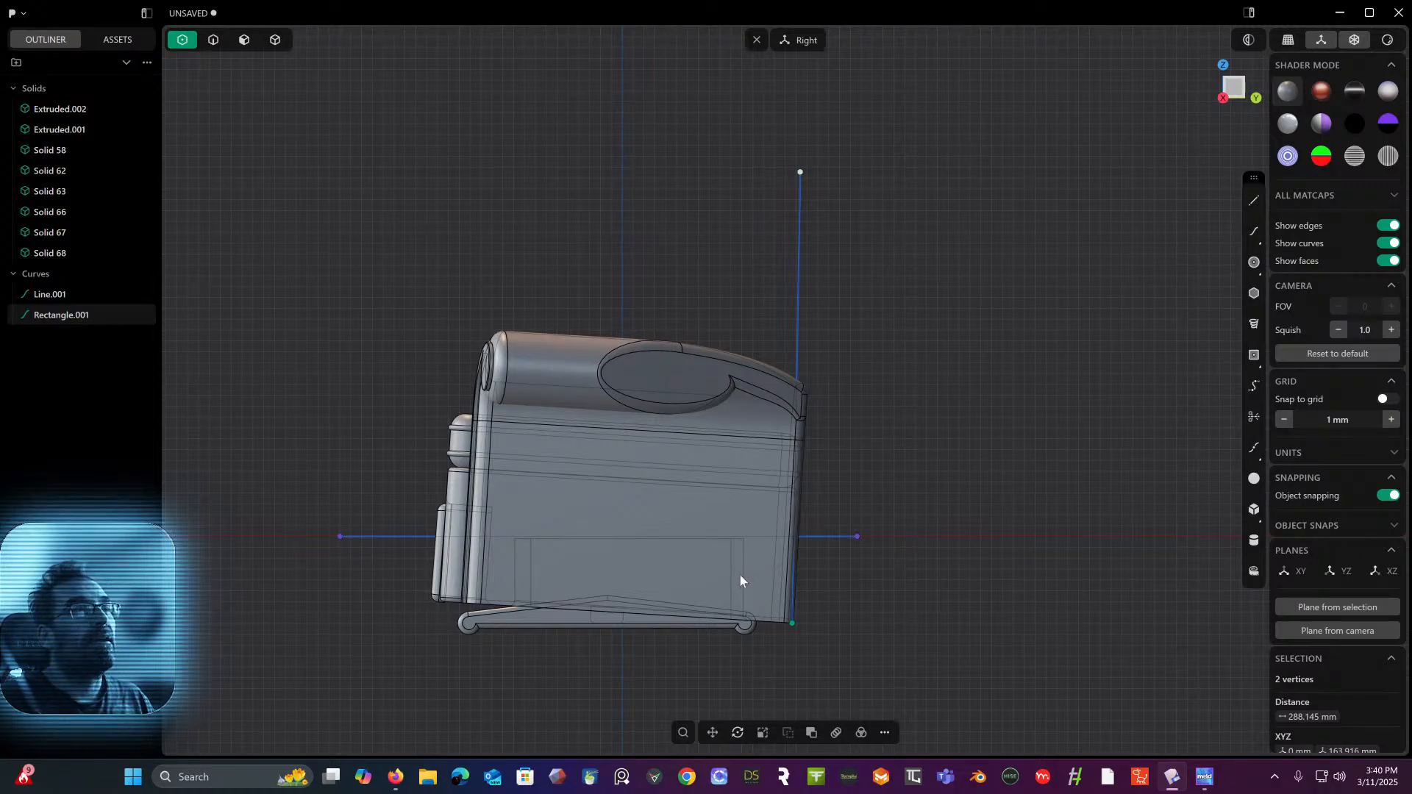
{"action": "left_click", "coordinate": [213, 39]}
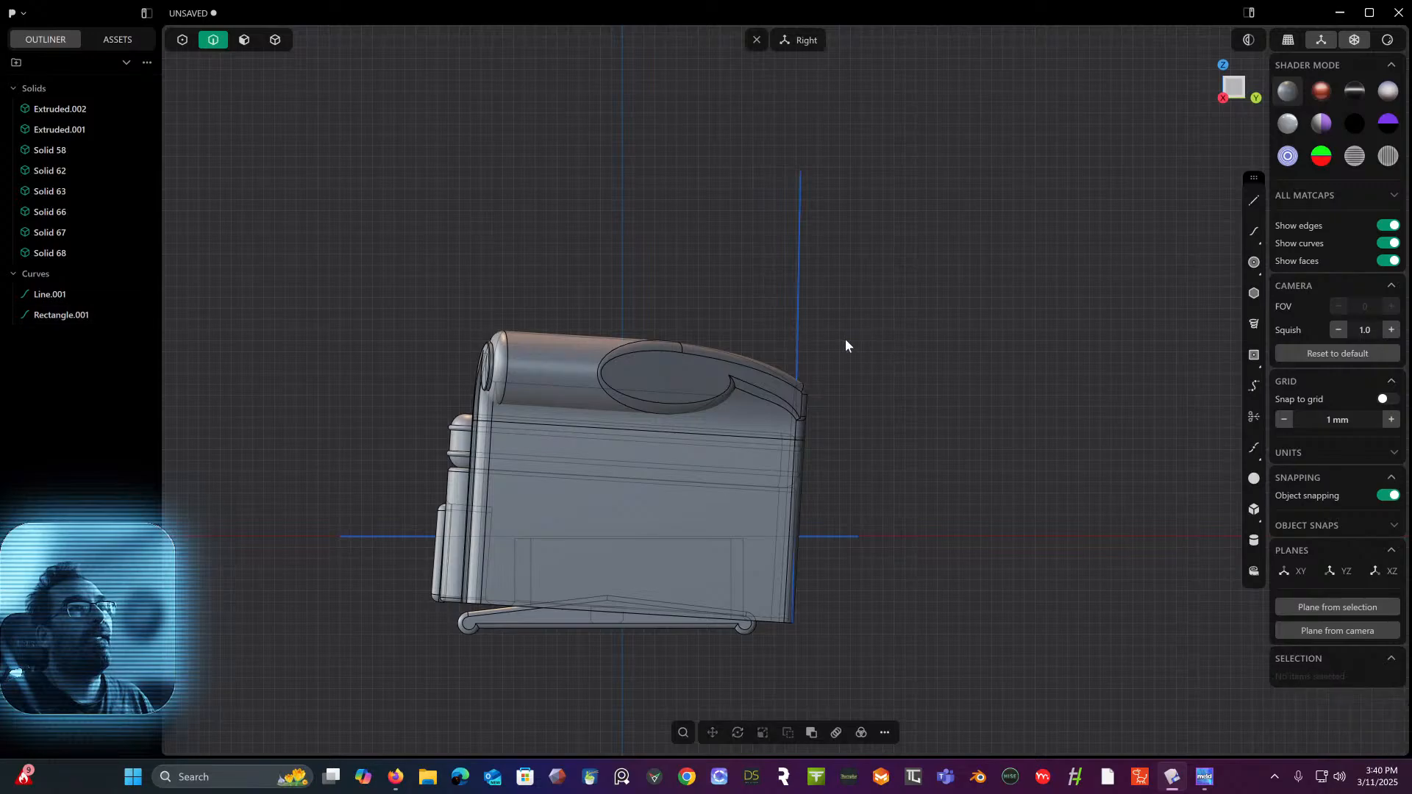
{"action": "left_click", "coordinate": [807, 345]}
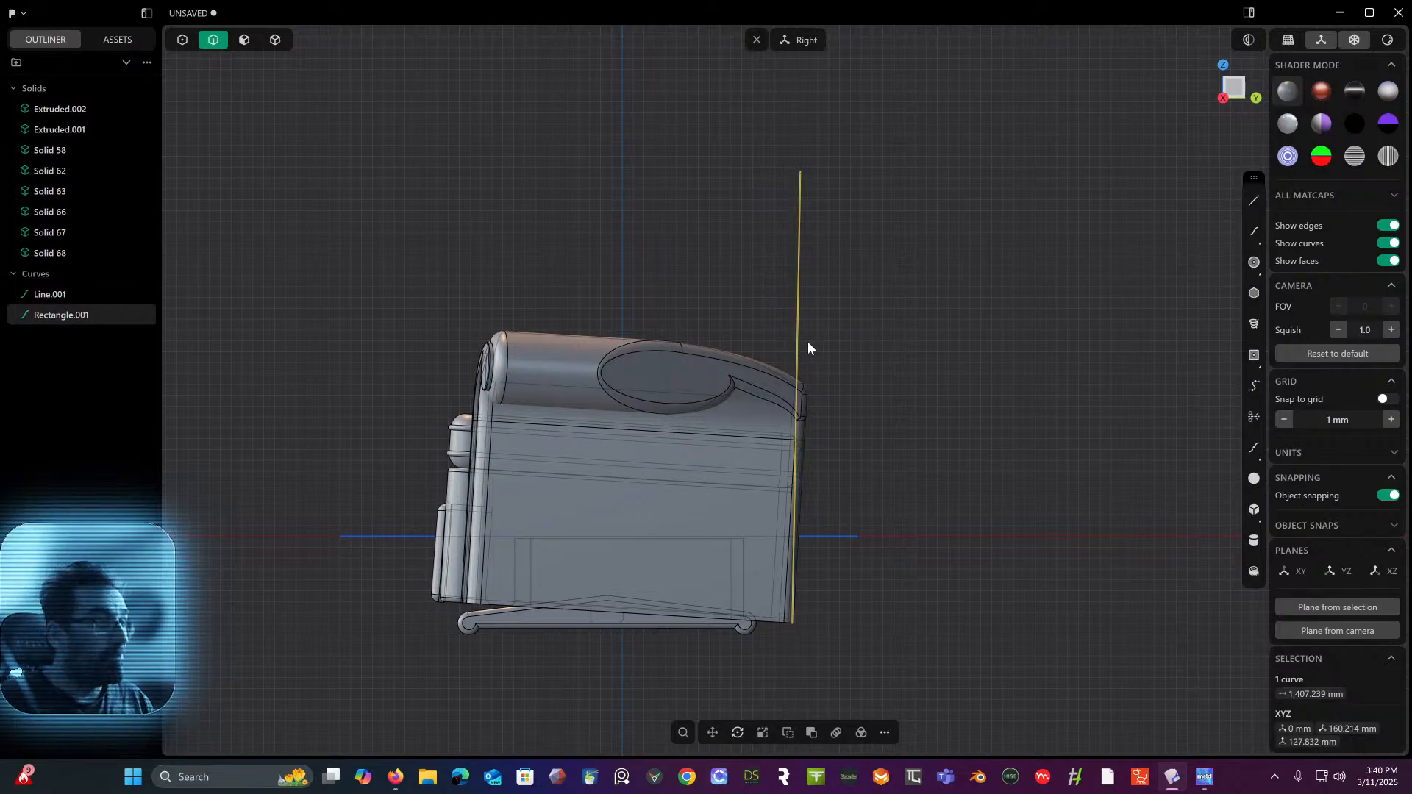
{"action": "key", "text": "r"}
{"action": "left_click_drag", "start_coordinate": [834, 604], "coordinate": [959, 553]}
{"action": "right_click", "coordinate": [988, 381]}
{"action": "middle_click_drag", "start_coordinate": [983, 382], "coordinate": [642, 235]}
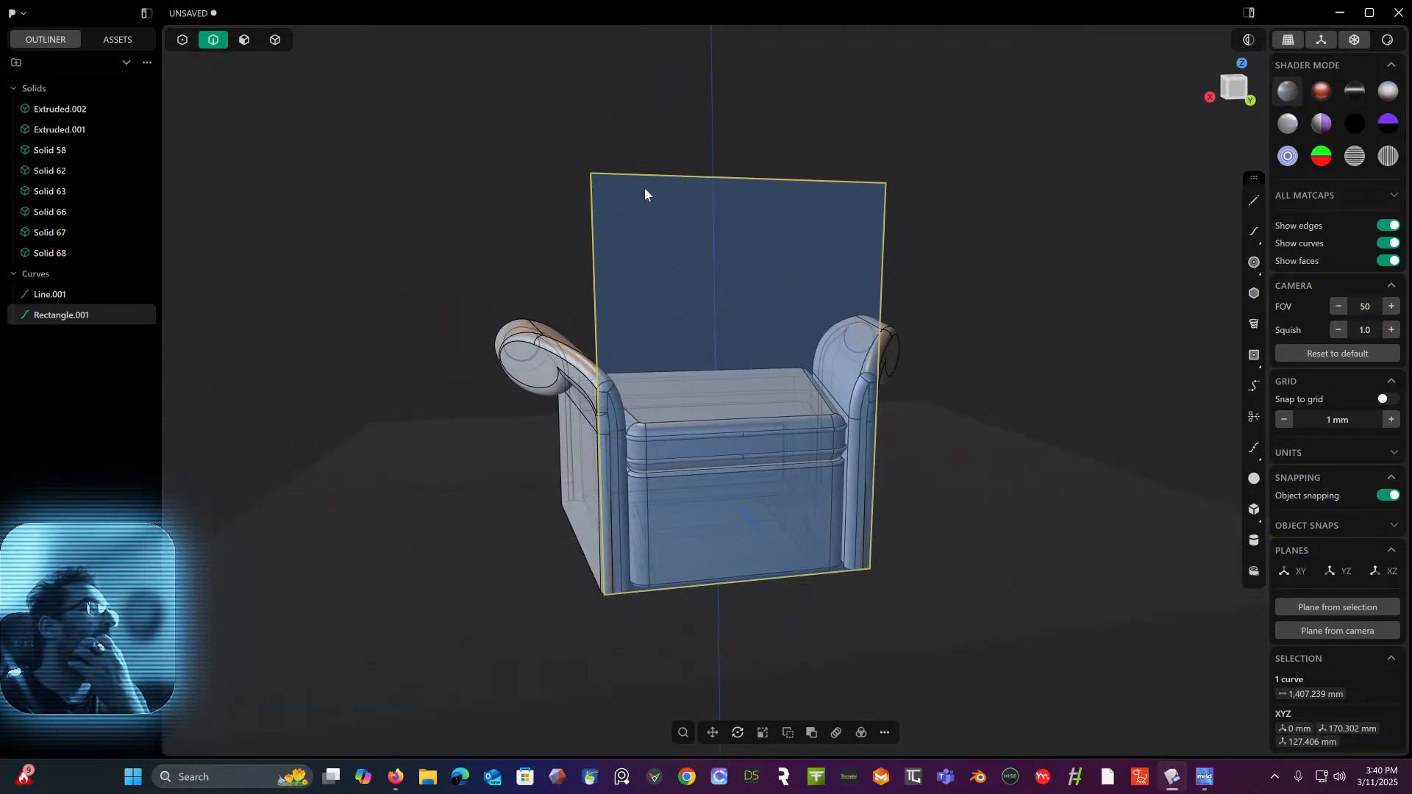
- Fillet the two upper corners of the rectangle with a radius of about 56 mm
{"action": "mouse_move", "coordinate": [700, 354]}
{"action": "middle_mouse_down"}
{"action": "mouse_move", "coordinate": [787, 356]}
{"action": "mouse_move", "coordinate": [690, 357]}
{"action": "middle_mouse_up"}
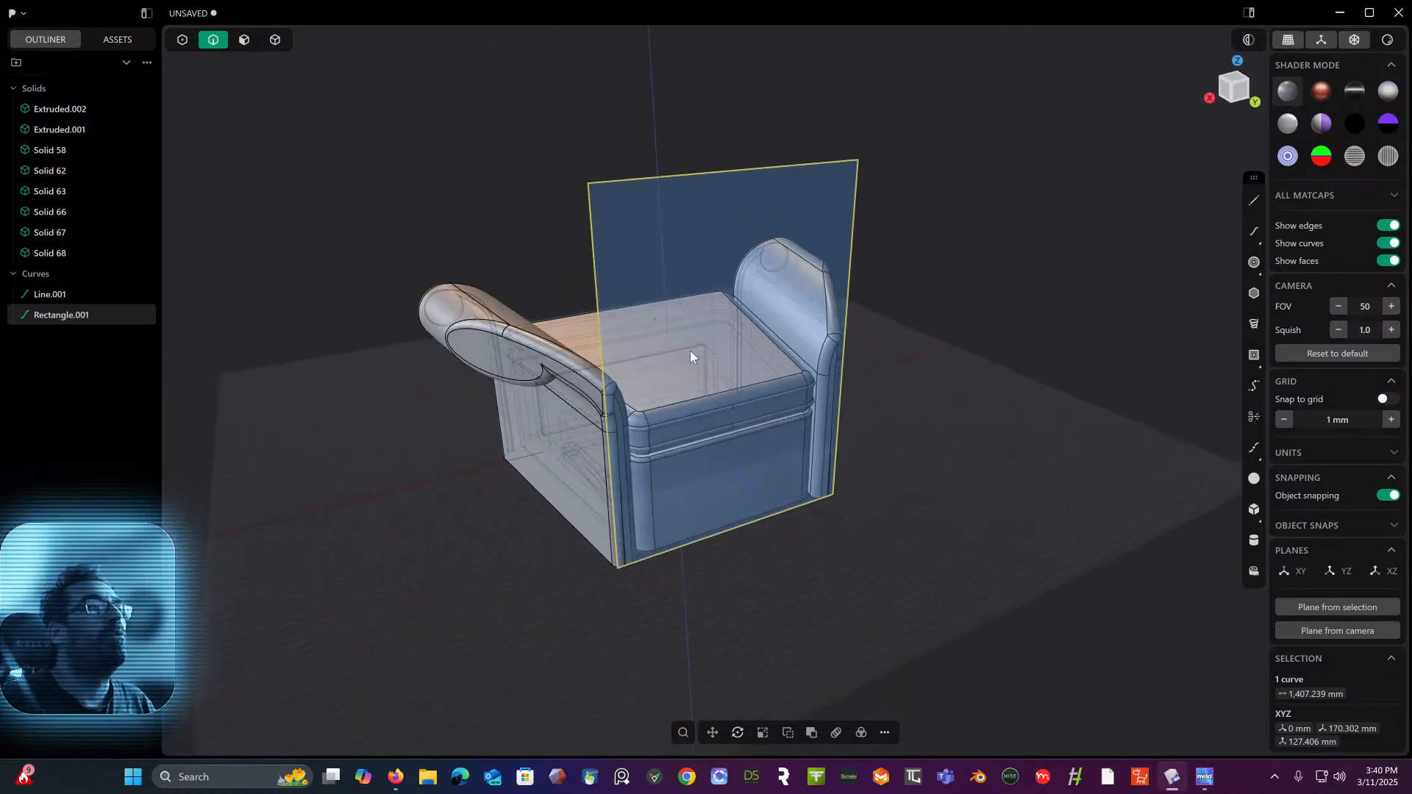
{"action": "left_click", "coordinate": [172, 44]}
{"action": "left_click", "coordinate": [587, 184]}
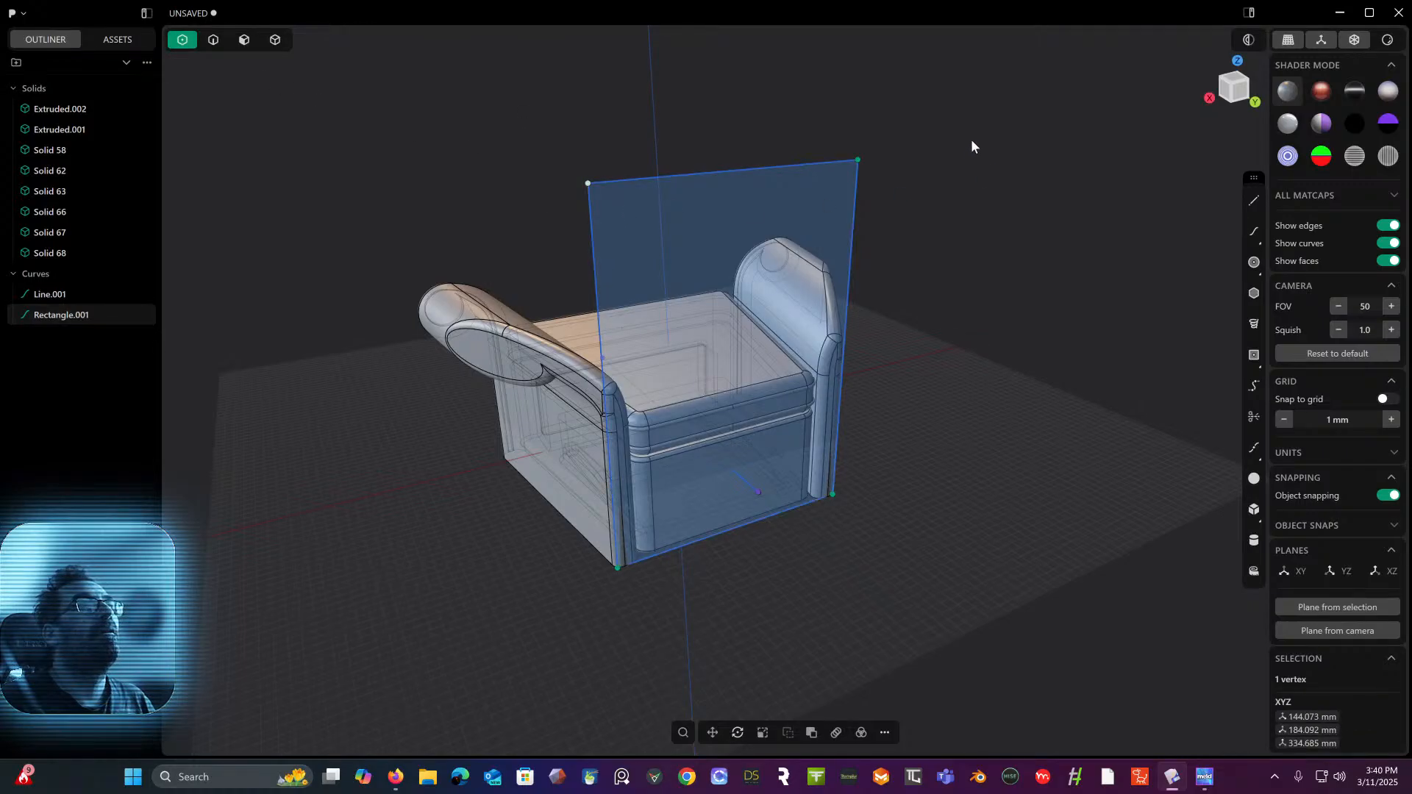
{"action": "left_click_drag", "start_coordinate": [947, 132], "coordinate": [738, 102], "text": "shift"}
{"action": "key", "text": "f"}
{"action": "key", "text": "Return"}
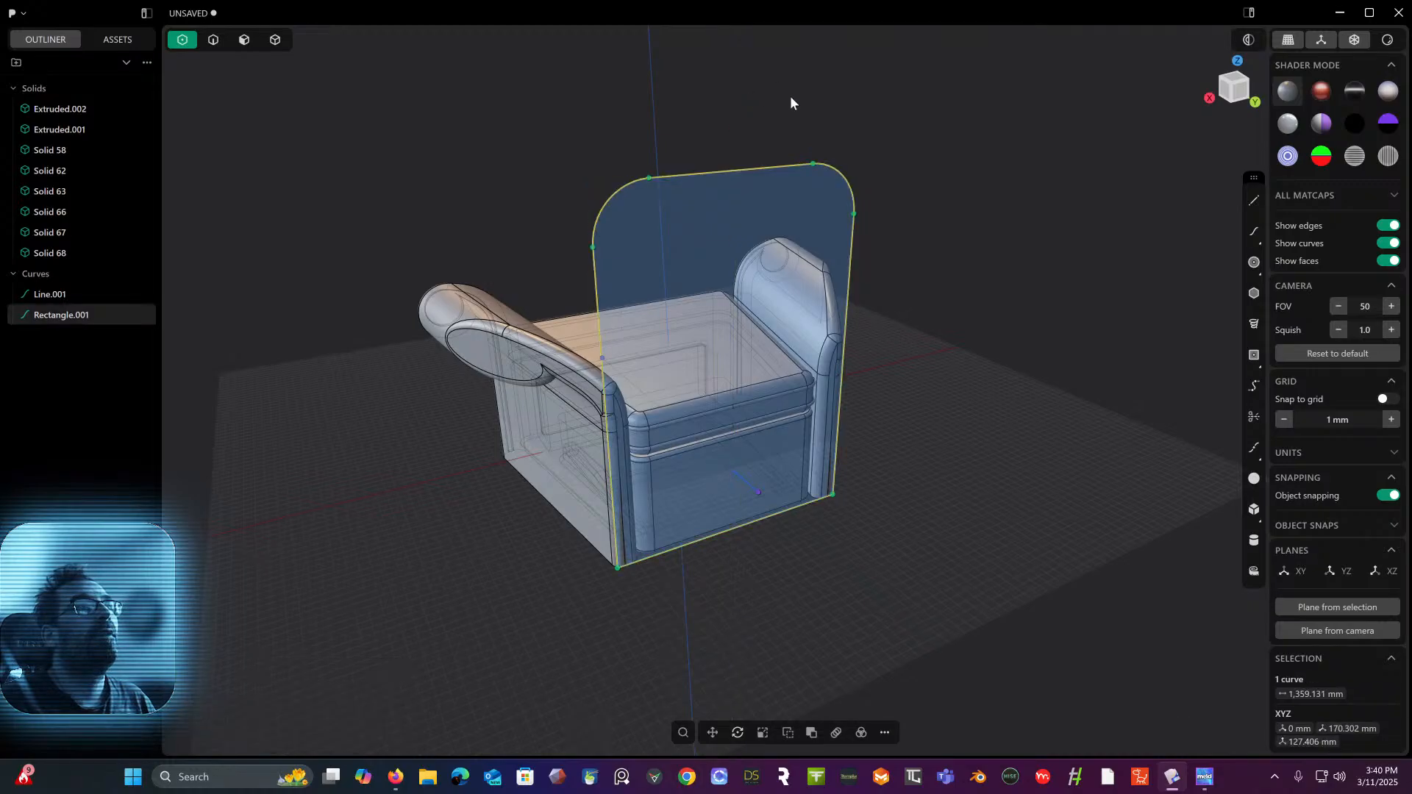
- Extrude the rounded rectangle region 73.66 mm towards the rear as a solid backrest
{"action": "middle_click_drag", "start_coordinate": [790, 96], "coordinate": [838, 129]}
{"action": "left_click", "coordinate": [245, 40]}
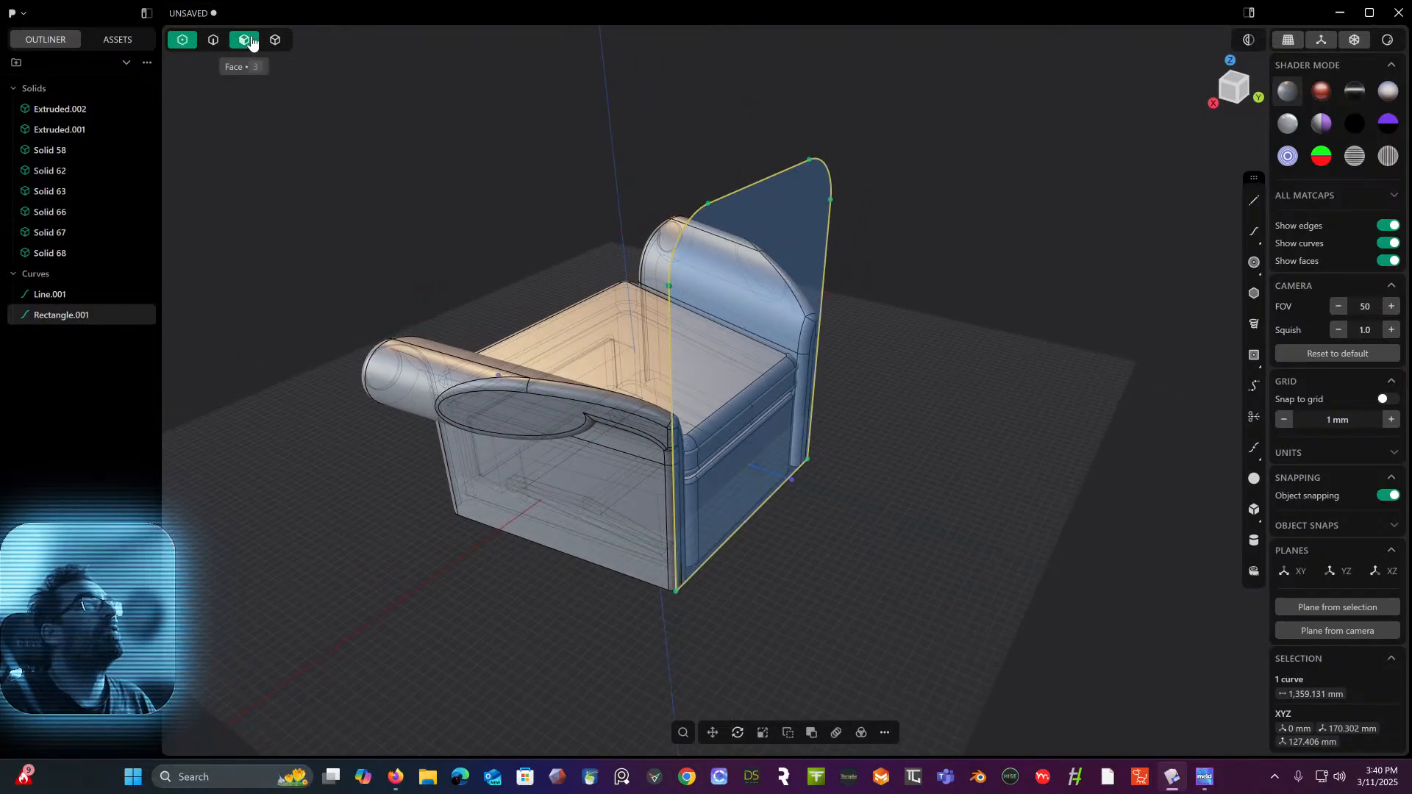
{"action": "left_click", "coordinate": [802, 291]}
{"action": "key", "text": "e"}
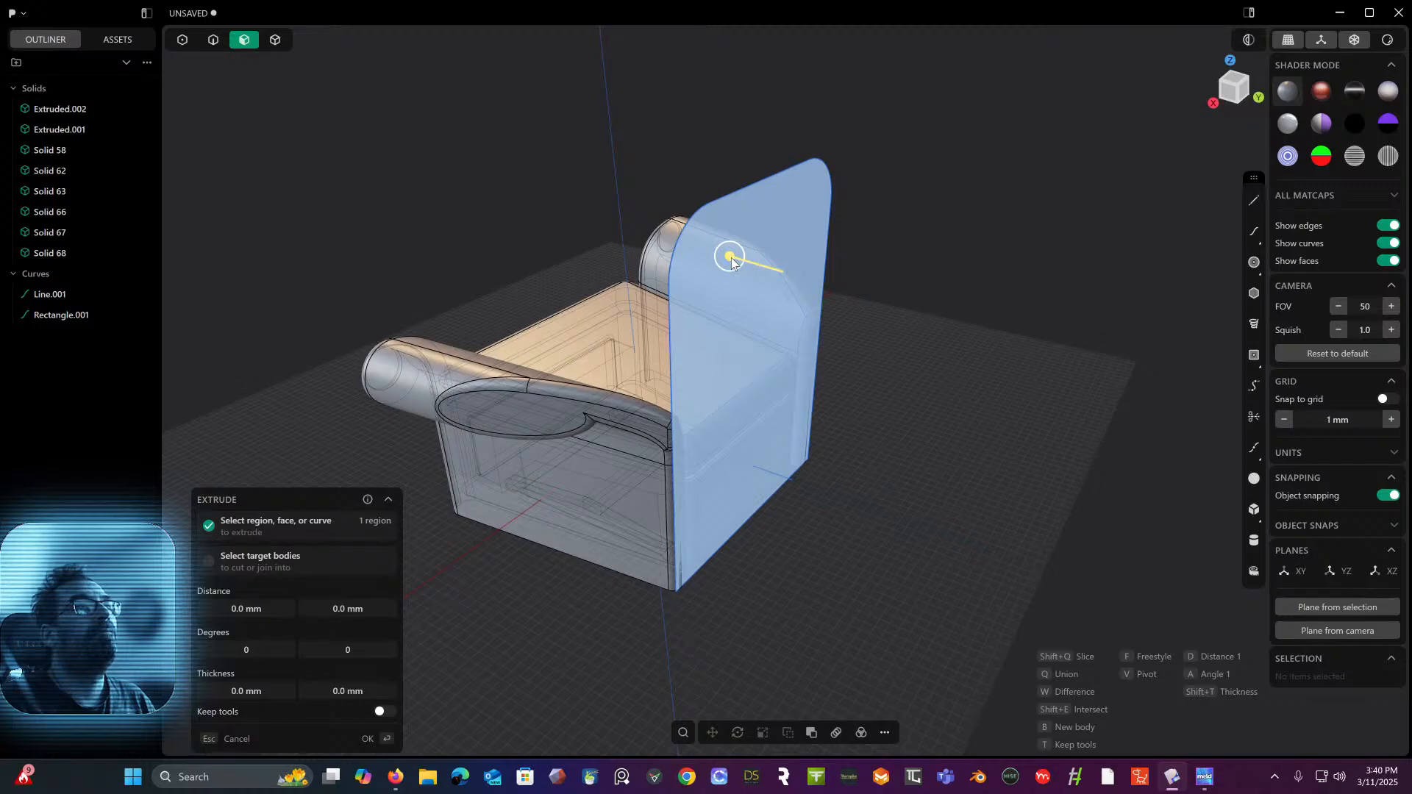
{"action": "left_click_drag", "start_coordinate": [731, 258], "coordinate": [788, 285]}
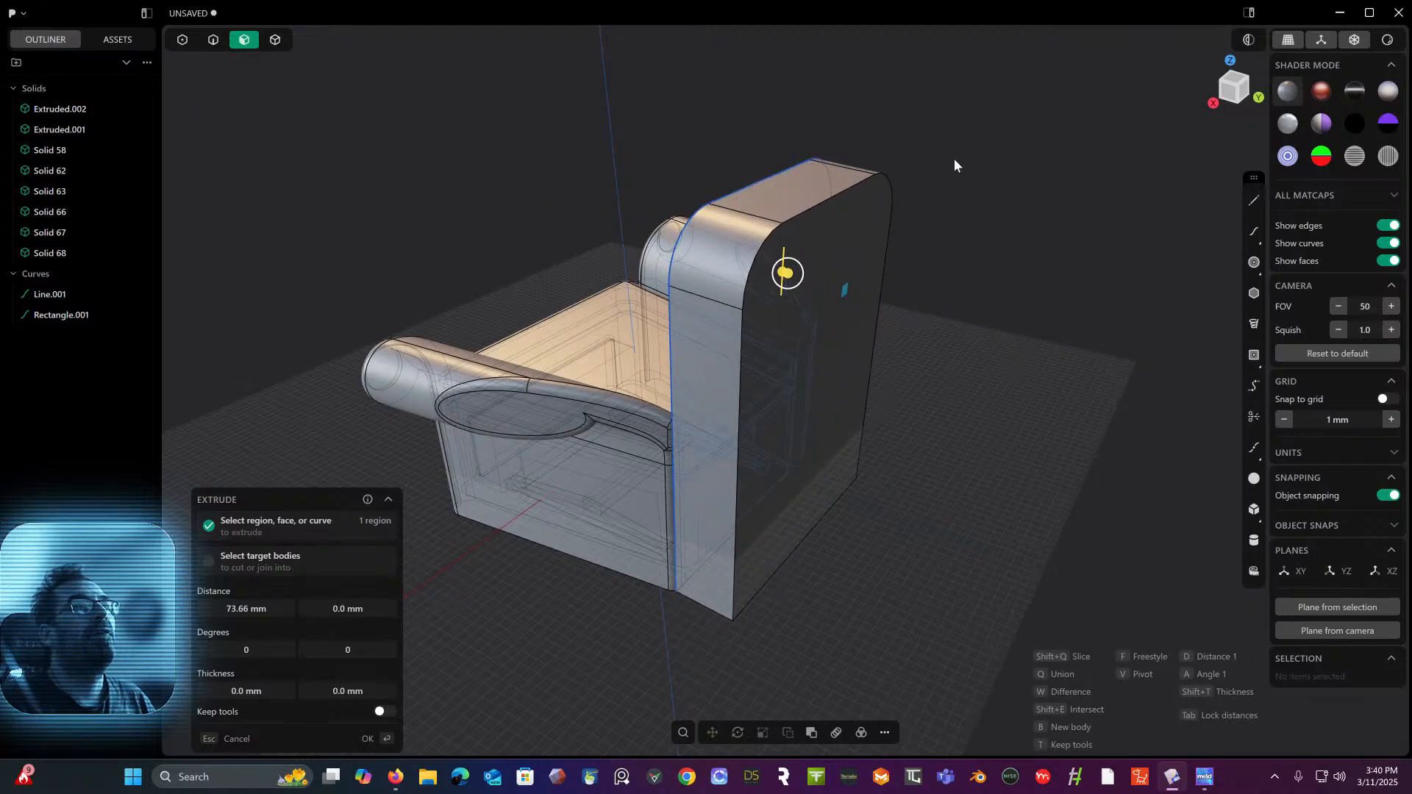
{"action": "key", "text": "Return"}
- Thin the backrest by offsetting its rear face -41.29 mm
{"action": "middle_click_drag", "start_coordinate": [927, 196], "coordinate": [787, 358]}
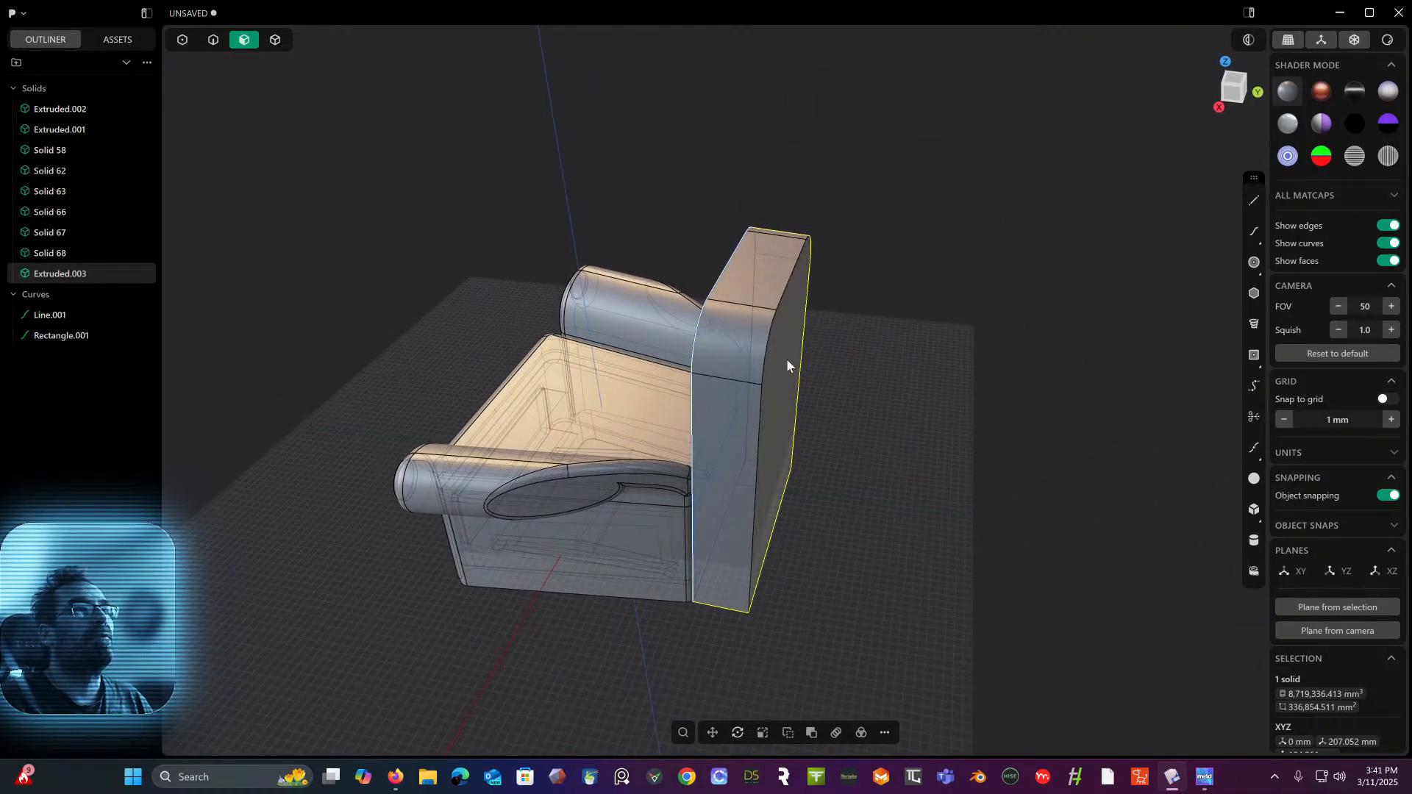
{"action": "mouse_move", "coordinate": [787, 364]}
{"action": "left_mouse_down"}
{"action": "mouse_move", "coordinate": [826, 369]}
{"action": "mouse_move", "coordinate": [802, 368]}
{"action": "left_mouse_up"}
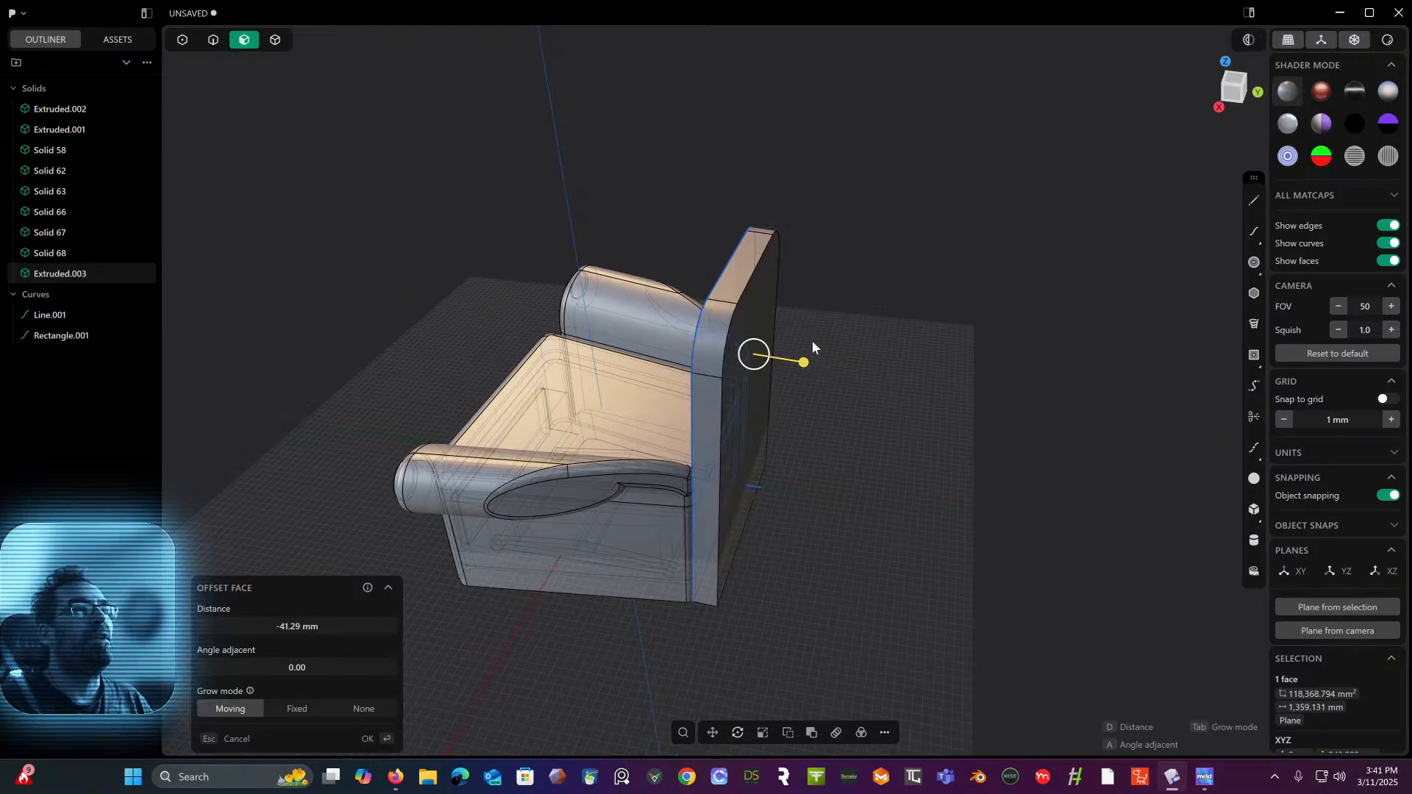
{"action": "key", "text": "Return"}
{"action": "middle_click_drag", "start_coordinate": [829, 331], "coordinate": [894, 305]}
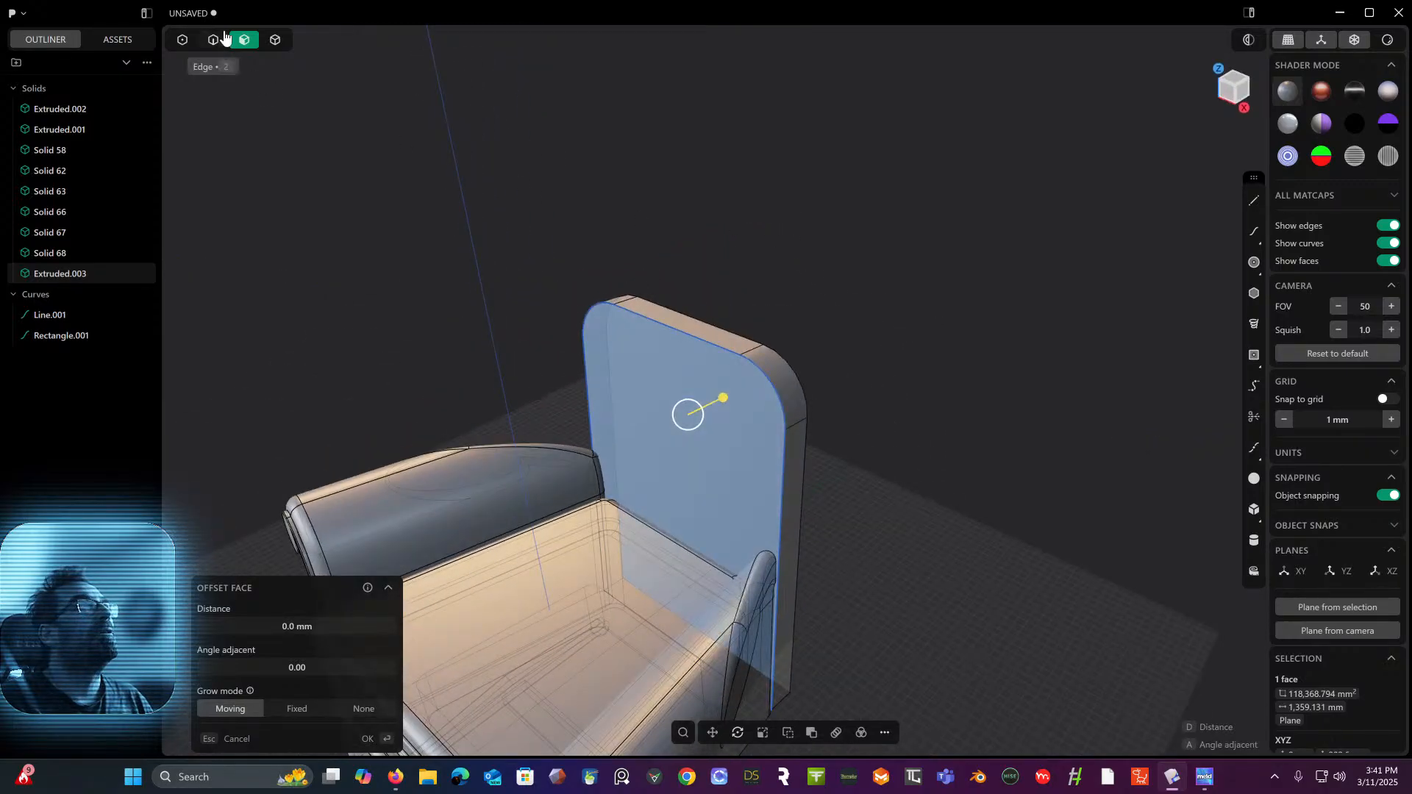
- Delete the leftover line and rectangle curves
{"action": "left_click", "coordinate": [74, 316]}
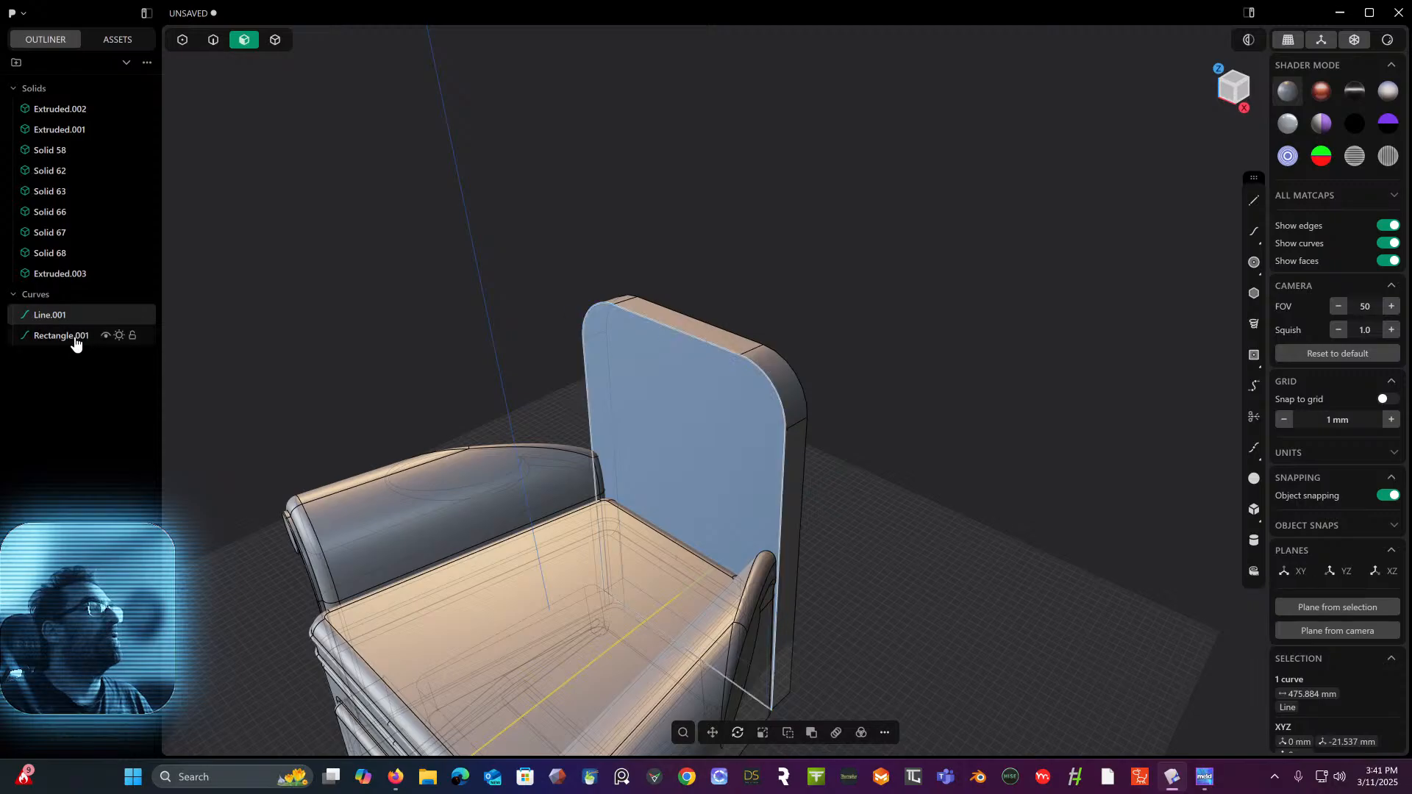
{"action": "left_click", "coordinate": [75, 337], "text": "shift"}
{"action": "key", "text": "Delete"}
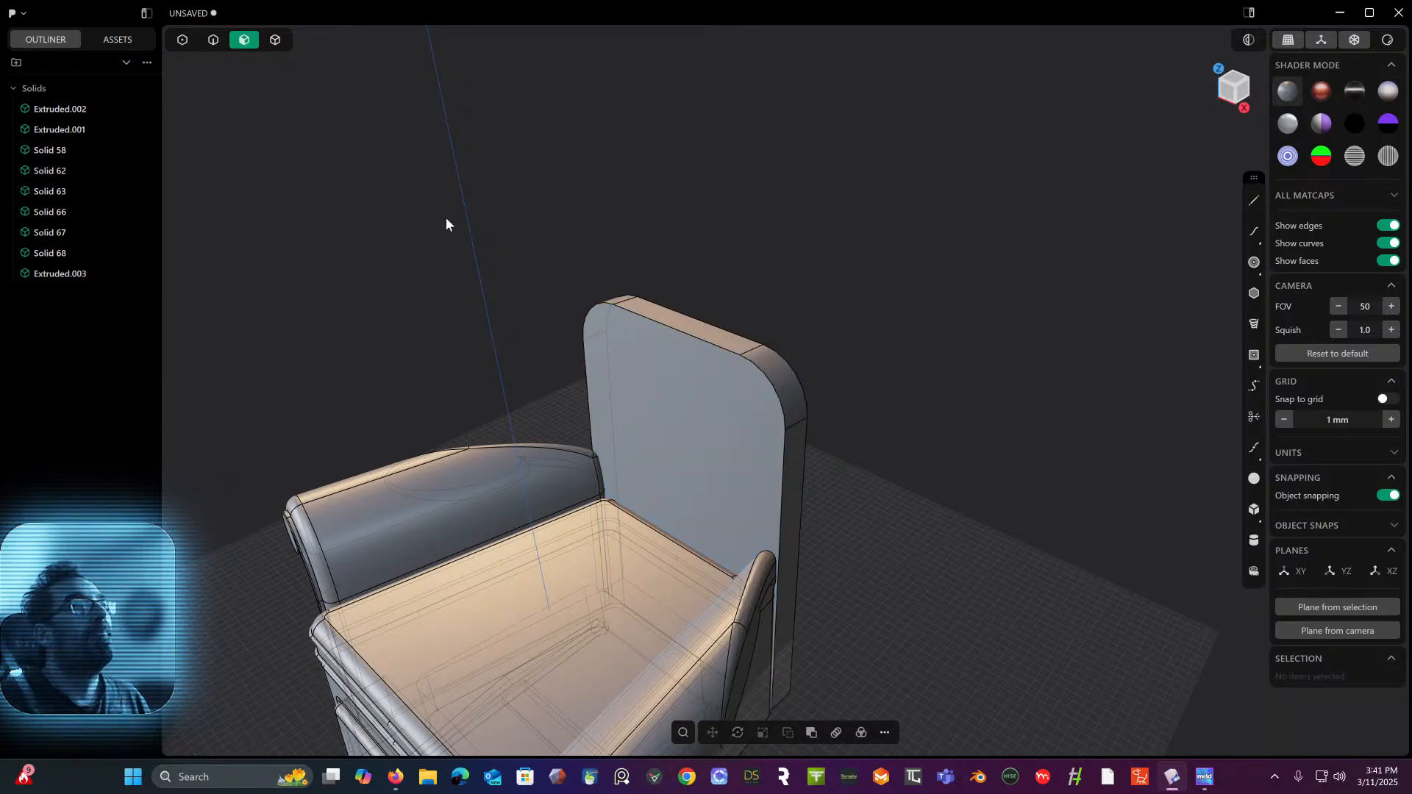
- Try to draw a line on the XZ plane above the backrest in the front view
{"action": "left_click", "coordinate": [213, 39]}
{"action": "scroll", "coordinate": [599, 258], "scroll_direction": "up", "scroll_amount": 2}
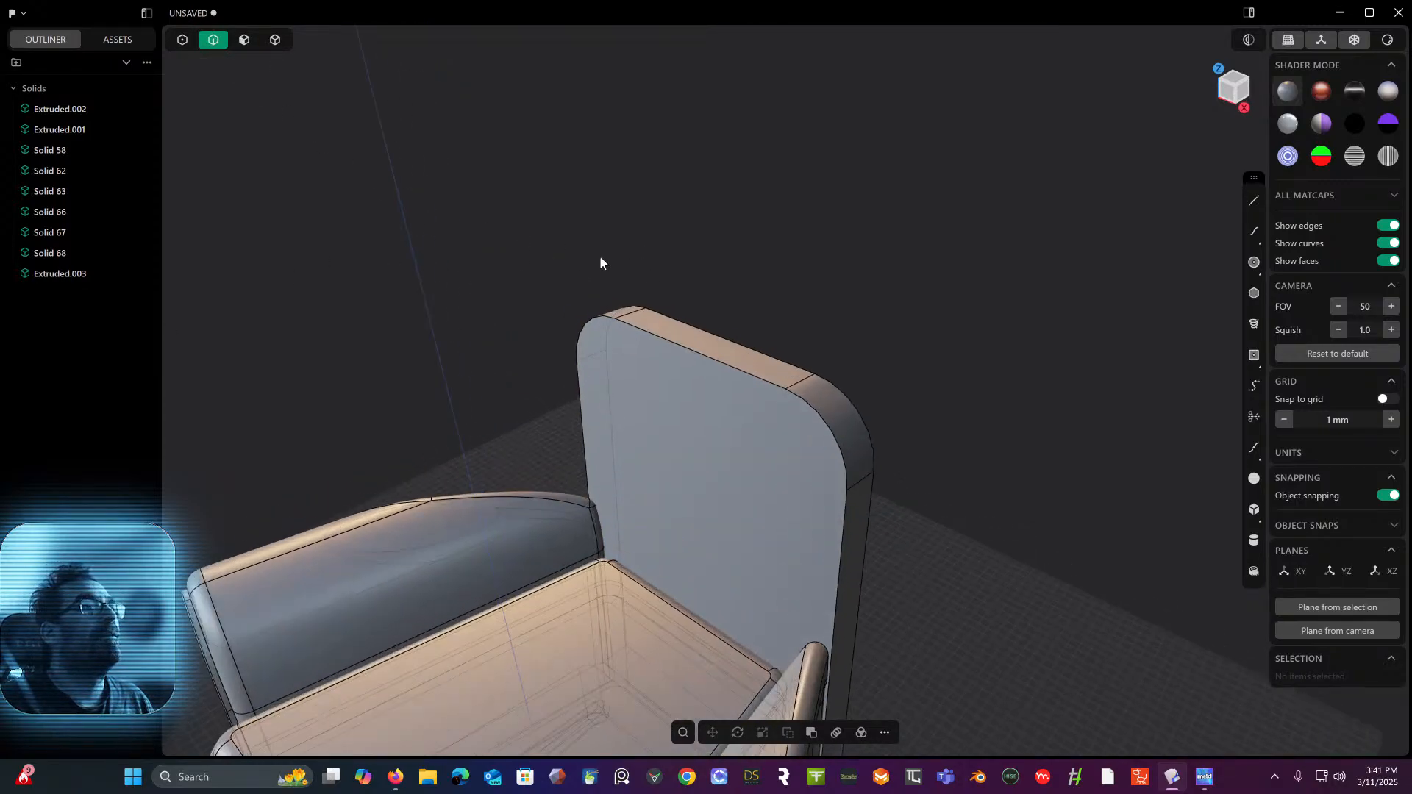
{"action": "middle_click_drag", "start_coordinate": [600, 262], "coordinate": [742, 343]}
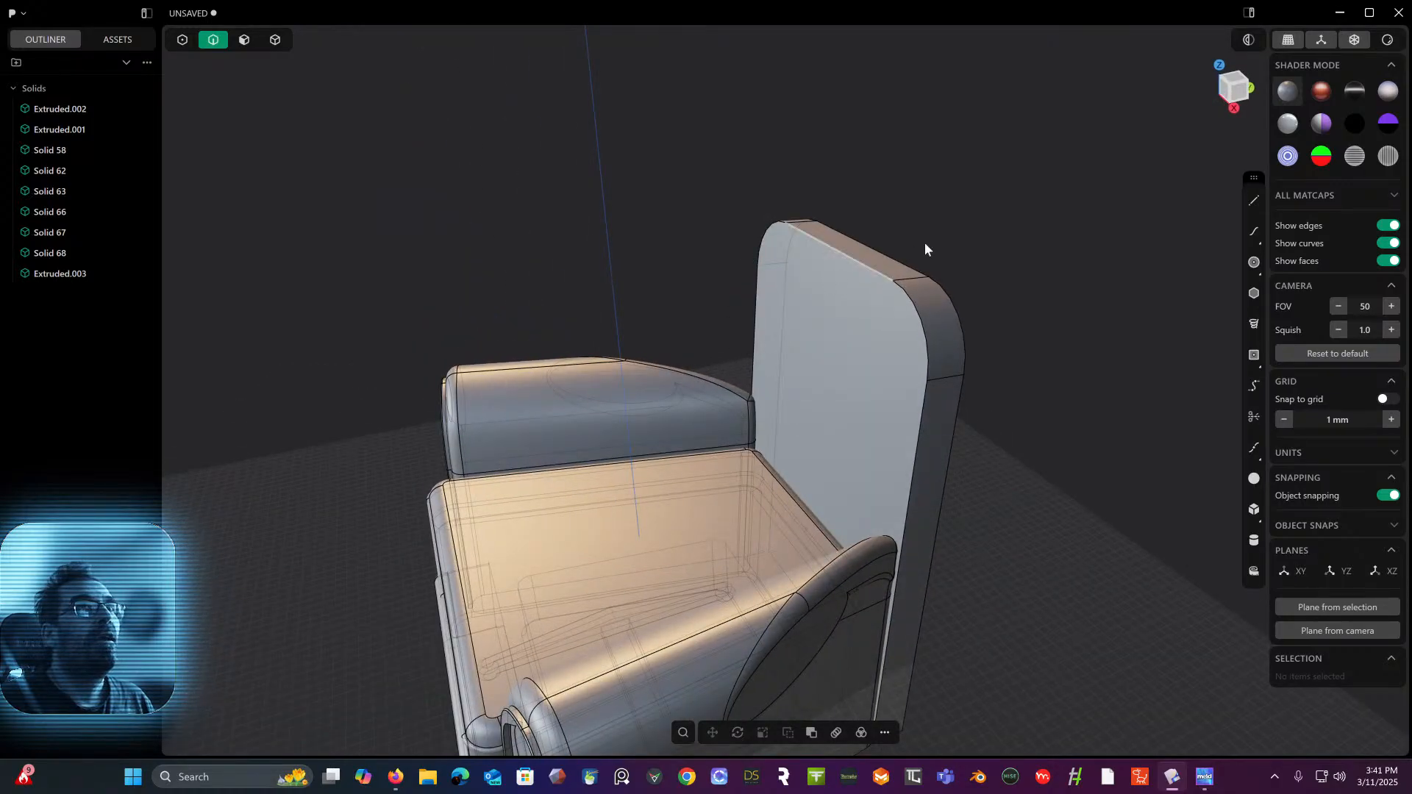
{"action": "left_click", "coordinate": [1255, 209]}
{"action": "left_click", "coordinate": [1225, 92]}
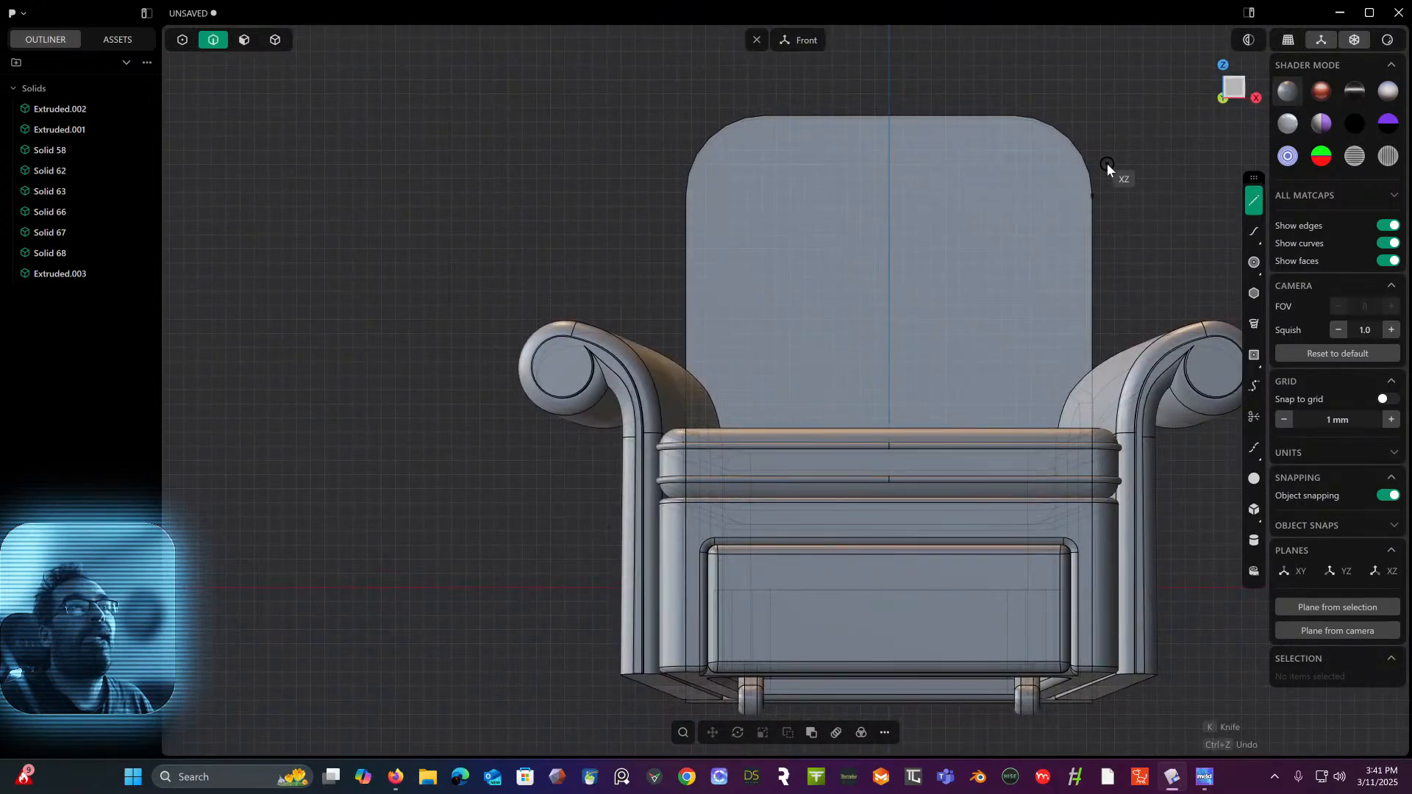
{"action": "middle_click_drag", "start_coordinate": [1106, 163], "coordinate": [987, 260], "text": "shift"}
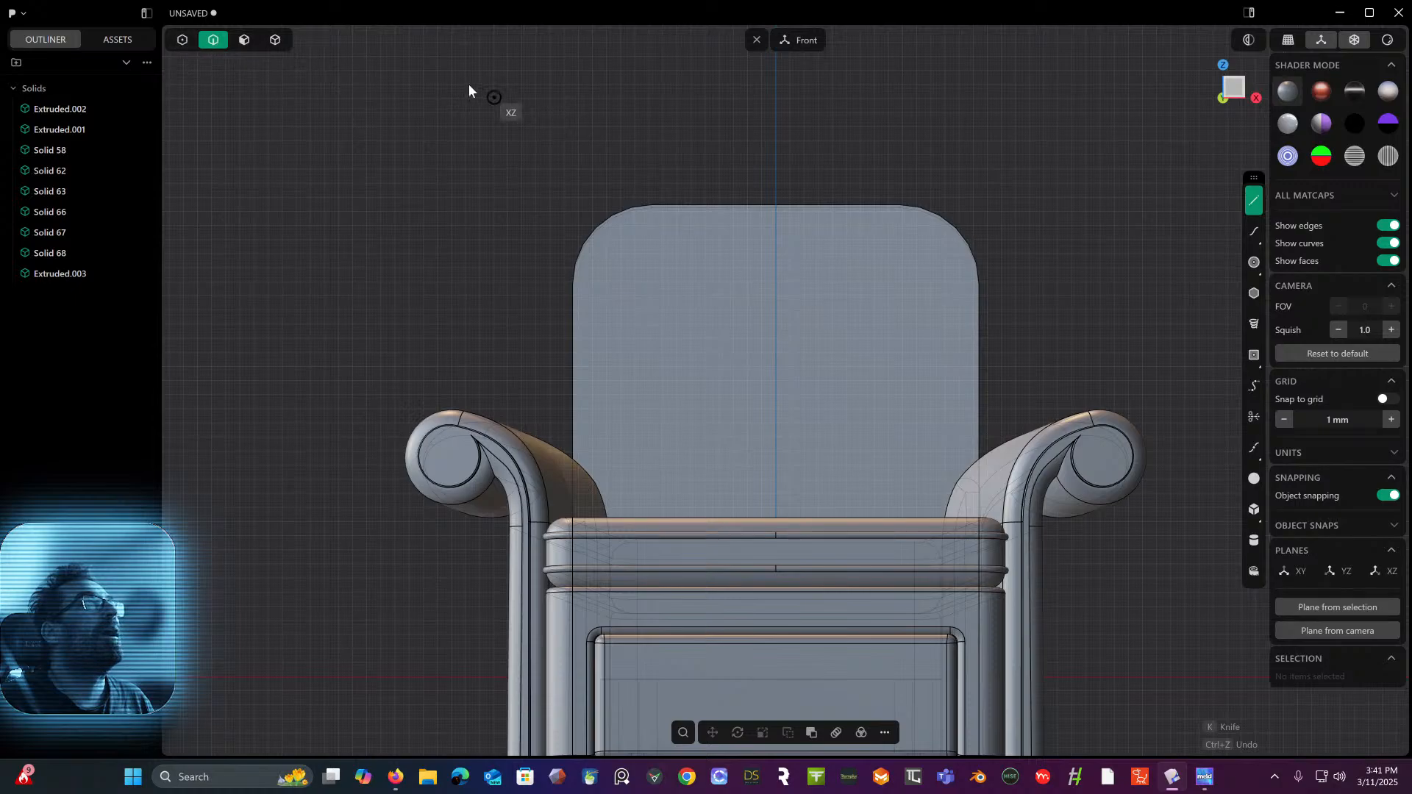
{"action": "double_click", "coordinate": [556, 94]}
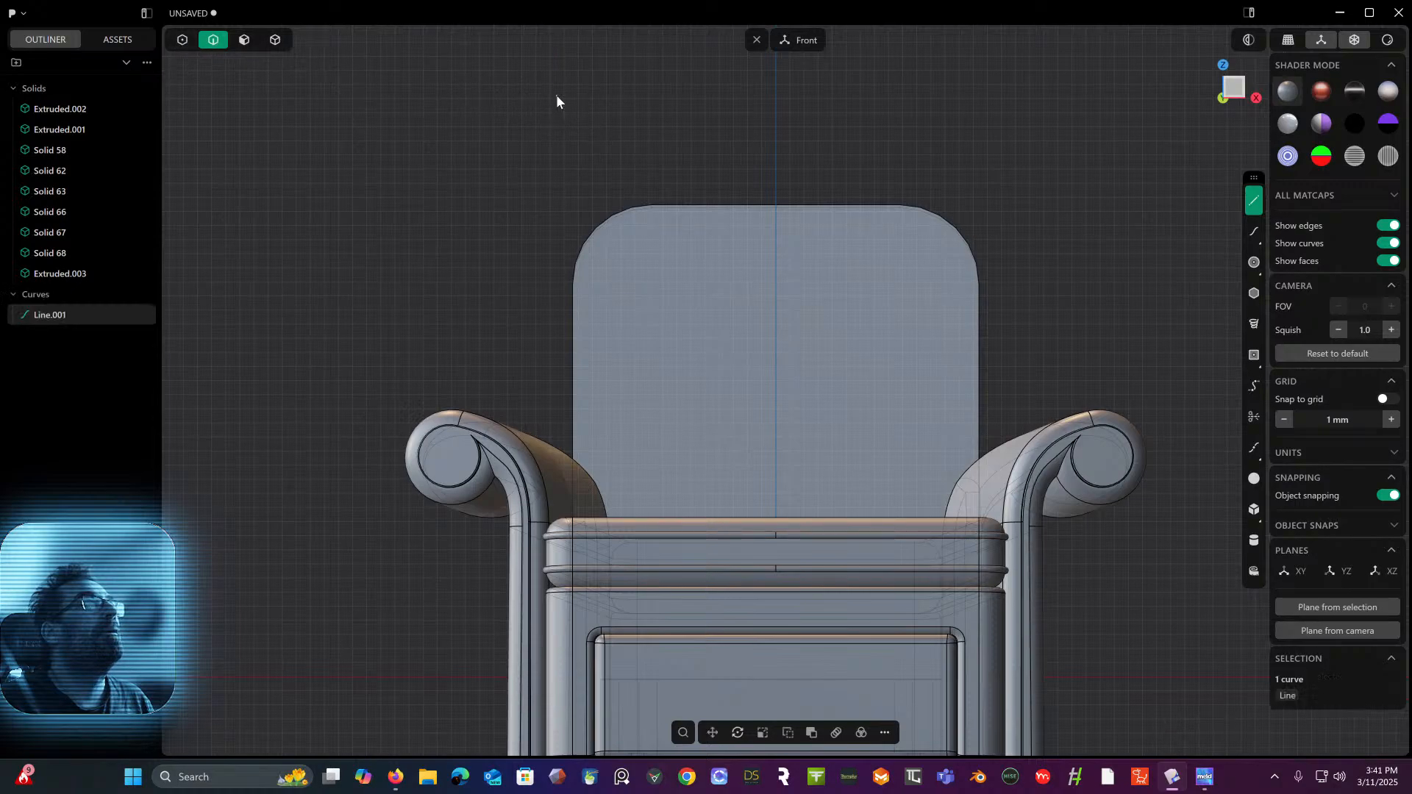
- Duplicate the backrest's front top edge and its two rounded corner edges in place as a separate curve
{"action": "left_click", "coordinate": [964, 232]}
{"action": "key", "text": "f"}
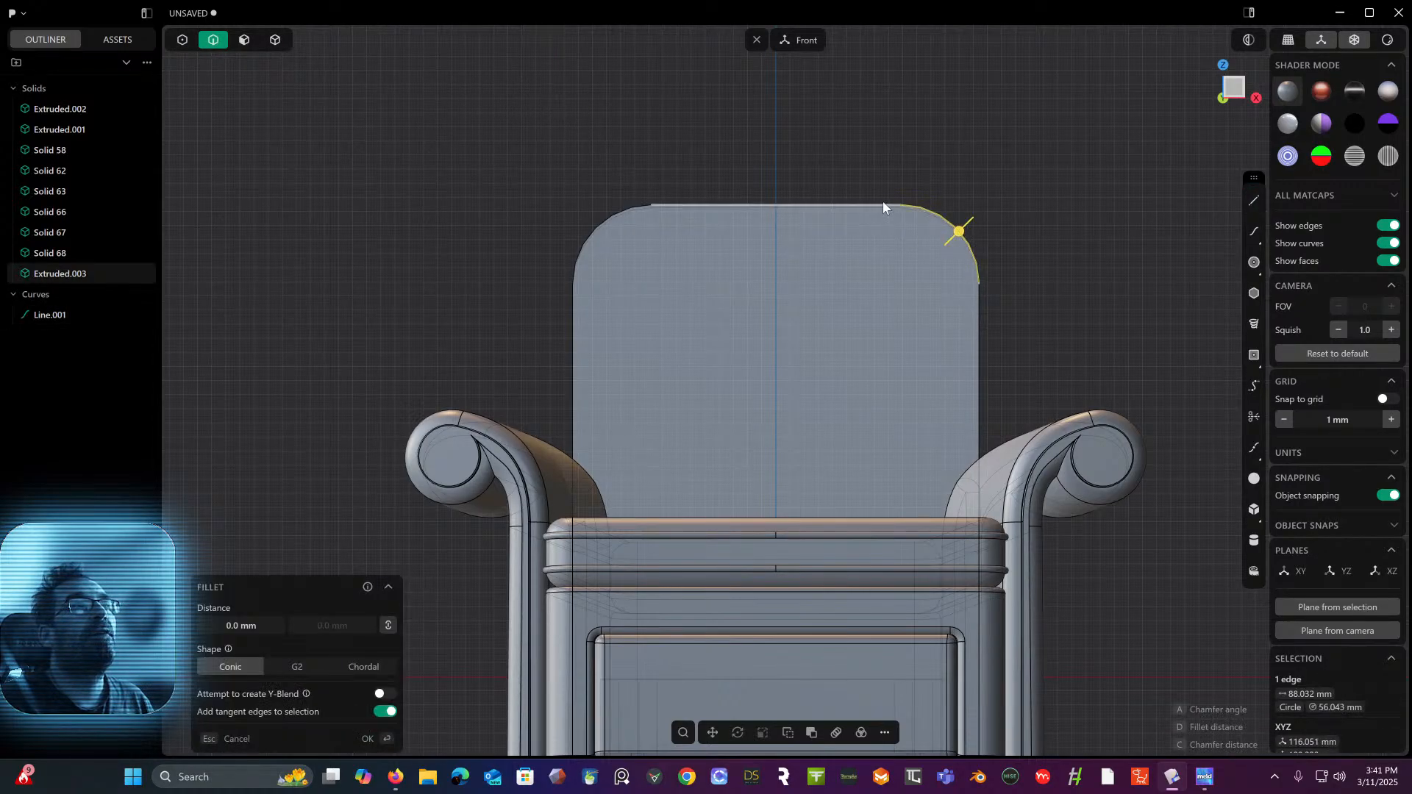
{"action": "left_click", "coordinate": [883, 203]}
{"action": "left_click", "coordinate": [624, 206]}
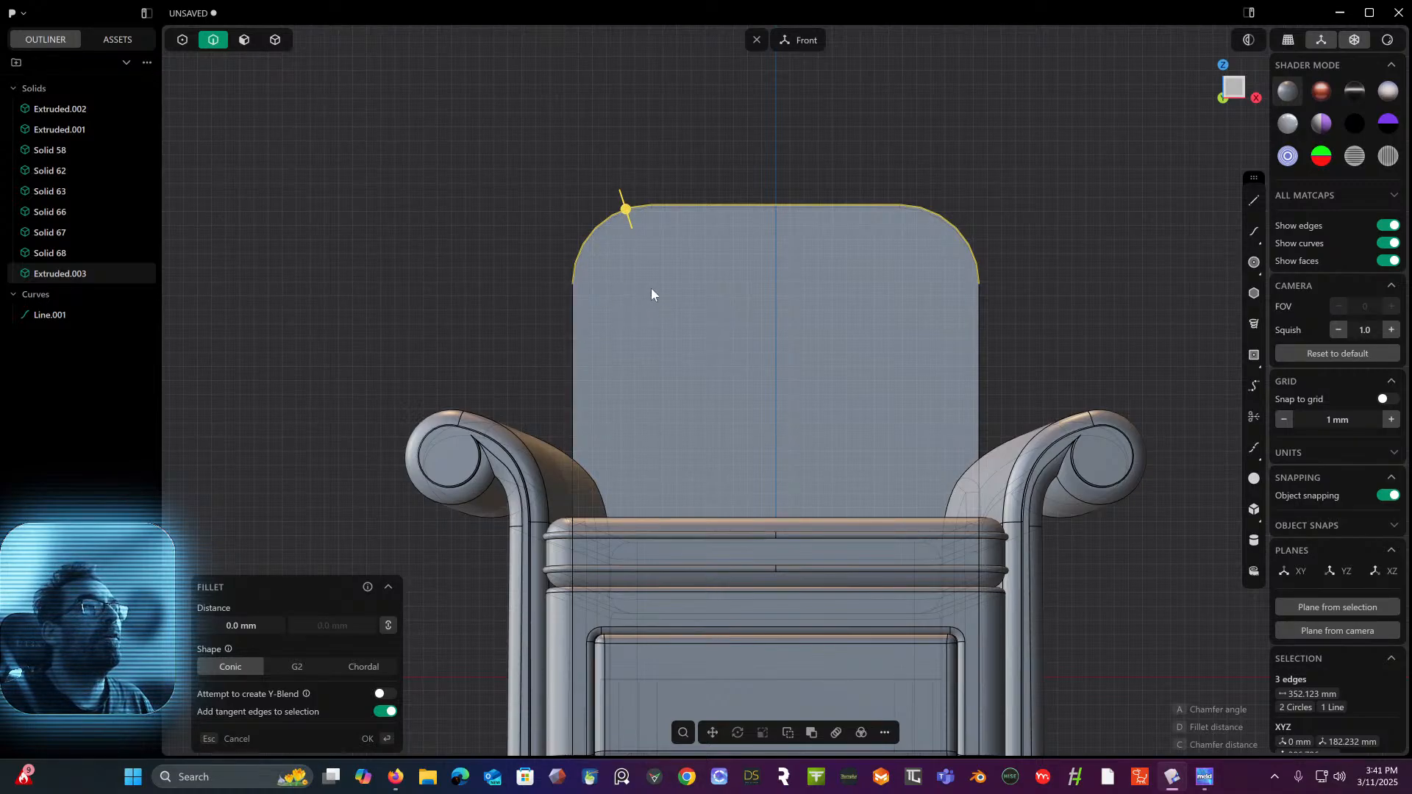
{"action": "key", "text": "Escape"}
{"action": "key", "text": "shift+d"}
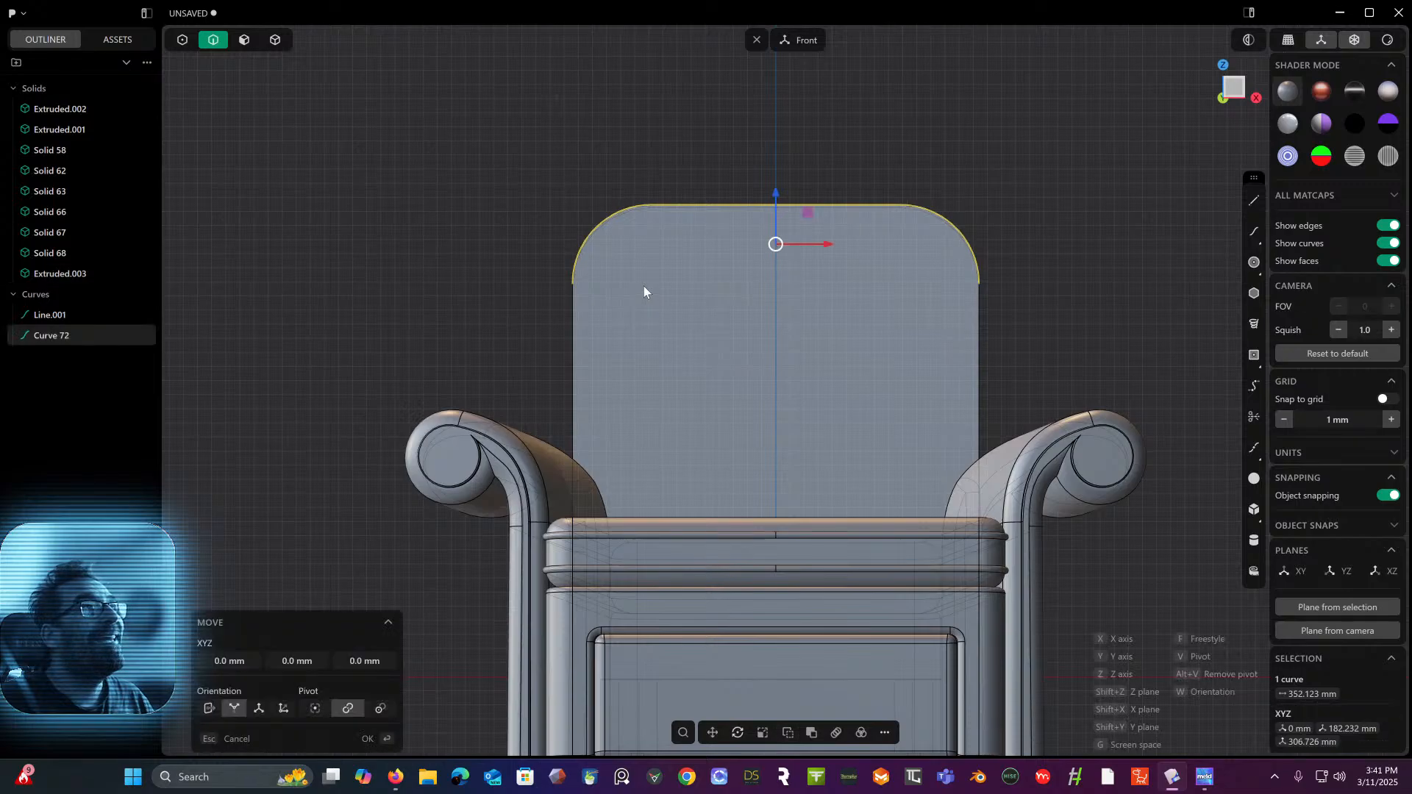
{"action": "key", "text": "Escape"}
{"action": "middle_click_drag", "start_coordinate": [642, 287], "coordinate": [721, 316]}
{"action": "scroll", "coordinate": [718, 316], "scroll_direction": "up", "scroll_amount": 5}
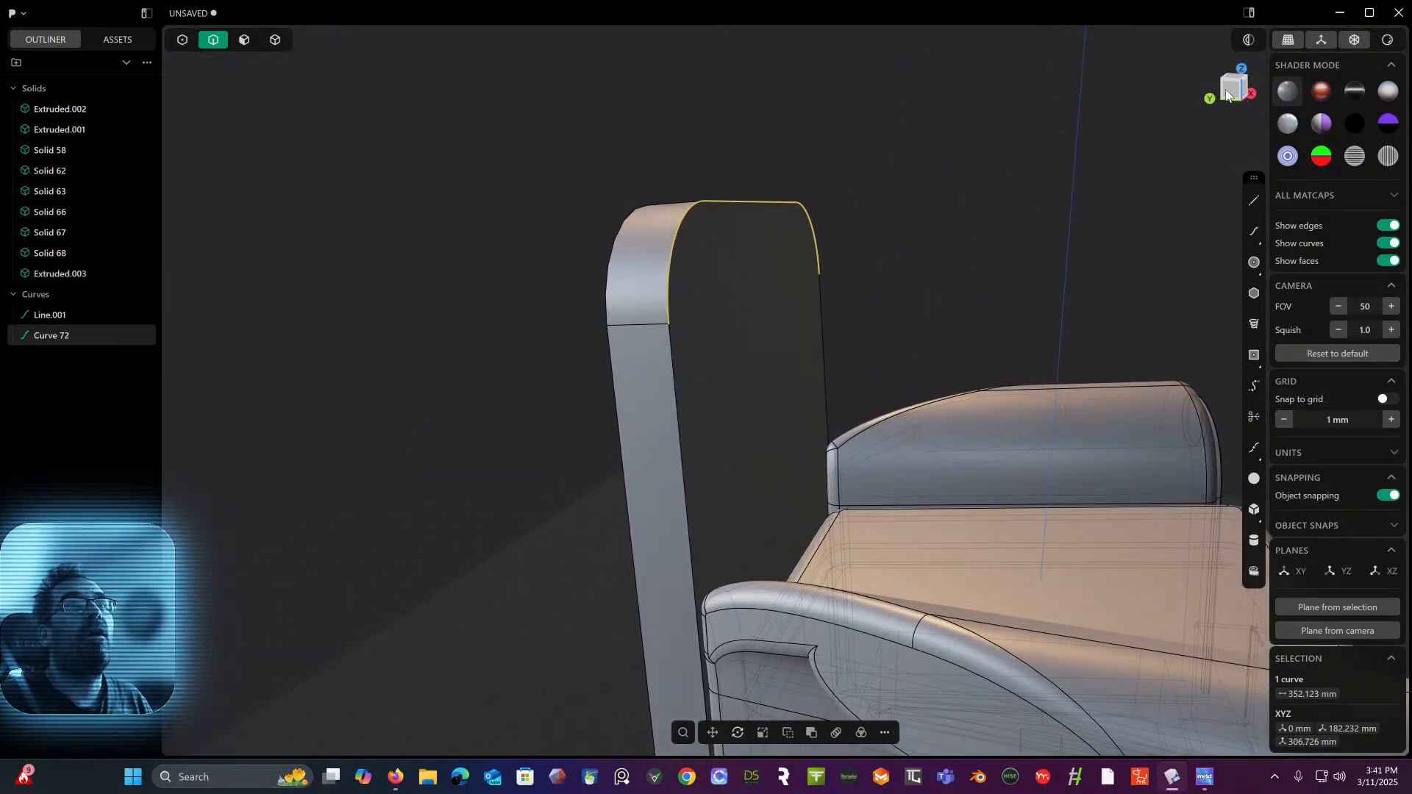
- Draw a vertical line about 166 mm long in the front view, from the copied curve's right end down to the seat's top edge
{"action": "left_click", "coordinate": [1245, 90]}
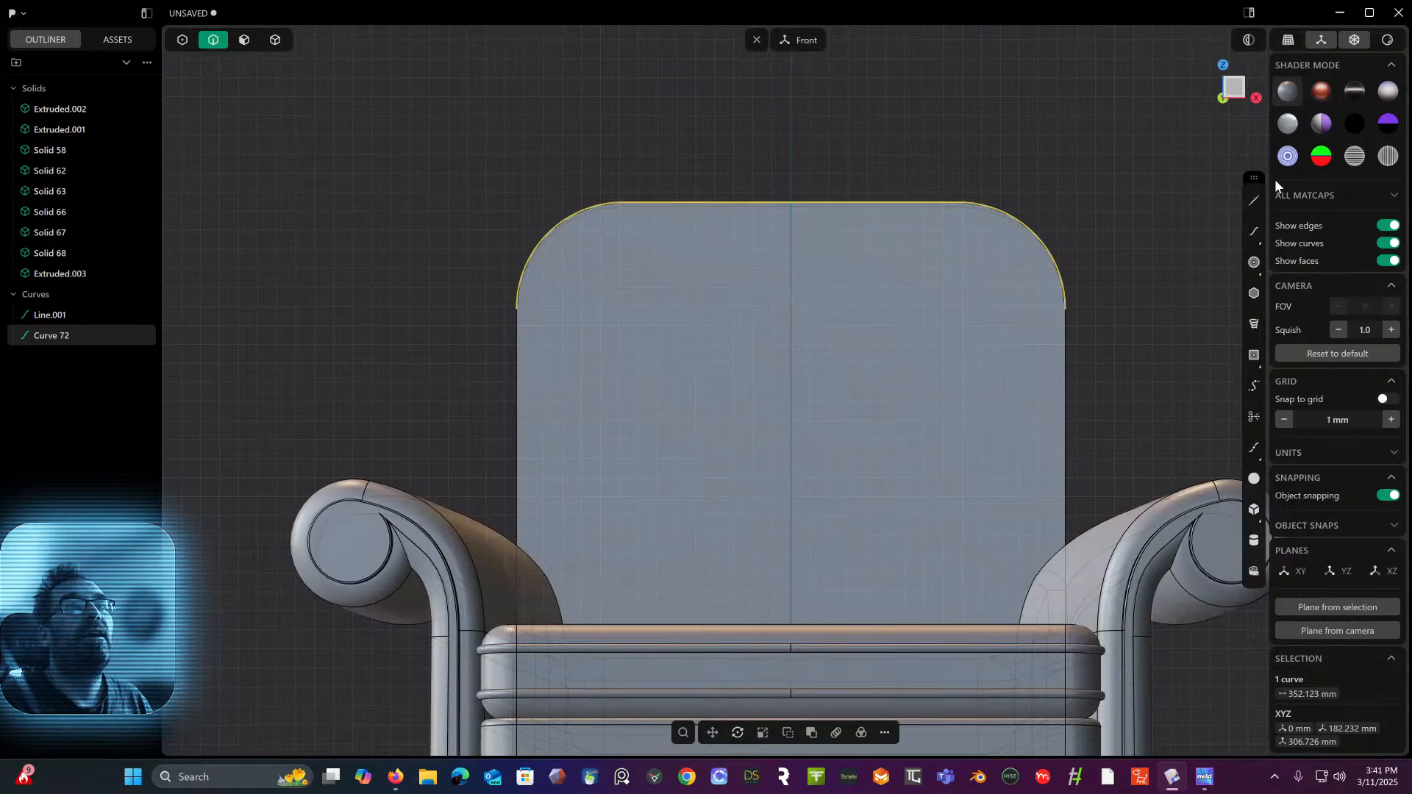
{"action": "left_click", "coordinate": [1254, 200]}
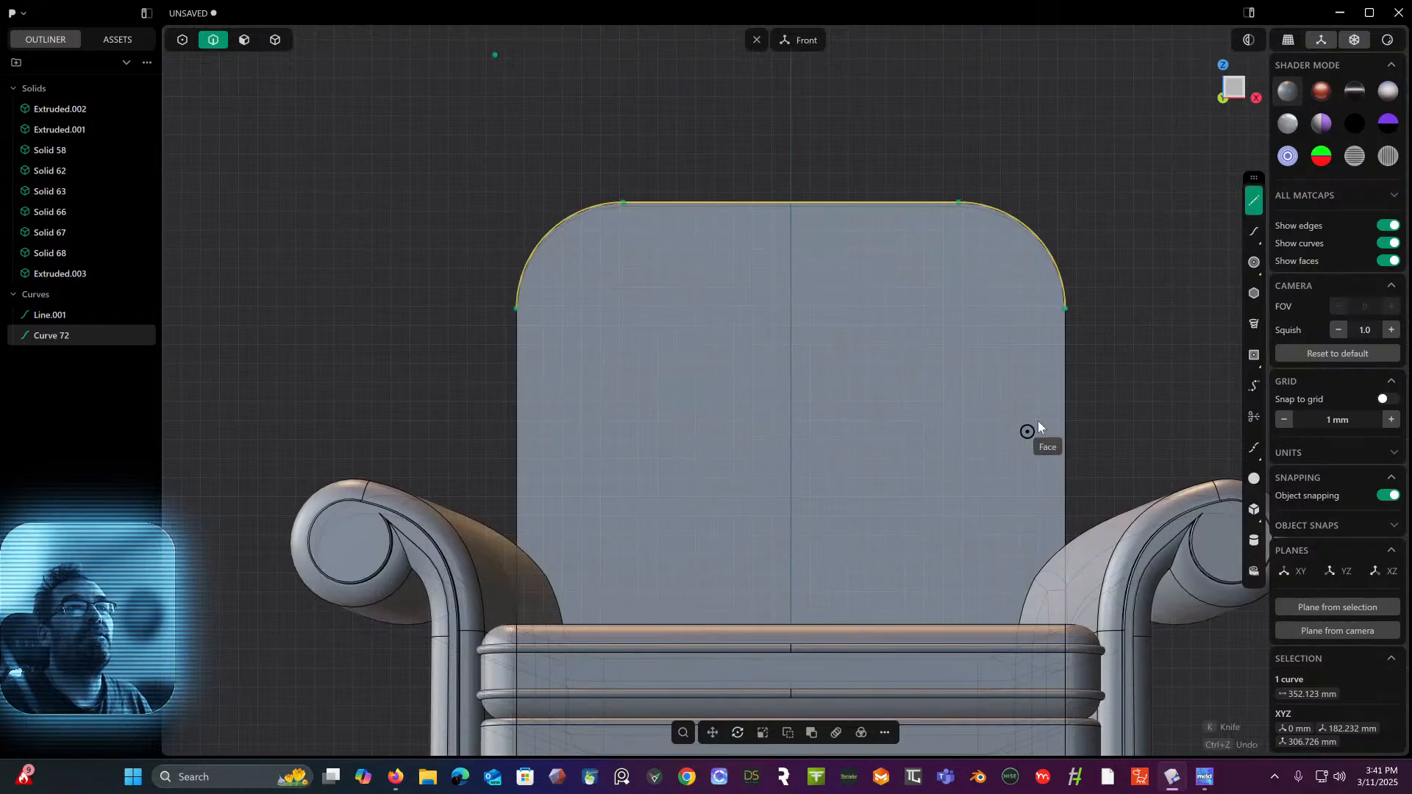
{"action": "left_click", "coordinate": [1066, 309]}
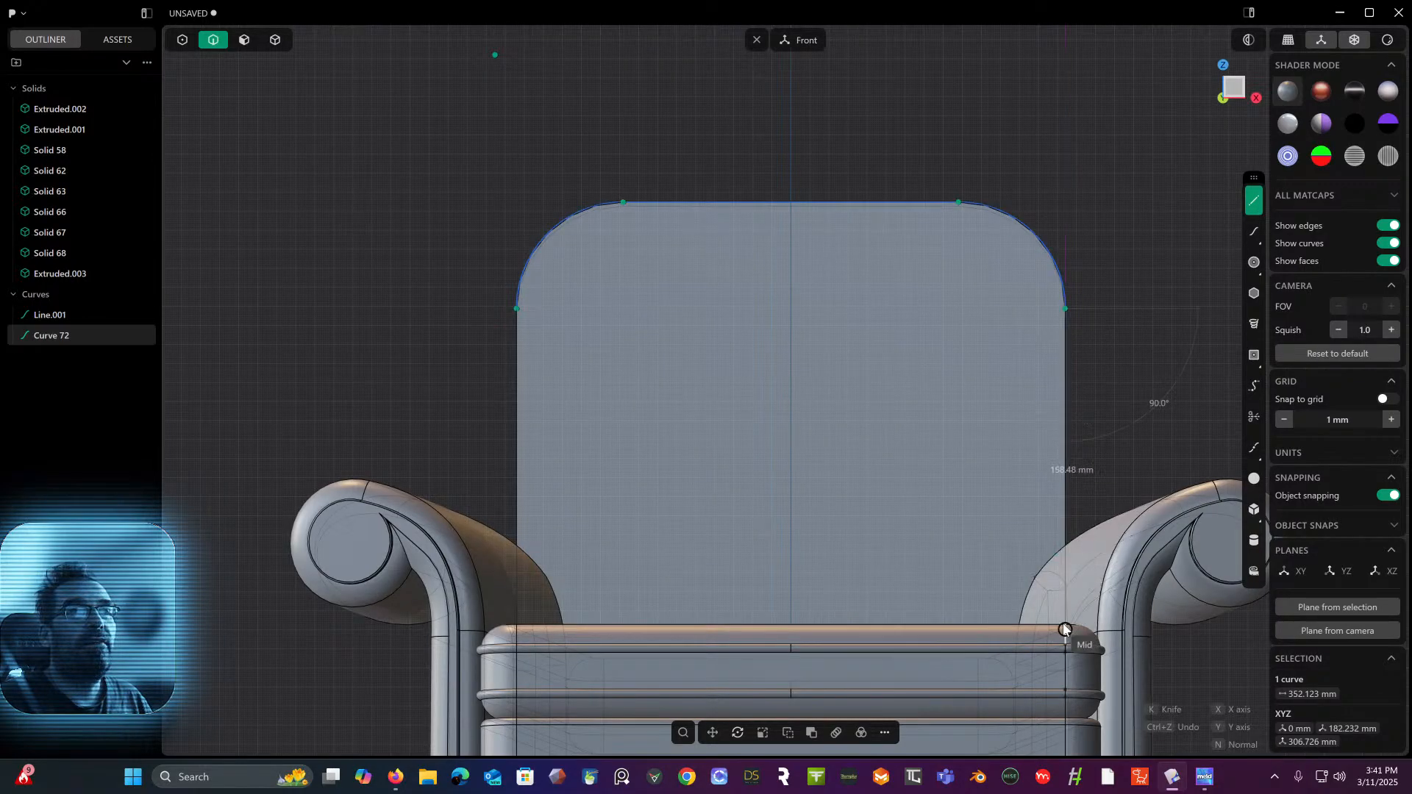
{"action": "left_click", "coordinate": [1067, 626]}
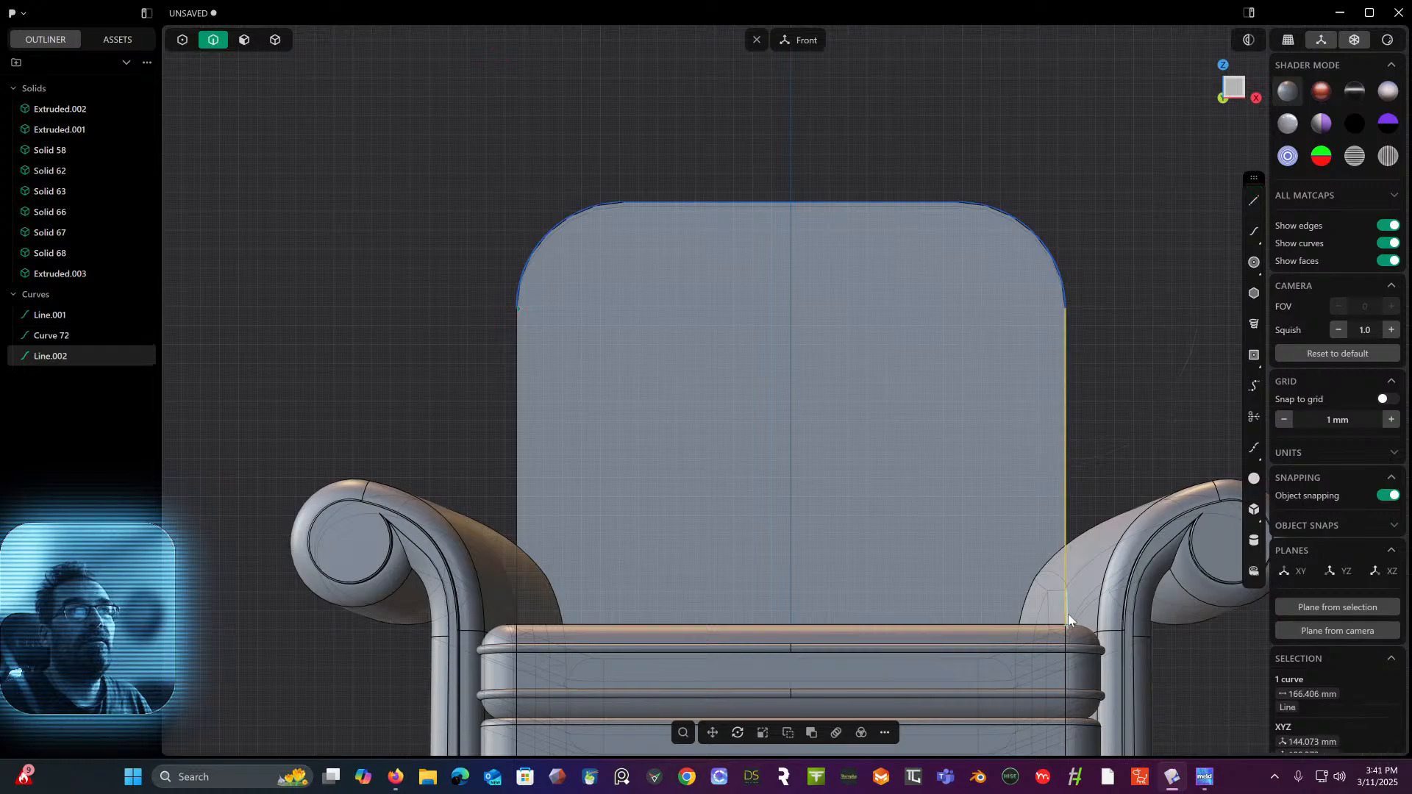
- Close the backrest outline with a polyline from the curve's left end down to the seat's top edge and across to the right line's lower end
{"action": "left_click", "coordinate": [1254, 200]}
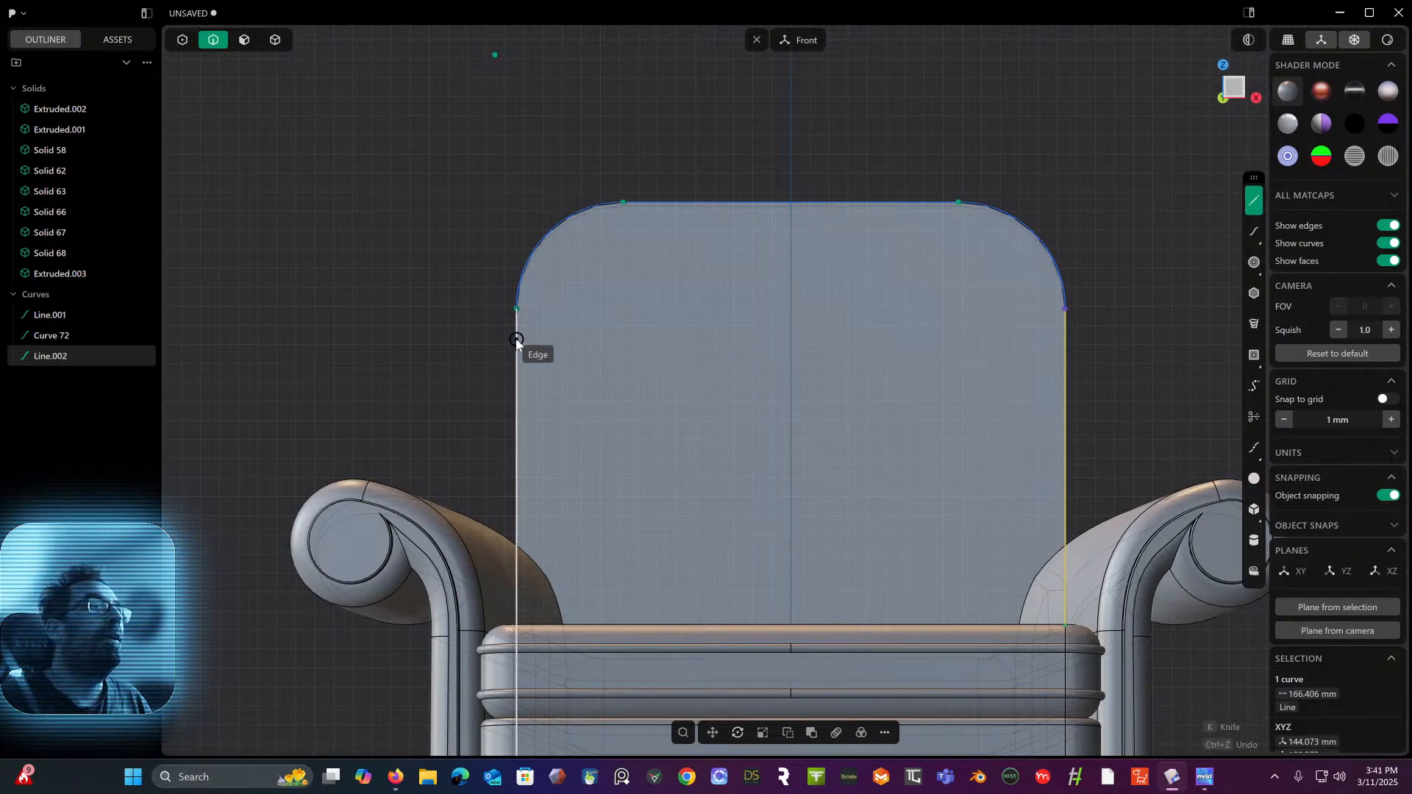
{"action": "left_click", "coordinate": [517, 309]}
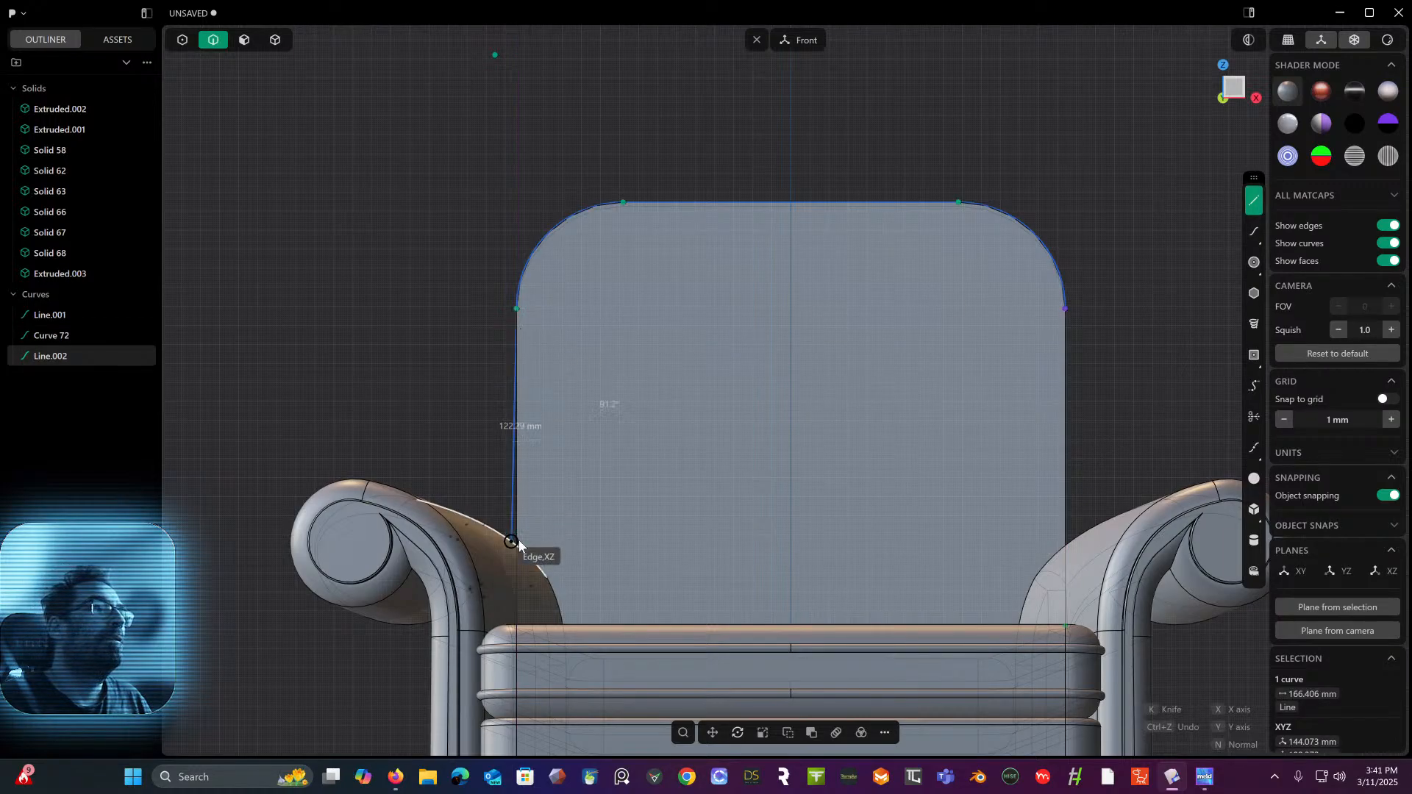
{"action": "left_click", "coordinate": [518, 625]}
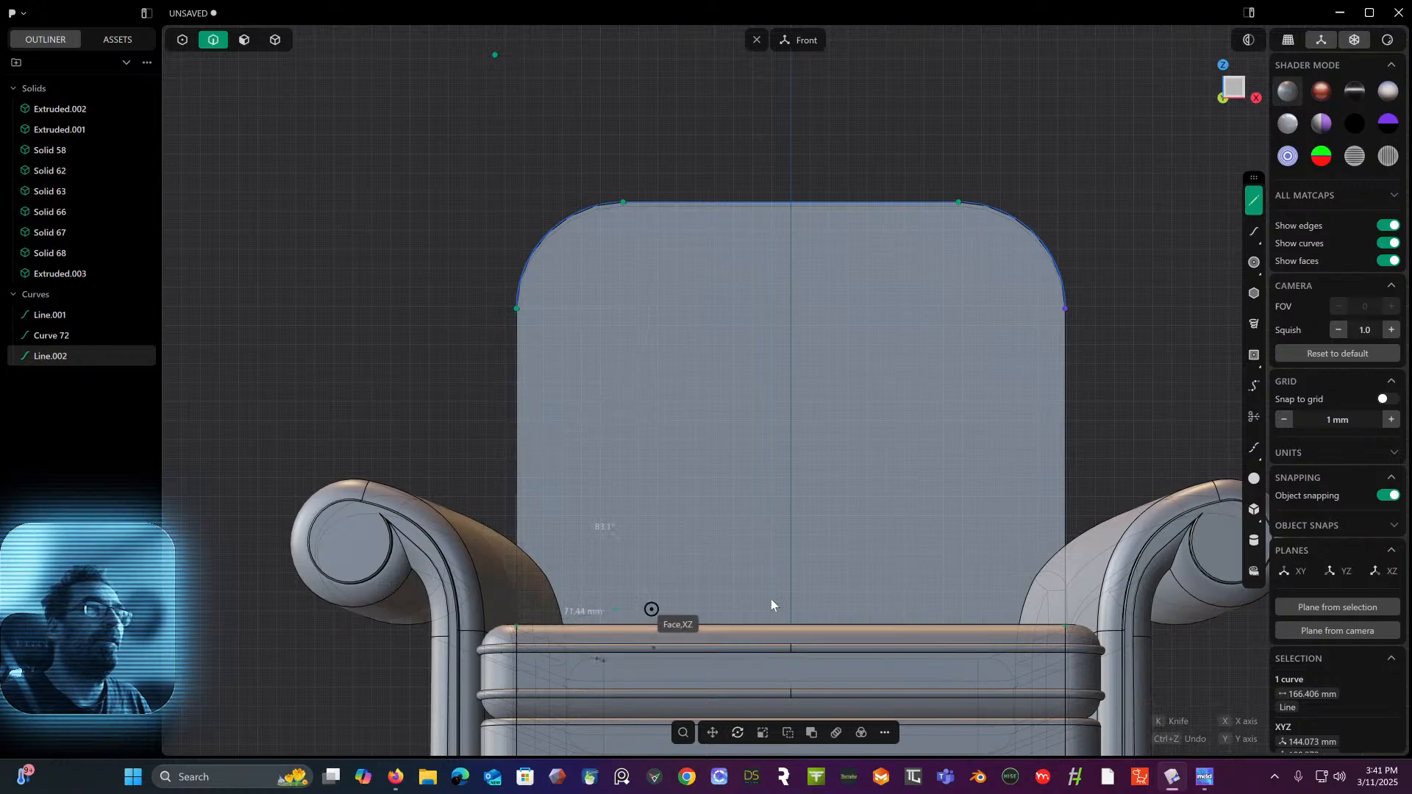
{"action": "left_click", "coordinate": [1066, 625]}
{"action": "key", "text": "Return"}
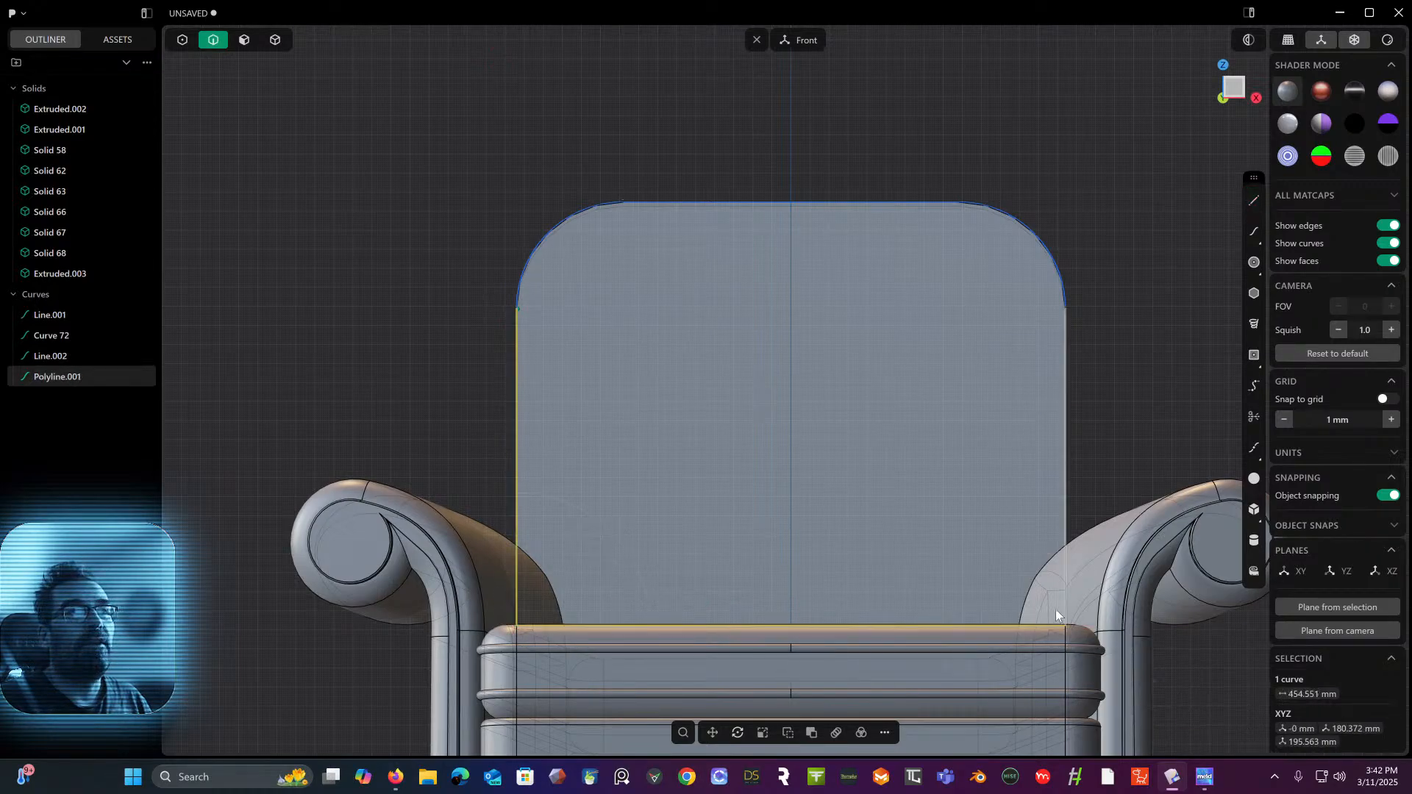
- Try to move the copied curve's two top vertices -3.72 mm along Y to line up with the vertical side lines in the side view
{"action": "middle_click_drag", "start_coordinate": [1056, 609], "coordinate": [770, 581]}
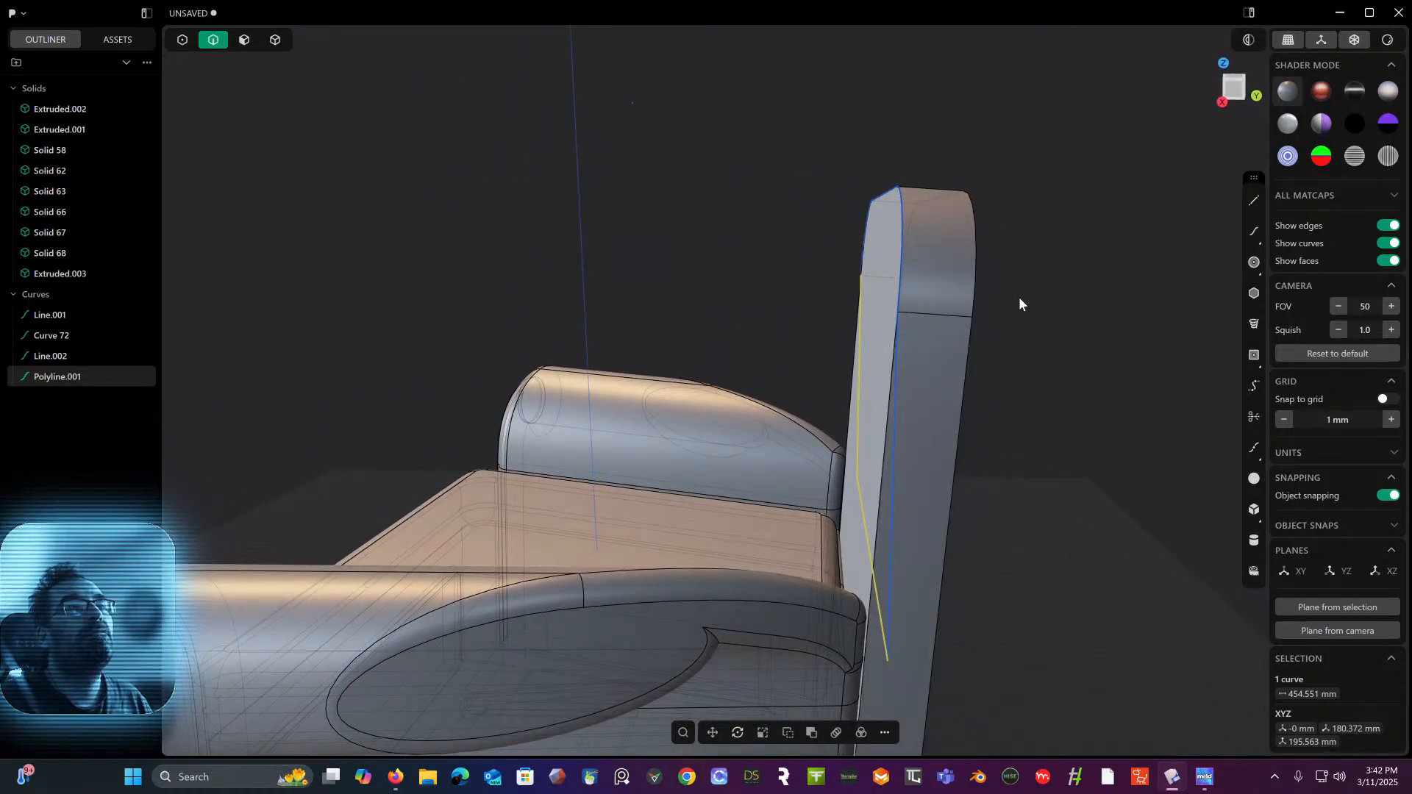
{"action": "left_click", "coordinate": [1233, 90]}
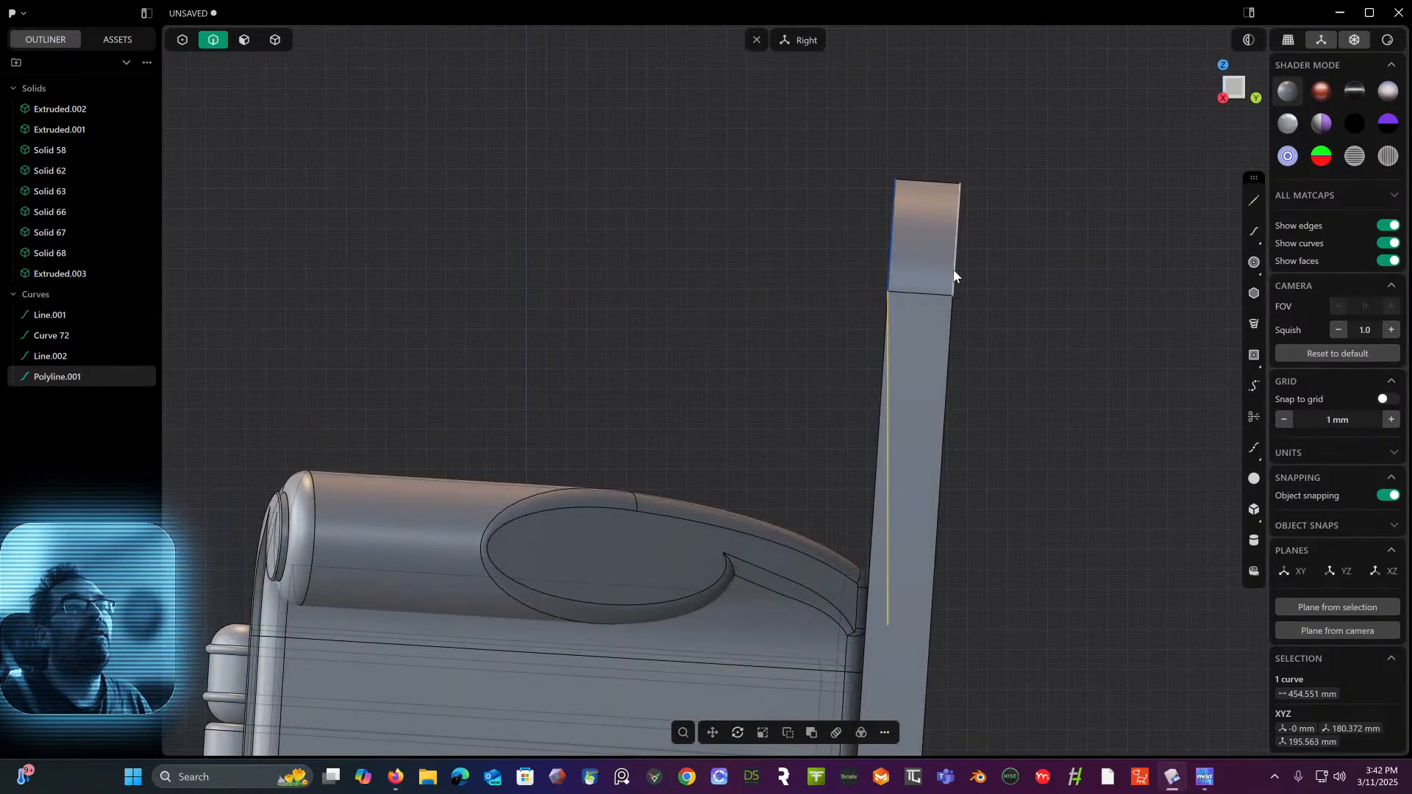
{"action": "scroll", "coordinate": [956, 262], "scroll_direction": "up", "scroll_amount": 4}
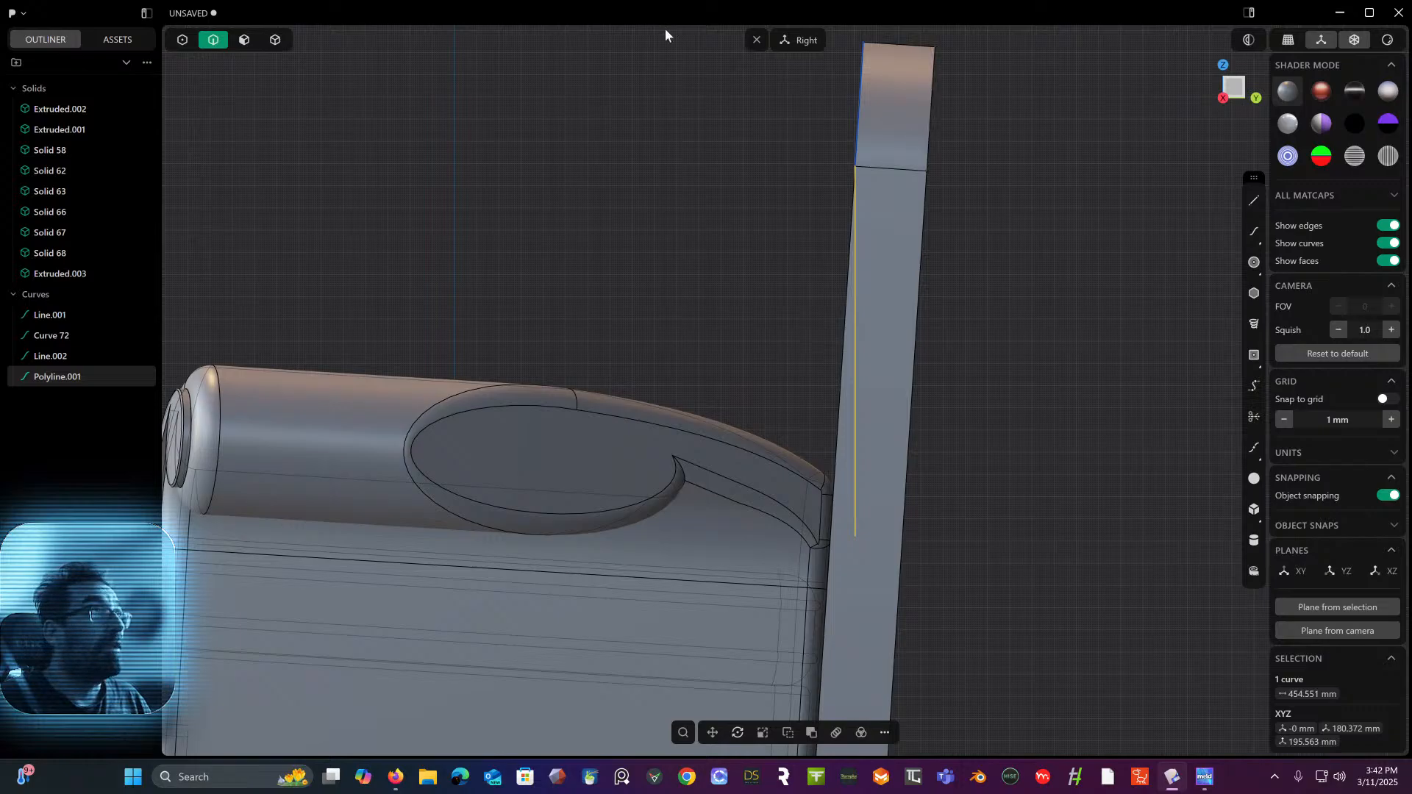
{"action": "left_click", "coordinate": [183, 40]}
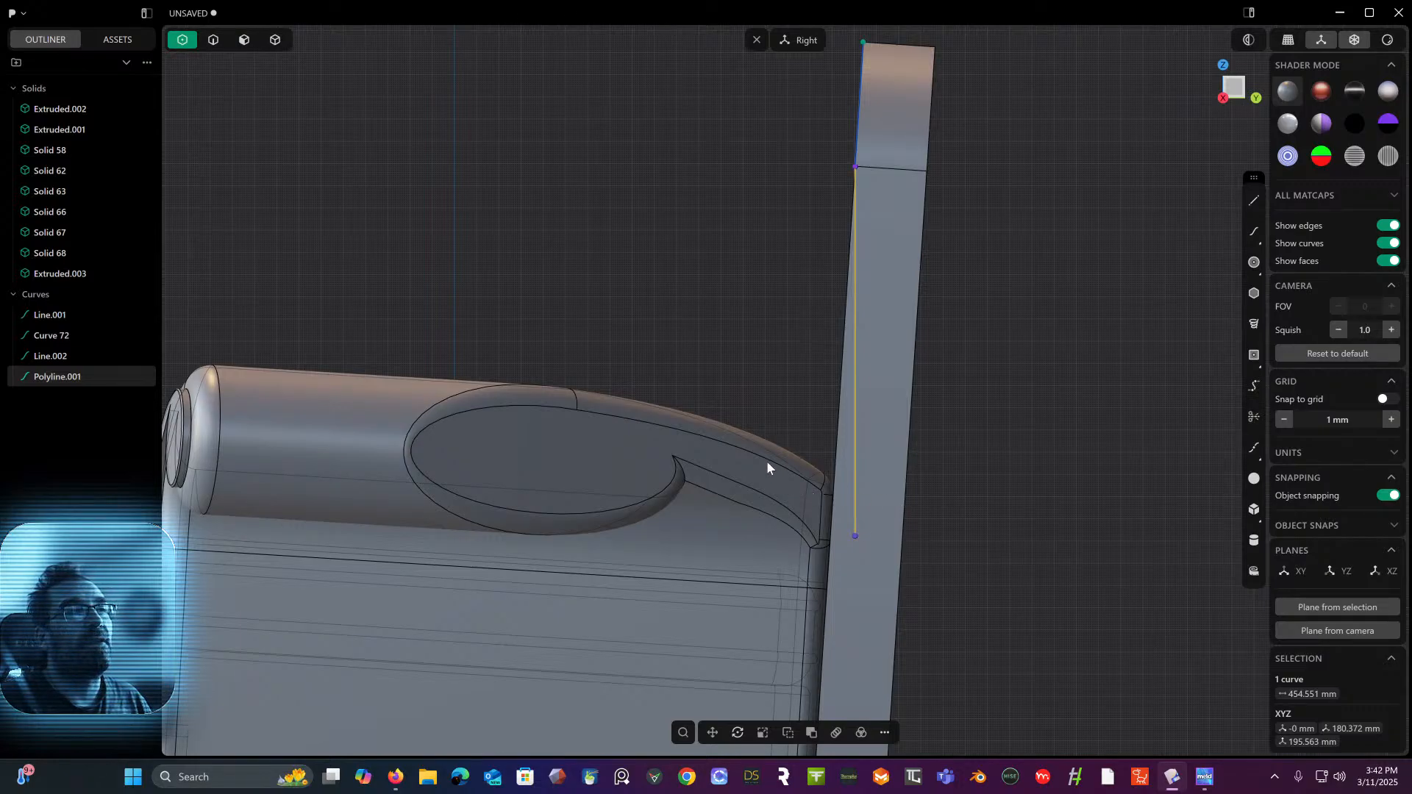
{"action": "left_click_drag", "start_coordinate": [1006, 457], "coordinate": [815, 567]}
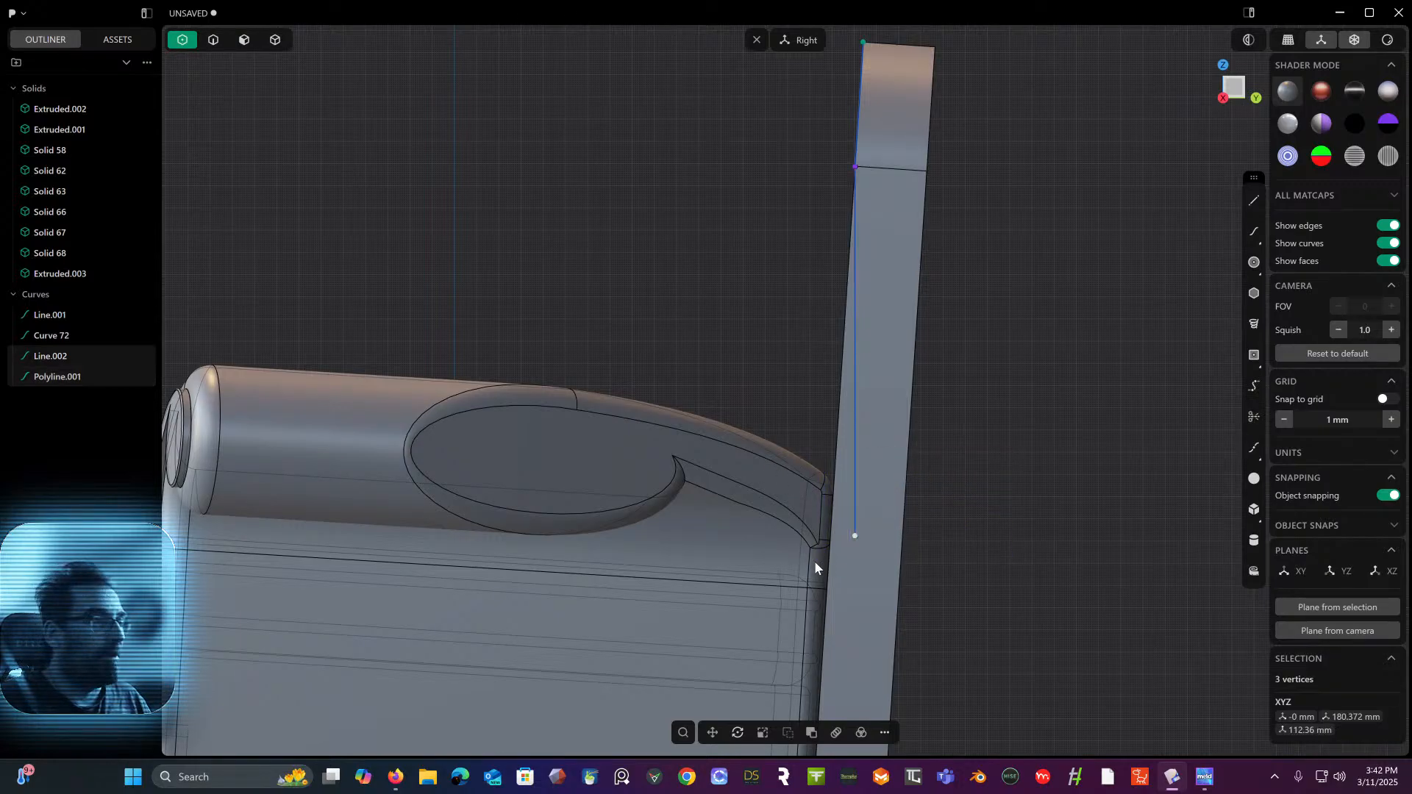
{"action": "middle_click_drag", "start_coordinate": [919, 145], "coordinate": [917, 201], "text": "shift"}
{"action": "left_click_drag", "start_coordinate": [902, 53], "coordinate": [839, 128]}
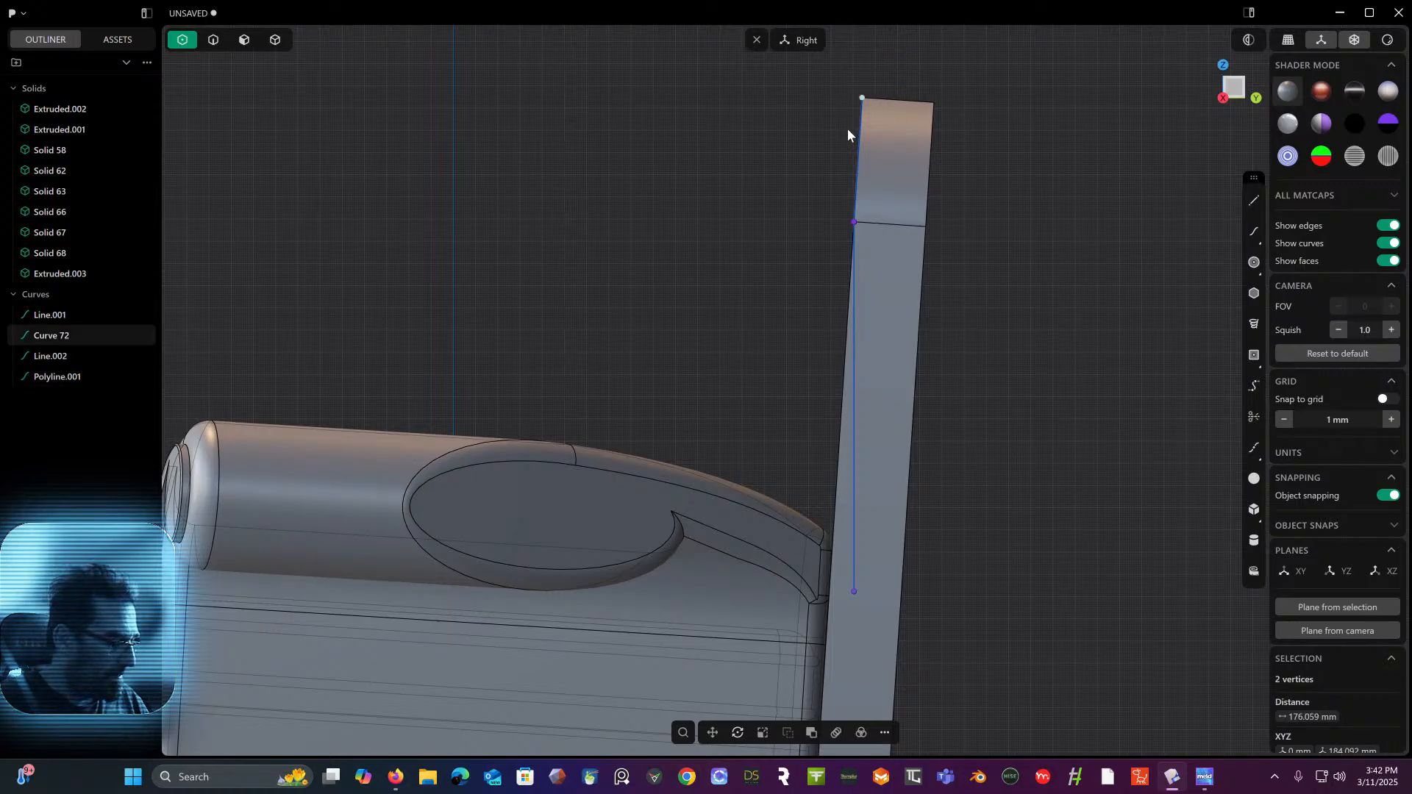
{"action": "key", "text": "g"}
{"action": "left_click_drag", "start_coordinate": [914, 101], "coordinate": [856, 250]}
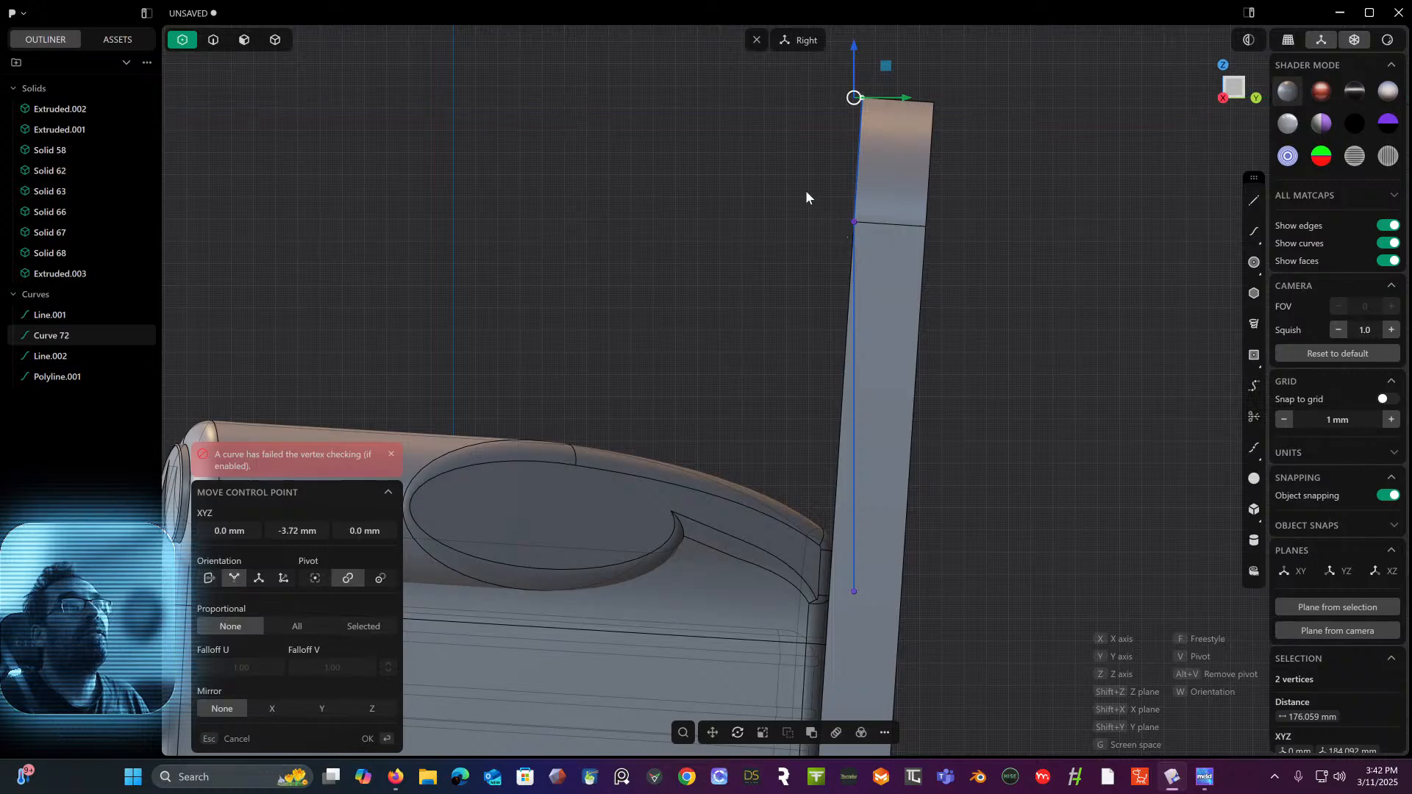
{"action": "right_click", "coordinate": [795, 161]}
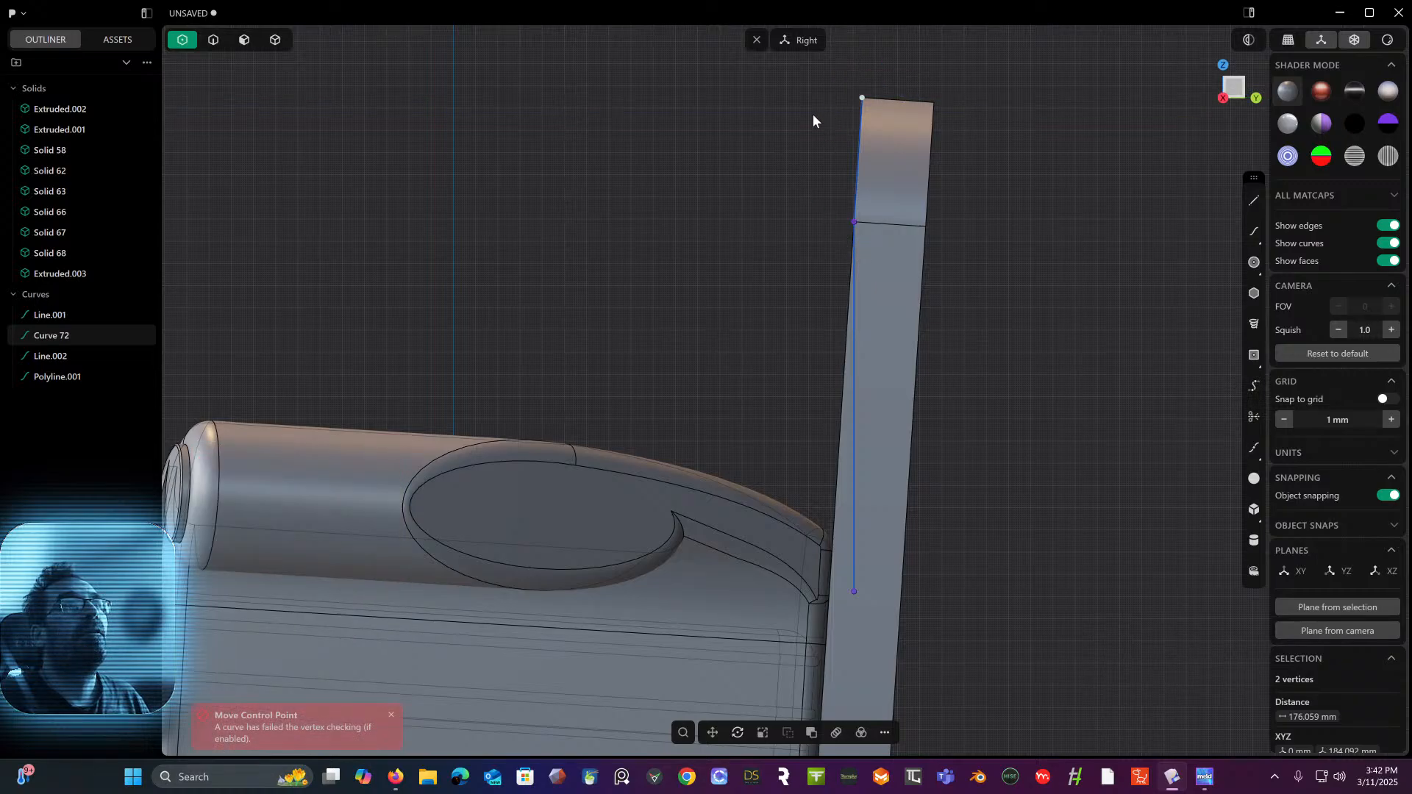
- Retry the Y-axis move of the curve's two top vertices, snapping them to the vertical side line
{"action": "left_click", "coordinate": [676, 80]}
{"action": "left_click_drag", "start_coordinate": [823, 105], "coordinate": [818, 109]}
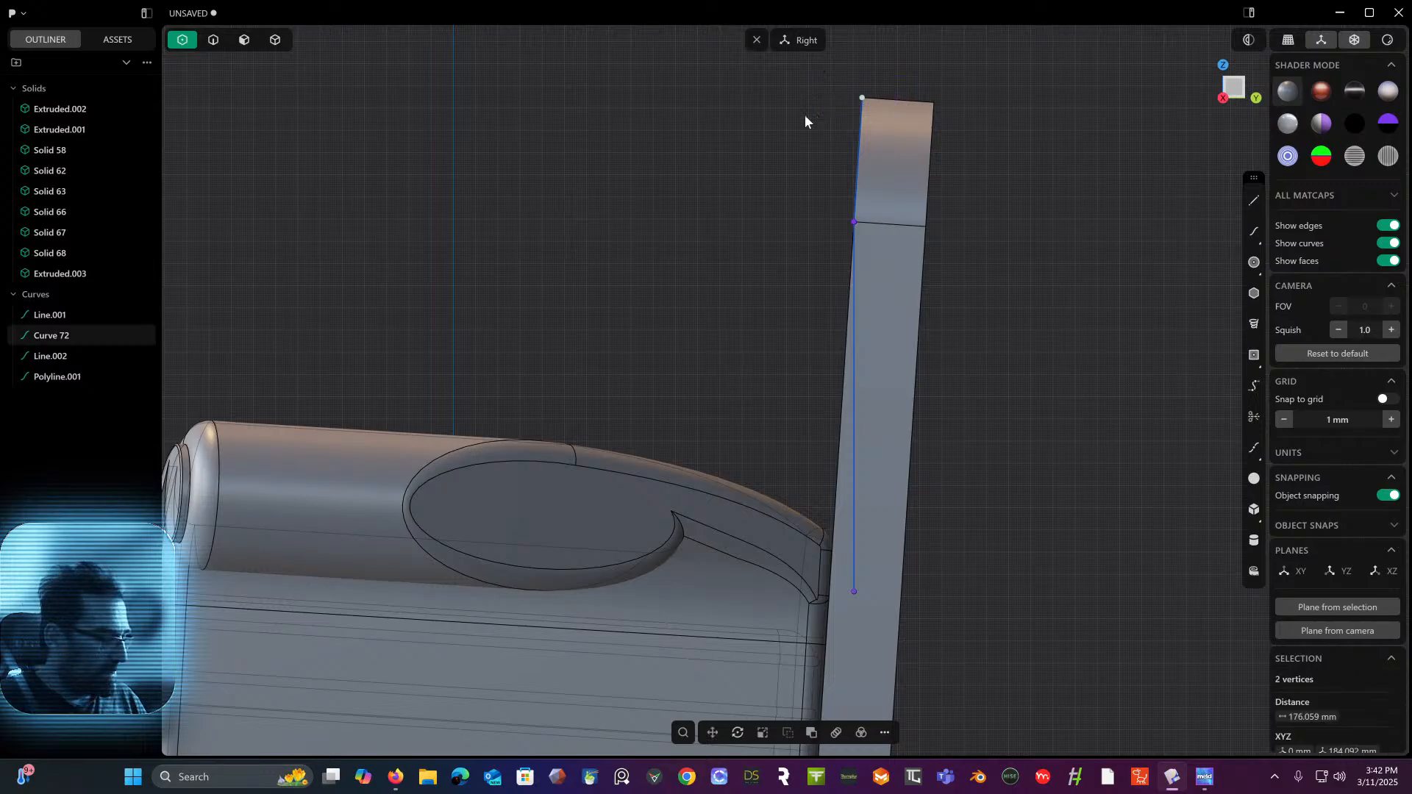
{"action": "key", "text": "g"}
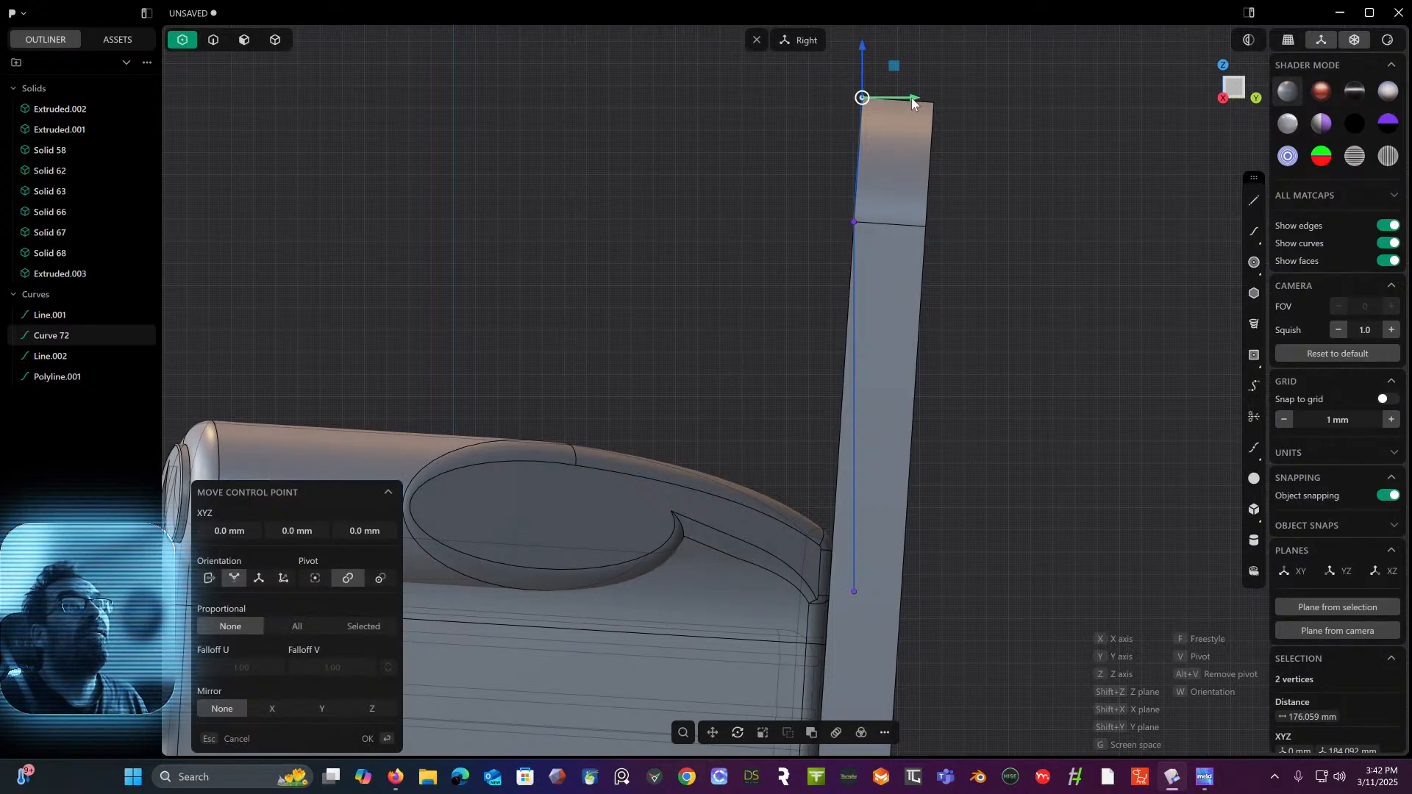
{"action": "key", "text": "y"}
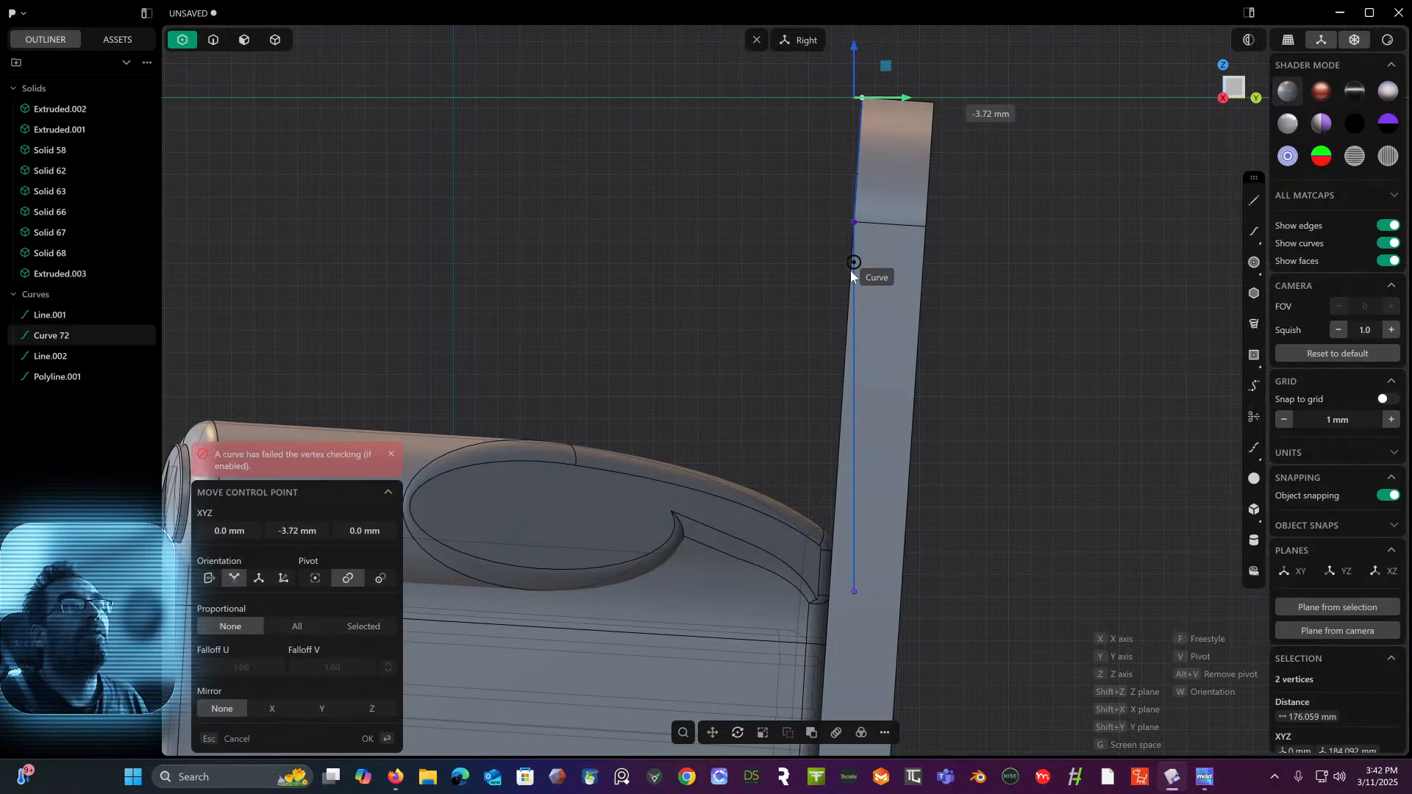
{"action": "left_click", "coordinate": [848, 312]}
{"action": "key", "text": "Escape"}
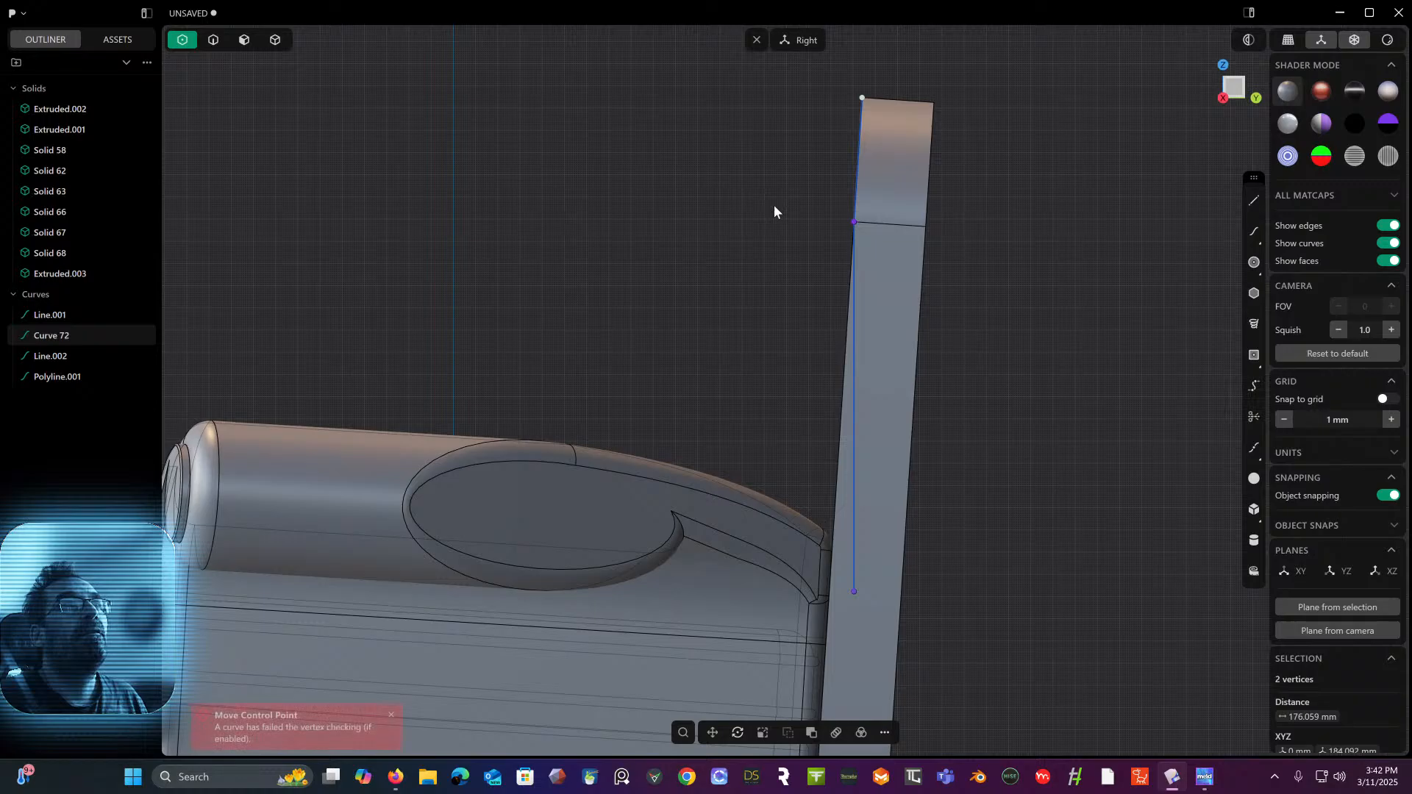
- Try to flatten the whole backrest outline by scaling all its vertices to 0 along Y
{"action": "middle_click_drag", "start_coordinate": [774, 206], "coordinate": [787, 216]}
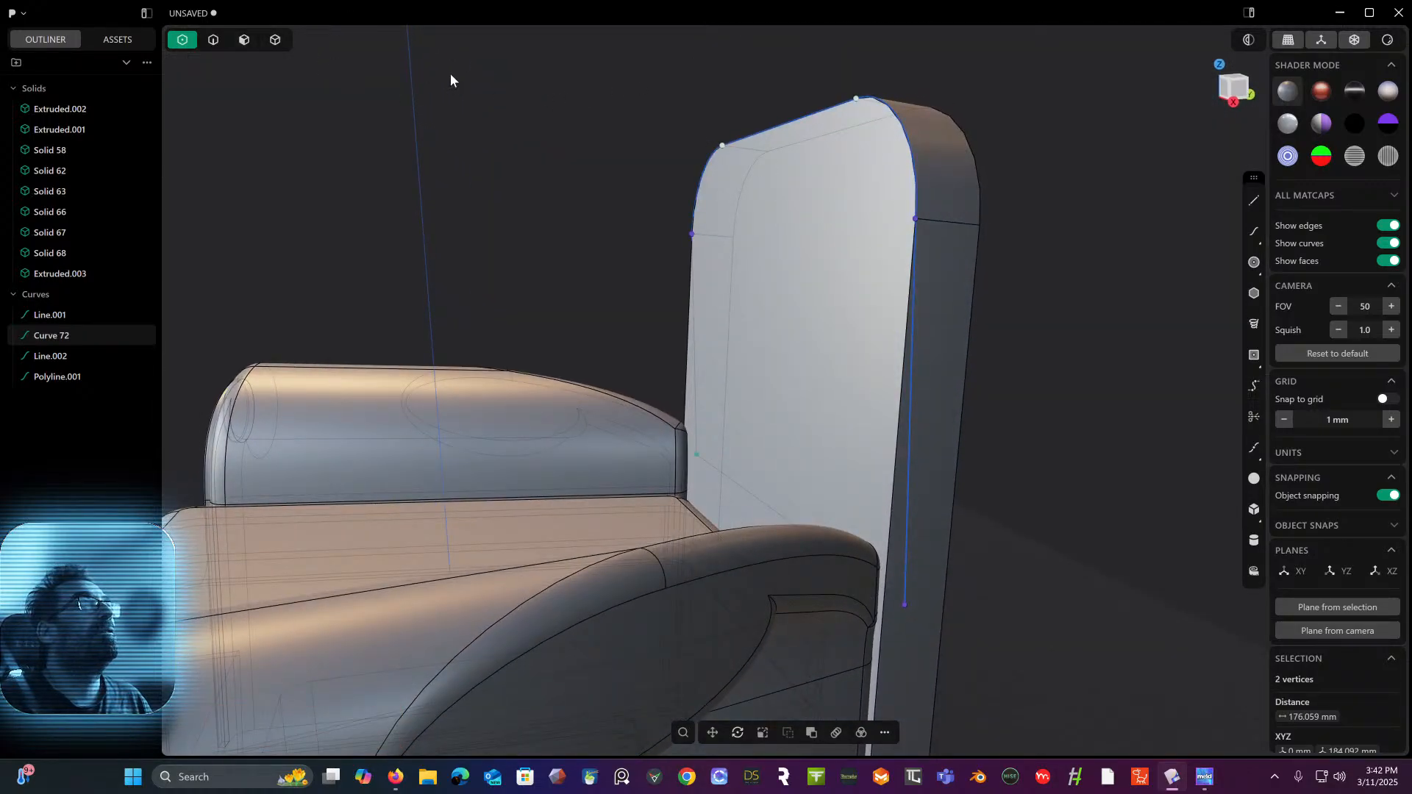
{"action": "middle_click_drag", "start_coordinate": [776, 122], "coordinate": [690, 163]}
{"action": "left_click_drag", "start_coordinate": [690, 163], "coordinate": [828, 489]}
{"action": "left_click_drag", "start_coordinate": [742, 122], "coordinate": [844, 161], "text": "shift"}
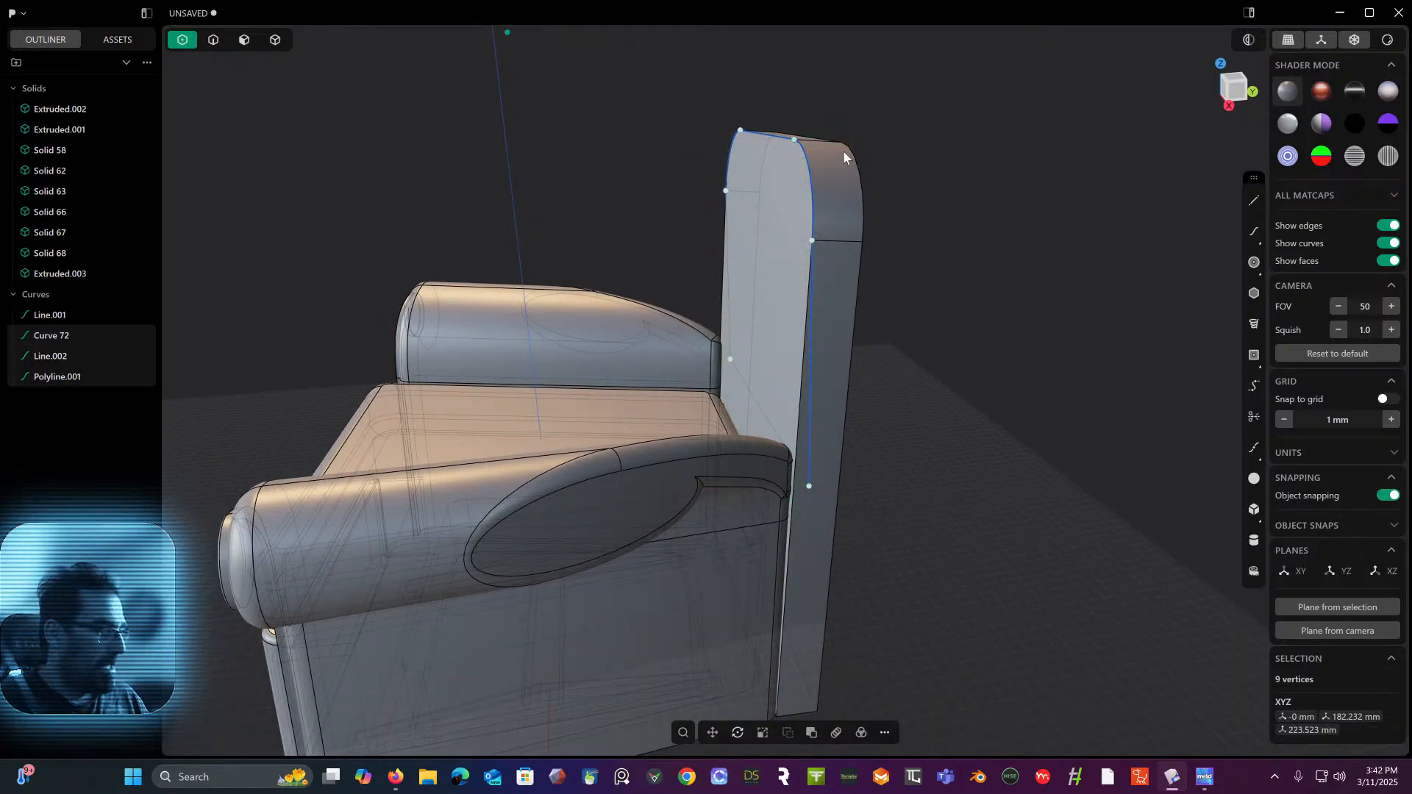
{"action": "key", "text": "s"}
{"action": "left_click_drag", "start_coordinate": [813, 270], "coordinate": [797, 271]}
{"action": "left_click_drag", "start_coordinate": [318, 658], "coordinate": [295, 665]}
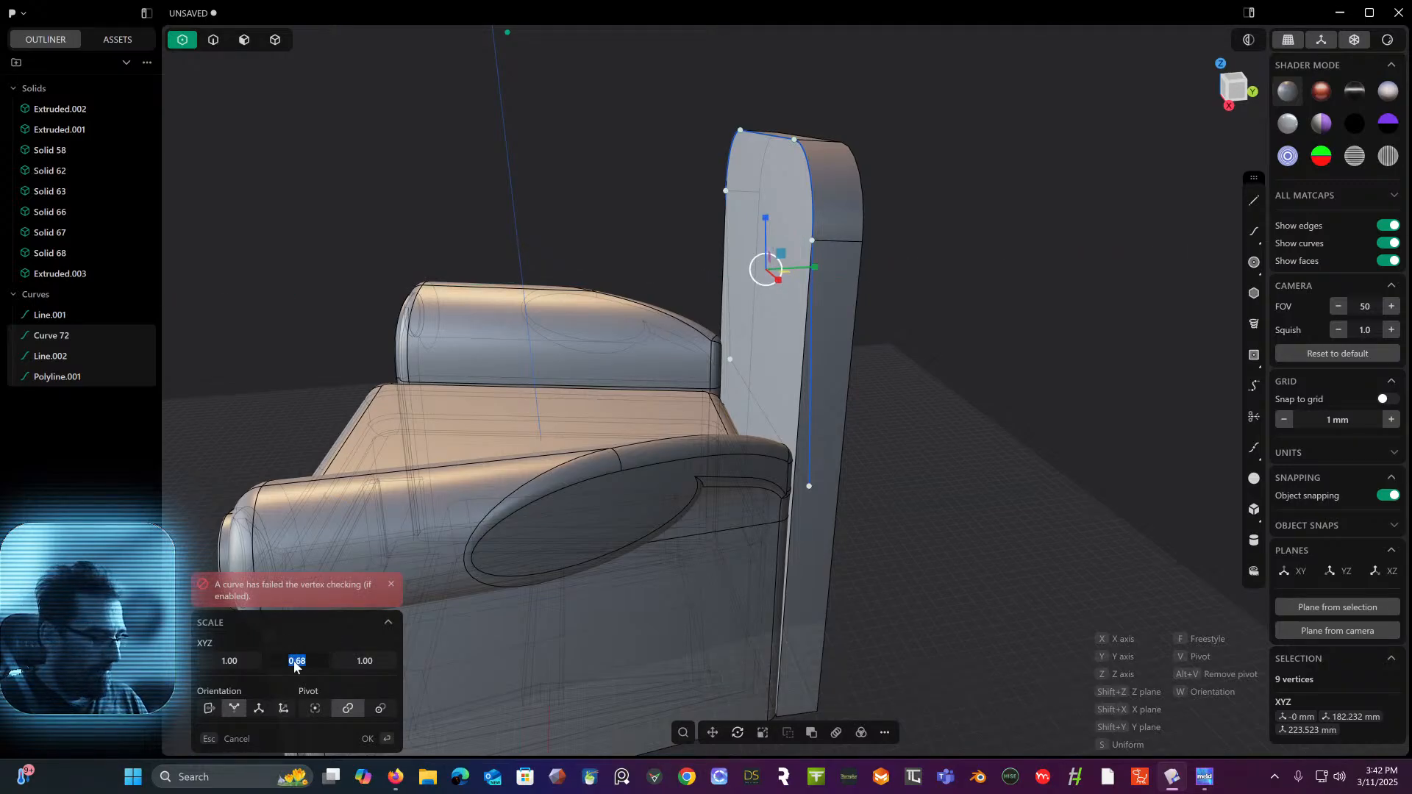
{"action": "type", "text": "00"}
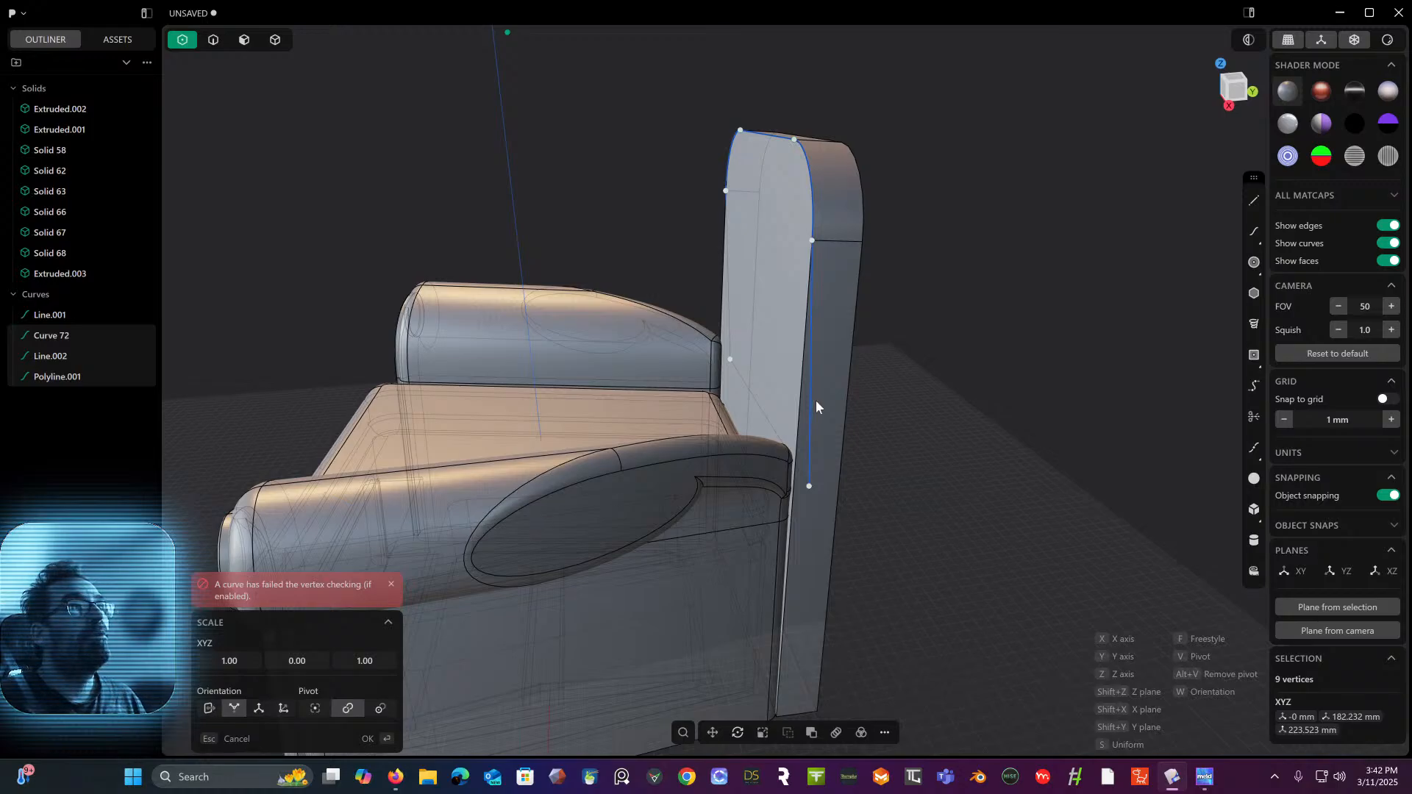
{"action": "key", "text": "Return"}
- Try to move all the outline's vertices along Y away from the backrest, and clear the vertex selection
{"action": "middle_click_drag", "start_coordinate": [902, 369], "coordinate": [854, 374]}
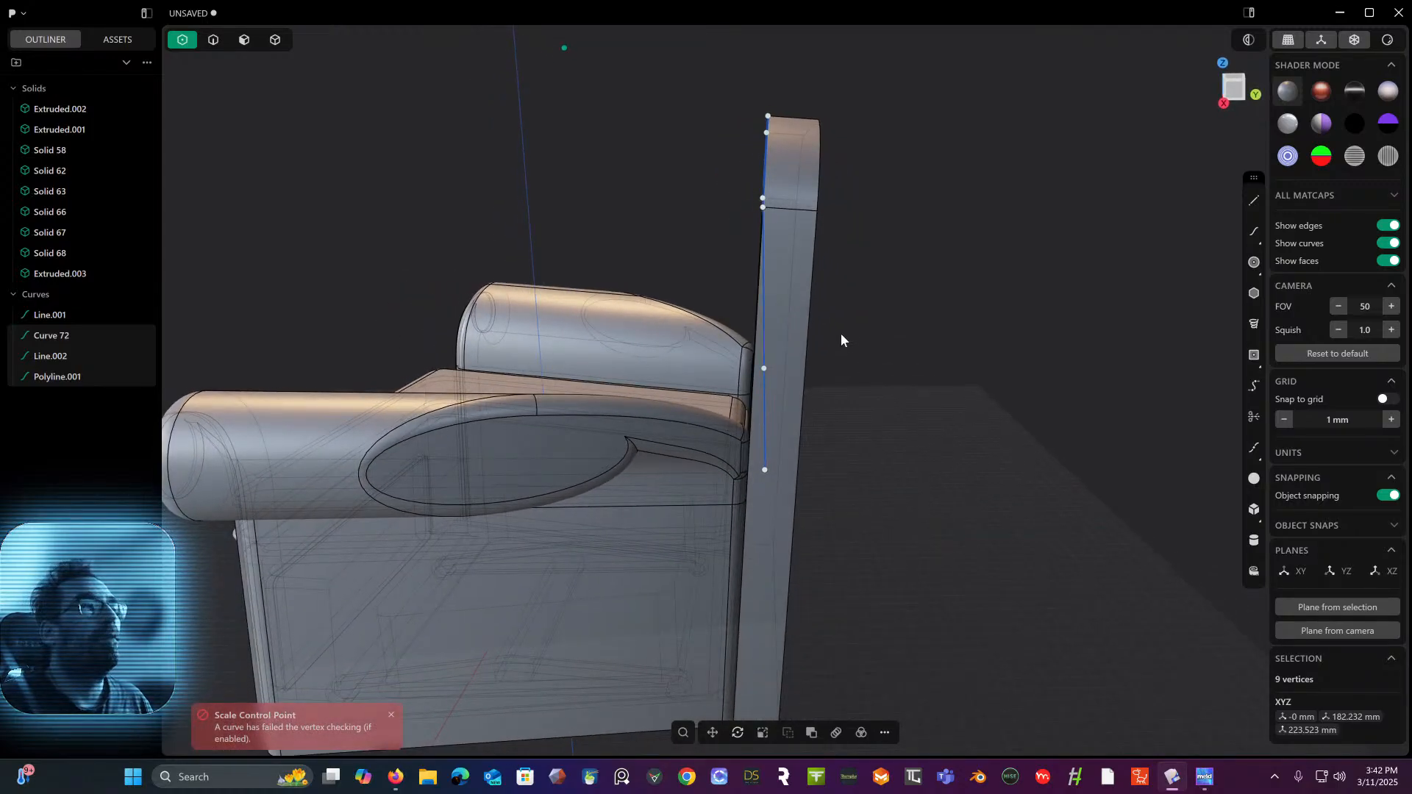
{"action": "key", "text": "g"}
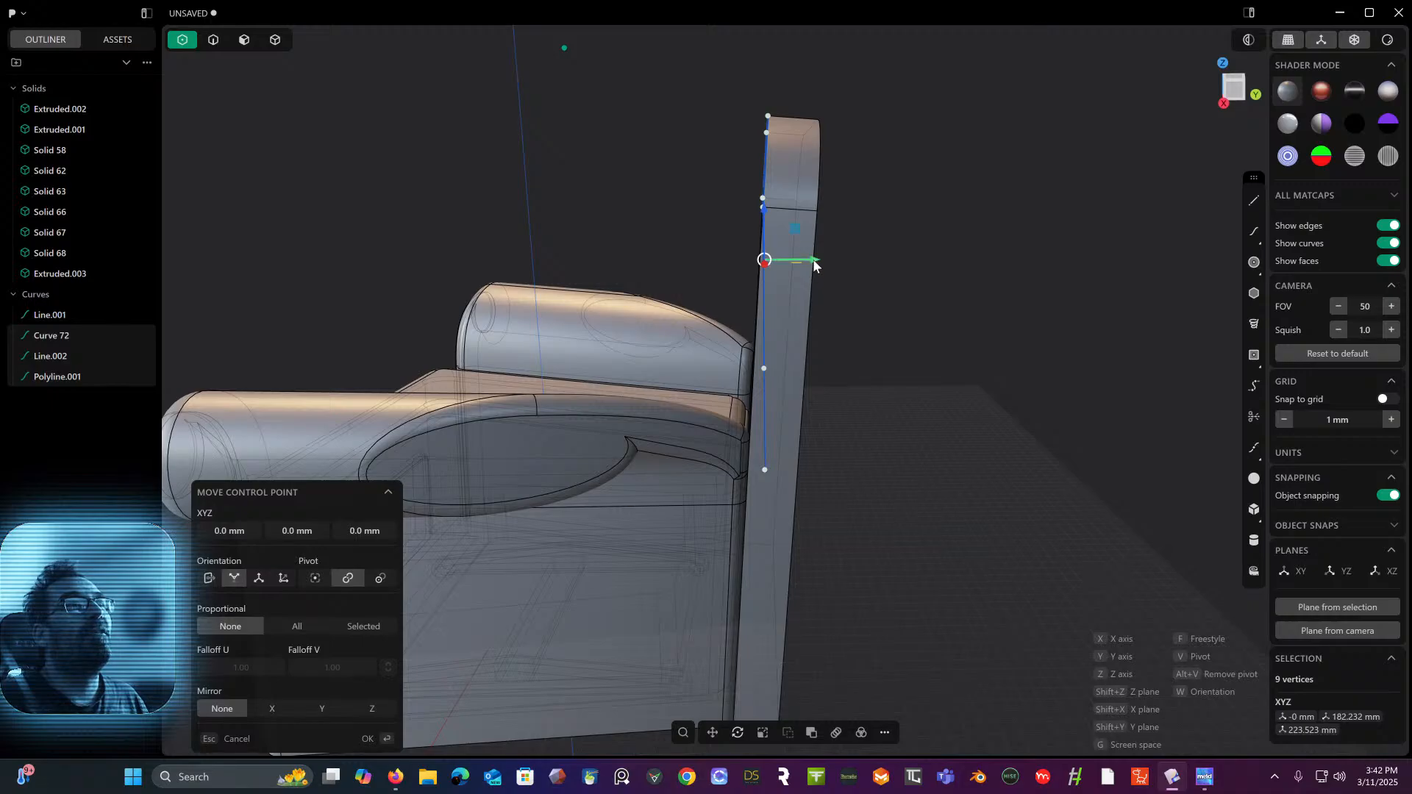
{"action": "left_click_drag", "start_coordinate": [813, 261], "coordinate": [909, 259]}
{"action": "key", "text": "Escape"}
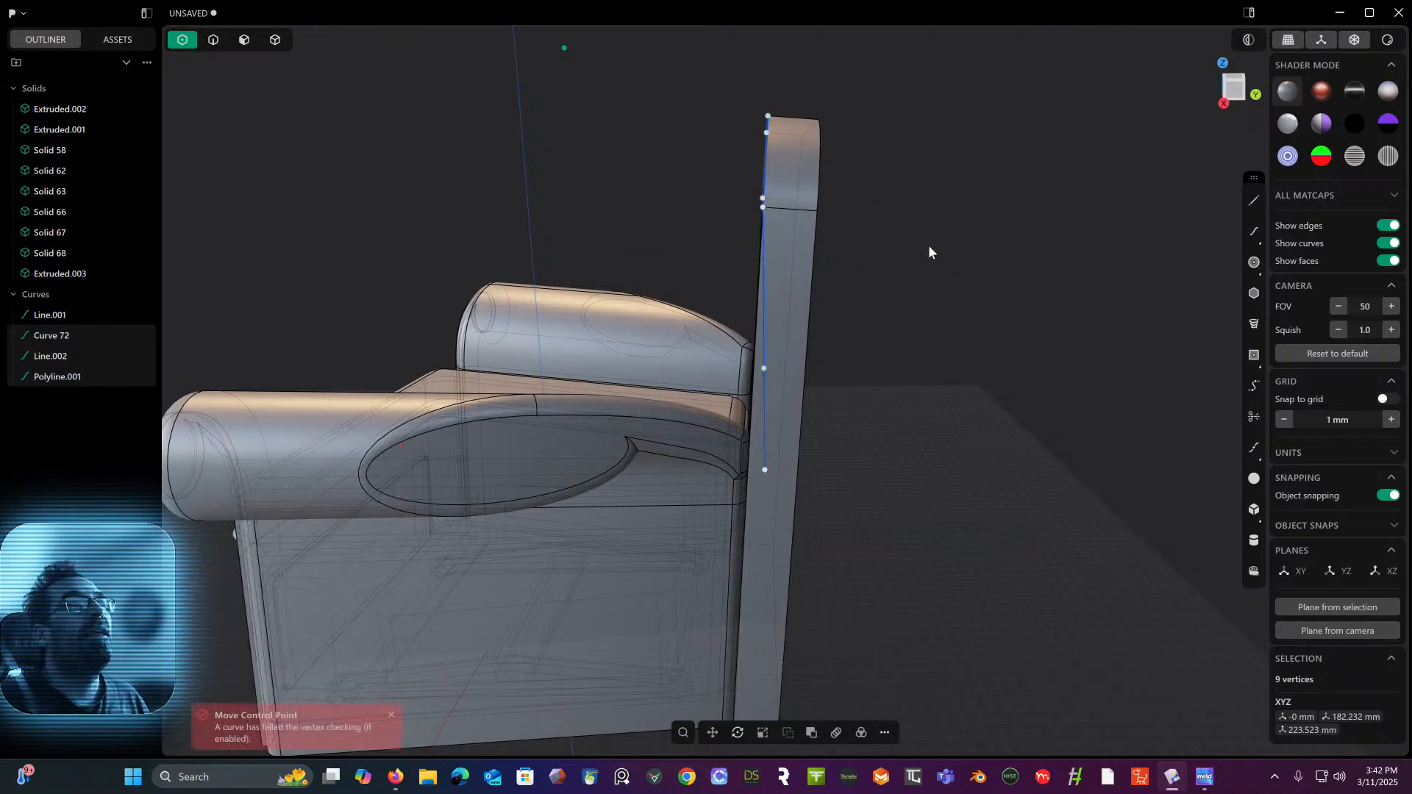
{"action": "middle_click_drag", "start_coordinate": [929, 252], "coordinate": [915, 260]}
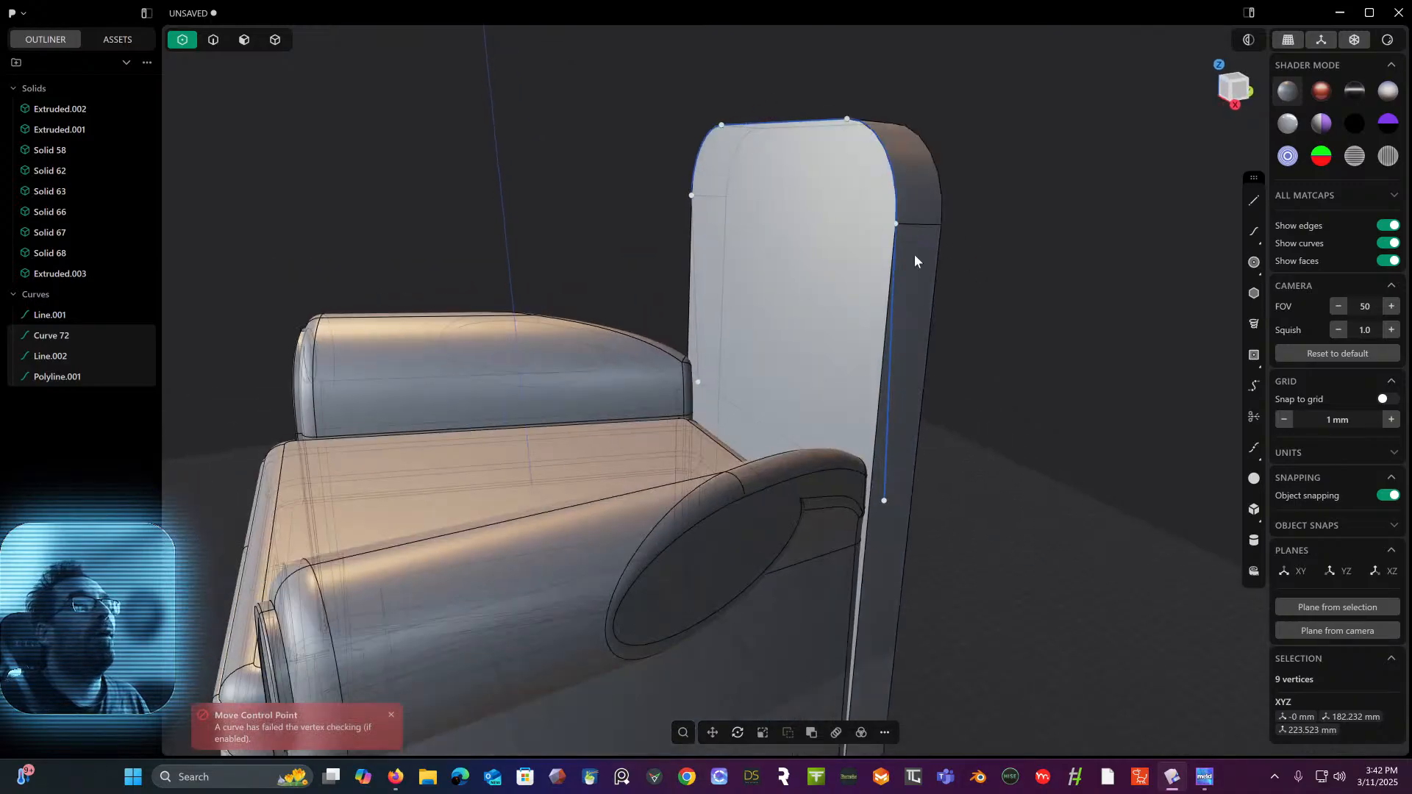
{"action": "left_click", "coordinate": [614, 109]}
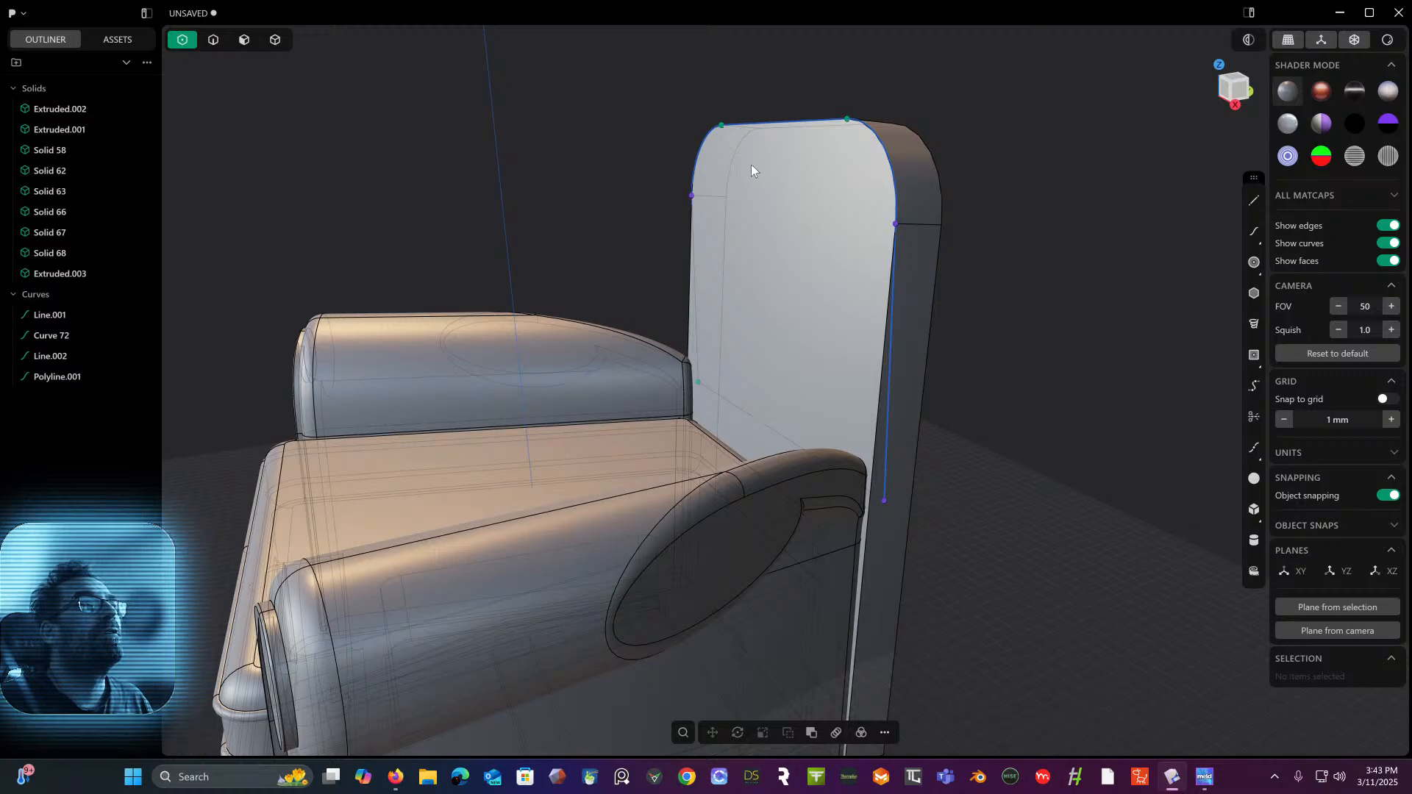
- Move the three curves of the backrest outline 166.78 mm along Y, clear of the backrest, and clear the selection
{"action": "middle_click_drag", "start_coordinate": [751, 171], "coordinate": [743, 138]}
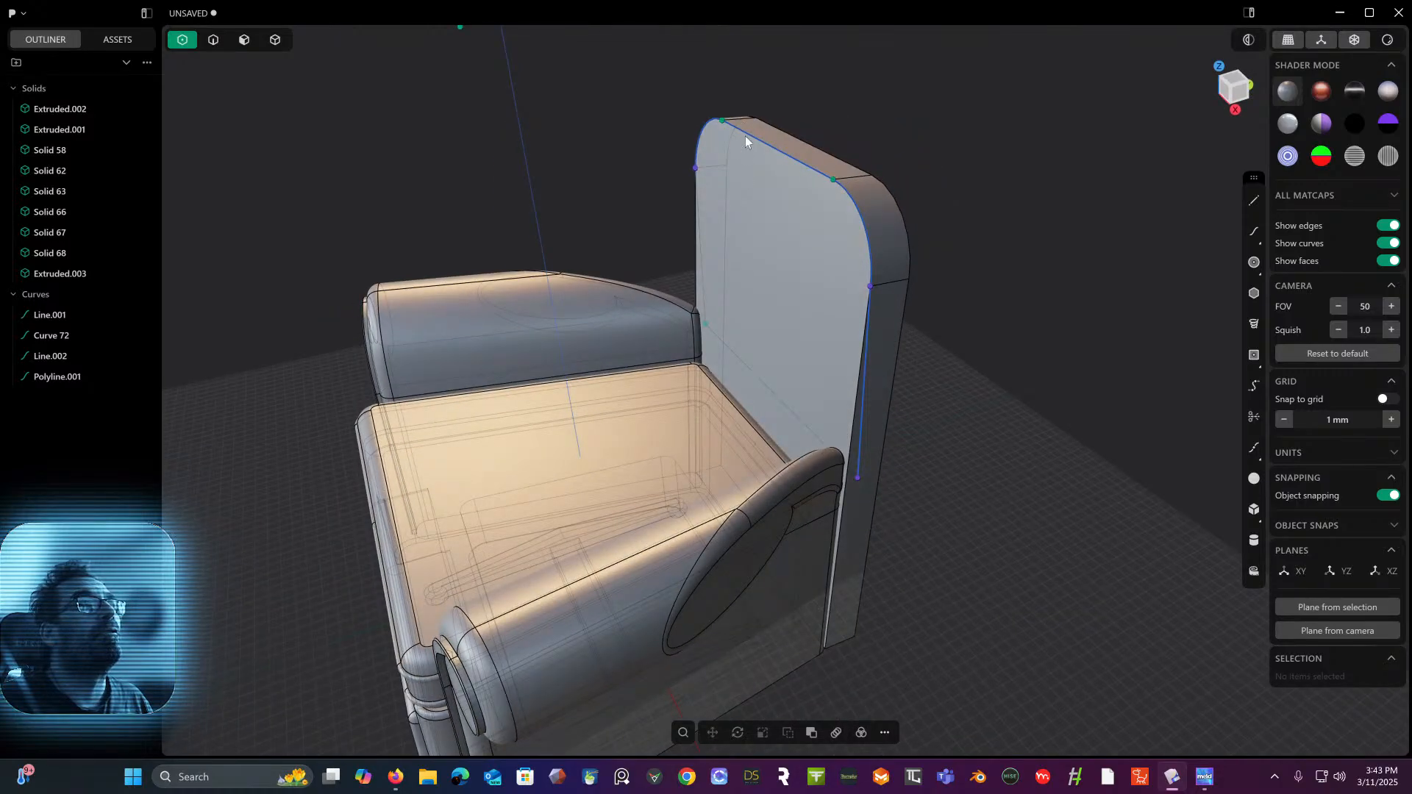
{"action": "left_click", "coordinate": [214, 40]}
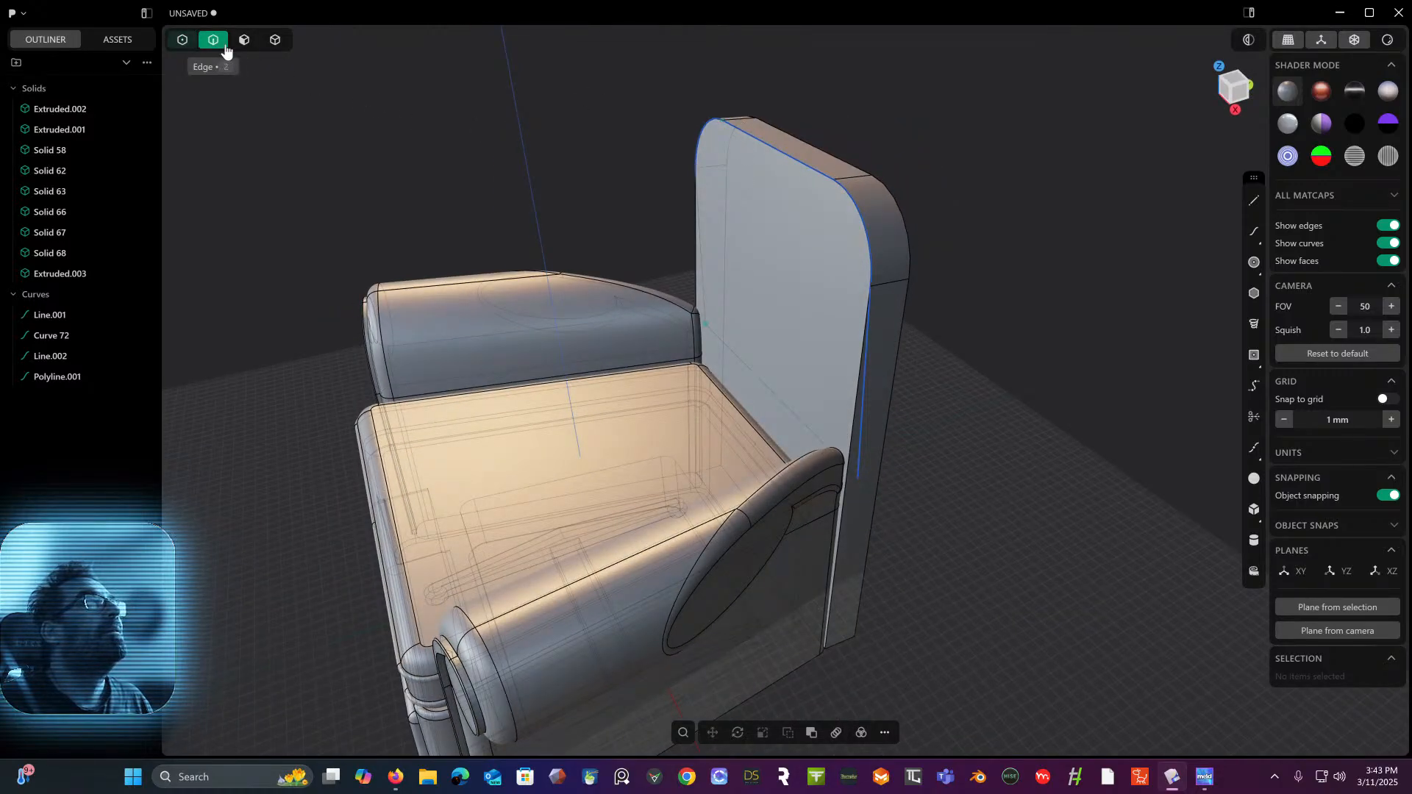
{"action": "left_click", "coordinate": [817, 173]}
{"action": "left_click", "coordinate": [871, 332], "text": "shift"}
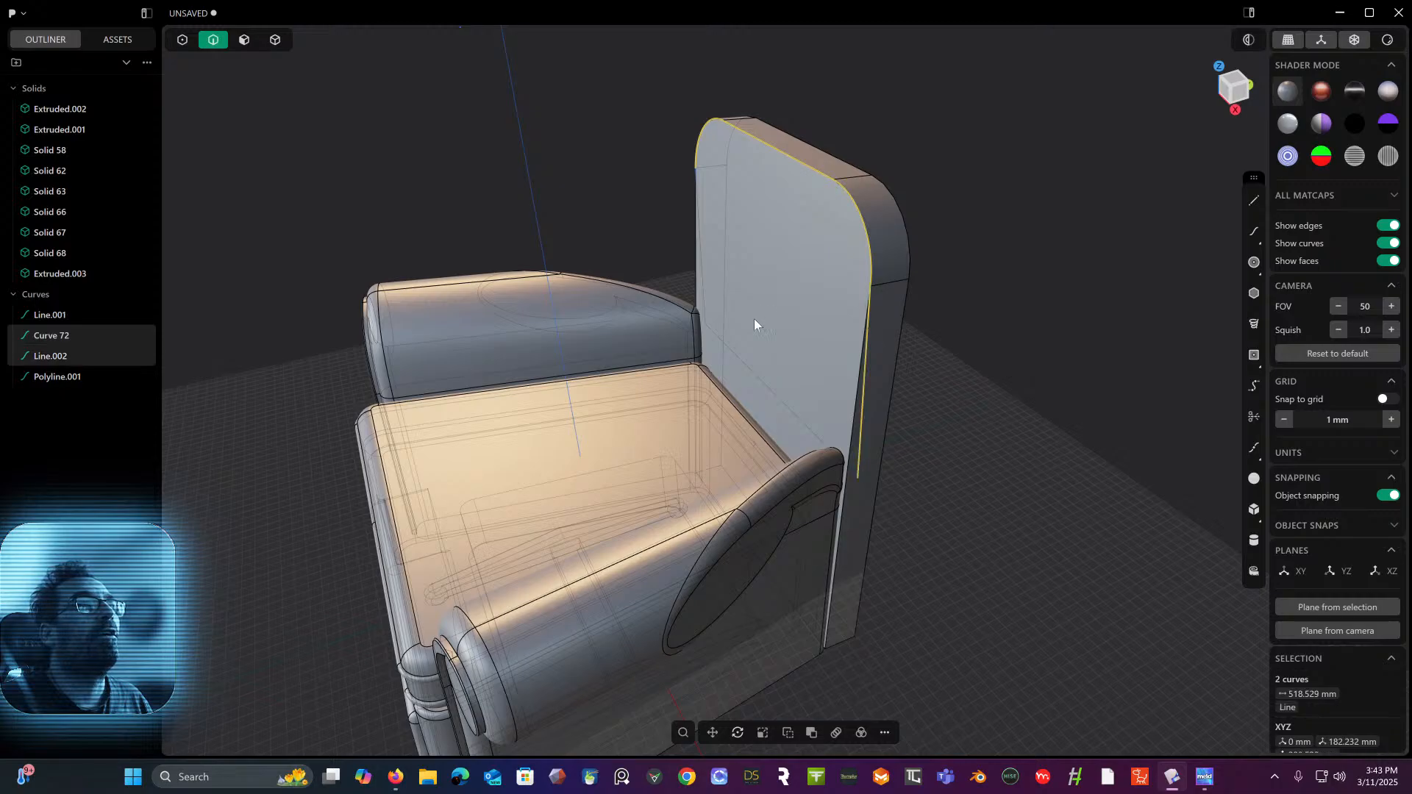
{"action": "middle_click_drag", "start_coordinate": [684, 228], "coordinate": [875, 198]}
{"action": "scroll", "coordinate": [675, 161], "scroll_direction": "up", "scroll_amount": 4}
{"action": "left_click", "coordinate": [695, 309], "text": "shift"}
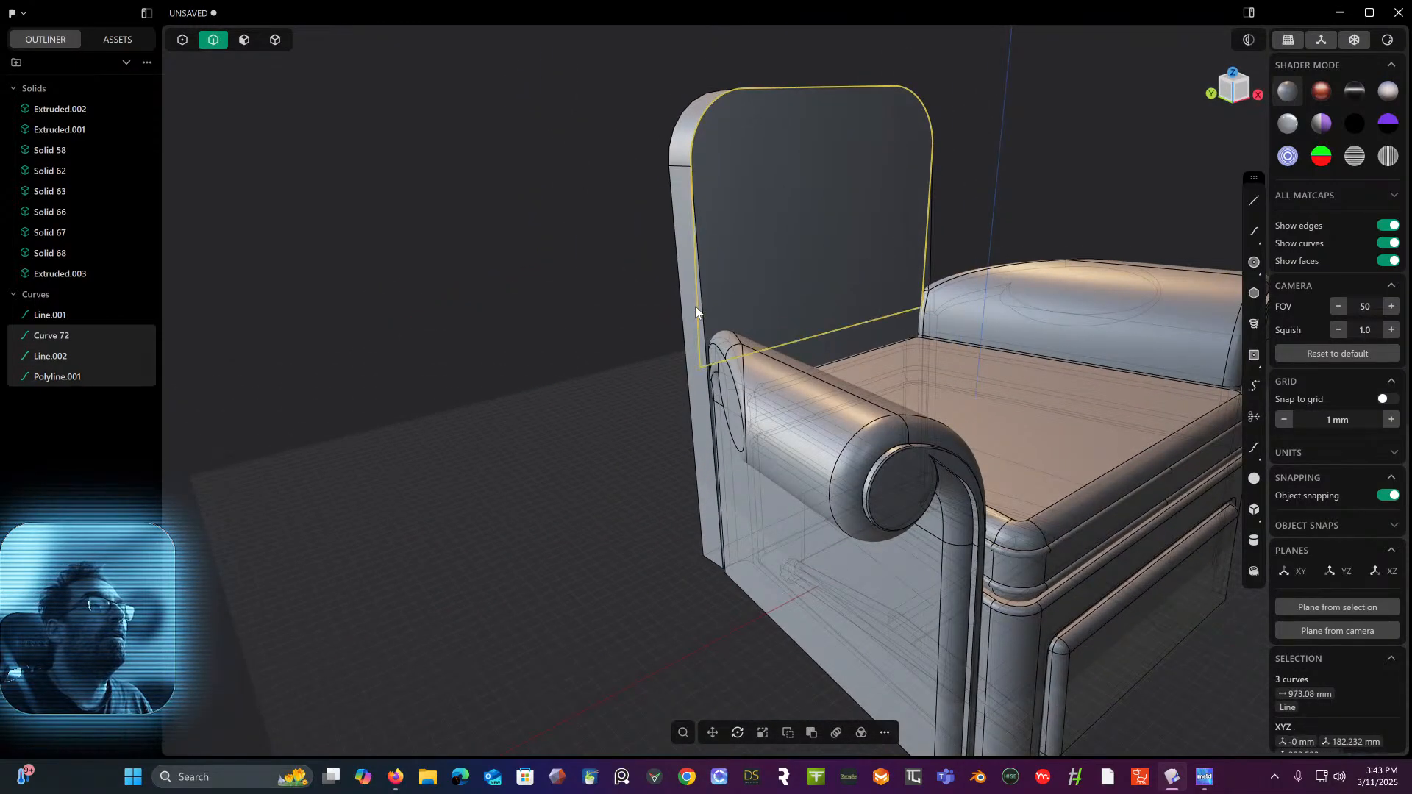
{"action": "key", "text": "g"}
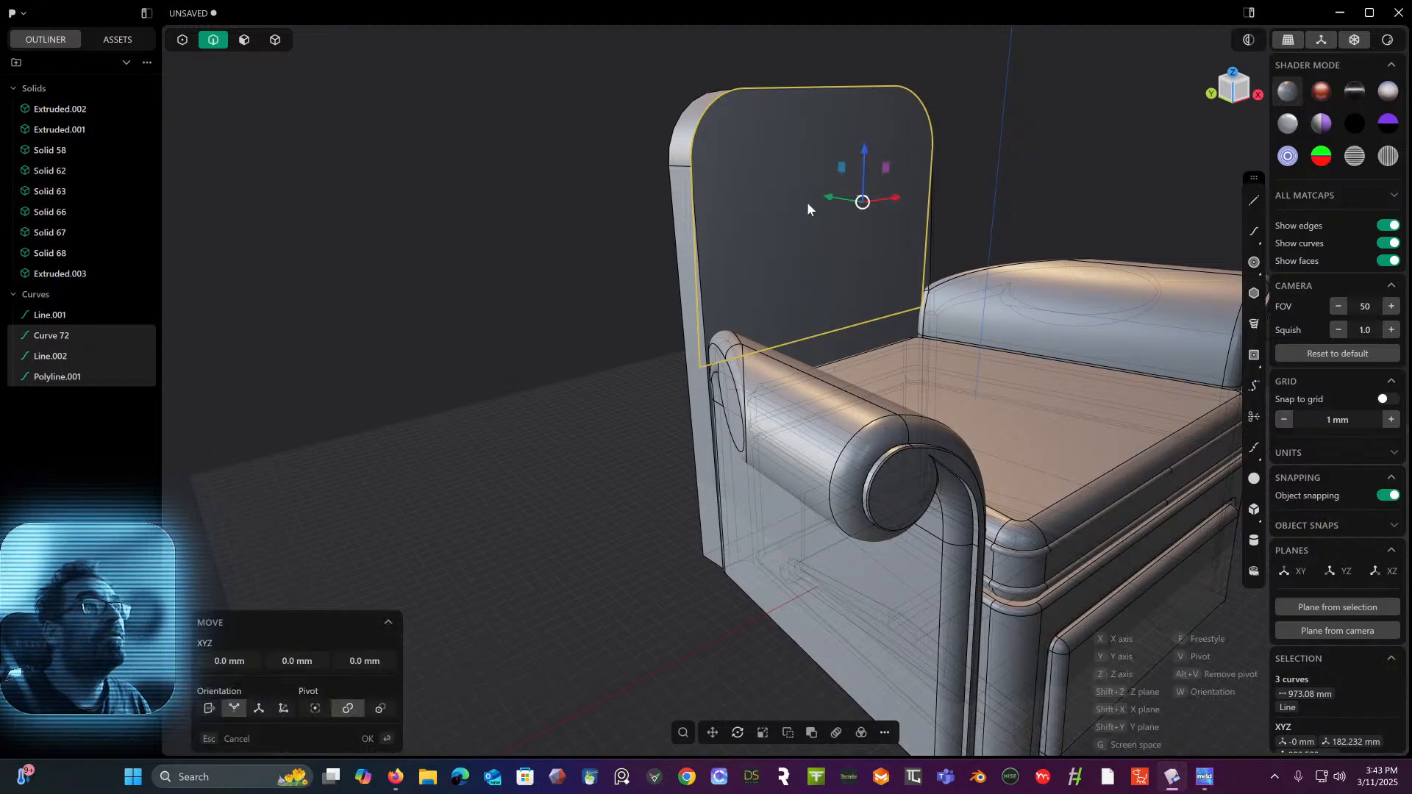
{"action": "left_click_drag", "start_coordinate": [833, 198], "coordinate": [724, 178]}
{"action": "middle_click_drag", "start_coordinate": [854, 153], "coordinate": [556, 138]}
{"action": "middle_click_drag", "start_coordinate": [742, 122], "coordinate": [772, 166]}
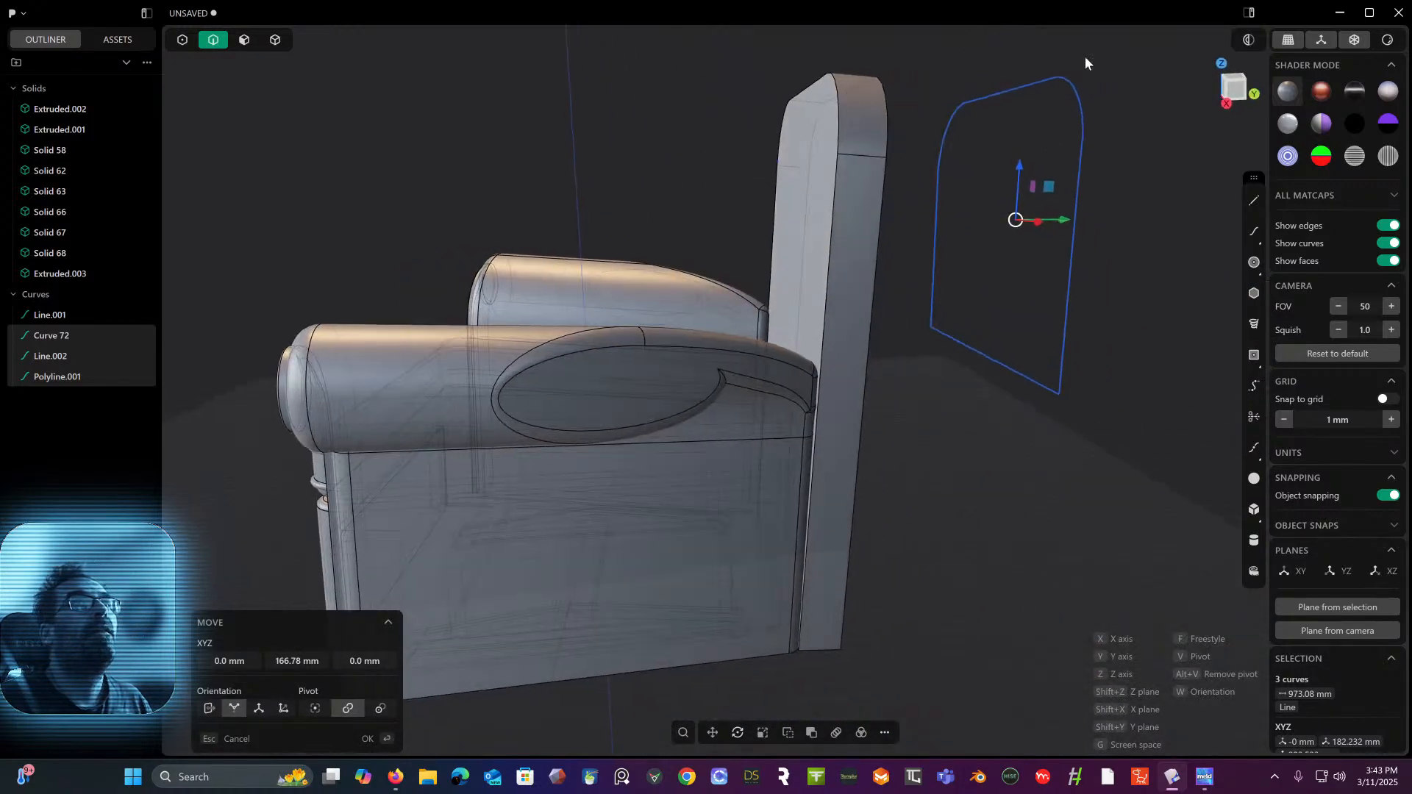
{"action": "left_click", "coordinate": [1236, 95]}
{"action": "scroll", "coordinate": [872, 224], "scroll_direction": "up", "scroll_amount": 5}
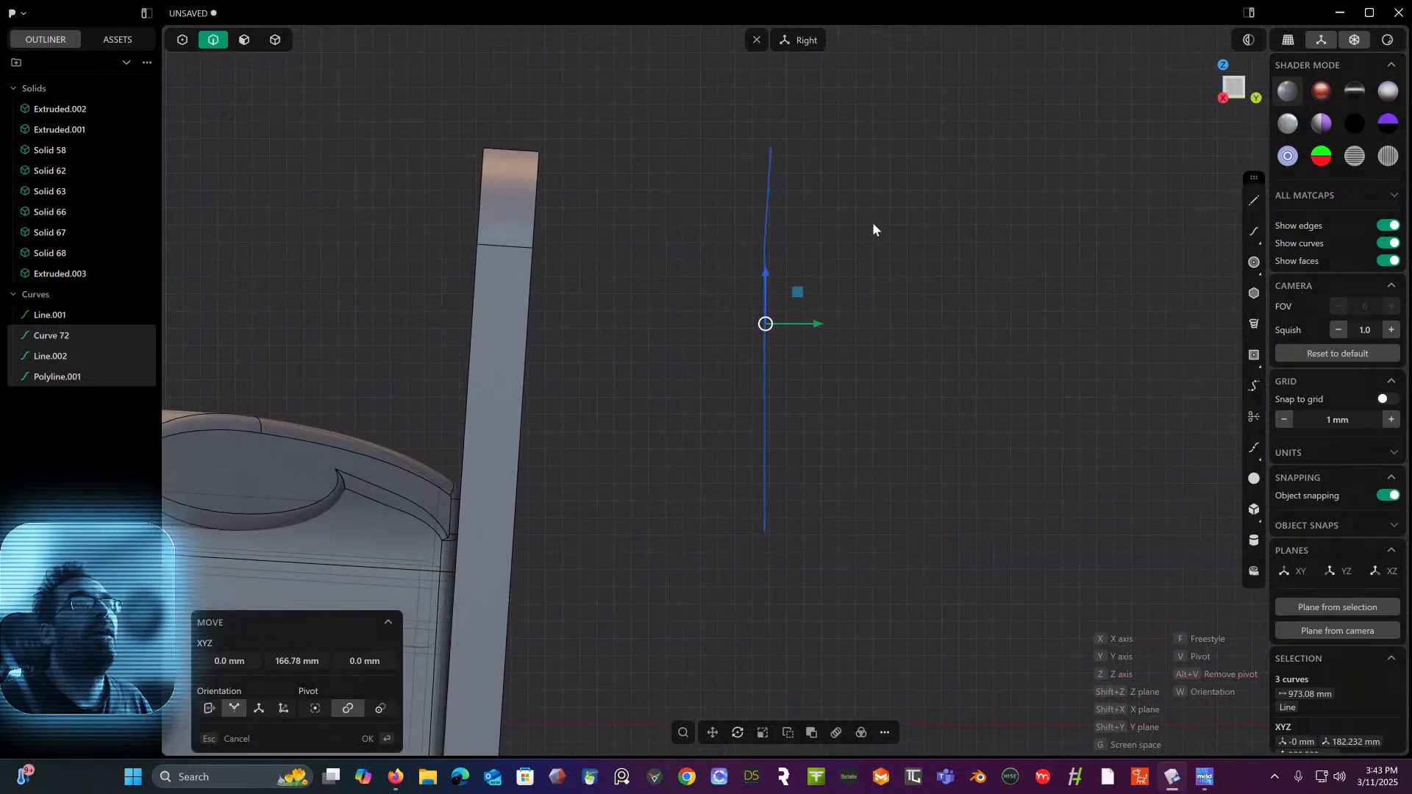
{"action": "scroll", "coordinate": [854, 191], "scroll_direction": "up", "scroll_amount": 5}
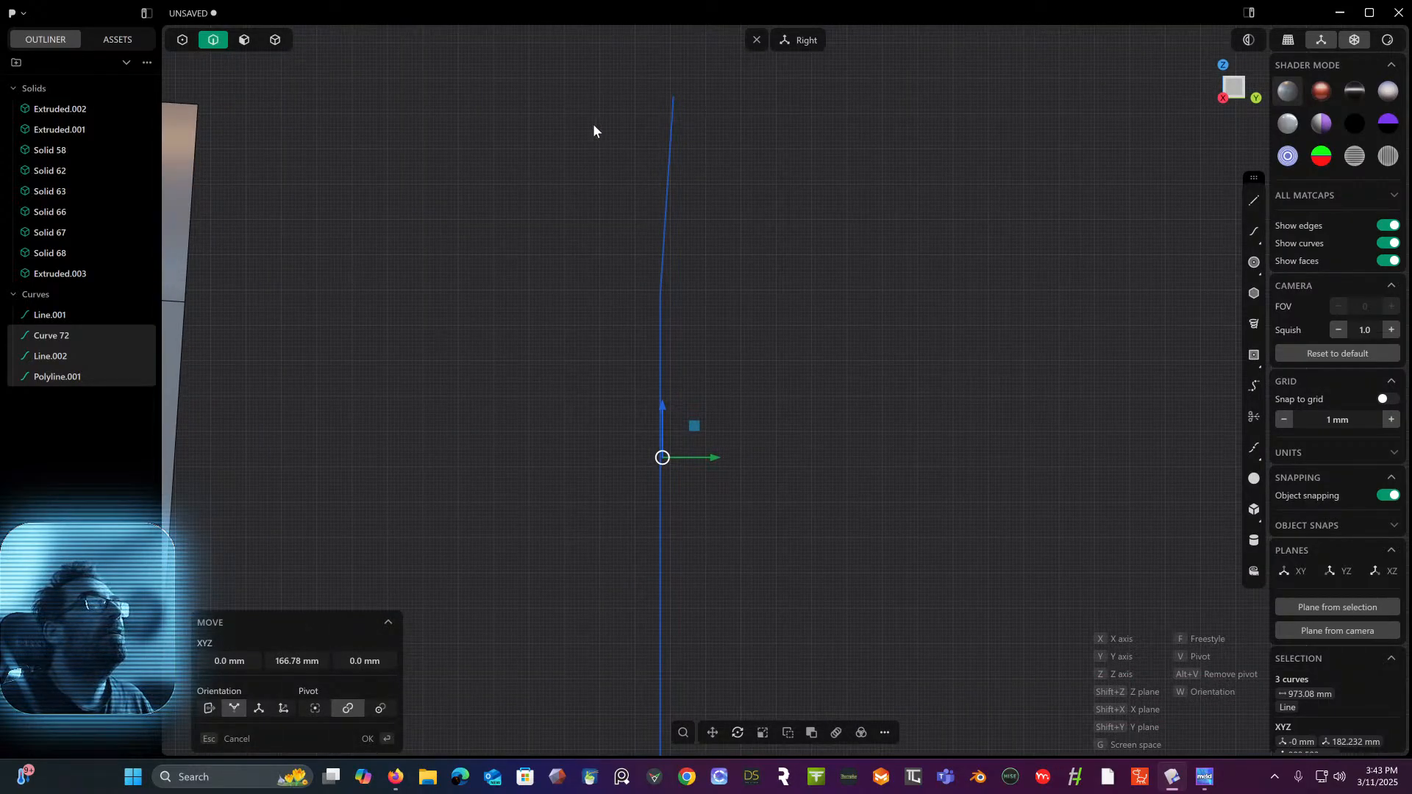
{"action": "key", "text": "Return"}
{"action": "left_click", "coordinate": [388, 106]}
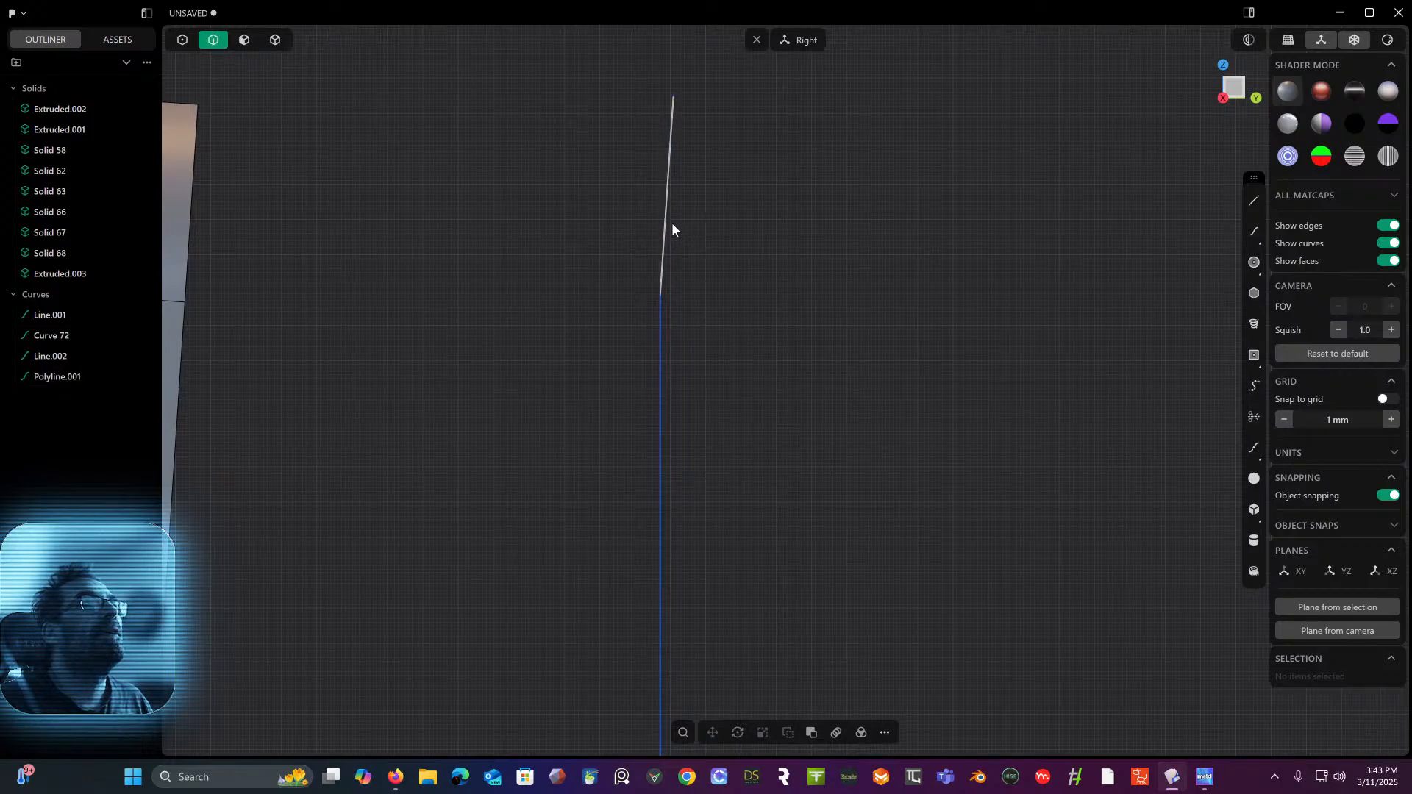
- Try to move the rounded top curve's two top vertices along Y in line with the outline's vertical sides
{"action": "left_click", "coordinate": [183, 41]}
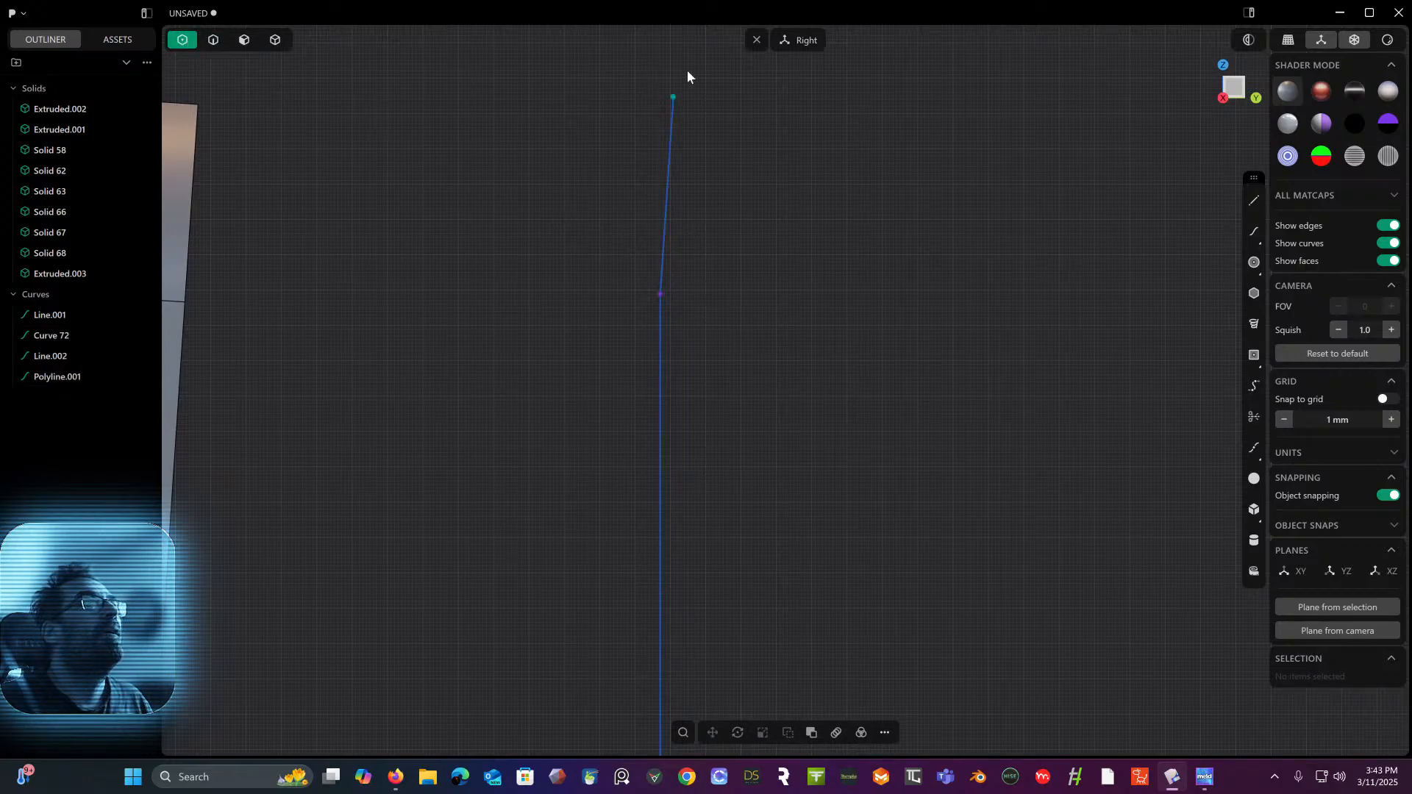
{"action": "left_click_drag", "start_coordinate": [627, 122], "coordinate": [618, 119]}
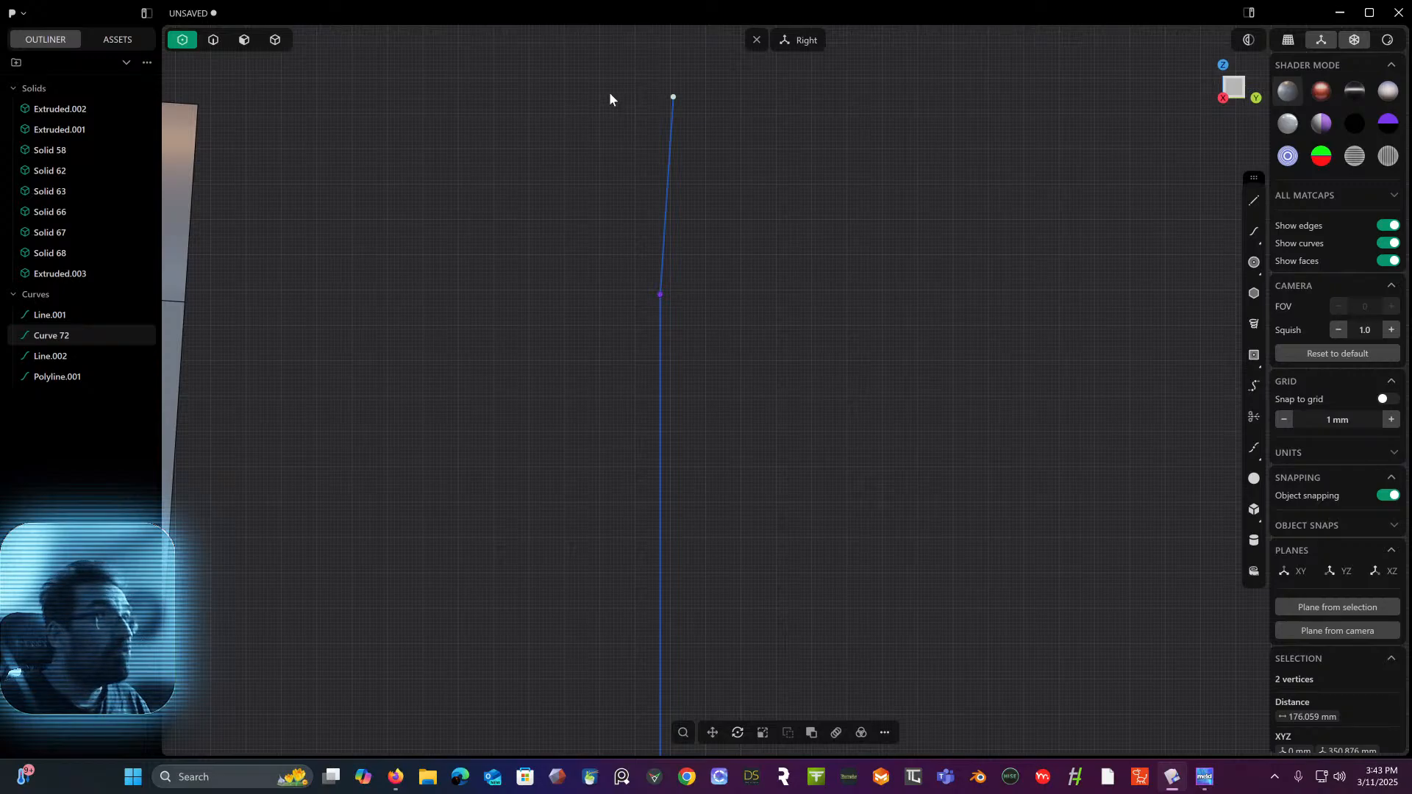
{"action": "key", "text": "g"}
{"action": "left_click_drag", "start_coordinate": [732, 93], "coordinate": [709, 95]}
{"action": "key", "text": "Return"}
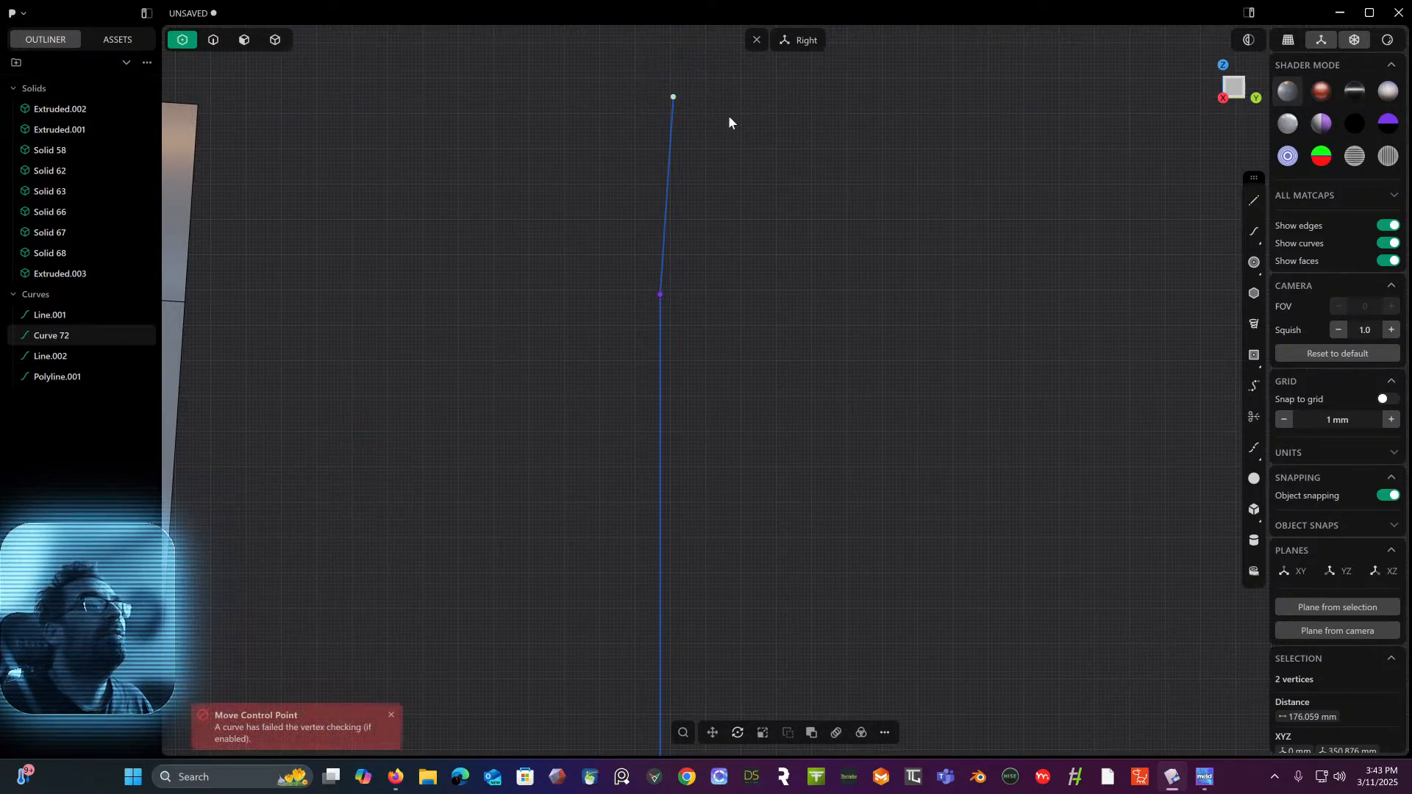
- Delete the rounded top curve of the outline, keeping the side and base lines
{"action": "middle_click_drag", "start_coordinate": [728, 117], "coordinate": [781, 148]}
{"action": "scroll", "coordinate": [784, 184], "scroll_direction": "down", "scroll_amount": 5}
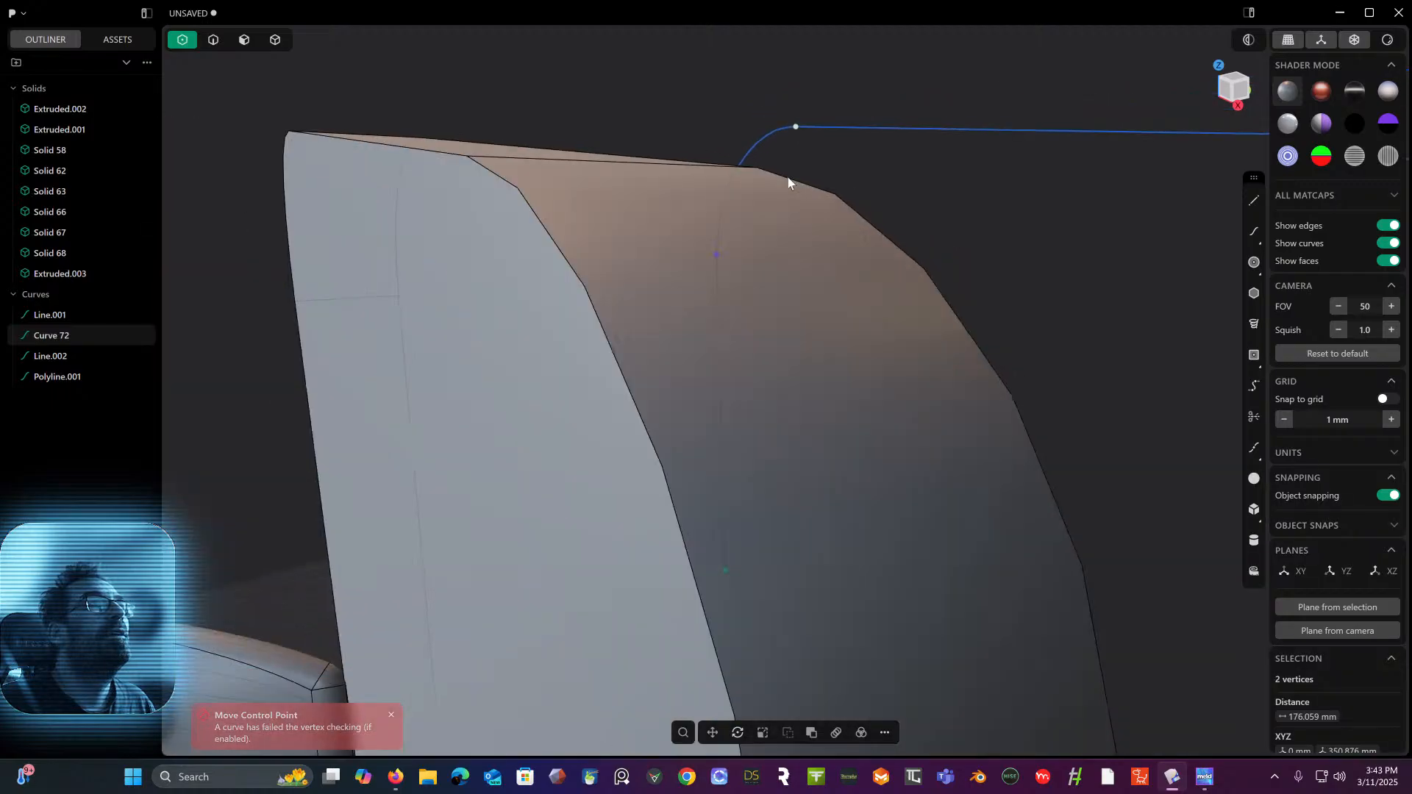
{"action": "left_click", "coordinate": [213, 40]}
{"action": "key", "text": "Escape"}
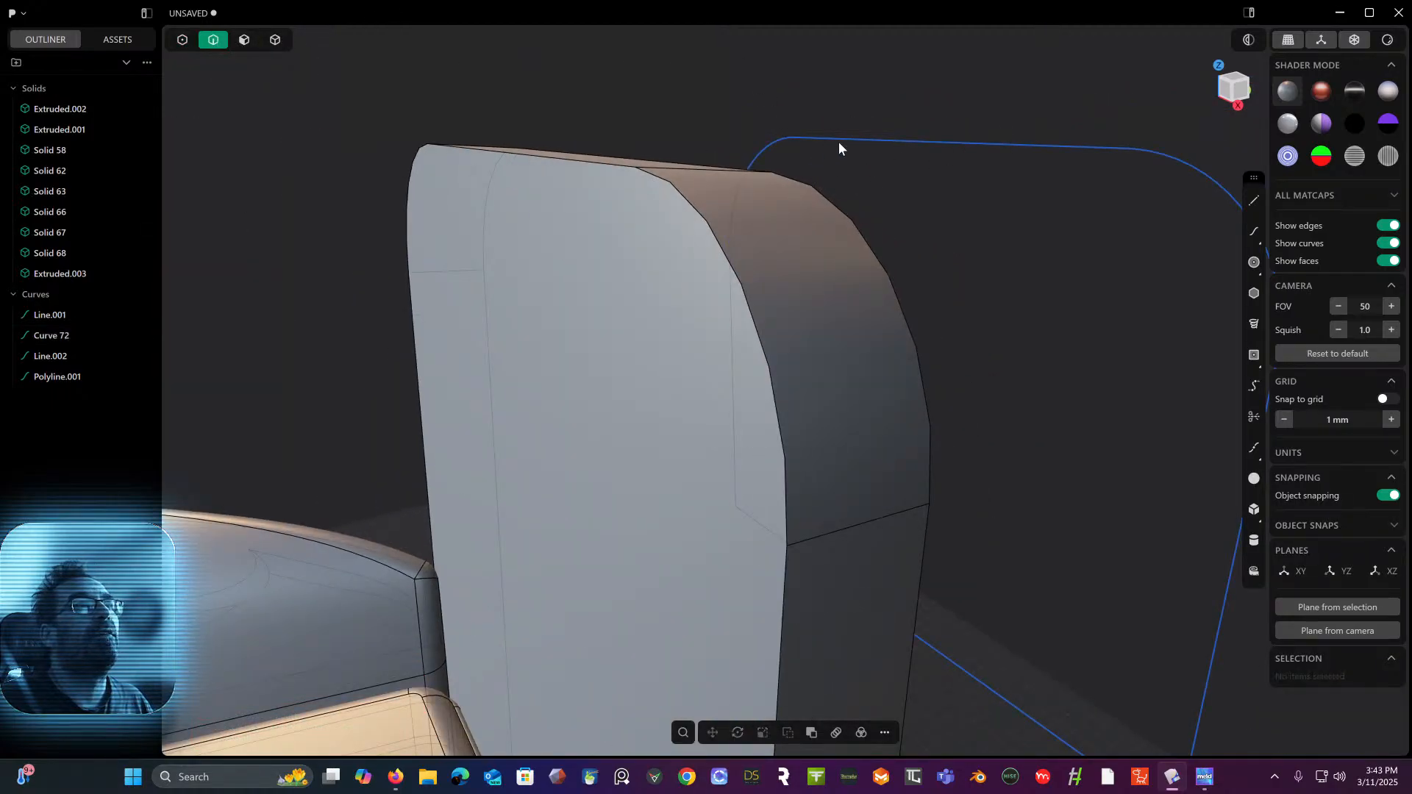
{"action": "left_click", "coordinate": [843, 138]}
{"action": "key", "text": "Delete"}
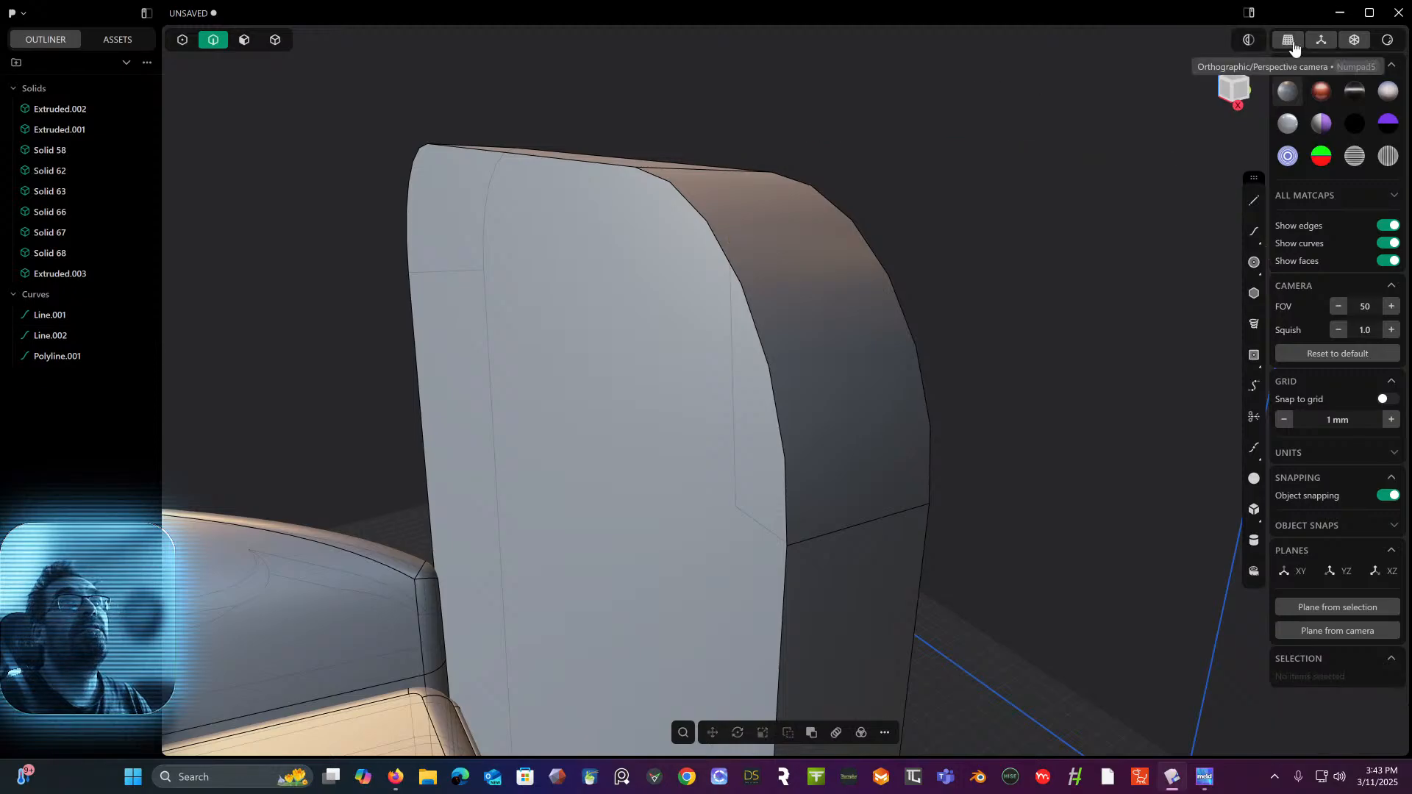
- In the front view, draw a through-point curve along the backrest's rounded top, joining the upper ends of the outline's two side lines
{"action": "left_click", "coordinate": [1234, 90]}
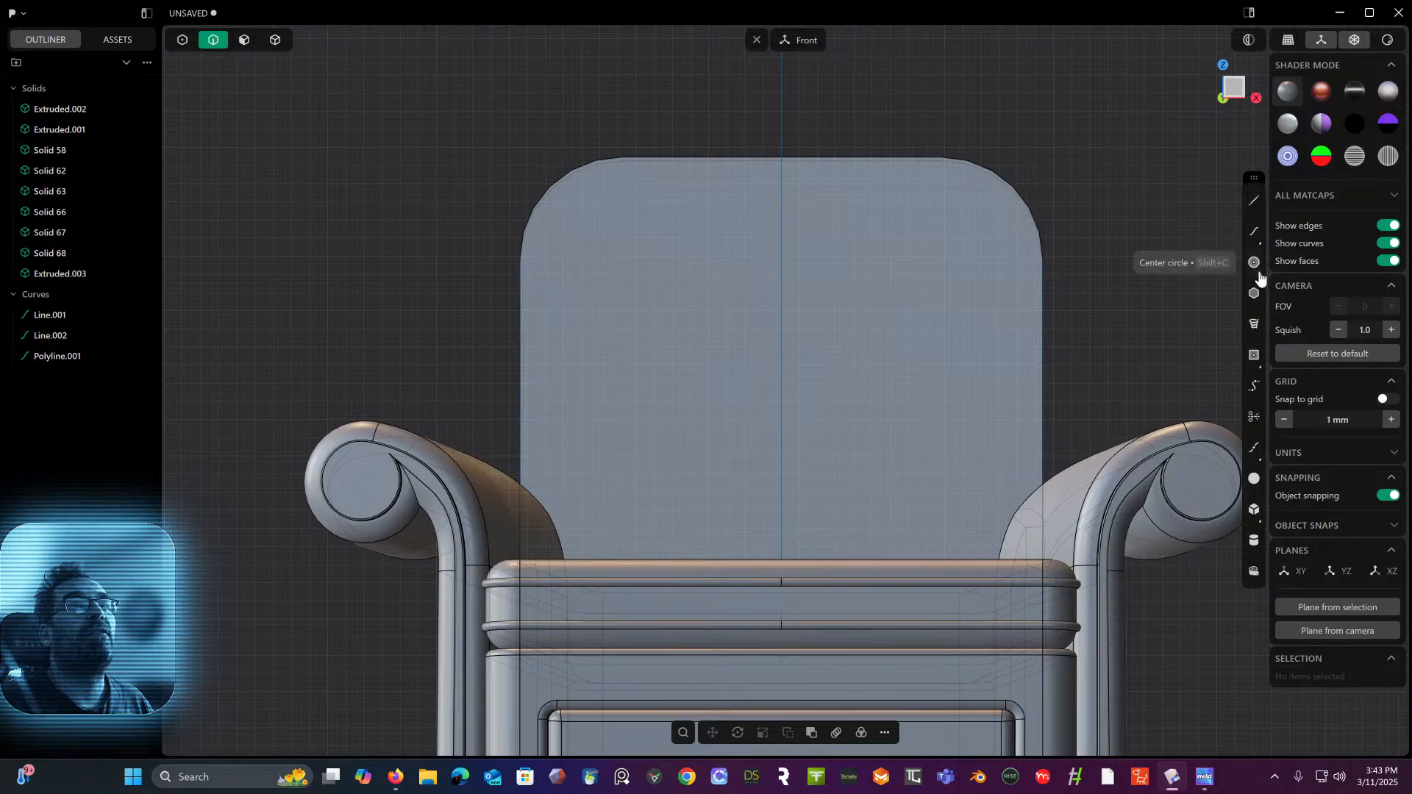
{"action": "left_click", "coordinate": [1254, 232]}
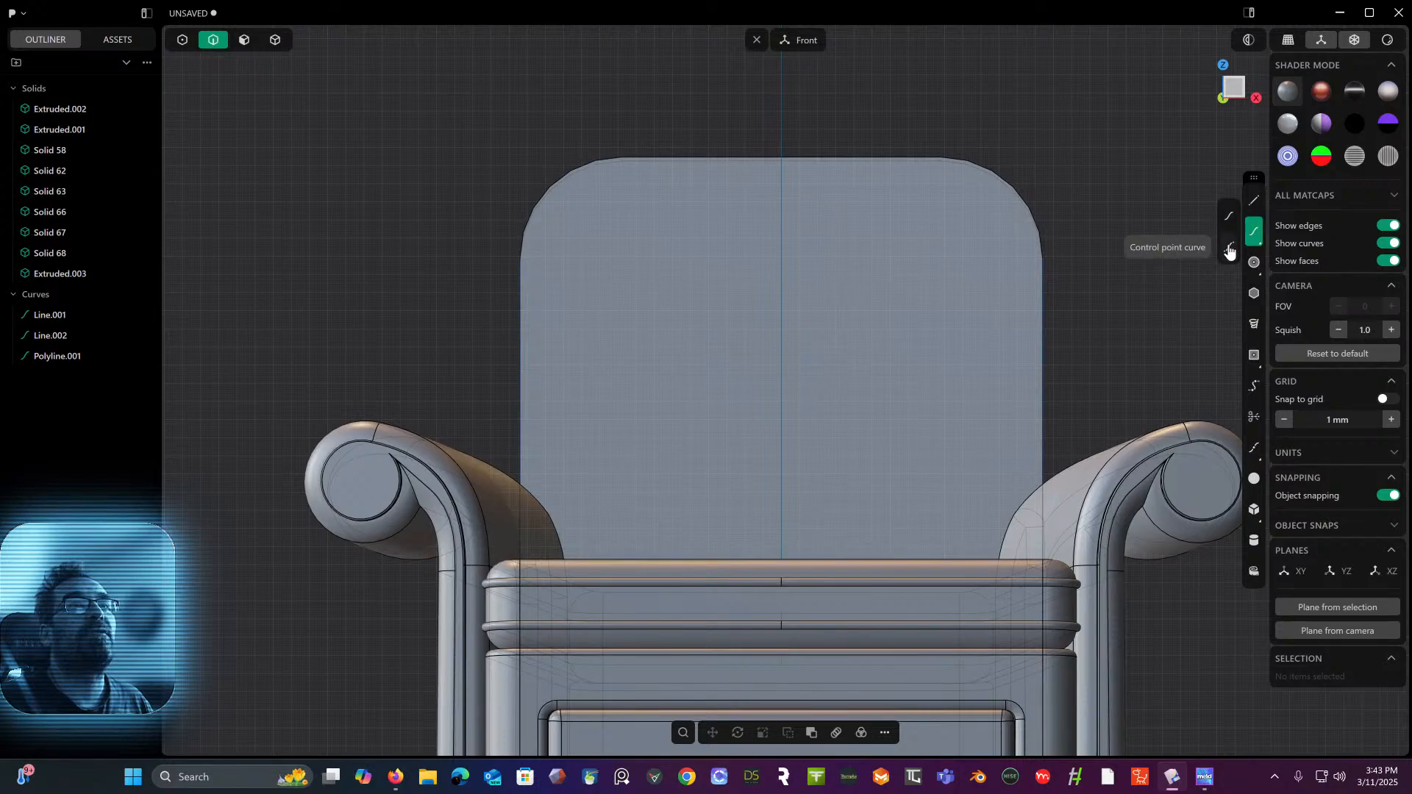
{"action": "left_click", "coordinate": [1231, 218]}
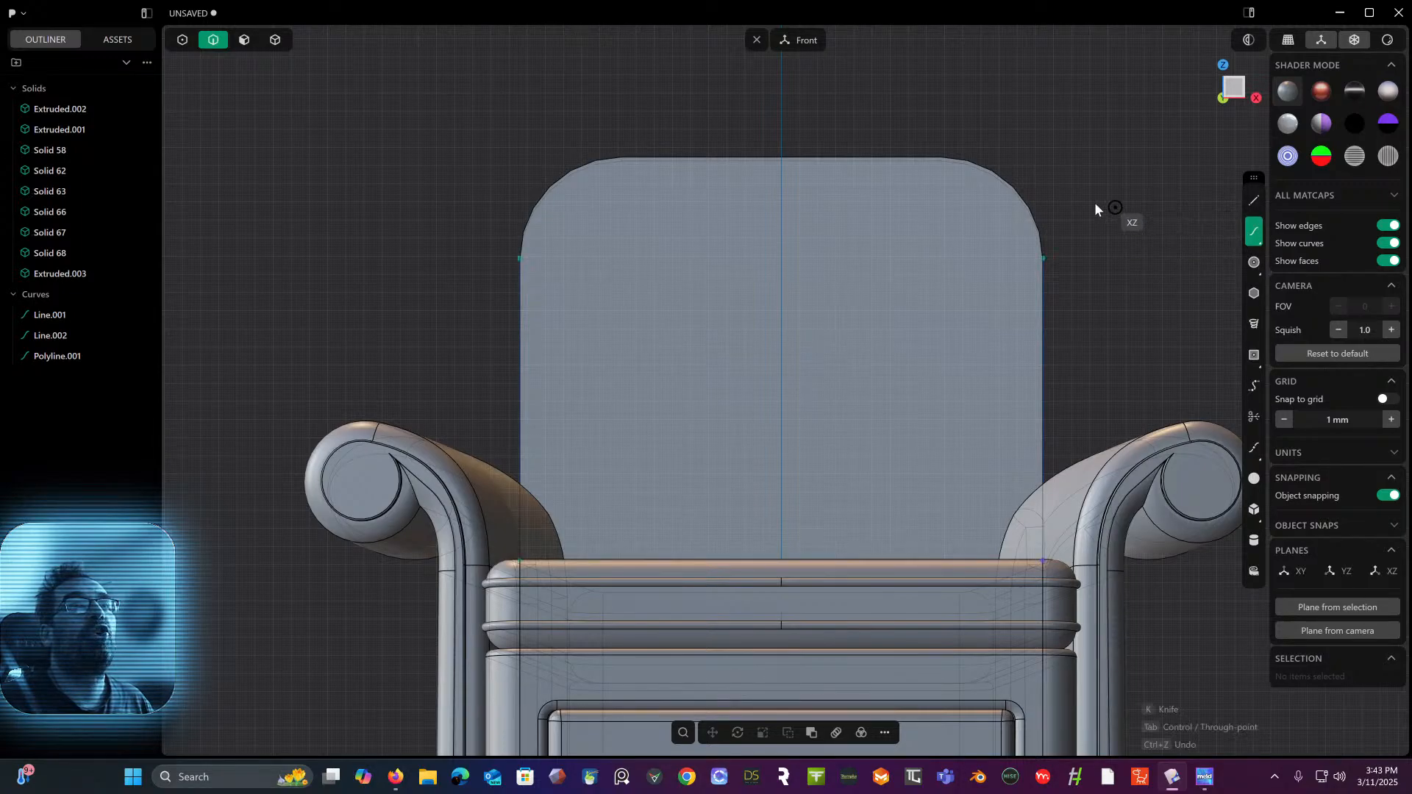
{"action": "left_click", "coordinate": [1043, 258]}
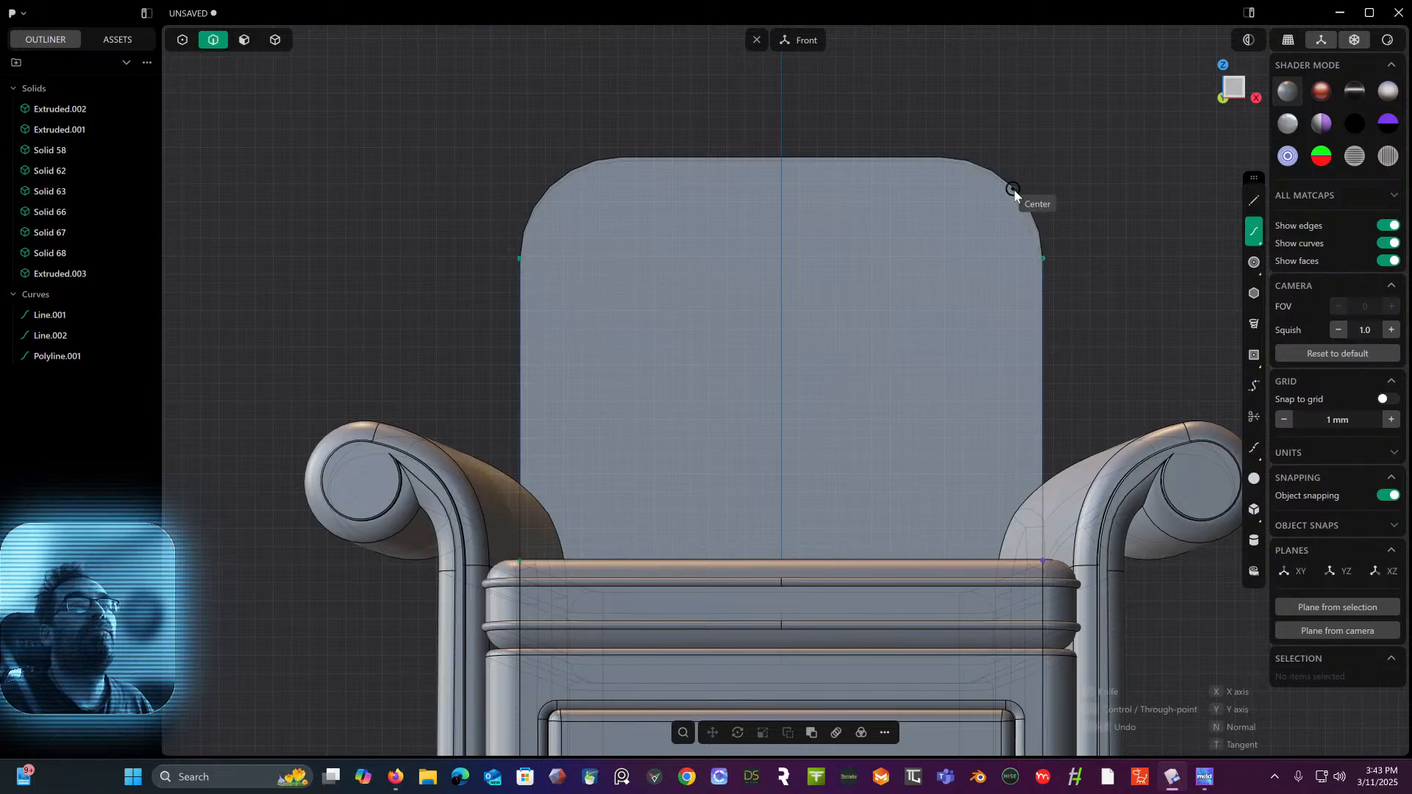
{"action": "left_click", "coordinate": [1014, 190]}
{"action": "left_click", "coordinate": [942, 158]}
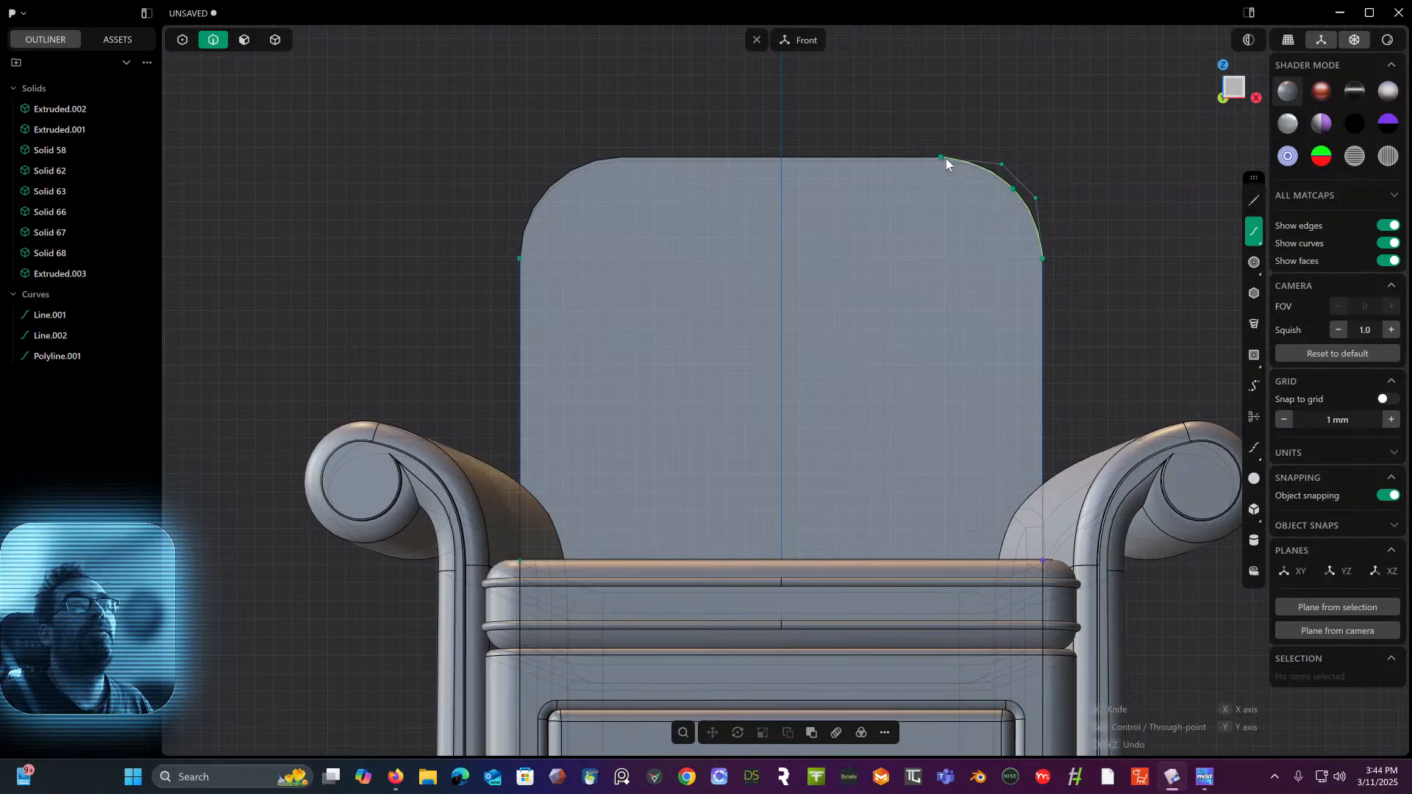
{"action": "left_click", "coordinate": [782, 160]}
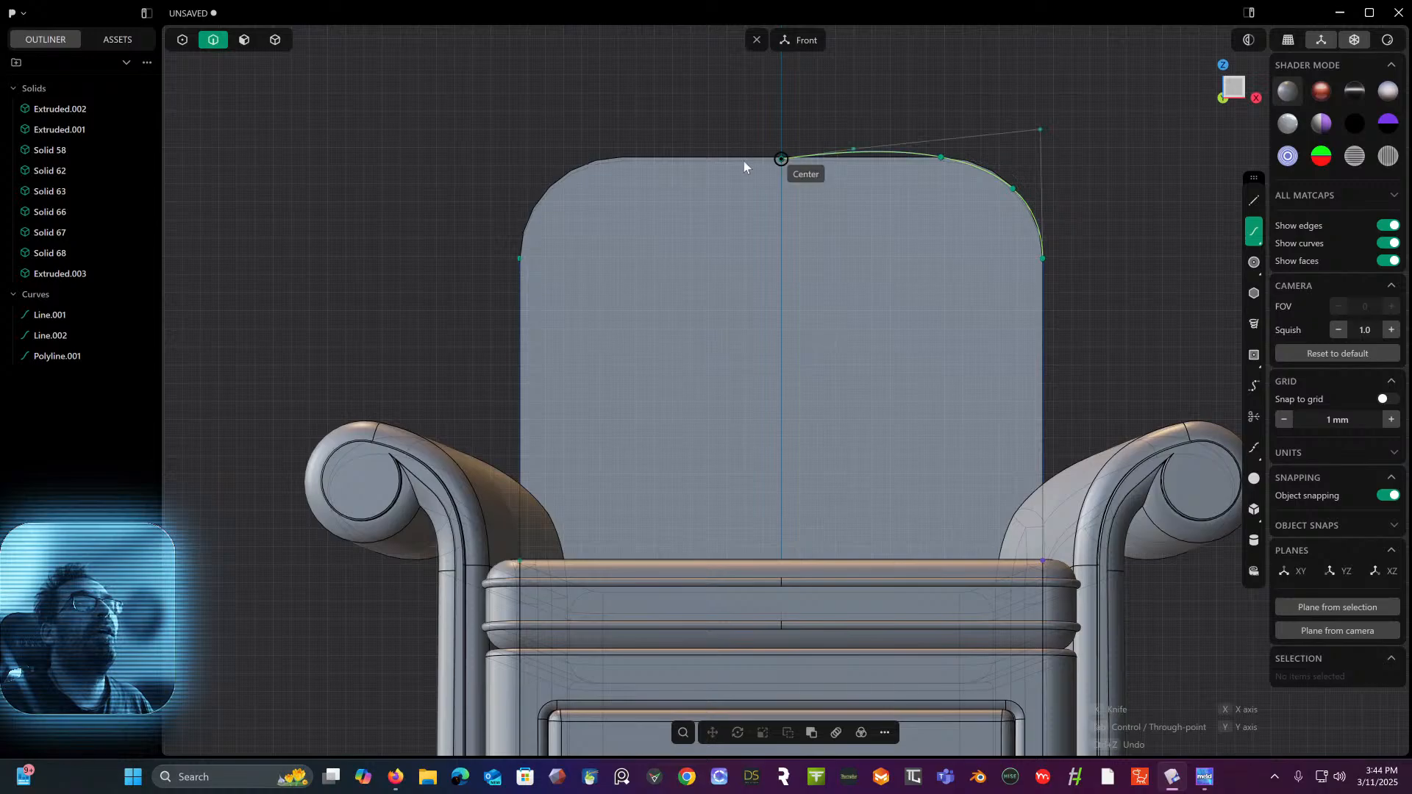
{"action": "left_click", "coordinate": [622, 157]}
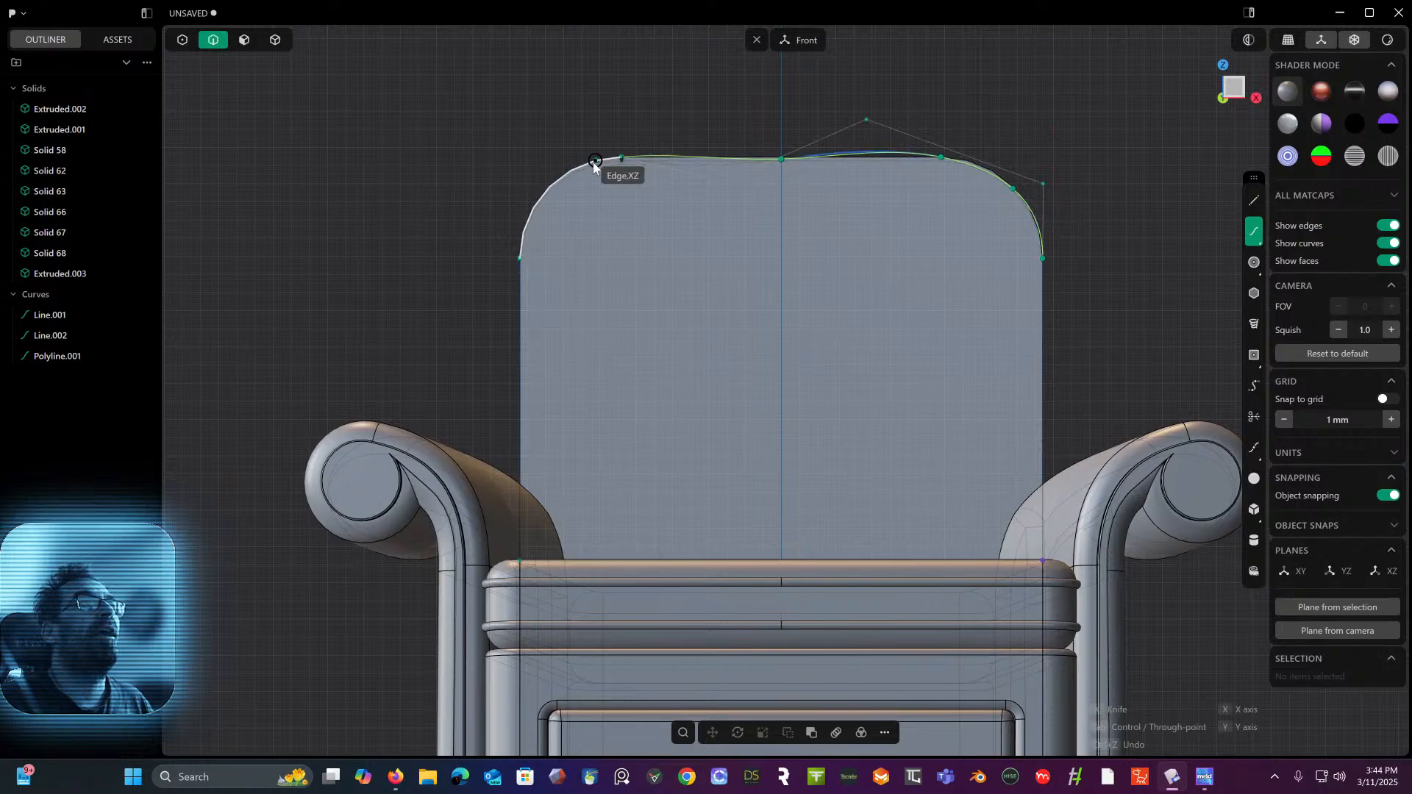
{"action": "left_click", "coordinate": [549, 188]}
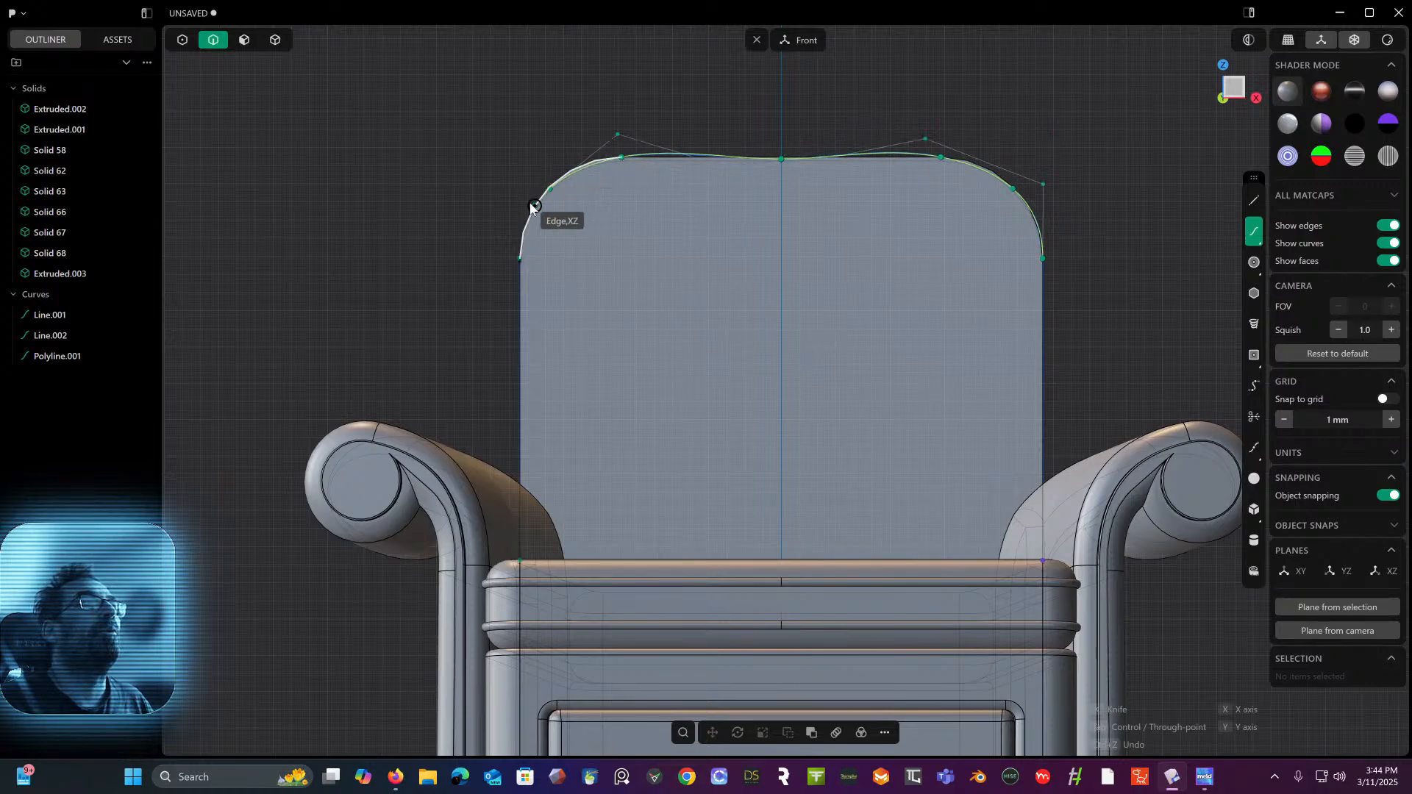
{"action": "left_click", "coordinate": [517, 256]}
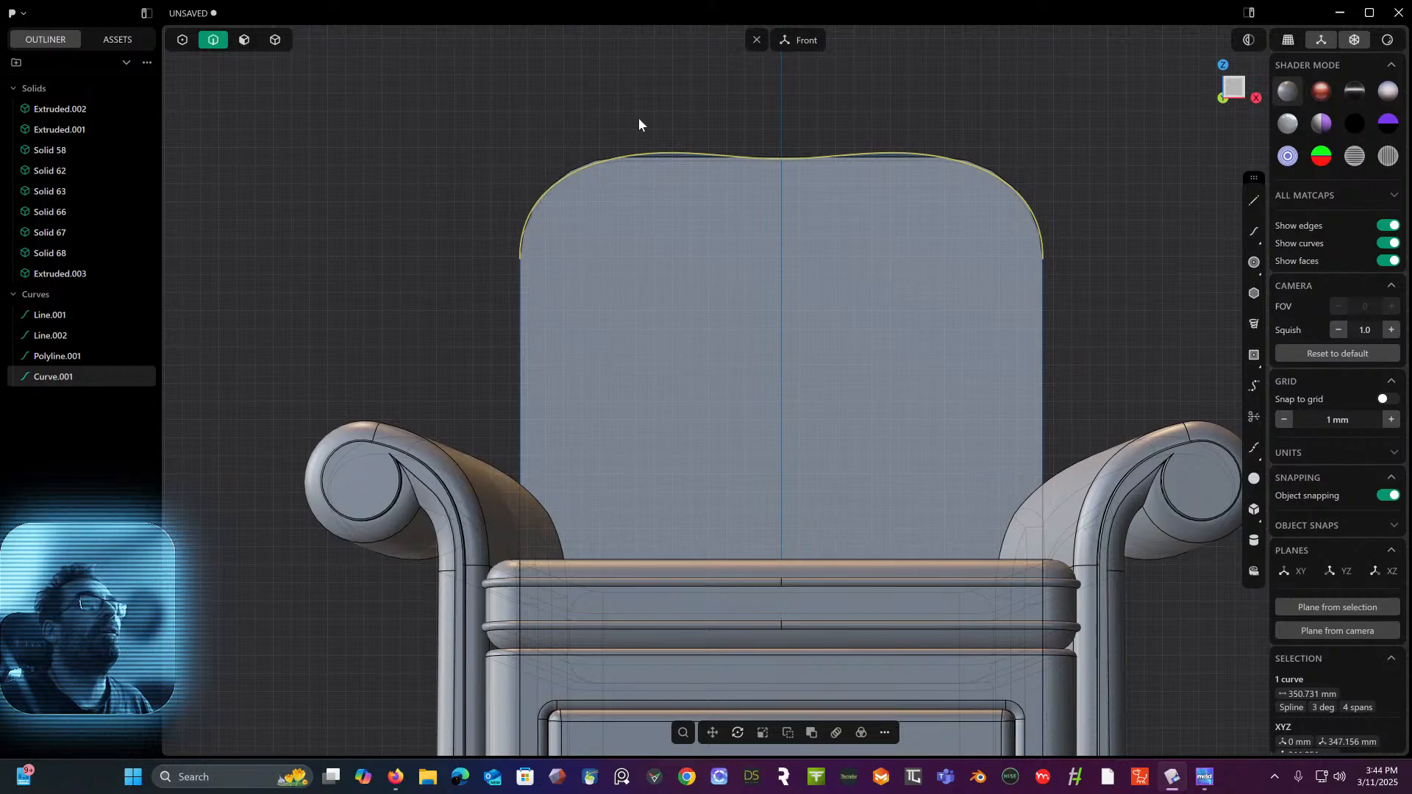
- Move the new curve's four corner control points to about X -88, -136, 80 and 137 mm, following the backrest's rounded corners
{"action": "left_click", "coordinate": [184, 41]}
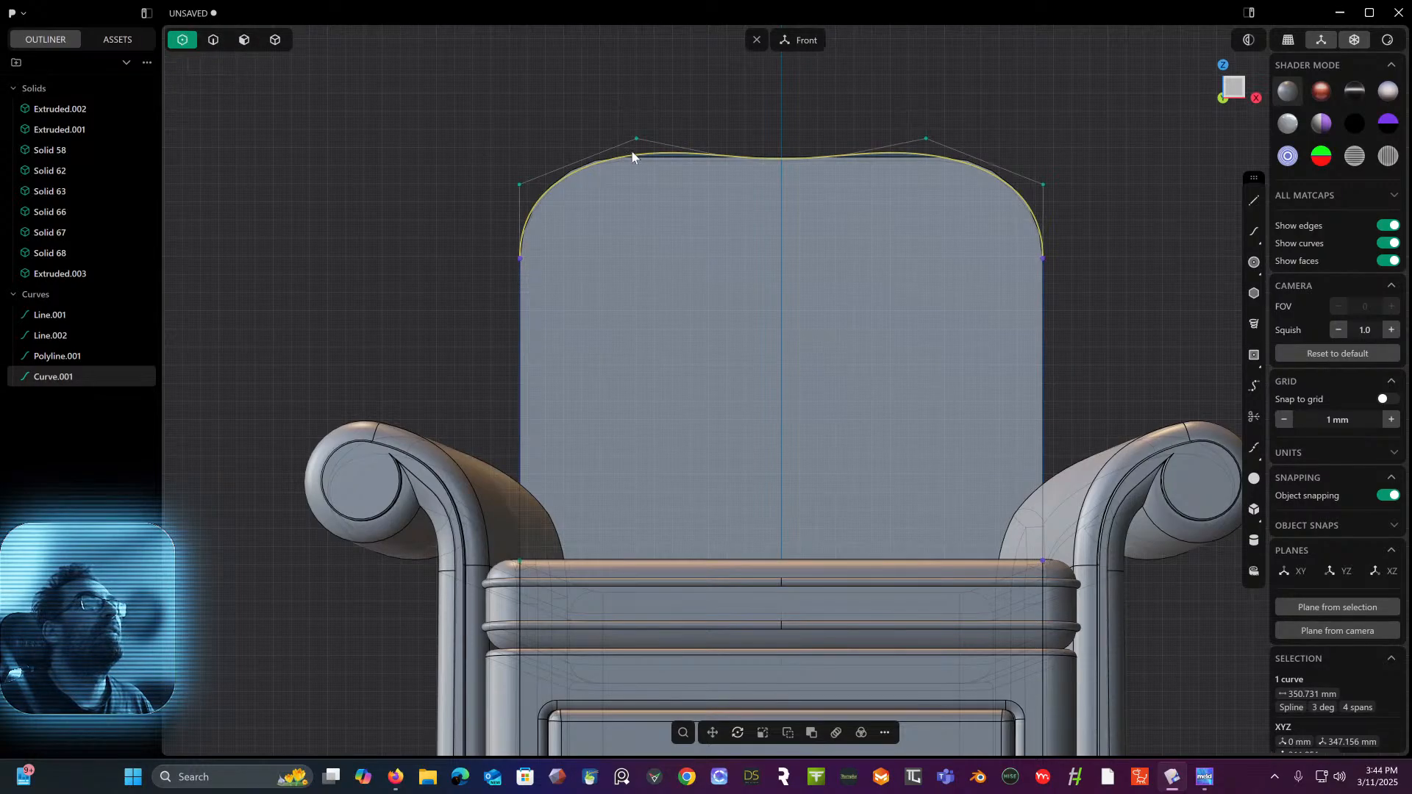
{"action": "mouse_move", "coordinate": [643, 145]}
{"action": "left_mouse_down"}
{"action": "mouse_move", "coordinate": [608, 145]}
{"action": "mouse_move", "coordinate": [624, 155]}
{"action": "left_mouse_up"}
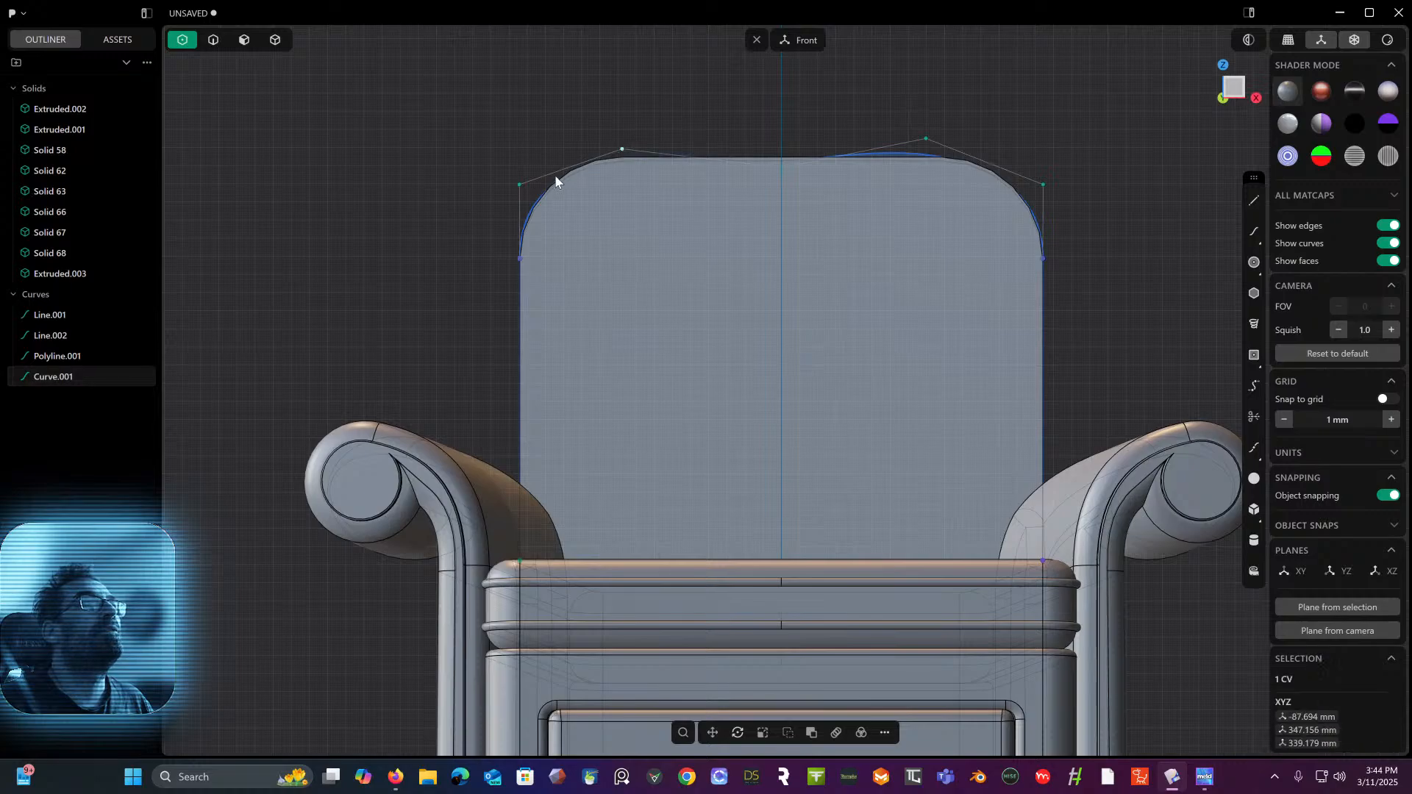
{"action": "left_click", "coordinate": [535, 173]}
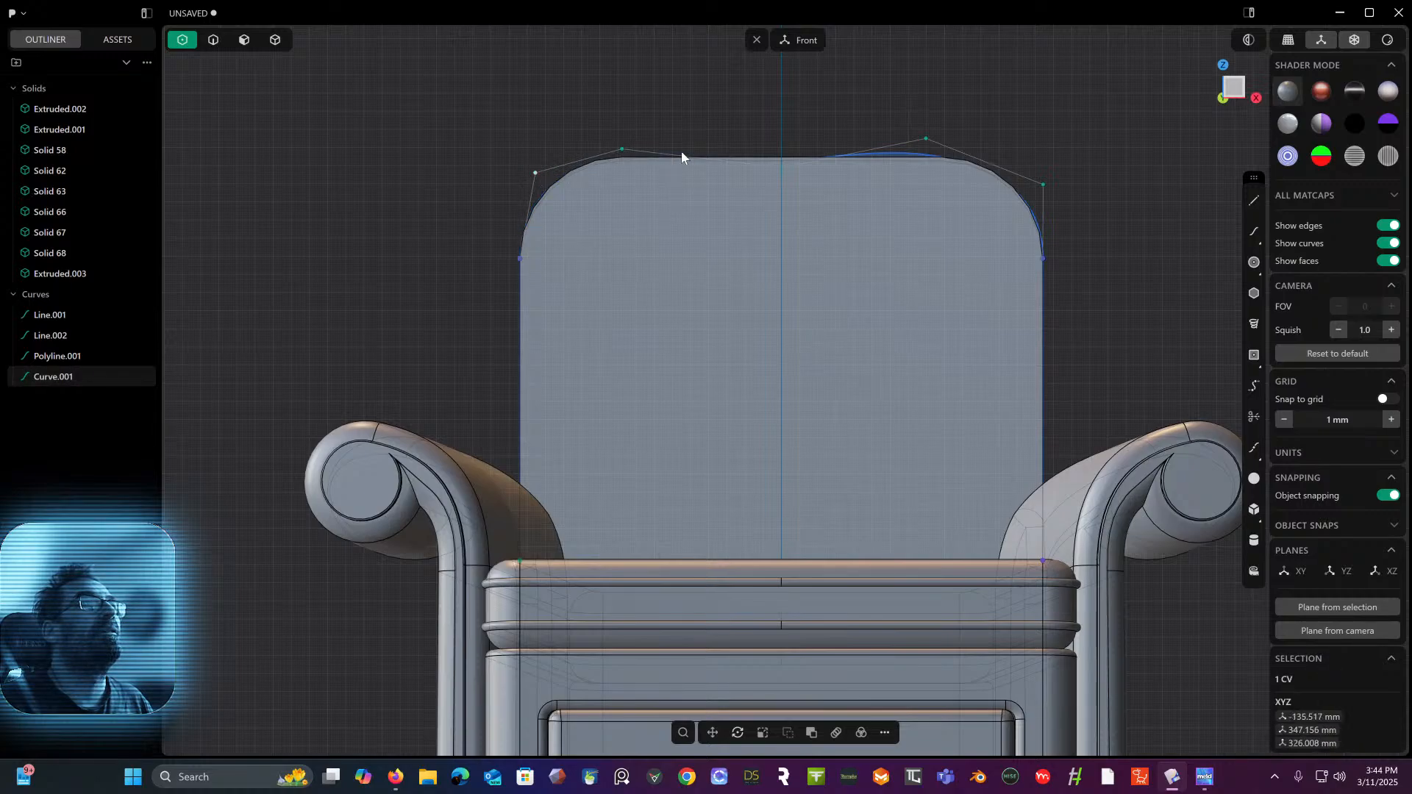
{"action": "left_click_drag", "start_coordinate": [926, 142], "coordinate": [927, 150]}
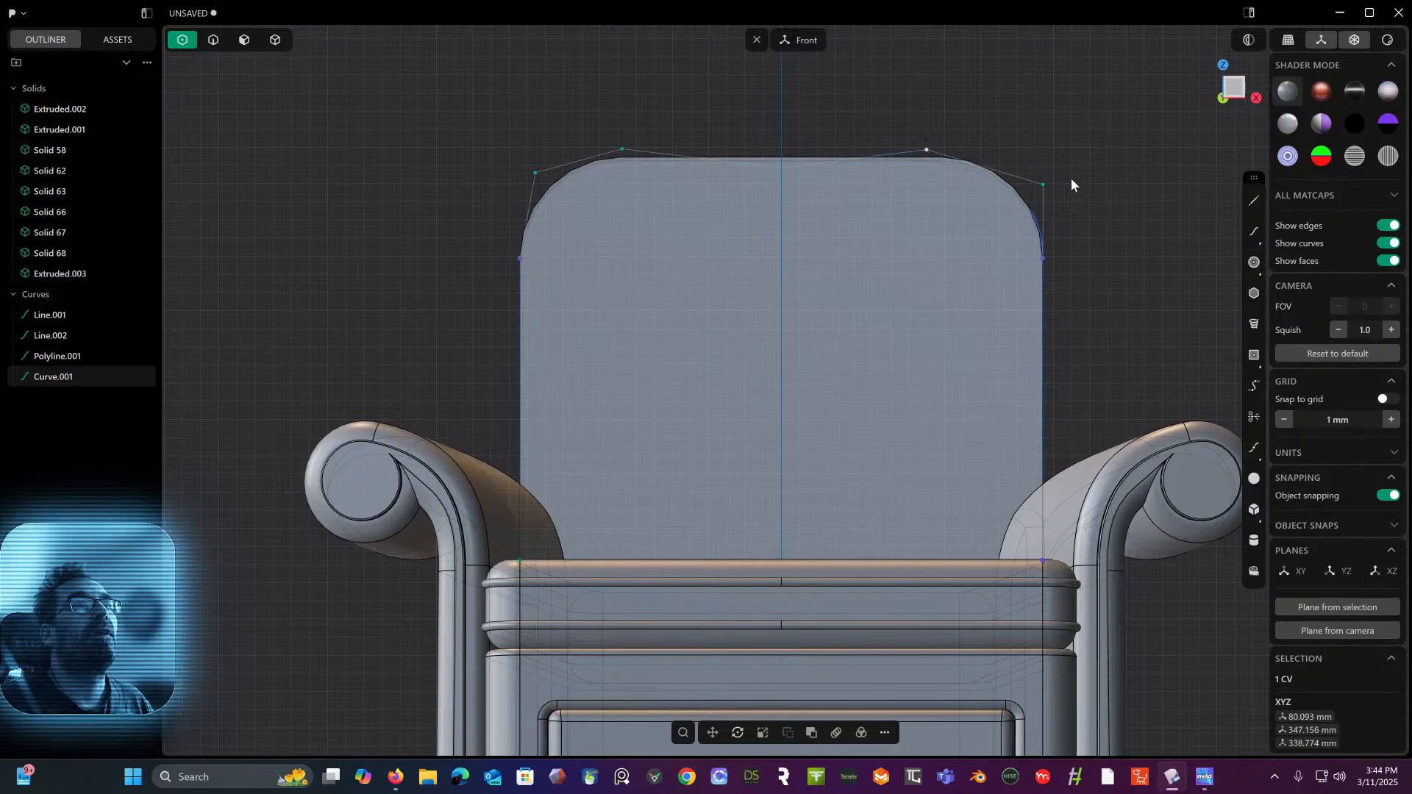
{"action": "left_click_drag", "start_coordinate": [1043, 183], "coordinate": [1029, 164]}
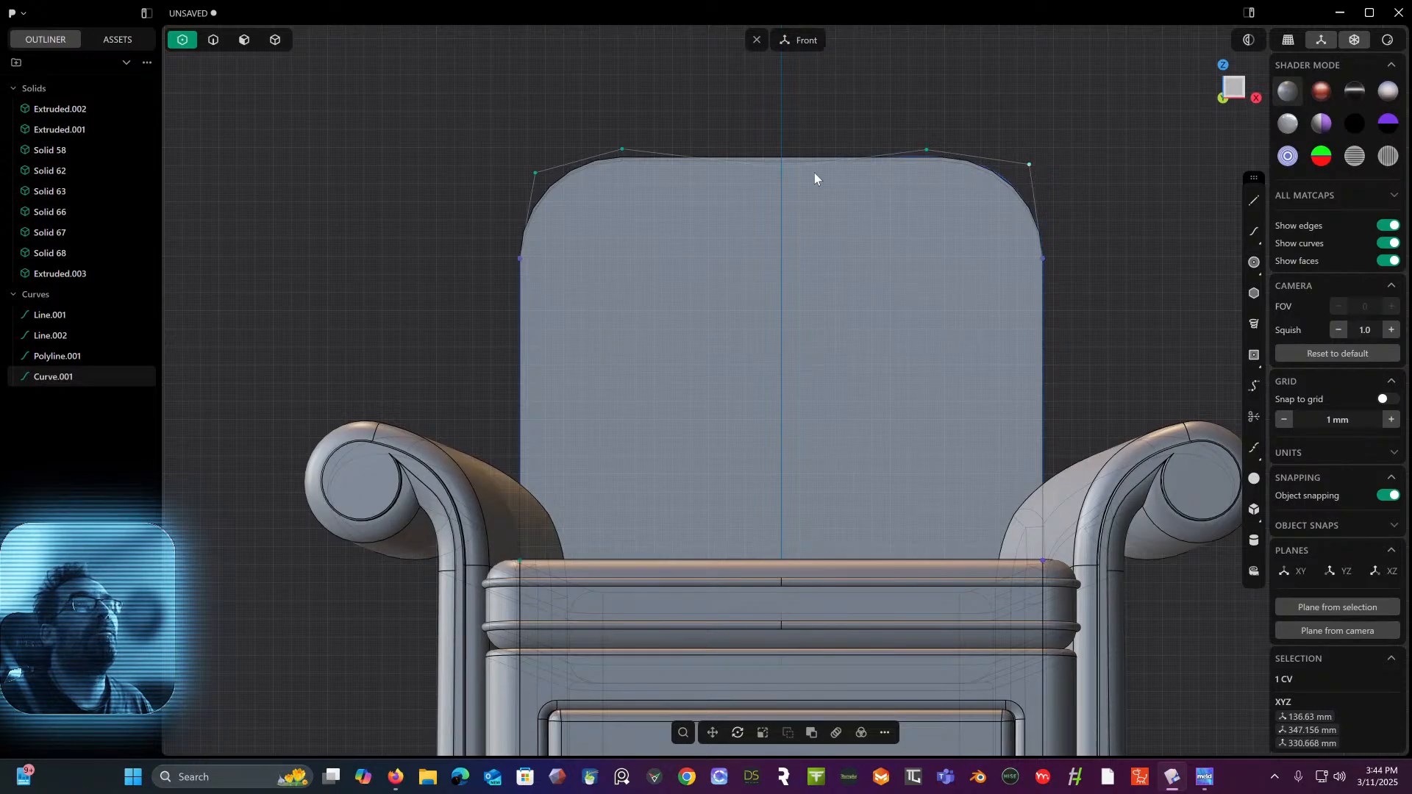
- Raise the curve's middle control point slightly and shift the two upper control points outward, the +X one to about X 87, Z 336 mm
{"action": "mouse_move", "coordinate": [783, 168]}
{"action": "left_mouse_down"}
{"action": "mouse_move", "coordinate": [784, 145]}
{"action": "mouse_move", "coordinate": [782, 158]}
{"action": "left_mouse_up"}
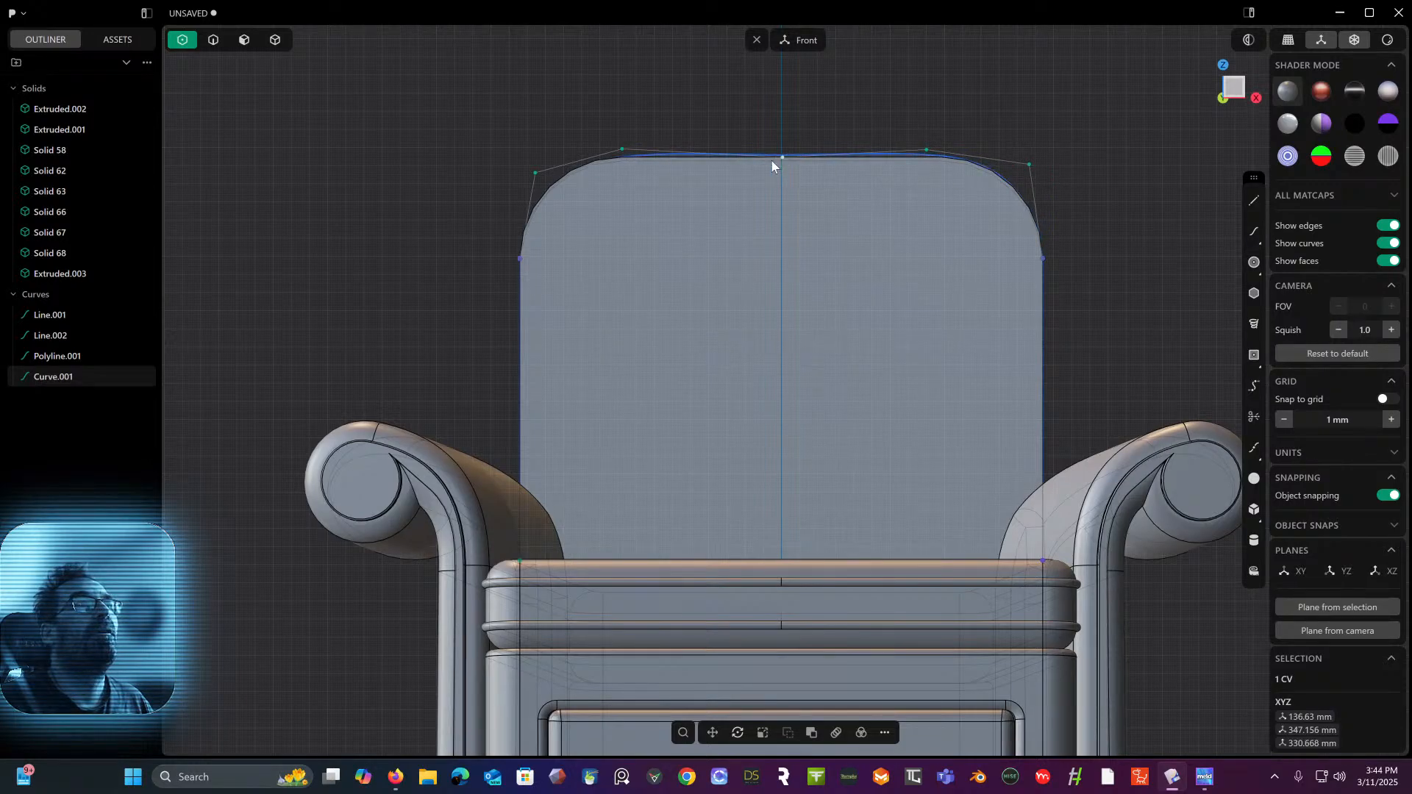
{"action": "mouse_move", "coordinate": [618, 152]}
{"action": "left_mouse_down"}
{"action": "mouse_move", "coordinate": [594, 149]}
{"action": "mouse_move", "coordinate": [607, 150]}
{"action": "left_mouse_up"}
{"action": "left_click_drag", "start_coordinate": [926, 151], "coordinate": [940, 160]}
{"action": "left_click", "coordinate": [939, 156]}
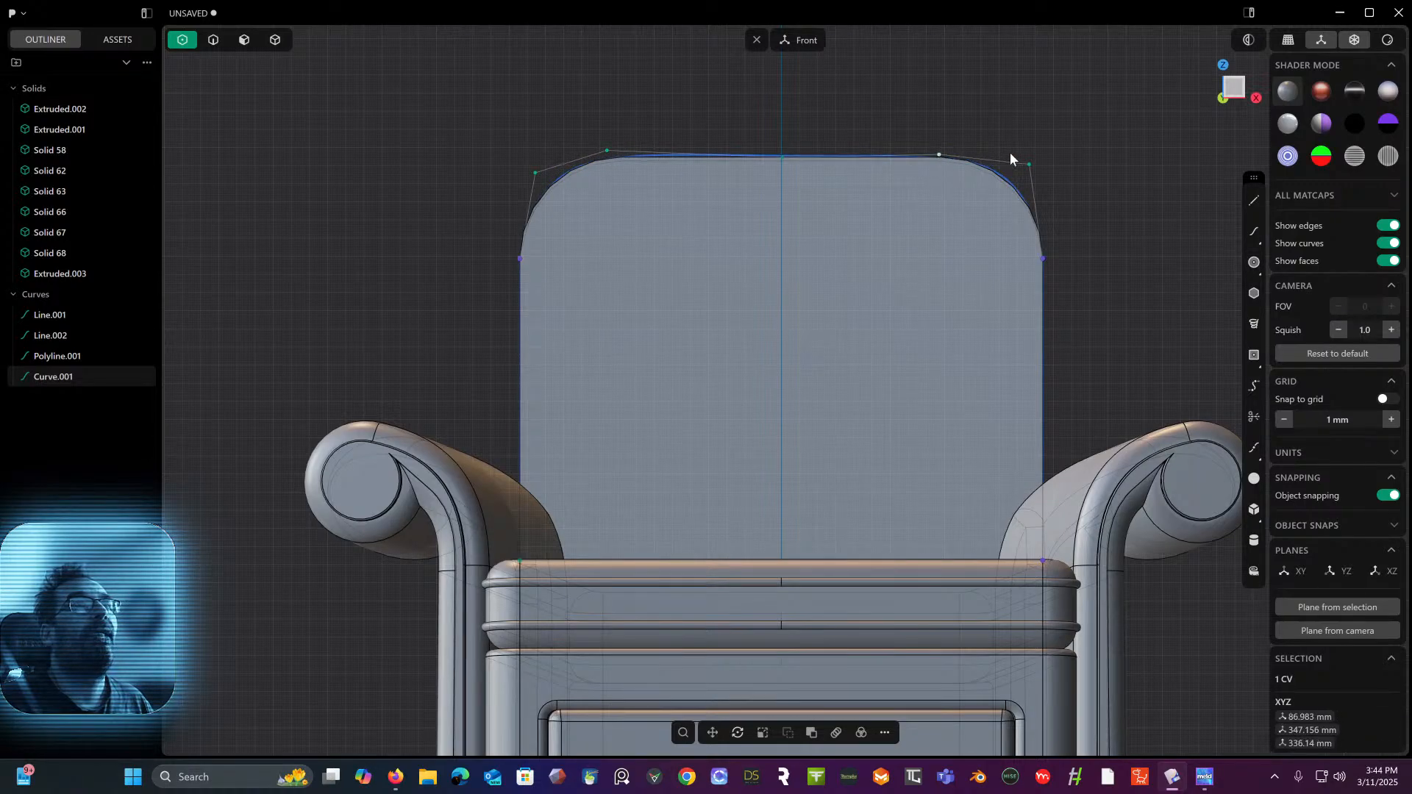
- Extrude the closed outline region behind the chair toward the backrest, making a solid slightly thicker than the existing backrest
{"action": "middle_click_drag", "start_coordinate": [1009, 150], "coordinate": [850, 81]}
{"action": "left_click", "coordinate": [823, 191]}
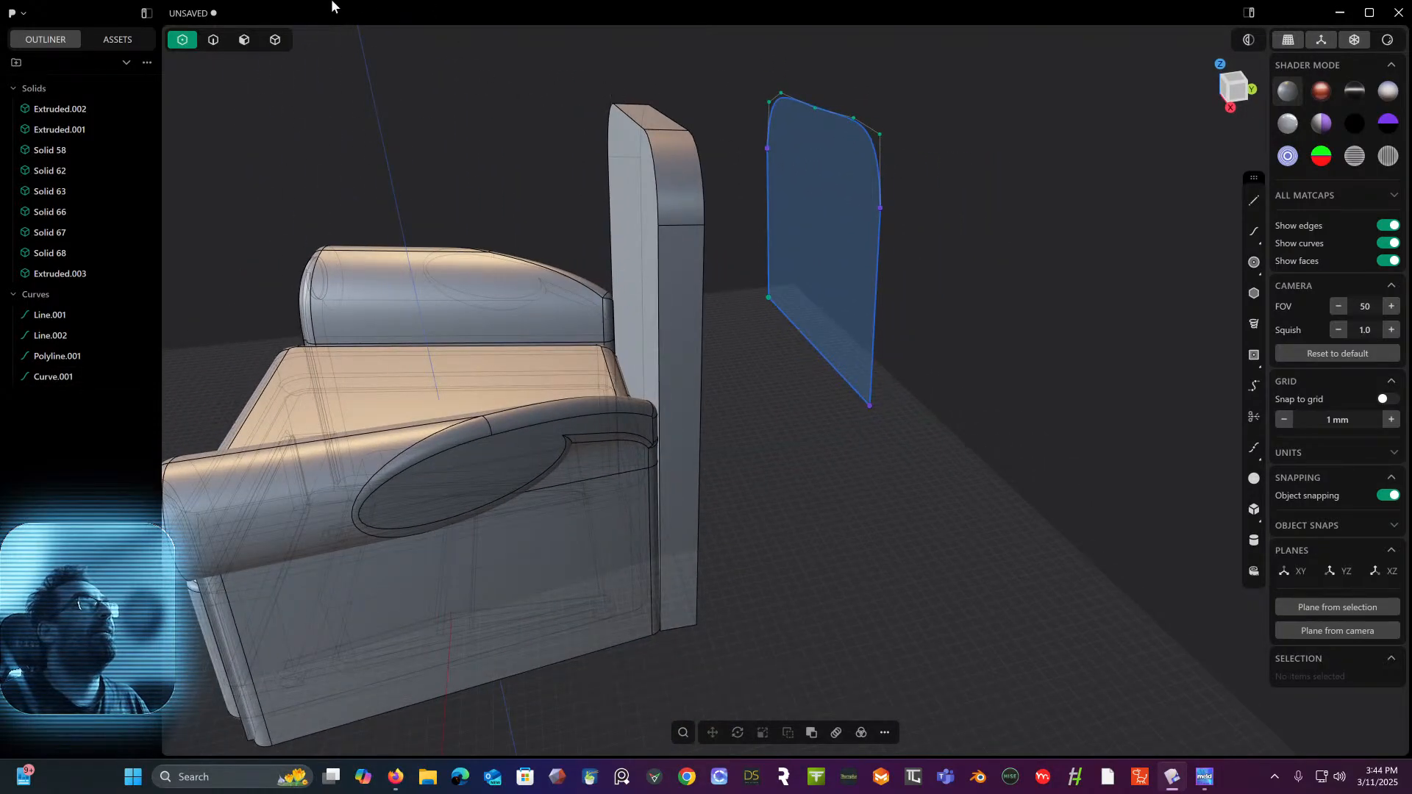
{"action": "left_click", "coordinate": [245, 40]}
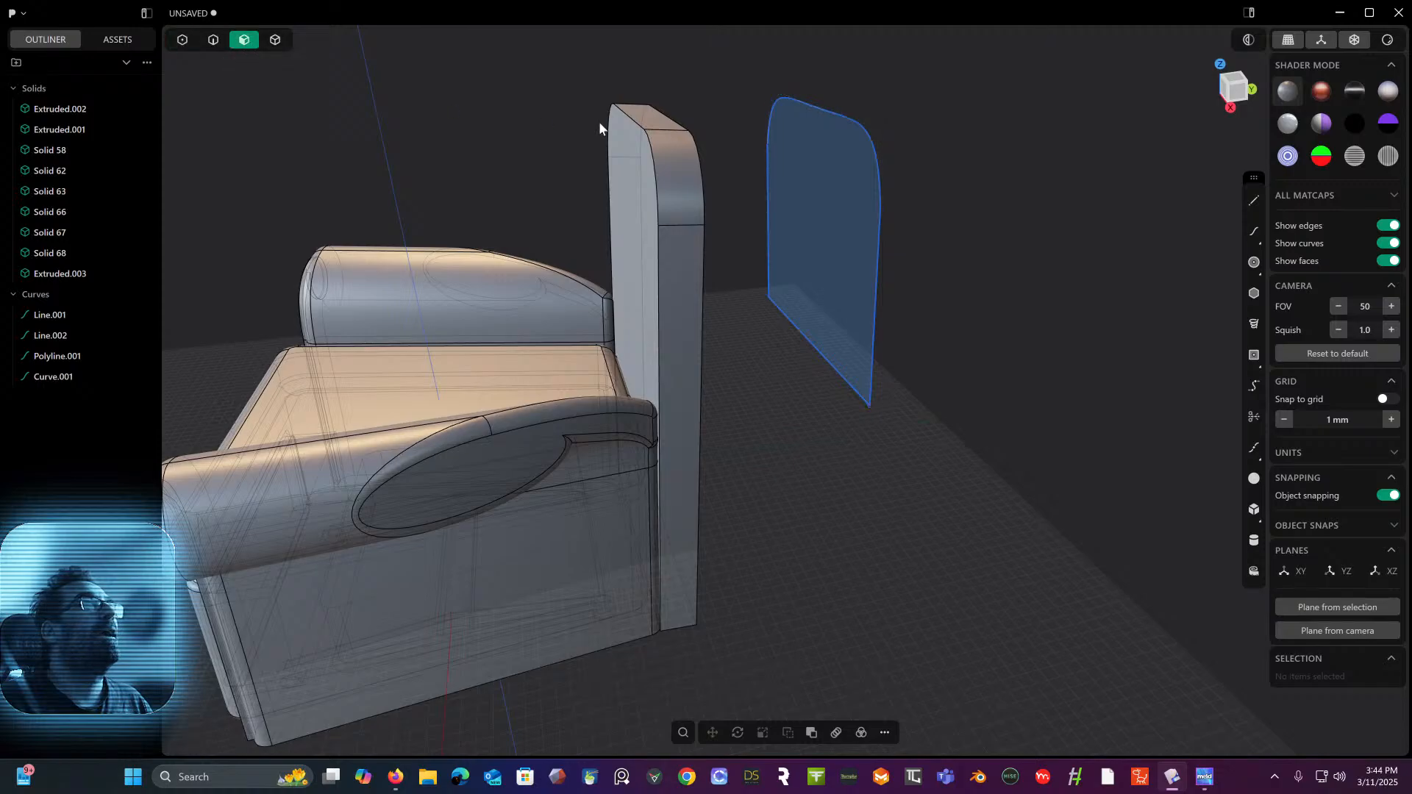
{"action": "left_click", "coordinate": [790, 184]}
{"action": "key", "text": "e"}
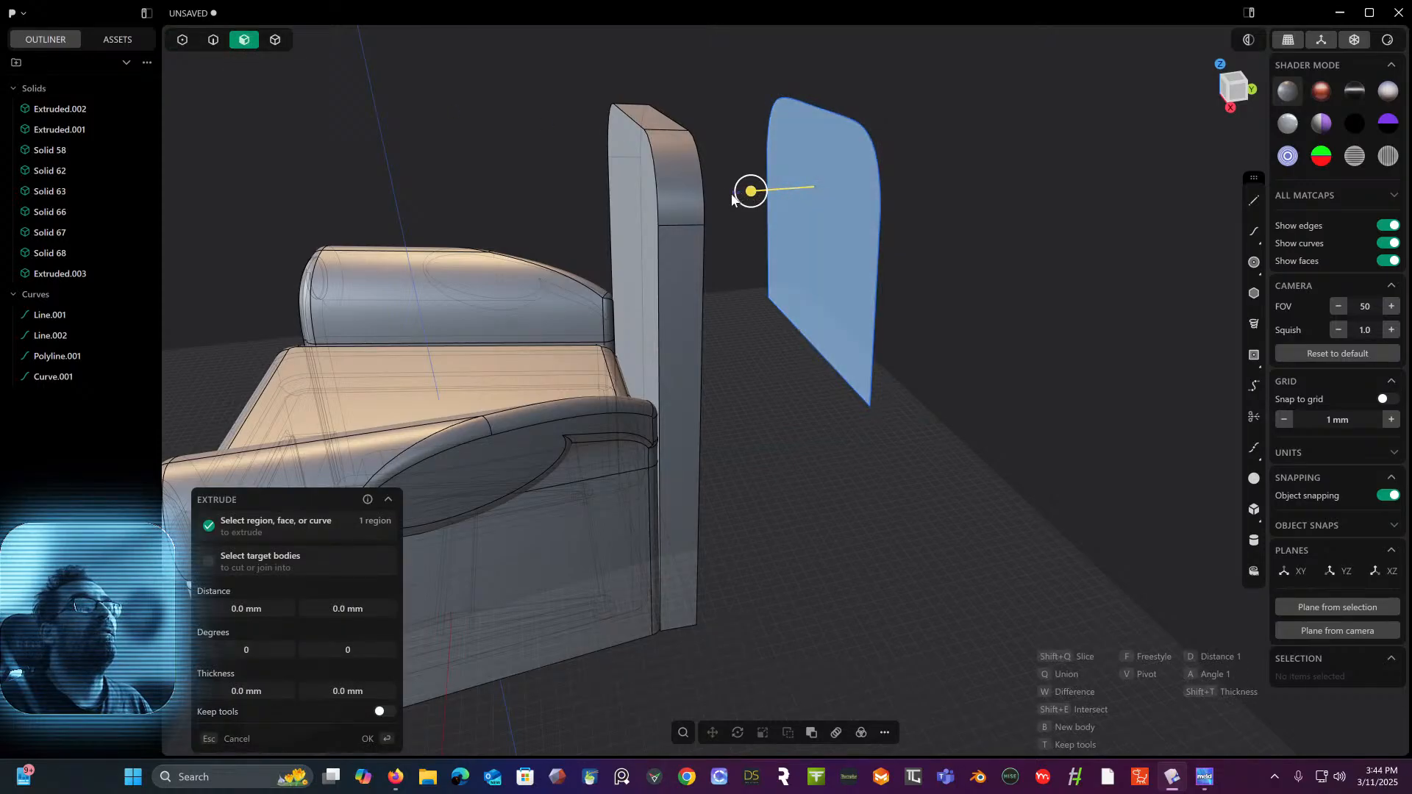
{"action": "key", "text": "Escape"}
{"action": "left_click", "coordinate": [827, 182]}
{"action": "key", "text": "e"}
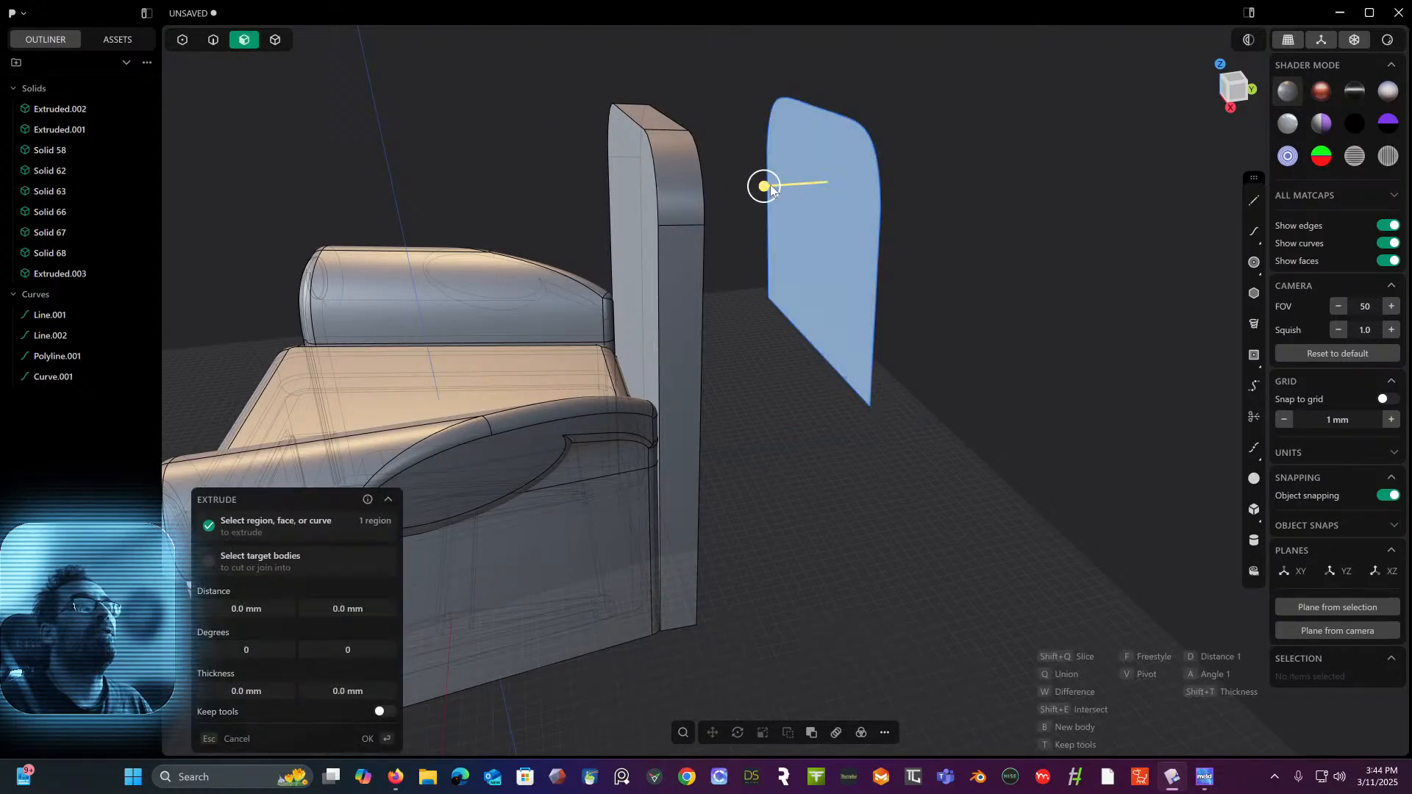
{"action": "left_click_drag", "start_coordinate": [717, 207], "coordinate": [713, 207]}
{"action": "key", "text": "Return"}
{"action": "right_click_drag", "start_coordinate": [917, 195], "coordinate": [888, 184]}
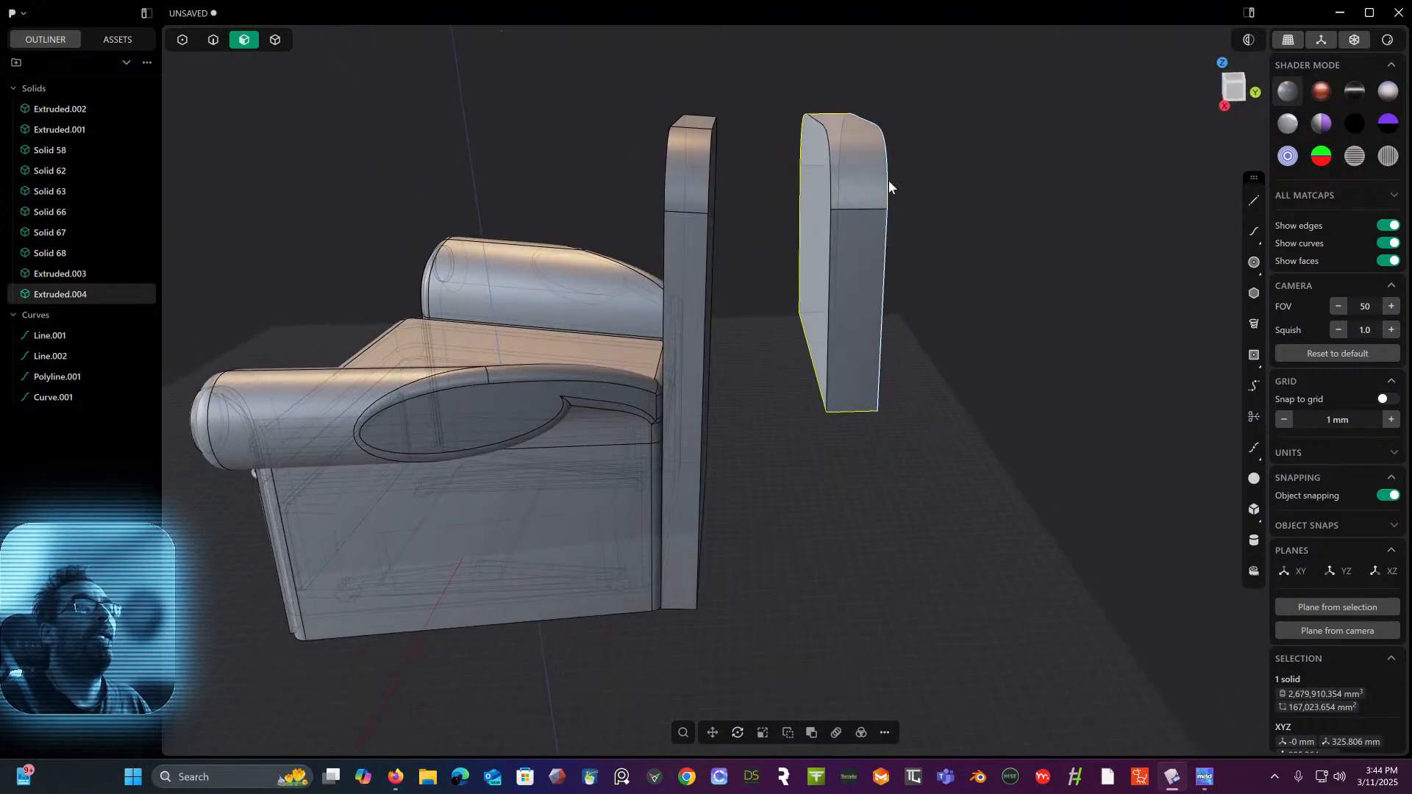
- Delete all four outline curves used for the extrusion, from Line.001 through Curve.001, keeping the solids
{"action": "left_click", "coordinate": [52, 336]}
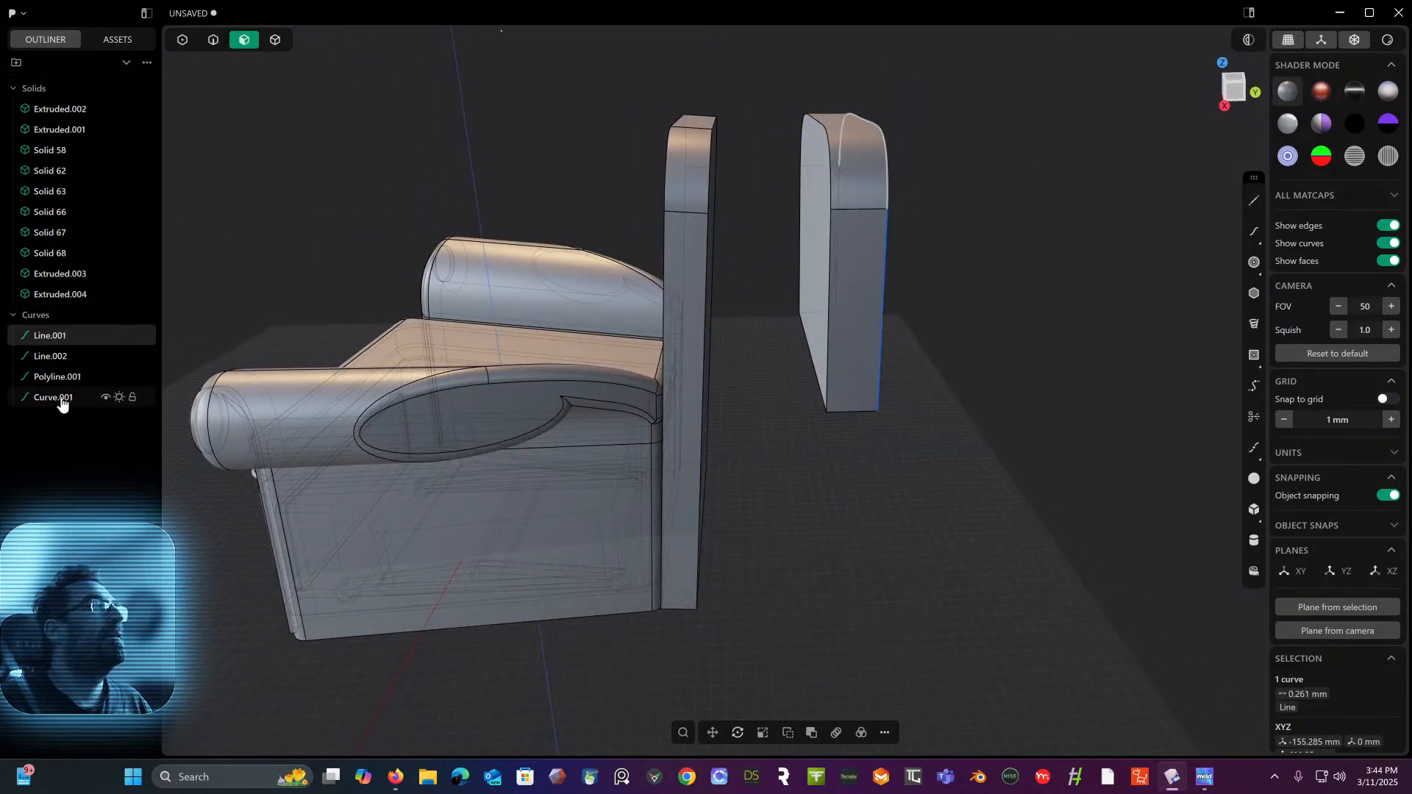
{"action": "left_click", "coordinate": [56, 397], "text": "shift"}
{"action": "key", "text": "Delete"}
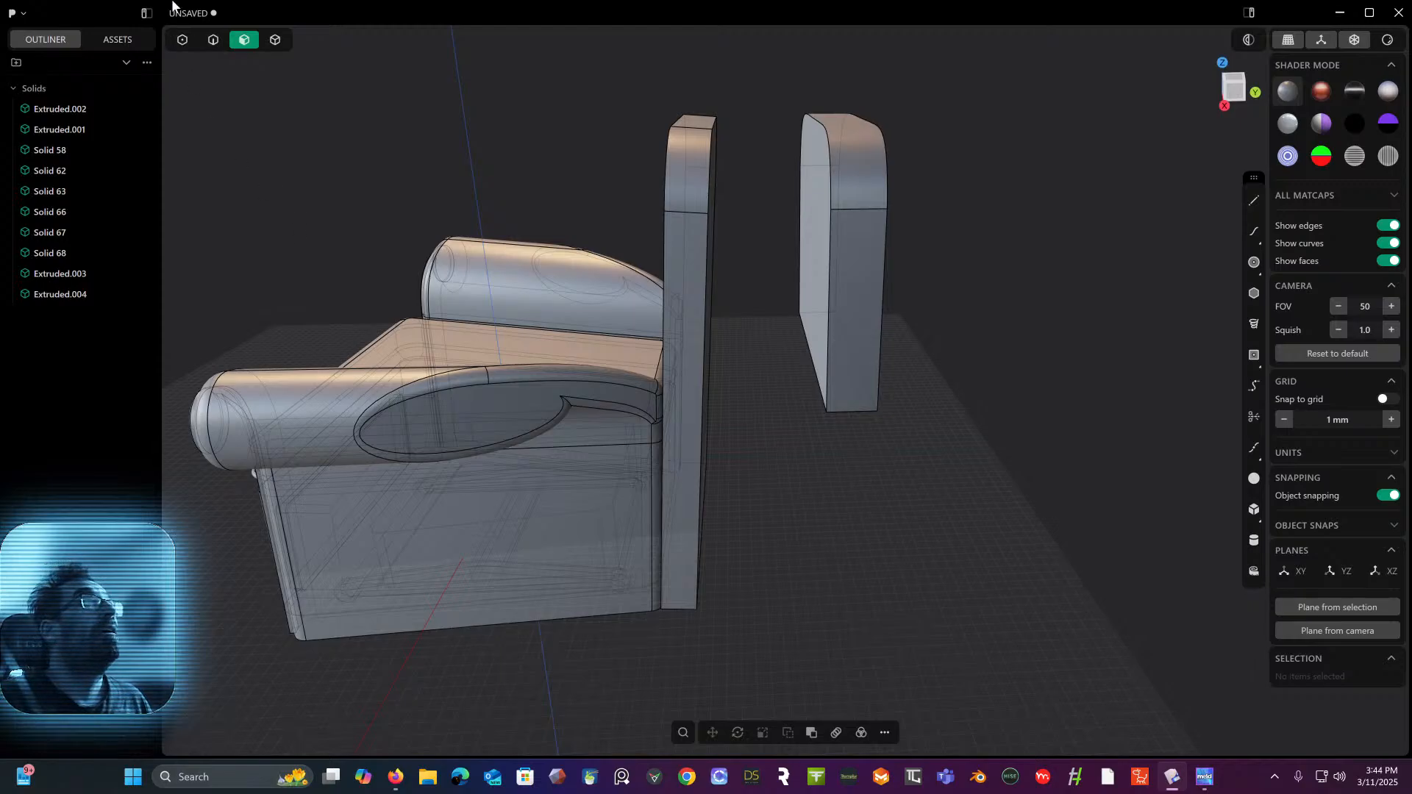
- In the right view, move the newly extruded solid behind the backrest
{"action": "left_click", "coordinate": [275, 40]}
{"action": "left_click", "coordinate": [840, 231]}
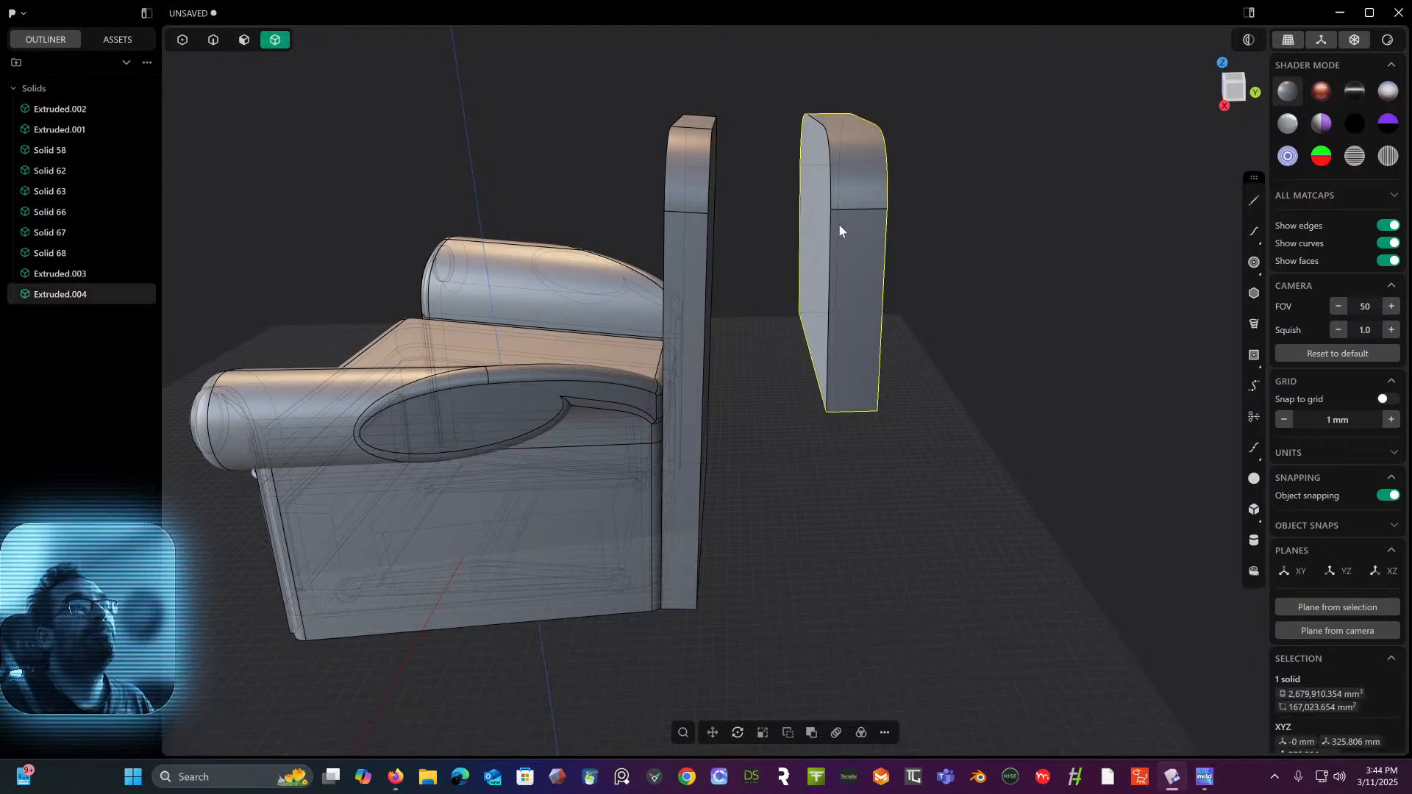
{"action": "left_click", "coordinate": [1235, 89]}
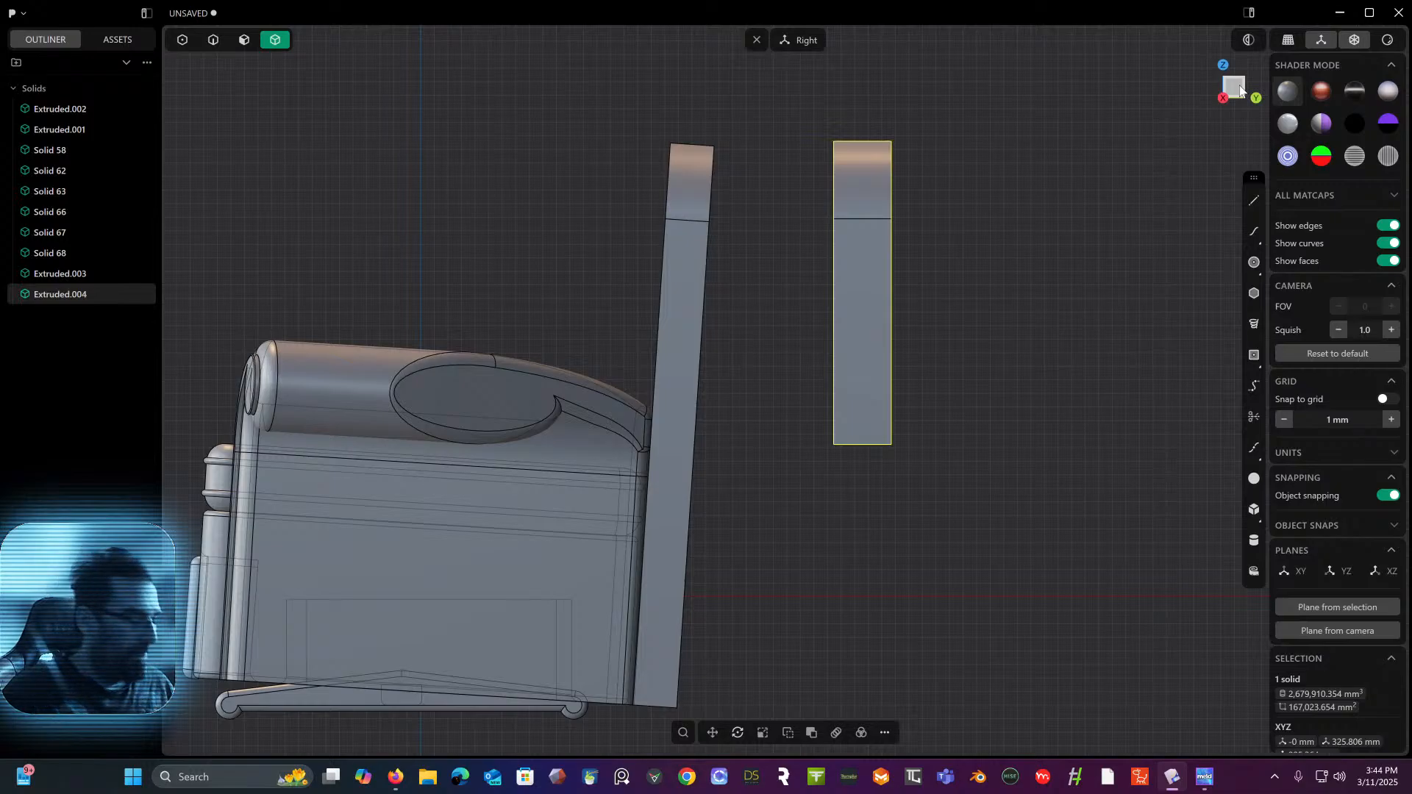
{"action": "key", "text": "g"}
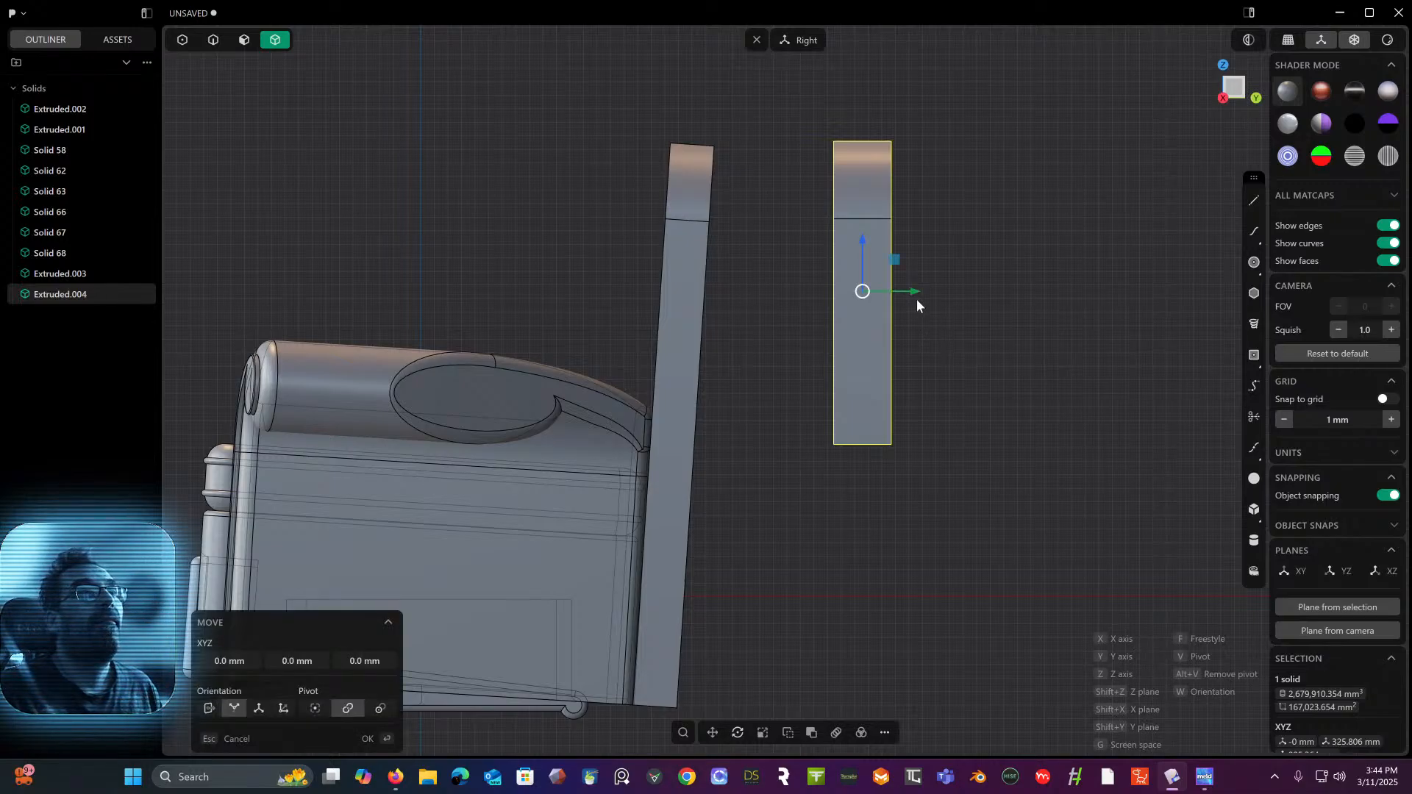
- Move the separate upright backrest panel about -178.43 mm along Y, placing it in front of the tilted rear backrest
{"action": "left_click_drag", "start_coordinate": [912, 293], "coordinate": [663, 283]}
{"action": "middle_click_drag", "start_coordinate": [663, 282], "coordinate": [739, 255]}
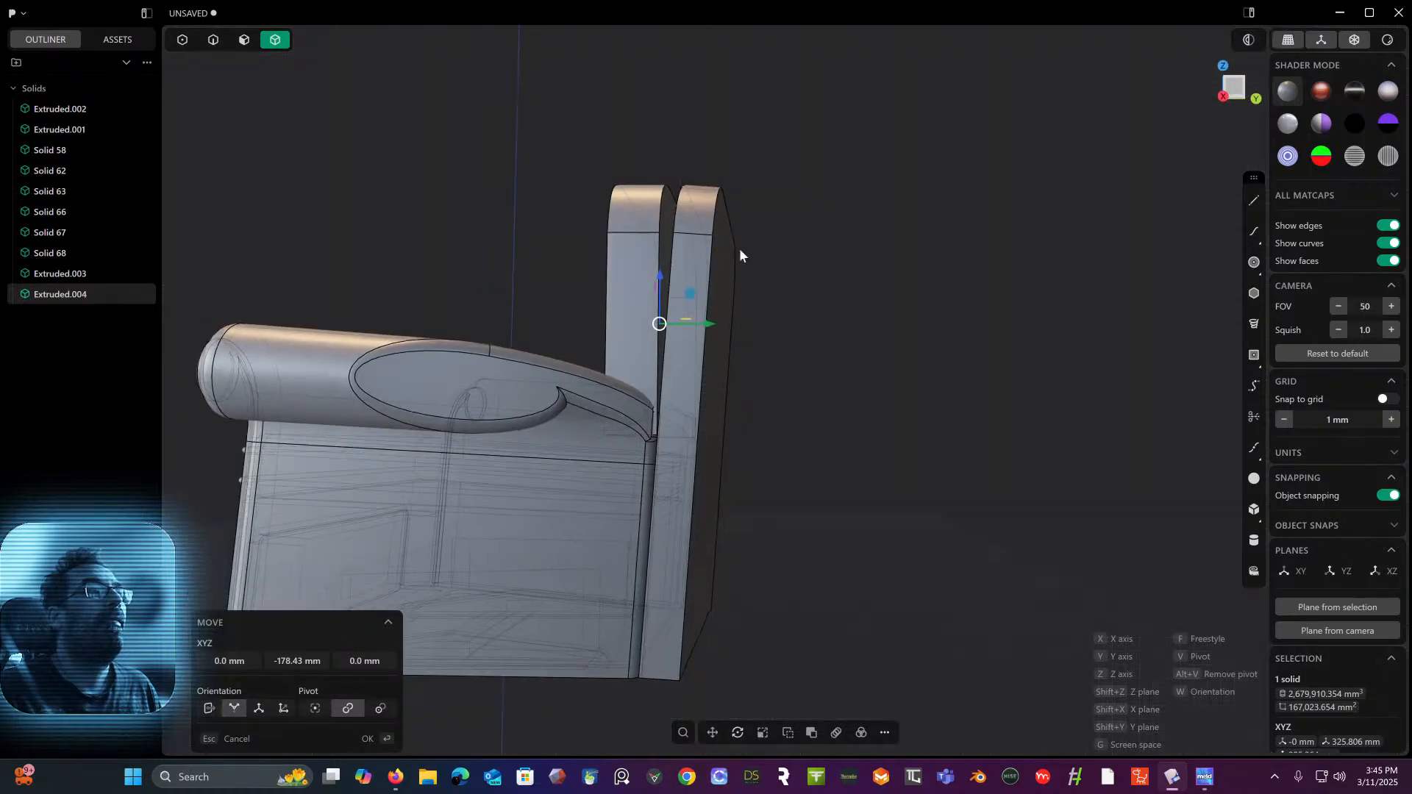
{"action": "left_click", "coordinate": [1239, 88]}
{"action": "scroll", "coordinate": [903, 171], "scroll_direction": "up", "scroll_amount": 5}
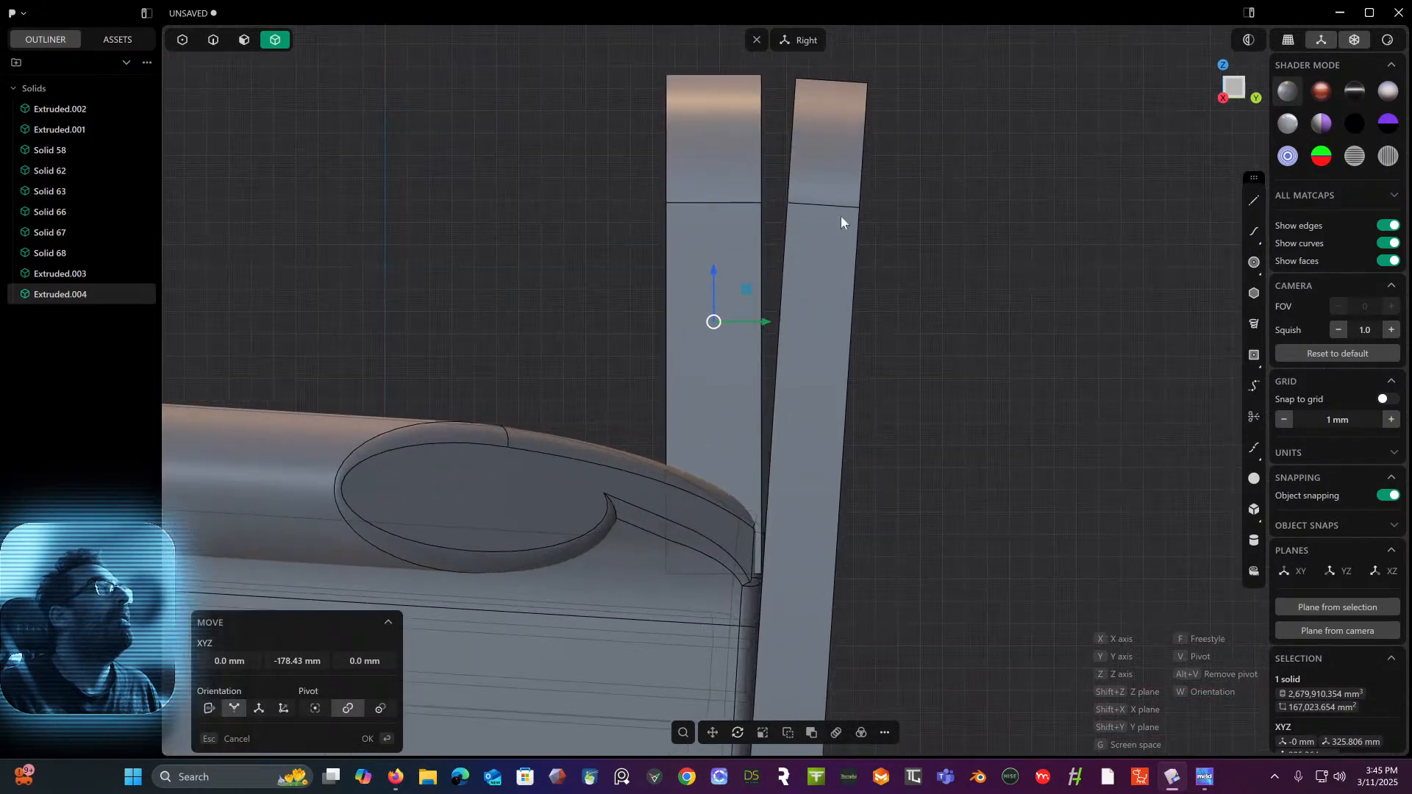
{"action": "left_click", "coordinate": [213, 40]}
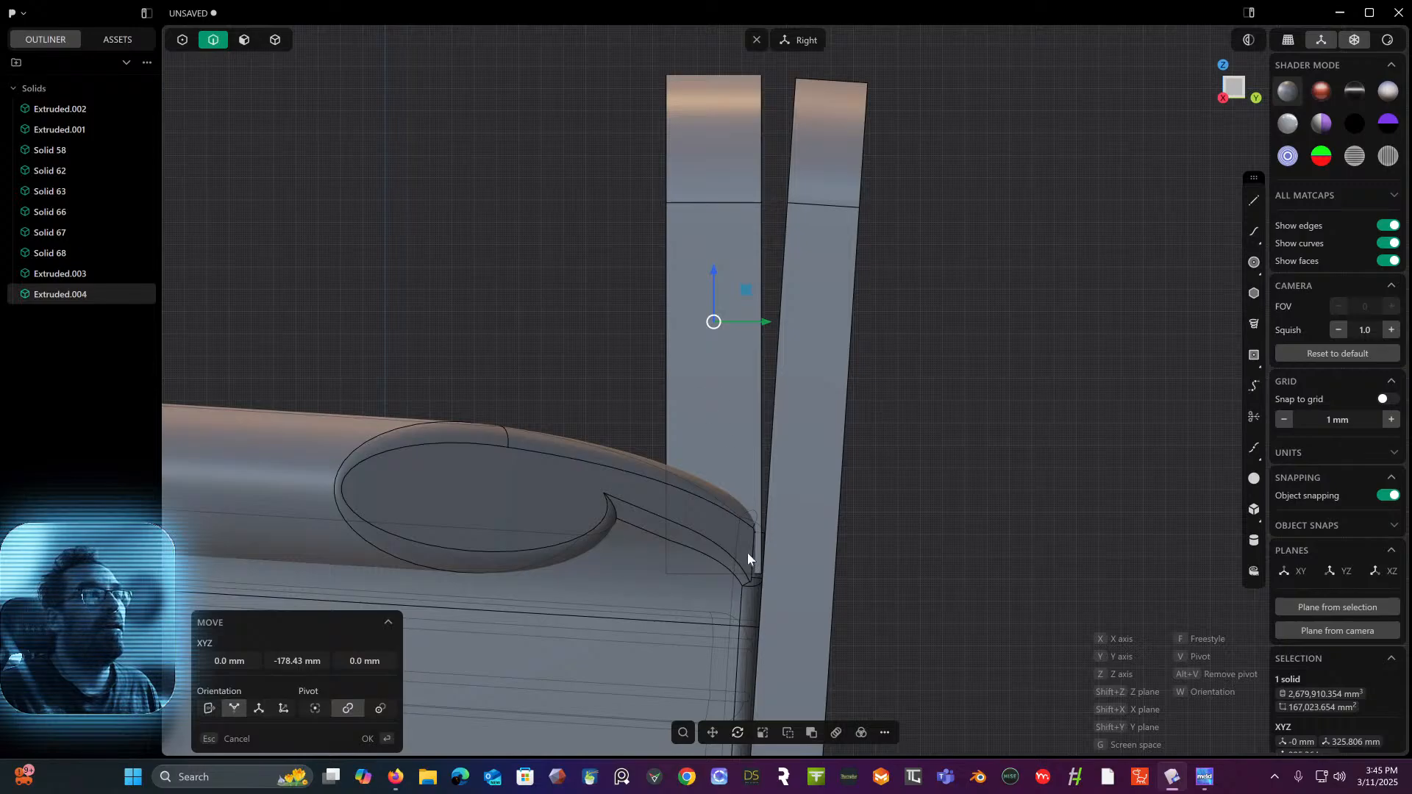
{"action": "middle_click_drag", "start_coordinate": [762, 559], "coordinate": [690, 445]}
{"action": "key", "text": "Return"}
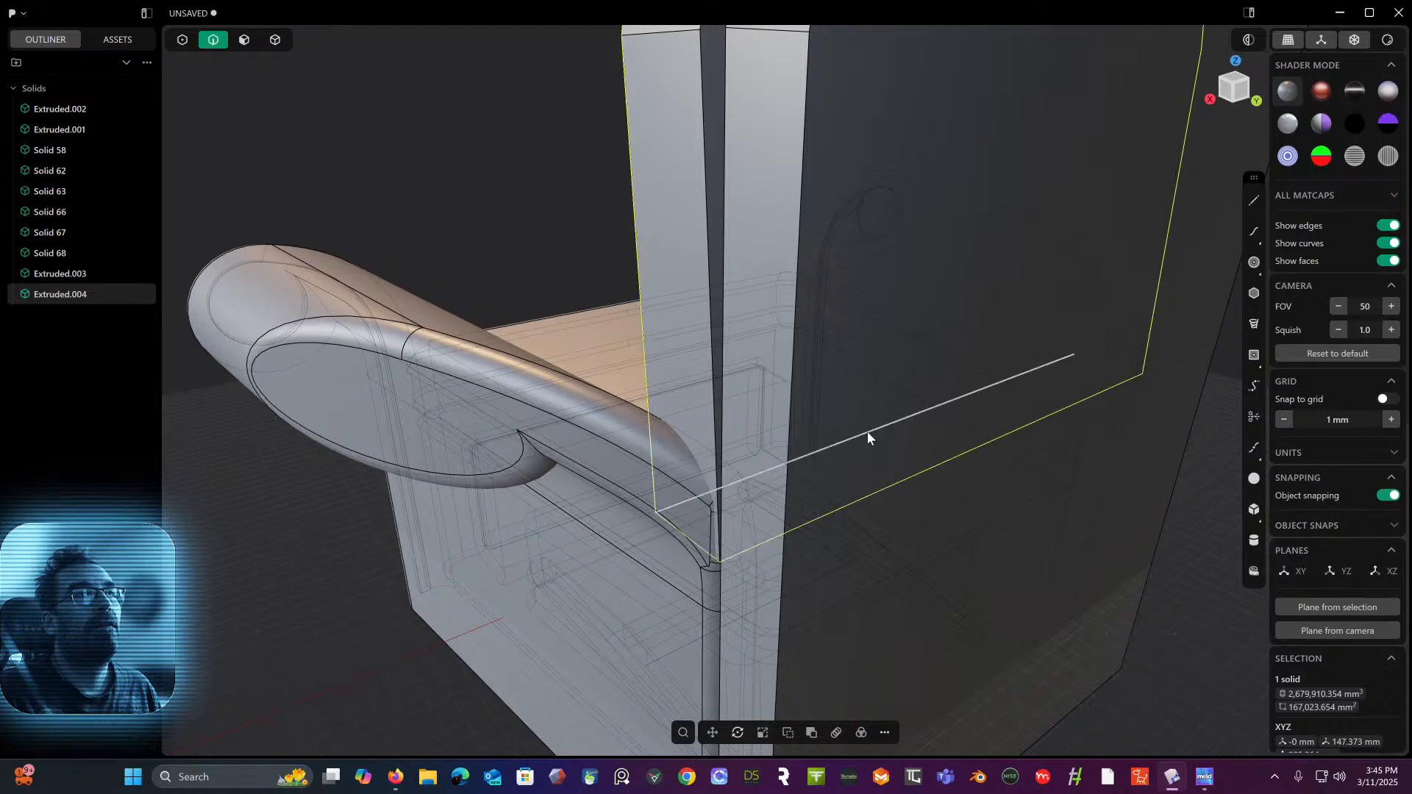
{"action": "left_click", "coordinate": [960, 456]}
{"action": "key", "text": "f"}
{"action": "middle_click_drag", "start_coordinate": [958, 462], "coordinate": [895, 420]}
{"action": "scroll", "coordinate": [894, 421], "scroll_direction": "down", "scroll_amount": 5}
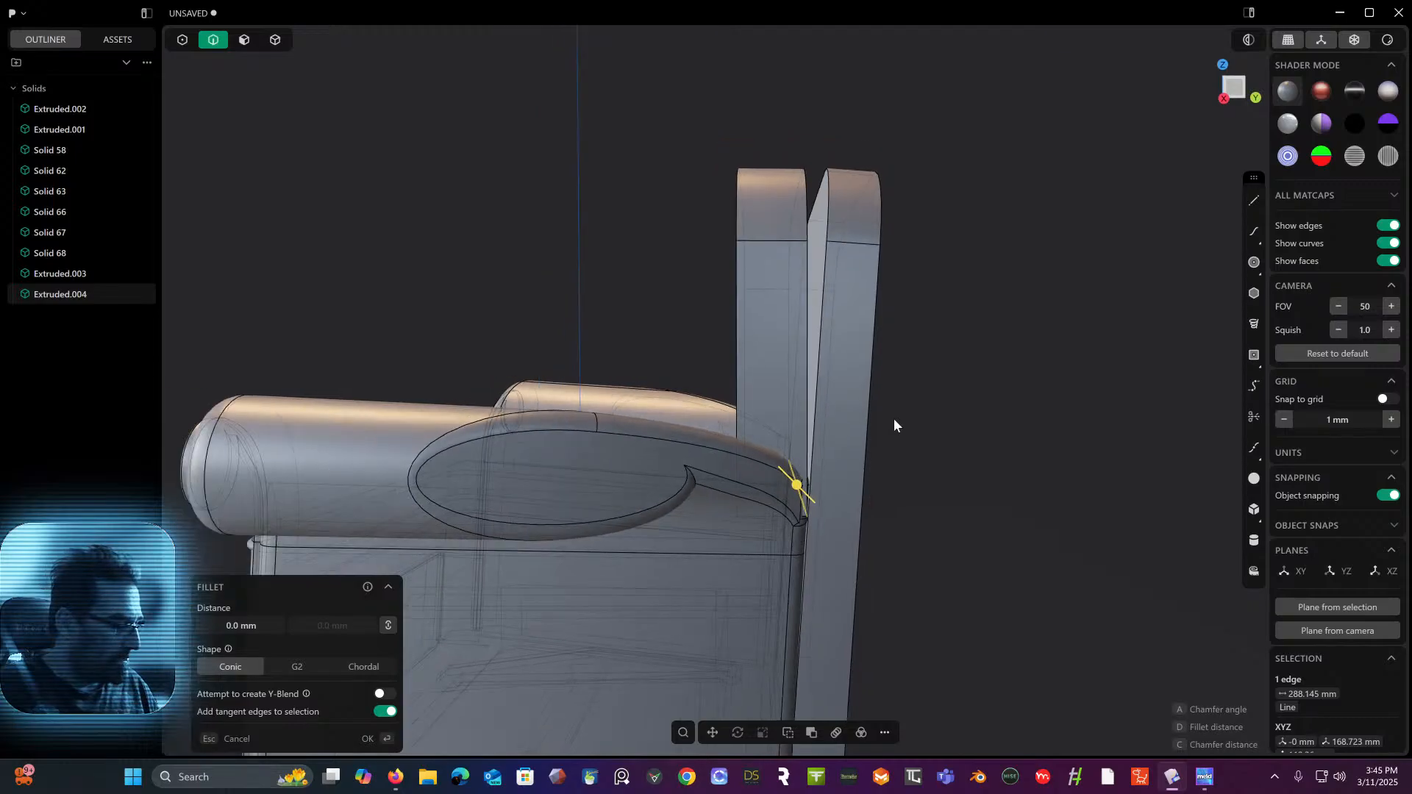
{"action": "key", "text": "Escape"}
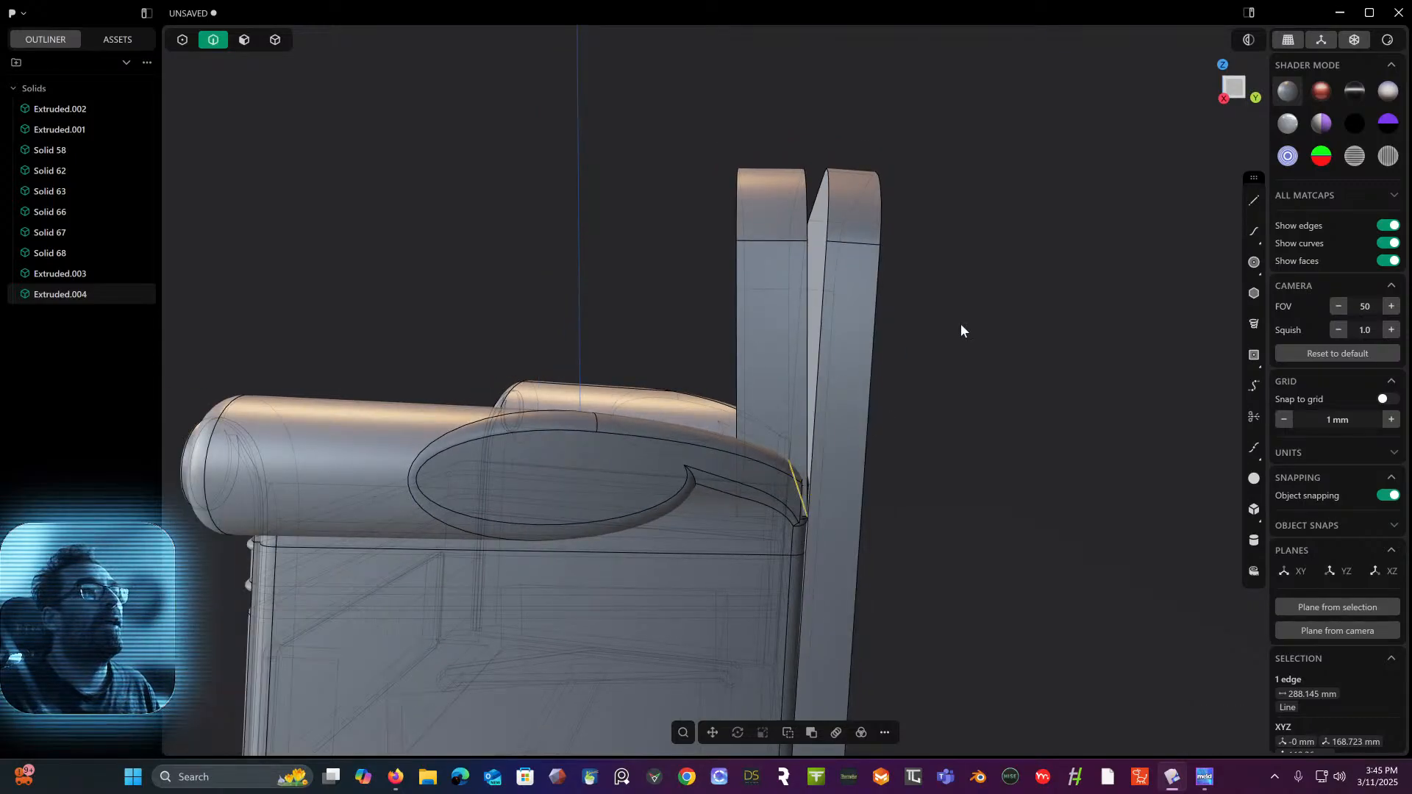
{"action": "key", "text": "f"}
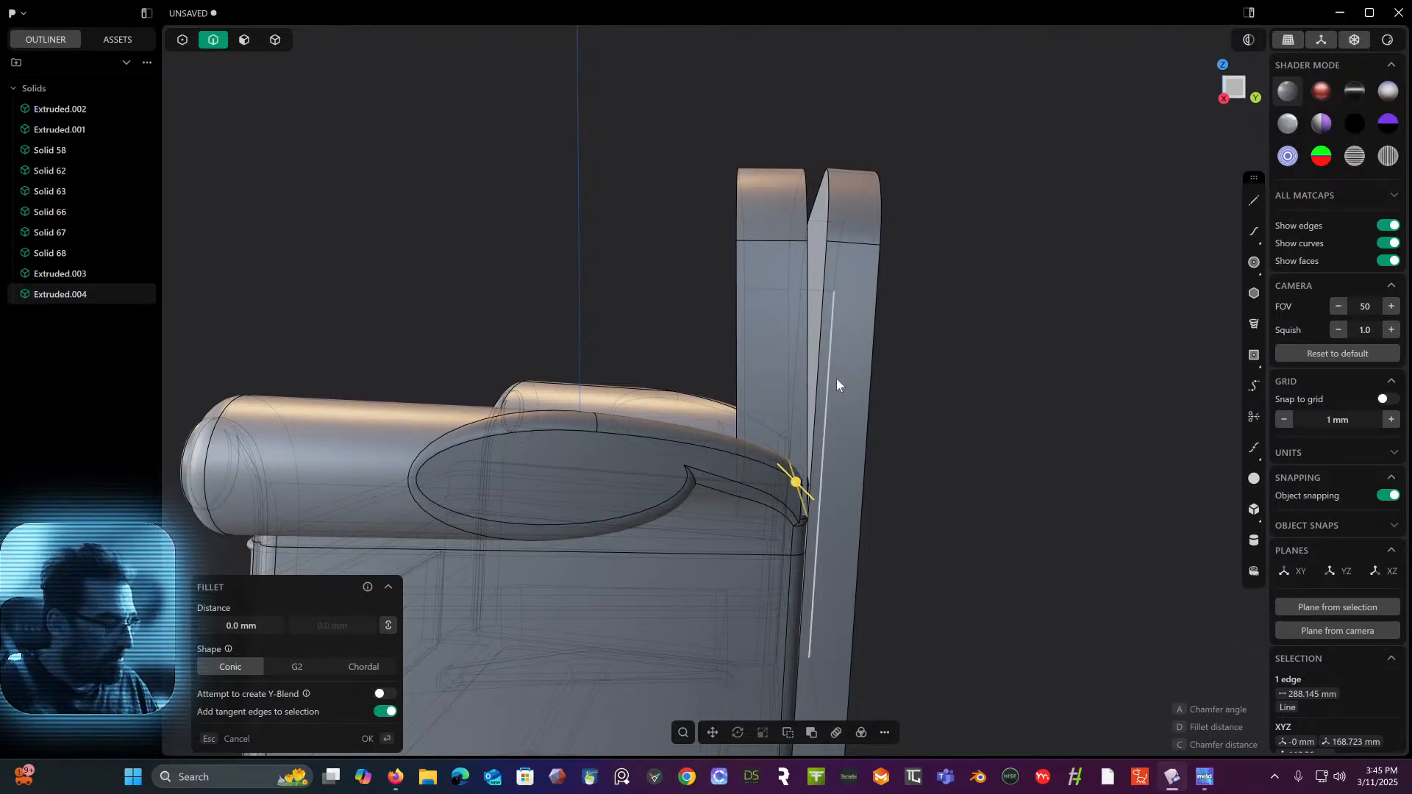
{"action": "key", "text": "Escape"}
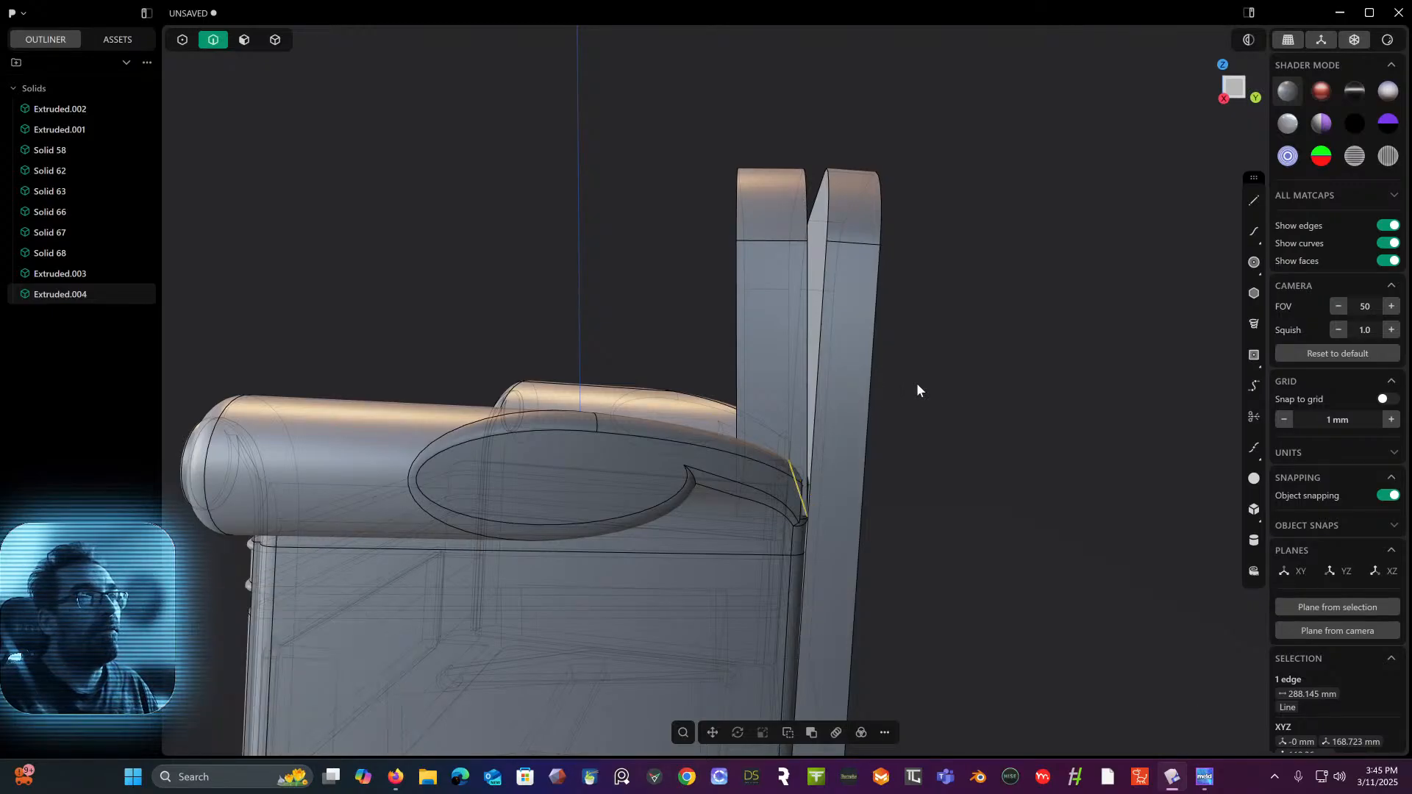
{"action": "key", "text": "f"}
{"action": "key", "text": "Escape"}
{"action": "middle_click_drag", "start_coordinate": [916, 383], "coordinate": [800, 294]}
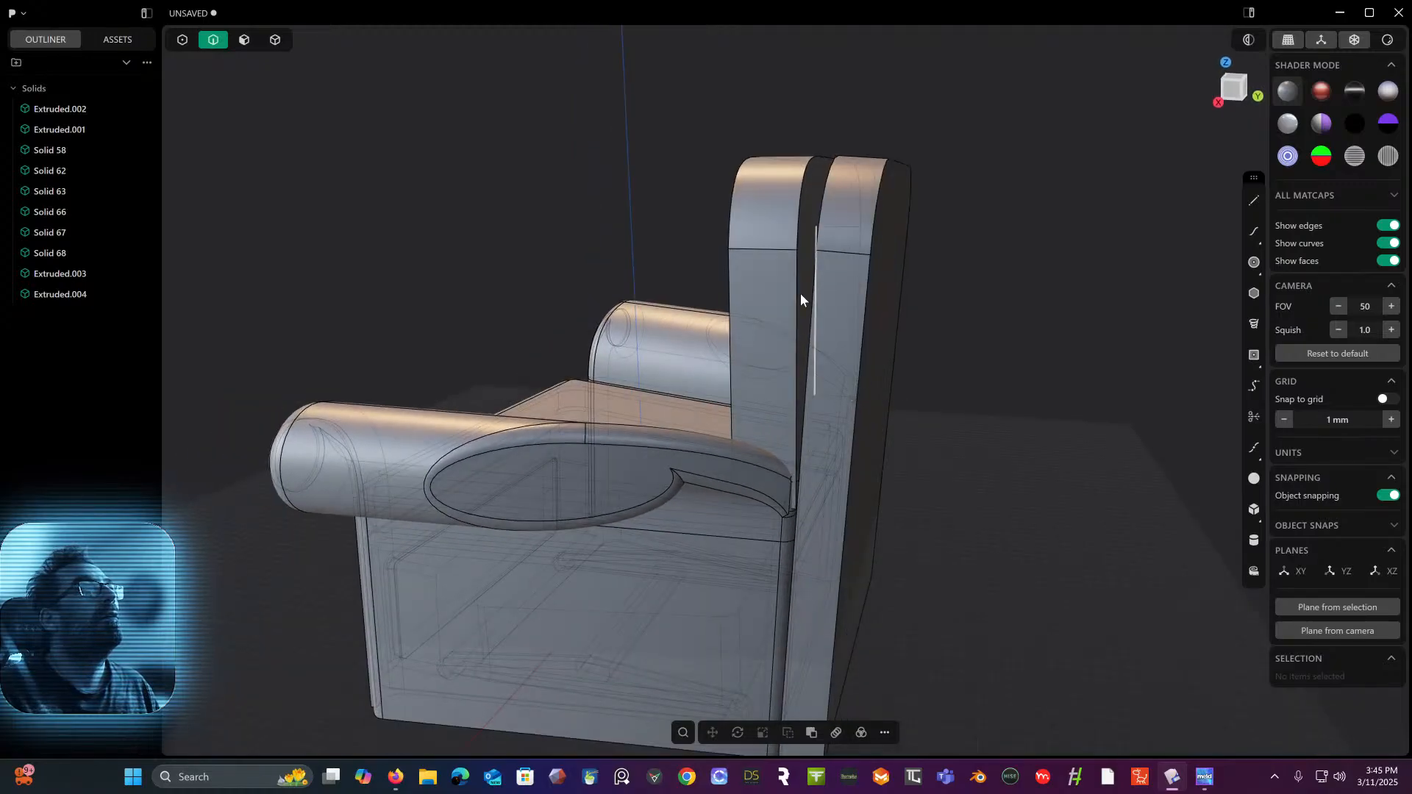
- Rotate the front backrest panel about the centre of its bottom edge so it leans back against the rear backrest
{"action": "left_click", "coordinate": [275, 39]}
{"action": "left_click", "coordinate": [763, 251]}
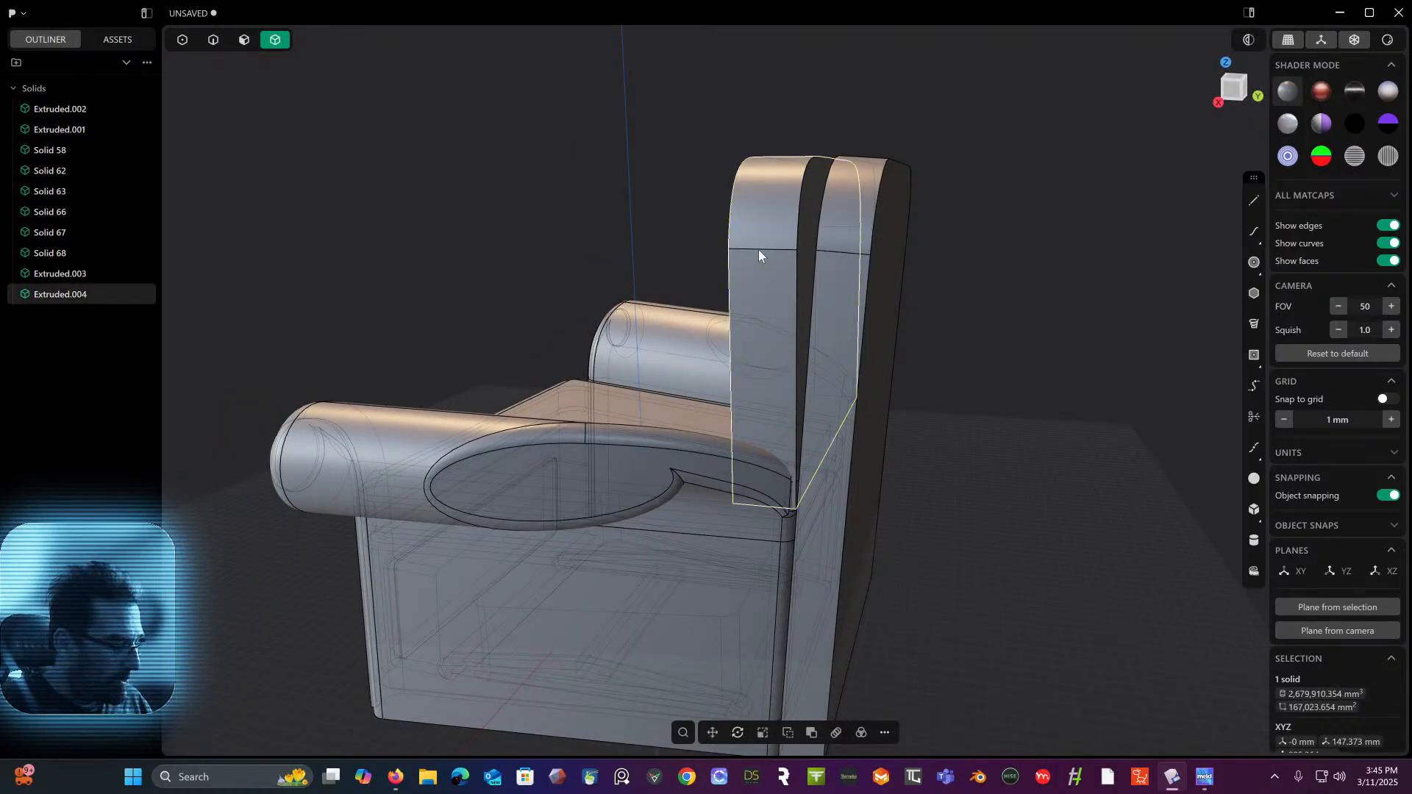
{"action": "key", "text": "r"}
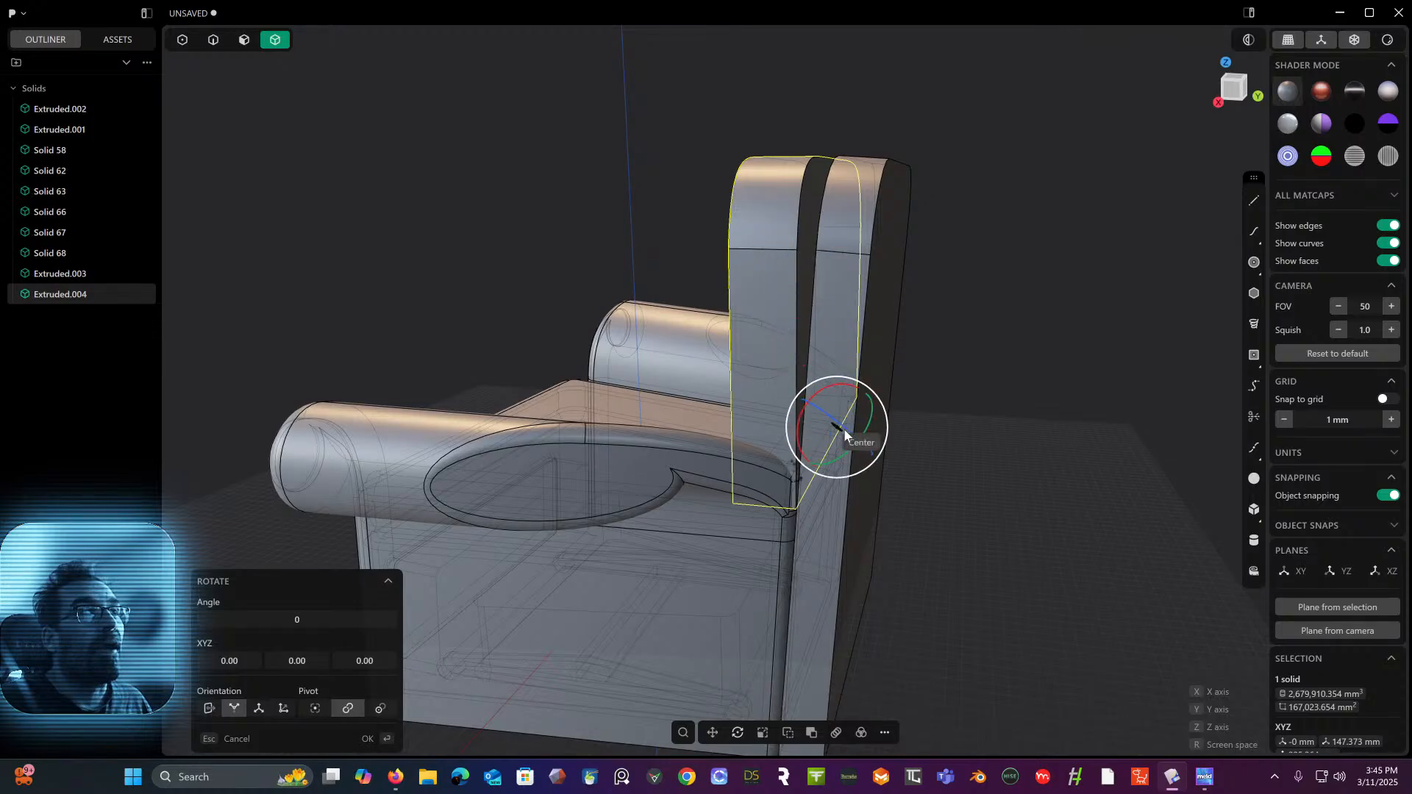
{"action": "middle_click_drag", "start_coordinate": [821, 471], "coordinate": [779, 473]}
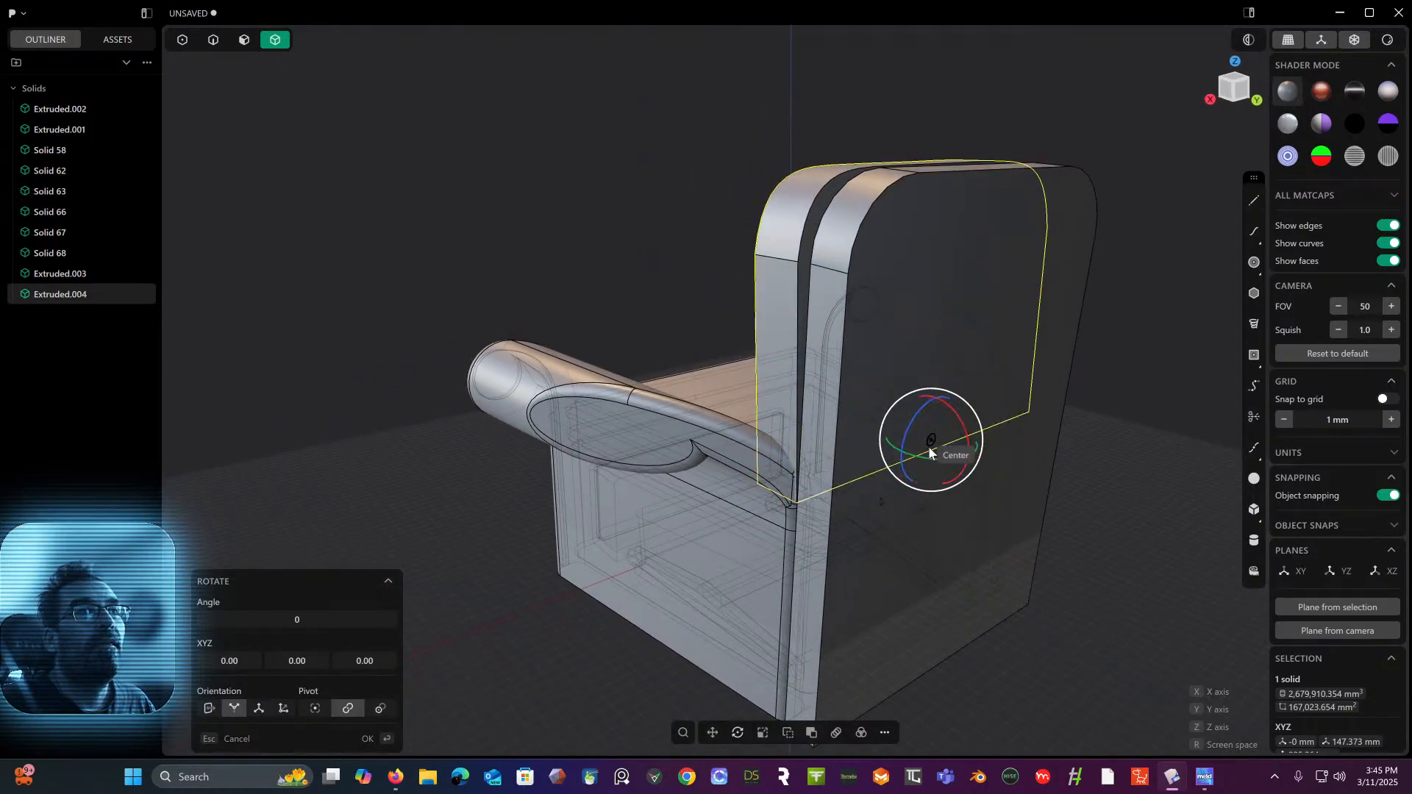
{"action": "middle_click_drag", "start_coordinate": [928, 460], "coordinate": [993, 434]}
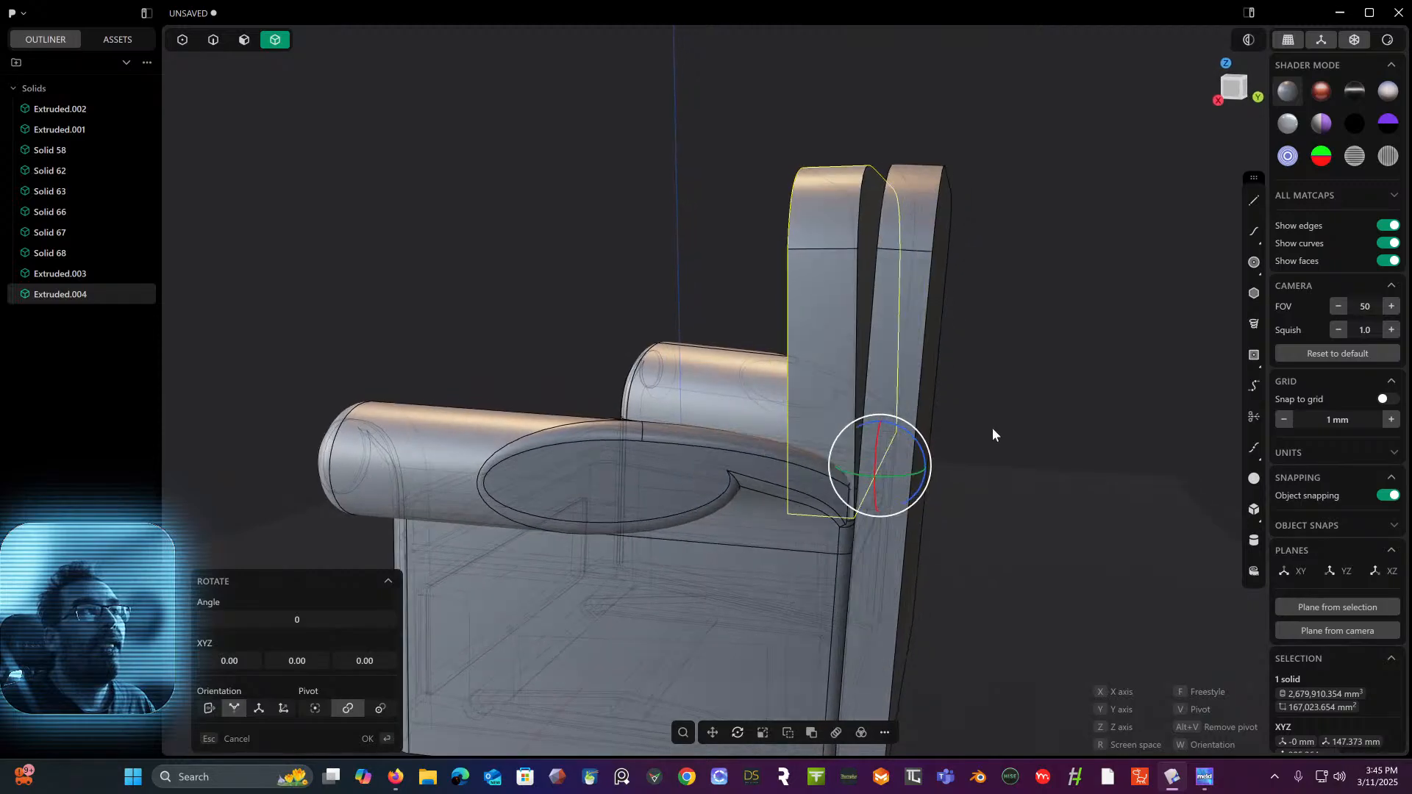
{"action": "left_click_drag", "start_coordinate": [923, 454], "coordinate": [928, 449]}
{"action": "middle_click_drag", "start_coordinate": [929, 448], "coordinate": [957, 462]}
{"action": "key", "text": "Return"}
- Offset the bottom face of the front backrest panel downward by about 18.83 mm to meet the seat
{"action": "middle_click_drag", "start_coordinate": [1071, 437], "coordinate": [1023, 277]}
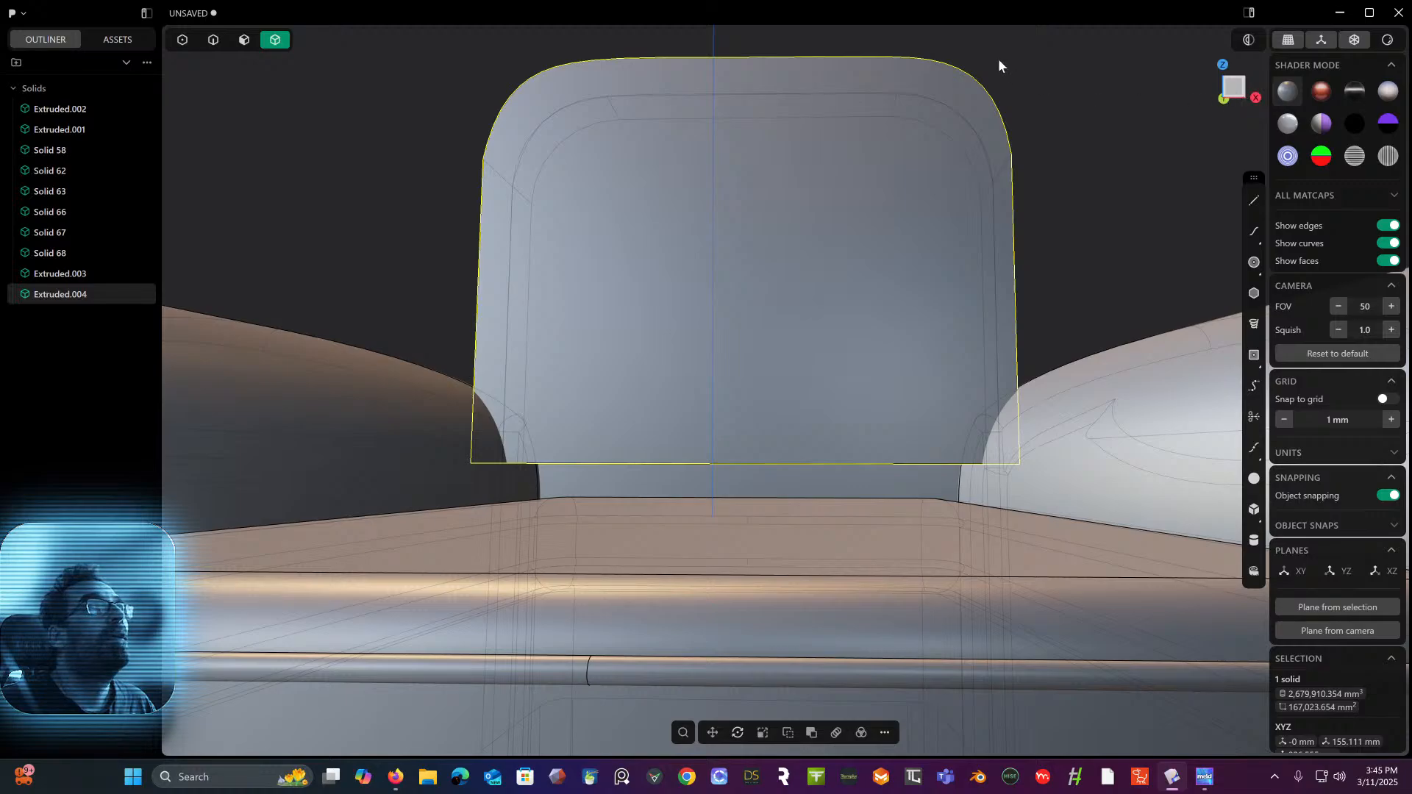
{"action": "left_click", "coordinate": [234, 43]}
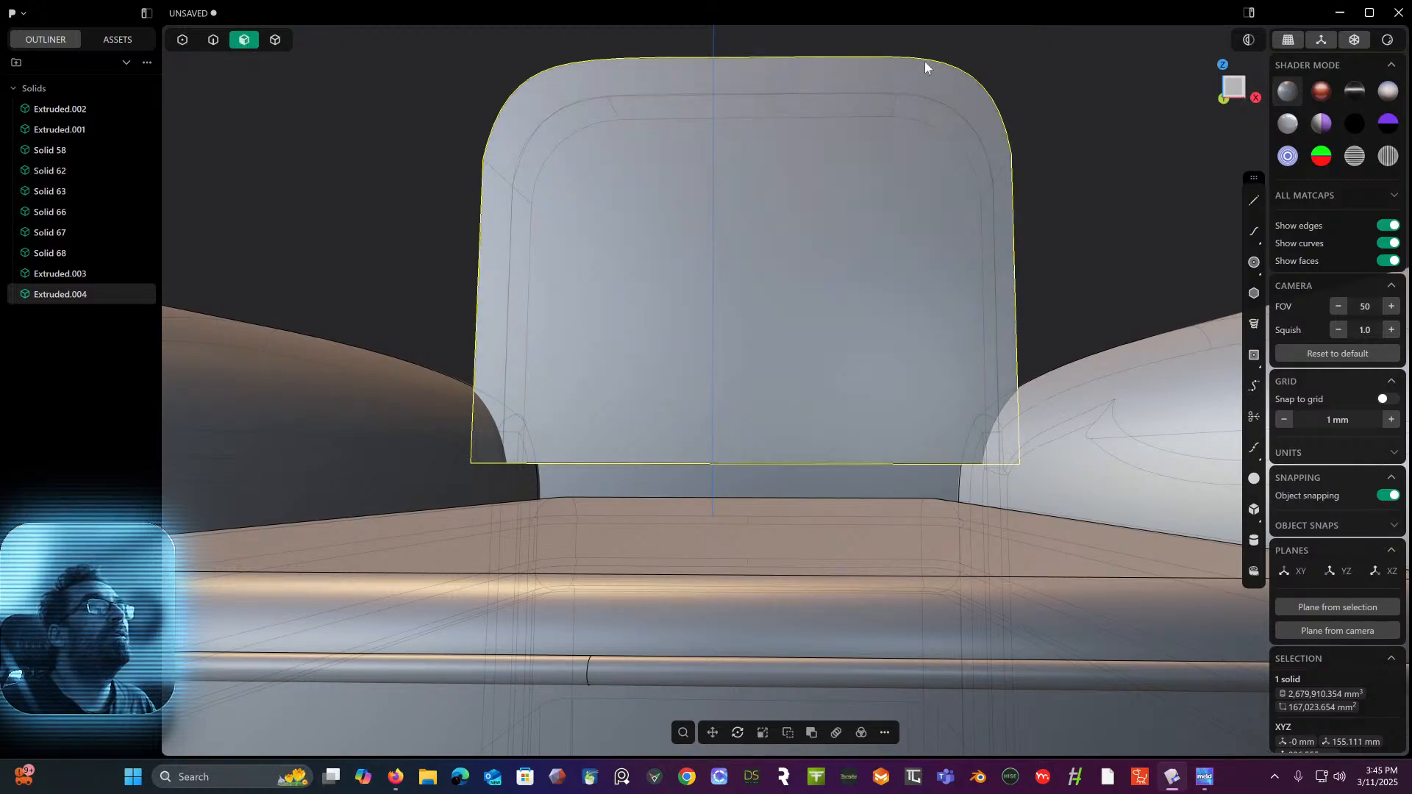
{"action": "middle_click_drag", "start_coordinate": [901, 248], "coordinate": [855, 304]}
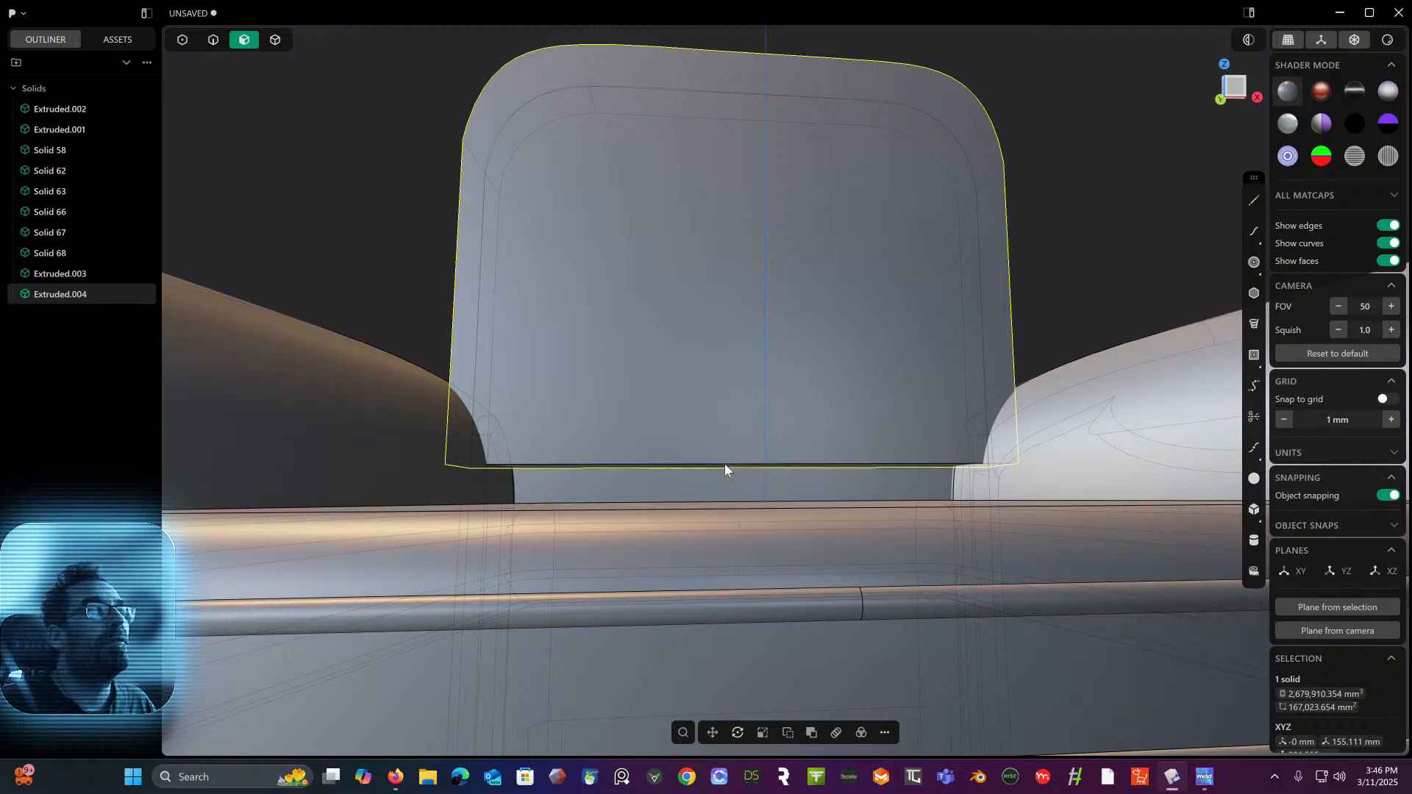
{"action": "left_click", "coordinate": [725, 464]}
{"action": "left_click_drag", "start_coordinate": [726, 515], "coordinate": [725, 556]}
{"action": "middle_click_drag", "start_coordinate": [743, 412], "coordinate": [715, 445]}
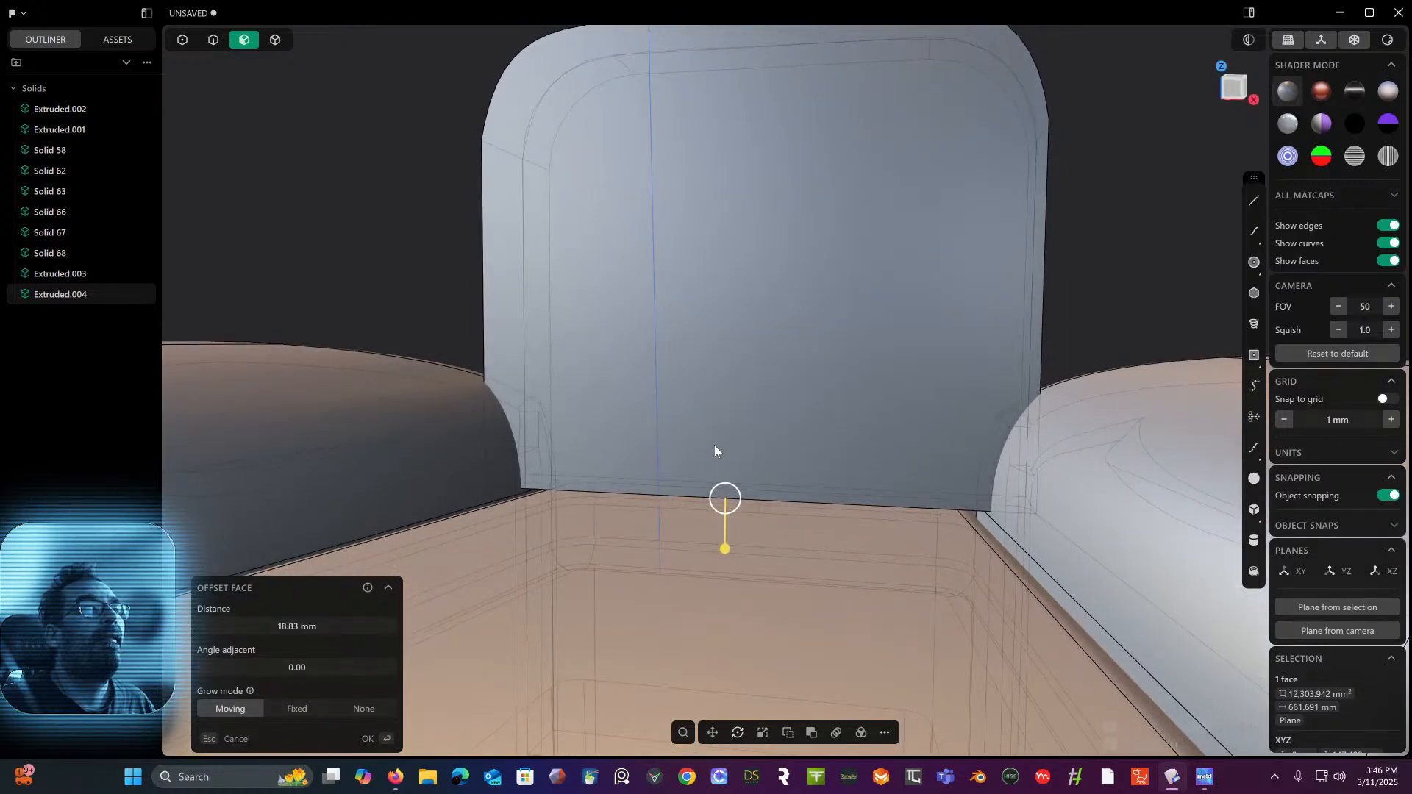
{"action": "left_click", "coordinate": [1233, 86]}
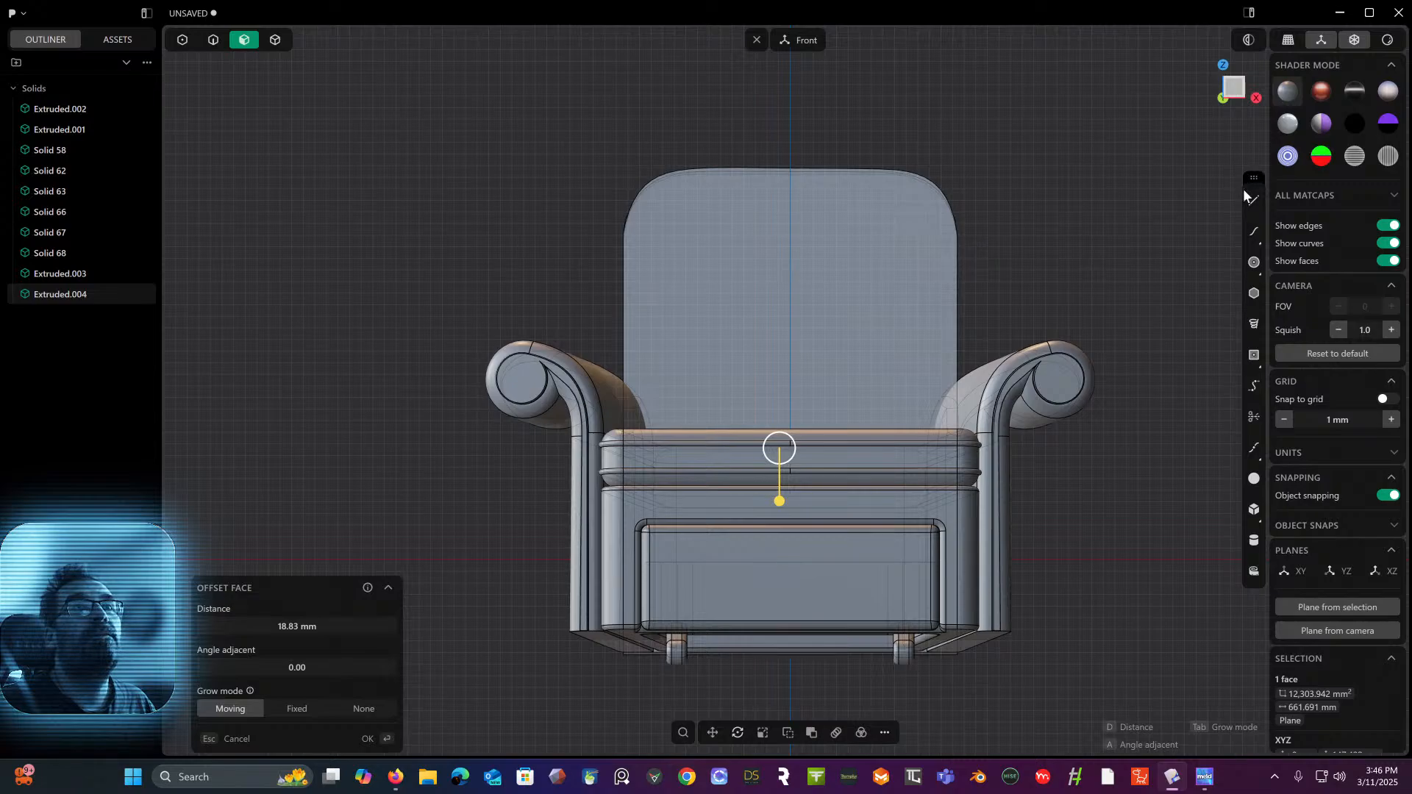
- In the front view, draw a five-point spline about 176 mm long from the seat up along the inner contour of the +X armrest
{"action": "left_click", "coordinate": [1256, 234]}
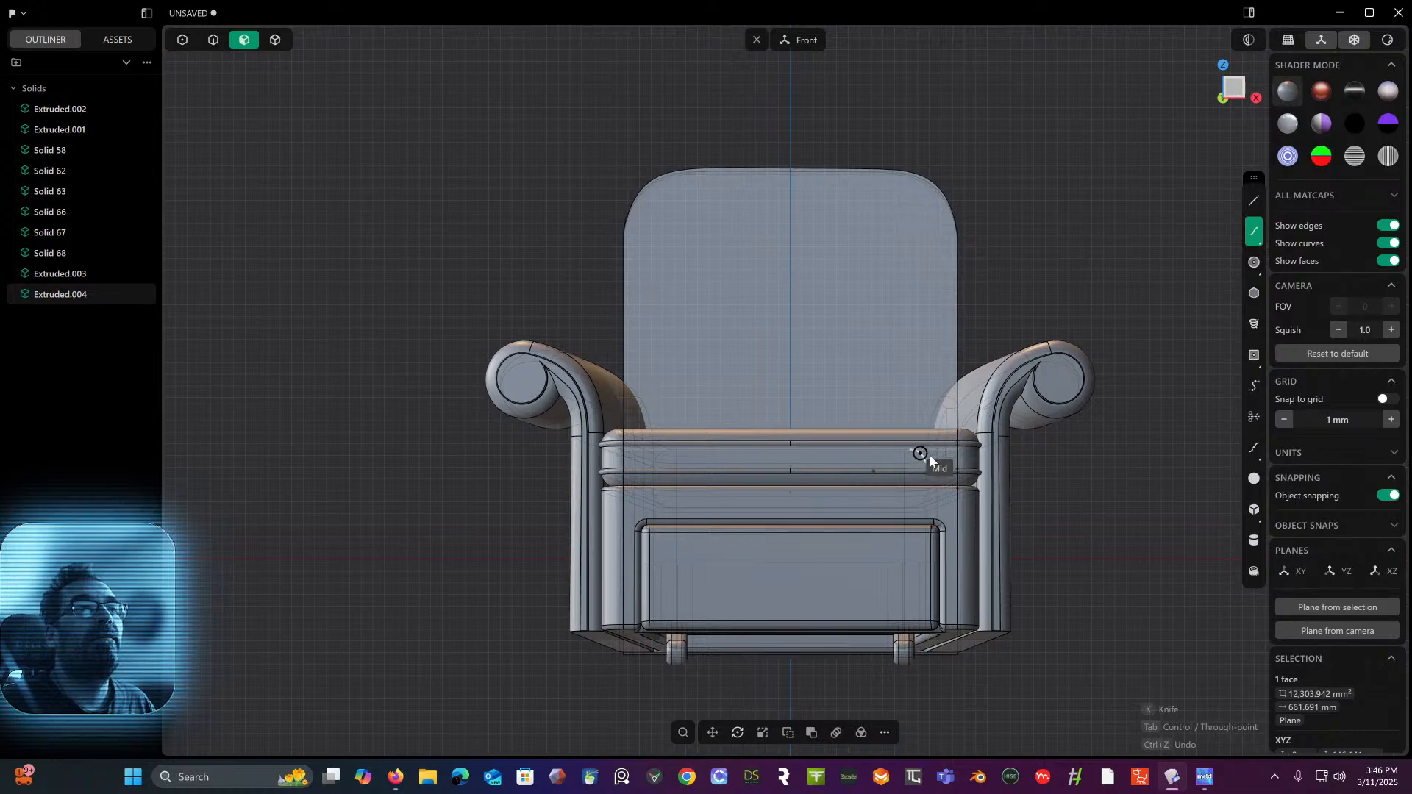
{"action": "left_click", "coordinate": [927, 480]}
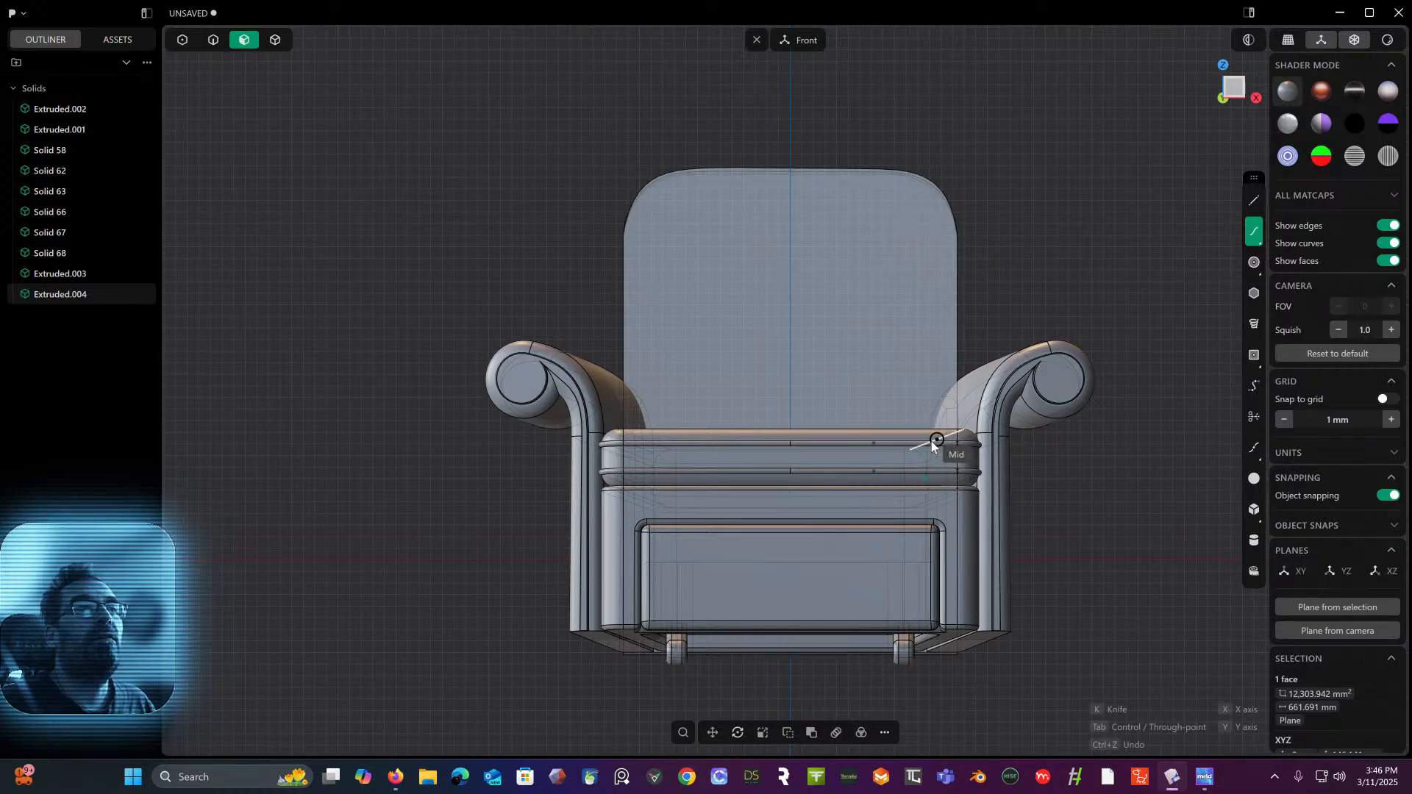
{"action": "left_click", "coordinate": [926, 446]}
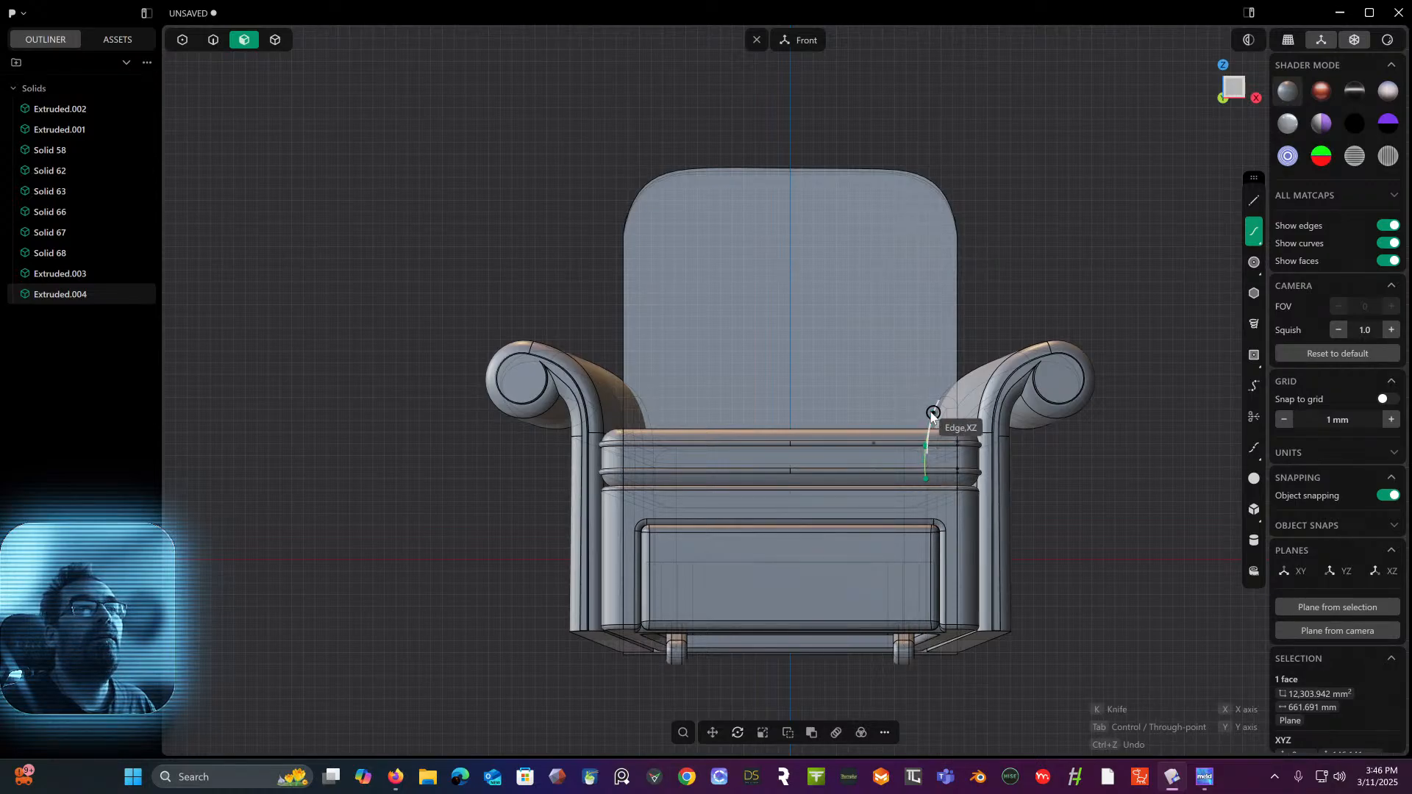
{"action": "left_click", "coordinate": [934, 413]}
{"action": "left_click", "coordinate": [957, 381]}
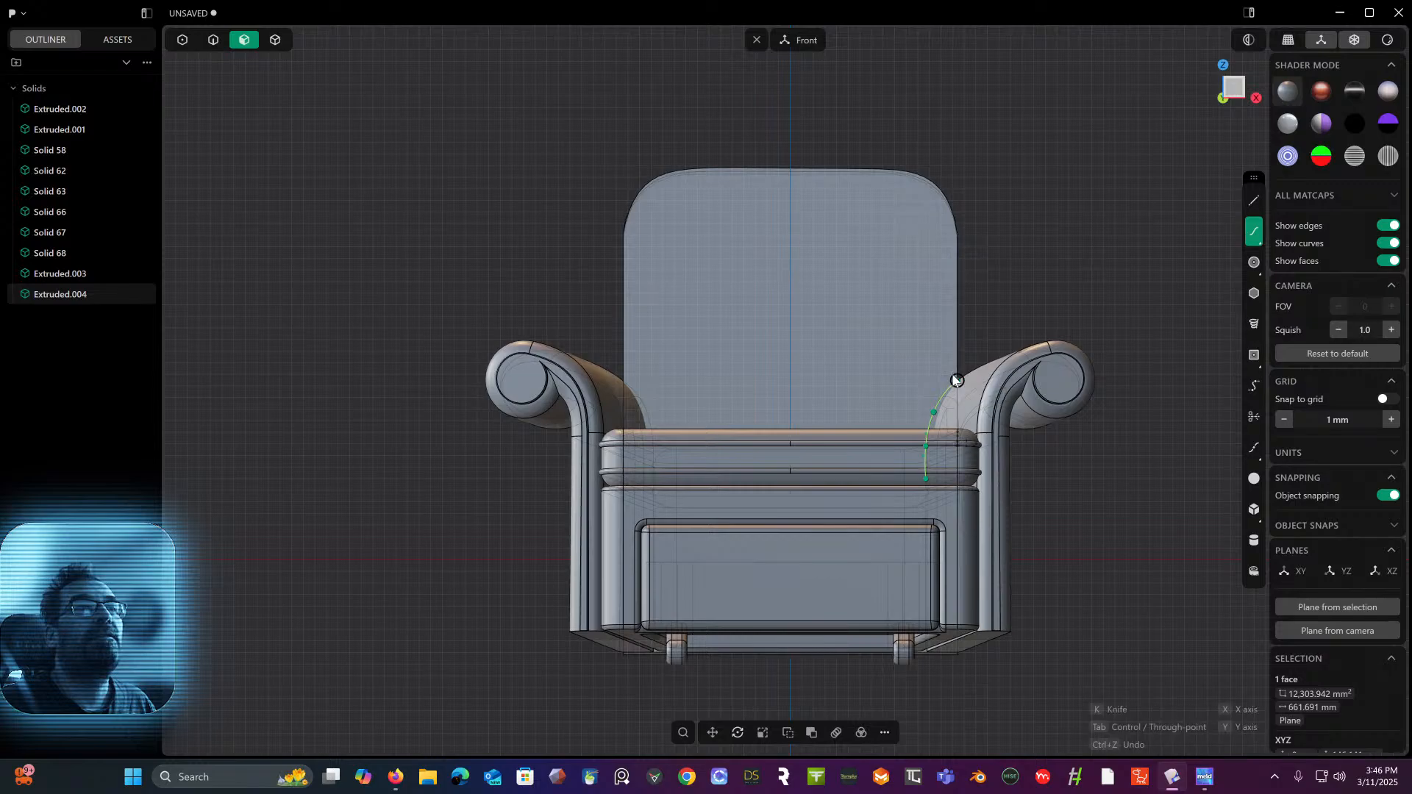
{"action": "double_click", "coordinate": [1037, 325]}
{"action": "mouse_move", "coordinate": [1037, 325]}
{"action": "middle_mouse_down"}
{"action": "mouse_move", "coordinate": [934, 368]}
{"action": "mouse_move", "coordinate": [824, 308]}
{"action": "mouse_move", "coordinate": [940, 347]}
{"action": "mouse_move", "coordinate": [1038, 315]}
{"action": "middle_mouse_up"}
- Cut the front backrest panel with the spline along the armrest contour
{"action": "left_click", "coordinate": [1237, 87]}
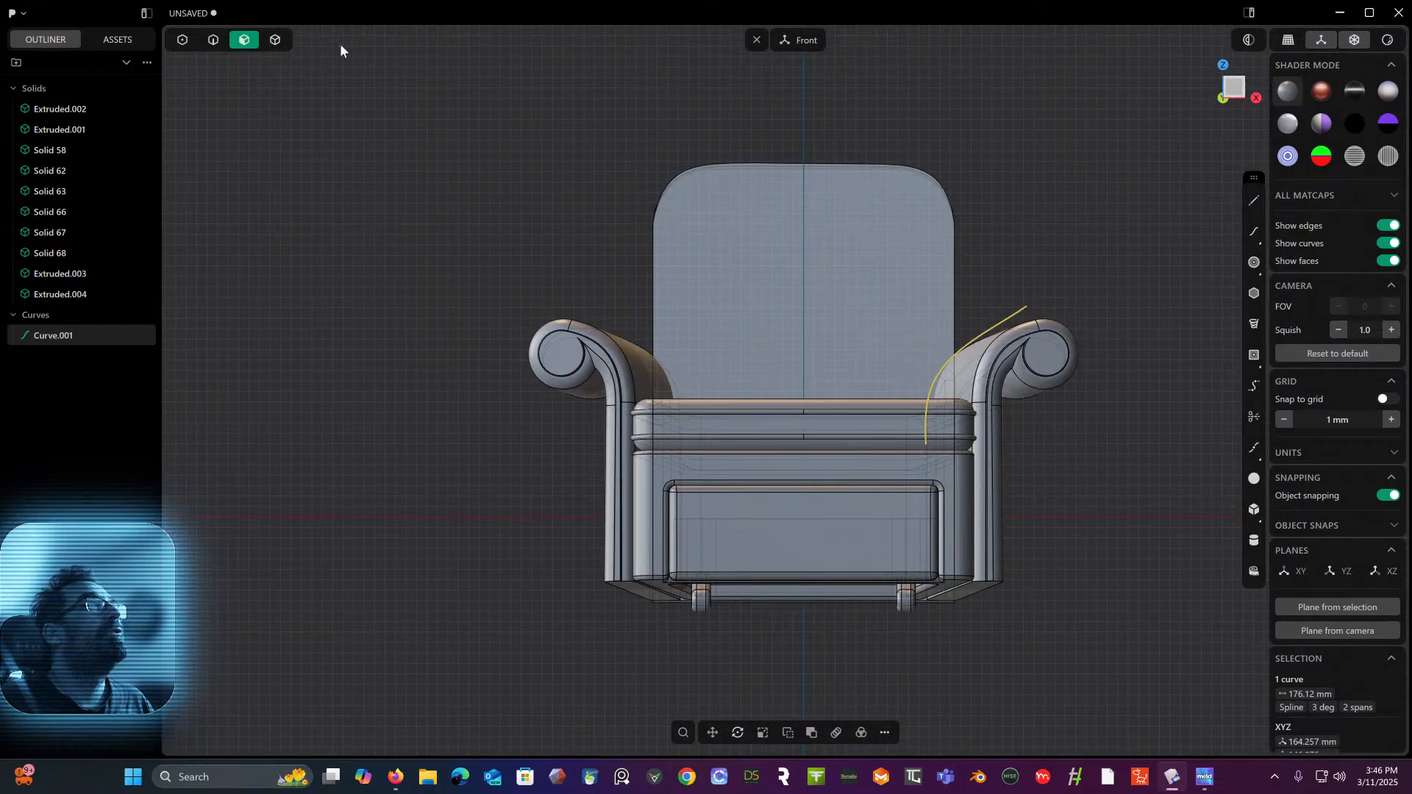
{"action": "left_click", "coordinate": [276, 39]}
{"action": "left_click", "coordinate": [719, 213]}
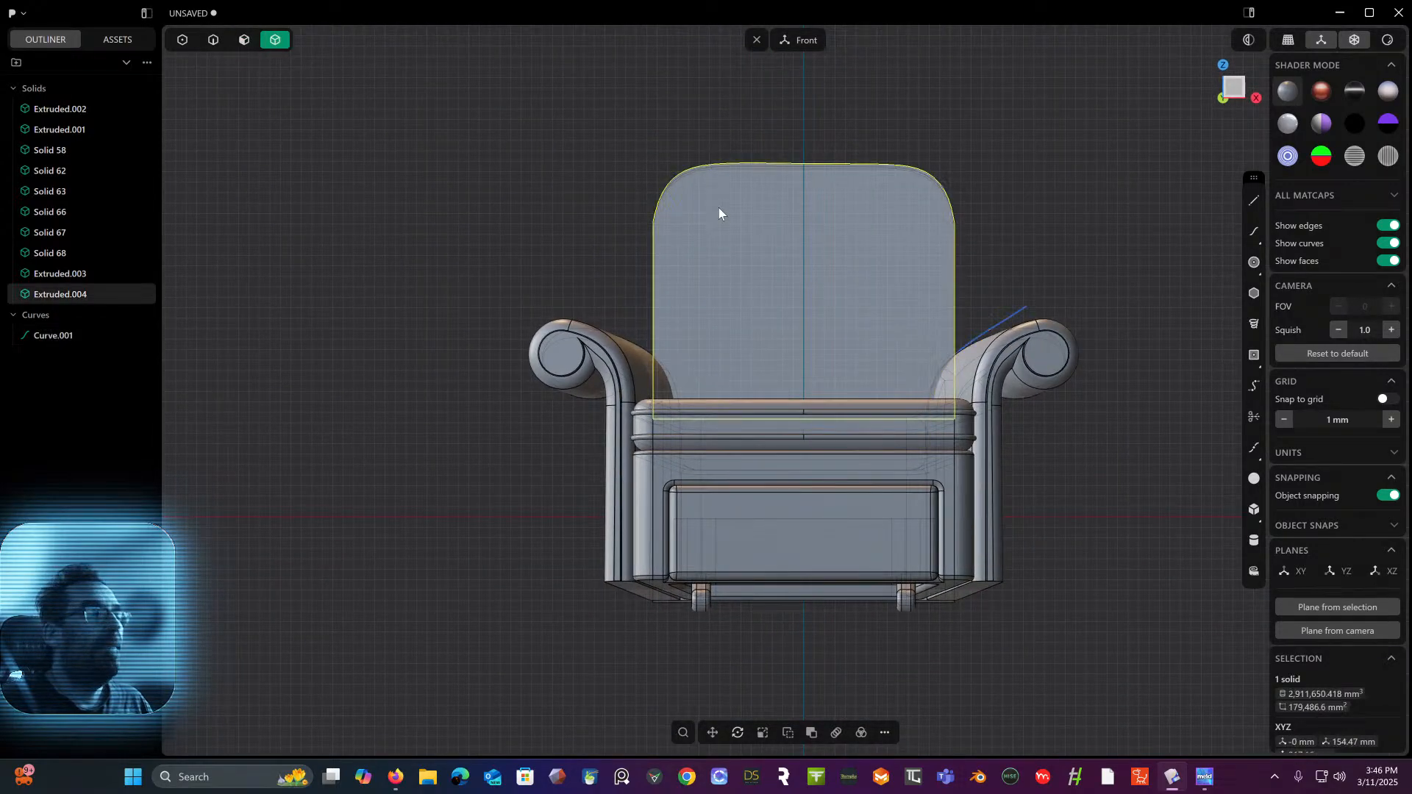
{"action": "key", "text": "c"}
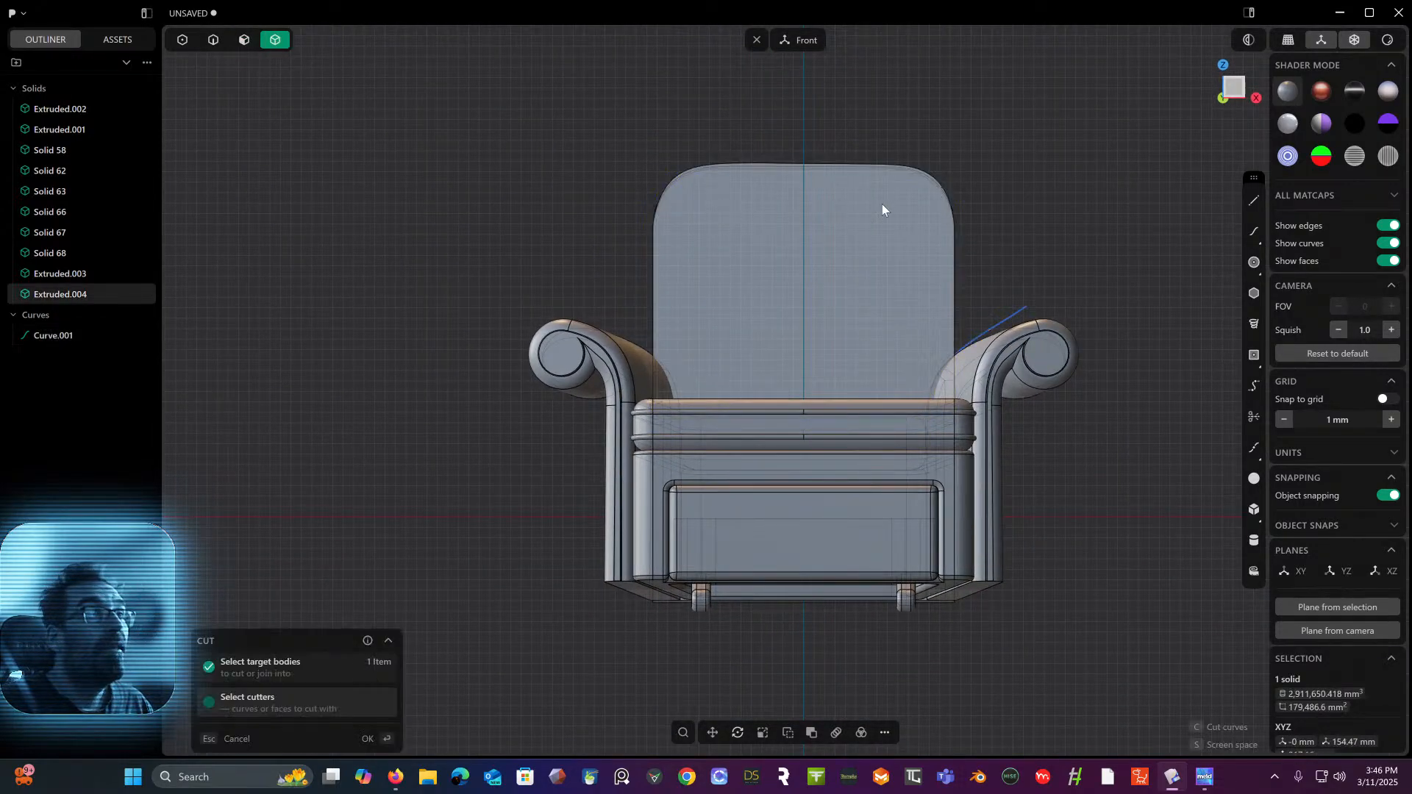
{"action": "left_click", "coordinate": [995, 309]}
{"action": "key", "text": "Return"}
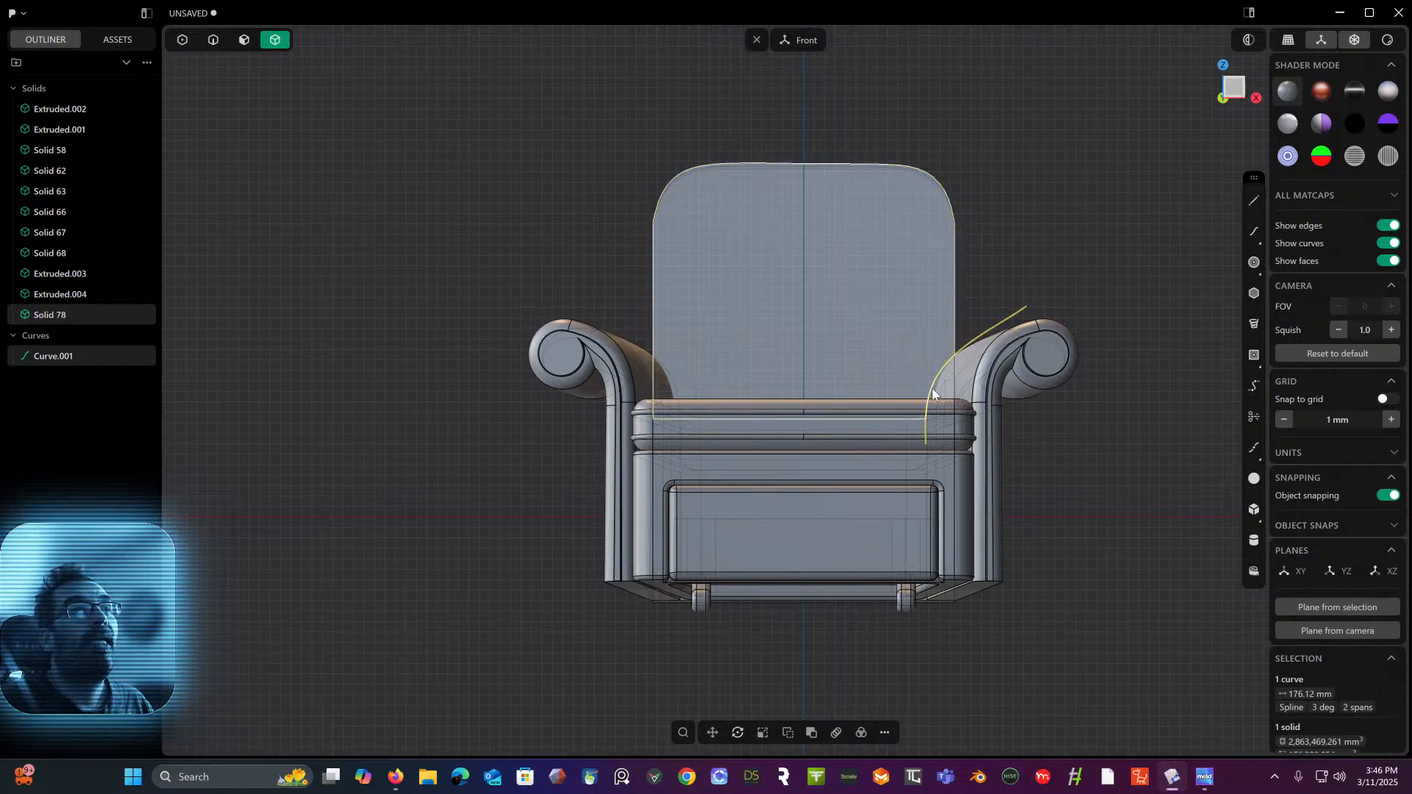
- Delete the cut-off corner of the front backrest panel inside the armrest, along with the spline used as cutter
{"action": "middle_click_drag", "start_coordinate": [937, 347], "coordinate": [870, 387]}
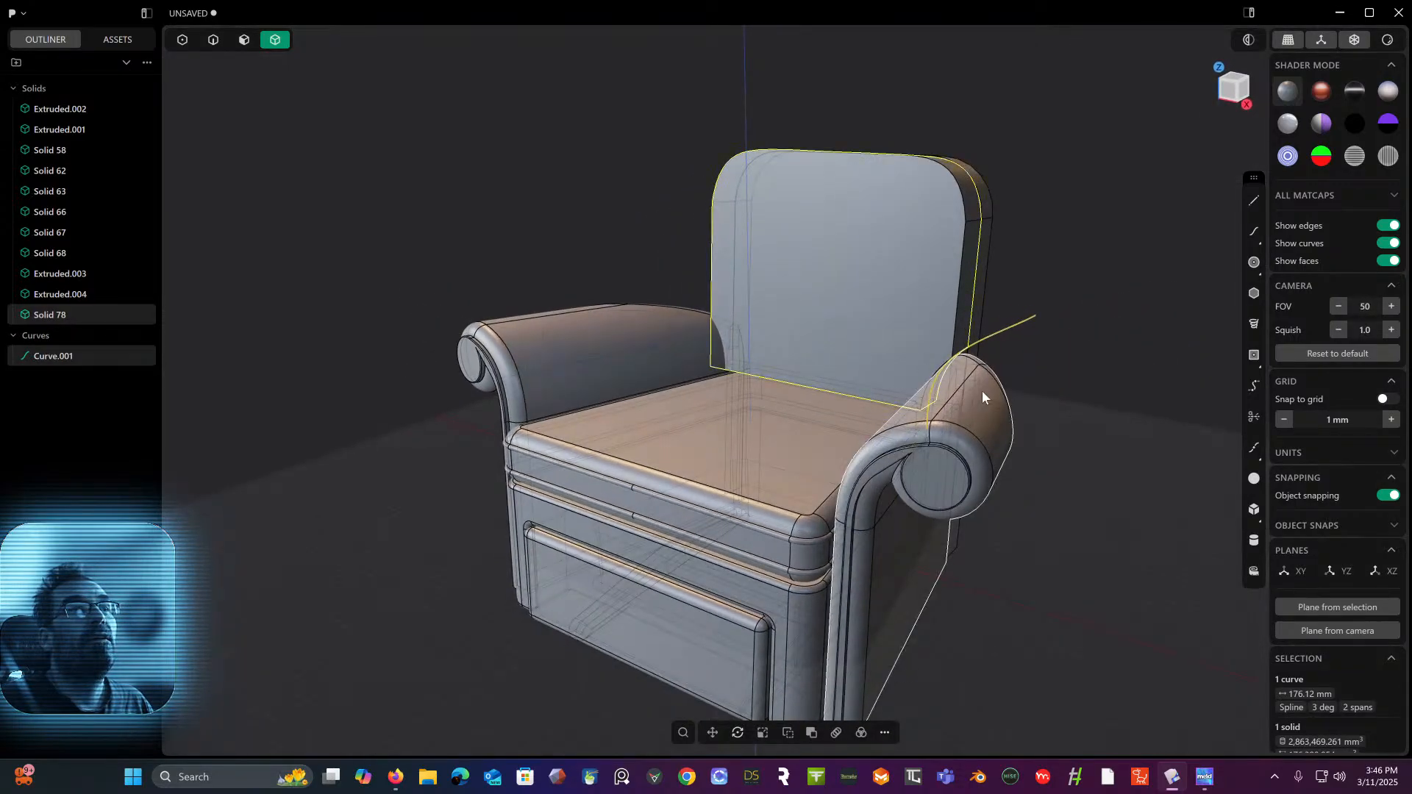
{"action": "middle_click_drag", "start_coordinate": [983, 395], "coordinate": [855, 347]}
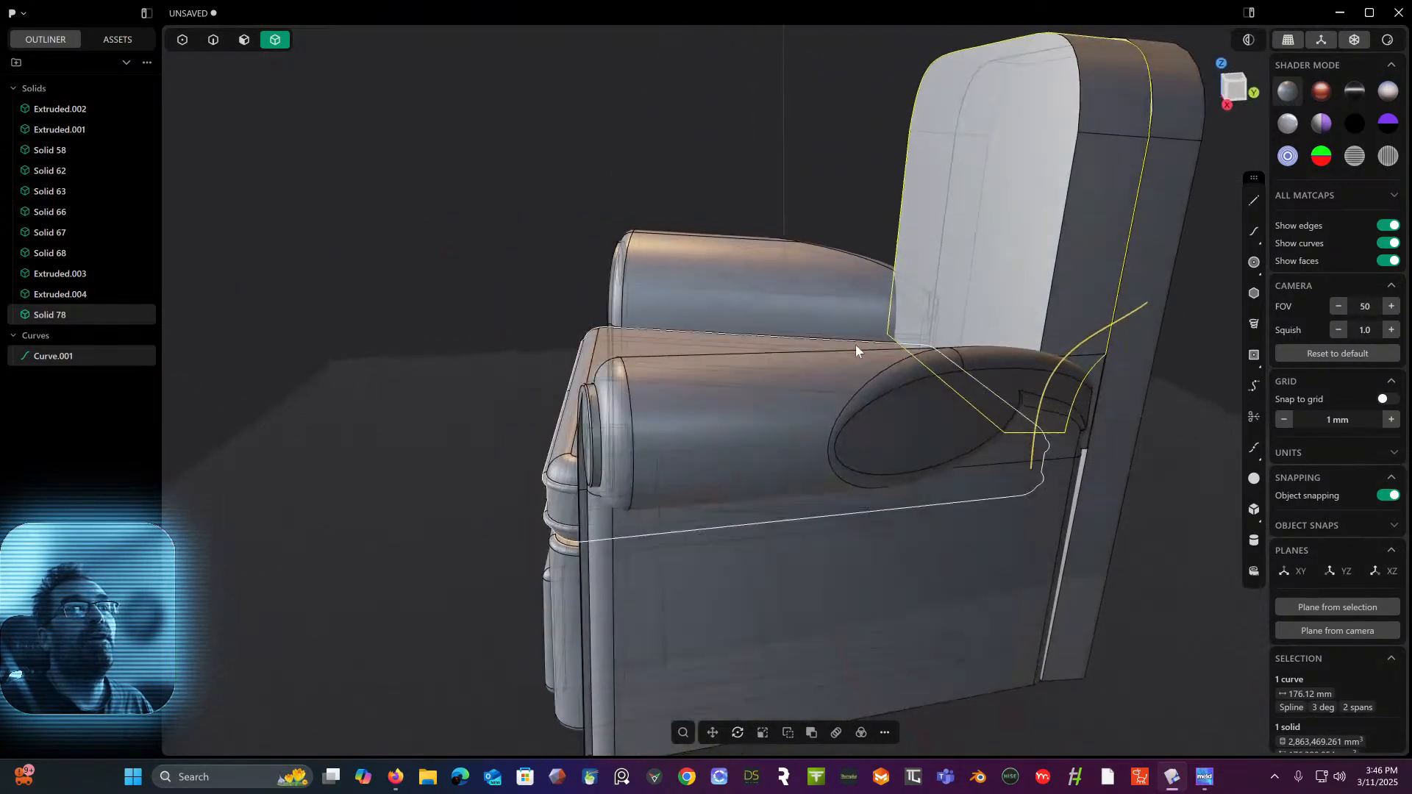
{"action": "left_click", "coordinate": [1097, 369]}
{"action": "key", "text": "Delete"}
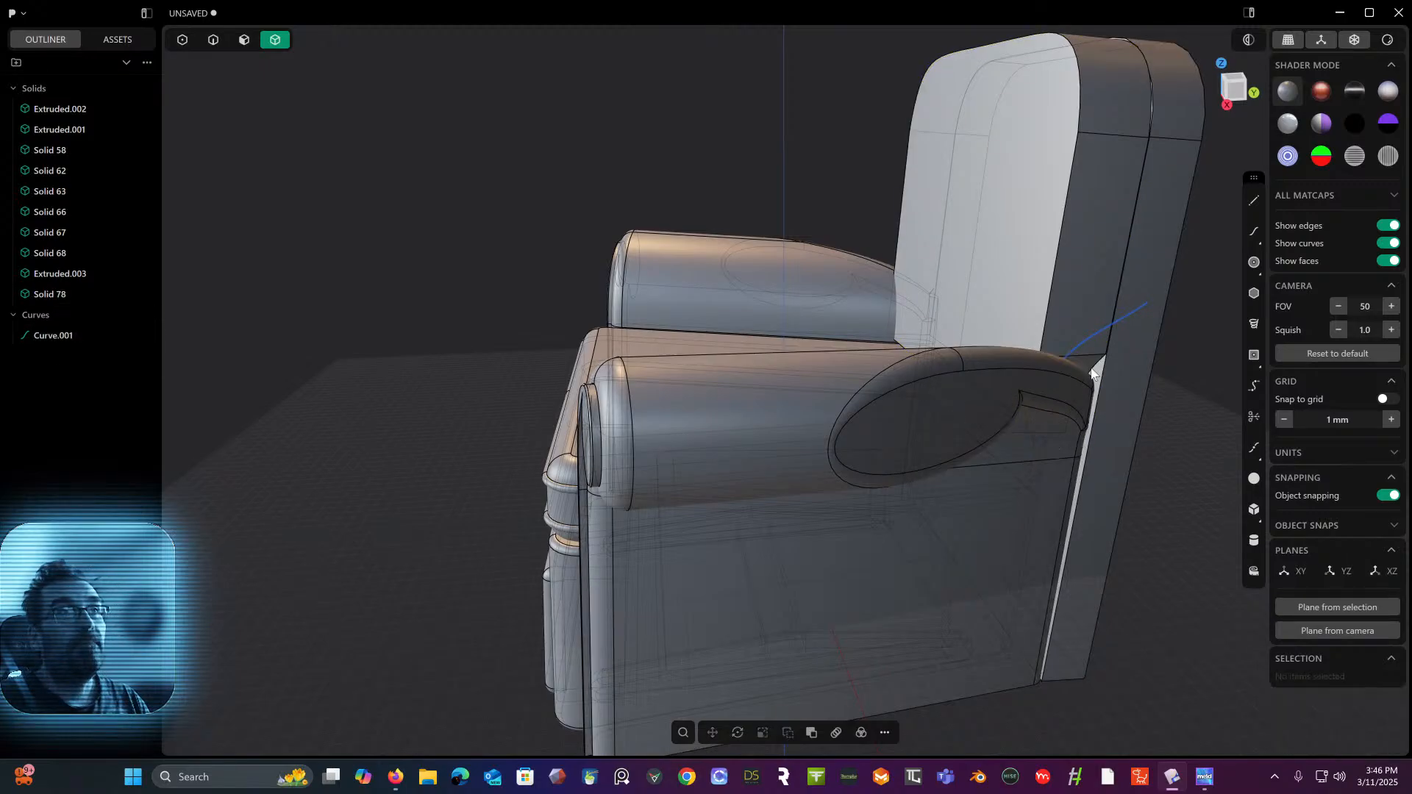
{"action": "middle_click_drag", "start_coordinate": [1016, 346], "coordinate": [1101, 383]}
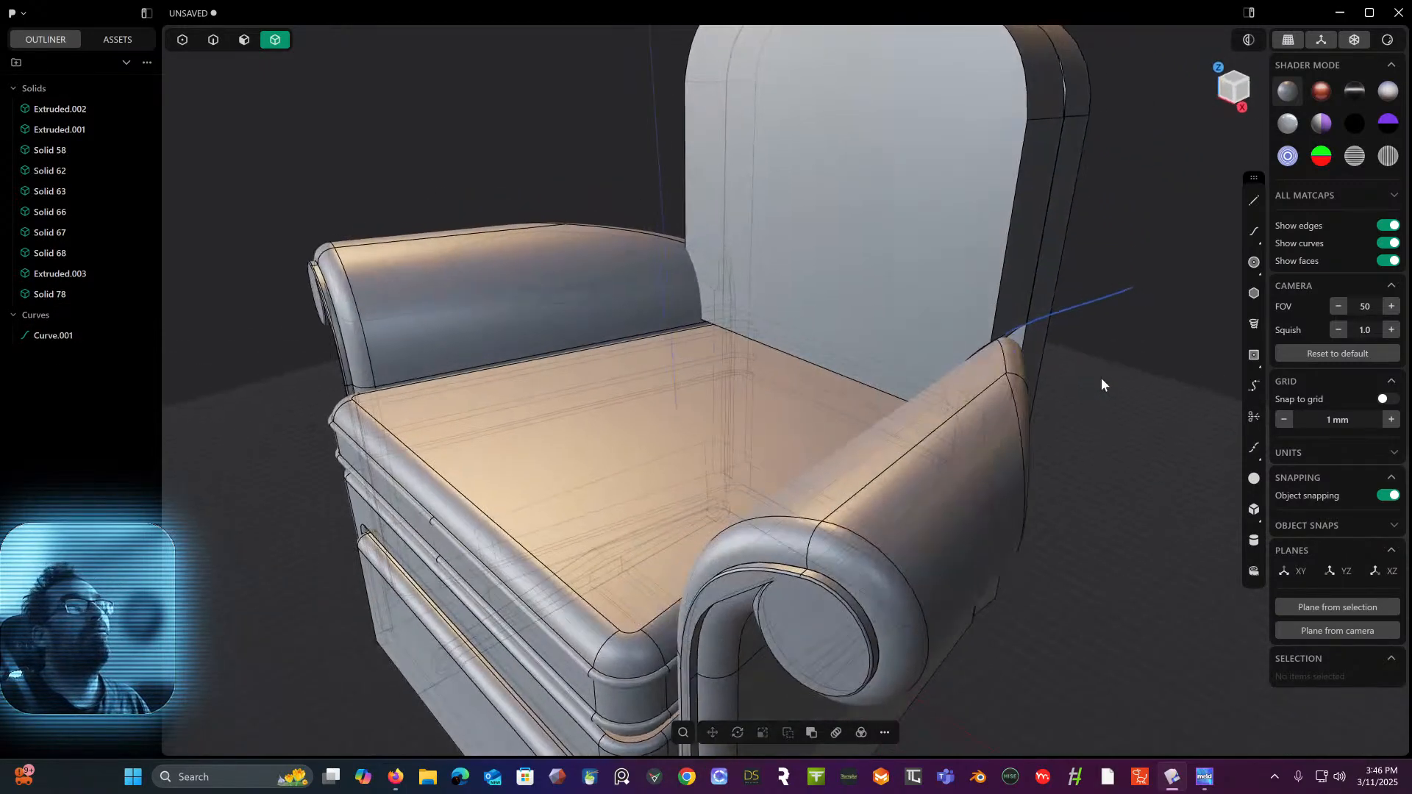
{"action": "left_click", "coordinate": [213, 40]}
{"action": "left_click", "coordinate": [1113, 291]}
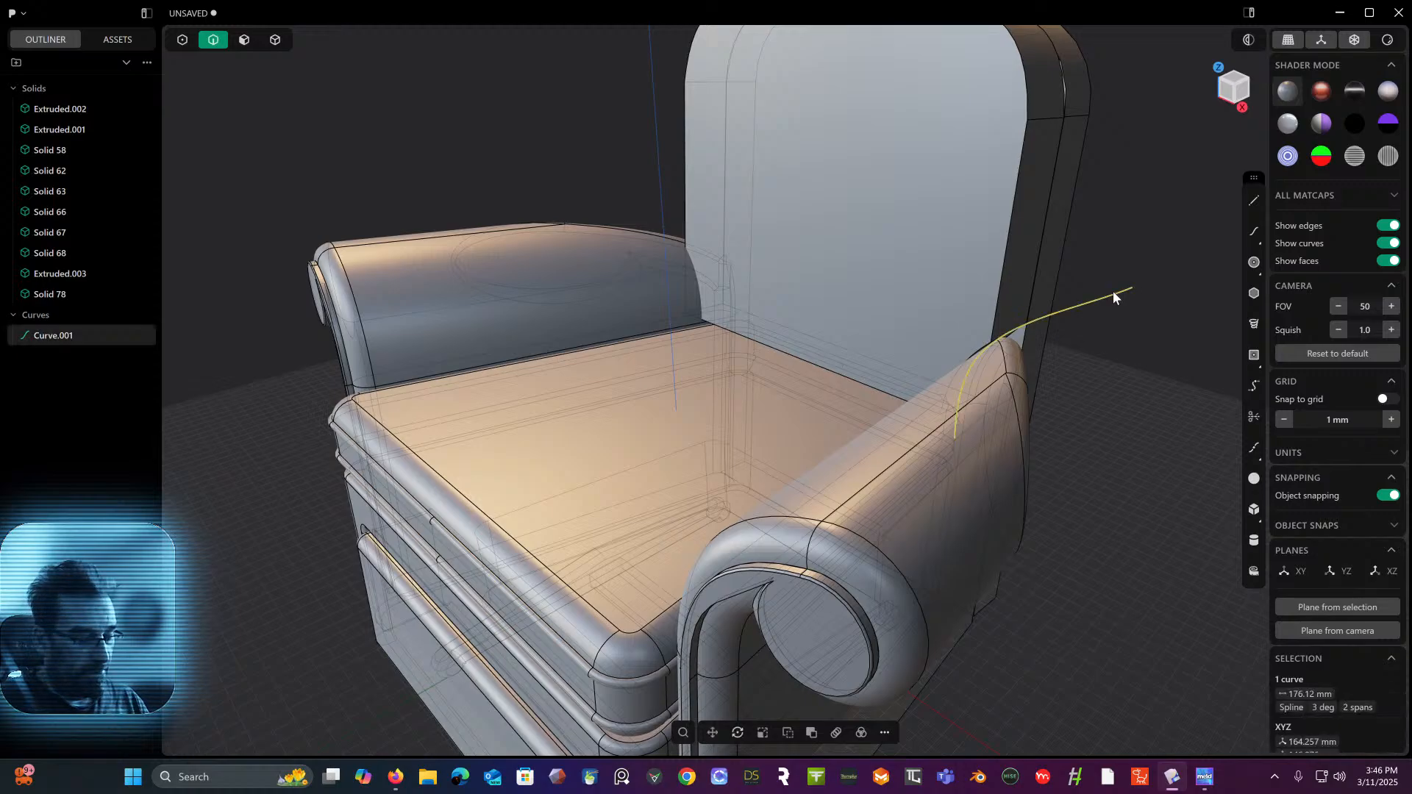
{"action": "key", "text": "Delete"}
{"action": "scroll", "coordinate": [1126, 220], "scroll_direction": "up", "scroll_amount": 5}
{"action": "scroll", "coordinate": [1128, 237], "scroll_direction": "down", "scroll_amount": 5}
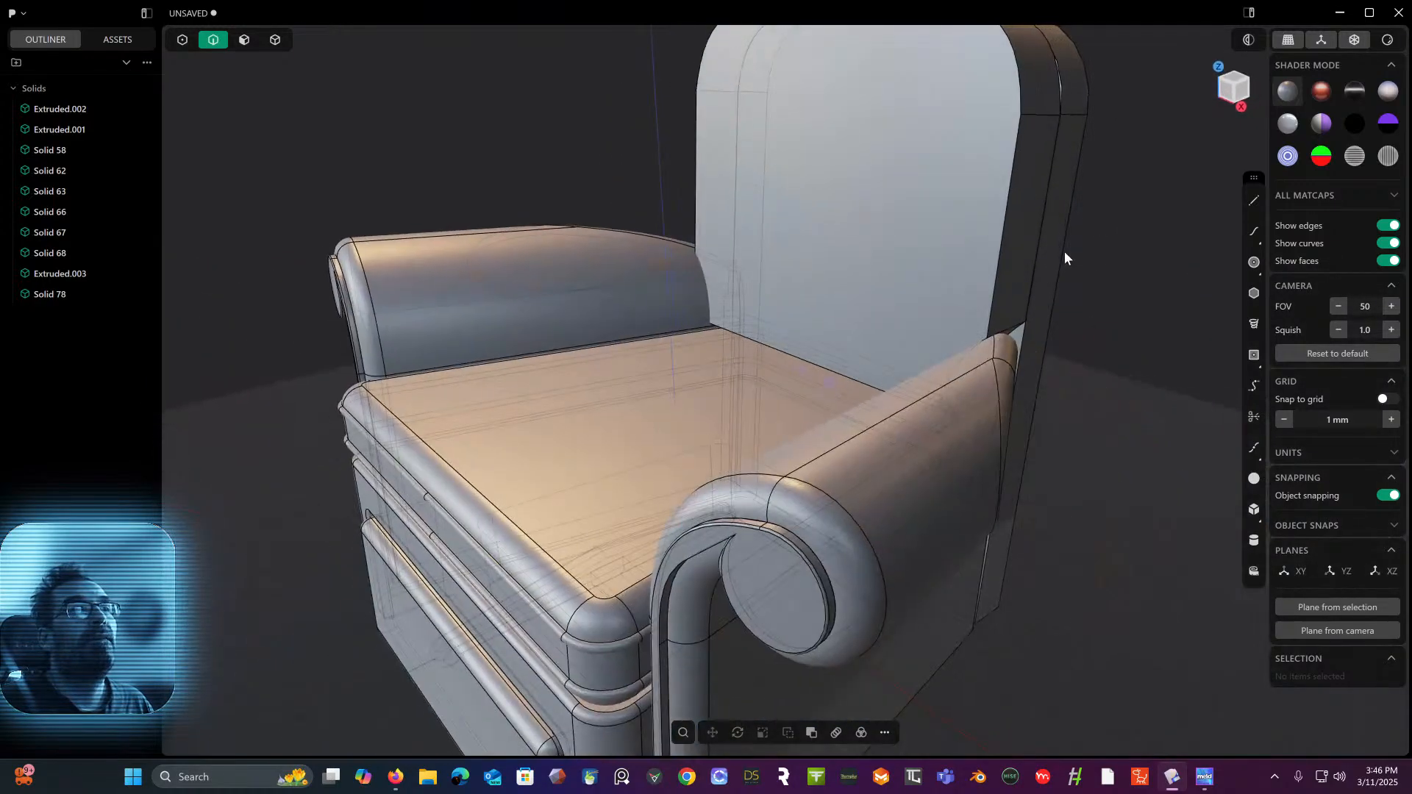
- Mirror the trimmed +X half of the front backrest panel across its centre plane, cutting at the plane and uniting the halves
{"action": "scroll", "coordinate": [1065, 250], "scroll_direction": "up", "scroll_amount": 6}
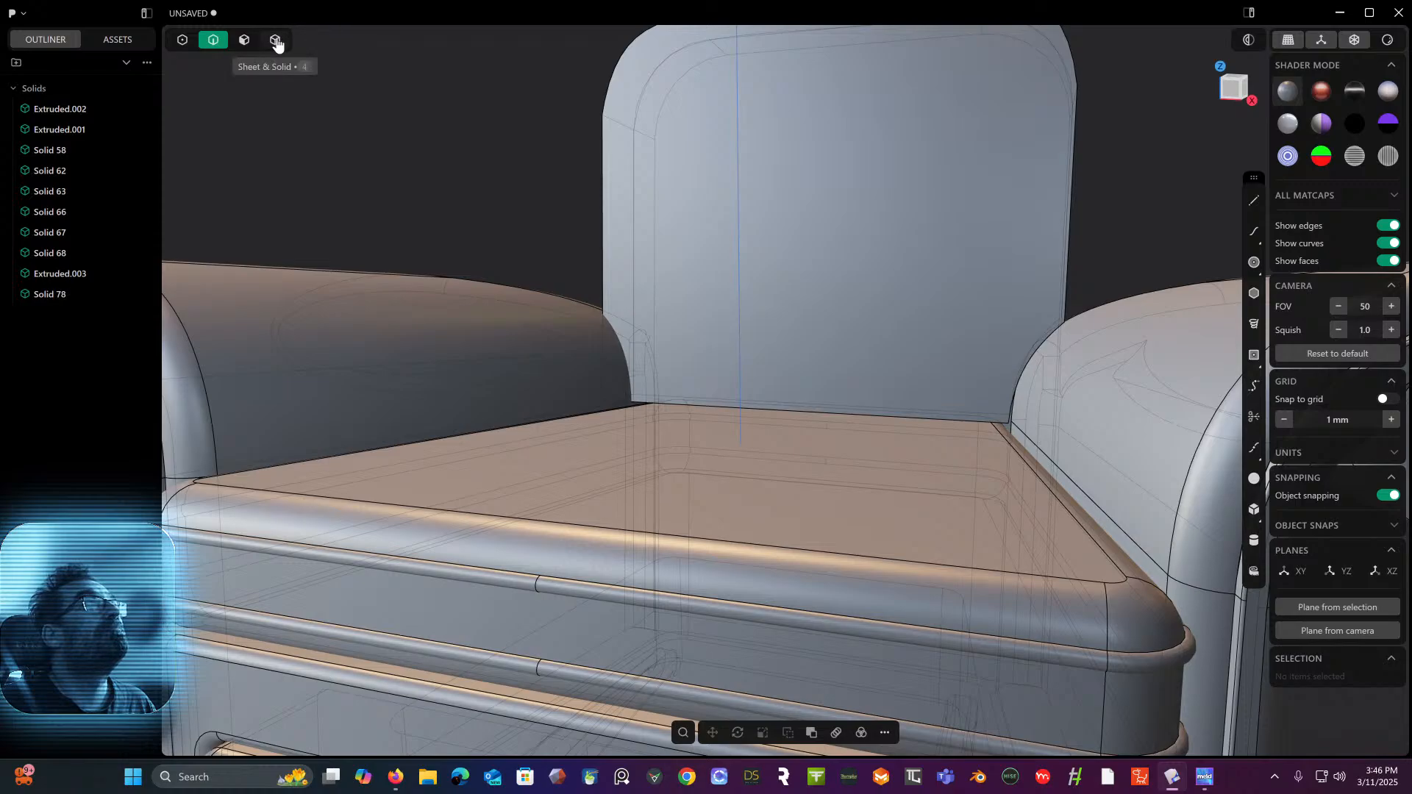
{"action": "left_click", "coordinate": [275, 40]}
{"action": "left_click", "coordinate": [850, 177]}
{"action": "middle_click_drag", "start_coordinate": [798, 169], "coordinate": [840, 184]}
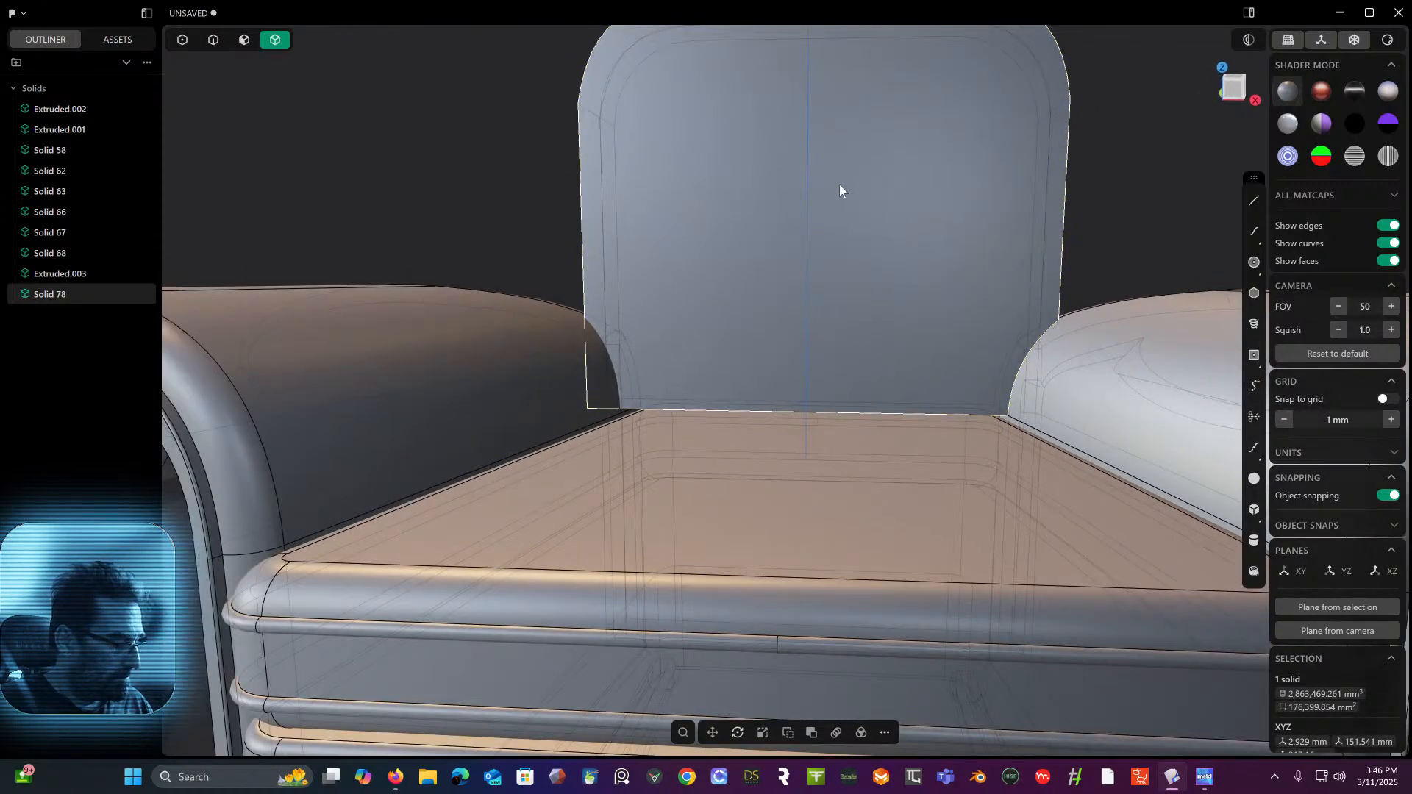
{"action": "key", "text": "alt+x"}
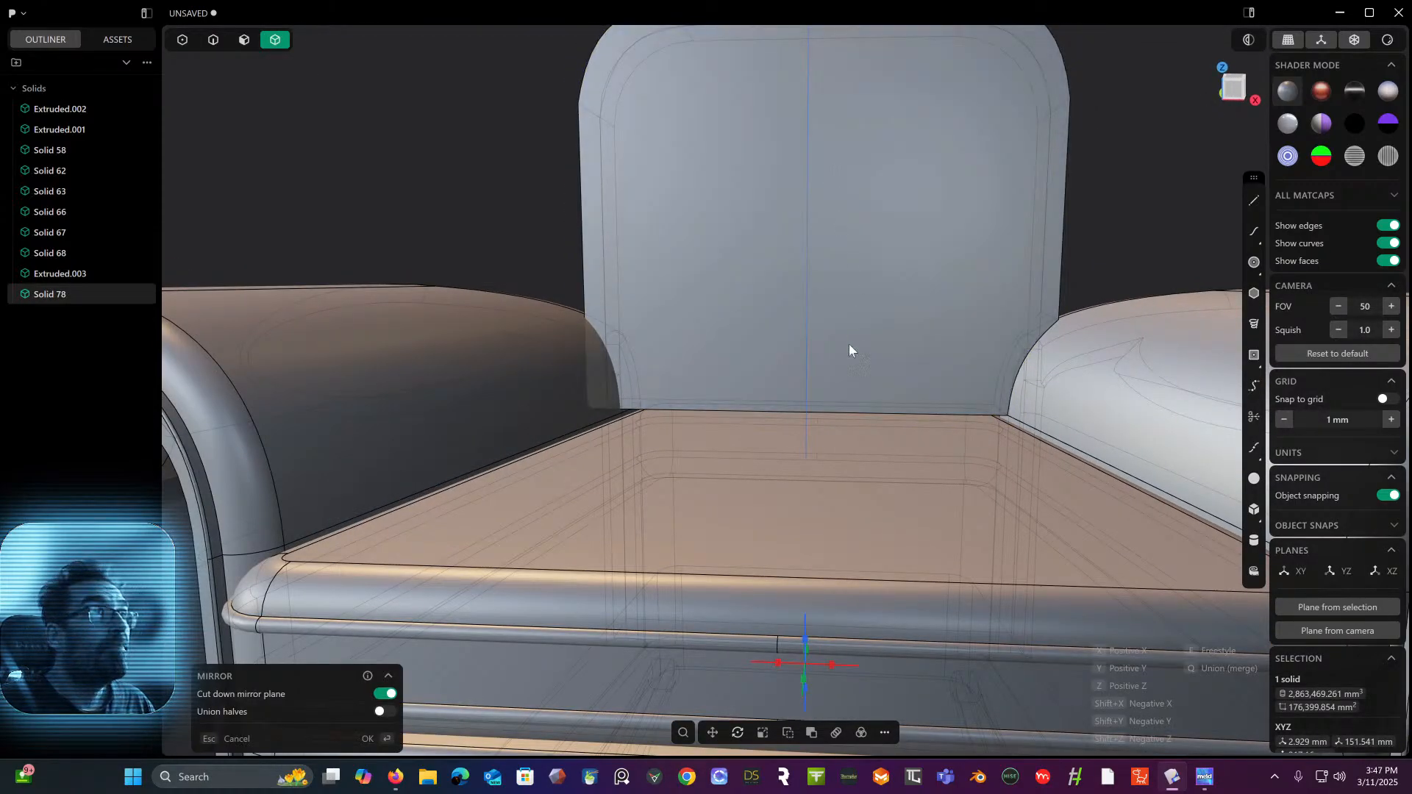
{"action": "left_click", "coordinate": [829, 663]}
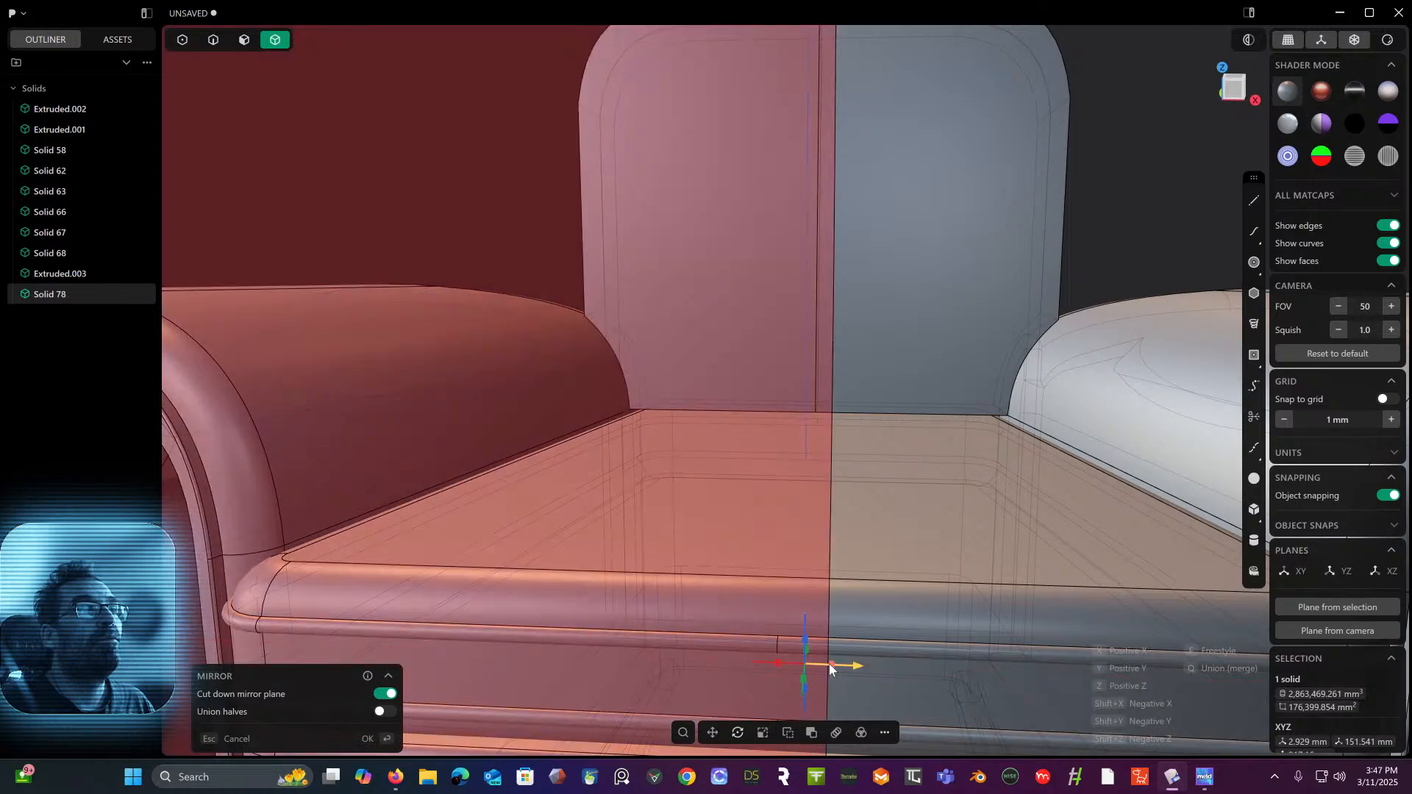
{"action": "left_click", "coordinate": [384, 713]}
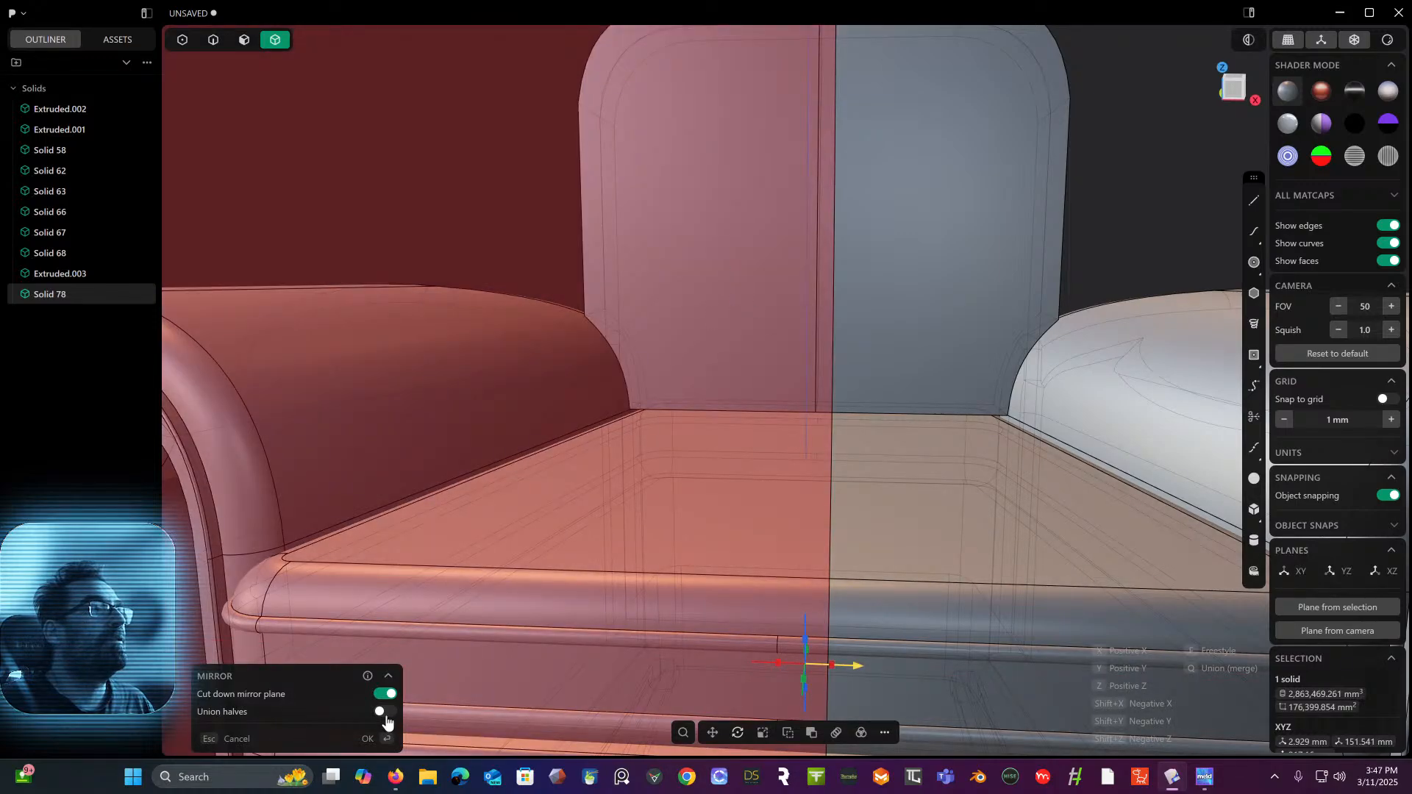
{"action": "key", "text": "Return"}
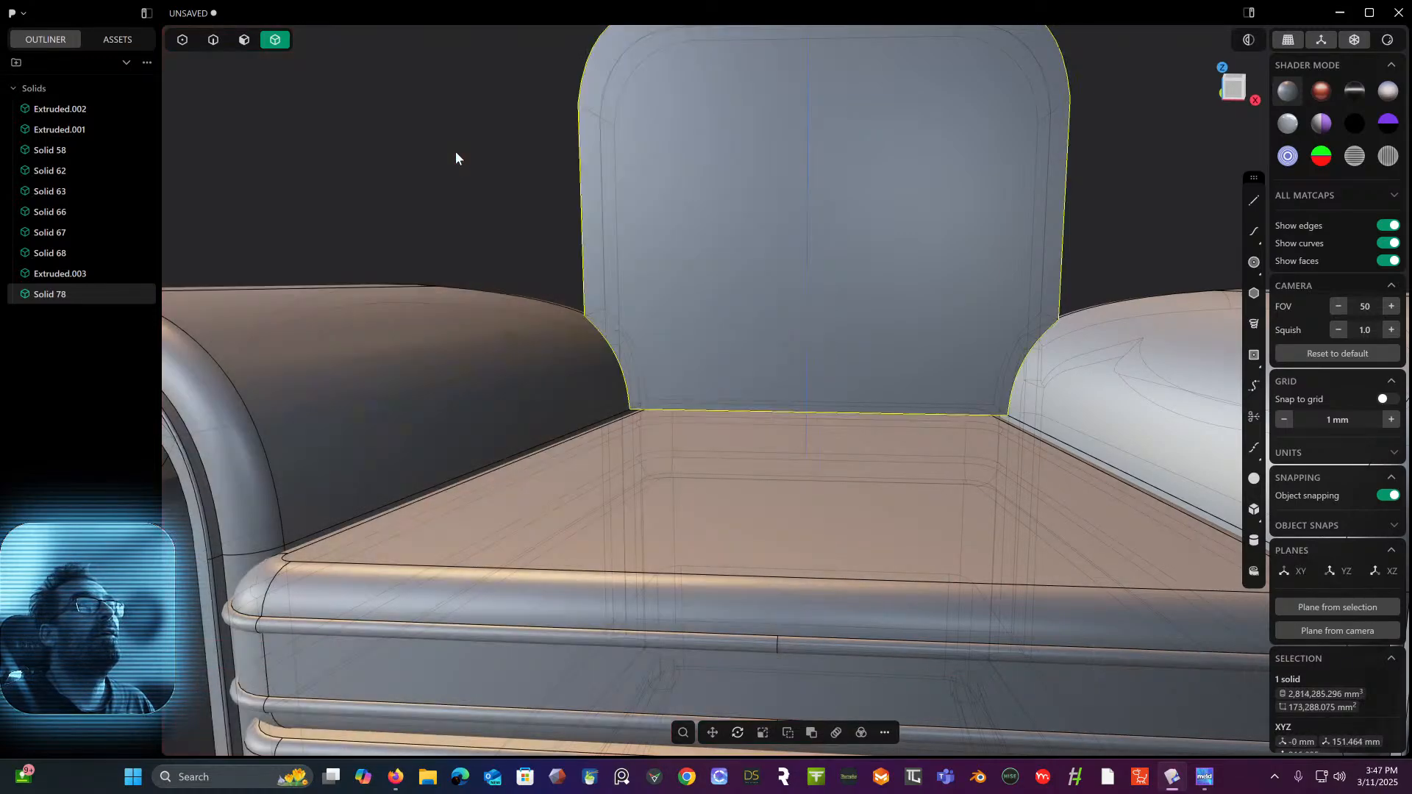
- Examine the mirrored front backrest panel from the side, from above and from the front, checking its fit between the armrests
{"action": "scroll", "coordinate": [454, 153], "scroll_direction": "down", "scroll_amount": 6}
{"action": "middle_click_drag", "start_coordinate": [454, 153], "coordinate": [432, 78]}
{"action": "scroll", "coordinate": [363, 203], "scroll_direction": "up", "scroll_amount": 4}
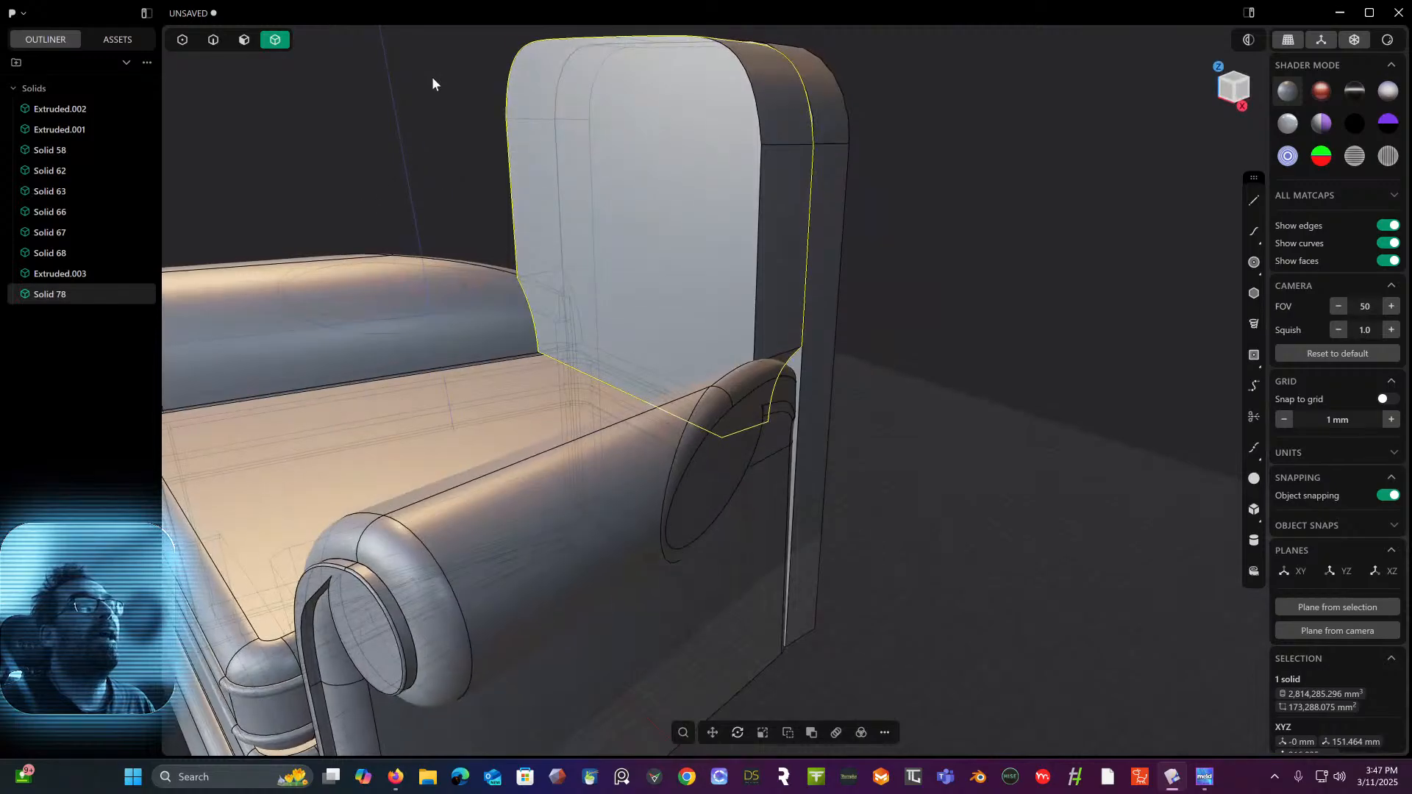
{"action": "middle_click_drag", "start_coordinate": [448, 177], "coordinate": [482, 180]}
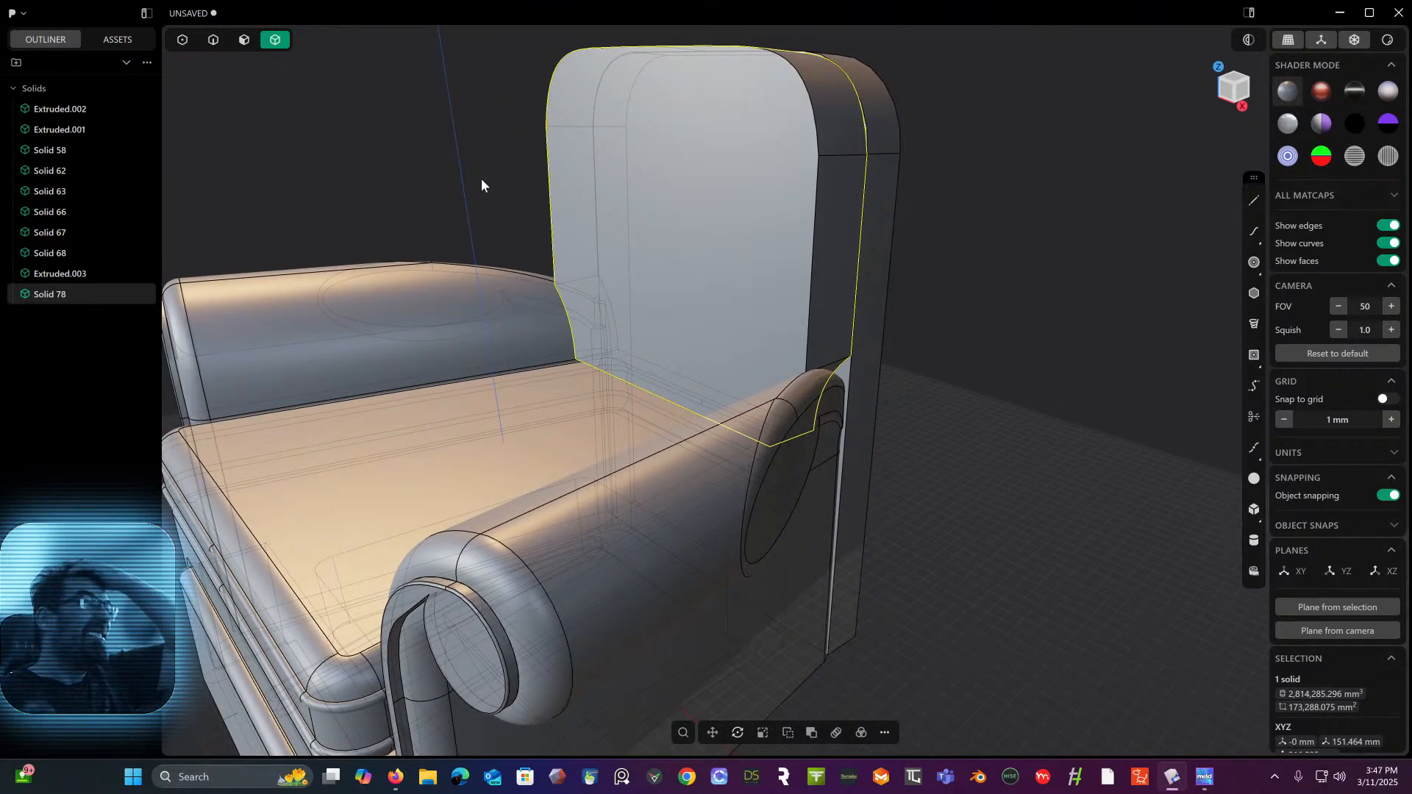
{"action": "middle_click_drag", "start_coordinate": [584, 75], "coordinate": [666, 89]}
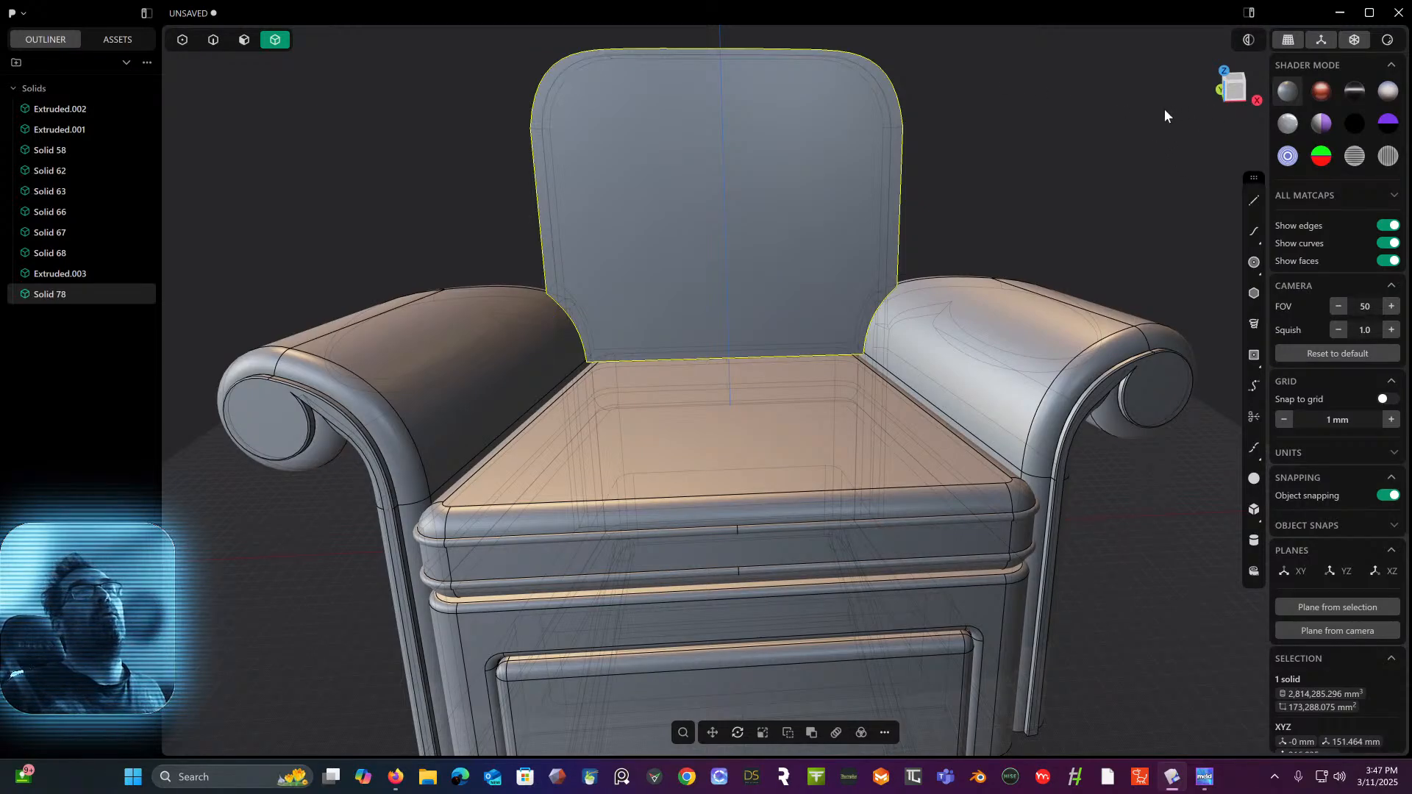
{"action": "middle_click_drag", "start_coordinate": [1149, 98], "coordinate": [1101, 257]}
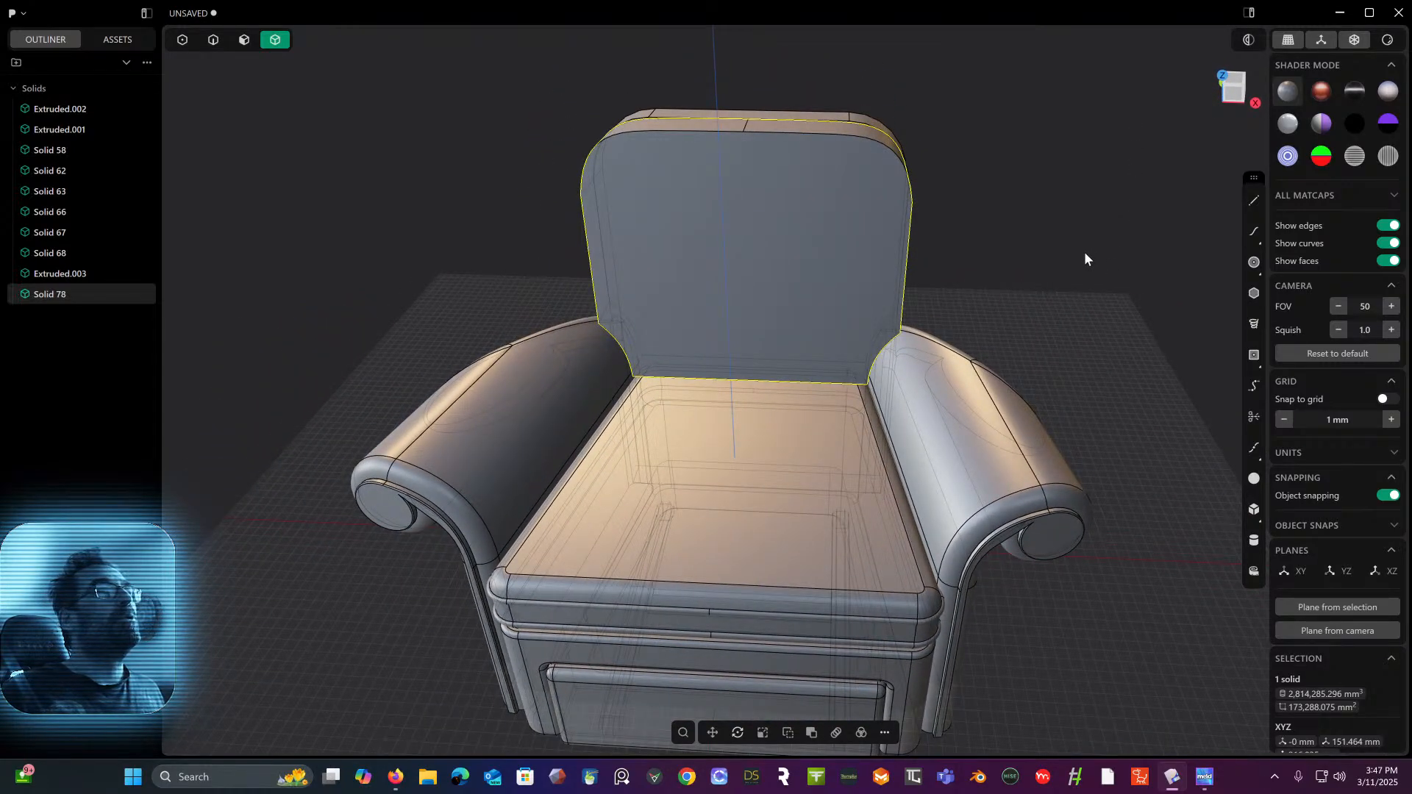
{"action": "left_click", "coordinate": [1240, 89]}
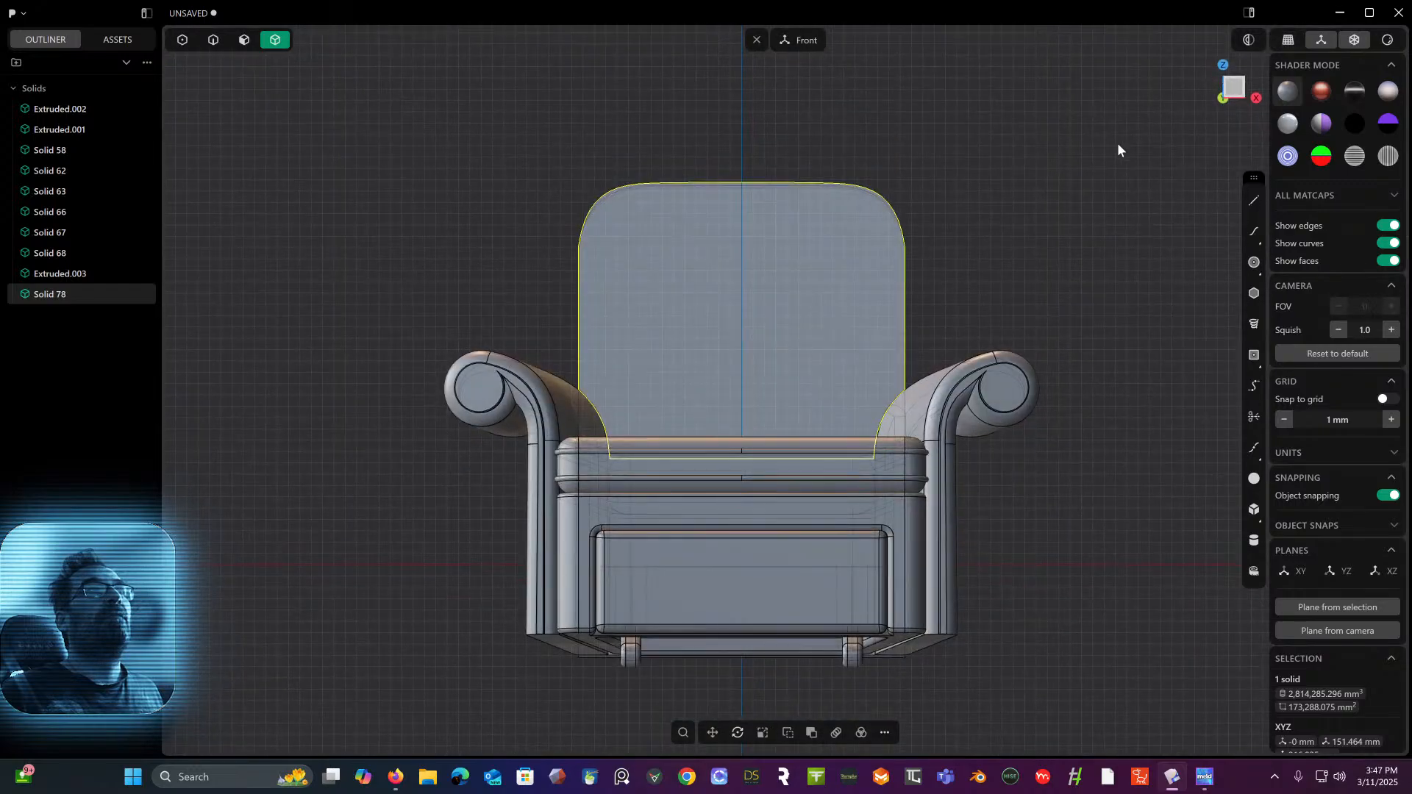
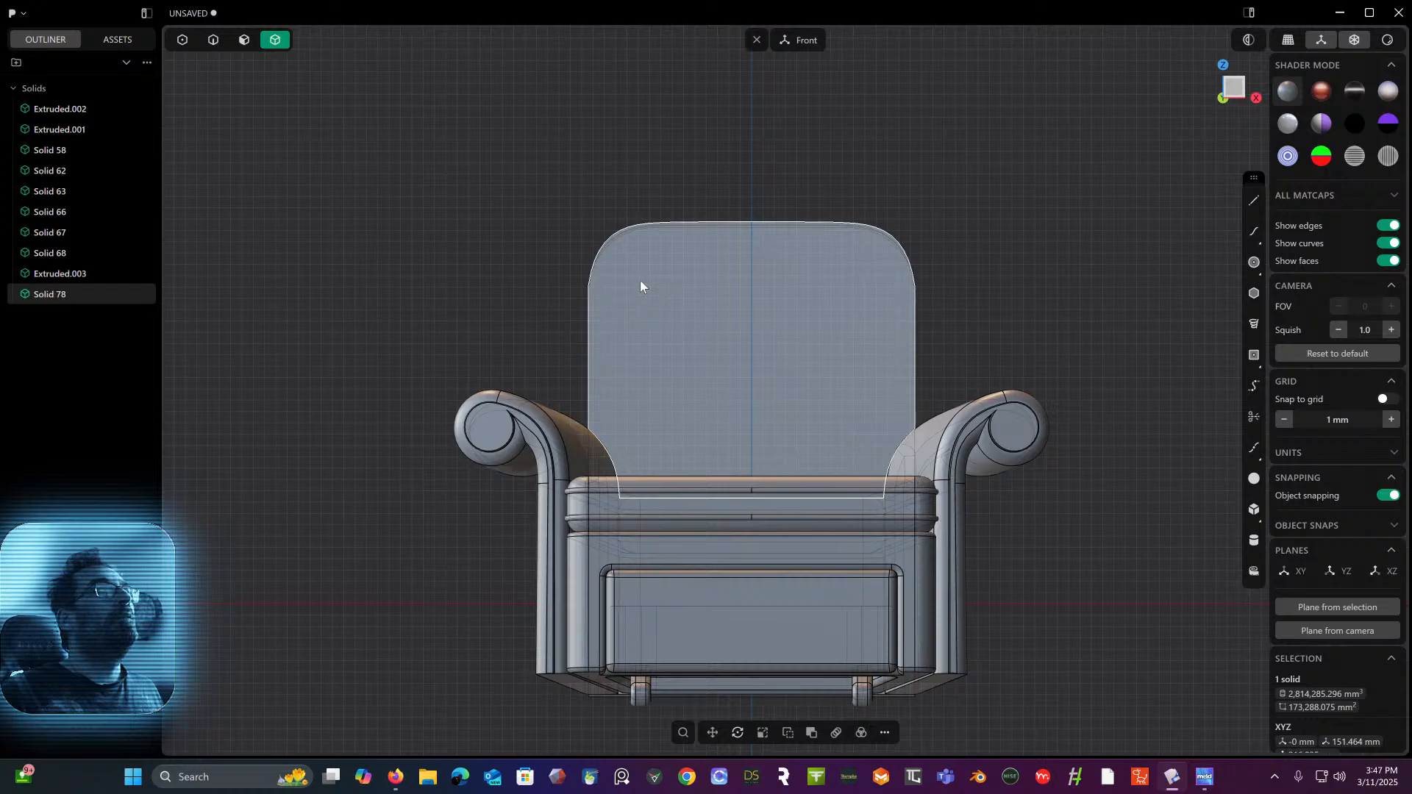
{"action": "middle_click_drag", "start_coordinate": [668, 219], "coordinate": [596, 207]}
- Turn off X-ray mode and offset all outline edges of the front backrest panel's front face inward by about 34.31 mm
{"action": "left_click", "coordinate": [213, 40]}
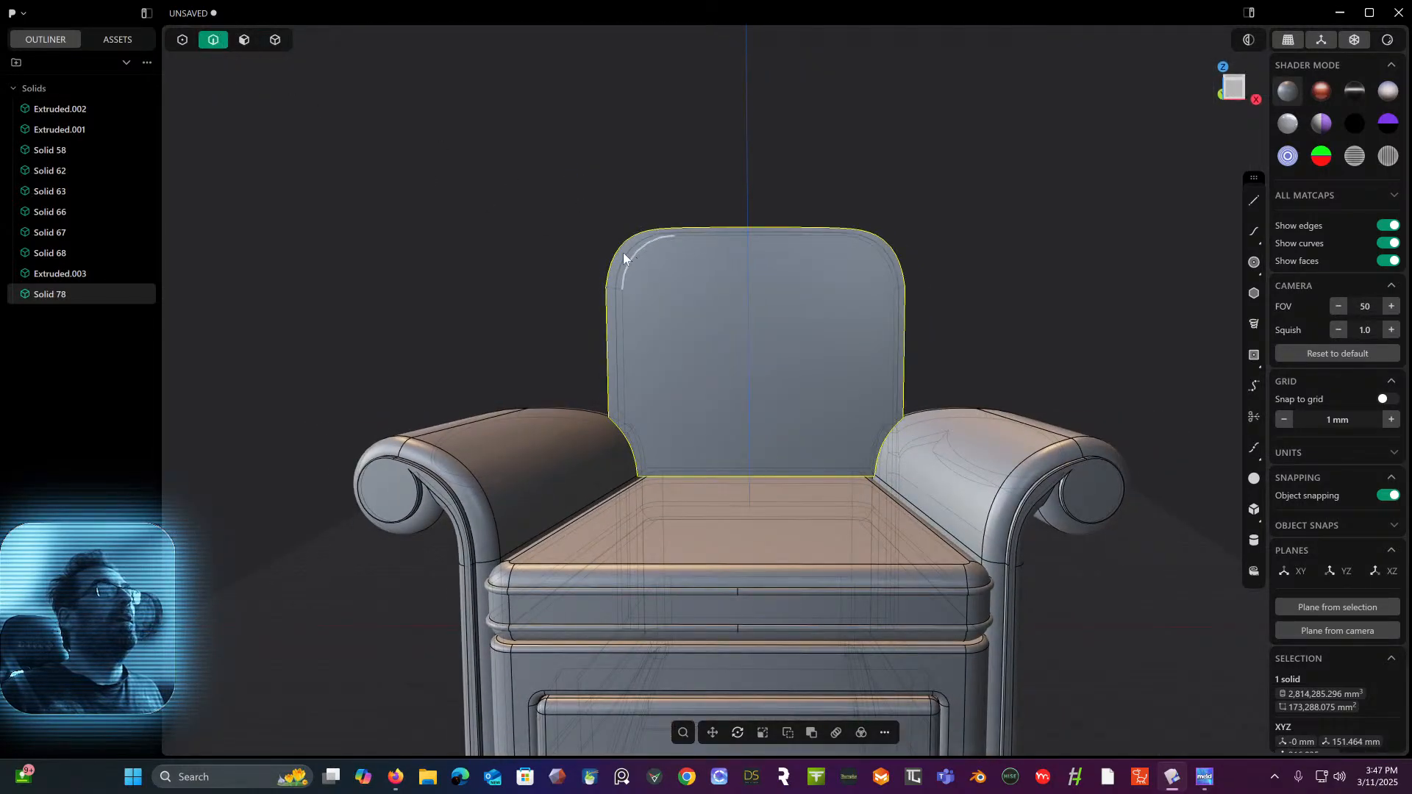
{"action": "left_click", "coordinate": [620, 246]}
{"action": "key", "text": "f"}
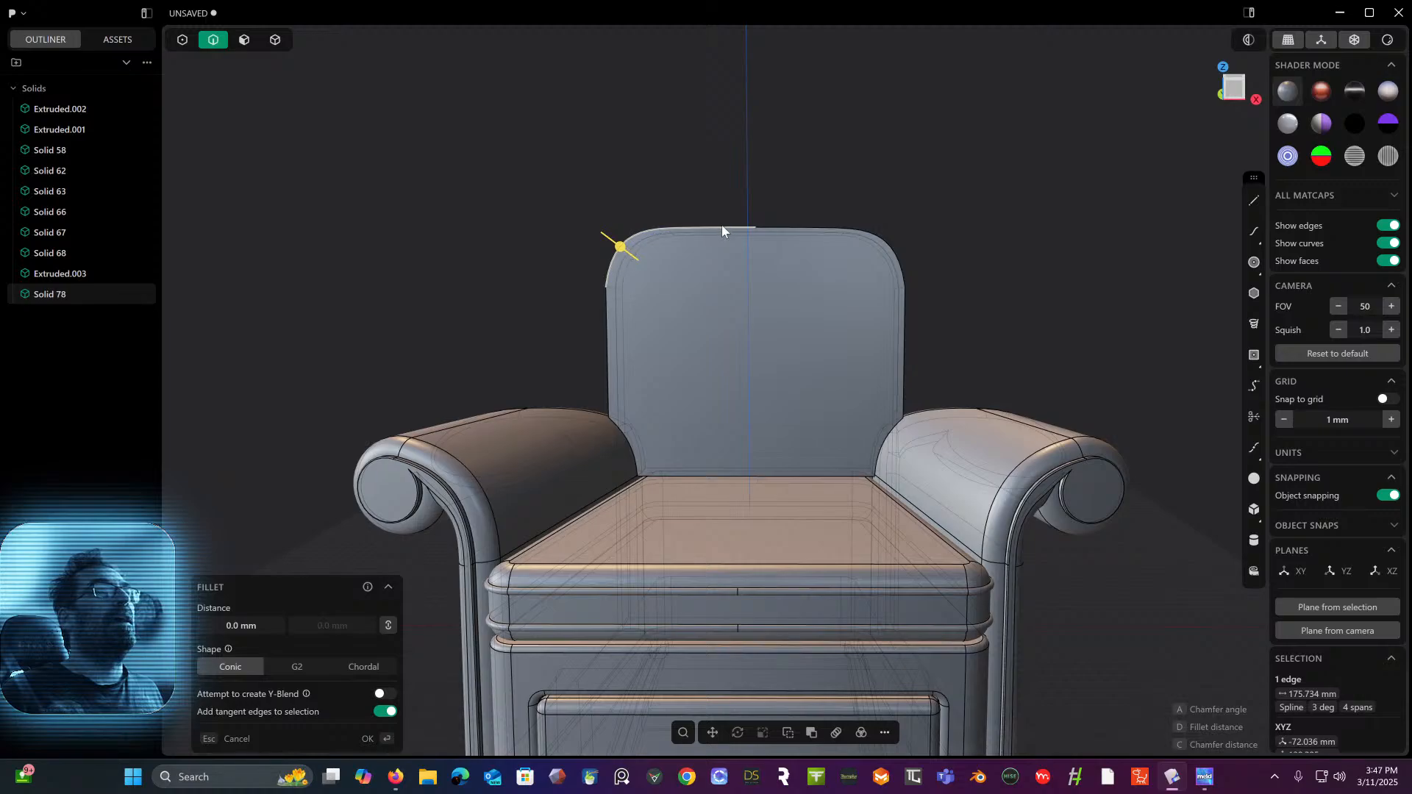
{"action": "left_click", "coordinate": [811, 230]}
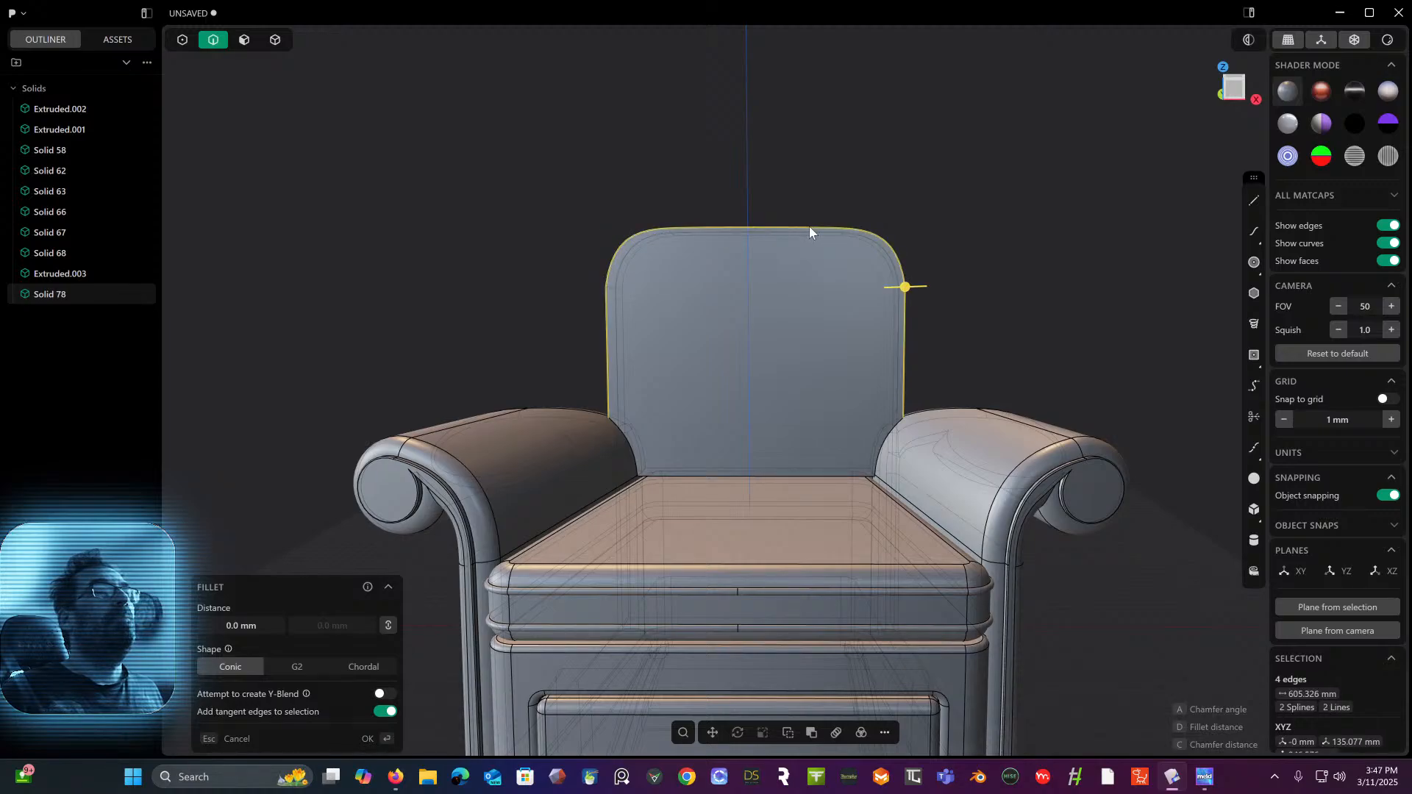
{"action": "middle_click_drag", "start_coordinate": [809, 227], "coordinate": [668, 375]}
{"action": "scroll", "coordinate": [669, 375], "scroll_direction": "up", "scroll_amount": 3}
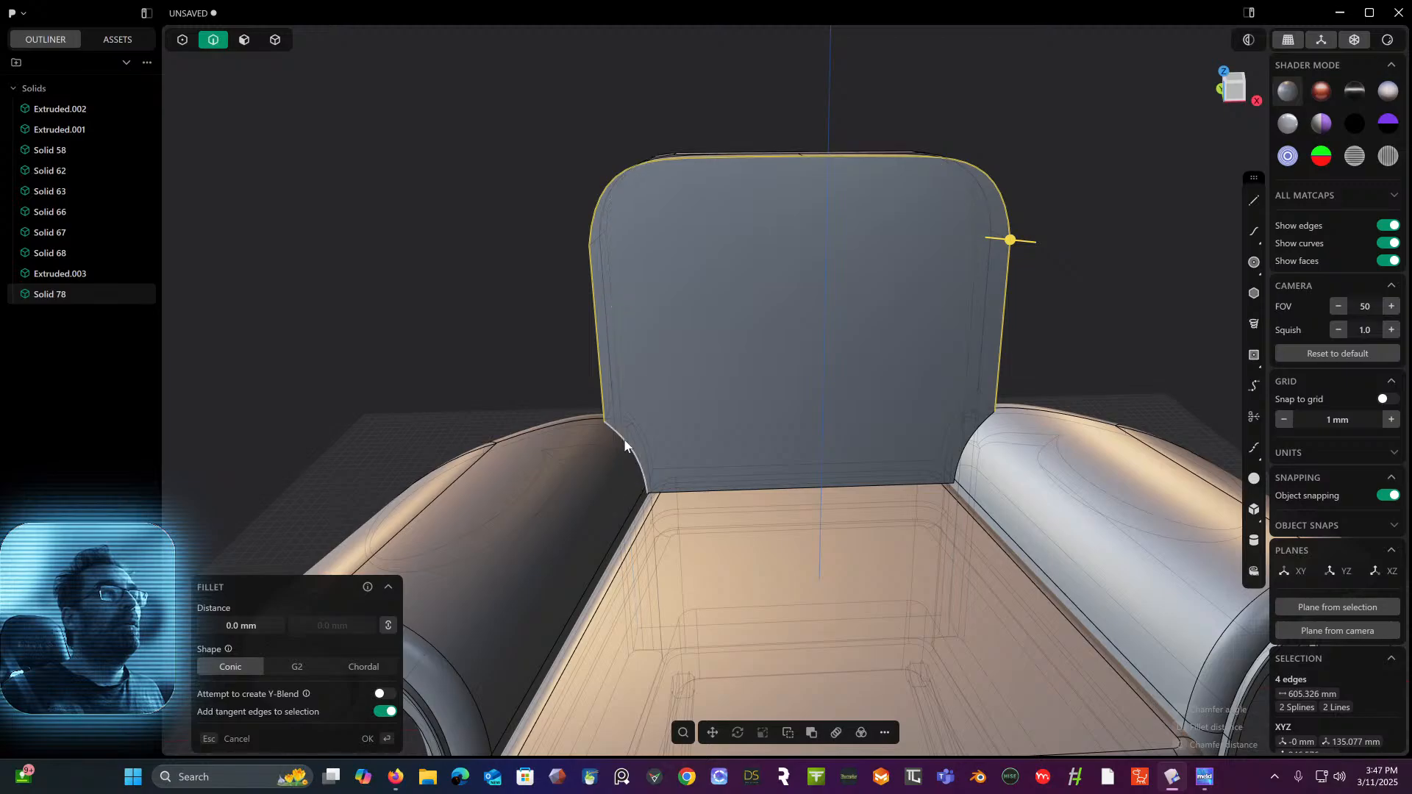
{"action": "left_click", "coordinate": [624, 441]}
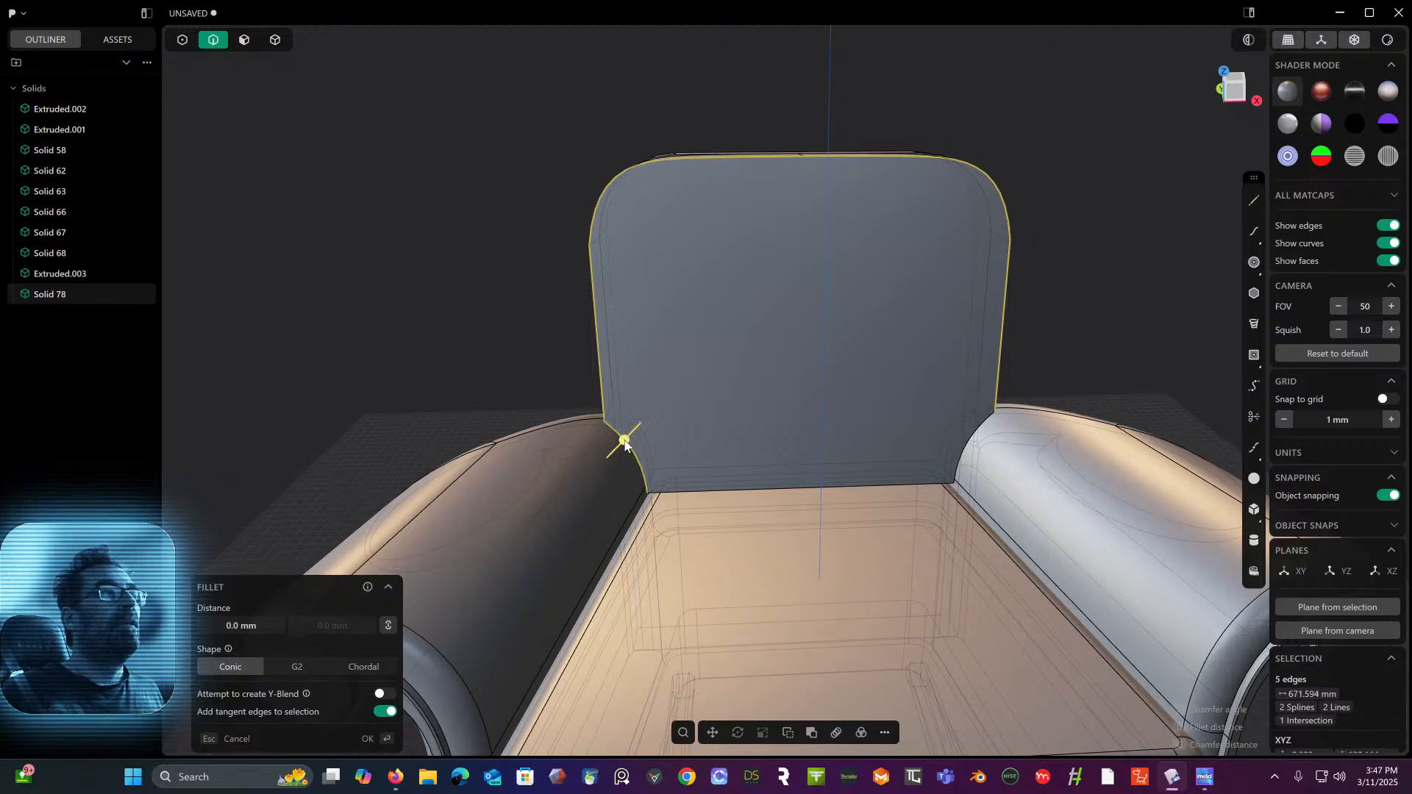
{"action": "left_click", "coordinate": [696, 491]}
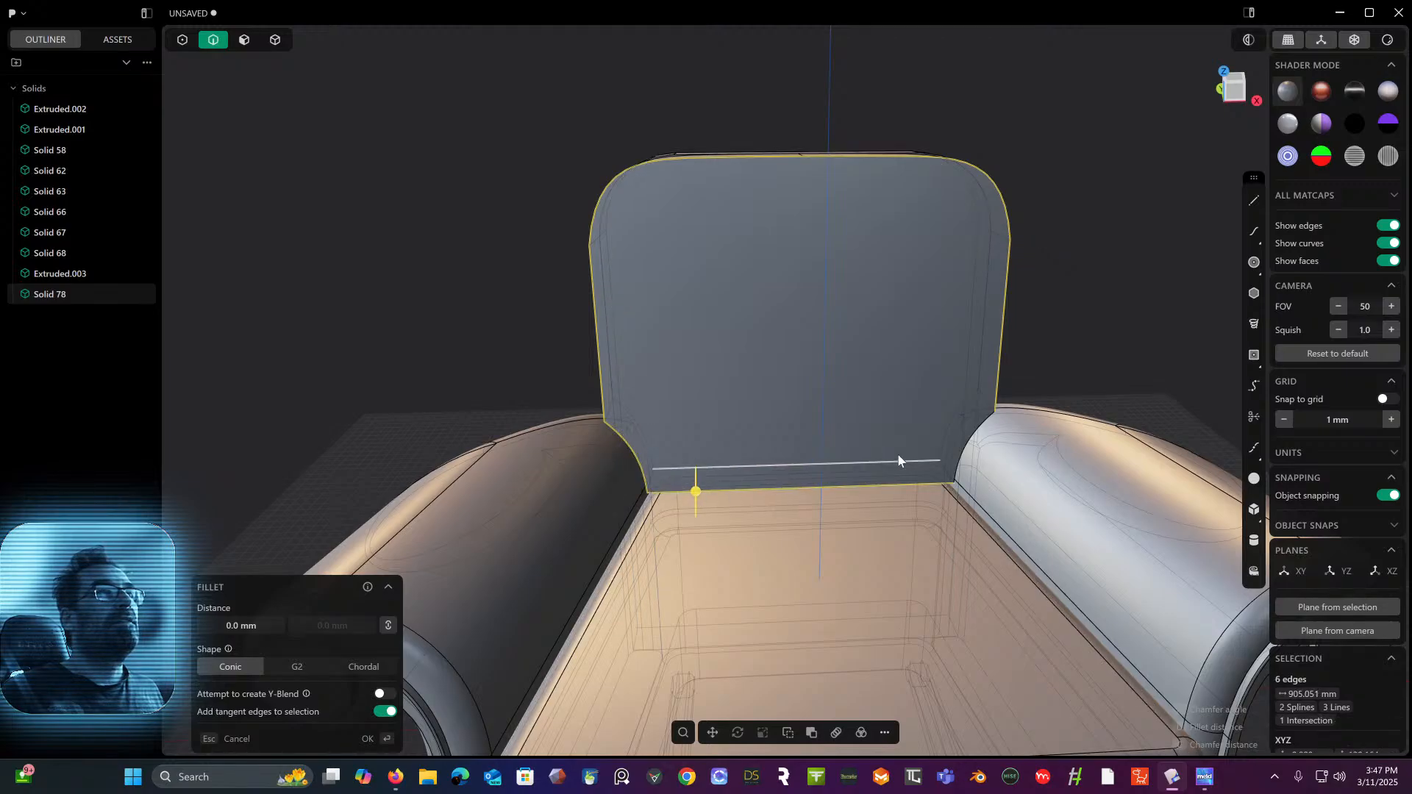
{"action": "left_click", "coordinate": [986, 426]}
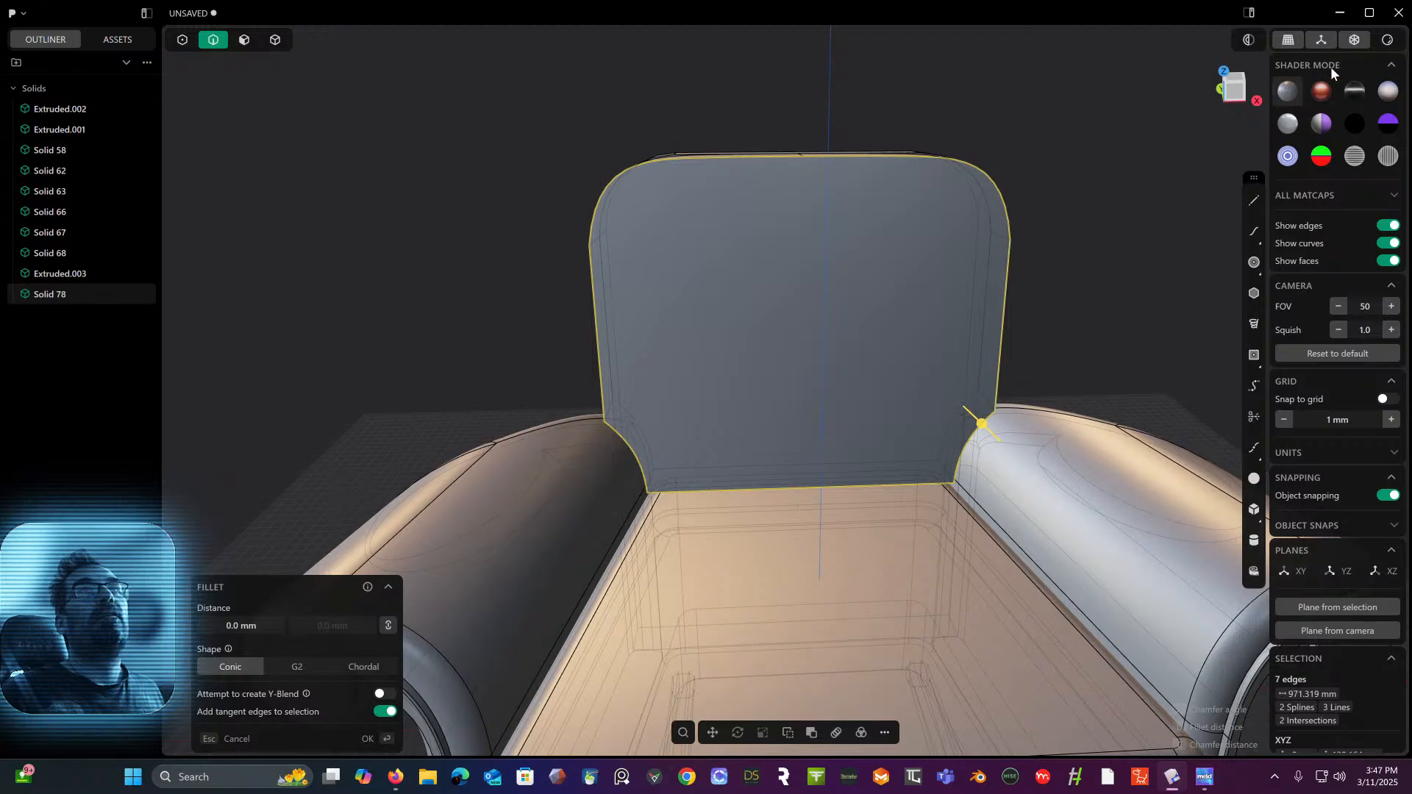
{"action": "left_click", "coordinate": [1351, 44]}
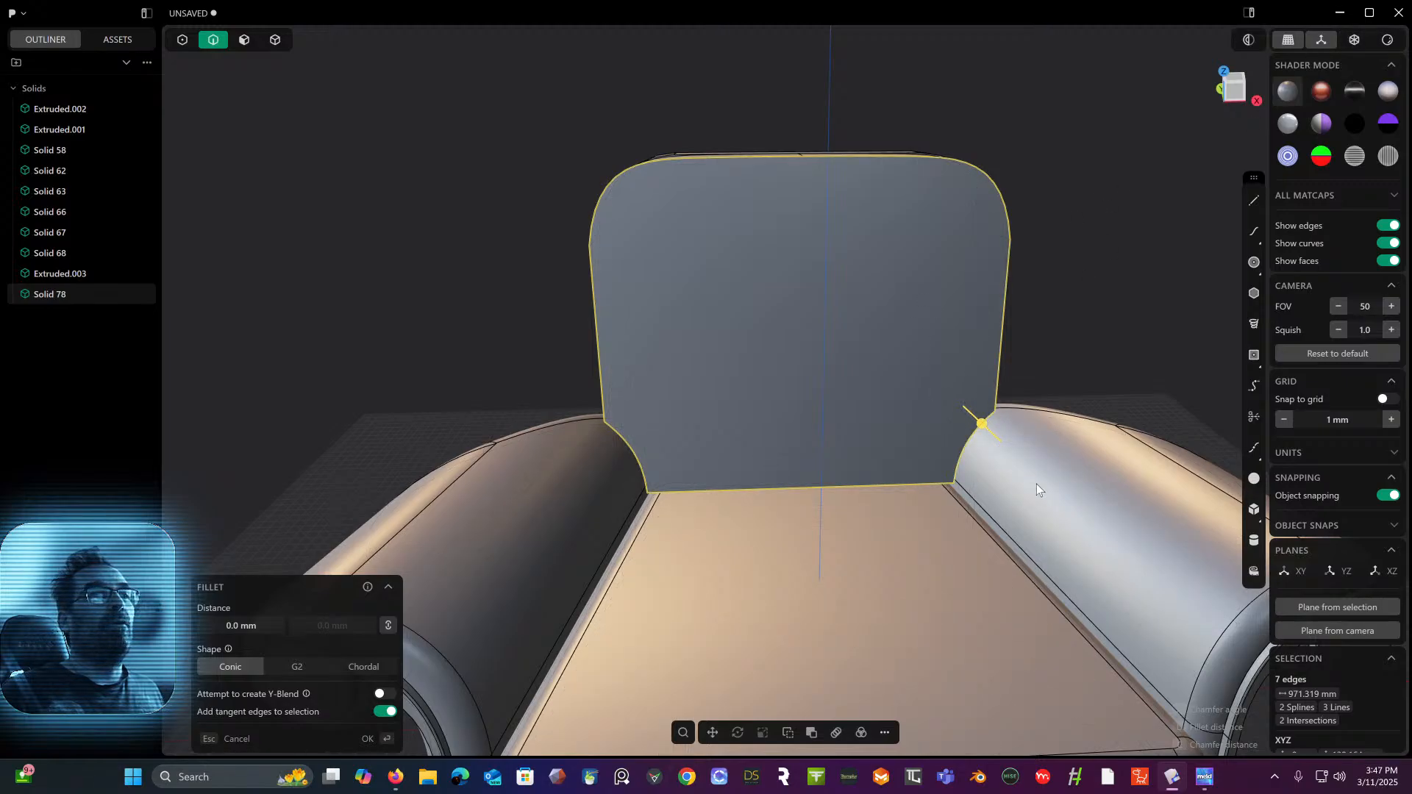
{"action": "left_click", "coordinate": [885, 732]}
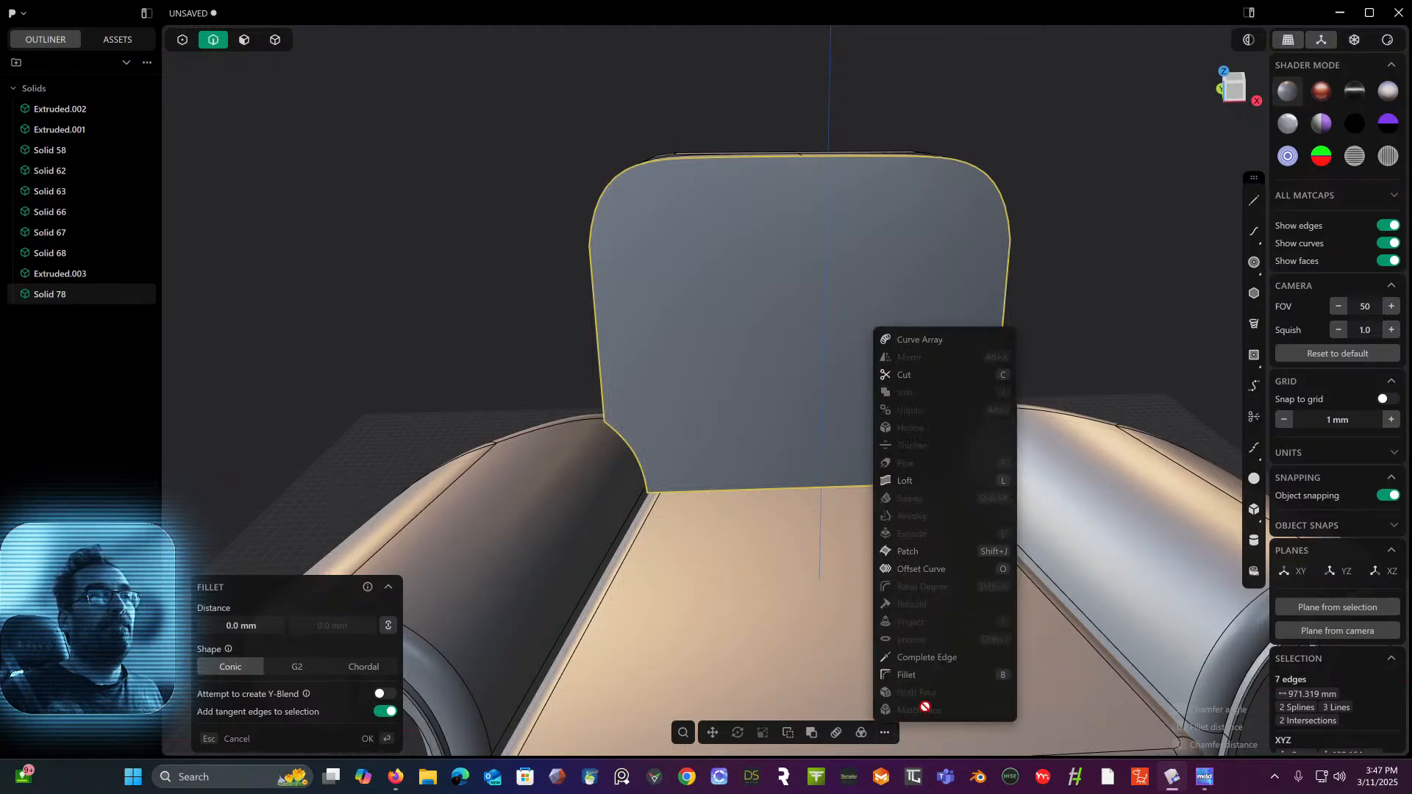
{"action": "left_click", "coordinate": [926, 570]}
{"action": "left_click_drag", "start_coordinate": [982, 424], "coordinate": [1007, 462]}
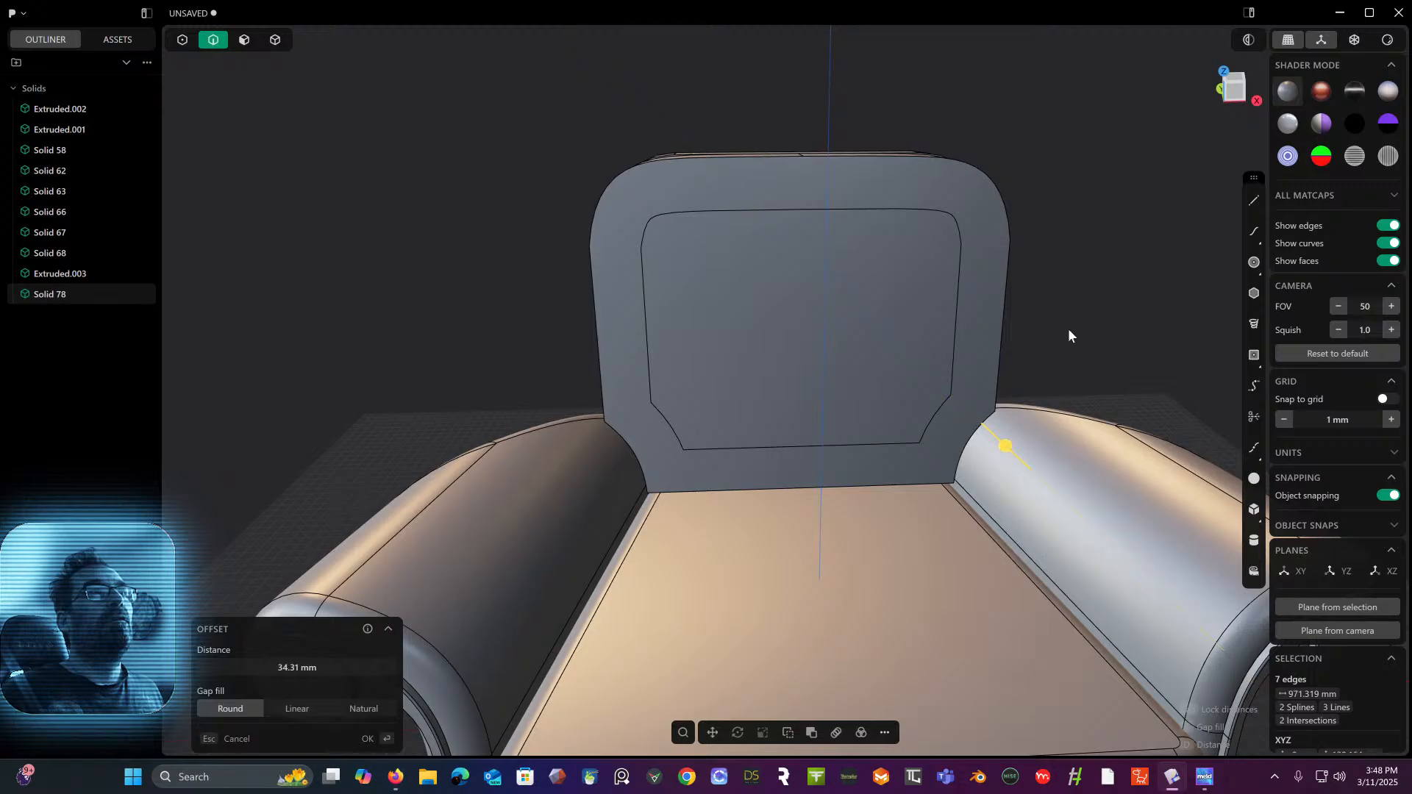
{"action": "key", "text": "Return"}
- Offset the face inside the new inner outline slightly inward to form a shallow recess in the front backrest panel
{"action": "middle_click_drag", "start_coordinate": [1059, 305], "coordinate": [996, 262]}
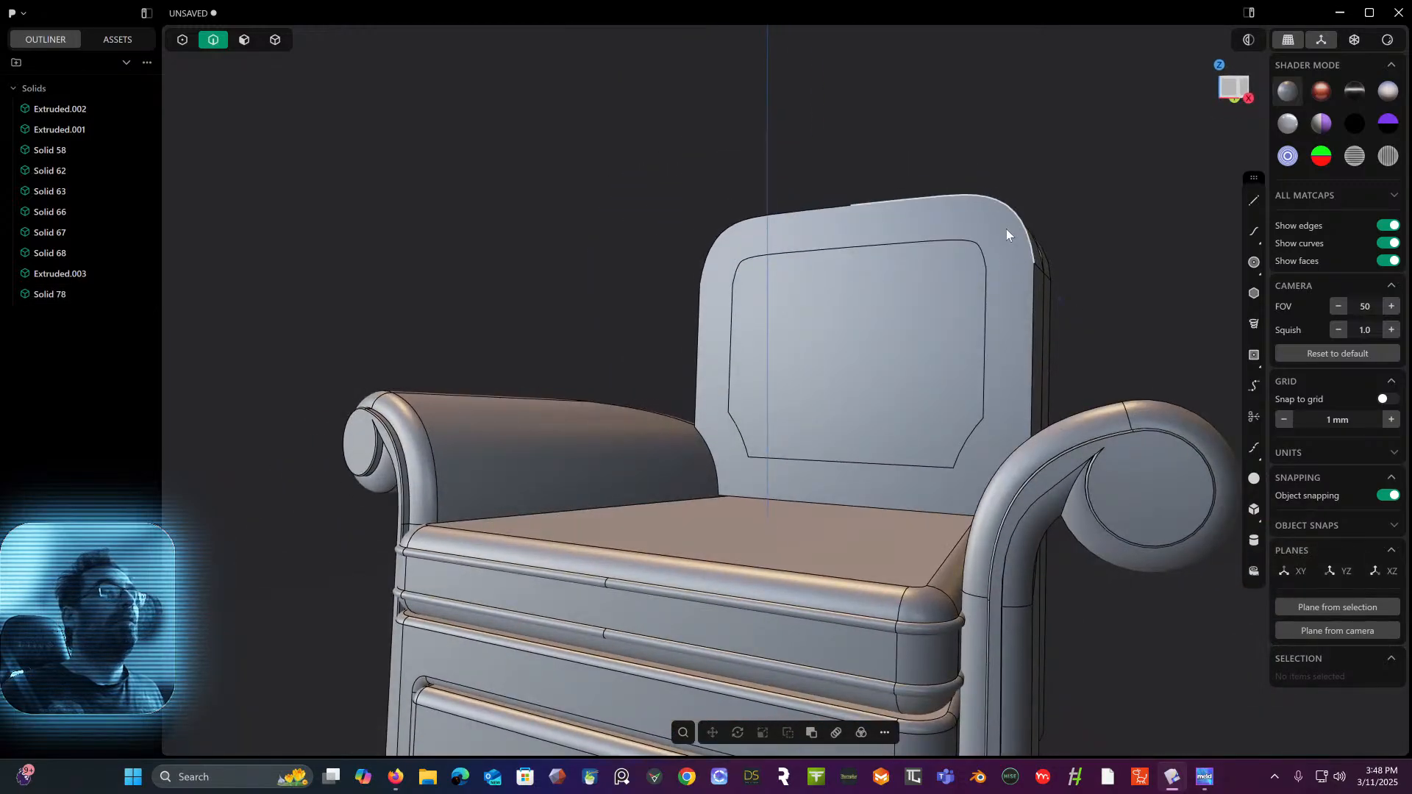
{"action": "left_click", "coordinate": [246, 43]}
{"action": "middle_click_drag", "start_coordinate": [433, 173], "coordinate": [558, 218]}
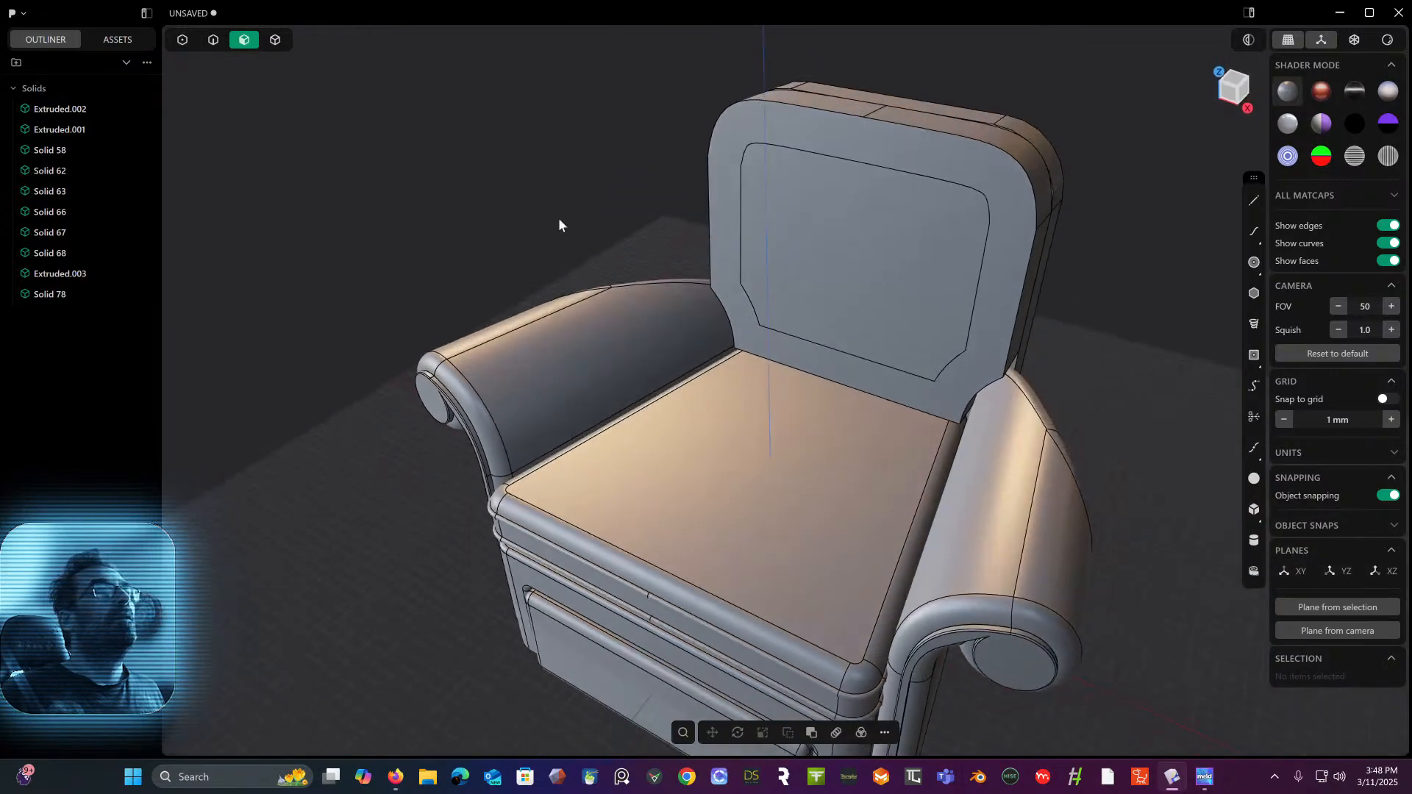
{"action": "left_click", "coordinate": [793, 235]}
{"action": "left_click_drag", "start_coordinate": [770, 250], "coordinate": [780, 251]}
{"action": "middle_click_drag", "start_coordinate": [607, 145], "coordinate": [791, 60]}
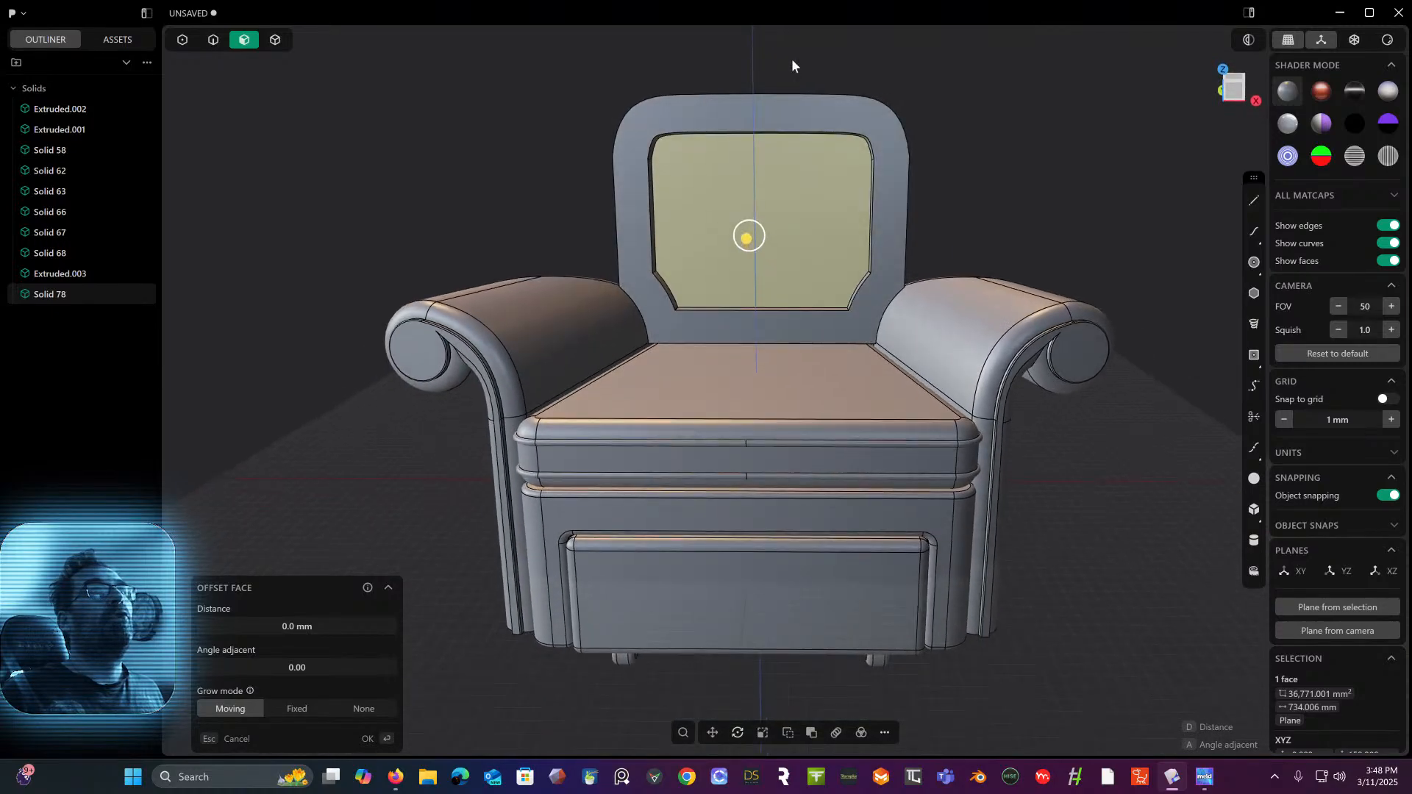
{"action": "left_click", "coordinate": [1226, 73]}
{"action": "scroll", "coordinate": [796, 129], "scroll_direction": "up", "scroll_amount": 5}
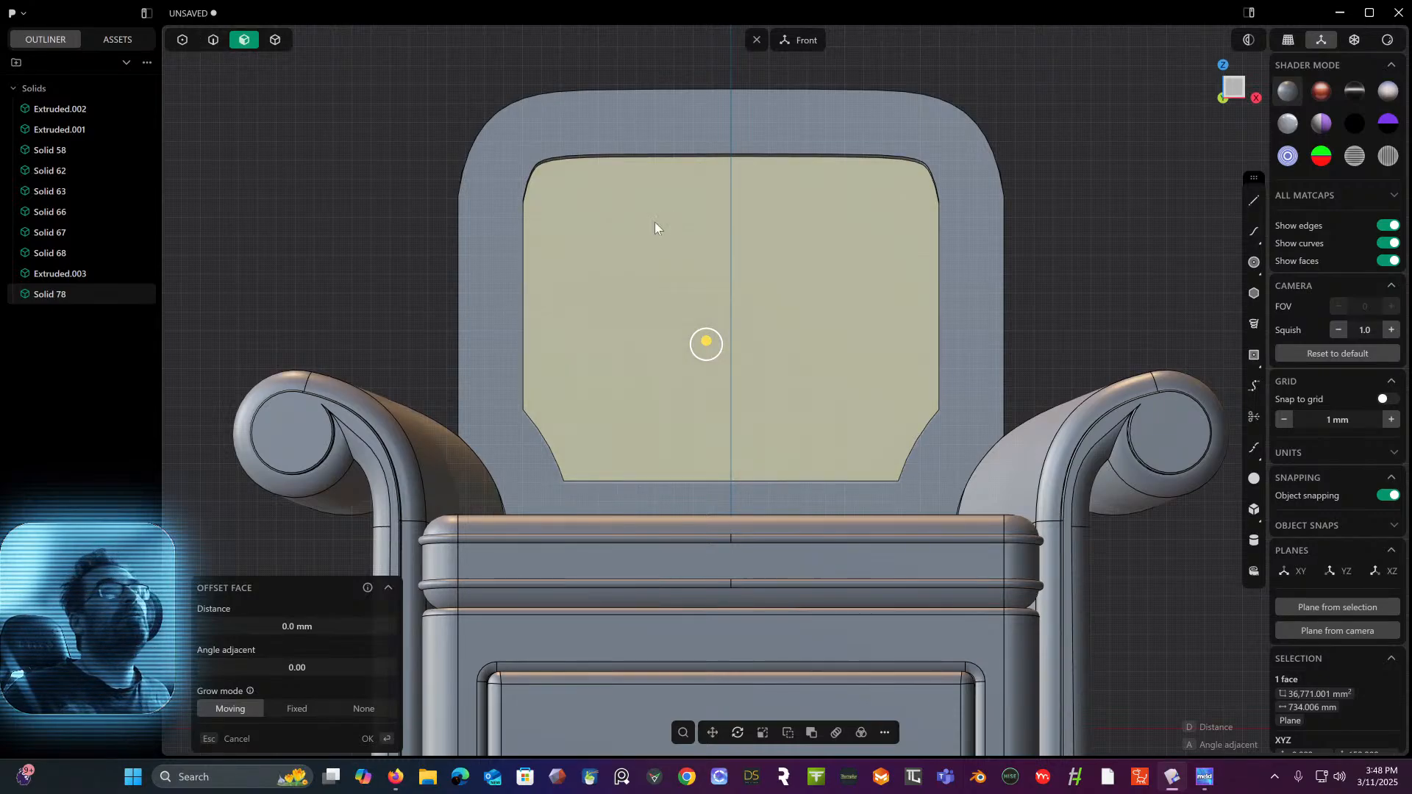
{"action": "left_click", "coordinate": [1254, 200]}
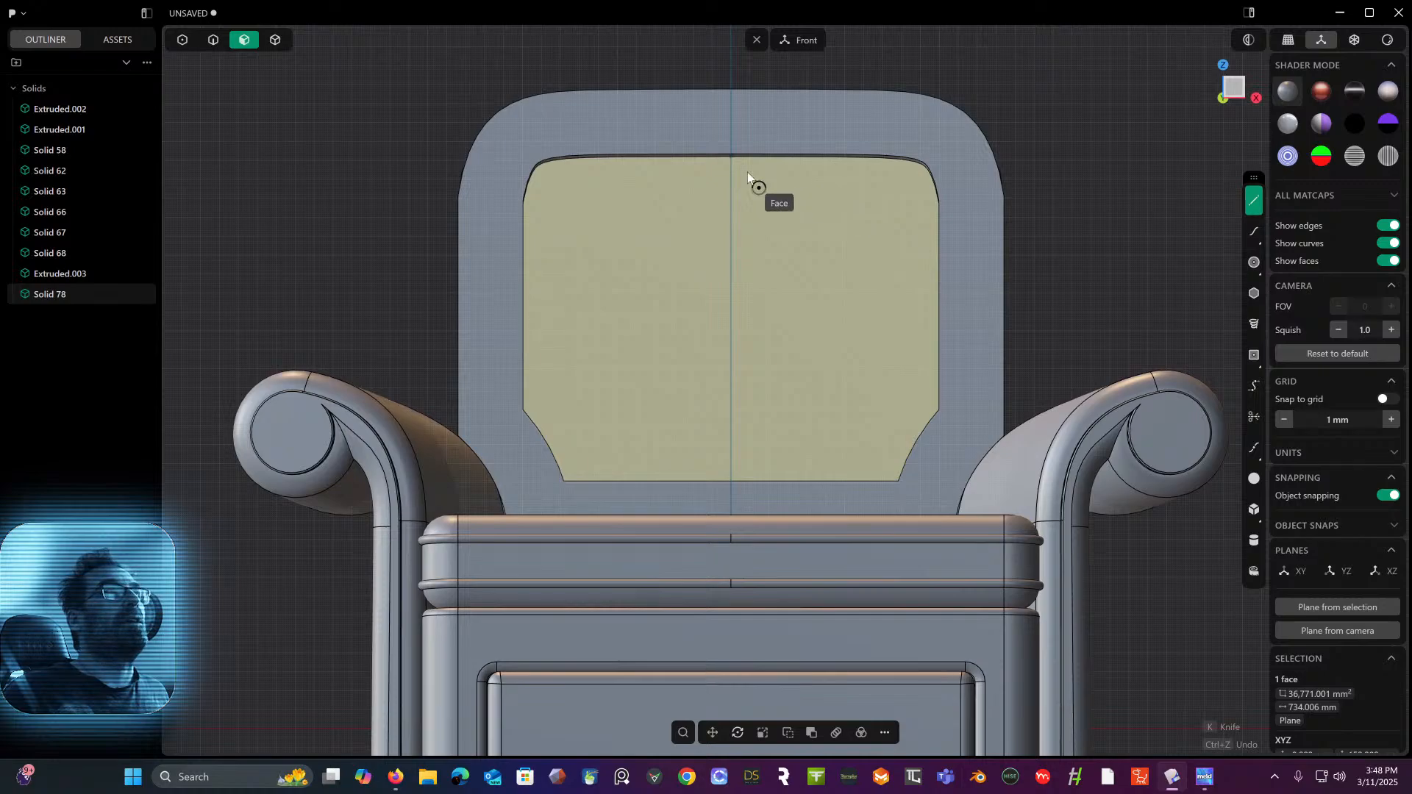
{"action": "left_click", "coordinate": [731, 159]}
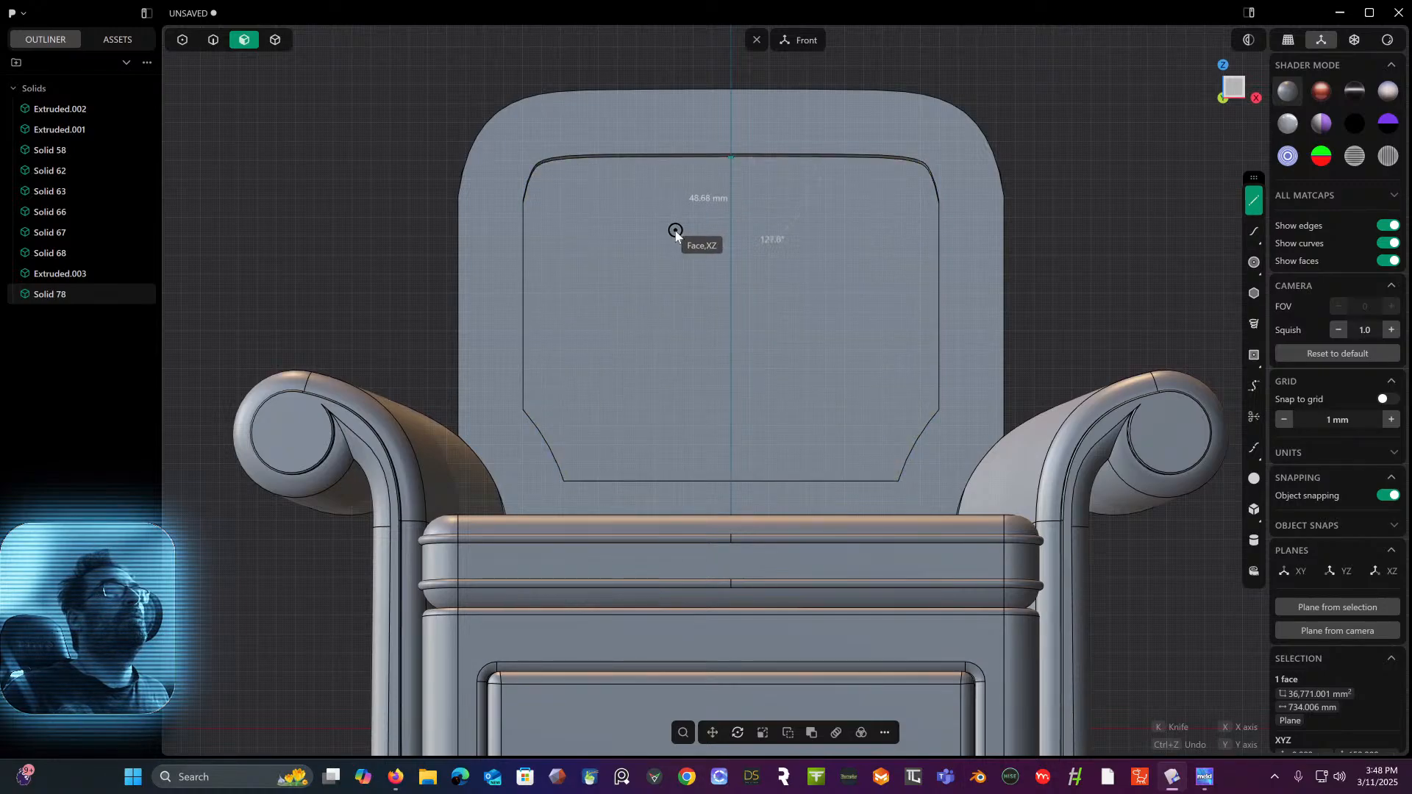
{"action": "left_click", "coordinate": [673, 228]}
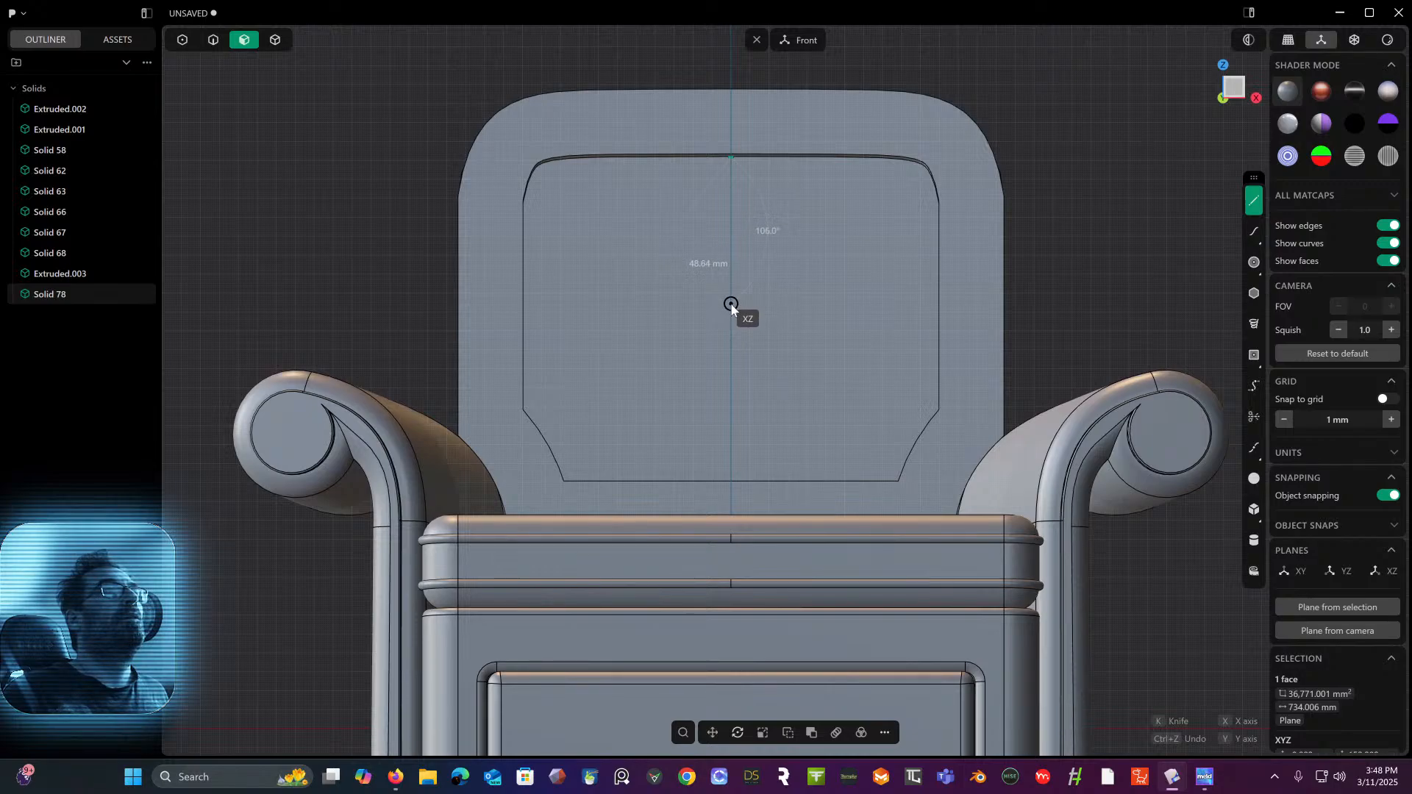
{"action": "left_click", "coordinate": [736, 171]}
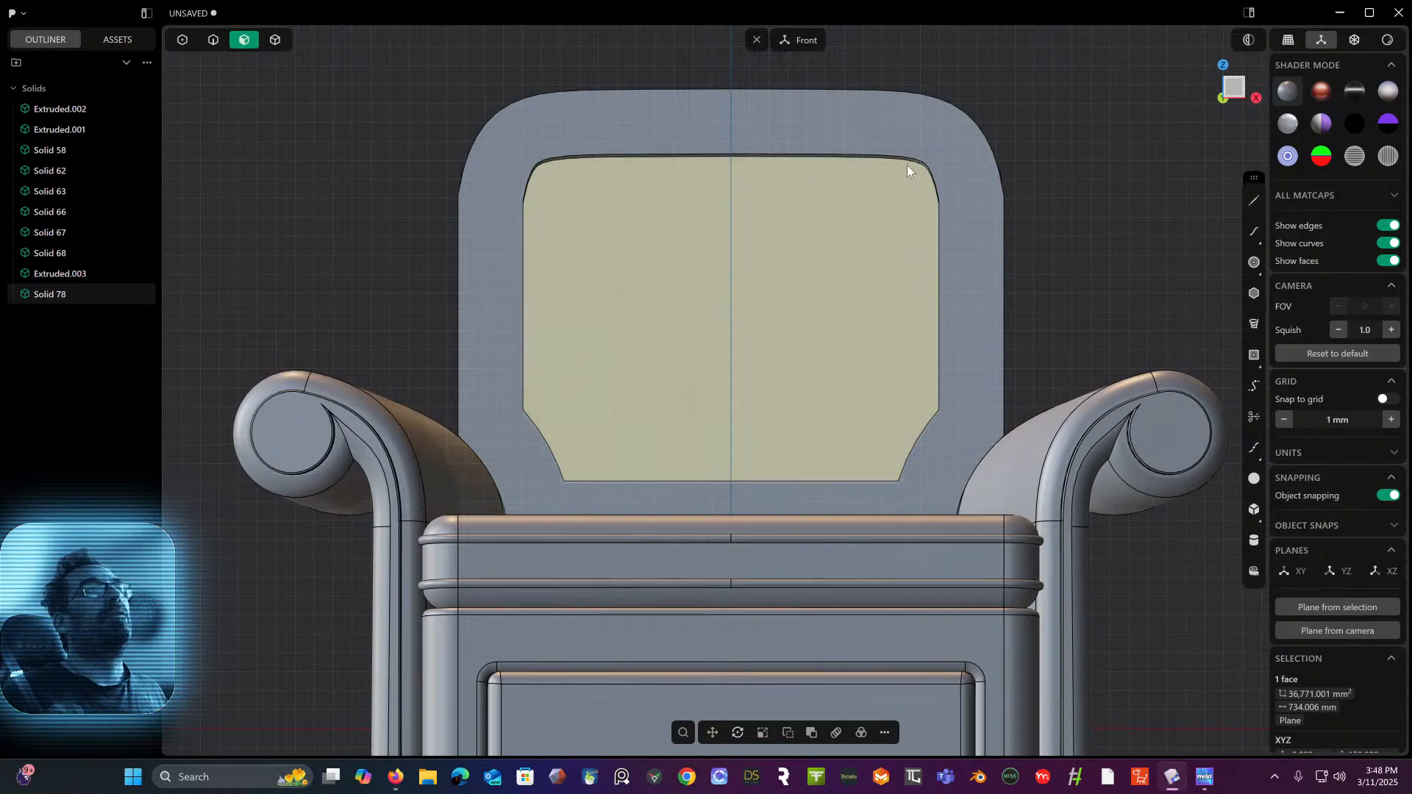
- With X-ray mode on, draw a closed triangular polyline about 142 mm in perimeter above the backrest, one side on the vertical centre axis
{"action": "left_click", "coordinate": [1354, 40]}
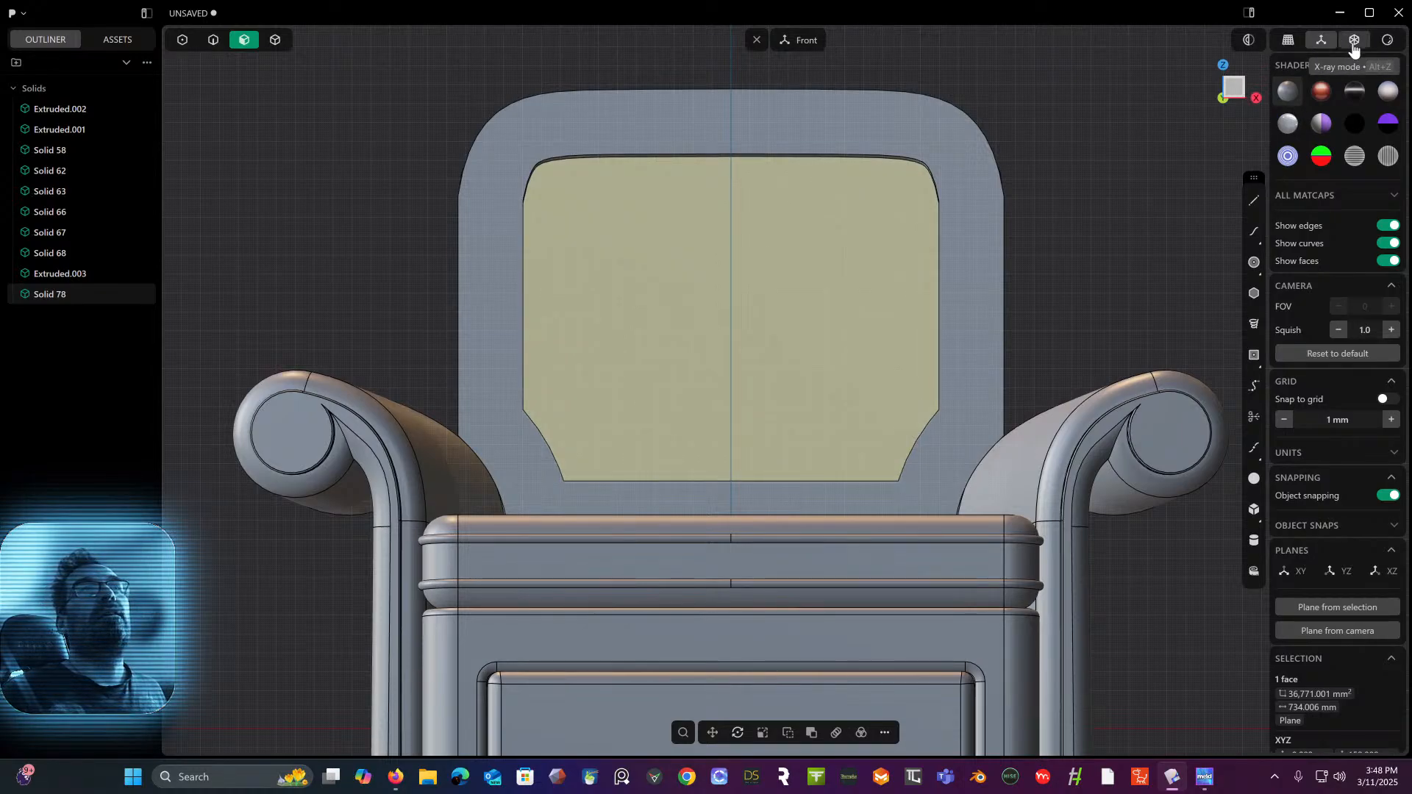
{"action": "left_click", "coordinate": [1254, 200]}
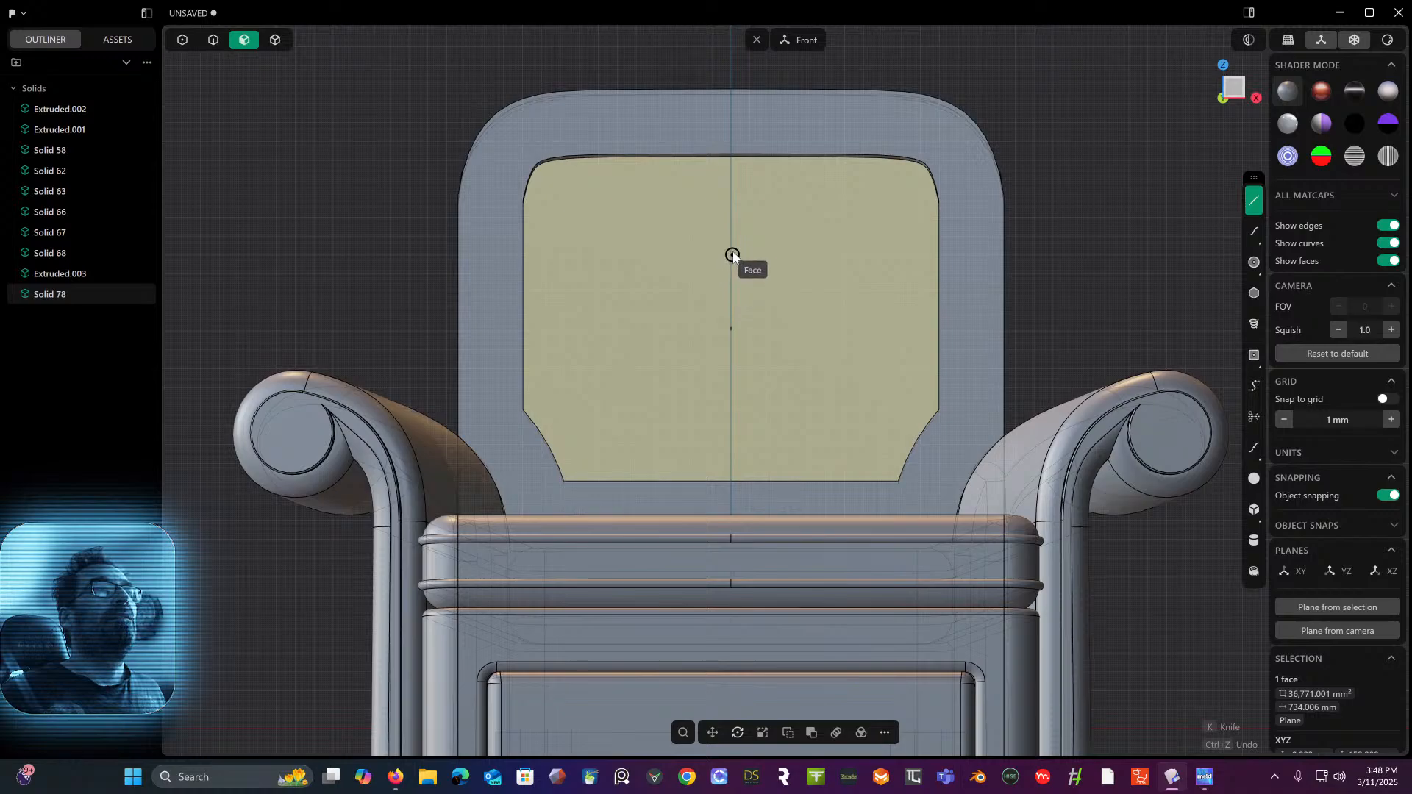
{"action": "middle_click_drag", "start_coordinate": [762, 122], "coordinate": [741, 415], "text": "shift"}
{"action": "left_click", "coordinate": [712, 157]}
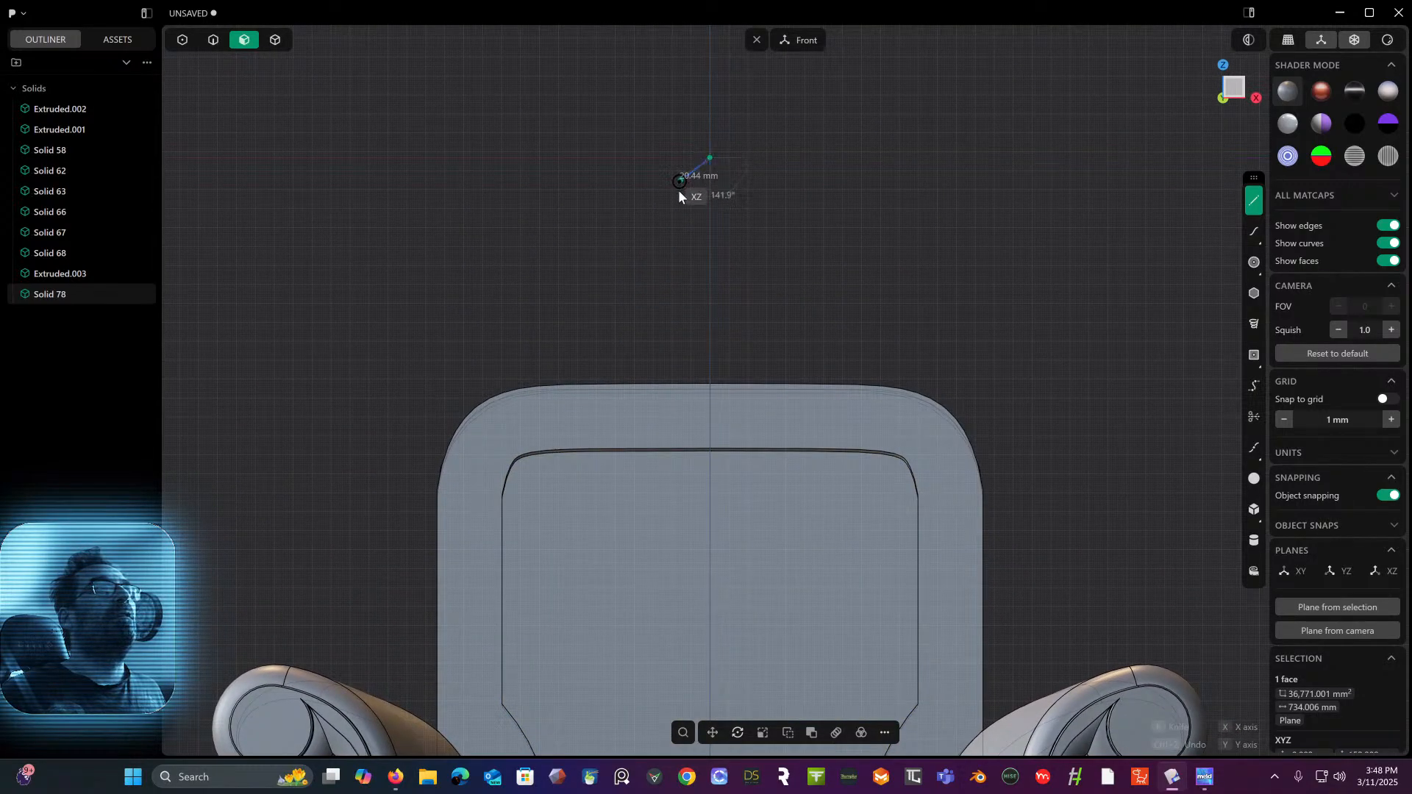
{"action": "left_click", "coordinate": [662, 216]}
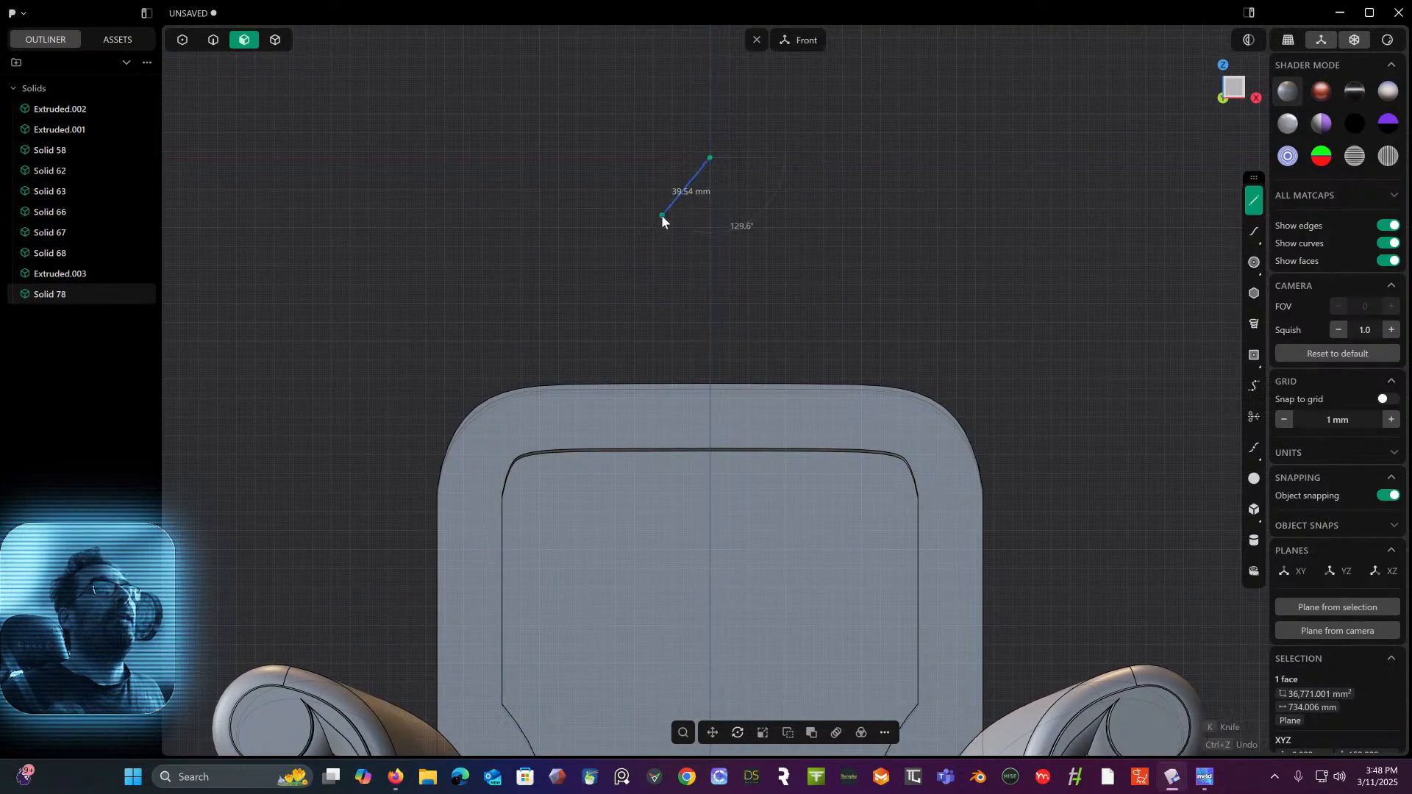
{"action": "left_click", "coordinate": [710, 275]}
{"action": "left_click", "coordinate": [710, 157]}
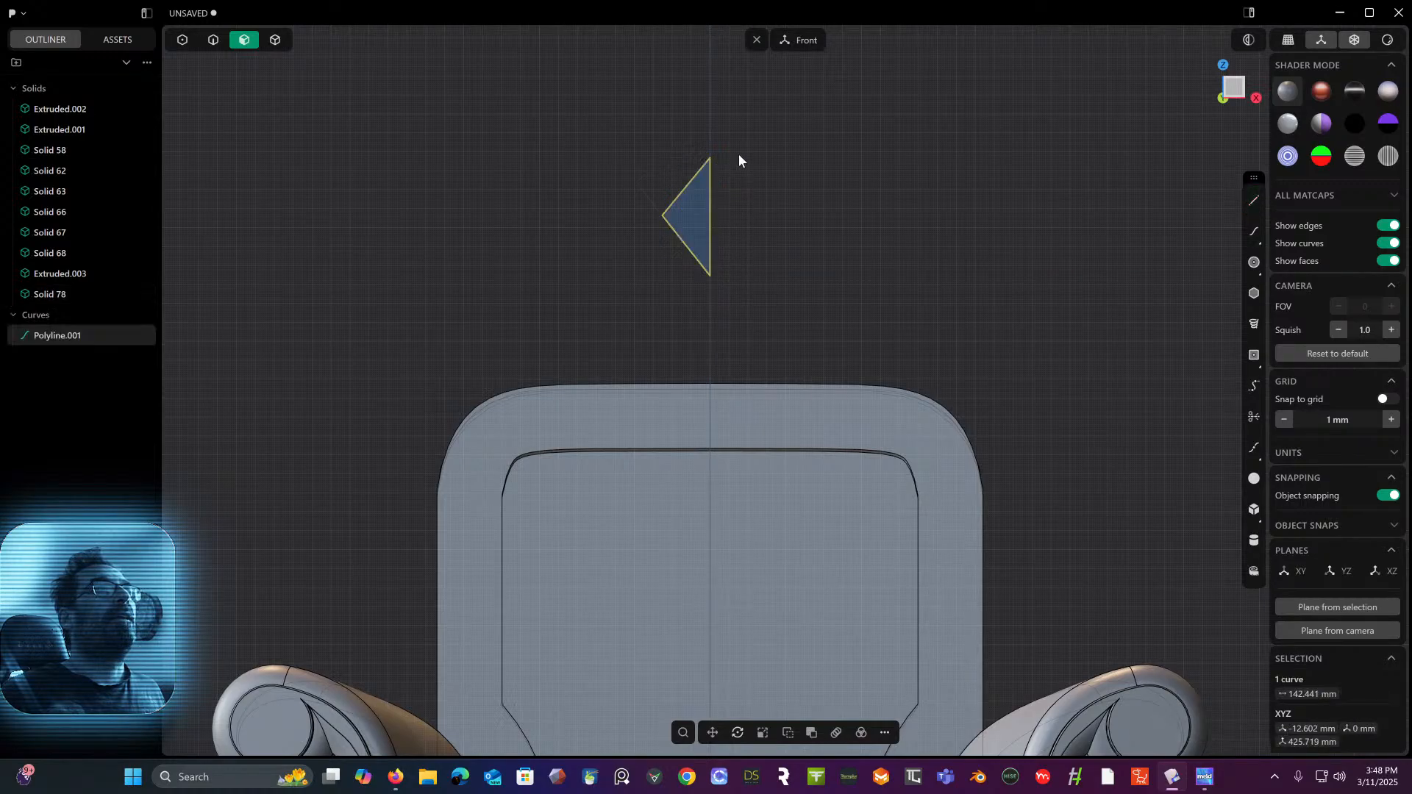
- Move the triangular curve straight down about 155 mm so its upper corner meets the inner panel's top edge
{"action": "key", "text": "g"}
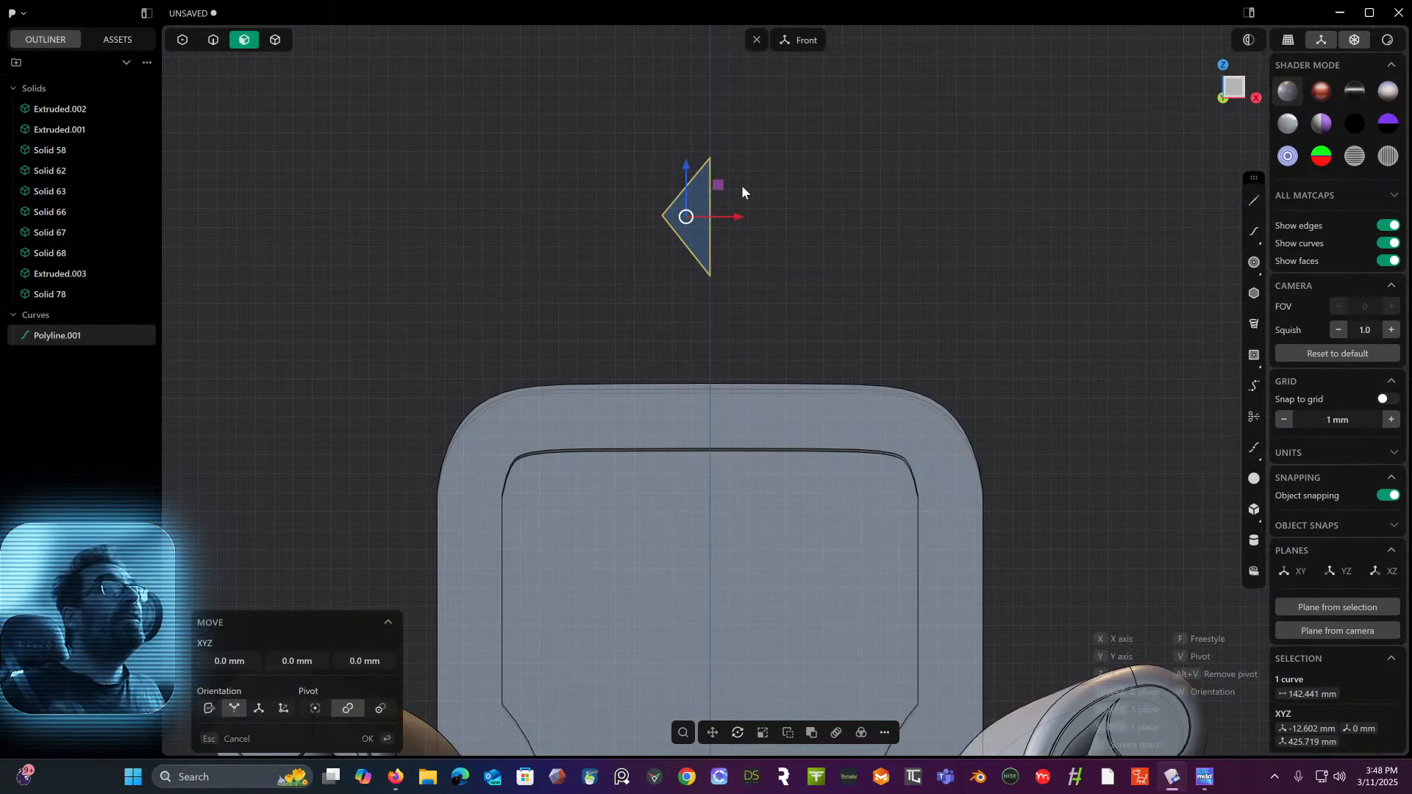
{"action": "left_click_drag", "start_coordinate": [693, 170], "coordinate": [668, 459]}
{"action": "key", "text": "Return"}
- Move the triangular curve 99.9 mm along Y towards the front backrest panel
{"action": "middle_click_drag", "start_coordinate": [857, 227], "coordinate": [750, 243]}
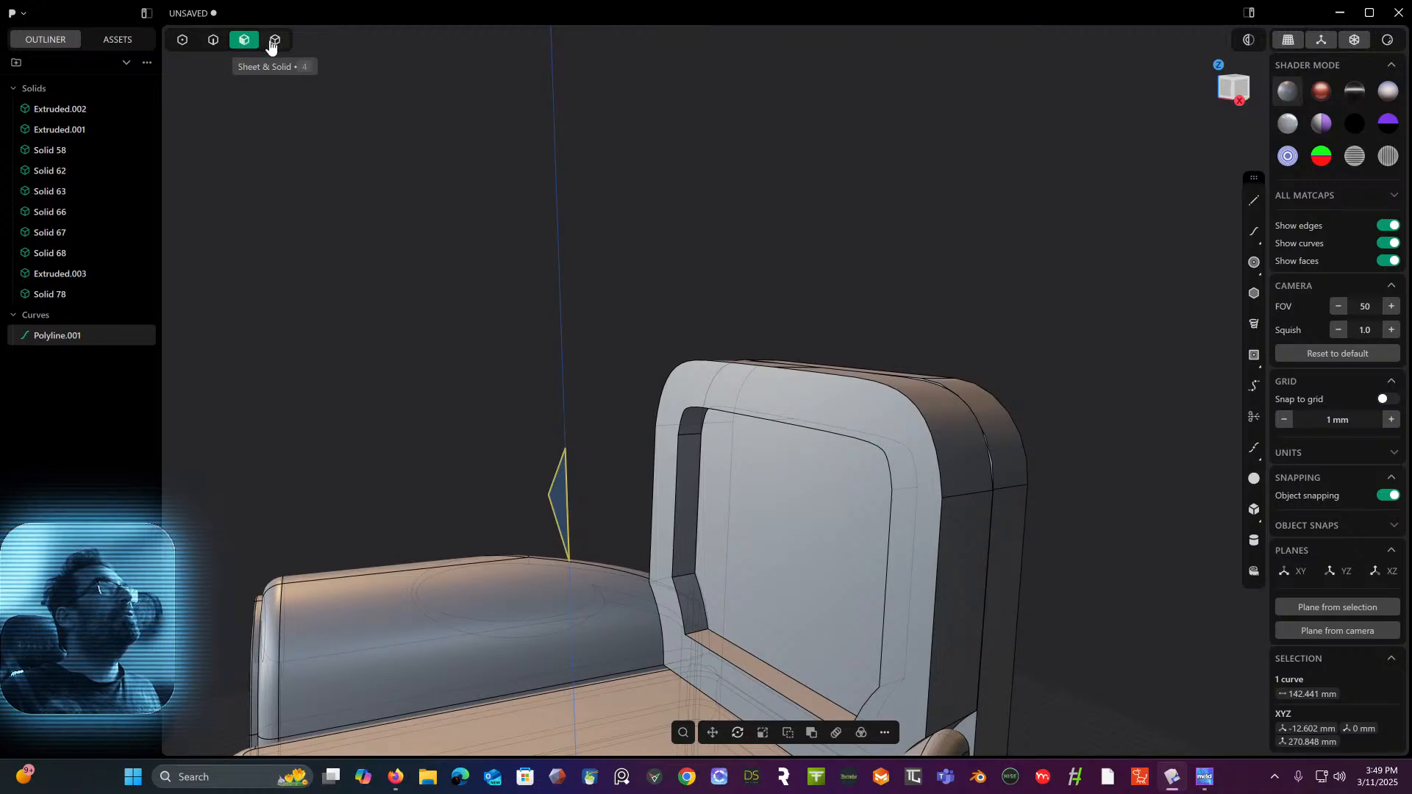
{"action": "left_click", "coordinate": [213, 41]}
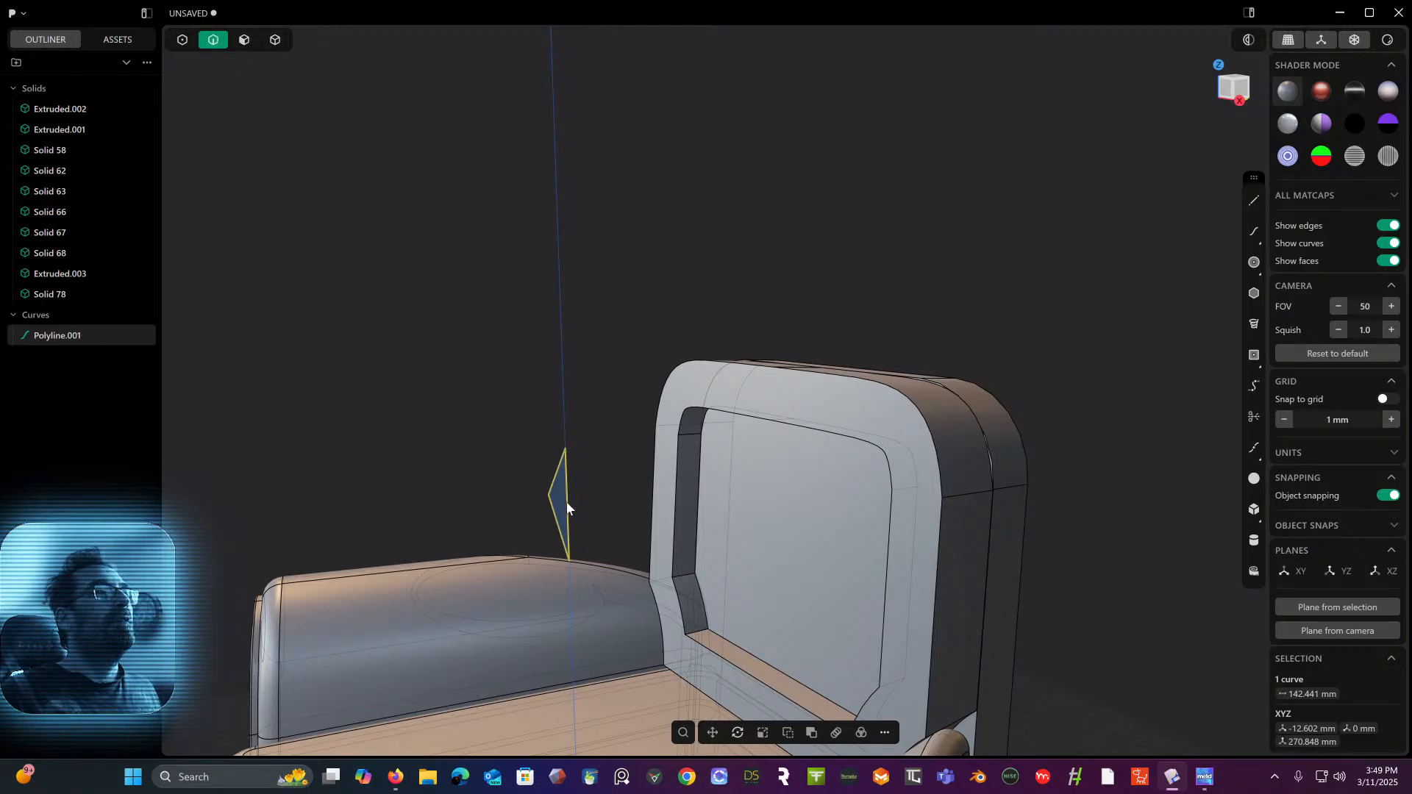
{"action": "left_click", "coordinate": [436, 366]}
{"action": "left_click", "coordinate": [561, 480]}
{"action": "key", "text": "g"}
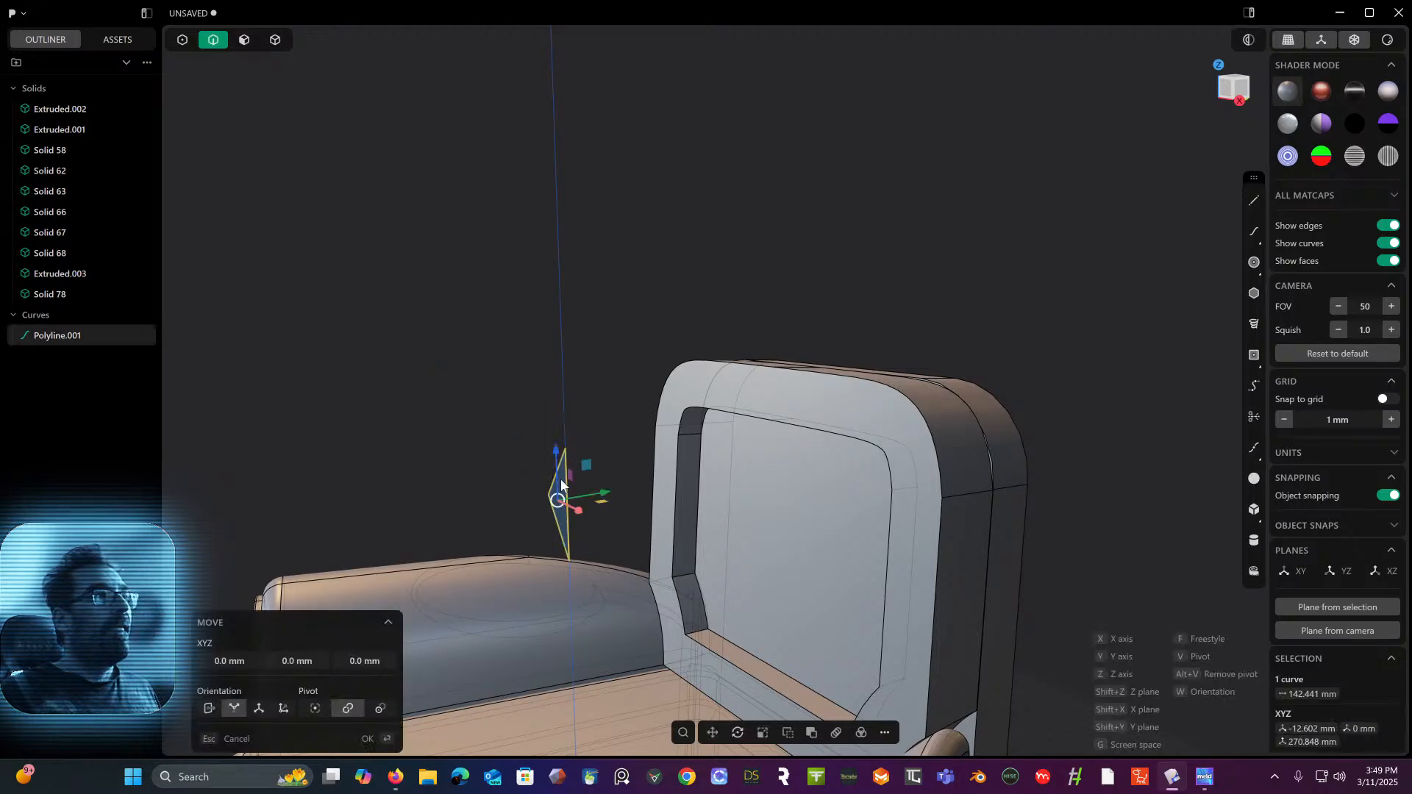
{"action": "left_click_drag", "start_coordinate": [612, 501], "coordinate": [743, 471]}
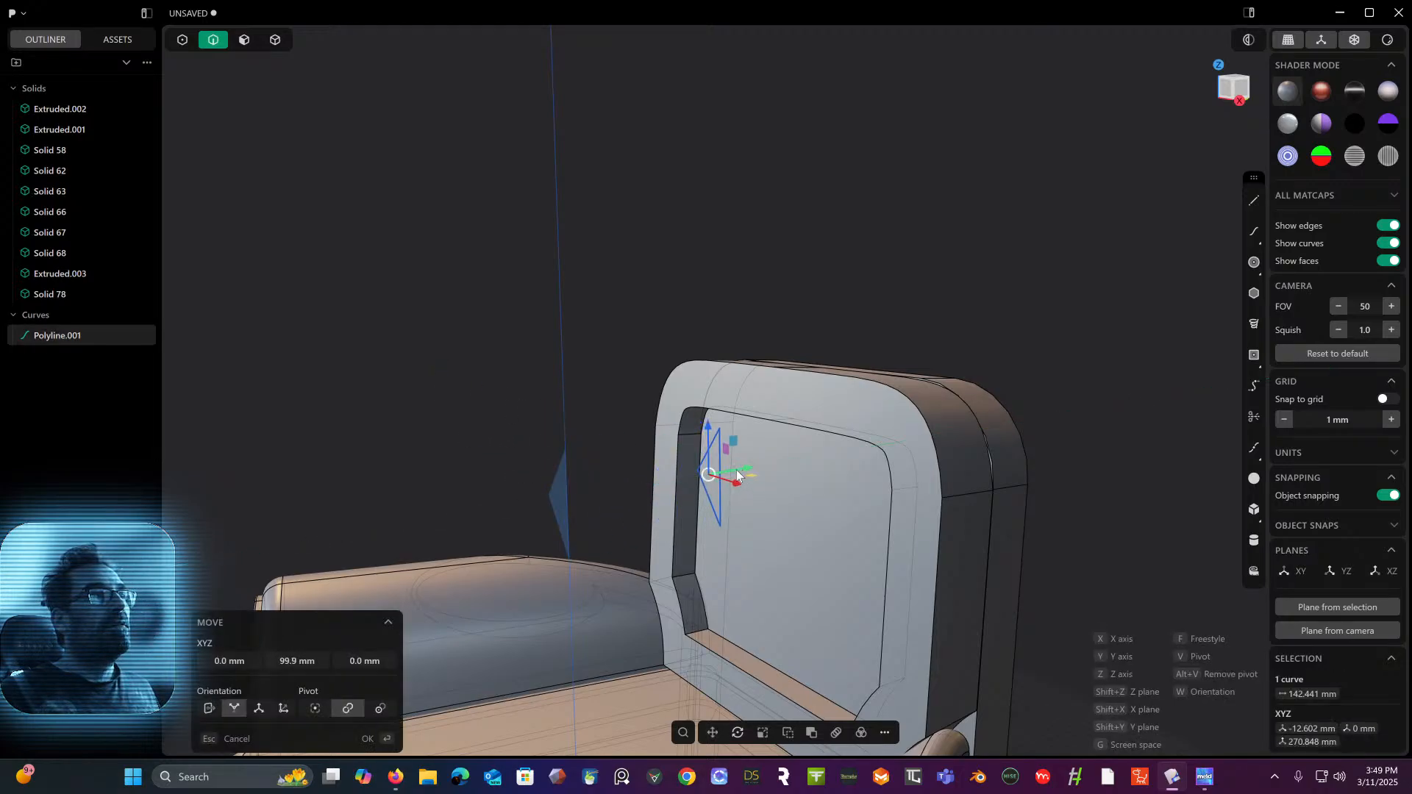
{"action": "key", "text": "Return"}
- Mirror the triangular curve across the chair's vertical centre plane to form the other half of a diamond
{"action": "middle_click_drag", "start_coordinate": [819, 285], "coordinate": [858, 256]}
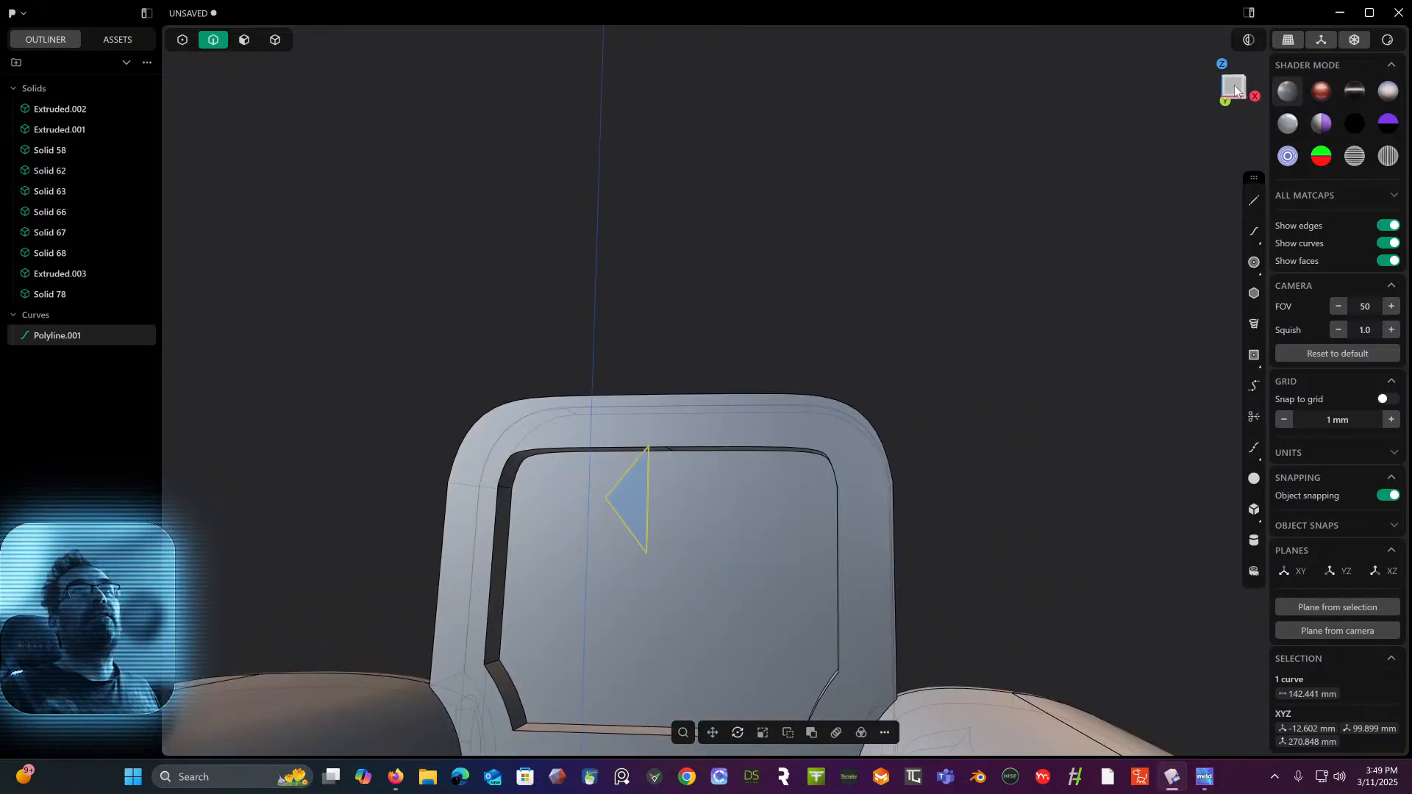
{"action": "left_click", "coordinate": [1235, 88]}
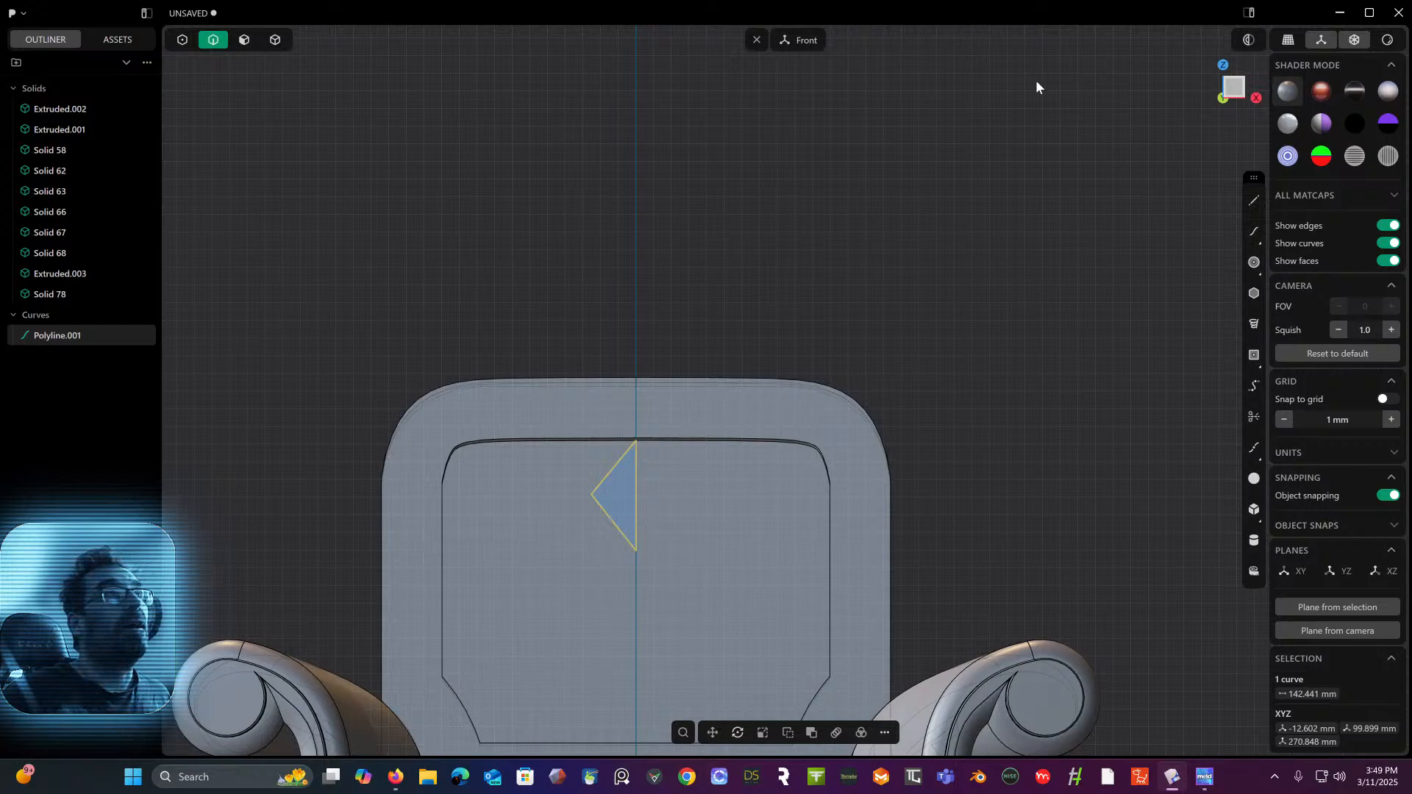
{"action": "middle_click_drag", "start_coordinate": [915, 233], "coordinate": [920, 71], "text": "shift"}
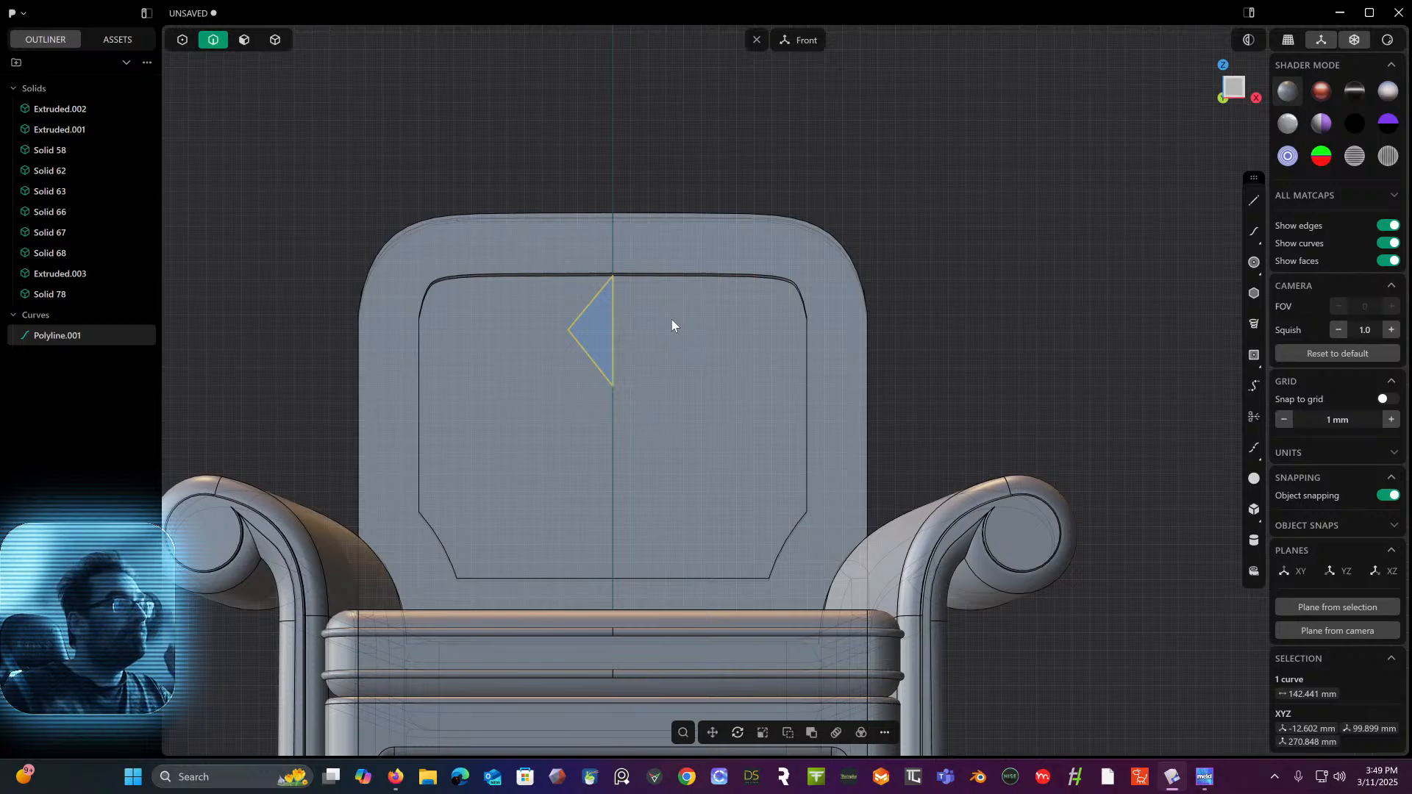
{"action": "key", "text": "alt+x"}
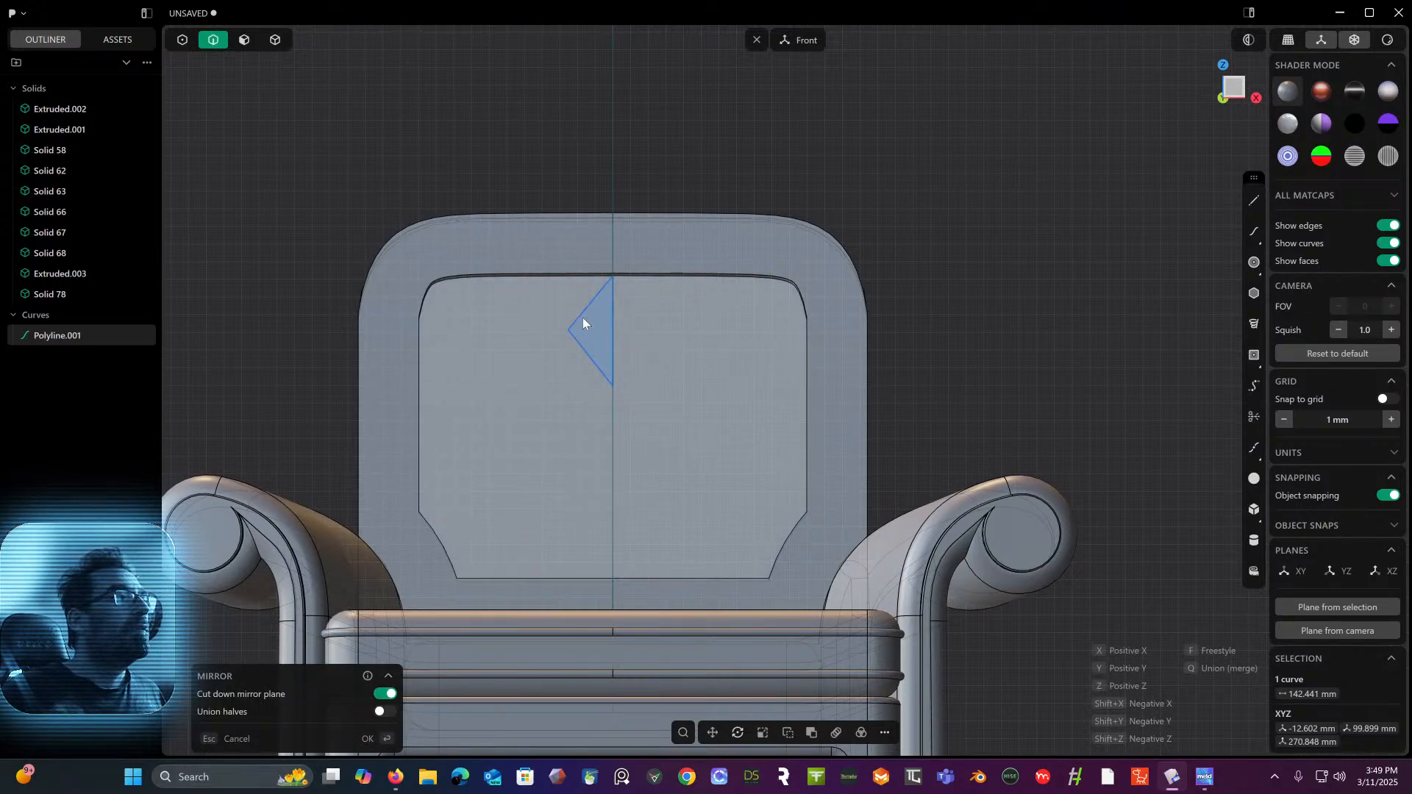
{"action": "middle_click_drag", "start_coordinate": [641, 414], "coordinate": [644, 190], "text": "shift"}
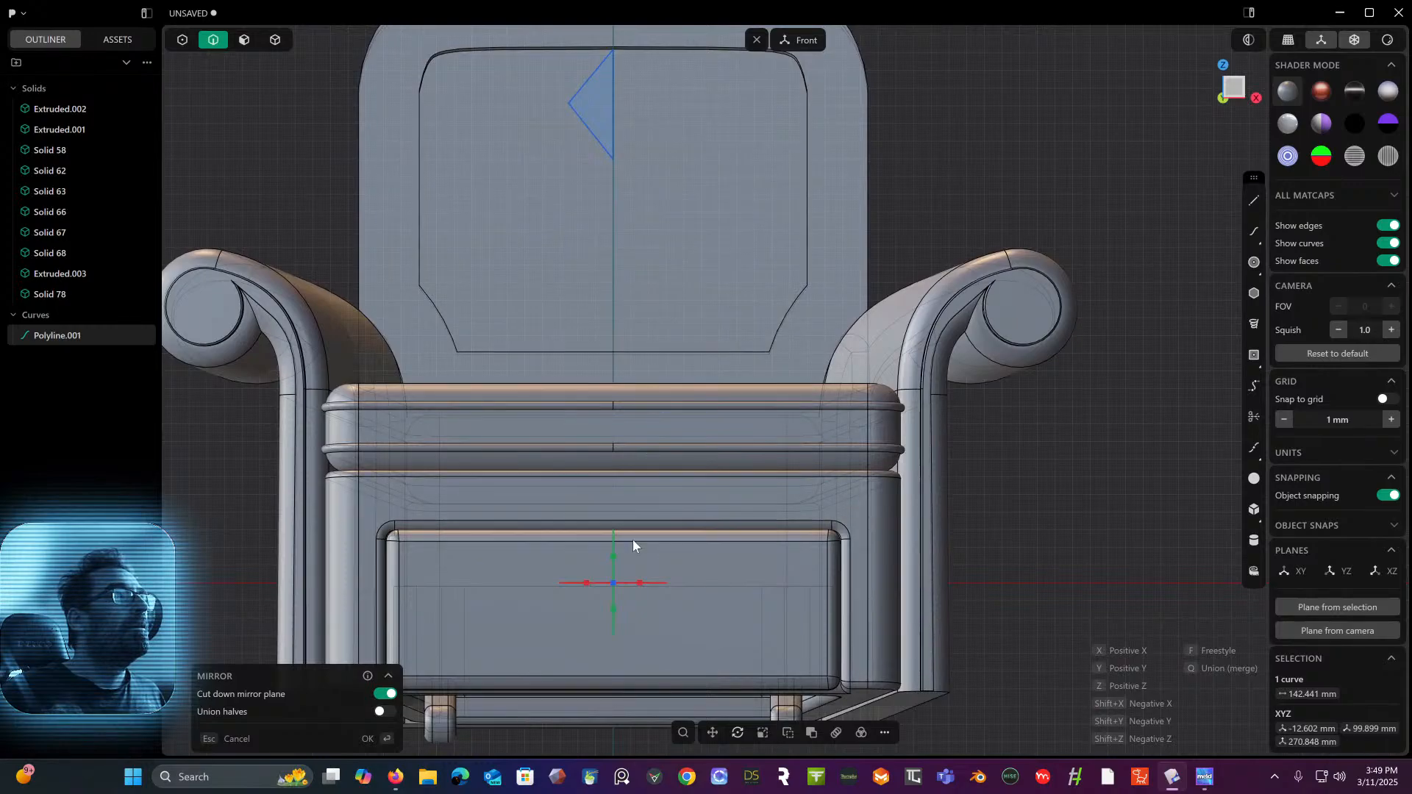
{"action": "left_click", "coordinate": [587, 580]}
{"action": "key", "text": "Return"}
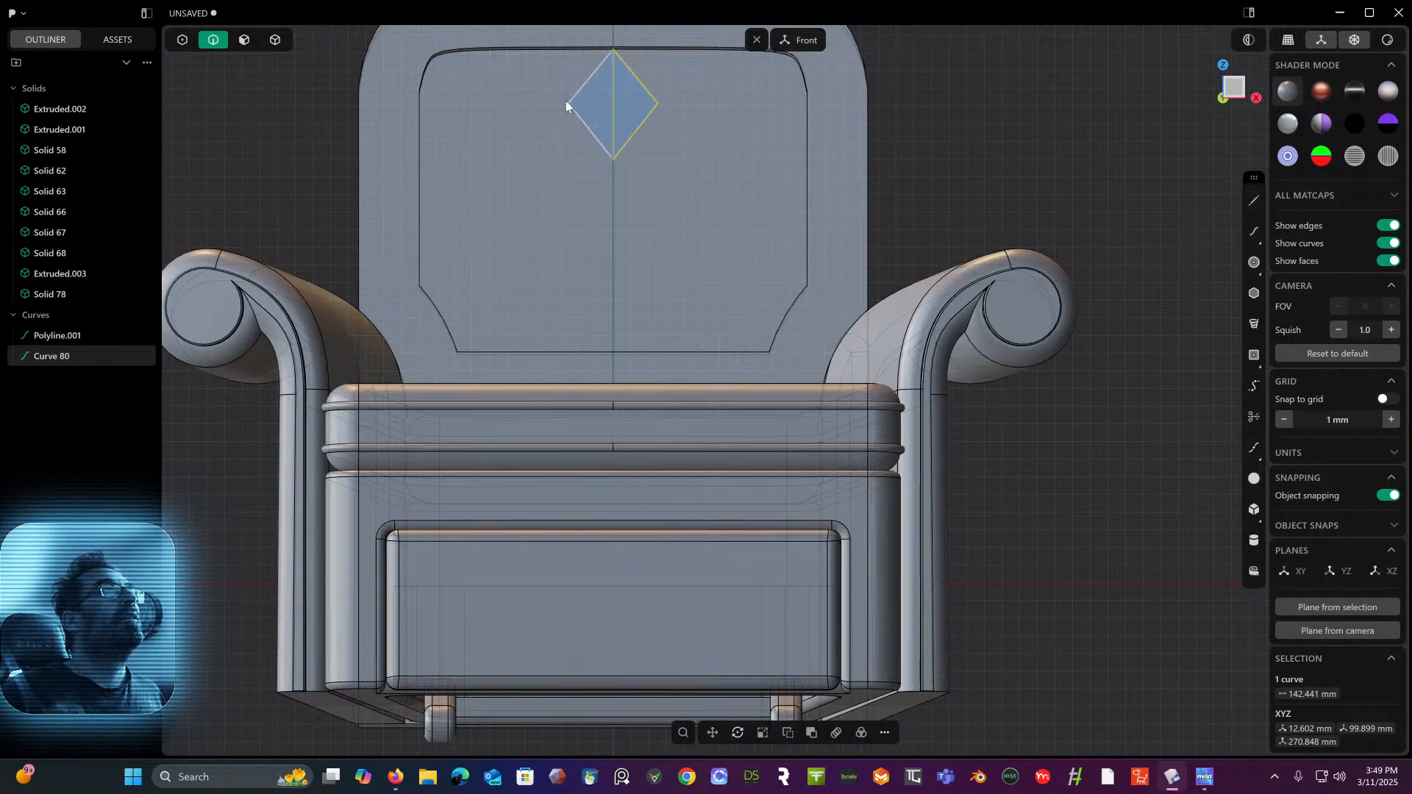
- Trim away the centre edges shared by the two triangles and join the remaining curves into one diamond outline
{"action": "left_click", "coordinate": [1255, 418]}
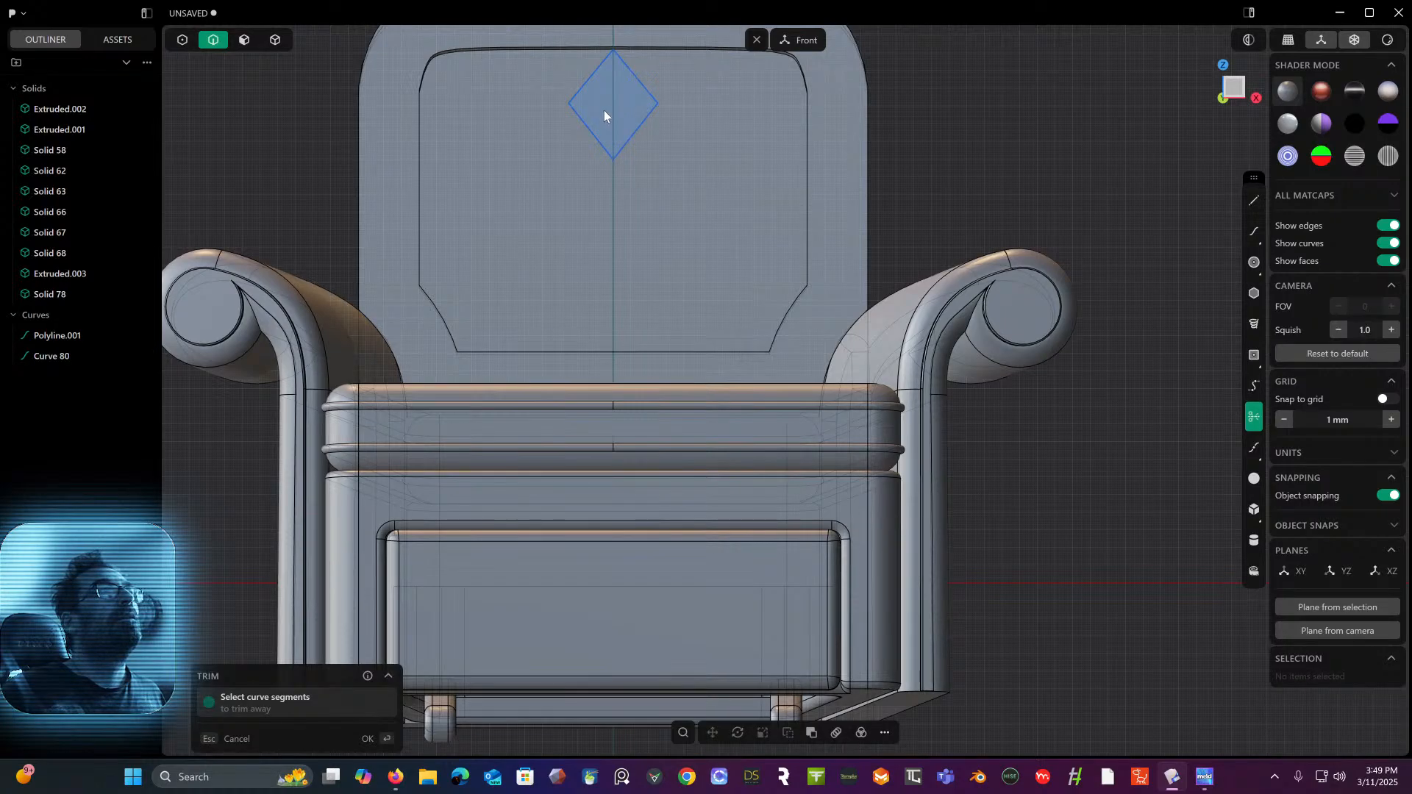
{"action": "middle_click_drag", "start_coordinate": [620, 112], "coordinate": [645, 209]}
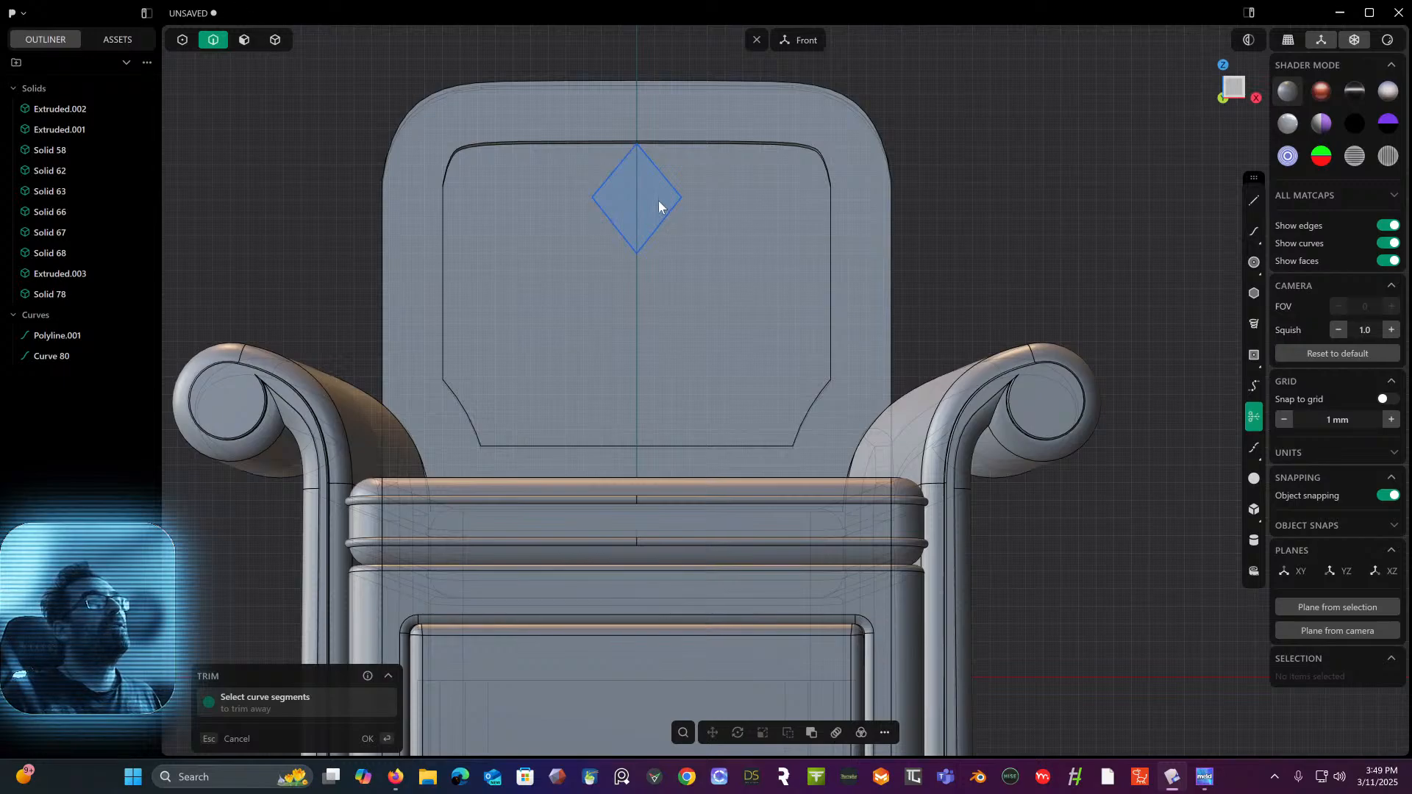
{"action": "key", "text": "Escape"}
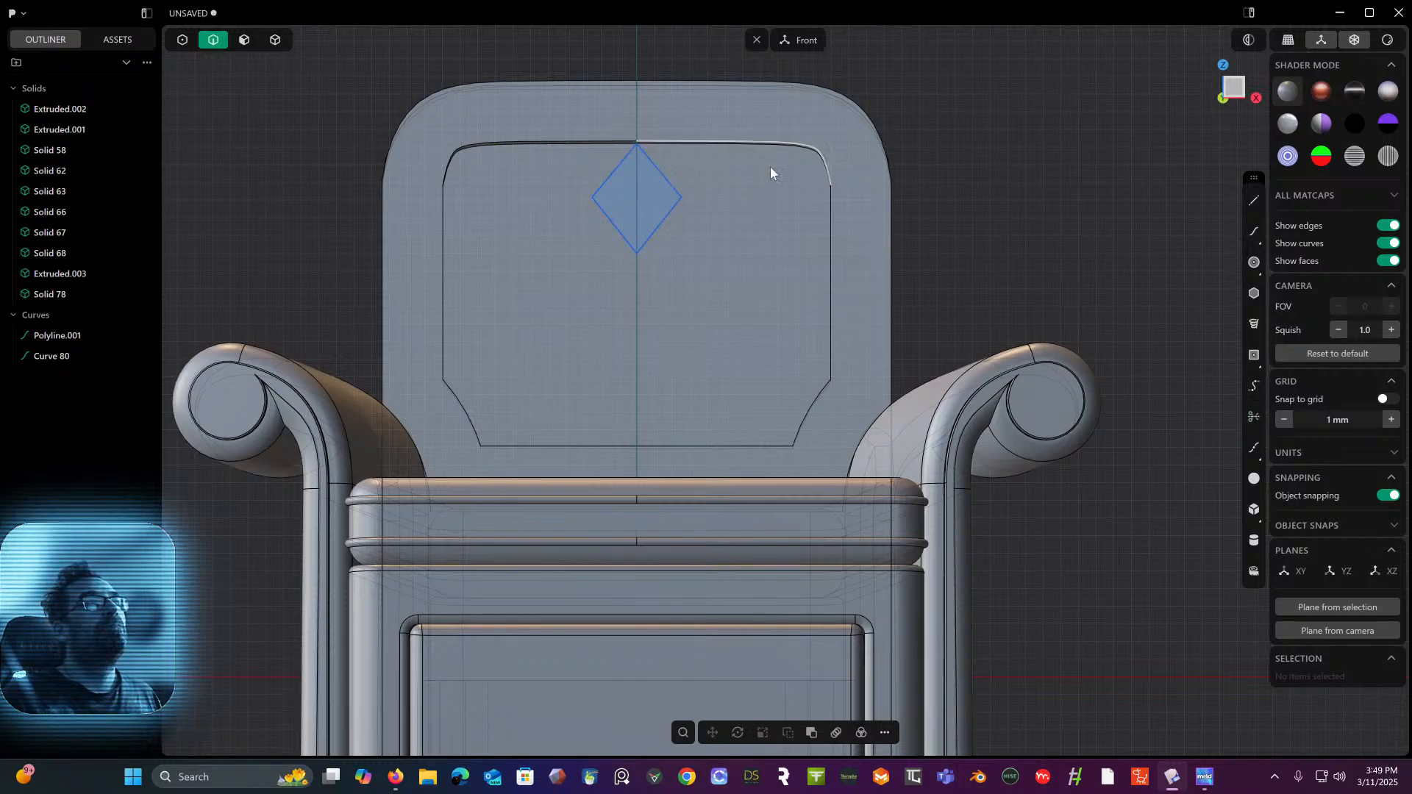
{"action": "left_click", "coordinate": [670, 181]}
{"action": "left_click", "coordinate": [610, 176]}
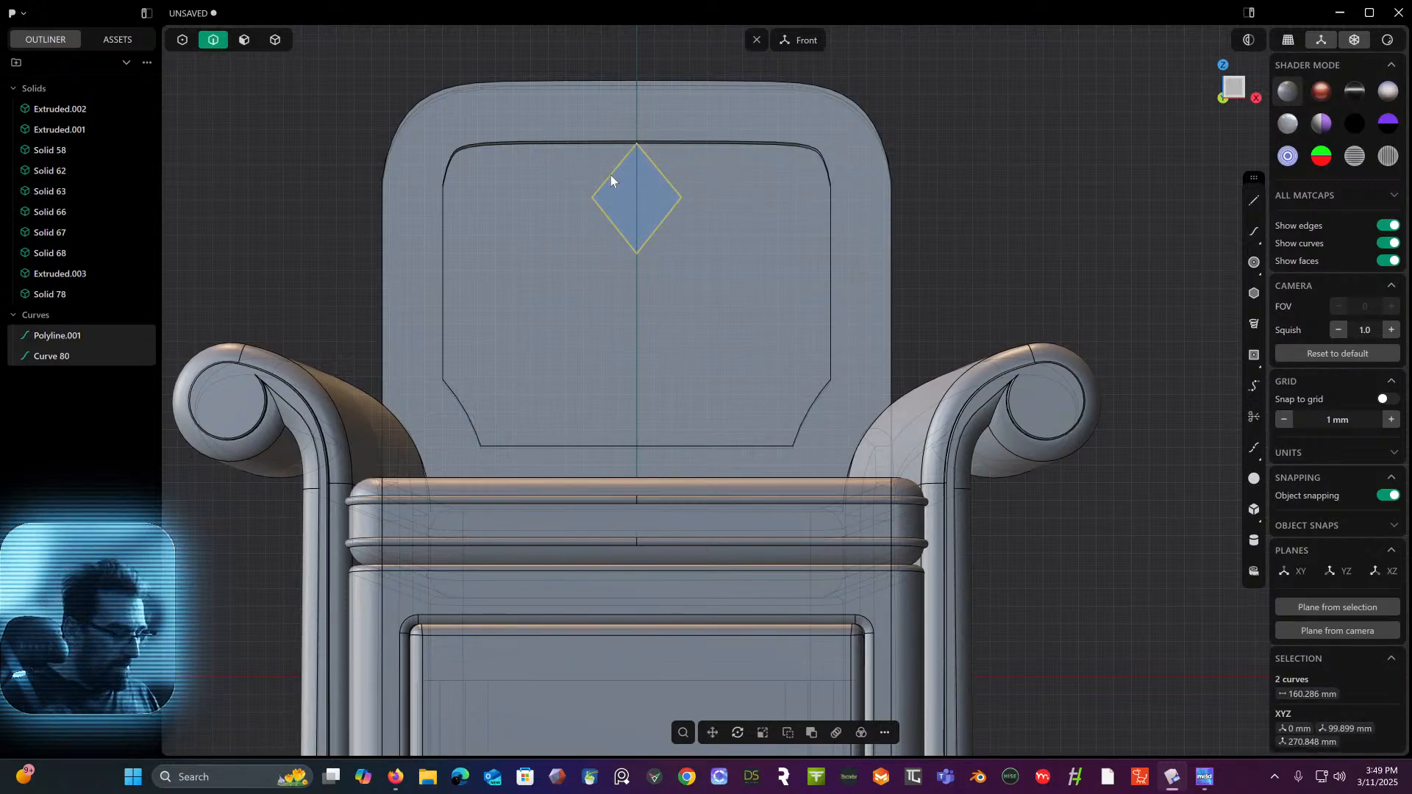
{"action": "key", "text": "j"}
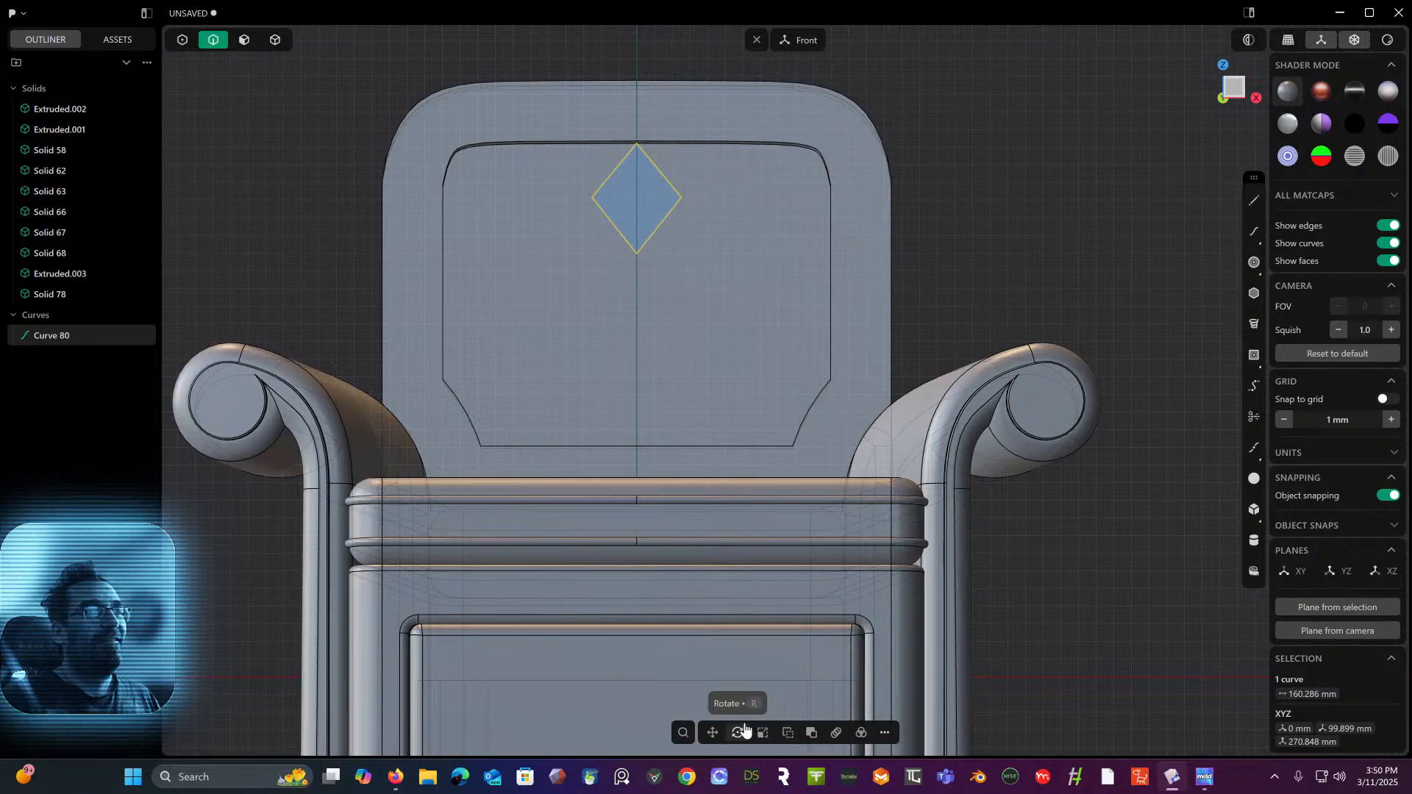
- Move the diamond curve -84.28 mm along X so its outer corner meets the inner panel's side edge
{"action": "left_click", "coordinate": [836, 733]}
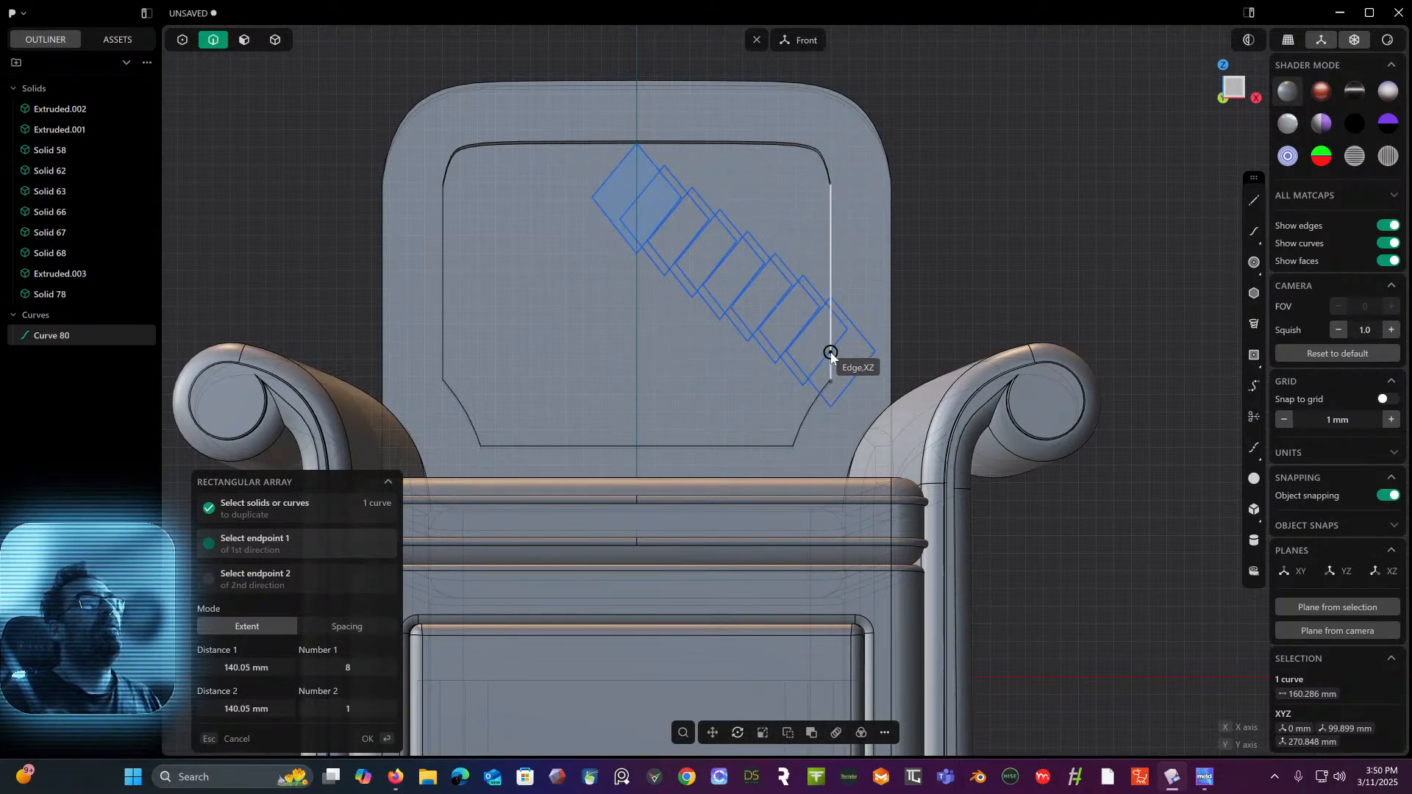
{"action": "key", "text": "Escape"}
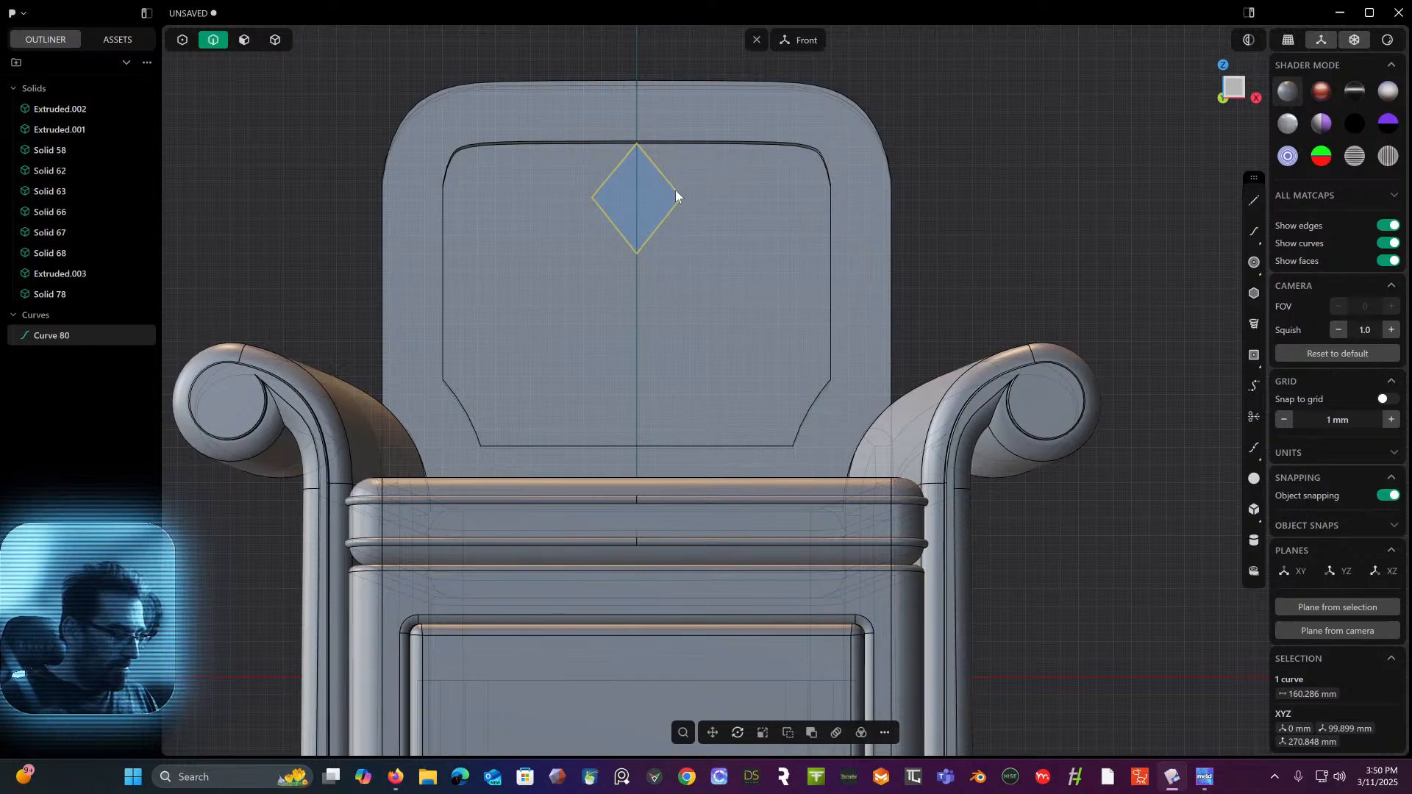
{"action": "key", "text": "g"}
{"action": "left_click_drag", "start_coordinate": [695, 196], "coordinate": [539, 206]}
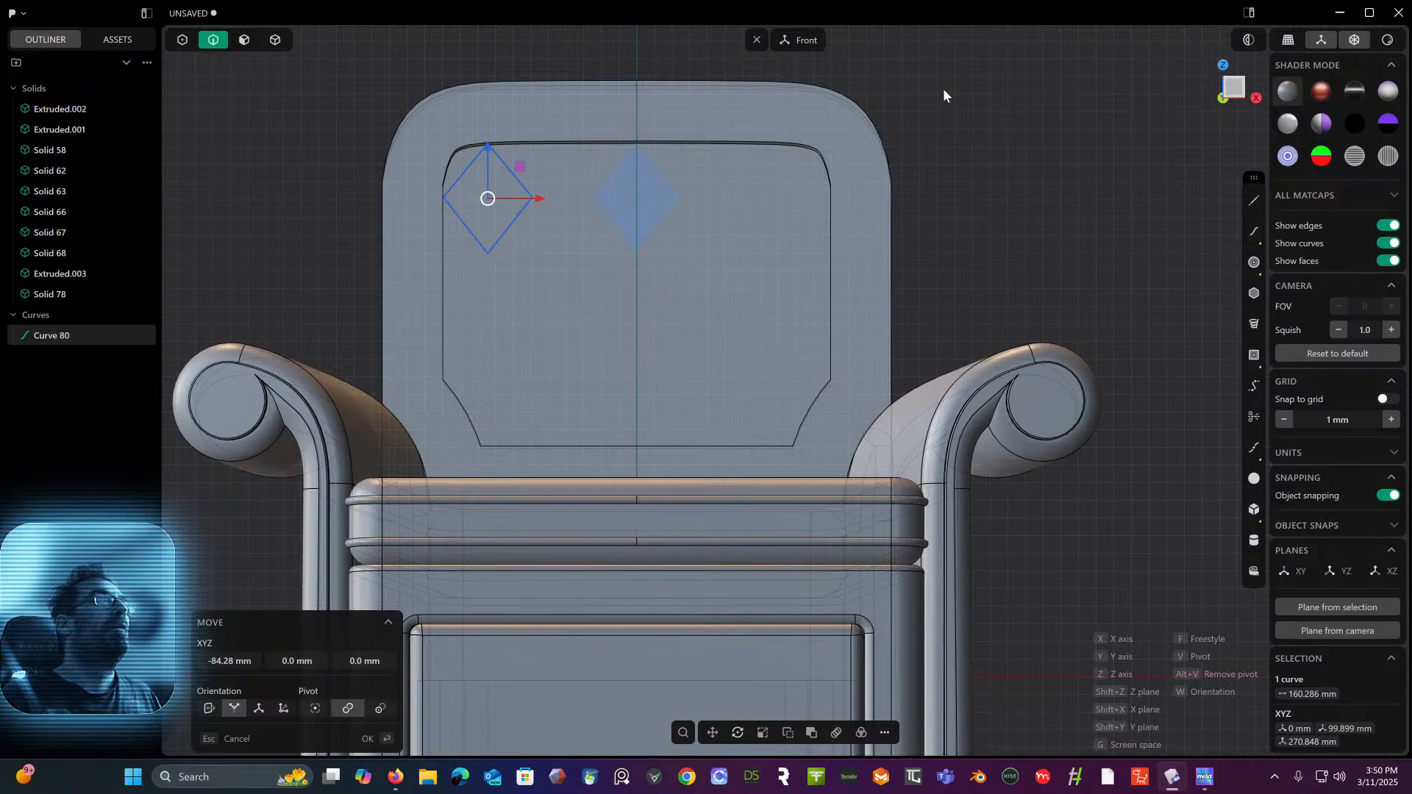
{"action": "key", "text": "Return"}
- In the right side view, move the diamond curve about 54.5 mm along Y, close to the panel's recessed face
{"action": "middle_click_drag", "start_coordinate": [928, 95], "coordinate": [737, 126]}
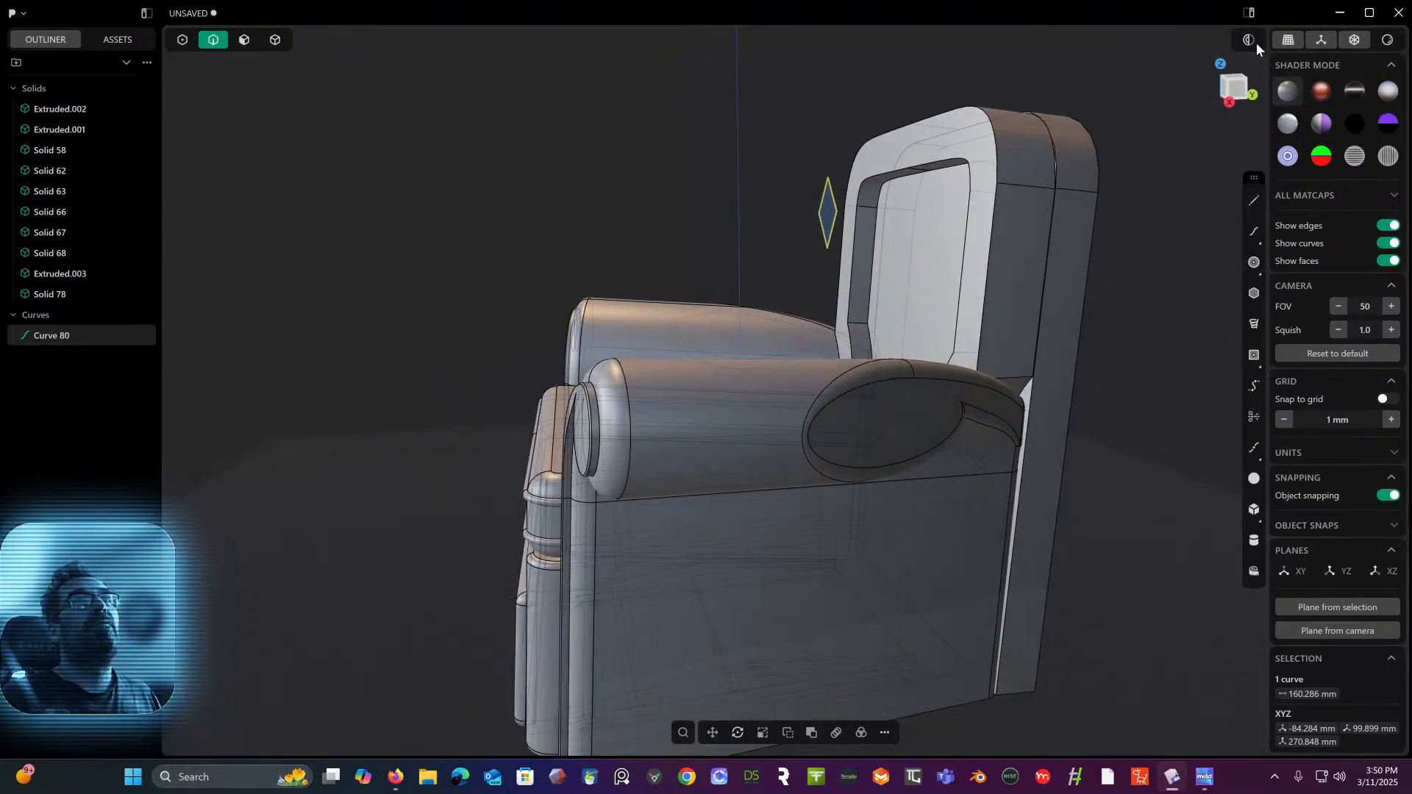
{"action": "left_click", "coordinate": [1234, 94]}
{"action": "middle_click_drag", "start_coordinate": [1093, 128], "coordinate": [815, 167], "text": "shift"}
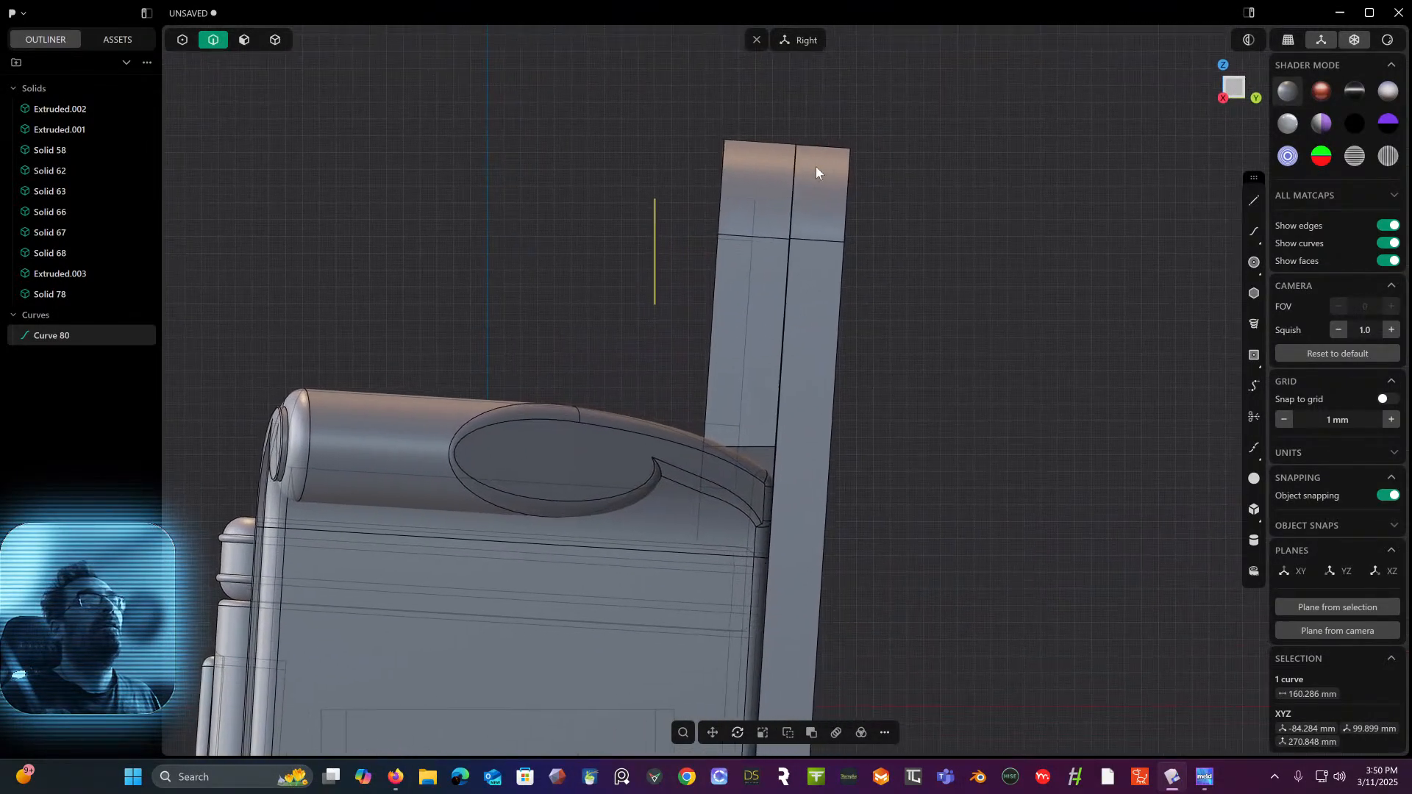
{"action": "scroll", "coordinate": [610, 196], "scroll_direction": "up", "scroll_amount": 3}
{"action": "scroll", "coordinate": [602, 196], "scroll_direction": "up", "scroll_amount": 1}
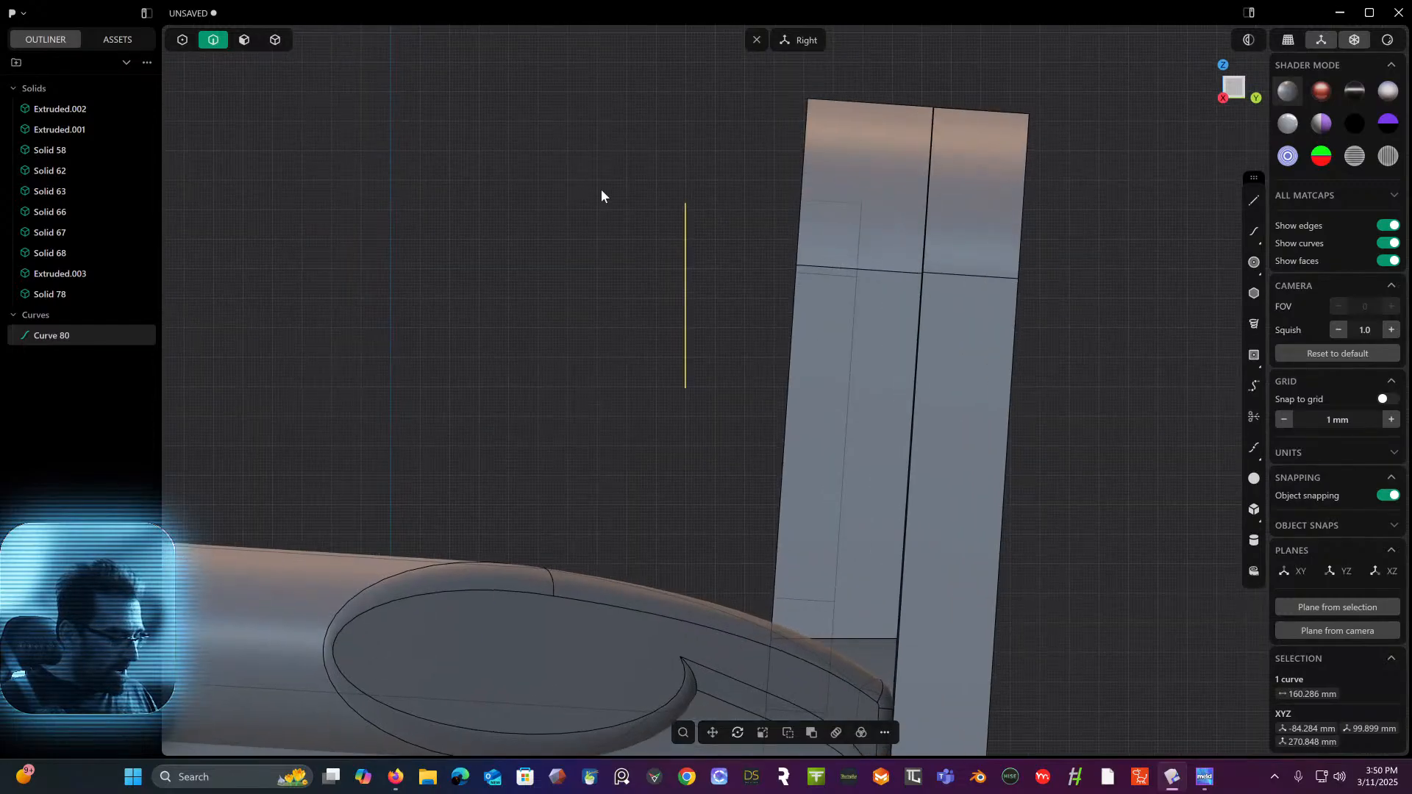
{"action": "key", "text": "g"}
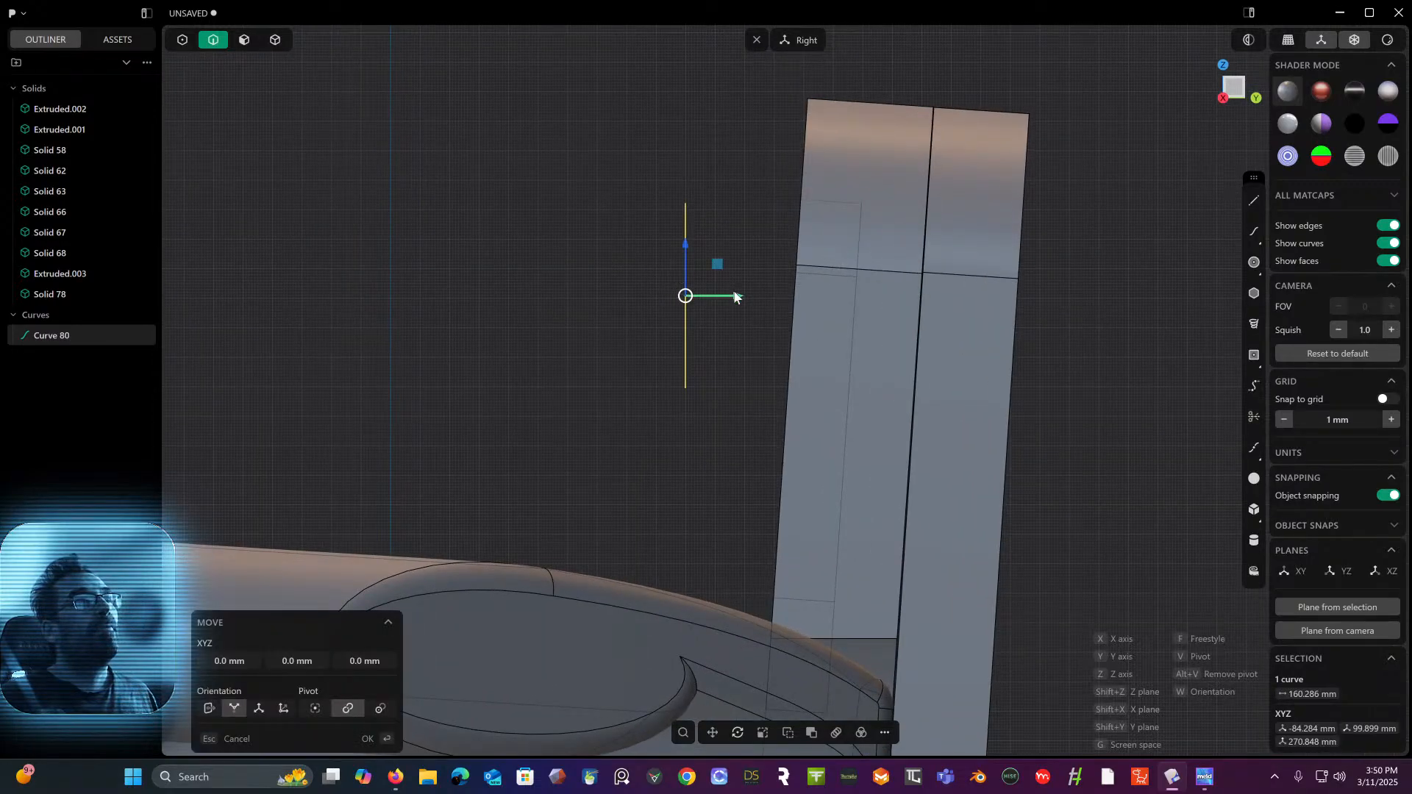
{"action": "left_click_drag", "start_coordinate": [736, 295], "coordinate": [890, 316]}
- Rotate the diamond curve slightly about the X axis to match the backrest's tilt
{"action": "key", "text": "r"}
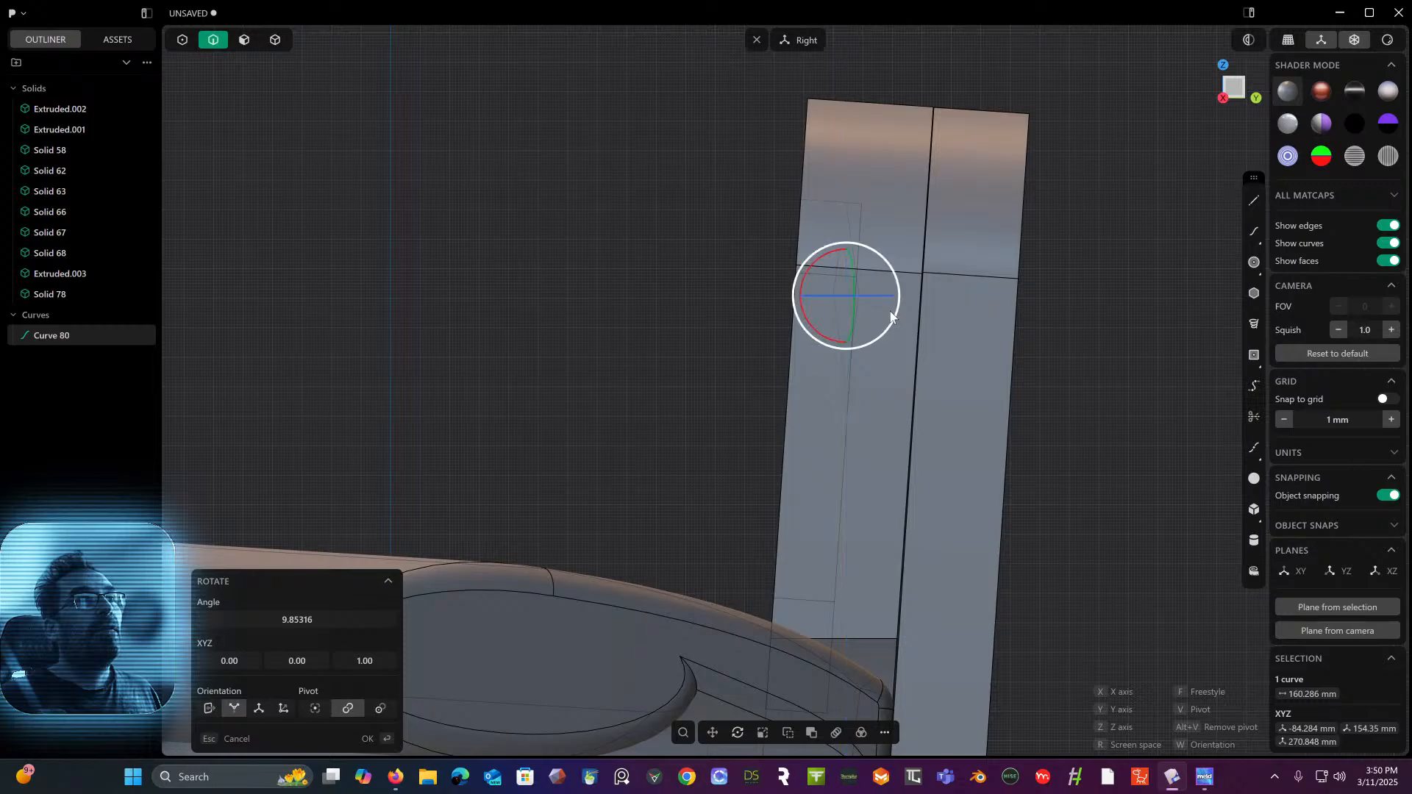
{"action": "key", "text": "Return"}
{"action": "key", "text": "r"}
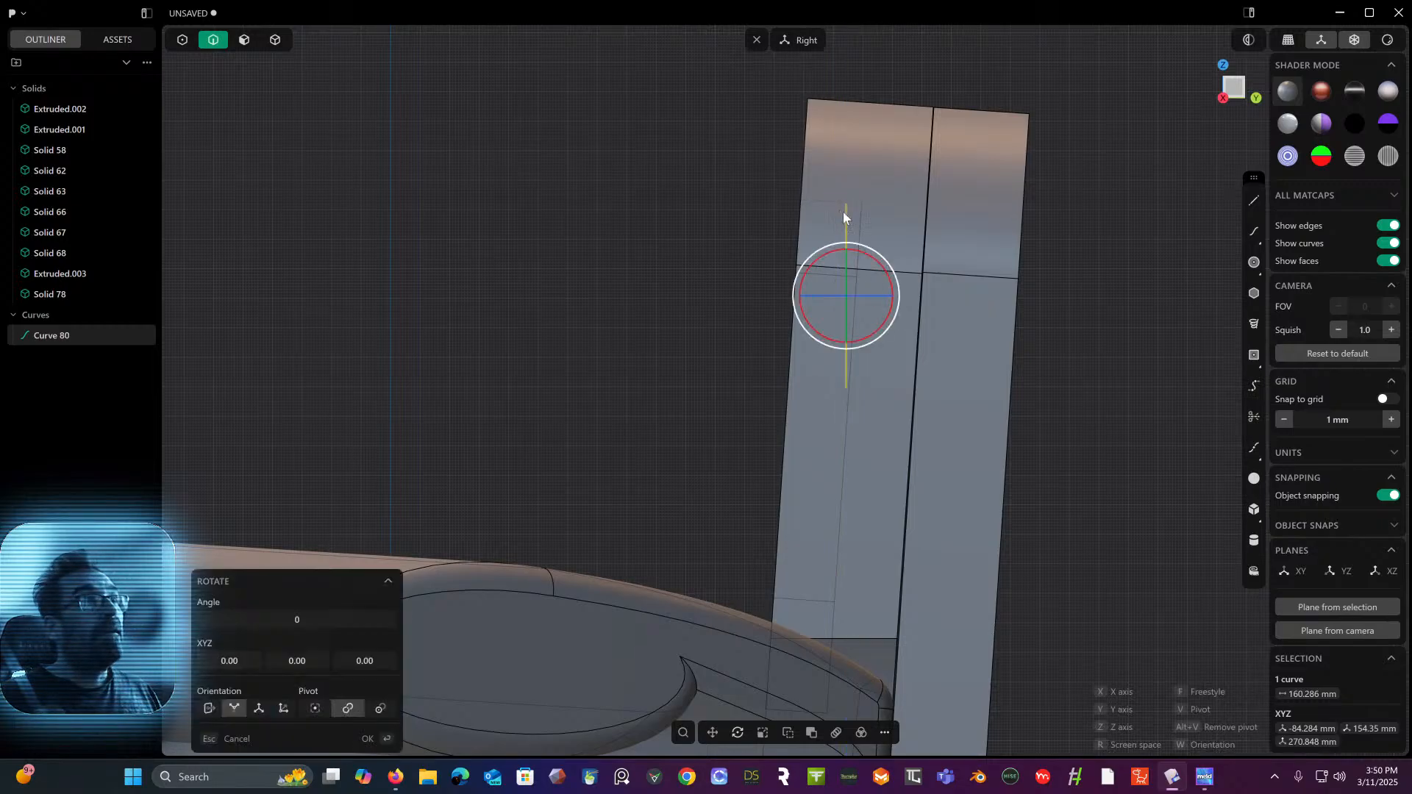
{"action": "left_click_drag", "start_coordinate": [875, 258], "coordinate": [881, 263]}
{"action": "key", "text": "Return"}
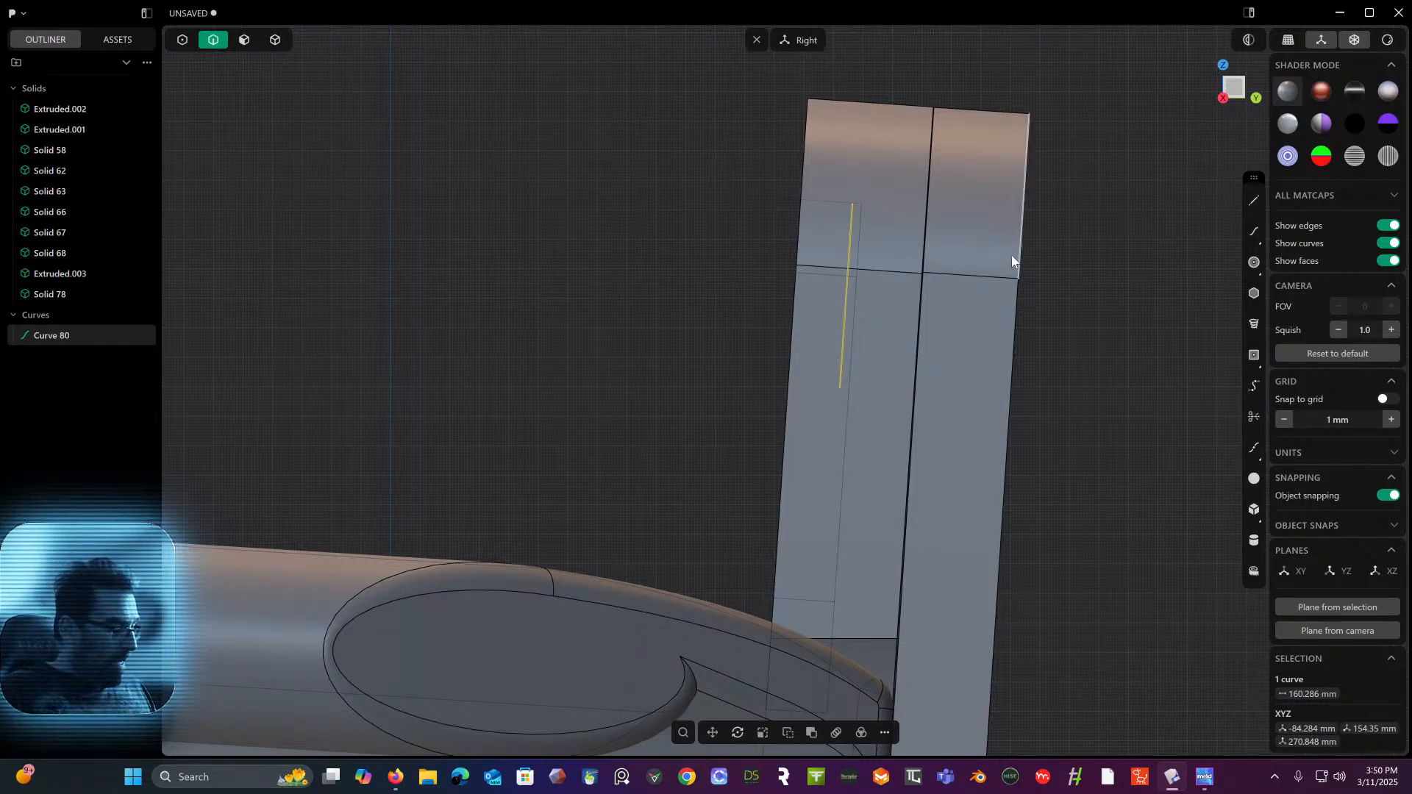
- Place the move pivot on the diamond curve and shift it 3.56 mm along Y onto the panel's recessed face
{"action": "key", "text": "g"}
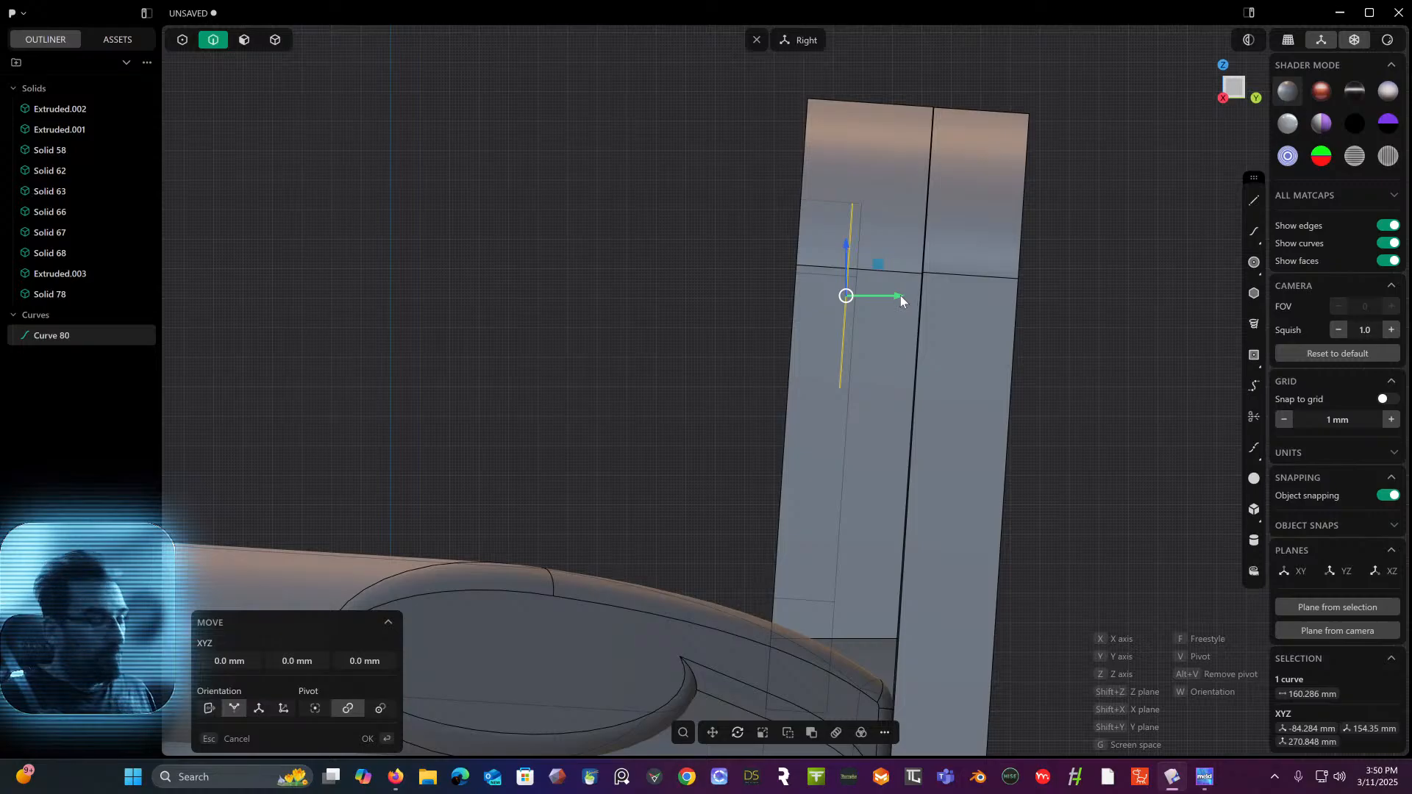
{"action": "scroll", "coordinate": [901, 296], "scroll_direction": "up", "scroll_amount": 2}
{"action": "key", "text": "v"}
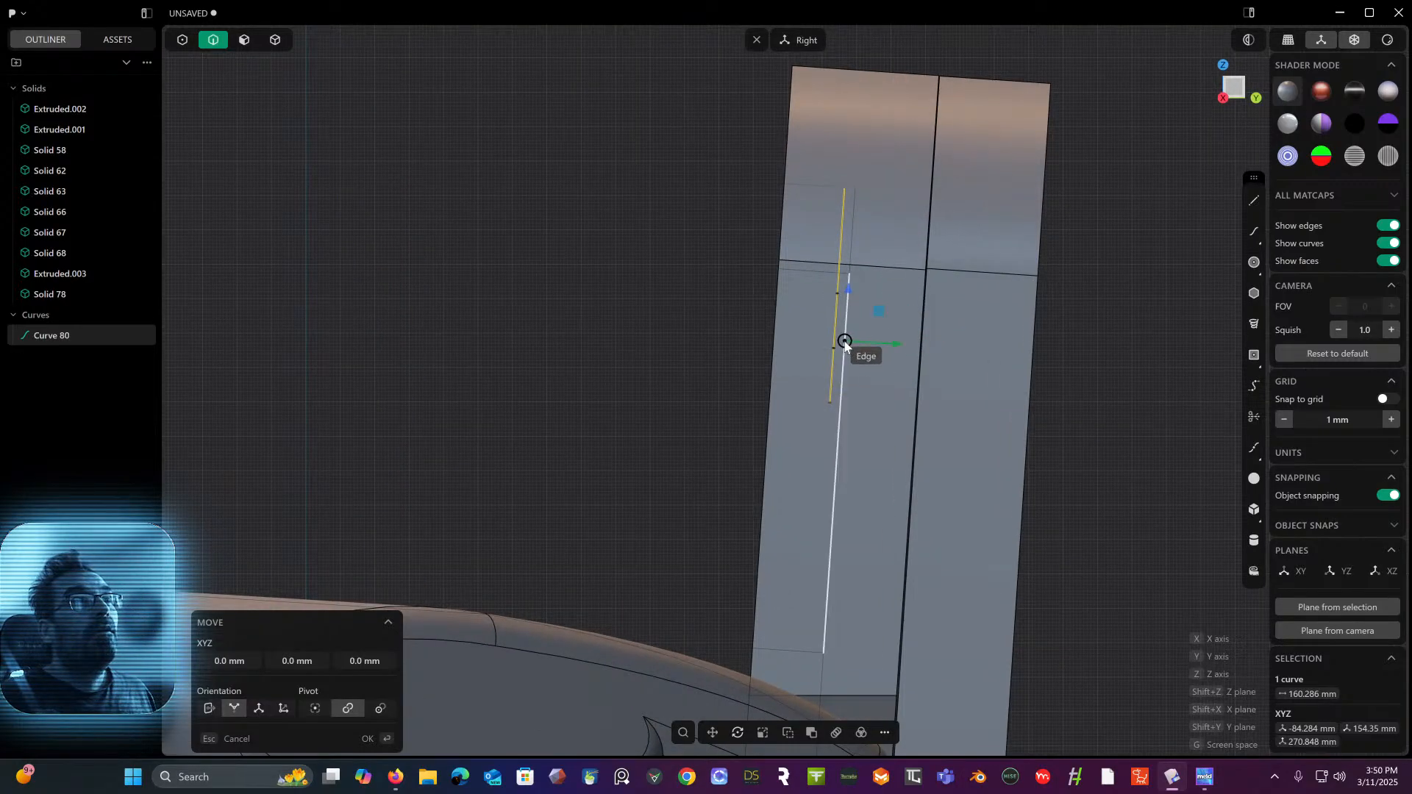
{"action": "left_click", "coordinate": [844, 343]}
{"action": "left_click_drag", "start_coordinate": [890, 341], "coordinate": [904, 347]}
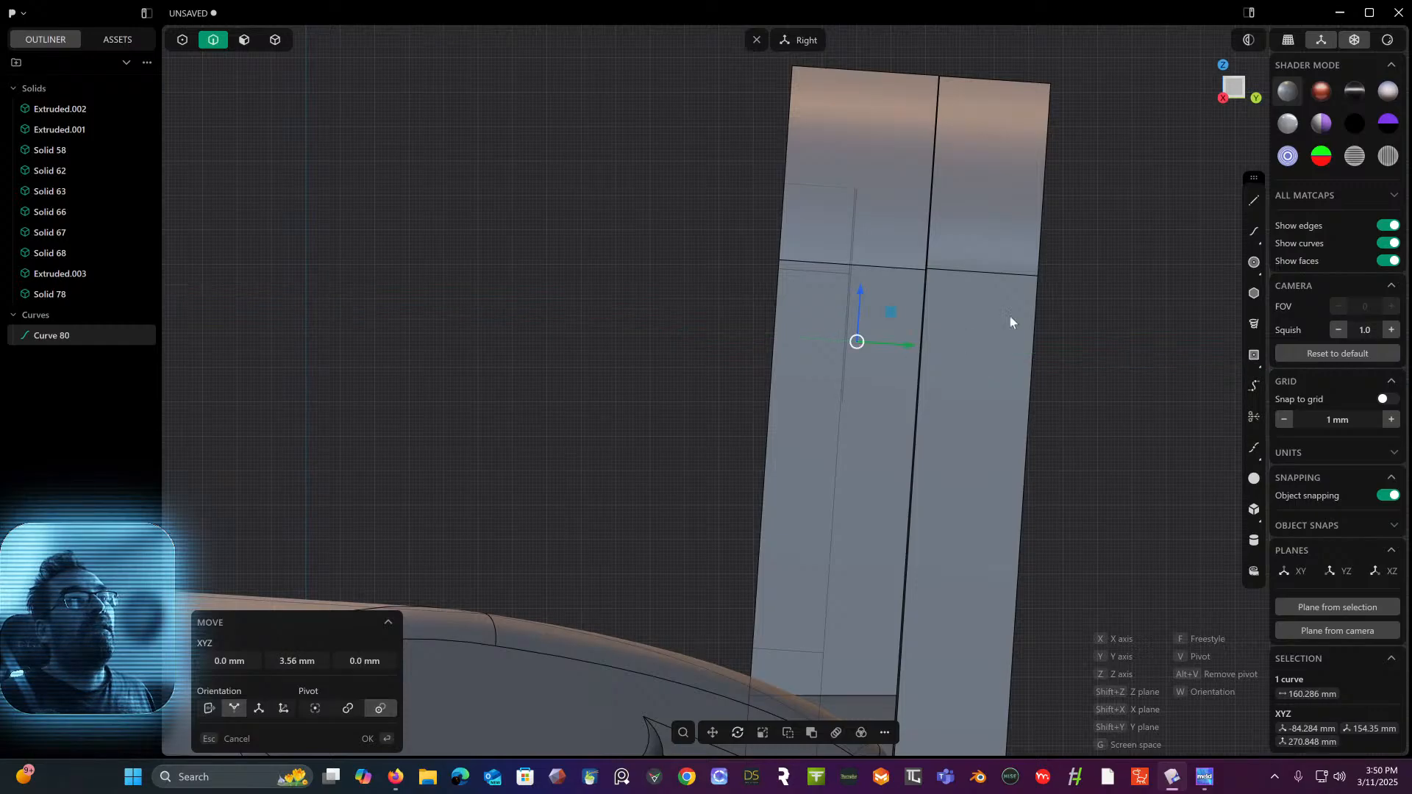
{"action": "key", "text": "Return"}
- Create a rectangular array of 5 diamonds along X across the inner panel, with an extent of 170.61 mm
{"action": "middle_click_drag", "start_coordinate": [1034, 284], "coordinate": [1261, 116]}
{"action": "left_click", "coordinate": [1233, 90]}
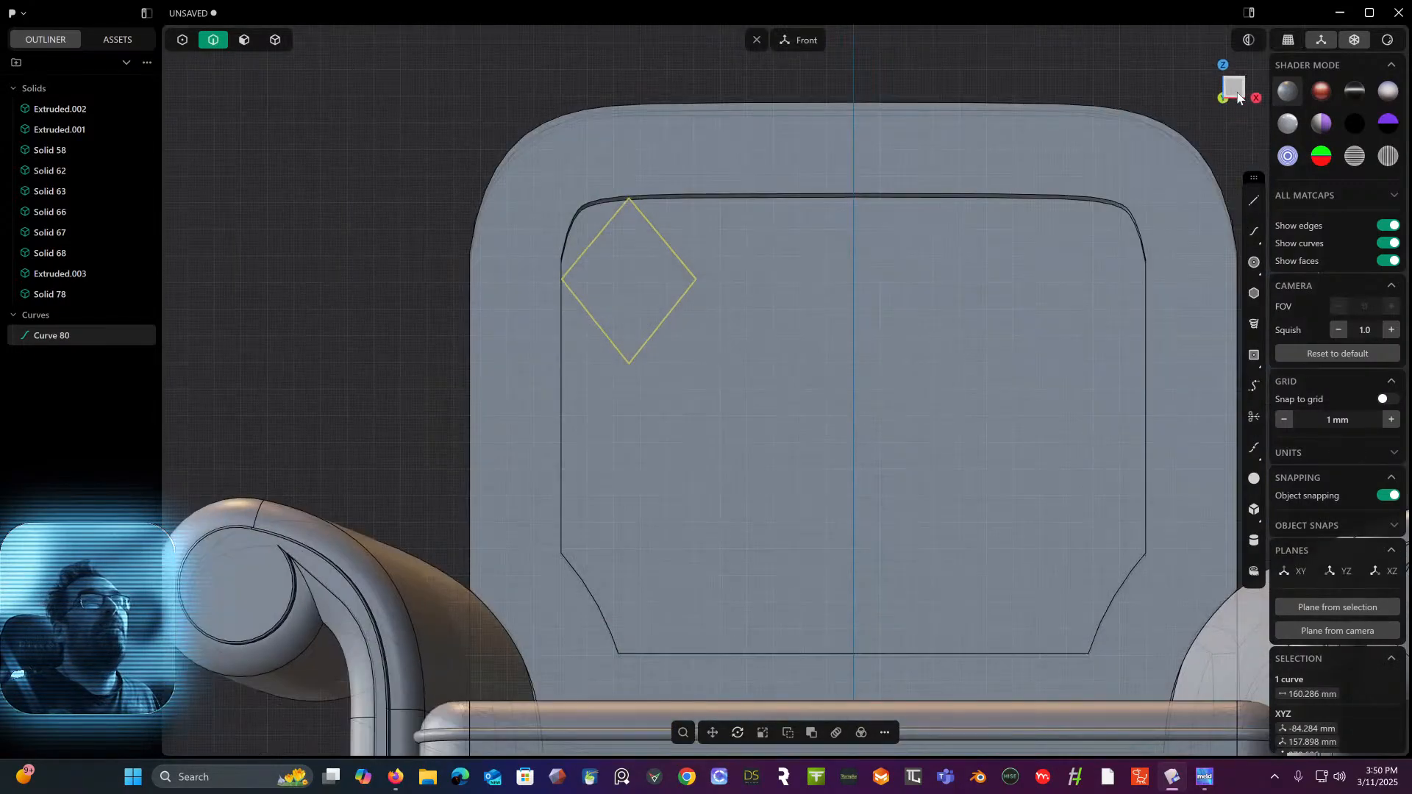
{"action": "middle_click_drag", "start_coordinate": [933, 276], "coordinate": [800, 265], "text": "shift"}
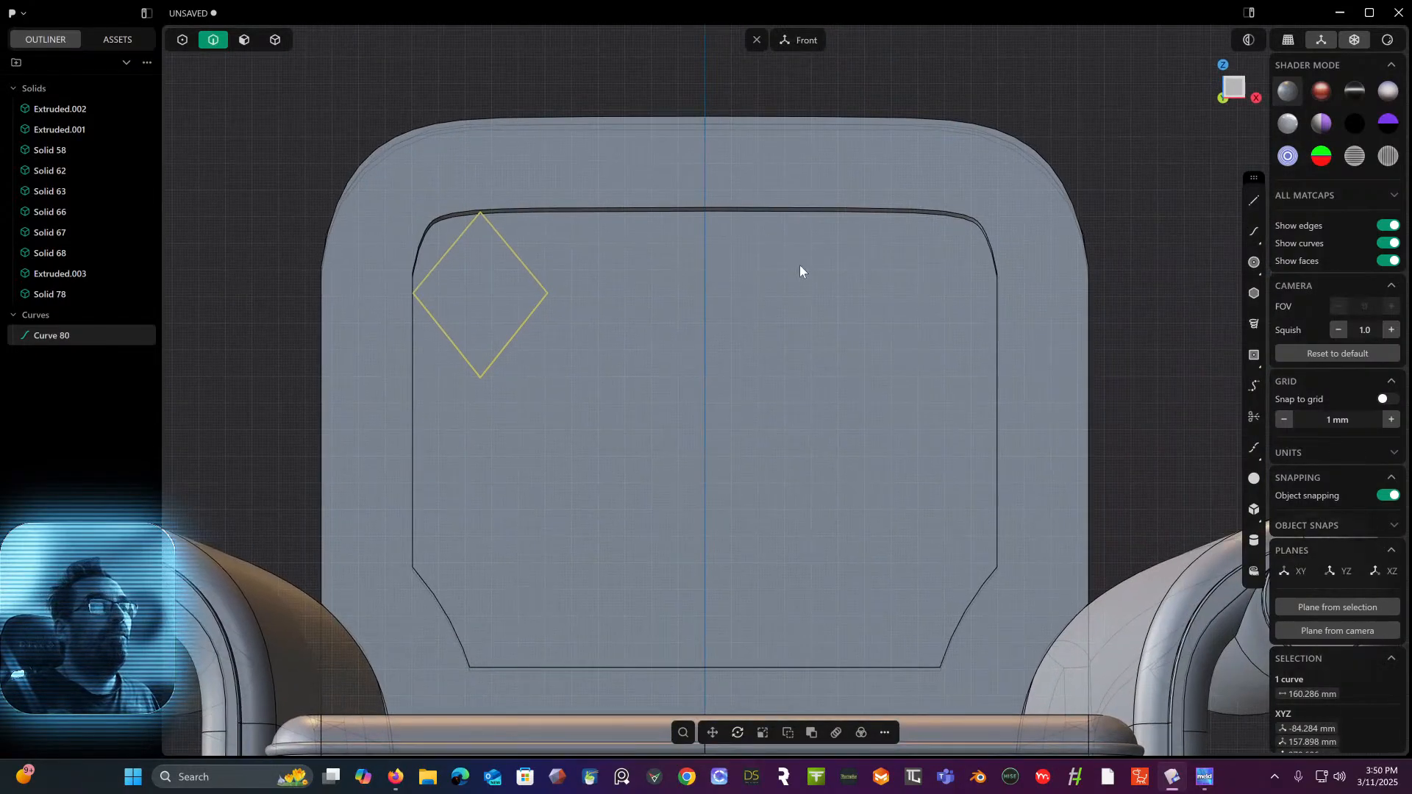
{"action": "left_click", "coordinate": [836, 732]}
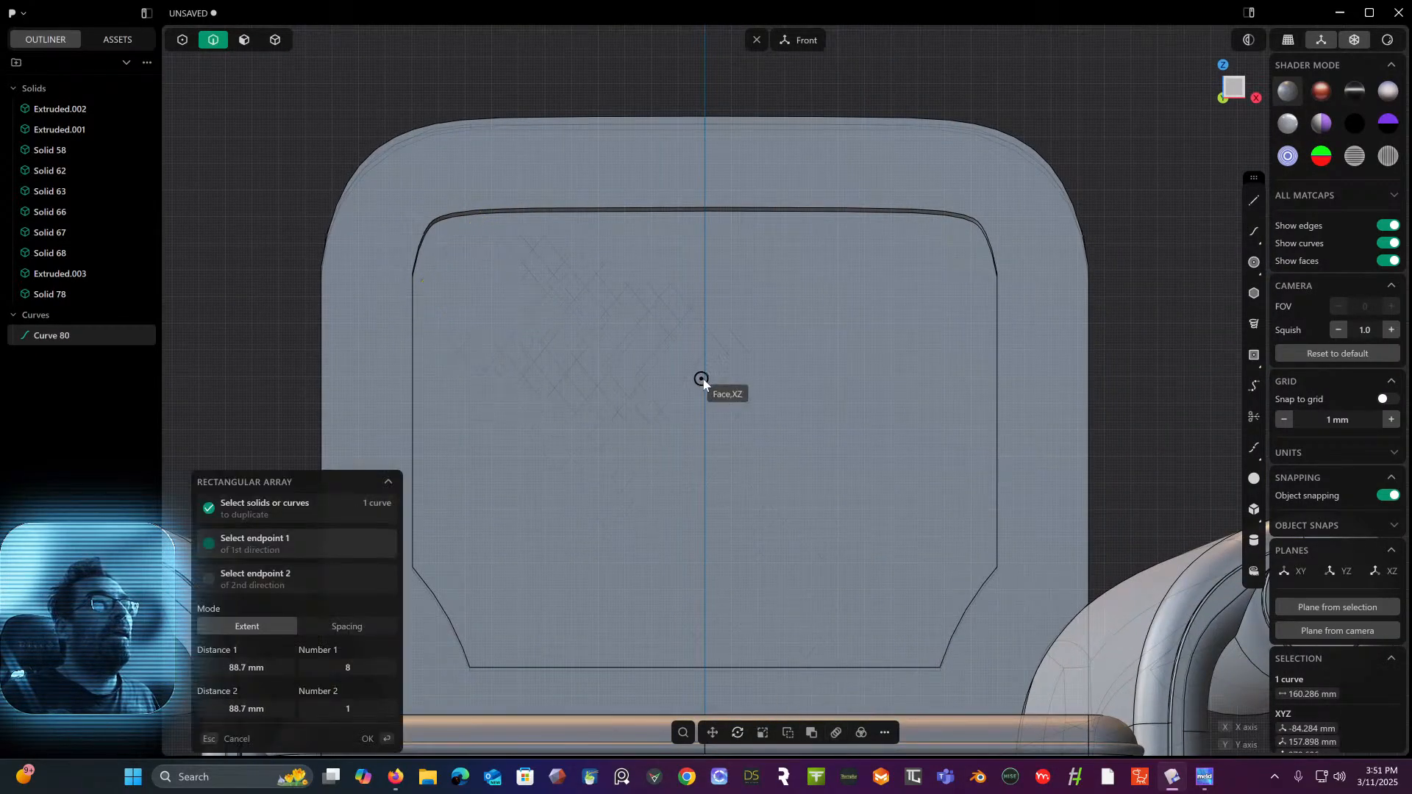
{"action": "left_click", "coordinate": [935, 301]}
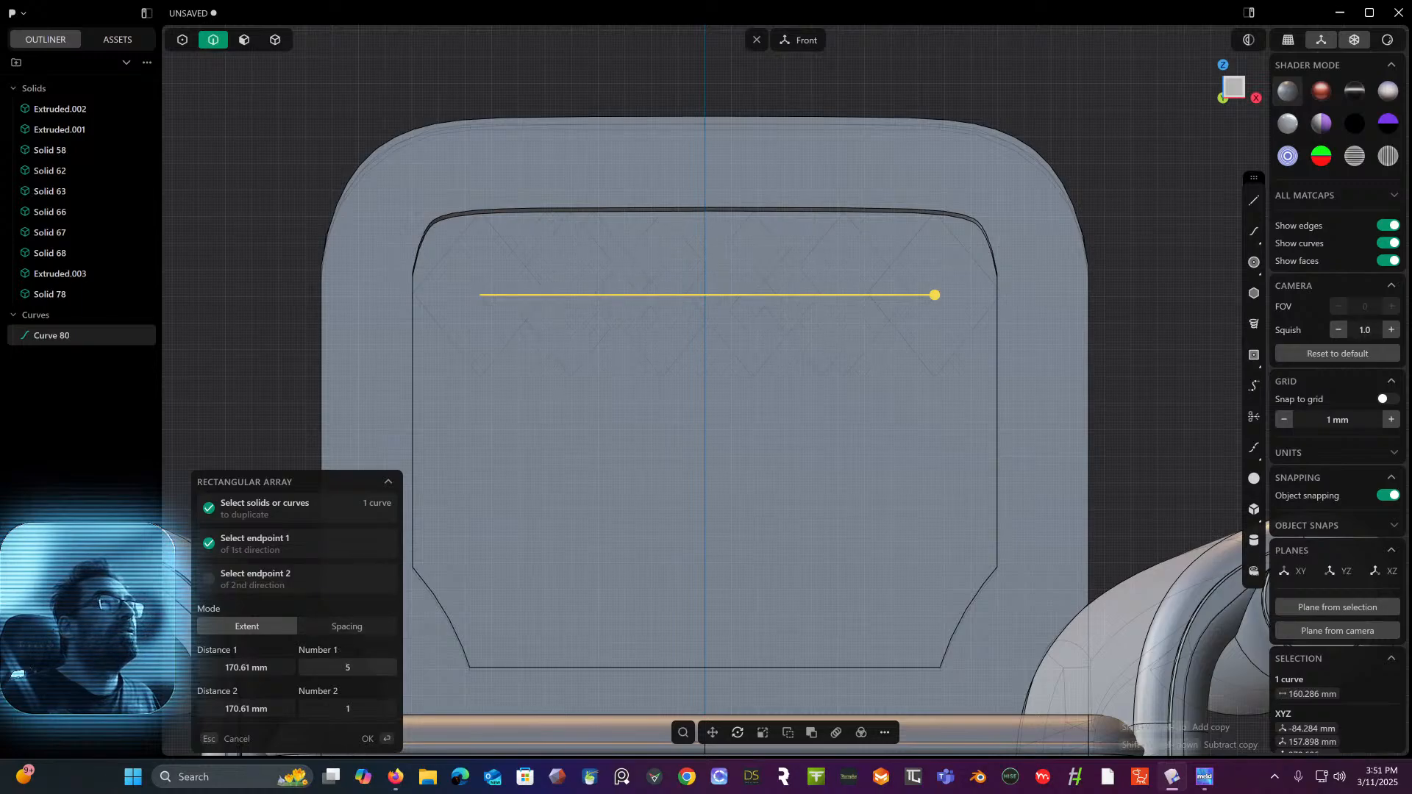
{"action": "type", "text": "5"}
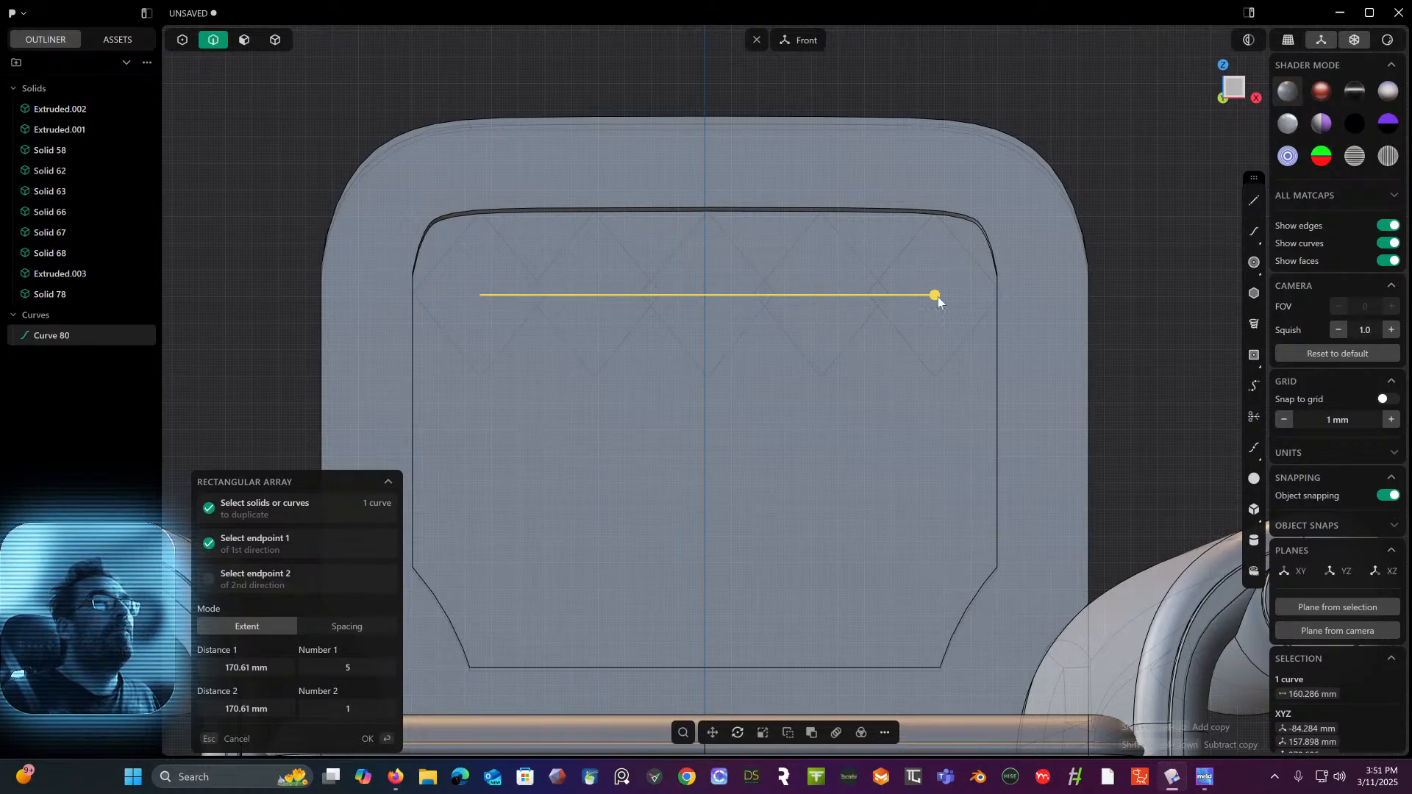
{"action": "key", "text": "Return"}
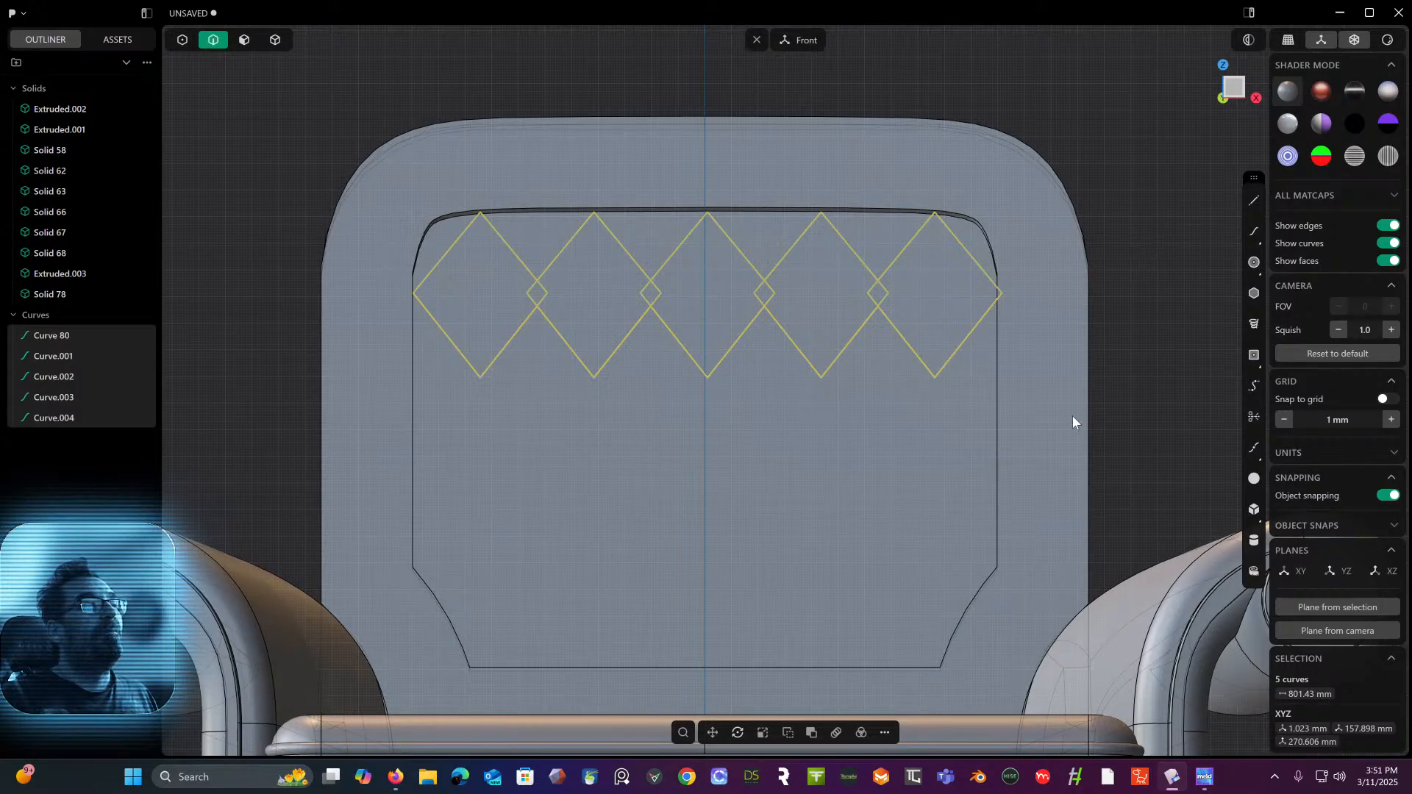
- Create a rectangular array of the 5 diamonds into 3 rows down the inner panel, with an extent of 109.32 mm
{"action": "left_click", "coordinate": [836, 733]}
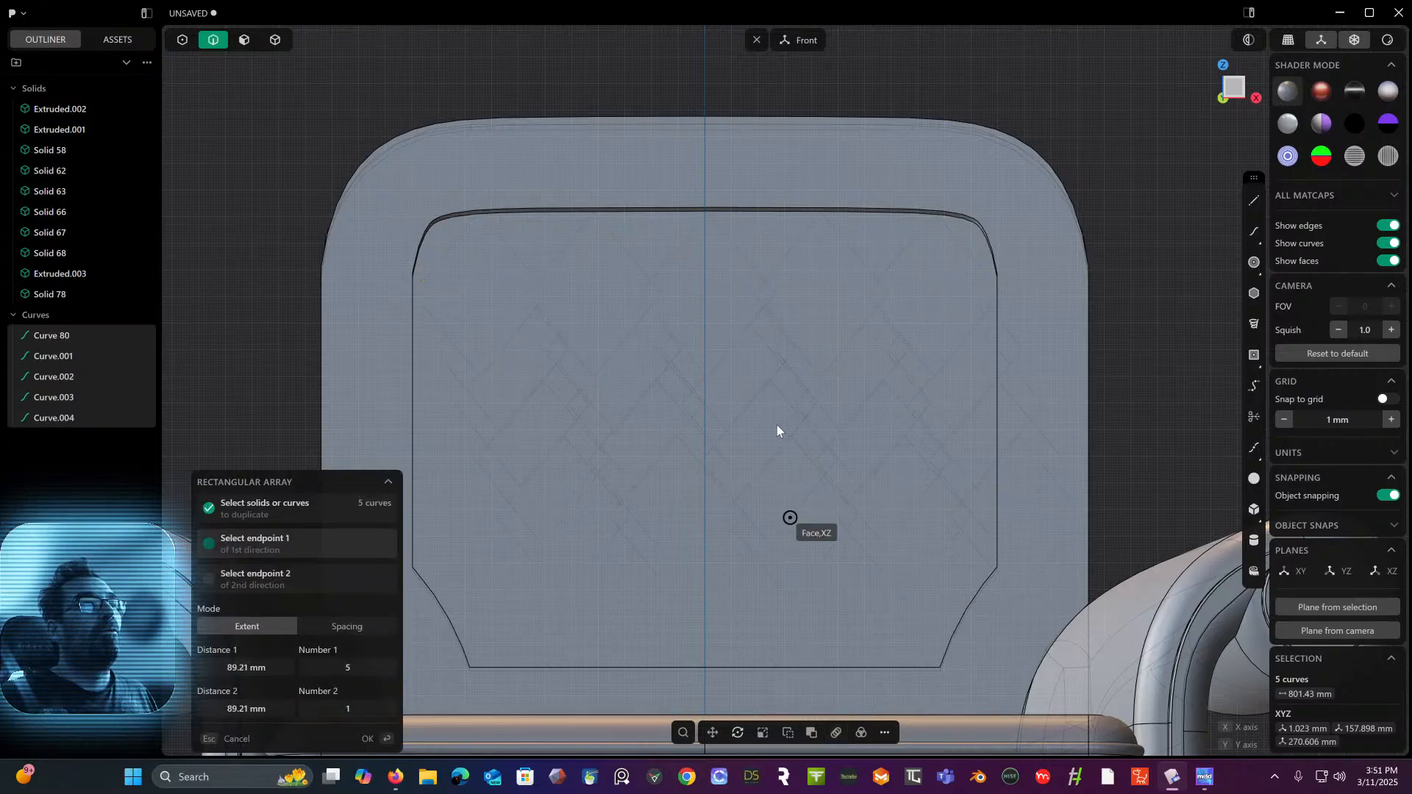
{"action": "left_click", "coordinate": [713, 586]}
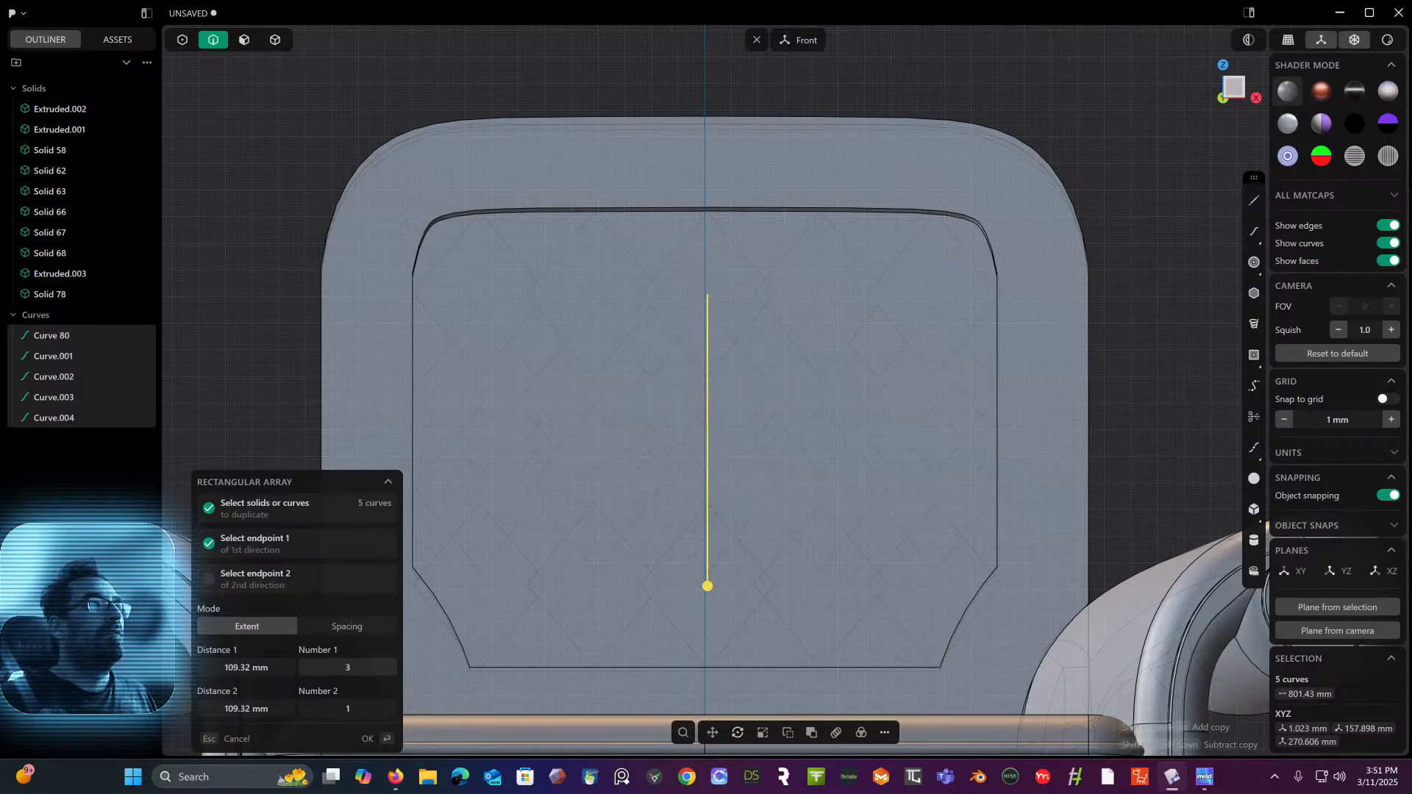
{"action": "key", "text": "Return"}
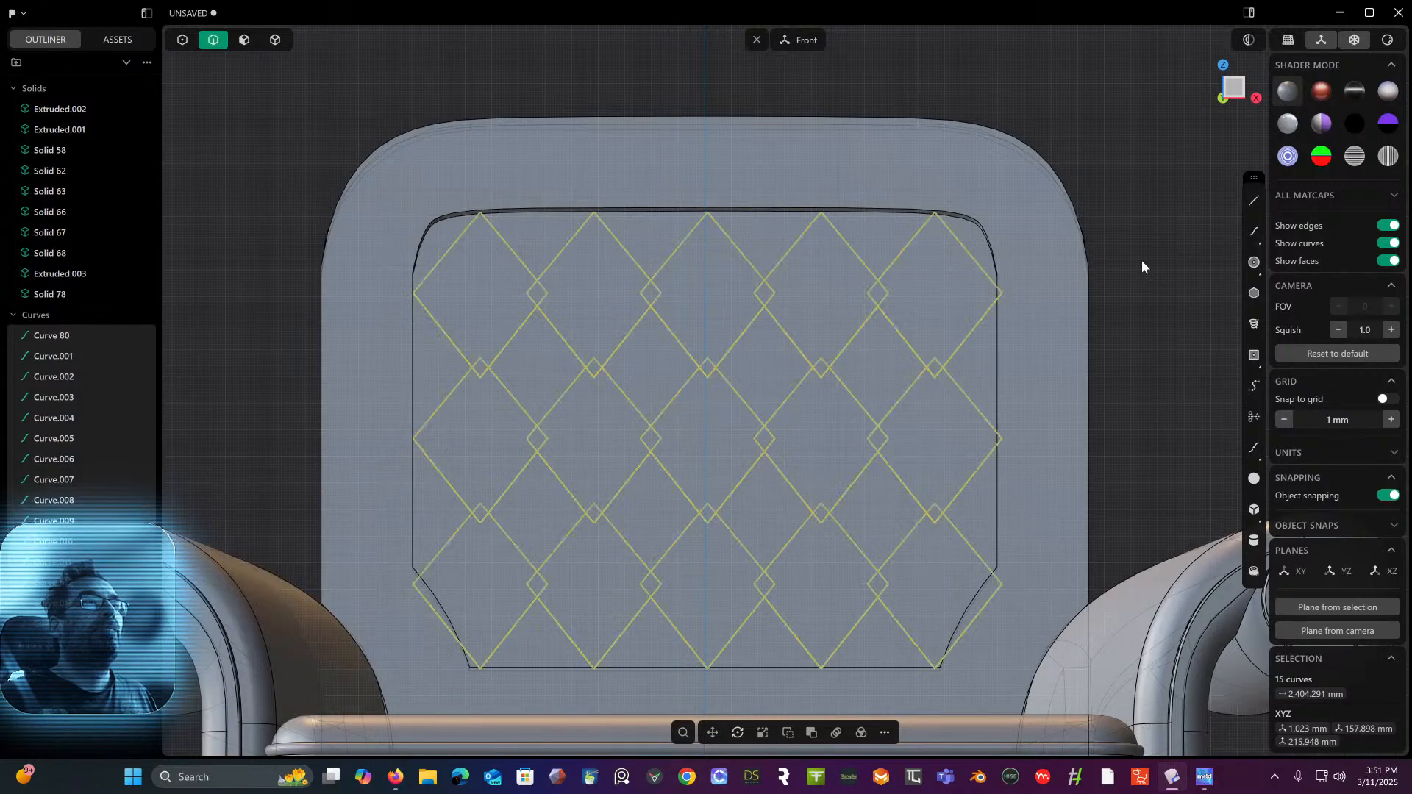
- In the front view, draw a polyline about 110 mm long through the outer corners of the three diamonds on the panel's left side
{"action": "right_click_drag", "start_coordinate": [1142, 262], "coordinate": [1050, 271]}
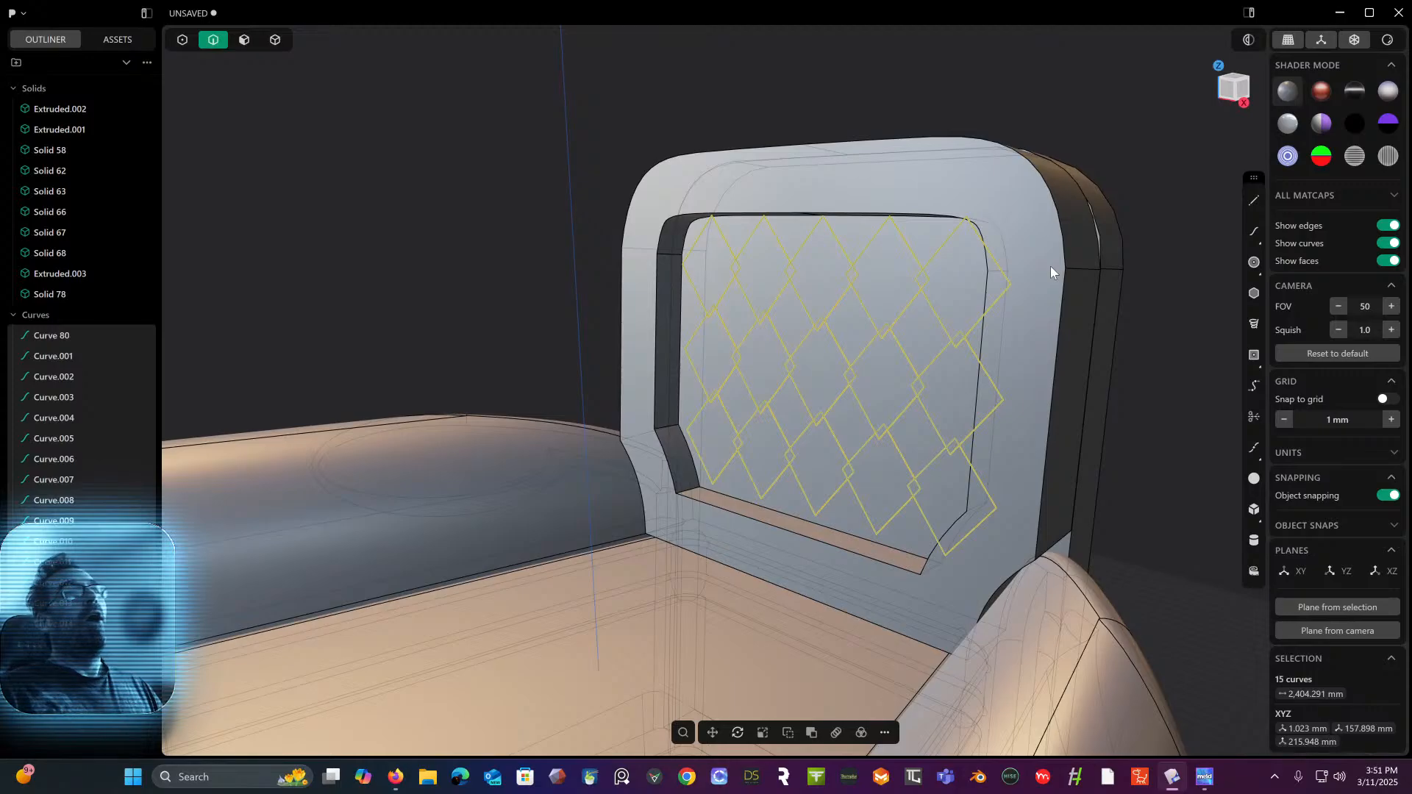
{"action": "scroll", "coordinate": [928, 281], "scroll_direction": "up", "scroll_amount": 3}
{"action": "middle_click_drag", "start_coordinate": [943, 236], "coordinate": [939, 202]}
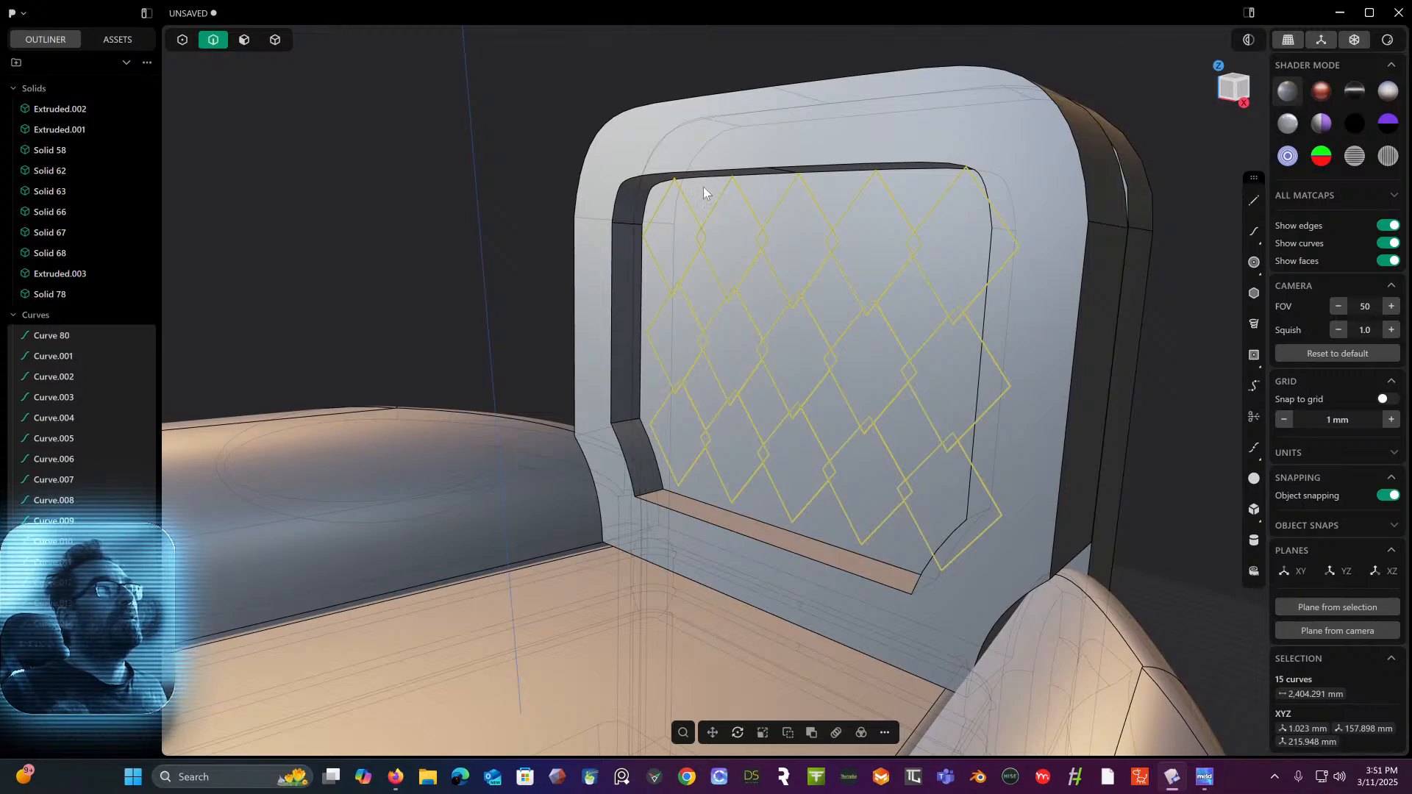
{"action": "left_click", "coordinate": [1233, 91]}
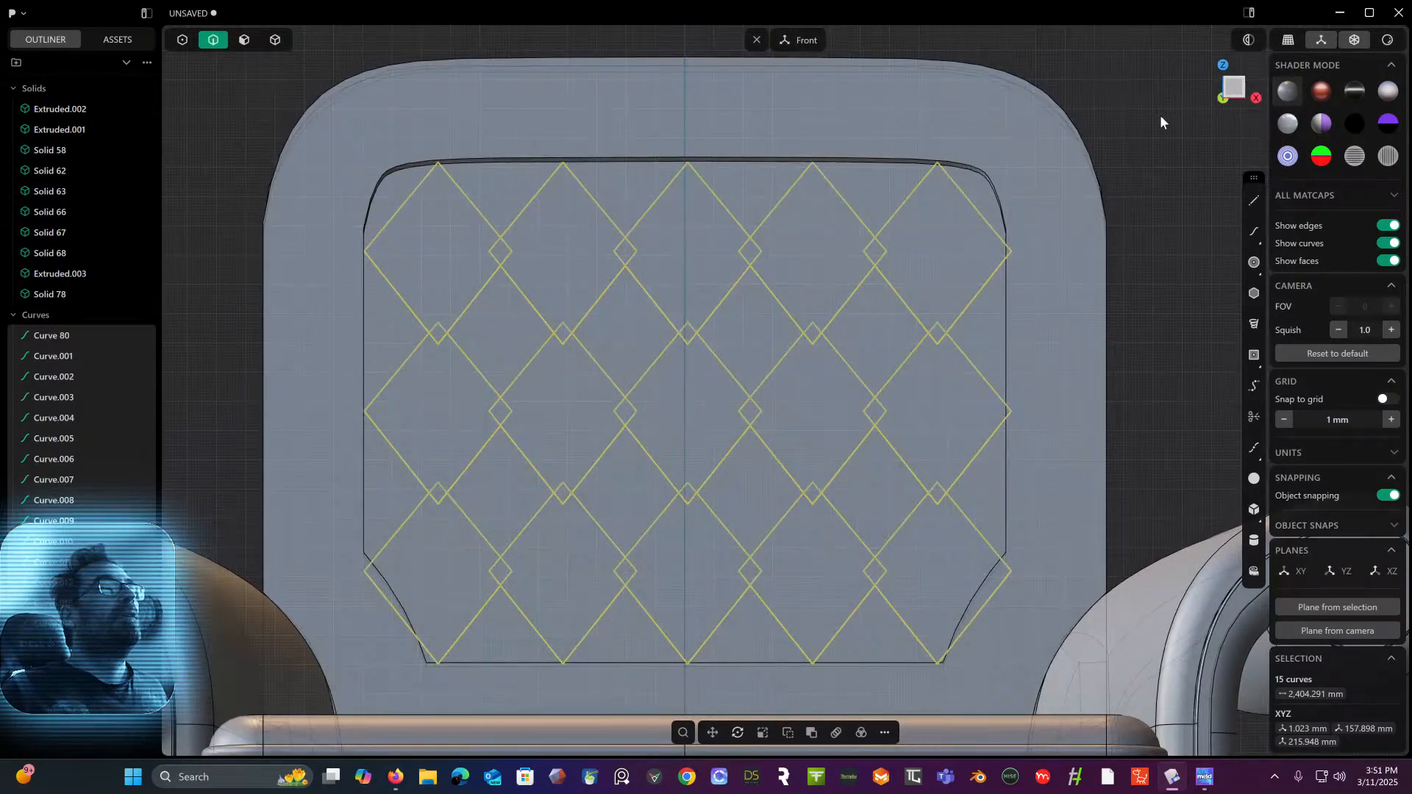
{"action": "left_click", "coordinate": [1254, 200]}
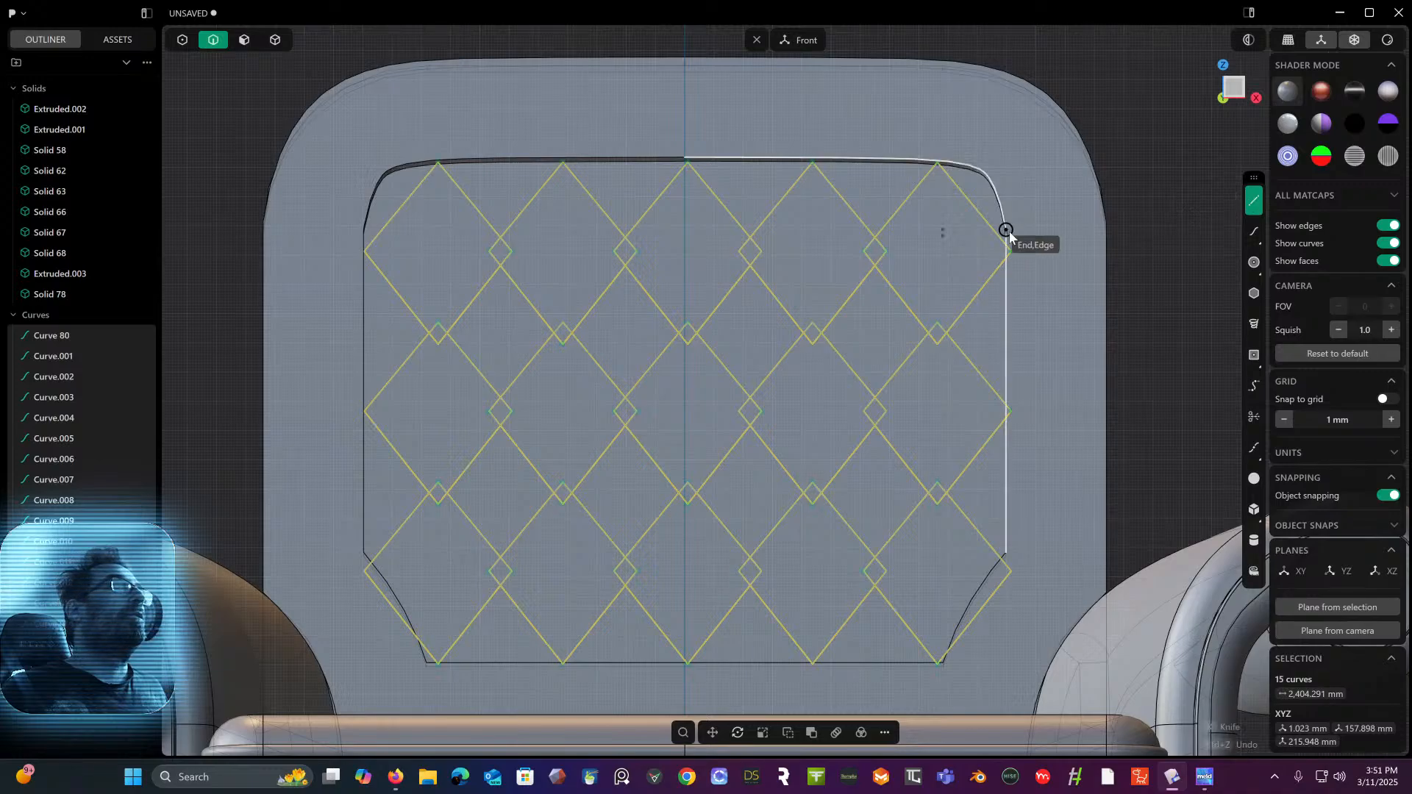
{"action": "left_click", "coordinate": [363, 251]}
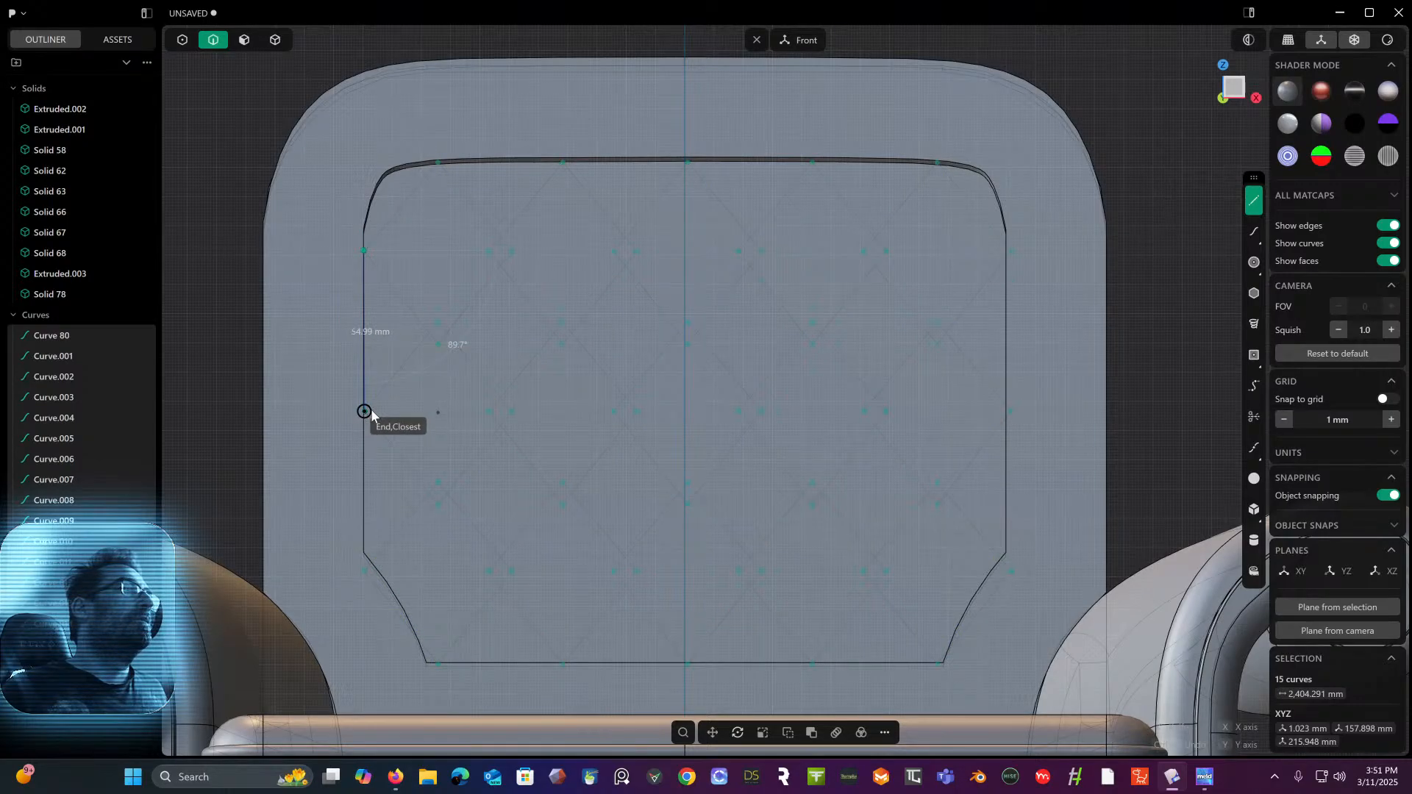
{"action": "left_click", "coordinate": [364, 412]}
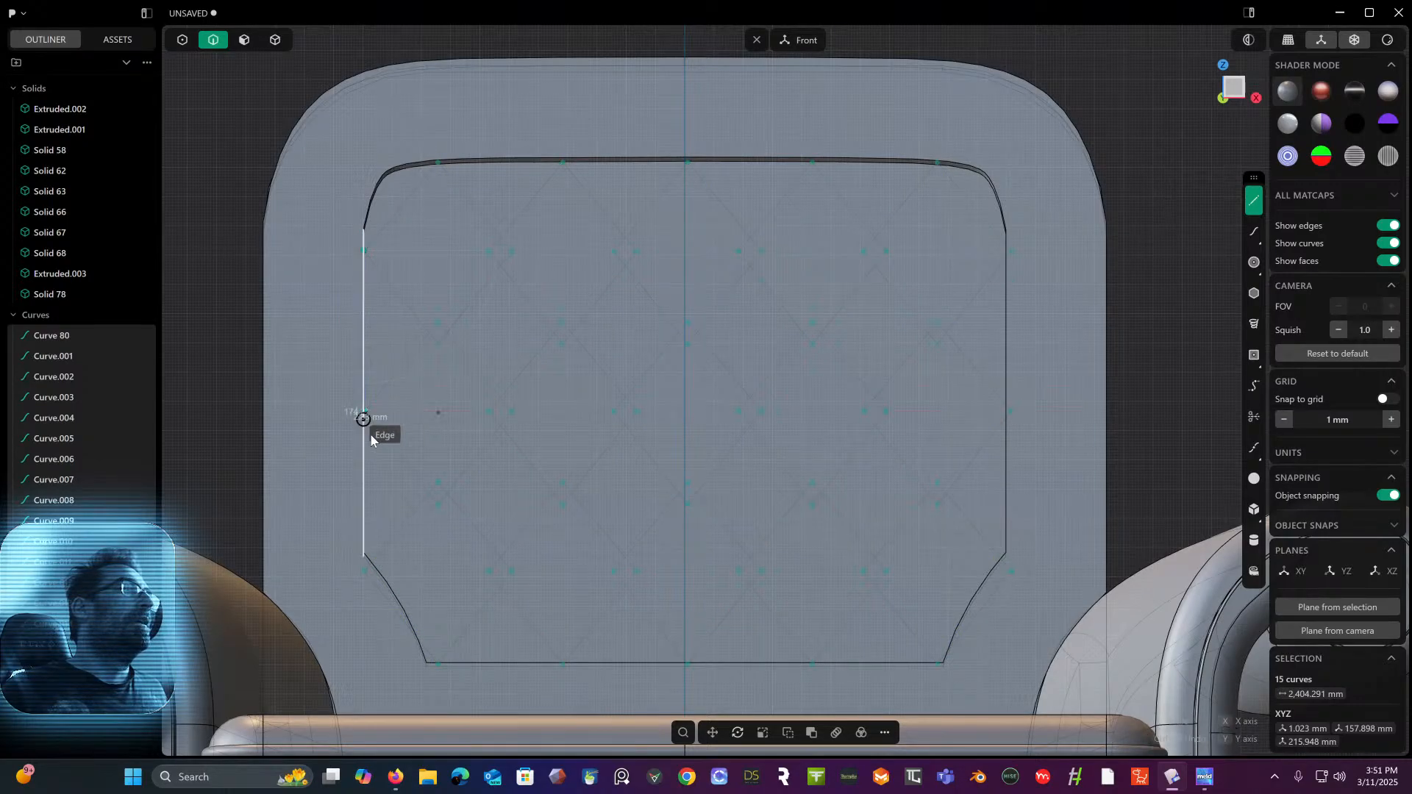
{"action": "double_click", "coordinate": [365, 571]}
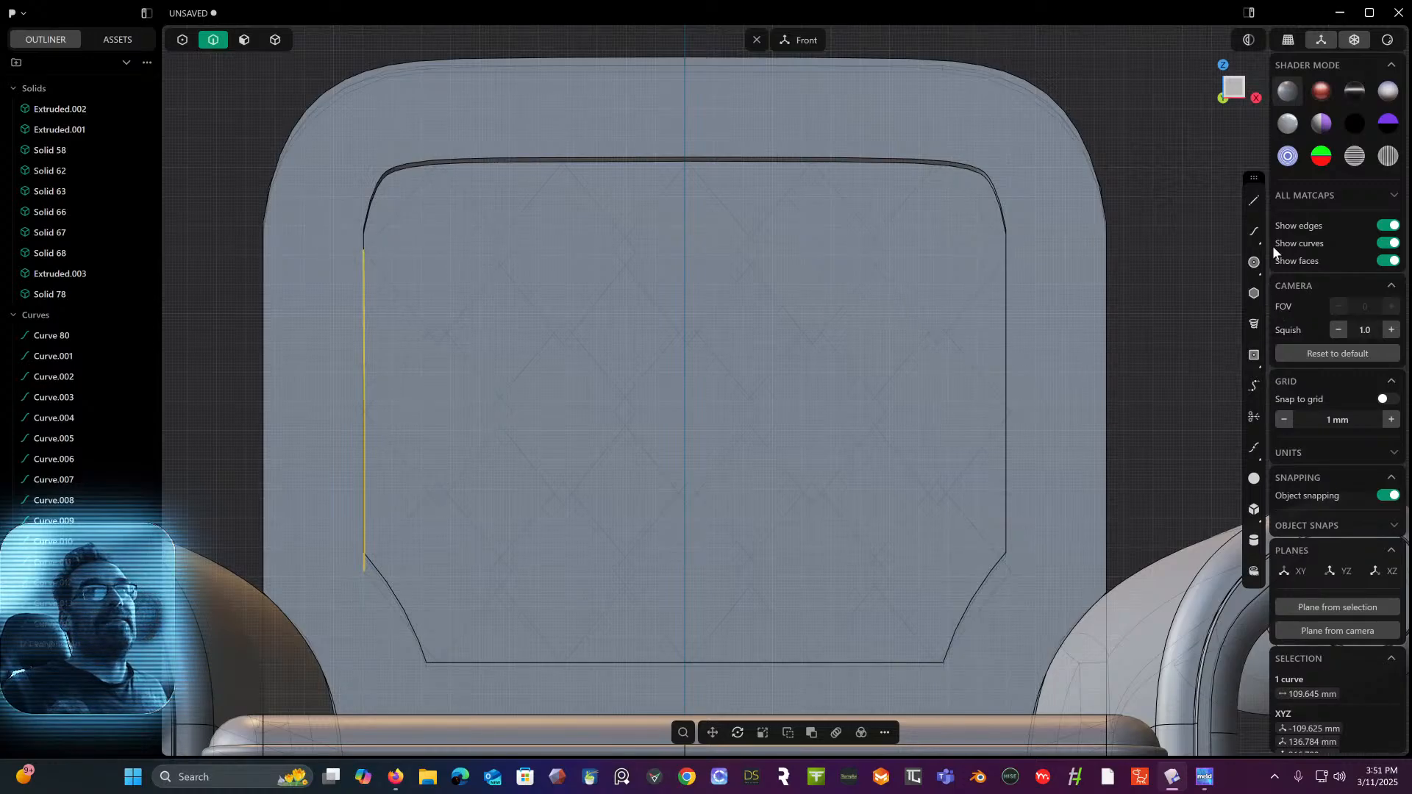
- Draw a spline about 48 mm long around the panel's upper-left corner, from the side line's upper end to the first diamond's peak
{"action": "left_click", "coordinate": [1255, 235]}
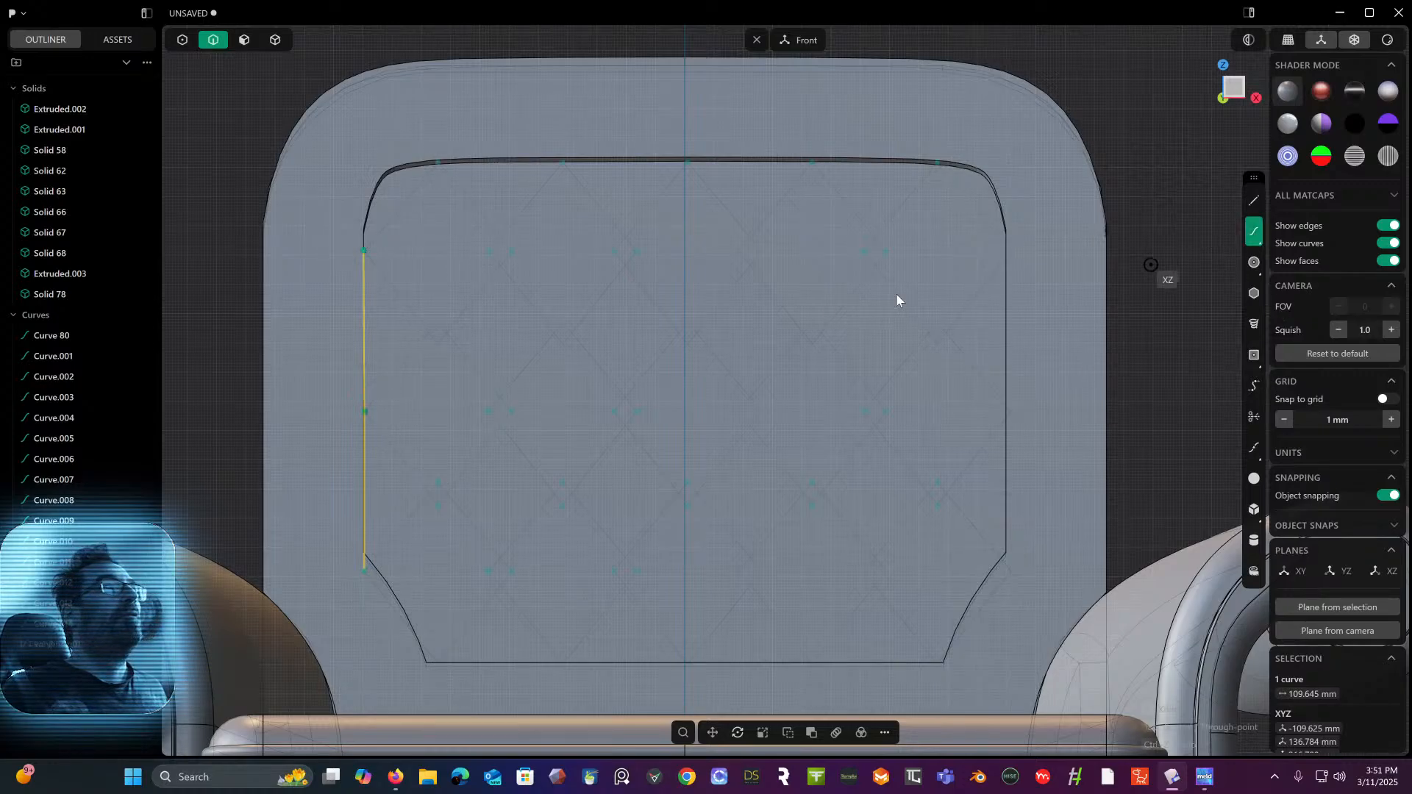
{"action": "left_click", "coordinate": [364, 251]}
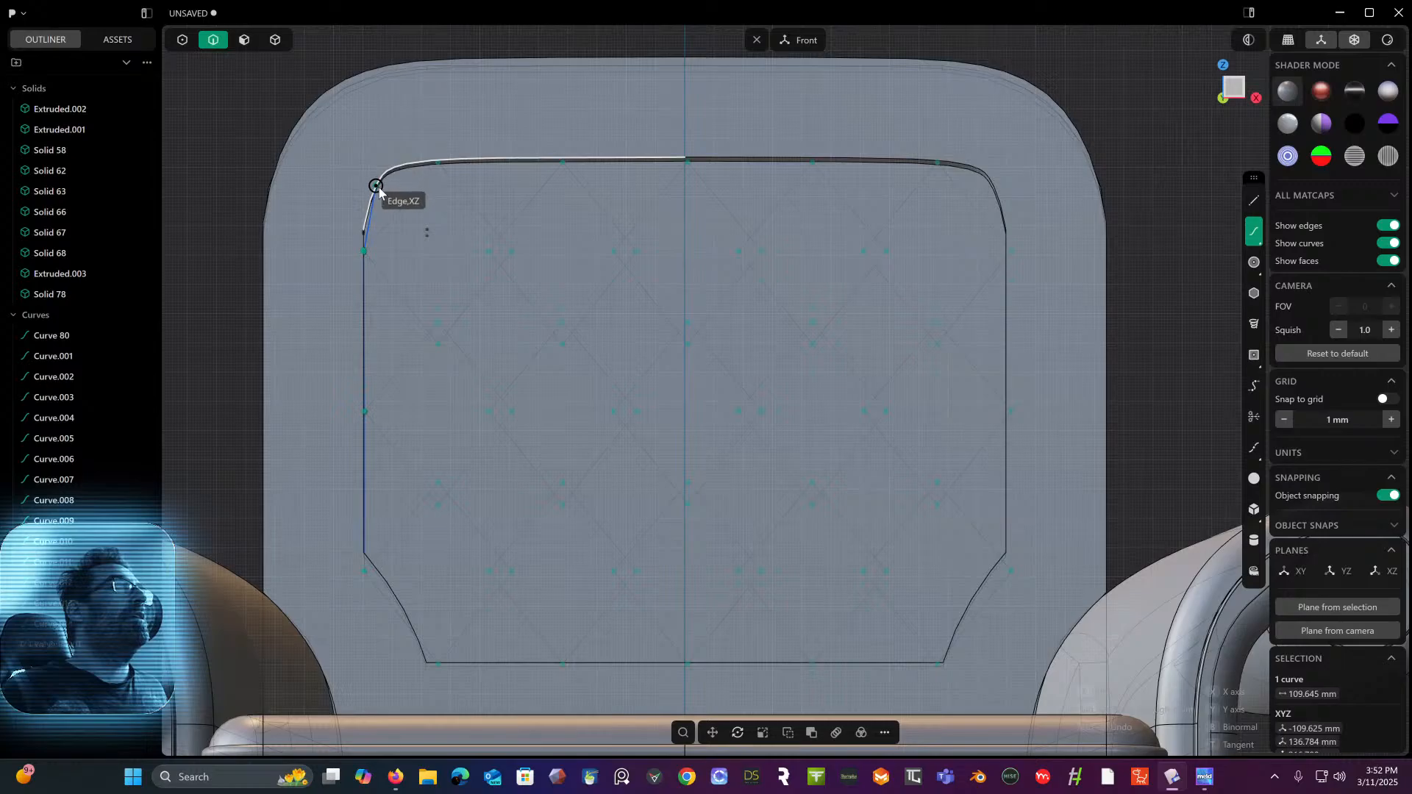
{"action": "left_click", "coordinate": [417, 164]}
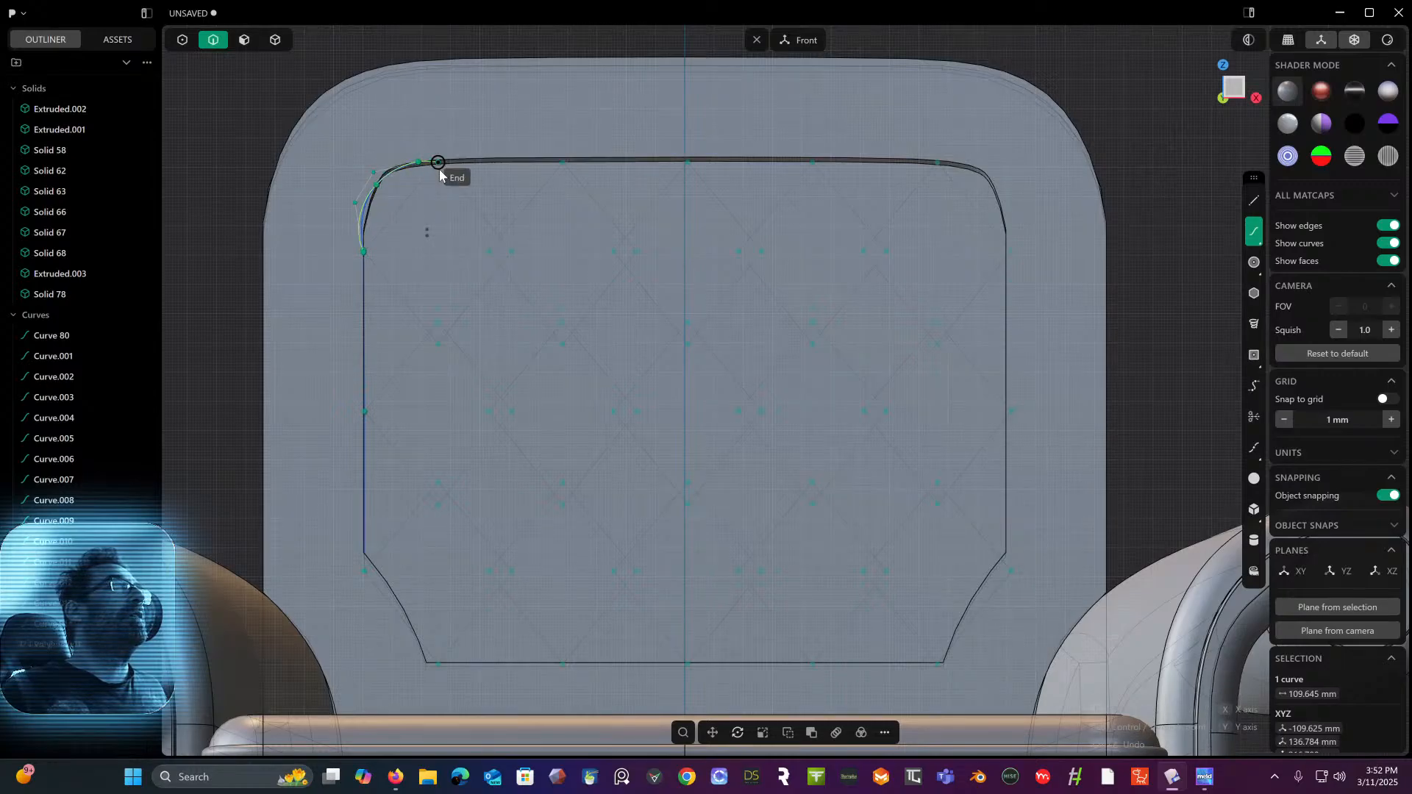
{"action": "left_click", "coordinate": [439, 163]}
{"action": "key", "text": "Return"}
- Adjust the two middle control points of the upper-left spline so it follows the rounded corner of the inner panel
{"action": "scroll", "coordinate": [356, 214], "scroll_direction": "up", "scroll_amount": 2}
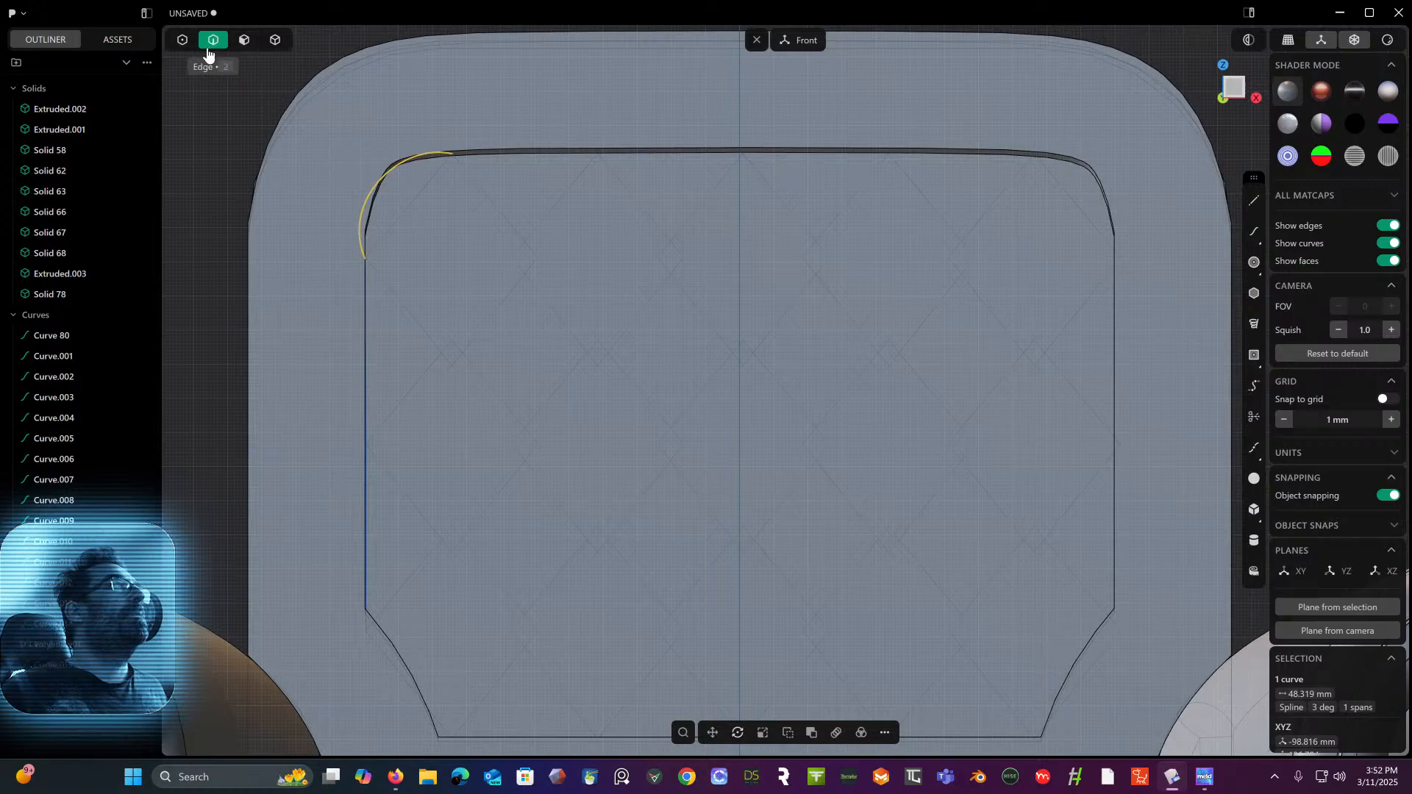
{"action": "left_click", "coordinate": [182, 41]}
{"action": "scroll", "coordinate": [354, 170], "scroll_direction": "up", "scroll_amount": 1}
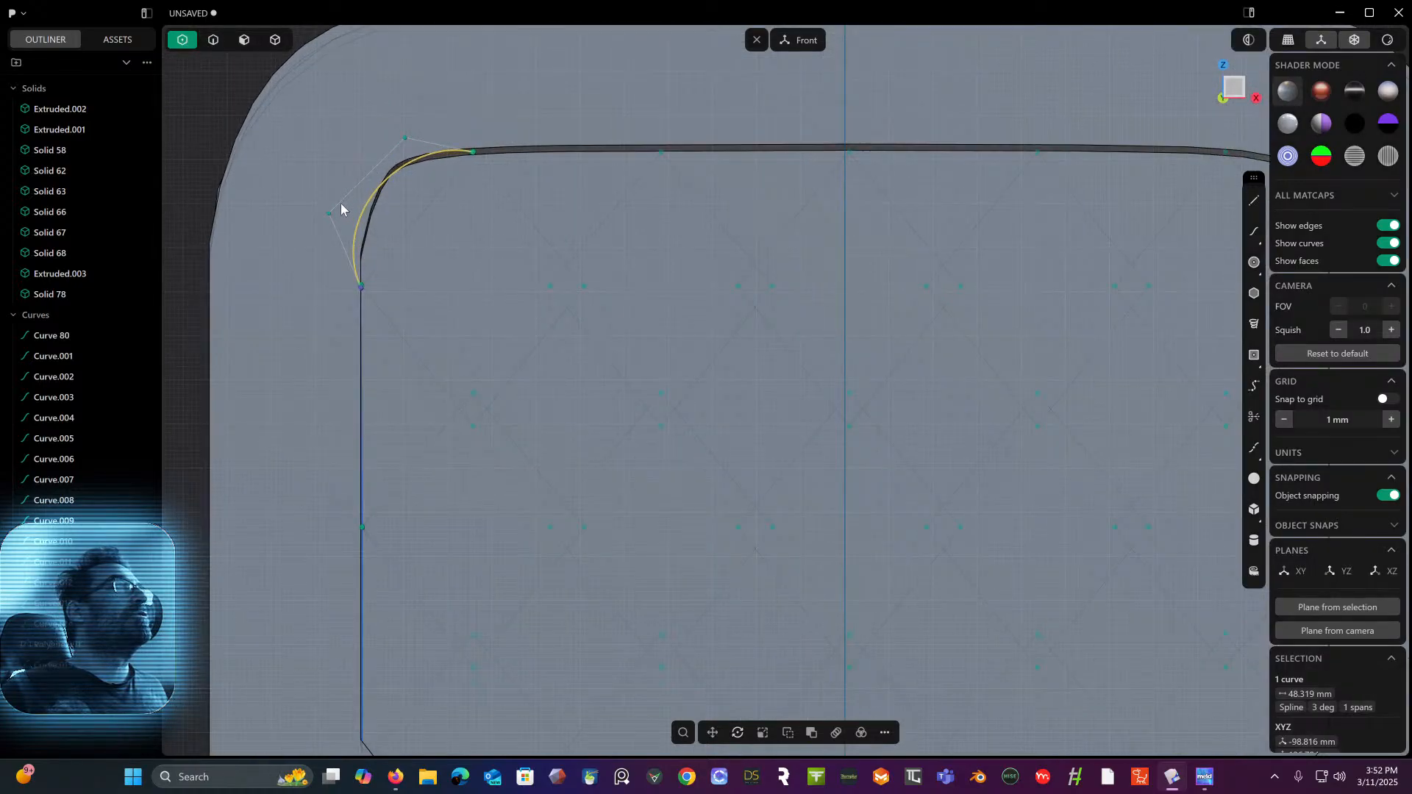
{"action": "left_click_drag", "start_coordinate": [335, 209], "coordinate": [351, 209]}
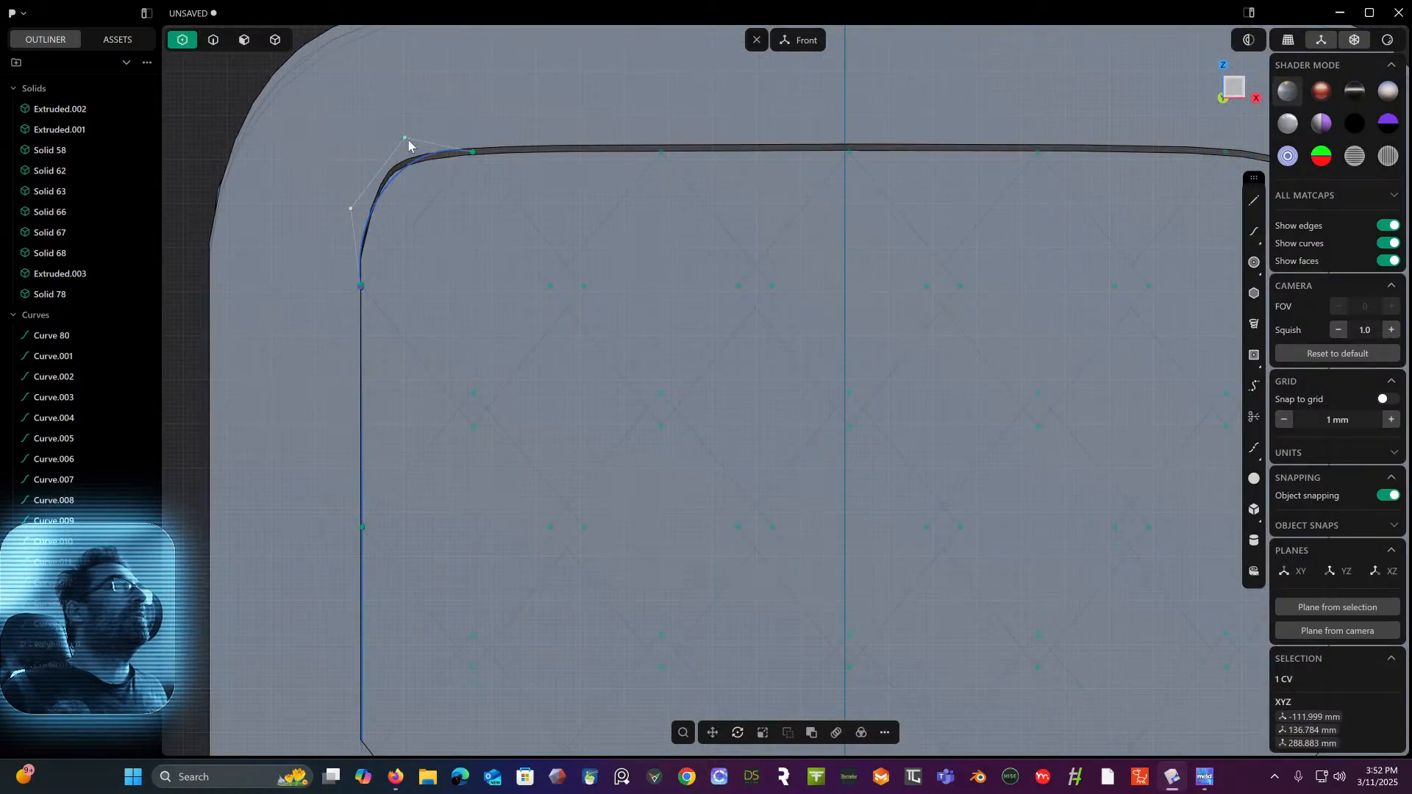
{"action": "left_click_drag", "start_coordinate": [408, 140], "coordinate": [373, 148]}
{"action": "left_click_drag", "start_coordinate": [353, 208], "coordinate": [361, 217]}
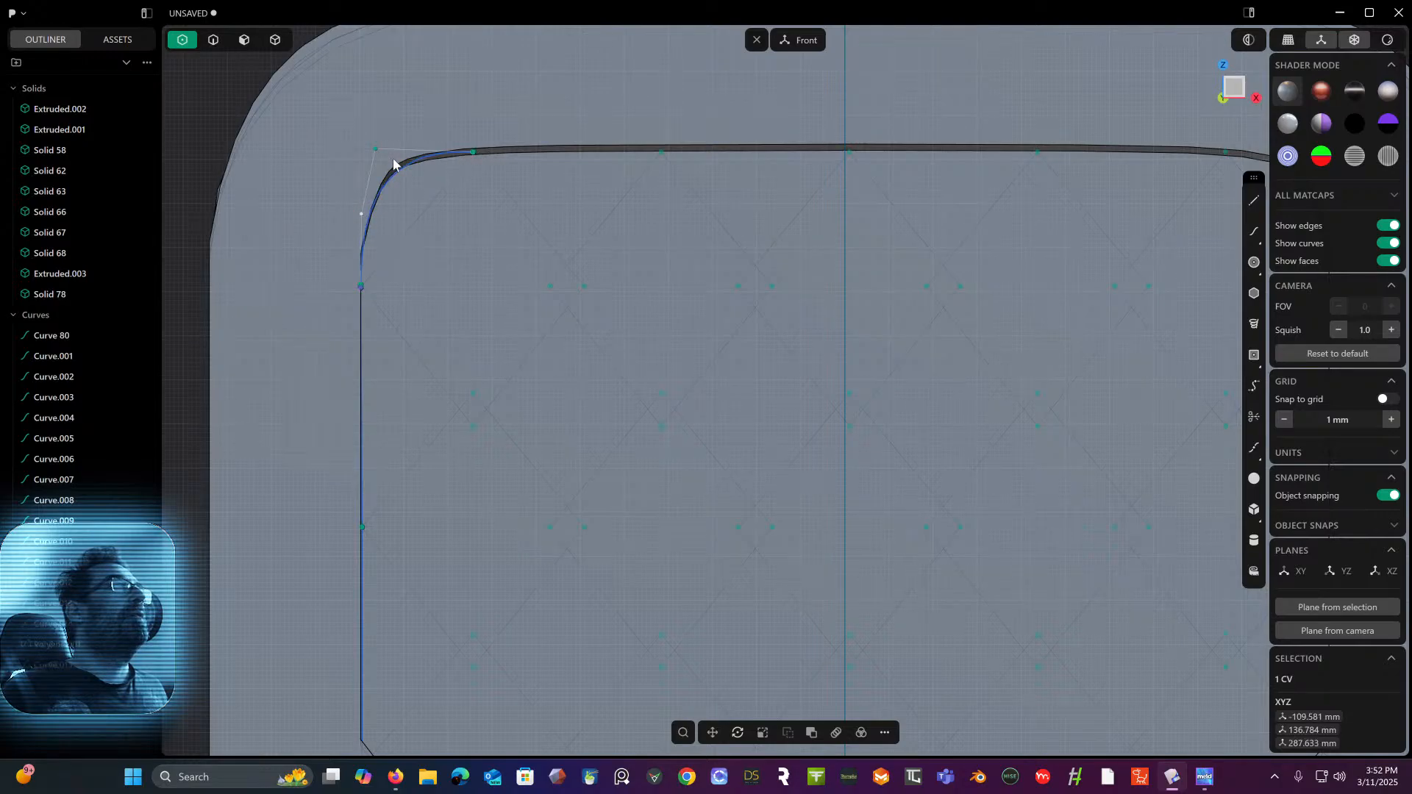
{"action": "left_click_drag", "start_coordinate": [377, 149], "coordinate": [359, 162]}
{"action": "left_click_drag", "start_coordinate": [361, 215], "coordinate": [367, 212]}
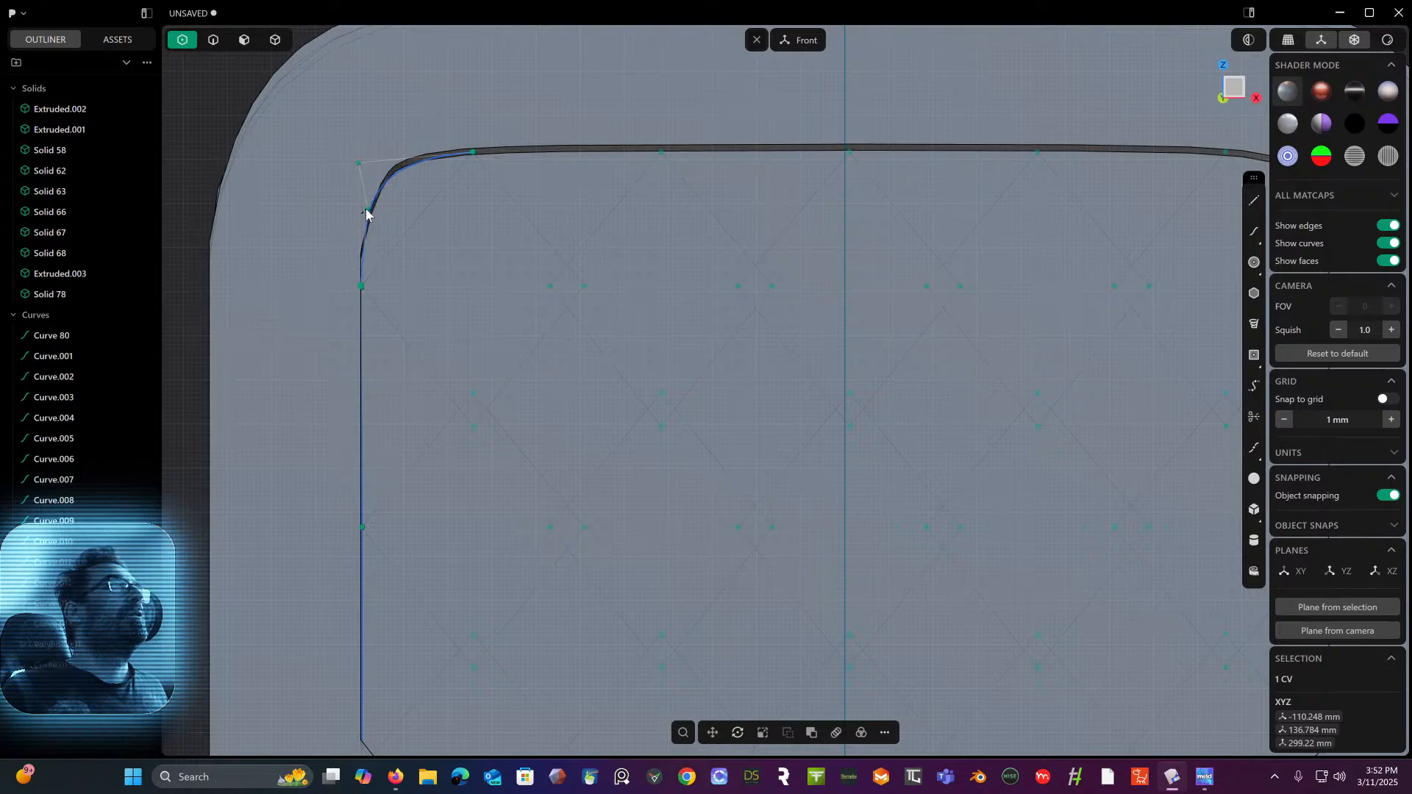
{"action": "left_click", "coordinate": [414, 84]}
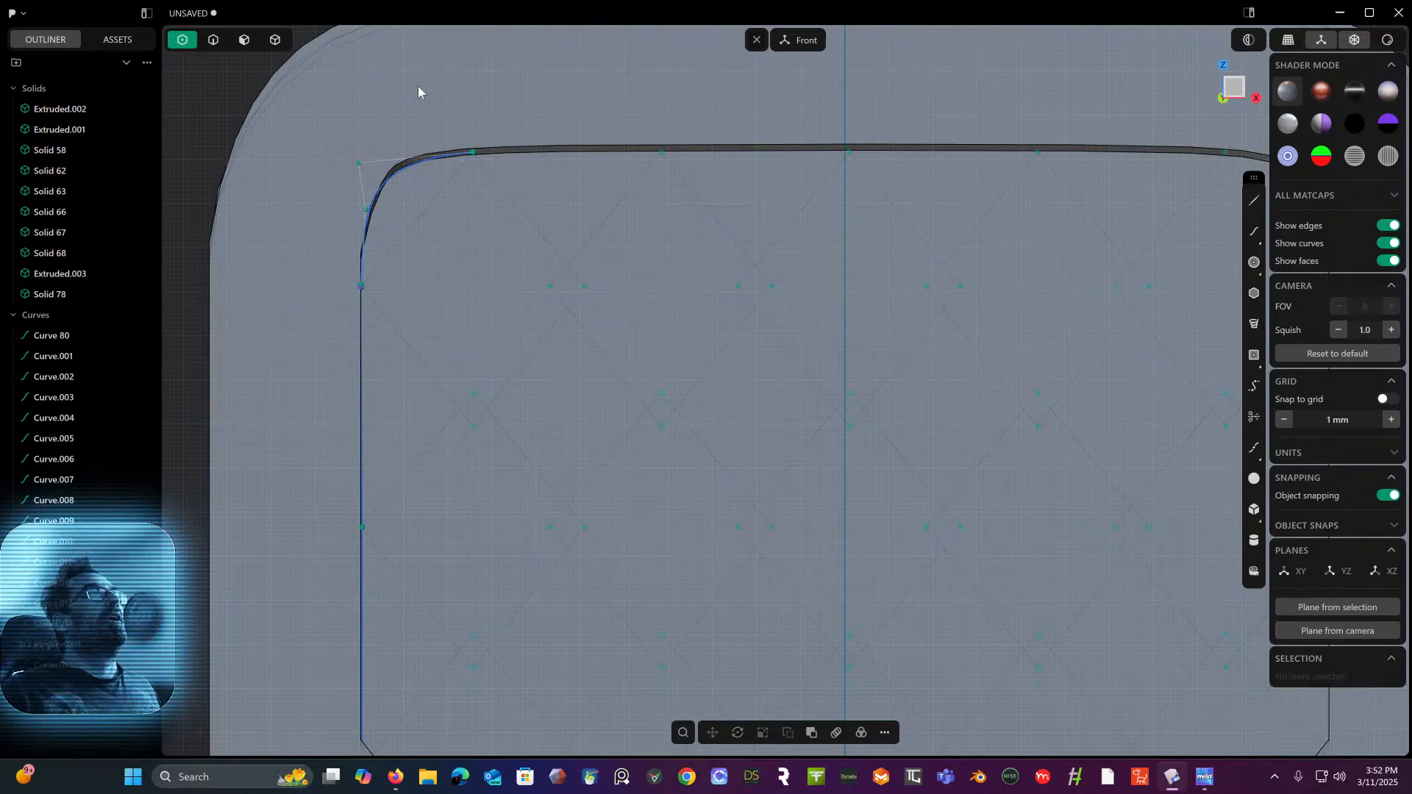
- Draw a straight line about 170.6 mm long along the panel's top edge, from the first to the last diamond's peak
{"action": "left_click", "coordinate": [1254, 200]}
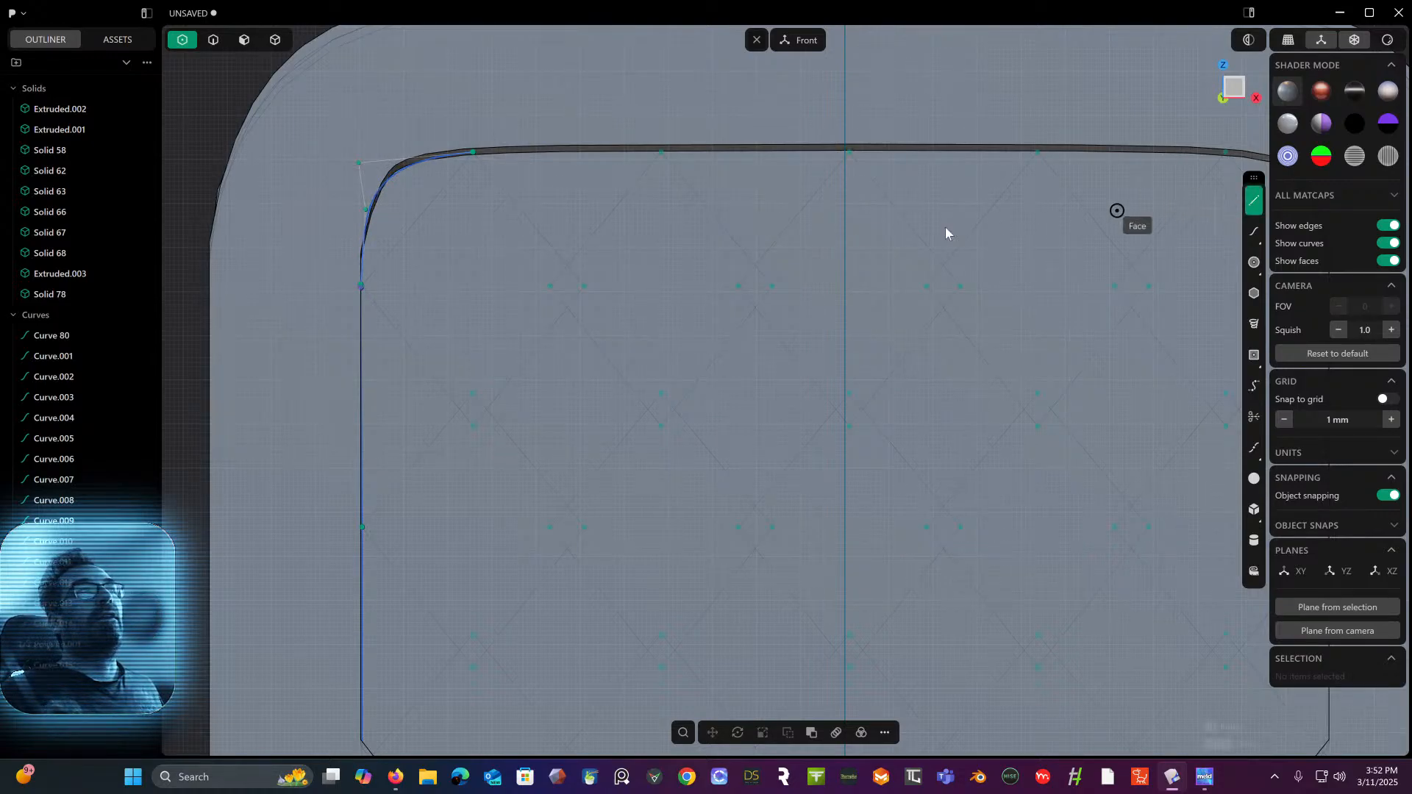
{"action": "left_click", "coordinate": [473, 153]}
{"action": "middle_click_drag", "start_coordinate": [671, 236], "coordinate": [425, 264]}
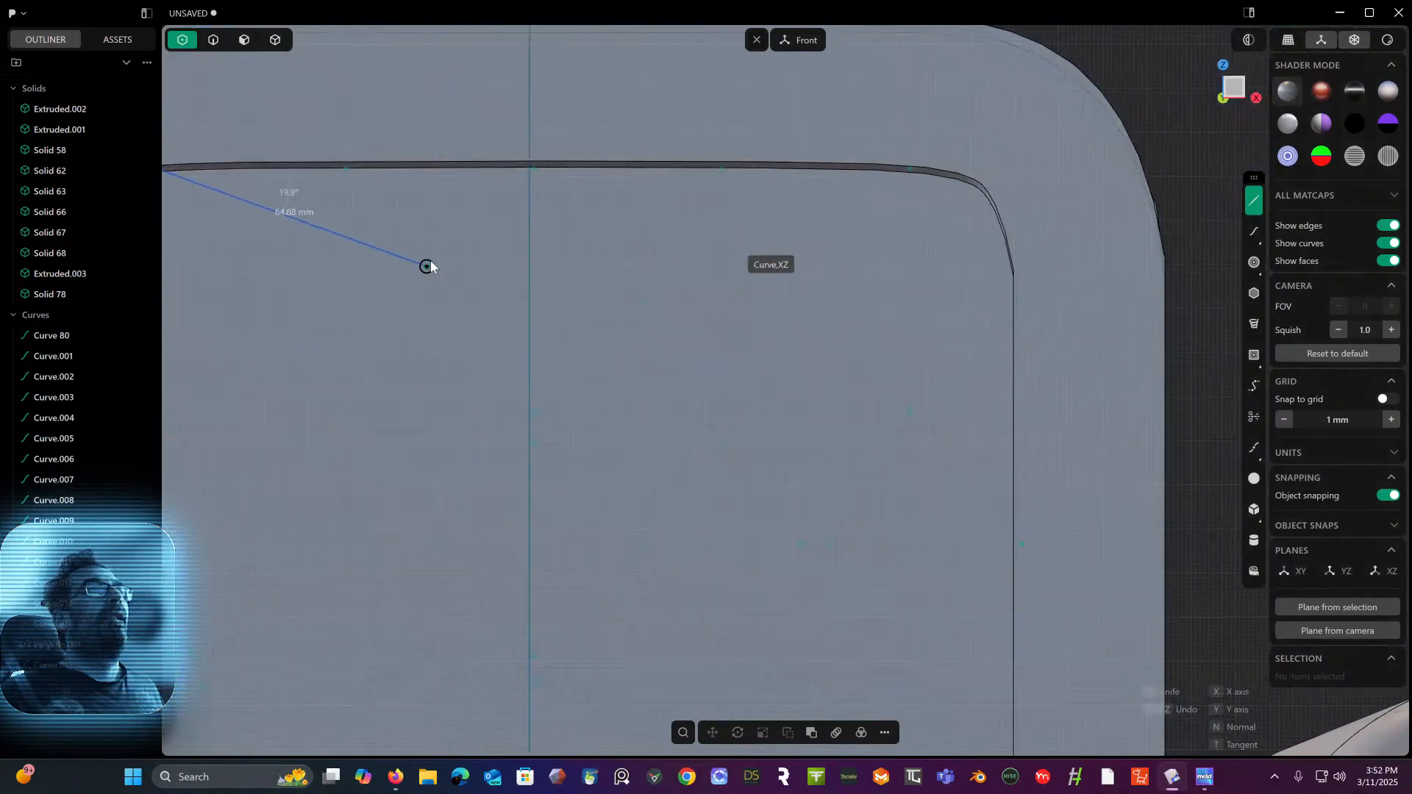
{"action": "left_click", "coordinate": [906, 175]}
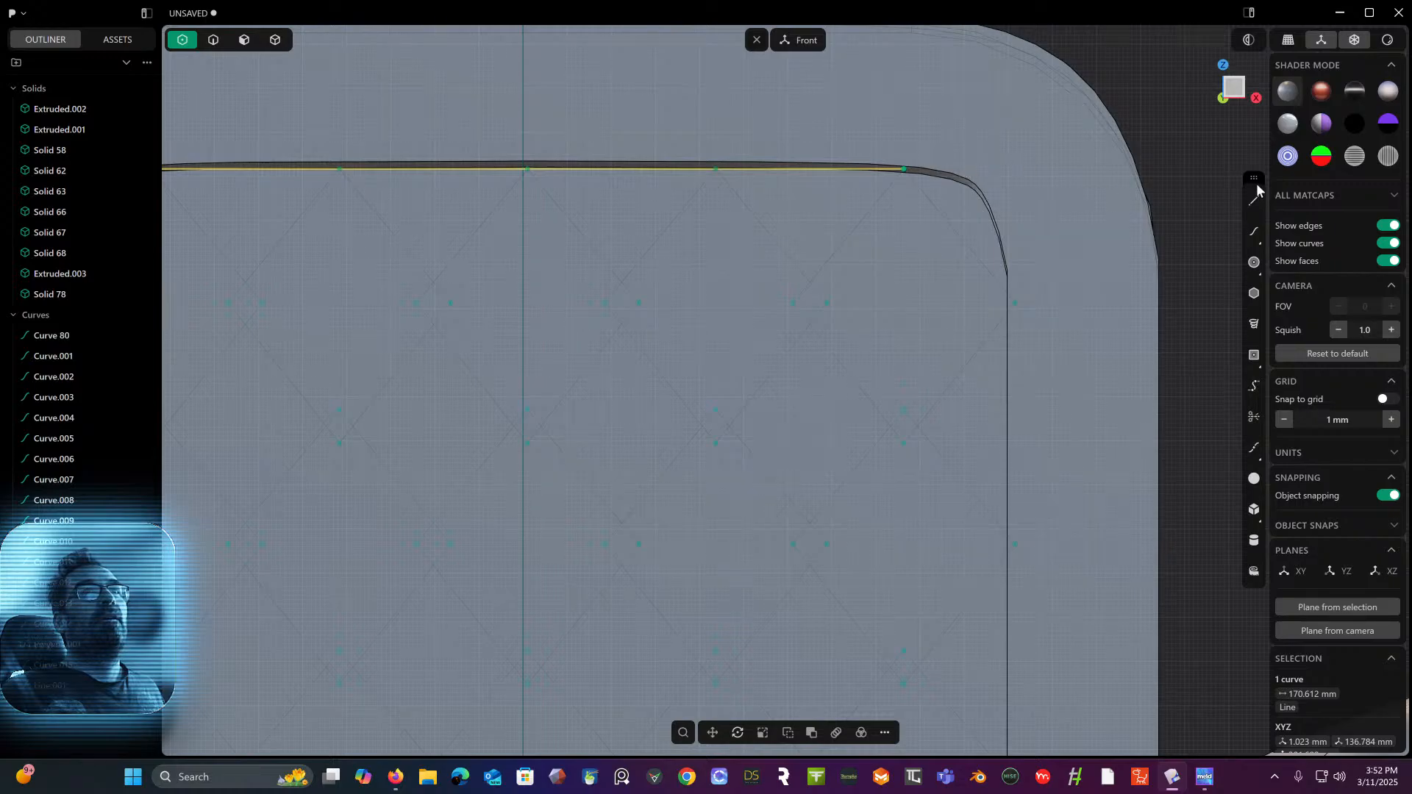
- Draw a spline about 45 mm long around the panel's upper-right corner, from the top line's end to the last diamond's outer corner
{"action": "scroll", "coordinate": [830, 234], "scroll_direction": "down", "scroll_amount": 3}
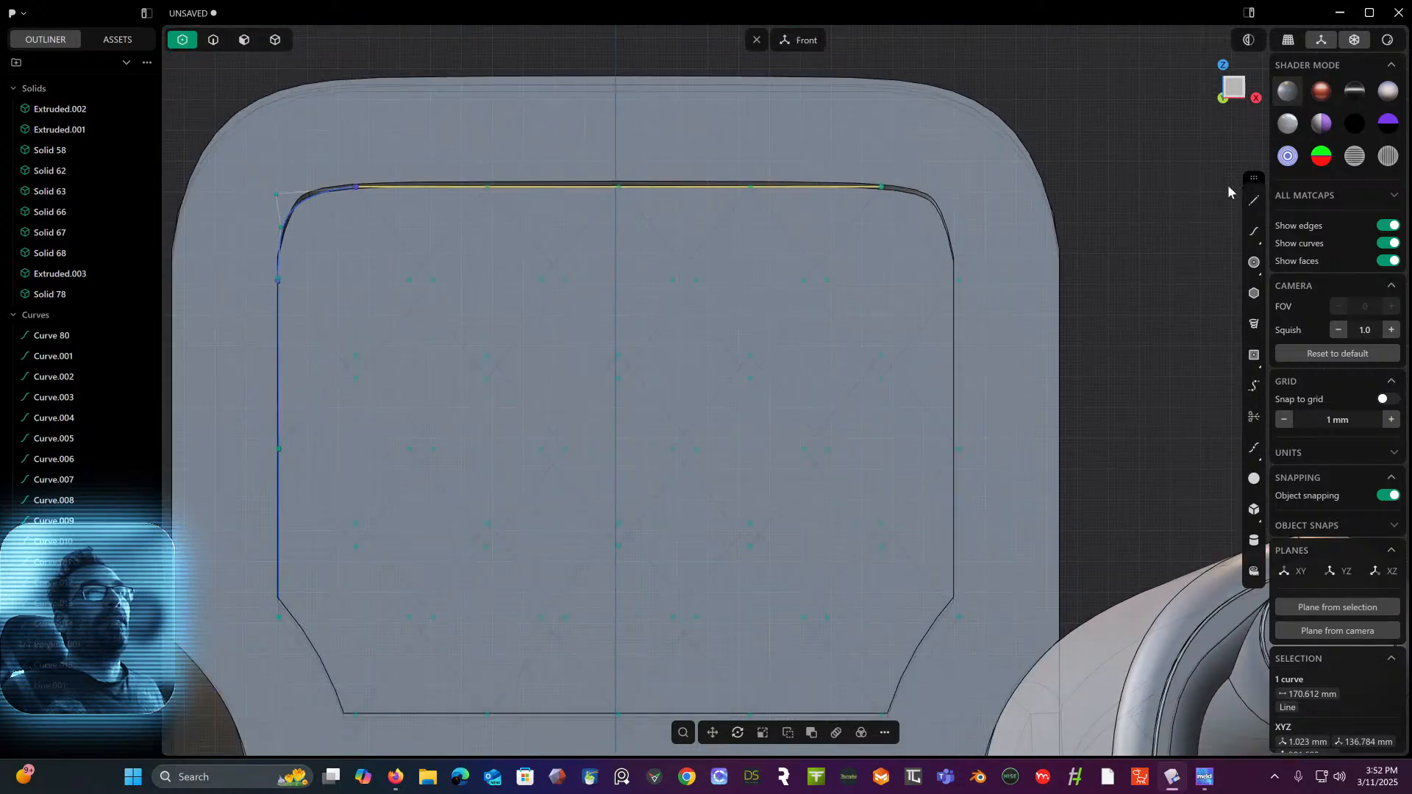
{"action": "left_click", "coordinate": [1254, 232]}
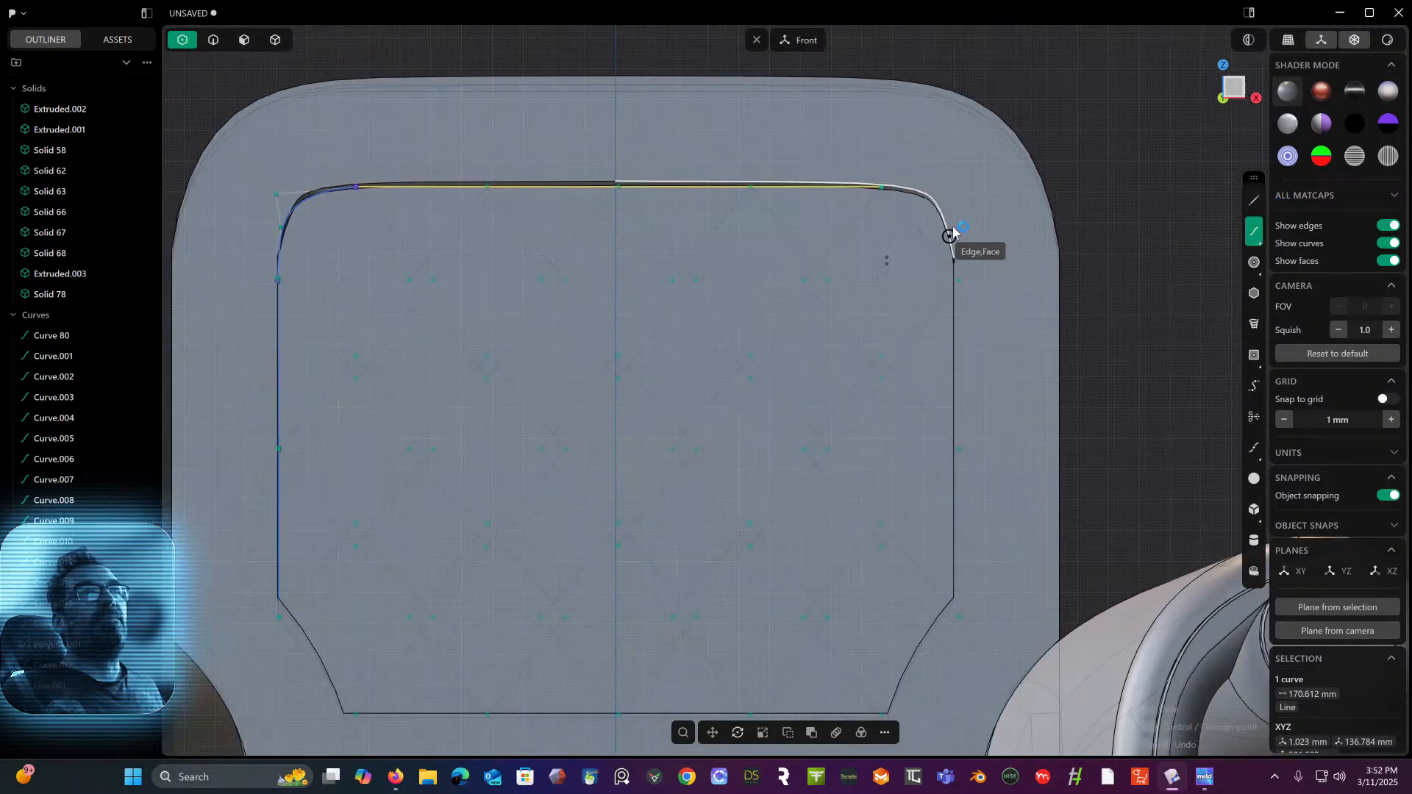
{"action": "left_click", "coordinate": [886, 196]}
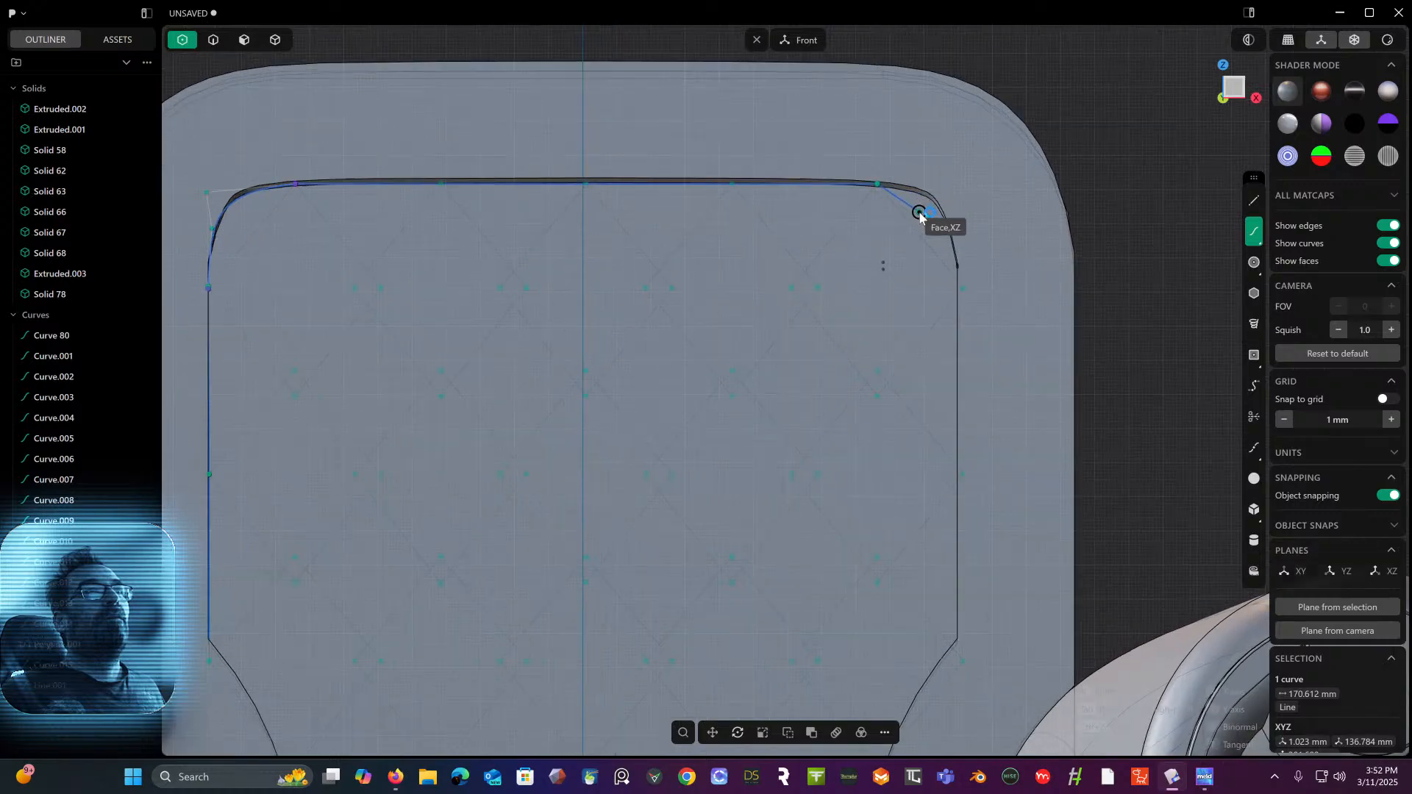
{"action": "scroll", "coordinate": [886, 197], "scroll_direction": "up", "scroll_amount": 3}
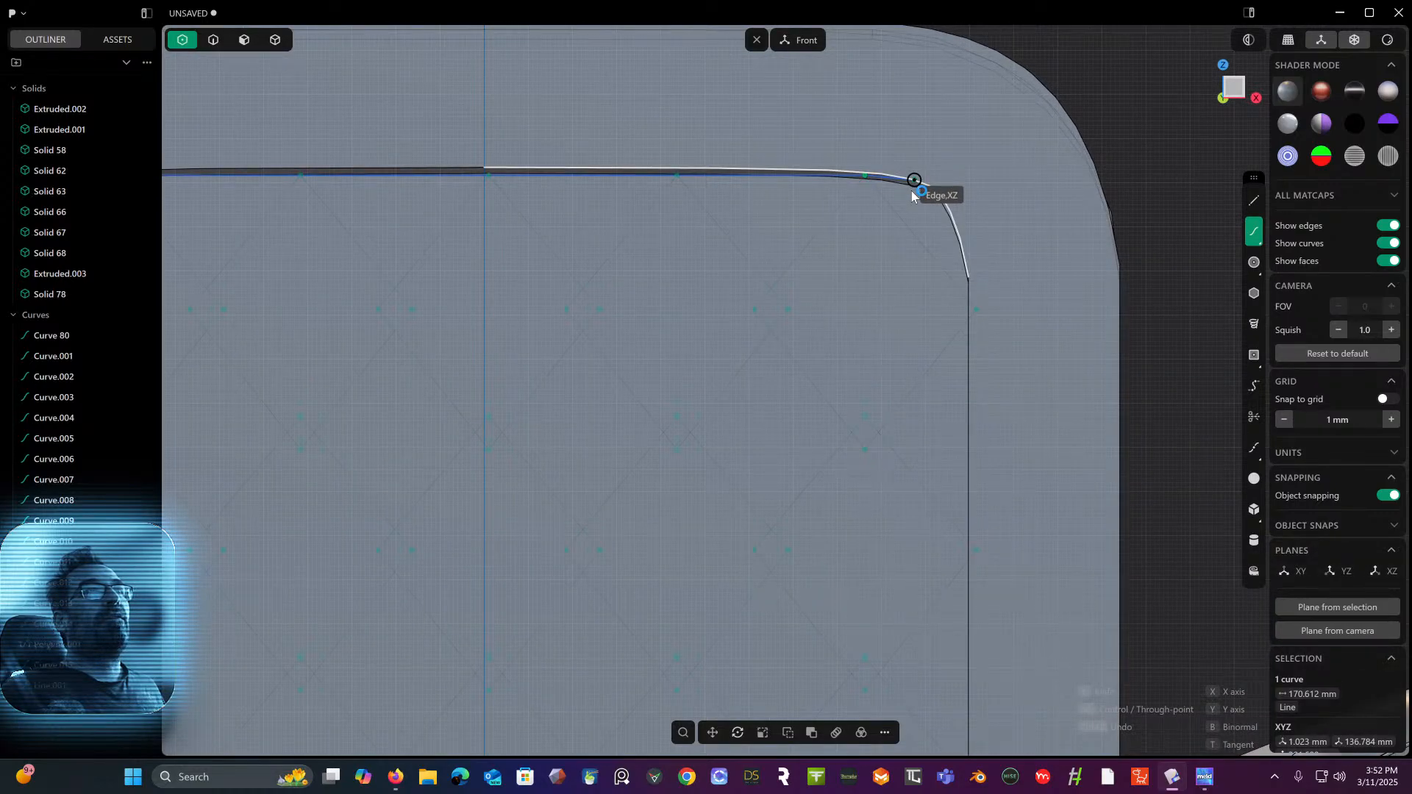
{"action": "left_click", "coordinate": [916, 191]}
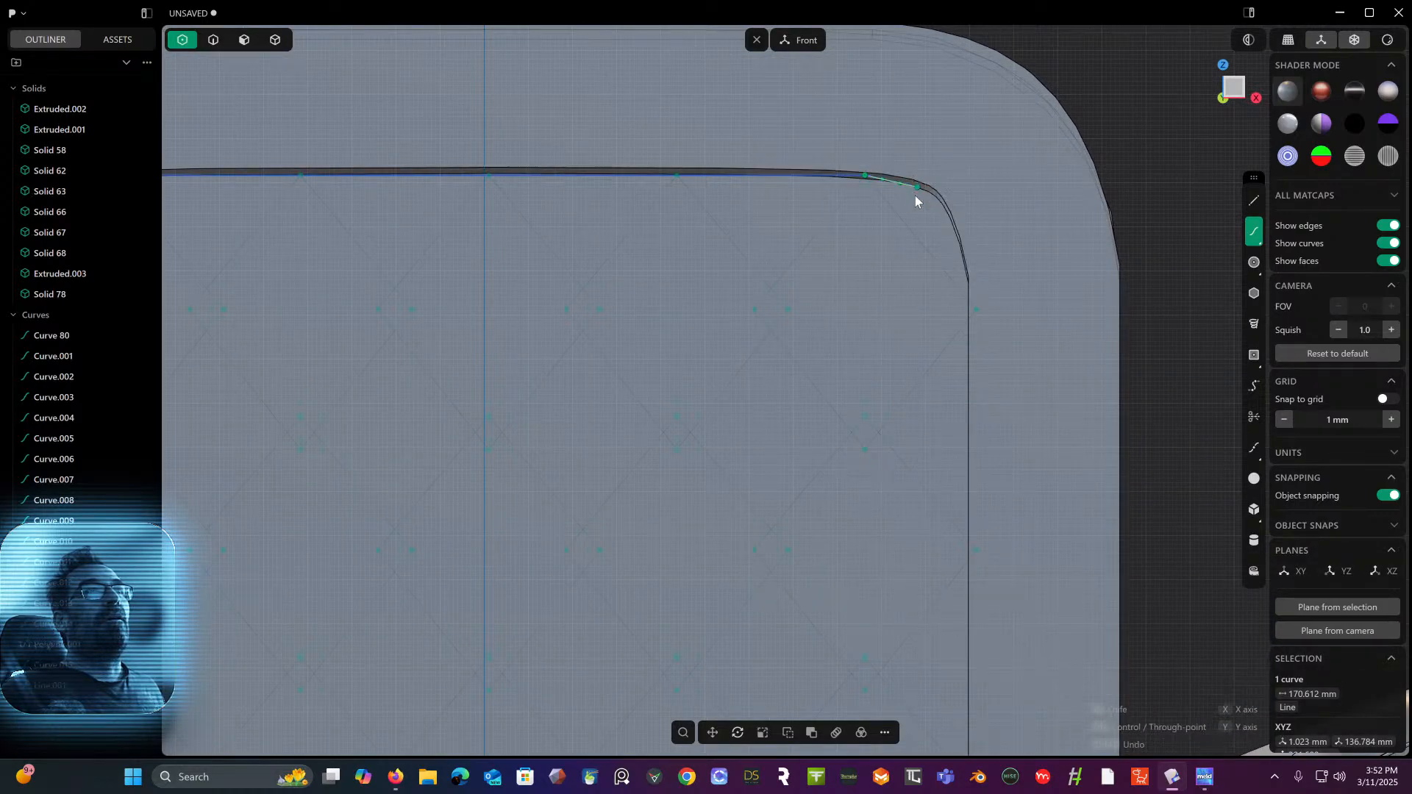
{"action": "left_click", "coordinate": [955, 225]}
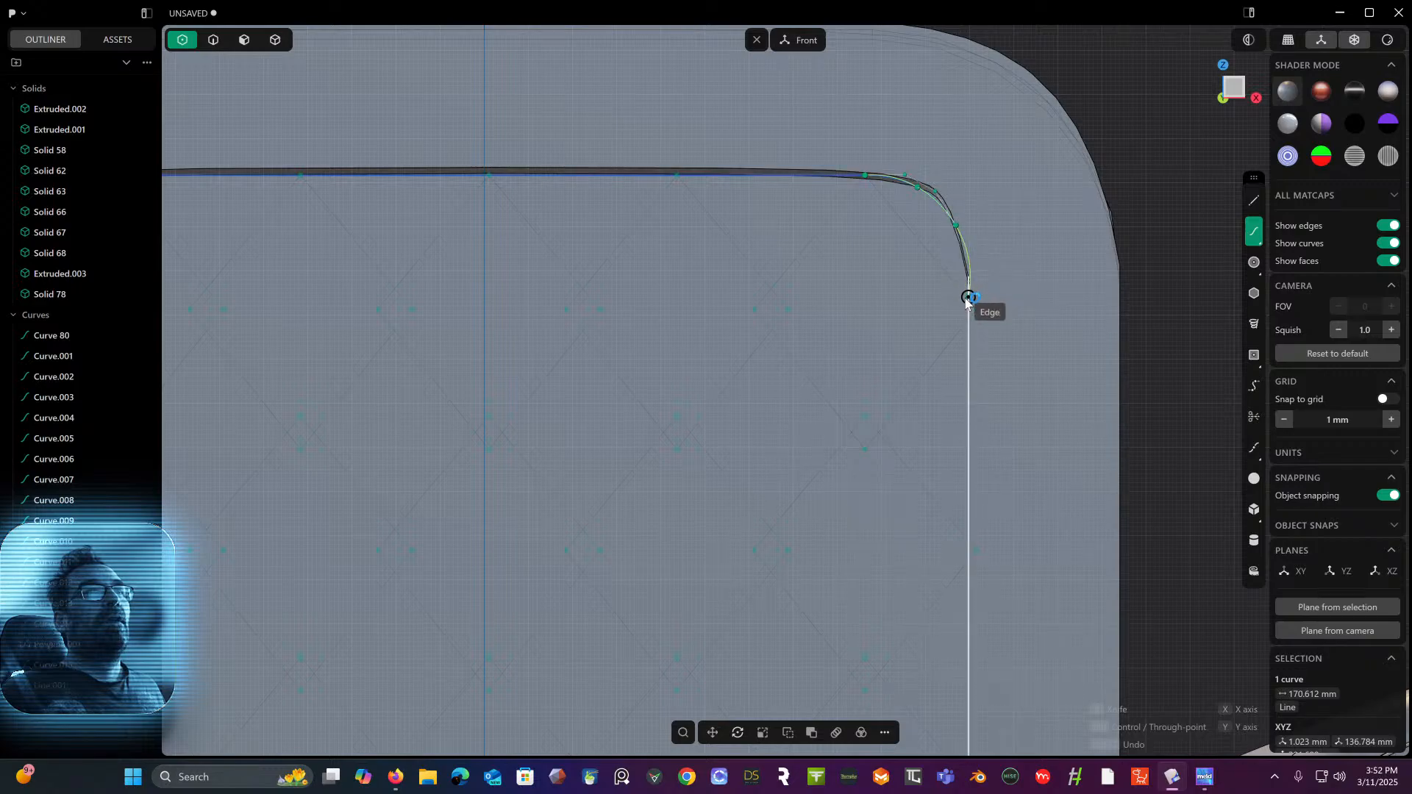
{"action": "left_click", "coordinate": [985, 316]}
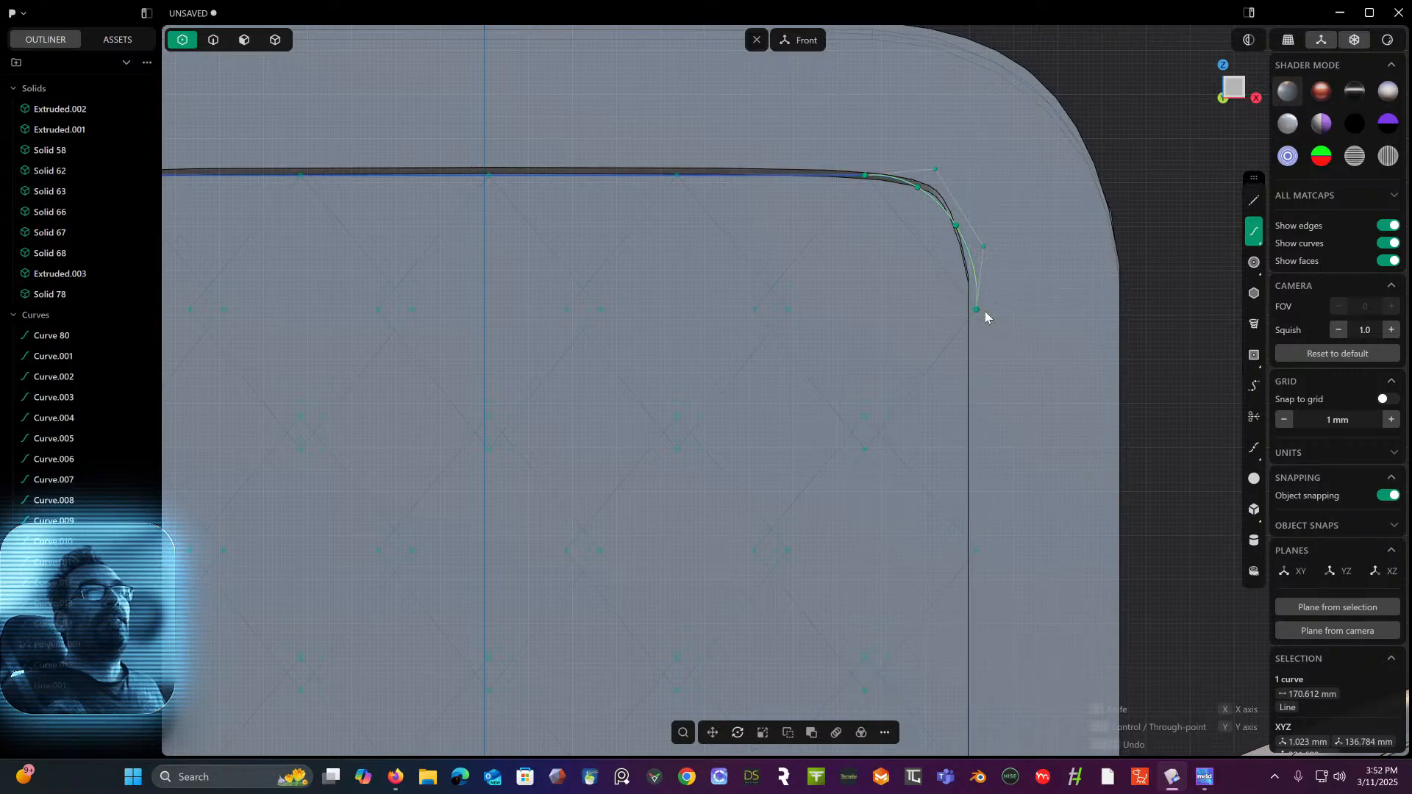
{"action": "key", "text": "Return"}
- Draw a polyline about 109 mm long down the panel's right side through the outer corners of the three diamonds
{"action": "left_click", "coordinate": [1254, 200]}
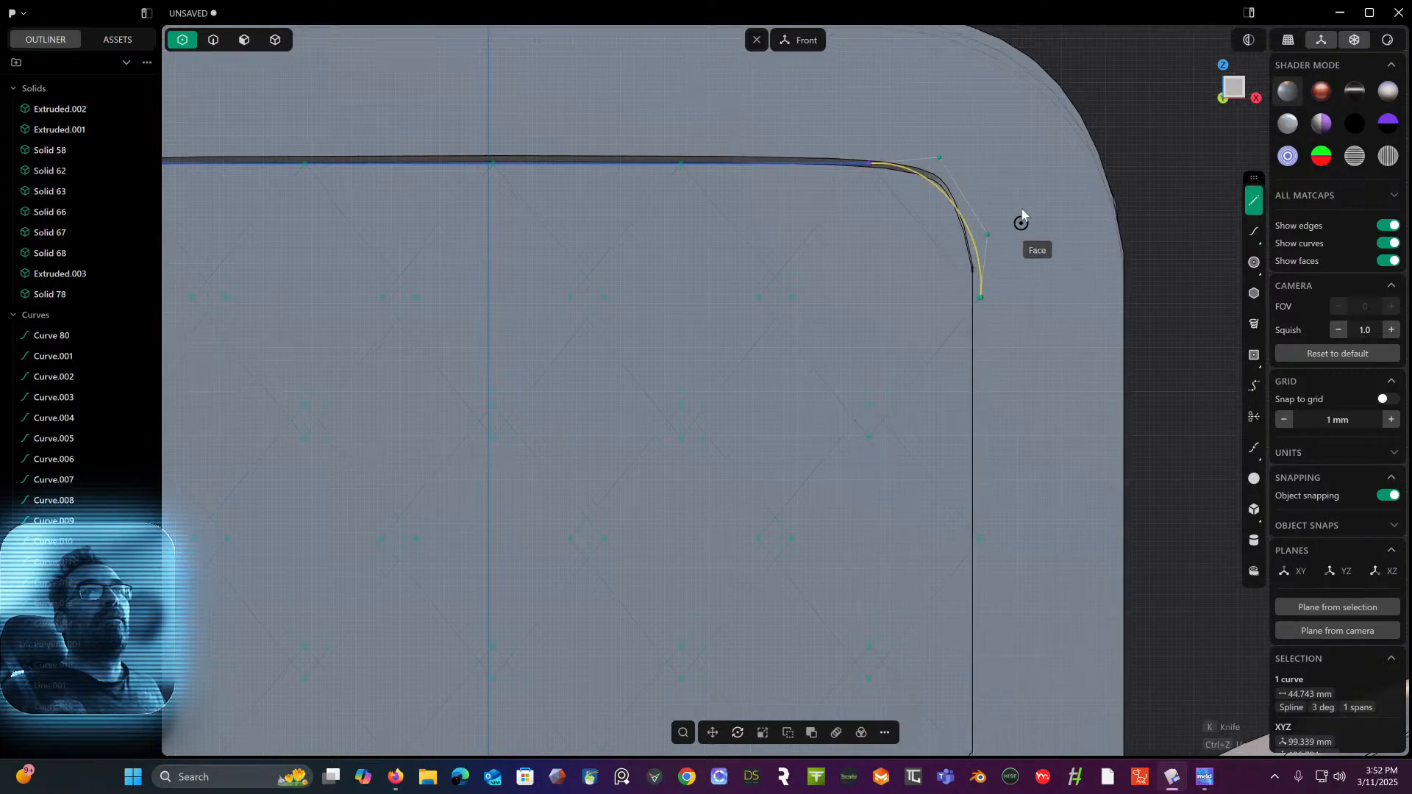
{"action": "middle_click_drag", "start_coordinate": [1023, 209], "coordinate": [993, 4], "text": "shift"}
{"action": "left_click", "coordinate": [953, 75]}
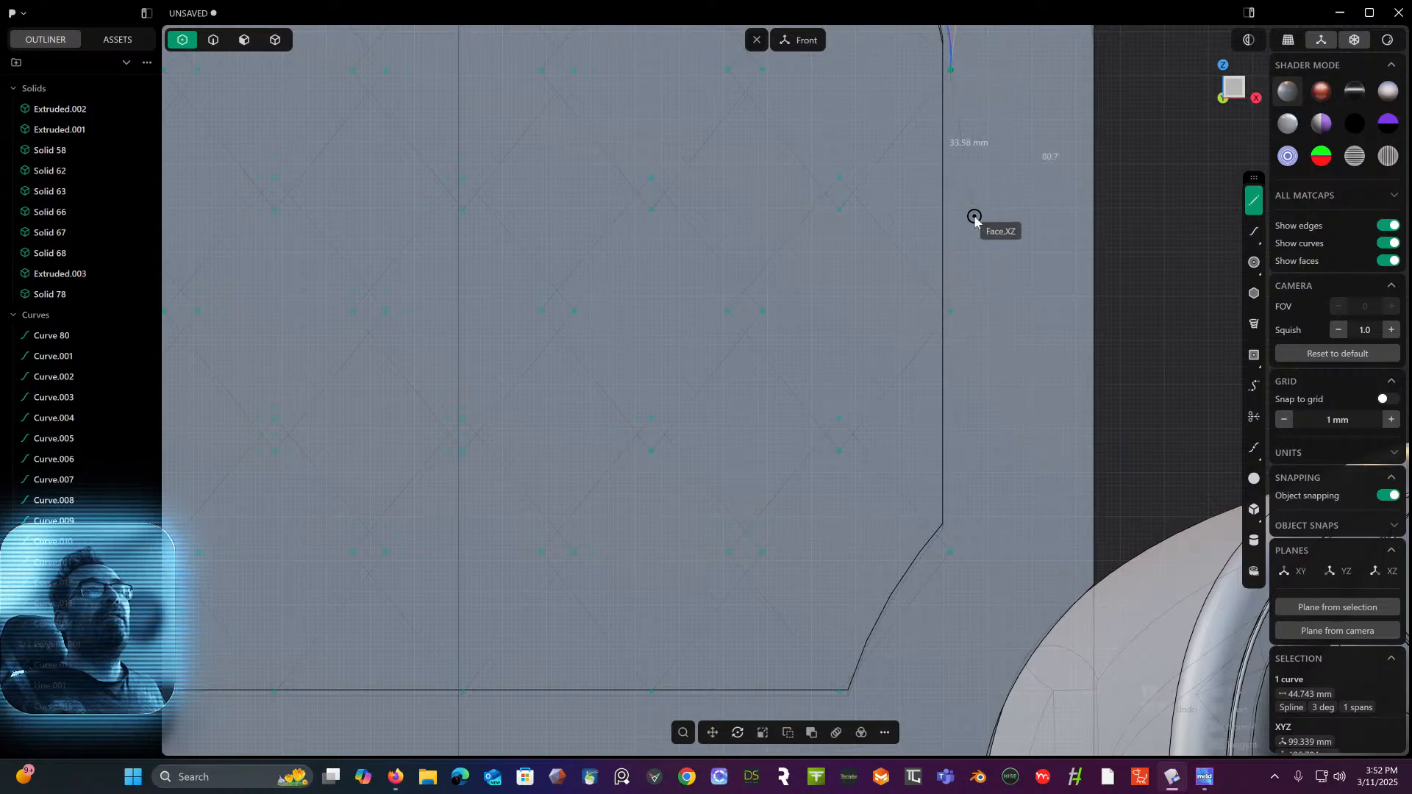
{"action": "left_click", "coordinate": [951, 313]}
{"action": "middle_click_drag", "start_coordinate": [990, 374], "coordinate": [967, 232], "text": "shift"}
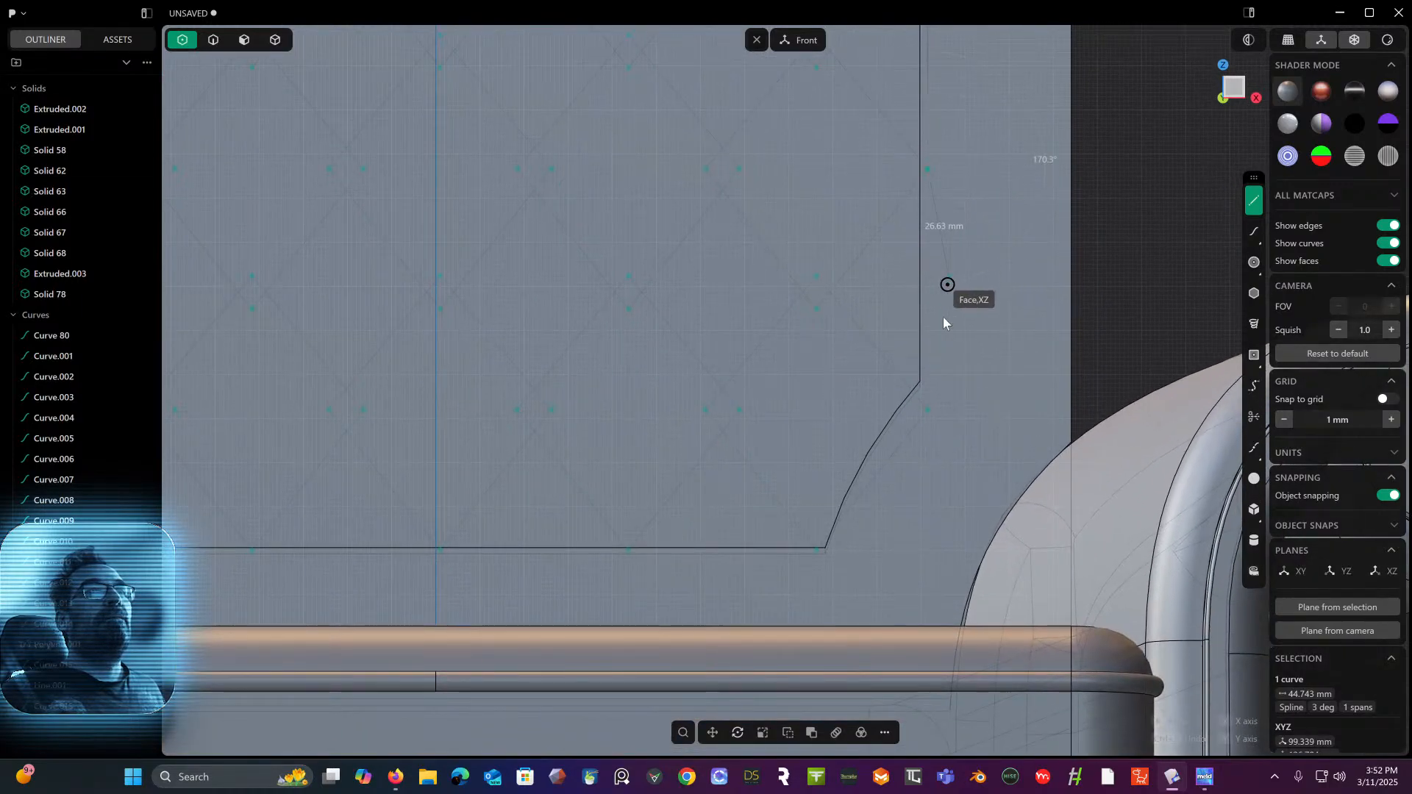
{"action": "left_click", "coordinate": [934, 412]}
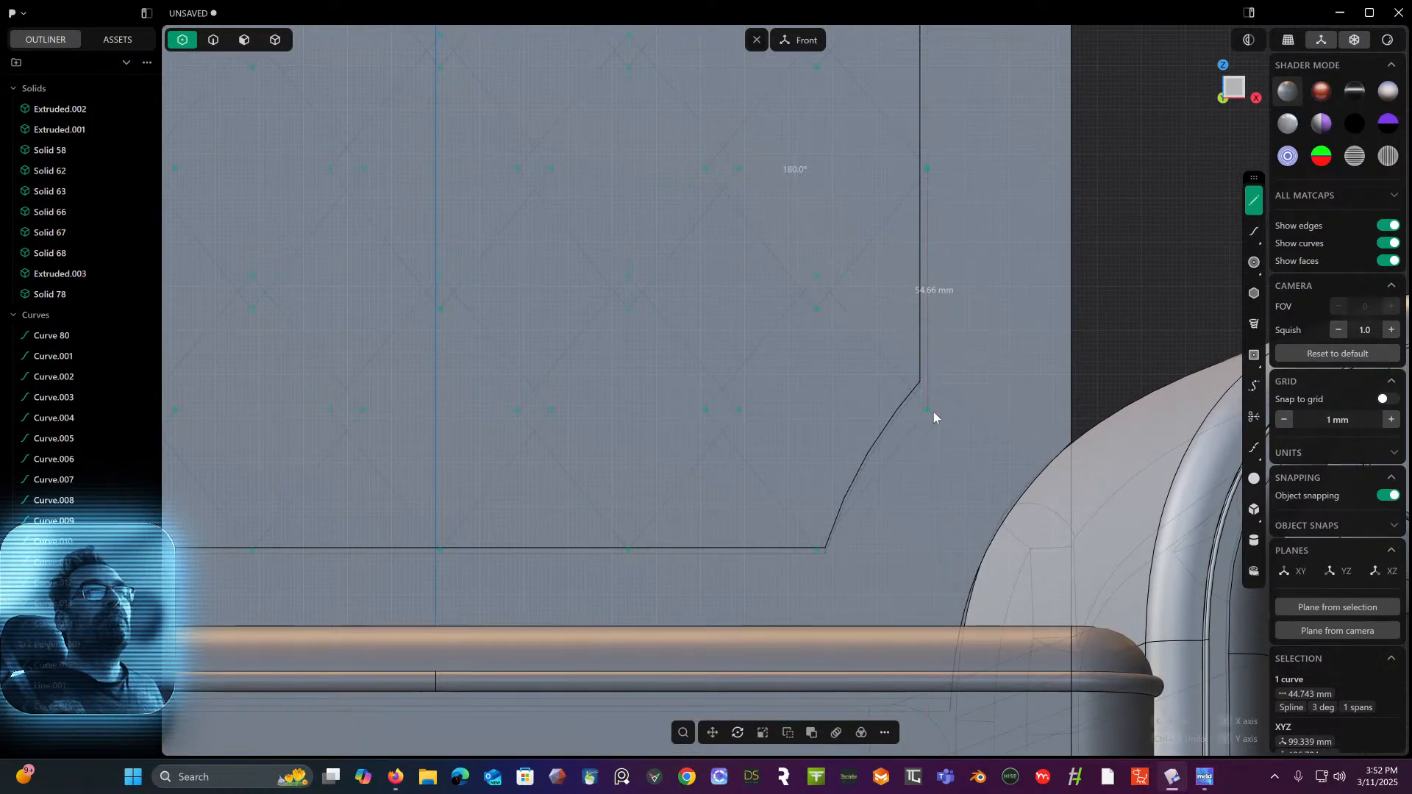
{"action": "right_click", "coordinate": [933, 412]}
- Draw a polyline about 170.6 mm long along the panel's bottom edge through the lower tips of the five bottom-row diamonds
{"action": "scroll", "coordinate": [933, 411], "scroll_direction": "down", "scroll_amount": 3}
{"action": "middle_click_drag", "start_coordinate": [949, 410], "coordinate": [1064, 409], "text": "shift"}
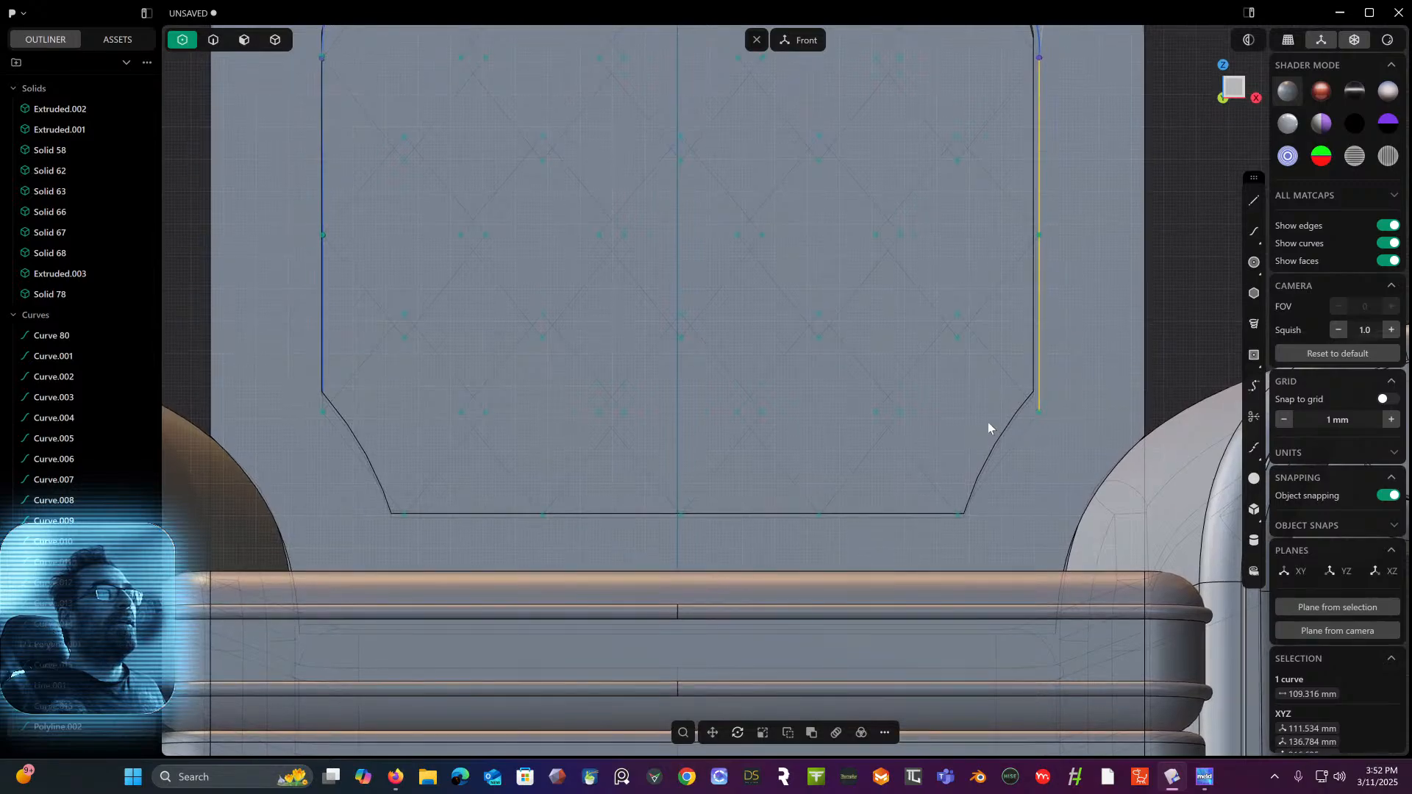
{"action": "left_click", "coordinate": [1254, 200]}
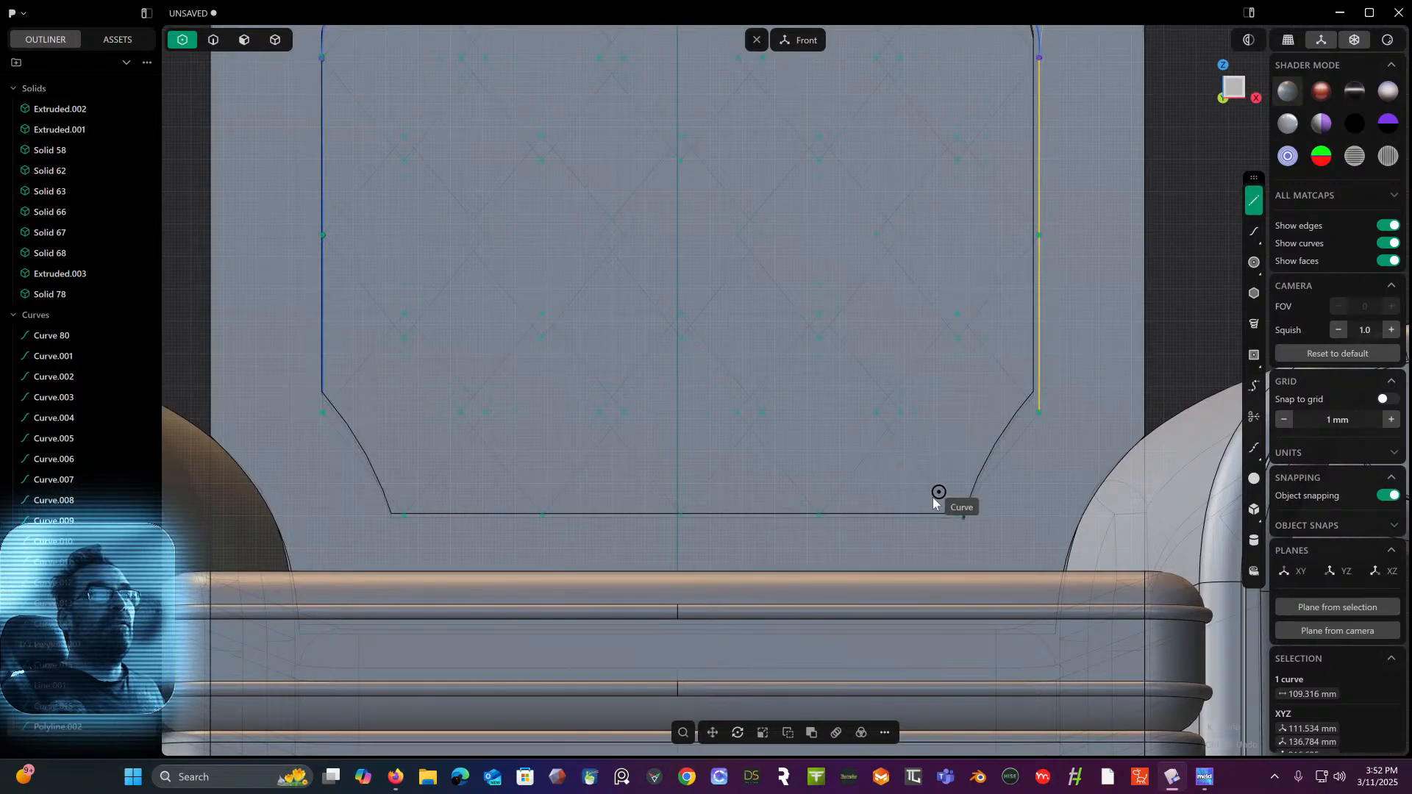
{"action": "scroll", "coordinate": [969, 522], "scroll_direction": "up", "scroll_amount": 2}
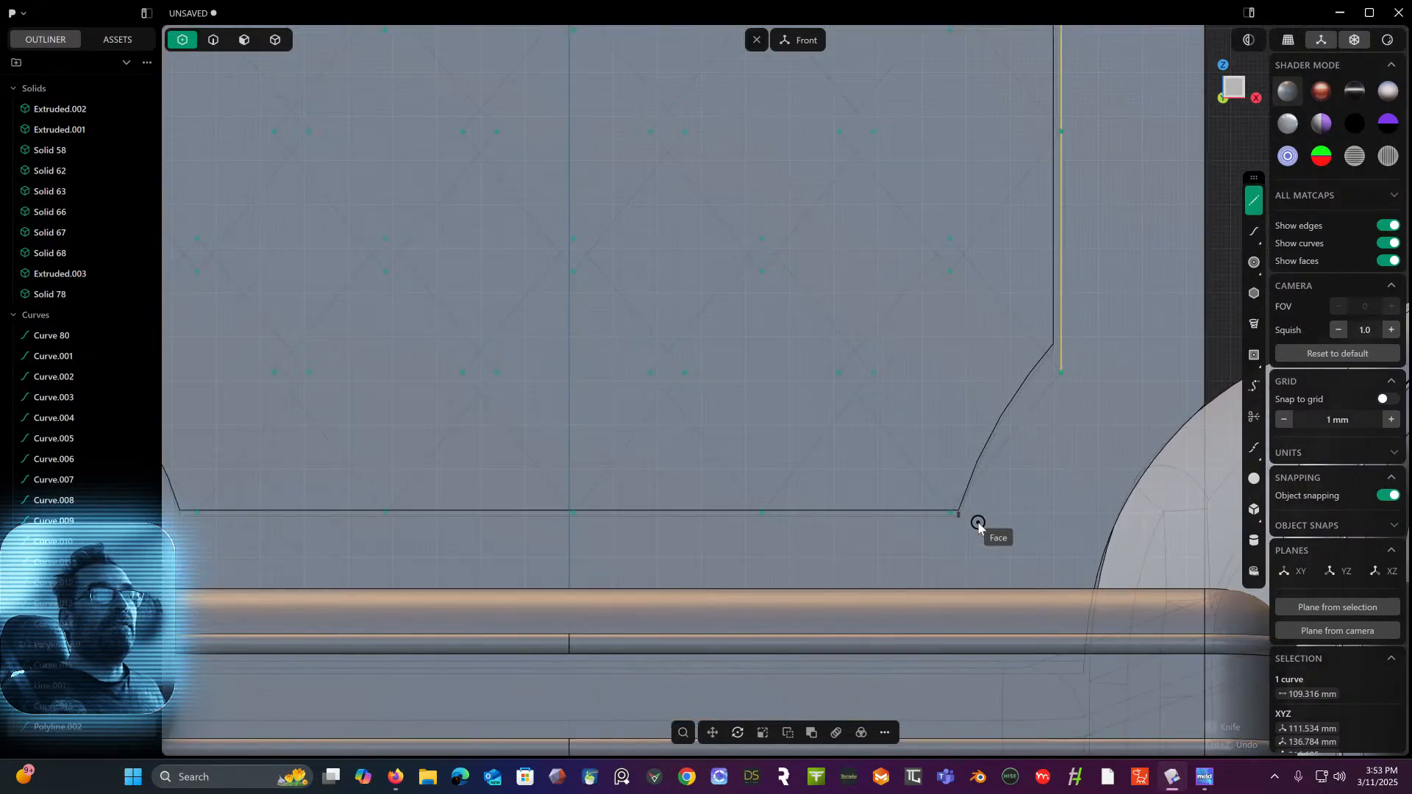
{"action": "left_click", "coordinate": [947, 521]}
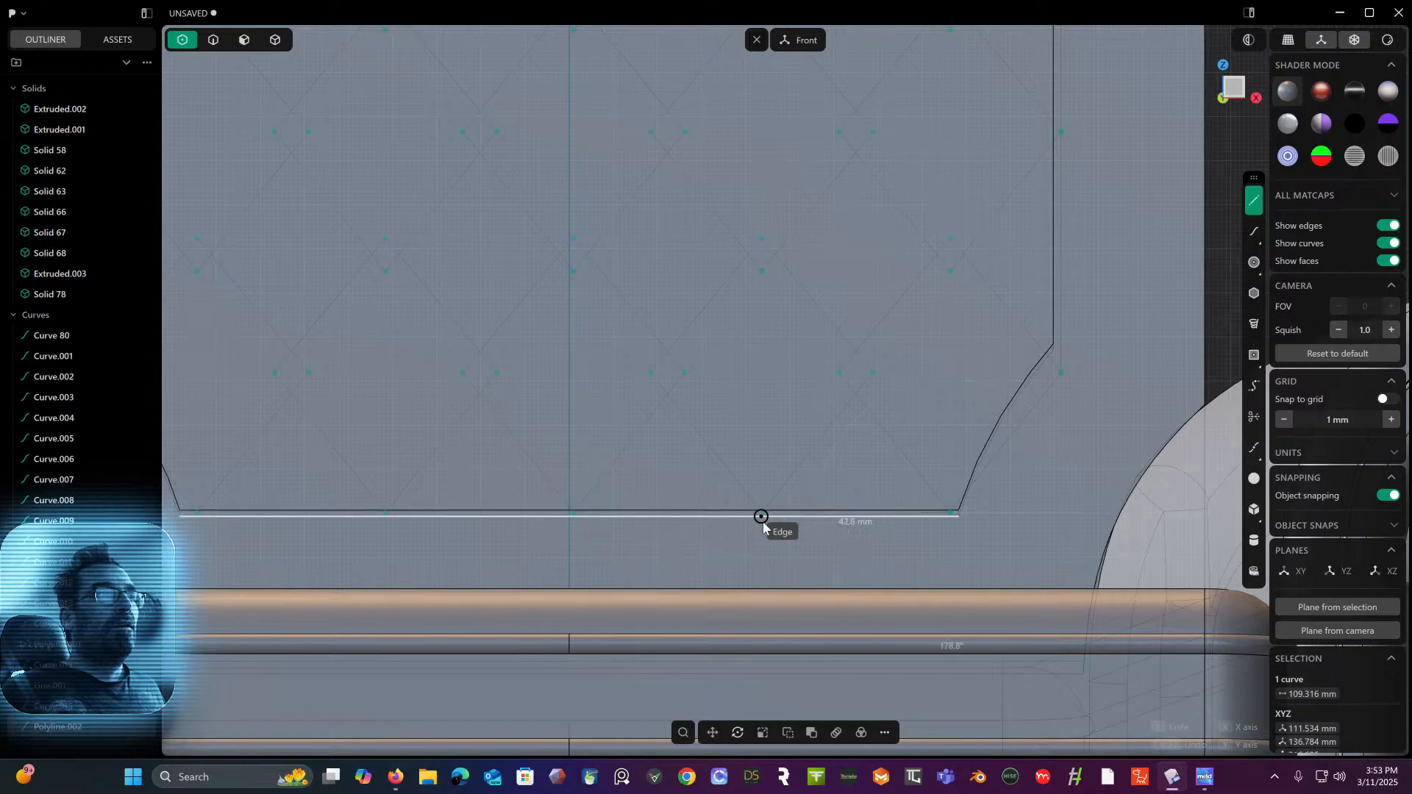
{"action": "left_click", "coordinate": [575, 521]}
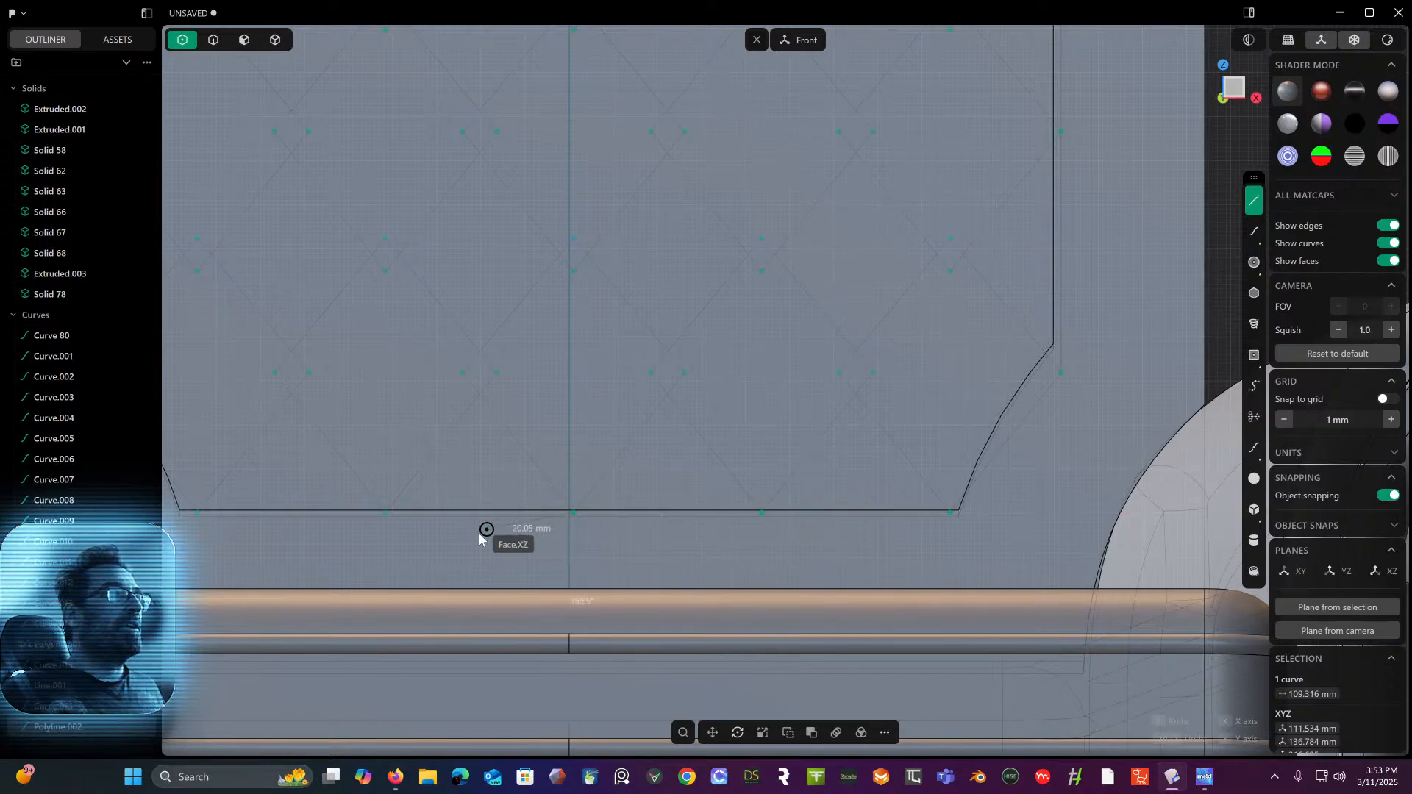
{"action": "left_click", "coordinate": [383, 518]}
{"action": "middle_click_drag", "start_coordinate": [383, 519], "coordinate": [669, 506], "text": "shift"}
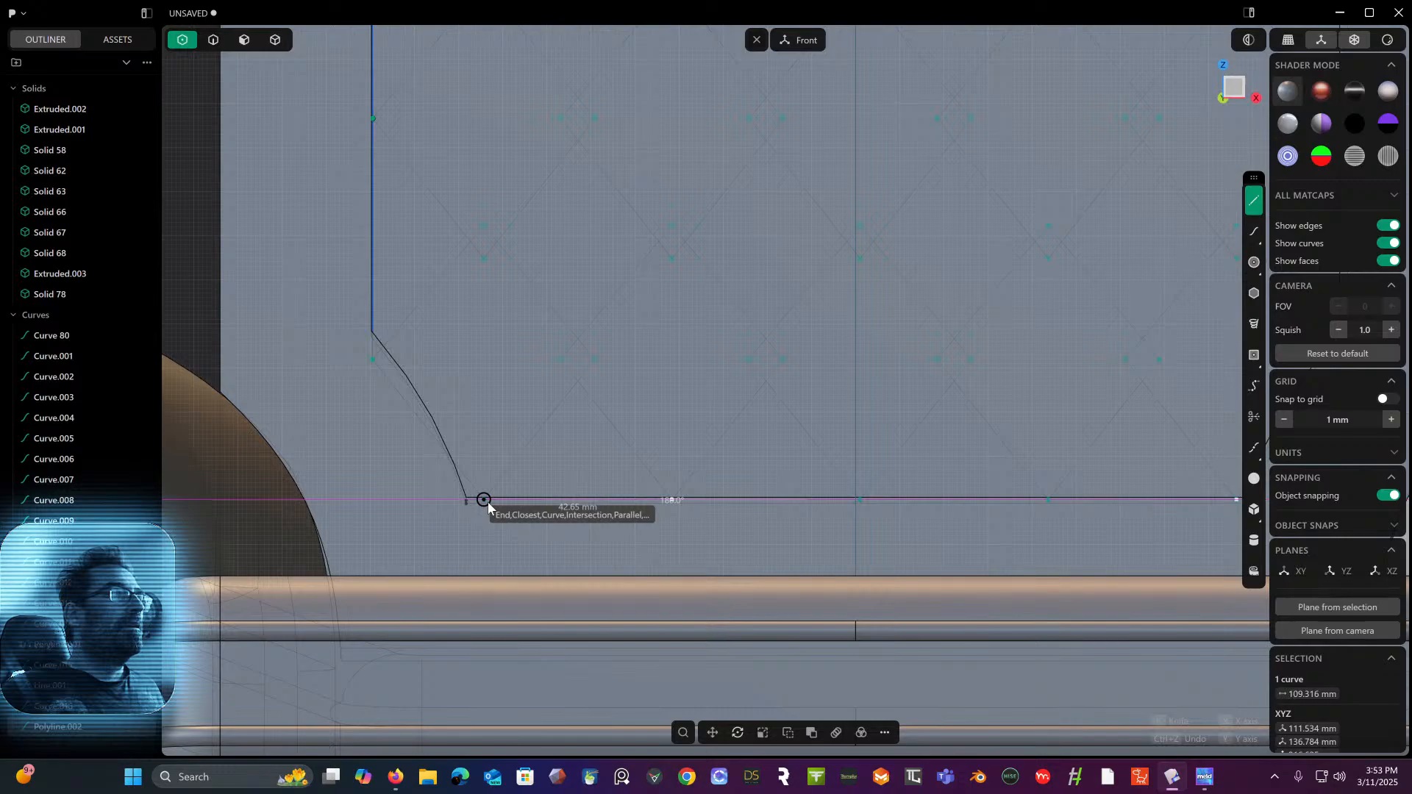
{"action": "left_click", "coordinate": [484, 500]}
{"action": "scroll", "coordinate": [655, 469], "scroll_direction": "down", "scroll_amount": 5}
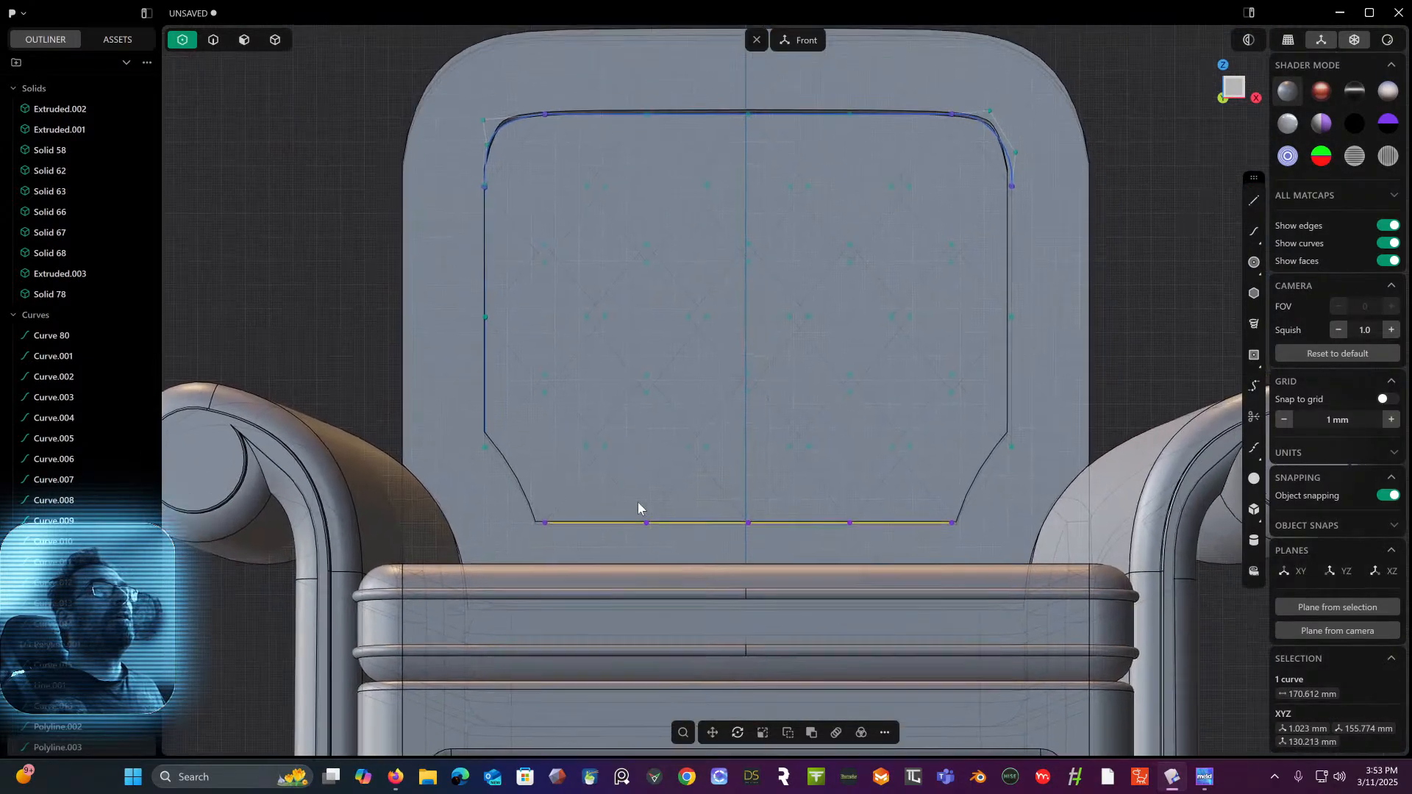
- Hide the front backrest cushion and the backrest solid behind it, leaving the diamond and outline curves exposed
{"action": "middle_click_drag", "start_coordinate": [577, 495], "coordinate": [516, 514]}
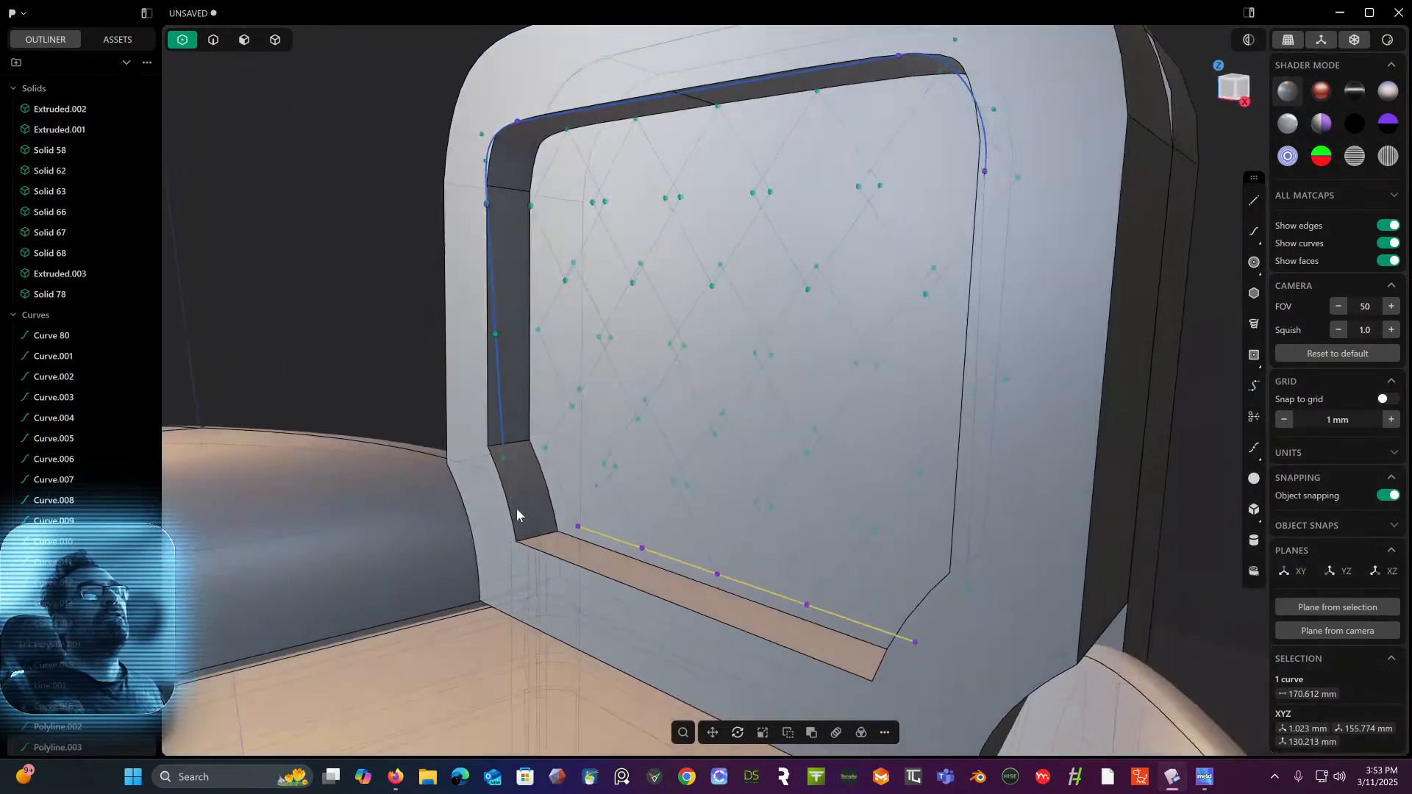
{"action": "scroll", "coordinate": [516, 515], "scroll_direction": "down", "scroll_amount": 5}
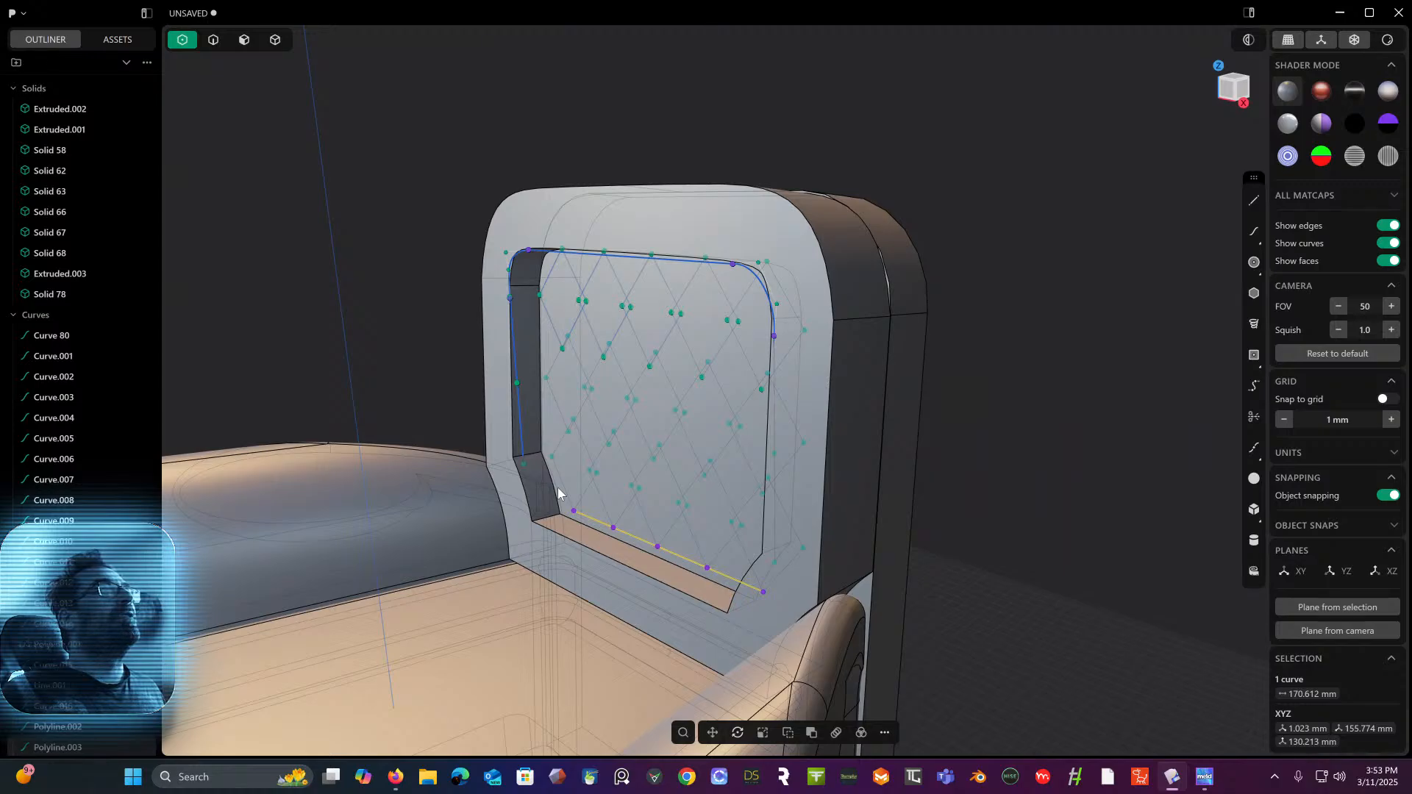
{"action": "left_click", "coordinate": [275, 40]}
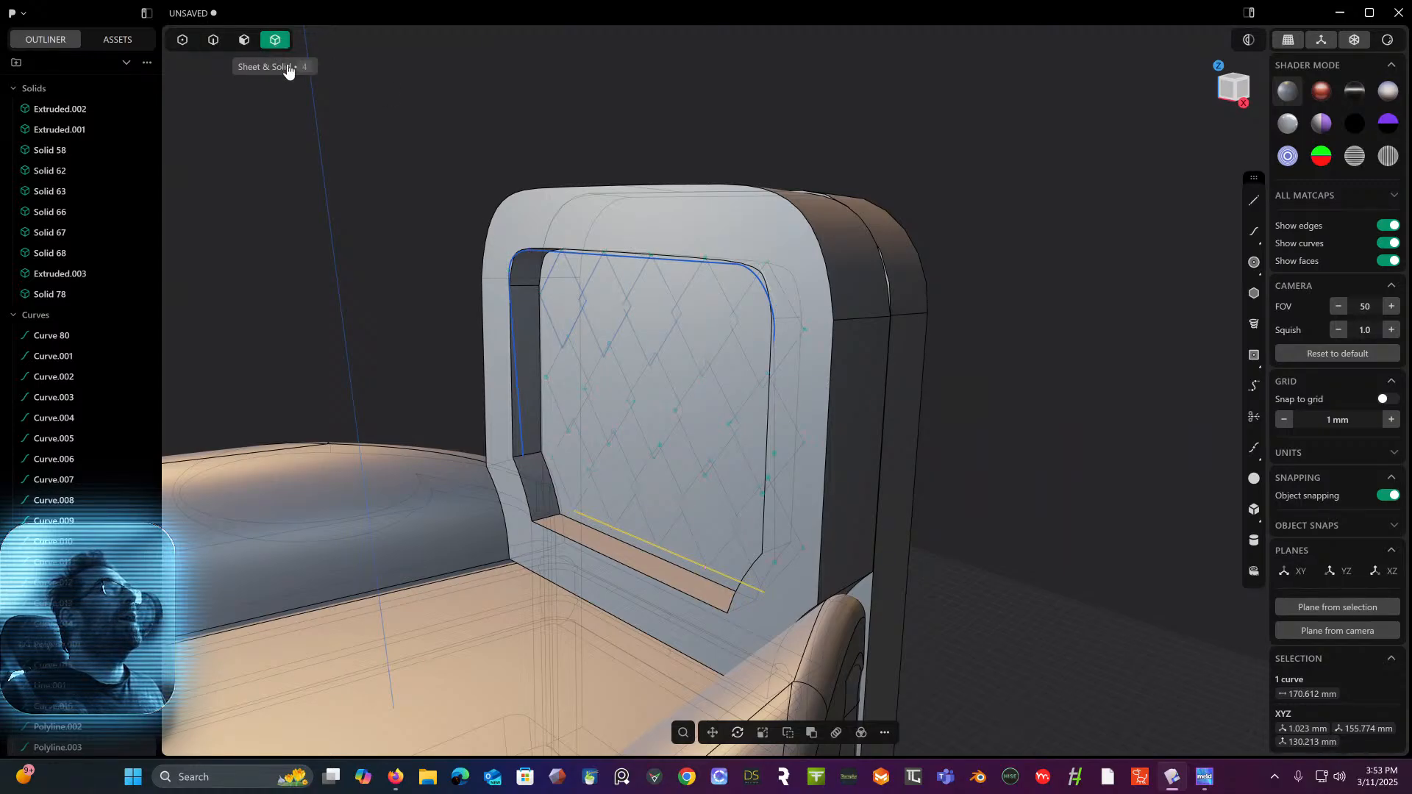
{"action": "left_click", "coordinate": [613, 203]}
{"action": "key", "text": "h"}
{"action": "left_click", "coordinate": [795, 198]}
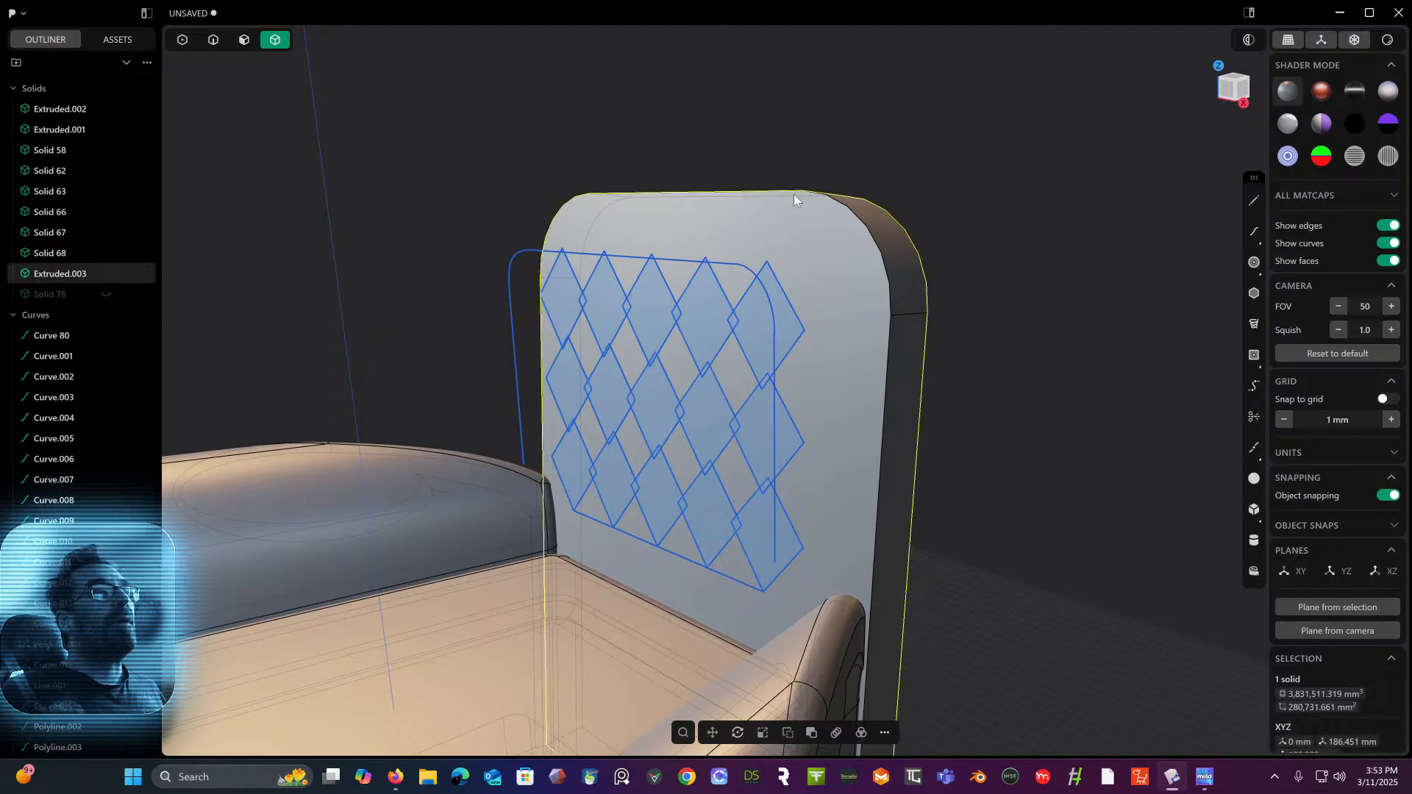
{"action": "key", "text": "h"}
{"action": "middle_click_drag", "start_coordinate": [788, 193], "coordinate": [1143, 139]}
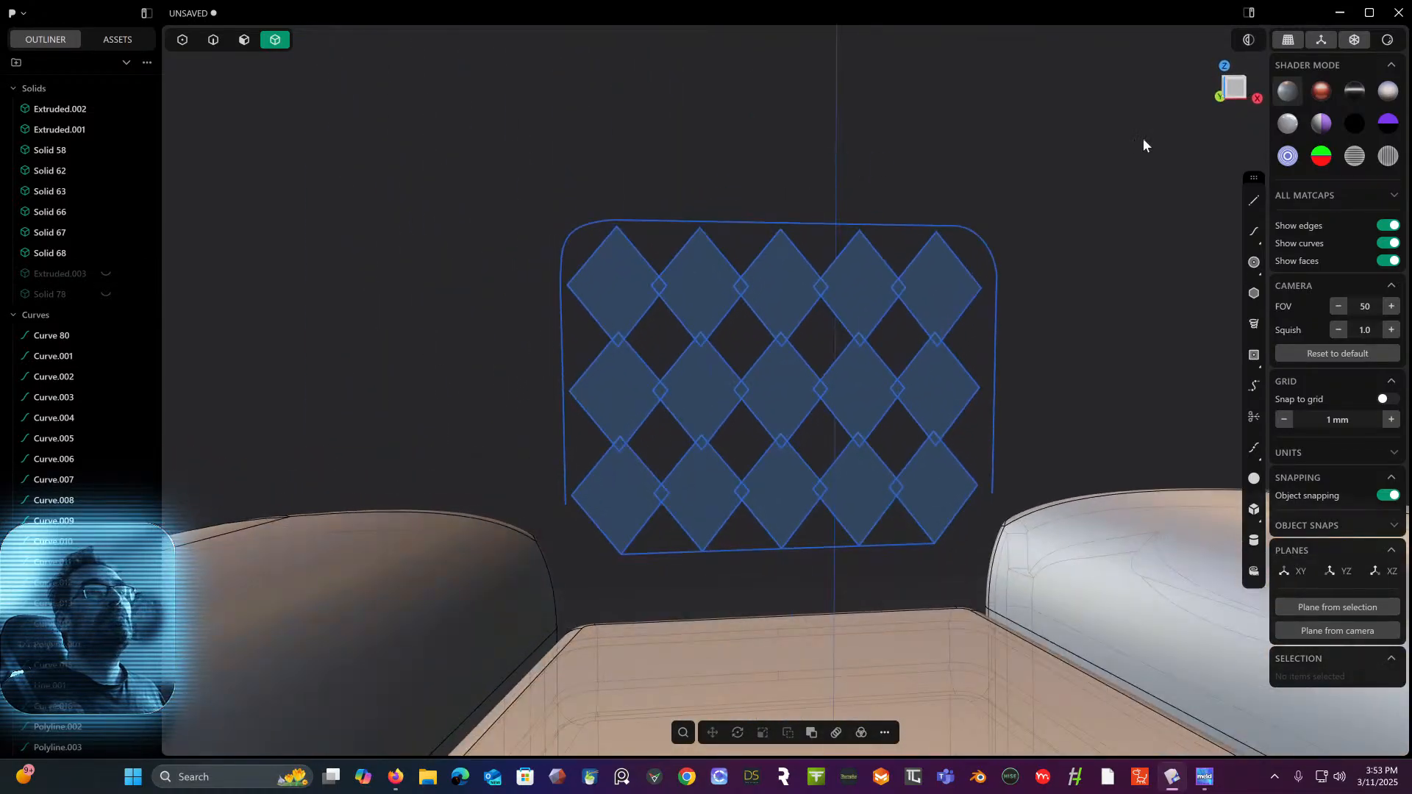
- Compare the diamond and outline curves with the front backrest cushion in the right view by briefly showing it
{"action": "middle_click_drag", "start_coordinate": [1078, 182], "coordinate": [876, 277]}
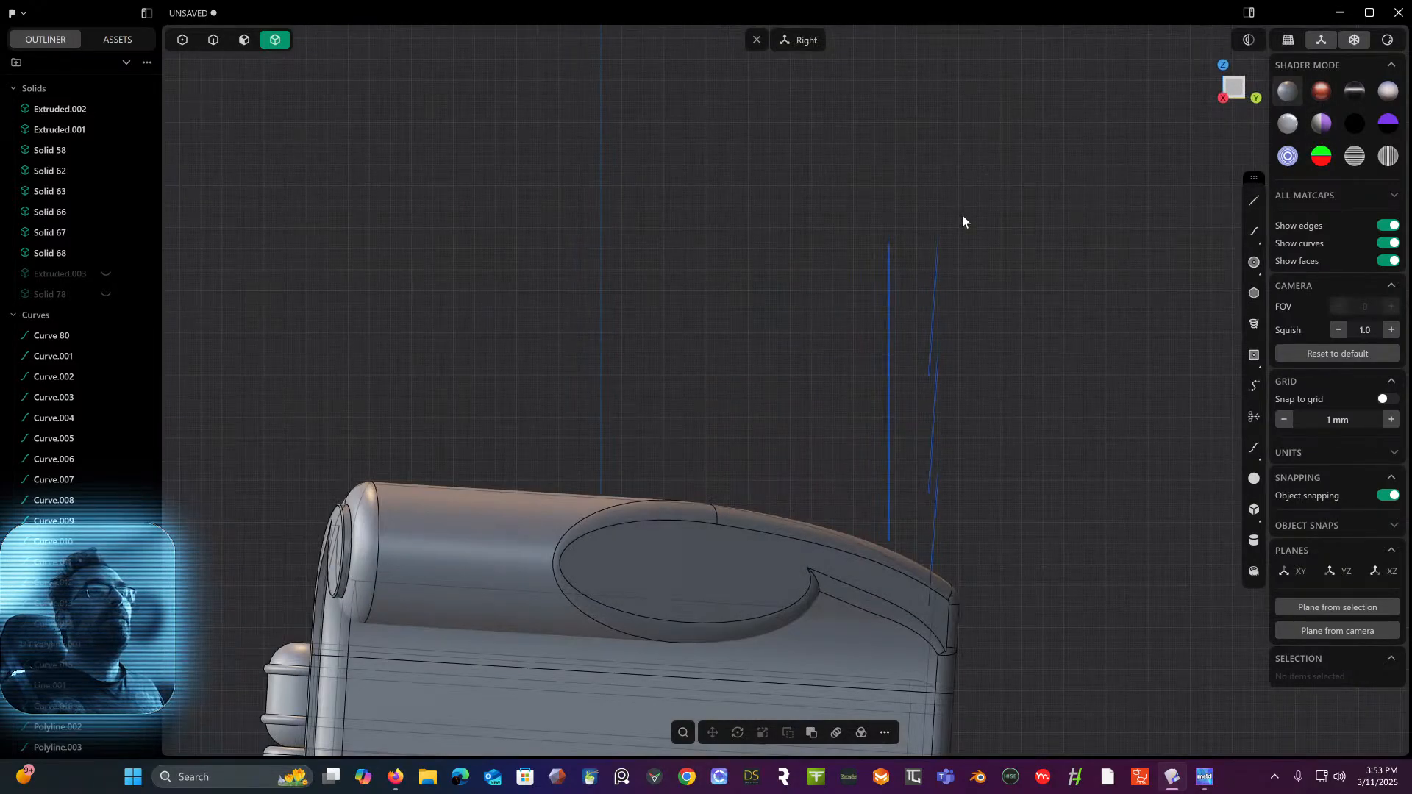
{"action": "scroll", "coordinate": [956, 210], "scroll_direction": "up", "scroll_amount": 2}
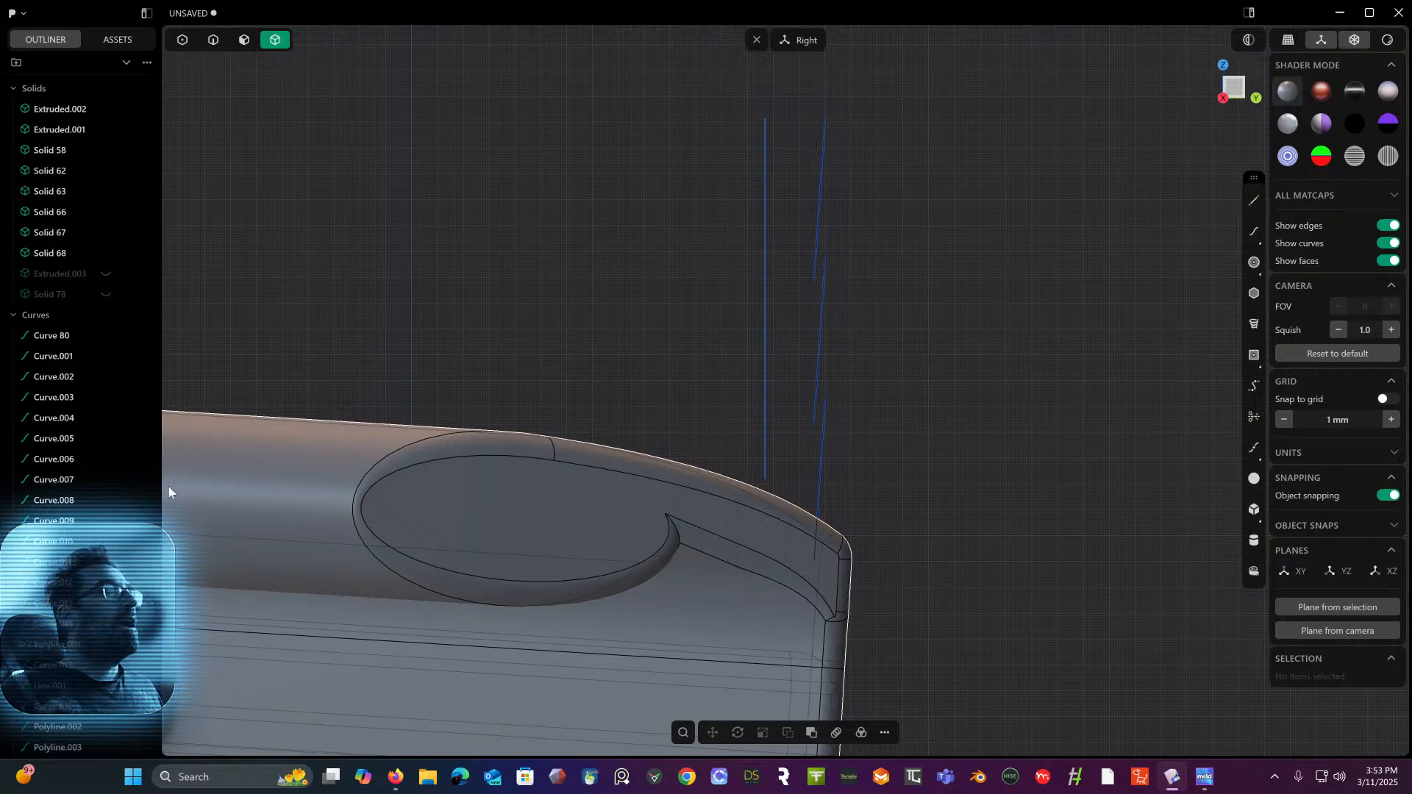
{"action": "left_click", "coordinate": [107, 295]}
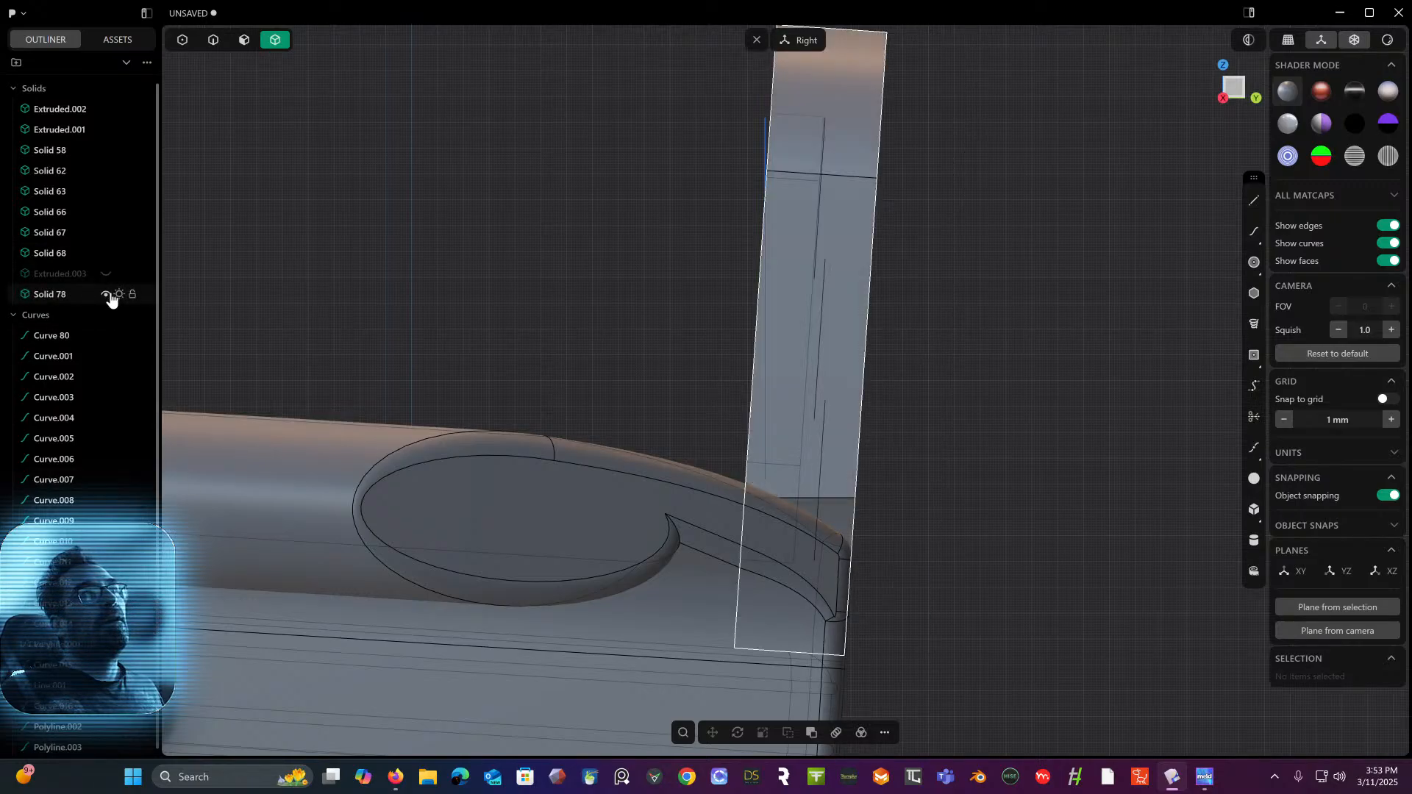
{"action": "left_click", "coordinate": [106, 295]}
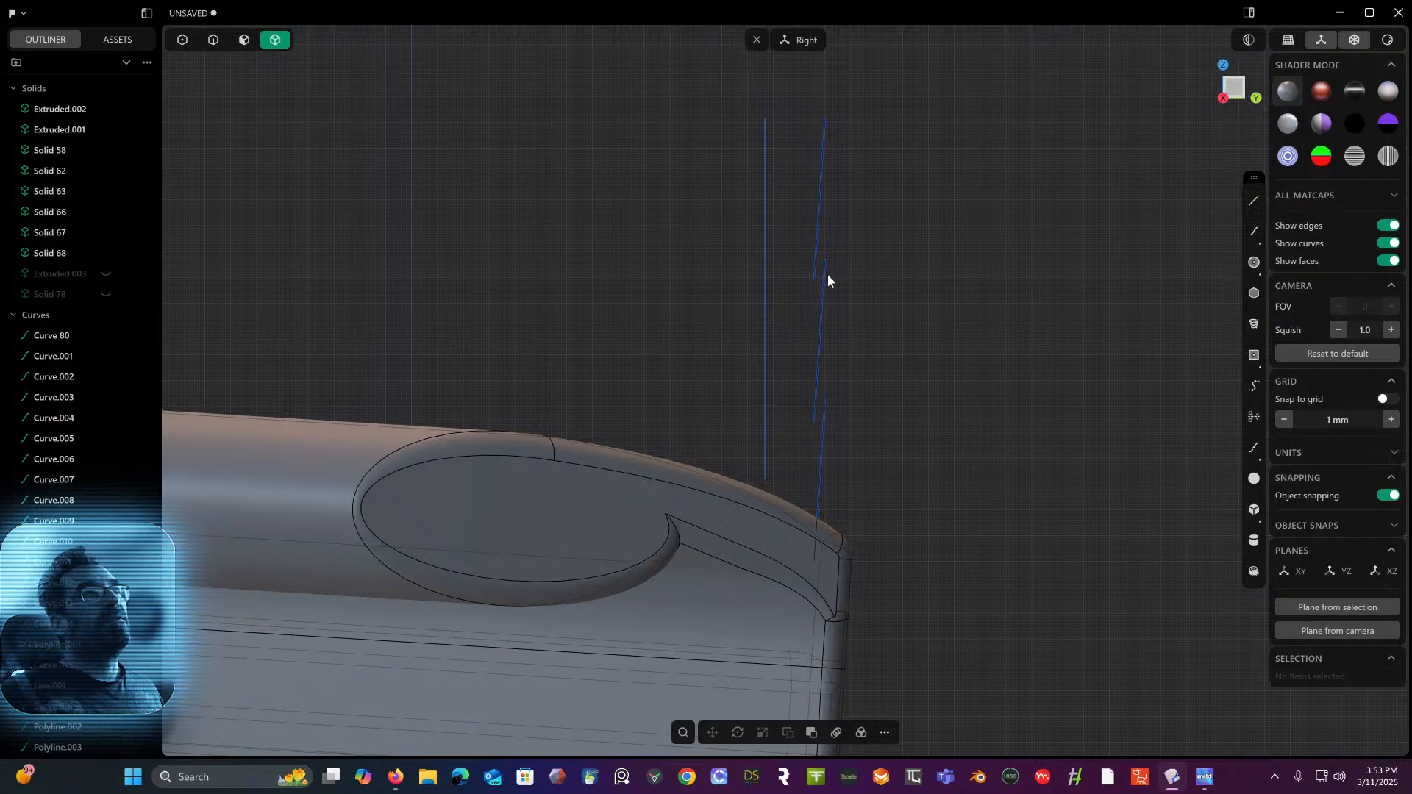
- Move the five diamonds of the middle row -3.73 mm along Y towards the line of the upper row
{"action": "left_click", "coordinate": [213, 40]}
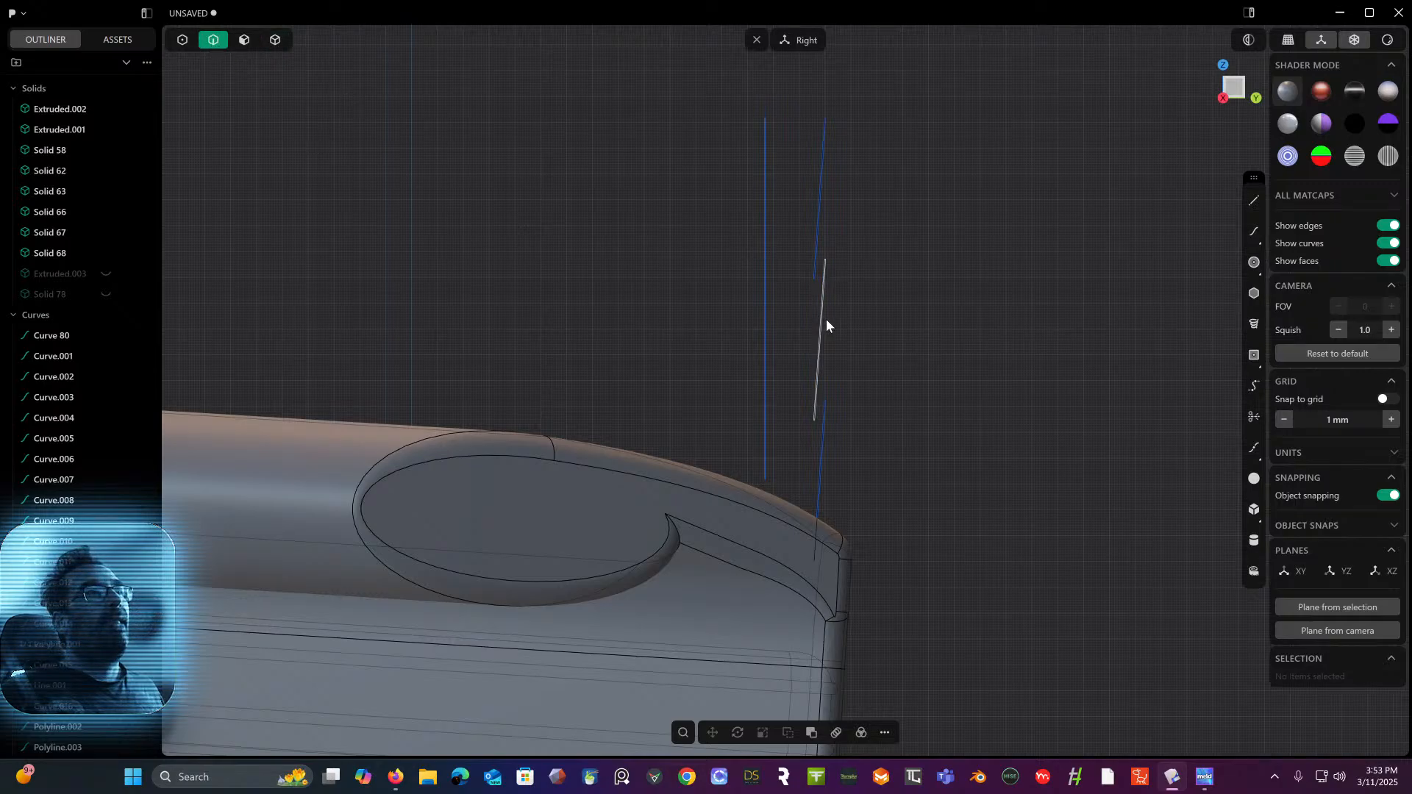
{"action": "left_click", "coordinate": [827, 319]}
{"action": "middle_click_drag", "start_coordinate": [833, 329], "coordinate": [880, 338]}
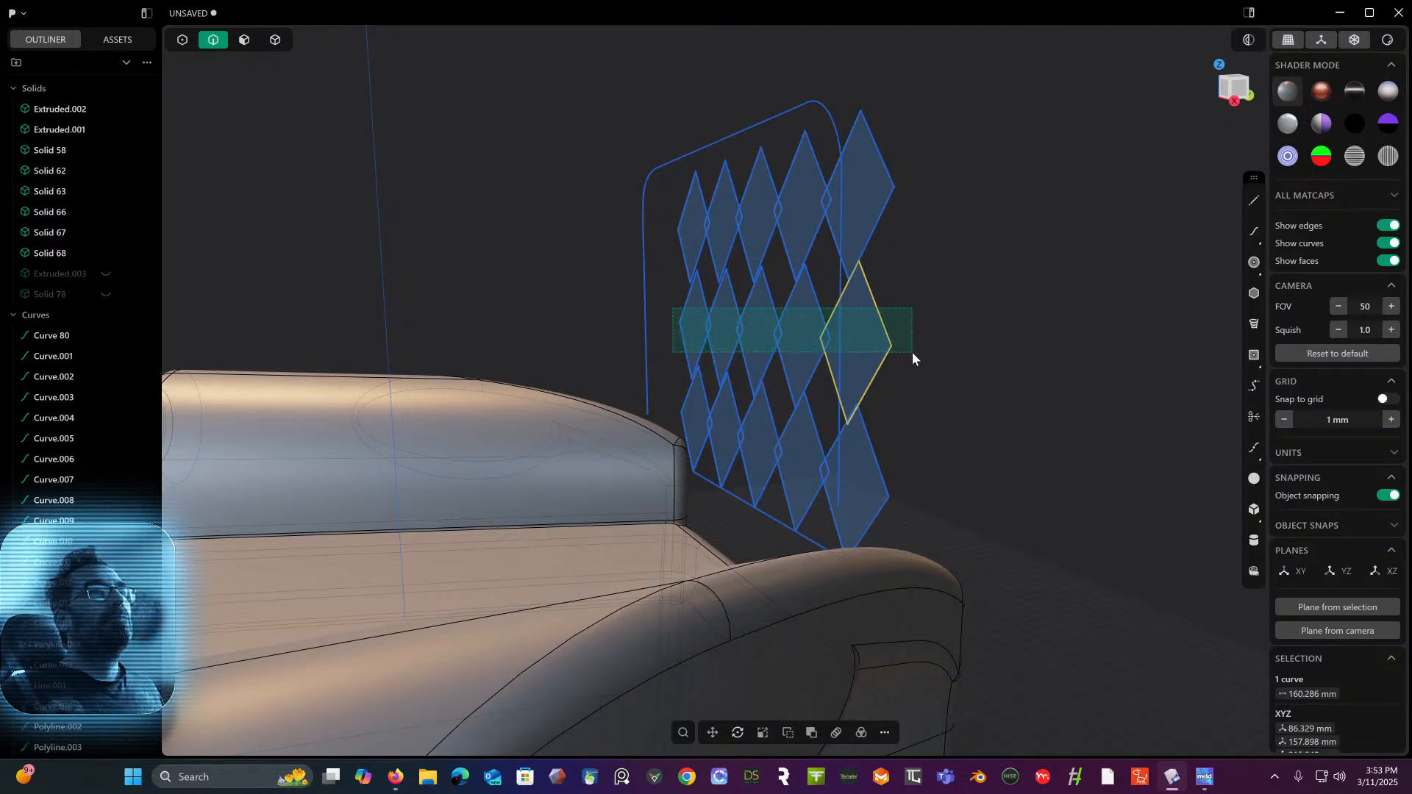
{"action": "left_click_drag", "start_coordinate": [854, 293], "coordinate": [675, 375]}
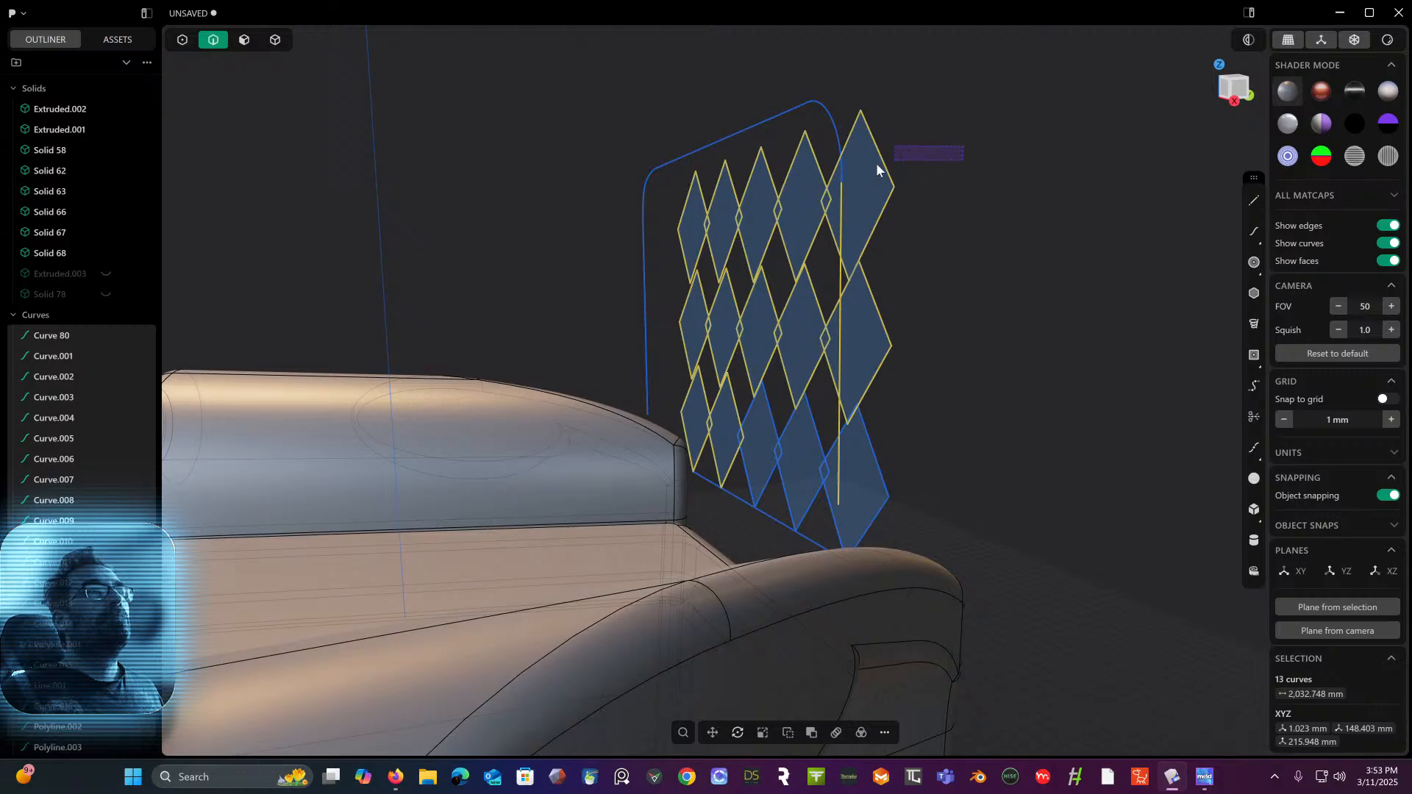
{"action": "left_click_drag", "start_coordinate": [877, 169], "coordinate": [634, 223], "text": "ctrl"}
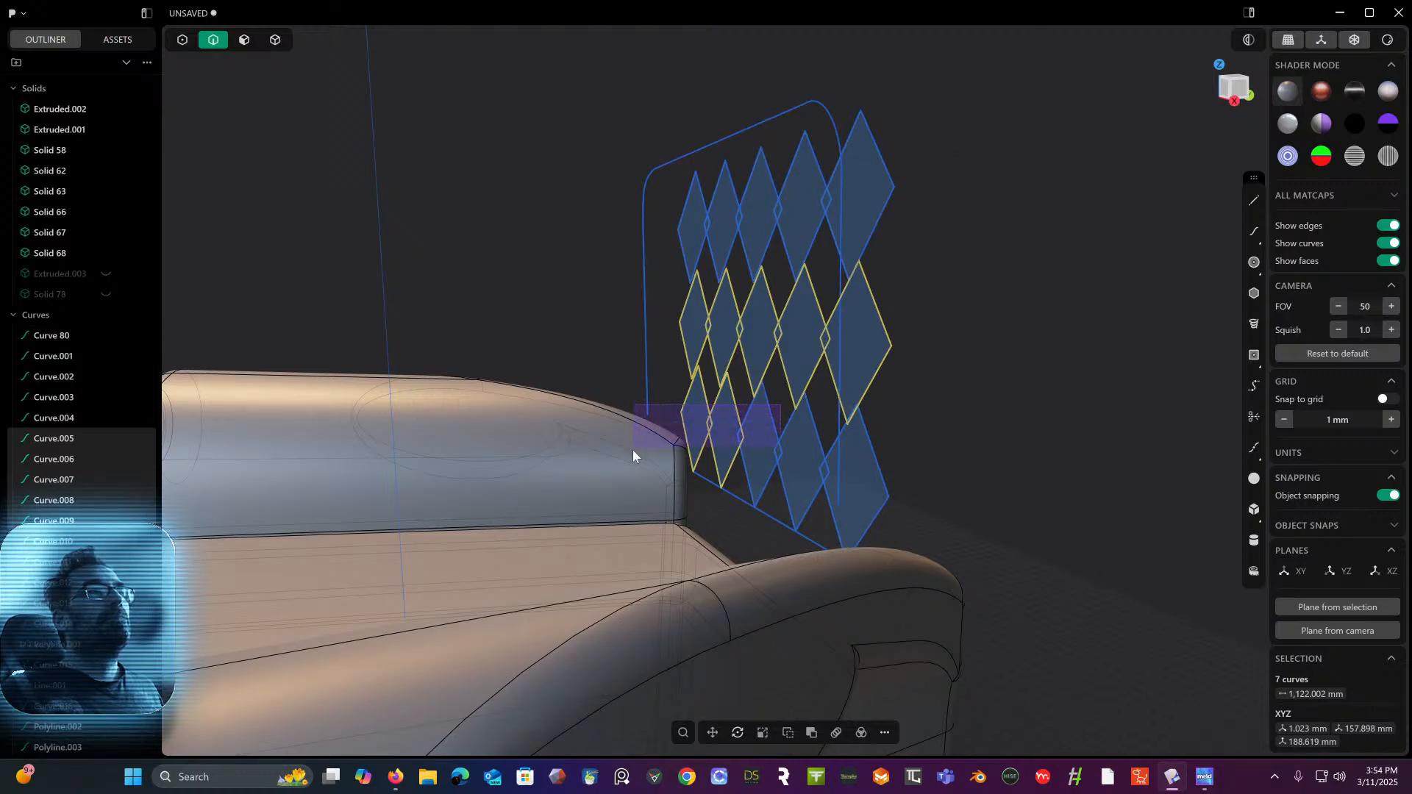
{"action": "left_click_drag", "start_coordinate": [633, 449], "coordinate": [629, 487], "text": "ctrl"}
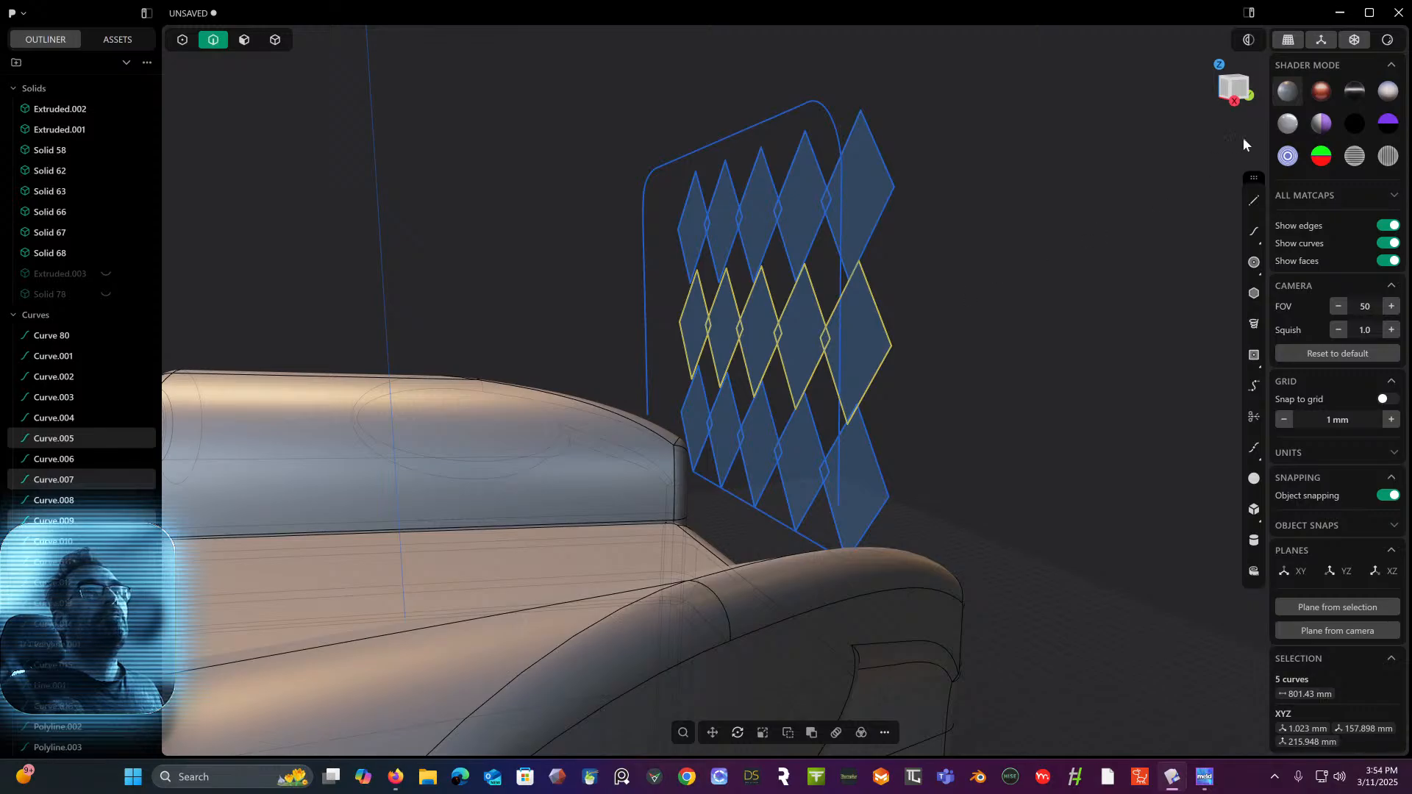
{"action": "left_click", "coordinate": [1242, 93]}
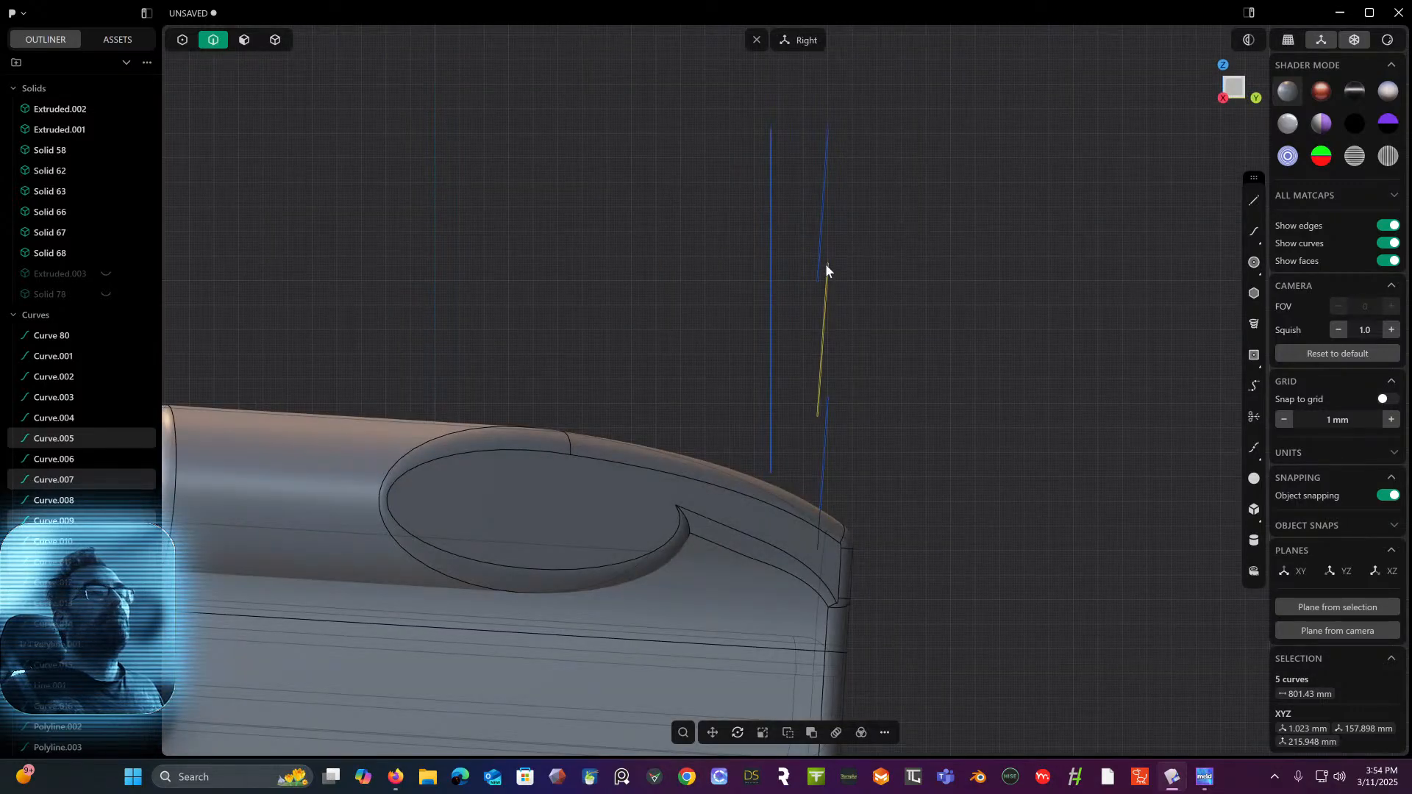
{"action": "key", "text": "g"}
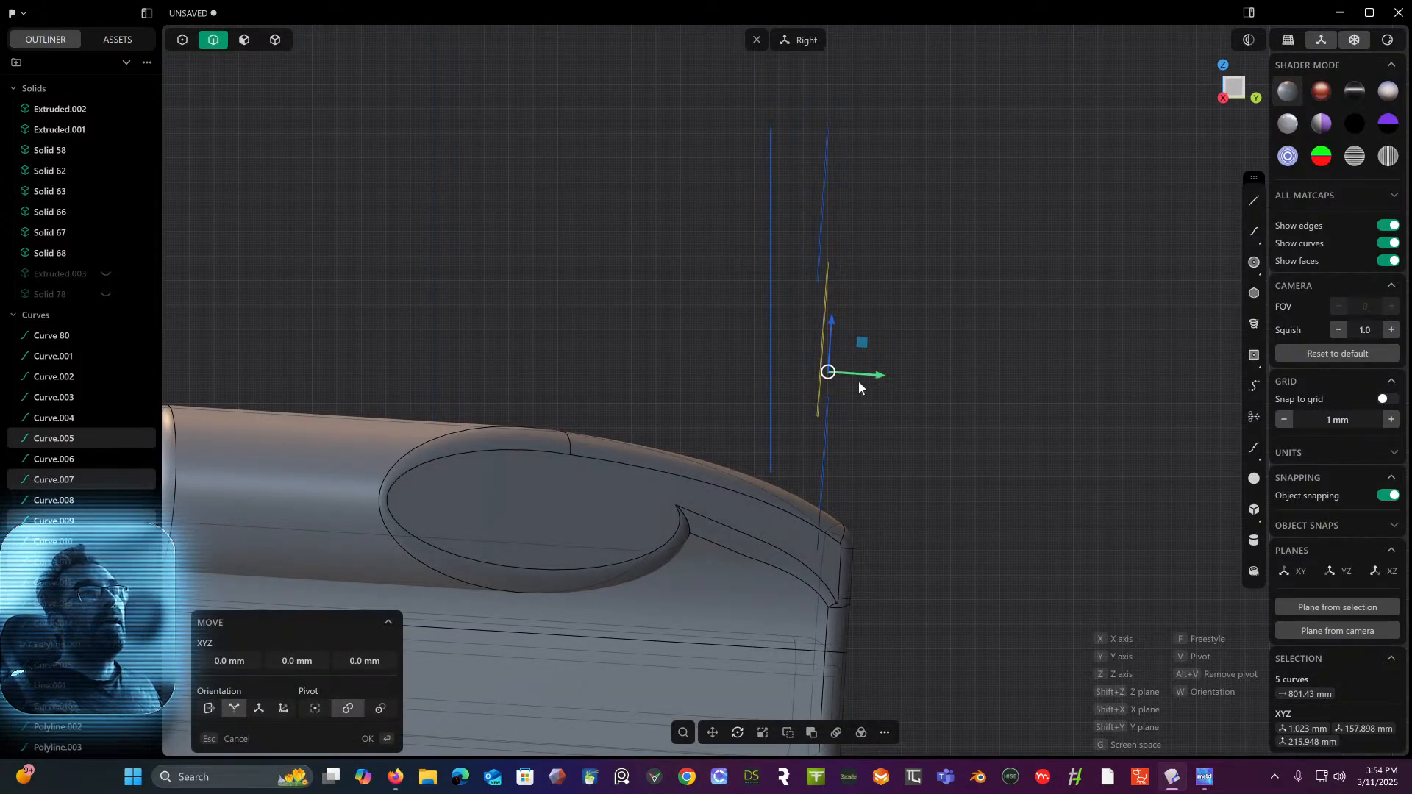
{"action": "scroll", "coordinate": [853, 367], "scroll_direction": "up", "scroll_amount": 3}
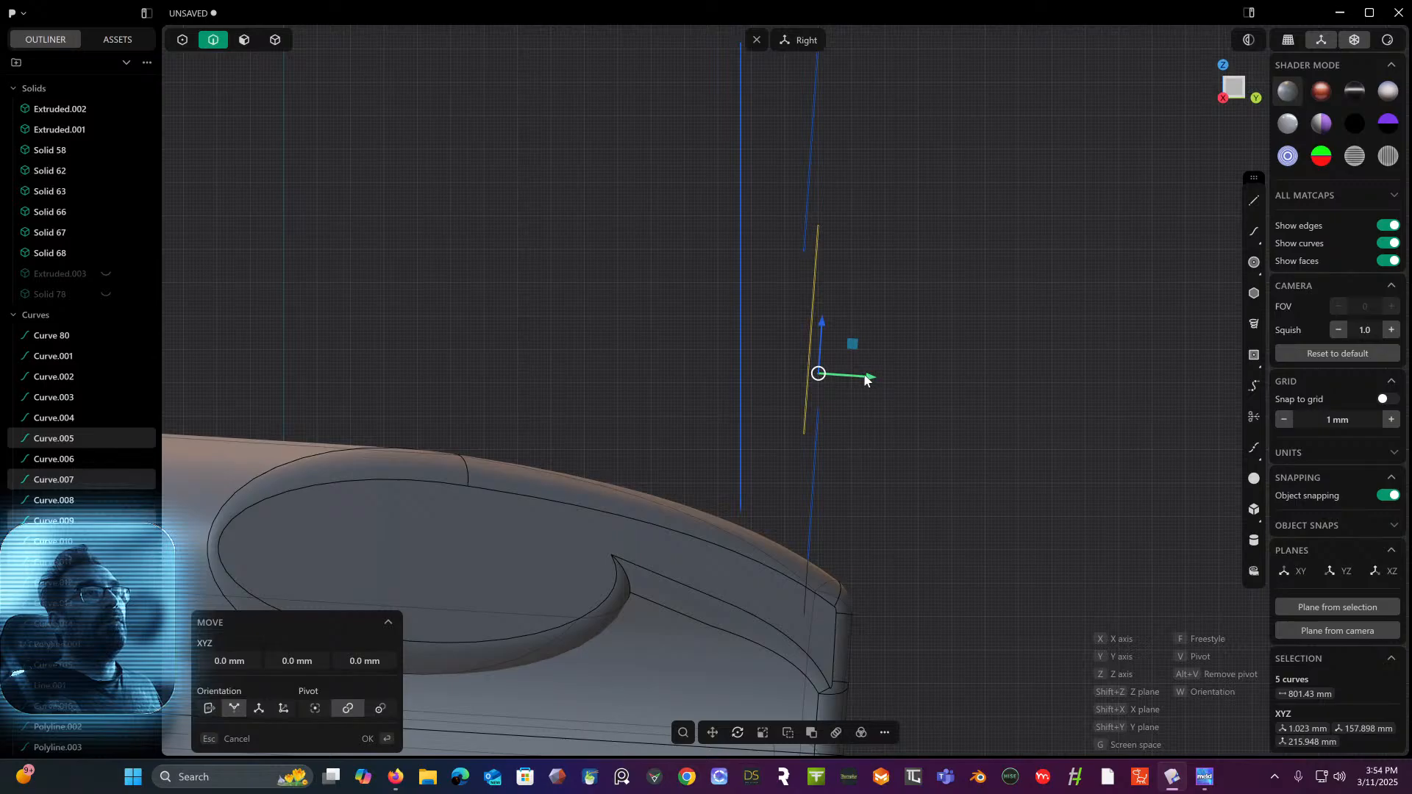
{"action": "left_click_drag", "start_coordinate": [865, 379], "coordinate": [876, 258]}
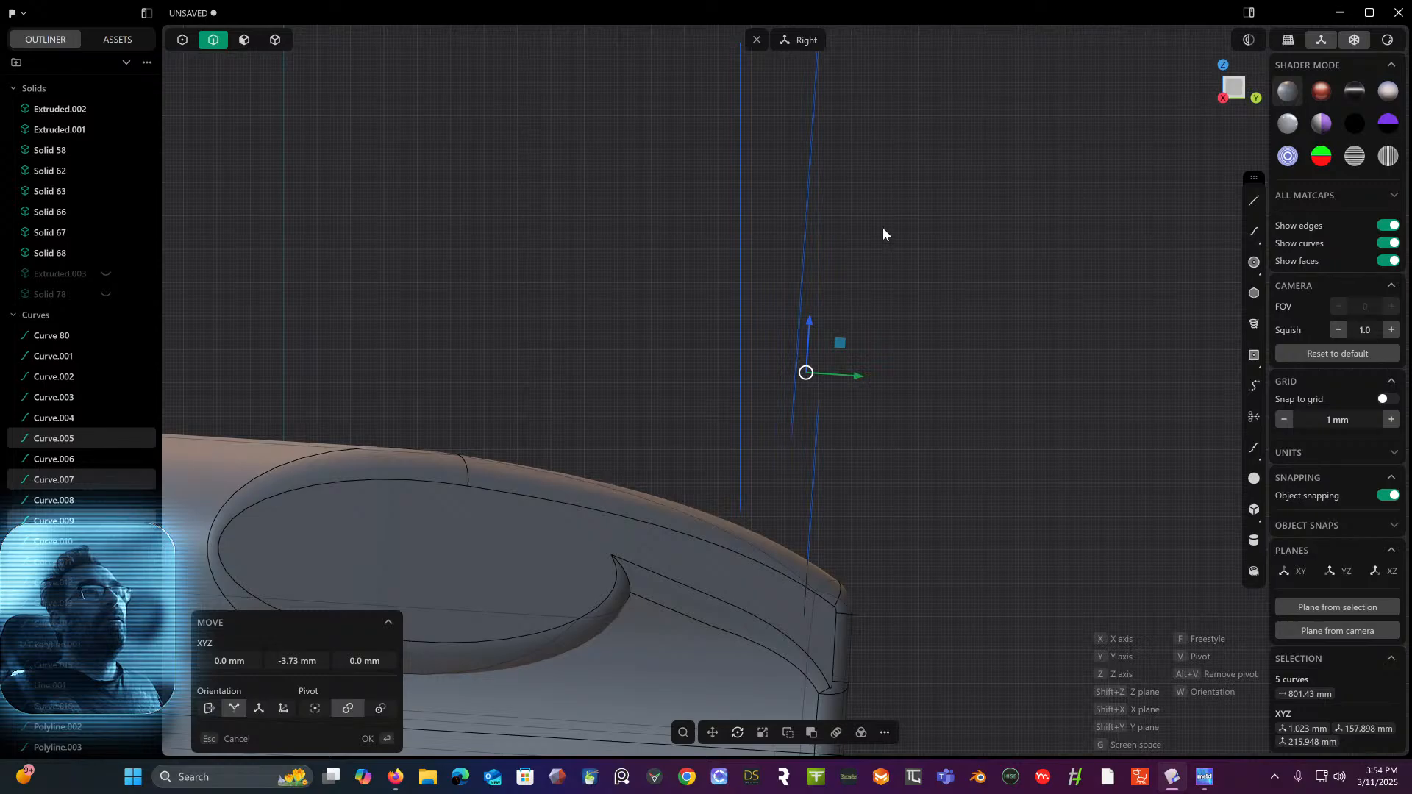
{"action": "key", "text": "Return"}
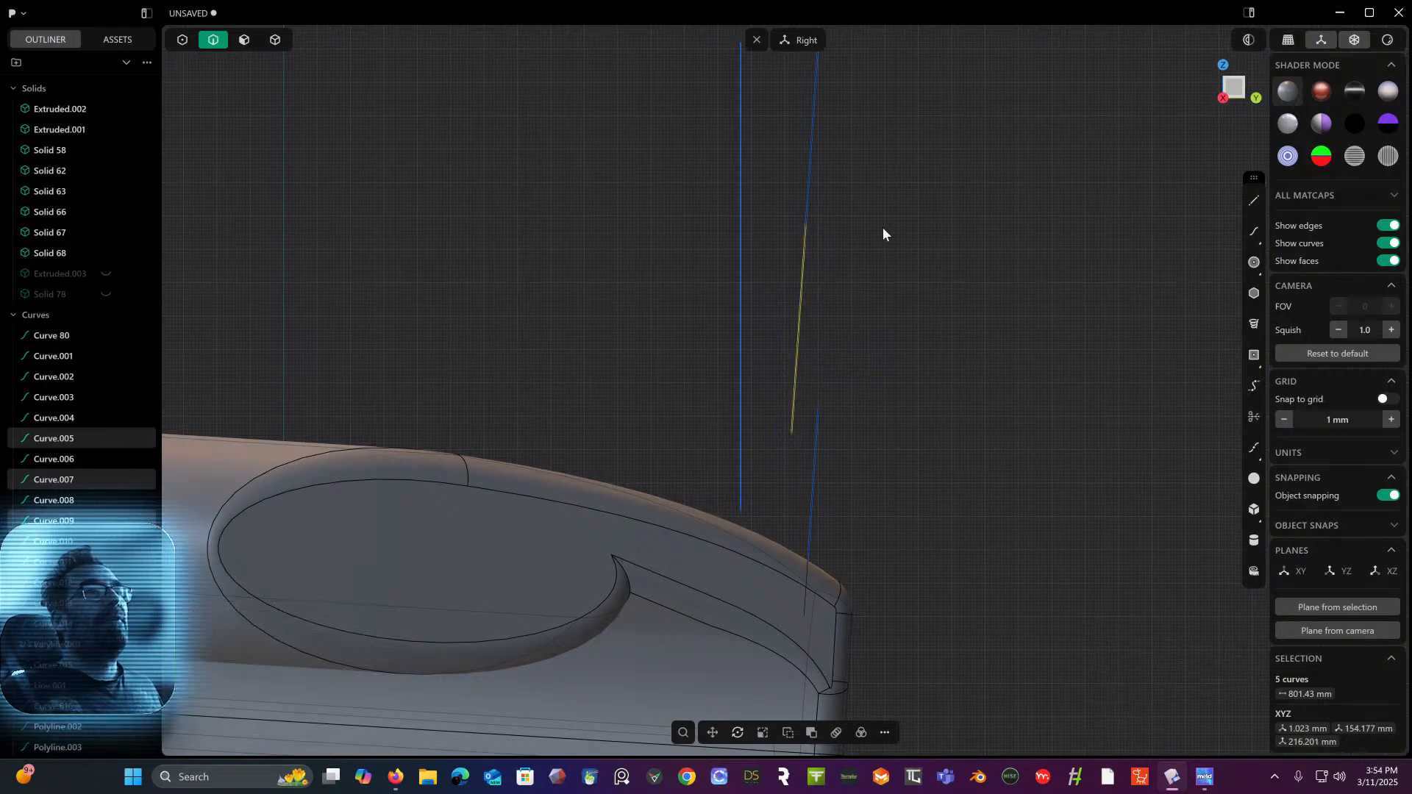
{"action": "scroll", "coordinate": [882, 234], "scroll_direction": "up", "scroll_amount": 4}
{"action": "scroll", "coordinate": [883, 227], "scroll_direction": "up", "scroll_amount": 1}
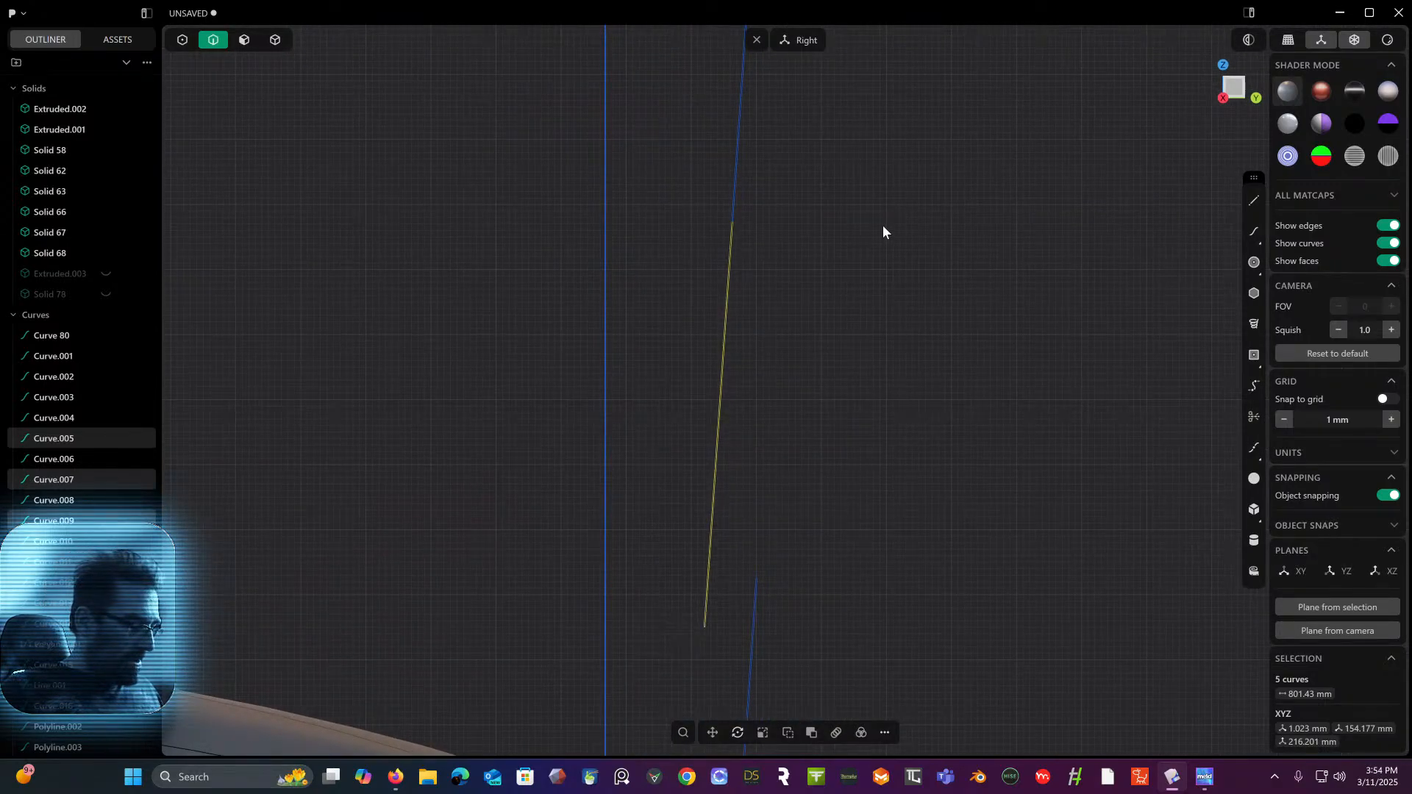
{"action": "key", "text": "g"}
{"action": "key", "text": "v"}
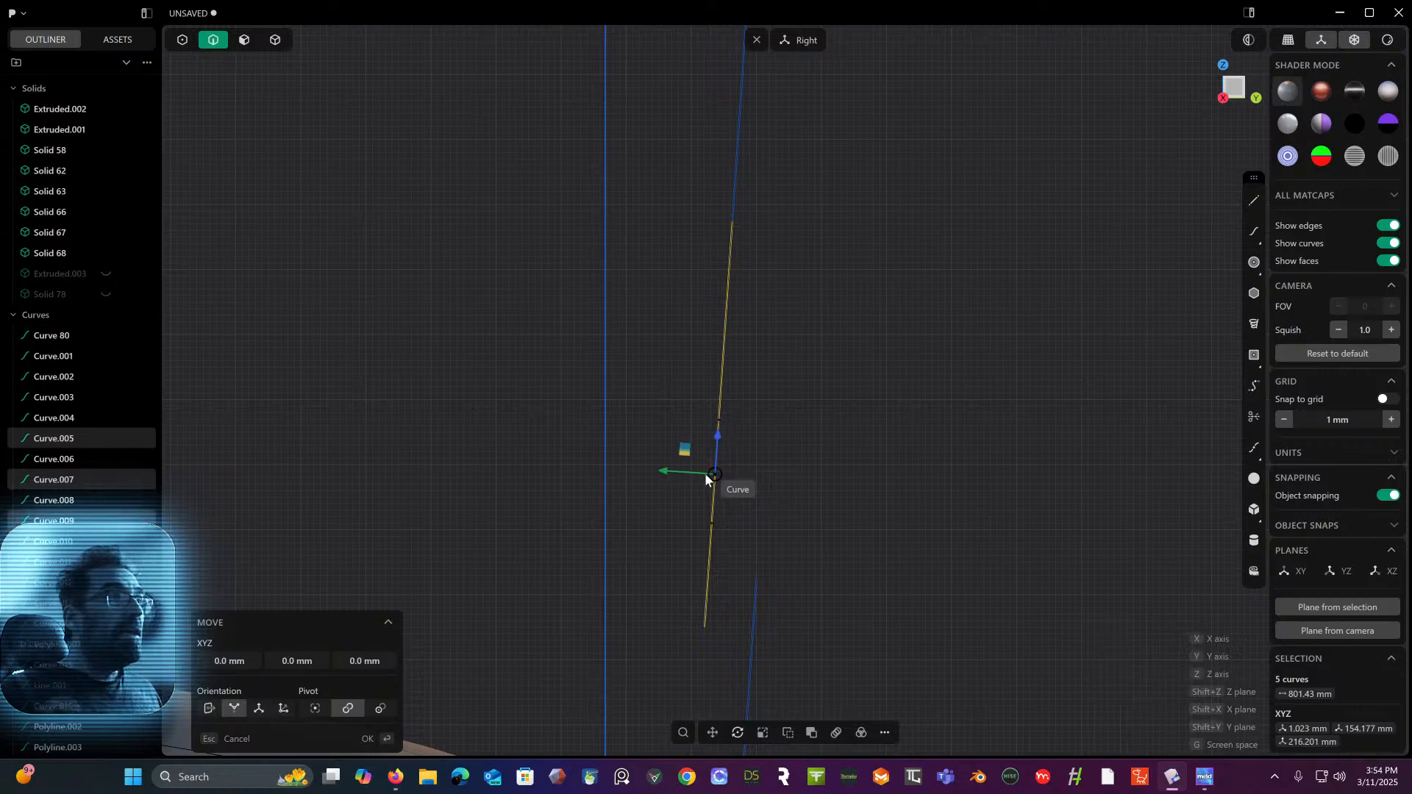
{"action": "left_click", "coordinate": [713, 491]}
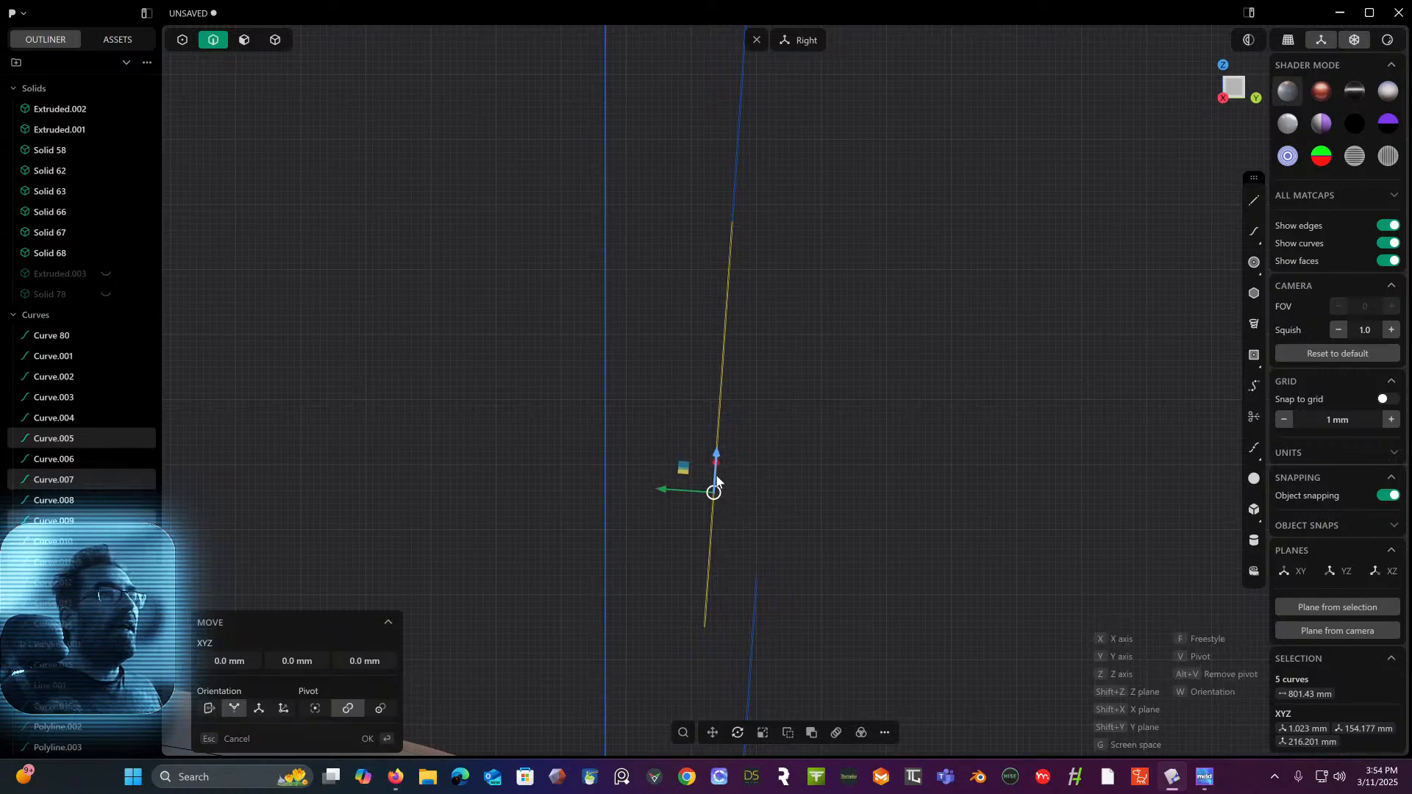
{"action": "key", "text": "Escape"}
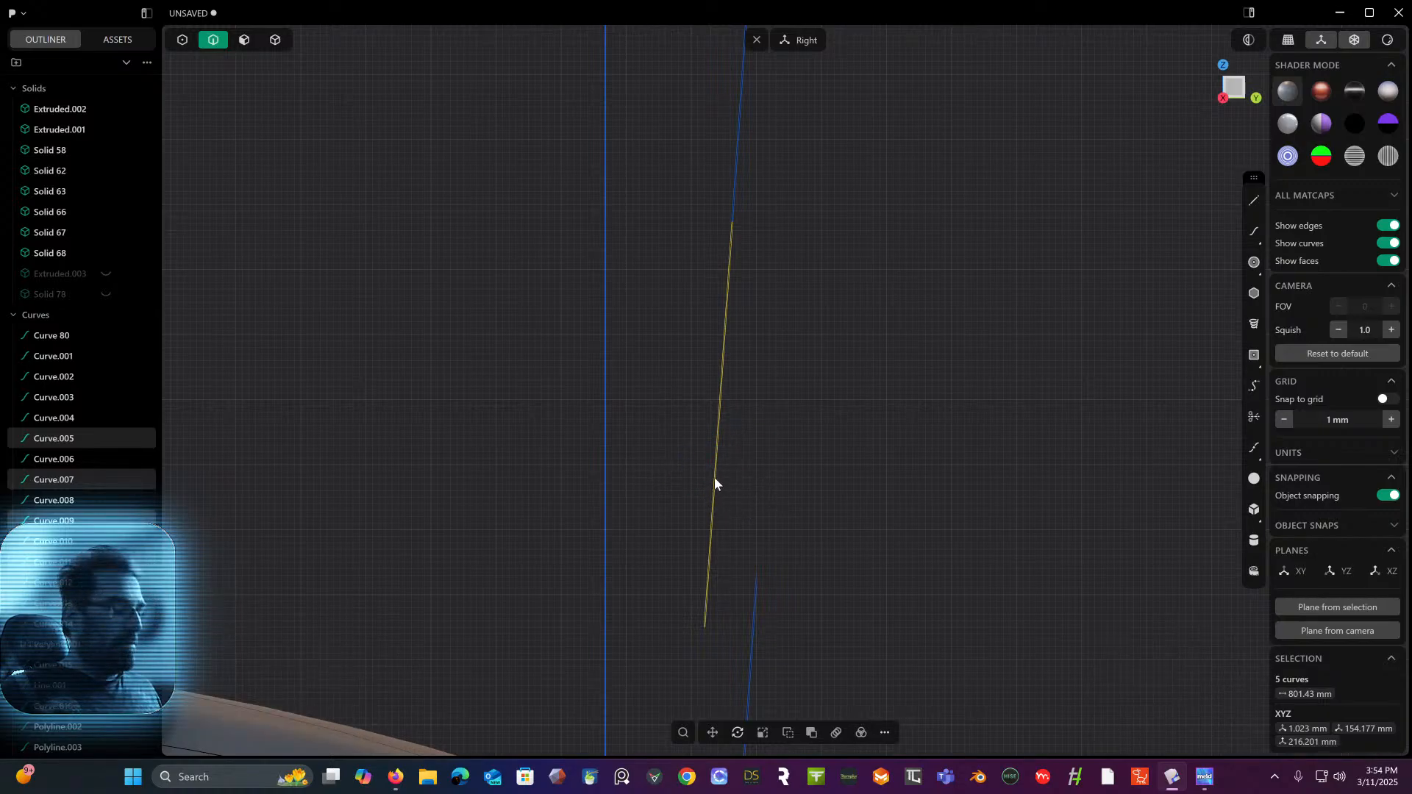
- Fine-tune the middle diamond row along Y so that it lines up with the upper row in the right view
{"action": "key", "text": "g"}
{"action": "key", "text": "y"}
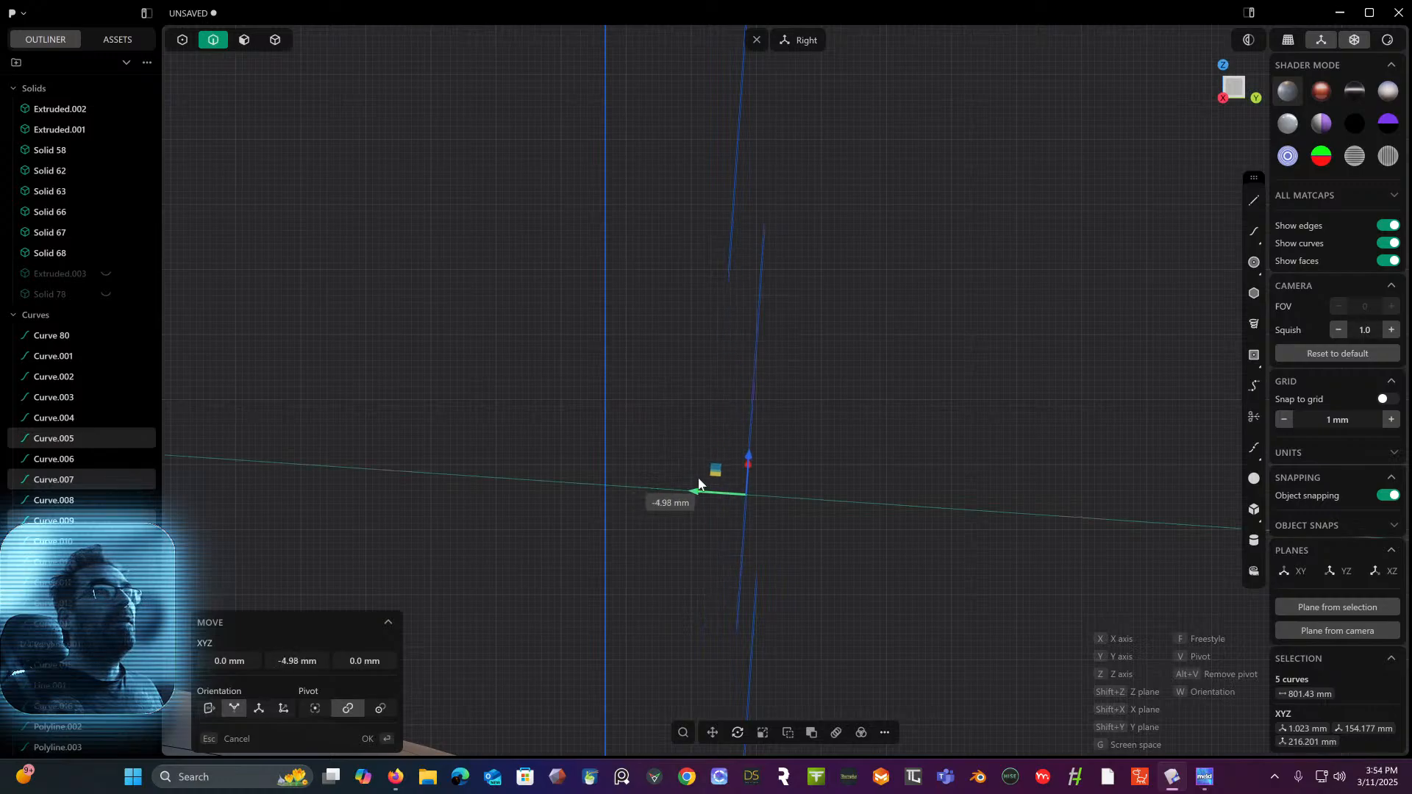
{"action": "left_click", "coordinate": [739, 245]}
{"action": "right_click", "coordinate": [780, 258]}
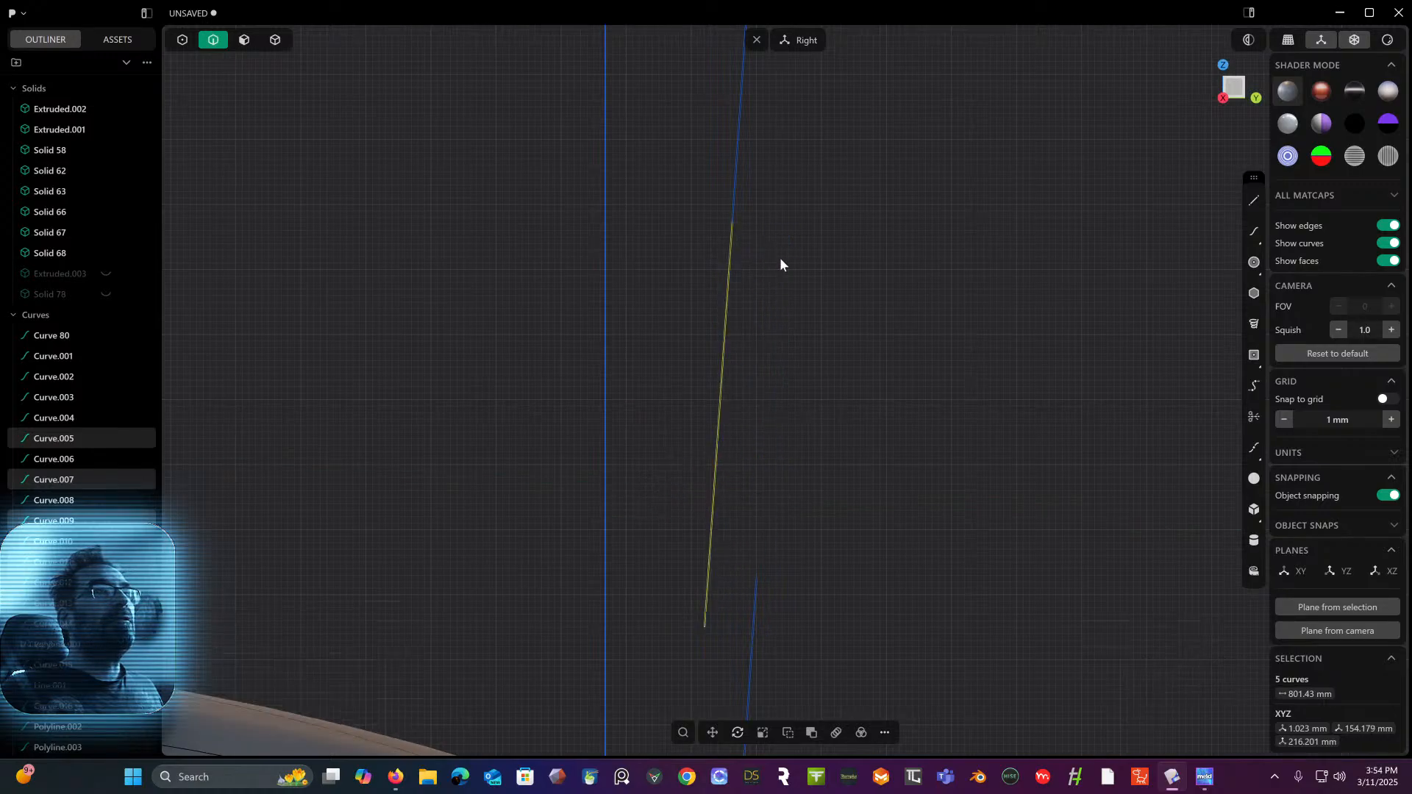
- Move the five diamonds of the lowest row along Y so they line up with the upper rows in the right view
{"action": "middle_click_drag", "start_coordinate": [780, 257], "coordinate": [788, 116], "text": "shift"}
{"action": "middle_click_drag", "start_coordinate": [791, 399], "coordinate": [871, 478]}
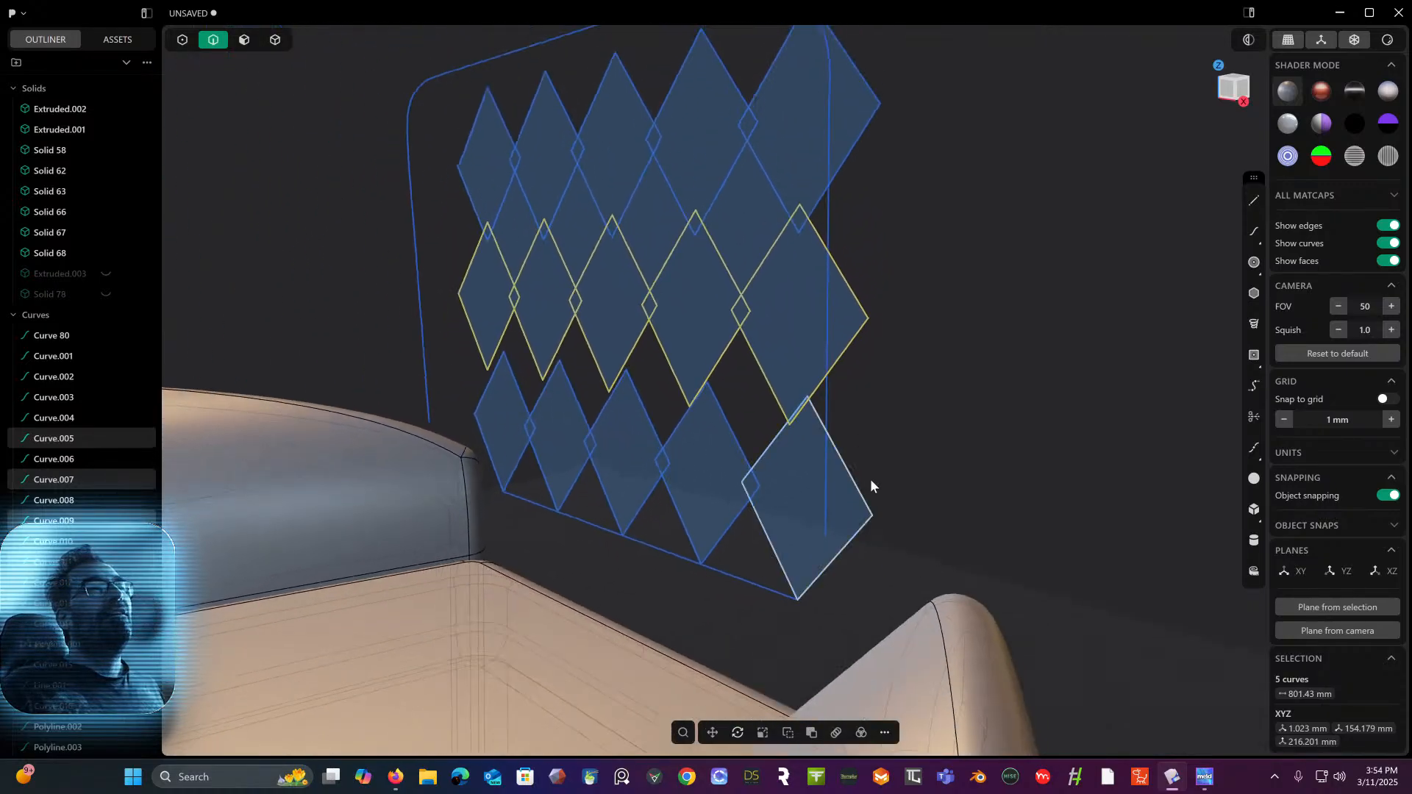
{"action": "left_click", "coordinate": [861, 521]}
{"action": "left_click_drag", "start_coordinate": [738, 418], "coordinate": [485, 444]}
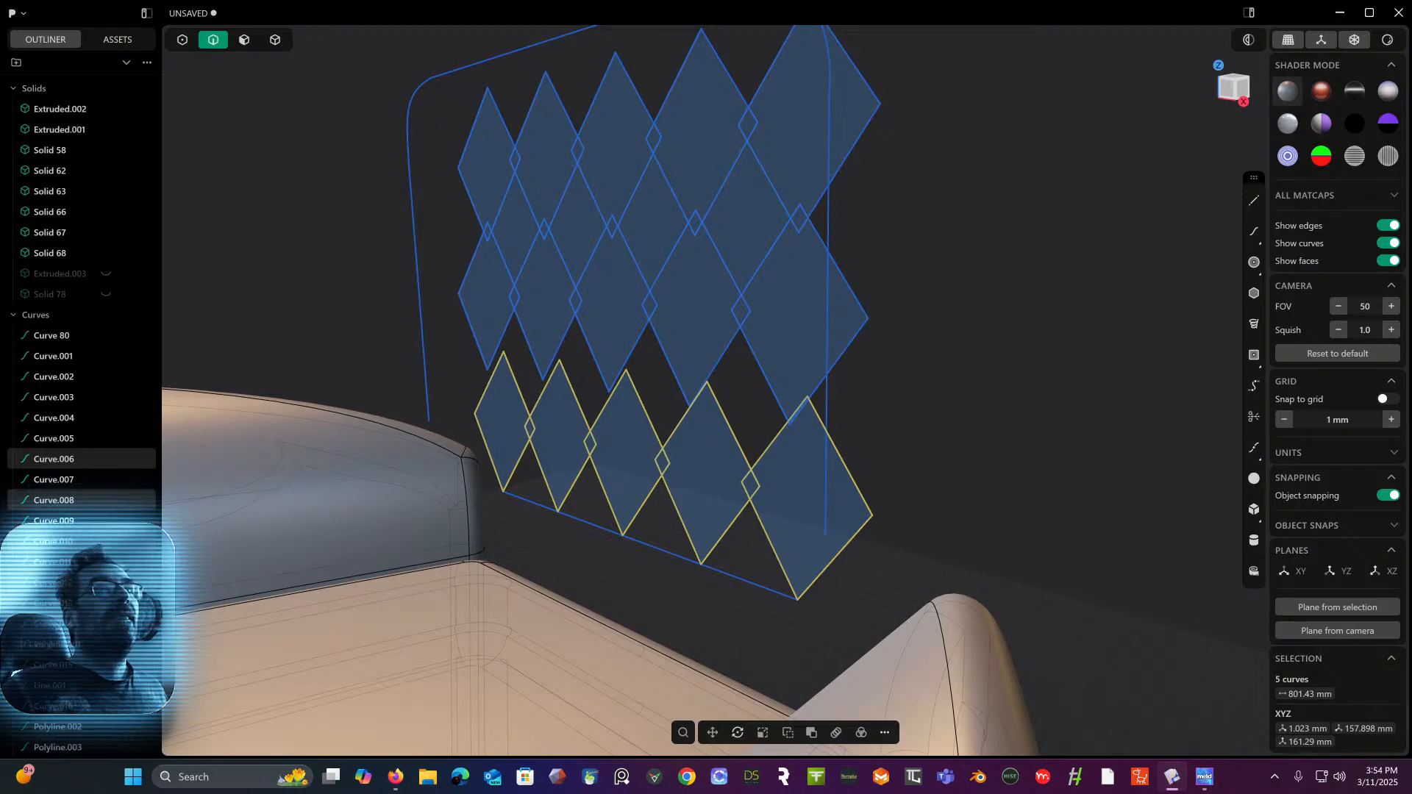
{"action": "left_click", "coordinate": [1238, 89]}
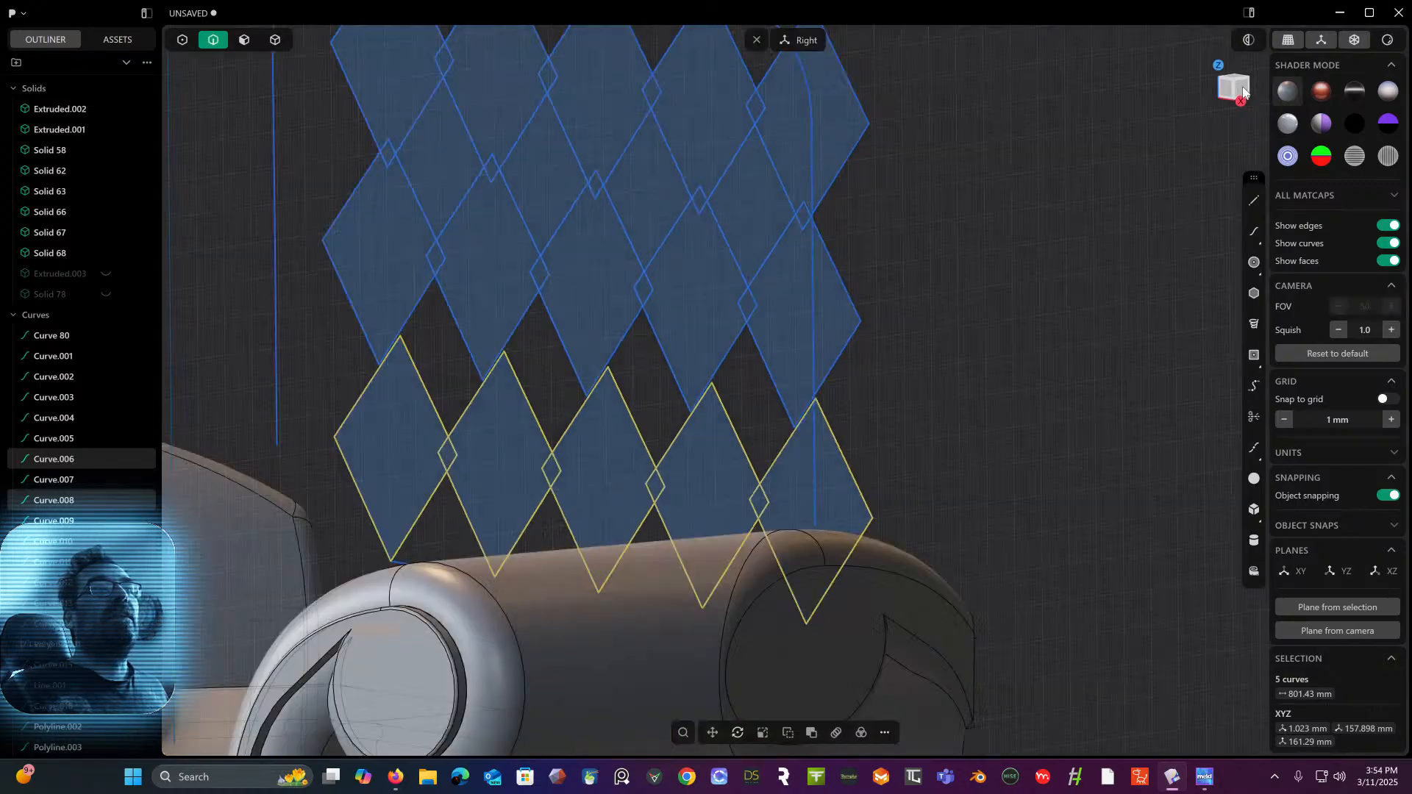
{"action": "middle_click_drag", "start_coordinate": [949, 344], "coordinate": [929, 294], "text": "shift"}
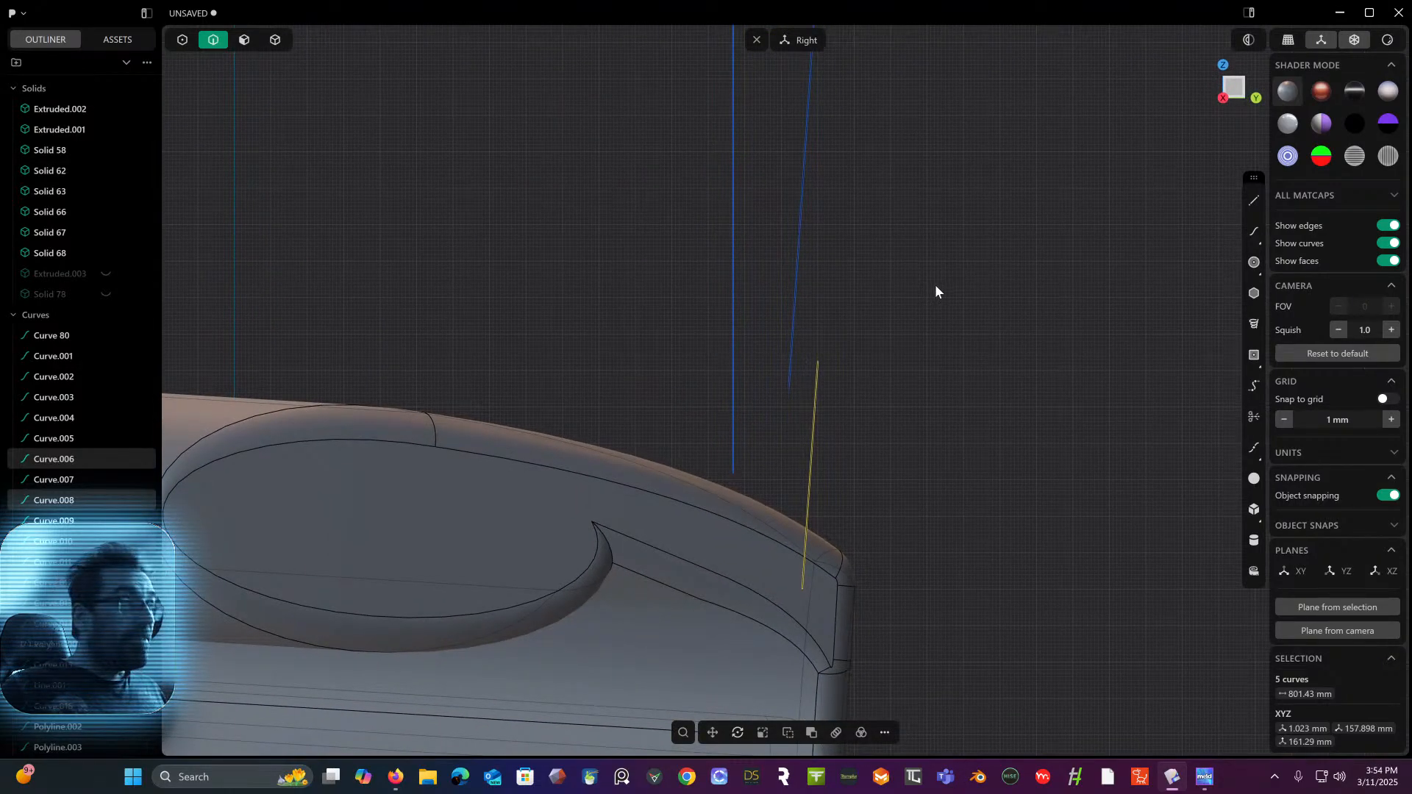
{"action": "key", "text": "g"}
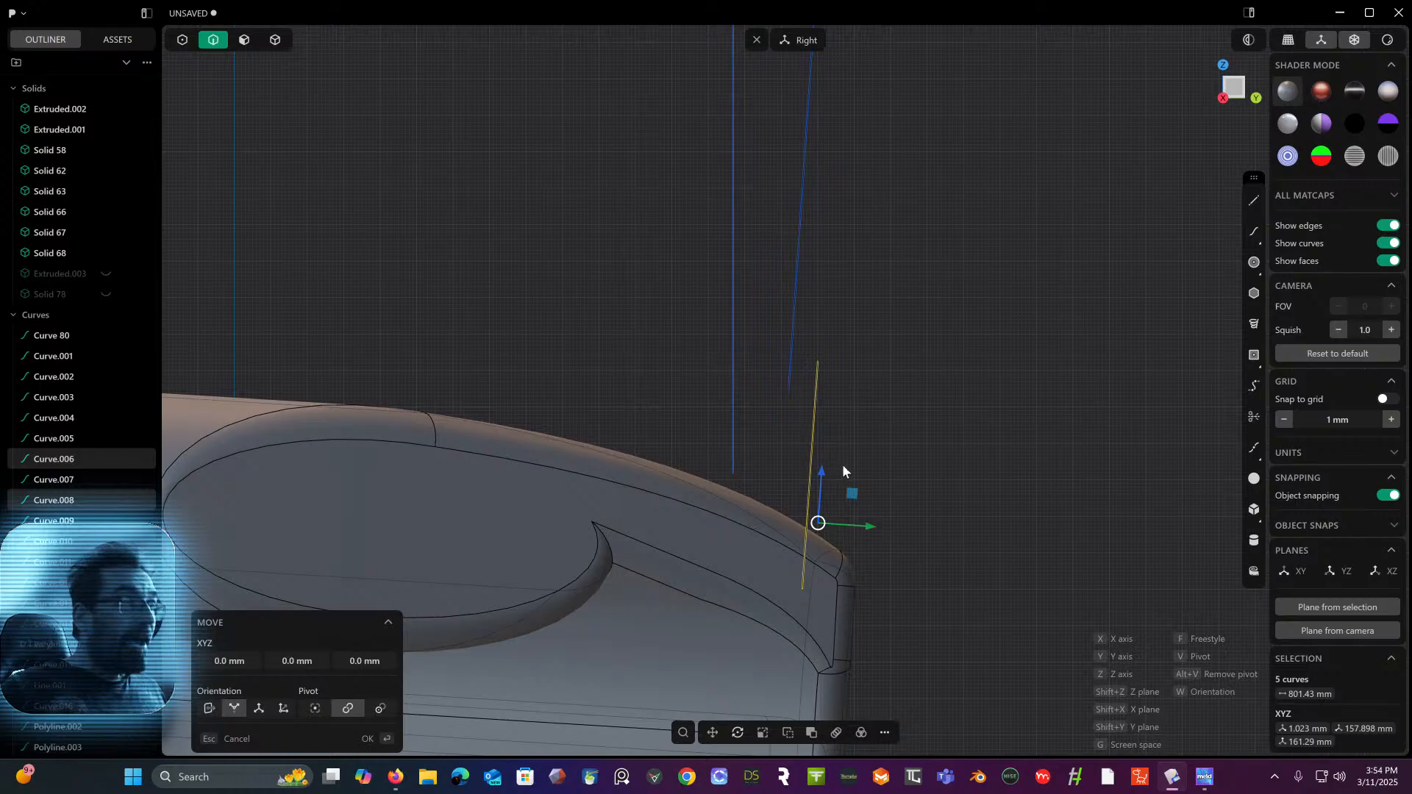
{"action": "key", "text": "v"}
{"action": "left_click", "coordinate": [807, 502]}
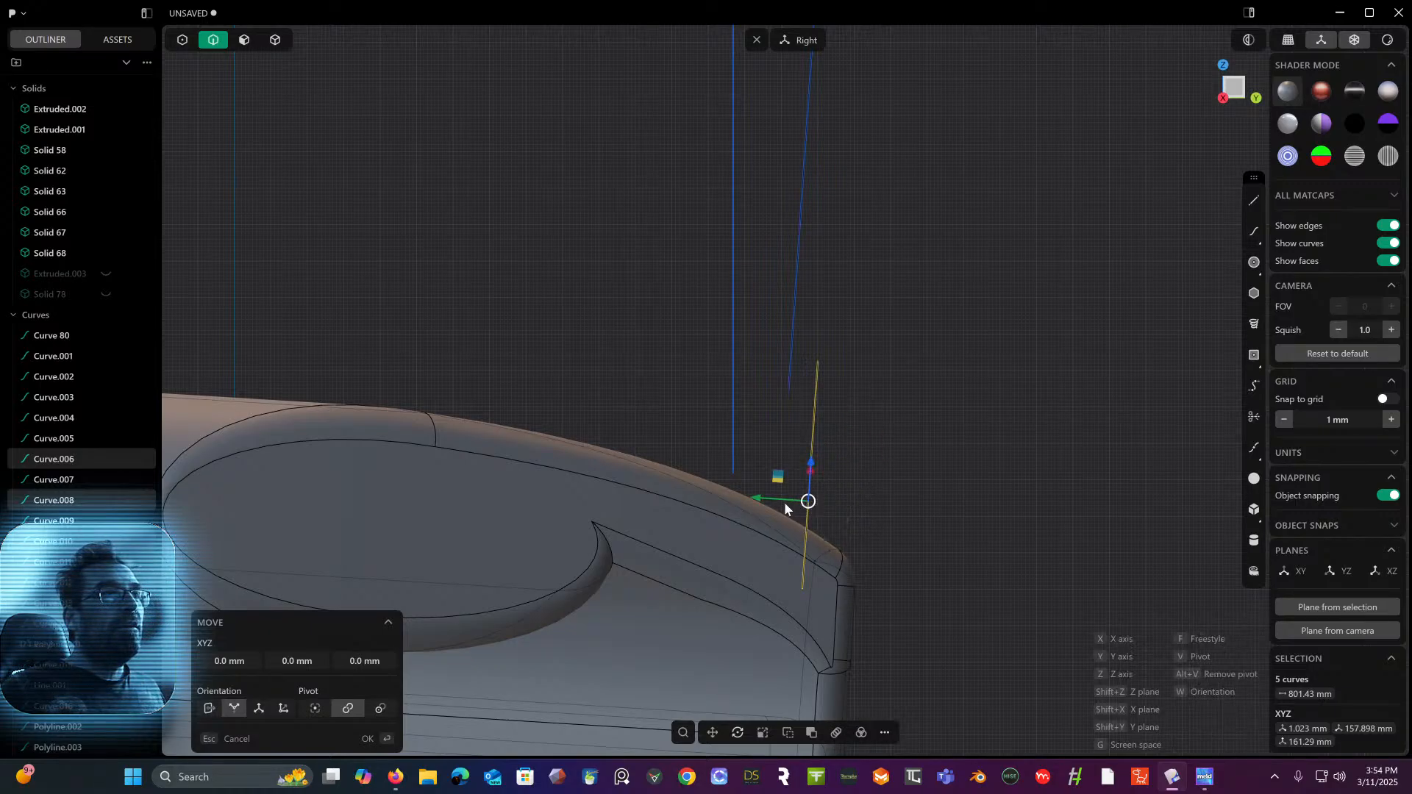
{"action": "left_click_drag", "start_coordinate": [758, 500], "coordinate": [798, 353]}
{"action": "key", "text": "Return"}
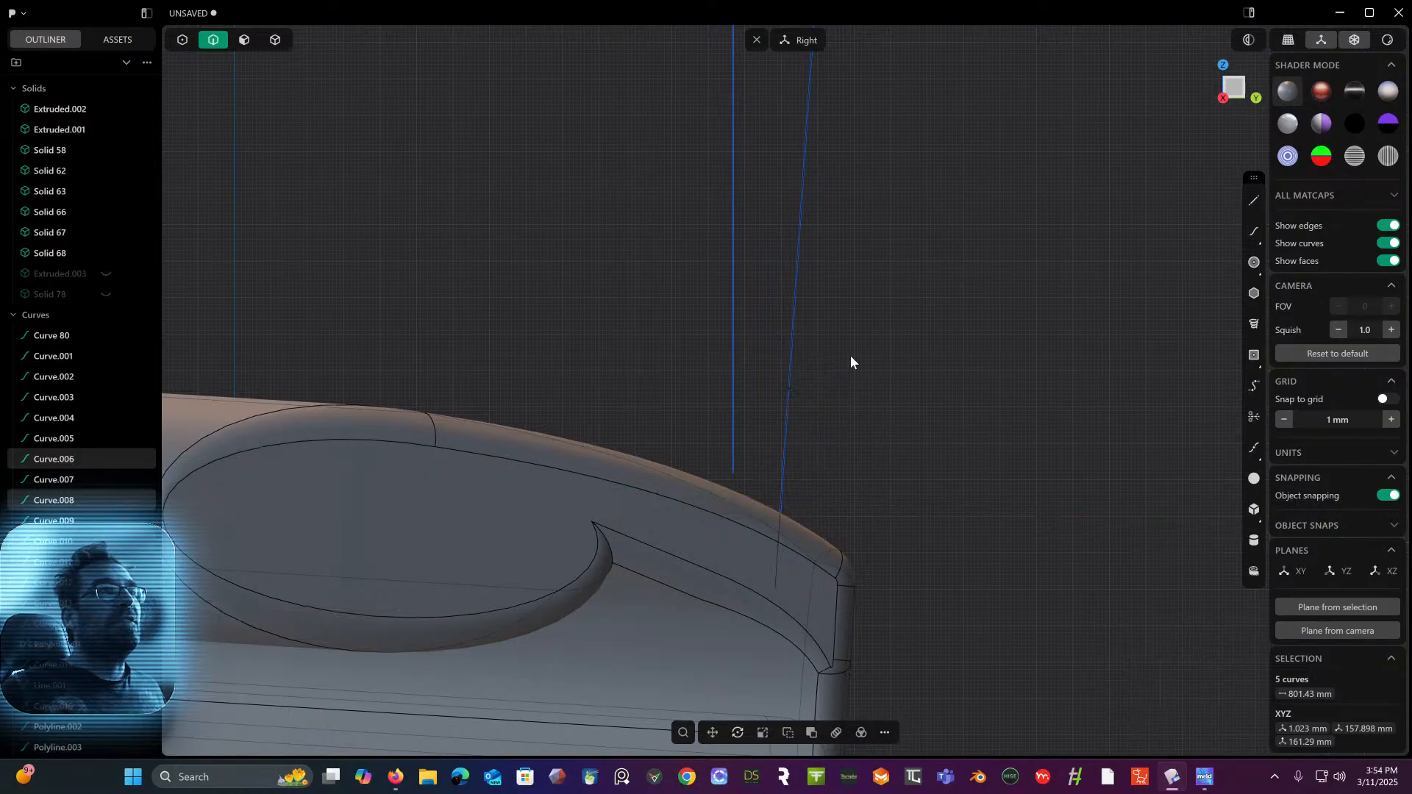
- Delete the old boundary outline around the diamonds, including its side lines, rounded upper corners, top line and bottom line
{"action": "left_click", "coordinate": [732, 360]}
{"action": "middle_click_drag", "start_coordinate": [754, 288], "coordinate": [747, 430]}
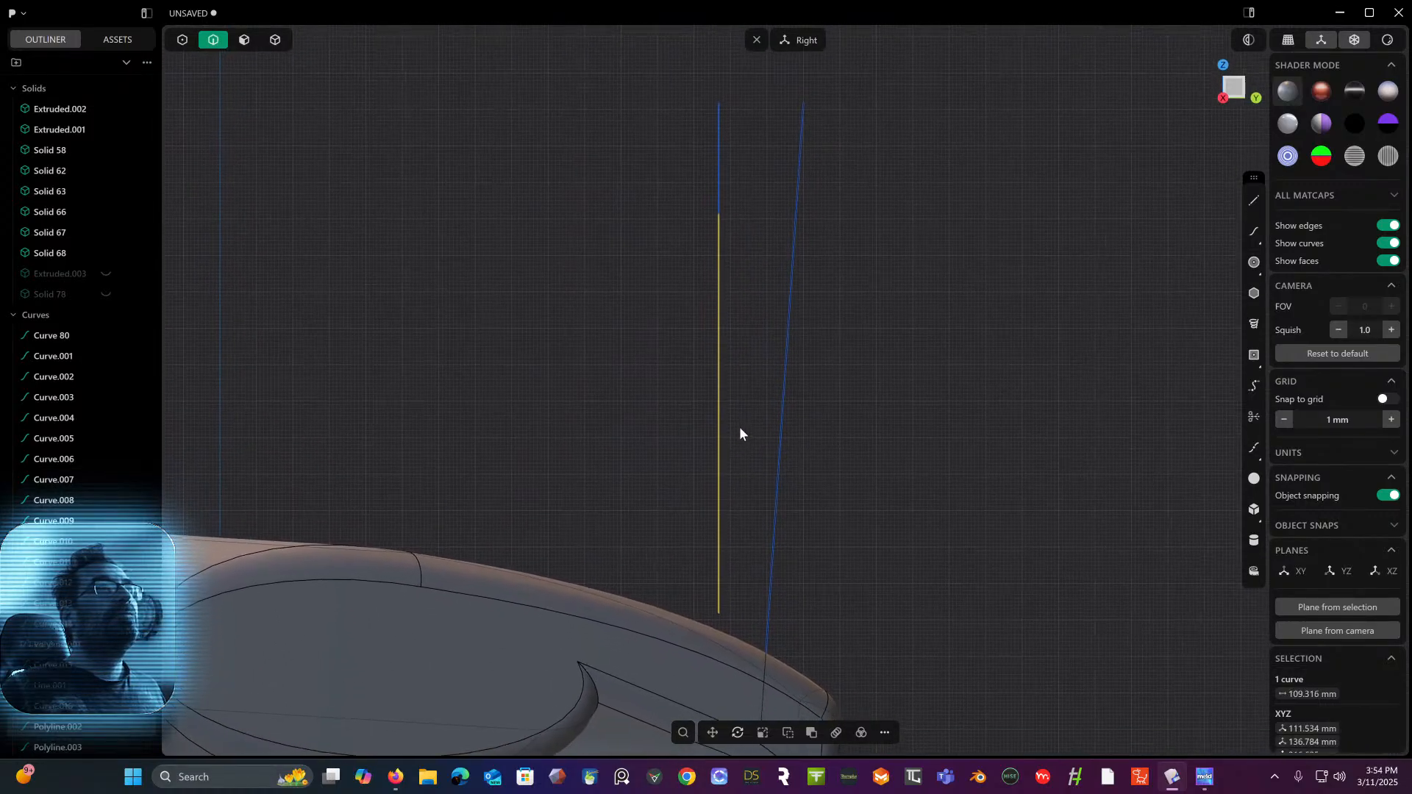
{"action": "mouse_move", "coordinate": [674, 383]}
{"action": "right_mouse_down"}
{"action": "mouse_move", "coordinate": [731, 400]}
{"action": "mouse_move", "coordinate": [687, 398]}
{"action": "right_mouse_up"}
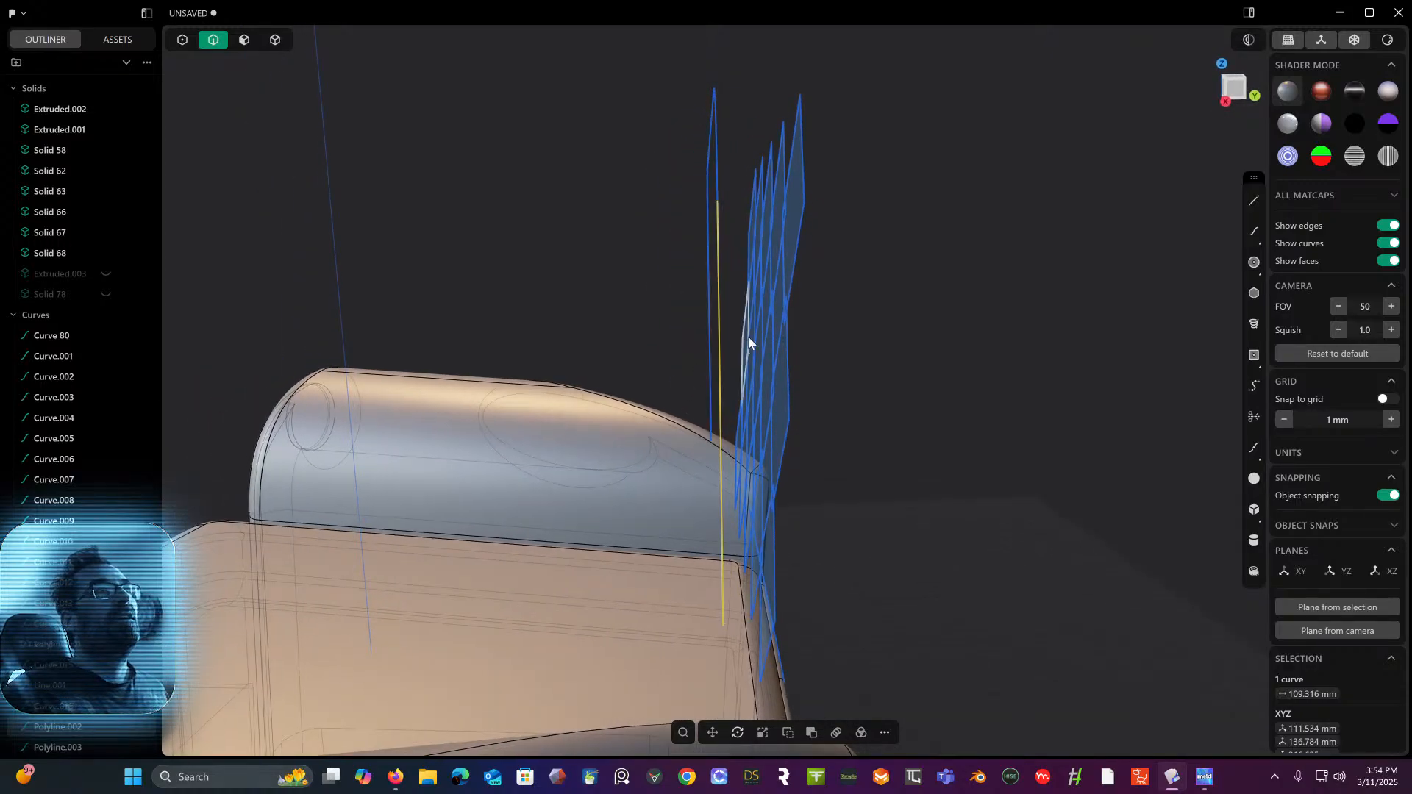
{"action": "right_click_drag", "start_coordinate": [732, 218], "coordinate": [823, 245]}
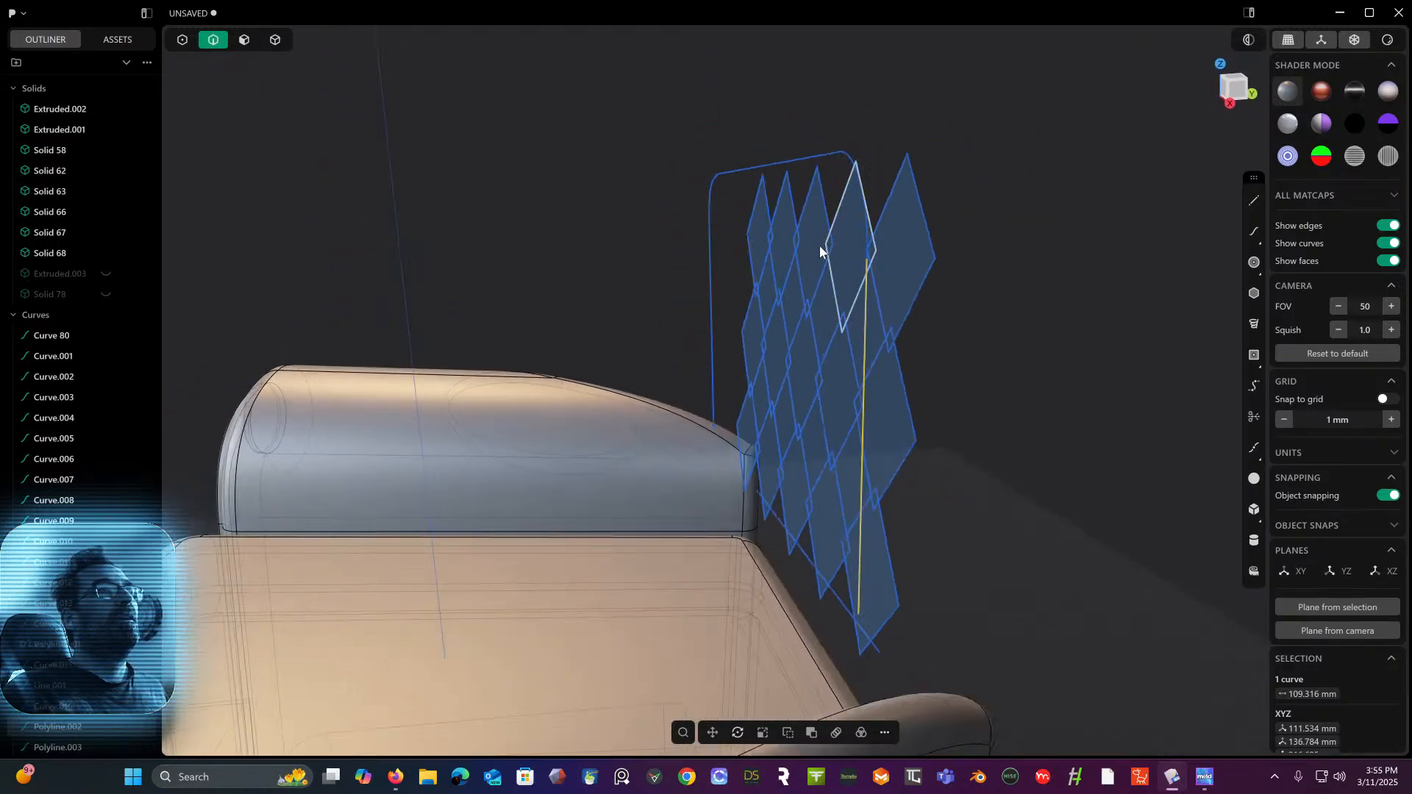
{"action": "left_click", "coordinate": [711, 288], "text": "shift"}
{"action": "left_click", "coordinate": [721, 183], "text": "shift"}
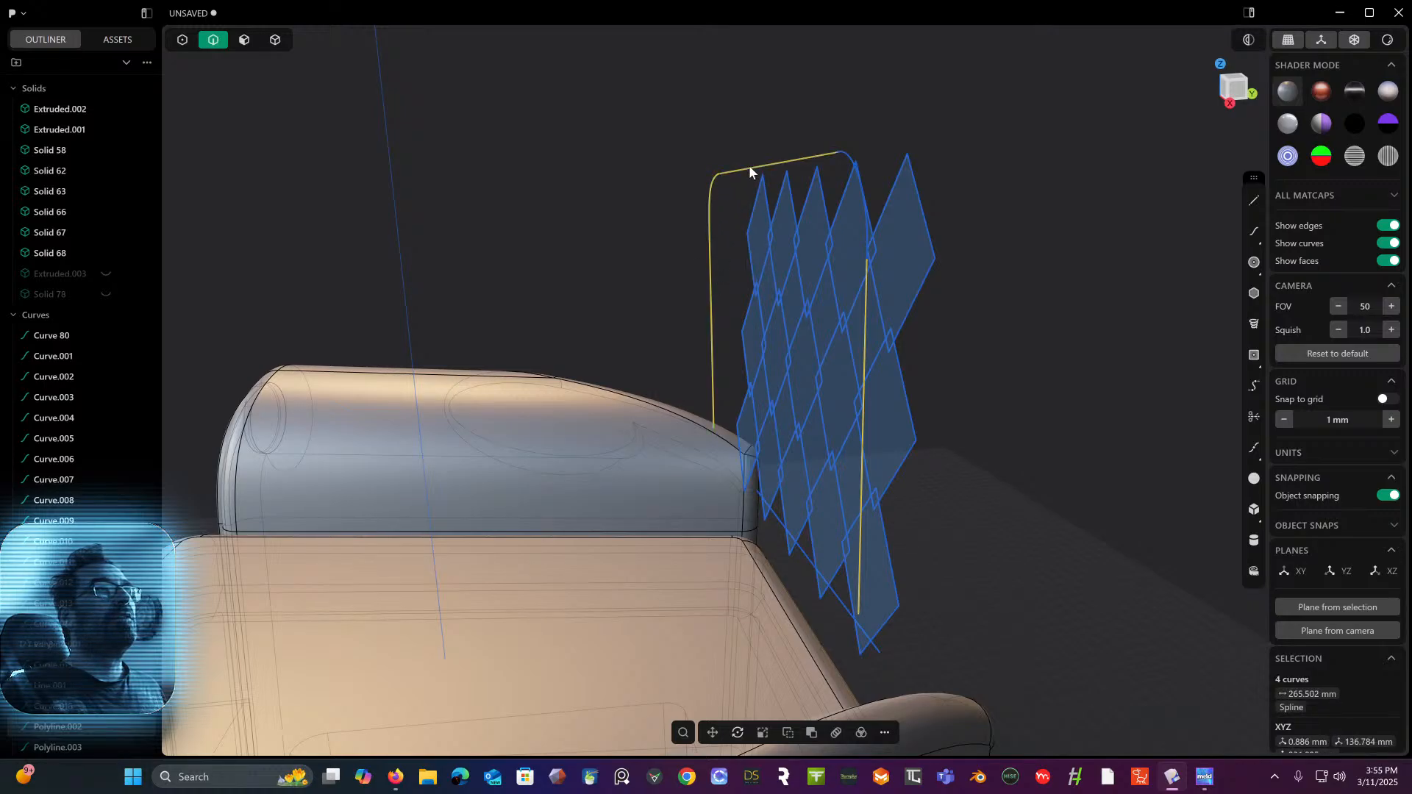
{"action": "left_click", "coordinate": [748, 167], "text": "shift"}
{"action": "left_click", "coordinate": [851, 160], "text": "shift"}
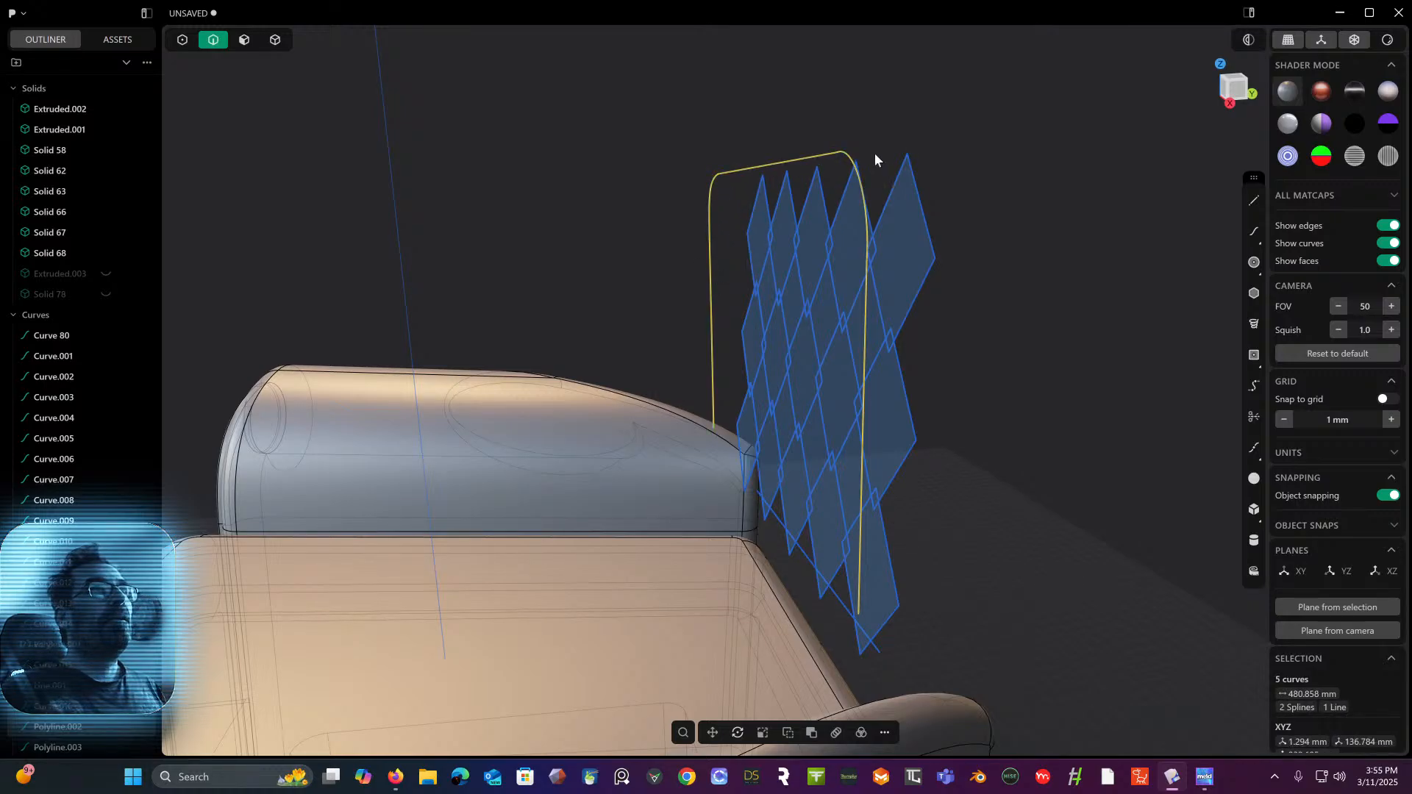
{"action": "middle_click_drag", "start_coordinate": [874, 120], "coordinate": [896, 123]}
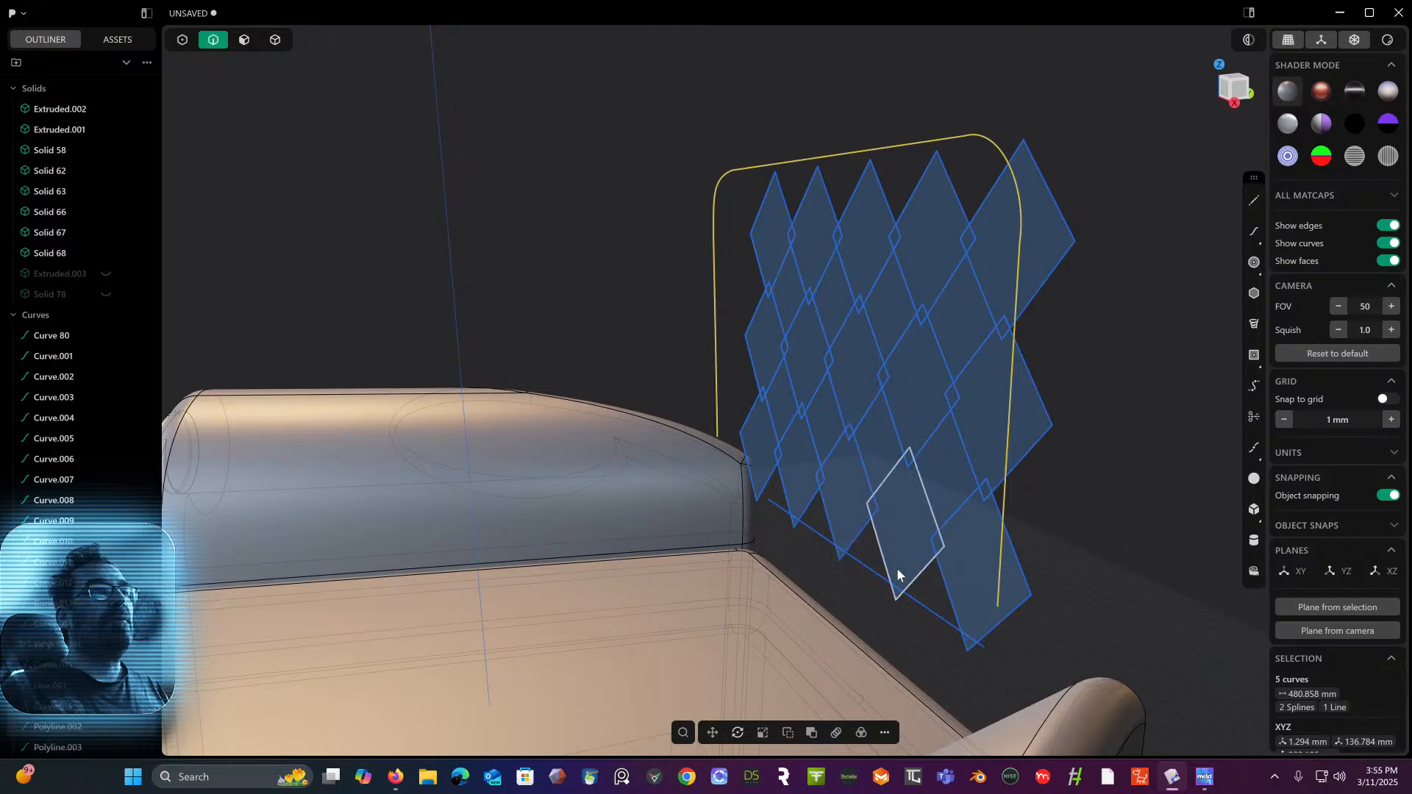
{"action": "key", "text": "Delete"}
{"action": "left_click", "coordinate": [924, 606]}
{"action": "key", "text": "Delete"}
{"action": "middle_click_drag", "start_coordinate": [866, 587], "coordinate": [899, 550]}
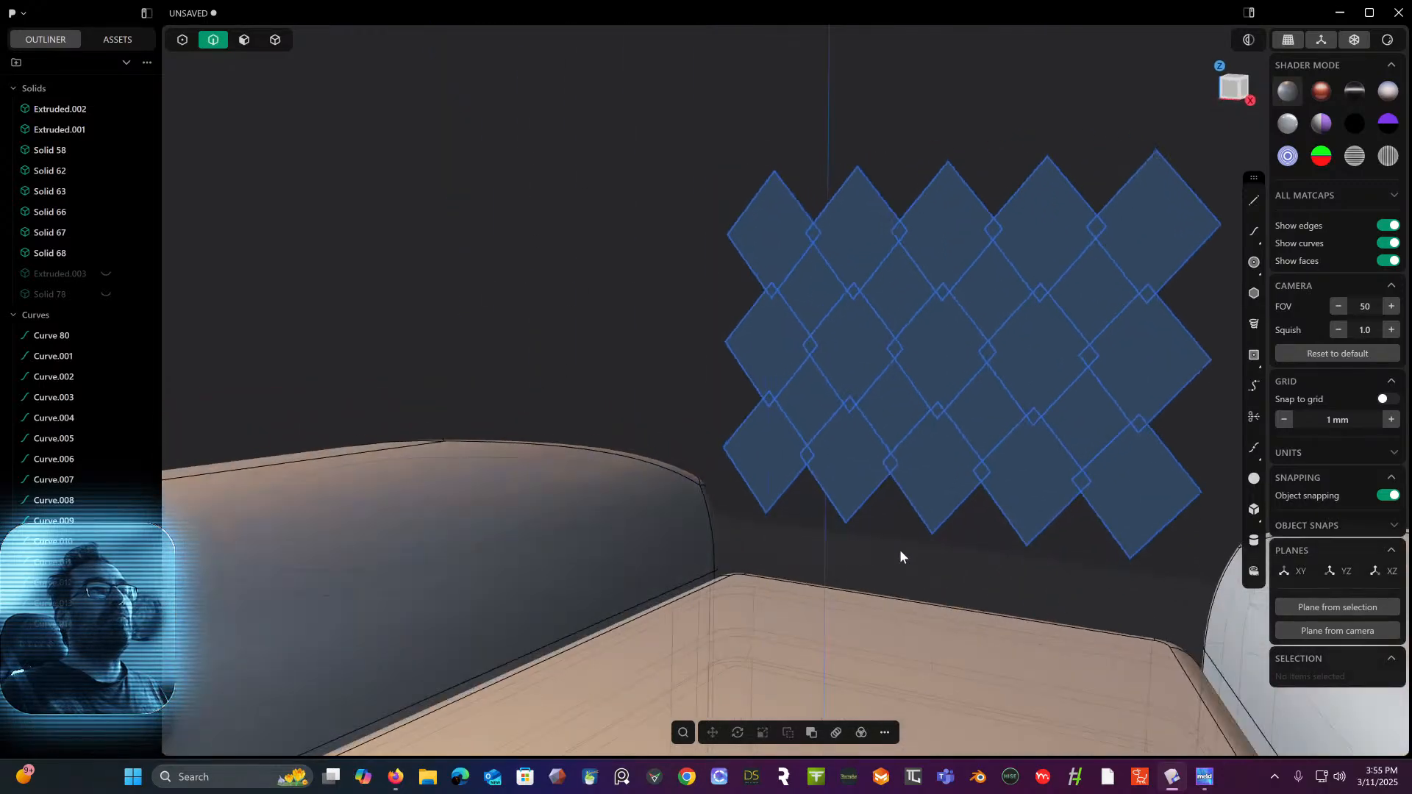
- In the front view, draw a line about 171 mm long through the bottom tips of the five lowest diamonds
{"action": "left_click", "coordinate": [1229, 86]}
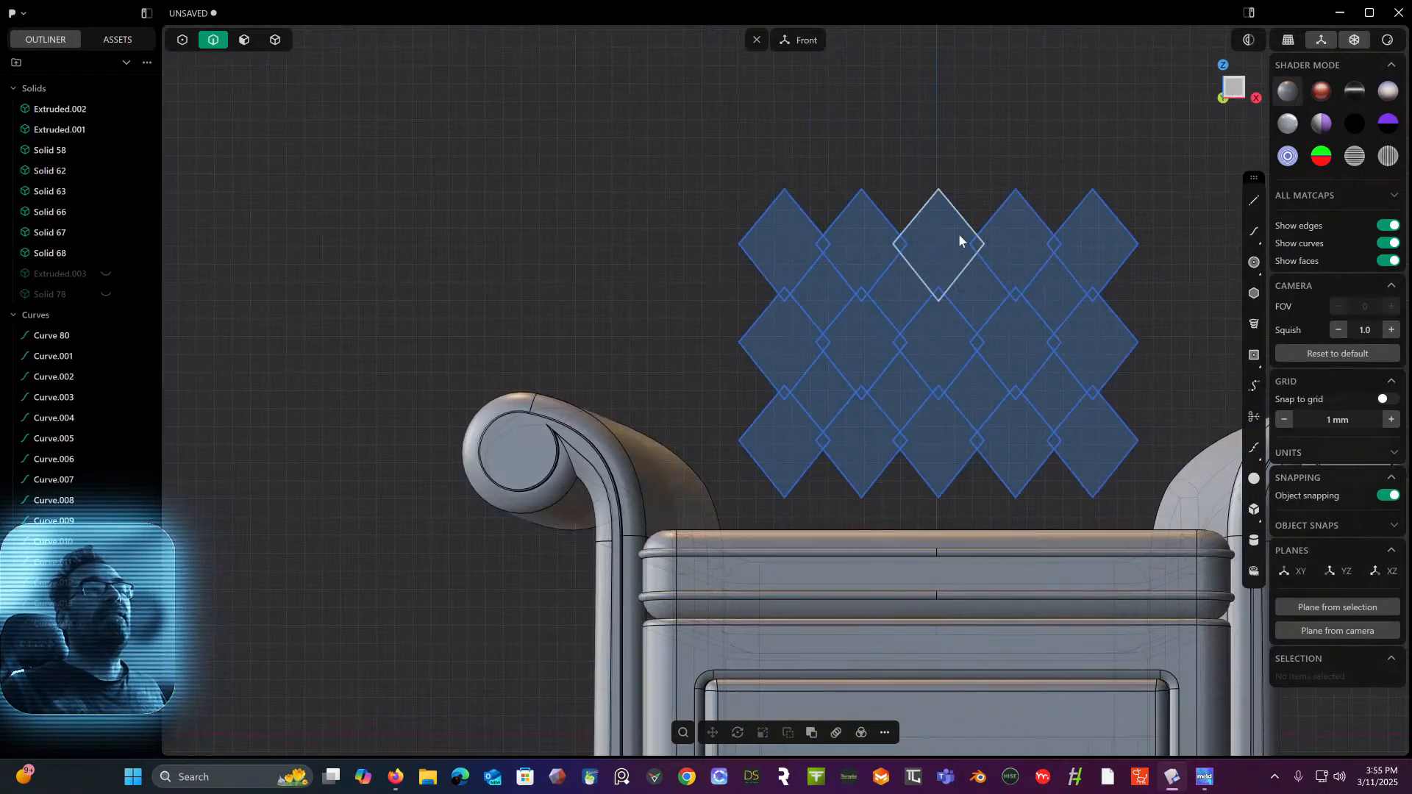
{"action": "middle_click_drag", "start_coordinate": [921, 310], "coordinate": [750, 210], "text": "shift"}
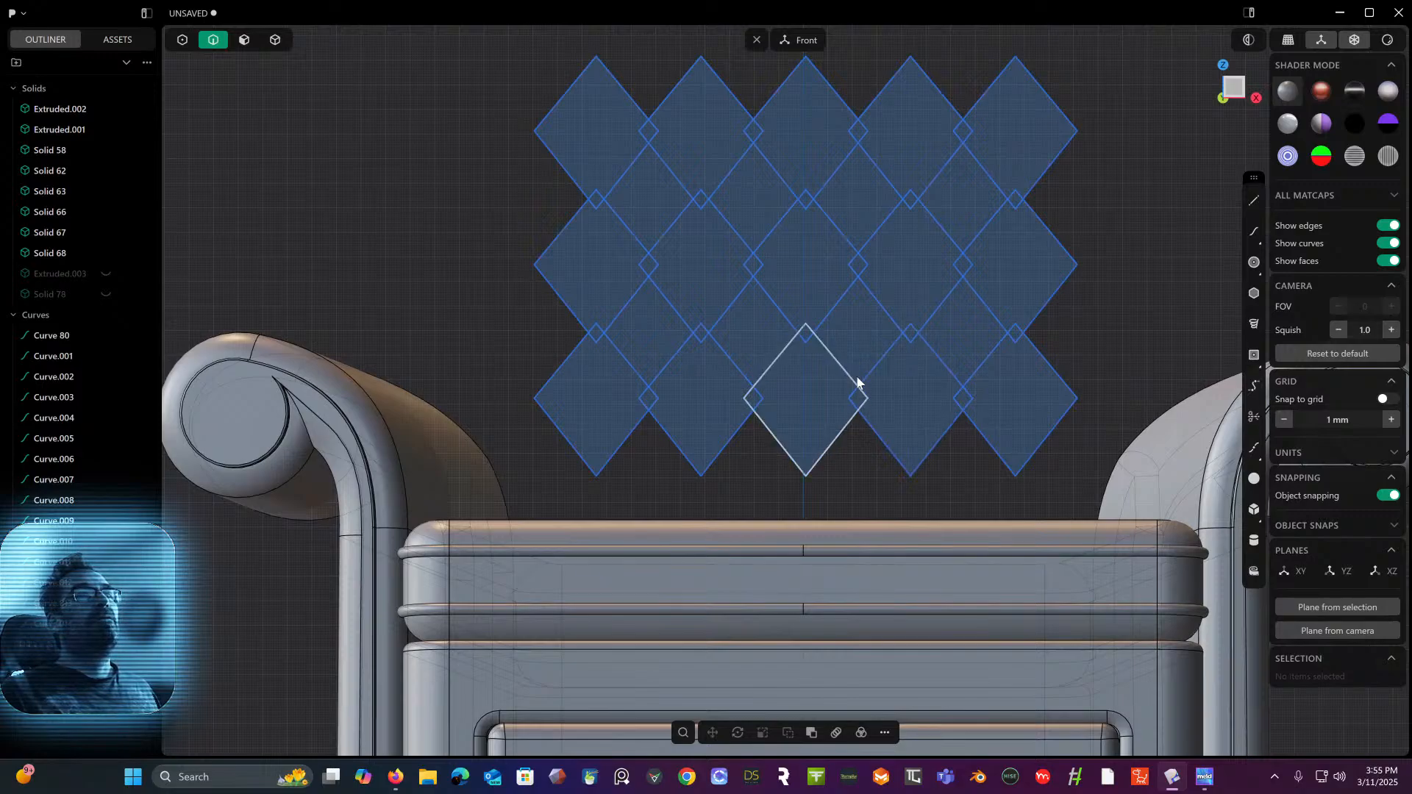
{"action": "left_click", "coordinate": [1254, 200]}
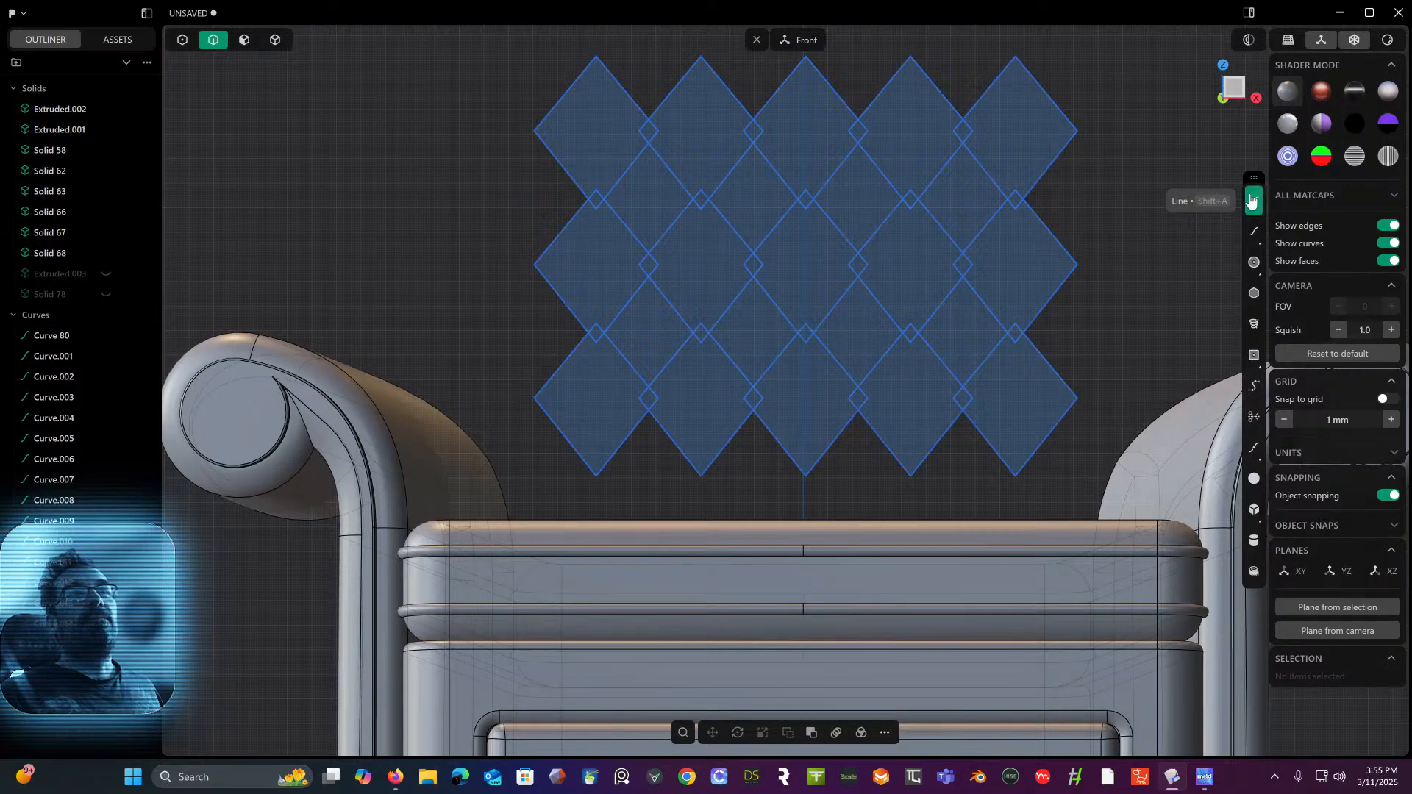
{"action": "left_click", "coordinate": [1012, 471]}
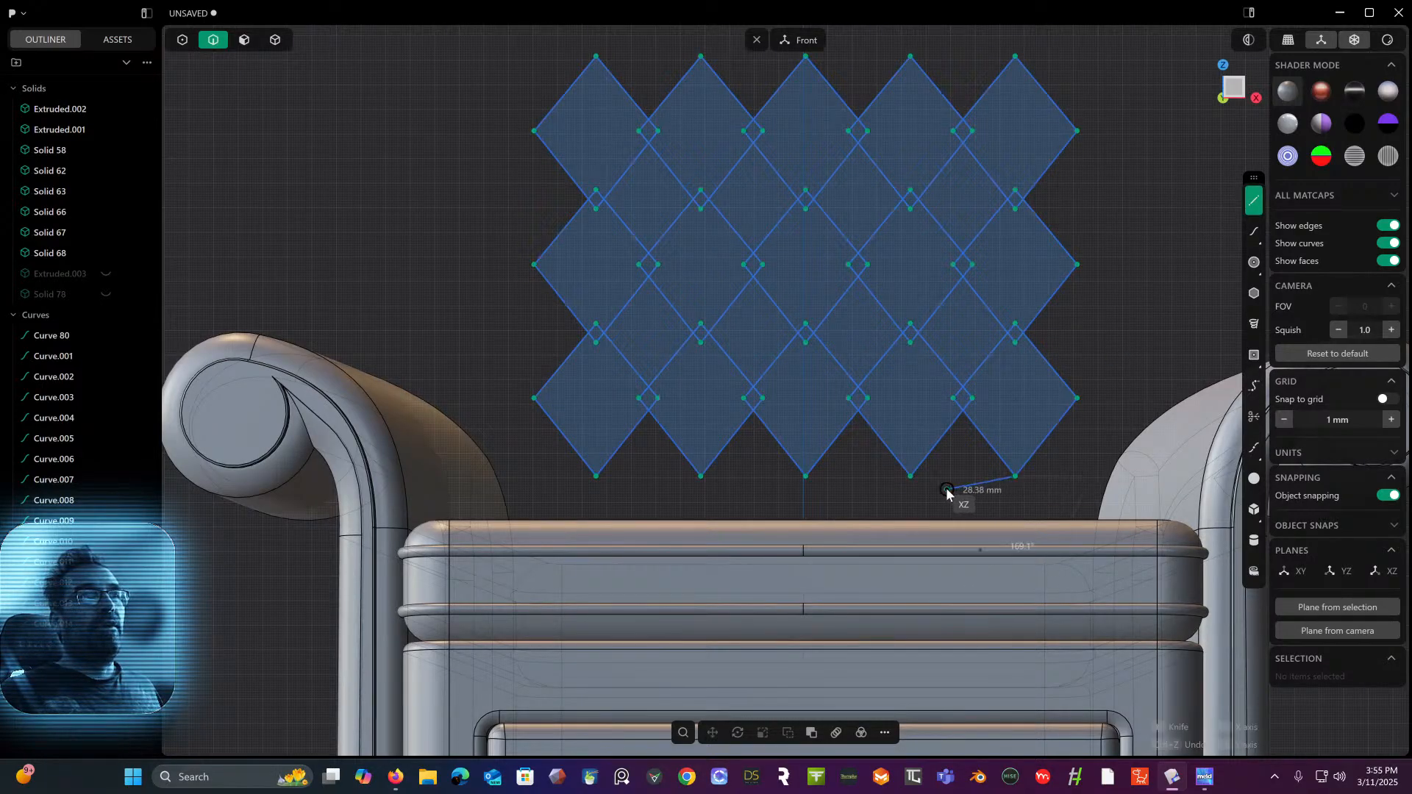
{"action": "left_click", "coordinate": [918, 477]}
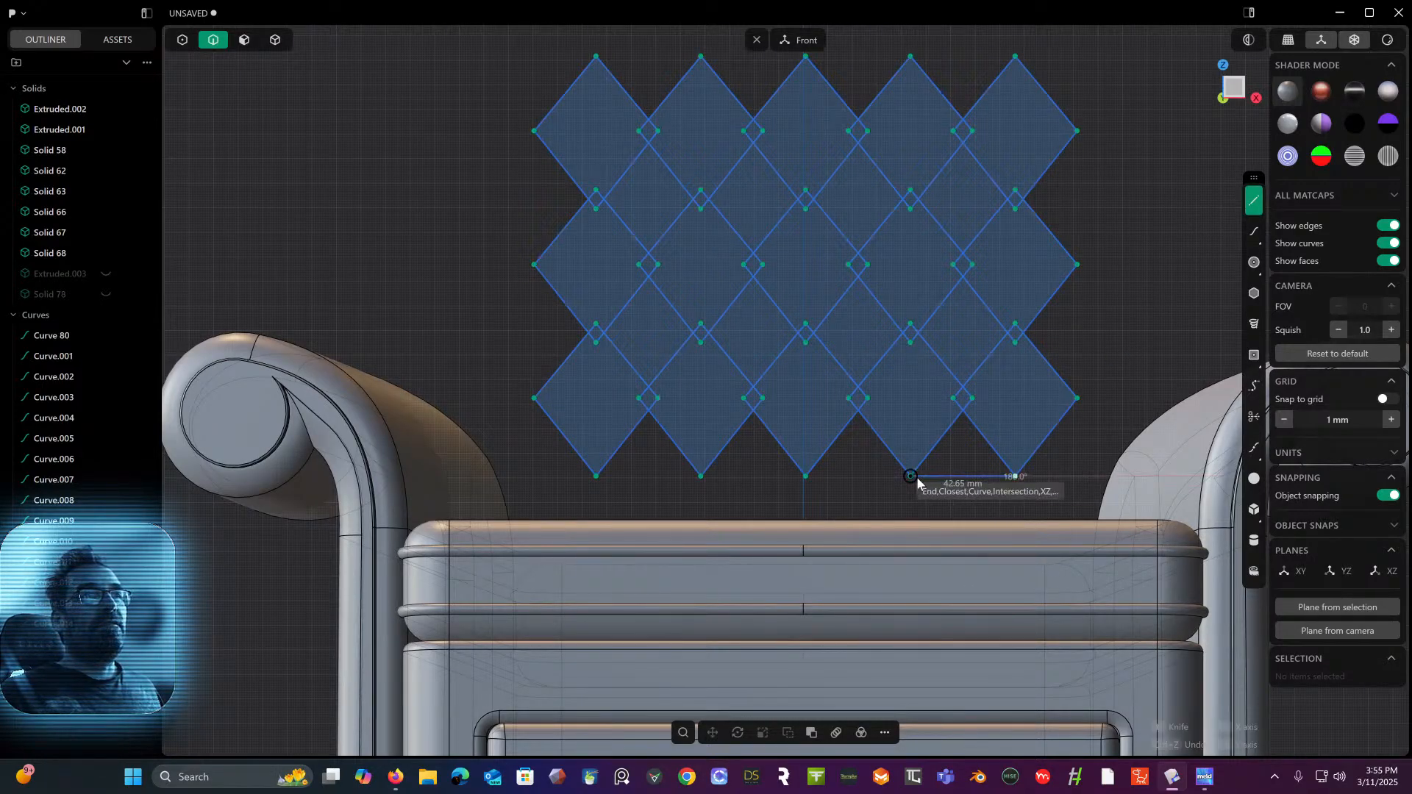
{"action": "left_click", "coordinate": [805, 476]}
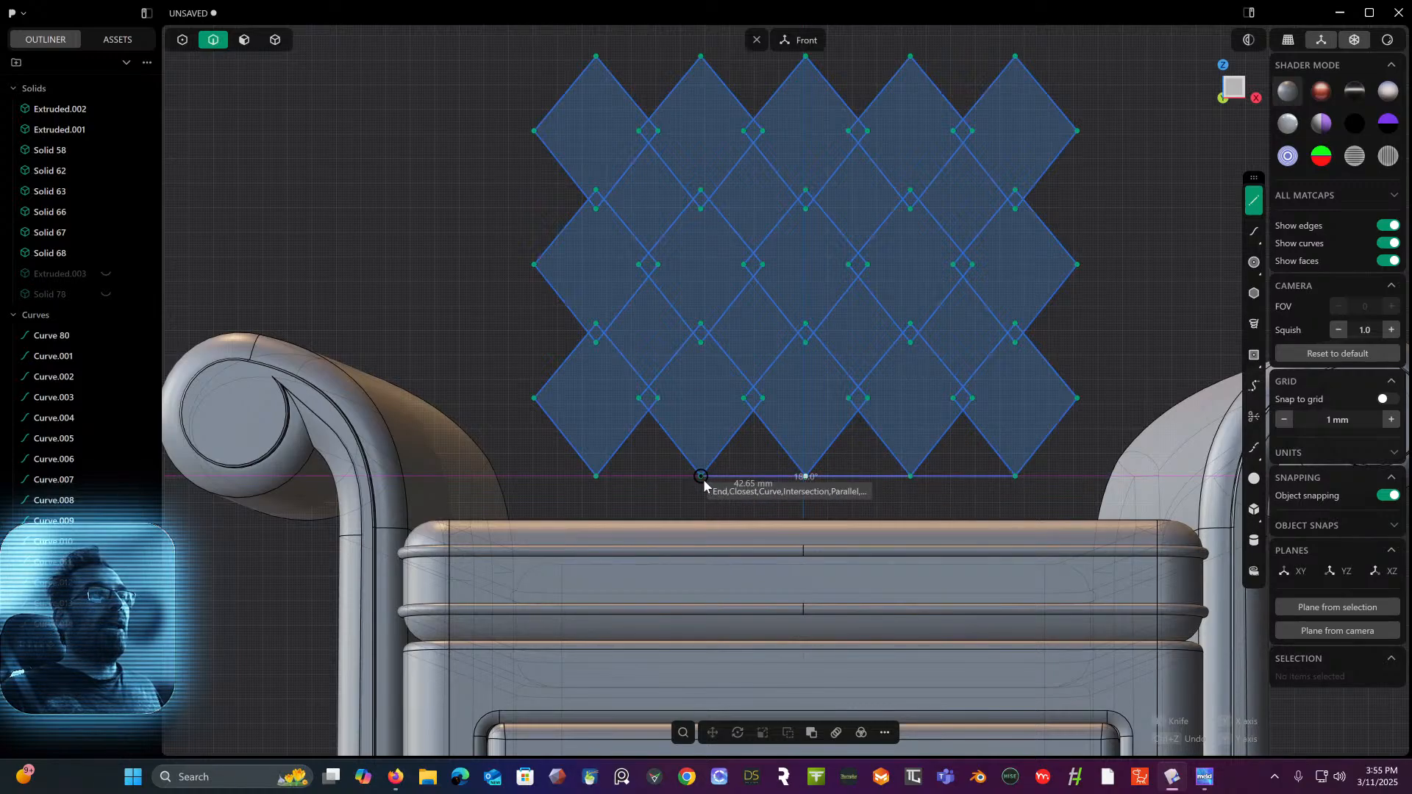
{"action": "left_click", "coordinate": [702, 477]}
{"action": "left_click", "coordinate": [599, 479]}
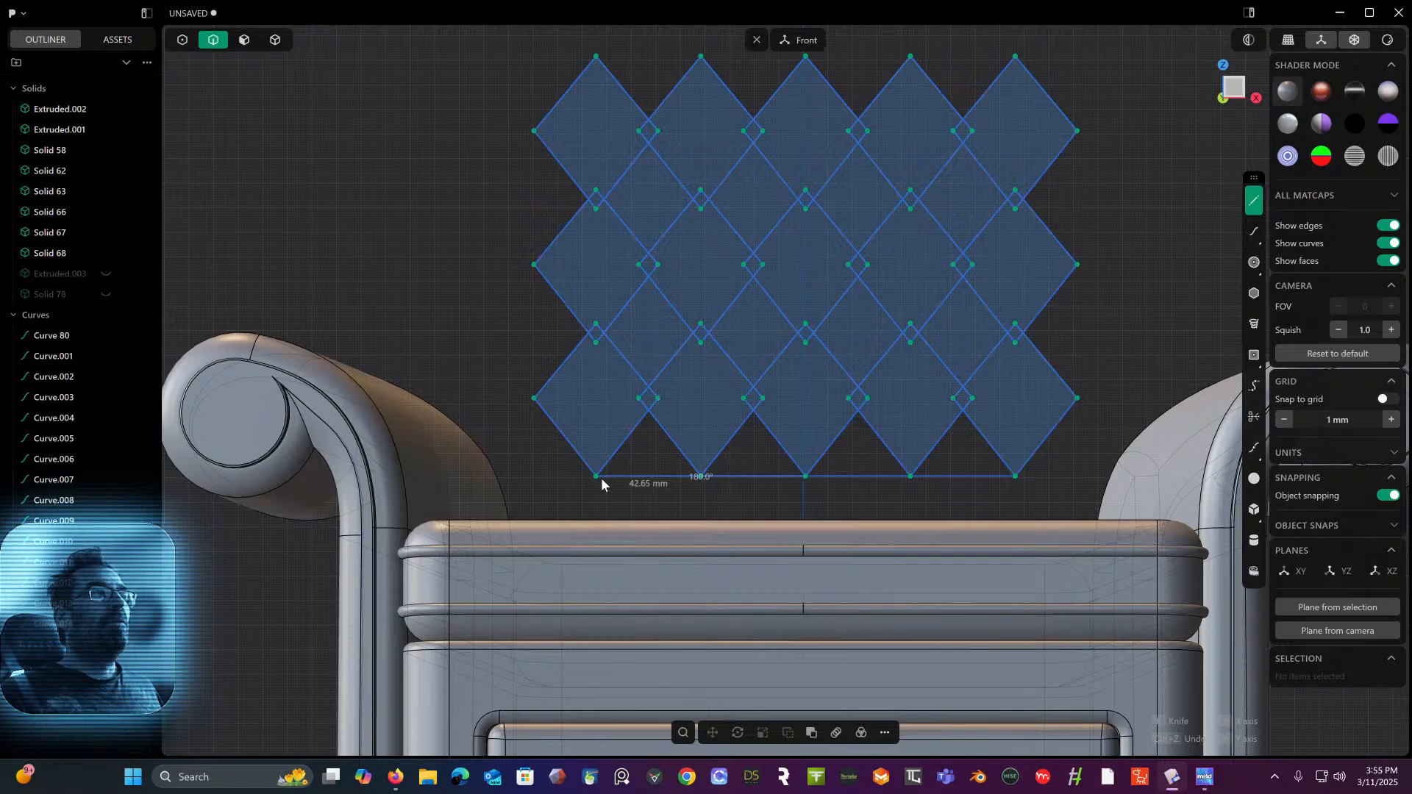
{"action": "key", "text": "Return"}
- Examine from several angles how the new bottom line meets the tips of the lowest diamonds
{"action": "middle_click_drag", "start_coordinate": [688, 475], "coordinate": [664, 490]}
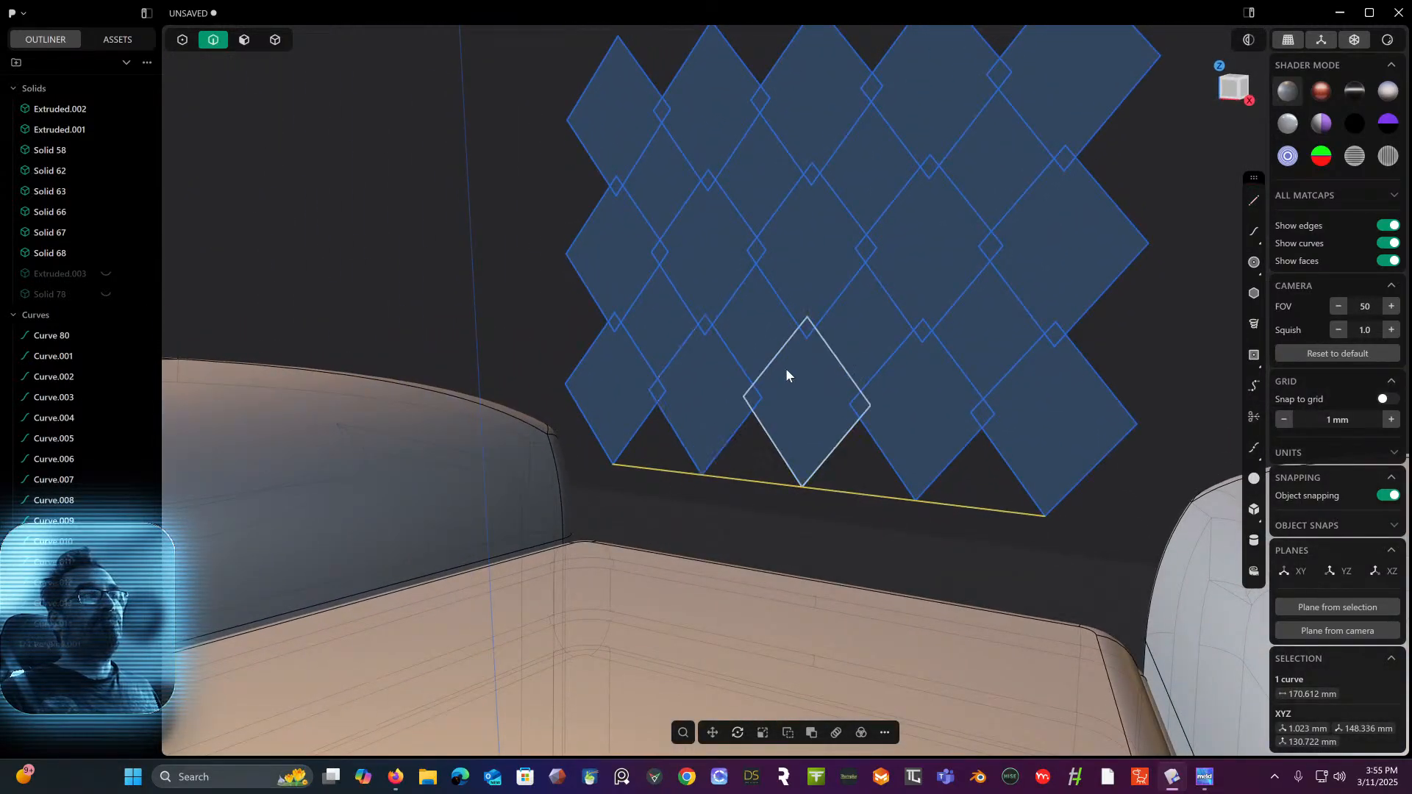
{"action": "middle_click_drag", "start_coordinate": [715, 379], "coordinate": [750, 520]}
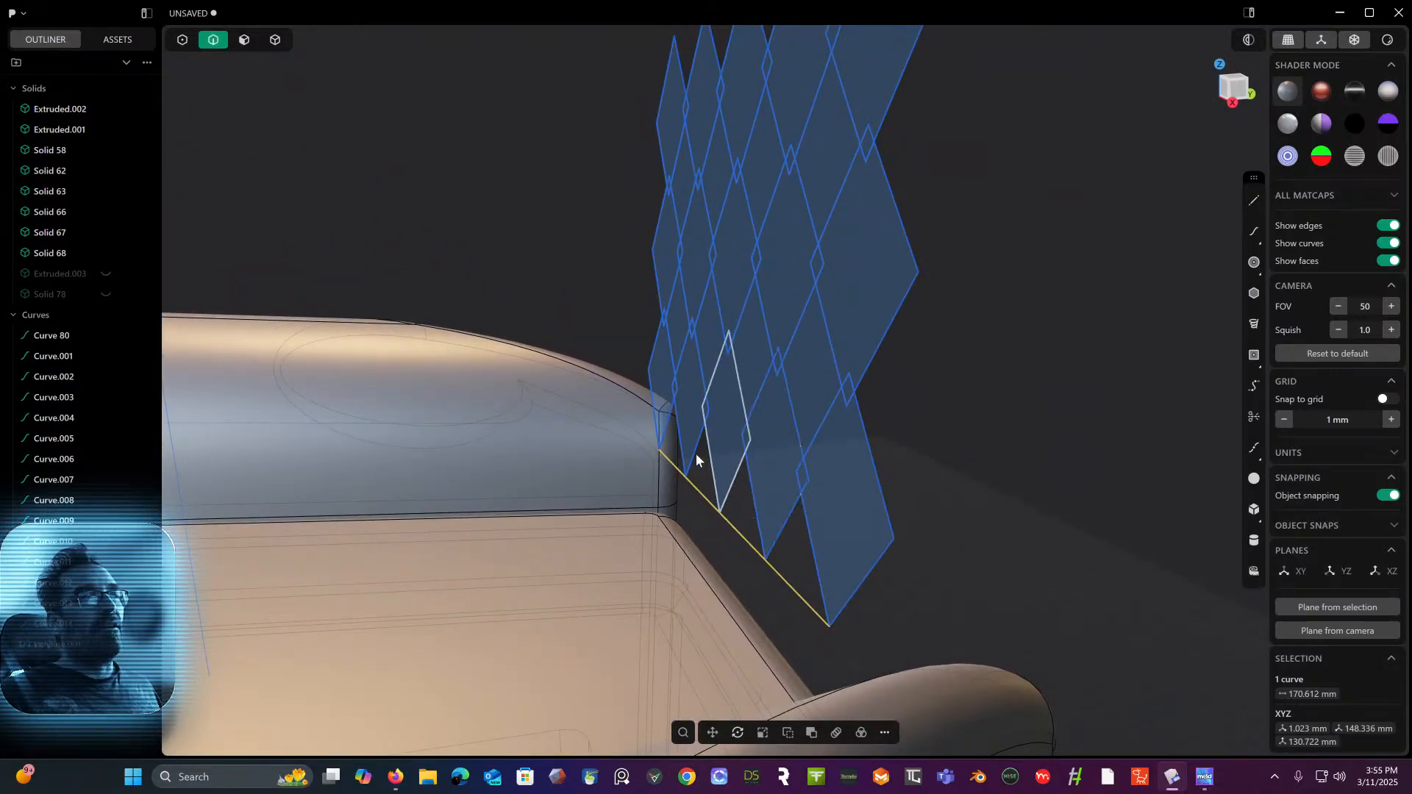
{"action": "middle_click_drag", "start_coordinate": [699, 461], "coordinate": [780, 471]}
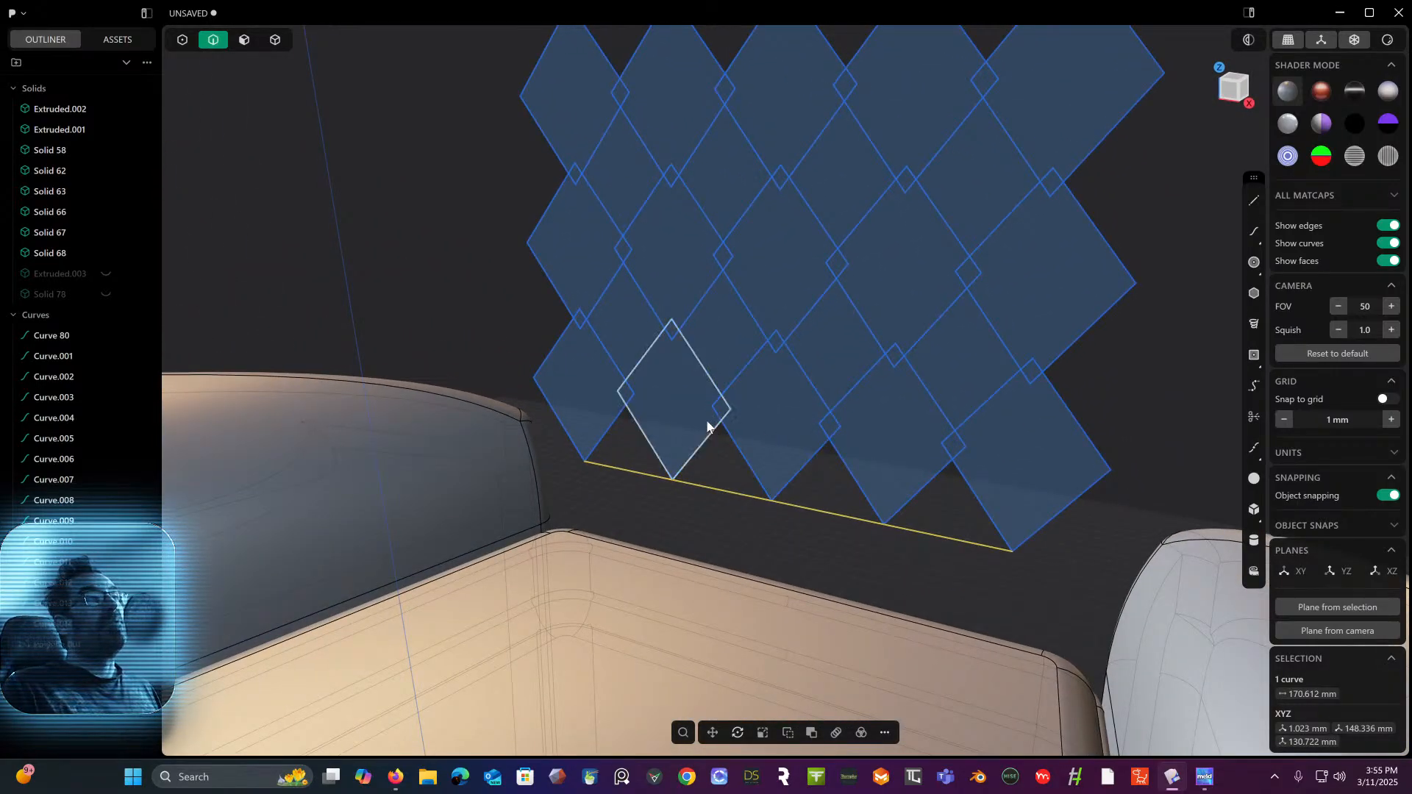
{"action": "left_click", "coordinate": [611, 429]}
{"action": "left_click", "coordinate": [621, 465], "text": "shift"}
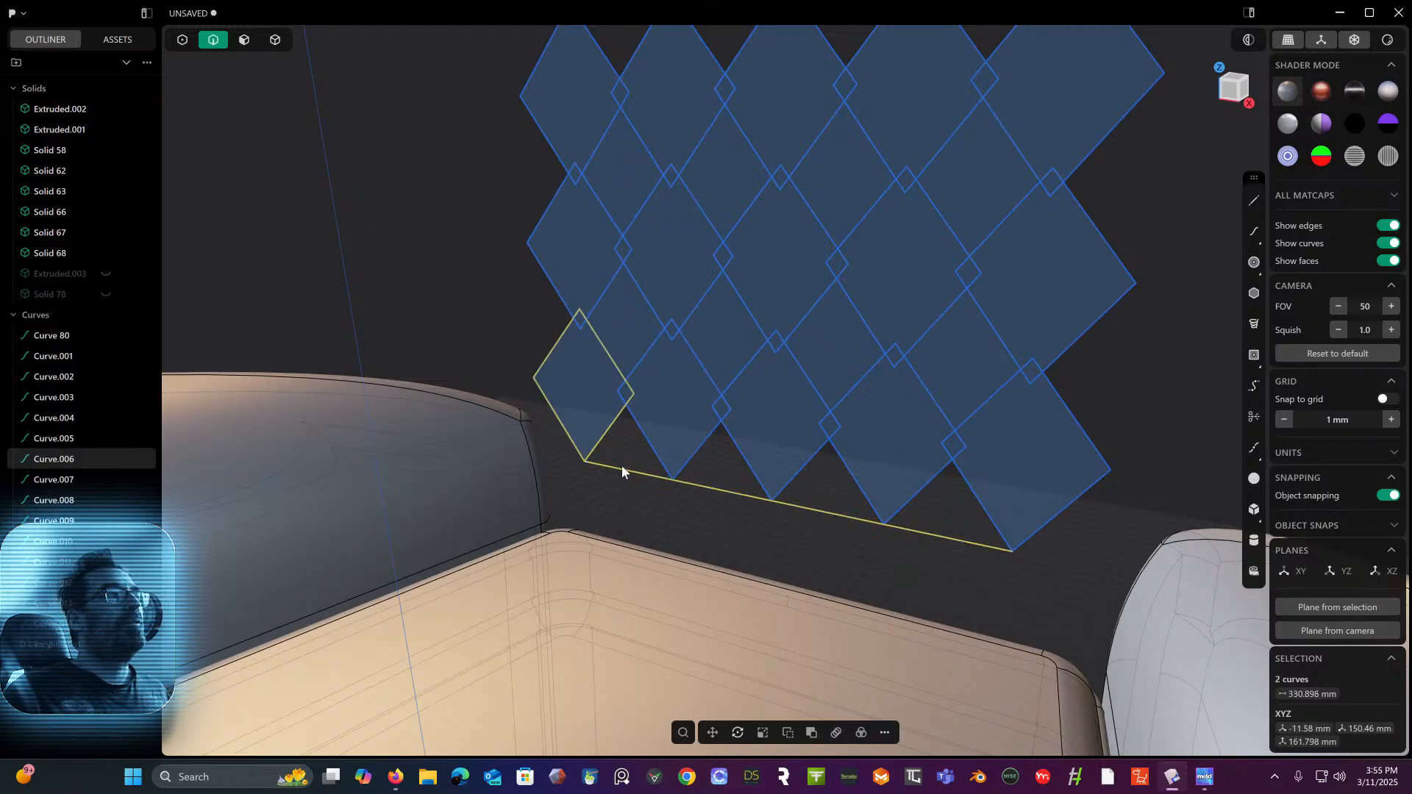
{"action": "left_click", "coordinate": [647, 443], "text": "shift"}
{"action": "left_click", "coordinate": [712, 503]}
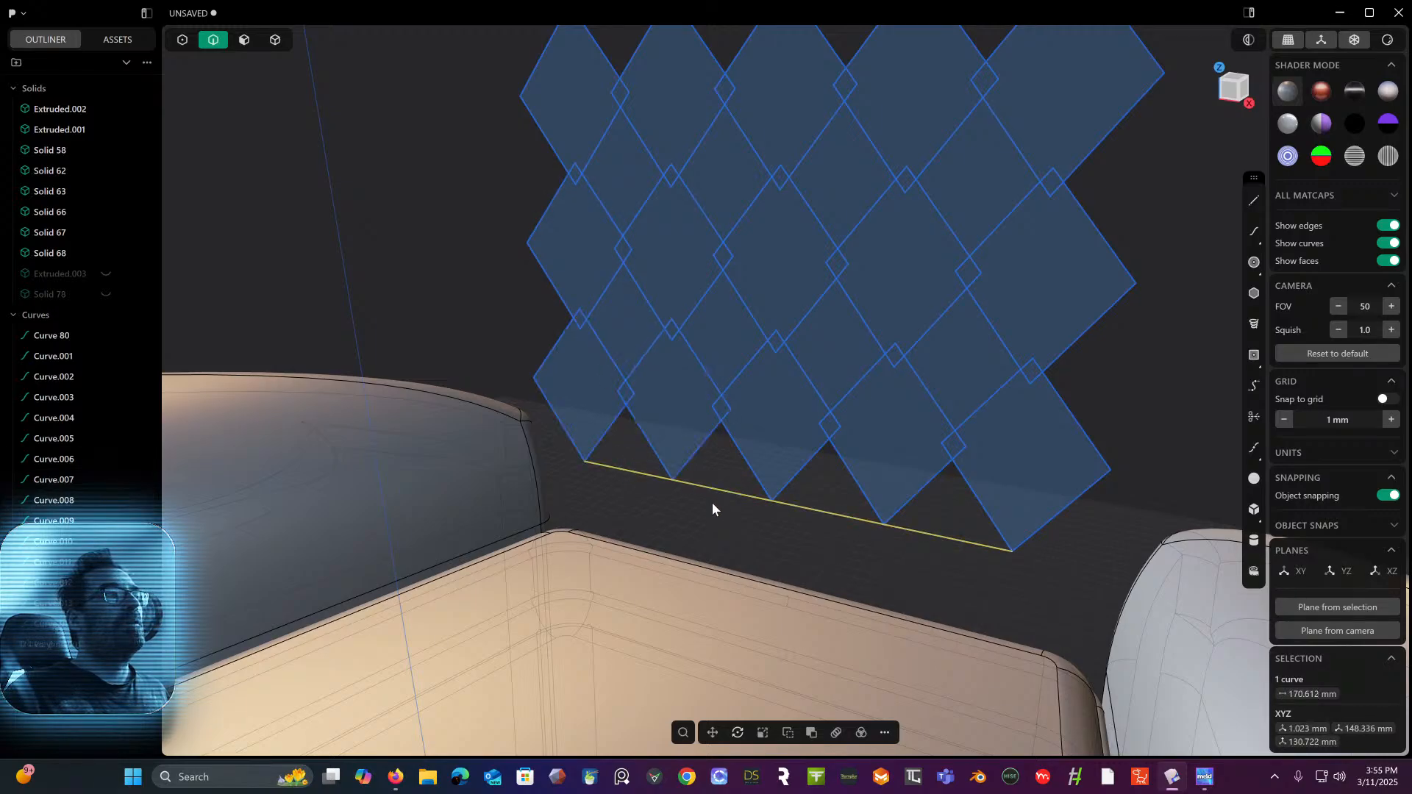
{"action": "scroll", "coordinate": [634, 465], "scroll_direction": "up", "scroll_amount": 5}
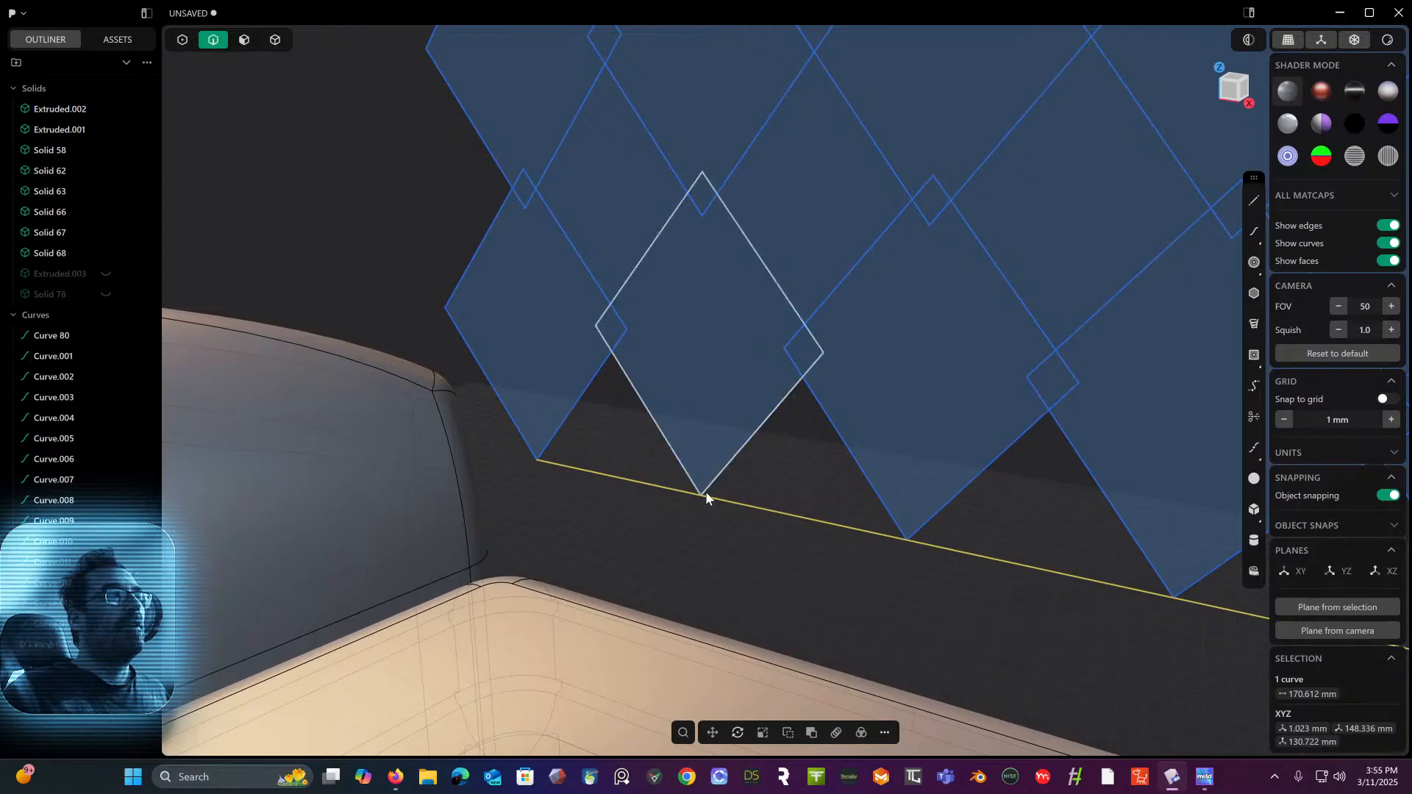
{"action": "scroll", "coordinate": [841, 463], "scroll_direction": "down", "scroll_amount": 4}
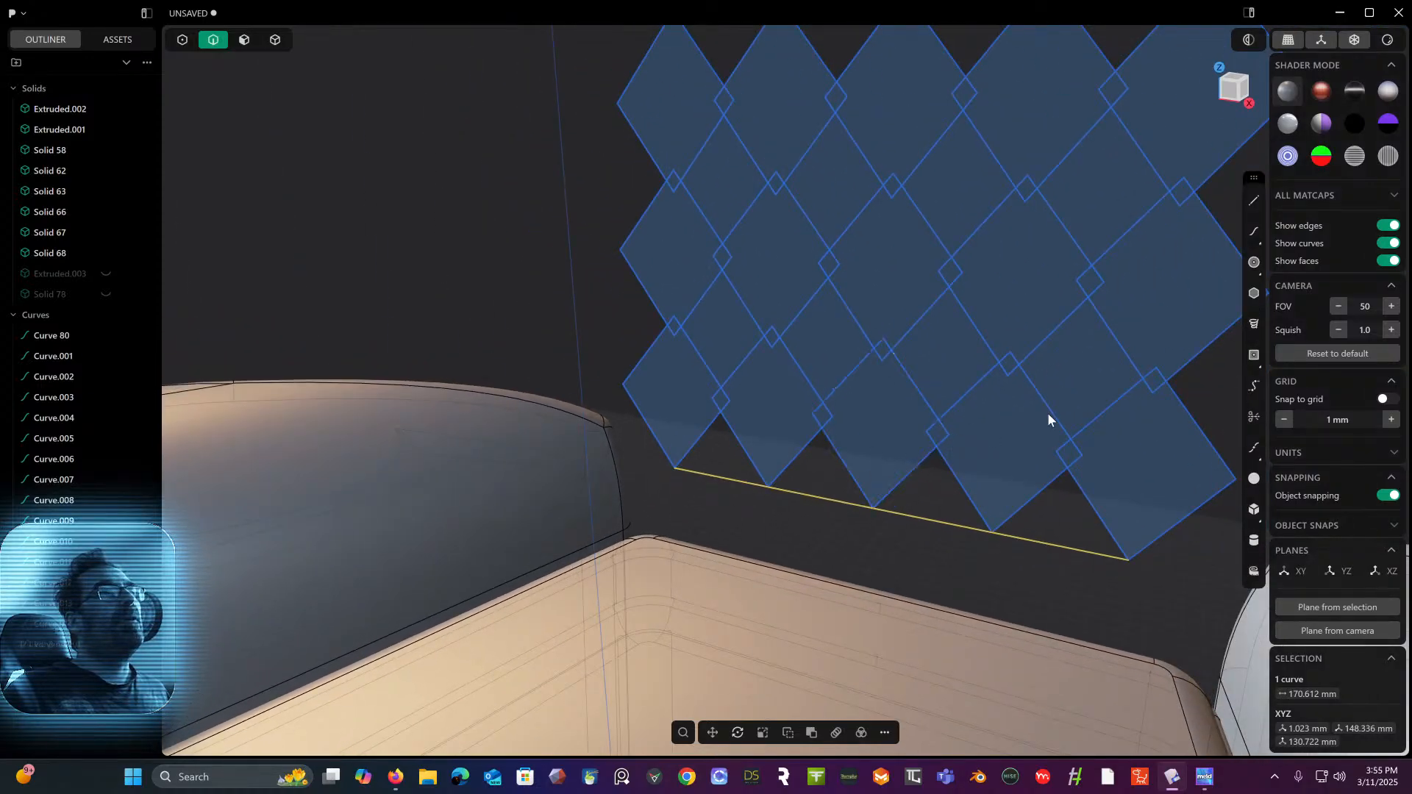
{"action": "middle_click_drag", "start_coordinate": [1233, 403], "coordinate": [1055, 457], "text": "shift"}
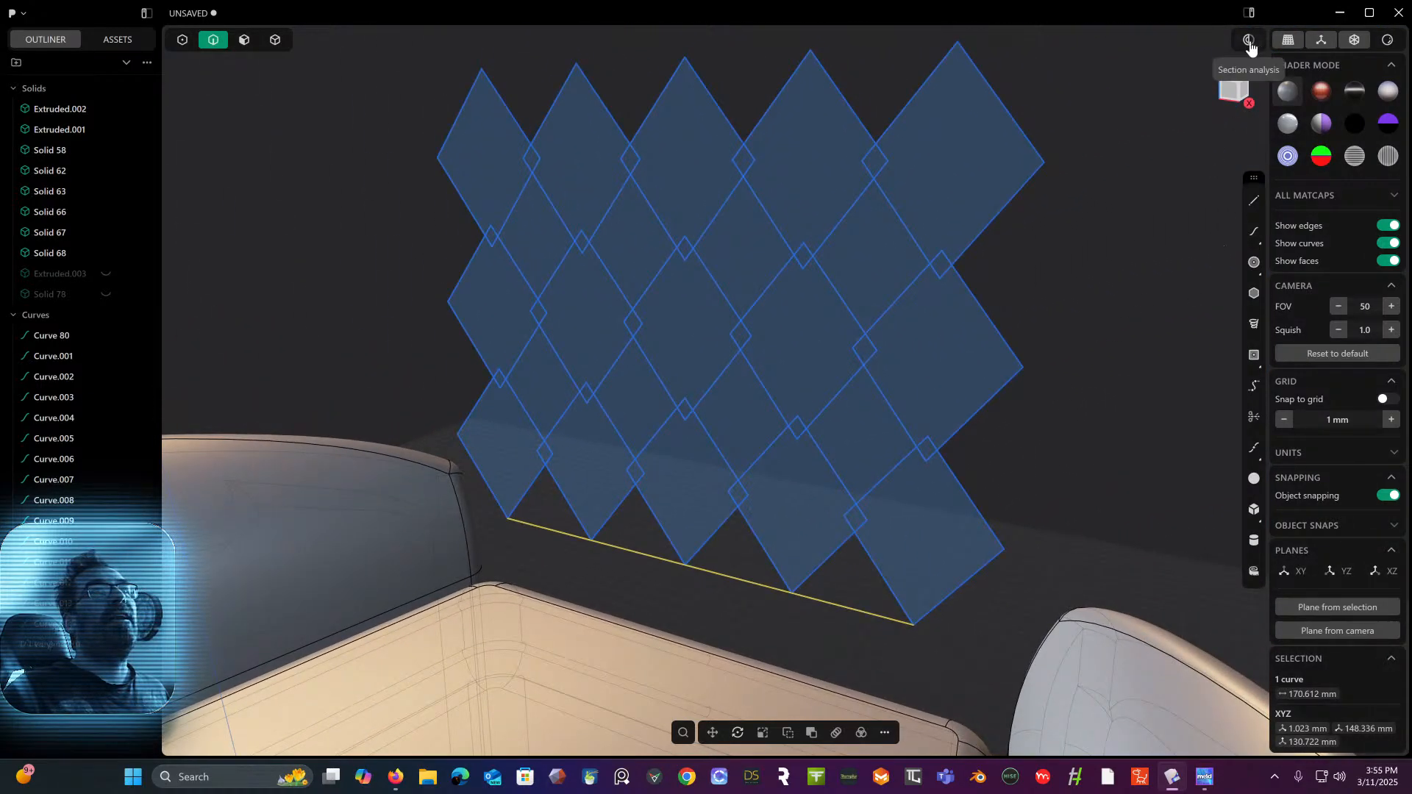
- In the front view, draw a vertical line about 109 mm long through the outer right tips of the three diamond rows
{"action": "left_click", "coordinate": [1235, 94]}
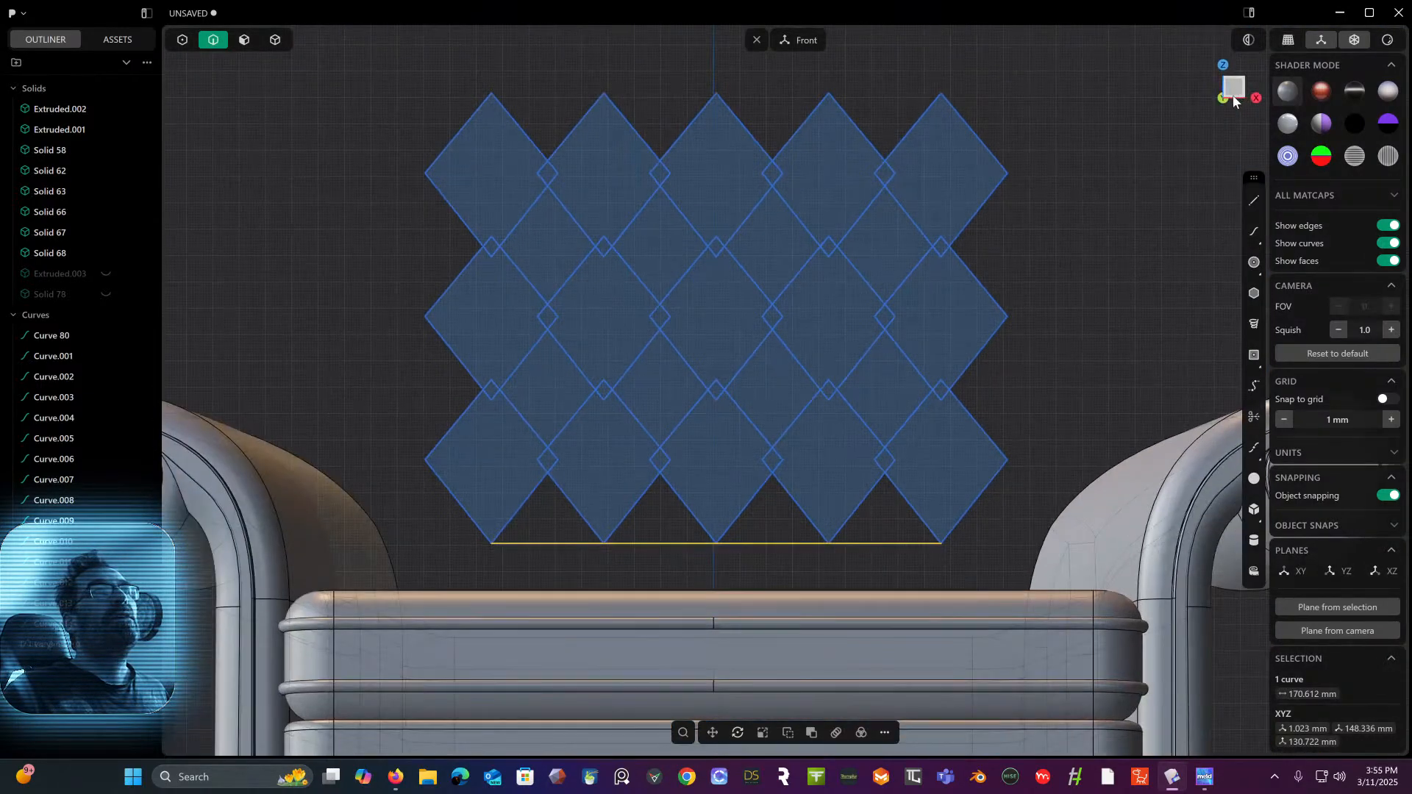
{"action": "left_click", "coordinate": [1254, 206]}
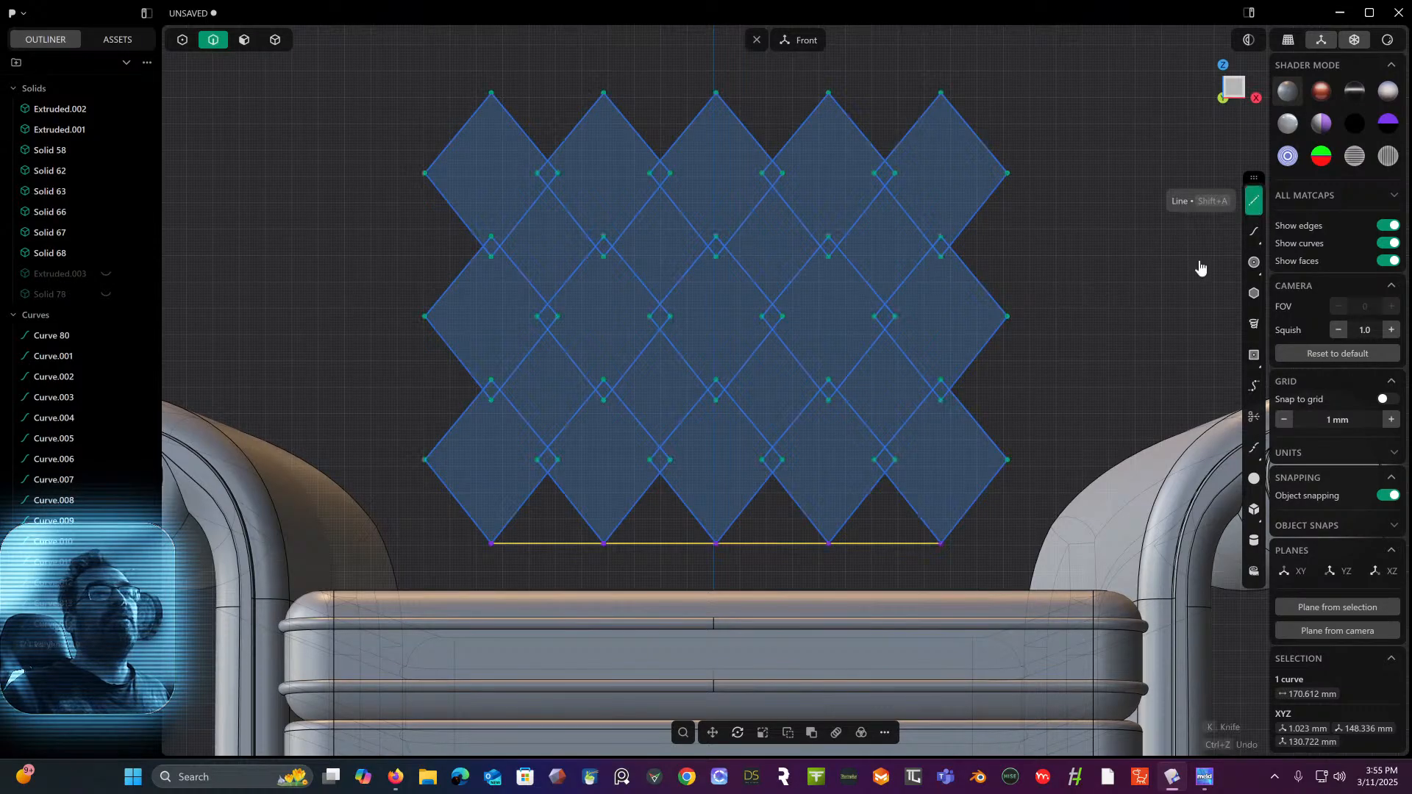
{"action": "left_click", "coordinate": [1009, 460]}
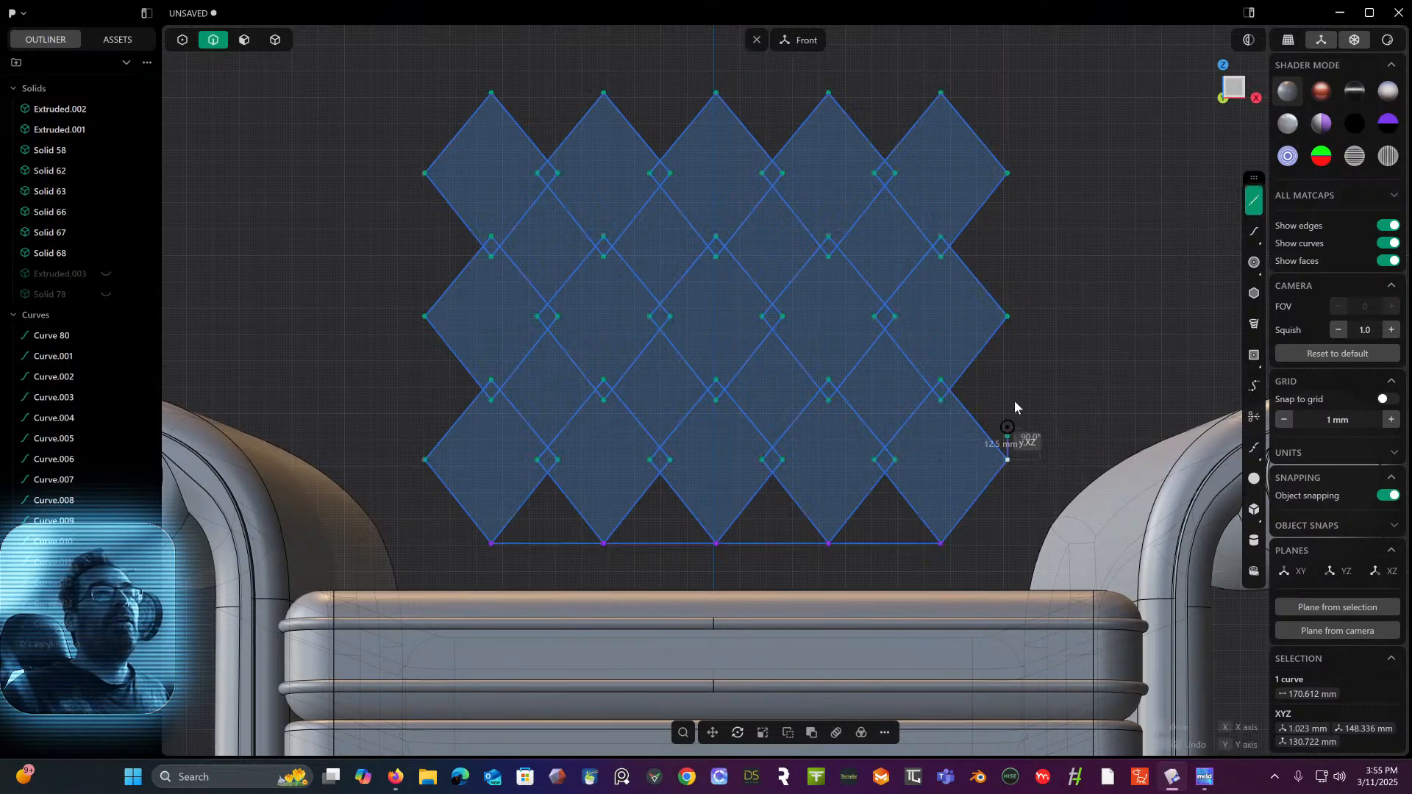
{"action": "left_click", "coordinate": [1009, 316]}
{"action": "left_click", "coordinate": [1010, 166]}
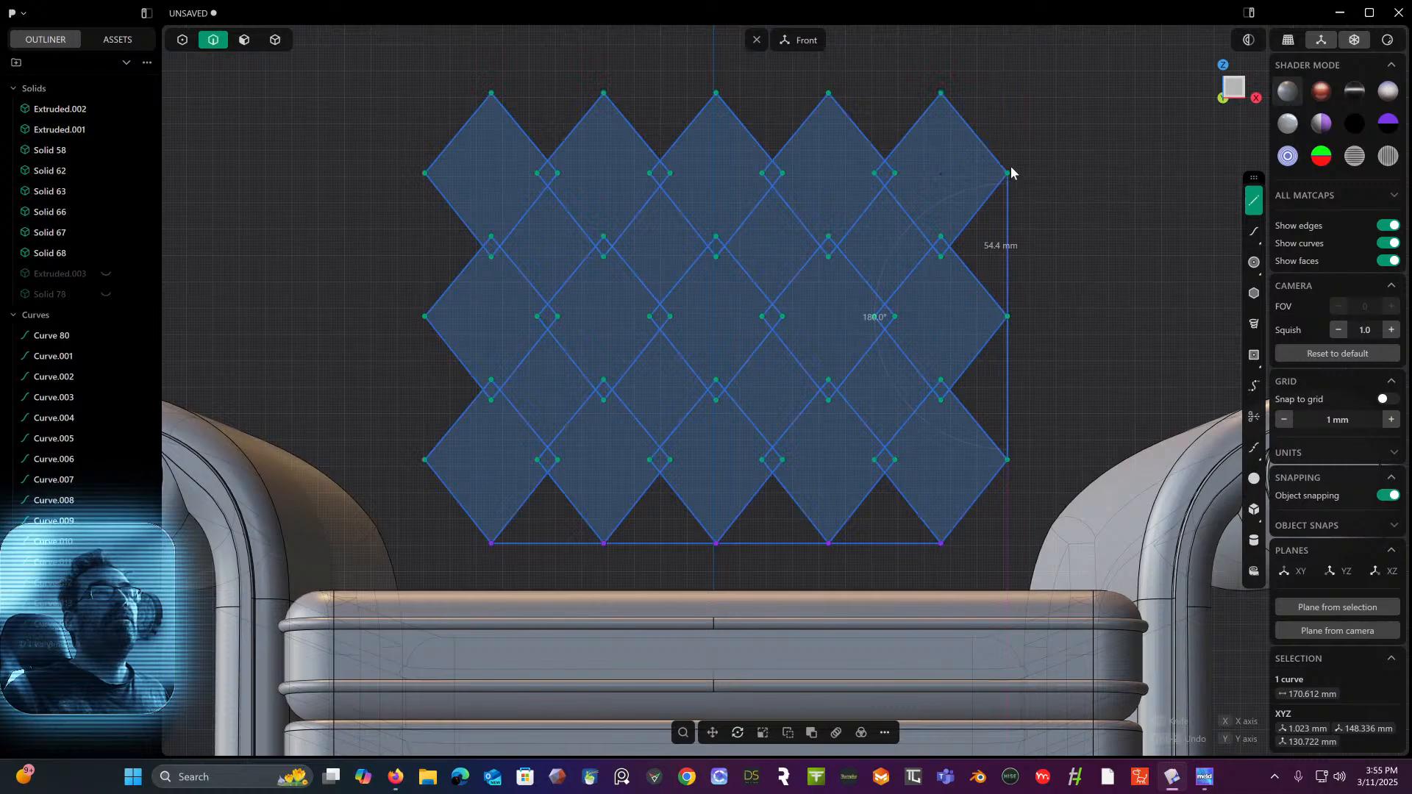
{"action": "key", "text": "Return"}
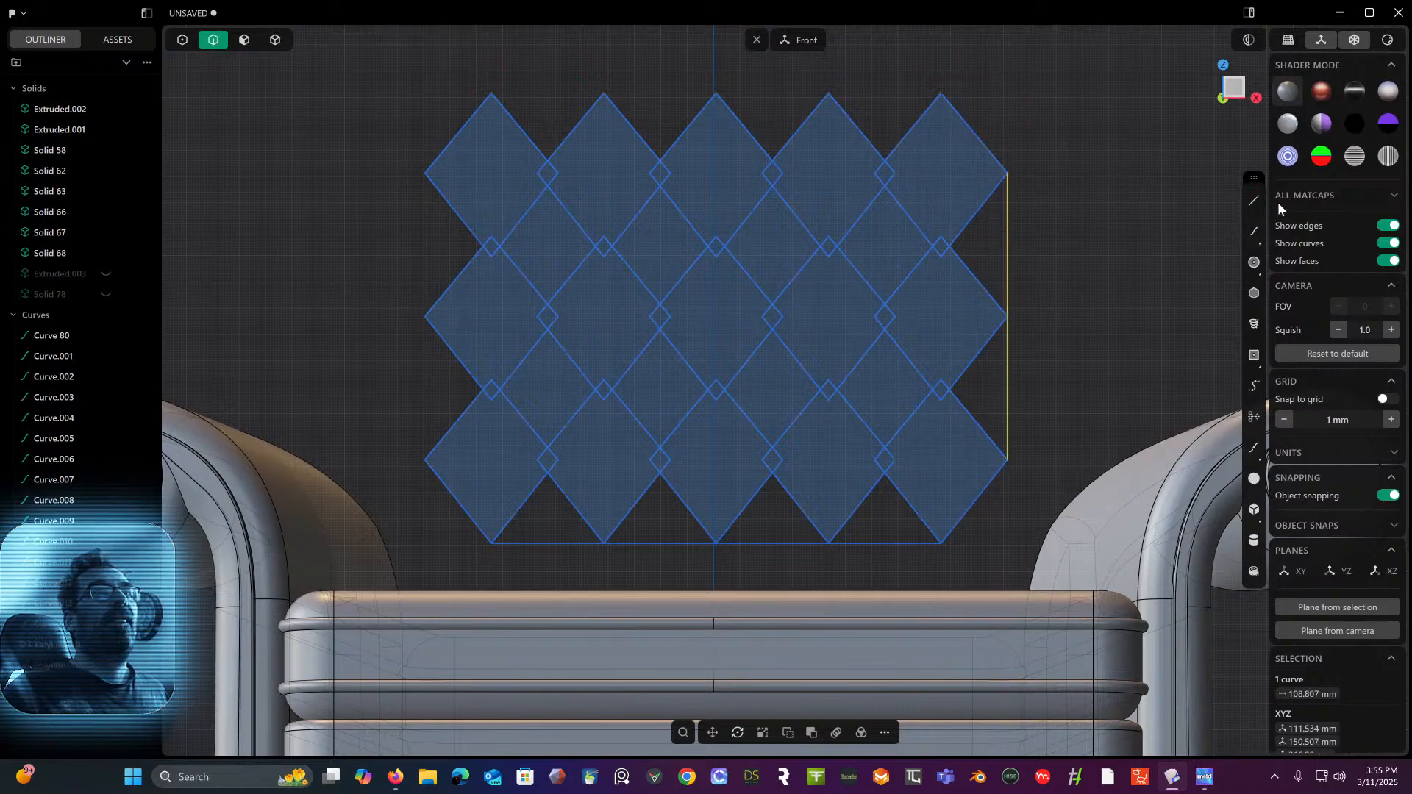
- Draw a horizontal line about 171 mm long through the top tips of the five highest diamonds
{"action": "left_click", "coordinate": [1254, 200]}
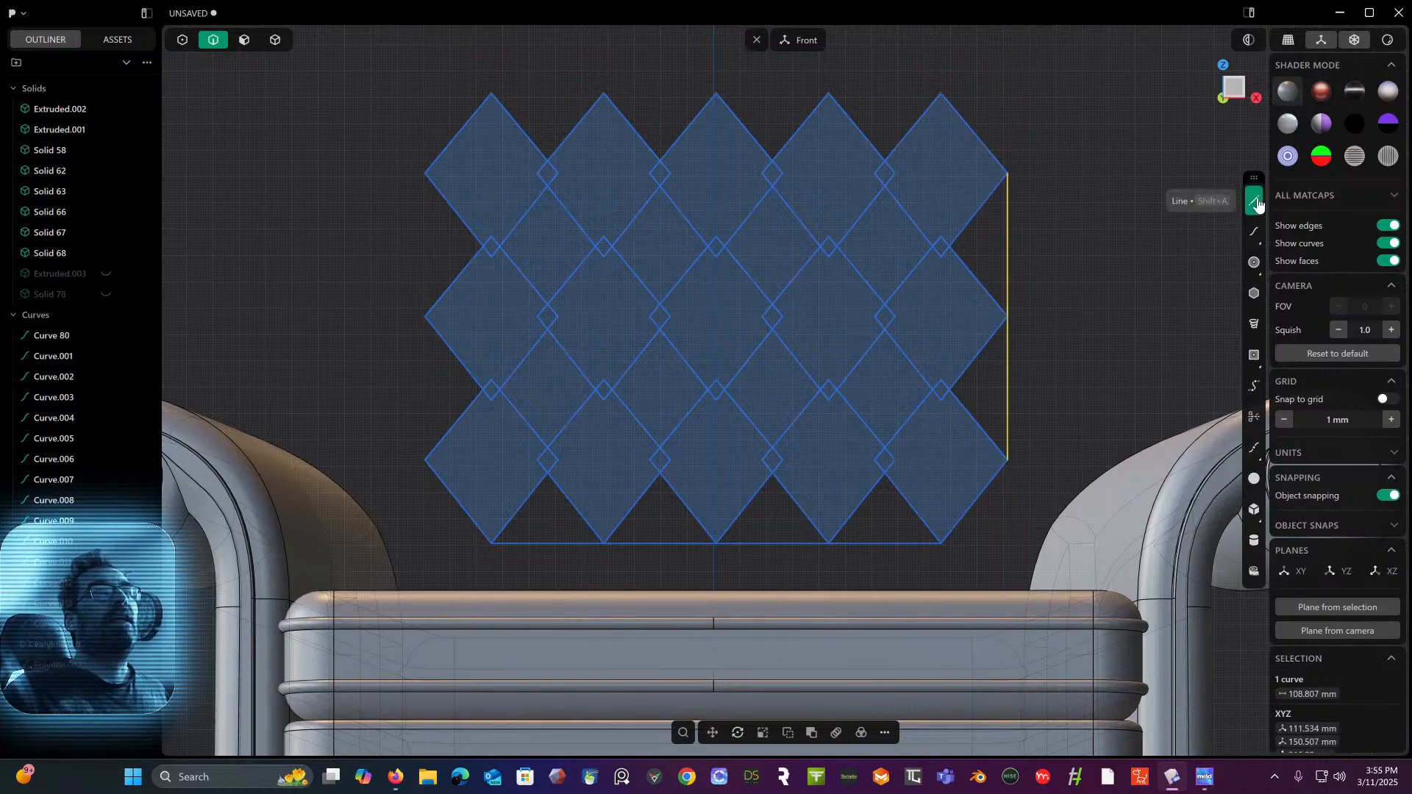
{"action": "left_click", "coordinate": [946, 92]}
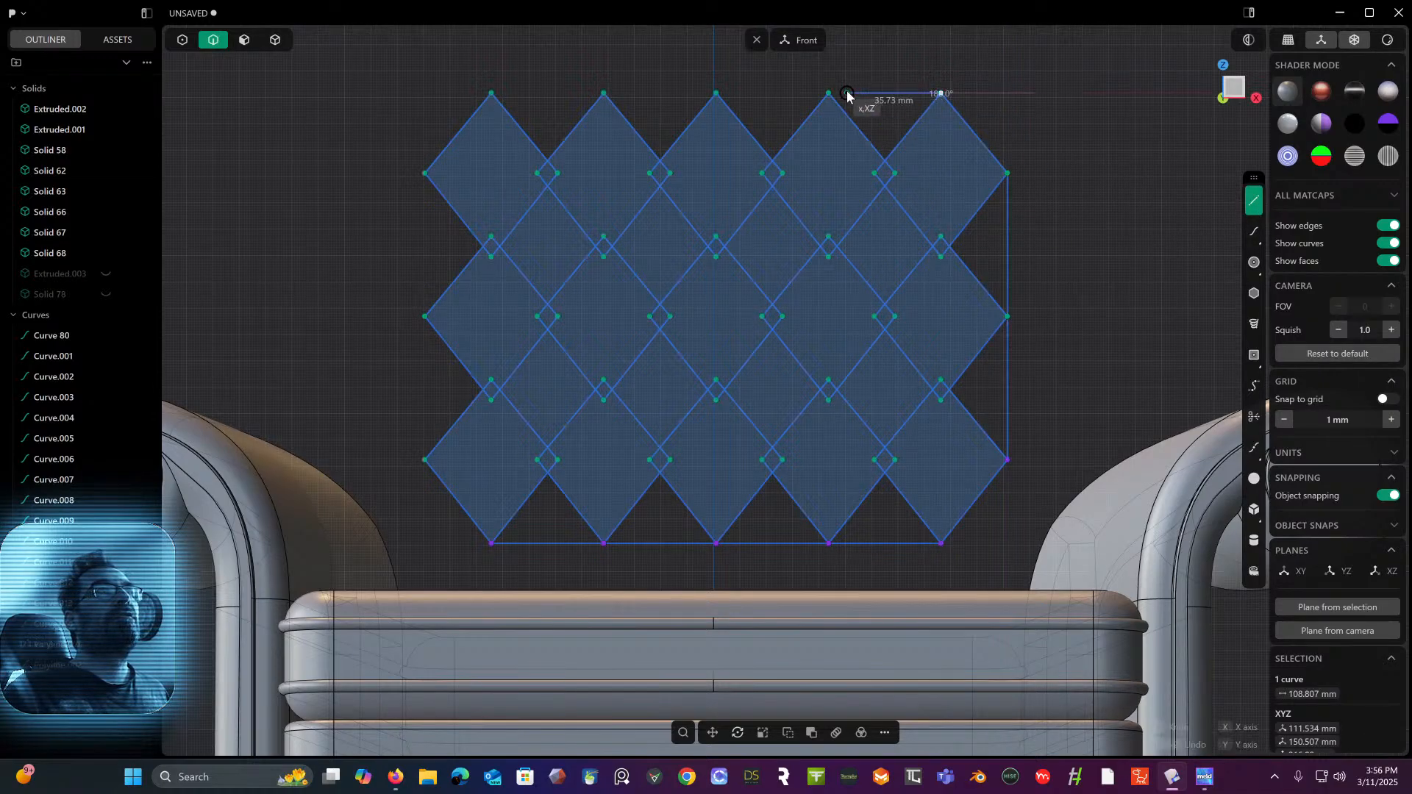
{"action": "left_click", "coordinate": [716, 94]}
{"action": "left_click", "coordinate": [604, 94]}
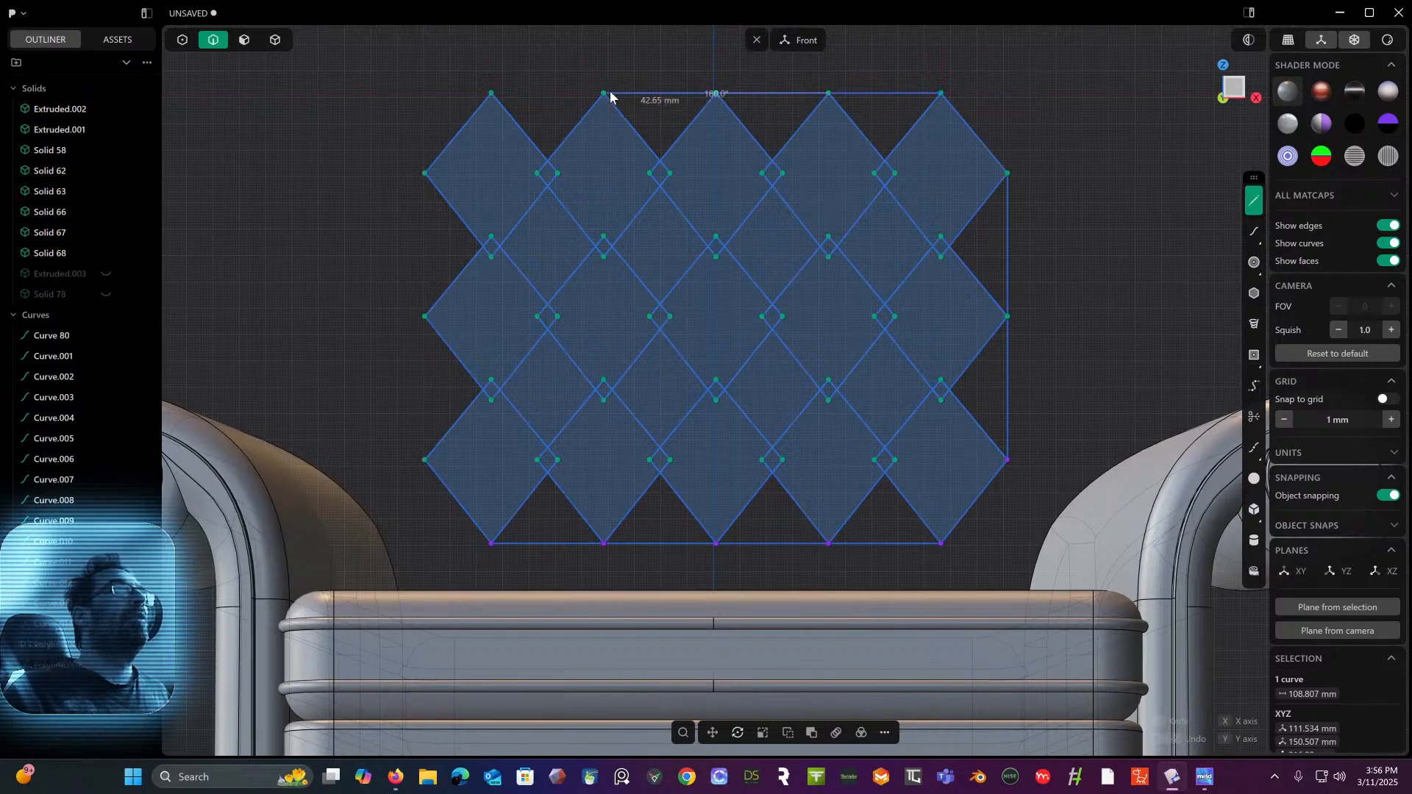
{"action": "left_click", "coordinate": [493, 89]}
{"action": "right_click", "coordinate": [494, 88]}
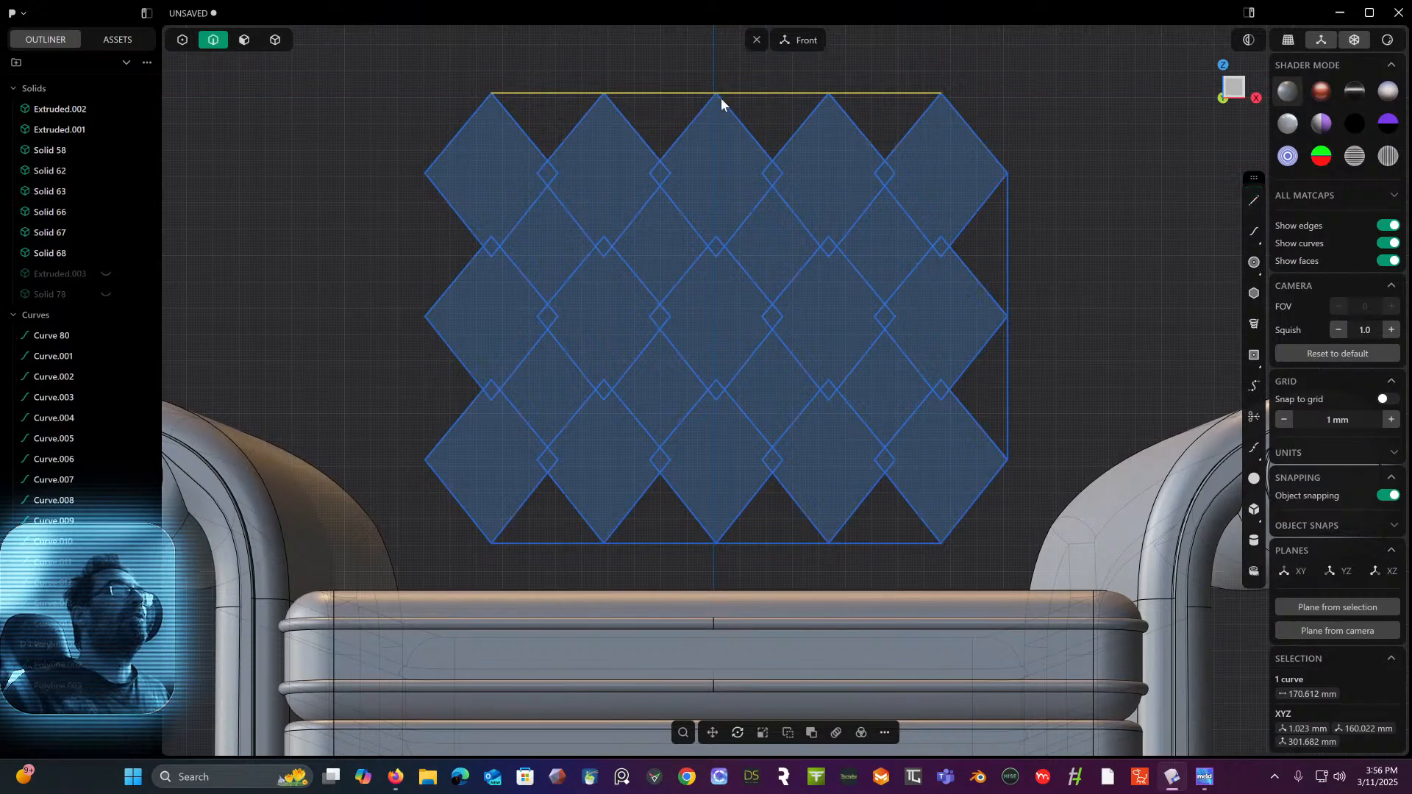
- Draw a vertical line about 109 mm long through the outer left tips of the three diamond rows
{"action": "left_click", "coordinate": [1254, 200]}
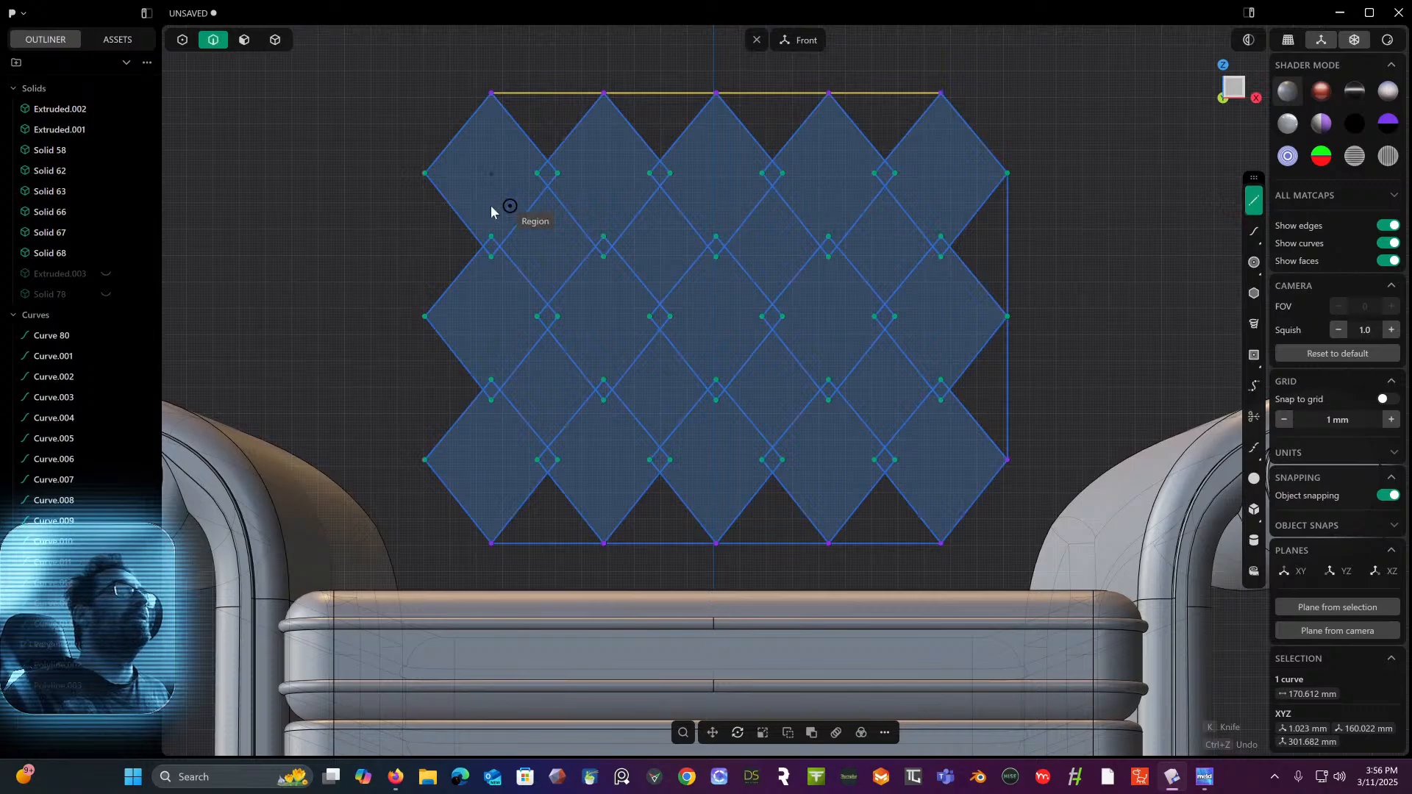
{"action": "left_click", "coordinate": [425, 173]}
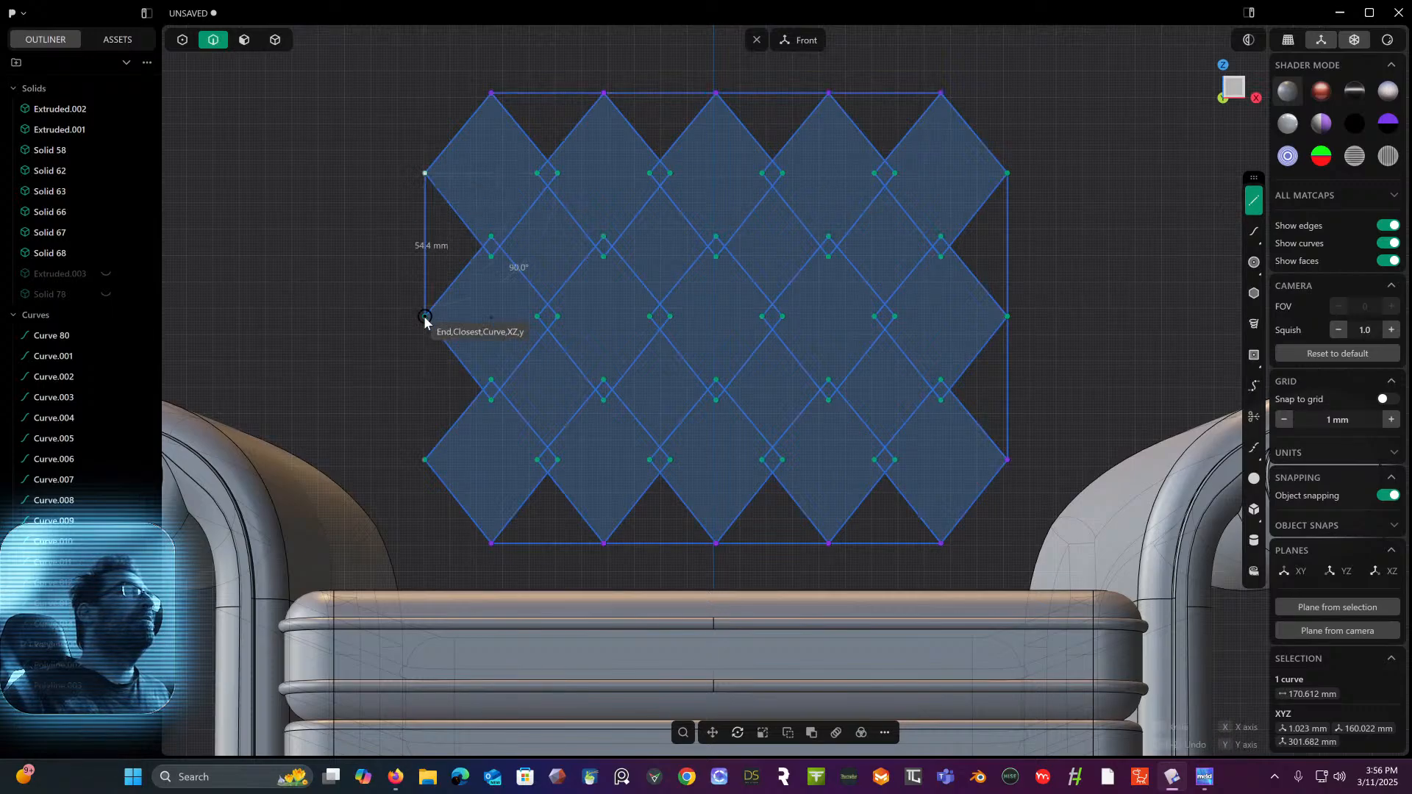
{"action": "left_click", "coordinate": [425, 459]}
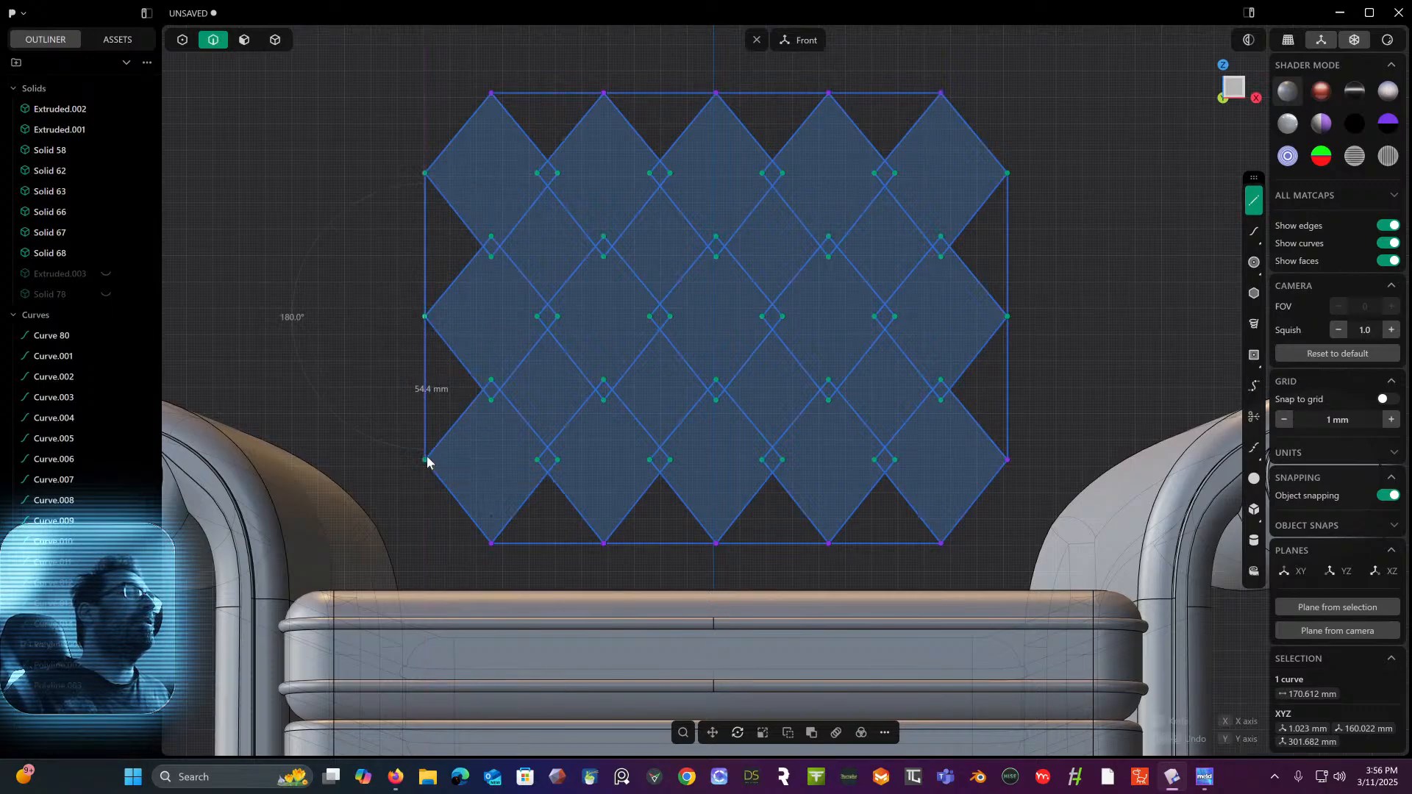
{"action": "right_click", "coordinate": [426, 460]}
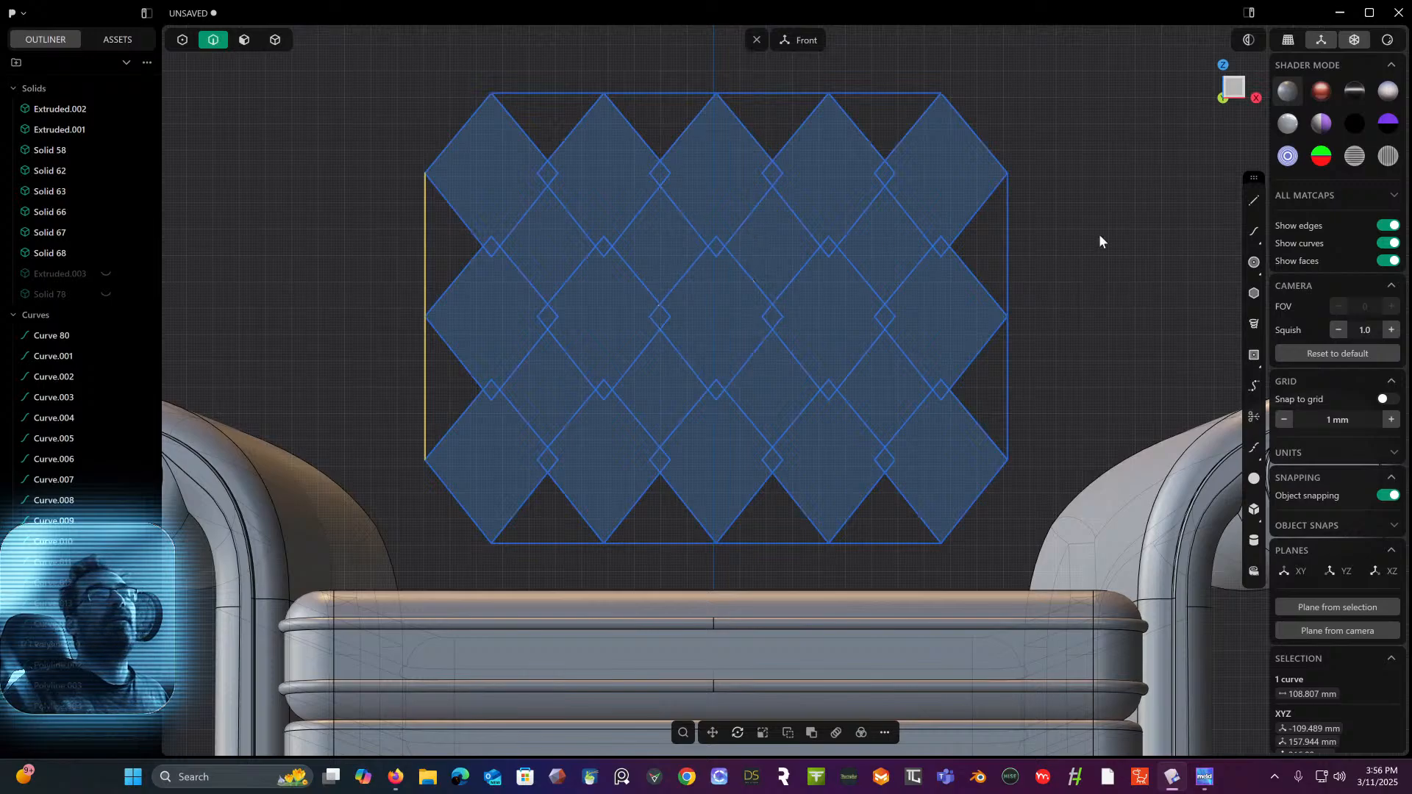
- In the right view, move the left boundary line's middle control point by -3.72 mm along Y onto the middle diamond row's outer tip
{"action": "middle_click_drag", "start_coordinate": [1132, 236], "coordinate": [919, 279]}
{"action": "middle_click_drag", "start_coordinate": [1043, 224], "coordinate": [924, 211]}
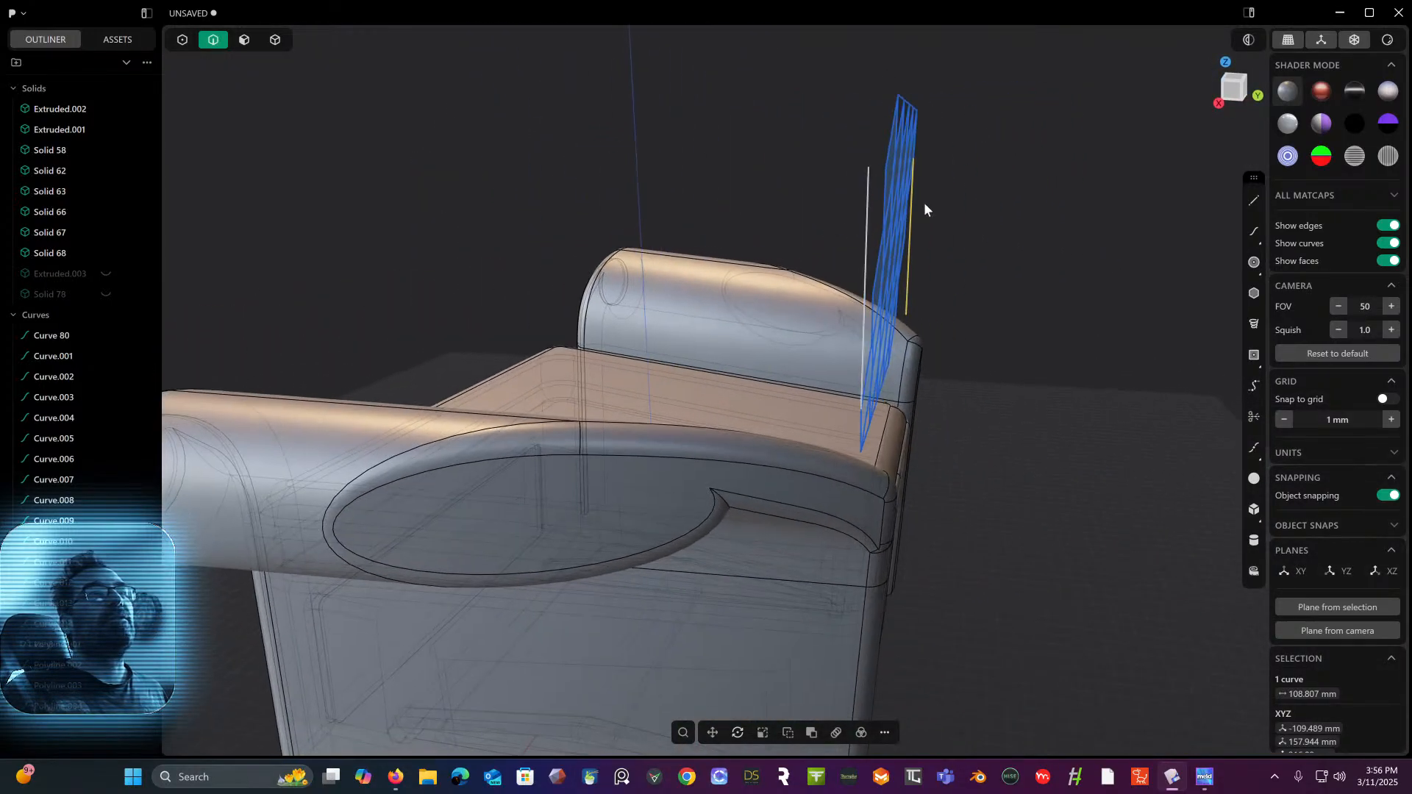
{"action": "left_click", "coordinate": [1235, 90]}
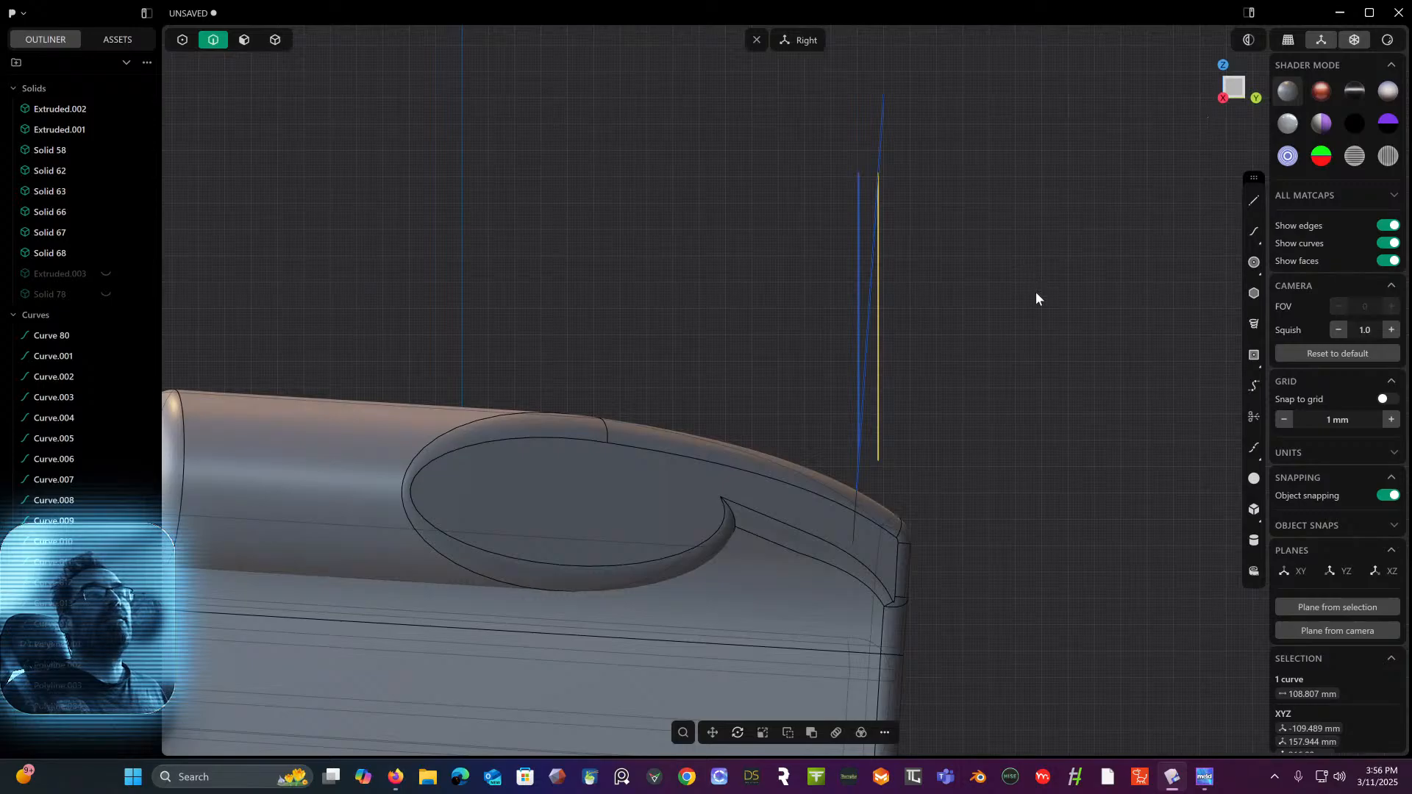
{"action": "scroll", "coordinate": [971, 406], "scroll_direction": "up", "scroll_amount": 3}
{"action": "middle_click_drag", "start_coordinate": [960, 403], "coordinate": [923, 469], "text": "shift"}
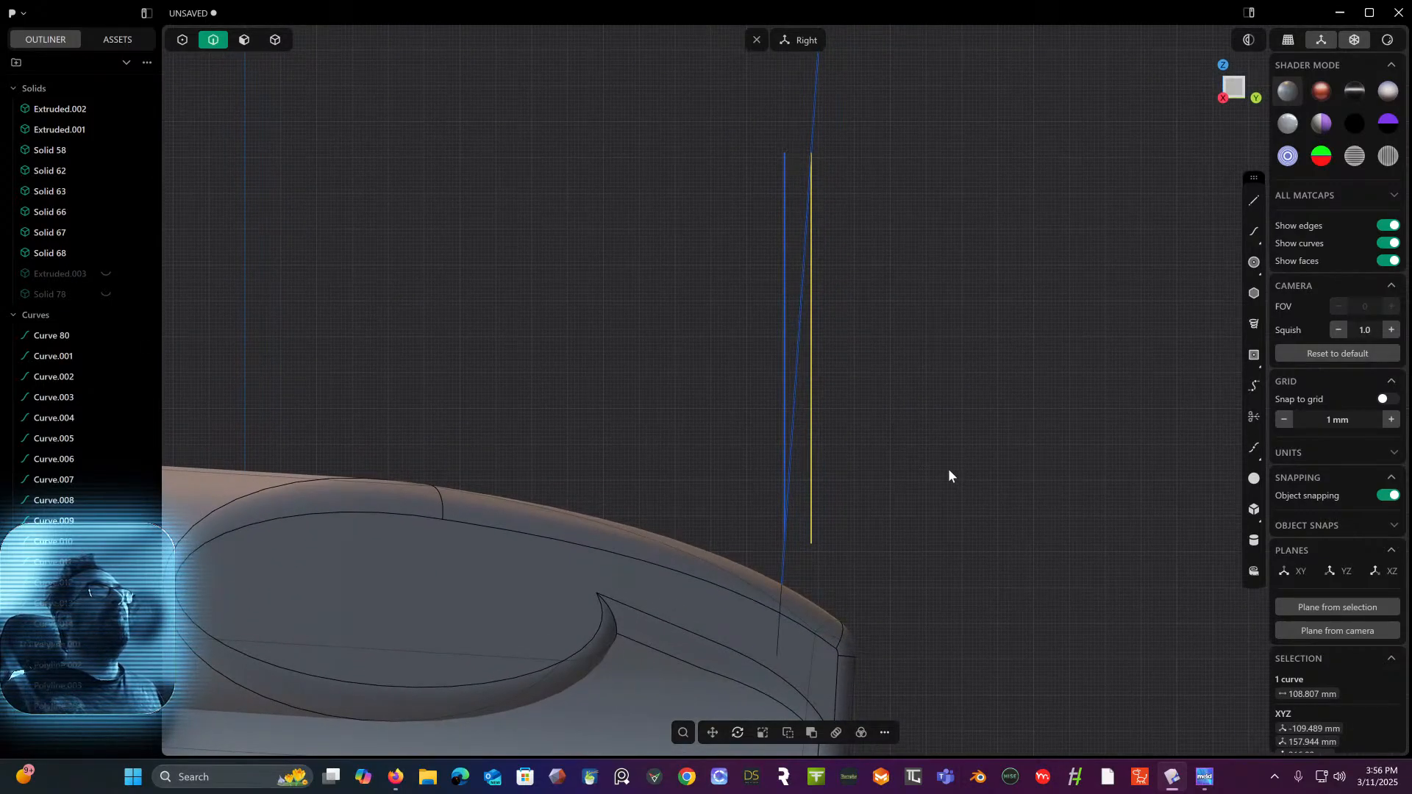
{"action": "middle_click_drag", "start_coordinate": [809, 389], "coordinate": [864, 407]}
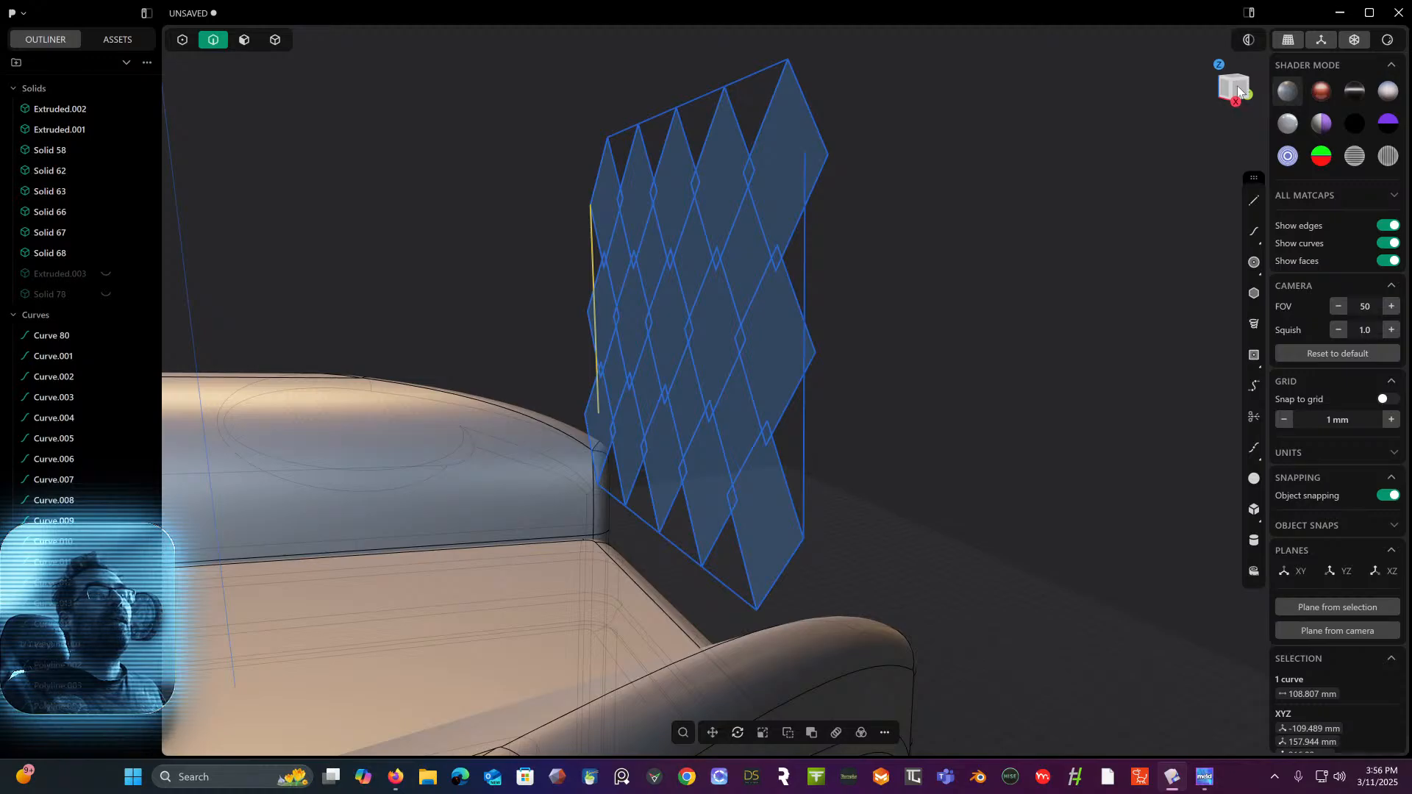
{"action": "left_click", "coordinate": [1236, 89]}
{"action": "left_click", "coordinate": [183, 40]}
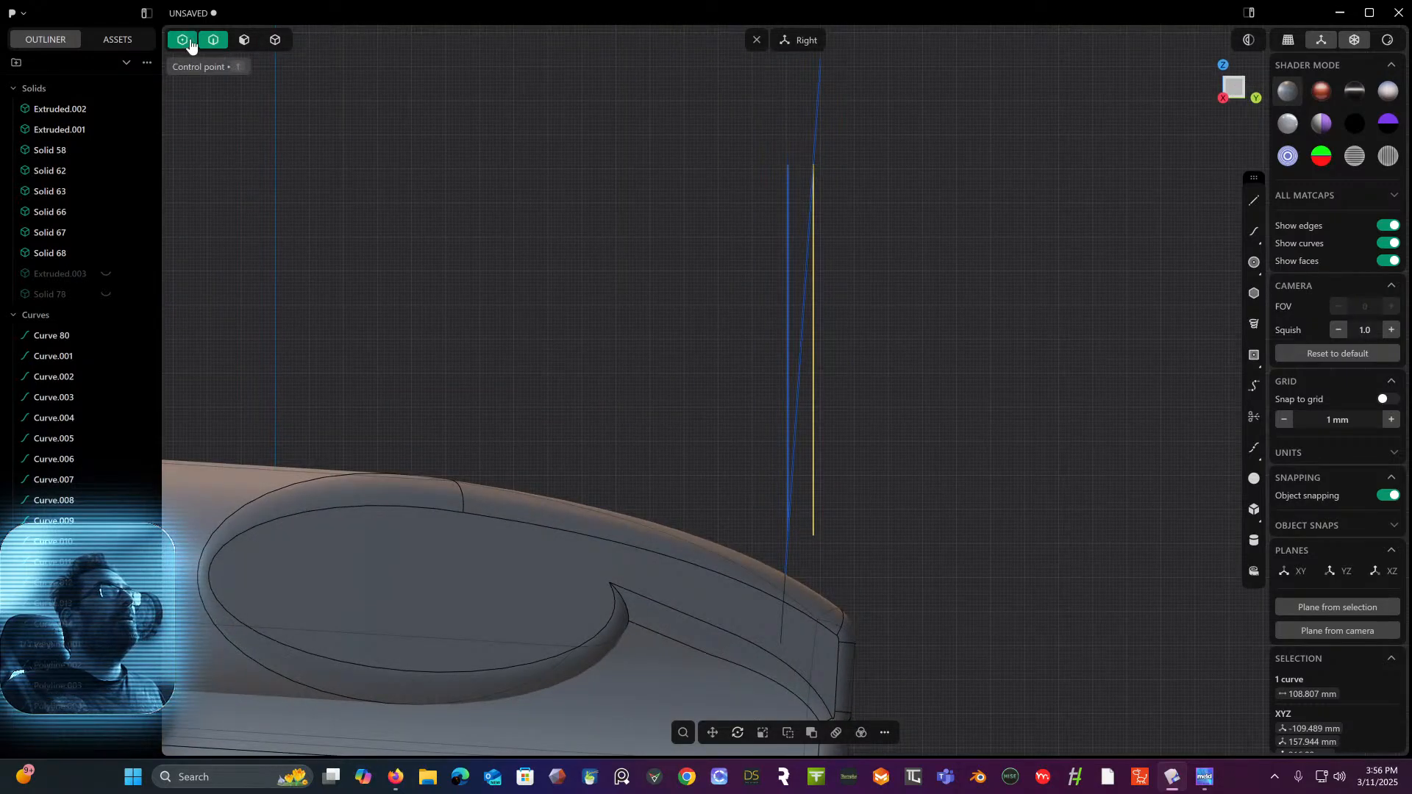
{"action": "scroll", "coordinate": [843, 309], "scroll_direction": "up", "scroll_amount": 1}
{"action": "scroll", "coordinate": [843, 303], "scroll_direction": "up", "scroll_amount": 1}
{"action": "middle_click_drag", "start_coordinate": [821, 286], "coordinate": [798, 254], "text": "shift"}
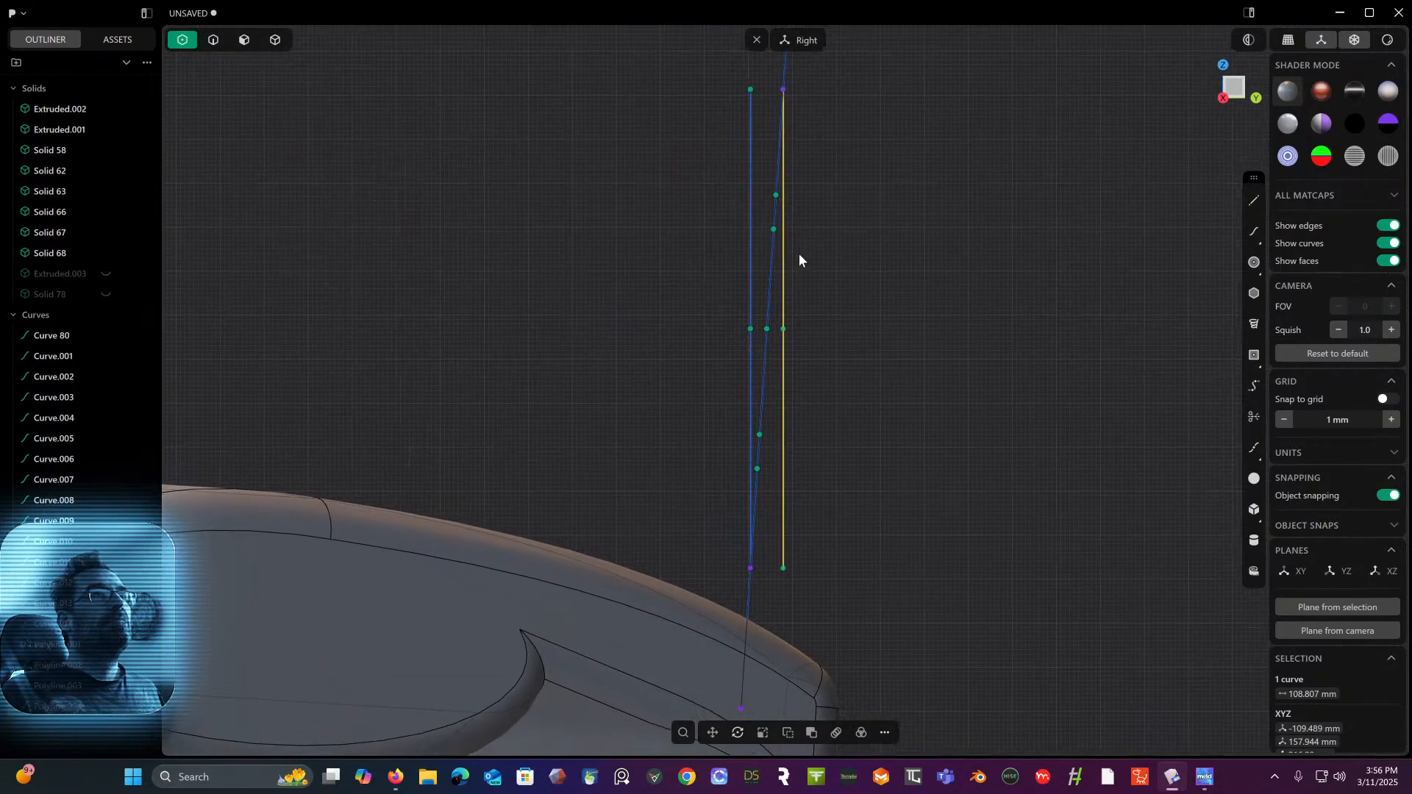
{"action": "left_click", "coordinate": [782, 335]}
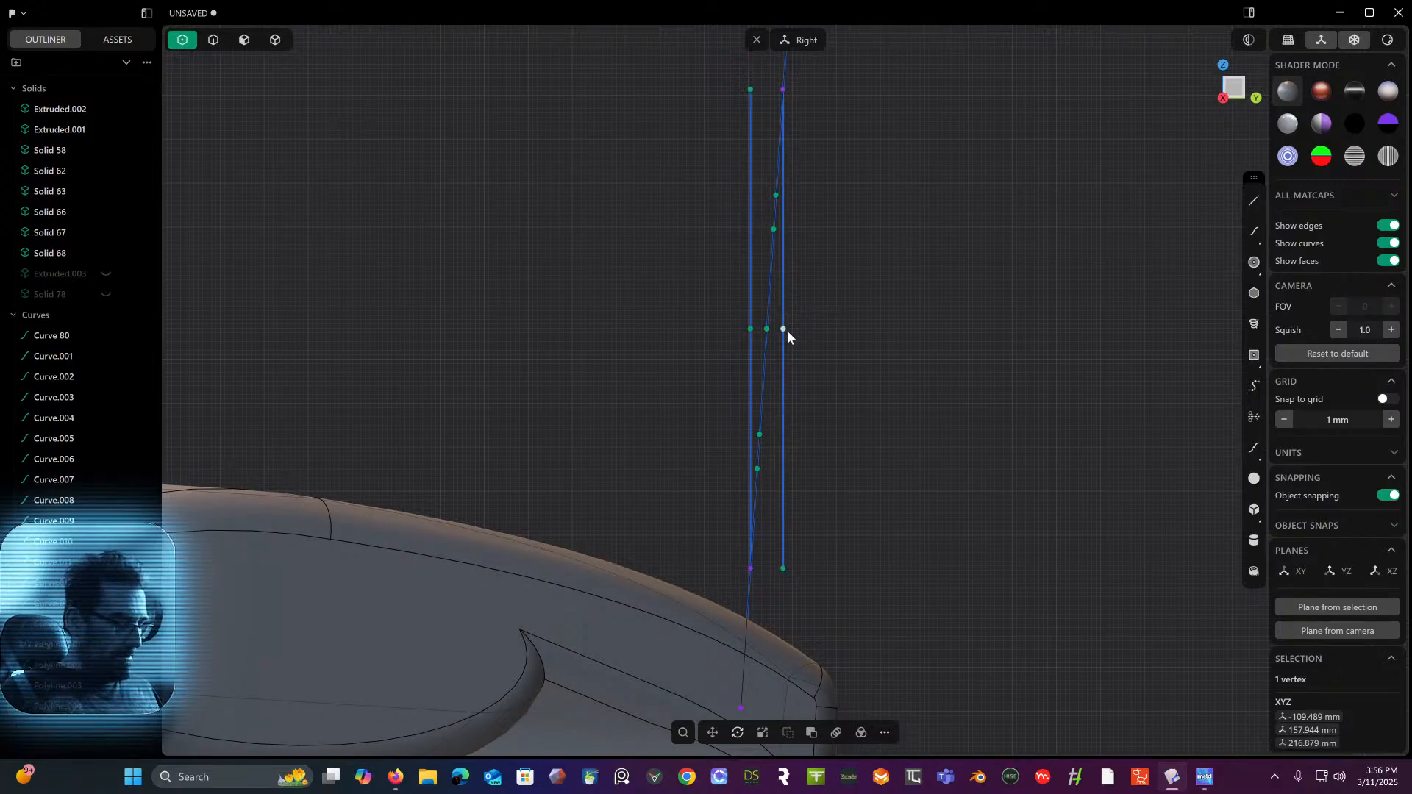
{"action": "key", "text": "g"}
{"action": "left_click_drag", "start_coordinate": [824, 330], "coordinate": [805, 337]}
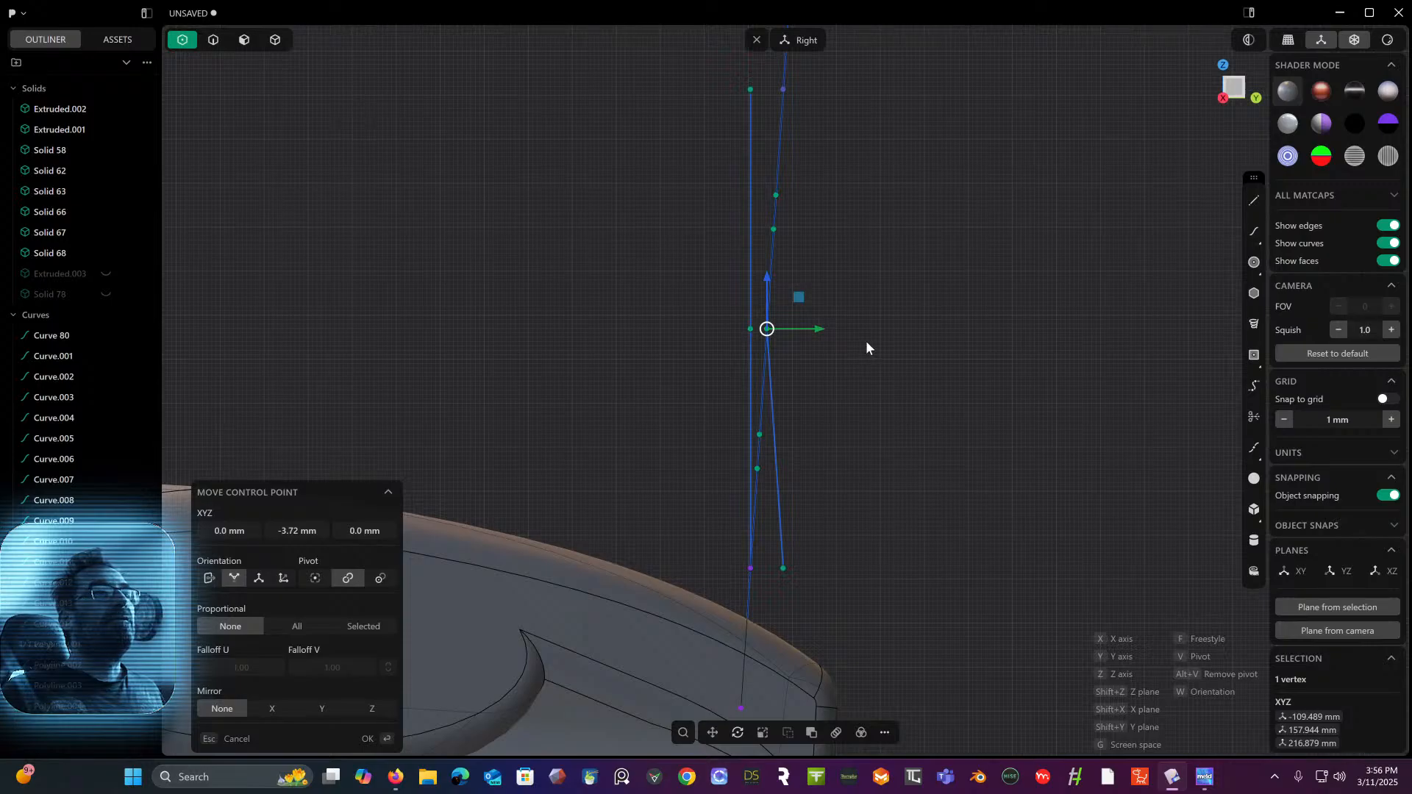
{"action": "key", "text": "Return"}
- Move the left boundary line's lower end point along Y onto the outer tip of the lowest diamond row
{"action": "left_click", "coordinate": [783, 568]}
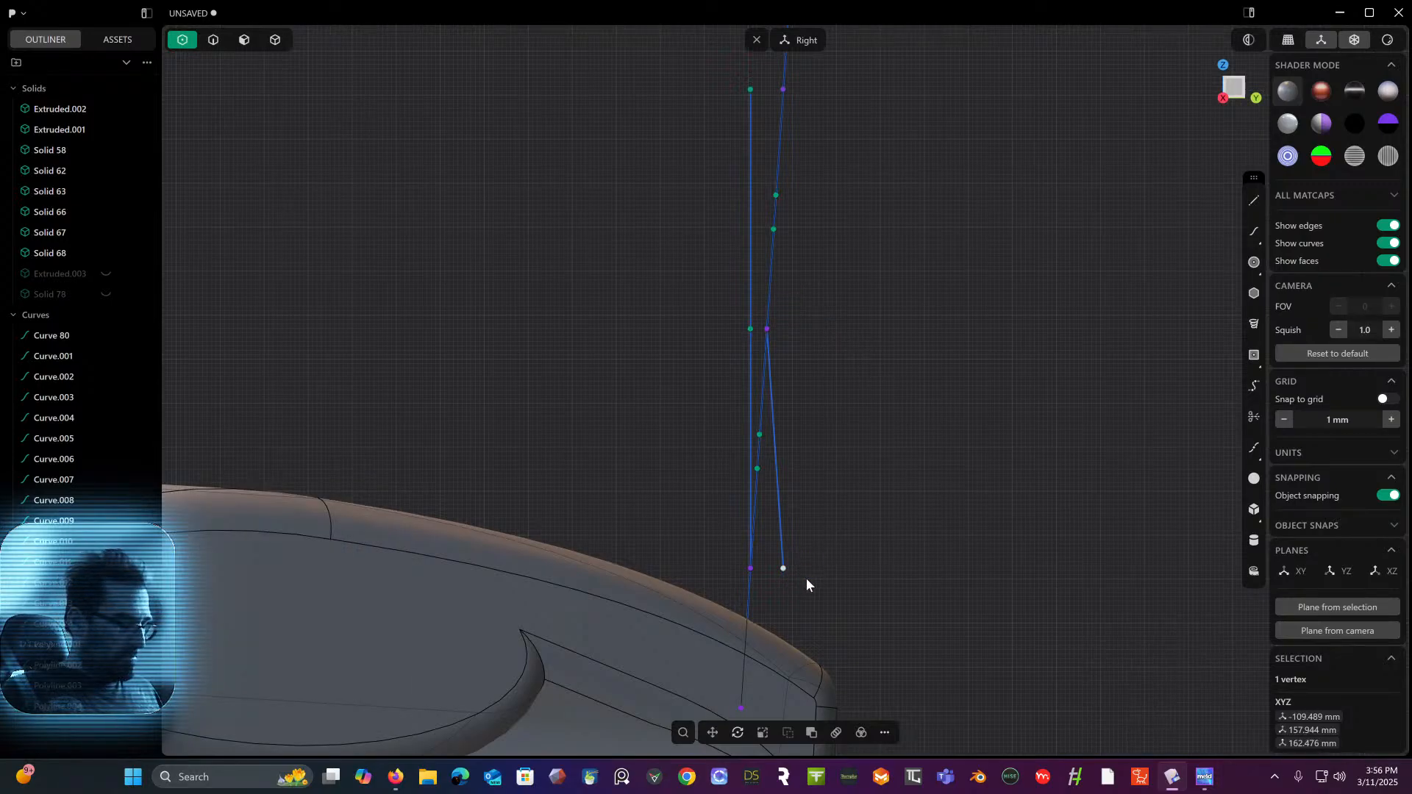
{"action": "key", "text": "g"}
{"action": "middle_click_drag", "start_coordinate": [814, 558], "coordinate": [1043, 572]}
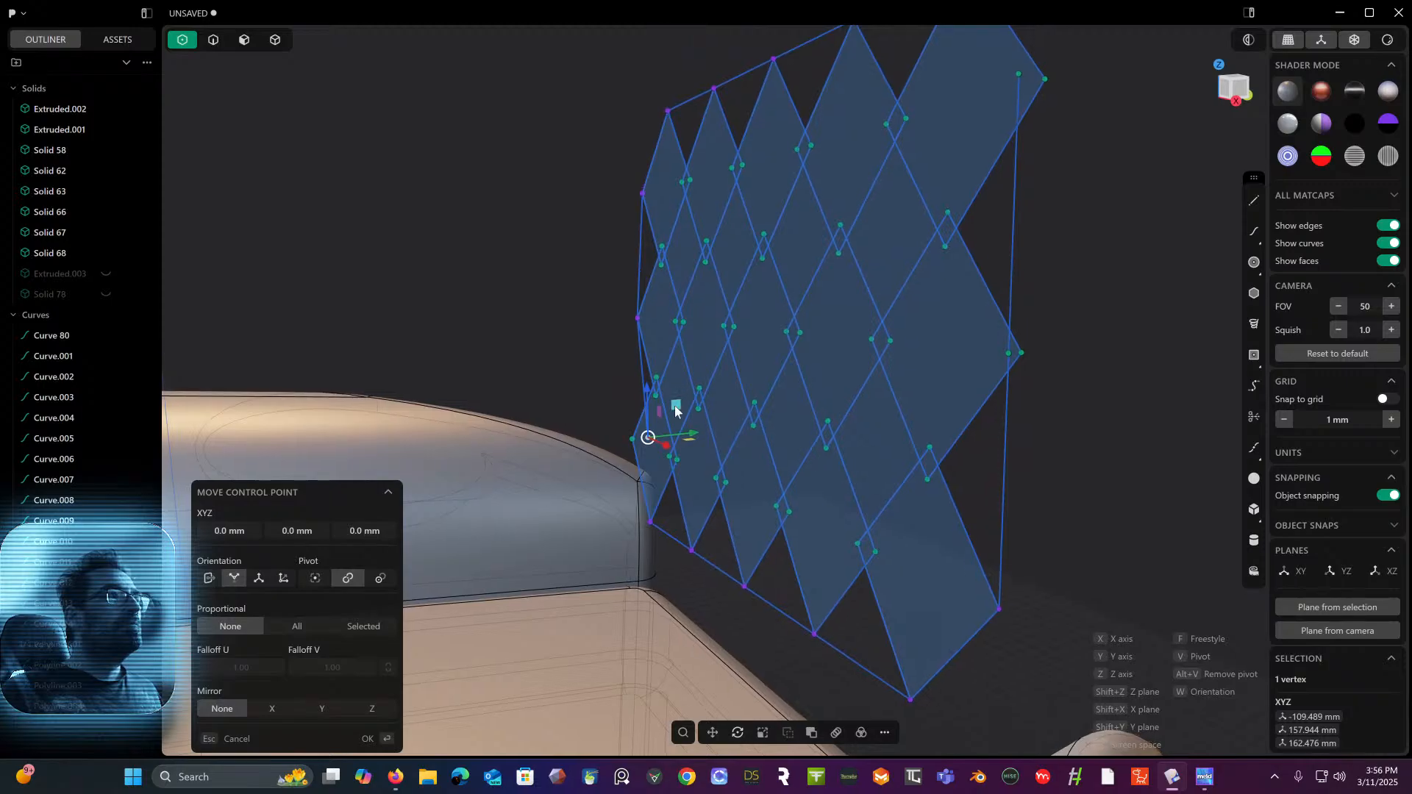
{"action": "left_click_drag", "start_coordinate": [690, 434], "coordinate": [631, 437]}
{"action": "right_click", "coordinate": [571, 302]}
{"action": "middle_click_drag", "start_coordinate": [569, 310], "coordinate": [586, 281]}
{"action": "middle_click_drag", "start_coordinate": [655, 346], "coordinate": [669, 222]}
{"action": "left_click", "coordinate": [658, 220]}
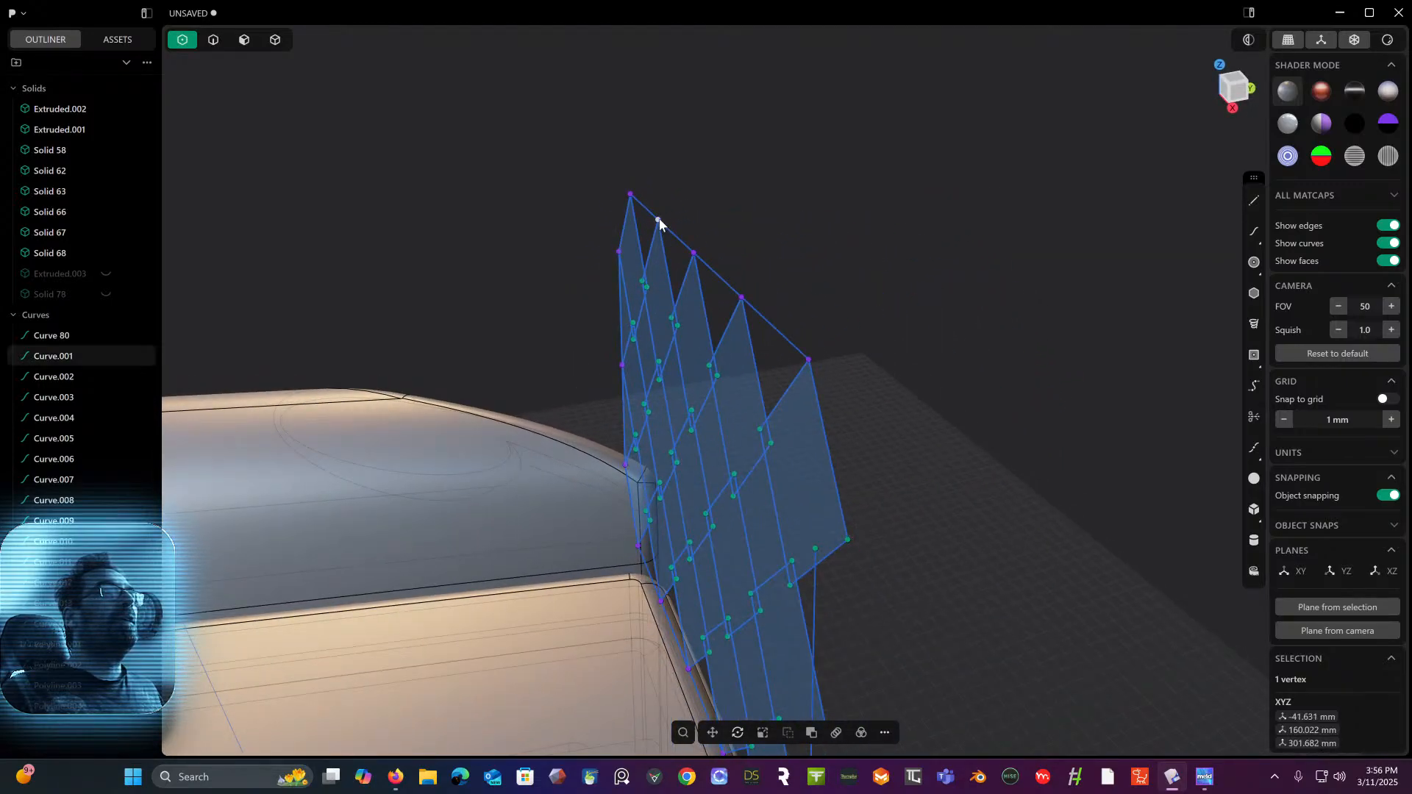
{"action": "key", "text": "g"}
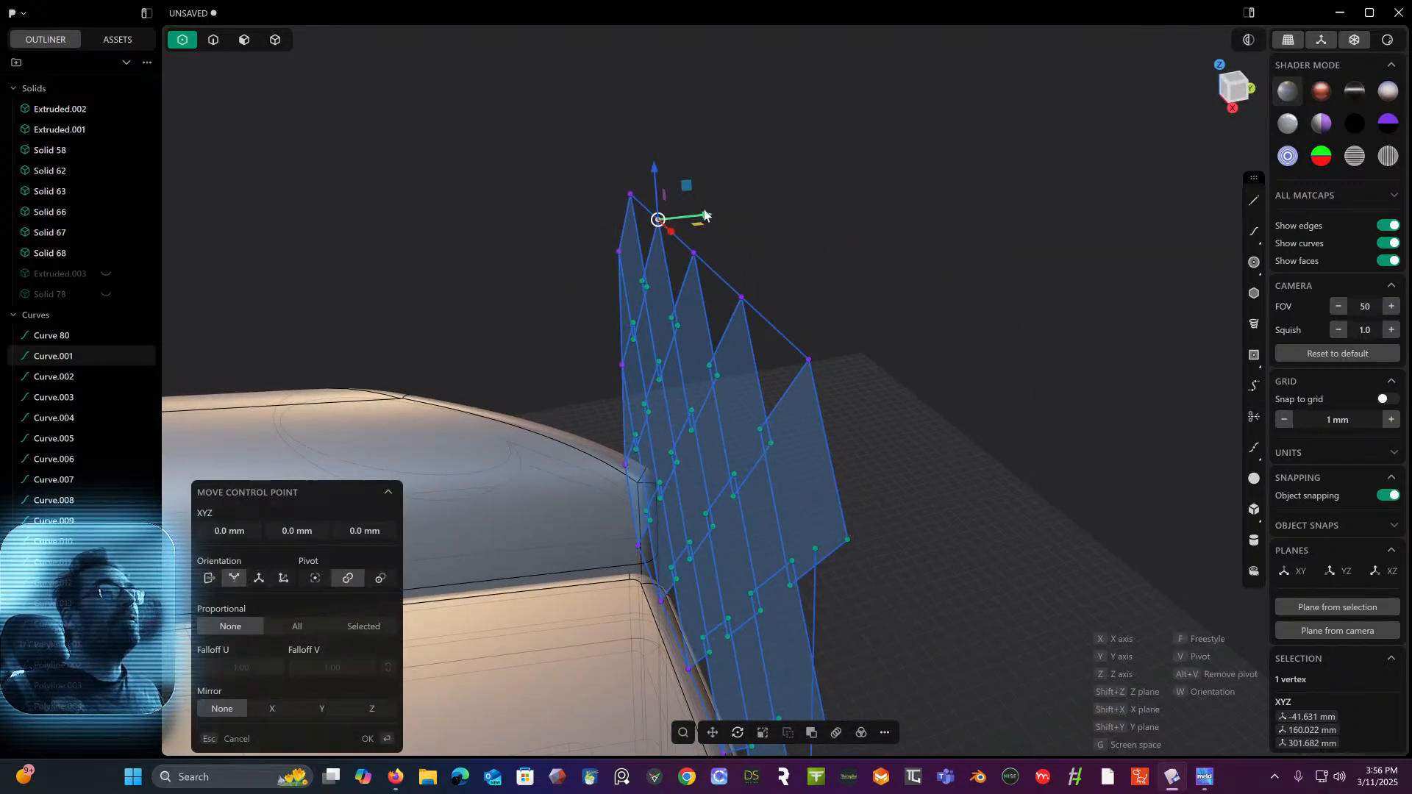
{"action": "left_click_drag", "start_coordinate": [705, 215], "coordinate": [663, 223]}
{"action": "key", "text": "Escape"}
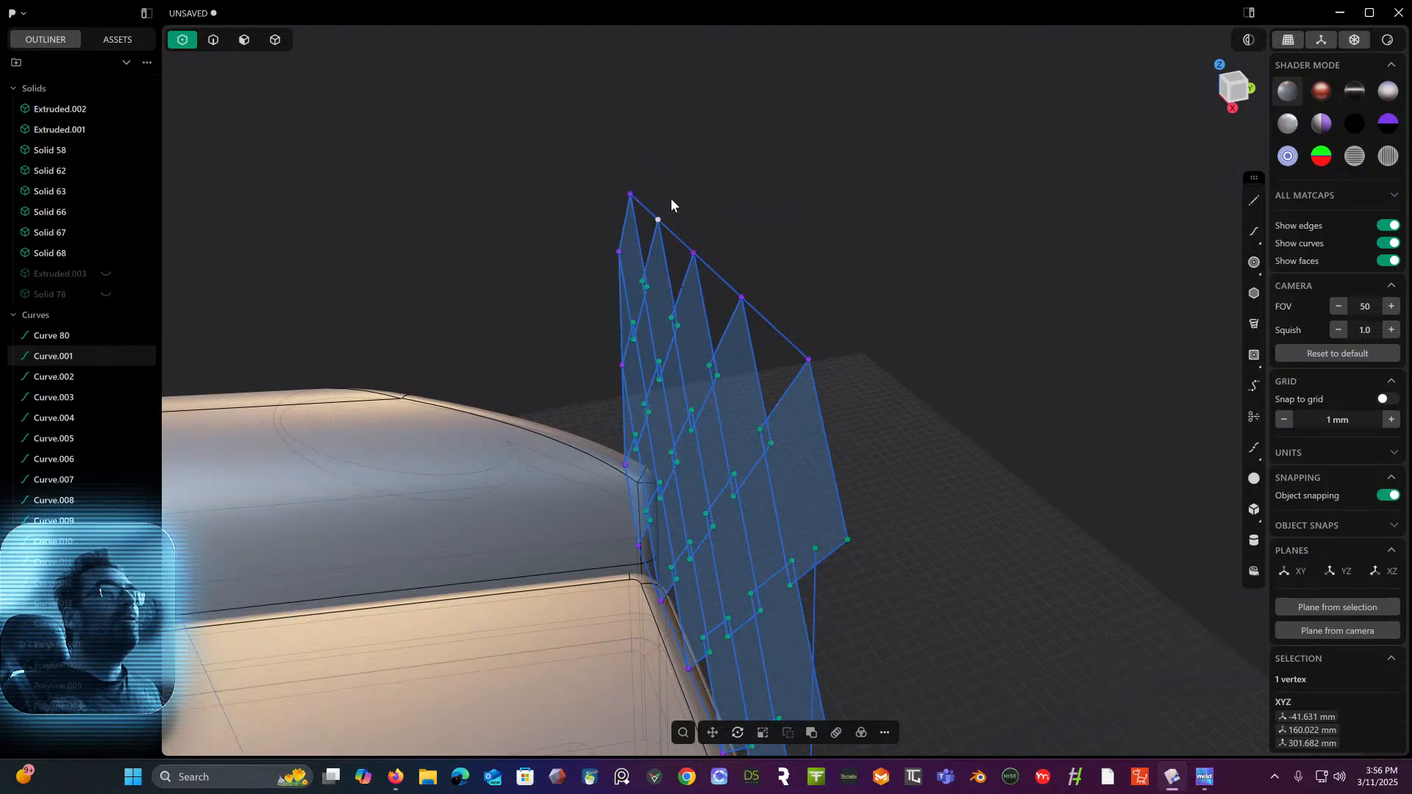
{"action": "left_click", "coordinate": [632, 194]}
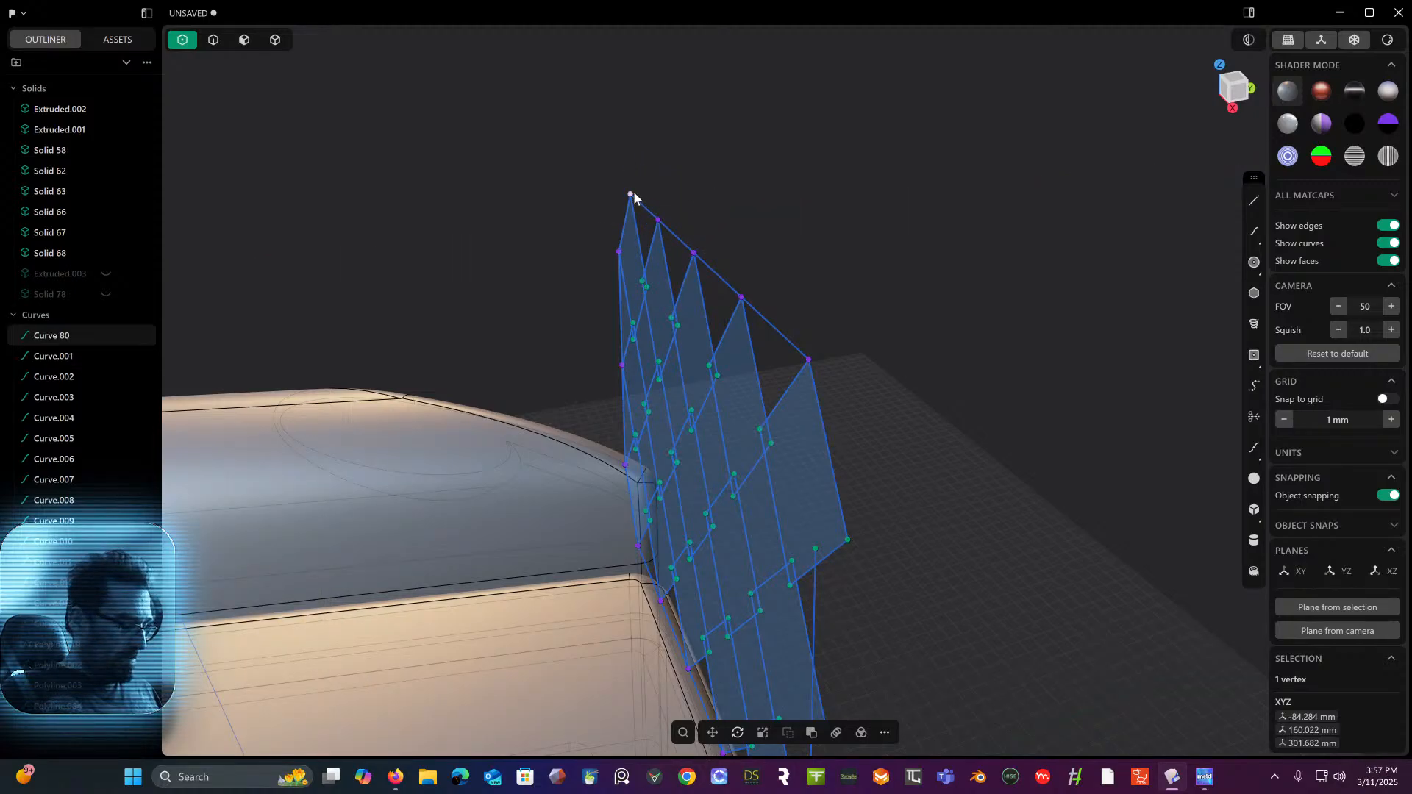
{"action": "key", "text": "g"}
{"action": "left_click_drag", "start_coordinate": [670, 194], "coordinate": [629, 193]}
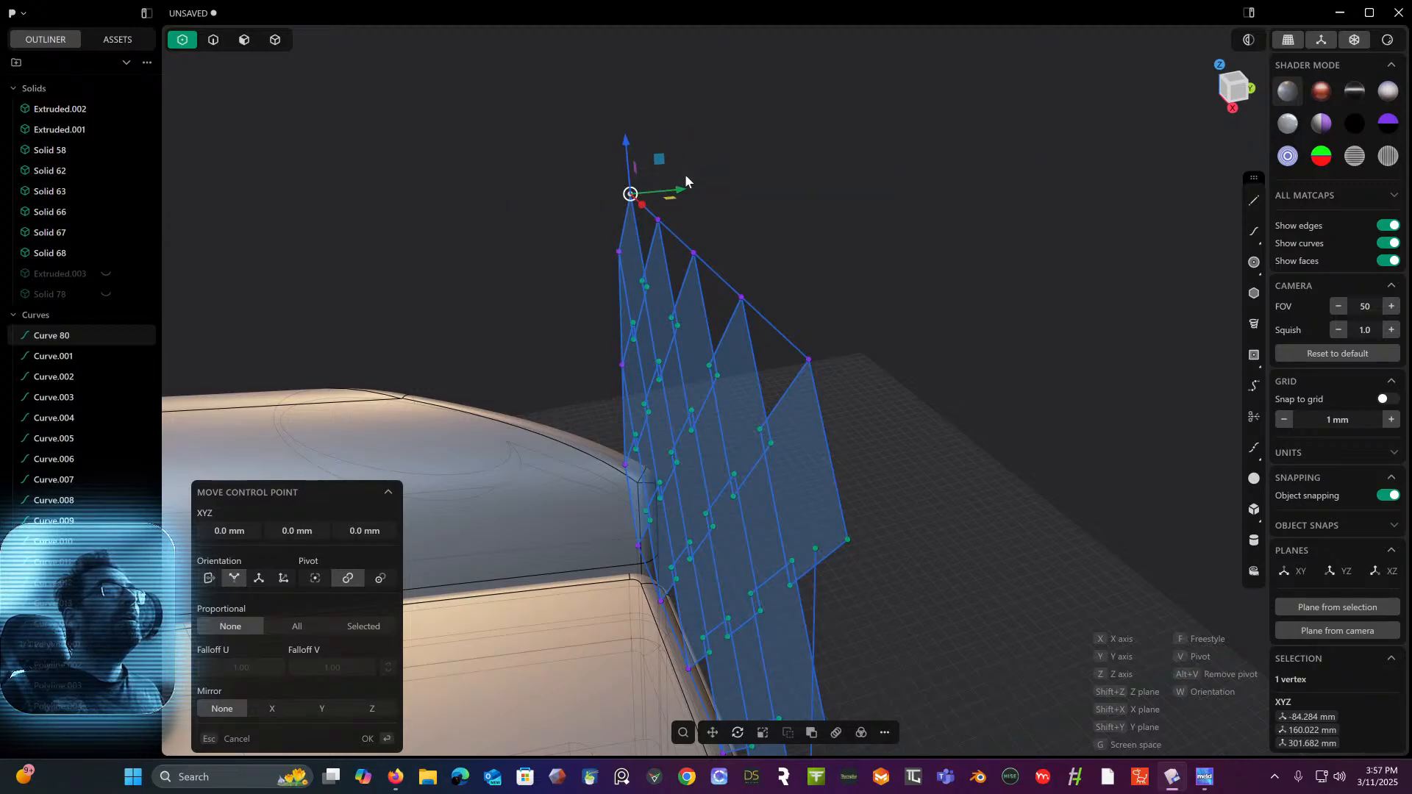
{"action": "scroll", "coordinate": [687, 176], "scroll_direction": "up", "scroll_amount": 3}
{"action": "key", "text": "Escape"}
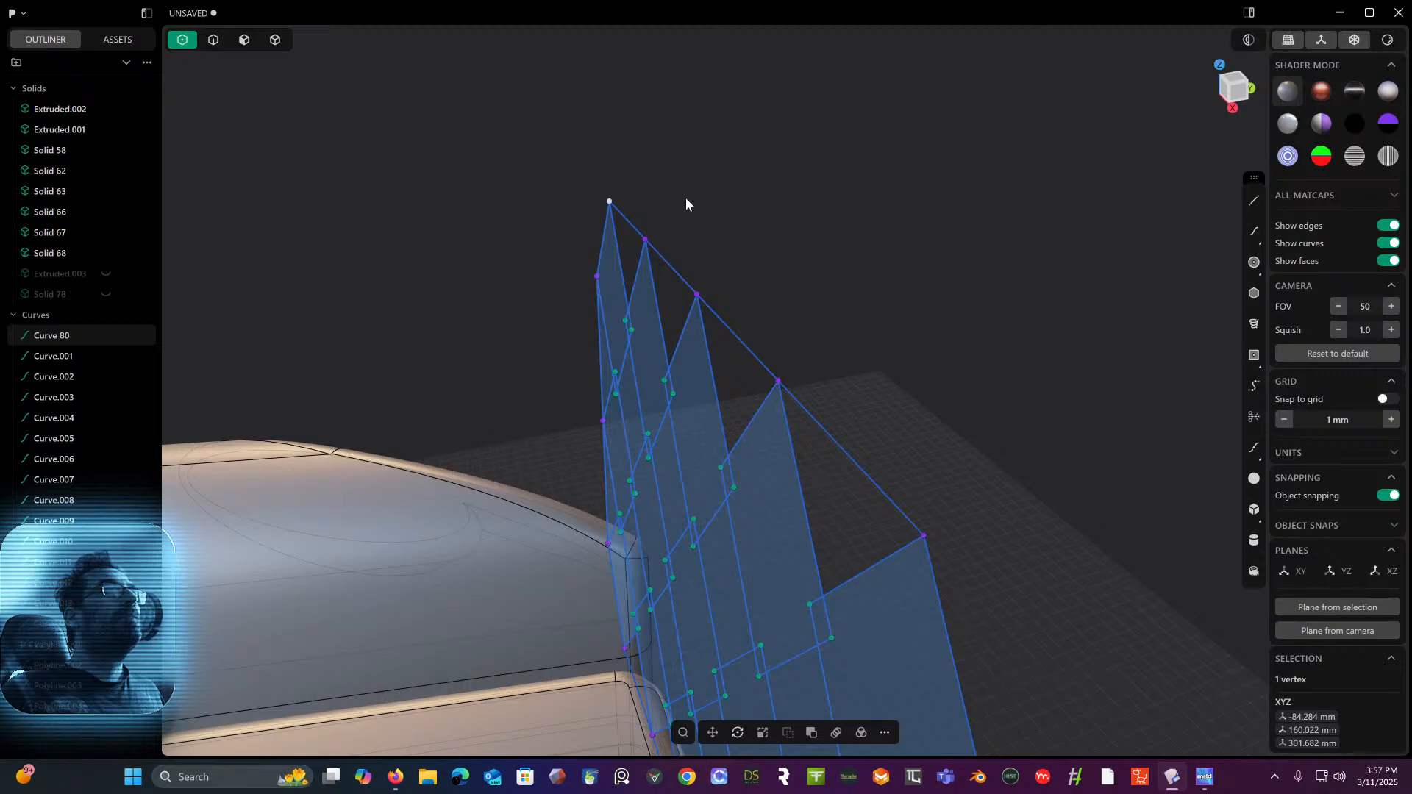
{"action": "middle_click_drag", "start_coordinate": [686, 203], "coordinate": [677, 212]}
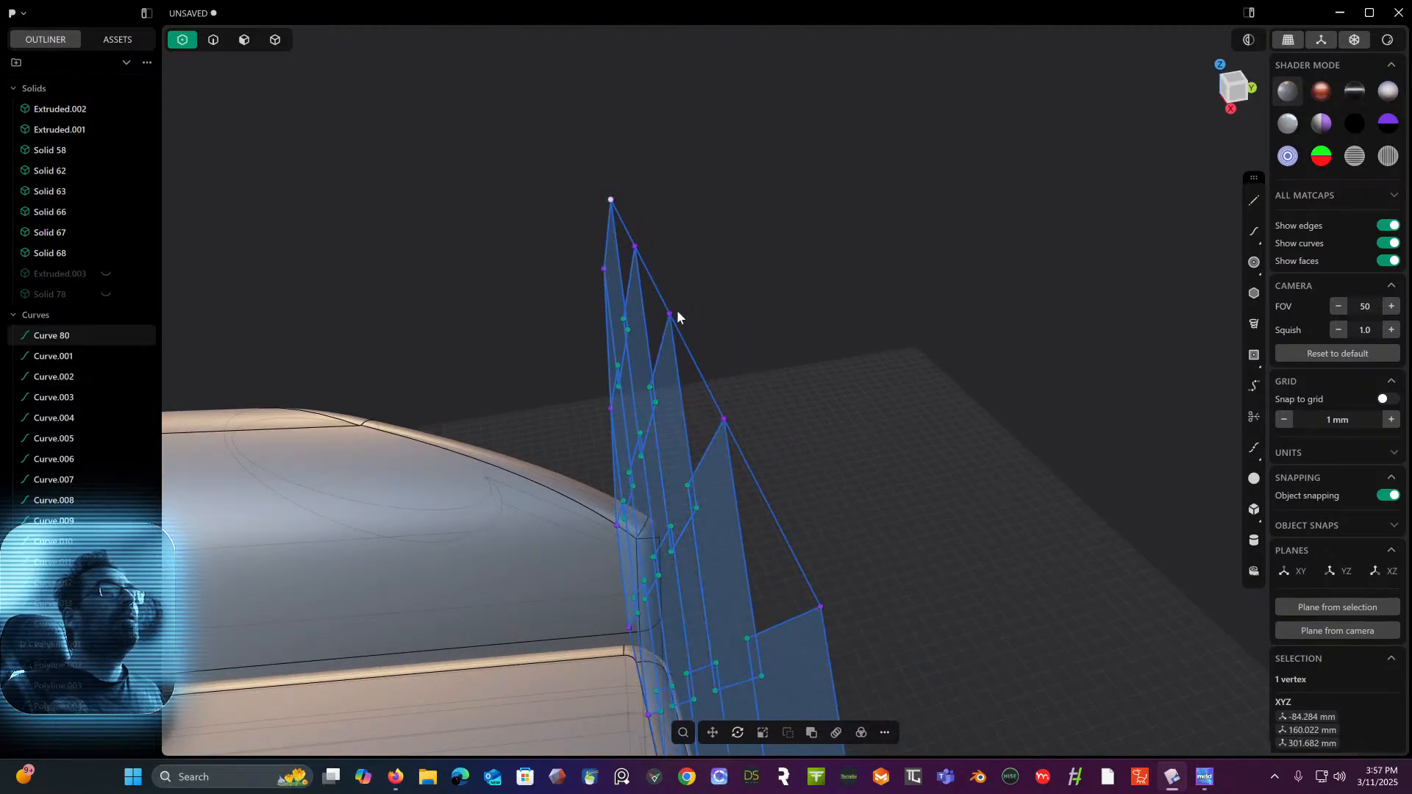
{"action": "mouse_move", "coordinate": [670, 314]}
{"action": "left_mouse_down"}
{"action": "mouse_move", "coordinate": [646, 320]}
{"action": "mouse_move", "coordinate": [674, 315]}
{"action": "left_mouse_up"}
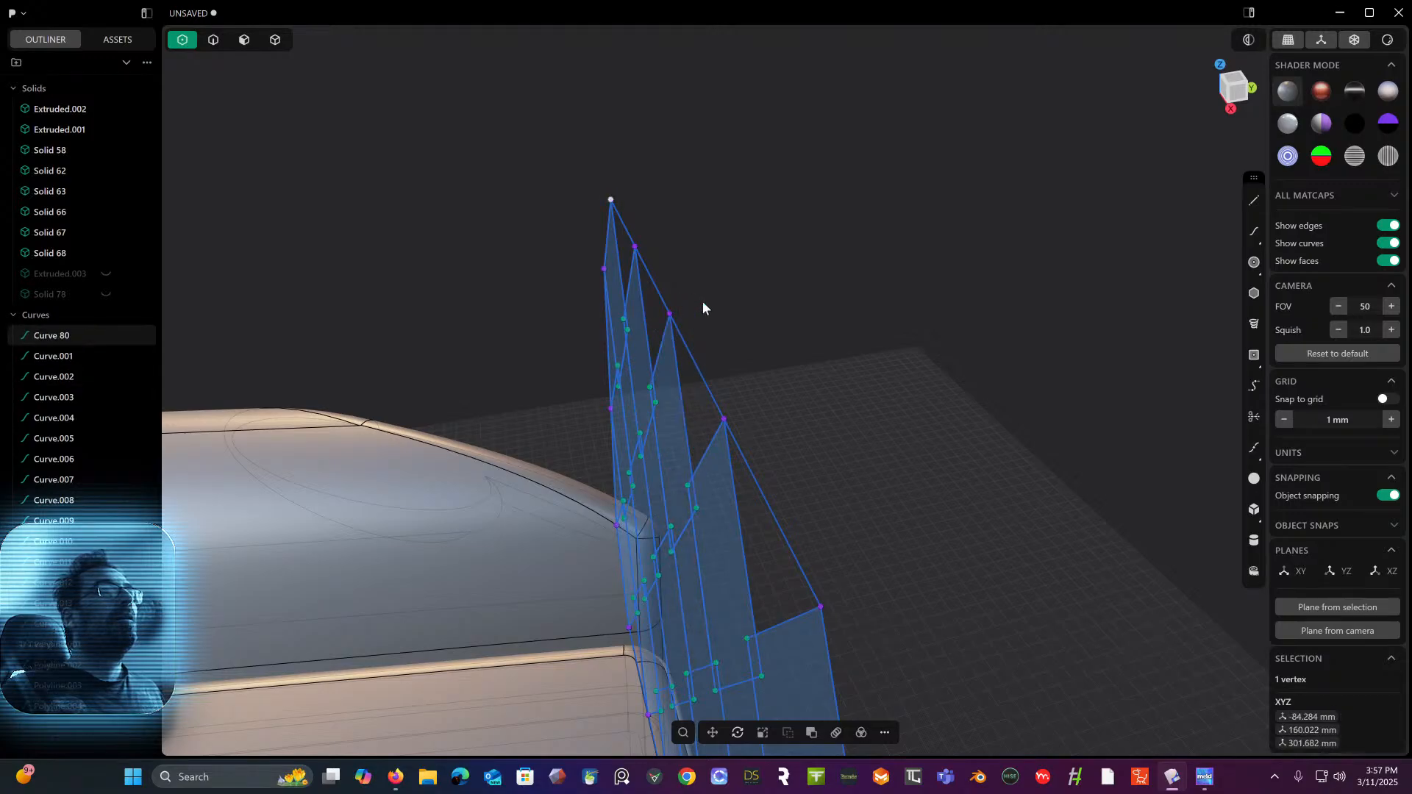
- Move the right boundary line's upper end point along Y to 157.944 mm, onto the upper diamond row's outer tip
{"action": "middle_click_drag", "start_coordinate": [703, 301], "coordinate": [652, 188]}
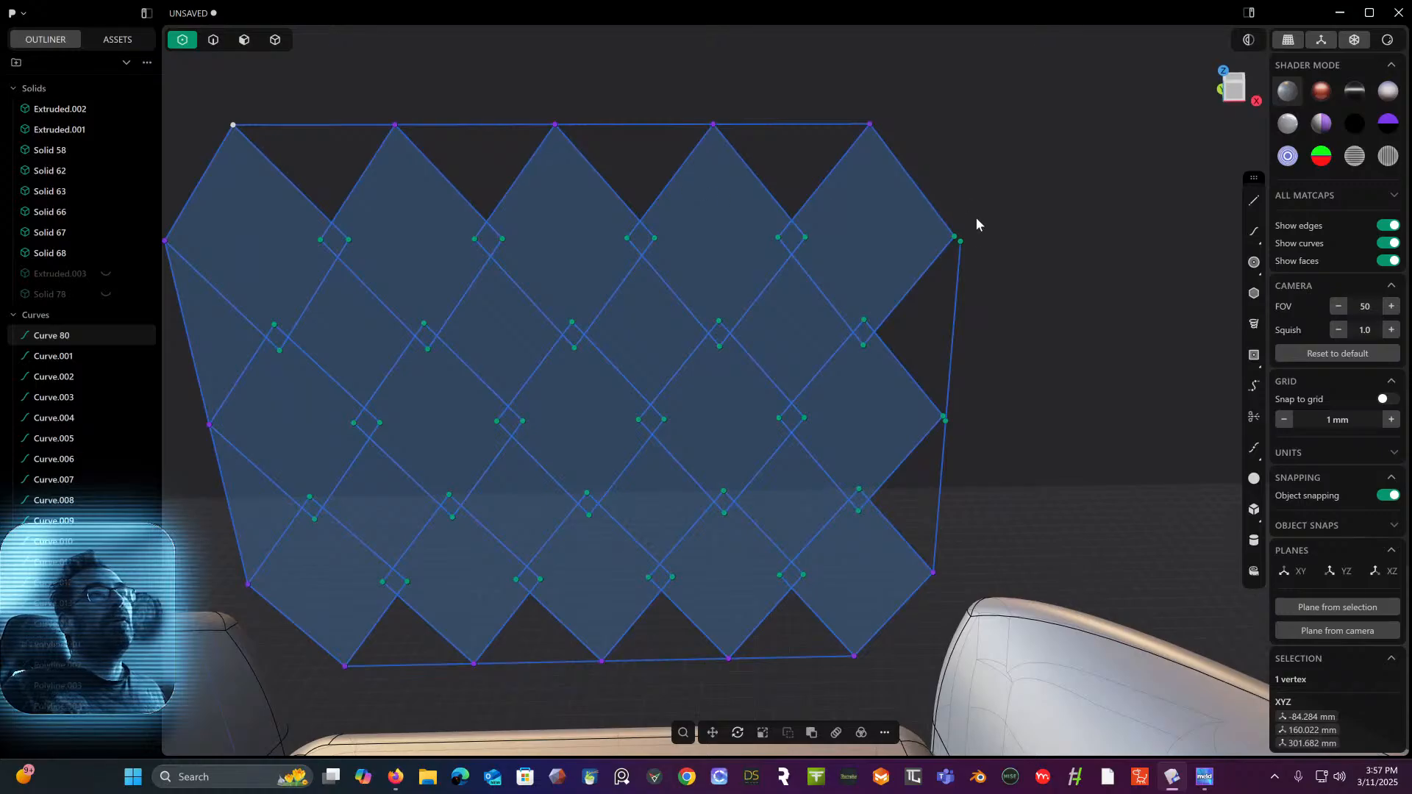
{"action": "left_click", "coordinate": [961, 242]}
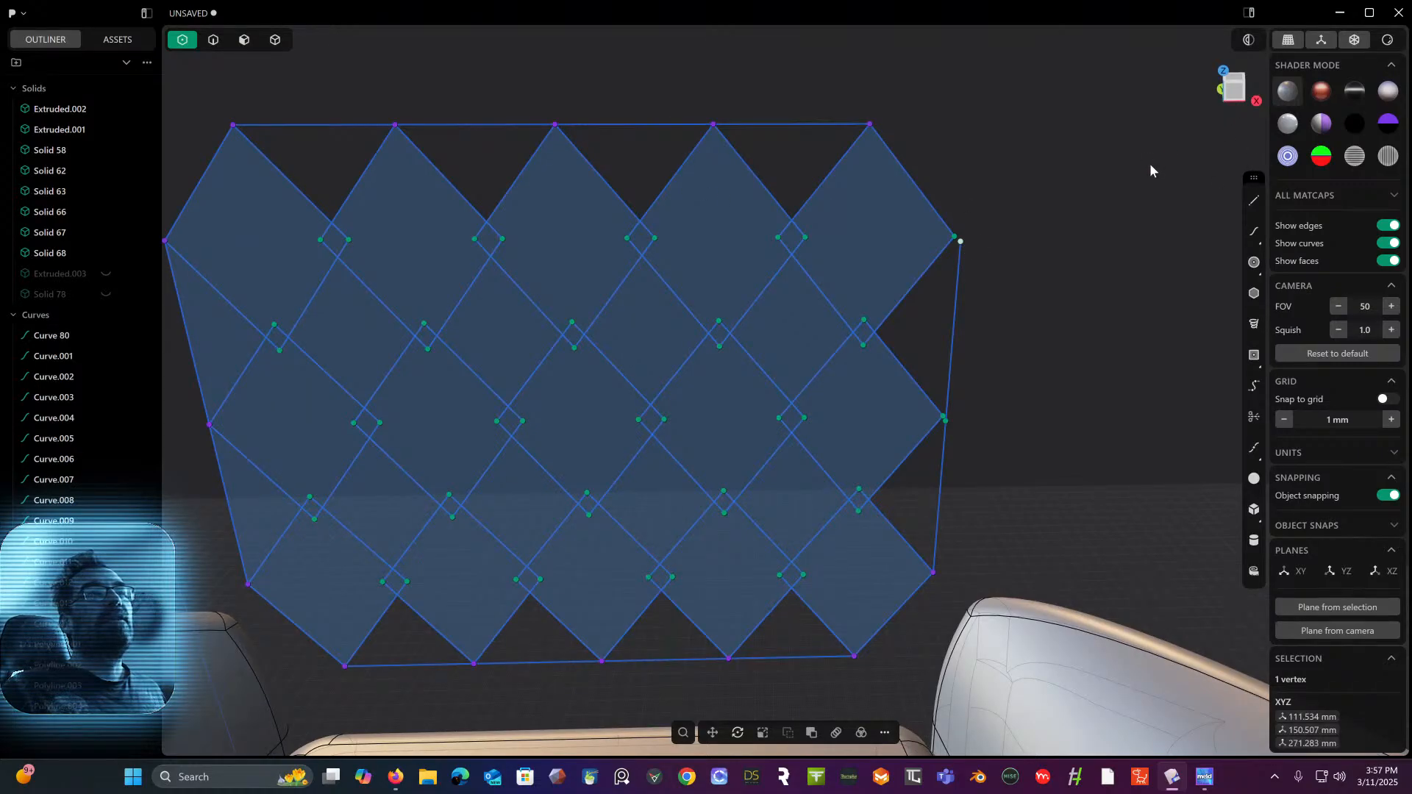
{"action": "middle_click_drag", "start_coordinate": [1151, 170], "coordinate": [1001, 270]}
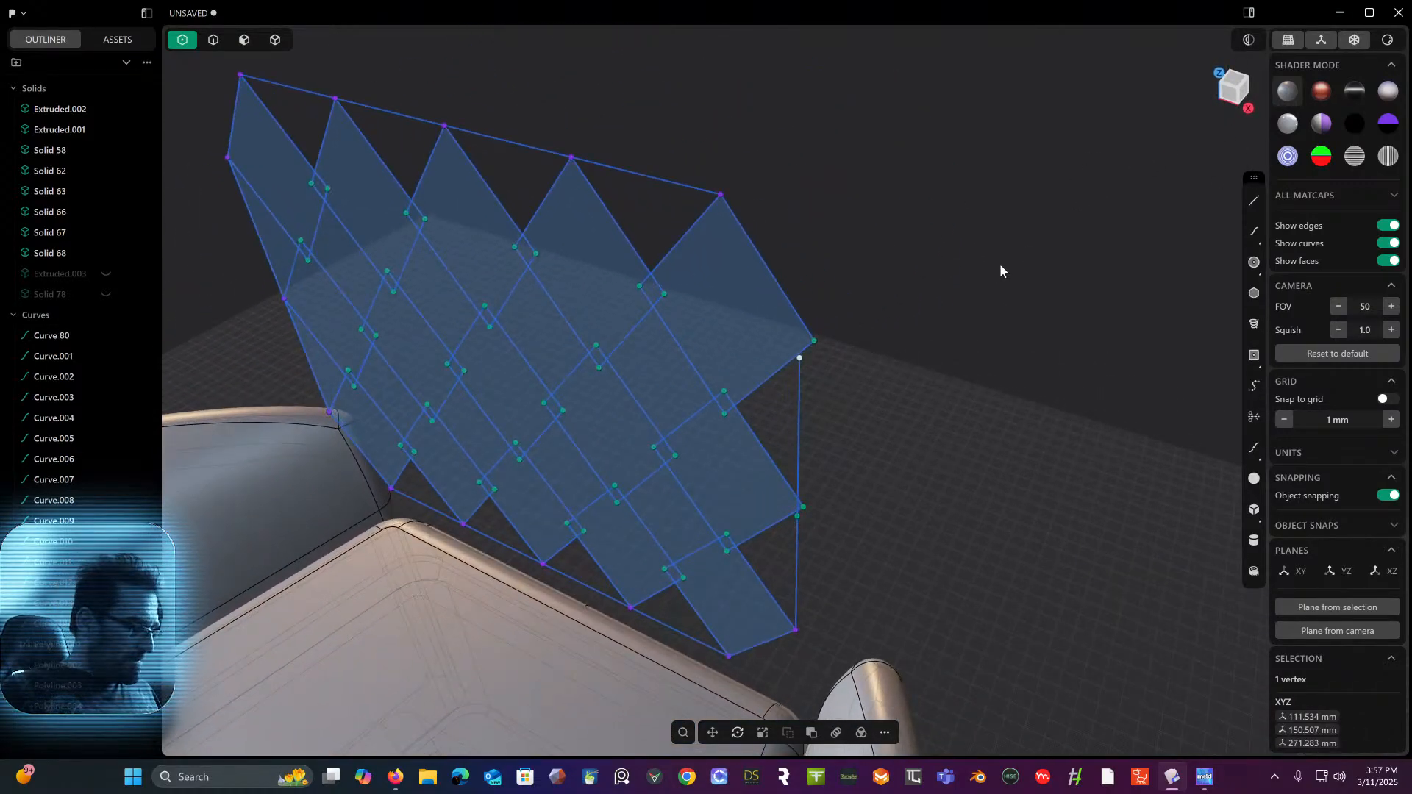
{"action": "key", "text": "g"}
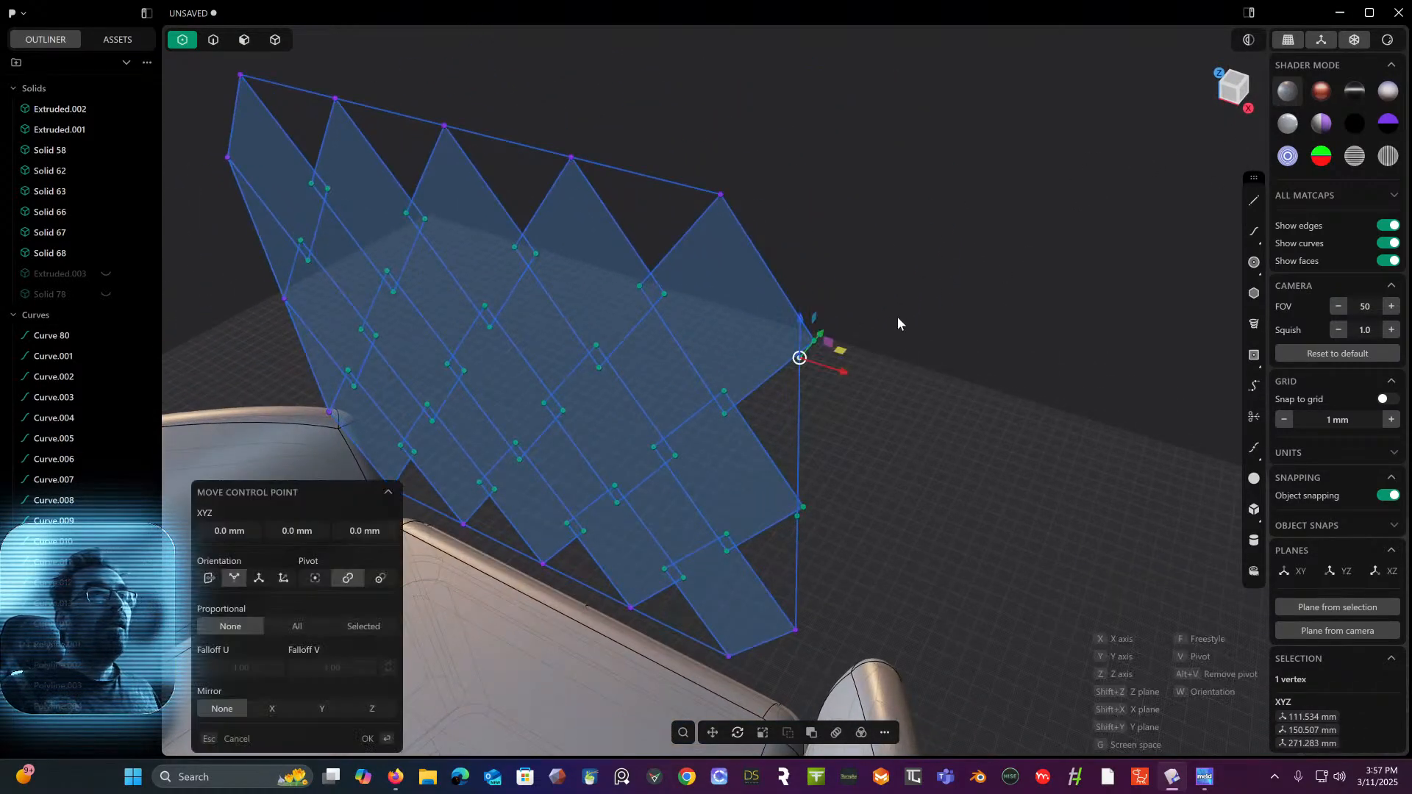
{"action": "left_click", "coordinate": [815, 344]}
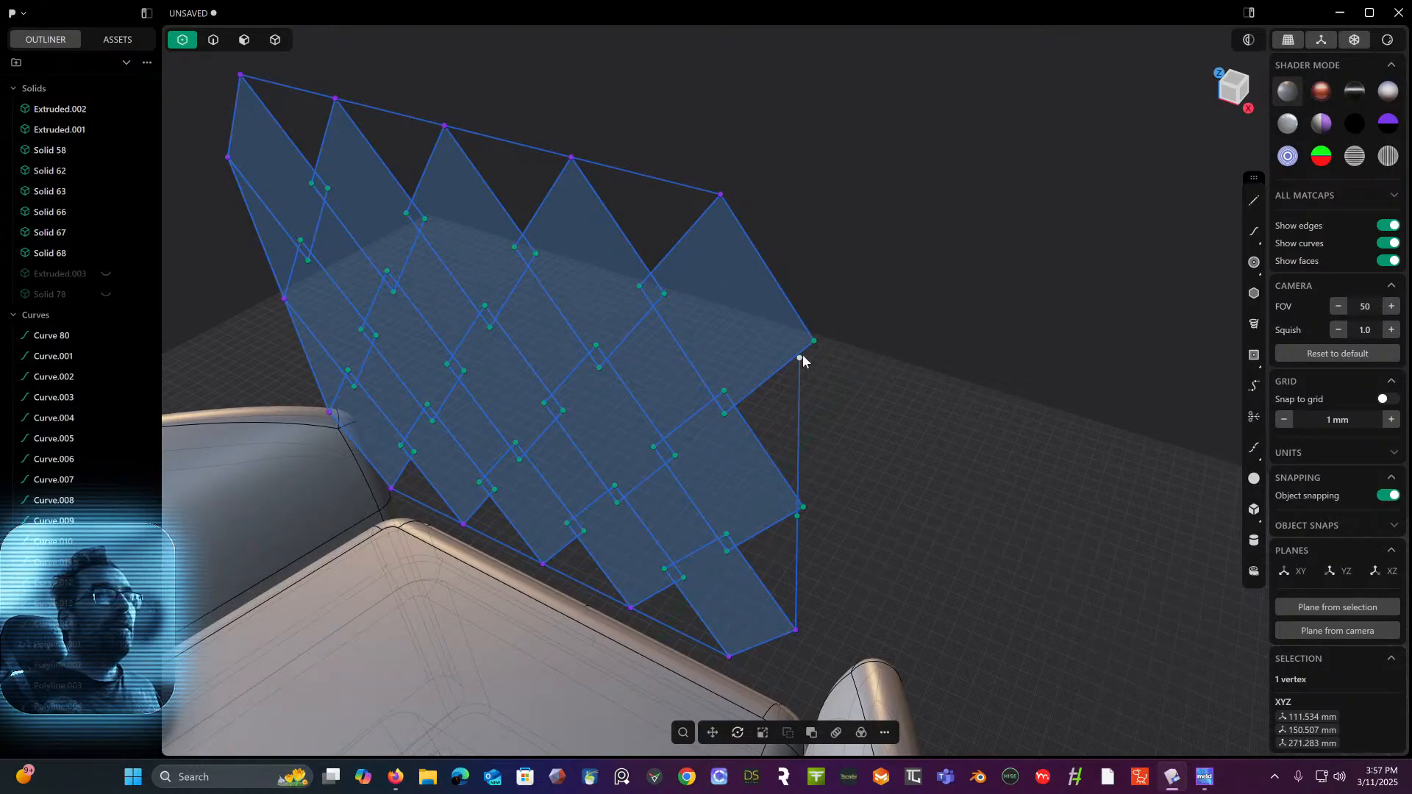
{"action": "key", "text": "g"}
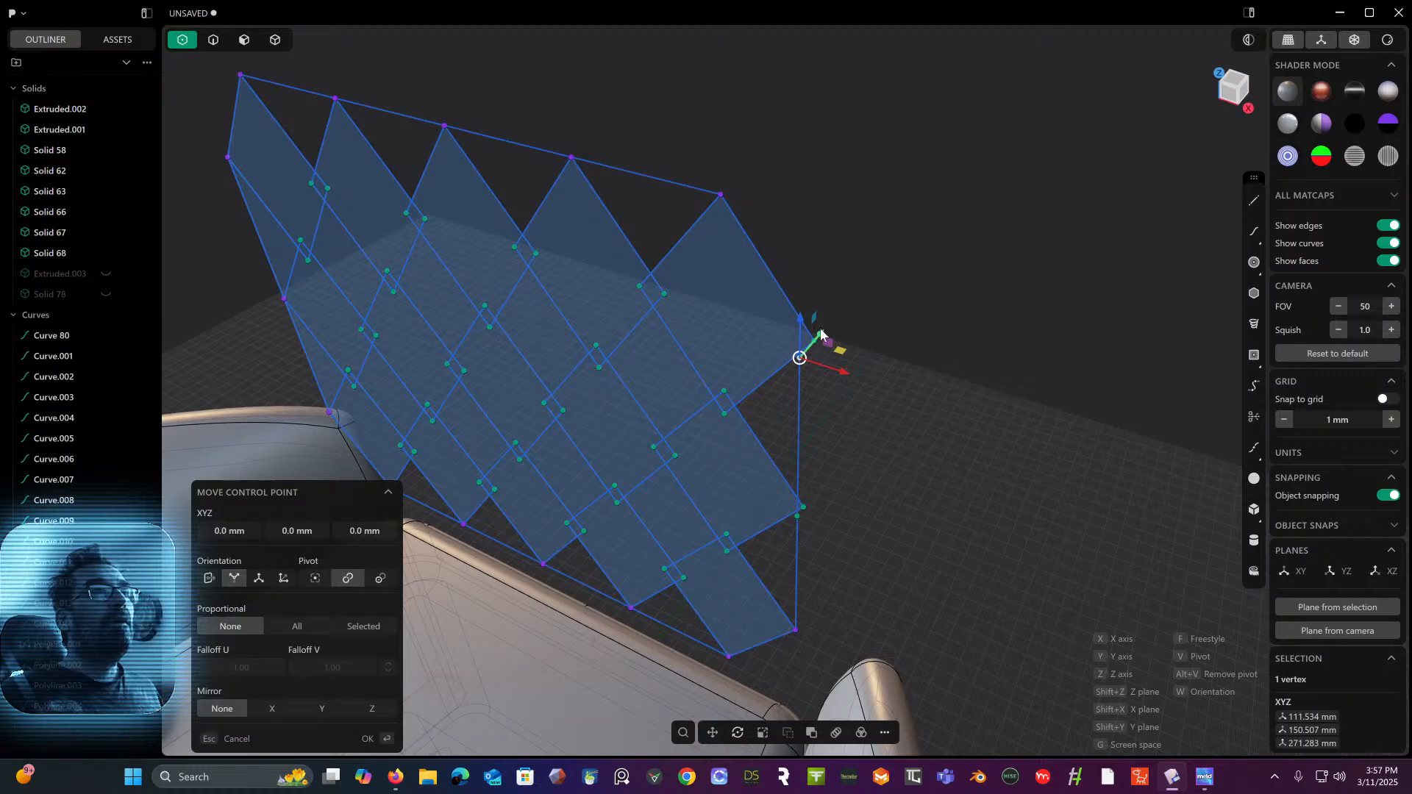
{"action": "mouse_move", "coordinate": [825, 334]}
{"action": "left_mouse_down"}
{"action": "mouse_move", "coordinate": [840, 319]}
{"action": "mouse_move", "coordinate": [816, 341]}
{"action": "left_mouse_up"}
{"action": "right_click", "coordinate": [854, 318]}
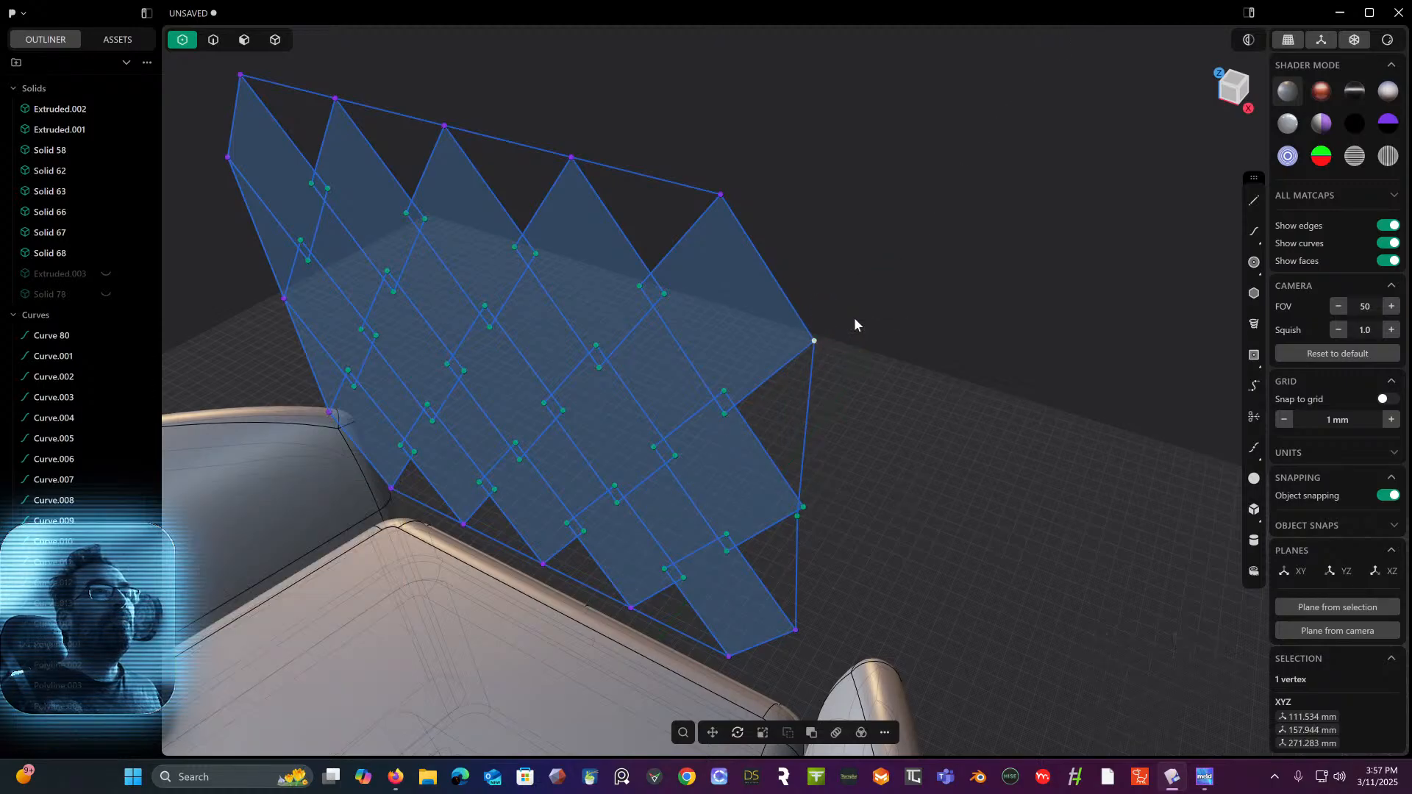
{"action": "middle_click_drag", "start_coordinate": [854, 318], "coordinate": [836, 317]}
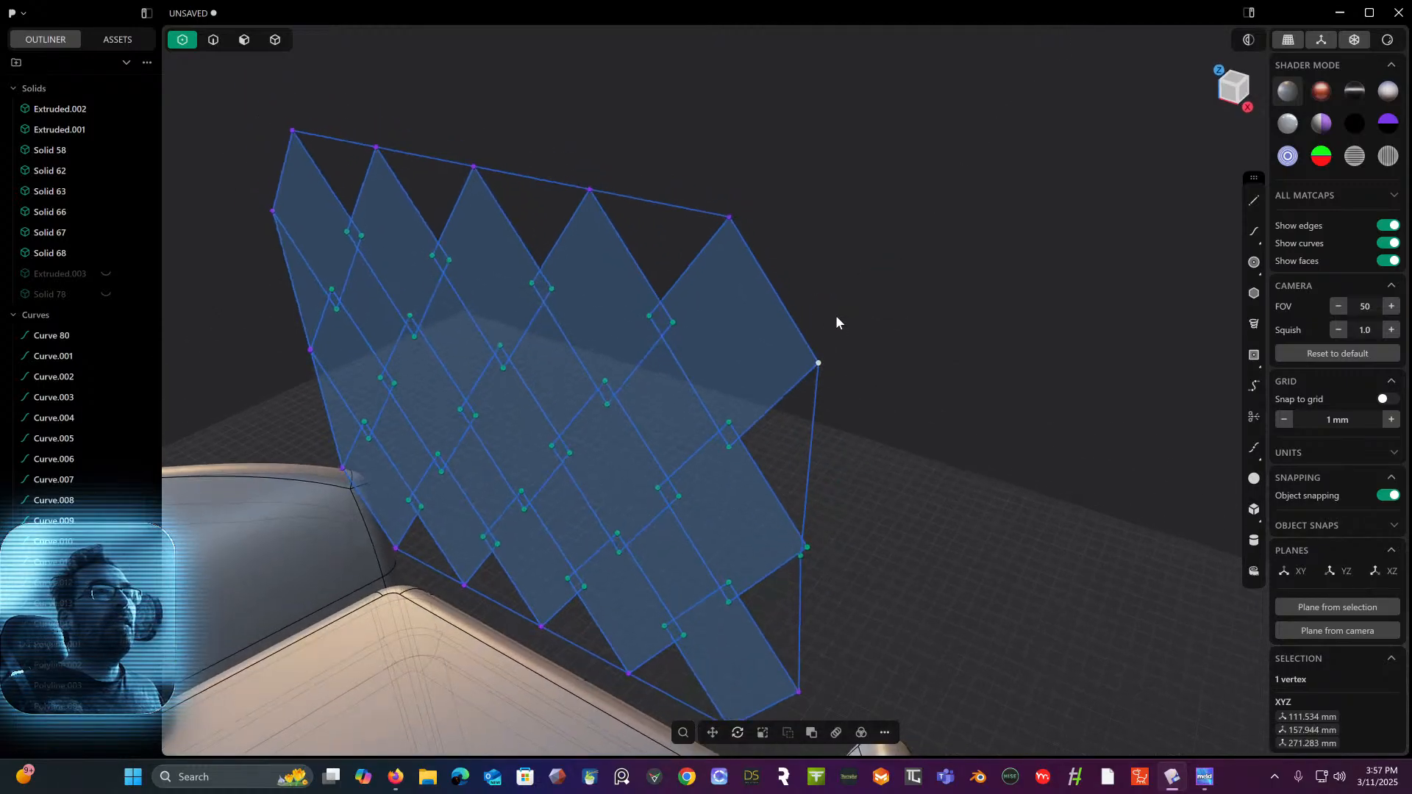
- Move the right boundary line's middle control point along Y to 154.225 mm, onto the middle diamond row's outer tip
{"action": "left_click", "coordinate": [800, 556]}
{"action": "key", "text": "g"}
{"action": "mouse_move", "coordinate": [826, 542]}
{"action": "left_mouse_down"}
{"action": "mouse_move", "coordinate": [854, 507]}
{"action": "mouse_move", "coordinate": [813, 545]}
{"action": "left_mouse_up"}
{"action": "right_click", "coordinate": [884, 459]}
{"action": "scroll", "coordinate": [883, 459], "scroll_direction": "down", "scroll_amount": 2}
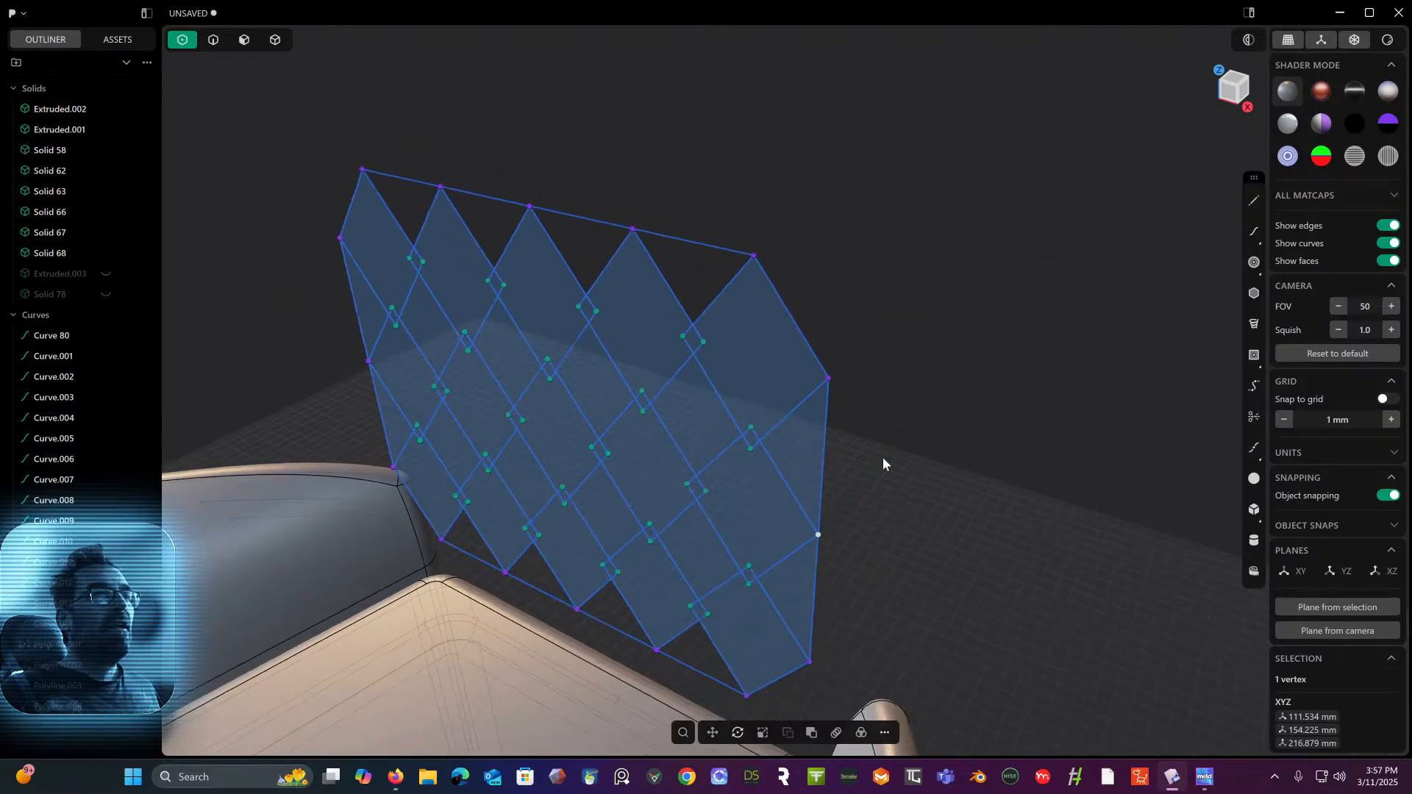
- Delete the straight boundary lines above the top diamond row and below the lowest diamond row
{"action": "middle_click_drag", "start_coordinate": [882, 457], "coordinate": [960, 470]}
{"action": "middle_click_drag", "start_coordinate": [960, 470], "coordinate": [1219, 229], "text": "shift"}
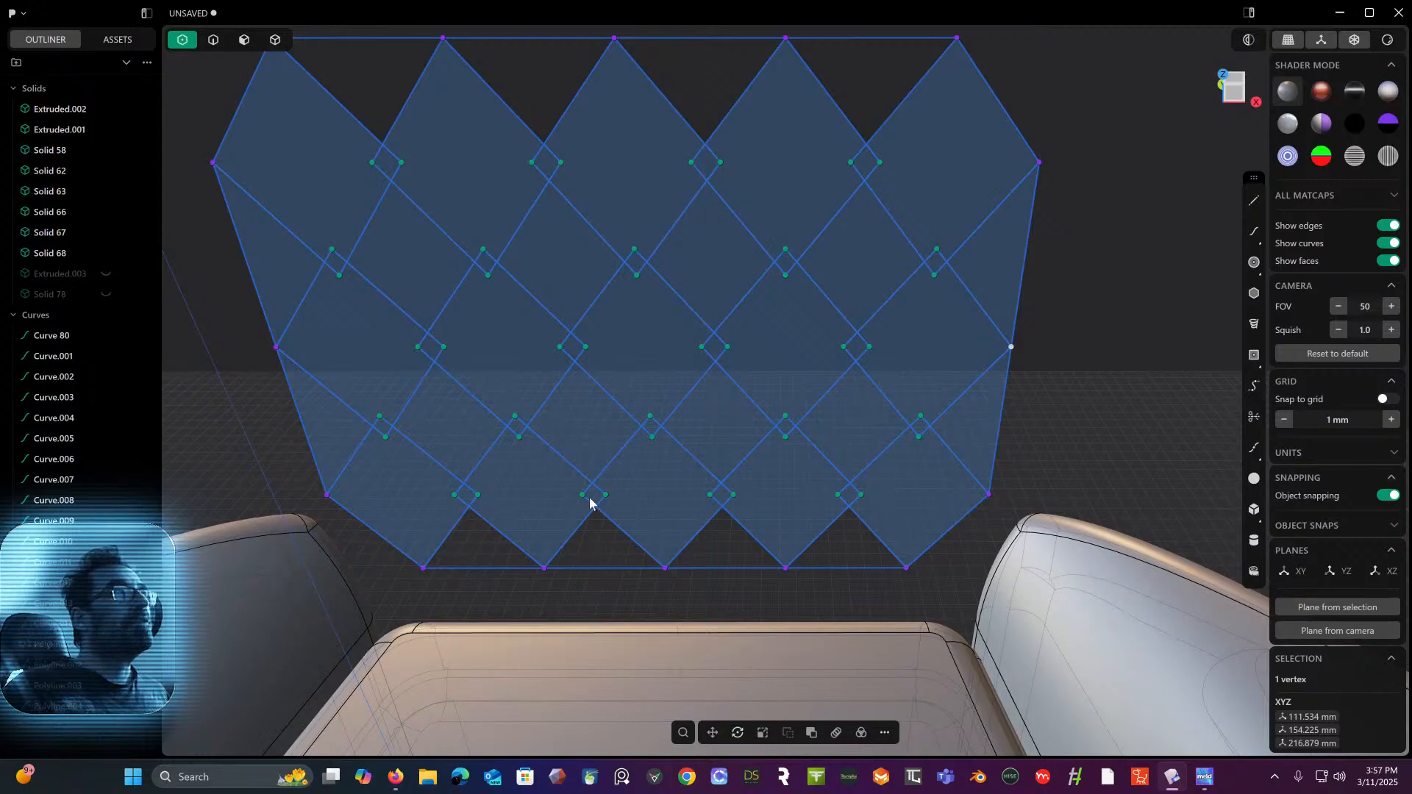
{"action": "left_click", "coordinate": [213, 40]}
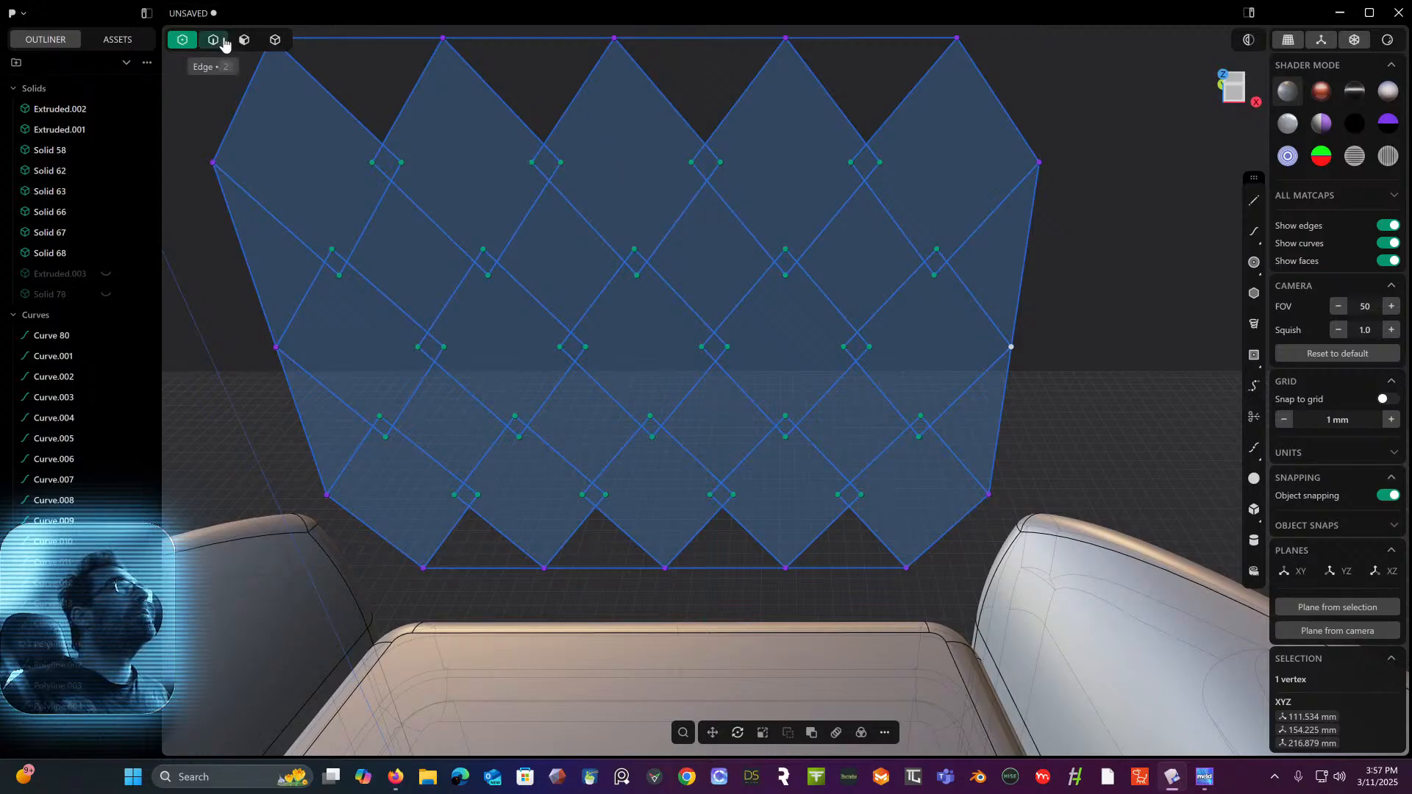
{"action": "left_click", "coordinate": [508, 40]}
{"action": "key", "text": "Delete"}
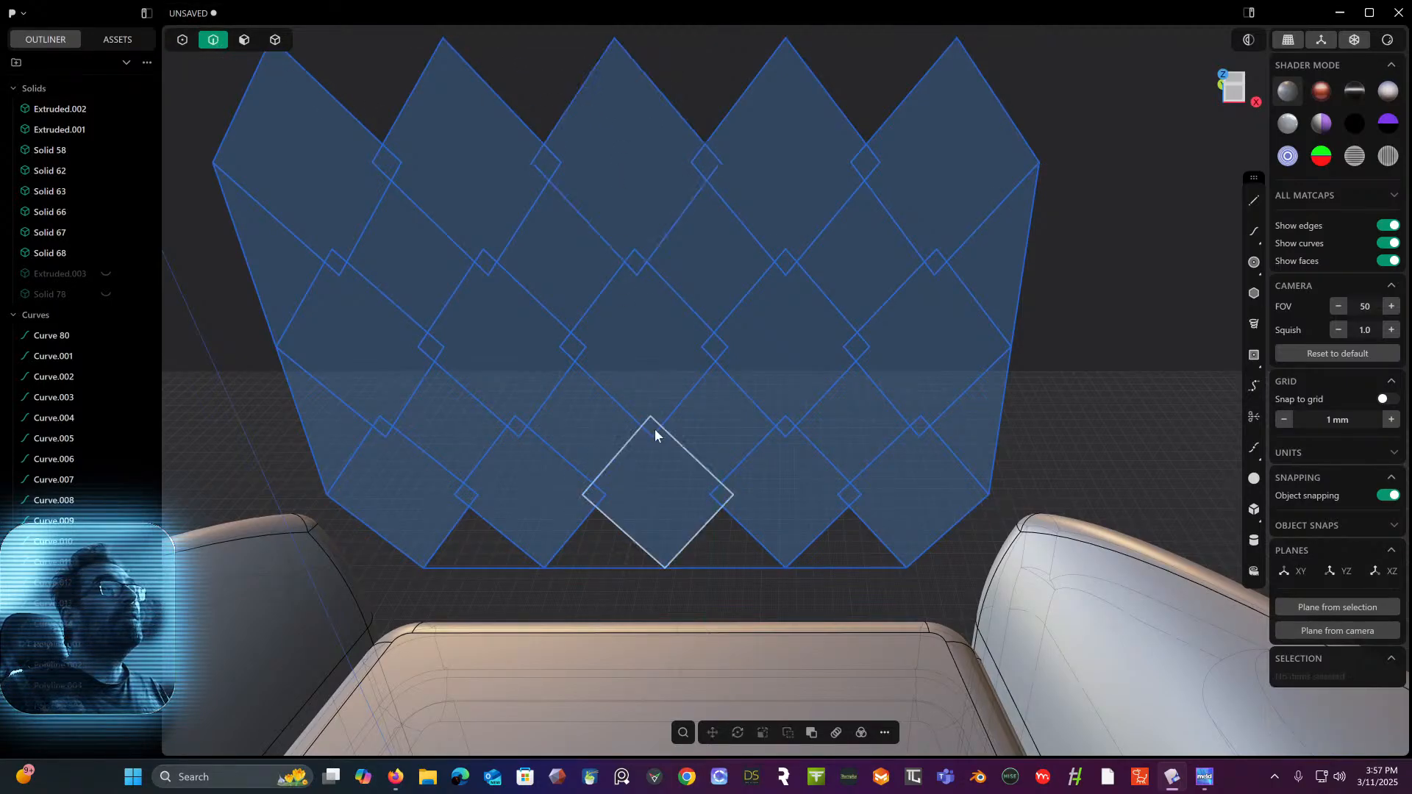
{"action": "left_click", "coordinate": [722, 567]}
{"action": "key", "text": "Delete"}
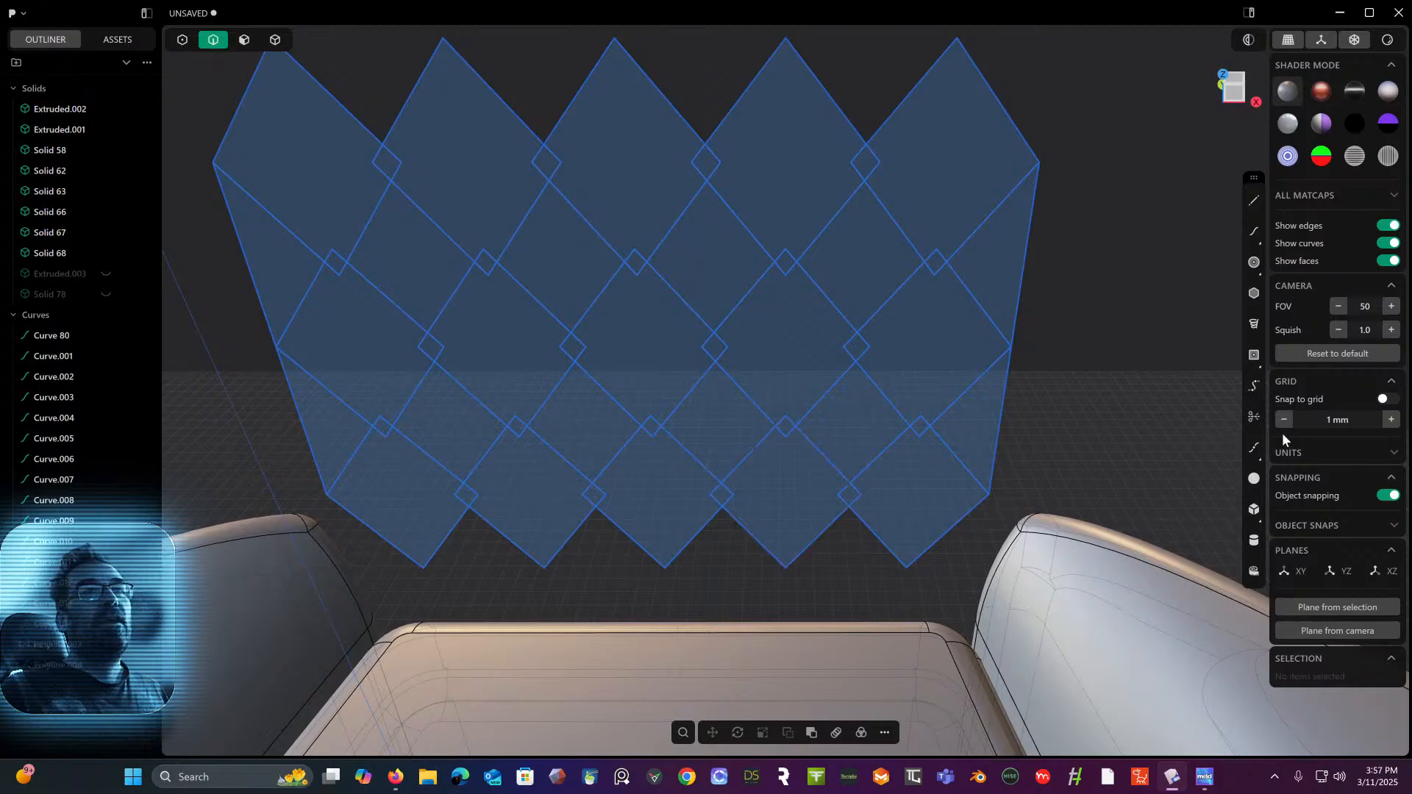
- Draw a line about 42.7 mm long between the two leftmost lower tips of the lowest diamond row
{"action": "left_click", "coordinate": [1254, 200]}
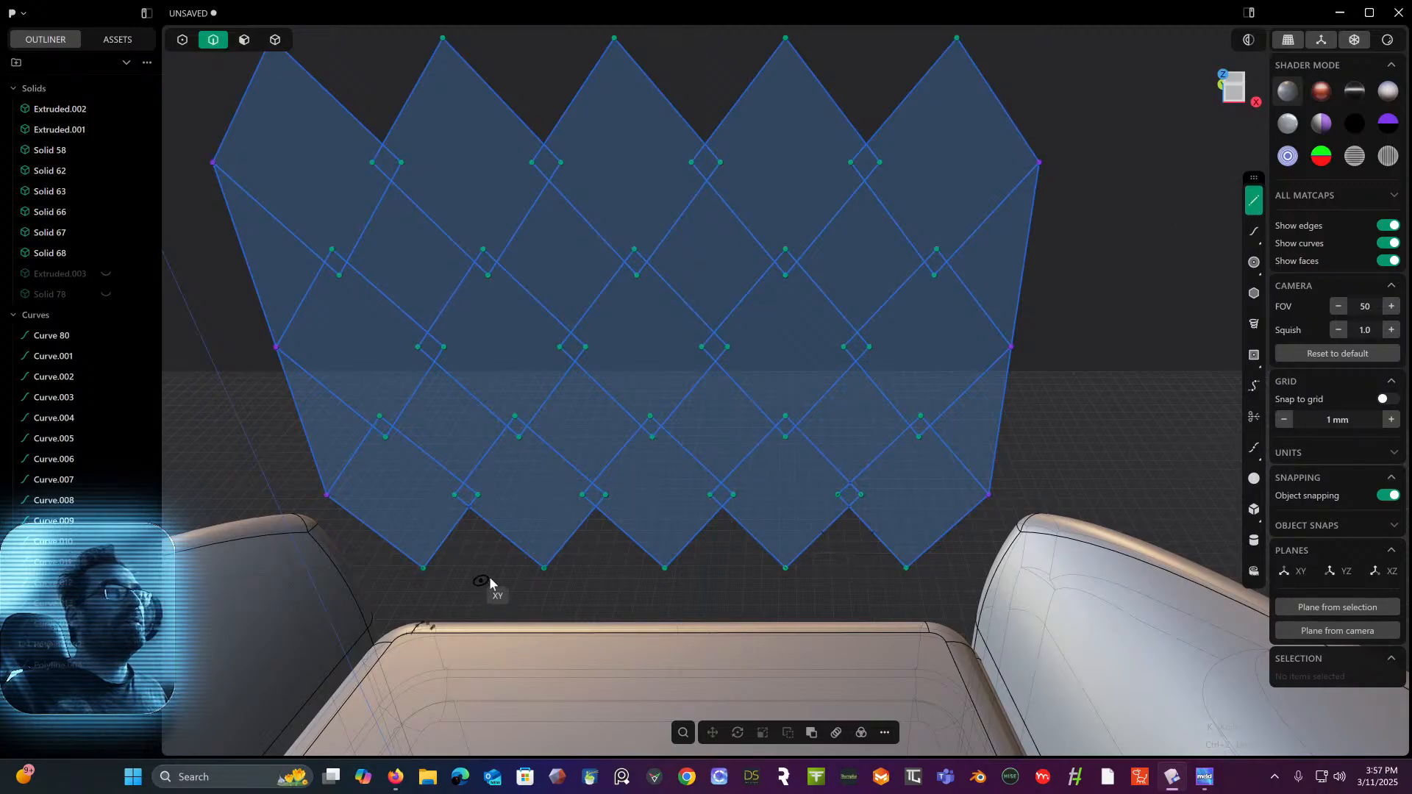
{"action": "left_click", "coordinate": [545, 568]}
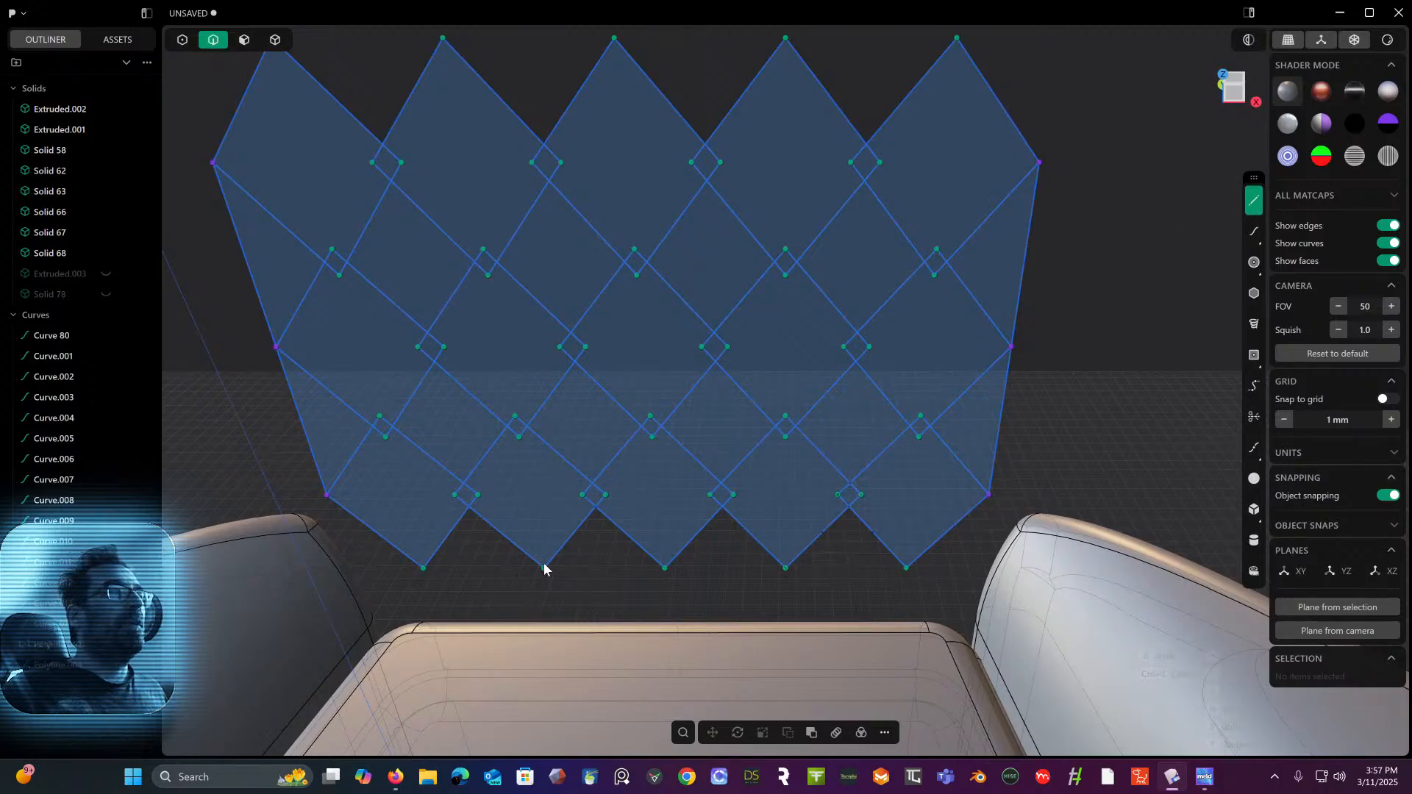
{"action": "left_click", "coordinate": [425, 568]}
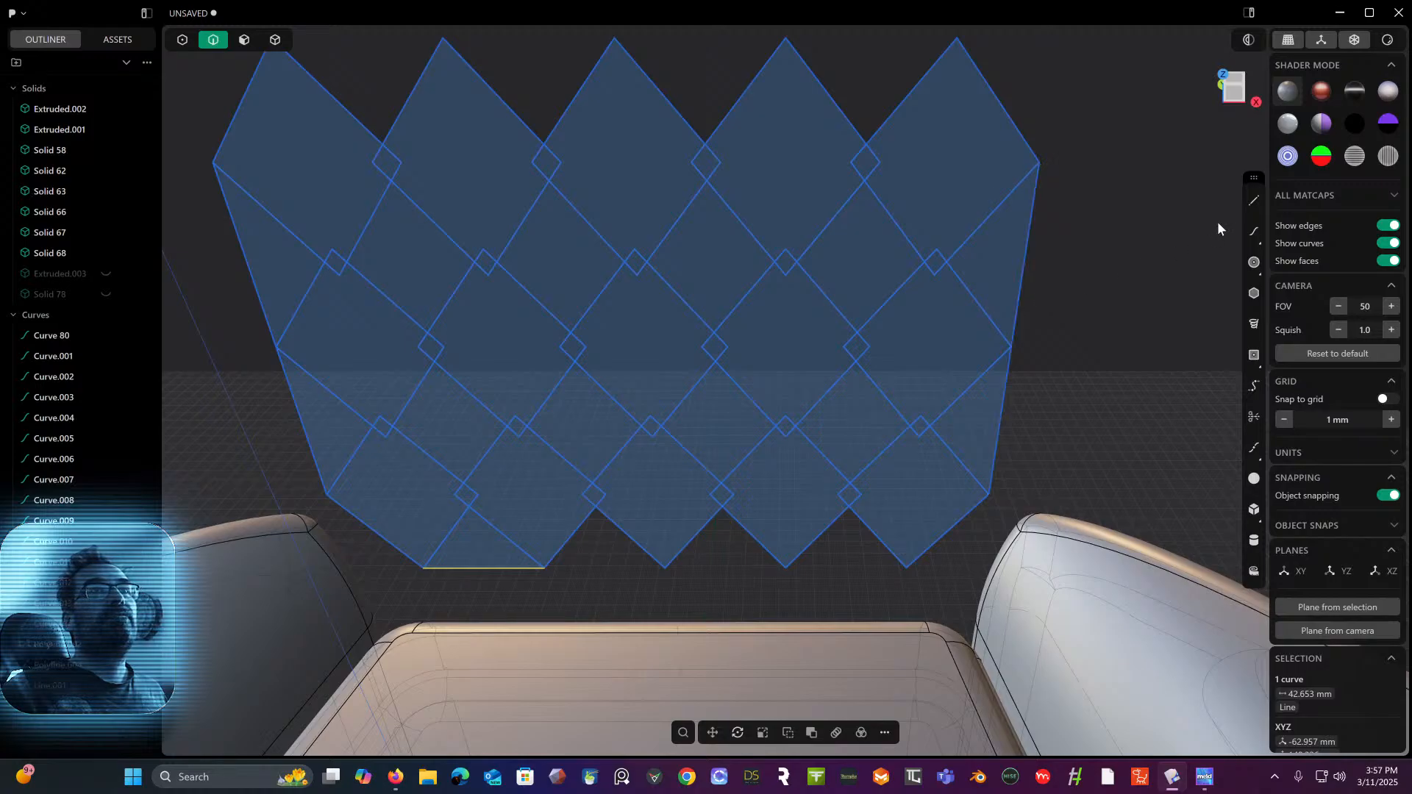
- Draw a polyline about 128 mm long from the rightmost lower tip through the lower tips to the short bottom line's end
{"action": "left_click", "coordinate": [1254, 200]}
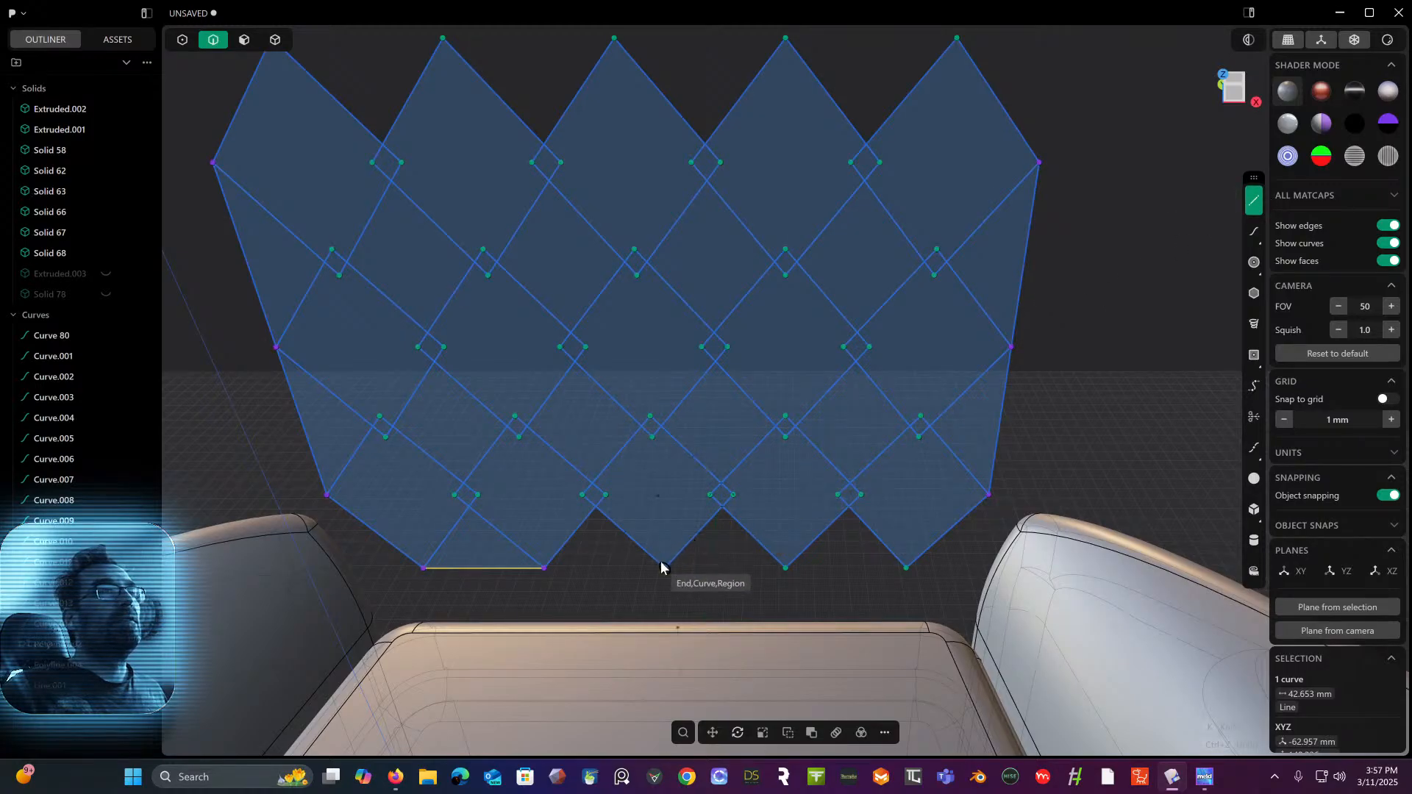
{"action": "left_click", "coordinate": [906, 568]}
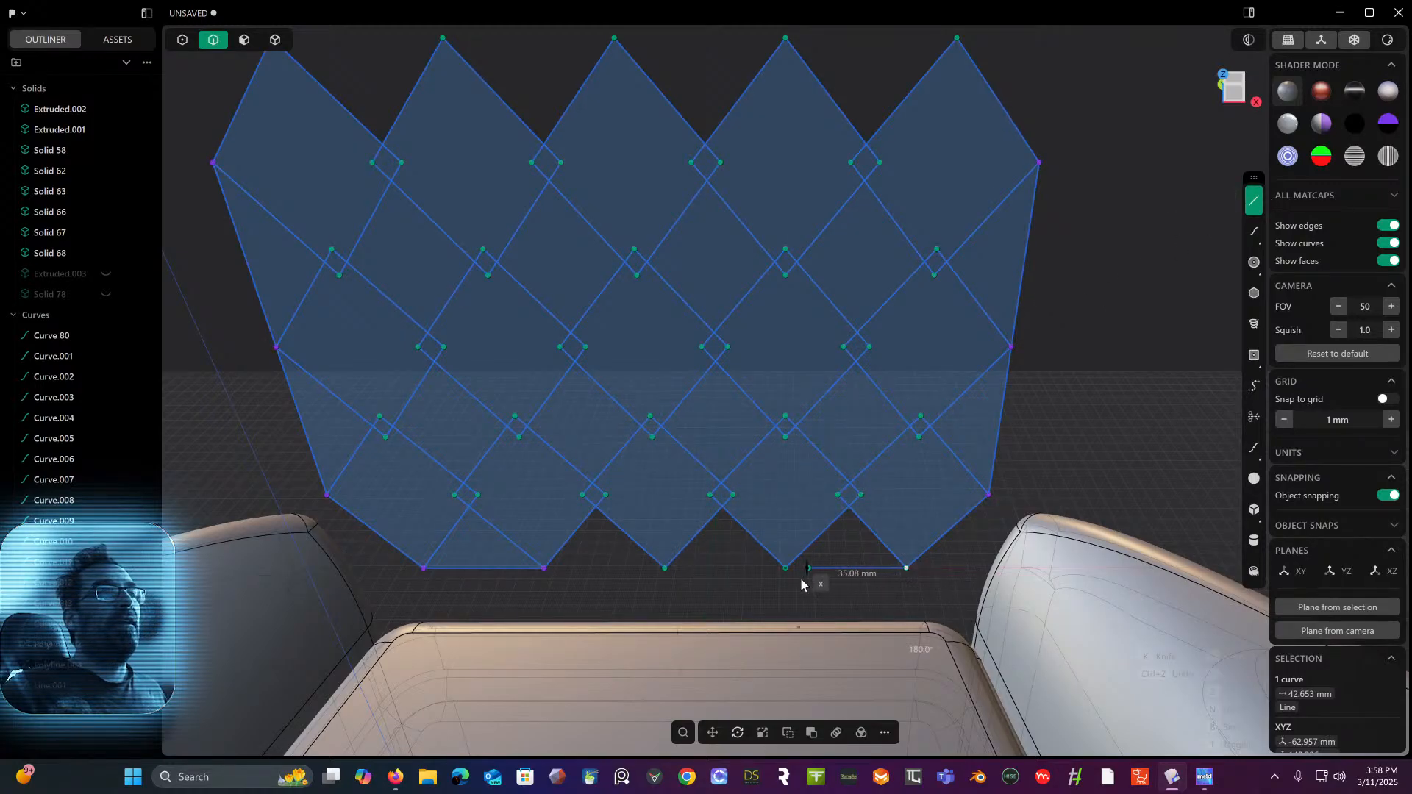
{"action": "left_click", "coordinate": [785, 567]}
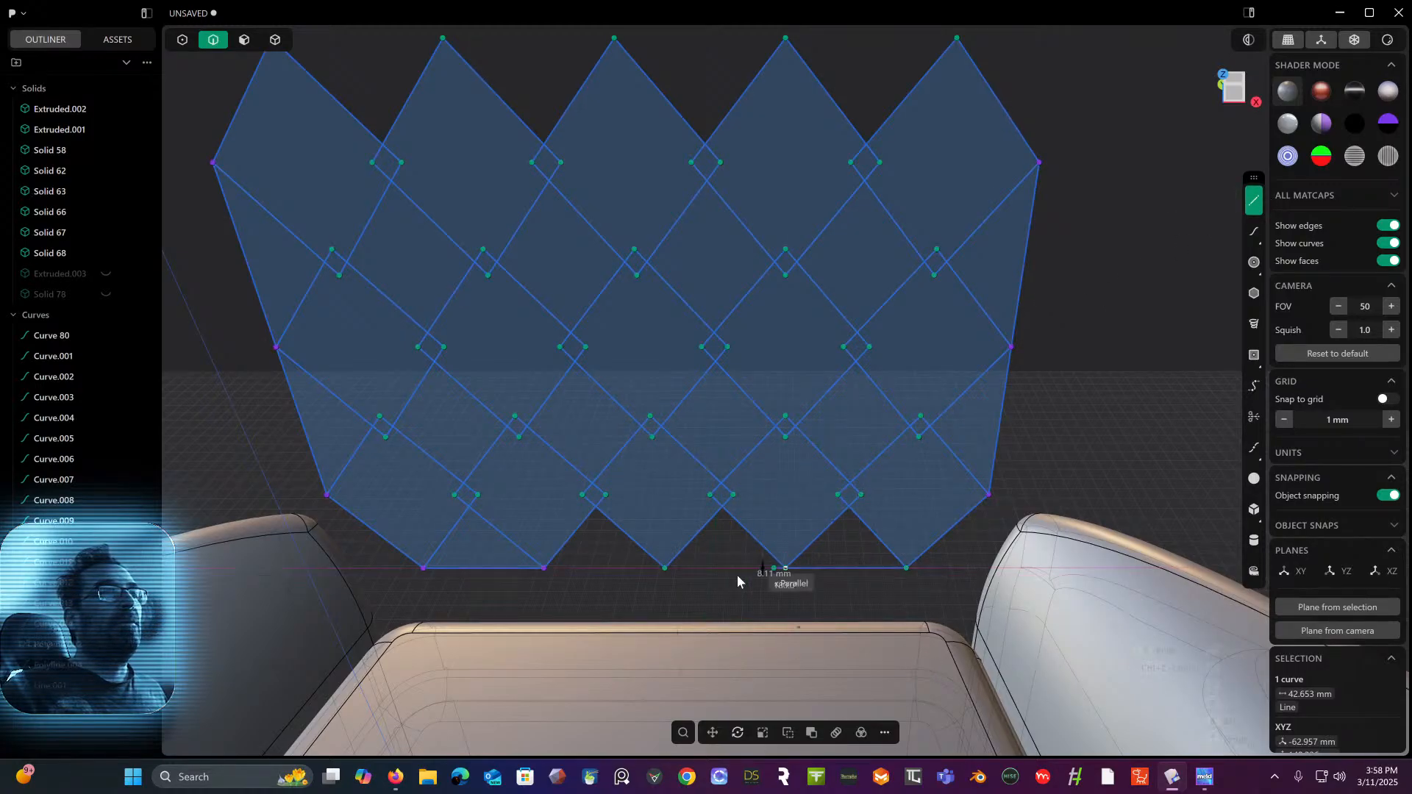
{"action": "left_click", "coordinate": [665, 568]}
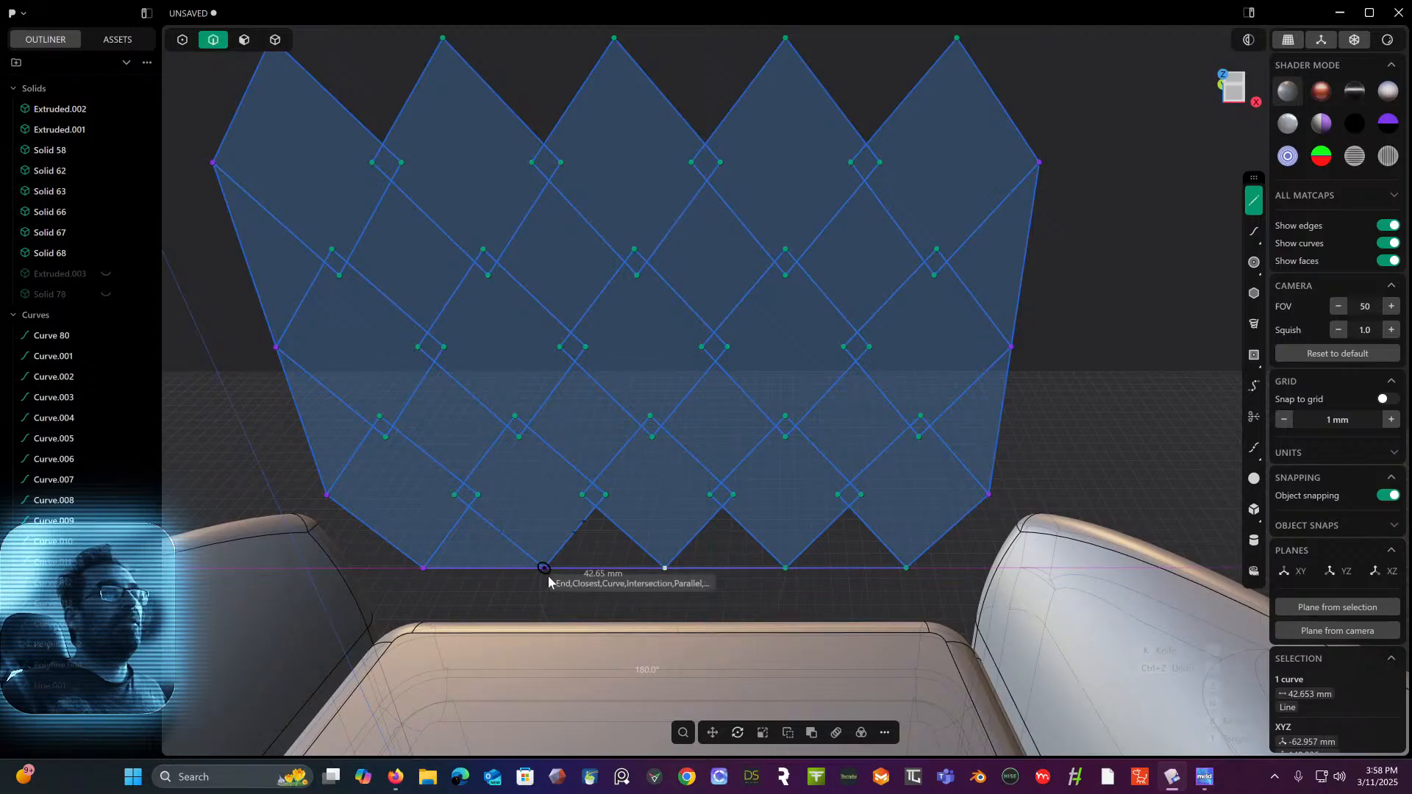
{"action": "left_click", "coordinate": [548, 578]}
{"action": "key", "text": "Escape"}
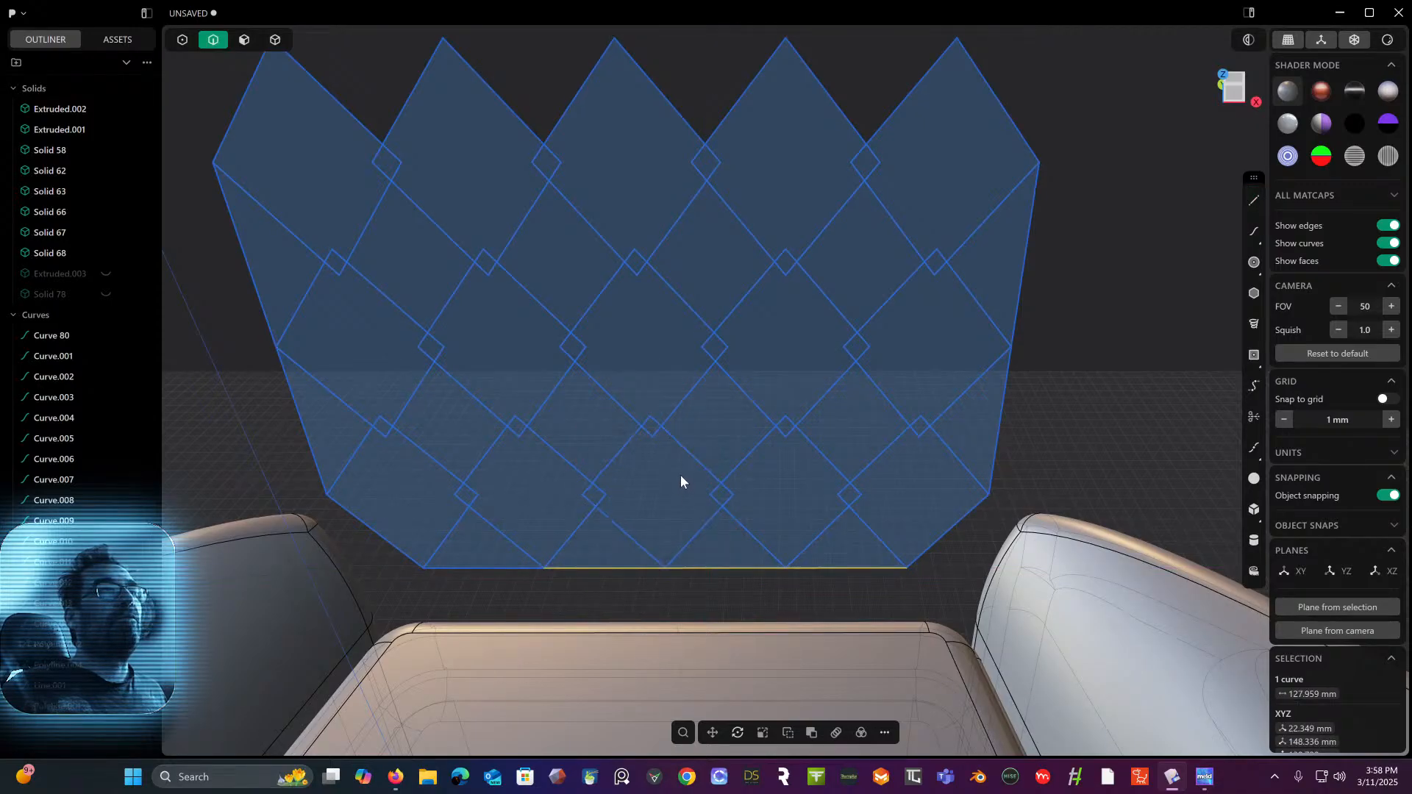
- Draw a polyline about 170.6 mm long through all five upper tips of the top diamond row, from right to left
{"action": "middle_click_drag", "start_coordinate": [681, 475], "coordinate": [694, 581], "text": "shift"}
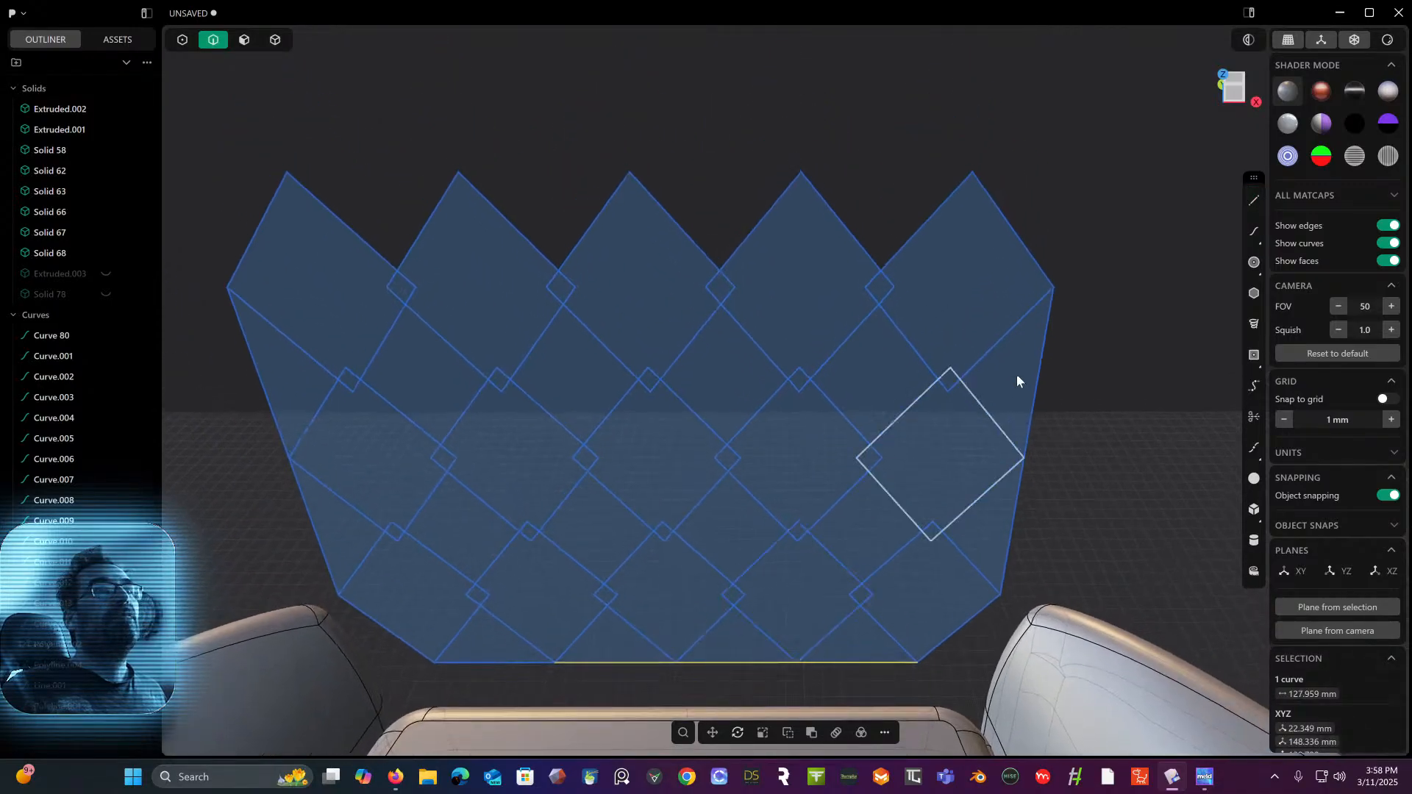
{"action": "left_click", "coordinate": [1253, 203]}
{"action": "left_click", "coordinate": [981, 171]}
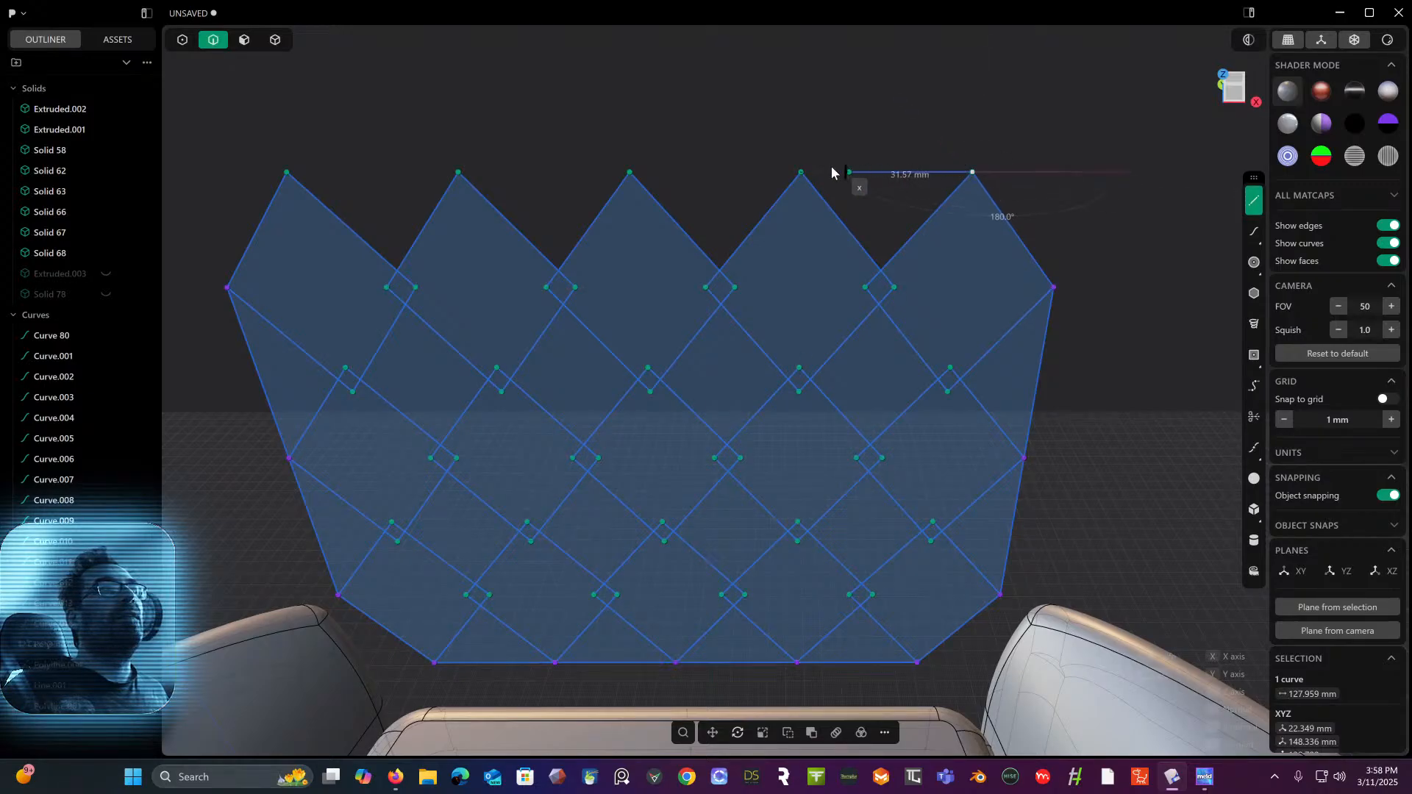
{"action": "left_click", "coordinate": [799, 172]}
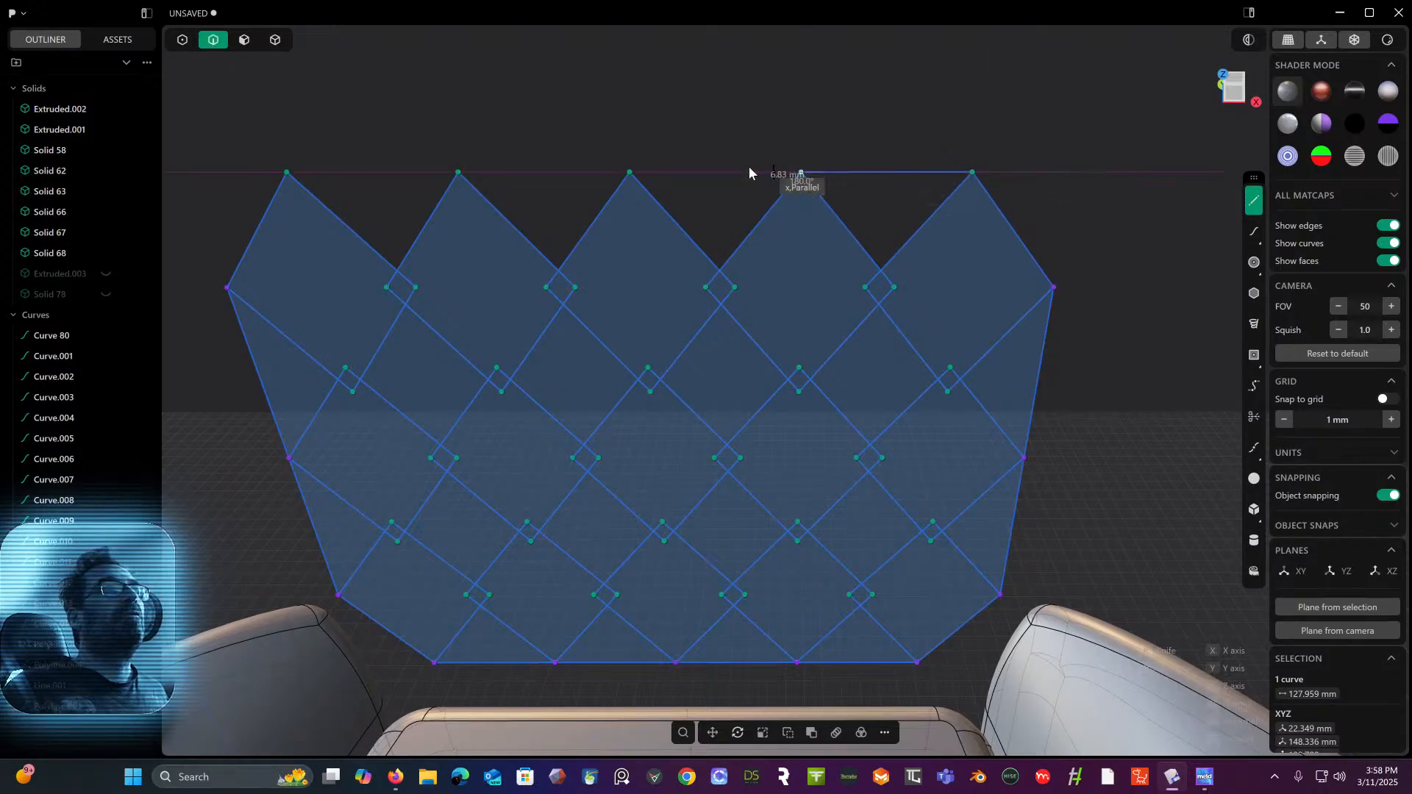
{"action": "left_click", "coordinate": [628, 172]}
{"action": "left_click", "coordinate": [456, 172]}
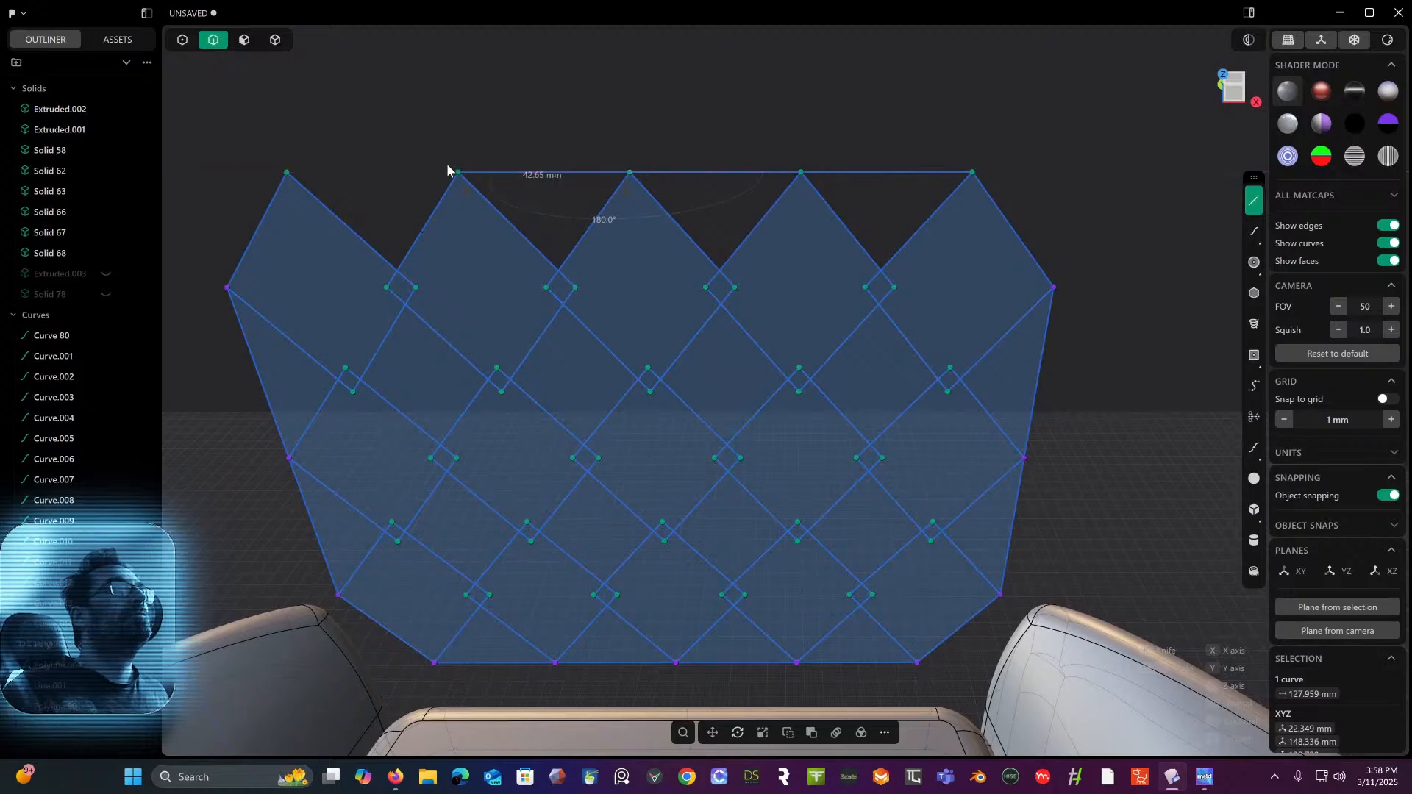
{"action": "left_click", "coordinate": [290, 167]}
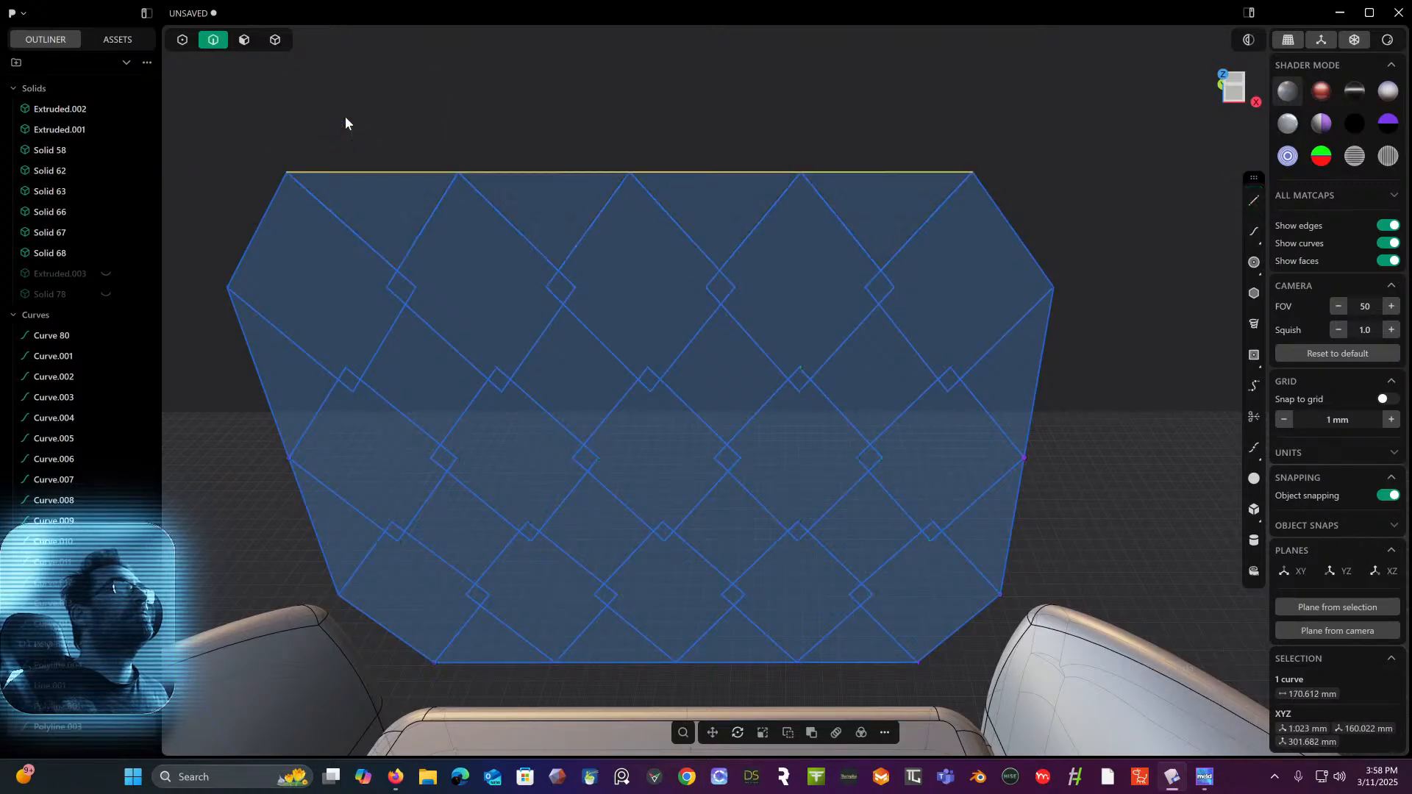
- Show the hidden solid Extruded.003 and view the diamond pattern against it from the front
{"action": "scroll", "coordinate": [425, 91], "scroll_direction": "down", "scroll_amount": 1}
{"action": "middle_click_drag", "start_coordinate": [425, 91], "coordinate": [582, 115]}
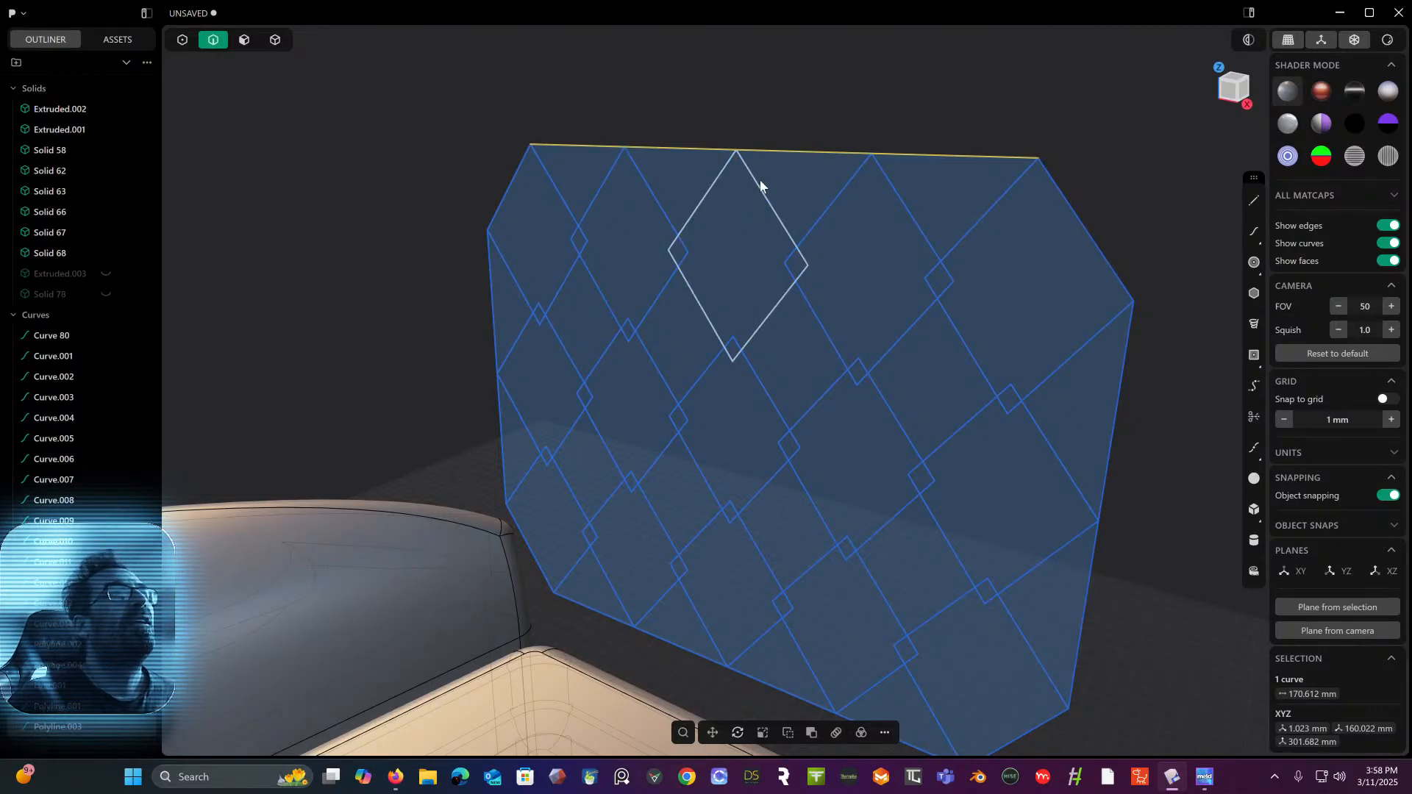
{"action": "scroll", "coordinate": [698, 88], "scroll_direction": "down", "scroll_amount": 3}
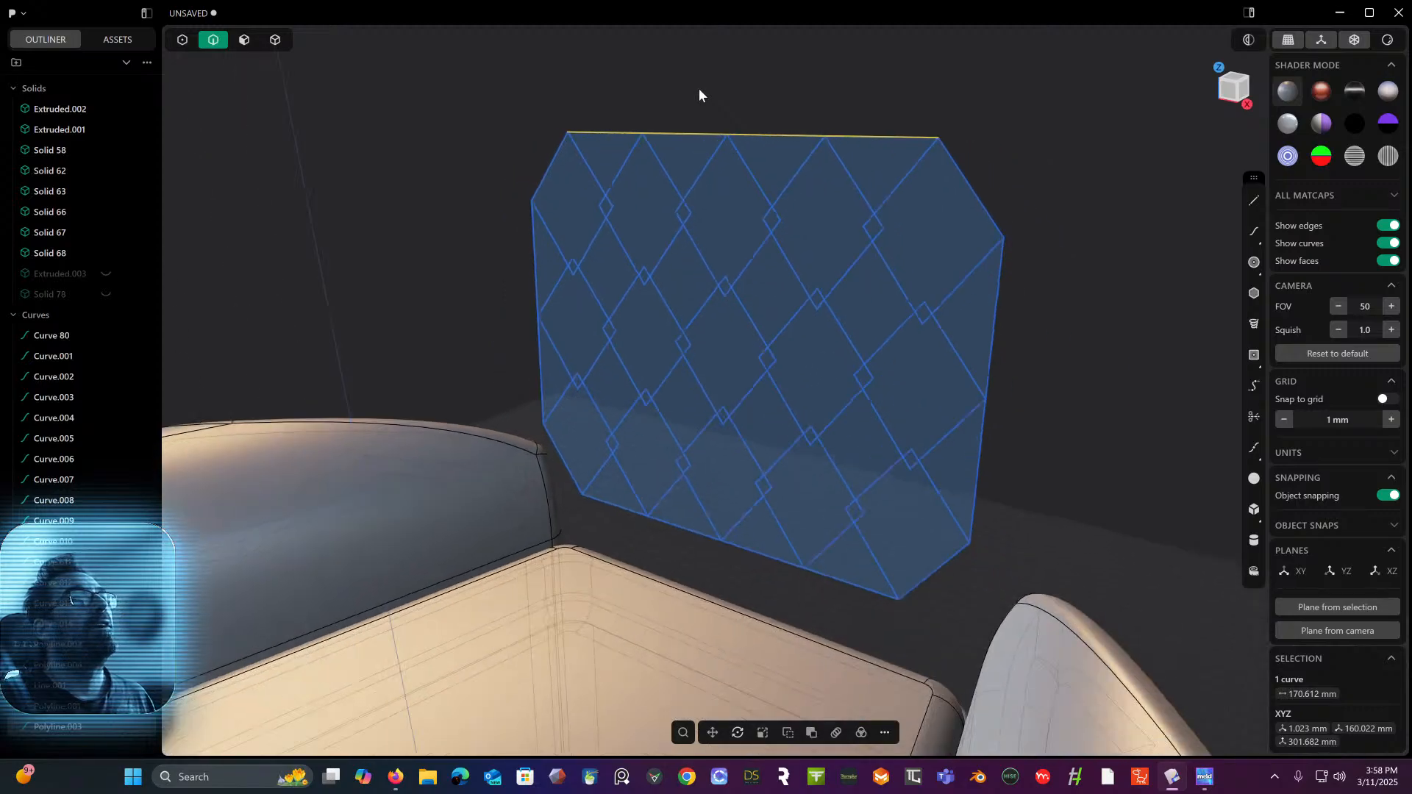
{"action": "middle_click_drag", "start_coordinate": [686, 68], "coordinate": [734, 64]}
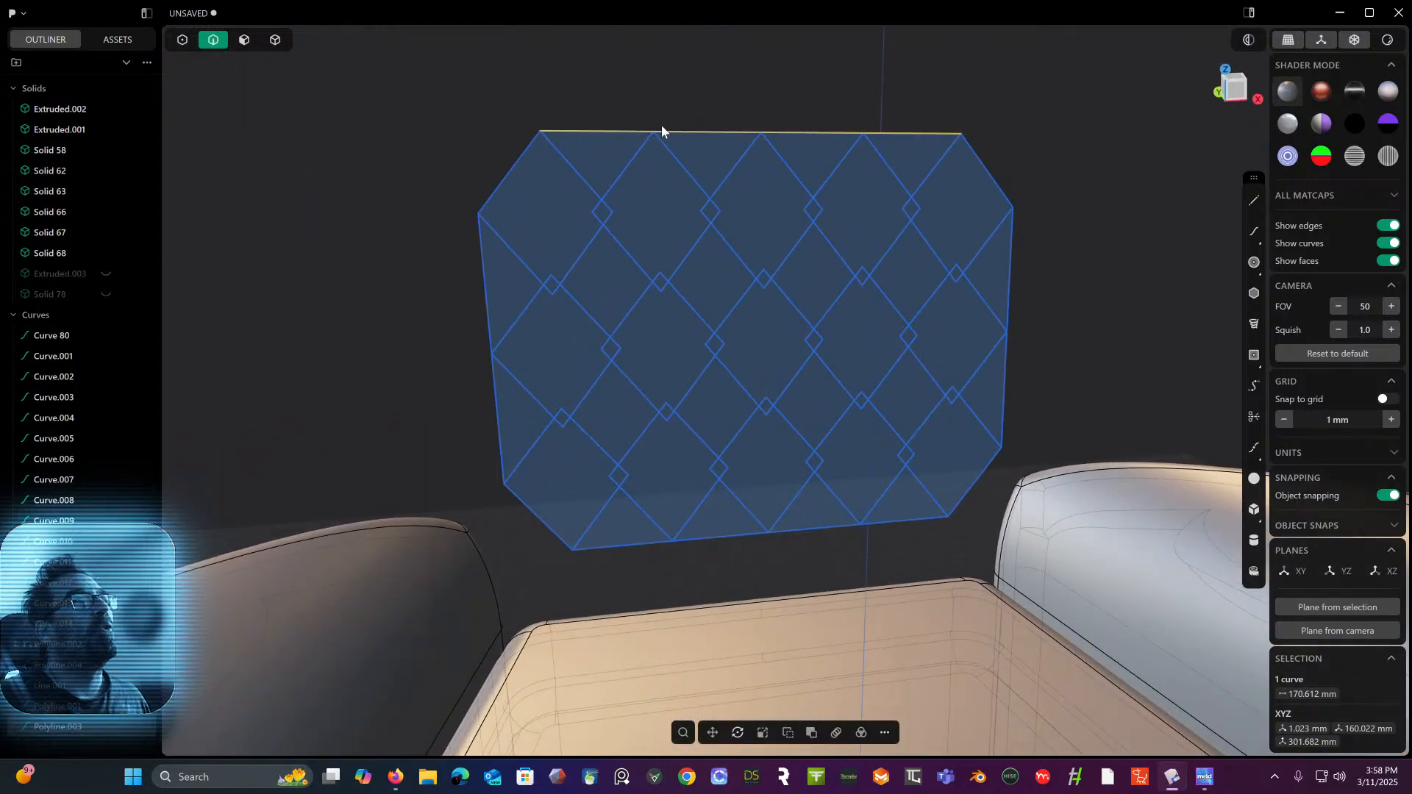
{"action": "middle_click_drag", "start_coordinate": [662, 131], "coordinate": [621, 111]}
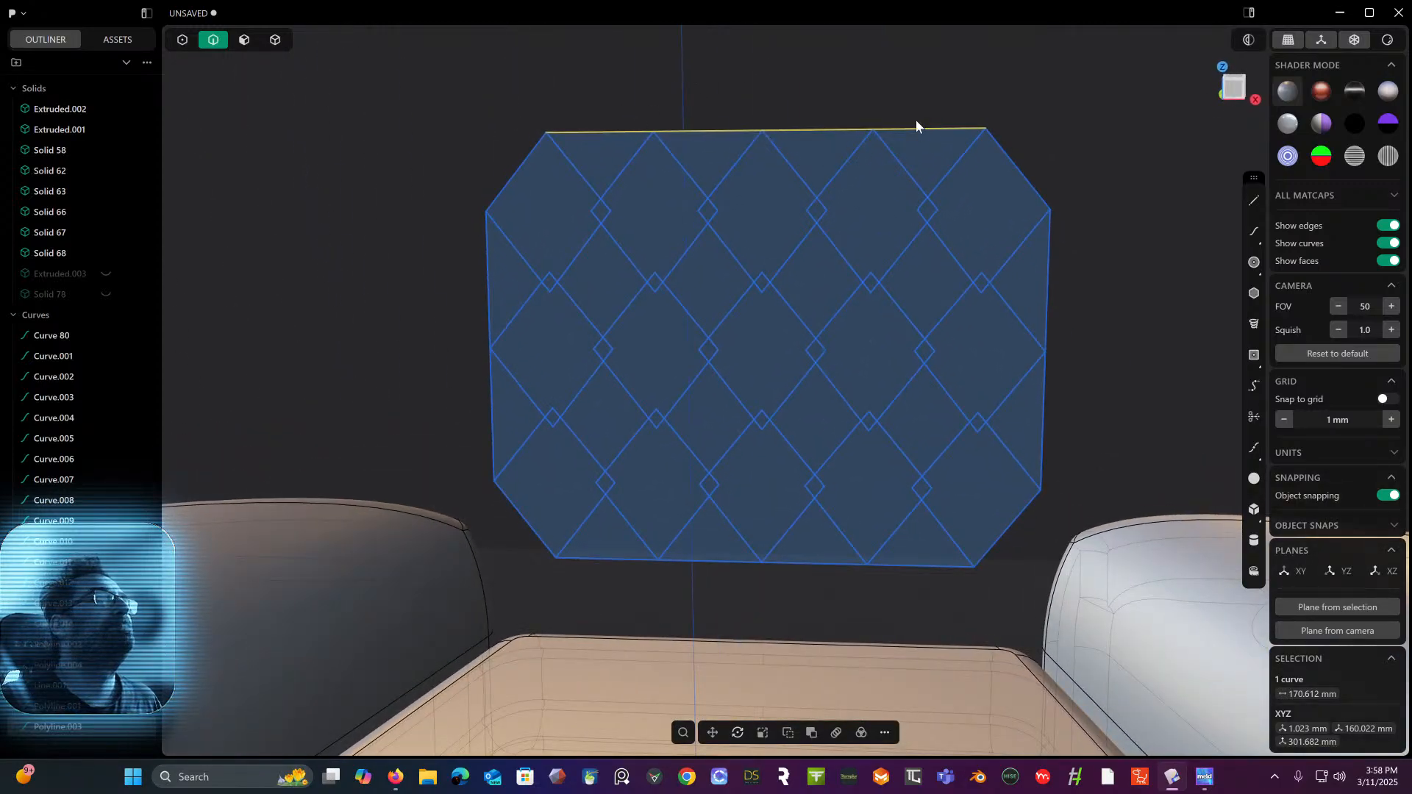
{"action": "left_click", "coordinate": [106, 273]}
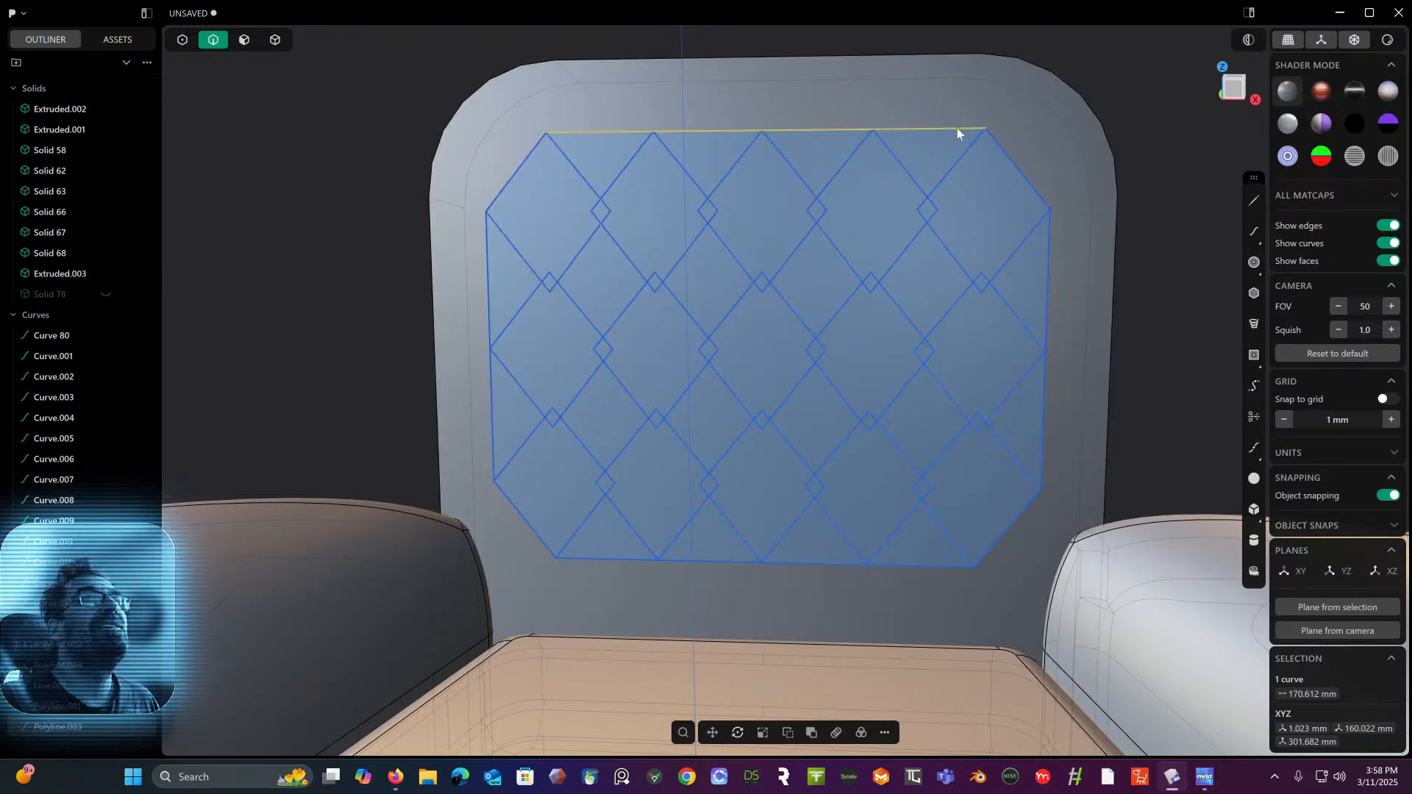
{"action": "left_click", "coordinate": [1241, 98]}
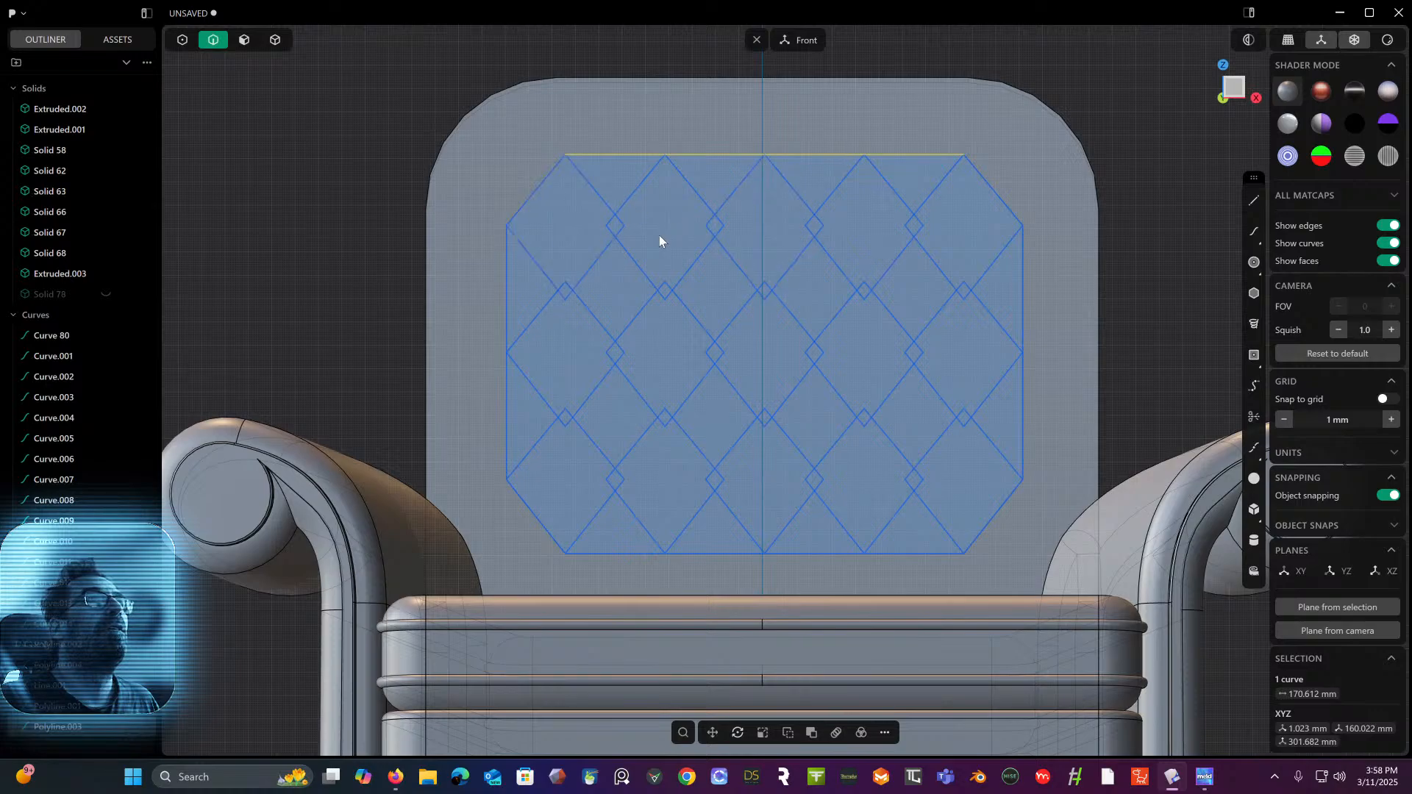
- Show the hidden solid Solid 78 and view its recessed panel from the front
{"action": "middle_click_drag", "start_coordinate": [659, 235], "coordinate": [359, 222]}
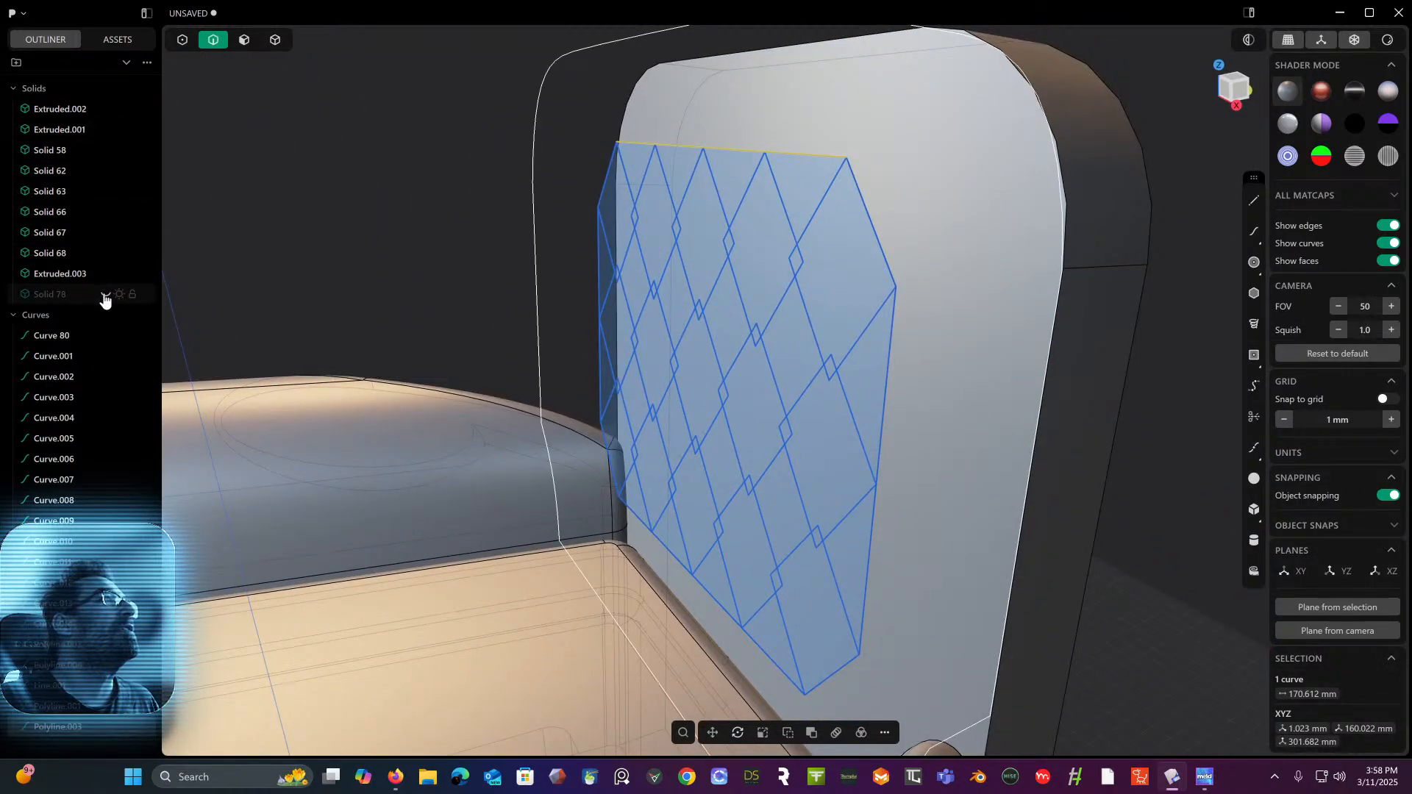
{"action": "left_click", "coordinate": [105, 294]}
{"action": "middle_click_drag", "start_coordinate": [880, 160], "coordinate": [1043, 104]}
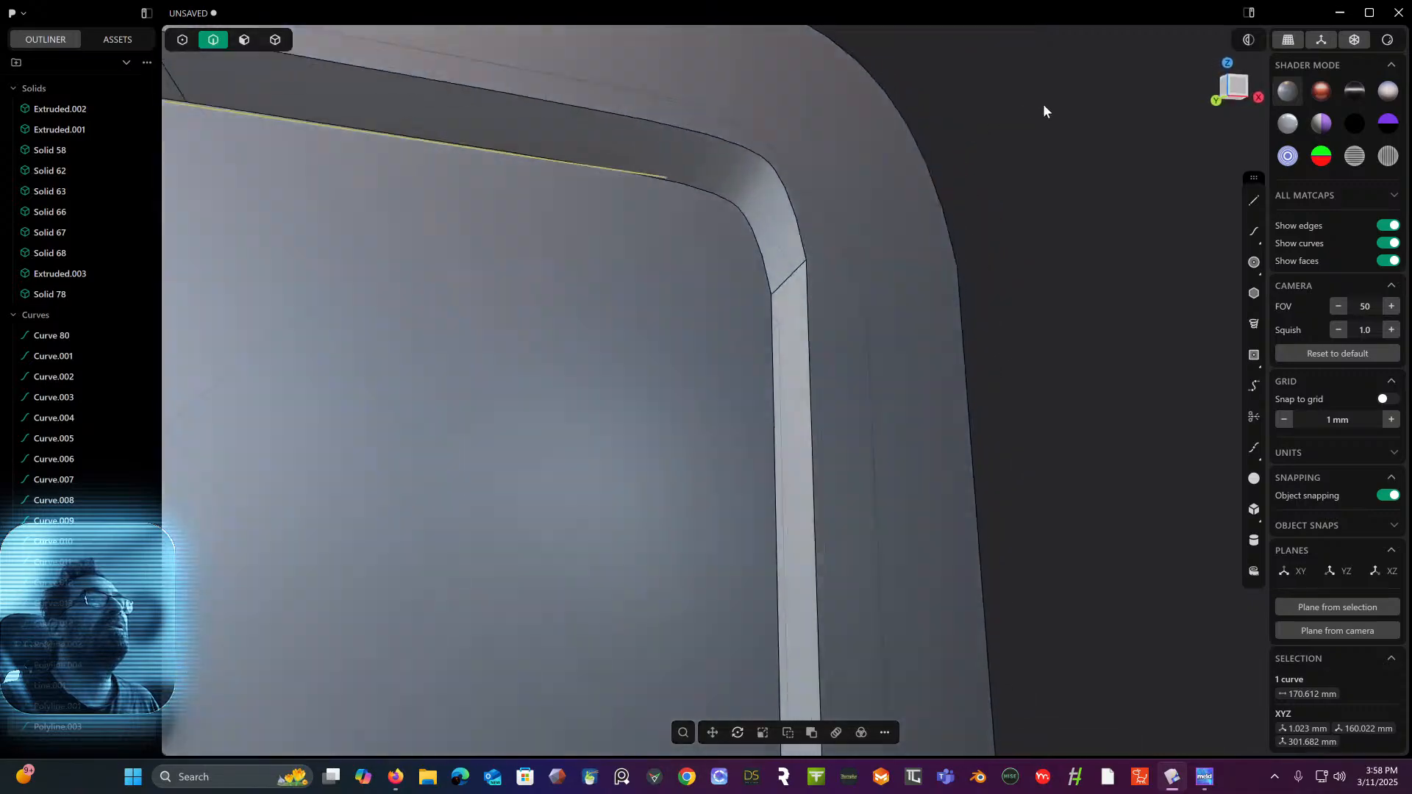
{"action": "left_click", "coordinate": [1238, 90]}
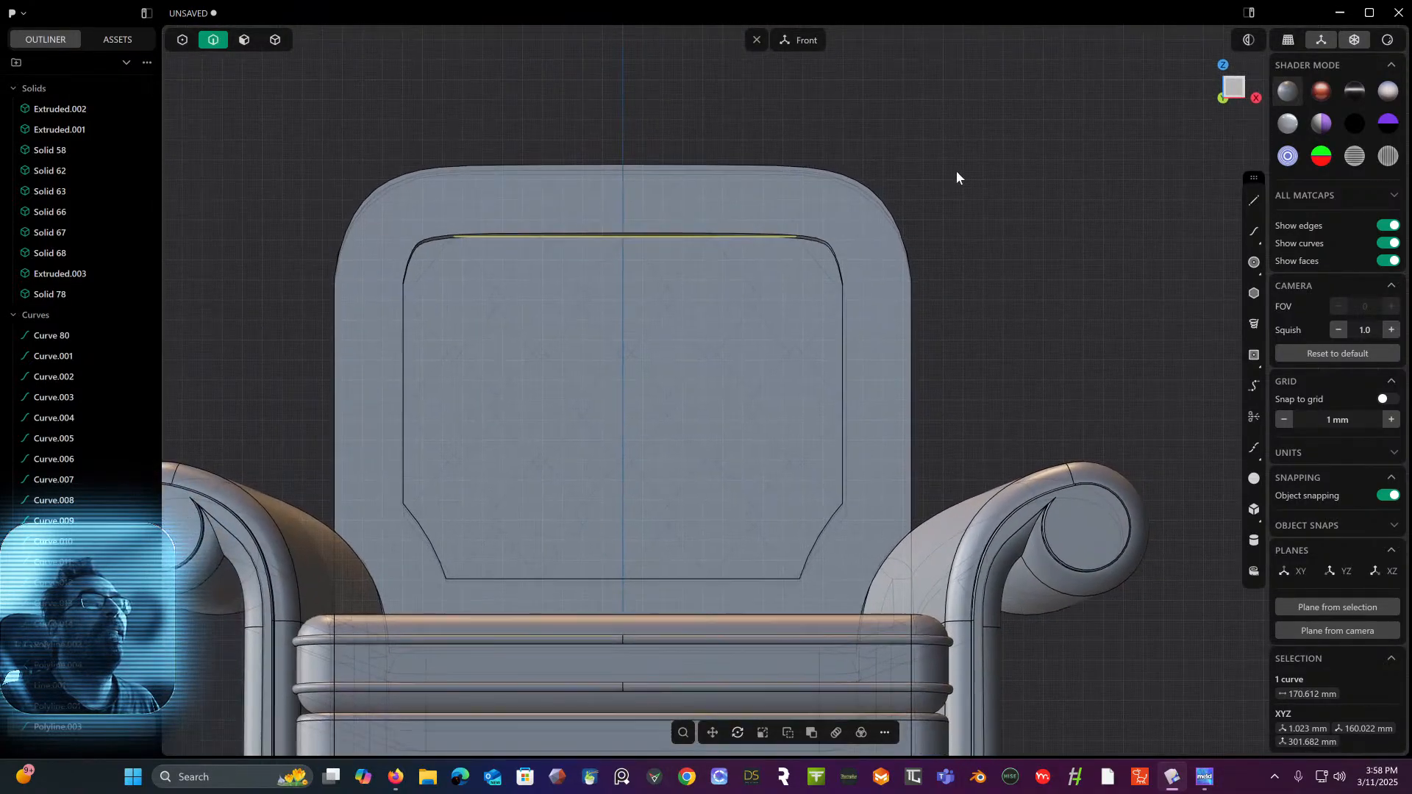
- Draw a spline about 47.3 mm long around the recess's upper right corner, from the right boundary's upper end to the top line's end
{"action": "scroll", "coordinate": [985, 148], "scroll_direction": "up", "scroll_amount": 10}
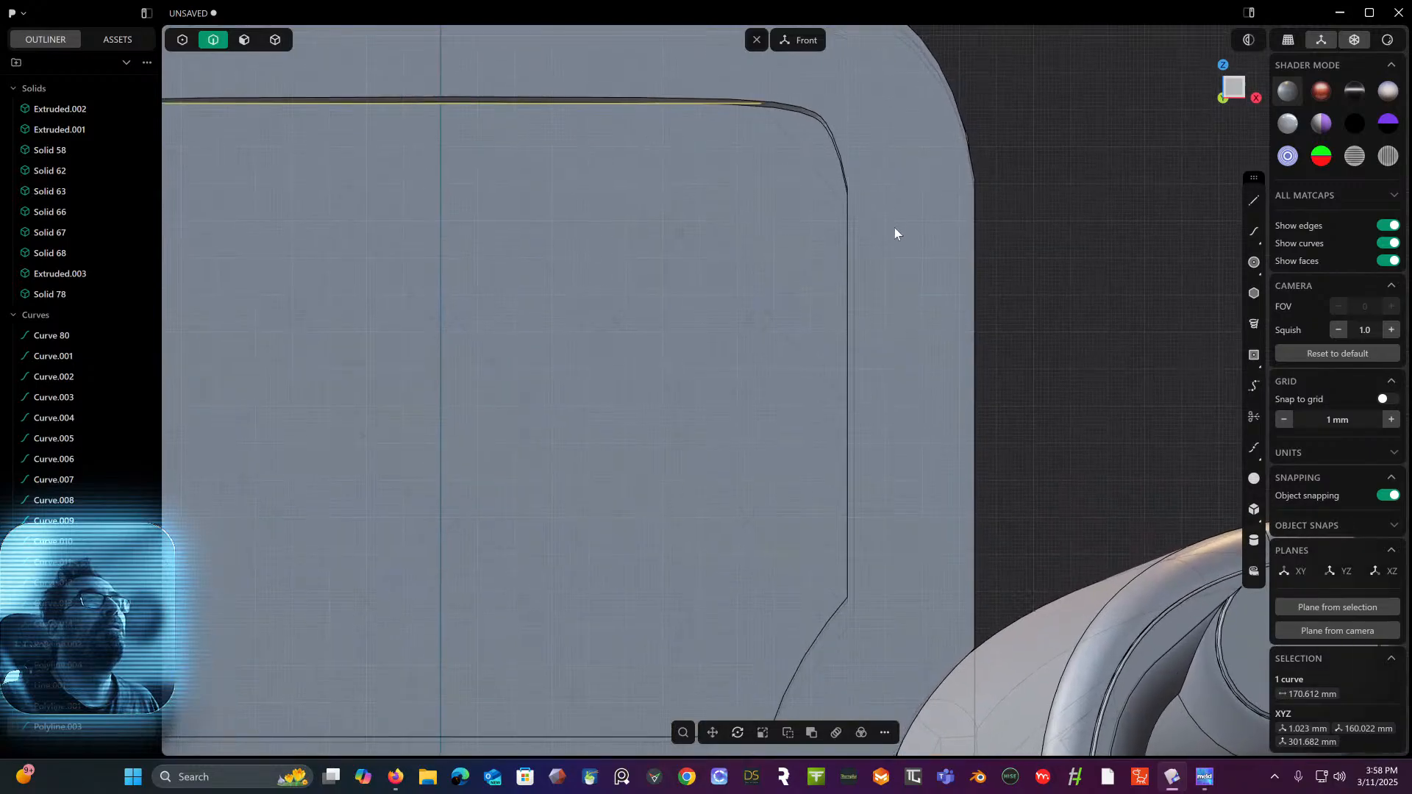
{"action": "scroll", "coordinate": [919, 329], "scroll_direction": "up", "scroll_amount": 2}
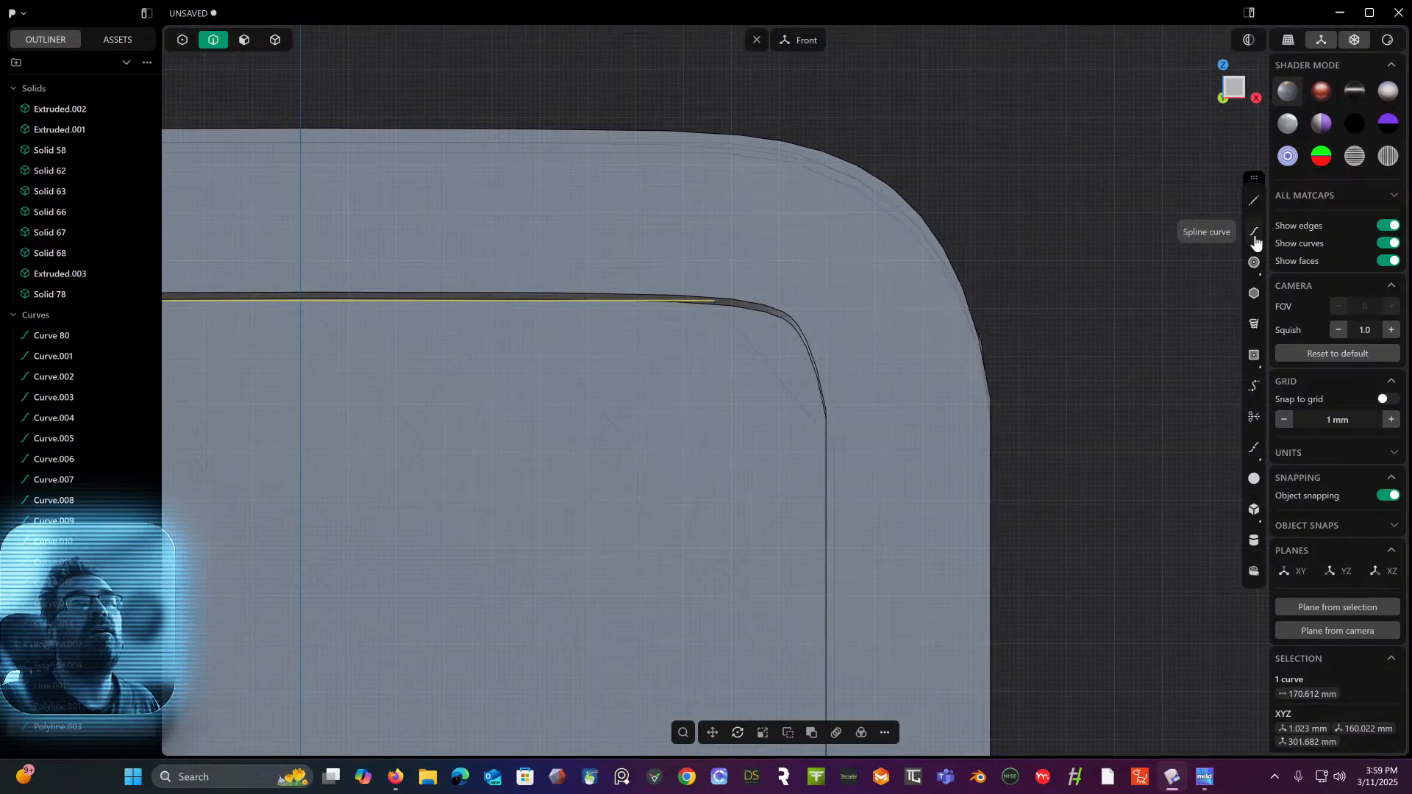
{"action": "left_click", "coordinate": [1259, 266]}
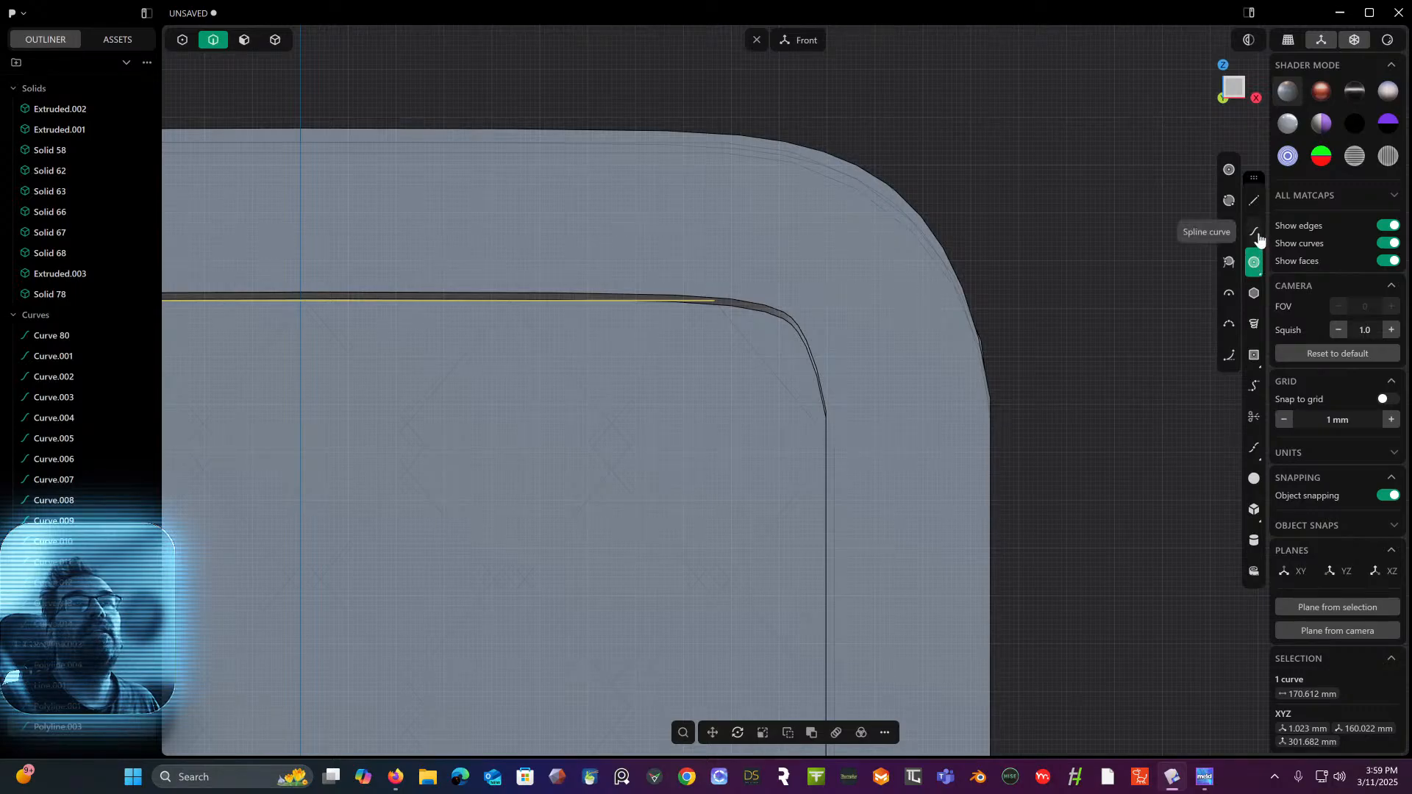
{"action": "left_click", "coordinate": [1255, 234]}
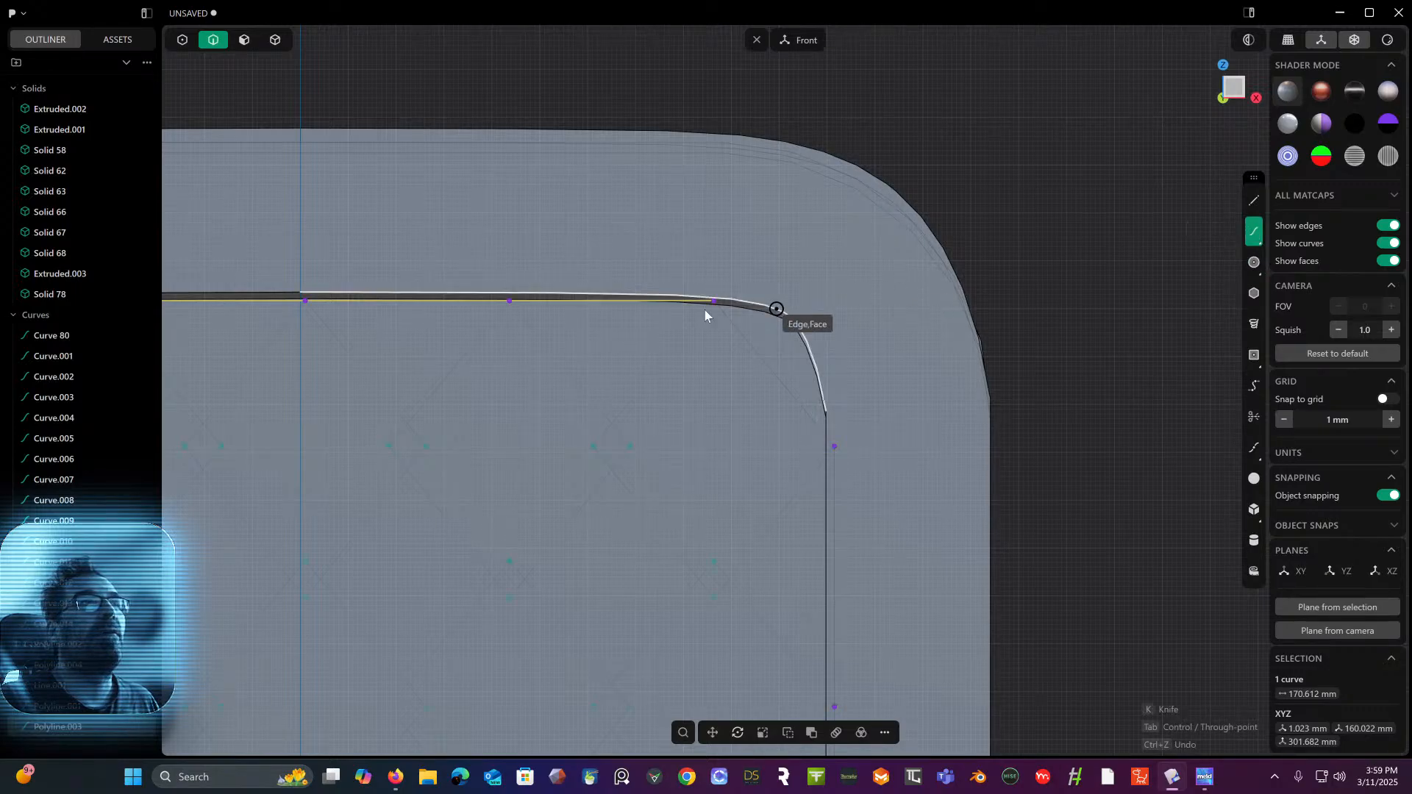
{"action": "scroll", "coordinate": [704, 312], "scroll_direction": "up", "scroll_amount": 4}
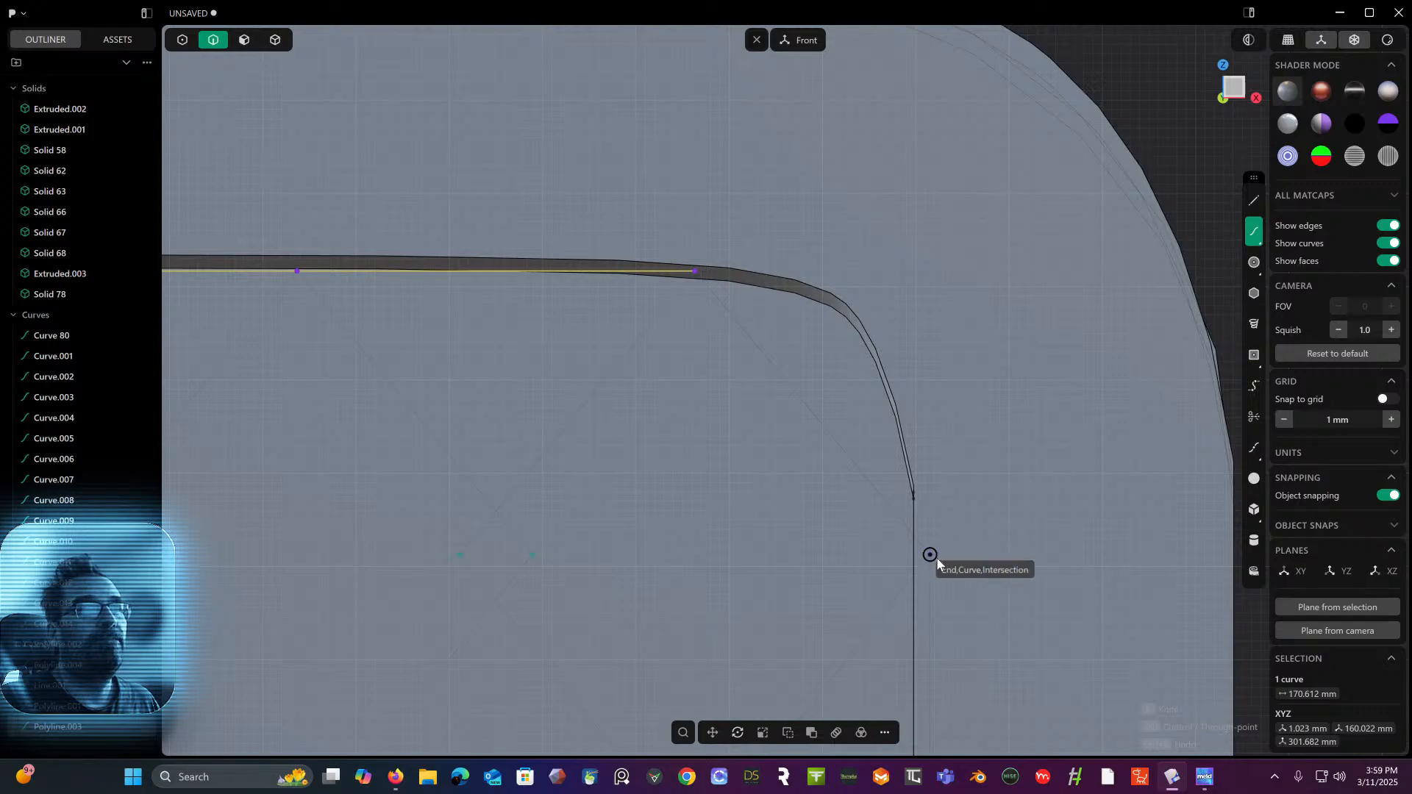
{"action": "left_click", "coordinate": [936, 553]}
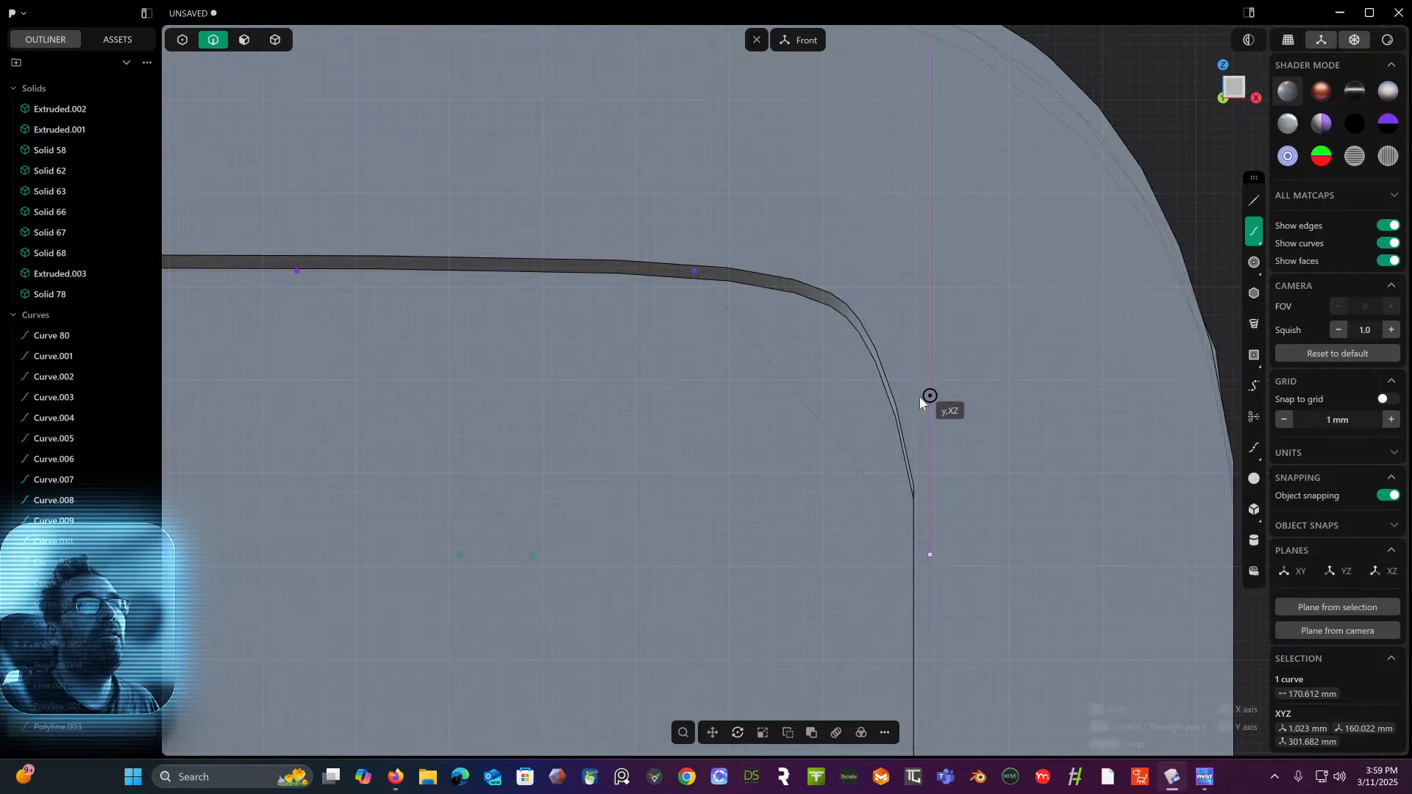
{"action": "left_click", "coordinate": [879, 323]}
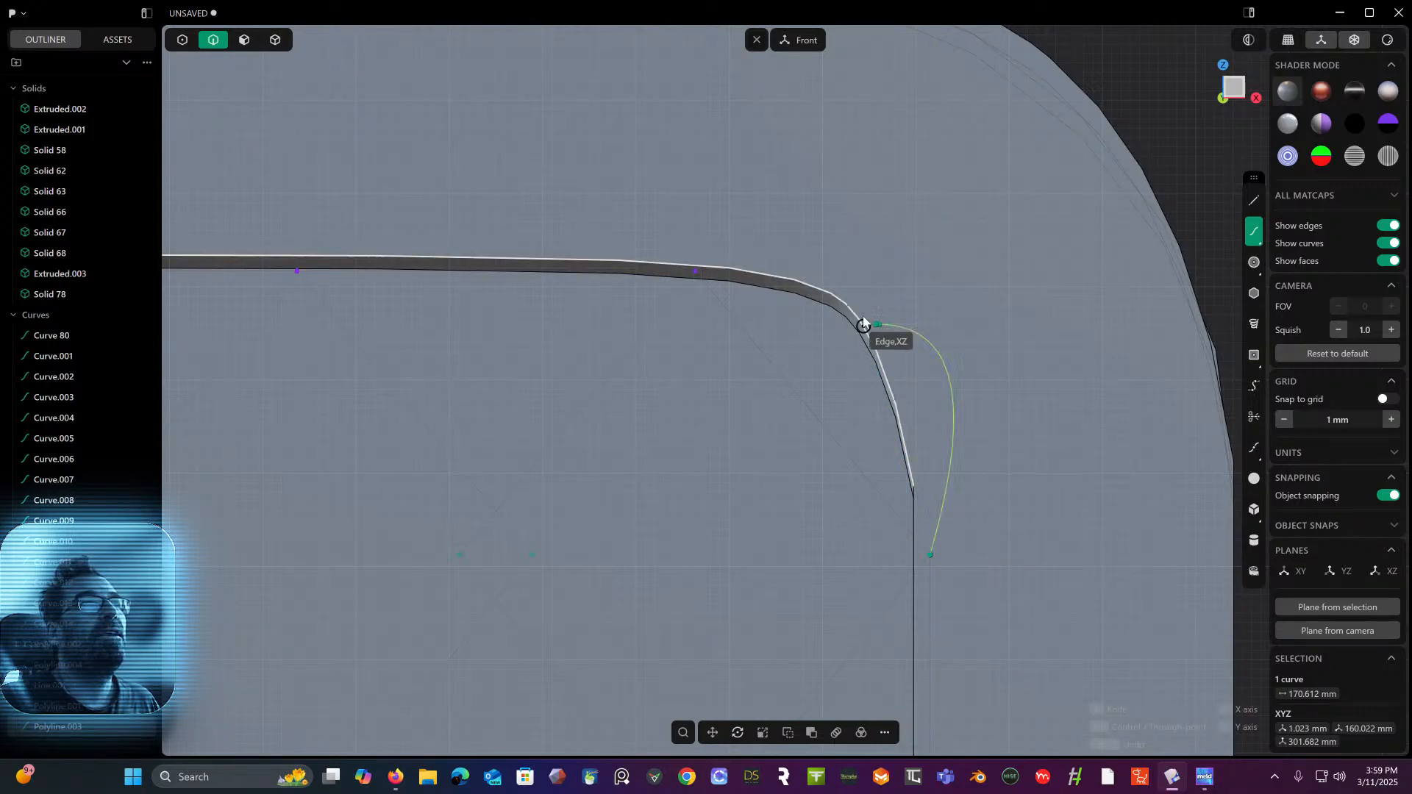
{"action": "left_click", "coordinate": [696, 271]}
{"action": "right_click", "coordinate": [695, 271]}
- Draw a spline about 51.6 mm long around the recess's upper left corner, from the top line's left end to the left boundary's upper end
{"action": "mouse_move", "coordinate": [696, 271]}
{"action": "middle_mouse_down", "text": "shift"}
{"action": "mouse_move", "coordinate": [956, 285]}
{"action": "mouse_move", "coordinate": [1342, 275]}
{"action": "middle_mouse_up", "text": "shift"}
{"action": "scroll", "coordinate": [914, 304], "scroll_direction": "down", "scroll_amount": 3}
{"action": "scroll", "coordinate": [914, 304], "scroll_direction": "down", "scroll_amount": 3}
{"action": "middle_click_drag", "start_coordinate": [797, 333], "coordinate": [1009, 334], "text": "shift"}
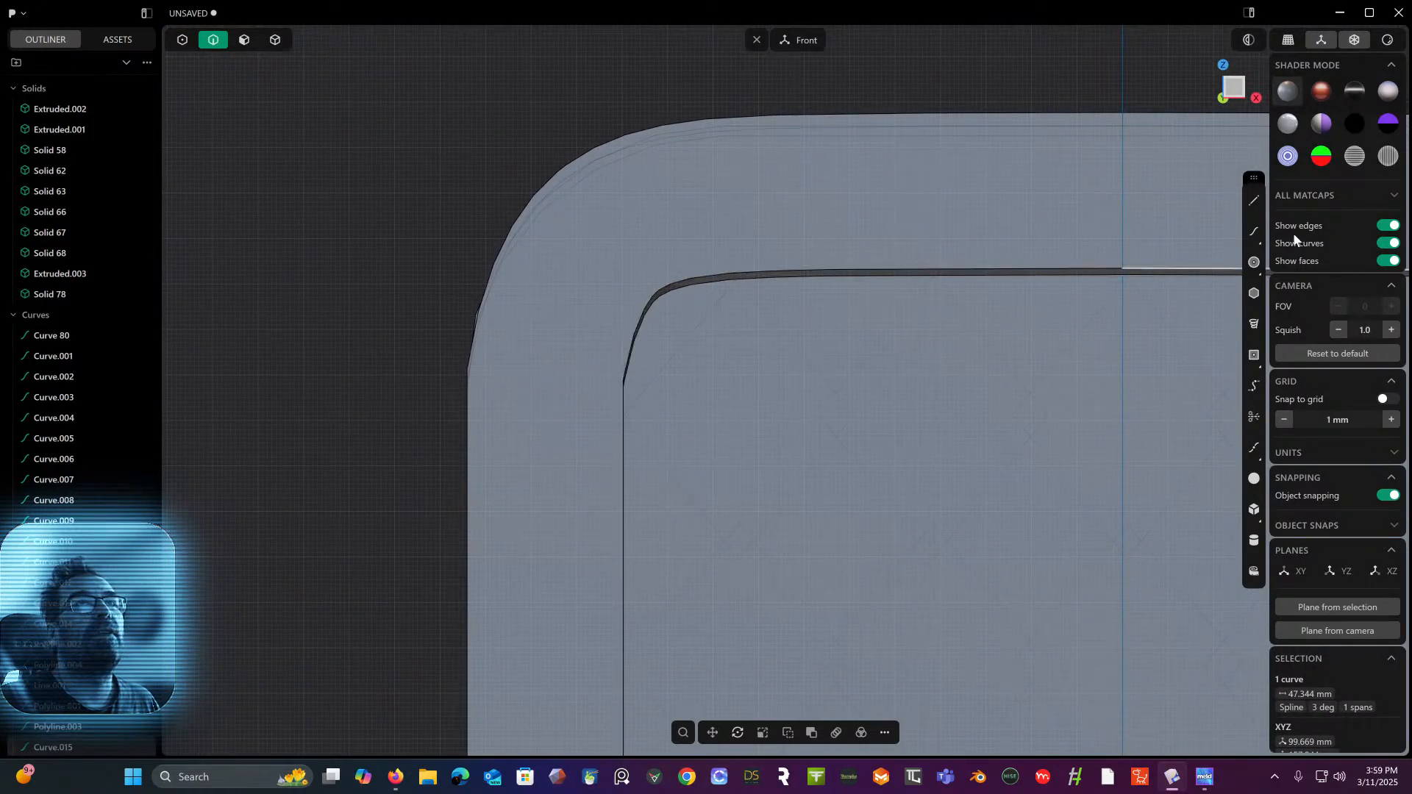
{"action": "left_click", "coordinate": [1254, 231]}
{"action": "scroll", "coordinate": [871, 313], "scroll_direction": "up", "scroll_amount": 5}
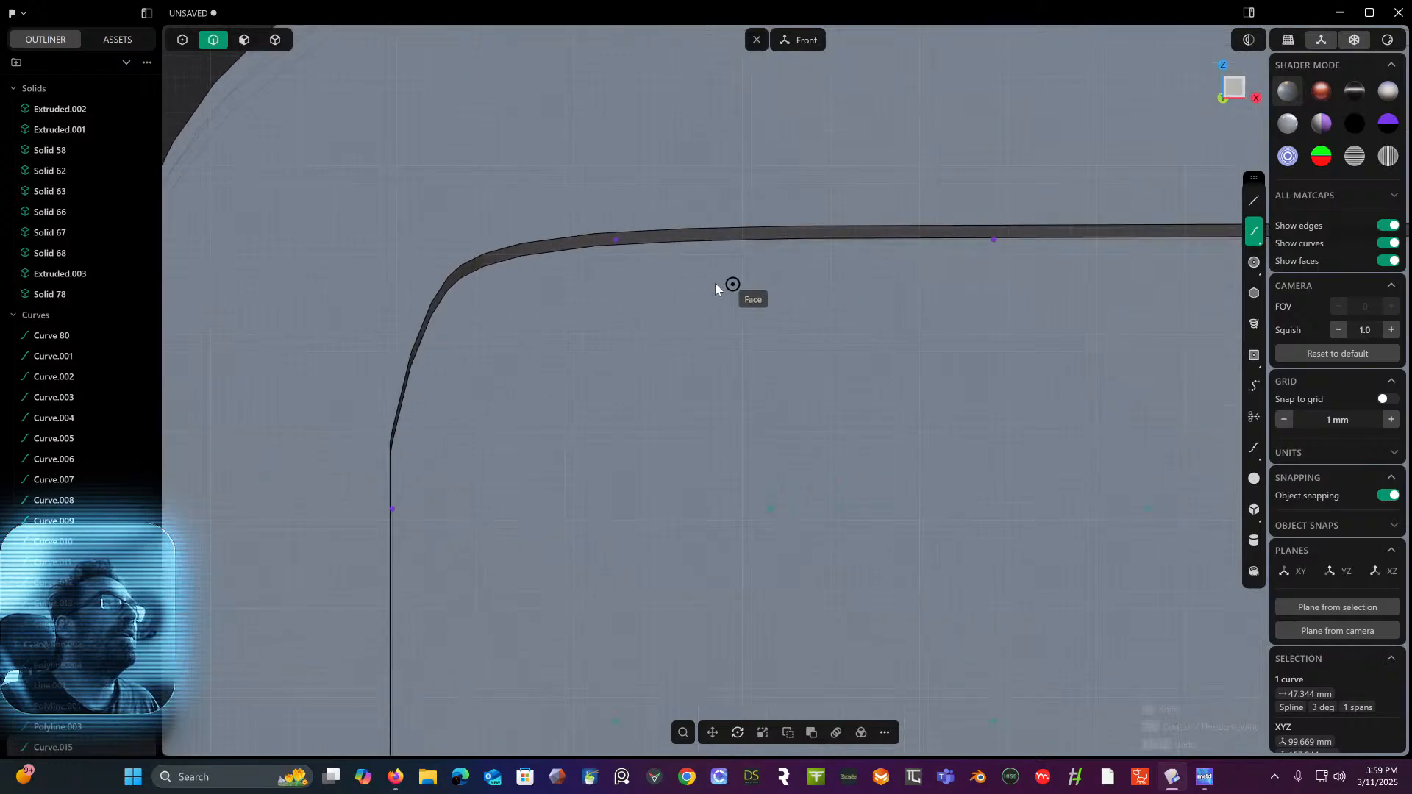
{"action": "middle_click_drag", "start_coordinate": [699, 282], "coordinate": [871, 307], "text": "shift"}
{"action": "left_click", "coordinate": [796, 266]}
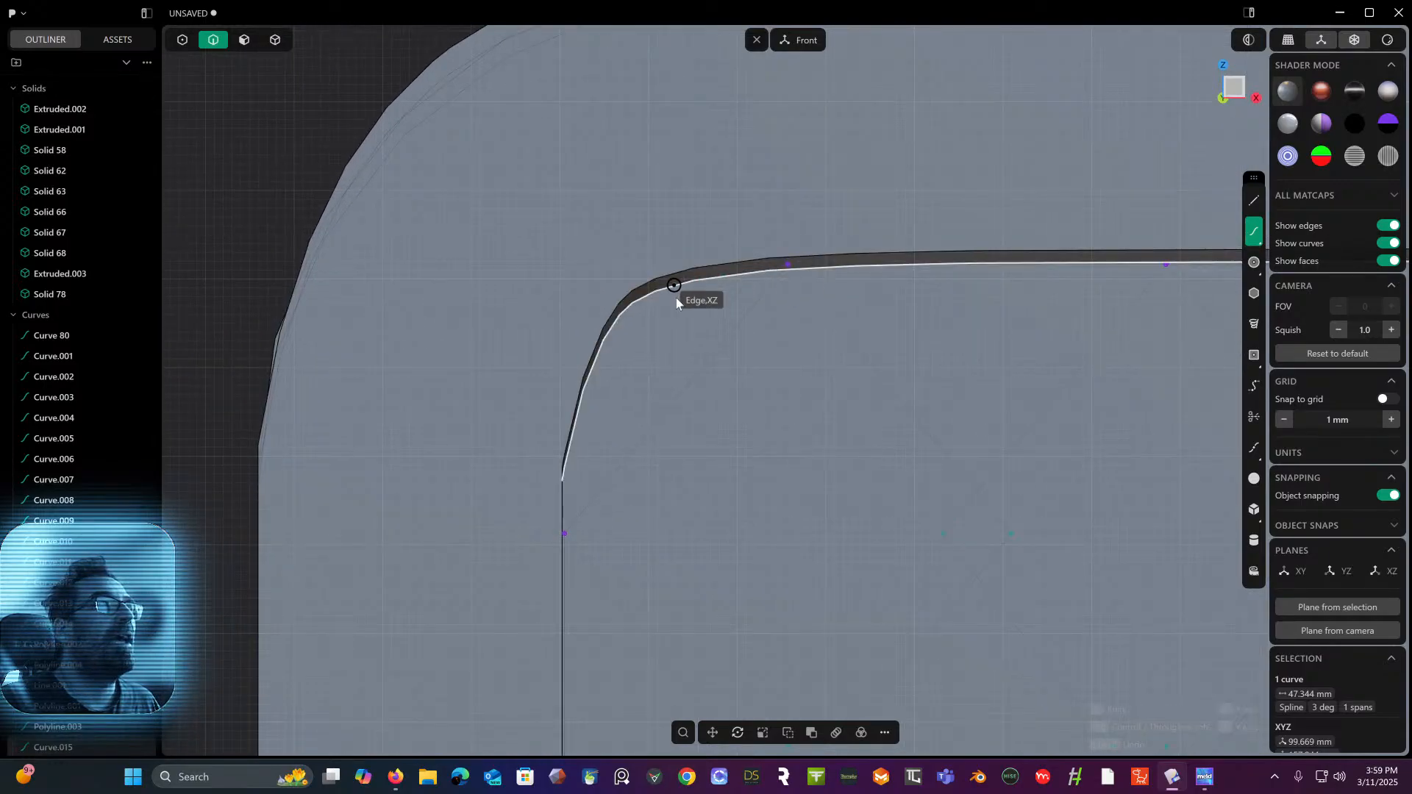
{"action": "left_click", "coordinate": [585, 303]}
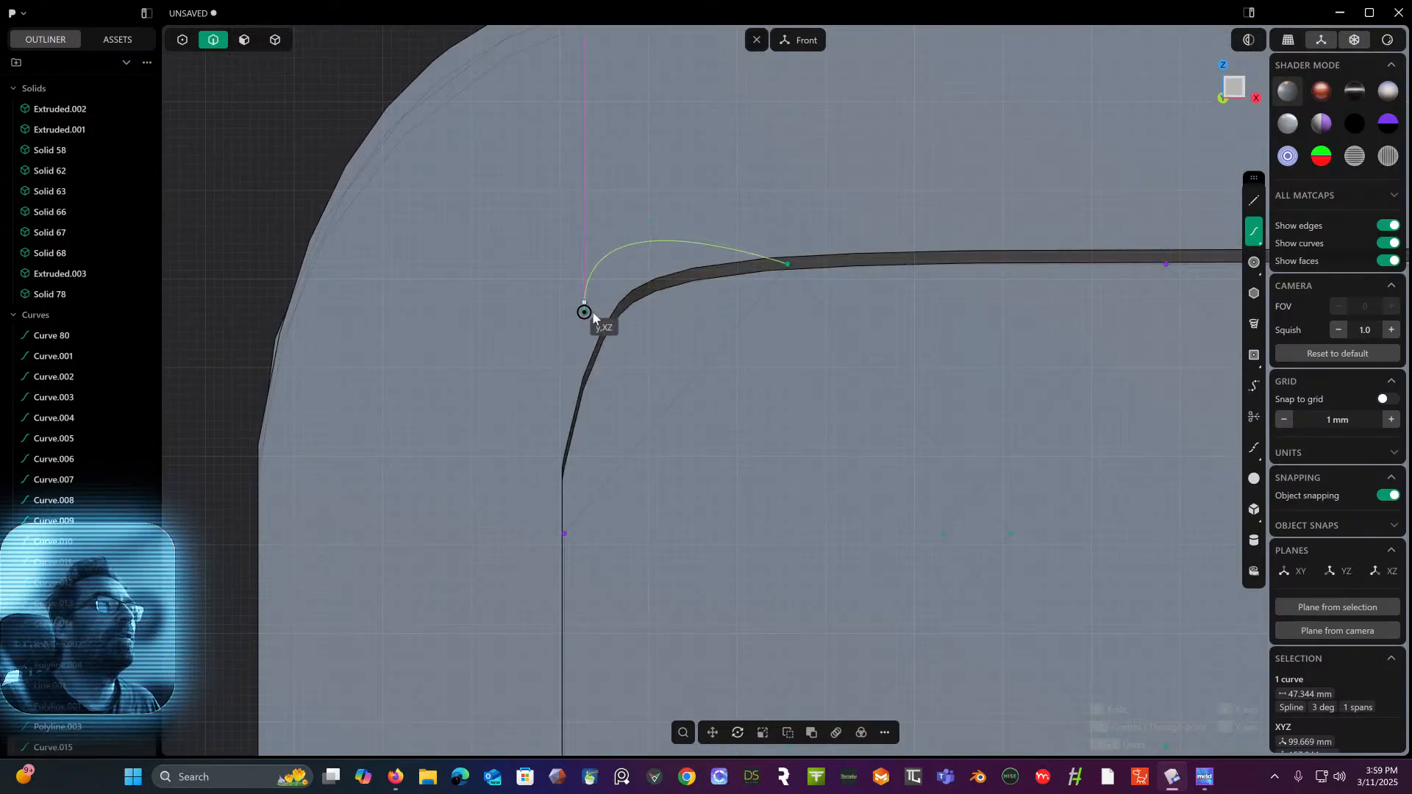
{"action": "left_click", "coordinate": [571, 531]}
{"action": "key", "text": "Return"}
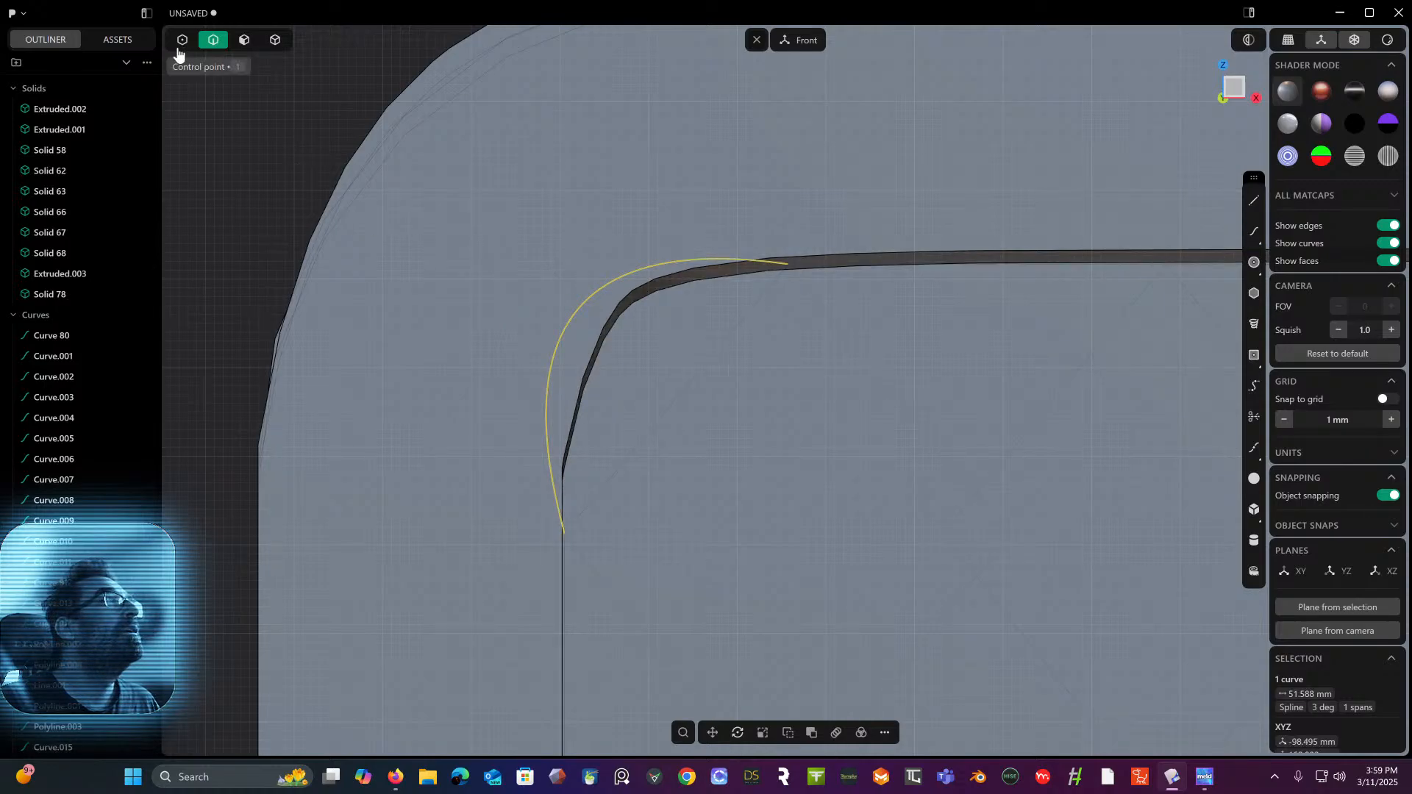
- Move the upper left corner spline's two middle control points inward so the curve follows the recess corner
{"action": "left_click", "coordinate": [178, 48]}
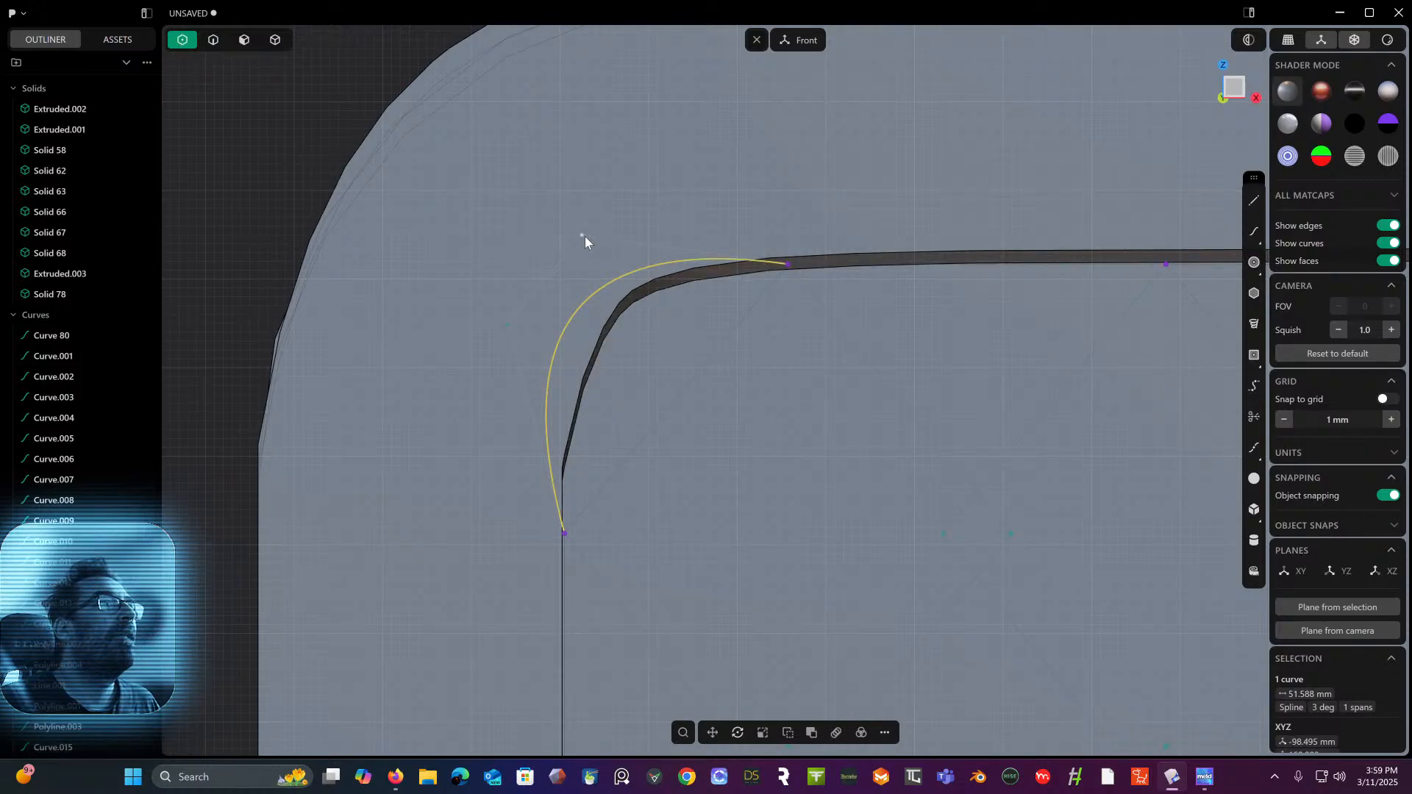
{"action": "left_click_drag", "start_coordinate": [583, 236], "coordinate": [629, 267]}
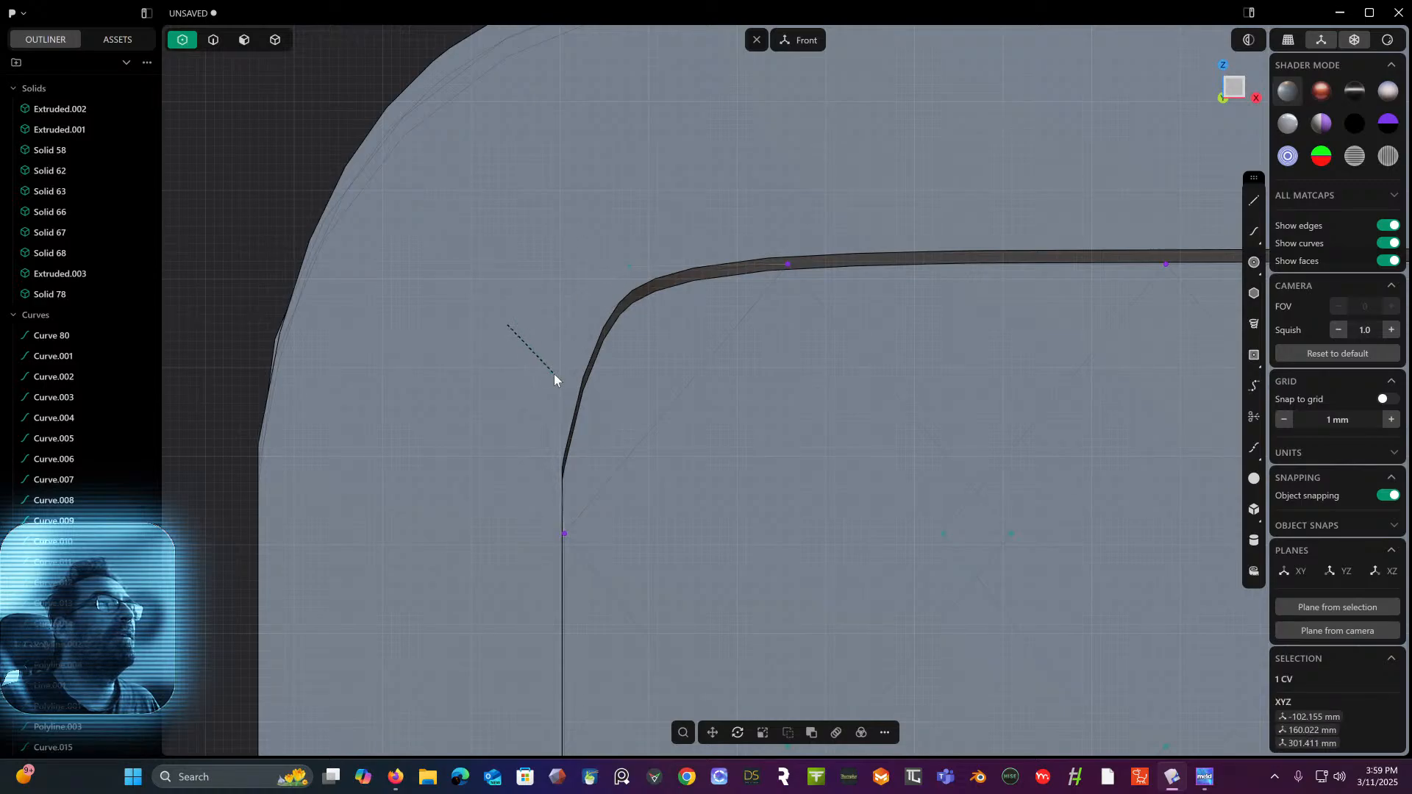
{"action": "left_click_drag", "start_coordinate": [557, 370], "coordinate": [556, 367]}
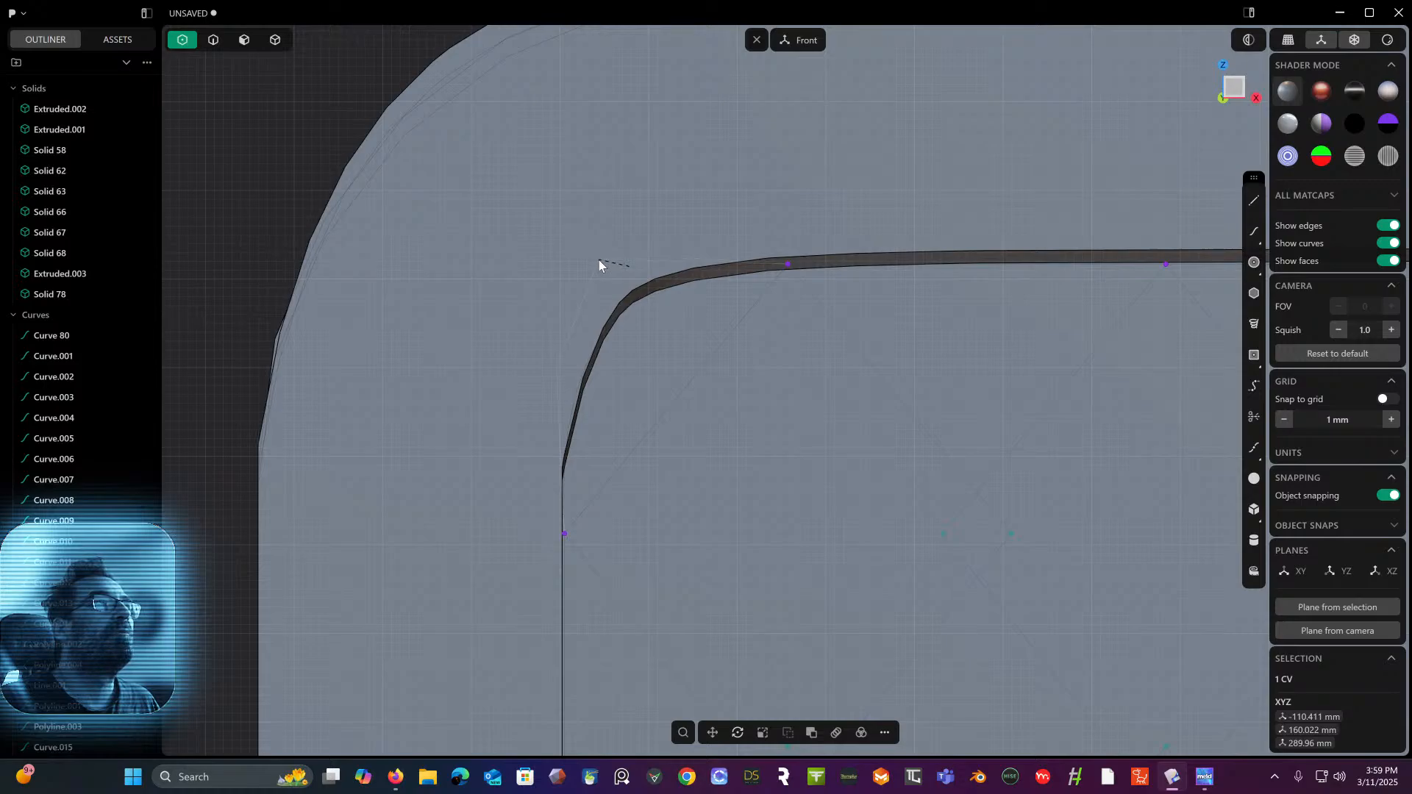
{"action": "left_click_drag", "start_coordinate": [598, 259], "coordinate": [599, 259]}
- Move the upper right corner spline's two middle control points inward so the curve follows the recess corner
{"action": "middle_click_drag", "start_coordinate": [735, 274], "coordinate": [452, 253], "text": "shift"}
{"action": "middle_click_drag", "start_coordinate": [820, 266], "coordinate": [470, 276], "text": "shift"}
{"action": "middle_click_drag", "start_coordinate": [971, 258], "coordinate": [393, 238], "text": "shift"}
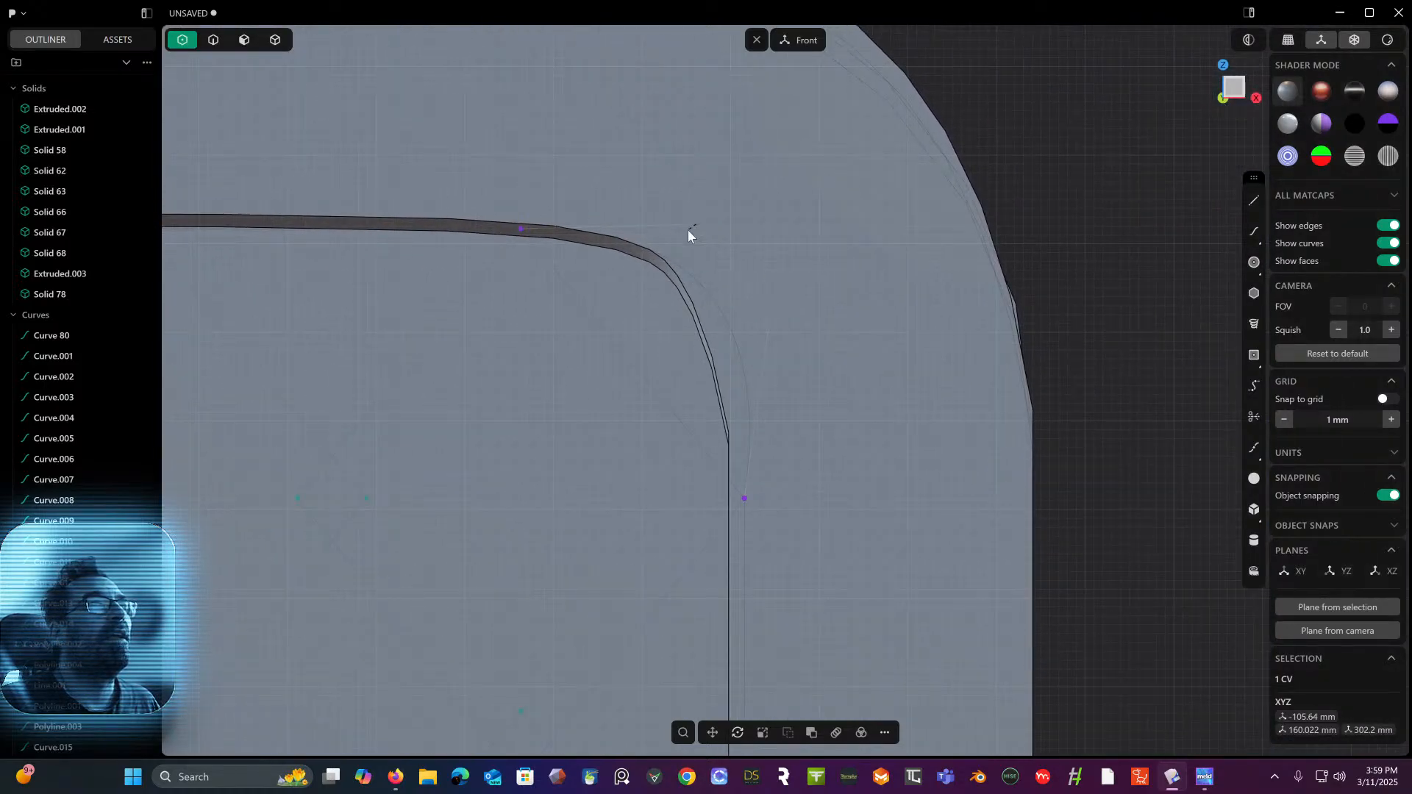
{"action": "left_click_drag", "start_coordinate": [688, 234], "coordinate": [668, 239]}
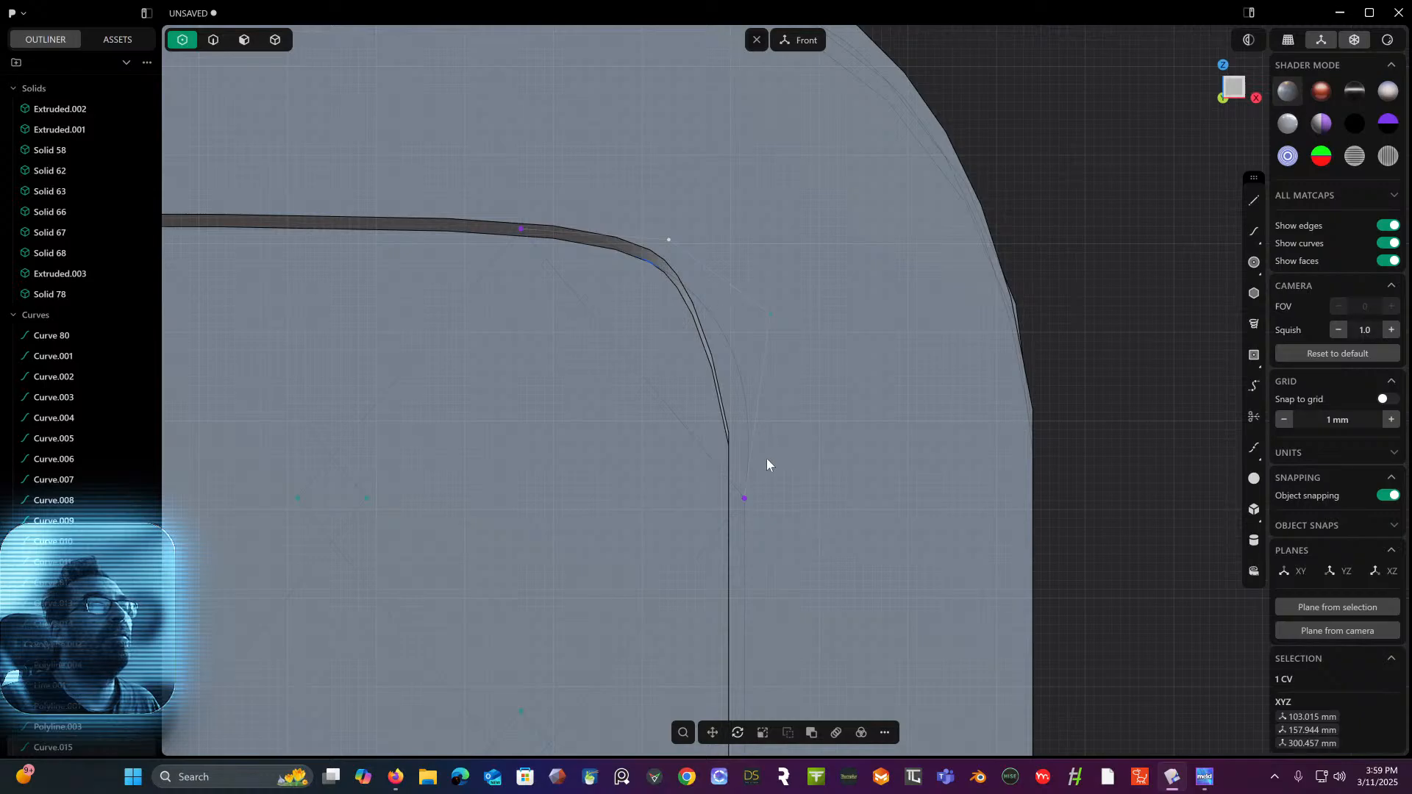
{"action": "left_click_drag", "start_coordinate": [769, 310], "coordinate": [711, 285]}
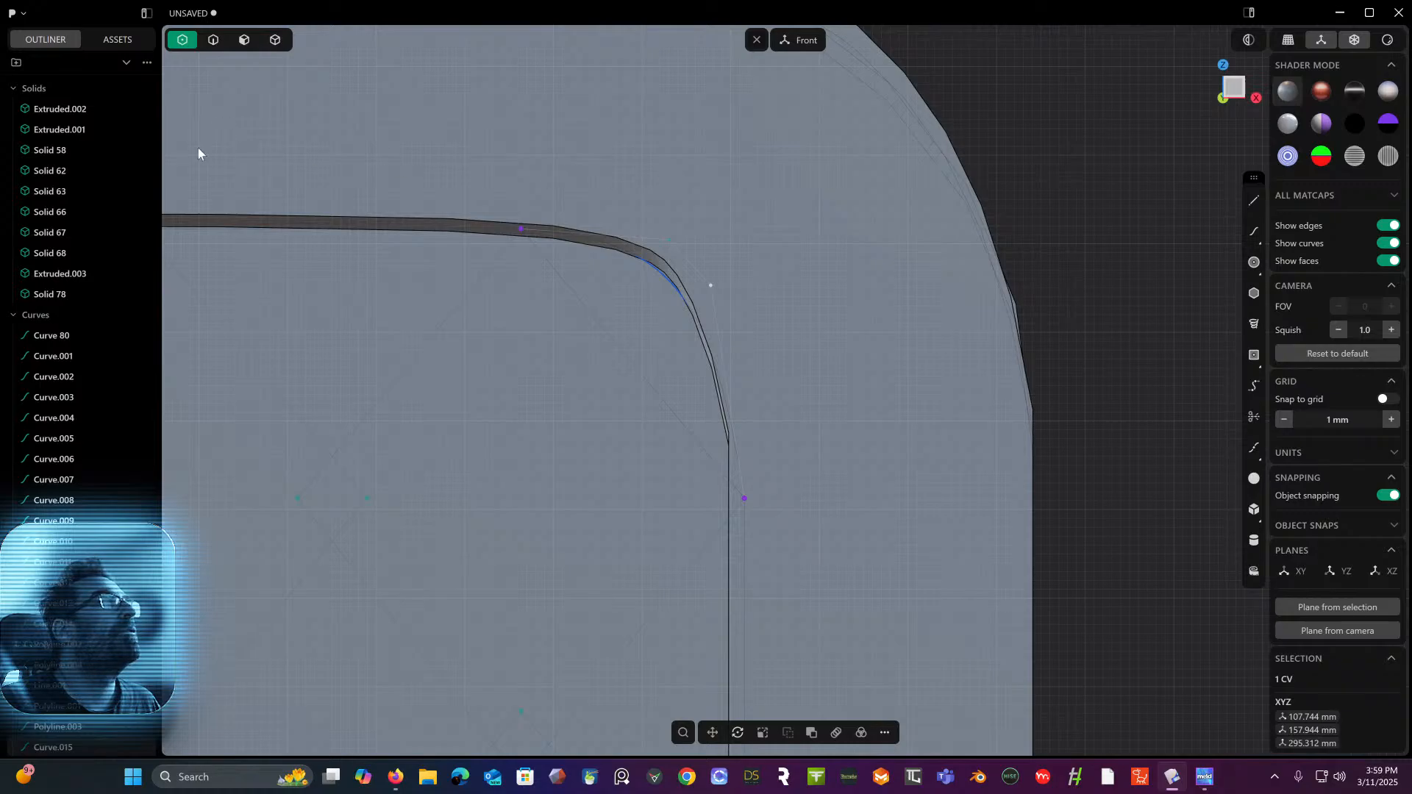
- Hide the solids Extruded.003 and Solid 78 and view the corner splines and diamond pattern from the side
{"action": "left_click", "coordinate": [105, 274]}
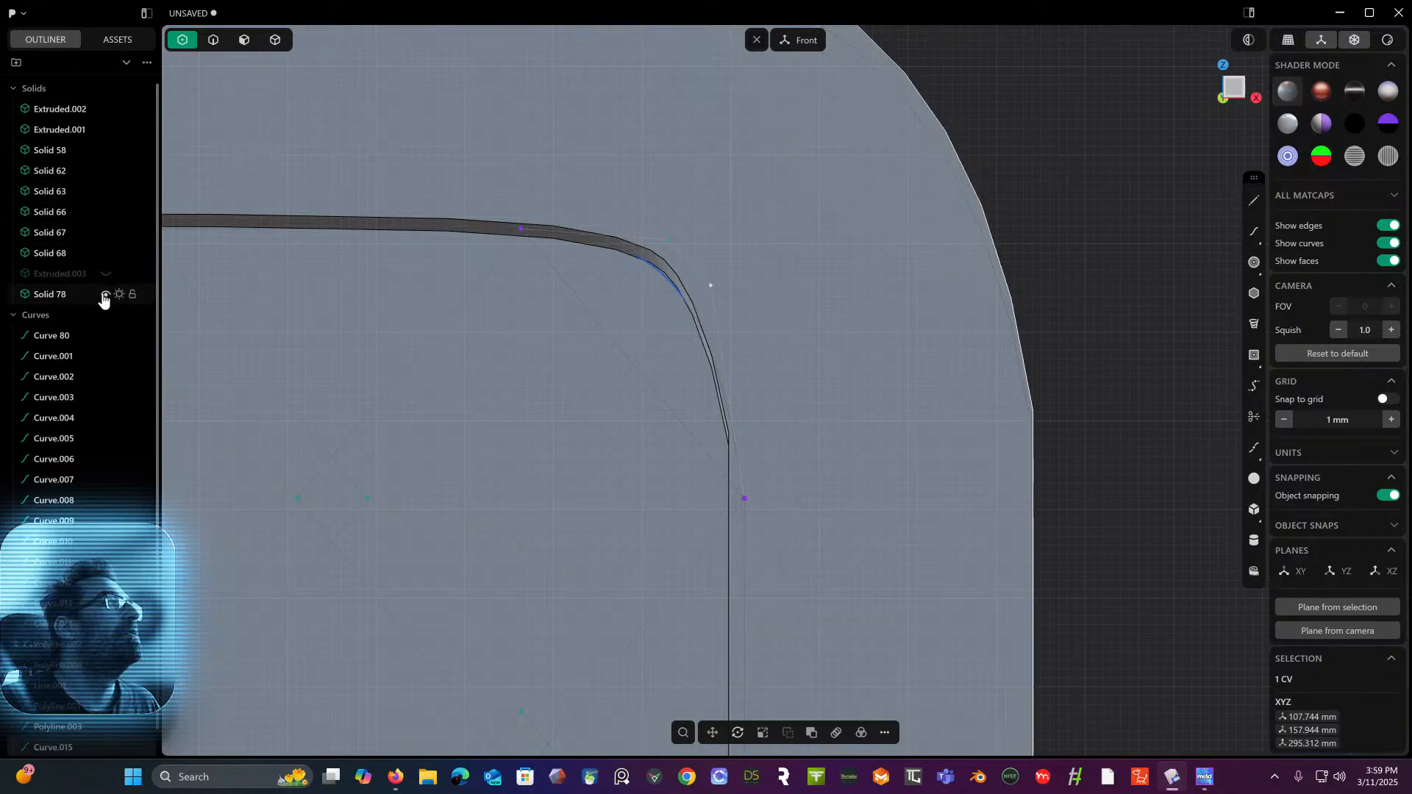
{"action": "left_click", "coordinate": [105, 294]}
{"action": "mouse_move", "coordinate": [550, 269]}
{"action": "middle_mouse_down"}
{"action": "mouse_move", "coordinate": [428, 289]}
{"action": "mouse_move", "coordinate": [504, 287]}
{"action": "mouse_move", "coordinate": [574, 255]}
{"action": "middle_mouse_up"}
{"action": "left_click", "coordinate": [863, 349]}
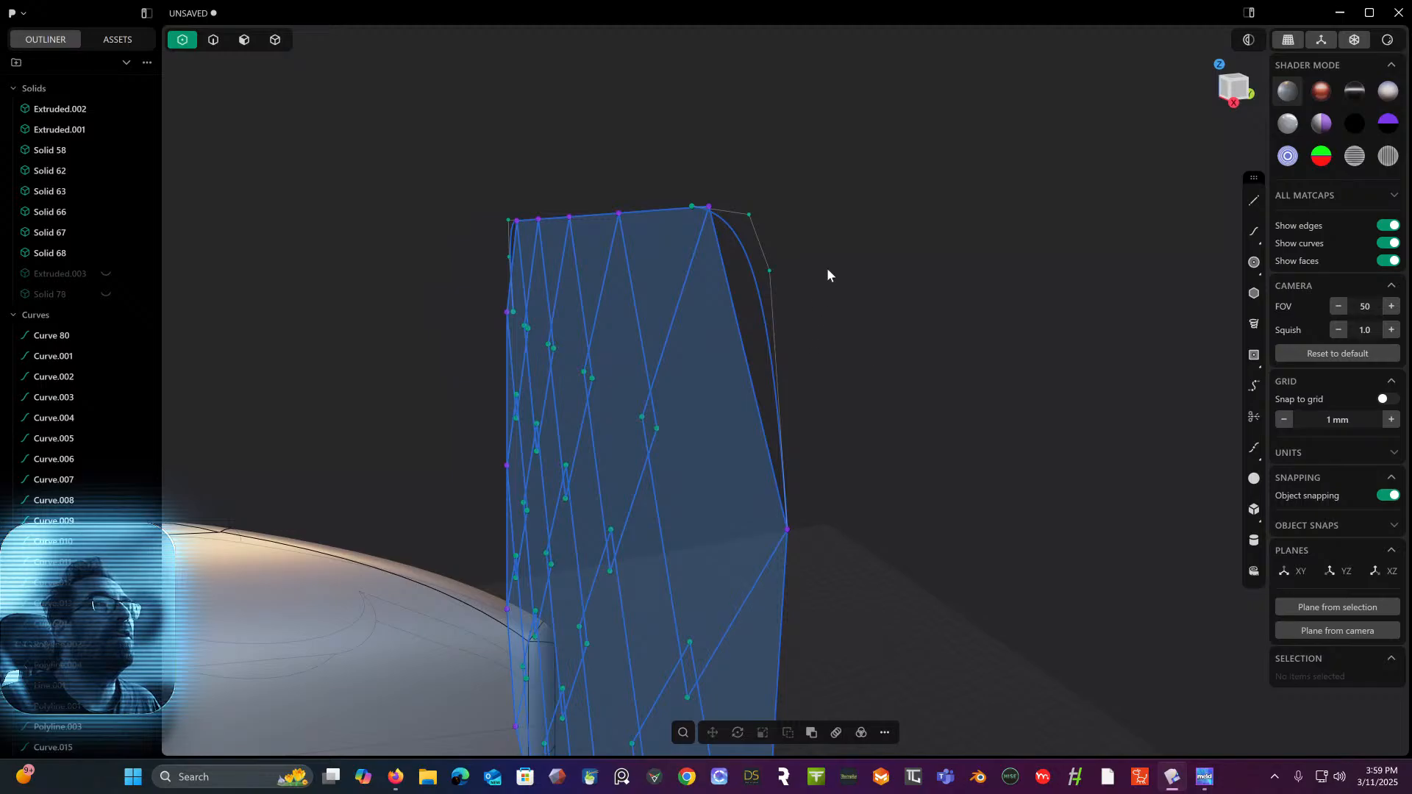
{"action": "scroll", "coordinate": [846, 275], "scroll_direction": "up", "scroll_amount": 5}
{"action": "middle_click_drag", "start_coordinate": [727, 210], "coordinate": [625, 226]}
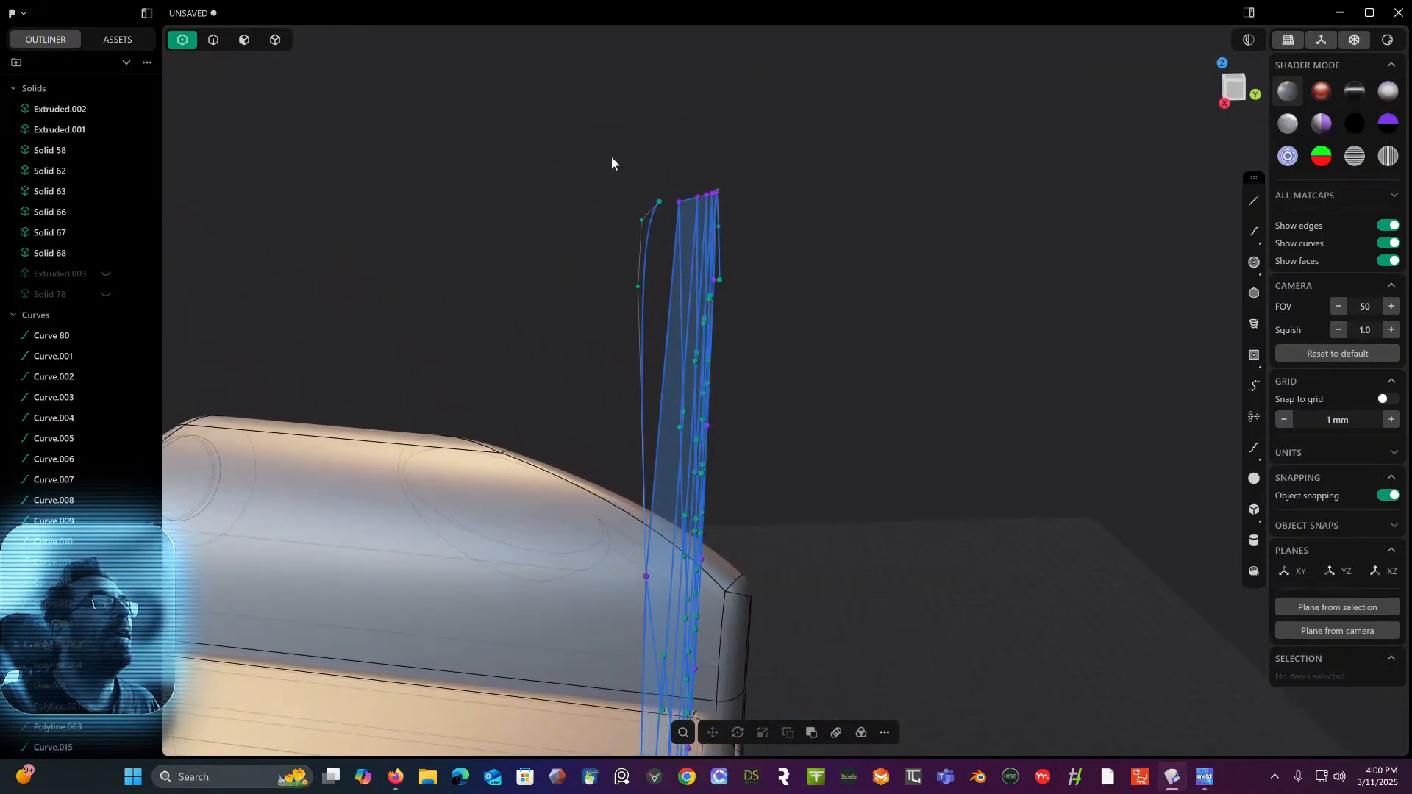
- Move the upper right corner spline's top end point along Y onto the end of the top line
{"action": "left_click_drag", "start_coordinate": [478, 117], "coordinate": [662, 309]}
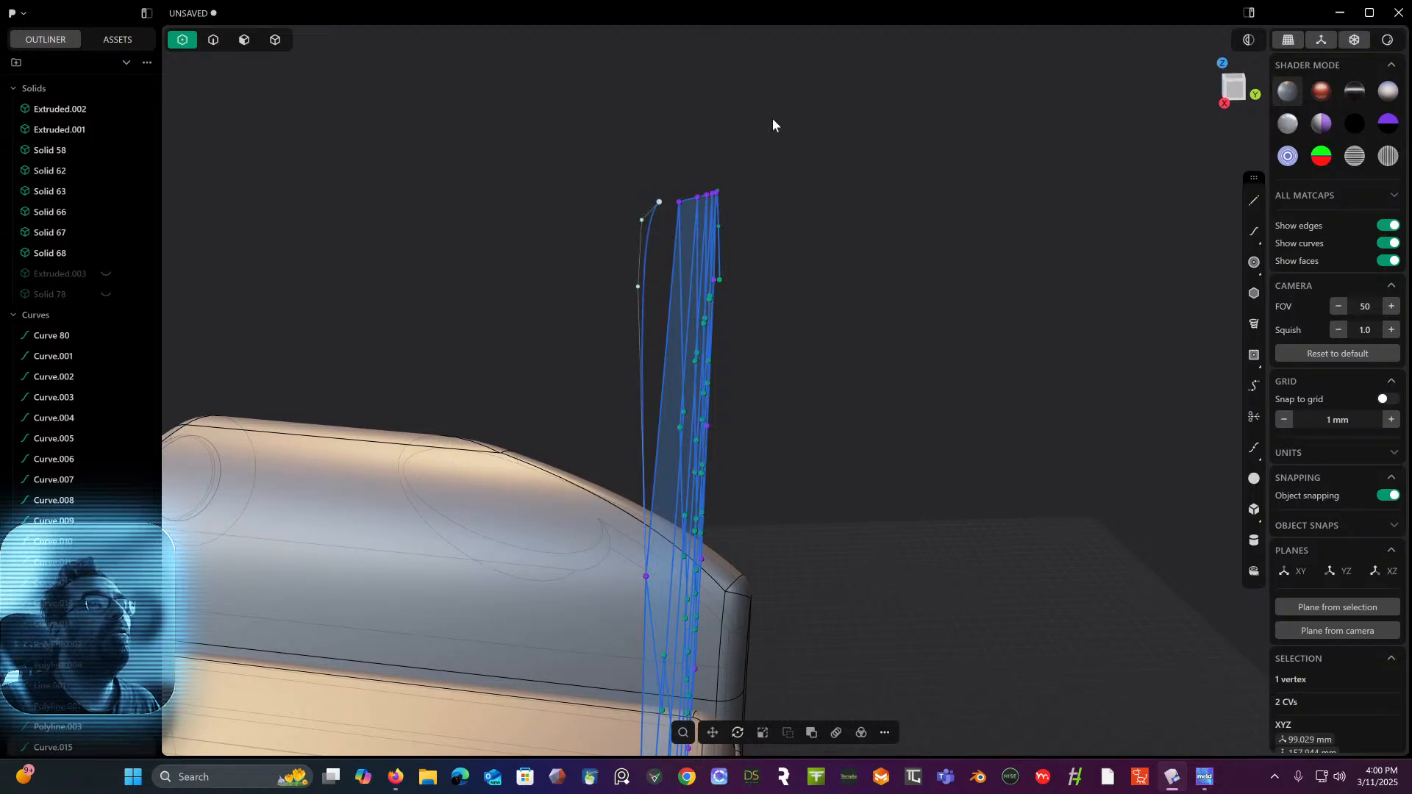
{"action": "left_click", "coordinate": [653, 112]}
{"action": "left_click", "coordinate": [213, 41]}
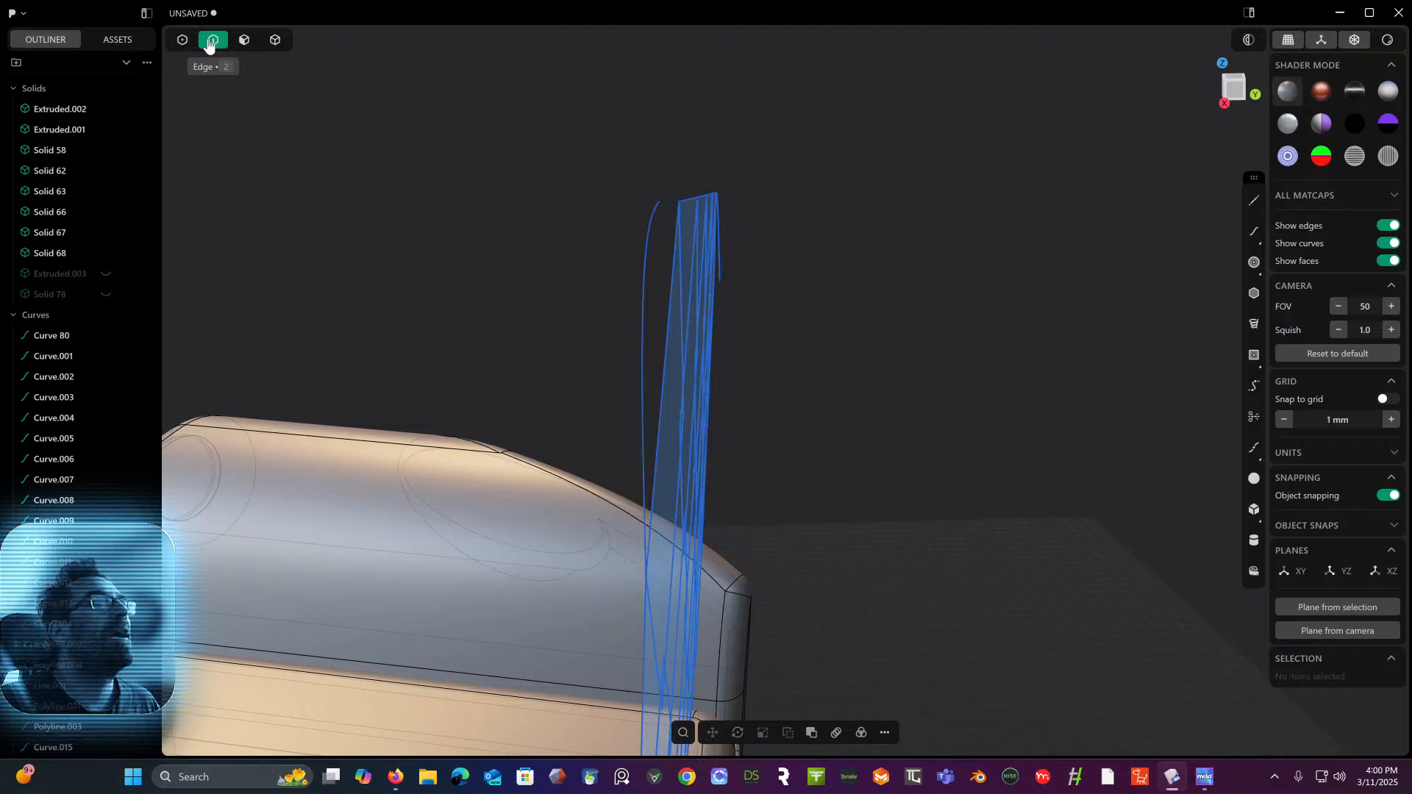
{"action": "left_click", "coordinate": [1253, 96]}
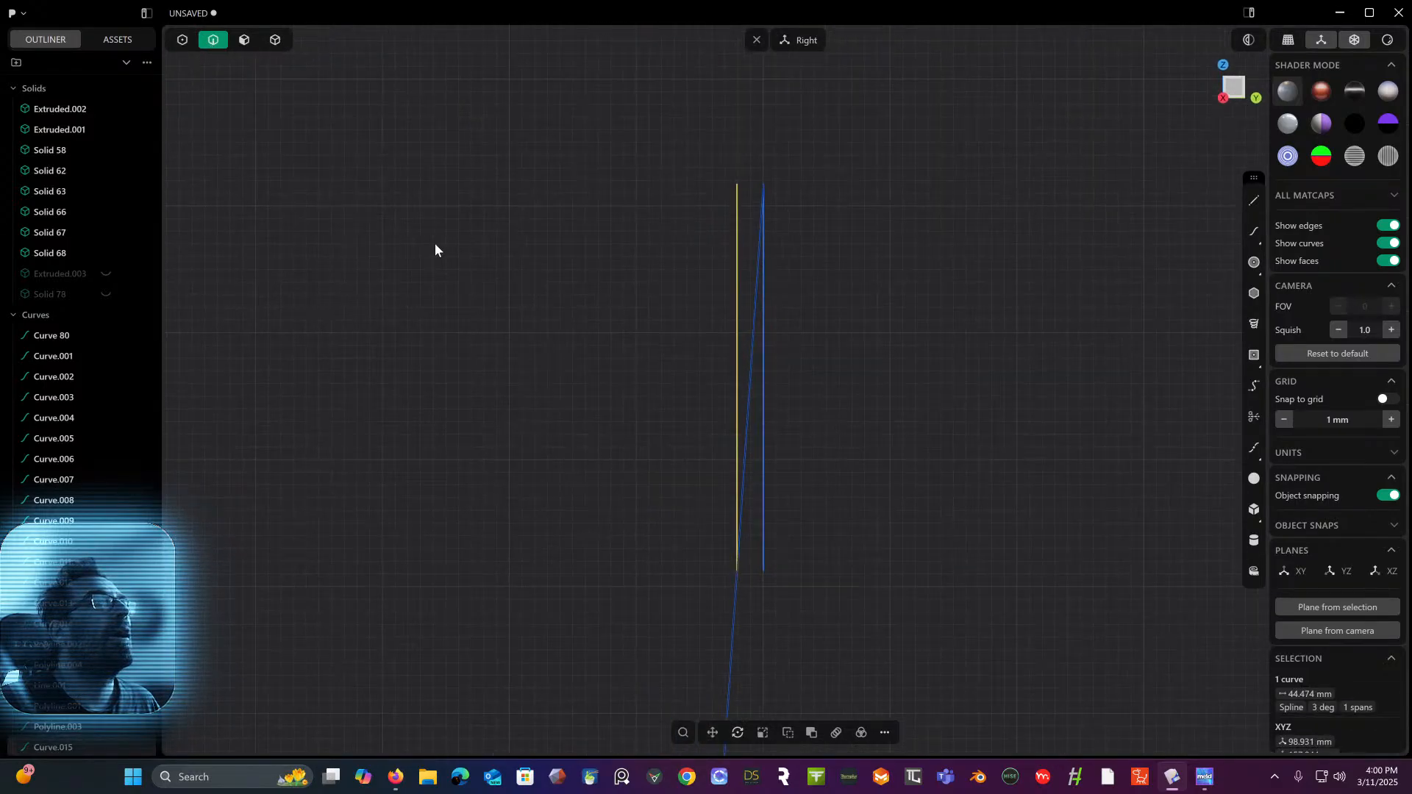
{"action": "left_click", "coordinate": [182, 40]}
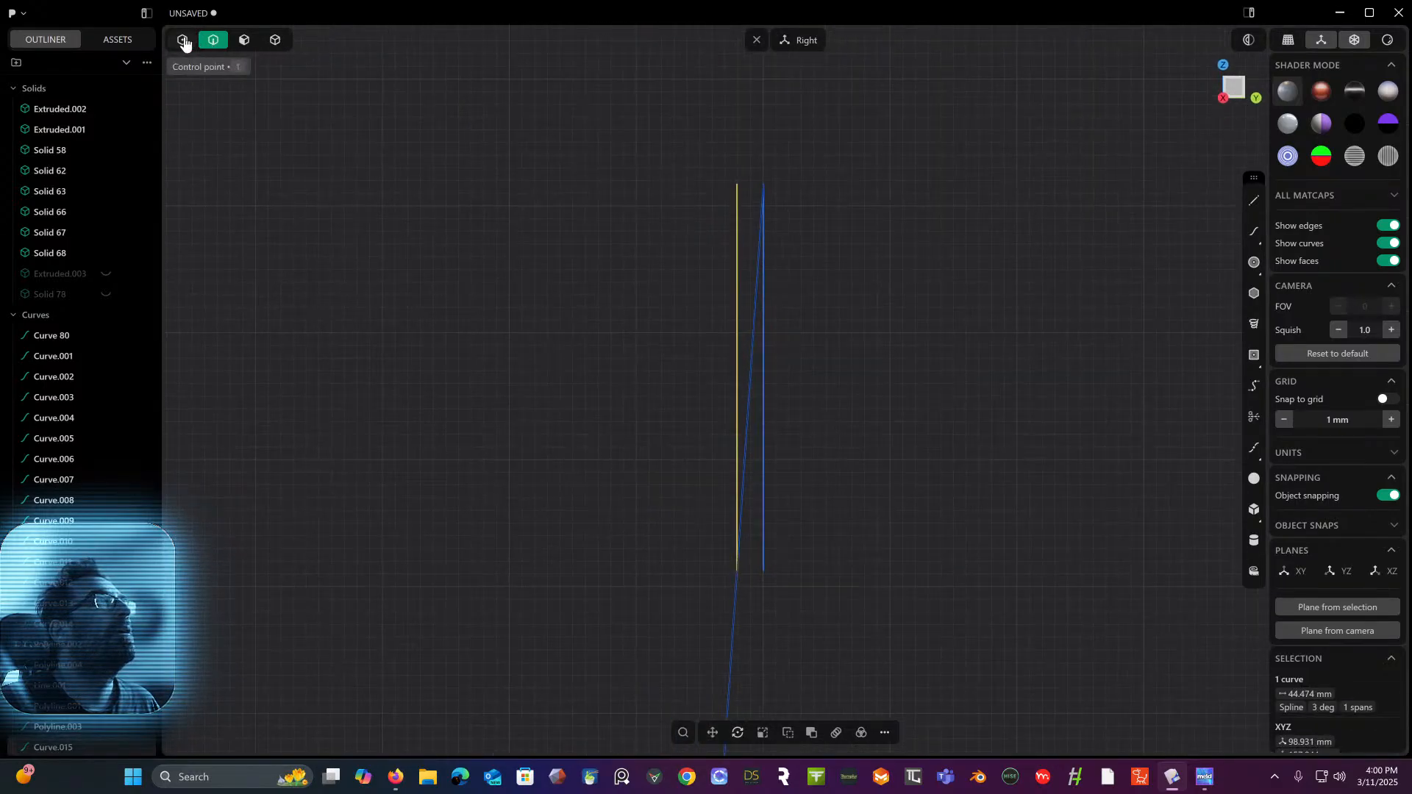
{"action": "left_click", "coordinate": [738, 193]}
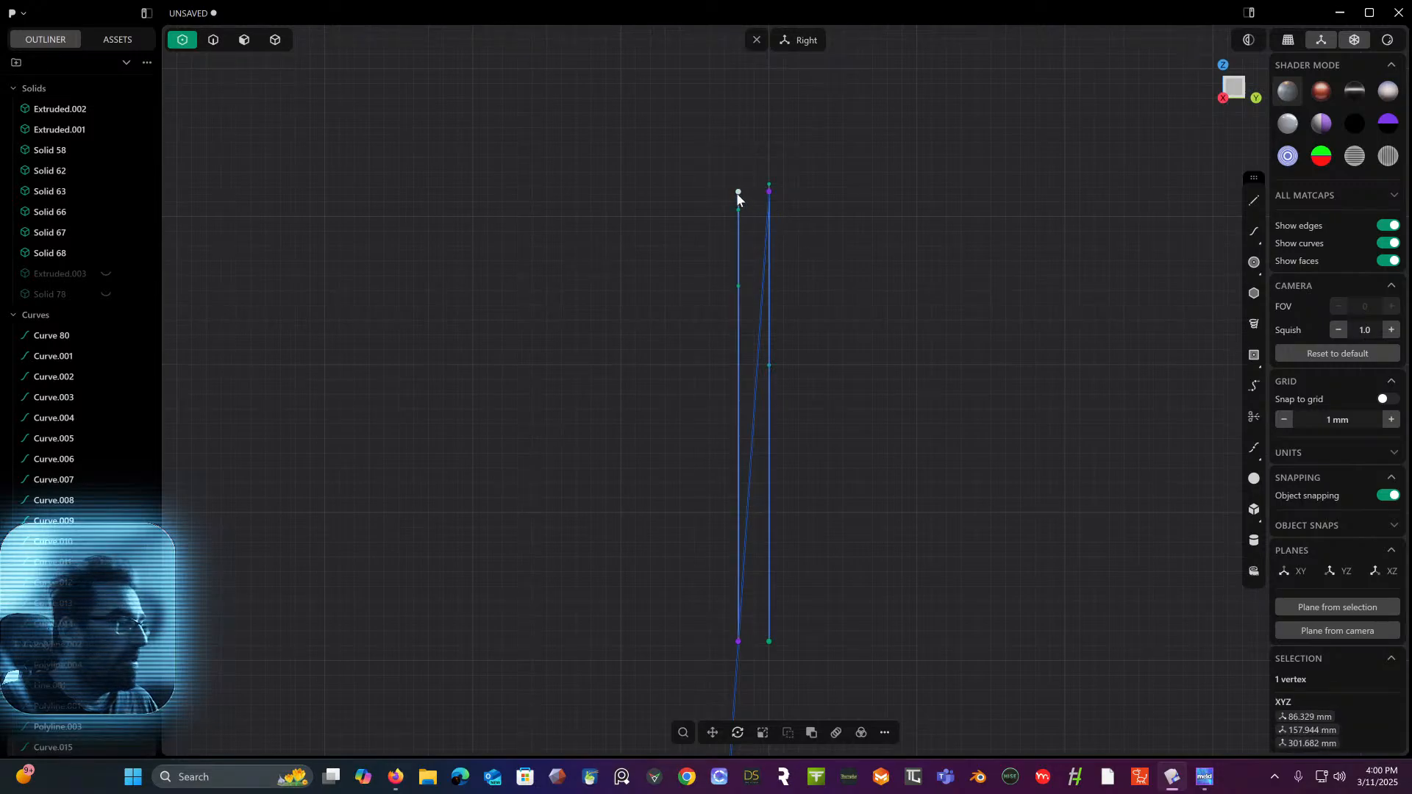
{"action": "middle_click_drag", "start_coordinate": [738, 195], "coordinate": [664, 201]}
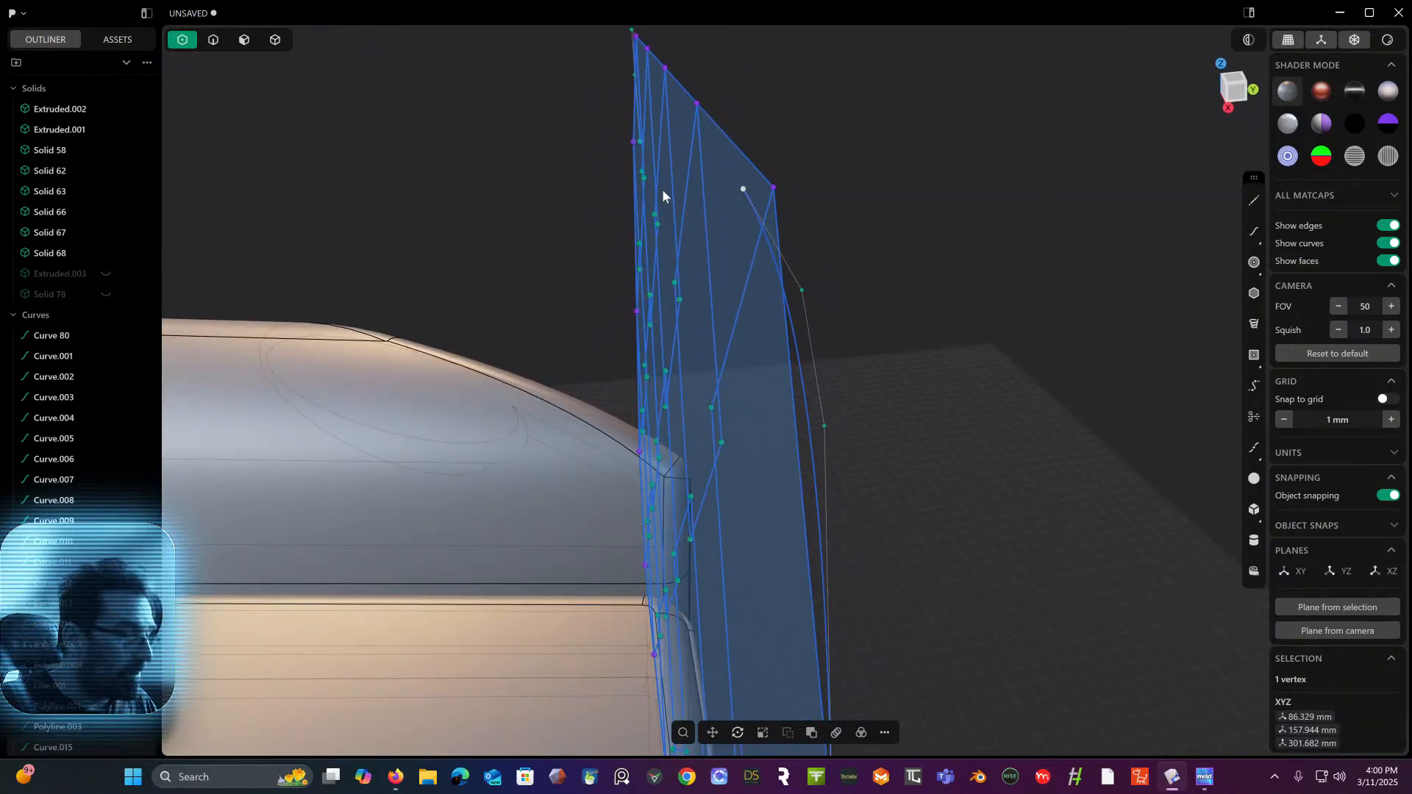
{"action": "key", "text": "g"}
{"action": "left_click_drag", "start_coordinate": [800, 186], "coordinate": [830, 187]}
{"action": "key", "text": "Return"}
{"action": "middle_click_drag", "start_coordinate": [872, 201], "coordinate": [812, 33]}
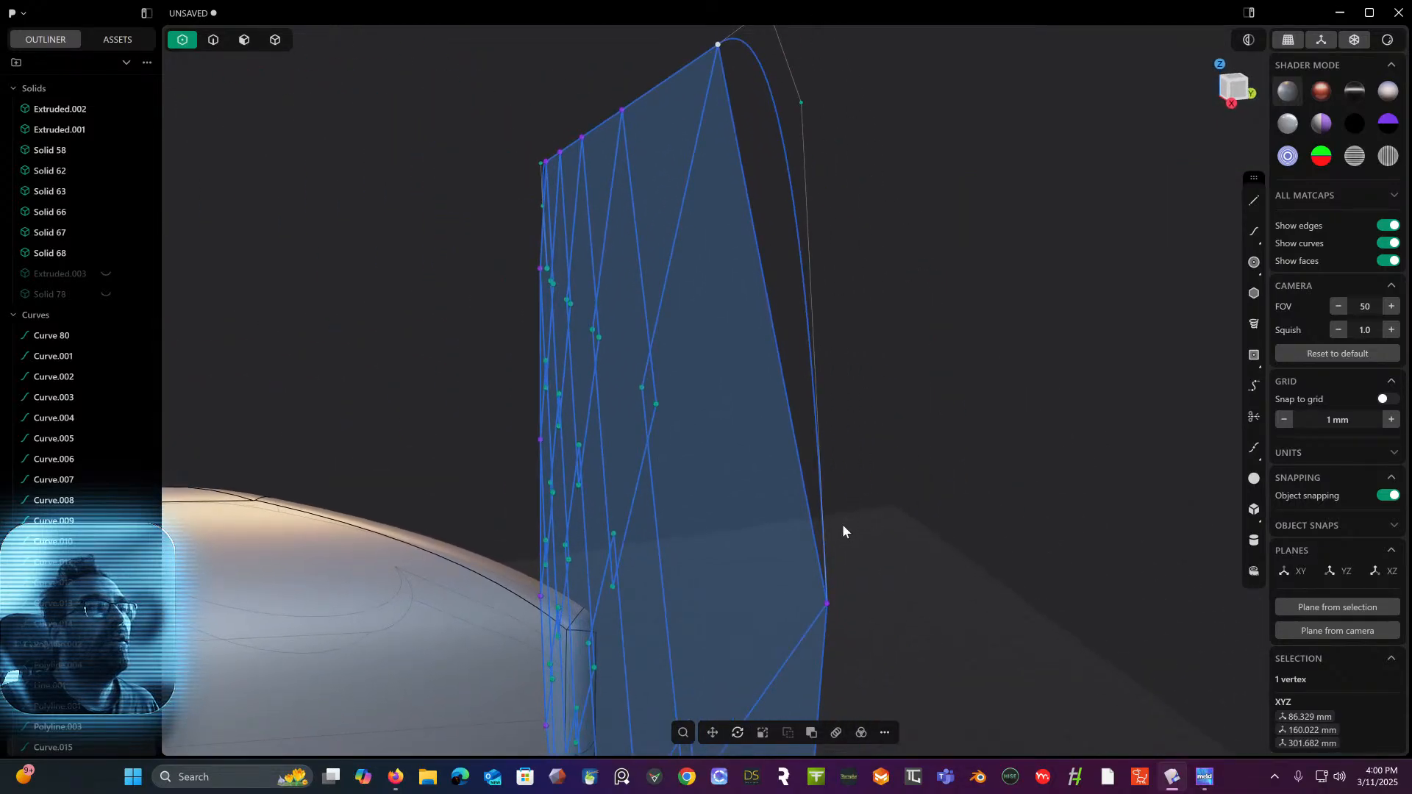
{"action": "left_click", "coordinate": [831, 601]}
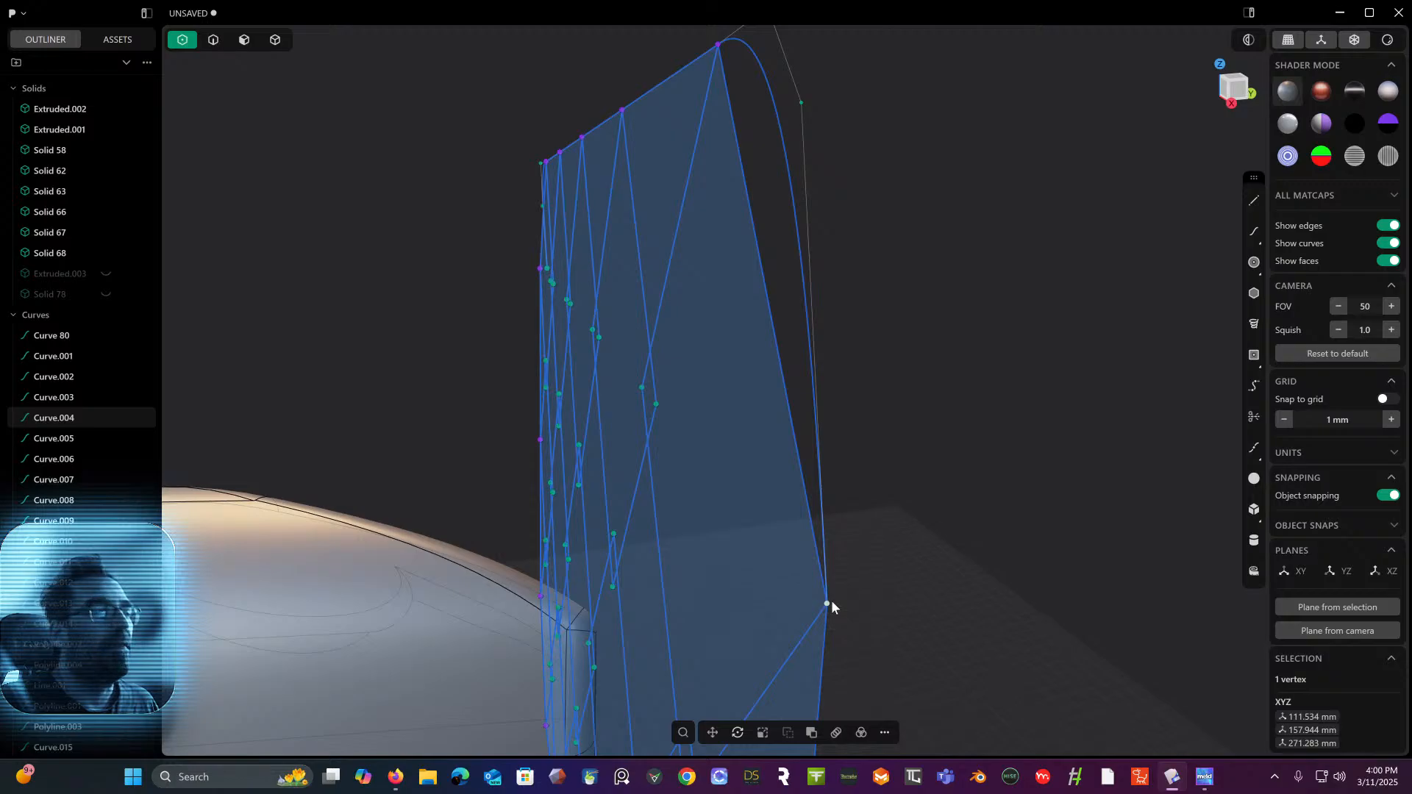
{"action": "key", "text": "g"}
{"action": "left_click_drag", "start_coordinate": [873, 596], "coordinate": [893, 594]}
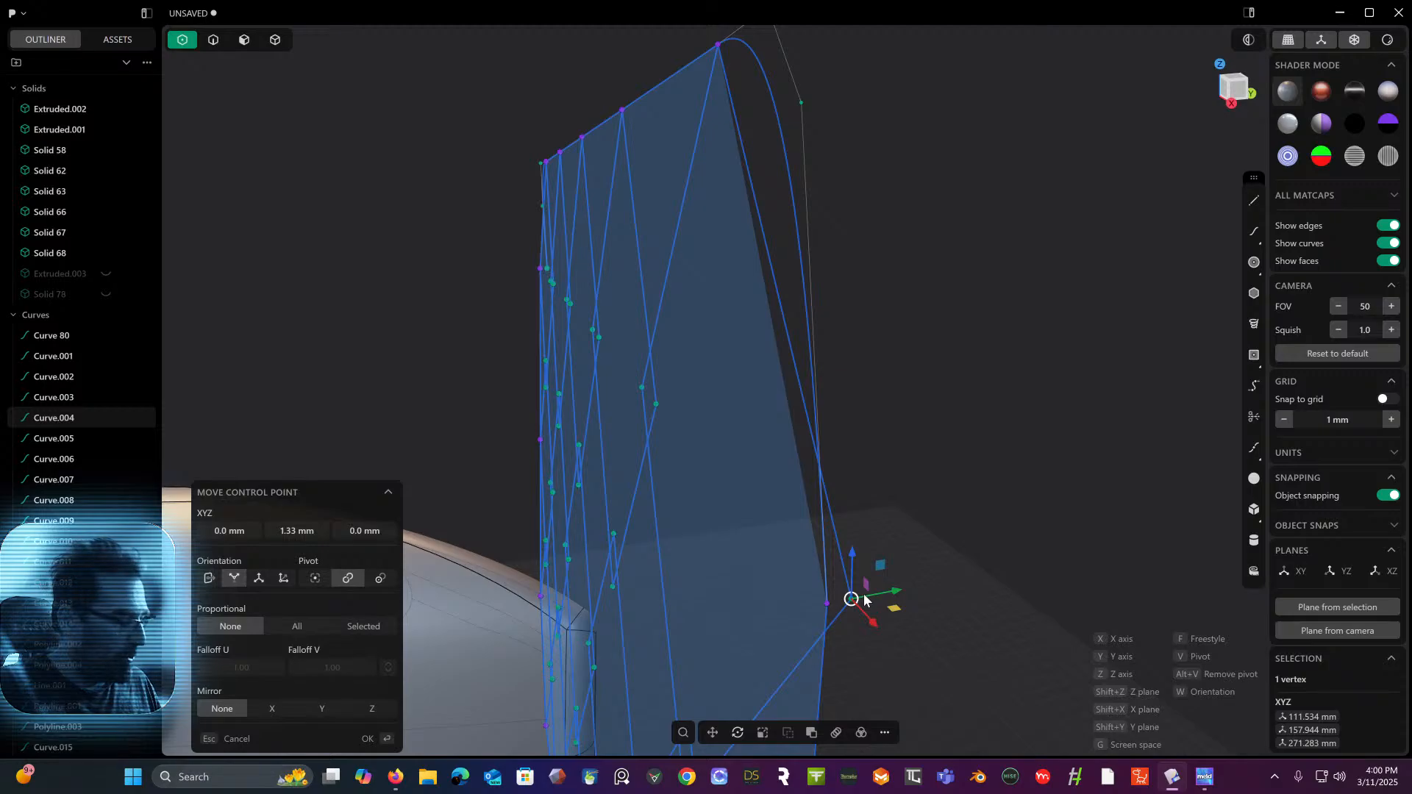
{"action": "key", "text": "Escape"}
- Move the upper right corner spline's lower middle control point along Y toward the top line's plane in the right view
{"action": "middle_click_drag", "start_coordinate": [871, 548], "coordinate": [858, 558]}
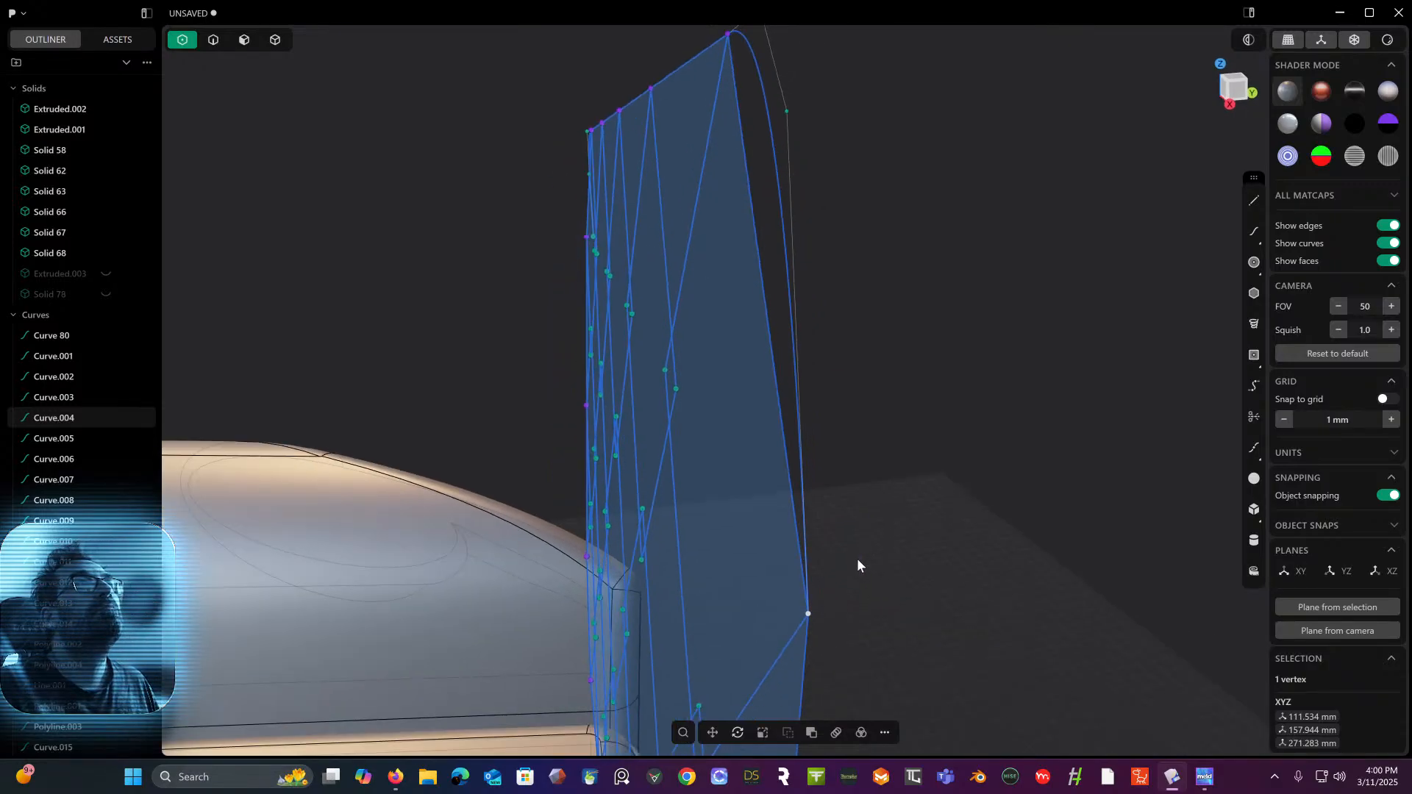
{"action": "left_click", "coordinate": [1237, 89]}
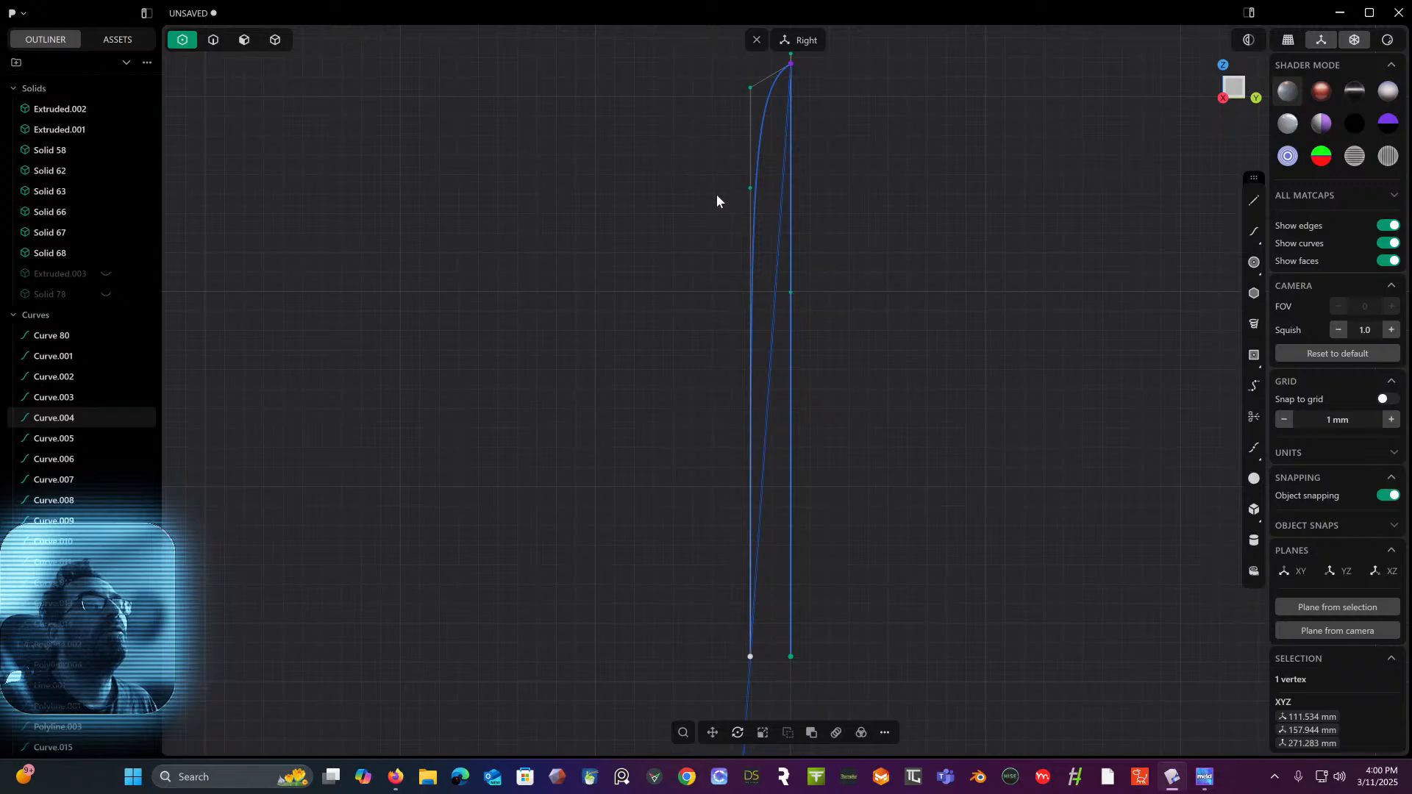
{"action": "left_click", "coordinate": [750, 189]}
{"action": "key", "text": "g"}
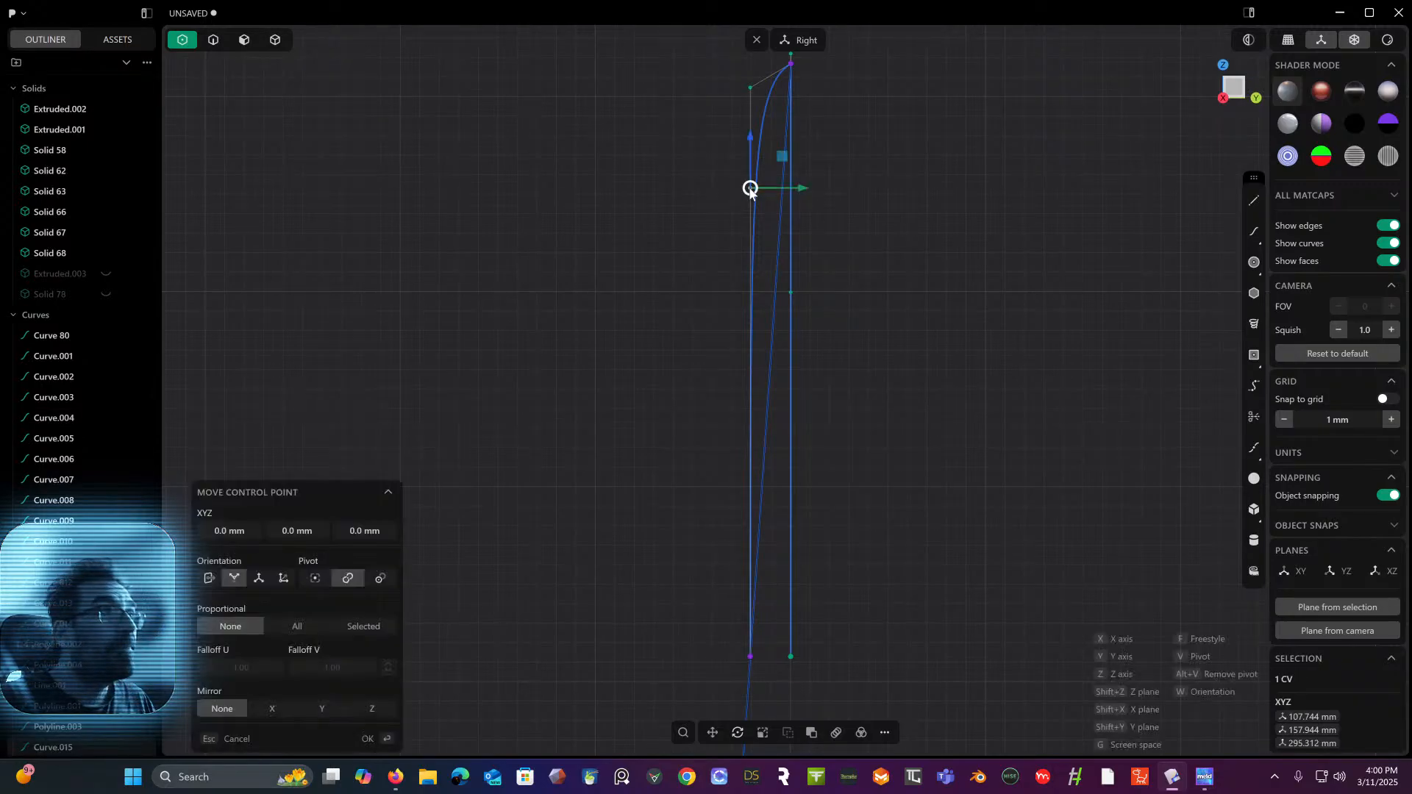
{"action": "left_click_drag", "start_coordinate": [800, 192], "coordinate": [774, 201]}
{"action": "left_click", "coordinate": [878, 183]}
- Move the upper right corner spline's upper middle control point about 1.93 mm along Y toward the top line's plane
{"action": "left_click", "coordinate": [751, 89]}
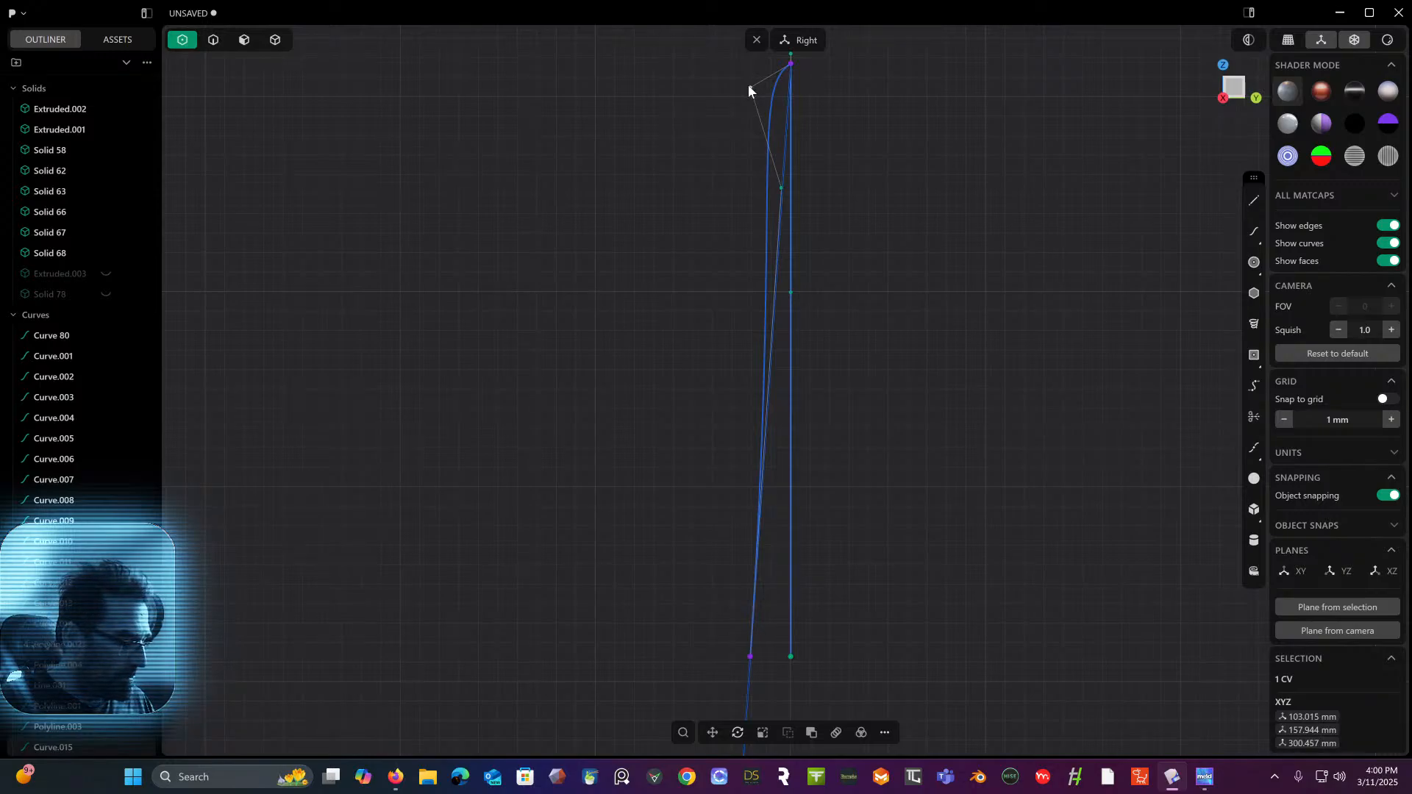
{"action": "key", "text": "g"}
{"action": "left_click_drag", "start_coordinate": [799, 88], "coordinate": [836, 90]}
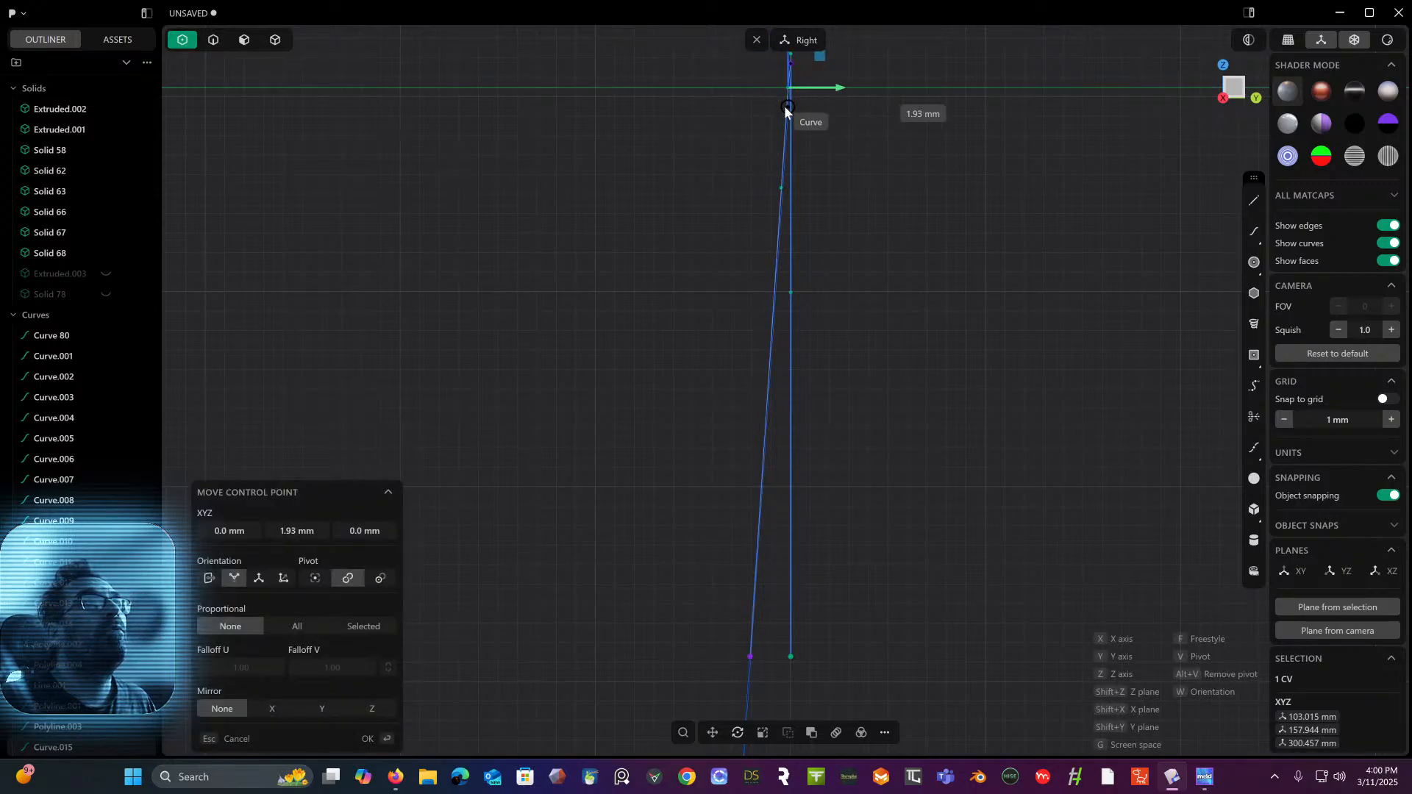
{"action": "right_click", "coordinate": [651, 138]}
{"action": "middle_click_drag", "start_coordinate": [646, 138], "coordinate": [862, 175]}
{"action": "key", "text": "Escape"}
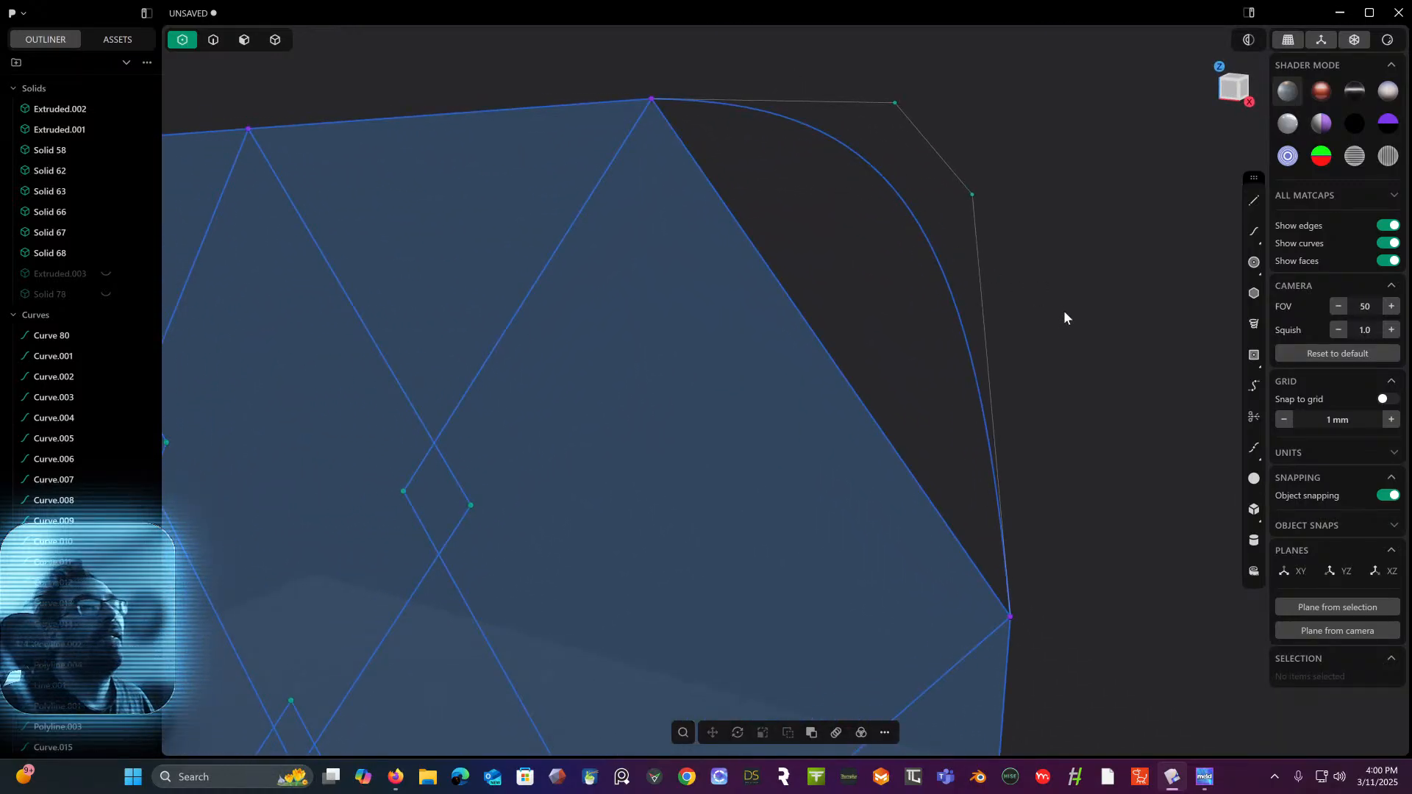
{"action": "middle_click_drag", "start_coordinate": [883, 270], "coordinate": [874, 211]}
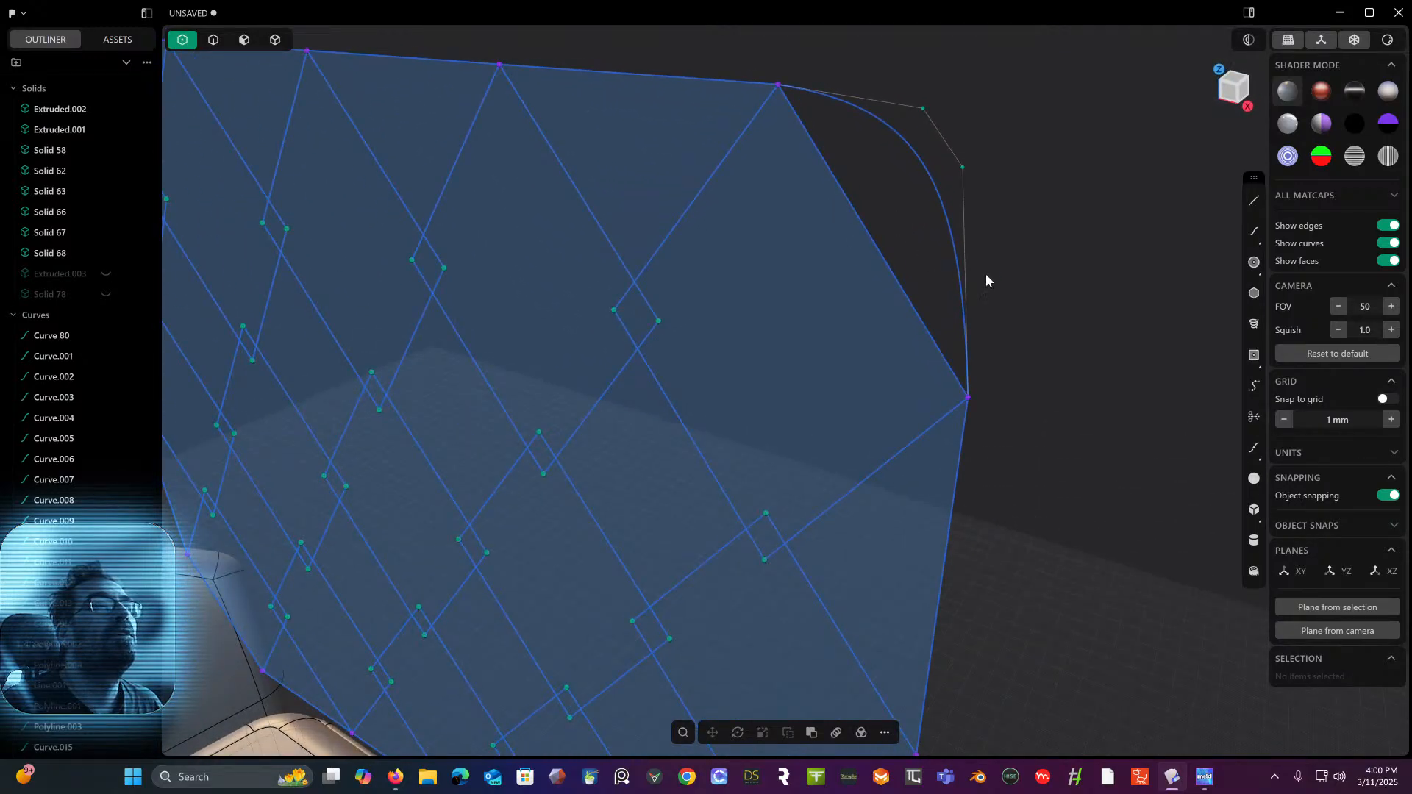
- Draw a straight line about 39.5 mm long between the upper right corner spline's two ends and delete it
{"action": "left_click", "coordinate": [1254, 200]}
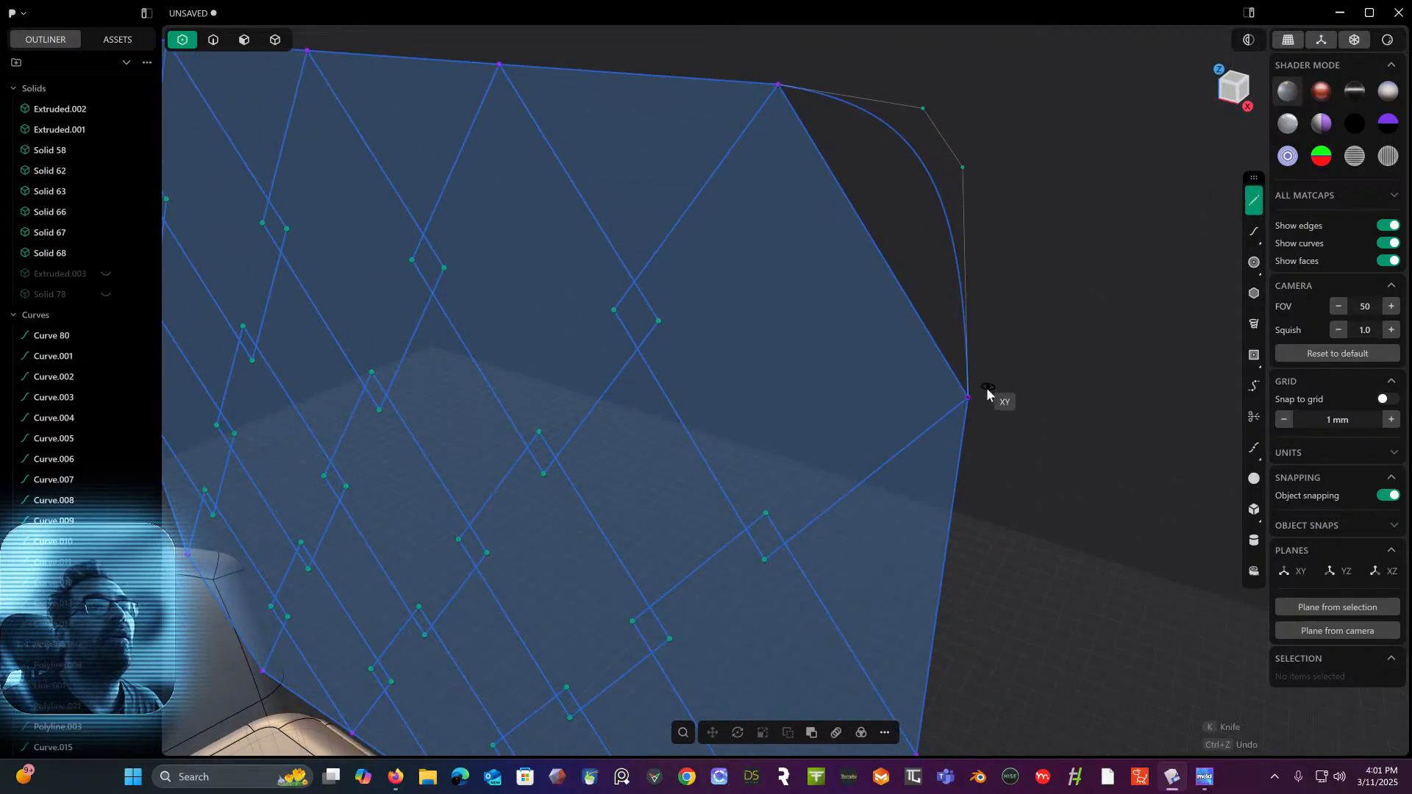
{"action": "left_click", "coordinate": [968, 398]}
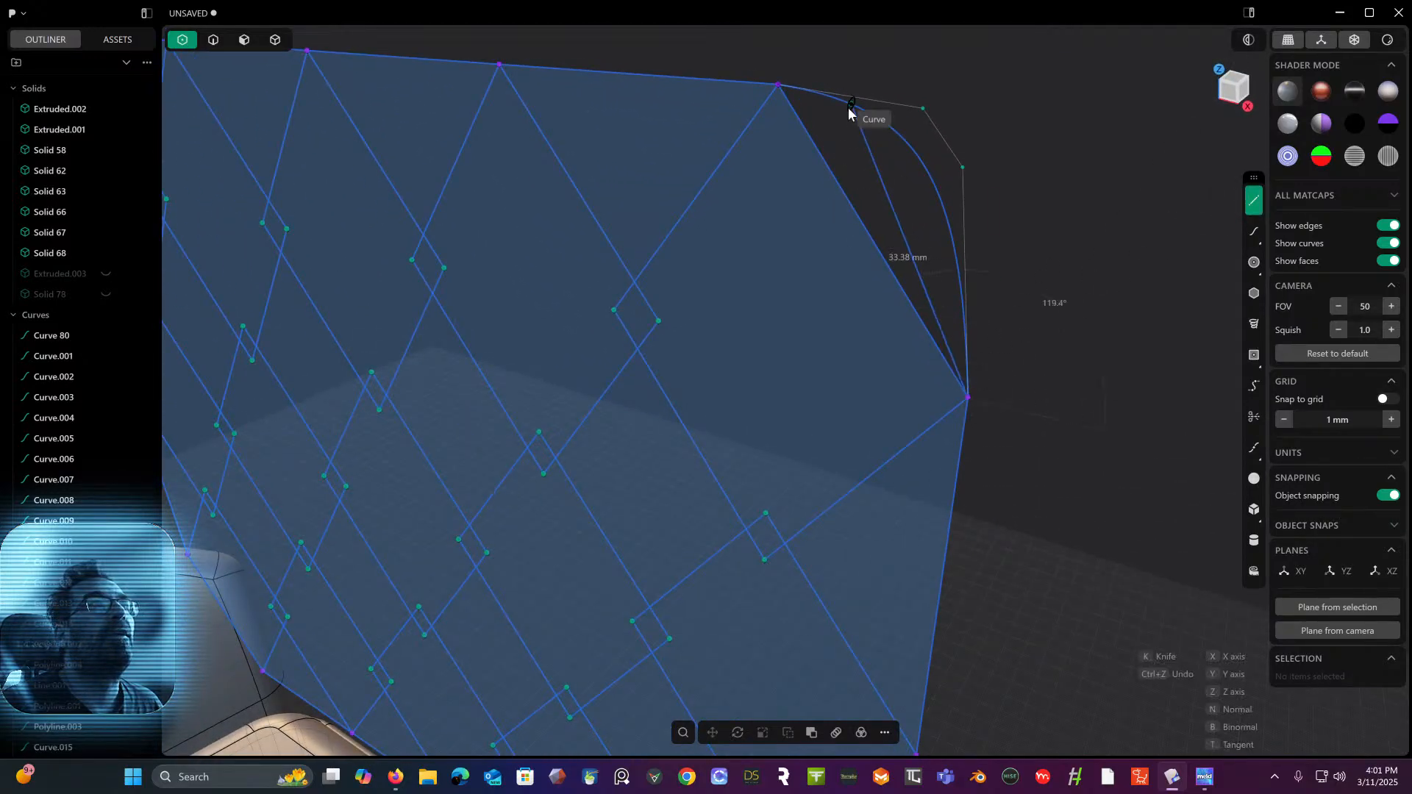
{"action": "left_click", "coordinate": [777, 86]}
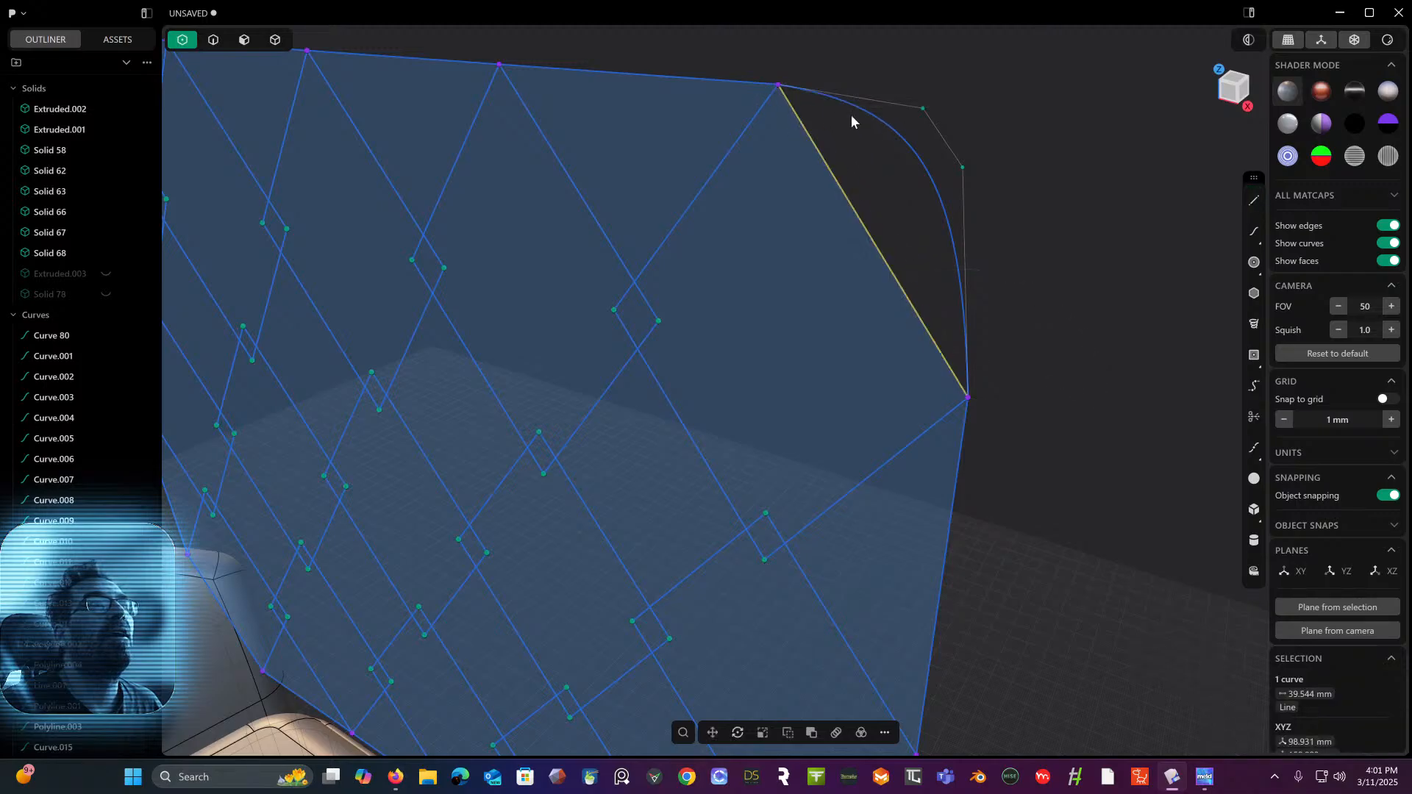
{"action": "left_click", "coordinate": [1050, 129]}
{"action": "middle_click_drag", "start_coordinate": [1021, 137], "coordinate": [1063, 120]}
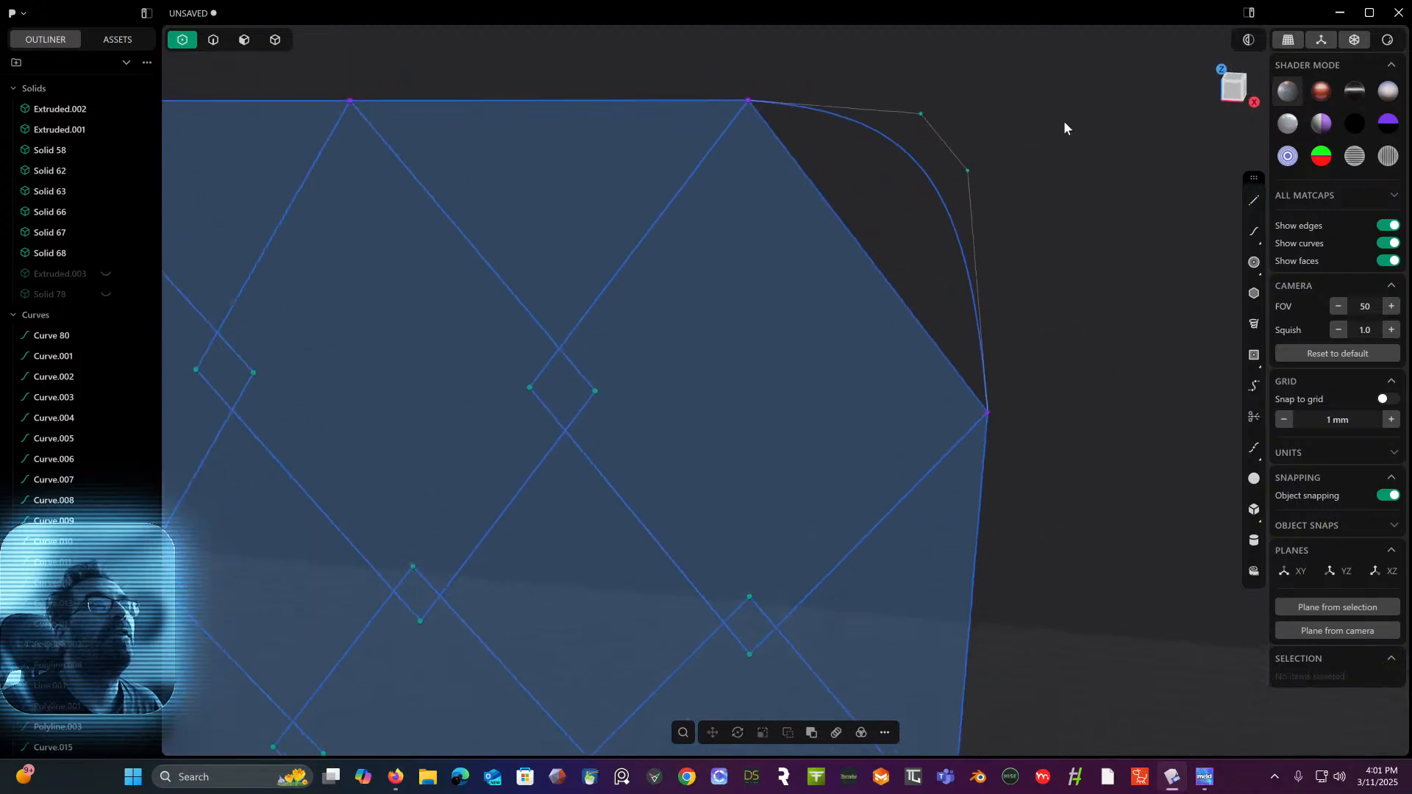
{"action": "left_click", "coordinate": [808, 173]}
{"action": "key", "text": "Delete"}
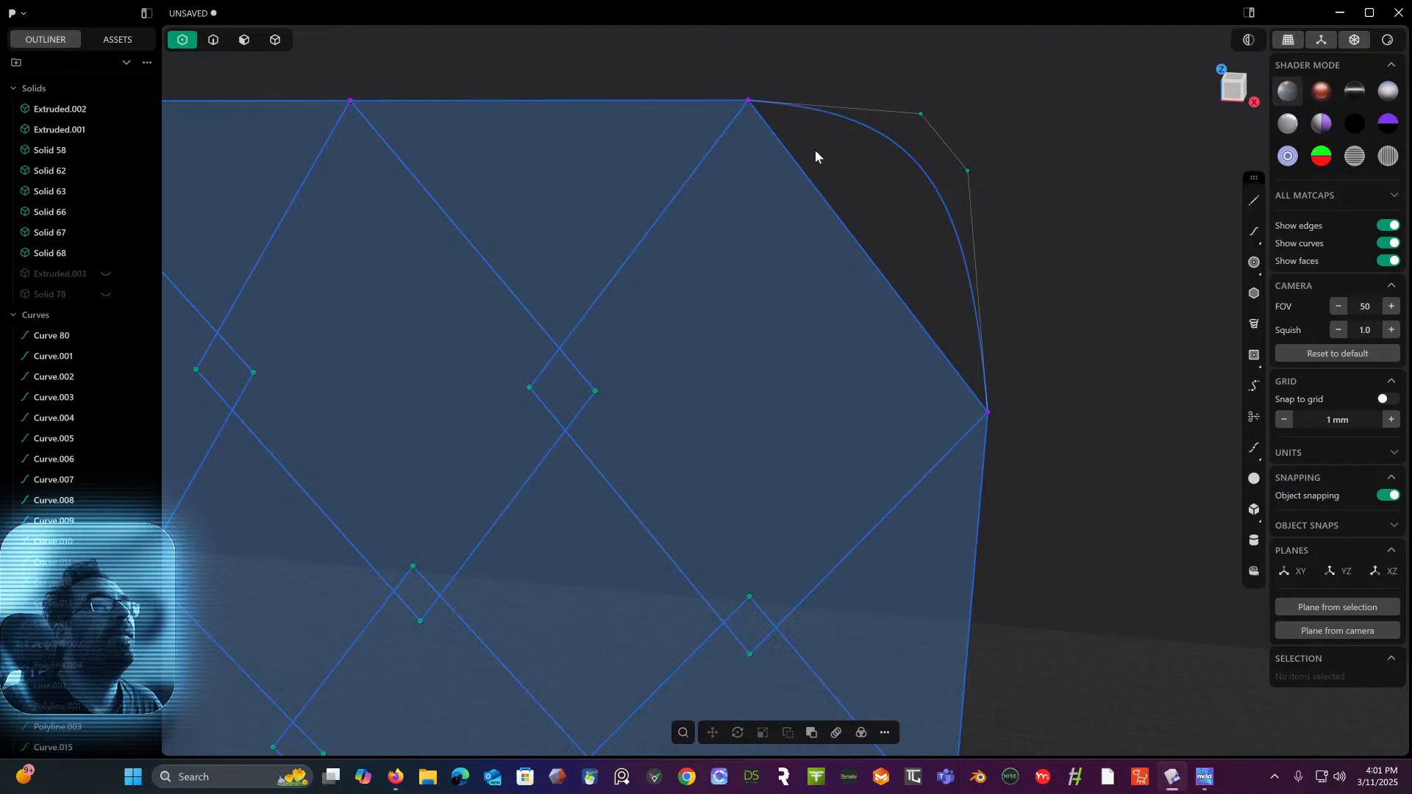
- Delete both upper corner splines from the diamond panel's boundary
{"action": "middle_click_drag", "start_coordinate": [815, 156], "coordinate": [653, 206]}
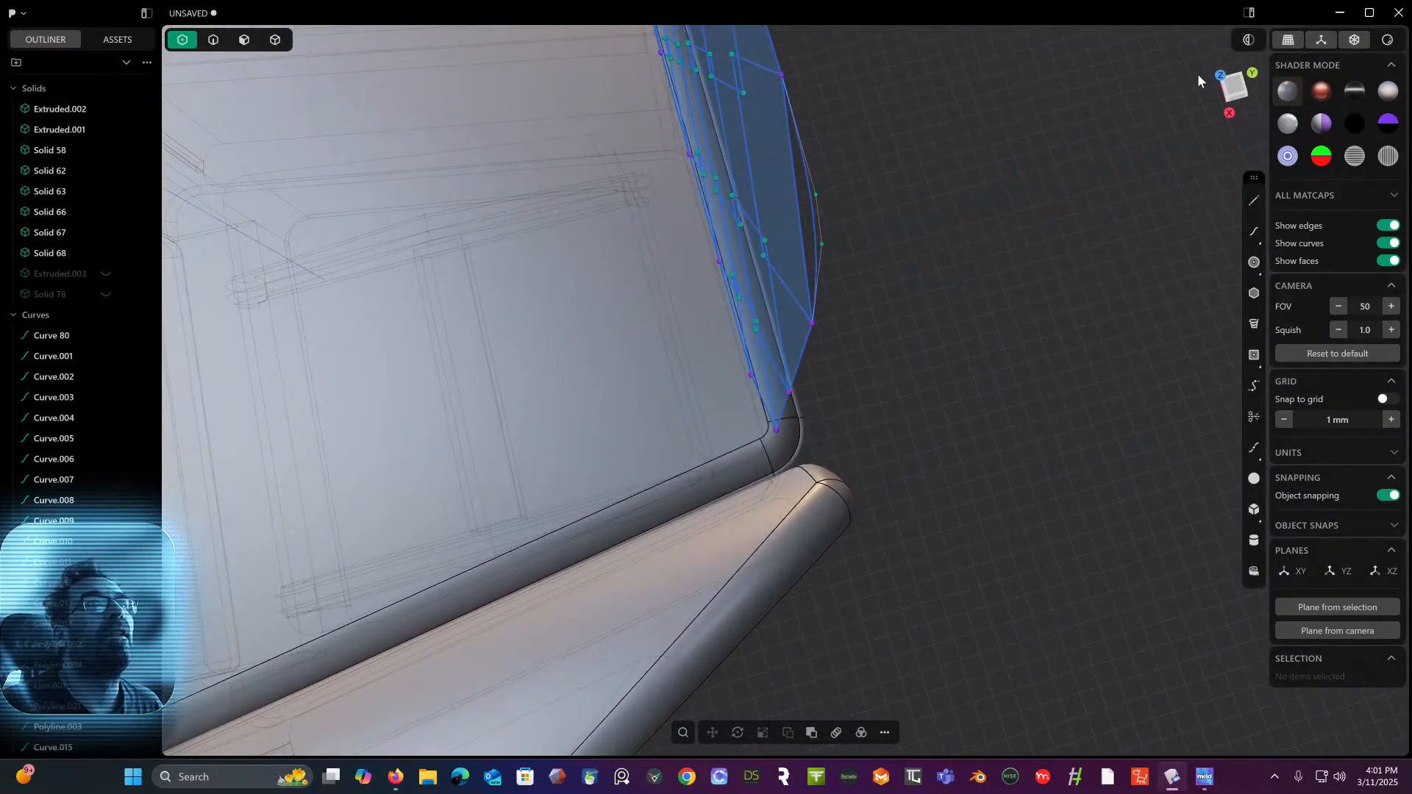
{"action": "middle_click_drag", "start_coordinate": [1199, 79], "coordinate": [1064, 16]}
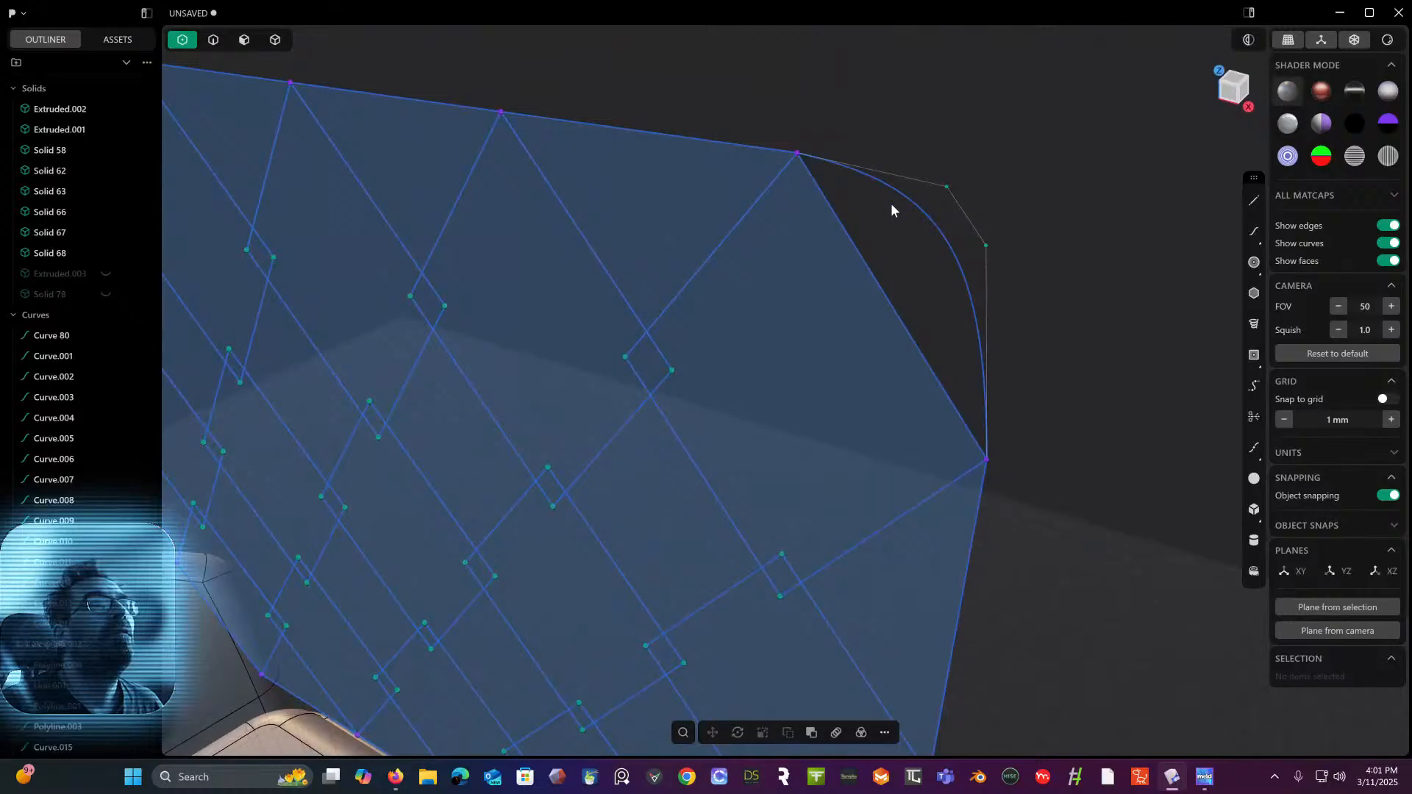
{"action": "left_click_drag", "start_coordinate": [693, 103], "coordinate": [537, 87]}
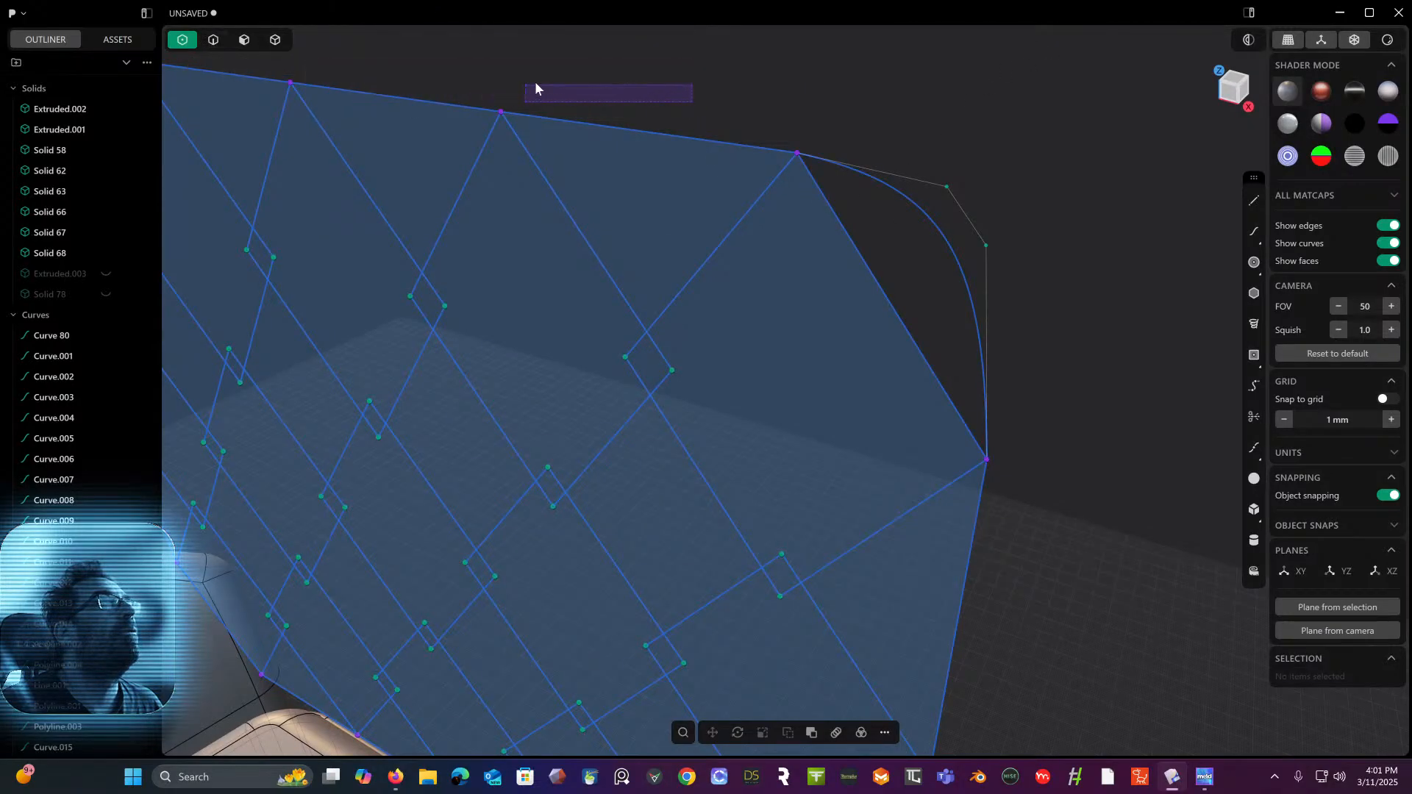
{"action": "left_click", "coordinate": [214, 40]}
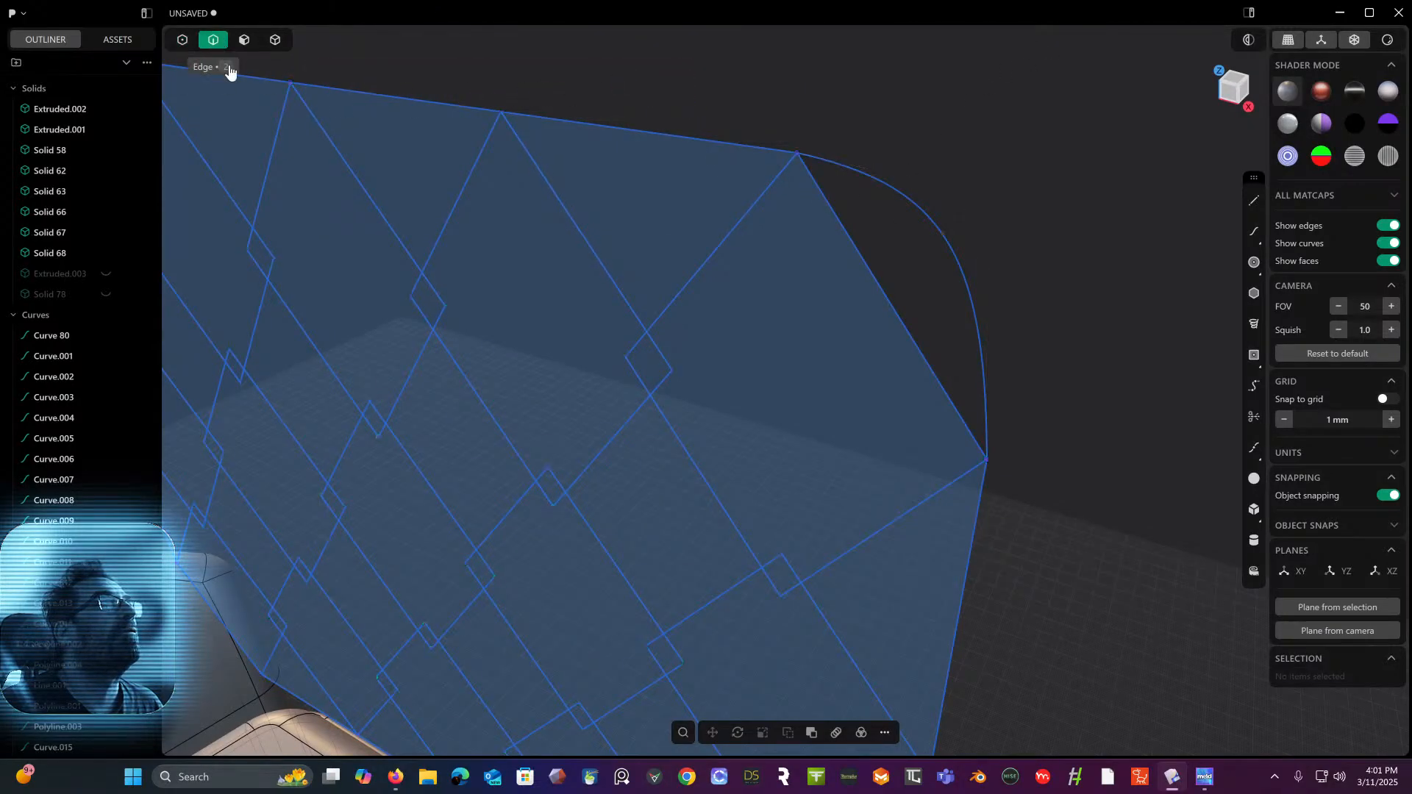
{"action": "left_click", "coordinate": [955, 259]}
{"action": "middle_click_drag", "start_coordinate": [952, 254], "coordinate": [738, 350]}
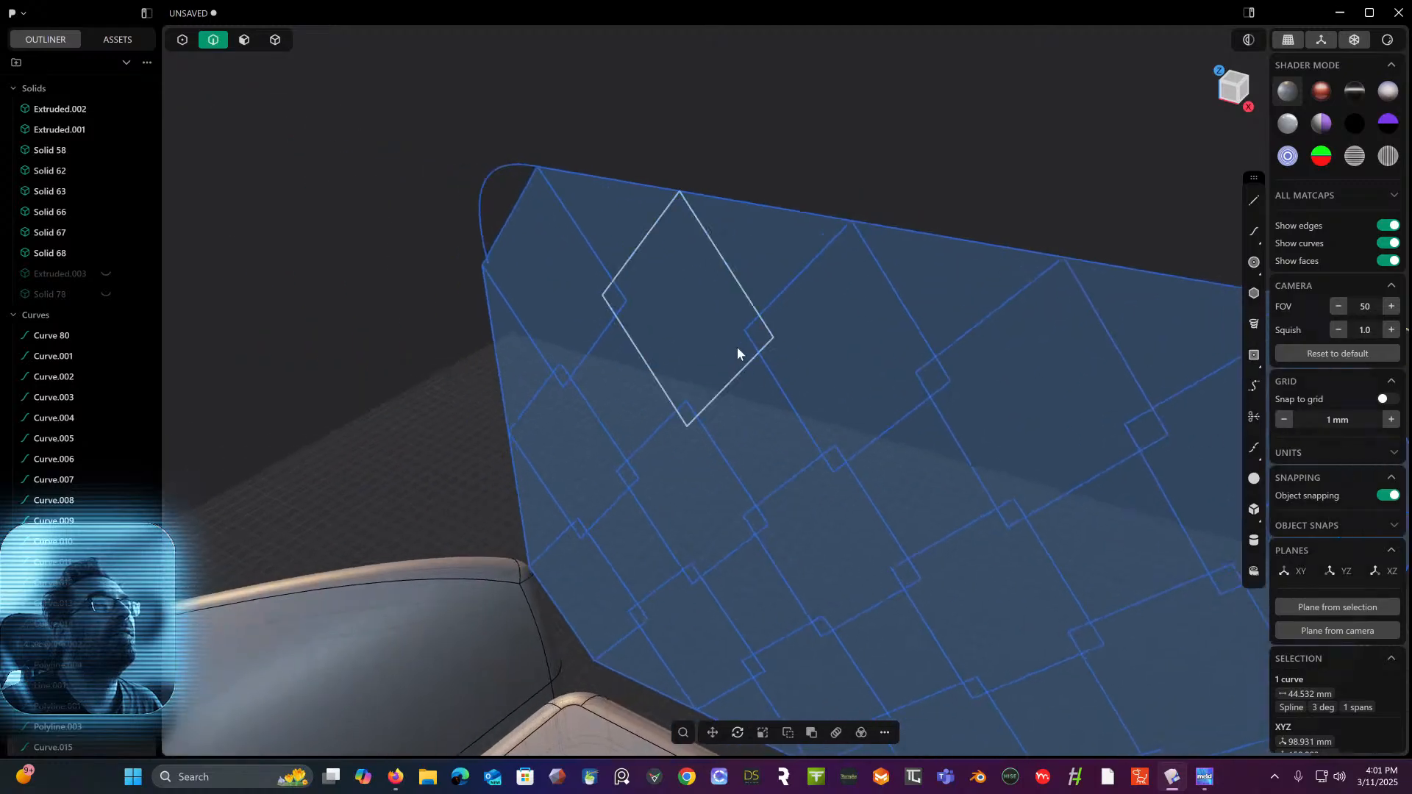
{"action": "left_click", "coordinate": [492, 209]}
{"action": "key", "text": "Delete"}
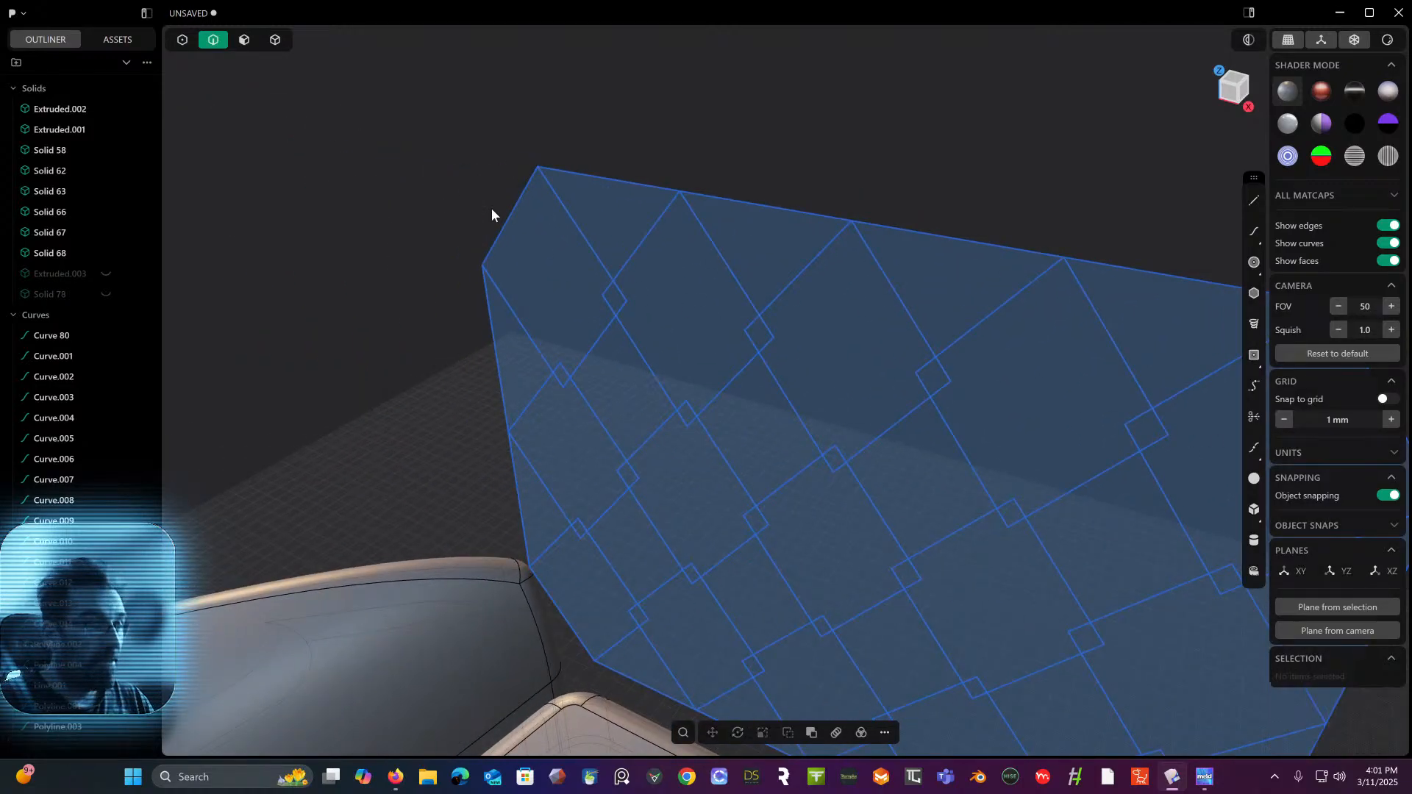
- Extrude all fifteen large notched diamond regions in the panel's three rows forward into separate solid blocks
{"action": "middle_click_drag", "start_coordinate": [491, 211], "coordinate": [713, 156]}
{"action": "middle_click_drag", "start_coordinate": [825, 120], "coordinate": [807, 112], "text": "shift"}
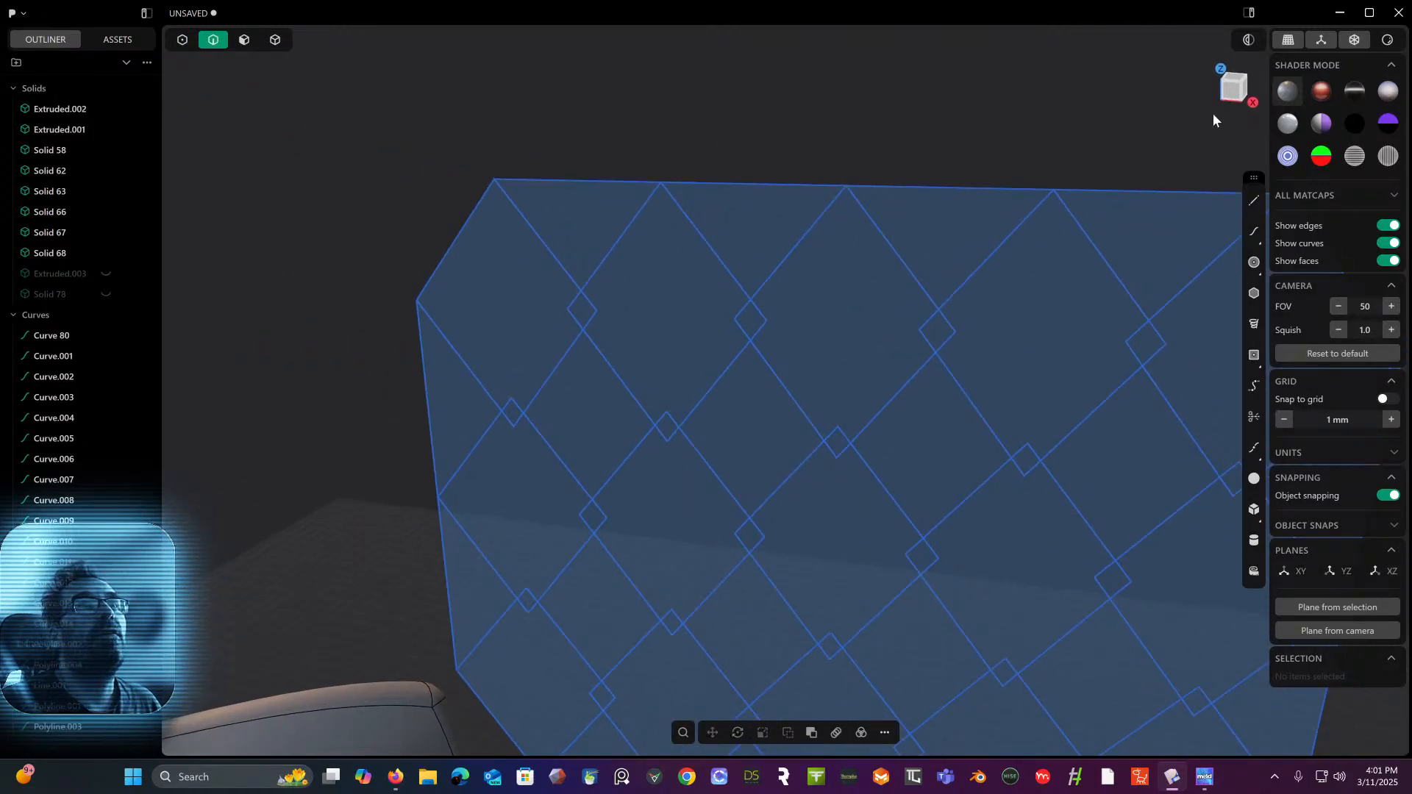
{"action": "left_click", "coordinate": [1229, 97]}
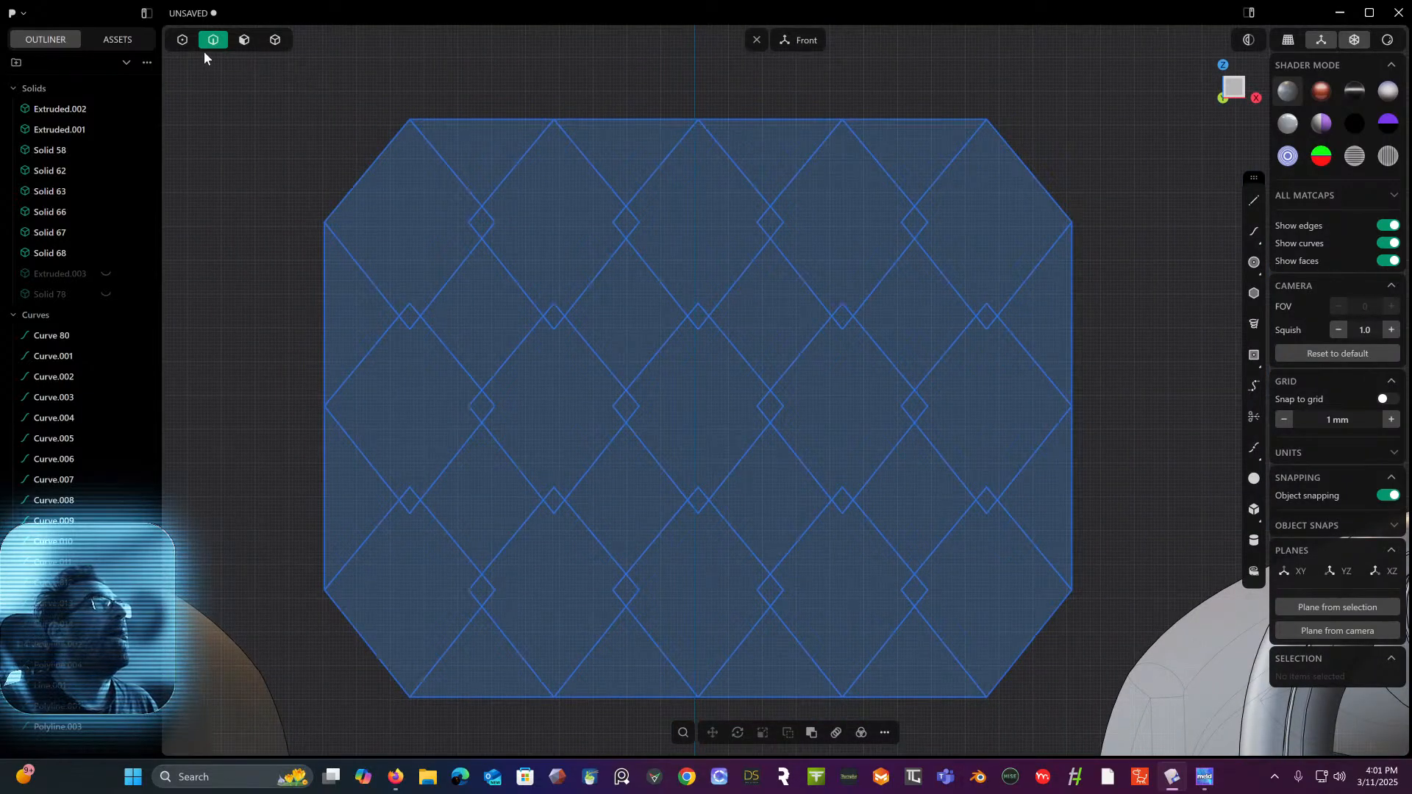
{"action": "left_click", "coordinate": [243, 41]}
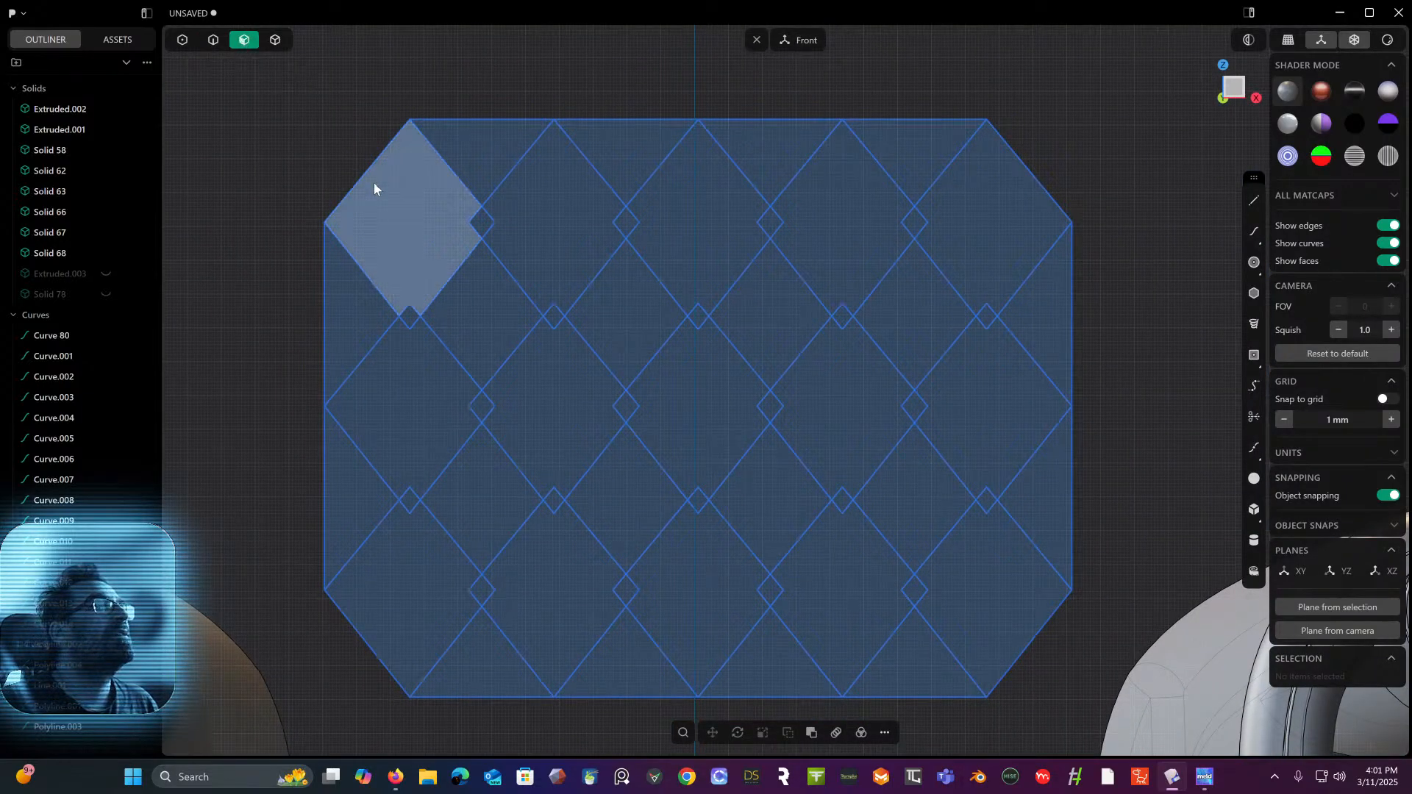
{"action": "left_click", "coordinate": [396, 218]}
{"action": "key", "text": "e"}
{"action": "left_click", "coordinate": [567, 224]}
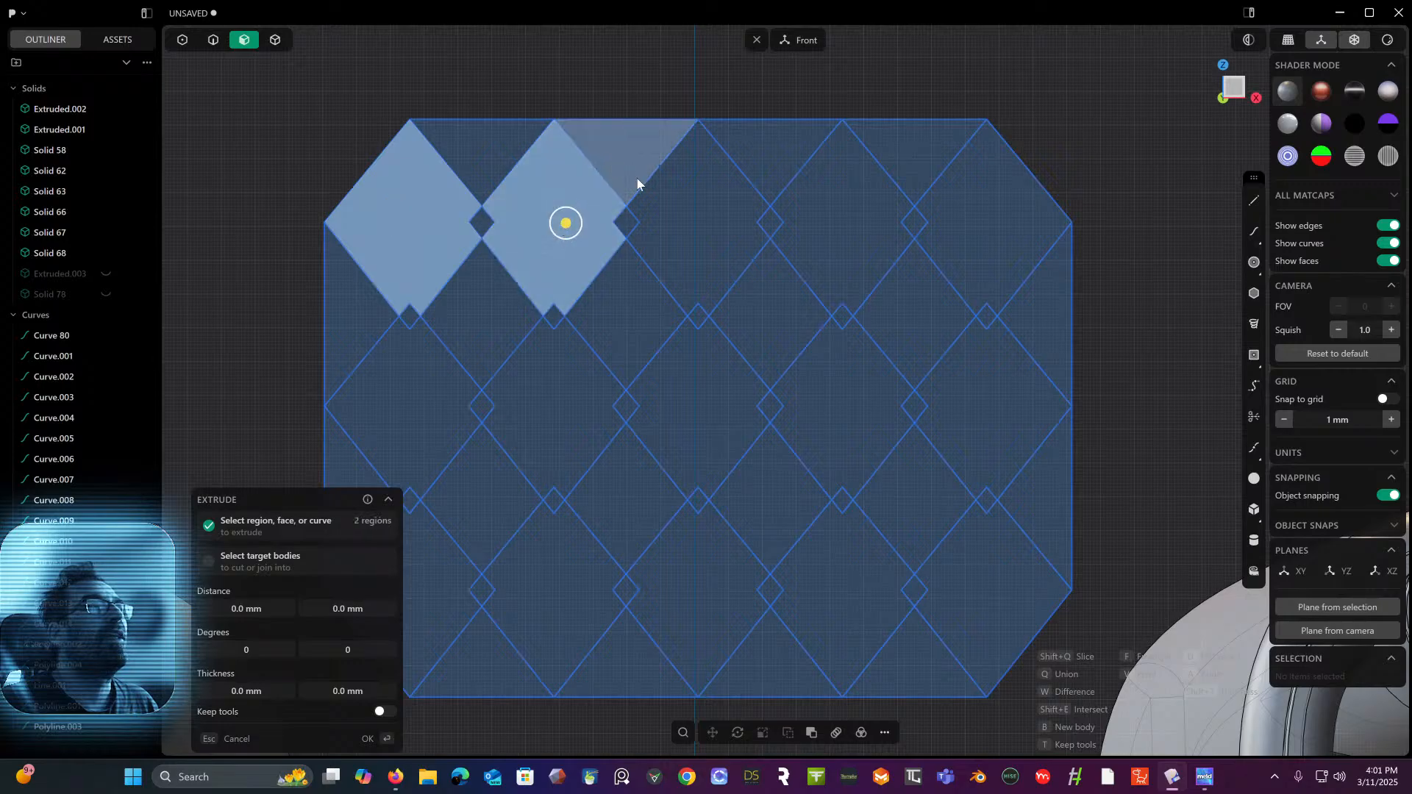
{"action": "left_click", "coordinate": [705, 221]}
{"action": "left_click", "coordinate": [833, 220]}
{"action": "left_click", "coordinate": [983, 224]}
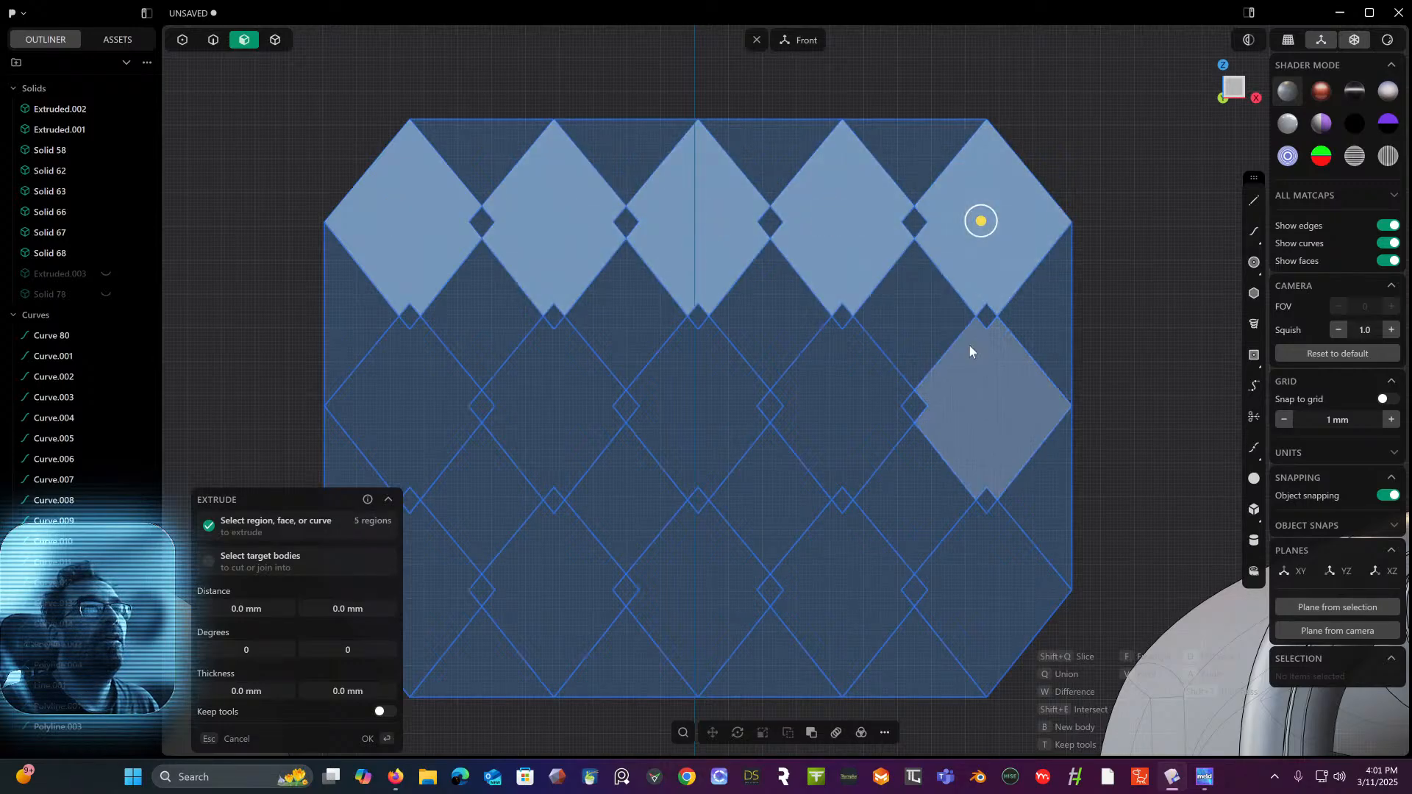
{"action": "left_click", "coordinate": [997, 379]}
{"action": "left_click", "coordinate": [872, 397]}
{"action": "left_click", "coordinate": [683, 407]}
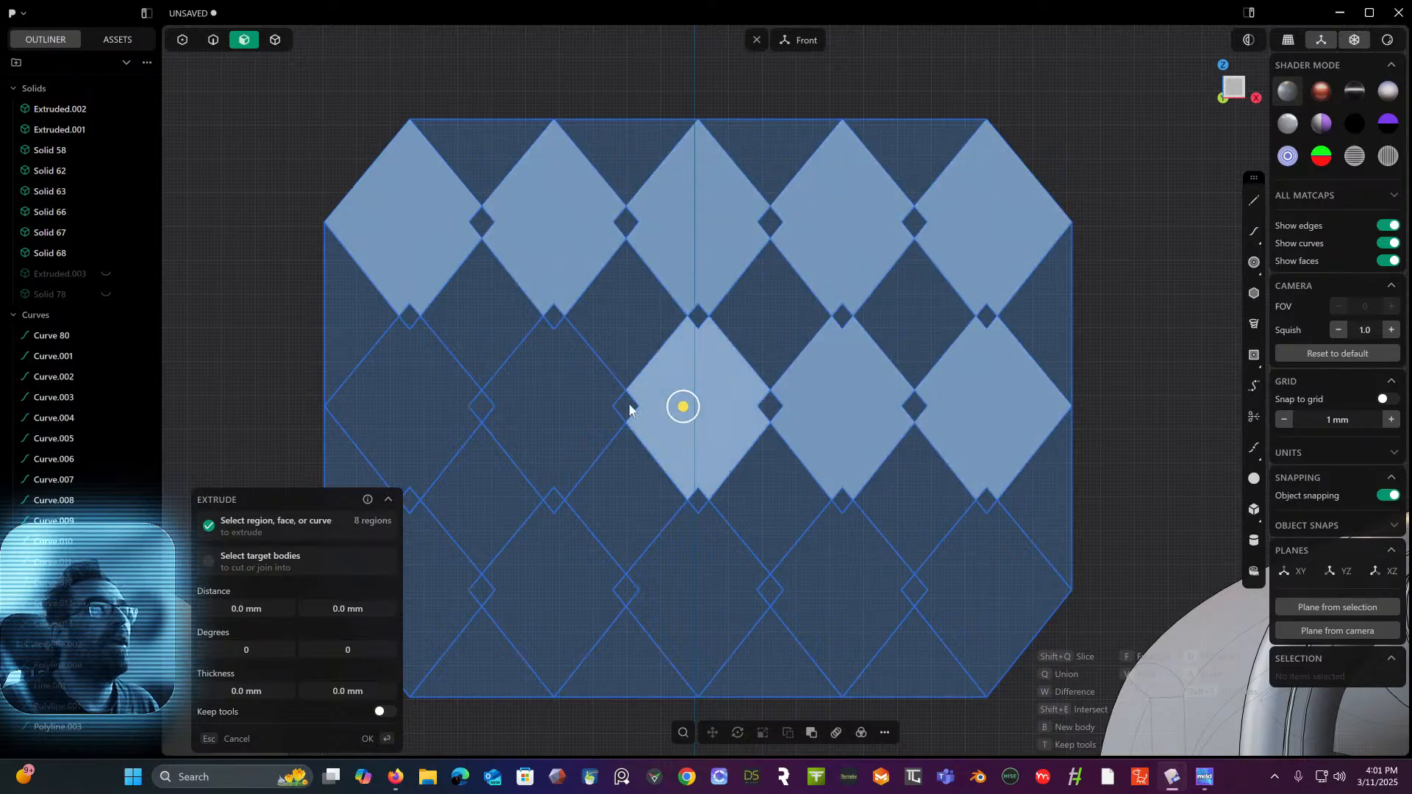
{"action": "left_click", "coordinate": [509, 395]}
{"action": "left_click", "coordinate": [386, 395]}
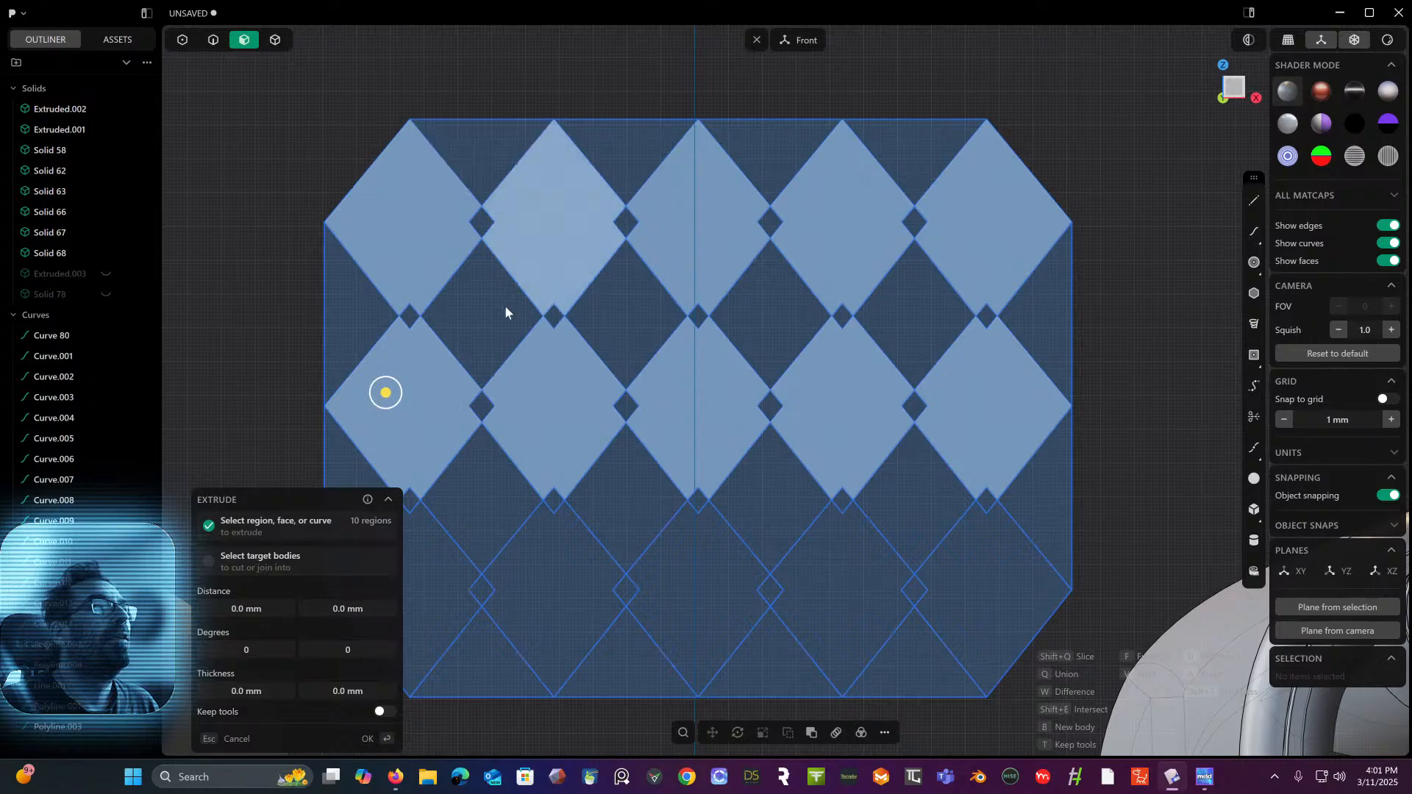
{"action": "left_click", "coordinate": [448, 585]}
{"action": "left_click", "coordinate": [573, 579]}
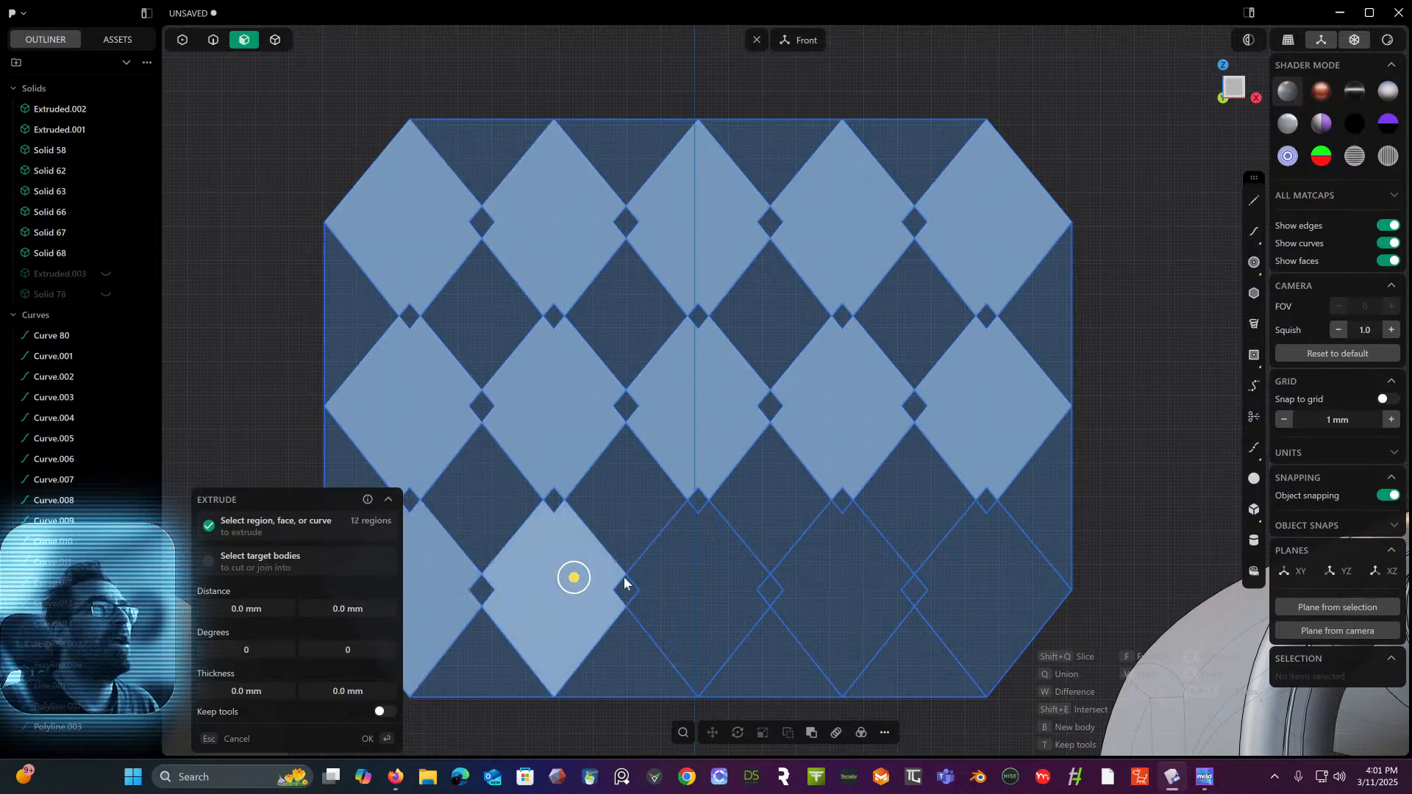
{"action": "left_click", "coordinate": [699, 568]}
{"action": "left_click", "coordinate": [826, 568]}
{"action": "left_click", "coordinate": [991, 558]}
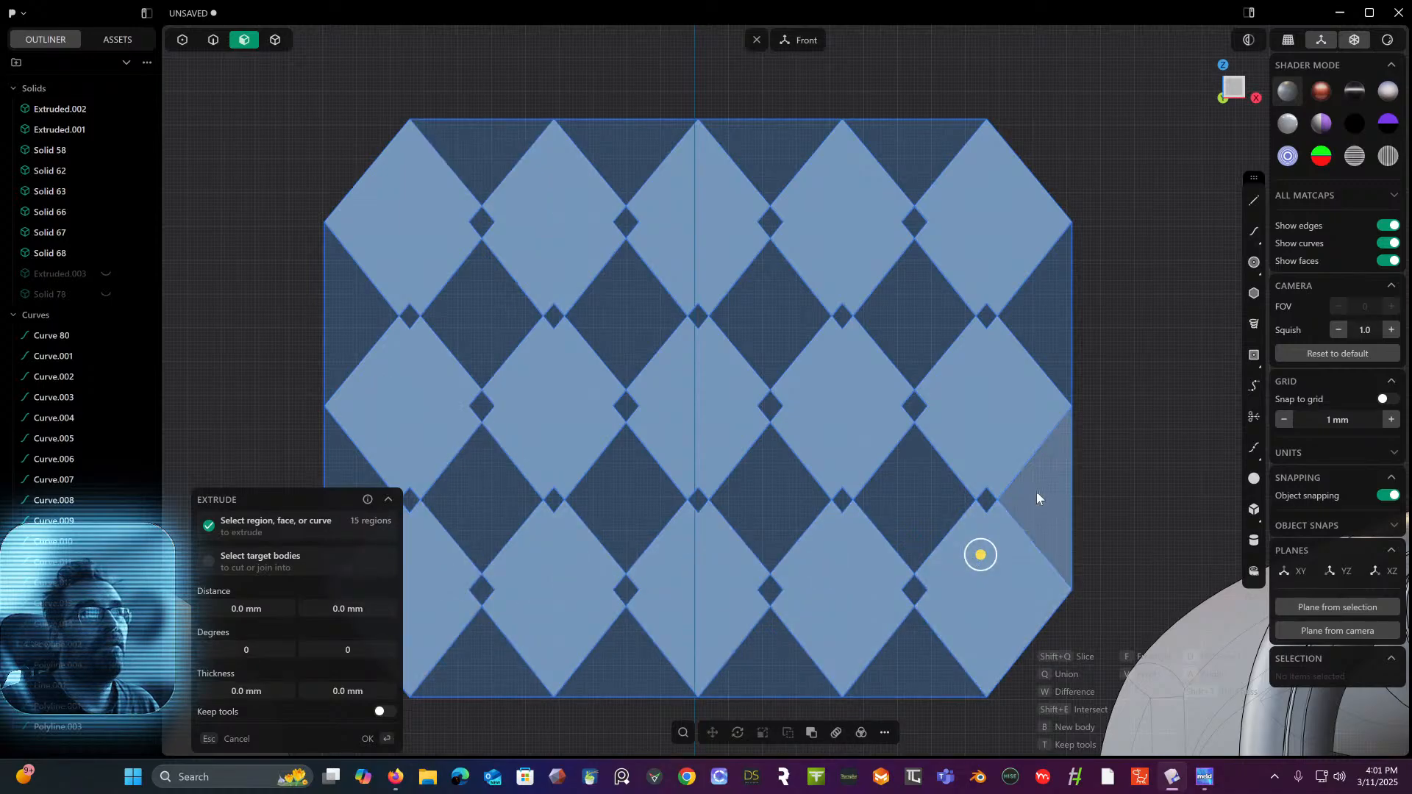
{"action": "middle_click_drag", "start_coordinate": [1036, 492], "coordinate": [991, 457]}
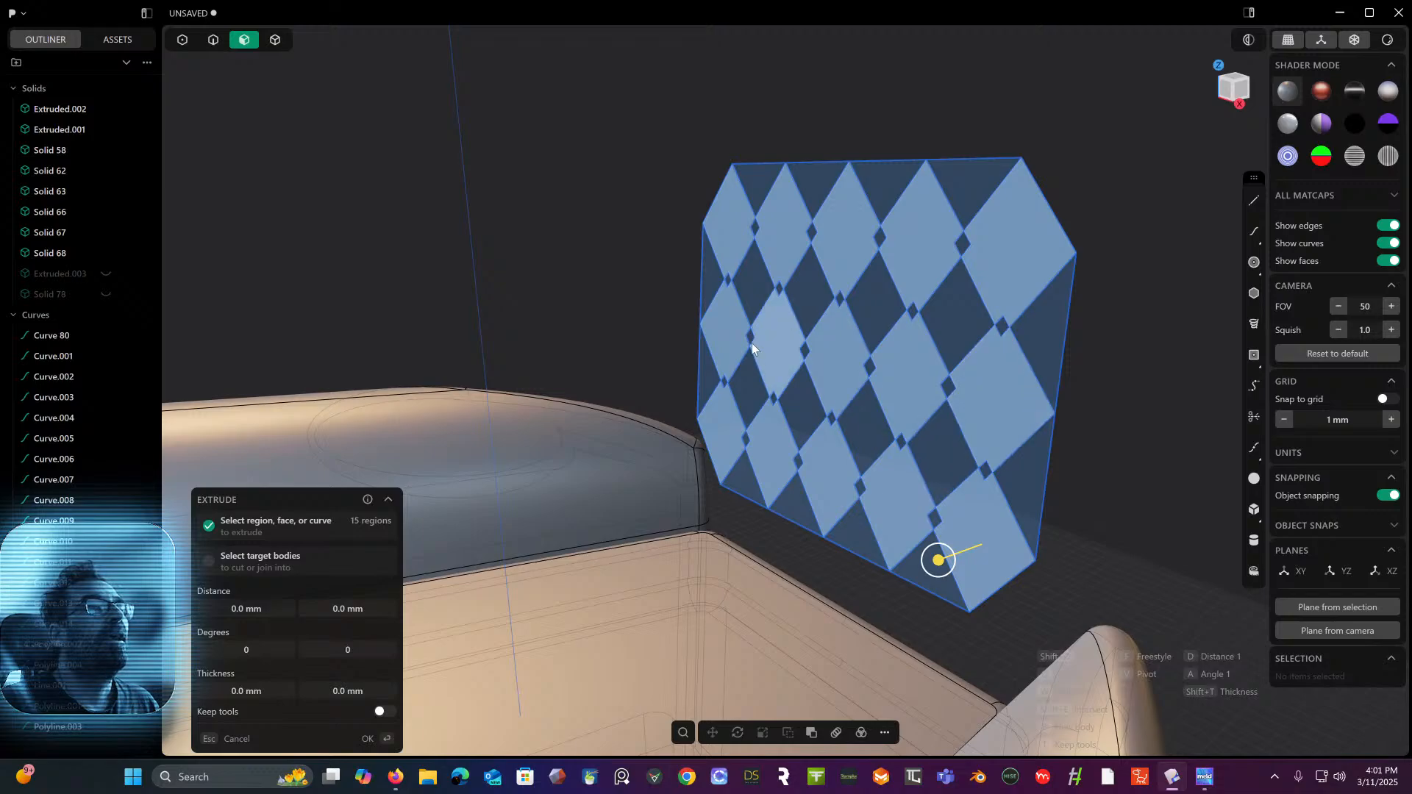
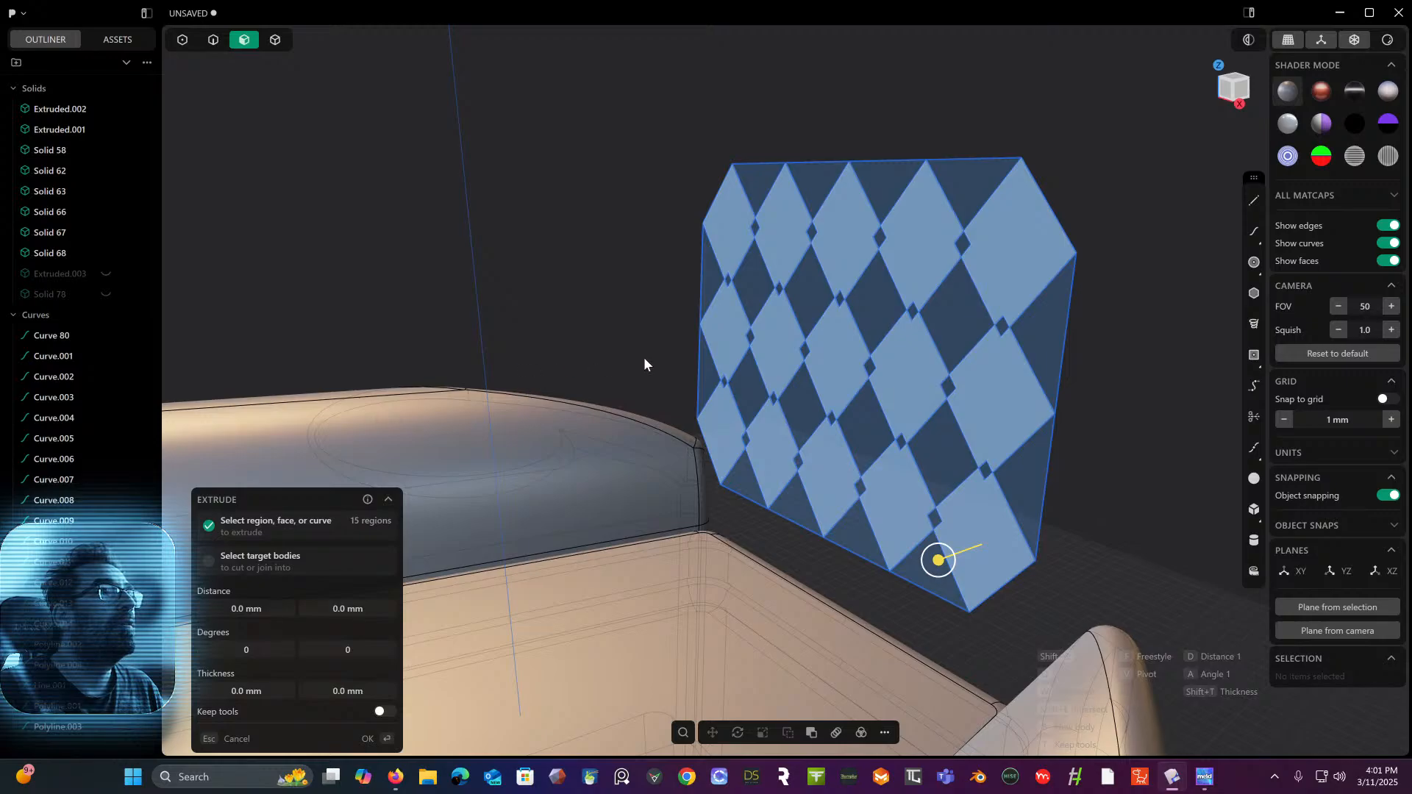
{"action": "middle_click_drag", "start_coordinate": [780, 376], "coordinate": [724, 366]}
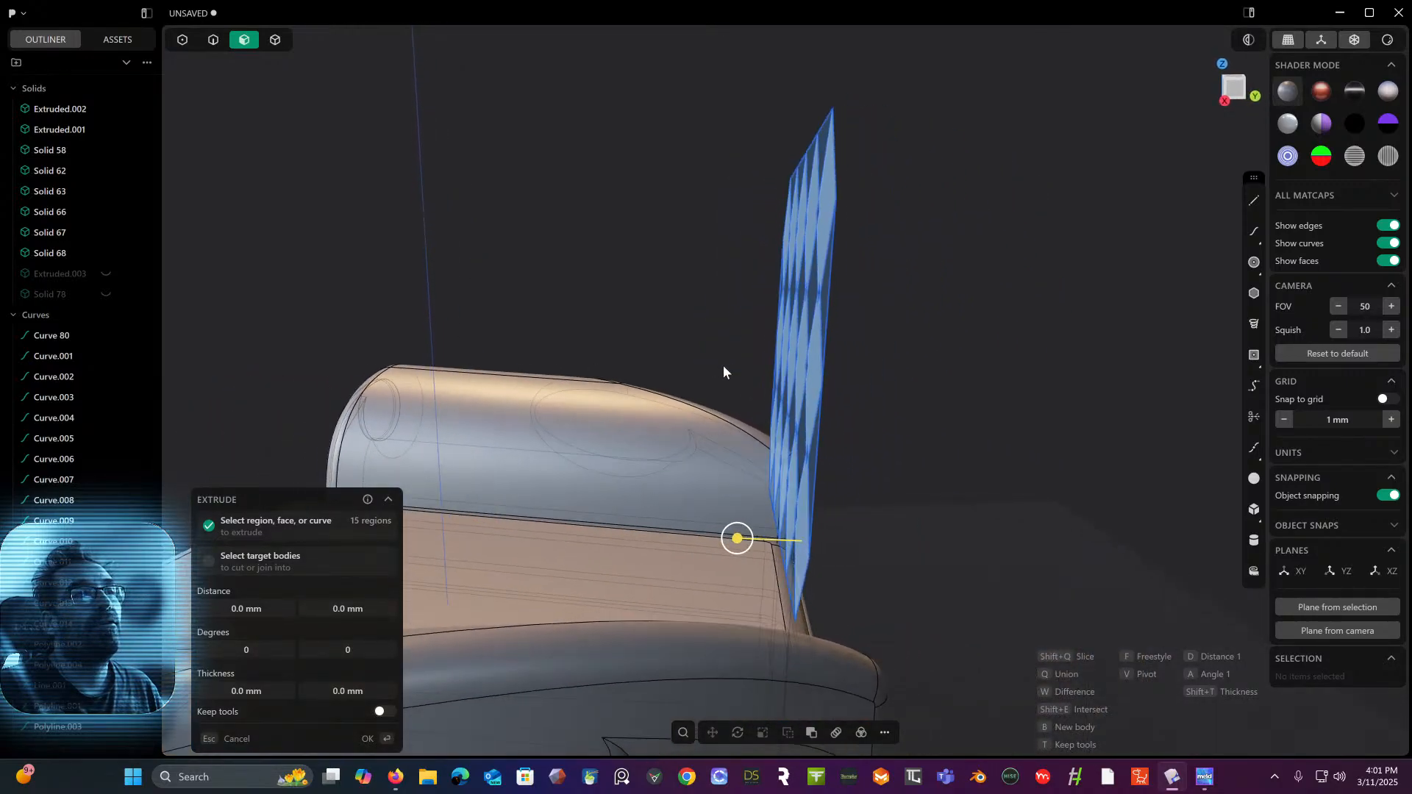
{"action": "left_click", "coordinate": [1232, 96]}
{"action": "middle_click_drag", "start_coordinate": [658, 345], "coordinate": [695, 353]}
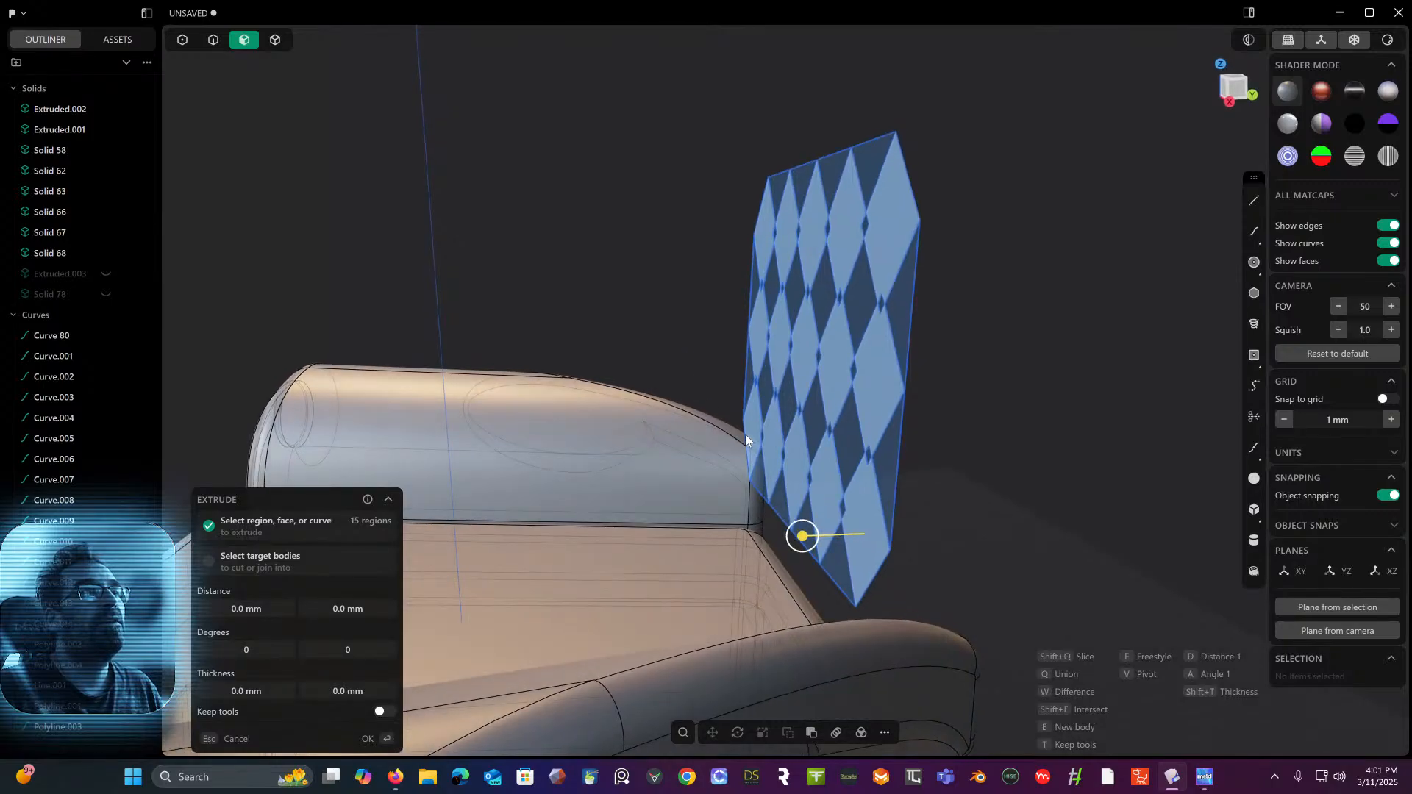
{"action": "left_click_drag", "start_coordinate": [803, 538], "coordinate": [774, 541]}
{"action": "key", "text": "Return"}
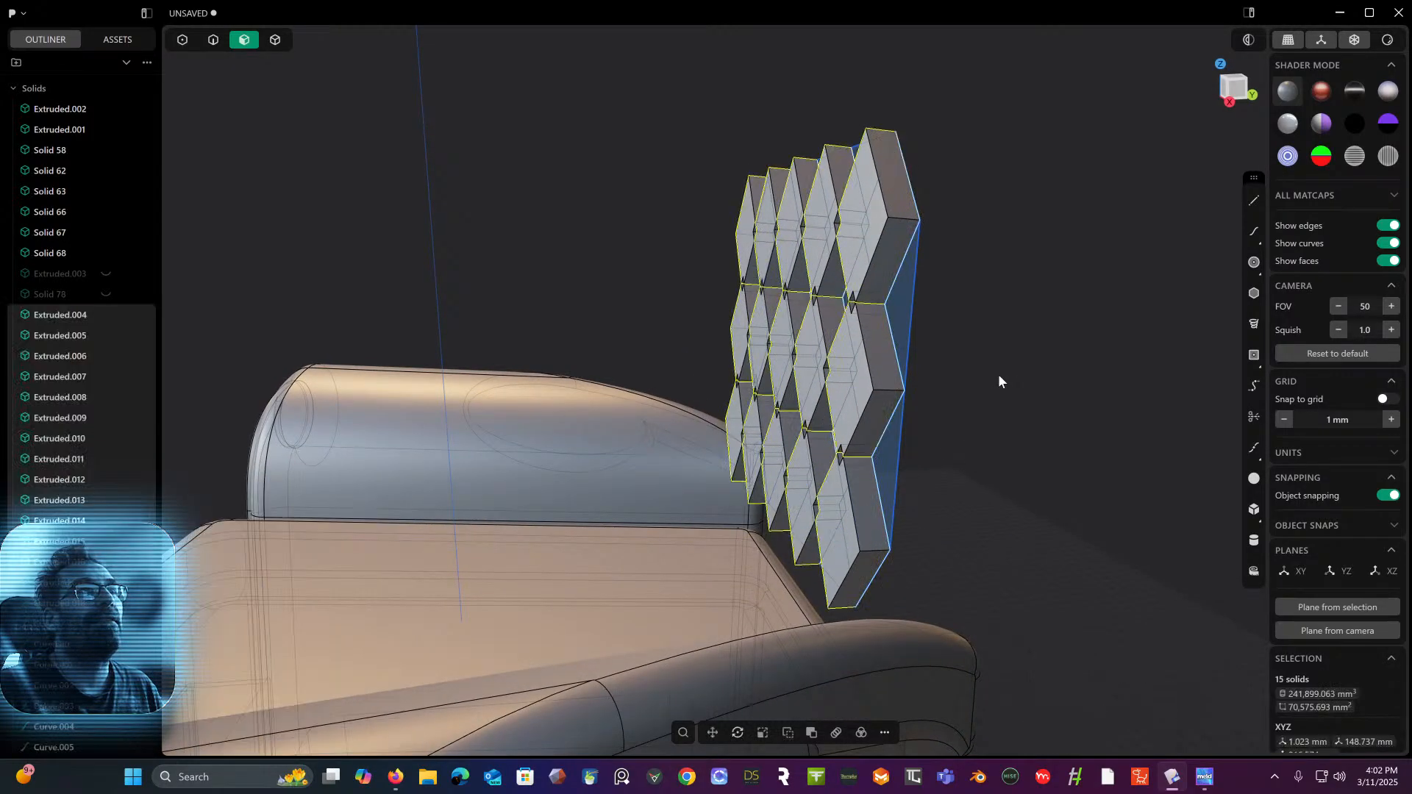
- Delete every extruded diamond block except the one in the panel's upper left corner
{"action": "mouse_move", "coordinate": [999, 374]}
{"action": "middle_mouse_down"}
{"action": "mouse_move", "coordinate": [1029, 426]}
{"action": "mouse_move", "coordinate": [977, 374]}
{"action": "middle_mouse_up"}
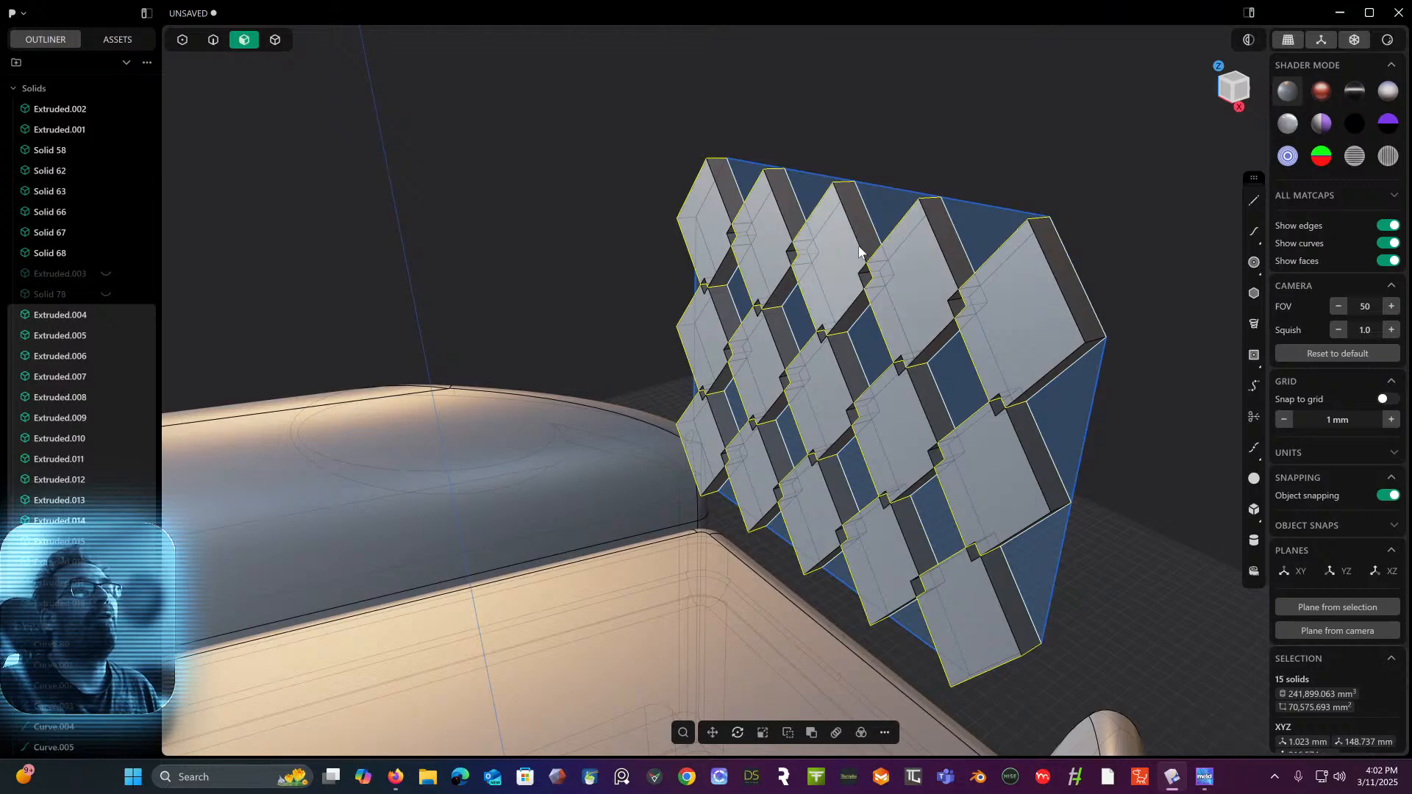
{"action": "middle_click_drag", "start_coordinate": [856, 265], "coordinate": [886, 259]}
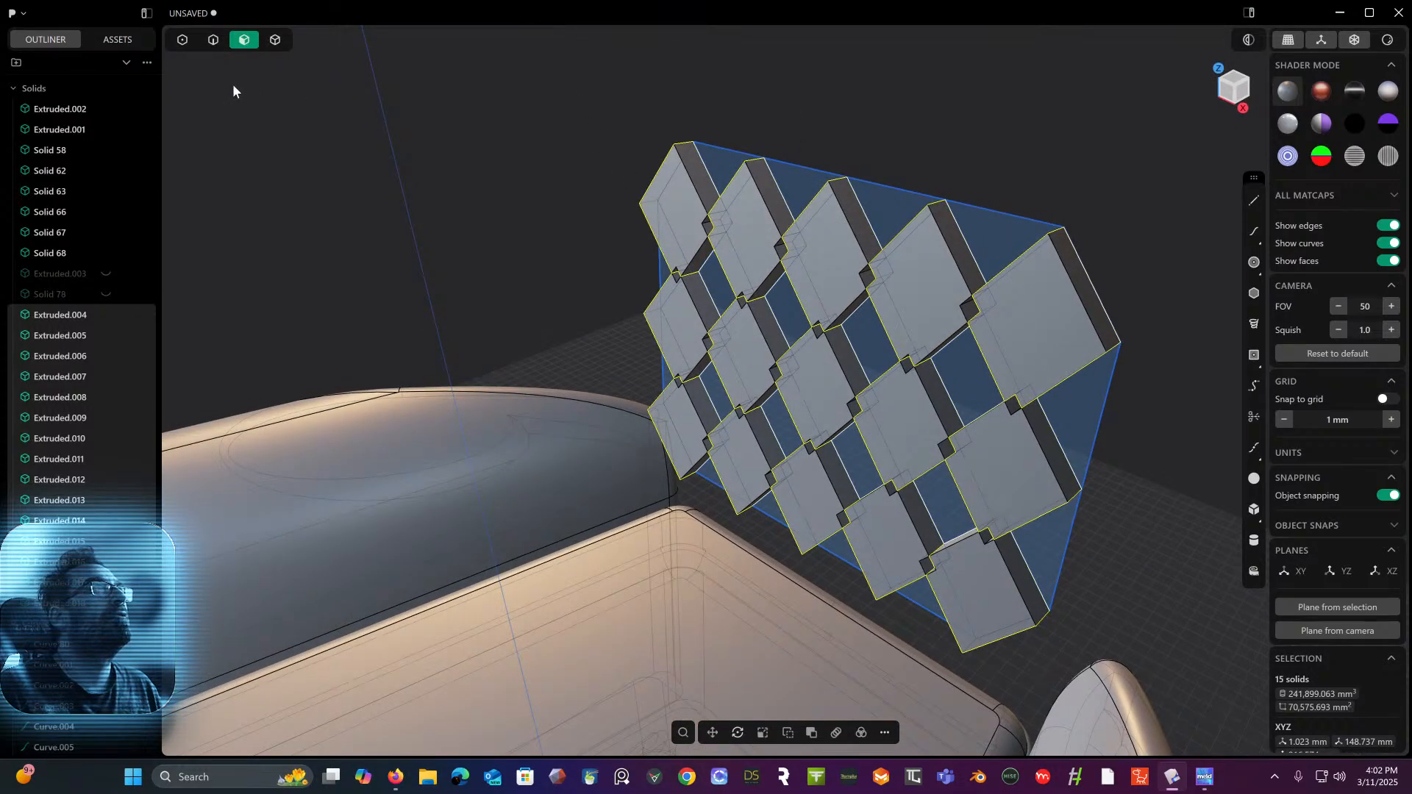
{"action": "left_click", "coordinate": [213, 42]}
{"action": "middle_click_drag", "start_coordinate": [412, 169], "coordinate": [528, 274]}
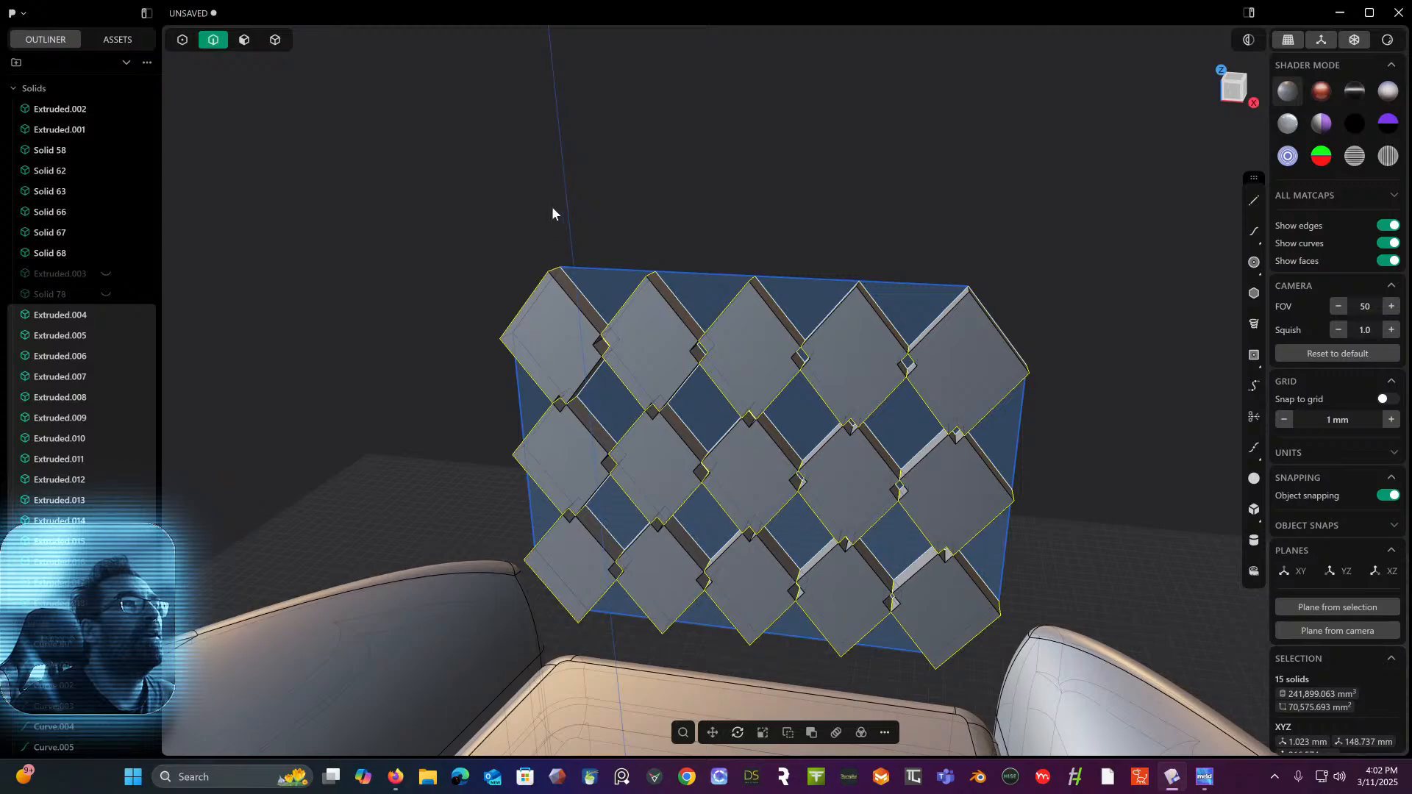
{"action": "left_click", "coordinate": [554, 173]}
{"action": "left_click", "coordinate": [275, 40]}
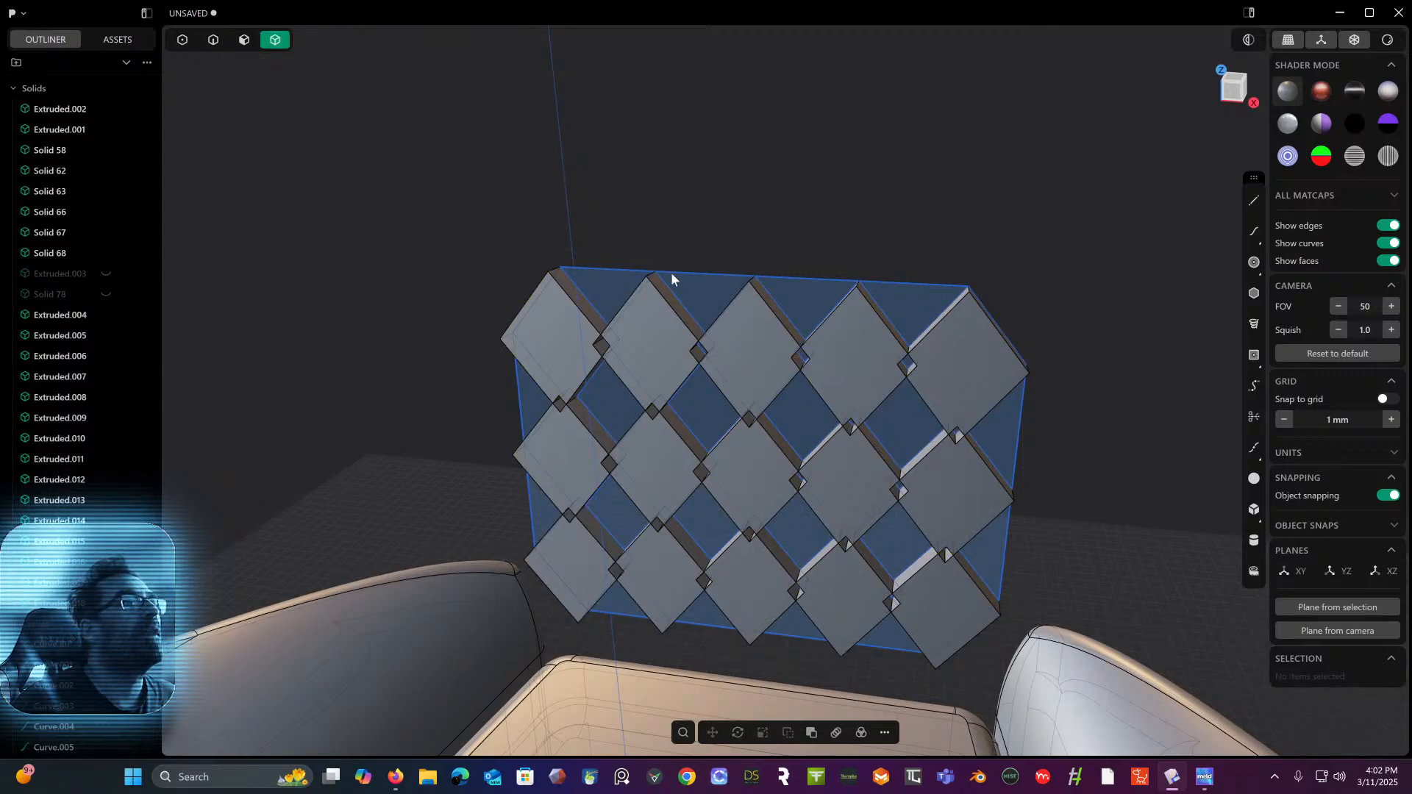
{"action": "left_click", "coordinate": [635, 320]}
{"action": "left_click", "coordinate": [778, 360]}
{"action": "left_click", "coordinate": [875, 390]}
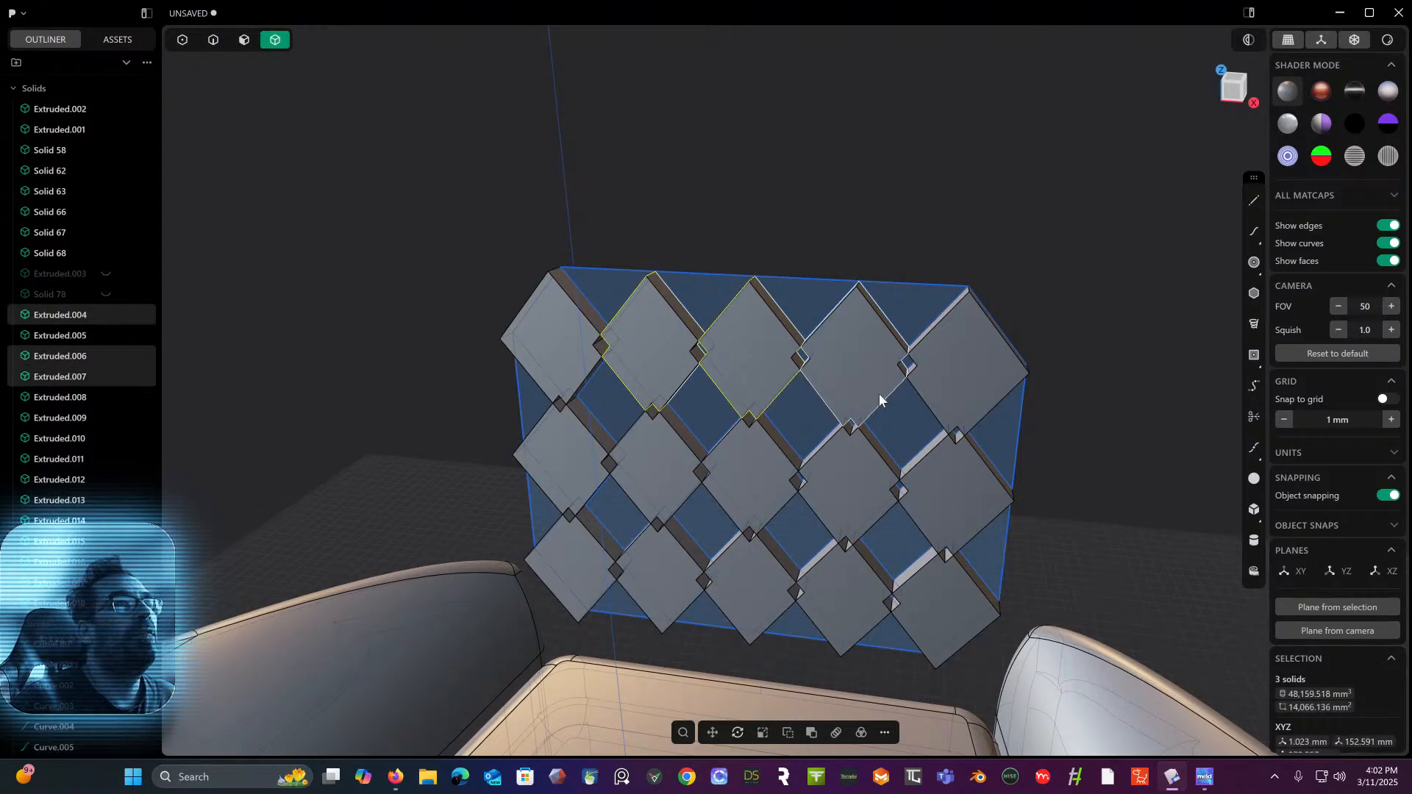
{"action": "left_click", "coordinate": [948, 423]}
{"action": "left_click", "coordinate": [937, 500]}
{"action": "left_click", "coordinate": [826, 491]}
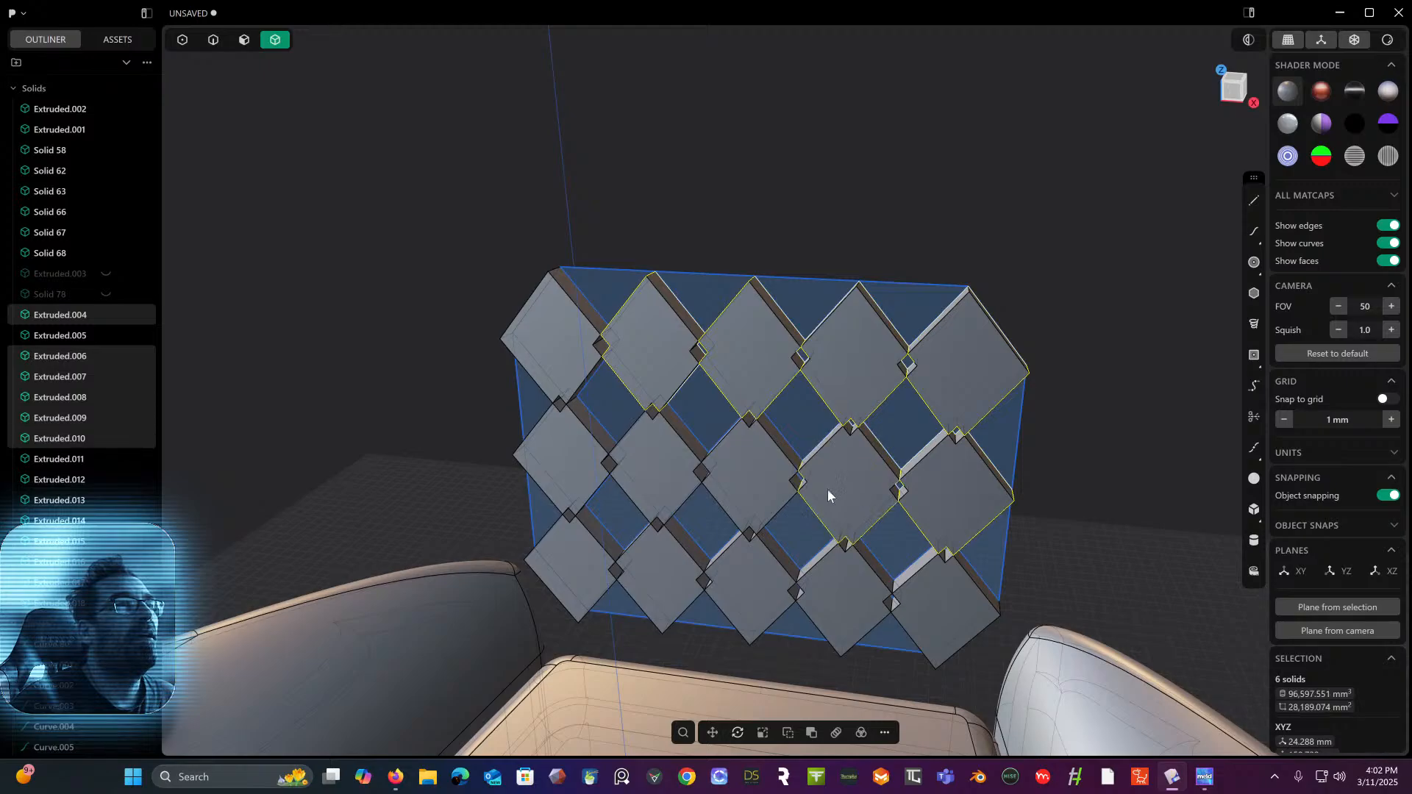
{"action": "left_click", "coordinate": [779, 483]}
{"action": "left_click", "coordinate": [659, 470]}
{"action": "left_click", "coordinate": [566, 473]}
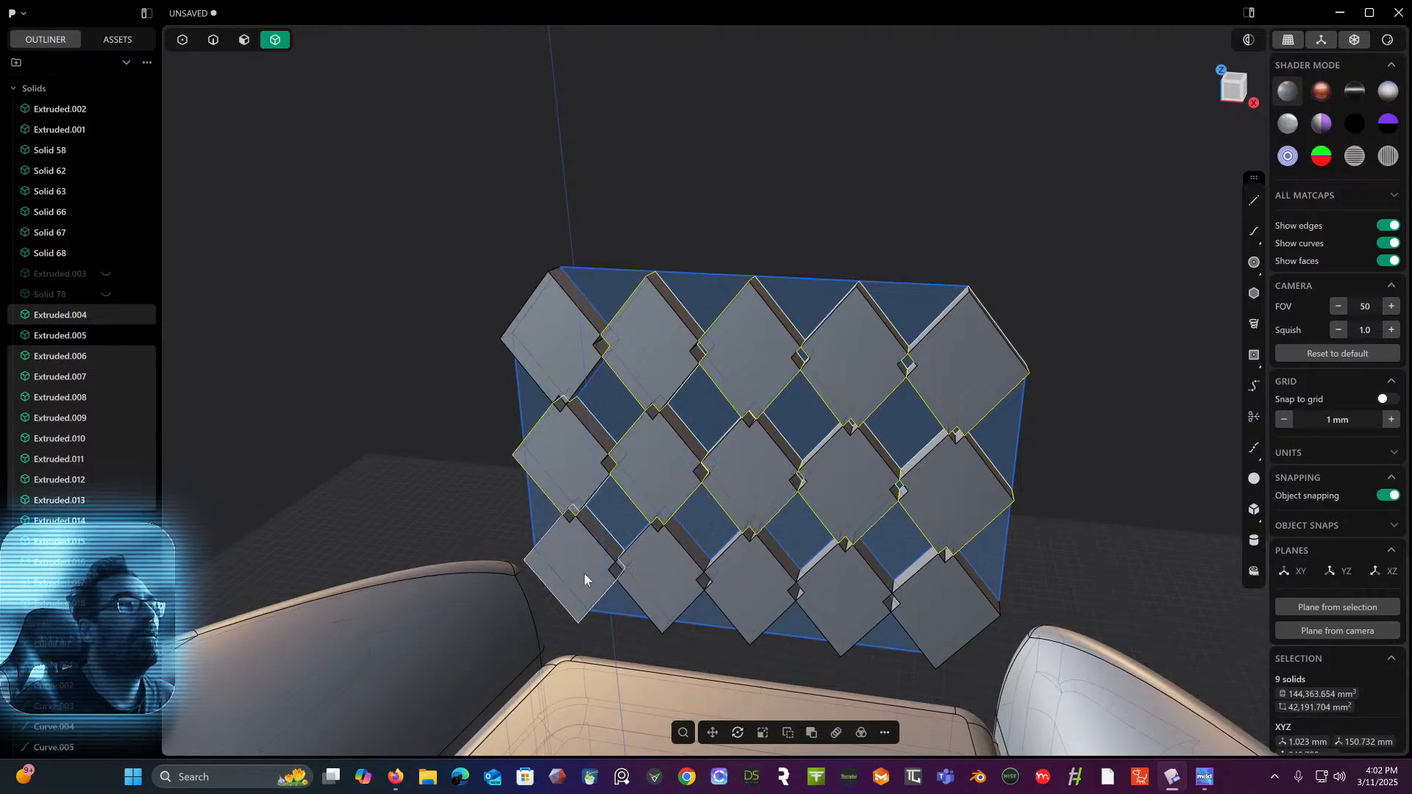
{"action": "left_click", "coordinate": [584, 572]}
{"action": "left_click", "coordinate": [662, 573]}
{"action": "left_click", "coordinate": [772, 578]}
{"action": "left_click", "coordinate": [850, 579]}
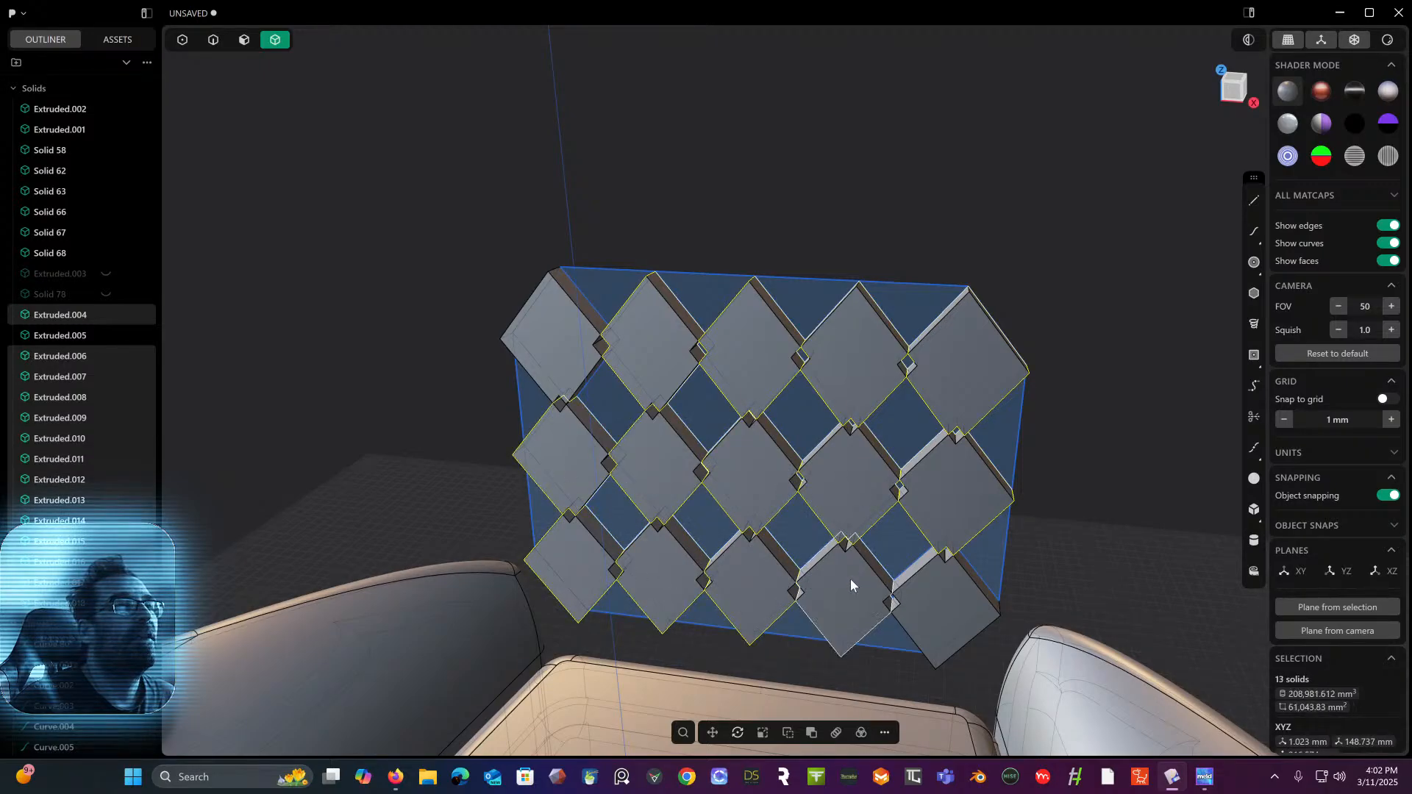
{"action": "left_click", "coordinate": [942, 600]}
{"action": "key", "text": "Delete"}
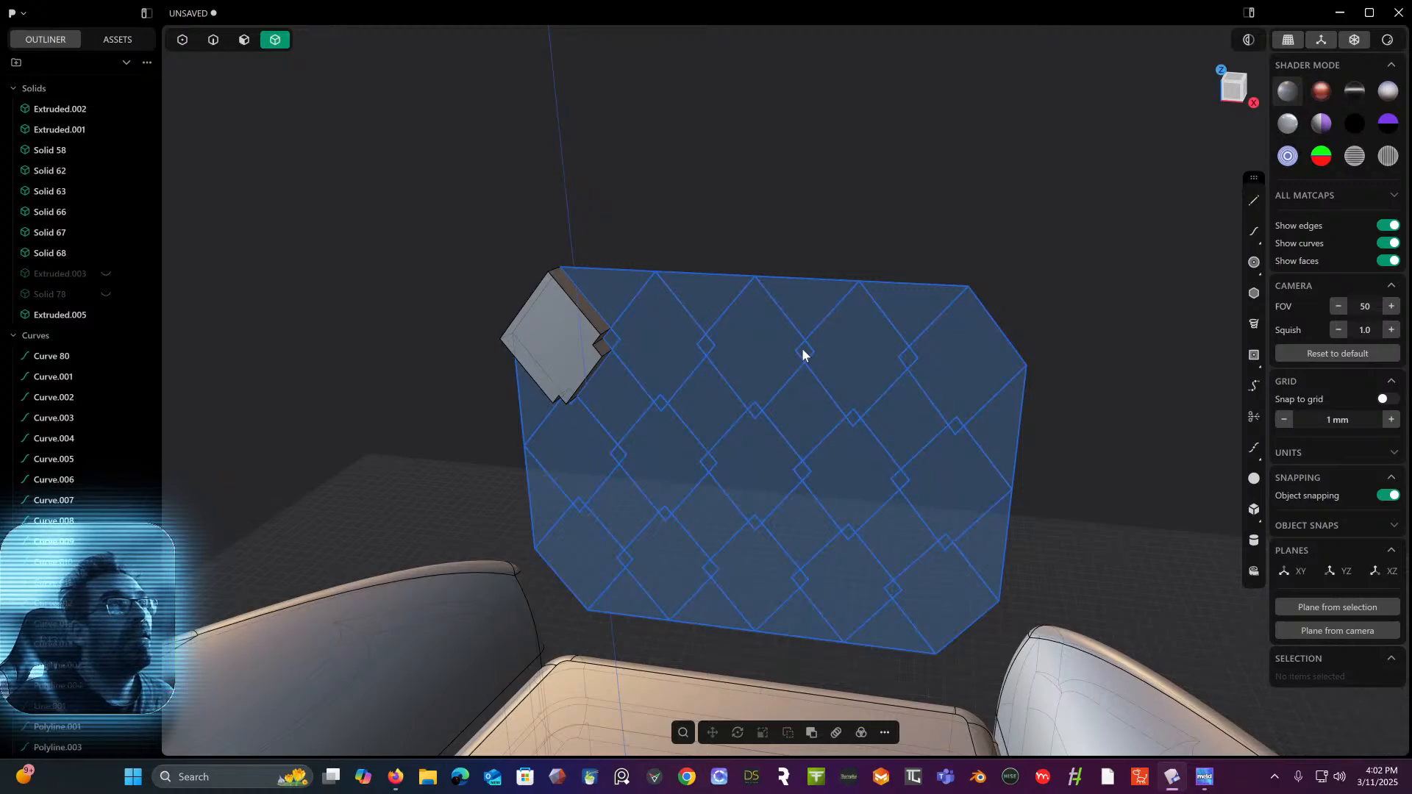
- Try to fillet the upper left diamond block's front outline and all its depth edges together by about 1.36 mm
{"action": "middle_click_drag", "start_coordinate": [548, 286], "coordinate": [522, 264]}
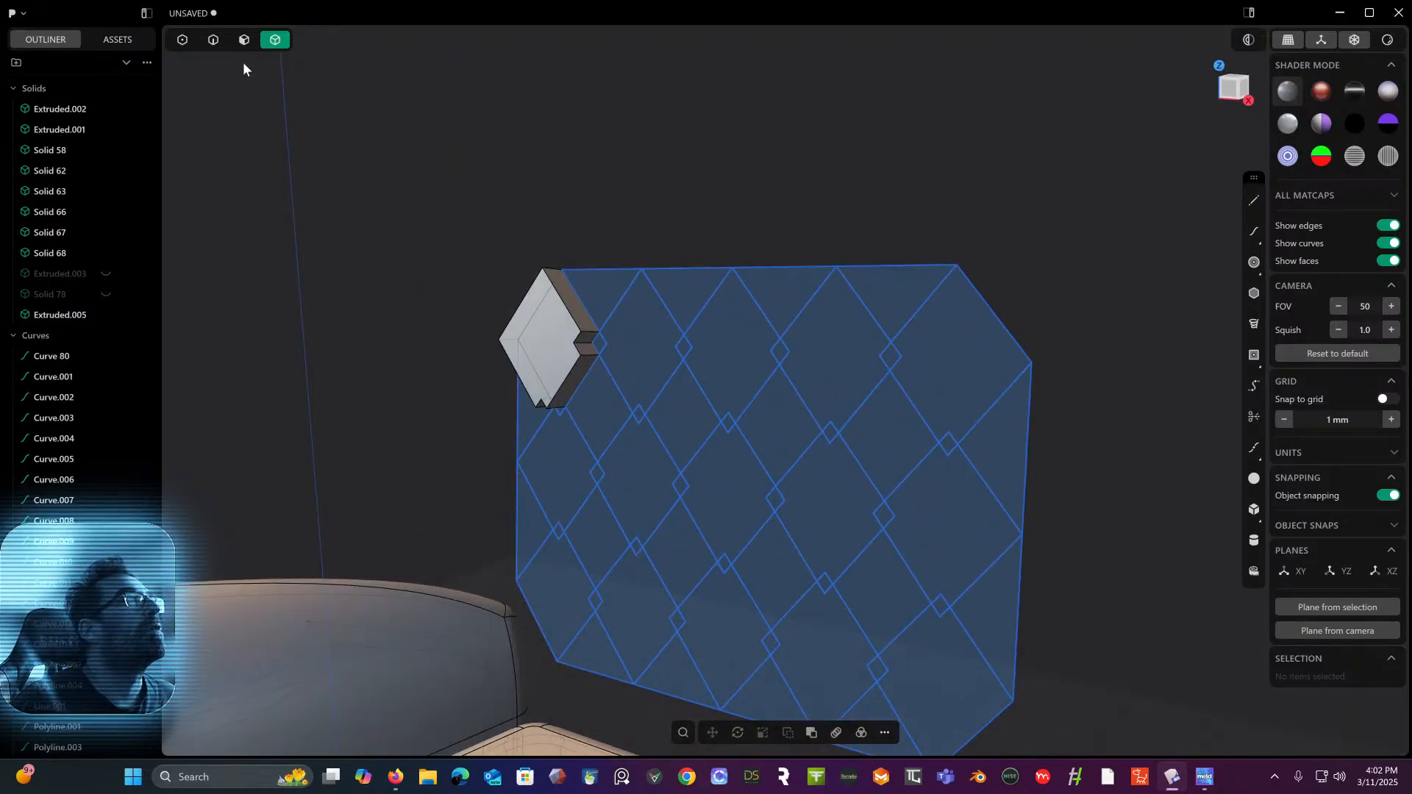
{"action": "left_click", "coordinate": [214, 40]}
{"action": "scroll", "coordinate": [479, 285], "scroll_direction": "up", "scroll_amount": 3}
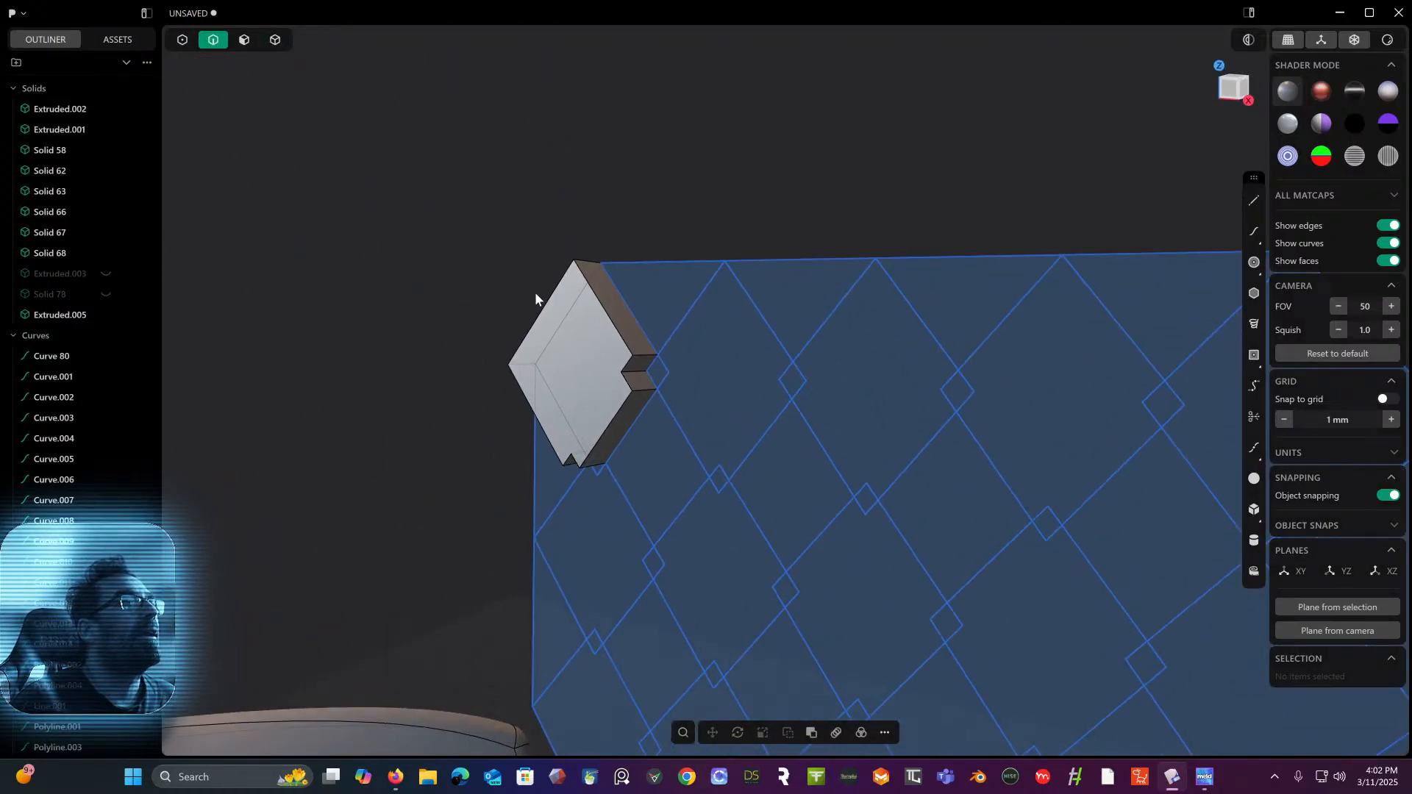
{"action": "left_click", "coordinate": [596, 305]}
{"action": "key", "text": "f"}
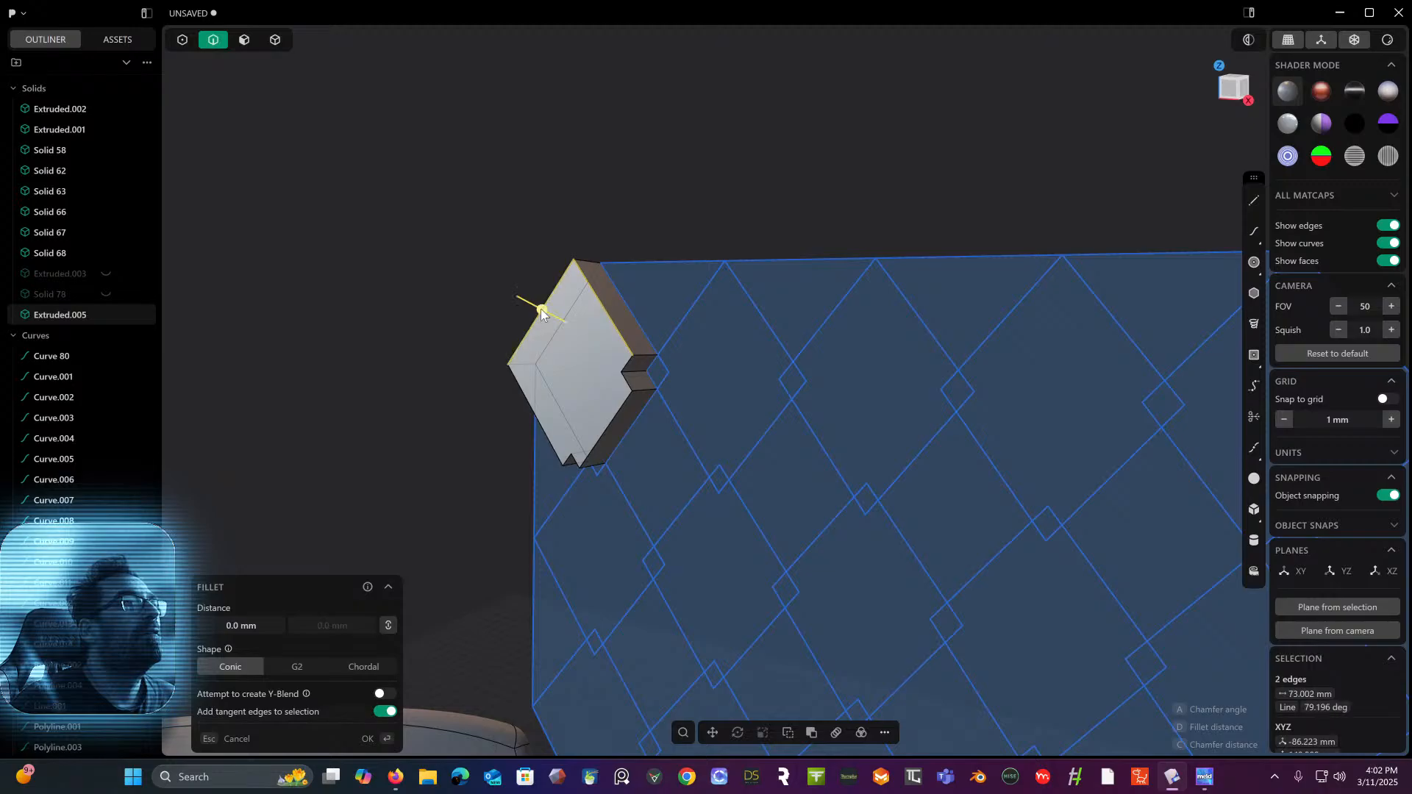
{"action": "left_click", "coordinate": [521, 399]}
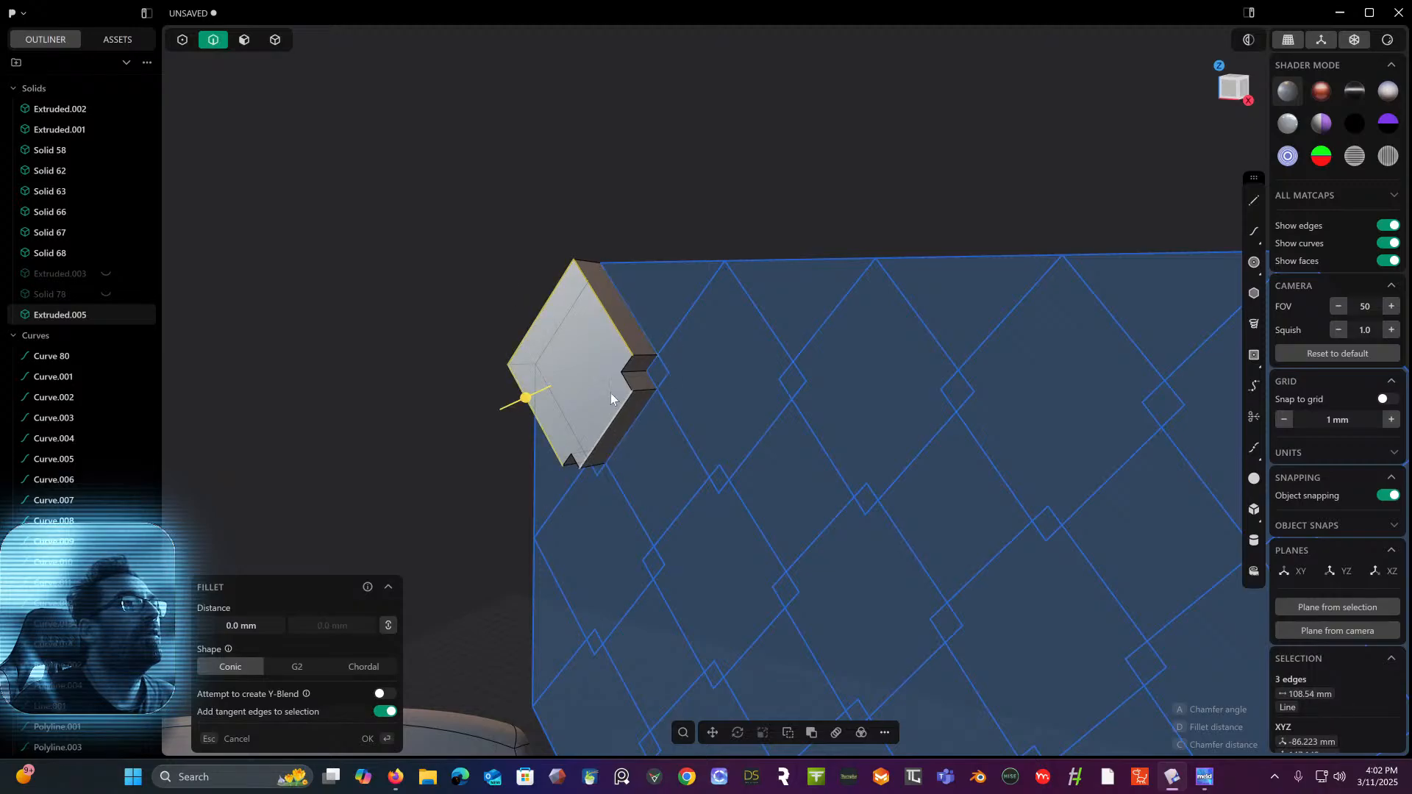
{"action": "left_click", "coordinate": [631, 394]}
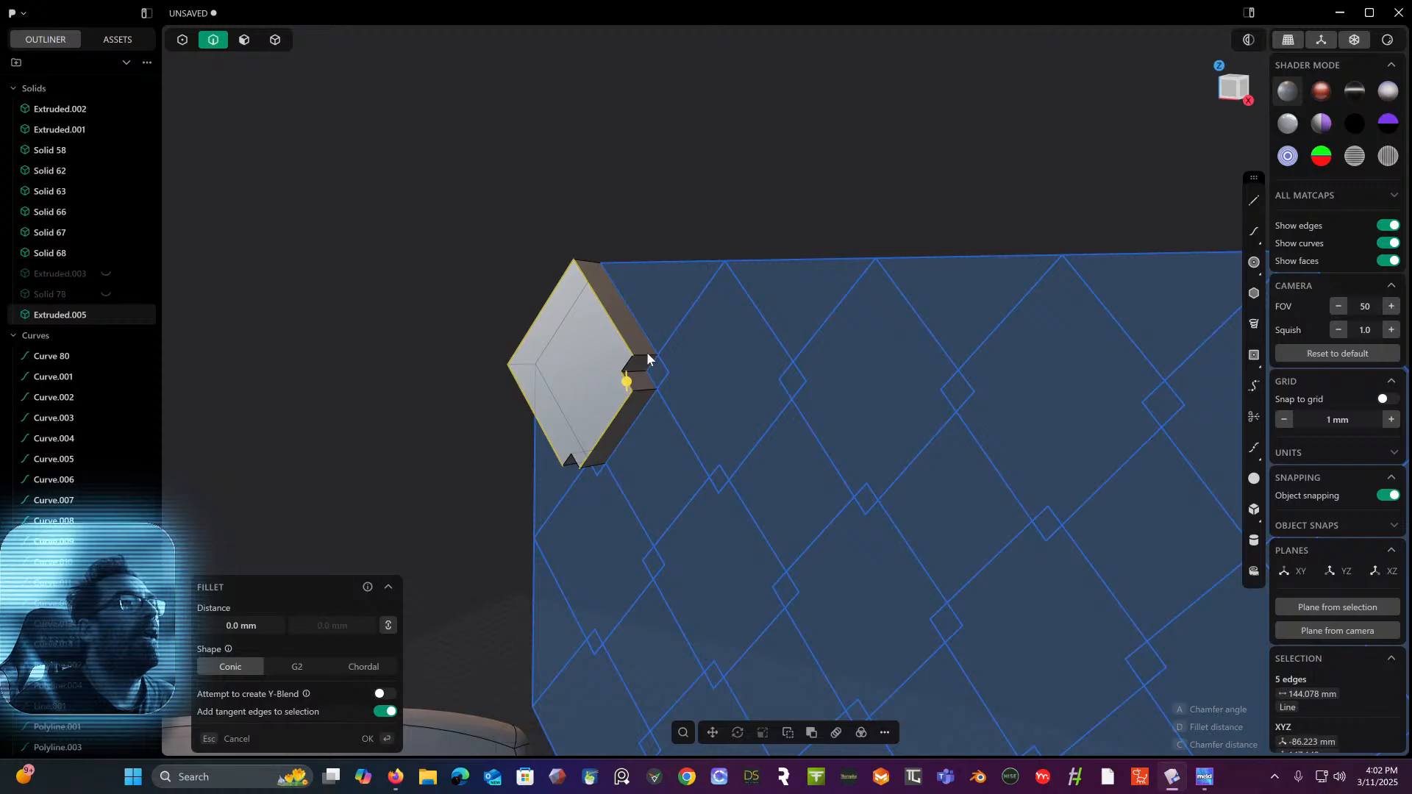
{"action": "left_click", "coordinate": [646, 351]}
{"action": "left_click", "coordinate": [646, 388]}
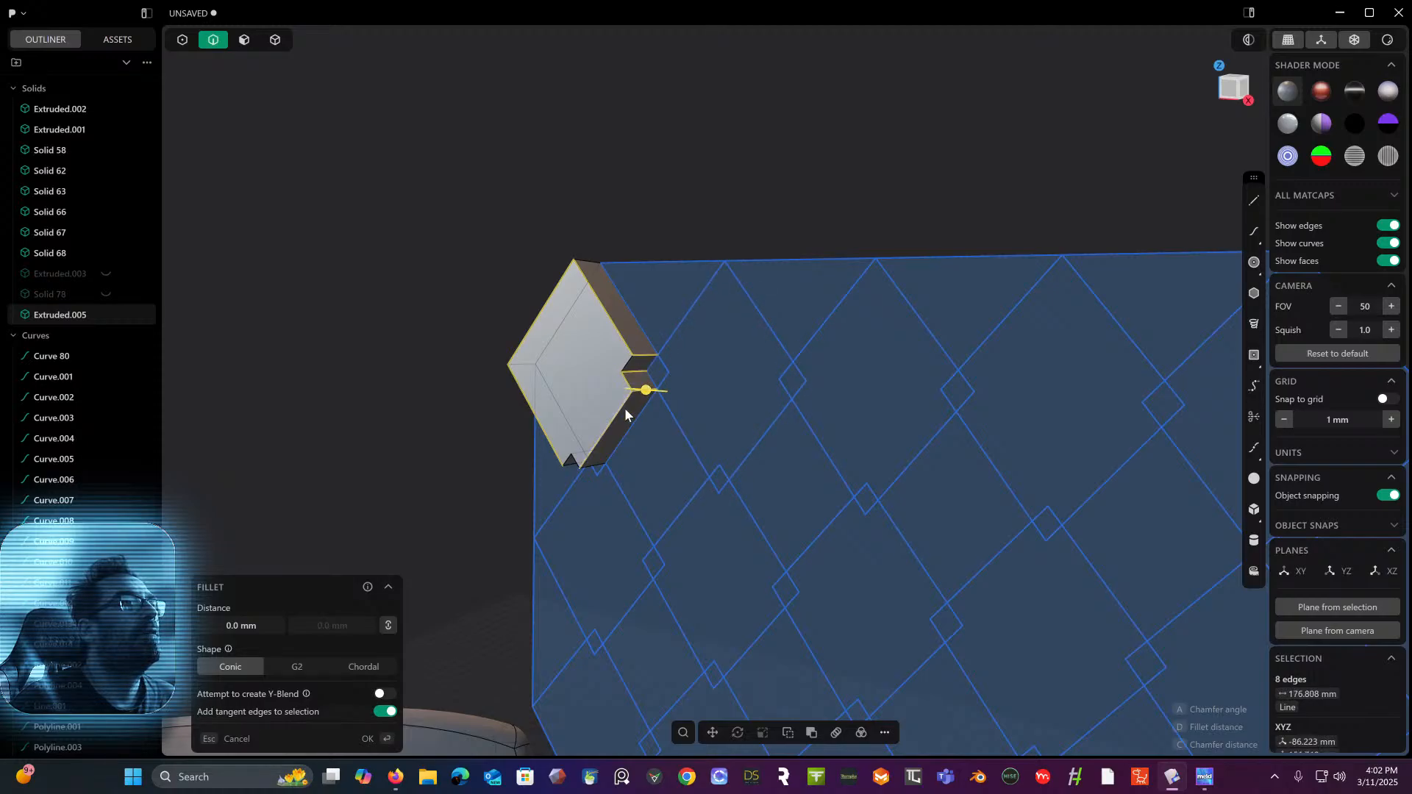
{"action": "middle_click_drag", "start_coordinate": [624, 408], "coordinate": [573, 441]}
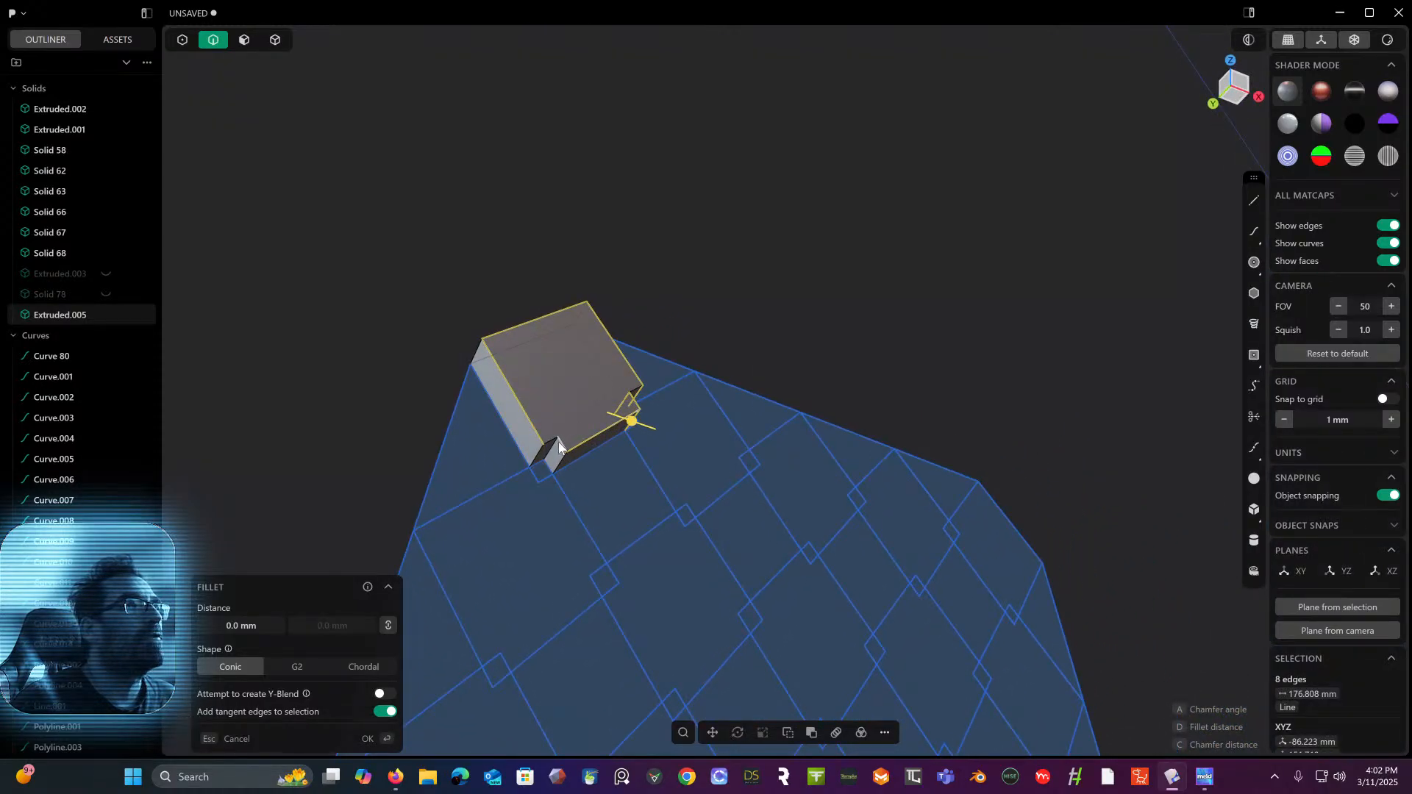
{"action": "left_click", "coordinate": [549, 443]}
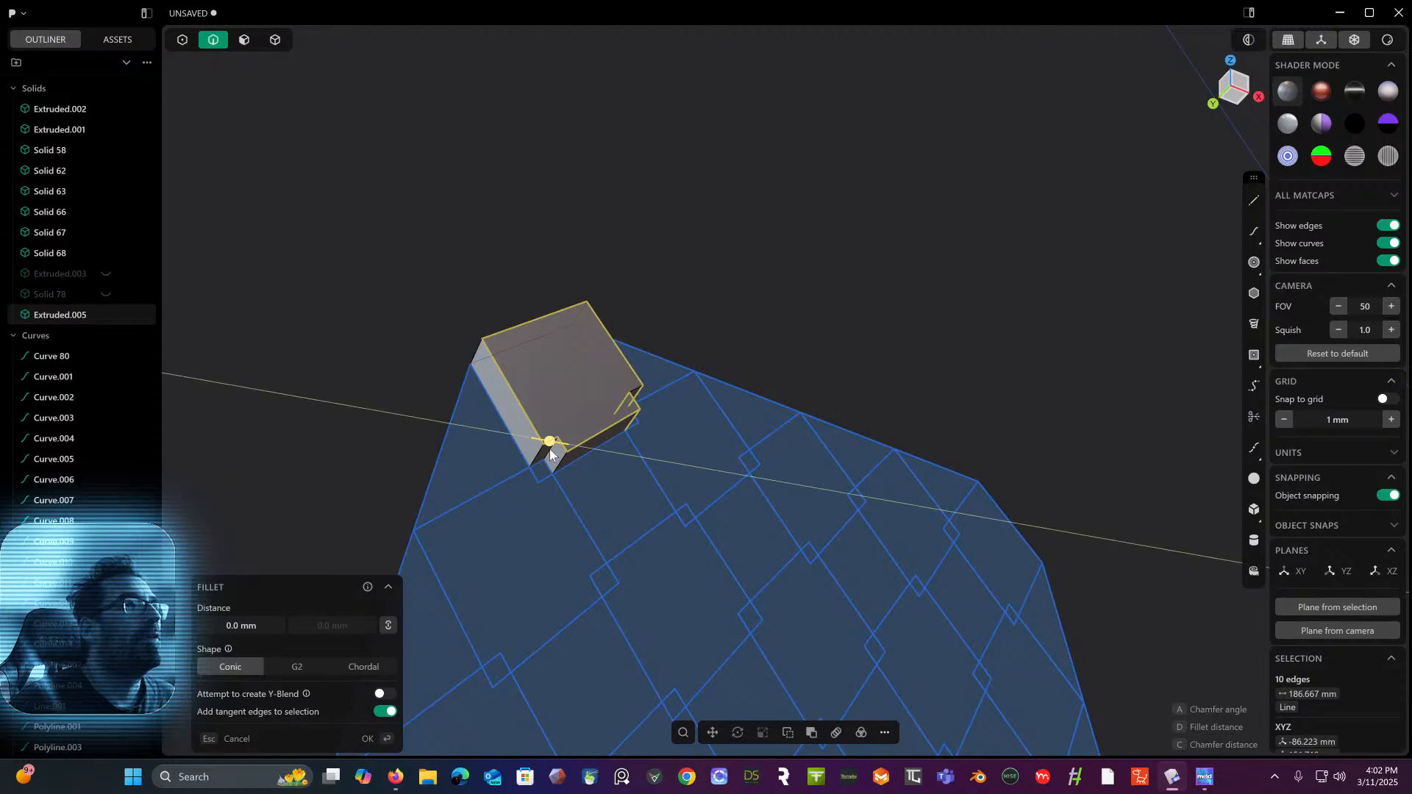
{"action": "left_click", "coordinate": [551, 458]}
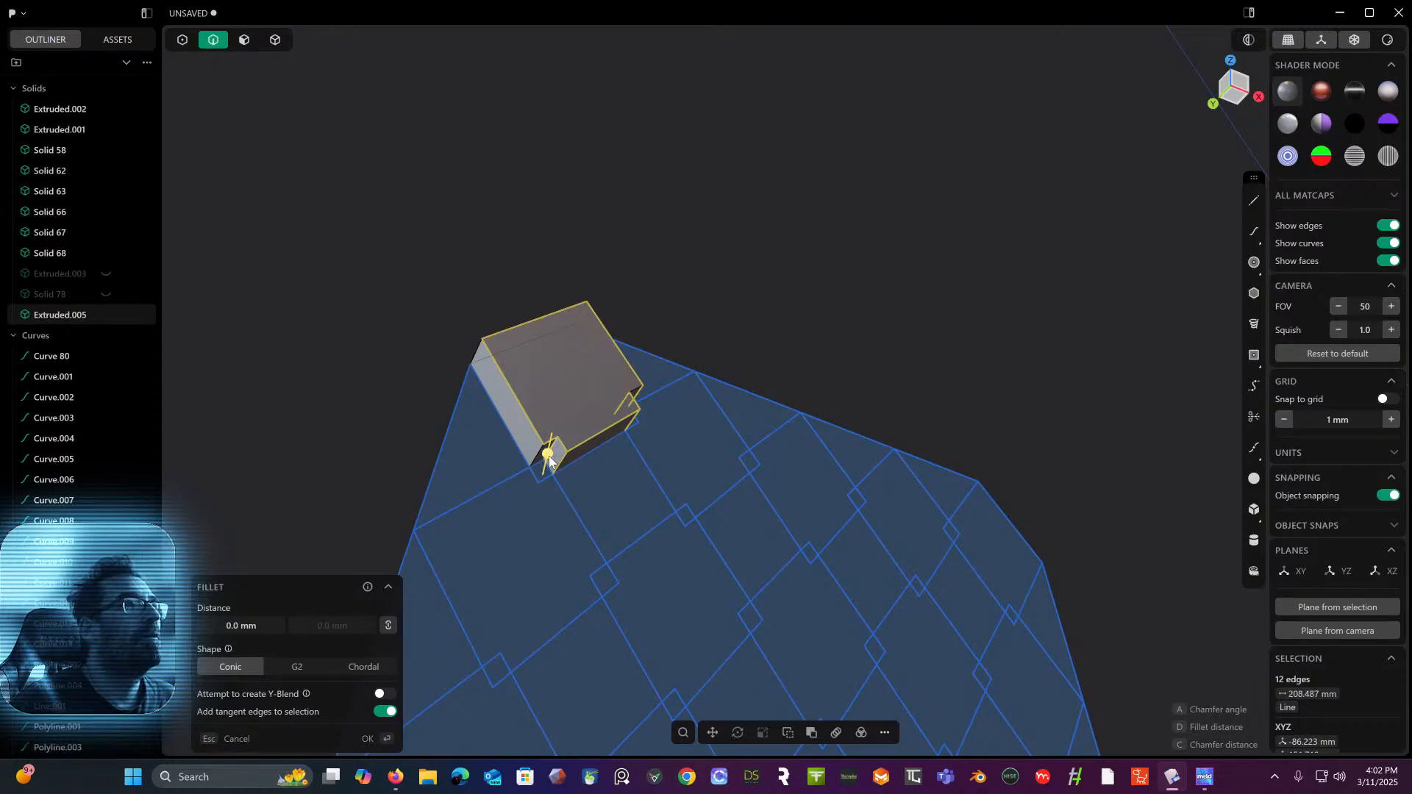
{"action": "middle_click_drag", "start_coordinate": [550, 462], "coordinate": [590, 414]}
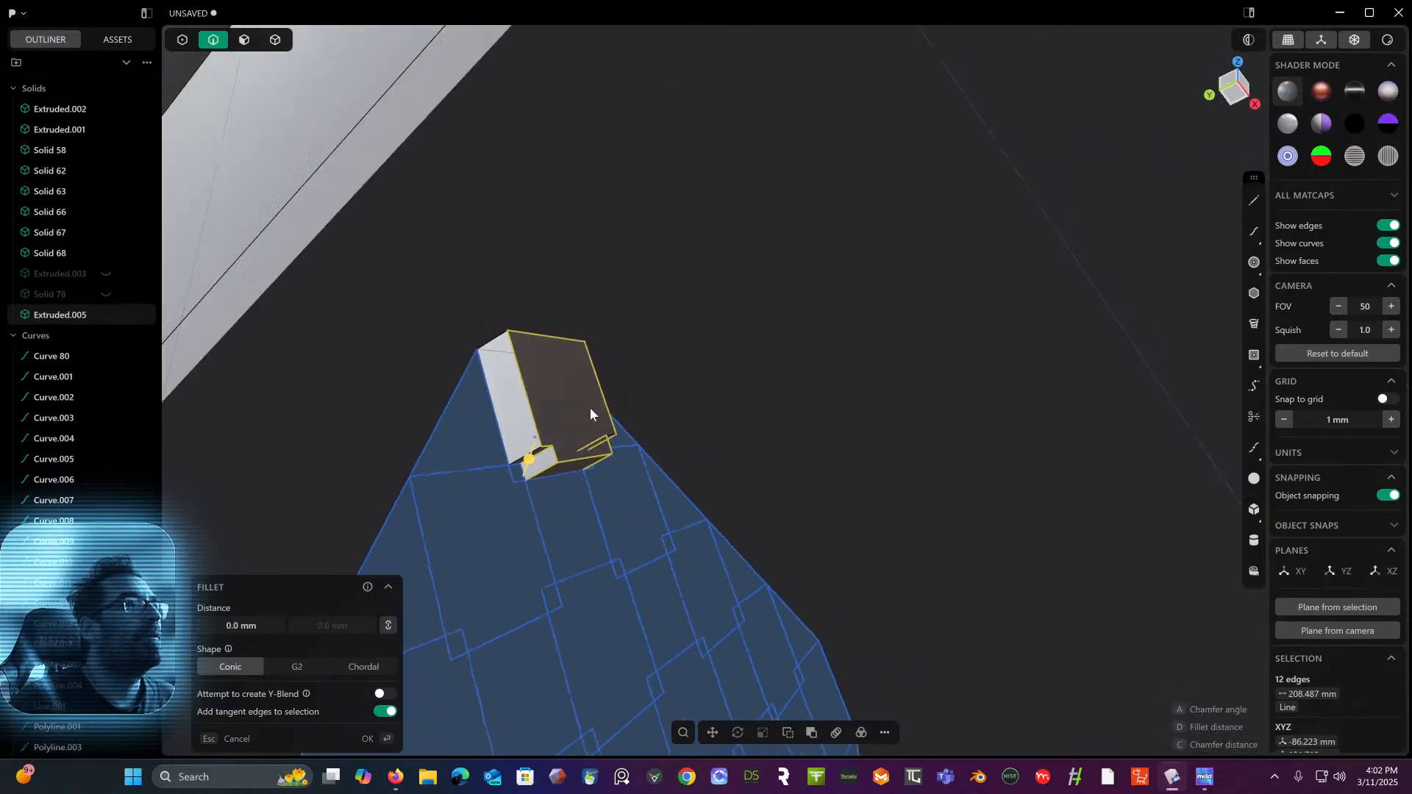
{"action": "scroll", "coordinate": [541, 456], "scroll_direction": "down", "scroll_amount": 1}
{"action": "scroll", "coordinate": [539, 456], "scroll_direction": "up", "scroll_amount": 2}
{"action": "middle_click_drag", "start_coordinate": [535, 457], "coordinate": [584, 517]}
{"action": "left_click", "coordinate": [559, 448]}
{"action": "left_click", "coordinate": [453, 519]}
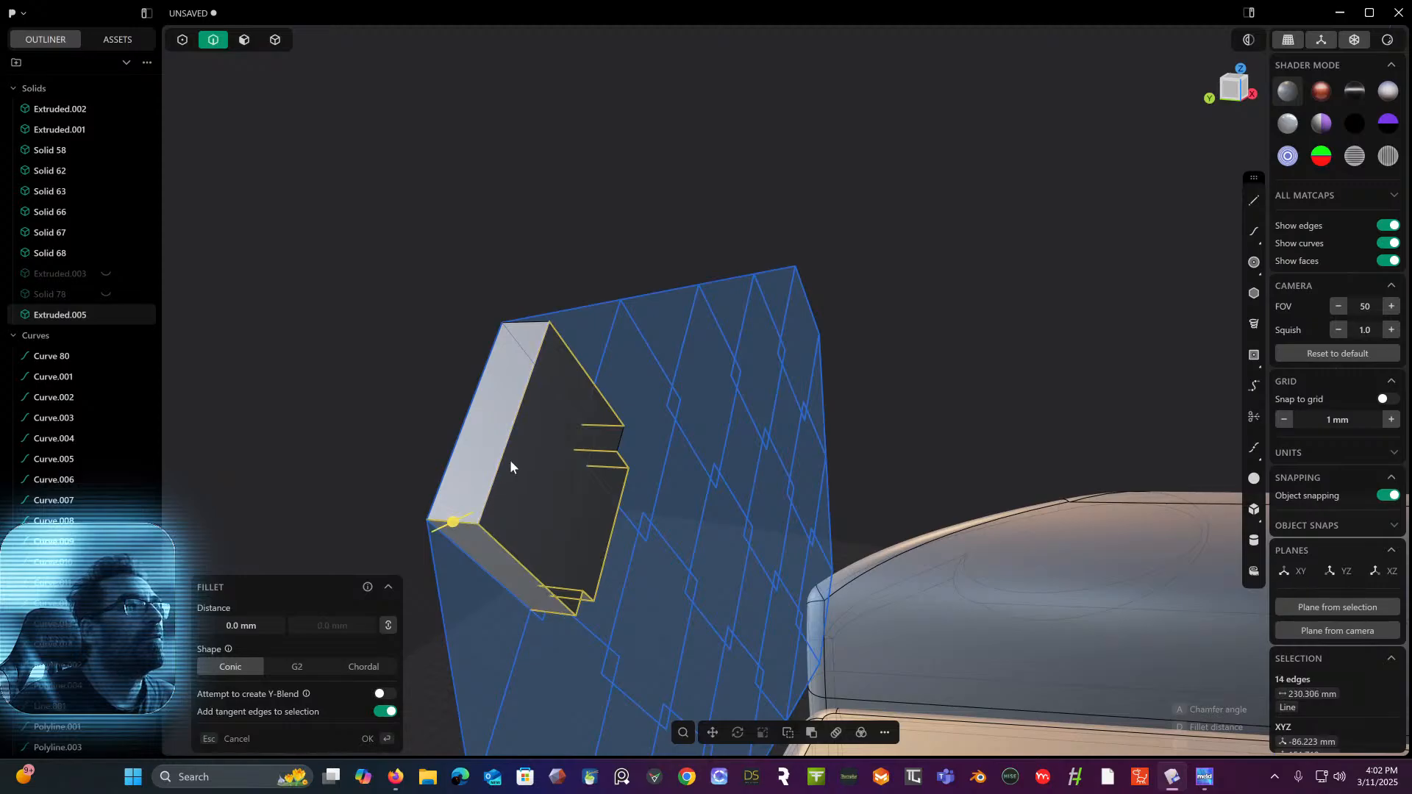
{"action": "middle_click_drag", "start_coordinate": [510, 465], "coordinate": [452, 537]}
{"action": "left_click", "coordinate": [542, 308]}
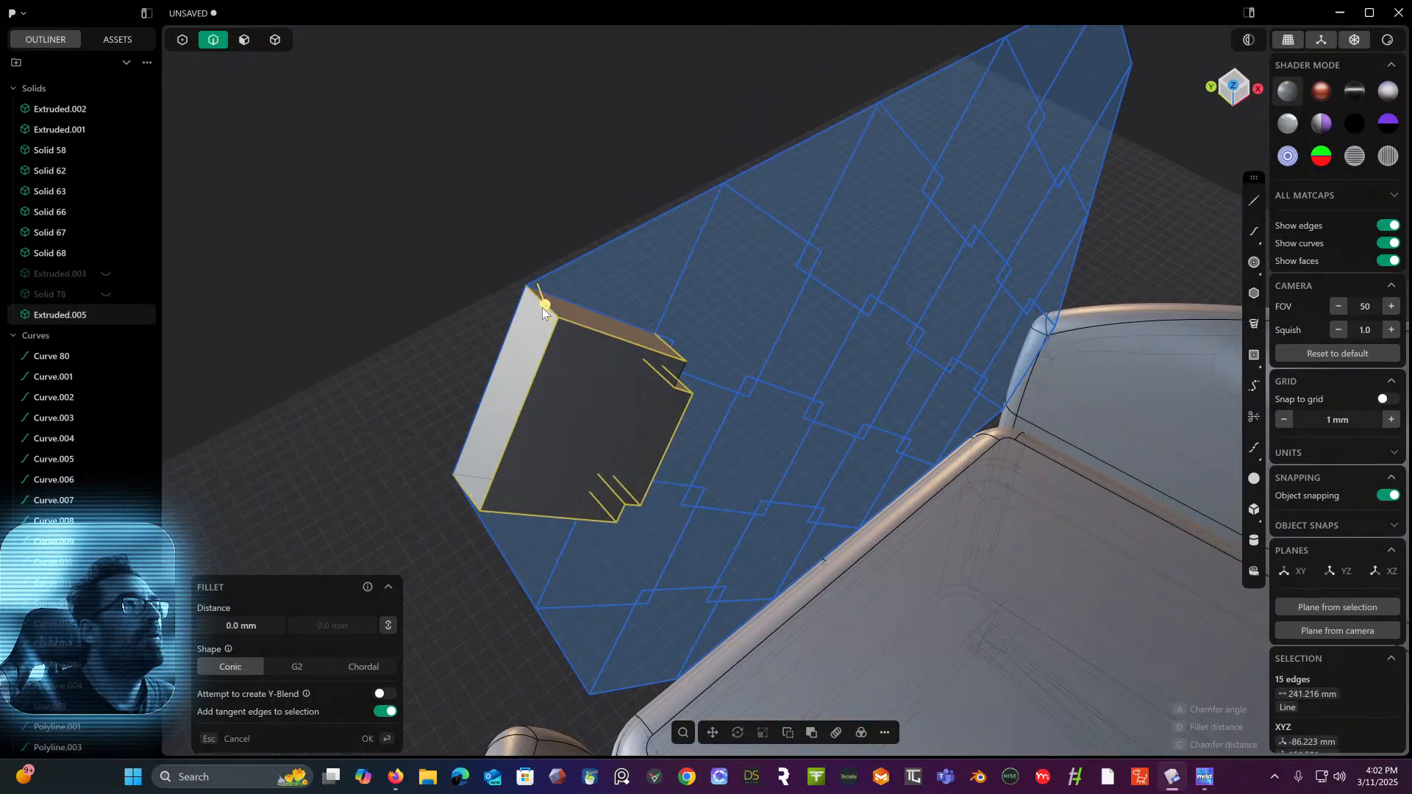
{"action": "middle_click_drag", "start_coordinate": [541, 307], "coordinate": [544, 294]}
{"action": "left_click_drag", "start_coordinate": [553, 305], "coordinate": [552, 298]}
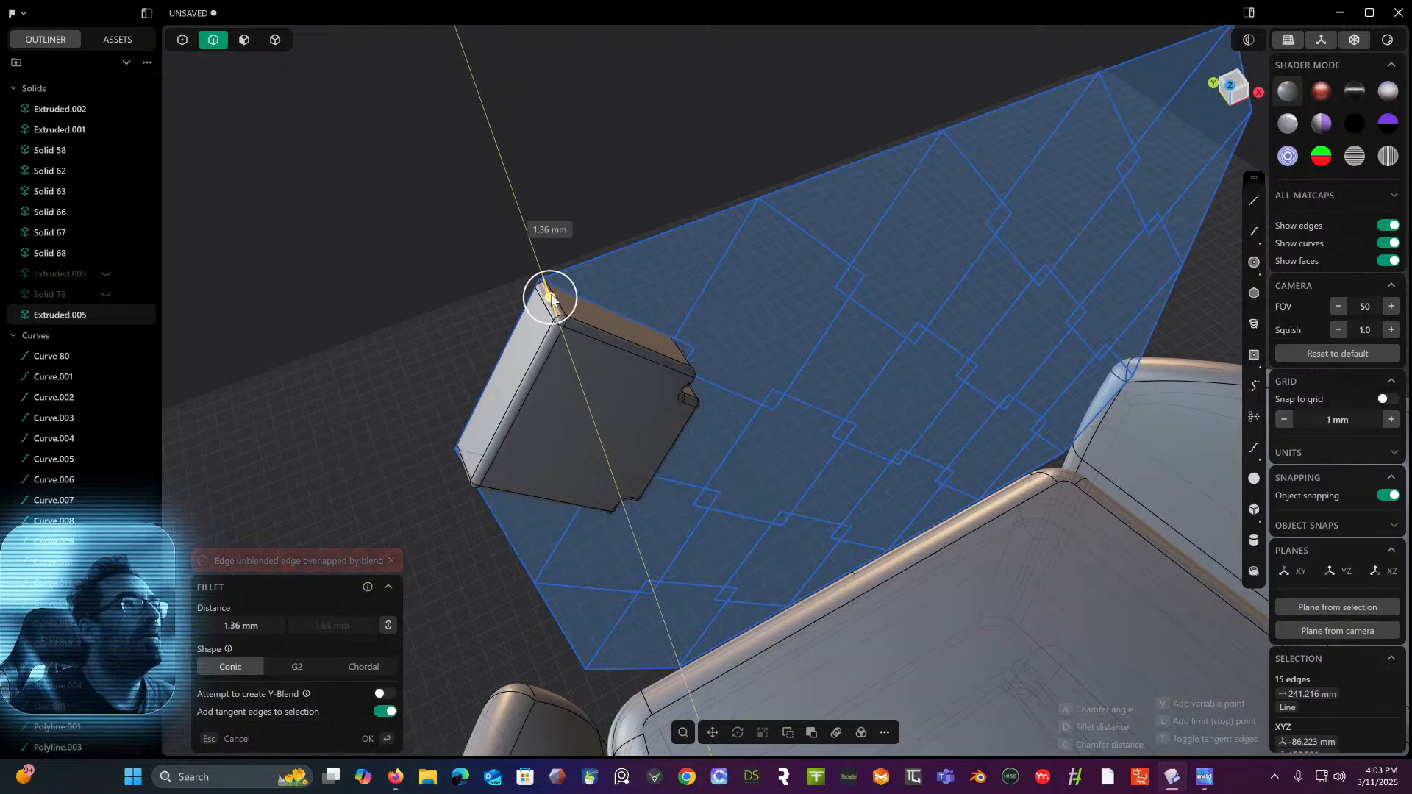
{"action": "left_click", "coordinate": [459, 271]}
{"action": "key", "text": "ctrl+z"}
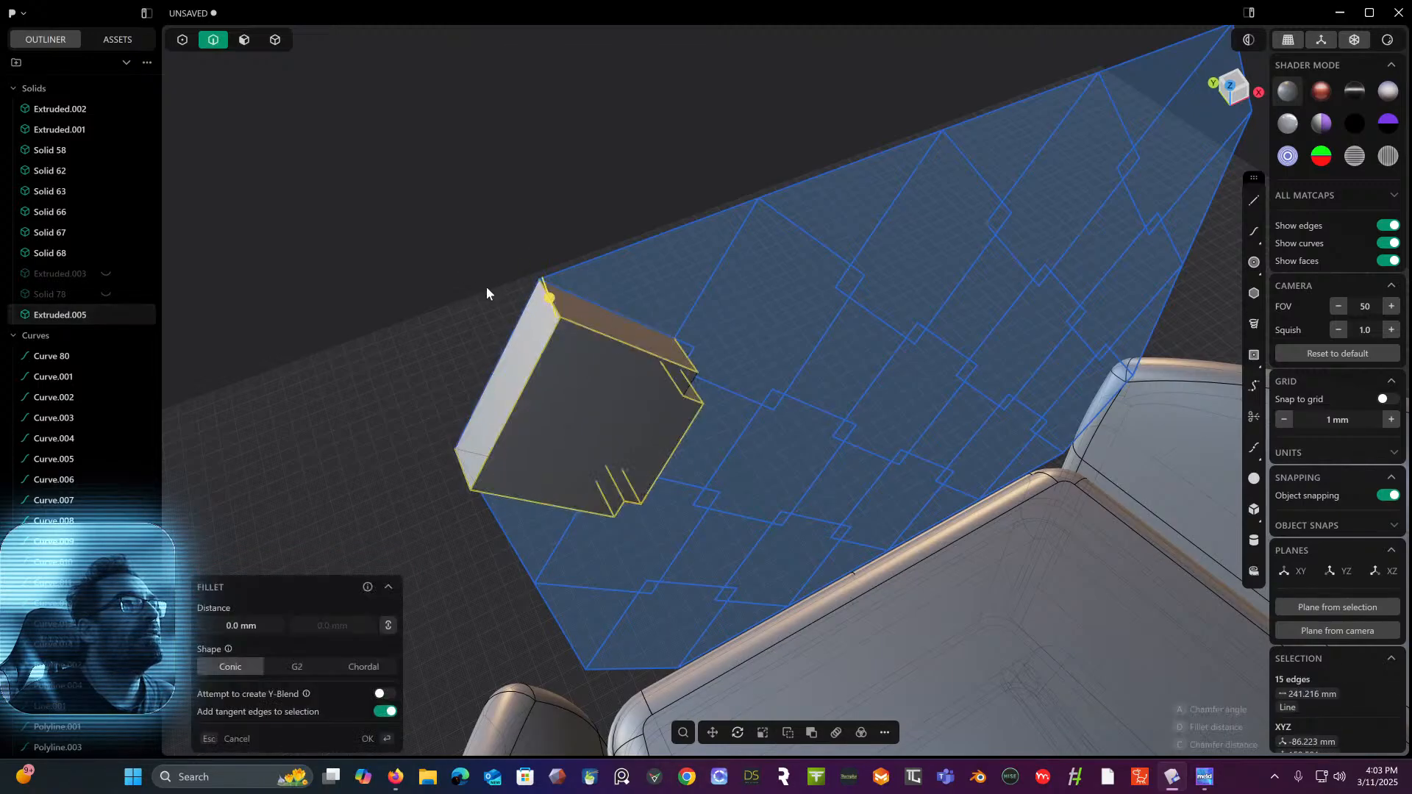
{"action": "middle_click_drag", "start_coordinate": [487, 288], "coordinate": [493, 252]}
{"action": "left_click", "coordinate": [486, 234]}
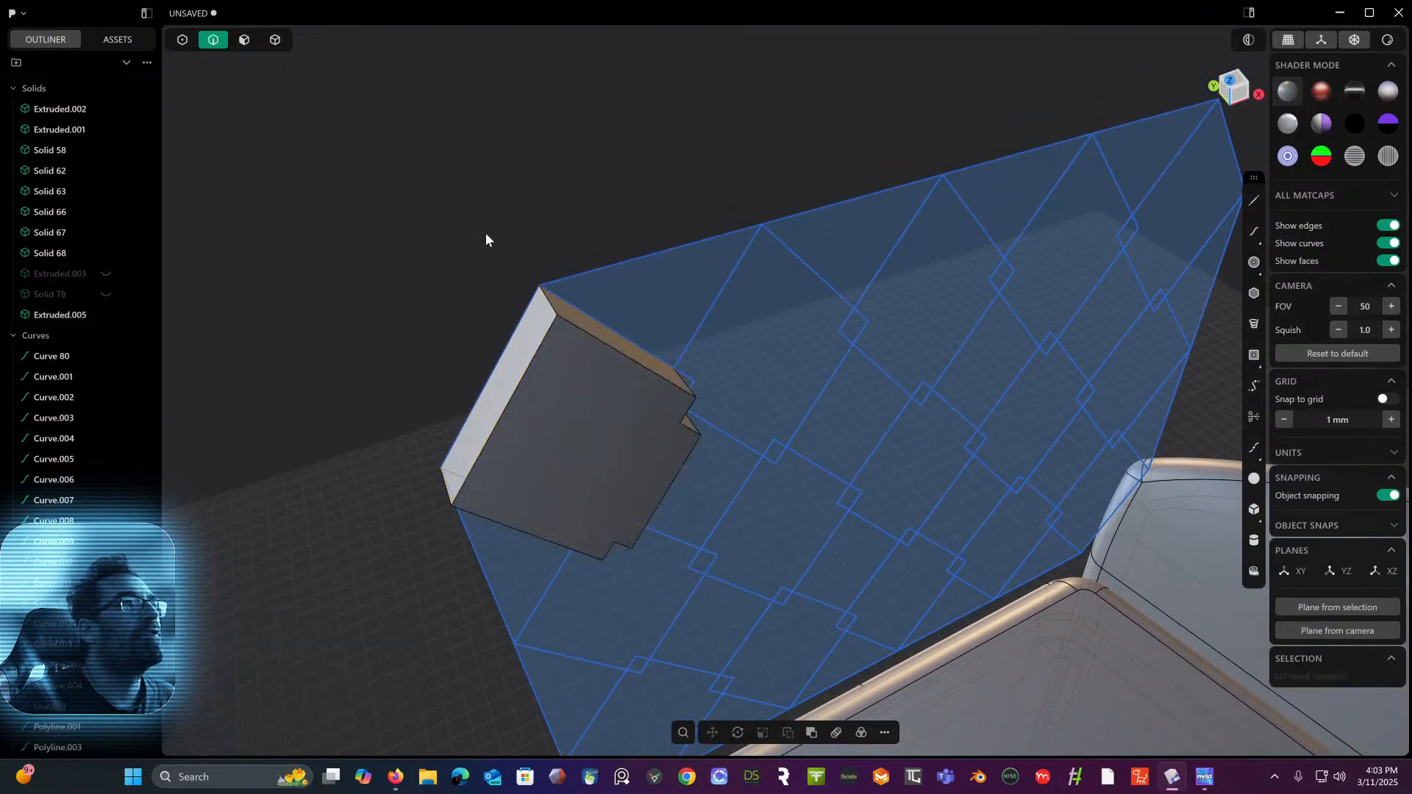
- Fillet the diamond block's eight depth edges at its outer corners and both notches by about 1.79 mm
{"action": "left_click", "coordinate": [551, 305]}
{"action": "key", "text": "f"}
{"action": "middle_click_drag", "start_coordinate": [551, 305], "coordinate": [499, 383]}
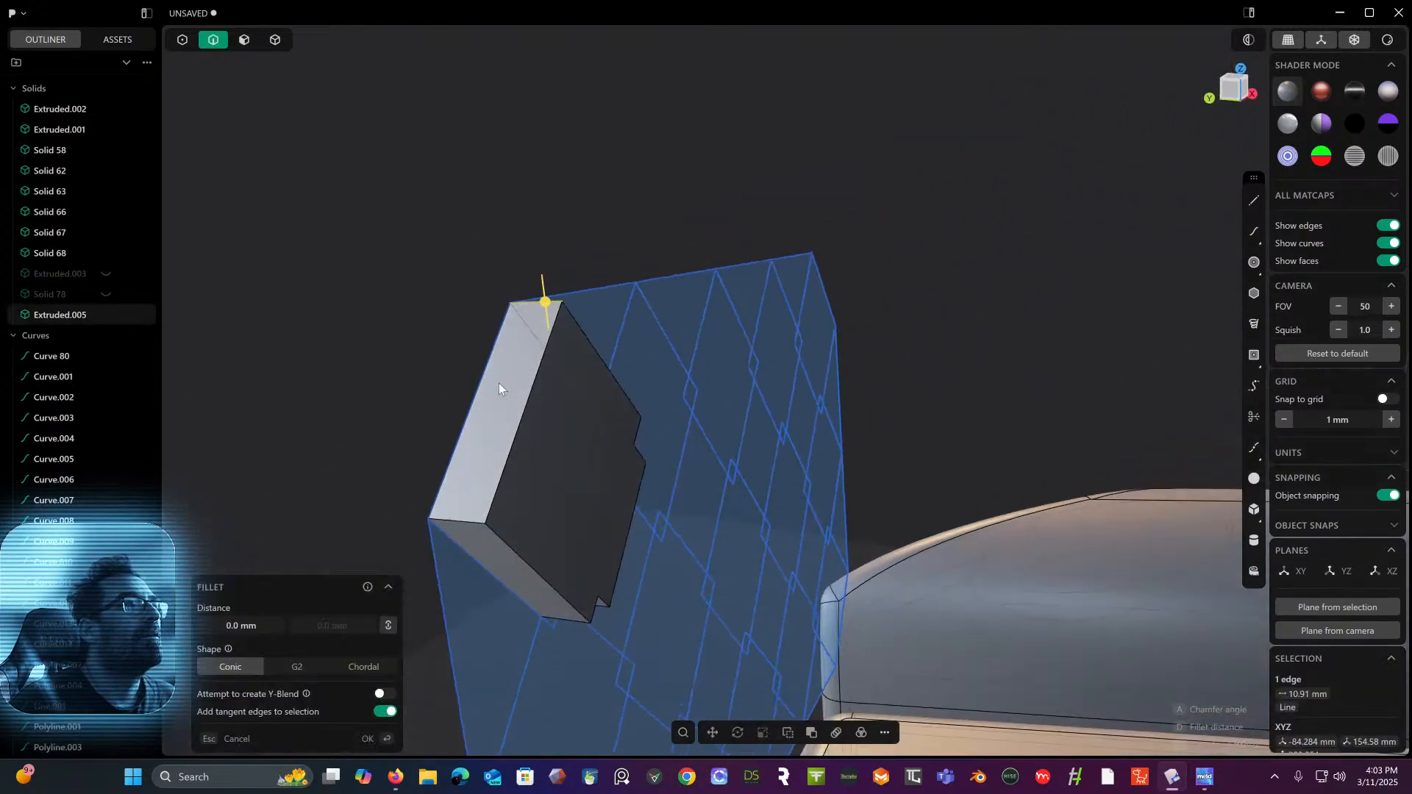
{"action": "left_click", "coordinate": [463, 524]}
{"action": "middle_click_drag", "start_coordinate": [536, 504], "coordinate": [616, 447]}
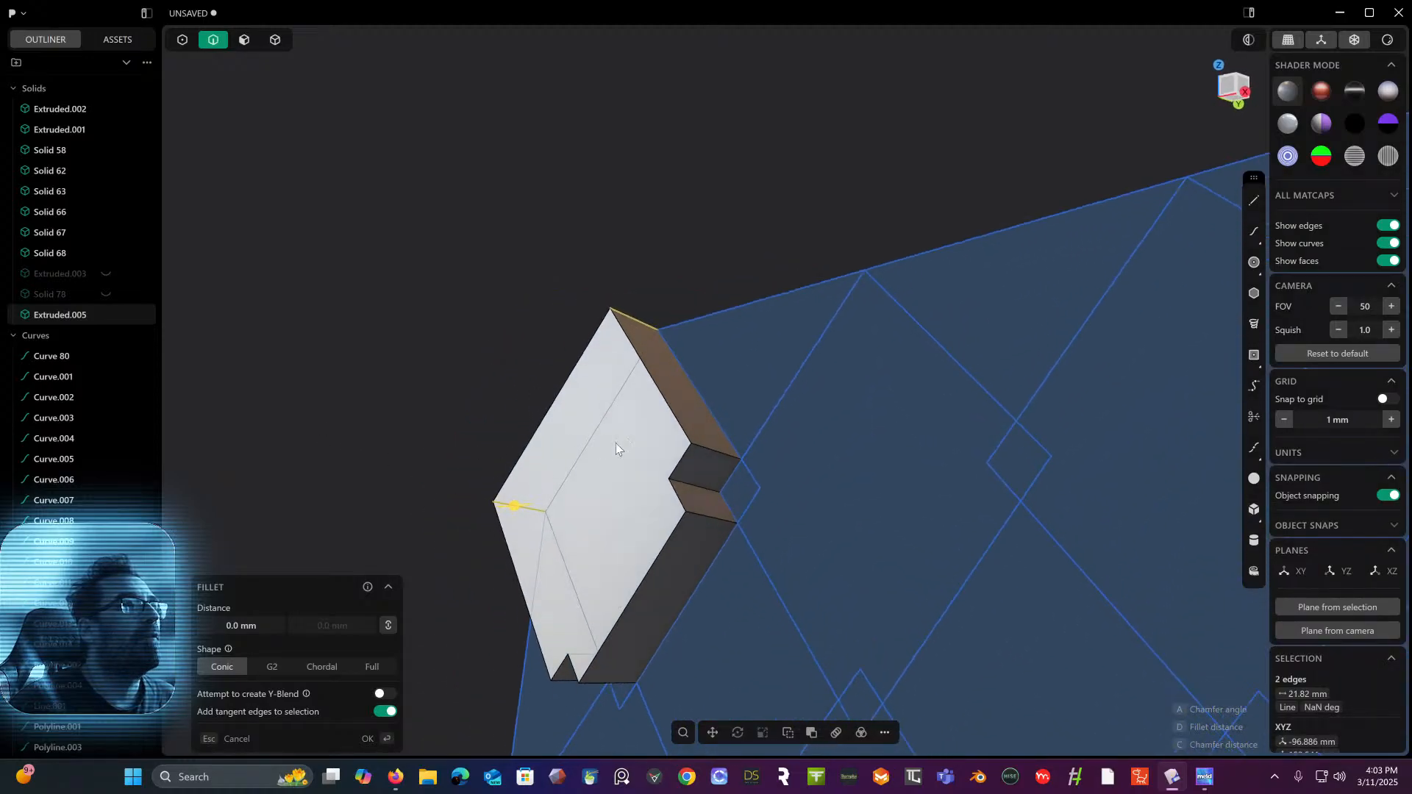
{"action": "left_click", "coordinate": [717, 453]}
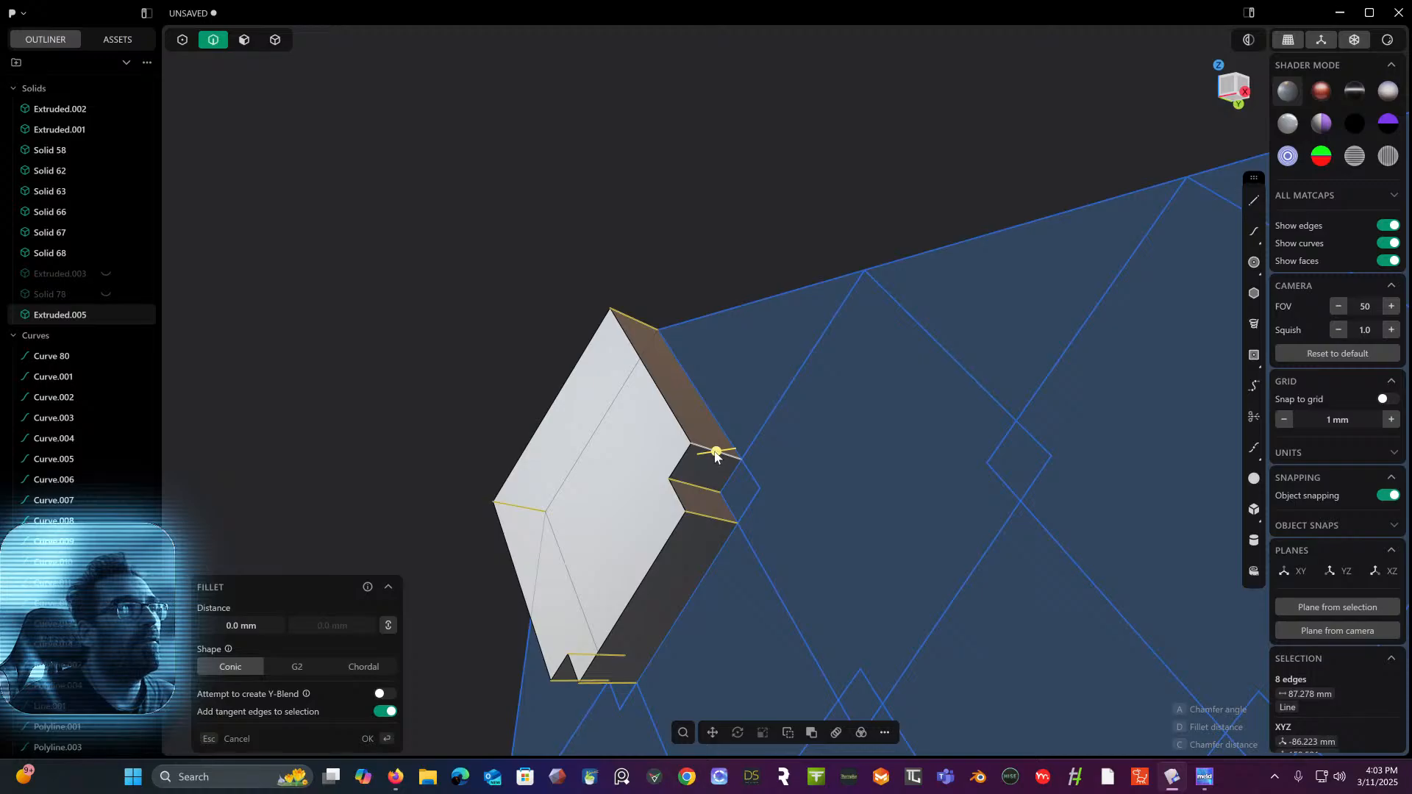
{"action": "left_click_drag", "start_coordinate": [716, 454], "coordinate": [724, 452]}
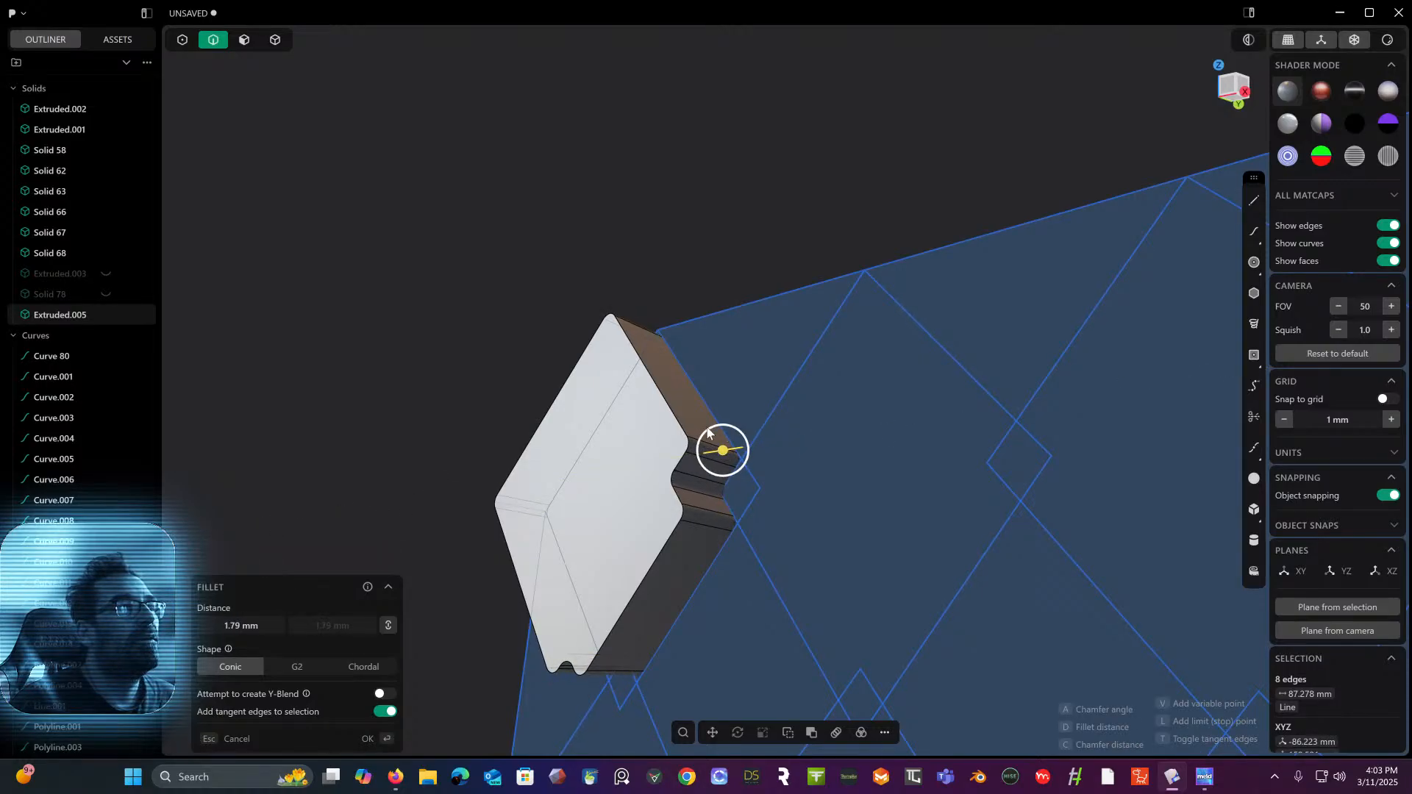
{"action": "right_click", "coordinate": [754, 208]}
- Fillet the diamond block's whole front outline by about 9.4 mm to give it a pillowed shape
{"action": "middle_click_drag", "start_coordinate": [736, 220], "coordinate": [706, 292]}
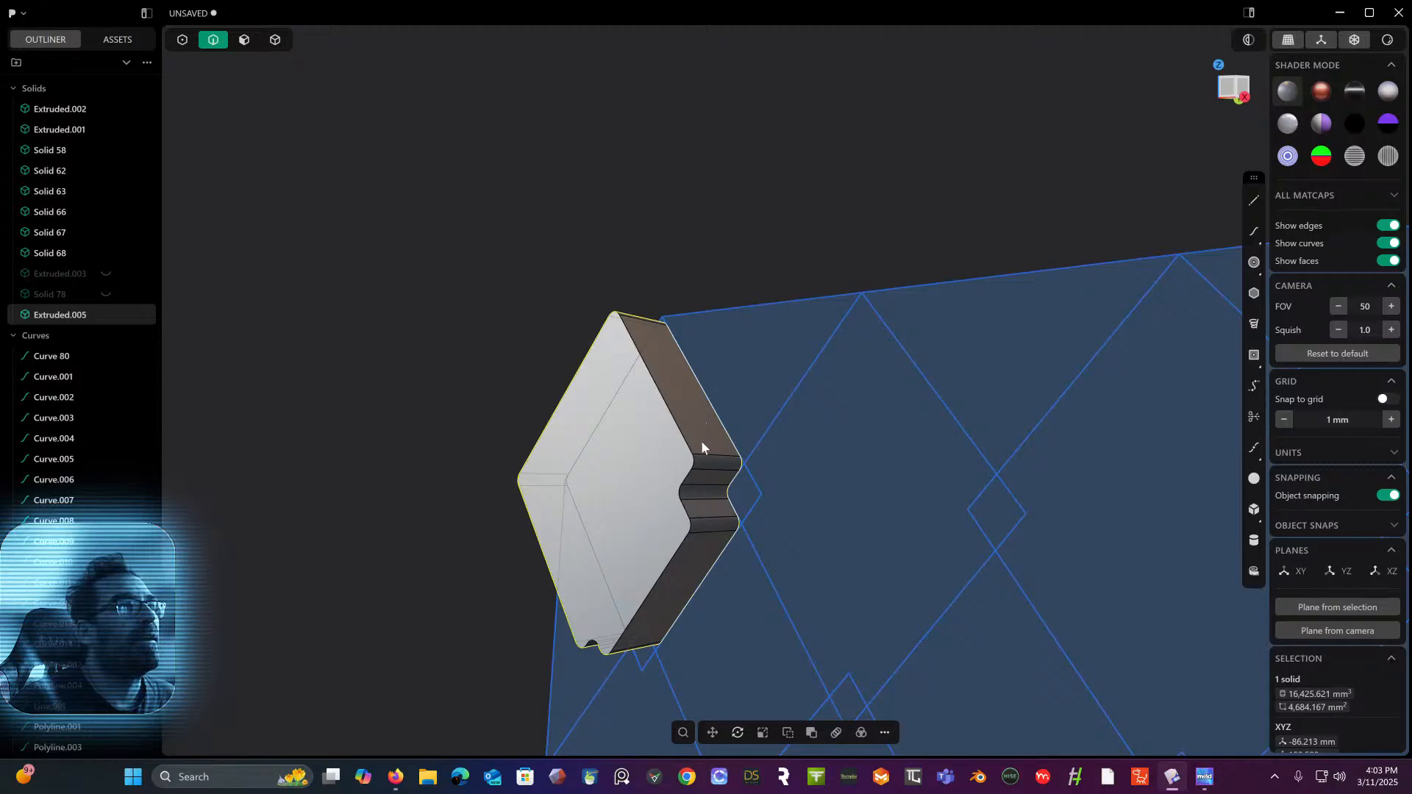
{"action": "left_click", "coordinate": [695, 463]}
{"action": "left_click_drag", "start_coordinate": [696, 463], "coordinate": [709, 480]}
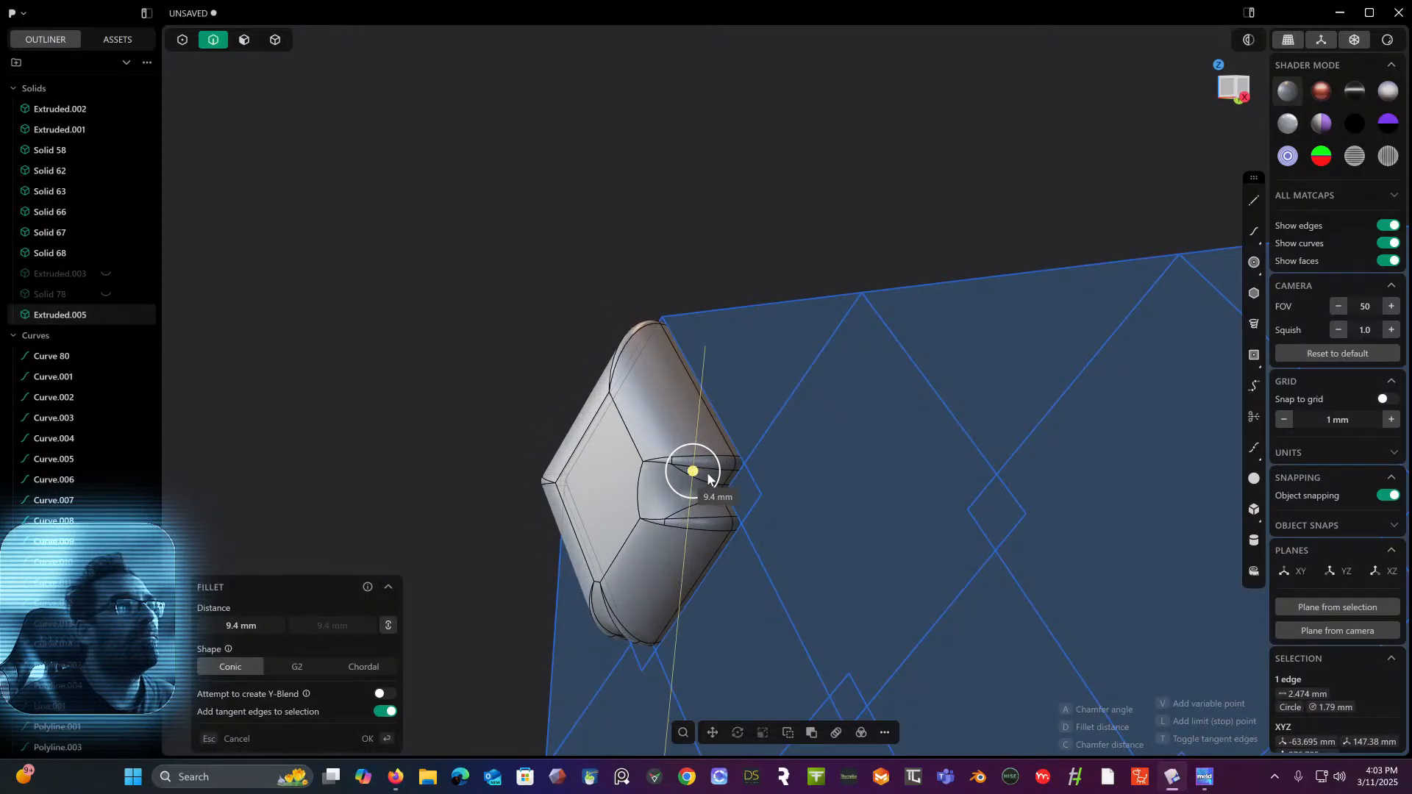
{"action": "right_click", "coordinate": [739, 261]}
{"action": "middle_click_drag", "start_coordinate": [739, 260], "coordinate": [702, 226]}
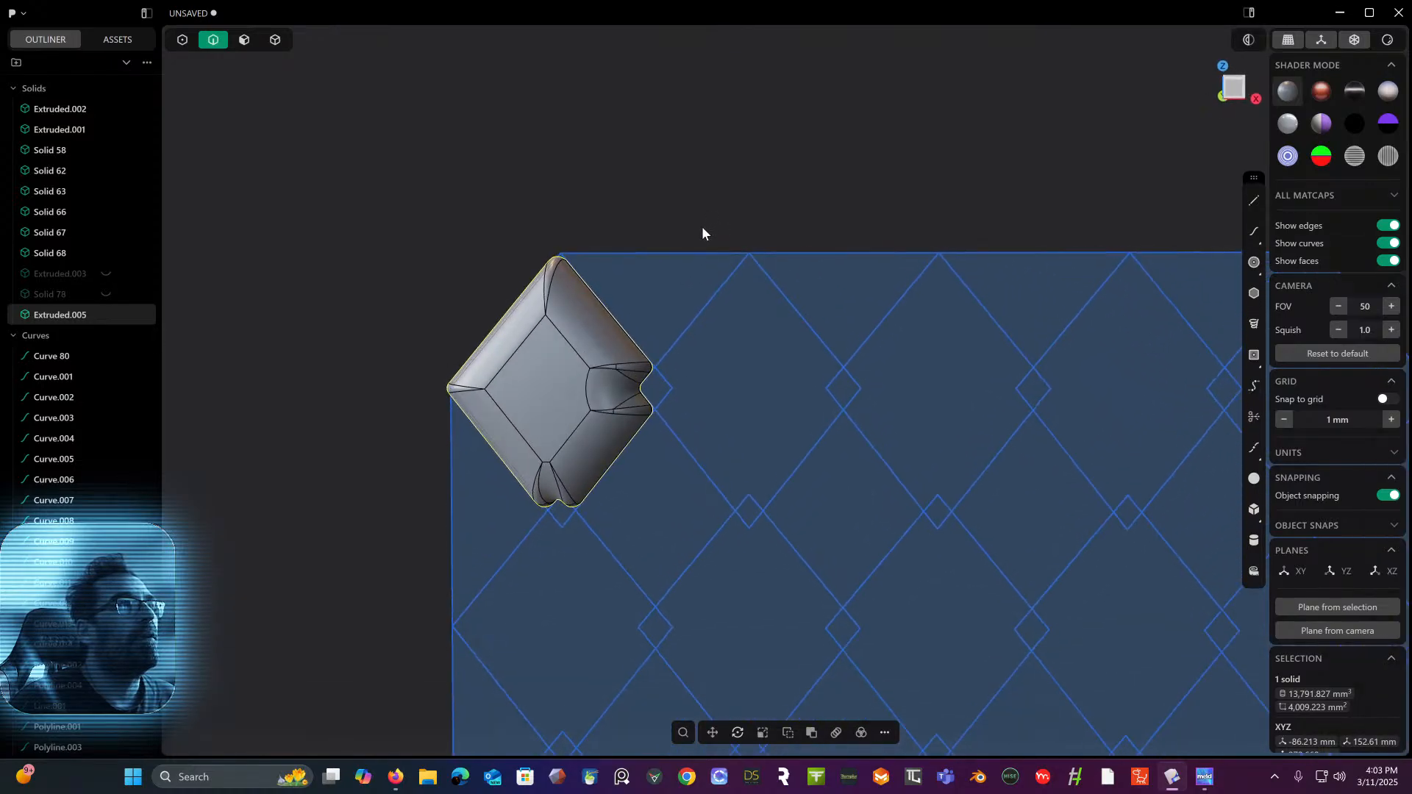
- Extrude the triangular region beside the diamond block at the panel's top edge about 10.9 mm forward into a separate solid
{"action": "left_click", "coordinate": [274, 41]}
{"action": "scroll", "coordinate": [422, 259], "scroll_direction": "down", "scroll_amount": 2}
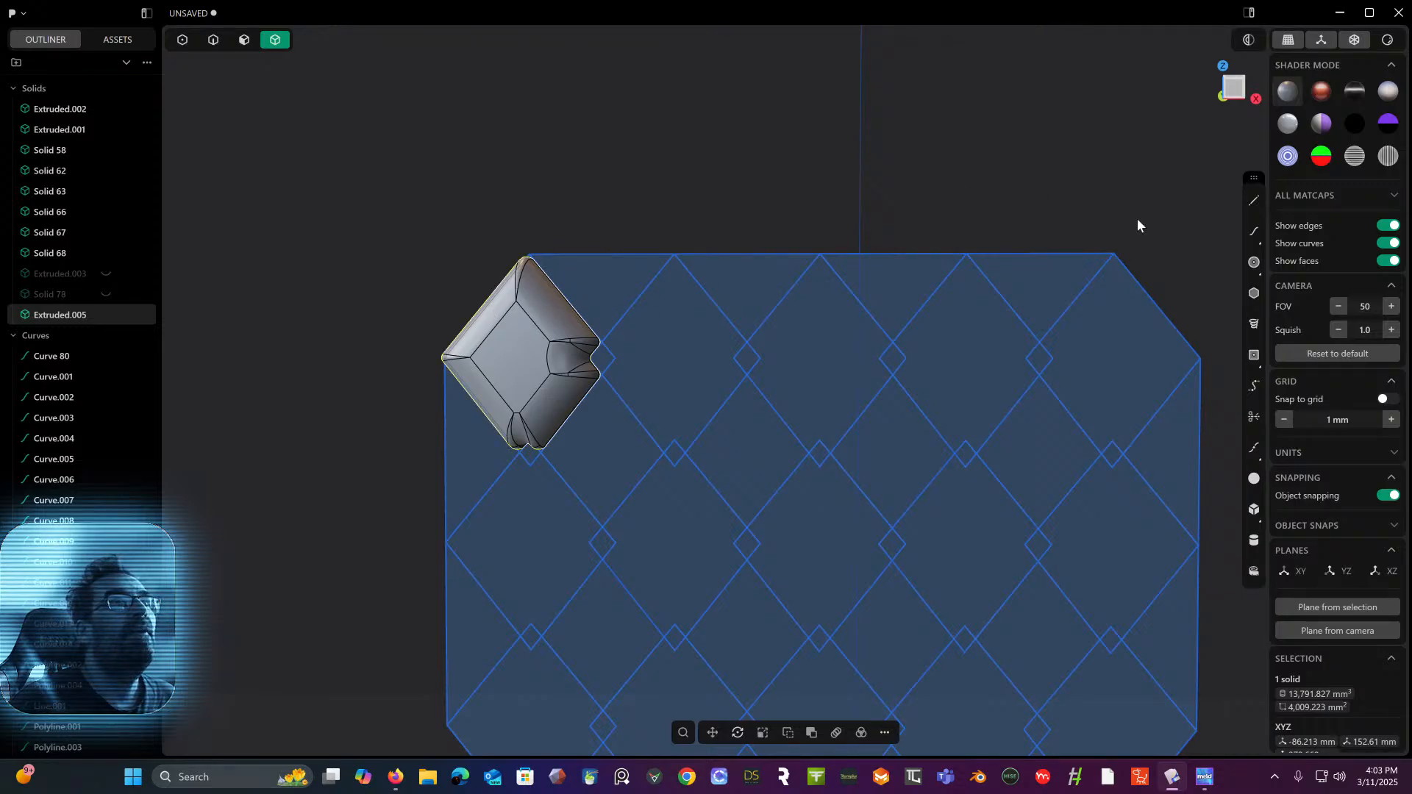
{"action": "left_click", "coordinate": [1240, 93]}
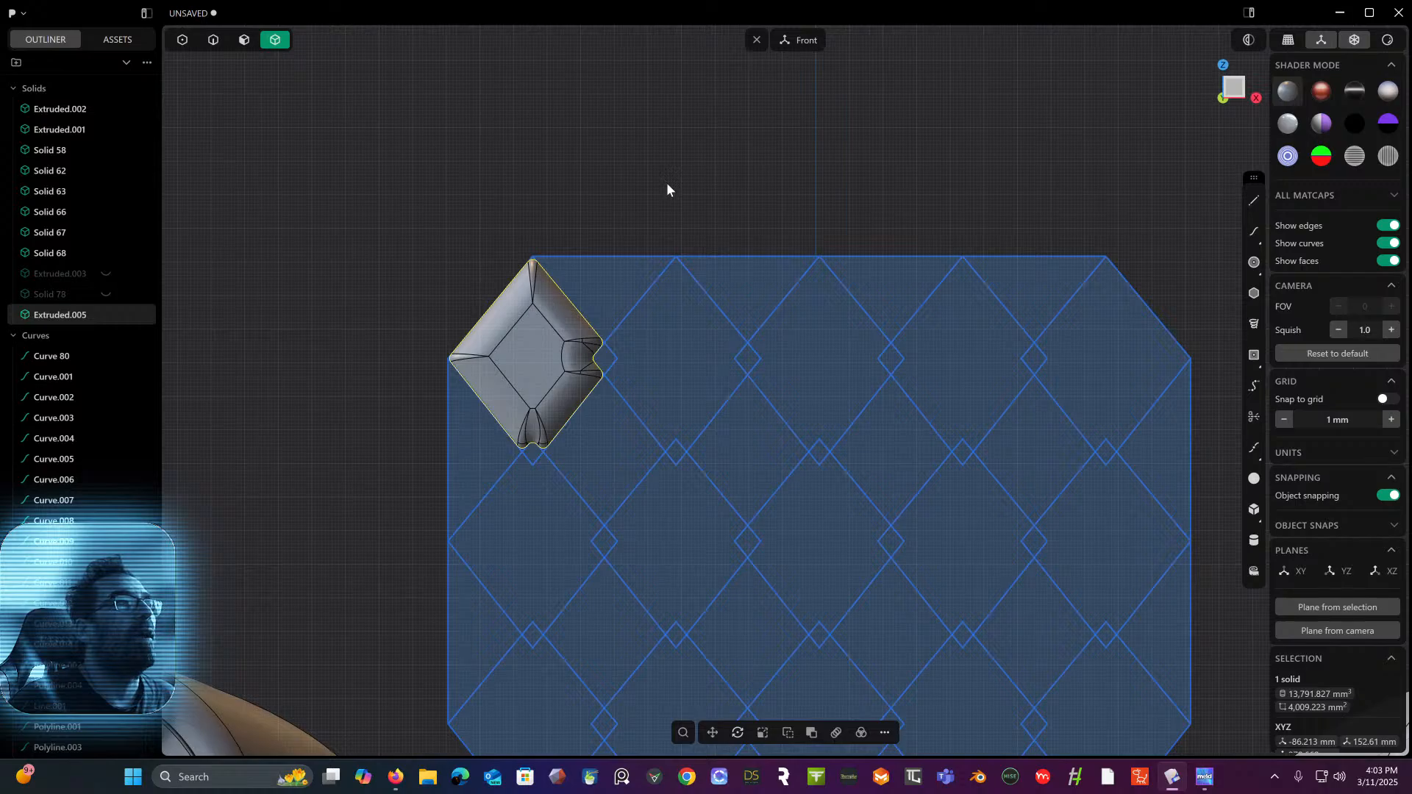
{"action": "left_click", "coordinate": [403, 99]}
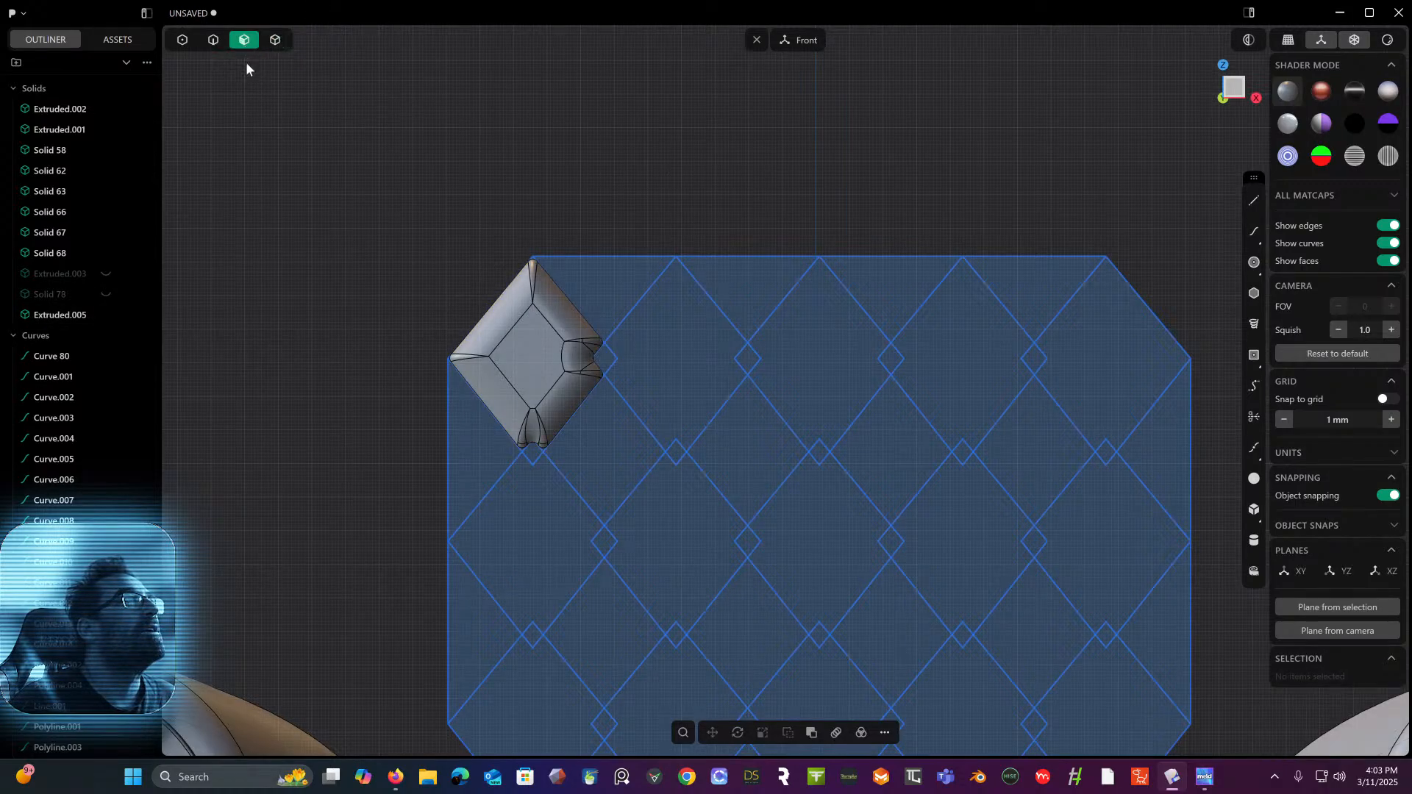
{"action": "left_click", "coordinate": [580, 261]}
{"action": "key", "text": "e"}
{"action": "middle_click_drag", "start_coordinate": [579, 259], "coordinate": [514, 299]}
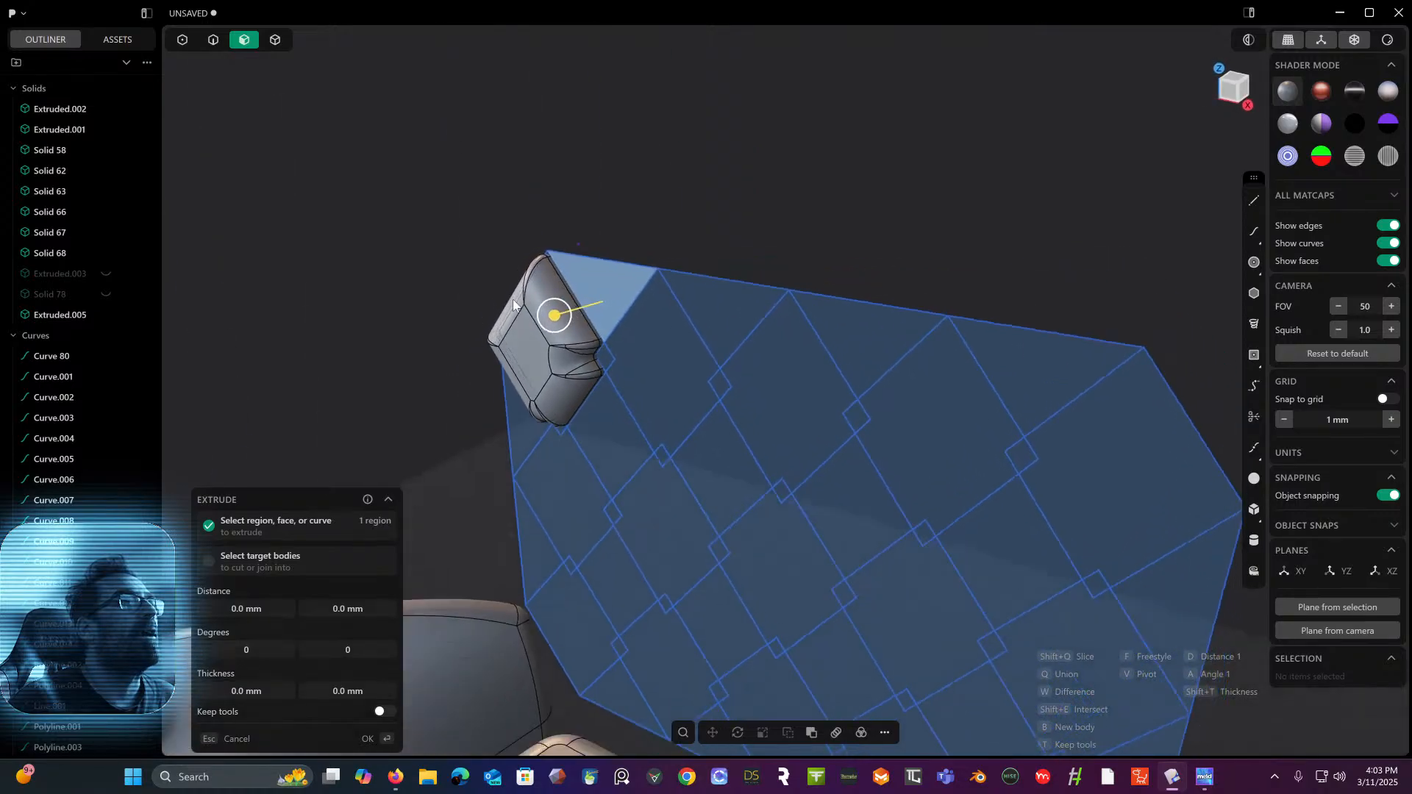
{"action": "left_click_drag", "start_coordinate": [553, 315], "coordinate": [530, 354]}
{"action": "key", "text": "Return"}
{"action": "middle_click_drag", "start_coordinate": [621, 123], "coordinate": [652, 159]}
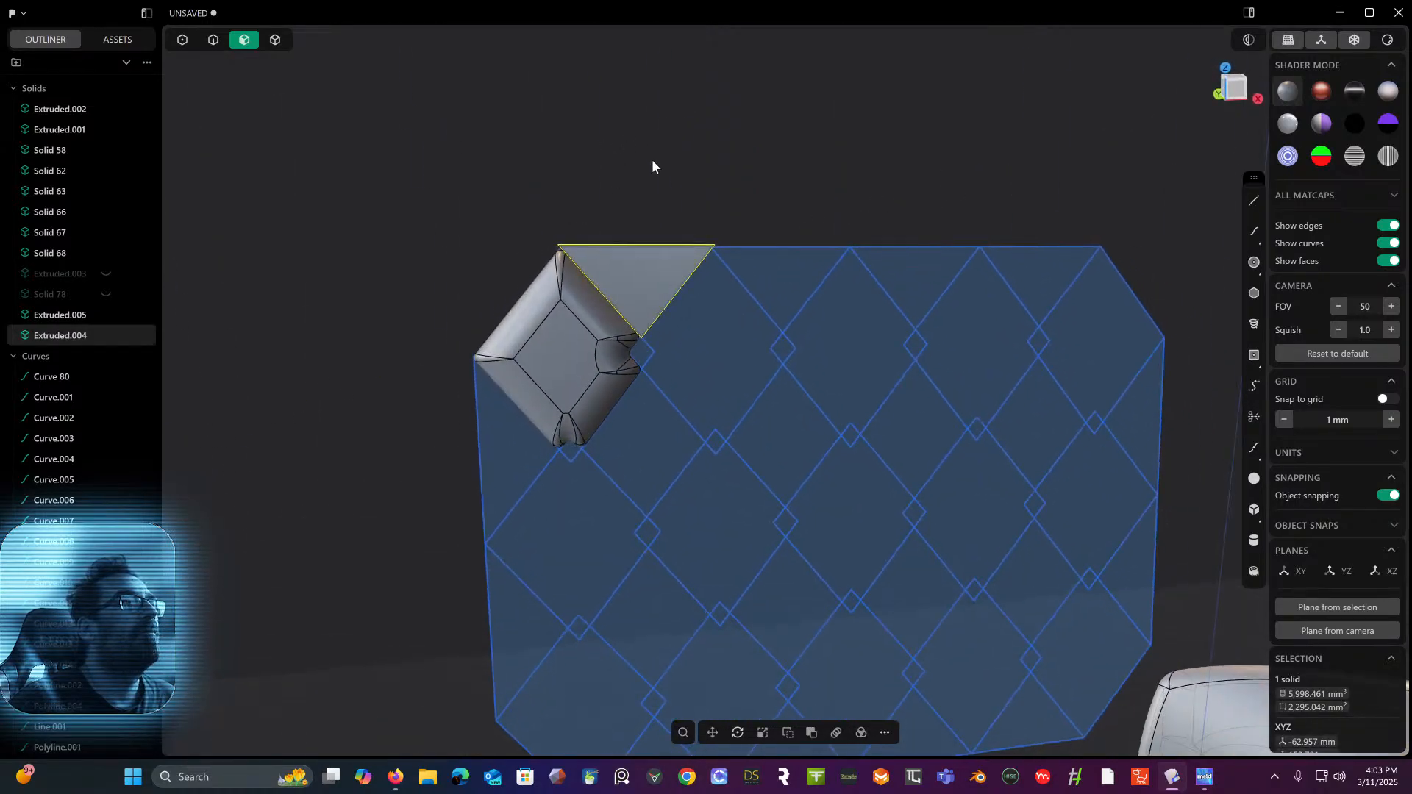
- Fillet the triangular block's three depth edges with a small radius to round its corners
{"action": "scroll", "coordinate": [562, 209], "scroll_direction": "up", "scroll_amount": 4}
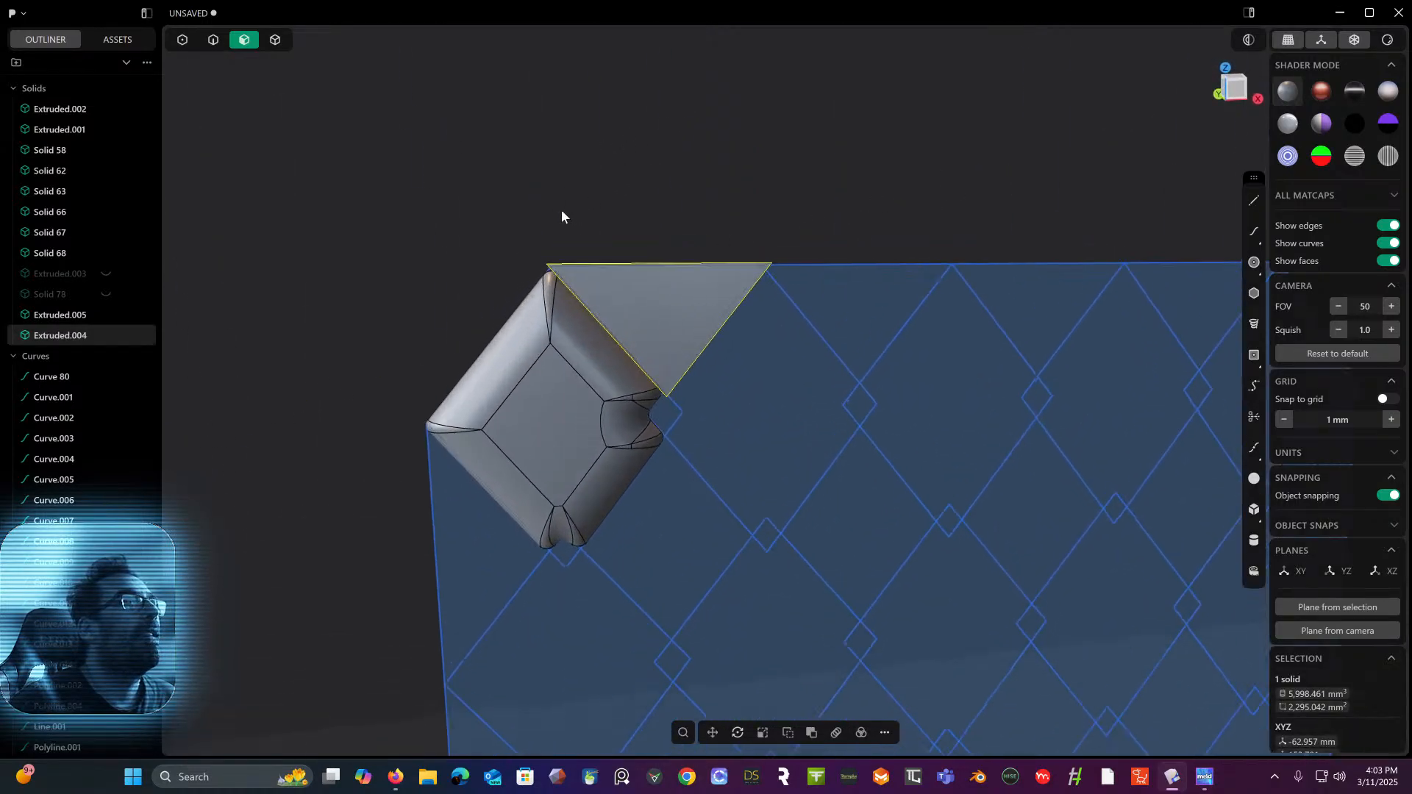
{"action": "left_click", "coordinate": [213, 48]}
{"action": "middle_click_drag", "start_coordinate": [612, 249], "coordinate": [655, 149]}
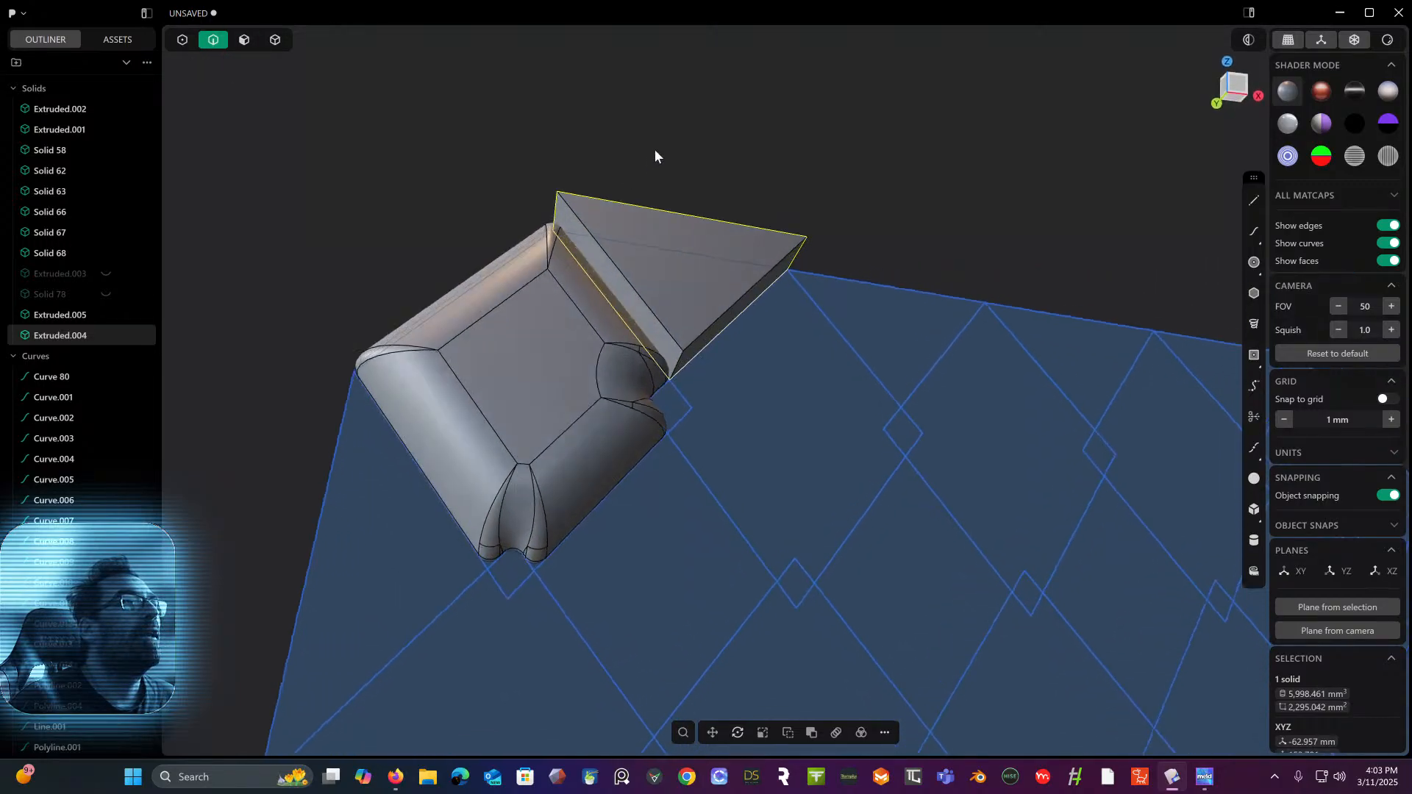
{"action": "left_click", "coordinate": [554, 206]}
{"action": "key", "text": "f"}
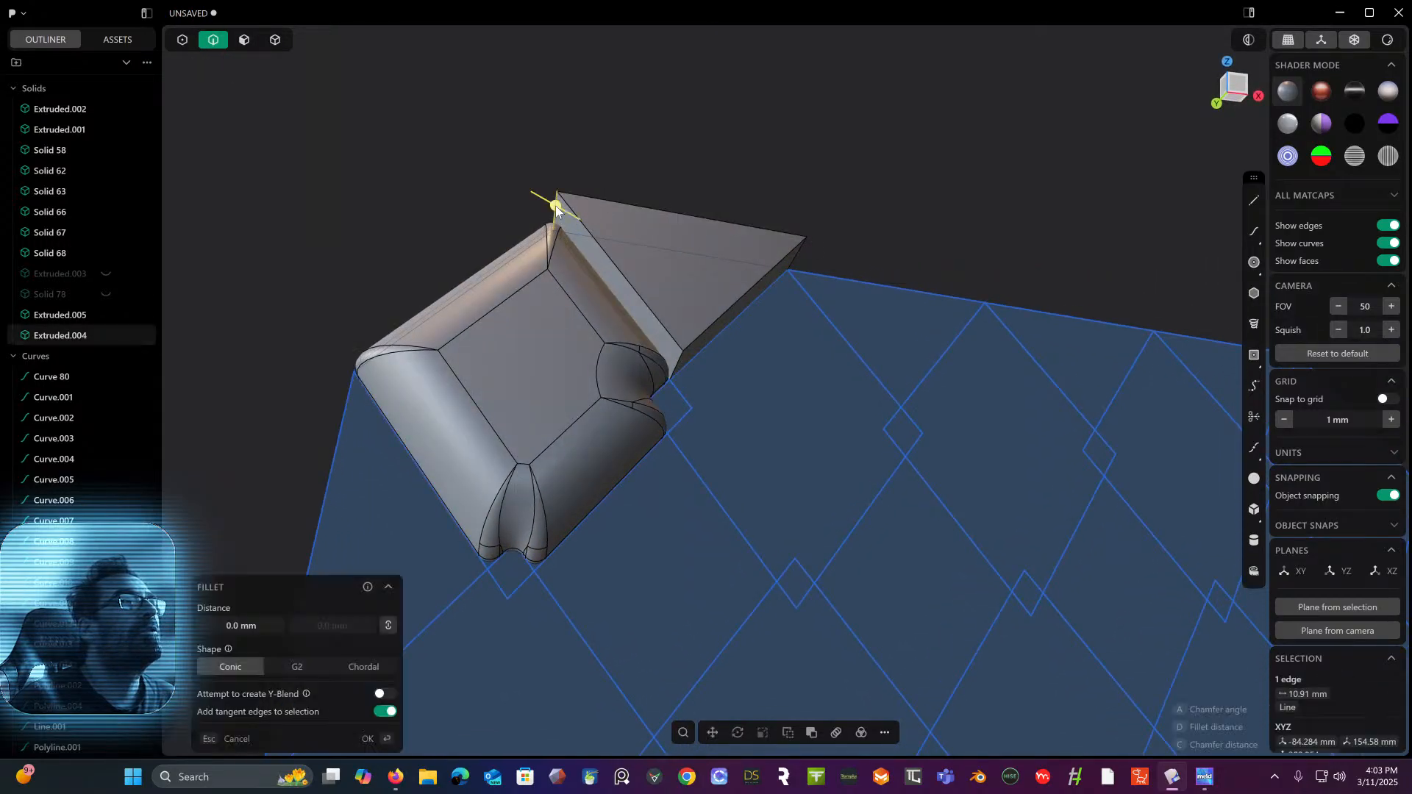
{"action": "middle_click_drag", "start_coordinate": [599, 208], "coordinate": [546, 218]}
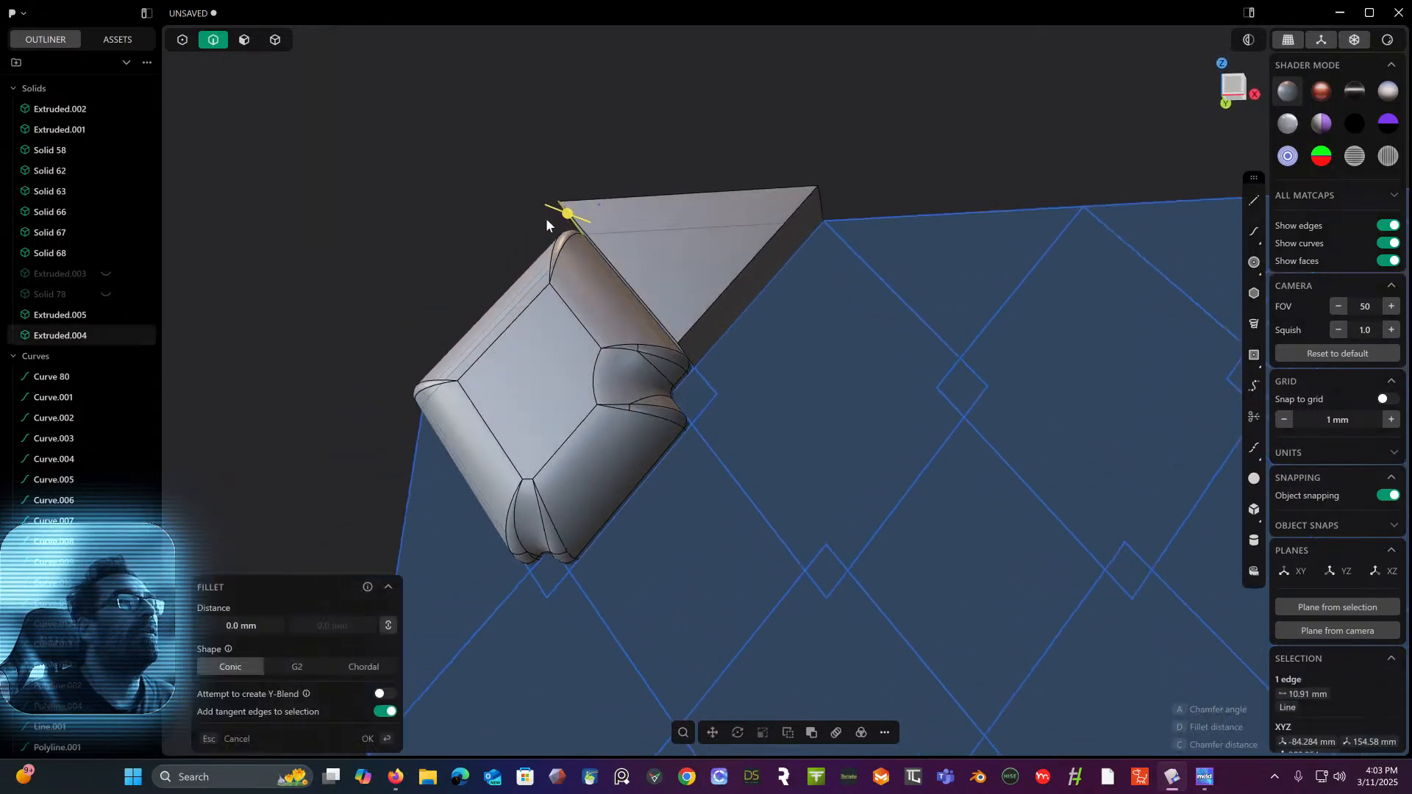
{"action": "left_click", "coordinate": [819, 204]}
{"action": "middle_click_drag", "start_coordinate": [685, 345], "coordinate": [751, 292]}
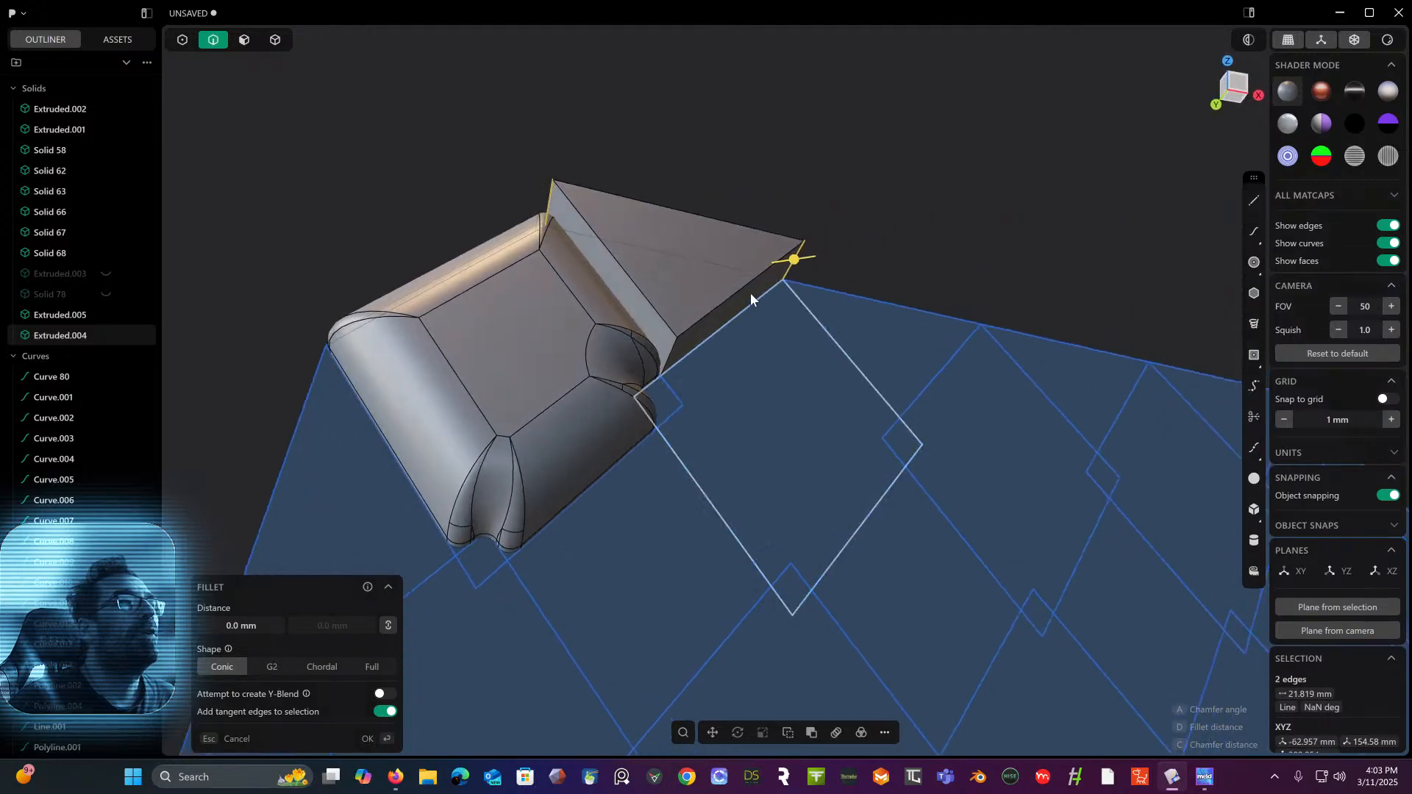
{"action": "left_click", "coordinate": [677, 351]}
{"action": "middle_click_drag", "start_coordinate": [677, 350], "coordinate": [693, 422]}
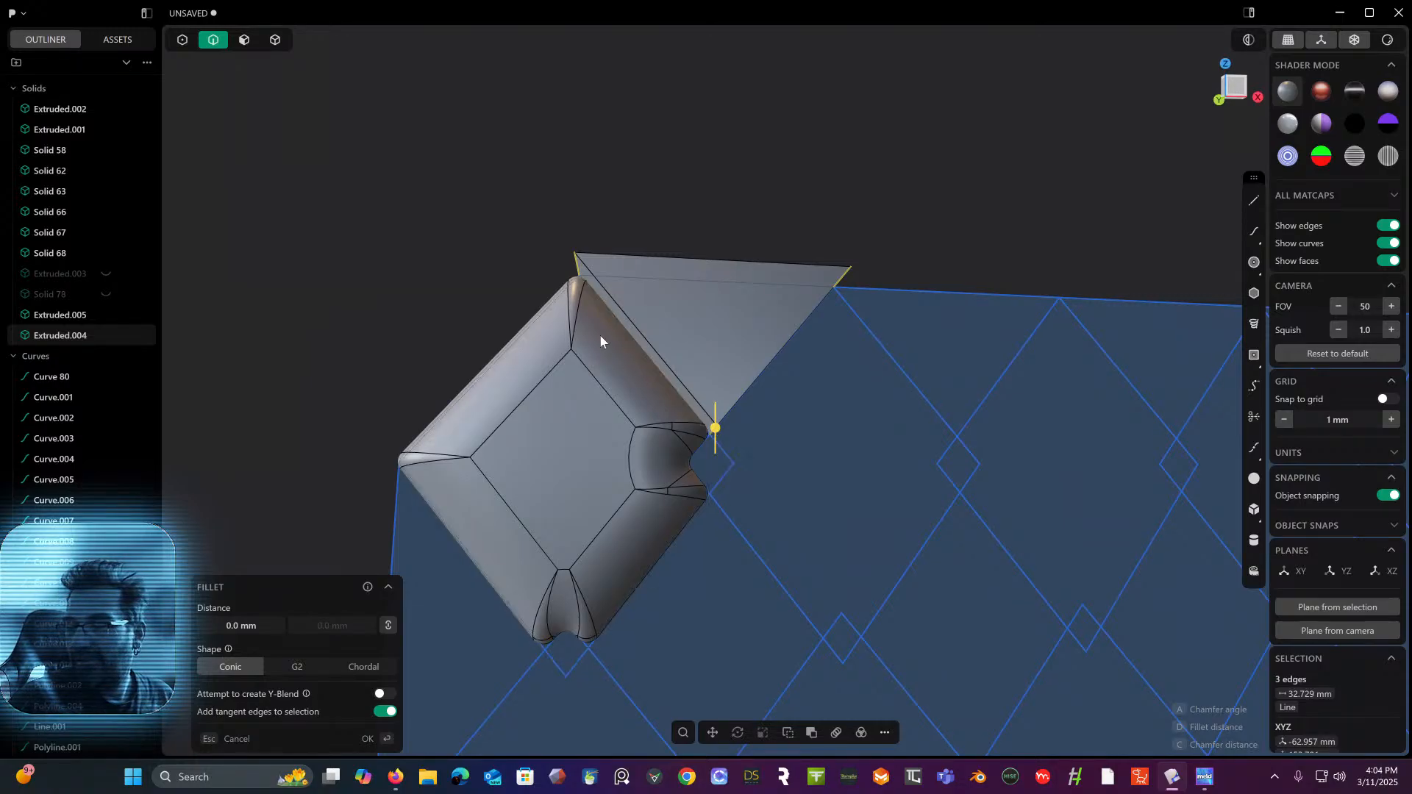
{"action": "middle_click_drag", "start_coordinate": [751, 290], "coordinate": [715, 365]}
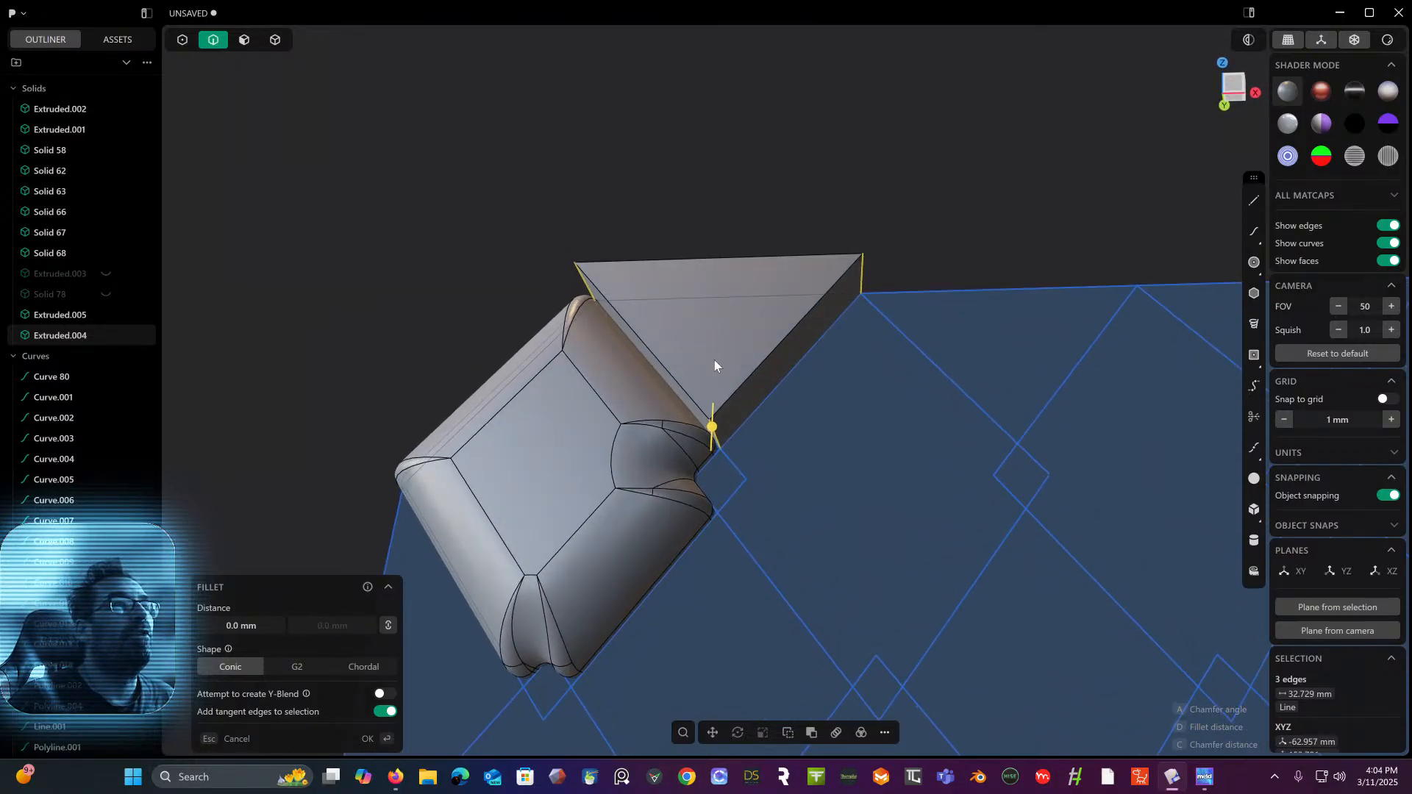
{"action": "left_click_drag", "start_coordinate": [712, 427], "coordinate": [712, 440]}
{"action": "key", "text": "Return"}
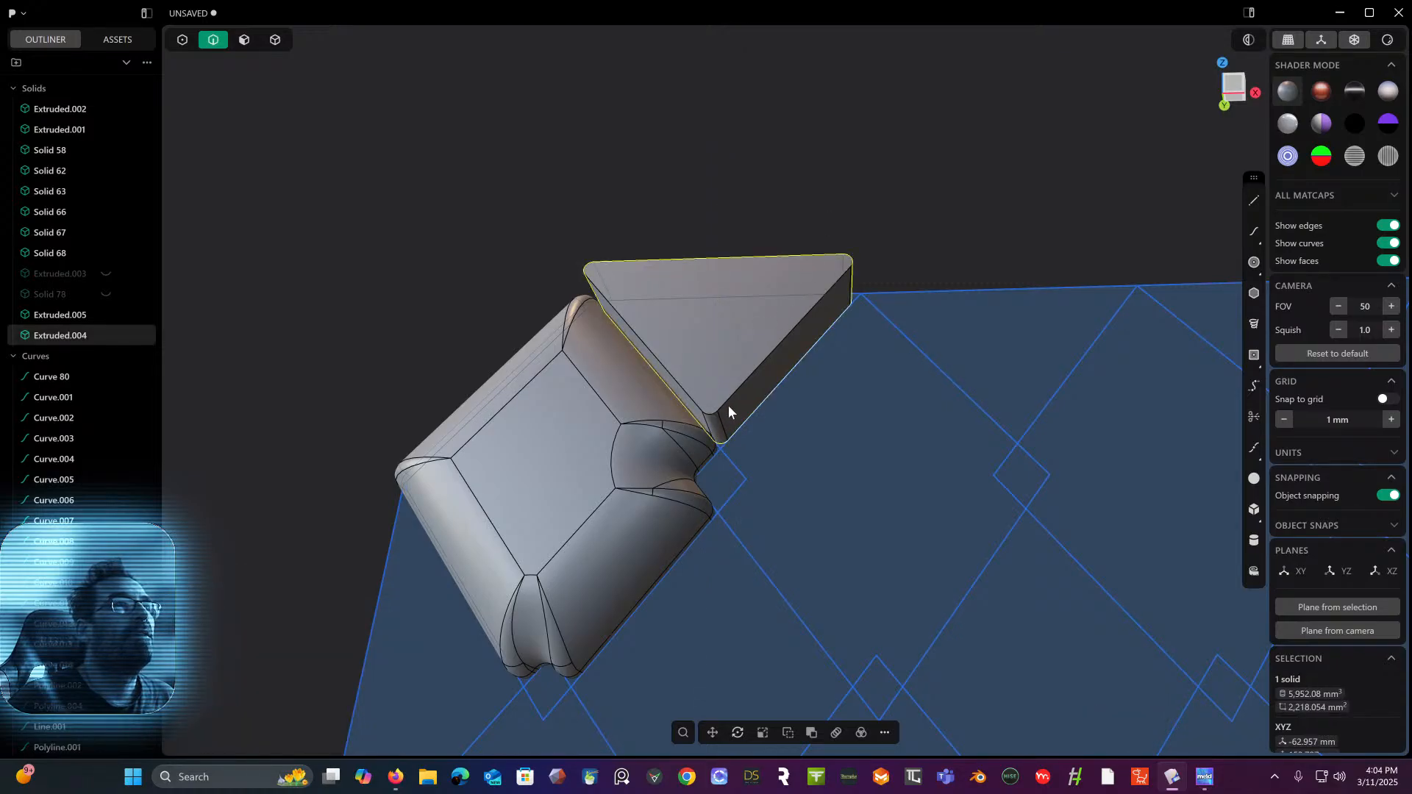
- Fillet the triangular block's front outline with a large radius to give it a pillowed shape like the diamond block
{"action": "left_click", "coordinate": [709, 414]}
{"action": "key", "text": "f"}
{"action": "middle_click_drag", "start_coordinate": [734, 390], "coordinate": [704, 368]}
{"action": "left_click_drag", "start_coordinate": [705, 410], "coordinate": [676, 397]}
{"action": "middle_click_drag", "start_coordinate": [669, 259], "coordinate": [722, 385]}
{"action": "key", "text": "Return"}
{"action": "left_click", "coordinate": [855, 143]}
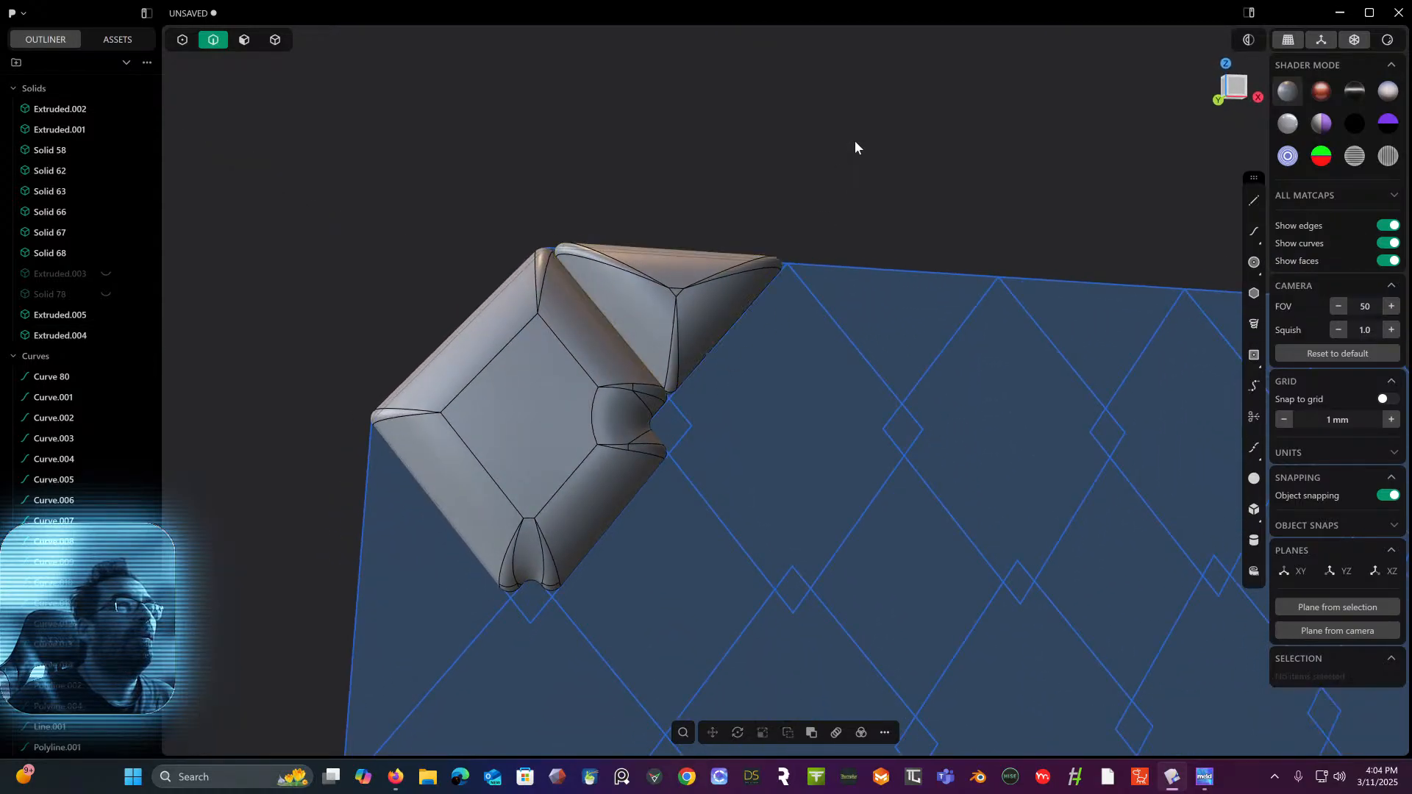
- Extrude the small diamond region beside the diamond block's side notch about 7.6 mm forward into a separate solid
{"action": "middle_click_drag", "start_coordinate": [854, 145], "coordinate": [659, 336]}
{"action": "scroll", "coordinate": [659, 340], "scroll_direction": "up", "scroll_amount": 2}
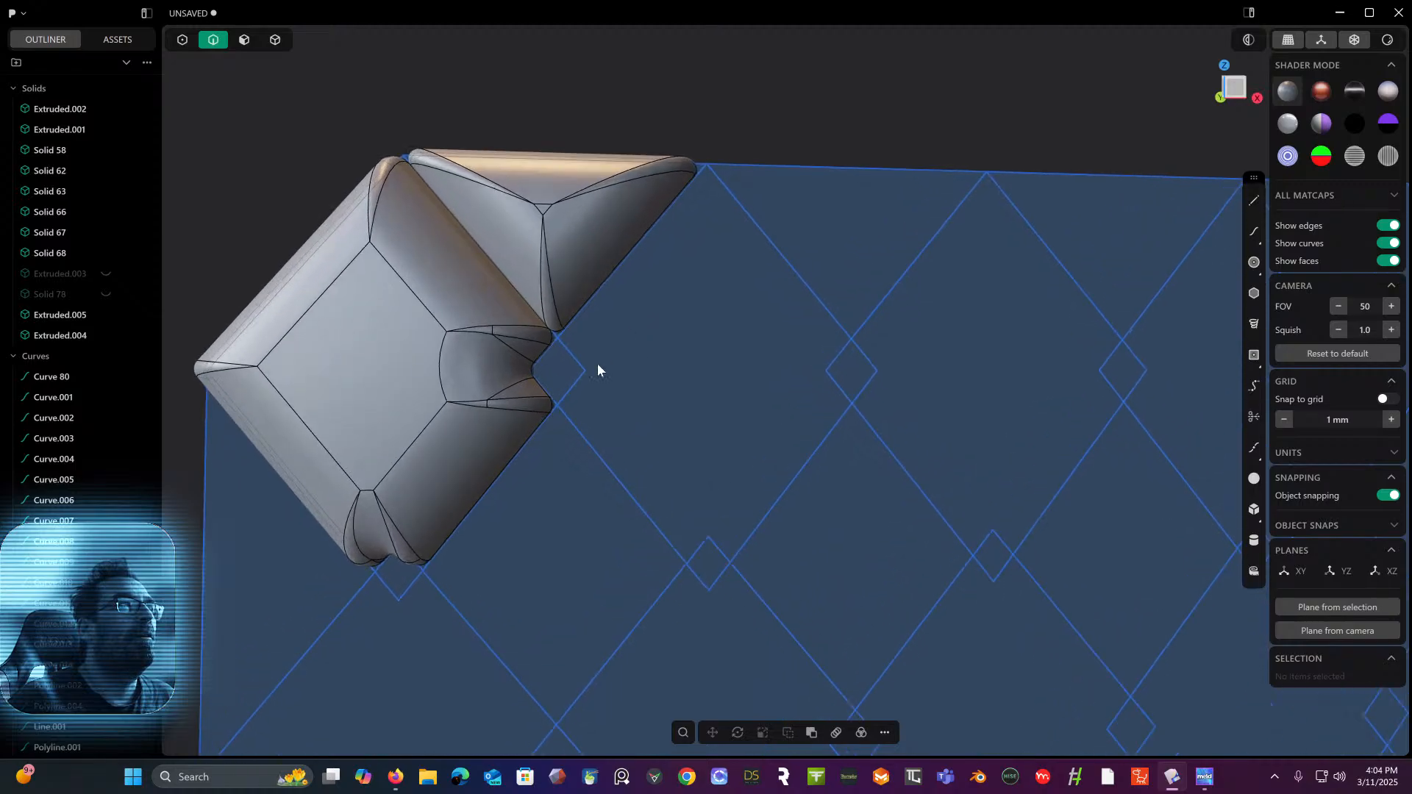
{"action": "middle_click_drag", "start_coordinate": [562, 370], "coordinate": [542, 344]}
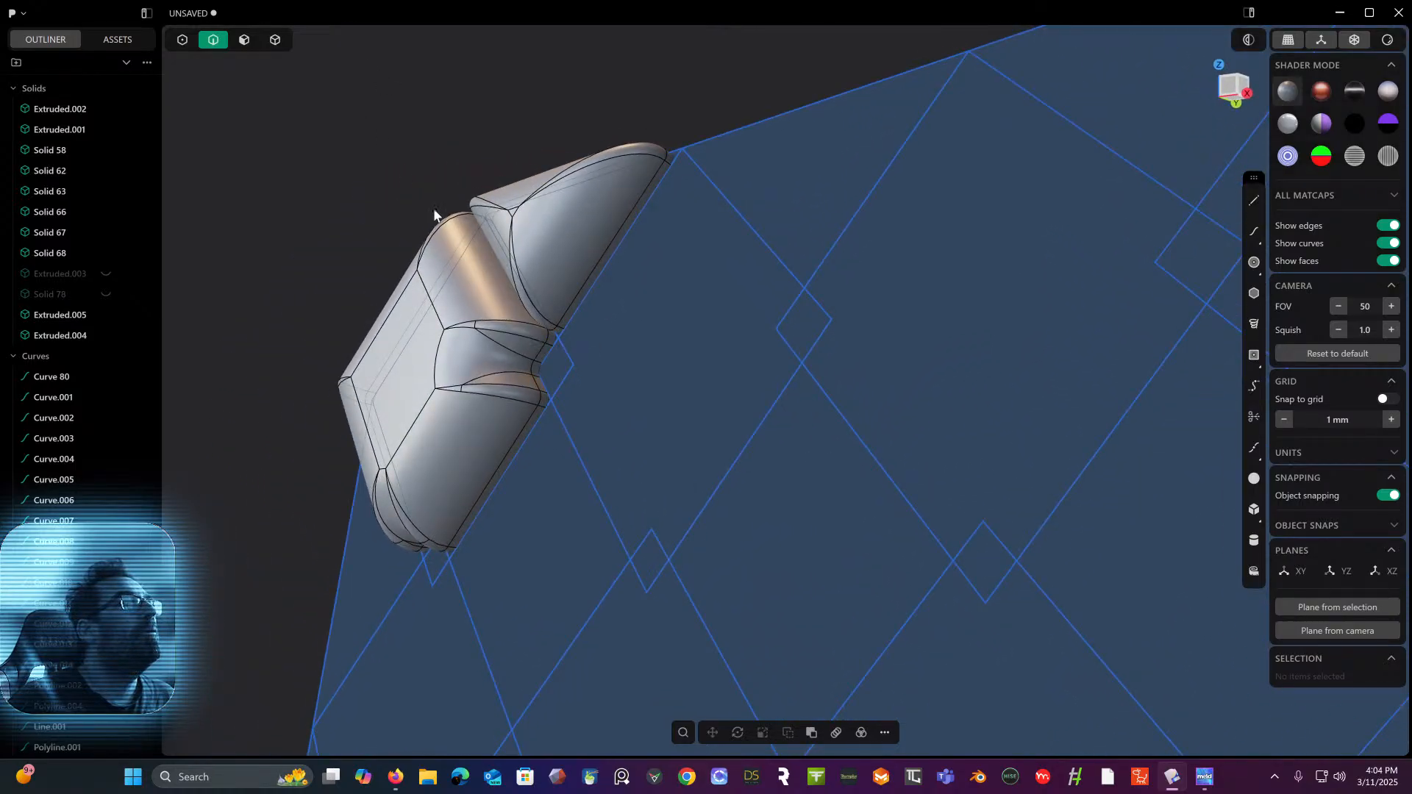
{"action": "left_click", "coordinate": [245, 46]}
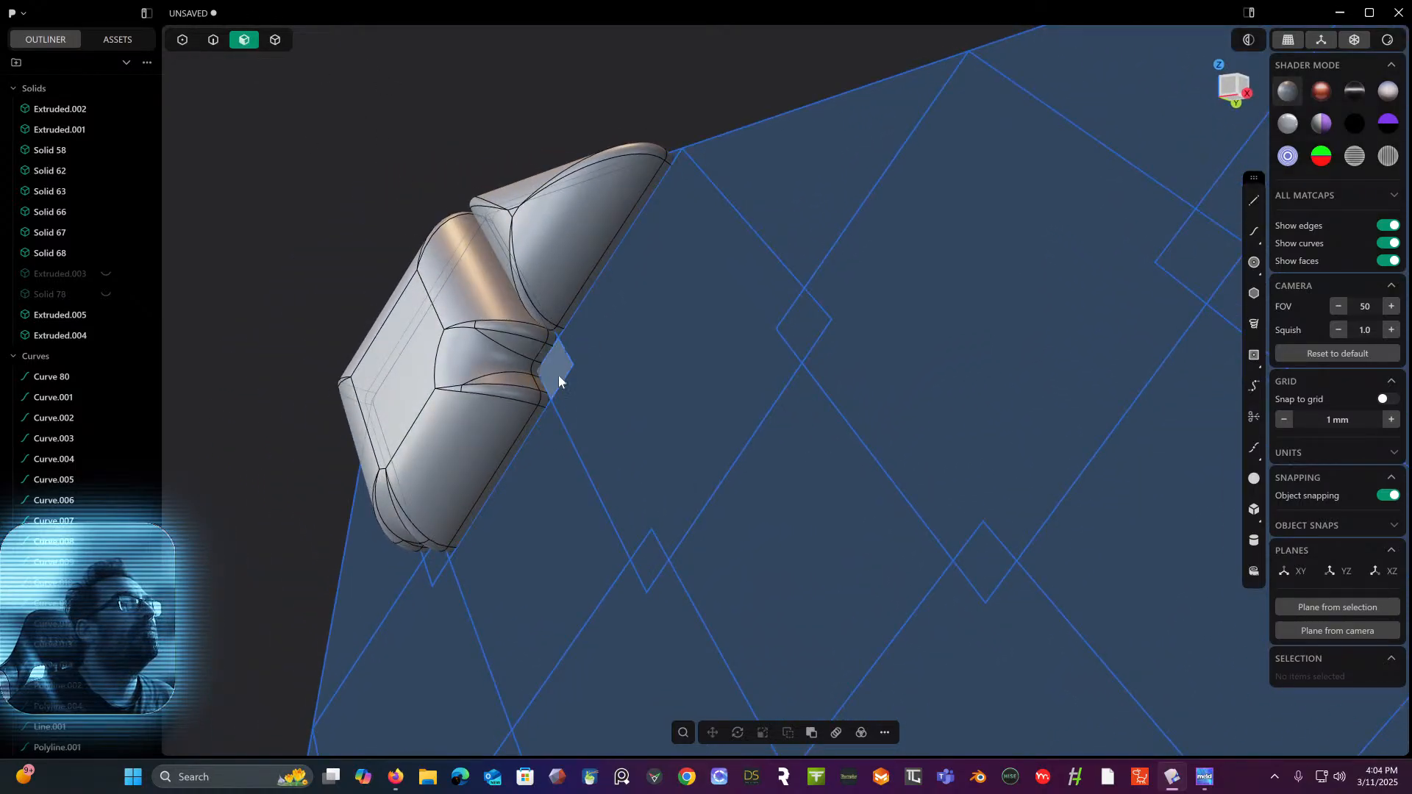
{"action": "left_click", "coordinate": [562, 371]}
{"action": "key", "text": "e"}
{"action": "middle_click_drag", "start_coordinate": [562, 371], "coordinate": [662, 399]}
{"action": "middle_click_drag", "start_coordinate": [516, 303], "coordinate": [536, 381]}
{"action": "left_click_drag", "start_coordinate": [649, 336], "coordinate": [631, 356]}
{"action": "middle_click_drag", "start_coordinate": [629, 356], "coordinate": [417, 282]}
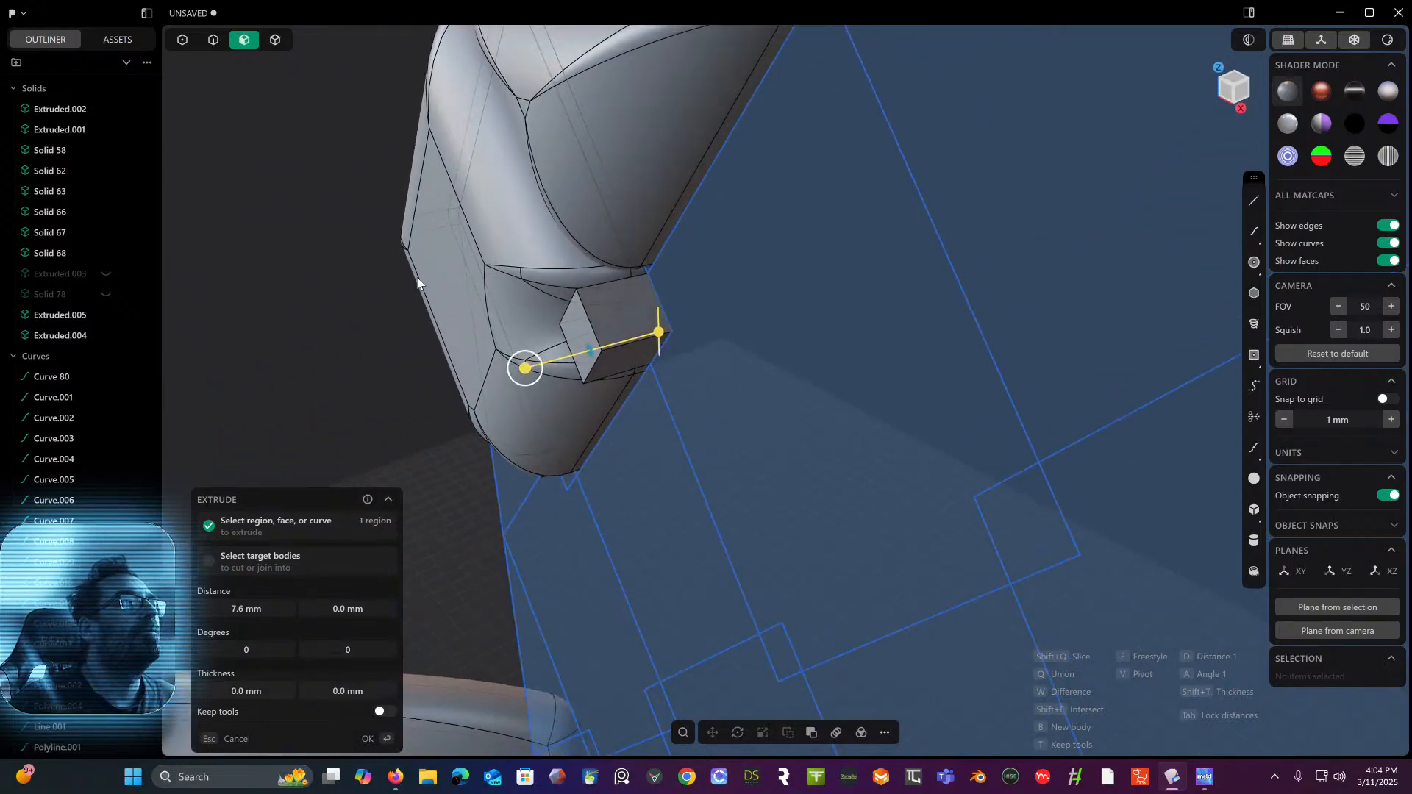
{"action": "key", "text": "Return"}
- Fillet the small diamond block's four depth edges by about 2.35 mm to make it nearly cylindrical
{"action": "left_click", "coordinate": [214, 39]}
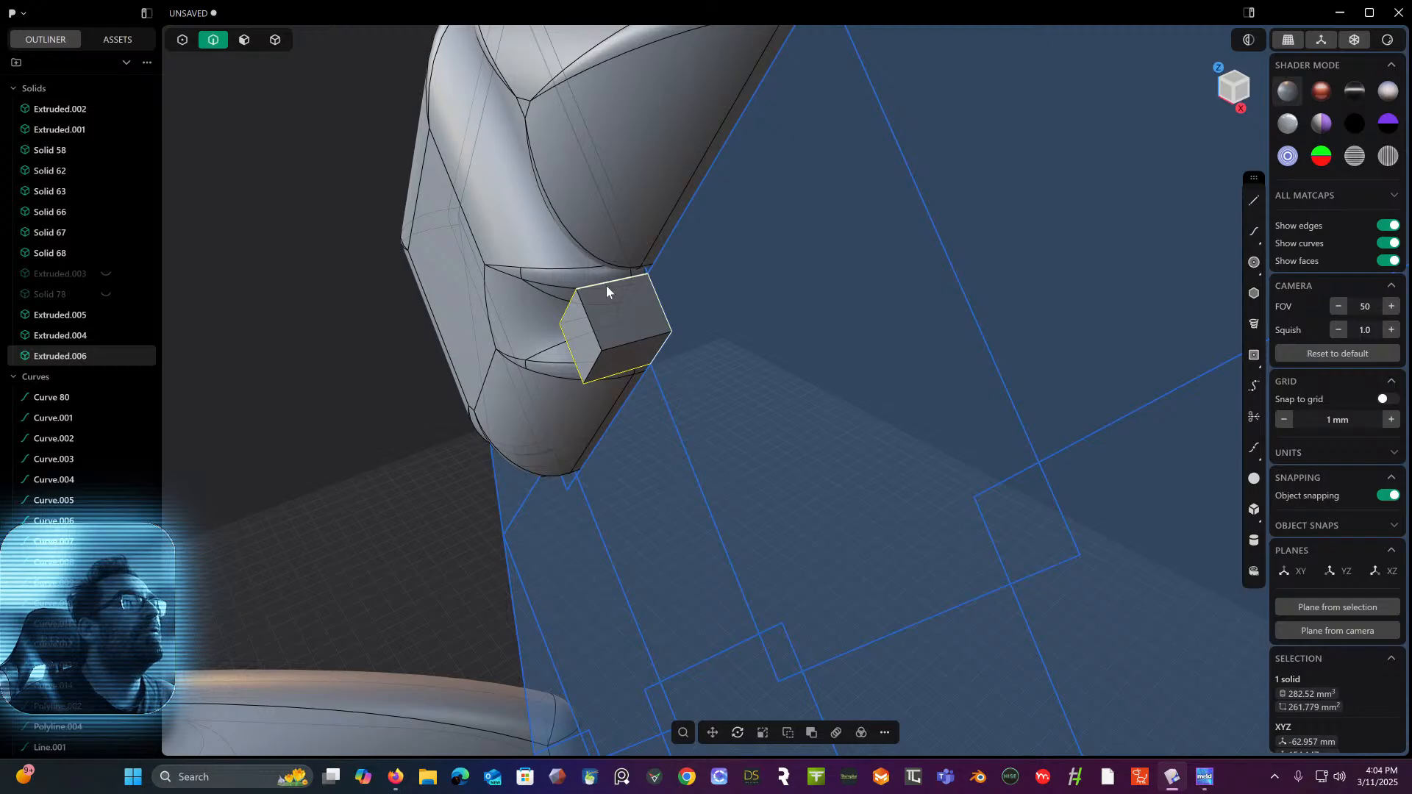
{"action": "left_click", "coordinate": [651, 341]}
{"action": "key", "text": "f"}
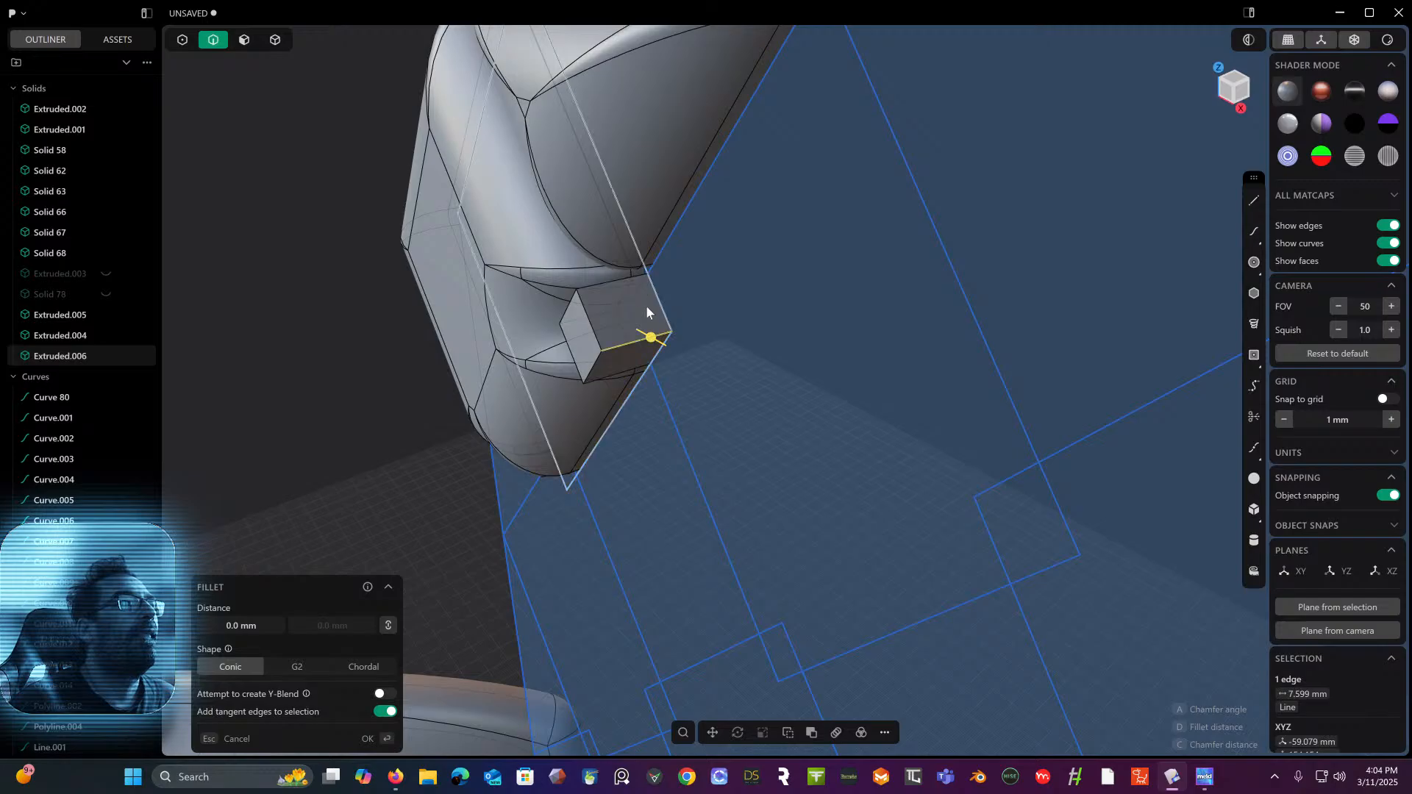
{"action": "left_click", "coordinate": [621, 278], "text": "alt"}
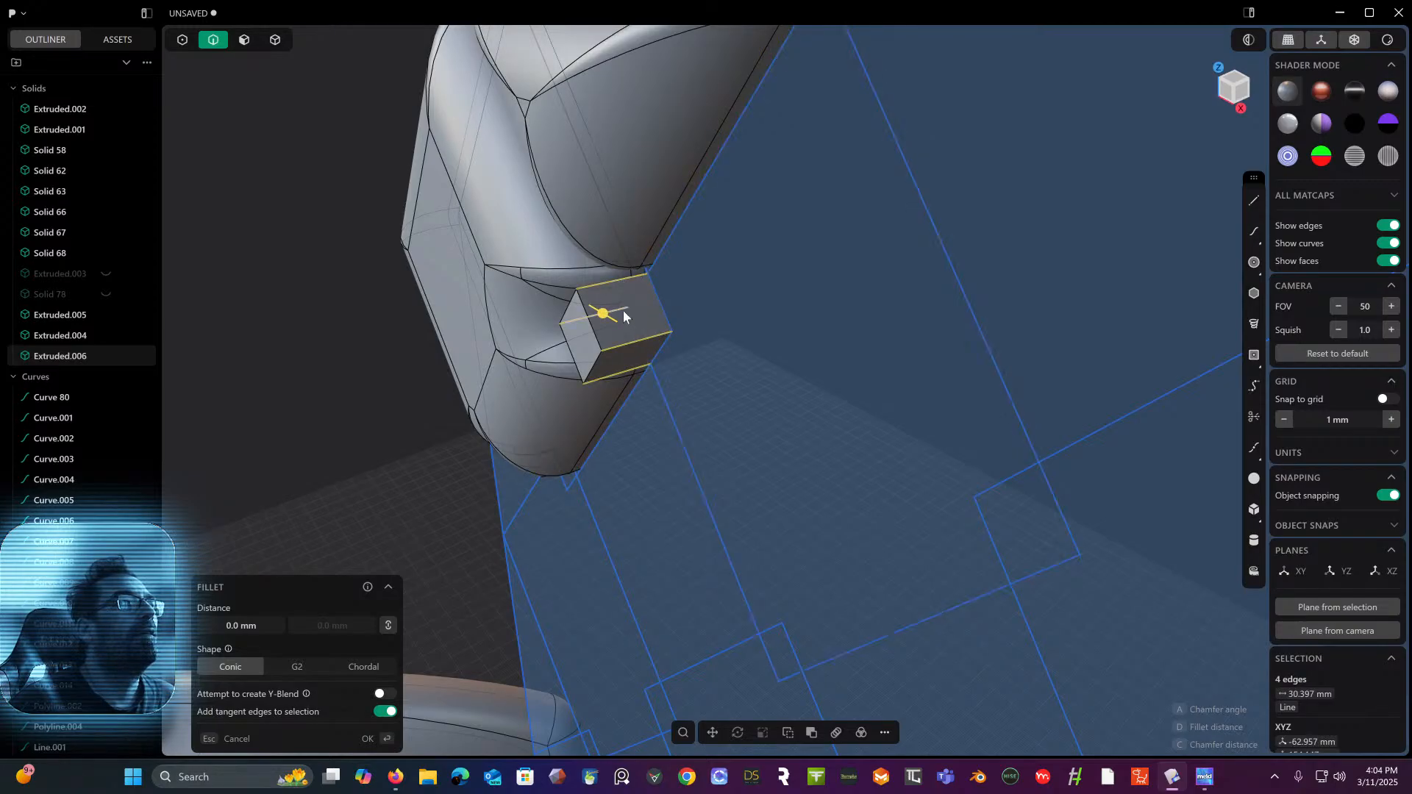
{"action": "left_click_drag", "start_coordinate": [604, 315], "coordinate": [597, 305]}
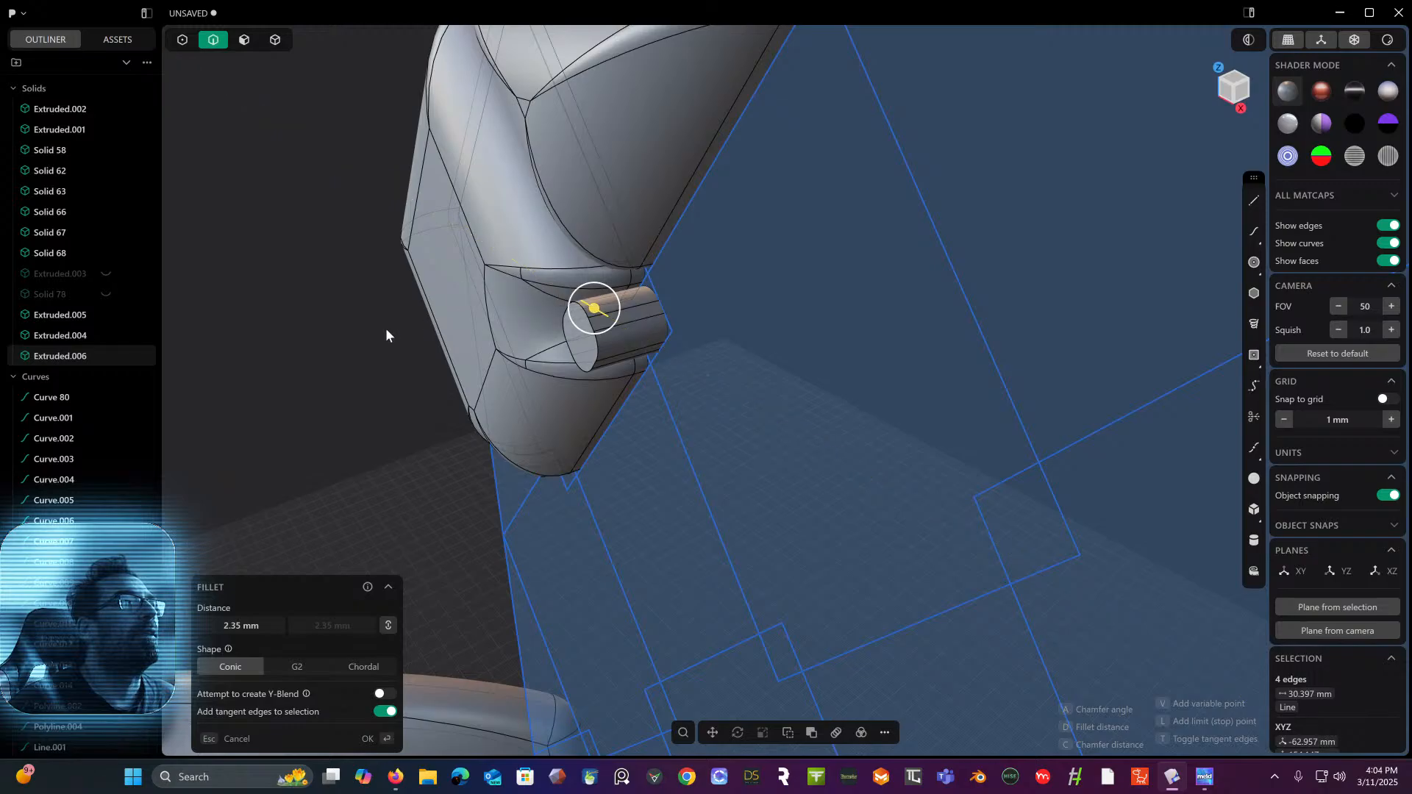
{"action": "key", "text": "Return"}
- Fillet the small block's front rim by about 2.75 mm to form a domed tufting button
{"action": "middle_click_drag", "start_coordinate": [385, 328], "coordinate": [425, 334]}
{"action": "middle_click_drag", "start_coordinate": [670, 330], "coordinate": [652, 331]}
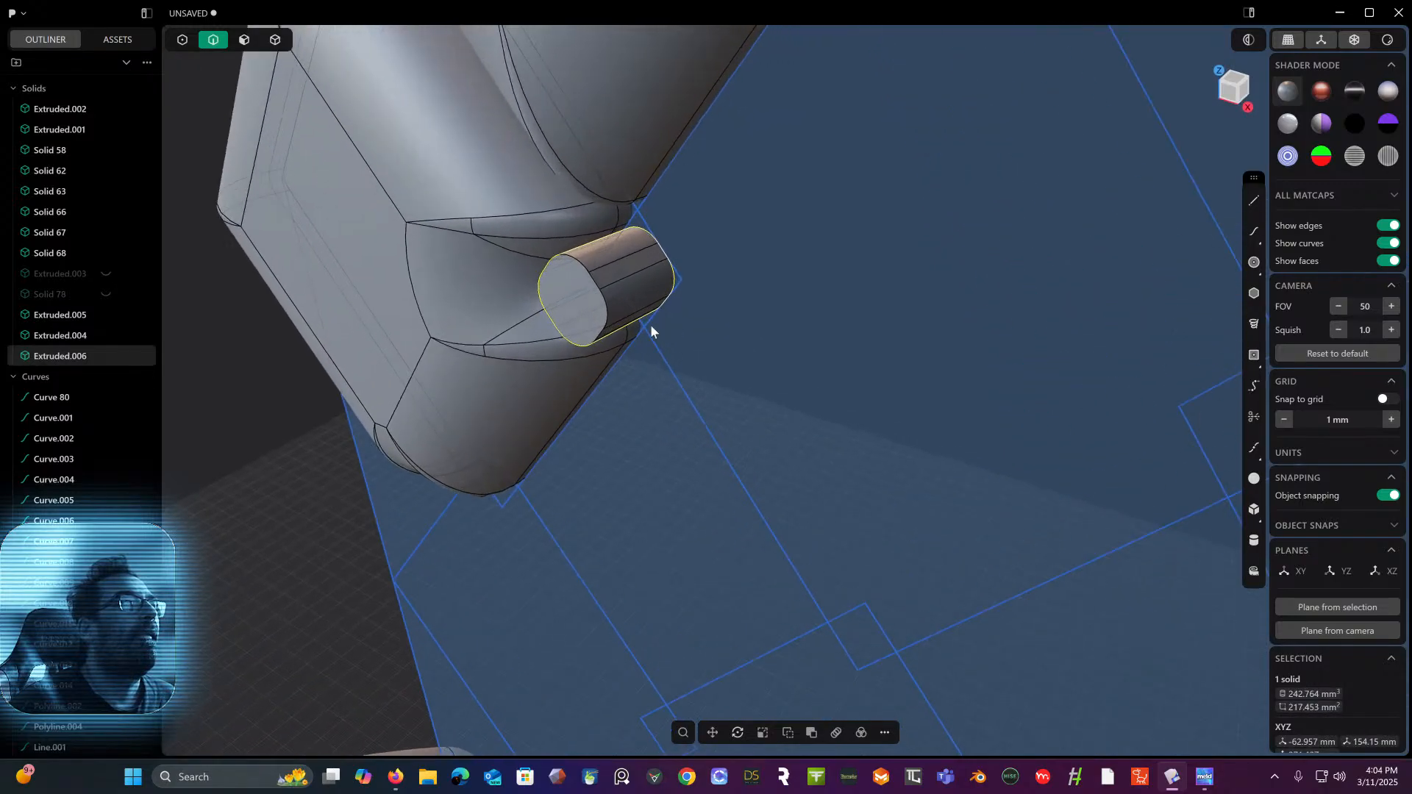
{"action": "left_click", "coordinate": [607, 307]}
{"action": "key", "text": "b"}
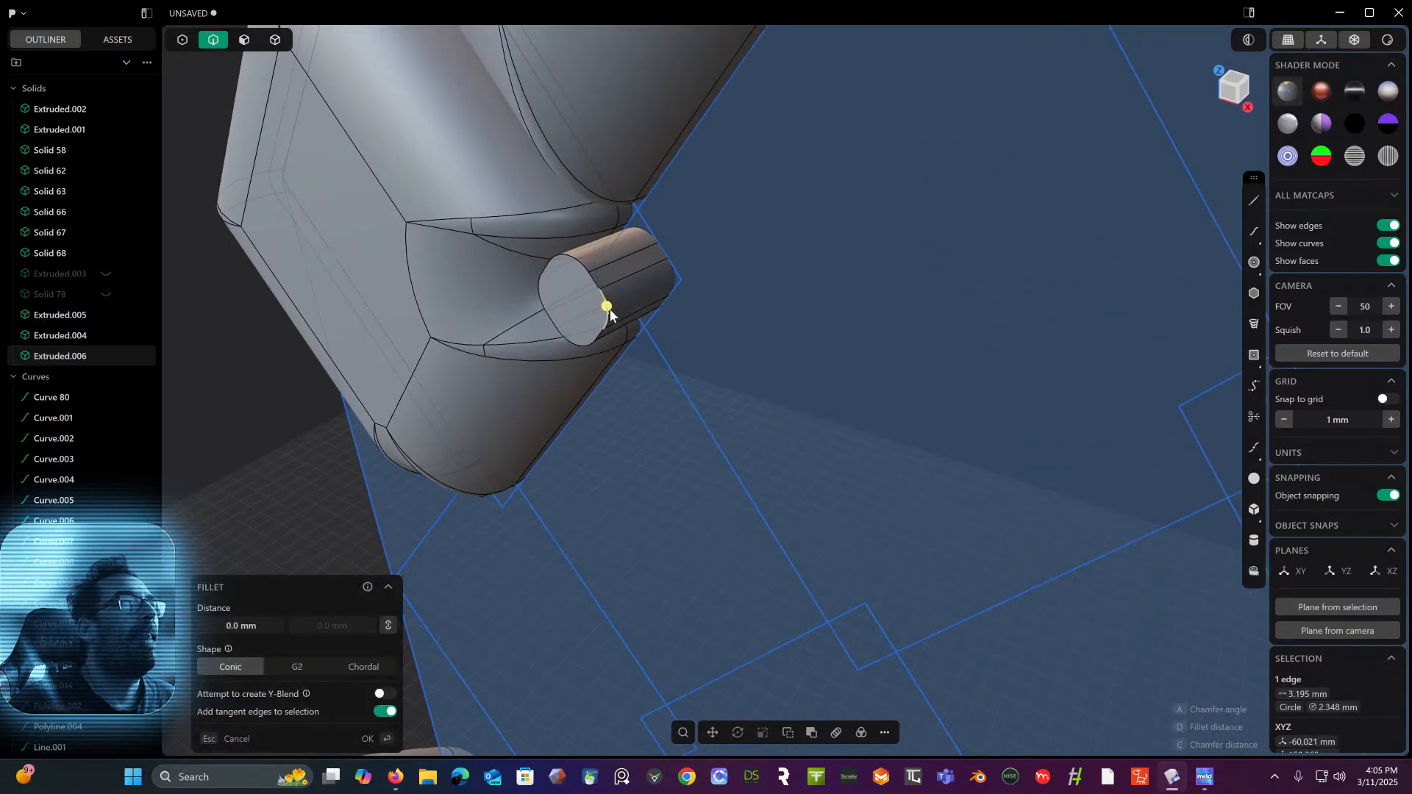
{"action": "left_click_drag", "start_coordinate": [609, 311], "coordinate": [598, 315]}
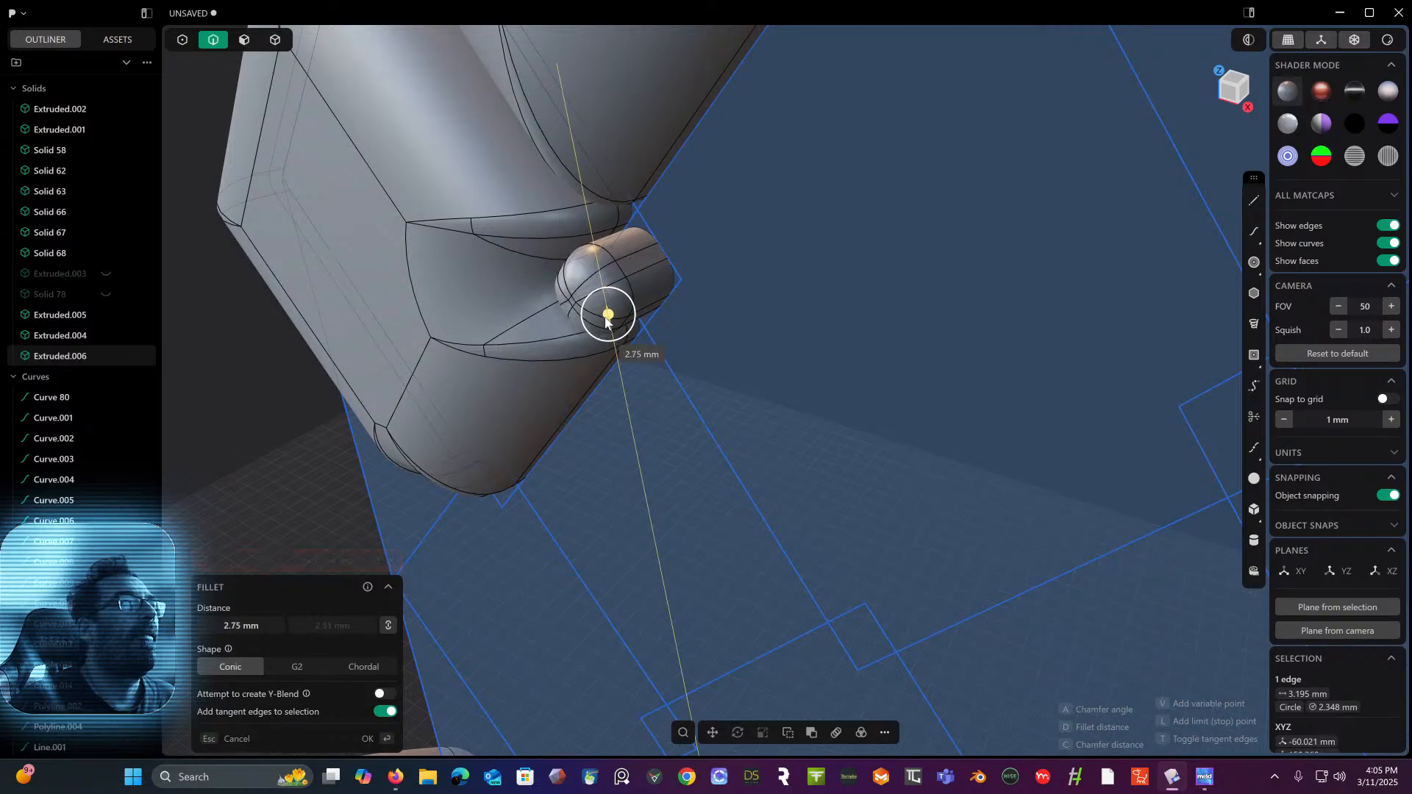
{"action": "left_click", "coordinate": [227, 382]}
{"action": "middle_click_drag", "start_coordinate": [228, 390], "coordinate": [447, 338]}
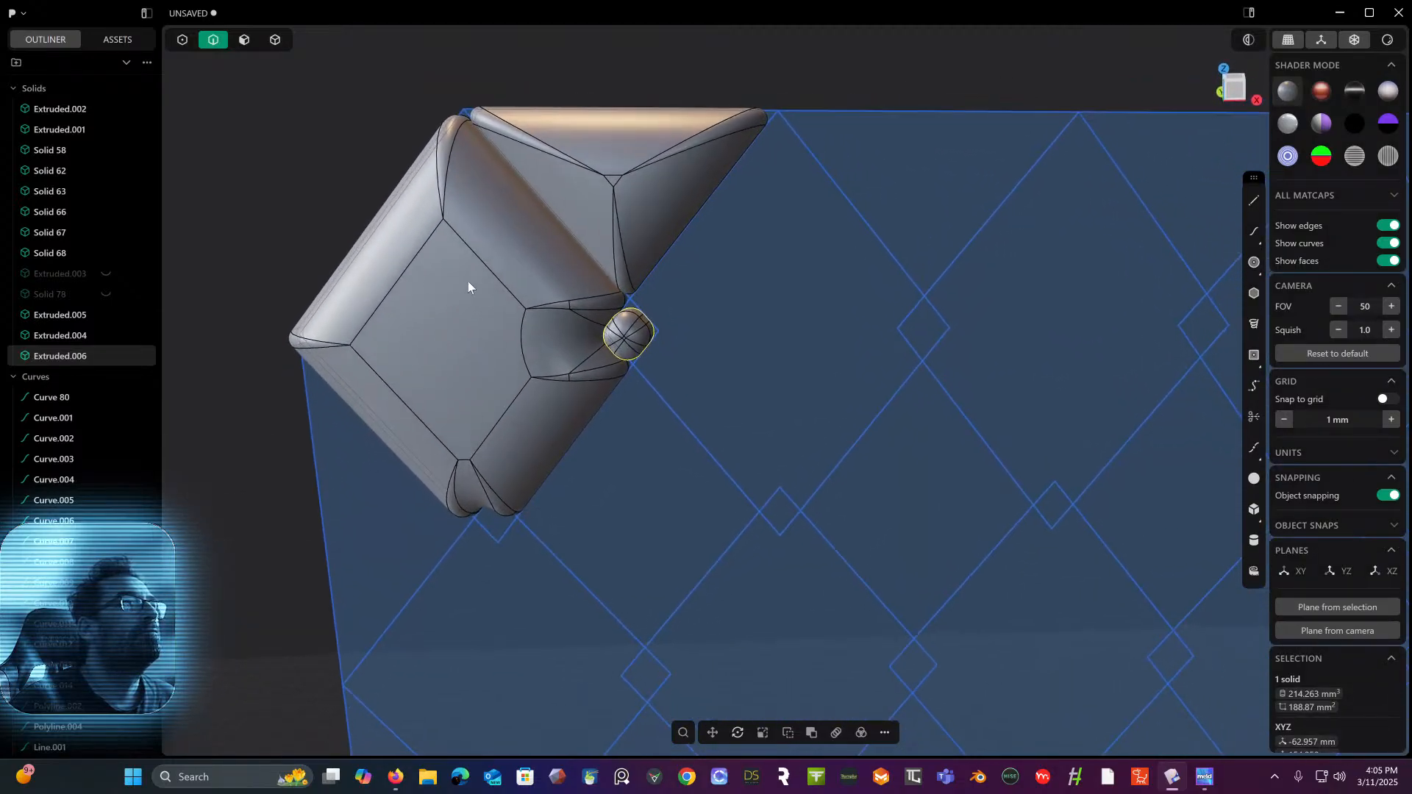
- Create a rectangular array of the triangular cushion along the panel's upper edge, with 4 instances over a 128.1 mm extent
{"action": "scroll", "coordinate": [648, 288], "scroll_direction": "up", "scroll_amount": 2}
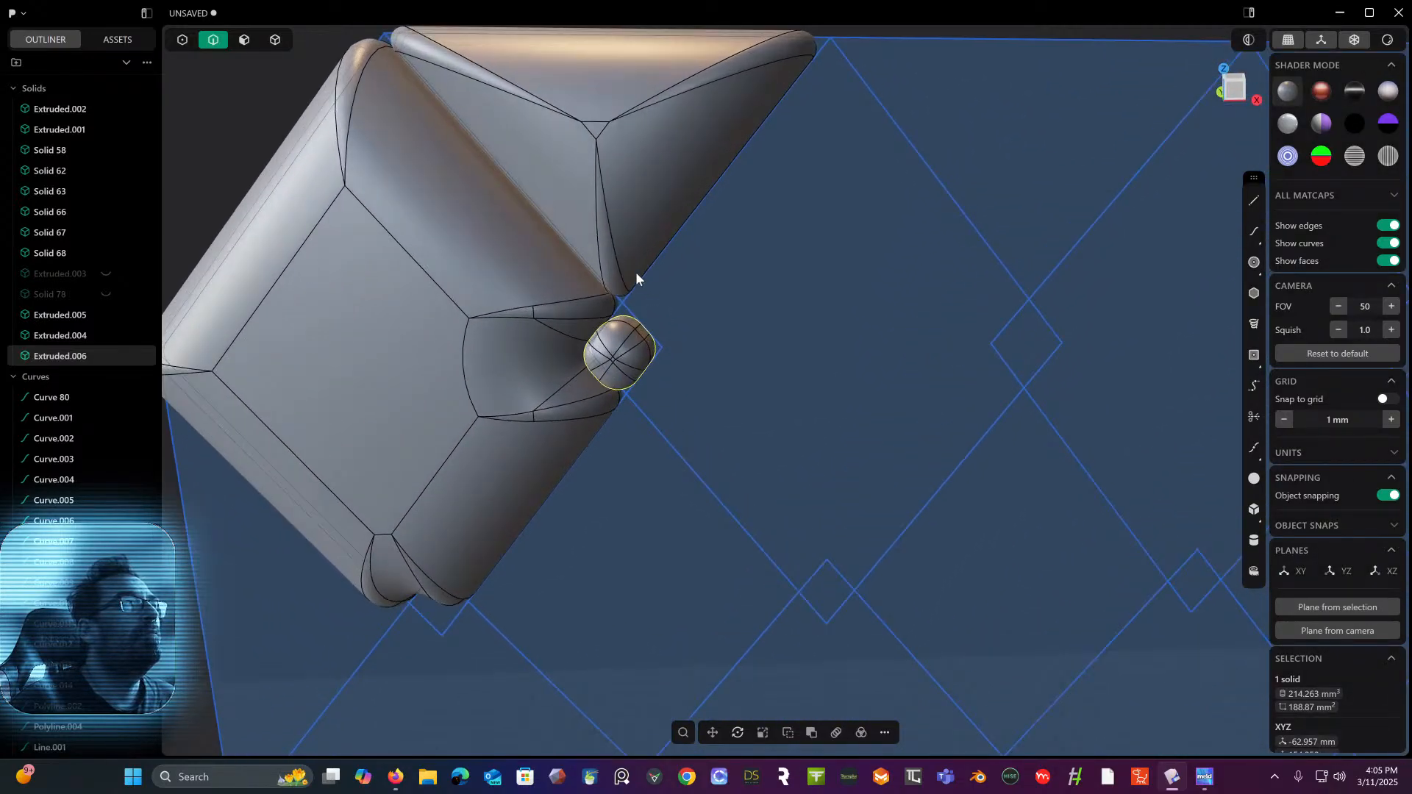
{"action": "middle_click_drag", "start_coordinate": [636, 272], "coordinate": [624, 224]}
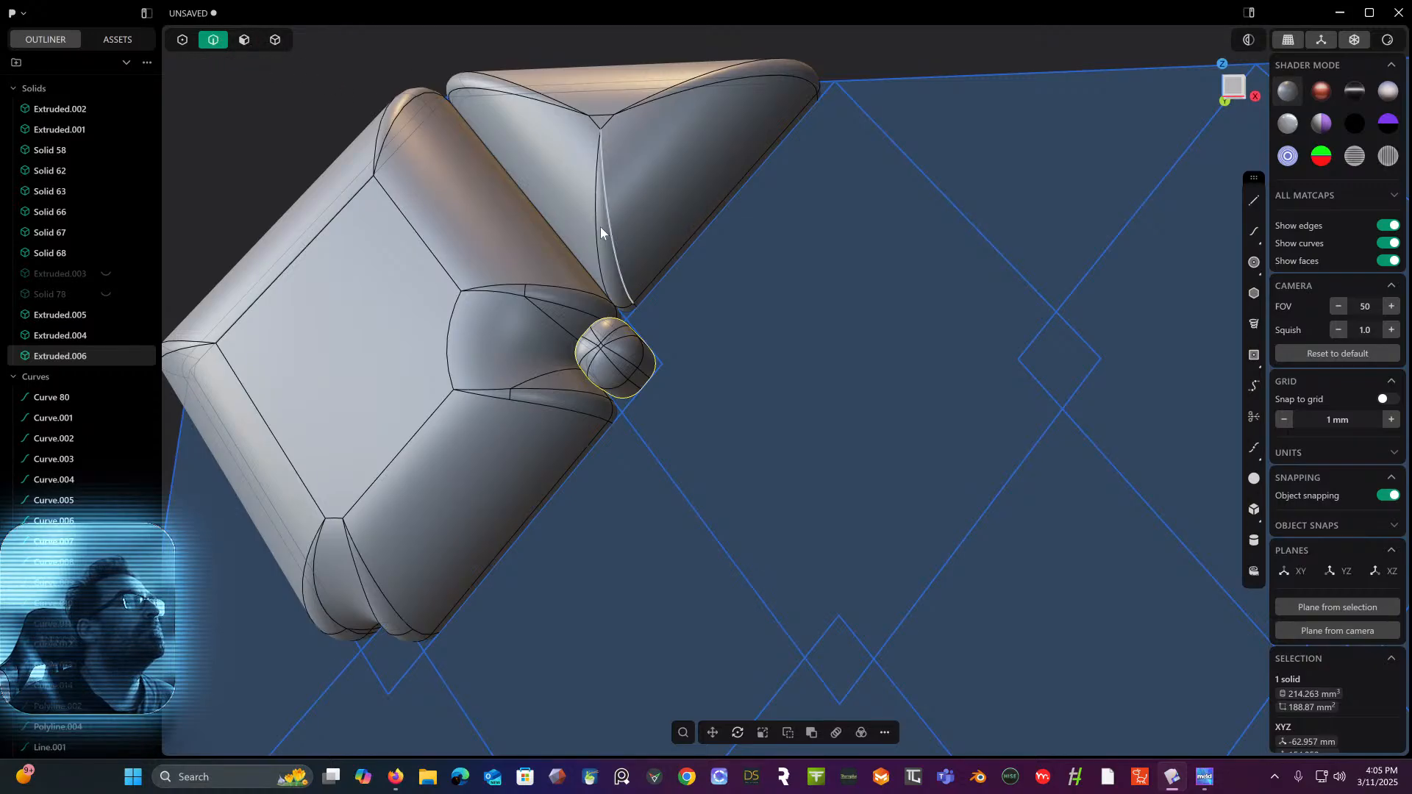
{"action": "middle_click_drag", "start_coordinate": [600, 227], "coordinate": [541, 125]}
{"action": "middle_click_drag", "start_coordinate": [625, 116], "coordinate": [485, 163]}
{"action": "left_click", "coordinate": [276, 39]}
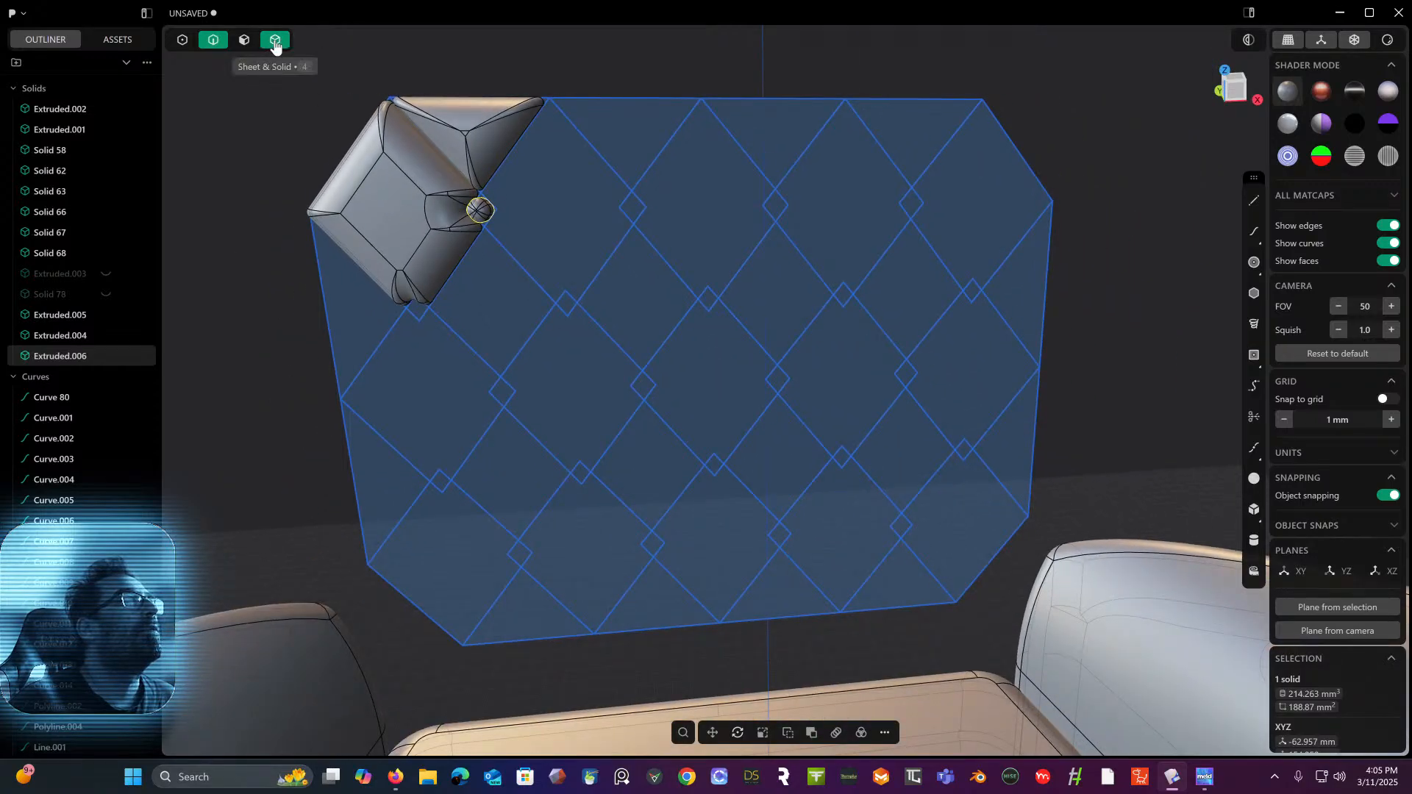
{"action": "left_click", "coordinate": [498, 141]}
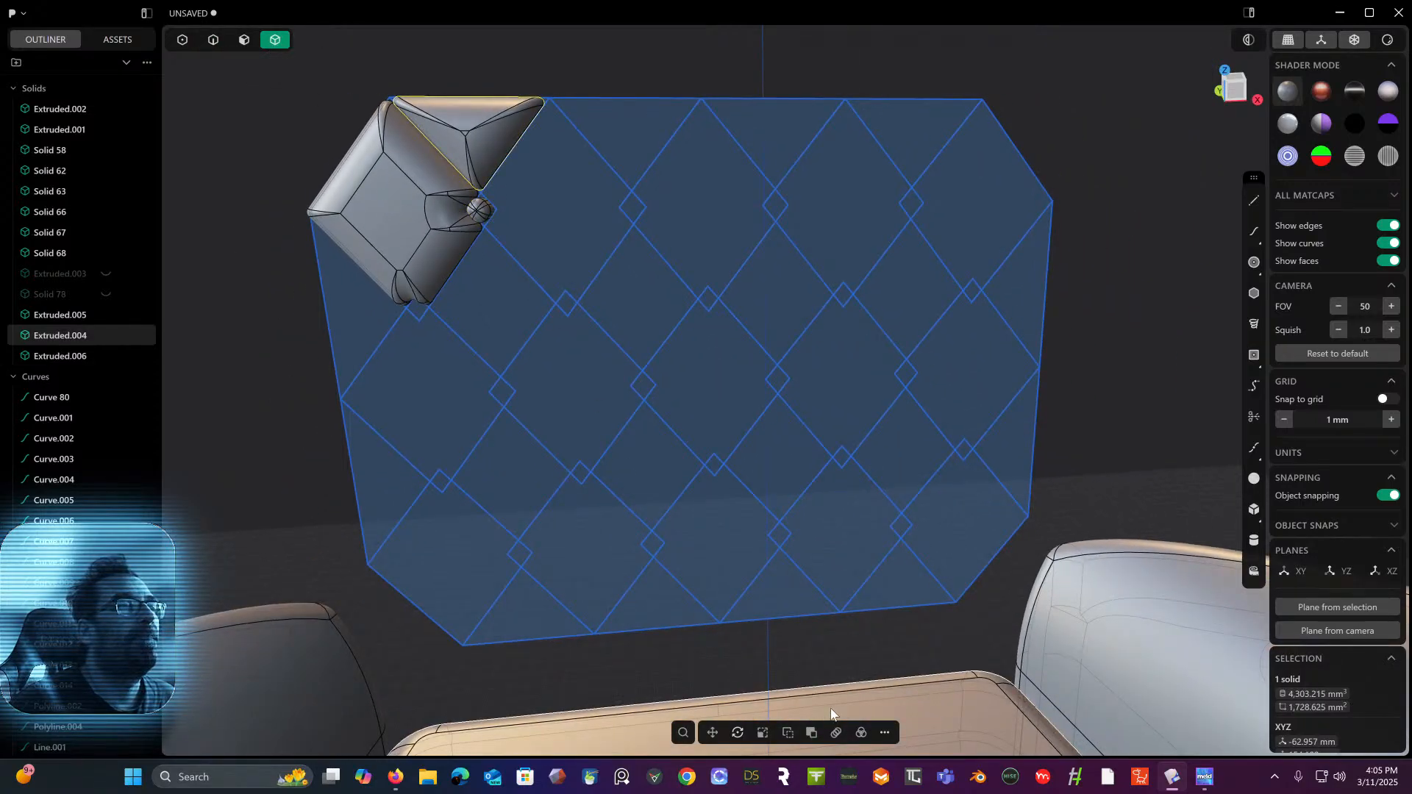
{"action": "left_click", "coordinate": [836, 732]}
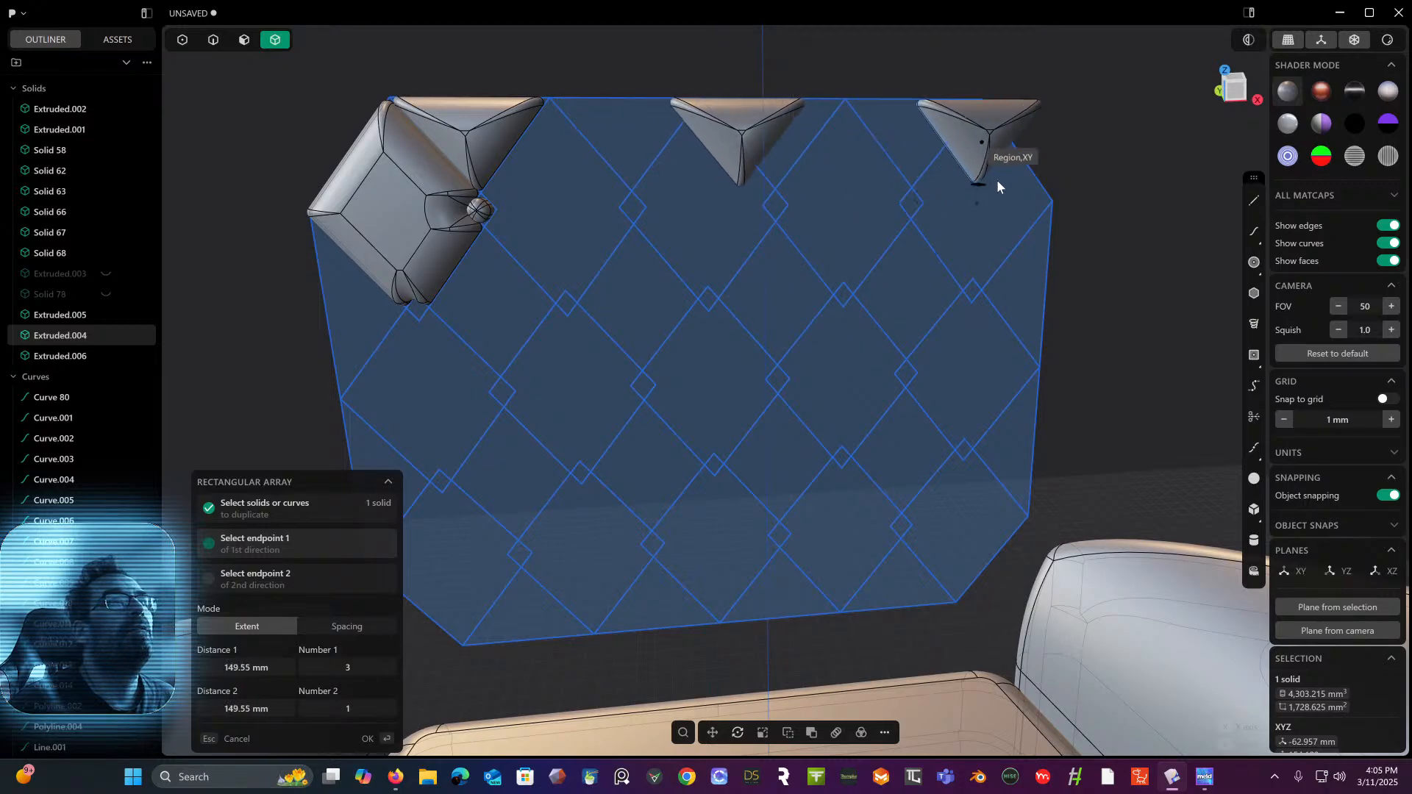
{"action": "left_click", "coordinate": [1241, 93]}
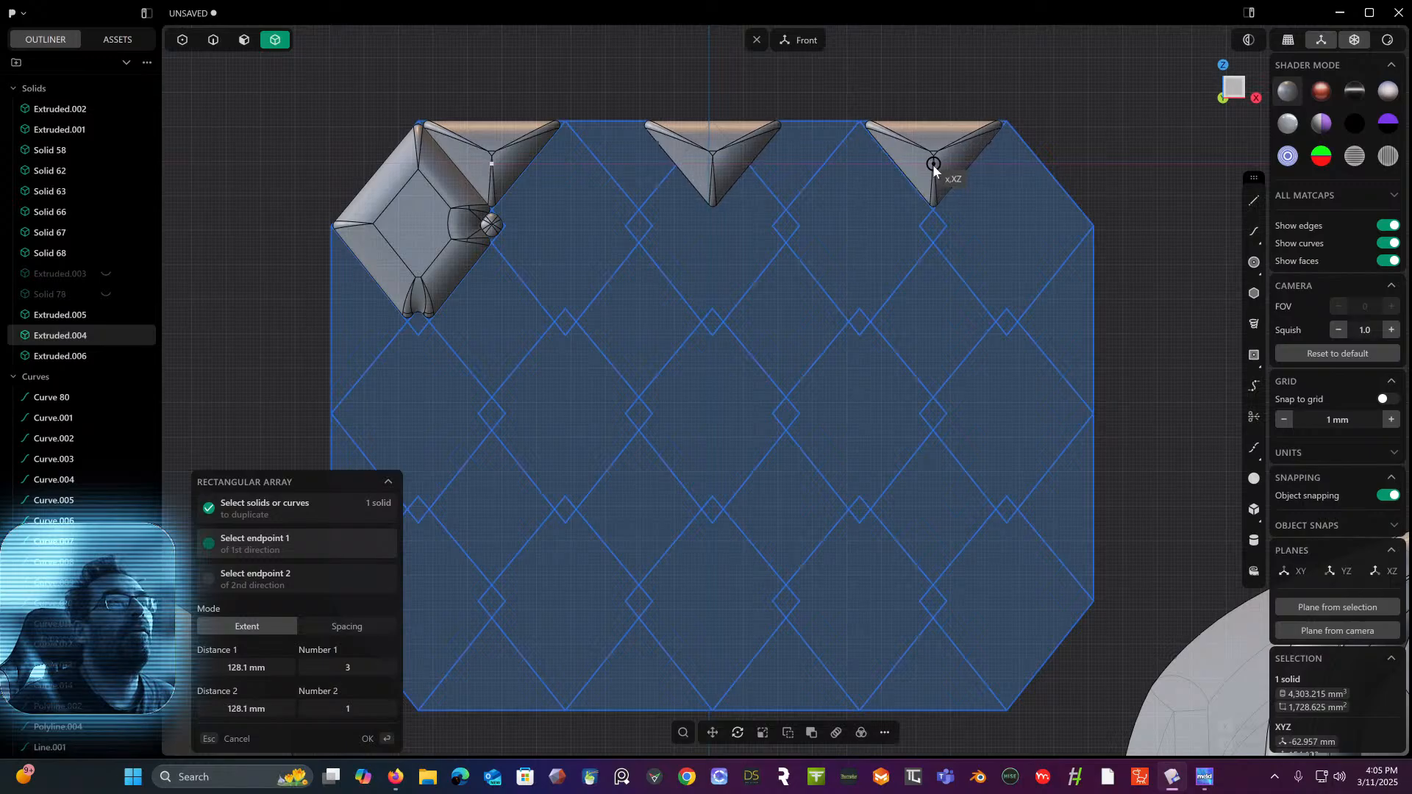
{"action": "left_click", "coordinate": [934, 164]}
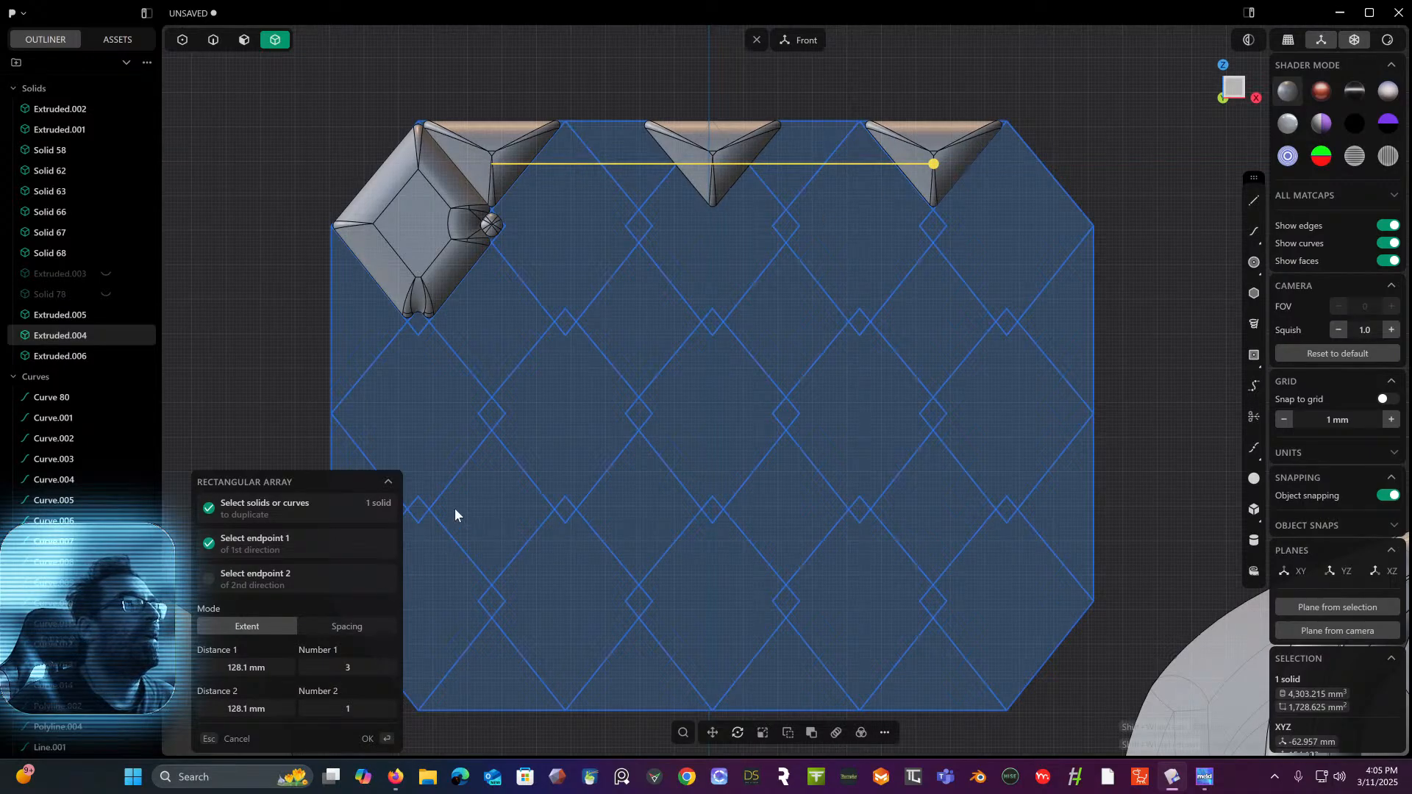
{"action": "left_click_drag", "start_coordinate": [358, 667], "coordinate": [368, 667]}
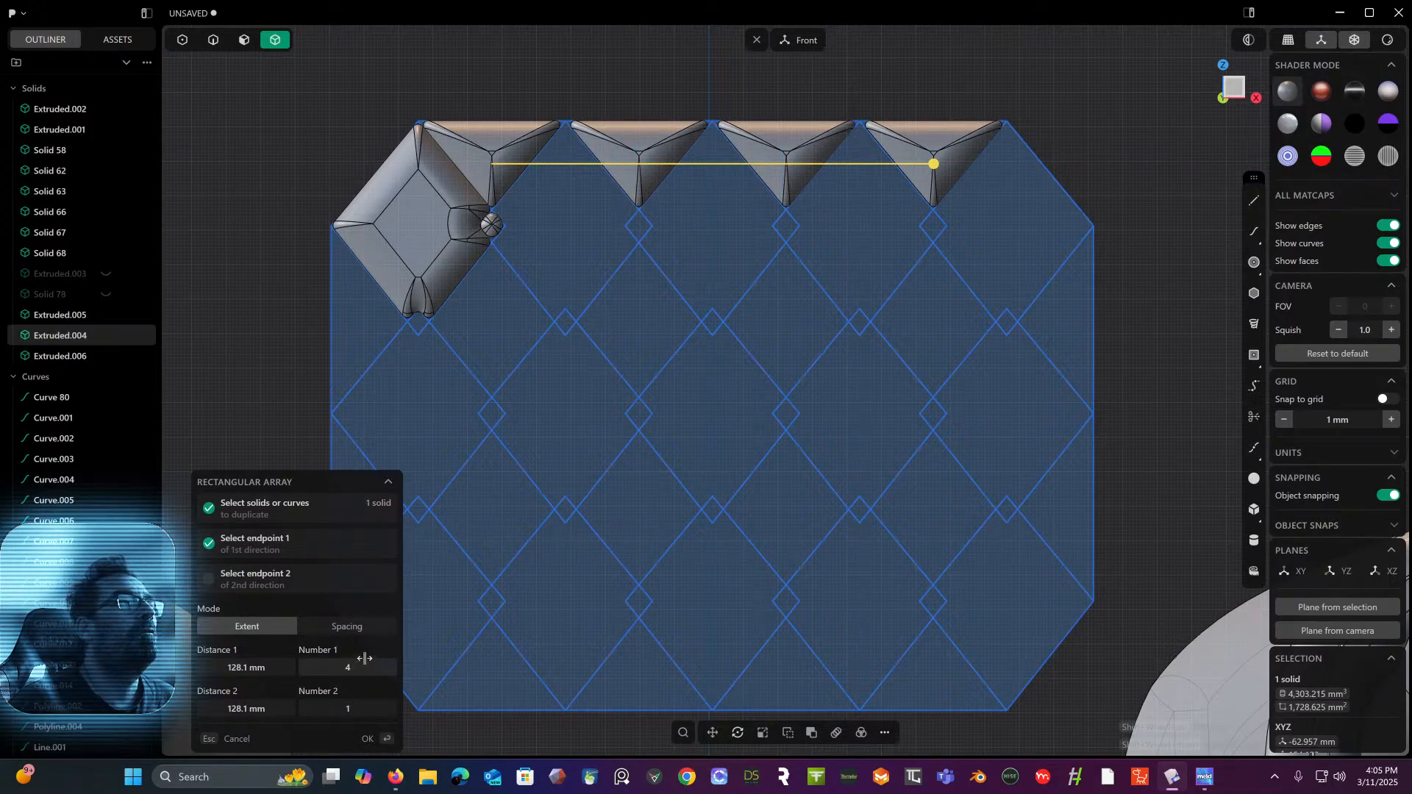
{"action": "key", "text": "Return"}
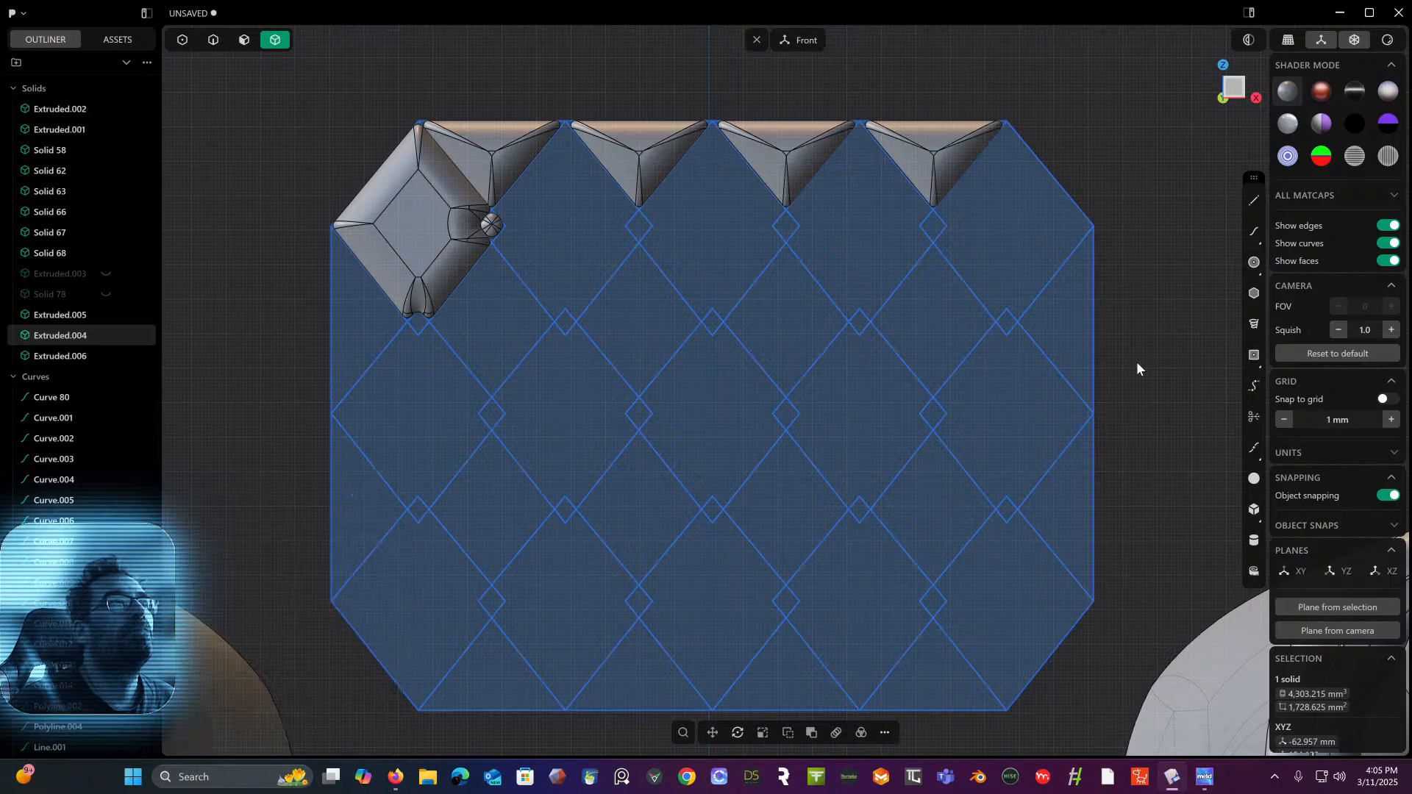
- Create a rectangular array of the diamond cushion horizontally across the panel, with 5 instances over a 170.77 mm extent
{"action": "scroll", "coordinate": [1136, 360], "scroll_direction": "down", "scroll_amount": 2}
{"action": "middle_click_drag", "start_coordinate": [1118, 349], "coordinate": [1047, 316], "text": "shift"}
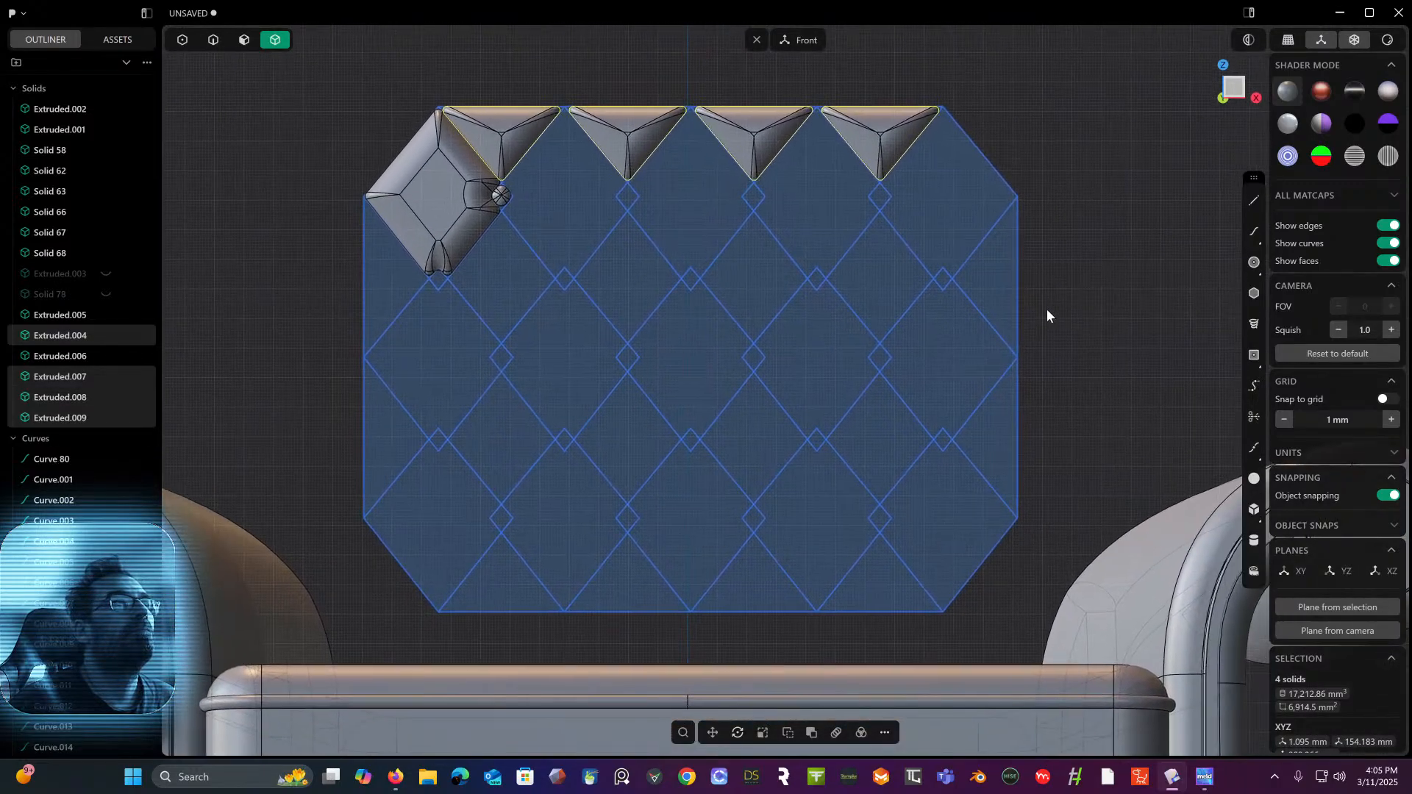
{"action": "left_click", "coordinate": [461, 211]}
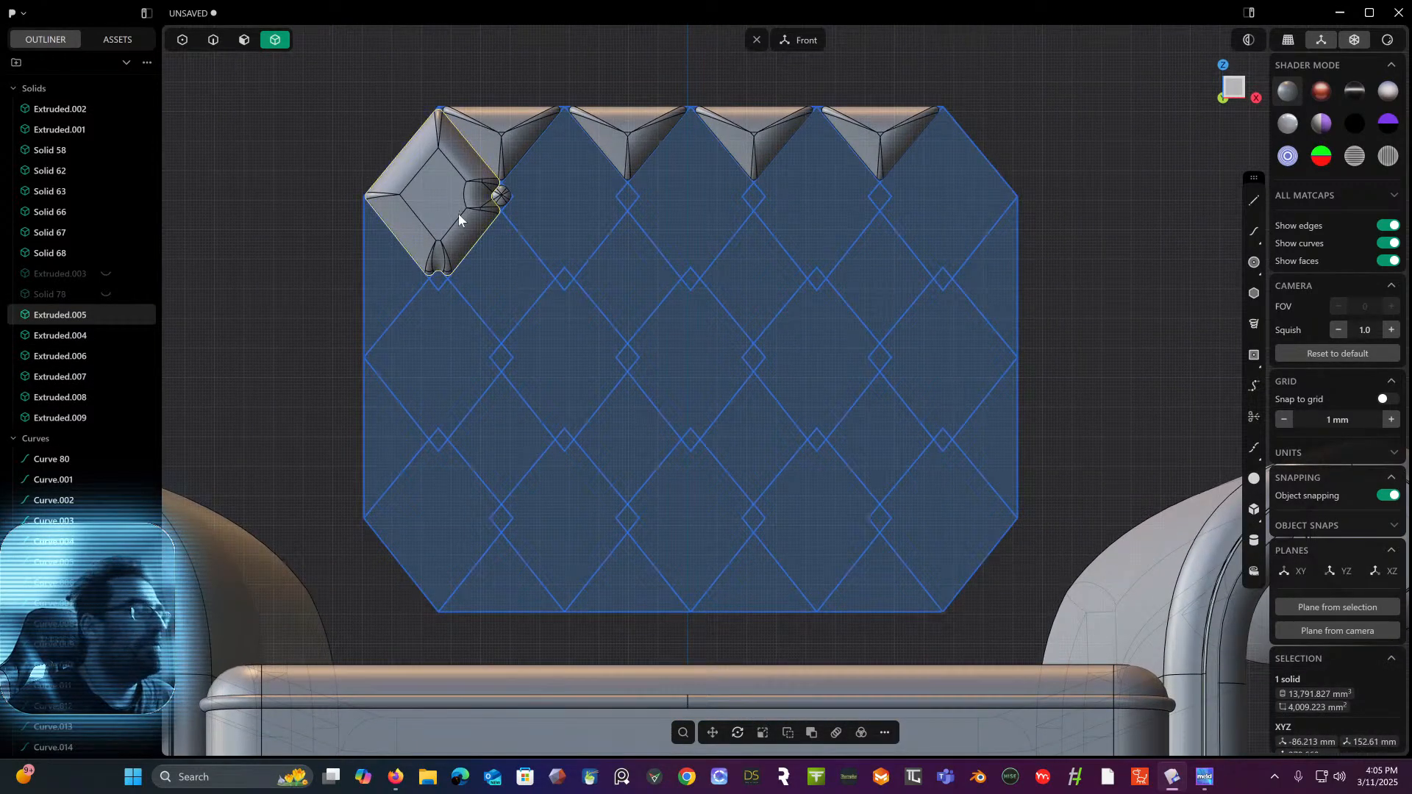
{"action": "left_click", "coordinate": [836, 732]}
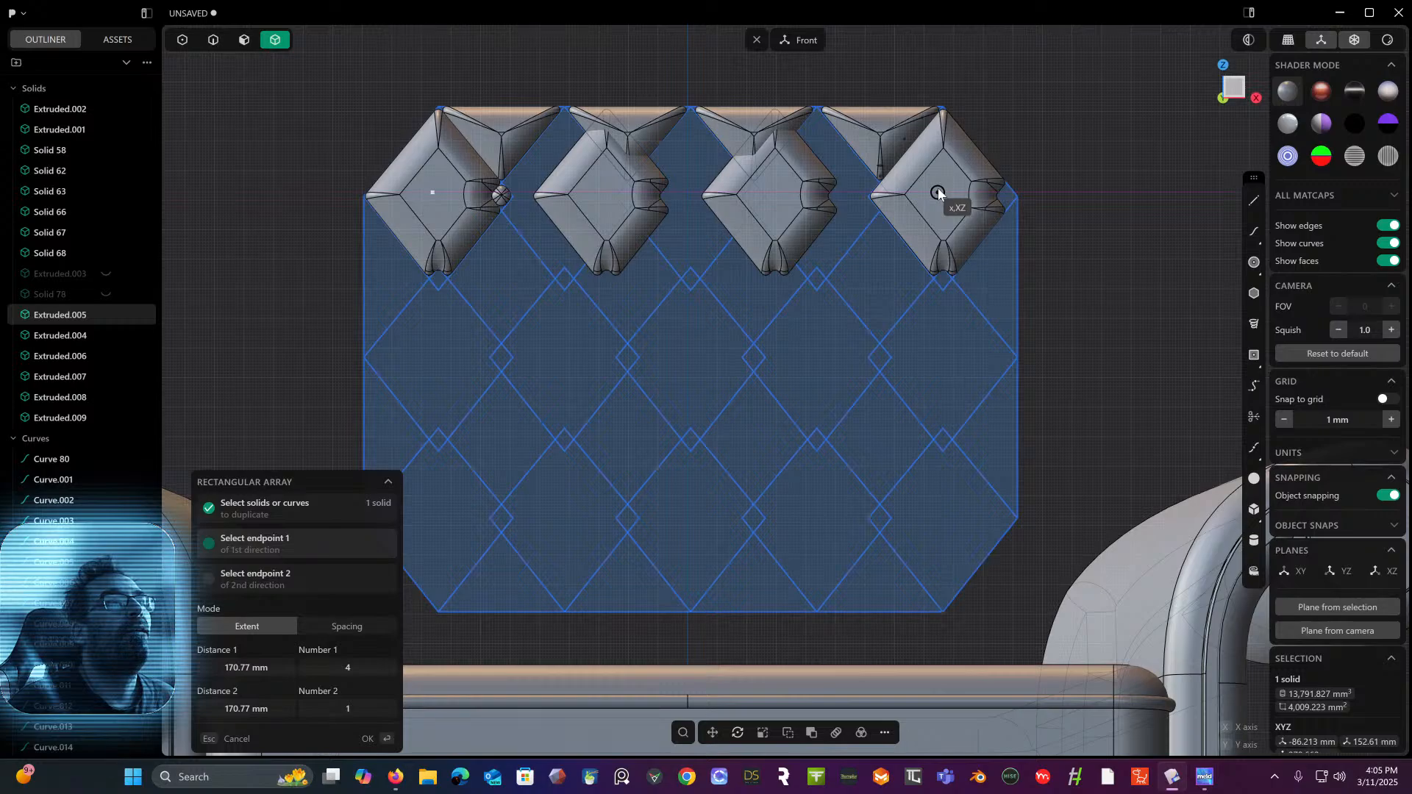
{"action": "left_click", "coordinate": [938, 193]}
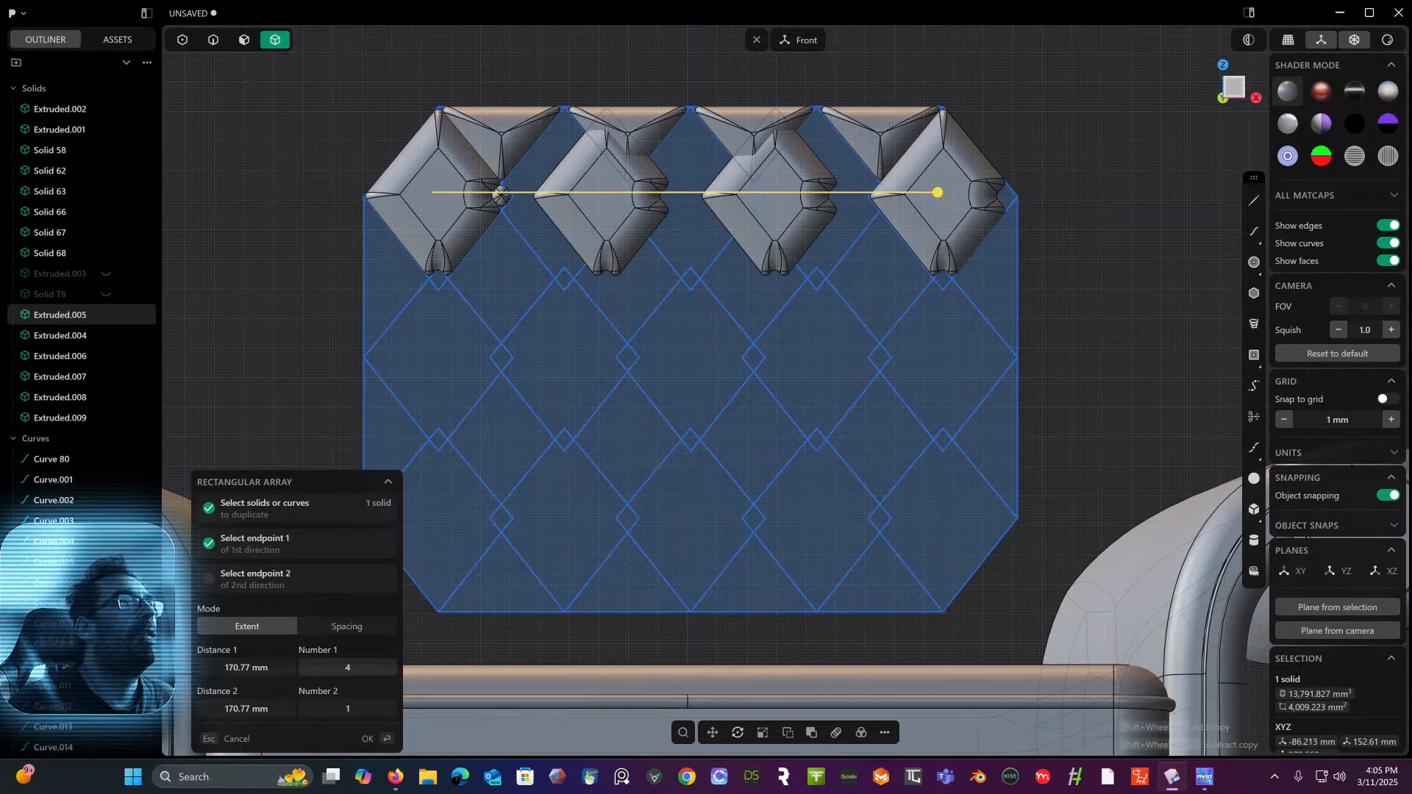
{"action": "left_click_drag", "start_coordinate": [351, 667], "coordinate": [358, 666]}
{"action": "key", "text": "Return"}
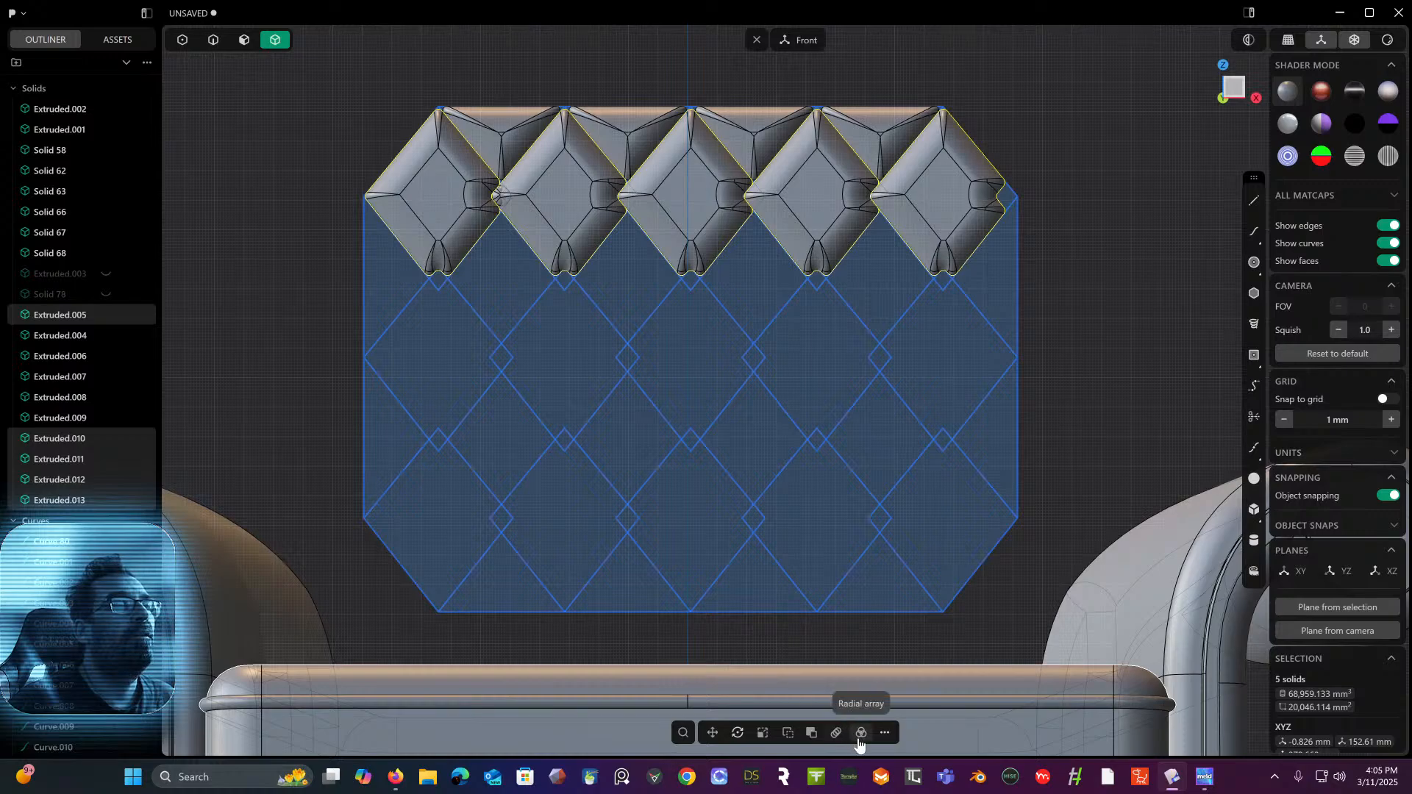
{"action": "left_click", "coordinate": [810, 732]}
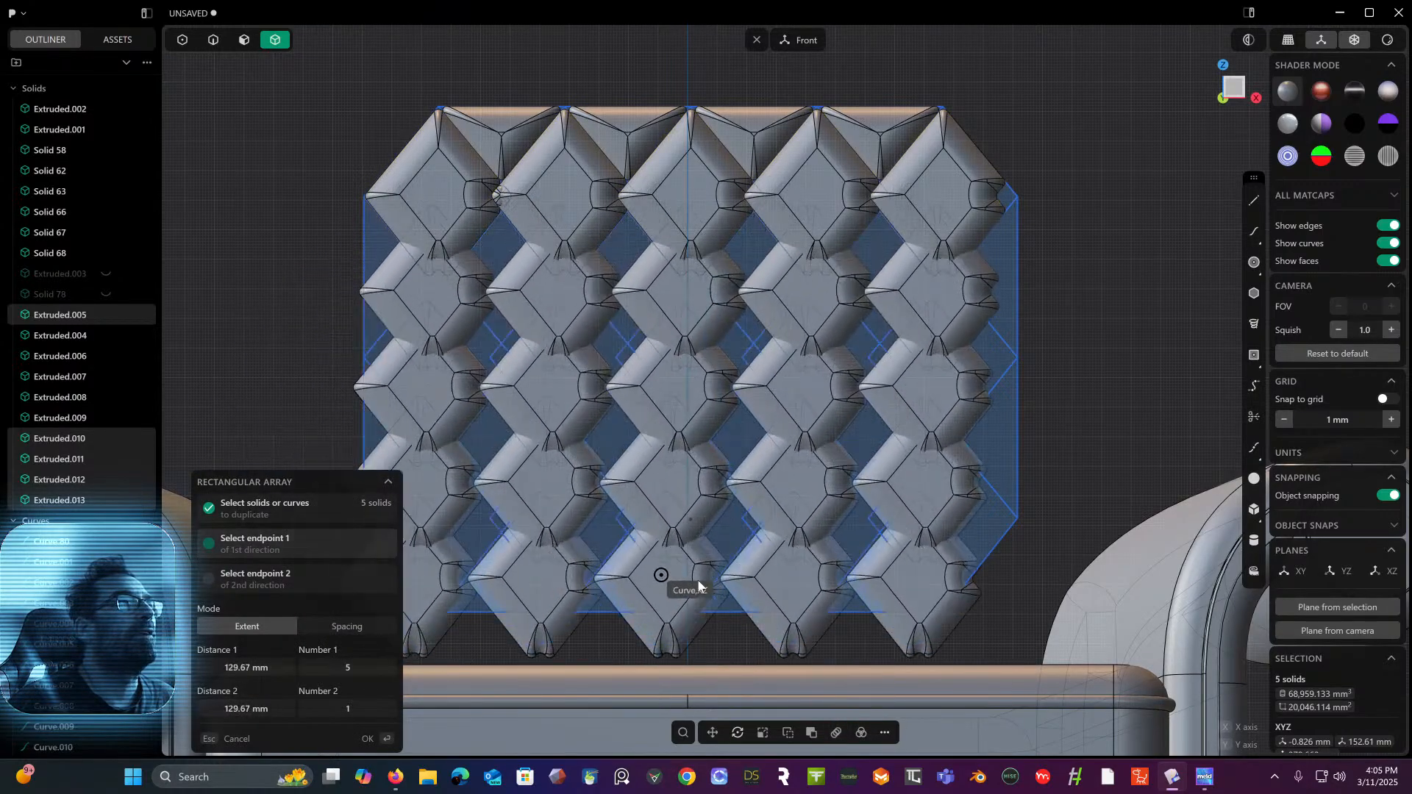
{"action": "left_click", "coordinate": [689, 520]}
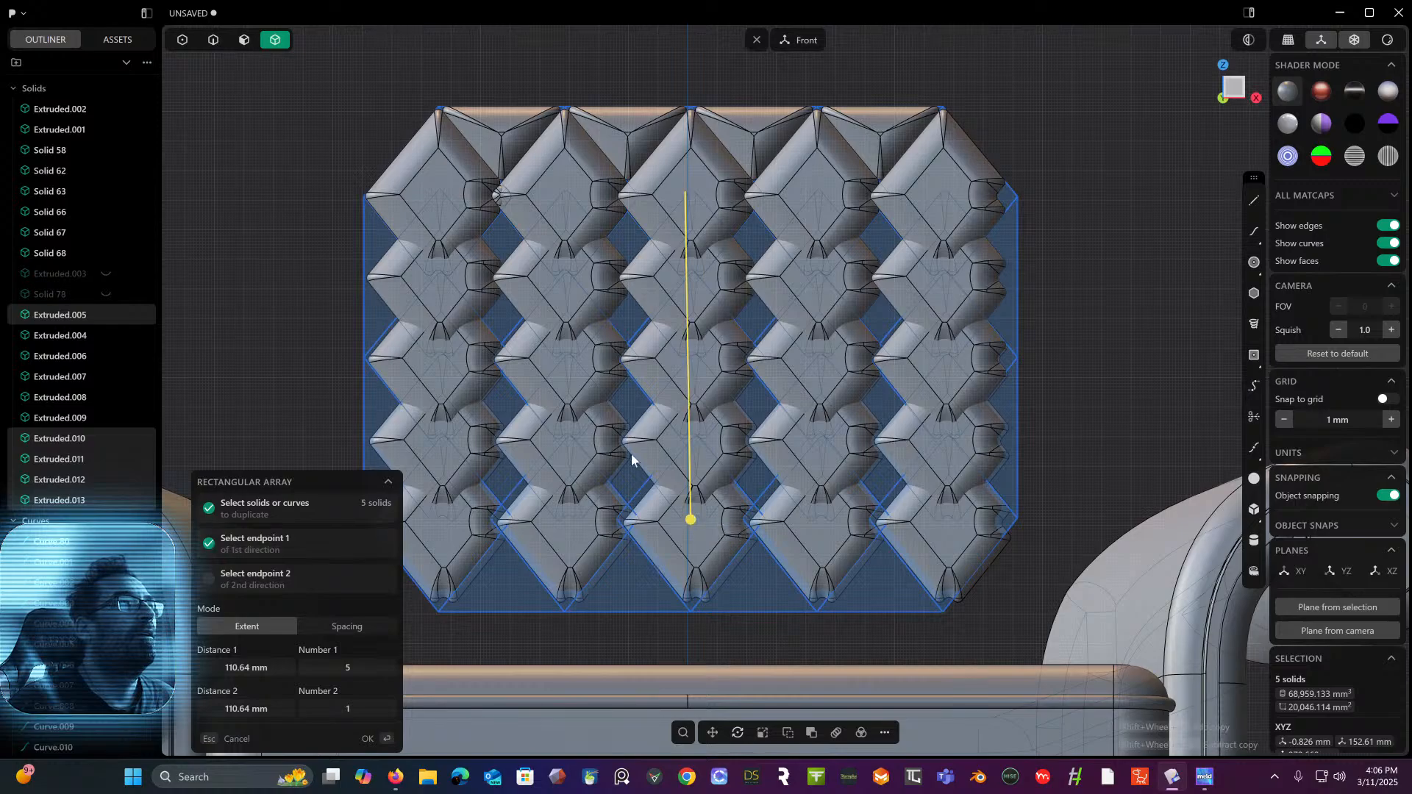
{"action": "middle_click_drag", "start_coordinate": [637, 410], "coordinate": [718, 391], "text": "shift"}
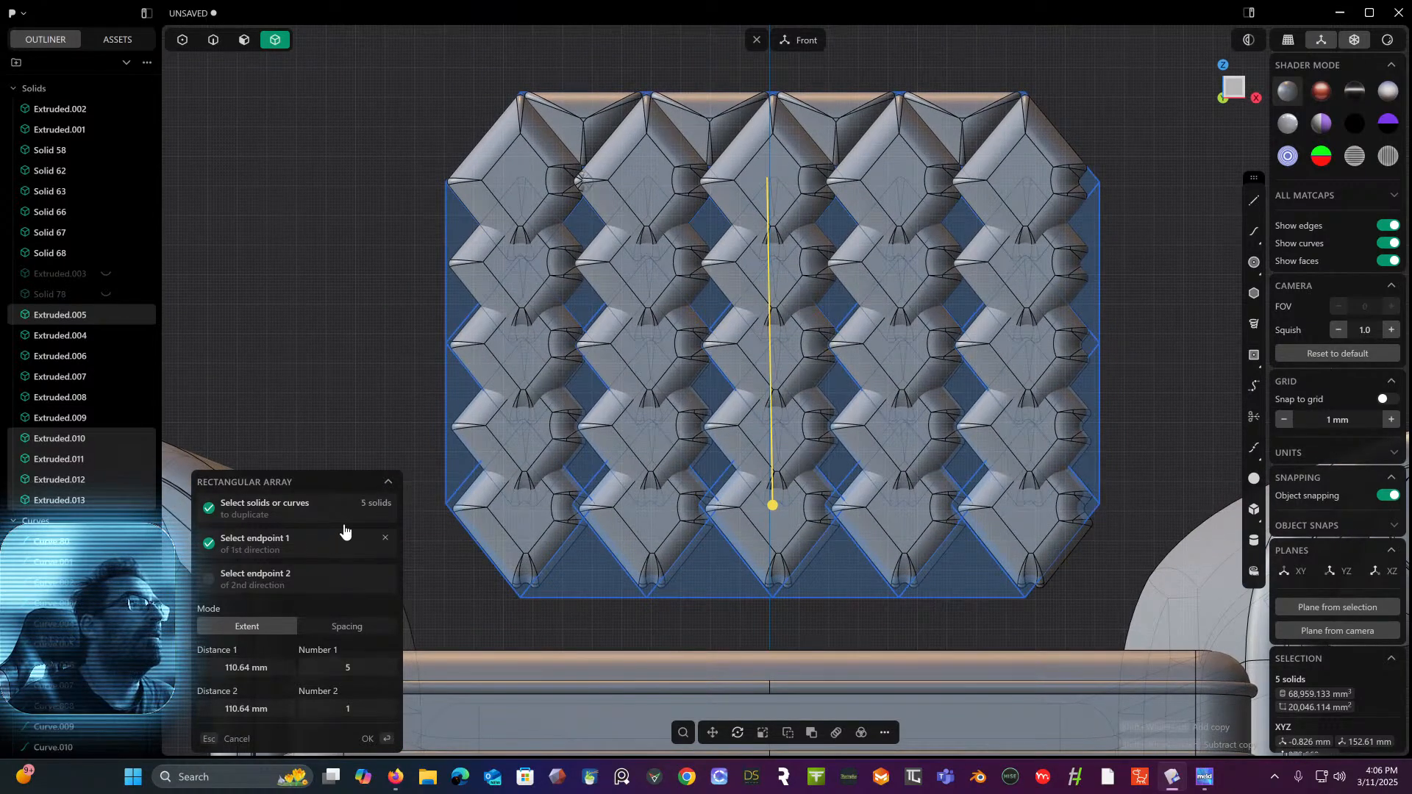
{"action": "key", "text": "BackSpace"}
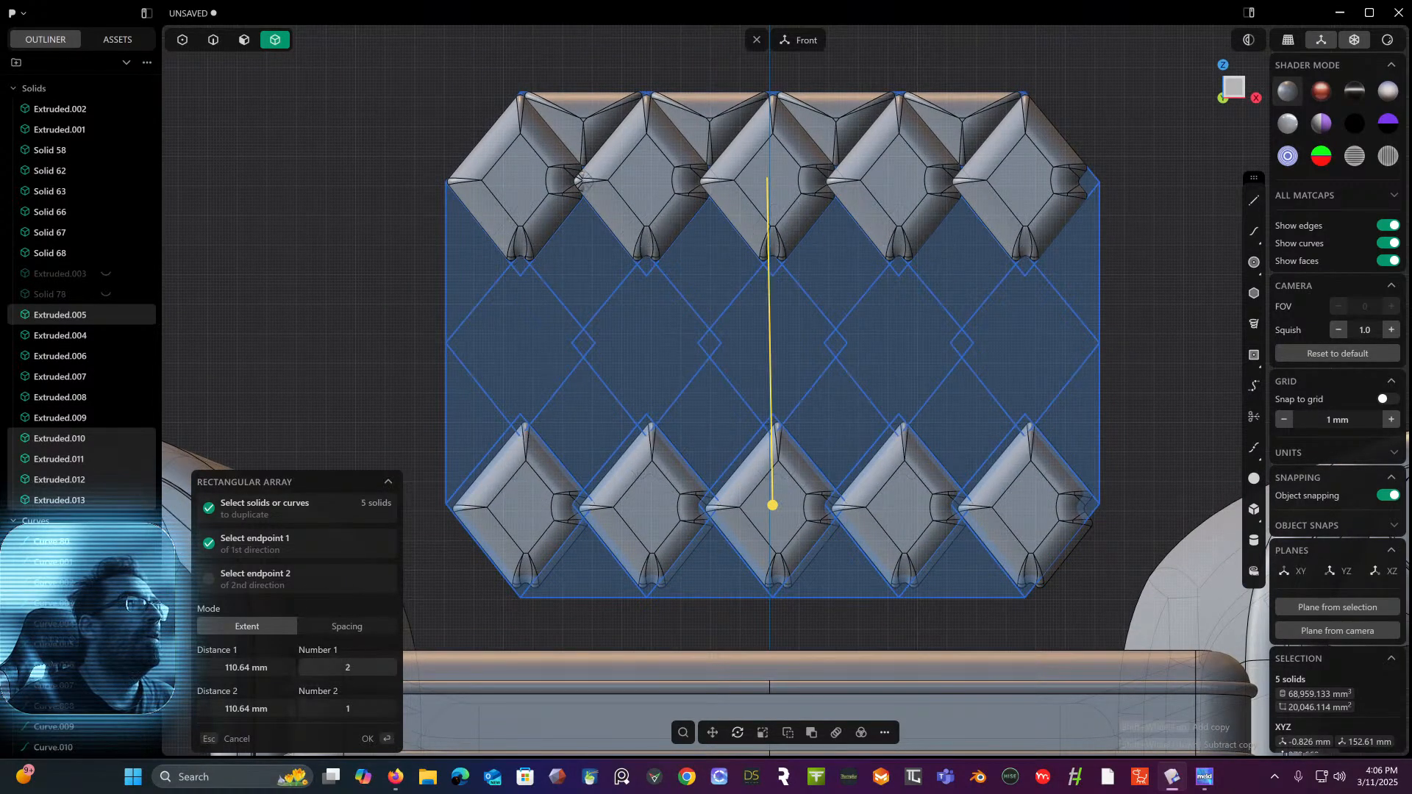
{"action": "type", "text": "3"}
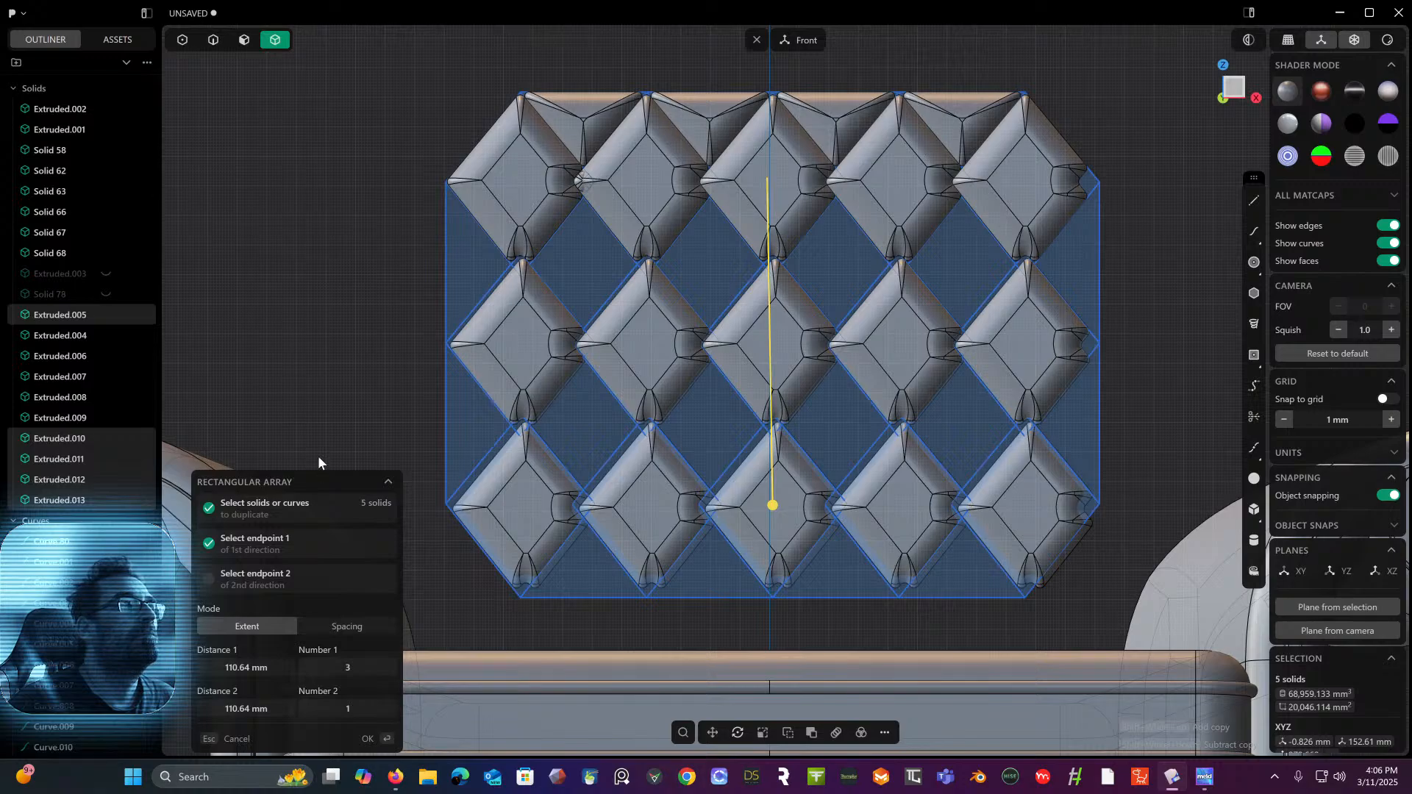
{"action": "left_click_drag", "start_coordinate": [773, 512], "coordinate": [707, 513]}
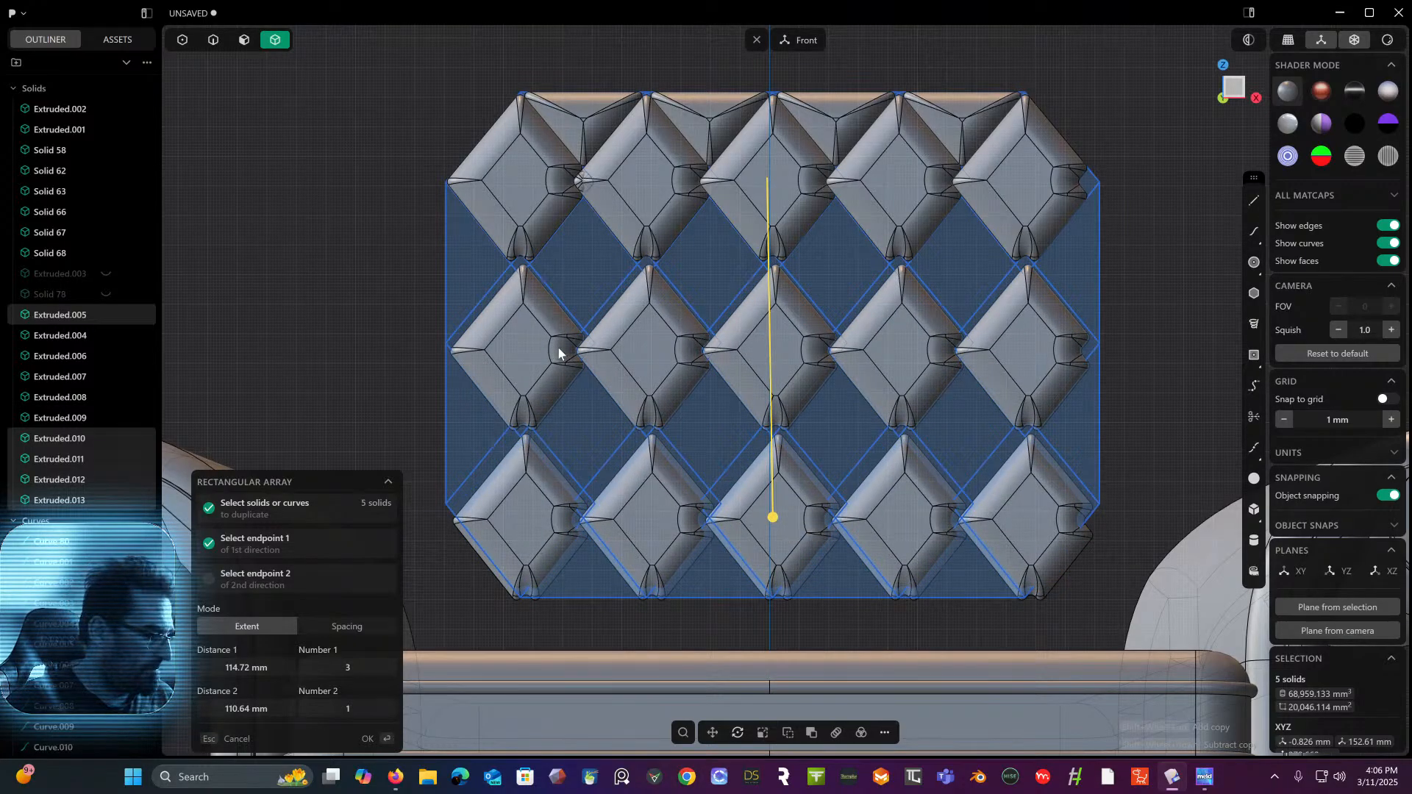
{"action": "key", "text": "Escape"}
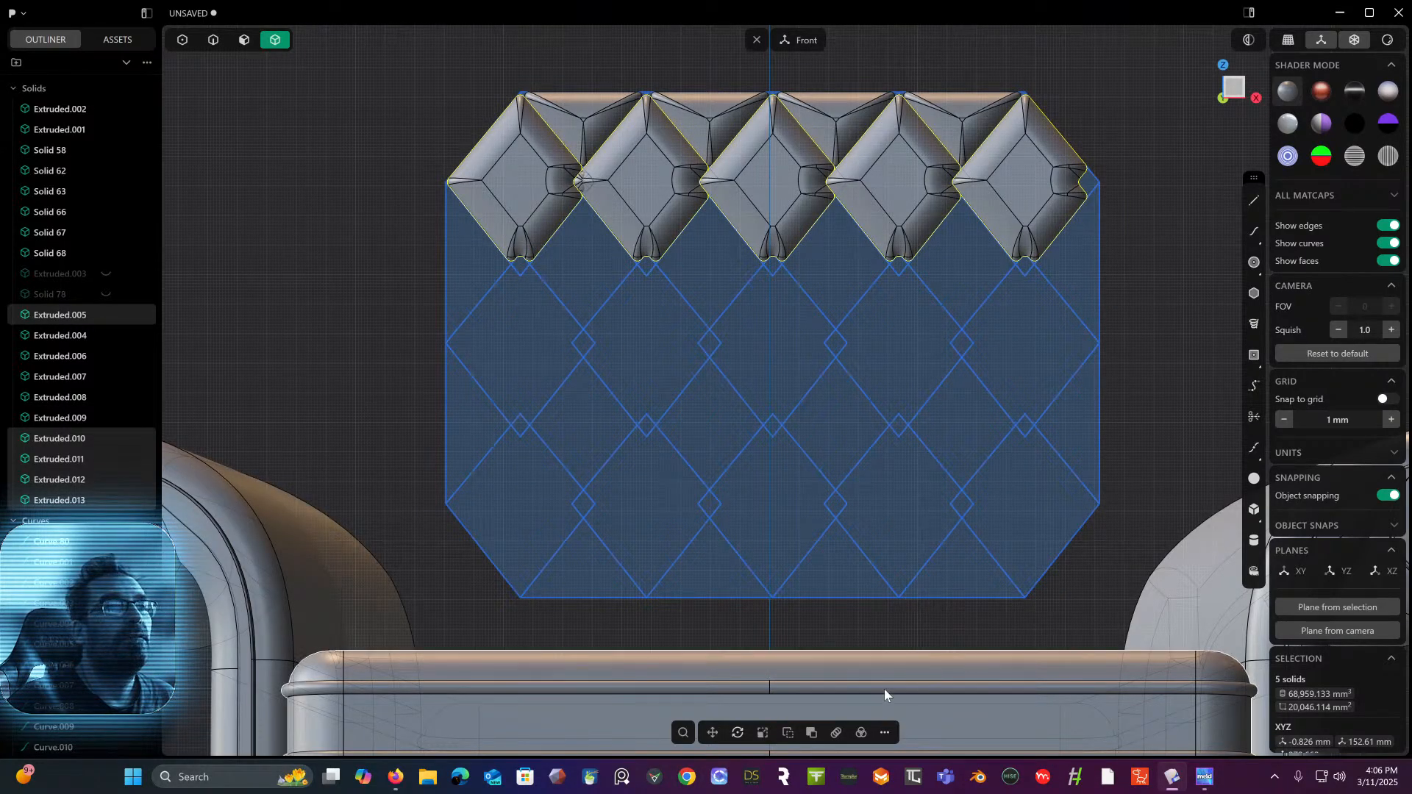
- Try a rectangular array of the five diamond cushions down the panel, with 3 rows over a 110.27 mm extent
{"action": "left_click", "coordinate": [836, 733]}
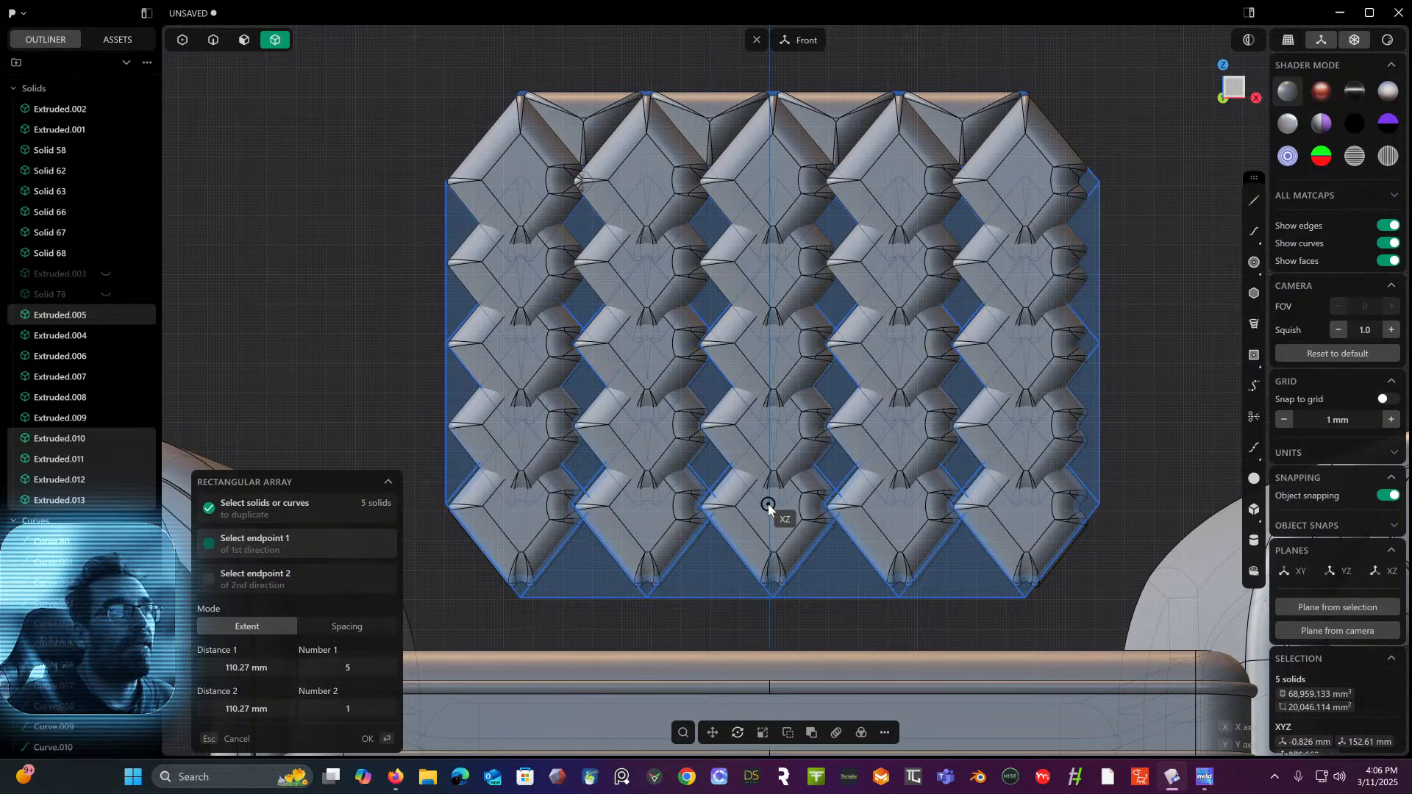
{"action": "left_click", "coordinate": [768, 505]}
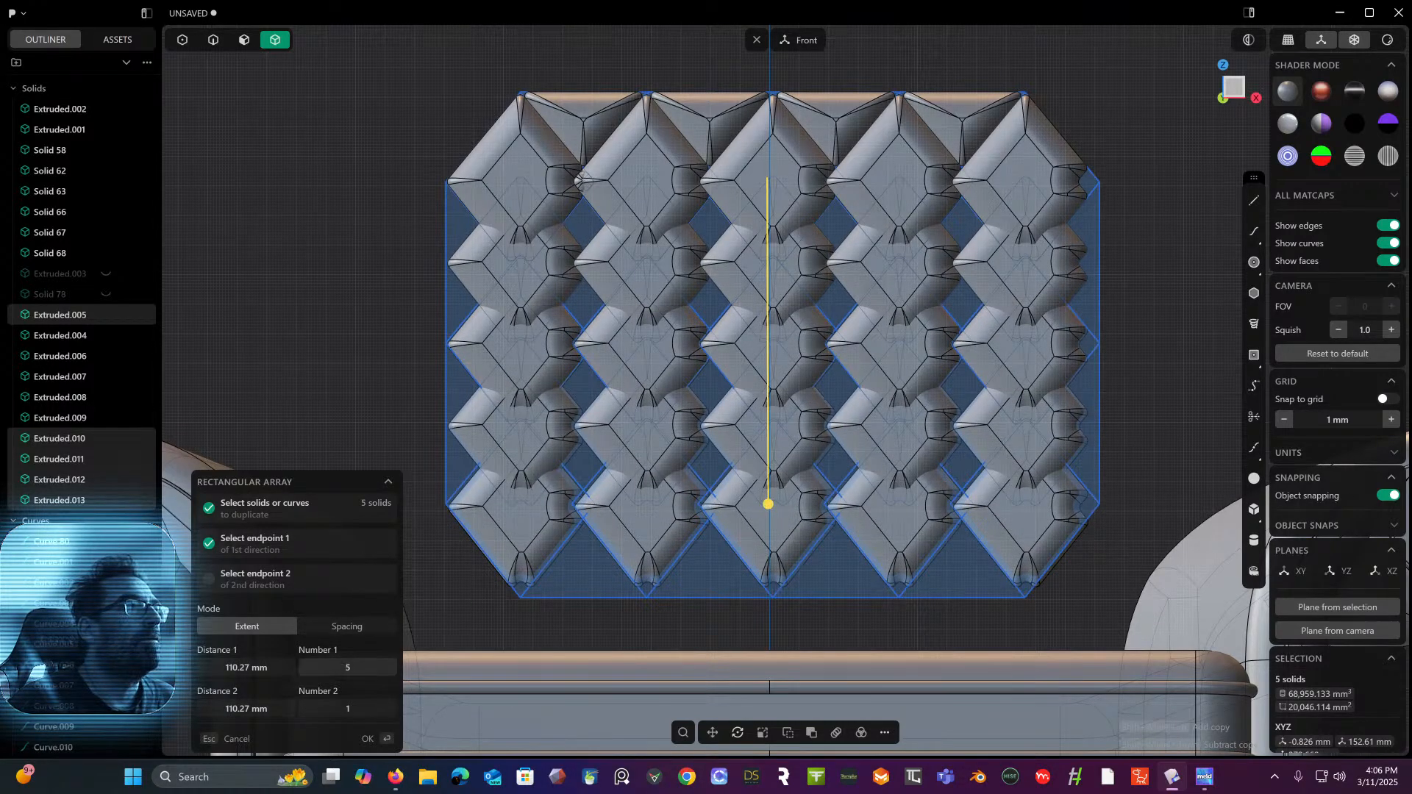
{"action": "left_click_drag", "start_coordinate": [348, 668], "coordinate": [328, 668]}
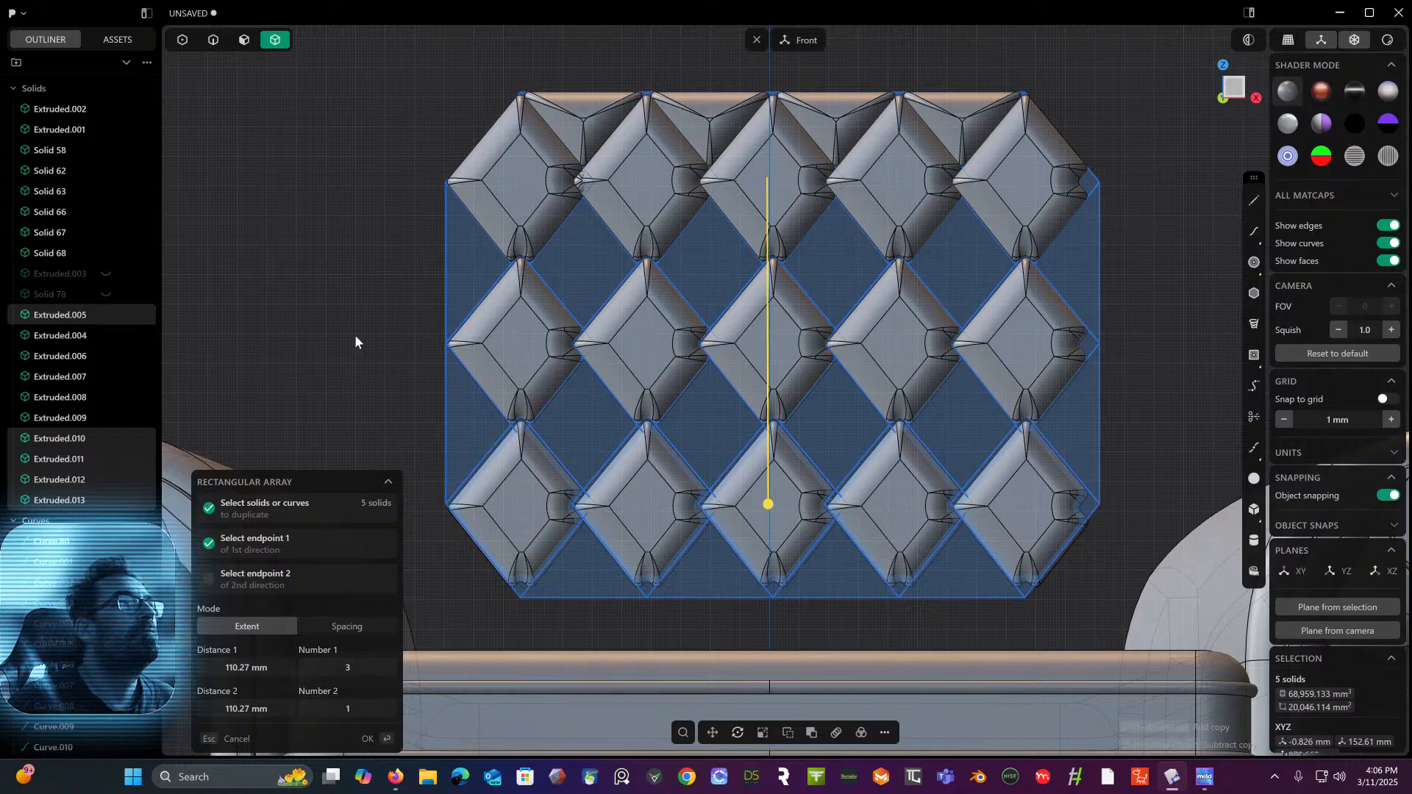
{"action": "key", "text": "Return"}
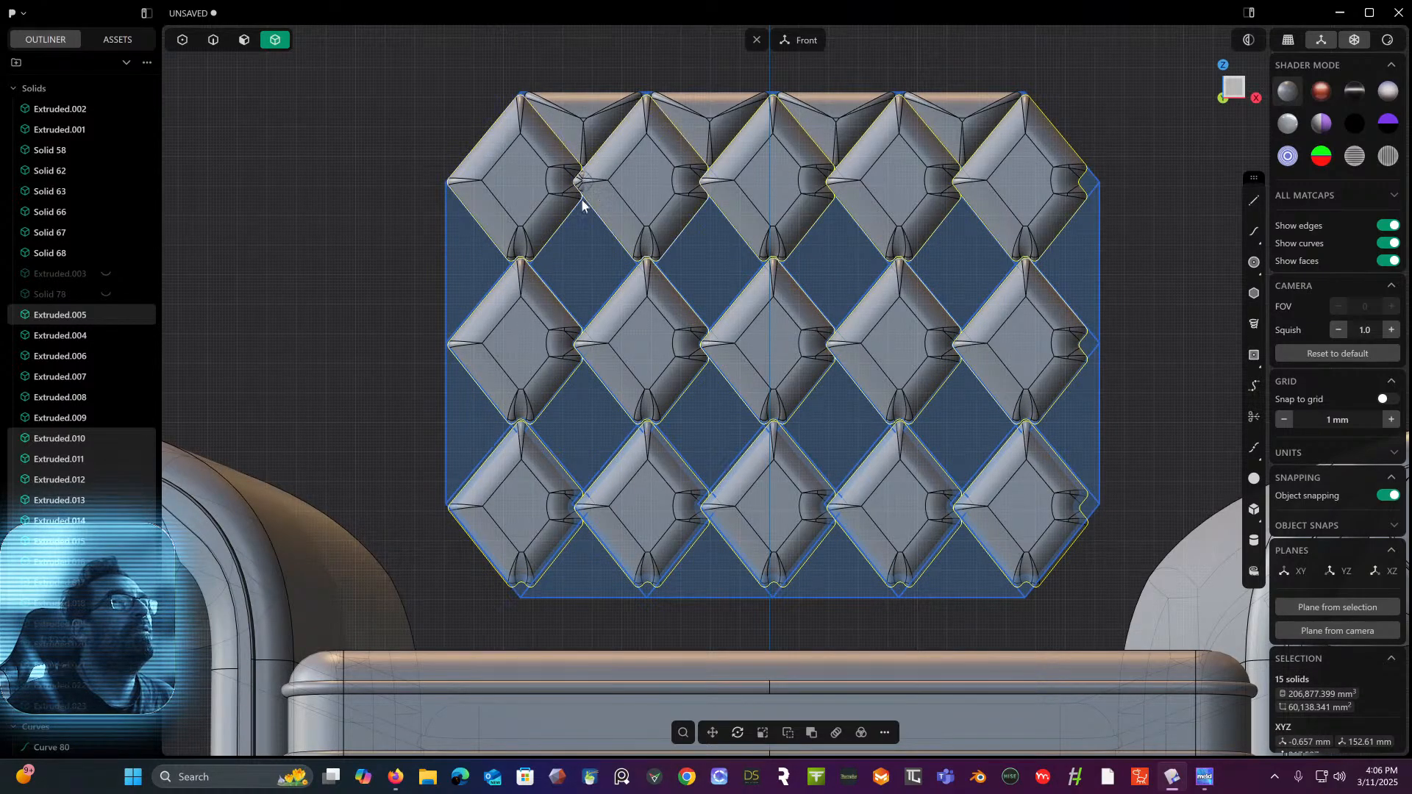
{"action": "mouse_move", "coordinate": [581, 198]}
{"action": "middle_mouse_down"}
{"action": "mouse_move", "coordinate": [617, 135]}
{"action": "mouse_move", "coordinate": [600, 191]}
{"action": "mouse_move", "coordinate": [618, 77]}
{"action": "mouse_move", "coordinate": [581, 220]}
{"action": "middle_mouse_up"}
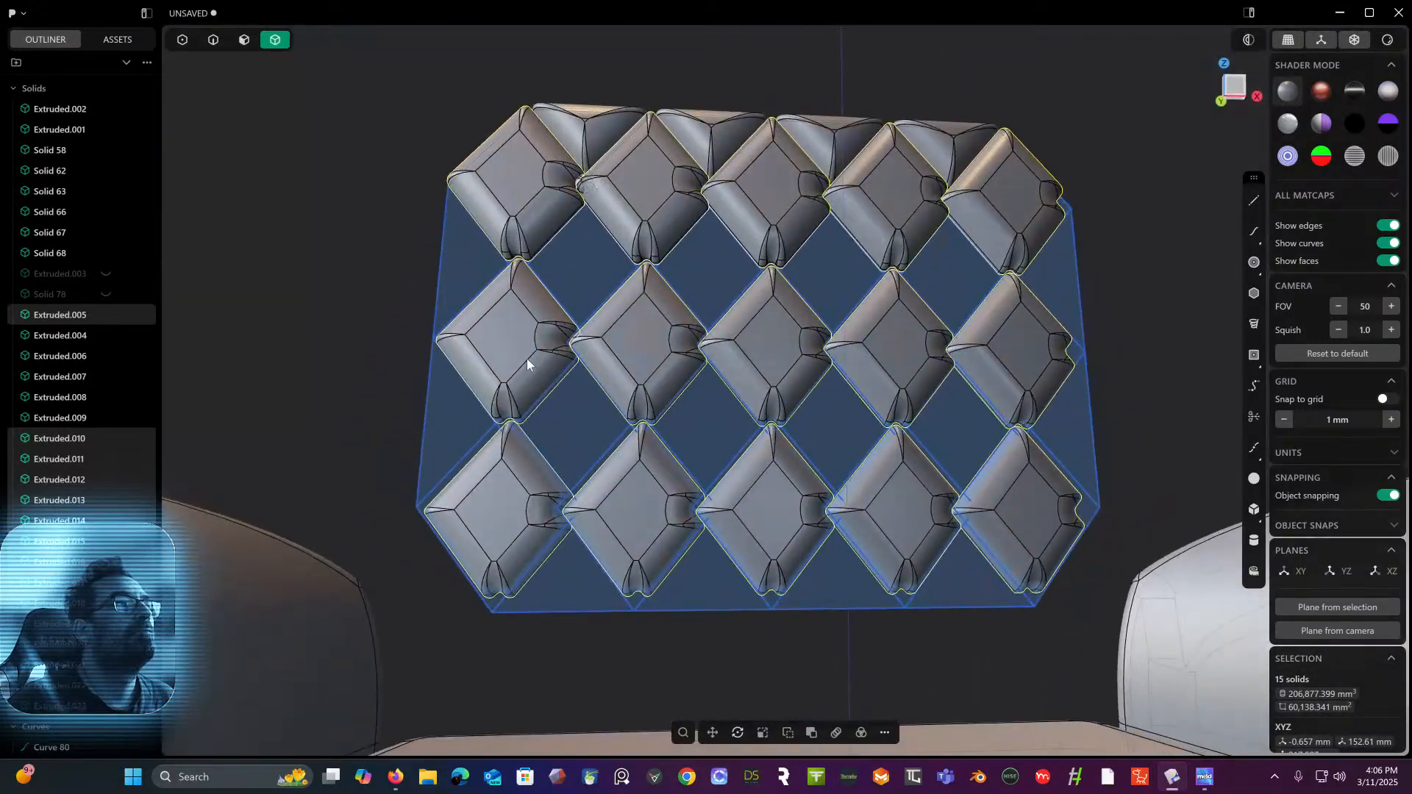
{"action": "middle_click_drag", "start_coordinate": [526, 359], "coordinate": [606, 399]}
{"action": "key", "text": "ctrl+z"}
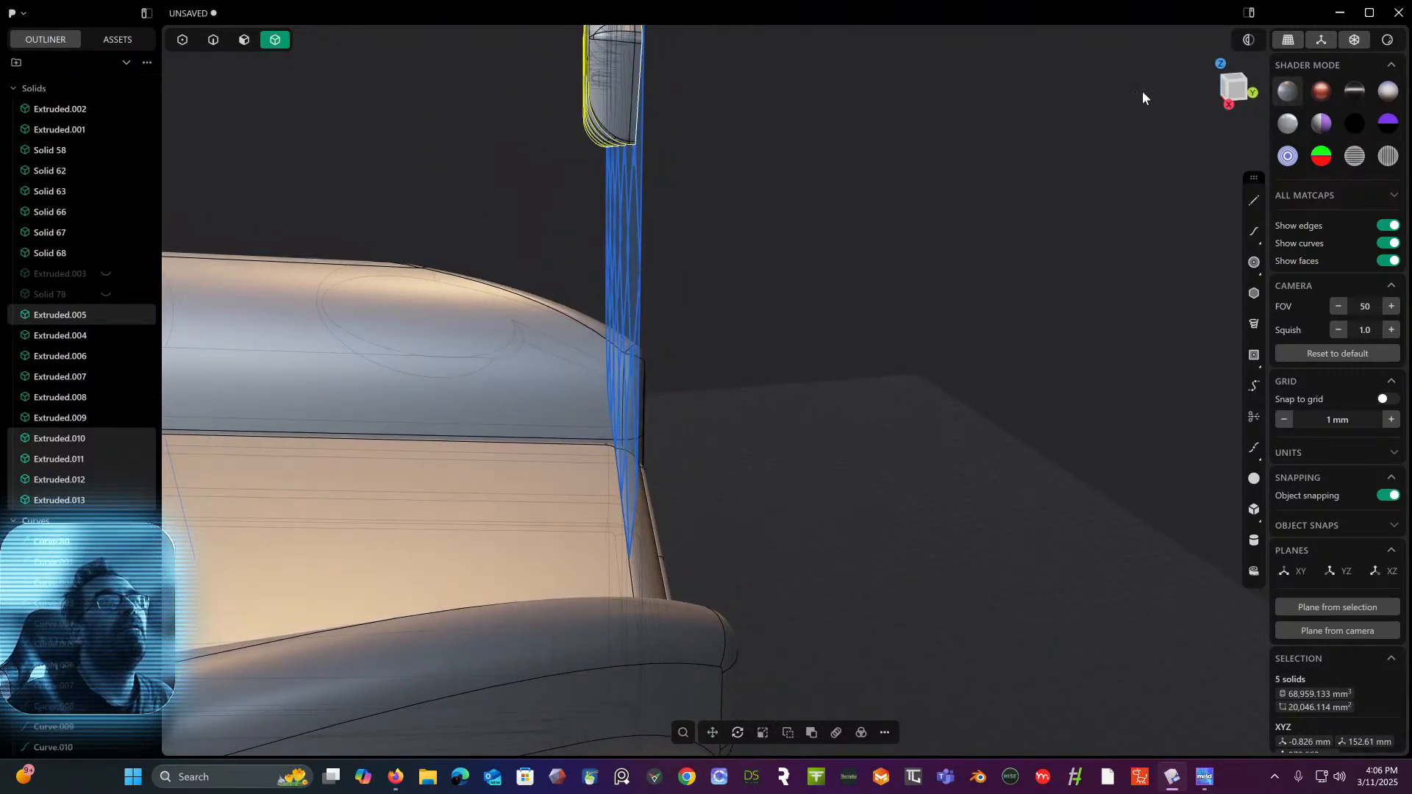
{"action": "middle_click_drag", "start_coordinate": [936, 151], "coordinate": [1053, 149], "text": "shift"}
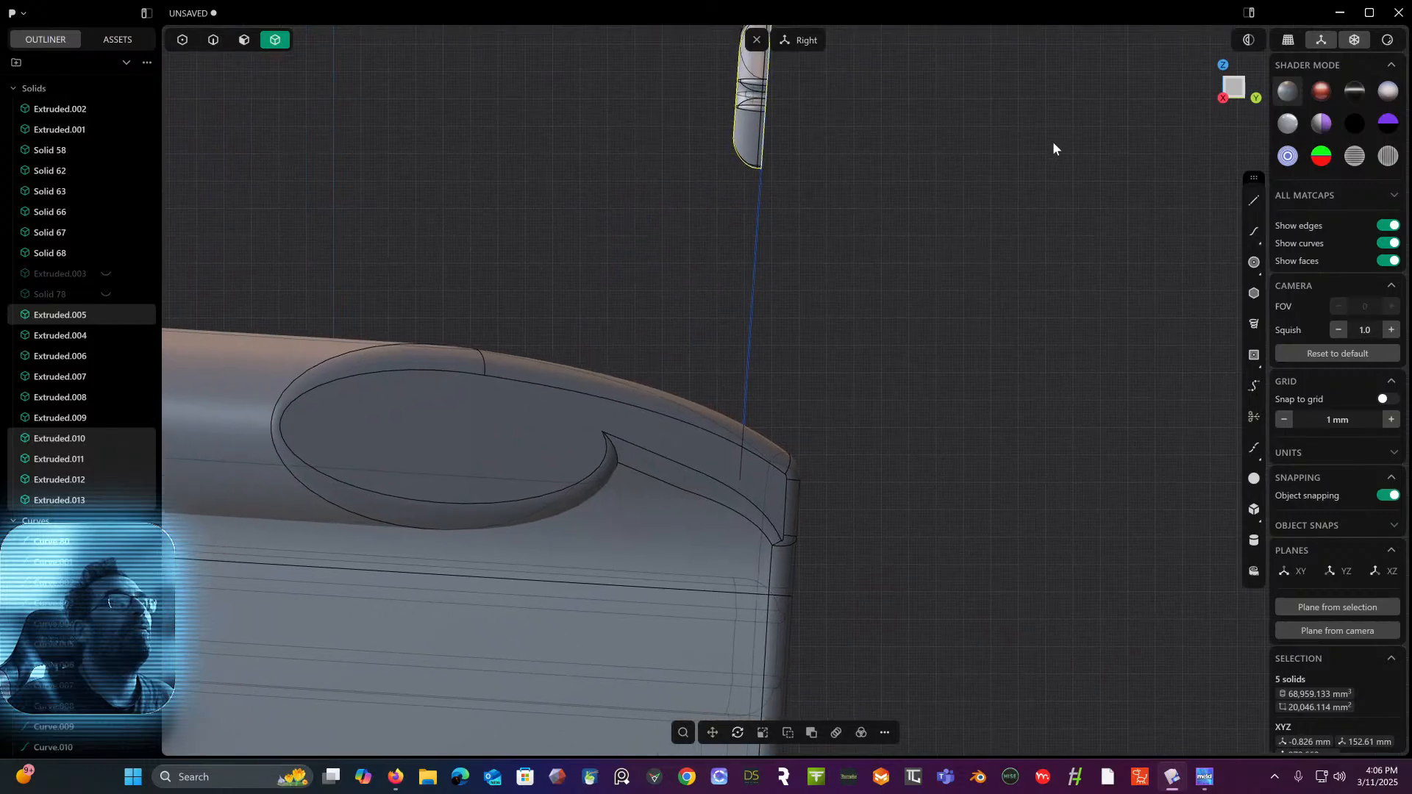
{"action": "middle_click_drag", "start_coordinate": [820, 197], "coordinate": [888, 132]}
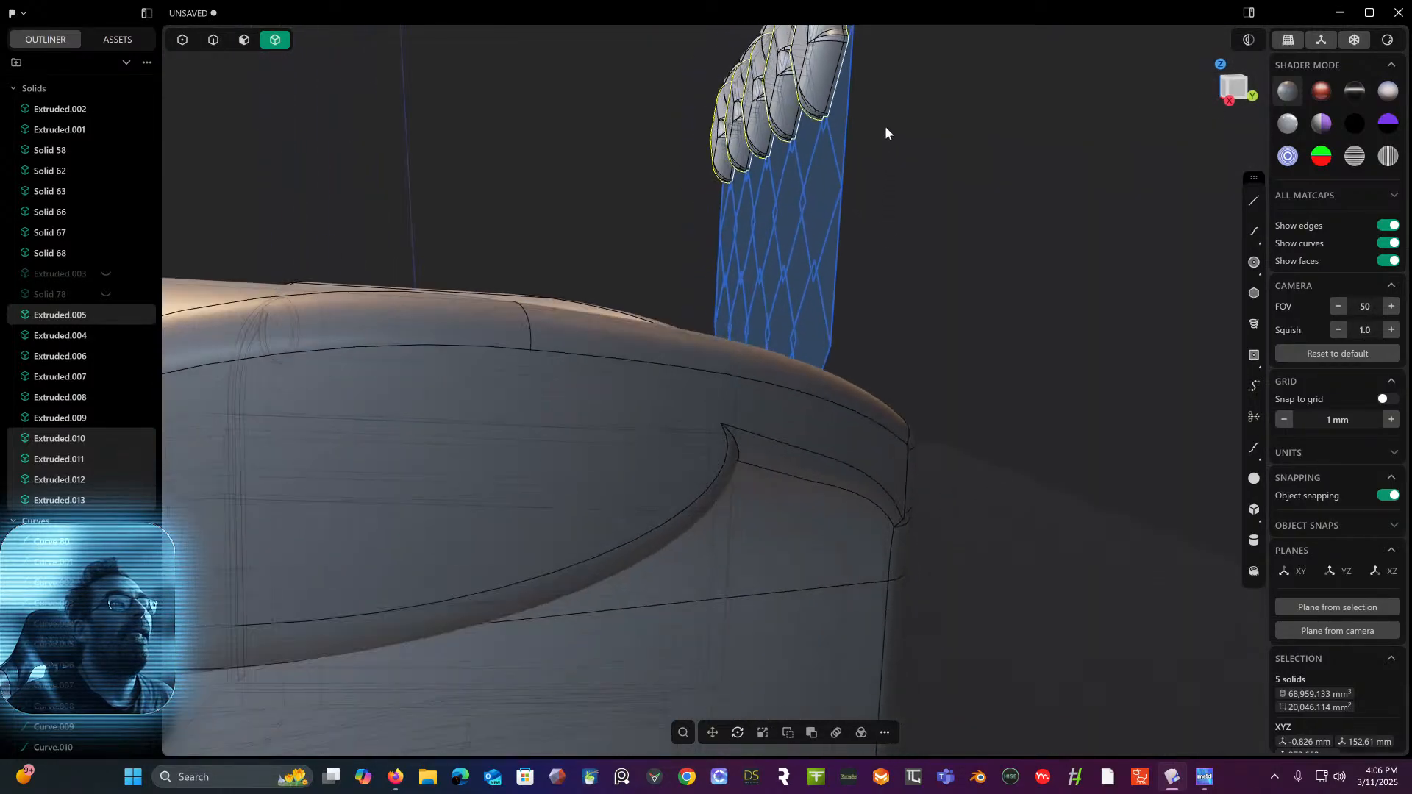
{"action": "left_click", "coordinate": [833, 736]}
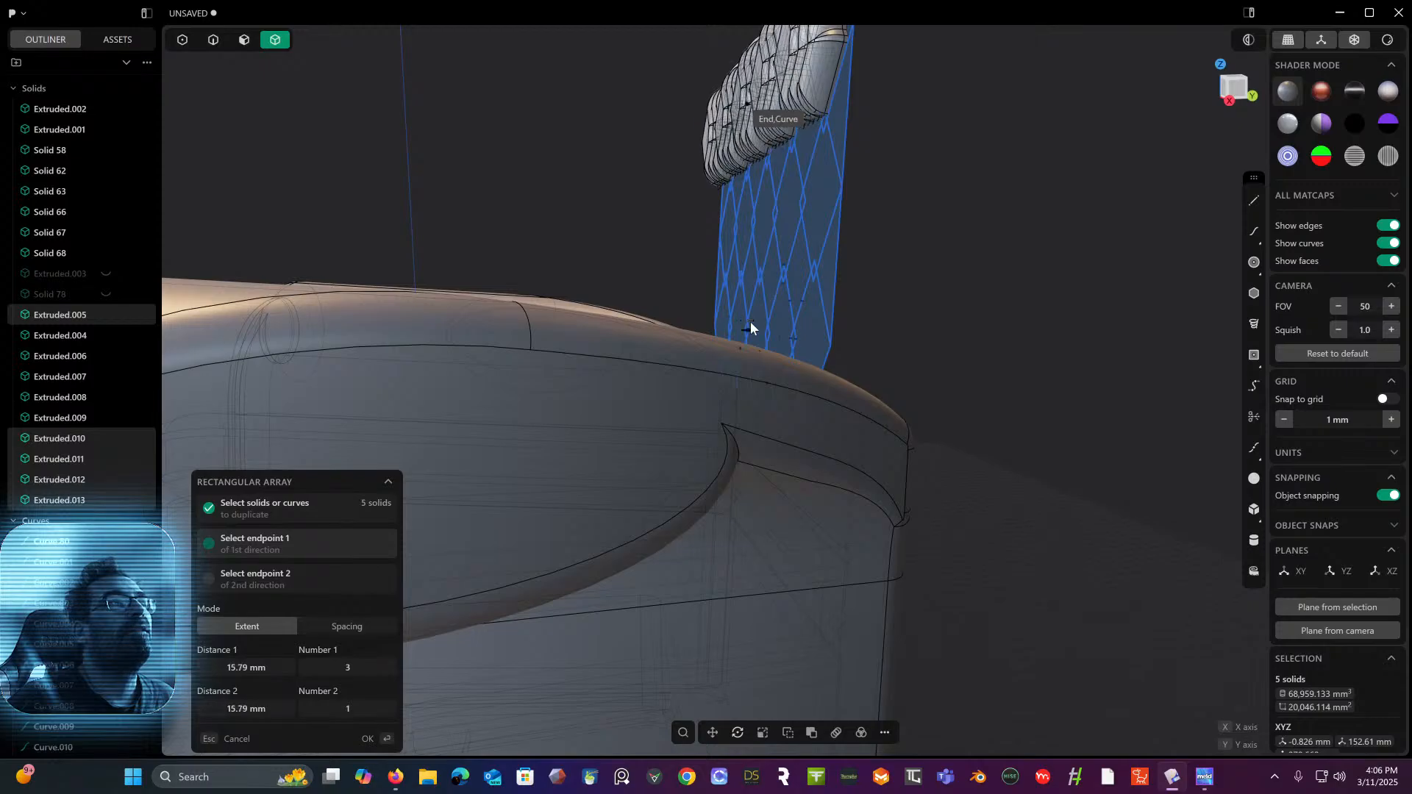
{"action": "middle_click_drag", "start_coordinate": [764, 310], "coordinate": [765, 417]}
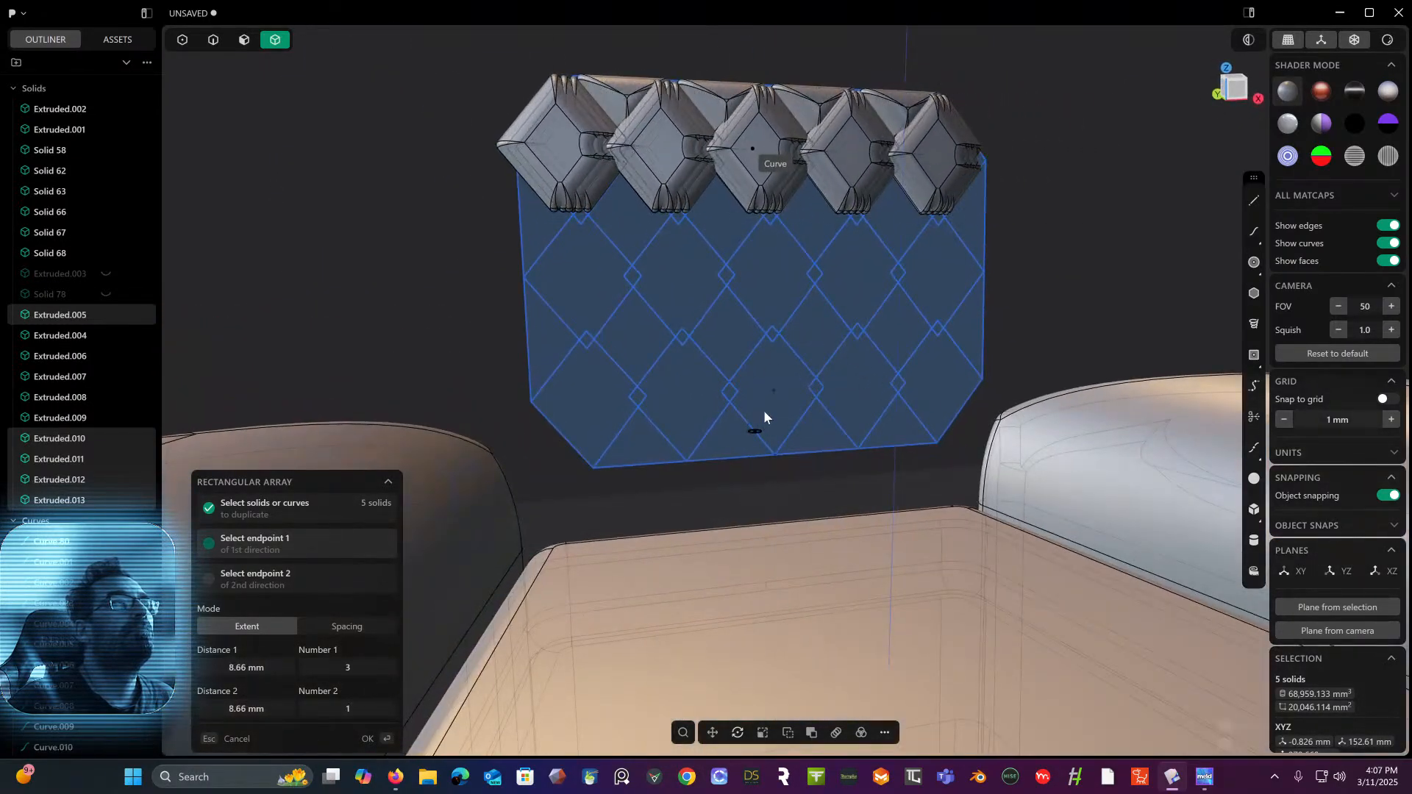
{"action": "key", "text": "Escape"}
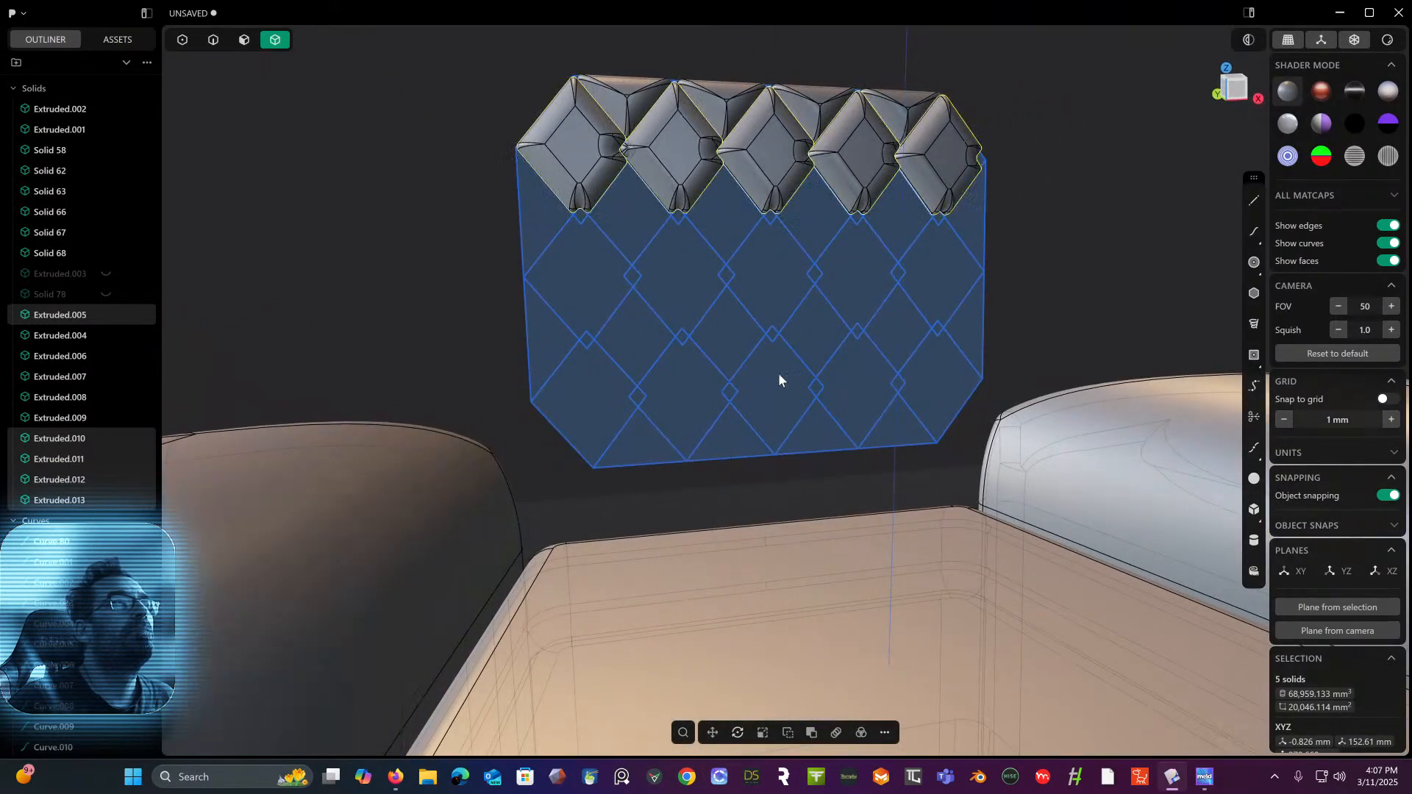
{"action": "left_click", "coordinate": [832, 732]}
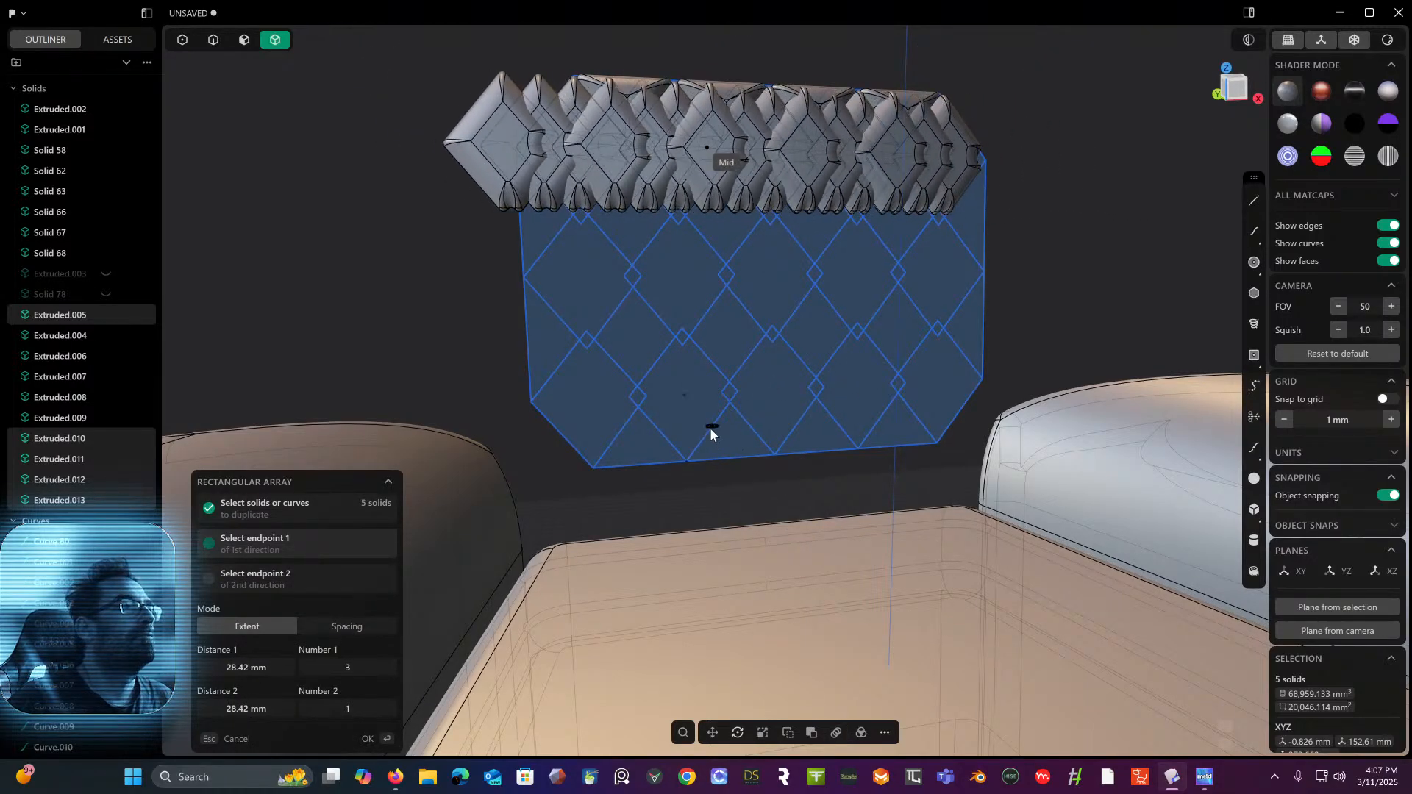
{"action": "key", "text": "Escape"}
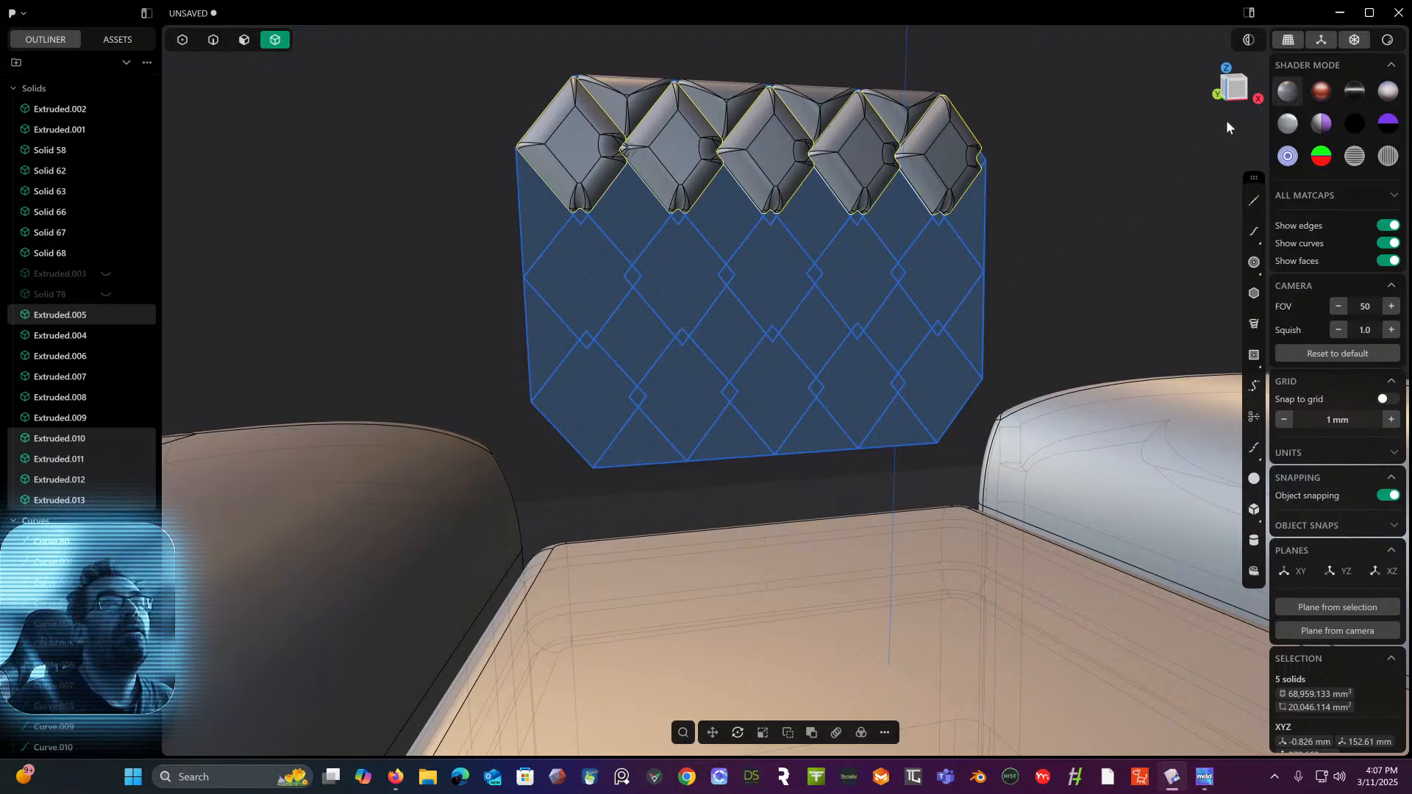
{"action": "left_click", "coordinate": [1236, 94]}
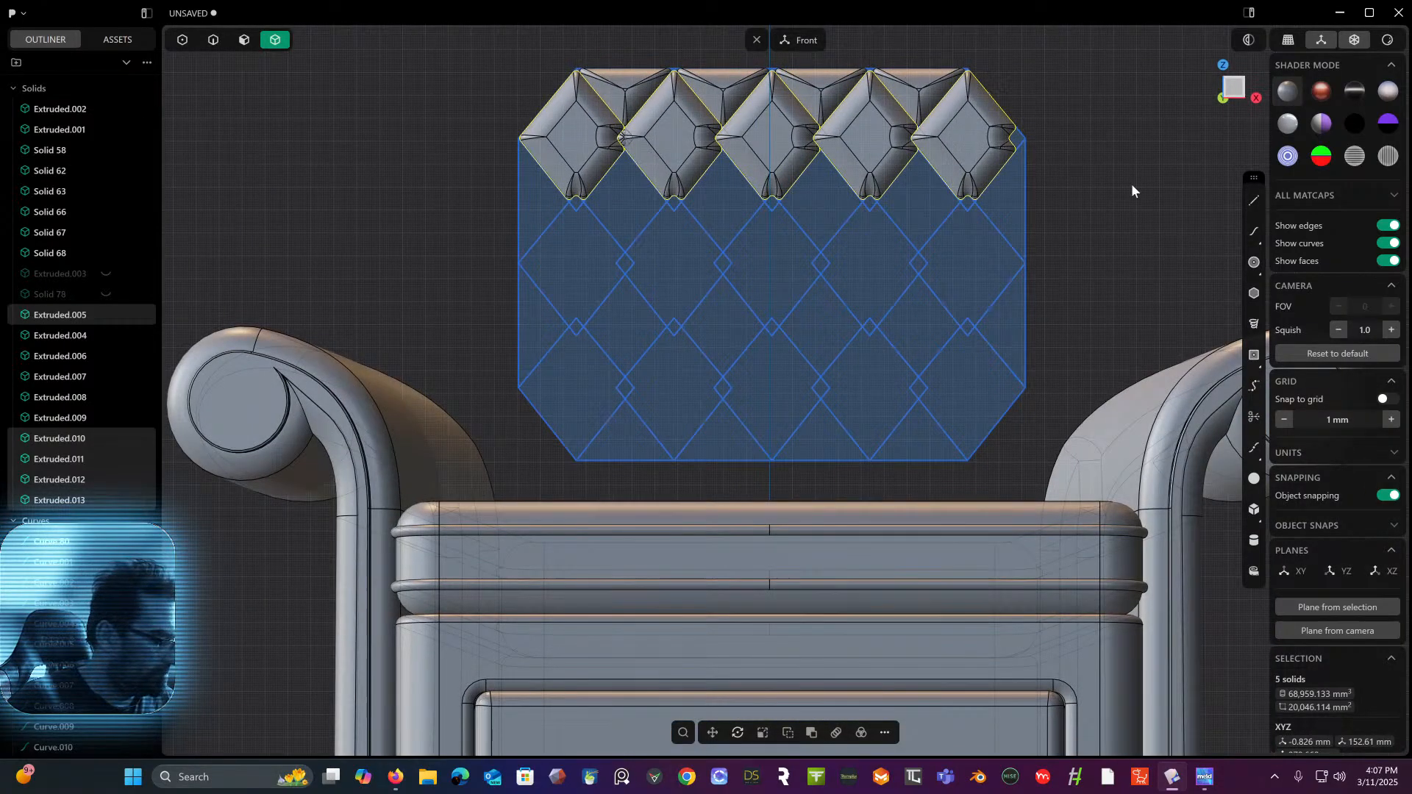
- Create a rectangular array of the five diamond cushions down the panel, with 3 rows aligned to the diamond sketch pattern
{"action": "left_click", "coordinate": [831, 730]}
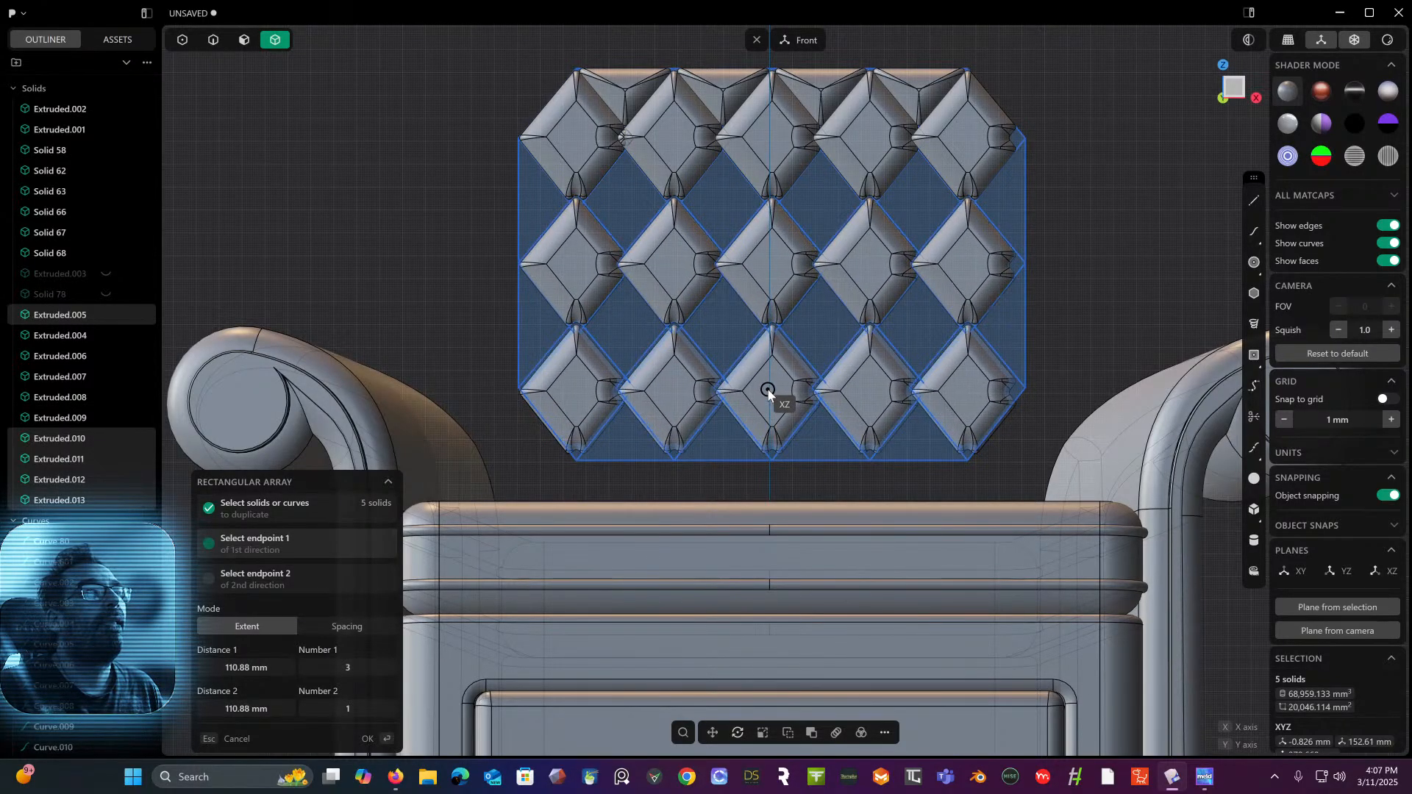
{"action": "left_click", "coordinate": [767, 388]}
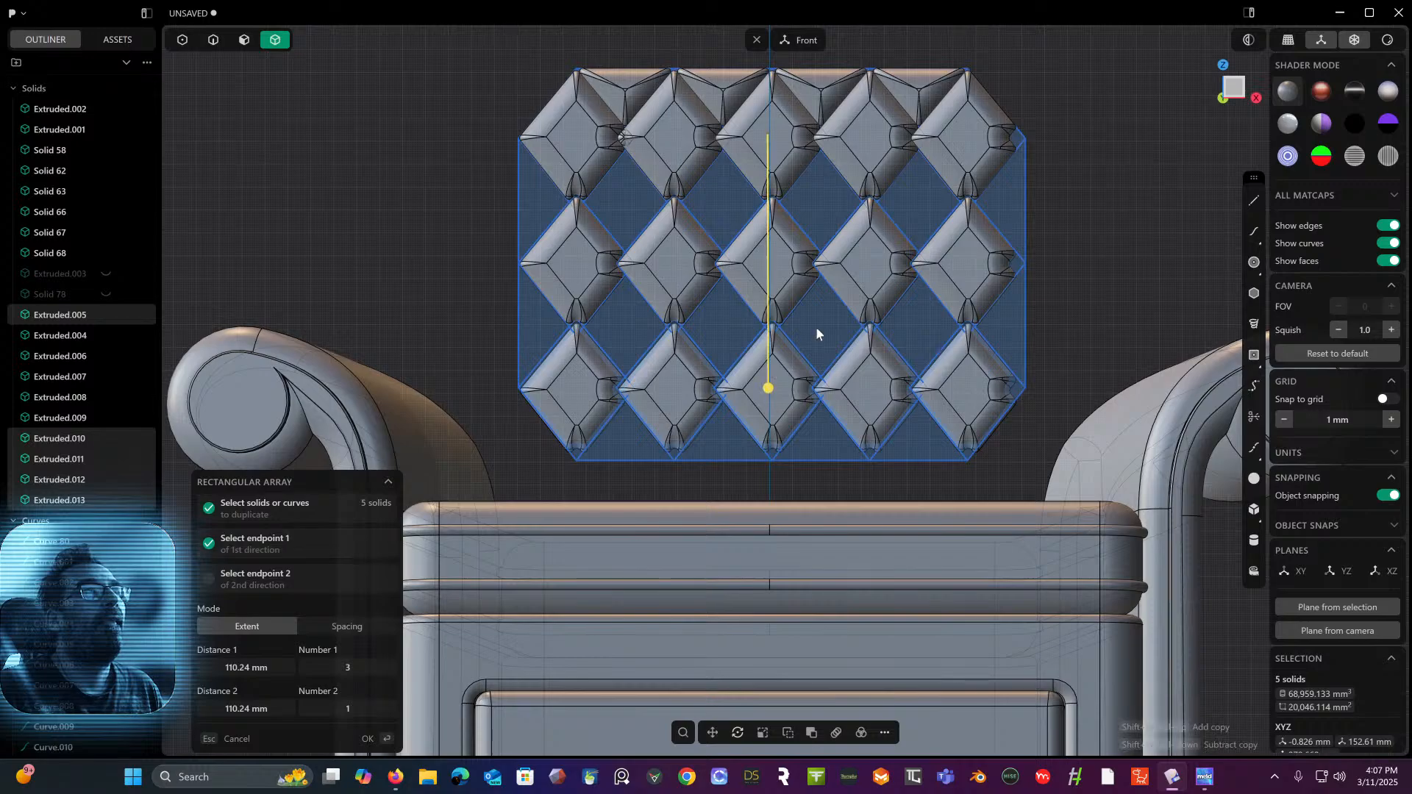
{"action": "middle_click_drag", "start_coordinate": [958, 278], "coordinate": [1189, 191]}
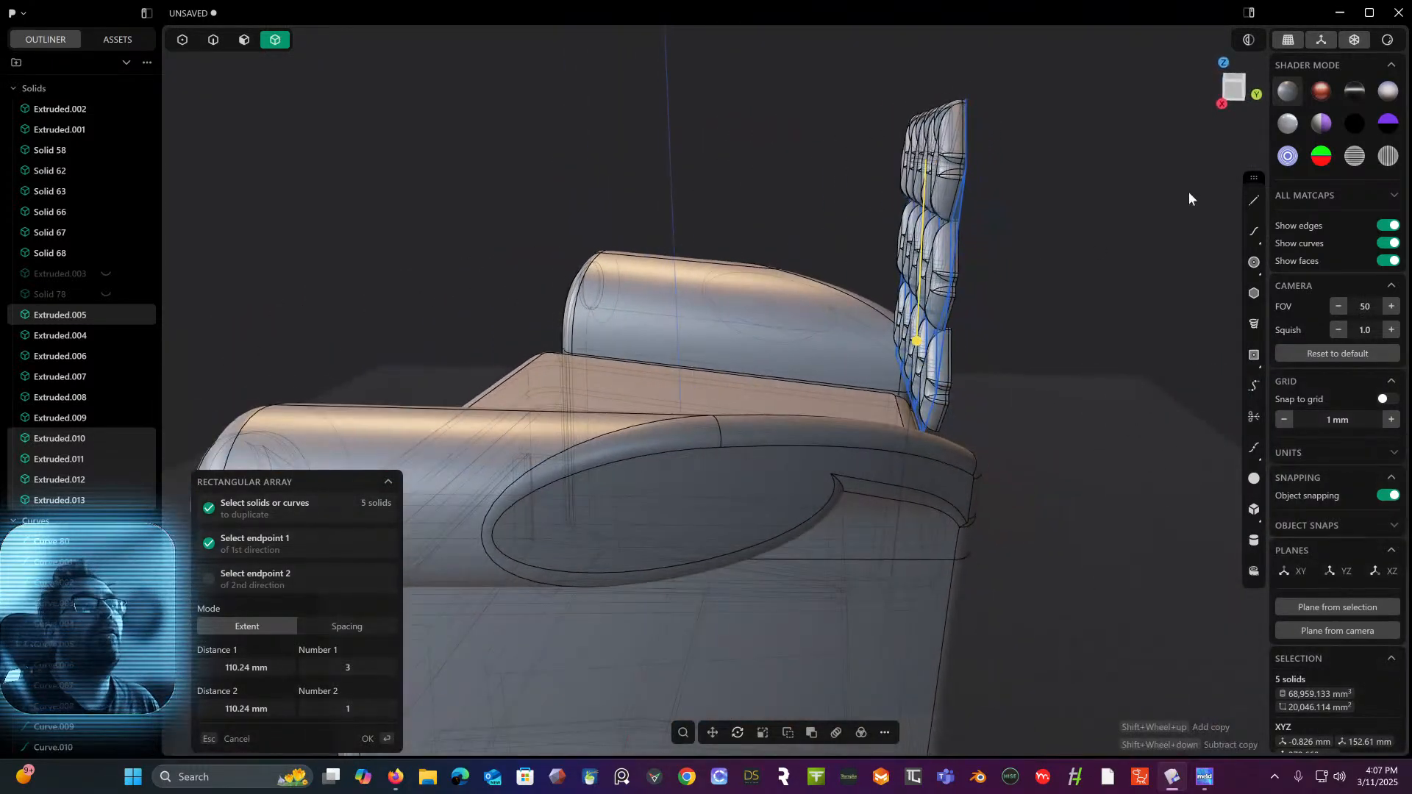
{"action": "left_click", "coordinate": [1238, 93]}
{"action": "scroll", "coordinate": [1074, 238], "scroll_direction": "up", "scroll_amount": 5}
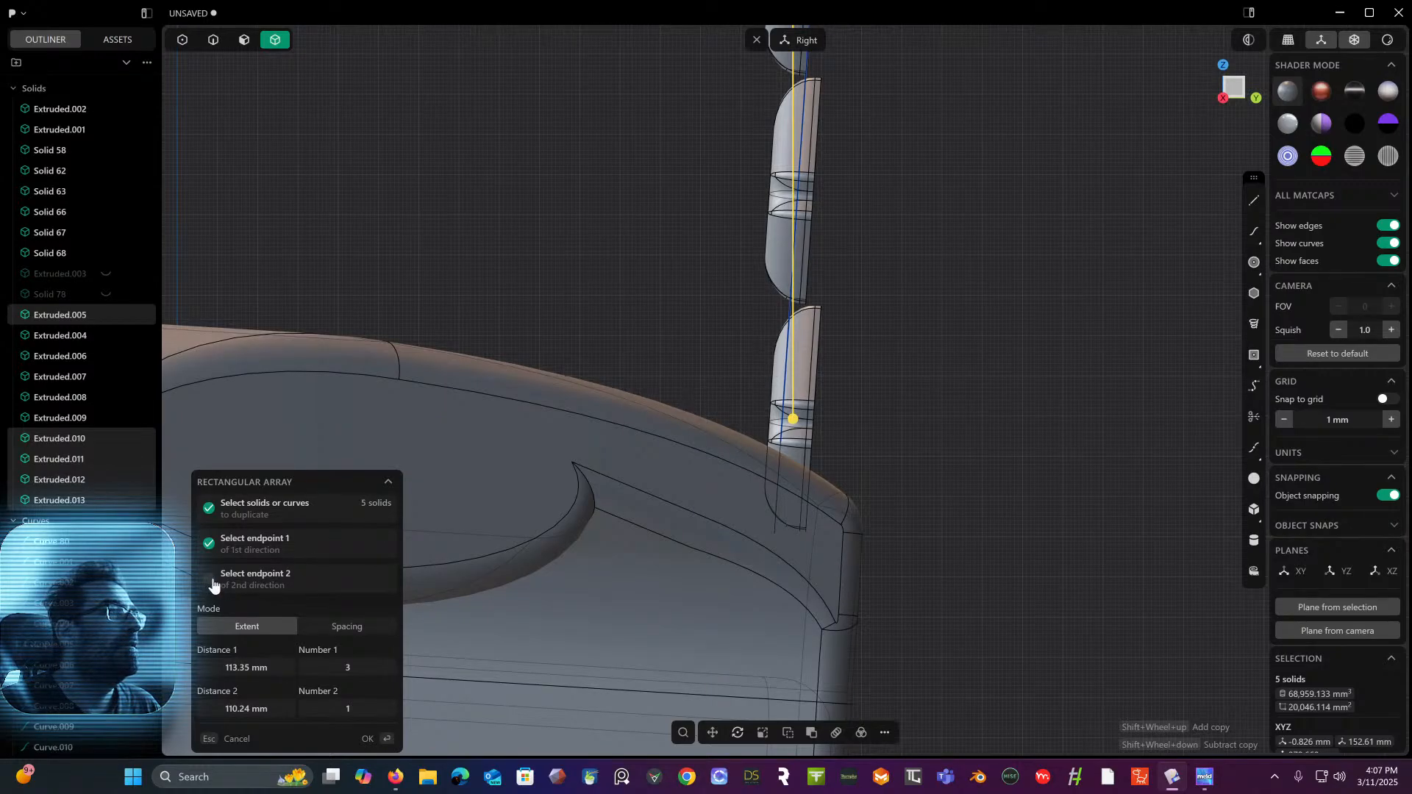
{"action": "middle_click_drag", "start_coordinate": [655, 482], "coordinate": [912, 456]}
{"action": "left_click", "coordinate": [1230, 87]}
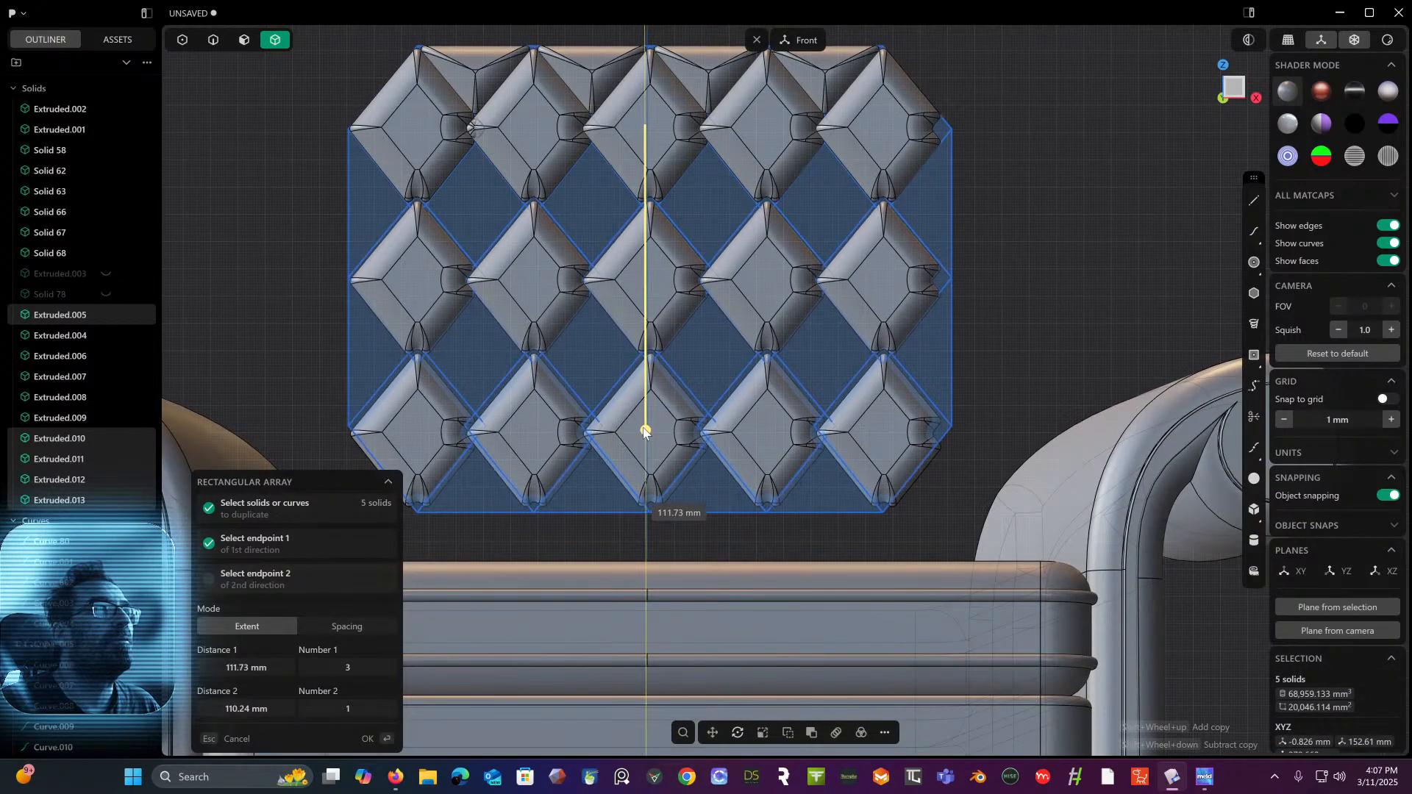
{"action": "key", "text": "Return"}
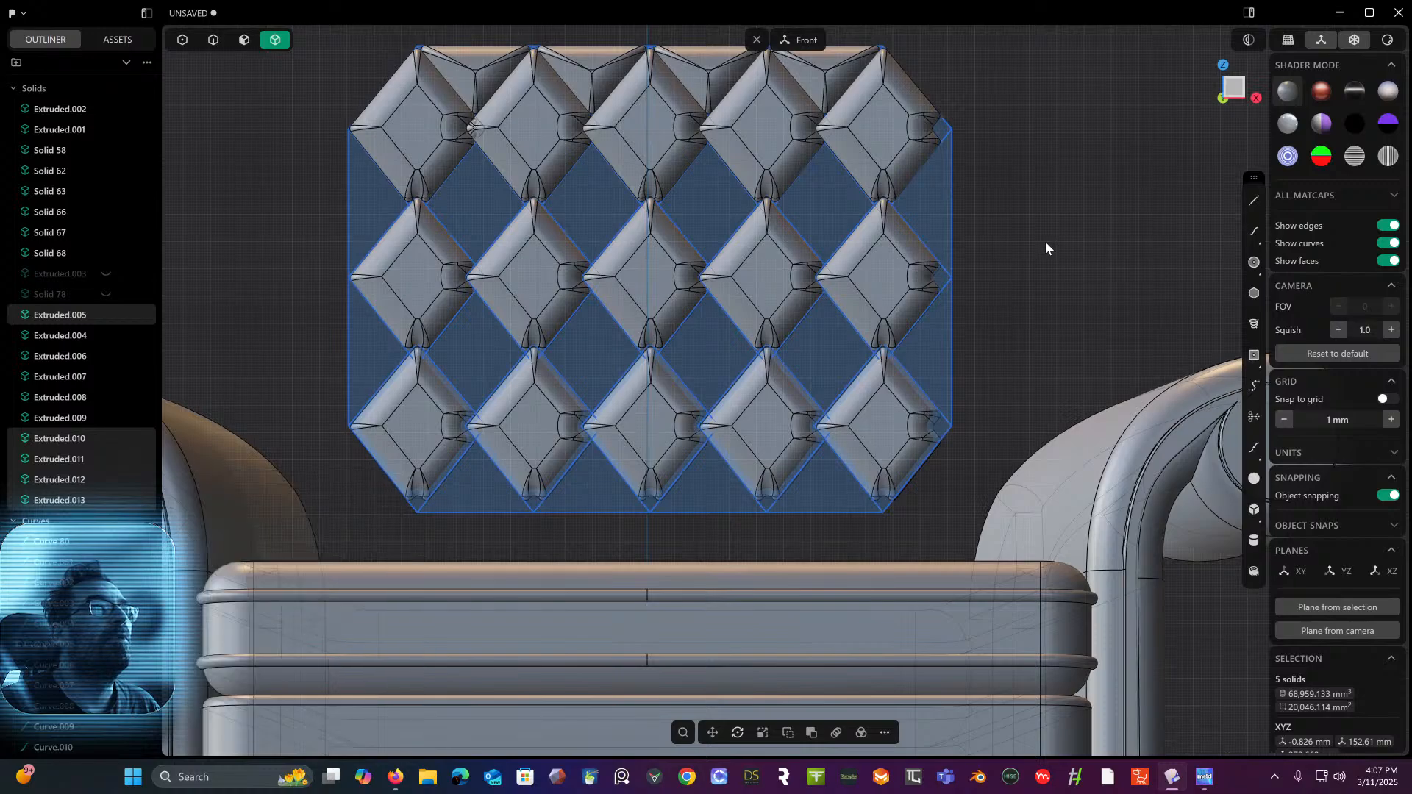
- Move the middle row of five diamond cushions toward the chair's front, using a pivot on their back faces, until they sit flush on the tilted panel
{"action": "middle_click_drag", "start_coordinate": [1044, 241], "coordinate": [1248, 126]}
{"action": "middle_click_drag", "start_coordinate": [1151, 168], "coordinate": [1193, 163]}
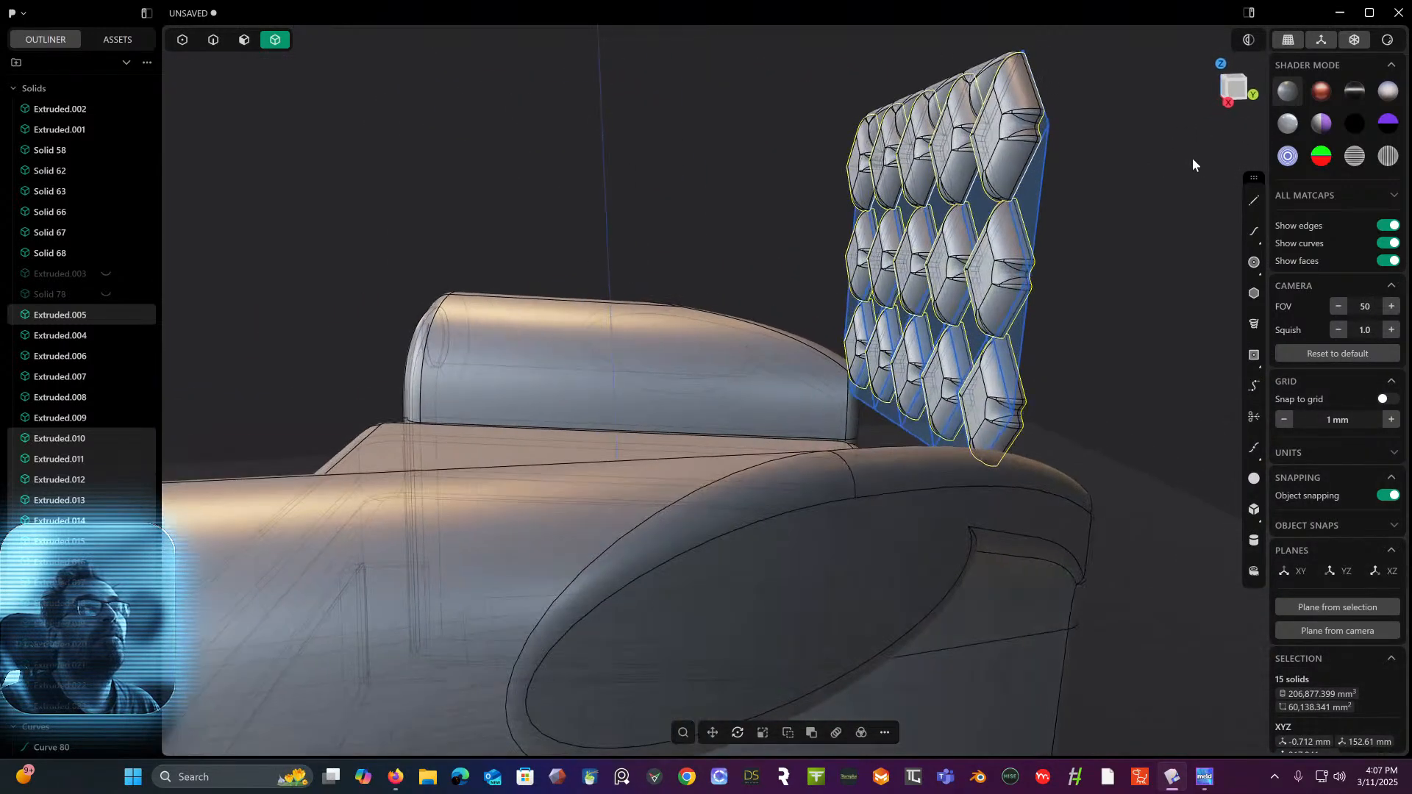
{"action": "left_click", "coordinate": [863, 255]}
{"action": "left_click", "coordinate": [889, 255], "text": "shift"}
{"action": "left_click", "coordinate": [917, 254], "text": "shift"}
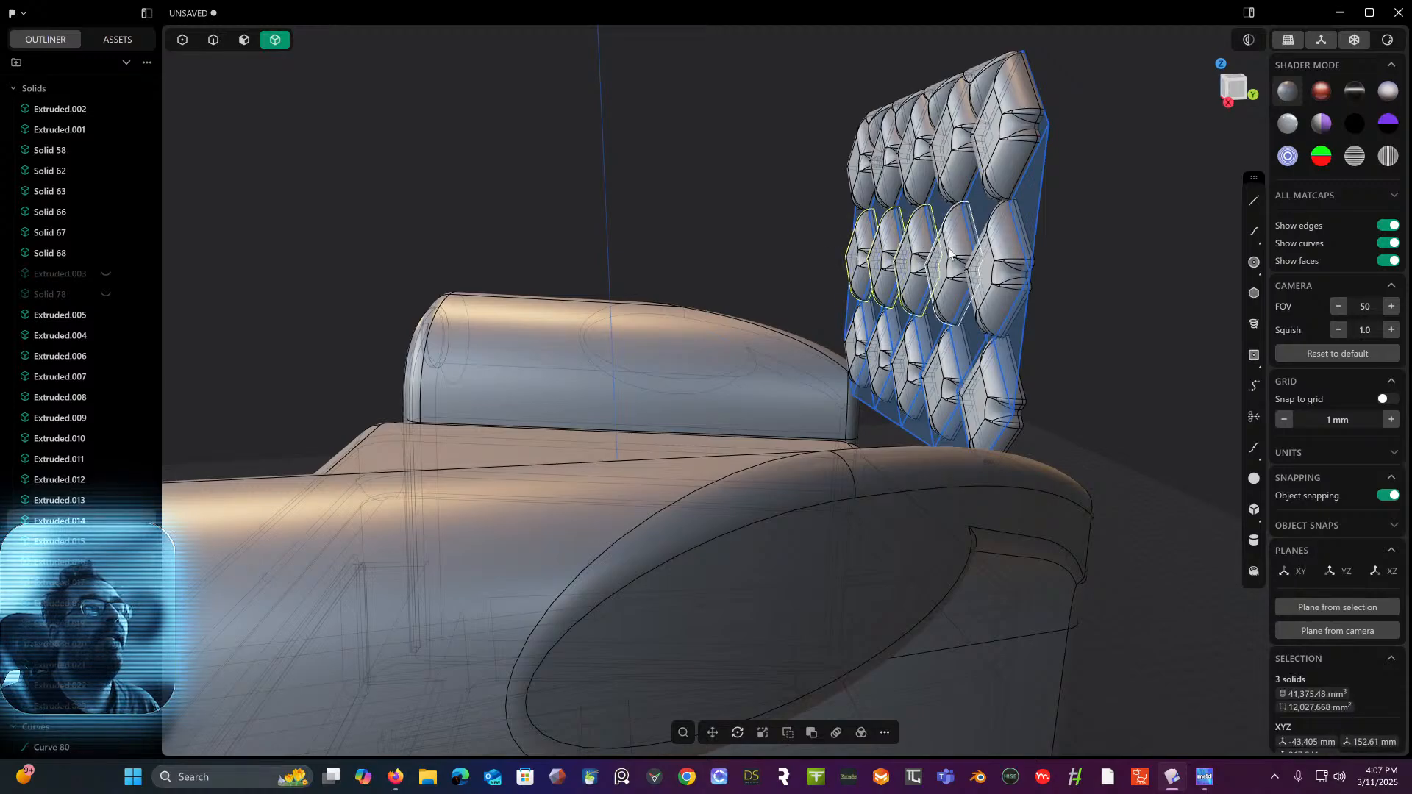
{"action": "left_click", "coordinate": [953, 253], "text": "shift"}
{"action": "left_click", "coordinate": [1002, 254], "text": "shift"}
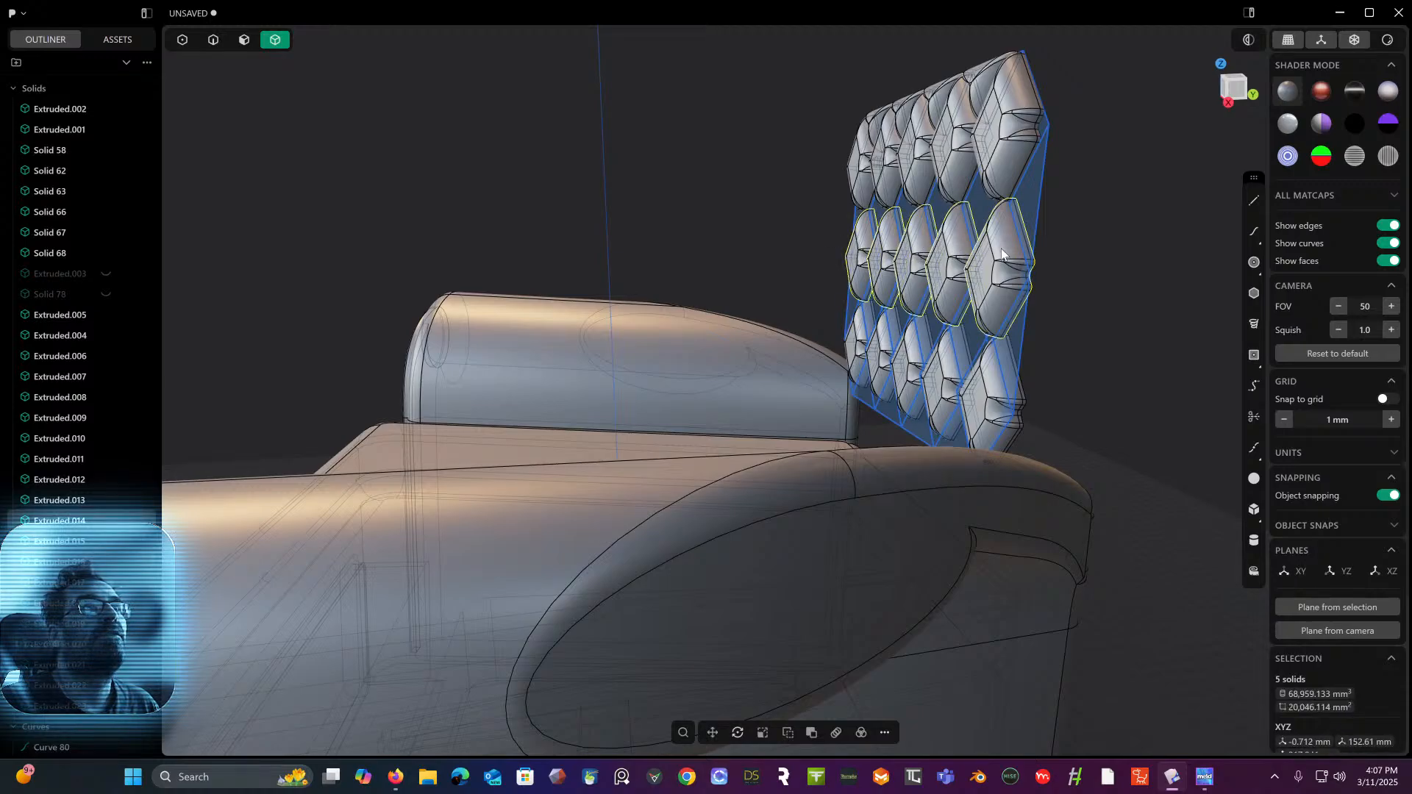
{"action": "left_click", "coordinate": [1239, 101]}
{"action": "scroll", "coordinate": [880, 261], "scroll_direction": "up", "scroll_amount": 3}
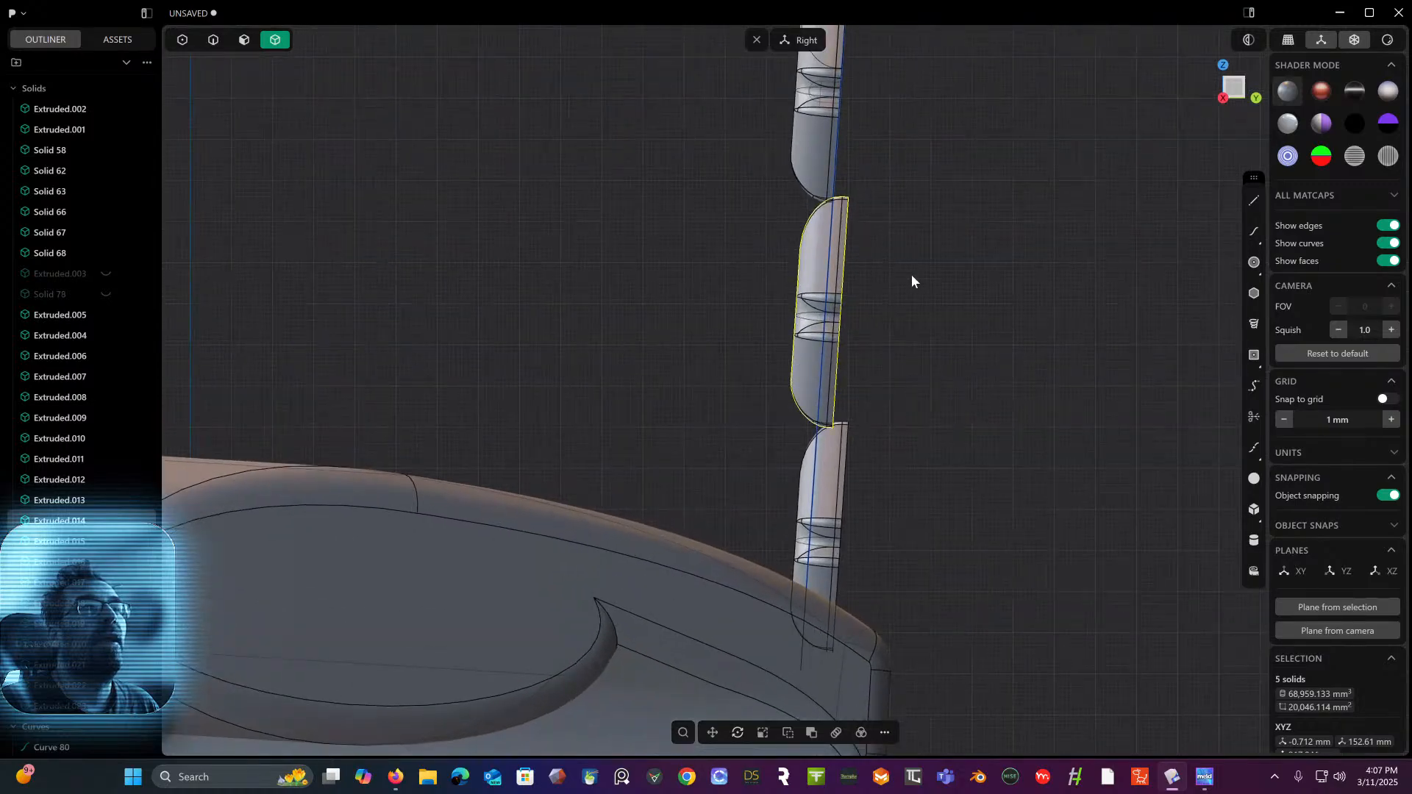
{"action": "right_click_drag", "start_coordinate": [927, 277], "coordinate": [820, 267]}
{"action": "scroll", "coordinate": [817, 289], "scroll_direction": "up", "scroll_amount": 3}
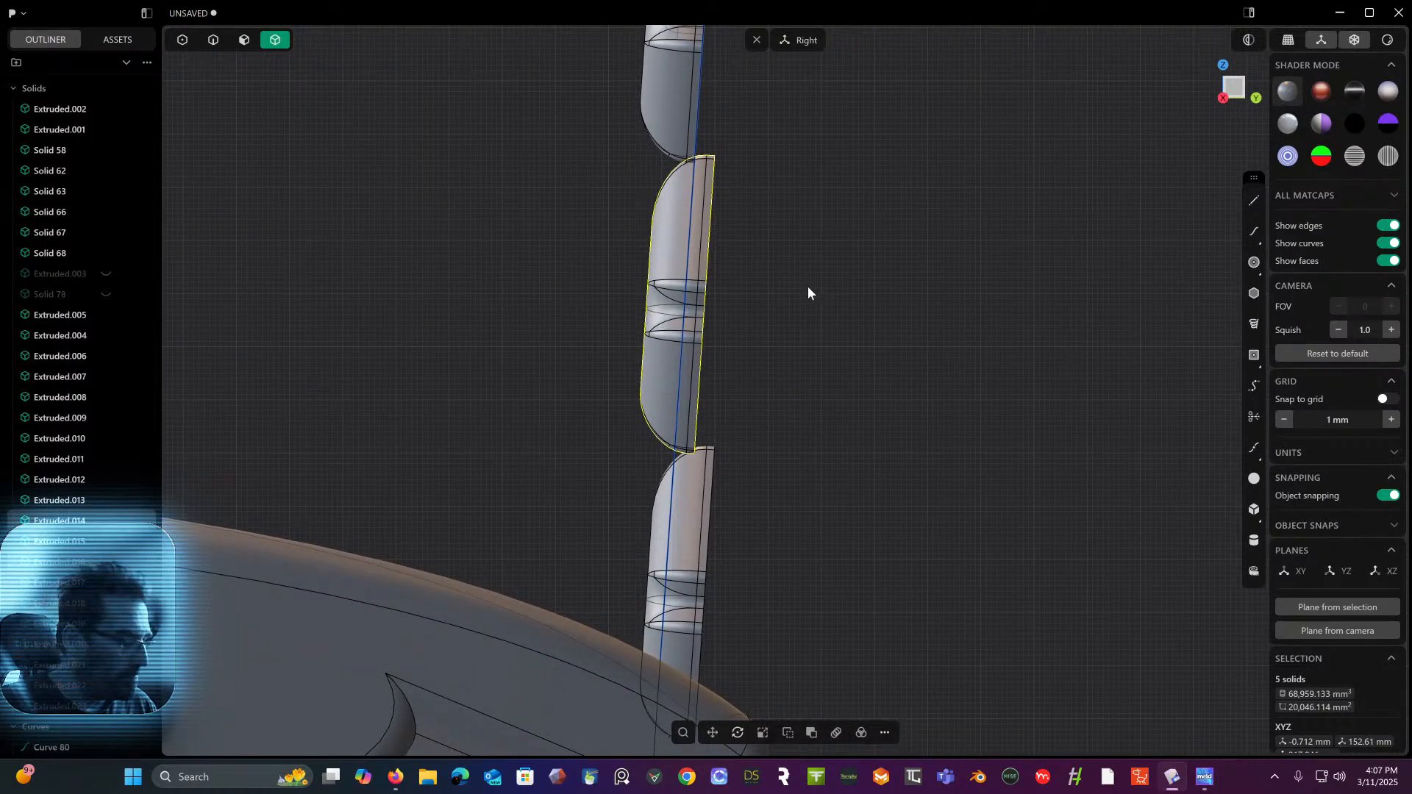
{"action": "key", "text": "g"}
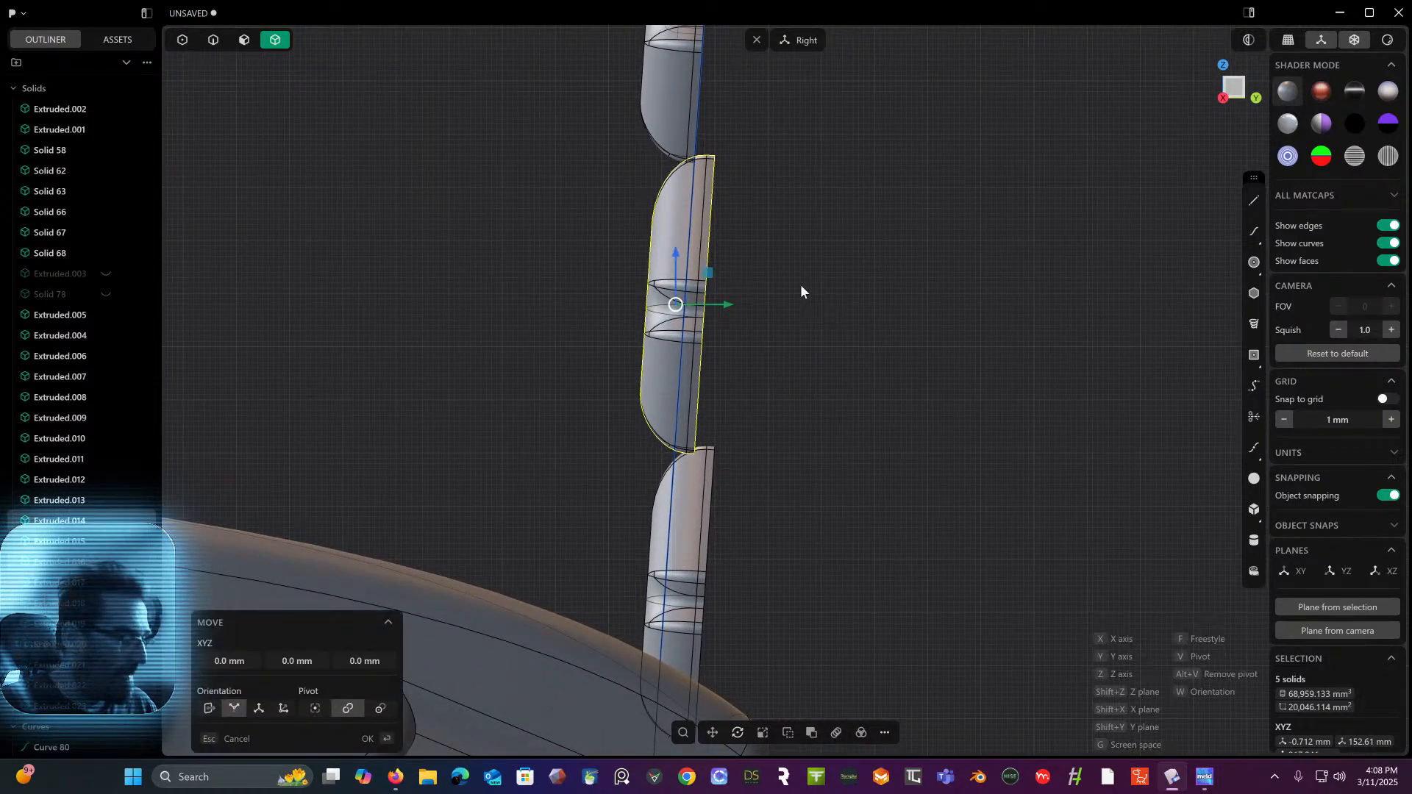
{"action": "key", "text": "v"}
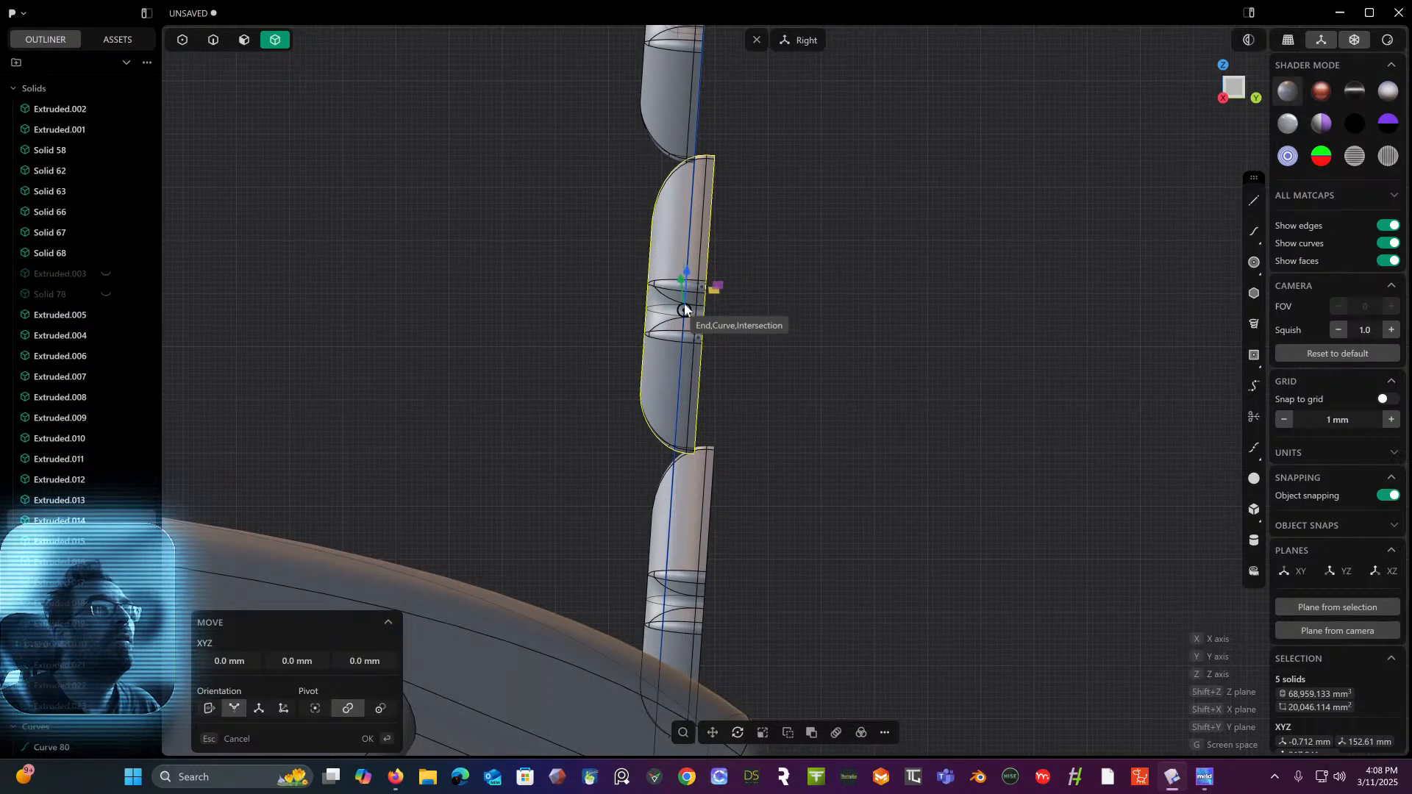
{"action": "left_click", "coordinate": [705, 371]}
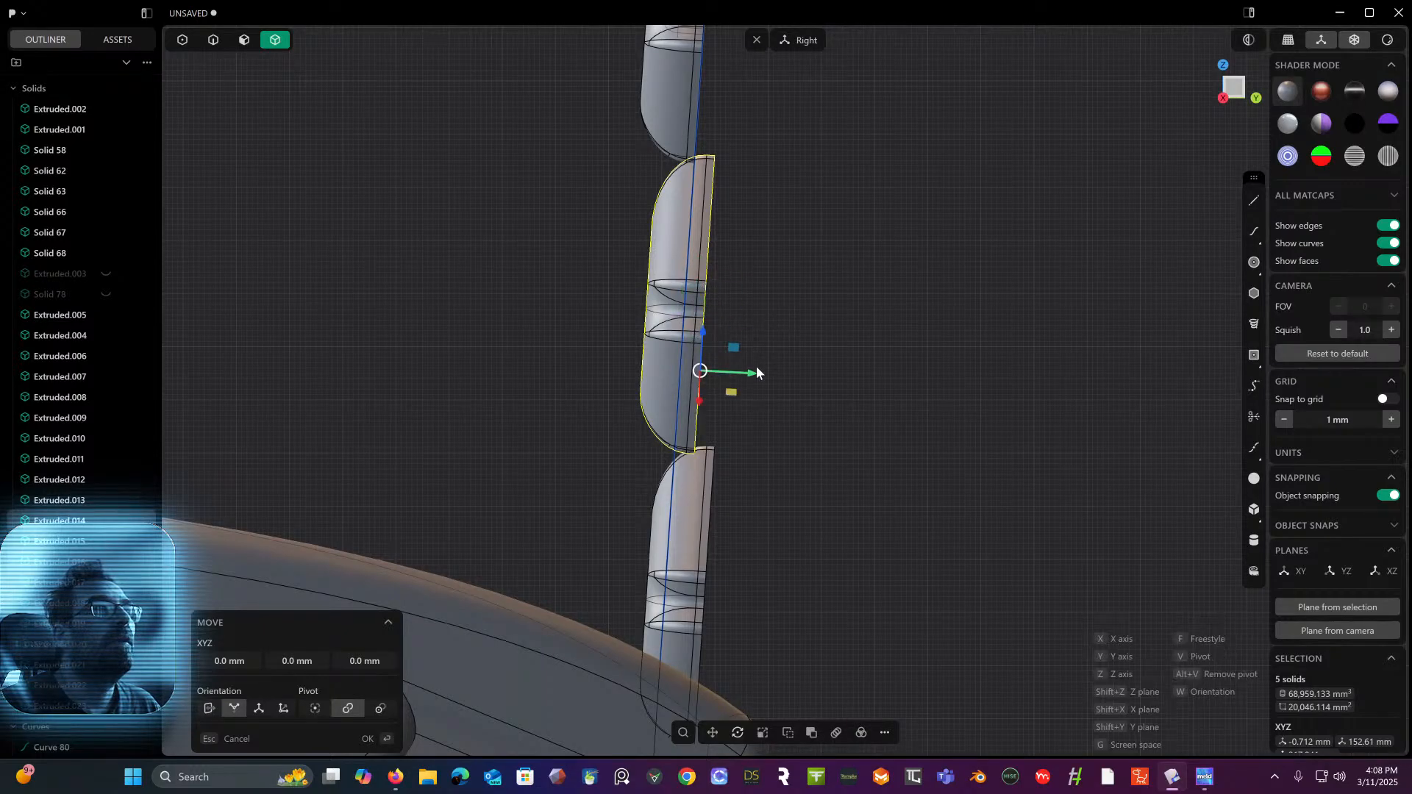
{"action": "left_click_drag", "start_coordinate": [754, 369], "coordinate": [681, 371]}
{"action": "key", "text": "Return"}
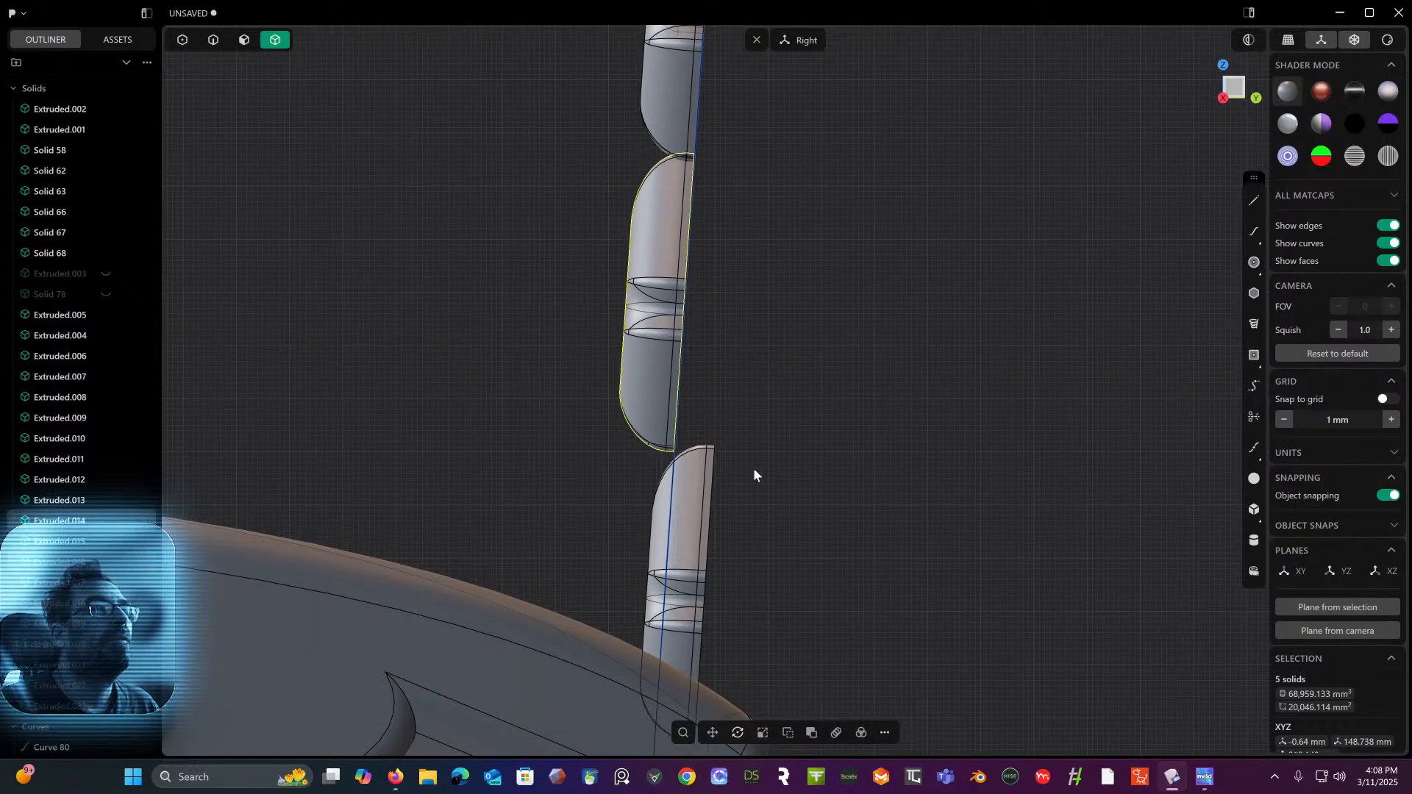
- Move the lowest row of five diamond cushions 7.32 mm toward the chair's front, flush with the tilted panel
{"action": "middle_click_drag", "start_coordinate": [755, 448], "coordinate": [801, 468]}
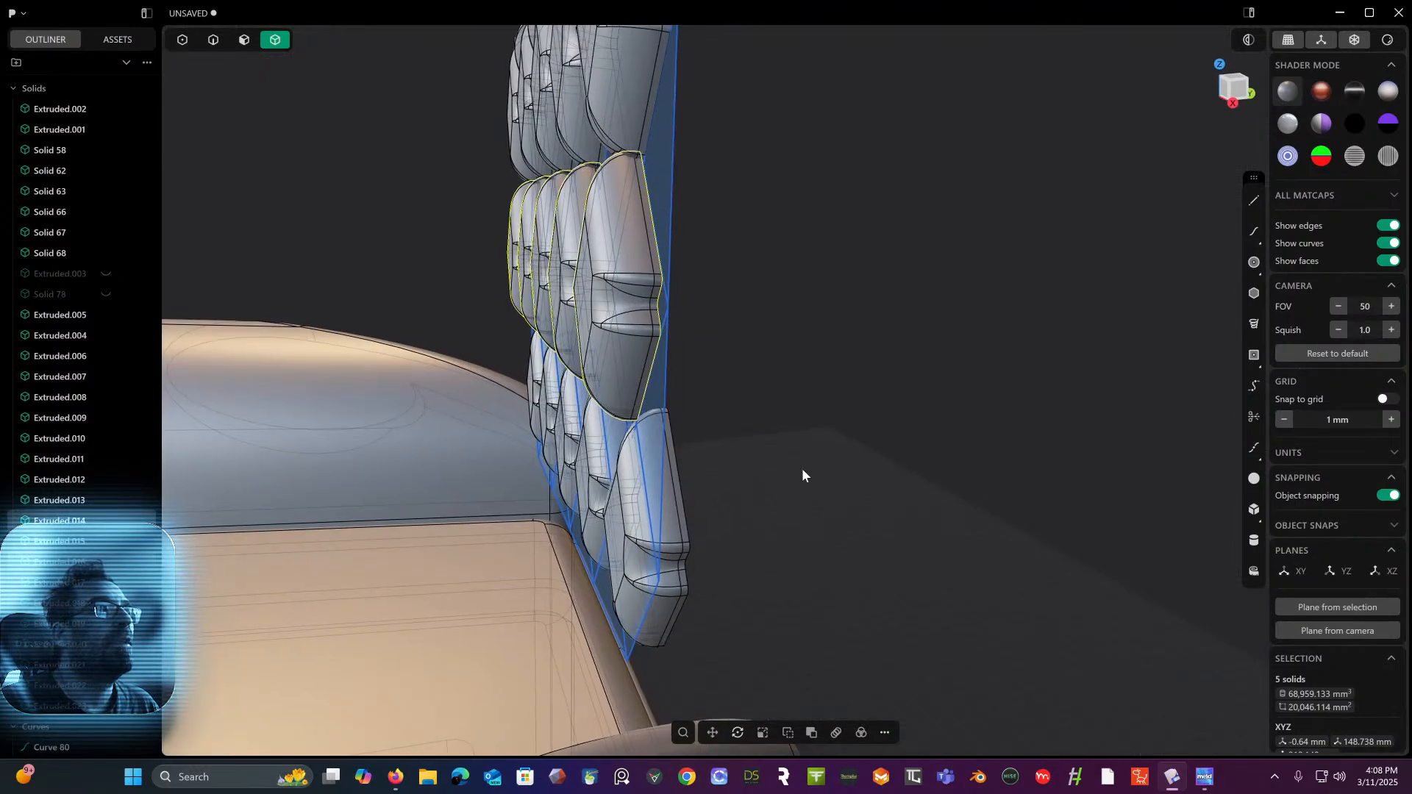
{"action": "left_click", "coordinate": [537, 398]}
{"action": "left_click", "coordinate": [546, 403], "text": "shift"}
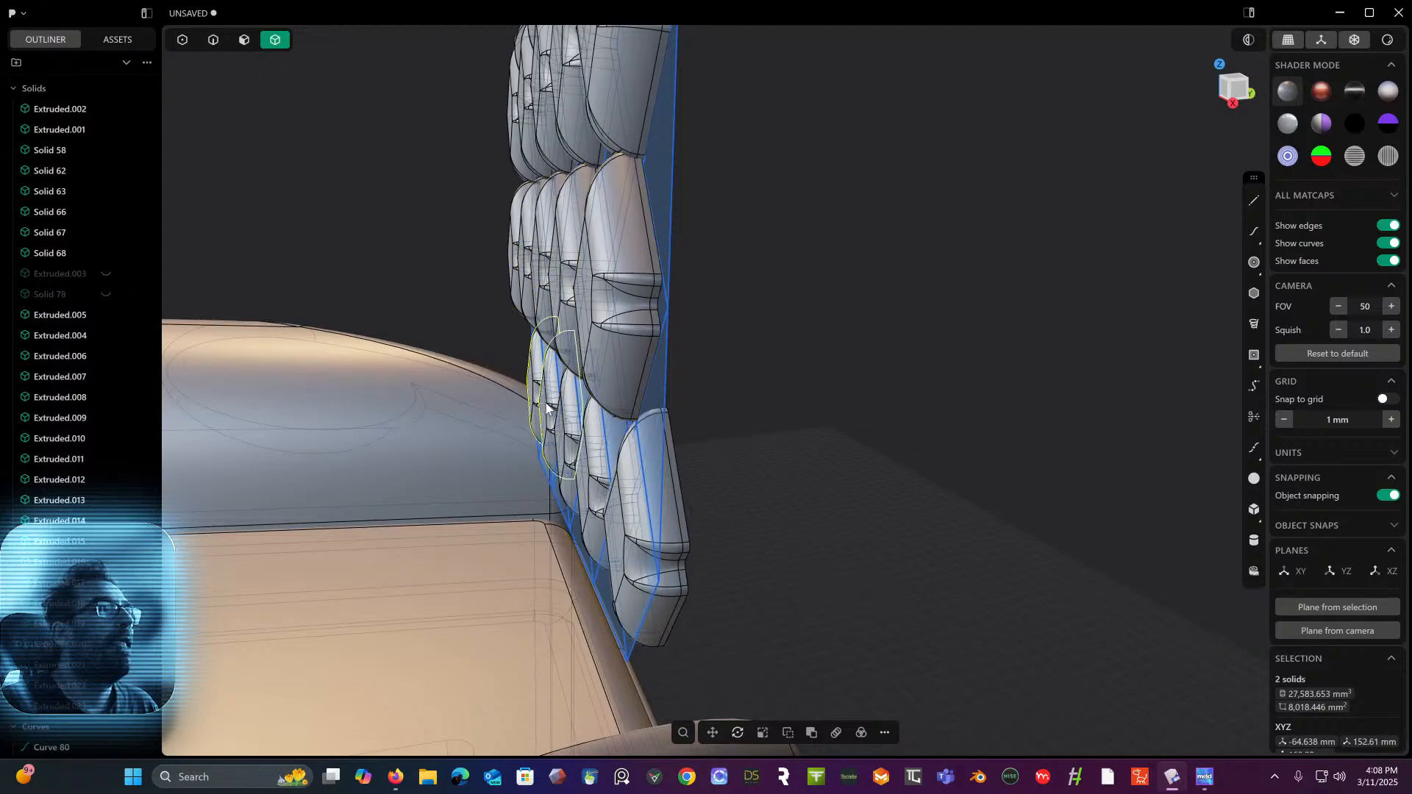
{"action": "left_click", "coordinate": [577, 437], "text": "shift"}
{"action": "left_click", "coordinate": [609, 445], "text": "shift"}
{"action": "left_click", "coordinate": [648, 476], "text": "shift"}
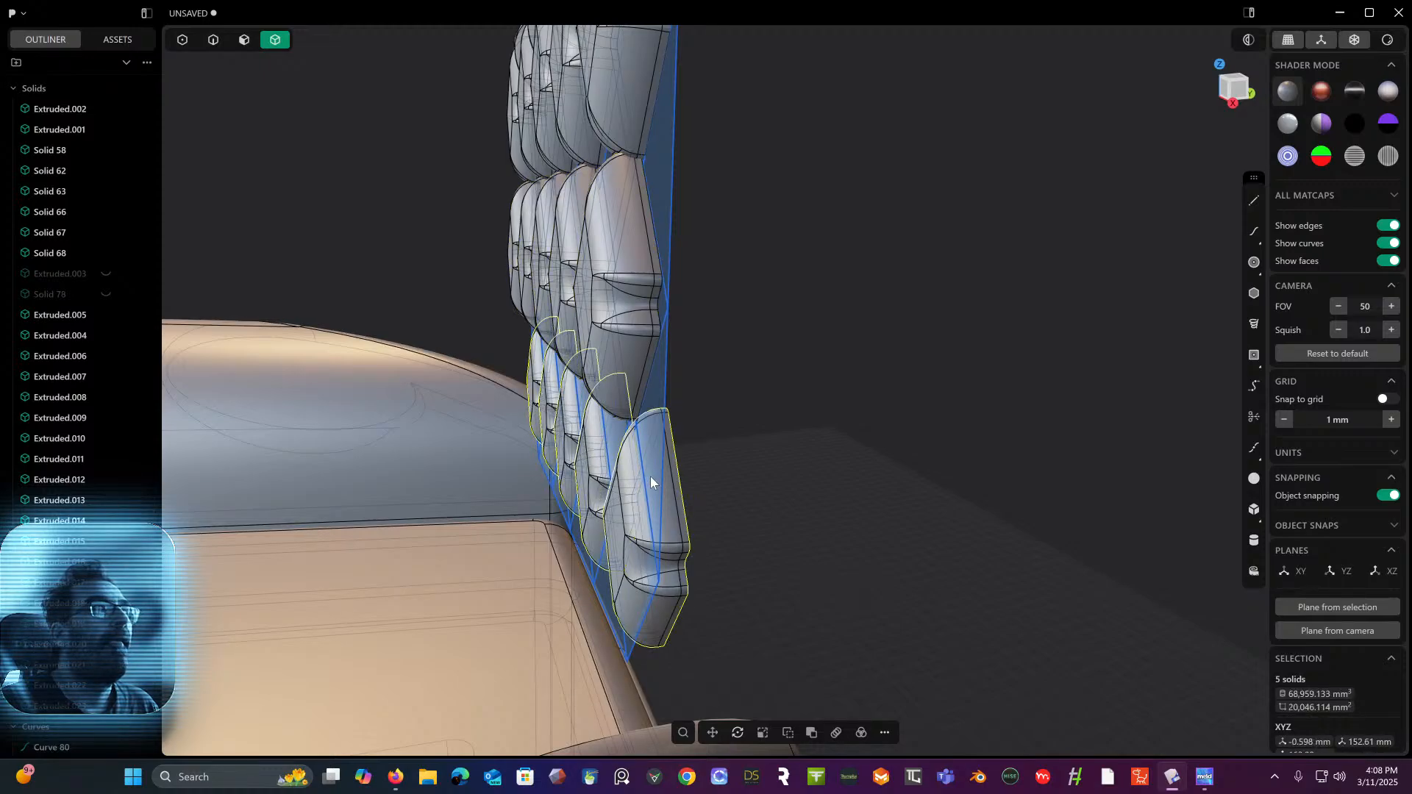
{"action": "left_click", "coordinate": [1239, 87]}
{"action": "middle_click_drag", "start_coordinate": [940, 191], "coordinate": [929, 24], "text": "shift"}
{"action": "key", "text": "g"}
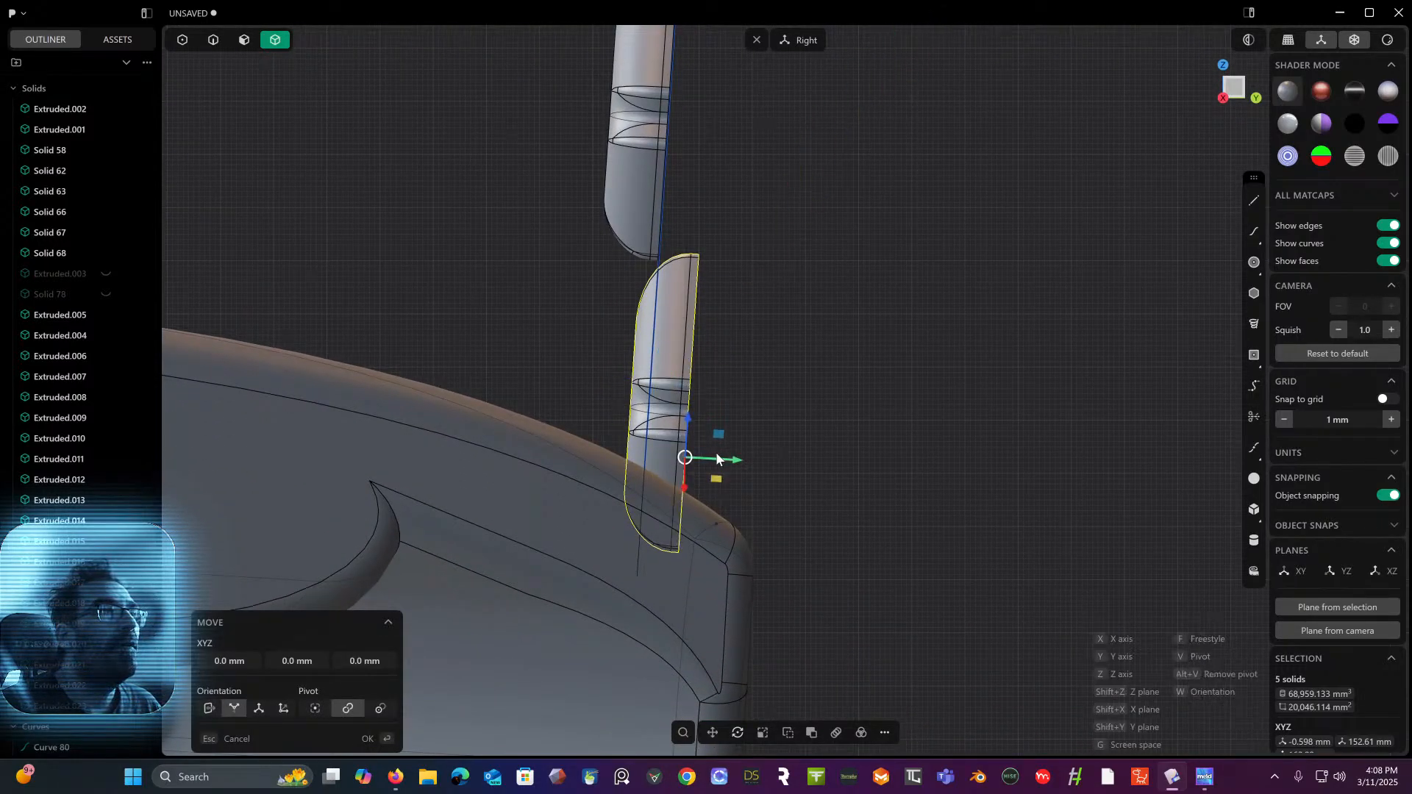
{"action": "left_click_drag", "start_coordinate": [740, 457], "coordinate": [652, 359]}
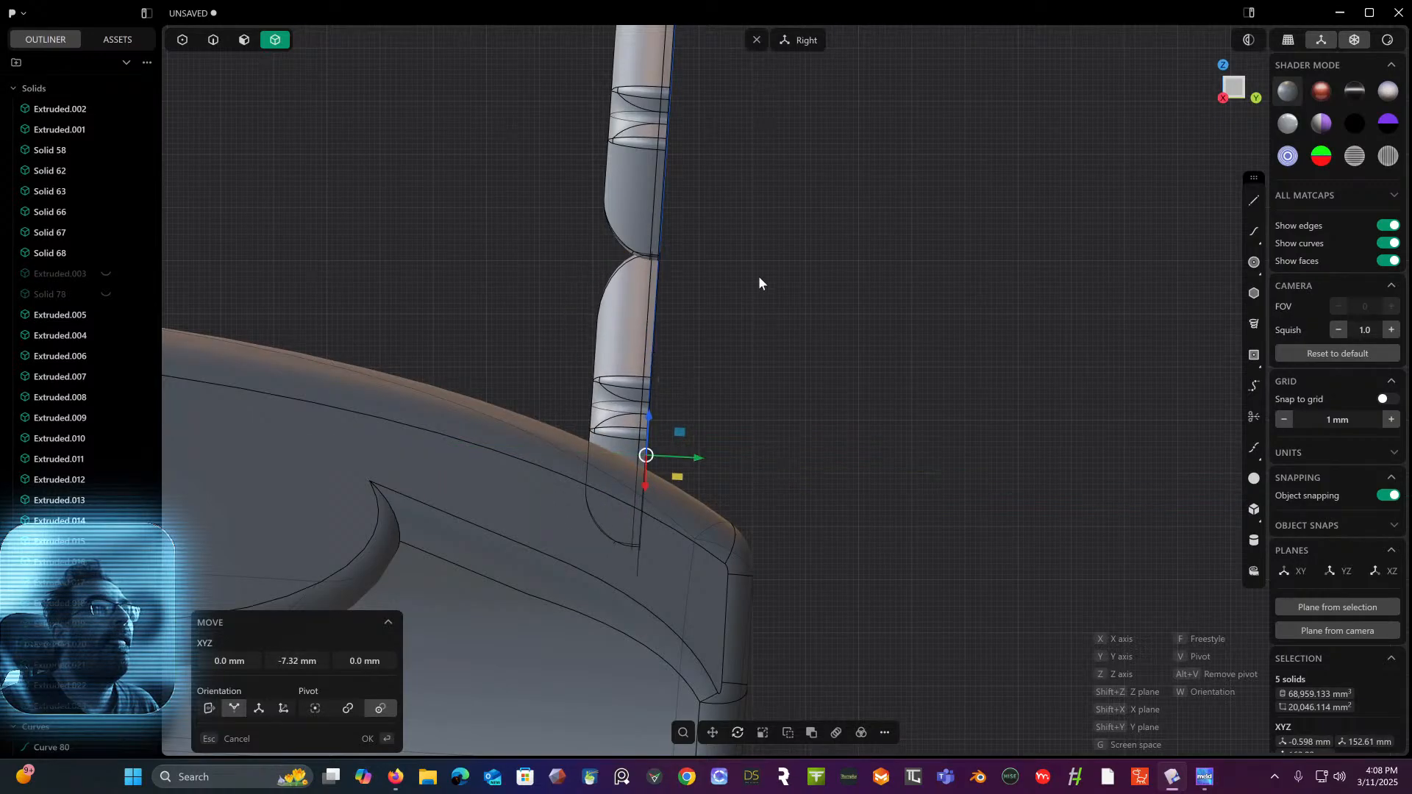
- Duplicate the second triangular cushion on the upper edge and move the copy -89.48 mm in X and -56.06 mm in Z to the panel's side edge
{"action": "middle_click_drag", "start_coordinate": [750, 286], "coordinate": [988, 373]}
{"action": "scroll", "coordinate": [920, 311], "scroll_direction": "down", "scroll_amount": 8}
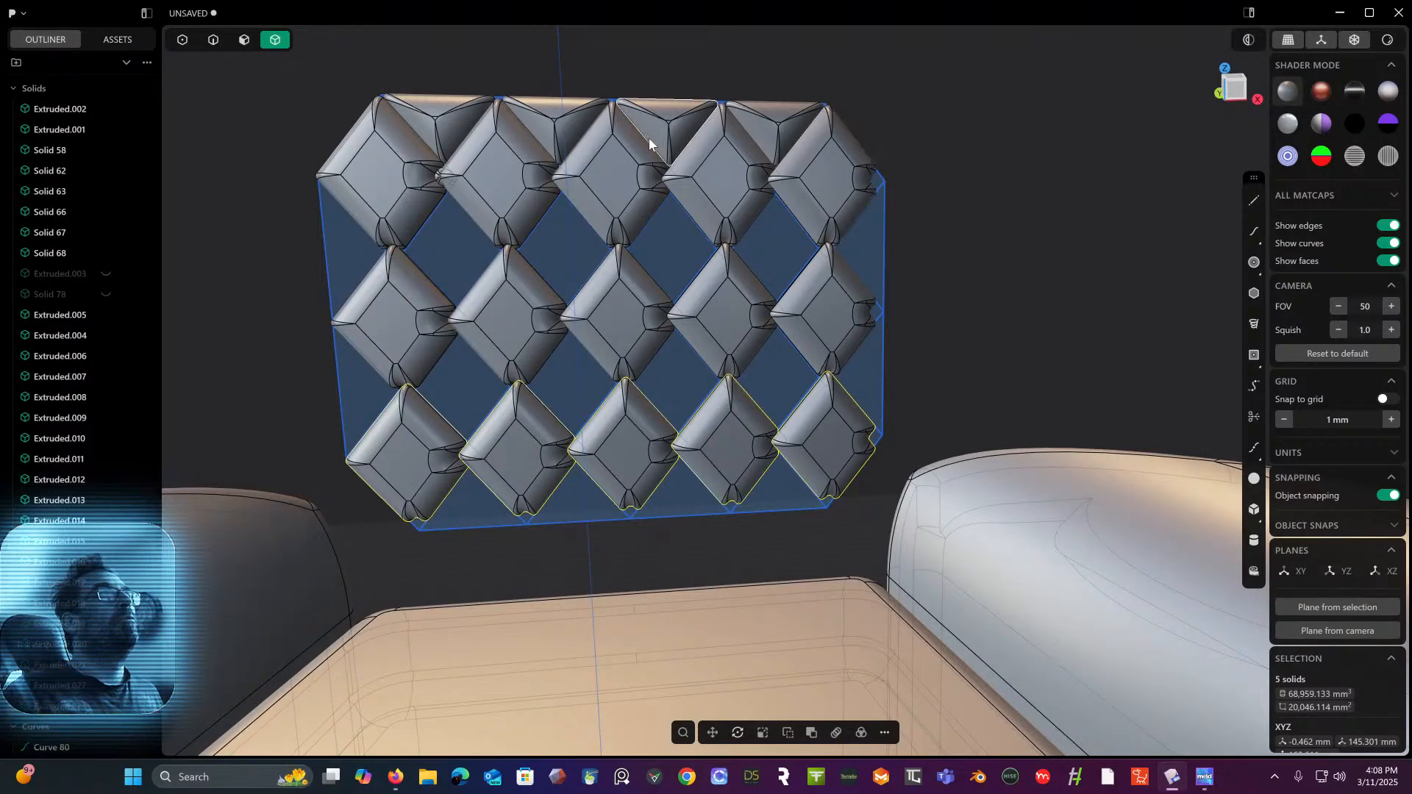
{"action": "left_click", "coordinate": [443, 117]}
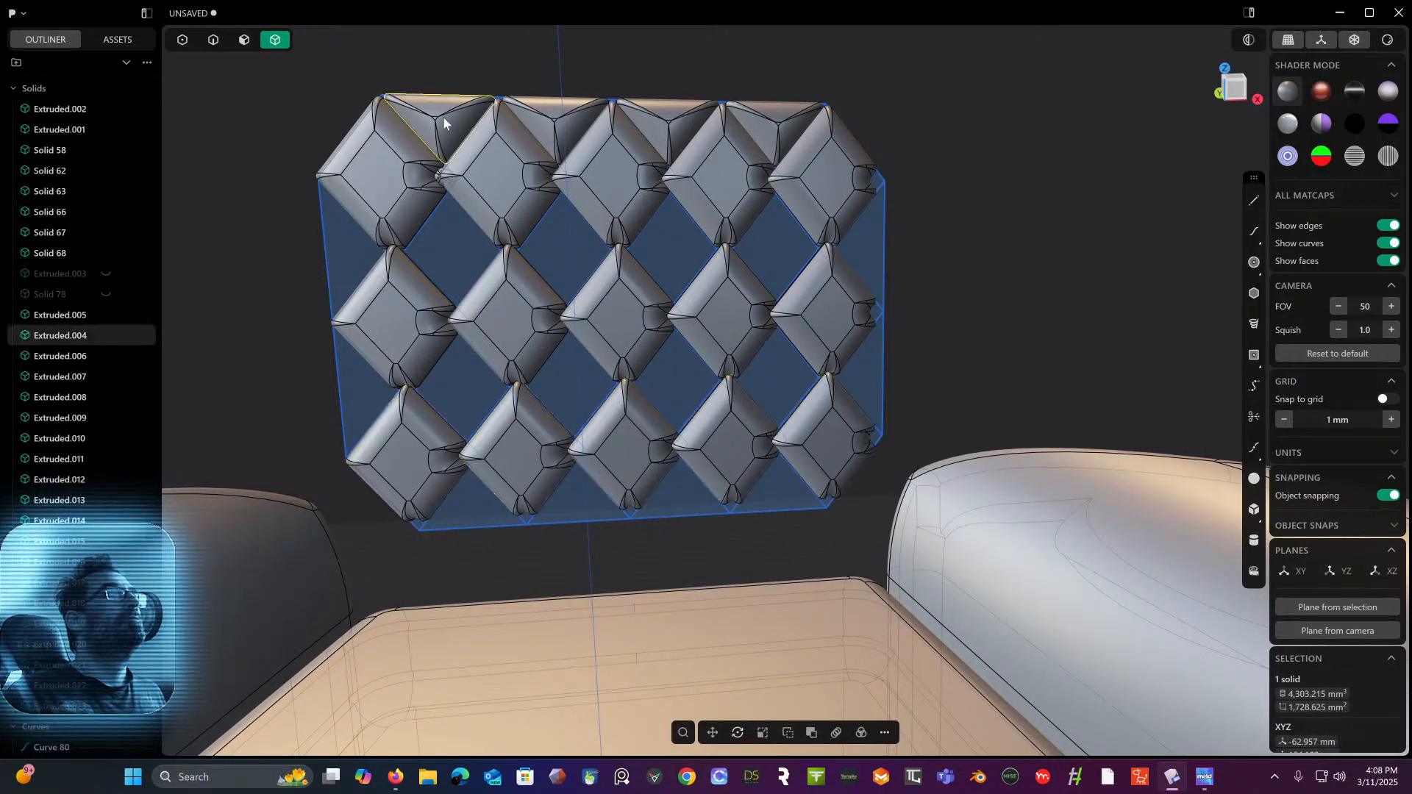
{"action": "left_click", "coordinate": [541, 125]}
{"action": "key", "text": "g"}
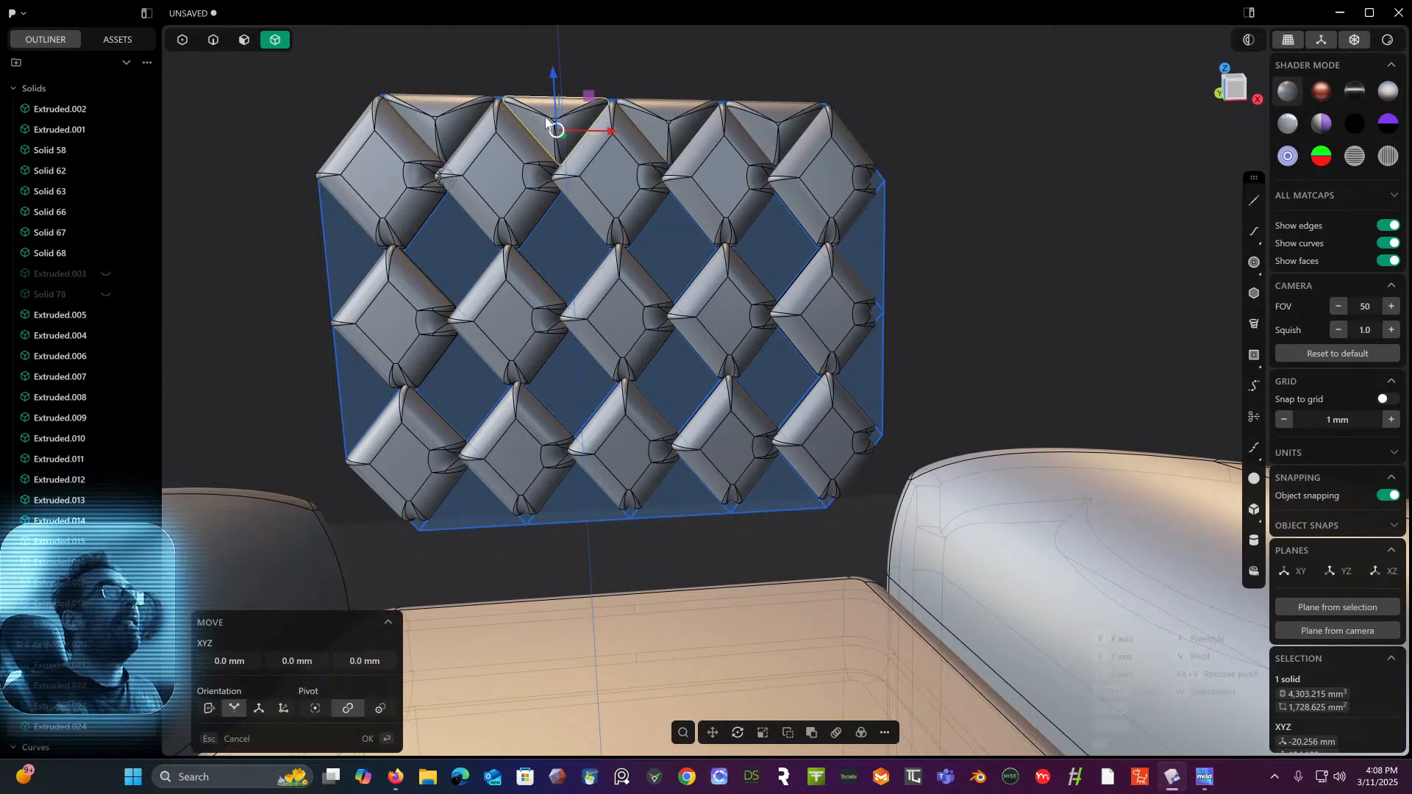
{"action": "left_click", "coordinate": [1235, 87]}
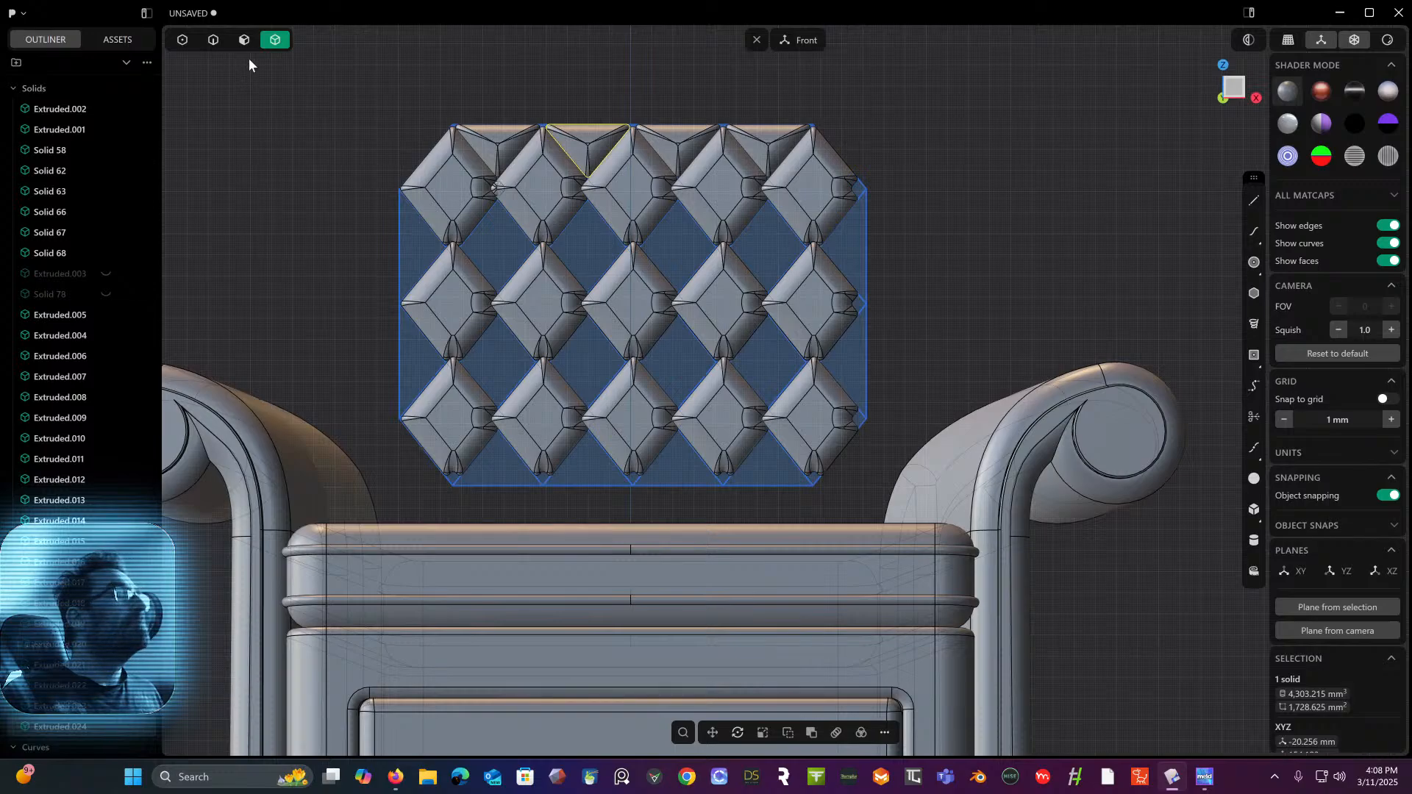
{"action": "key", "text": "g"}
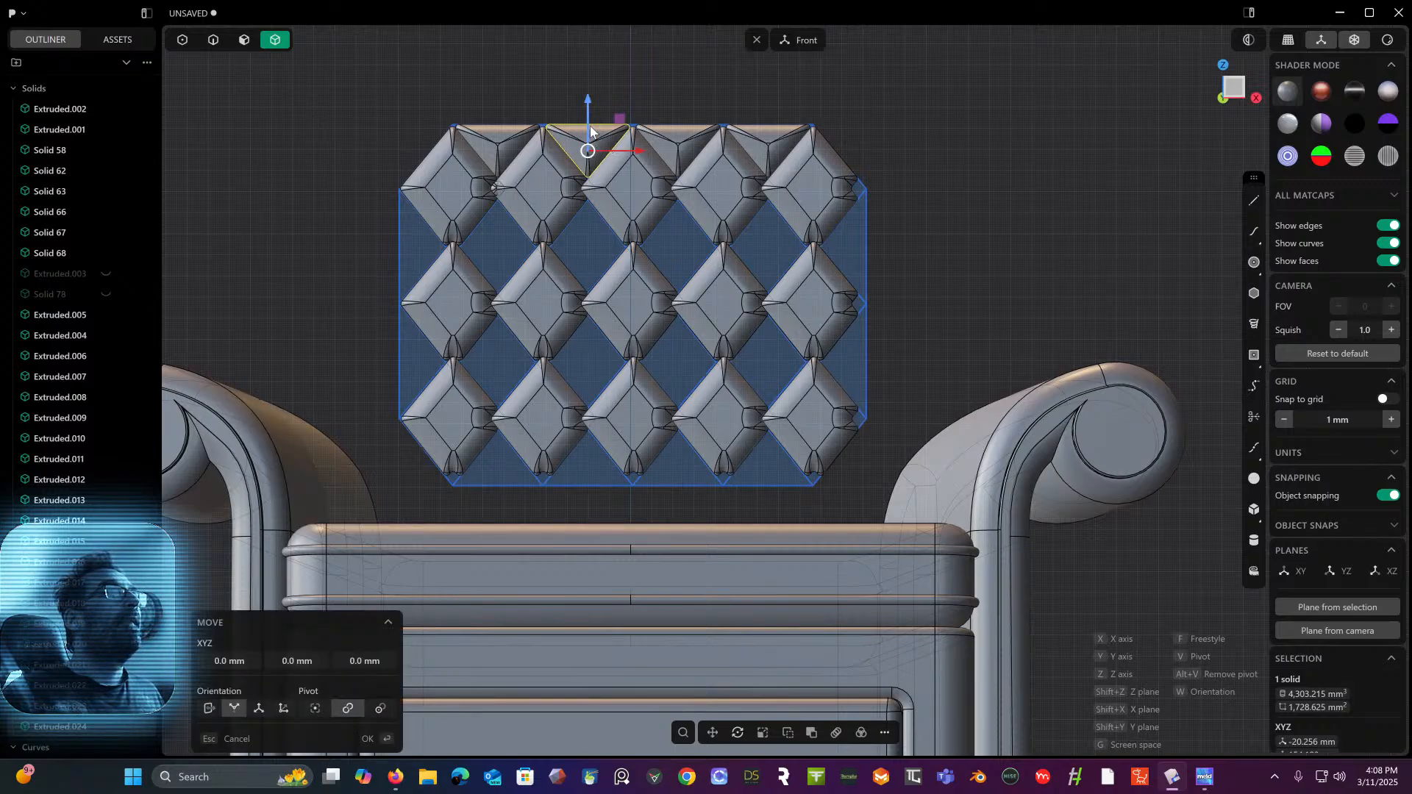
{"action": "left_click_drag", "start_coordinate": [588, 151], "coordinate": [399, 269]}
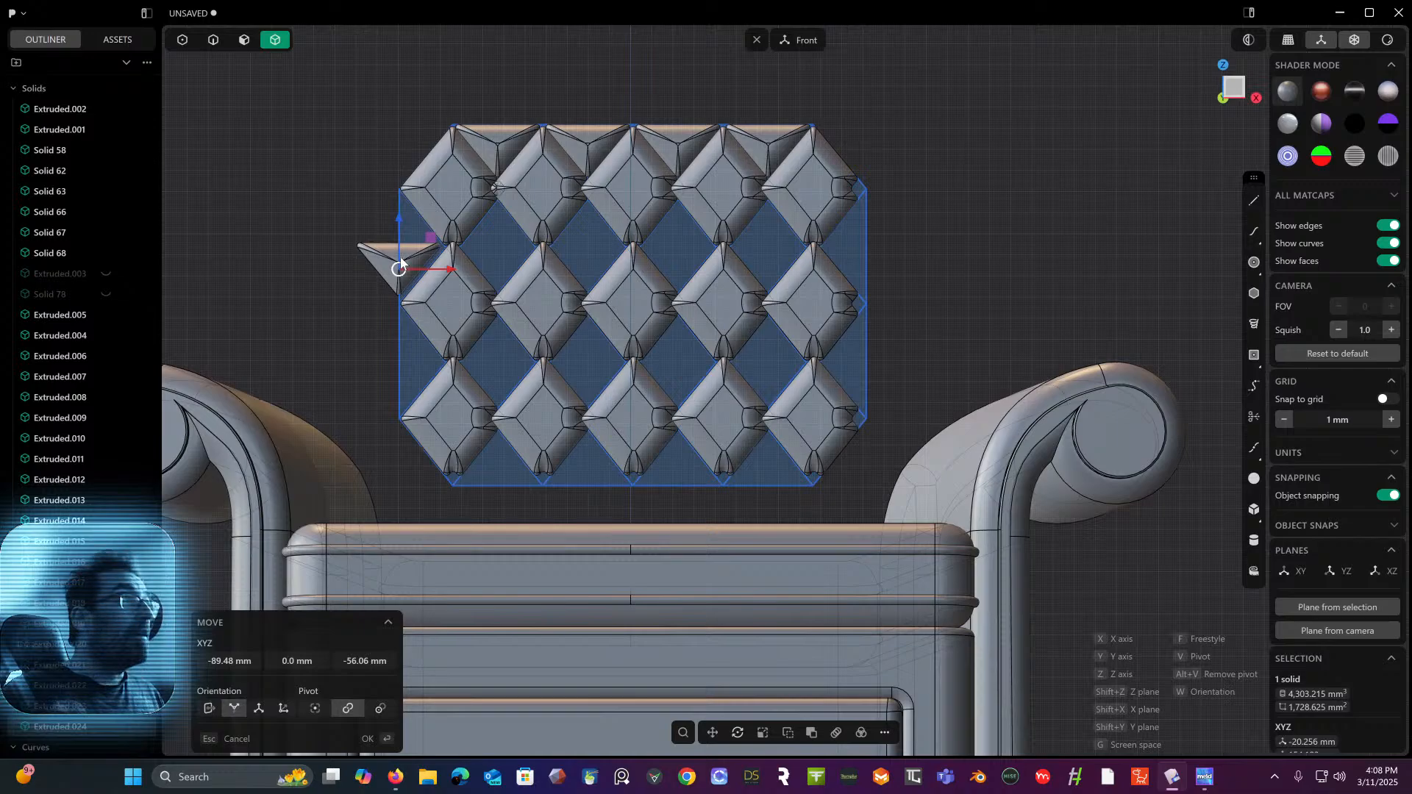
- Rotate the copied triangular cushion 90° so its tip points into the panel
{"action": "key", "text": "r"}
{"action": "left_click_drag", "start_coordinate": [427, 231], "coordinate": [392, 215]}
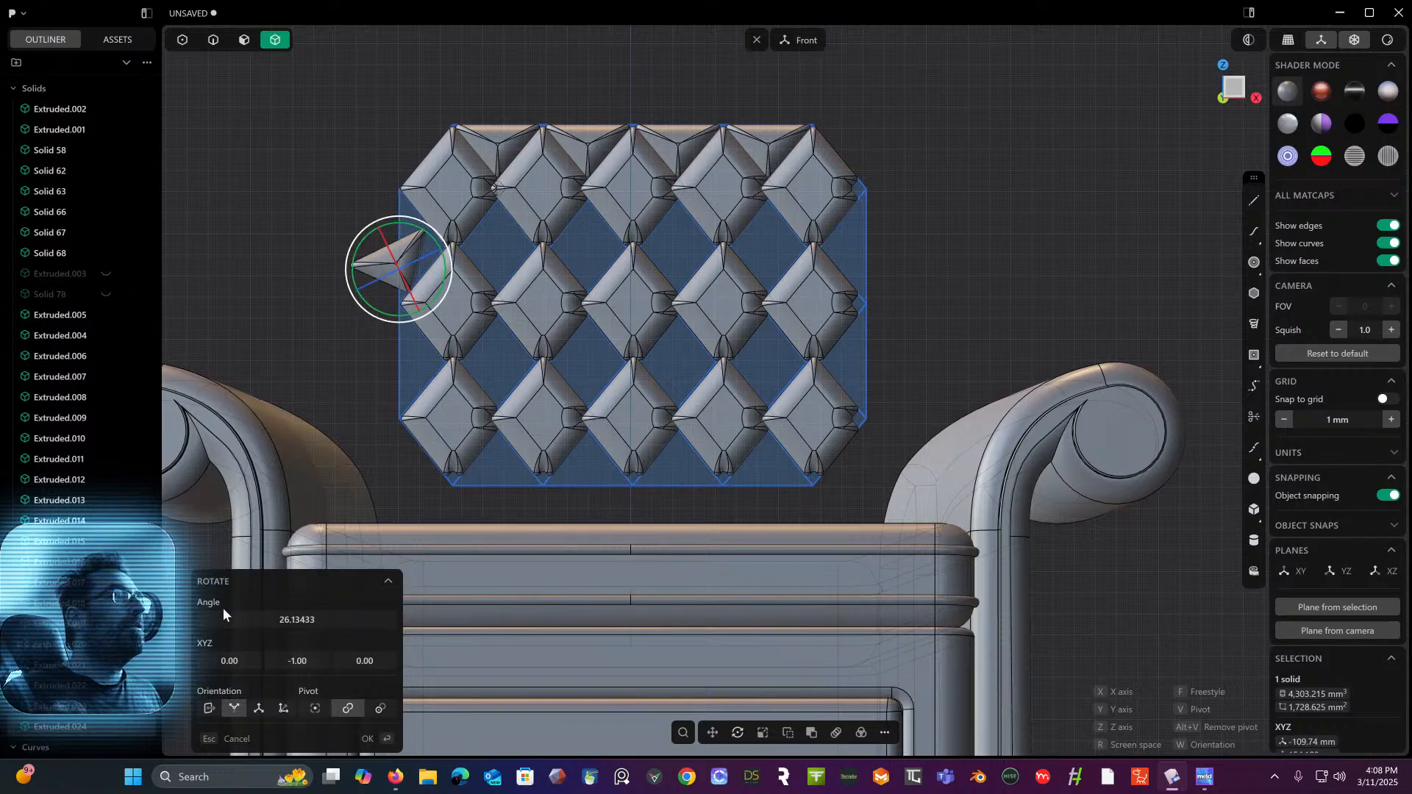
{"action": "left_click", "coordinate": [293, 620]}
{"action": "type", "text": "90"}
{"action": "key", "text": "Return"}
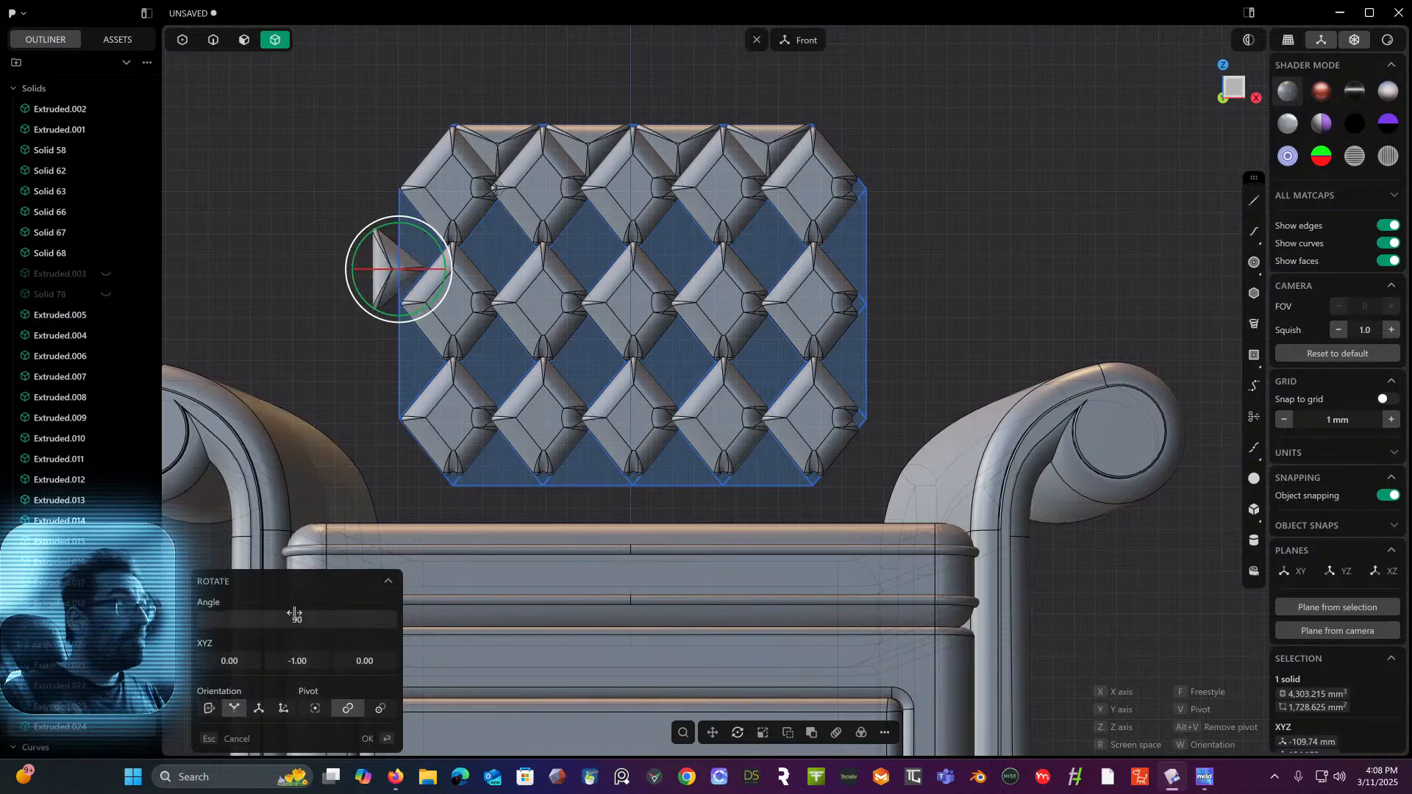
- Move the rotated triangular cushion 9.97 mm in X and 10.09 mm in Z into the side gap between the upper two diamond rows
{"action": "scroll", "coordinate": [378, 235], "scroll_direction": "up", "scroll_amount": 3}
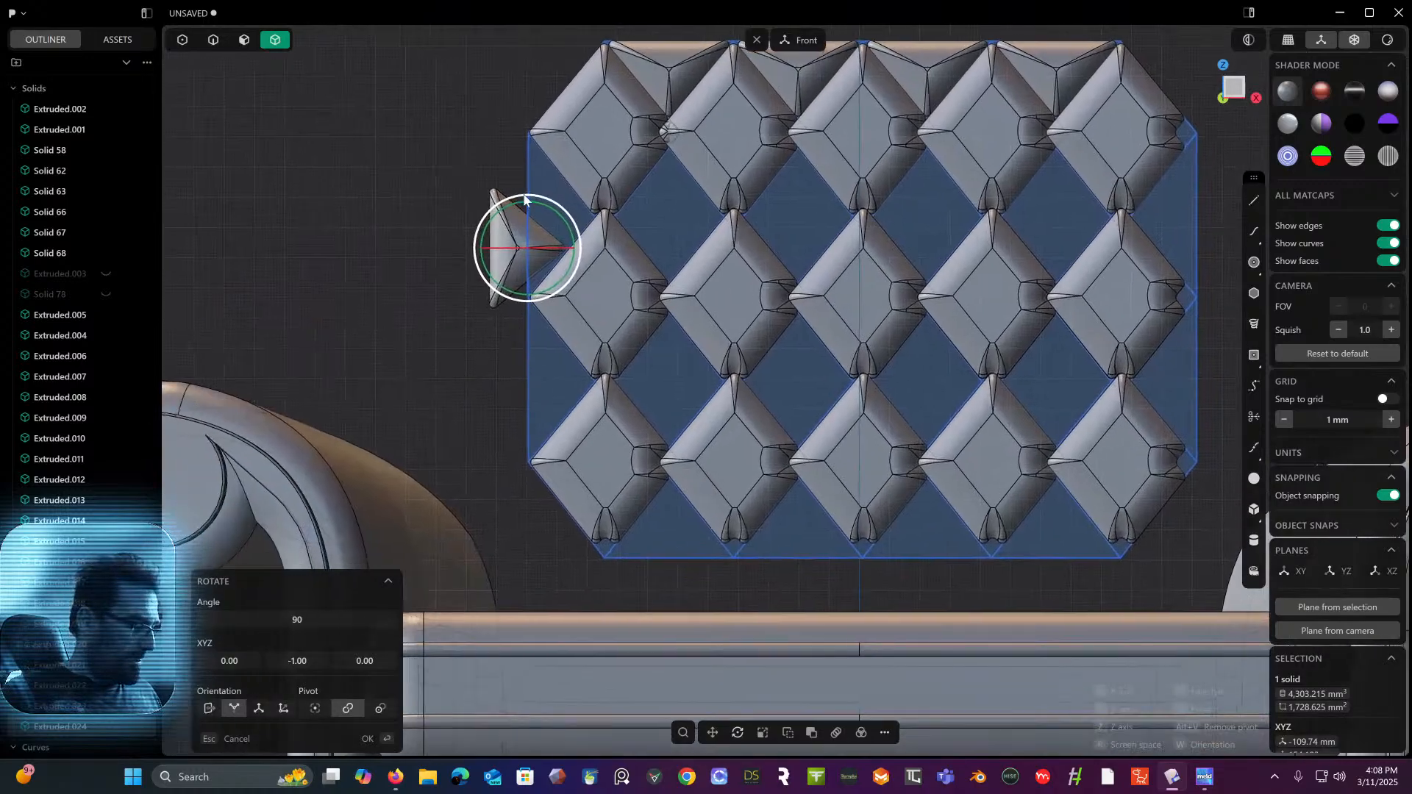
{"action": "key", "text": "g"}
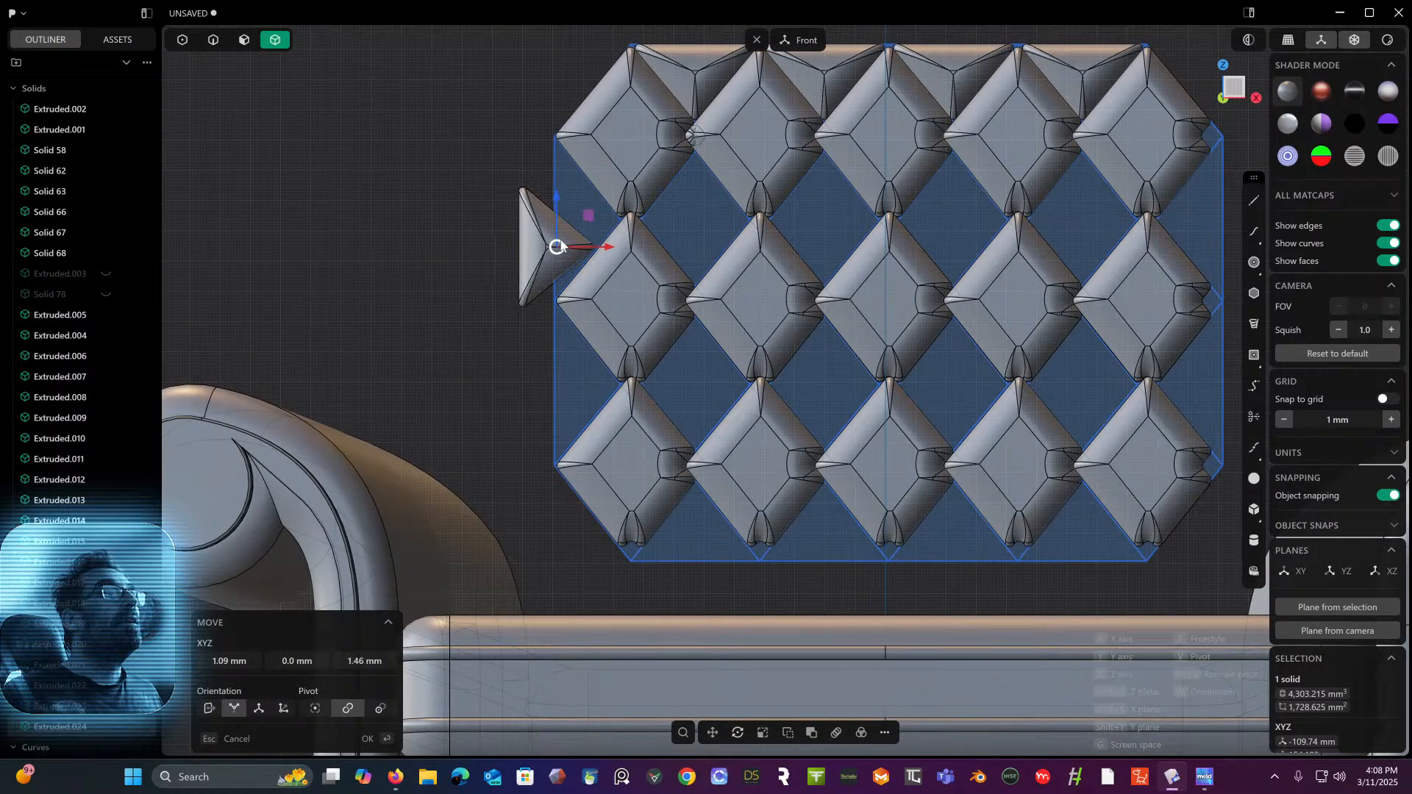
{"action": "left_click_drag", "start_coordinate": [559, 248], "coordinate": [584, 221]}
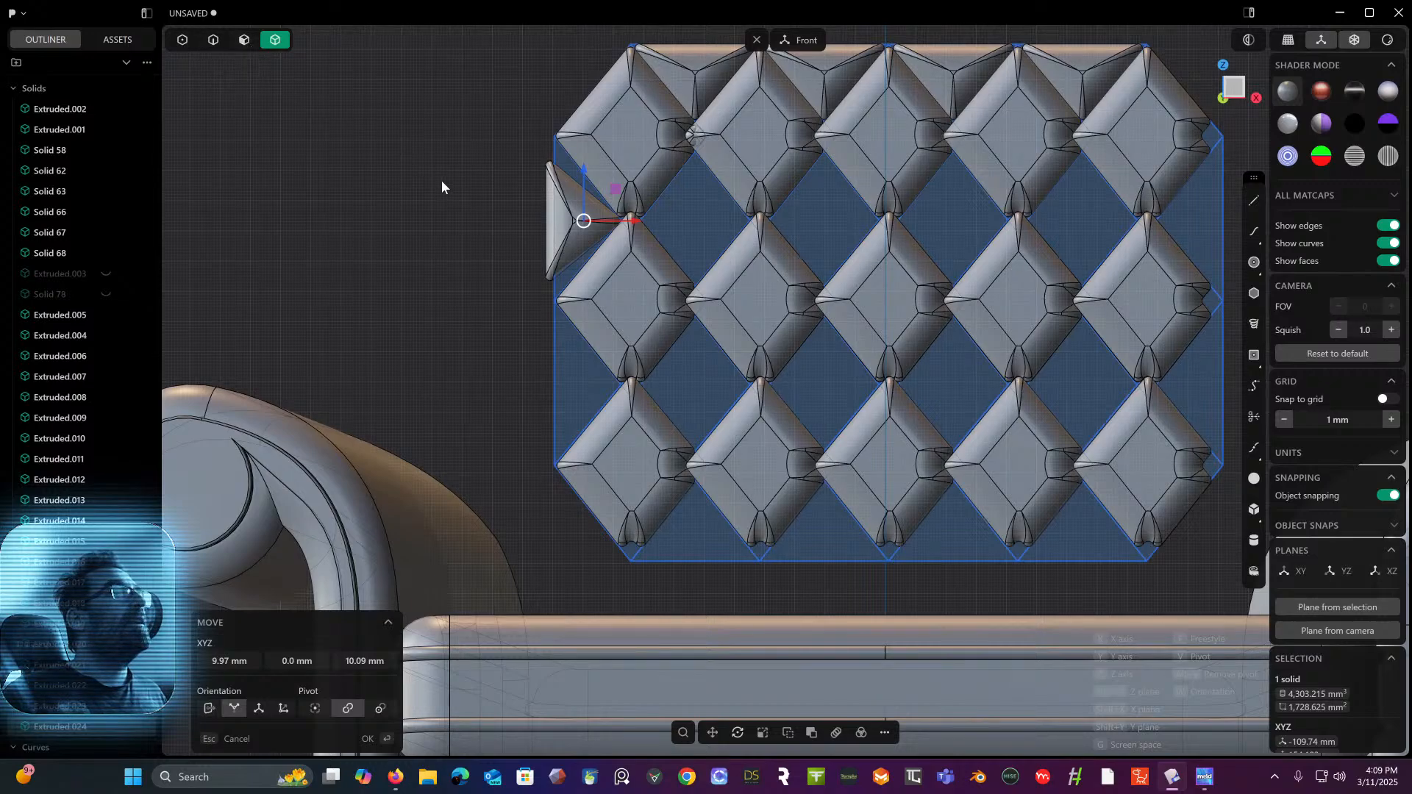
- Scale the side triangular cushion to 0.91112 in X and 1.37918 in Z to fit the gap between the diamonds
{"action": "key", "text": "s"}
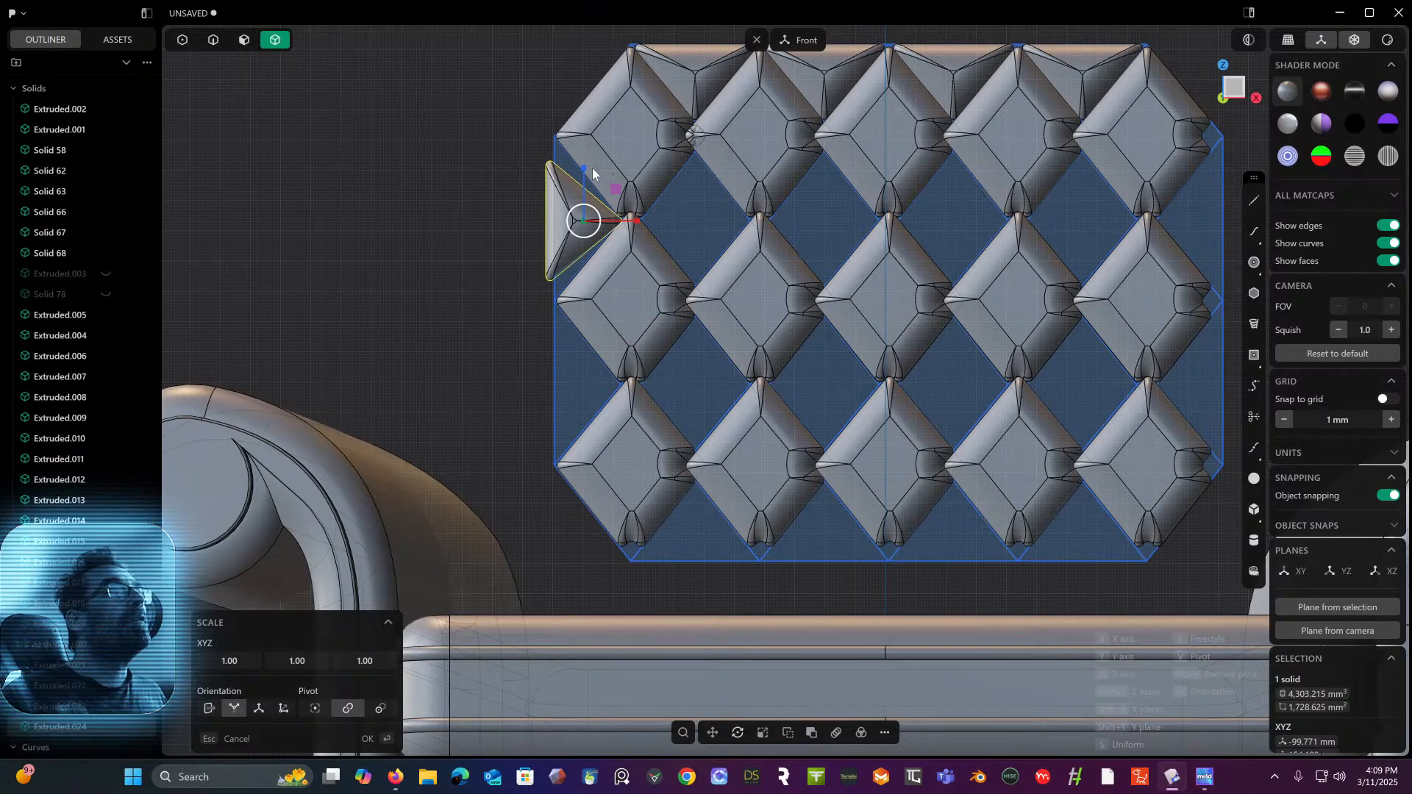
{"action": "left_click_drag", "start_coordinate": [584, 169], "coordinate": [587, 150]}
{"action": "left_click_drag", "start_coordinate": [643, 218], "coordinate": [629, 221]}
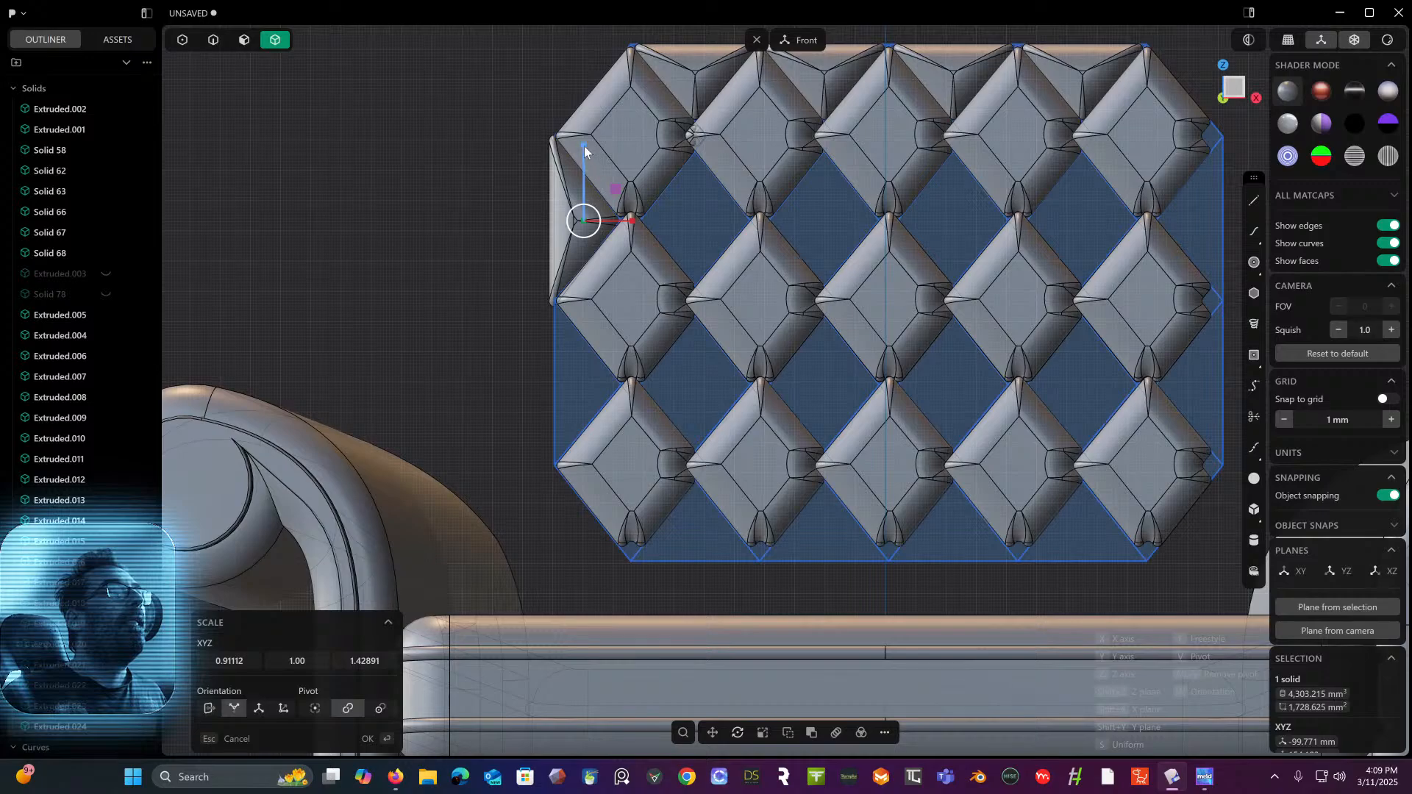
{"action": "left_click_drag", "start_coordinate": [585, 151], "coordinate": [580, 151]}
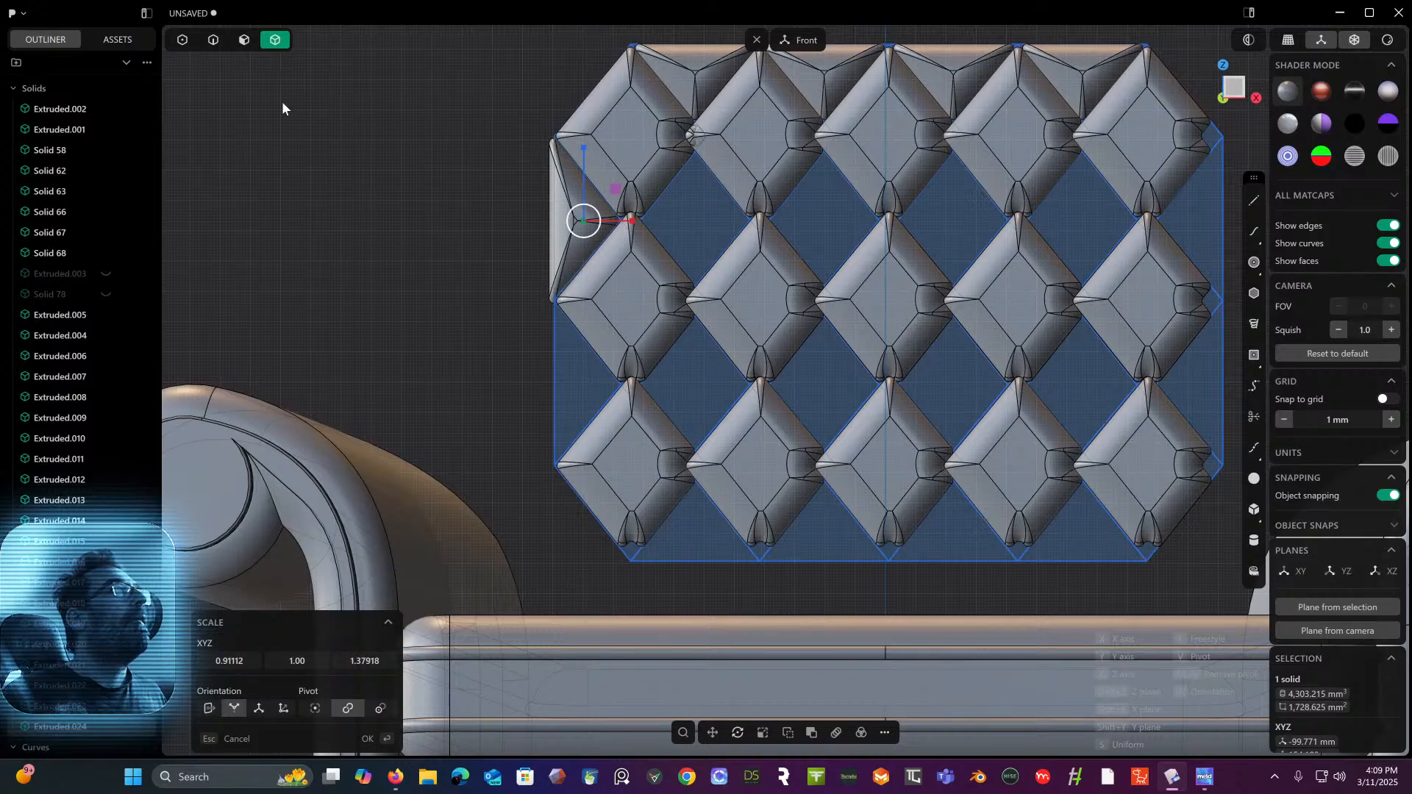
{"action": "key", "text": "Return"}
- Nudge the side triangular cushion -0.12 mm in X and -0.12 mm in Z between the upper two diamond rows
{"action": "key", "text": "g"}
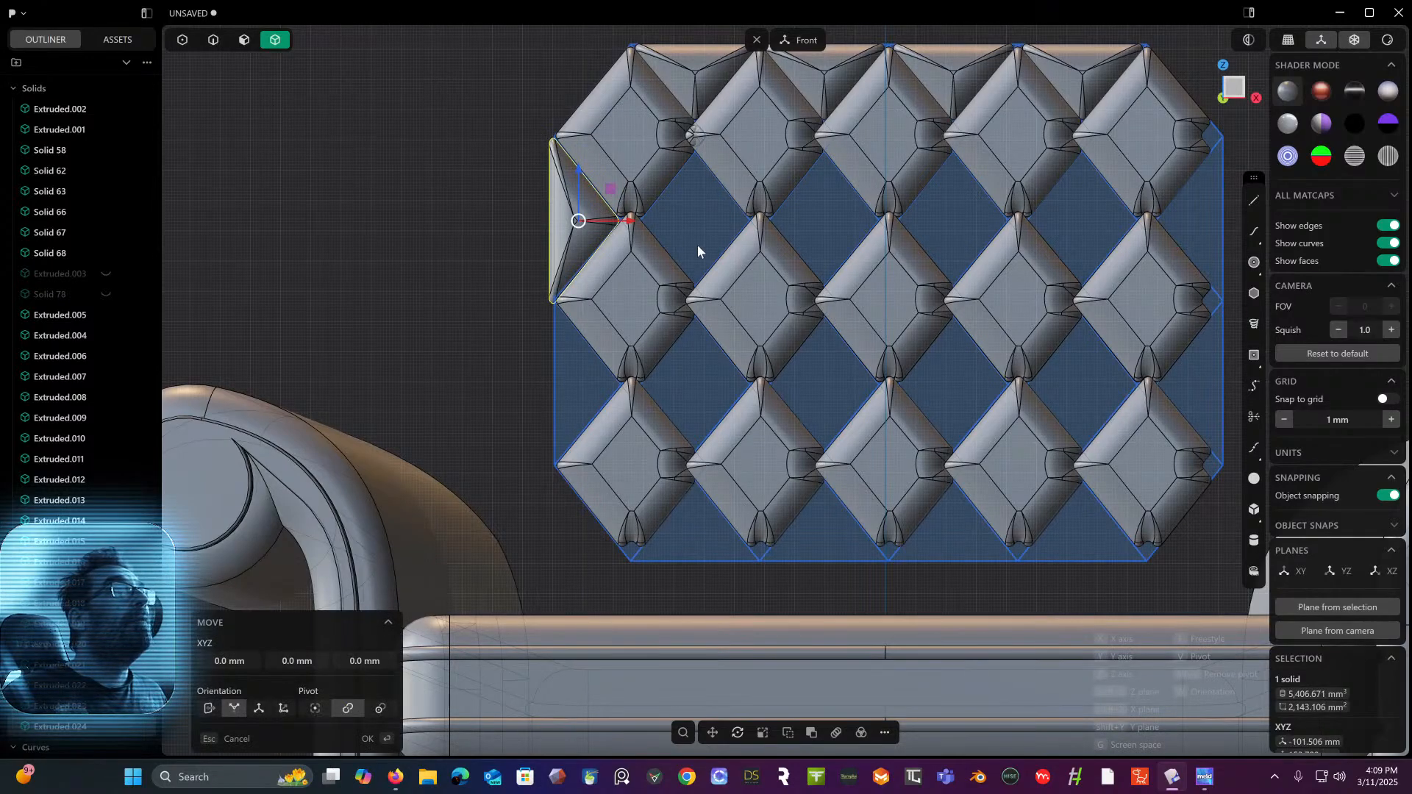
{"action": "left_click_drag", "start_coordinate": [585, 226], "coordinate": [581, 228]}
{"action": "middle_click_drag", "start_coordinate": [699, 156], "coordinate": [515, 179]}
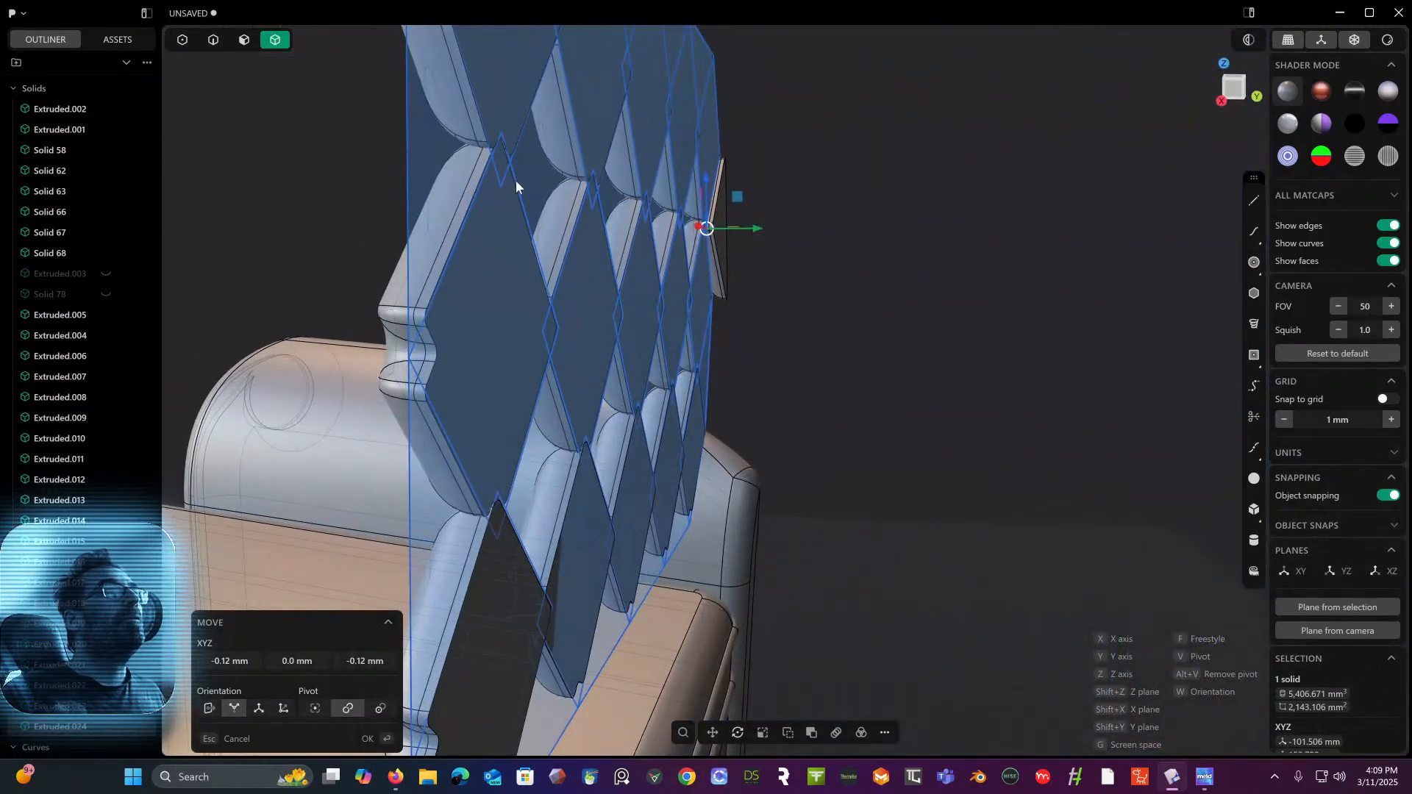
{"action": "left_click", "coordinate": [1235, 92]}
{"action": "scroll", "coordinate": [825, 219], "scroll_direction": "up", "scroll_amount": 2}
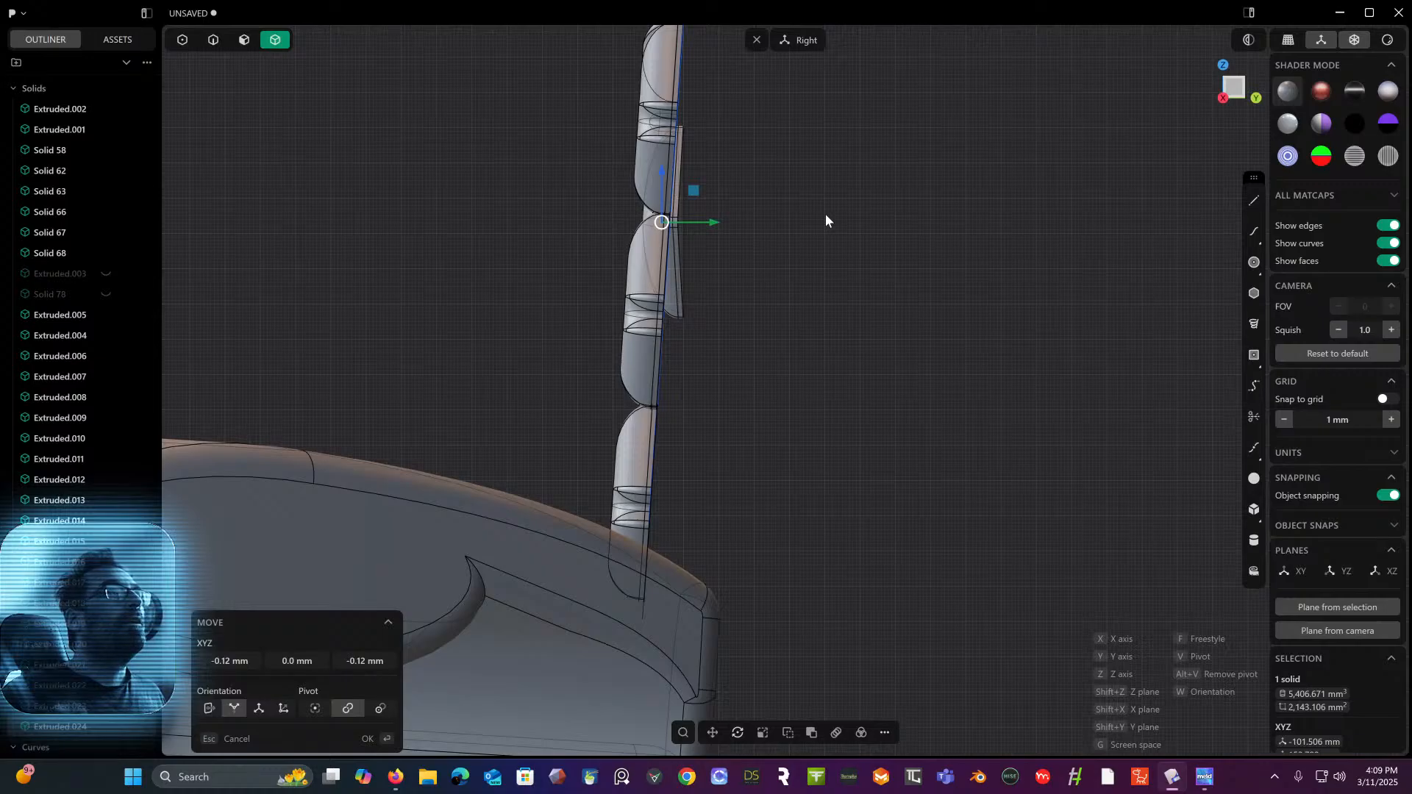
- Rotate the side triangular cushion about 0.53° around the Z axis to square its back with the panel
{"action": "middle_click_drag", "start_coordinate": [1059, 131], "coordinate": [1240, 108]}
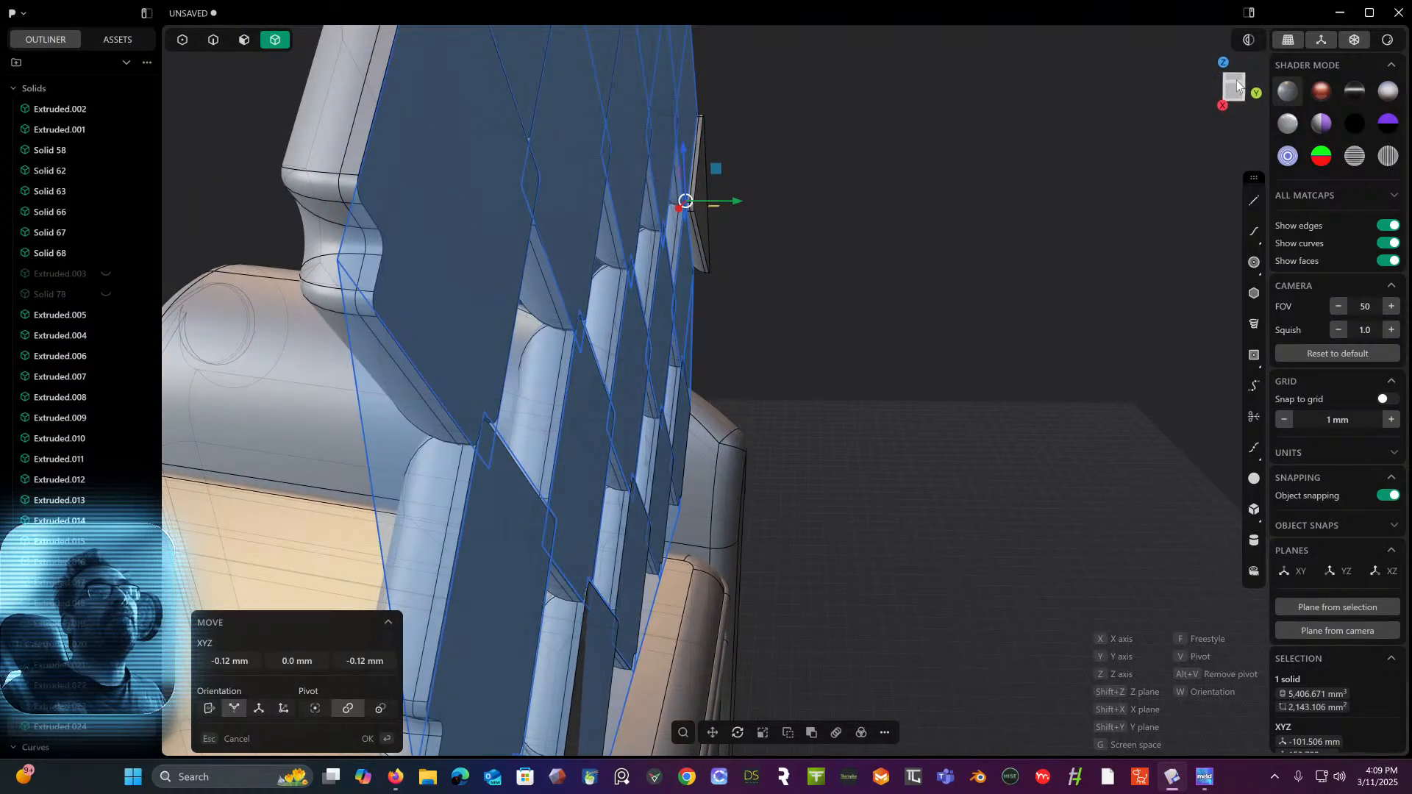
{"action": "left_click", "coordinate": [1237, 81]}
{"action": "middle_click_drag", "start_coordinate": [1099, 237], "coordinate": [920, 169], "text": "shift"}
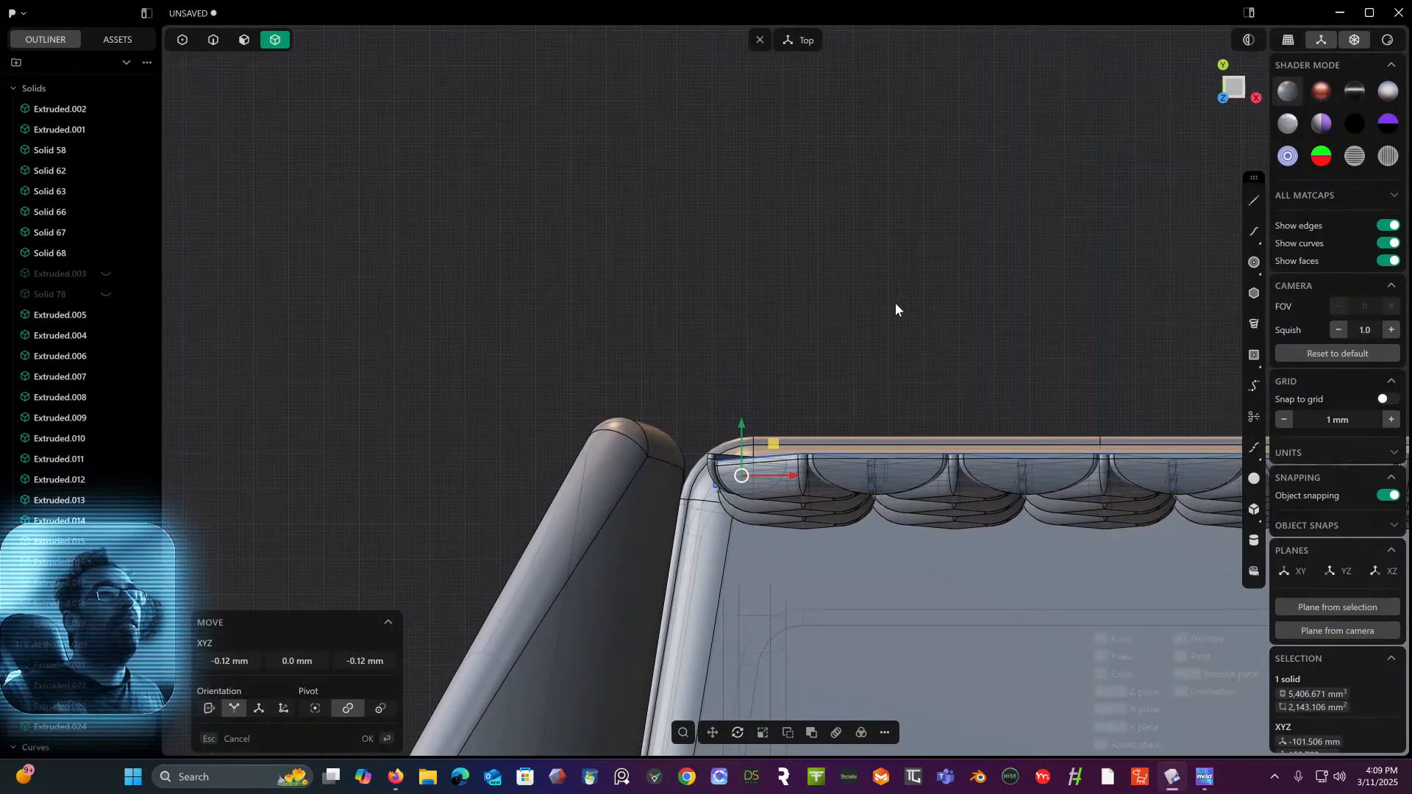
{"action": "scroll", "coordinate": [895, 303], "scroll_direction": "up", "scroll_amount": 3}
{"action": "middle_click_drag", "start_coordinate": [859, 266], "coordinate": [856, 42], "text": "shift"}
{"action": "key", "text": "r"}
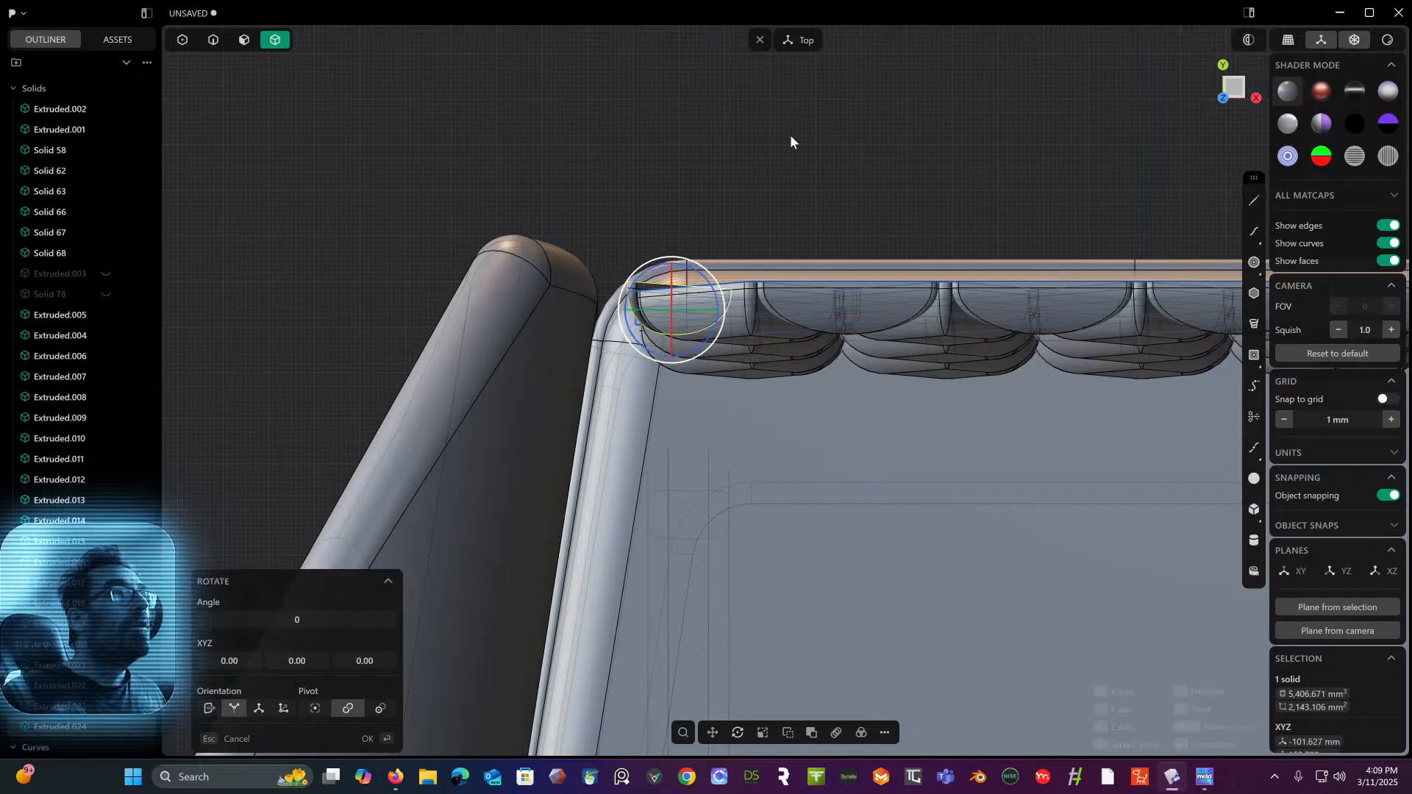
{"action": "left_click_drag", "start_coordinate": [709, 285], "coordinate": [713, 287]}
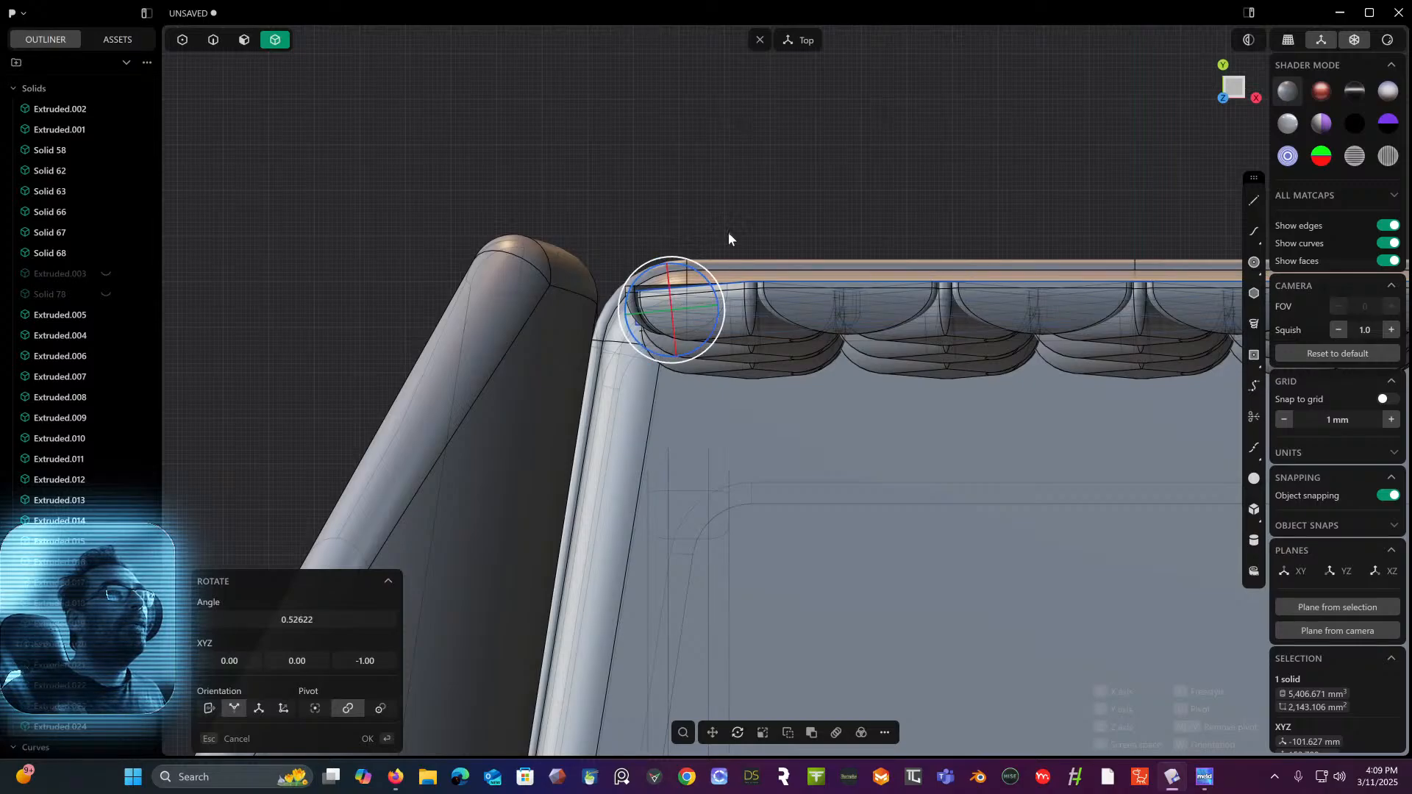
{"action": "key", "text": "Return"}
- Rotate the side triangular cushion about 3.65° around the X axis to match the backrest's tilt
{"action": "mouse_move", "coordinate": [1257, 101]}
{"action": "left_mouse_down"}
{"action": "mouse_move", "coordinate": [1028, 143]}
{"action": "mouse_move", "coordinate": [1212, 105]}
{"action": "mouse_move", "coordinate": [1126, 85]}
{"action": "mouse_move", "coordinate": [1240, 104]}
{"action": "left_mouse_up"}
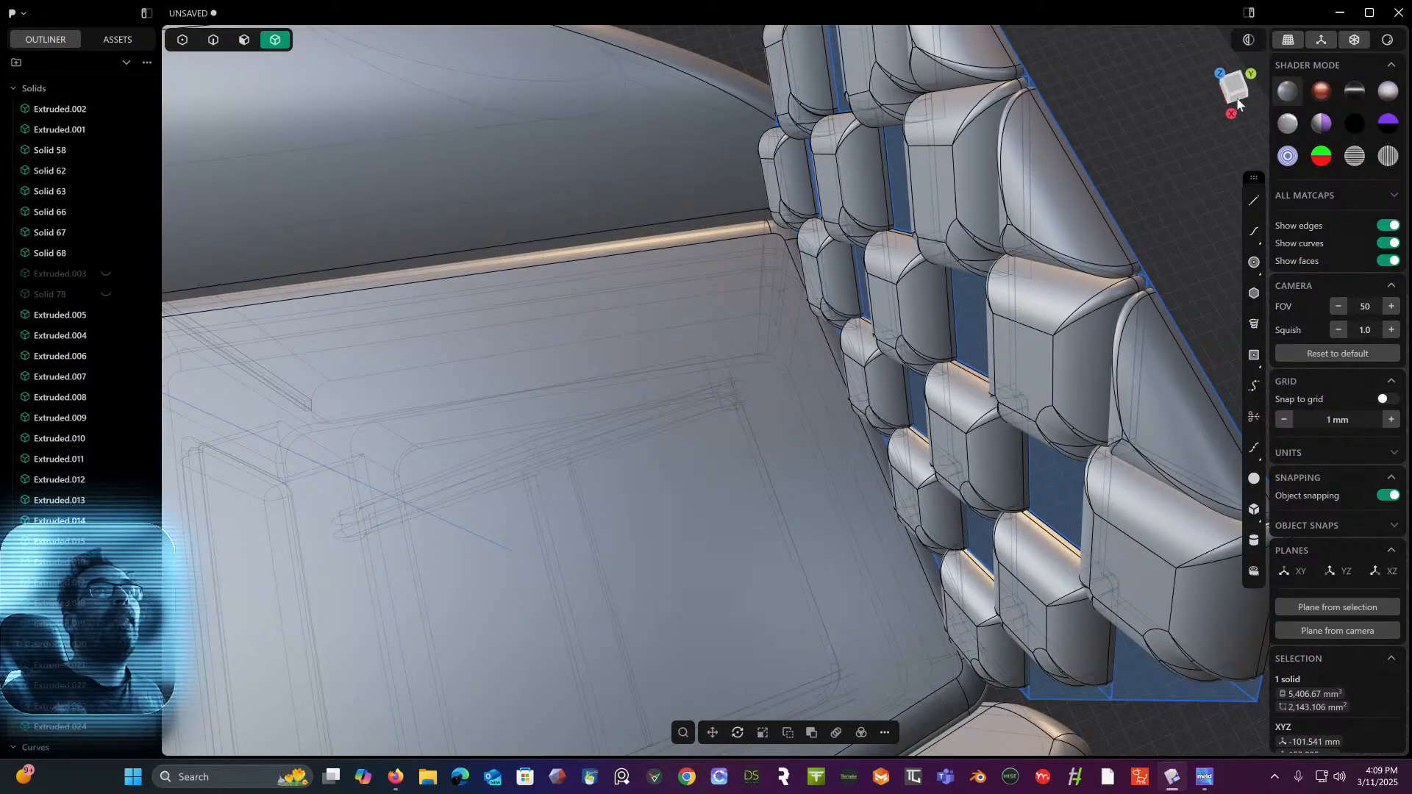
{"action": "left_click", "coordinate": [1239, 102]}
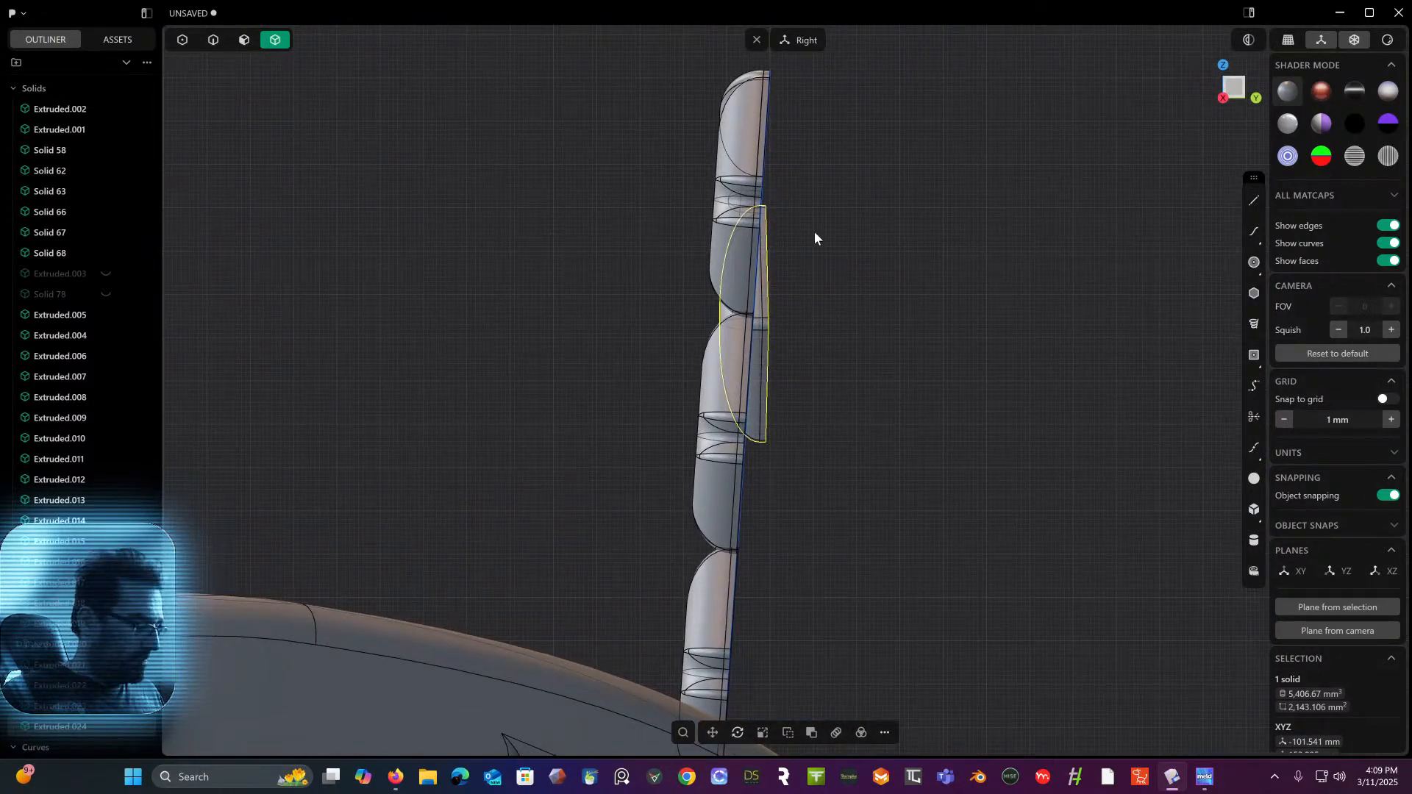
{"action": "key", "text": "r"}
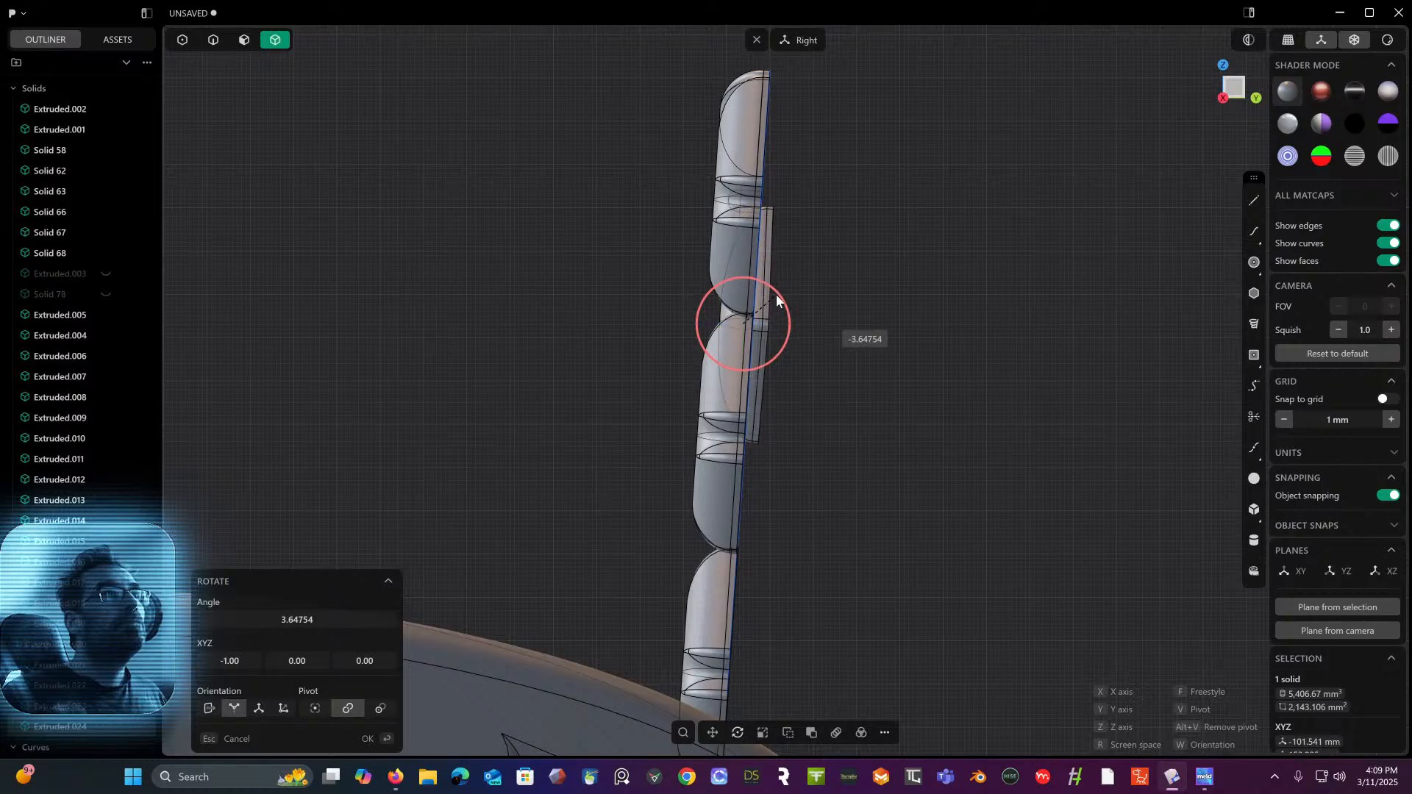
{"action": "left_click", "coordinate": [778, 295]}
{"action": "key", "text": "Return"}
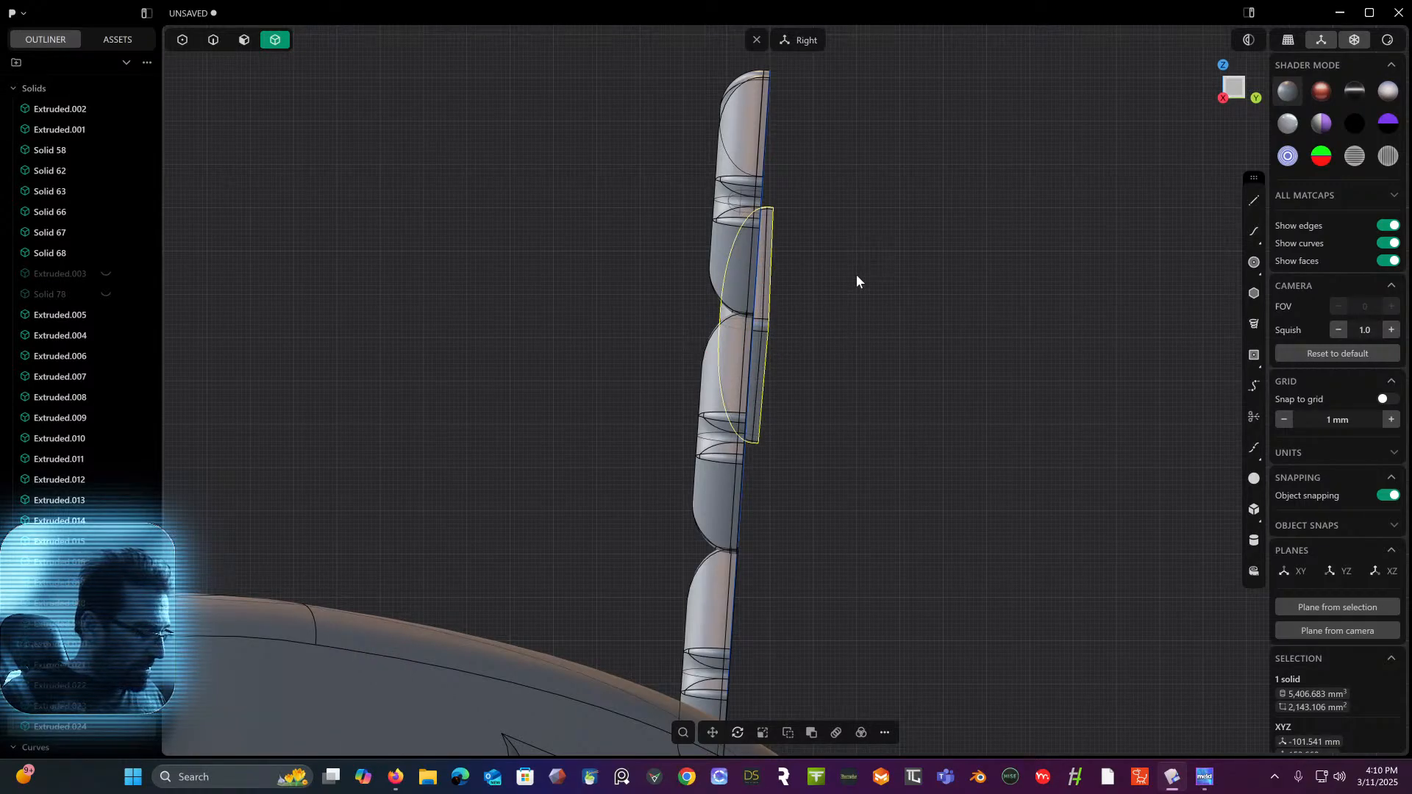
- Move the side triangular cushion -3.48 mm in Y so its back lies in line with the diamond cushions
{"action": "key", "text": "g"}
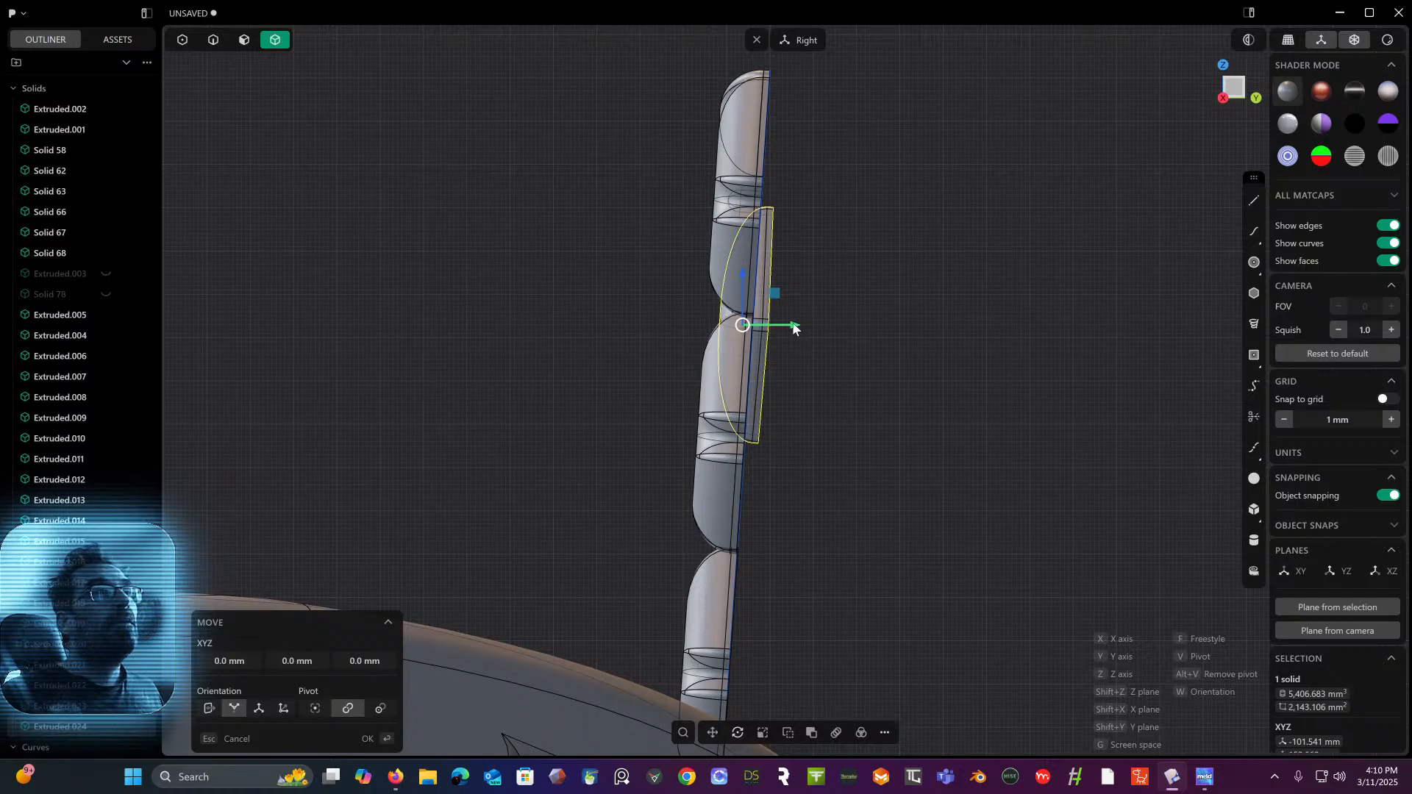
{"action": "left_click_drag", "start_coordinate": [794, 328], "coordinate": [779, 331]}
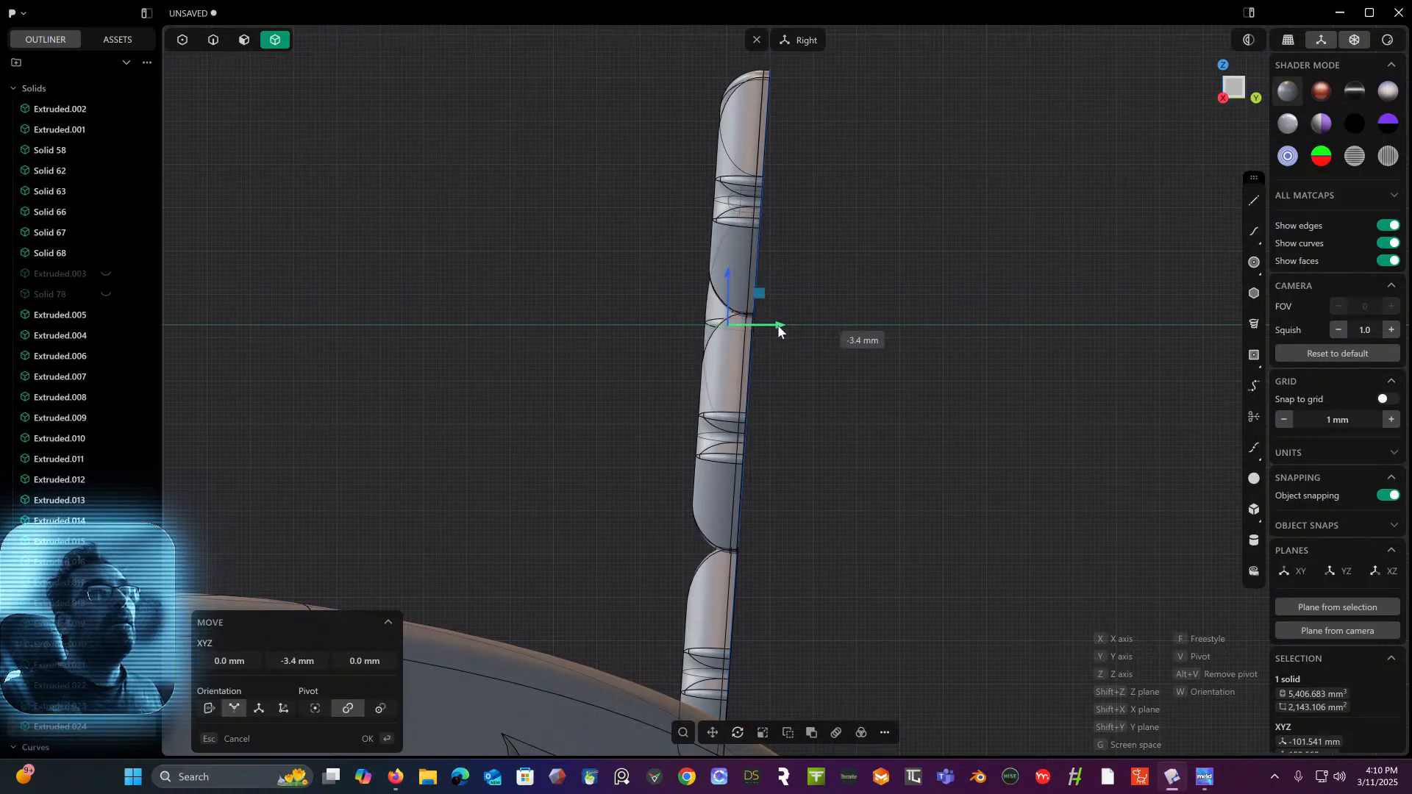
{"action": "middle_click_drag", "start_coordinate": [779, 326], "coordinate": [876, 307]}
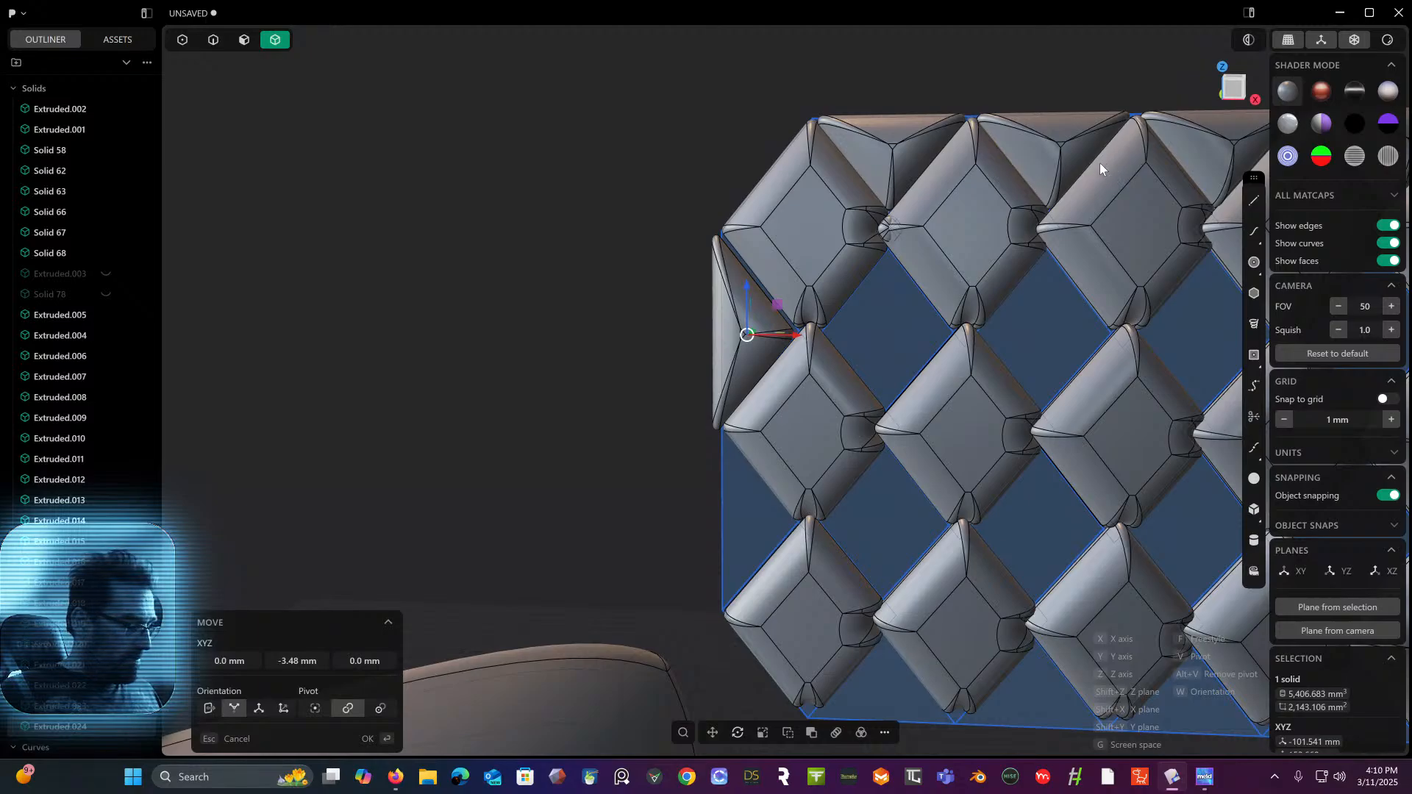
- Rotate the side triangular cushion slightly and nudge it outward in X to refine its fit against the neighbouring diamonds
{"action": "key", "text": "r"}
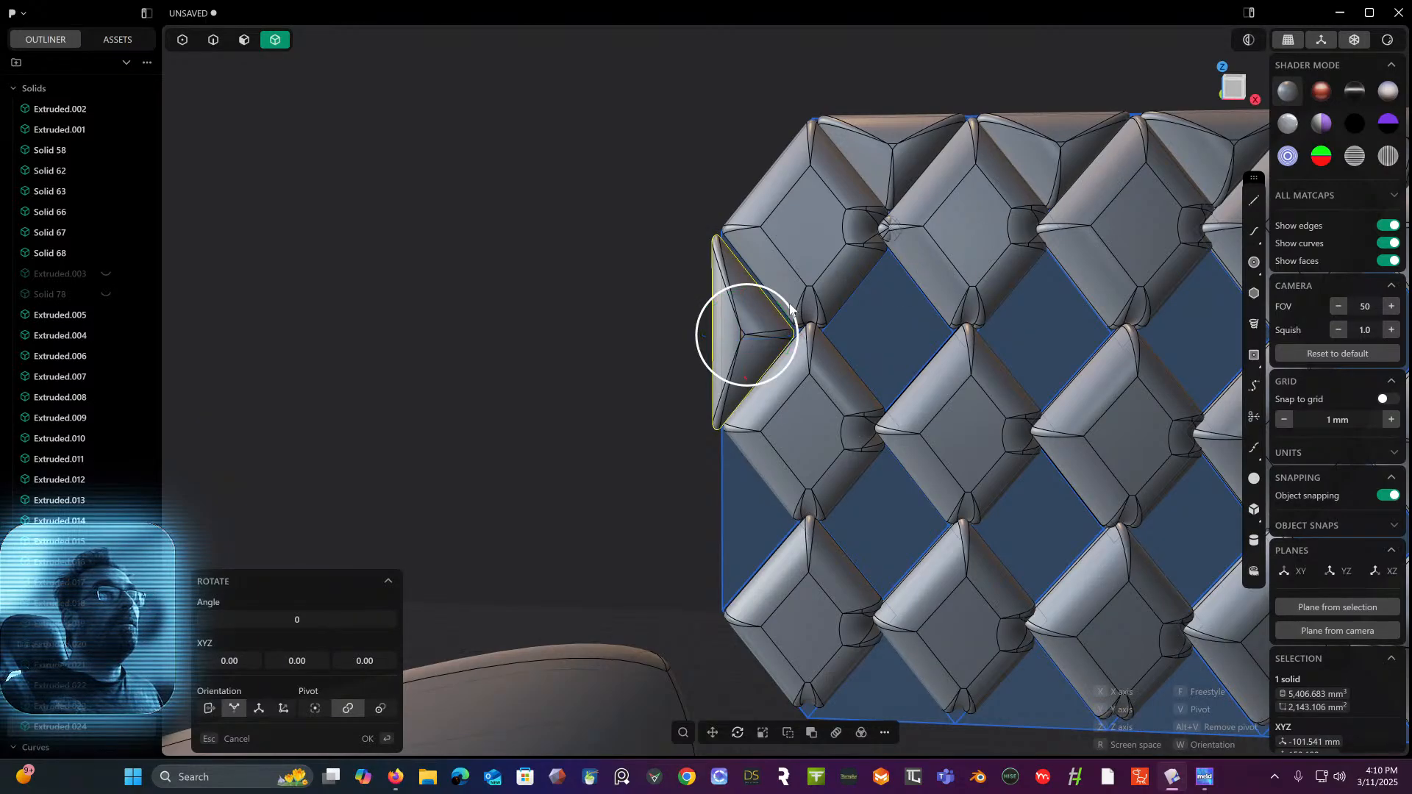
{"action": "left_click_drag", "start_coordinate": [791, 306], "coordinate": [755, 326]}
{"action": "key", "text": "g"}
{"action": "key", "text": "Return"}
{"action": "middle_click_drag", "start_coordinate": [753, 325], "coordinate": [778, 315]}
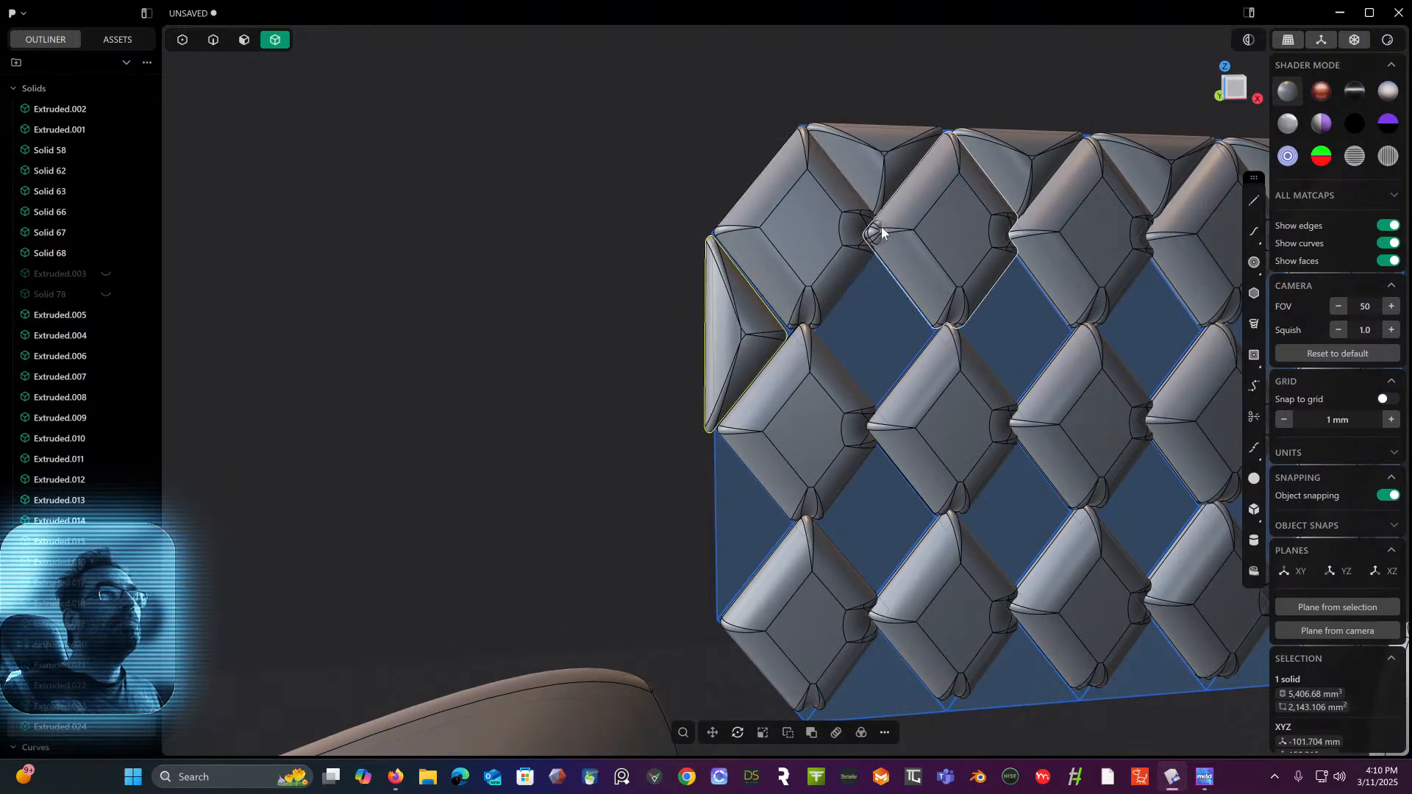
- Move the side triangular cushion 0.69 mm up in Z to center it in the gap between the diamonds
{"action": "key", "text": "g"}
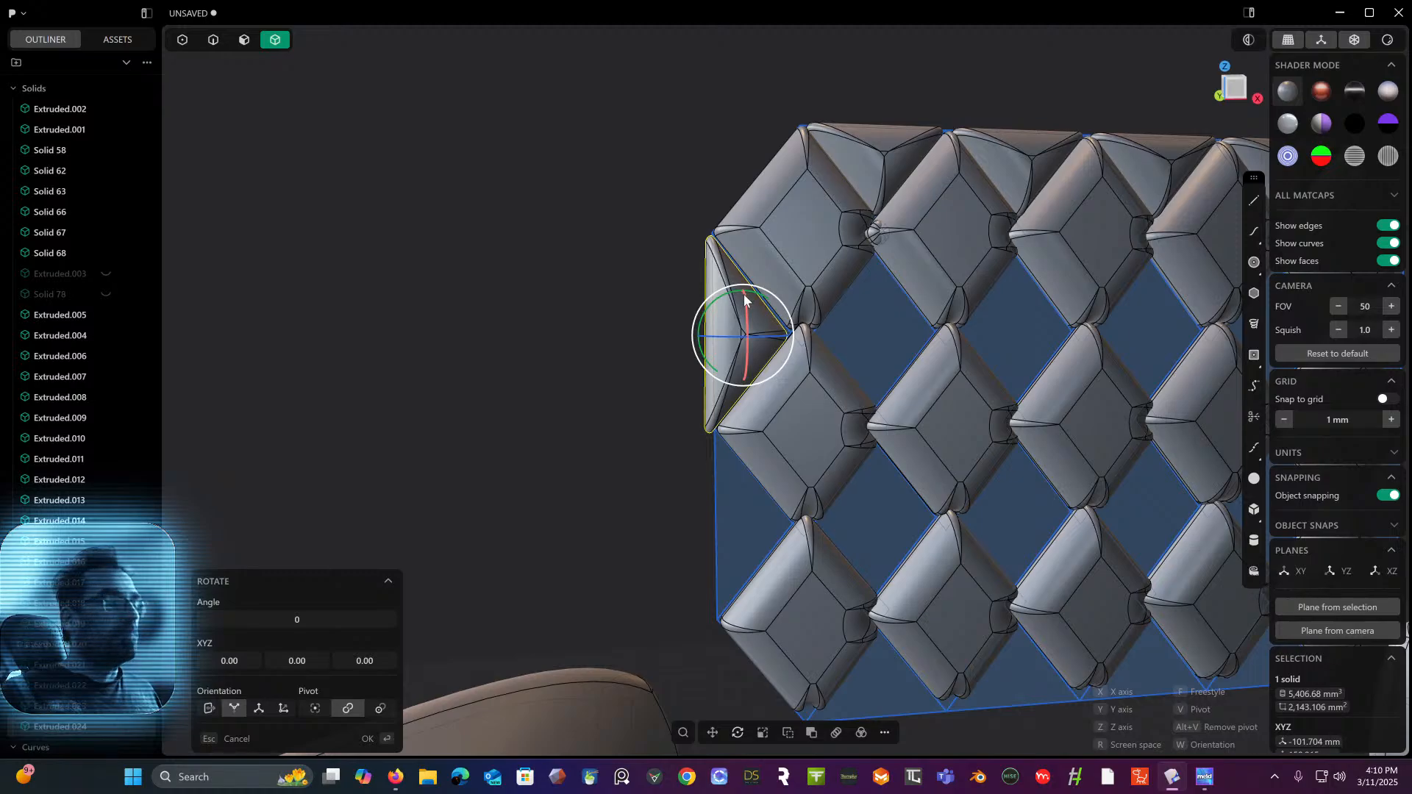
{"action": "left_click_drag", "start_coordinate": [743, 286], "coordinate": [744, 283]}
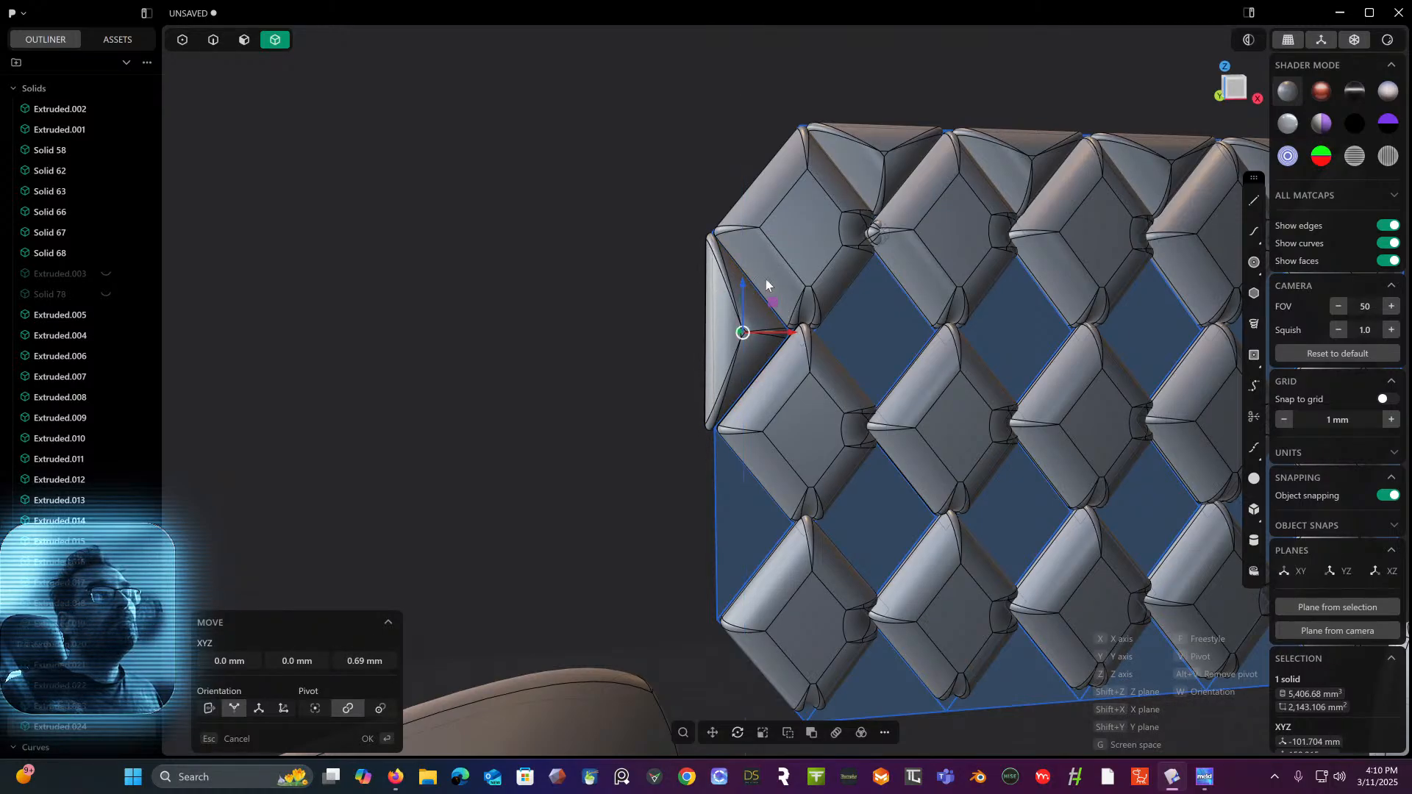
{"action": "middle_click_drag", "start_coordinate": [765, 281], "coordinate": [809, 293]}
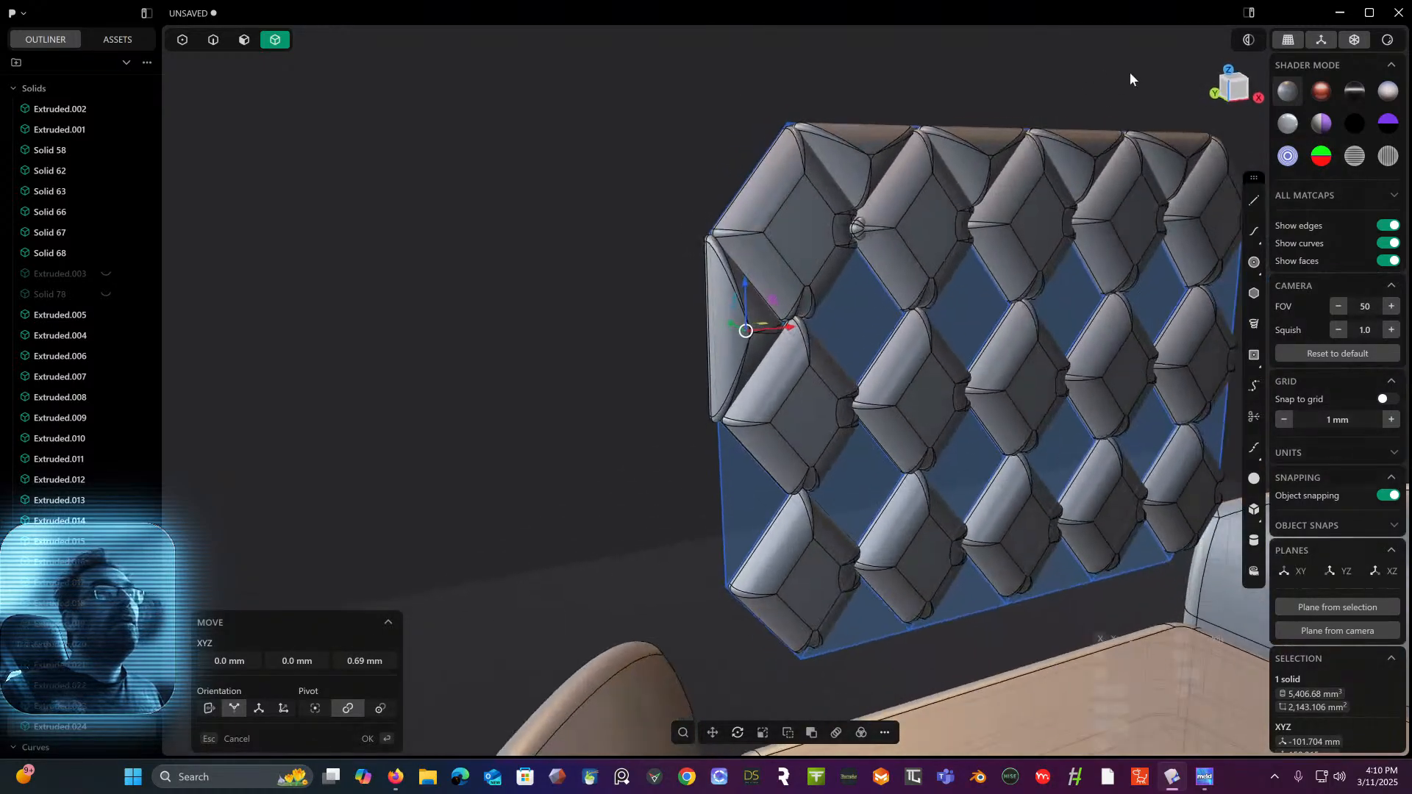
{"action": "left_click", "coordinate": [1236, 95]}
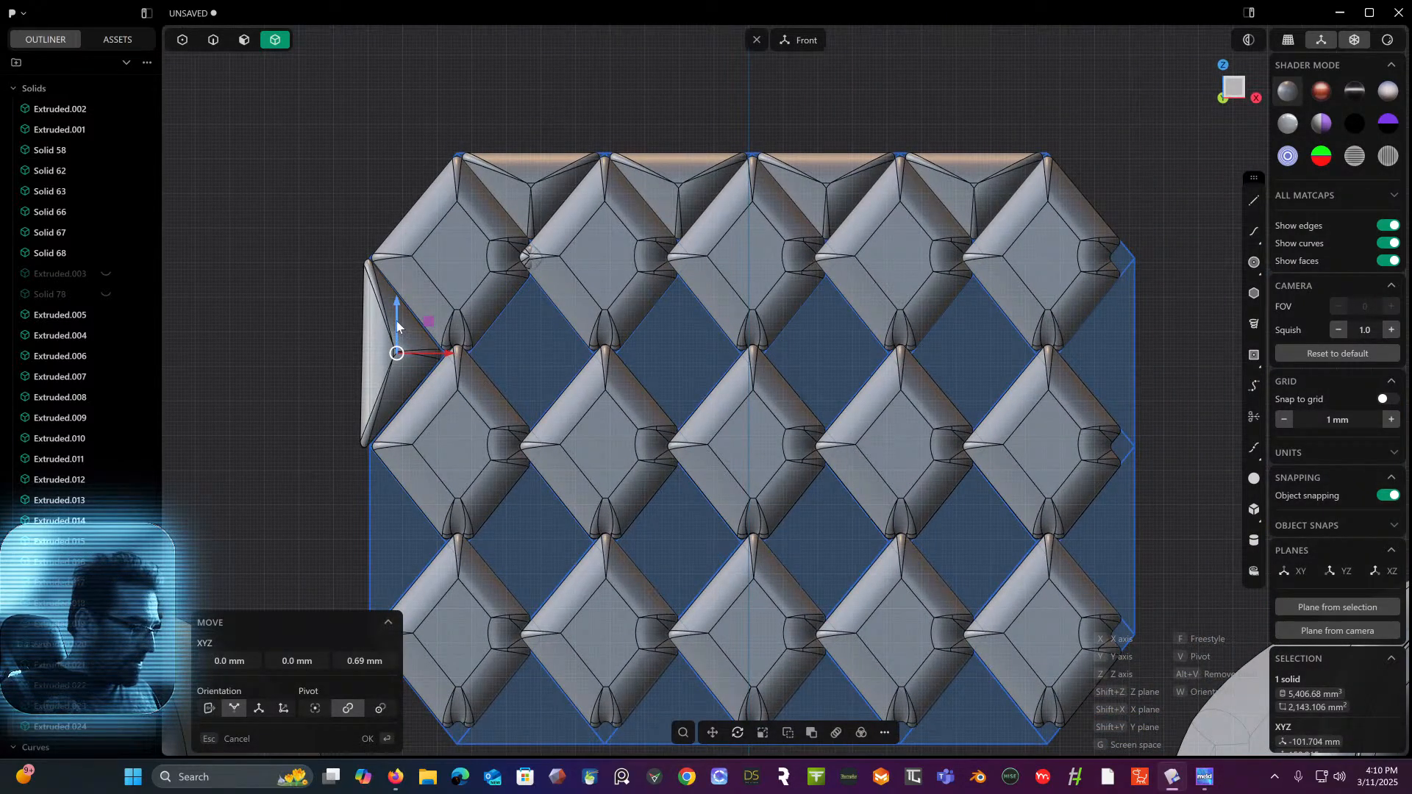
- Mirror the side triangular cushion across the chair's center plane in X onto the panel's opposite side edge
{"action": "key", "text": "alt+x"}
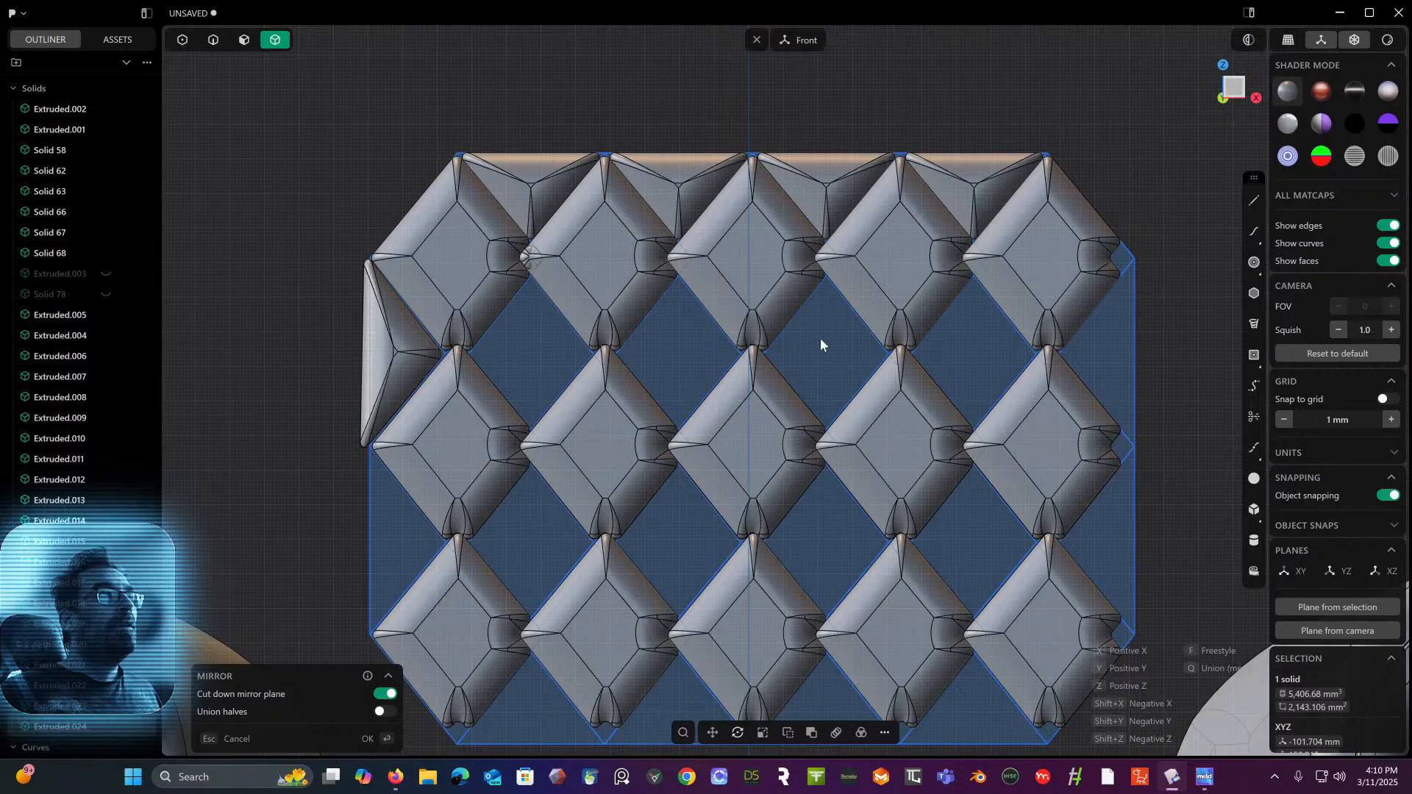
{"action": "scroll", "coordinate": [829, 297], "scroll_direction": "down", "scroll_amount": 3}
{"action": "middle_click_drag", "start_coordinate": [828, 297], "coordinate": [749, 117]}
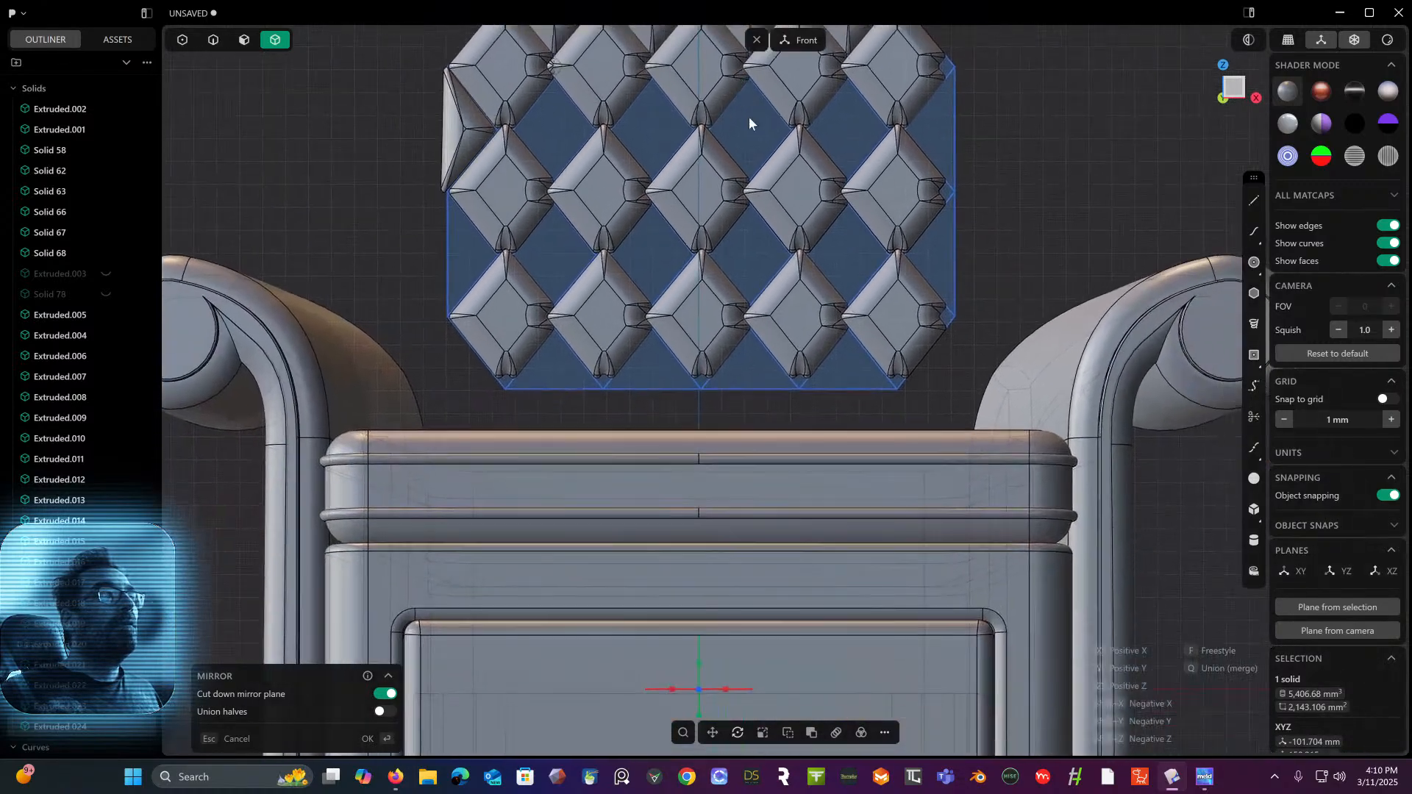
{"action": "left_click", "coordinate": [672, 689]}
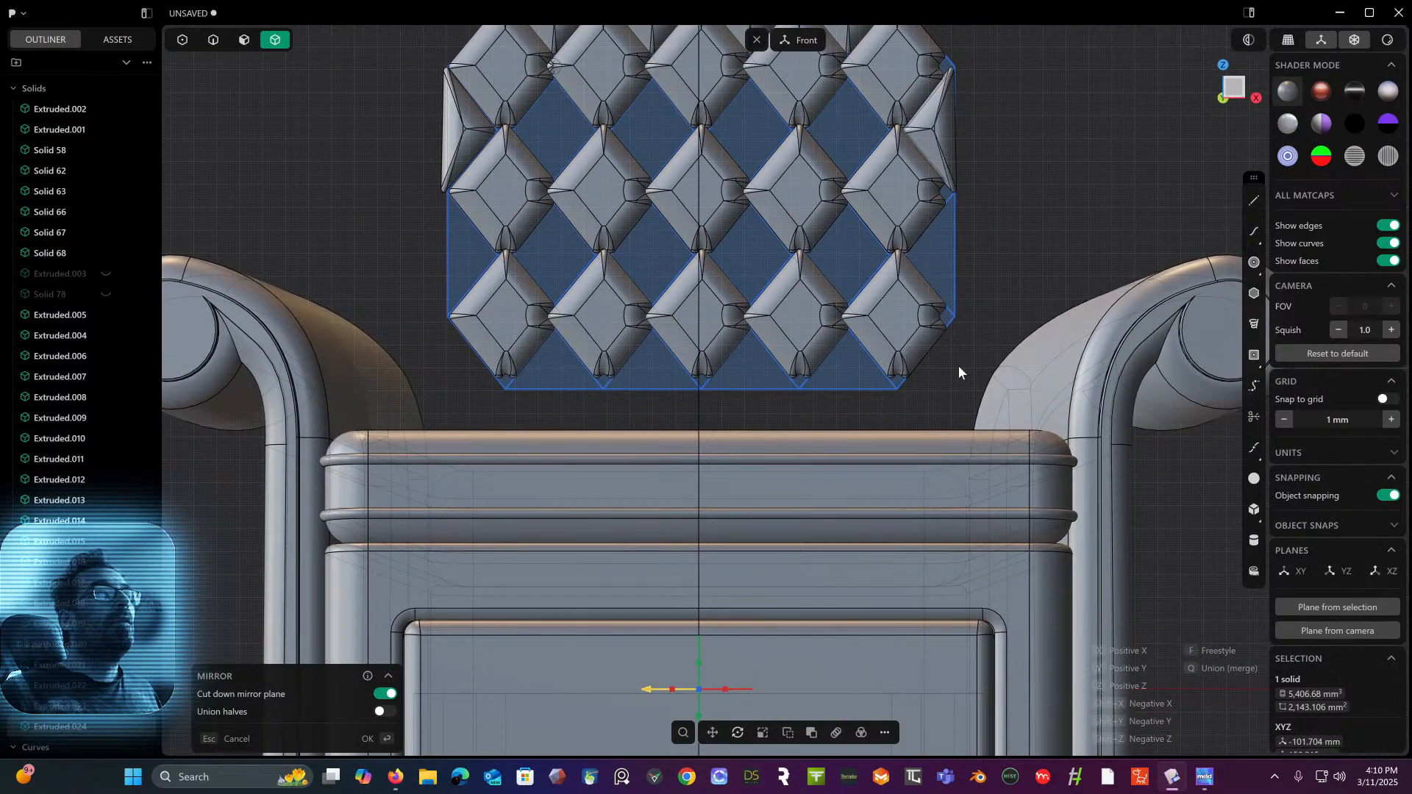
{"action": "key", "text": "Return"}
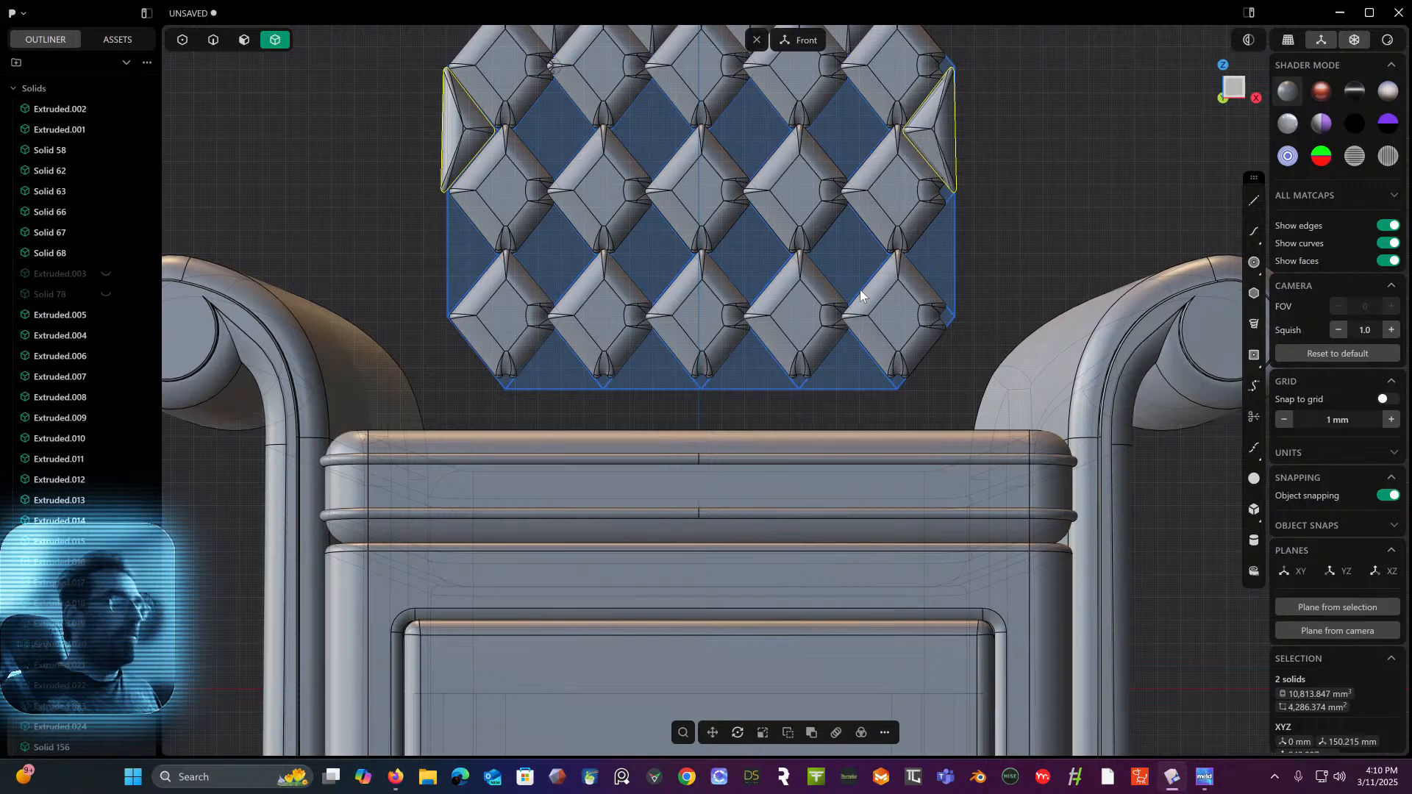
- Duplicate both side triangular cushions and move the copies -53.83 mm in Z into the lower side gaps
{"action": "key", "text": "g"}
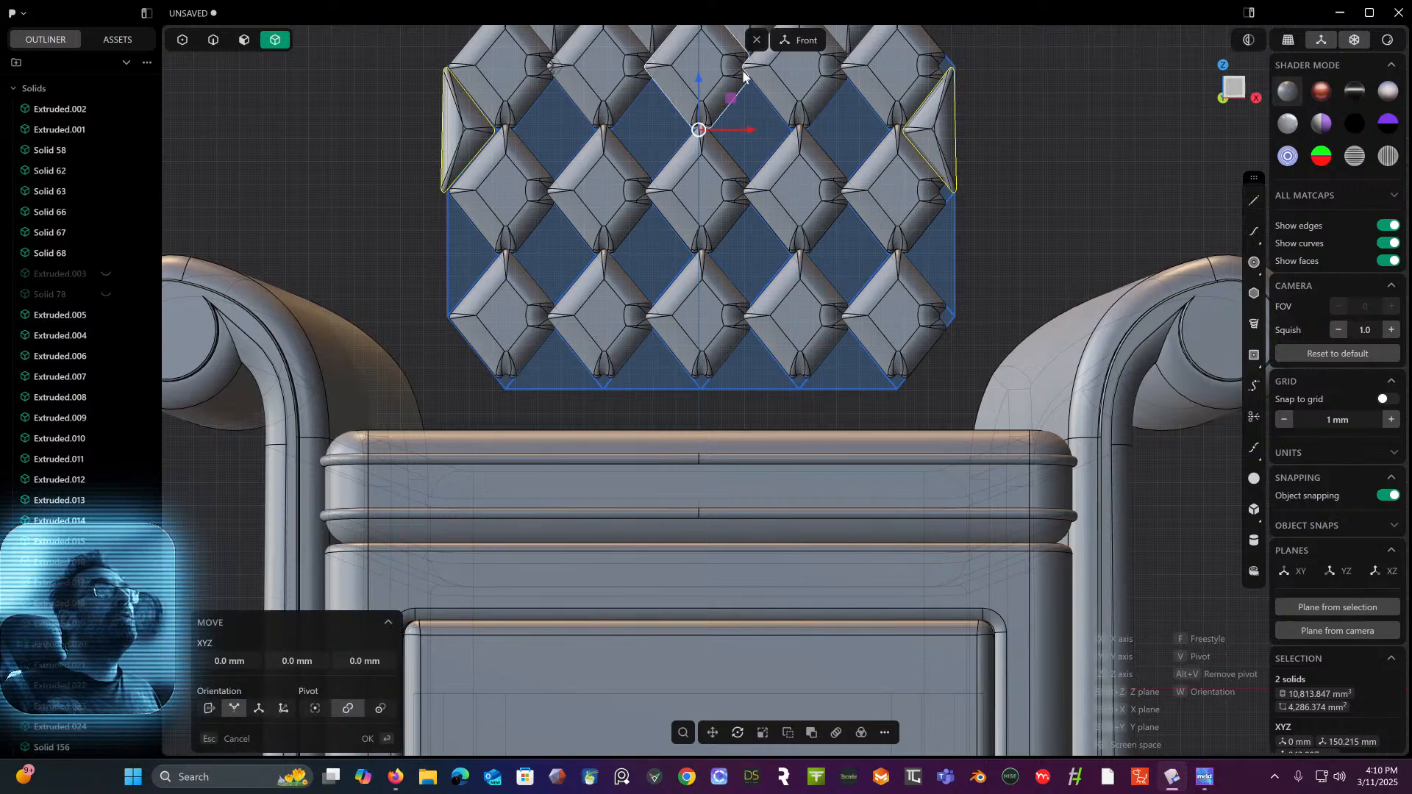
{"action": "left_click_drag", "start_coordinate": [701, 87], "coordinate": [693, 212]}
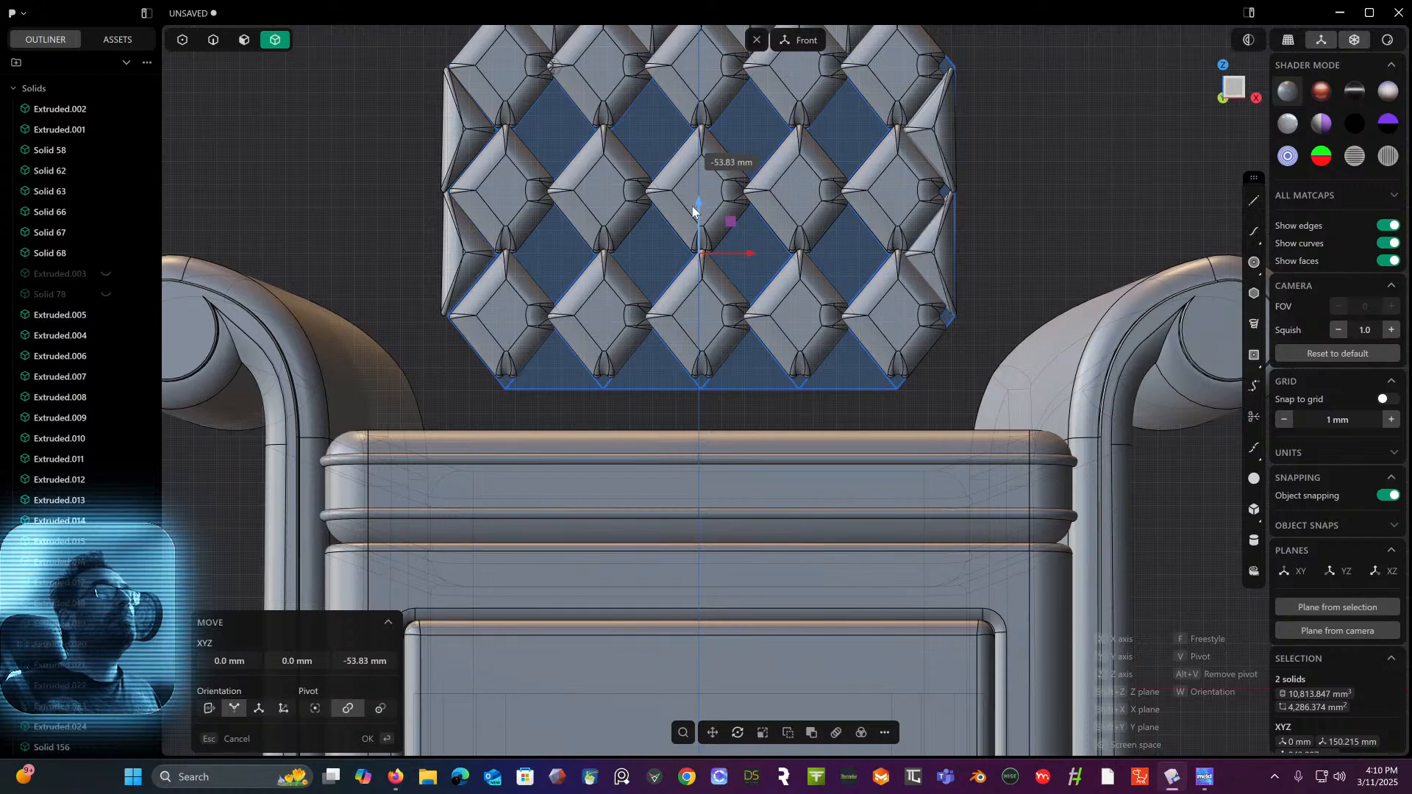
{"action": "key", "text": "Return"}
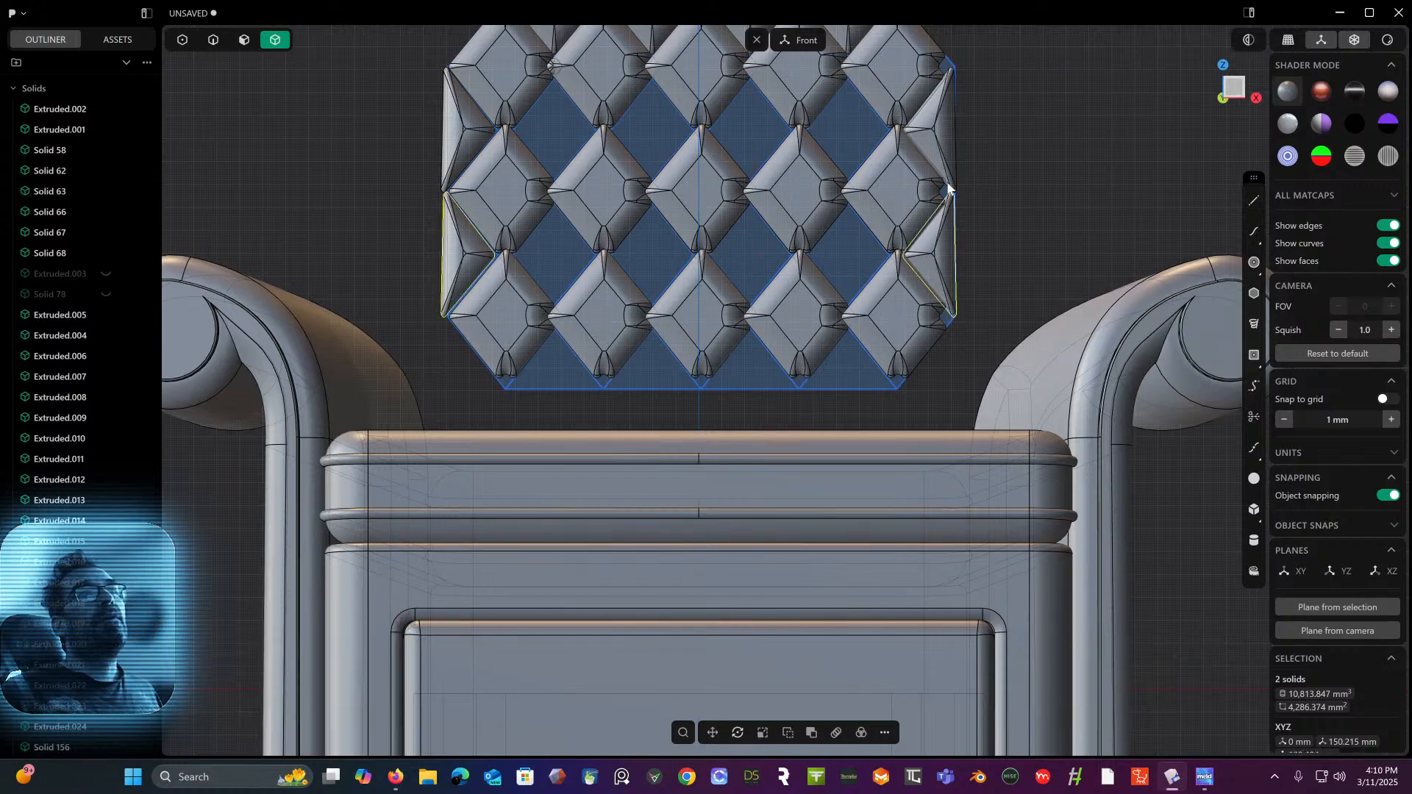
- Move the two triangular cushions on the positive-X side edge 1.65 mm outward in X
{"action": "middle_click_drag", "start_coordinate": [945, 241], "coordinate": [825, 285]}
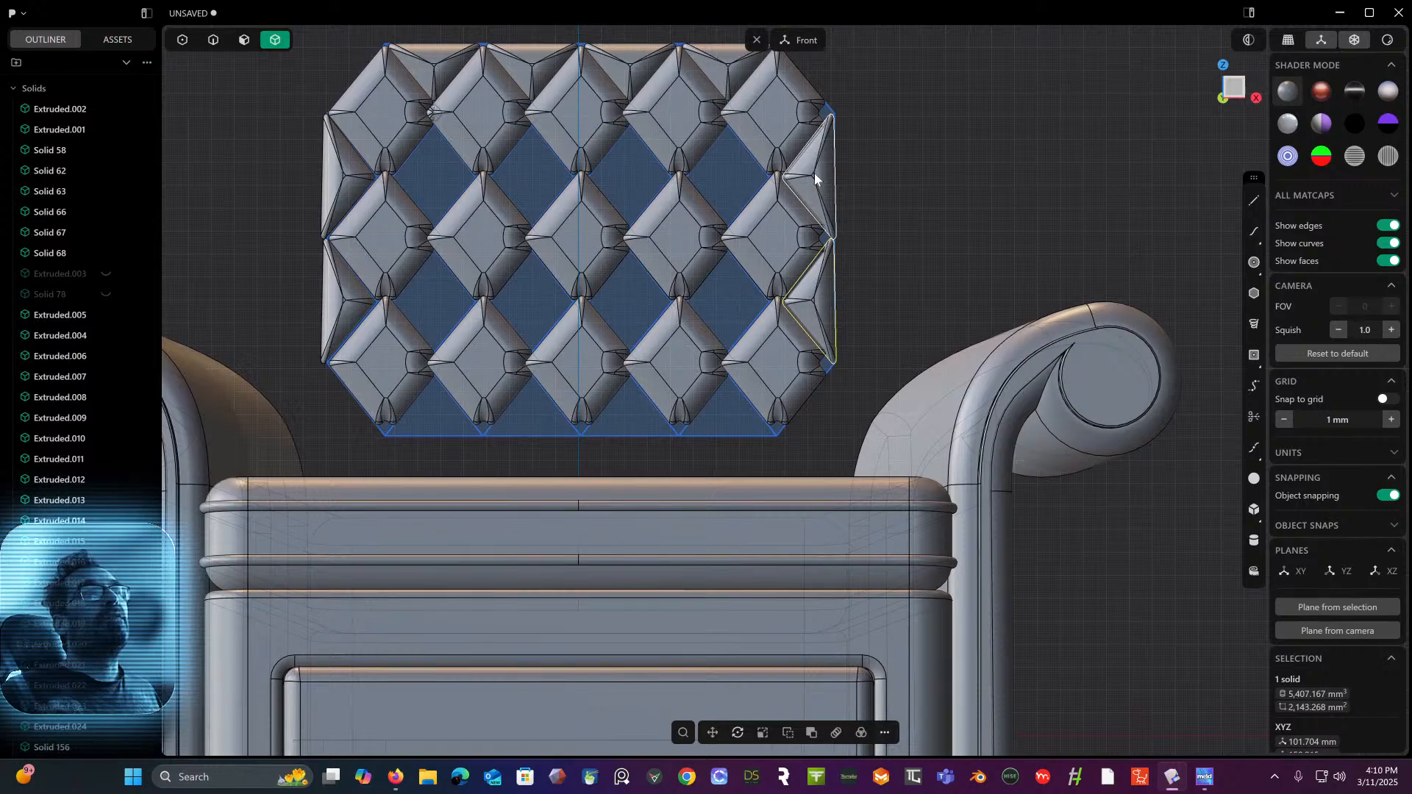
{"action": "scroll", "coordinate": [846, 217], "scroll_direction": "up", "scroll_amount": 3}
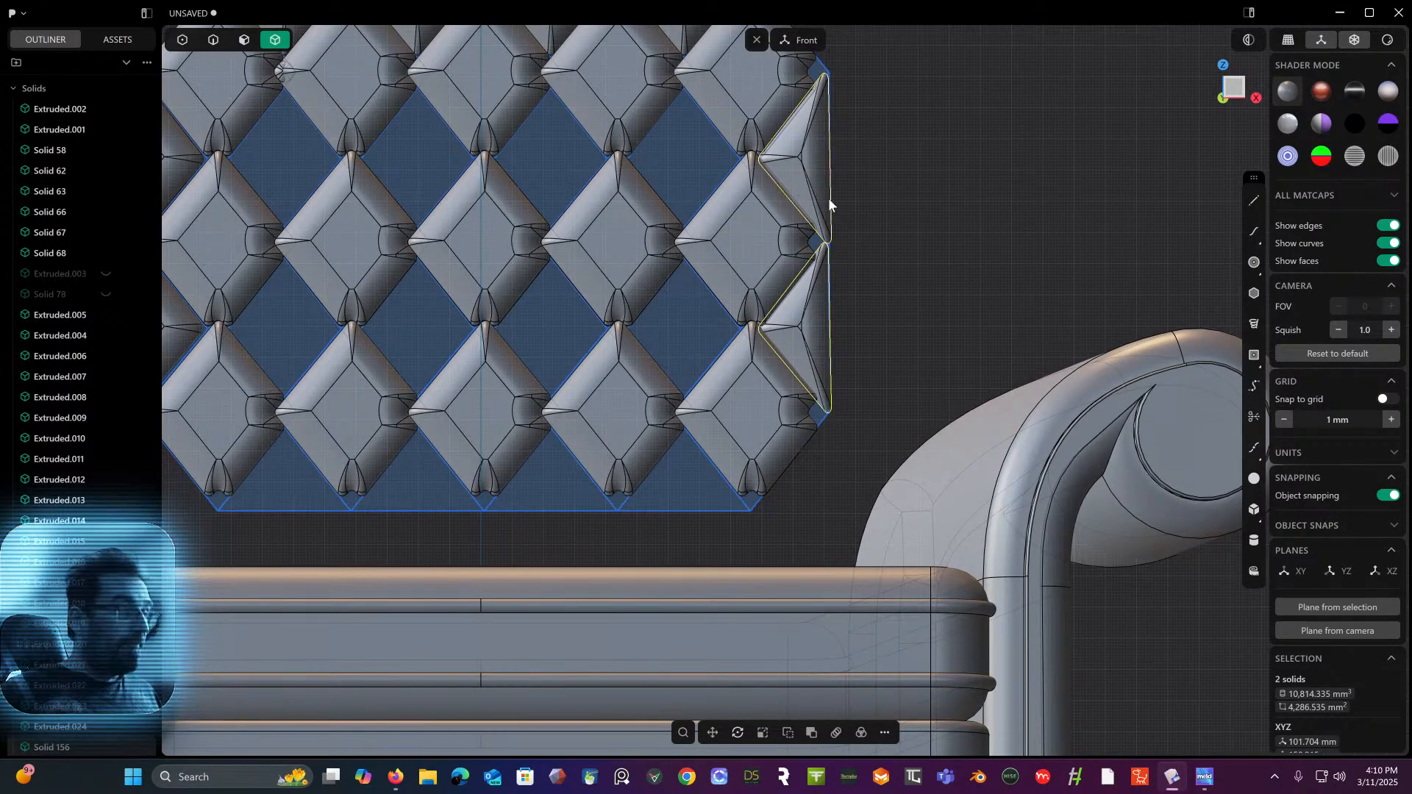
{"action": "key", "text": "g"}
{"action": "left_click_drag", "start_coordinate": [852, 242], "coordinate": [858, 250]}
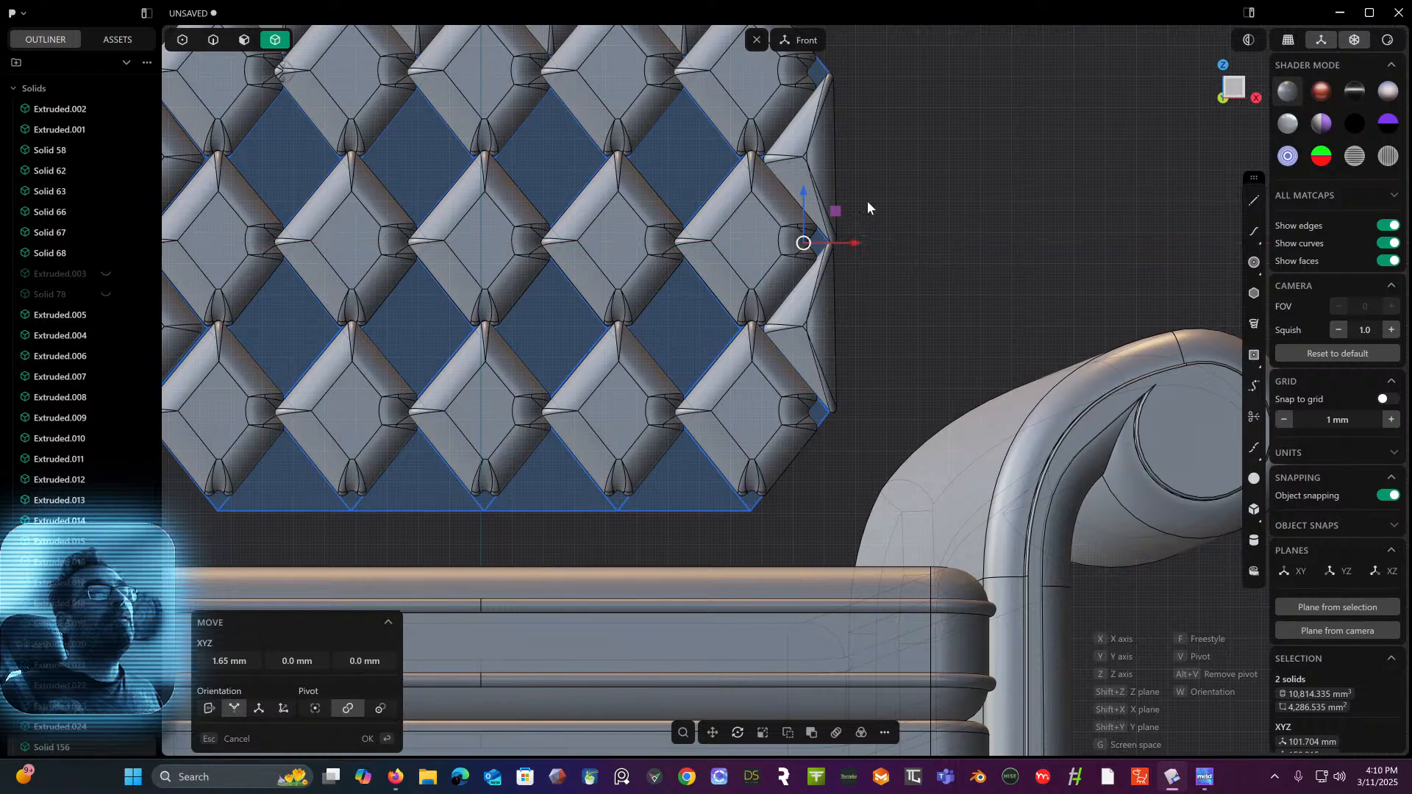
{"action": "key", "text": "Return"}
{"action": "middle_click_drag", "start_coordinate": [876, 192], "coordinate": [941, 265]}
{"action": "scroll", "coordinate": [948, 210], "scroll_direction": "down", "scroll_amount": 2}
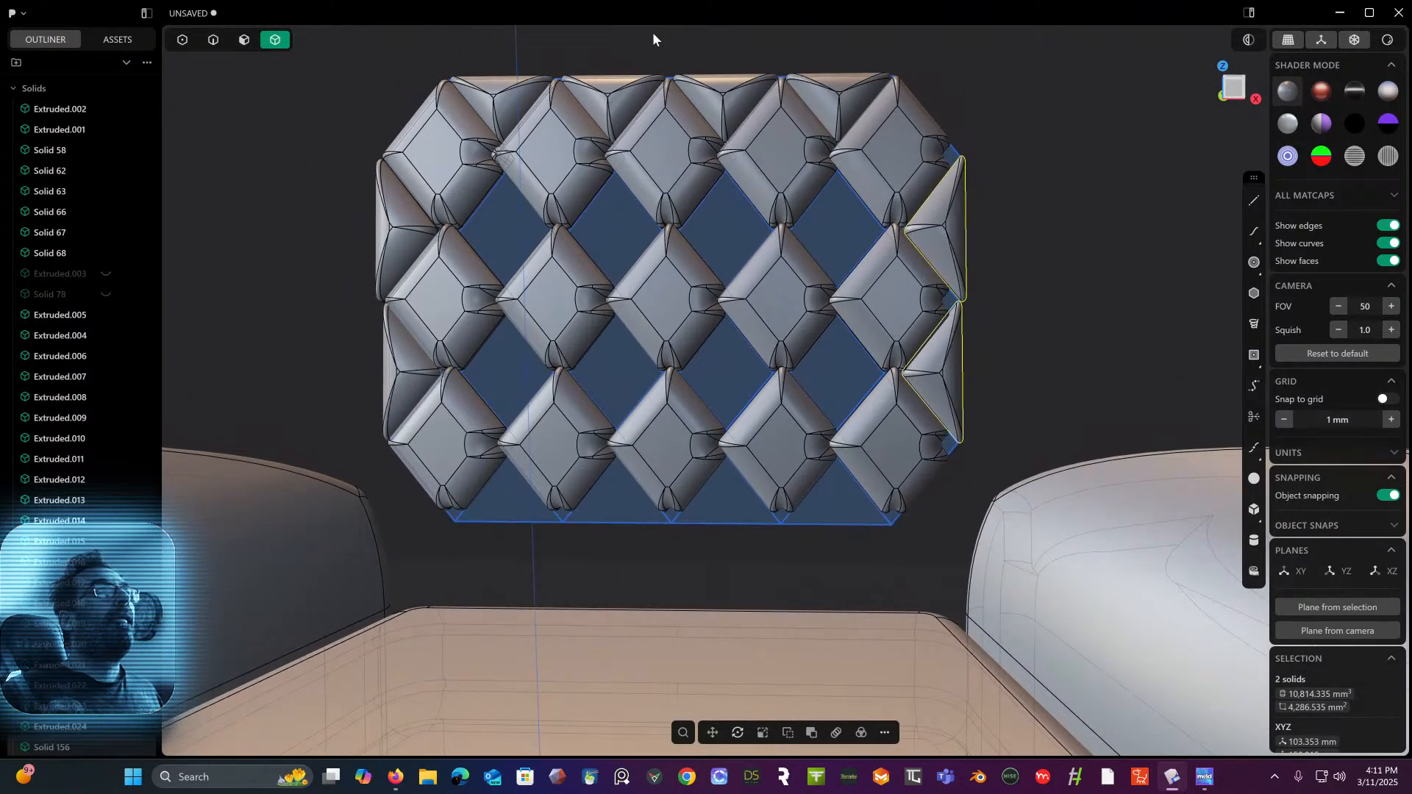
{"action": "left_click", "coordinate": [526, 99]}
{"action": "left_click", "coordinate": [615, 94], "text": "shift"}
{"action": "left_click", "coordinate": [727, 96], "text": "shift"}
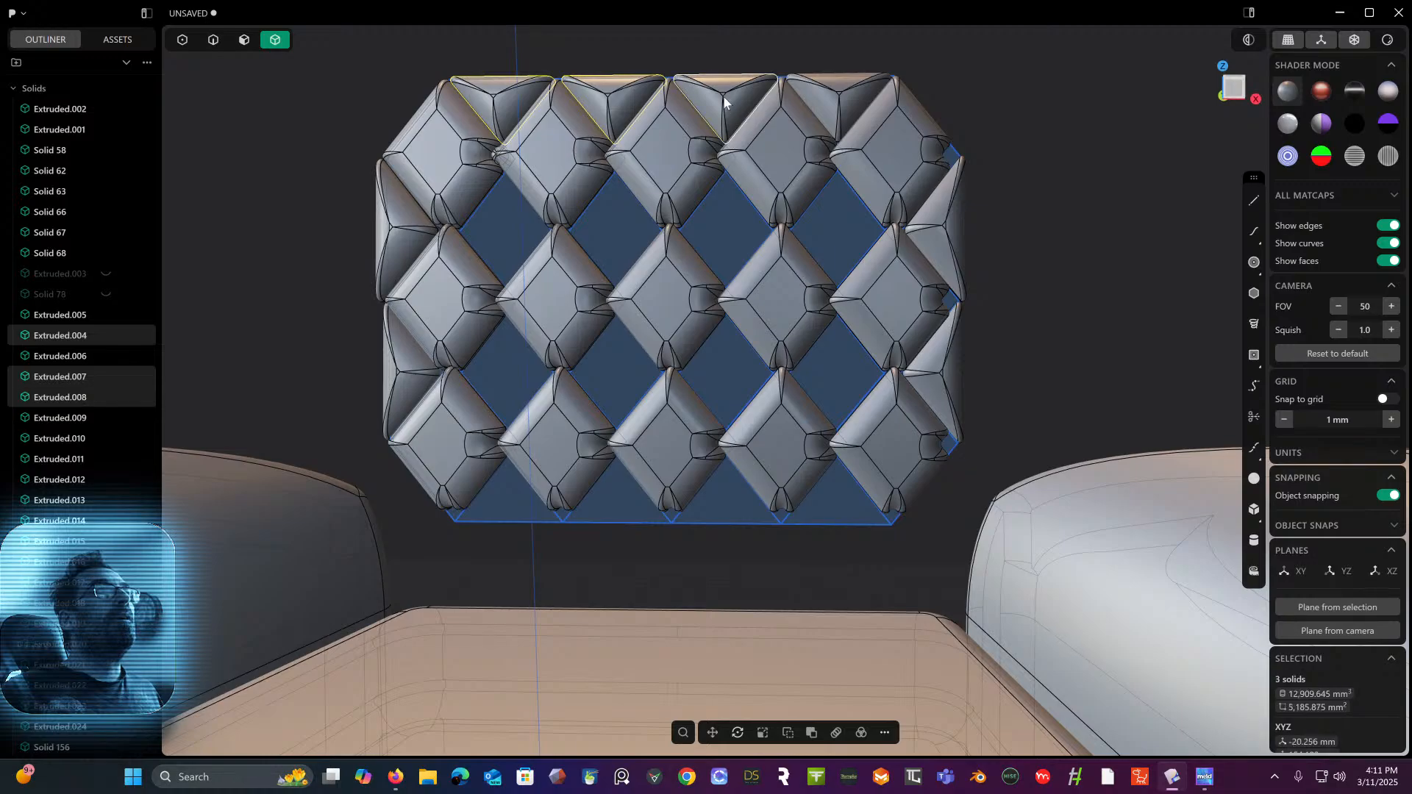
- Move the two lower side triangular cushions about 3.6 mm forward in Y to line them up with the tilted backrest panel
{"action": "middle_click_drag", "start_coordinate": [837, 111], "coordinate": [750, 146]}
{"action": "left_click", "coordinate": [1235, 90]}
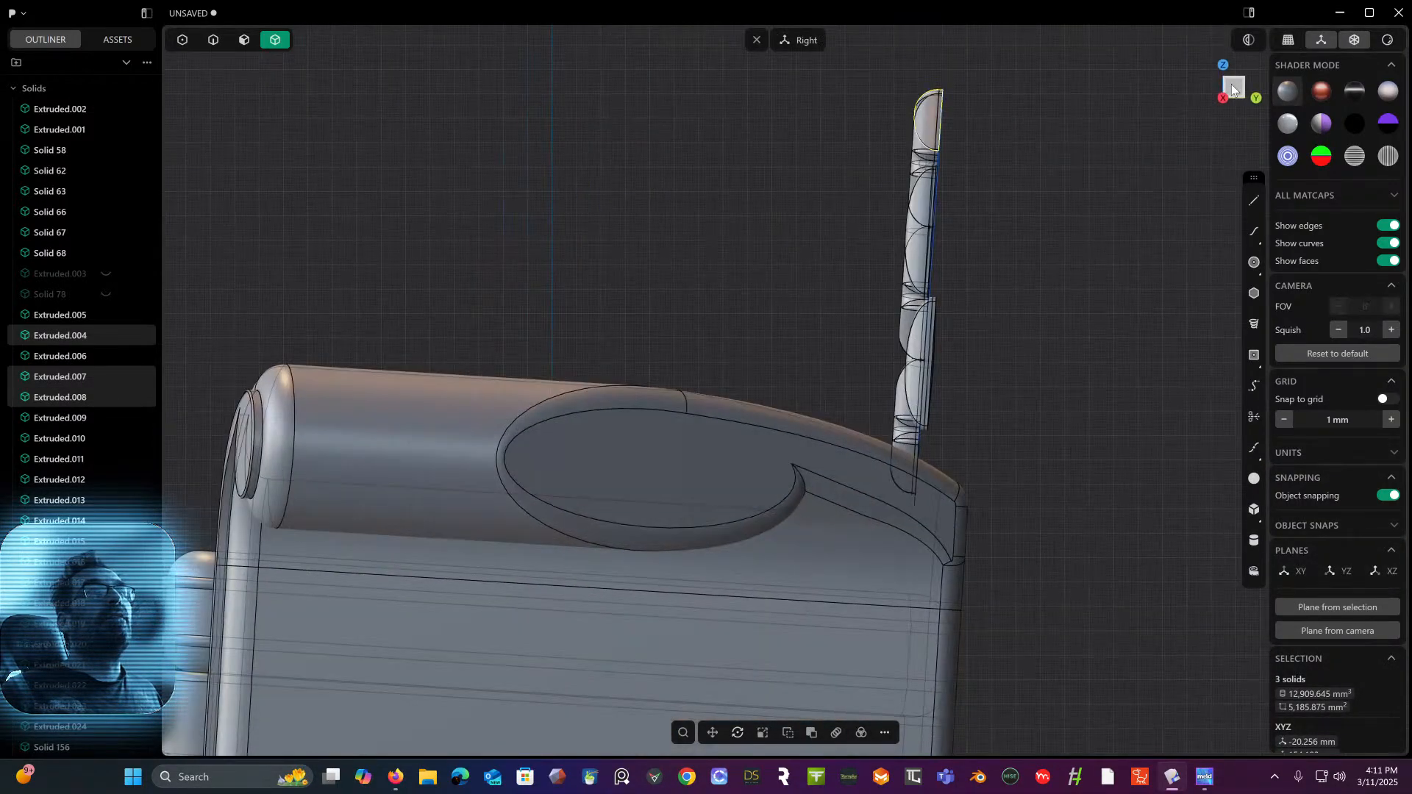
{"action": "scroll", "coordinate": [933, 206], "scroll_direction": "up", "scroll_amount": 3}
{"action": "middle_click_drag", "start_coordinate": [907, 192], "coordinate": [810, 202], "text": "shift"}
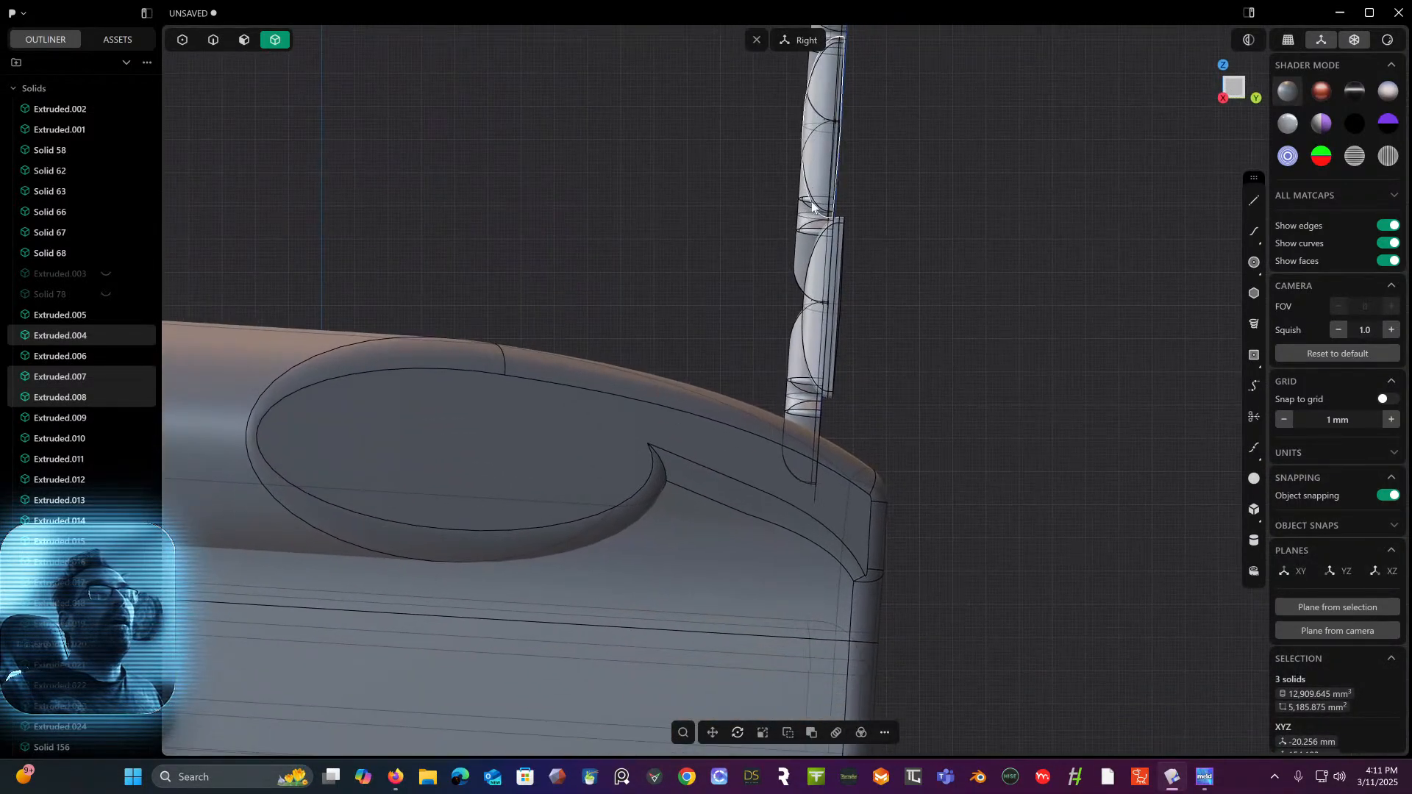
{"action": "left_click", "coordinate": [822, 271]}
{"action": "middle_click_drag", "start_coordinate": [822, 271], "coordinate": [952, 235]}
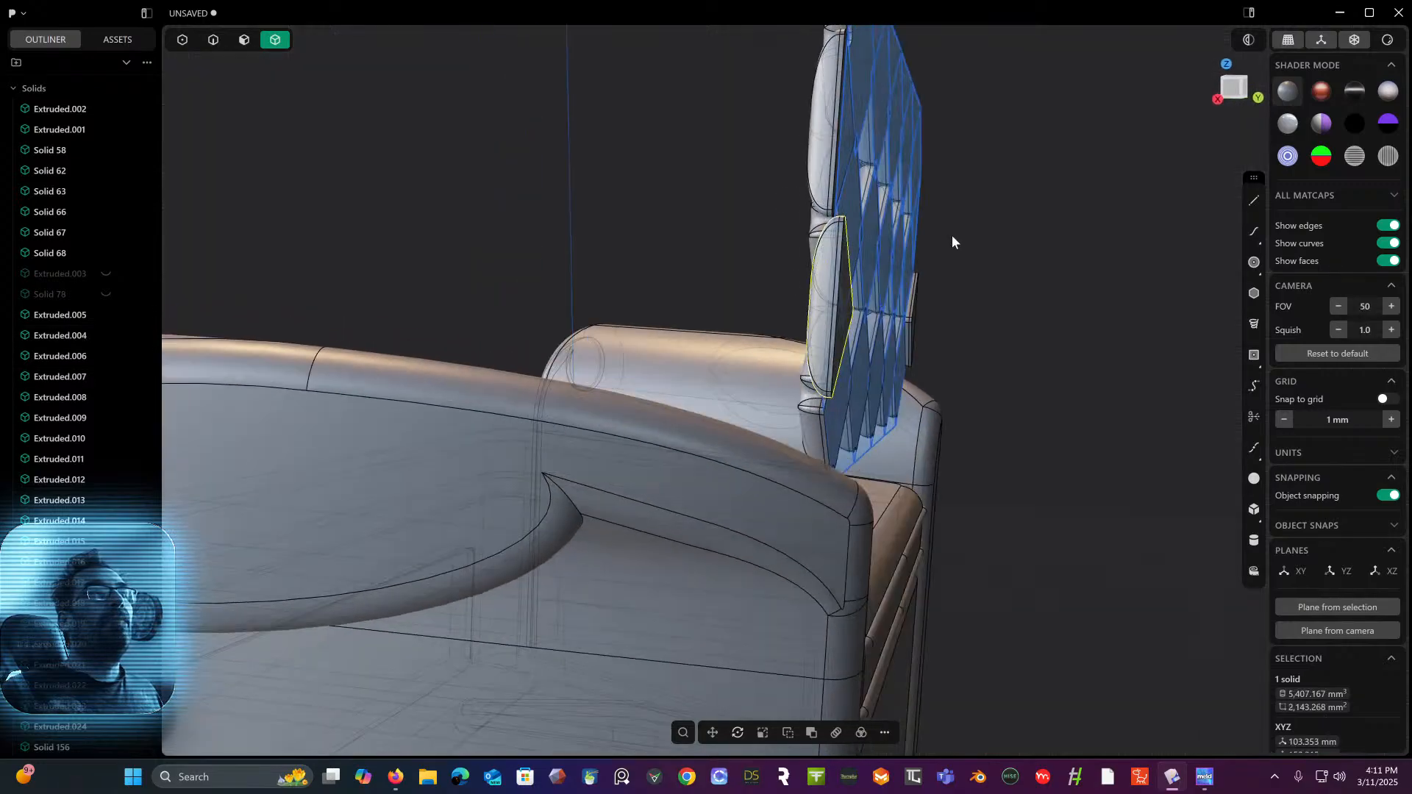
{"action": "left_click", "coordinate": [912, 294], "text": "shift"}
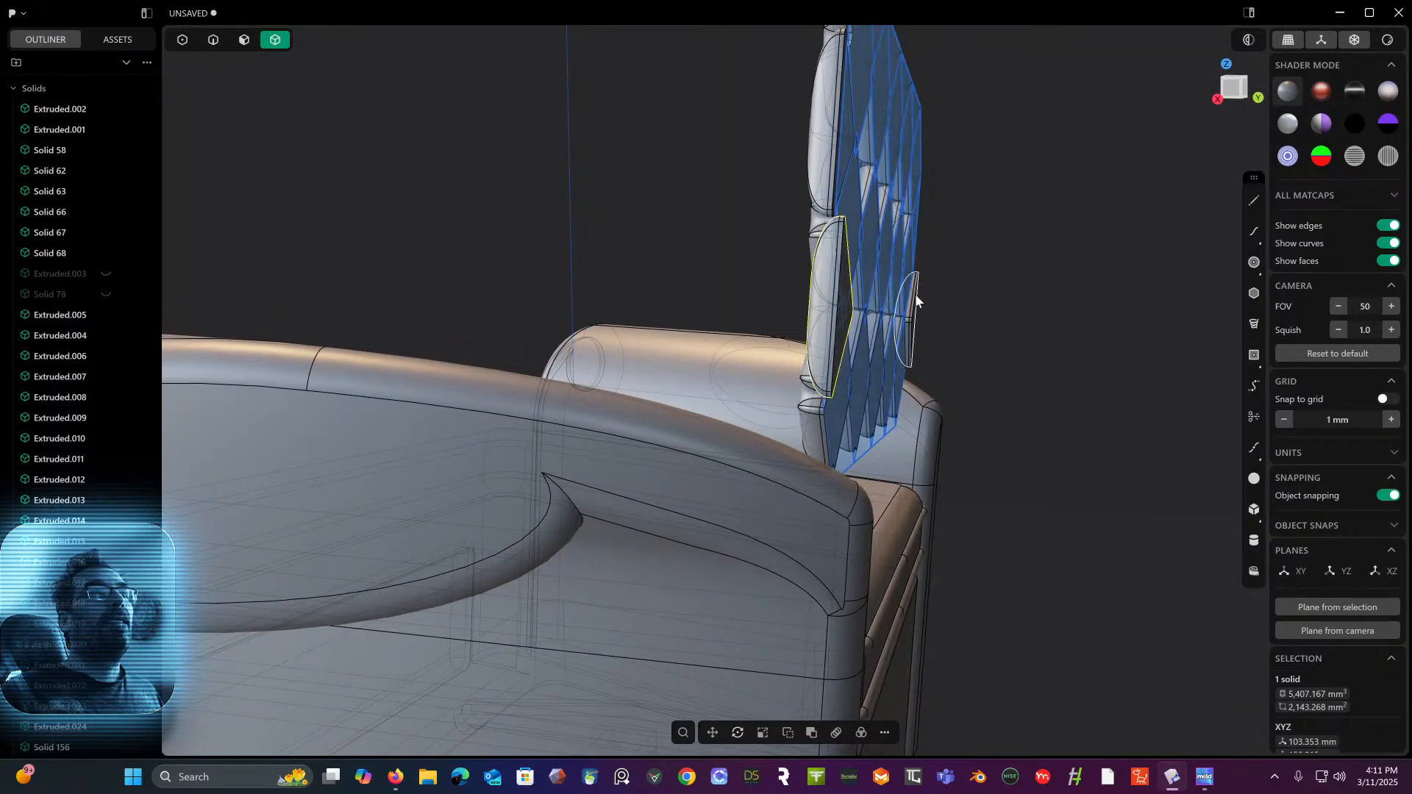
{"action": "left_click", "coordinate": [1226, 96]}
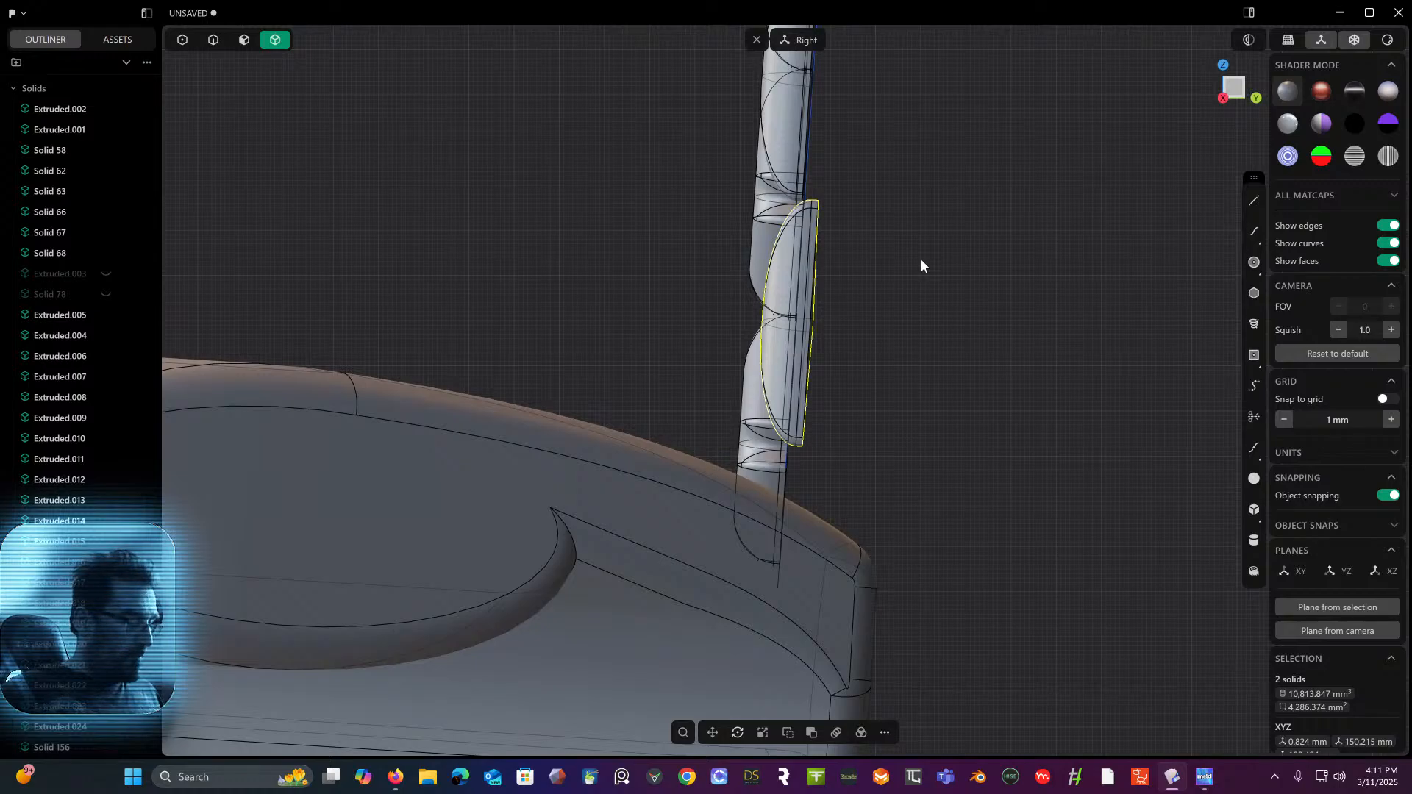
{"action": "key", "text": "g"}
{"action": "left_click_drag", "start_coordinate": [838, 328], "coordinate": [819, 330]}
{"action": "key", "text": "Return"}
- Mirror the four triangular cushions on the panel's top edge across a horizontal plane through the center diamond onto the bottom edge
{"action": "mouse_move", "coordinate": [877, 307]}
{"action": "middle_mouse_down"}
{"action": "mouse_move", "coordinate": [1009, 324]}
{"action": "mouse_move", "coordinate": [862, 269]}
{"action": "mouse_move", "coordinate": [886, 249]}
{"action": "mouse_move", "coordinate": [866, 325]}
{"action": "middle_mouse_up"}
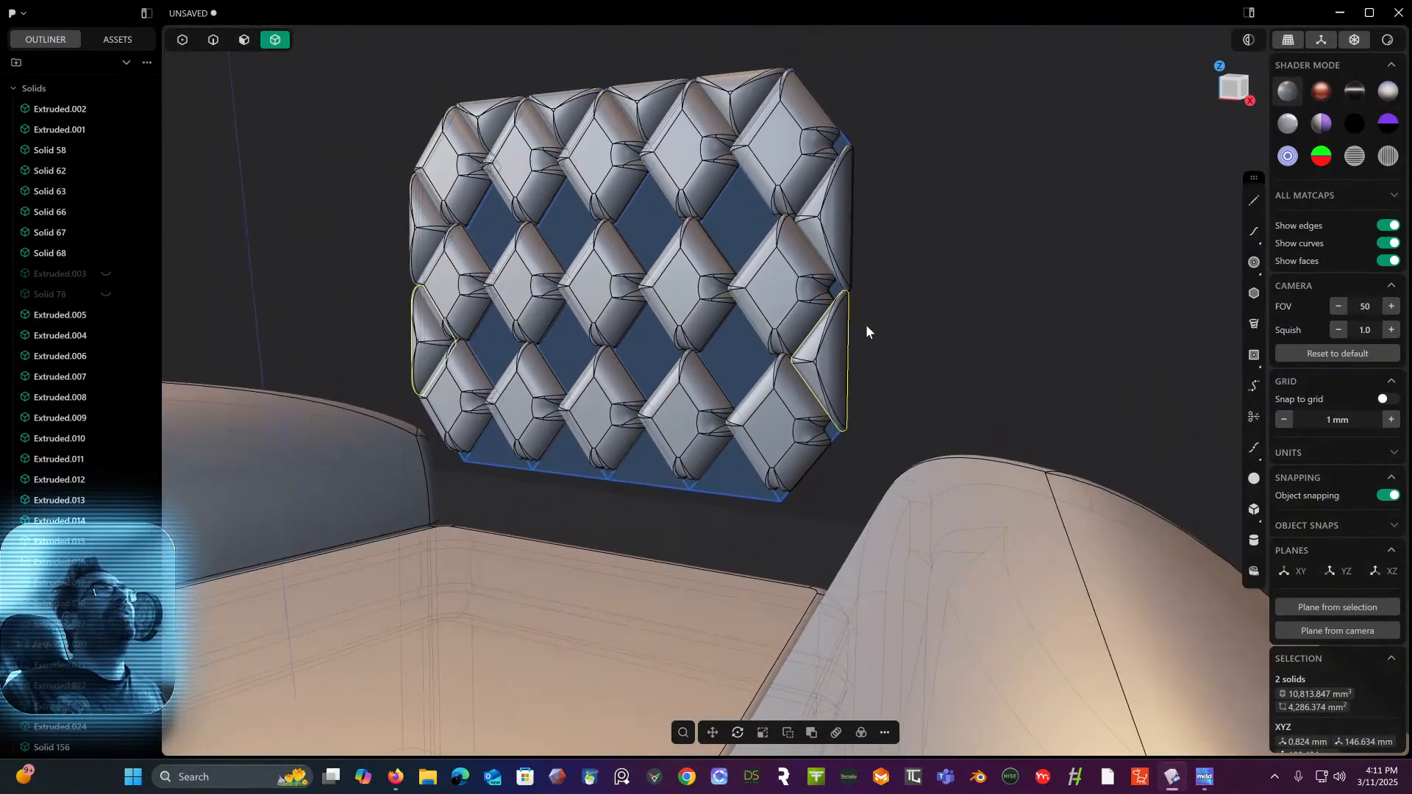
{"action": "left_click", "coordinate": [739, 104]}
{"action": "left_click", "coordinate": [646, 109]}
{"action": "left_click", "coordinate": [560, 120]}
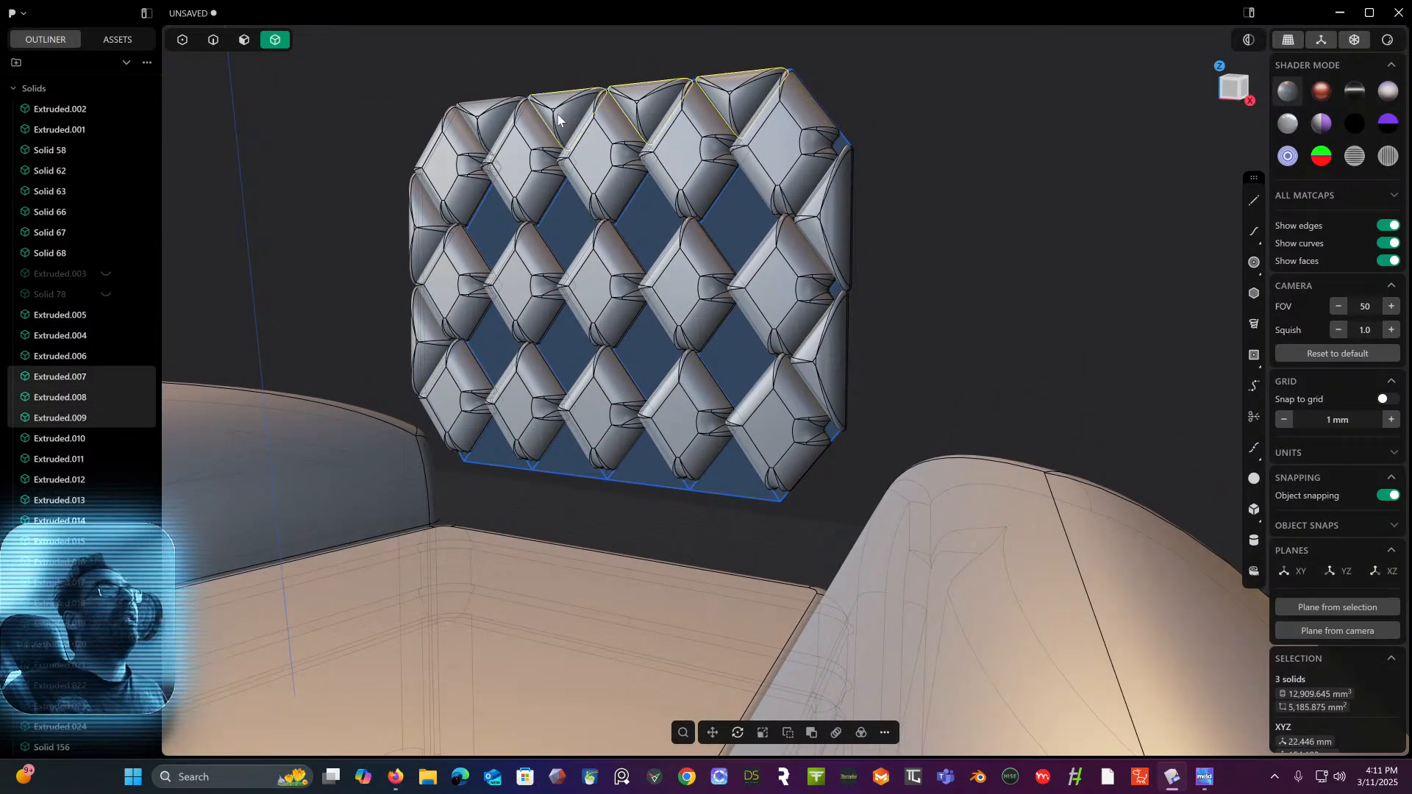
{"action": "left_click", "coordinate": [508, 124]}
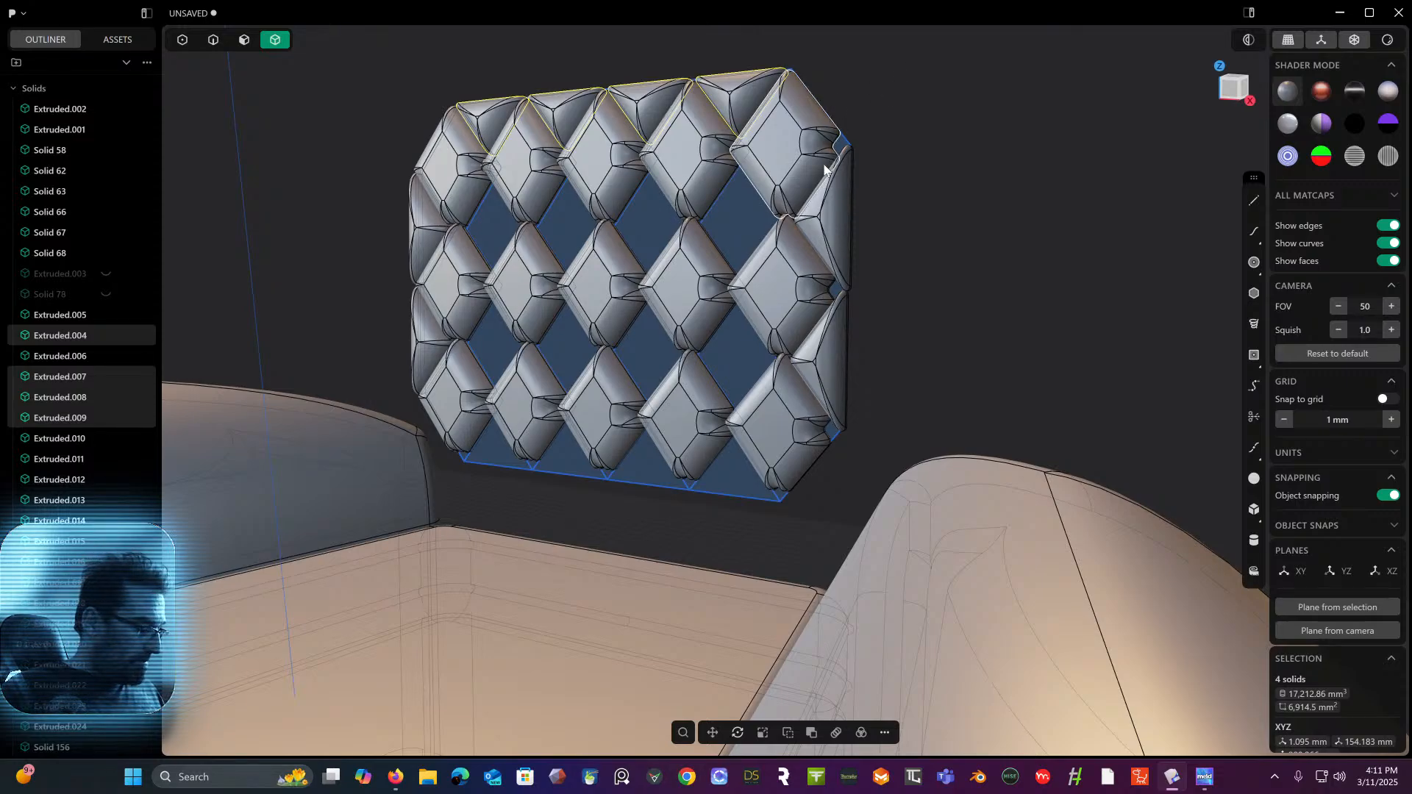
{"action": "key", "text": "alt+x"}
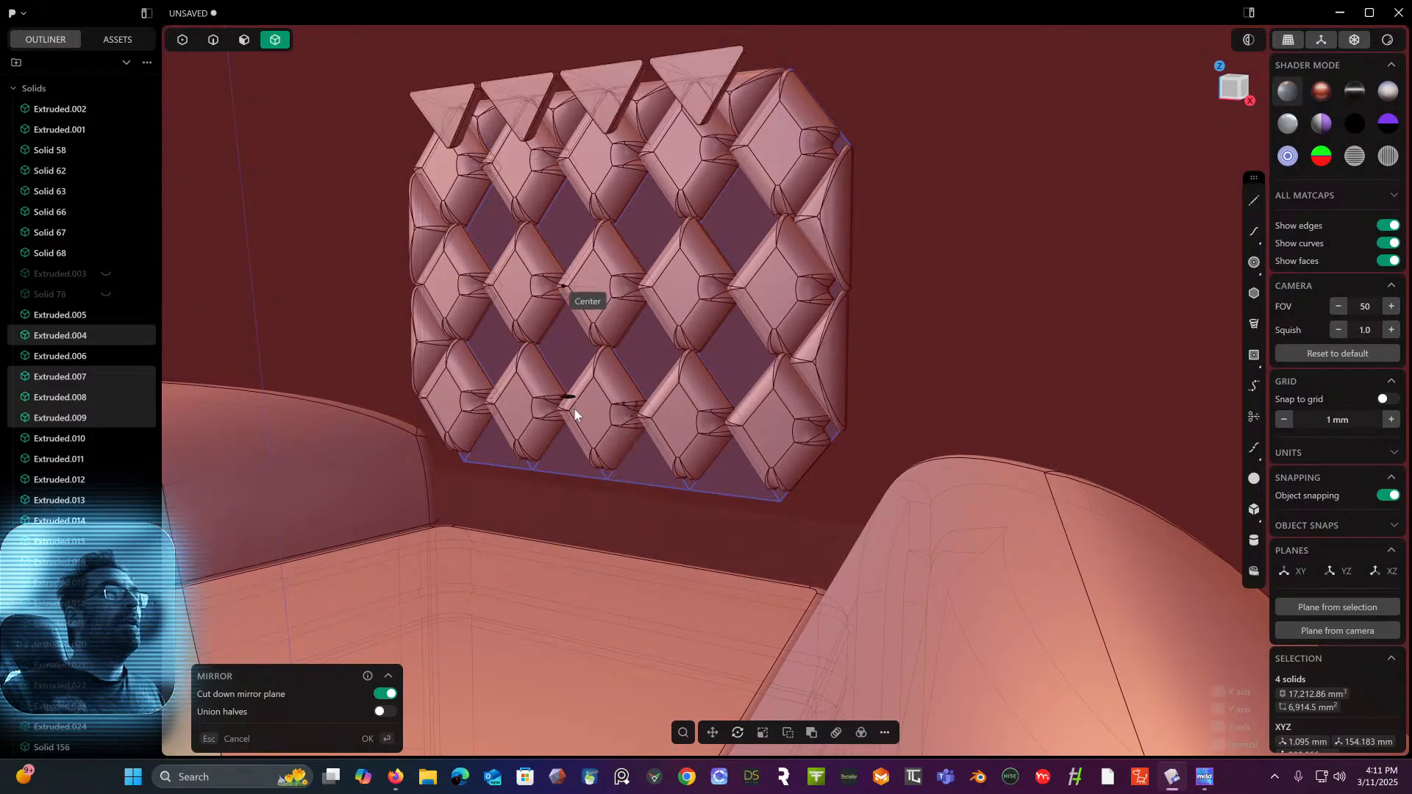
{"action": "left_click", "coordinate": [843, 363]}
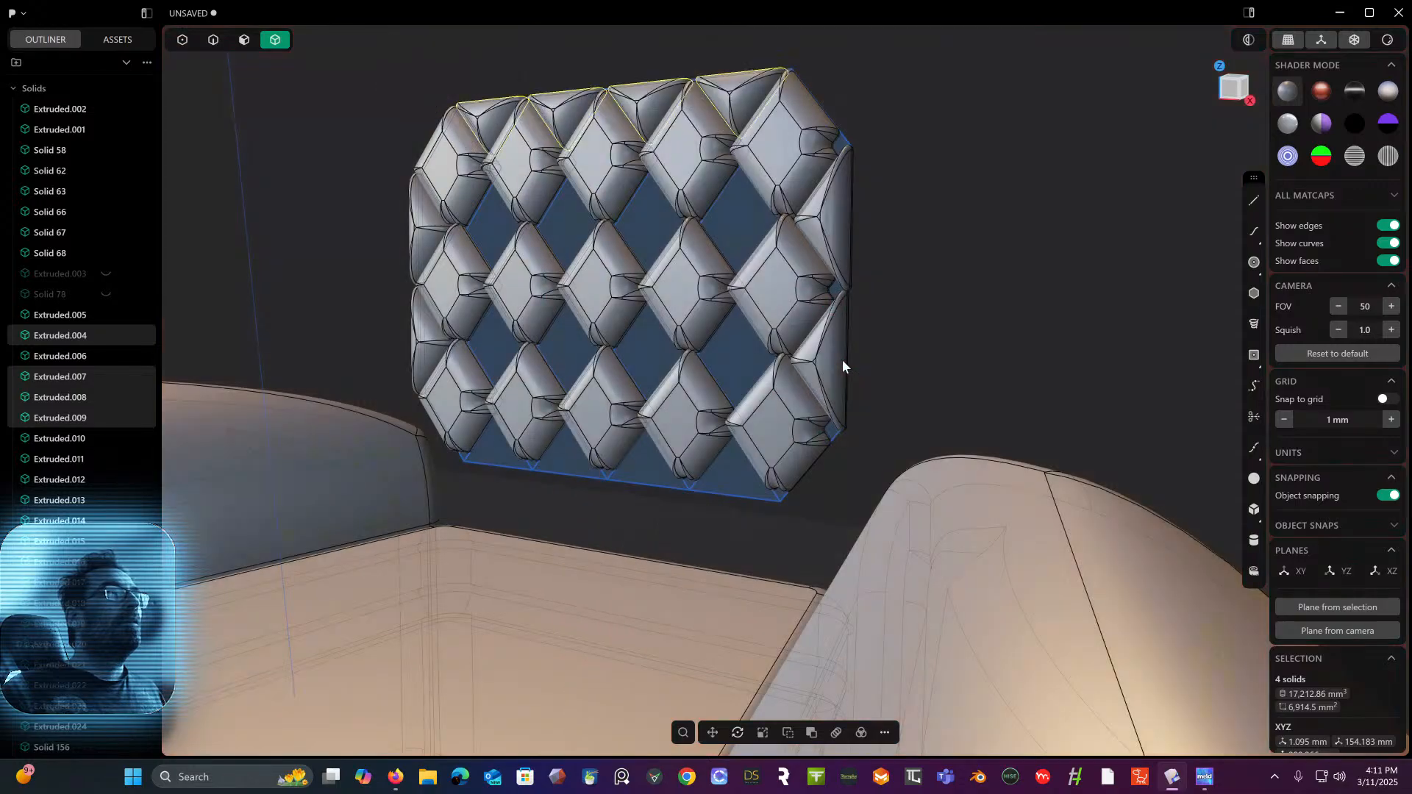
{"action": "left_click", "coordinate": [1231, 91]}
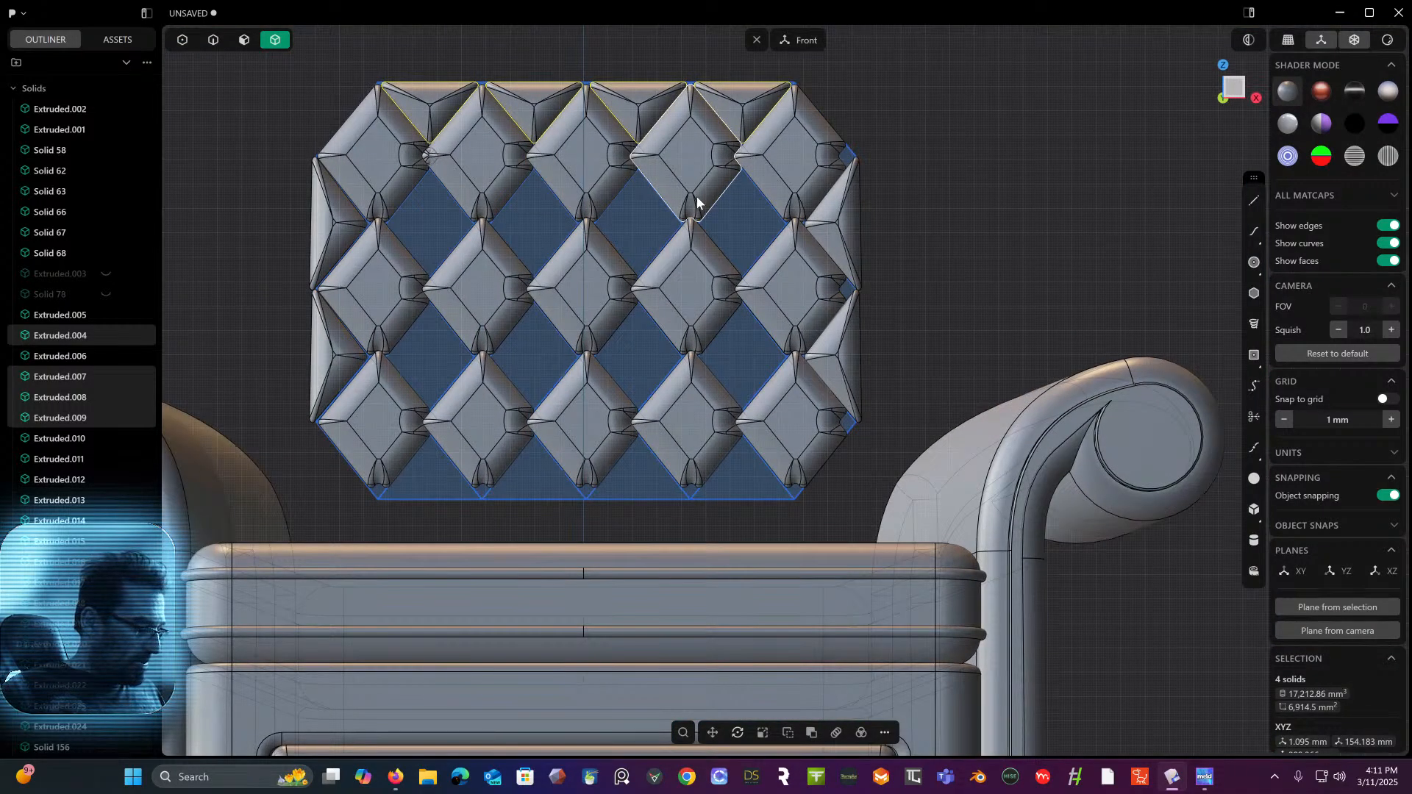
{"action": "key", "text": "alt+x"}
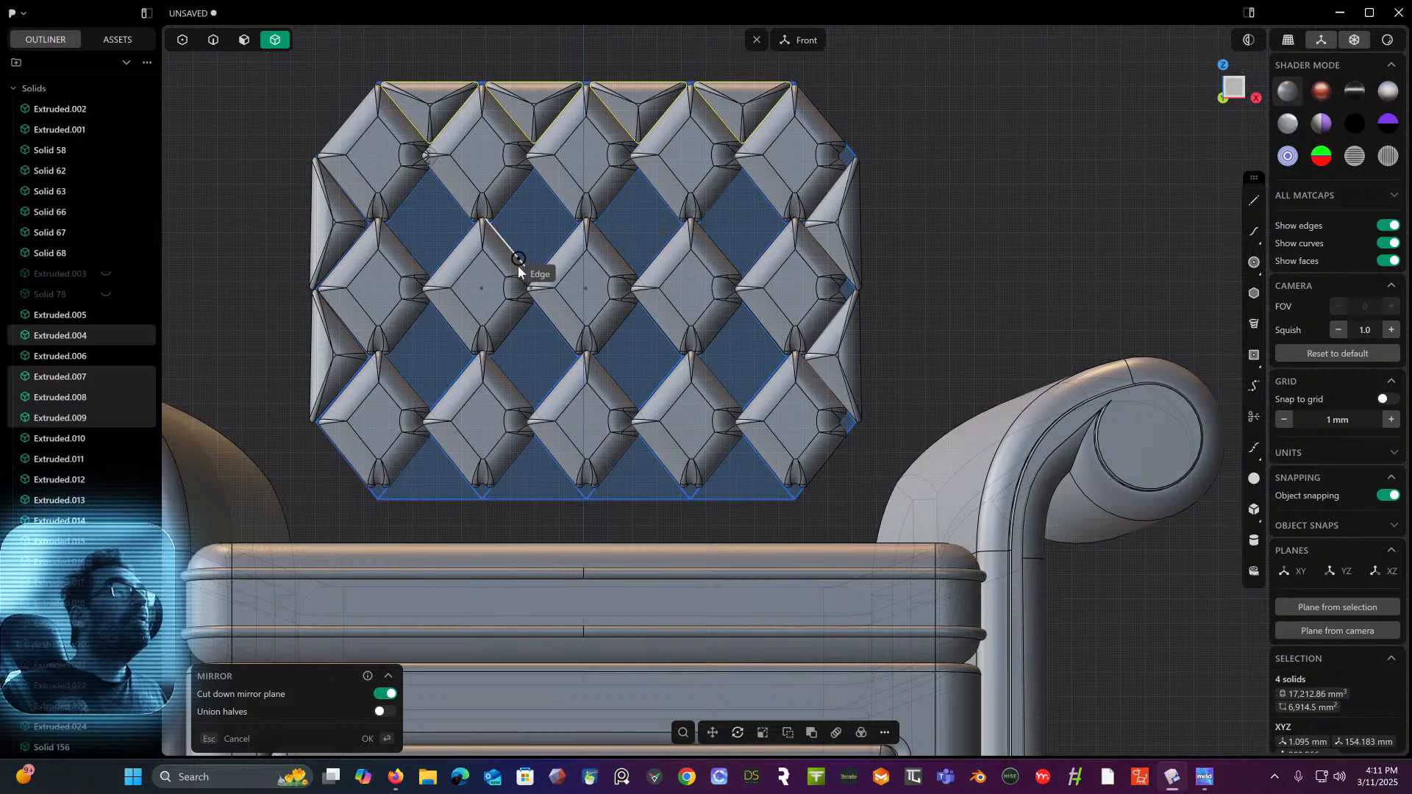
{"action": "left_click", "coordinate": [586, 289]}
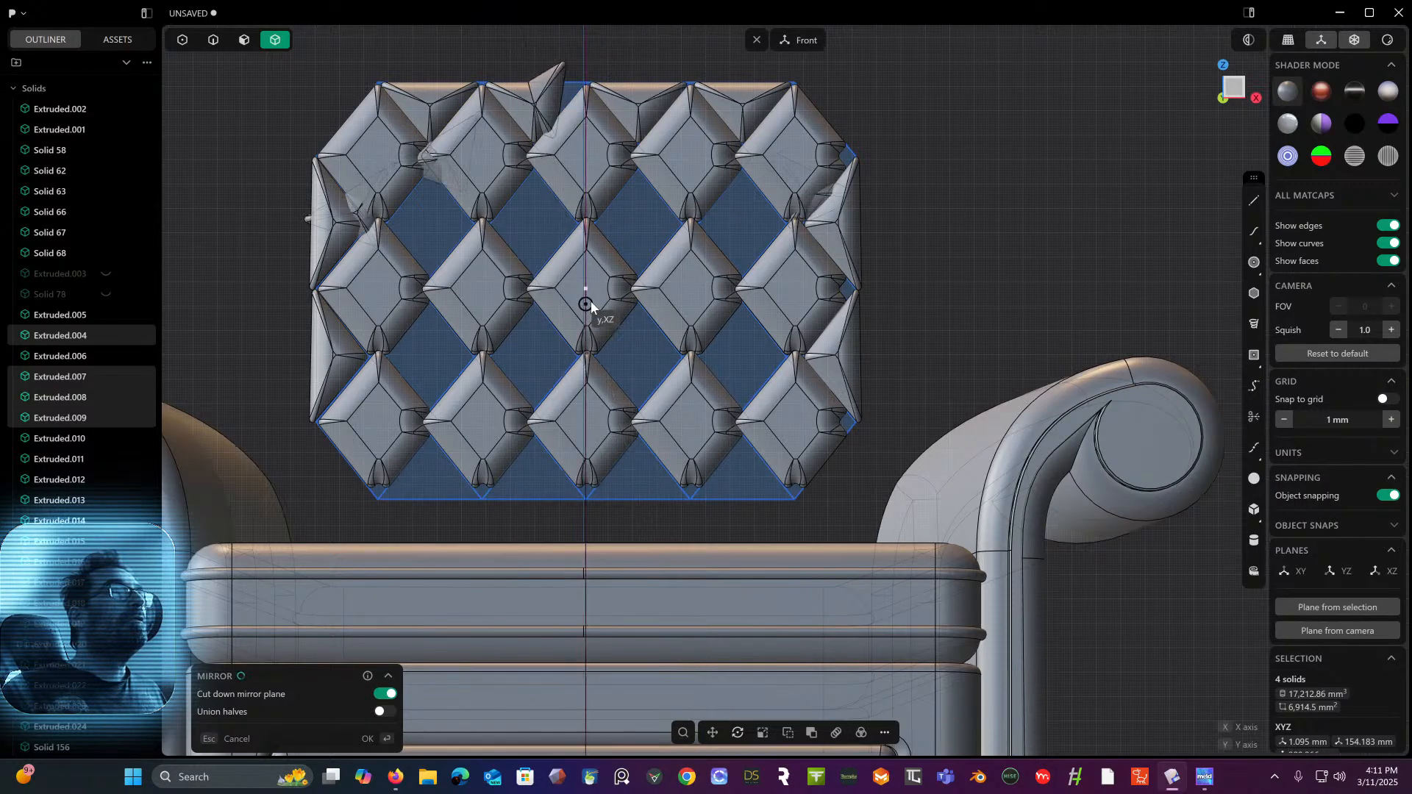
{"action": "left_click", "coordinate": [559, 295]}
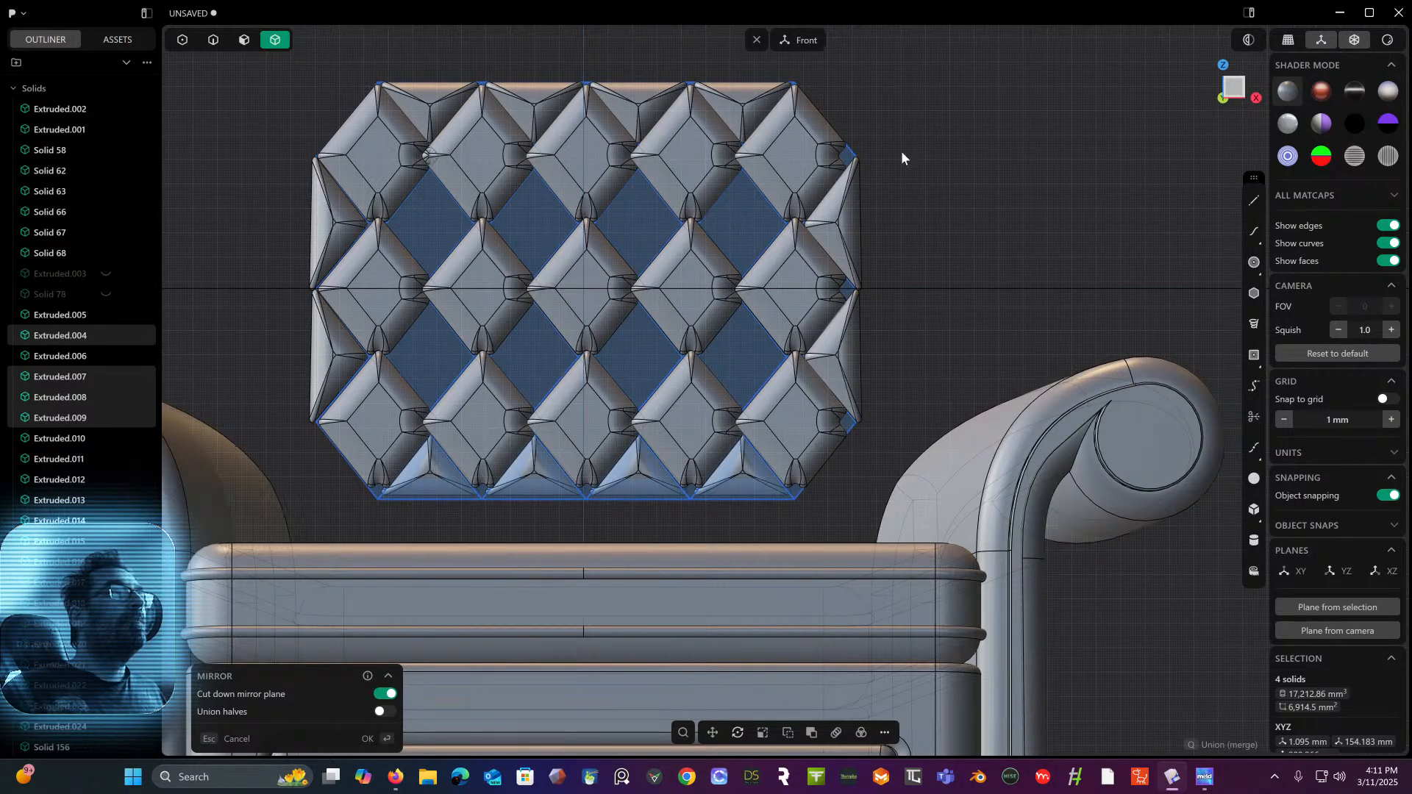
- Rotate the top and bottom triangular cushions together about the X axis so the bottom row follows the backrest's tilt
{"action": "middle_click_drag", "start_coordinate": [902, 152], "coordinate": [1081, 100]}
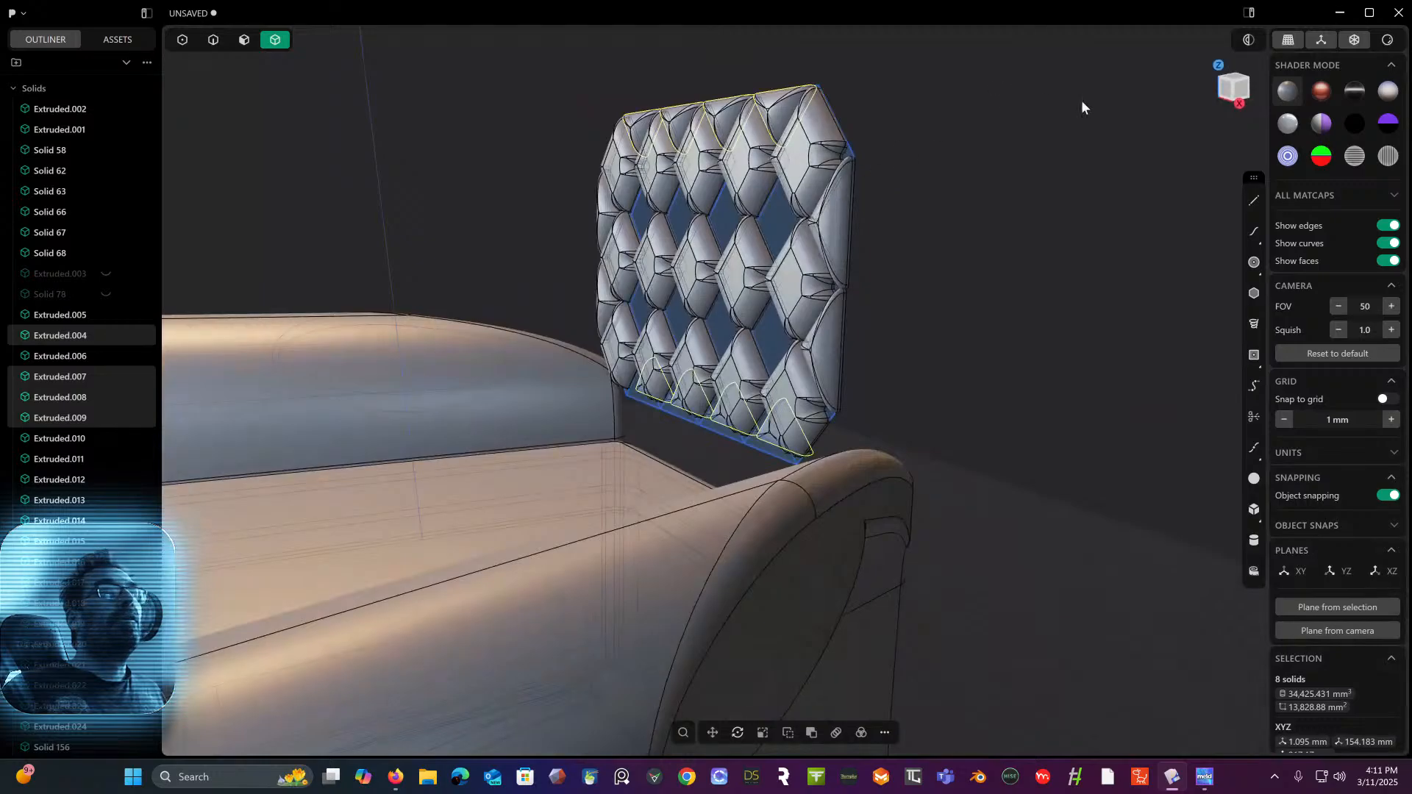
{"action": "left_click", "coordinate": [1243, 94]}
{"action": "scroll", "coordinate": [868, 228], "scroll_direction": "up", "scroll_amount": 5}
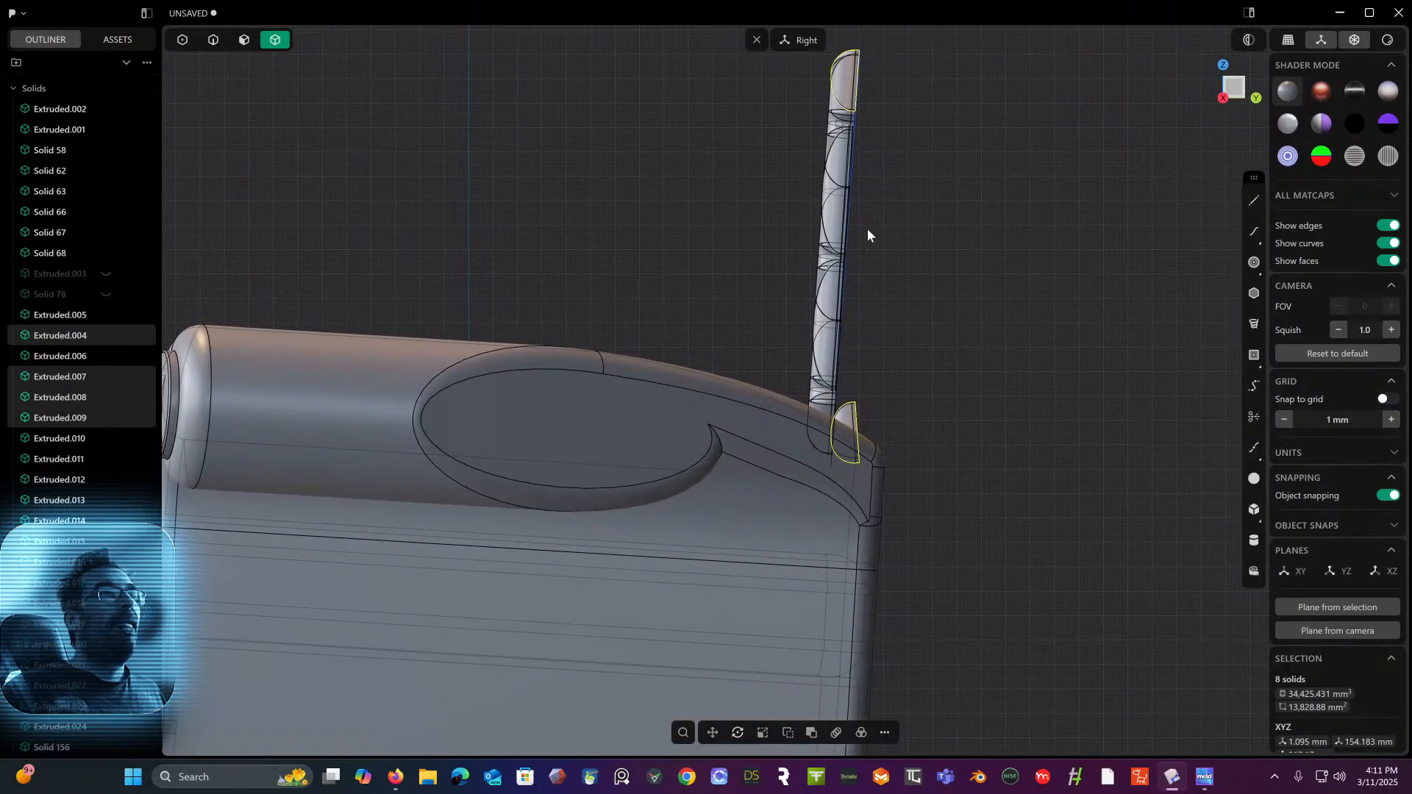
{"action": "scroll", "coordinate": [842, 247], "scroll_direction": "up", "scroll_amount": 2}
{"action": "key", "text": "r"}
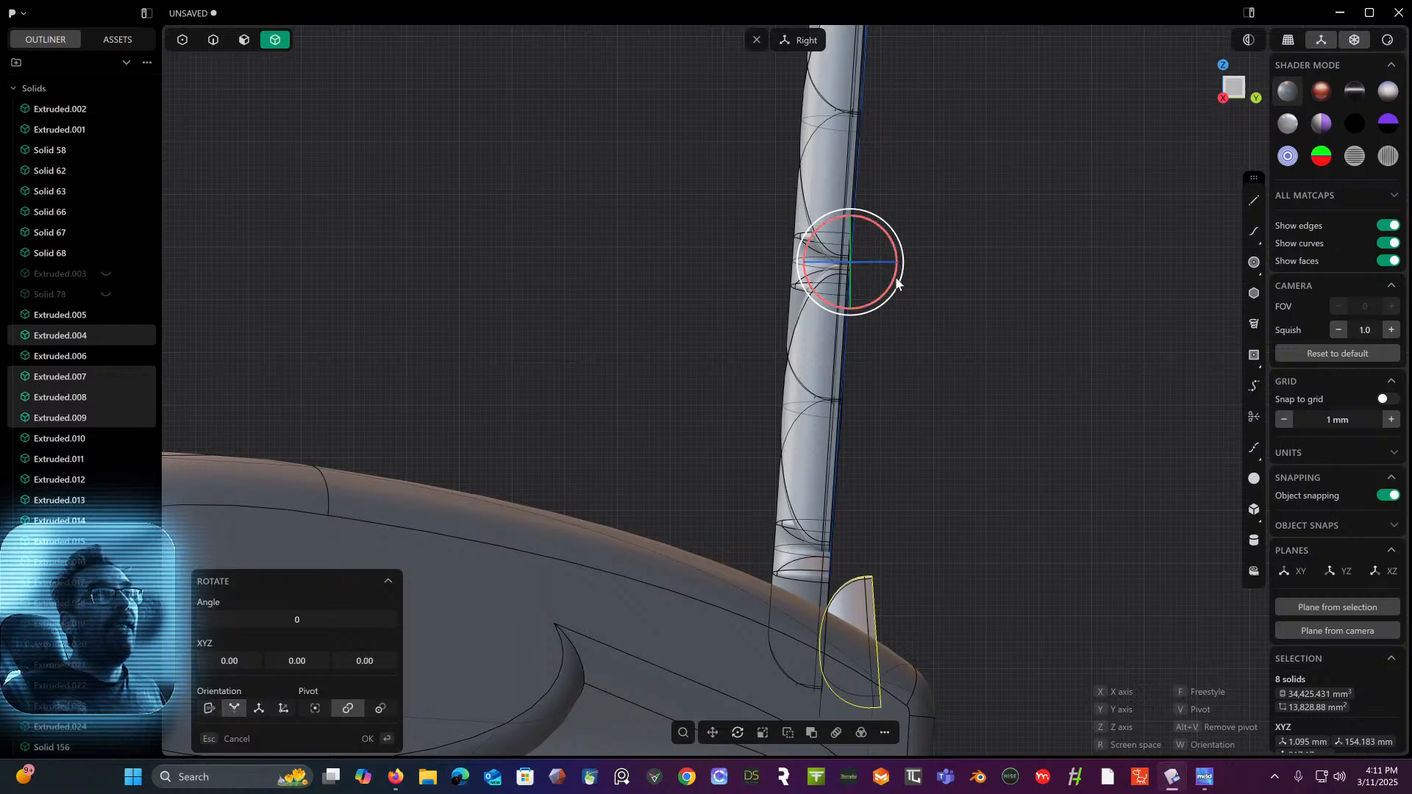
{"action": "left_click_drag", "start_coordinate": [896, 279], "coordinate": [895, 283]}
{"action": "right_click", "coordinate": [938, 275]}
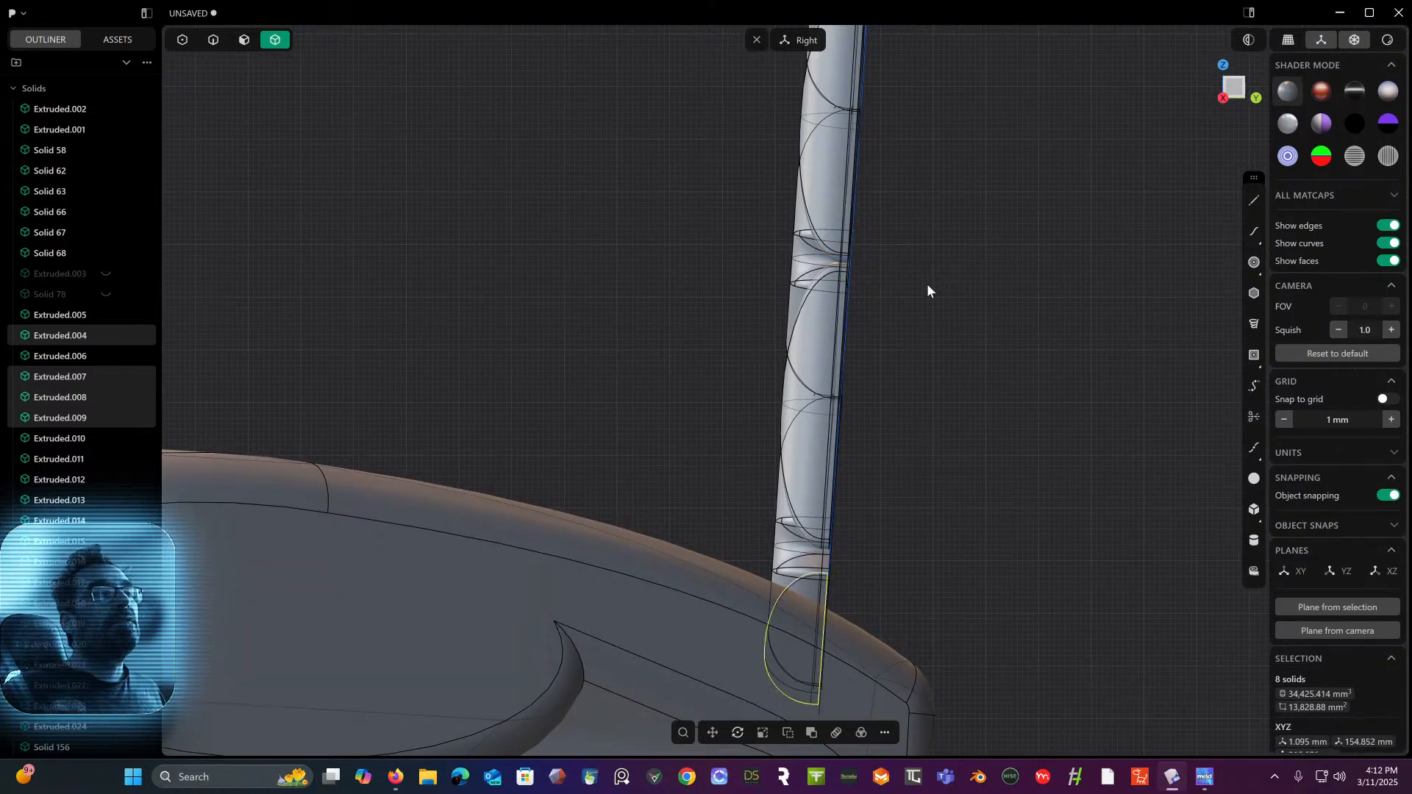
- Move the eight selected top and bottom triangular cushions -1.05 mm in Z toward the panel's lower edge
{"action": "middle_click_drag", "start_coordinate": [928, 285], "coordinate": [1126, 280]}
{"action": "scroll", "coordinate": [1018, 280], "scroll_direction": "down", "scroll_amount": 5}
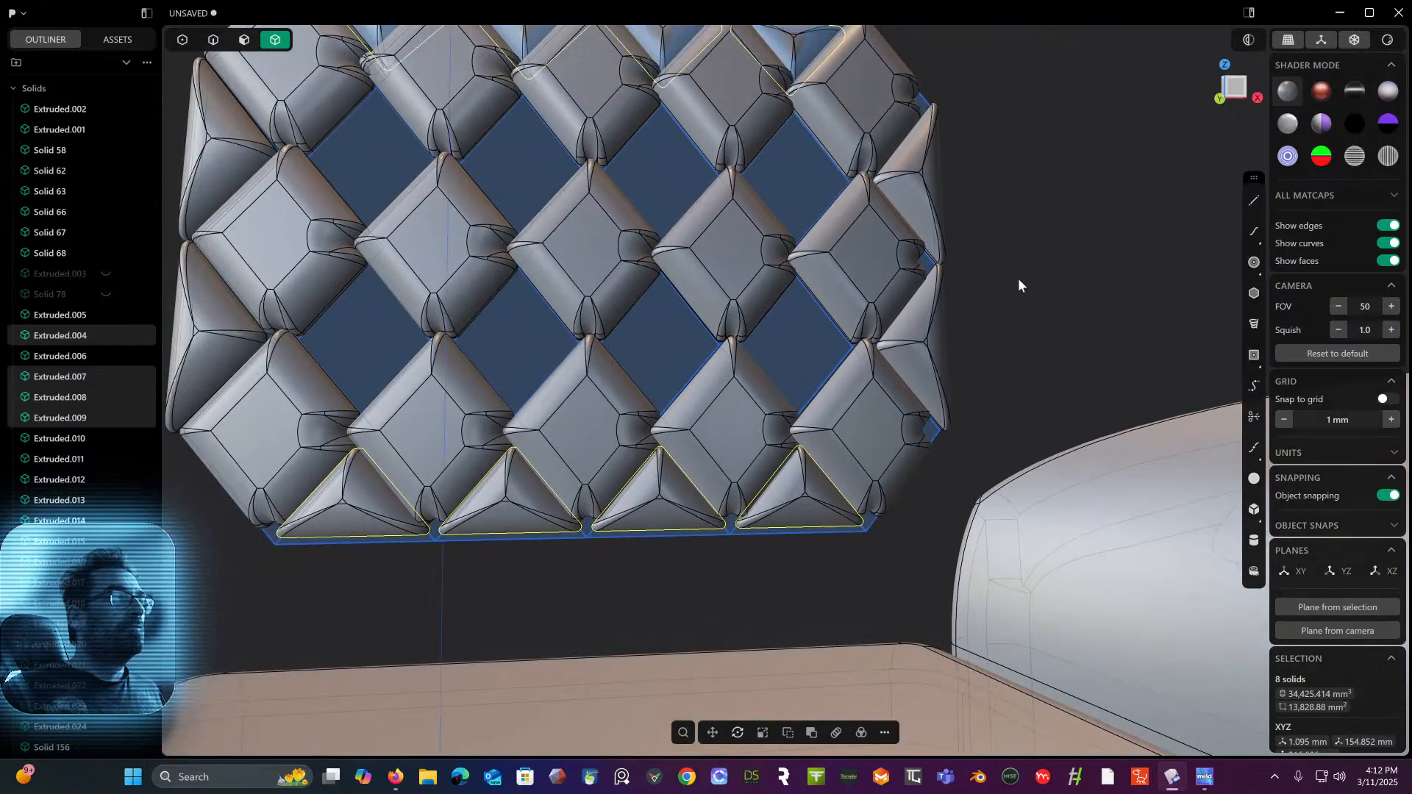
{"action": "middle_click_drag", "start_coordinate": [1017, 278], "coordinate": [1078, 302]}
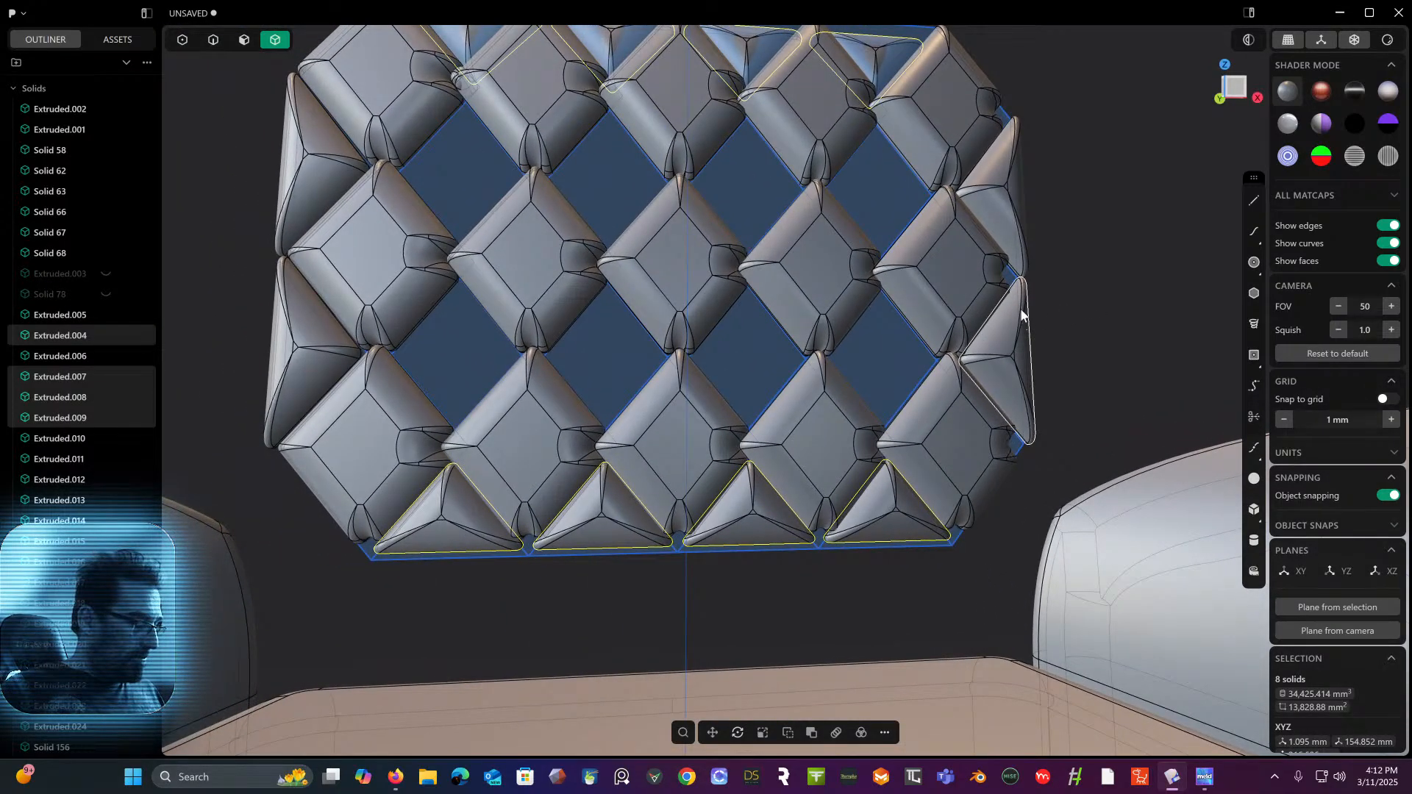
{"action": "key", "text": "g"}
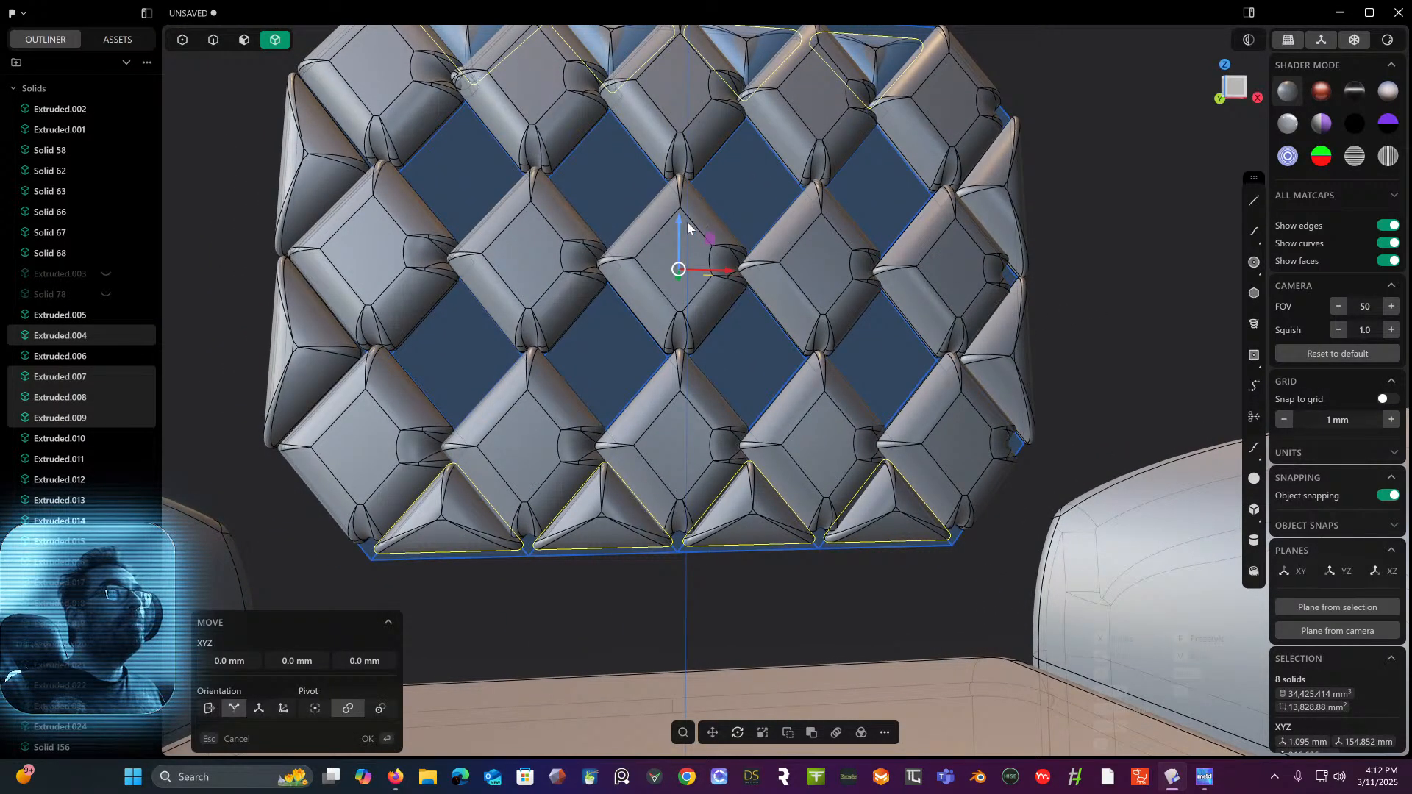
{"action": "left_click_drag", "start_coordinate": [678, 222], "coordinate": [677, 226]}
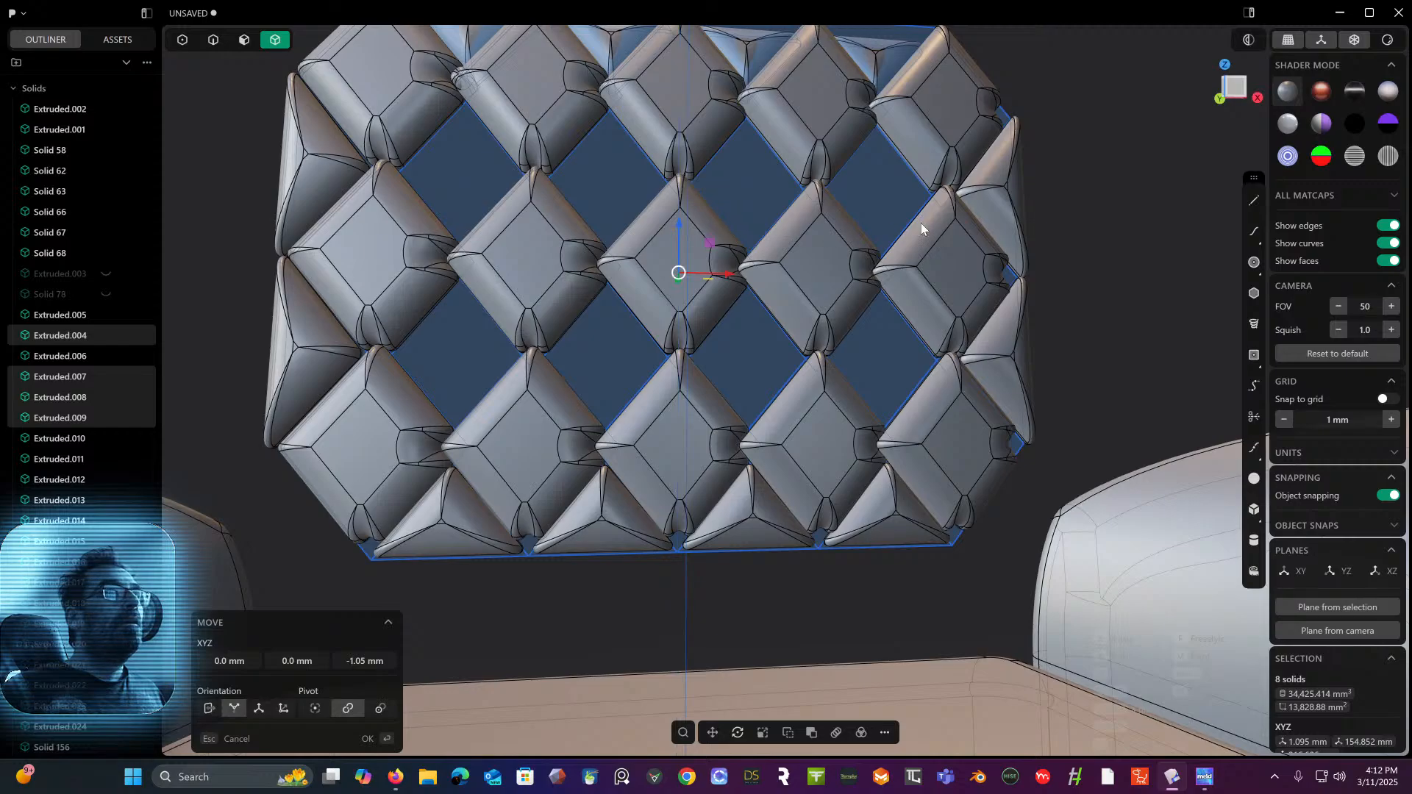
{"action": "key", "text": "Return"}
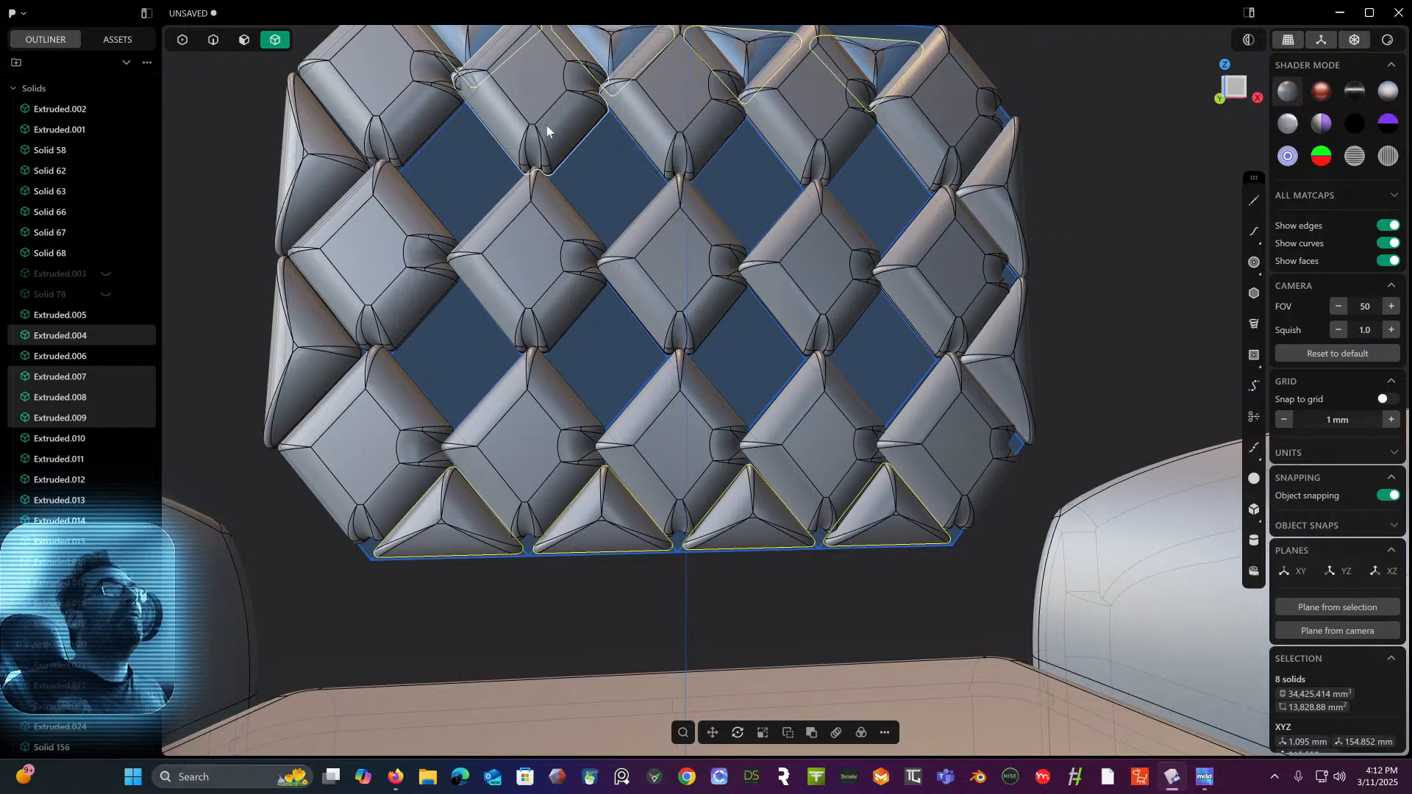
{"action": "scroll", "coordinate": [573, 149], "scroll_direction": "down", "scroll_amount": 3}
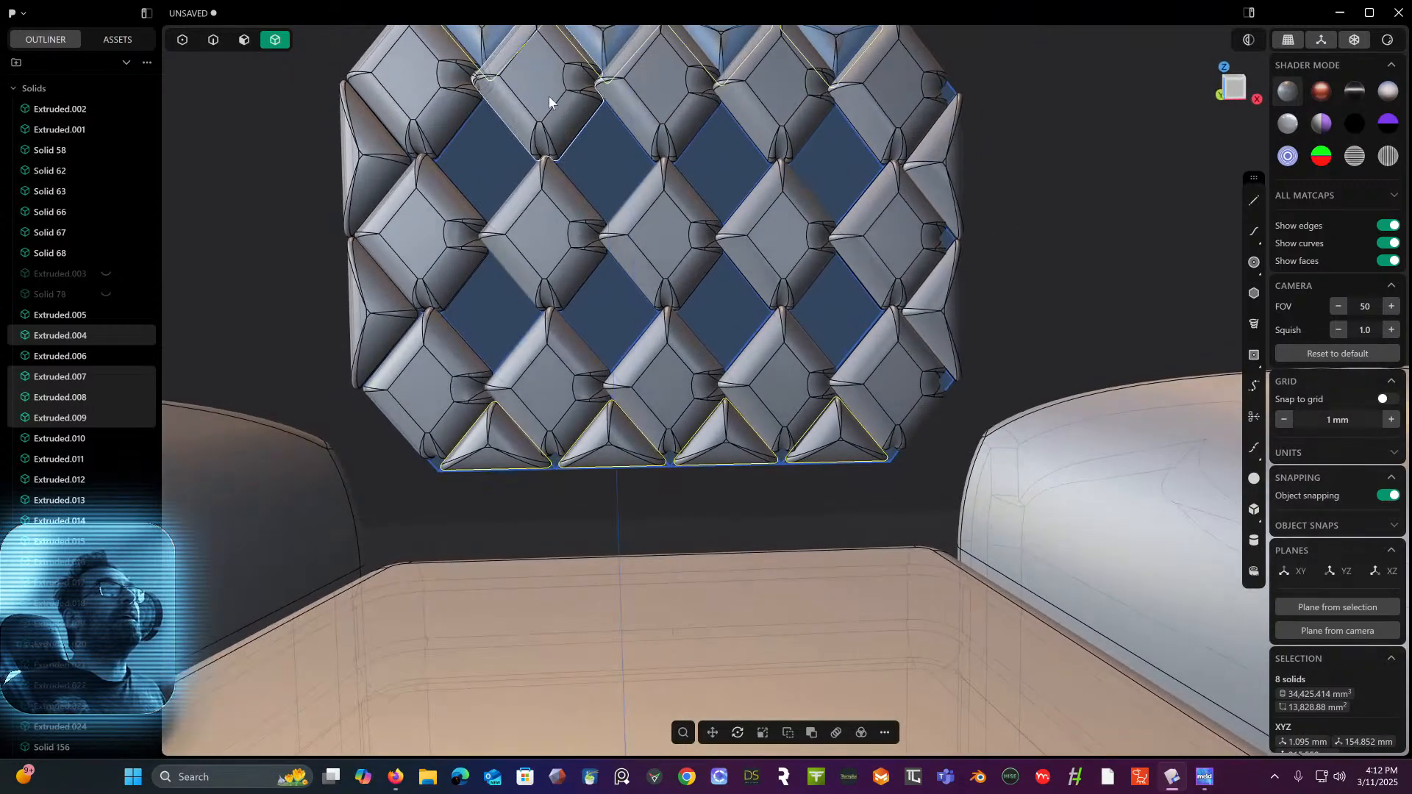
- Try to duplicate four top-row diamond cushions, moving the copies -27.65 mm in Z and 21.91 mm in X into the upper gaps
{"action": "left_click", "coordinate": [412, 94]}
{"action": "left_click", "coordinate": [531, 92], "text": "shift"}
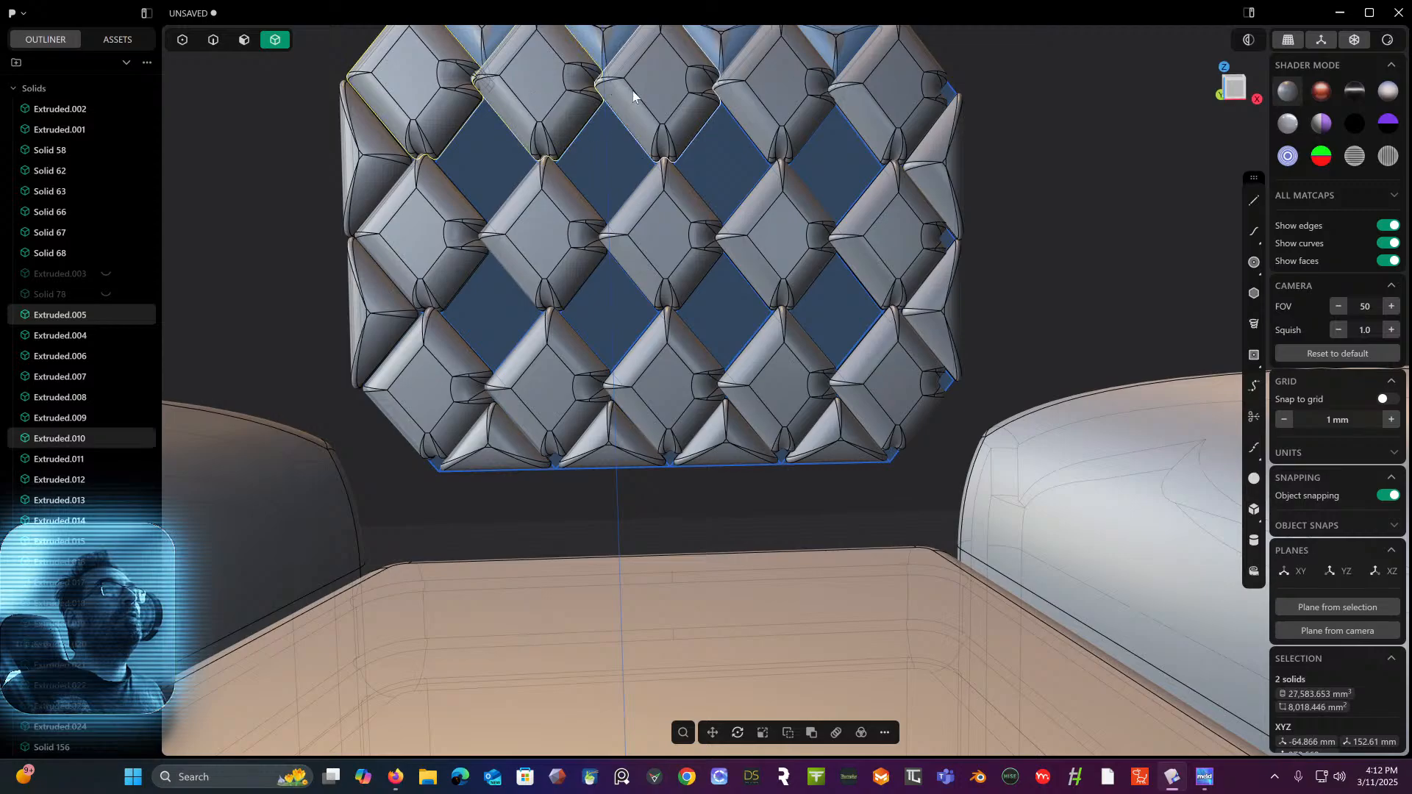
{"action": "left_click", "coordinate": [719, 95], "text": "shift"}
{"action": "left_click", "coordinate": [784, 98], "text": "shift"}
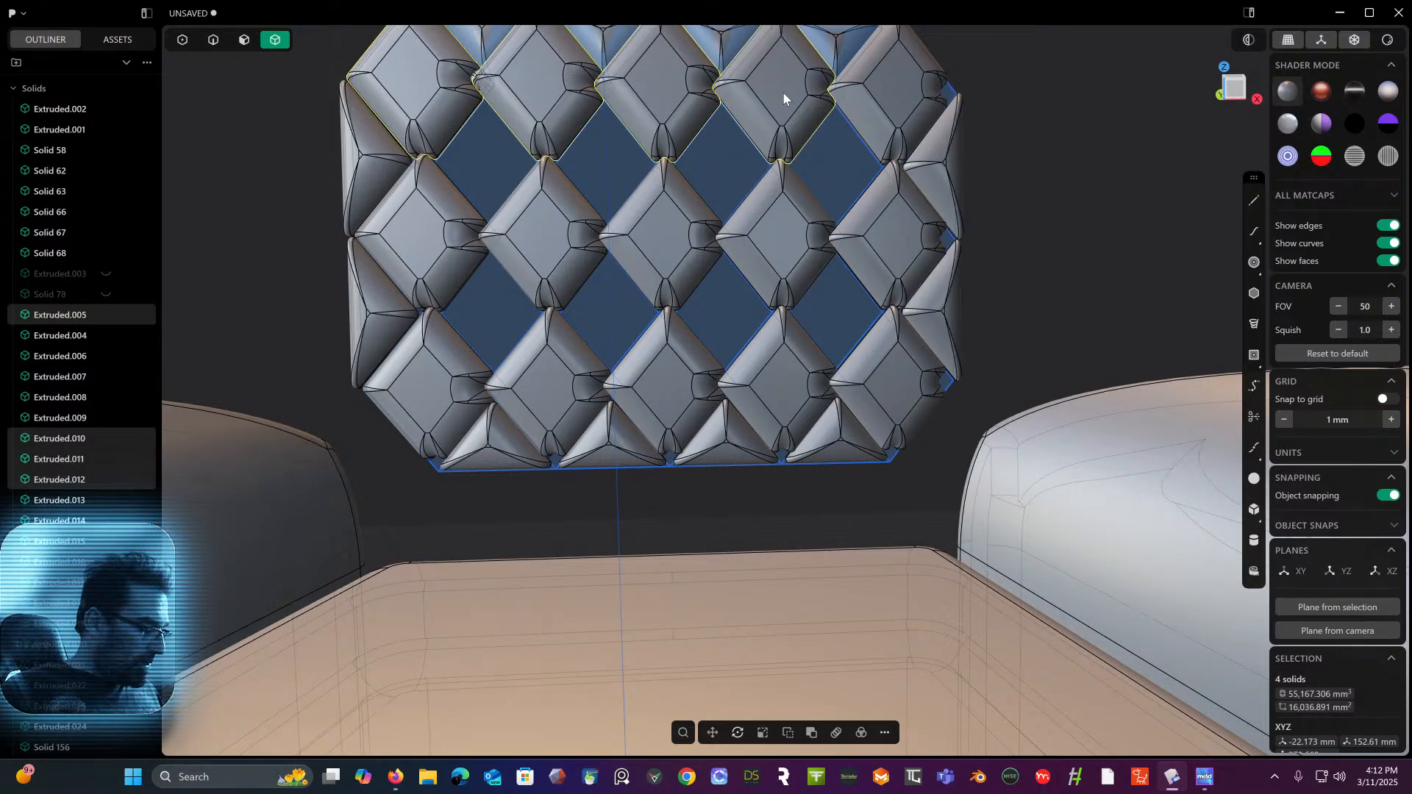
{"action": "key", "text": "g"}
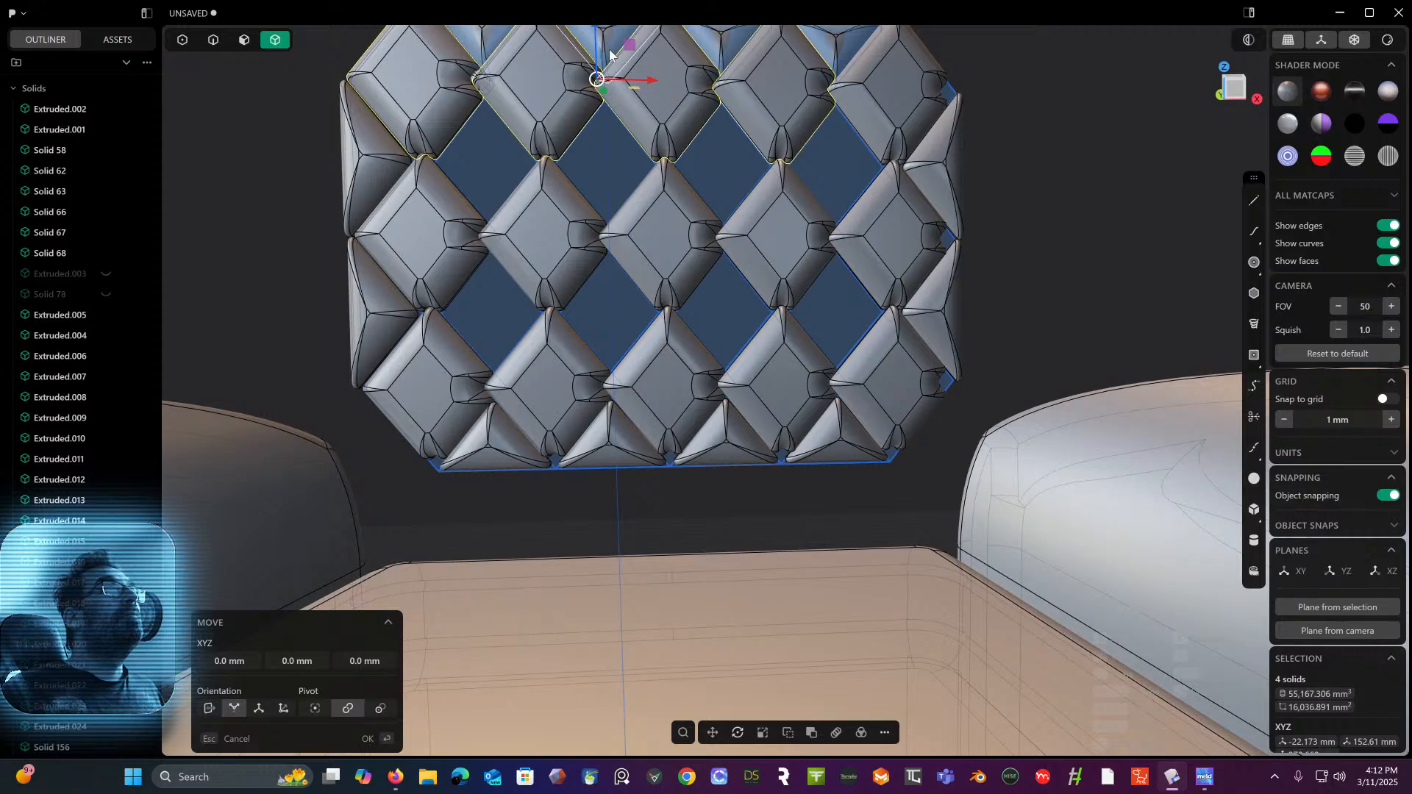
{"action": "left_click_drag", "start_coordinate": [595, 33], "coordinate": [549, 158]}
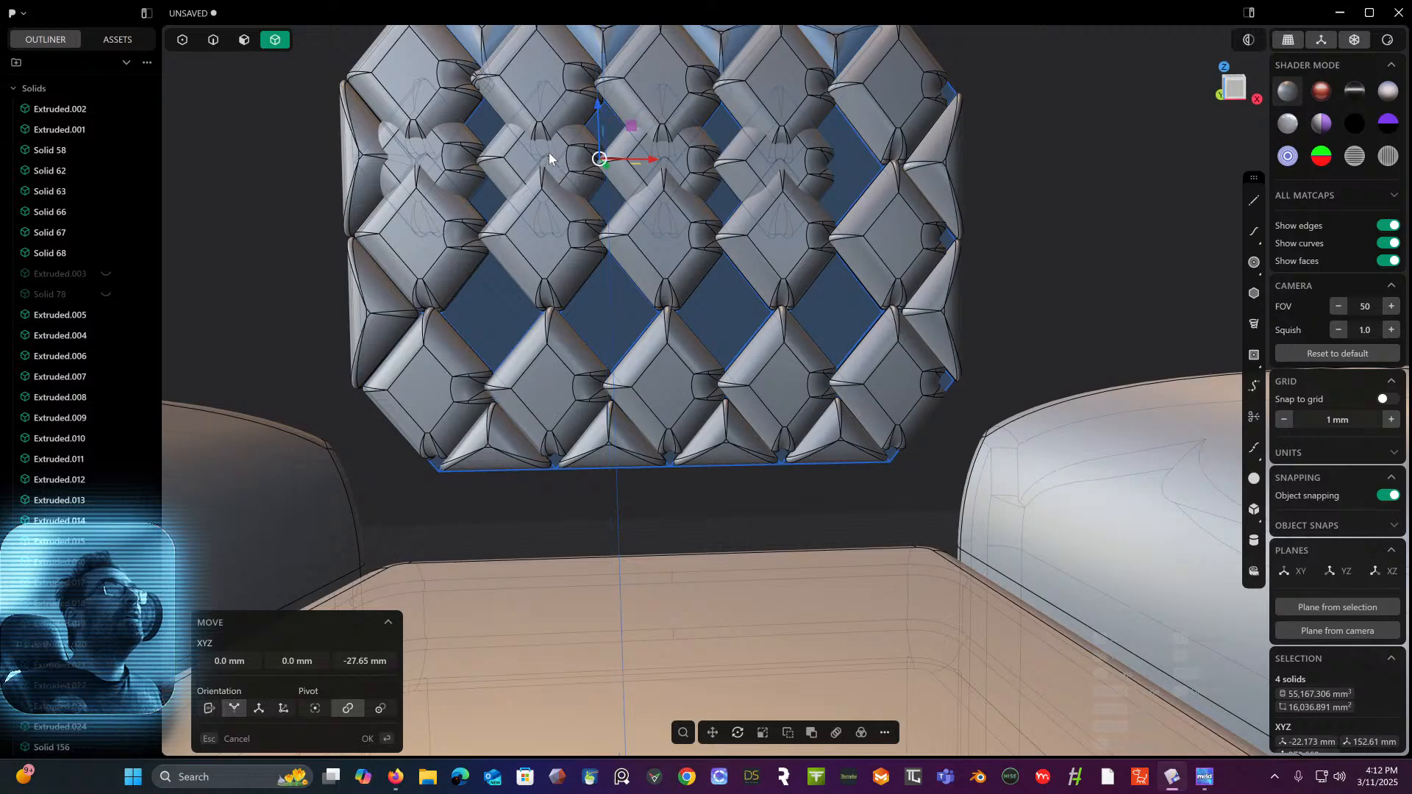
{"action": "left_click_drag", "start_coordinate": [645, 159], "coordinate": [708, 158]}
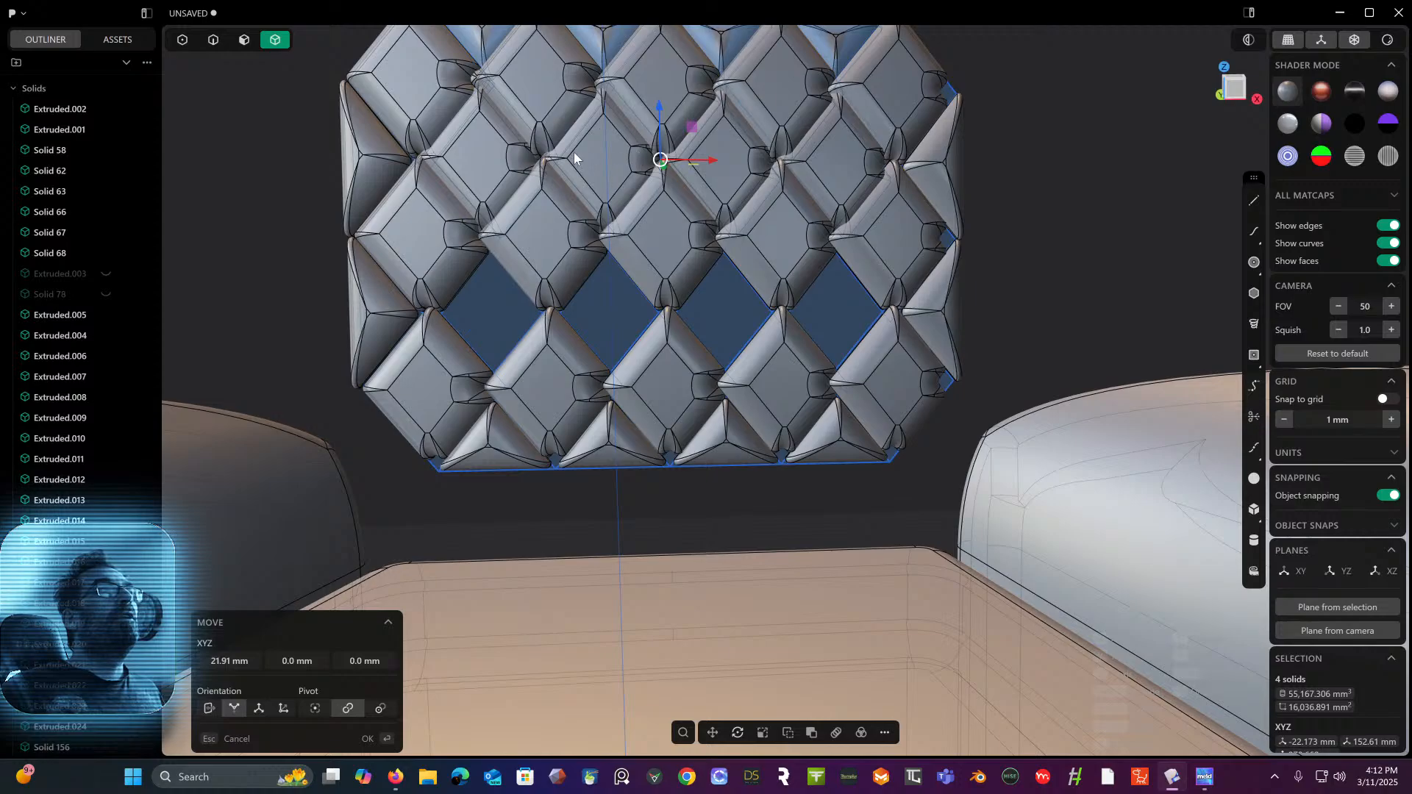
{"action": "key", "text": "Return"}
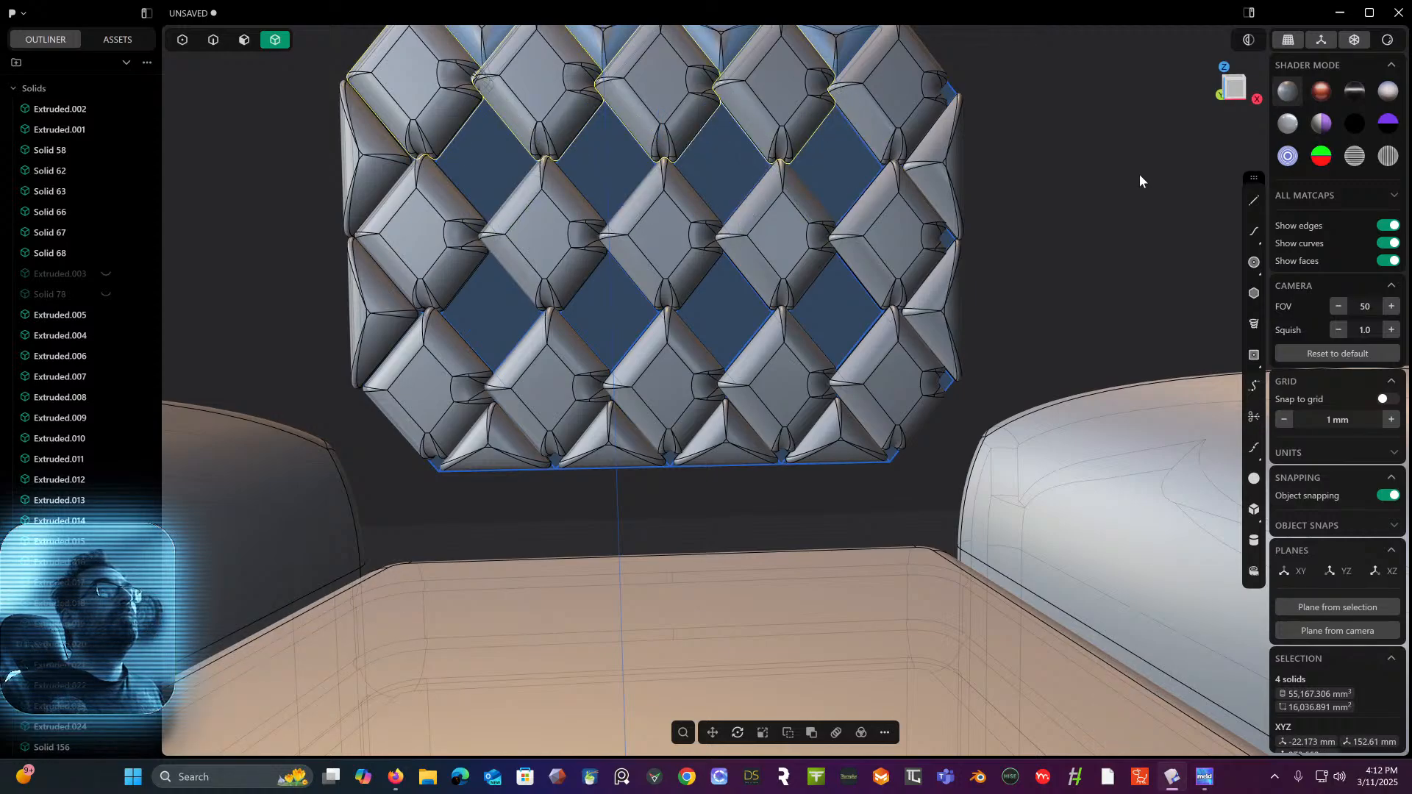
- Duplicate the second diamond cushion of the top row, moving the copy -20.03 mm in X and -27.71 mm in Z into the first upper gap
{"action": "left_click", "coordinate": [528, 90]}
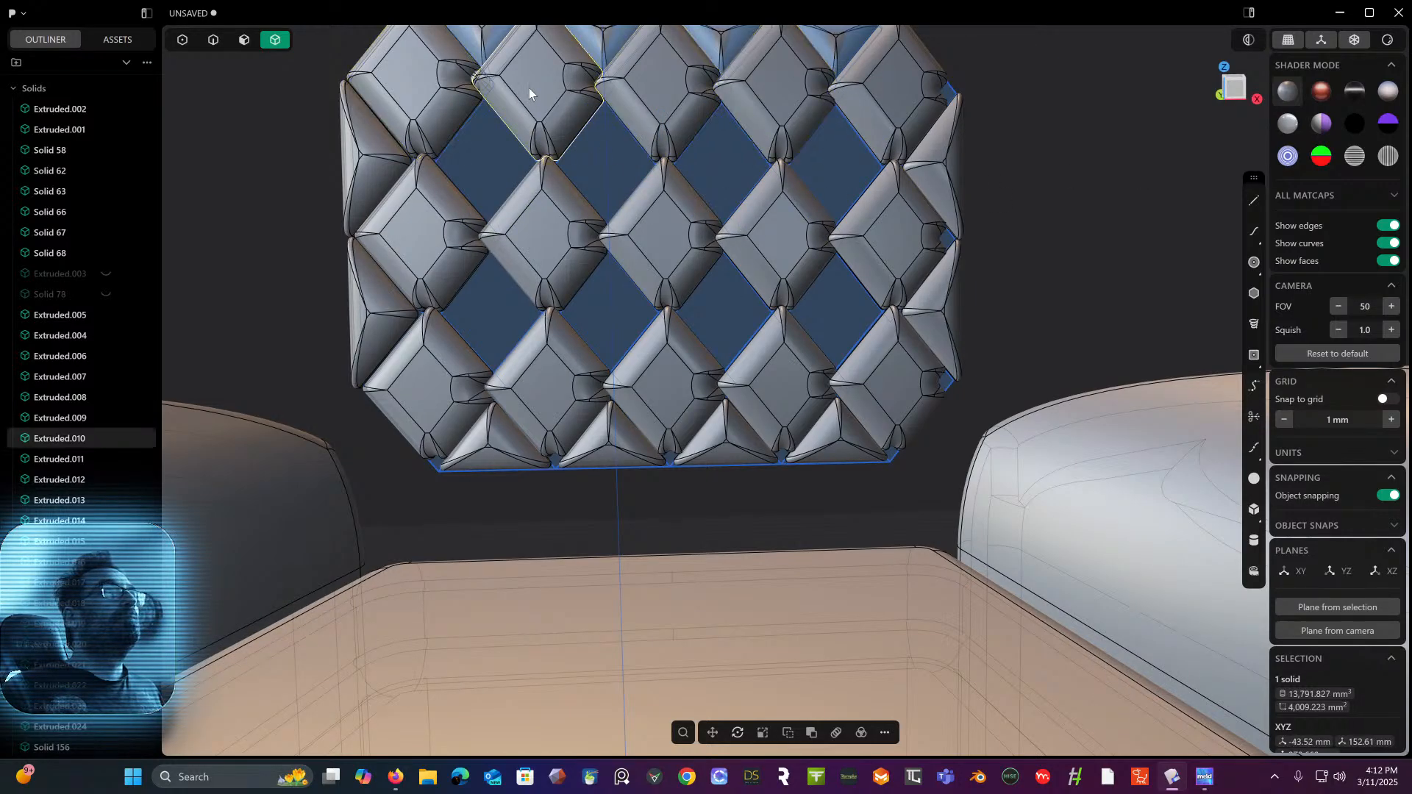
{"action": "key", "text": "g"}
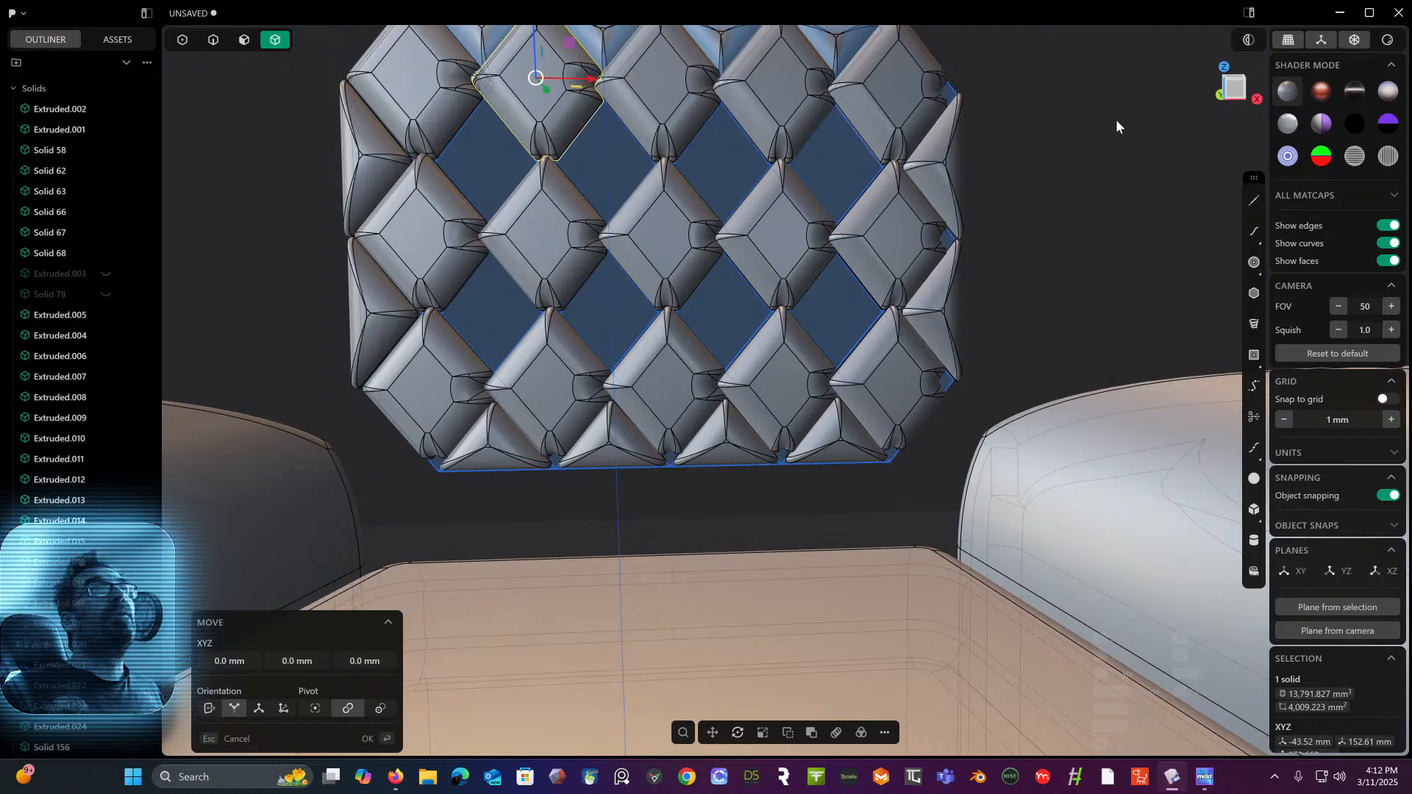
{"action": "left_click", "coordinate": [1233, 97]}
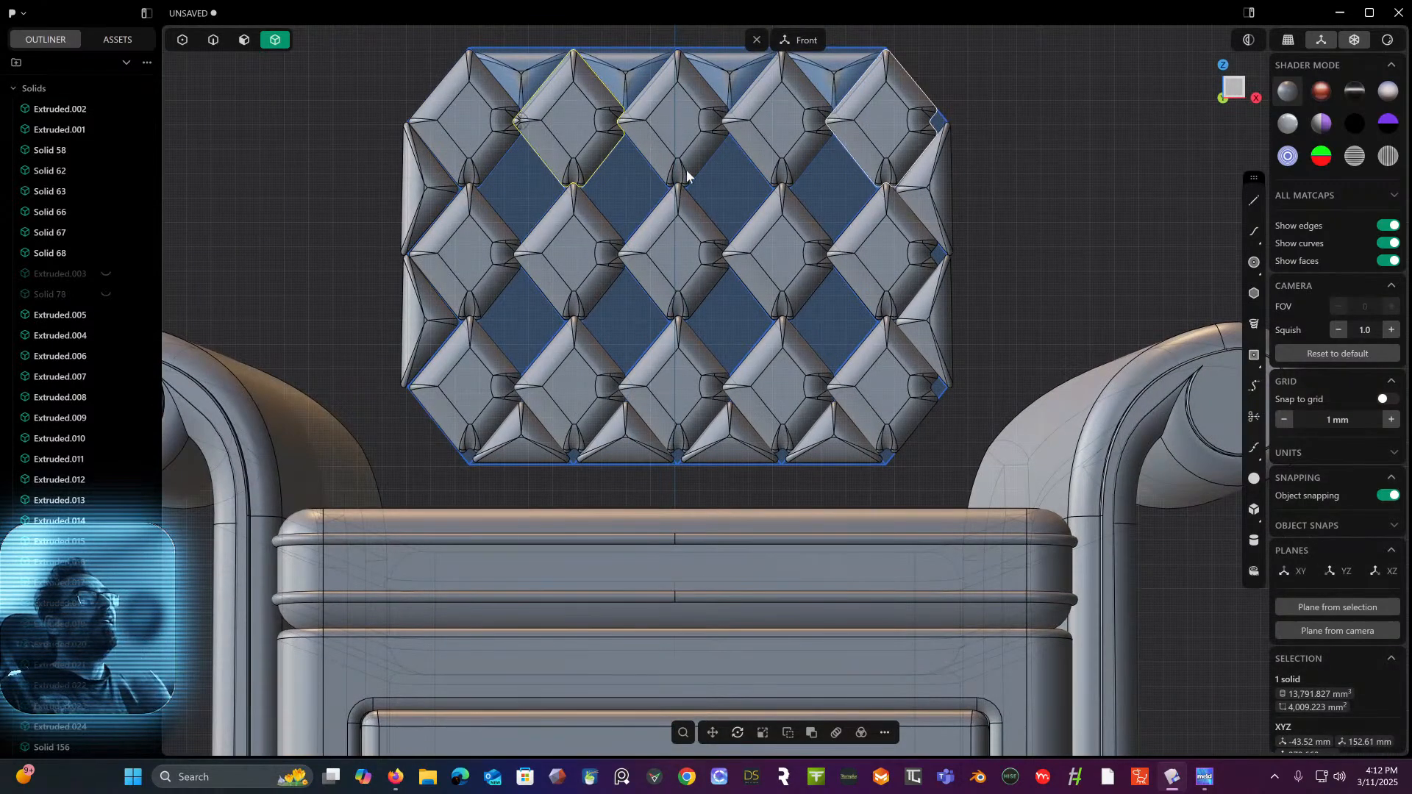
{"action": "key", "text": "g"}
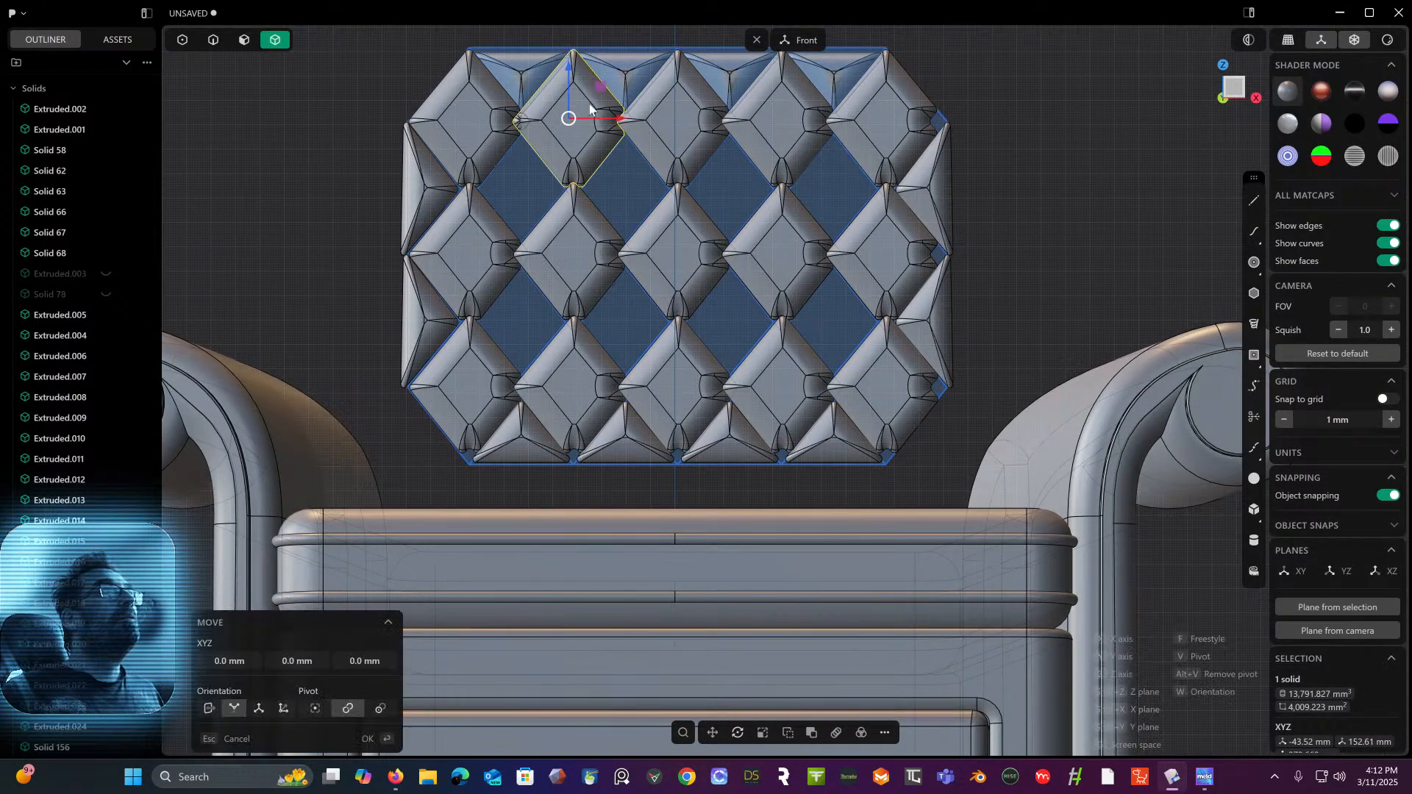
{"action": "left_click_drag", "start_coordinate": [571, 120], "coordinate": [522, 187]}
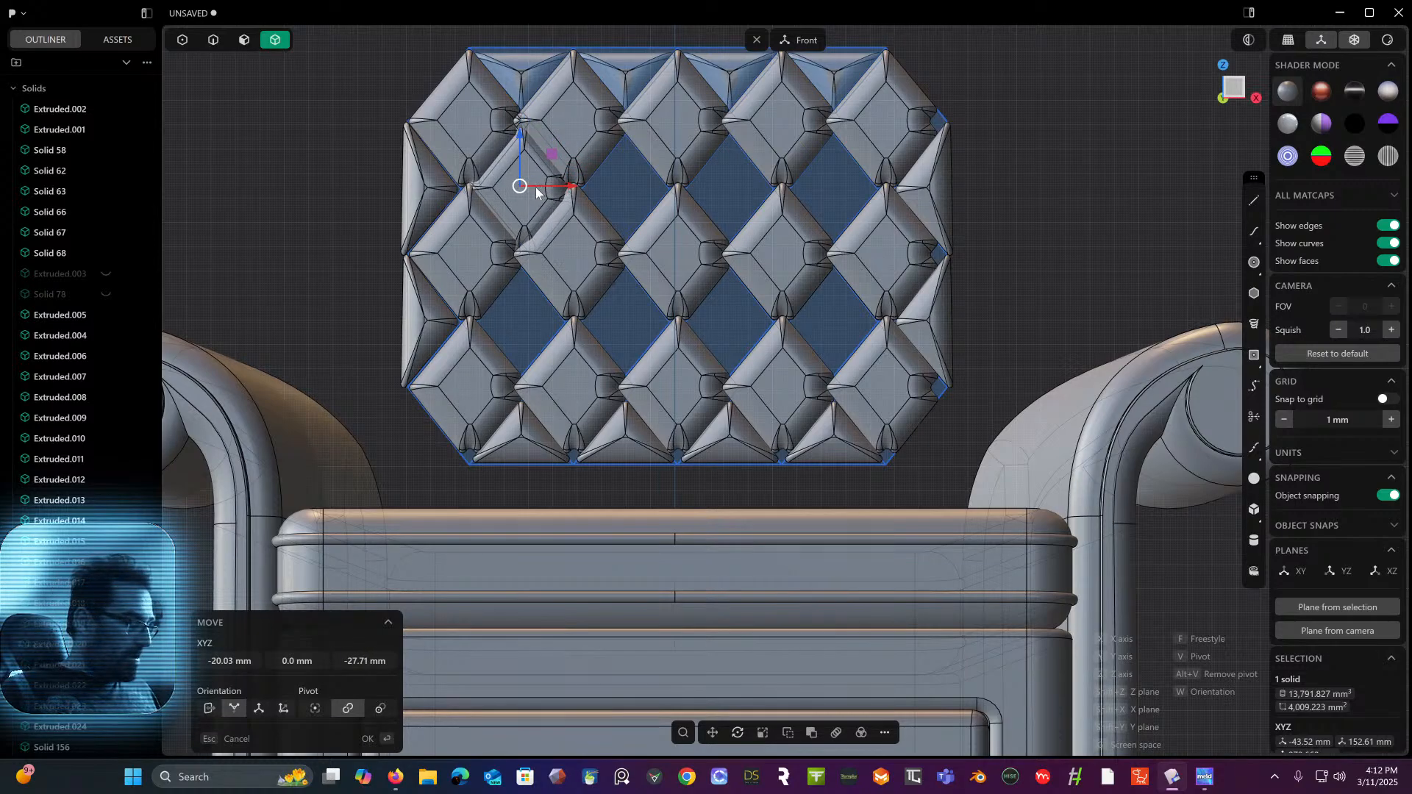
- Scale the duplicated diamond cushion uniformly to 0.79047 so it fits the gap
{"action": "key", "text": "s"}
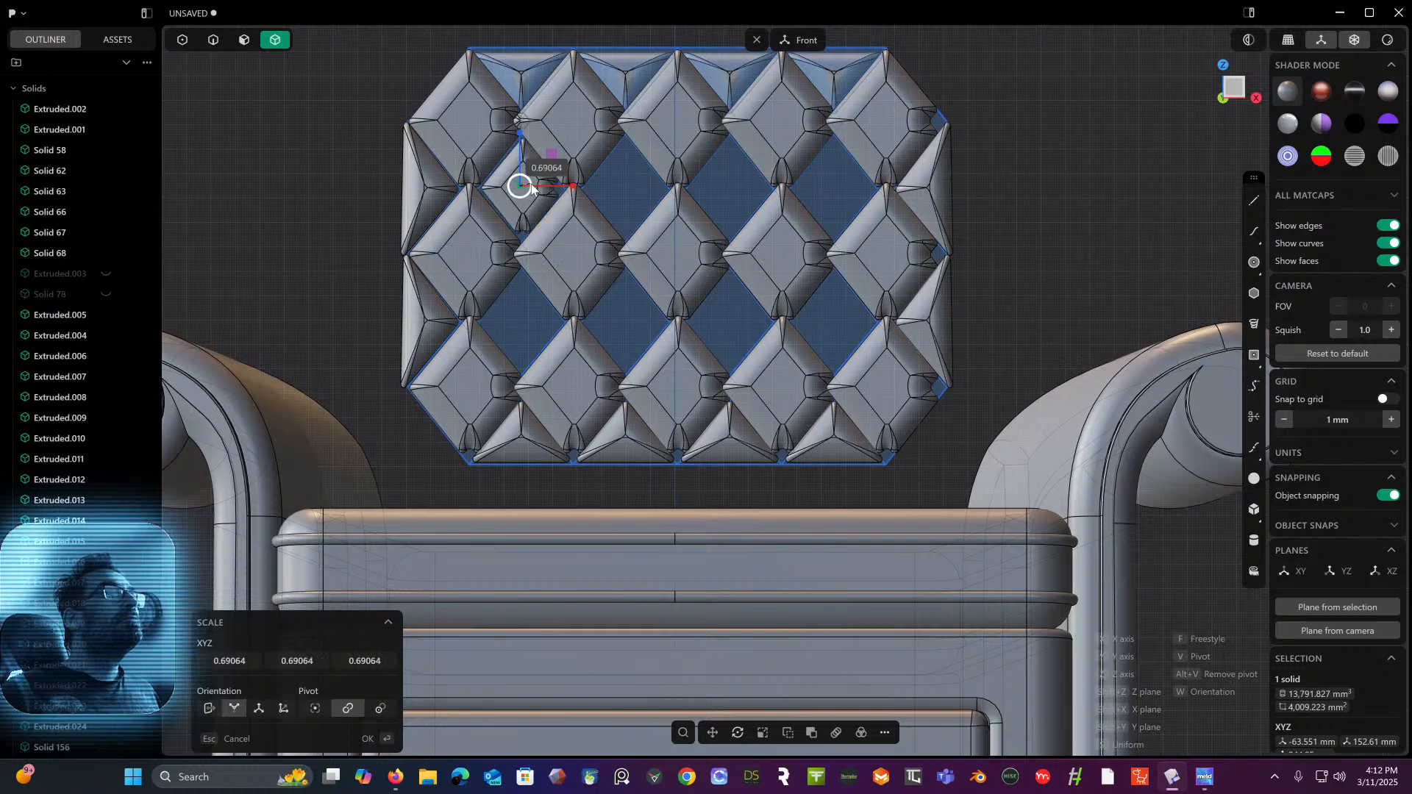
{"action": "left_click", "coordinate": [624, 166]}
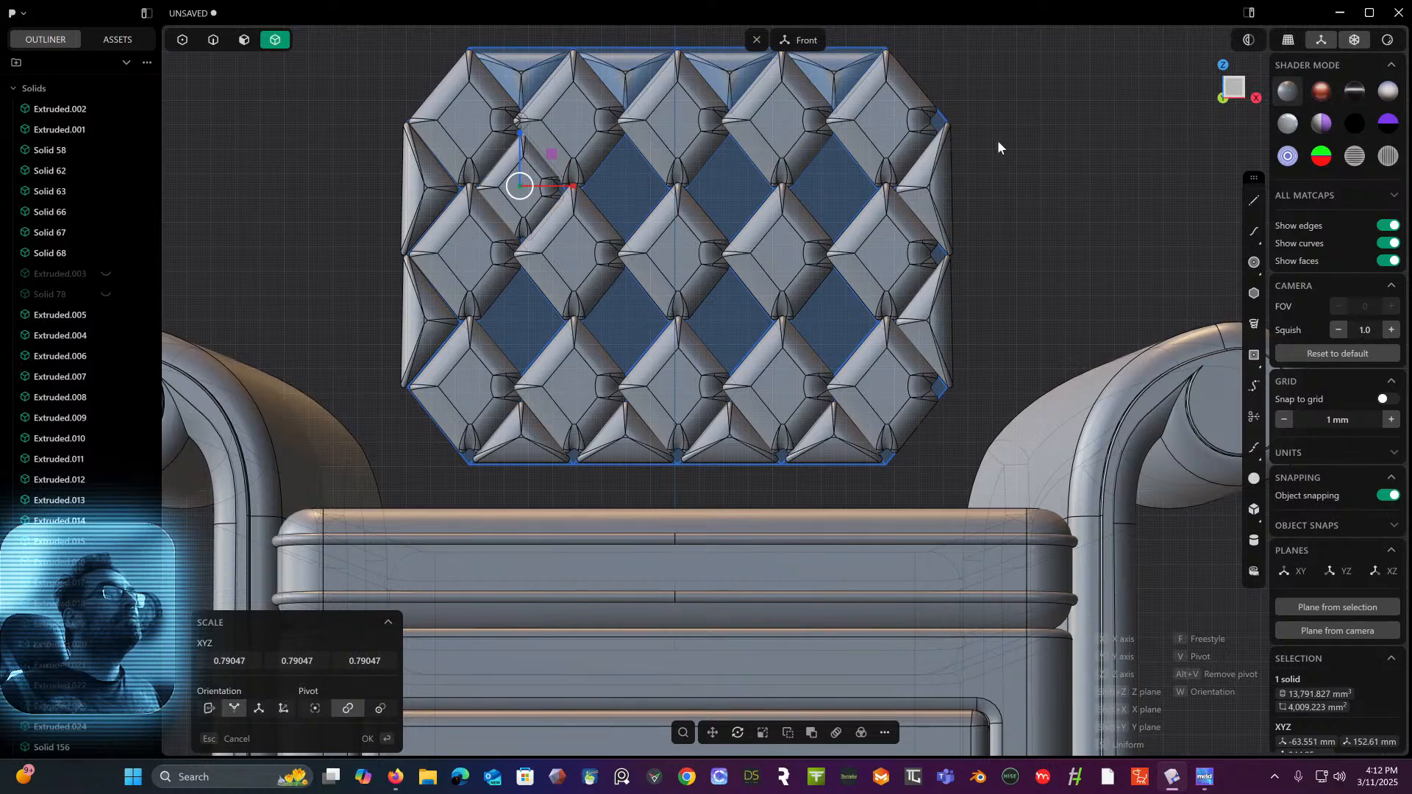
{"action": "key", "text": "Return"}
- Move two of the offset triangular top-edge cushions onto the panel in side view, by -9.19 mm and -9.49 mm in Y
{"action": "middle_click_drag", "start_coordinate": [1004, 140], "coordinate": [872, 138]}
{"action": "left_click", "coordinate": [1234, 90]}
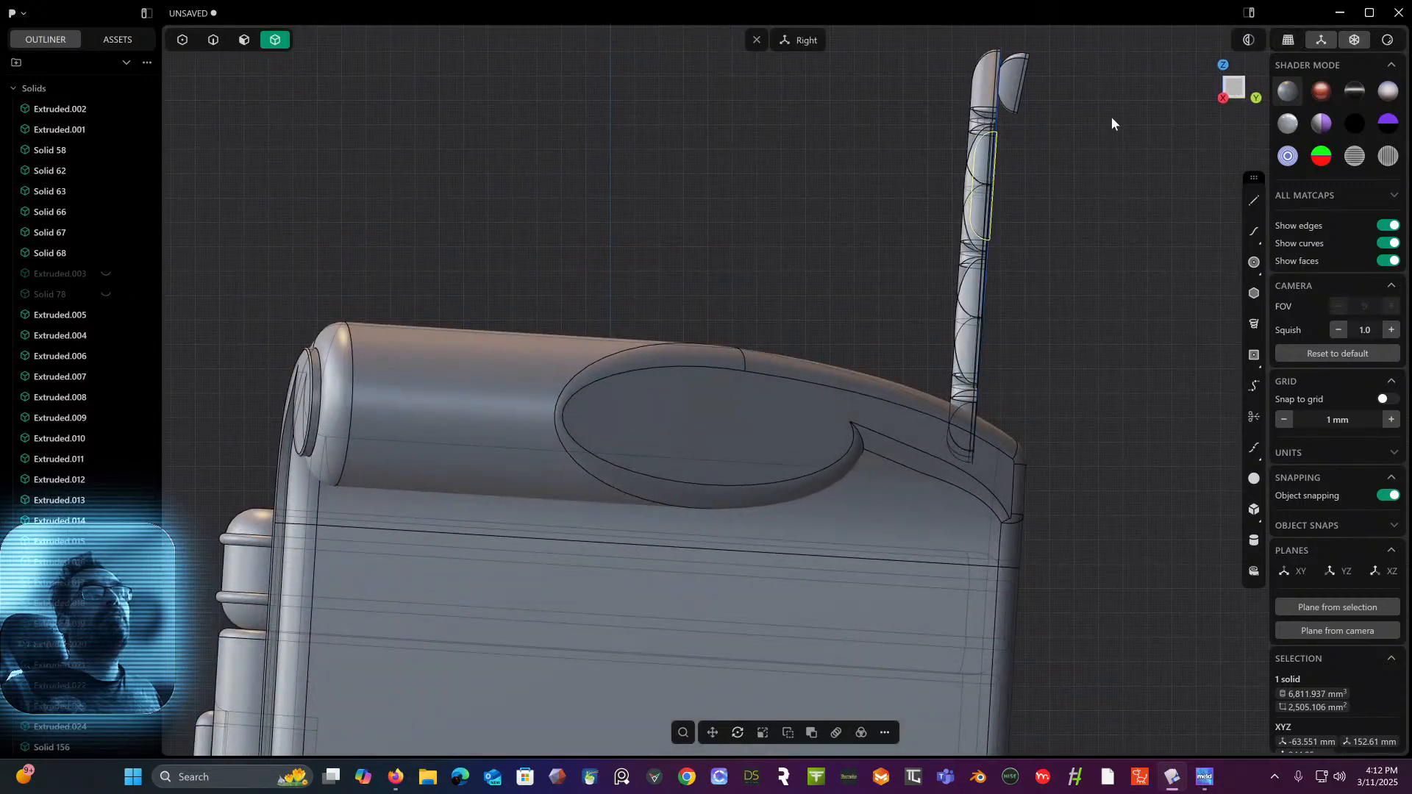
{"action": "left_click", "coordinate": [837, 156]}
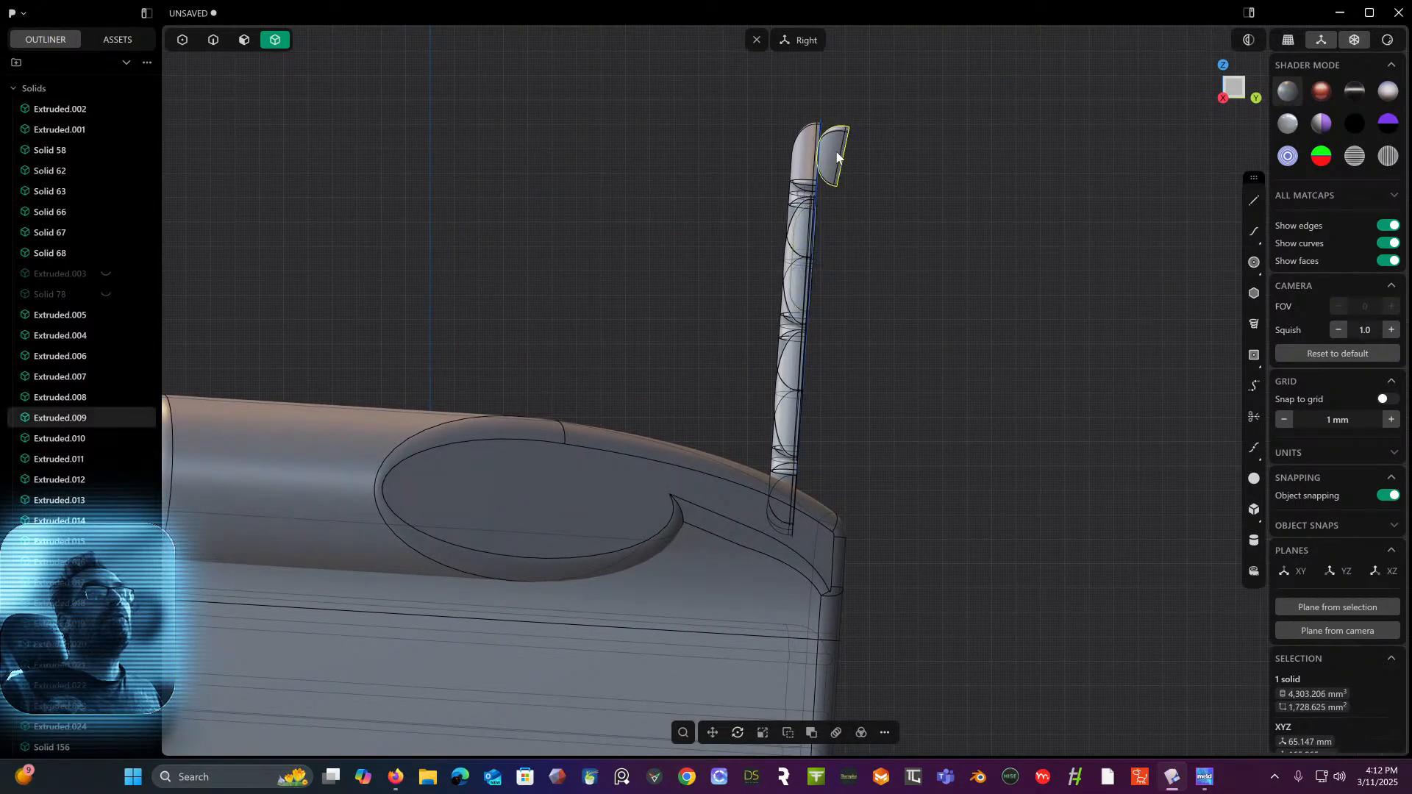
{"action": "key", "text": "g"}
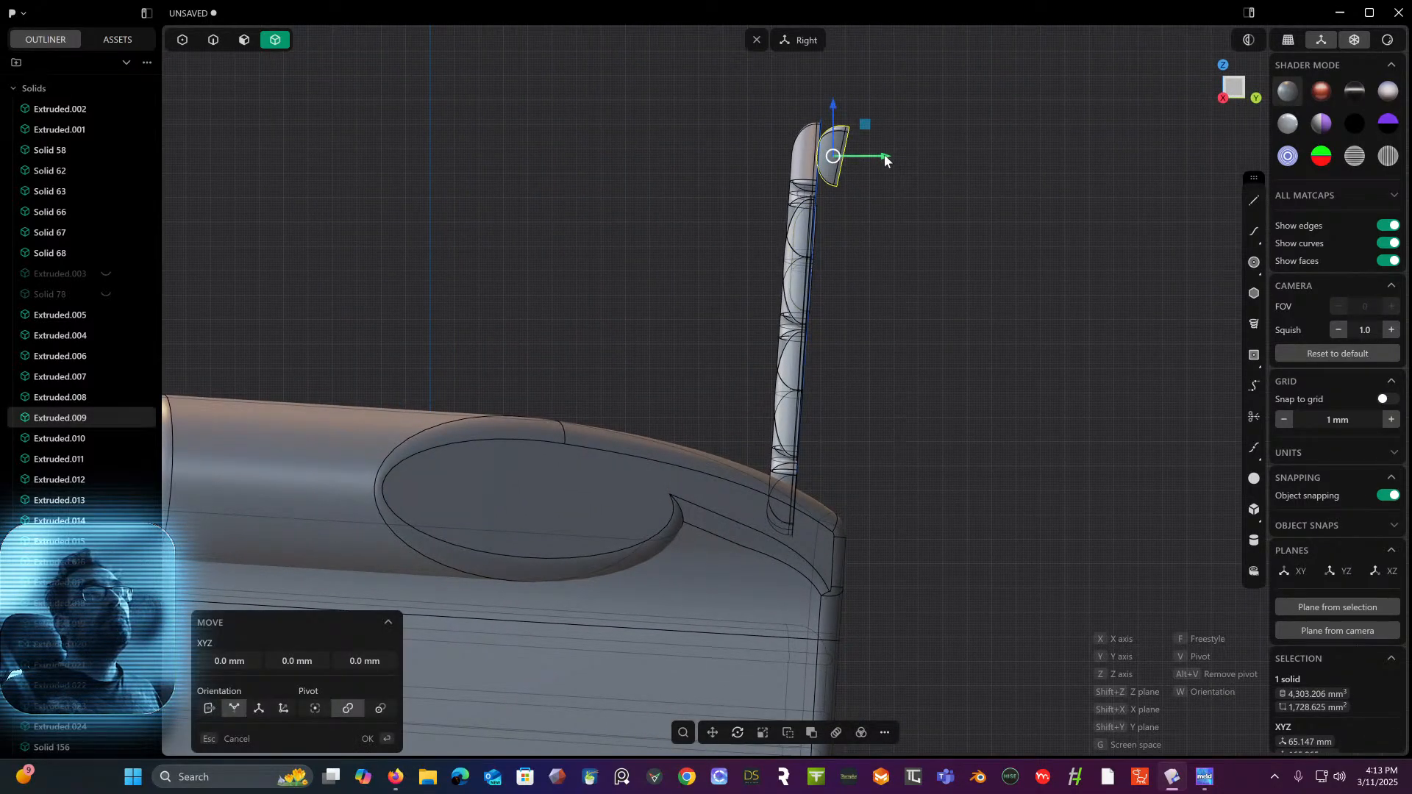
{"action": "left_click_drag", "start_coordinate": [893, 163], "coordinate": [860, 166]}
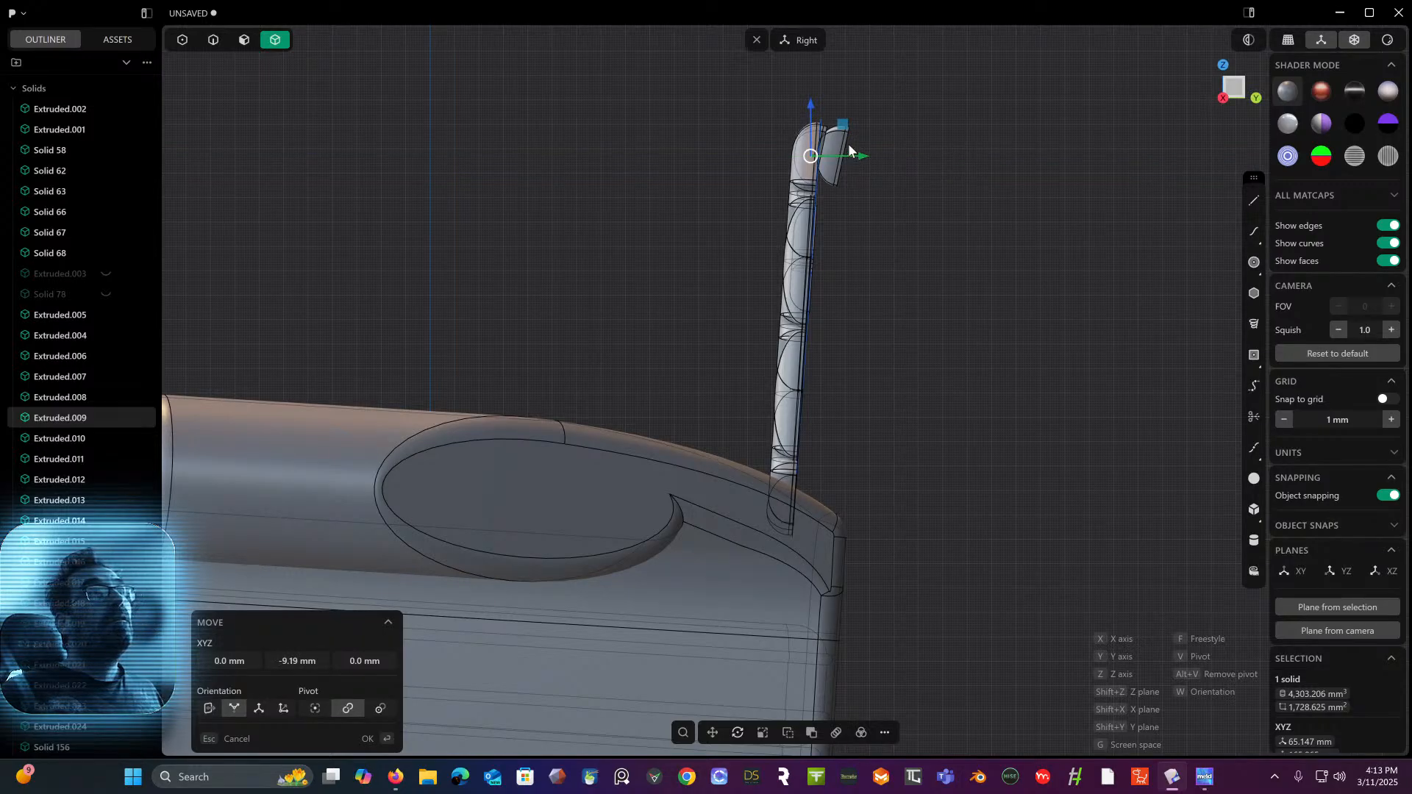
{"action": "right_click", "coordinate": [934, 136]}
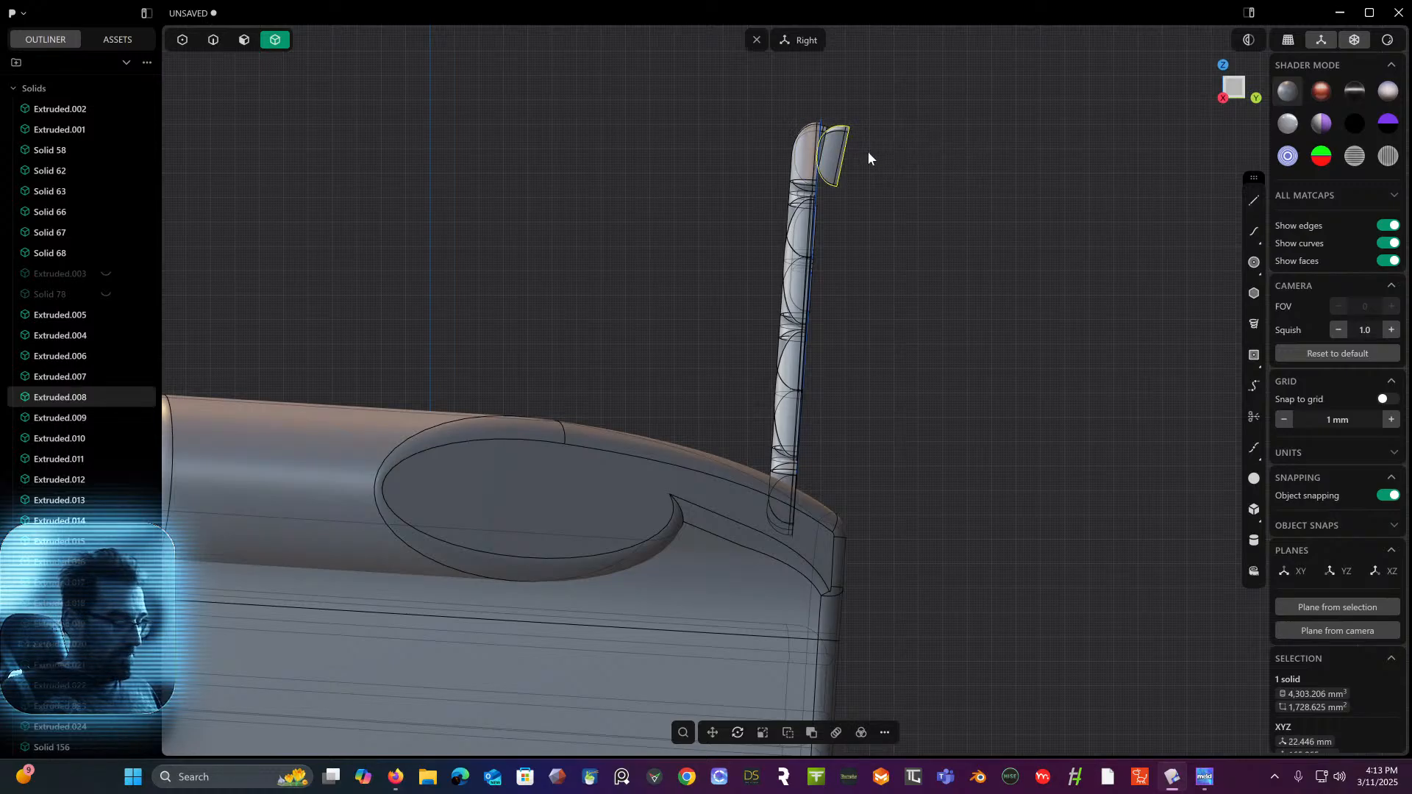
{"action": "key", "text": "g"}
{"action": "left_click_drag", "start_coordinate": [859, 157], "coordinate": [860, 159]}
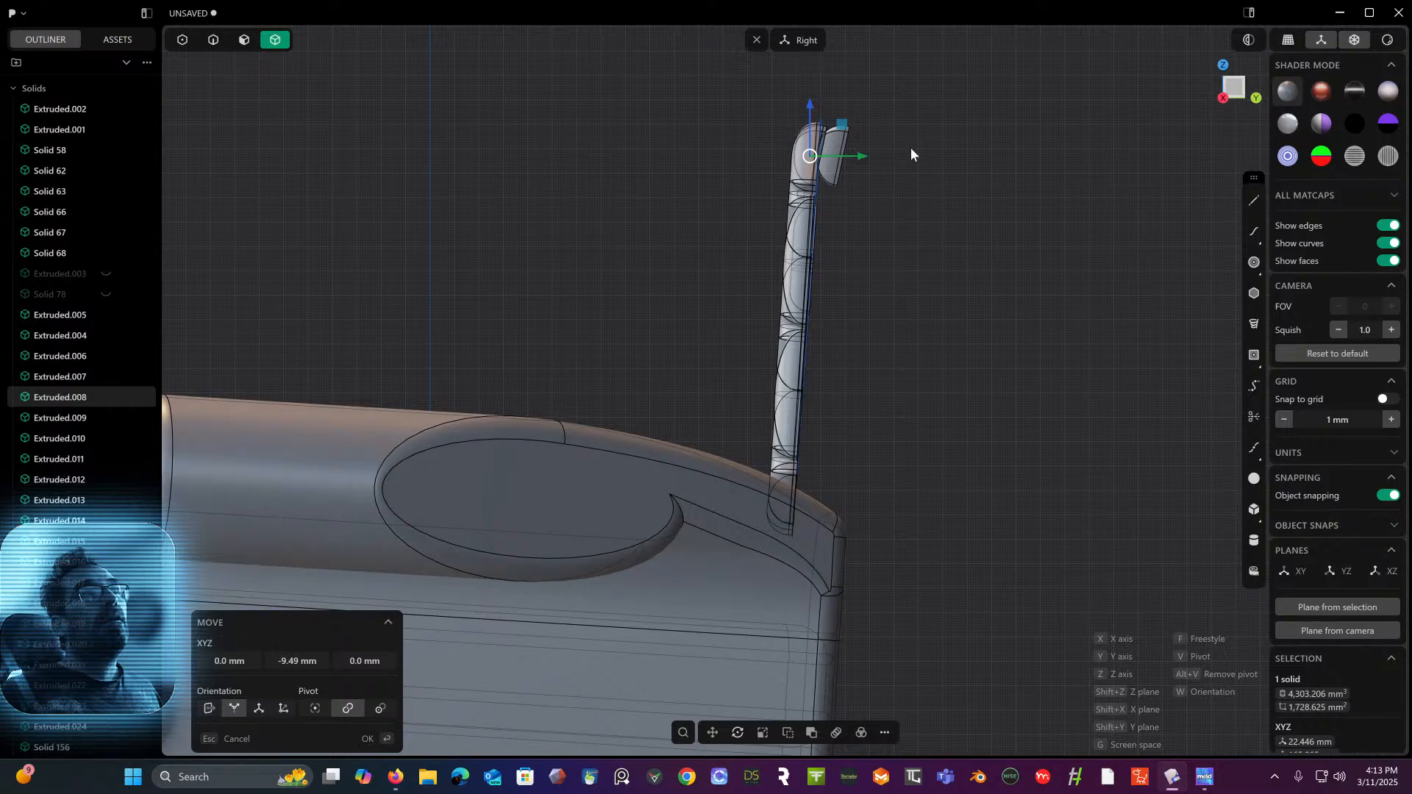
{"action": "key", "text": "Return"}
- Move the remaining two offset triangular top-edge cushions onto the panel along Y, the first by -8.89 mm
{"action": "left_click", "coordinate": [851, 158]}
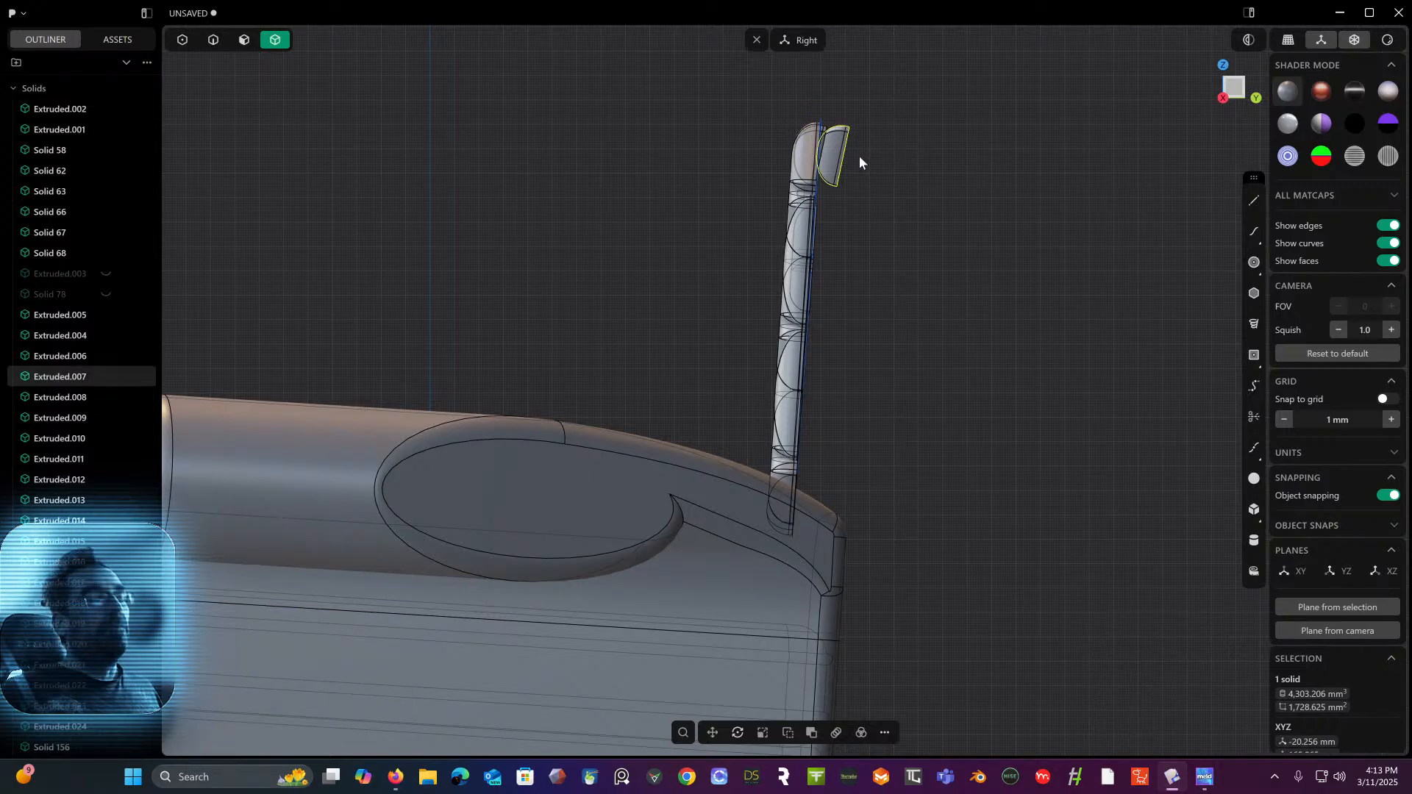
{"action": "key", "text": "g"}
{"action": "left_click_drag", "start_coordinate": [876, 156], "coordinate": [859, 161]}
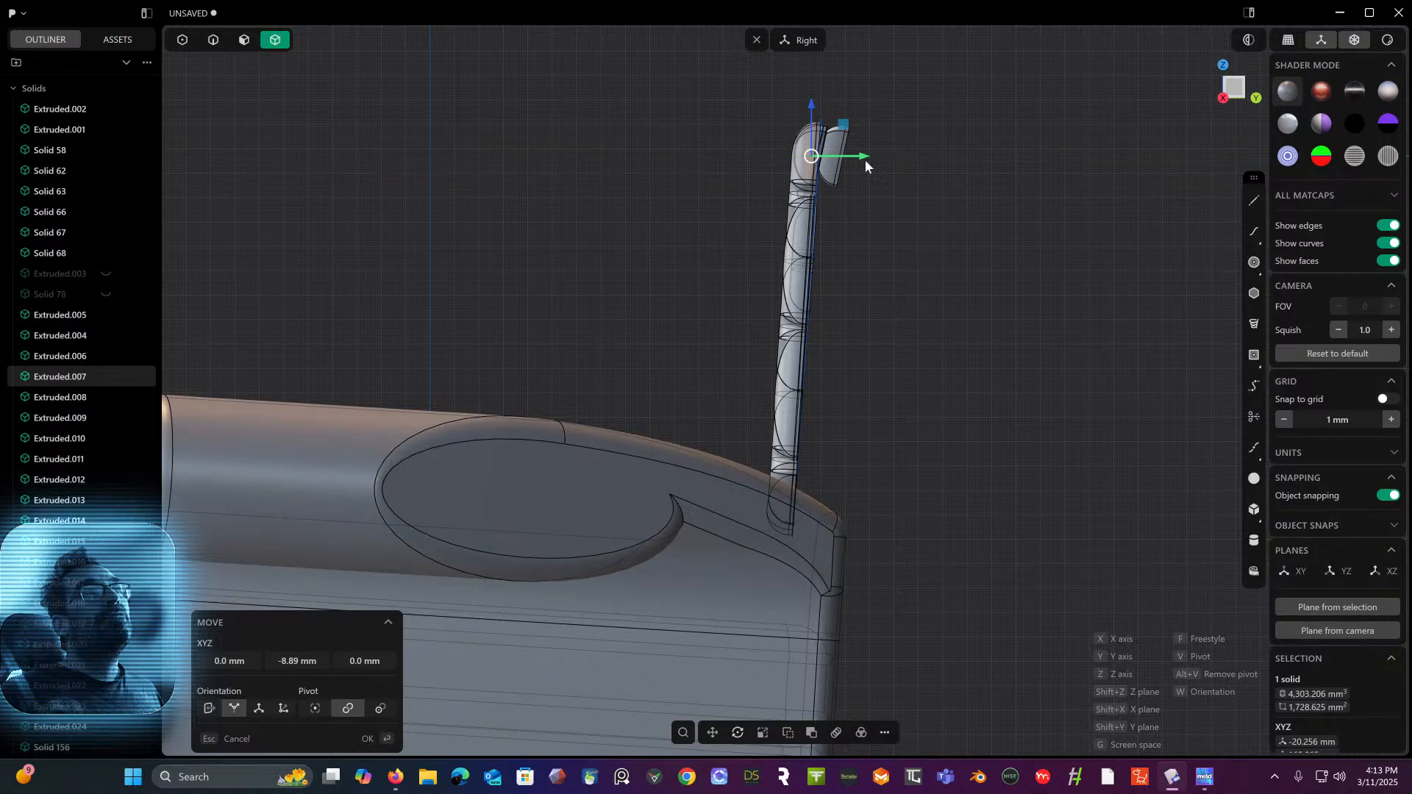
{"action": "key", "text": "Return"}
{"action": "left_click", "coordinate": [838, 153]}
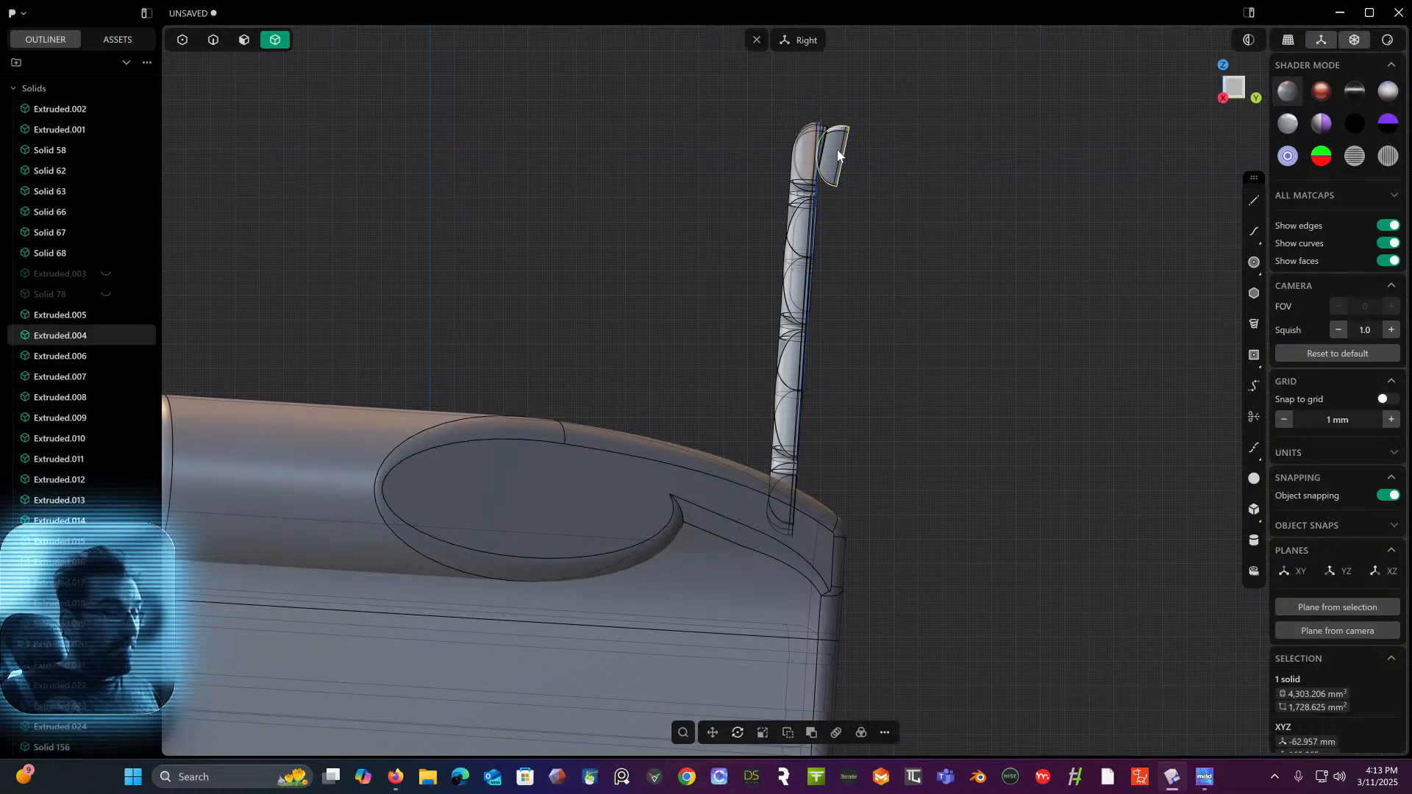
{"action": "key", "text": "g"}
{"action": "left_click_drag", "start_coordinate": [876, 154], "coordinate": [856, 162]}
{"action": "key", "text": "Return"}
- Rotate the four triangular top-edge cushions together about the X axis so they follow the backrest's tilt
{"action": "mouse_move", "coordinate": [857, 161]}
{"action": "middle_mouse_down"}
{"action": "mouse_move", "coordinate": [1018, 162]}
{"action": "mouse_move", "coordinate": [899, 206]}
{"action": "mouse_move", "coordinate": [849, 162]}
{"action": "middle_mouse_up"}
{"action": "key", "text": "f"}
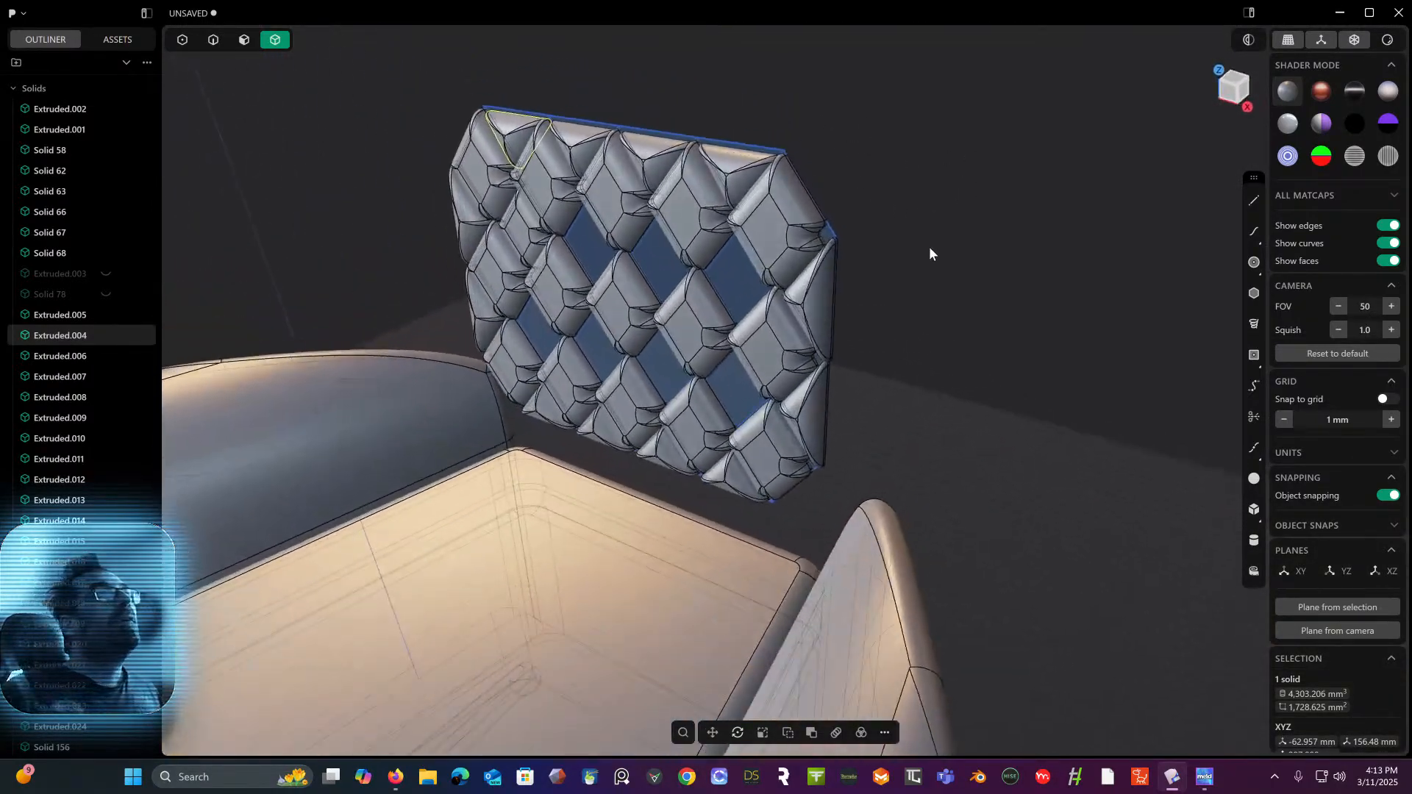
{"action": "left_click", "coordinate": [778, 211], "text": "shift"}
{"action": "left_click", "coordinate": [699, 203], "text": "shift"}
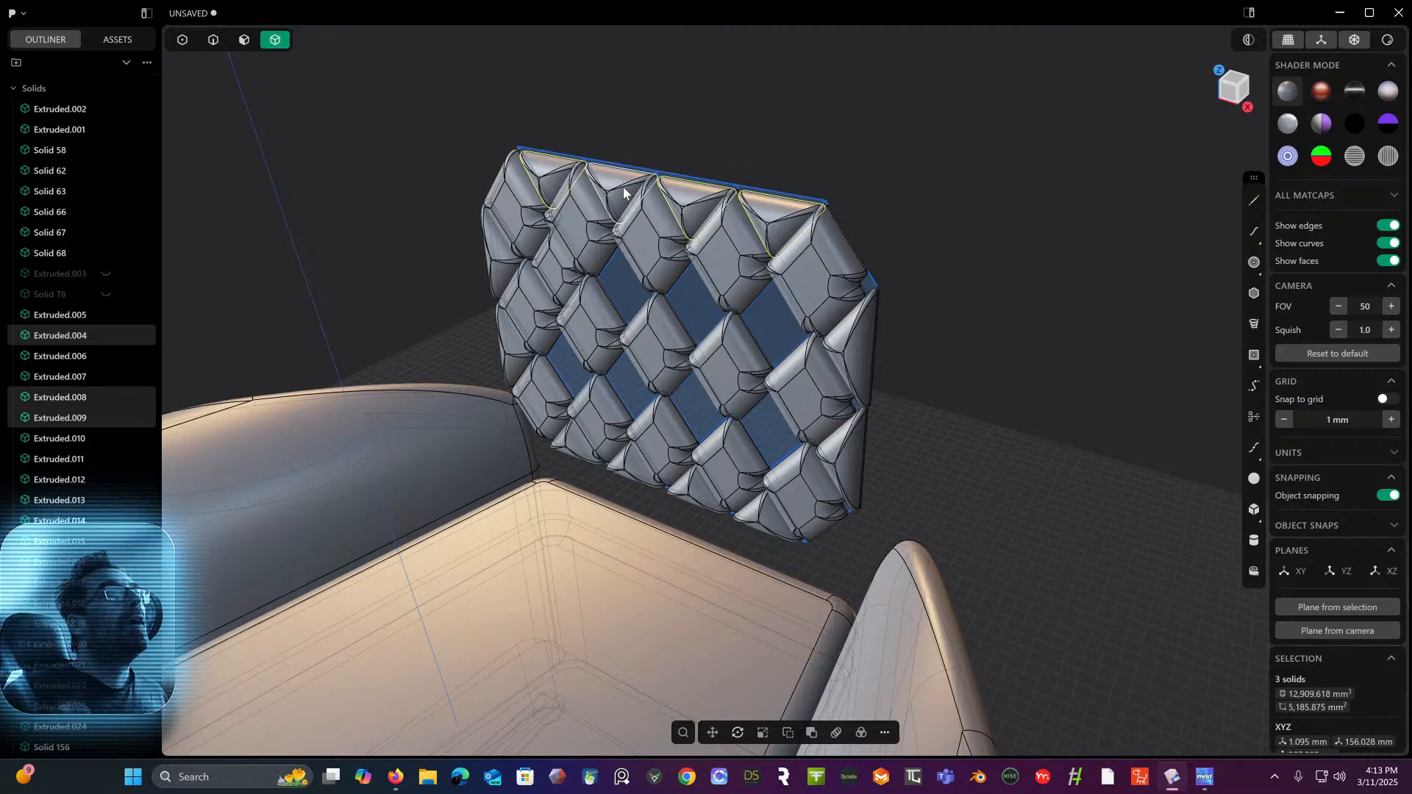
{"action": "left_click", "coordinate": [625, 181], "text": "shift"}
{"action": "middle_click_drag", "start_coordinate": [739, 185], "coordinate": [981, 111]}
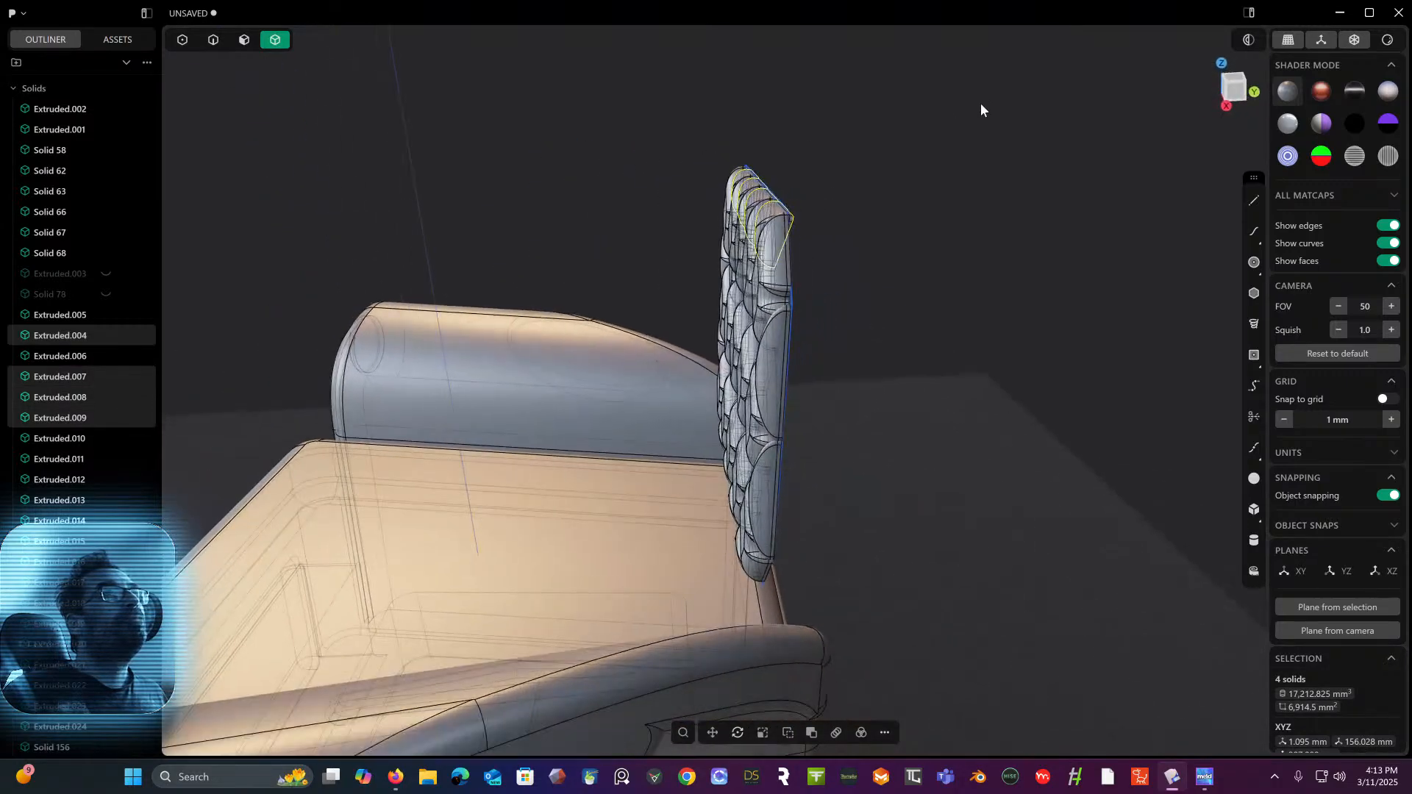
{"action": "left_click", "coordinate": [1244, 89]}
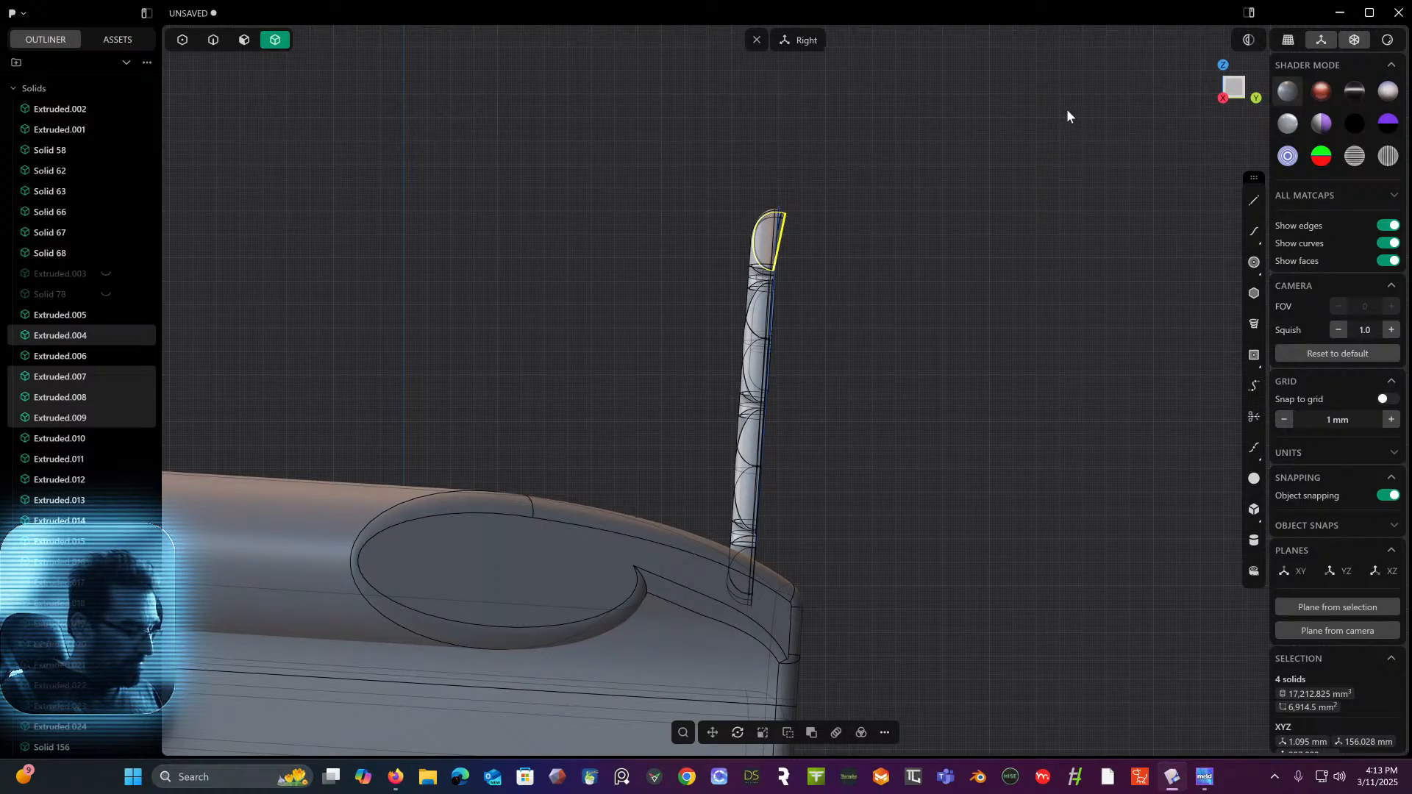
{"action": "key", "text": "r"}
{"action": "scroll", "coordinate": [929, 168], "scroll_direction": "up", "scroll_amount": 5}
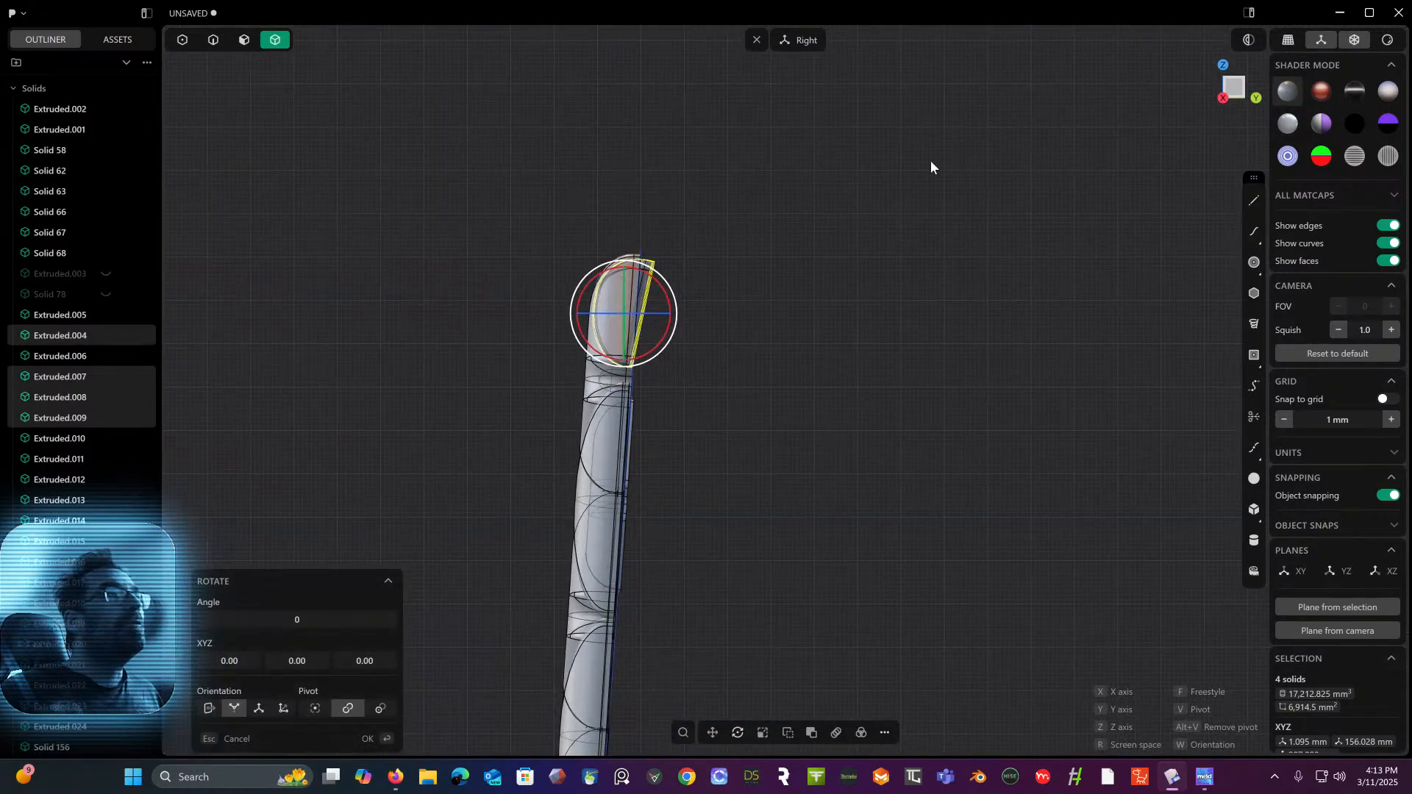
{"action": "mouse_move", "coordinate": [677, 296]}
{"action": "left_mouse_down"}
{"action": "mouse_move", "coordinate": [668, 280]}
{"action": "mouse_move", "coordinate": [662, 312]}
{"action": "left_mouse_up"}
{"action": "key", "text": "Return"}
- Move the four rotated top-edge cushions 0.76 mm in Z and slightly forward in Y to line up with the panel
{"action": "key", "text": "g"}
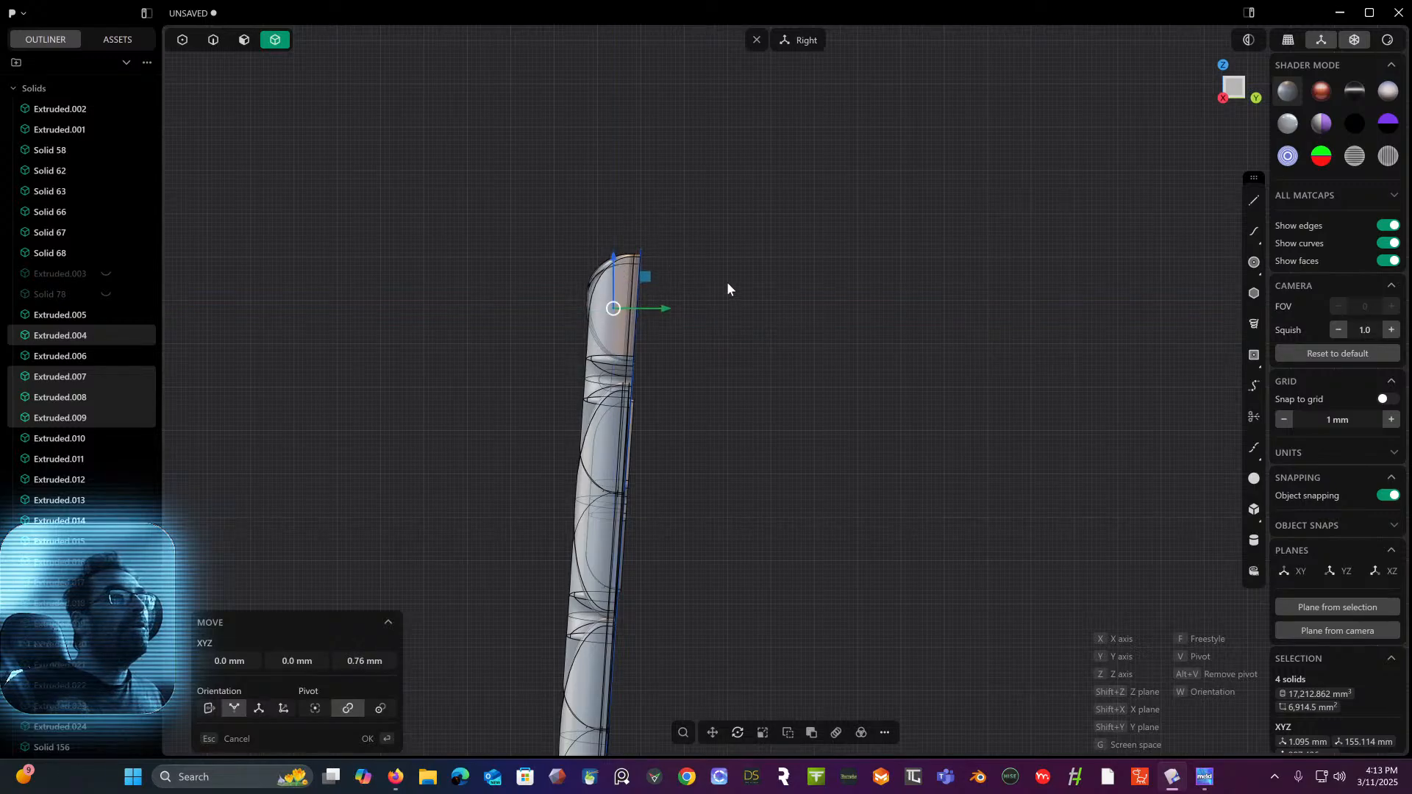
{"action": "key", "text": "Return"}
{"action": "middle_click_drag", "start_coordinate": [712, 285], "coordinate": [676, 278]}
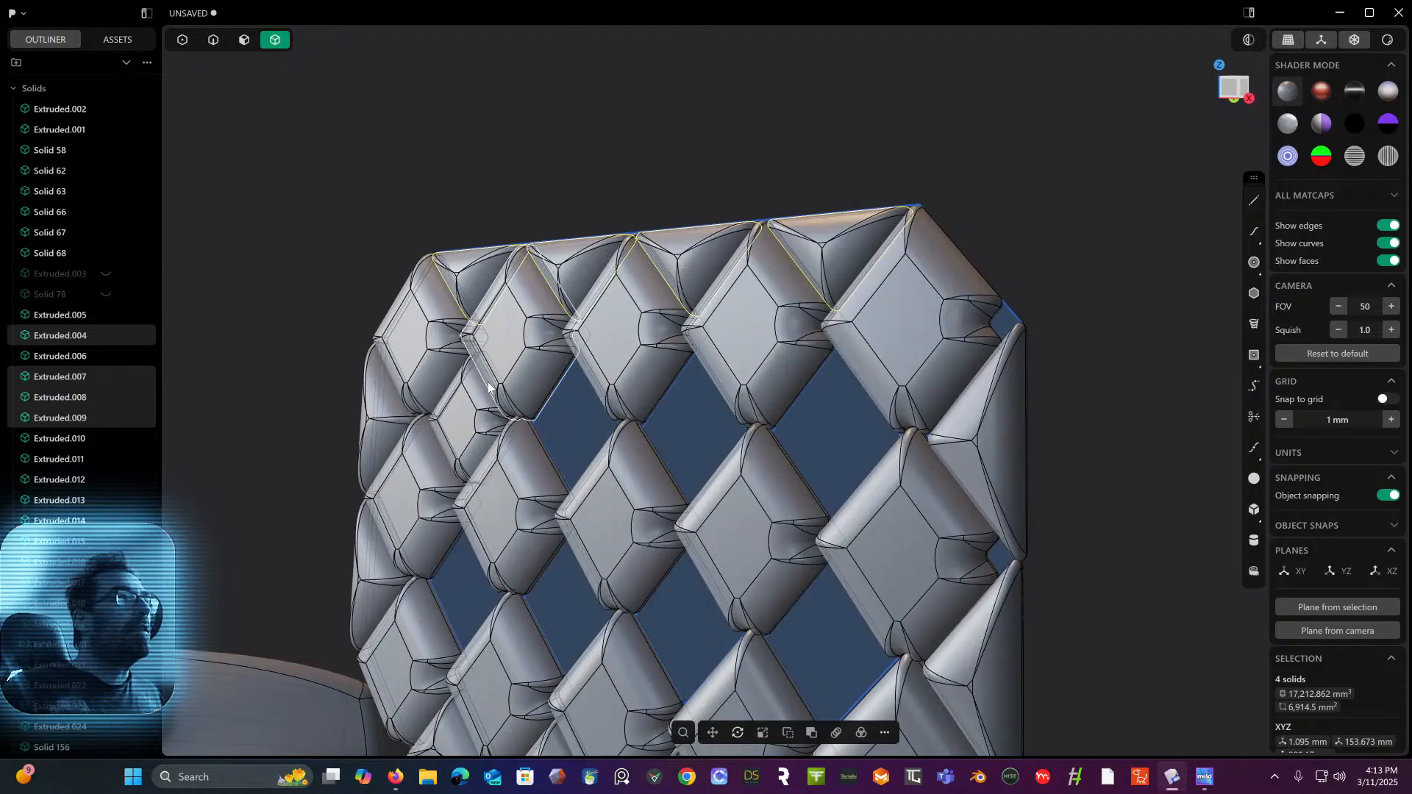
- Set a move pivot on the small diamond cushion's back face and shift the cushion slightly forward, perpendicular to the tilted backrest
{"action": "left_click", "coordinate": [487, 404]}
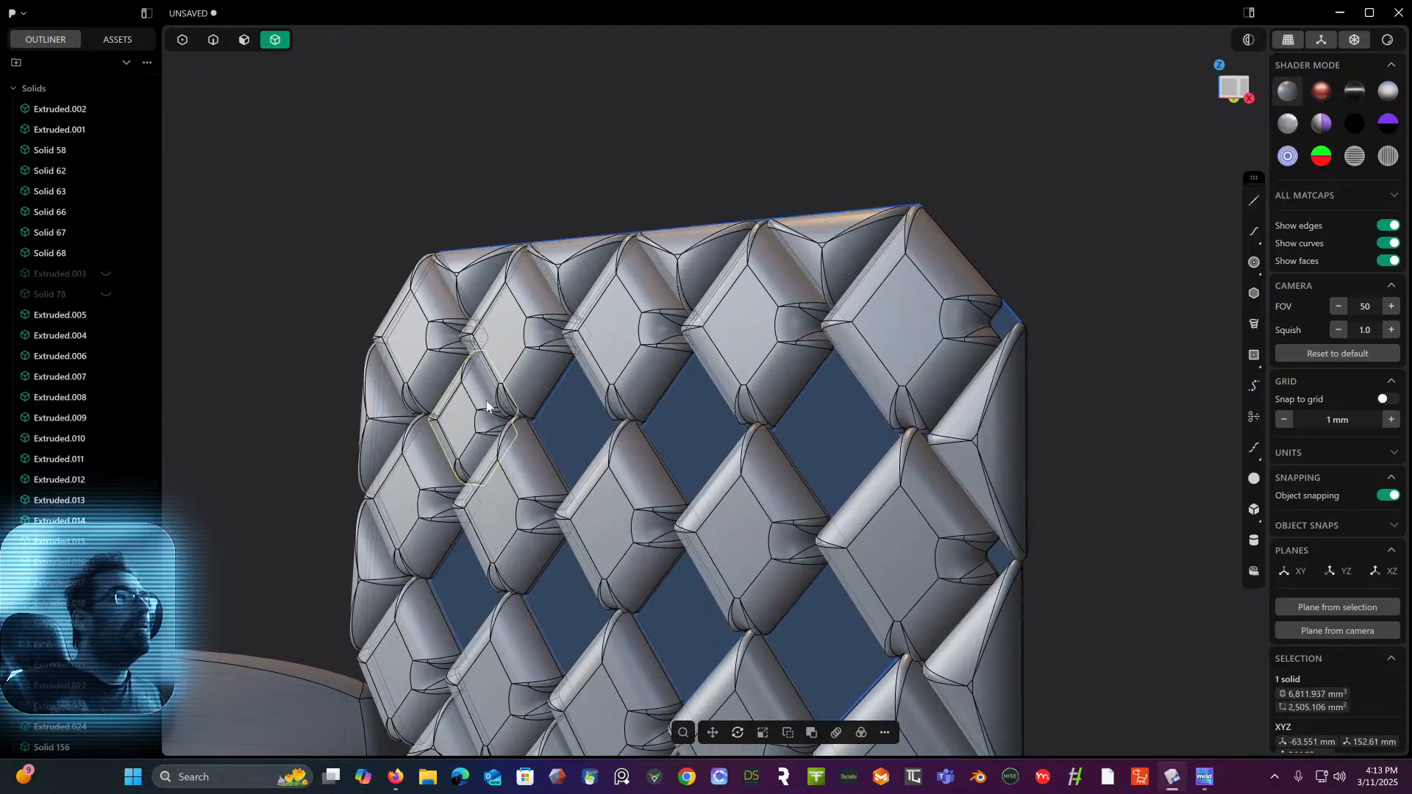
{"action": "left_click", "coordinate": [1245, 93]}
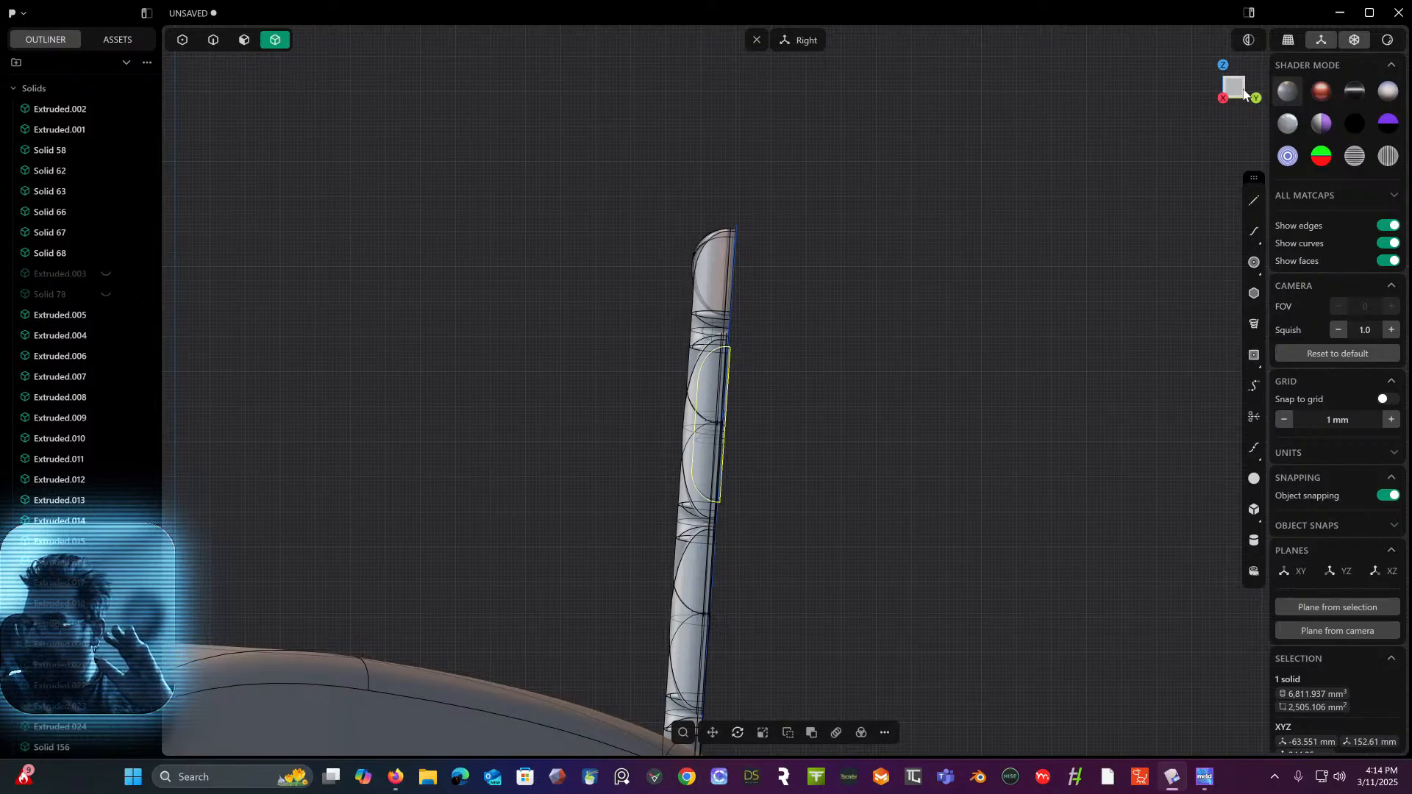
{"action": "middle_click_drag", "start_coordinate": [963, 313], "coordinate": [913, 145], "text": "shift"}
{"action": "key", "text": "g"}
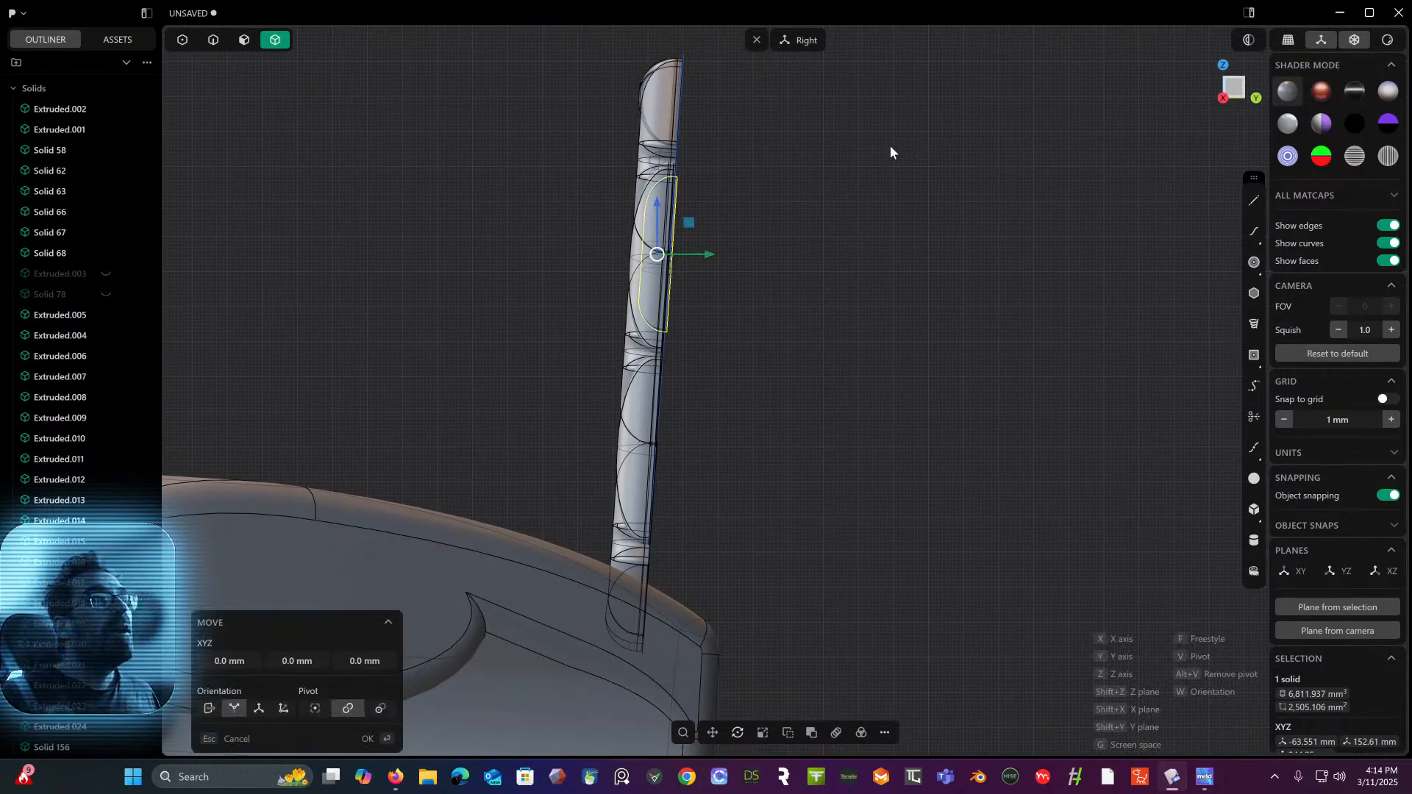
{"action": "left_click_drag", "start_coordinate": [723, 212], "coordinate": [679, 288]}
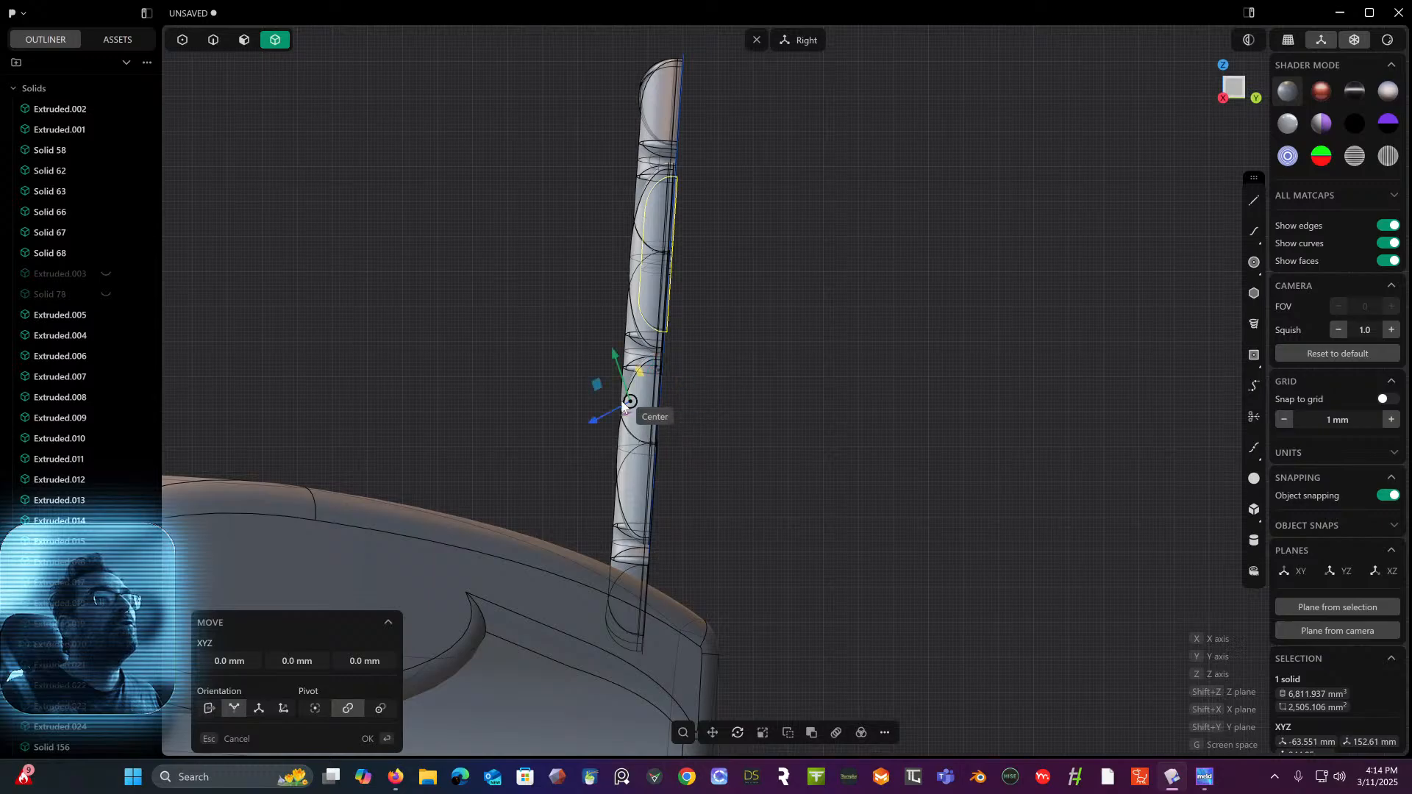
{"action": "scroll", "coordinate": [691, 269], "scroll_direction": "up", "scroll_amount": 5}
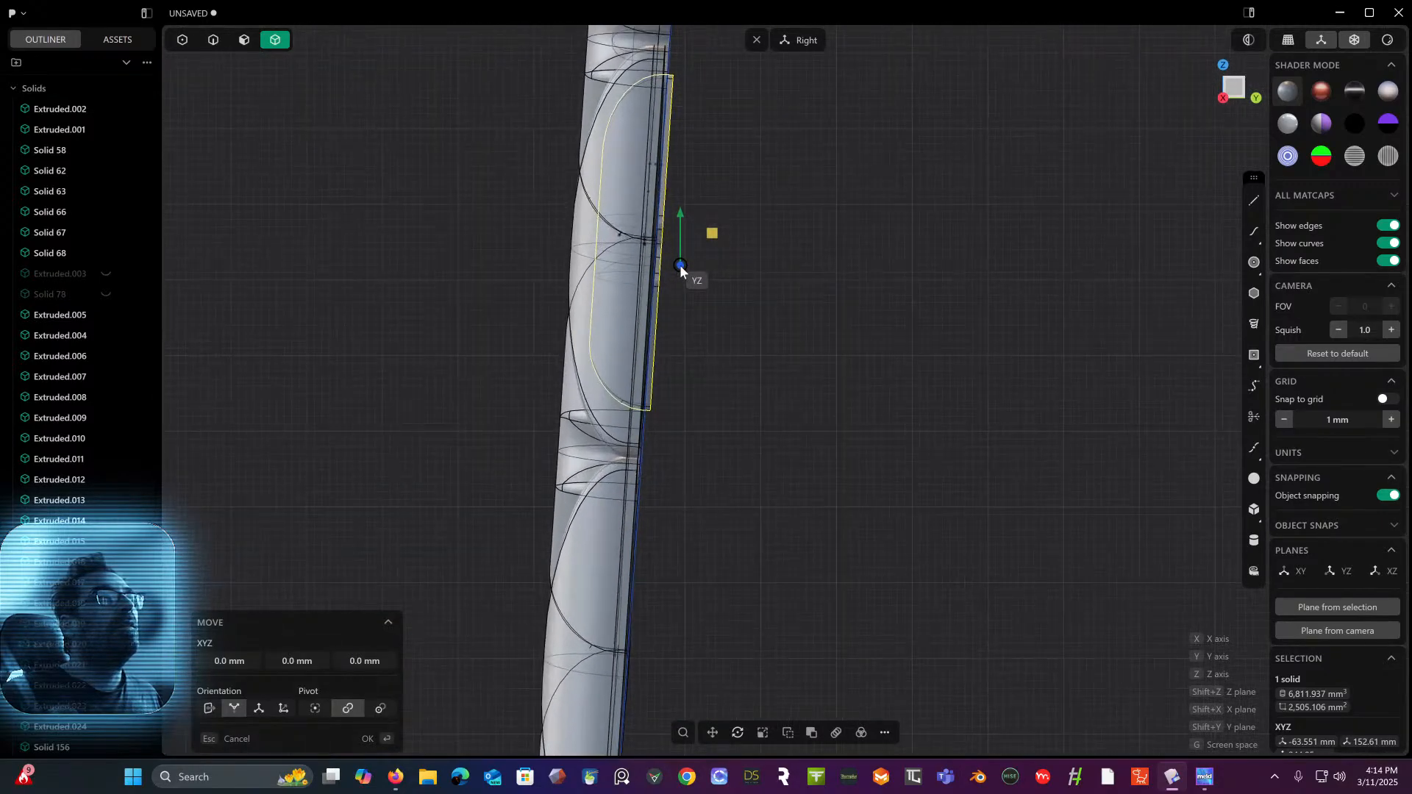
{"action": "scroll", "coordinate": [681, 271], "scroll_direction": "up", "scroll_amount": 3}
{"action": "left_click", "coordinate": [647, 340]}
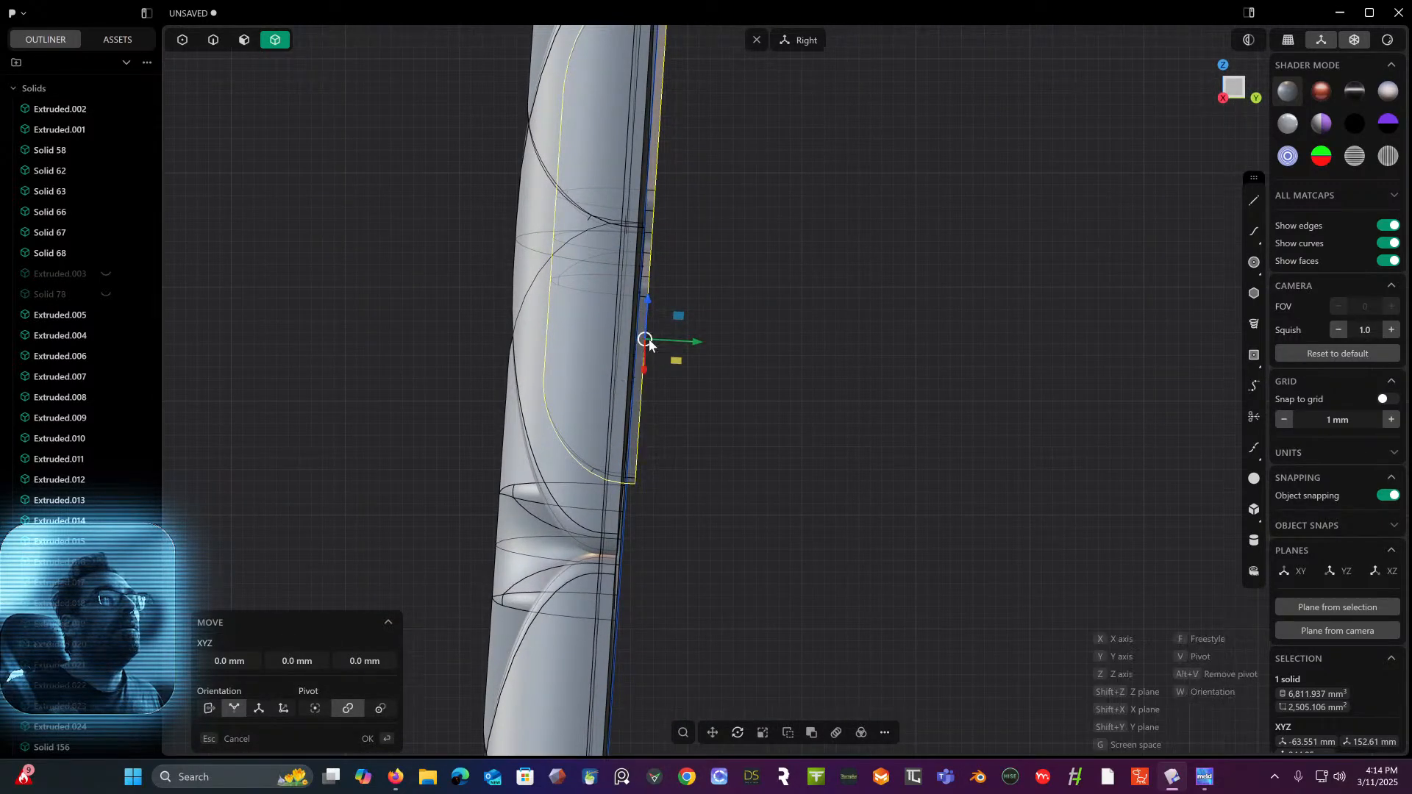
{"action": "left_click_drag", "start_coordinate": [688, 339], "coordinate": [643, 359]}
{"action": "key", "text": "Return"}
{"action": "middle_click_drag", "start_coordinate": [779, 333], "coordinate": [880, 320]}
{"action": "scroll", "coordinate": [909, 279], "scroll_direction": "down", "scroll_amount": 5}
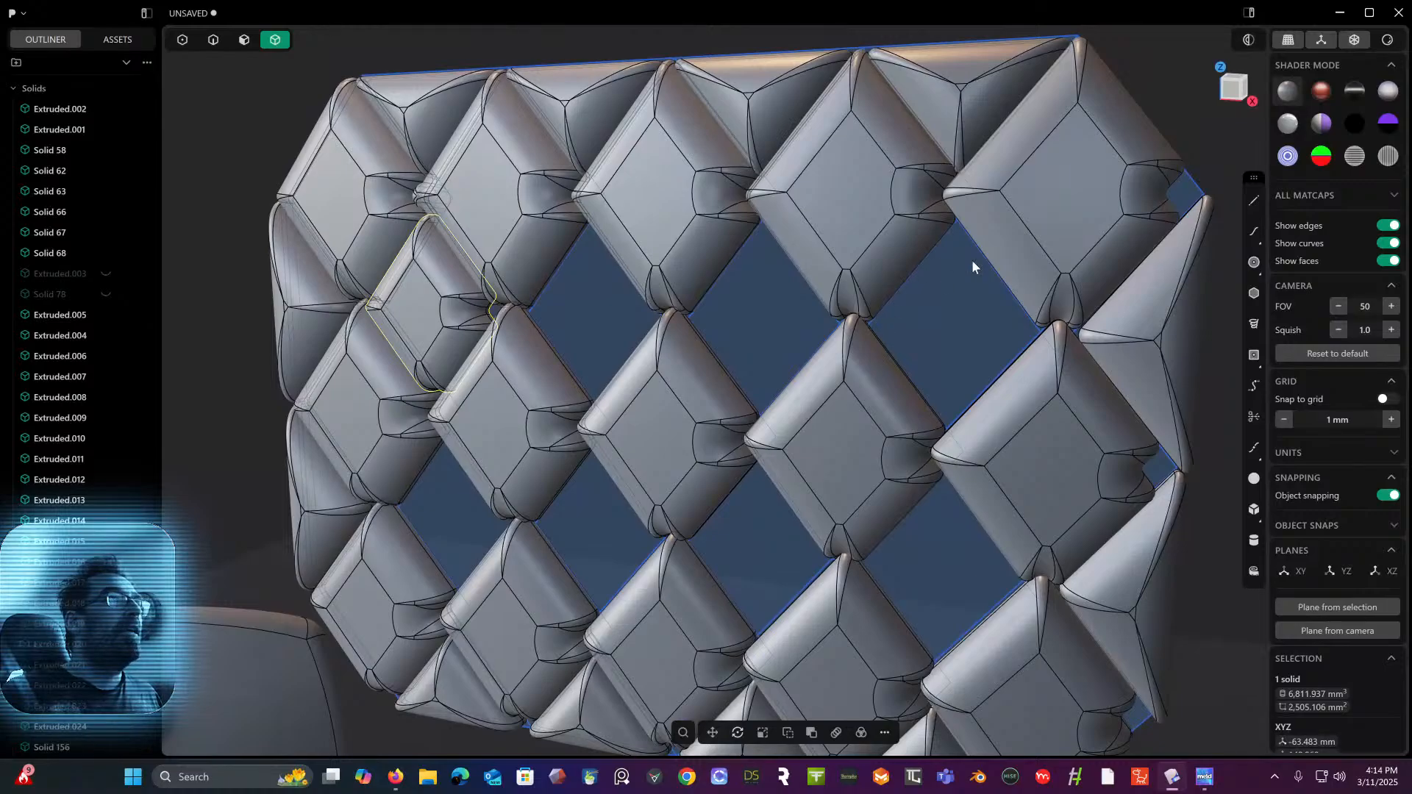
{"action": "left_click", "coordinate": [1231, 93]}
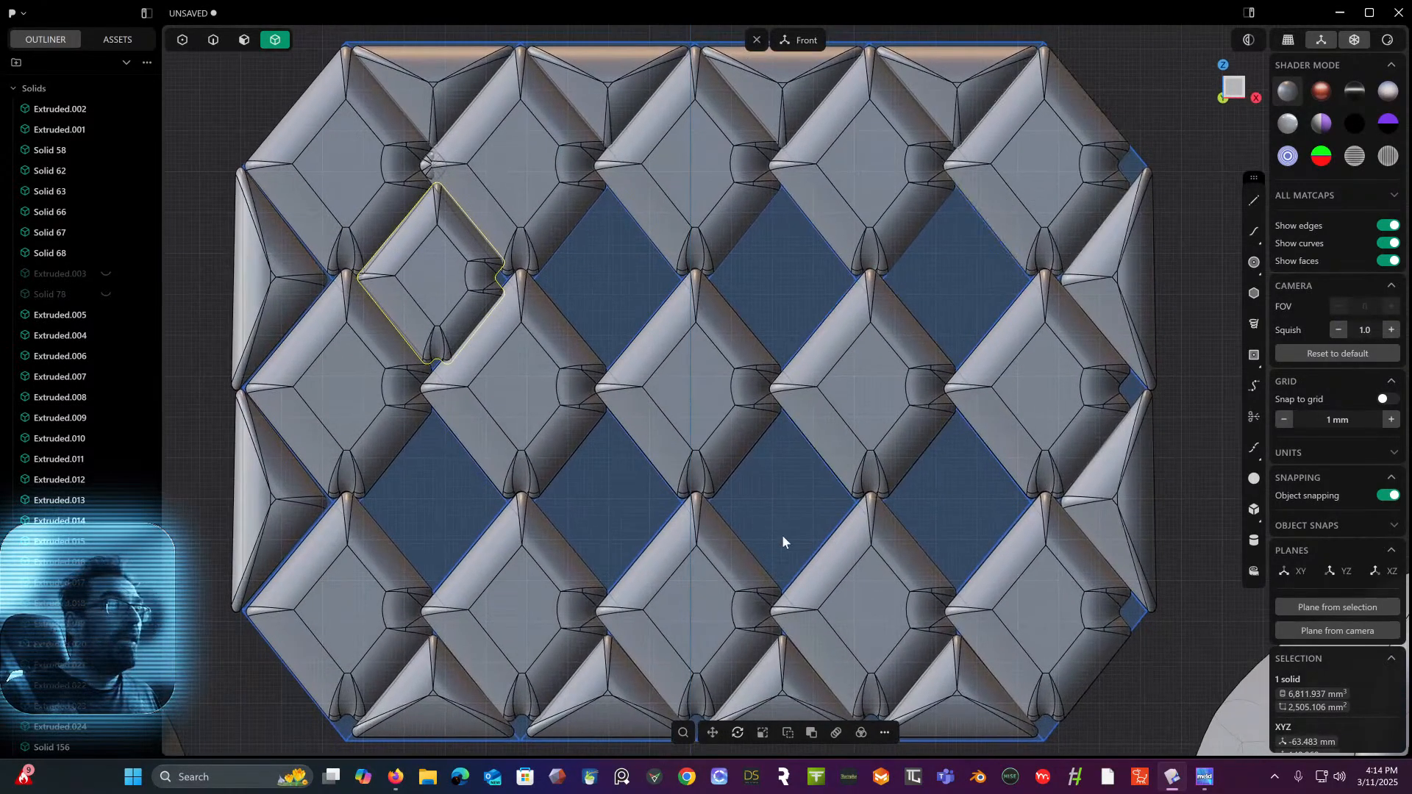
{"action": "left_click", "coordinate": [812, 733]}
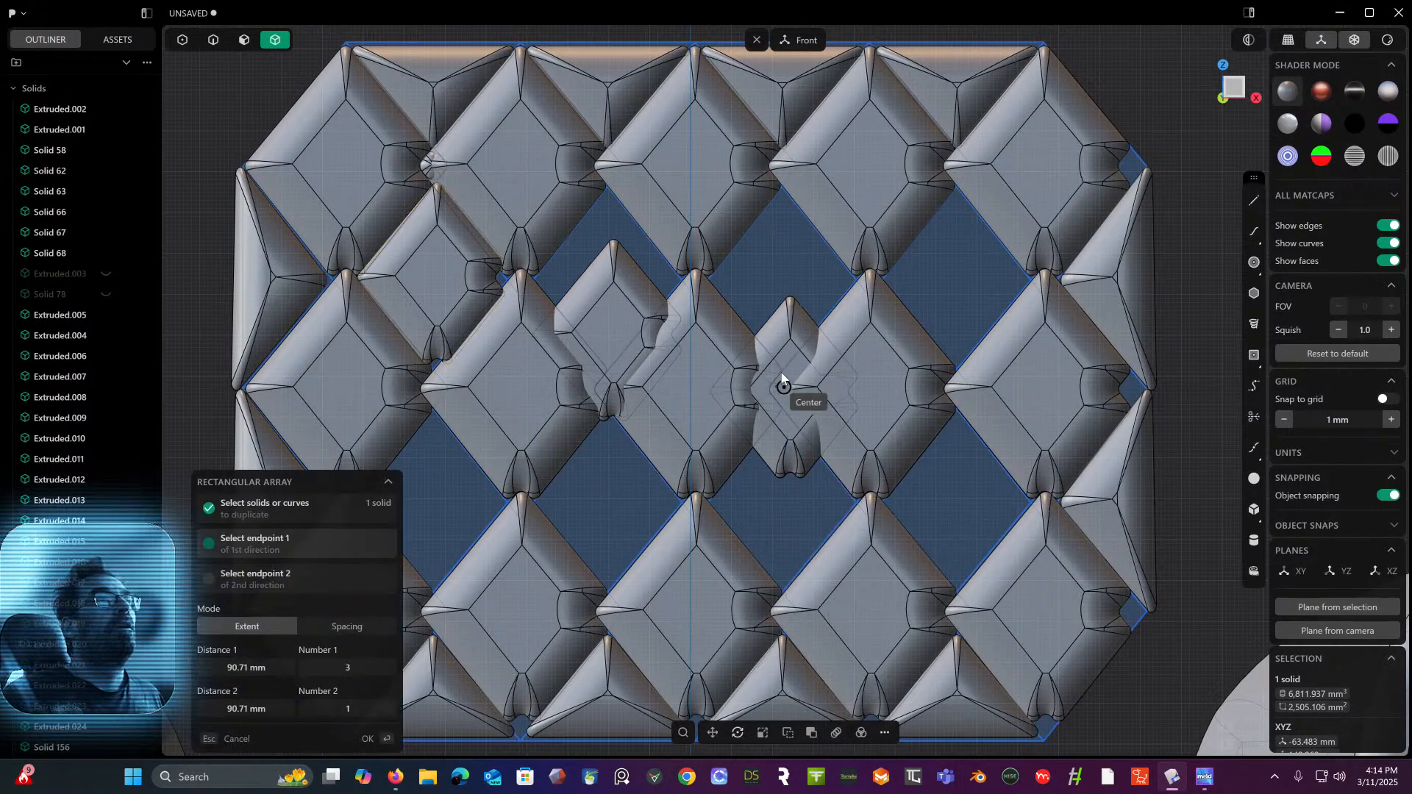
{"action": "left_click", "coordinate": [956, 281]}
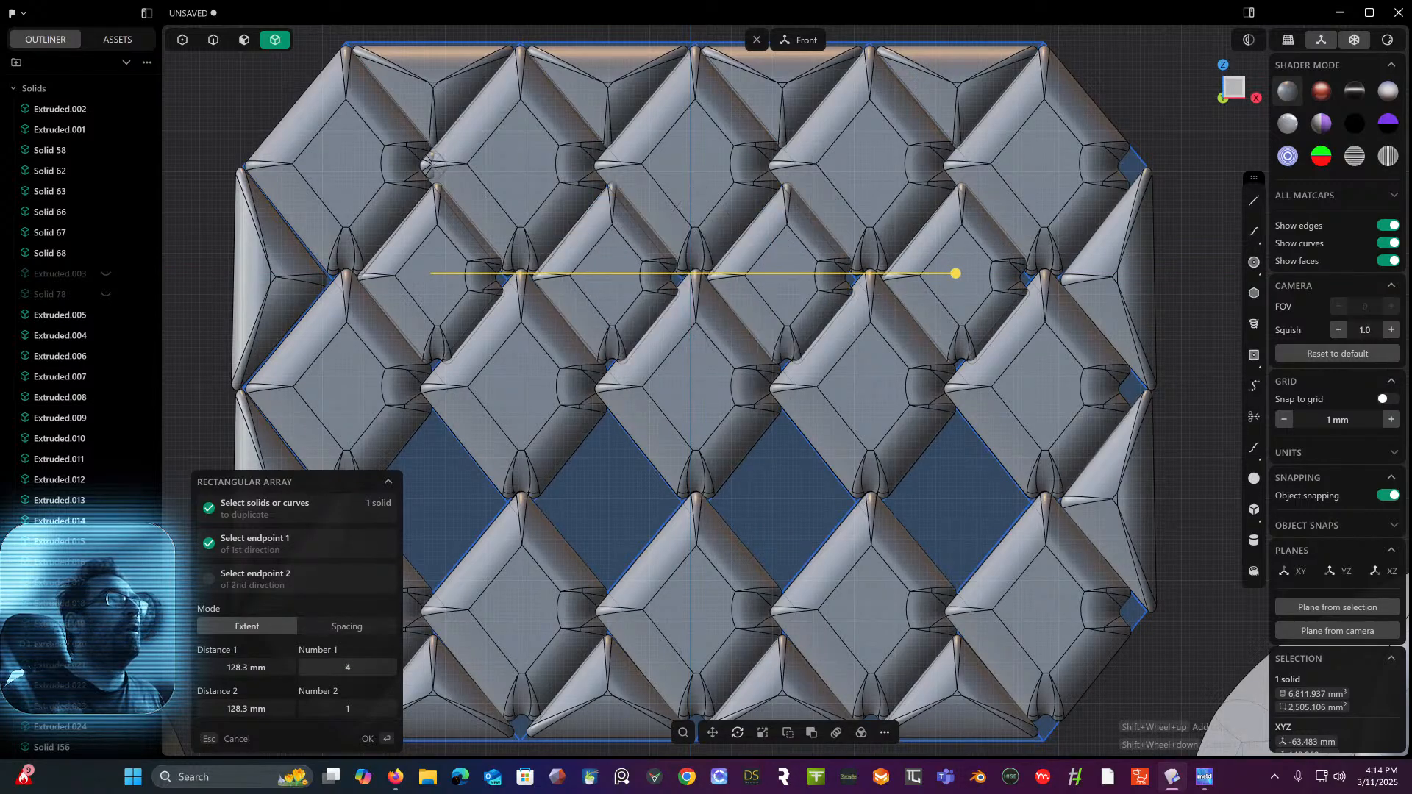
{"action": "scroll", "coordinate": [496, 563], "scroll_direction": "up", "scroll_amount": 1, "text": "shift"}
{"action": "scroll", "coordinate": [500, 531], "scroll_direction": "down", "scroll_amount": 3}
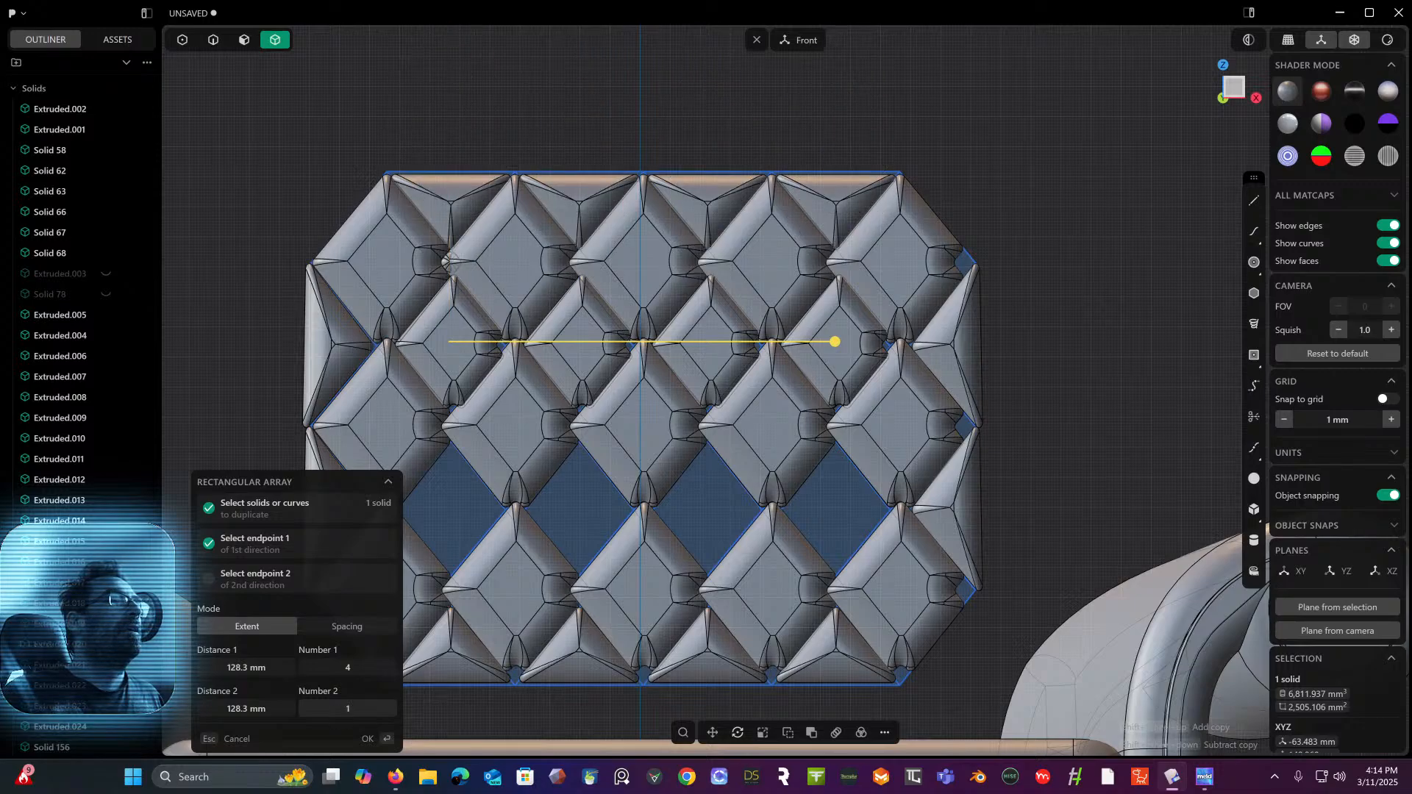
{"action": "left_click_drag", "start_coordinate": [348, 709], "coordinate": [364, 709]}
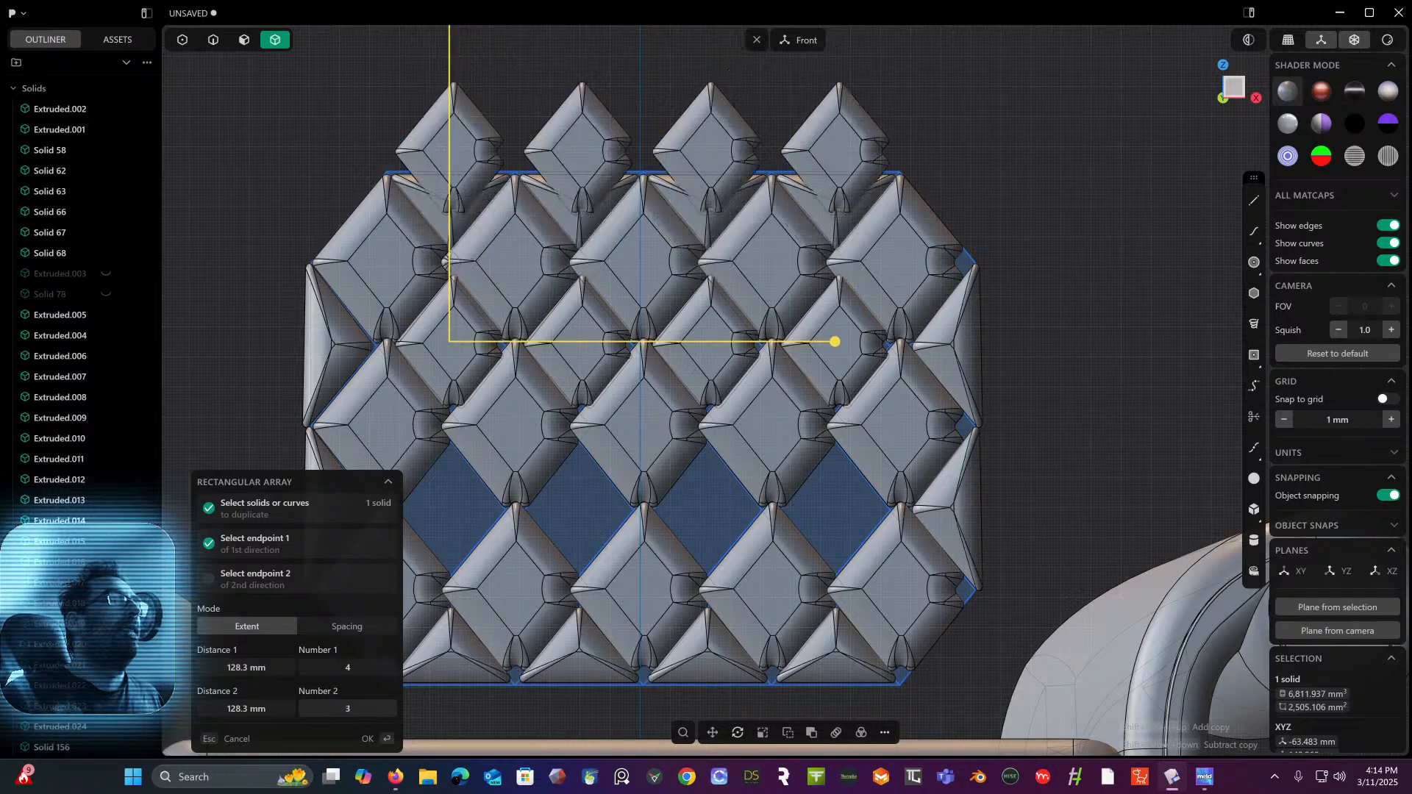
{"action": "key", "text": "Escape"}
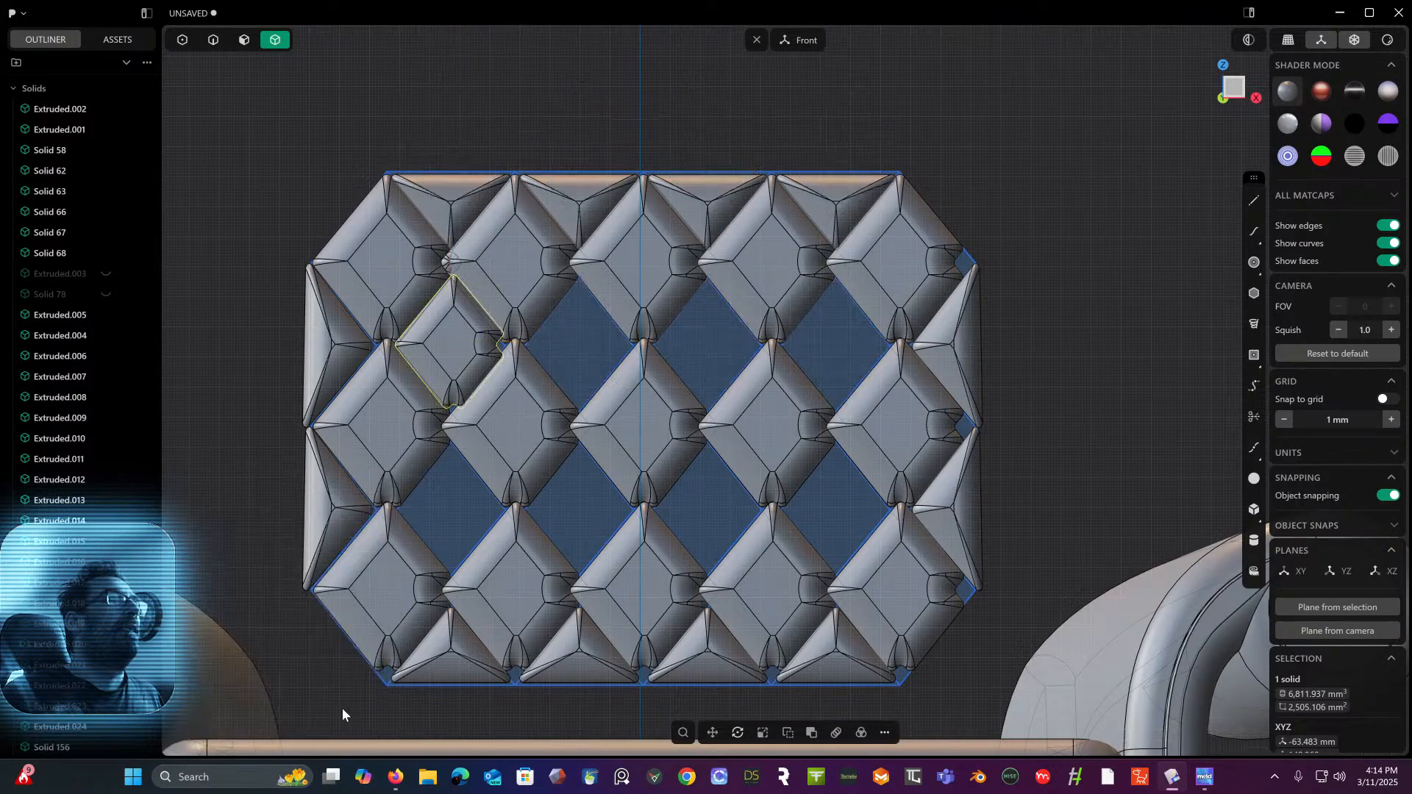
- Rectangular-array the small diamond cushion horizontally across the upper row of gaps, with 4 instances over an extent of 128.57 mm
{"action": "left_click", "coordinate": [837, 736]}
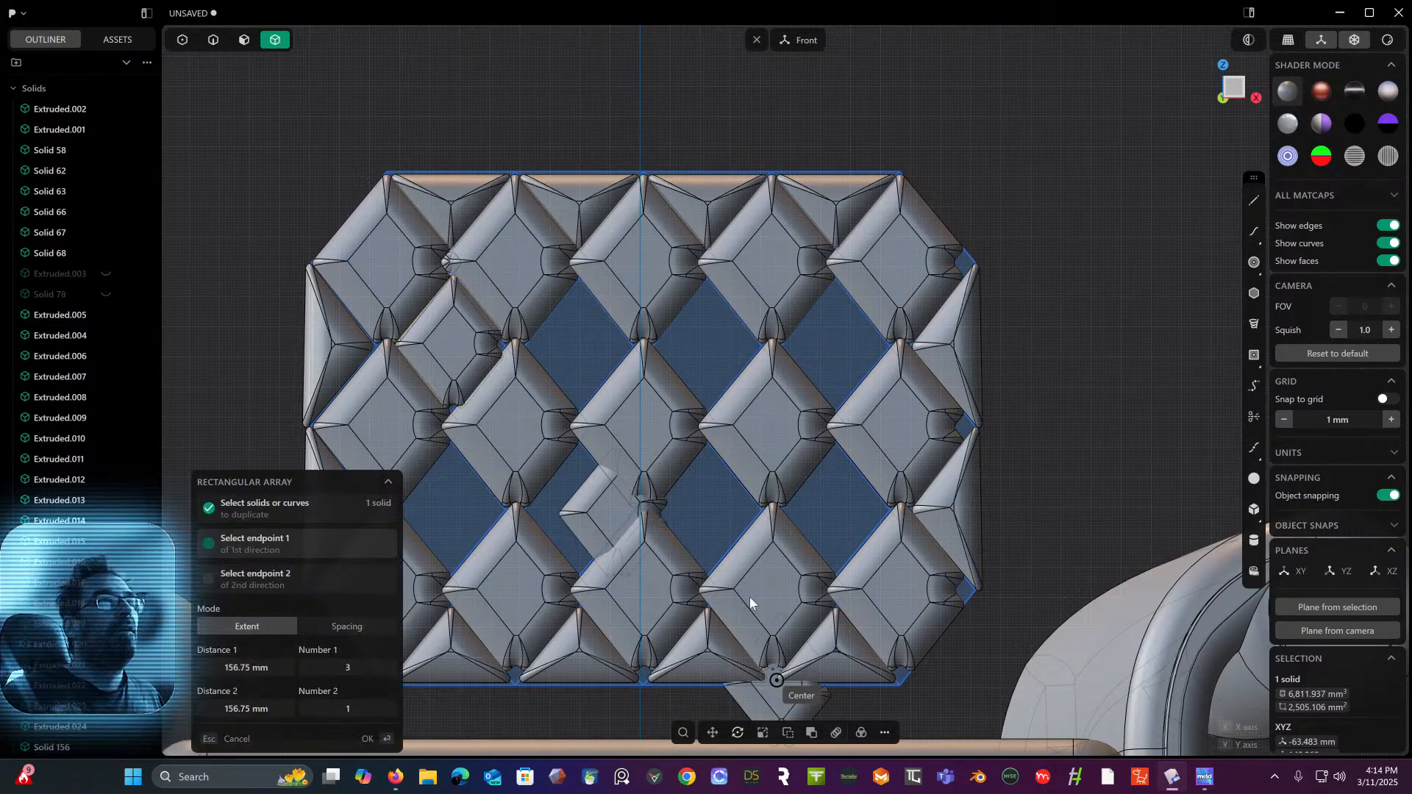
{"action": "left_click", "coordinate": [837, 343]}
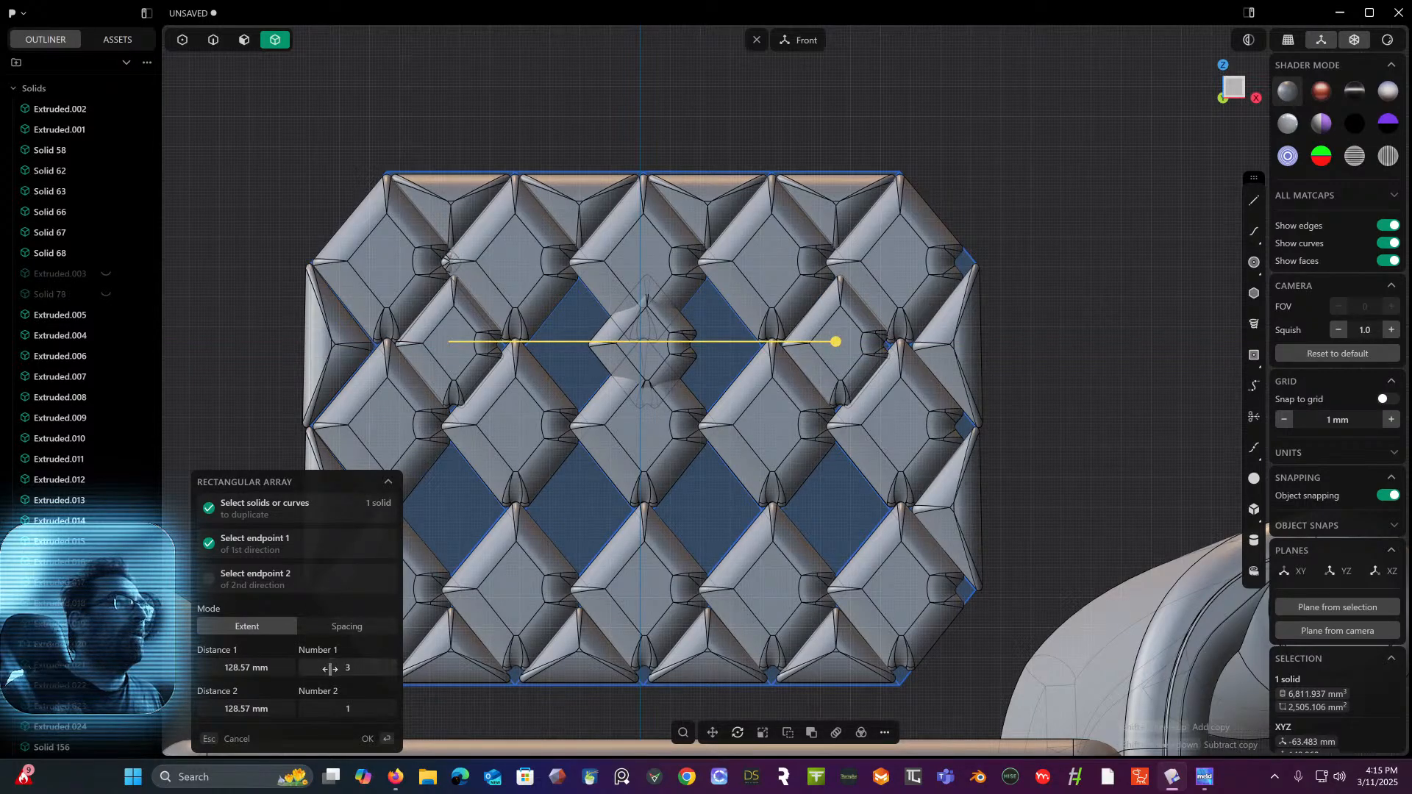
{"action": "left_click_drag", "start_coordinate": [353, 668], "coordinate": [358, 668]}
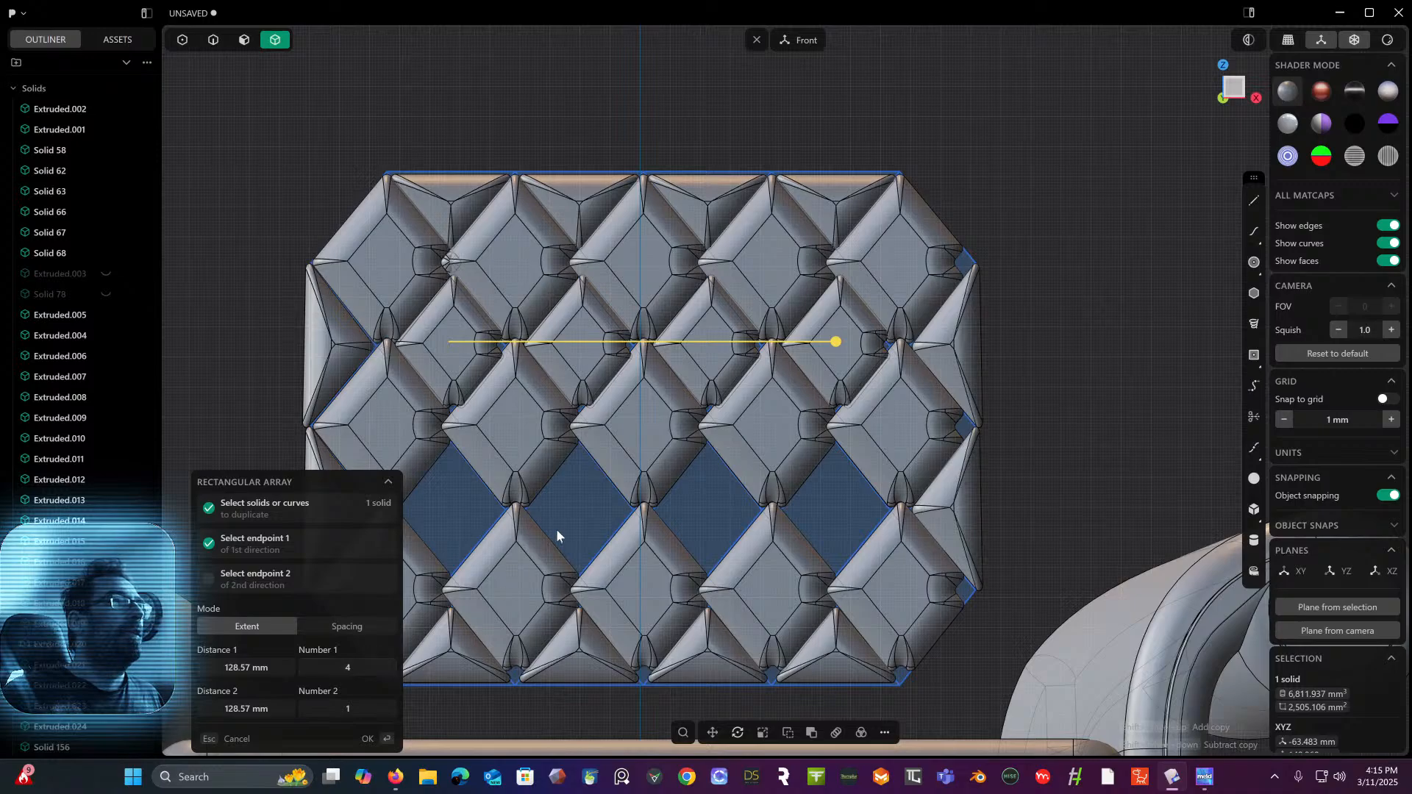
{"action": "key", "text": "Return"}
{"action": "middle_click_drag", "start_coordinate": [1032, 435], "coordinate": [938, 444]}
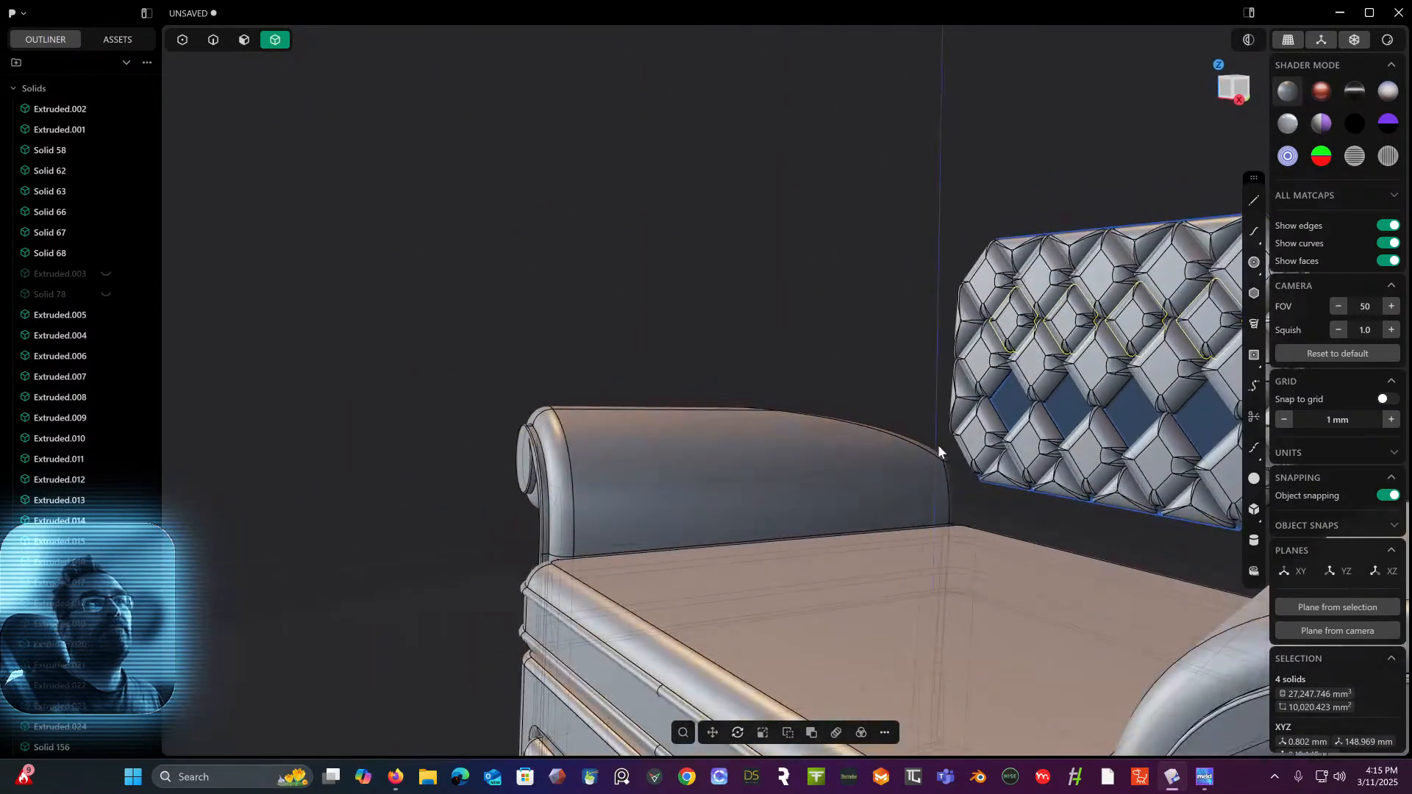
{"action": "left_click", "coordinate": [1246, 89]}
{"action": "middle_click_drag", "start_coordinate": [1097, 252], "coordinate": [831, 265], "text": "shift"}
{"action": "scroll", "coordinate": [1036, 300], "scroll_direction": "down", "scroll_amount": 1}
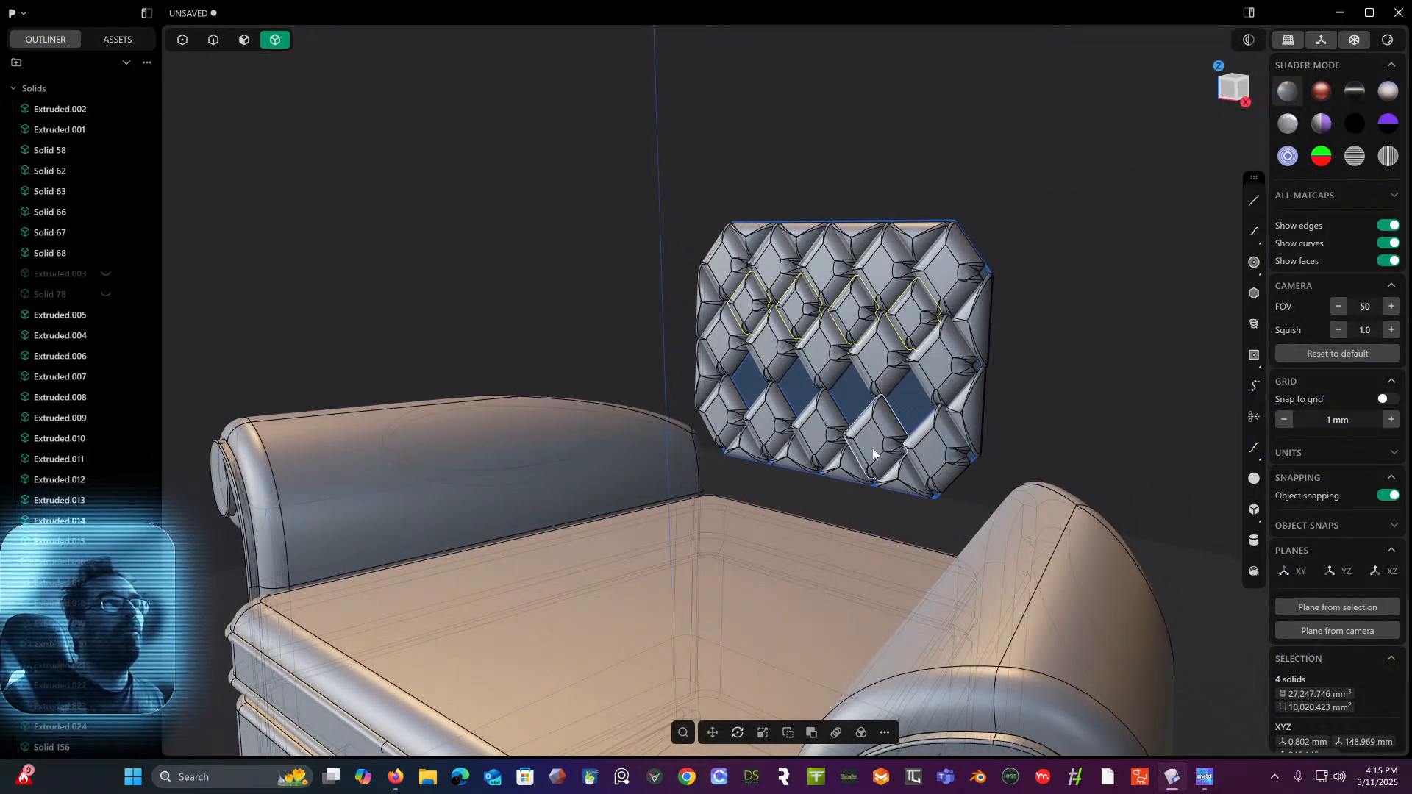
{"action": "left_click", "coordinate": [836, 732]}
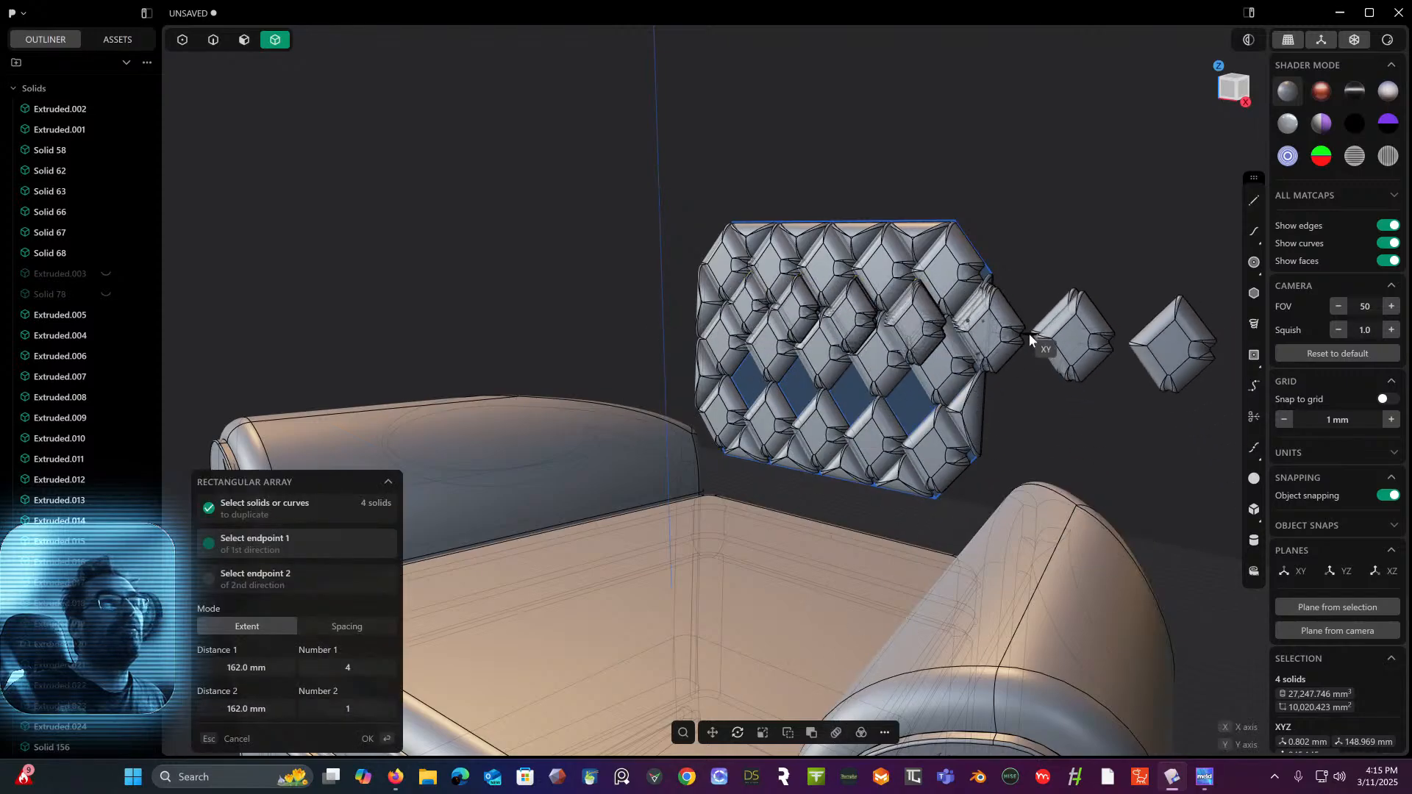
{"action": "key", "text": "Escape"}
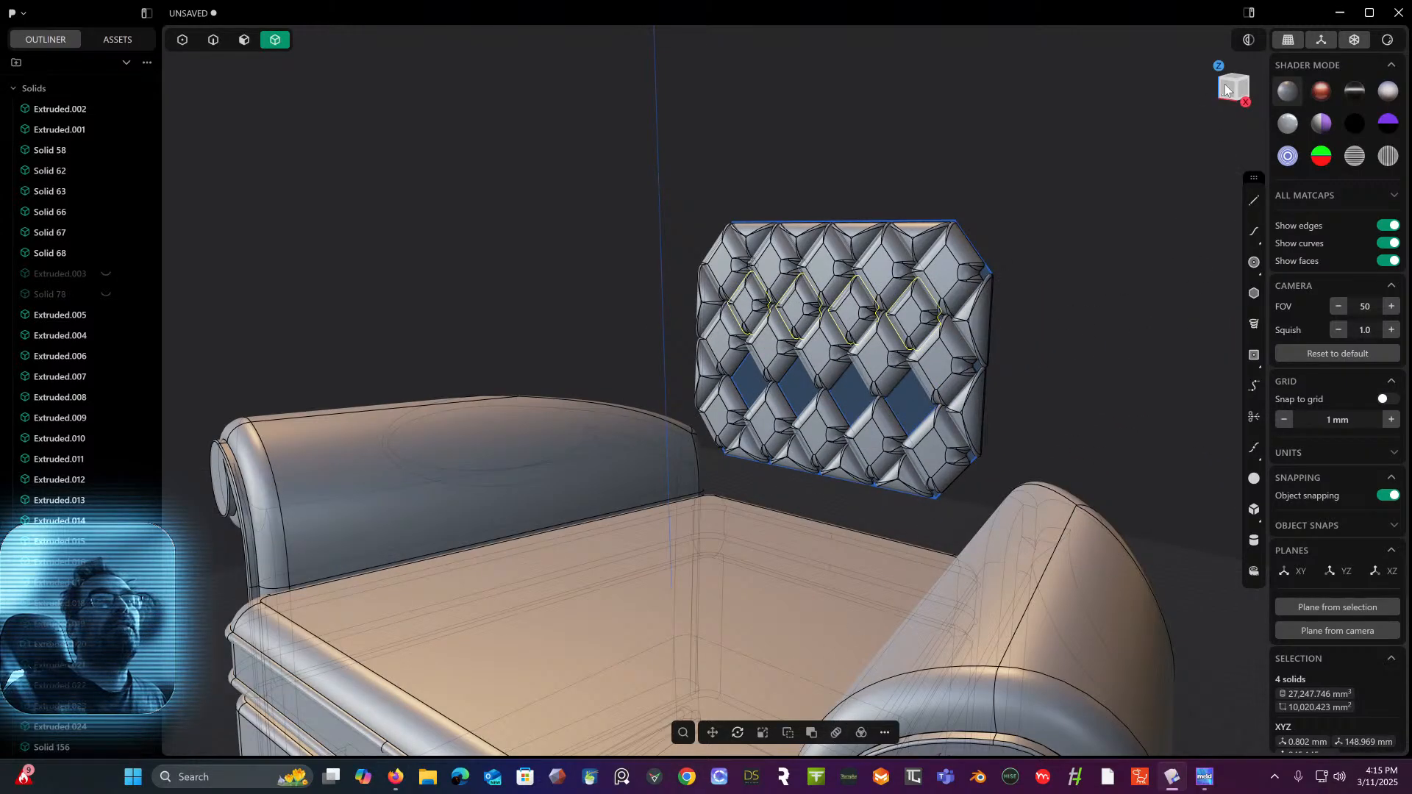
- Rectangular-array the four small cushions straight down into the lower row of gaps, with 2 instances over 53.11 mm
{"action": "left_click", "coordinate": [1226, 86]}
{"action": "scroll", "coordinate": [990, 237], "scroll_direction": "up", "scroll_amount": 5}
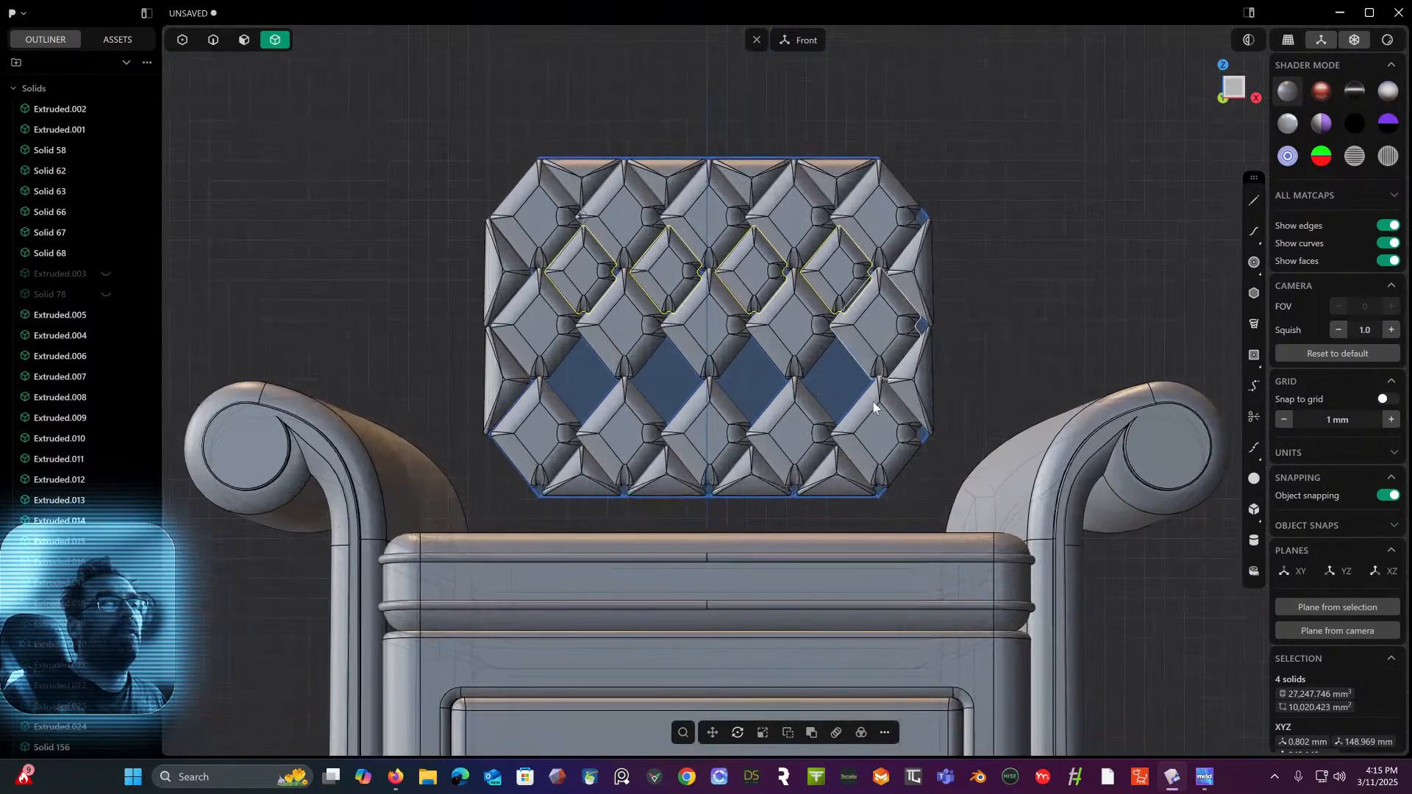
{"action": "left_click", "coordinate": [836, 732]}
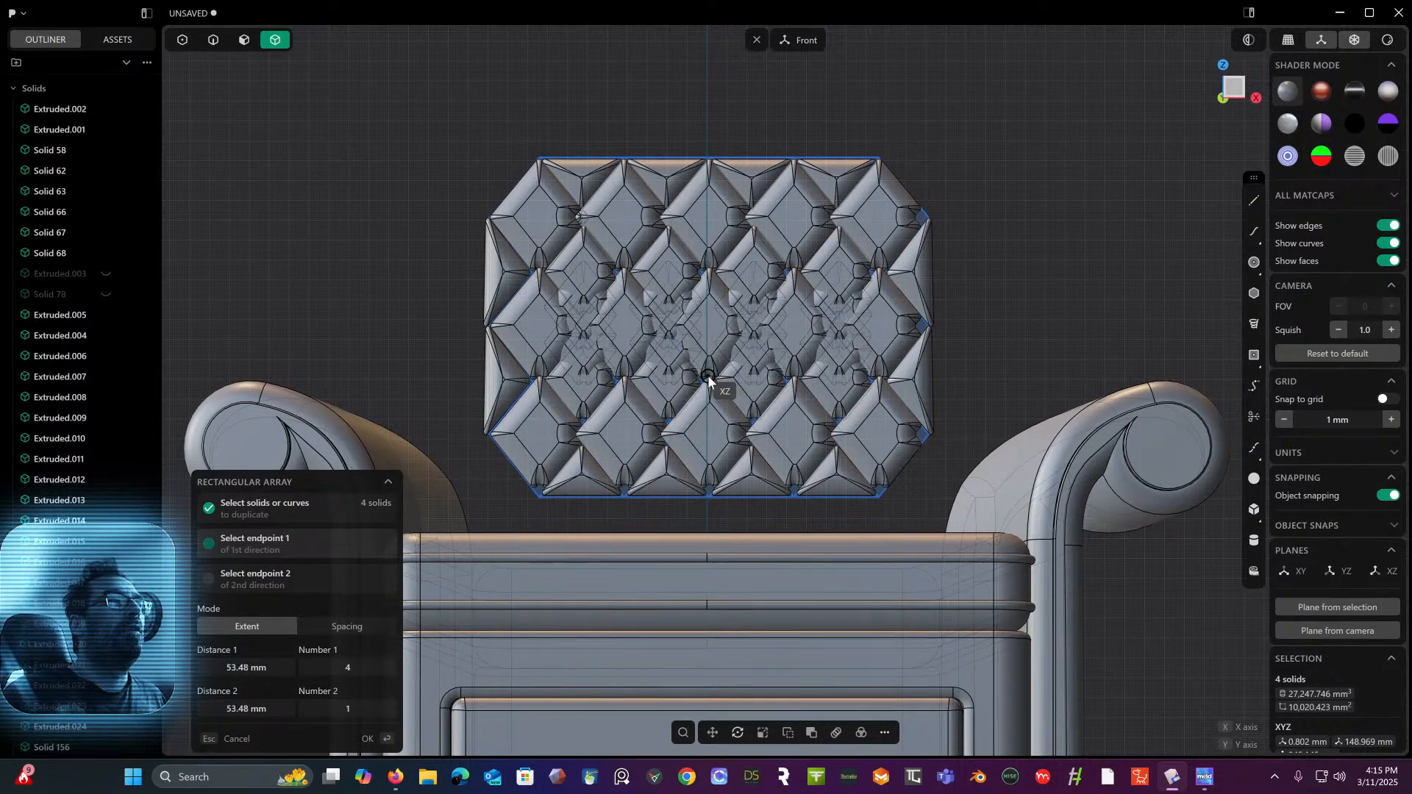
{"action": "left_click", "coordinate": [708, 376]}
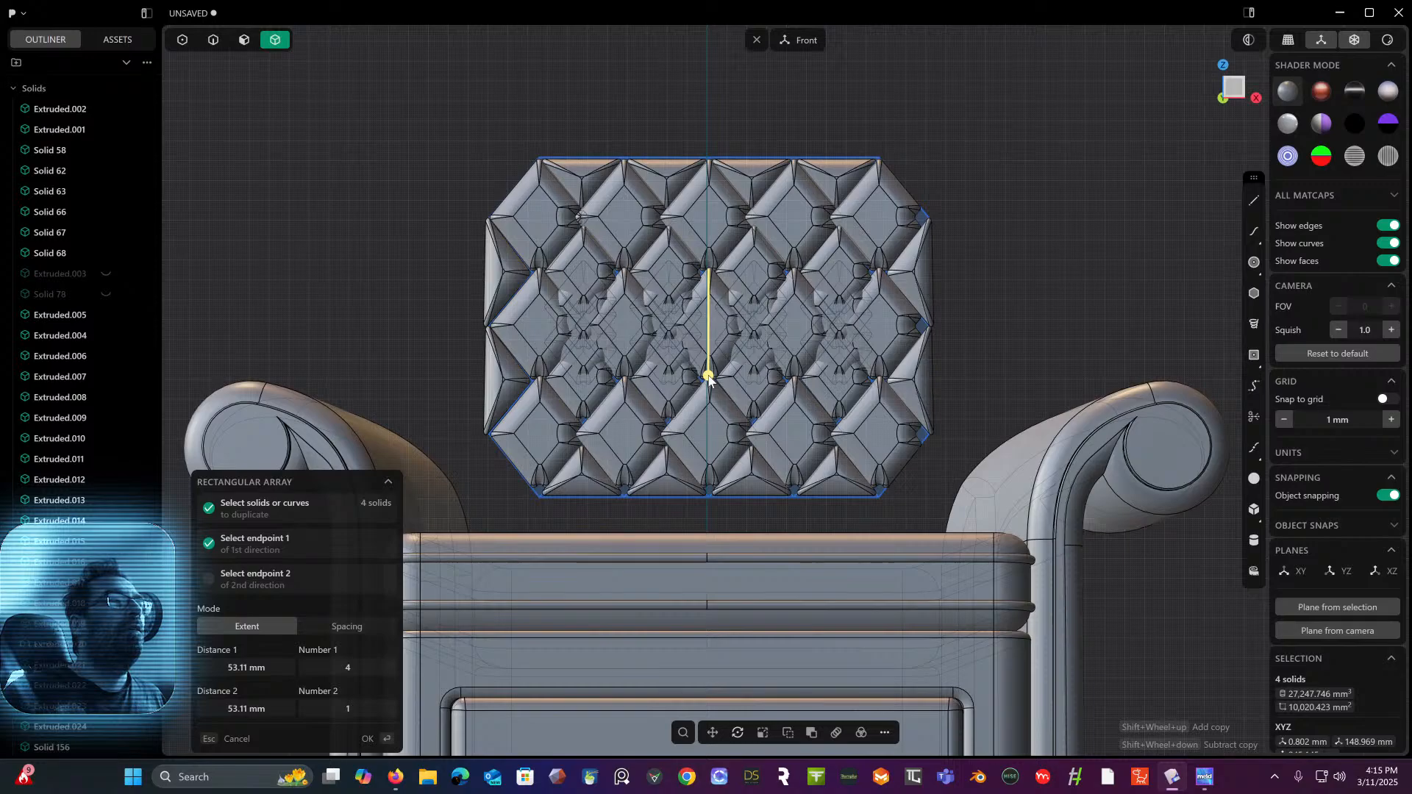
{"action": "left_click_drag", "start_coordinate": [356, 666], "coordinate": [341, 666]}
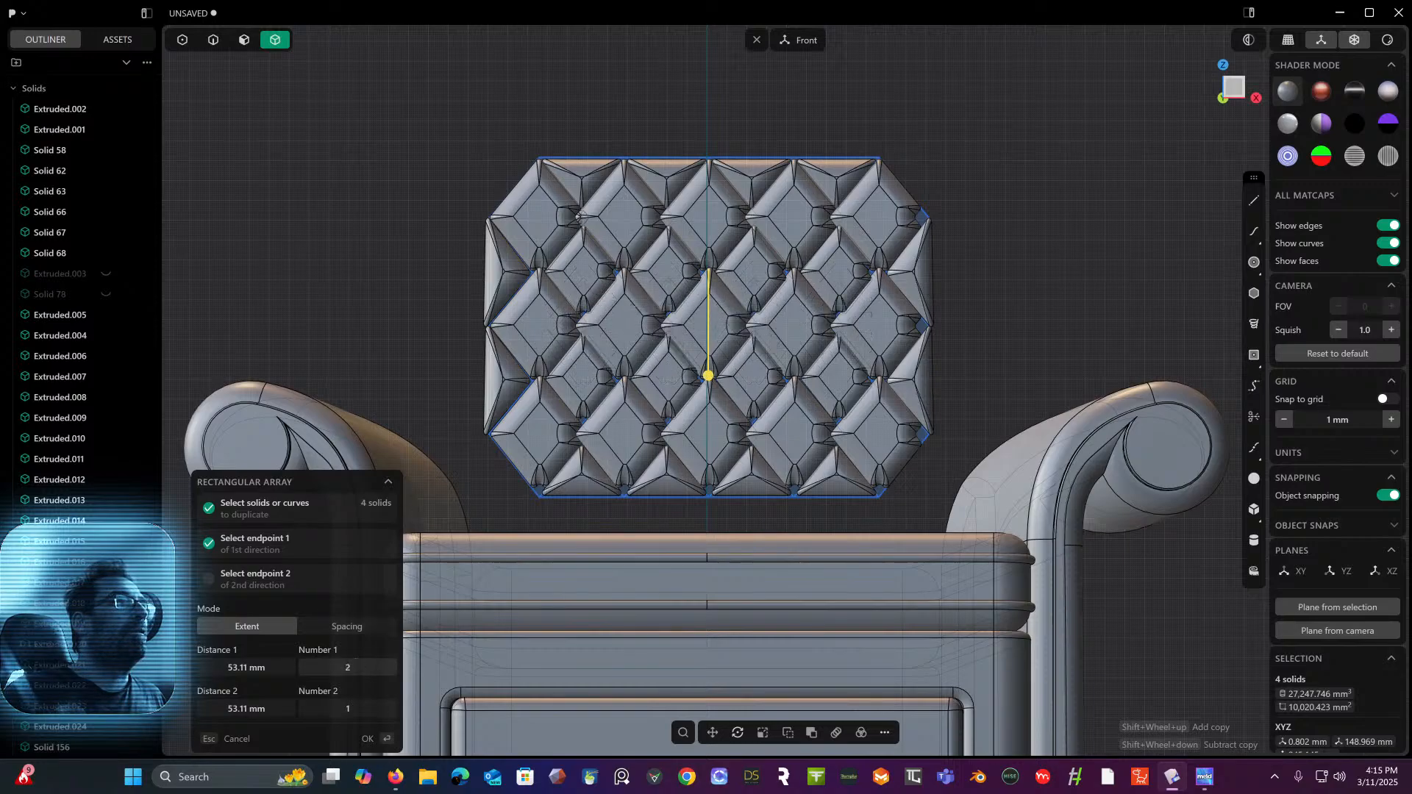
{"action": "key", "text": "Return"}
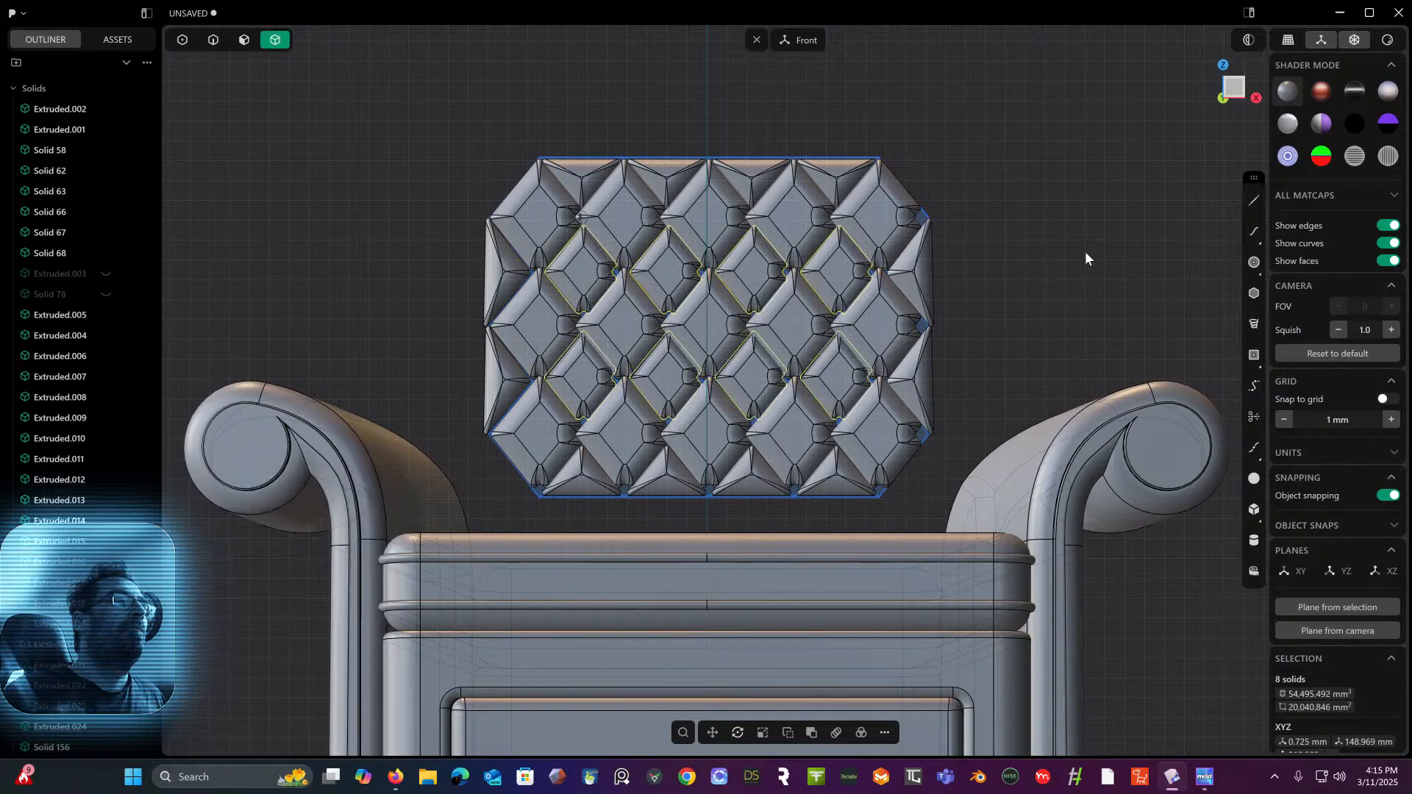
- Move the round tufting button between the first two top-row cushions slightly forward along Y, out of the panel
{"action": "middle_click_drag", "start_coordinate": [1085, 250], "coordinate": [964, 340]}
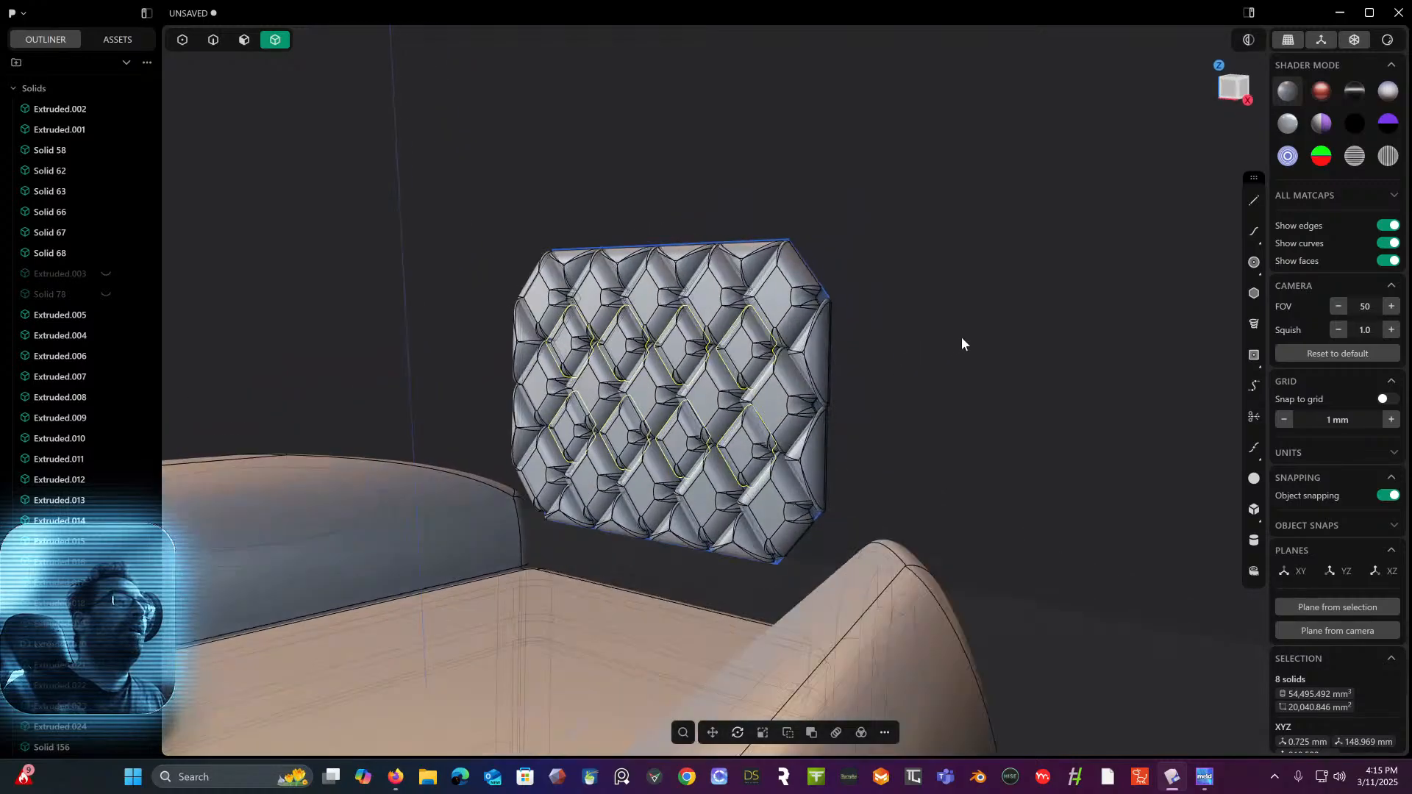
{"action": "scroll", "coordinate": [1021, 345], "scroll_direction": "up", "scroll_amount": 3}
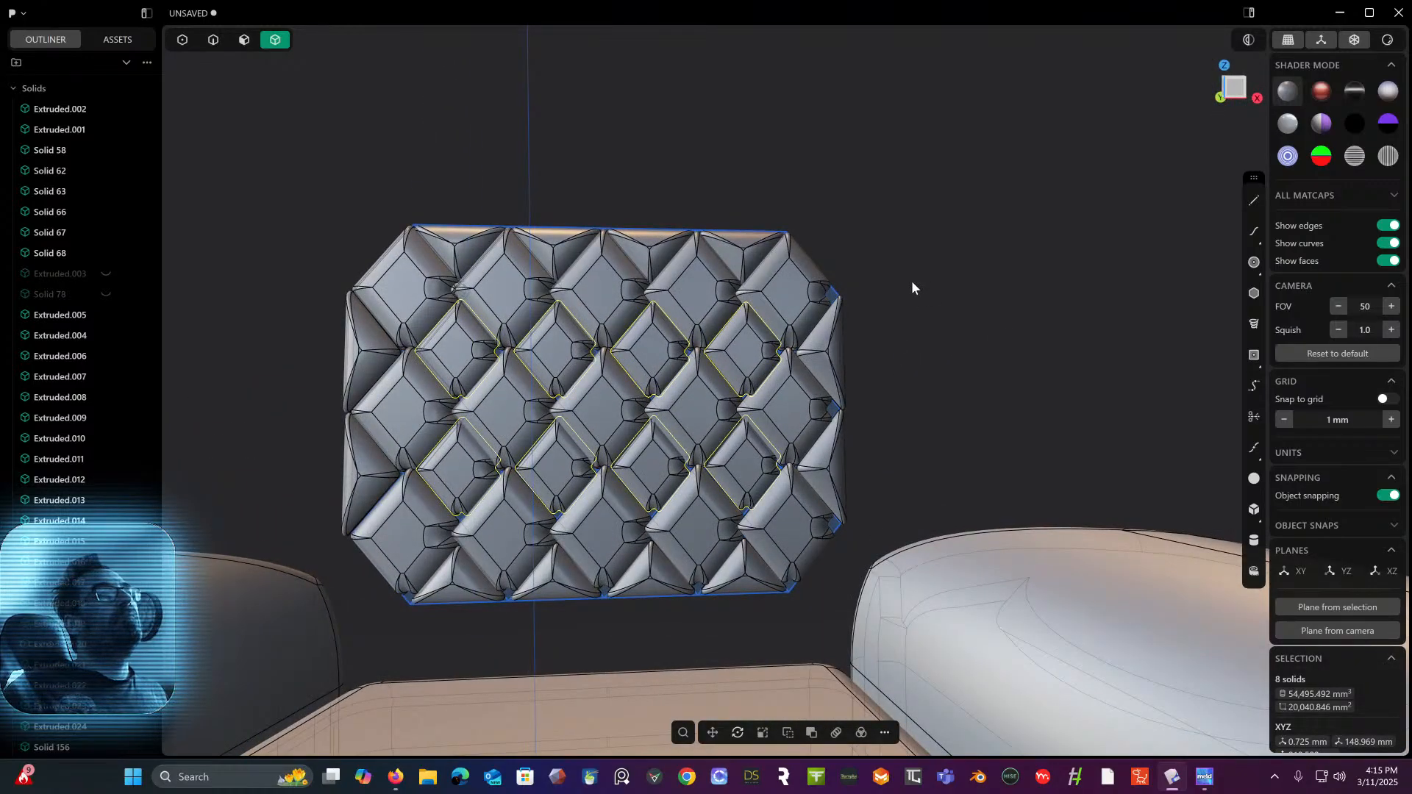
{"action": "left_click", "coordinate": [455, 293]}
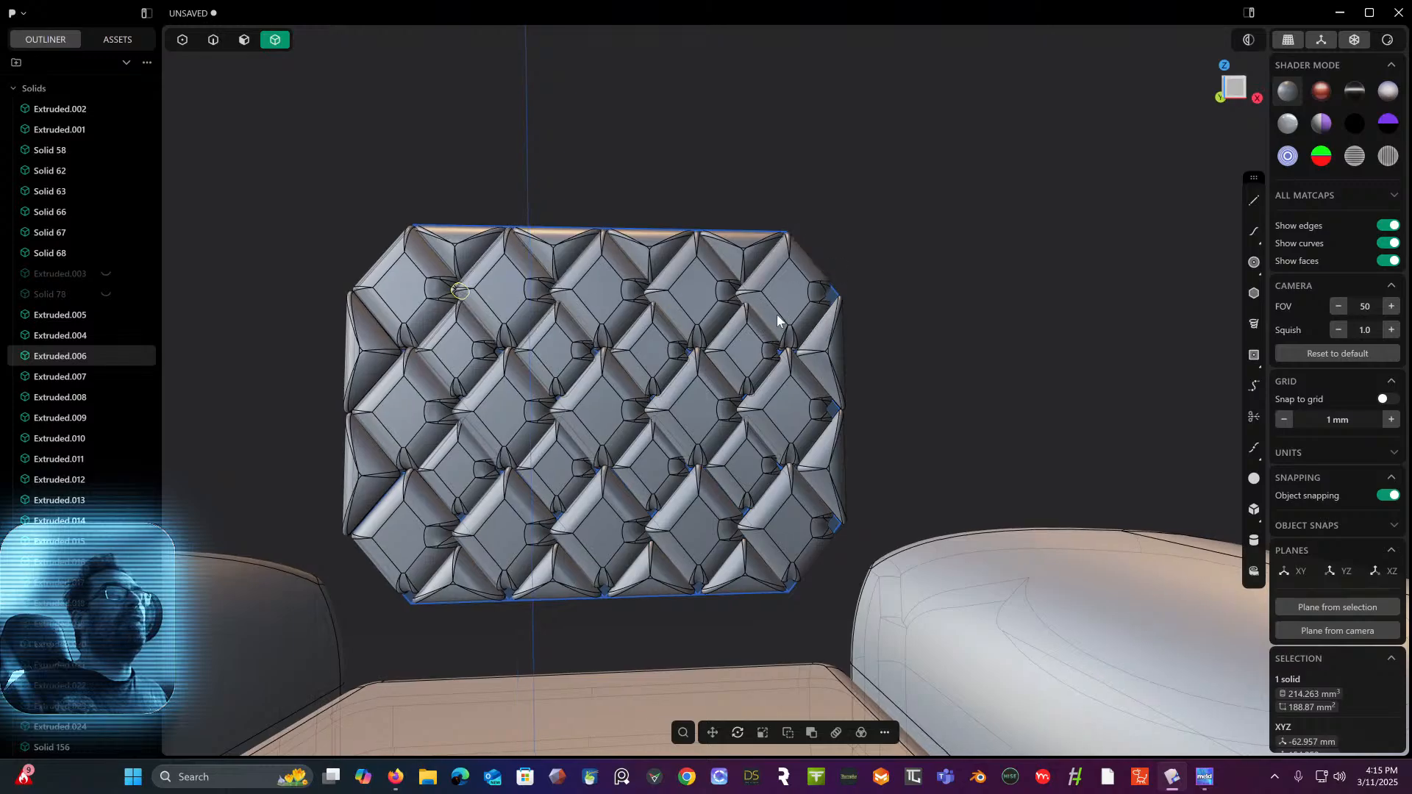
{"action": "middle_click_drag", "start_coordinate": [776, 315], "coordinate": [763, 183]}
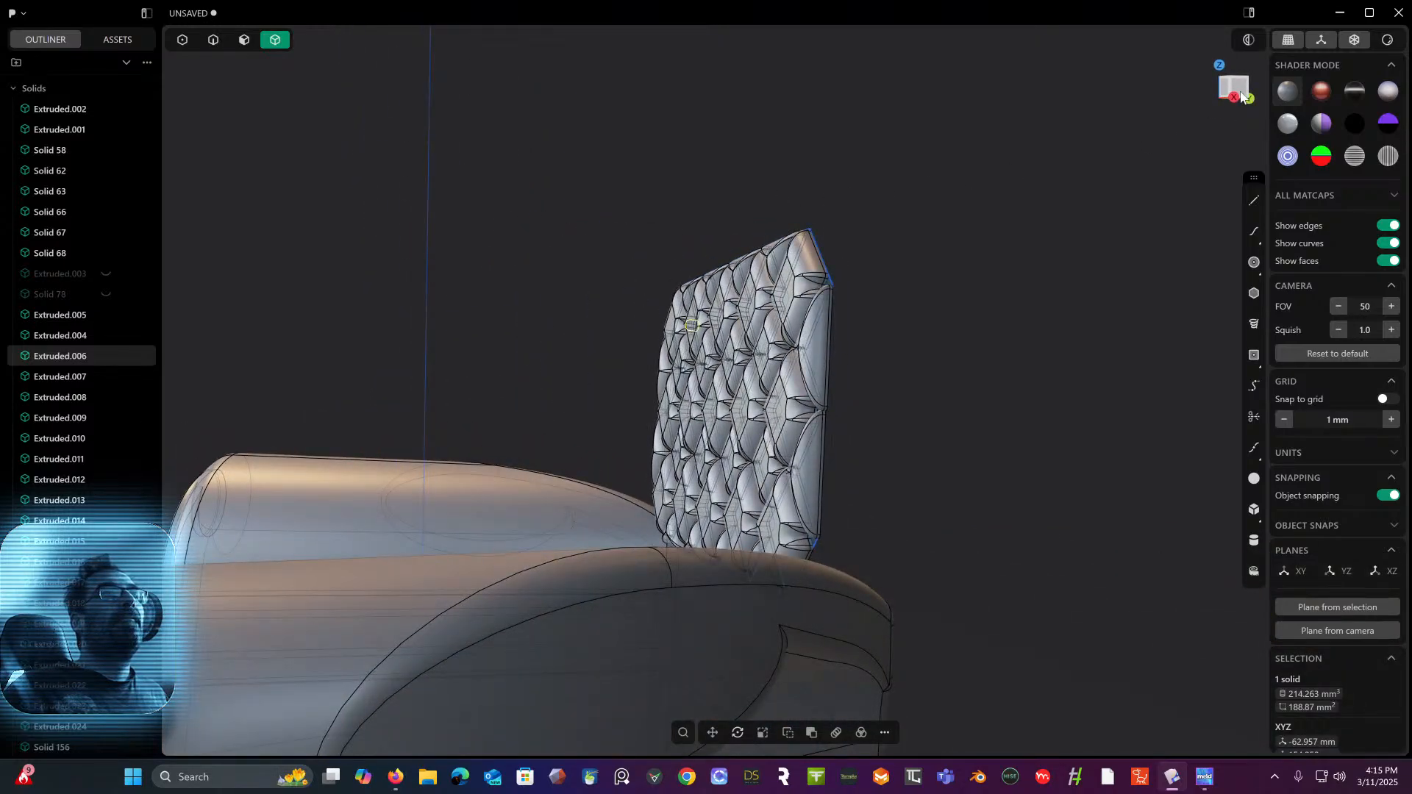
{"action": "left_click", "coordinate": [1242, 96]}
{"action": "middle_click_drag", "start_coordinate": [836, 359], "coordinate": [904, 325]}
{"action": "scroll", "coordinate": [633, 379], "scroll_direction": "up", "scroll_amount": 10}
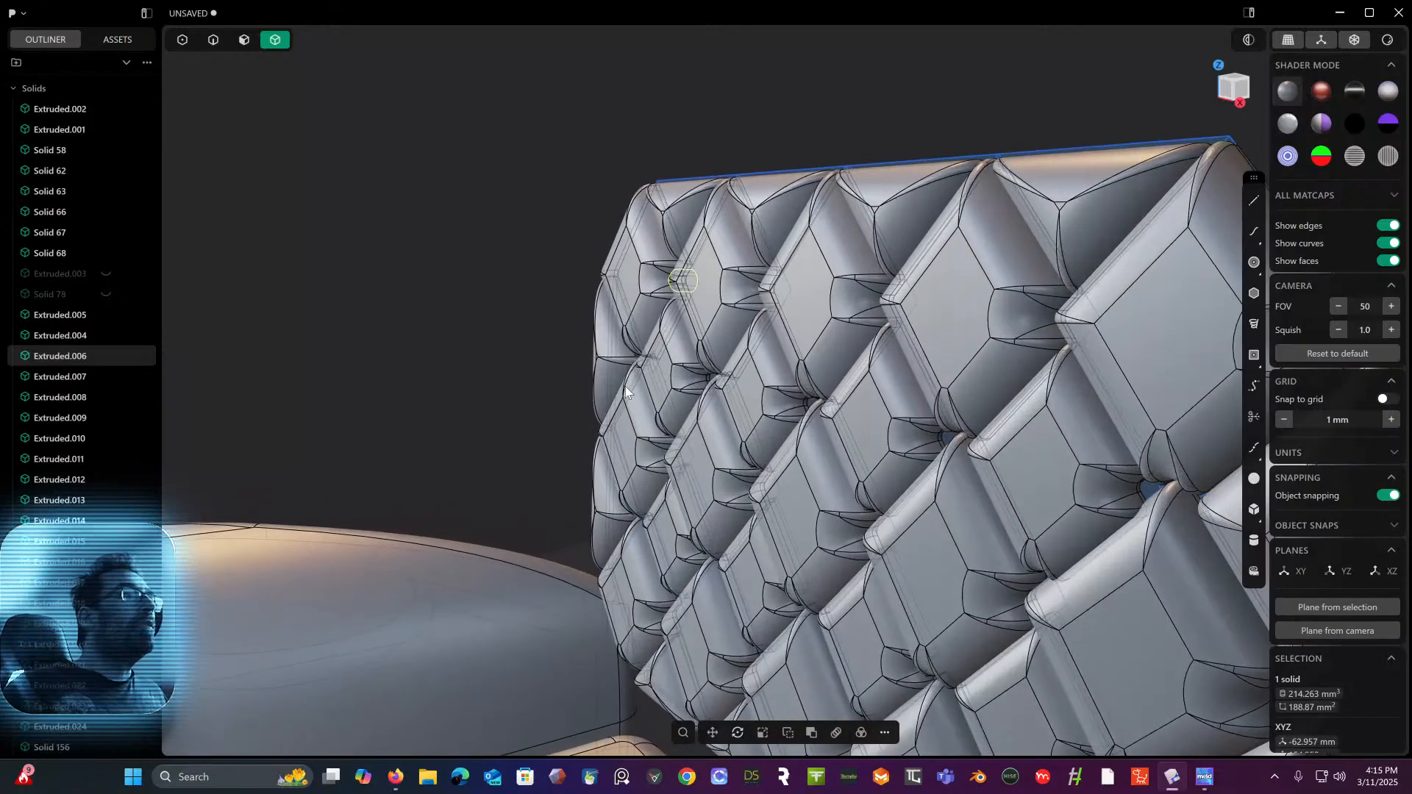
{"action": "key", "text": "g"}
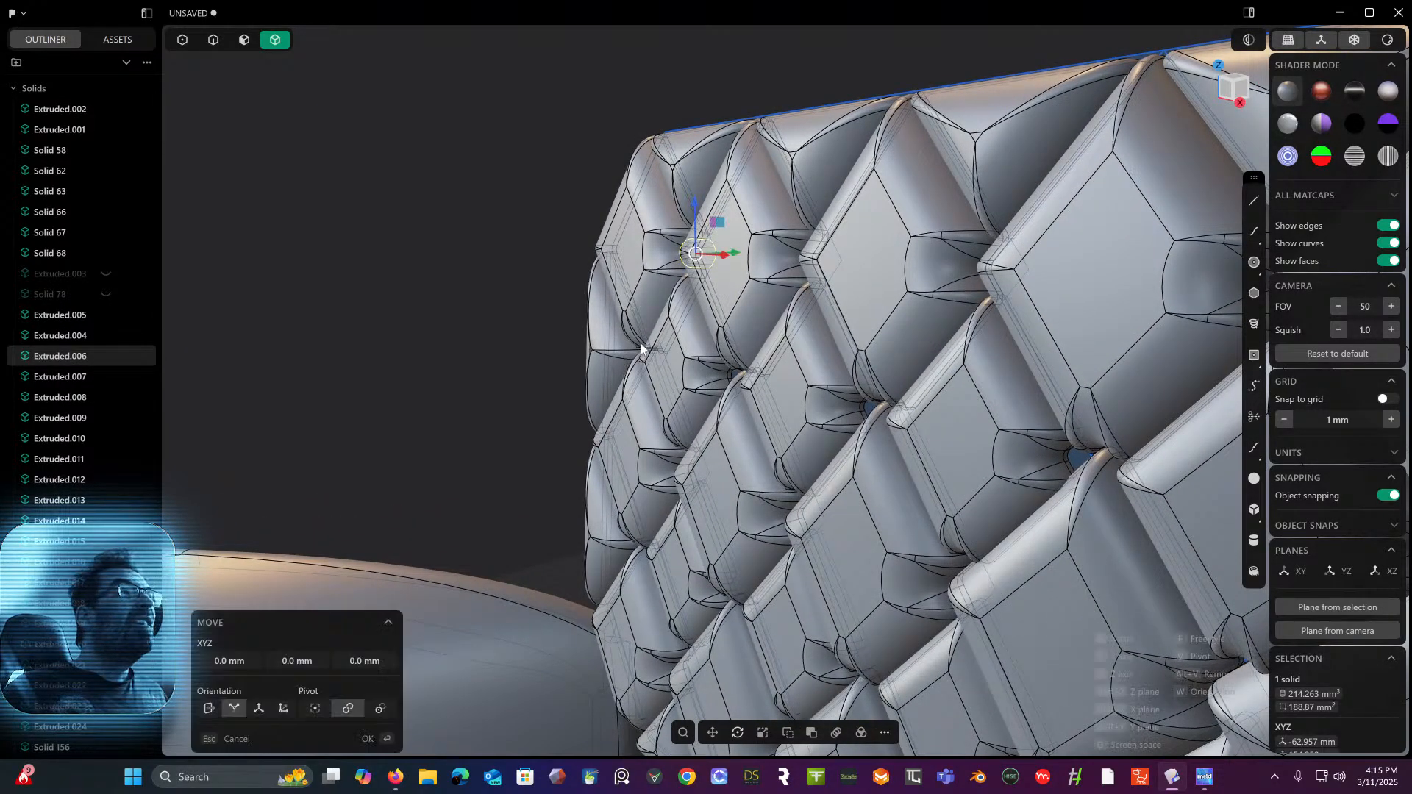
{"action": "middle_click_drag", "start_coordinate": [739, 288], "coordinate": [749, 235]}
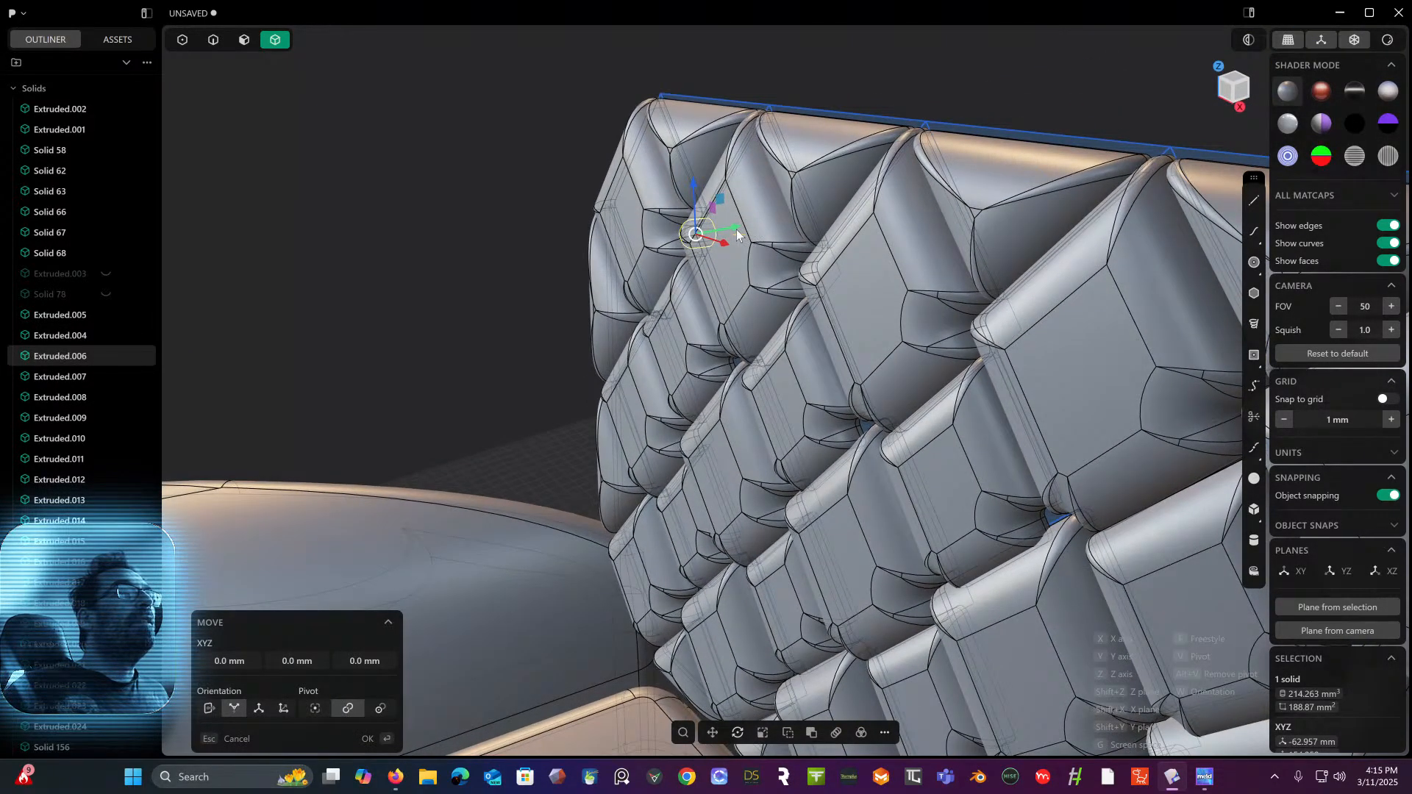
{"action": "left_click_drag", "start_coordinate": [736, 234], "coordinate": [721, 234]}
{"action": "right_click", "coordinate": [506, 257]}
- Rectangular-array the tufting button horizontally between the top-row cushions, with 4 instances over an extent of 128.32 mm
{"action": "middle_click_drag", "start_coordinate": [506, 257], "coordinate": [595, 254]}
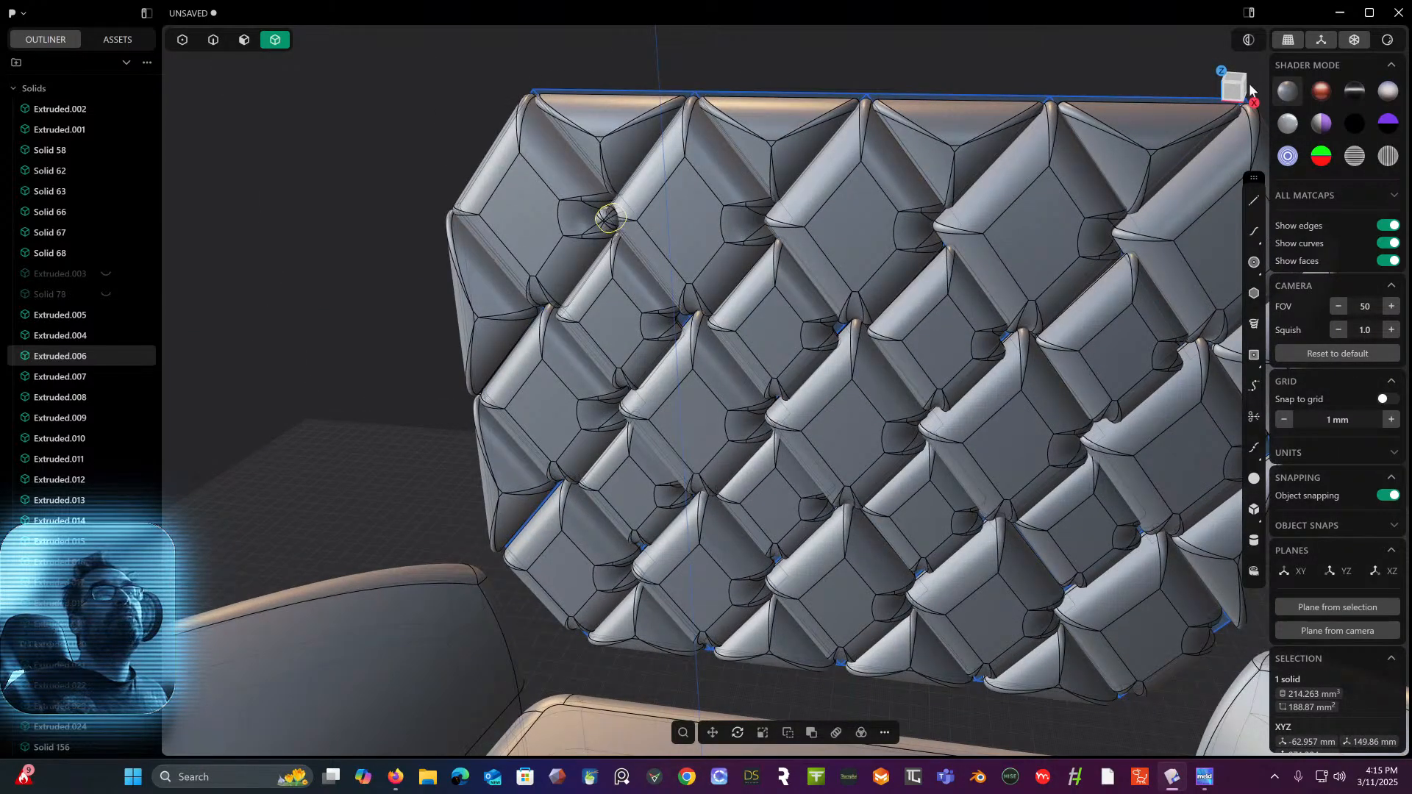
{"action": "left_click", "coordinate": [1247, 87]}
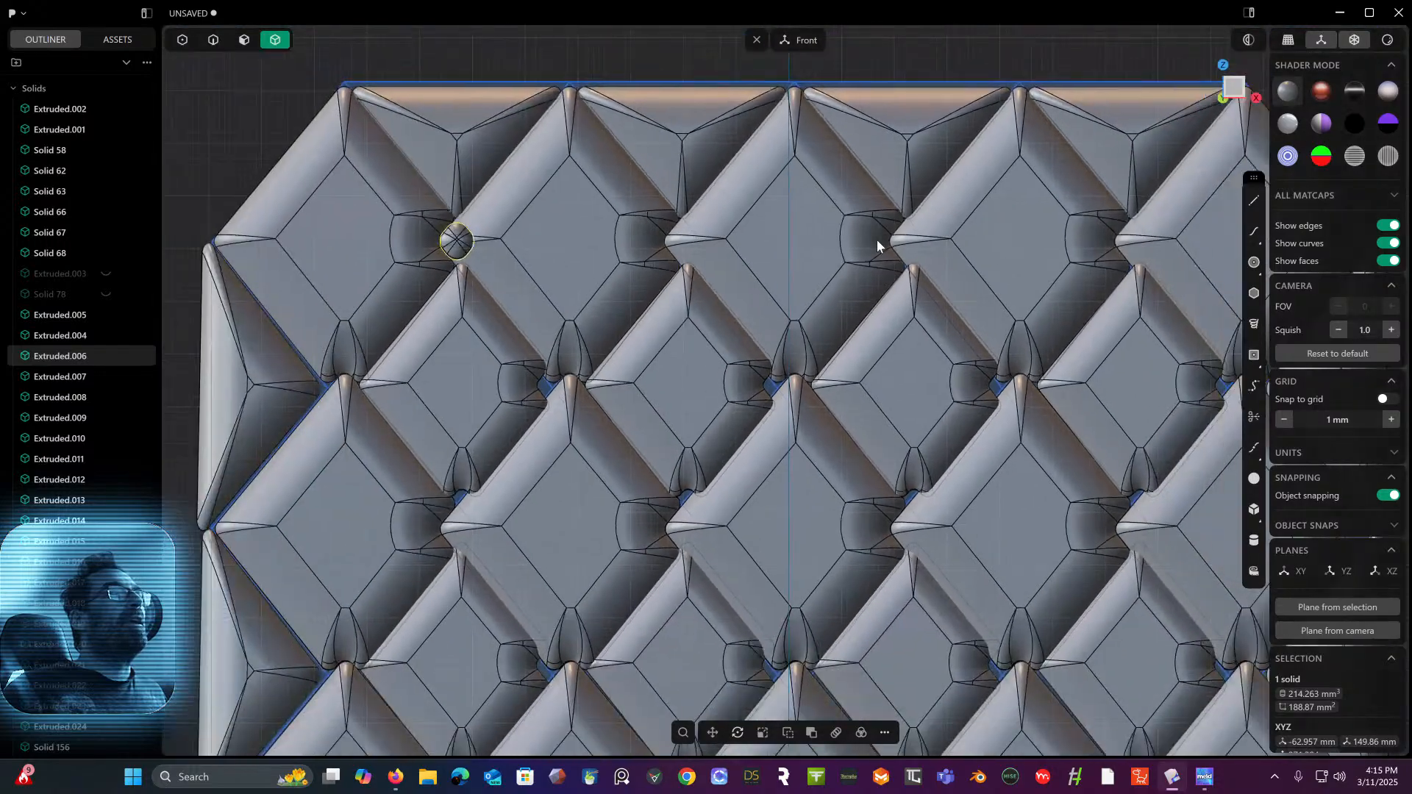
{"action": "scroll", "coordinate": [877, 240], "scroll_direction": "down", "scroll_amount": 2}
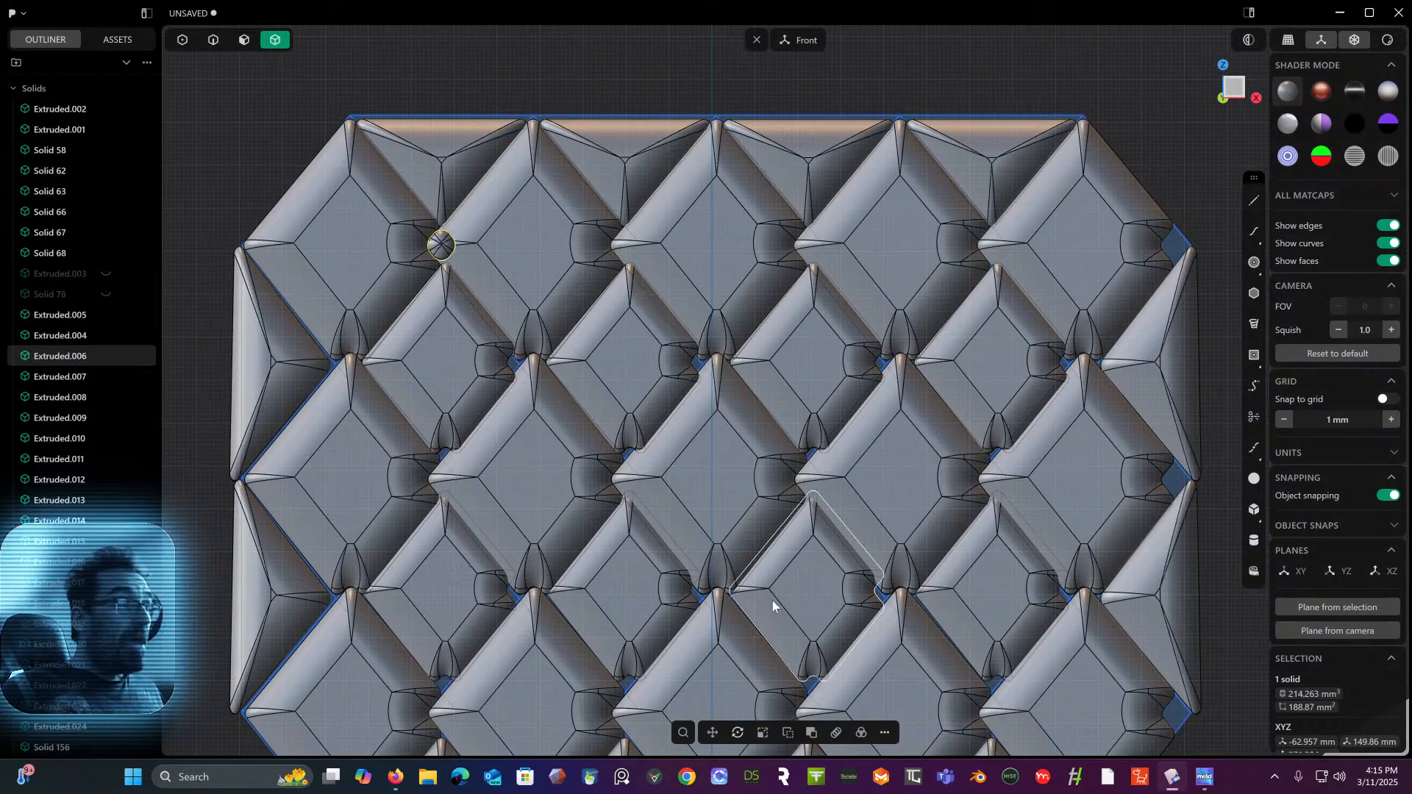
{"action": "left_click", "coordinate": [836, 733]}
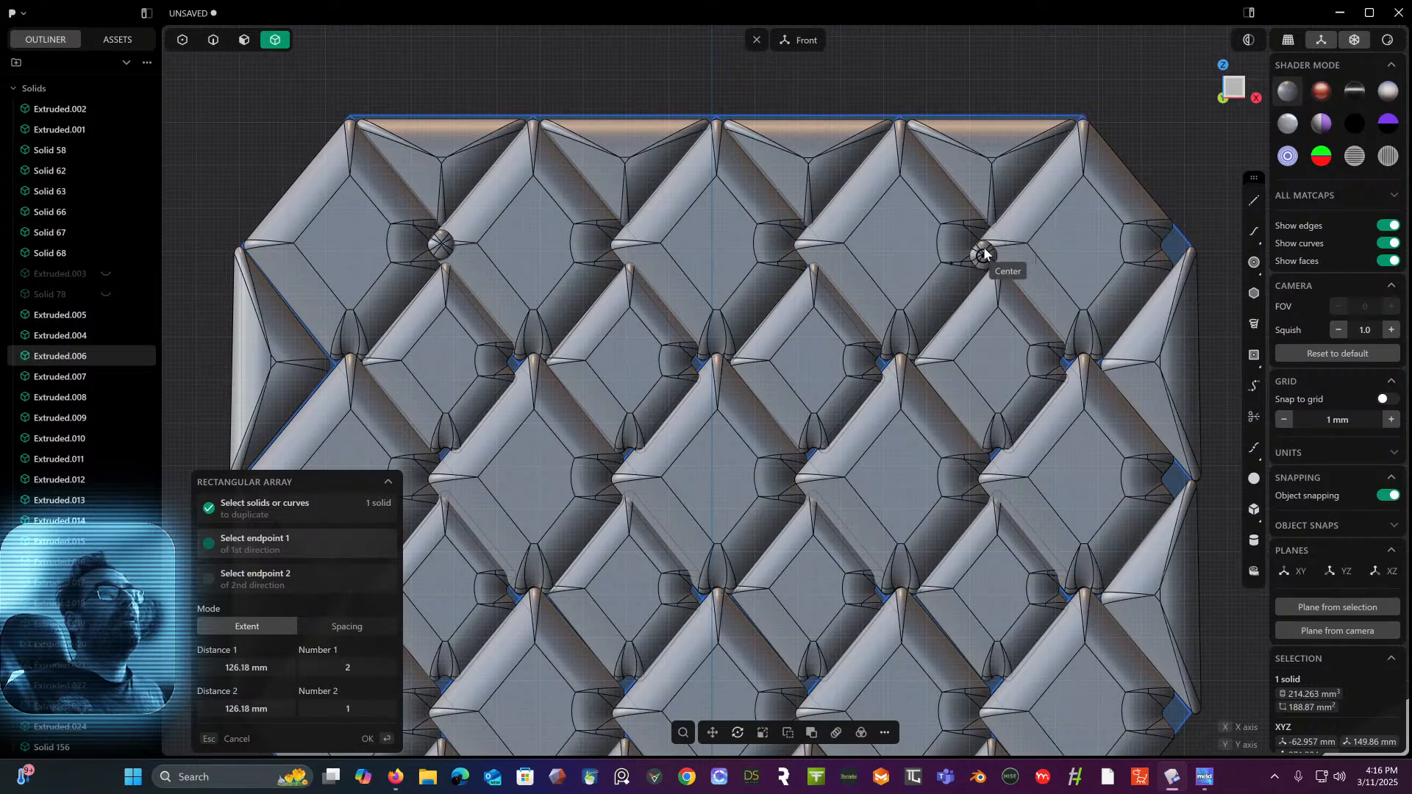
{"action": "left_click", "coordinate": [986, 250]}
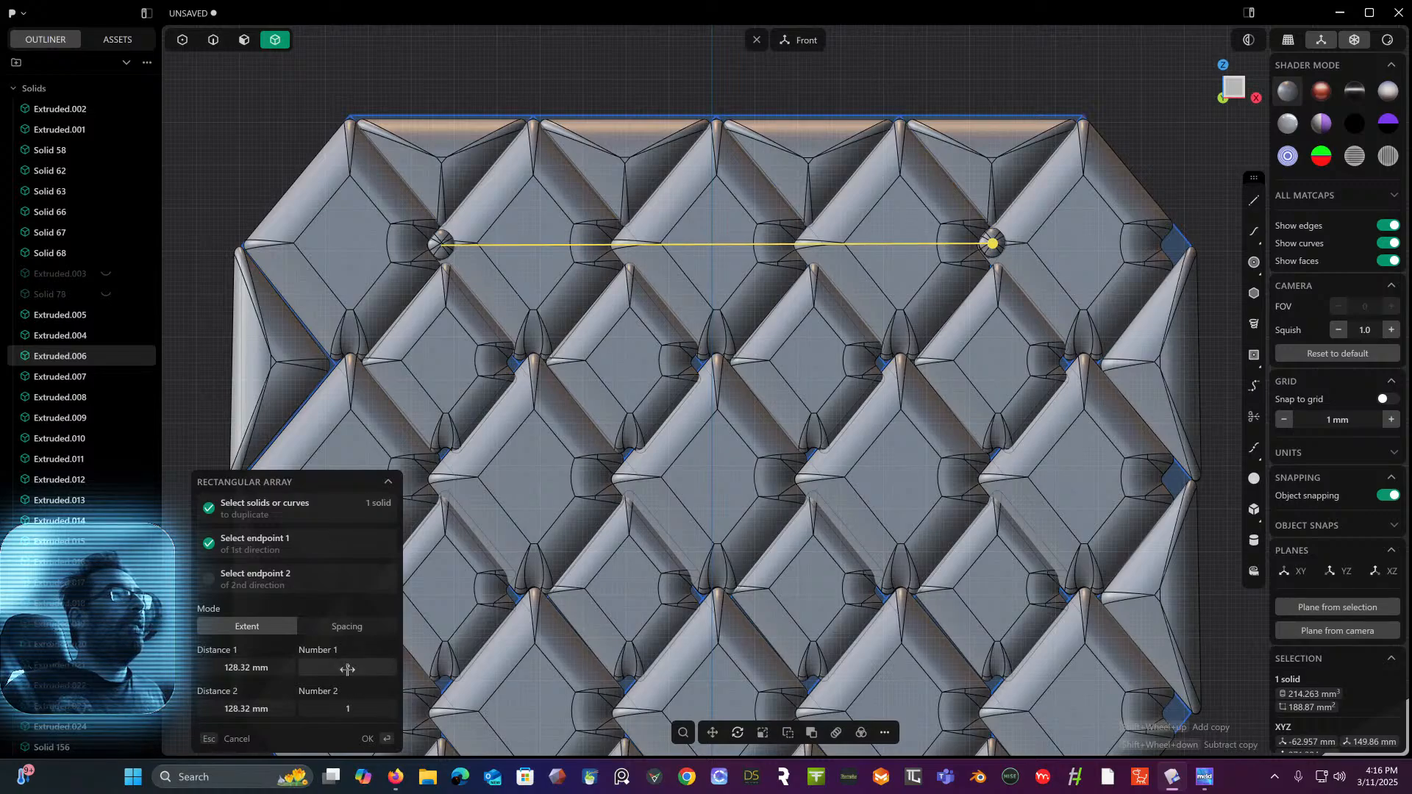
{"action": "left_click_drag", "start_coordinate": [348, 669], "coordinate": [362, 670]}
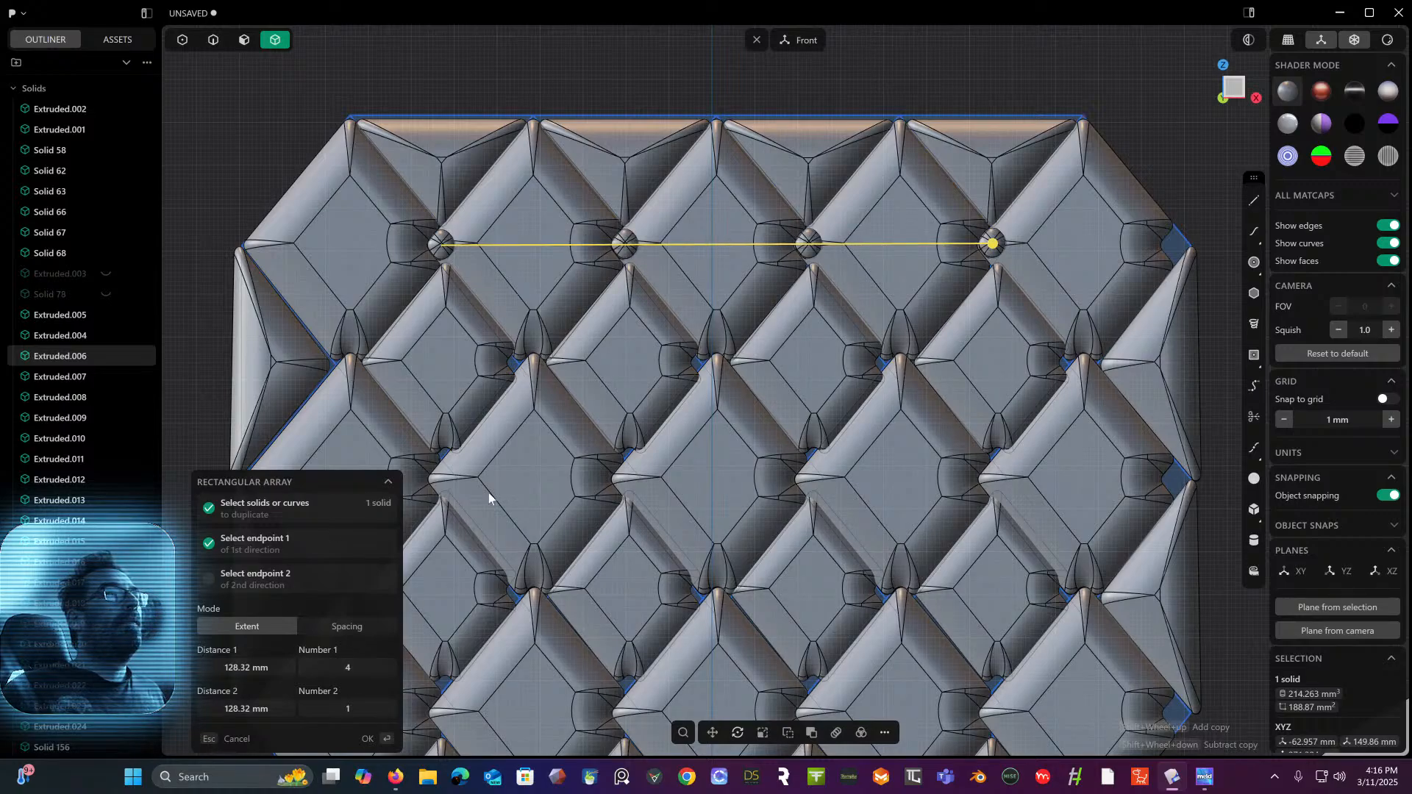
{"action": "key", "text": "Return"}
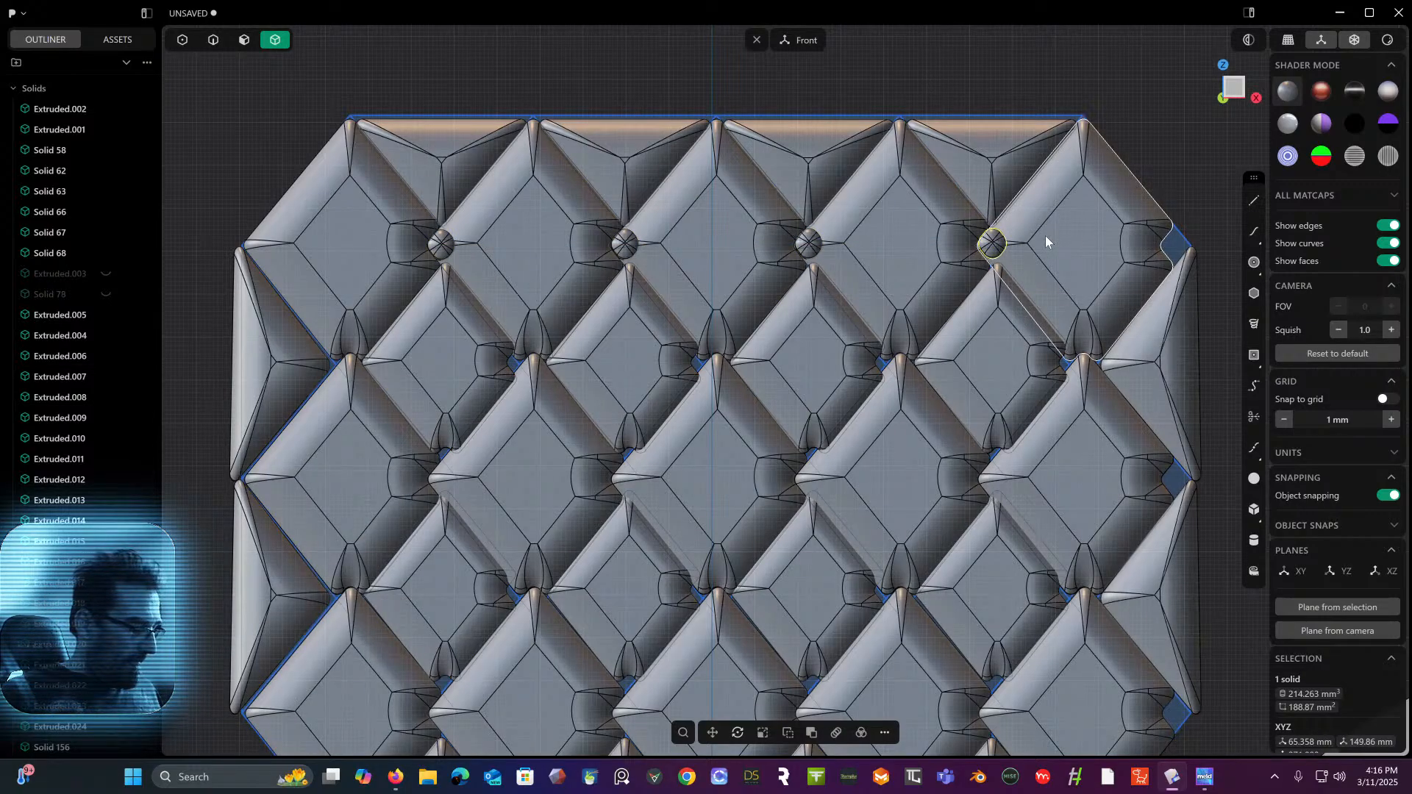
- Copy the two end tufting buttons of the top row outward along X to the panel's side corners, by 42.55 mm and -43.92 mm
{"action": "key", "text": "g"}
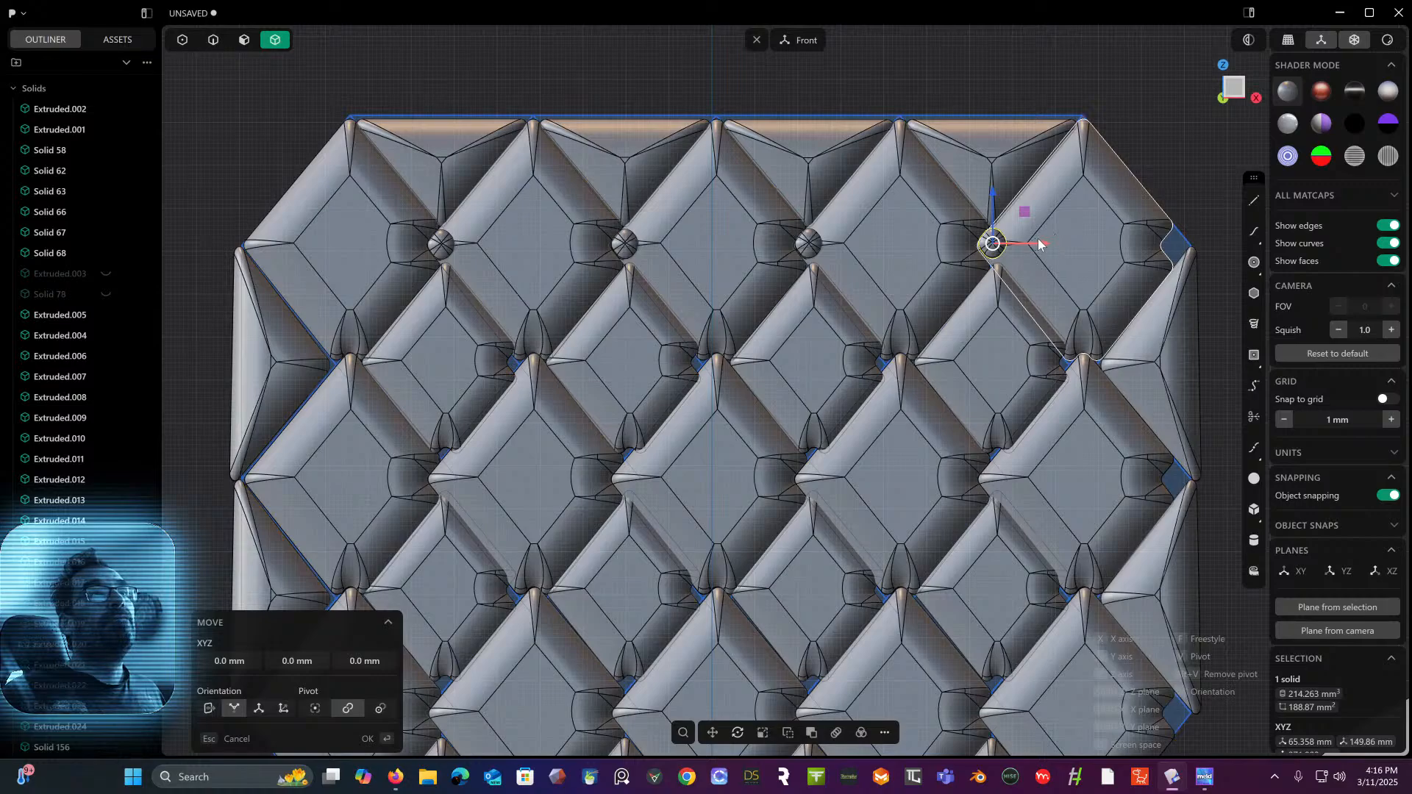
{"action": "left_click_drag", "start_coordinate": [1043, 242], "coordinate": [1225, 253]}
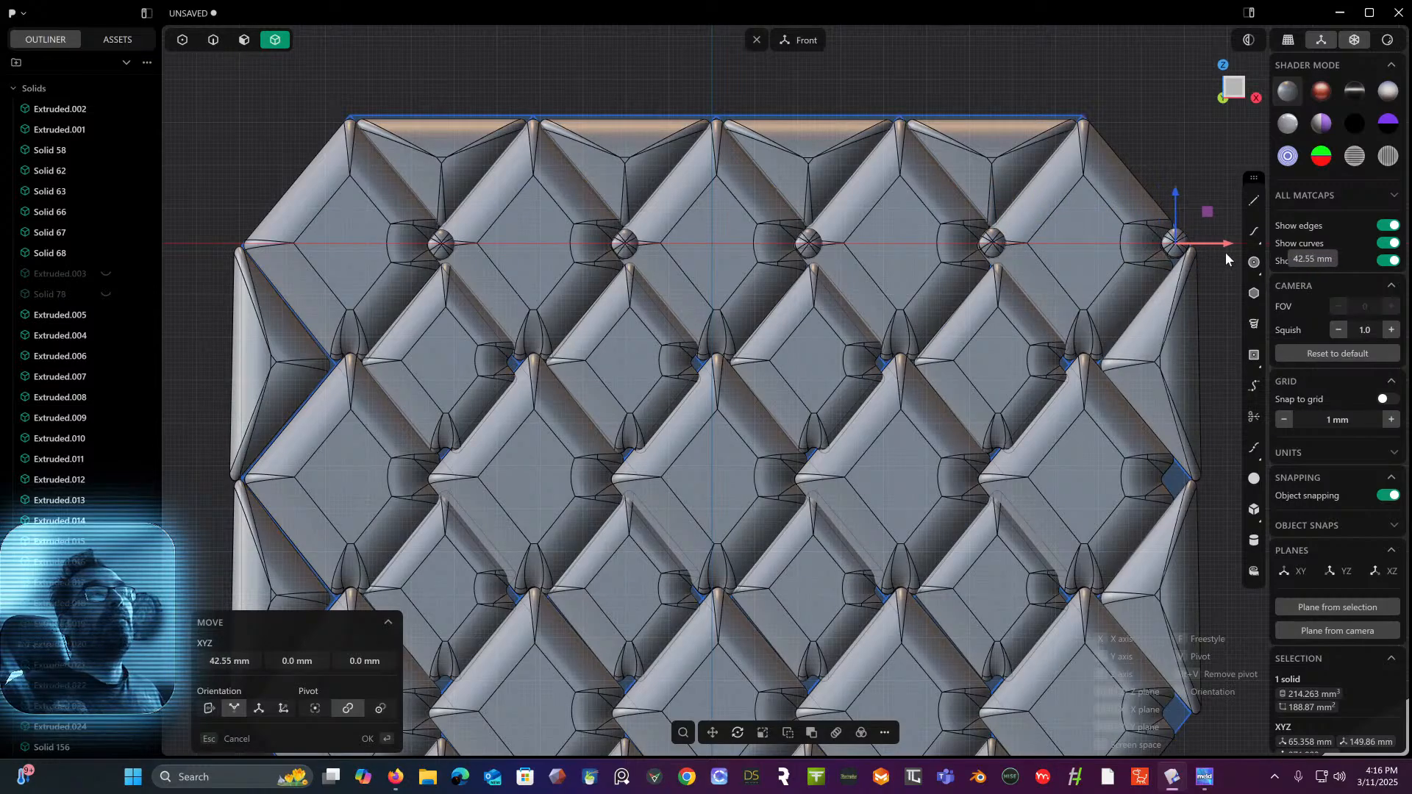
{"action": "left_click", "coordinate": [440, 255]}
{"action": "left_click", "coordinate": [443, 253]}
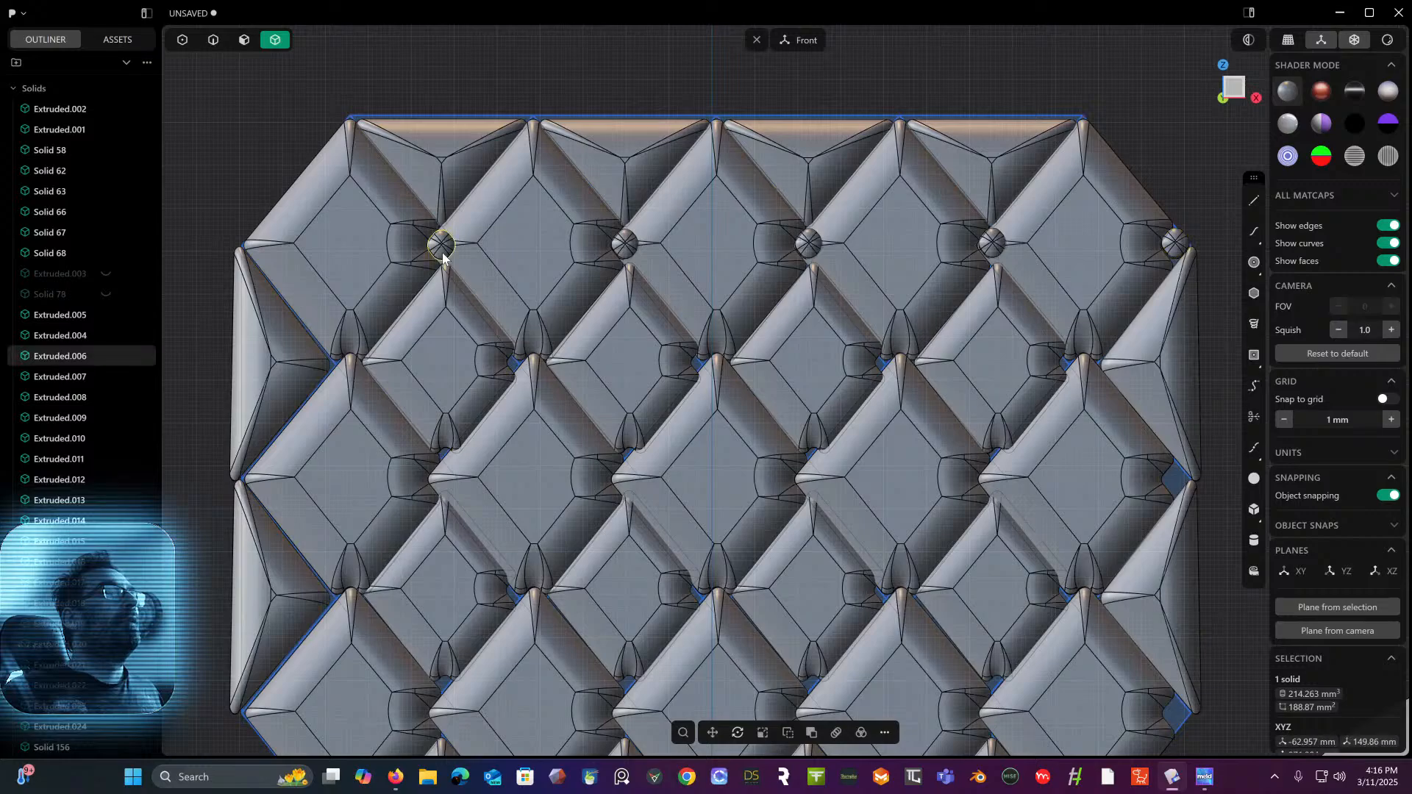
{"action": "key", "text": "g"}
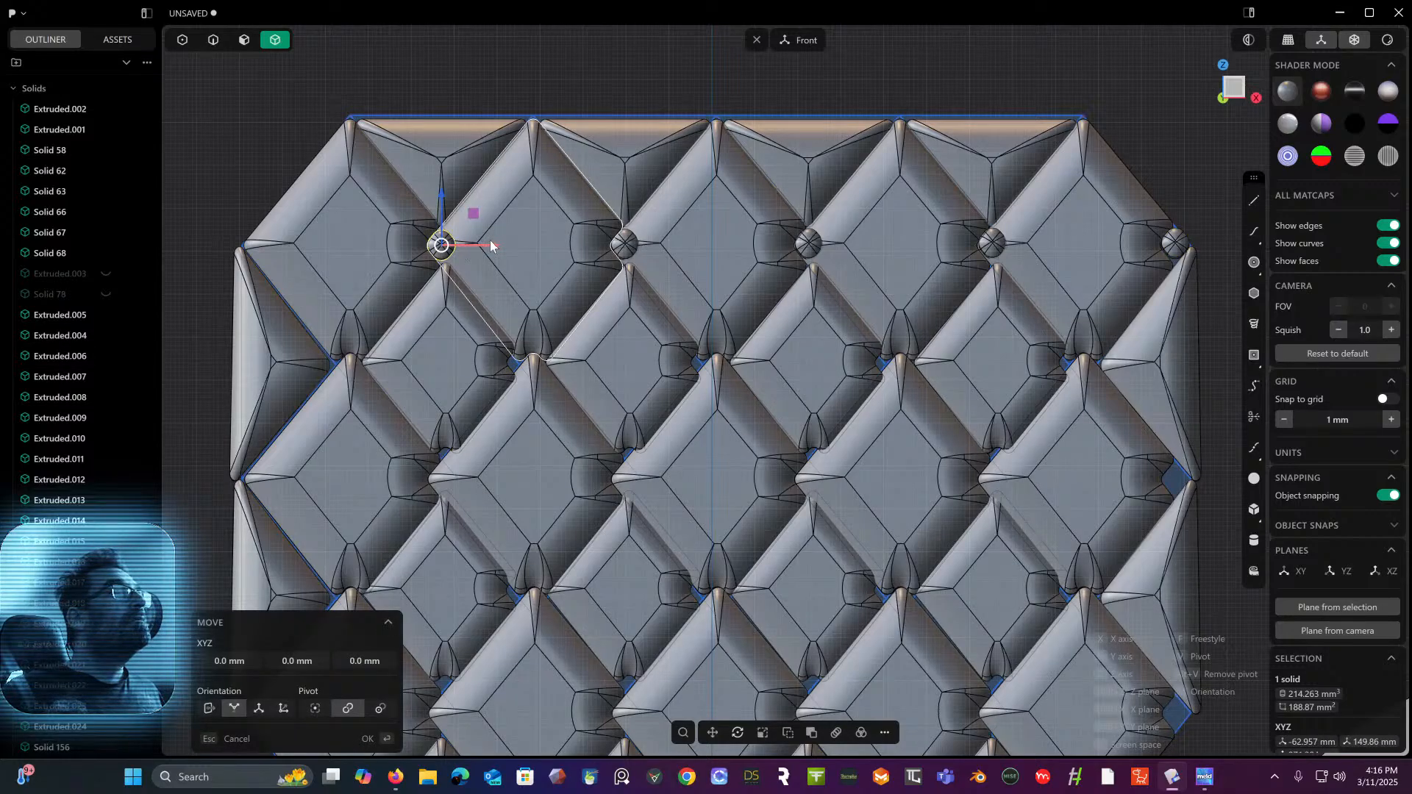
{"action": "left_click_drag", "start_coordinate": [490, 245], "coordinate": [302, 274]}
{"action": "scroll", "coordinate": [599, 139], "scroll_direction": "down", "scroll_amount": 3}
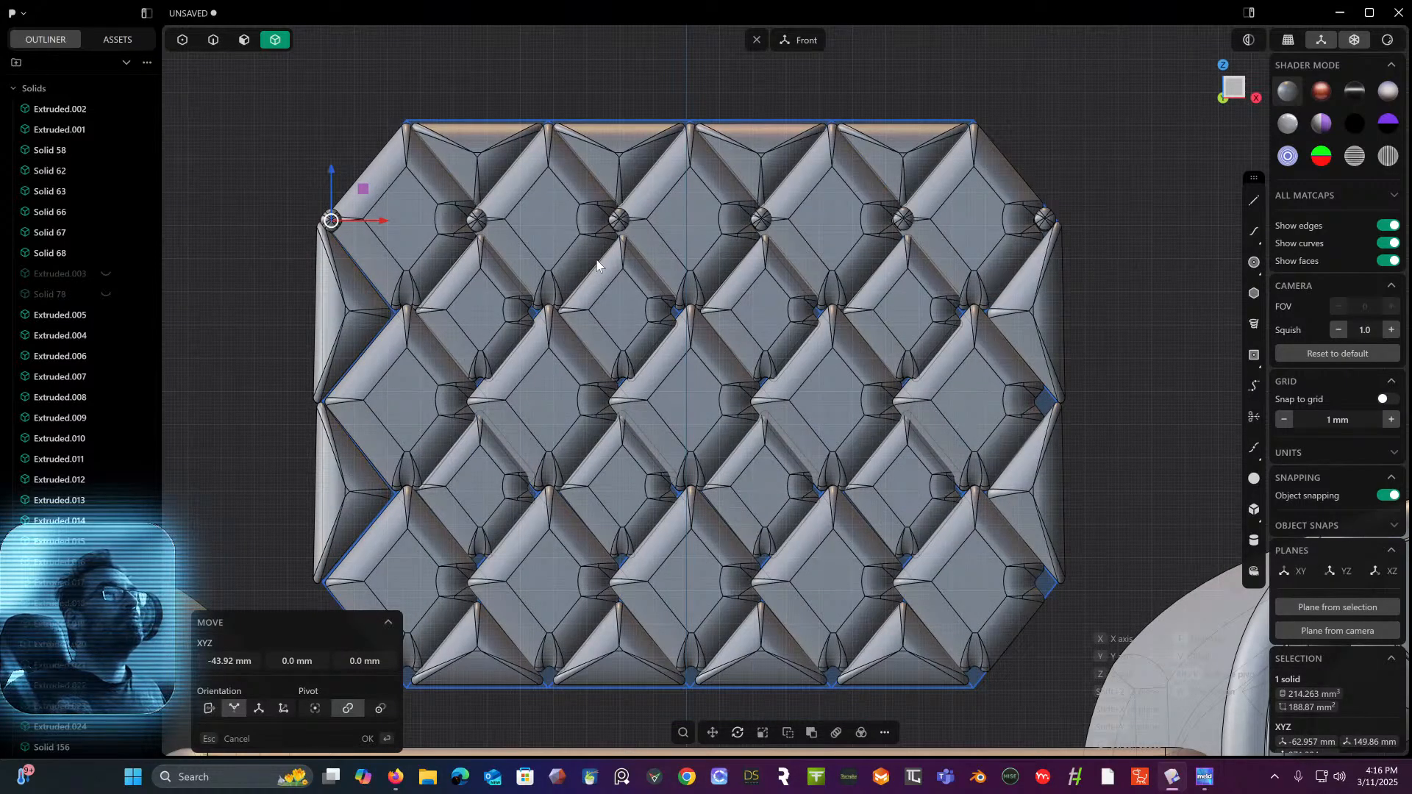
{"action": "right_click", "coordinate": [480, 219]}
- Rectangular-array the four inner top-row tufting buttons straight down the backrest, with 3 instances over an extent of 101.63 mm
{"action": "left_click", "coordinate": [480, 222]}
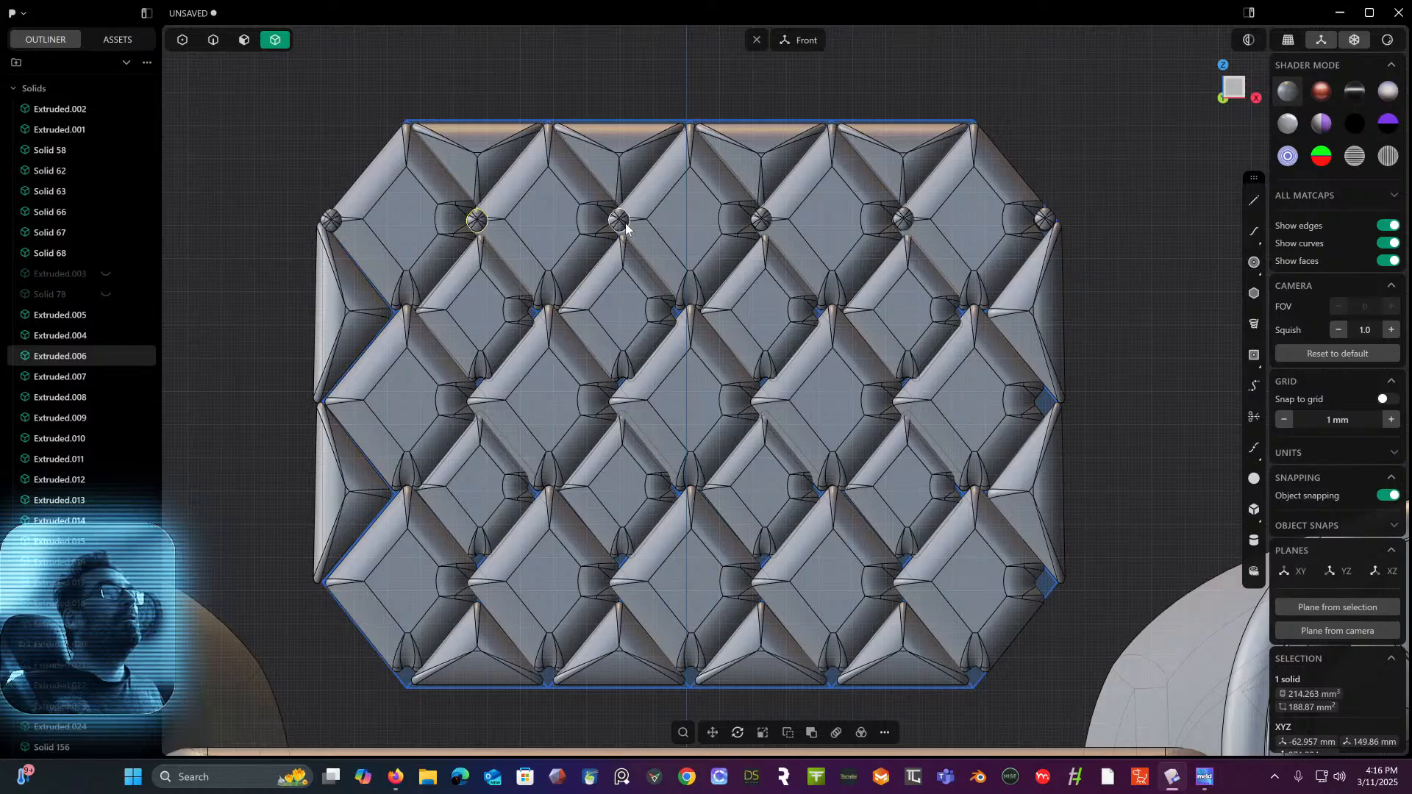
{"action": "left_click", "coordinate": [620, 222]}
{"action": "left_click", "coordinate": [763, 222]}
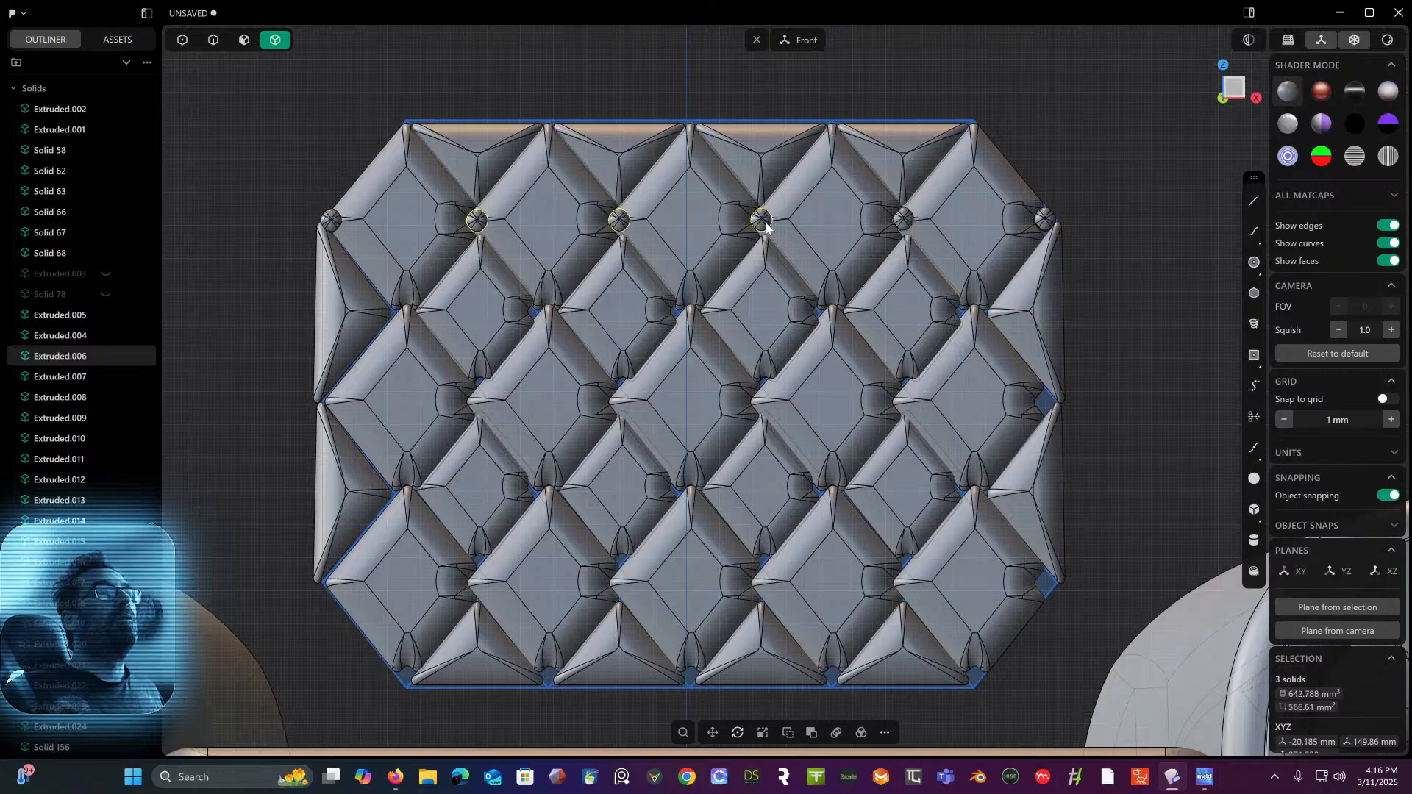
{"action": "left_click", "coordinate": [903, 222]}
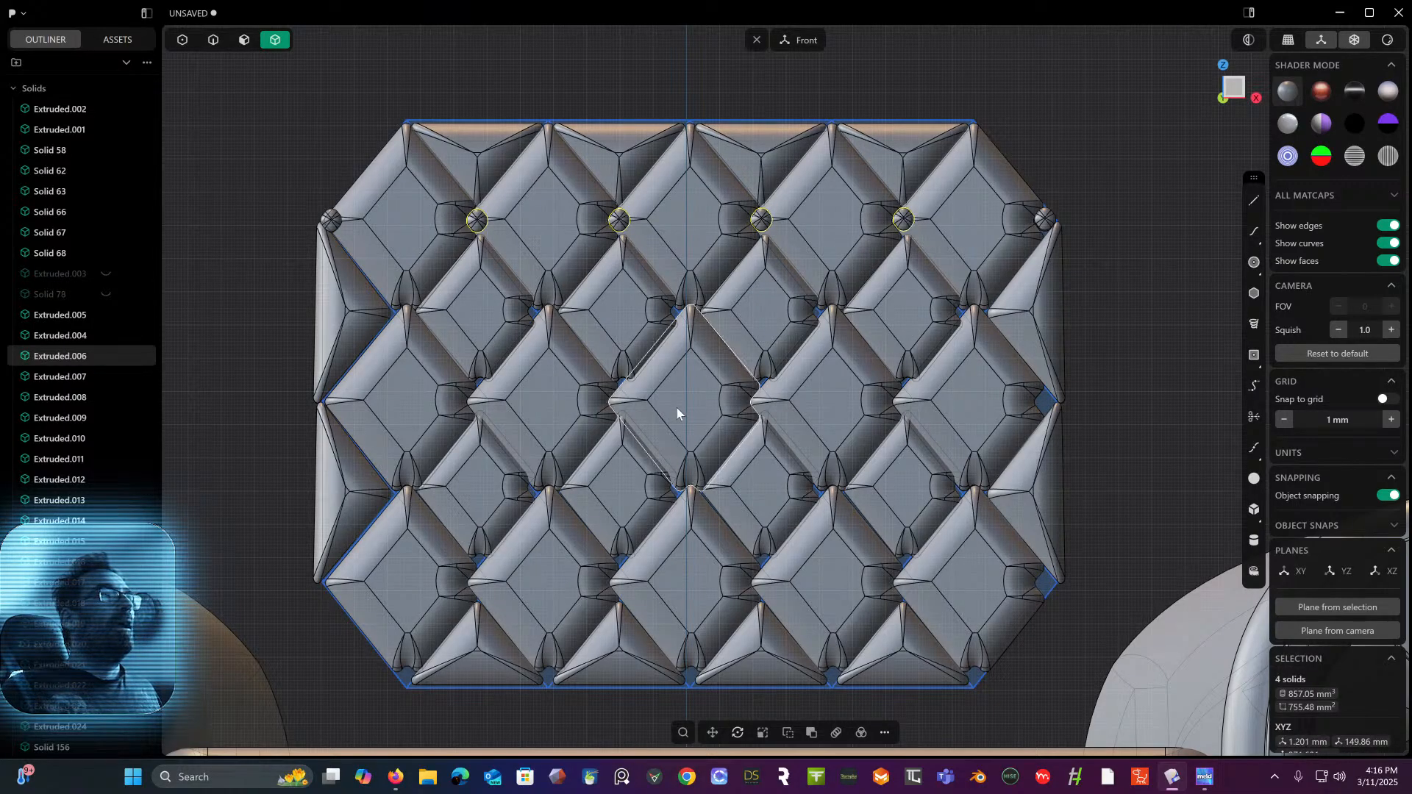
{"action": "left_click", "coordinate": [836, 734]}
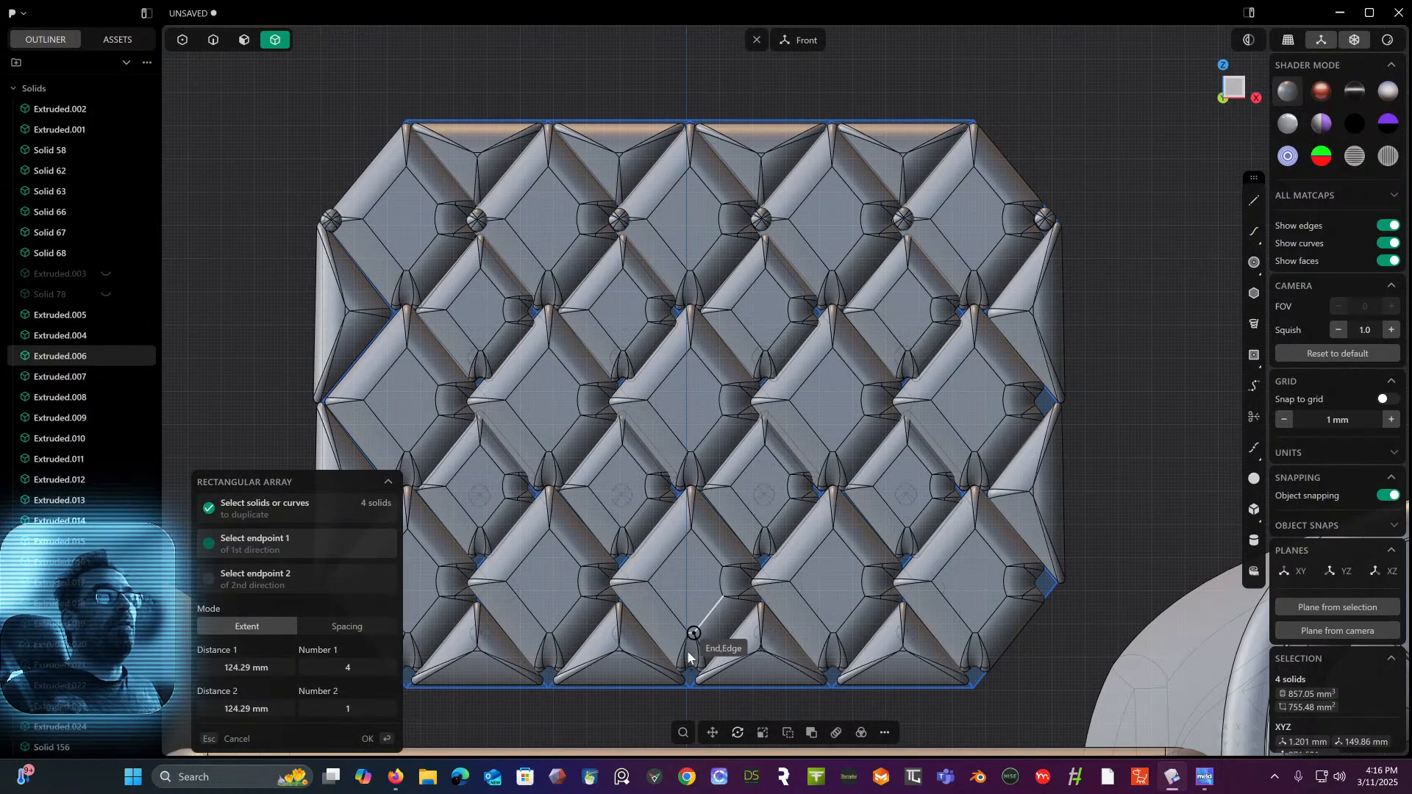
{"action": "middle_click_drag", "start_coordinate": [704, 586], "coordinate": [726, 496], "text": "shift"}
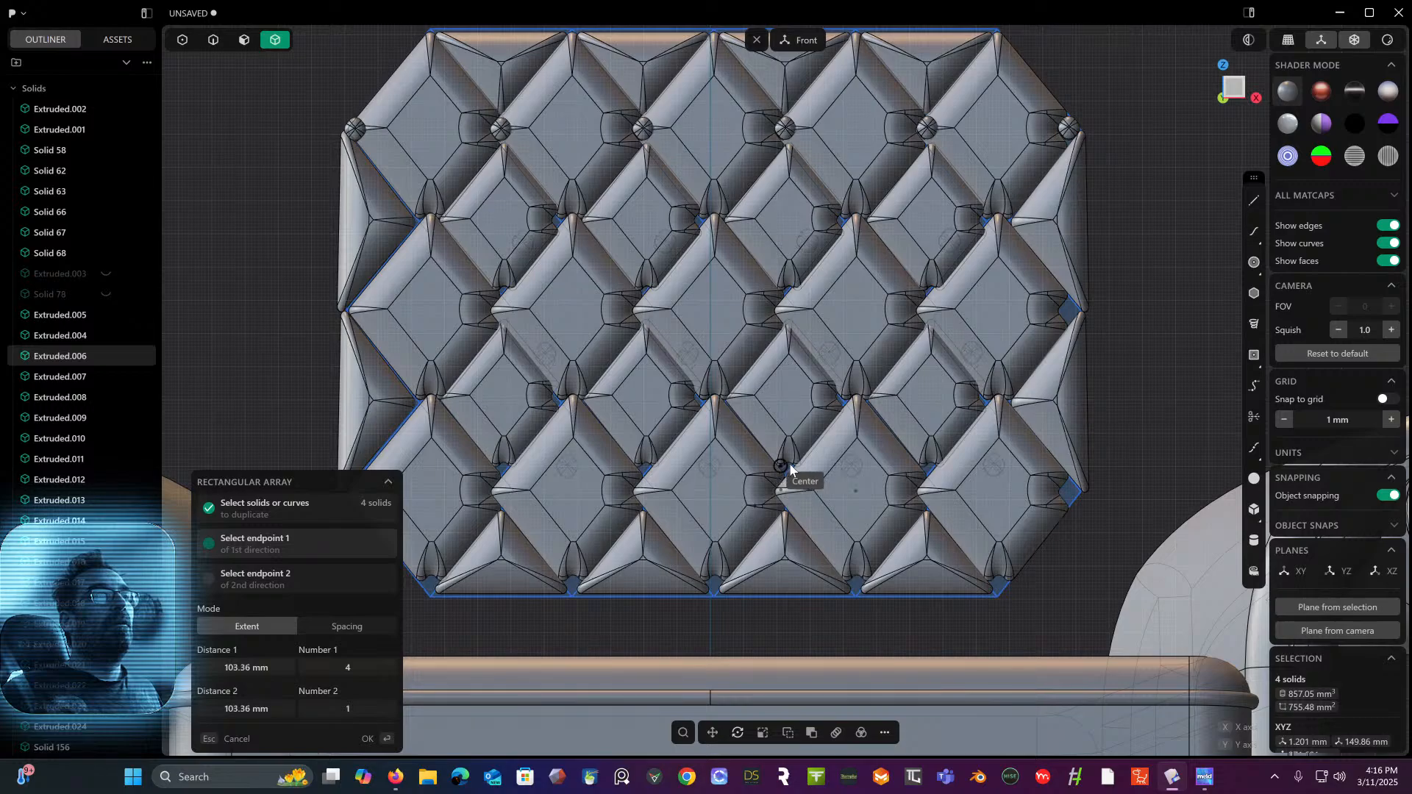
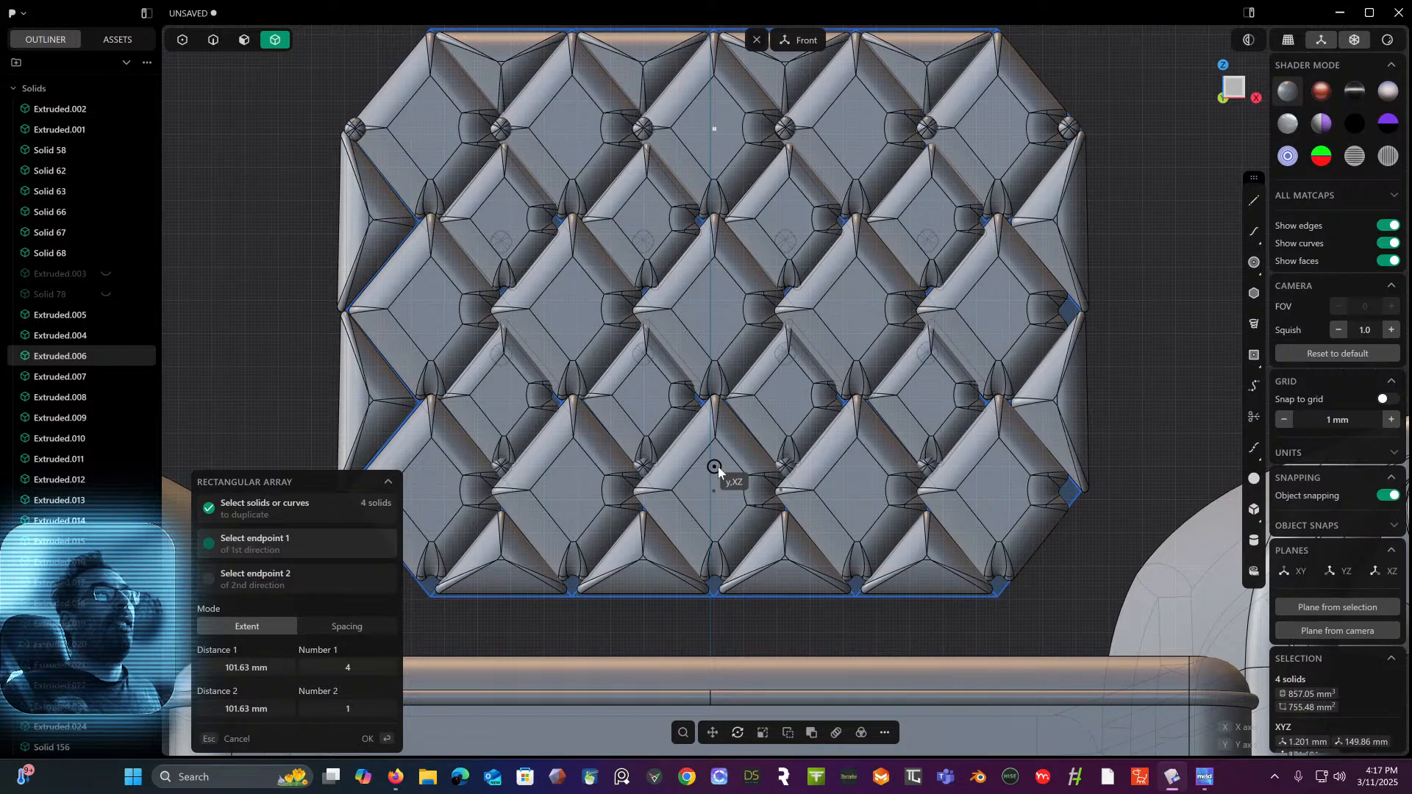
{"action": "left_click", "coordinate": [717, 466]}
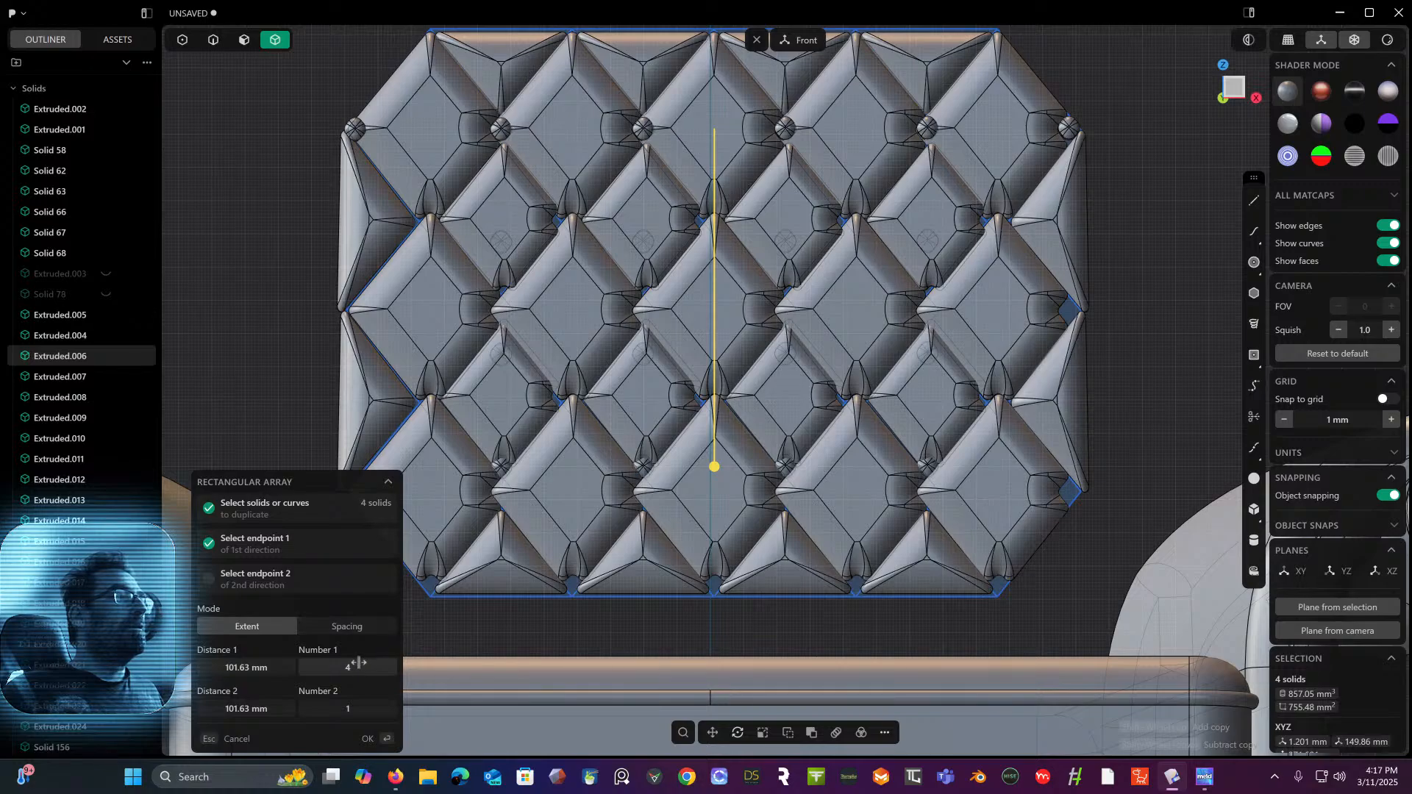
{"action": "left_click_drag", "start_coordinate": [355, 667], "coordinate": [341, 667]}
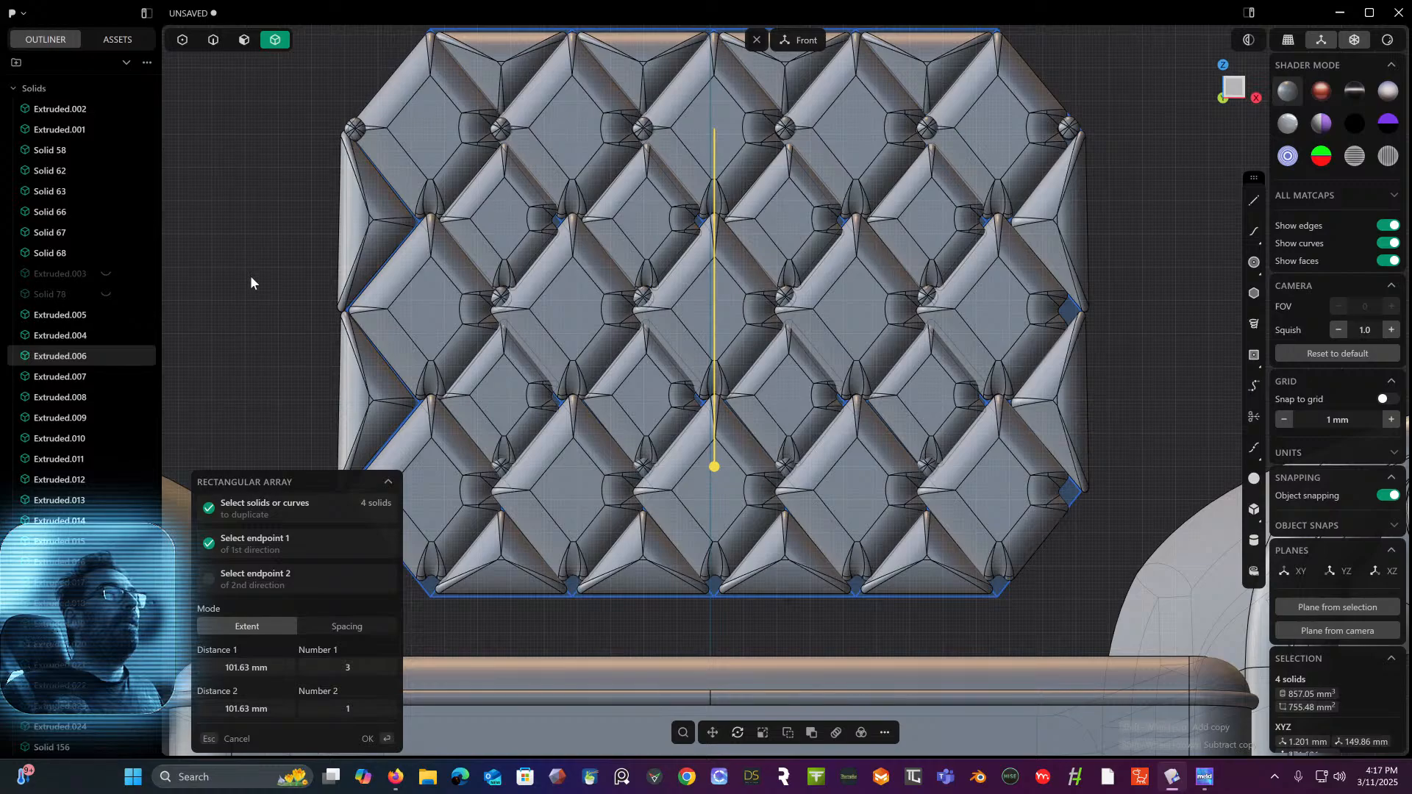
{"action": "key", "text": "Return"}
- Move only the eight tufting buttons of the middle and lowest rows forward along Y by -2.77 mm, excluding the top row
{"action": "middle_click_drag", "start_coordinate": [417, 326], "coordinate": [795, 211]}
{"action": "left_click", "coordinate": [1239, 93]}
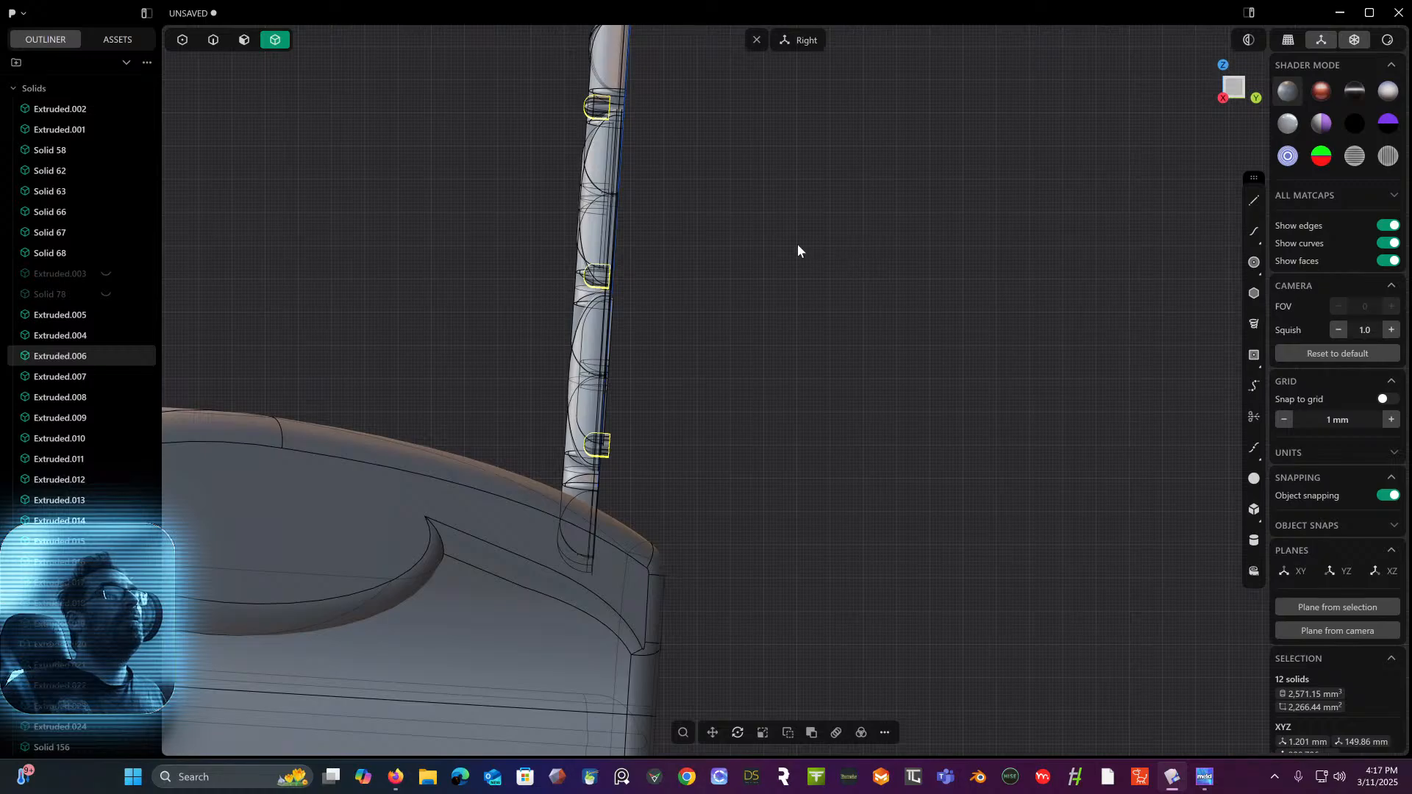
{"action": "middle_click_drag", "start_coordinate": [798, 244], "coordinate": [703, 275]}
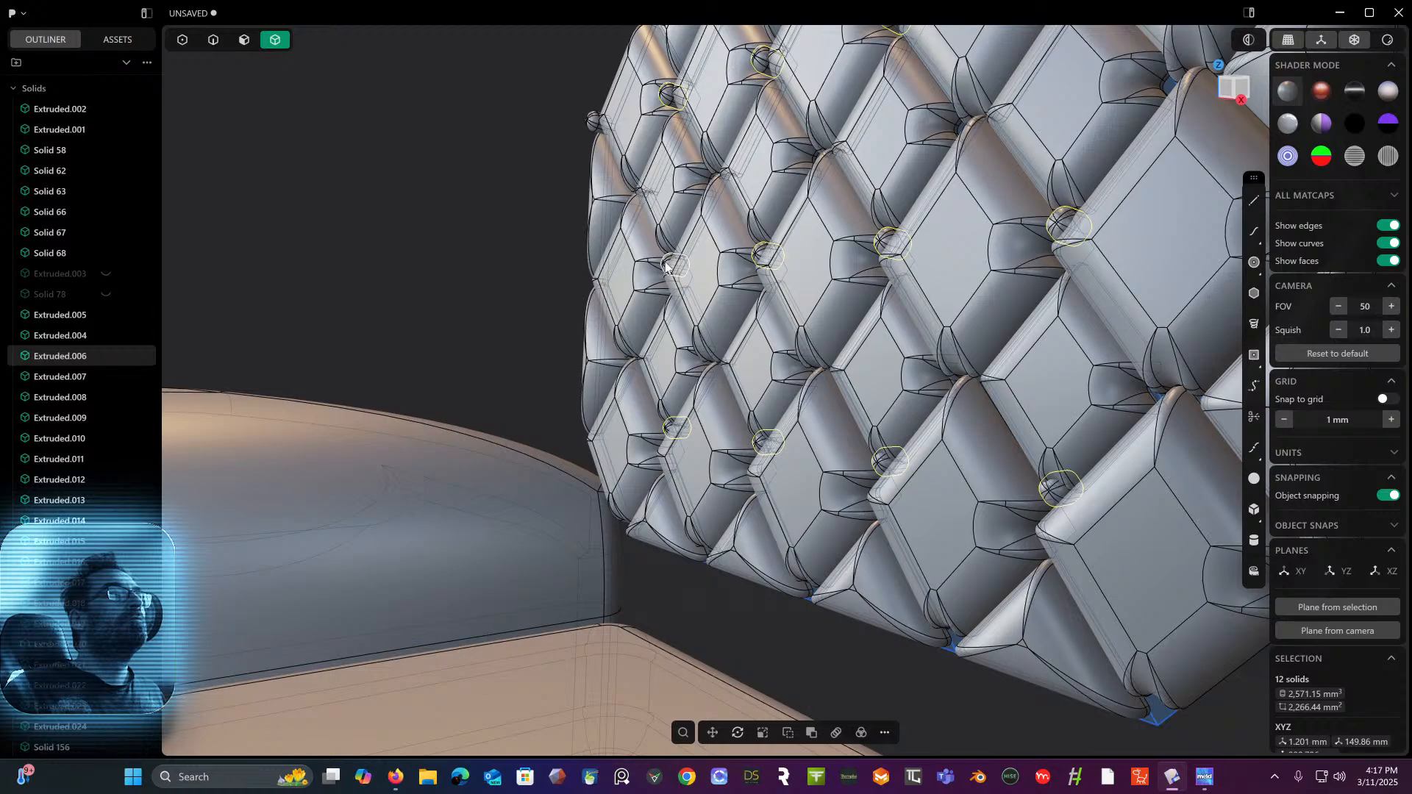
{"action": "left_click", "coordinate": [667, 100], "text": "shift"}
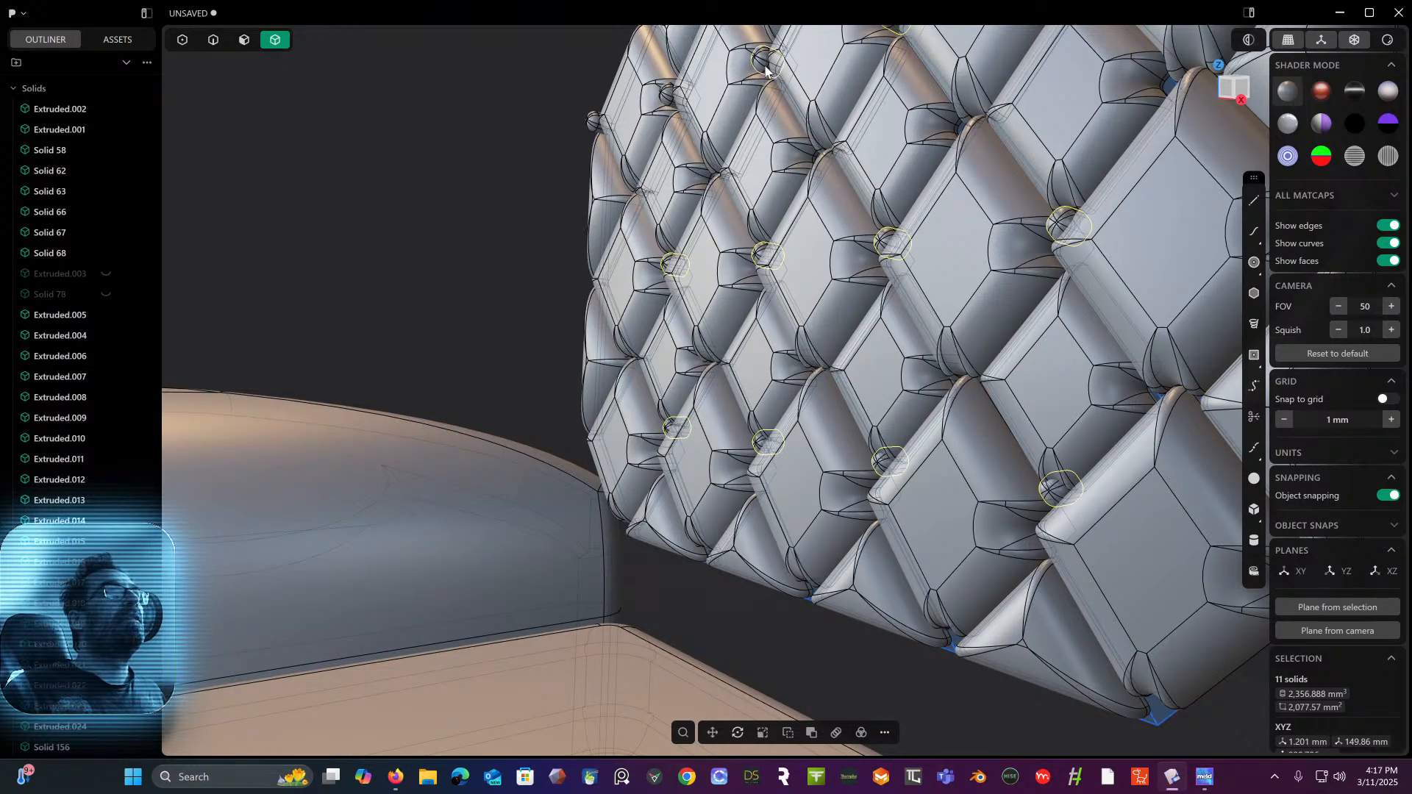
{"action": "left_click", "coordinate": [765, 66], "text": "shift"}
{"action": "middle_click_drag", "start_coordinate": [764, 70], "coordinate": [689, 120]}
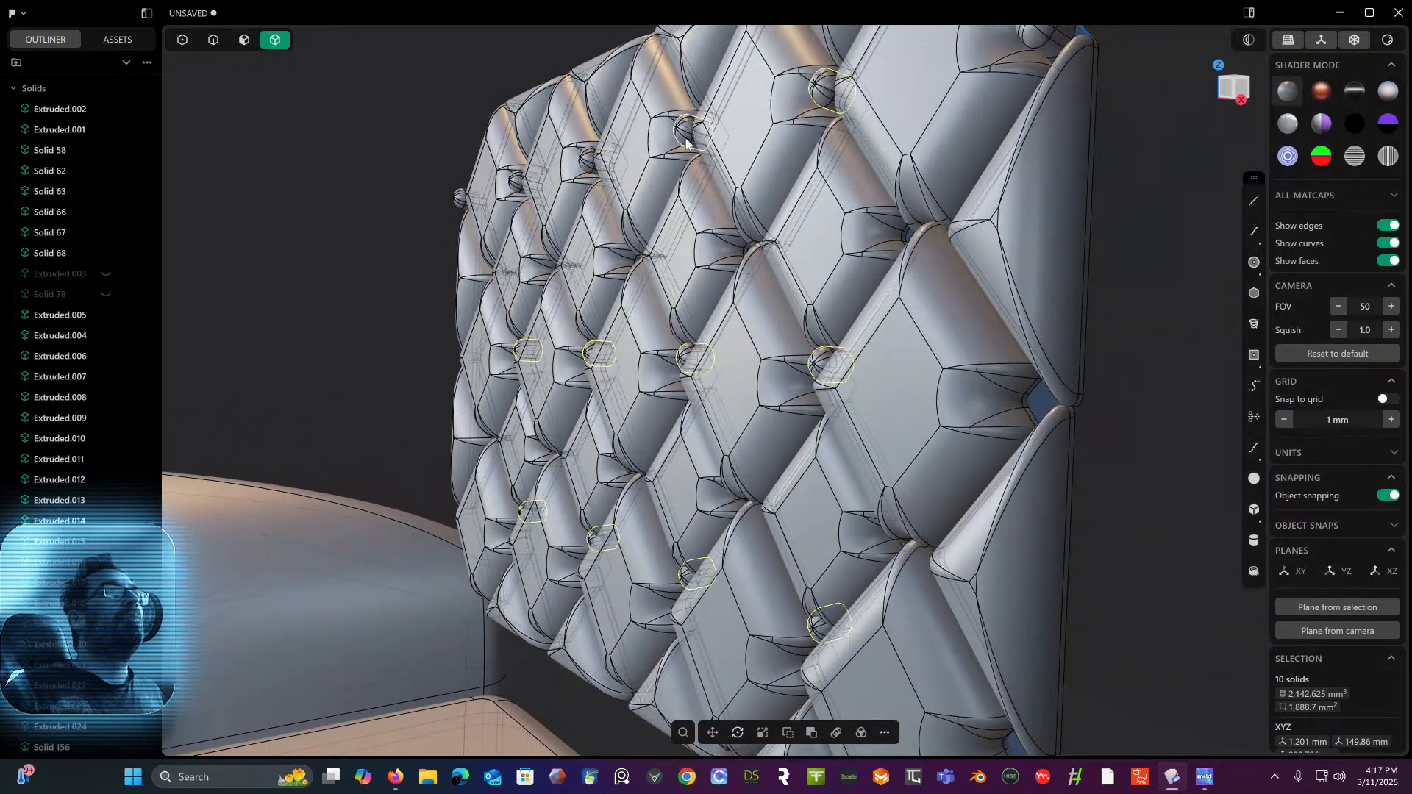
{"action": "left_click", "coordinate": [685, 137], "text": "shift"}
{"action": "left_click", "coordinate": [829, 91], "text": "shift"}
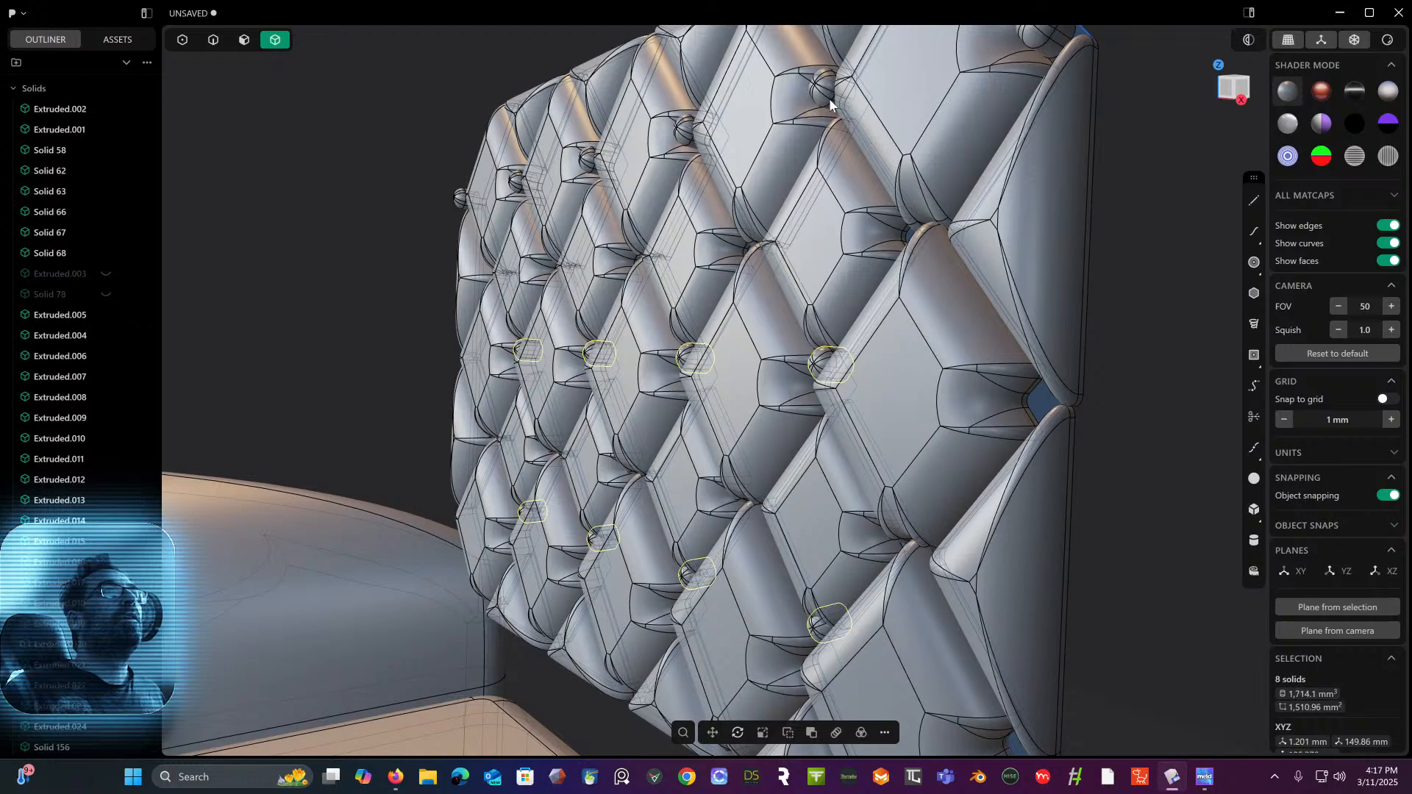
{"action": "left_click", "coordinate": [1242, 94]}
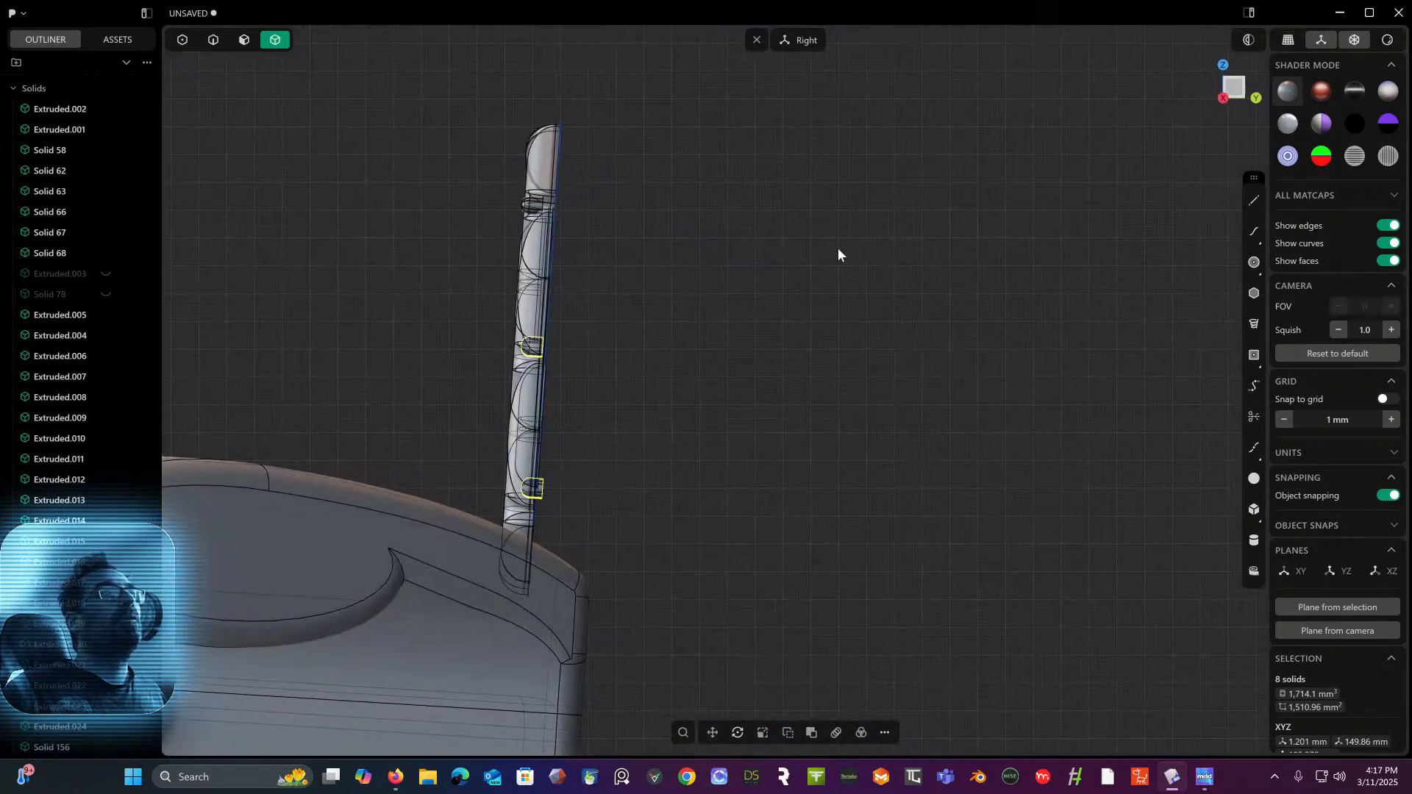
{"action": "scroll", "coordinate": [655, 340], "scroll_direction": "up", "scroll_amount": 3}
{"action": "middle_click_drag", "start_coordinate": [865, 297], "coordinate": [998, 283], "text": "shift"}
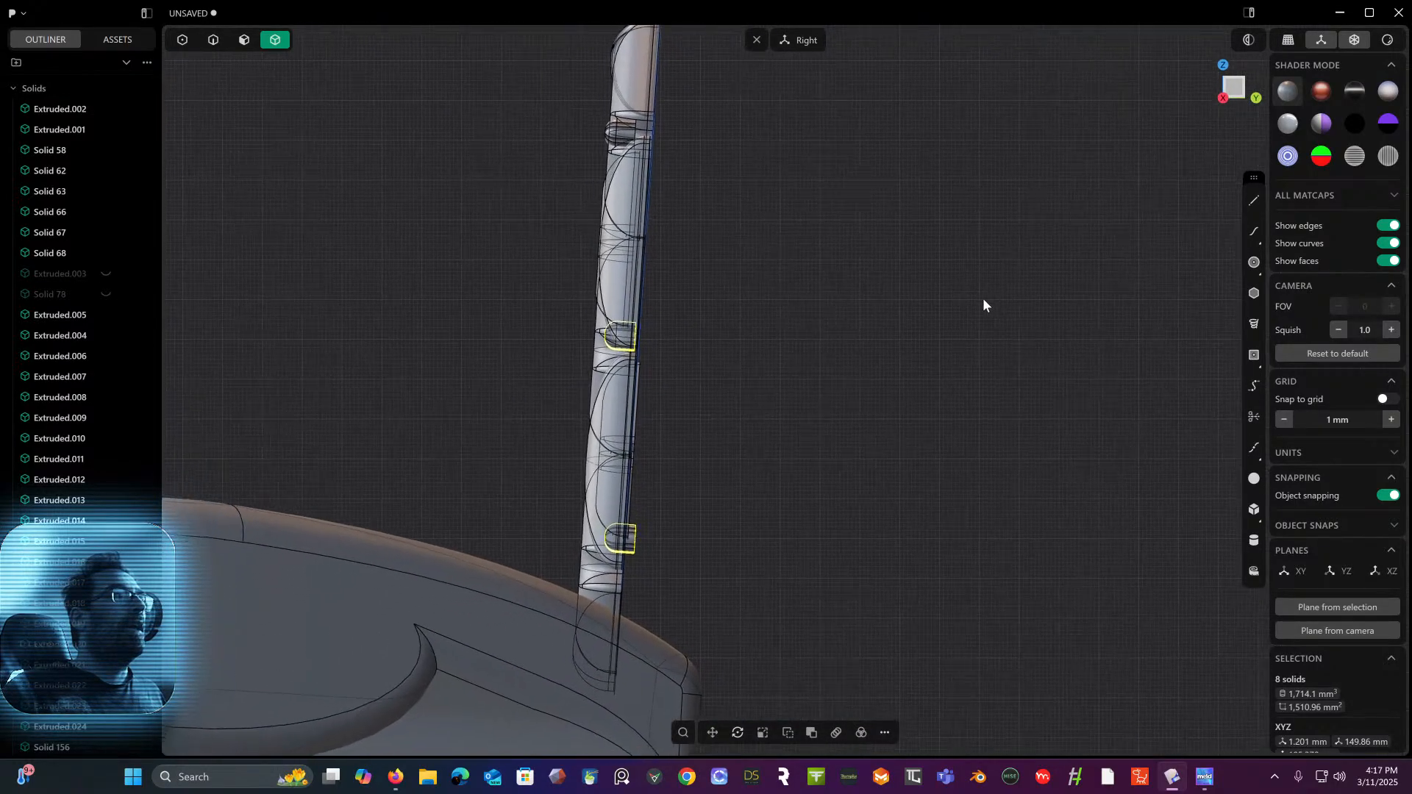
{"action": "scroll", "coordinate": [651, 412], "scroll_direction": "up", "scroll_amount": 3}
{"action": "key", "text": "g"}
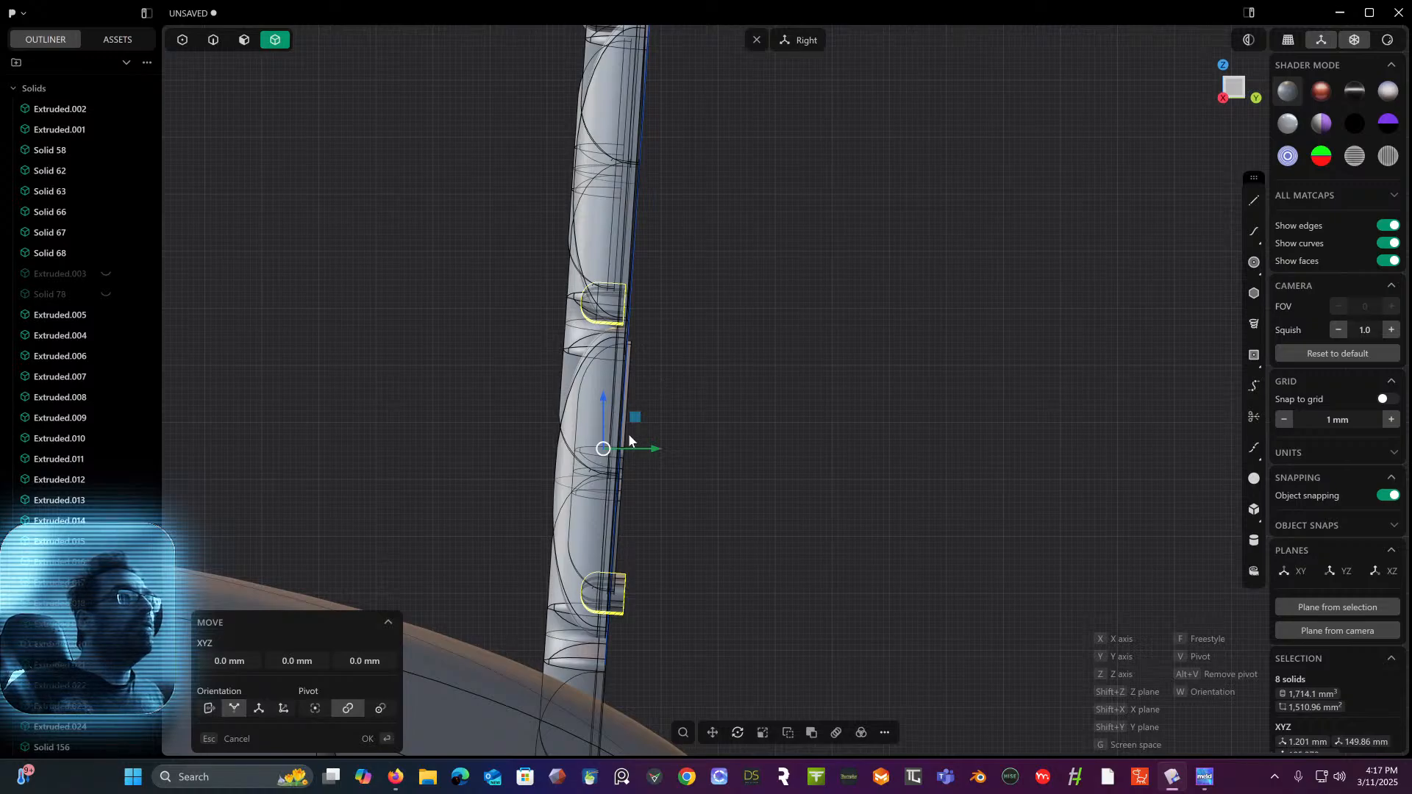
{"action": "mouse_move", "coordinate": [661, 446]}
{"action": "left_mouse_down"}
{"action": "mouse_move", "coordinate": [646, 447]}
{"action": "mouse_move", "coordinate": [656, 435]}
{"action": "left_mouse_up"}
{"action": "middle_click_drag", "start_coordinate": [656, 440], "coordinate": [652, 476], "text": "shift"}
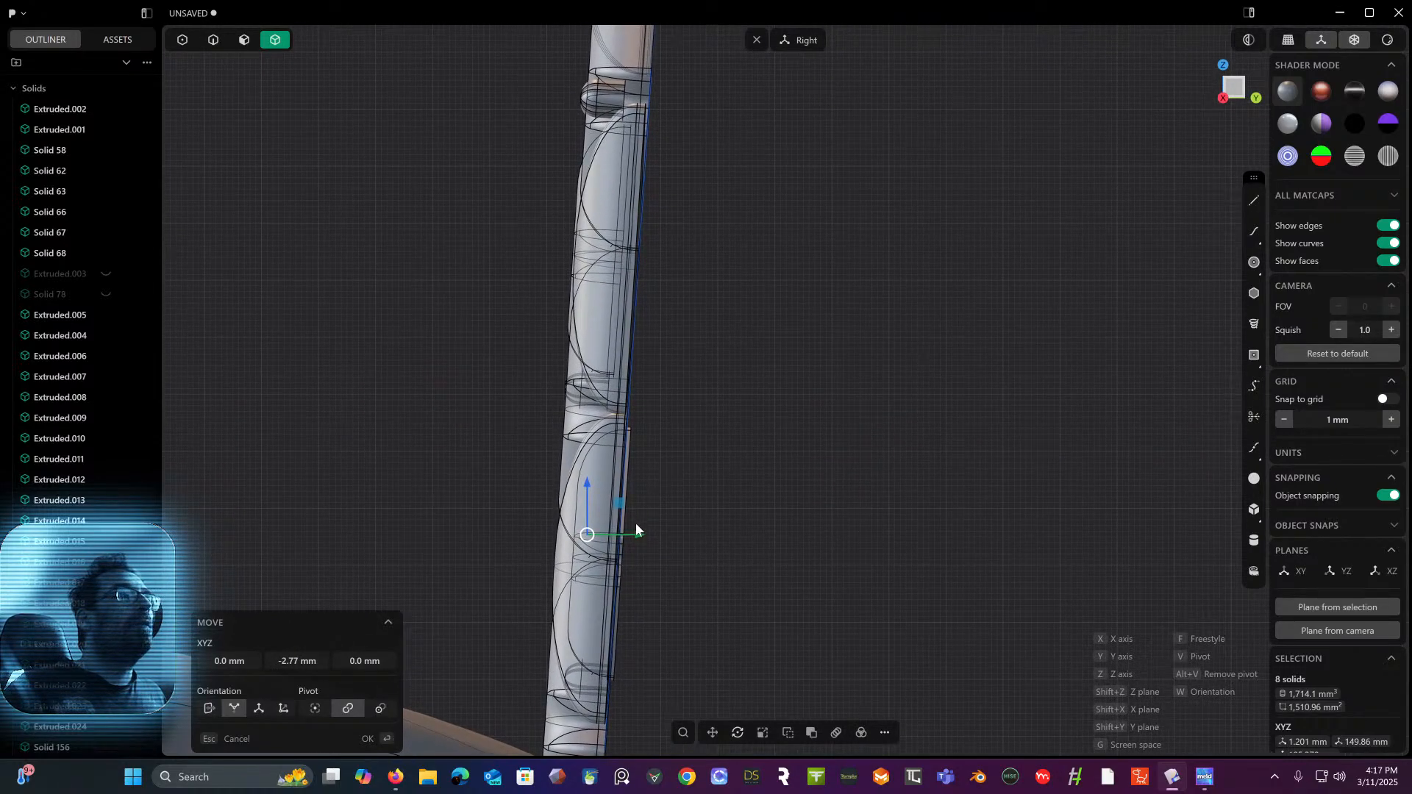
- Shift the same eight buttons a further -1.48 mm along Y so they protrude from the cushions
{"action": "left_click_drag", "start_coordinate": [637, 530], "coordinate": [647, 531]}
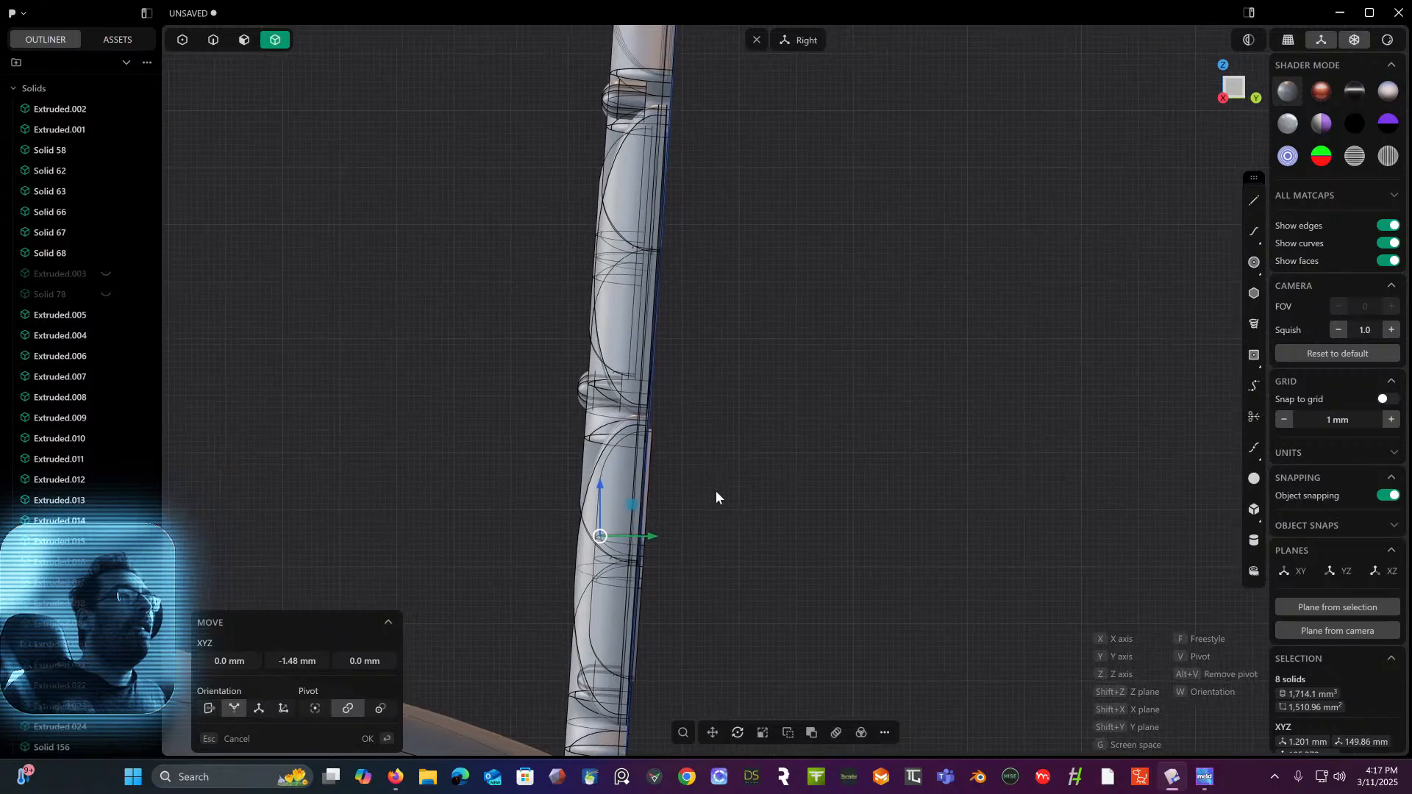
{"action": "middle_click_drag", "start_coordinate": [717, 498], "coordinate": [710, 340]}
{"action": "scroll", "coordinate": [872, 380], "scroll_direction": "down", "scroll_amount": 6}
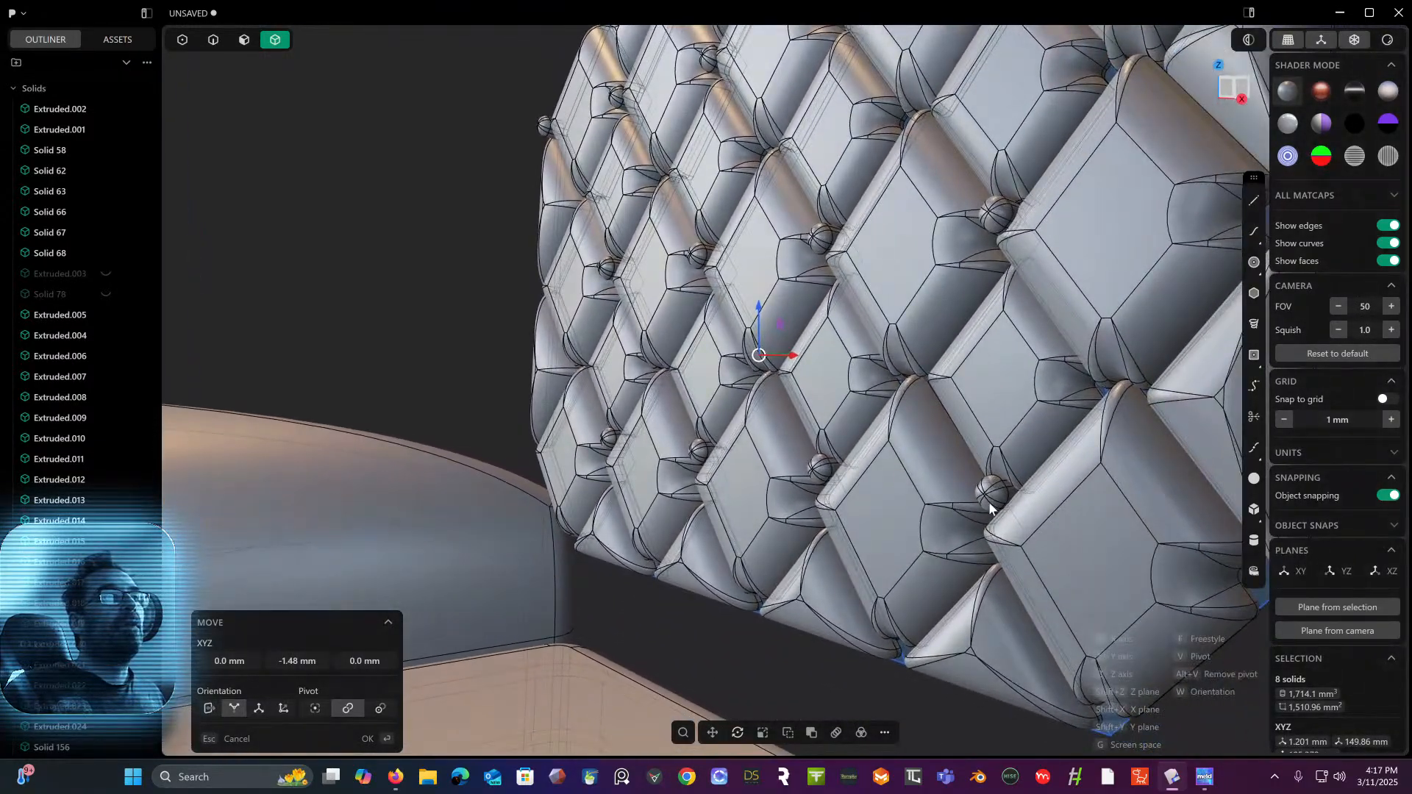
{"action": "key", "text": "Return"}
- Move the four tufting buttons of the lowest row forward along Y by about 2.9 mm, out of the tilted panel
{"action": "left_click", "coordinate": [836, 500]}
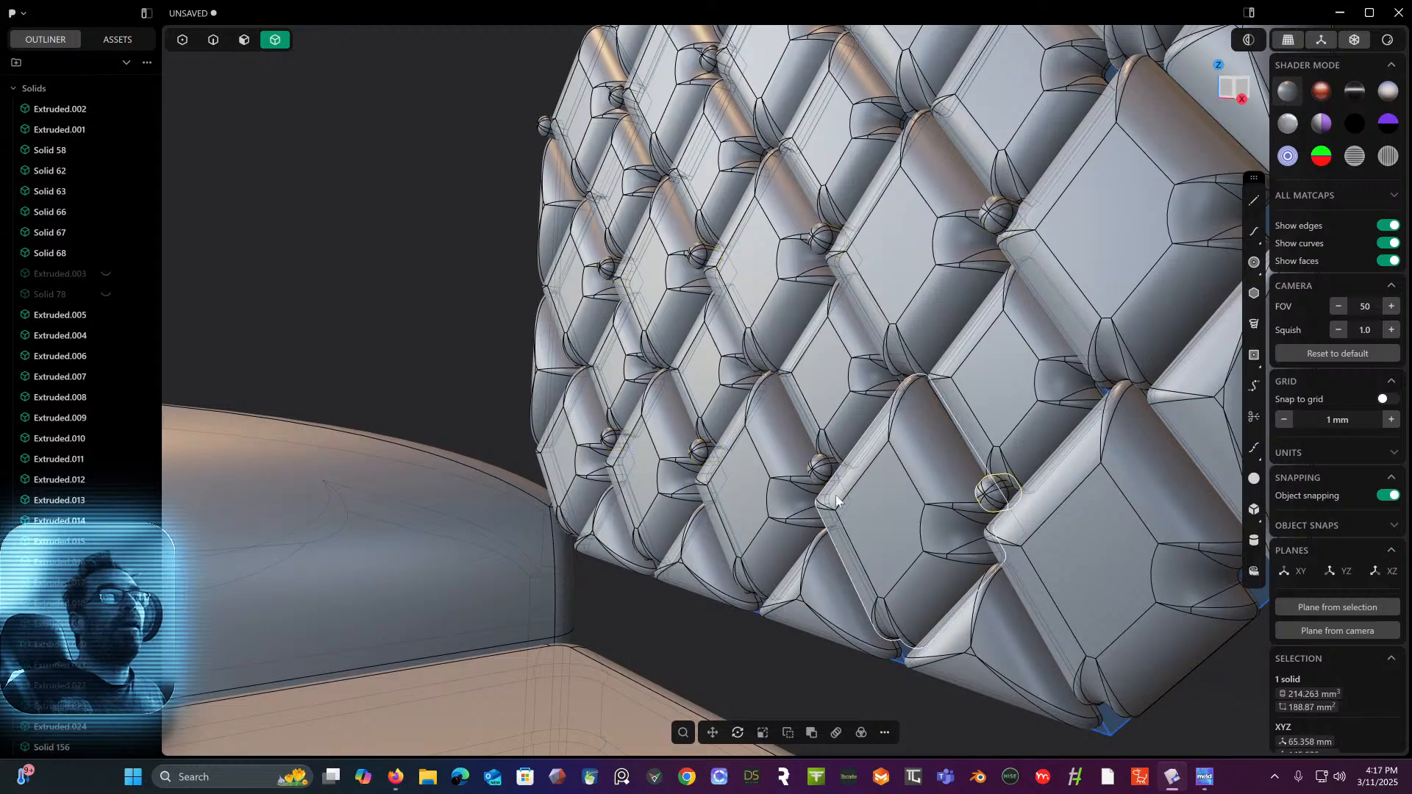
{"action": "left_click", "coordinate": [826, 469], "text": "shift"}
{"action": "left_click", "coordinate": [704, 451], "text": "shift"}
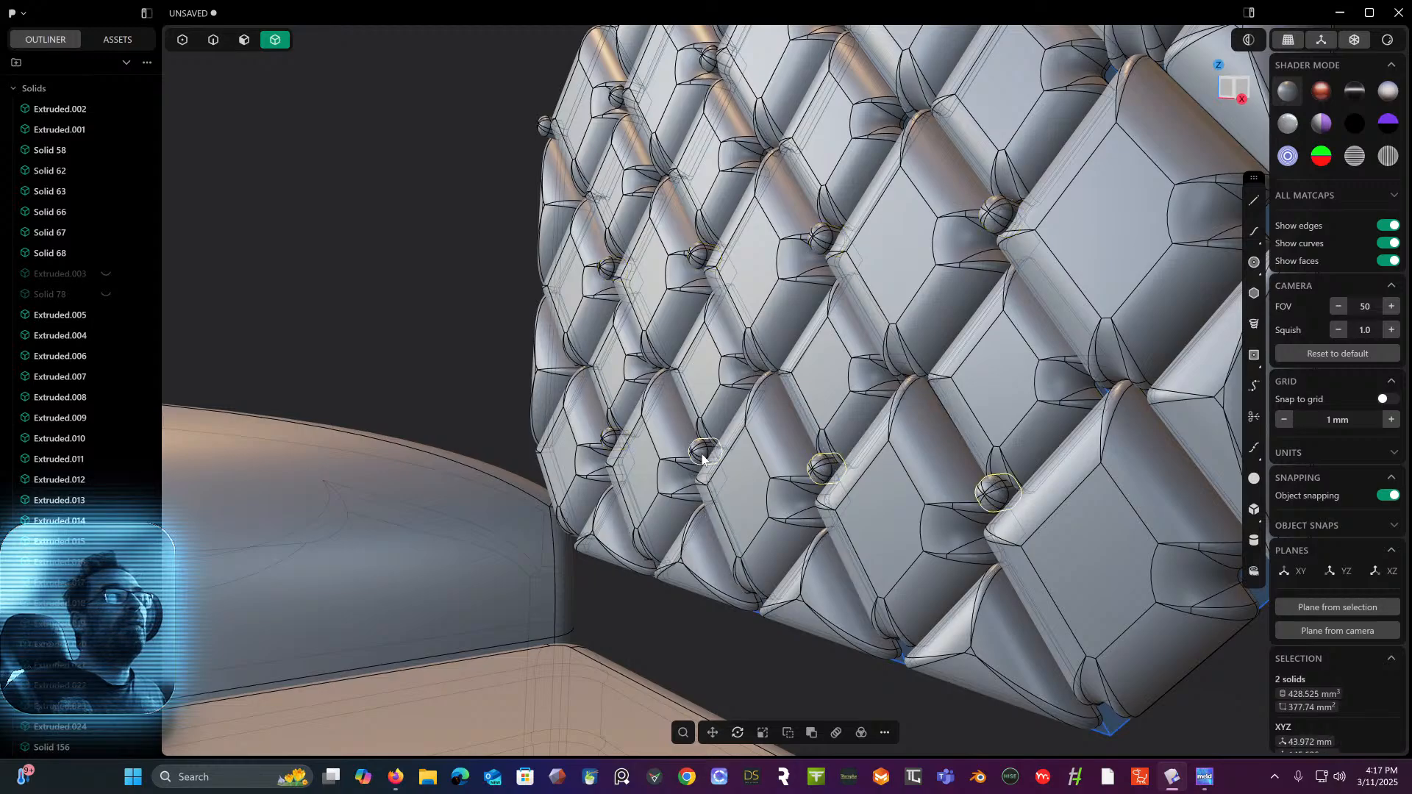
{"action": "left_click", "coordinate": [614, 441], "text": "shift"}
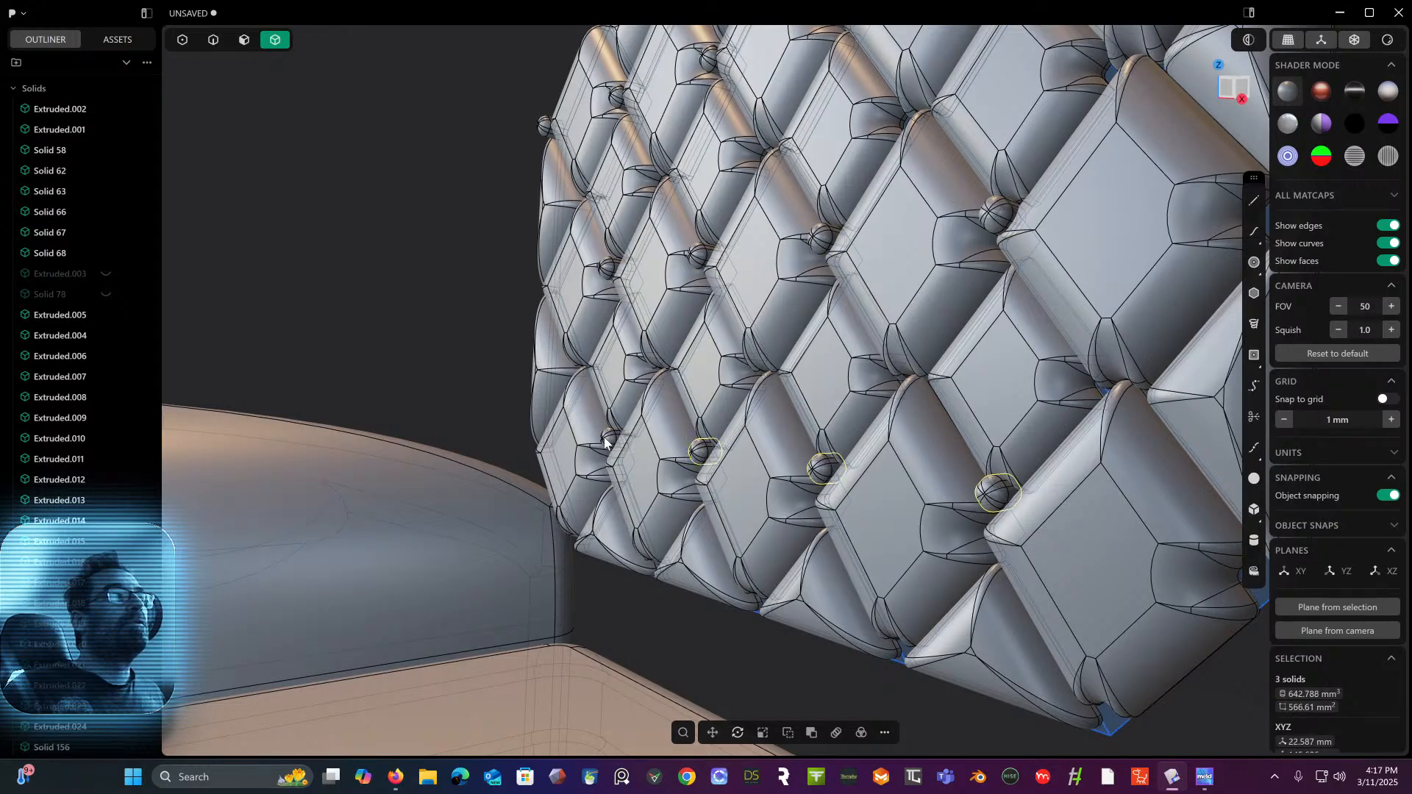
{"action": "left_click", "coordinate": [1242, 92]}
{"action": "scroll", "coordinate": [797, 372], "scroll_direction": "up", "scroll_amount": 2}
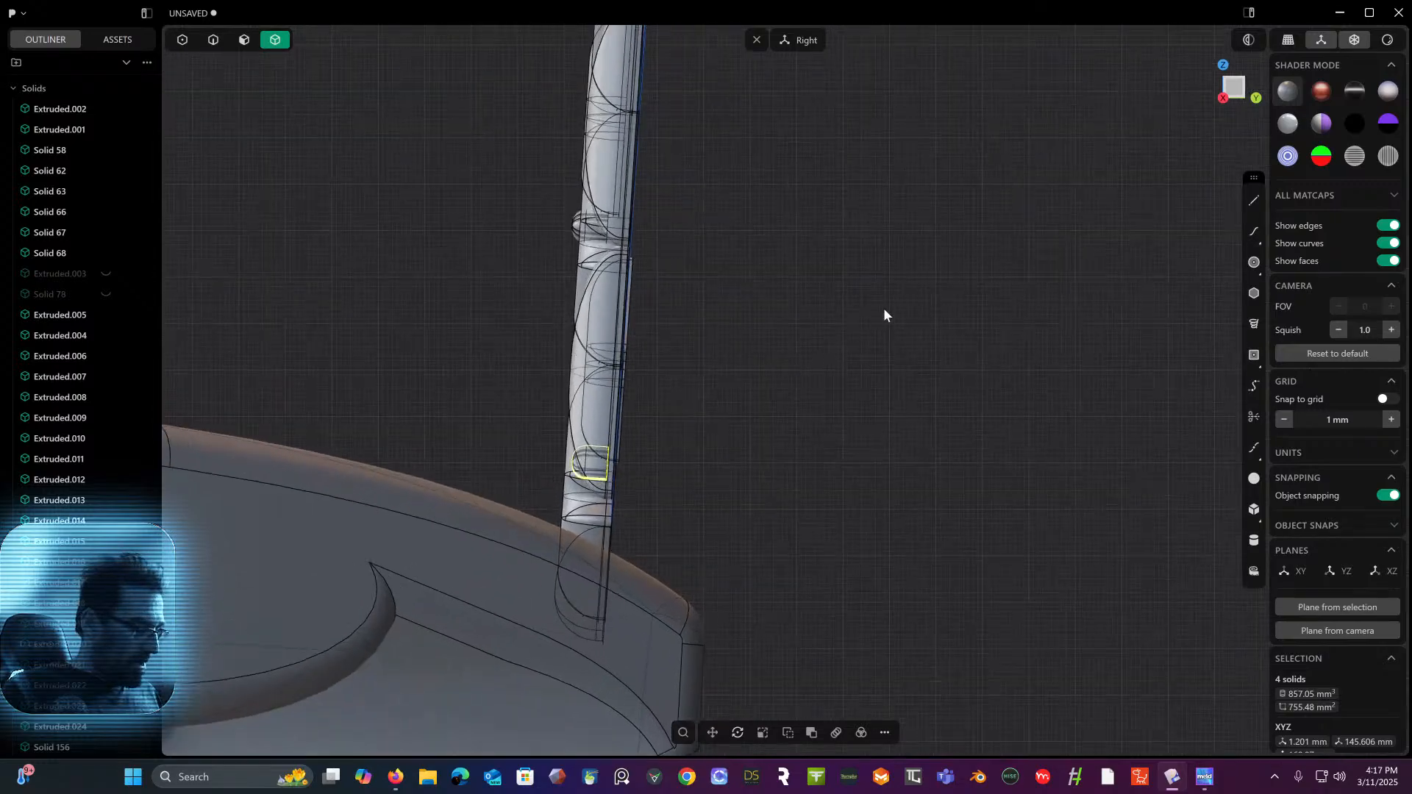
{"action": "key", "text": "g"}
{"action": "left_click_drag", "start_coordinate": [641, 460], "coordinate": [628, 467]}
{"action": "key", "text": "Return"}
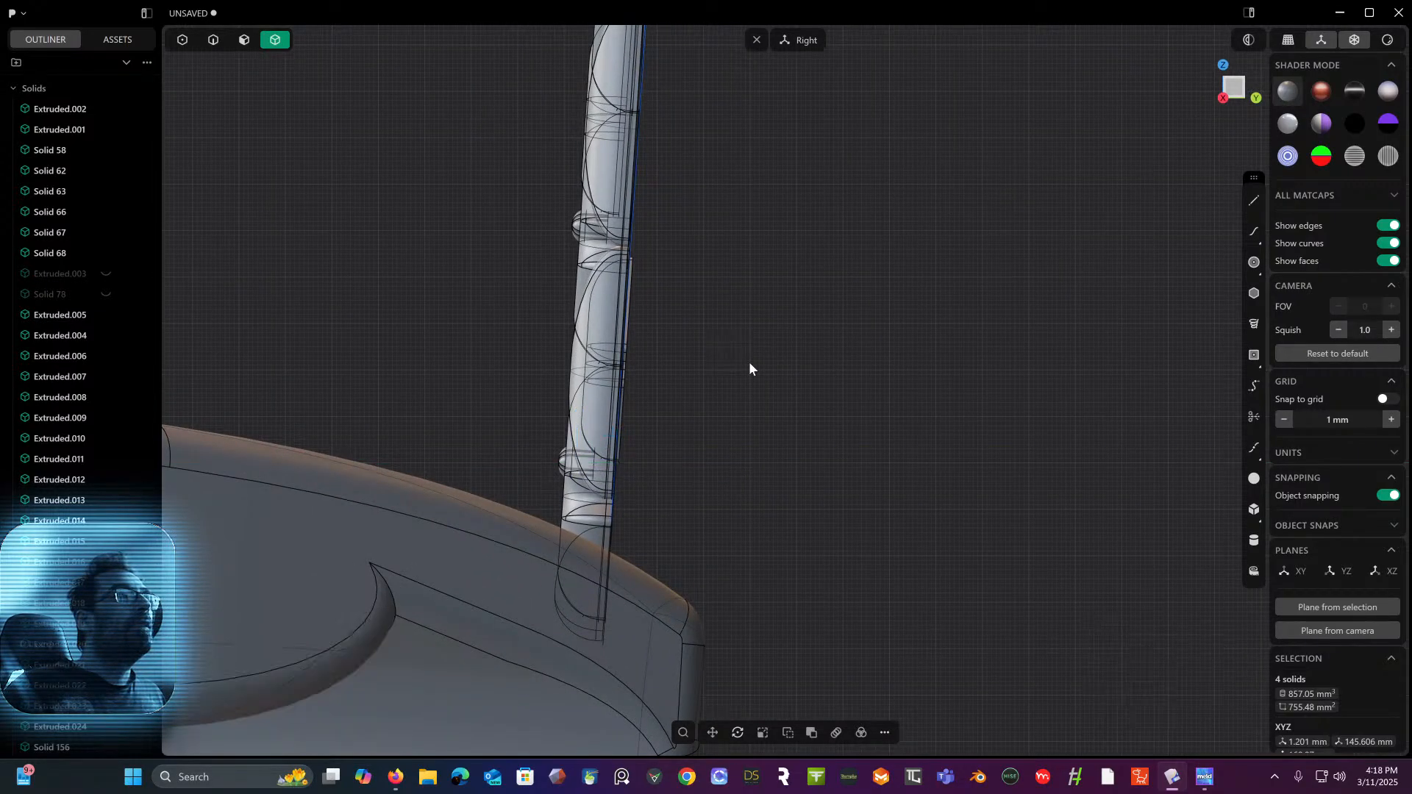
- Copy the five top-row tufting buttons, excluding the leftmost, to the second-row cushion junctions, about 27 mm lower and half a cushion width to the left
{"action": "middle_click_drag", "start_coordinate": [749, 361], "coordinate": [786, 482]}
{"action": "scroll", "coordinate": [911, 329], "scroll_direction": "down", "scroll_amount": 3}
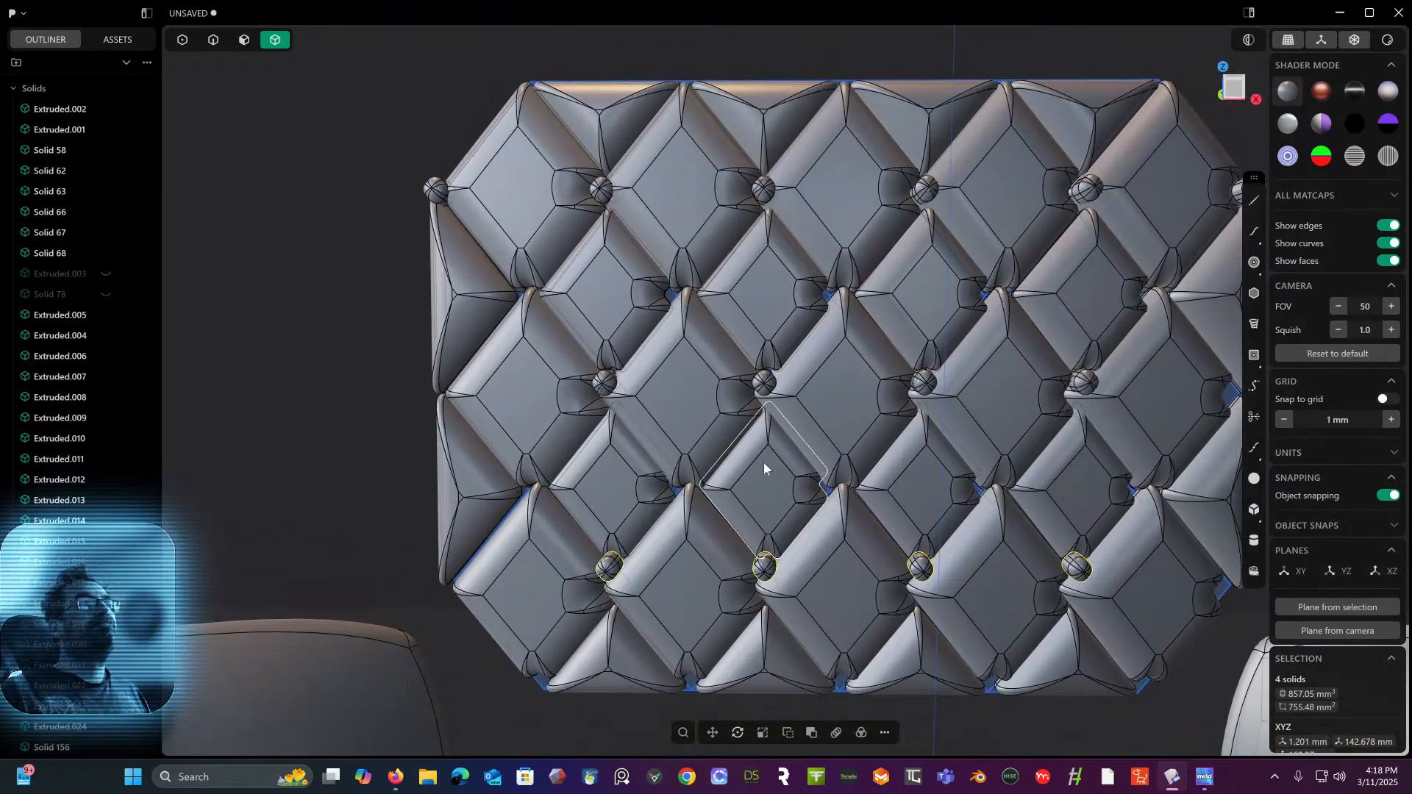
{"action": "left_click", "coordinate": [599, 196]}
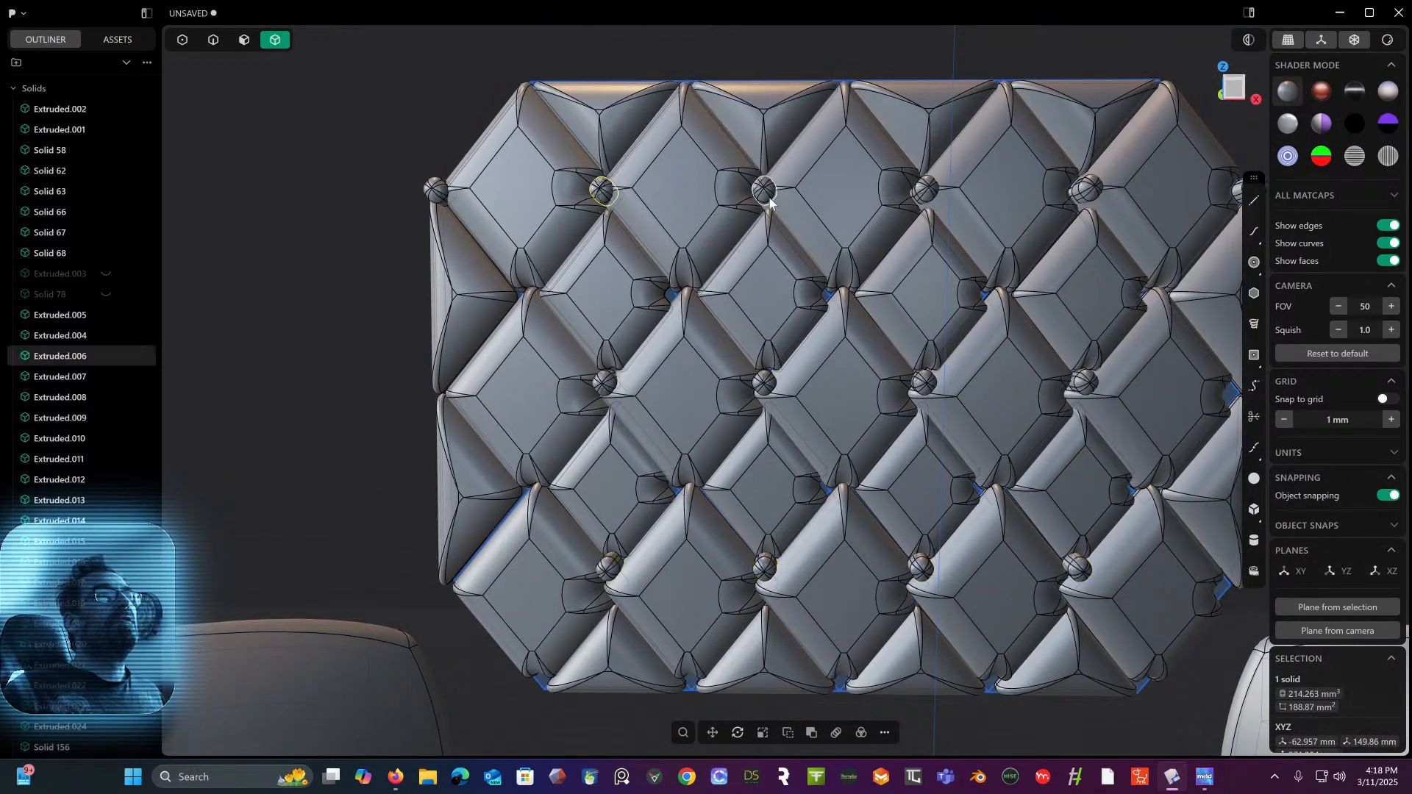
{"action": "left_click", "coordinate": [929, 192], "text": "shift"}
{"action": "left_click", "coordinate": [1089, 198], "text": "shift"}
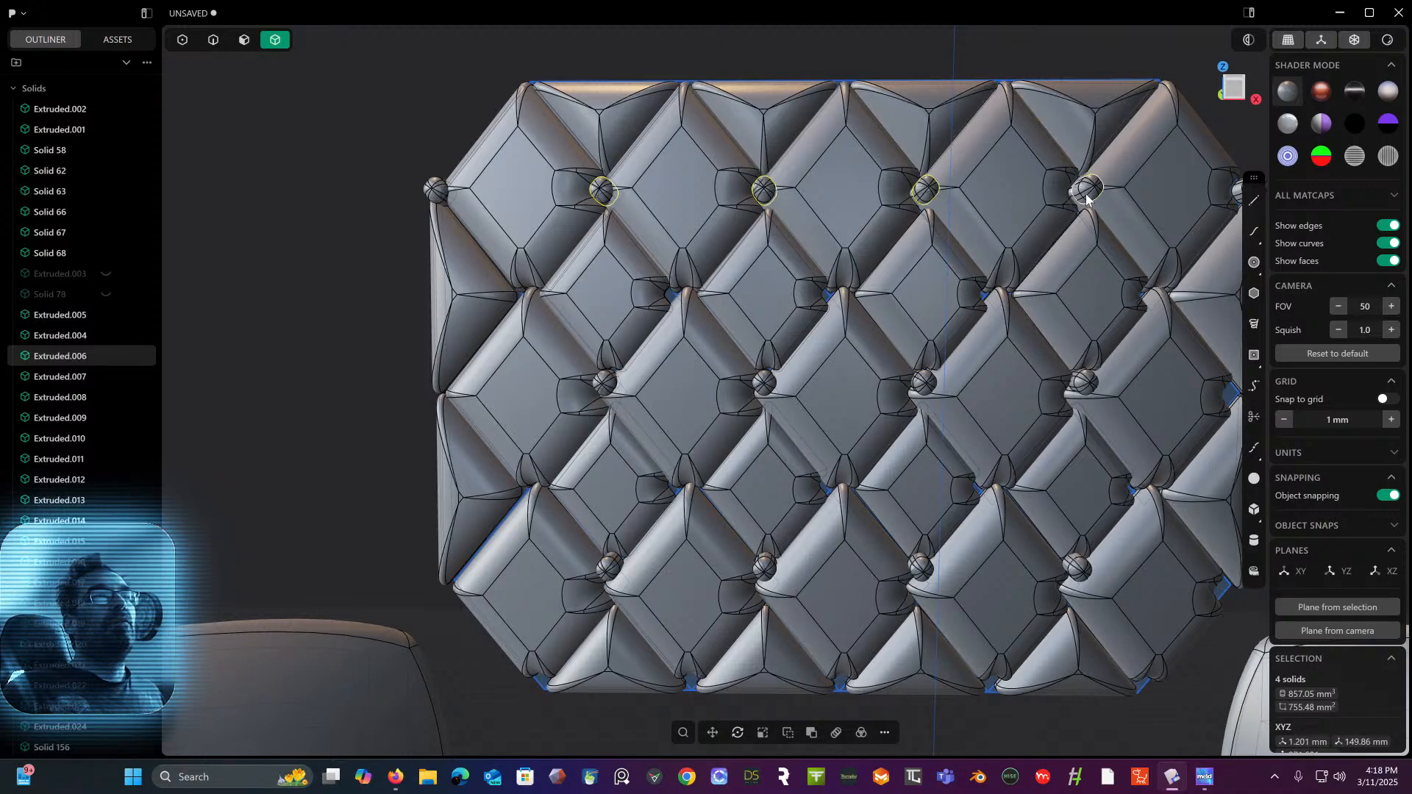
{"action": "left_click", "coordinate": [1241, 192], "text": "shift"}
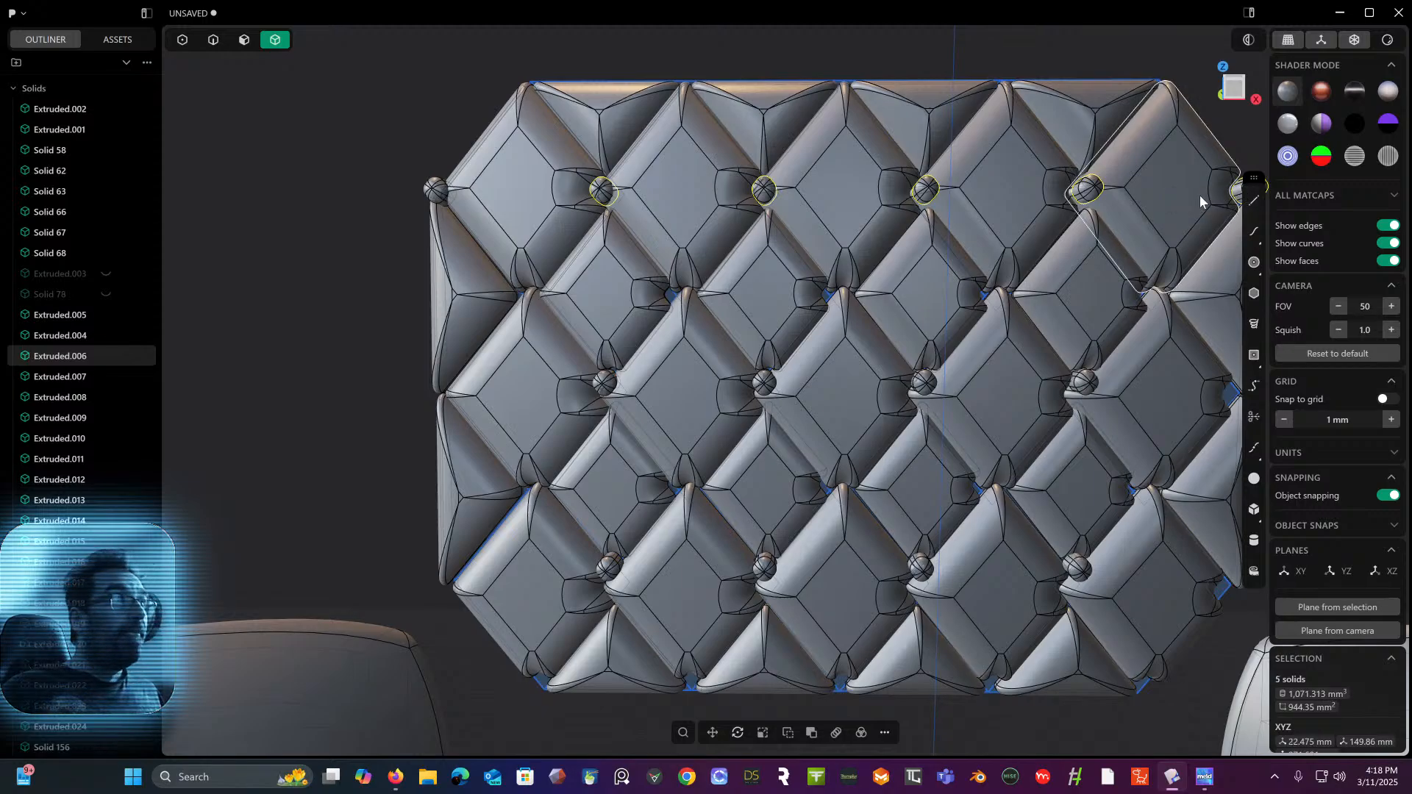
{"action": "key", "text": "g"}
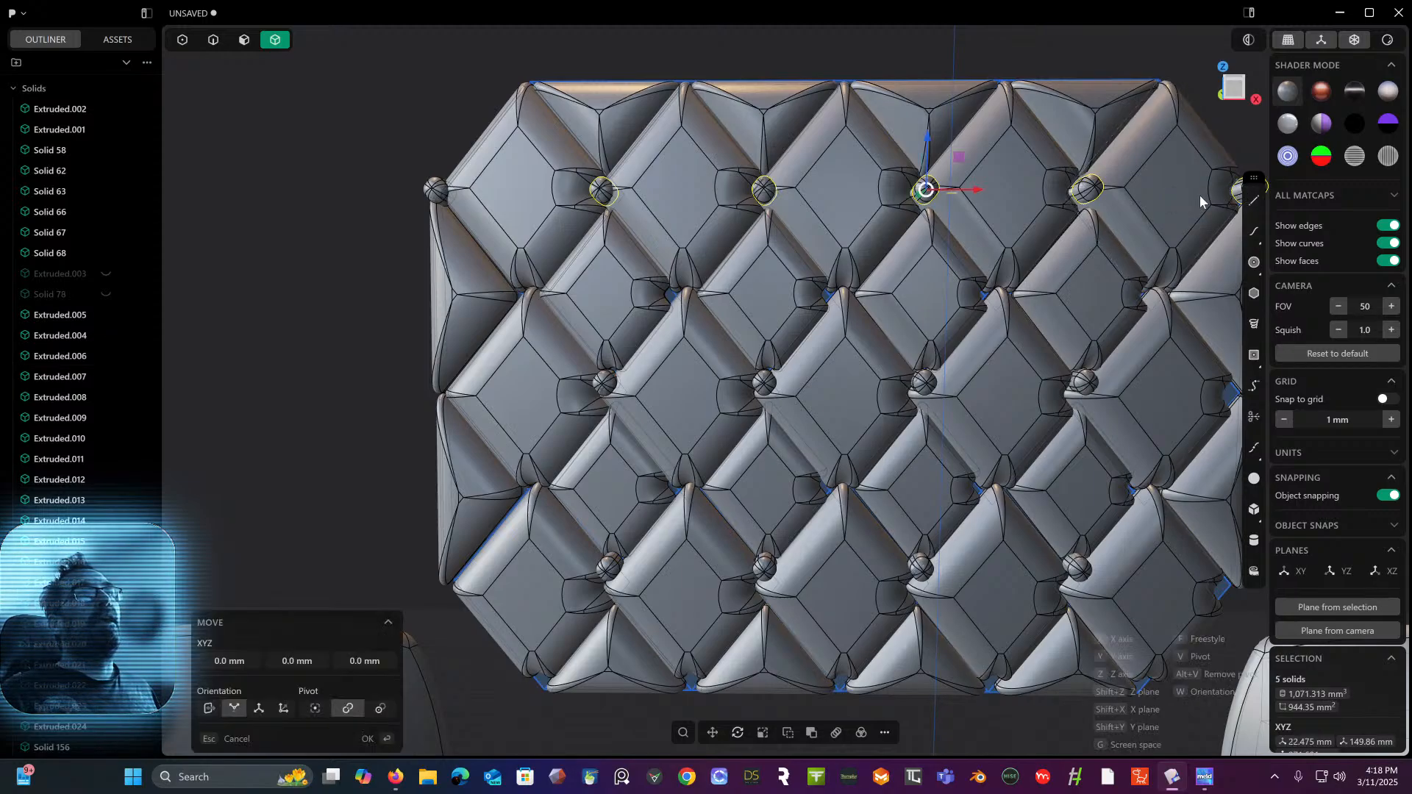
{"action": "left_click", "coordinate": [1235, 96]}
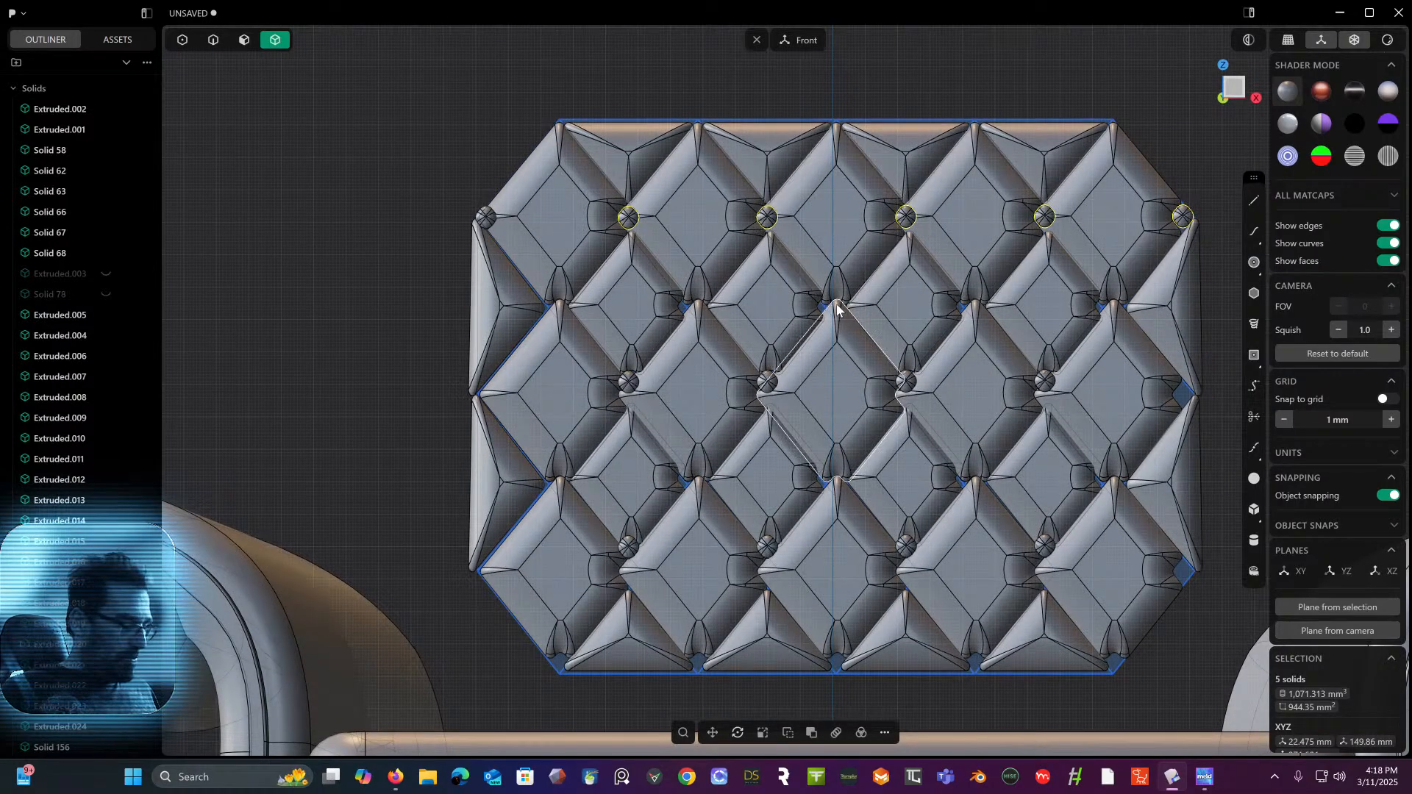
{"action": "key", "text": "g"}
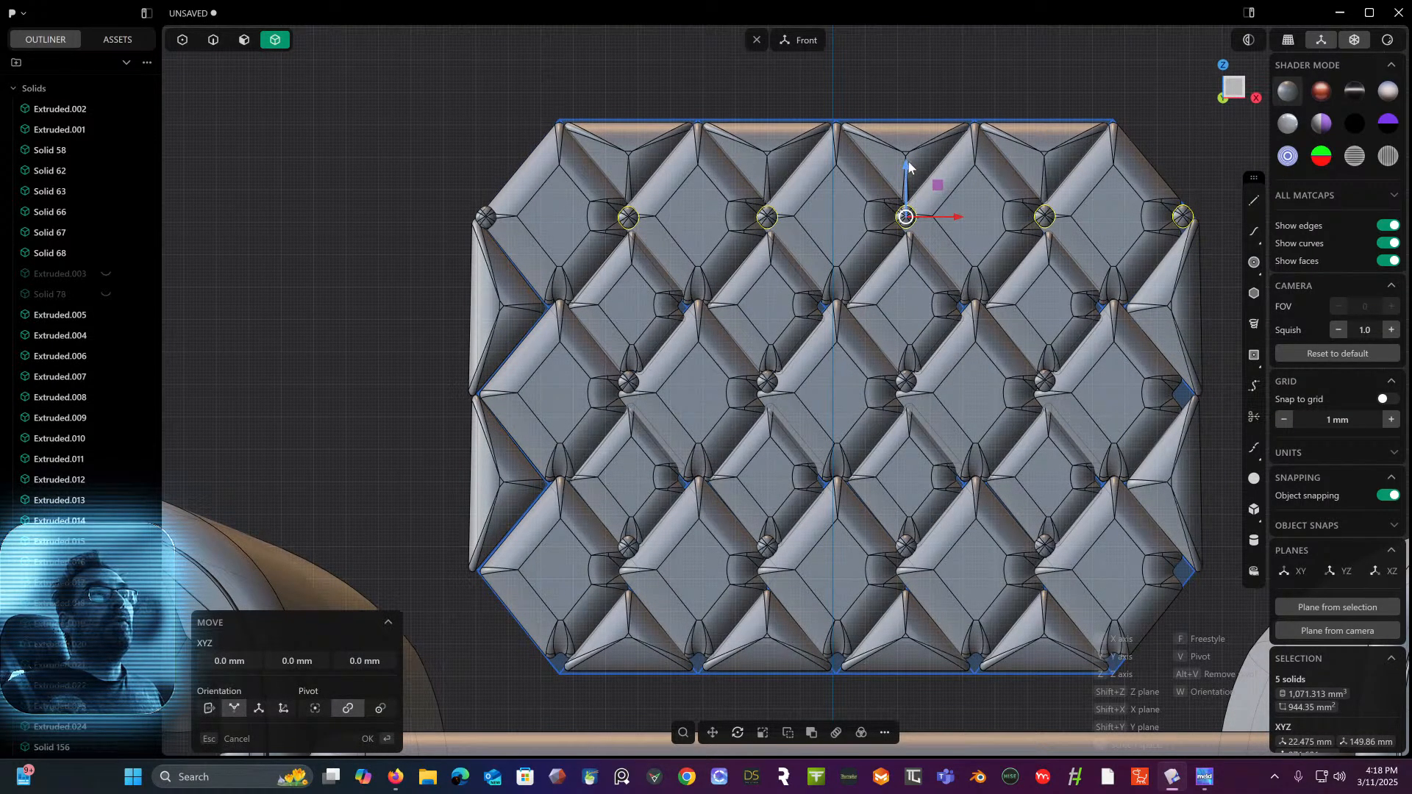
{"action": "left_click_drag", "start_coordinate": [909, 167], "coordinate": [853, 252]}
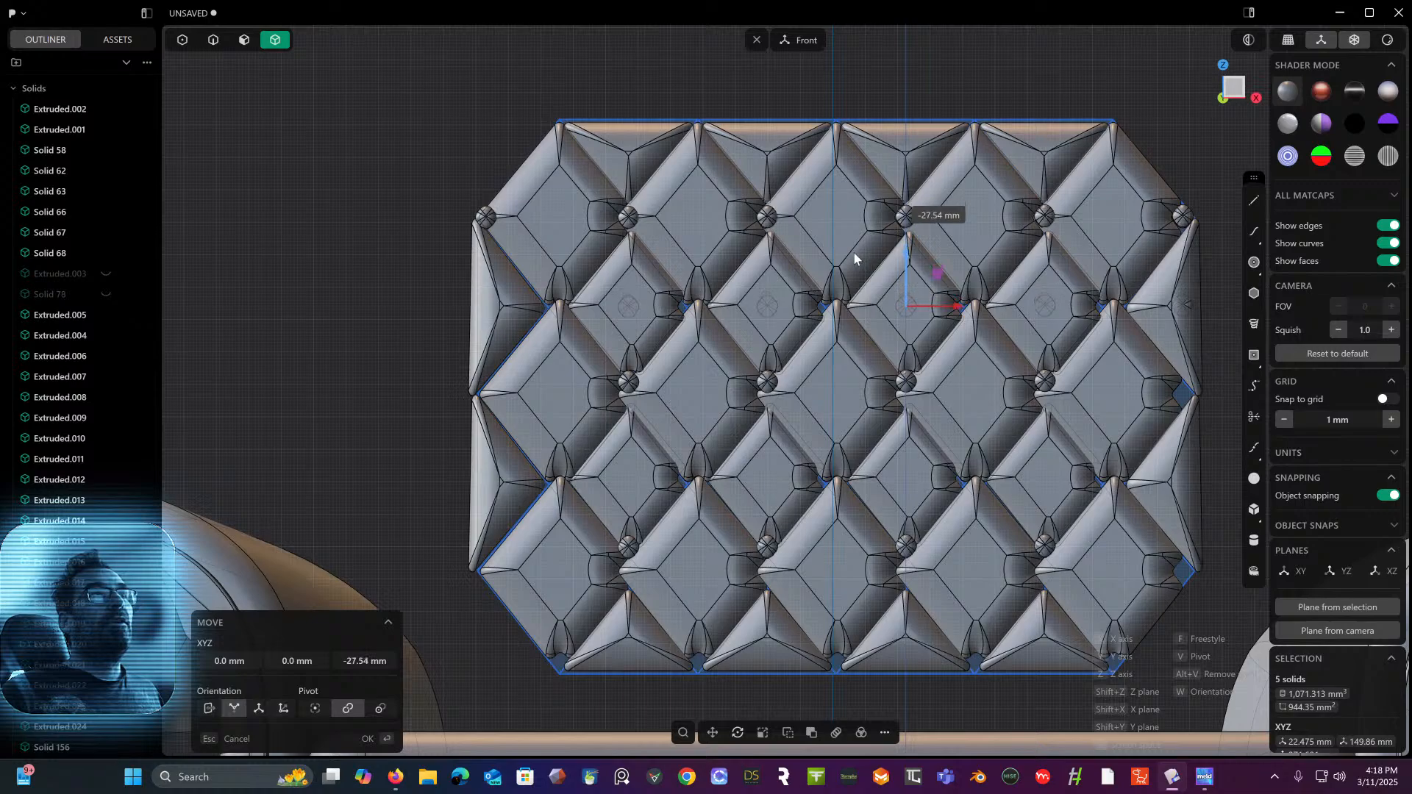
{"action": "left_click_drag", "start_coordinate": [952, 306], "coordinate": [885, 303]}
{"action": "left_click_drag", "start_coordinate": [844, 255], "coordinate": [836, 253]}
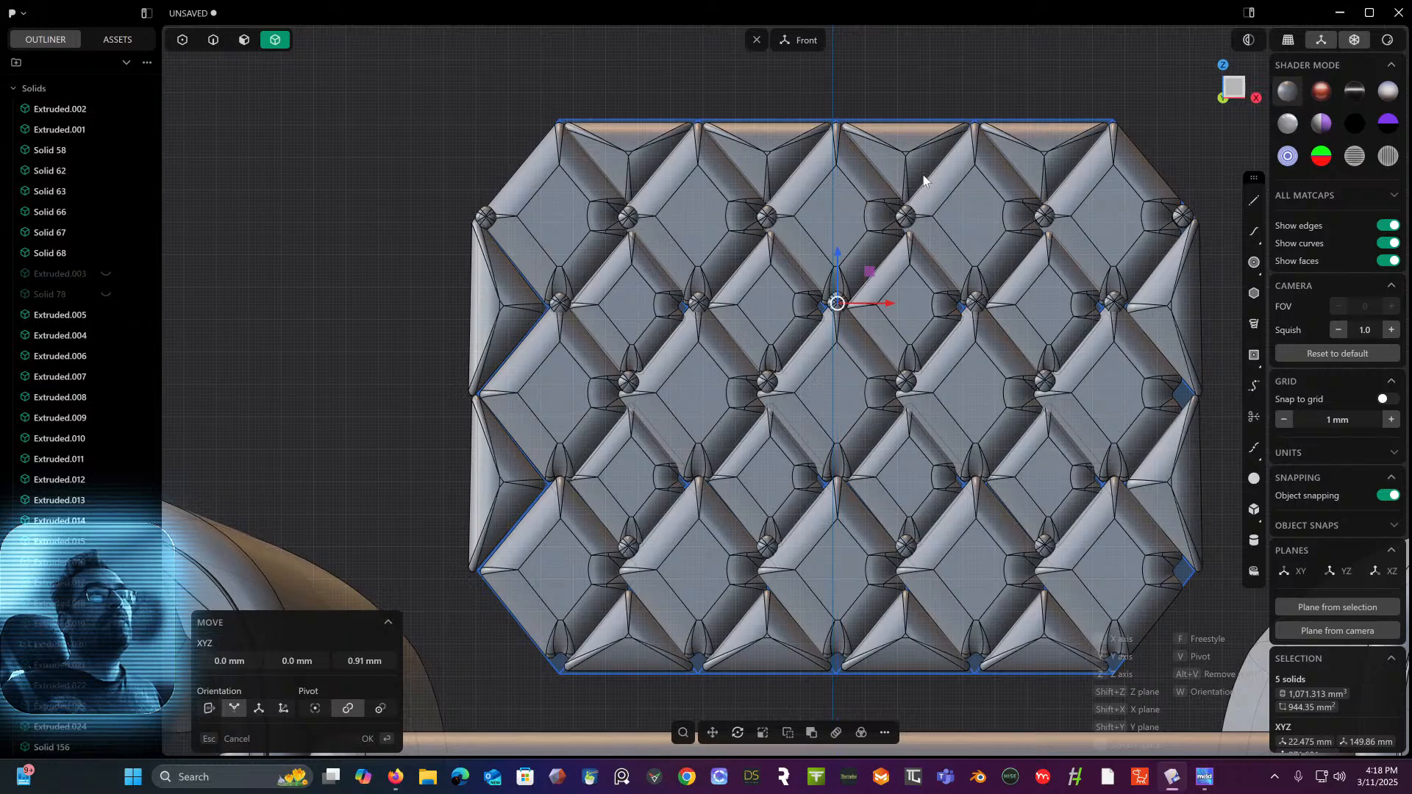
- Move the five copied second-row buttons forward along Y by -2.99 mm so they sit on the tilted panel's cushions
{"action": "middle_click_drag", "start_coordinate": [920, 175], "coordinate": [1121, 109]}
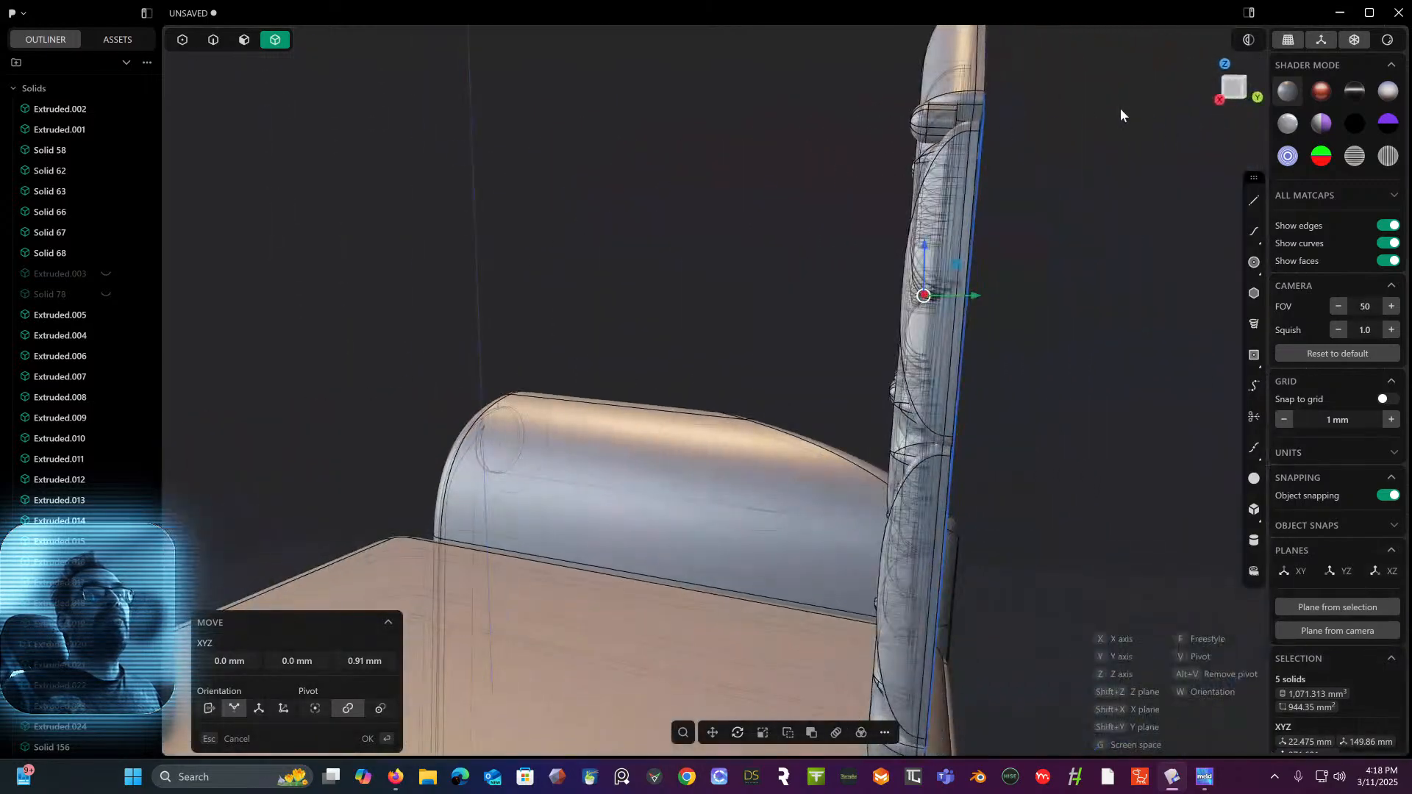
{"action": "left_click", "coordinate": [1230, 94]}
{"action": "scroll", "coordinate": [929, 307], "scroll_direction": "up", "scroll_amount": 5}
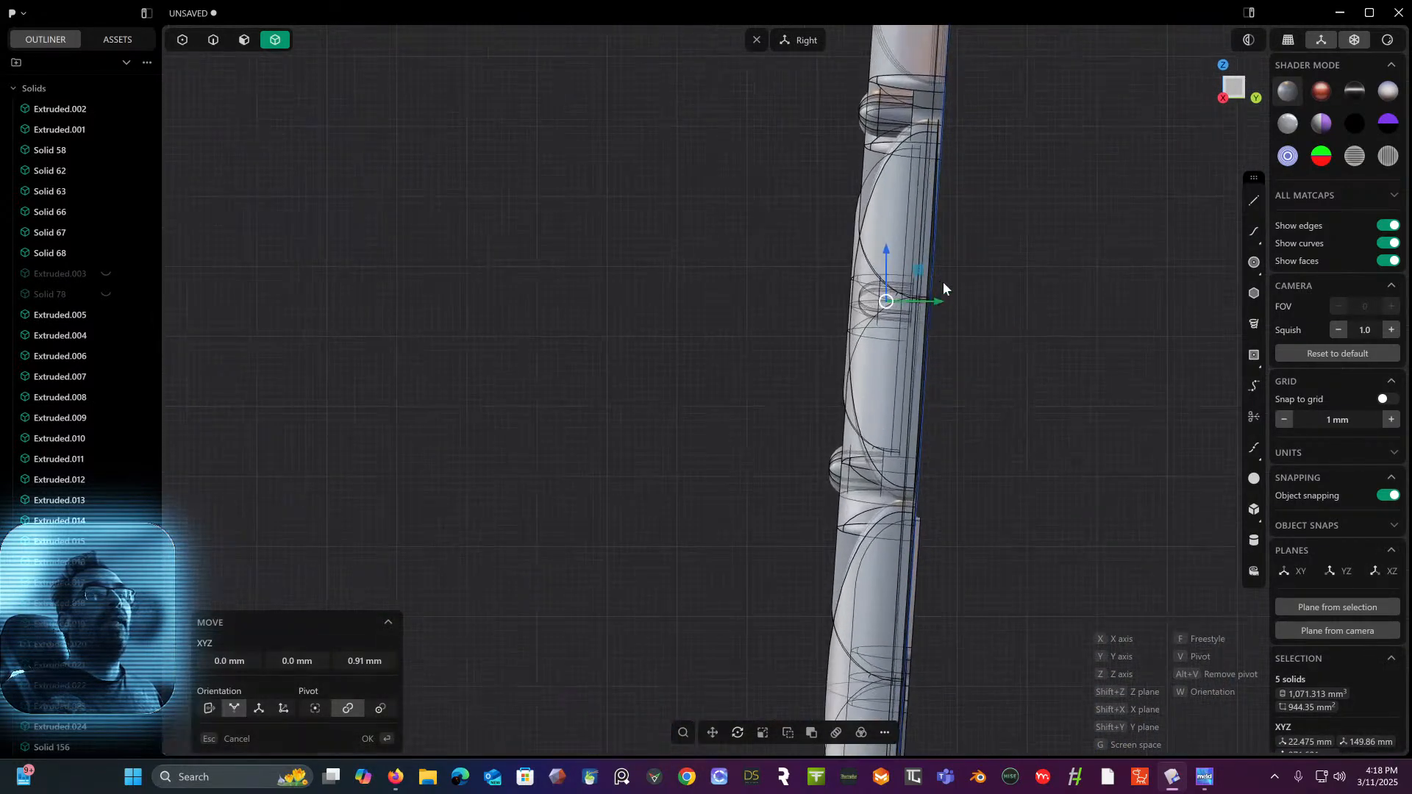
{"action": "left_click_drag", "start_coordinate": [940, 298], "coordinate": [922, 308]}
{"action": "middle_click_drag", "start_coordinate": [899, 262], "coordinate": [982, 294]}
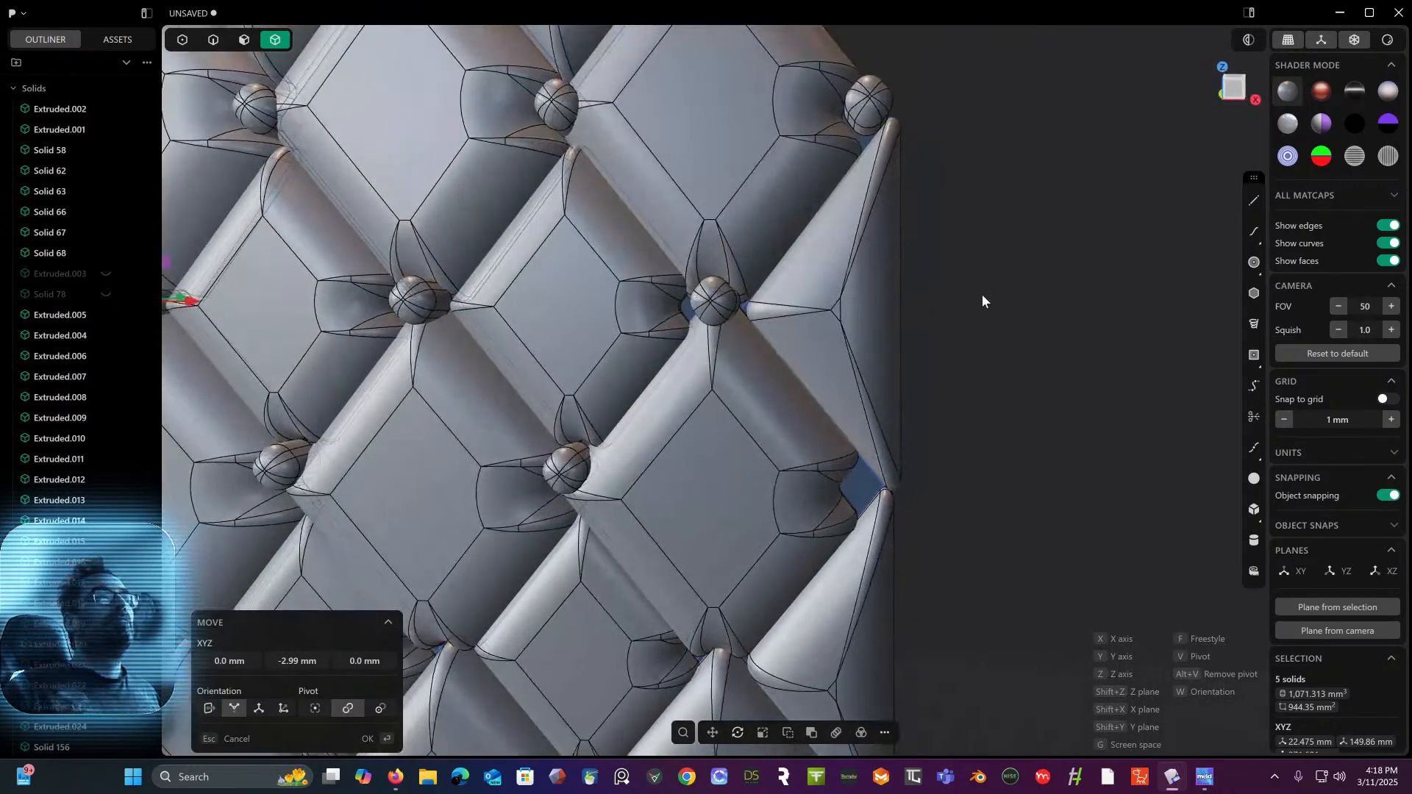
{"action": "scroll", "coordinate": [982, 294], "scroll_direction": "down", "scroll_amount": 8}
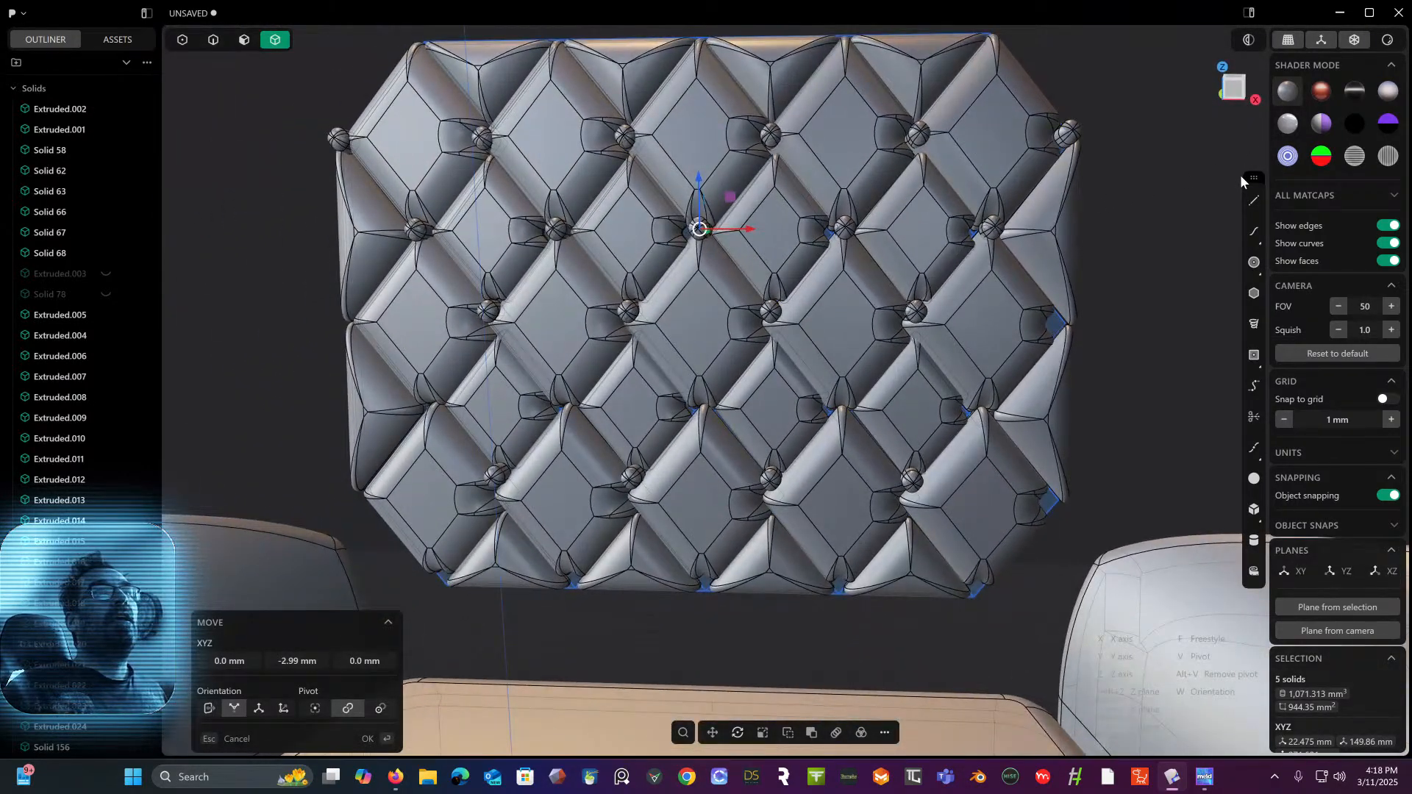
- Rectangular-array the five second-row buttons straight down with 3 instances, ending at the junctions along the panel's lower edge
{"action": "left_click", "coordinate": [1227, 103]}
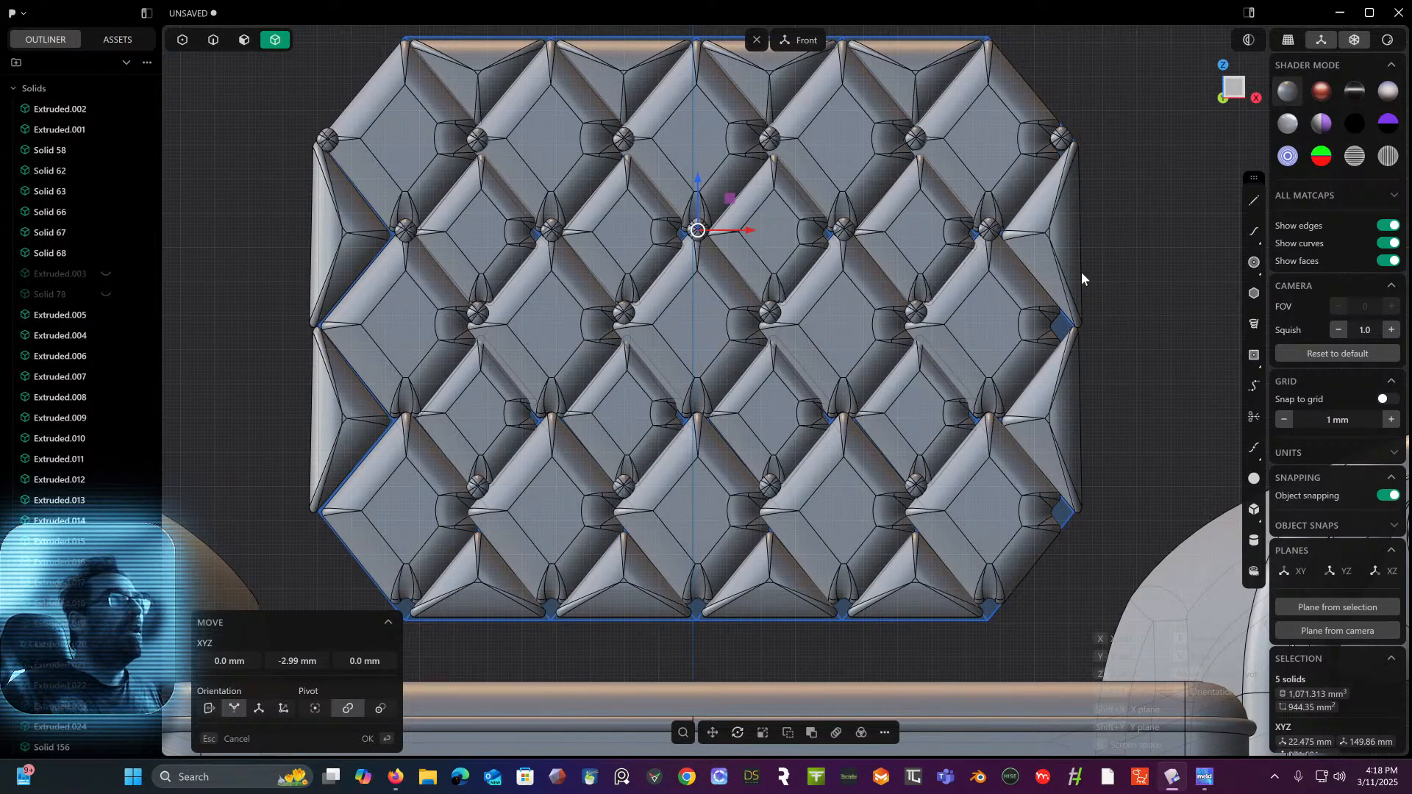
{"action": "left_click", "coordinate": [836, 733]}
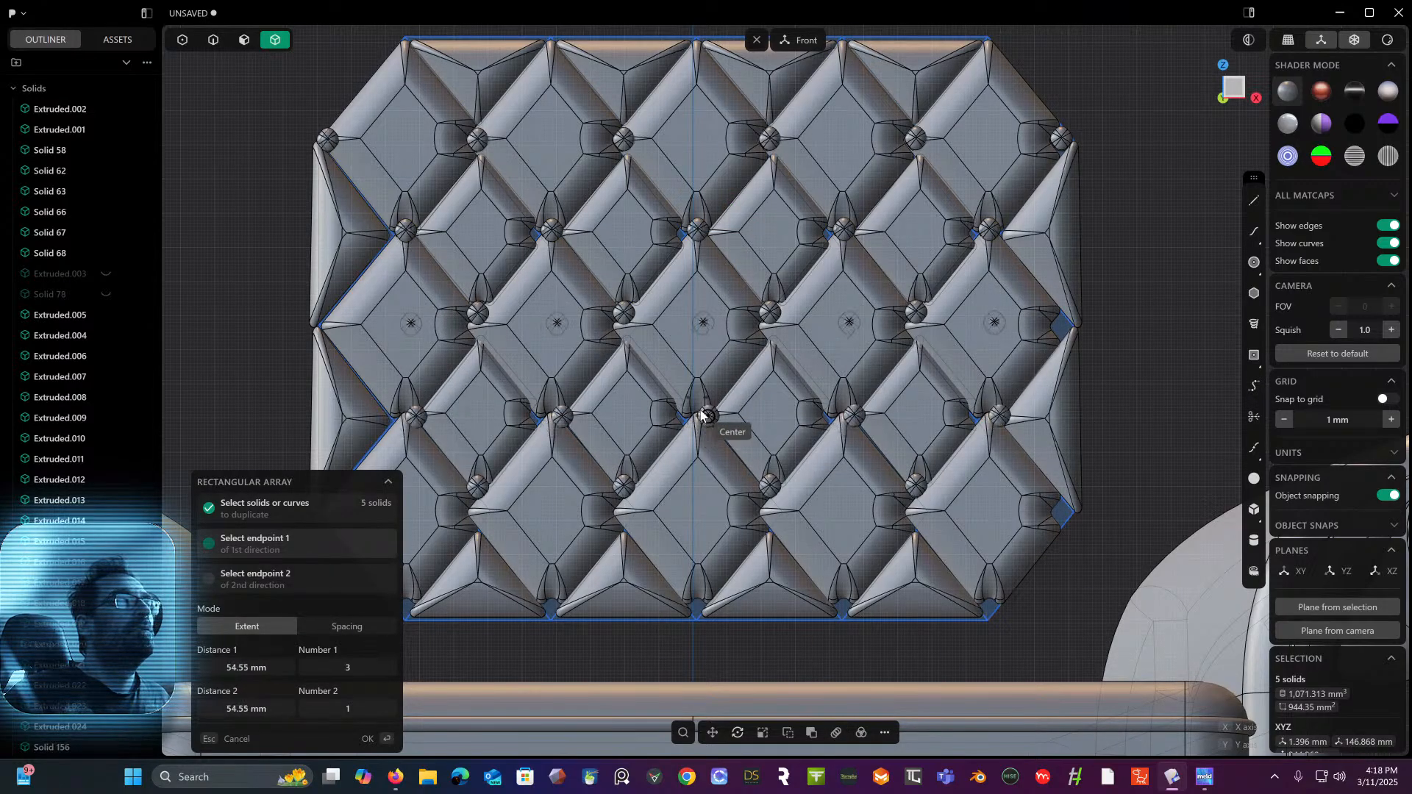
{"action": "middle_click_drag", "start_coordinate": [714, 391], "coordinate": [766, 328], "text": "shift"}
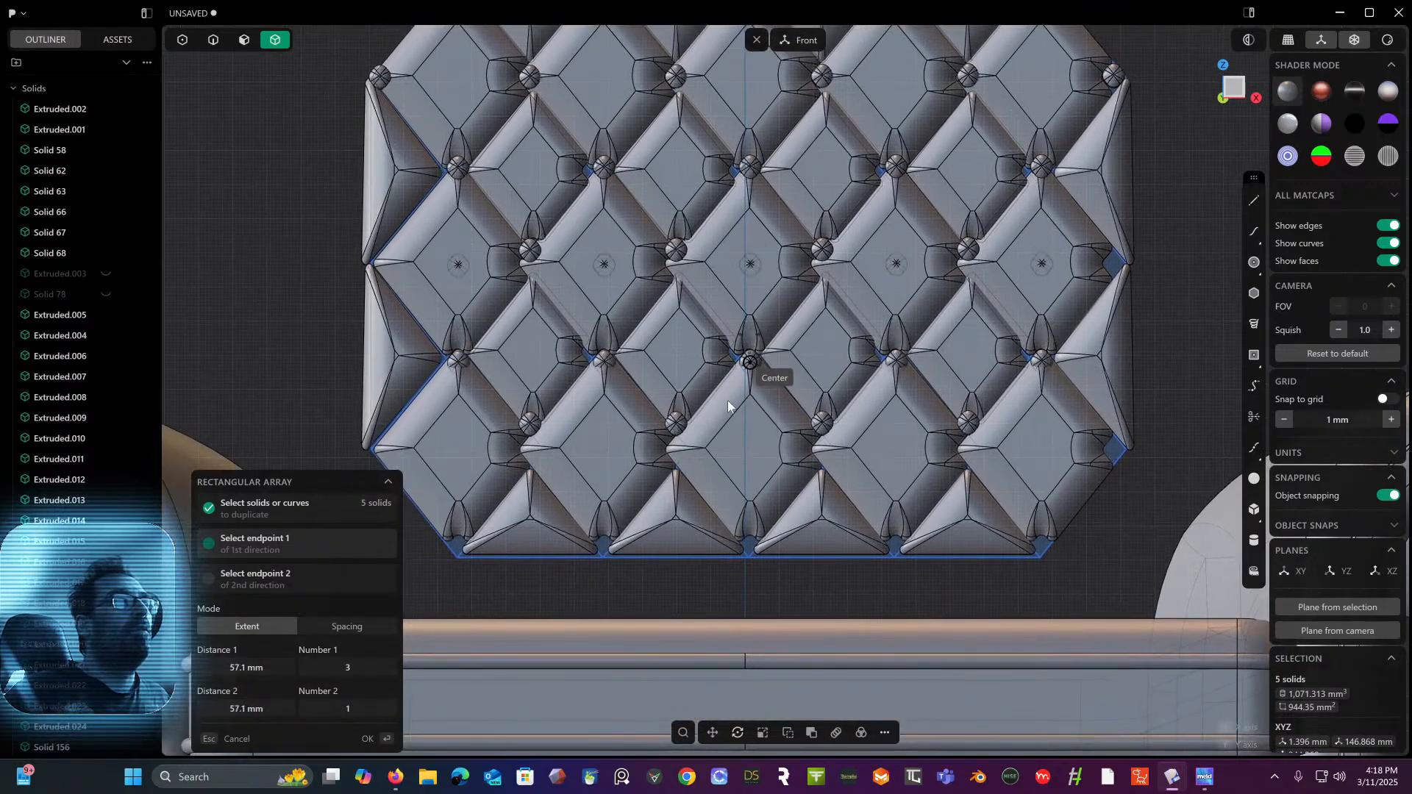
{"action": "left_click", "coordinate": [749, 544]}
{"action": "key", "text": "Return"}
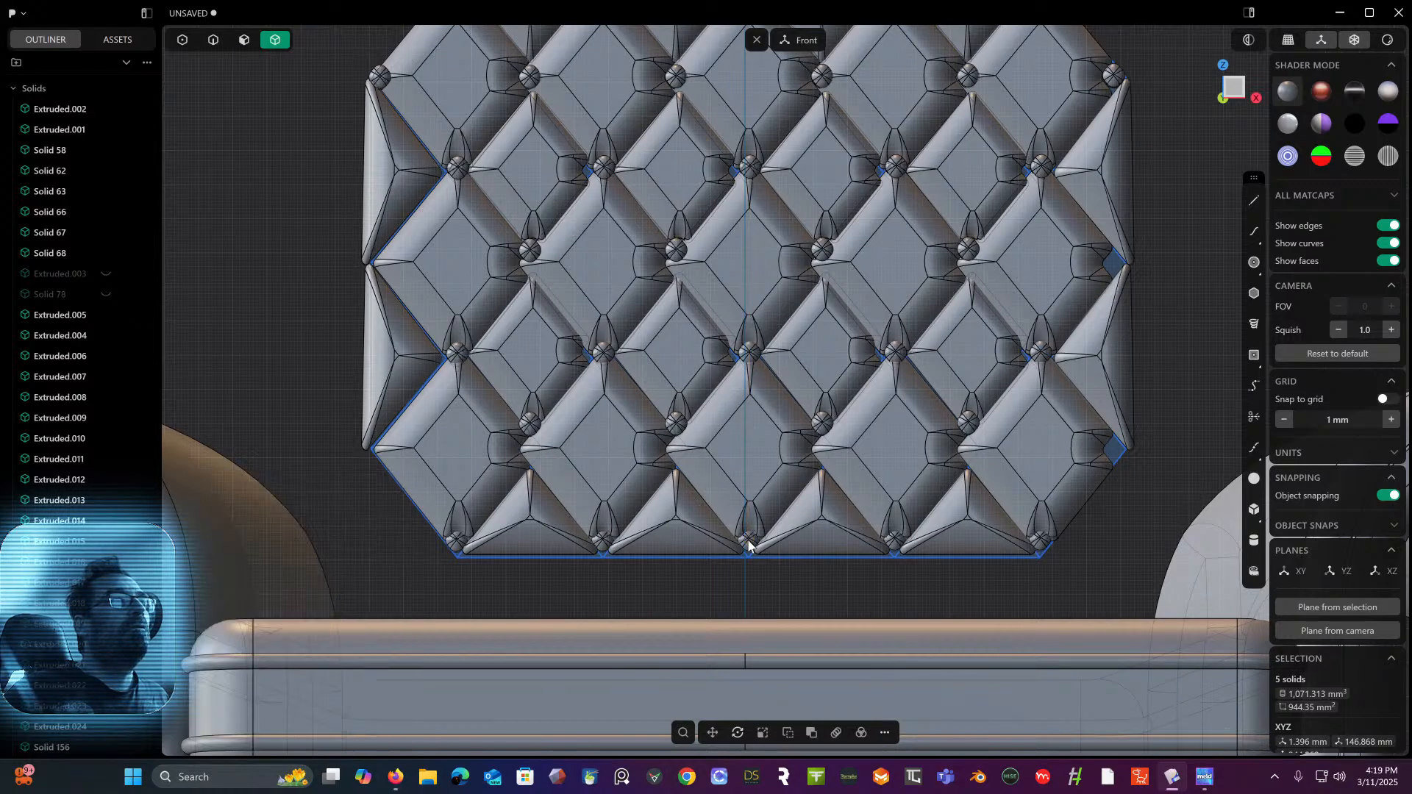
- Exclude the upper arrayed row from the selection and move the remaining ten buttons forward along Y by -3.33 mm
{"action": "middle_click_drag", "start_coordinate": [767, 491], "coordinate": [664, 502]}
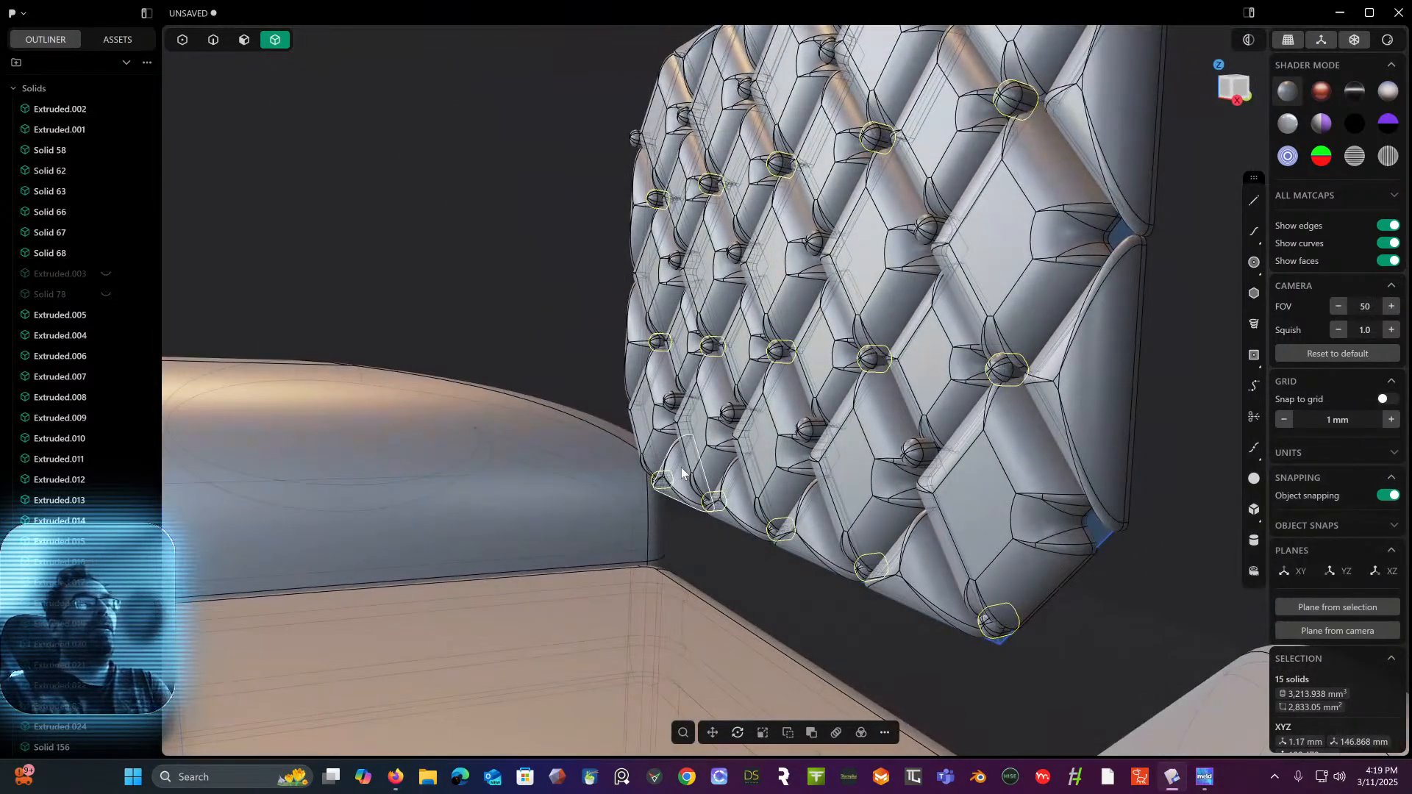
{"action": "left_click_drag", "start_coordinate": [623, 156], "coordinate": [880, 186], "text": "ctrl"}
{"action": "left_click_drag", "start_coordinate": [768, 108], "coordinate": [1079, 179], "text": "ctrl"}
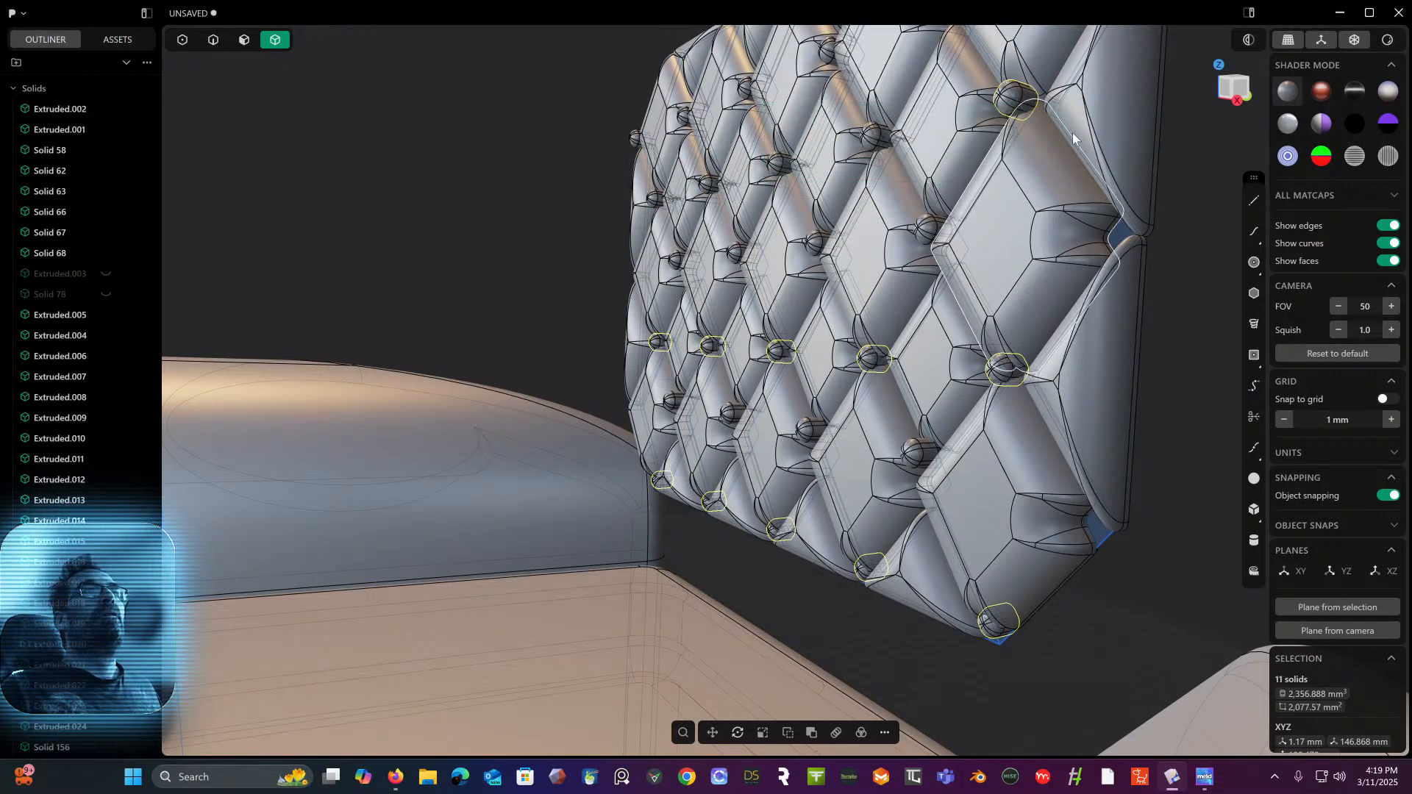
{"action": "left_click", "coordinate": [1241, 84]}
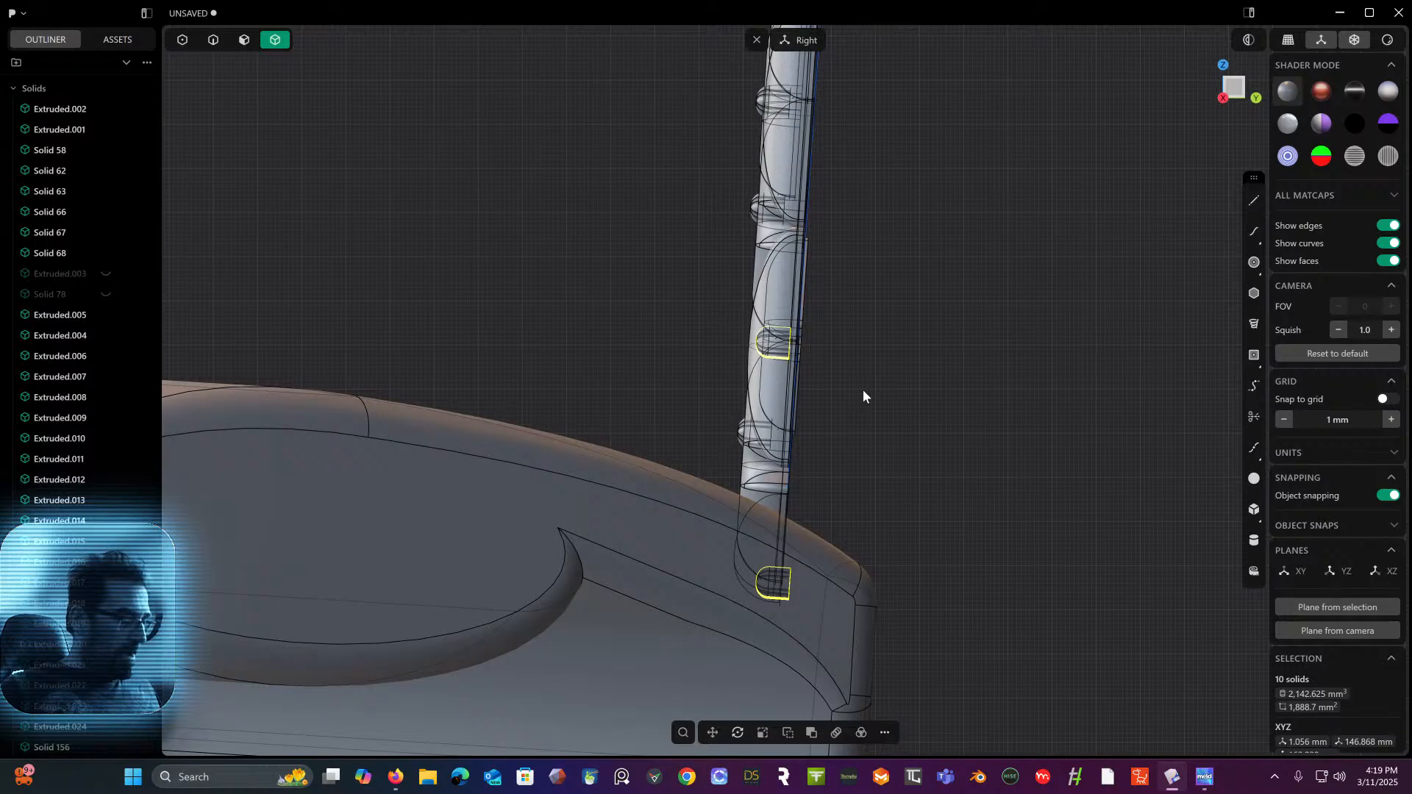
{"action": "key", "text": "g"}
{"action": "left_click_drag", "start_coordinate": [819, 463], "coordinate": [805, 453]}
{"action": "mouse_move", "coordinate": [805, 443]}
{"action": "middle_mouse_down"}
{"action": "mouse_move", "coordinate": [828, 398]}
{"action": "mouse_move", "coordinate": [850, 409]}
{"action": "mouse_move", "coordinate": [853, 442]}
{"action": "mouse_move", "coordinate": [814, 442]}
{"action": "middle_mouse_up"}
{"action": "middle_click_drag", "start_coordinate": [785, 388], "coordinate": [829, 403]}
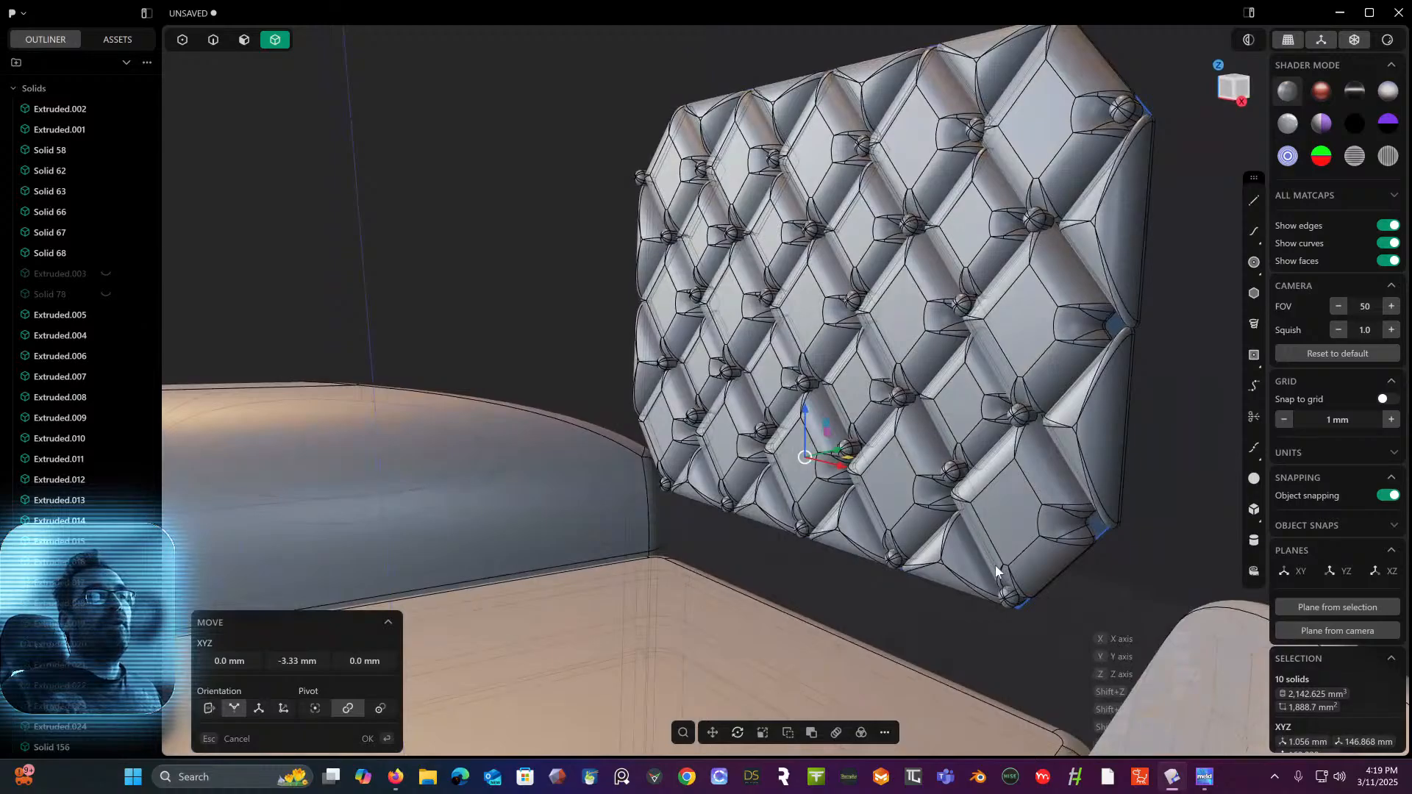
{"action": "key", "text": "Return"}
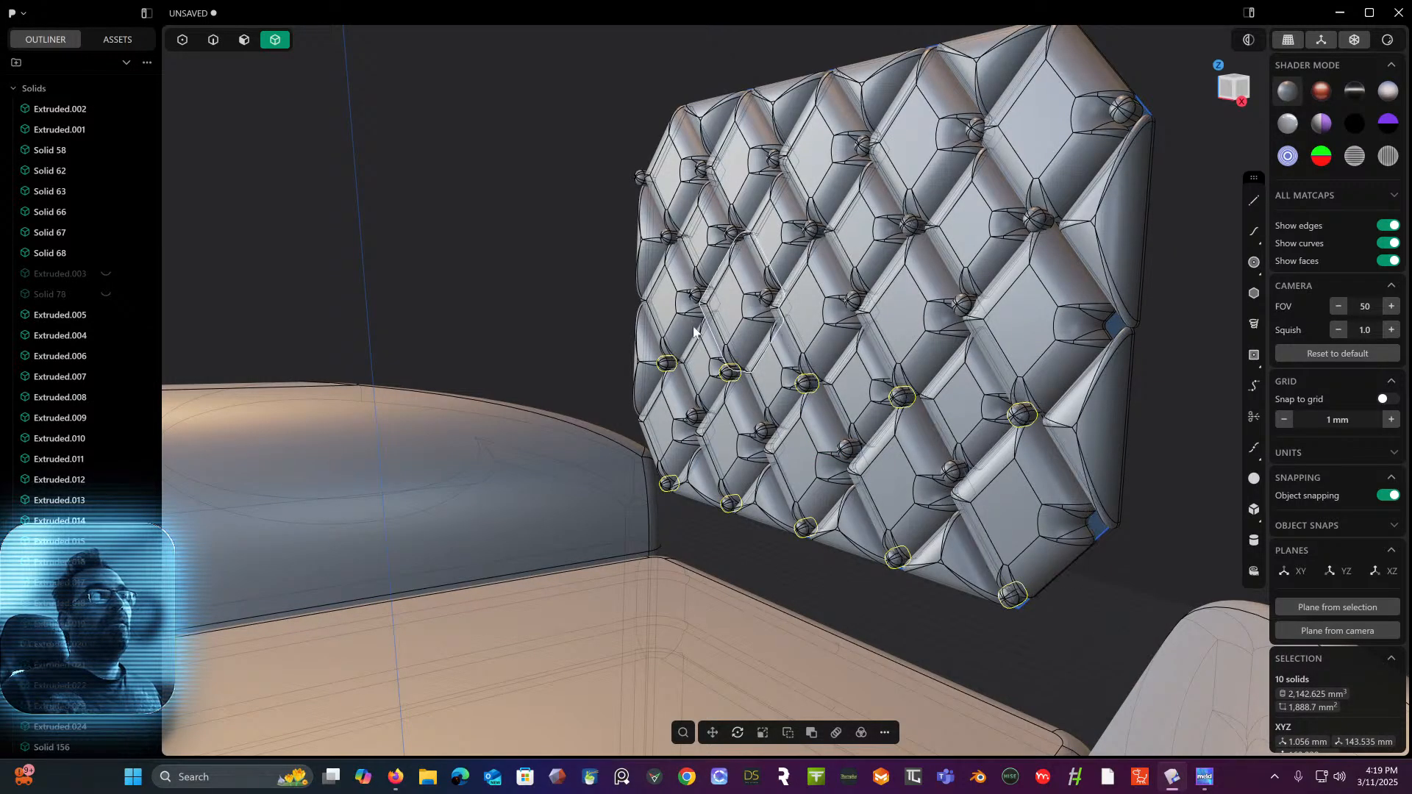
- Keep only the five buttons along the panel's lower edge selected and move them forward along Y by about -3.4 mm
{"action": "left_click_drag", "start_coordinate": [610, 309], "coordinate": [1081, 431], "text": "ctrl"}
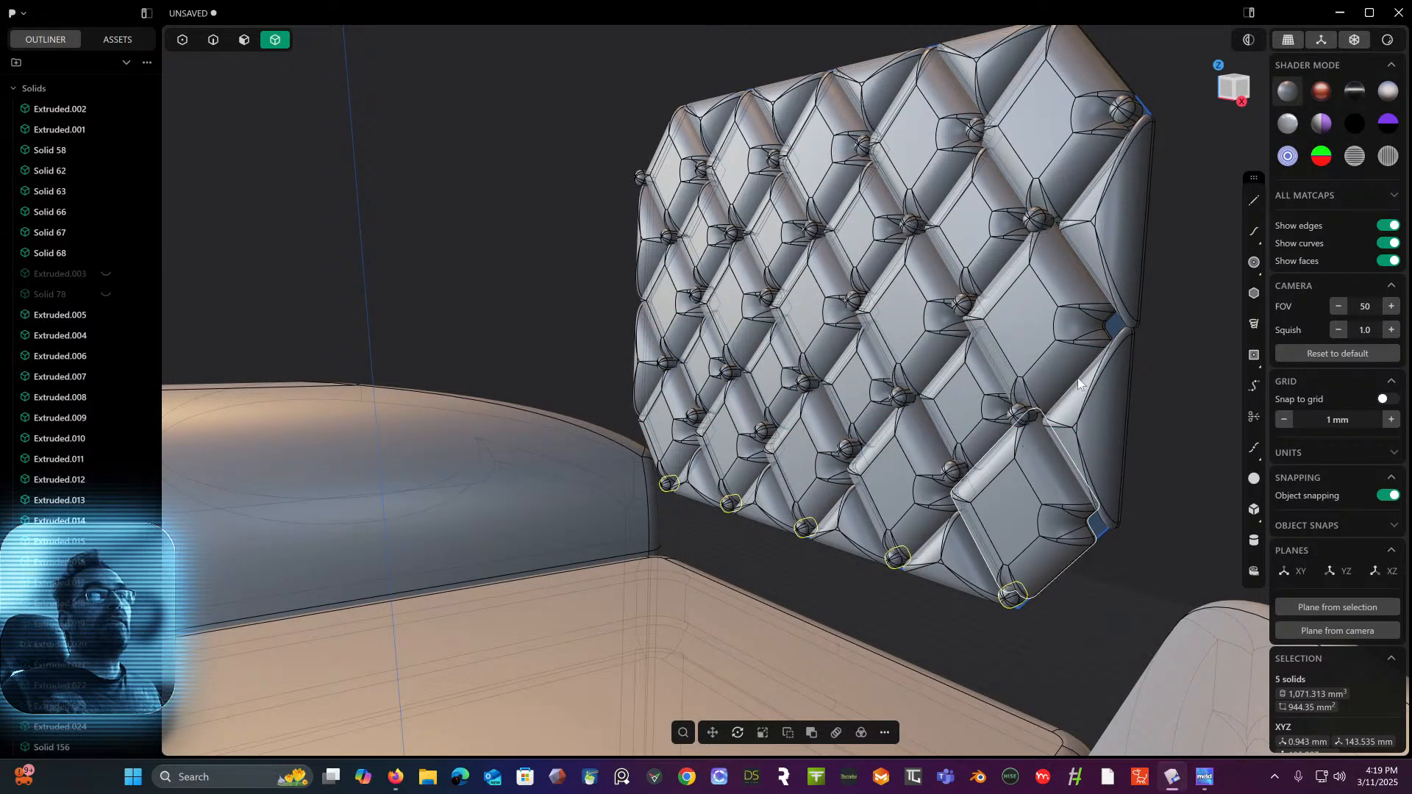
{"action": "left_click", "coordinate": [1249, 91]}
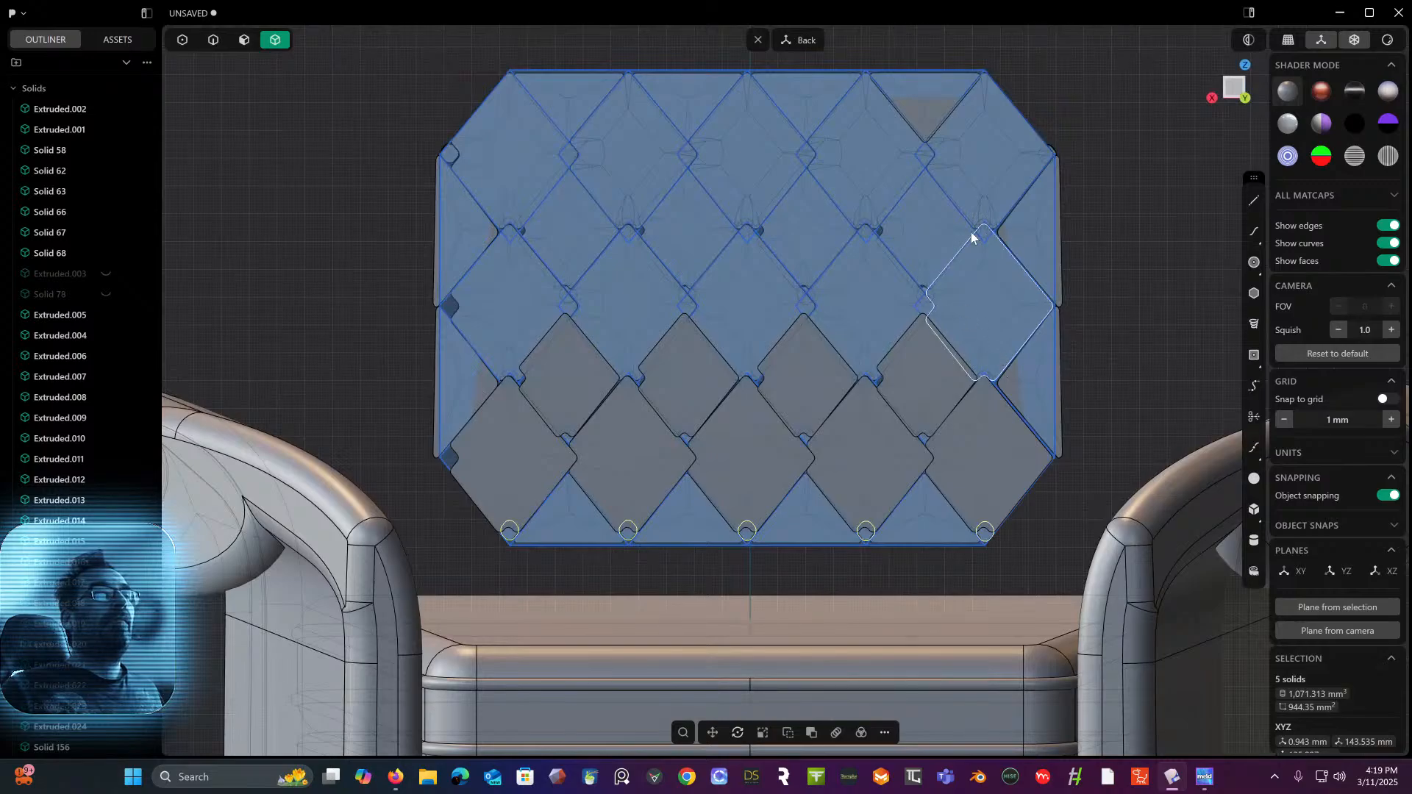
{"action": "middle_click_drag", "start_coordinate": [971, 236], "coordinate": [1163, 218]}
{"action": "left_click", "coordinate": [1237, 84]}
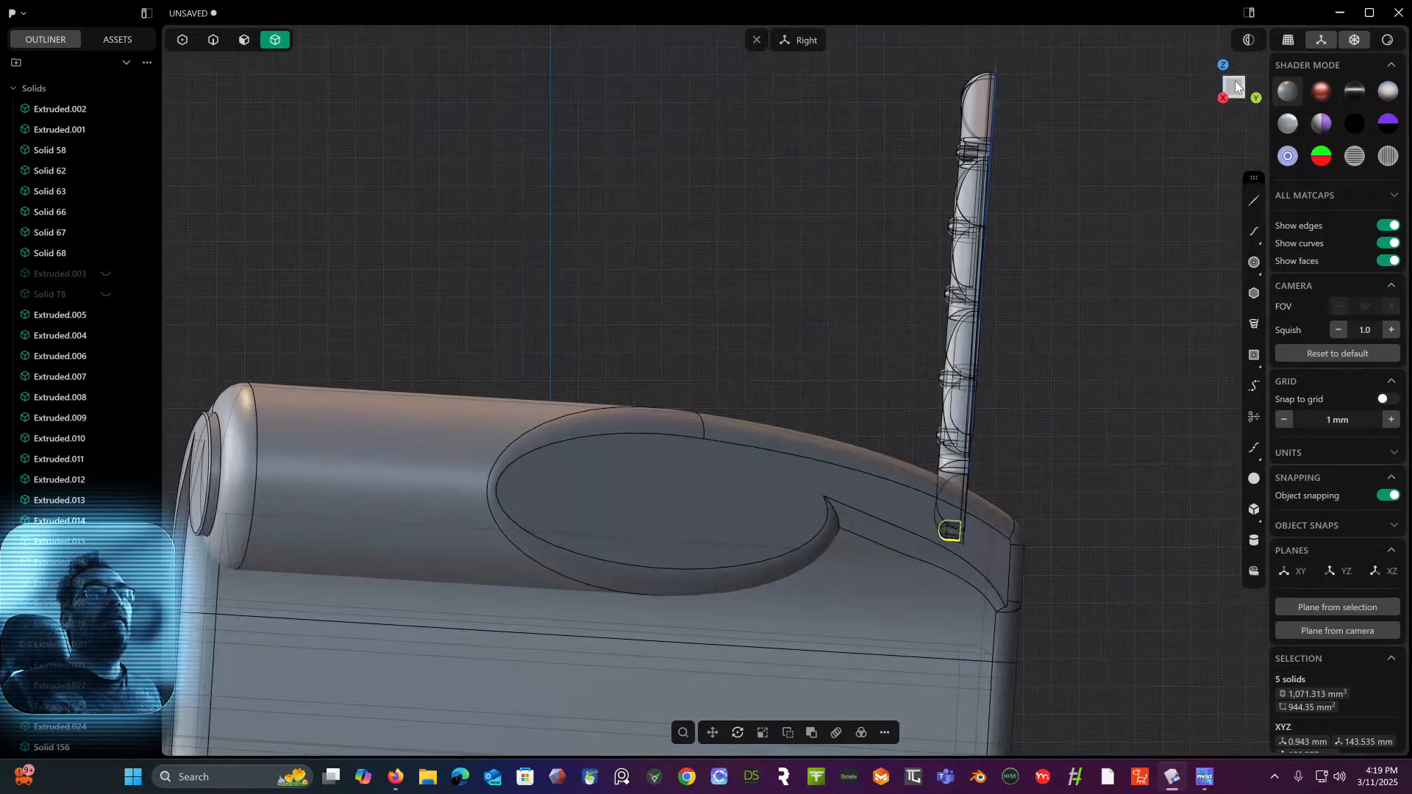
{"action": "middle_click_drag", "start_coordinate": [1067, 432], "coordinate": [1041, 293], "text": "shift"}
{"action": "scroll", "coordinate": [966, 418], "scroll_direction": "up", "scroll_amount": 3}
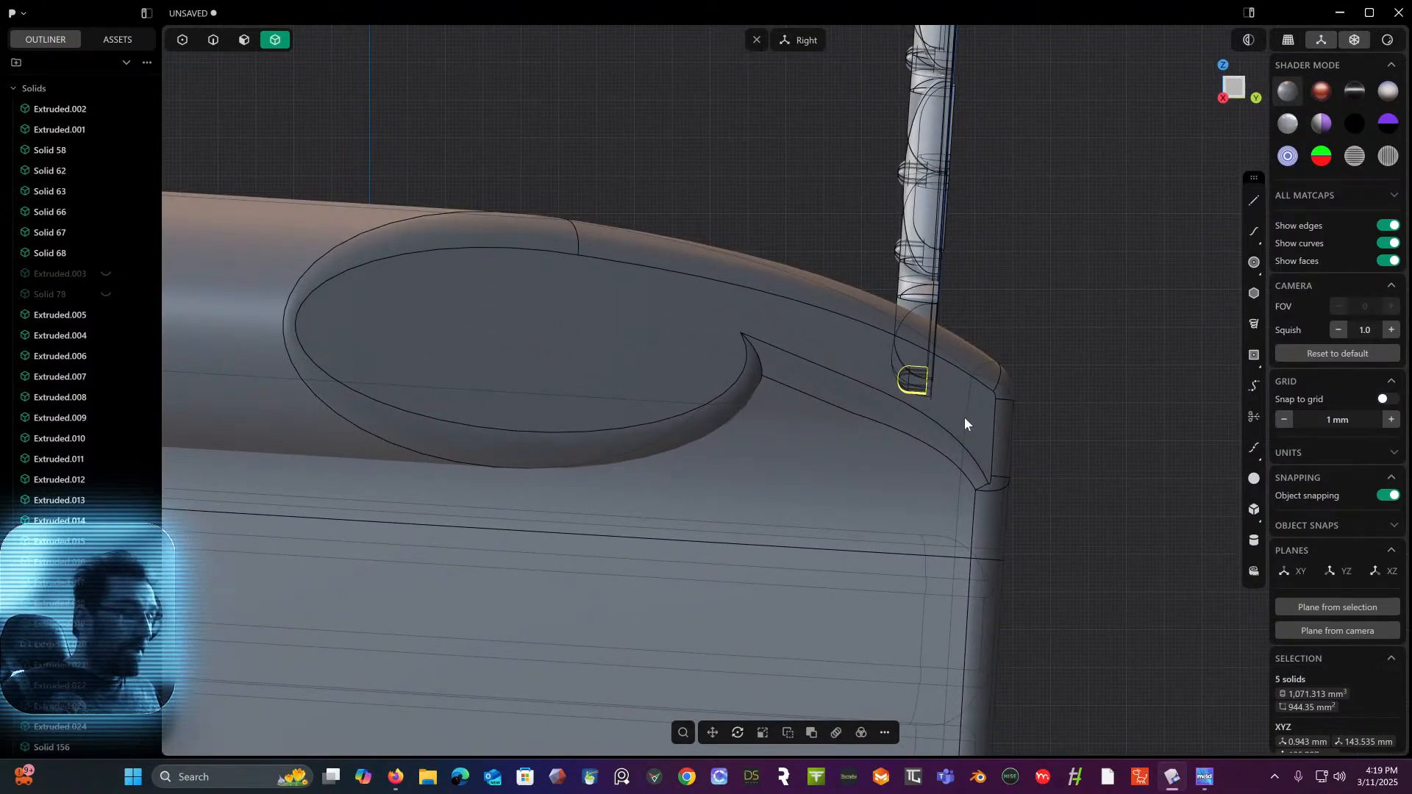
{"action": "key", "text": "g"}
{"action": "left_click_drag", "start_coordinate": [963, 379], "coordinate": [948, 379]}
{"action": "right_click", "coordinate": [984, 211]}
- Unhide the backrest frame Solid 78 and turn off the see-through display and the model edges
{"action": "middle_click_drag", "start_coordinate": [982, 209], "coordinate": [938, 377]}
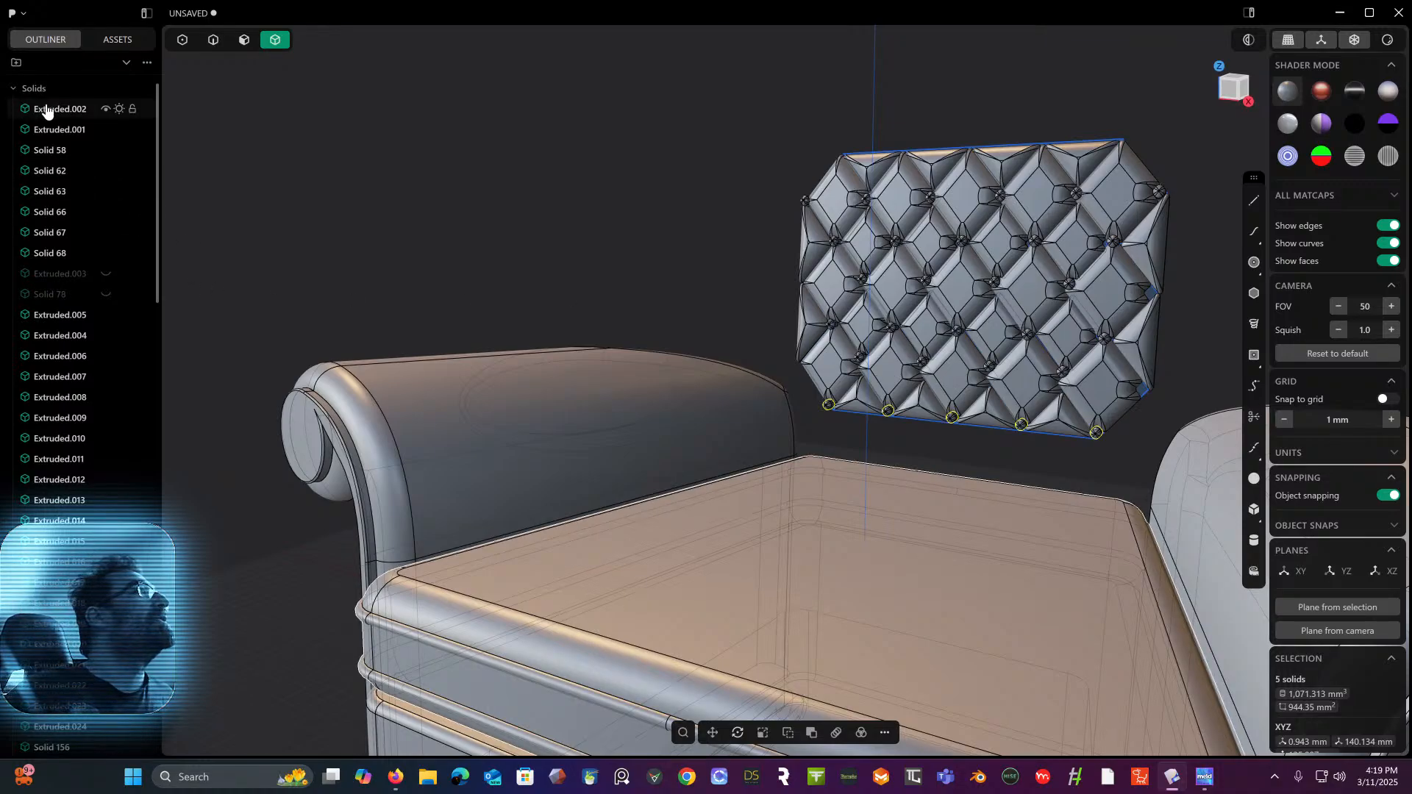
{"action": "left_click", "coordinate": [110, 272]}
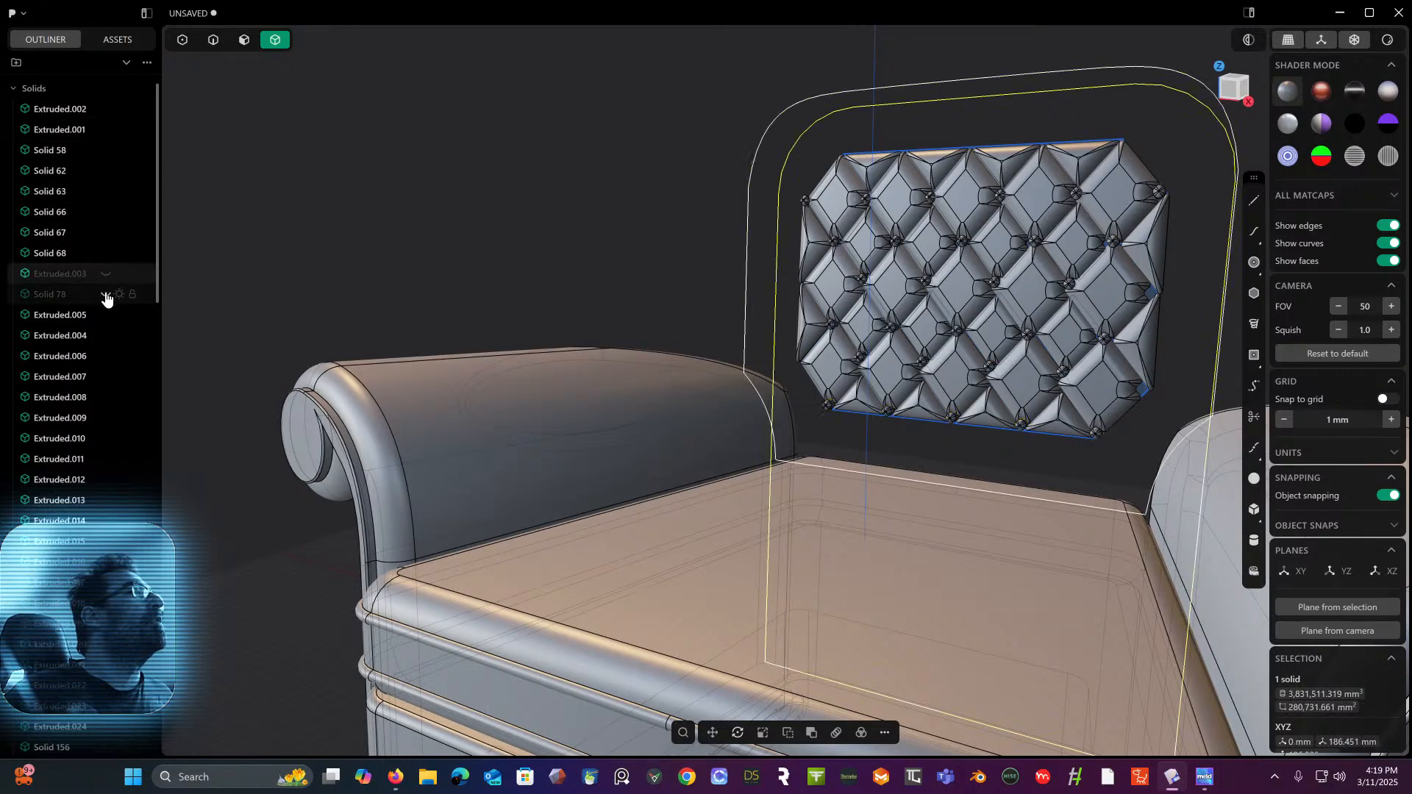
{"action": "left_click", "coordinate": [108, 295]}
{"action": "middle_click_drag", "start_coordinate": [515, 215], "coordinate": [785, 68]}
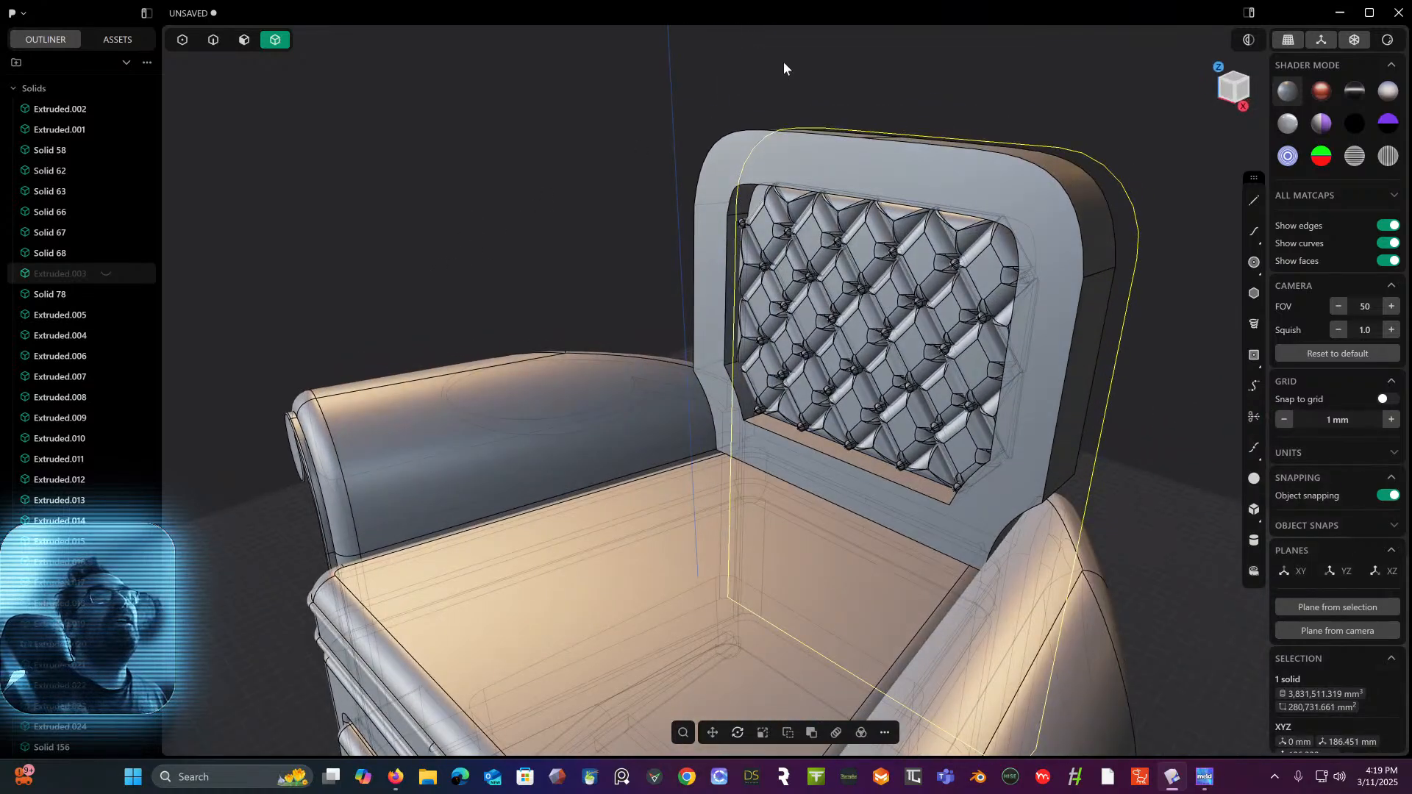
{"action": "left_click", "coordinate": [1357, 47]}
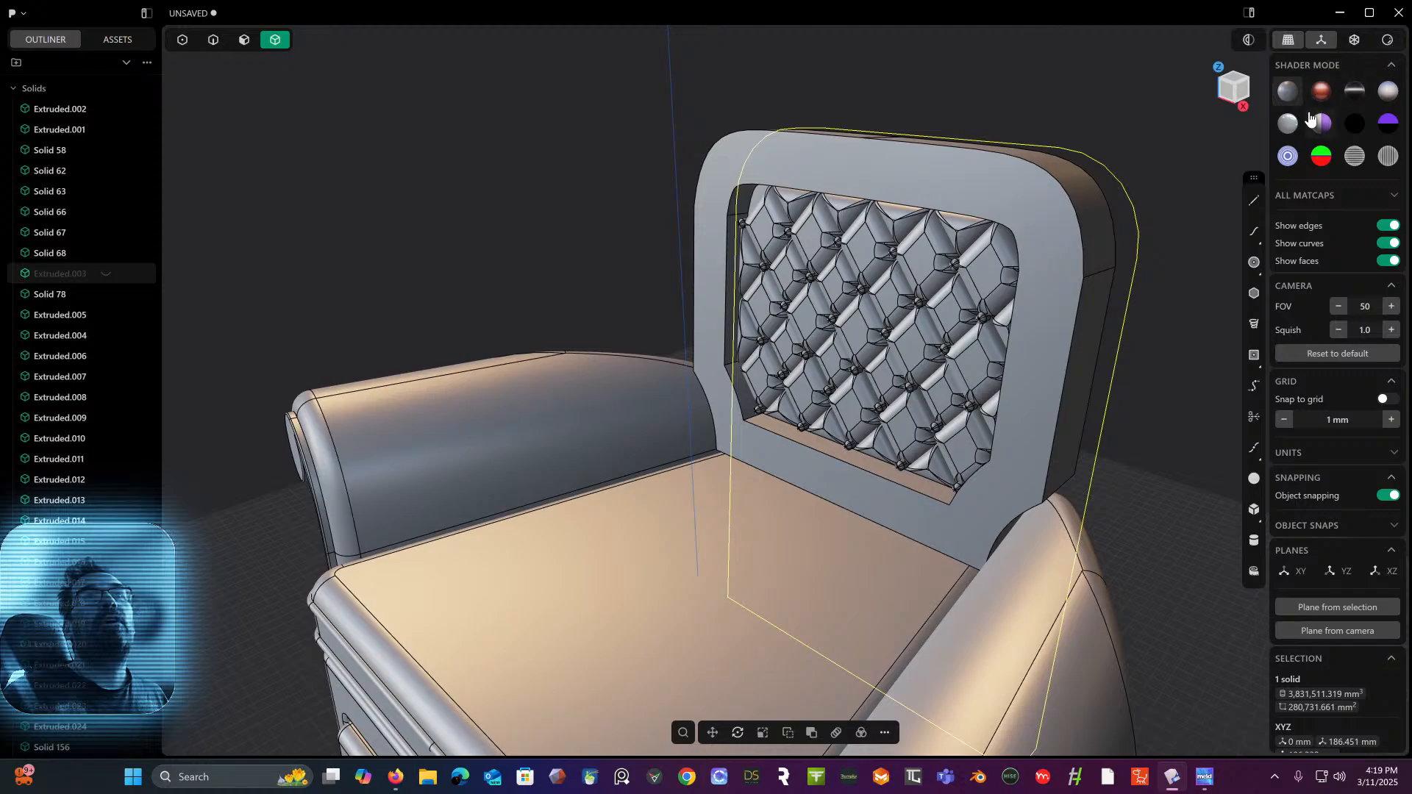
{"action": "left_click", "coordinate": [1390, 227]}
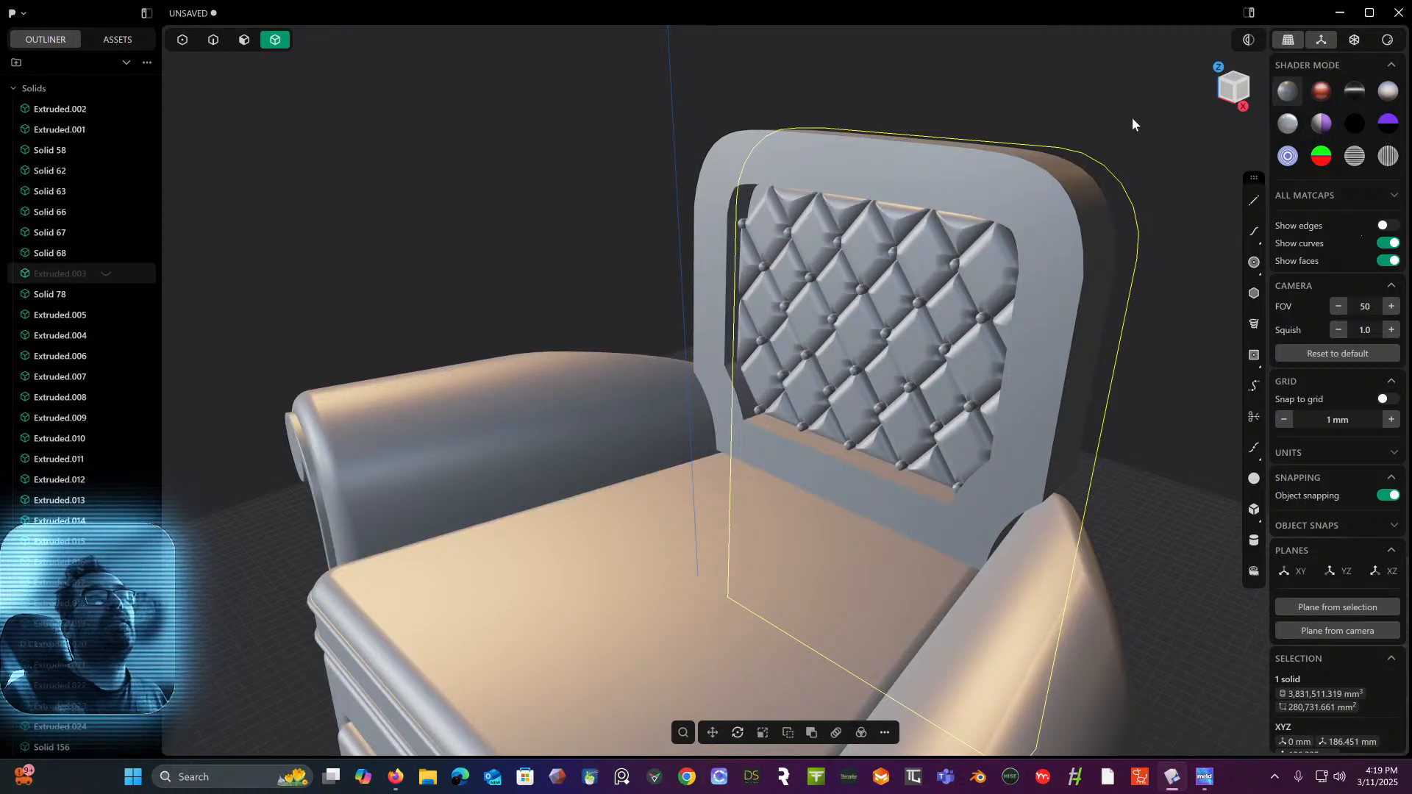
- Examine the tufted cushions and button rows inside the backrest frame from several angles and distances
{"action": "middle_click_drag", "start_coordinate": [1132, 117], "coordinate": [989, 106]}
{"action": "scroll", "coordinate": [1172, 94], "scroll_direction": "up", "scroll_amount": 3}
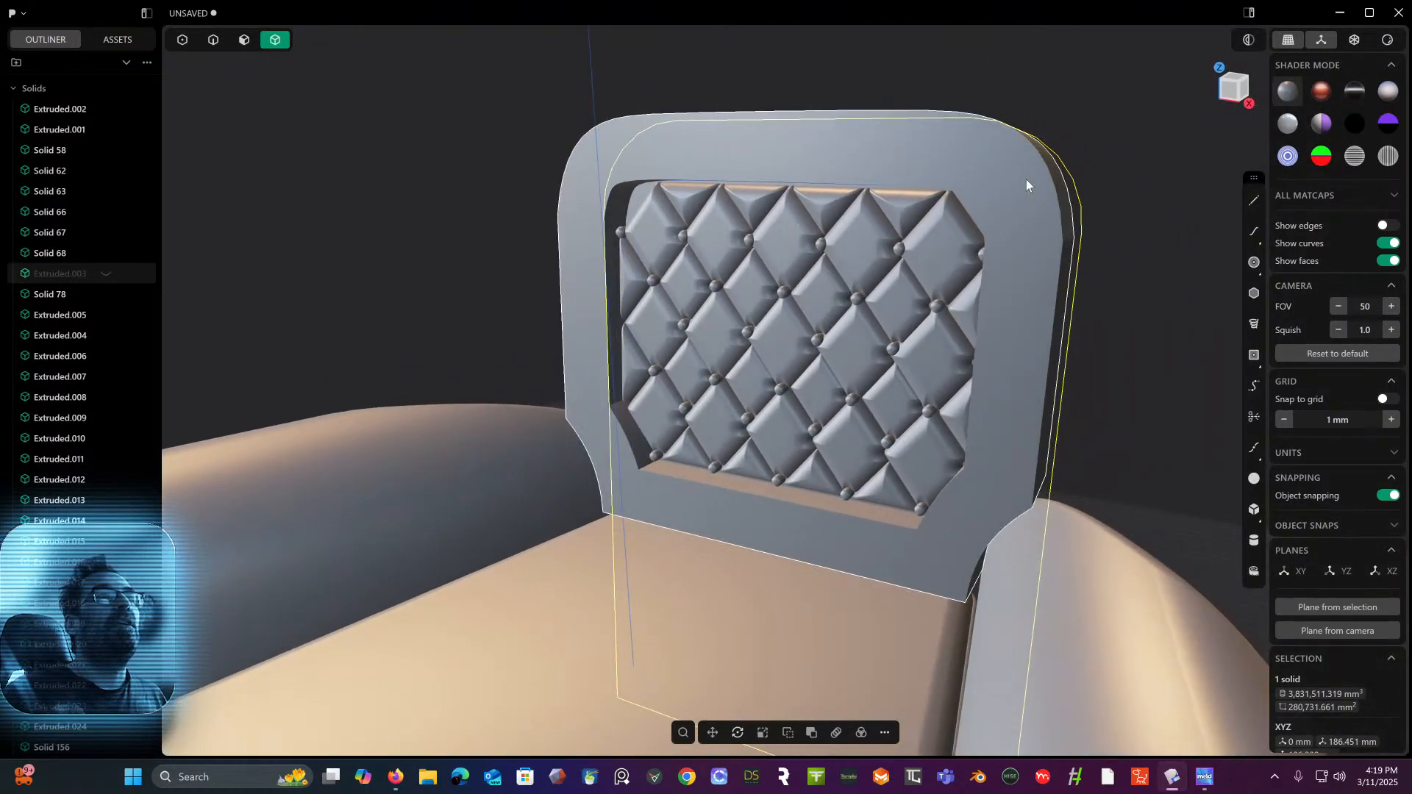
{"action": "scroll", "coordinate": [1005, 196], "scroll_direction": "up", "scroll_amount": 5}
{"action": "mouse_move", "coordinate": [1005, 196]}
{"action": "middle_mouse_down"}
{"action": "mouse_move", "coordinate": [1037, 134]}
{"action": "mouse_move", "coordinate": [1003, 180]}
{"action": "middle_mouse_up"}
{"action": "scroll", "coordinate": [1006, 210], "scroll_direction": "down", "scroll_amount": 3}
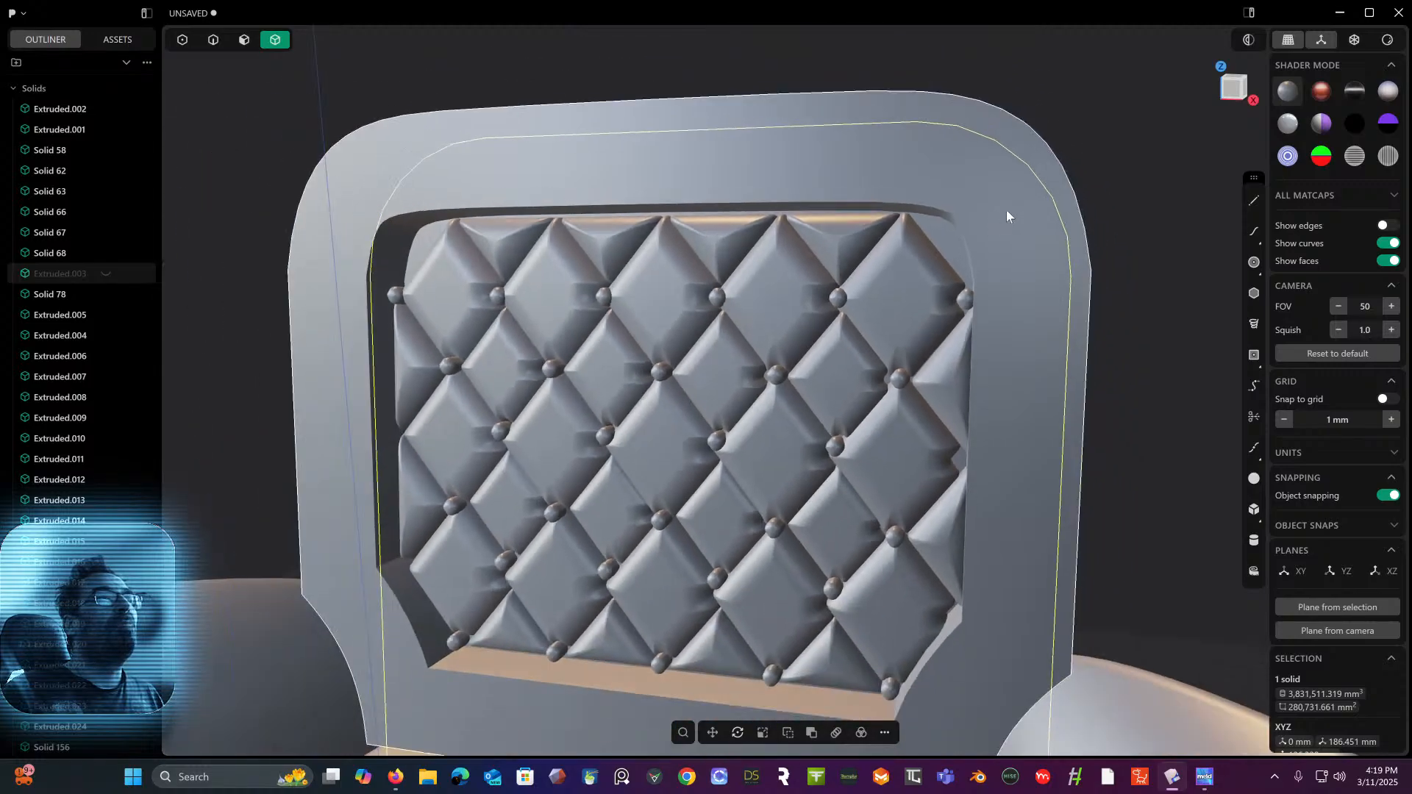
{"action": "middle_click_drag", "start_coordinate": [1028, 123], "coordinate": [1175, 128]}
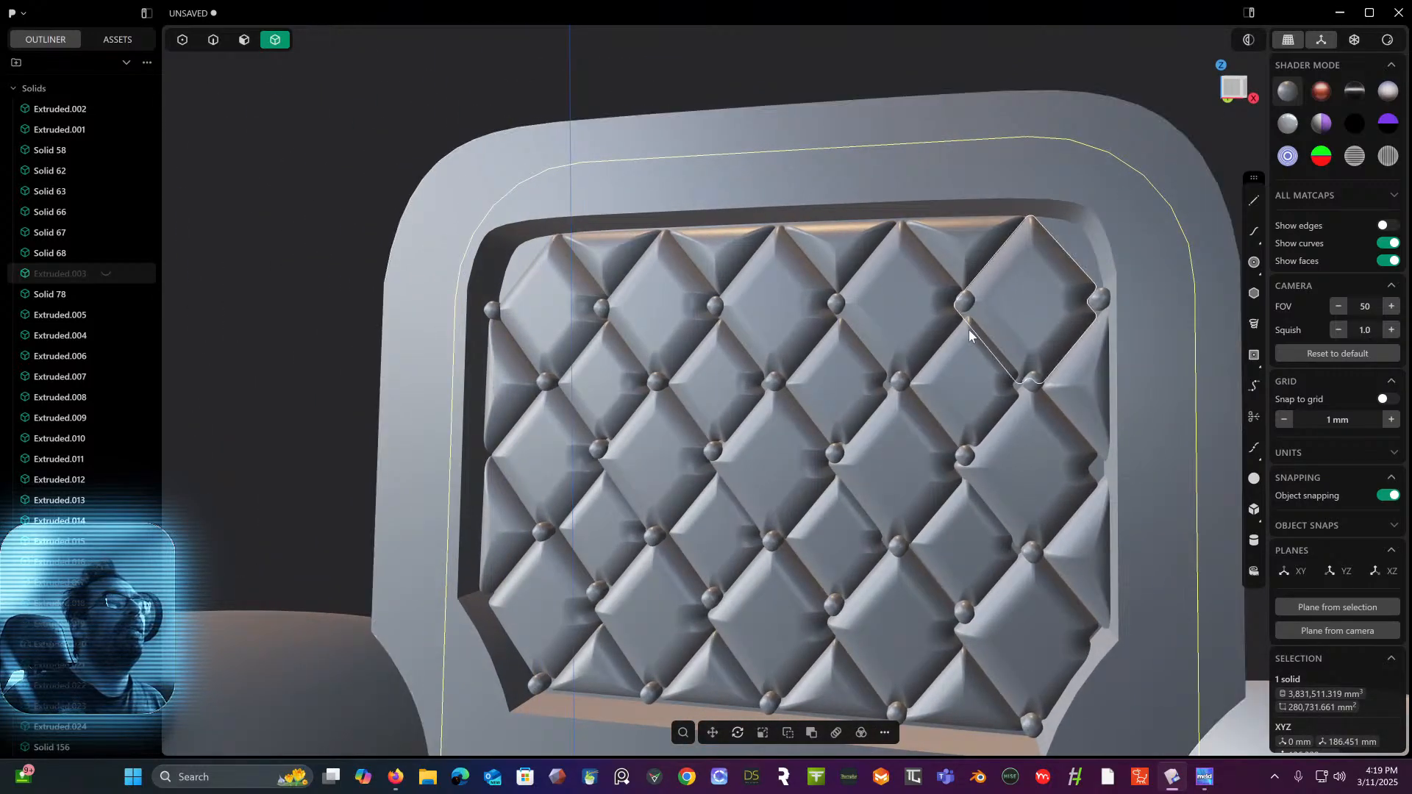
{"action": "scroll", "coordinate": [979, 308], "scroll_direction": "down", "scroll_amount": 3}
{"action": "scroll", "coordinate": [896, 291], "scroll_direction": "up", "scroll_amount": 3}
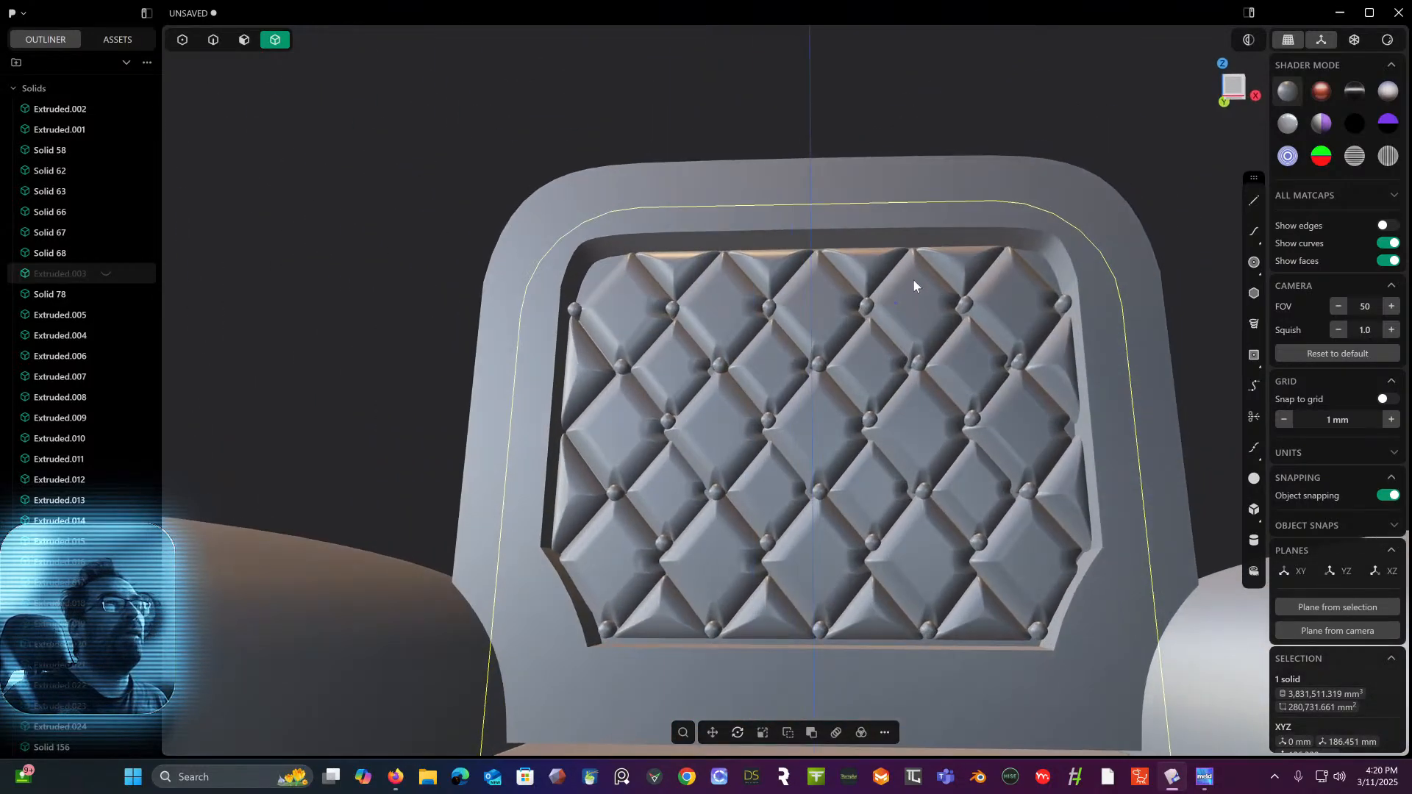
- Duplicate the triangular cushion at the left end of the panel's upper edge and offset the copy -43.7 mm along X
{"action": "middle_click_drag", "start_coordinate": [913, 280], "coordinate": [932, 317]}
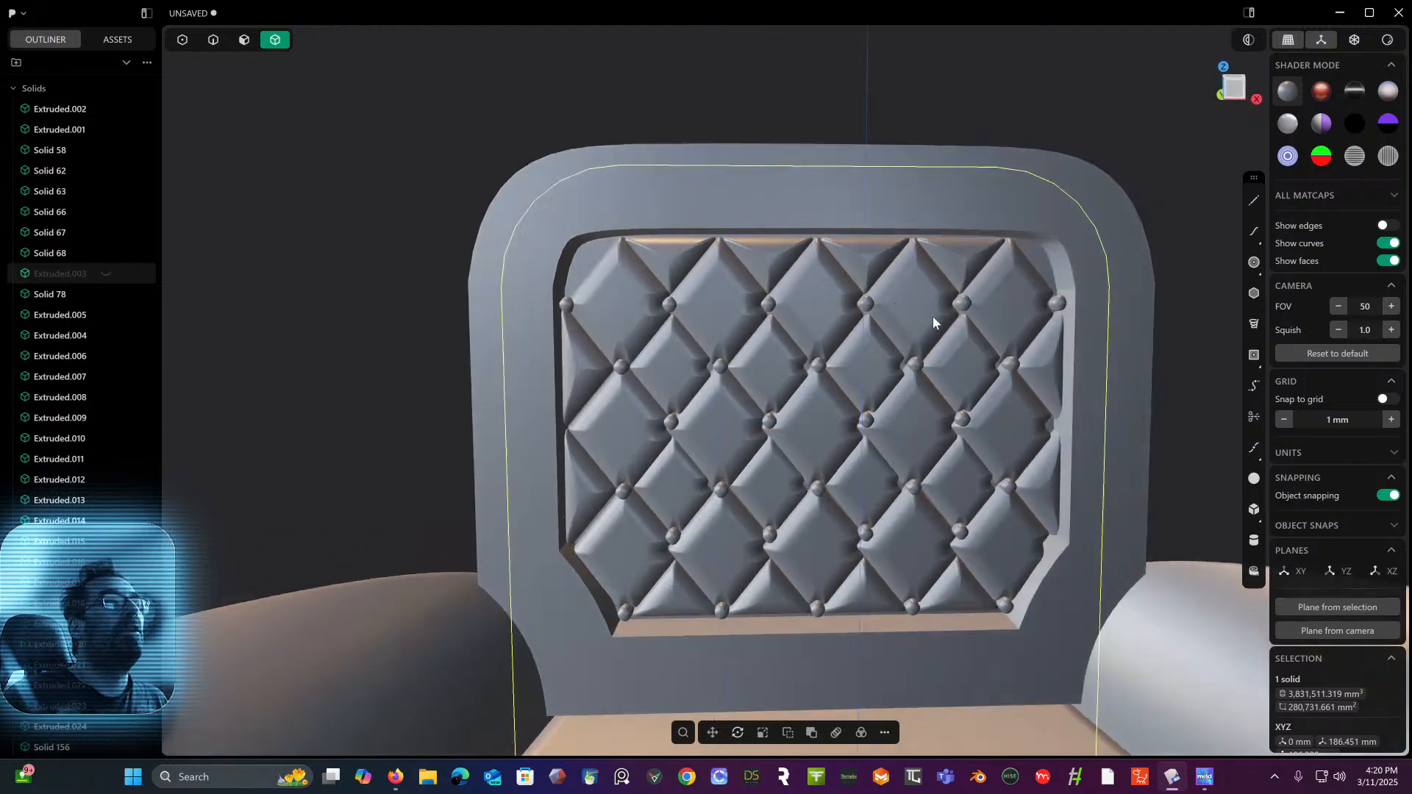
{"action": "left_click", "coordinate": [678, 259]}
{"action": "key", "text": "g"}
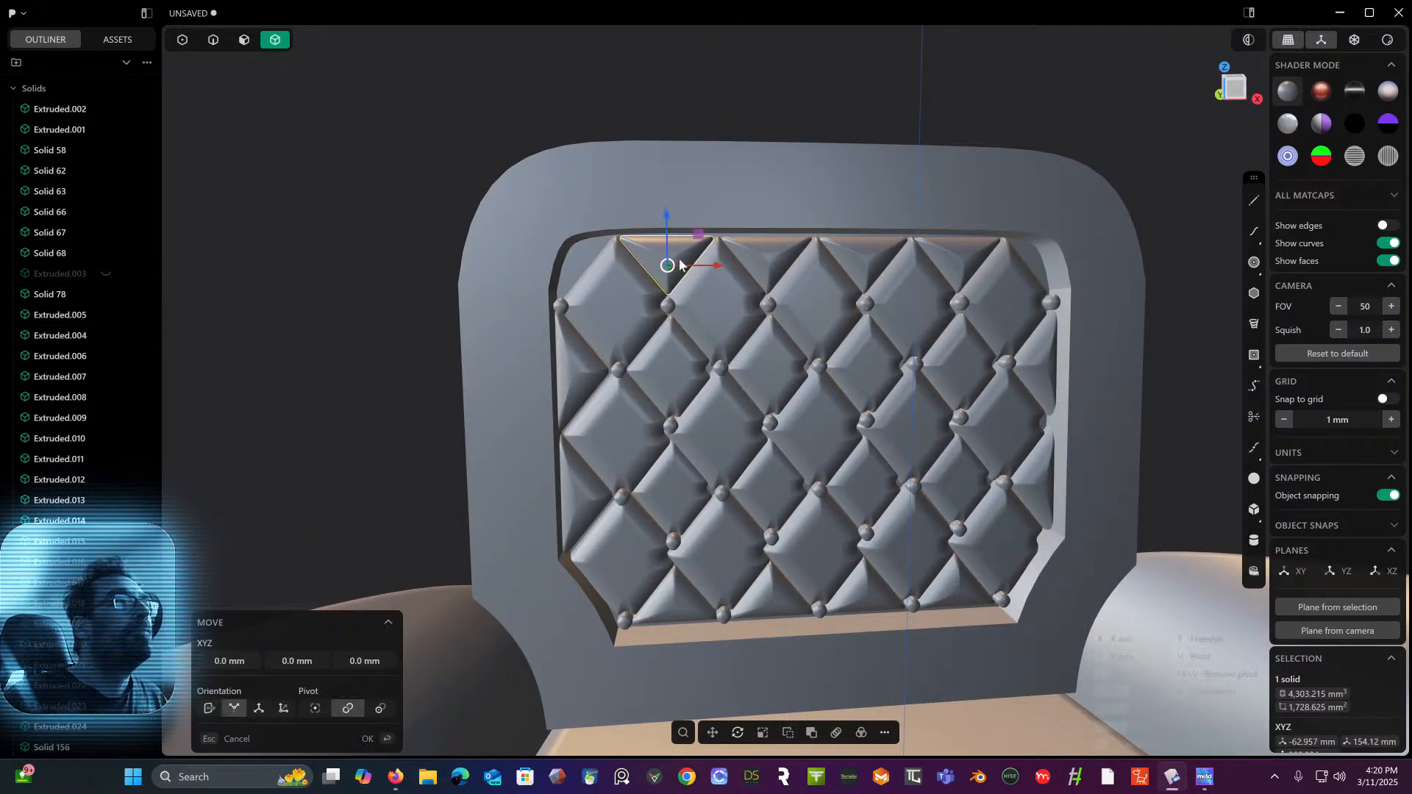
{"action": "left_click_drag", "start_coordinate": [717, 262], "coordinate": [612, 280]}
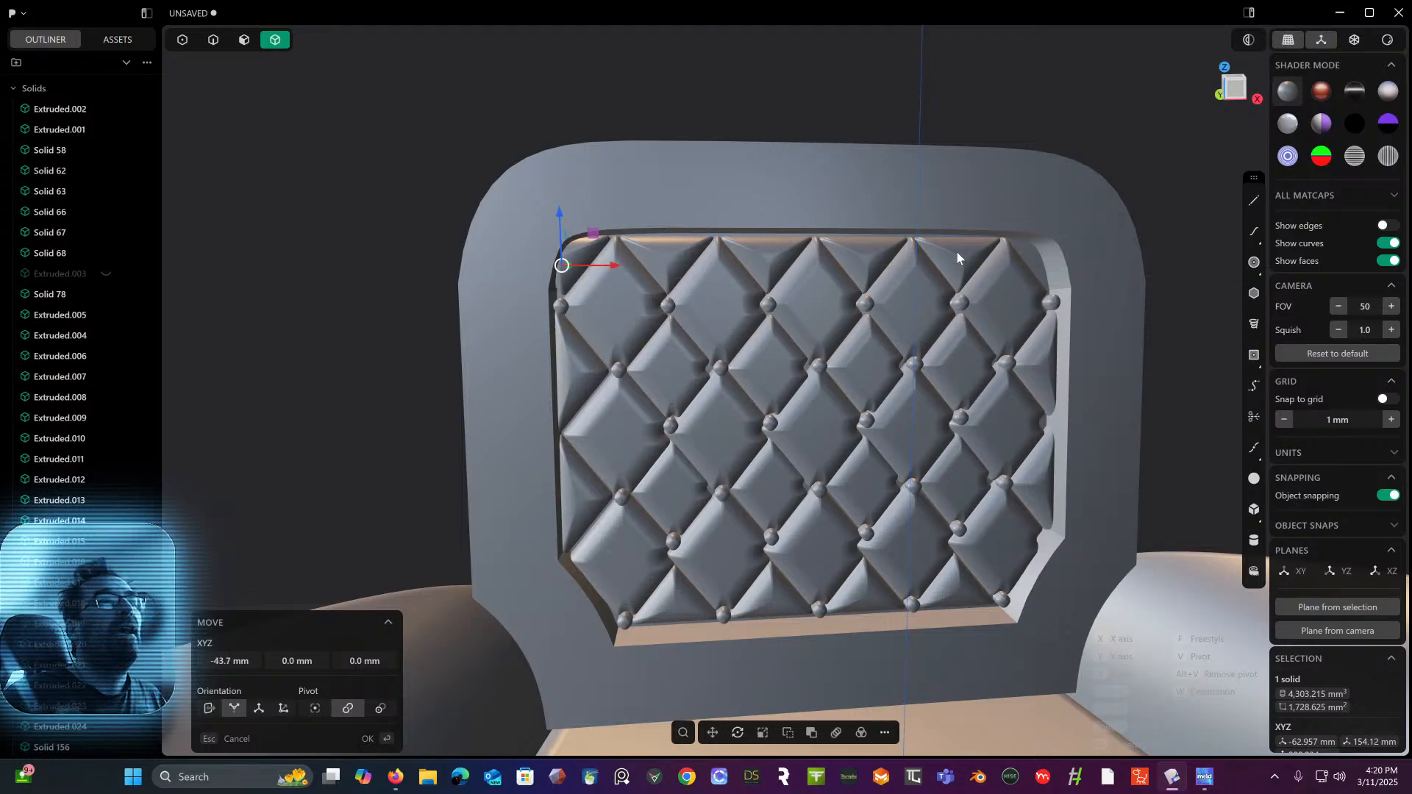
- Duplicate the triangular cushion at the right end of the panel's upper edge and offset the copy 44.19 mm along X
{"action": "left_click", "coordinate": [957, 257]}
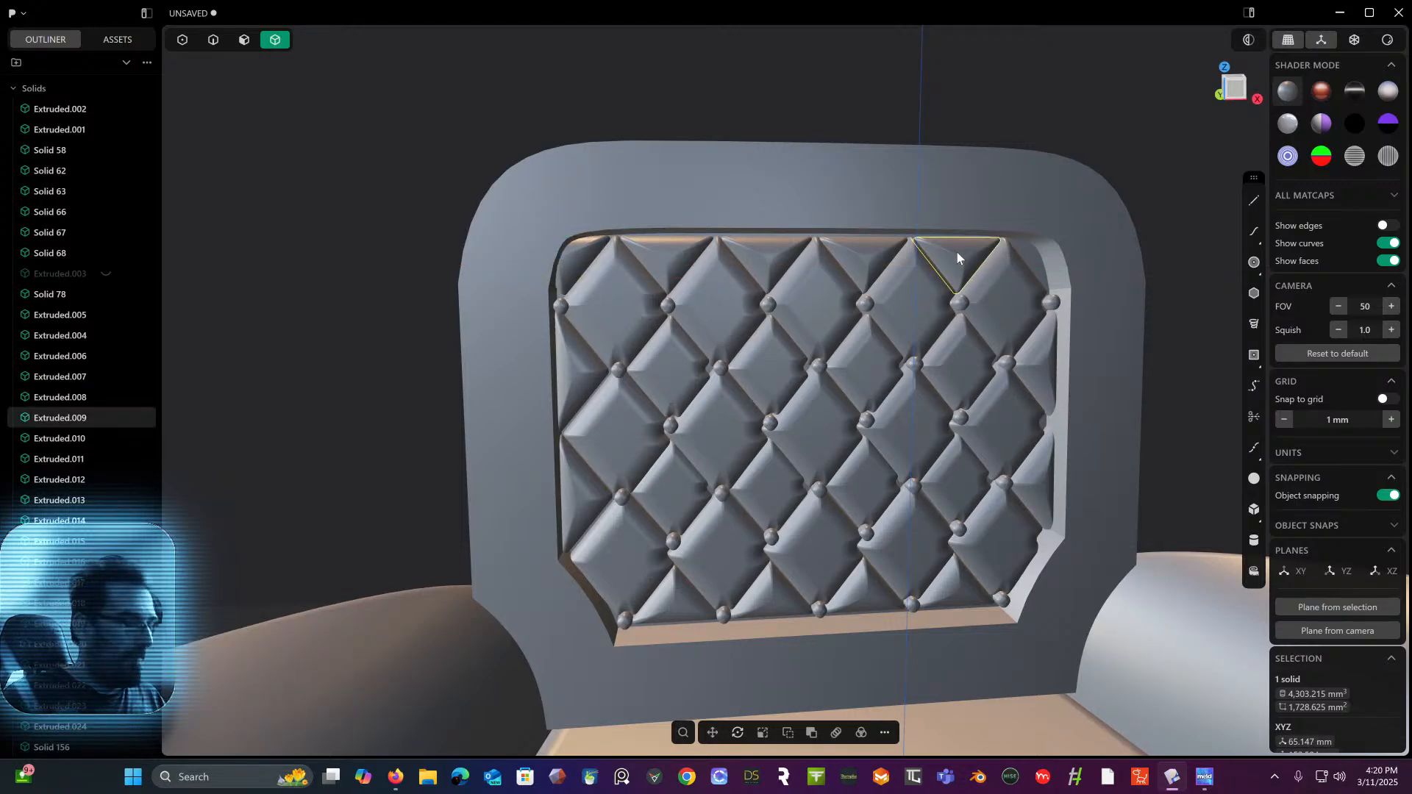
{"action": "key", "text": "g"}
{"action": "left_click_drag", "start_coordinate": [1003, 266], "coordinate": [1096, 262]}
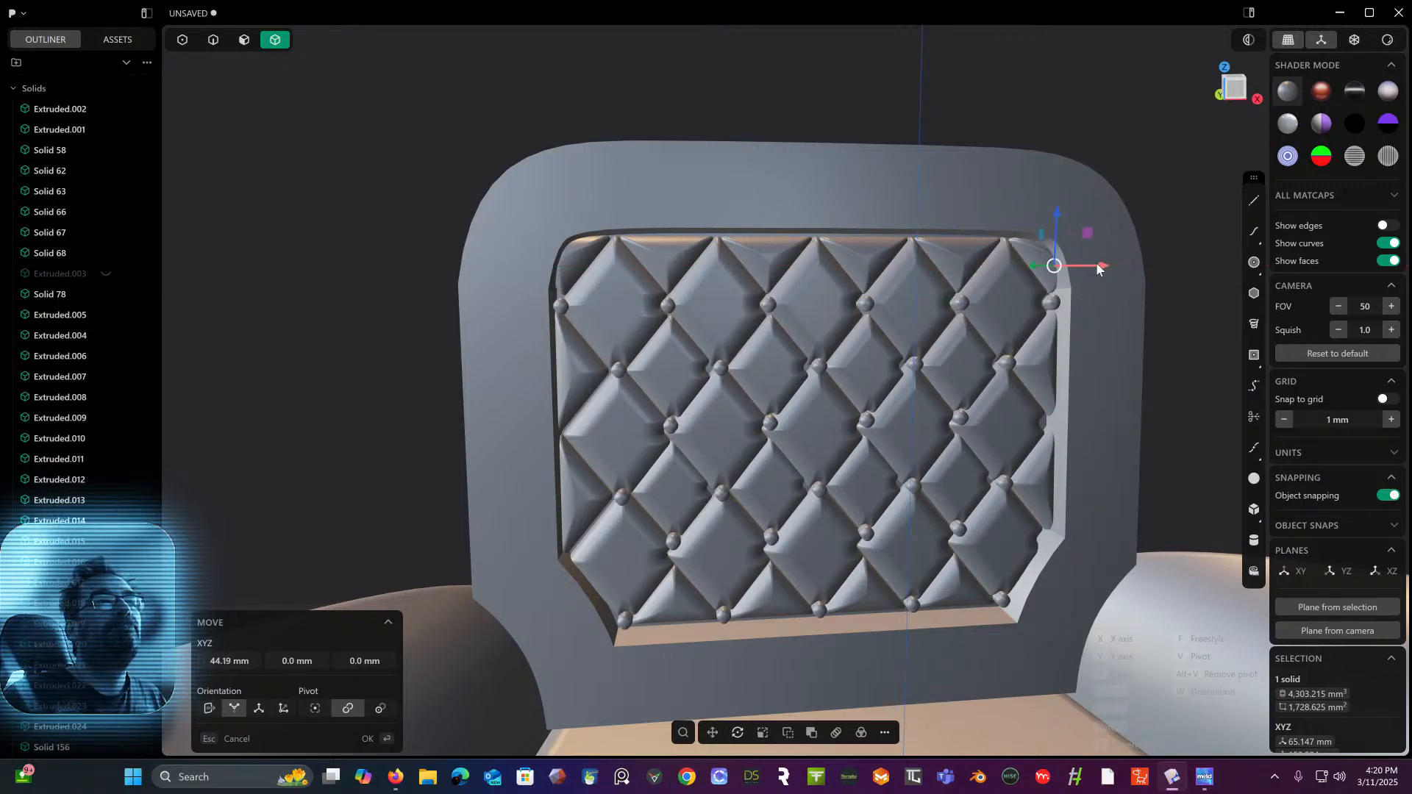
{"action": "right_click", "coordinate": [1170, 278]}
{"action": "middle_click_drag", "start_coordinate": [1154, 282], "coordinate": [1051, 156]}
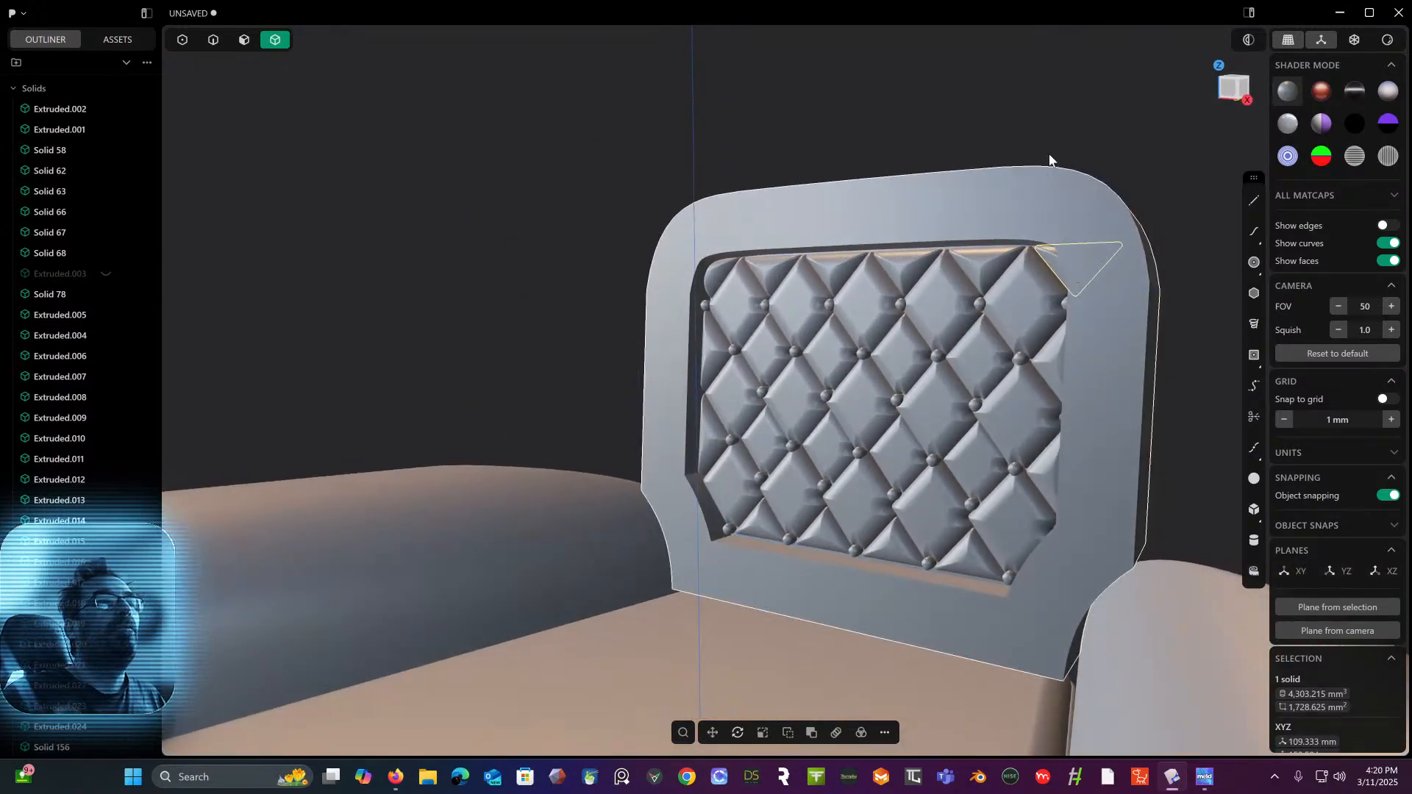
{"action": "left_click", "coordinate": [1057, 78]}
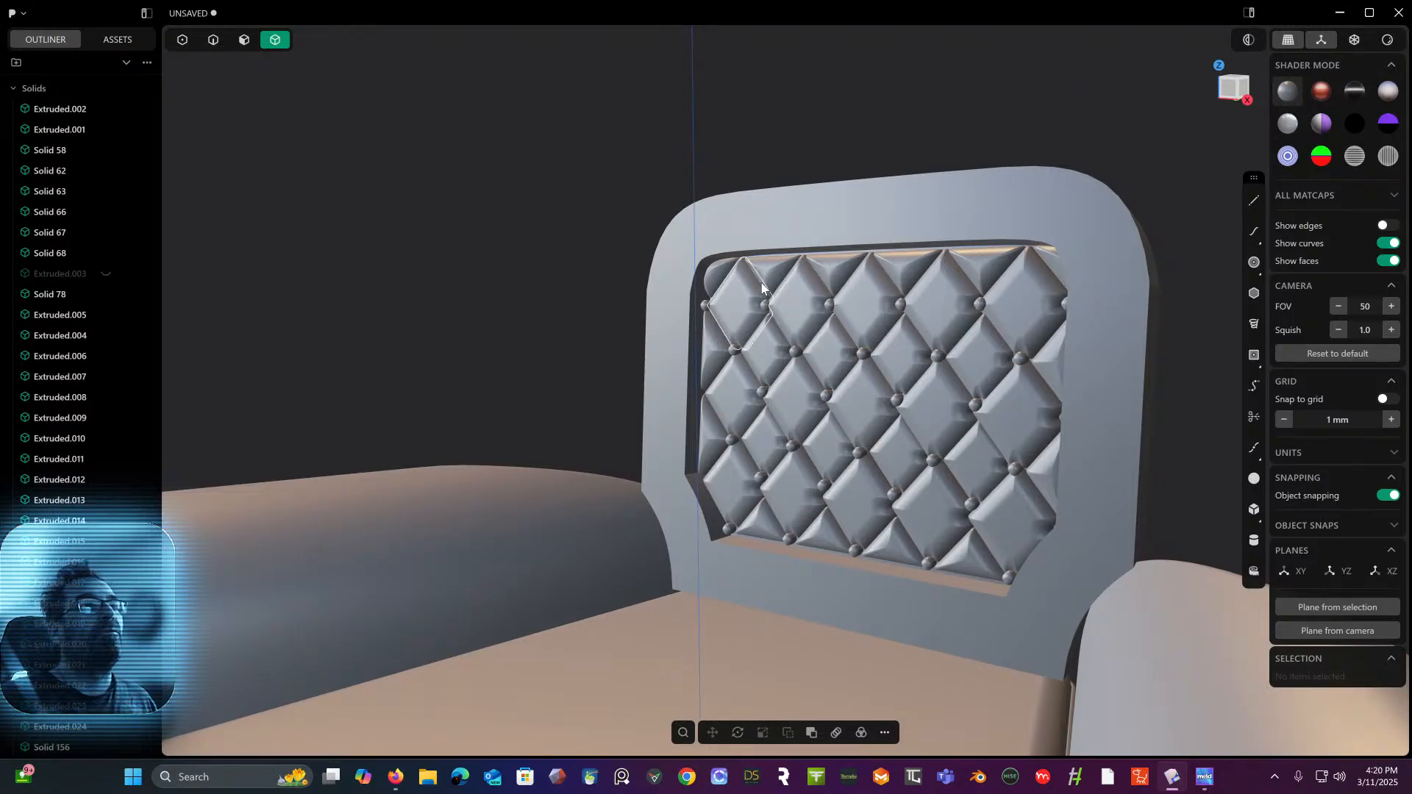
{"action": "left_click", "coordinate": [730, 316]}
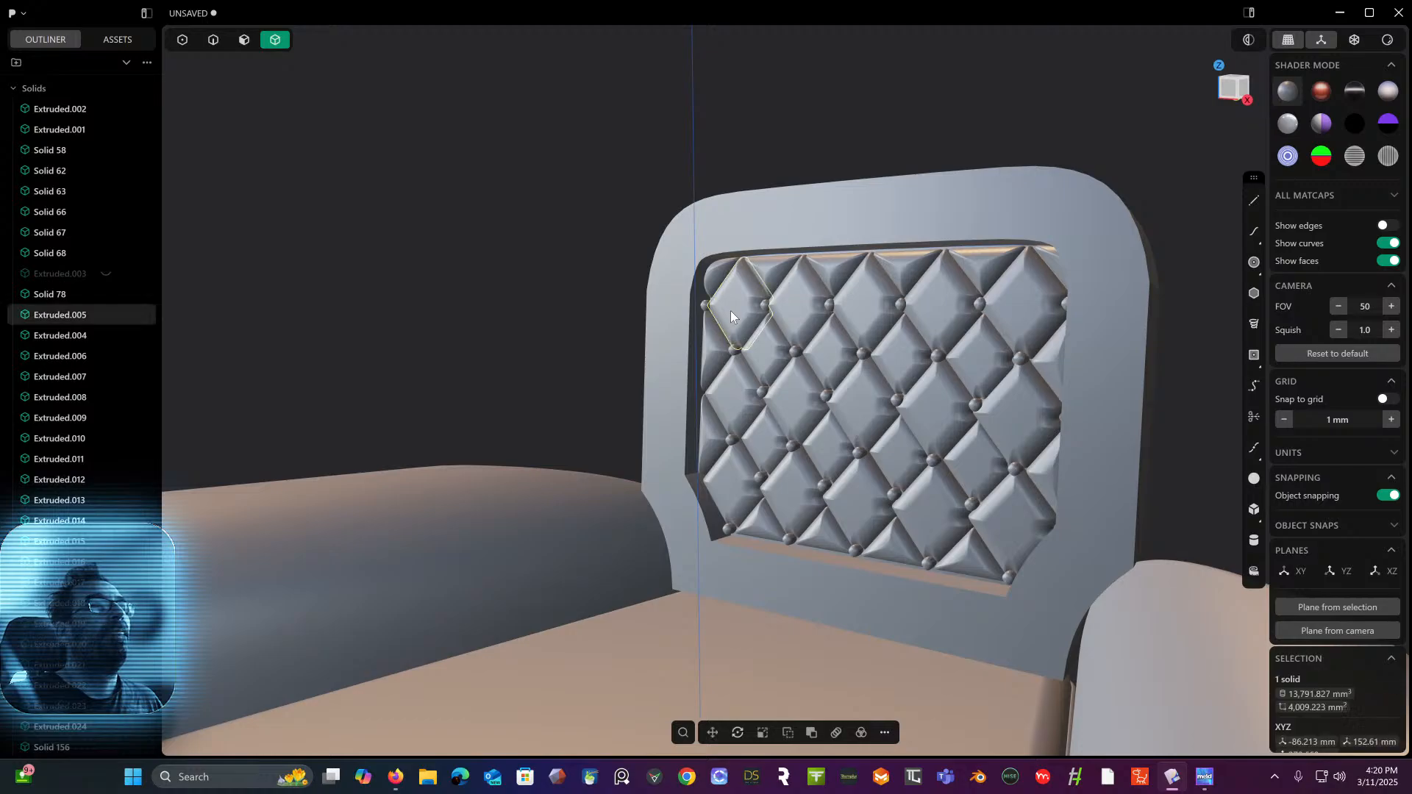
{"action": "left_click", "coordinate": [725, 278]}
{"action": "left_click", "coordinate": [777, 272]}
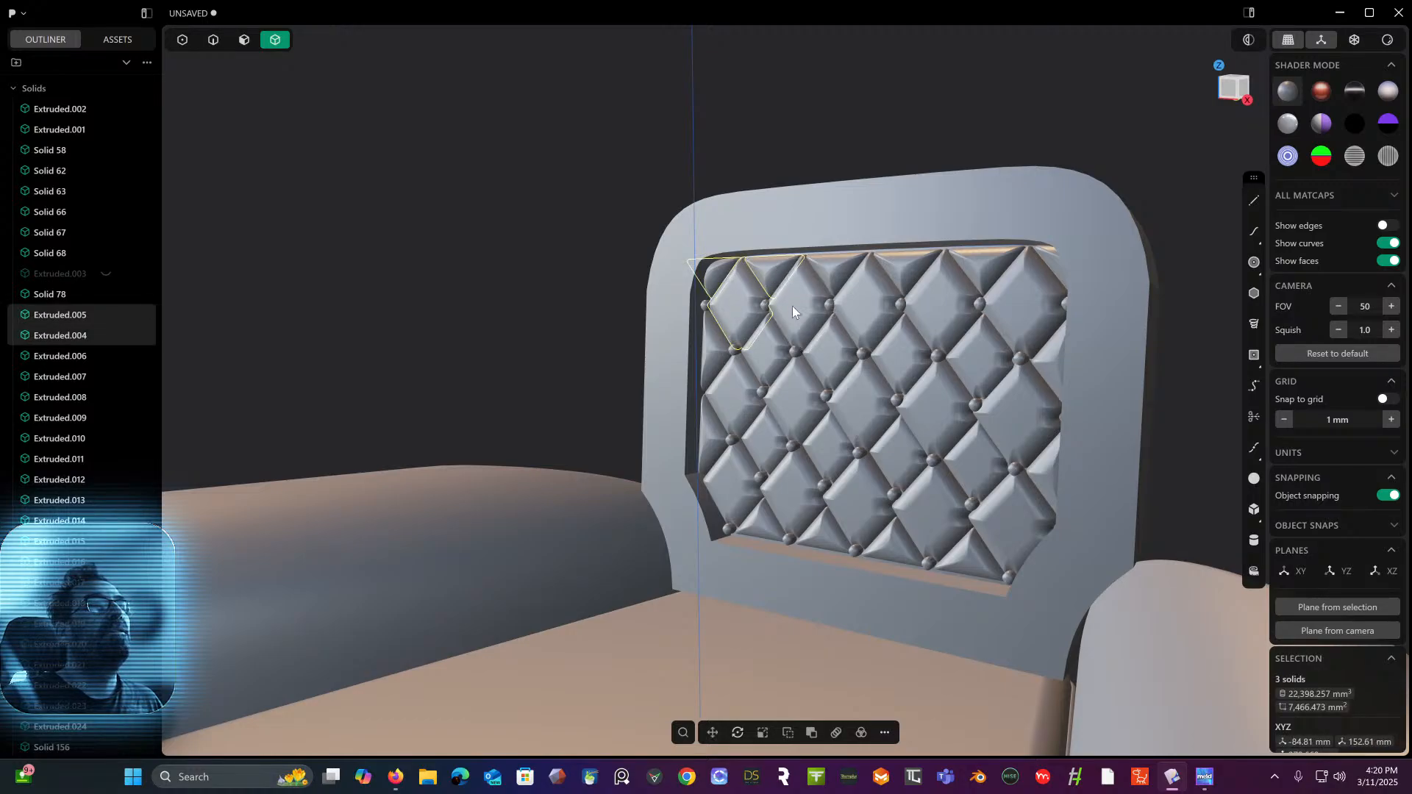
{"action": "left_click", "coordinate": [802, 290]}
{"action": "left_click", "coordinate": [854, 284]}
{"action": "left_click", "coordinate": [876, 272]}
{"action": "left_click", "coordinate": [894, 262]}
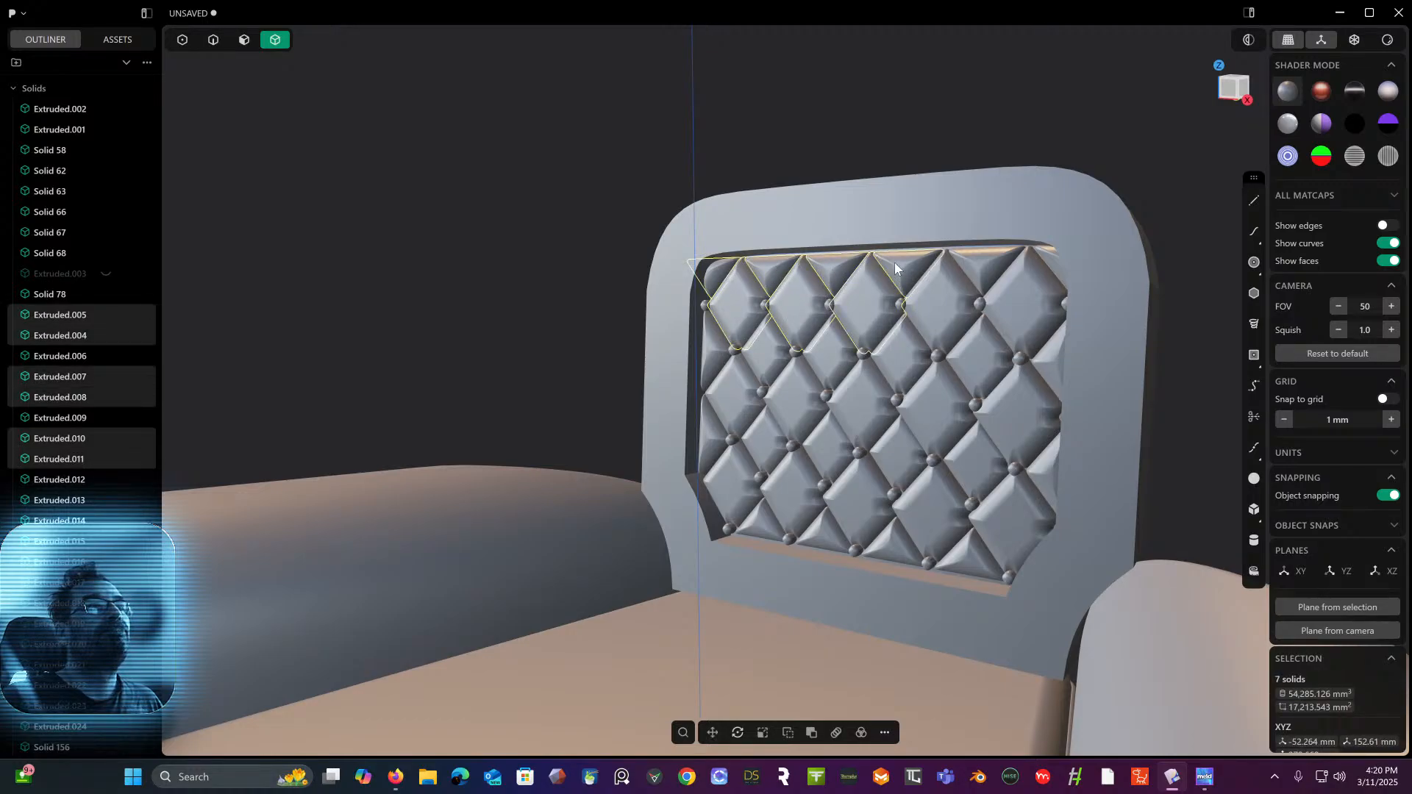
{"action": "left_click", "coordinate": [934, 296]}
{"action": "left_click", "coordinate": [979, 268]}
{"action": "left_click", "coordinate": [1050, 254]}
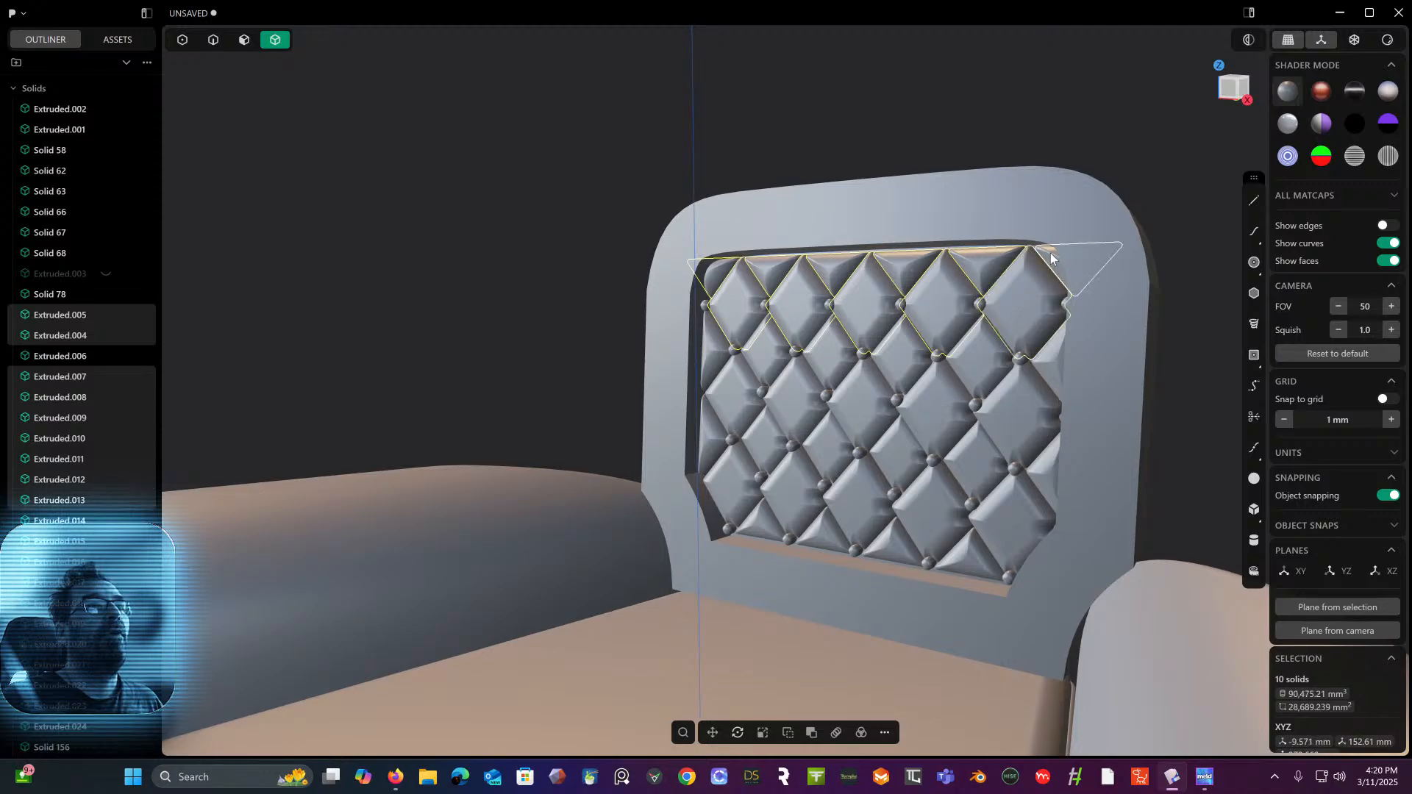
{"action": "left_click", "coordinate": [1047, 357]}
{"action": "left_click", "coordinate": [1027, 390]}
{"action": "left_click", "coordinate": [985, 355]}
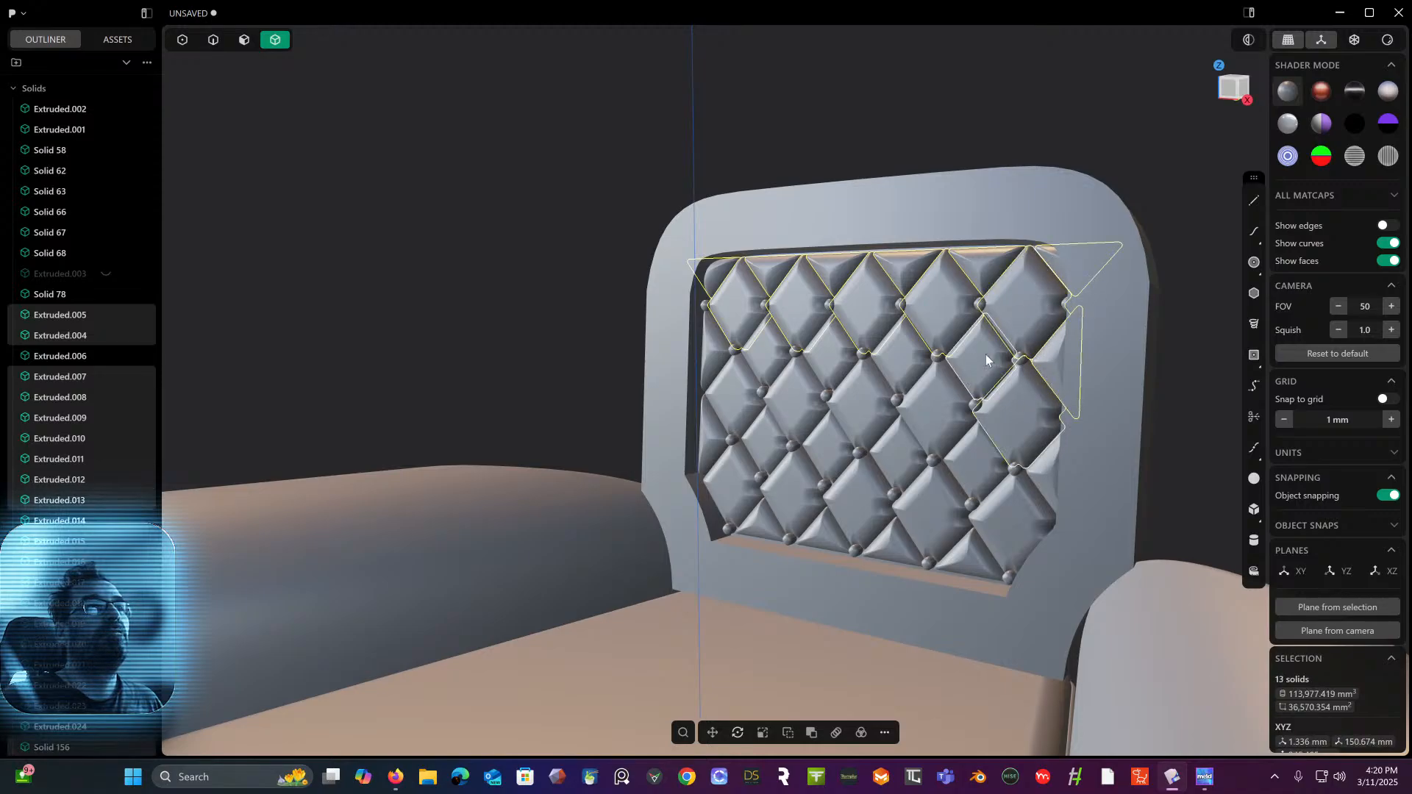
{"action": "left_click", "coordinate": [933, 409]}
{"action": "left_click", "coordinate": [949, 372]}
{"action": "left_click", "coordinate": [902, 352]}
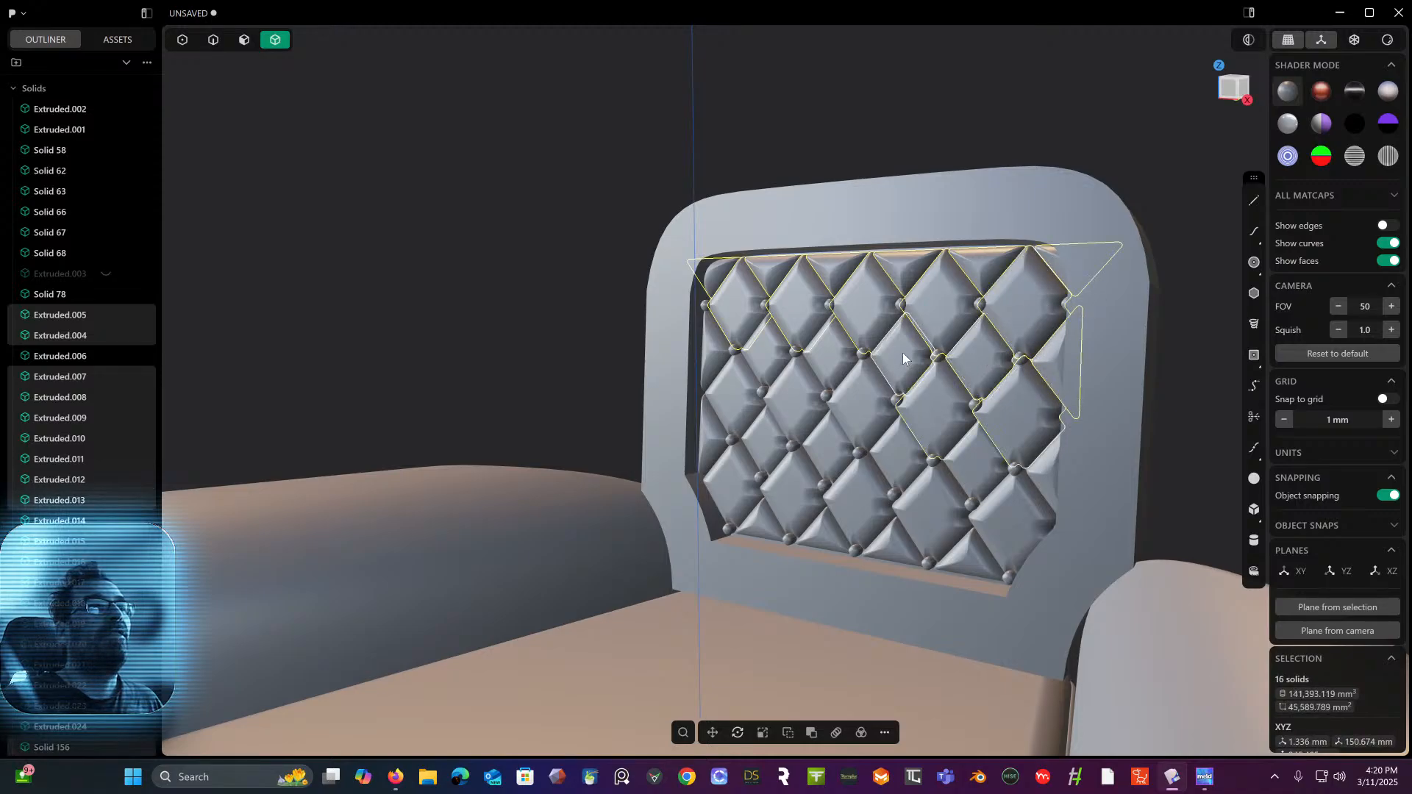
{"action": "left_click", "coordinate": [854, 399]}
{"action": "left_click", "coordinate": [820, 332]}
{"action": "left_click", "coordinate": [801, 364]}
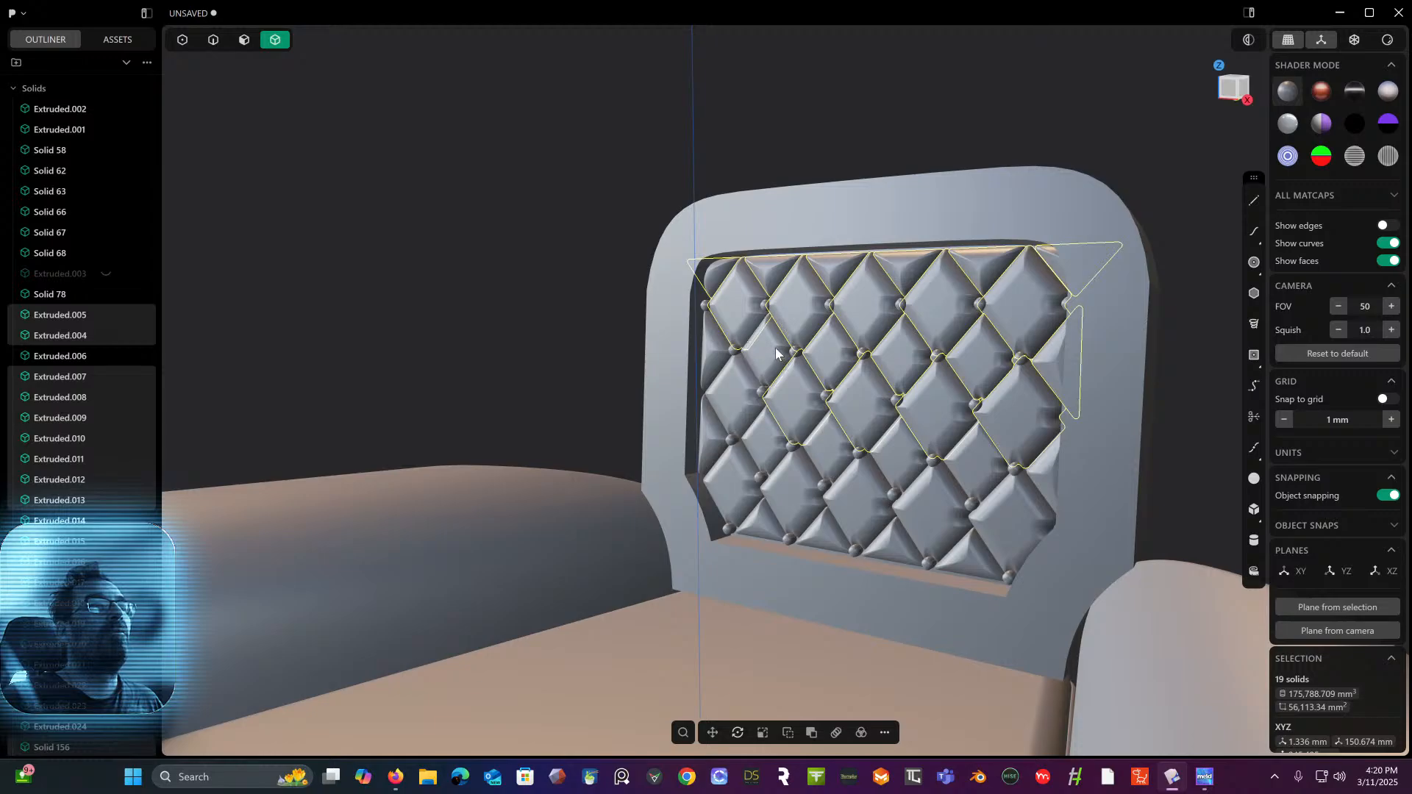
{"action": "left_click", "coordinate": [762, 357]}
{"action": "left_click", "coordinate": [717, 359]}
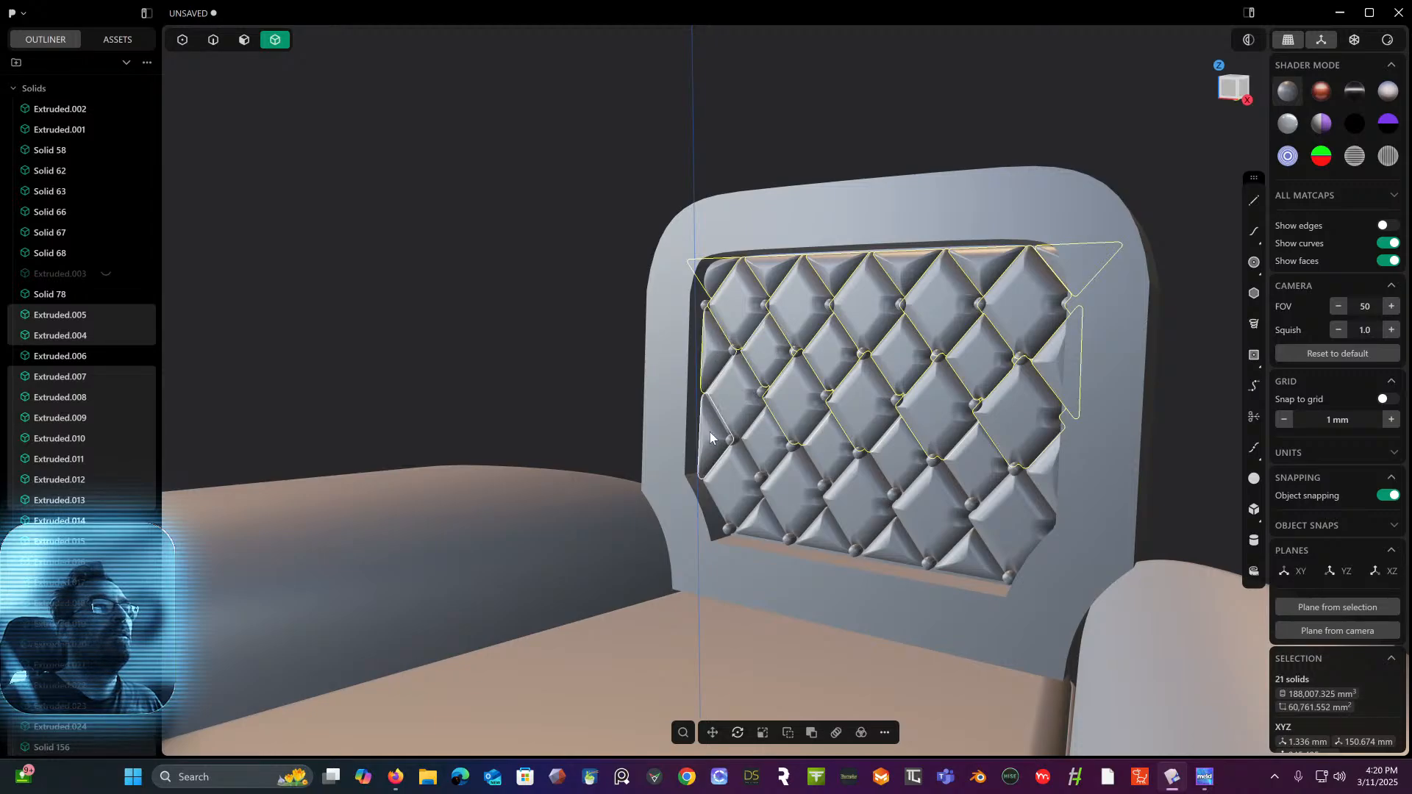
{"action": "left_click", "coordinate": [713, 428], "text": "shift"}
{"action": "left_click", "coordinate": [734, 471], "text": "shift"}
{"action": "left_click", "coordinate": [731, 392], "text": "shift"}
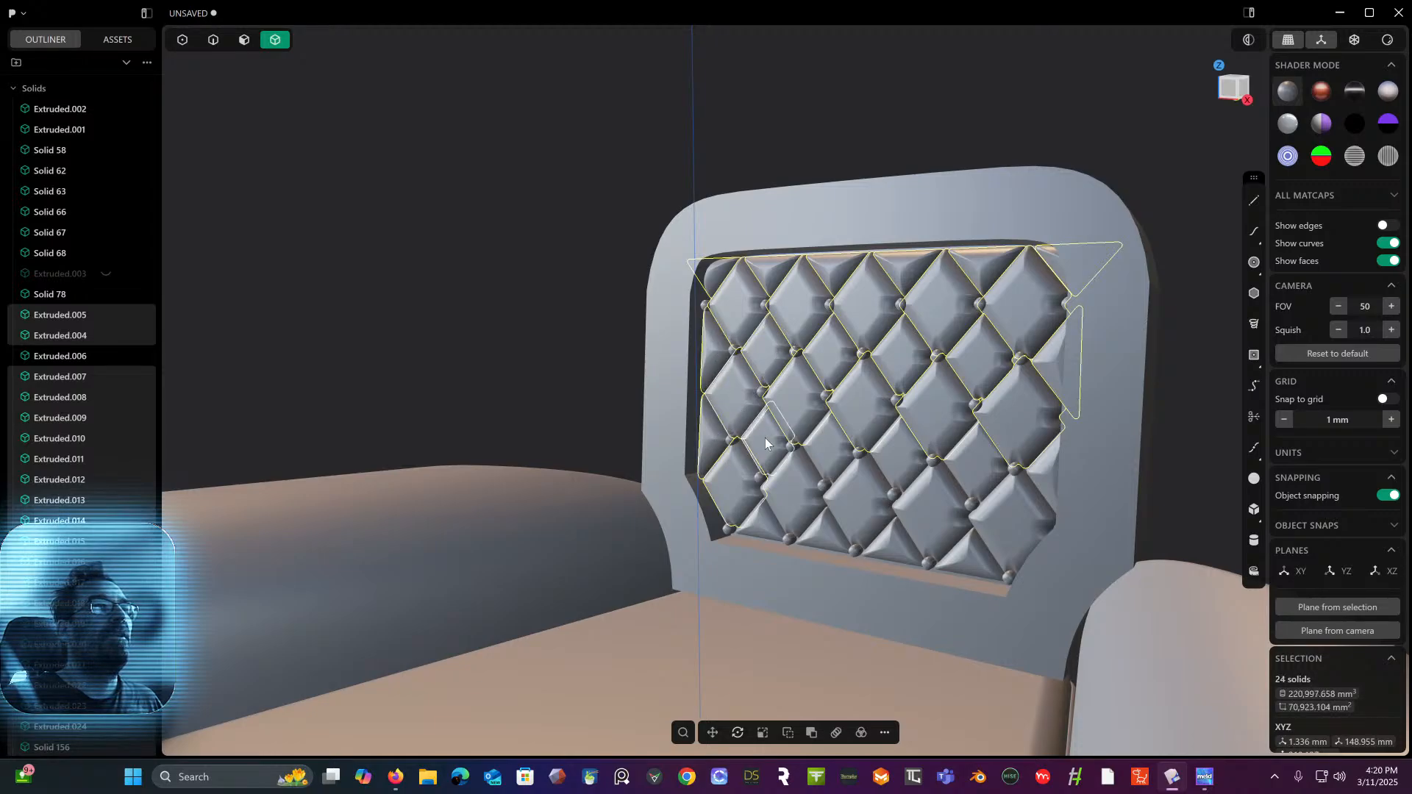
{"action": "left_click", "coordinate": [764, 439], "text": "shift"}
{"action": "left_click", "coordinate": [779, 472], "text": "shift"}
{"action": "left_click", "coordinate": [823, 439], "text": "shift"}
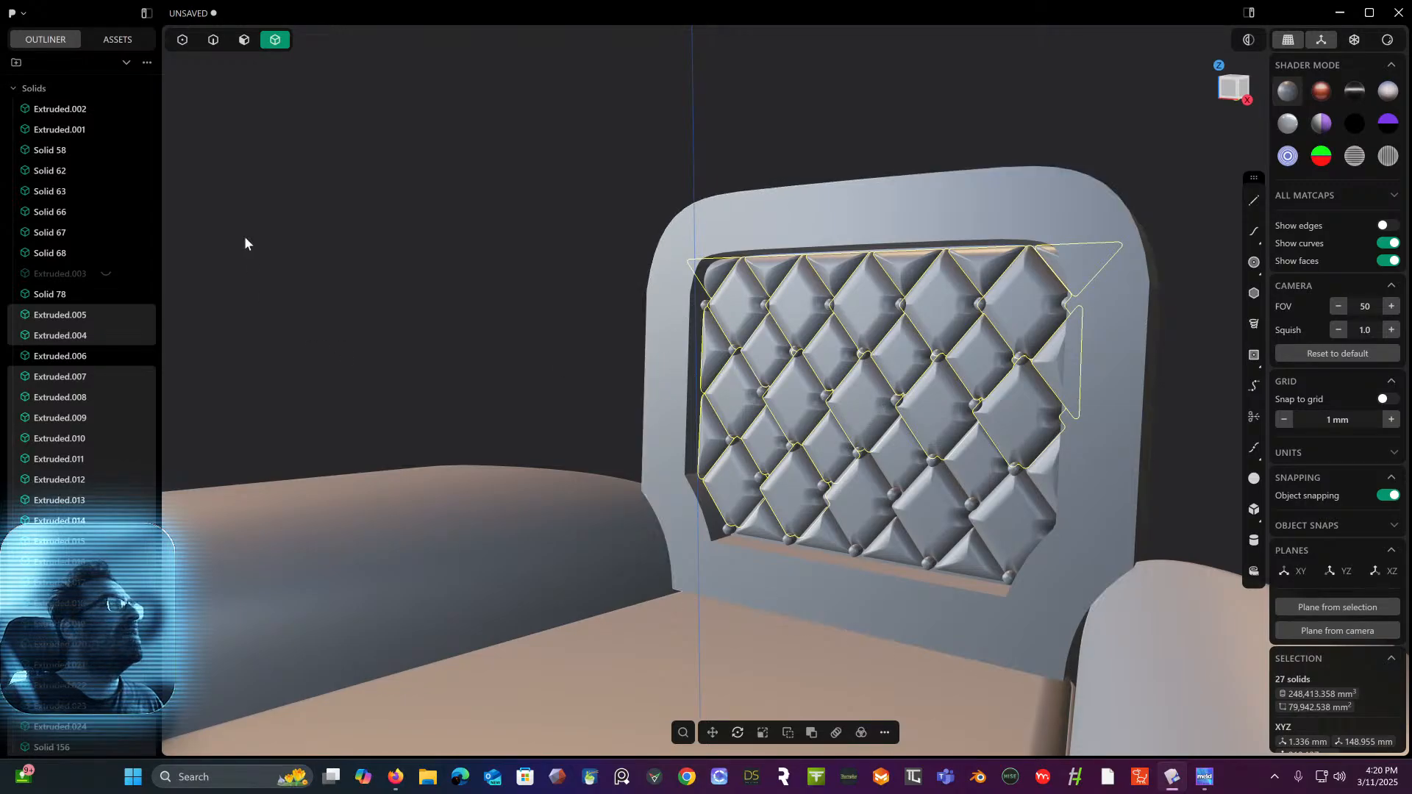
{"action": "left_click", "coordinate": [441, 156]}
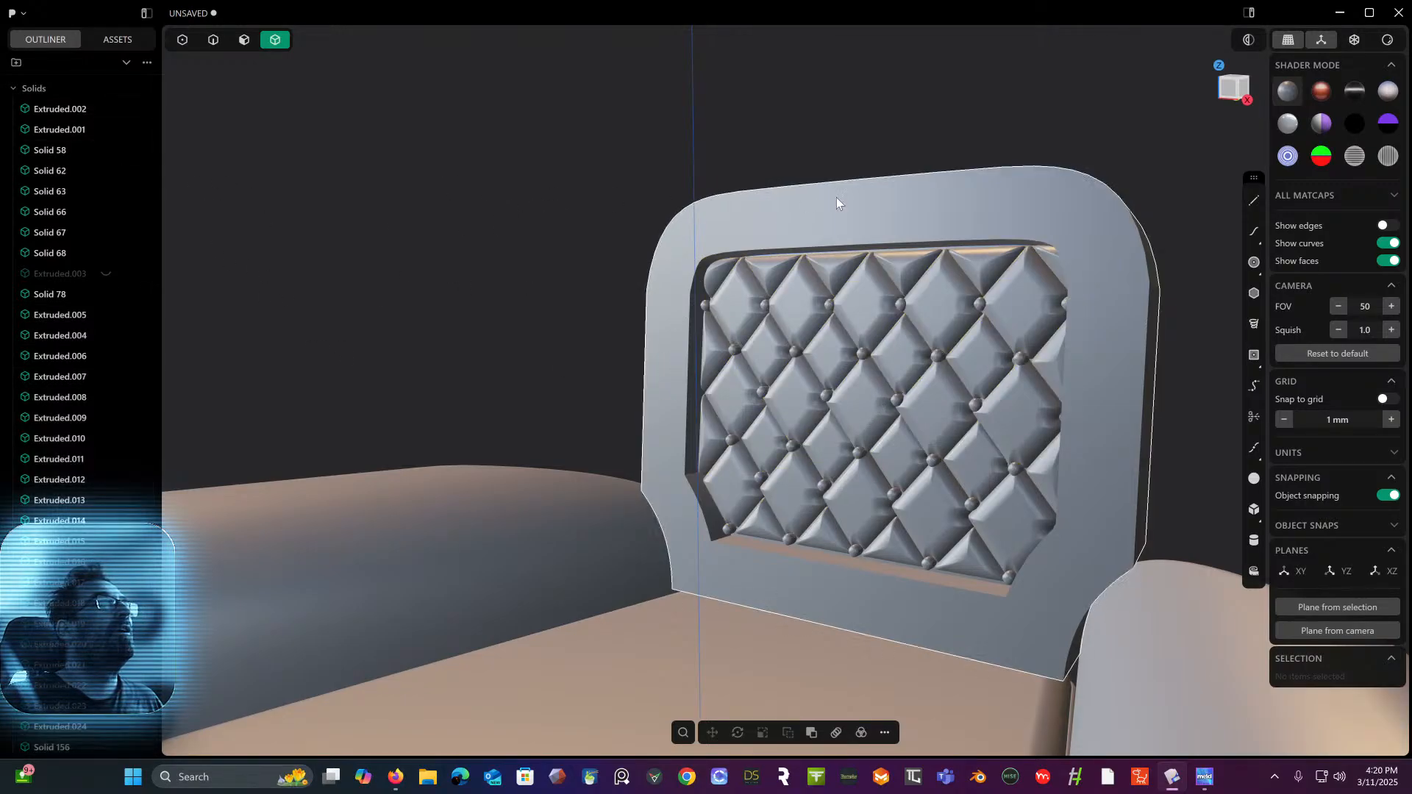
- Hide the backrest frame around the tufted panel
{"action": "left_click", "coordinate": [837, 205]}
{"action": "key", "text": "h"}
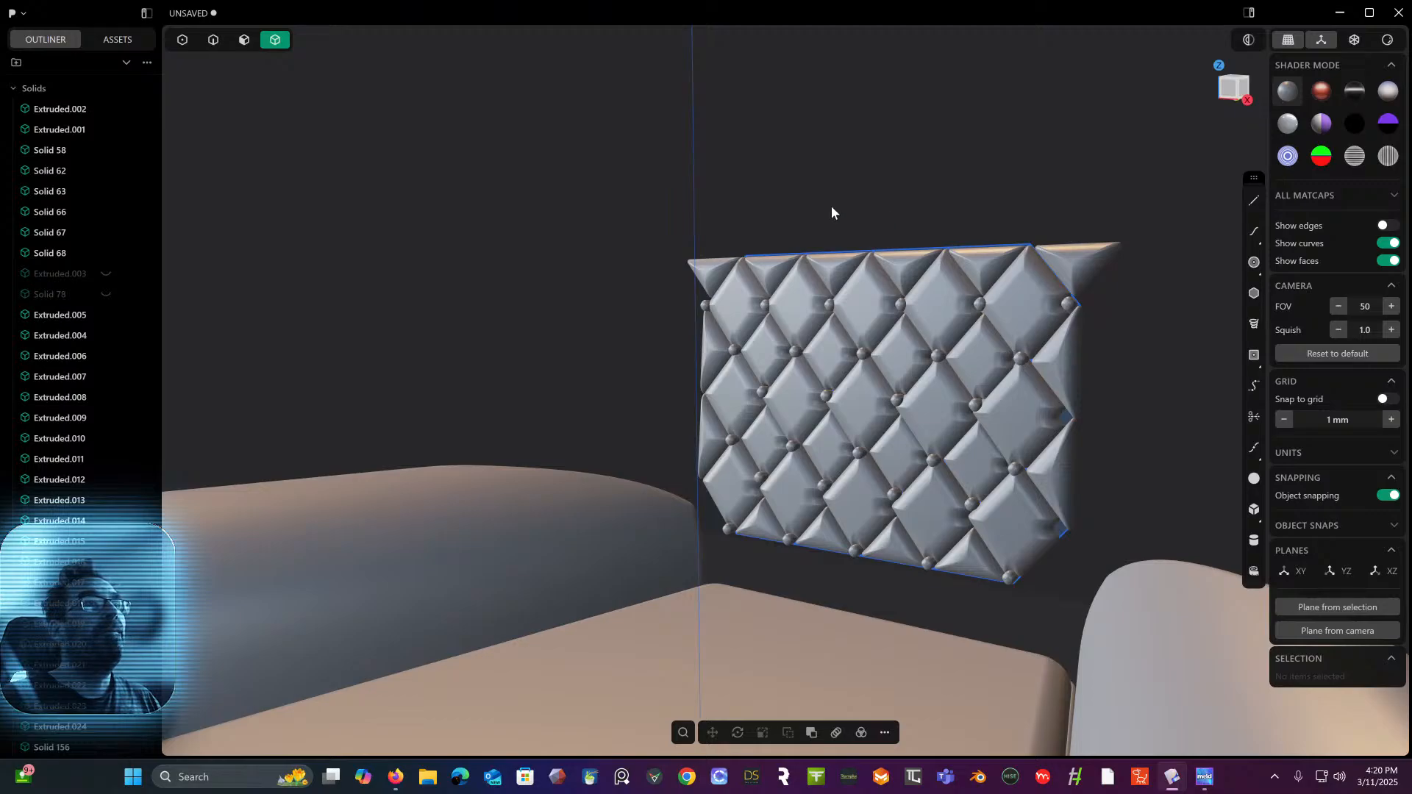
{"action": "middle_click_drag", "start_coordinate": [832, 205], "coordinate": [899, 177]}
- Select all tufted cushions and buttons of the backrest together and combine them with a Boolean Union
{"action": "left_click_drag", "start_coordinate": [485, 229], "coordinate": [1025, 634]}
{"action": "mouse_move", "coordinate": [926, 454]}
{"action": "middle_mouse_down"}
{"action": "mouse_move", "coordinate": [889, 488]}
{"action": "mouse_move", "coordinate": [904, 460]}
{"action": "middle_mouse_up"}
{"action": "key", "text": "b"}
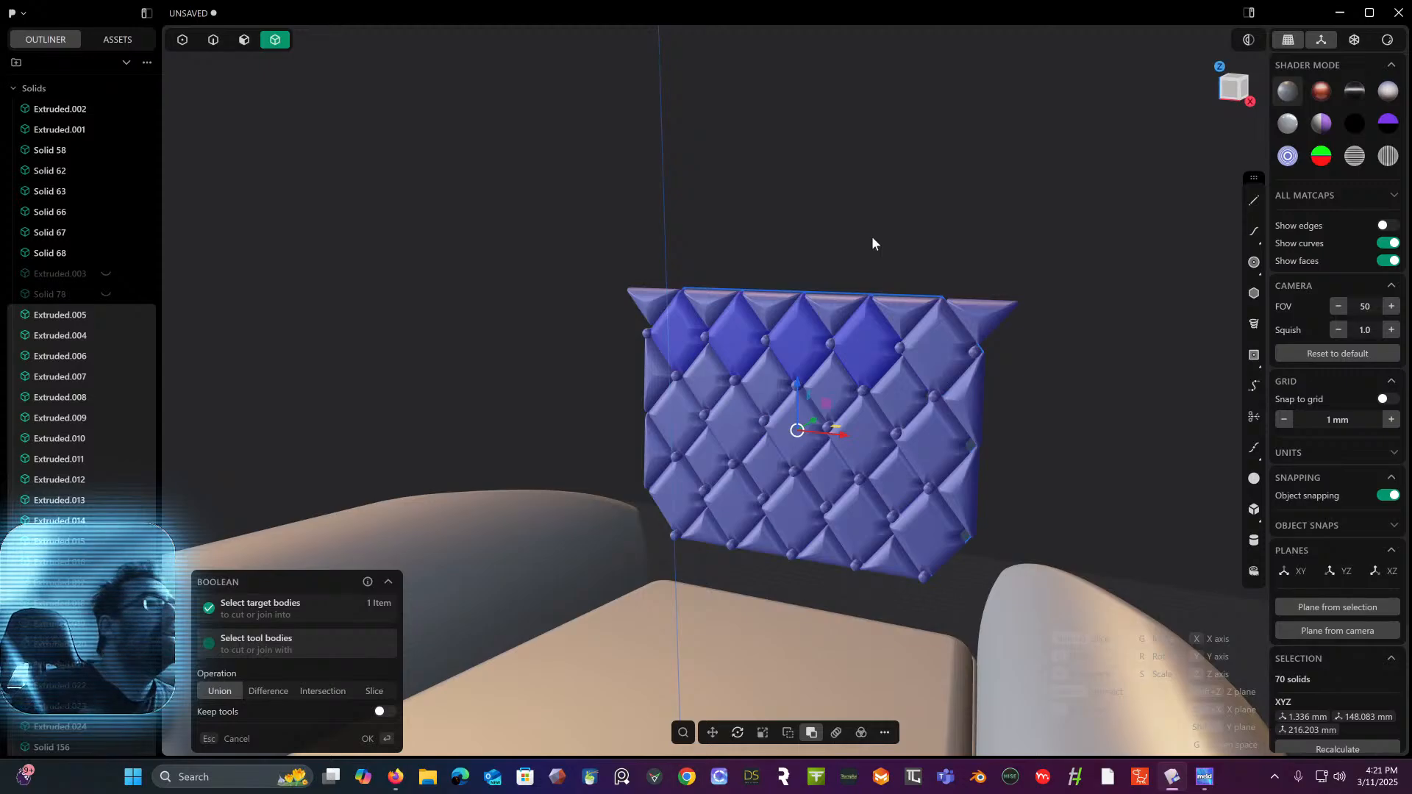
{"action": "middle_click_drag", "start_coordinate": [871, 236], "coordinate": [901, 235]}
{"action": "key", "text": "Return"}
{"action": "scroll", "coordinate": [783, 292], "scroll_direction": "up", "scroll_amount": 2}
{"action": "left_click", "coordinate": [774, 234]}
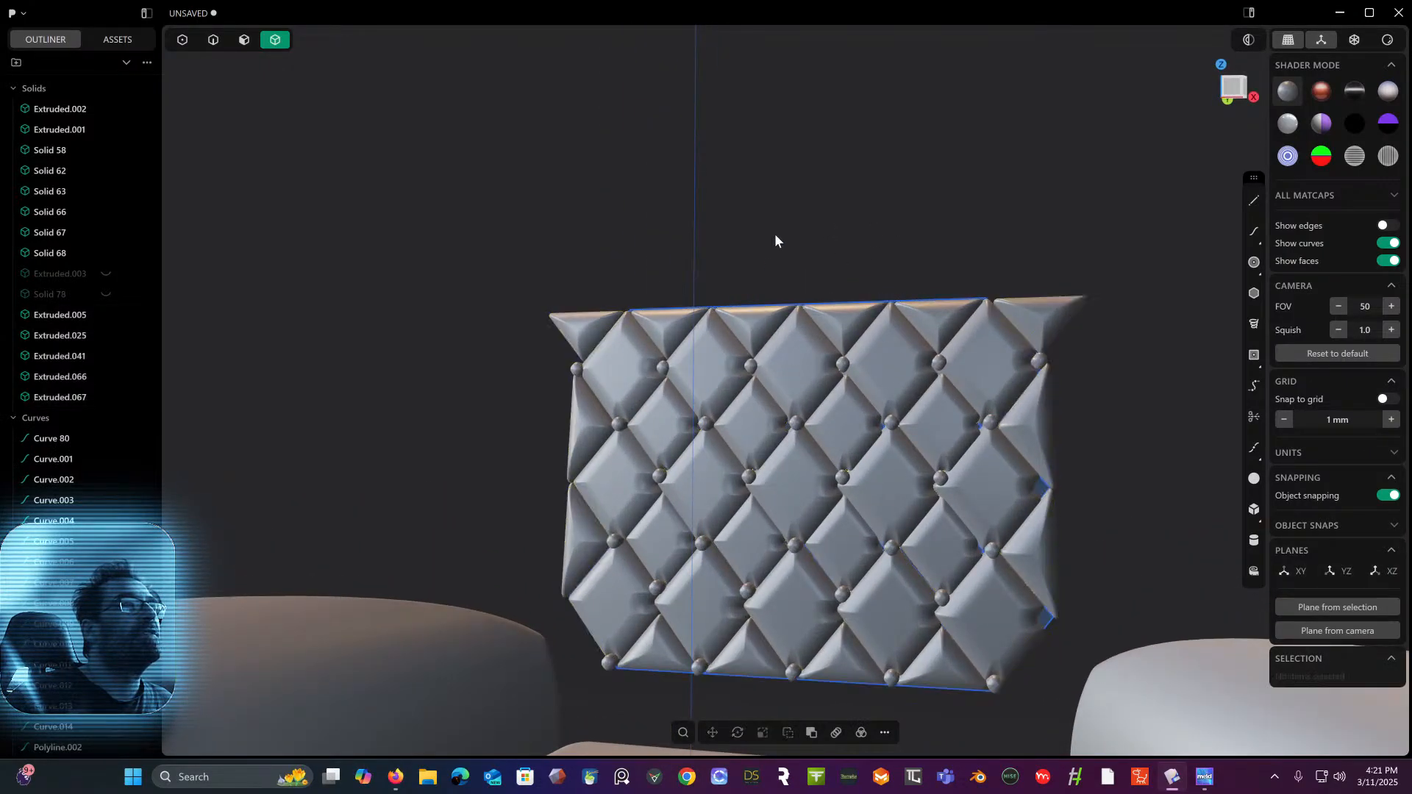
- Delete all leftover construction curves, from Curve 80 through Polyline.003
{"action": "middle_click_drag", "start_coordinate": [813, 345], "coordinate": [770, 391]}
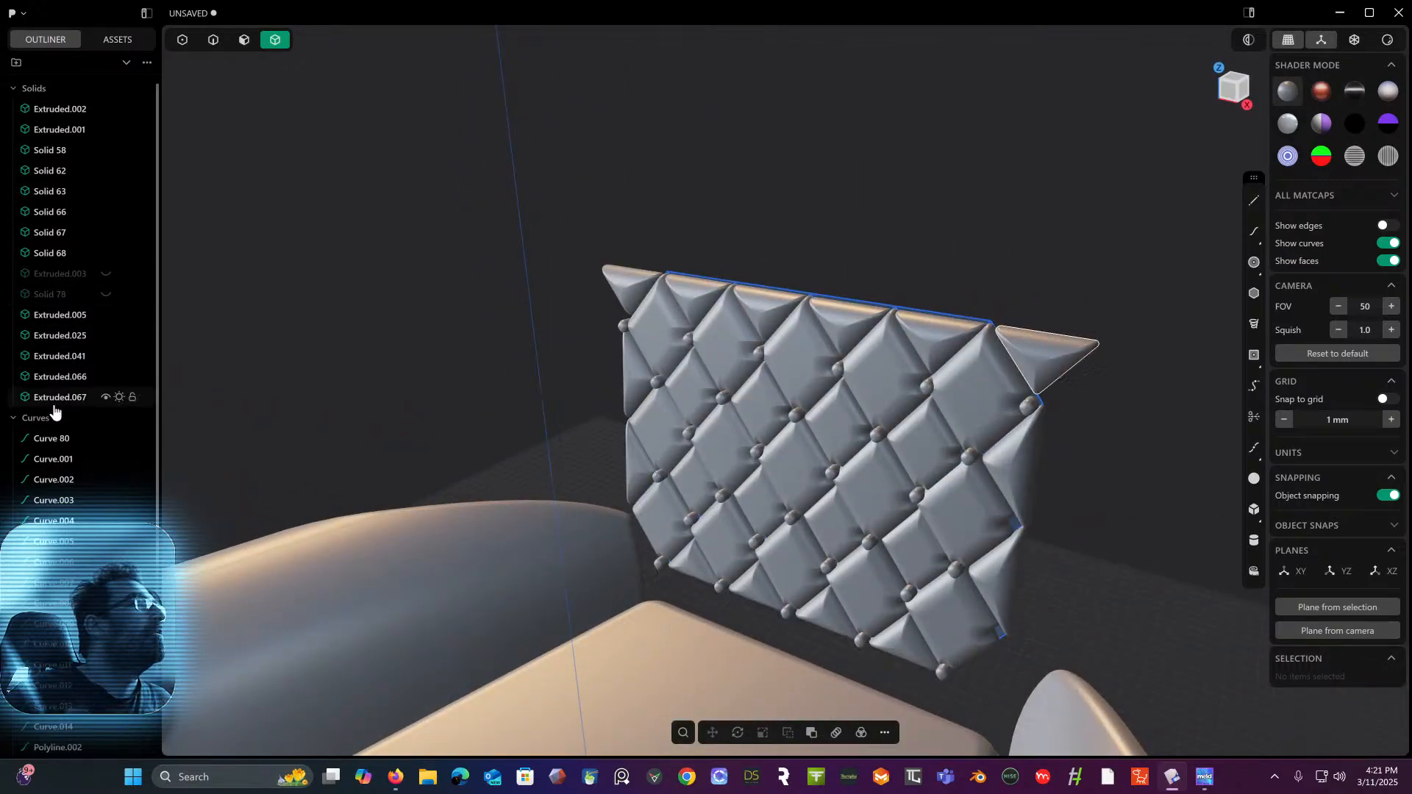
{"action": "left_click", "coordinate": [57, 437]}
{"action": "scroll", "coordinate": [62, 412], "scroll_direction": "down", "scroll_amount": 2}
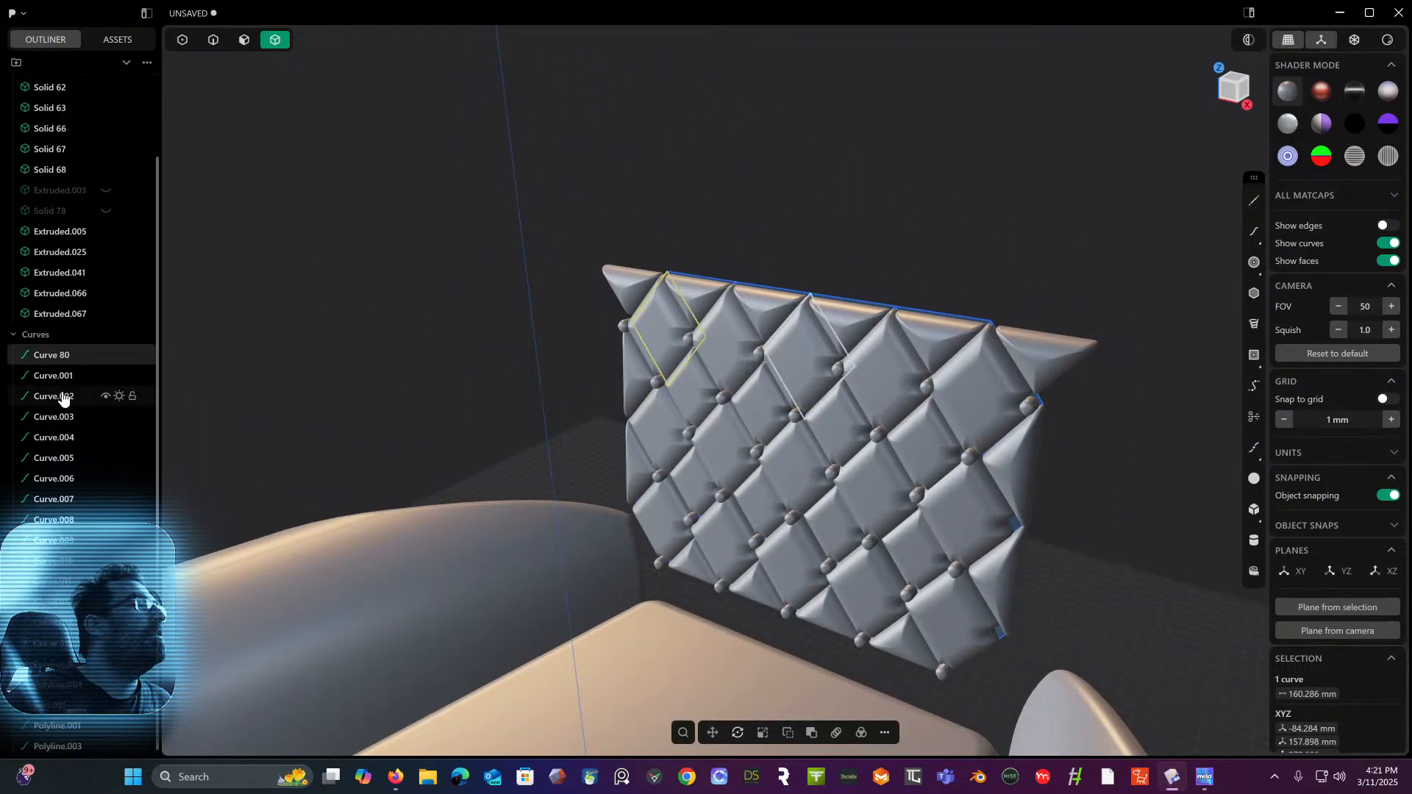
{"action": "left_click", "coordinate": [55, 748], "text": "shift"}
{"action": "key", "text": "Delete"}
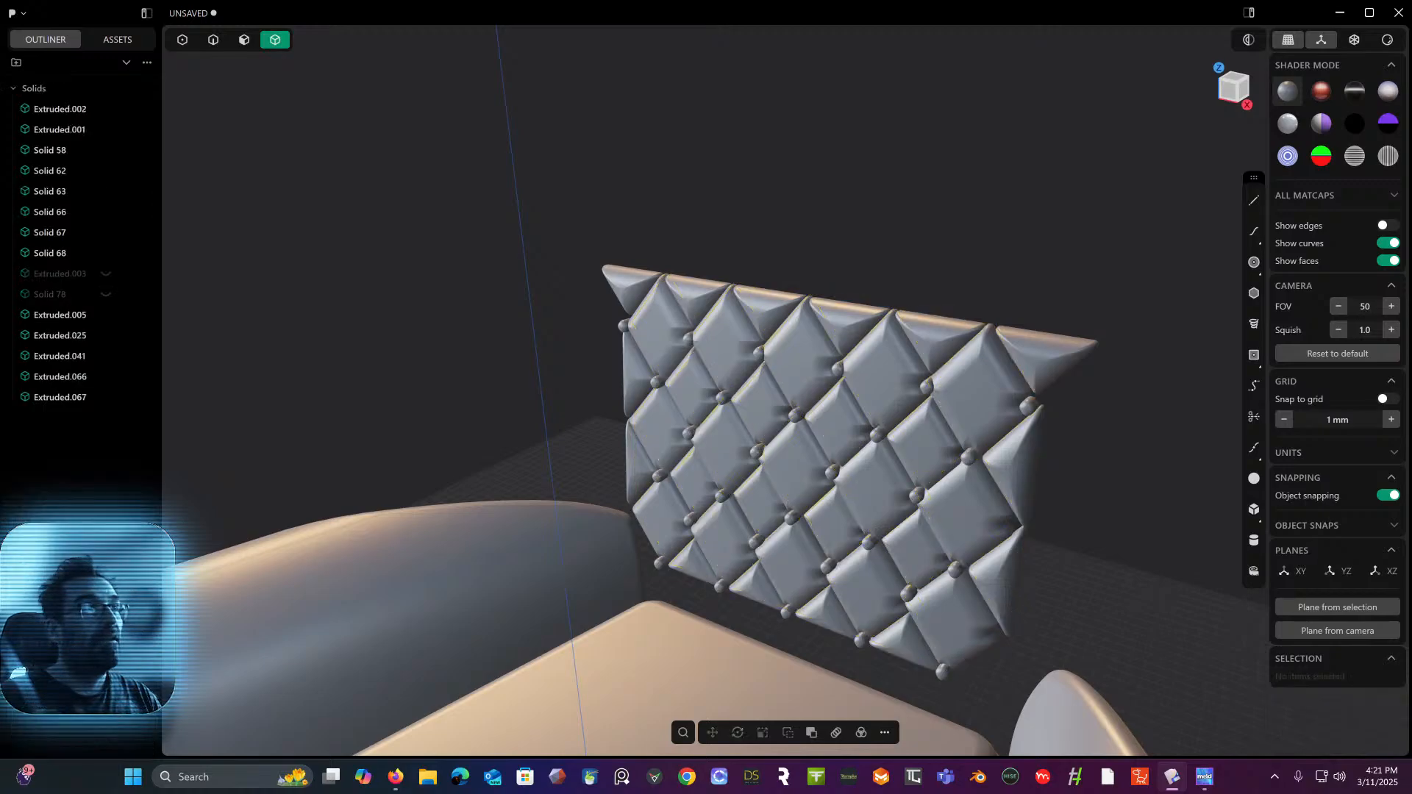
- Move the separate upper-left corner cushion Extruded.066 inward along X by about 1.5 mm against its neighbouring cushion
{"action": "key", "text": "KP_1"}
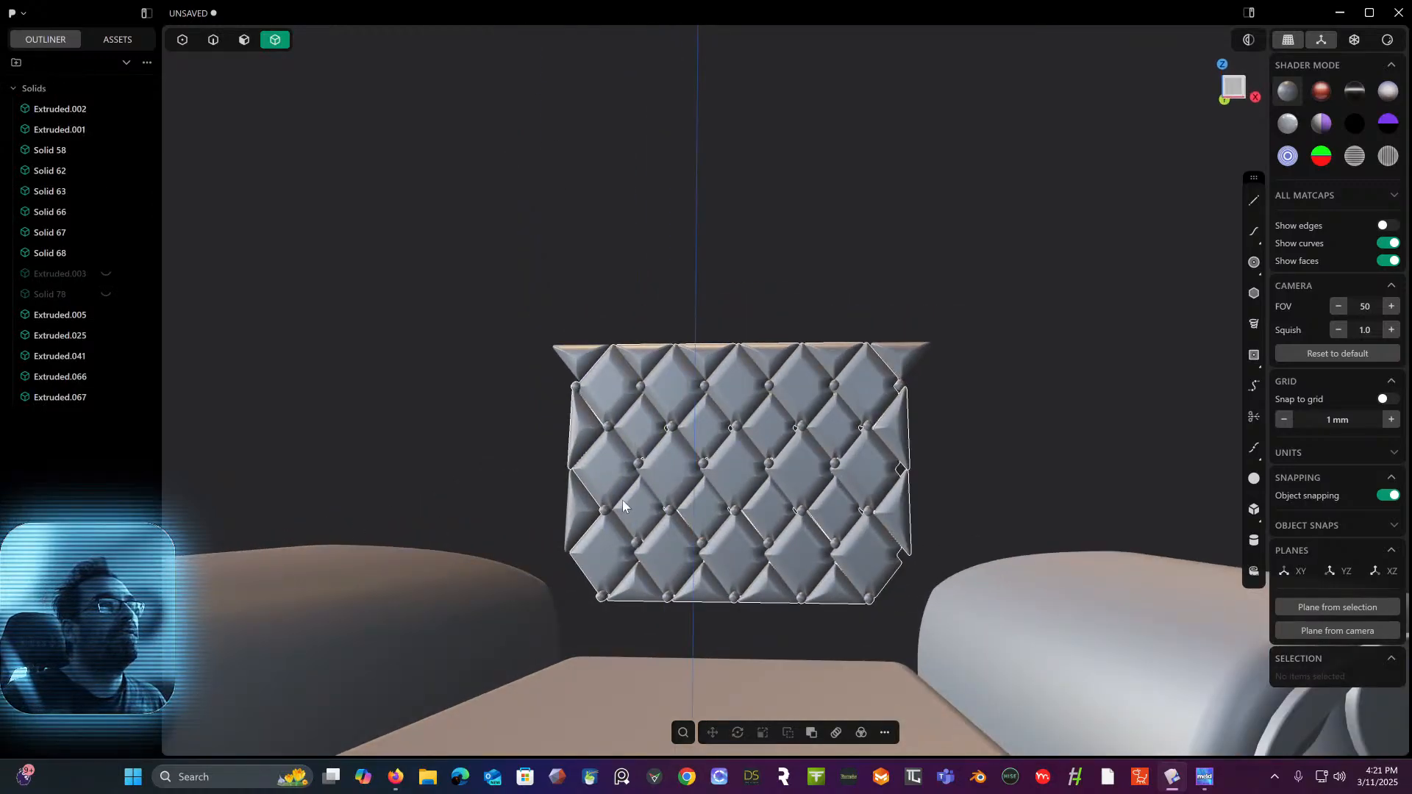
{"action": "left_click", "coordinate": [622, 500]}
{"action": "middle_click_drag", "start_coordinate": [622, 500], "coordinate": [626, 354]}
{"action": "left_click", "coordinate": [586, 352]}
{"action": "scroll", "coordinate": [618, 351], "scroll_direction": "up", "scroll_amount": 5}
{"action": "key", "text": "g"}
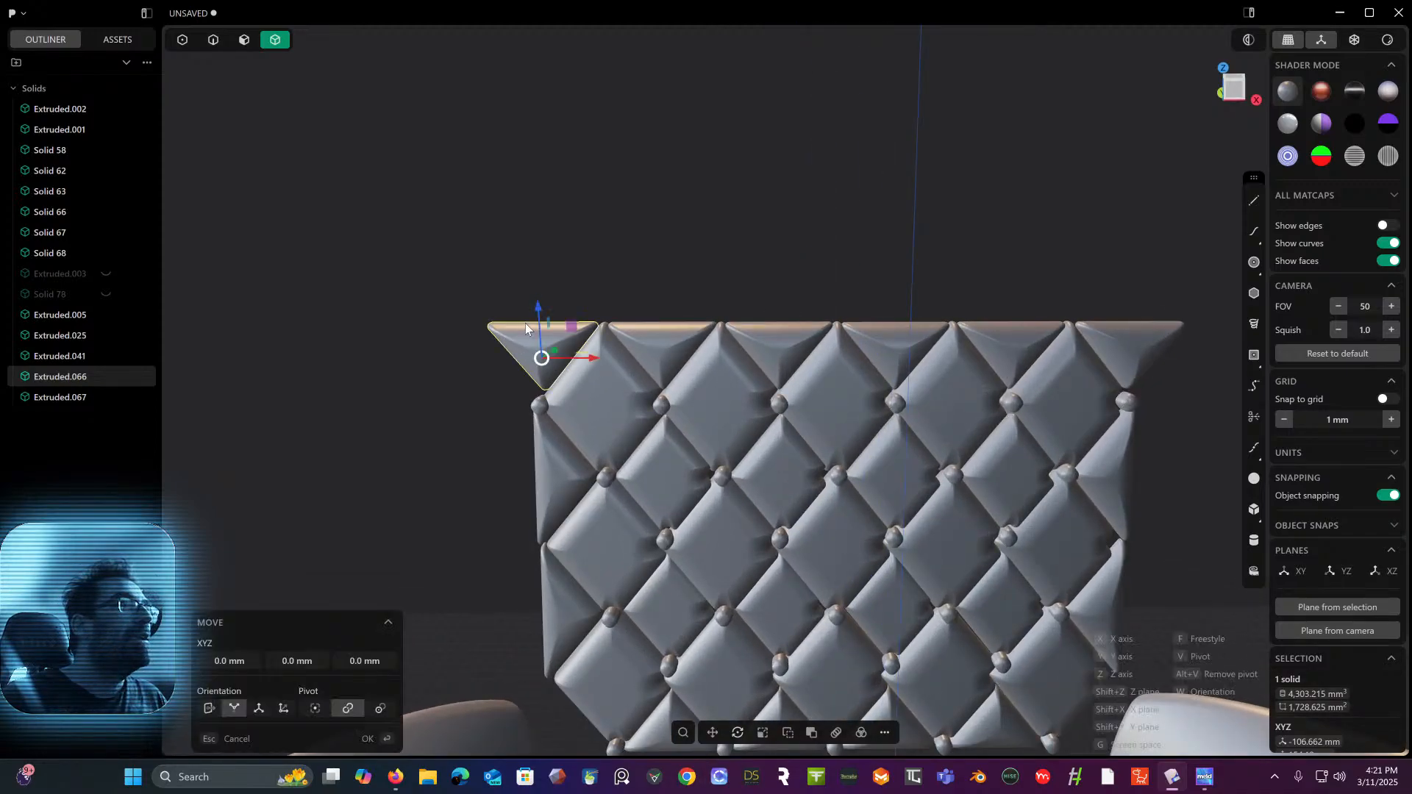
{"action": "left_click_drag", "start_coordinate": [596, 358], "coordinate": [598, 359]}
{"action": "middle_click_drag", "start_coordinate": [672, 271], "coordinate": [1015, 358]}
{"action": "key", "text": "Return"}
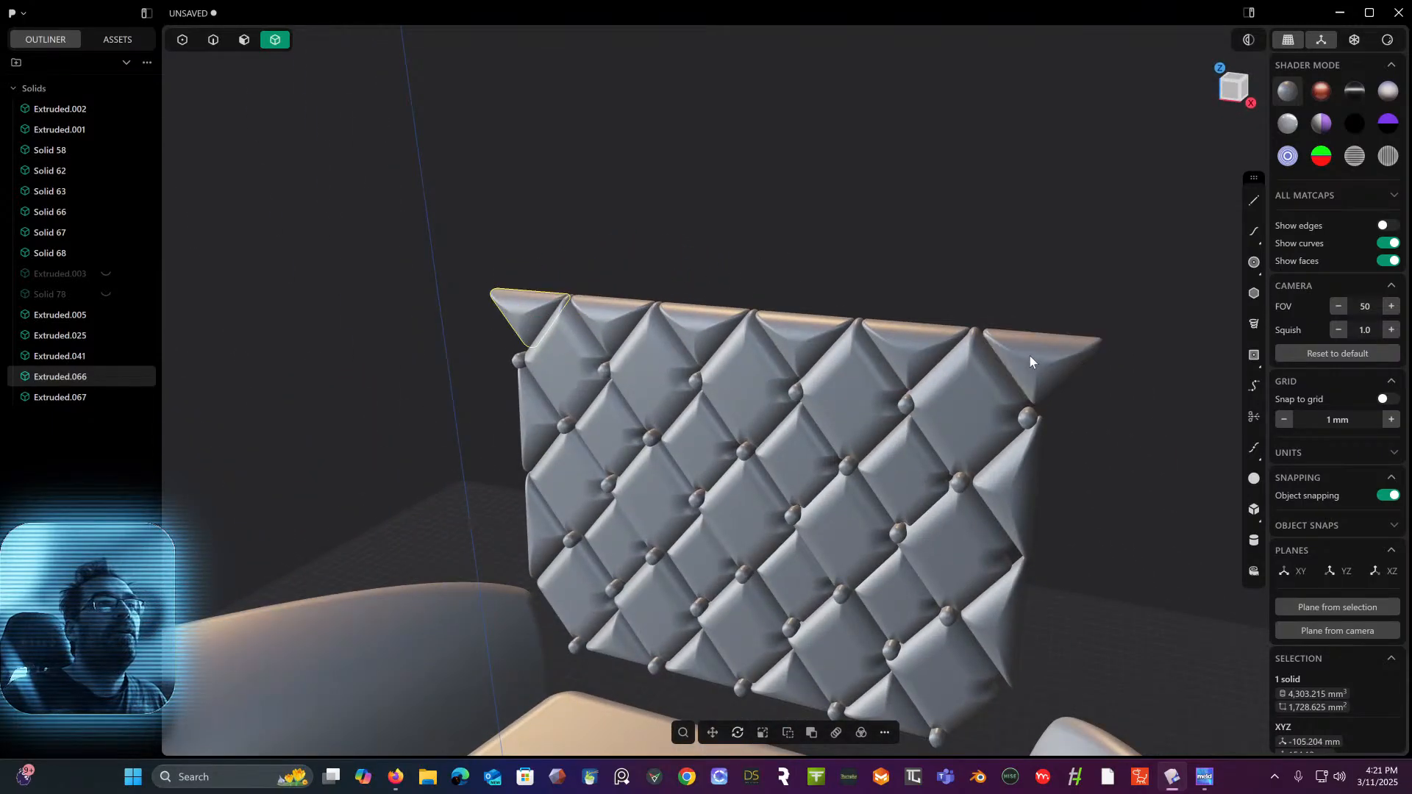
- Move the separate upper-right corner cushion Extruded.067 inward along X by about 1.3 mm against its neighbouring cushion
{"action": "left_click", "coordinate": [1023, 358]}
{"action": "key", "text": "g"}
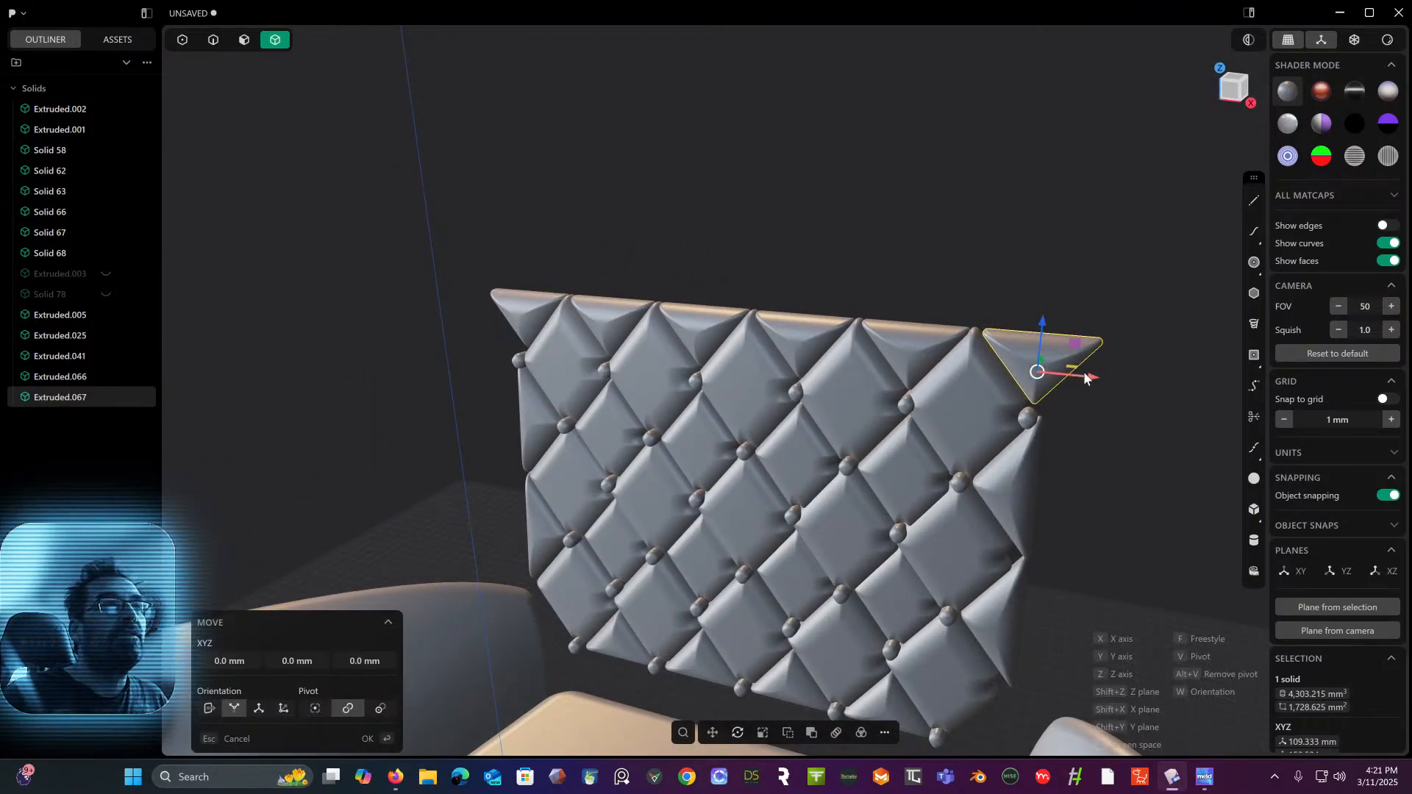
{"action": "left_click_drag", "start_coordinate": [1083, 372], "coordinate": [1079, 372]}
{"action": "key", "text": "Return"}
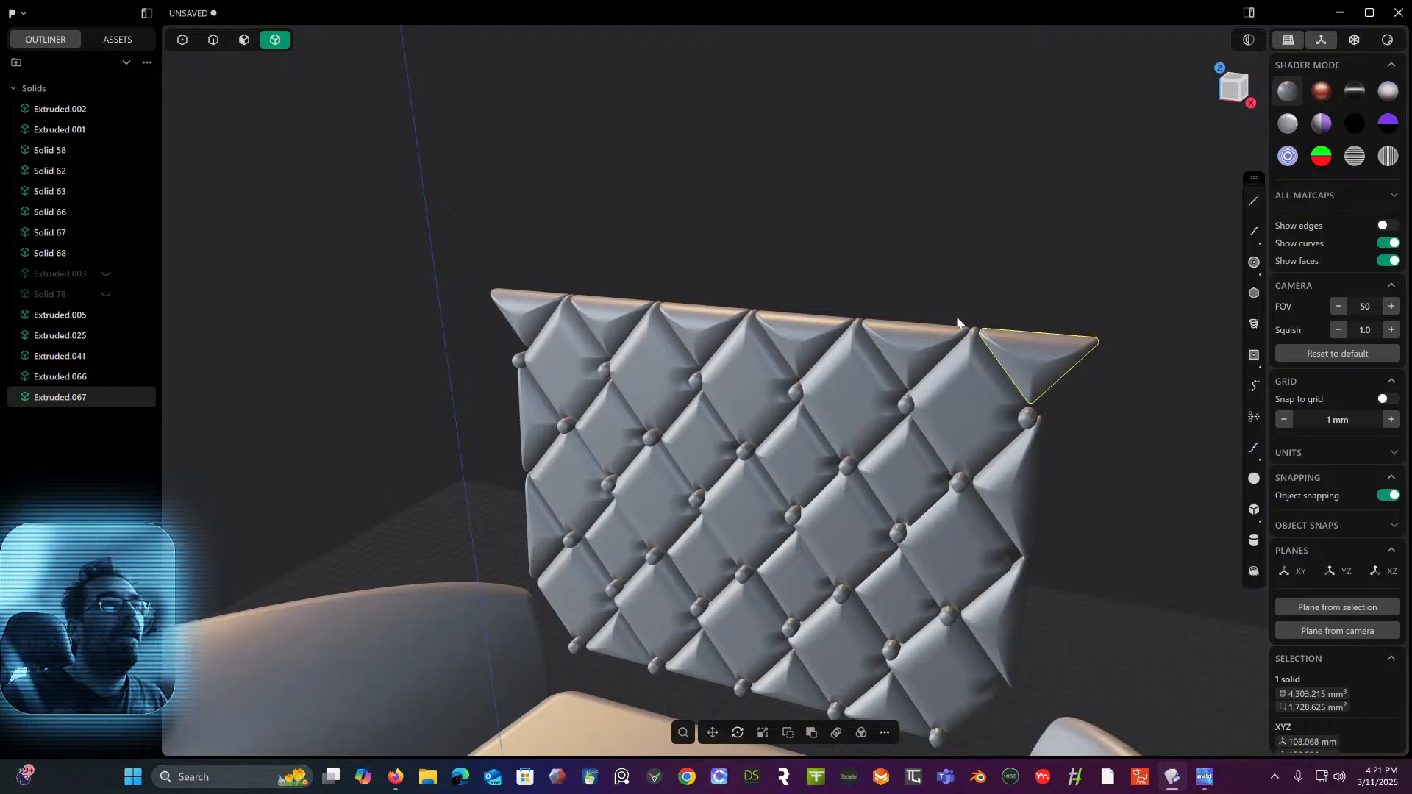
- Combine the main tufted panel with both upper corner cushions using a Boolean Union
{"action": "left_click", "coordinate": [938, 387]}
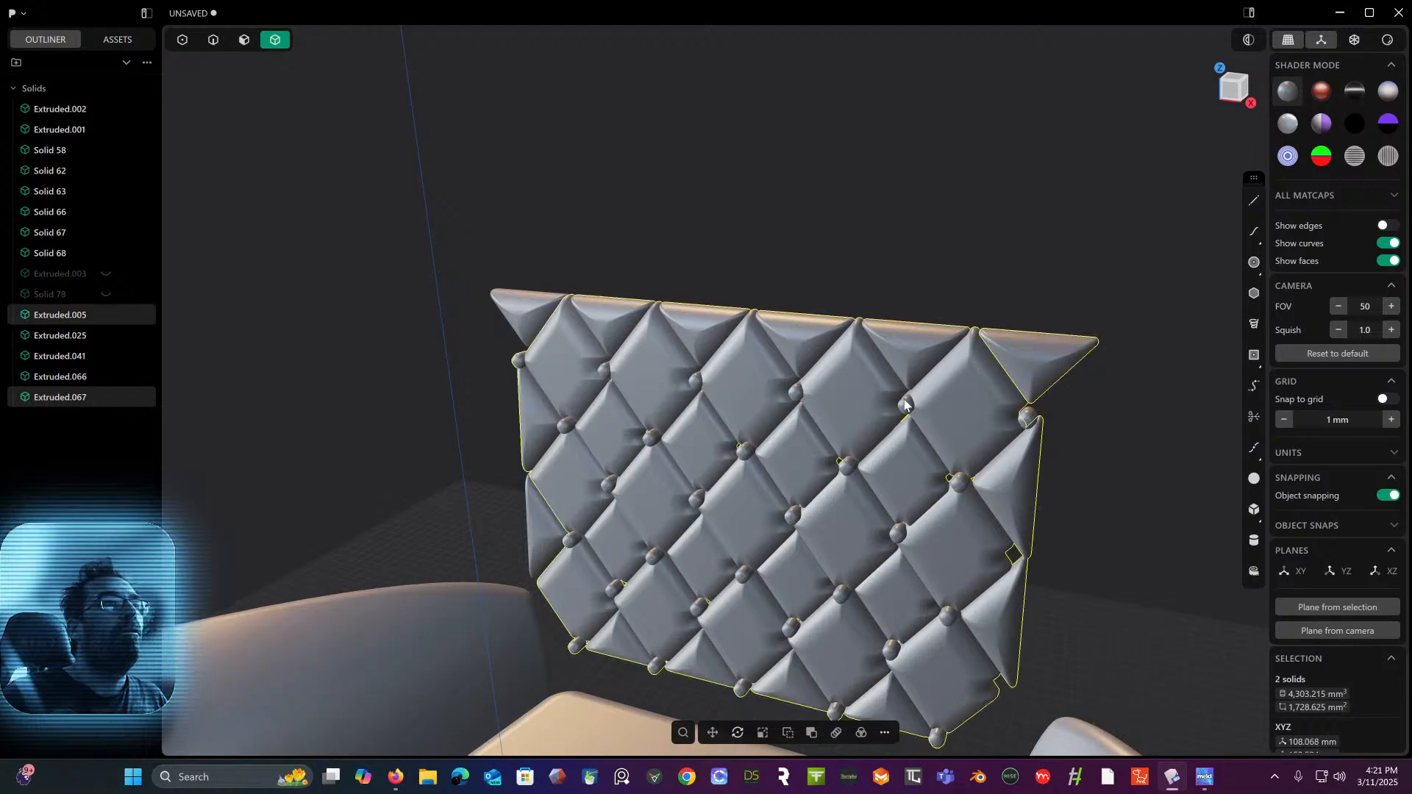
{"action": "left_click", "coordinate": [528, 311]}
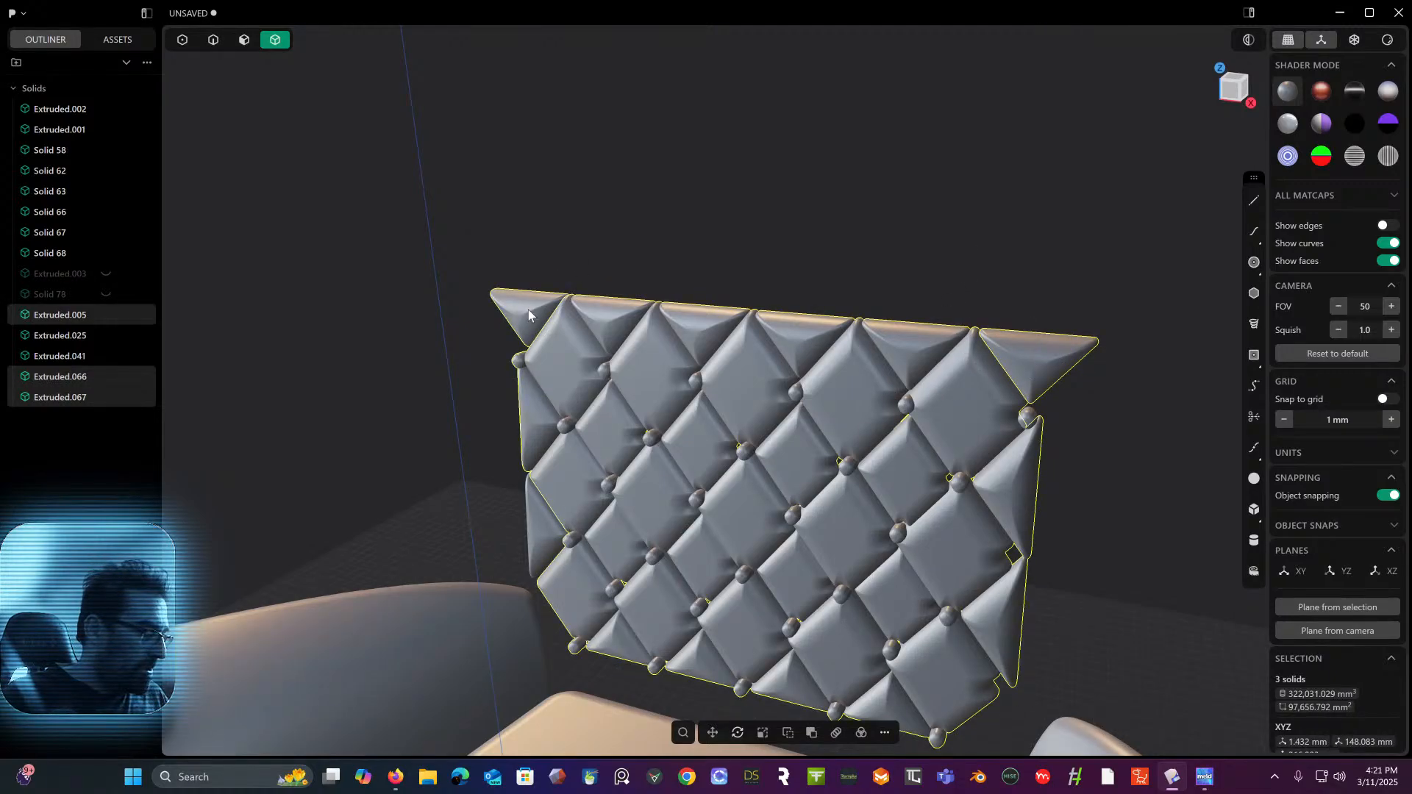
{"action": "key", "text": "q"}
{"action": "key", "text": "q"}
{"action": "right_click", "coordinate": [597, 280]}
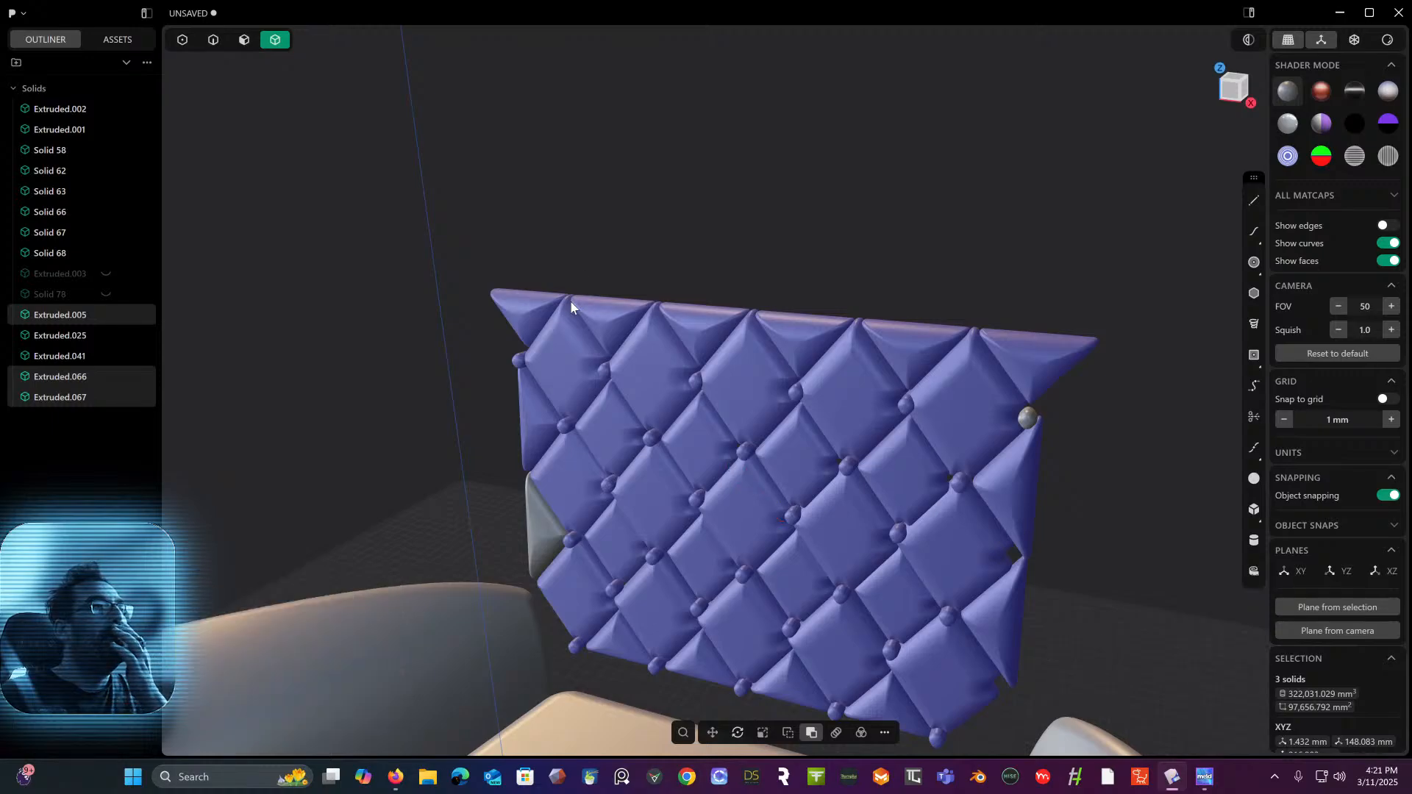
{"action": "middle_click_drag", "start_coordinate": [571, 302], "coordinate": [750, 277]}
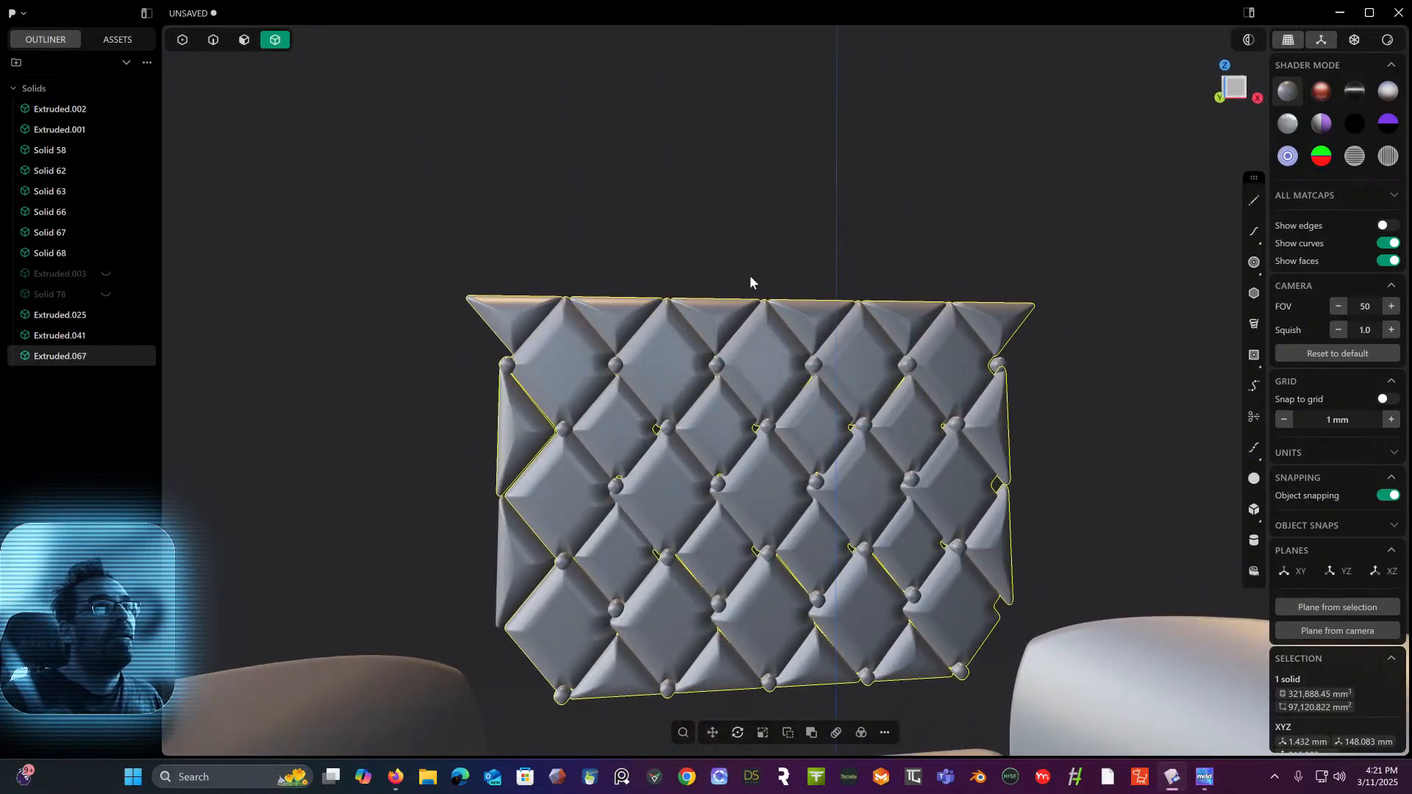
- Move the separate upper-right button Extruded.041 inward along X by about 0.9 mm toward the tufted panel
{"action": "left_click", "coordinate": [998, 367]}
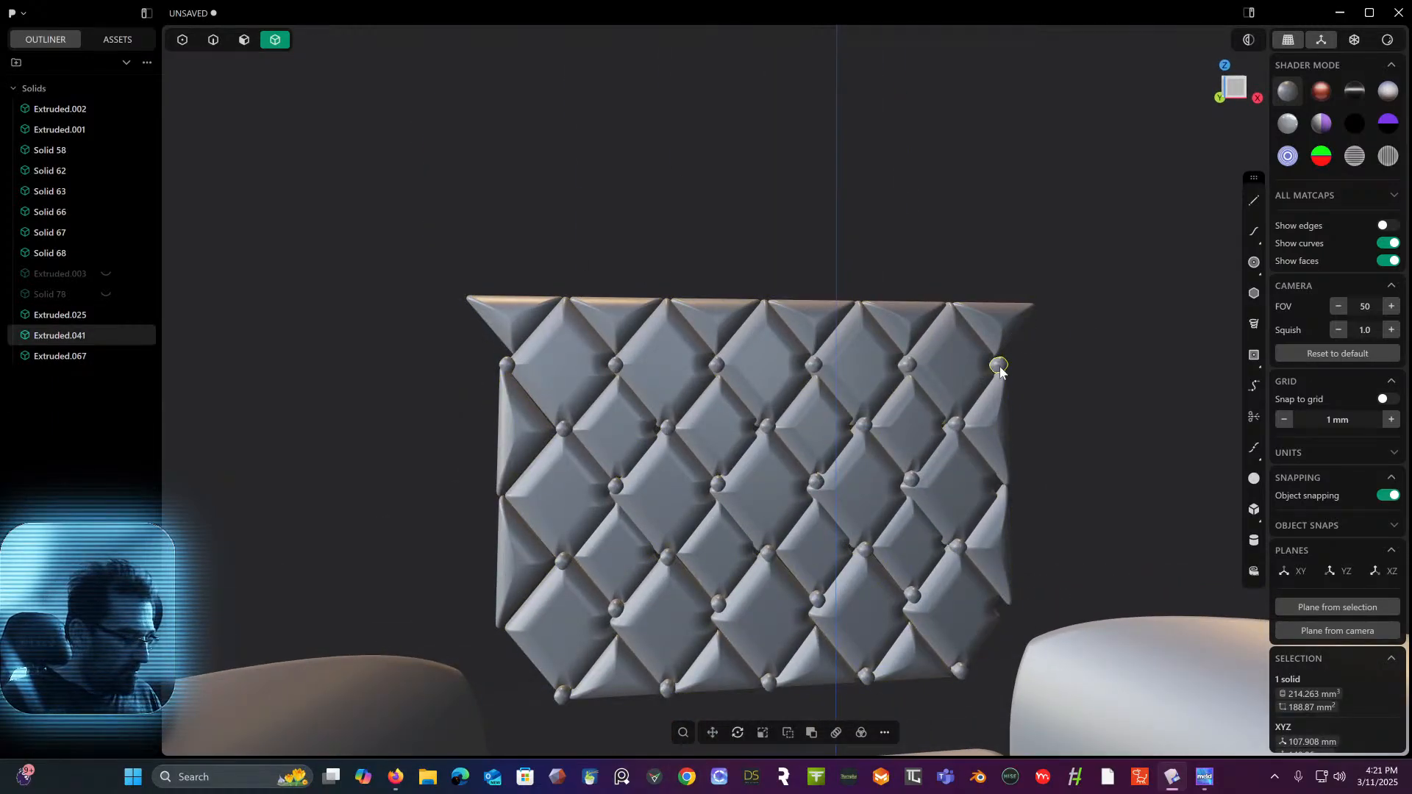
{"action": "key", "text": "g"}
{"action": "middle_click_drag", "start_coordinate": [1030, 361], "coordinate": [1028, 365]}
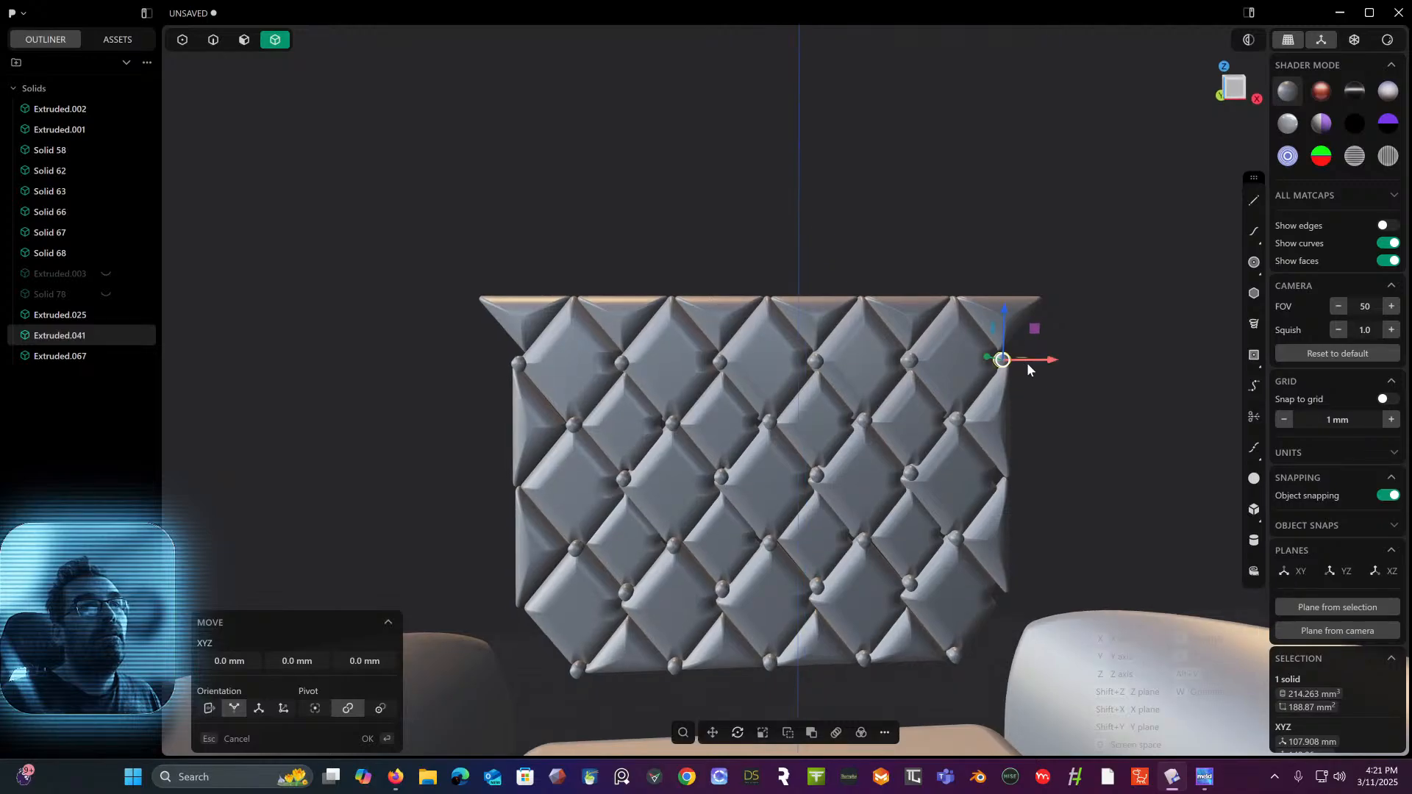
{"action": "left_click_drag", "start_coordinate": [1045, 358], "coordinate": [1044, 358]}
{"action": "right_click", "coordinate": [1056, 320]}
{"action": "middle_click_drag", "start_coordinate": [1056, 319], "coordinate": [987, 359]}
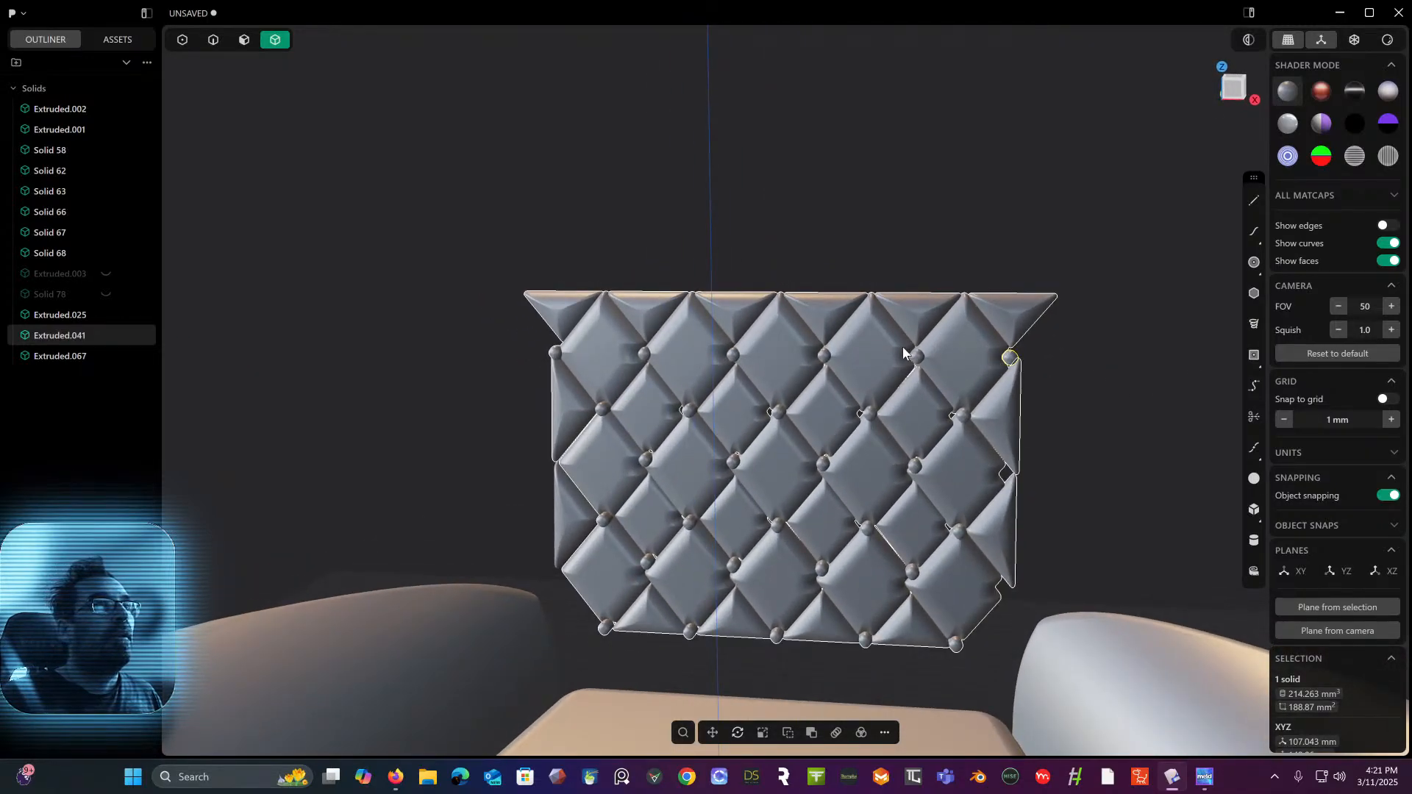
- Combine the upper-right button with the main tufted panel using a Boolean Union
{"action": "left_click", "coordinate": [903, 352], "text": "shift"}
{"action": "key", "text": "q"}
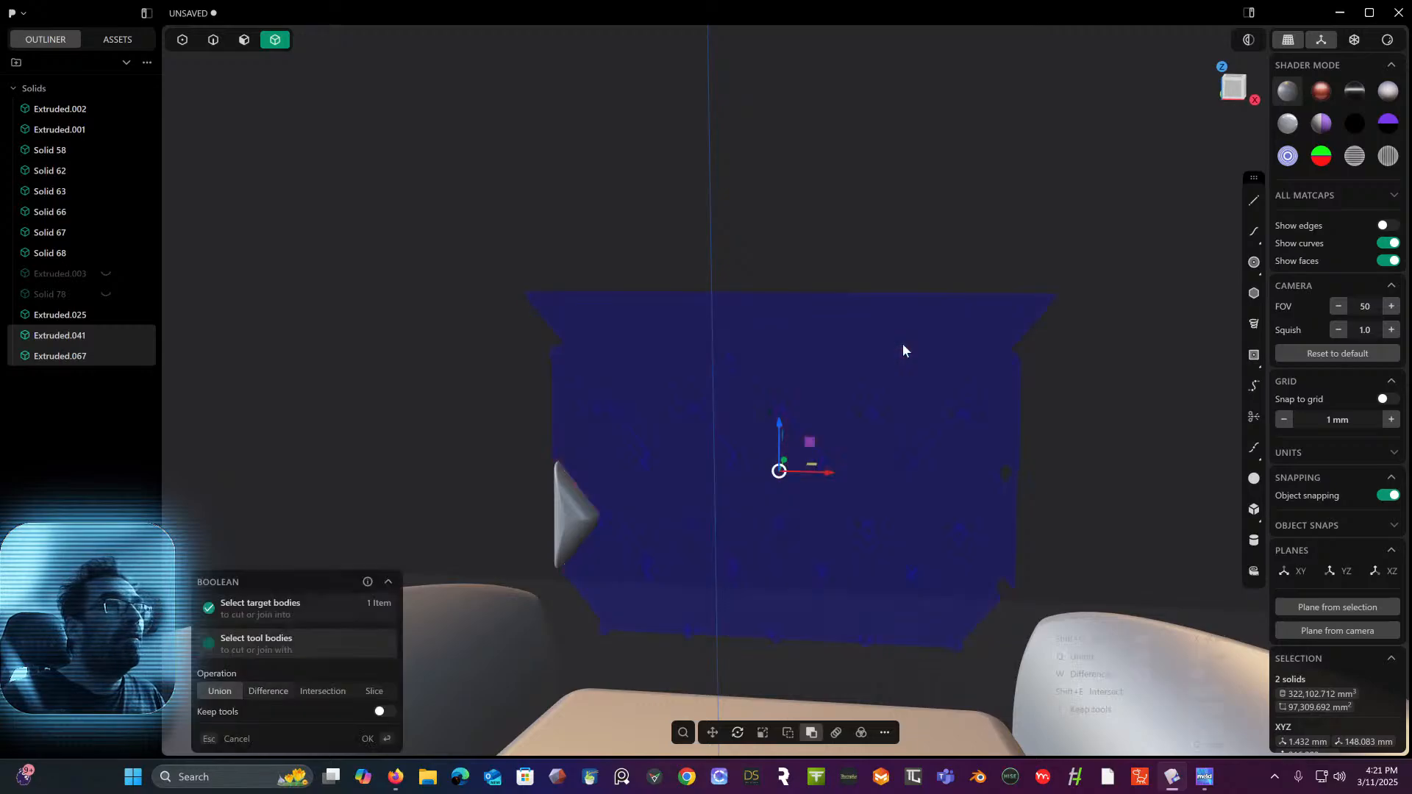
{"action": "right_click", "coordinate": [903, 352]}
- Move the separate lower-left side cushion Extruded.025 inward along X by about 0.8 mm against its neighbouring cushions
{"action": "left_click", "coordinate": [575, 525]}
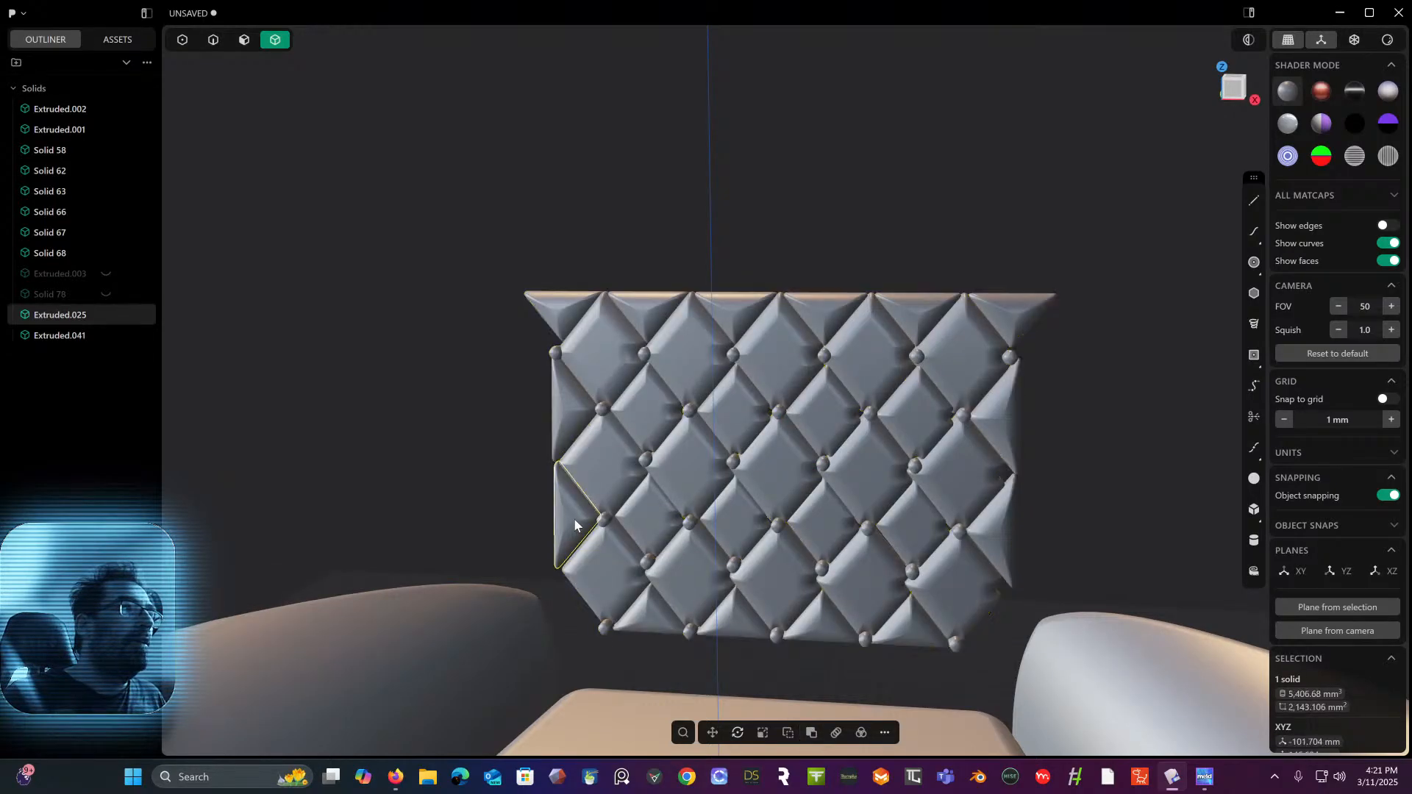
{"action": "key", "text": "g"}
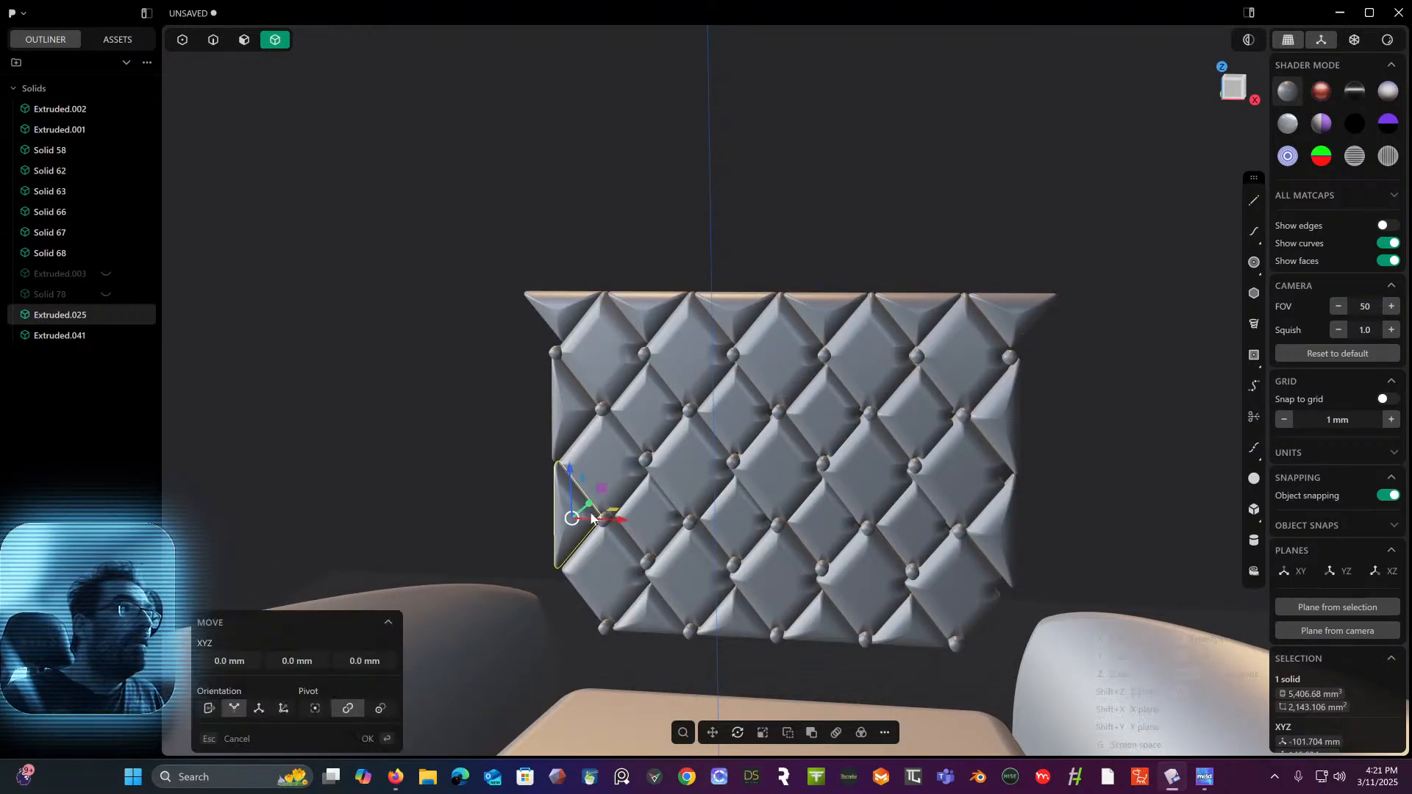
{"action": "left_click_drag", "start_coordinate": [622, 519], "coordinate": [624, 522]}
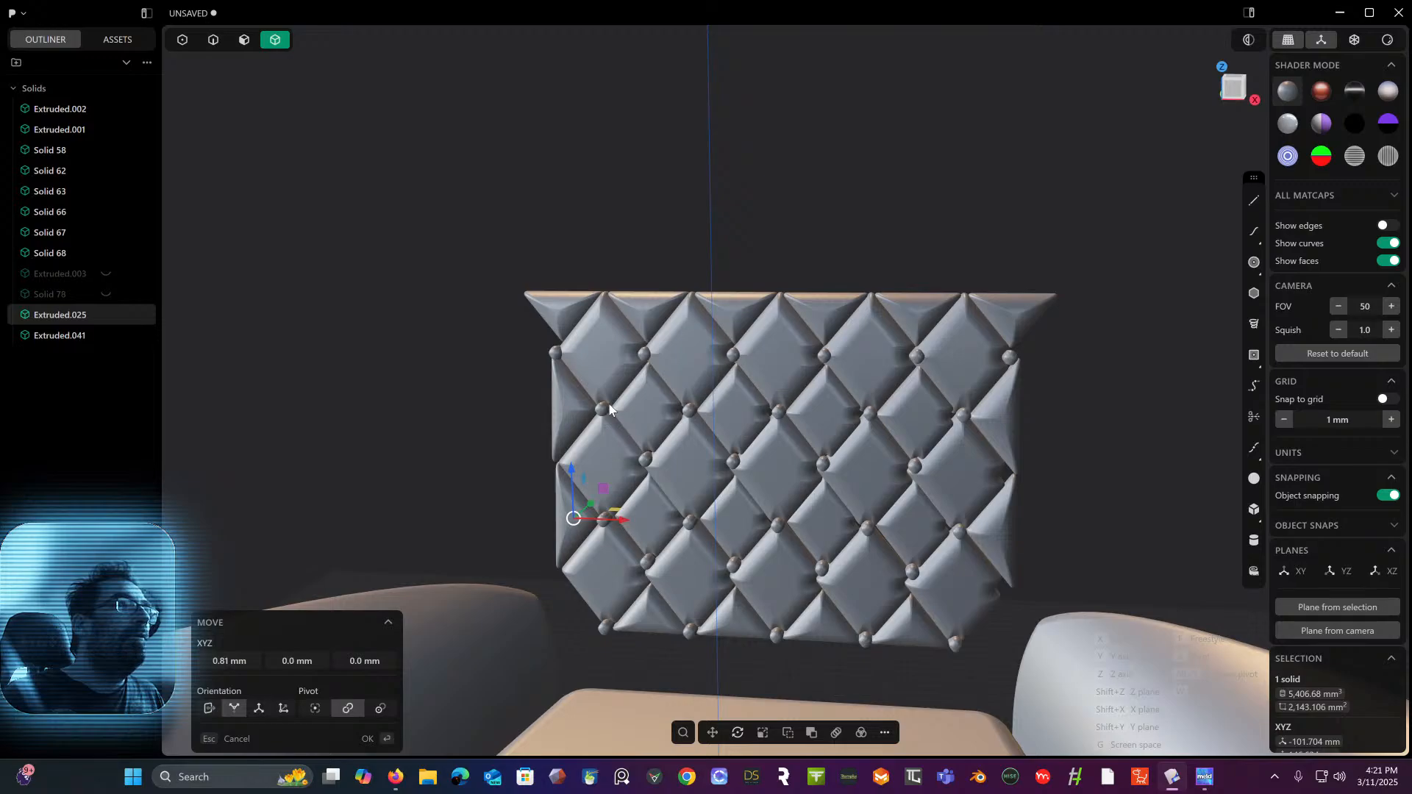
{"action": "left_click", "coordinate": [536, 495]}
- Combine the lower-left side cushion with the main tufted panel using a Boolean Union
{"action": "left_click", "coordinate": [634, 483], "text": "shift"}
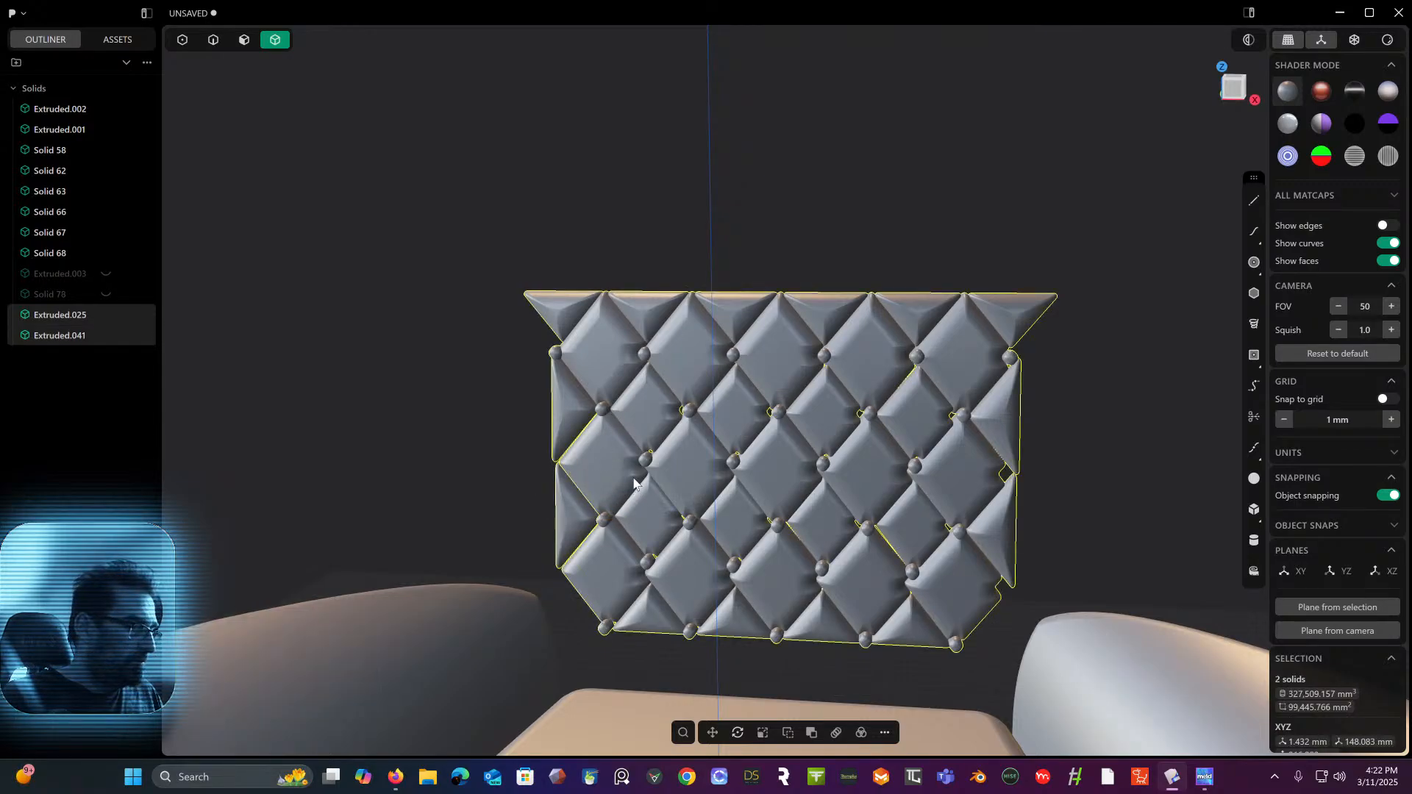
{"action": "key", "text": "q"}
{"action": "right_click", "coordinate": [413, 393]}
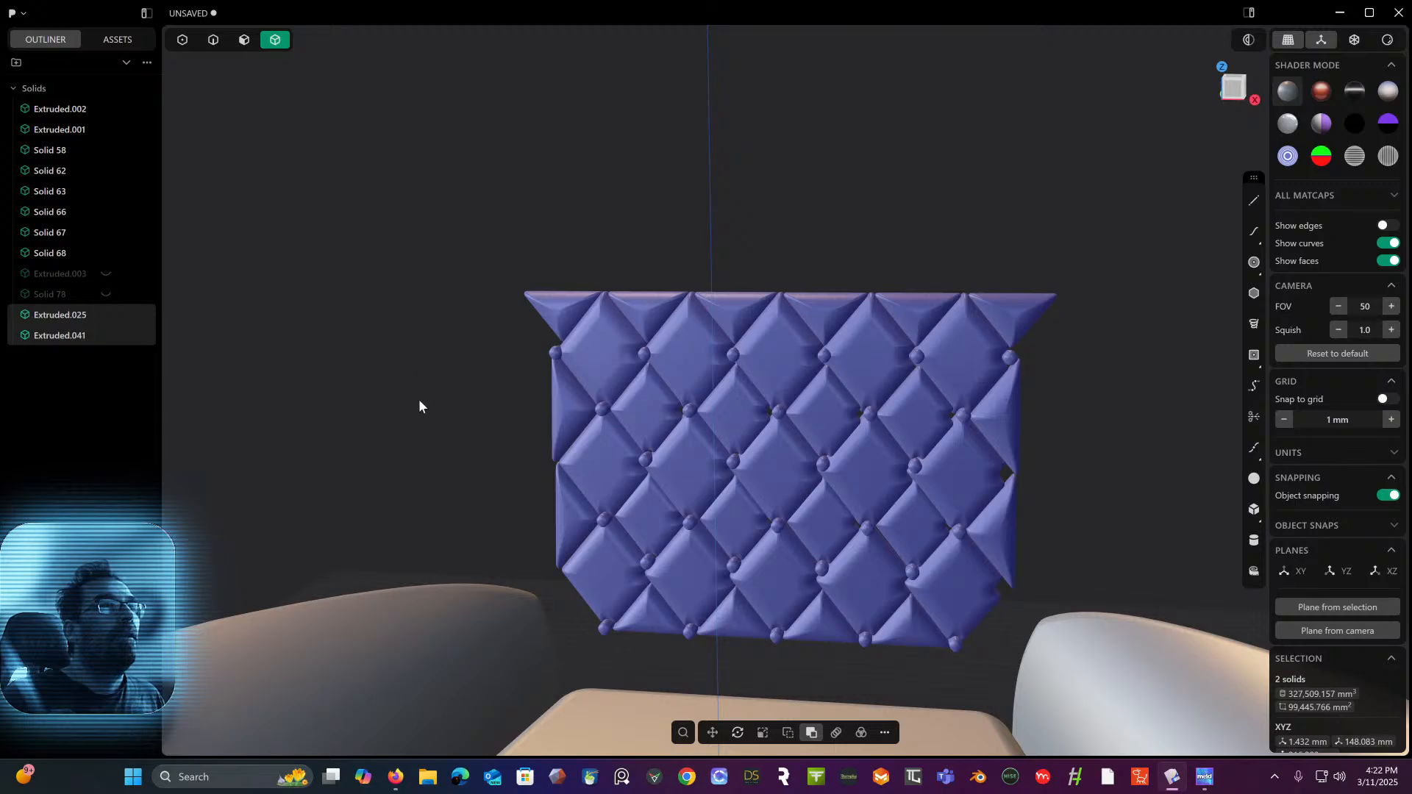
- Unhide the backrest solids Extruded.003 and Solid 78 around the tufted panel
{"action": "mouse_move", "coordinate": [419, 401]}
{"action": "middle_mouse_down"}
{"action": "mouse_move", "coordinate": [447, 388]}
{"action": "mouse_move", "coordinate": [401, 413]}
{"action": "middle_mouse_up"}
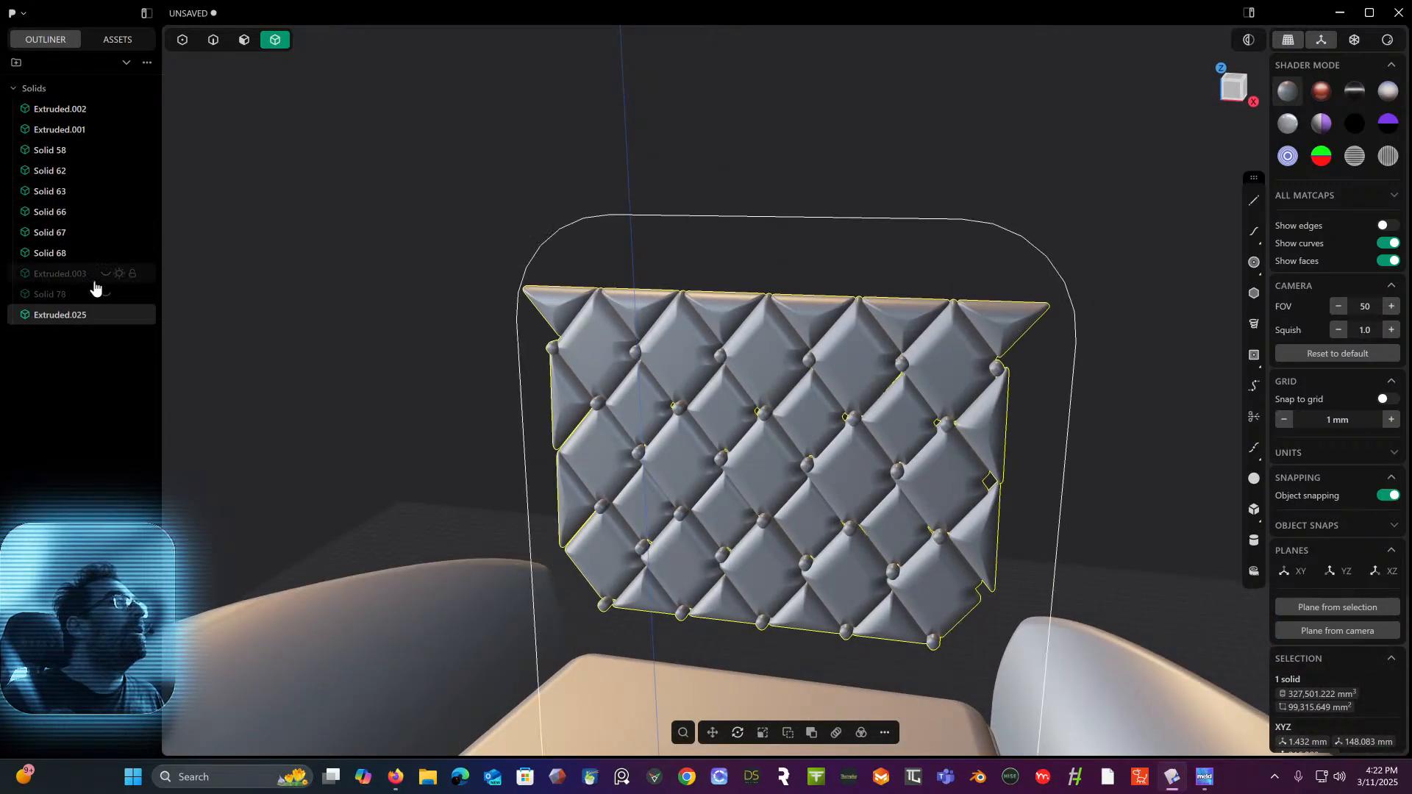
{"action": "left_click", "coordinate": [105, 273]}
{"action": "left_click", "coordinate": [105, 293]}
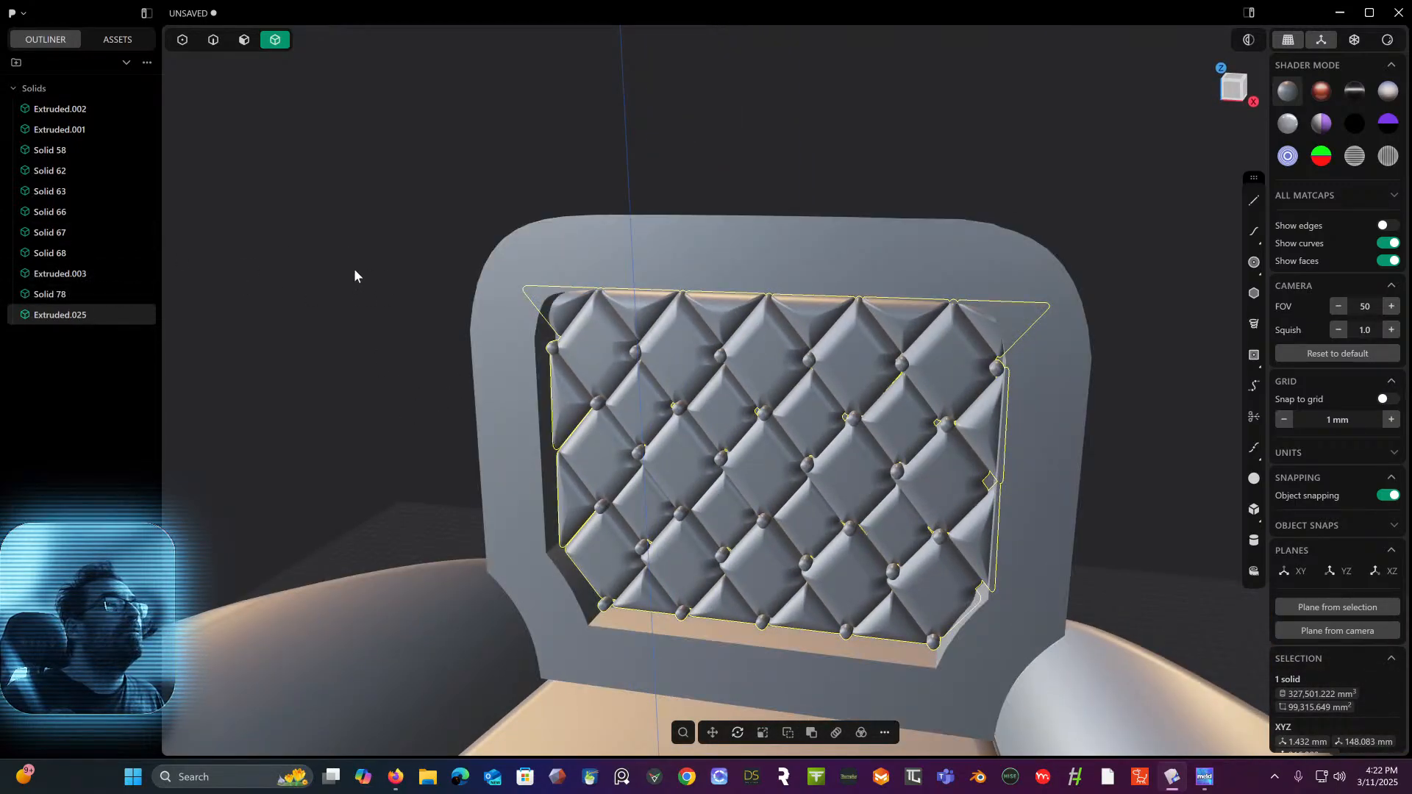
- Fillet the front outer edge chain of the backrest frame Solid 78 with a large soft rounding
{"action": "middle_click_drag", "start_coordinate": [355, 272], "coordinate": [301, 239]}
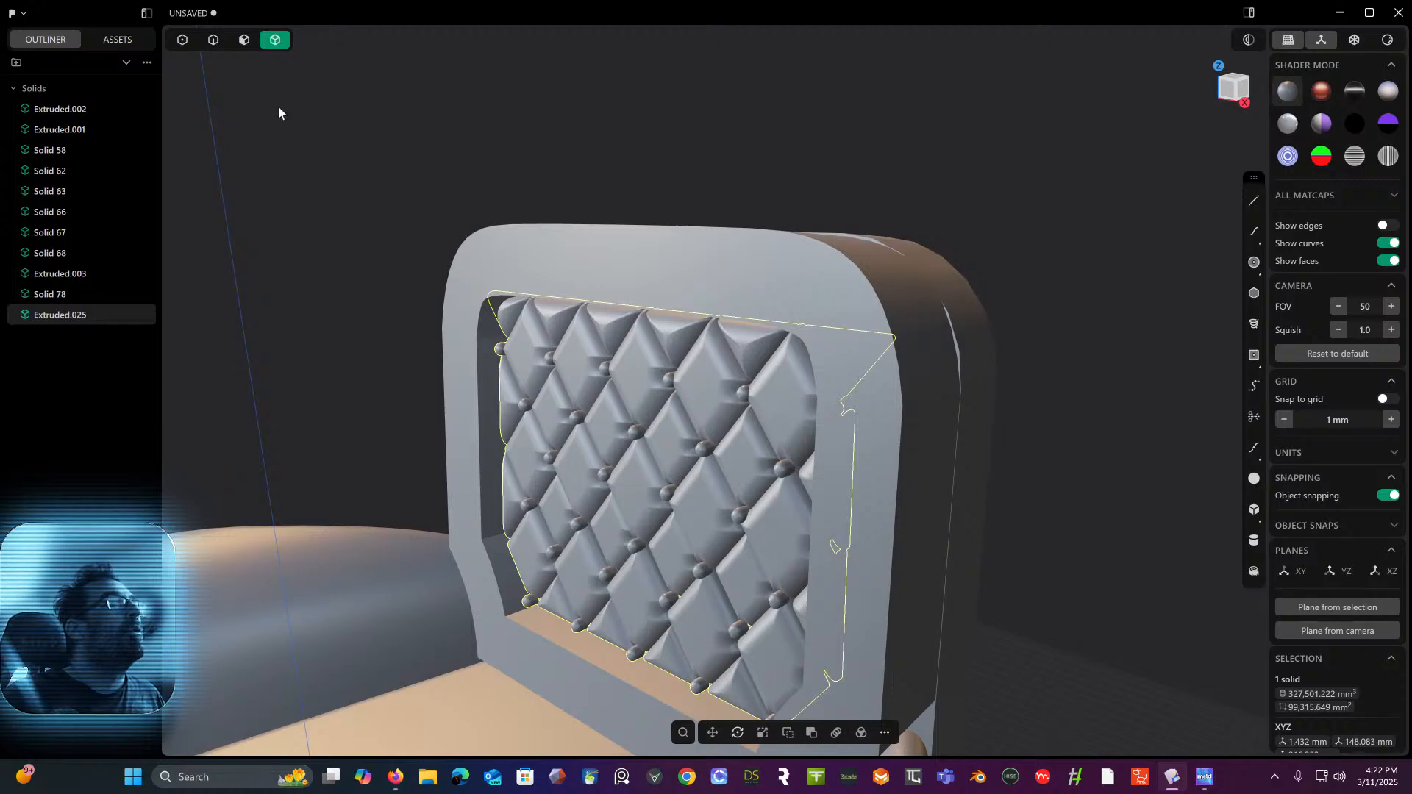
{"action": "mouse_move", "coordinate": [387, 169]}
{"action": "middle_mouse_down"}
{"action": "mouse_move", "coordinate": [445, 167]}
{"action": "mouse_move", "coordinate": [384, 198]}
{"action": "mouse_move", "coordinate": [442, 179]}
{"action": "mouse_move", "coordinate": [413, 191]}
{"action": "mouse_move", "coordinate": [397, 177]}
{"action": "mouse_move", "coordinate": [398, 193]}
{"action": "mouse_move", "coordinate": [400, 177]}
{"action": "middle_mouse_up"}
{"action": "left_click", "coordinate": [213, 39]}
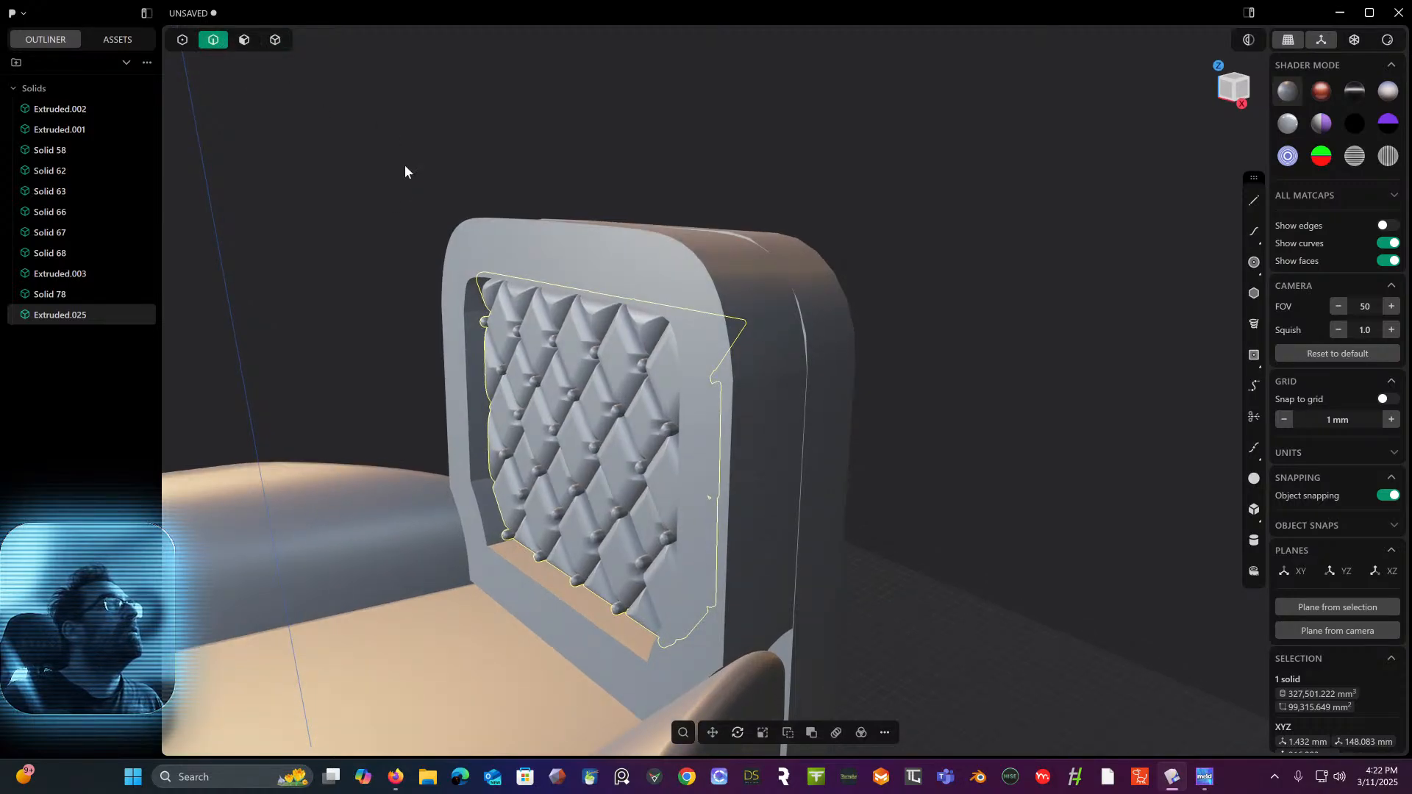
{"action": "left_click", "coordinate": [691, 259]}
{"action": "key", "text": "f"}
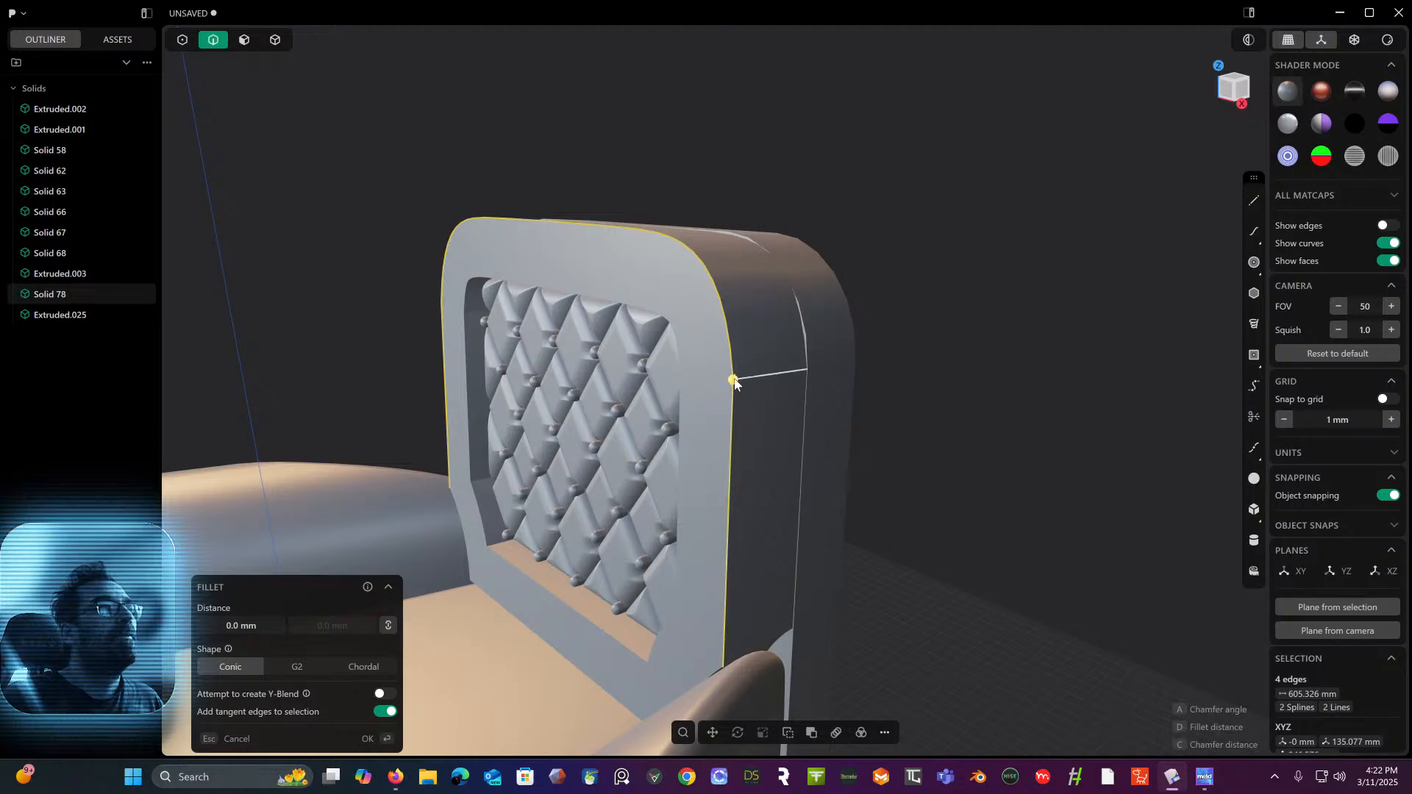
{"action": "key", "text": "c"}
{"action": "left_click_drag", "start_coordinate": [728, 378], "coordinate": [719, 386]}
{"action": "right_click", "coordinate": [693, 167]}
- Fillet the top, side and lower diagonal front edges of the opening in backrest frame Solid 78
{"action": "middle_click_drag", "start_coordinate": [693, 166], "coordinate": [708, 196]}
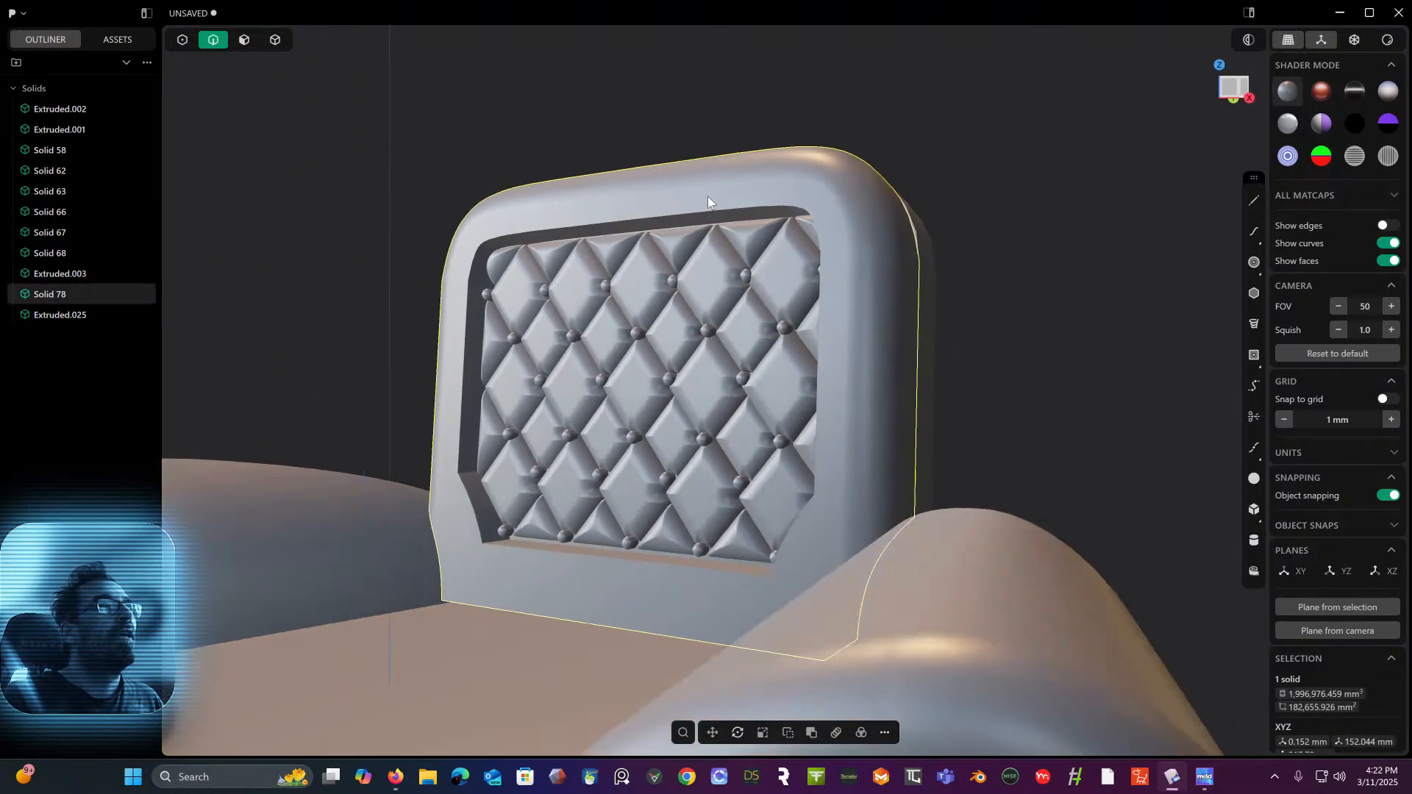
{"action": "left_click", "coordinate": [805, 214]}
{"action": "key", "text": "f"}
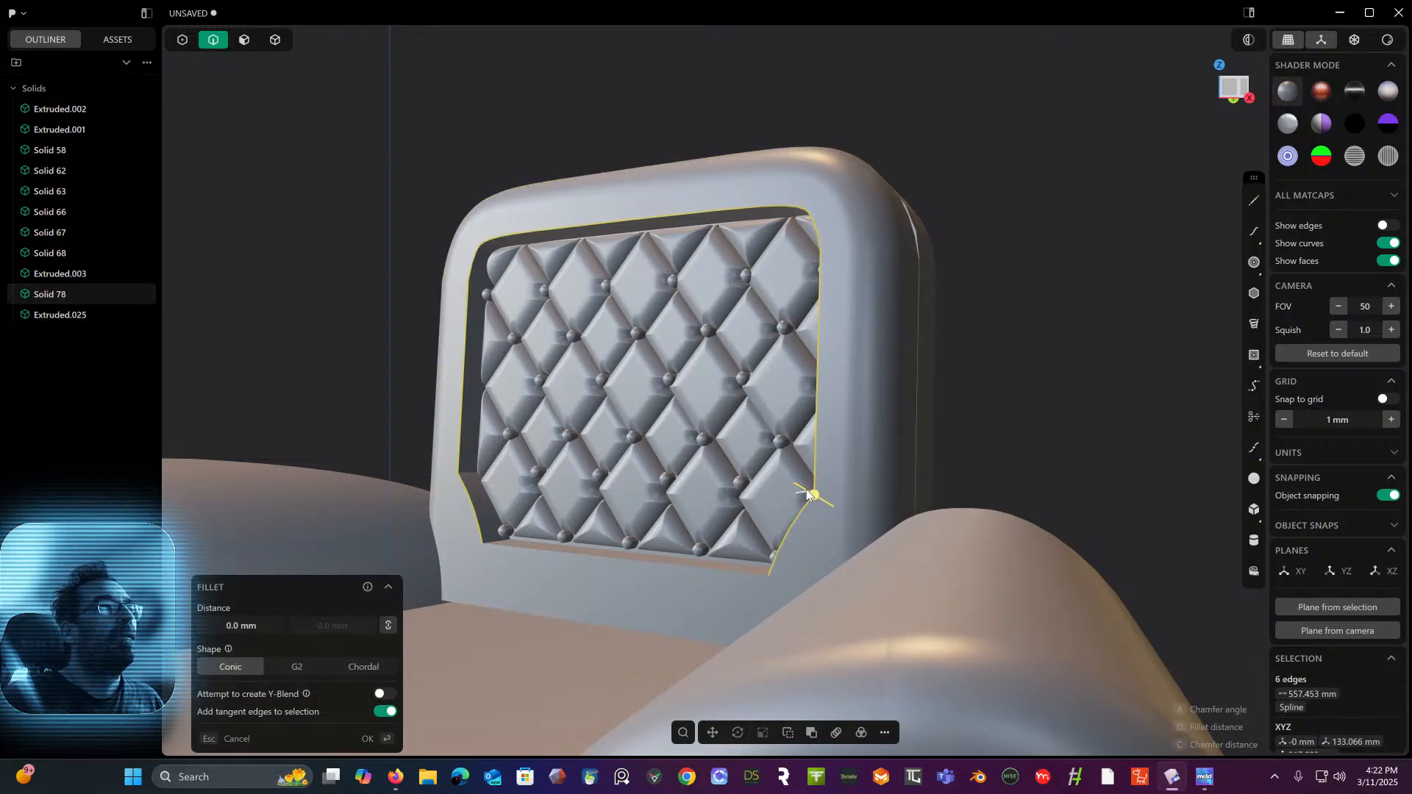
{"action": "left_click_drag", "start_coordinate": [814, 497], "coordinate": [796, 487]}
{"action": "key", "text": "Return"}
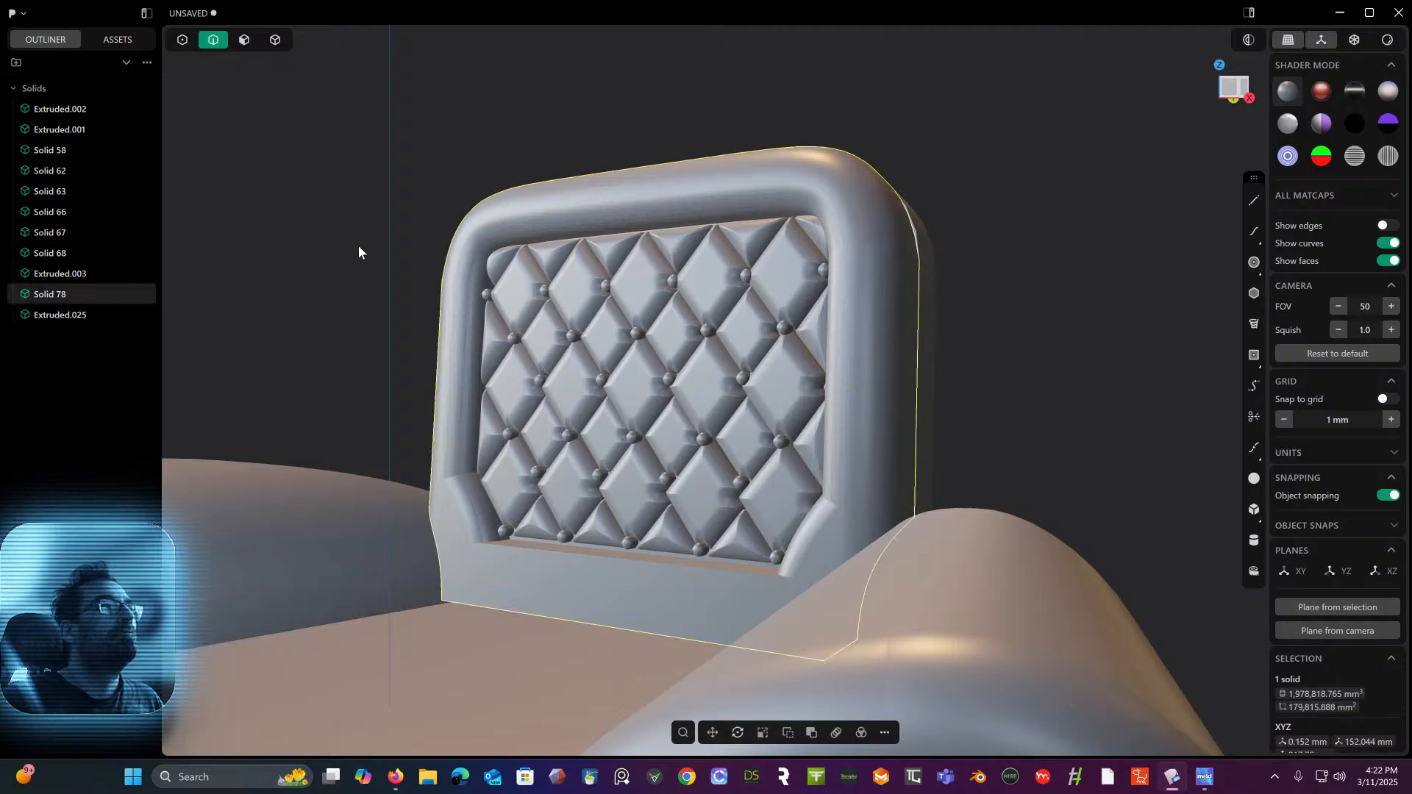
- Fillet the bottom front edge of the opening in backrest frame Solid 78 by about 15.8 mm
{"action": "left_click", "coordinate": [568, 553]}
{"action": "key", "text": "f"}
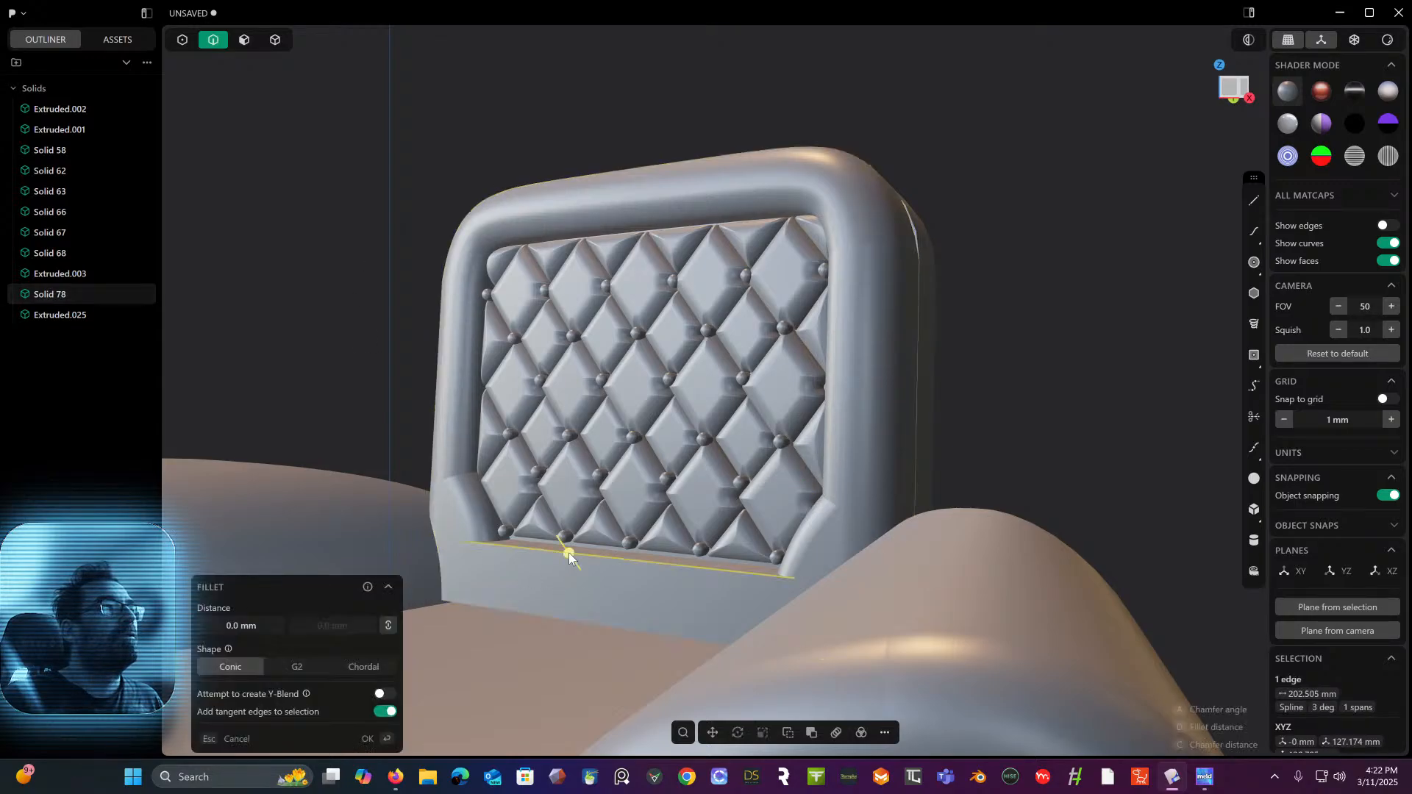
{"action": "left_click_drag", "start_coordinate": [561, 551], "coordinate": [554, 536]}
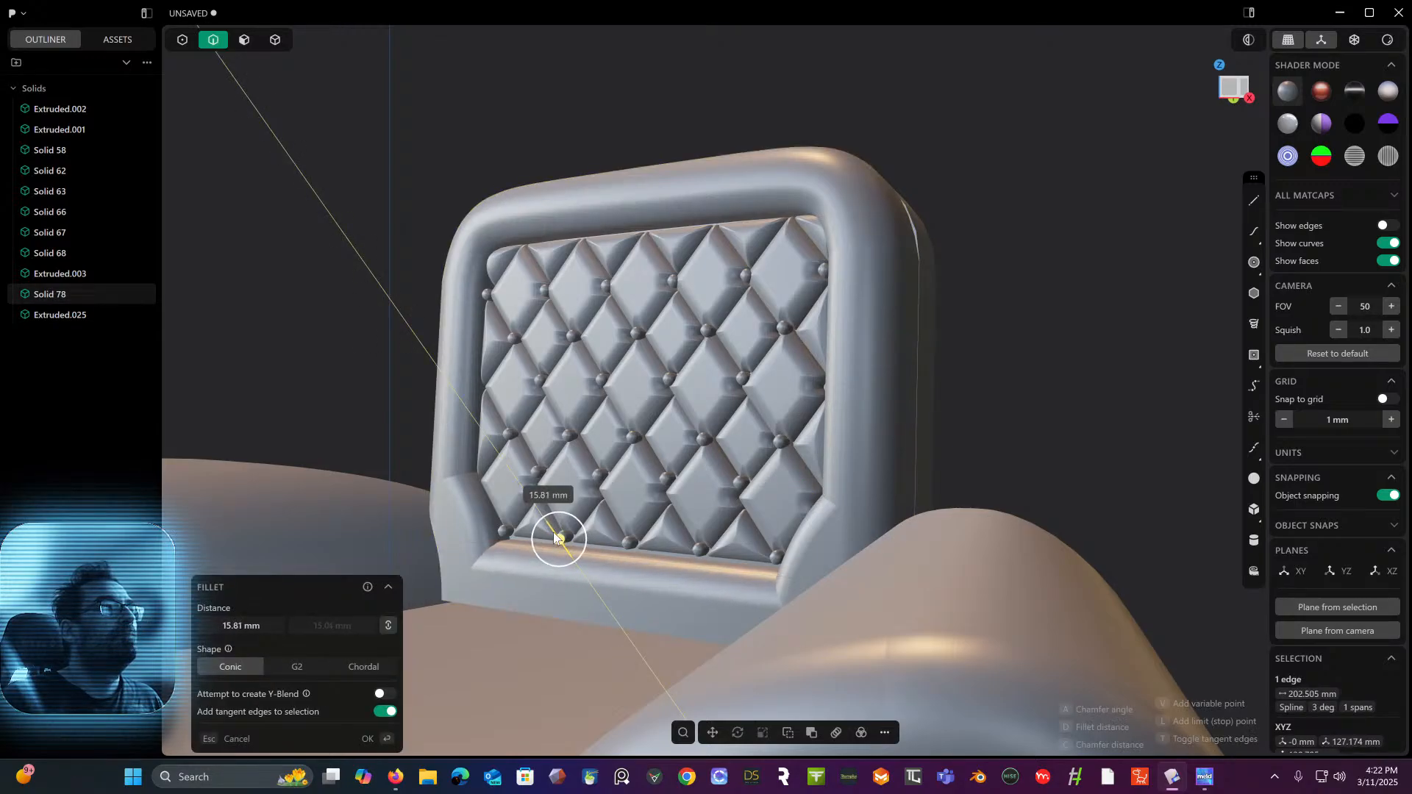
{"action": "key", "text": "Return"}
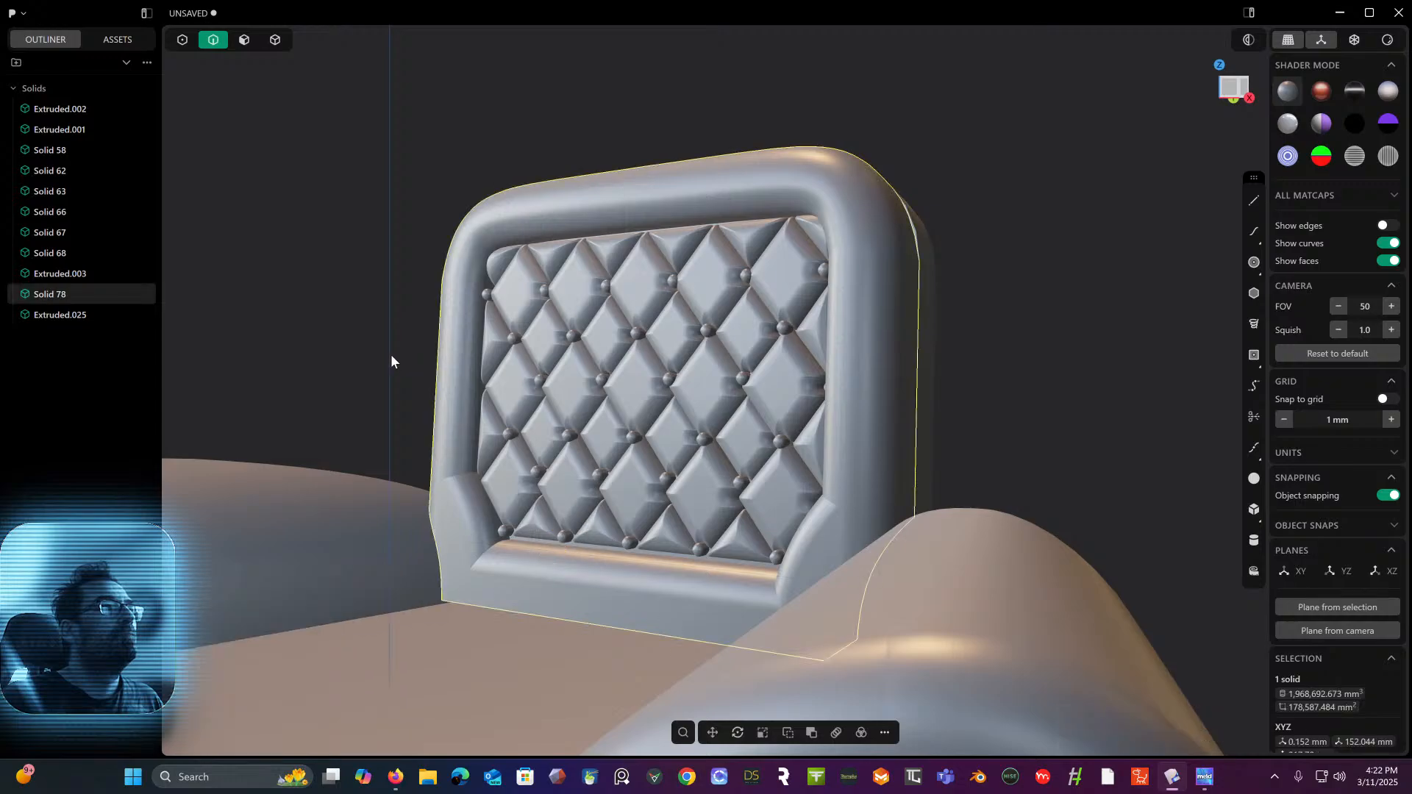
{"action": "middle_click_drag", "start_coordinate": [391, 354], "coordinate": [516, 299]}
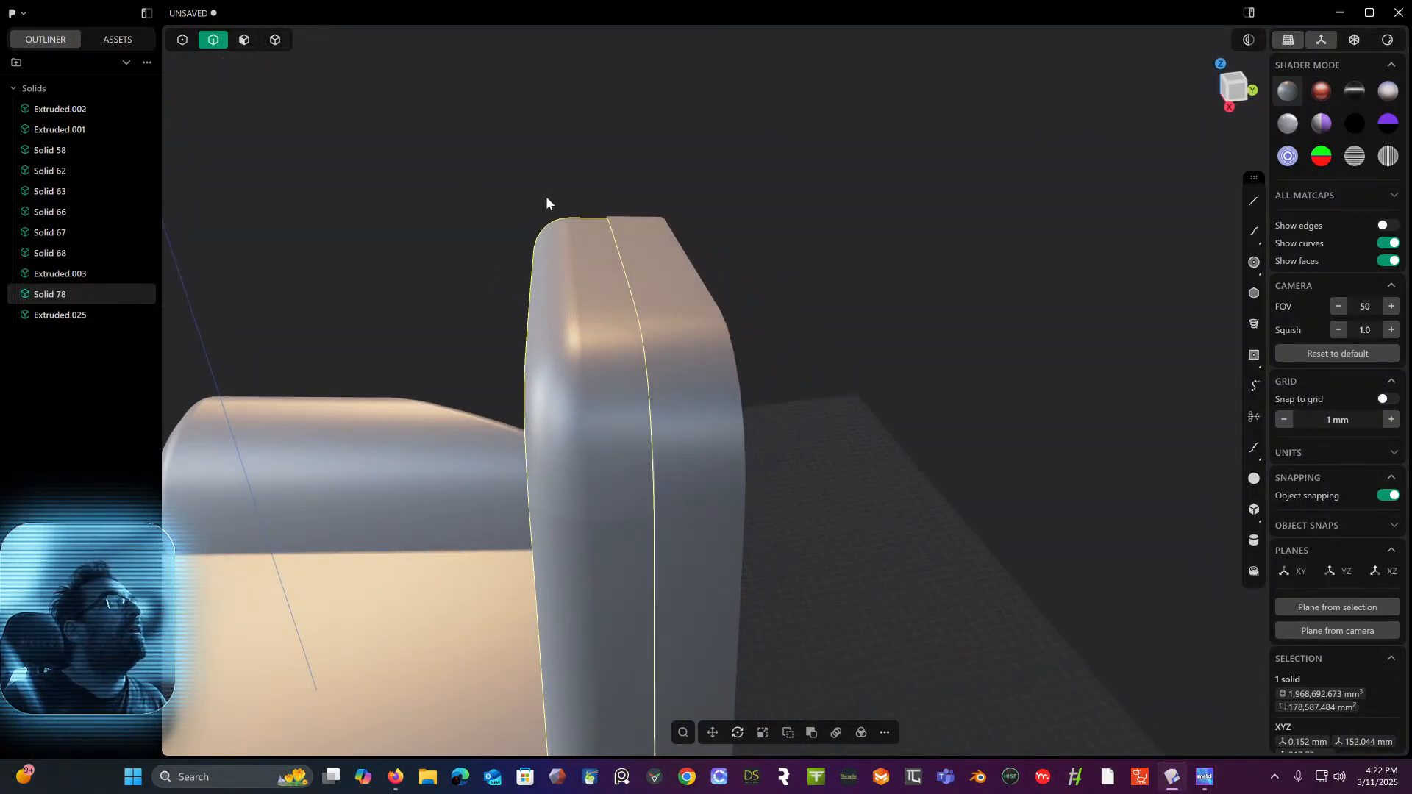
{"action": "left_click", "coordinate": [593, 163]}
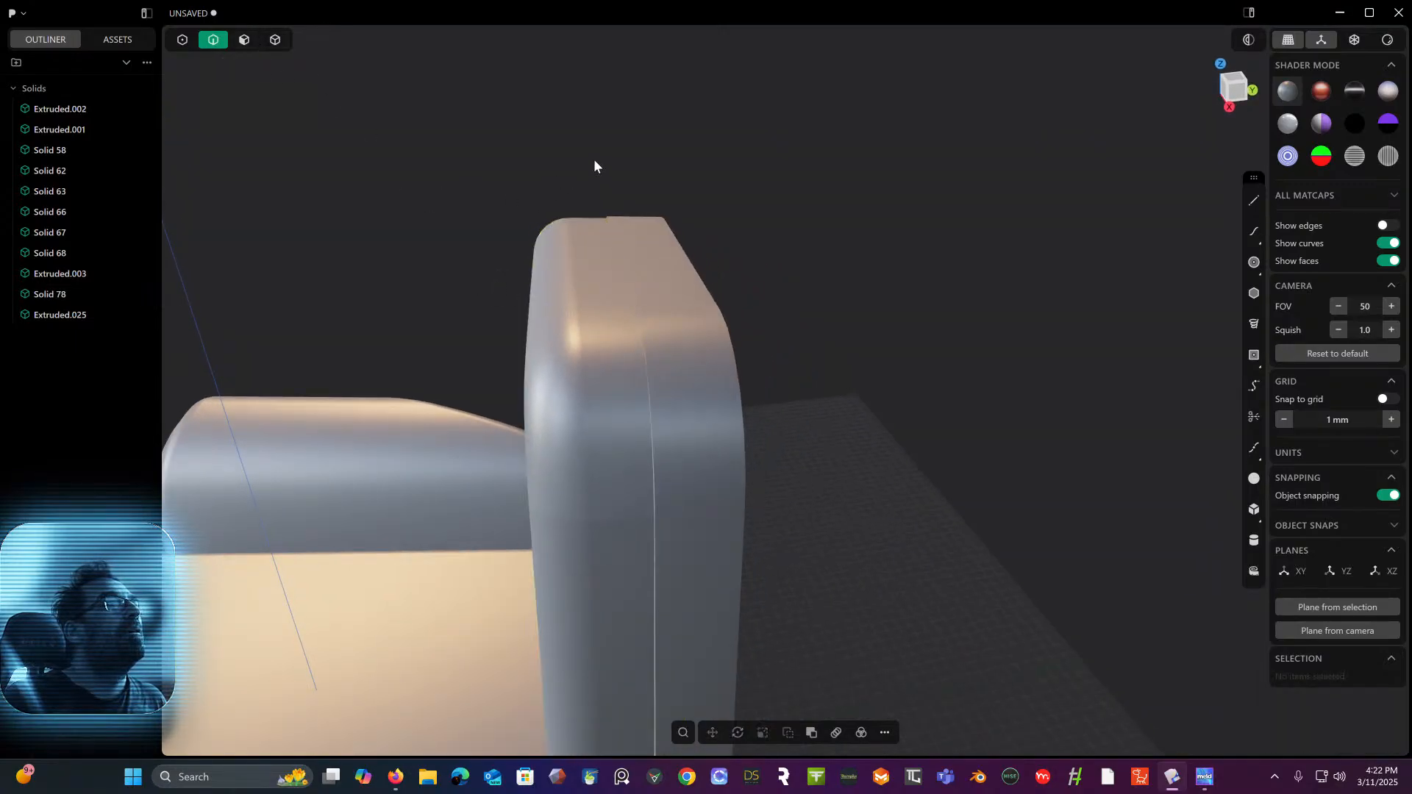
{"action": "left_click", "coordinate": [646, 395]}
{"action": "key", "text": "f"}
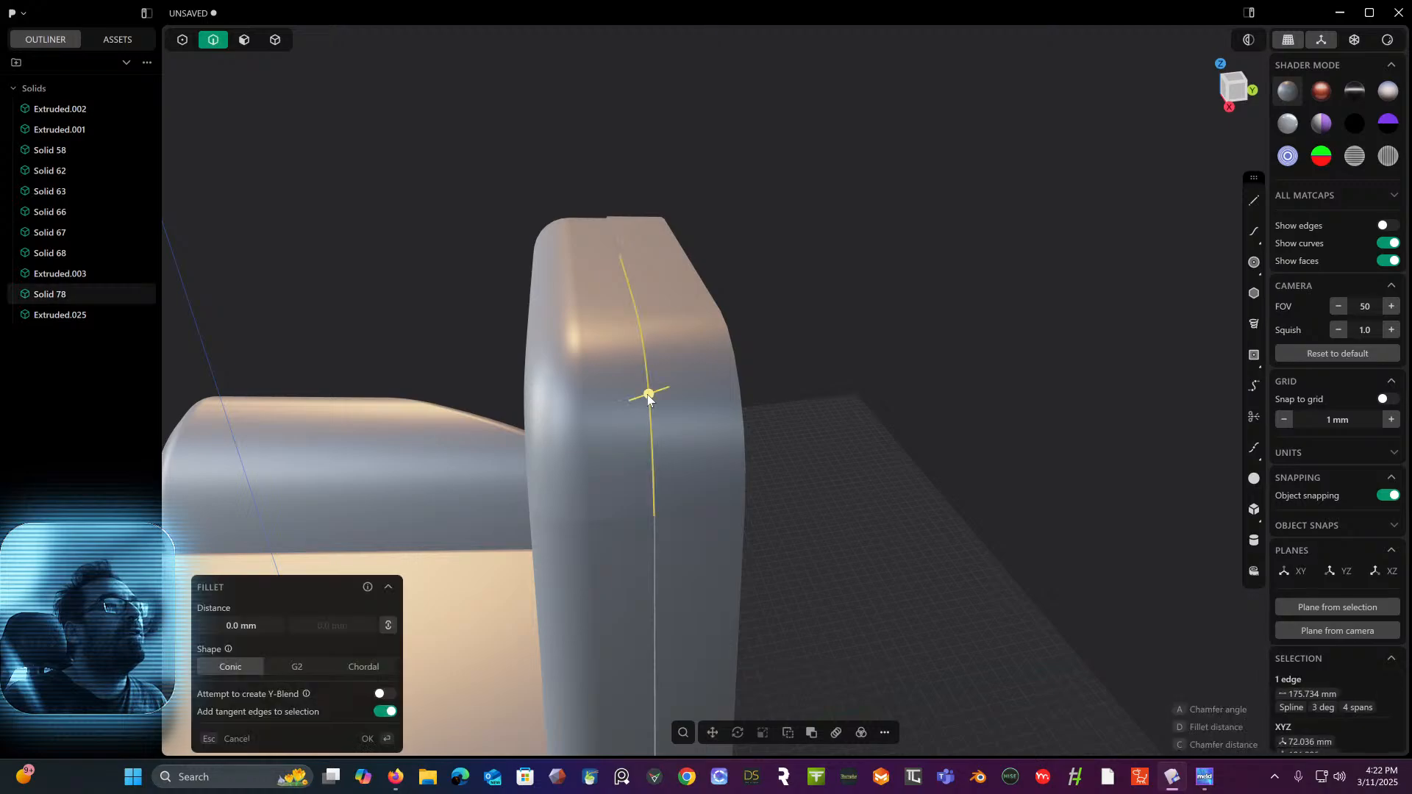
{"action": "middle_click_drag", "start_coordinate": [647, 394], "coordinate": [668, 344]}
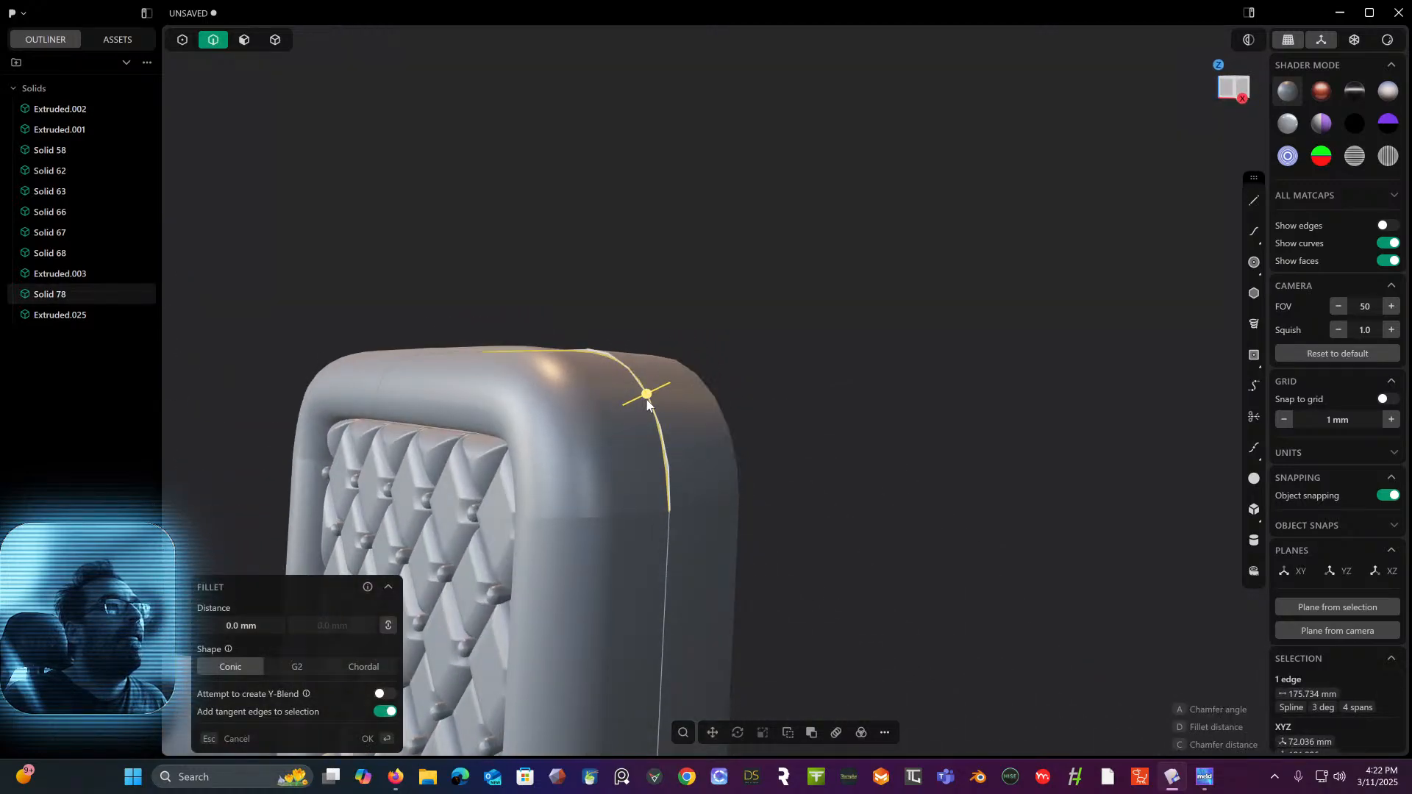
{"action": "left_click_drag", "start_coordinate": [649, 393], "coordinate": [673, 377]}
{"action": "middle_click_drag", "start_coordinate": [673, 377], "coordinate": [599, 412]}
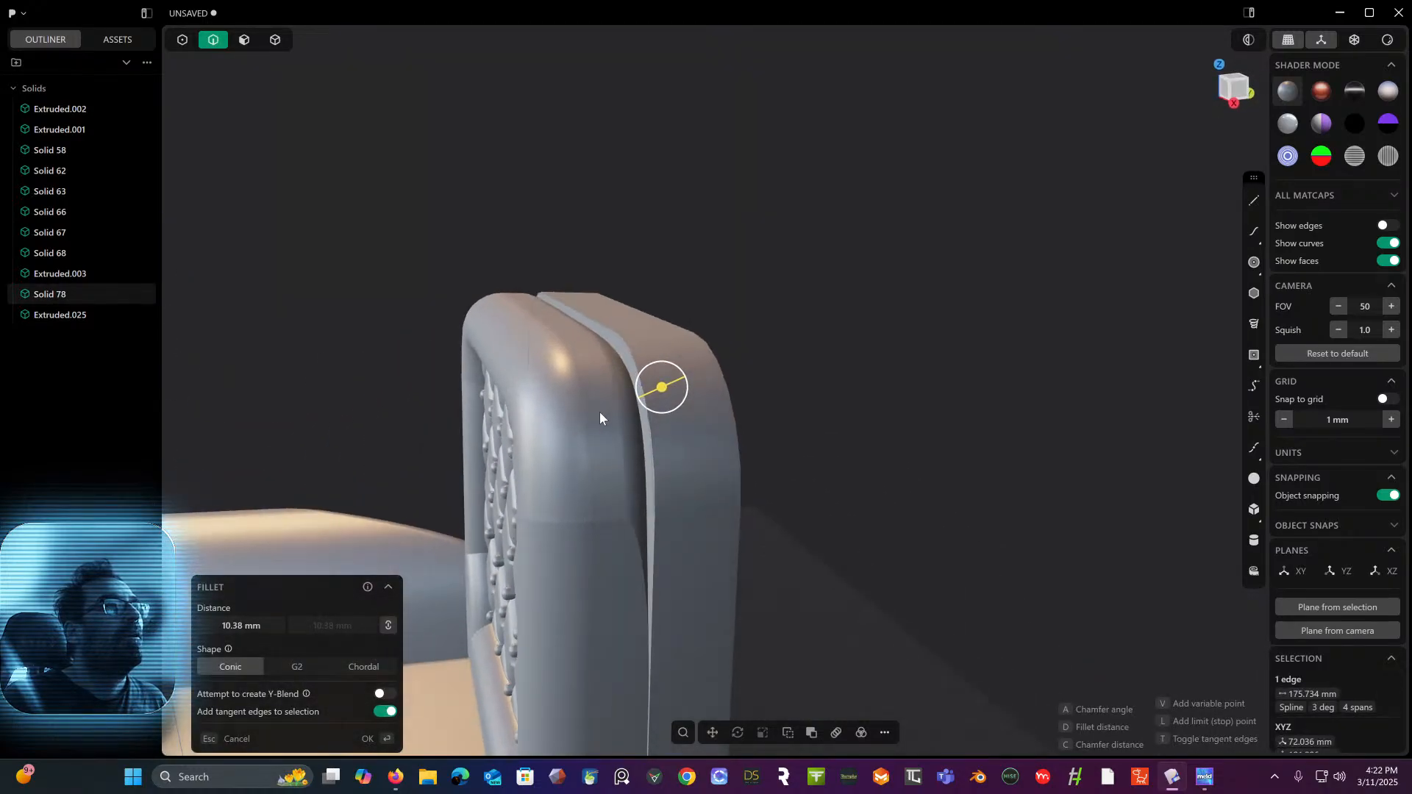
{"action": "key", "text": "Return"}
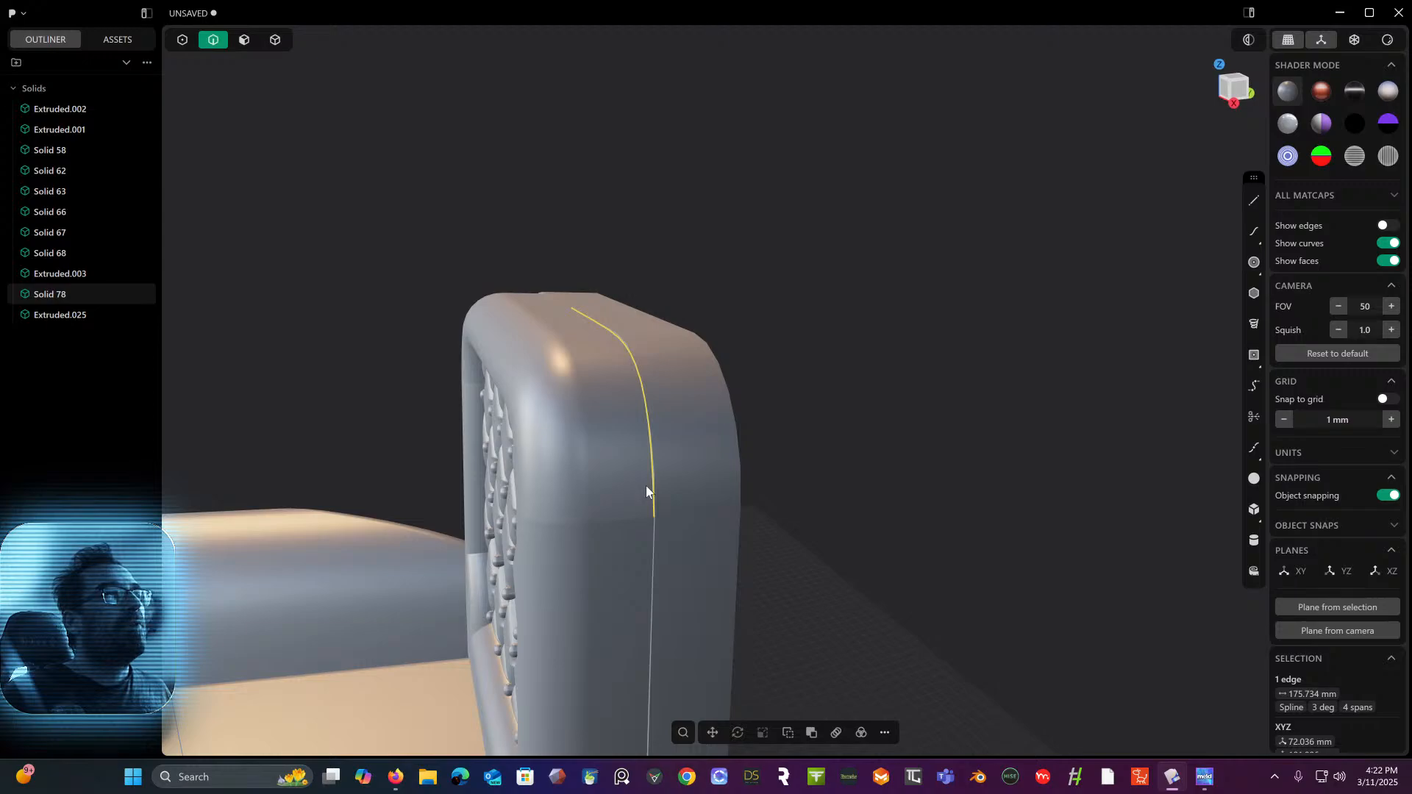
- Fillet the four rear outer edges of backrest frame Solid 78, across the top and down both sides, by about 10.5 mm
{"action": "key", "text": "f"}
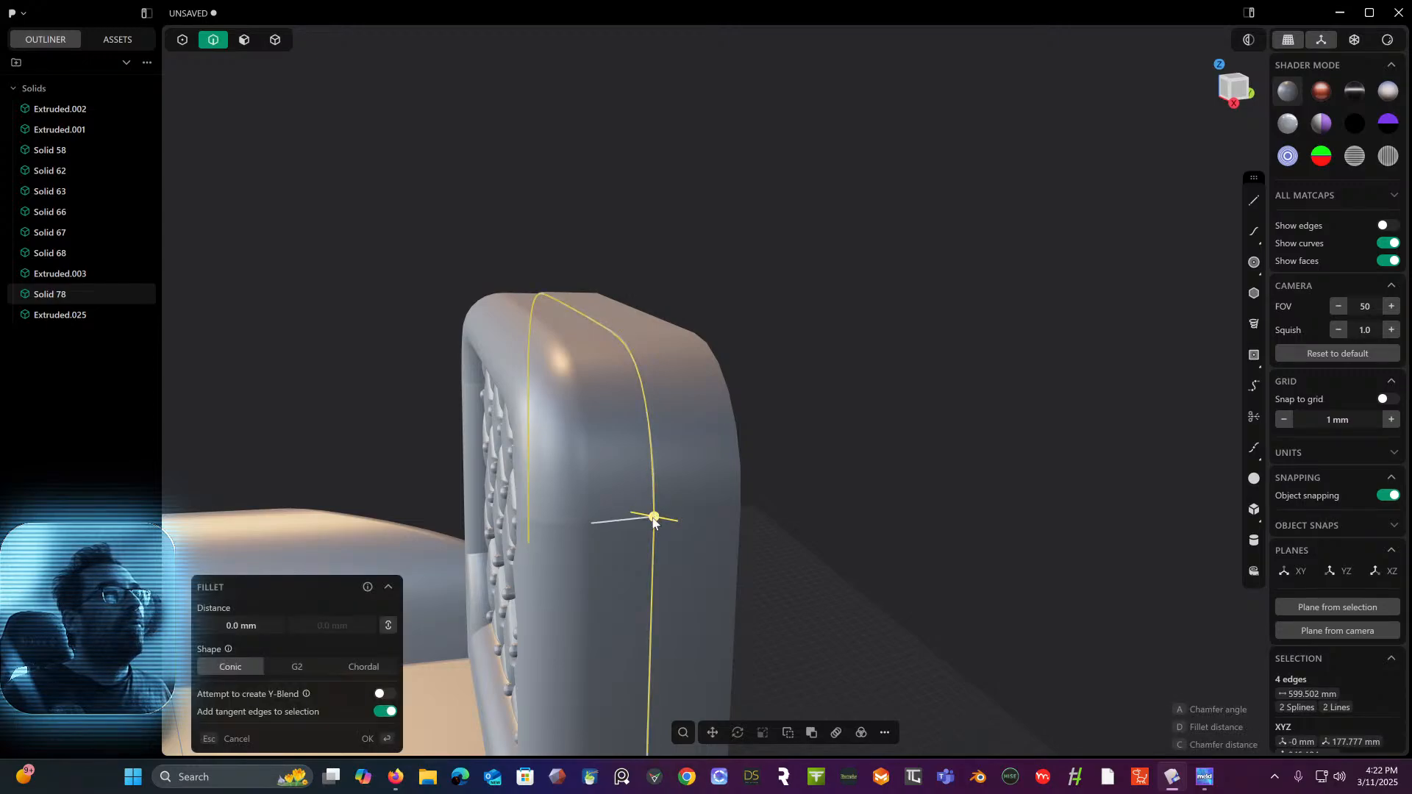
{"action": "left_click_drag", "start_coordinate": [654, 517], "coordinate": [681, 523]}
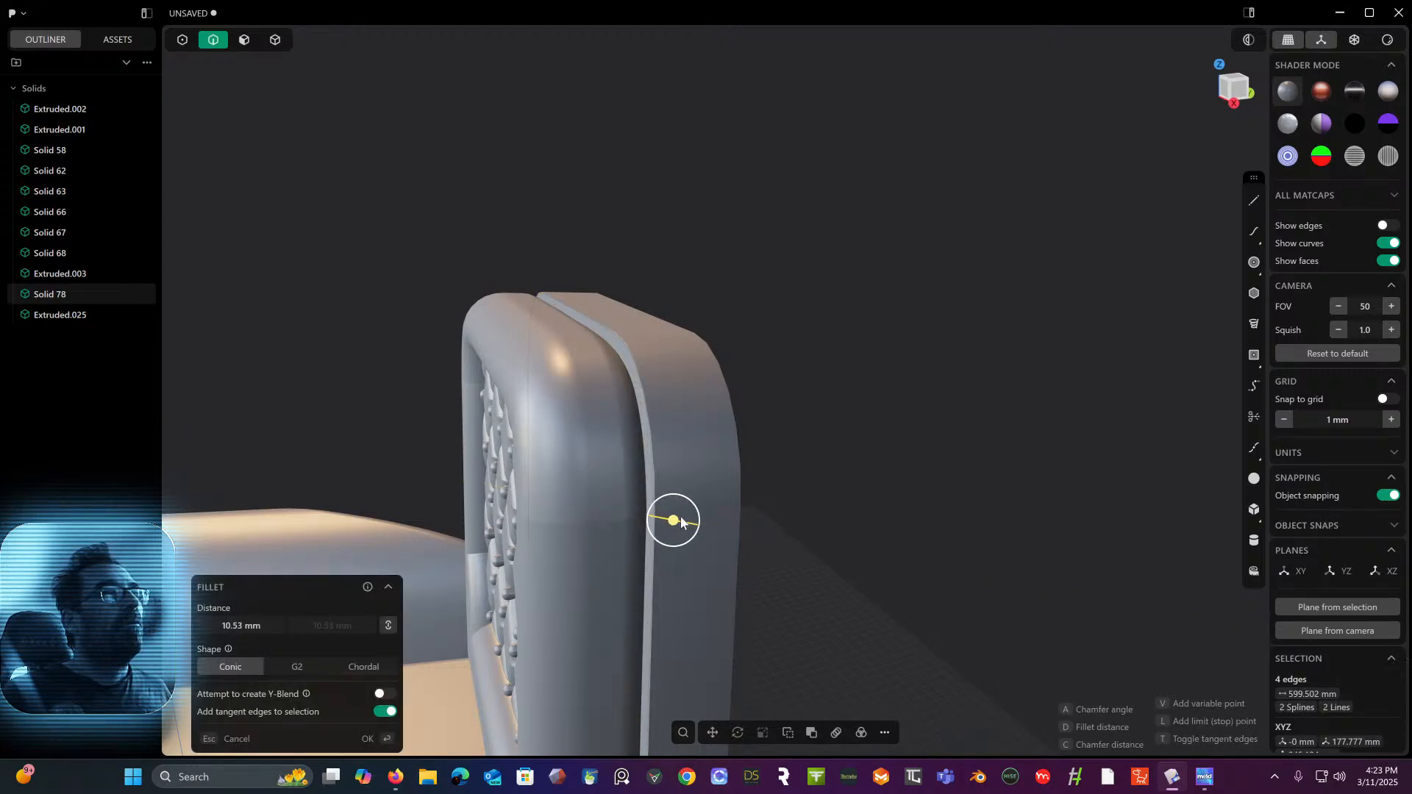
{"action": "key", "text": "Return"}
- Fillet the front outer edges of the rear backrest panel Extruded.003 where it meets the frame
{"action": "middle_click_drag", "start_coordinate": [787, 403], "coordinate": [683, 318]}
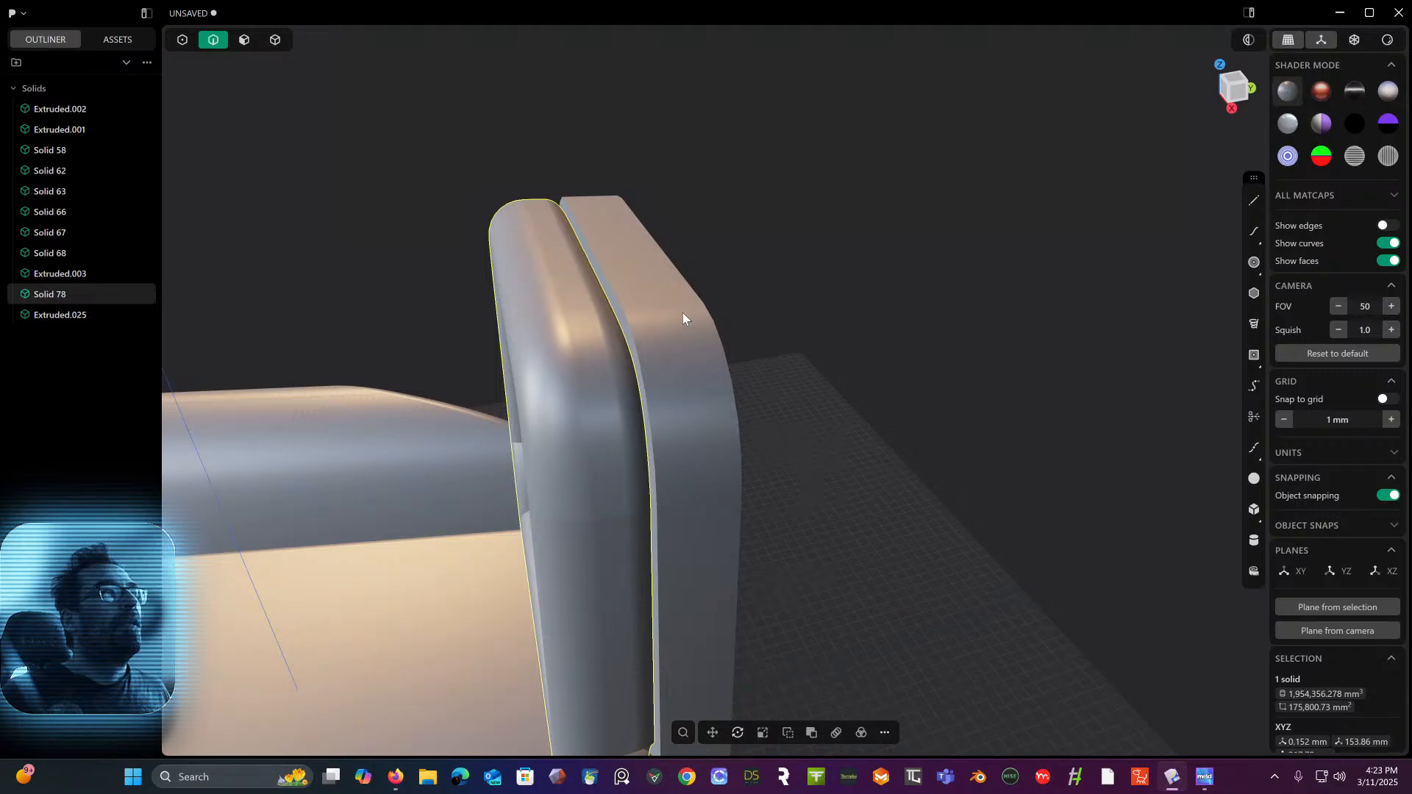
{"action": "left_click", "coordinate": [635, 339]}
{"action": "key", "text": "f"}
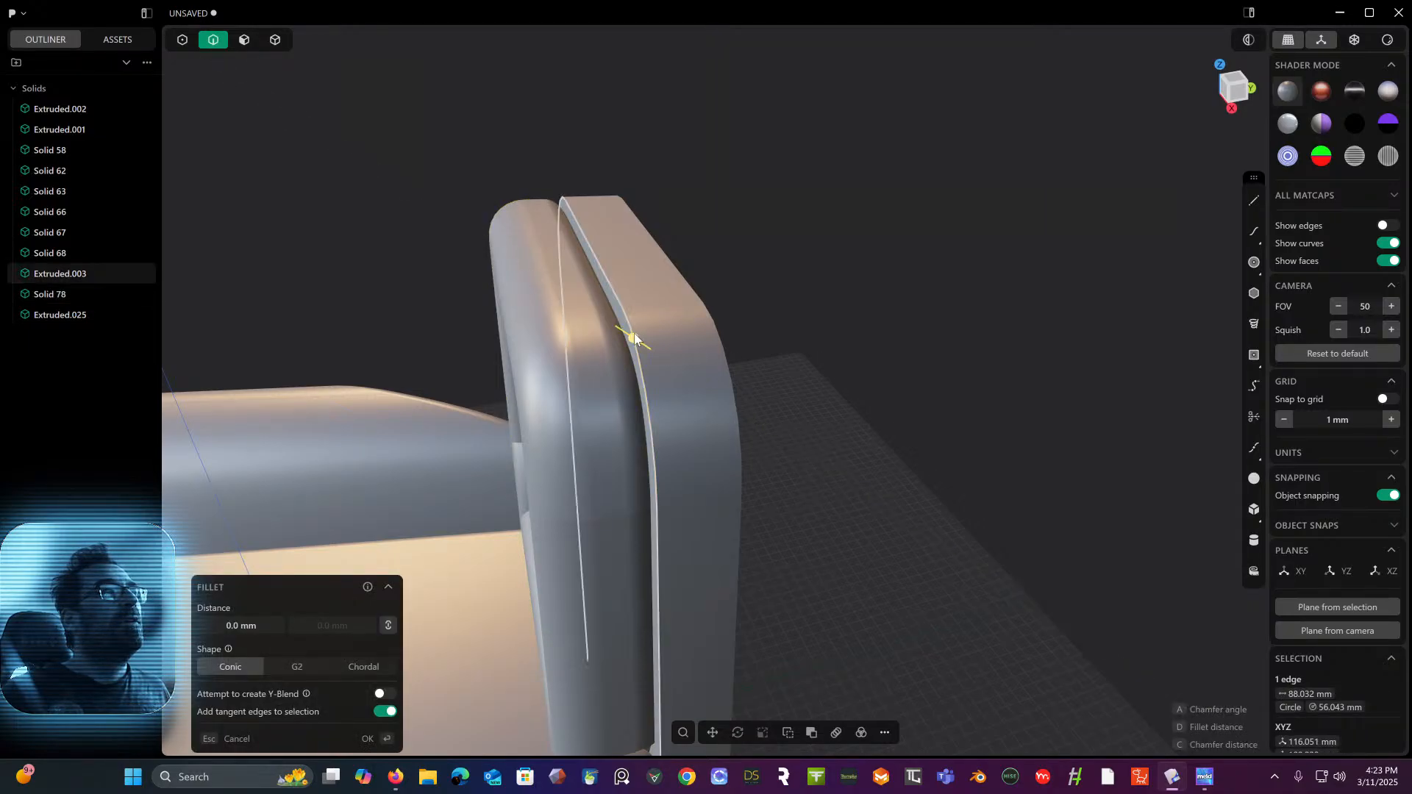
{"action": "left_click_drag", "start_coordinate": [634, 339], "coordinate": [629, 327]}
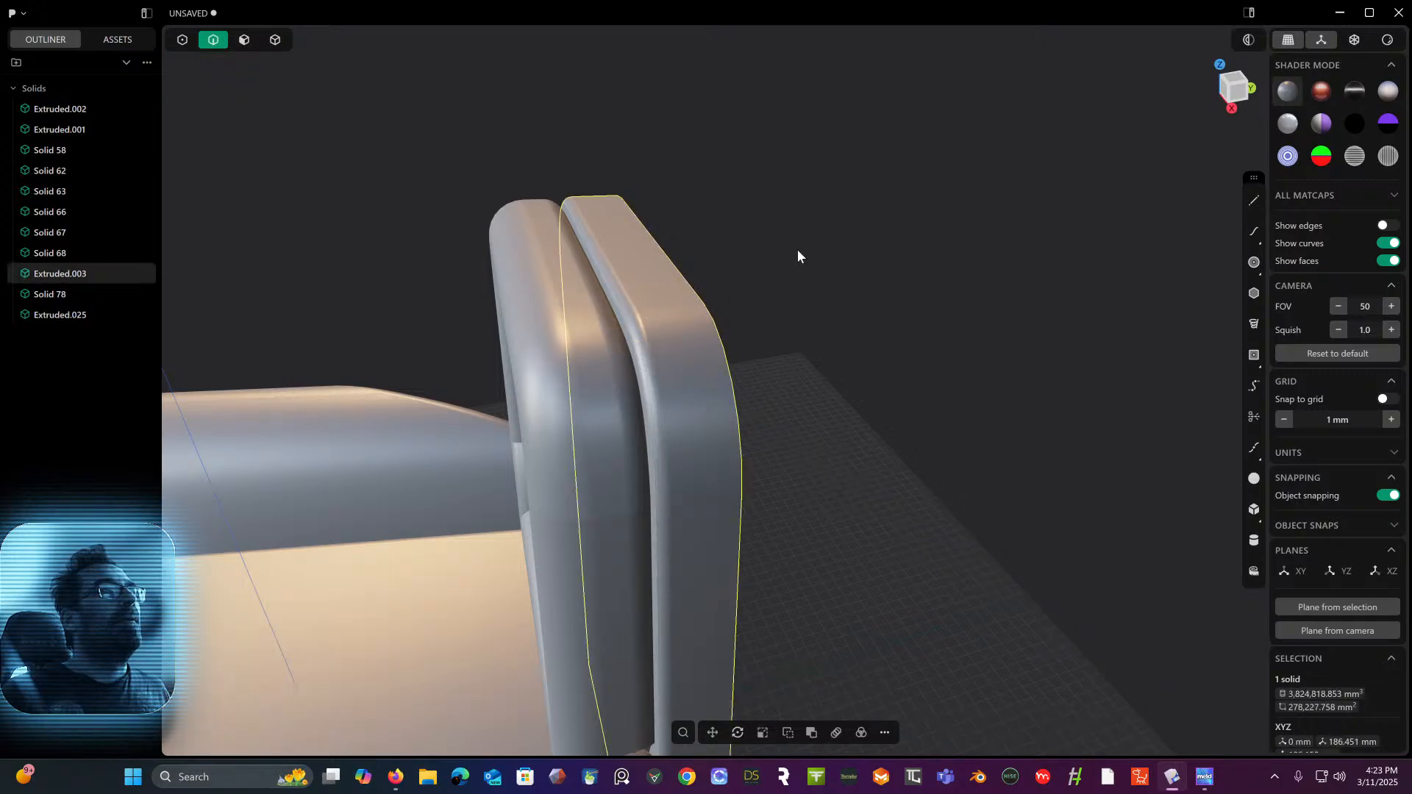
{"action": "key", "text": "Return"}
- Fillet the five rear outer edges of the rear backrest panel Extruded.003, including both rounded upper corners
{"action": "middle_click_drag", "start_coordinate": [752, 269], "coordinate": [701, 270]}
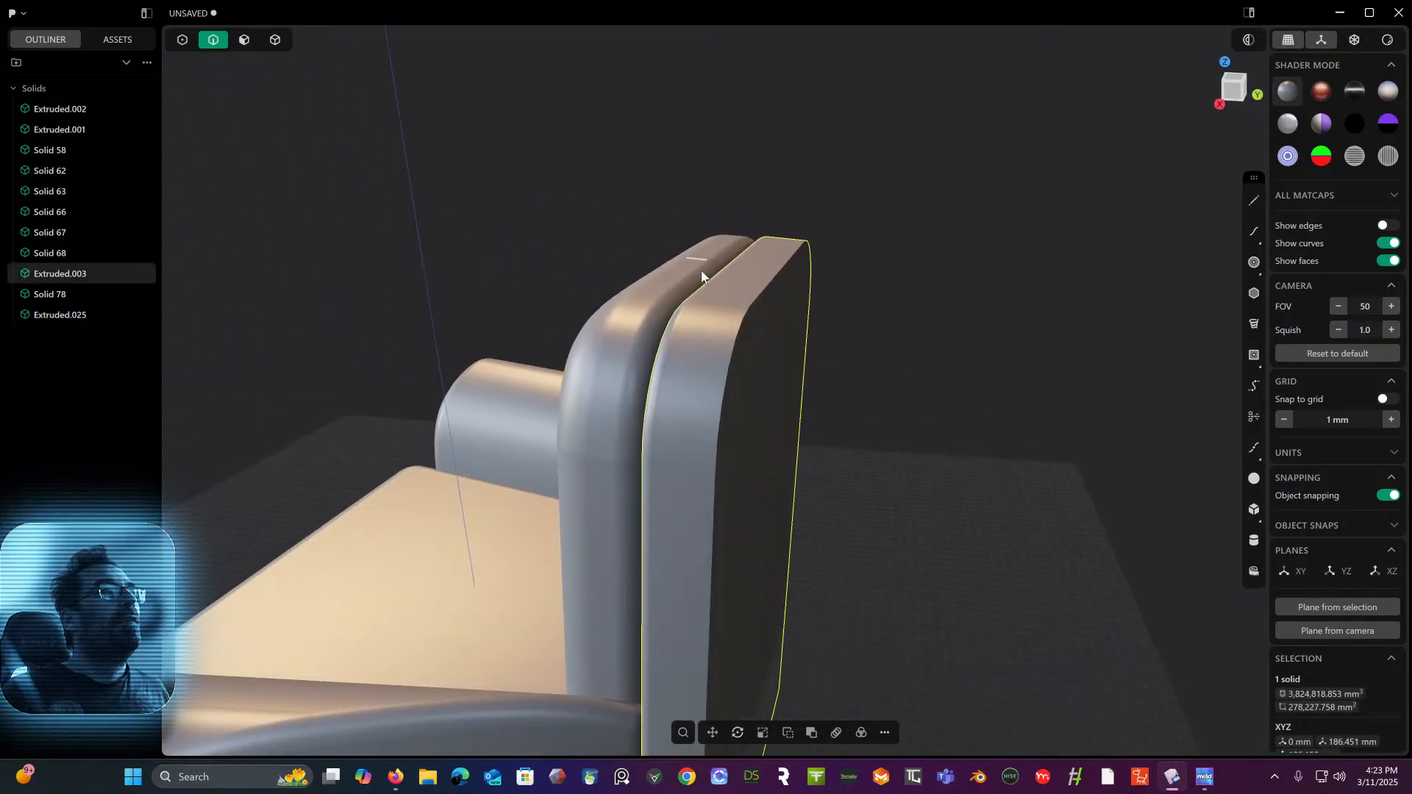
{"action": "left_click", "coordinate": [733, 349]}
{"action": "key", "text": "b"}
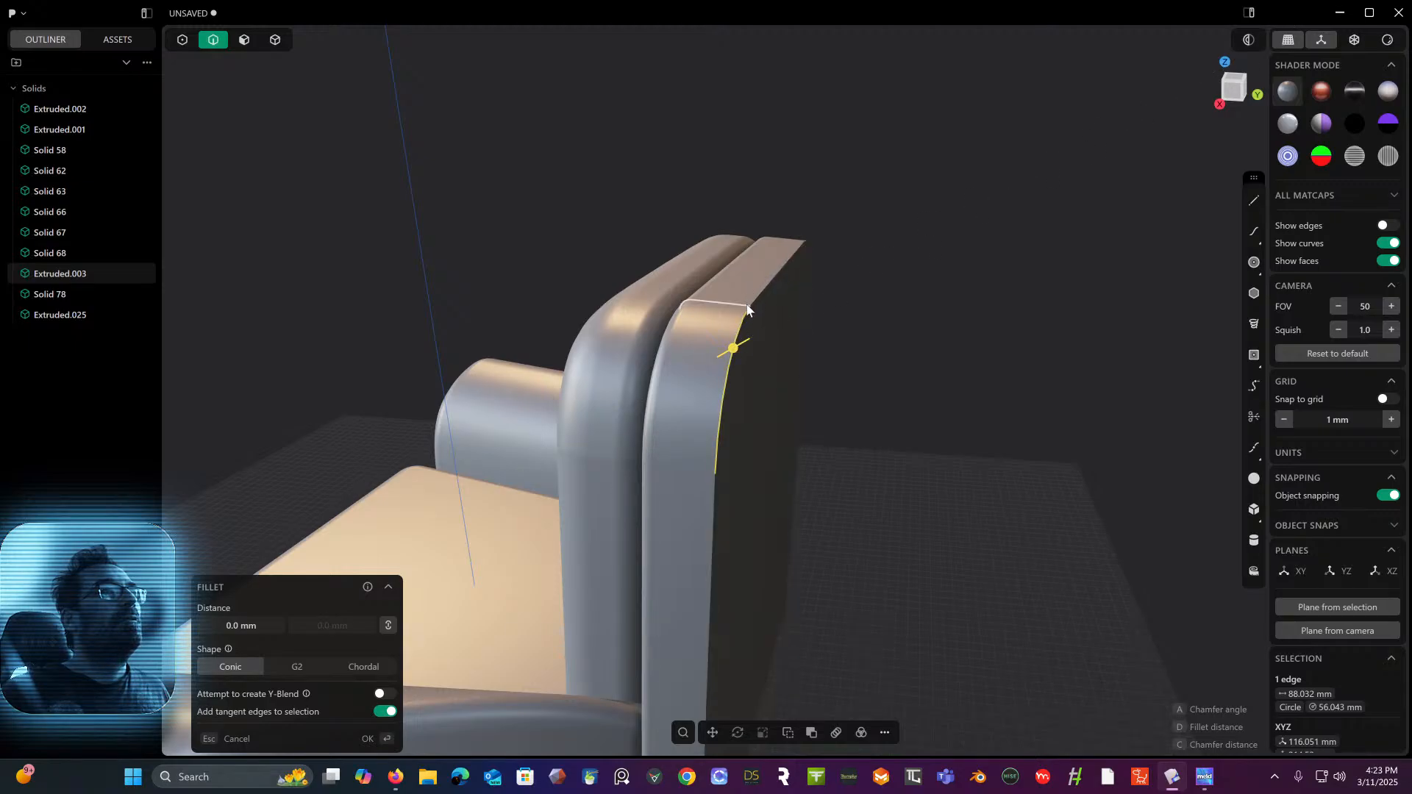
{"action": "left_click", "coordinate": [751, 304]}
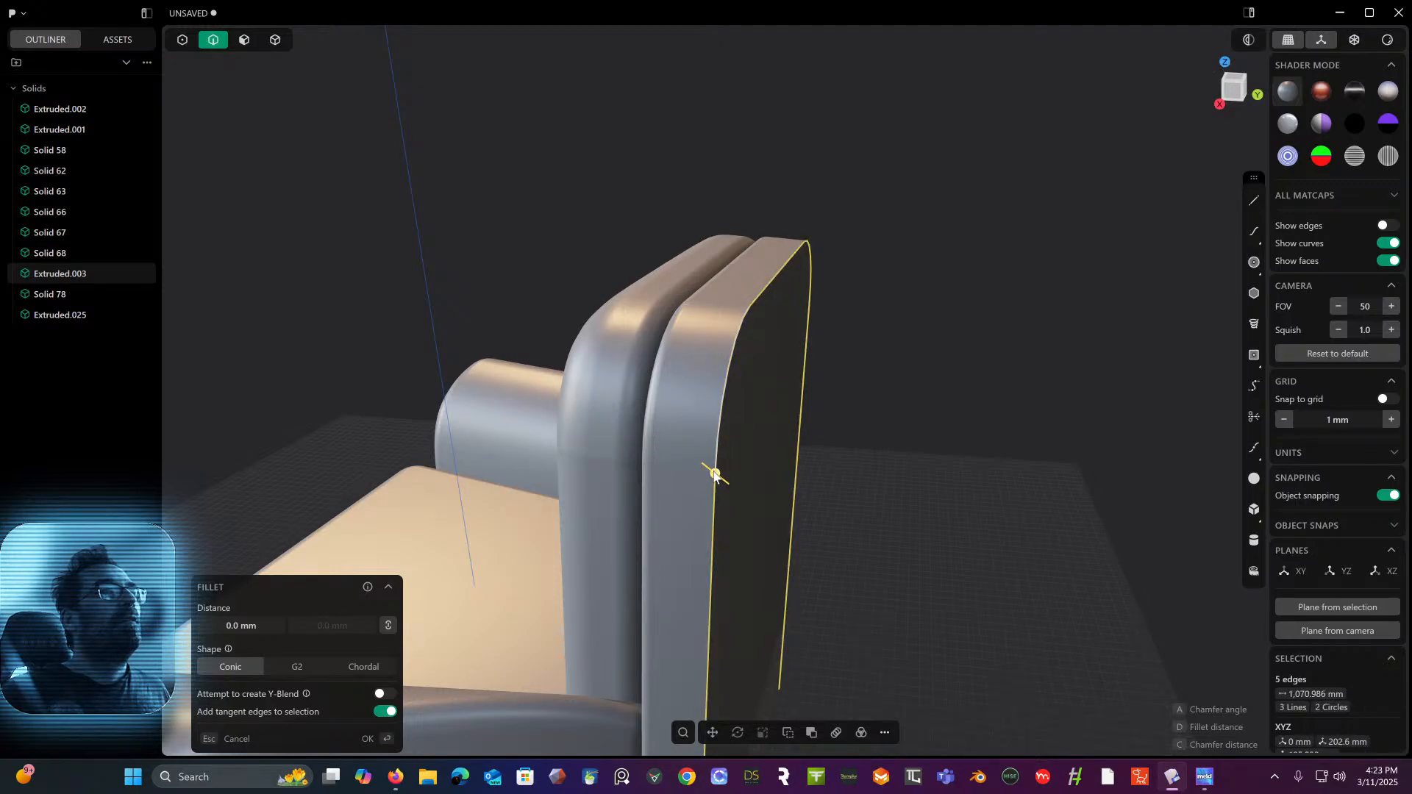
{"action": "left_click_drag", "start_coordinate": [712, 474], "coordinate": [836, 454]}
{"action": "key", "text": "Return"}
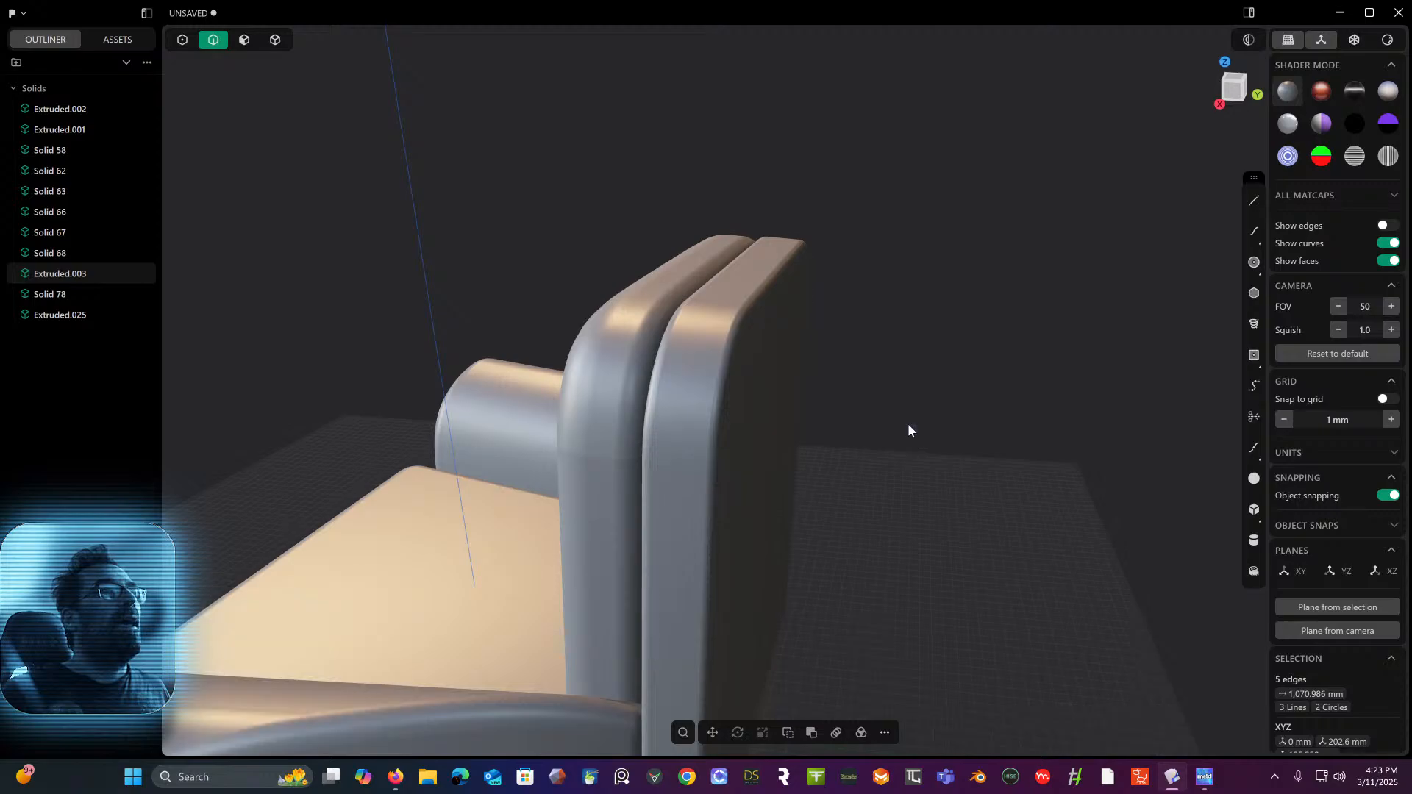
- Fillet the lower front edge of backrest frame Solid 78, where it meets the seat cushion, by about 11.43 mm
{"action": "scroll", "coordinate": [907, 422], "scroll_direction": "down", "scroll_amount": 3}
{"action": "middle_click_drag", "start_coordinate": [908, 423], "coordinate": [920, 479]}
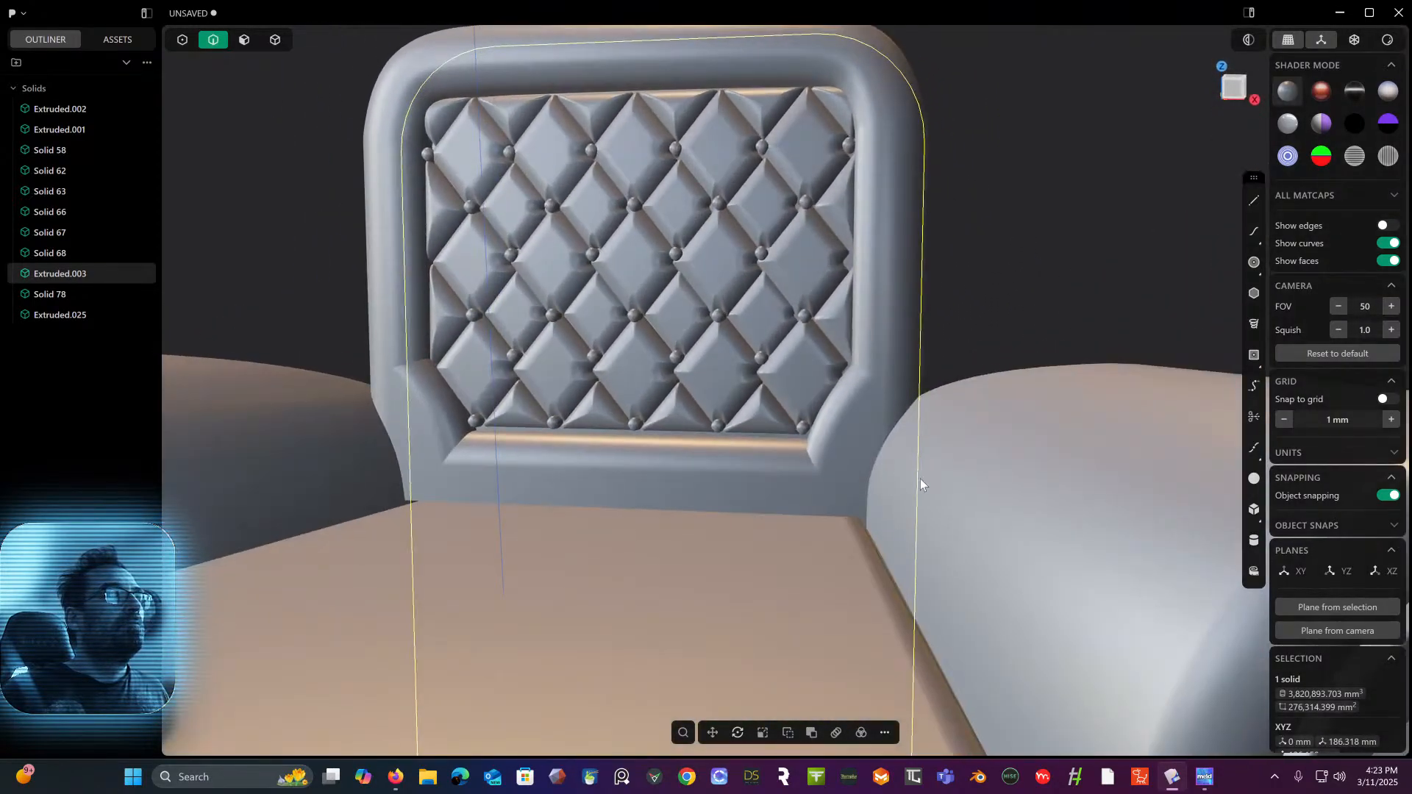
{"action": "left_click", "coordinate": [793, 515]}
{"action": "key", "text": "f"}
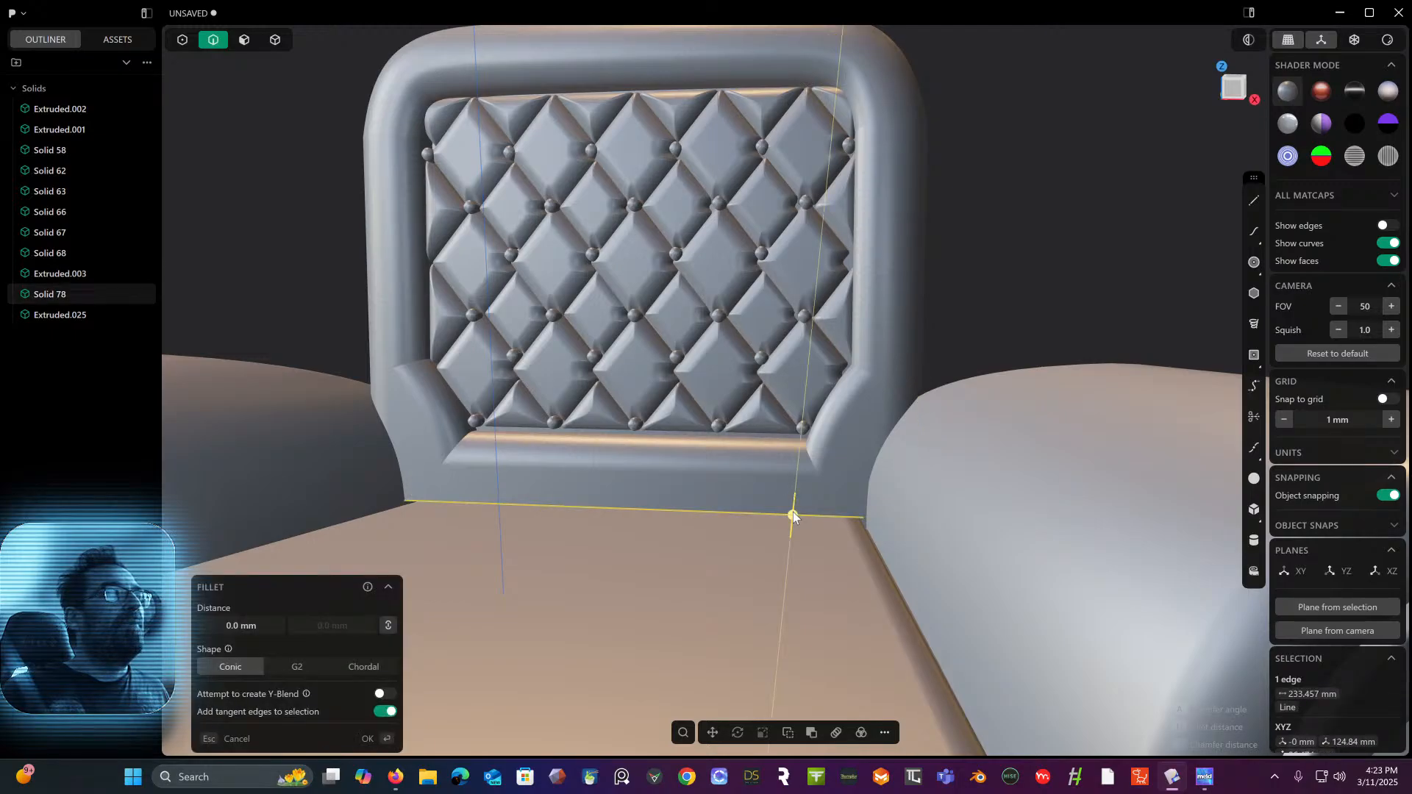
{"action": "left_click_drag", "start_coordinate": [792, 513], "coordinate": [790, 537]}
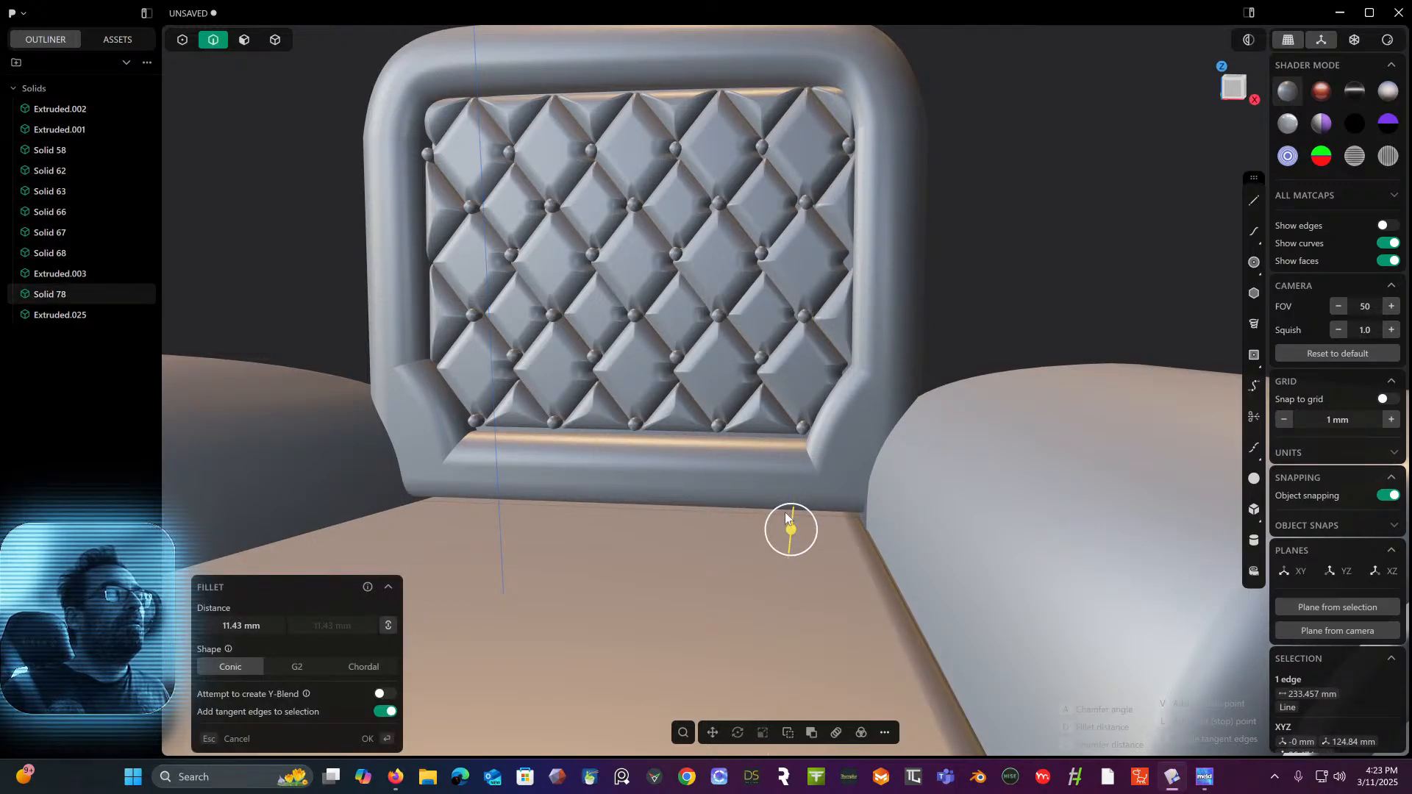
{"action": "scroll", "coordinate": [790, 533], "scroll_direction": "up", "scroll_amount": 5}
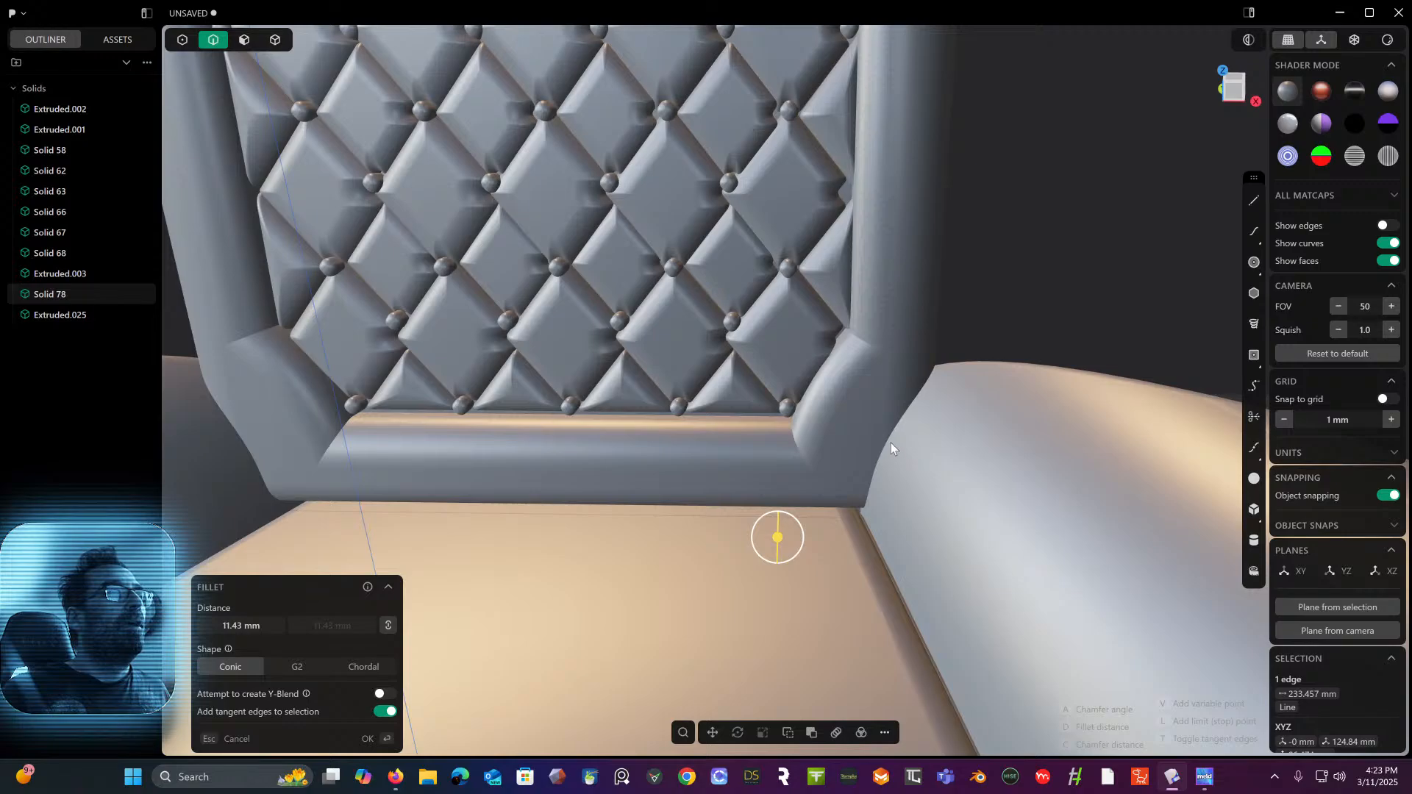
- Fillet the edge loops of both armrest cutouts on the lower sides of backrest frame Solid 78 by about 12.14 mm
{"action": "left_click", "coordinate": [888, 445]}
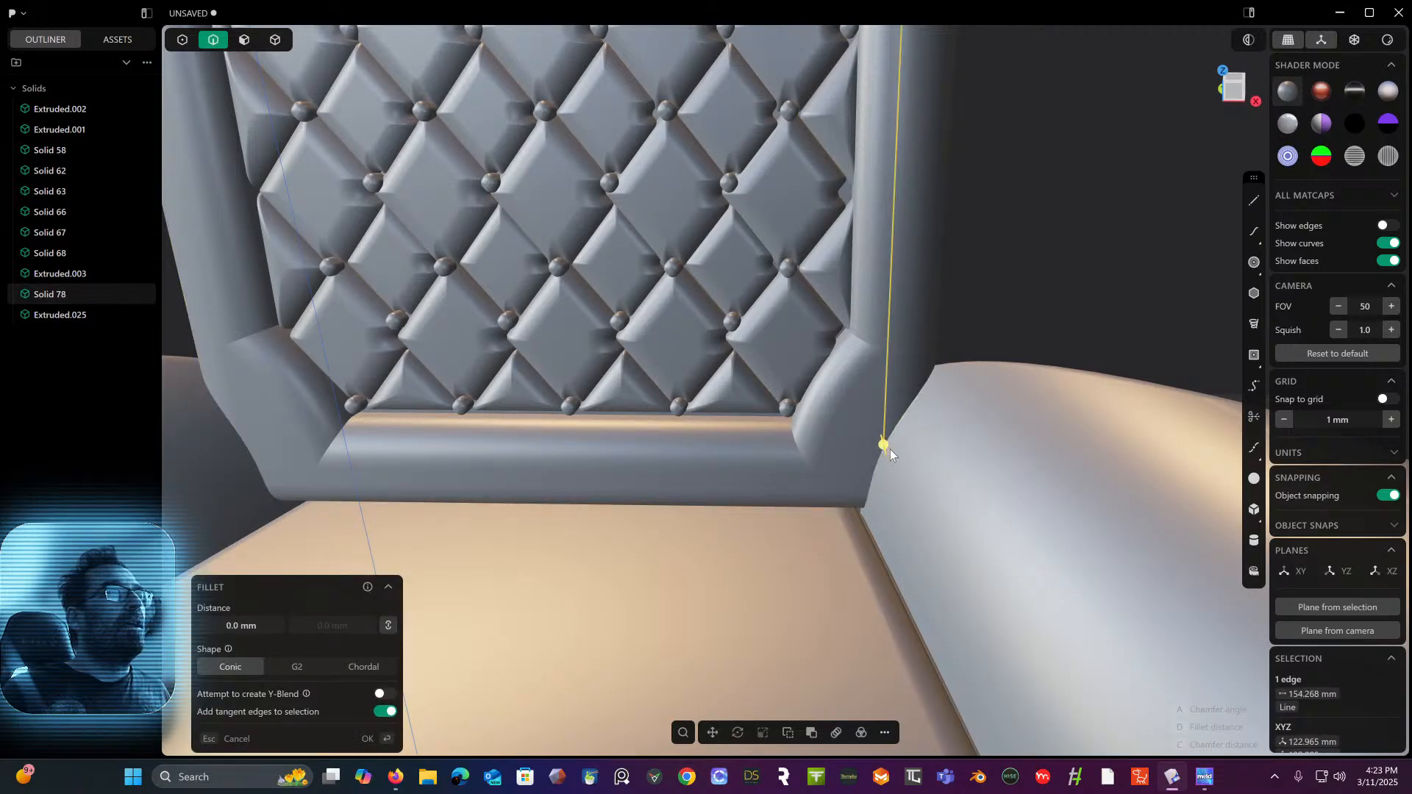
{"action": "left_click", "coordinate": [875, 469]}
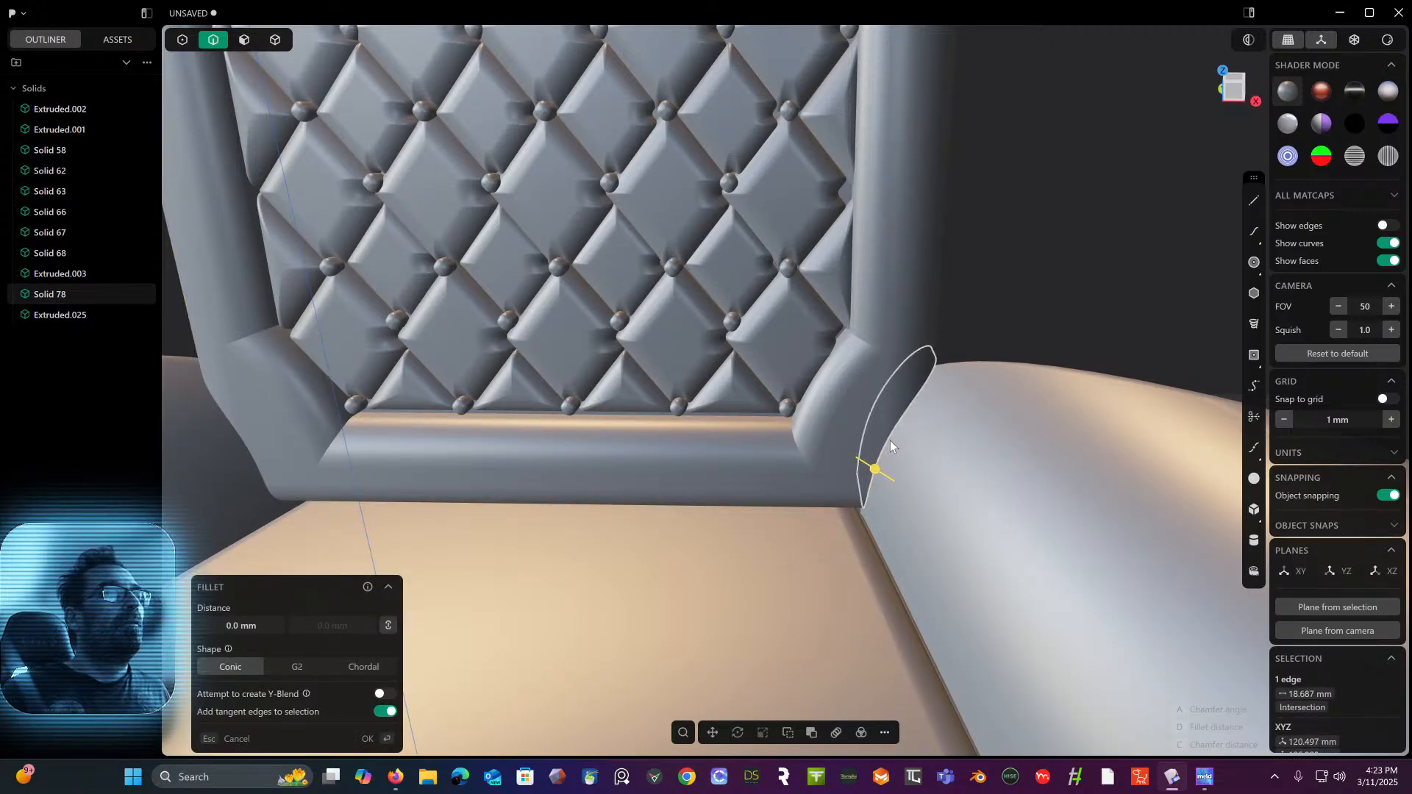
{"action": "left_click", "coordinate": [890, 440]}
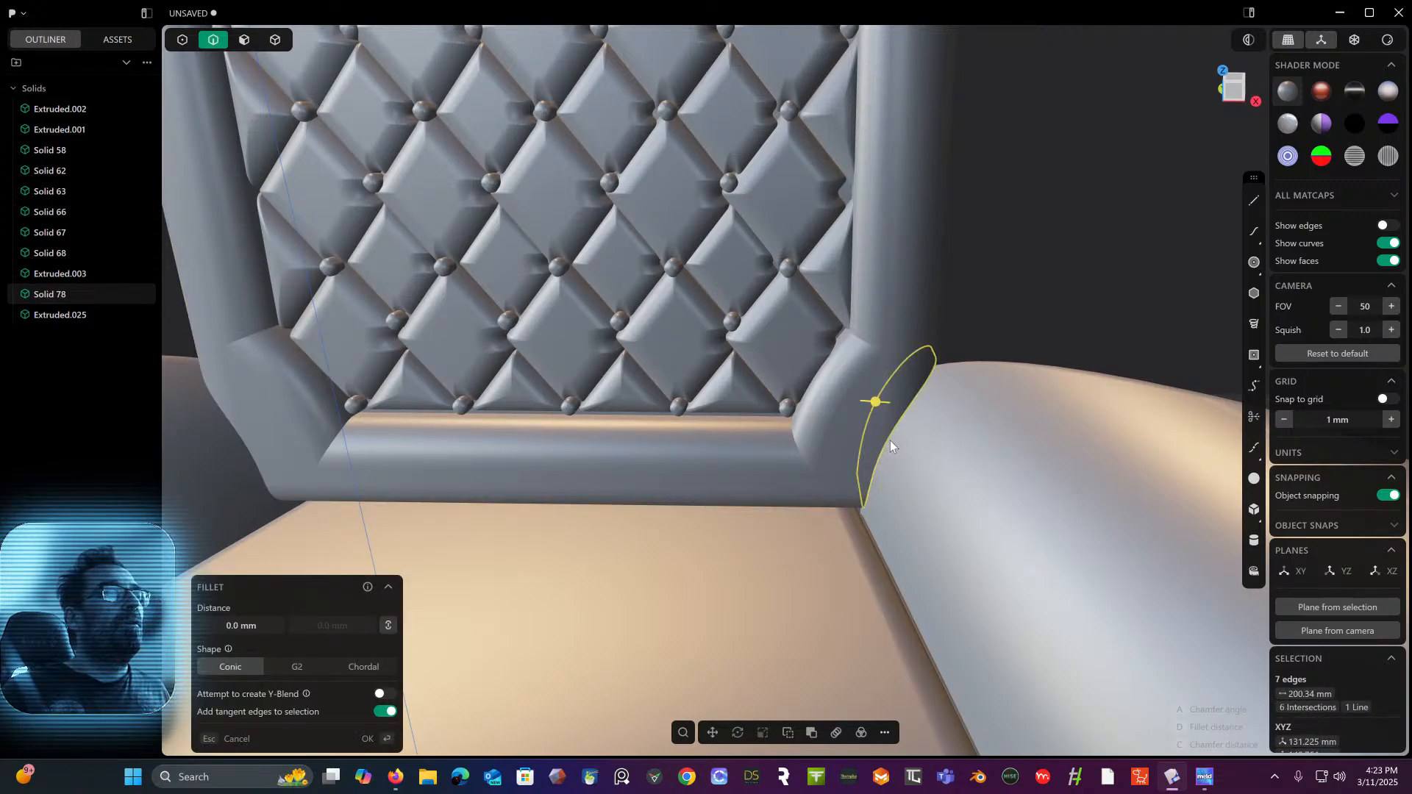
{"action": "left_click", "coordinate": [242, 442]}
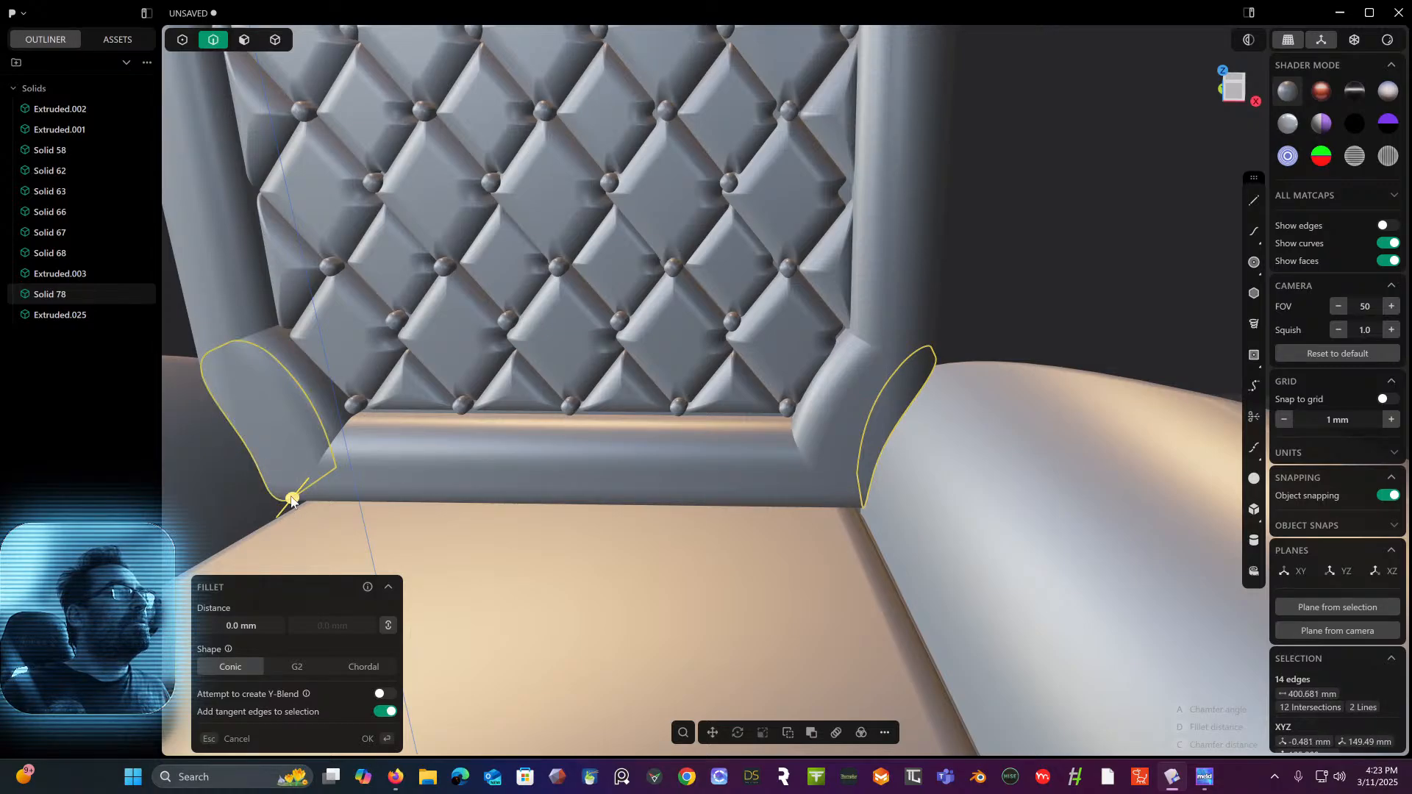
{"action": "left_click_drag", "start_coordinate": [291, 497], "coordinate": [275, 515]}
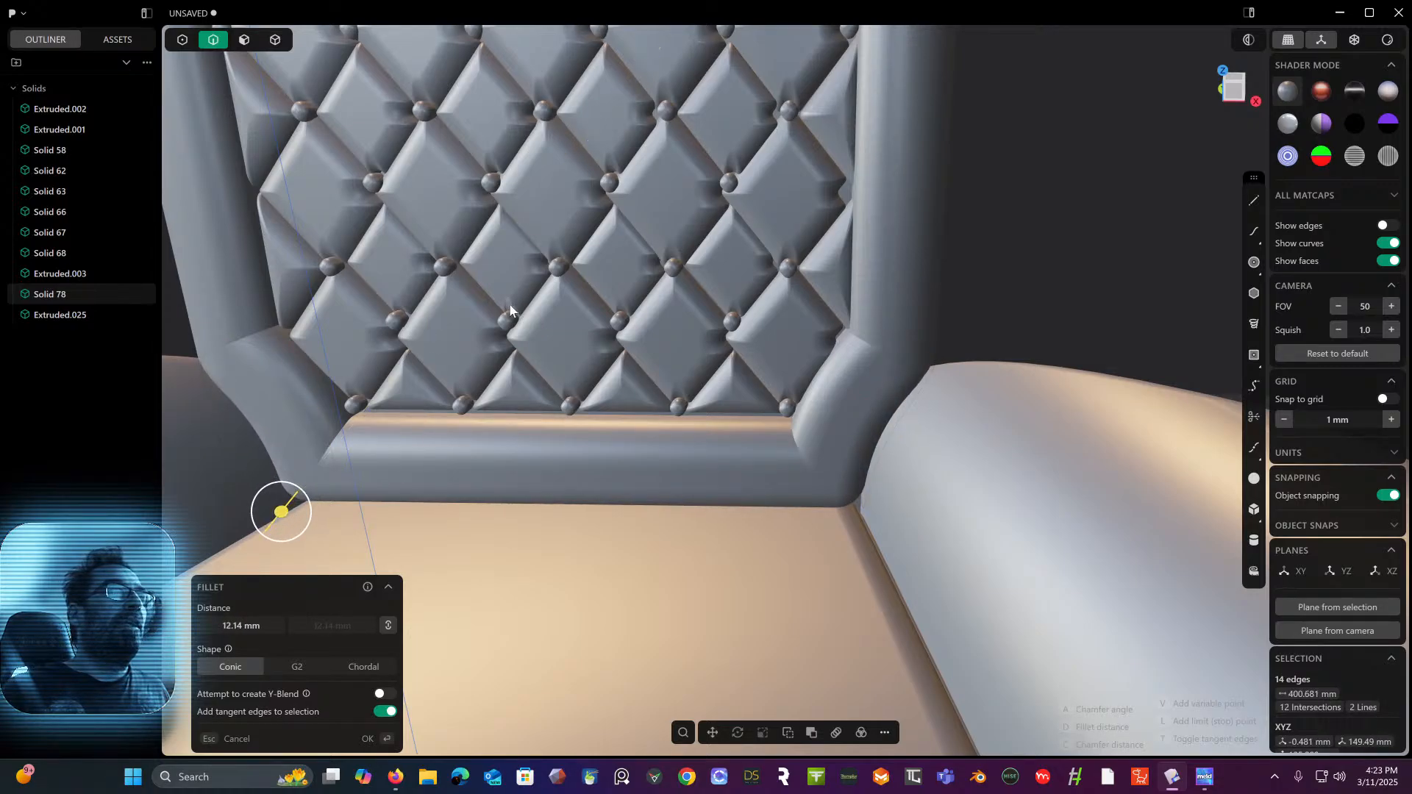
{"action": "key", "text": "Return"}
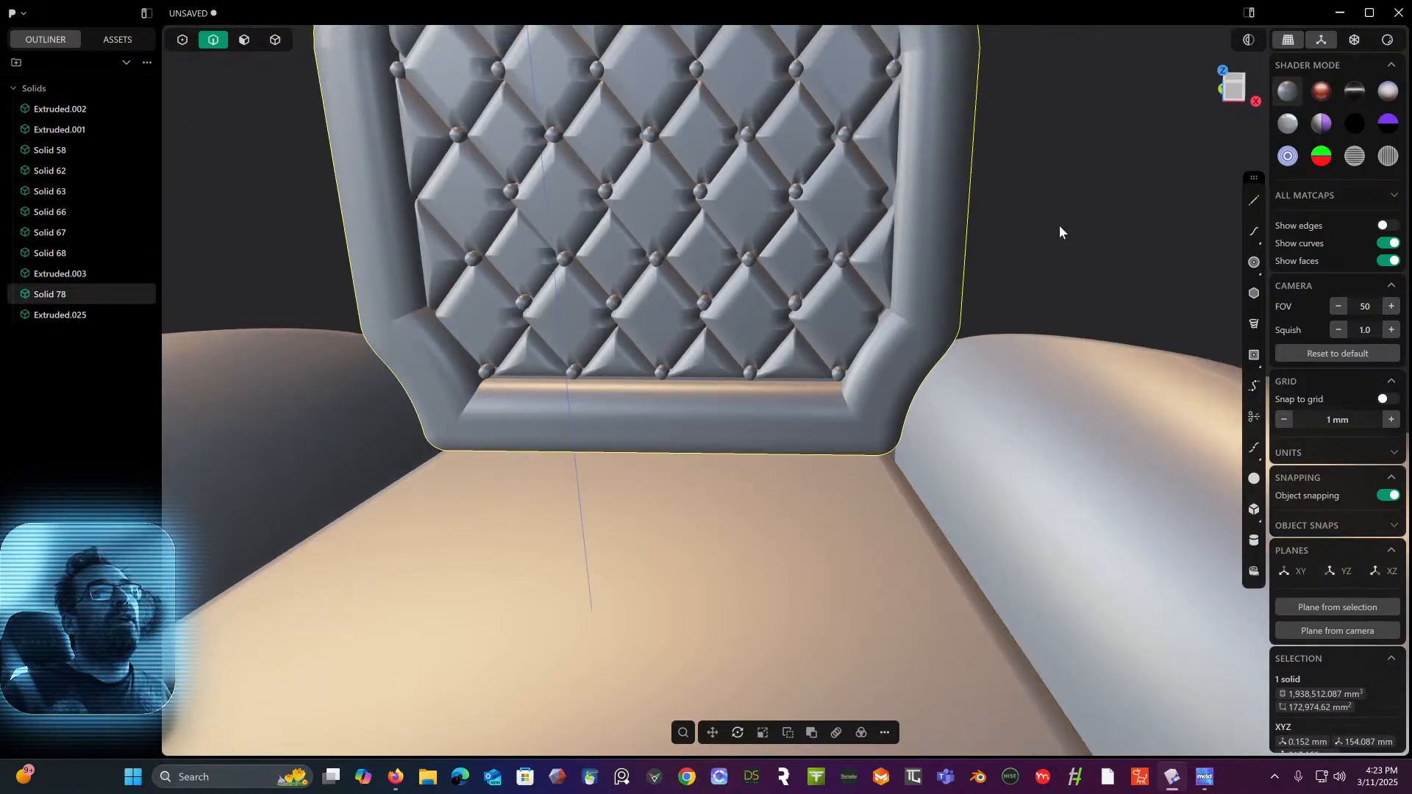
- Try to fillet the edge where the armrest scroll of Solid 66 meets its outer side wall by about 51 mm
{"action": "scroll", "coordinate": [1059, 225], "scroll_direction": "down", "scroll_amount": 3}
{"action": "middle_click_drag", "start_coordinate": [1059, 226], "coordinate": [800, 301]}
{"action": "scroll", "coordinate": [1075, 310], "scroll_direction": "down", "scroll_amount": 3}
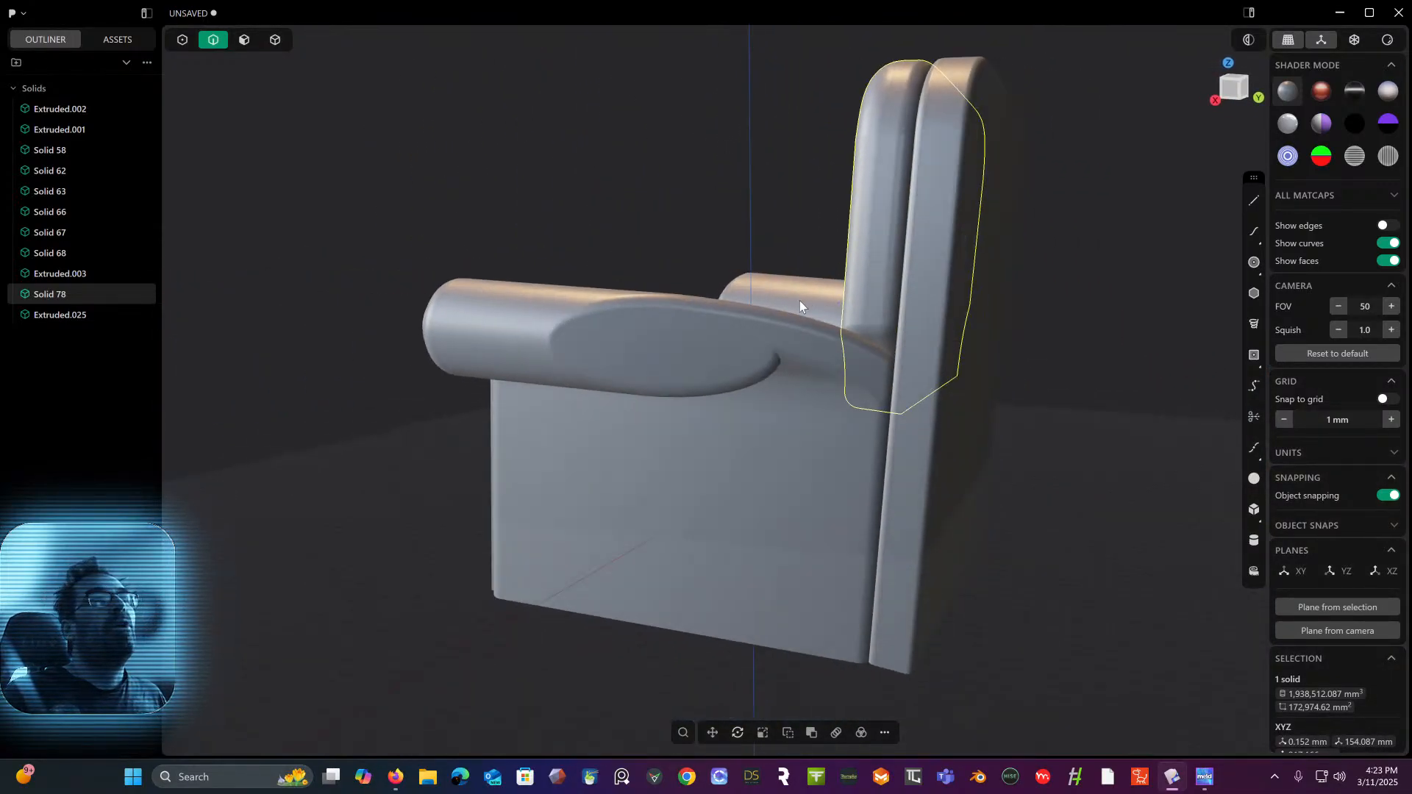
{"action": "scroll", "coordinate": [816, 287], "scroll_direction": "up", "scroll_amount": 5}
{"action": "scroll", "coordinate": [761, 321], "scroll_direction": "up", "scroll_amount": 2}
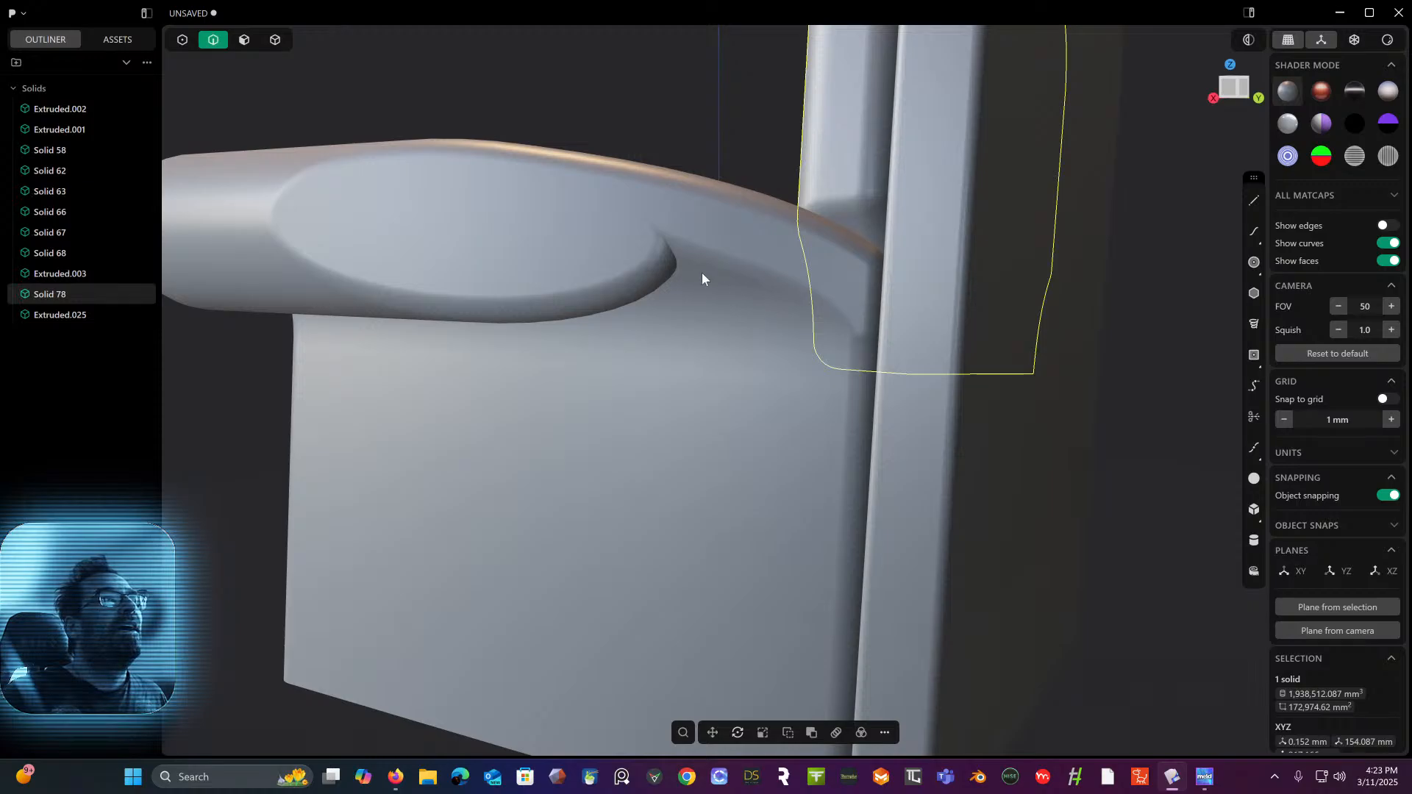
{"action": "left_click", "coordinate": [665, 245]}
{"action": "key", "text": "f"}
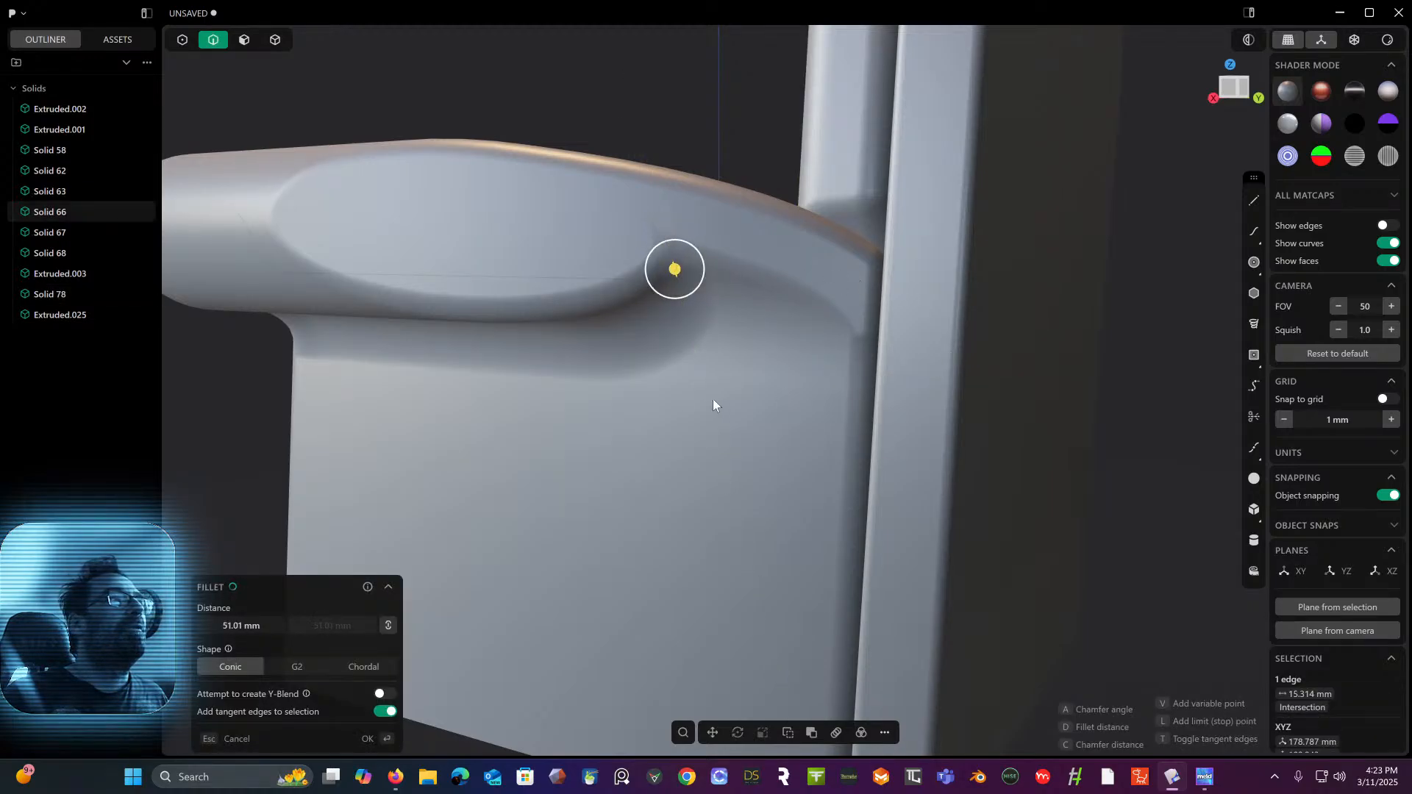
{"action": "key", "text": "Return"}
- Examine the whole chair from the side, above and the front, checking the armrests, backrest and seat cushion
{"action": "middle_click_drag", "start_coordinate": [659, 385], "coordinate": [939, 434]}
{"action": "scroll", "coordinate": [755, 355], "scroll_direction": "down", "scroll_amount": 5}
{"action": "middle_click_drag", "start_coordinate": [876, 375], "coordinate": [837, 206]}
{"action": "scroll", "coordinate": [849, 468], "scroll_direction": "down", "scroll_amount": 2}
{"action": "middle_click_drag", "start_coordinate": [910, 272], "coordinate": [766, 361]}
{"action": "scroll", "coordinate": [916, 172], "scroll_direction": "down", "scroll_amount": 3}
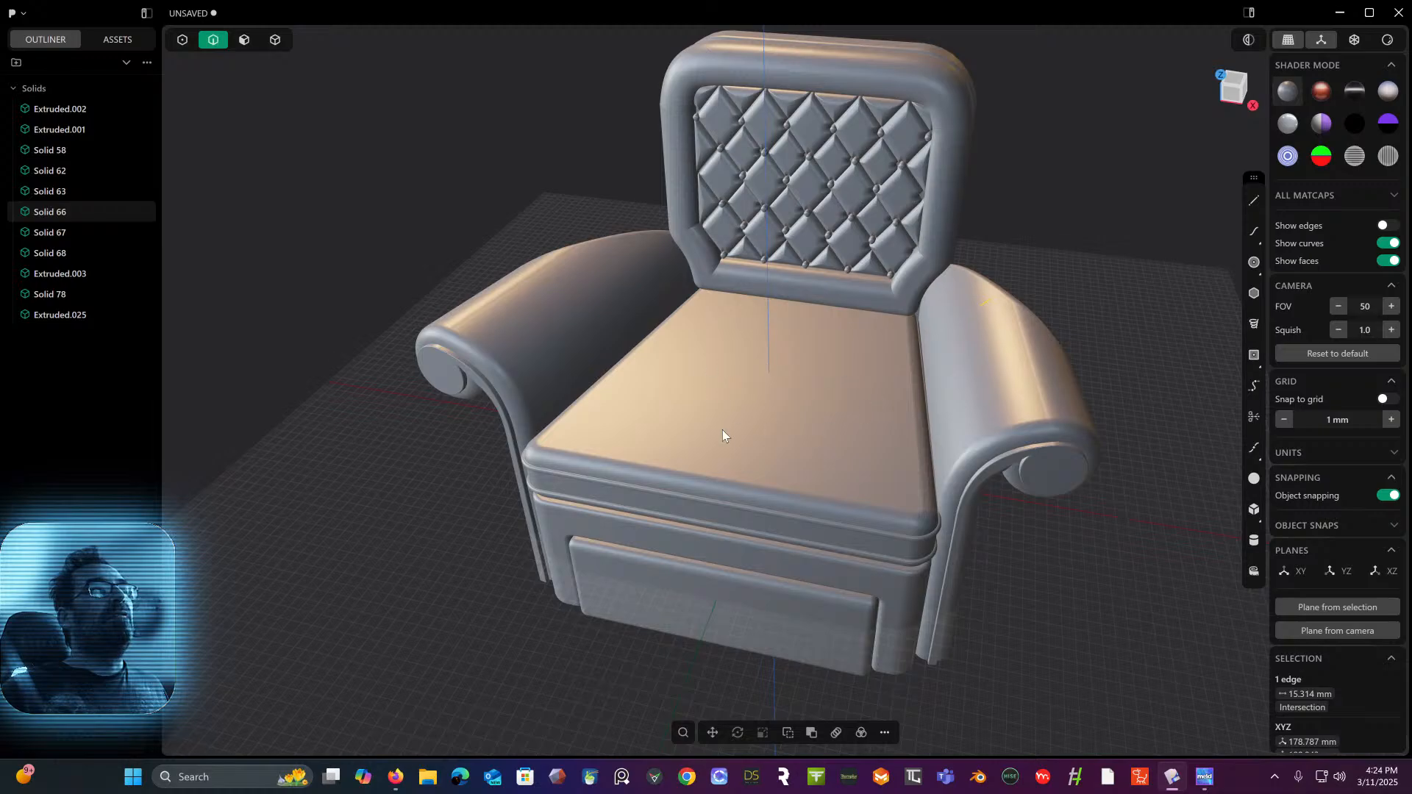
{"action": "mouse_move", "coordinate": [722, 430]}
{"action": "middle_mouse_down"}
{"action": "mouse_move", "coordinate": [678, 385]}
{"action": "mouse_move", "coordinate": [695, 405]}
{"action": "mouse_move", "coordinate": [727, 356]}
{"action": "mouse_move", "coordinate": [719, 441]}
{"action": "mouse_move", "coordinate": [690, 413]}
{"action": "mouse_move", "coordinate": [738, 440]}
{"action": "middle_mouse_up"}
{"action": "scroll", "coordinate": [779, 396], "scroll_direction": "up", "scroll_amount": 3}
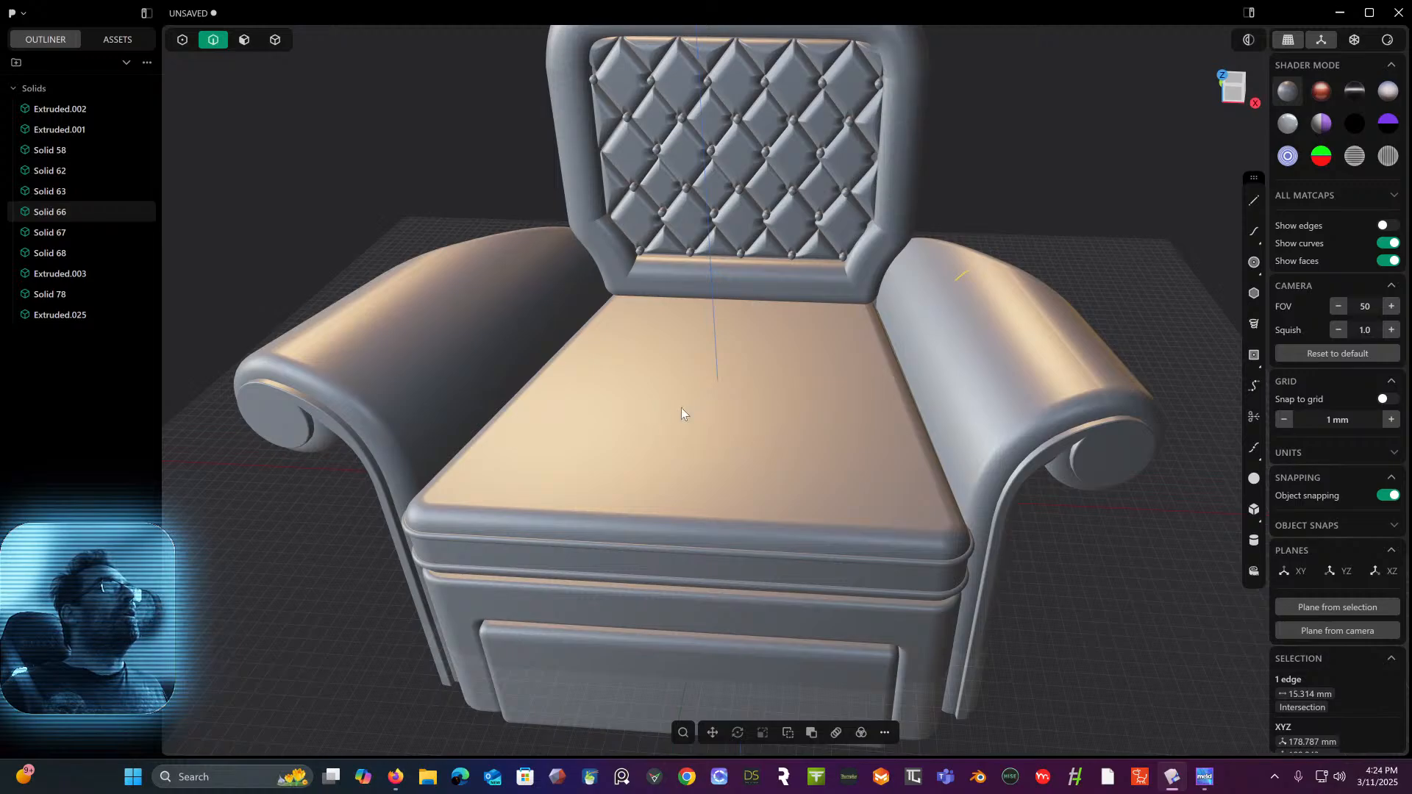
{"action": "left_click", "coordinate": [223, 99]}
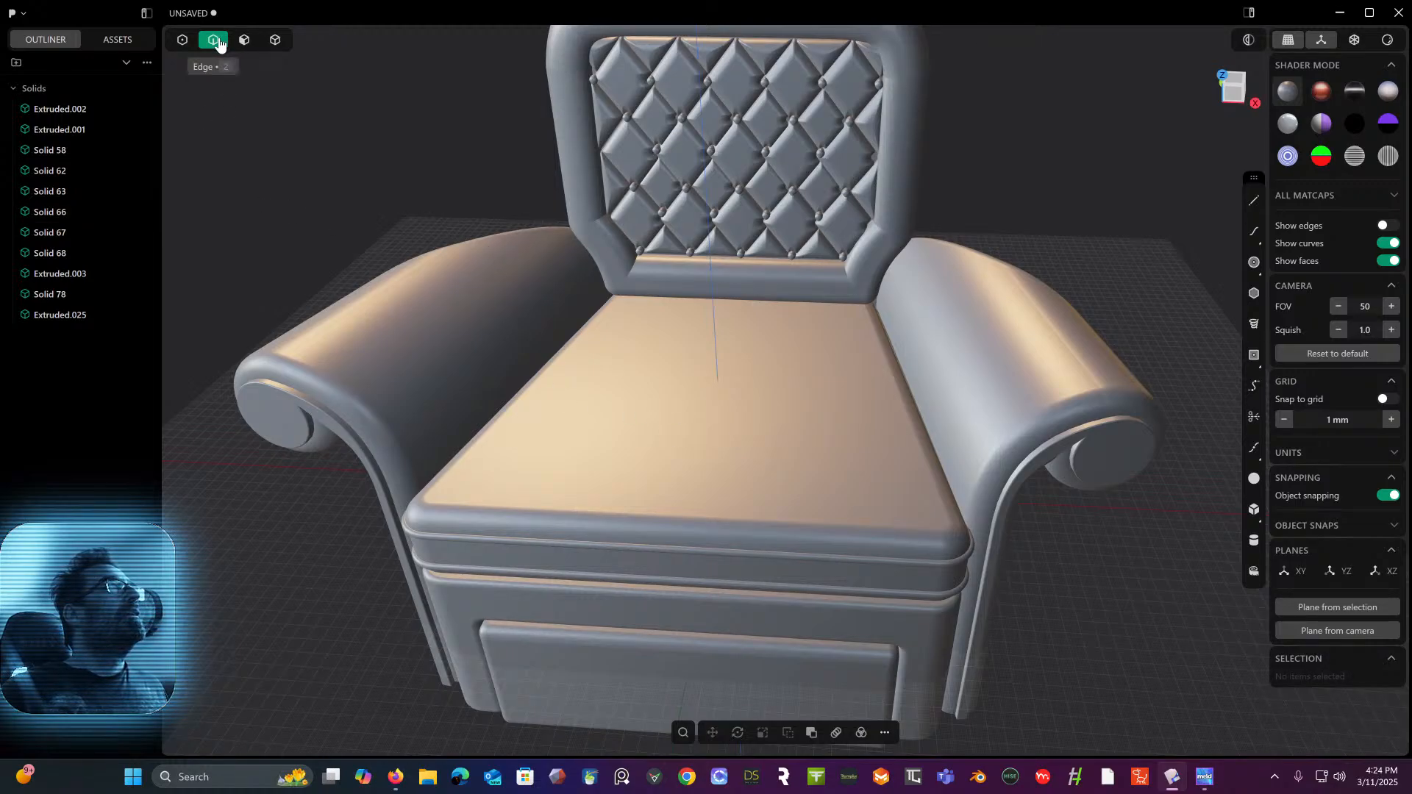
{"action": "double_click", "coordinate": [471, 503]}
{"action": "key", "text": "f"}
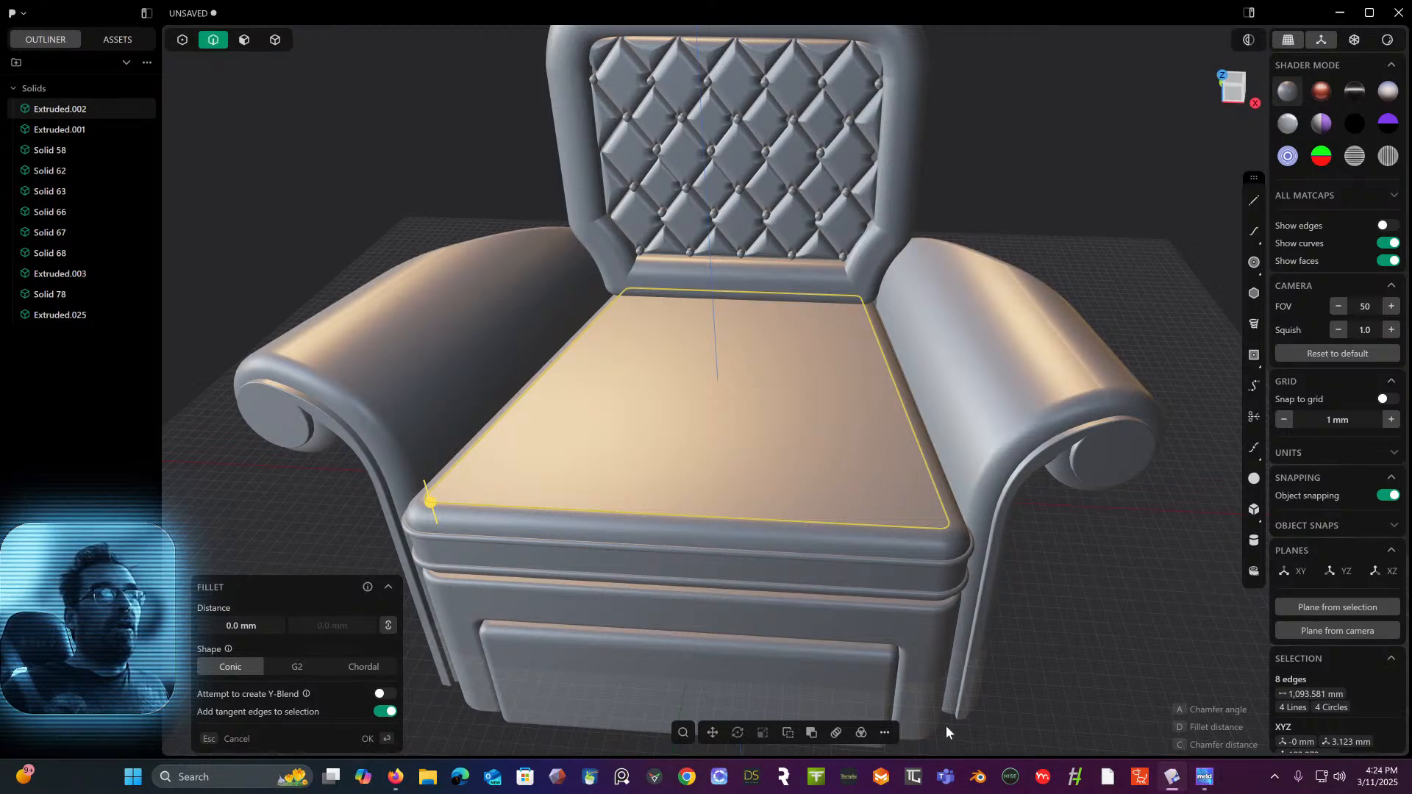
{"action": "left_click", "coordinate": [893, 732]}
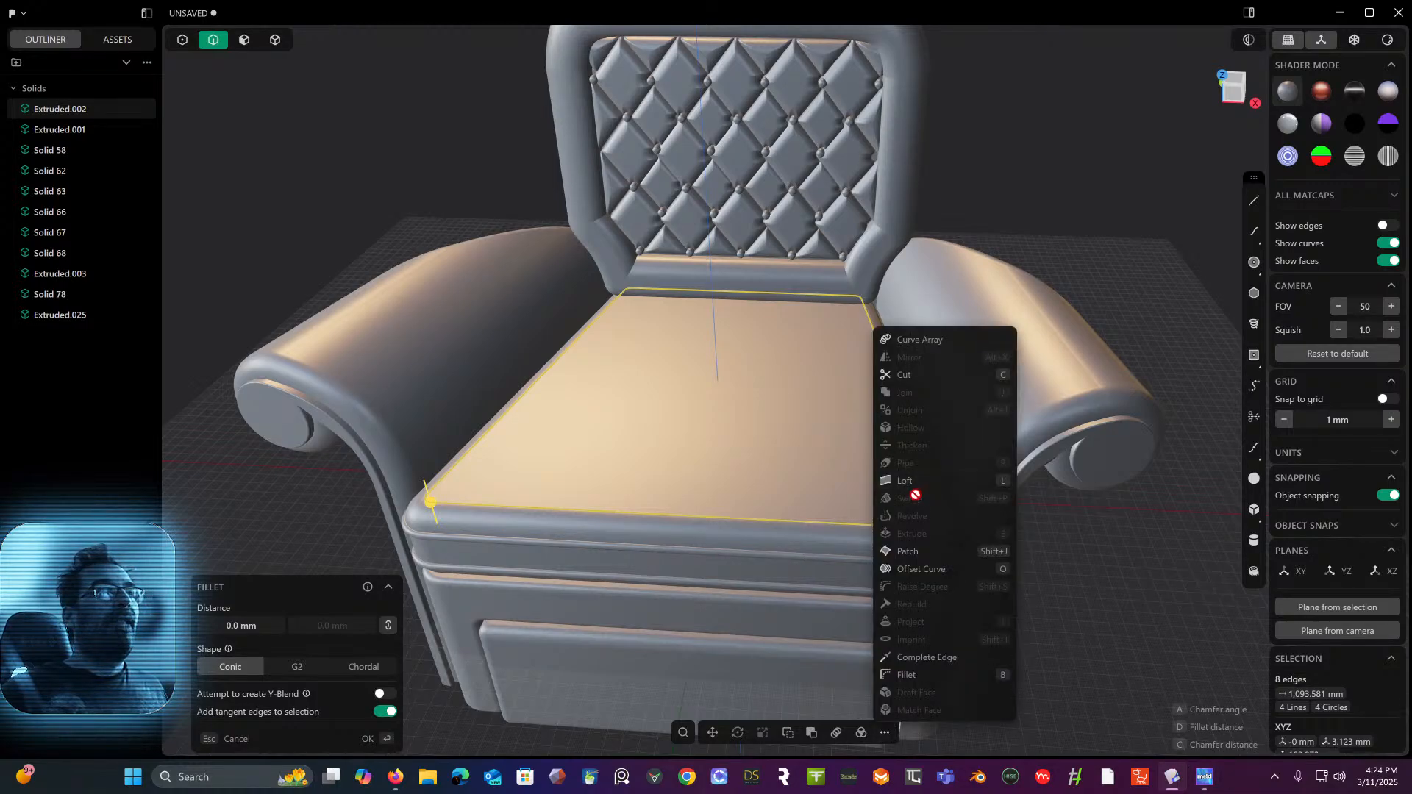
{"action": "left_click", "coordinate": [920, 569]}
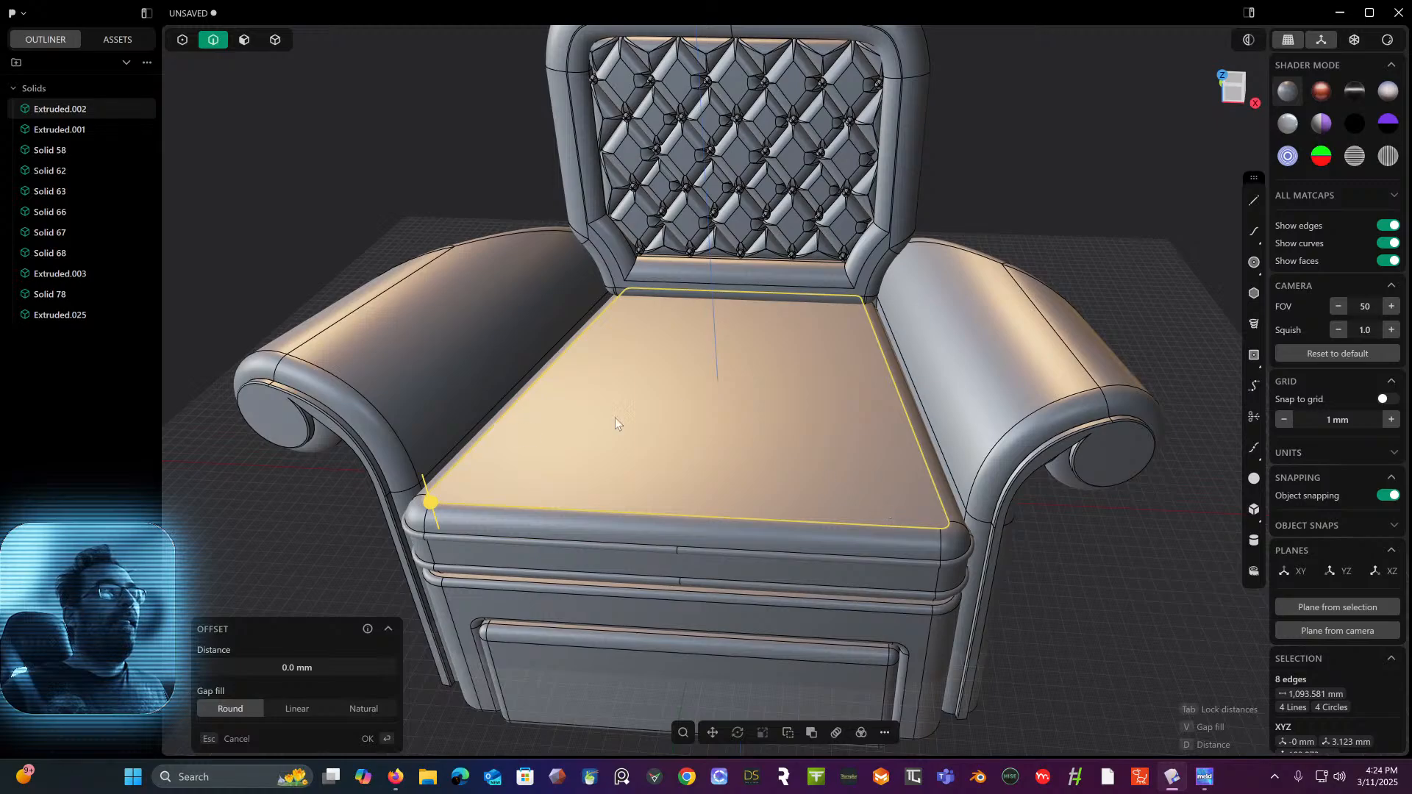
{"action": "left_click_drag", "start_coordinate": [425, 502], "coordinate": [416, 433]}
{"action": "key", "text": "Escape"}
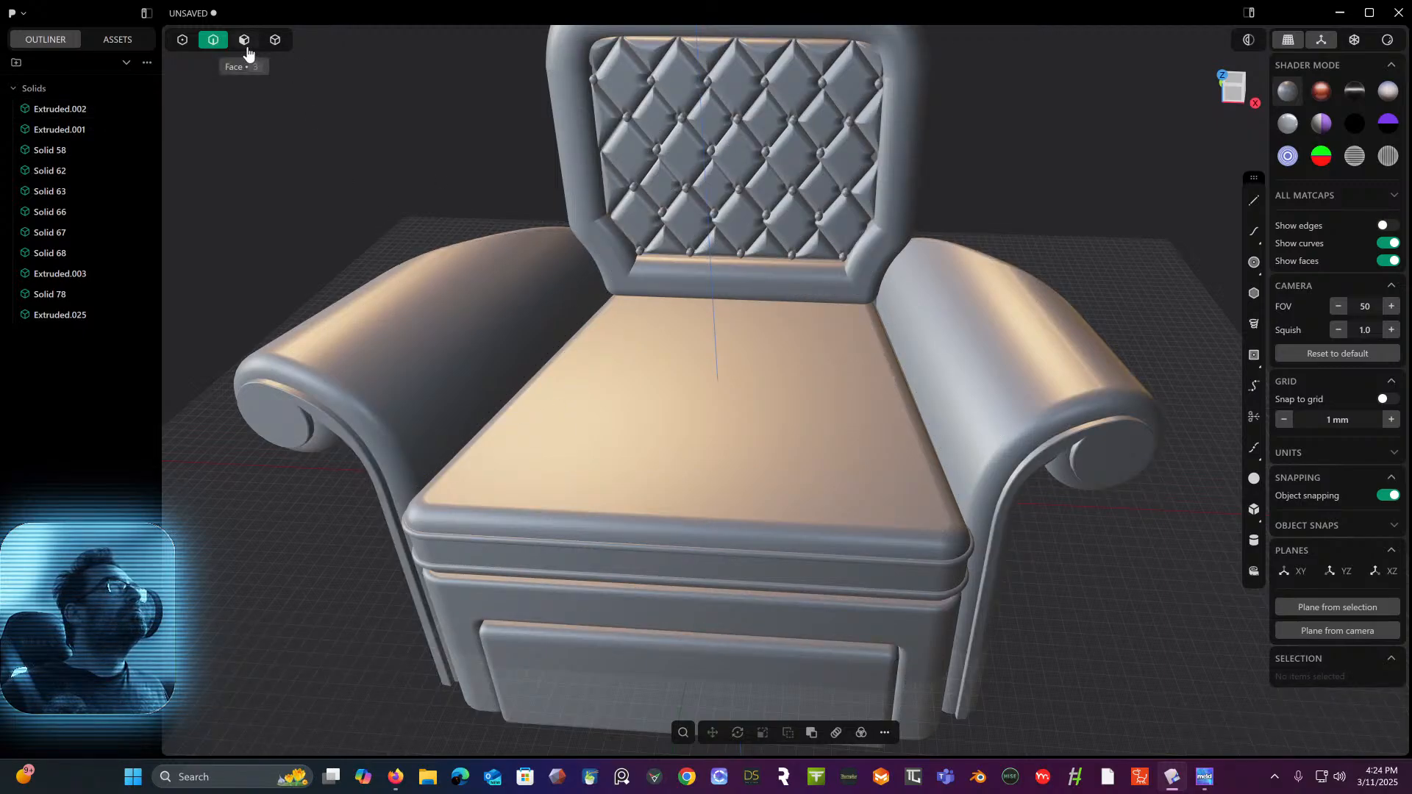
- Try to chamfer the top edge loop of seat cushion Extruded.002 by about 16.75 mm
{"action": "left_click", "coordinate": [503, 386]}
{"action": "key", "text": "b"}
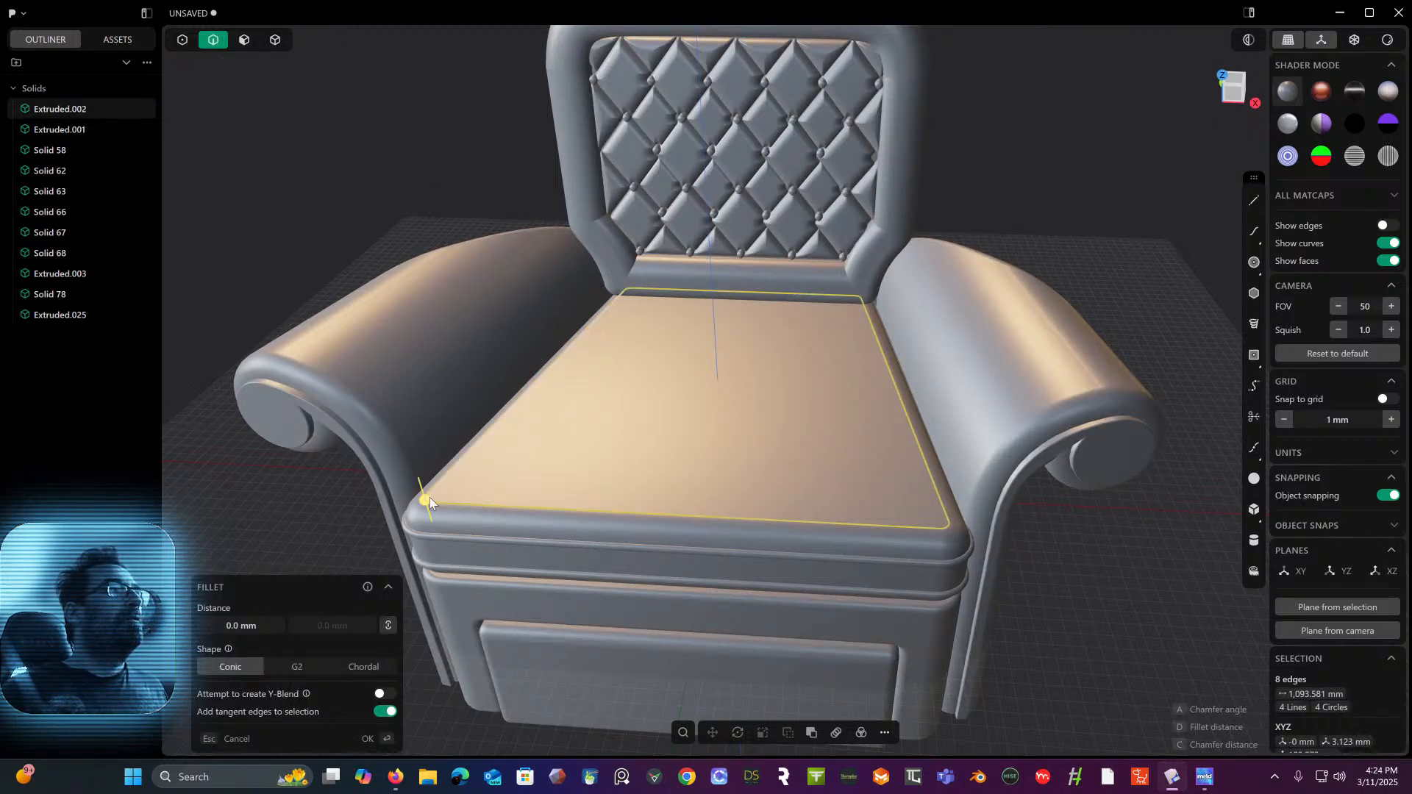
{"action": "mouse_move", "coordinate": [429, 497]}
{"action": "left_mouse_down"}
{"action": "mouse_move", "coordinate": [419, 473]}
{"action": "mouse_move", "coordinate": [431, 521]}
{"action": "left_mouse_up"}
{"action": "key", "text": "c"}
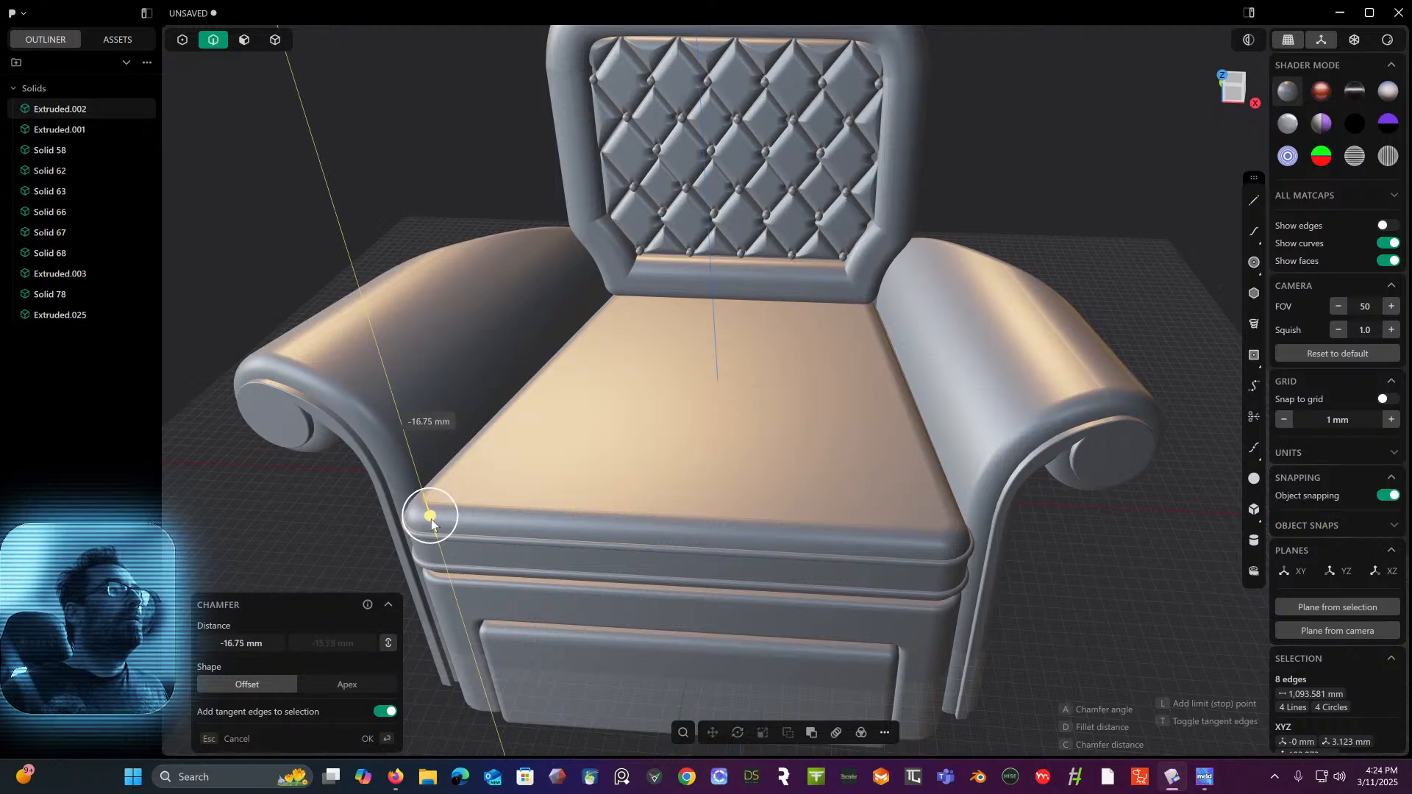
{"action": "key", "text": "Return"}
{"action": "key", "text": "Escape"}
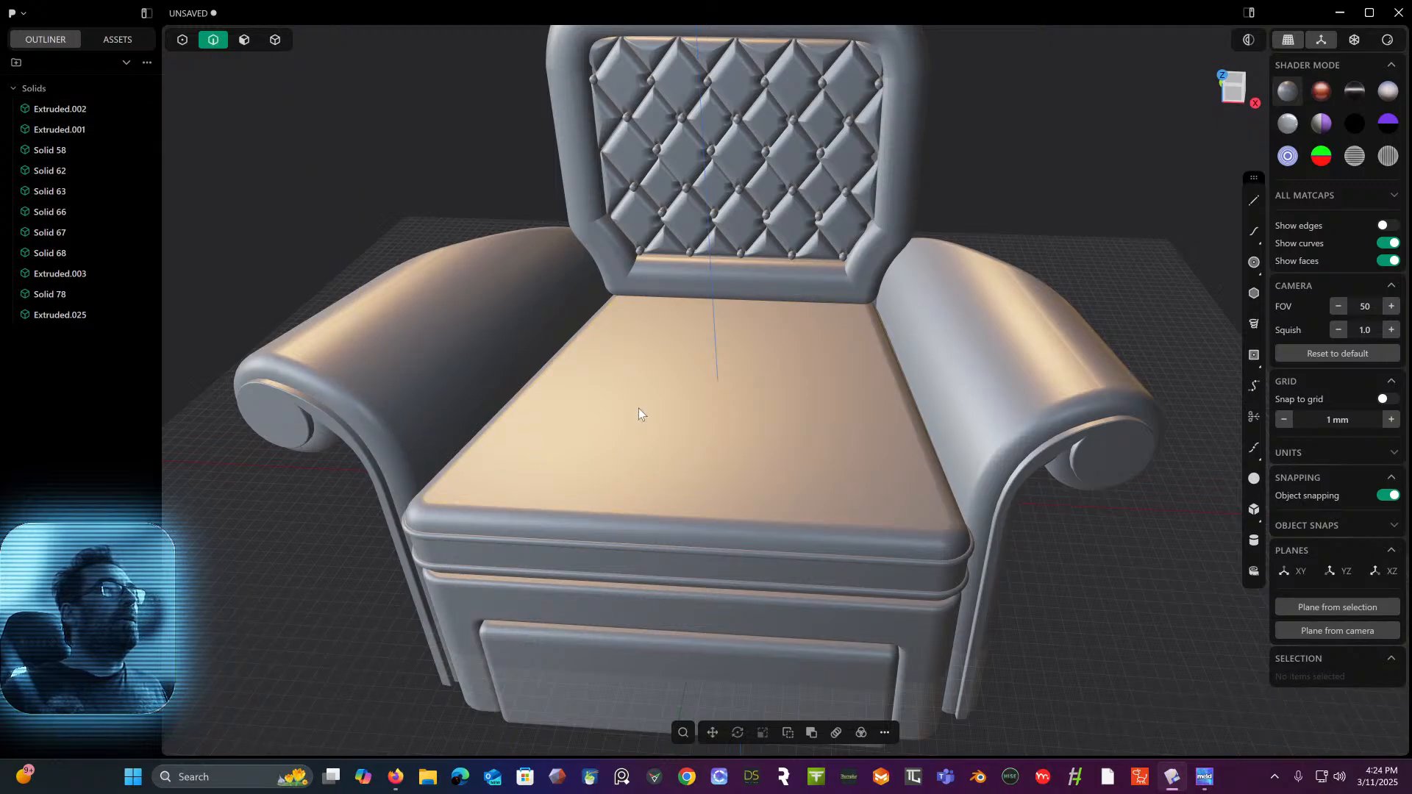
- Offset the top edge loop of seat cushion Extruded.002 inward by about 34.88 mm to imprint an inset rectangle on its top face
{"action": "left_click", "coordinate": [475, 506]}
{"action": "key", "text": "f"}
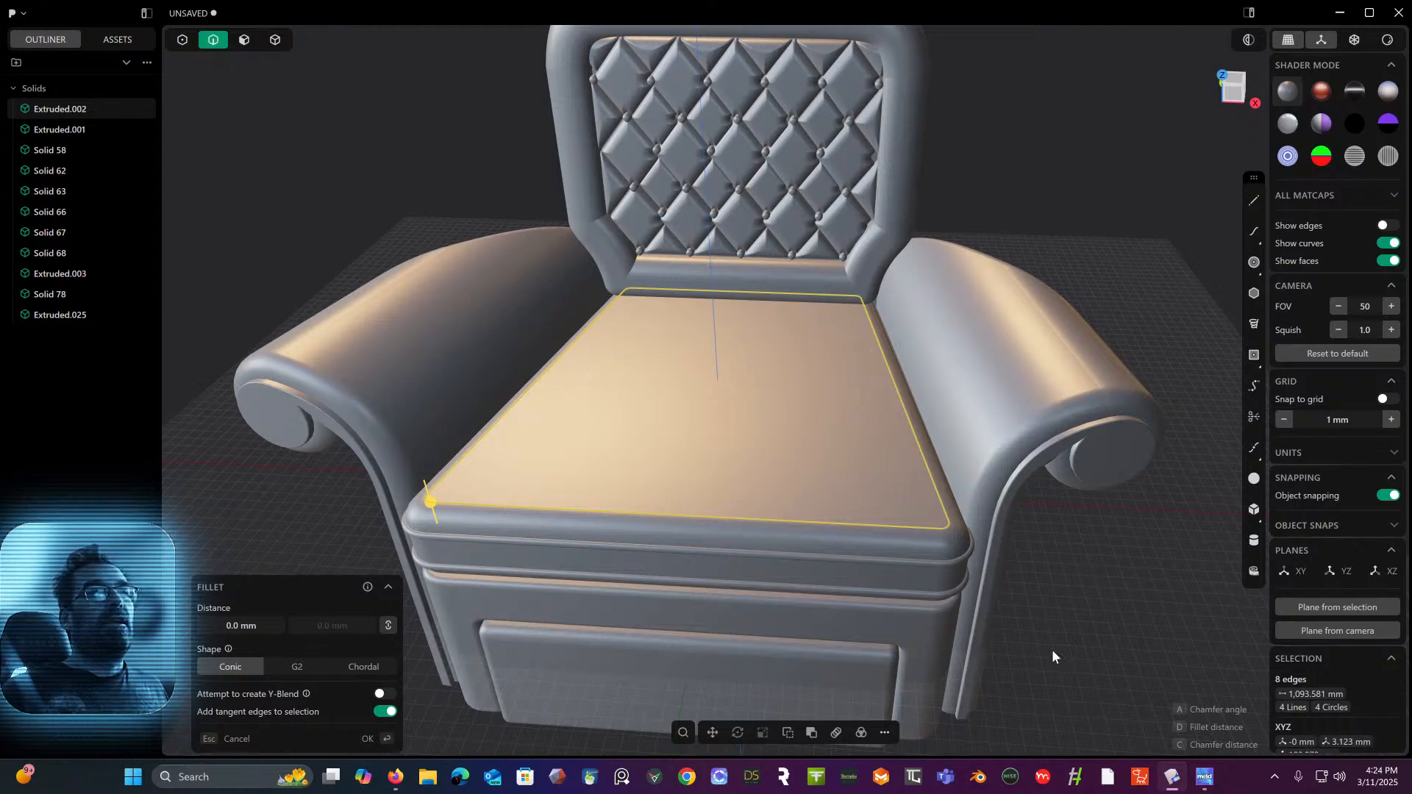
{"action": "left_click", "coordinate": [886, 734]}
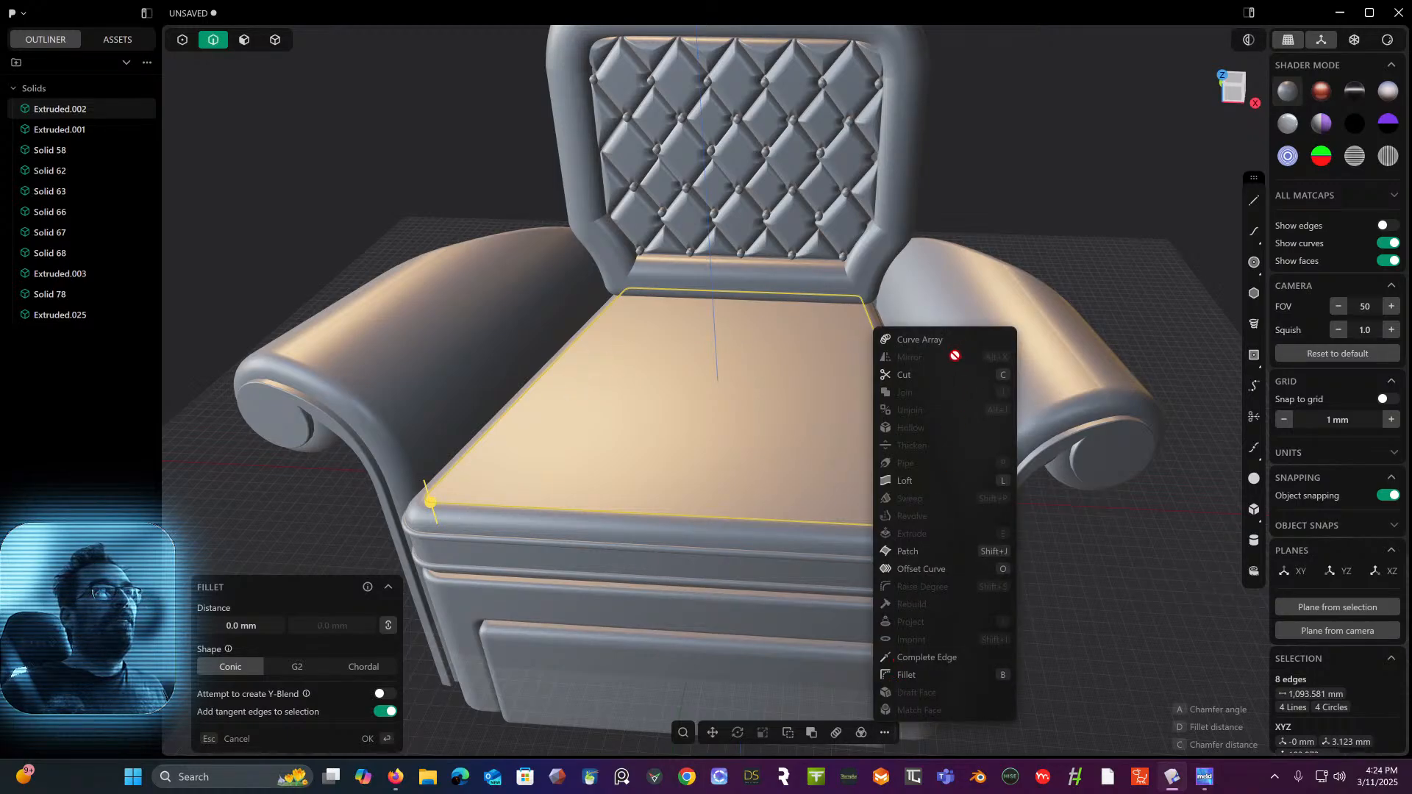
{"action": "left_click", "coordinate": [923, 570]}
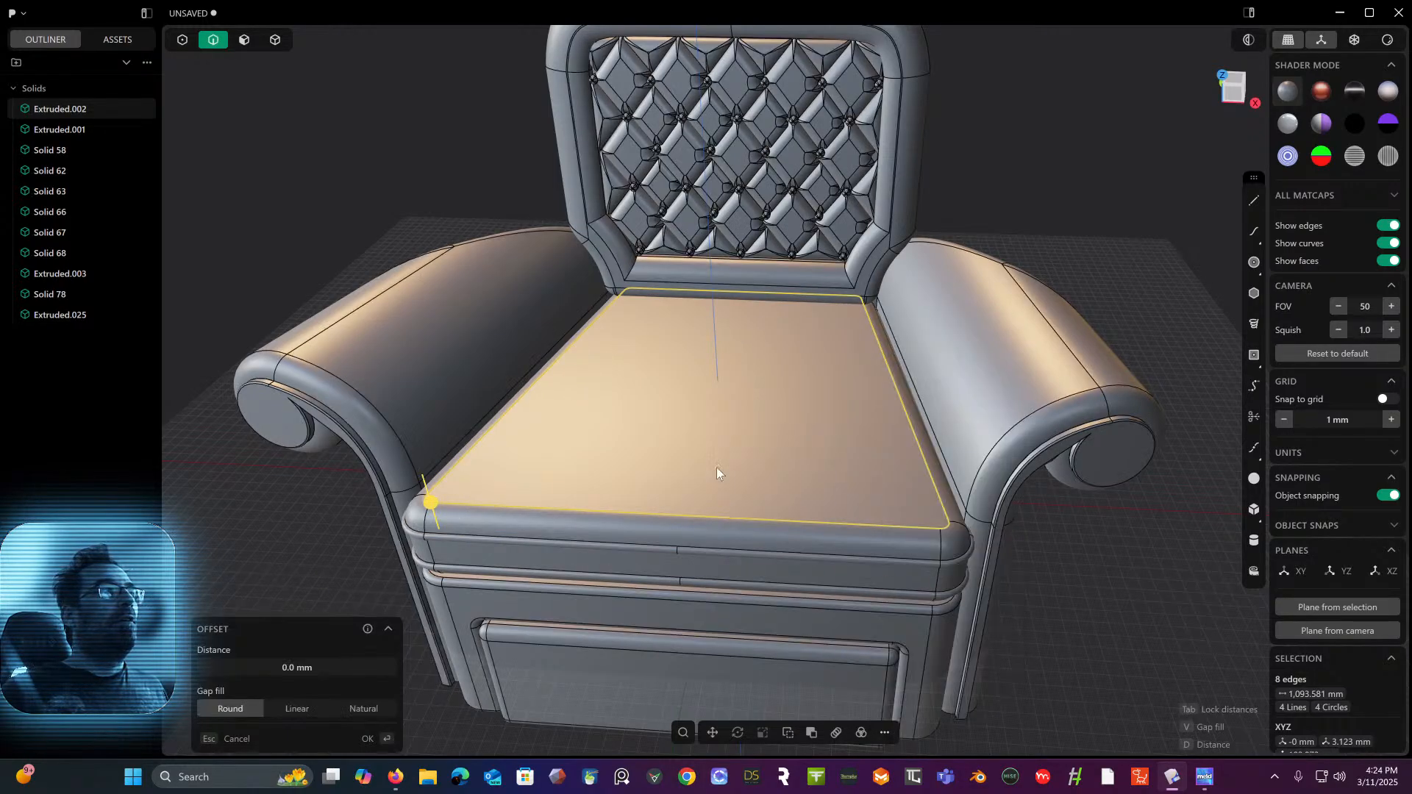
{"action": "left_click_drag", "start_coordinate": [425, 498], "coordinate": [426, 444]}
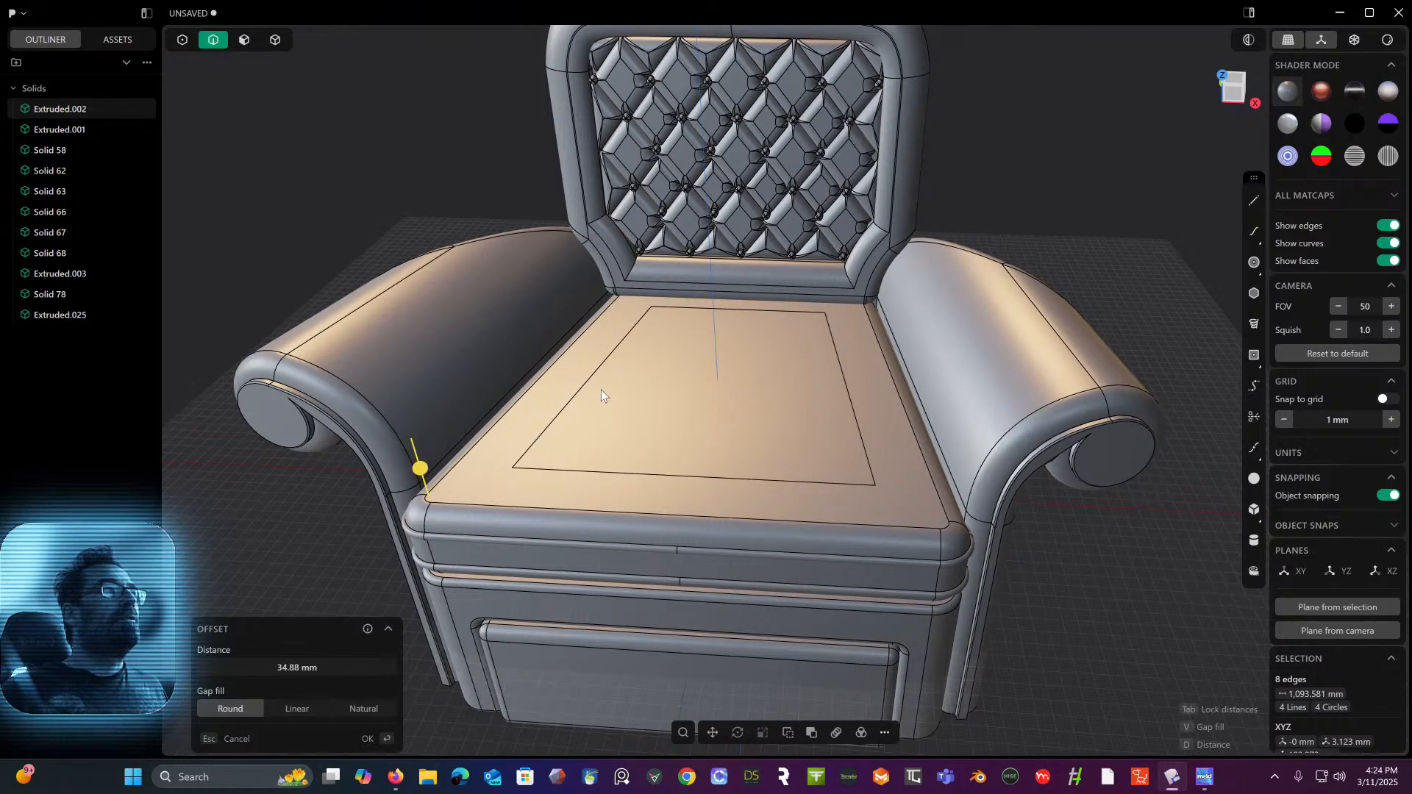
{"action": "key", "text": "Return"}
{"action": "key", "text": "alt+shift+e"}
{"action": "mouse_move", "coordinate": [601, 390]}
{"action": "middle_mouse_down"}
{"action": "mouse_move", "coordinate": [542, 382]}
{"action": "mouse_move", "coordinate": [585, 413]}
{"action": "middle_mouse_up"}
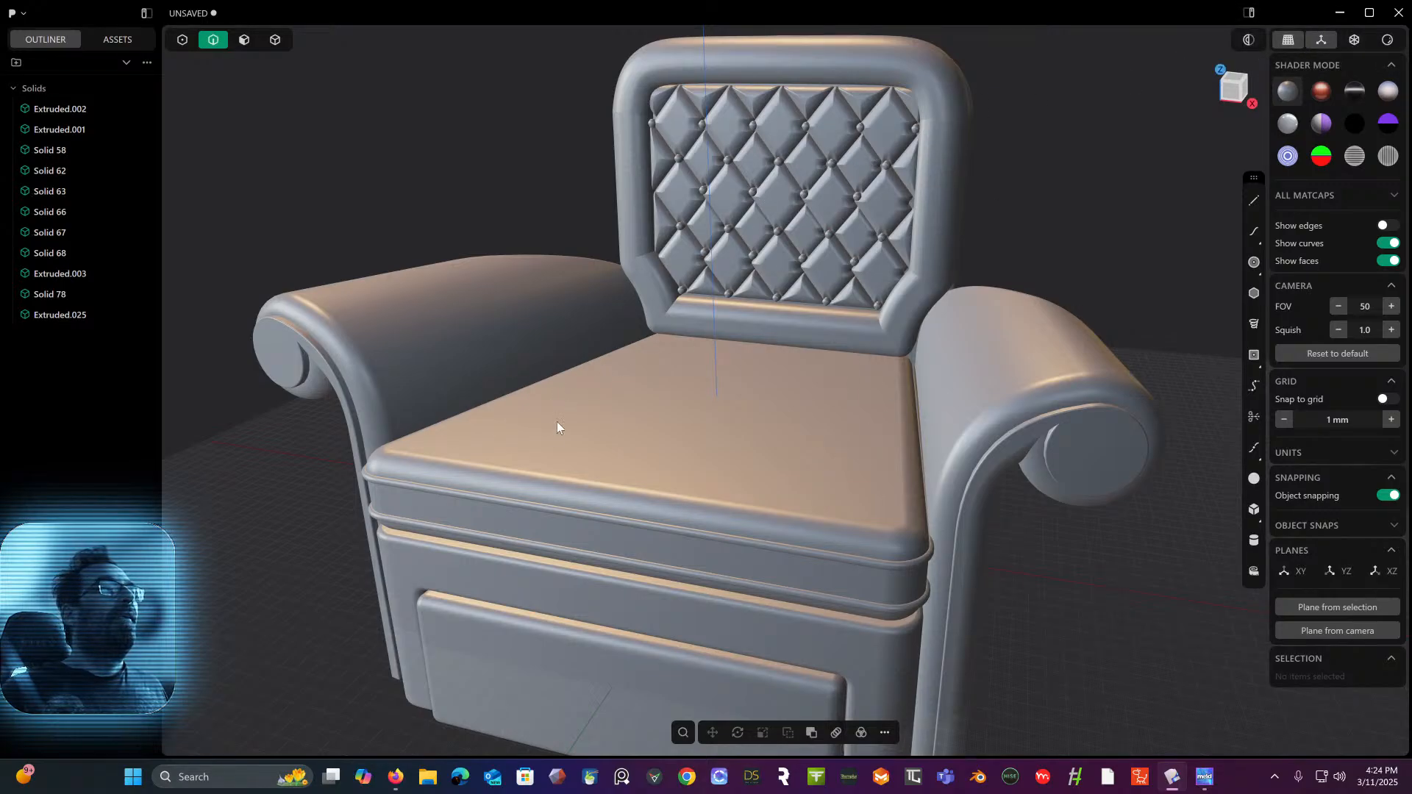
{"action": "left_click", "coordinate": [527, 413]}
{"action": "key", "text": "f"}
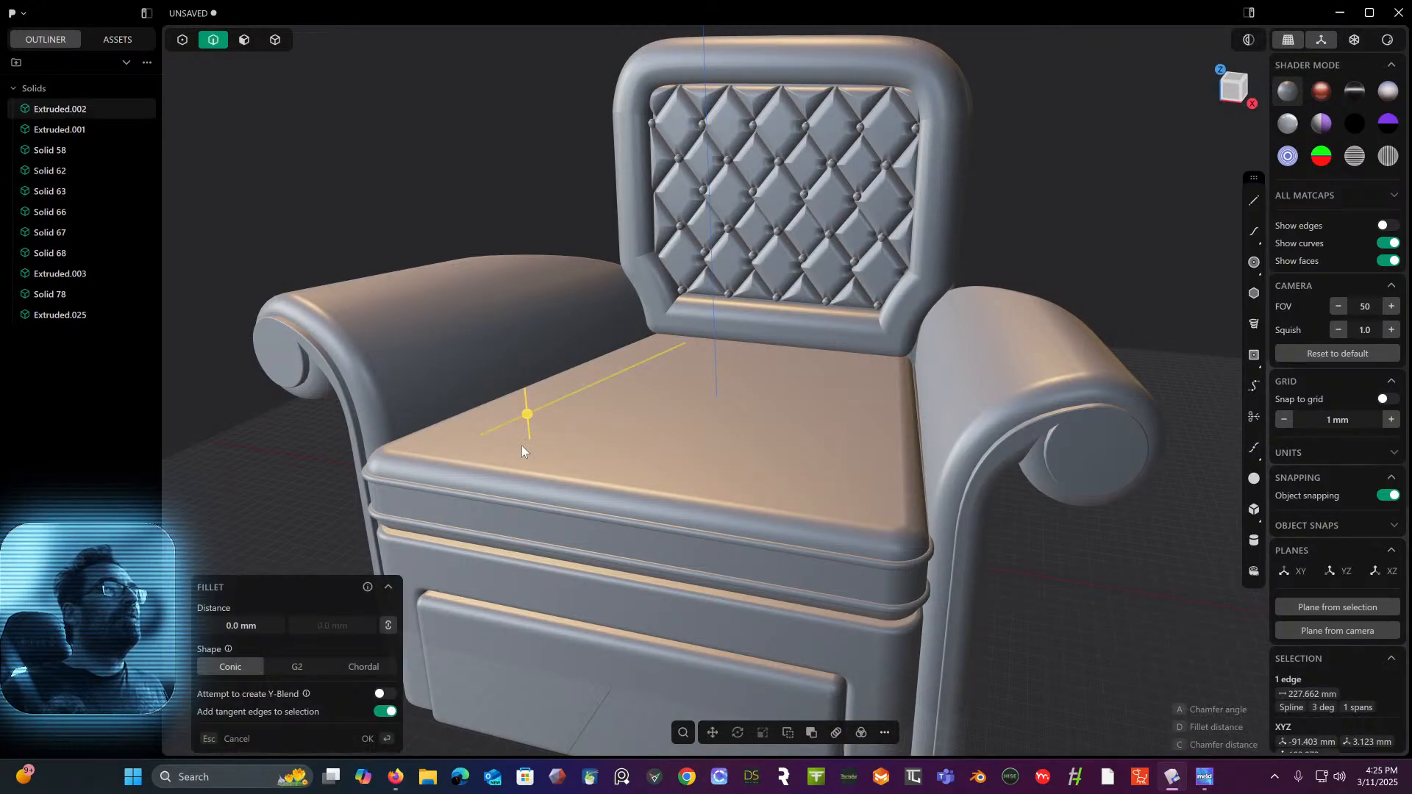
{"action": "left_click", "coordinate": [550, 444]}
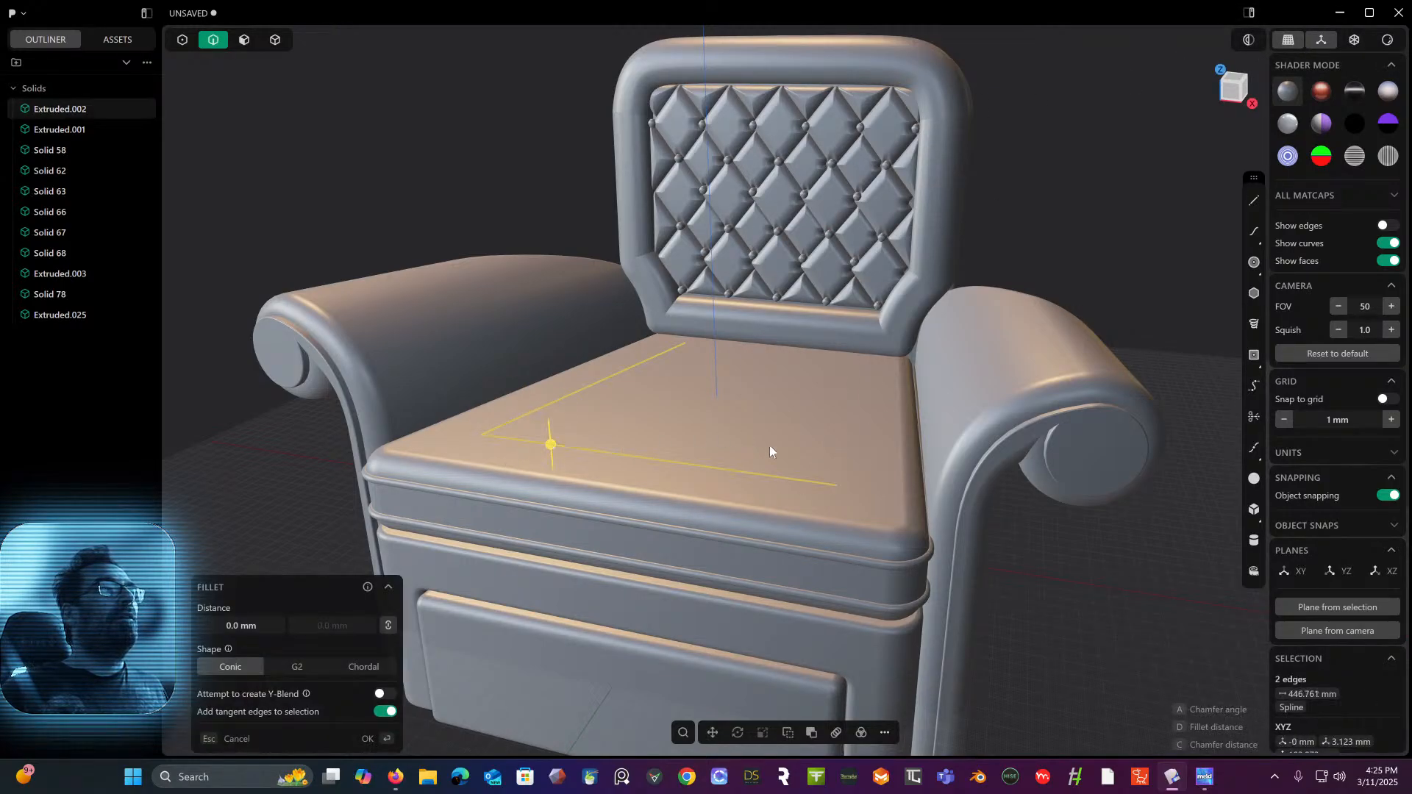
{"action": "left_click", "coordinate": [845, 444]}
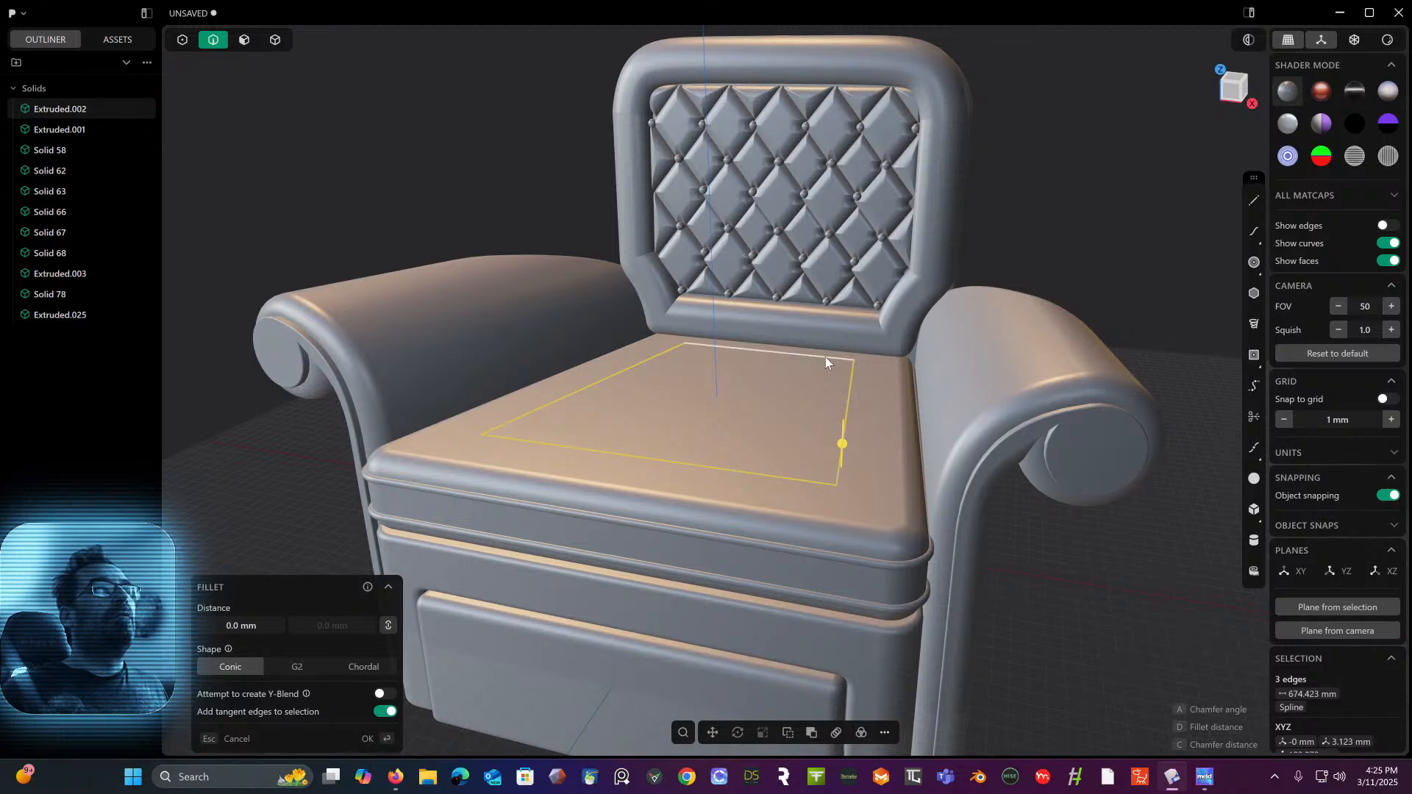
{"action": "left_click", "coordinate": [826, 356]}
{"action": "middle_click_drag", "start_coordinate": [784, 379], "coordinate": [813, 452]}
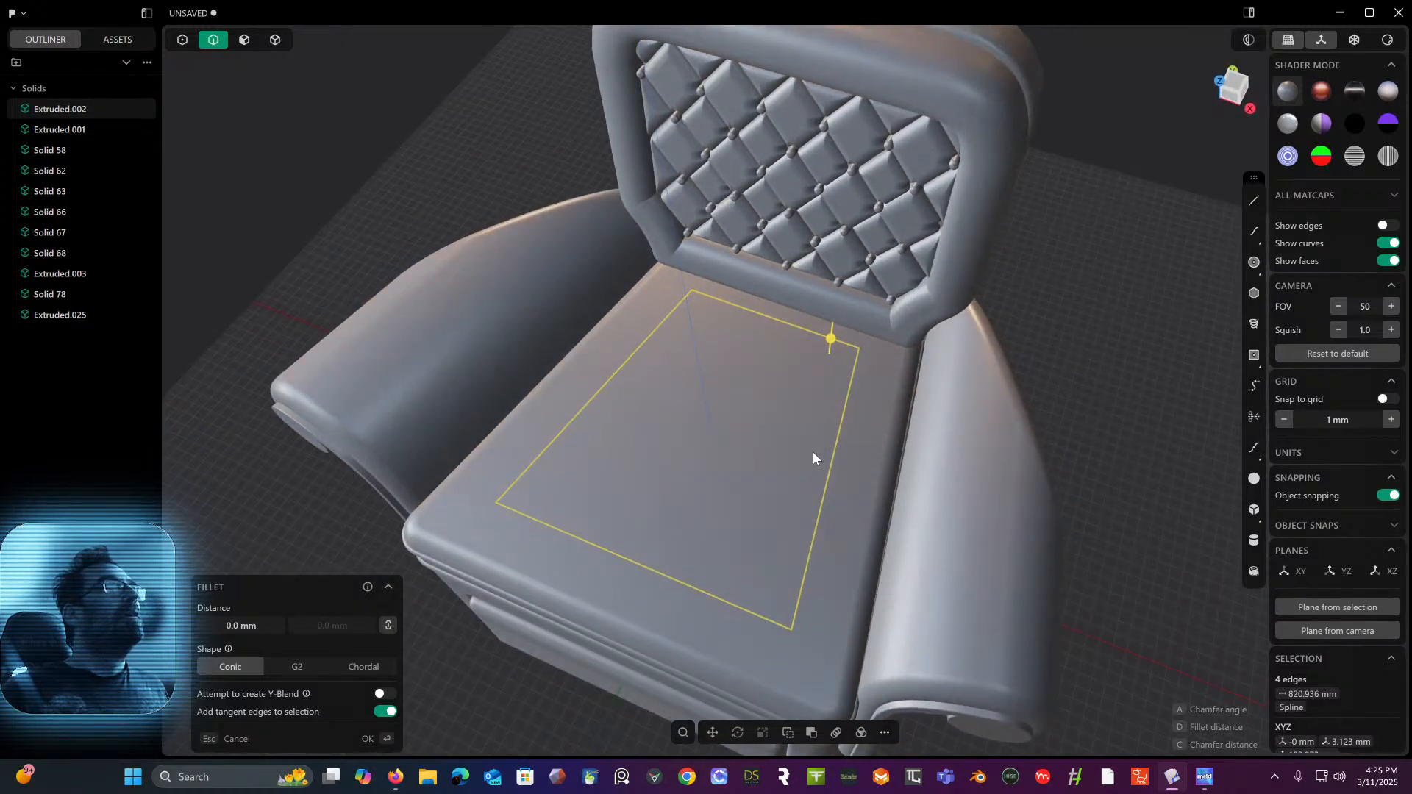
- Offset the inset rectangular face on top of seat cushion Extruded.002 downward to form a shallow recess
{"action": "left_click", "coordinate": [244, 40]}
{"action": "left_click", "coordinate": [650, 439]}
{"action": "middle_click_drag", "start_coordinate": [650, 439], "coordinate": [615, 381]}
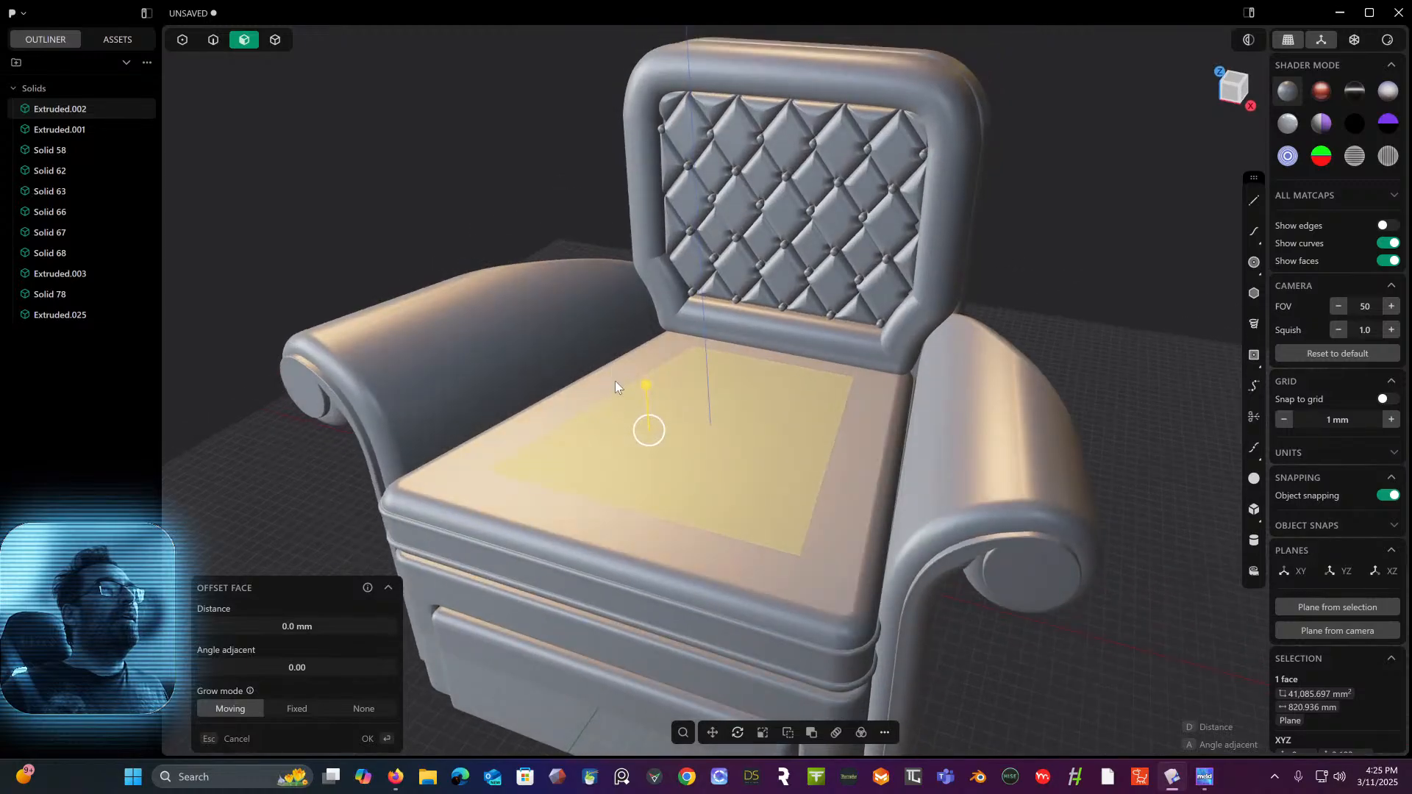
{"action": "left_click_drag", "start_coordinate": [645, 391], "coordinate": [647, 412]}
{"action": "right_click", "coordinate": [543, 194]}
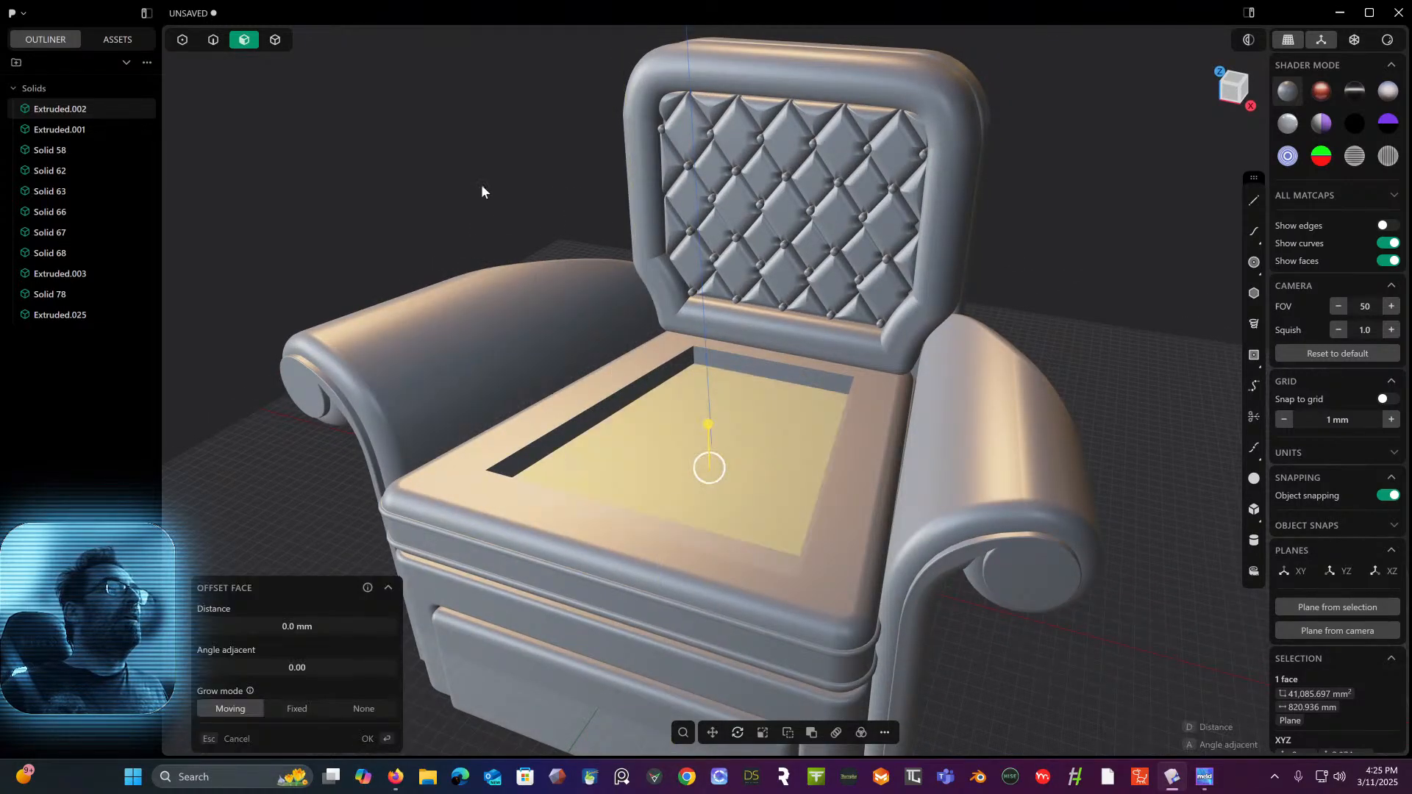
{"action": "left_click", "coordinate": [378, 140]}
- Chamfer the four vertical corner edges of the rectangular recess in seat cushion Extruded.002
{"action": "middle_click_drag", "start_coordinate": [376, 141], "coordinate": [309, 130]}
{"action": "scroll", "coordinate": [295, 125], "scroll_direction": "up", "scroll_amount": 3}
{"action": "left_click", "coordinate": [214, 40]}
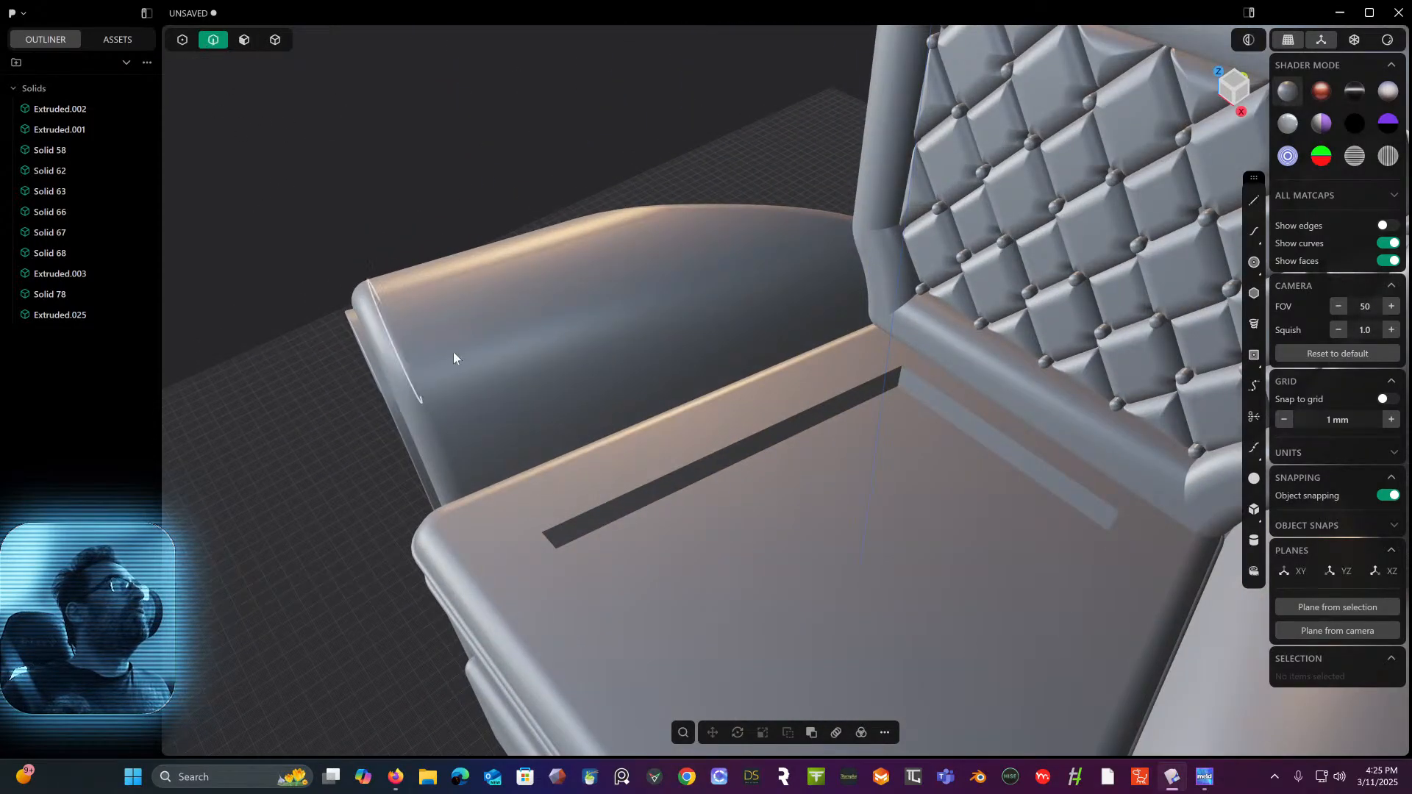
{"action": "left_click", "coordinate": [899, 382]}
{"action": "key", "text": "f"}
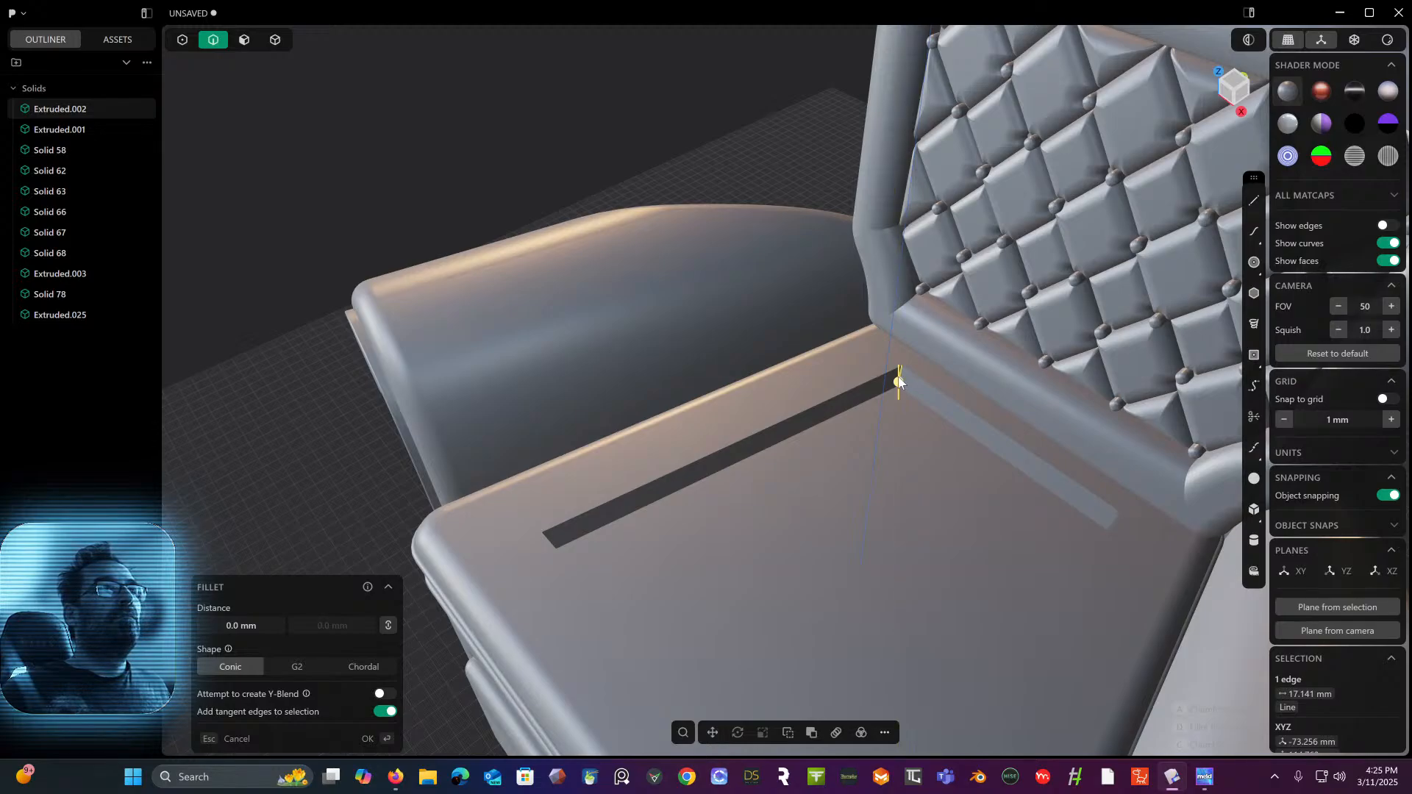
{"action": "mouse_move", "coordinate": [1003, 507]}
{"action": "middle_mouse_down"}
{"action": "mouse_move", "coordinate": [1095, 456]}
{"action": "mouse_move", "coordinate": [944, 360]}
{"action": "mouse_move", "coordinate": [1005, 414]}
{"action": "mouse_move", "coordinate": [1090, 415]}
{"action": "mouse_move", "coordinate": [1172, 460]}
{"action": "middle_mouse_up"}
{"action": "left_click", "coordinate": [1089, 471]}
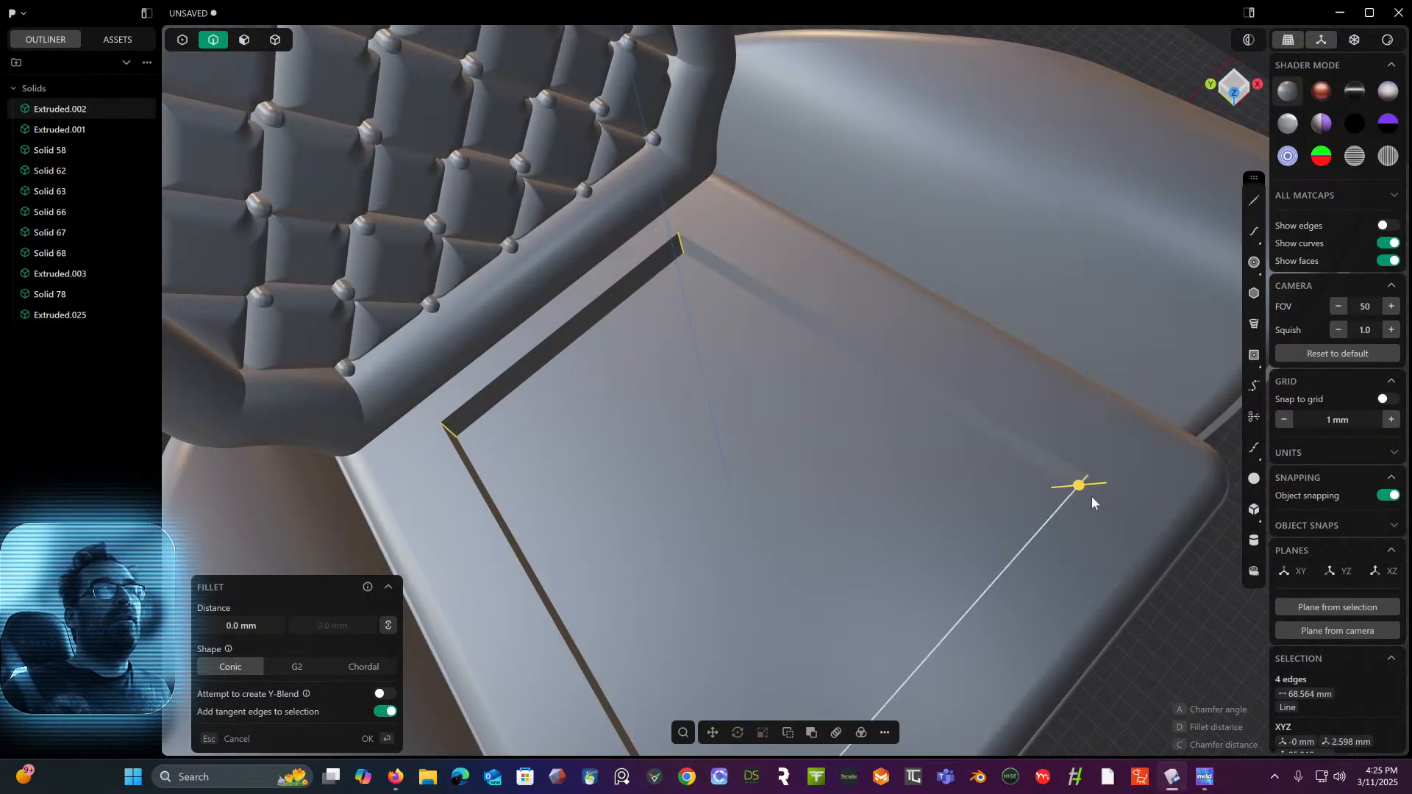
{"action": "key", "text": "c"}
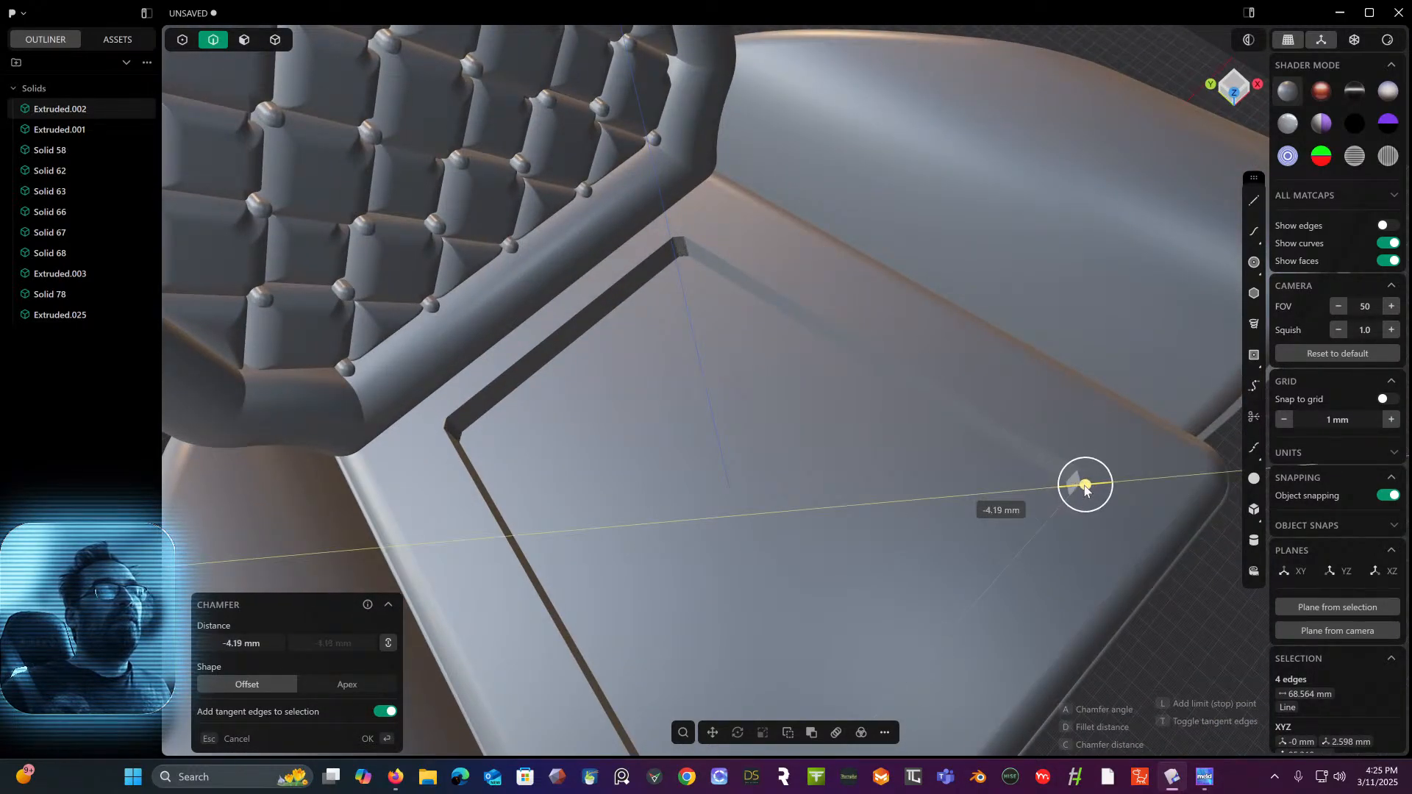
{"action": "left_click", "coordinate": [1141, 488]}
{"action": "key", "text": "Return"}
- Try to fillet the recess's eight vertical corner edges together with one short top edge, and undo the fillet
{"action": "middle_click_drag", "start_coordinate": [886, 425], "coordinate": [753, 303]}
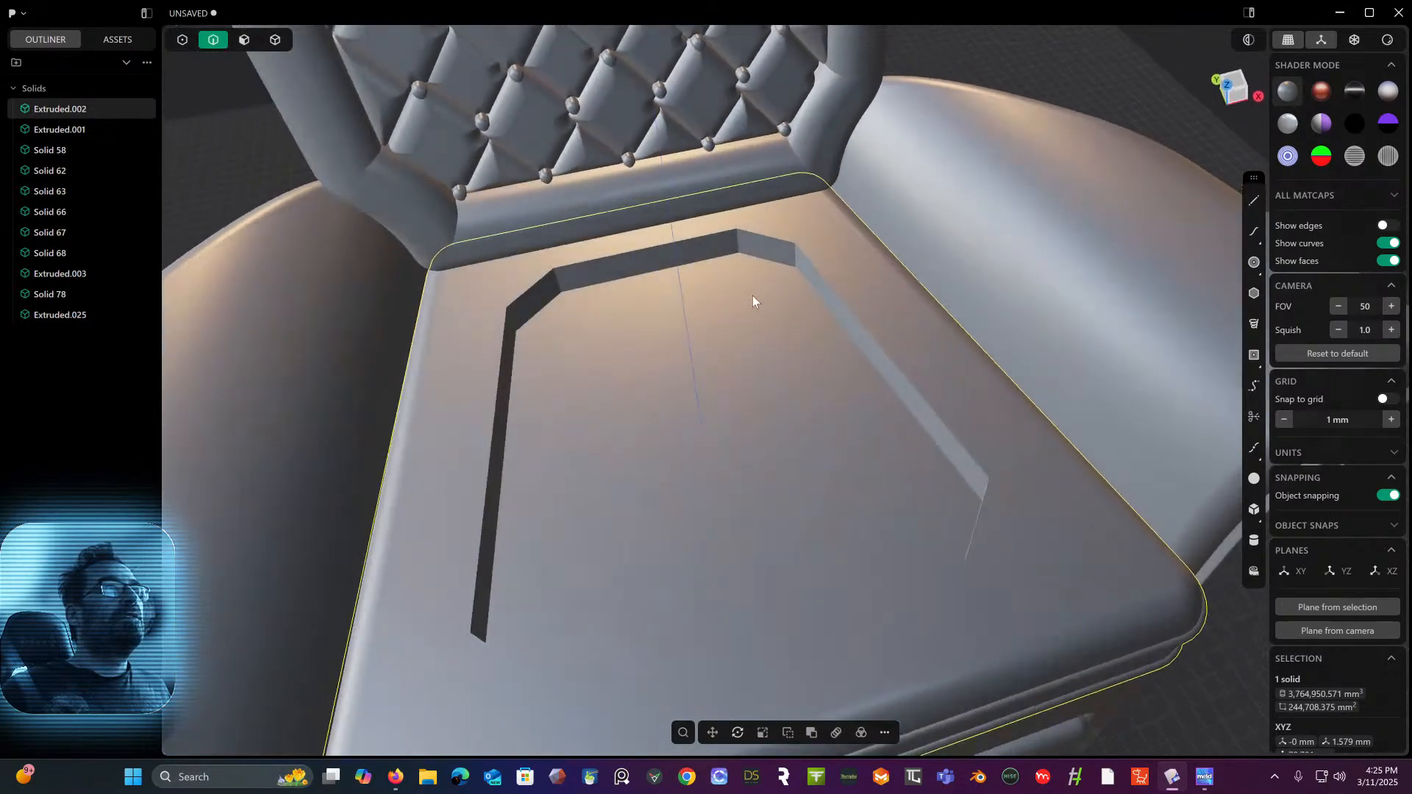
{"action": "left_click", "coordinate": [776, 239]}
{"action": "key", "text": "f"}
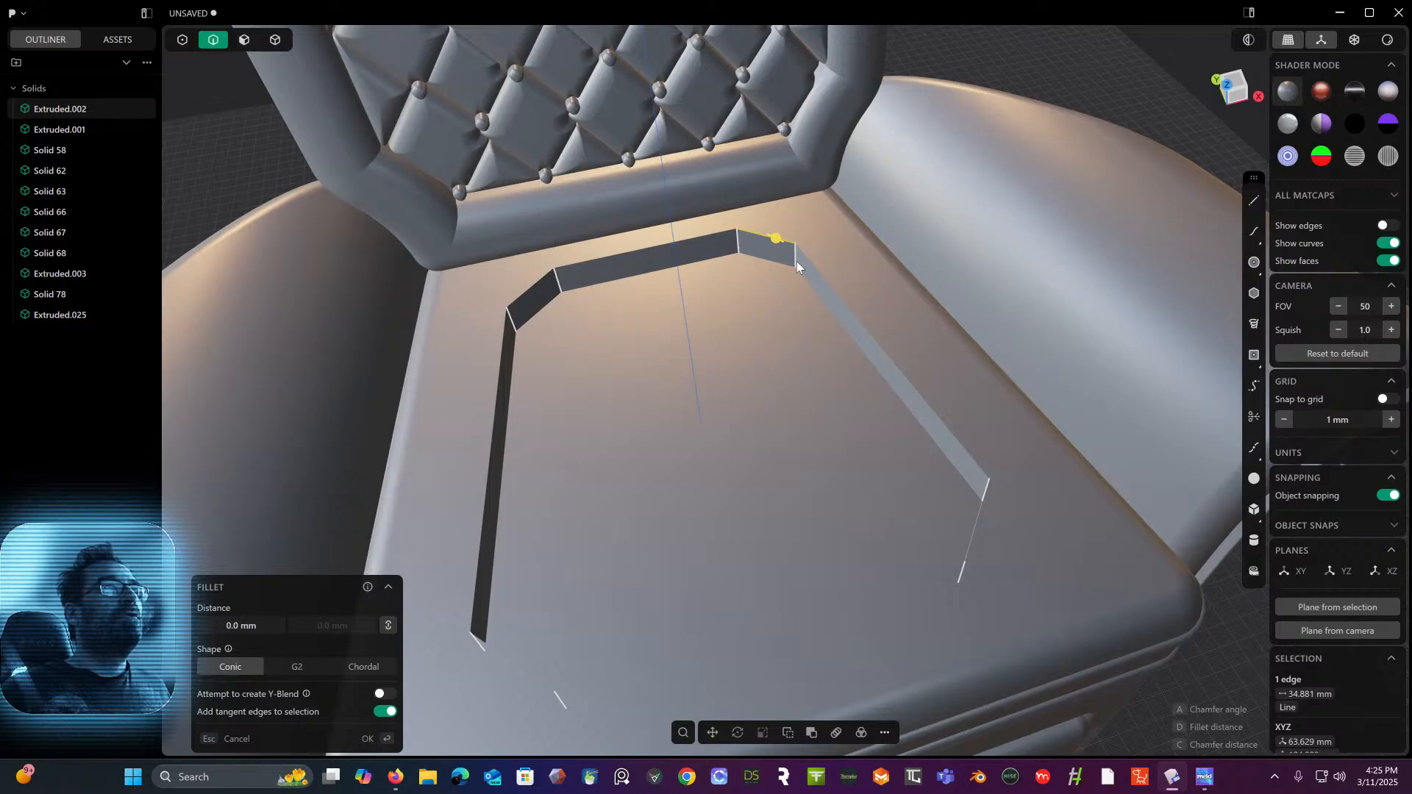
{"action": "double_click", "coordinate": [796, 262]}
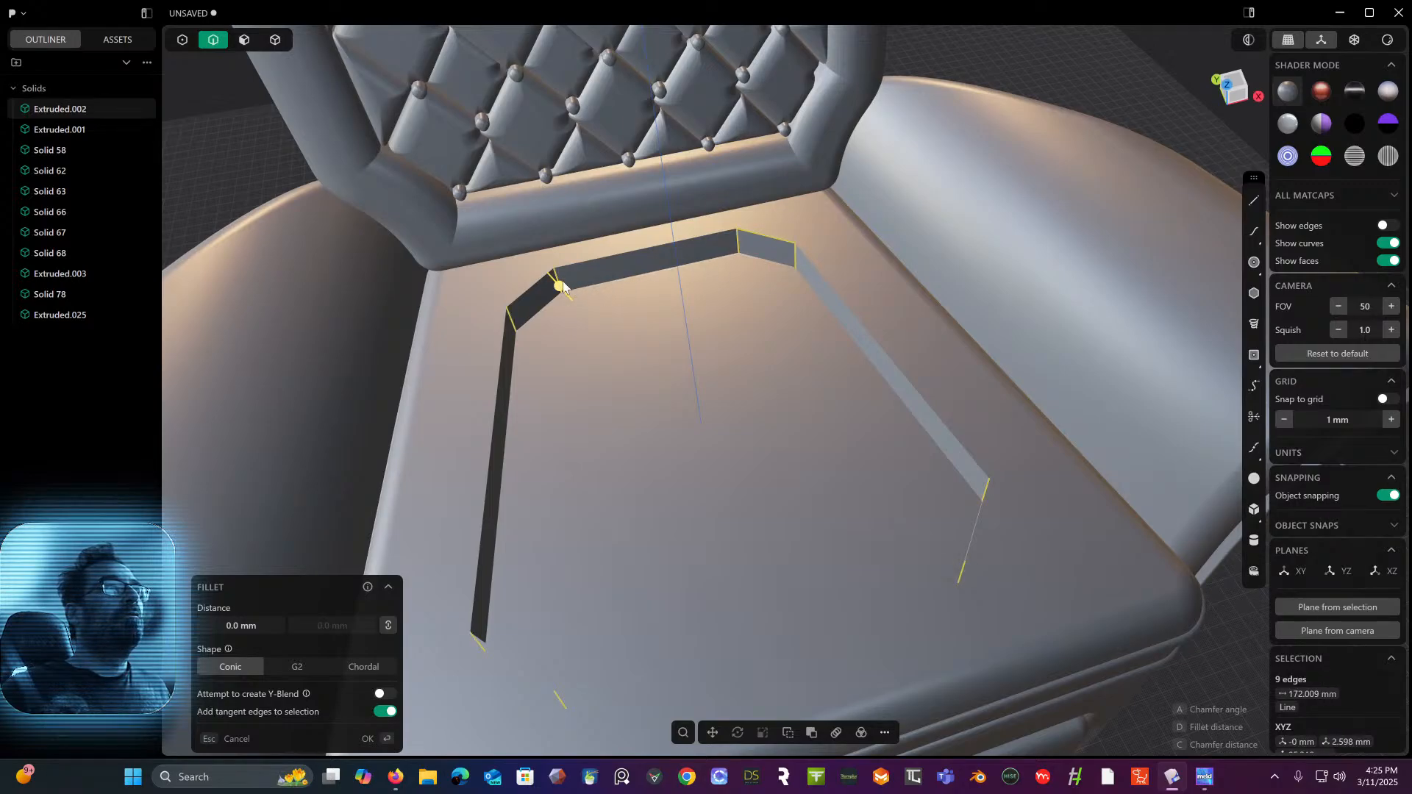
{"action": "left_click_drag", "start_coordinate": [563, 287], "coordinate": [567, 293]}
{"action": "key", "text": "Return"}
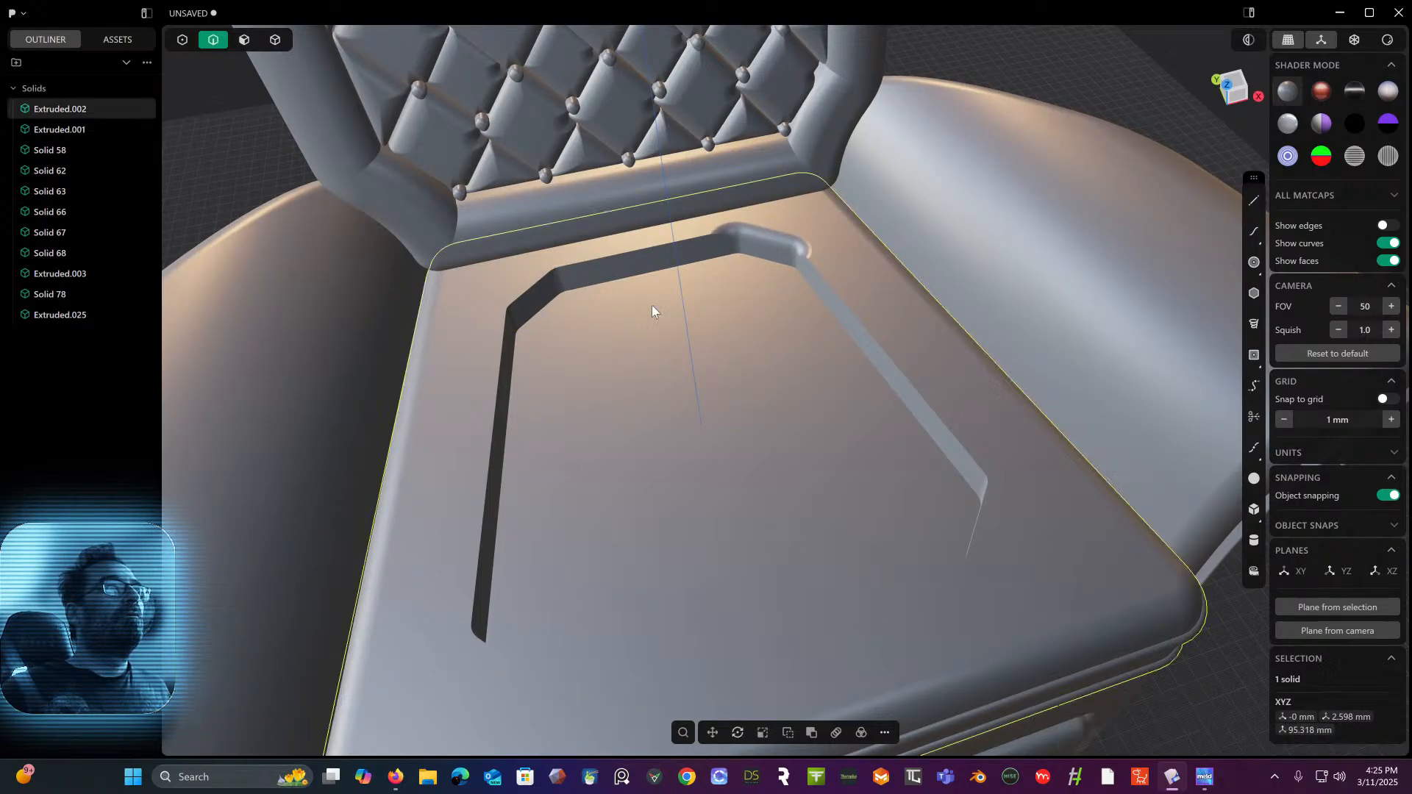
{"action": "middle_click_drag", "start_coordinate": [651, 306], "coordinate": [606, 306]}
{"action": "key", "text": "ctrl+z"}
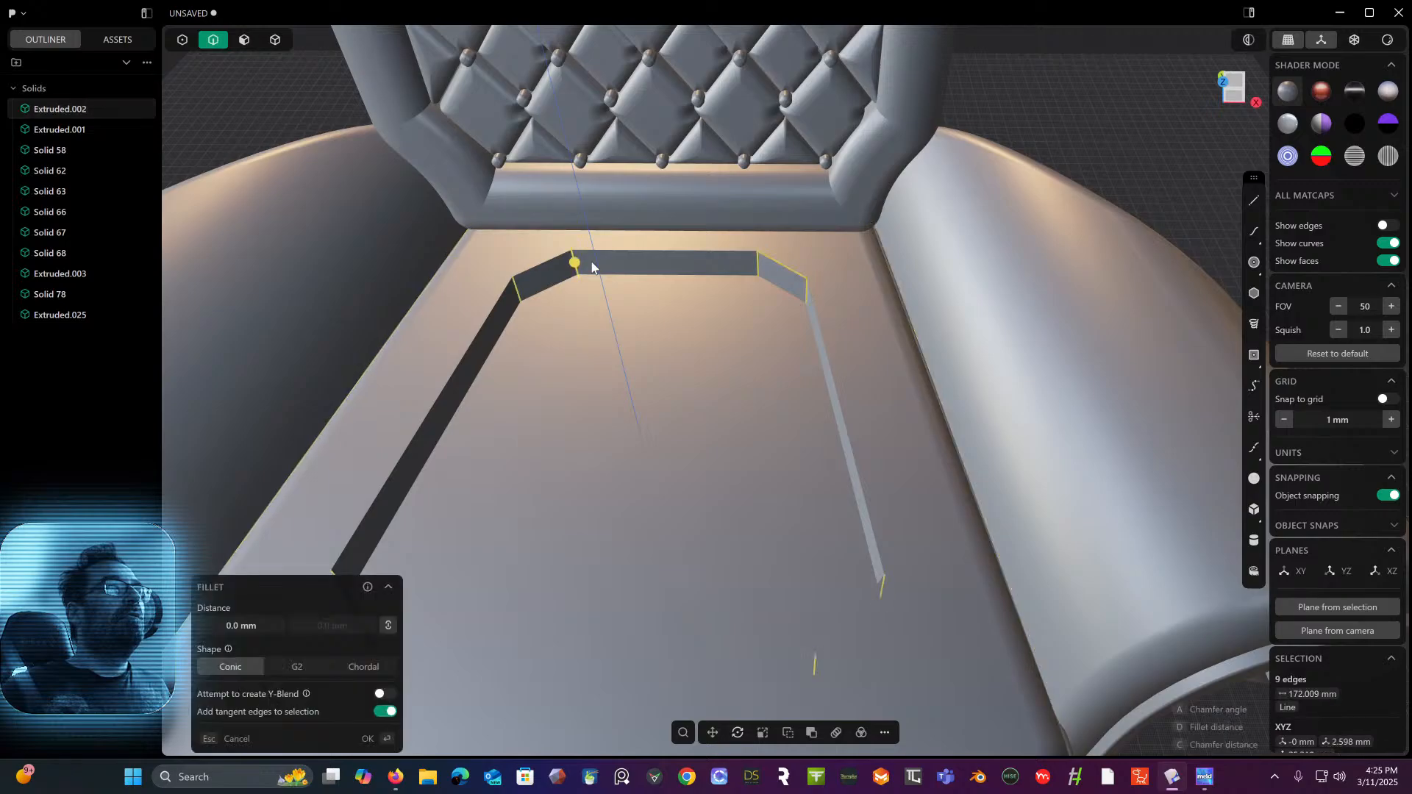
- Leave the short top edge out of the selection and fillet only the recess's eight vertical corner edges
{"action": "left_click", "coordinate": [684, 254]}
{"action": "left_click_drag", "start_coordinate": [576, 251], "coordinate": [573, 274]}
{"action": "key", "text": "Return"}
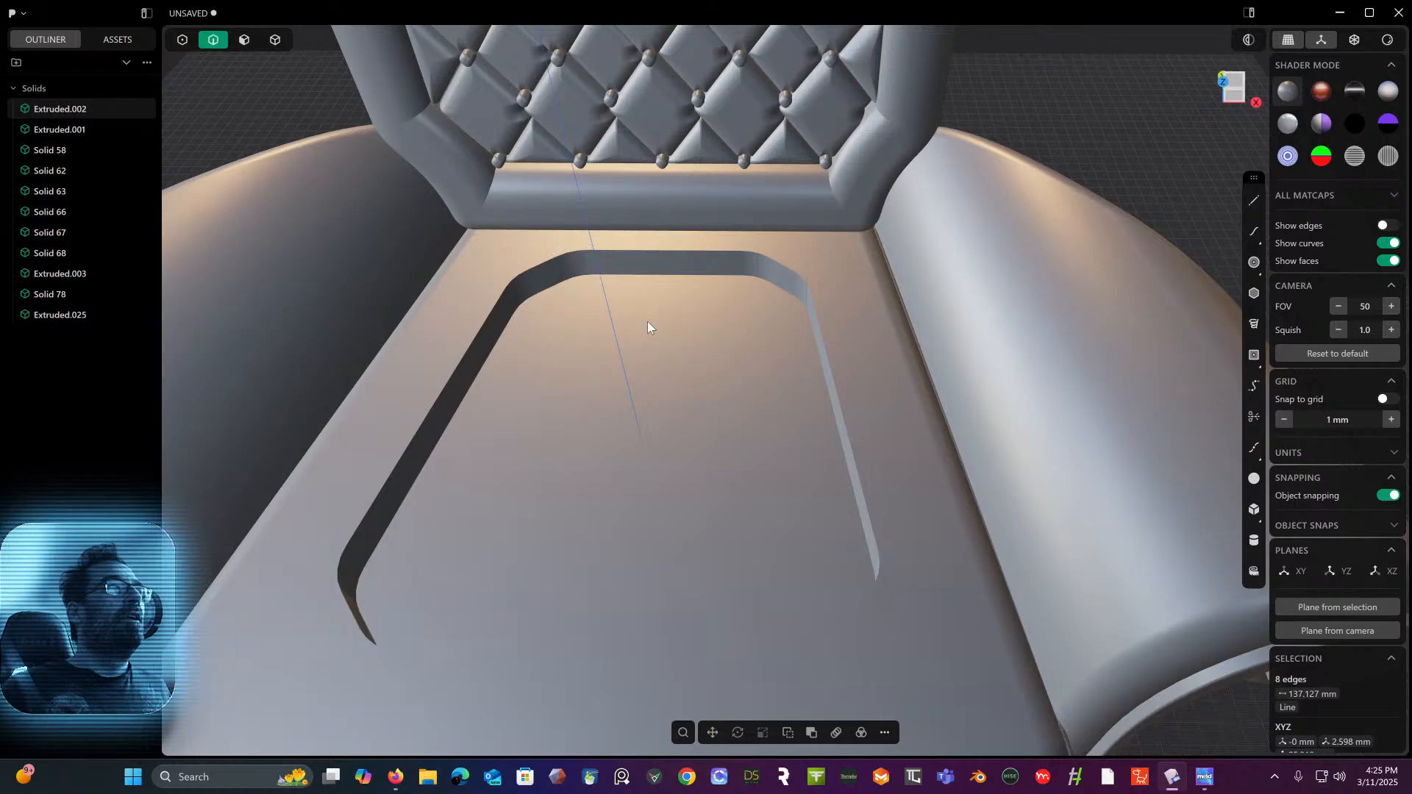
- Try to chamfer the recess's upper rim loop by about 33.41 mm
{"action": "left_click", "coordinate": [765, 258]}
{"action": "key", "text": "b"}
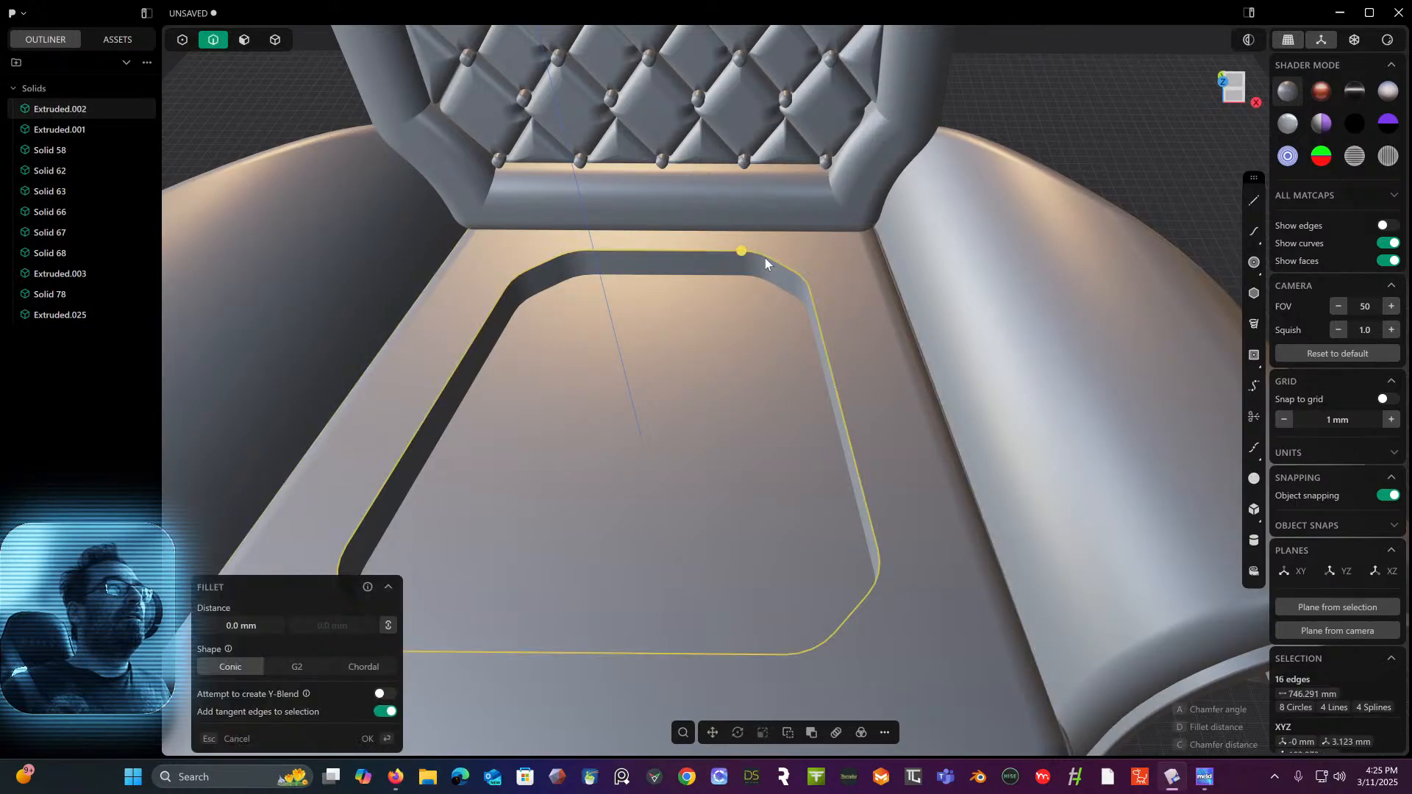
{"action": "key", "text": "c"}
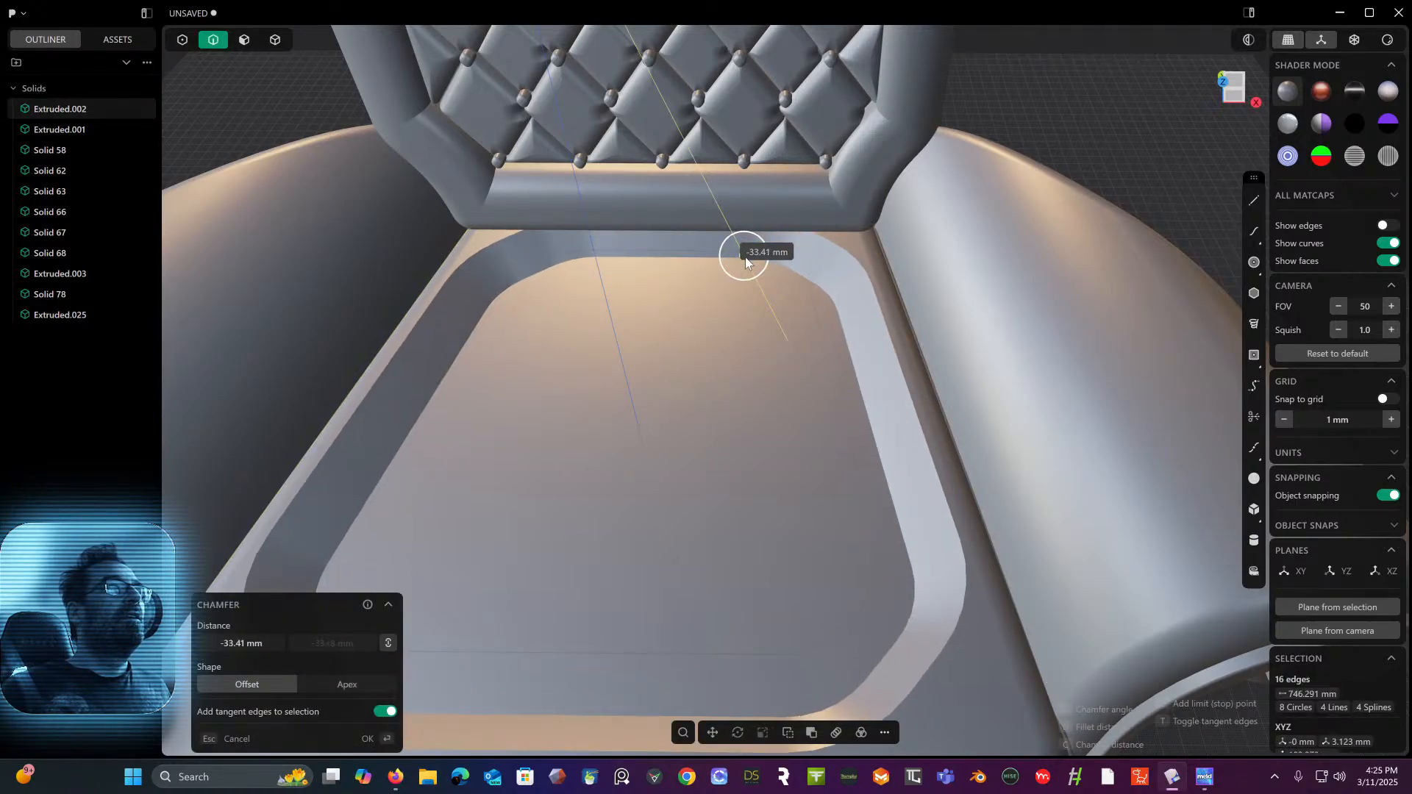
{"action": "key", "text": "Escape"}
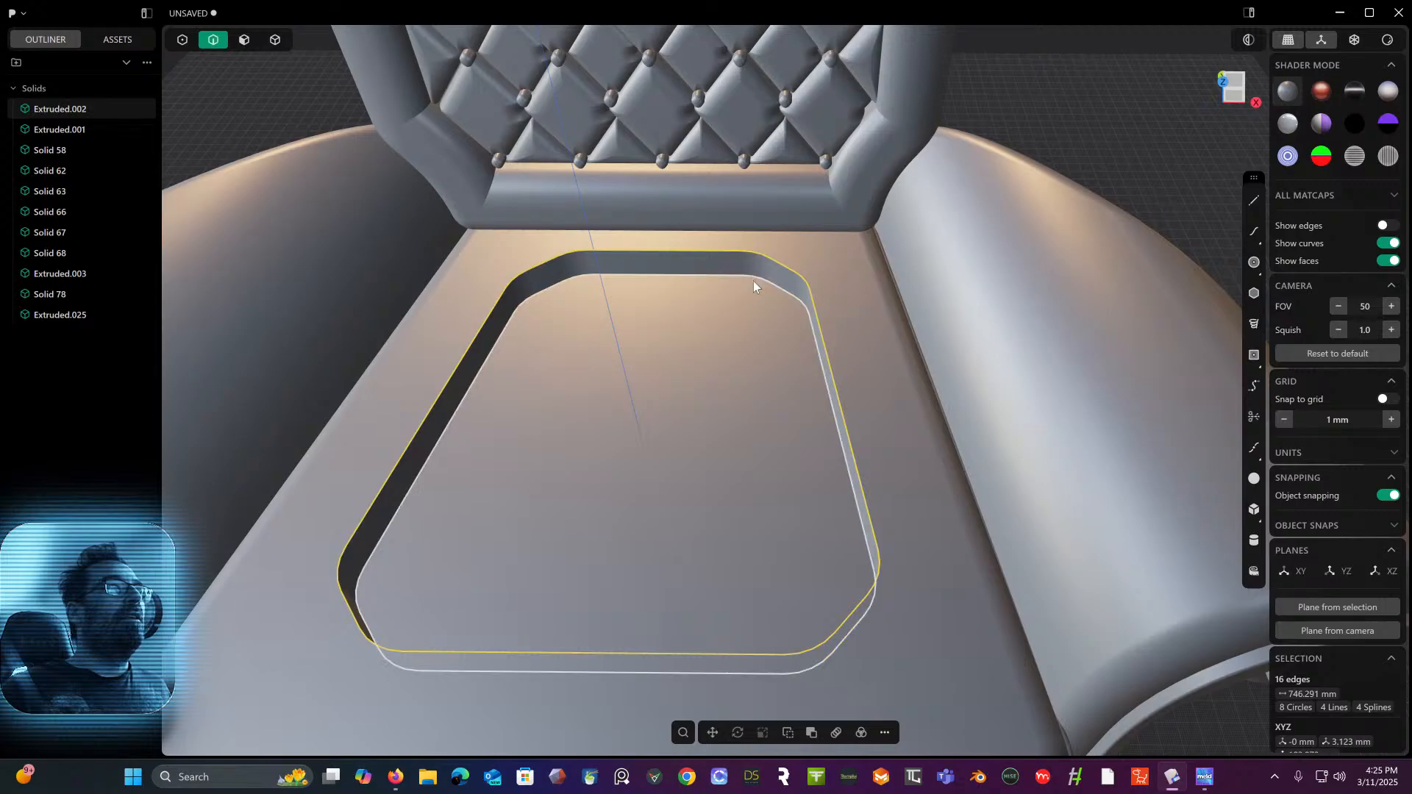
- Add the recess's lower edge loop to the upper rim selection and try to chamfer both by about 30.07 mm
{"action": "key", "text": "b"}
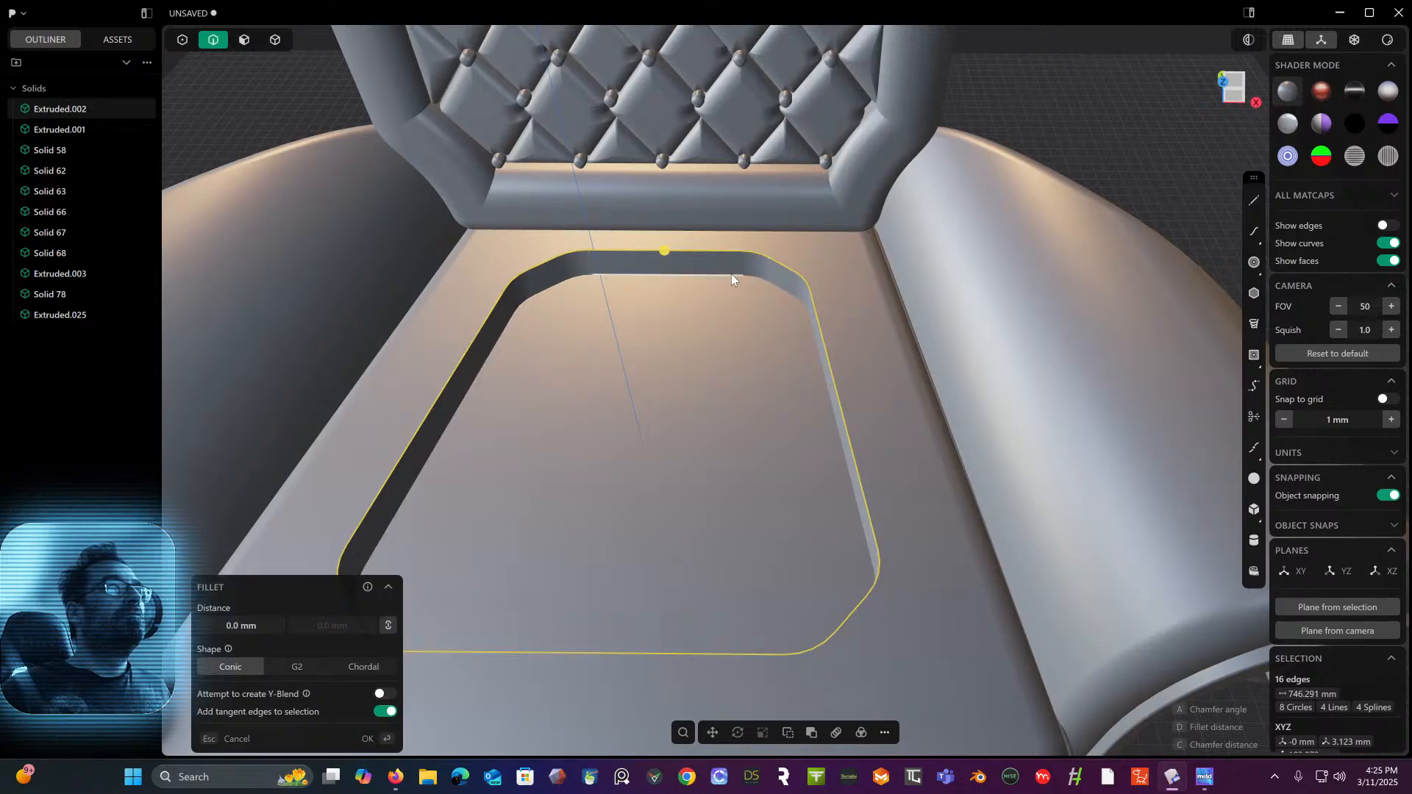
{"action": "left_click", "coordinate": [729, 276]}
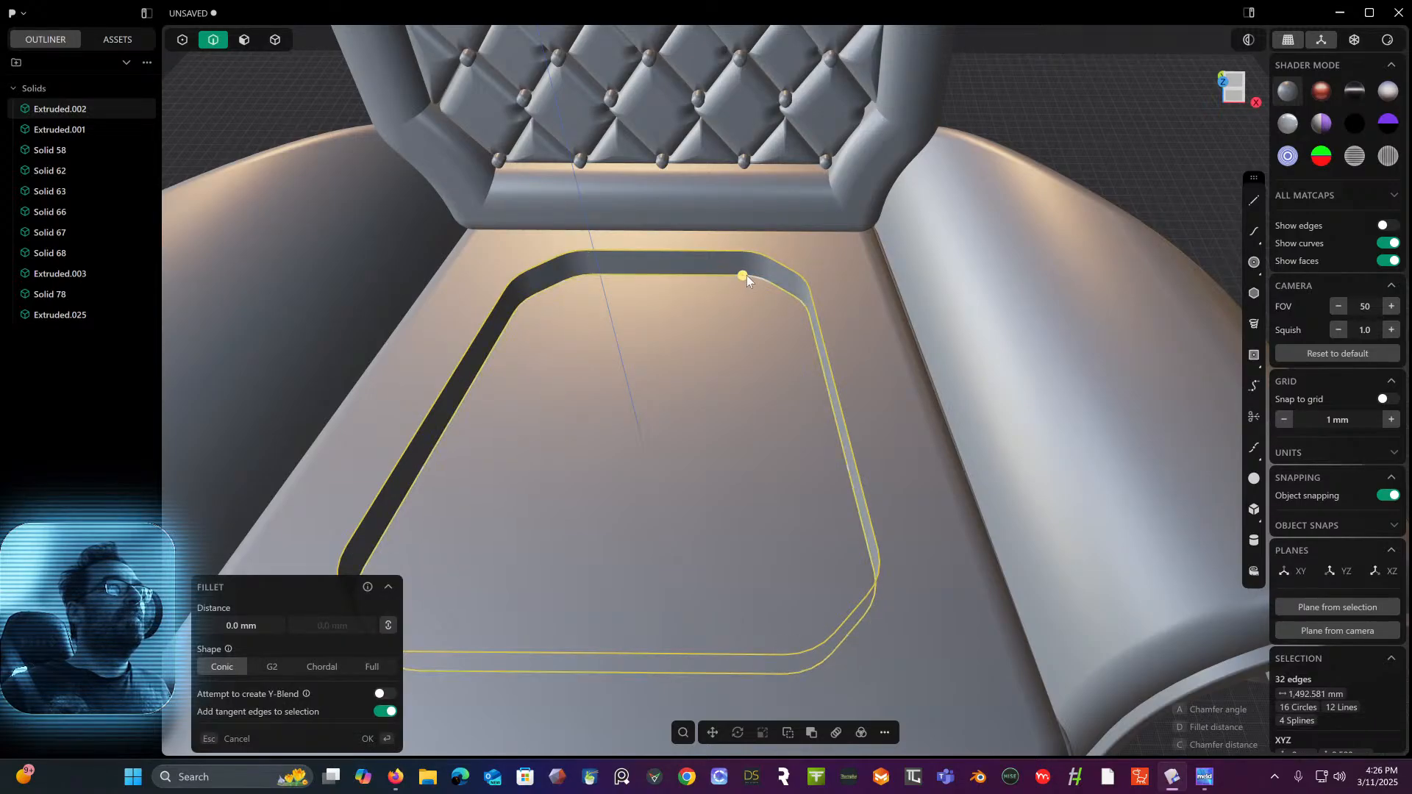
{"action": "left_click_drag", "start_coordinate": [747, 276], "coordinate": [745, 276]}
{"action": "key", "text": "c"}
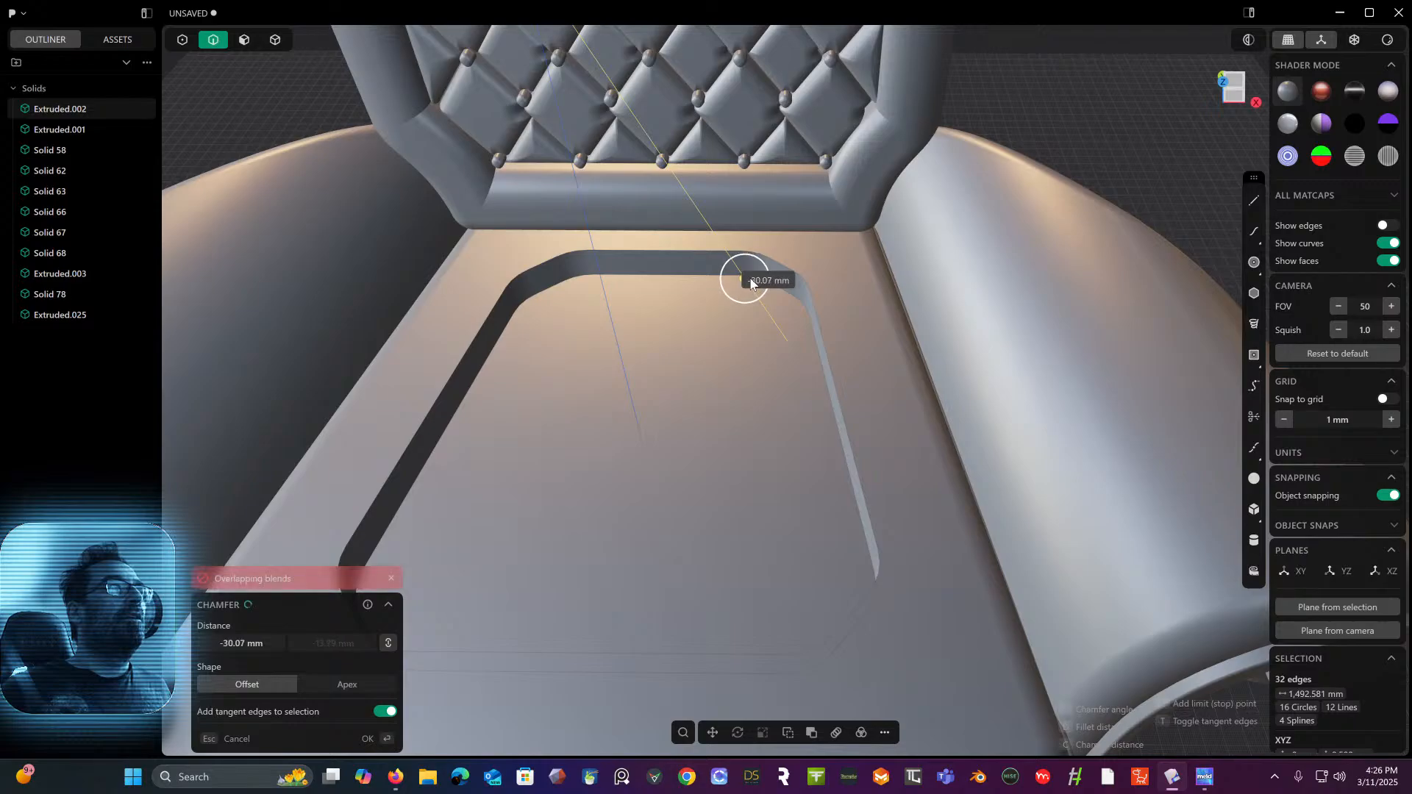
{"action": "key", "text": "Escape"}
- Try to fillet the recess's upper and lower edge loops together by about 14.69 mm
{"action": "middle_click_drag", "start_coordinate": [1149, 75], "coordinate": [750, 232]}
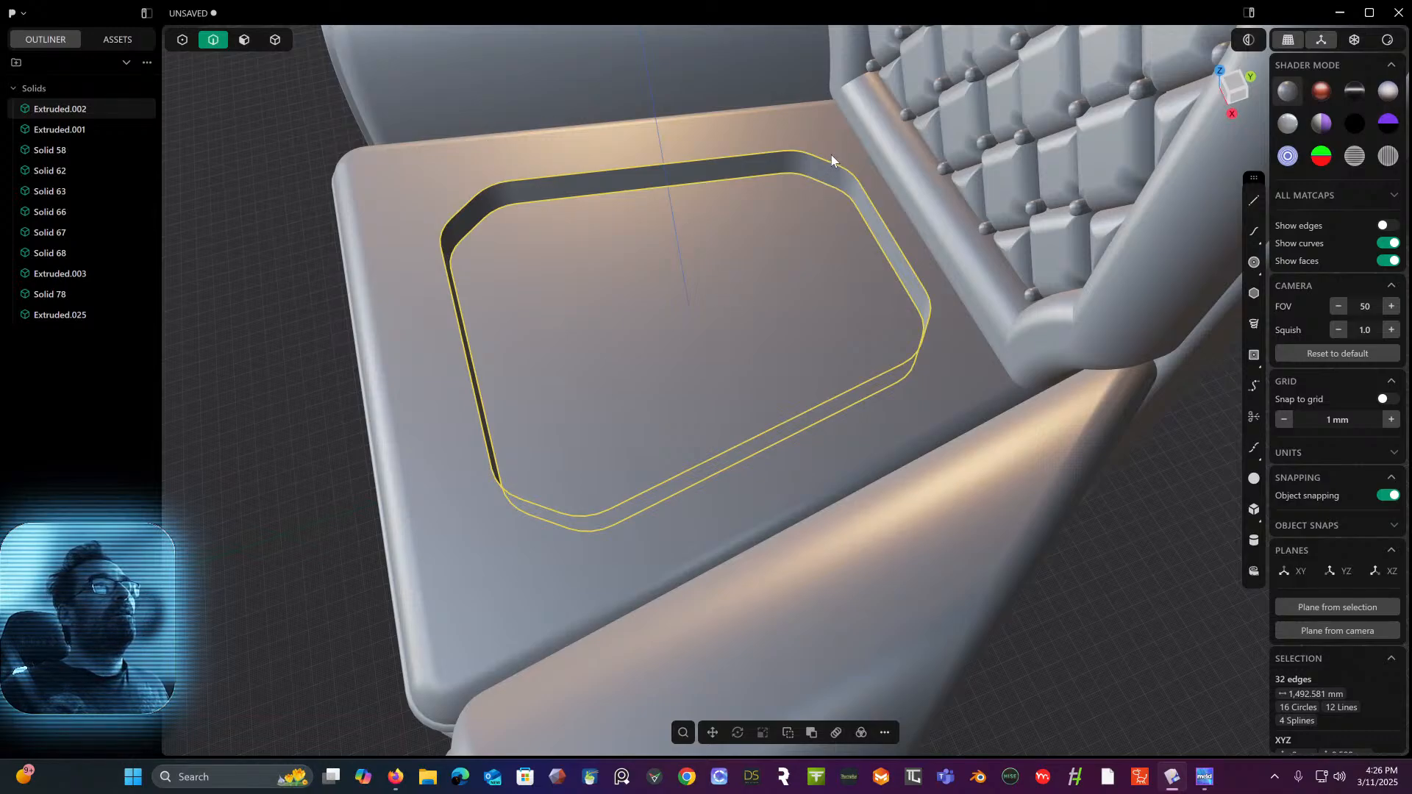
{"action": "key", "text": "f"}
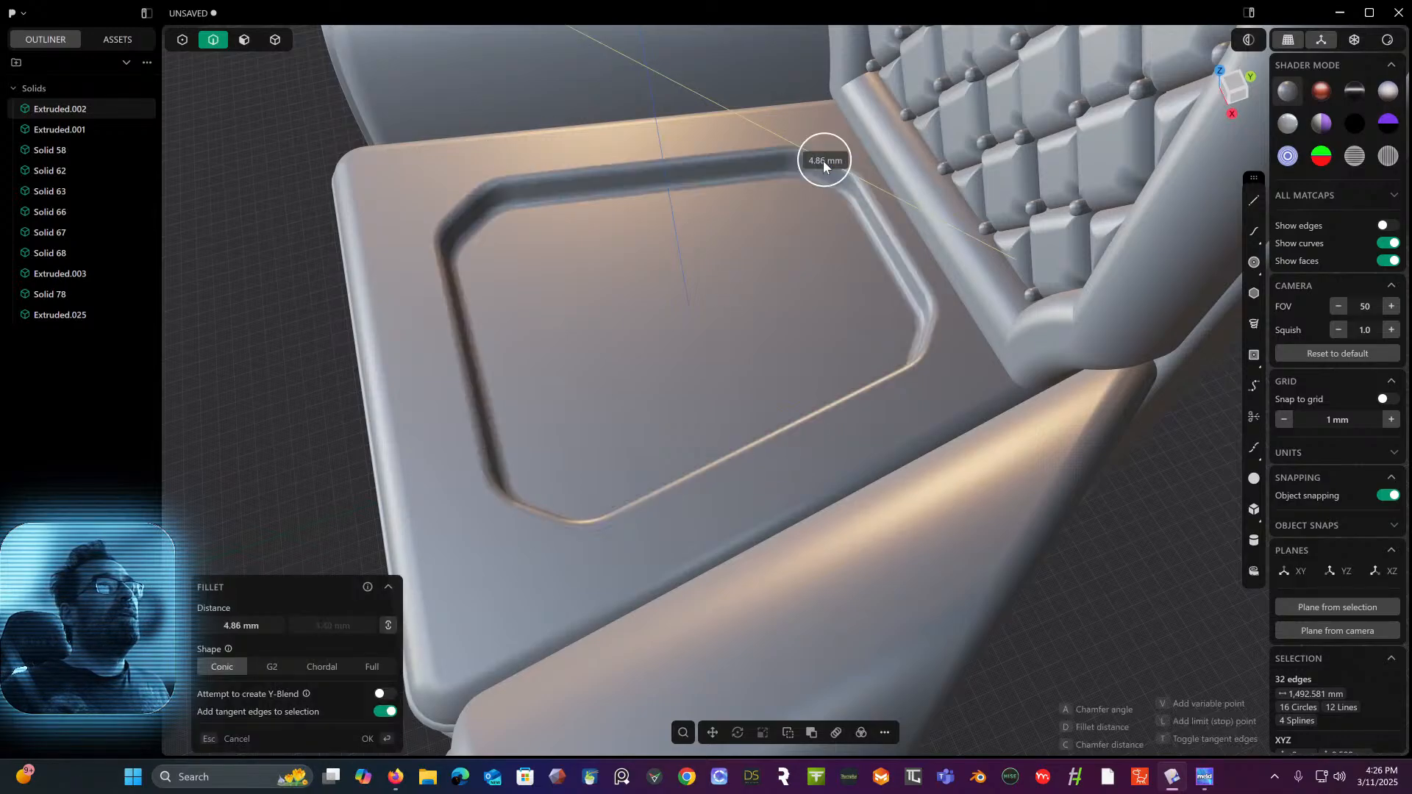
{"action": "left_click_drag", "start_coordinate": [823, 160], "coordinate": [728, 175]}
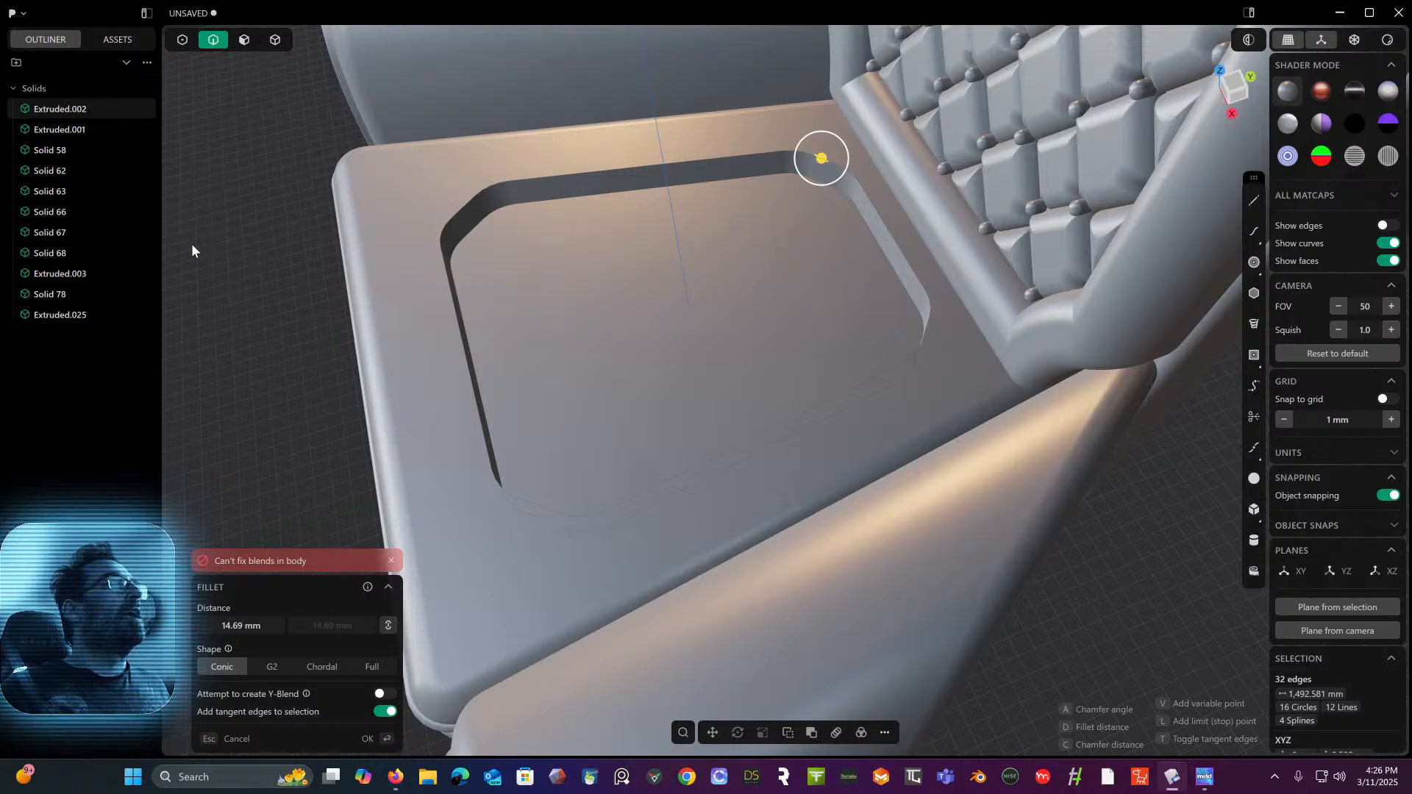
{"action": "key", "text": "Return"}
{"action": "middle_click_drag", "start_coordinate": [1007, 294], "coordinate": [867, 211]}
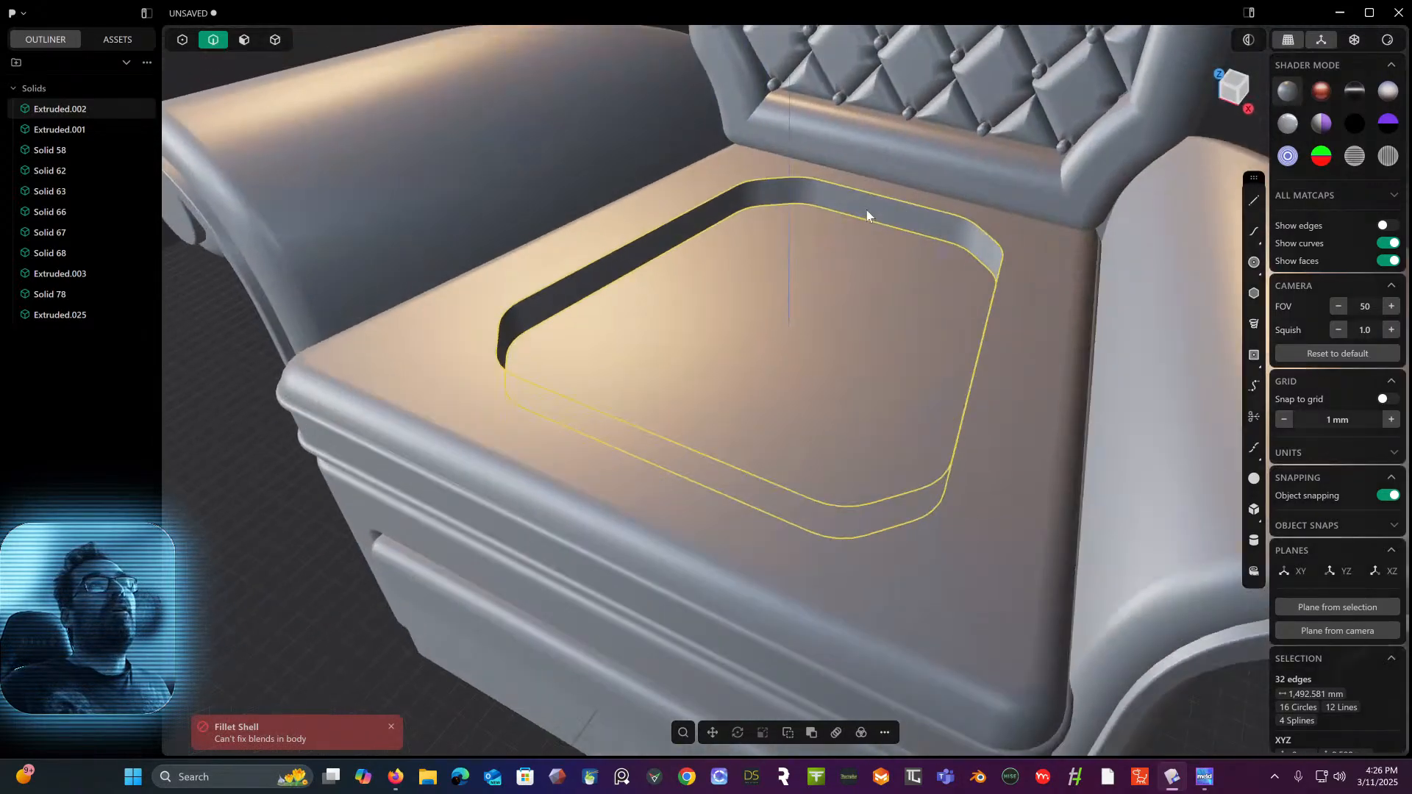
{"action": "scroll", "coordinate": [864, 211], "scroll_direction": "down", "scroll_amount": 5}
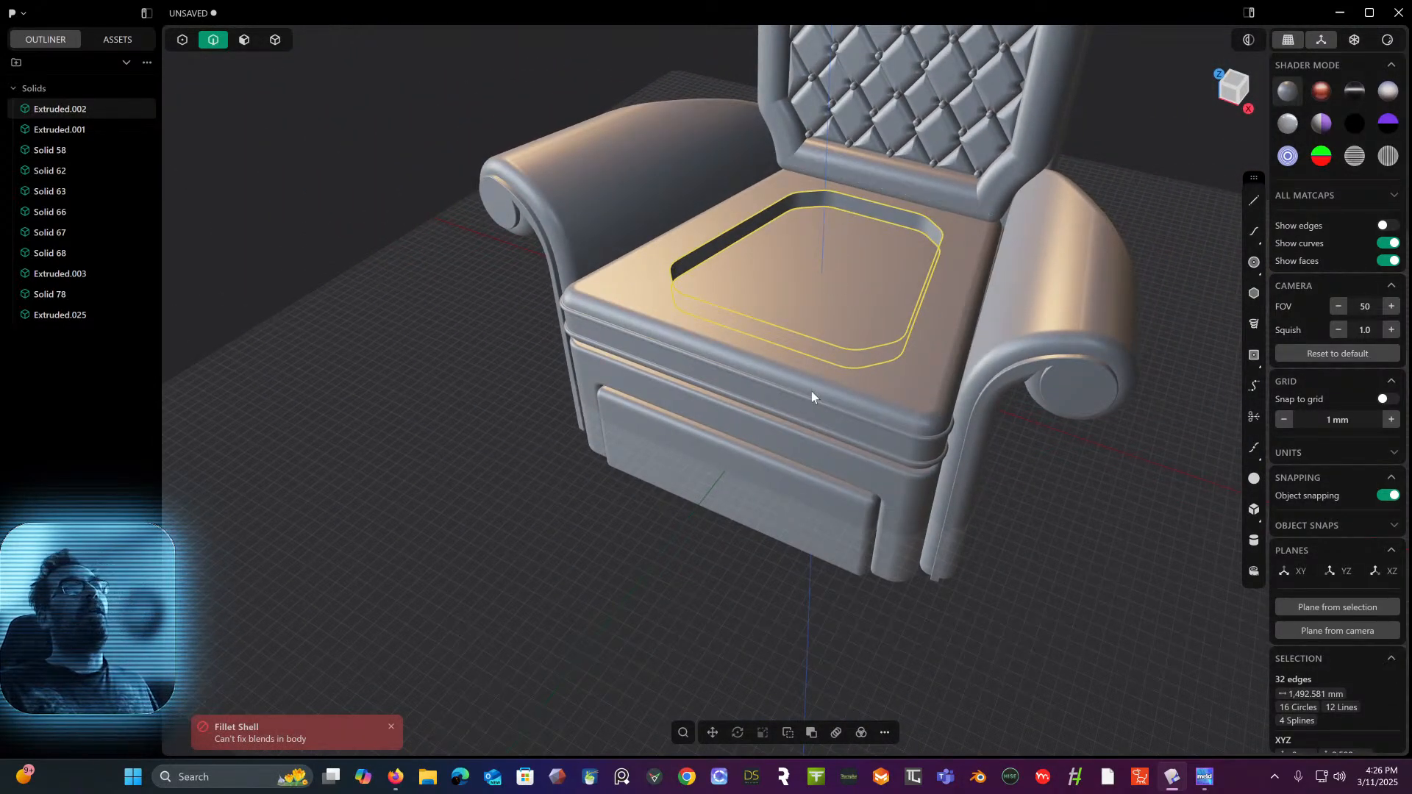
{"action": "middle_click_drag", "start_coordinate": [811, 392], "coordinate": [1084, 284]}
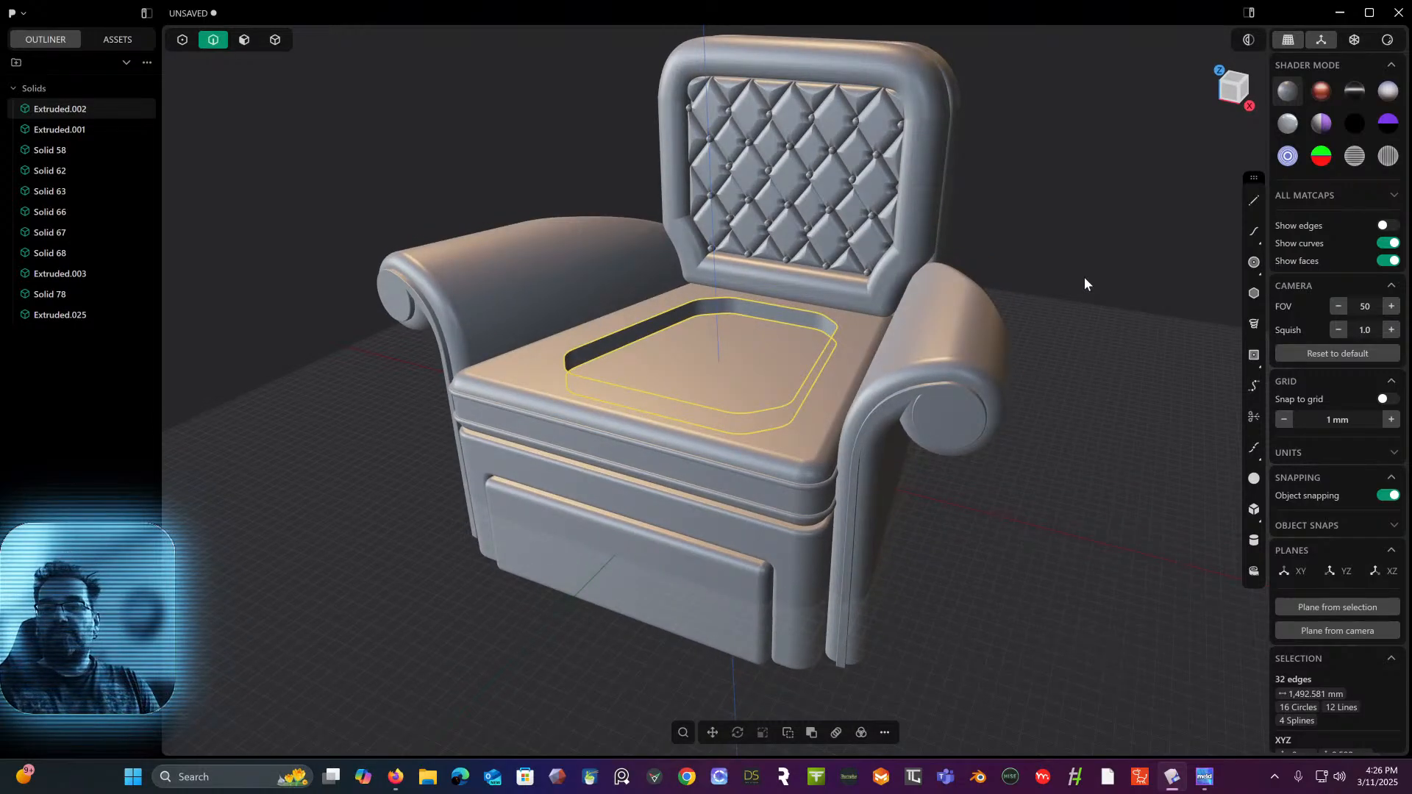